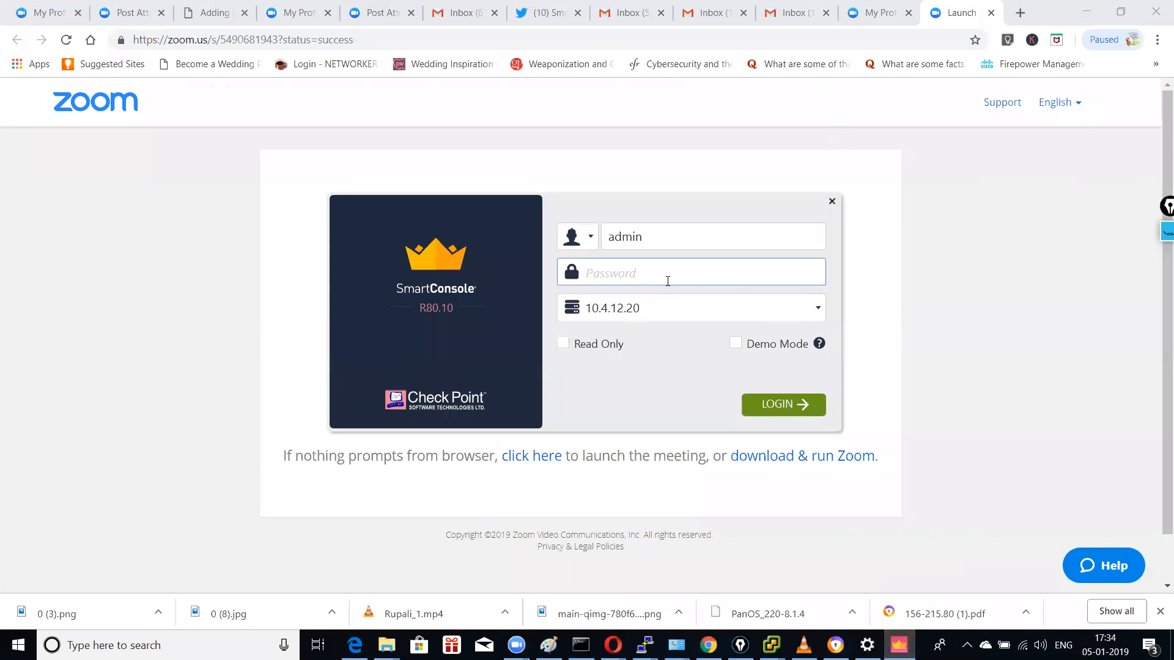
Step: Sign in to the SmartConsole management server 10.4.12.20 with the administrator password
type("adm••••")
key("Return")
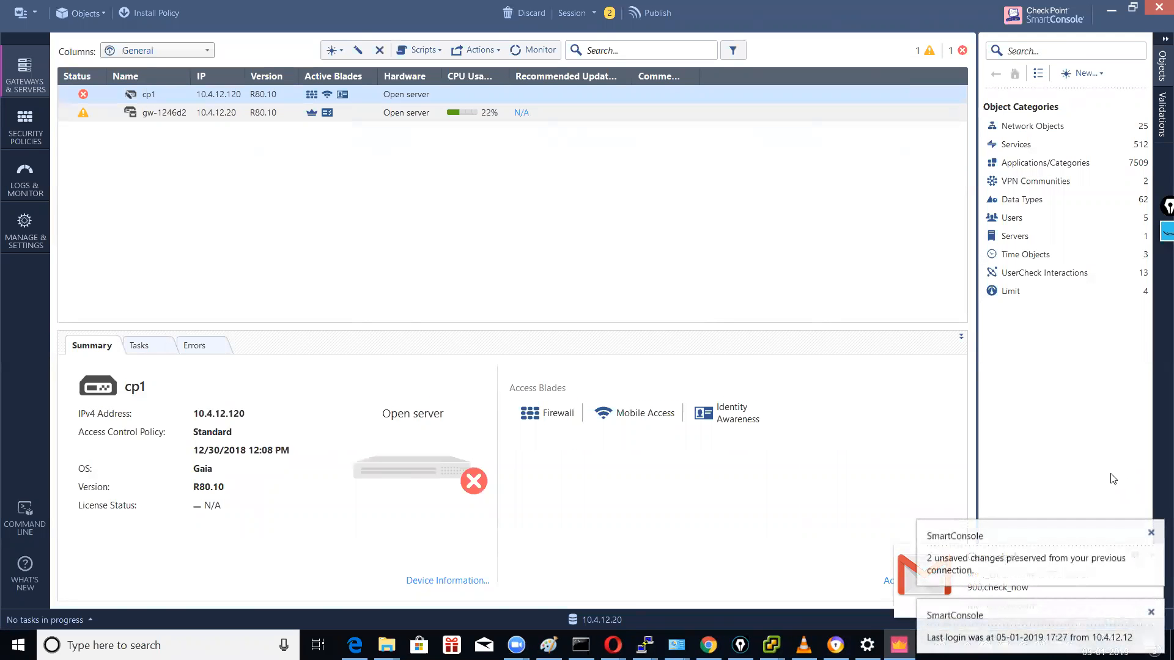
Step: Dismiss the login notification and try deleting gateway cp1, confirming the deletion
left_click(1152, 533)
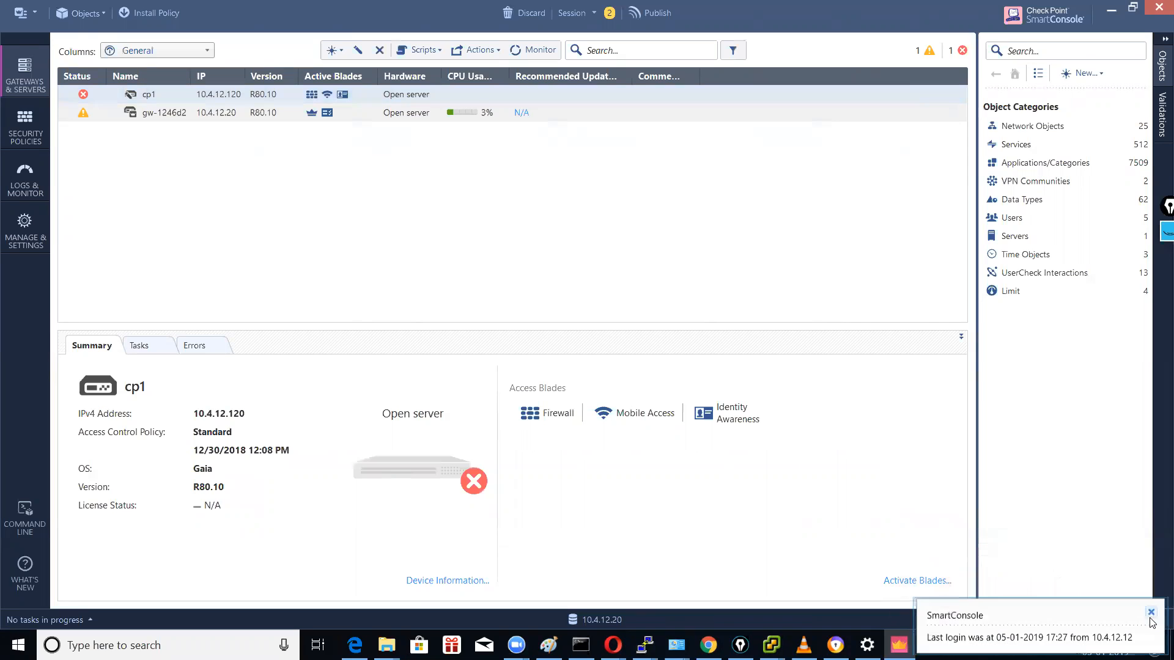
right_click(155, 93)
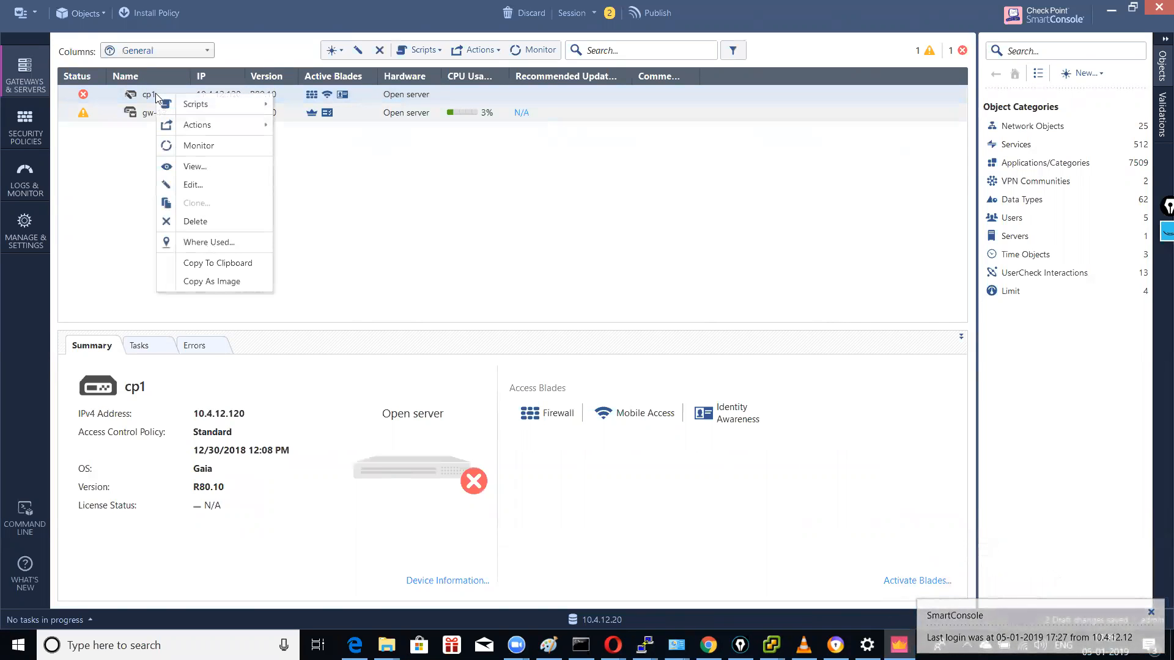
left_click(202, 222)
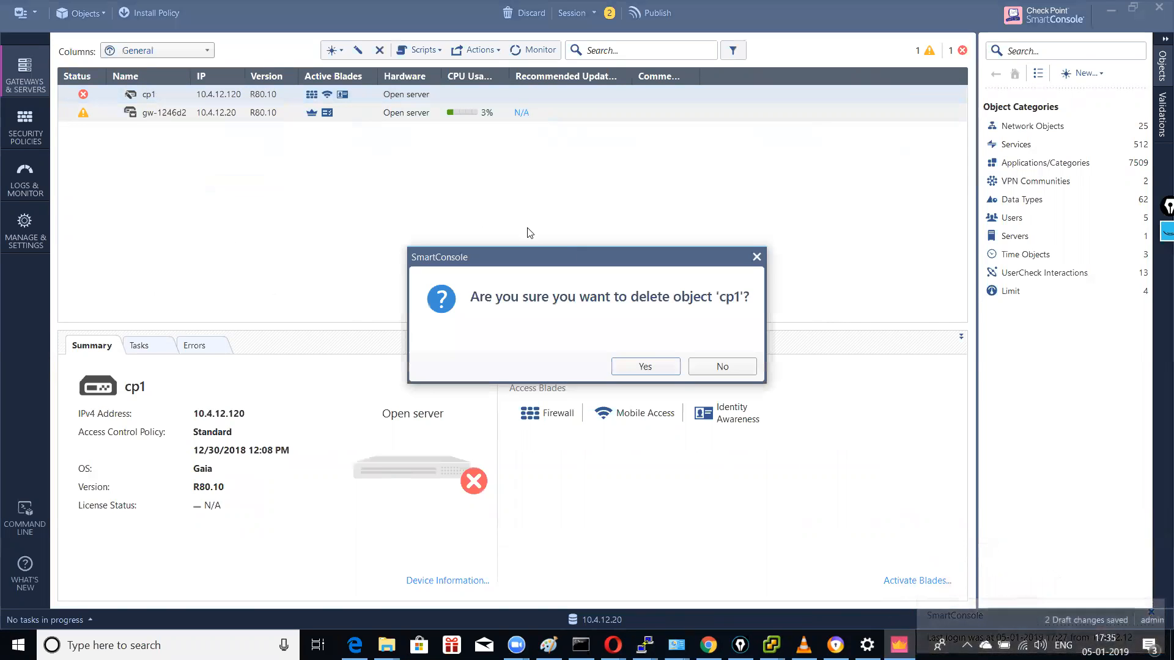
left_click(642, 369)
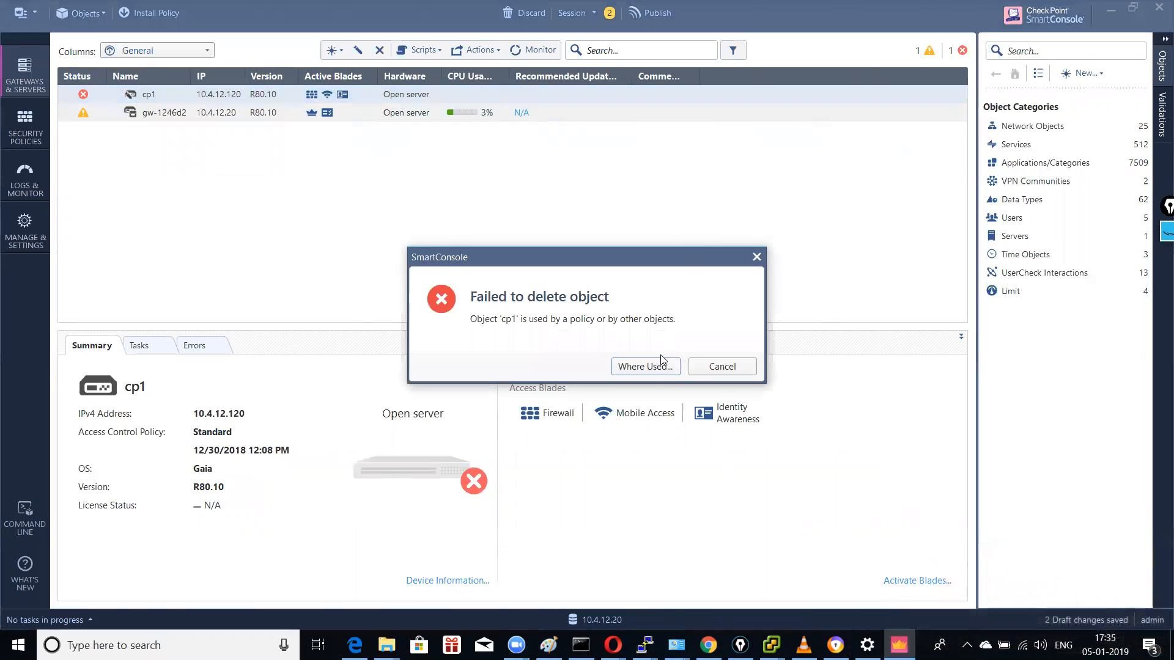
Step: Review where cp1 is still used in policies and legacy objects, then try disabling its Mobile Access blade
left_click(647, 370)
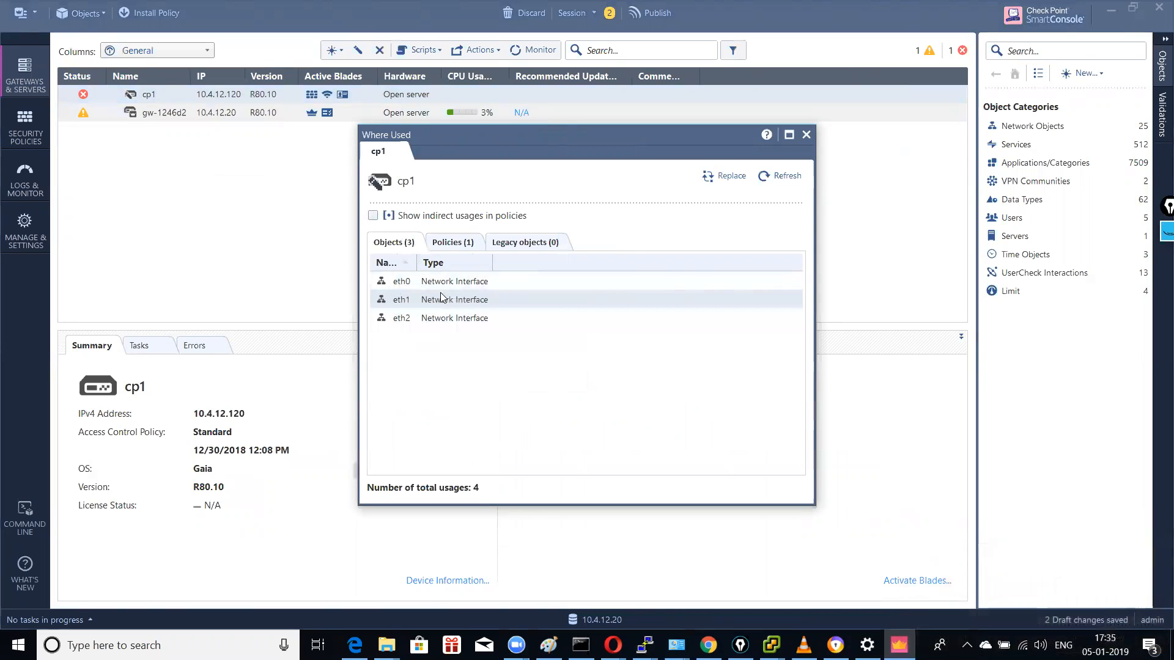
left_click(462, 245)
left_click(512, 245)
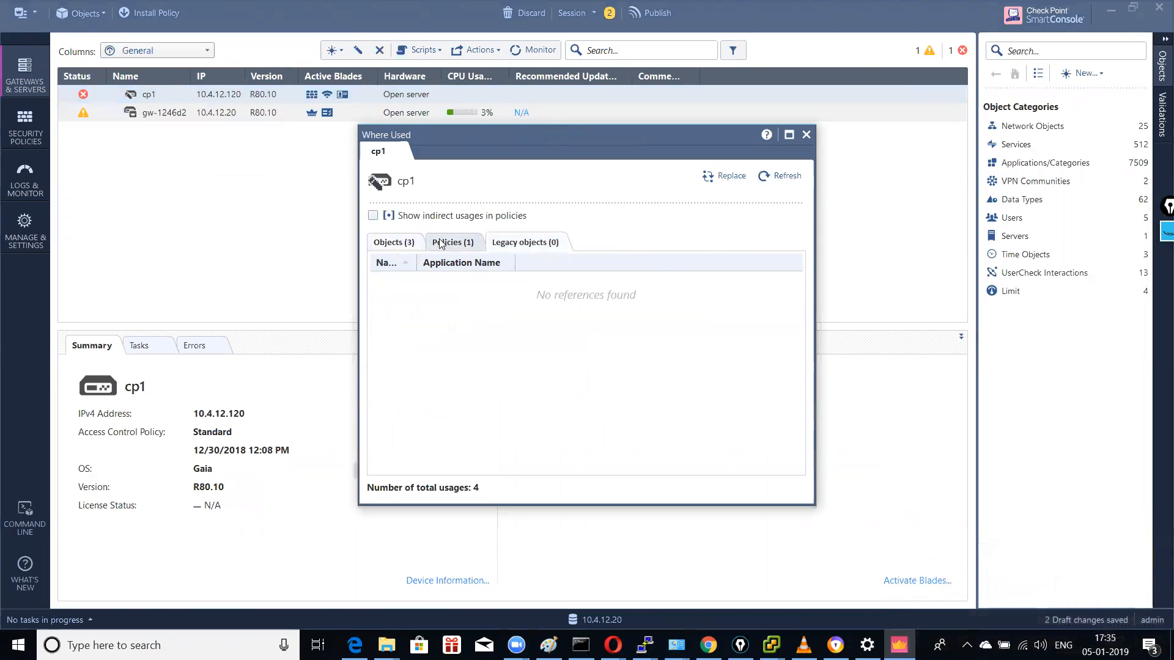
left_click(482, 242)
left_click(806, 134)
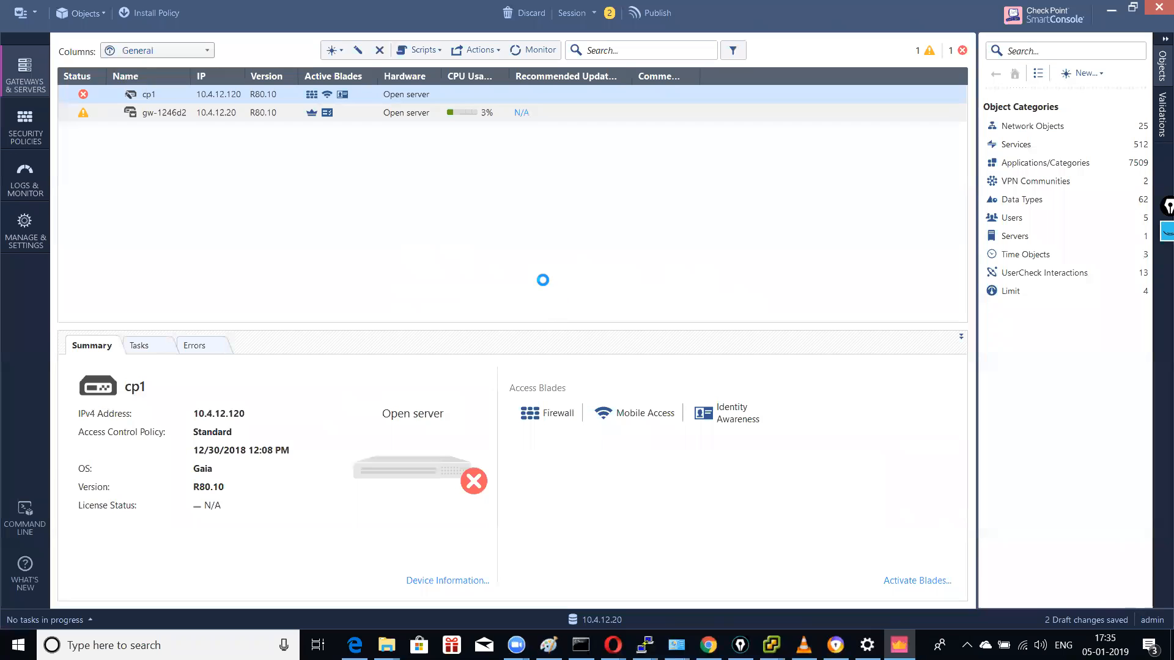
left_click(472, 365)
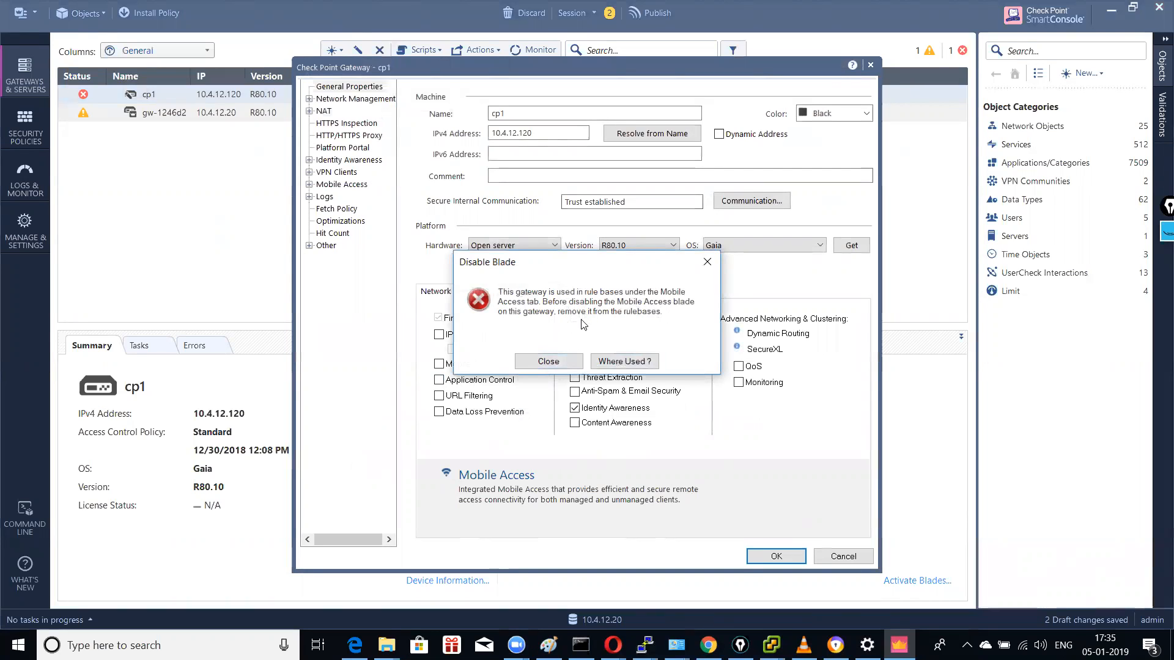
Step: Keep Mobile Access enabled on cp1 after two Disable Blade errors and close its properties with OK
left_click(565, 361)
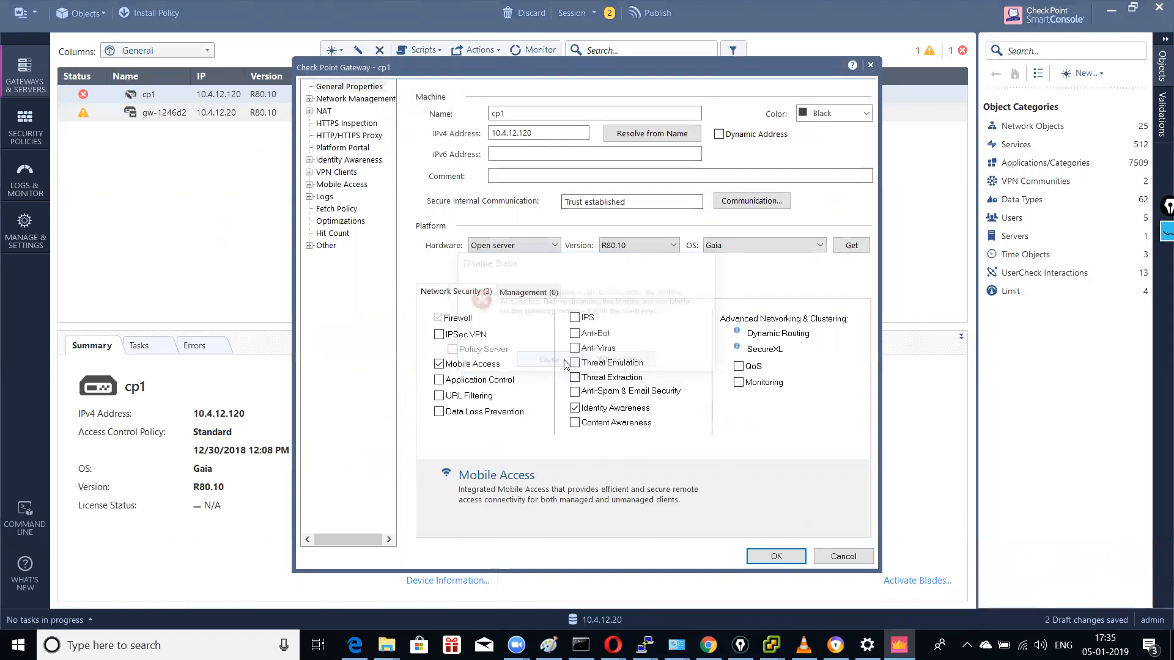
left_click(464, 366)
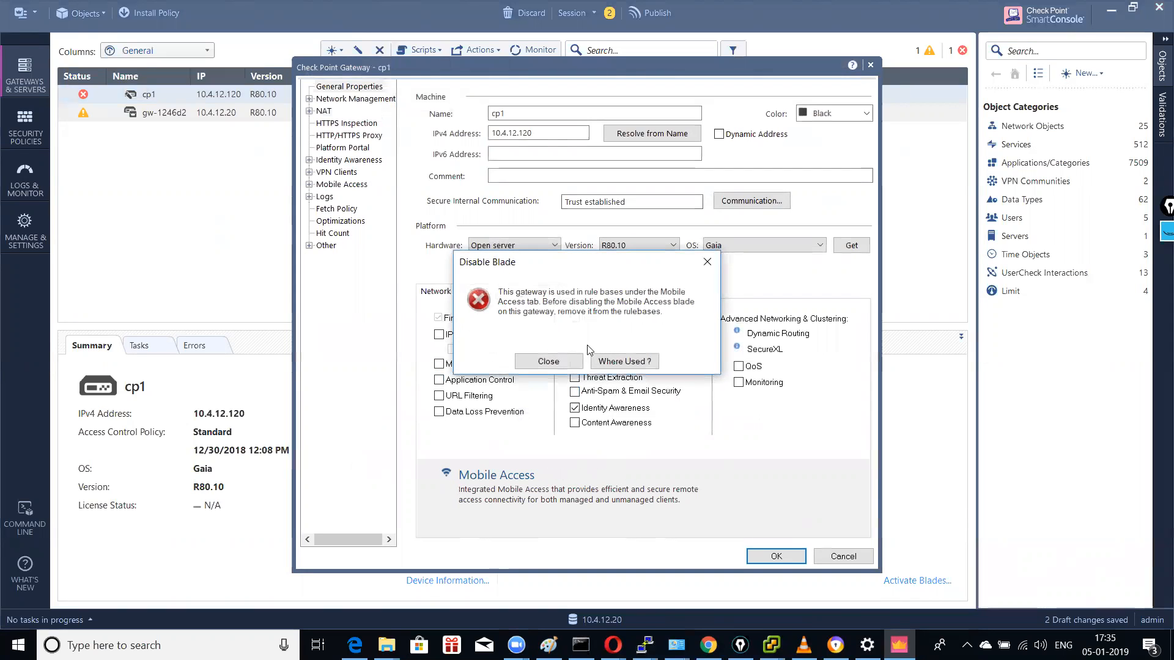
left_click(548, 362)
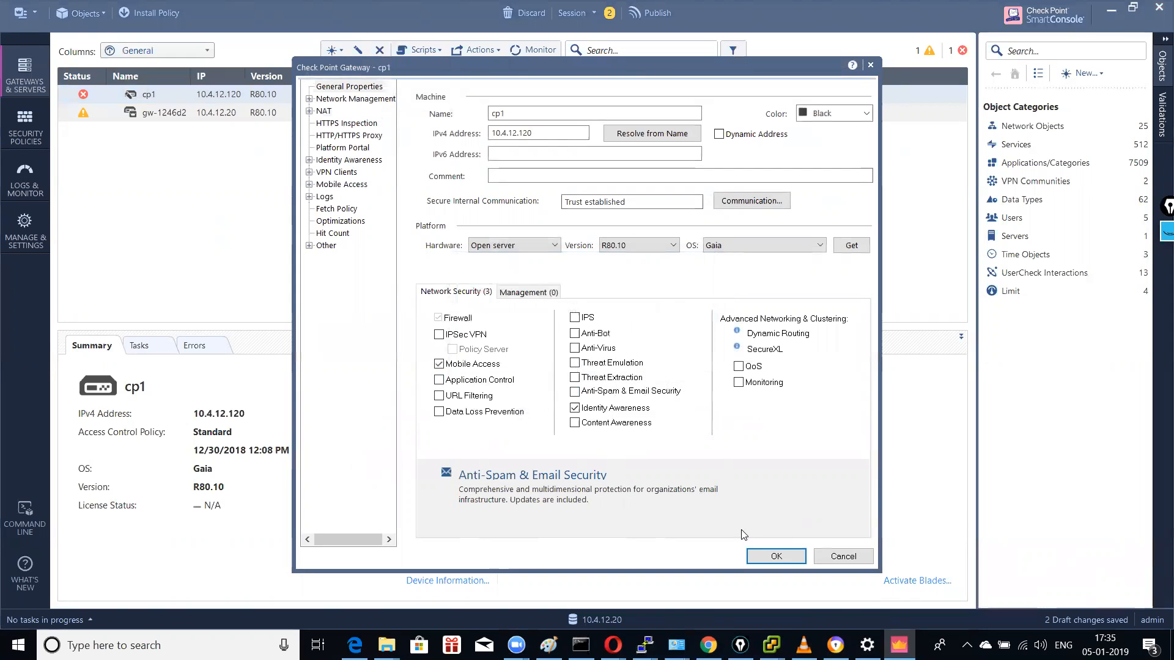
left_click(764, 559)
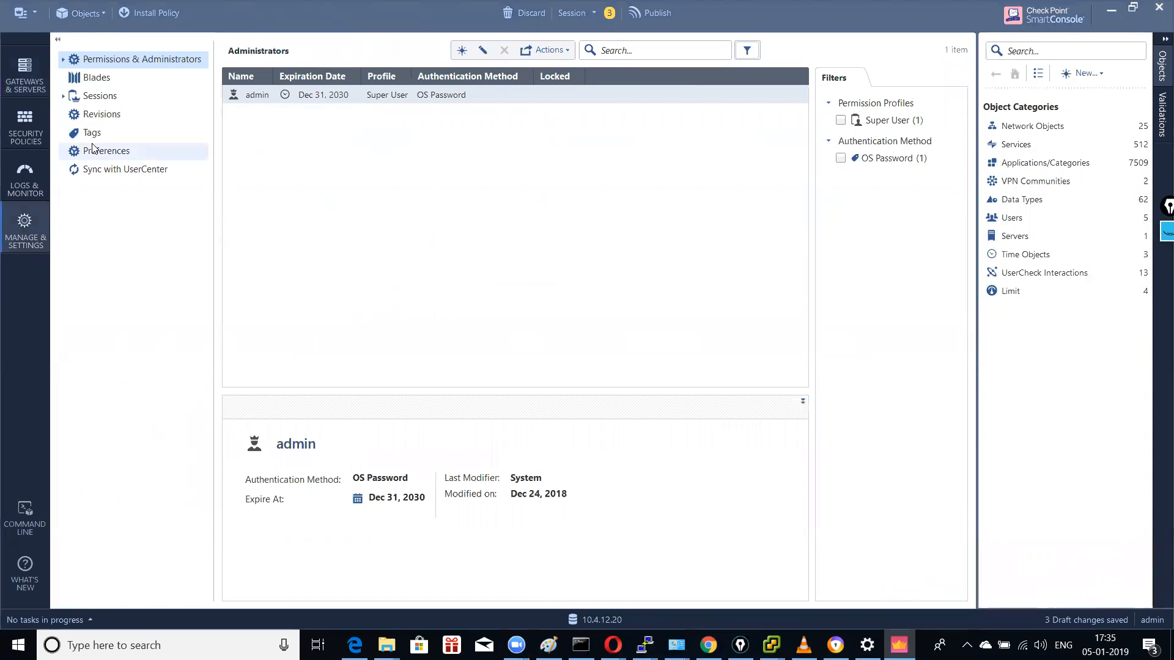
Step: On the Blades page, launch SmartDashboard from Mobile Access's Configure in SmartDashboard option
left_click(97, 77)
scroll(685, 363, "down", 3)
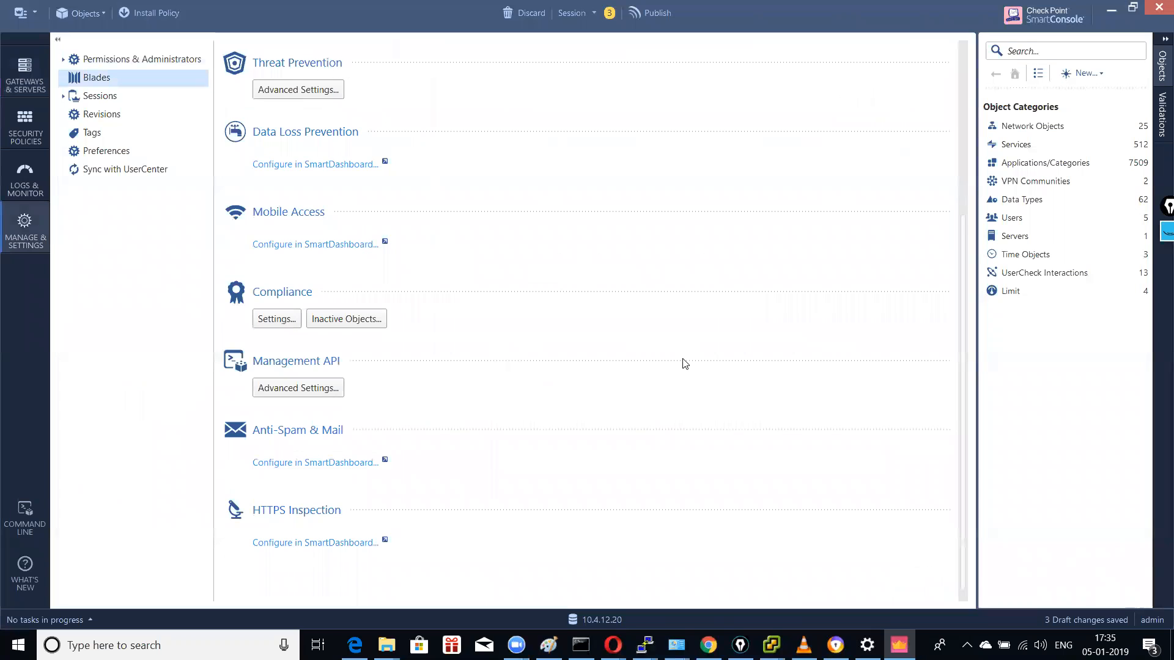
scroll(686, 363, "up", 3)
scroll(684, 363, "down", 3)
scroll(684, 363, "up", 3)
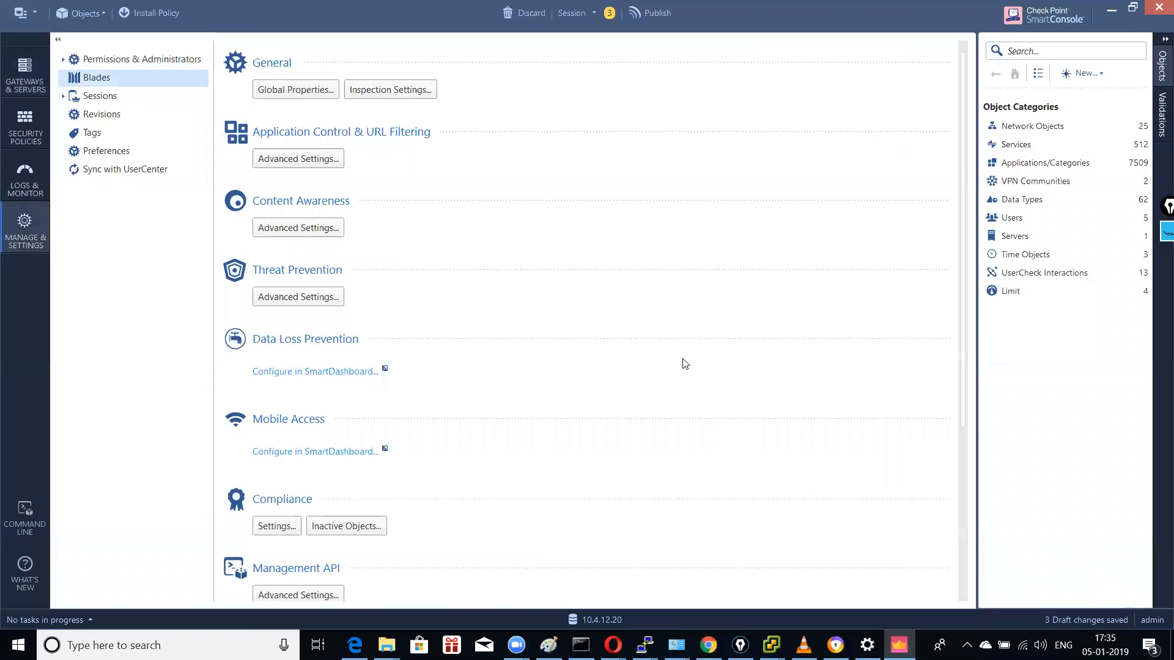
scroll(685, 363, "down", 3)
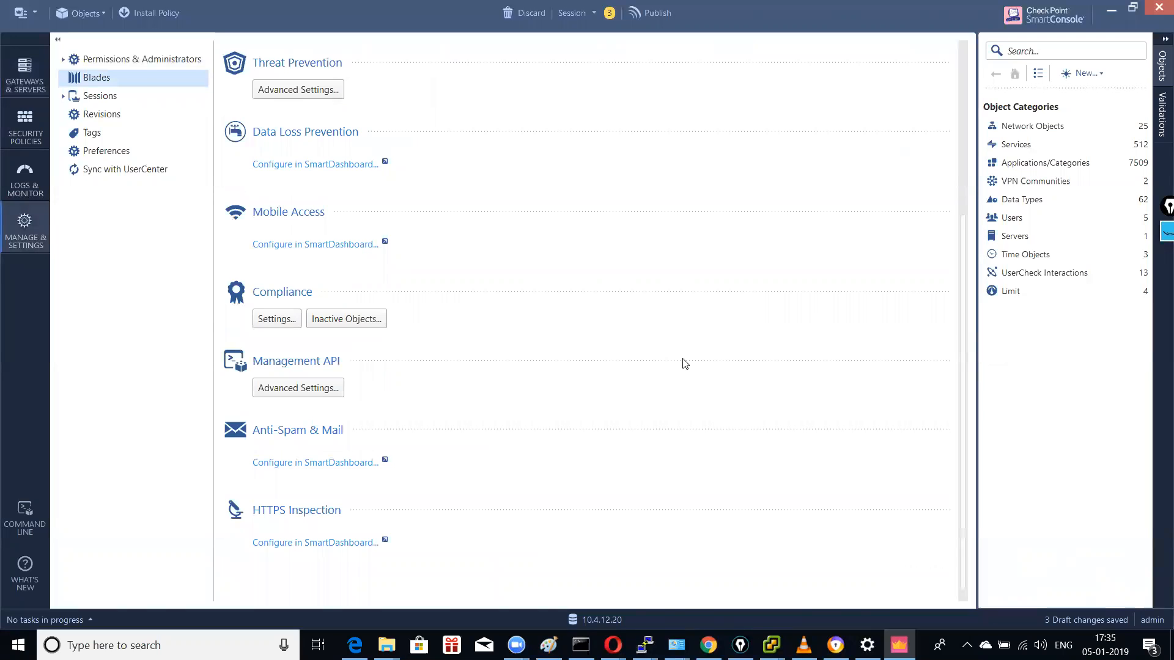
left_click(371, 244)
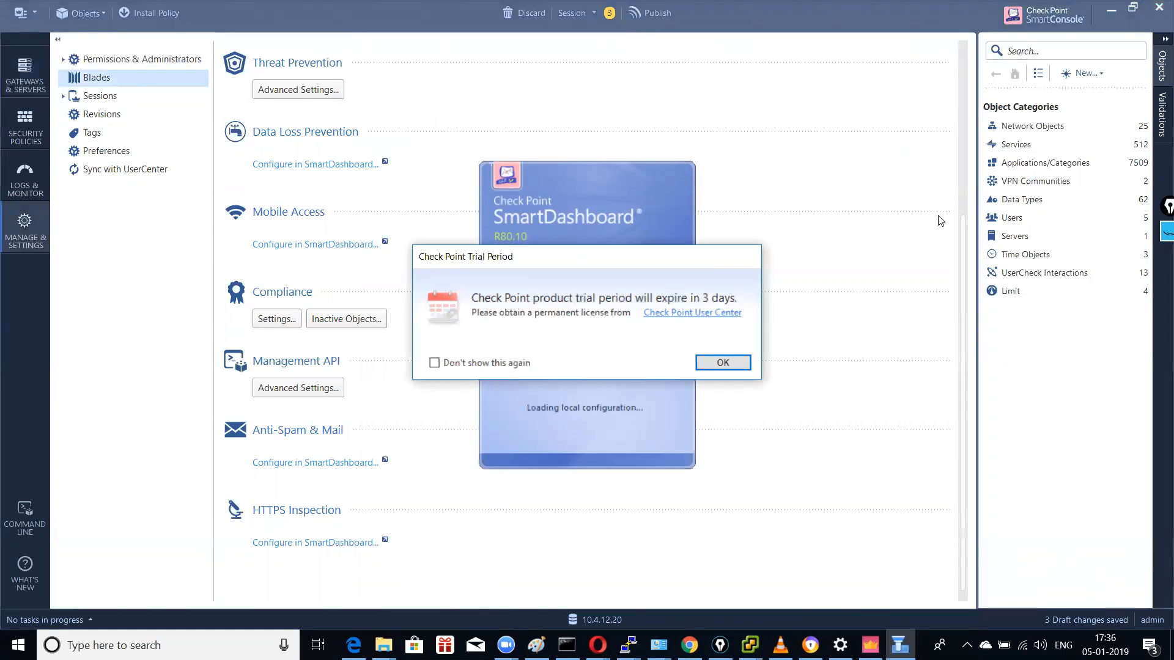
Step: Dismiss the trial notice, attempt deleting the cp1 portal entry (refused), then show the Mobile Access Policy
key("Return")
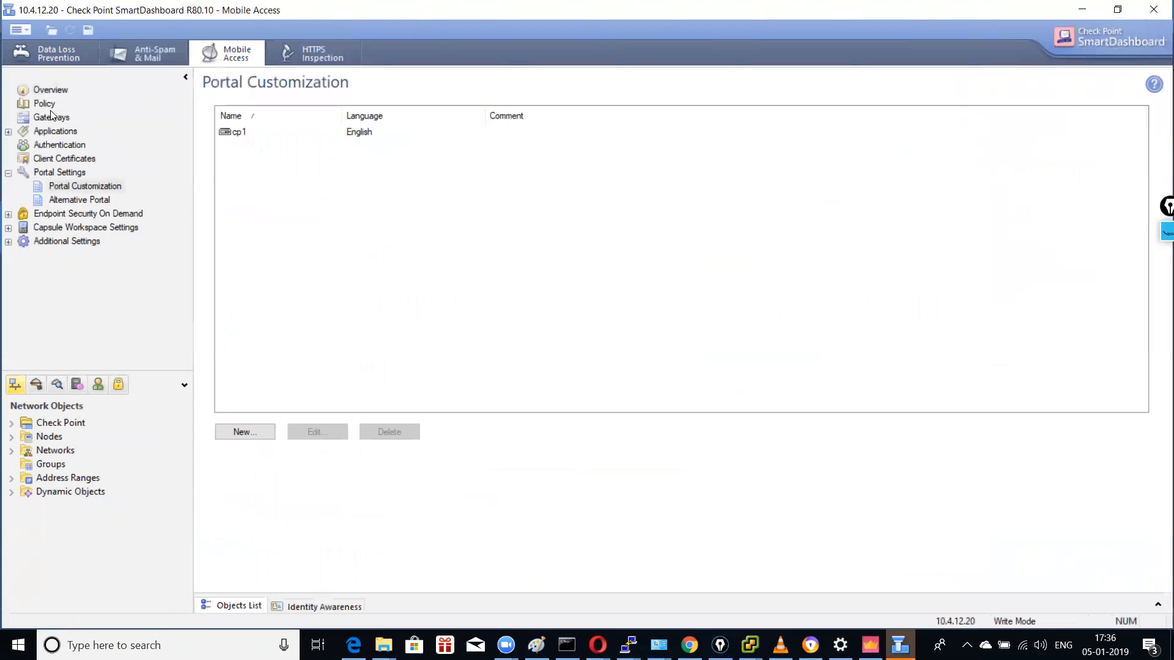
right_click(235, 137)
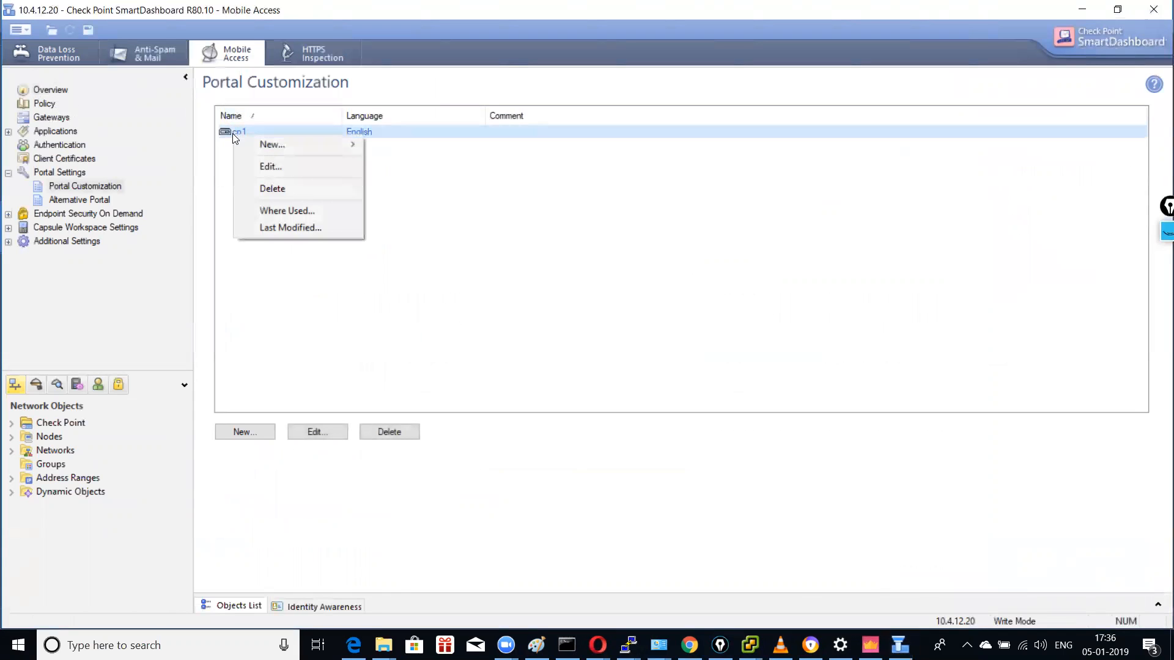
left_click(272, 189)
left_click(604, 354)
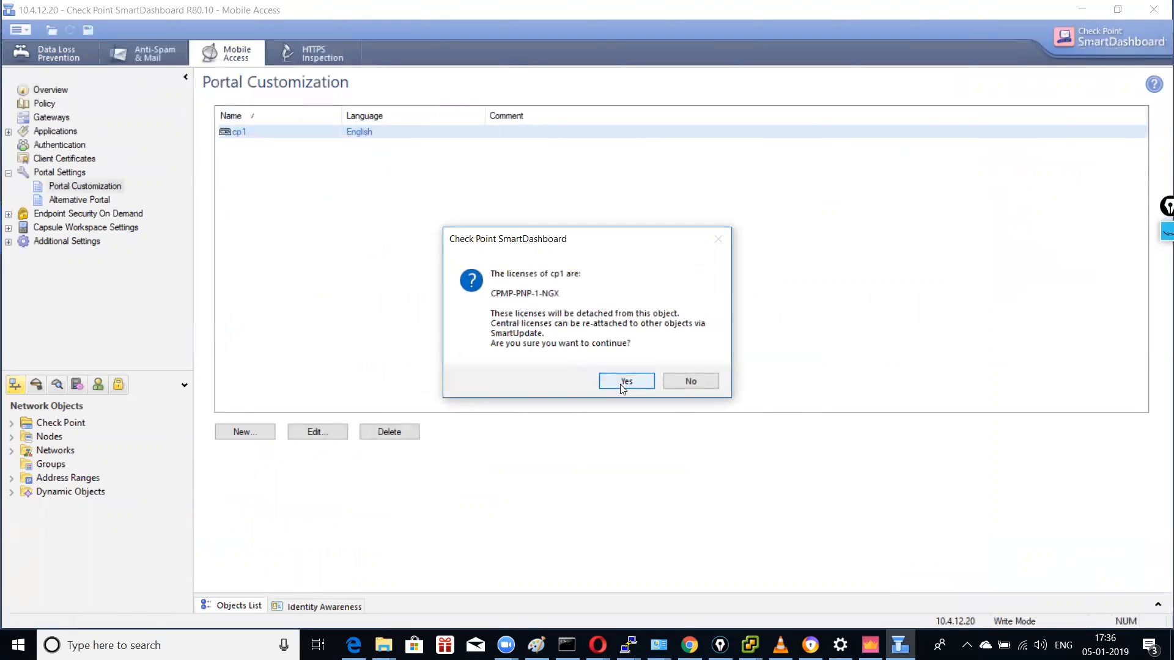
left_click(623, 382)
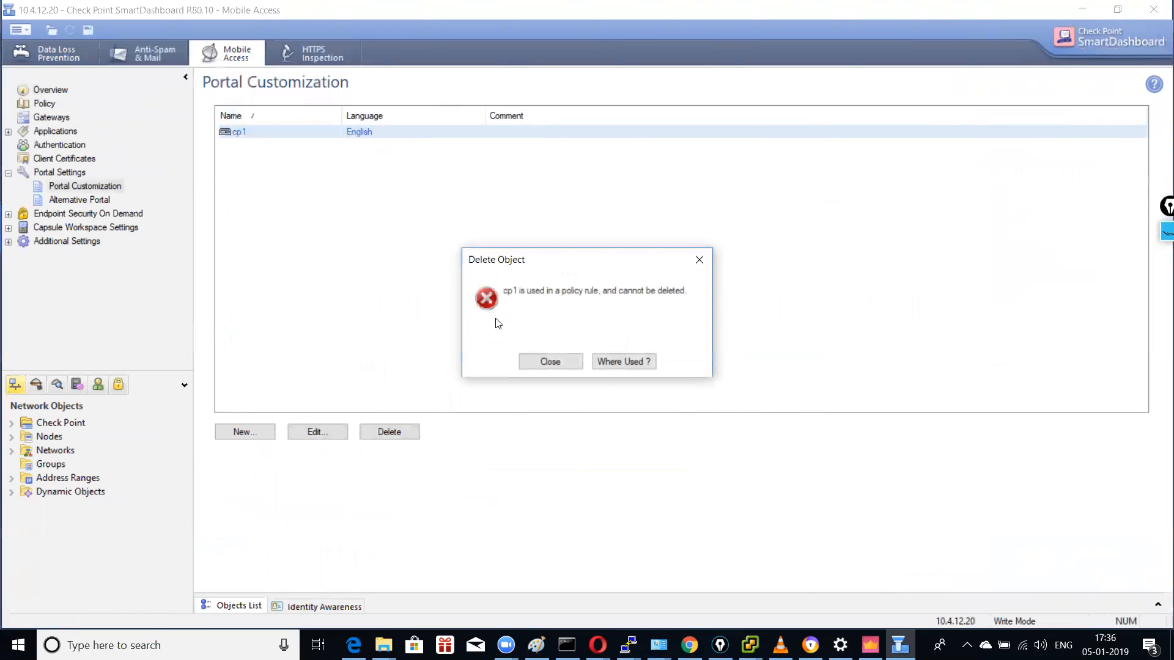
left_click(550, 361)
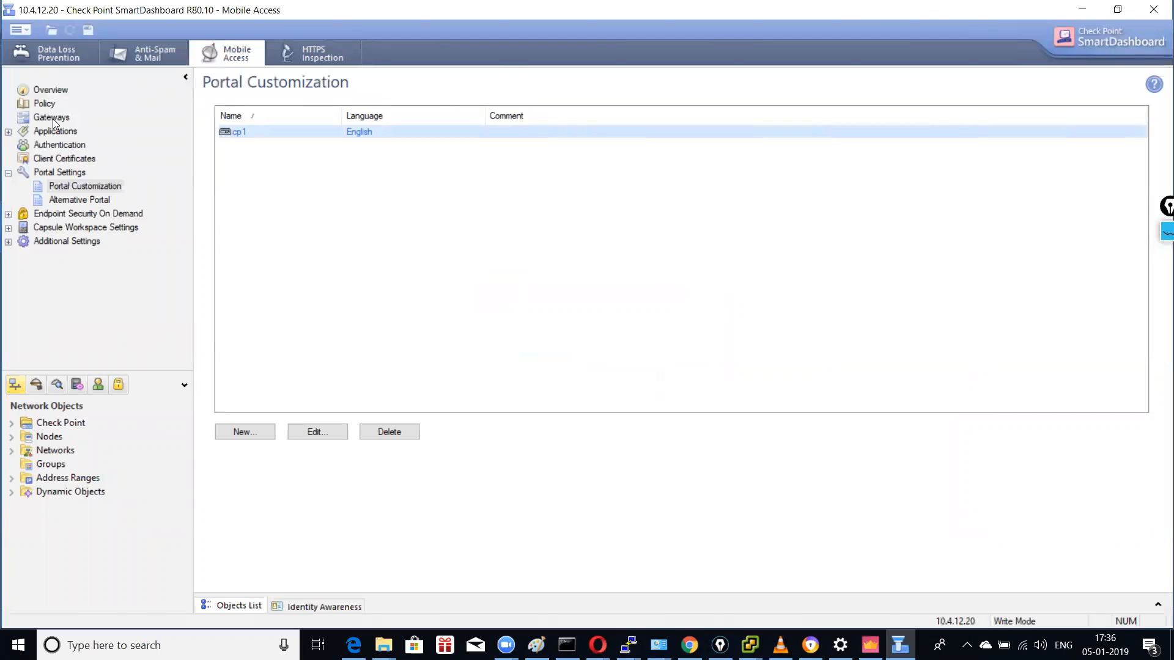
left_click(61, 93)
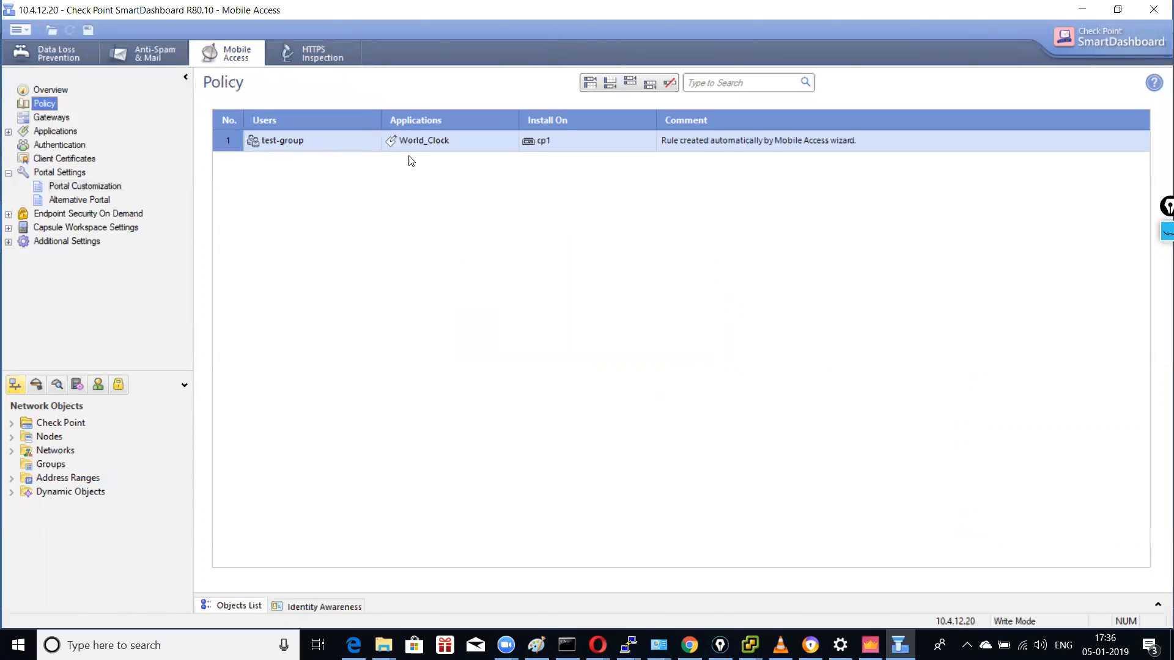
Step: Remove test-group from rule 1's users, then delete rule 1 from the Mobile Access policy
right_click(282, 143)
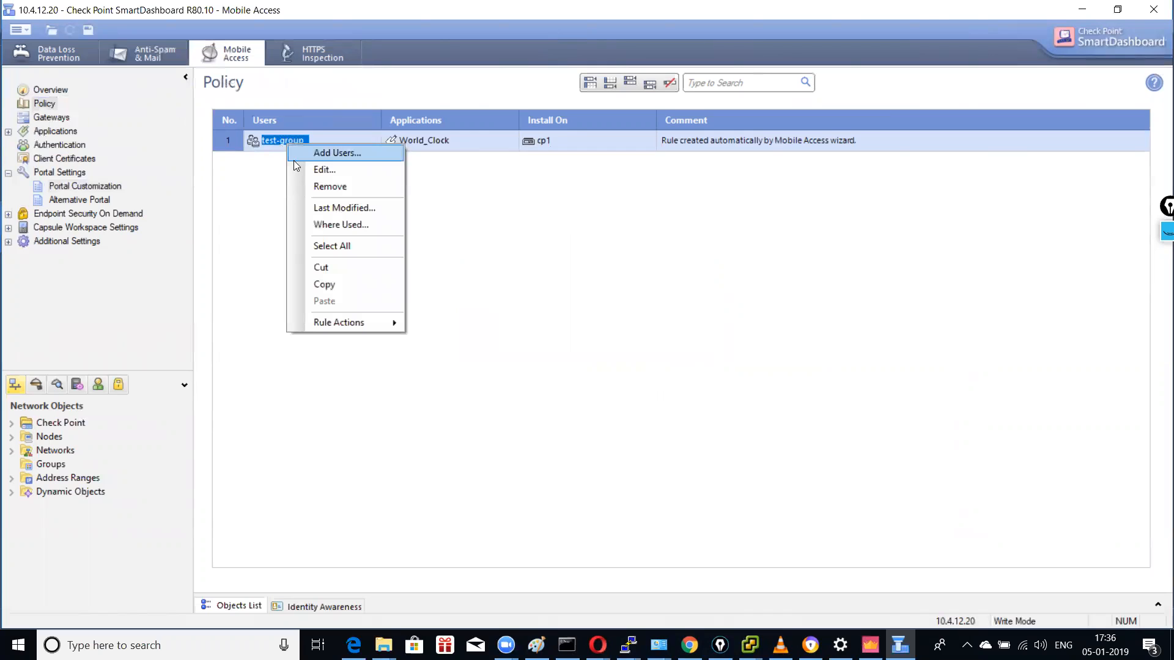
left_click(335, 187)
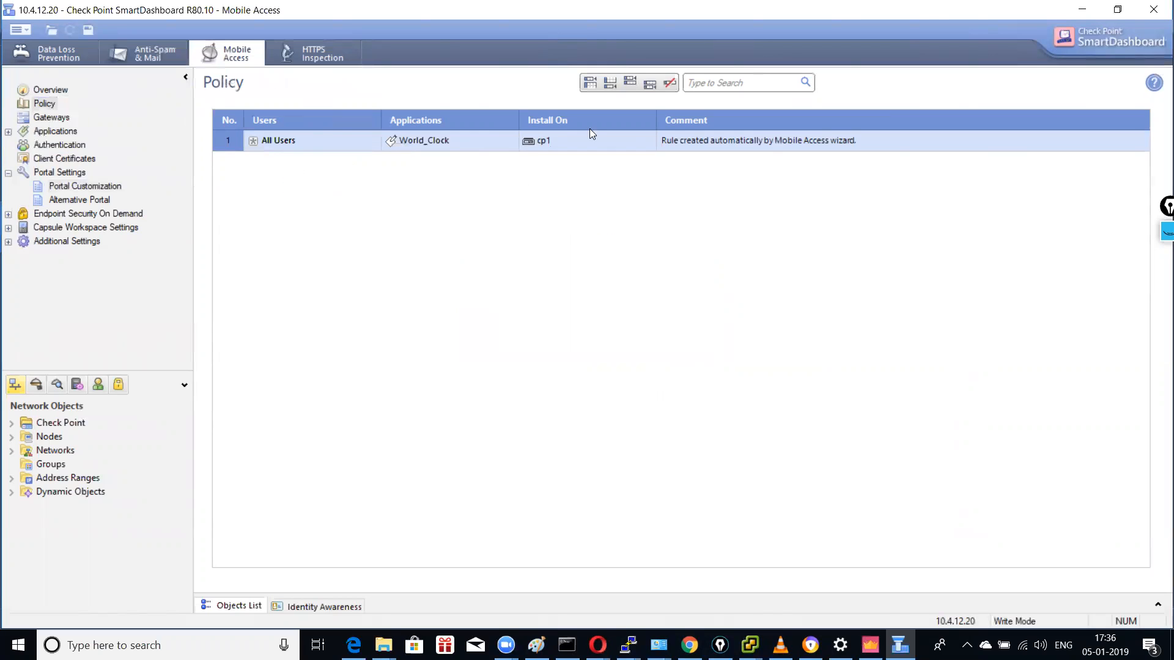
right_click(242, 140)
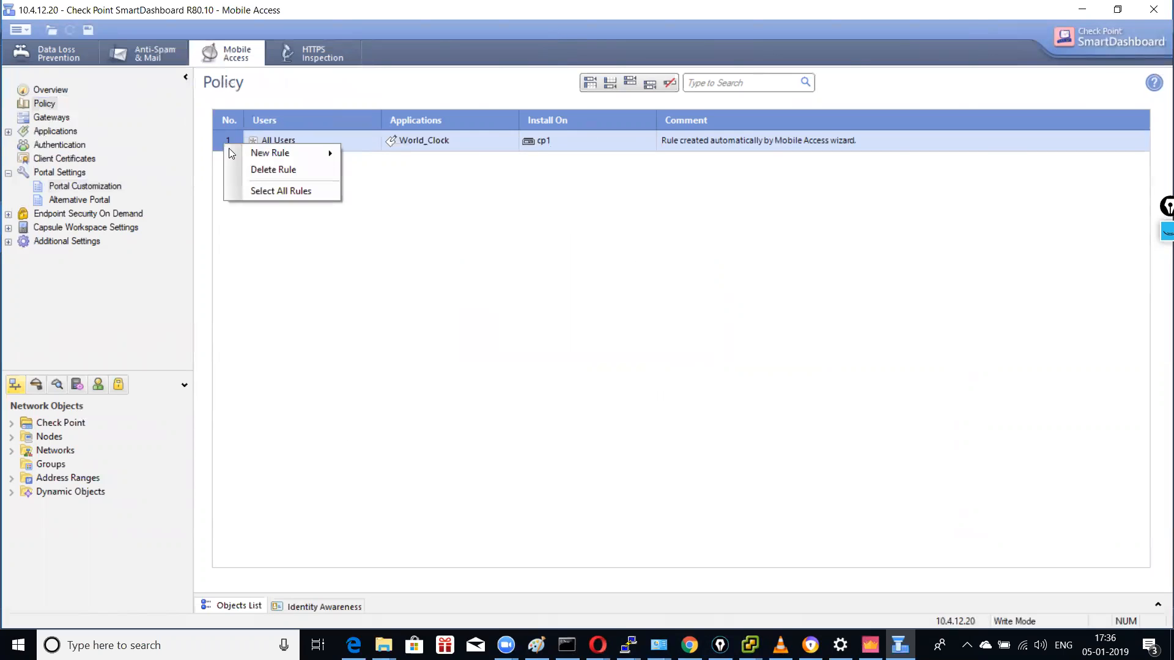
left_click(272, 171)
left_click(612, 354)
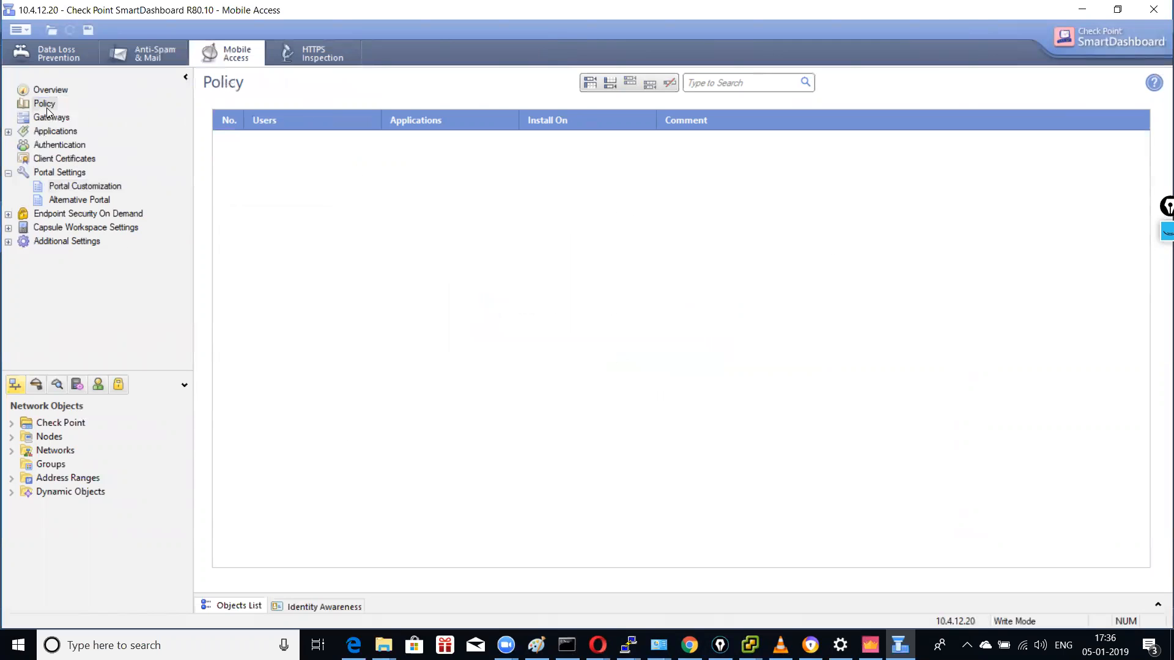
Step: Save the Mobile Access configuration and close SmartDashboard to return to SmartConsole
double_click(55, 129)
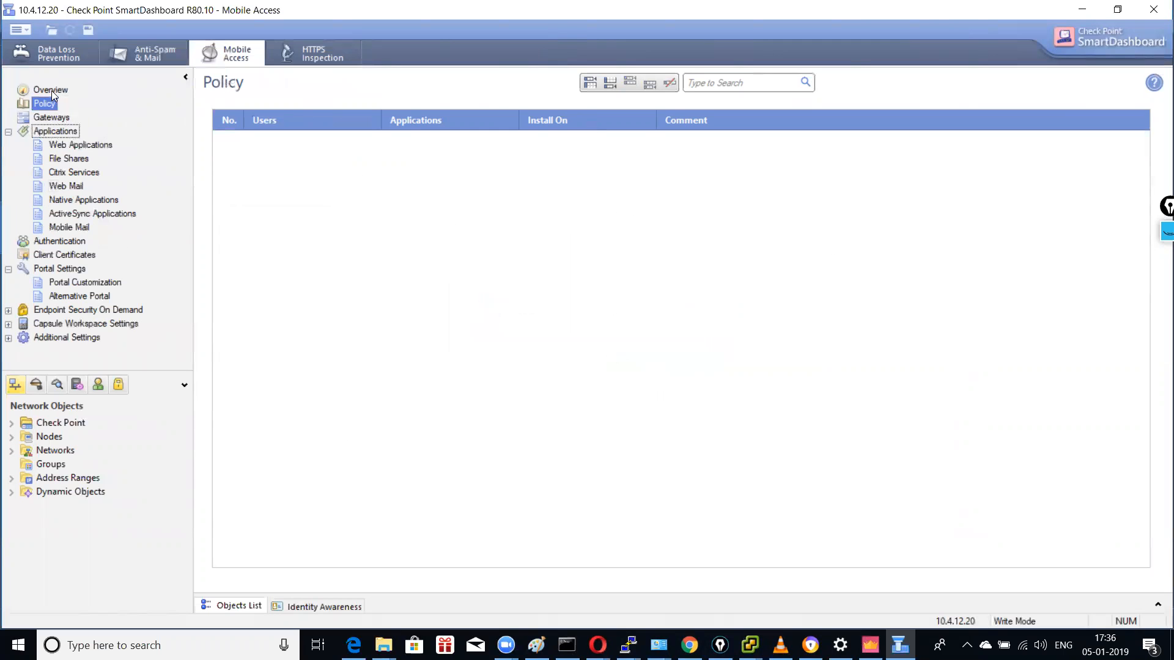
left_click(51, 90)
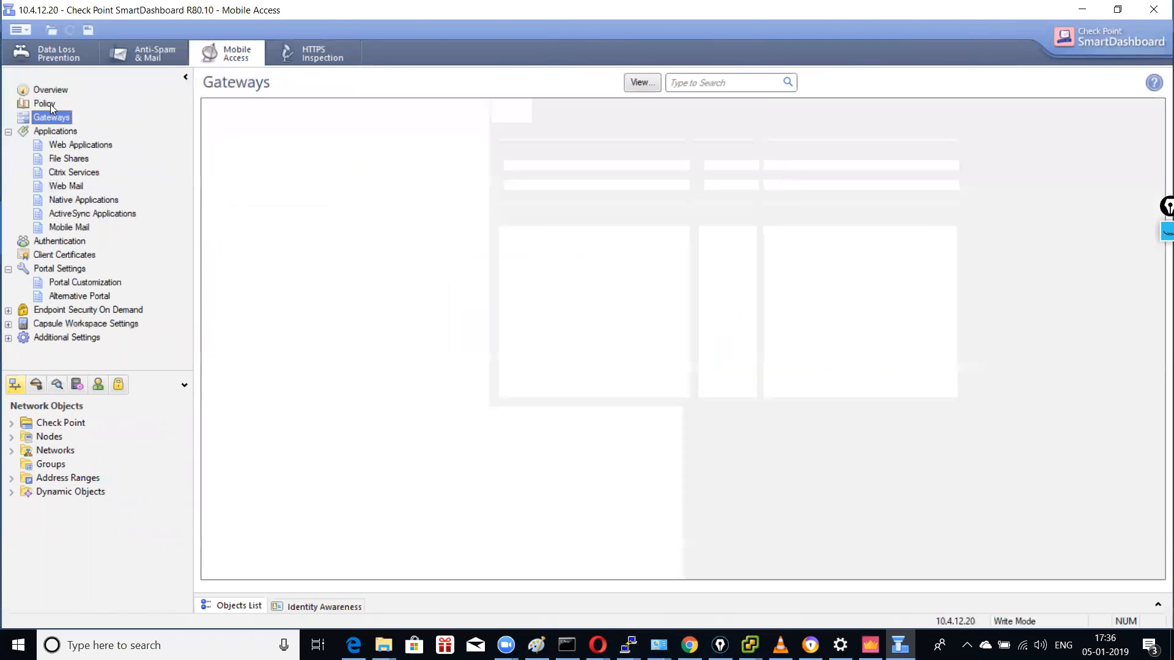
left_click(50, 105)
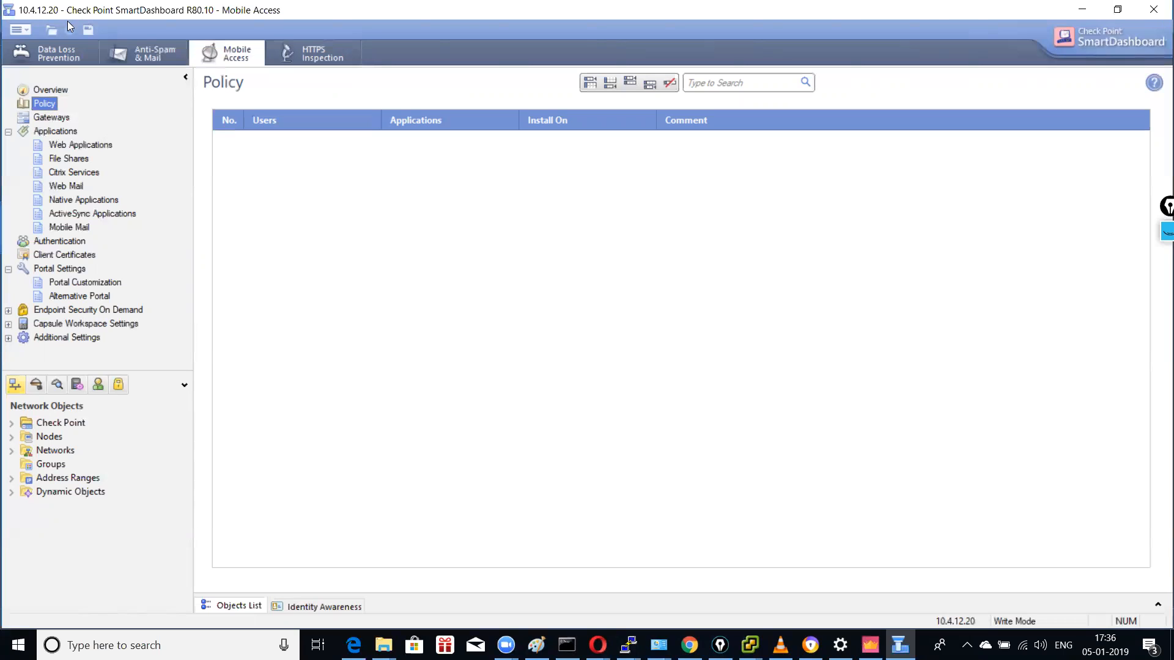
left_click(1154, 10)
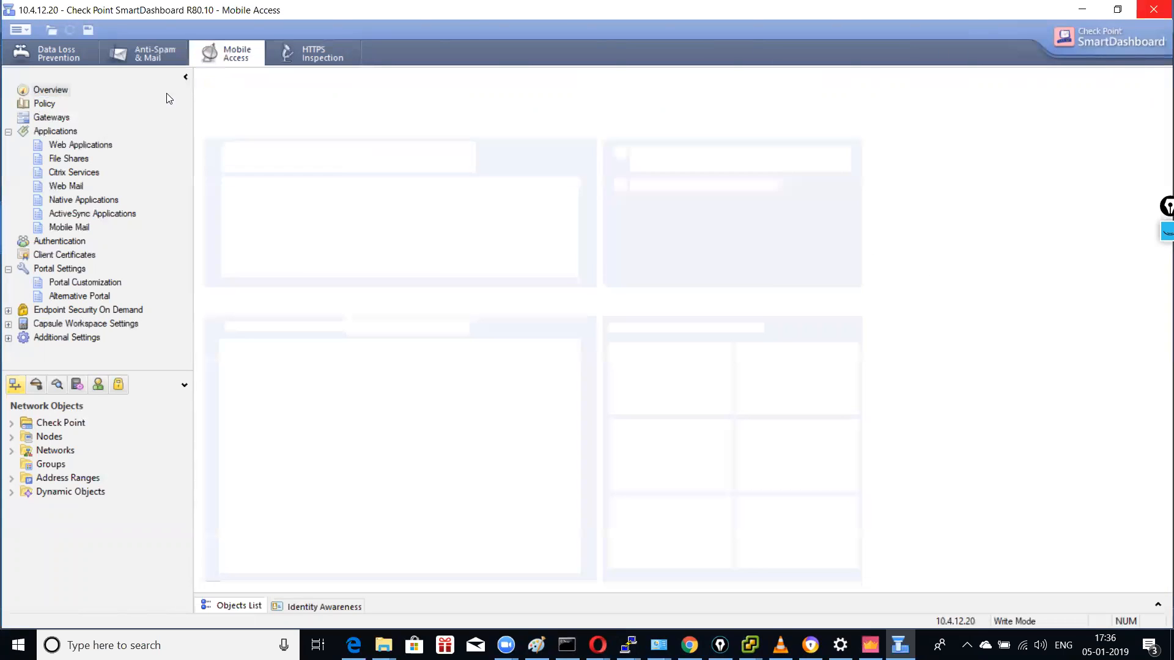
left_click(88, 30)
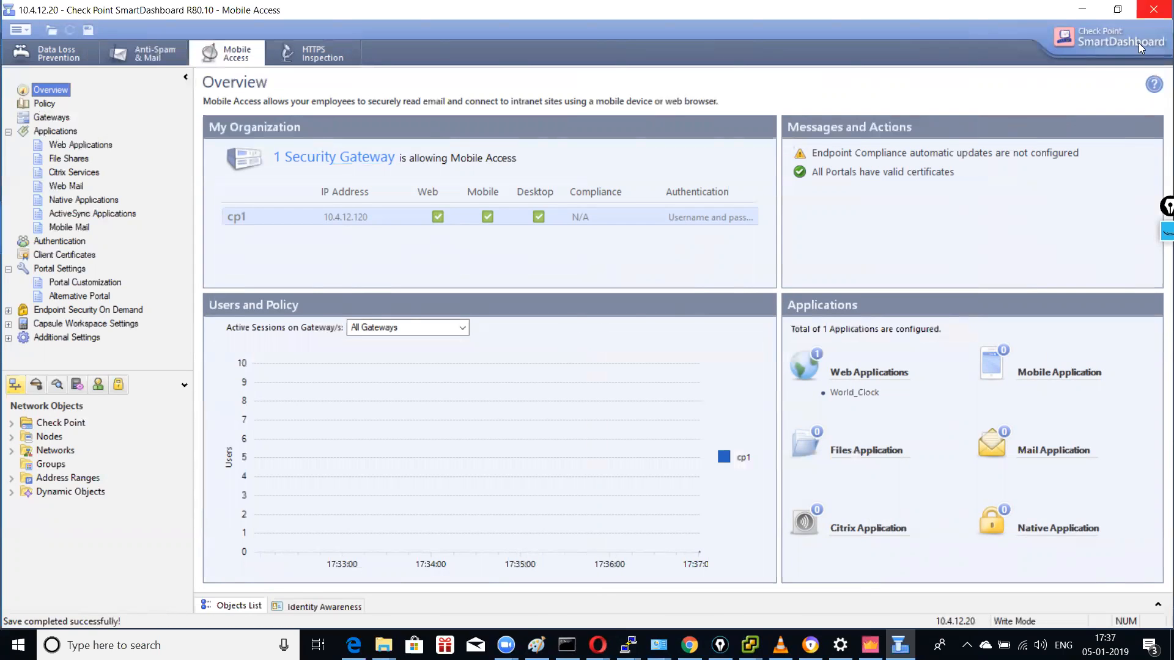
left_click(1154, 16)
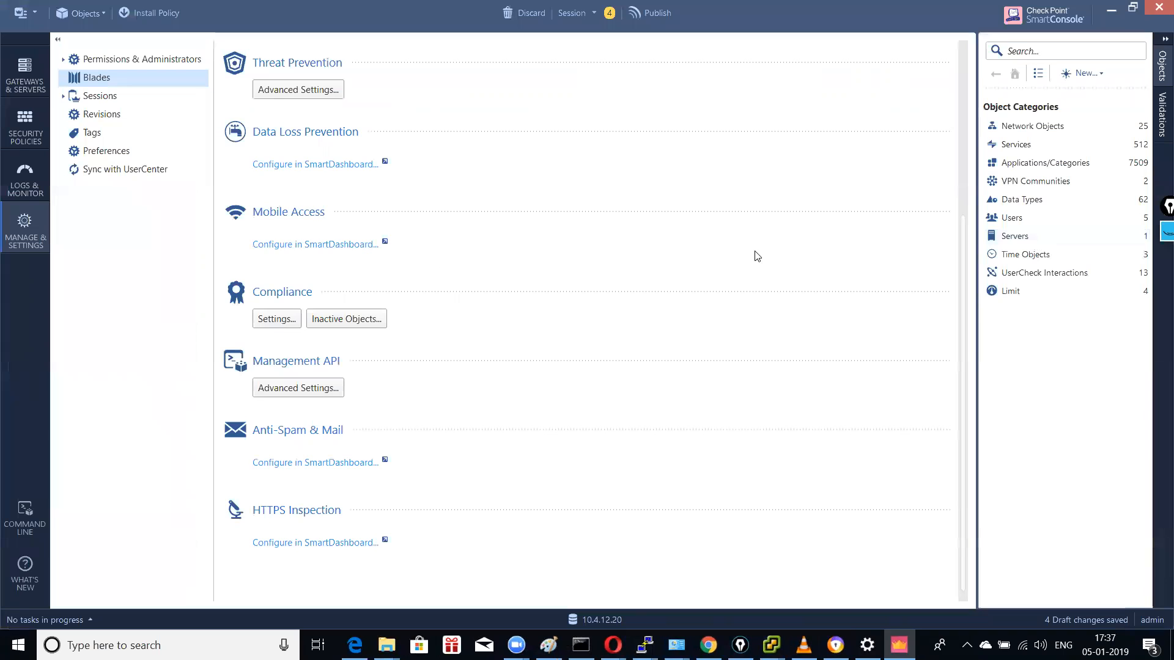
Step: Return to the Gateways & Servers list showing cp1 and gw-1246d2
scroll(757, 256, "up", 3)
scroll(755, 238, "down", 3)
scroll(755, 239, "up", 3)
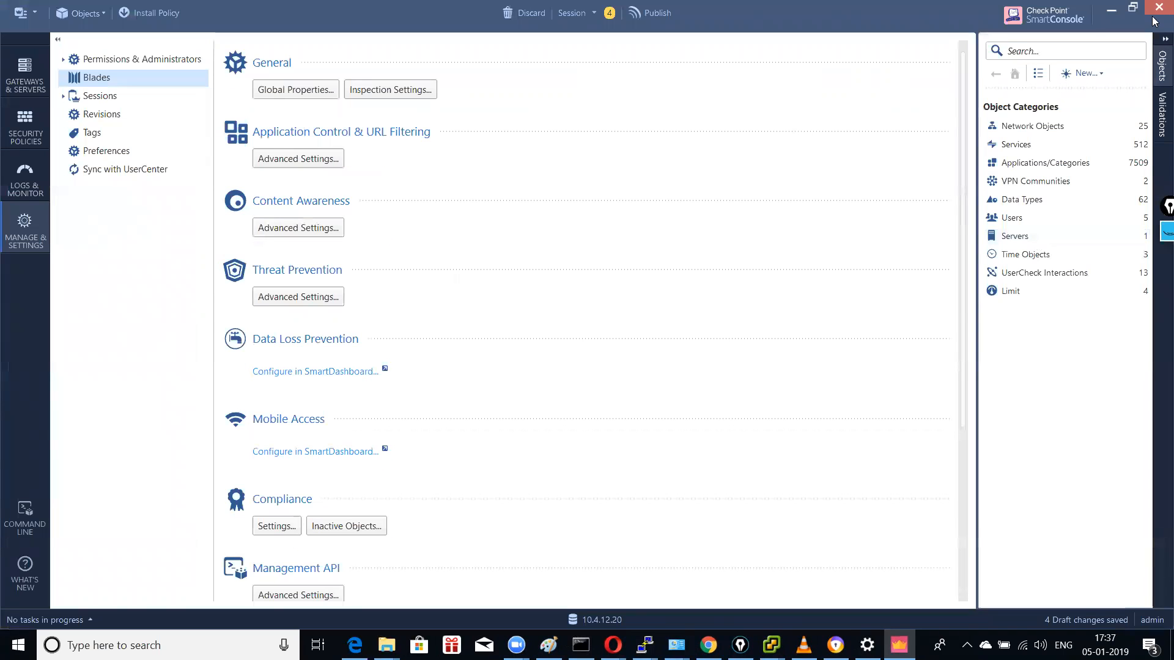
left_click(24, 76)
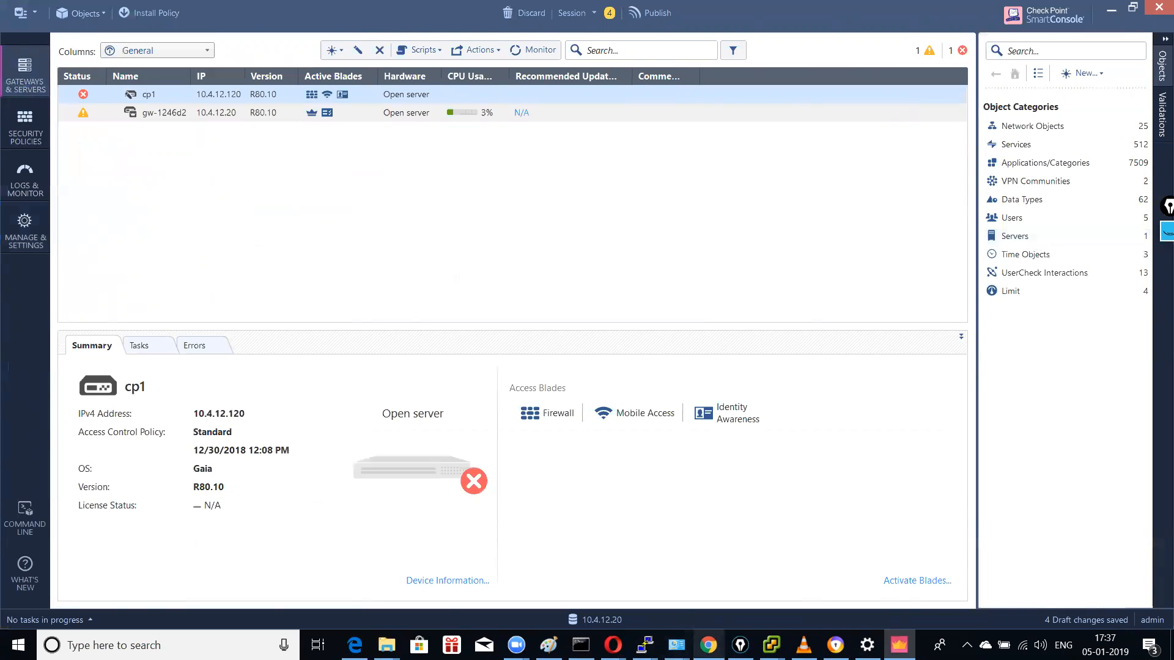
left_click(708, 645)
Step: Load the router admin at 172.16.2.254 in Chrome and log in with the admin password
left_click(453, 40)
type("172.16.2.2")
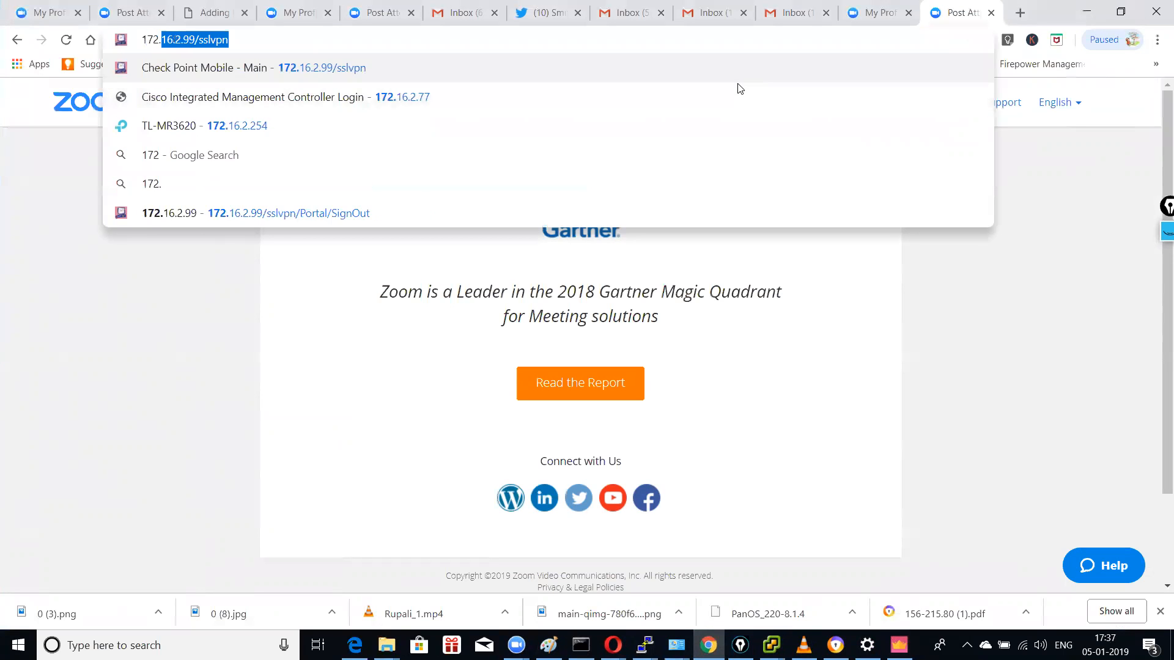
type("54")
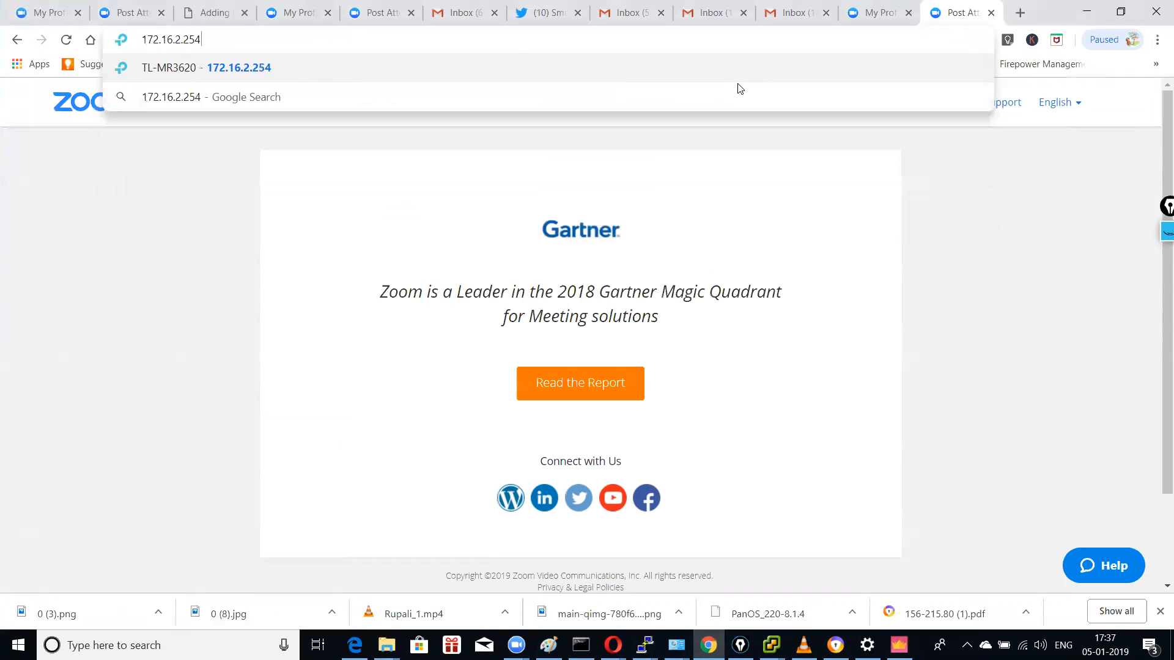
key("Return")
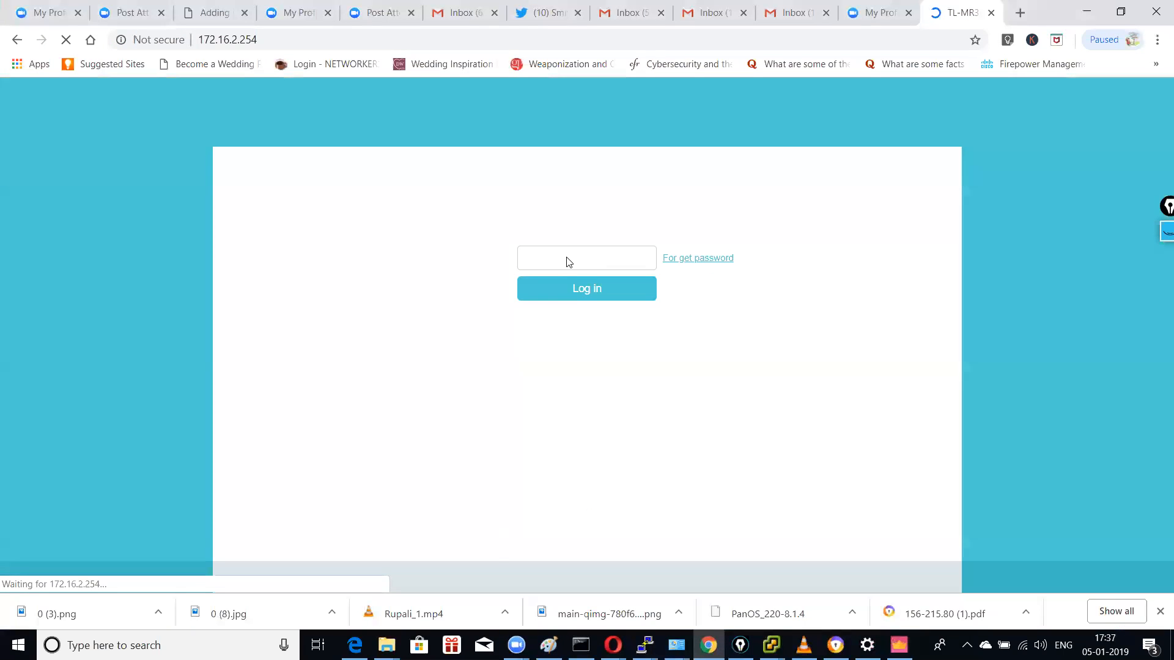
type("a")
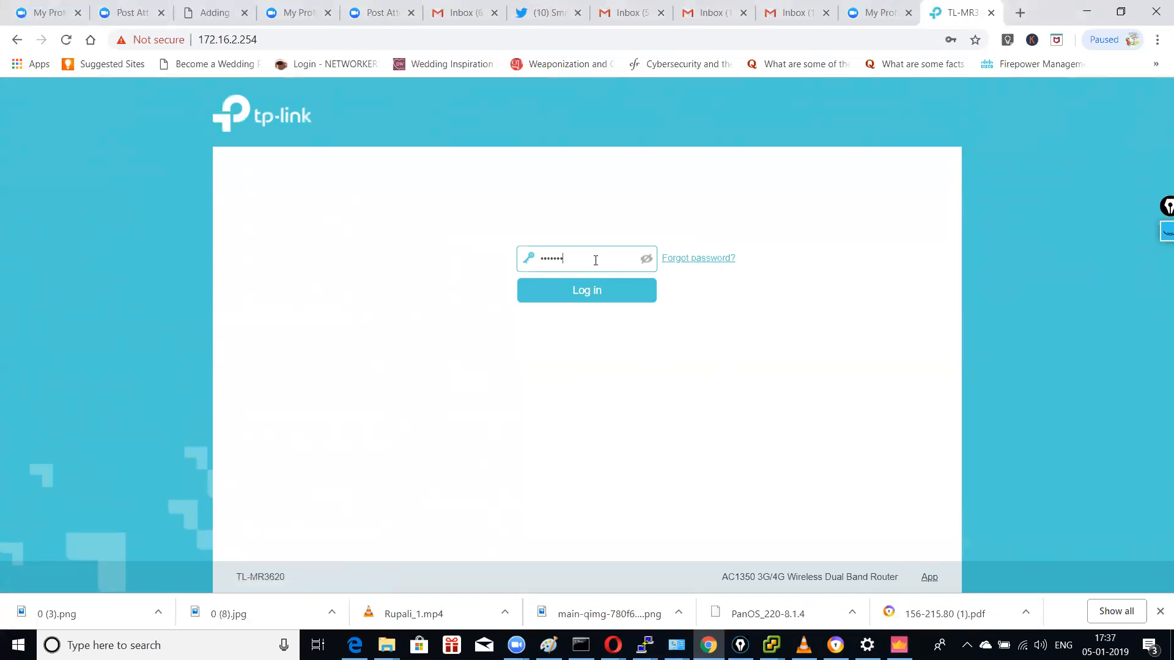
key("Return")
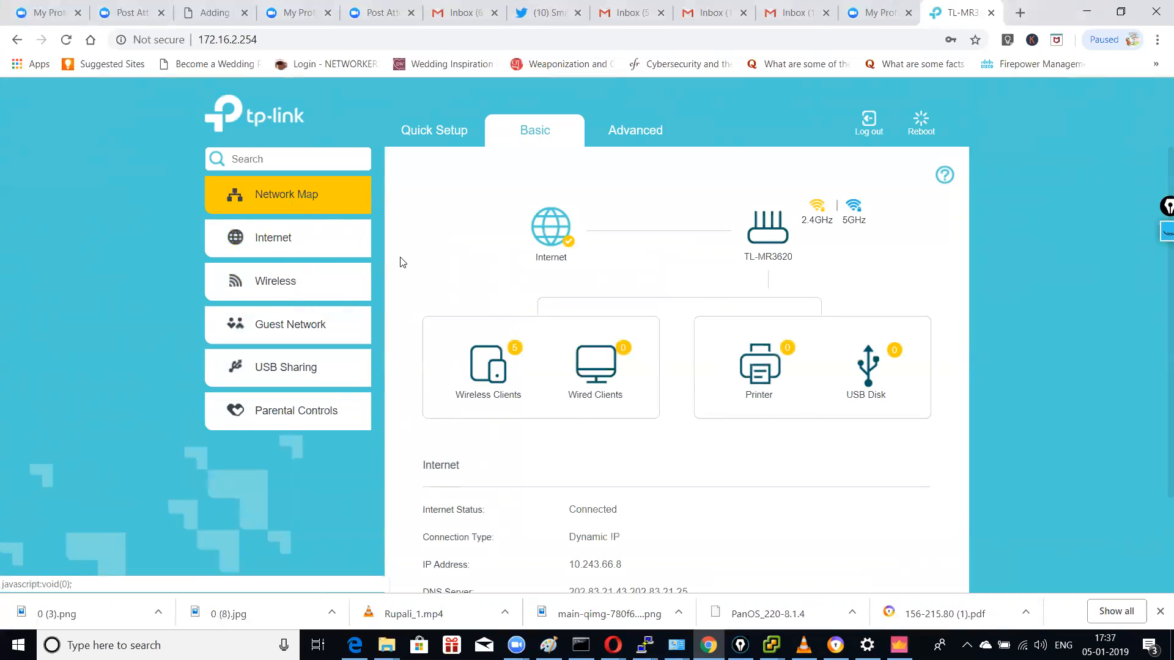
Step: Navigate to Advanced > Network > LAN Settings in the router admin
left_click(629, 129)
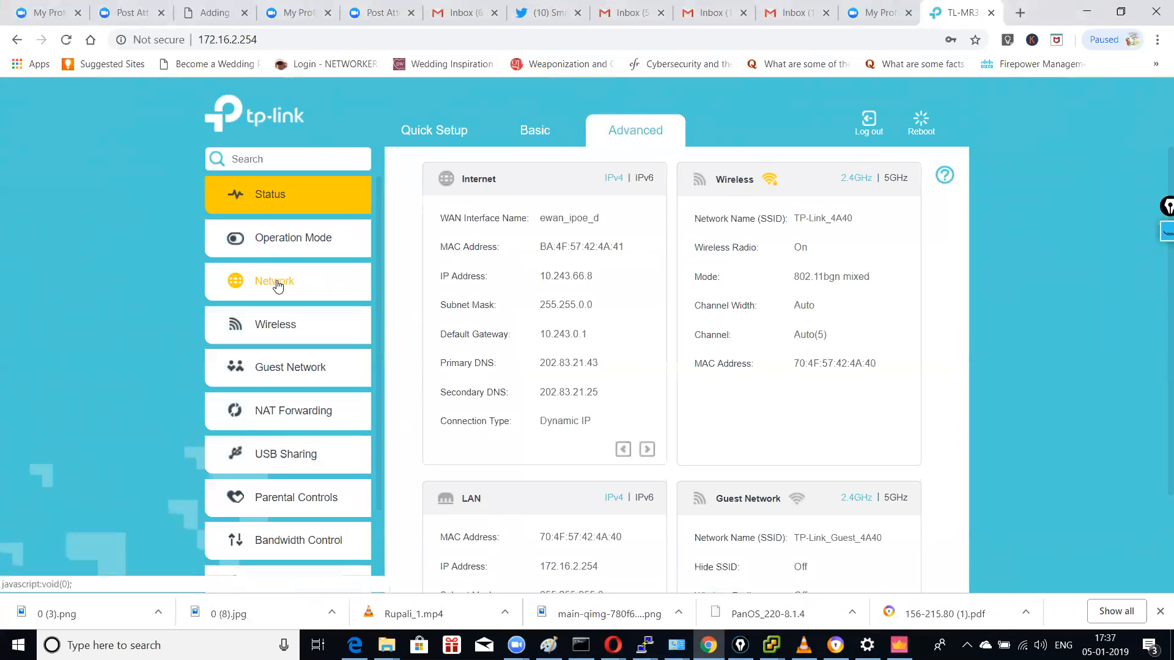
left_click(276, 285)
left_click(288, 278)
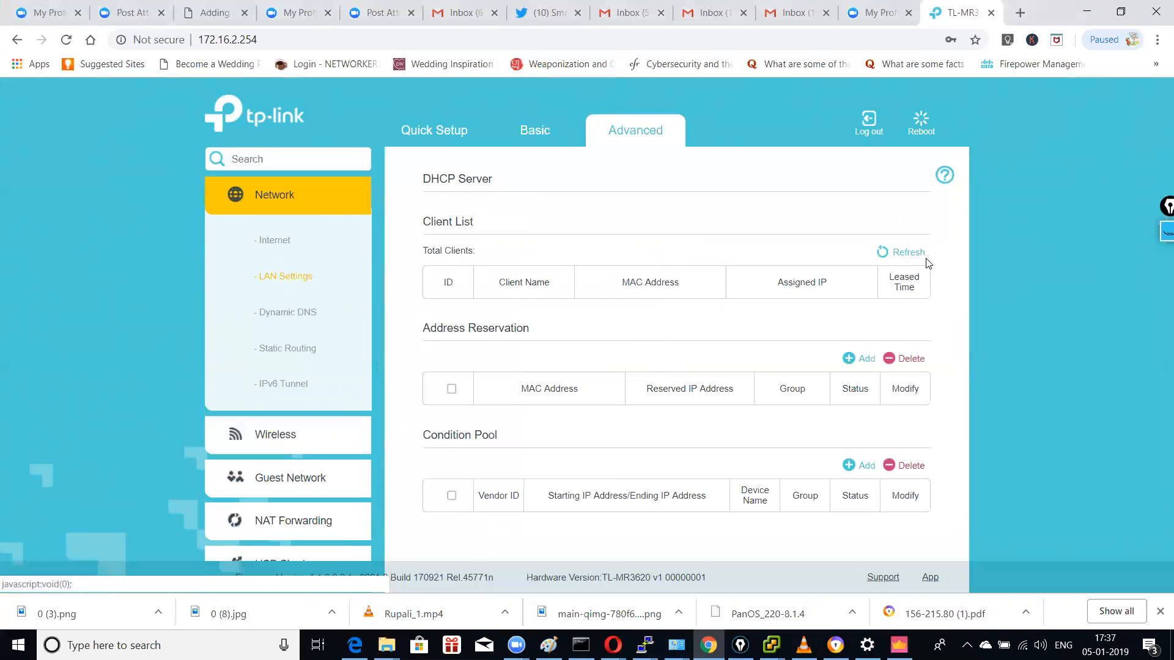
scroll(886, 266, "down", 1)
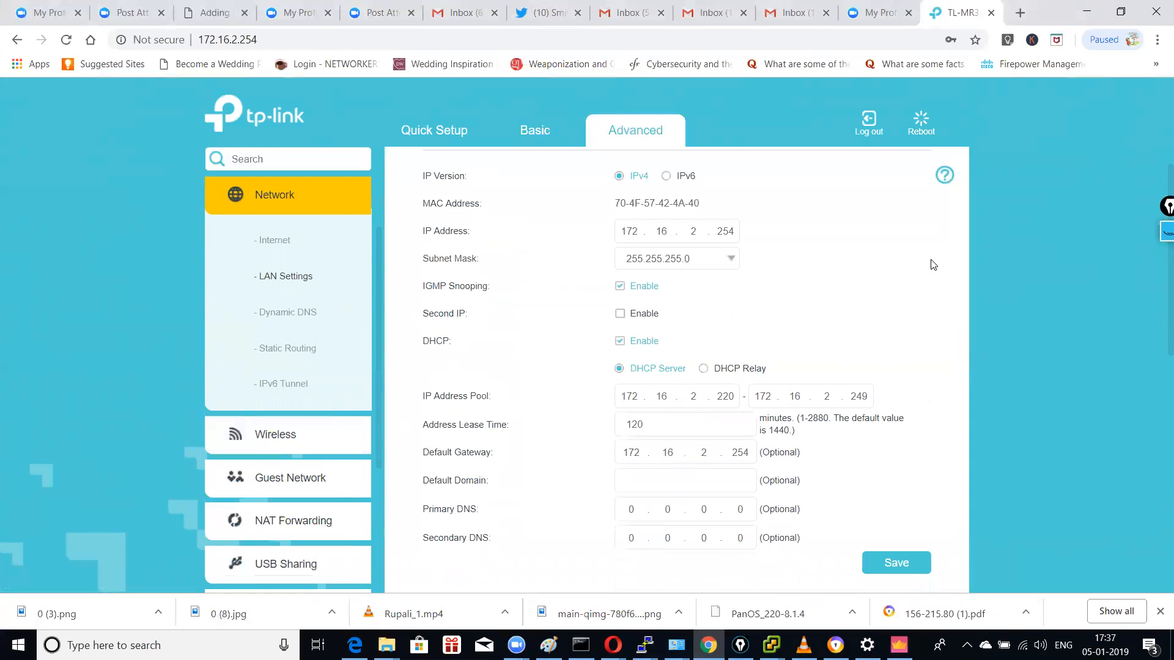
Step: Enable Second IP and enter address 10.4.12.254 with subnet mask 255.255.255.0
left_click(619, 313)
left_click(629, 341)
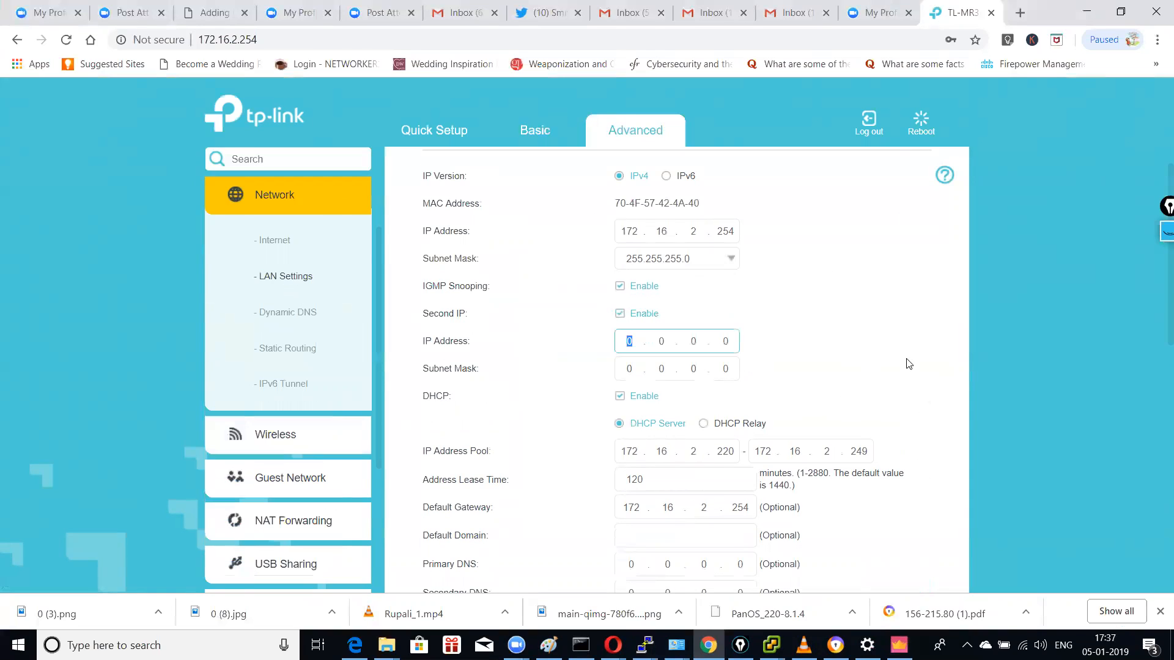
type("104.1")
key("BackSpace")
key("BackSpace")
key("BackSpace")
key("BackSpace")
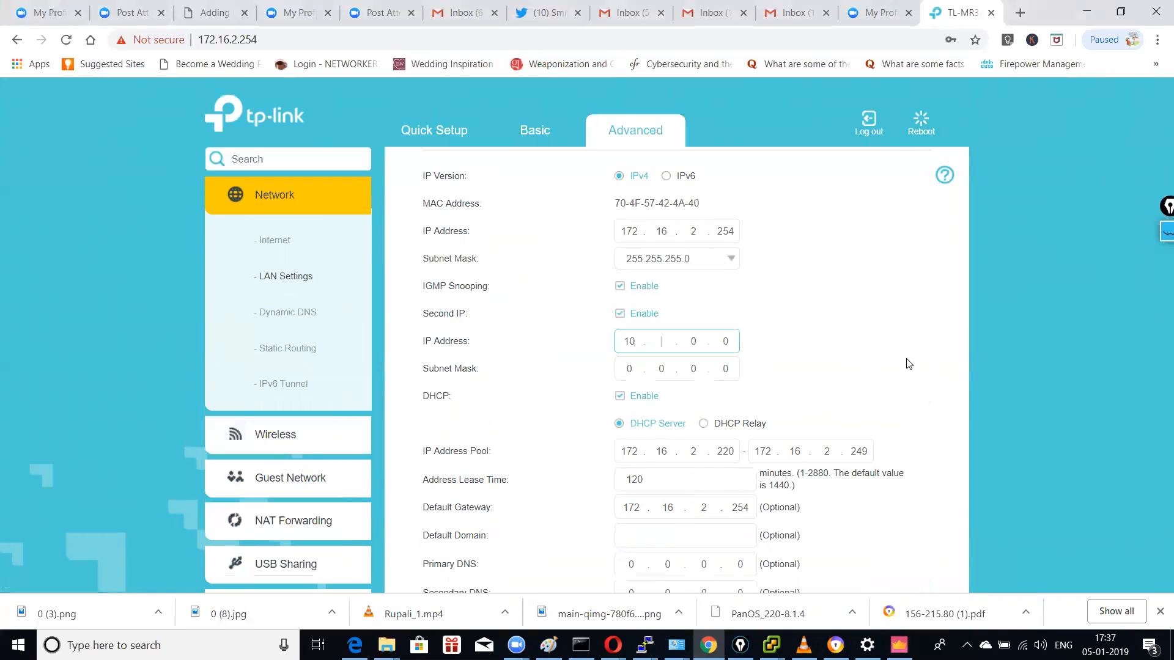
type("10.4.12.254")
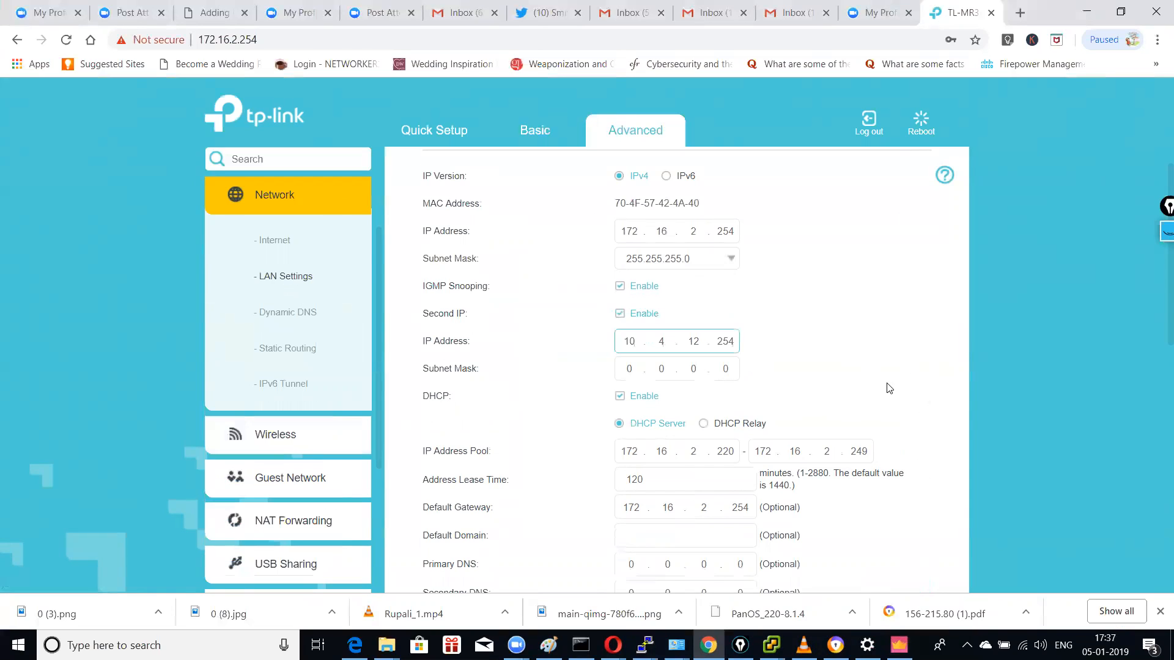
left_click(630, 368)
type("255.")
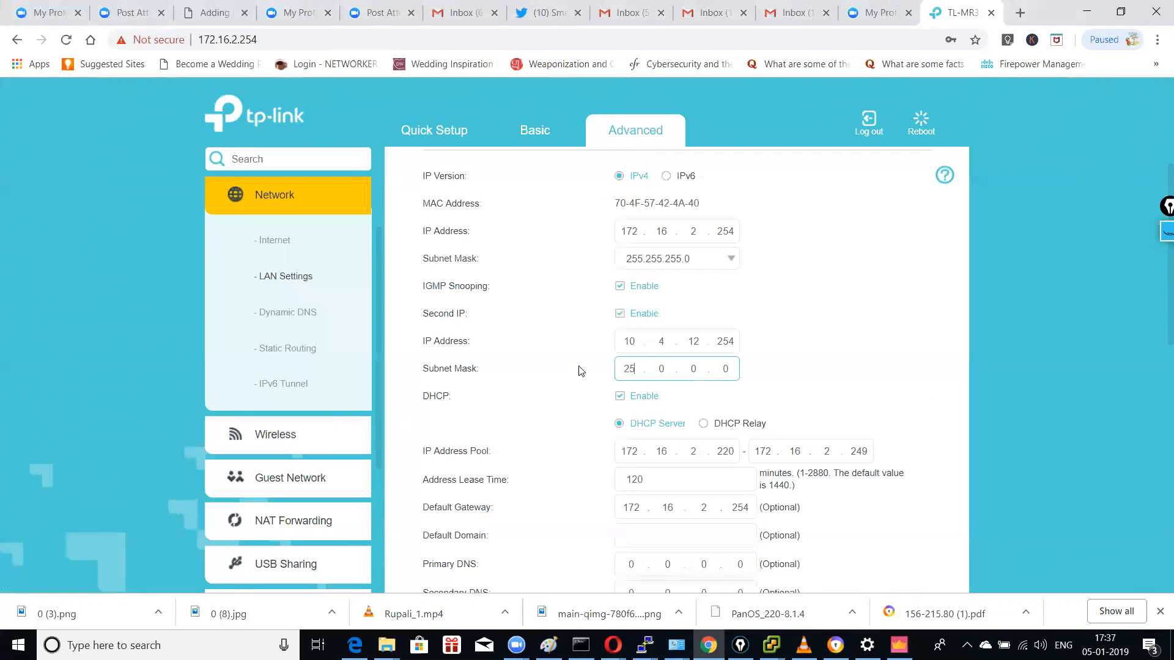
type("255.255")
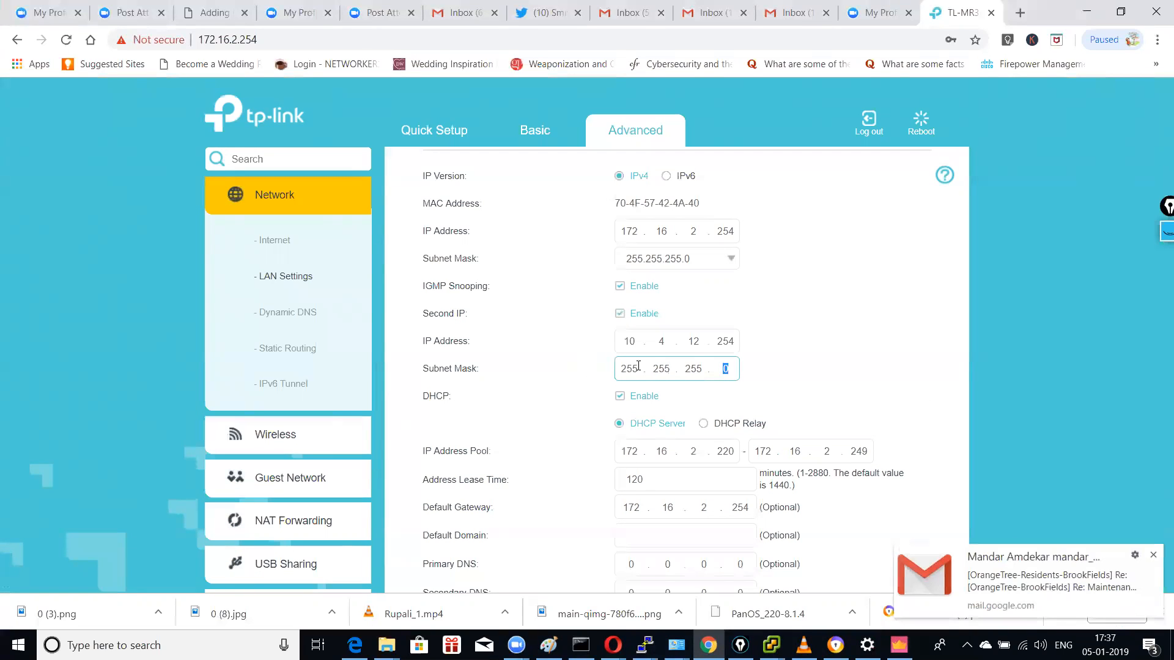
Step: Save the second IP settings on the LAN Settings page
left_click(1153, 555)
scroll(899, 292, "down", 2)
scroll(899, 292, "down", 4)
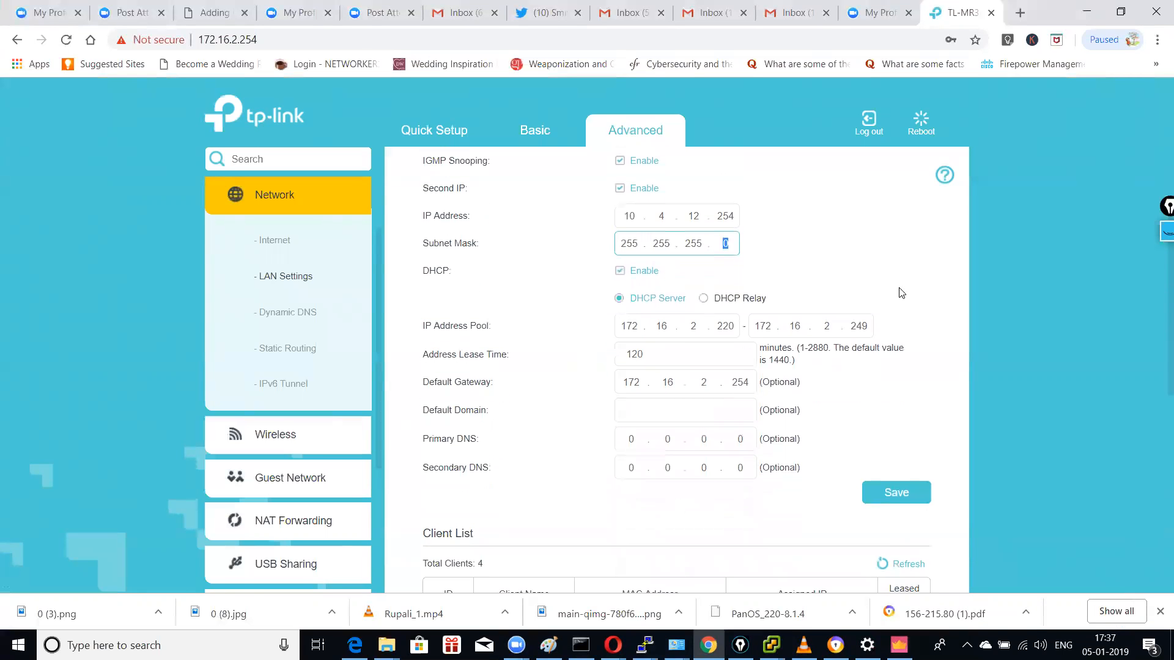
left_click(897, 288)
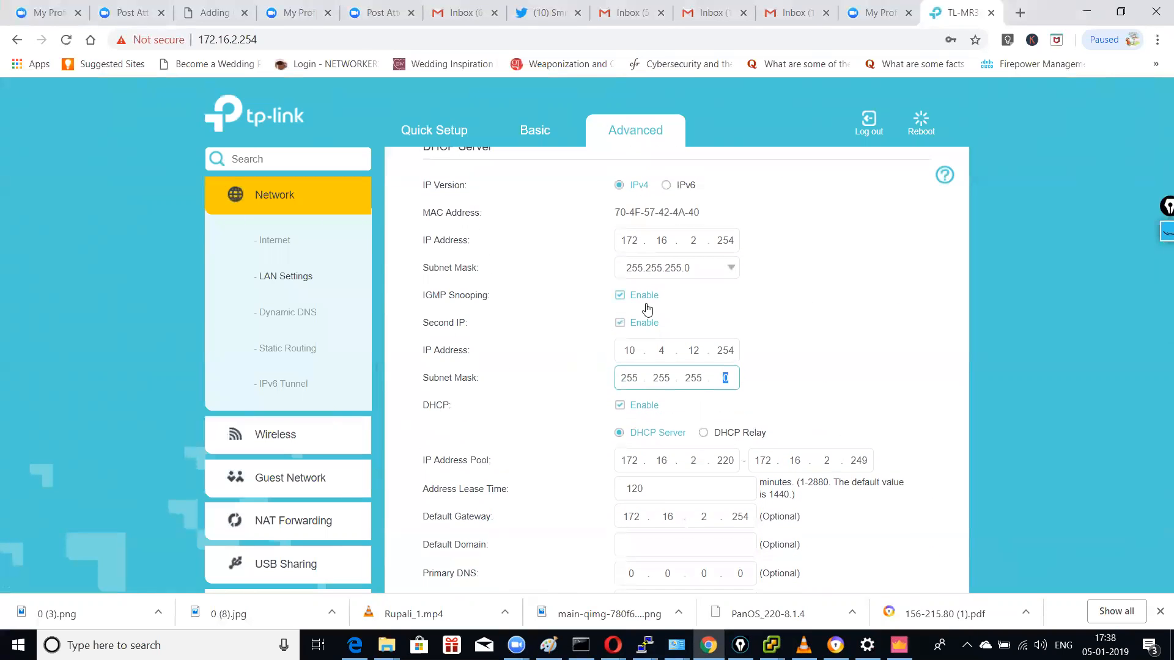
scroll(894, 257, "down", 3)
scroll(894, 270, "down", 2)
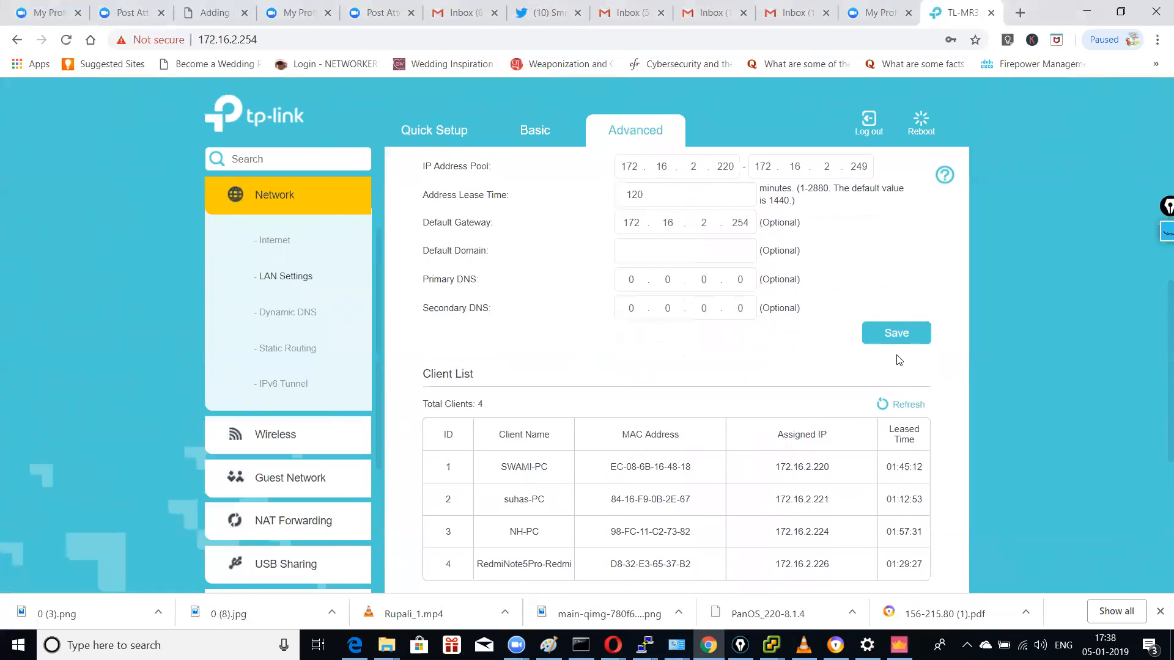
left_click(897, 333)
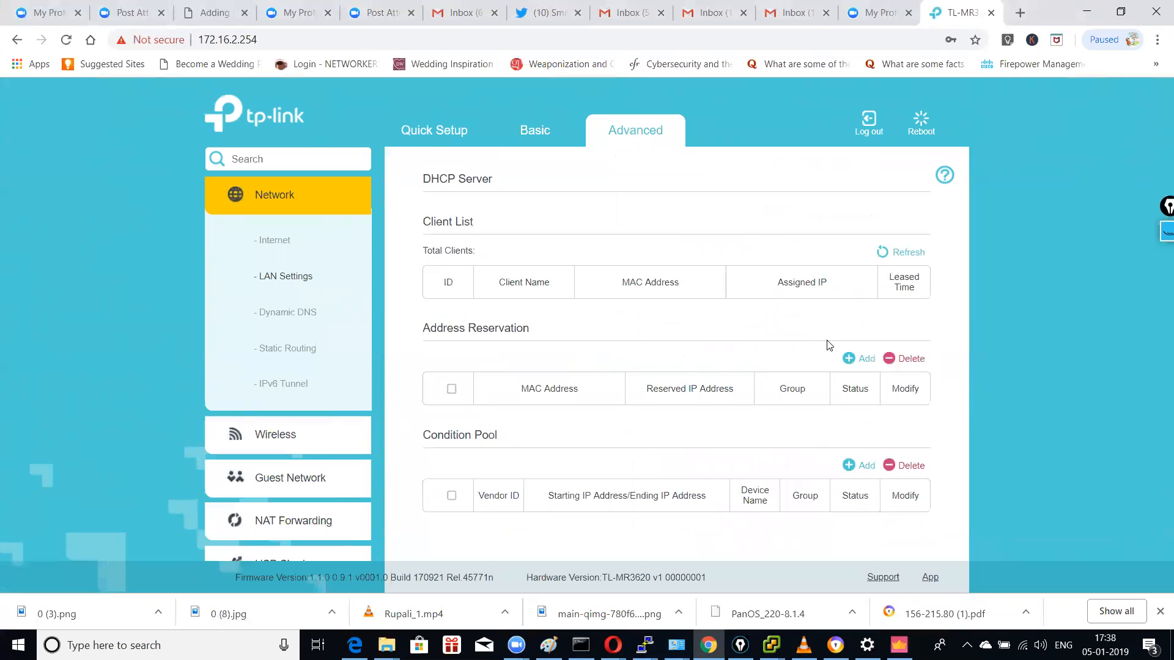
scroll(909, 370, "down", 4)
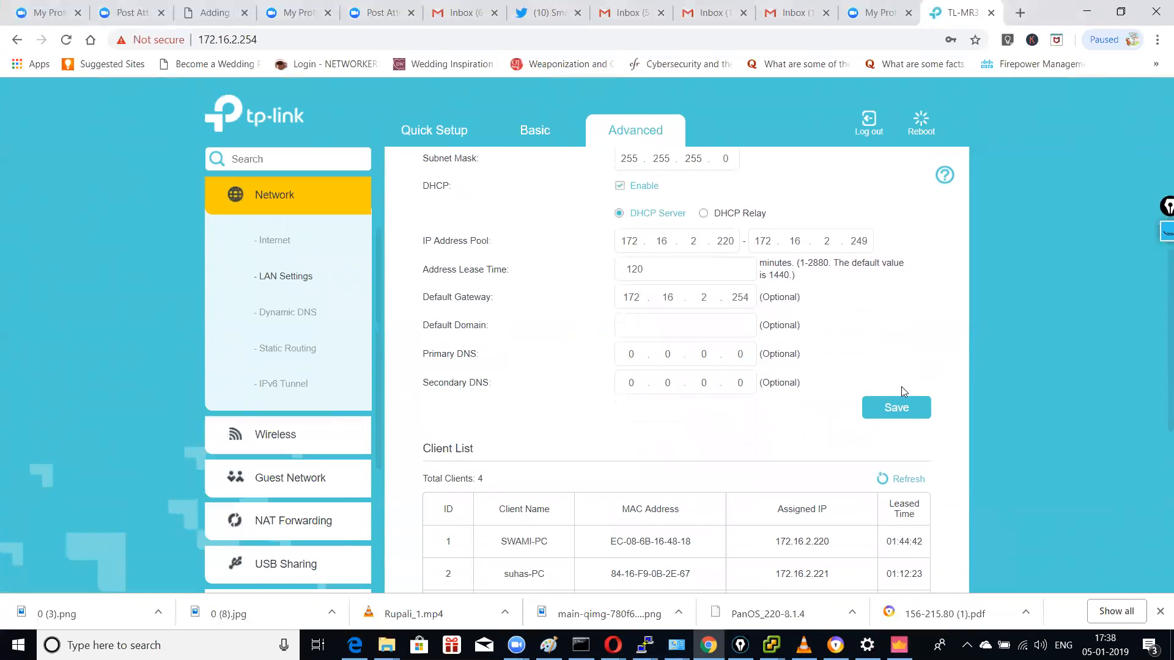
left_click(898, 410)
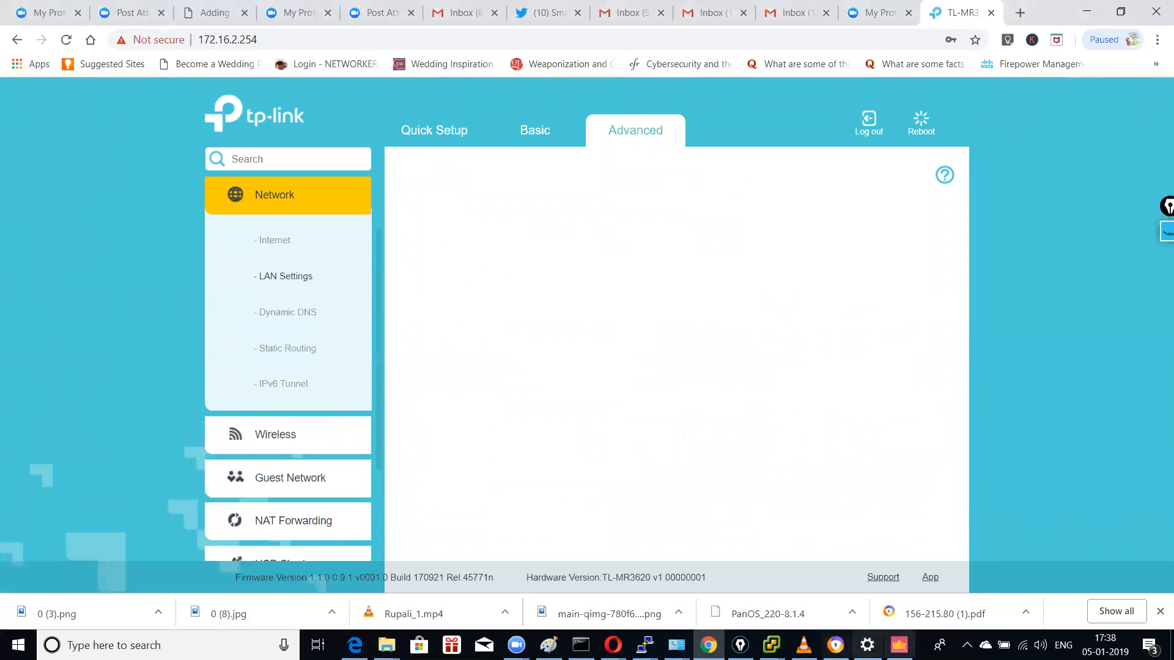
left_click(156, 644)
Step: Run ping 10.4.12.254 in Command Prompt and get 4 of 4 replies
type("cmd")
key("Return")
type("ping 10.4.12")
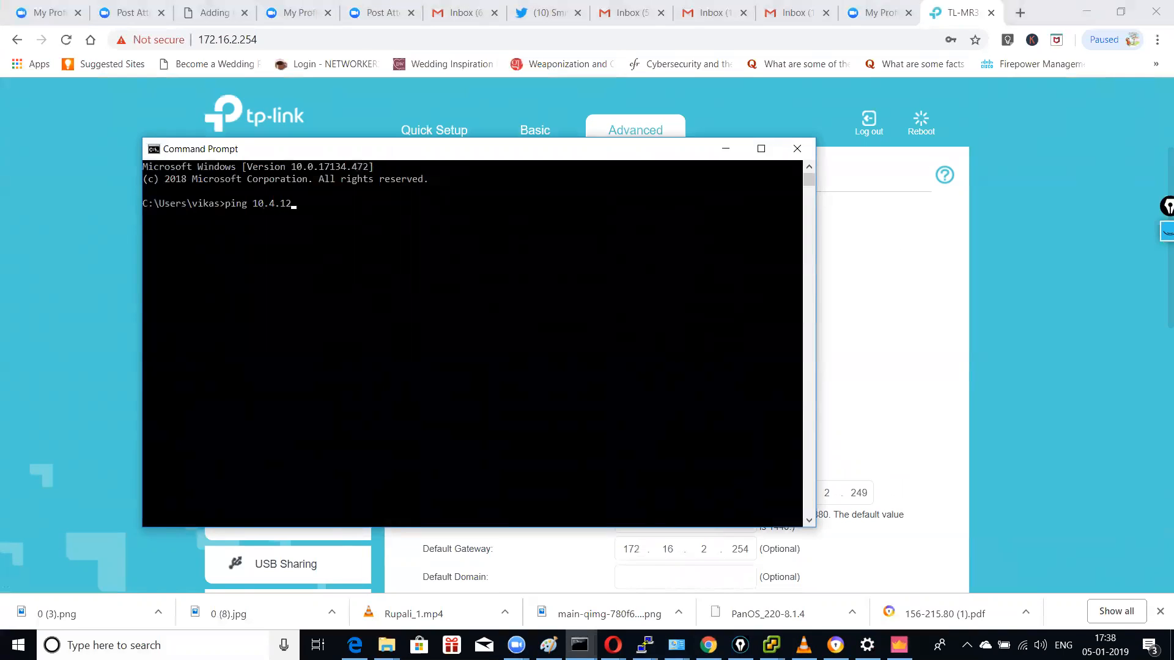
type(".254")
key("Return")
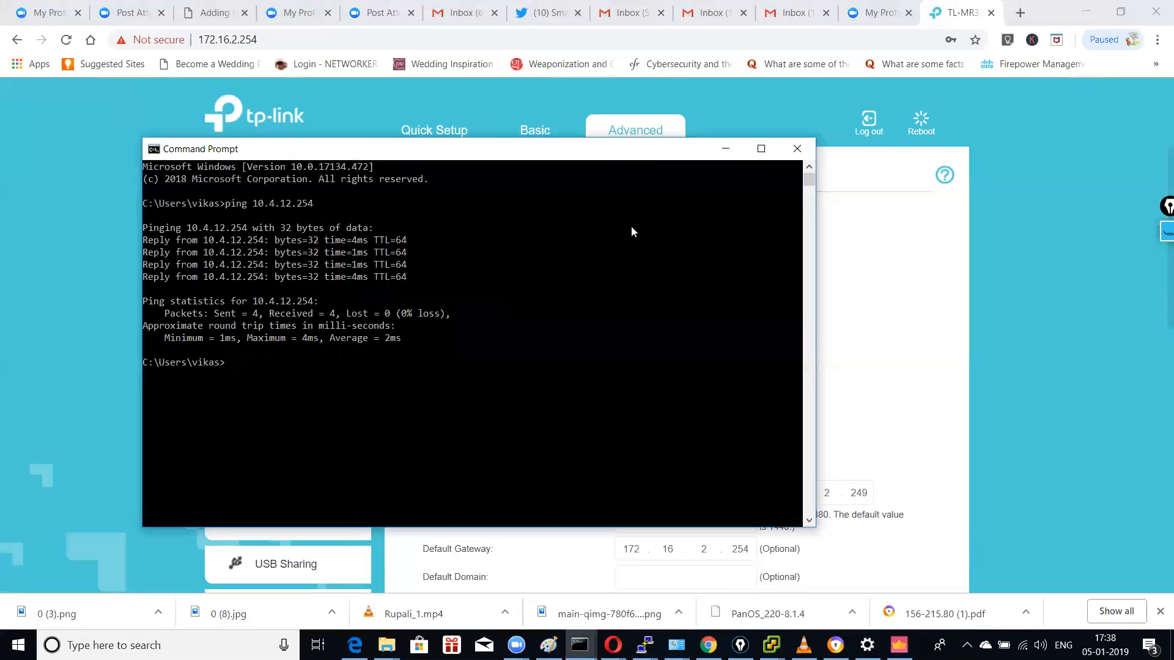
Step: Close Command Prompt and the Settings window, then launch Paint via mspaint
left_click(797, 148)
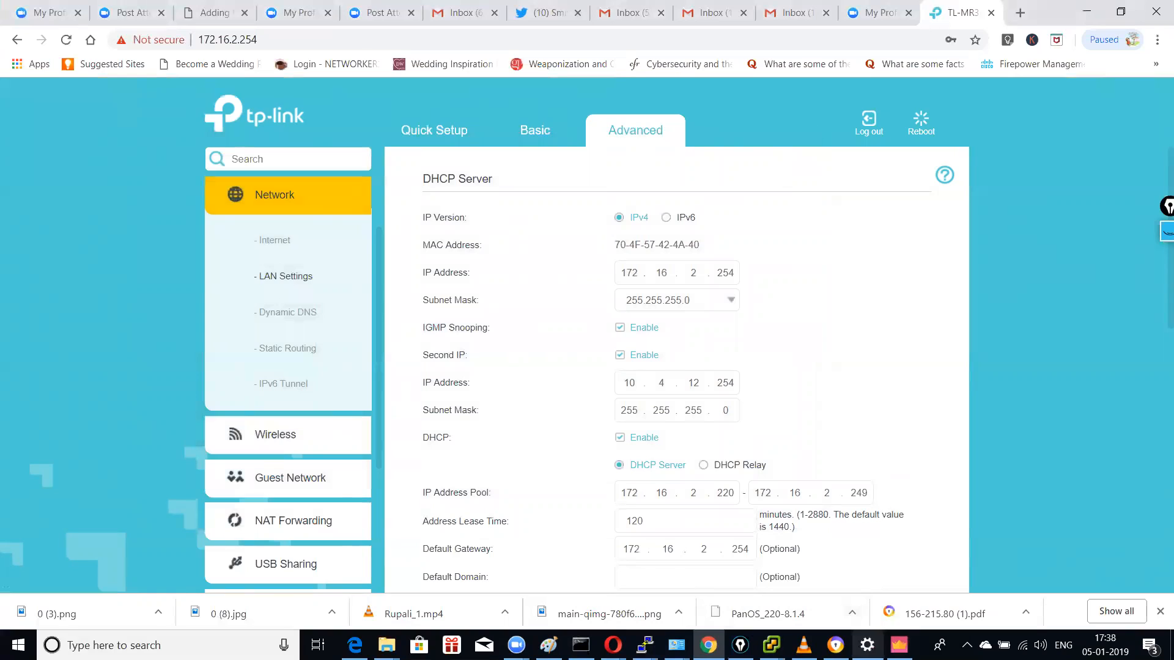
right_click(867, 645)
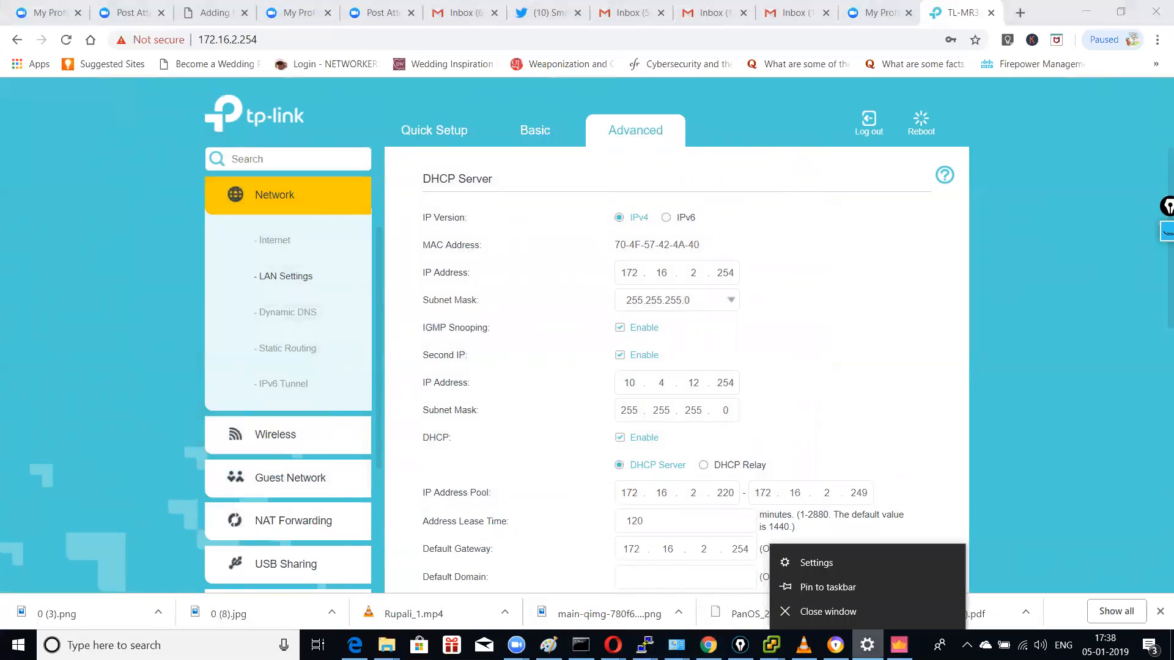
left_click(854, 616)
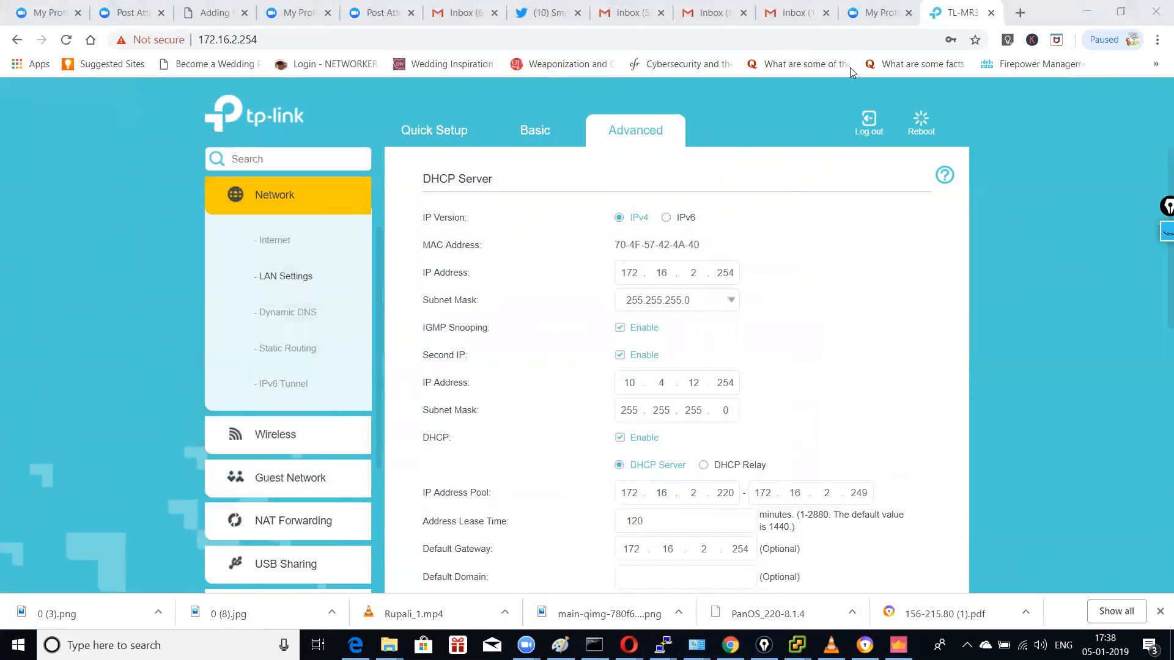
left_click(278, 636)
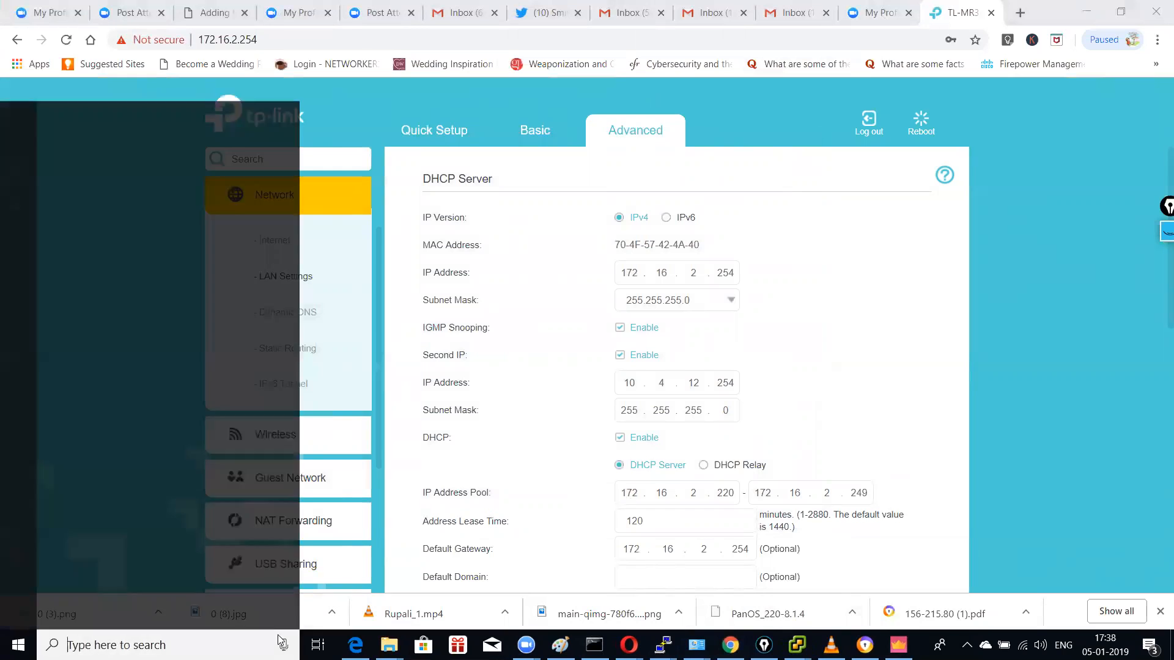
type("mspaint")
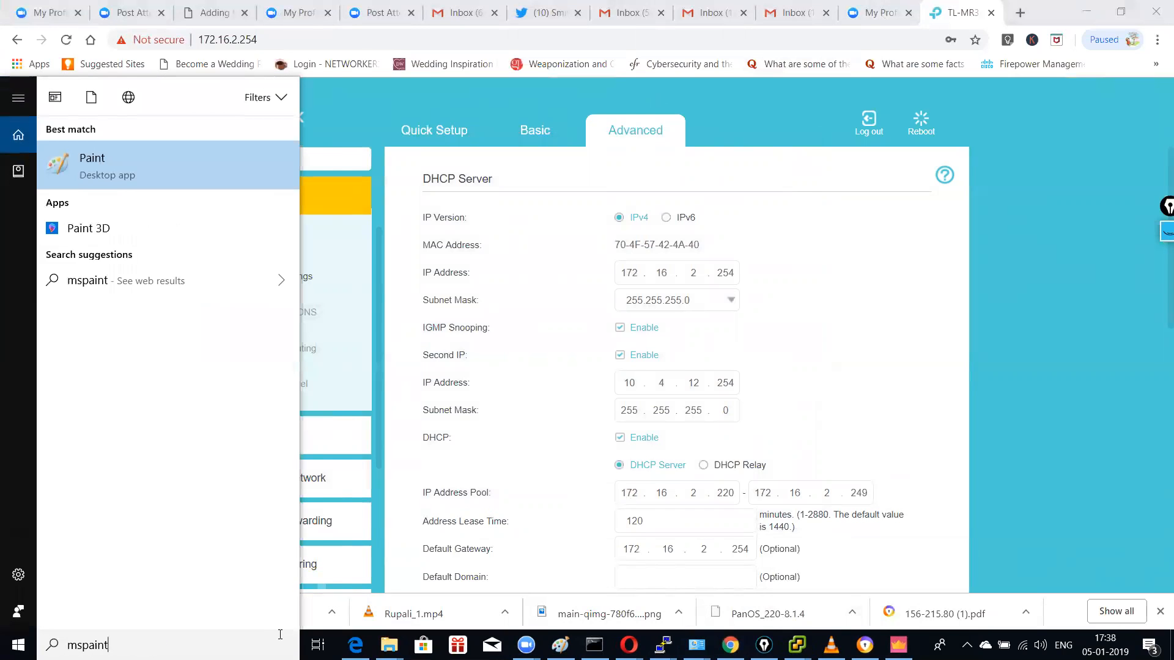
key("Return")
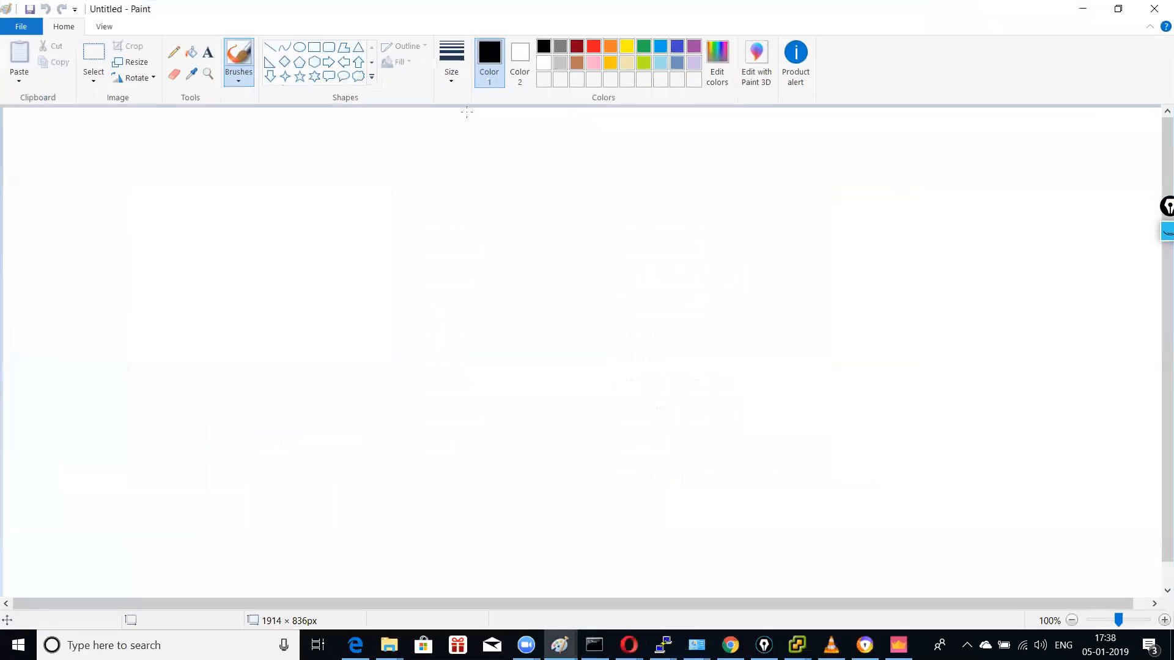
Step: Maximize Paint, draw a square on the left, and pencil a line out to the upper right
left_click(994, 78)
left_click(314, 48)
mouse_move(234, 267)
left_mouse_down()
mouse_move(260, 328)
mouse_move(380, 381)
left_mouse_up()
left_click(173, 53)
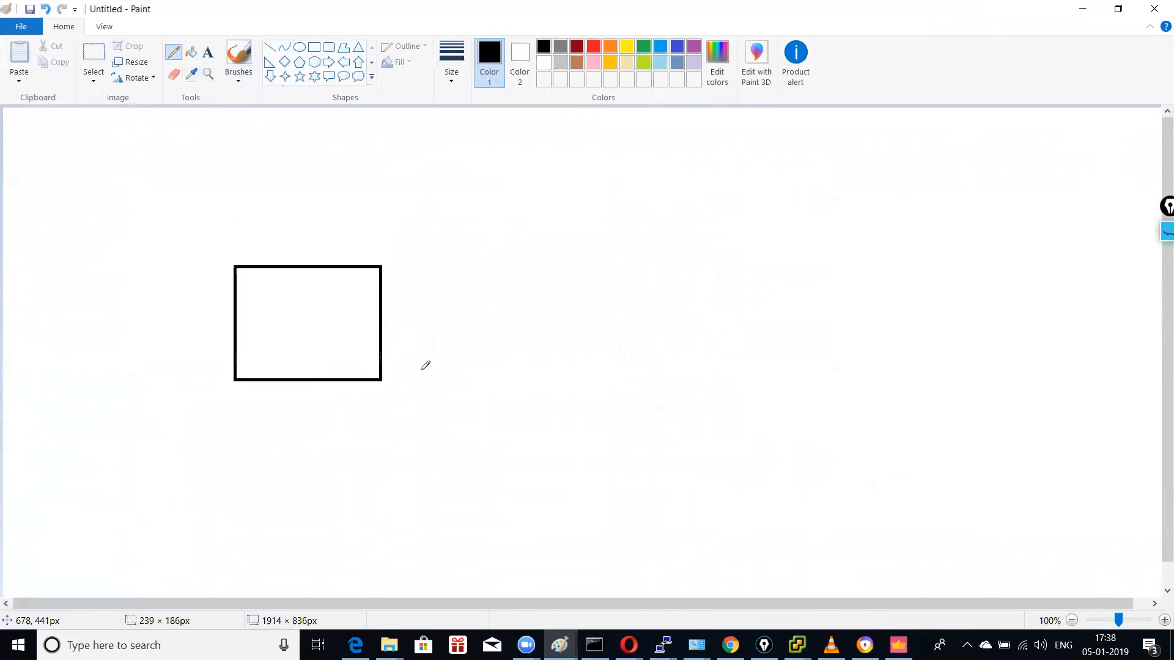
left_click(380, 320)
mouse_move(387, 318)
left_mouse_down()
mouse_move(375, 316)
mouse_move(760, 191)
mouse_move(806, 187)
left_mouse_up()
Step: Draw four rectangles stacked down the right side of the canvas
left_click(314, 48)
mouse_move(773, 145)
left_mouse_down()
mouse_move(888, 196)
mouse_move(927, 200)
left_mouse_up()
left_click_drag(780, 290, 956, 344)
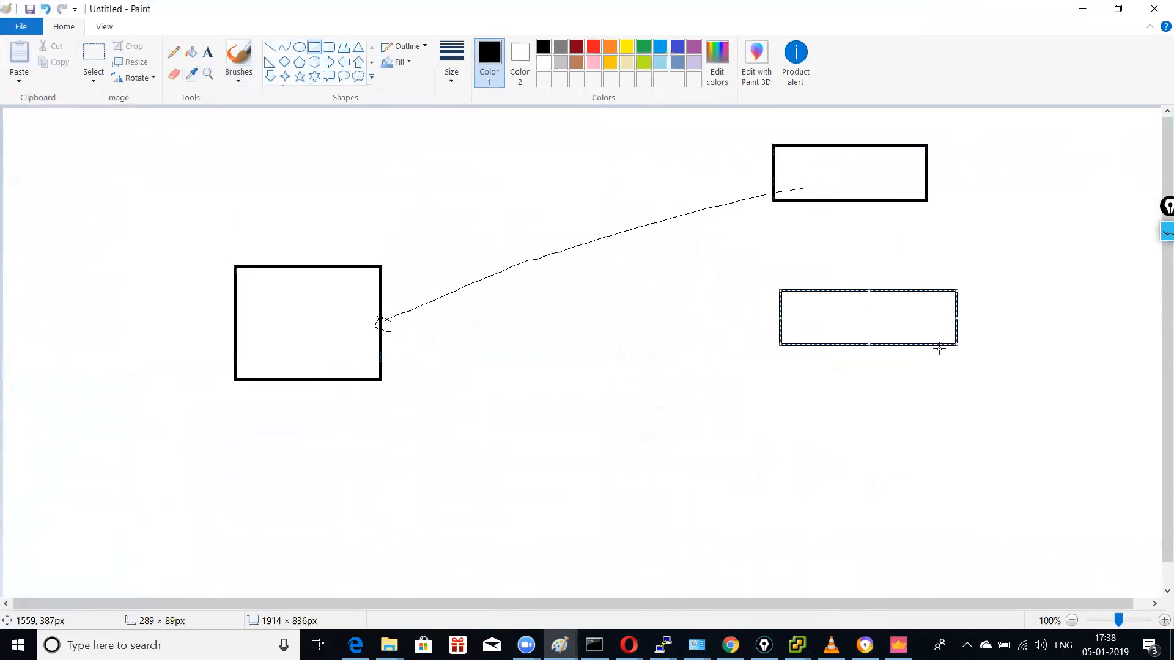
left_click_drag(792, 411, 981, 477)
left_click_drag(804, 510, 1015, 571)
left_click(174, 52)
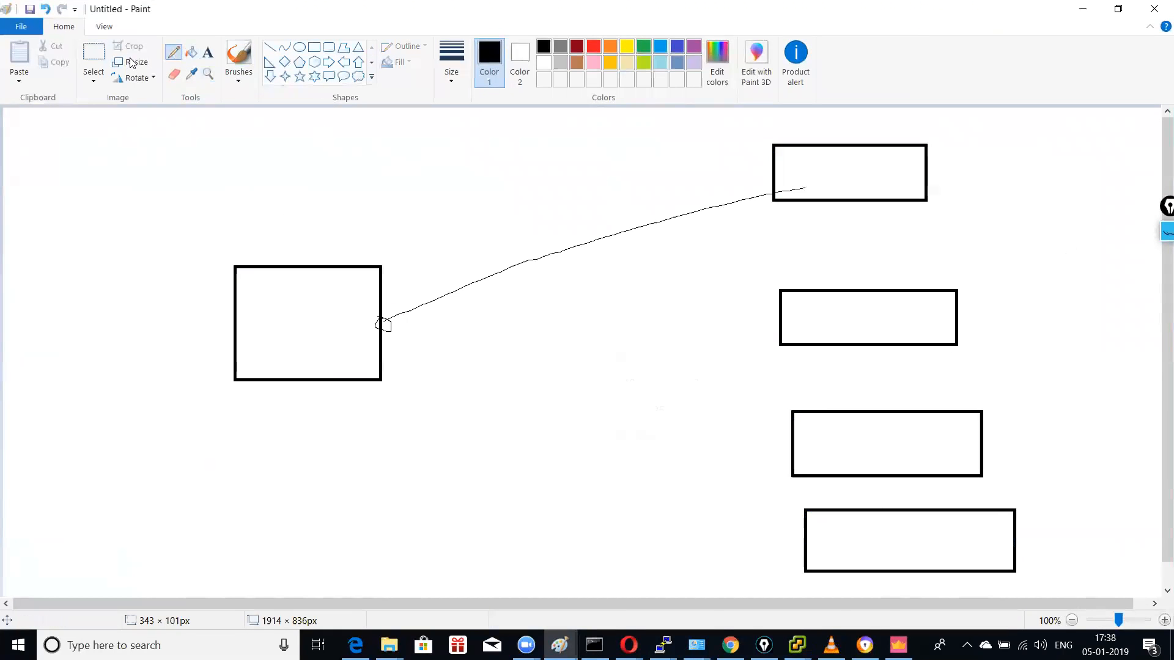
Step: Label the top three rectangles 'india', 'canada' and 'usa'
left_click(207, 57)
left_click(960, 156)
type("india")
left_click(972, 302)
type("canada")
left_click(998, 418)
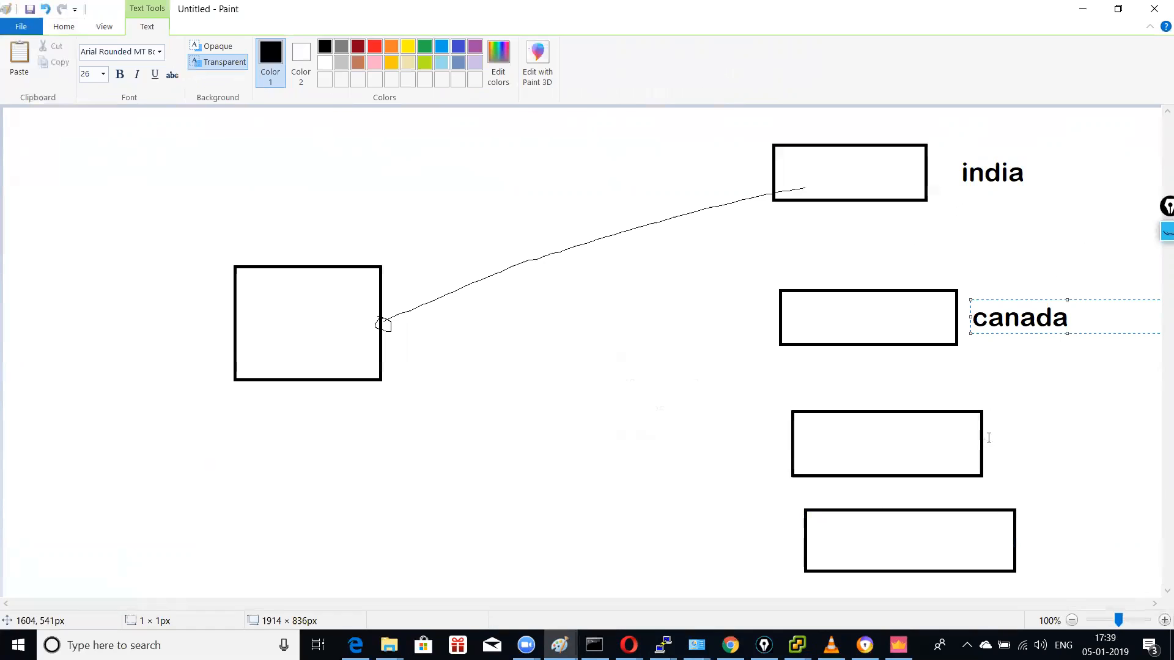
type("usa")
left_click(605, 390)
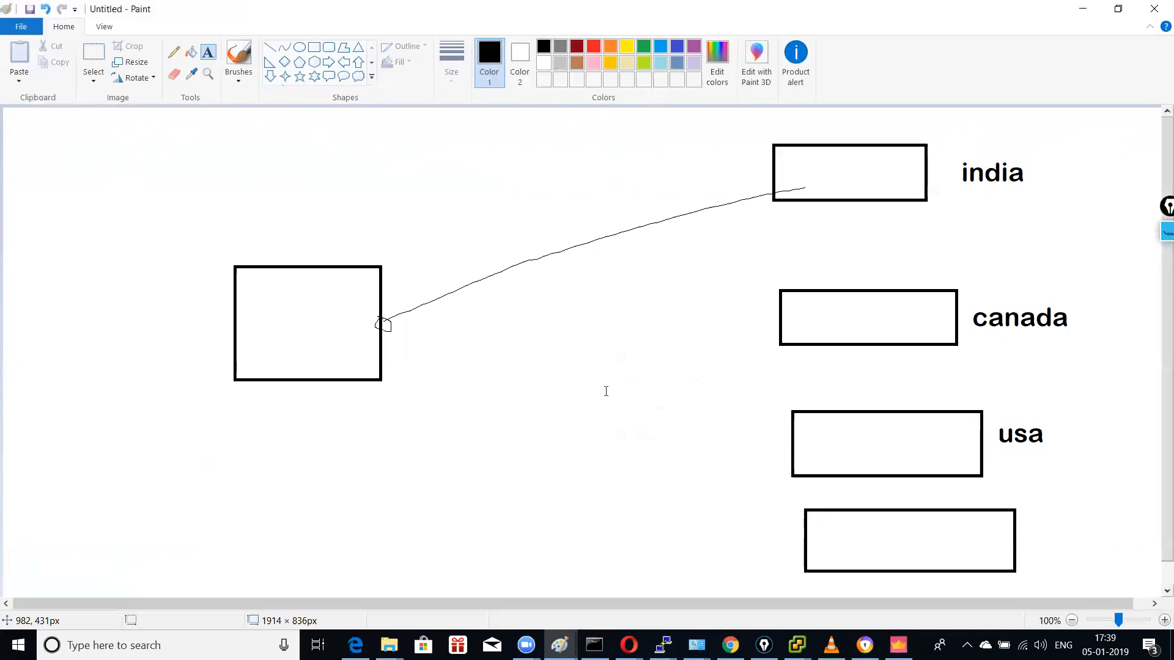
Step: Pencil lines connecting the canada, usa and bottom rectangles back to the square
left_click(173, 52)
mouse_move(390, 314)
left_mouse_down()
mouse_move(379, 325)
mouse_move(394, 313)
left_mouse_up()
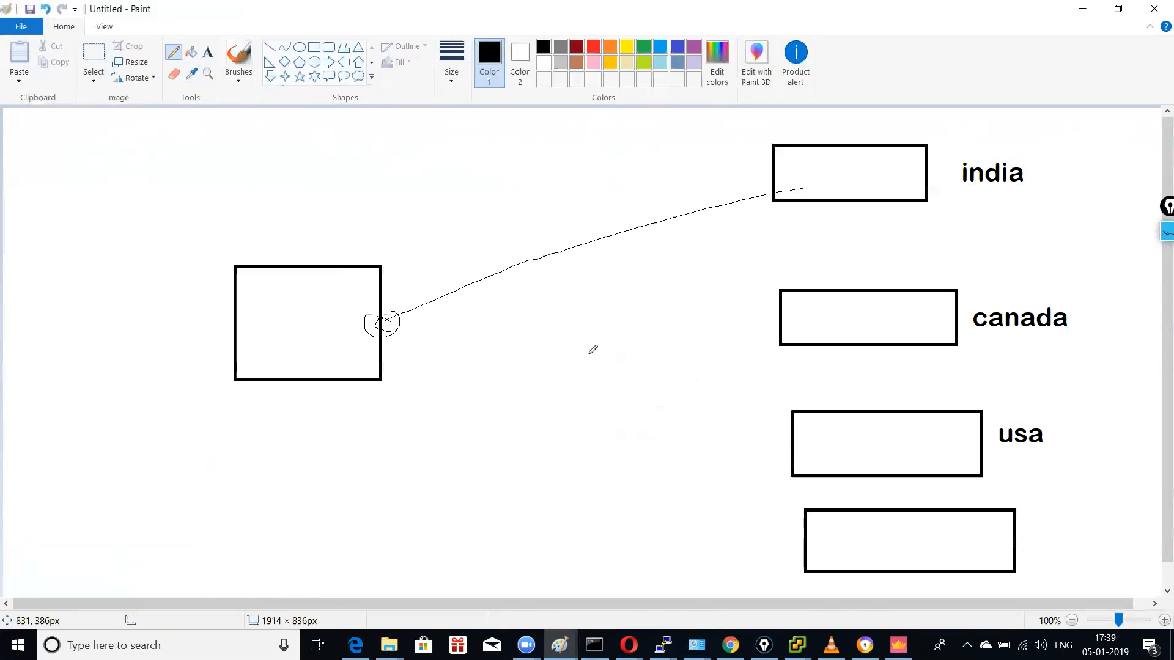
left_click_drag(789, 333, 363, 316)
left_click_drag(838, 440, 384, 326)
left_click_drag(830, 543, 362, 310)
Step: Pencil six lines fanning out from the square's left edge
left_click_drag(233, 324, 50, 283)
left_click_drag(237, 294, 71, 258)
left_click_drag(235, 356, 54, 328)
left_click_drag(229, 344, 82, 377)
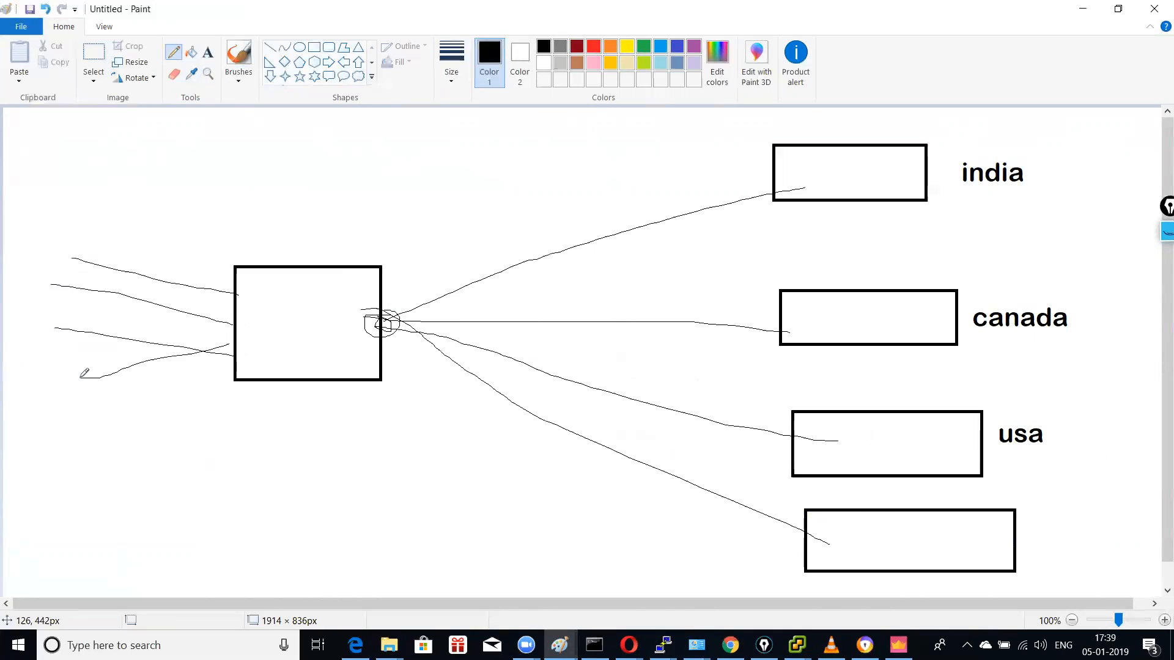
left_click_drag(224, 358, 113, 404)
left_click_drag(235, 287, 57, 218)
Step: Start a new picture without saving and draw left and right gateway boxes
left_click(21, 27)
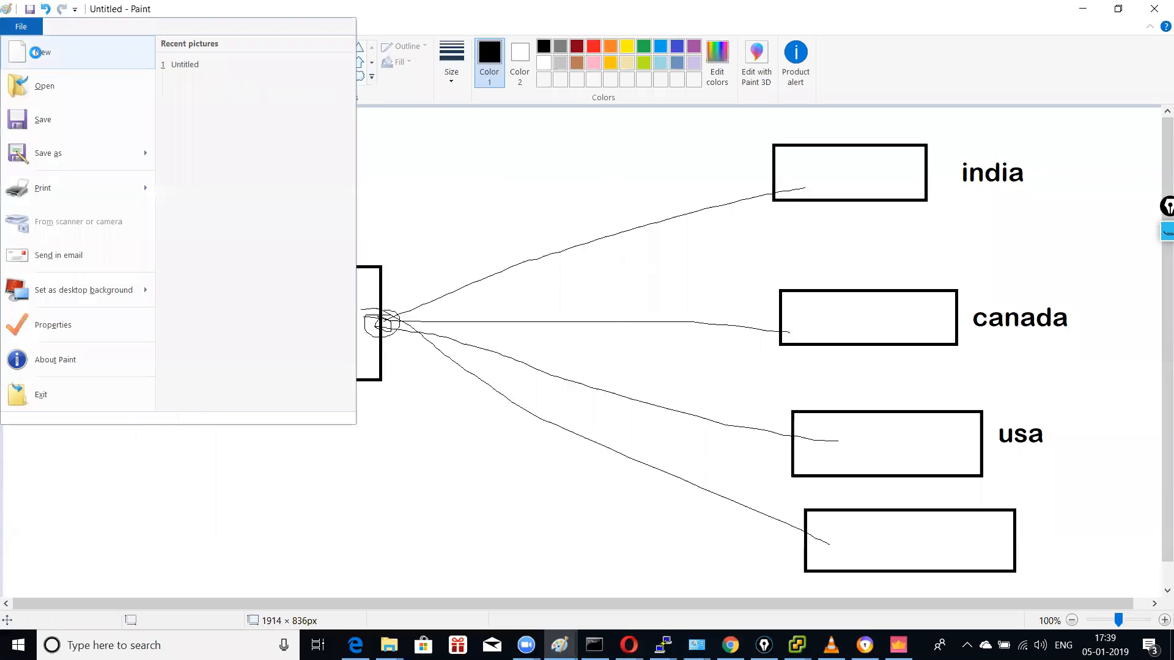
left_click(37, 54)
left_click(607, 322)
left_click(313, 47)
left_click_drag(227, 273, 396, 394)
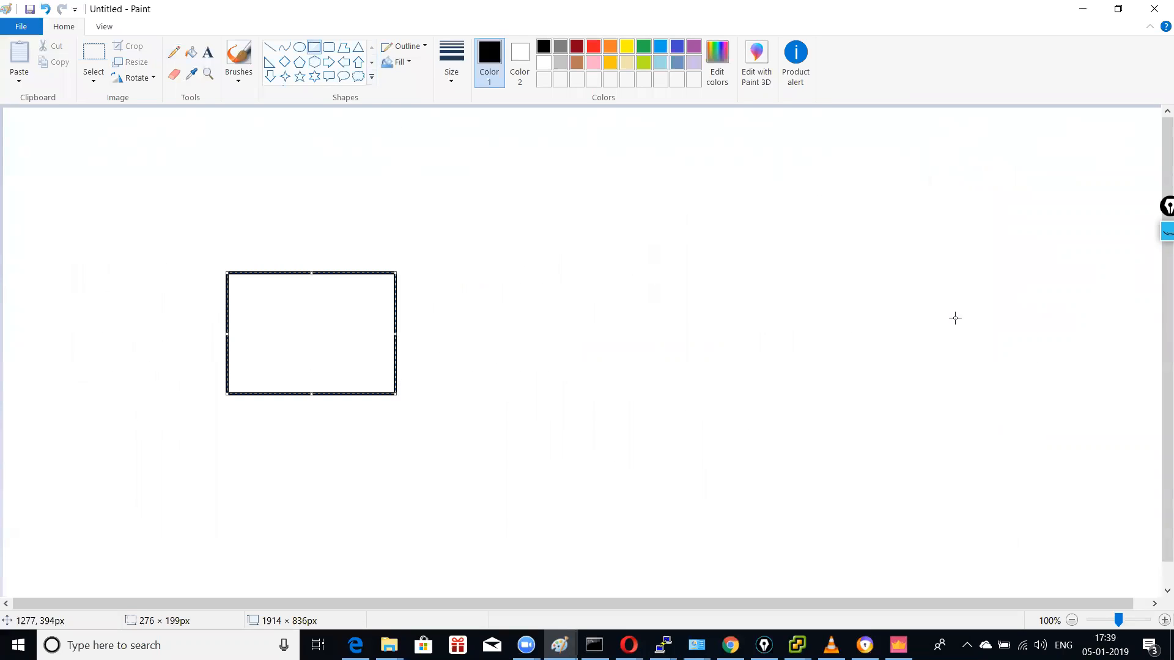
mouse_move(910, 278)
left_mouse_down()
mouse_move(964, 367)
mouse_move(1043, 379)
left_mouse_up()
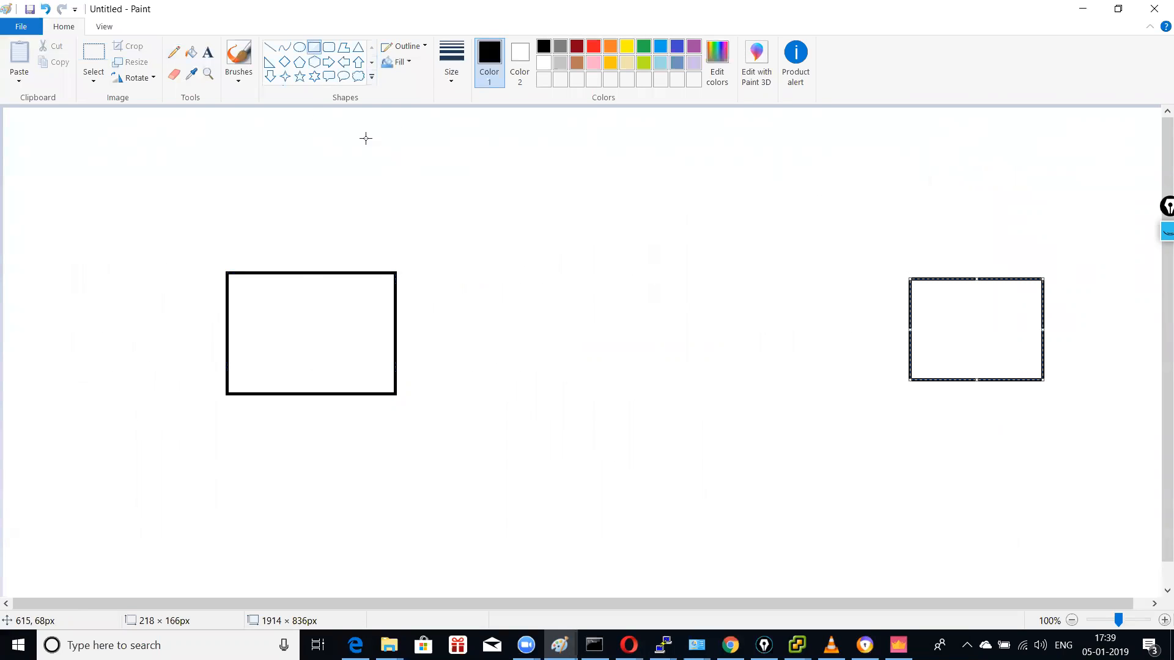
Step: Join the two boxes with a line through a cloud labelled 'ipsec vpn'
left_click(174, 52)
left_click_drag(386, 322, 908, 331)
mouse_move(660, 261)
left_mouse_down()
mouse_move(550, 361)
mouse_move(733, 354)
mouse_move(631, 250)
left_mouse_up()
left_click(207, 52)
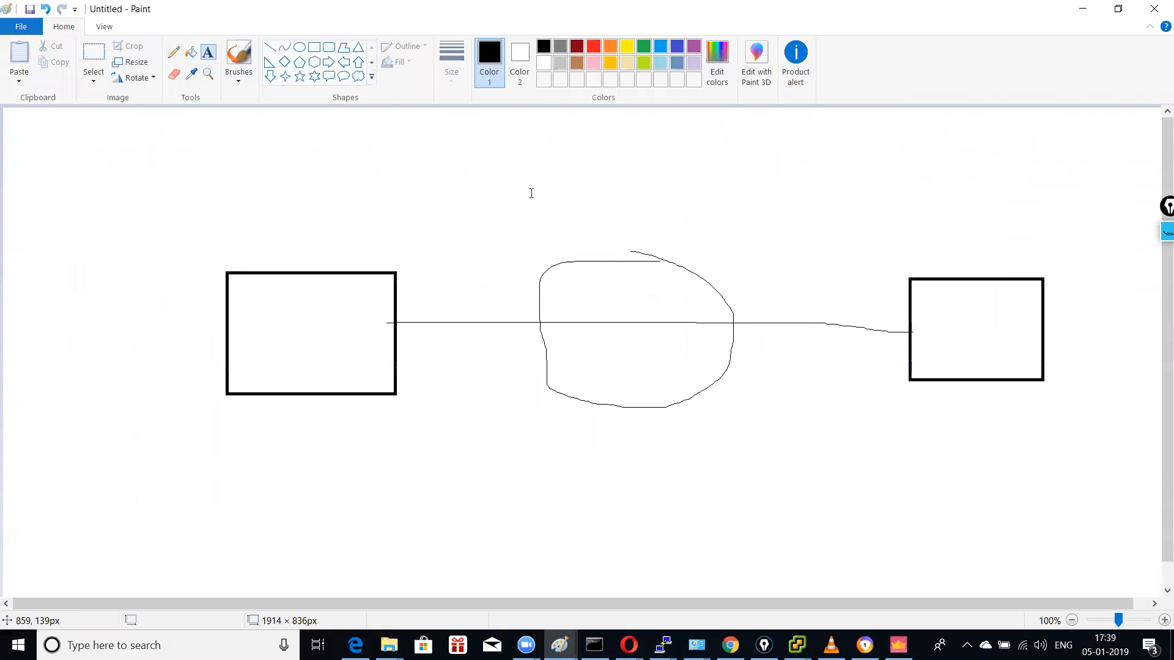
left_click(531, 176)
type("ipsec vpn")
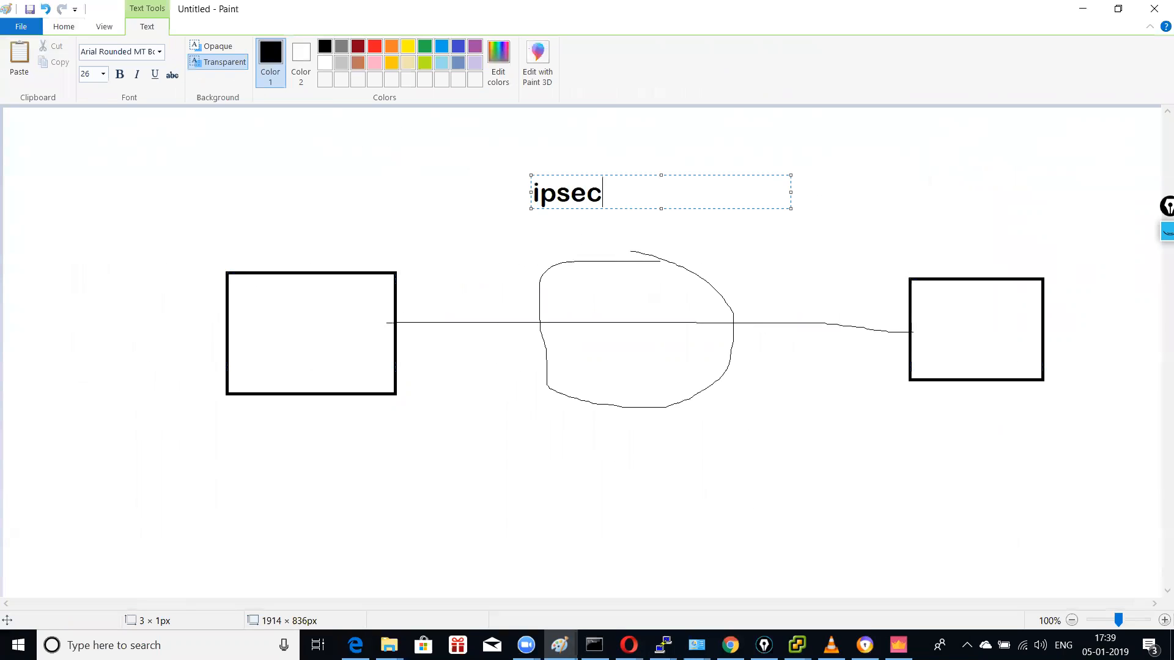
left_click(847, 194)
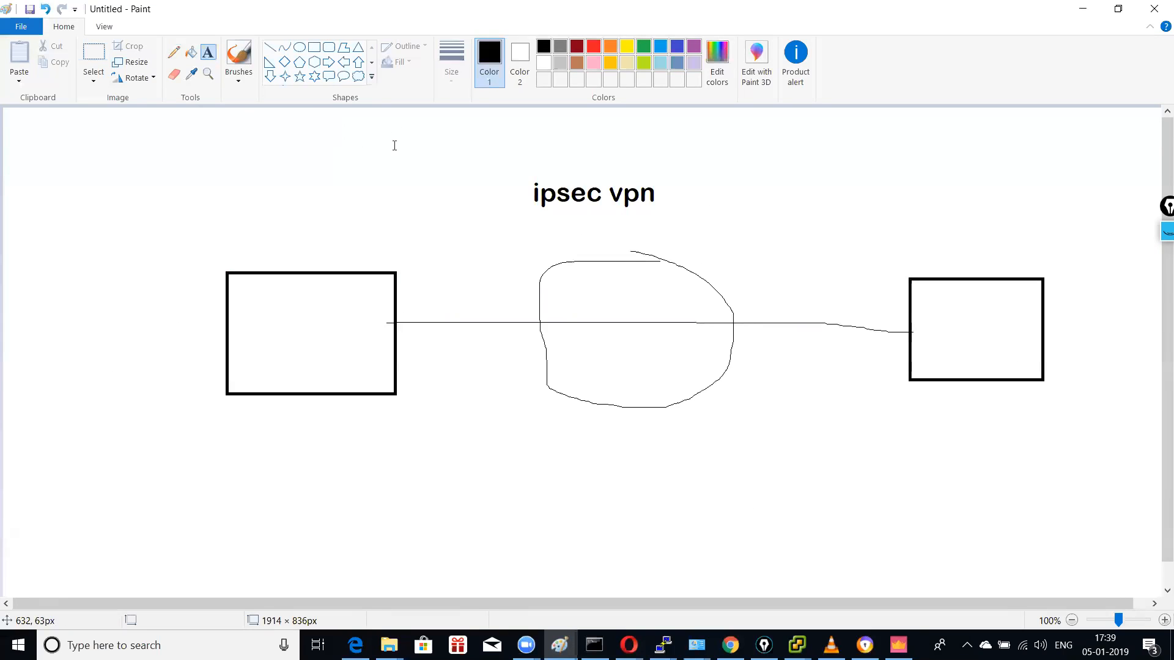
Step: Pencil a line leading outward from each box
left_click(174, 53)
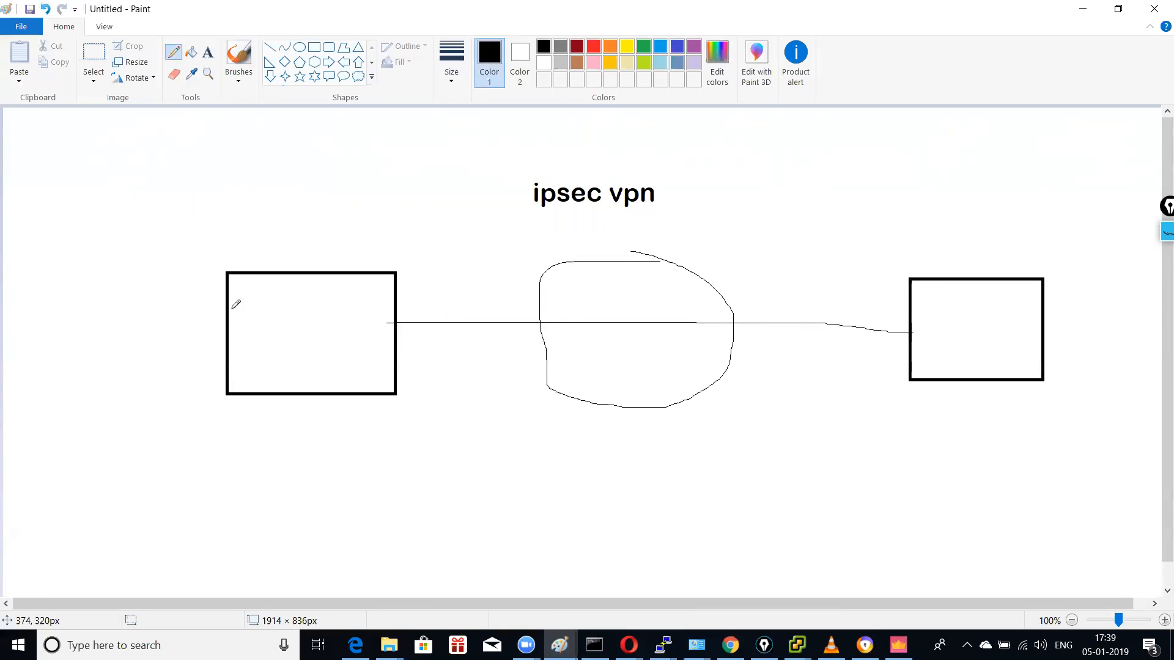
left_click_drag(225, 323, 134, 323)
left_click(1046, 327)
left_click_drag(1053, 327, 1135, 329)
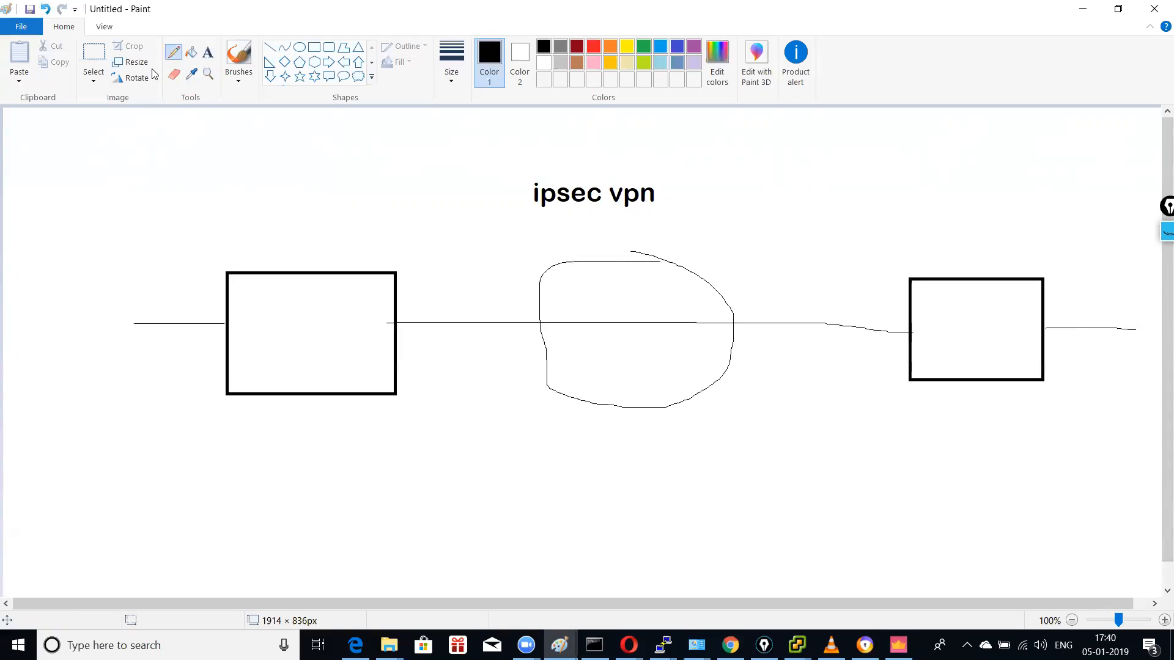
Step: Add a two-line 'mpls' / 'vpls' note at the upper right
left_click(208, 53)
left_click(886, 140)
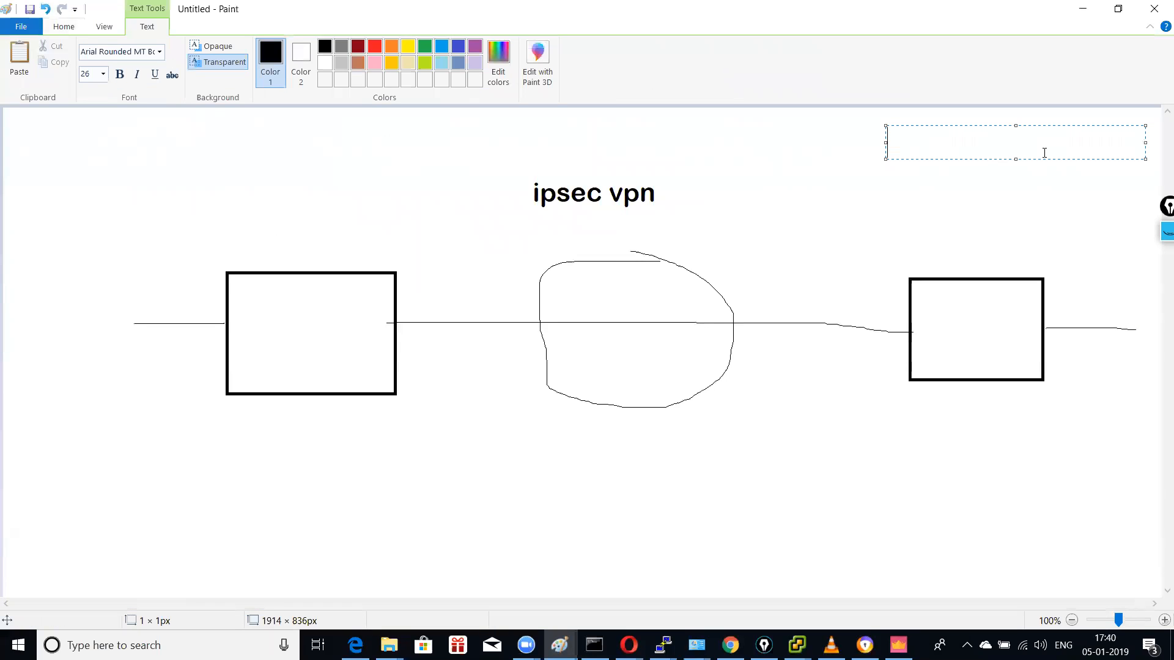
type("mpls")
key("Return")
type("vpls")
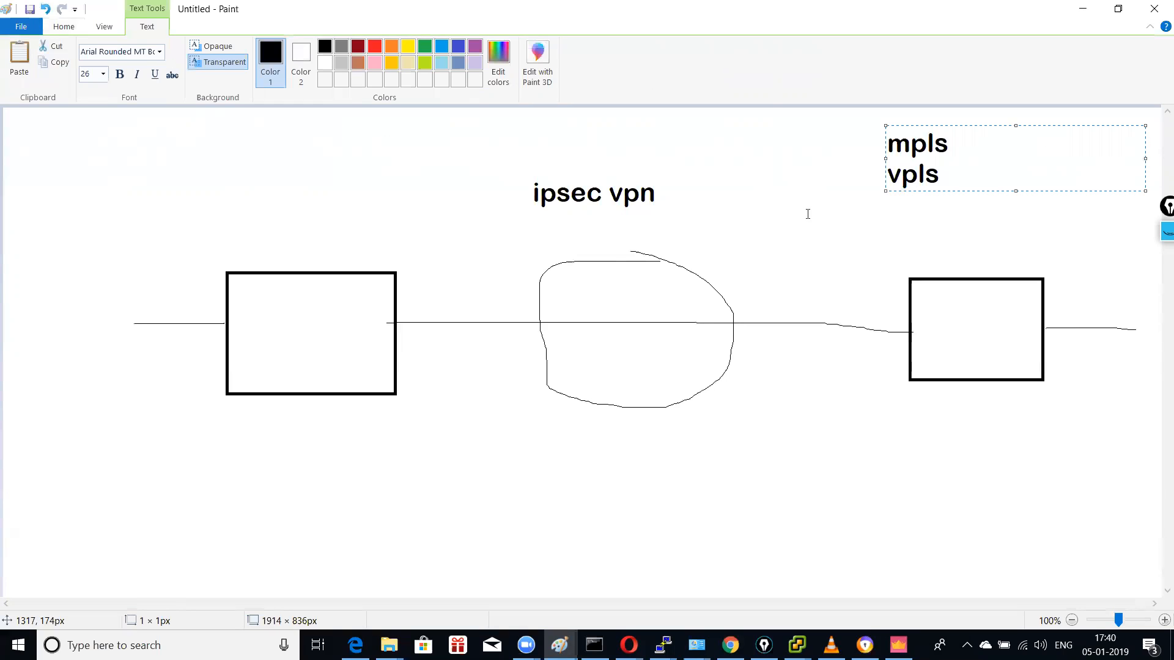
left_click(807, 214)
Step: Circle the mpls vpls note and ipsec vpn label, and draw a second link between boxes
left_click(173, 52)
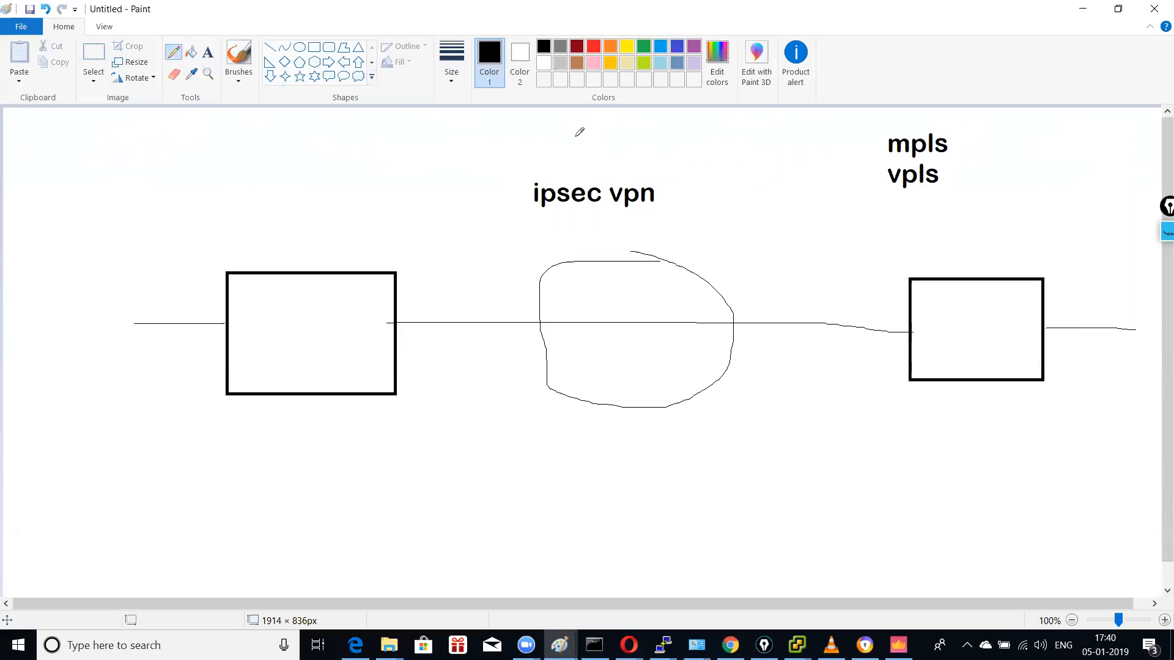
mouse_move(1011, 130)
left_mouse_down()
mouse_move(837, 134)
mouse_move(1016, 165)
mouse_move(970, 126)
left_mouse_up()
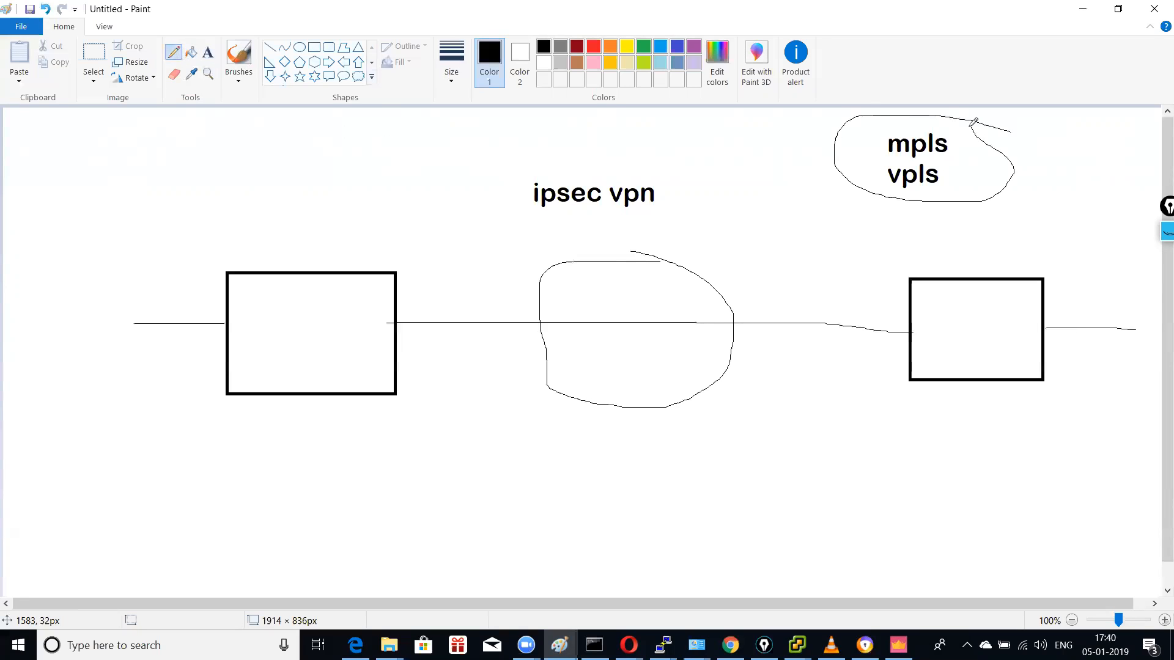
mouse_move(691, 184)
left_mouse_down()
mouse_move(538, 182)
mouse_move(562, 225)
mouse_move(682, 187)
left_mouse_up()
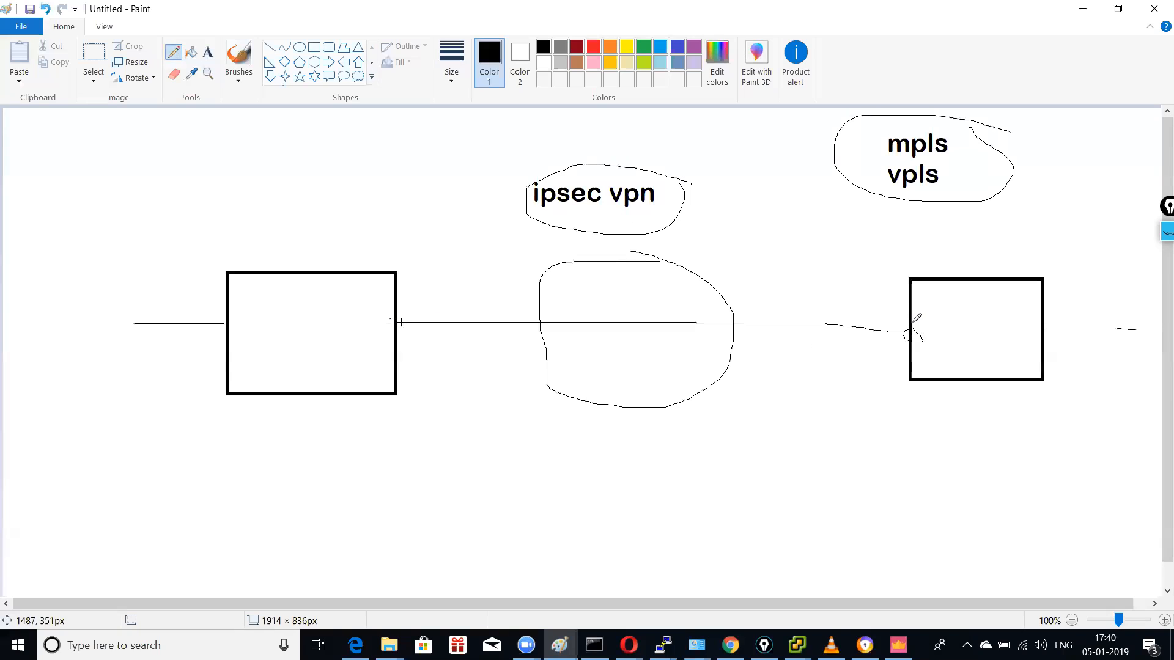
left_click_drag(915, 328, 910, 322)
mouse_move(399, 320)
left_mouse_down()
mouse_move(911, 328)
mouse_move(894, 323)
left_mouse_up()
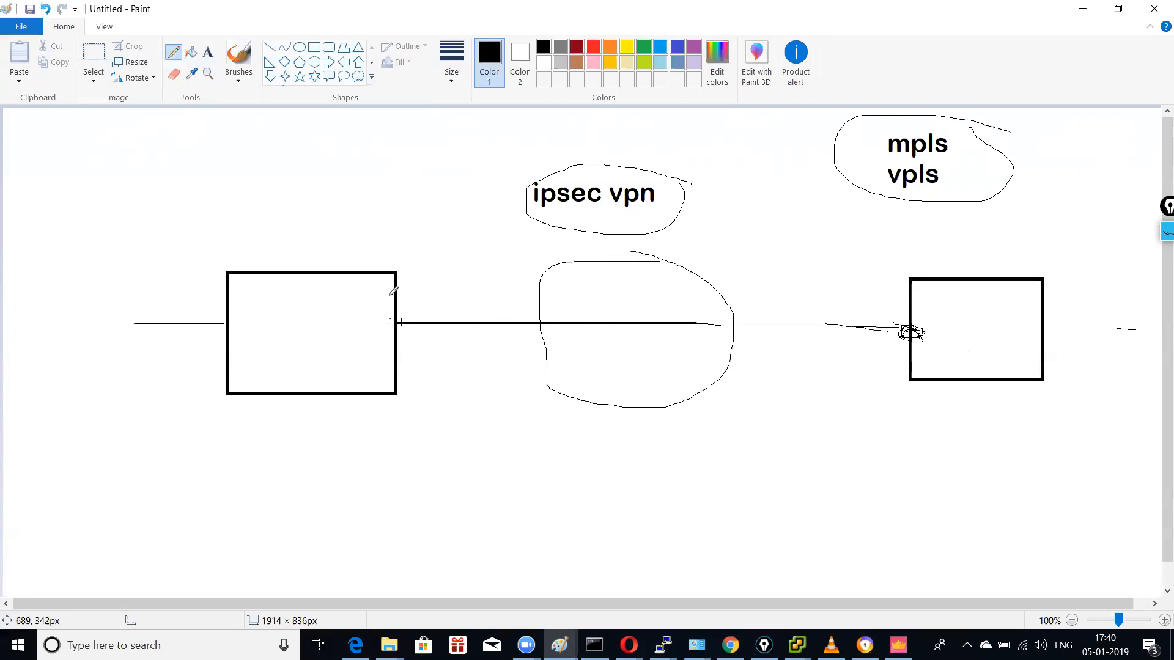
Step: Add a 'site to site vpn' heading at top left and 'checkpoint' under the left box
left_click(207, 52)
left_click(260, 137)
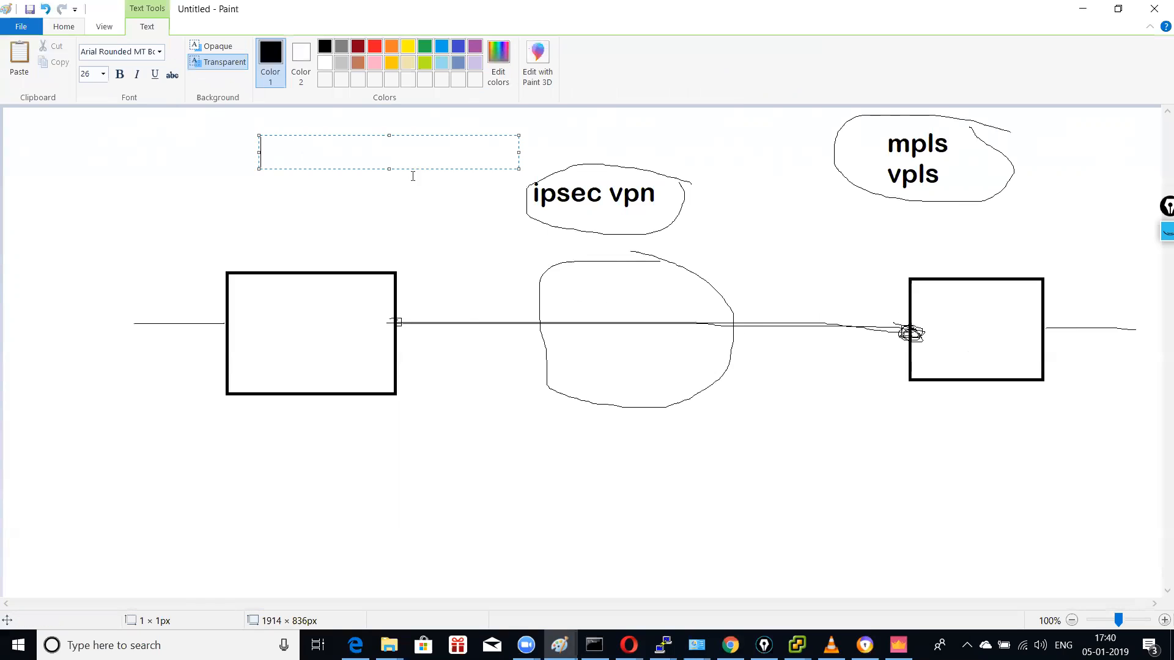
type("site to site vpn")
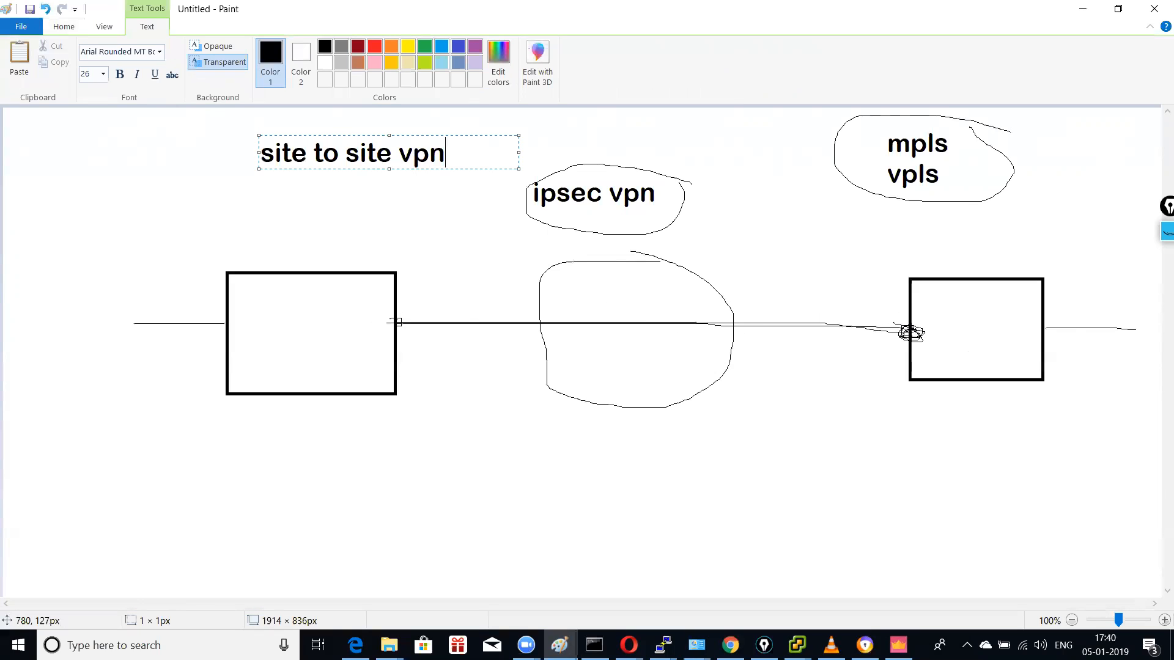
left_click(247, 463)
left_click(232, 425)
type("checkpoint")
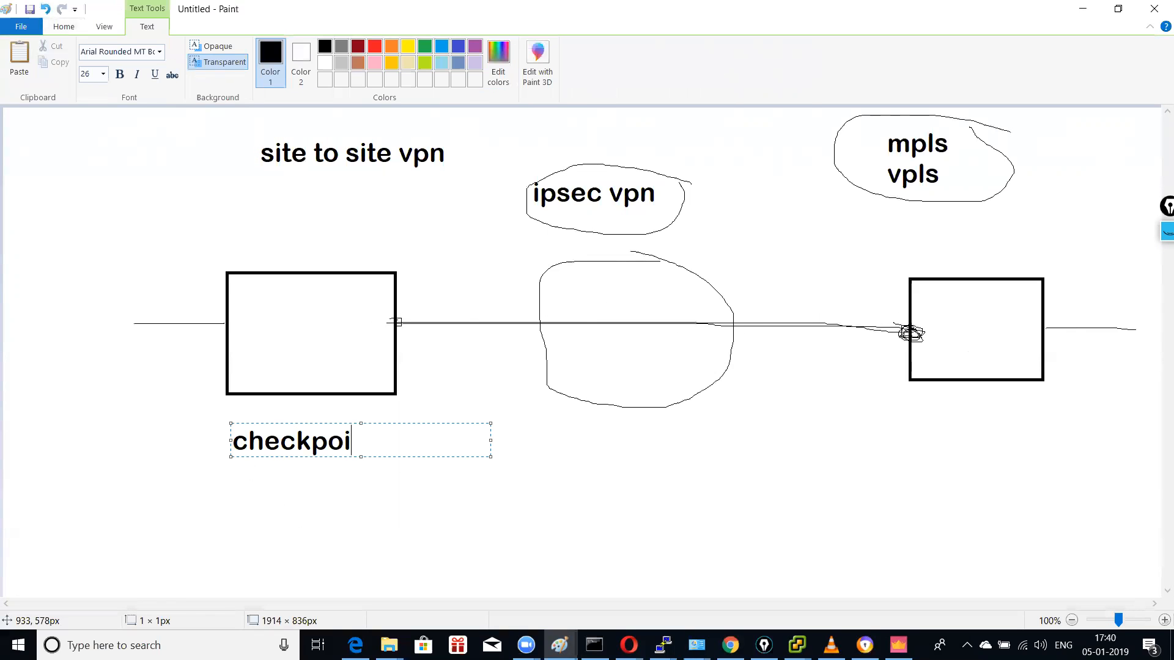
left_click(883, 463)
Step: Under the right box, list 'cisco', 'juniper', 'aws', 'any standard based', 'ipsec' on separate lines
left_click(879, 448)
type("cisco")
key("Return")
type("juniper")
key("Return")
type("asw")
key("BackSpace")
key("BackSpace")
type("ws")
key("Return")
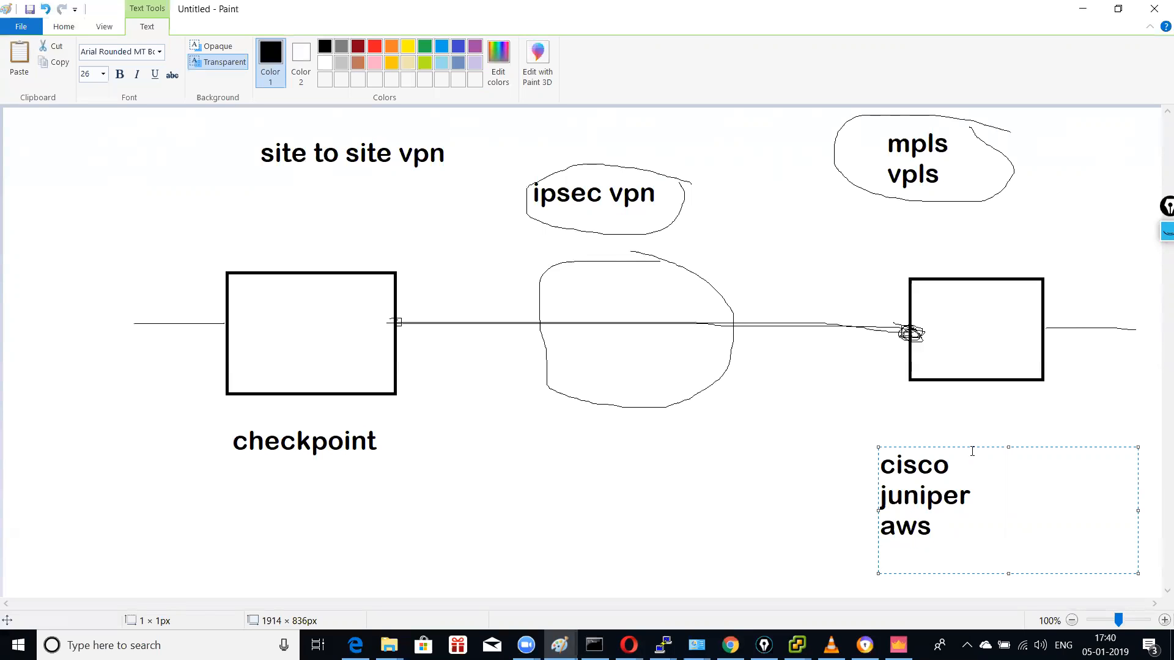
type("any s")
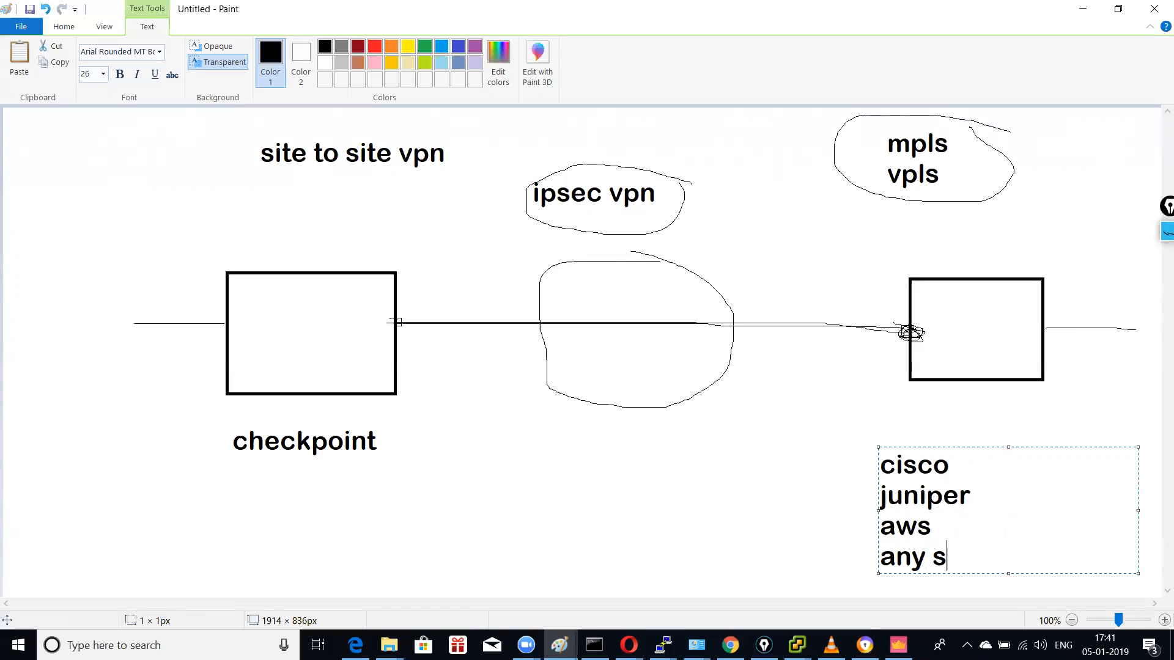
type("tandbar")
key("BackSpace")
key("BackSpace")
key("BackSpace")
type("ard based")
key("Return")
type("p")
key("BackSpace")
type("ipsec")
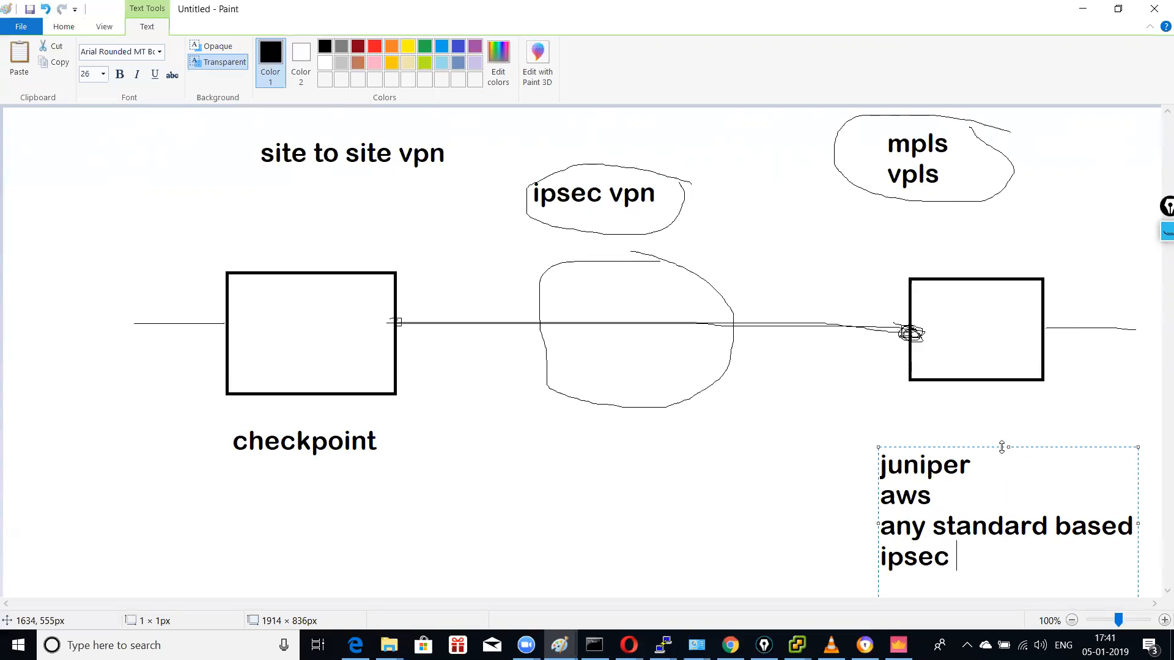
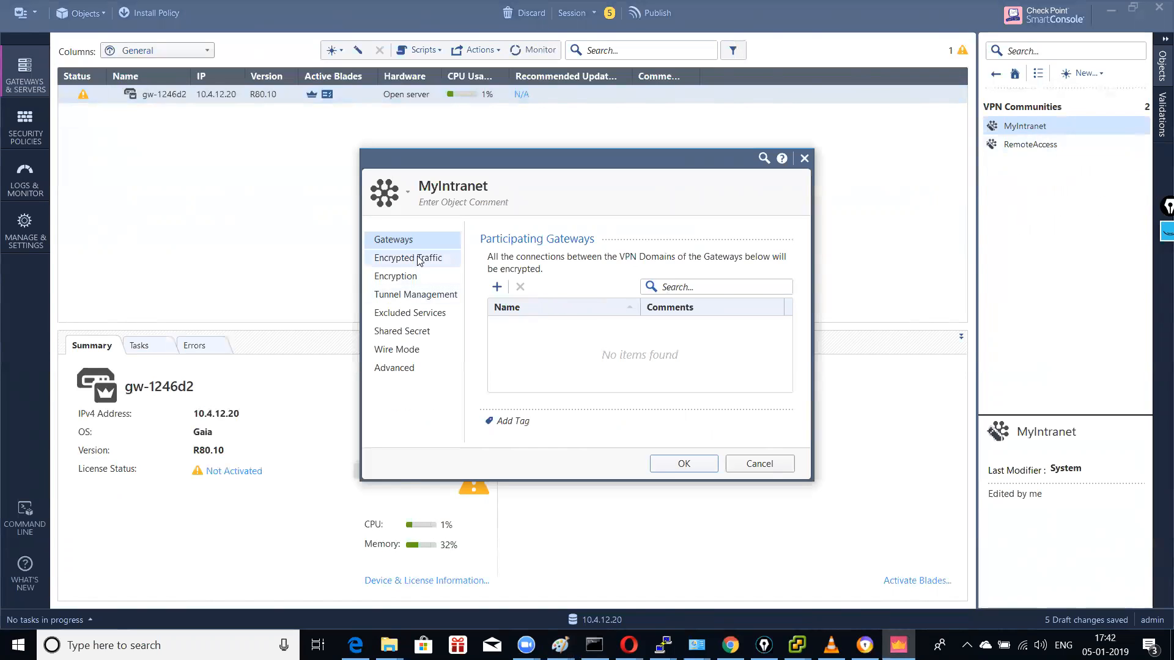
Step: Cancel the MyIntranet community and start a new VPN community from its context menu
left_click(756, 464)
right_click(1064, 129)
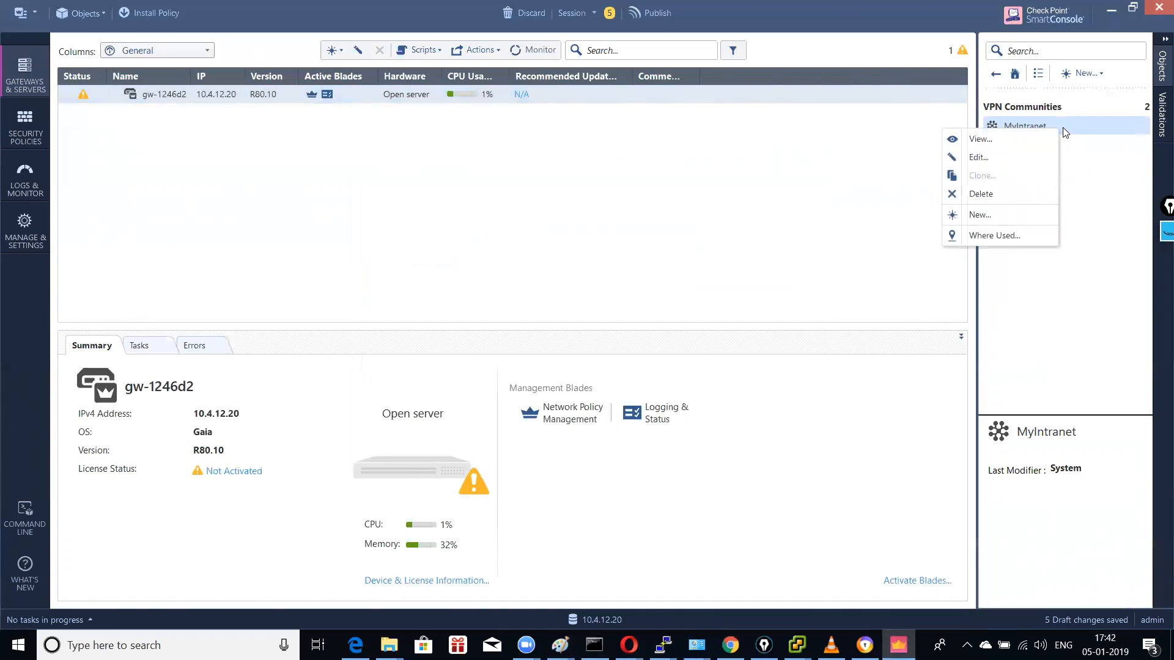
left_click(990, 214)
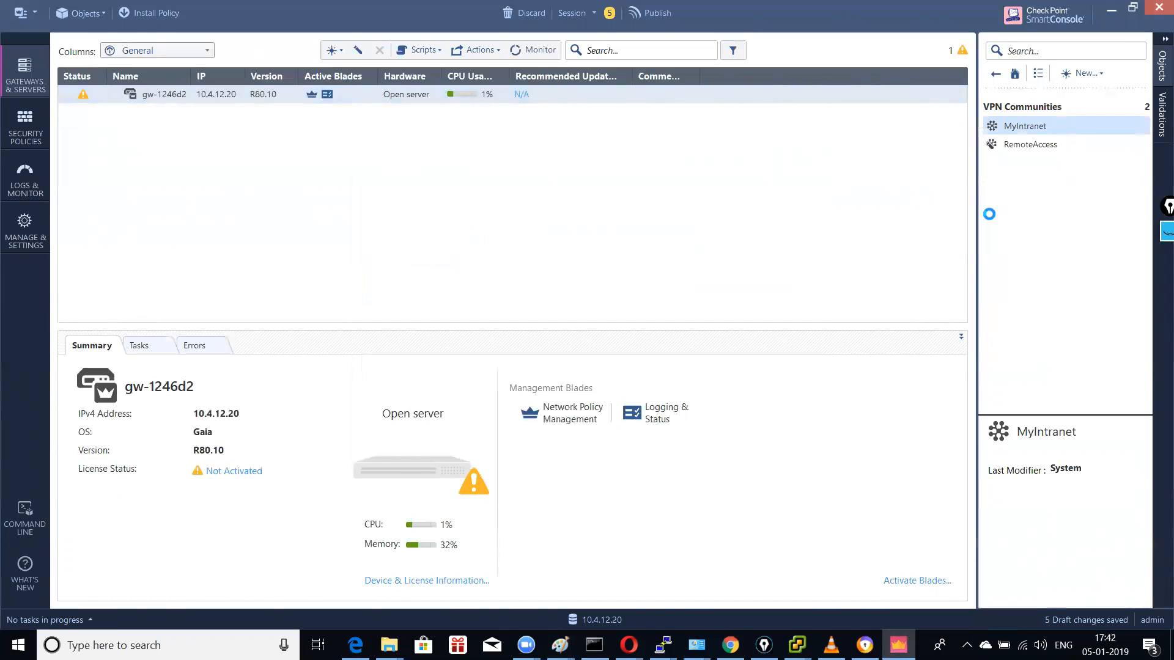
Step: Browse the new community's Encrypted Traffic and Tunnel Management pages, cancel, and return to Paint
left_click(432, 257)
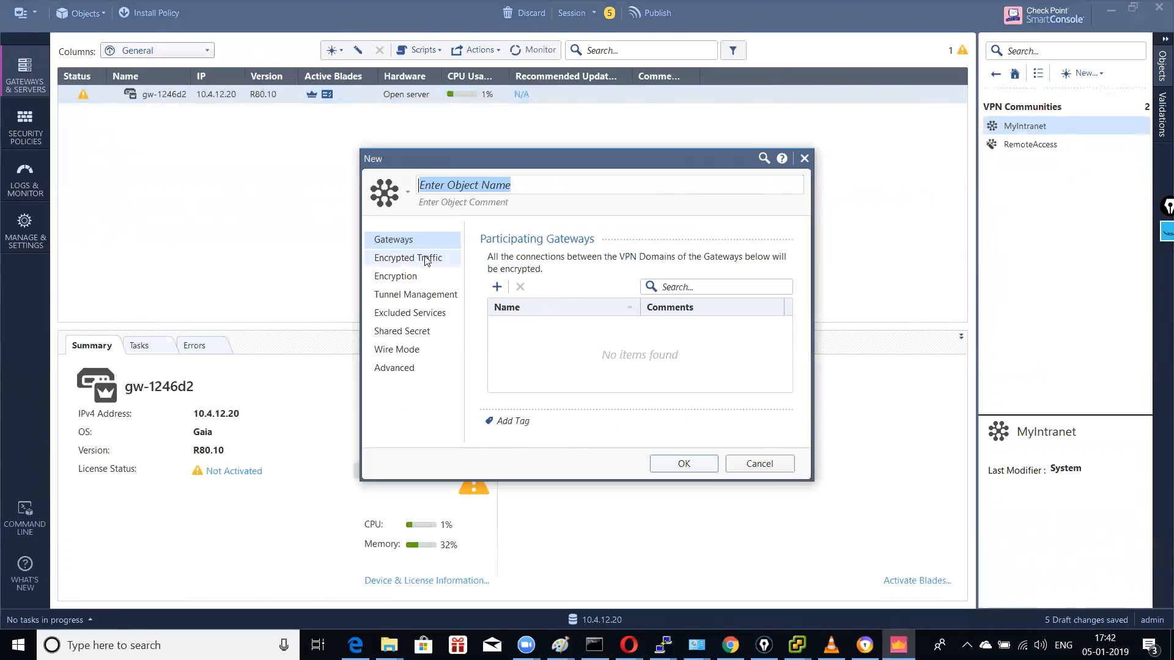
left_click(413, 296)
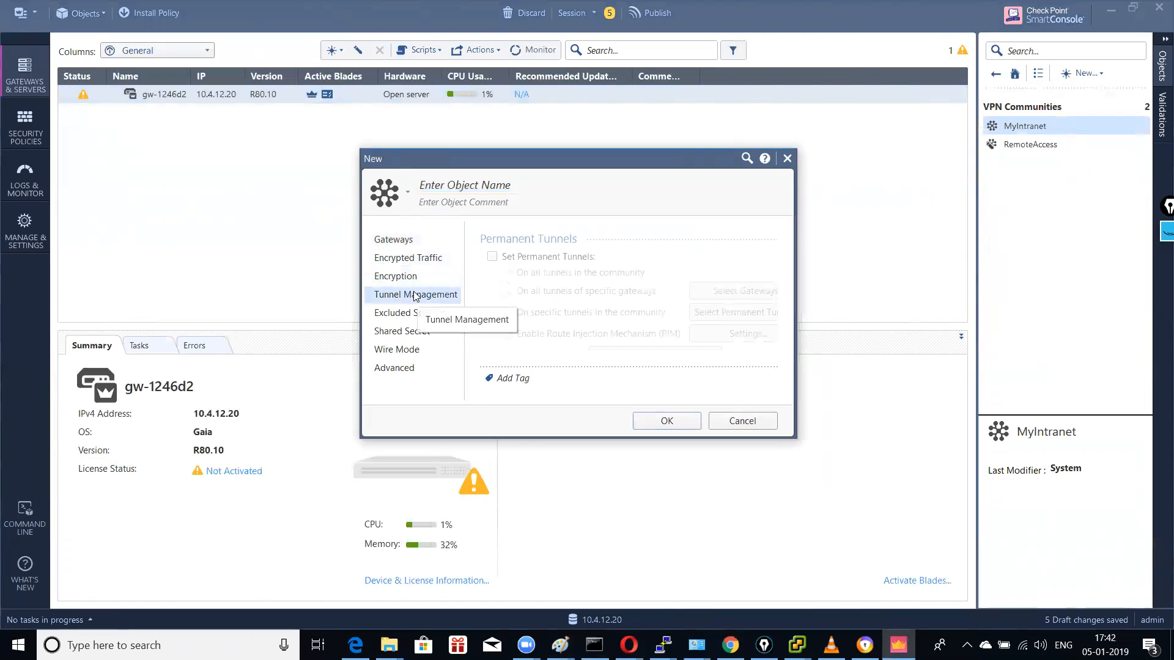
left_click(409, 258)
left_click(406, 241)
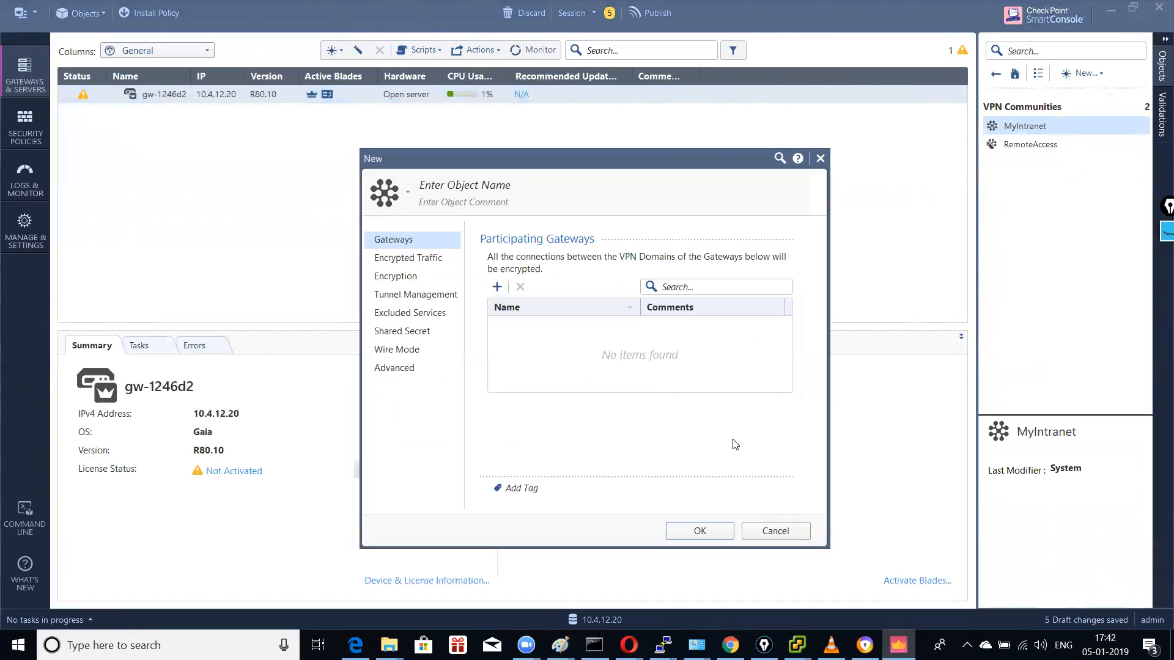
left_click(771, 531)
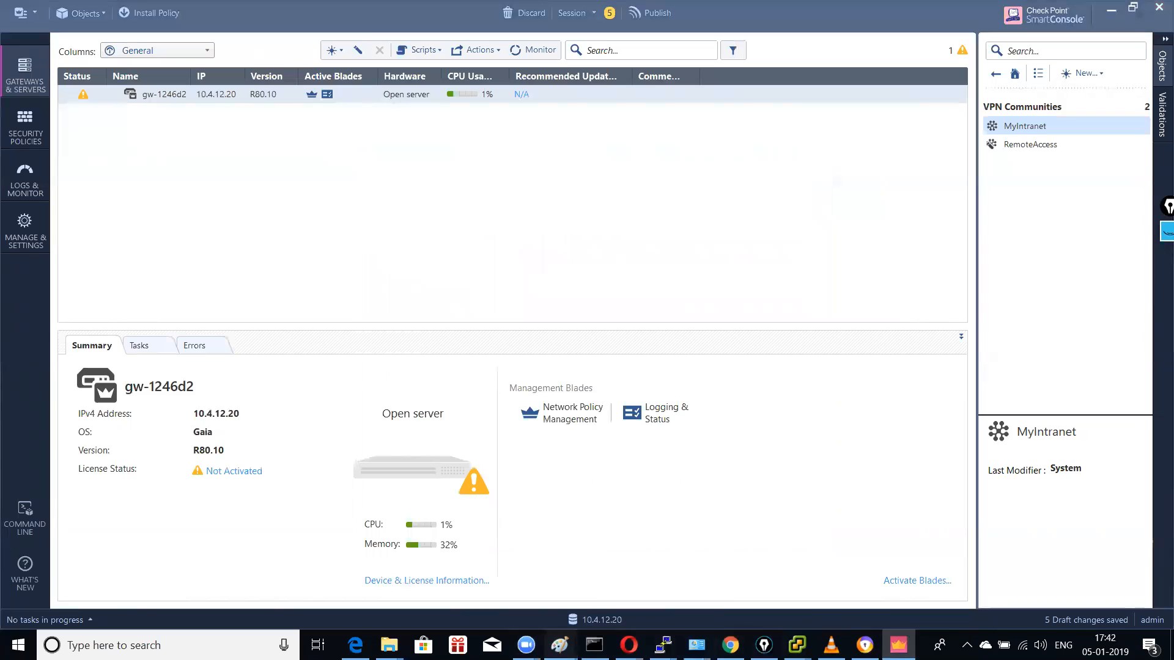
mouse_move(560, 645)
left_click(585, 592)
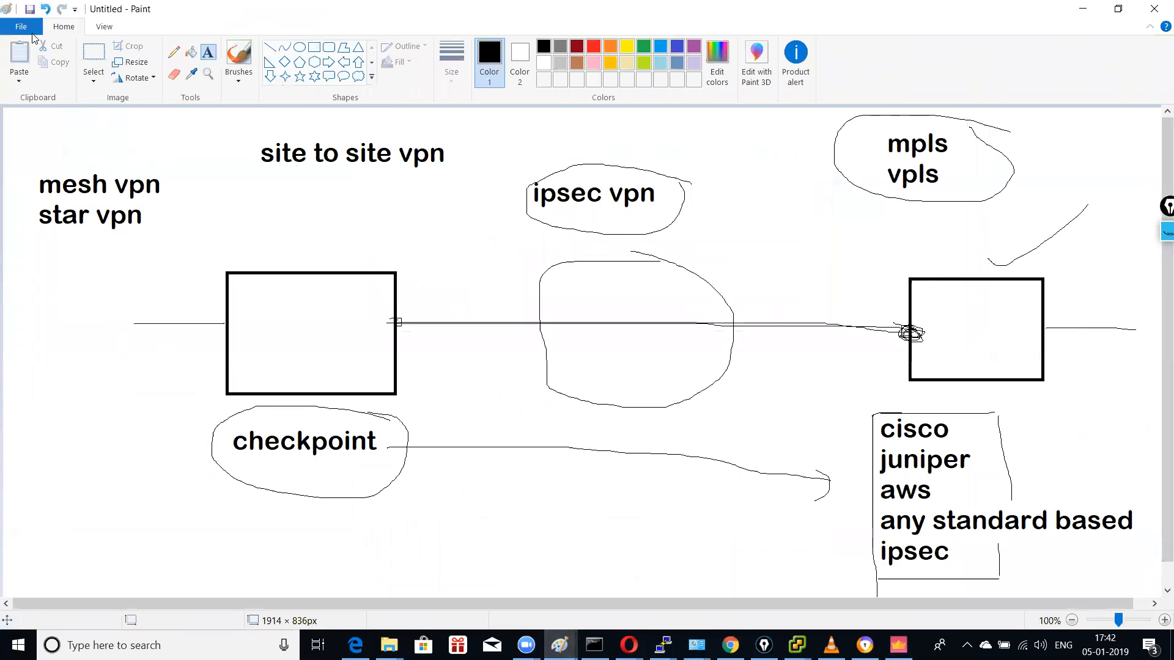
Step: Erase most of the diagram and pencil arrows from mesh vpn and star vpn
left_click(94, 57)
left_click_drag(192, 119, 1154, 586)
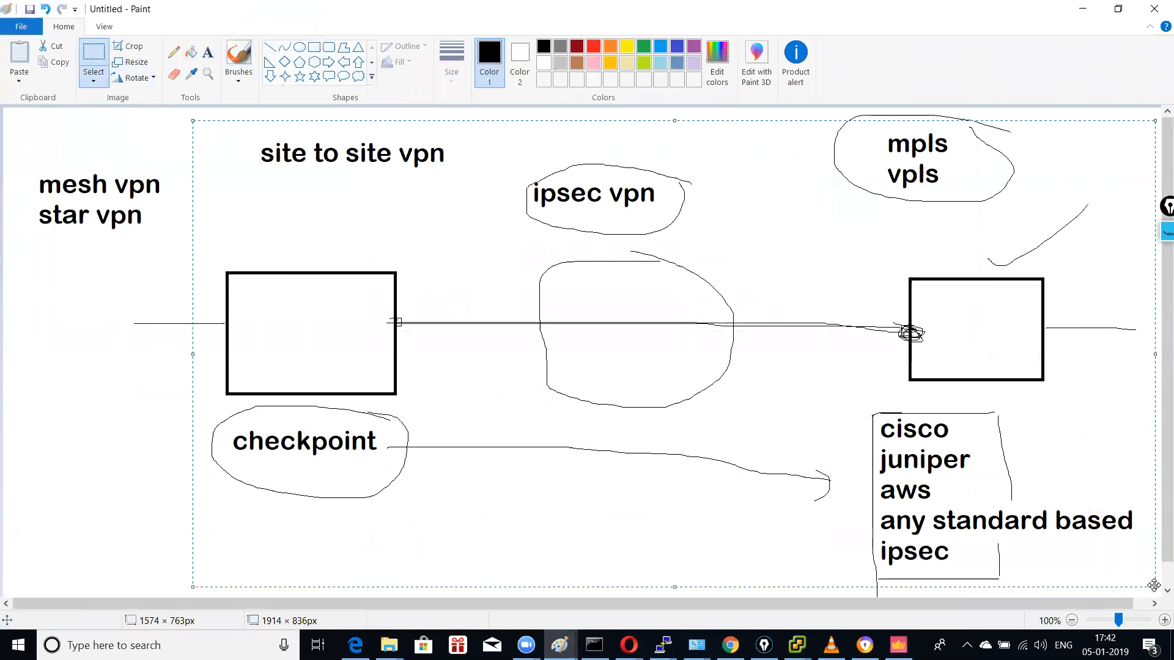
key("Delete")
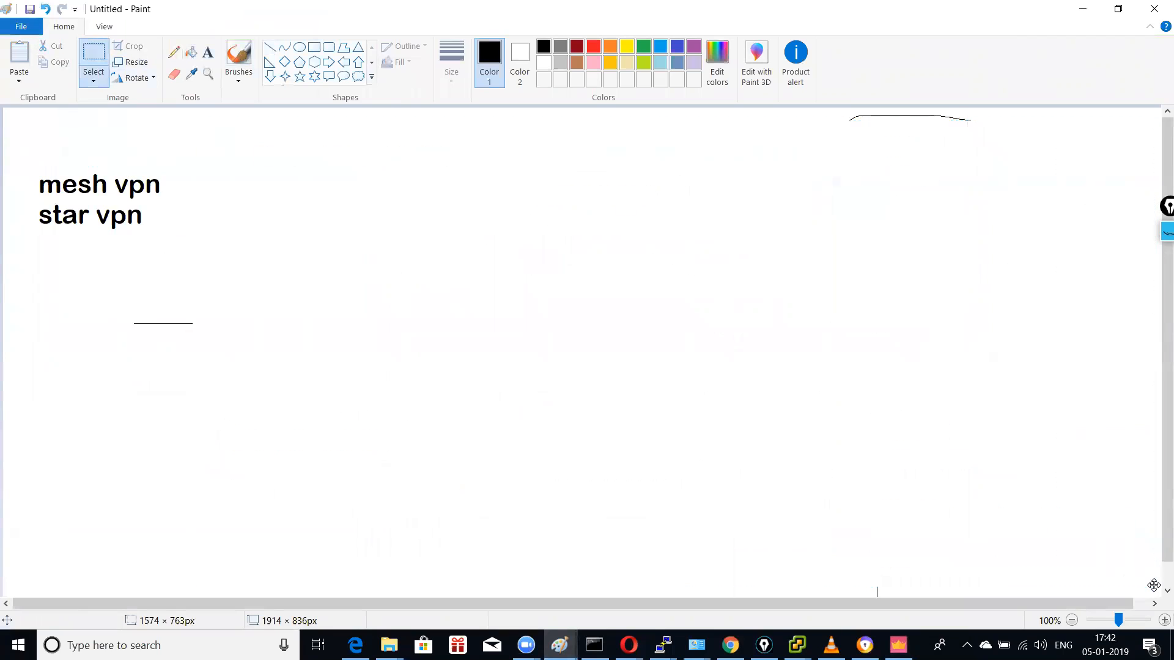
left_click(171, 55)
mouse_move(168, 186)
left_mouse_down()
mouse_move(232, 182)
mouse_move(195, 222)
mouse_move(235, 229)
left_mouse_up()
mouse_move(217, 216)
left_mouse_down()
mouse_move(261, 237)
mouse_move(198, 246)
left_mouse_up()
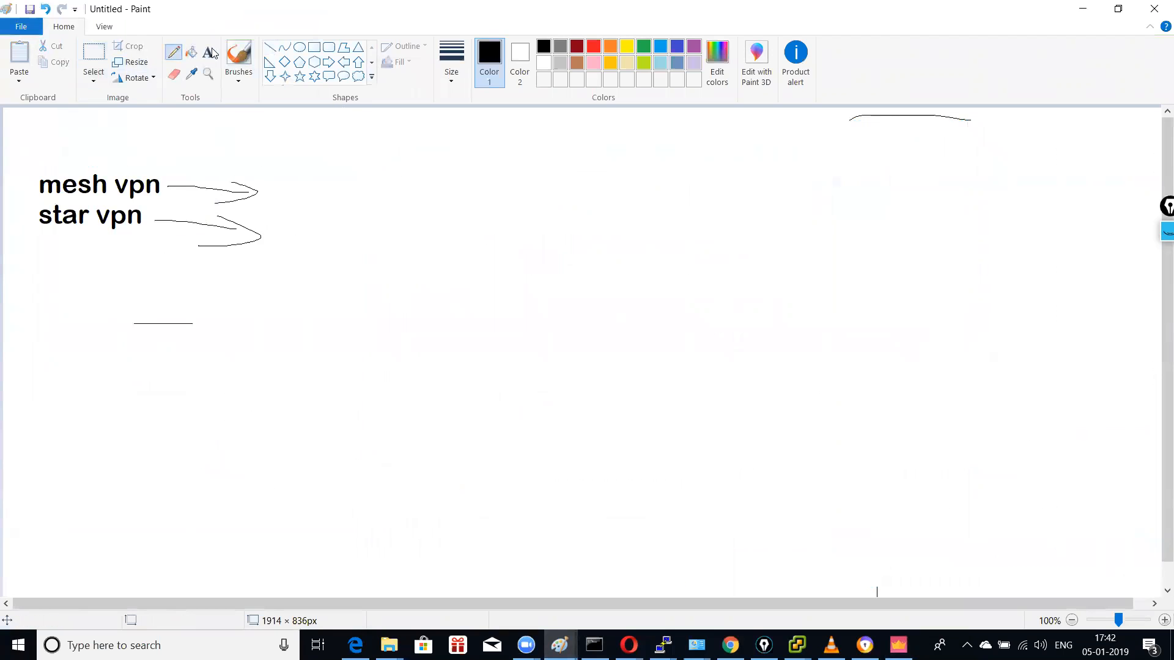
Step: Label the star vpn arrow 'hub and spoke'
left_click(212, 54)
left_click(281, 237)
type("central gateway - other")
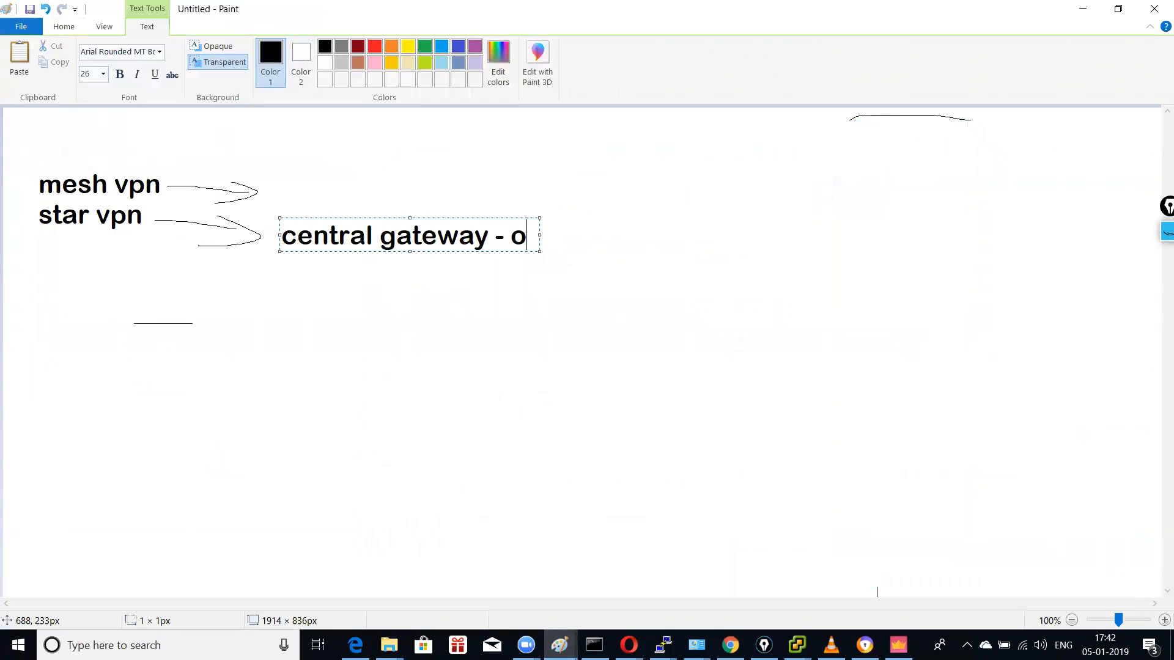
key("BackSpace")
key("BackSpace")
key("BackSpace")
key("BackSpace")
key("BackSpace")
key("BackSpace")
key("BackSpace")
key("BackSpace")
key("BackSpace")
key("BackSpace")
key("BackSpace")
key("BackSpace")
key("BackSpace")
key("BackSpace")
key("BackSpace")
key("BackSpace")
key("BackSpace")
key("BackSpace")
key("BackSpace")
key("BackSpace")
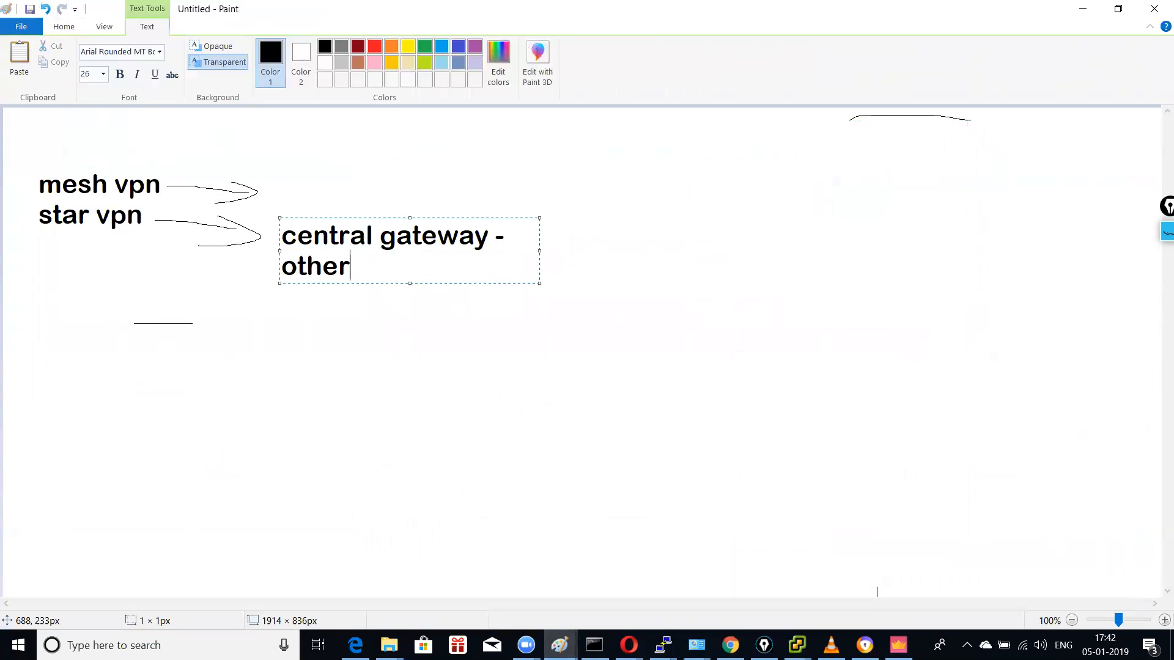
type("h")
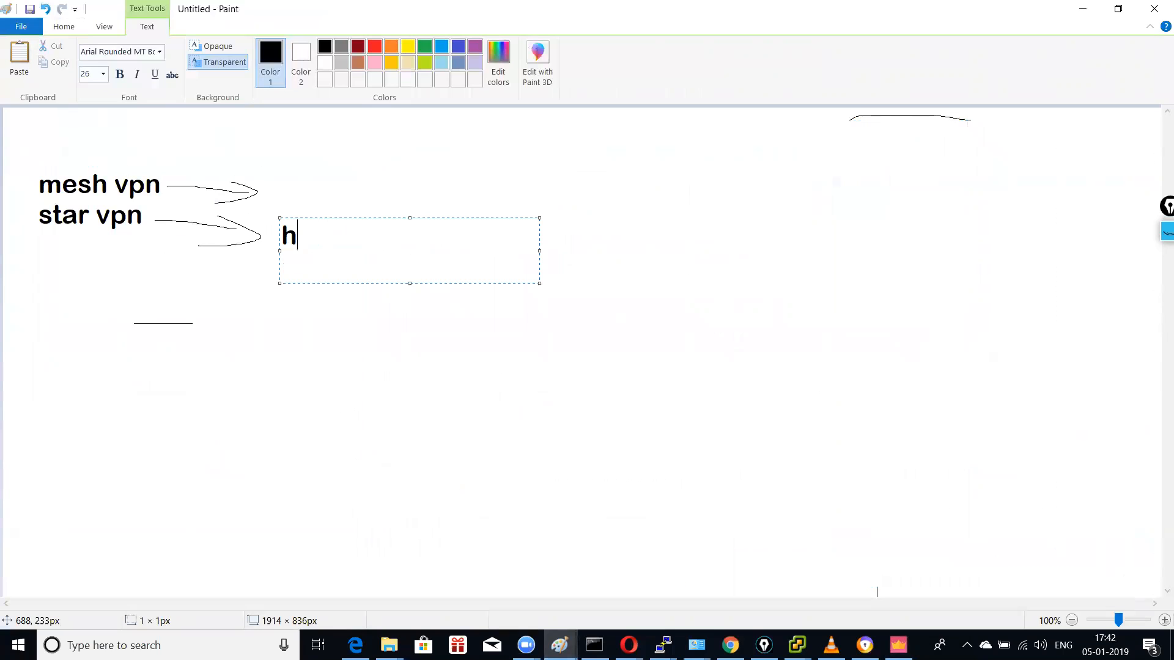
type("ub and sco")
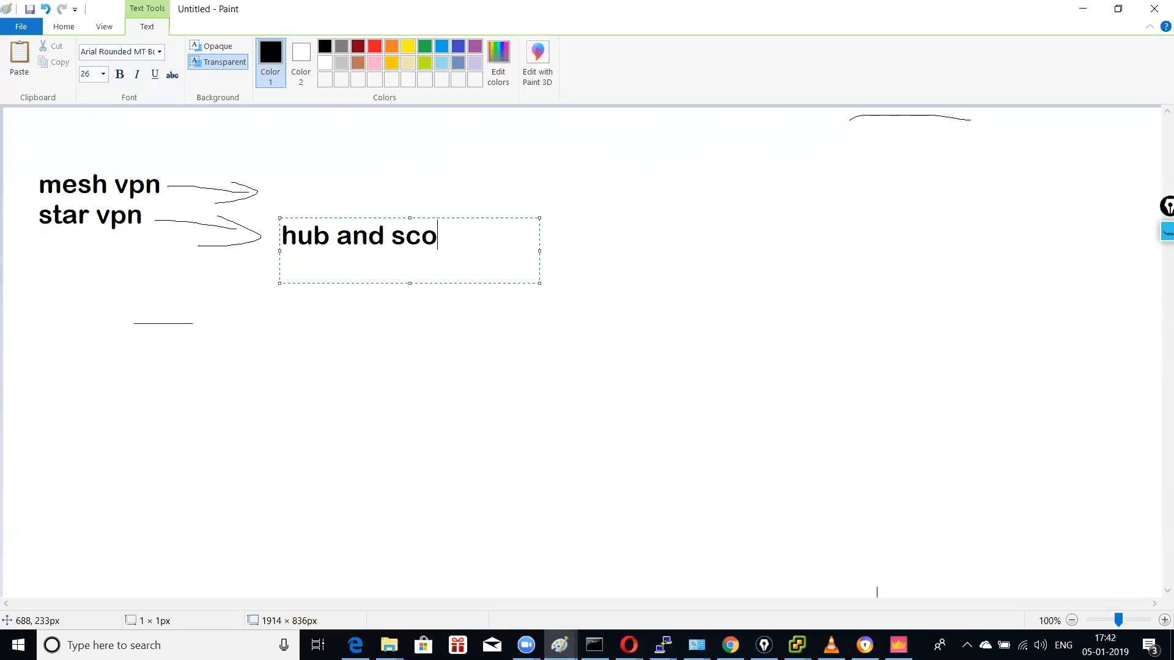
type("p")
type("ke")
key("BackSpace")
key("BackSpace")
key("BackSpace")
key("BackSpace")
key("BackSpace")
type("o")
key("BackSpace")
type("pole")
key("BackSpace")
key("BackSpace")
type("ke")
left_click(638, 254)
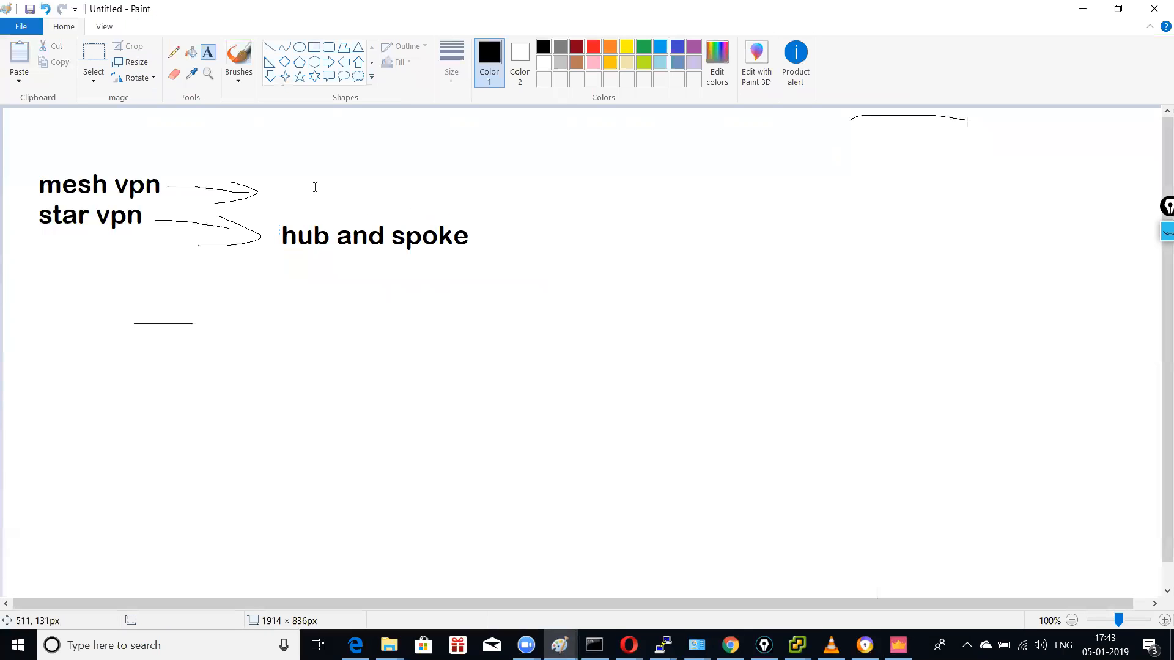
Step: Label the mesh vpn arrow 'gateway-to-gateway' on a single line
left_click(266, 172)
type("ga")
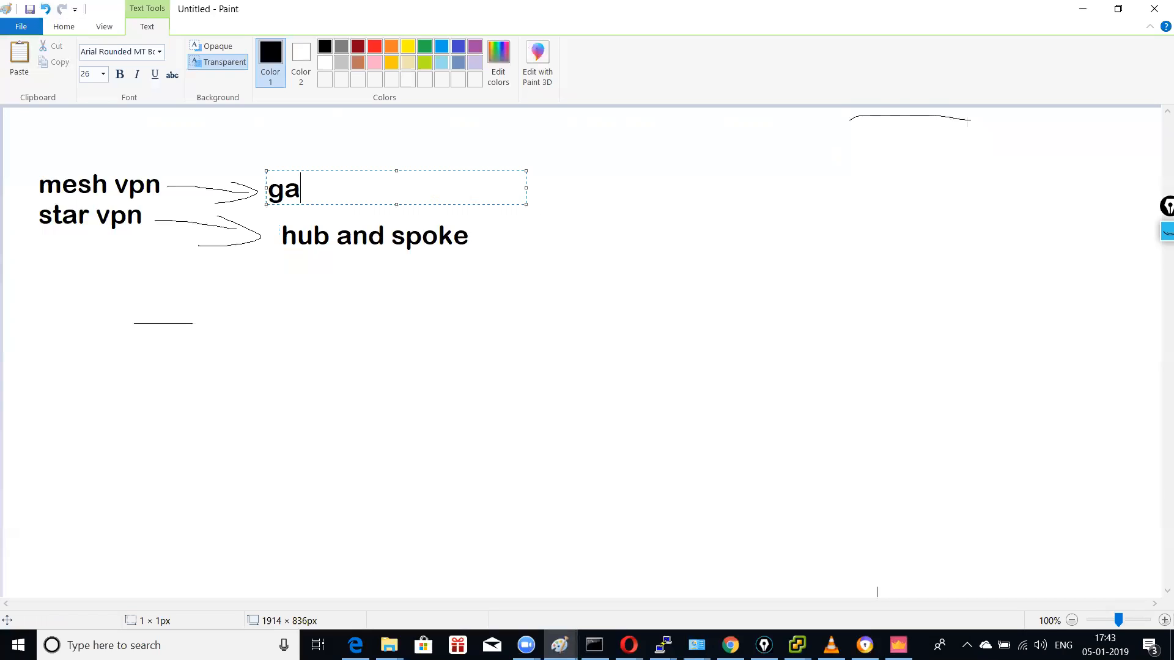
type("teway-g")
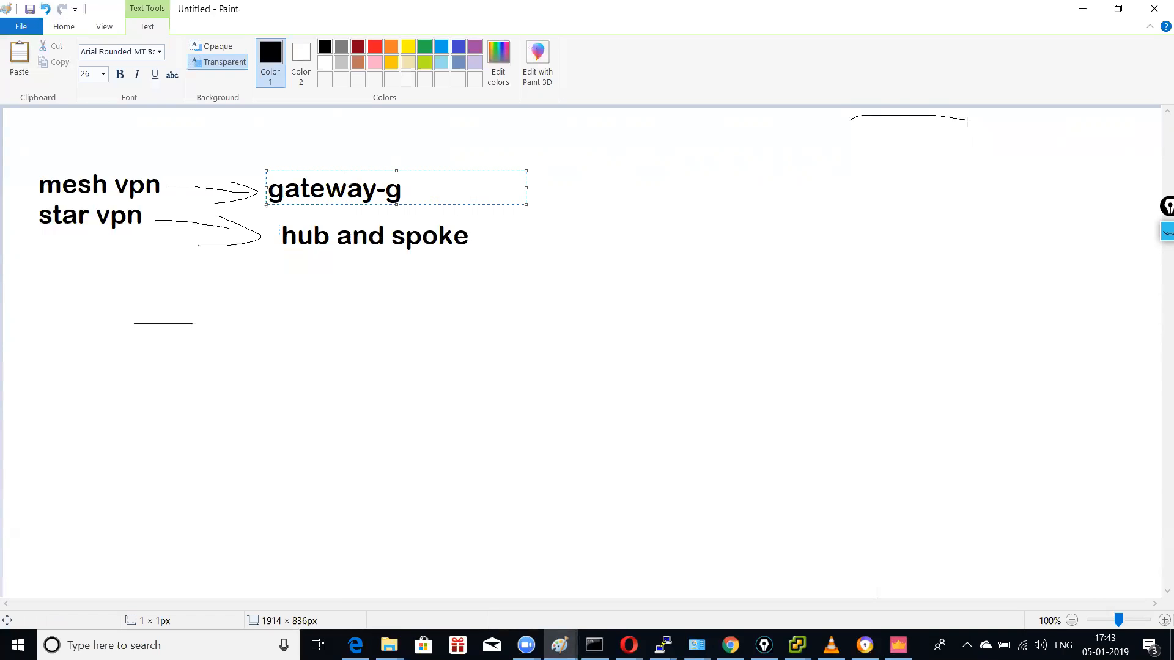
key("BackSpace")
type("to-s")
type("at")
key("BackSpace")
key("BackSpace")
key("BackSpace")
type("gateway")
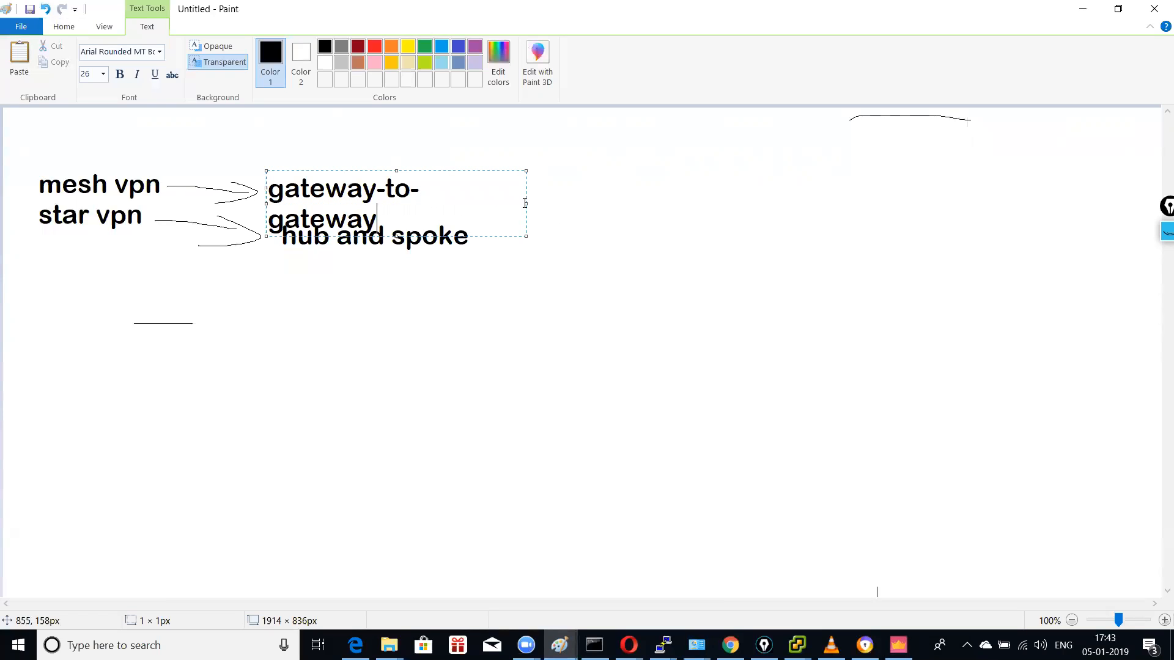
left_click_drag(525, 204, 650, 204)
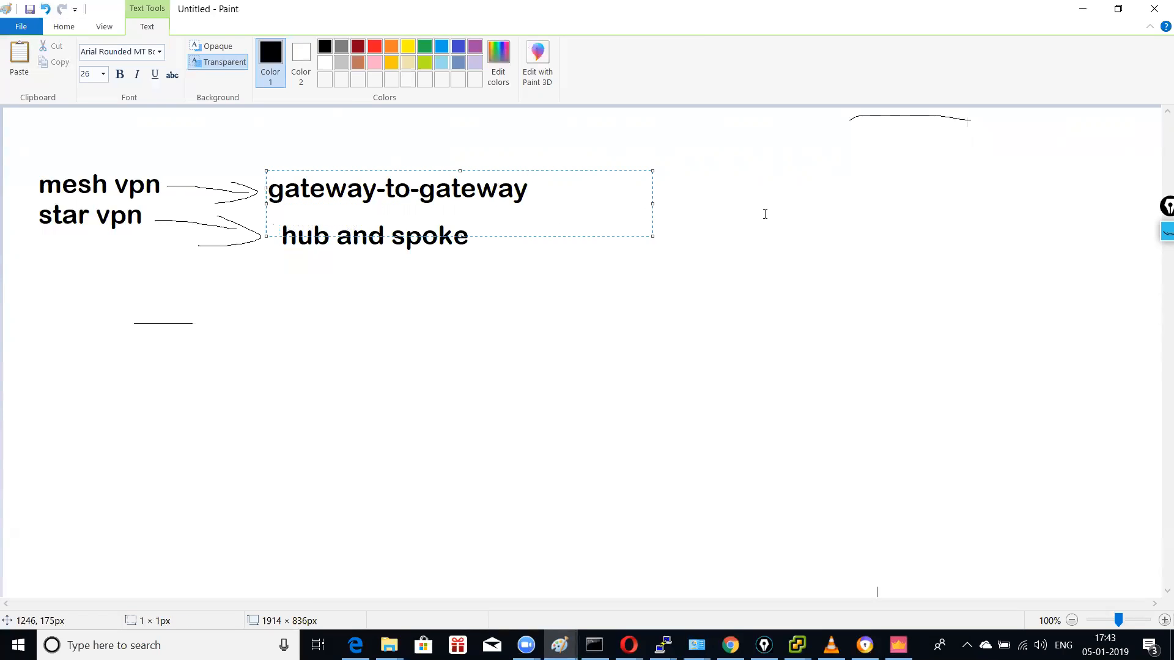
left_click(222, 147)
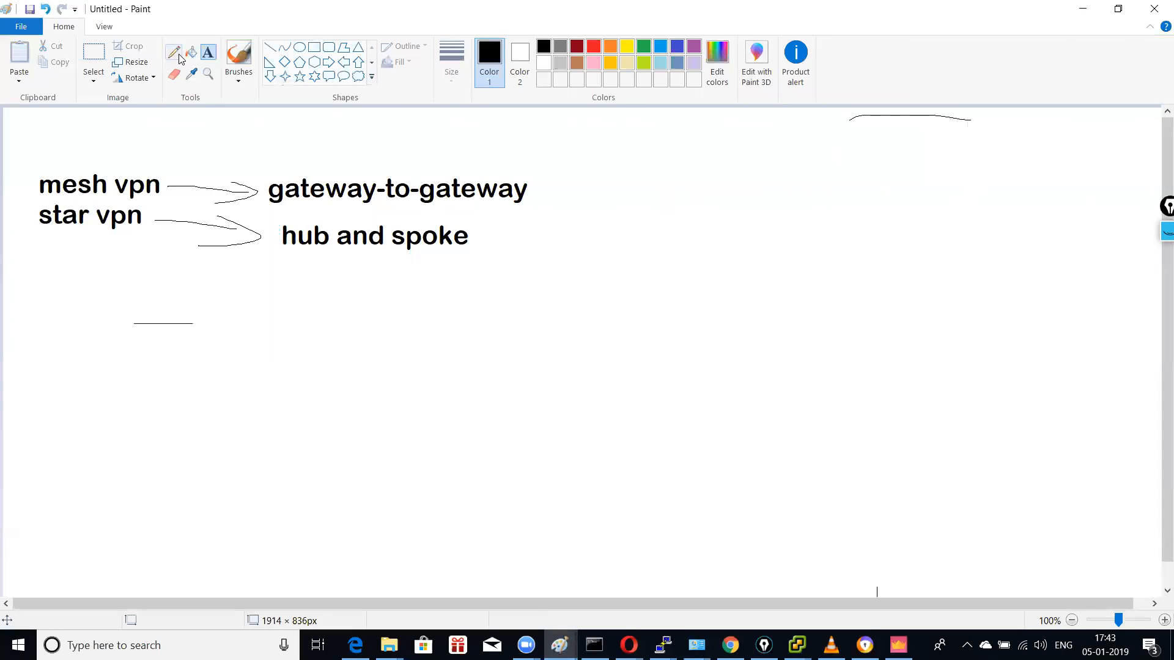
Step: Underline gateway-to-gateway with an arrow leading to a new 'ipsec based vpn' label
left_click(177, 56)
mouse_move(279, 206)
left_mouse_down()
mouse_move(526, 209)
mouse_move(587, 193)
mouse_move(587, 204)
left_mouse_up()
left_click(208, 52)
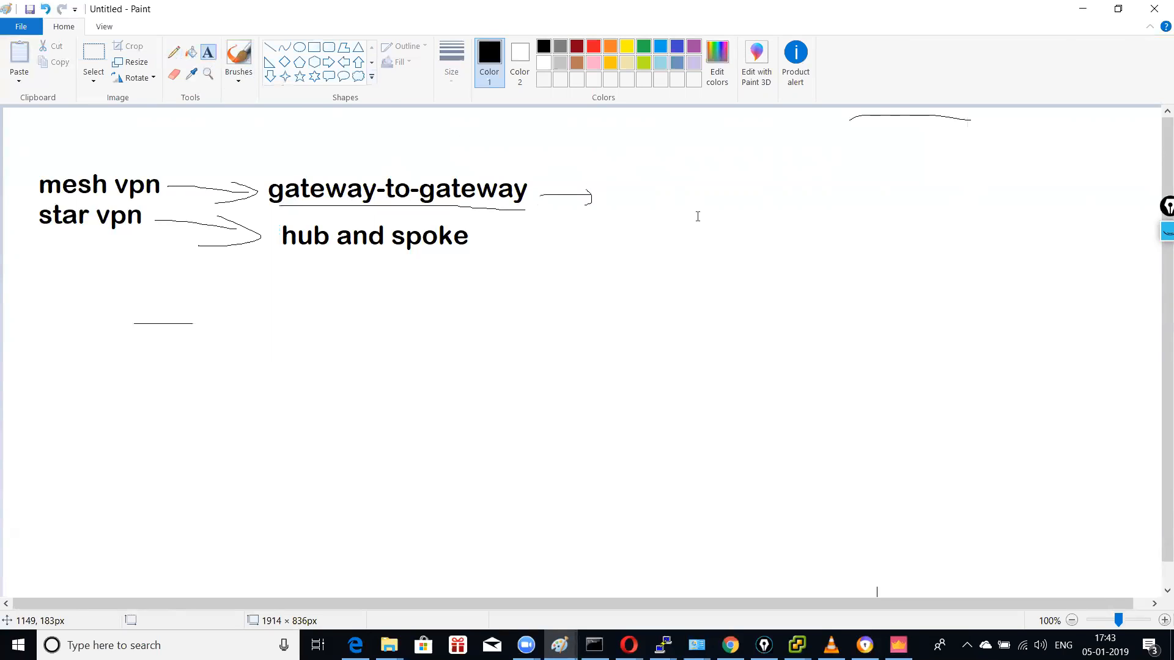
left_click(602, 173)
type("ipsec")
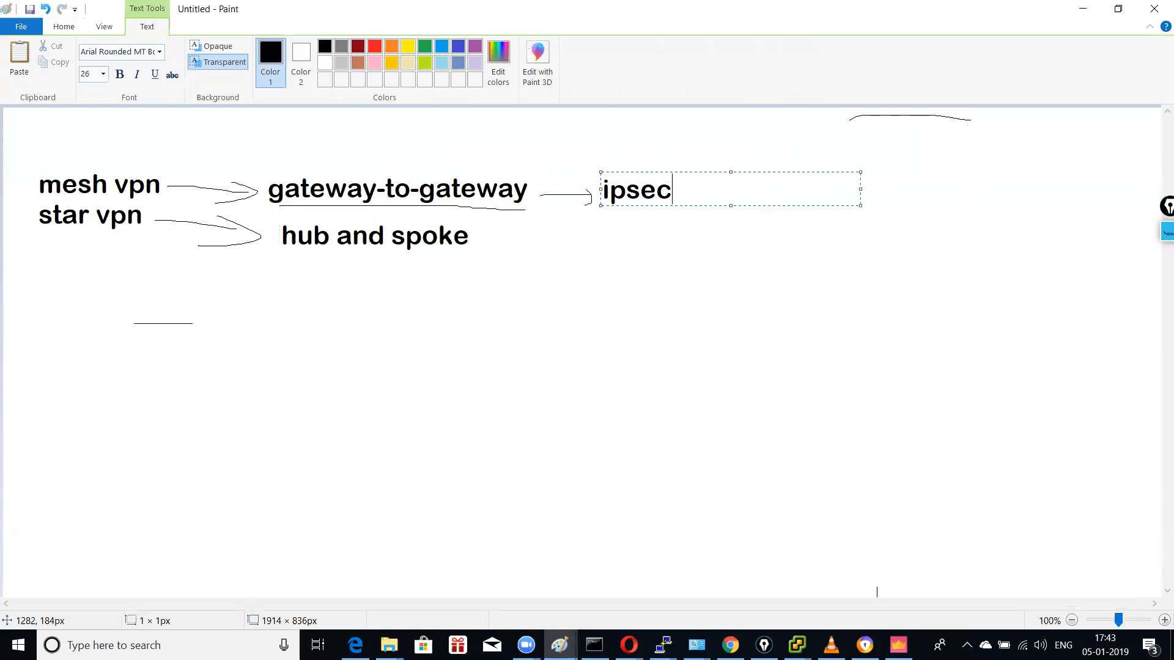
type(" based vpn")
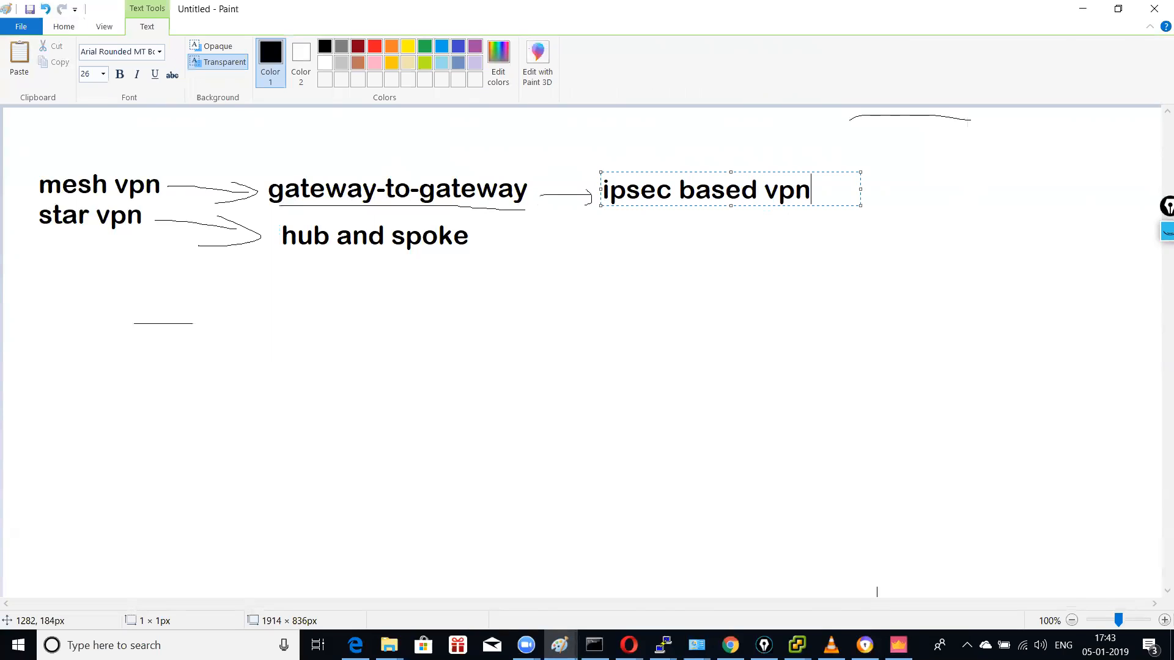
left_click(501, 244)
Step: Add '(routing+ipsec)' beside hub and spoke, then underline ipsec based vpn and curve up from it
left_click(497, 225)
type("(routi")
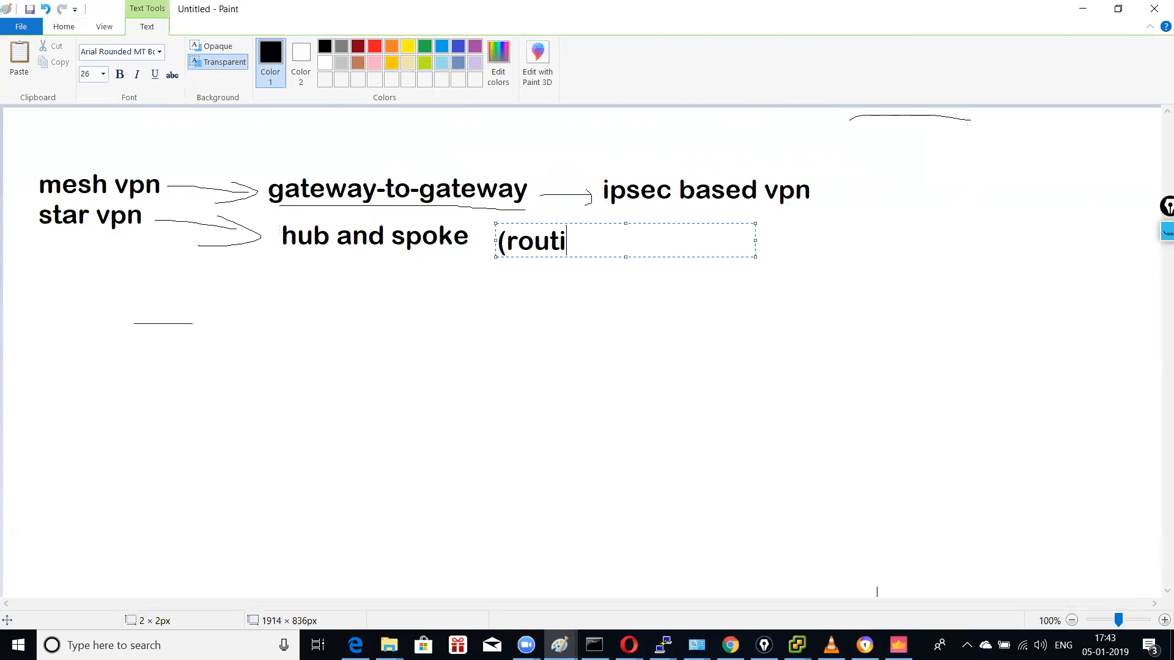
type("ng+ipse")
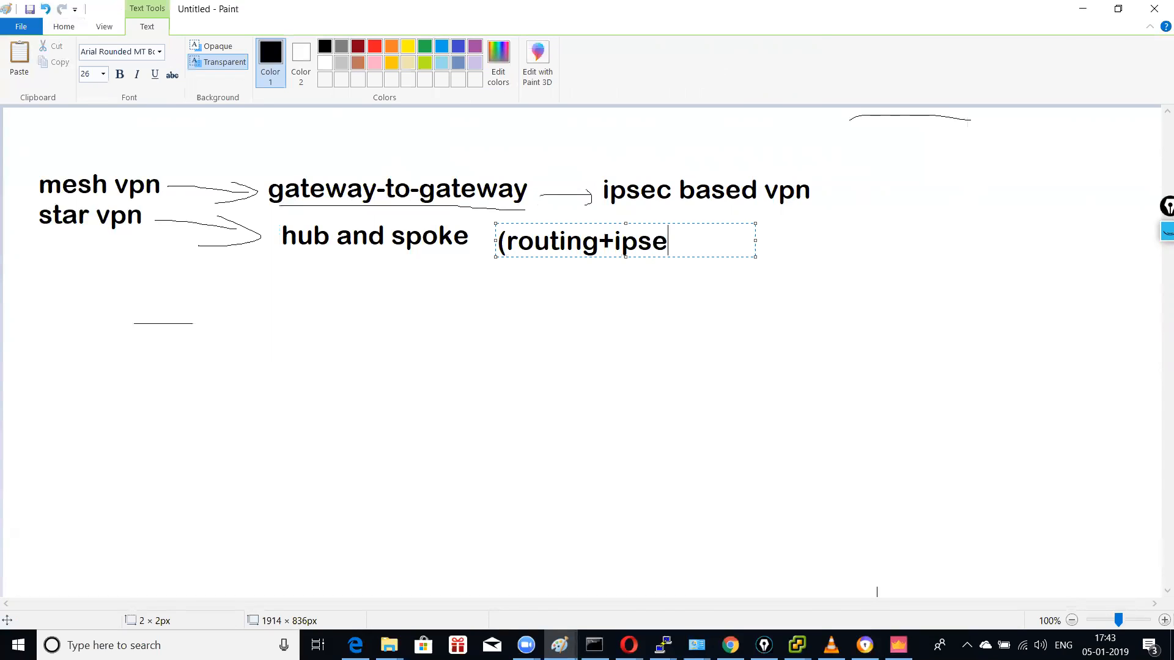
type("c)")
left_click(545, 154)
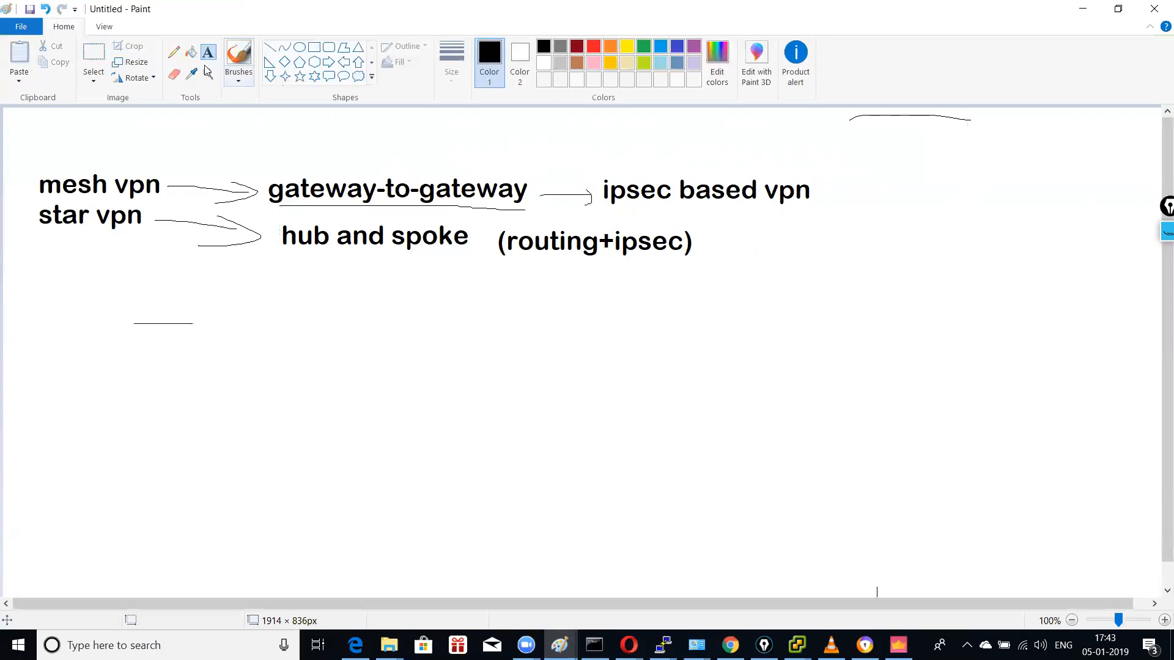
left_click(174, 52)
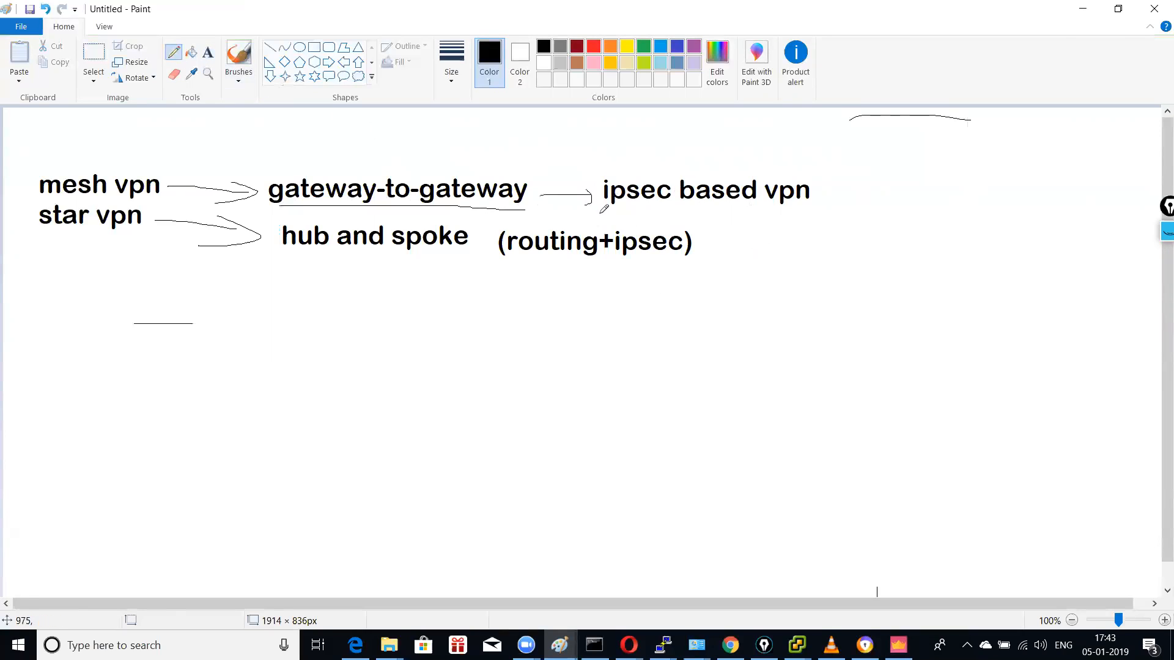
left_click_drag(603, 210, 820, 208)
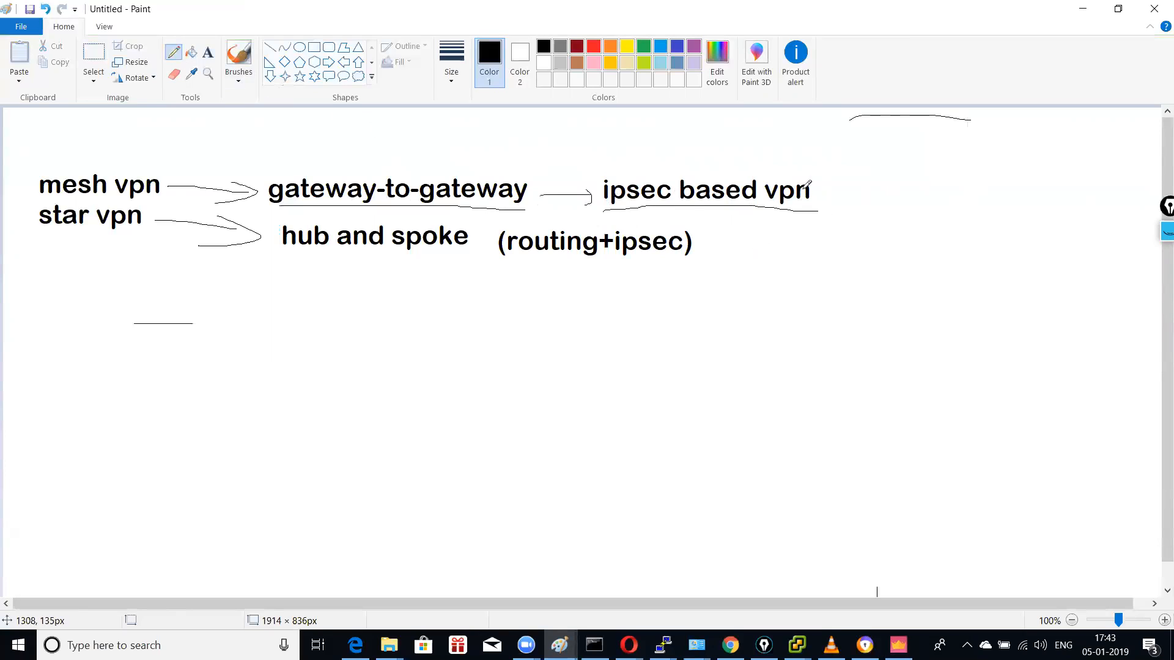
left_click_drag(811, 181, 886, 156)
Step: Draw two ovals linked through a cloud, with a line leading off each side
left_click(299, 48)
mouse_move(284, 366)
left_mouse_down()
mouse_move(322, 404)
mouse_move(373, 418)
left_mouse_up()
left_click_drag(601, 375, 741, 427)
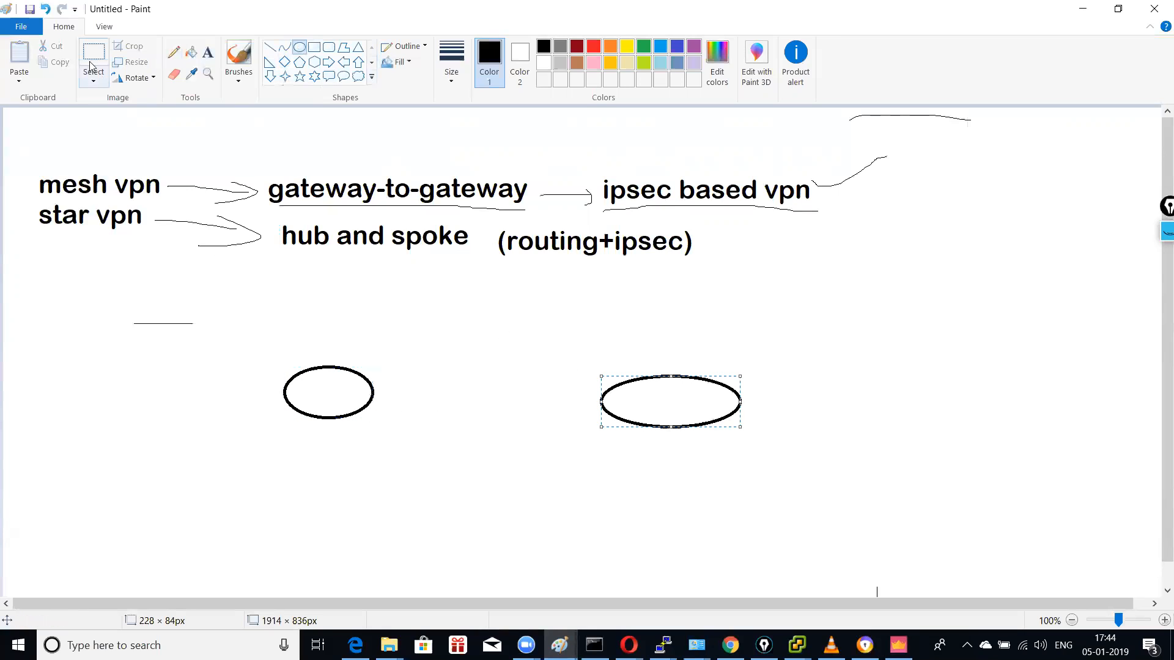
left_click(174, 52)
left_click_drag(285, 384, 141, 389)
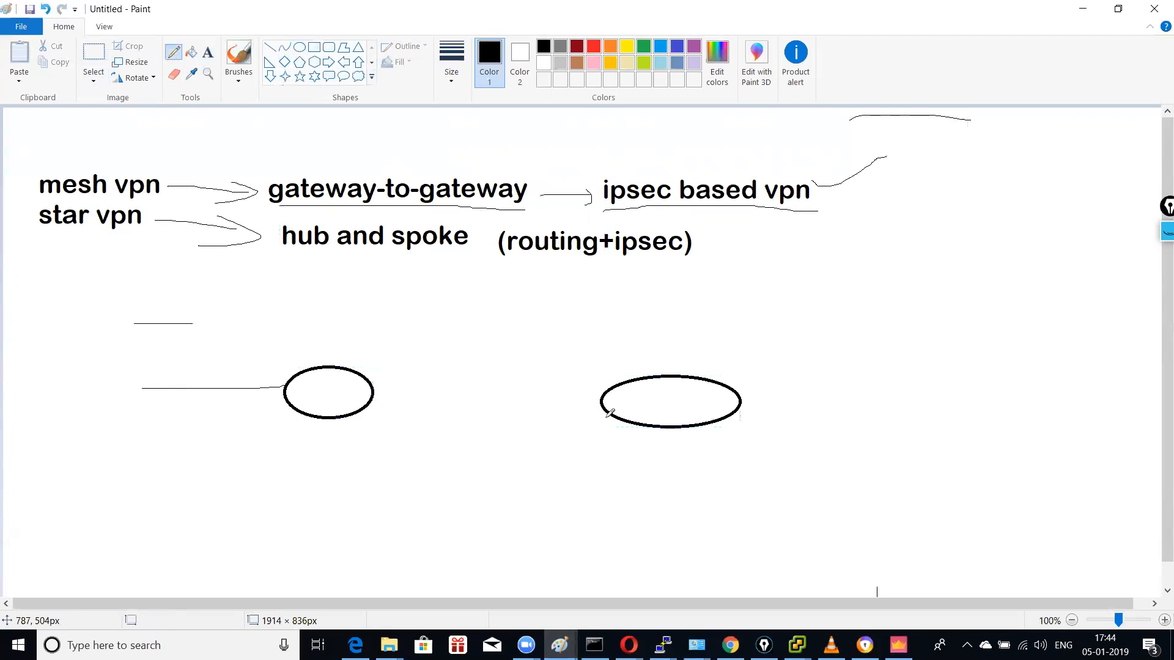
left_click_drag(790, 402, 876, 403)
left_click_drag(382, 392, 621, 401)
mouse_move(537, 355)
left_mouse_down()
mouse_move(463, 395)
mouse_move(524, 436)
mouse_move(530, 352)
left_mouse_up()
Step: Draw a curve from mesh vpn and add crossed end nodes with radiating spokes
left_click_drag(88, 168, 176, 107)
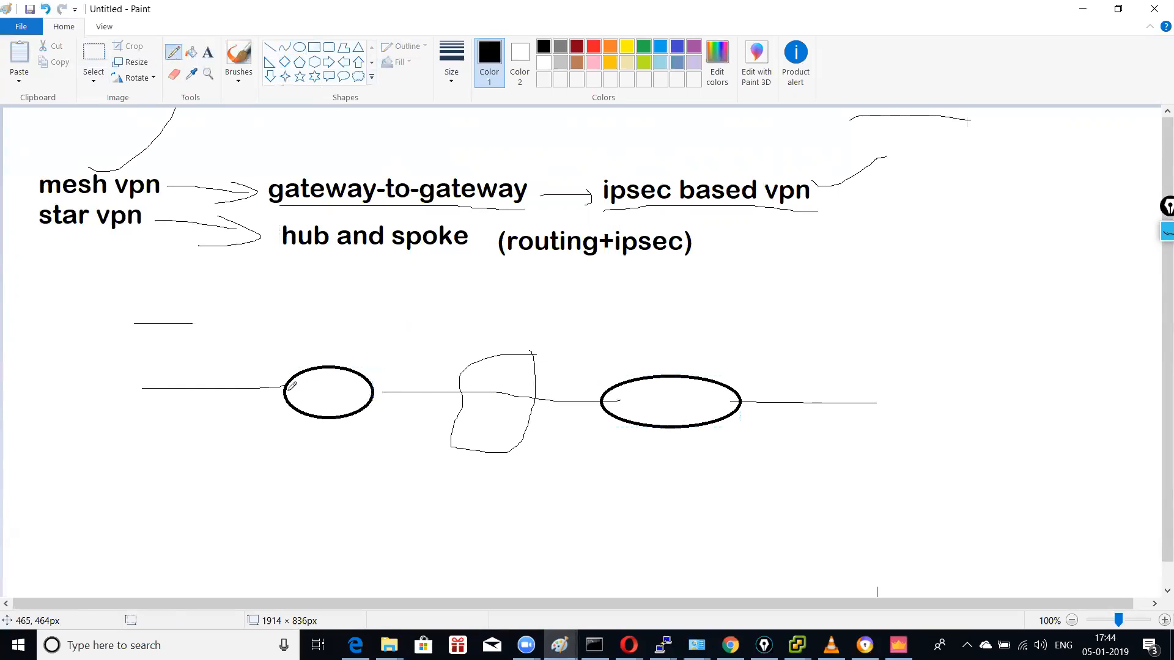
mouse_move(184, 370)
left_mouse_down()
mouse_move(161, 408)
mouse_move(184, 374)
mouse_move(174, 398)
left_mouse_up()
mouse_move(844, 375)
left_mouse_down()
mouse_move(864, 385)
mouse_move(857, 413)
mouse_move(833, 413)
mouse_move(916, 286)
left_mouse_up()
left_click_drag(840, 384, 837, 289)
left_click_drag(861, 390, 942, 346)
mouse_move(907, 460)
left_mouse_down()
mouse_move(862, 421)
mouse_move(854, 472)
left_mouse_up()
left_click_drag(826, 420, 817, 505)
left_click_drag(818, 388, 787, 318)
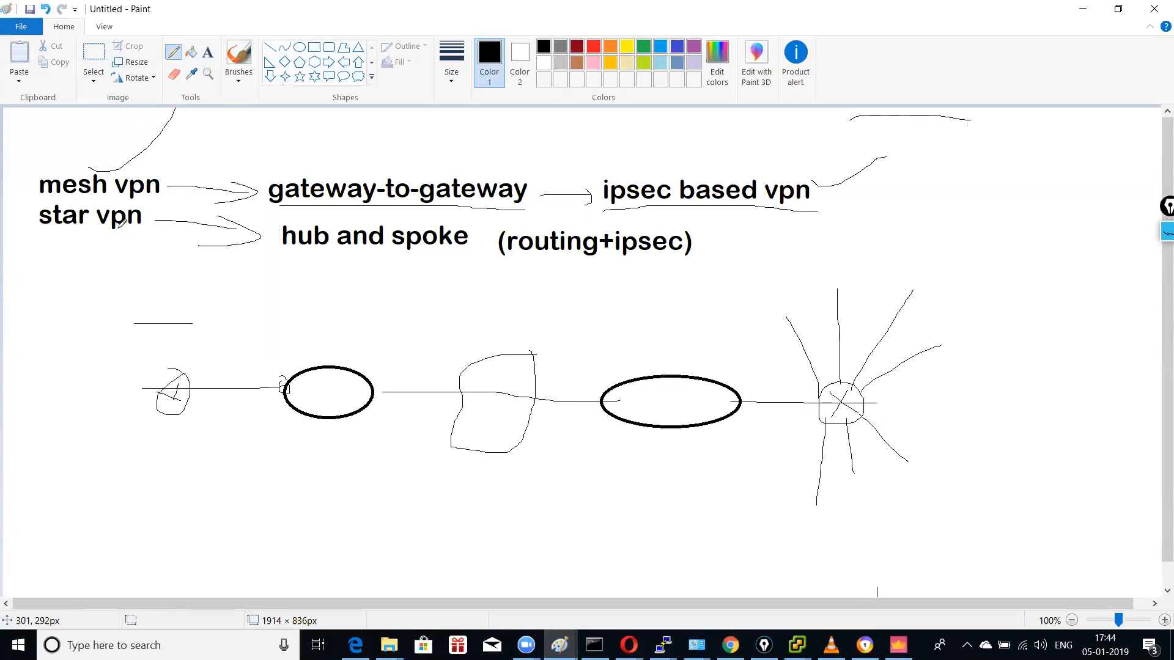
Step: Loop around the mesh vpn row labels and the star vpn row labels
mouse_move(51, 193)
left_mouse_down()
mouse_move(104, 195)
mouse_move(182, 165)
mouse_move(82, 163)
mouse_move(29, 193)
mouse_move(53, 197)
left_mouse_up()
mouse_move(279, 201)
left_mouse_down()
mouse_move(346, 156)
mouse_move(802, 163)
mouse_move(859, 205)
mouse_move(495, 209)
left_mouse_up()
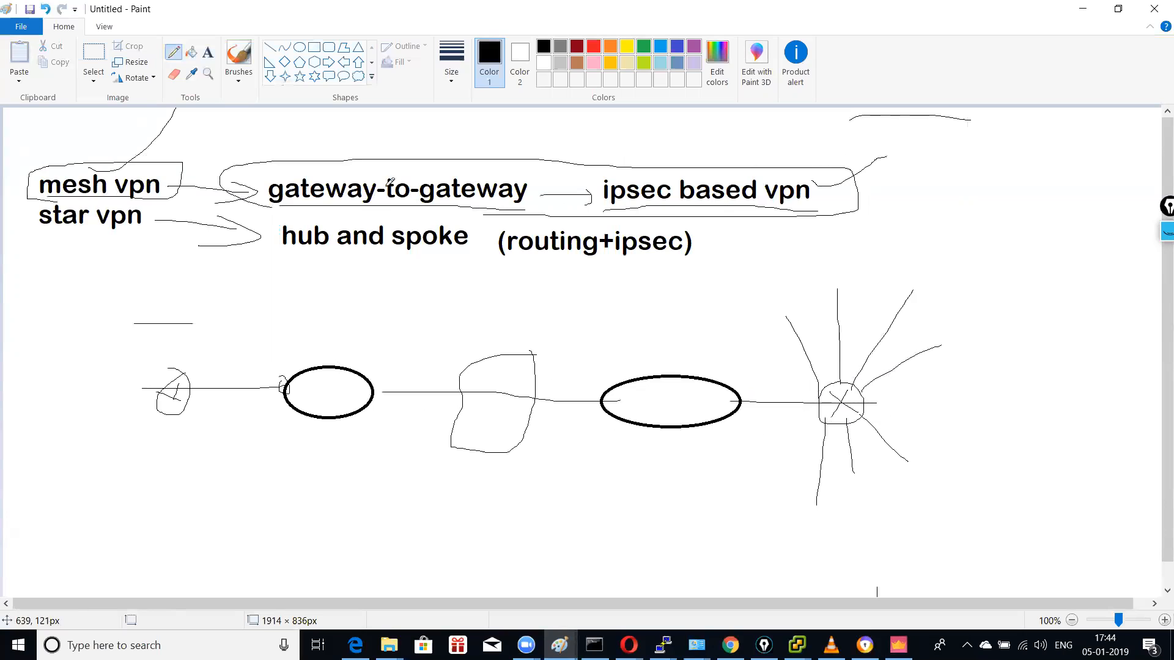
left_click_drag(825, 197, 963, 189)
mouse_move(38, 208)
left_mouse_down()
mouse_move(87, 247)
mouse_move(388, 254)
mouse_move(682, 255)
mouse_move(709, 223)
mouse_move(690, 226)
left_mouse_up()
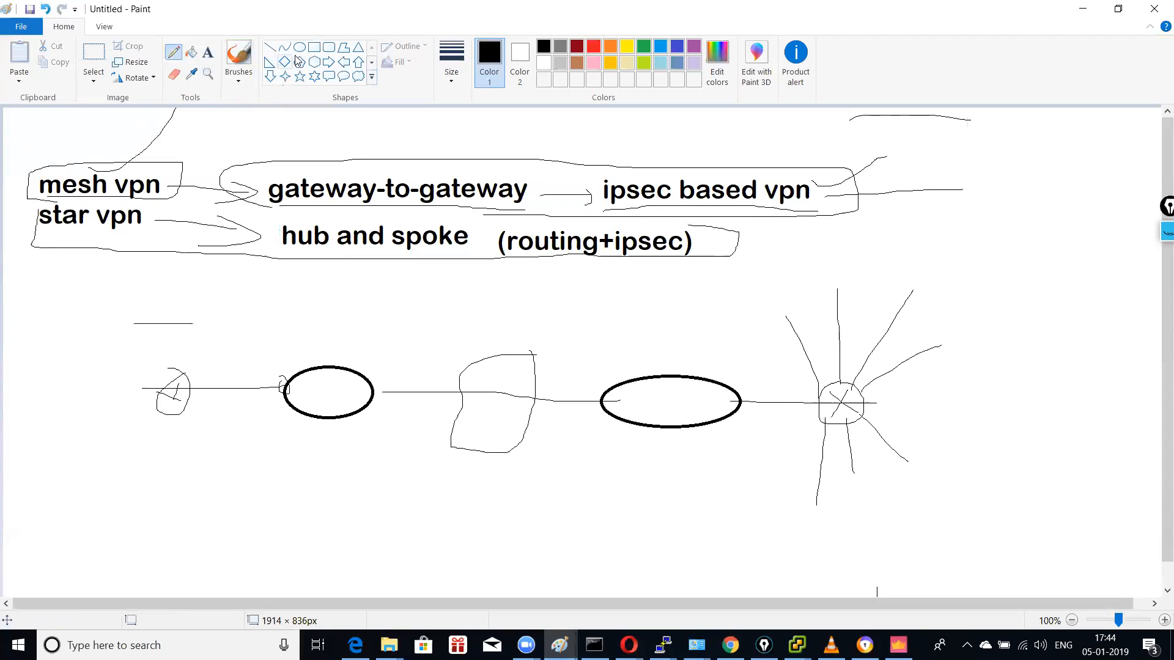
Step: Erase the lower diagram and draw a large central circle surrounded by six smaller circles and ovals
left_click(94, 54)
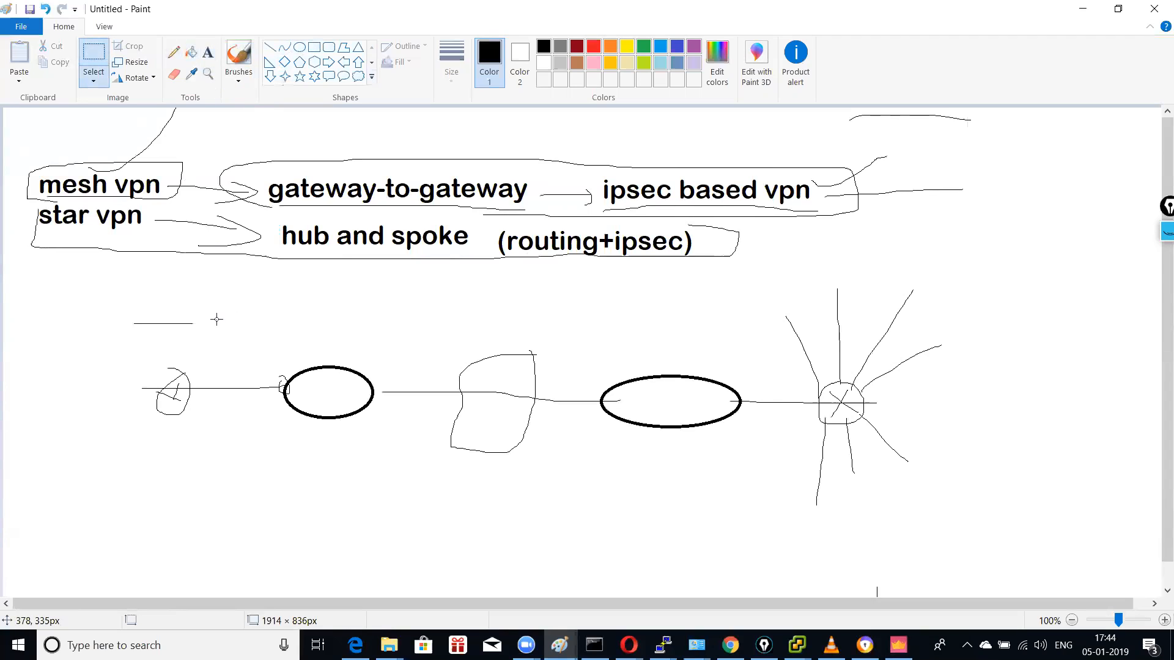
left_click_drag(108, 300, 996, 488)
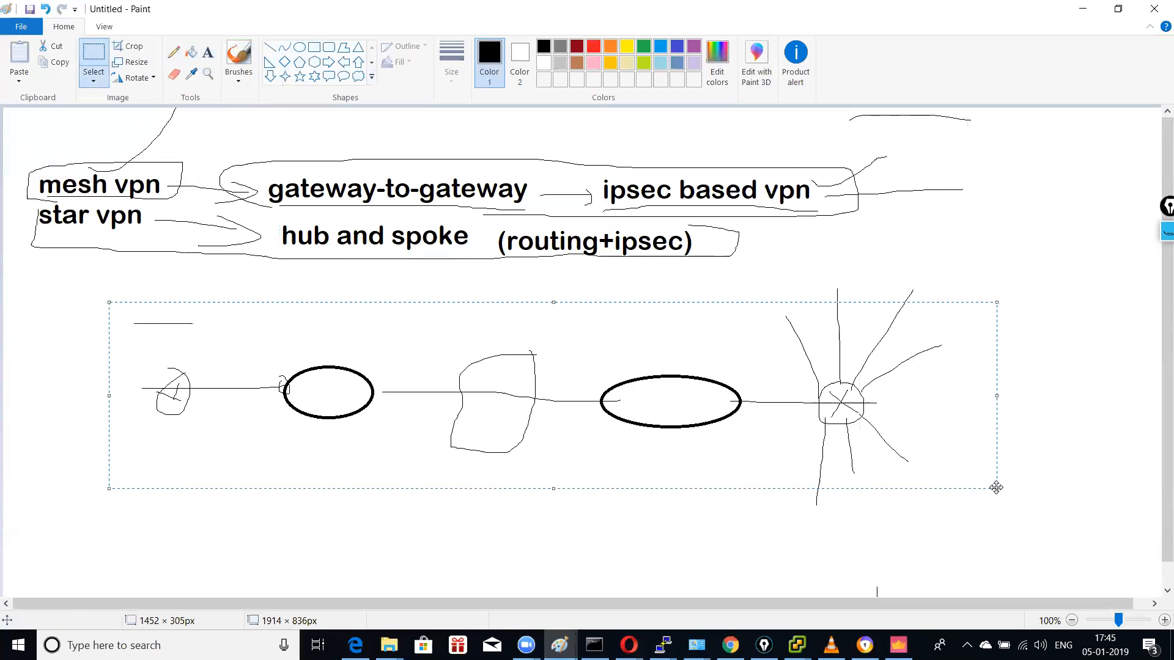
key("Delete")
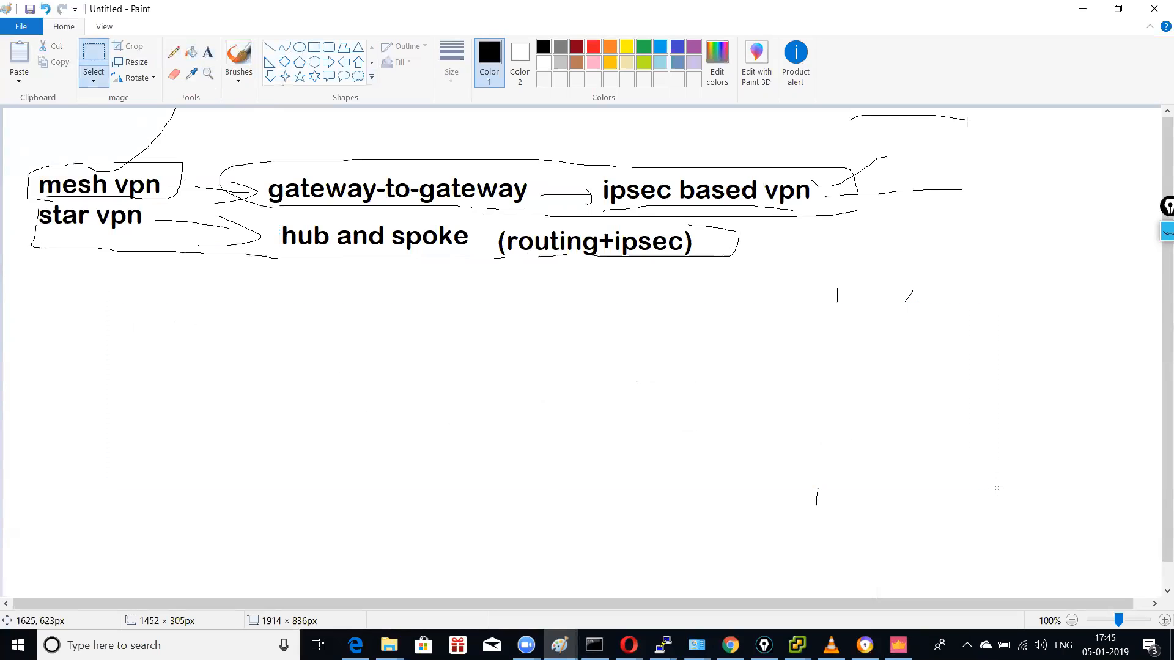
left_click(299, 47)
left_click_drag(438, 346, 525, 422)
left_click(495, 457)
left_click_drag(266, 479, 317, 532)
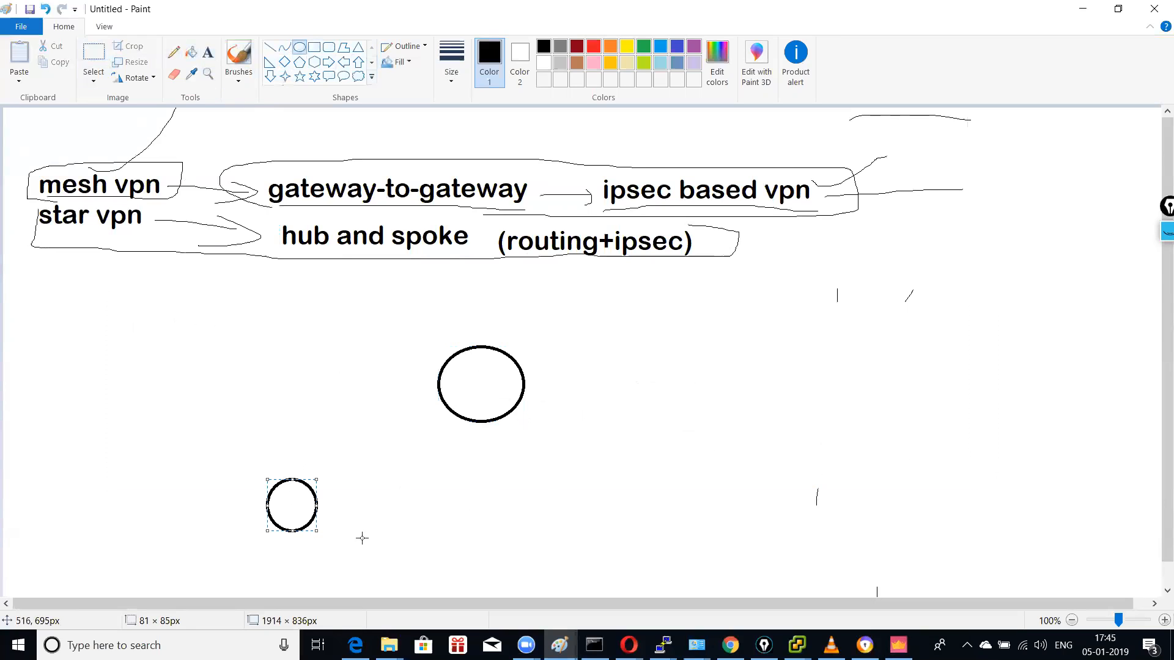
left_click_drag(473, 499, 511, 536)
left_click_drag(645, 502, 723, 538)
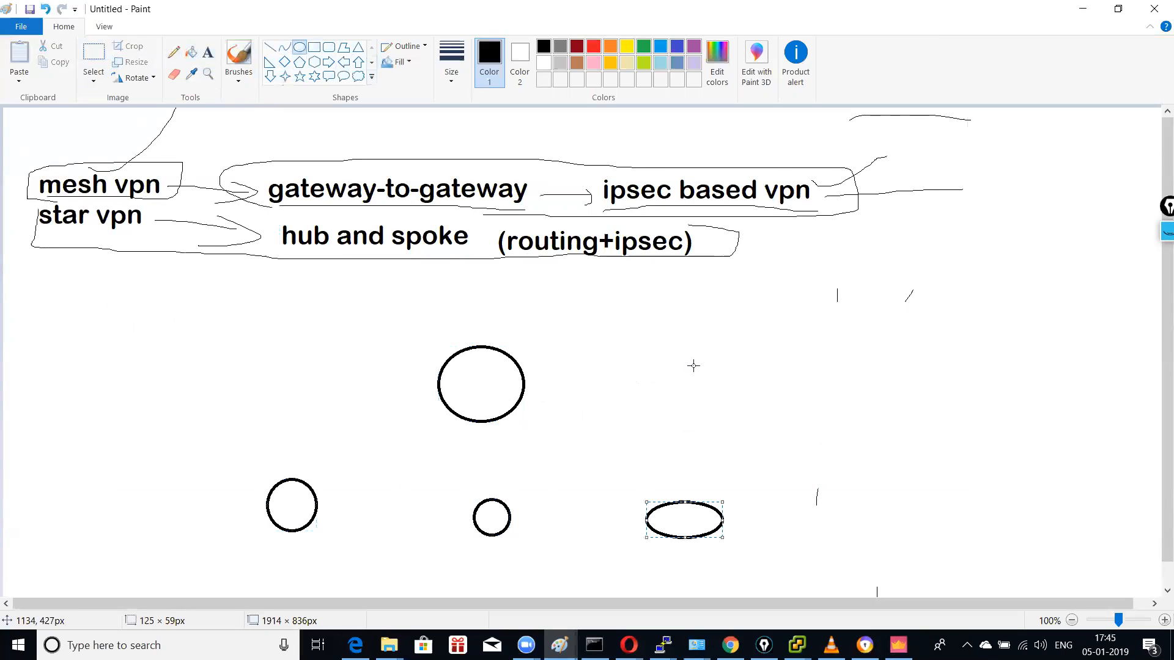
left_click_drag(658, 348, 752, 407)
left_click_drag(414, 284, 494, 316)
left_click_drag(280, 298, 318, 343)
Step: Connect the central circle to each of the six surrounding shapes with pencil lines
left_click(174, 52)
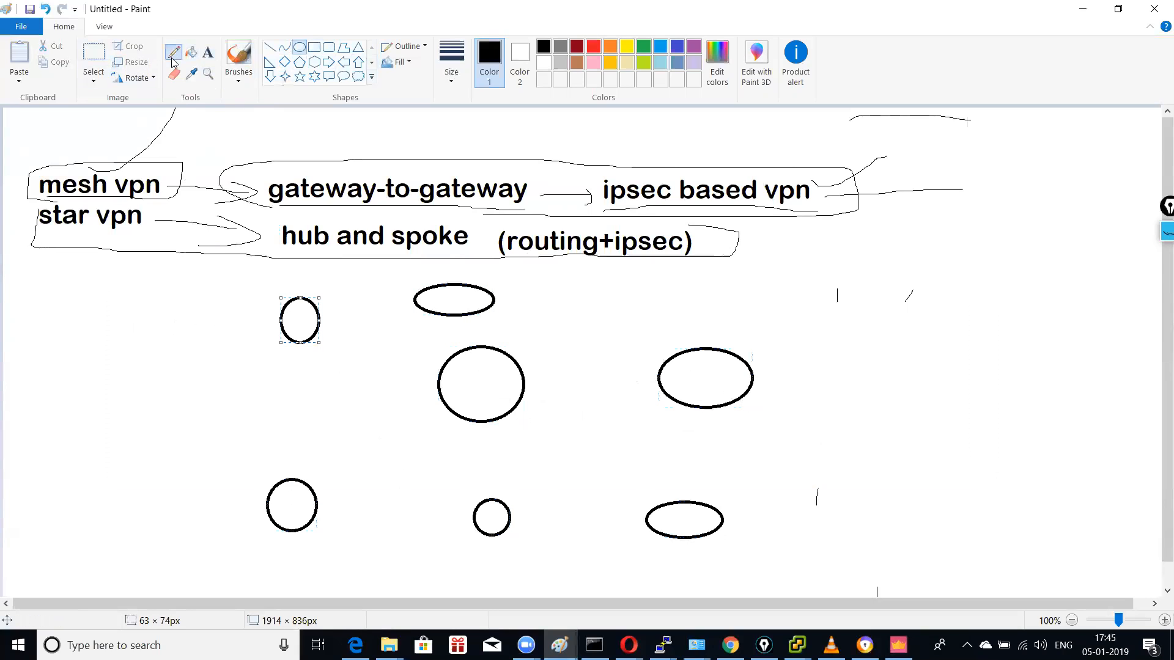
left_click_drag(489, 377, 452, 287)
left_click_drag(492, 366, 695, 360)
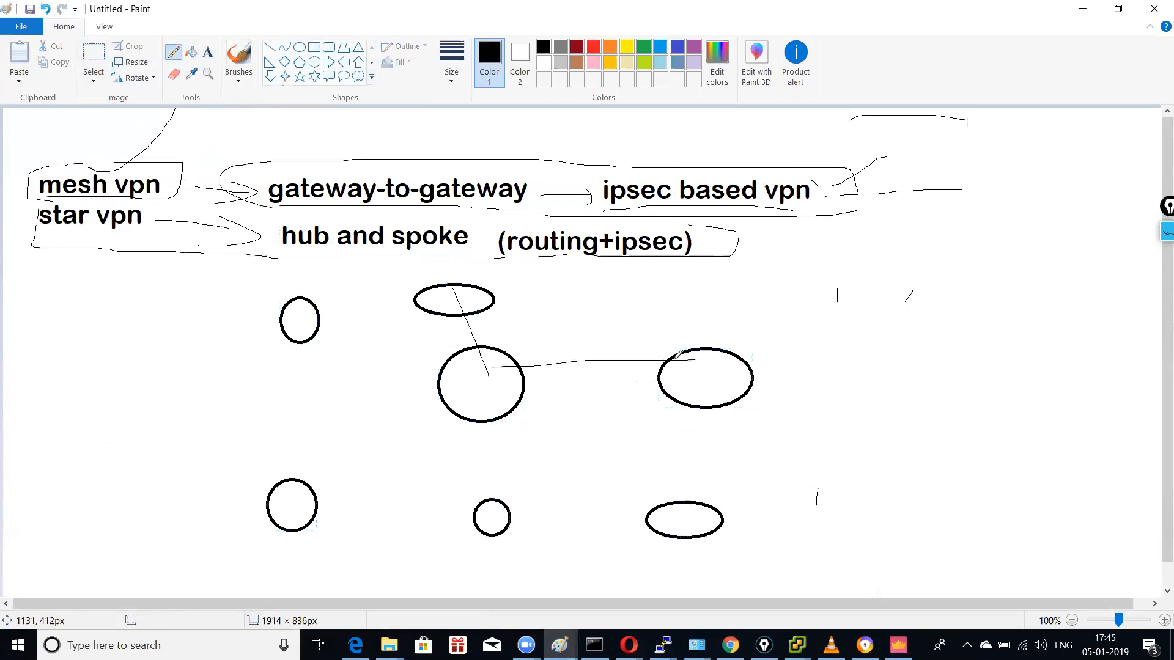
left_click_drag(508, 394, 679, 521)
left_click_drag(497, 426, 501, 519)
left_click_drag(473, 407, 278, 481)
left_click_drag(306, 335, 518, 403)
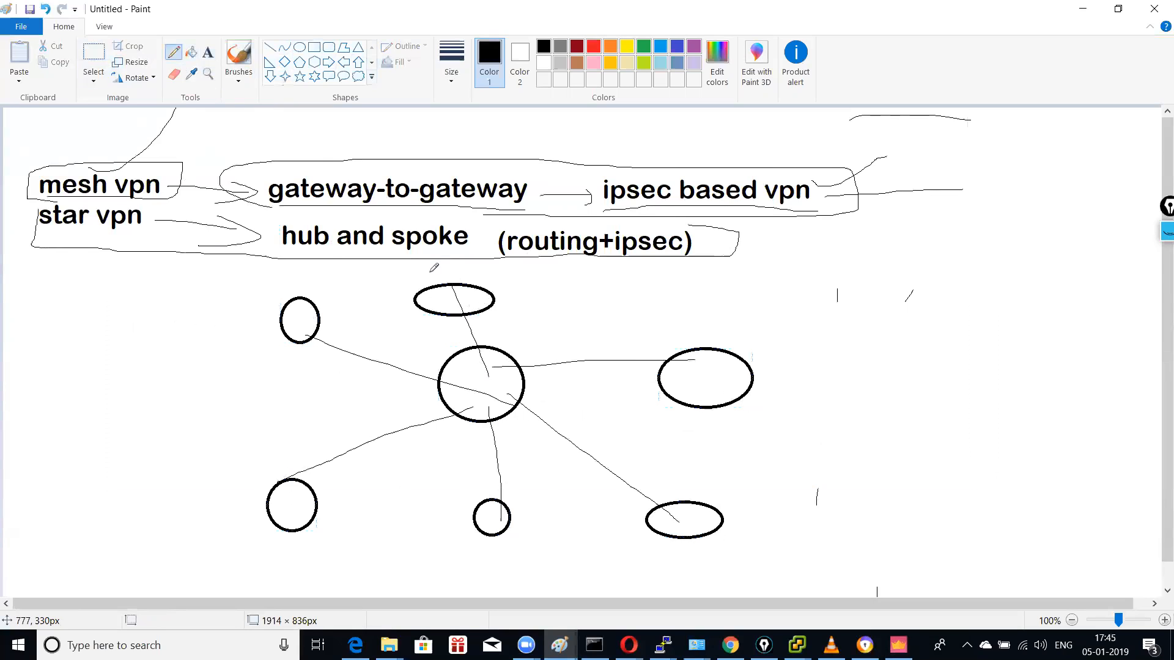
left_click(211, 54)
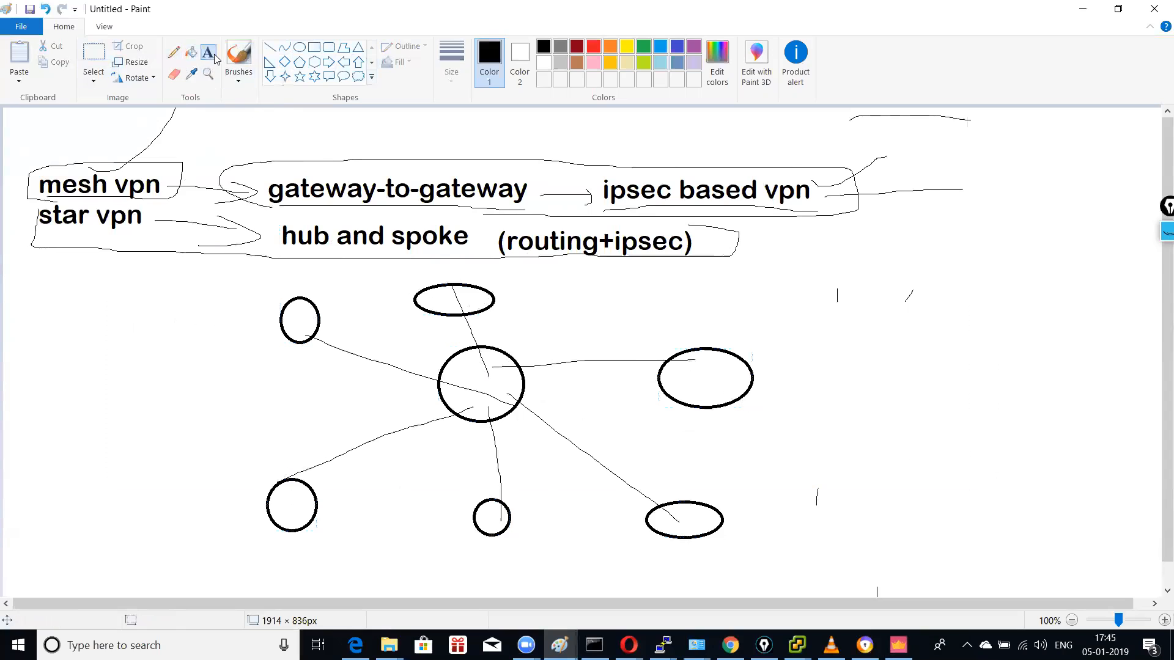
Step: Place a 'dmvpn' text label to the right of the hub-and-spoke sketch
left_click(785, 362)
type("dmvpn")
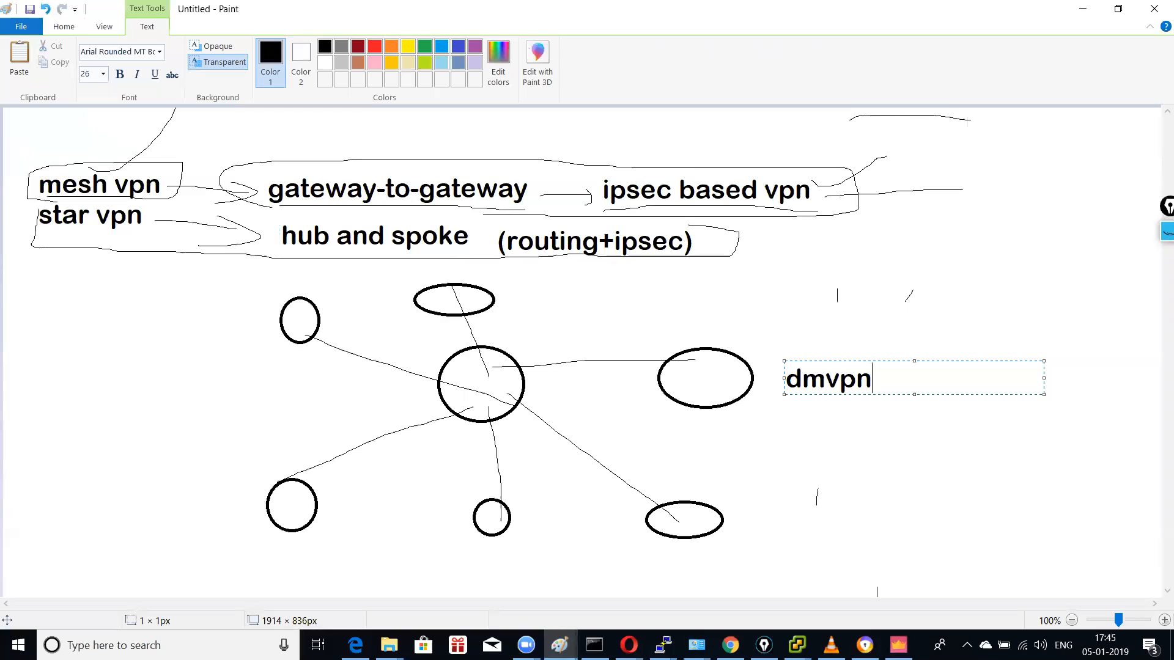
left_click(894, 335)
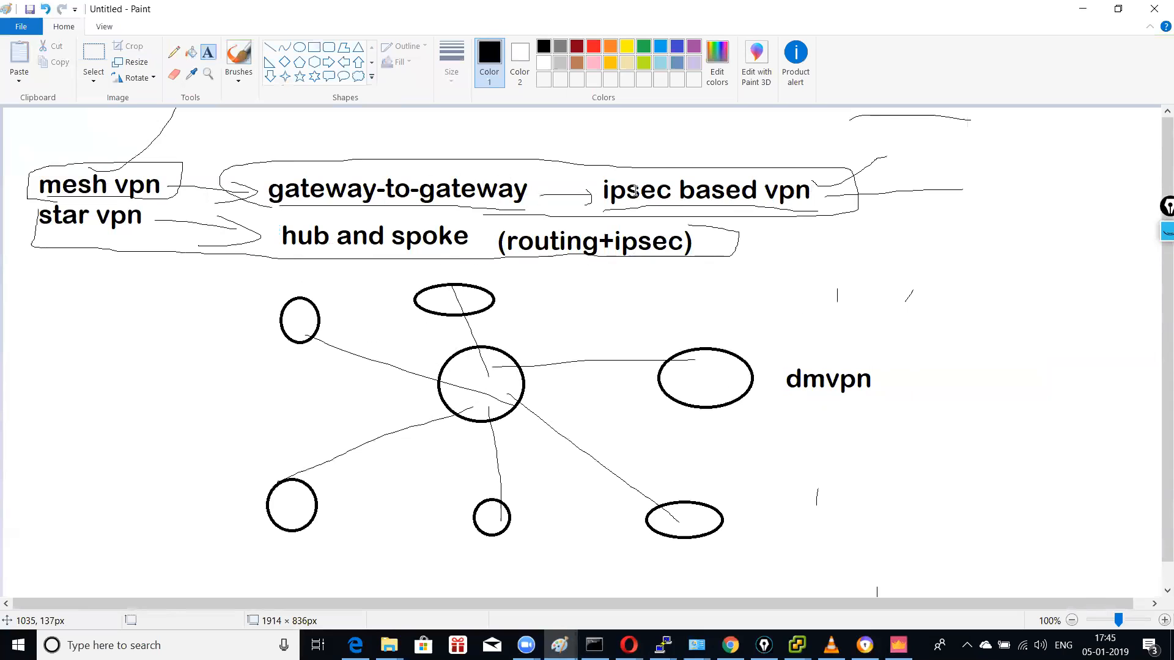
left_click(22, 26)
Step: Start a new canvas without saving and draw two rectangles, one left and one right
left_click(43, 55)
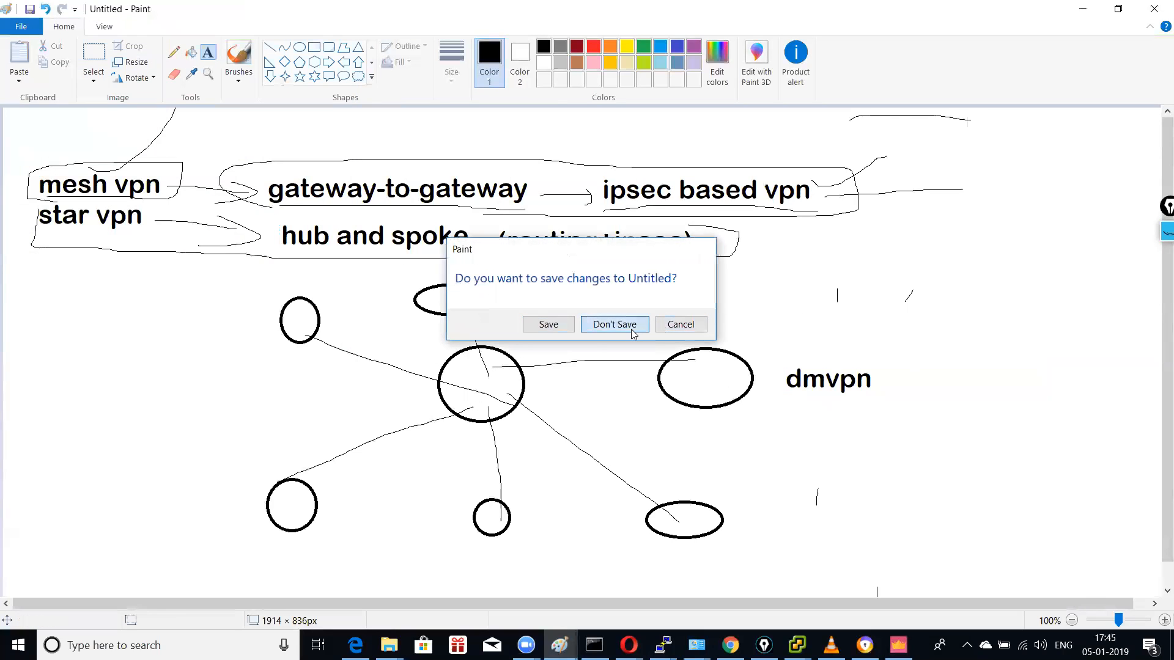
left_click(629, 330)
left_click(313, 47)
mouse_move(193, 267)
left_mouse_down()
mouse_move(339, 353)
mouse_move(377, 355)
left_mouse_up()
mouse_move(803, 267)
left_mouse_down()
mouse_move(966, 361)
mouse_move(998, 358)
left_mouse_up()
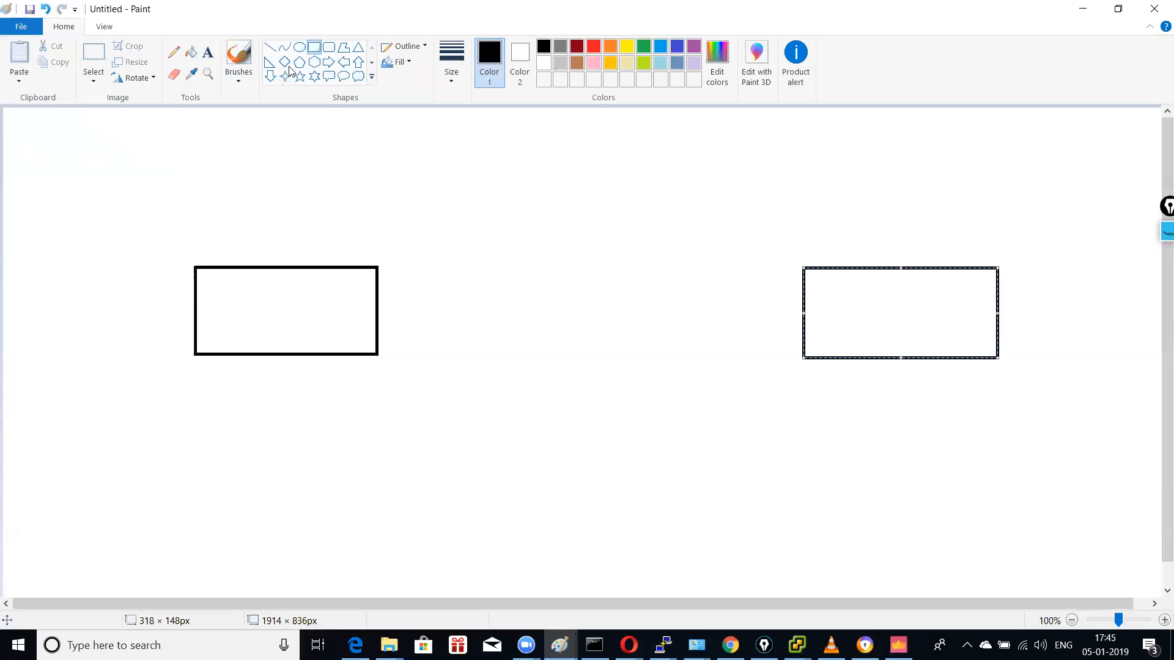
Step: Link the rectangles with a line through a cloud and trail a line down from each
left_click(173, 52)
left_click_drag(373, 307, 815, 315)
mouse_move(618, 246)
left_mouse_down()
mouse_move(564, 265)
mouse_move(581, 397)
mouse_move(643, 264)
mouse_move(614, 247)
left_mouse_up()
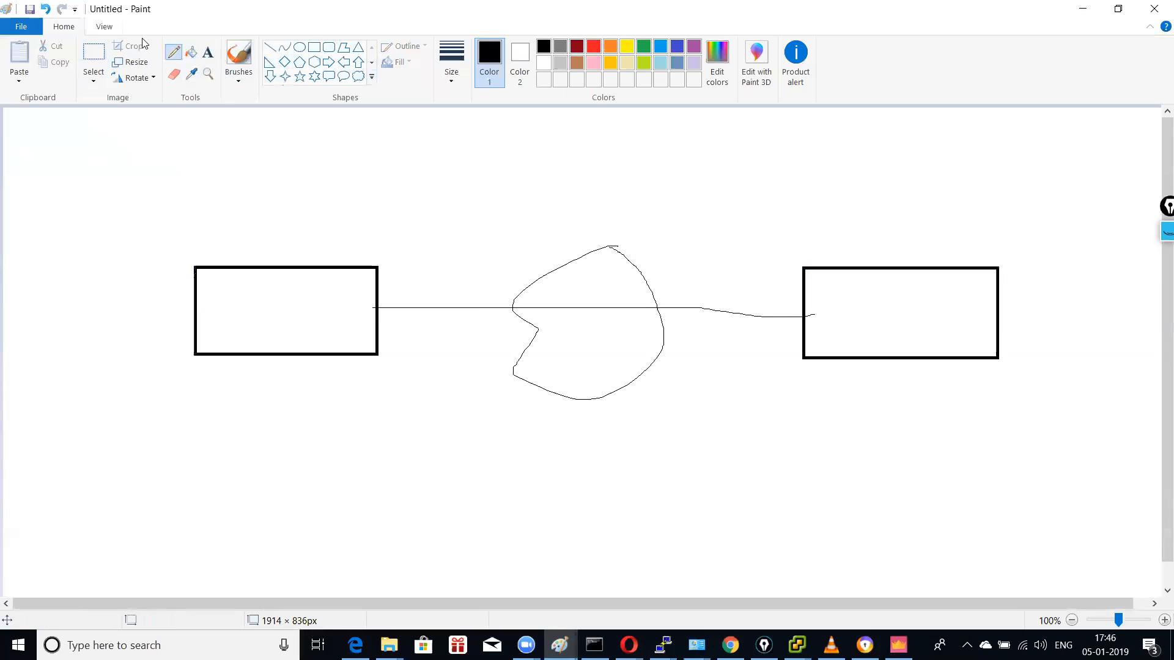
left_click(208, 54)
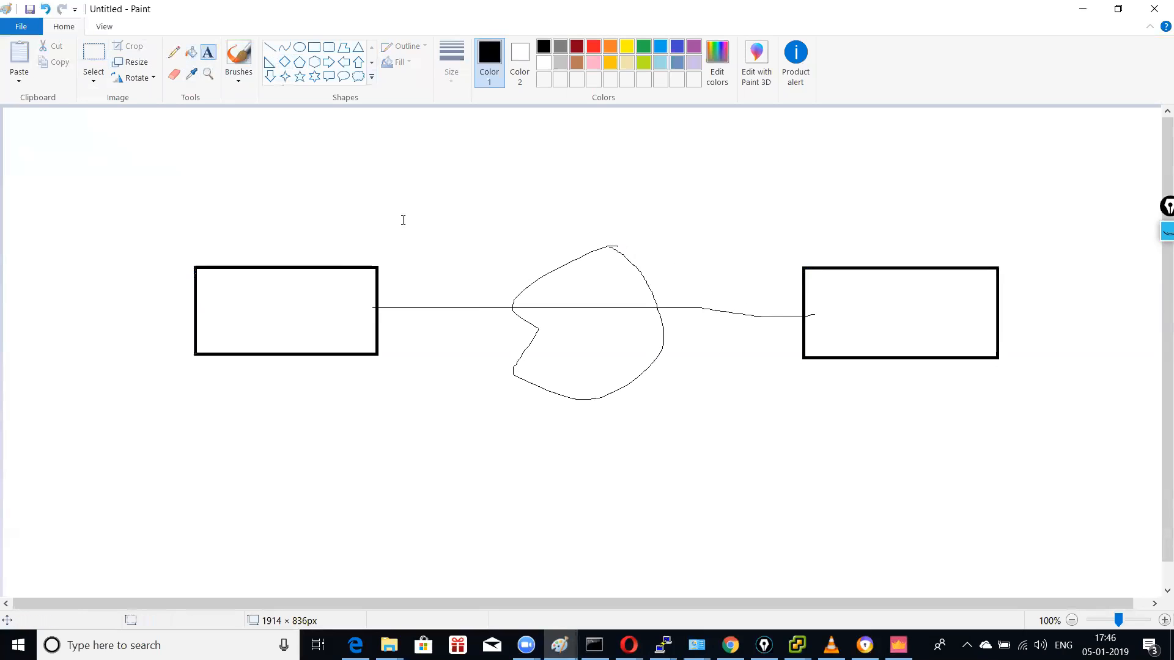
left_click(174, 53)
left_click_drag(194, 322, 87, 448)
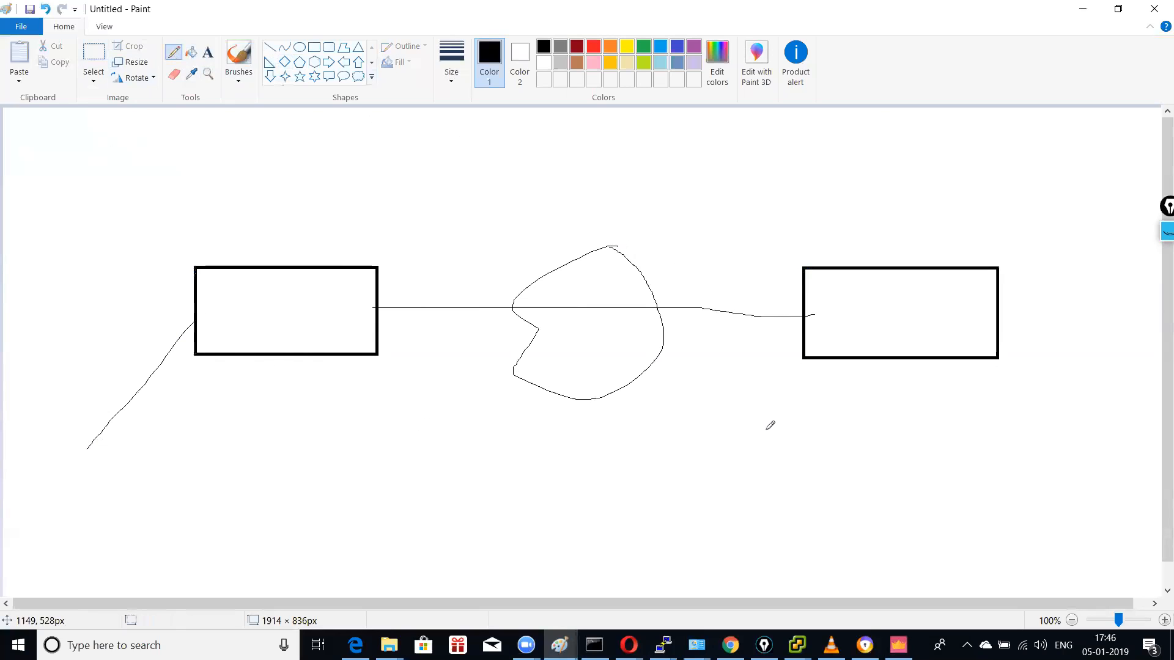
left_click_drag(993, 341, 1051, 473)
left_click(209, 52)
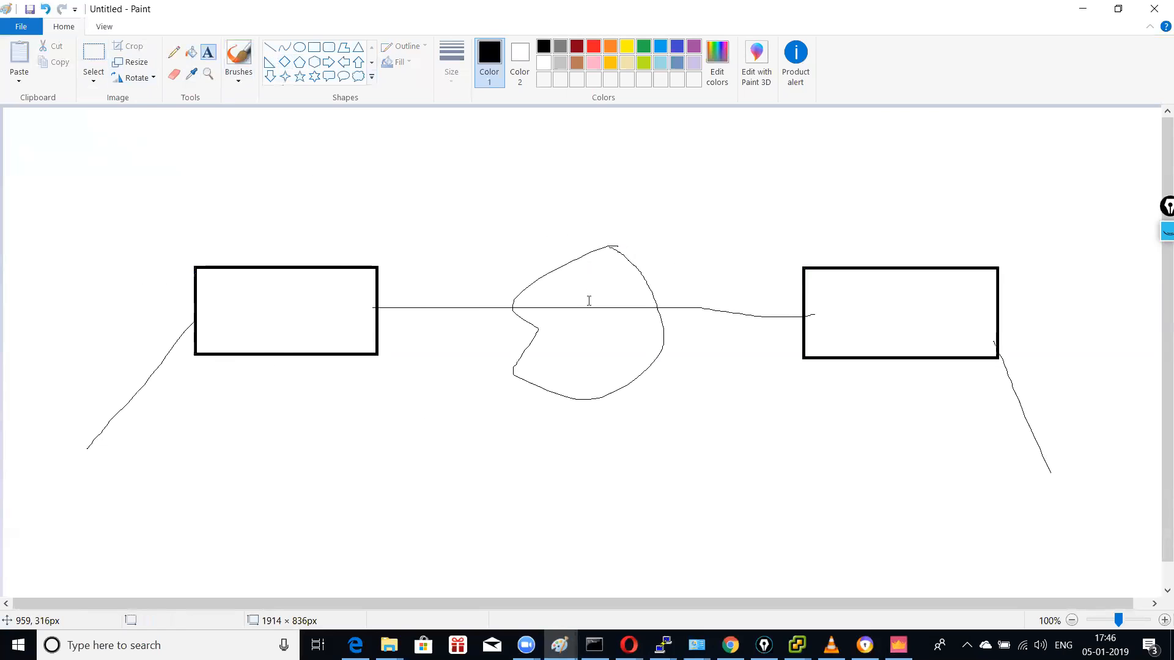
Step: Add text 172.16.2.200 above the link and 172.16.2.202 near the right rectangle
left_click(387, 293)
type("172.16.2")
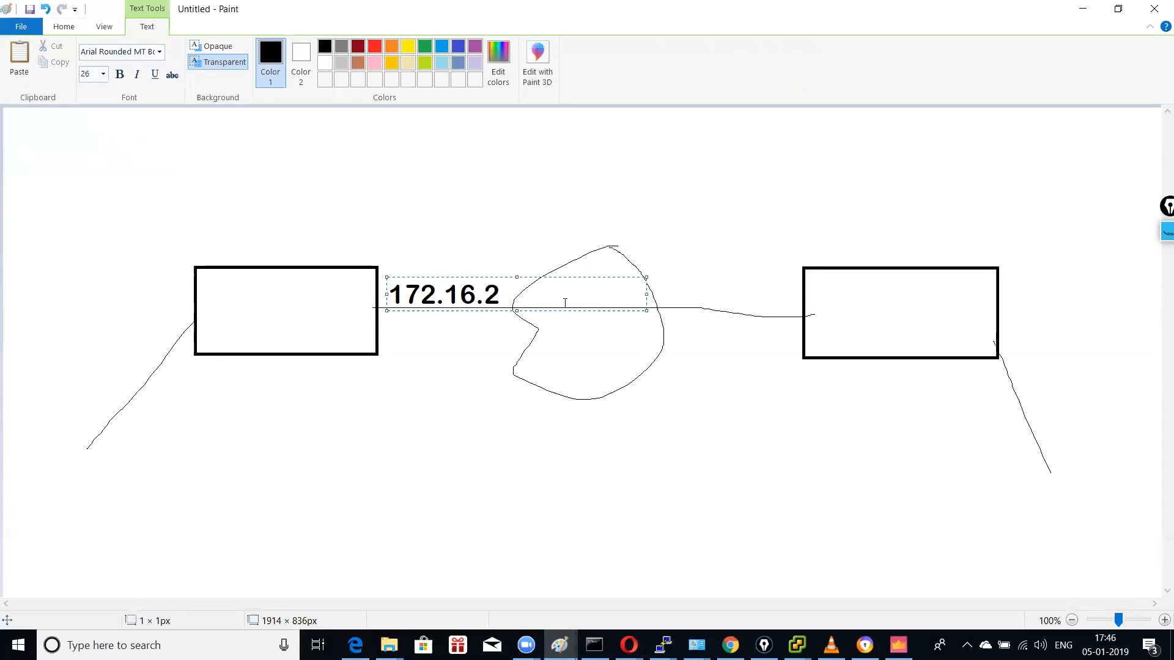
type(".200")
left_click(694, 333)
left_click(667, 333)
type("172.16")
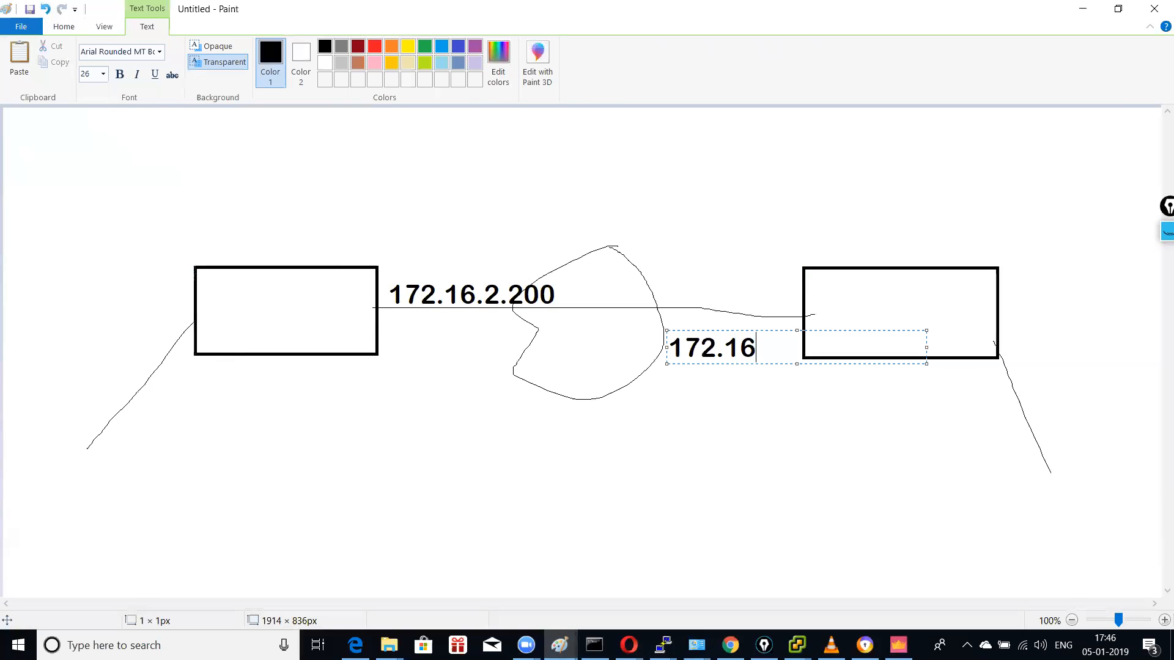
type(".2.202")
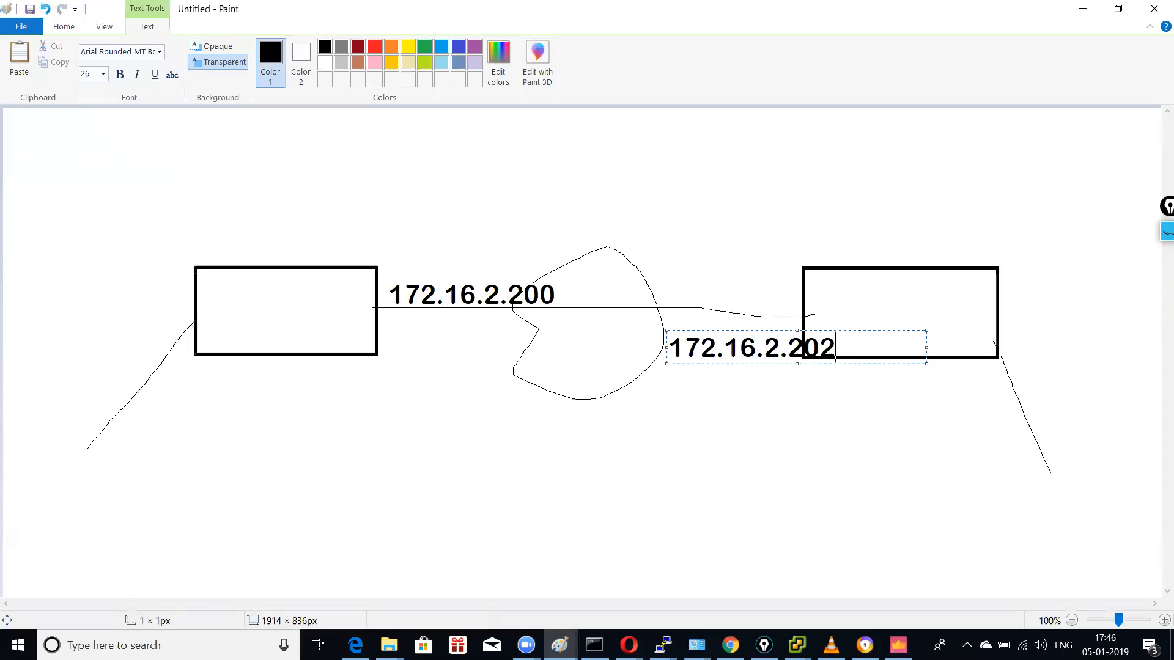
left_click(724, 382)
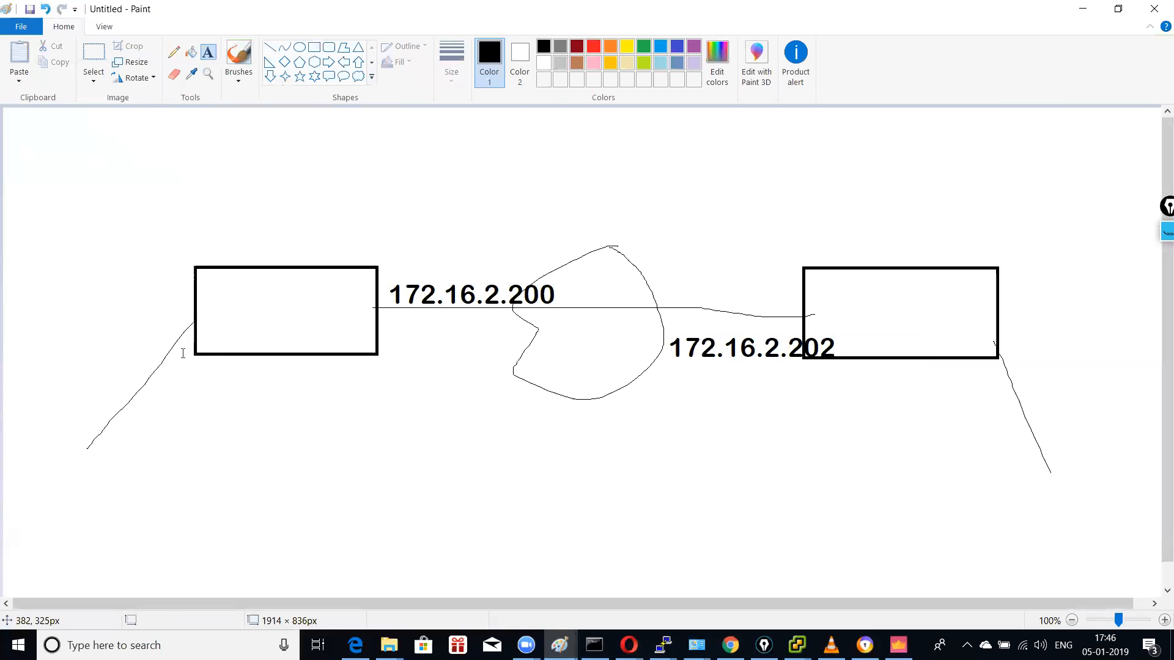
left_click(173, 52)
Step: Draw lines down from both rectangles and label them 10.1.1.0/24 and 10.1.2.0/24
left_click_drag(293, 351, 293, 444)
left_click_drag(935, 360, 935, 445)
left_click(208, 52)
left_click(190, 448)
left_click(71, 387)
left_click(72, 374)
type("10.1.1.0/24")
left_click(976, 434)
left_click(977, 419)
type("10.1/.")
key("BackSpace")
type("2")
key("BackSpace")
type(".0/")
key("BackSpace")
key("BackSpace")
type("2.0/24")
left_click(1050, 365)
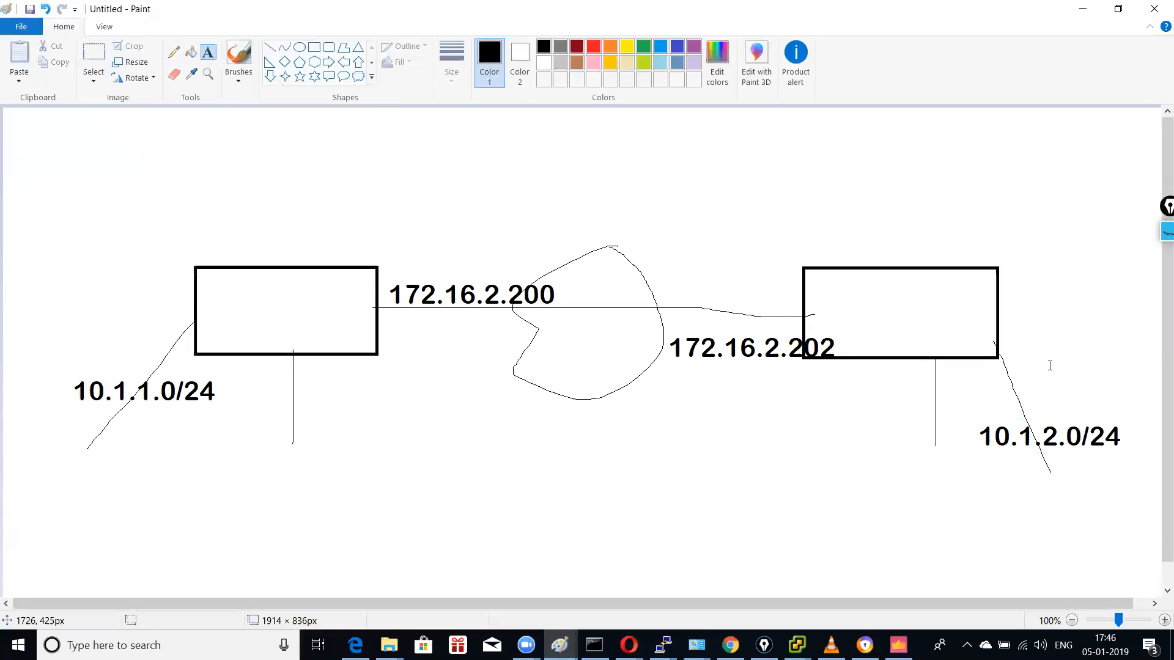
Step: Name the left rectangle delhi and the right rectangle bangalore
left_click(210, 314)
type("delhi")
left_click(817, 309)
left_click(831, 310)
type("bangalore")
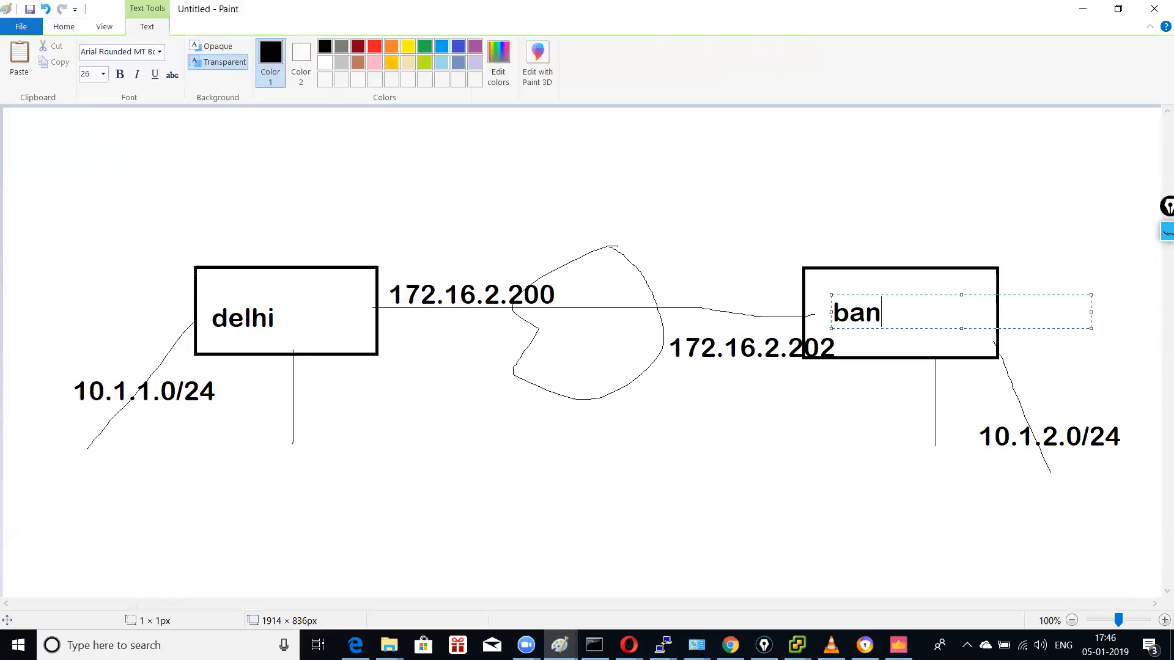
left_click(820, 145)
left_click(174, 52)
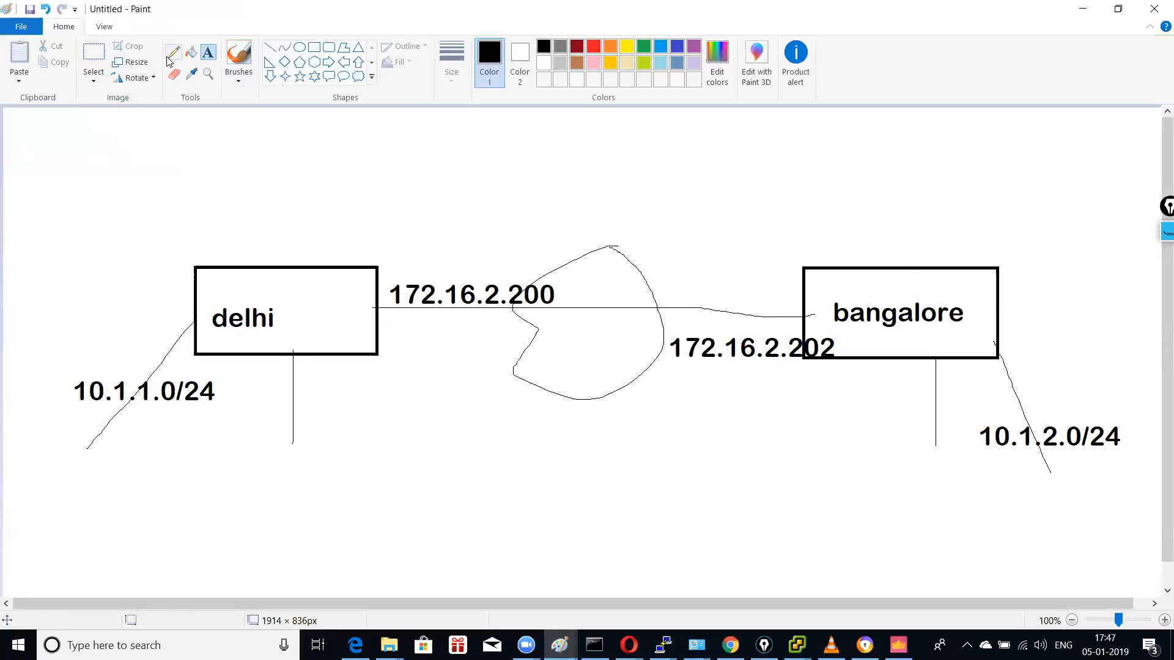
Step: Sketch strokes near the link and loop around the 10.1.1.0/24 and 10.1.2.0/24 labels
left_click_drag(475, 266, 554, 192)
left_click_drag(731, 309, 802, 241)
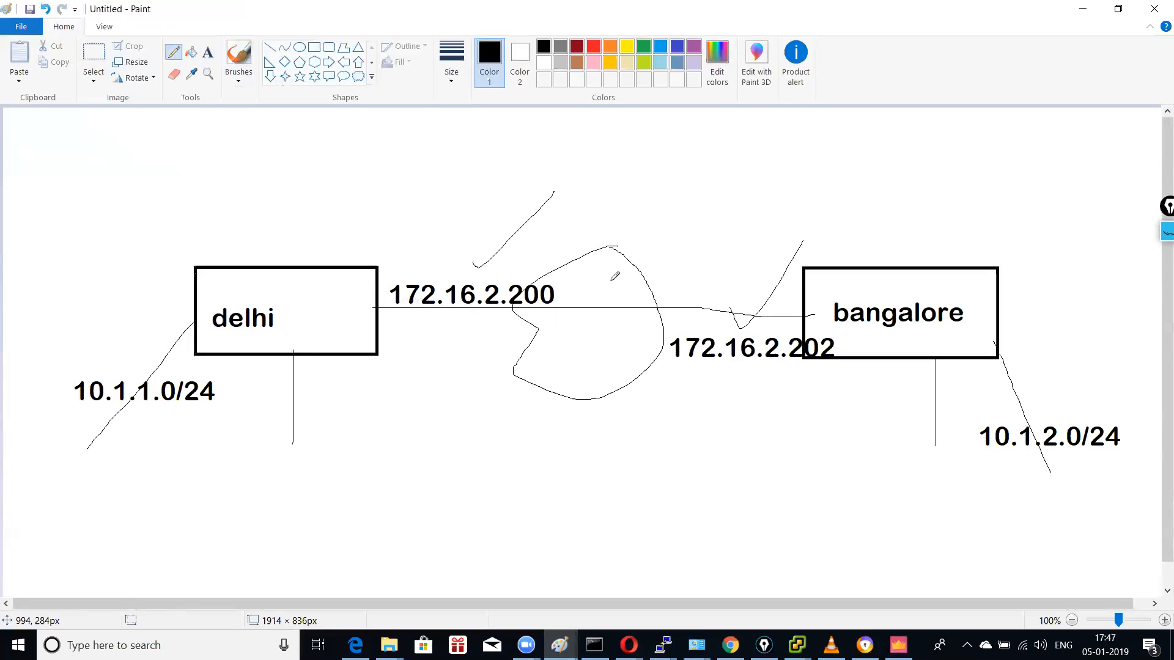
left_click_drag(953, 464, 1161, 477)
mouse_move(81, 421)
left_mouse_down()
mouse_move(237, 367)
mouse_move(53, 364)
mouse_move(72, 428)
mouse_move(86, 425)
left_mouse_up()
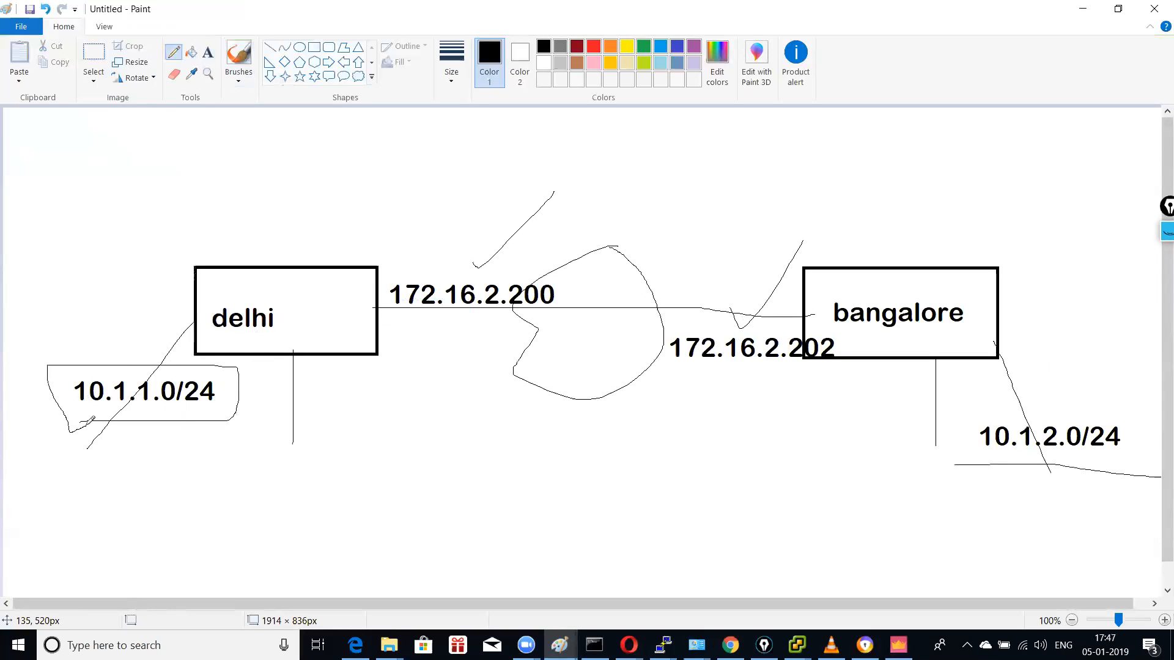
mouse_move(970, 465)
left_mouse_down()
mouse_move(959, 406)
mouse_move(1135, 382)
mouse_move(1140, 483)
left_mouse_up()
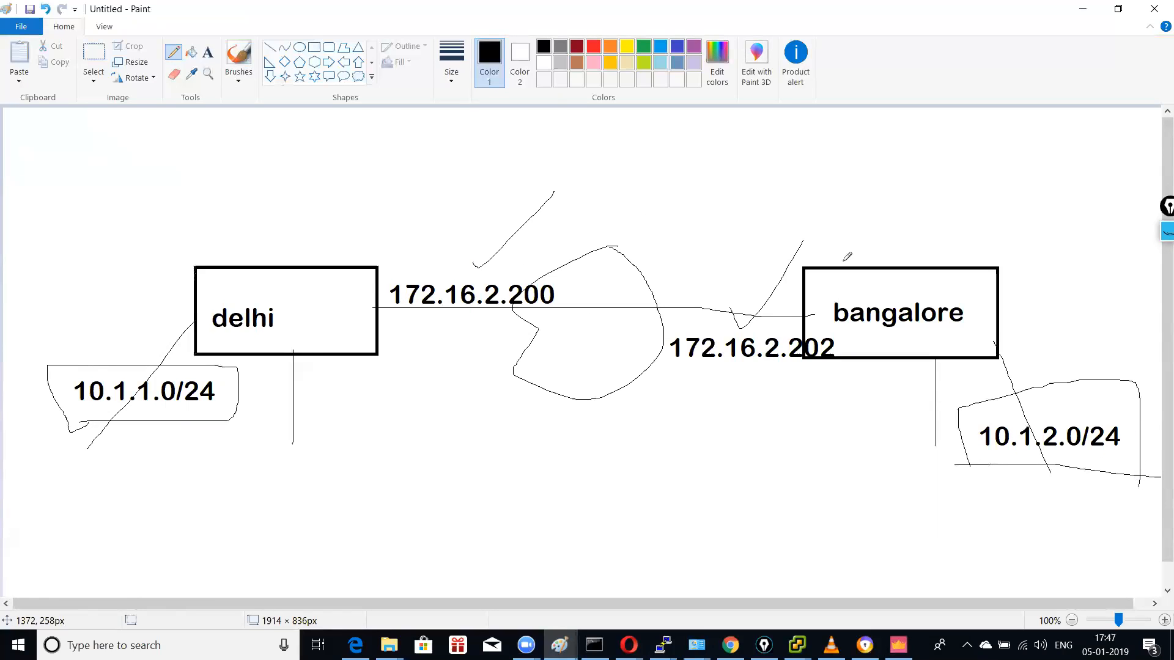
Step: Draw an arrowed arc from bangalore over to delhi
mouse_move(867, 258)
left_mouse_down()
mouse_move(801, 202)
mouse_move(487, 204)
mouse_move(385, 249)
left_mouse_up()
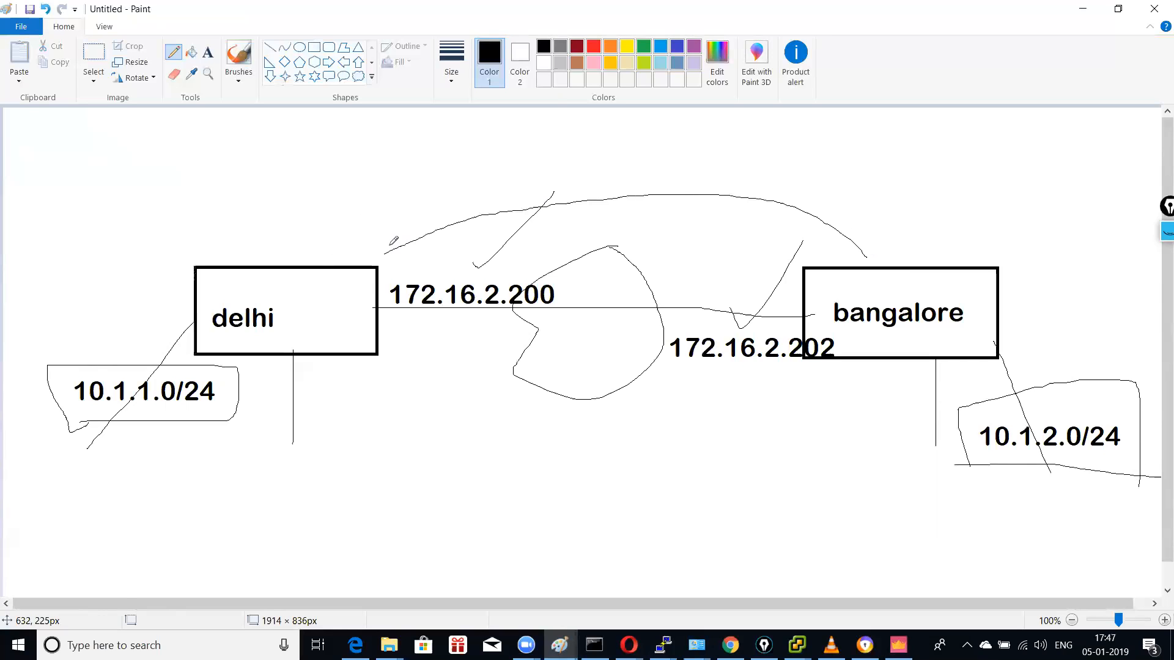
mouse_move(860, 244)
left_mouse_down()
mouse_move(872, 264)
mouse_move(835, 264)
left_mouse_up()
left_click(208, 53)
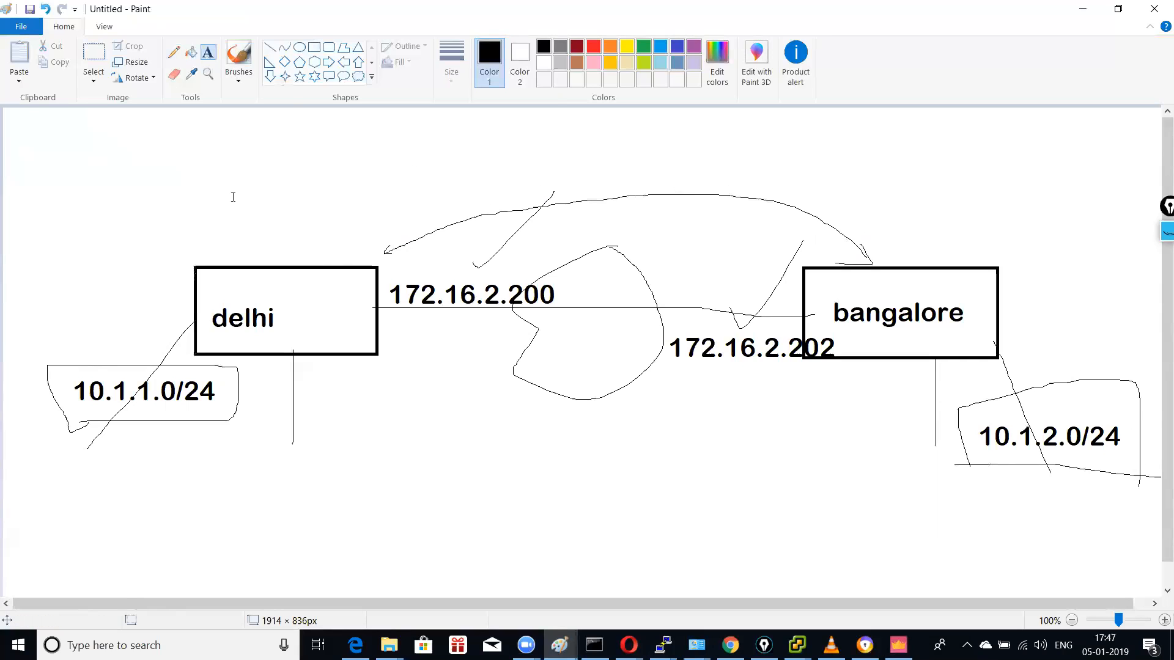
Step: Add the note 'ipsec --suite of protocols' below the delhi site
left_click_drag(330, 456, 590, 490)
type("i")
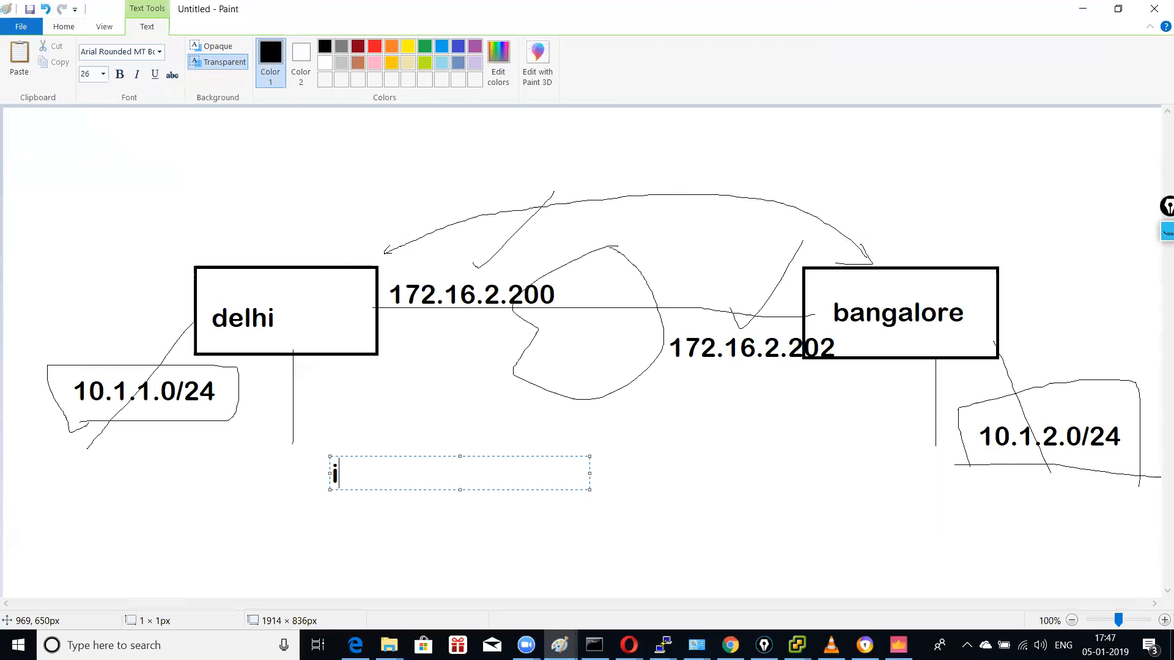
type("psec --suite of protocols")
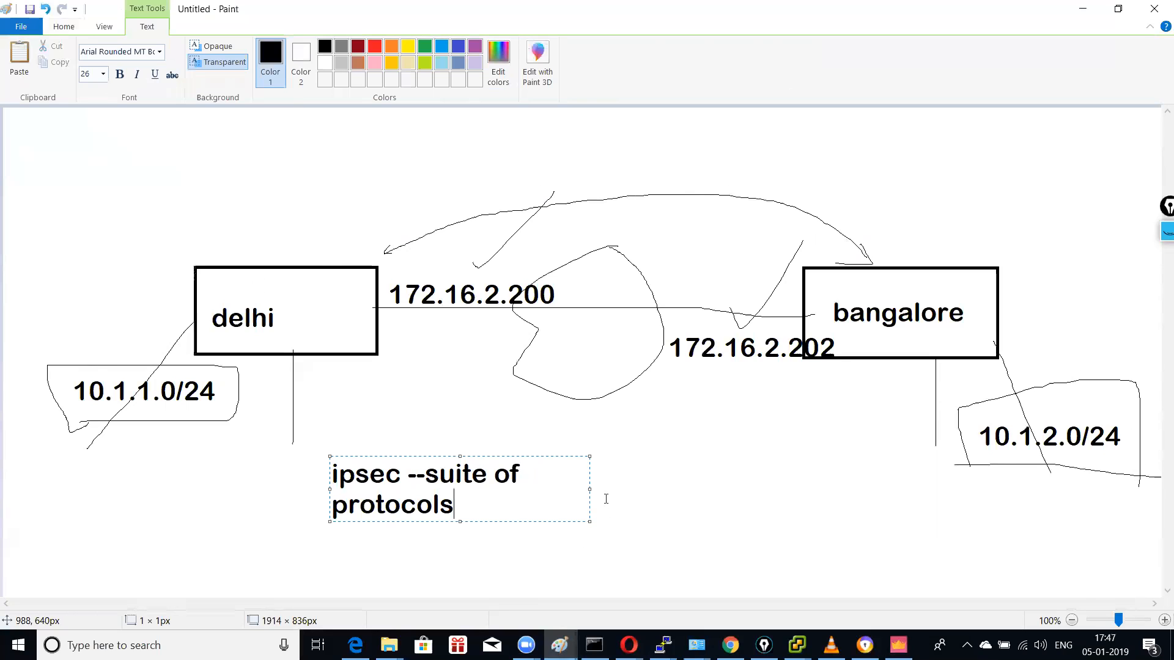
left_click_drag(588, 488, 783, 489)
left_click(830, 490)
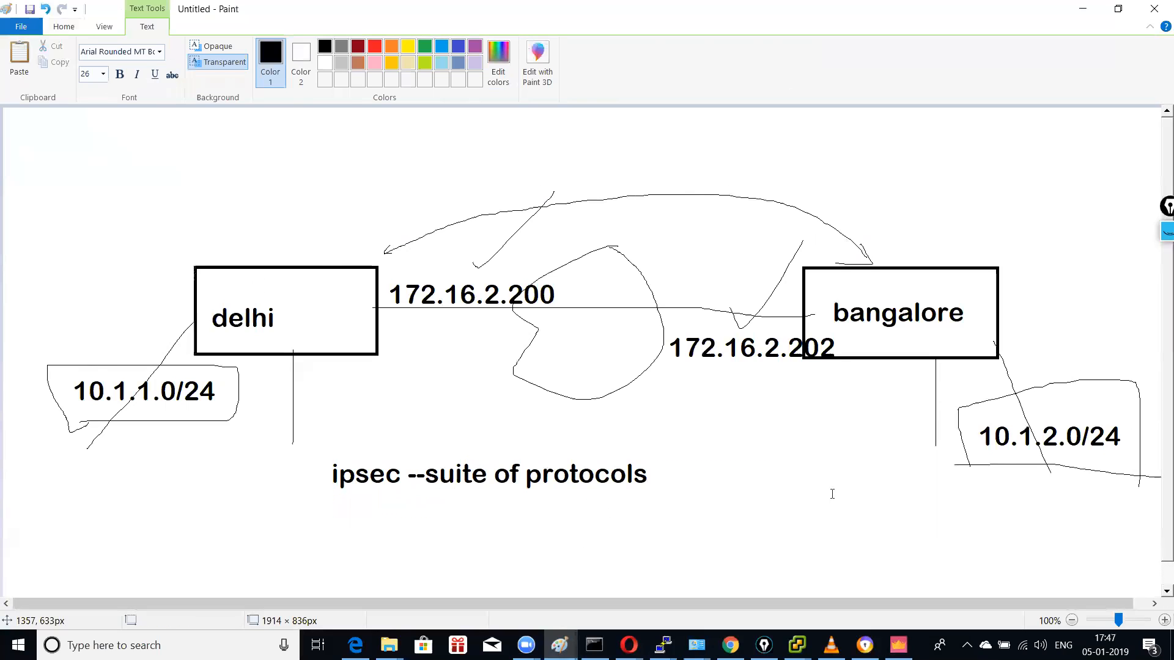
Step: Add 'phase 1' and 'phase 2' as two lines below the ipsec note
left_click(305, 509)
type("phase 1")
key("Return")
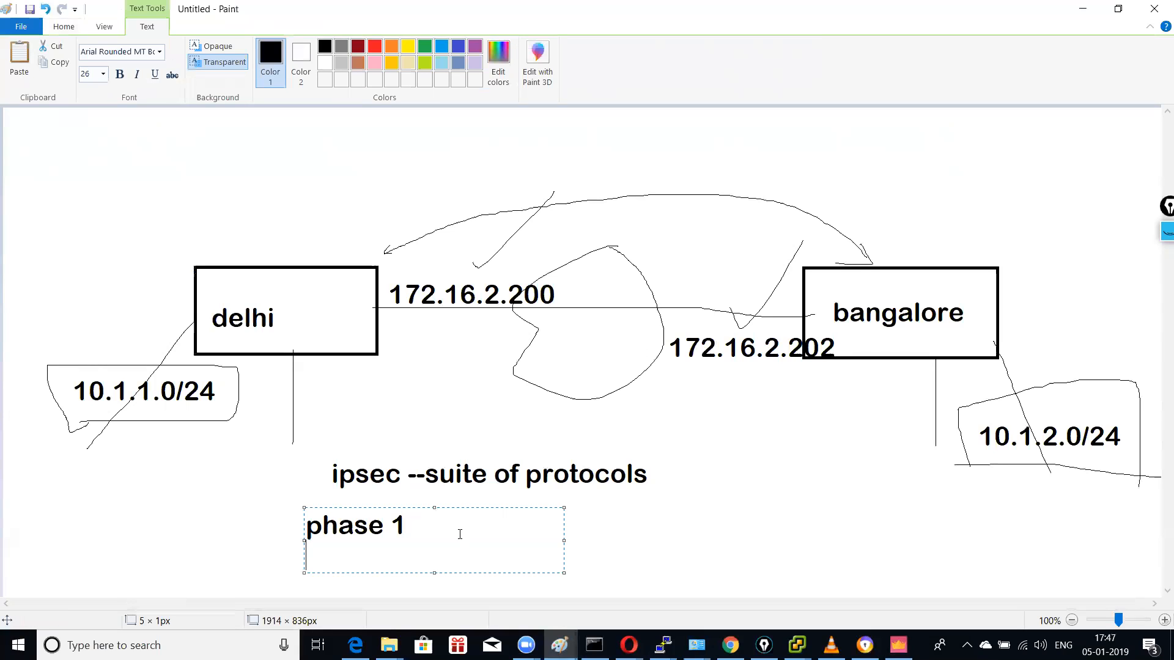
type("phase 2")
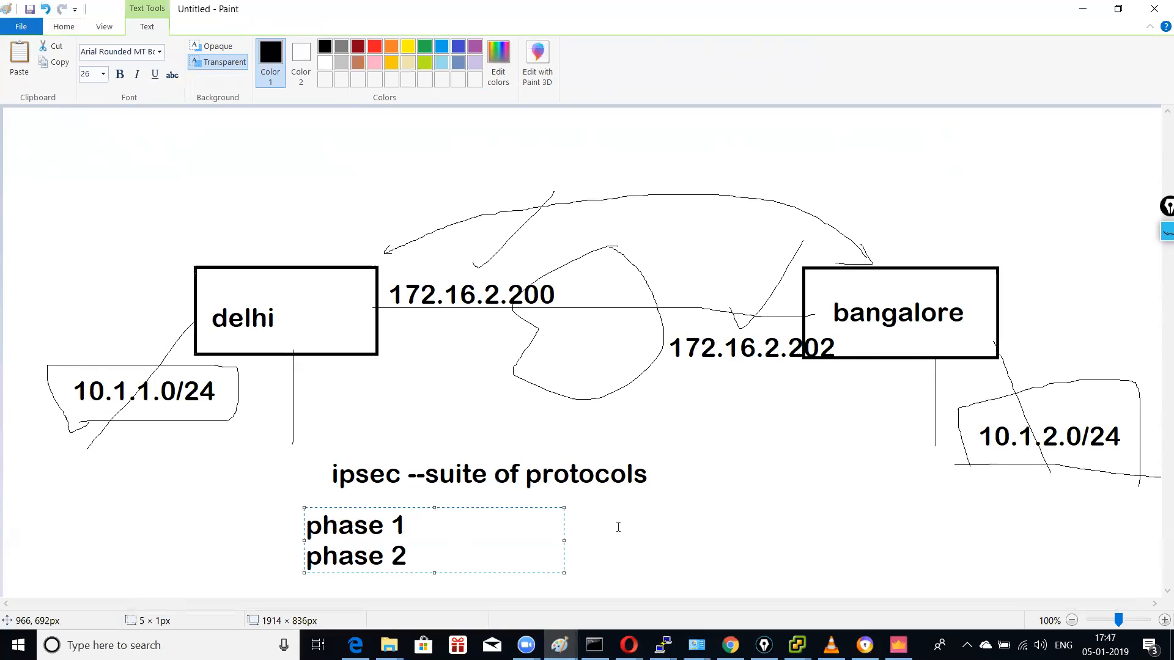
left_click(617, 524)
Step: Write '-negiotation pre-shared ,timeout,encry,hashing' on one line beside phase 1
left_click(418, 527)
type("-negion")
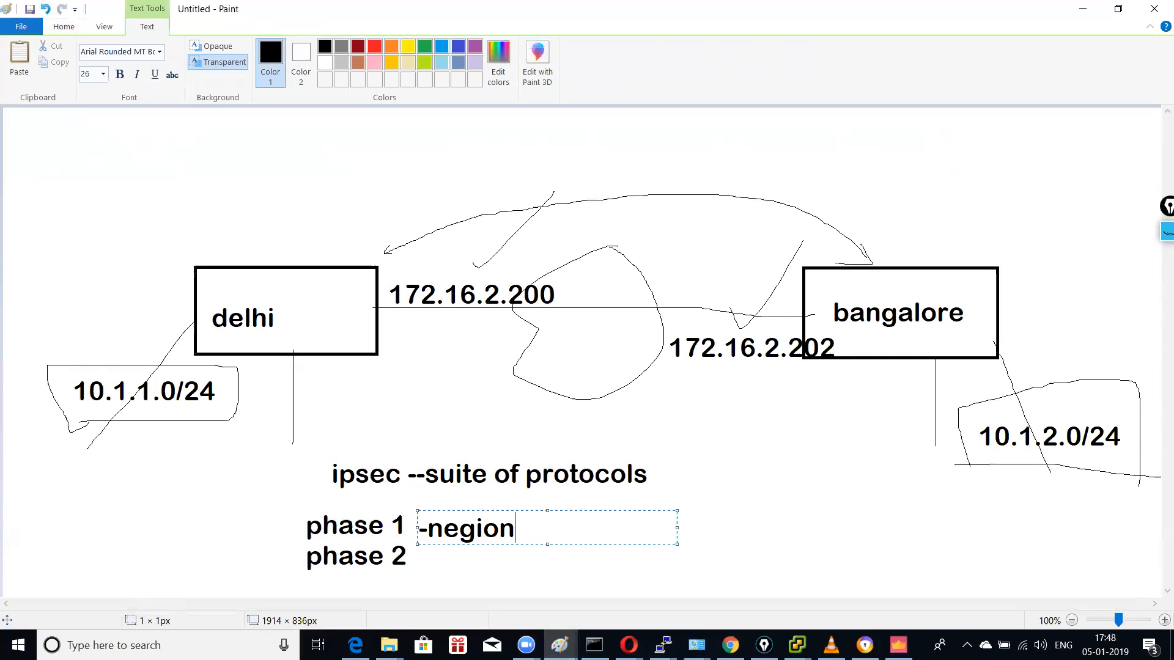
key("BackSpace")
type("a")
key("BackSpace")
type("tation  ")
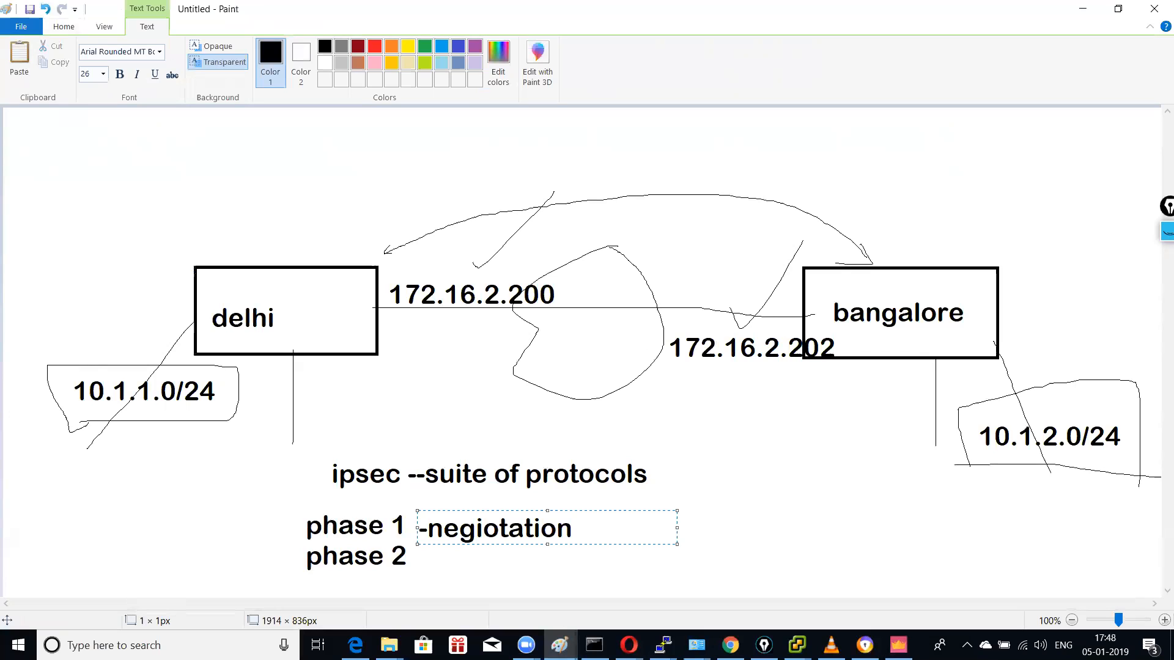
type("pre-shared")
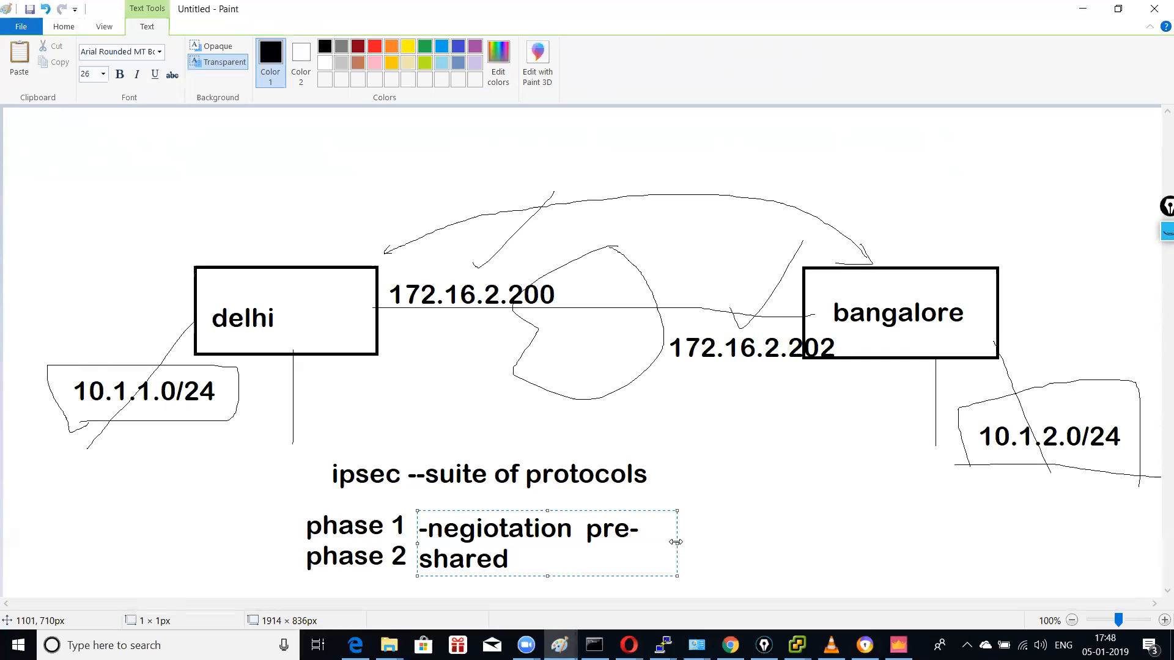
left_click_drag(676, 543, 832, 542)
type(",")
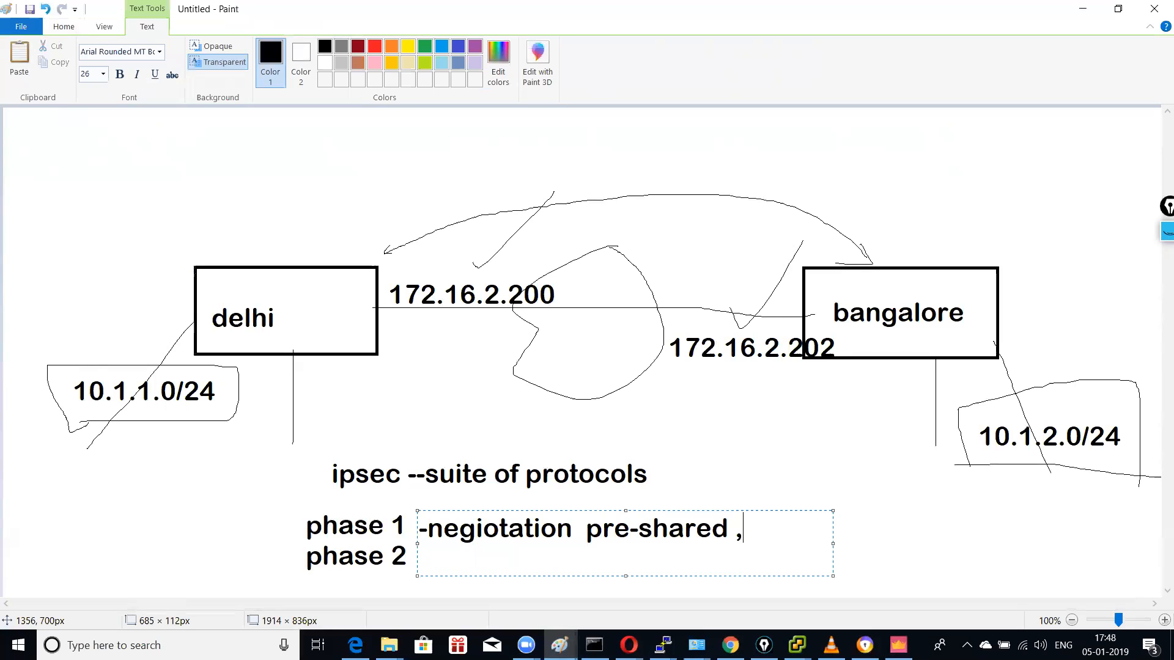
type("timeout")
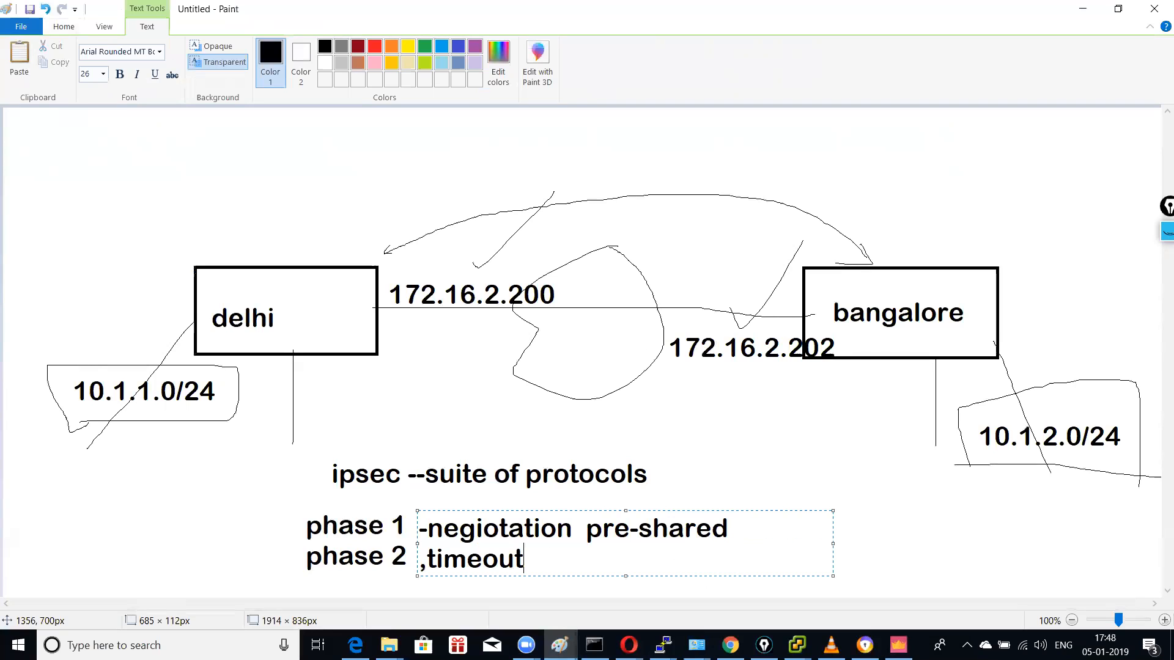
left_click_drag(833, 543, 930, 540)
type(",encr")
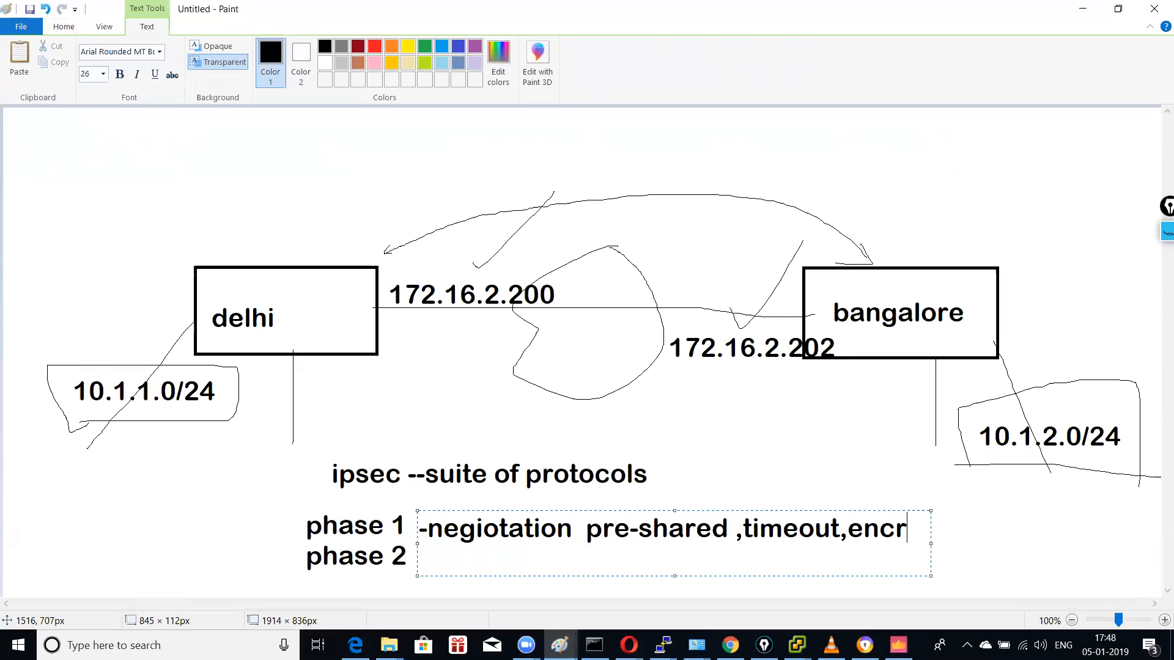
type("y,")
left_click_drag(931, 544, 1074, 545)
type("hashing")
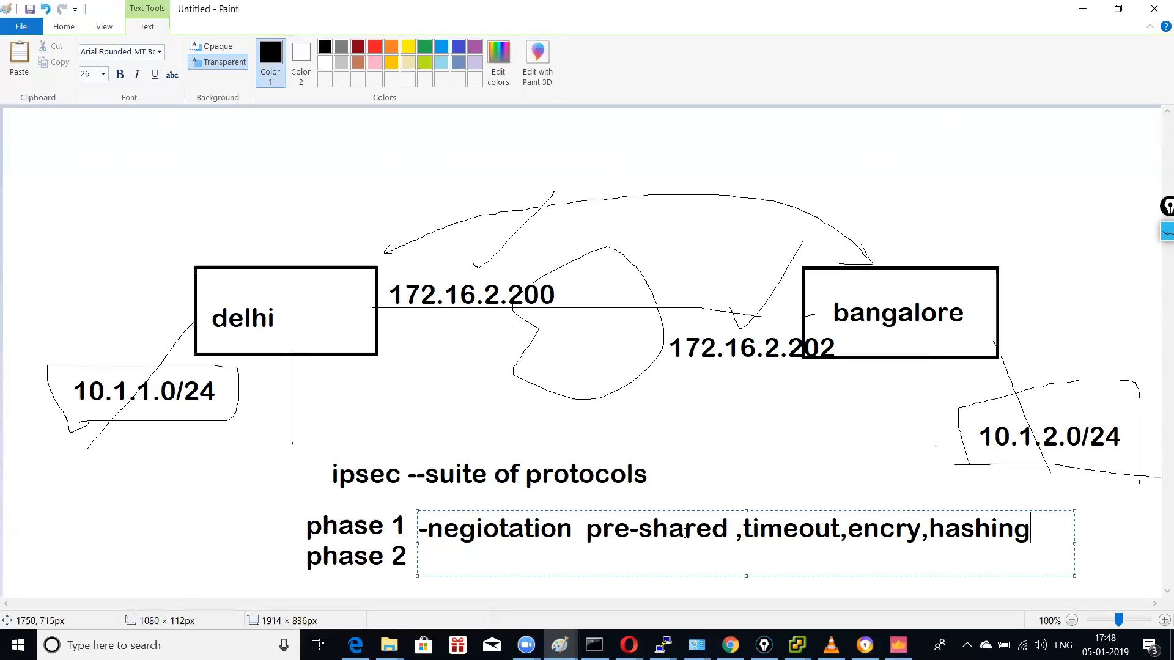
left_click(678, 502)
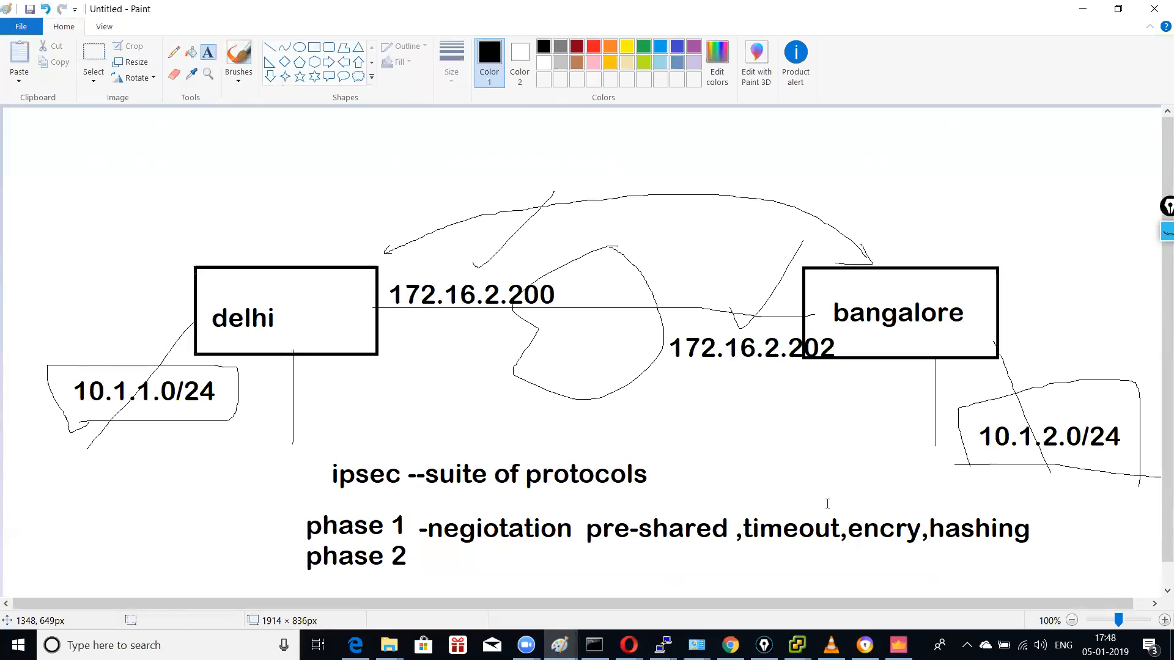
Step: Draw an arrow pointing at phase 1 and a small arrow after phase 2
left_click(1038, 535)
left_click(1029, 537)
left_click(1035, 533)
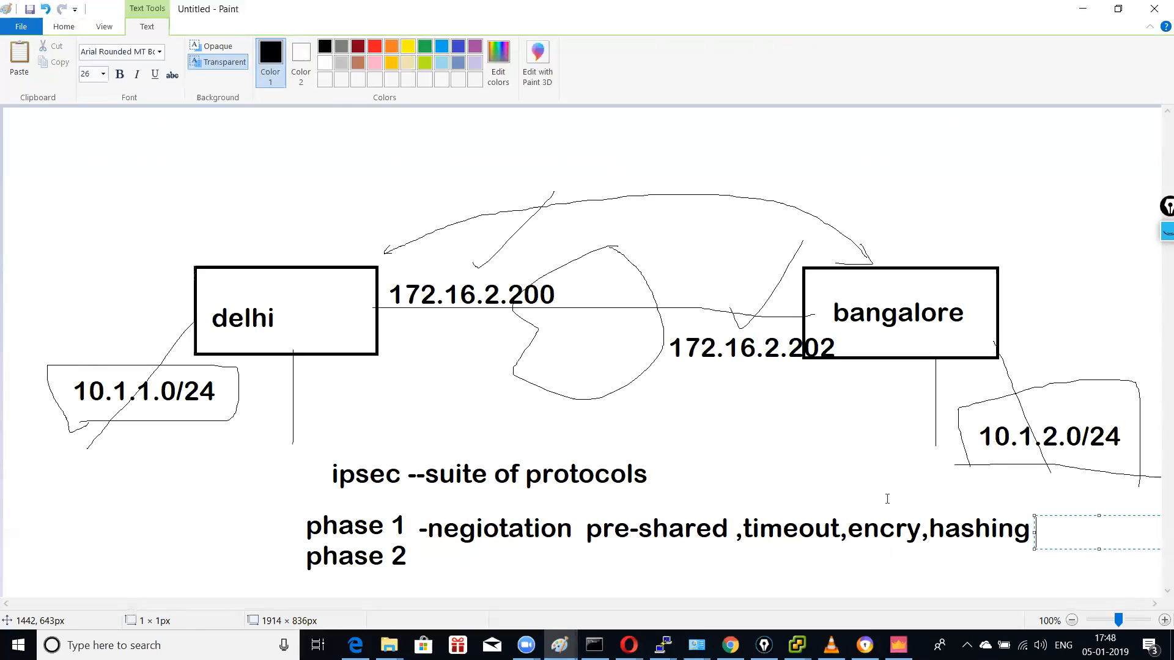
left_click(973, 468)
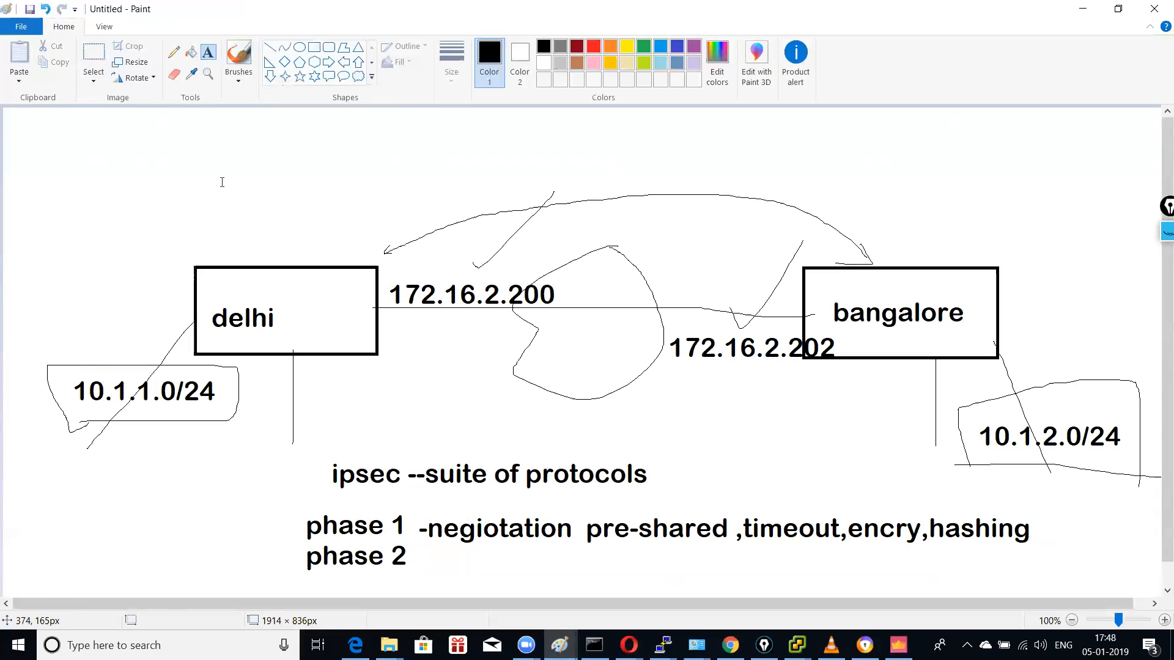
left_click(174, 52)
left_click_drag(293, 535, 129, 515)
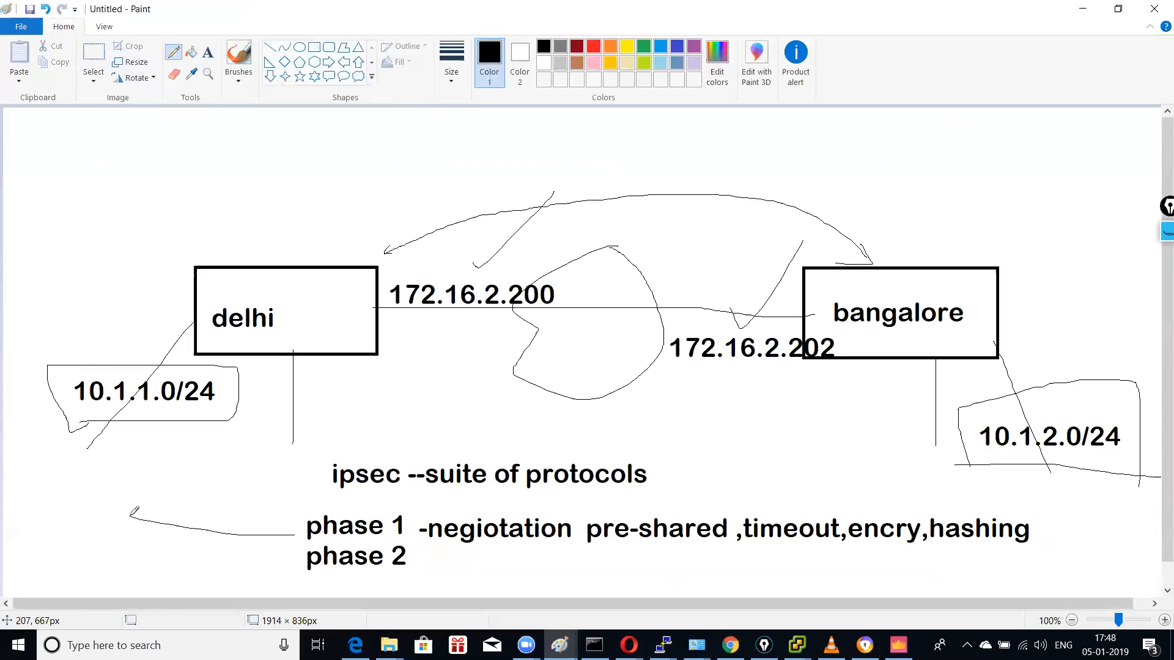
left_click_drag(284, 529, 276, 544)
mouse_move(415, 558)
left_mouse_down()
mouse_move(438, 561)
mouse_move(416, 567)
left_mouse_up()
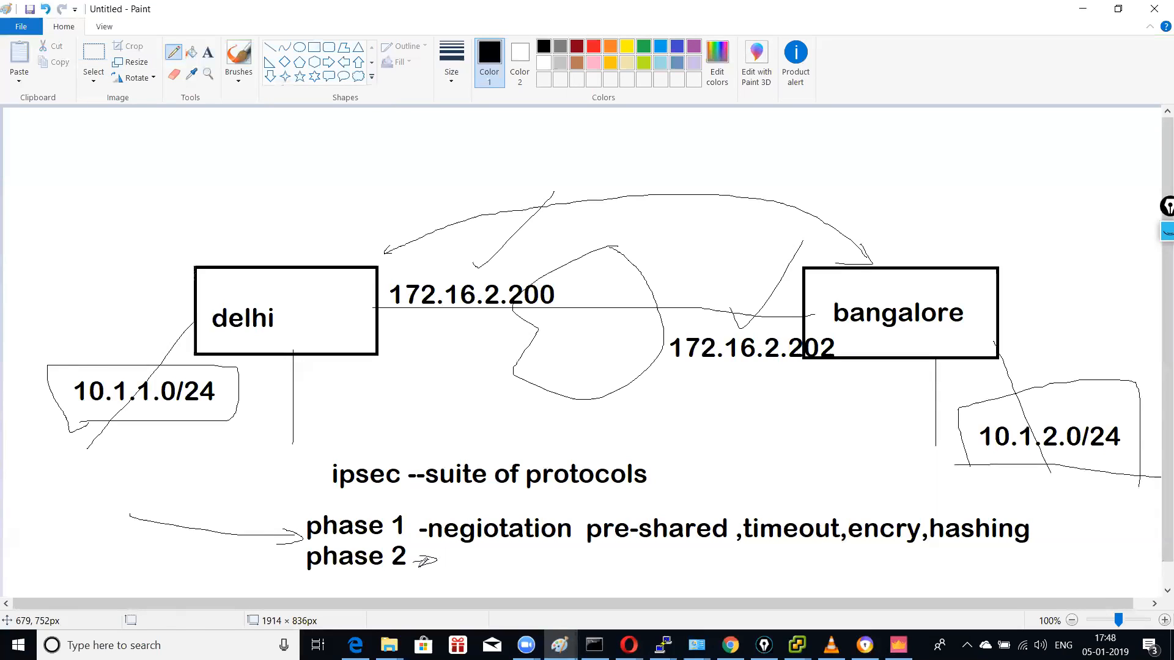
Step: Add 'secure data transfer happens' on one line after the phase 2 arrow
left_click(208, 53)
left_click(451, 562)
type("r")
key("BackSpace")
type("data ce")
key("BackSpace")
key("BackSpace")
key("BackSpace")
key("BackSpace")
key("BackSpace")
key("BackSpace")
key("BackSpace")
type("secur")
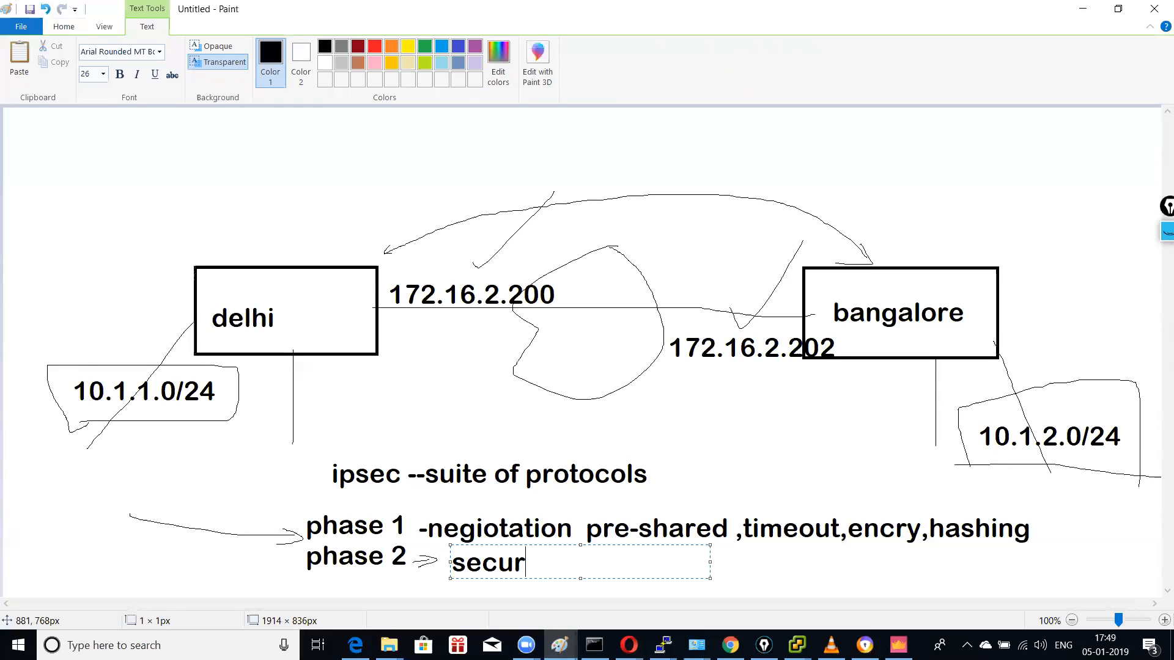
type("e data t")
type("ransfer hap")
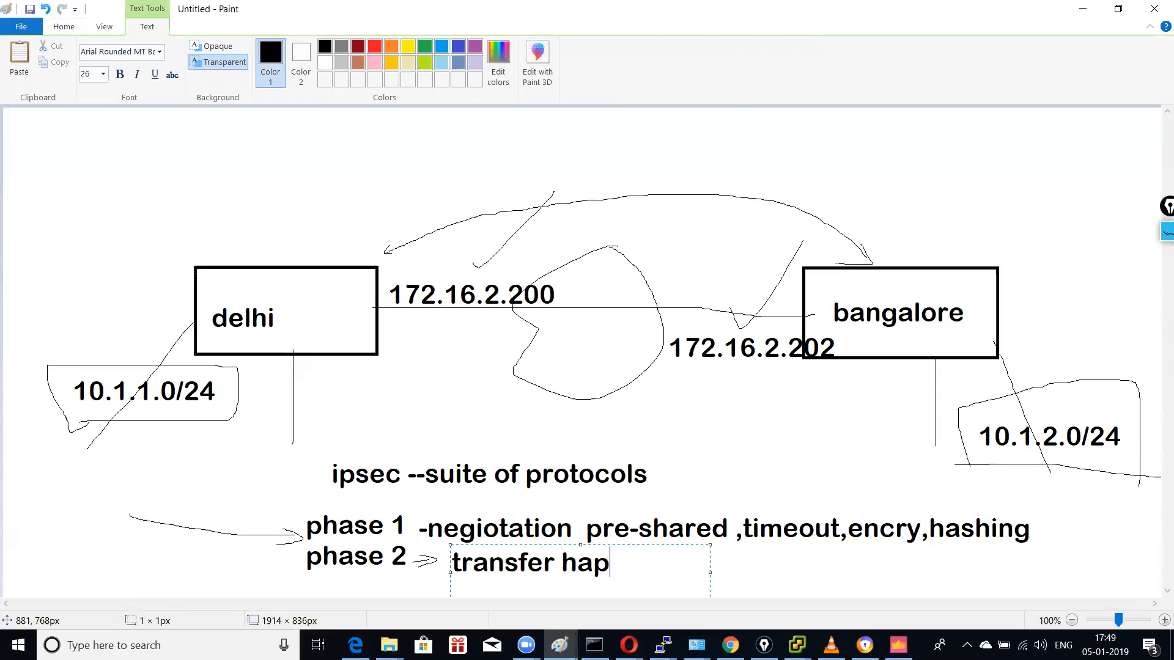
type("pens")
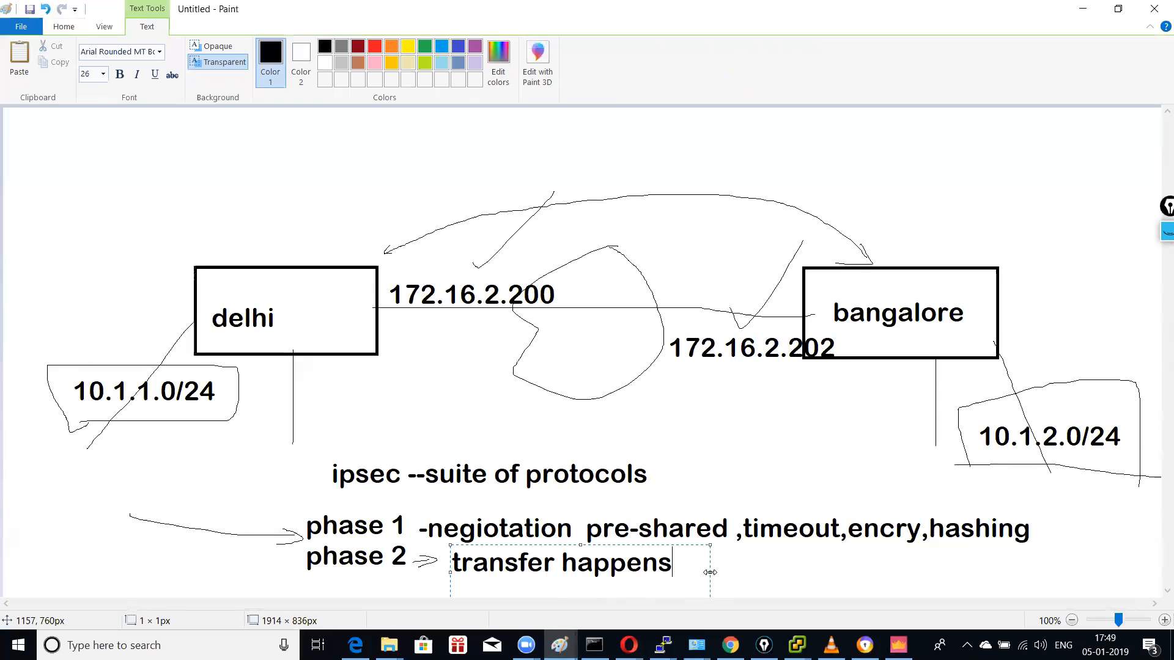
left_click_drag(709, 572, 879, 571)
left_click(895, 571)
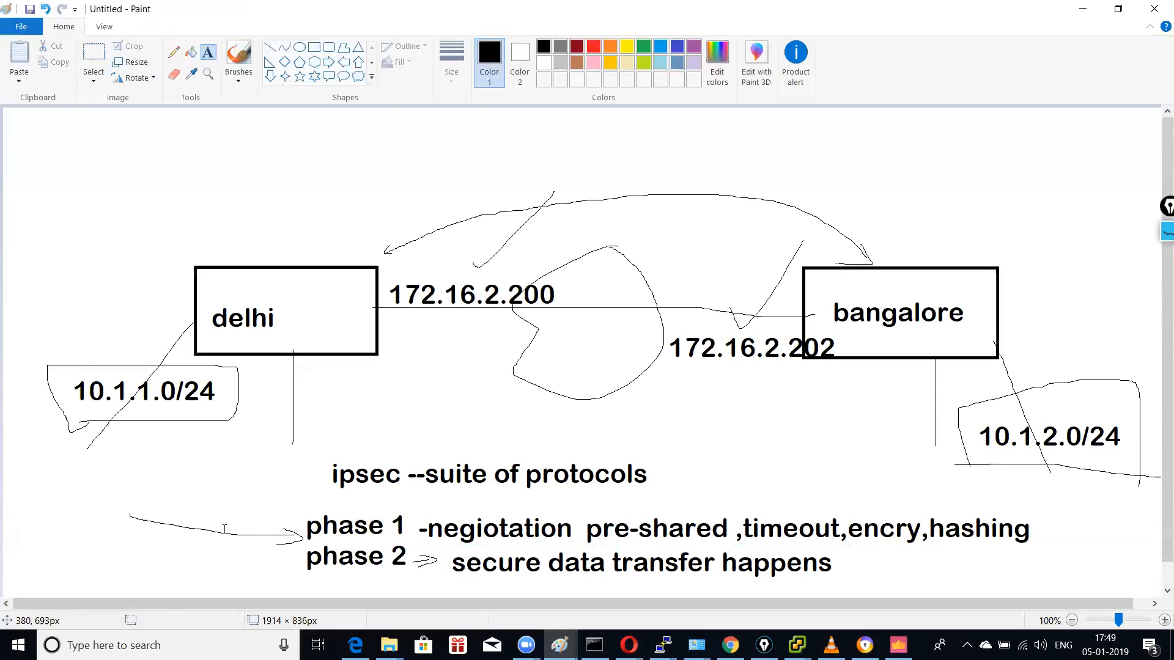
Step: Label phase 1 'ike phase' and phase 2 'ipsec' on the left
left_click(161, 521)
type("ike phase-")
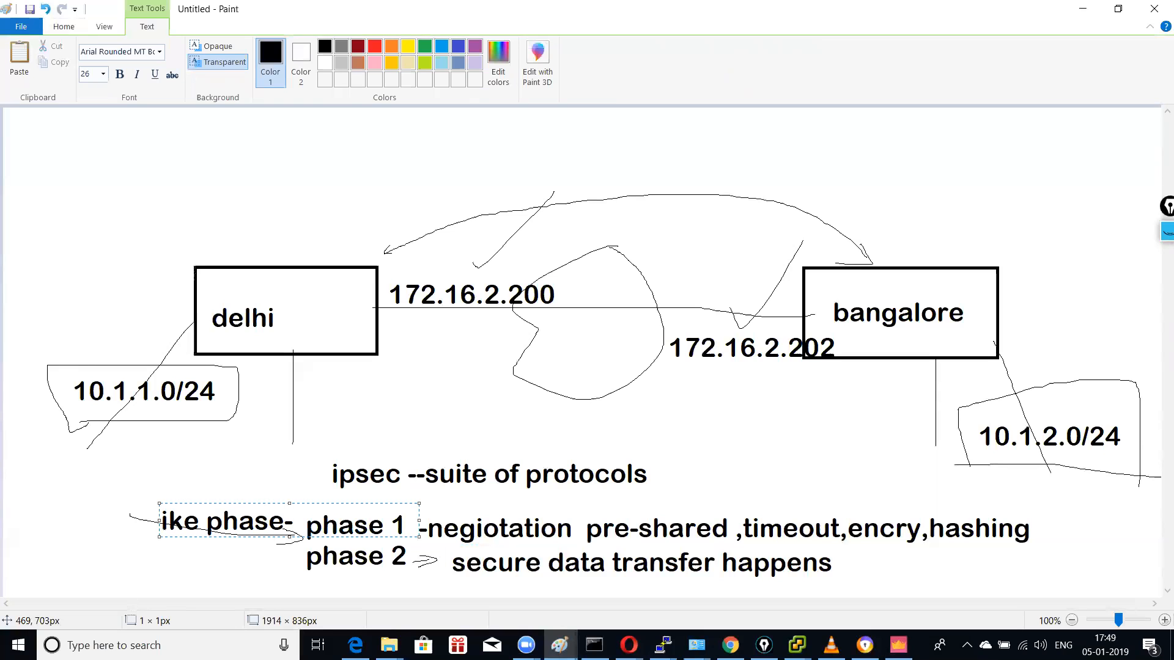
left_click(164, 543)
left_click(164, 543)
type("ipsec")
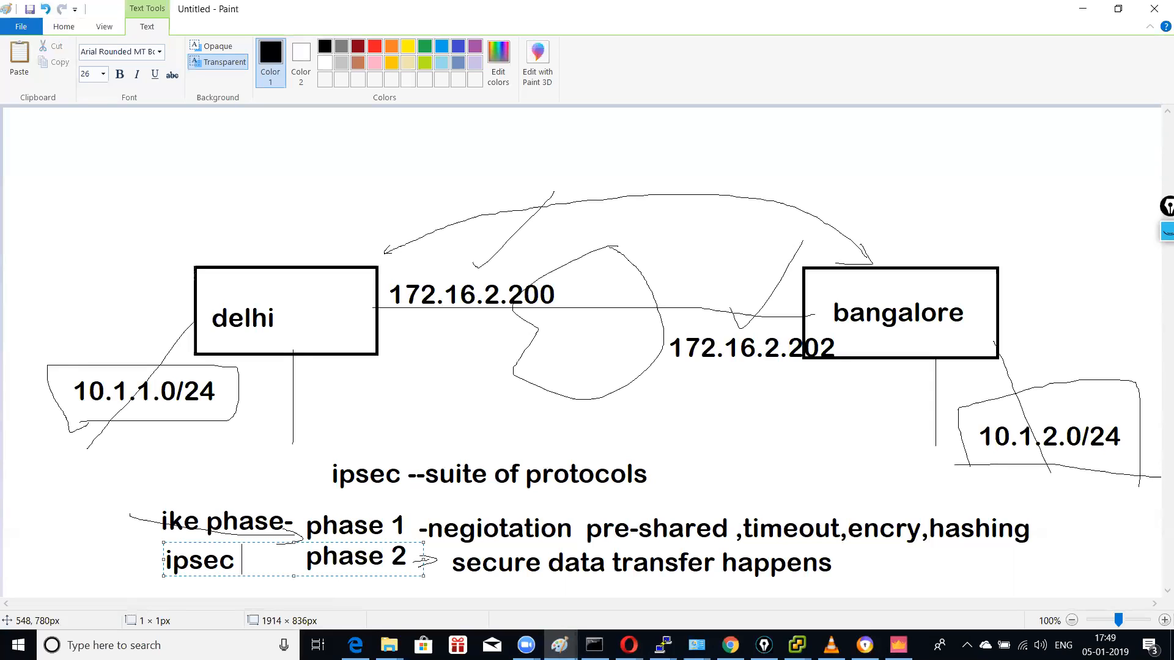
left_click(897, 578)
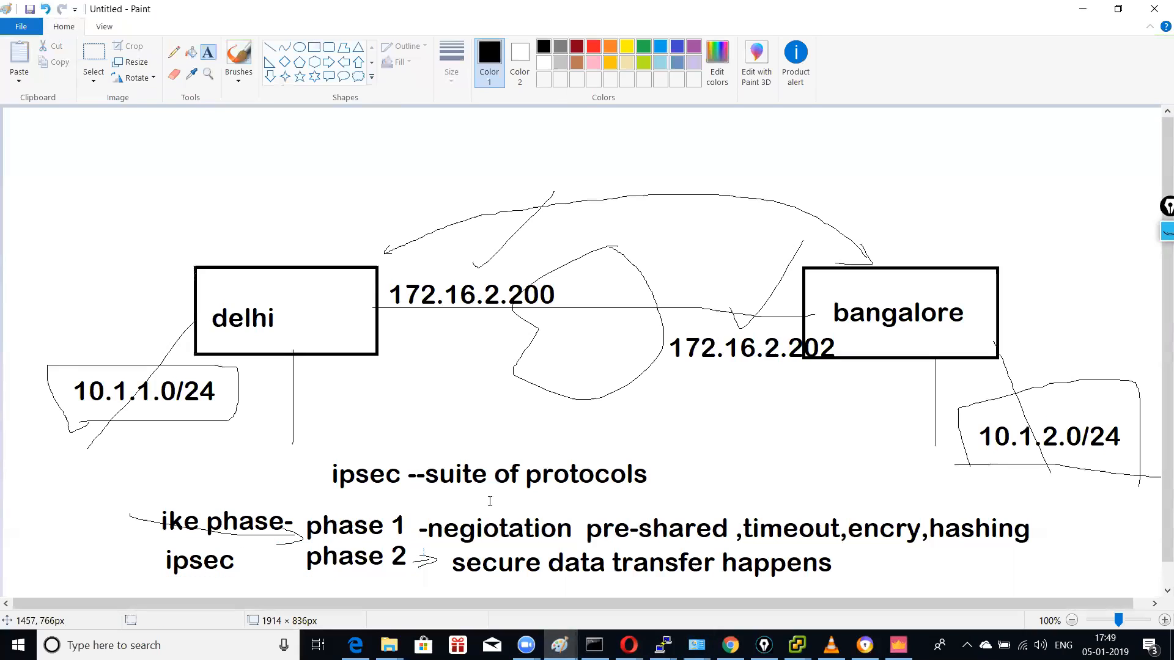
Step: Underline ike and draw outlines around the ike and ipsec labels
left_click(174, 52)
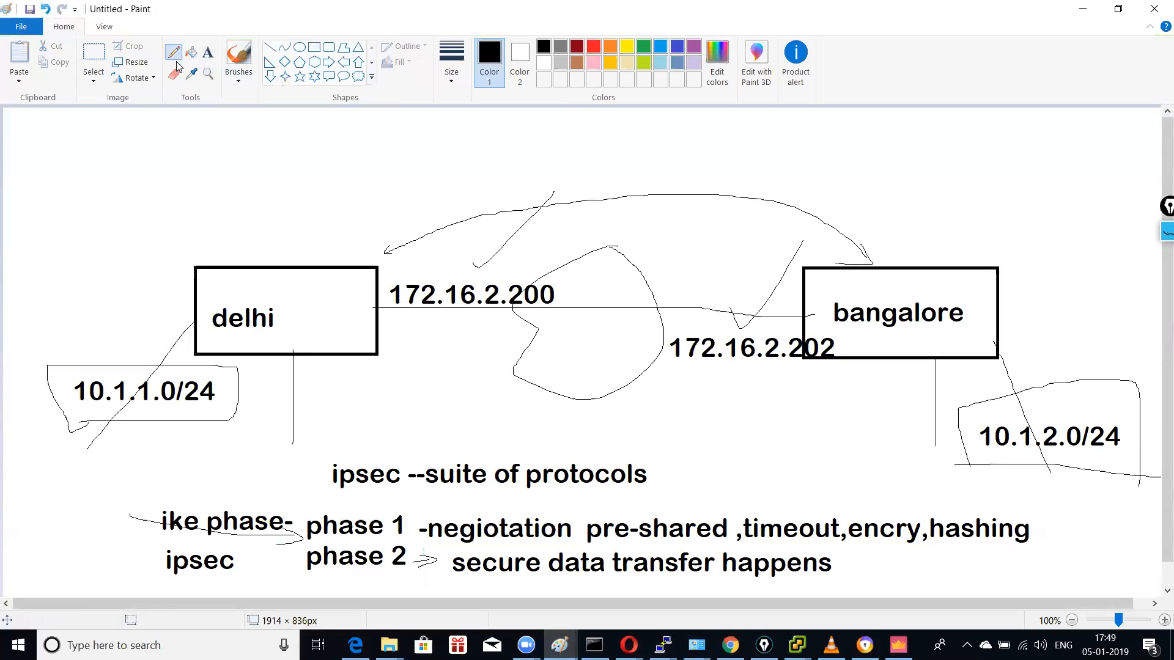
mouse_move(152, 533)
left_mouse_down()
mouse_move(182, 533)
mouse_move(202, 487)
mouse_move(152, 498)
mouse_move(151, 532)
mouse_move(243, 543)
mouse_move(248, 571)
mouse_move(164, 580)
mouse_move(157, 549)
left_mouse_up()
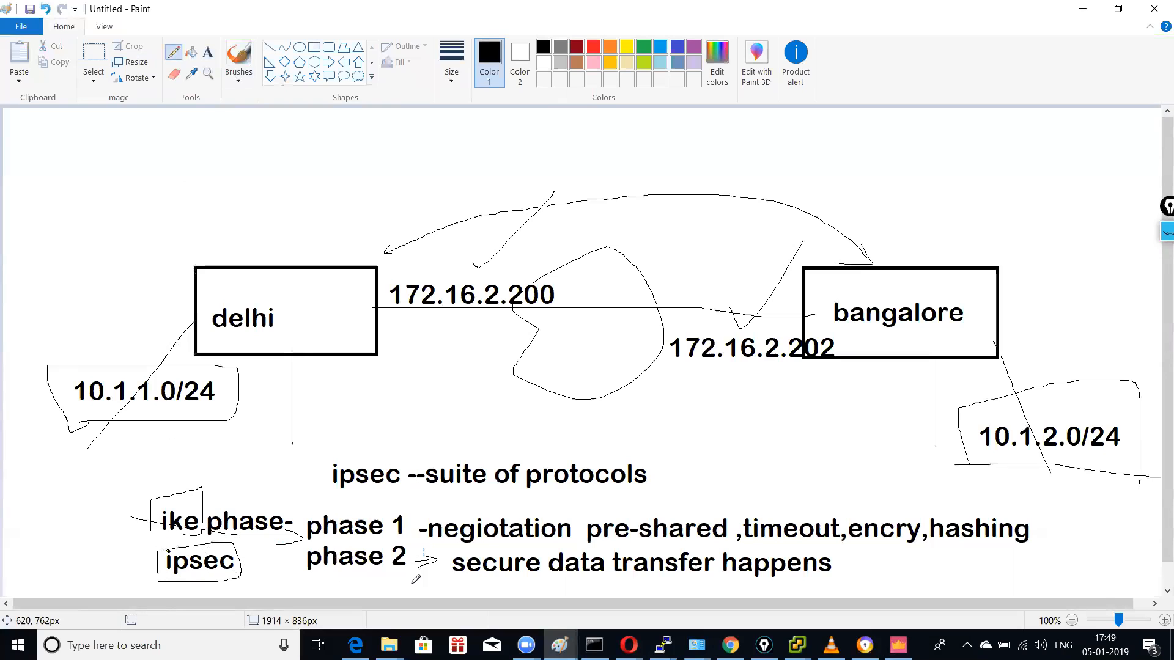
left_click_drag(234, 539, 507, 560)
mouse_move(302, 540)
left_mouse_down()
mouse_move(896, 540)
mouse_move(1048, 520)
mouse_move(1018, 505)
mouse_move(194, 498)
left_mouse_up()
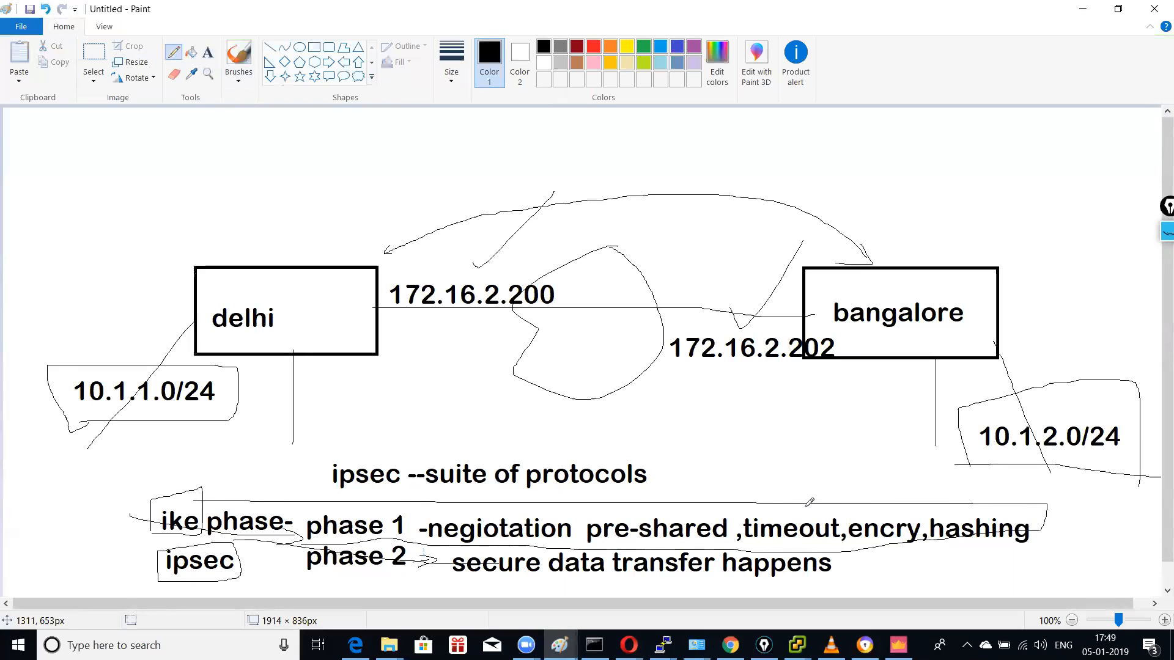
Step: Add a series of rising strokes above the phase 1 negotiation line
left_click_drag(660, 497, 686, 473)
left_click_drag(714, 436, 686, 473)
left_click_drag(796, 500, 857, 435)
left_click_drag(893, 500, 913, 457)
left_click_drag(990, 497, 1065, 463)
Step: Loop 'ike phase-', point an arrow at it, and bracket 'secure data transfer happens'
mouse_move(165, 495)
left_mouse_down()
mouse_move(269, 487)
mouse_move(292, 500)
mouse_move(286, 543)
mouse_move(160, 540)
mouse_move(142, 490)
mouse_move(223, 493)
left_mouse_up()
mouse_move(245, 441)
left_mouse_down()
mouse_move(216, 481)
mouse_move(233, 476)
left_mouse_up()
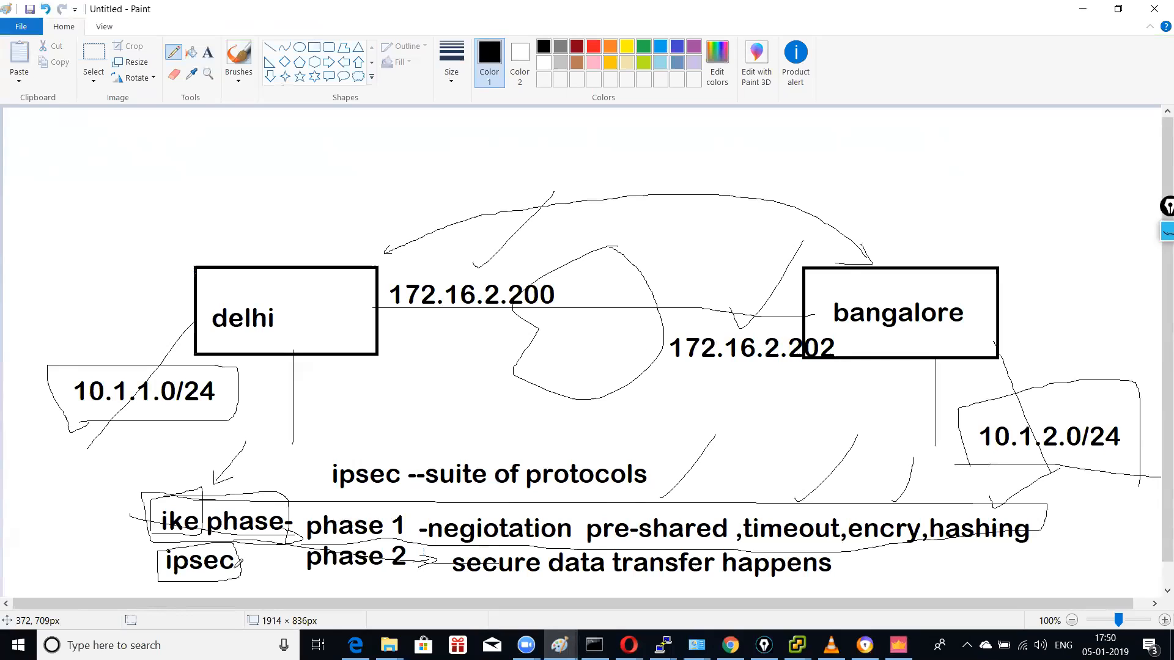
left_click_drag(249, 568, 285, 575)
mouse_move(471, 546)
left_mouse_down()
mouse_move(435, 578)
mouse_move(457, 583)
left_mouse_up()
left_click_drag(863, 551, 832, 582)
Step: Reinforce the arrow, circle the ipsec label, and bring SmartConsole to the front
left_click_drag(226, 477, 264, 420)
mouse_move(239, 574)
left_mouse_down()
mouse_move(150, 557)
mouse_move(205, 541)
mouse_move(248, 547)
mouse_move(243, 571)
left_mouse_up()
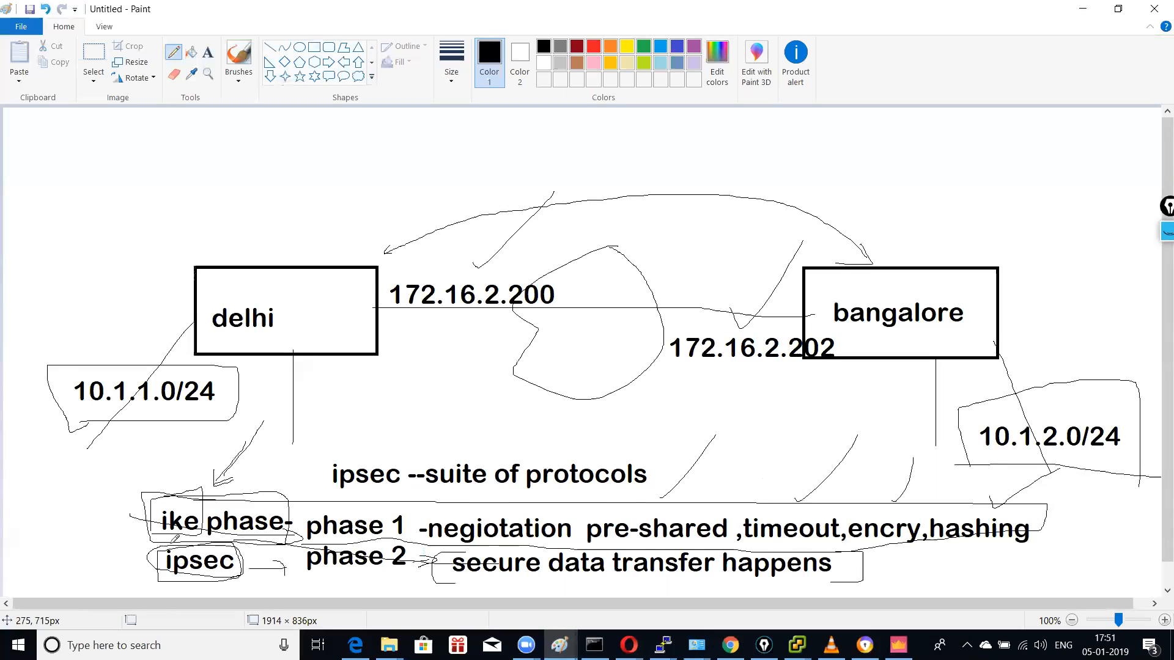
mouse_move(154, 527)
left_mouse_down()
mouse_move(140, 546)
mouse_move(152, 555)
mouse_move(147, 538)
mouse_move(144, 571)
left_mouse_up()
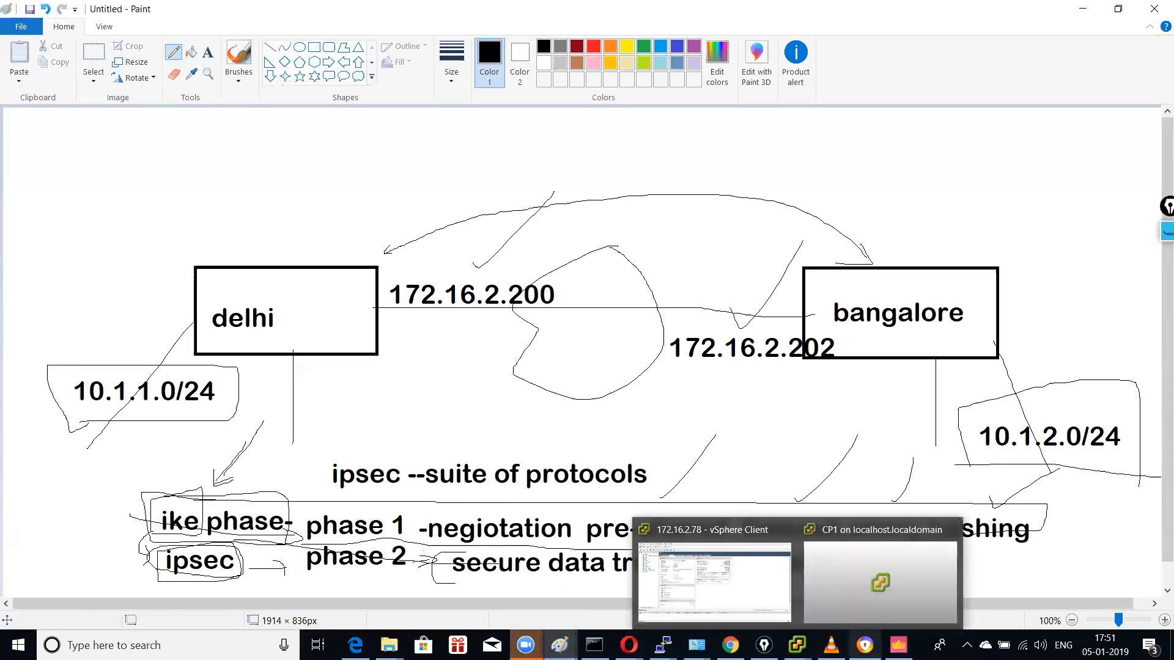
left_click(898, 645)
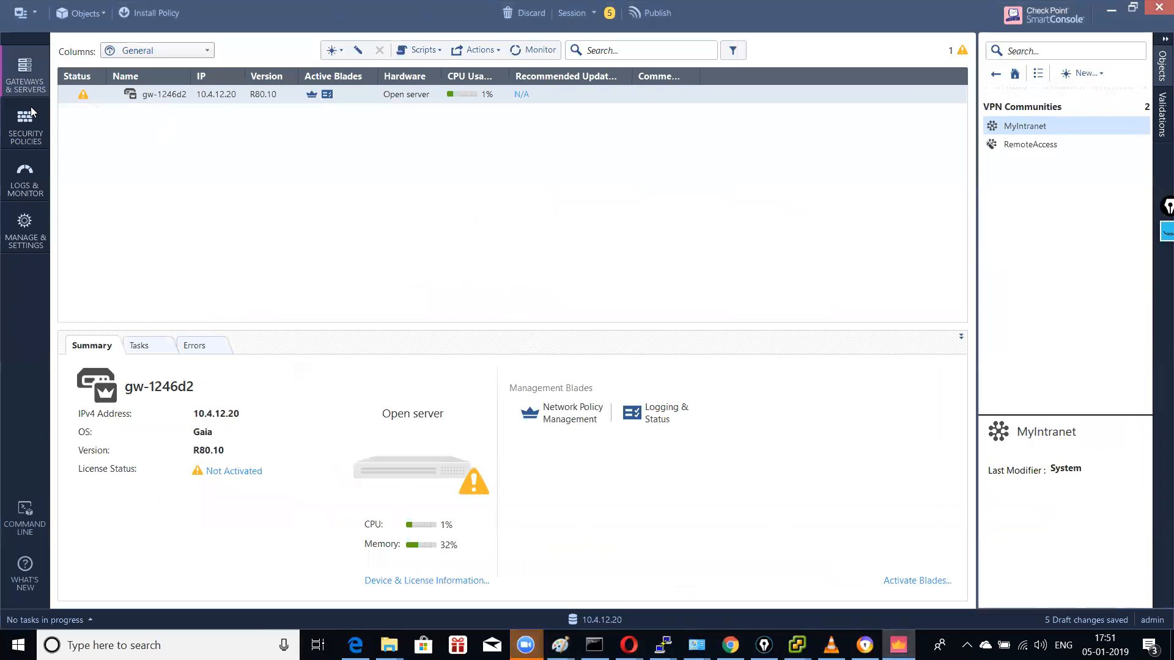
Step: Start the gateway wizard for cp11 on the Open server platform at 172.16.2.200
left_click(335, 50)
left_click(374, 73)
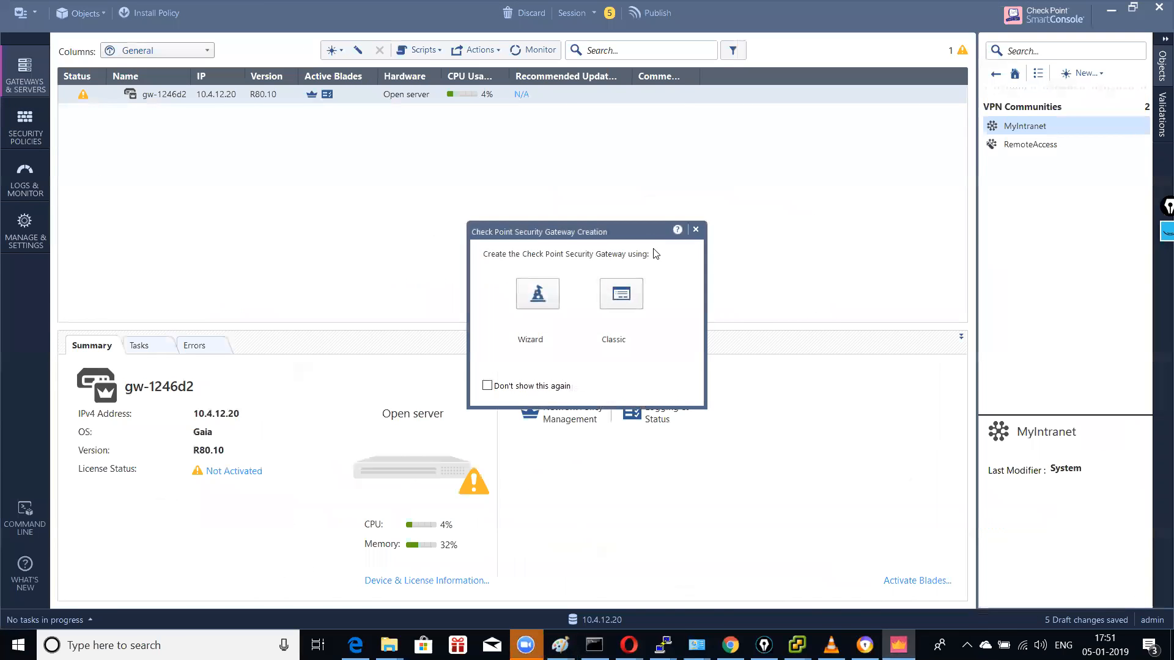
left_click(538, 294)
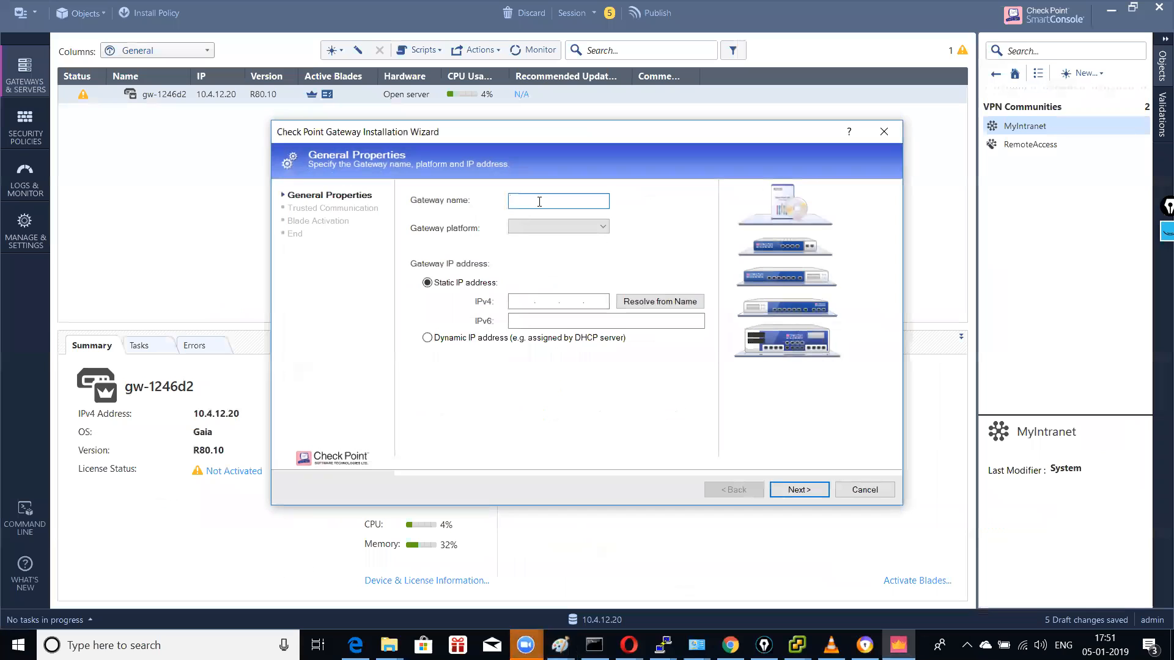
type("cp1")
left_click(602, 227)
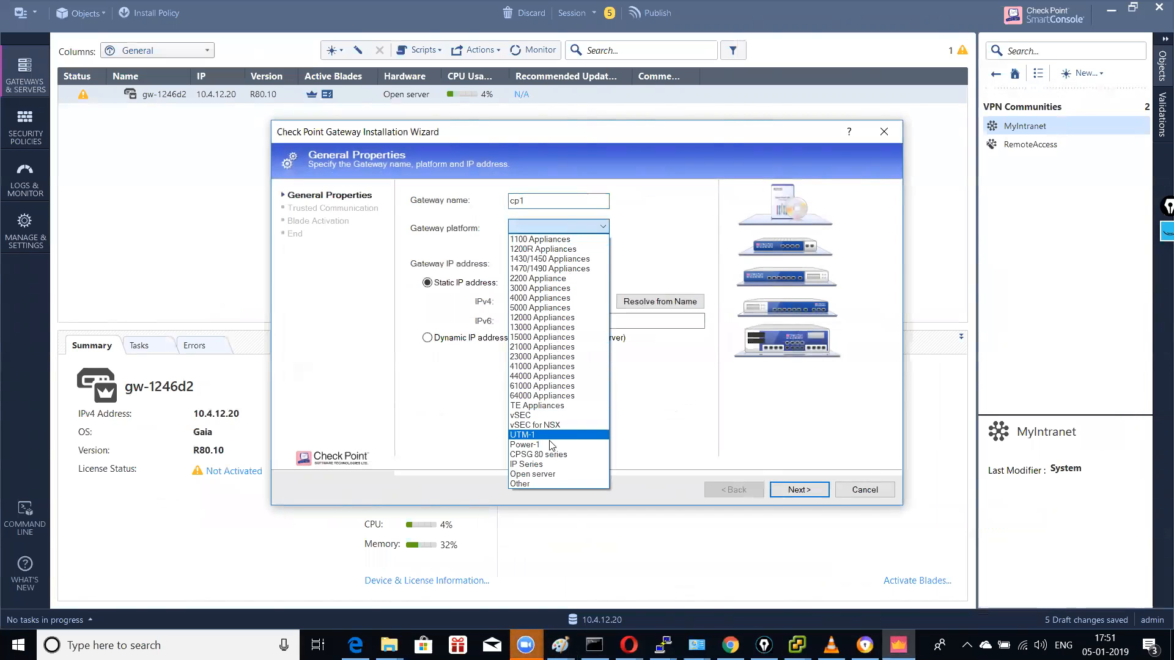
left_click(553, 475)
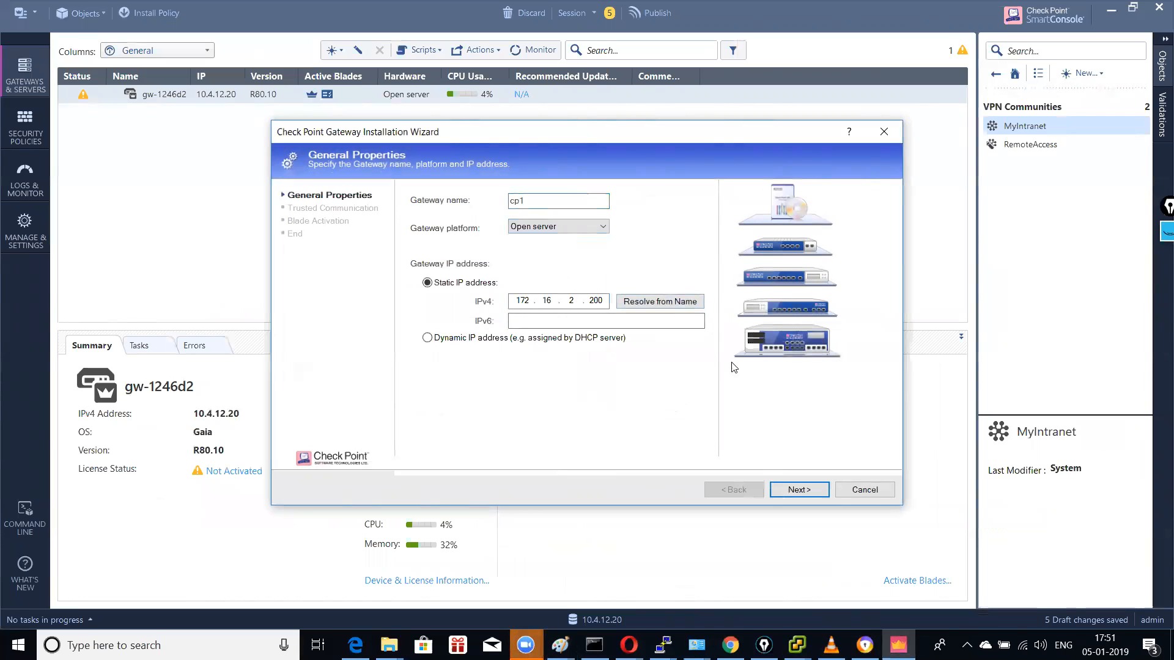
left_click(795, 489)
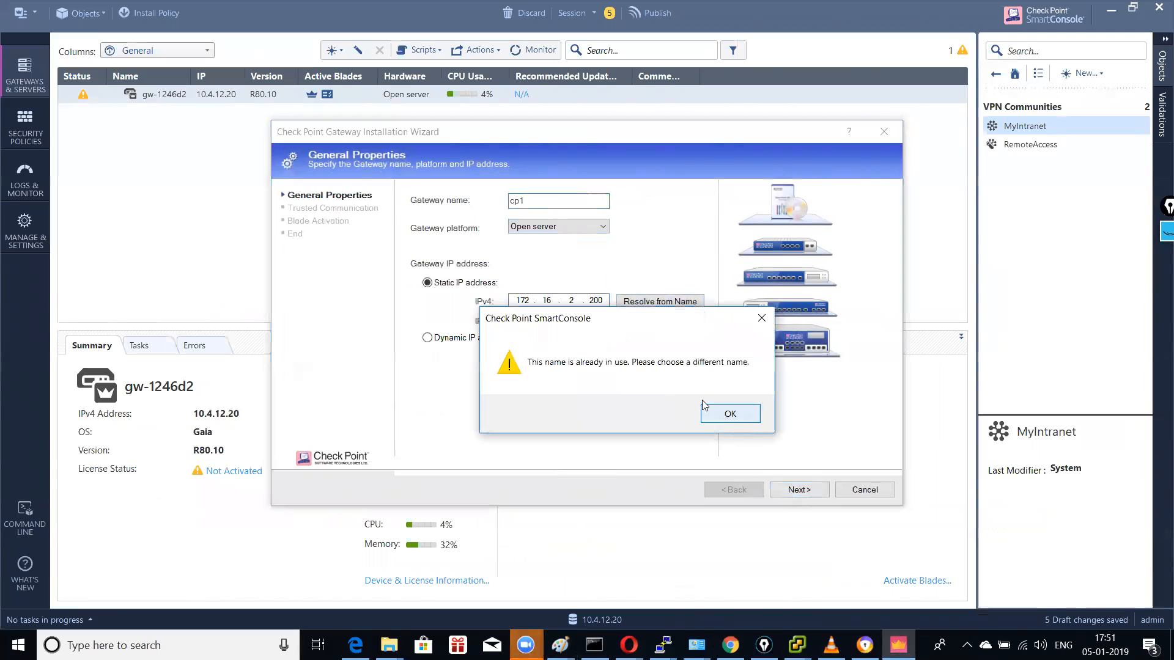
left_click(724, 415)
Step: Initialize trust with cp11, finish the wizard, and close its properties unchanged
left_click(796, 490)
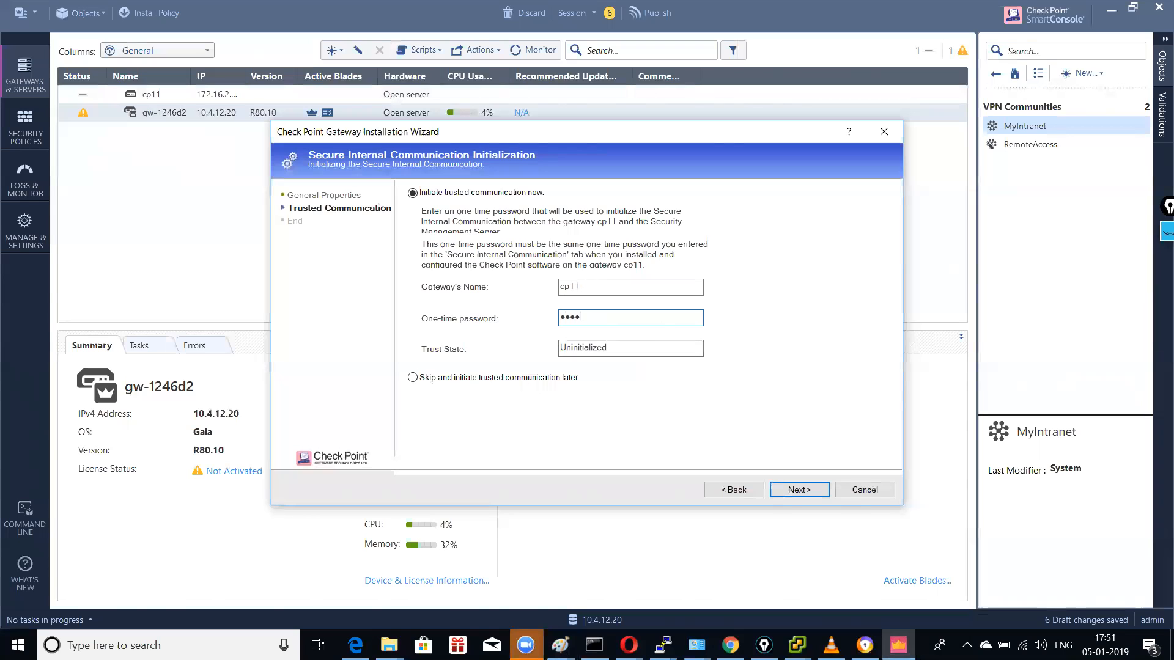
left_click(799, 490)
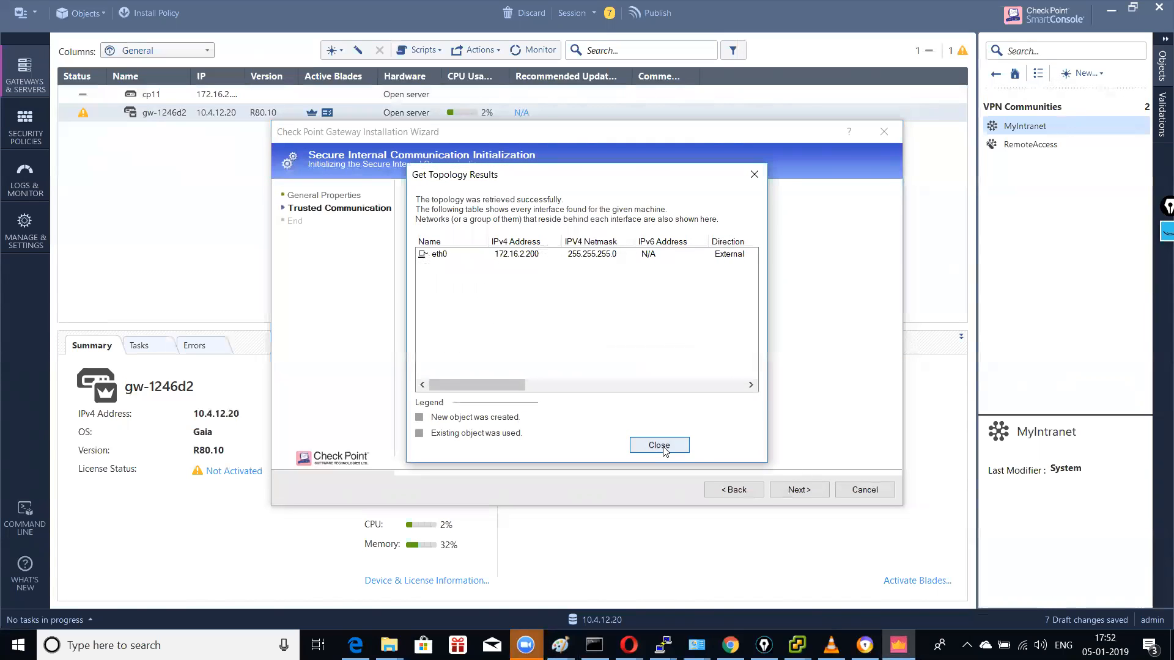
left_click(664, 450)
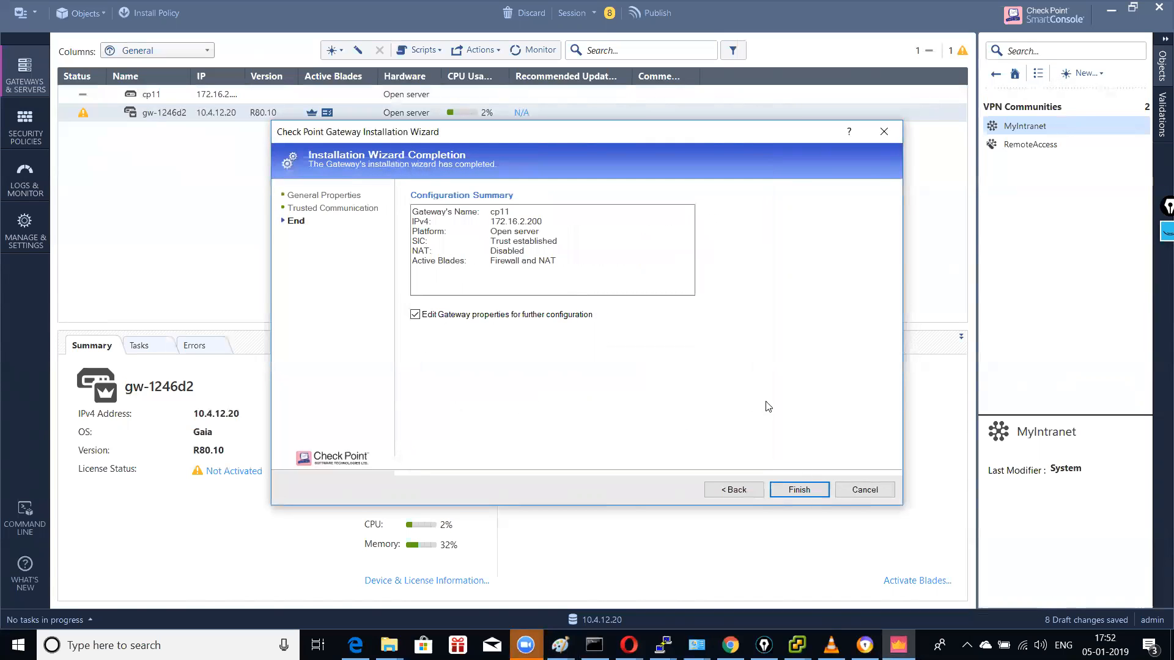
left_click(799, 489)
key("Return")
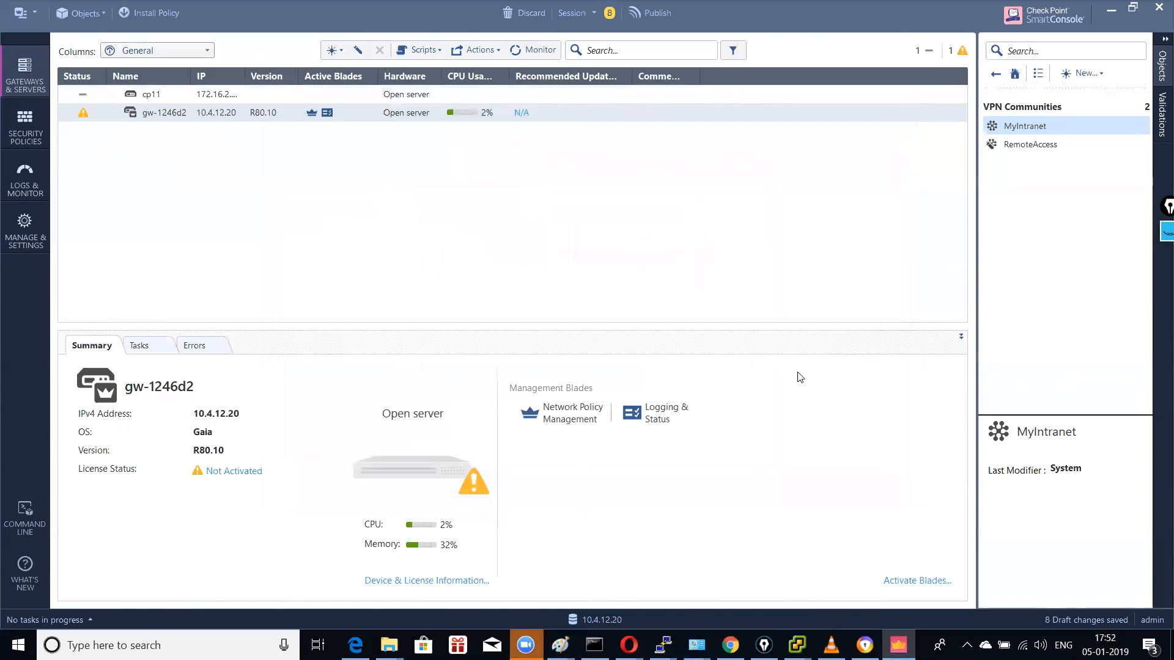
double_click(178, 97)
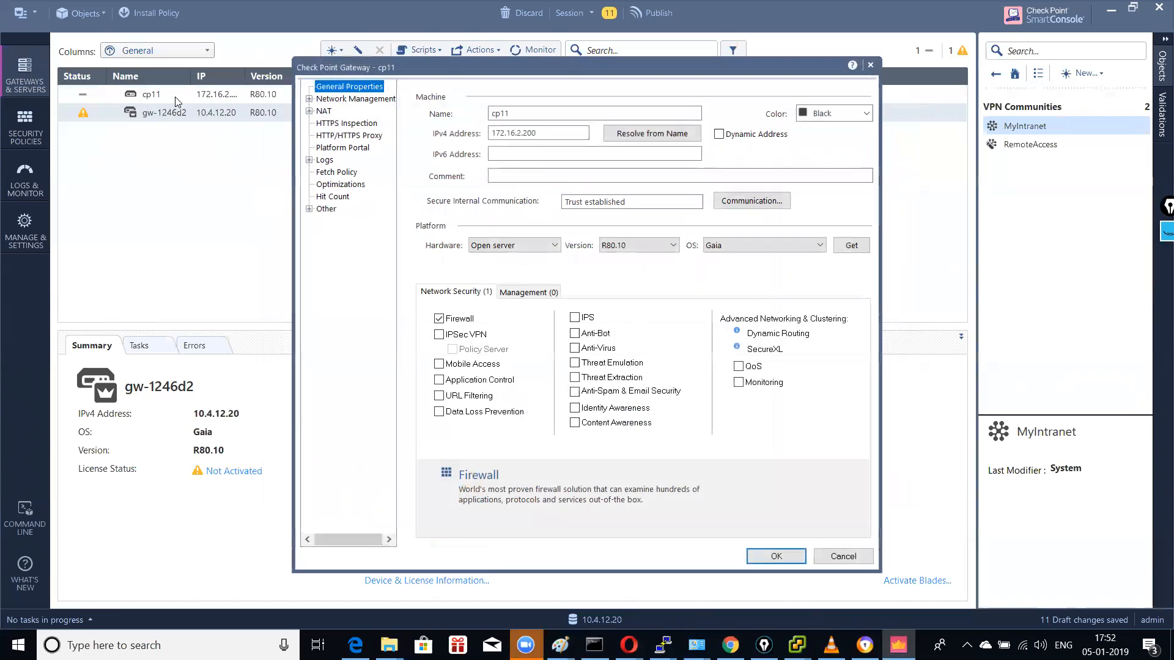
left_click(827, 556)
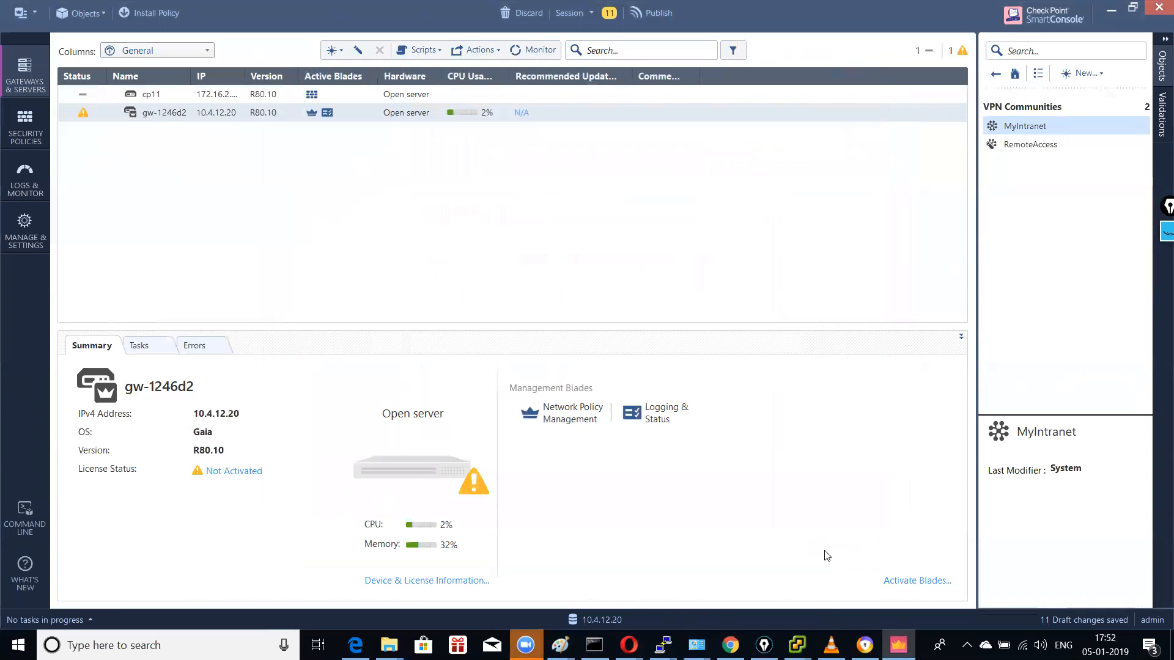
Step: Start the wizard for gateway cp12 as an Open server at 172.16.2.202
left_click(333, 50)
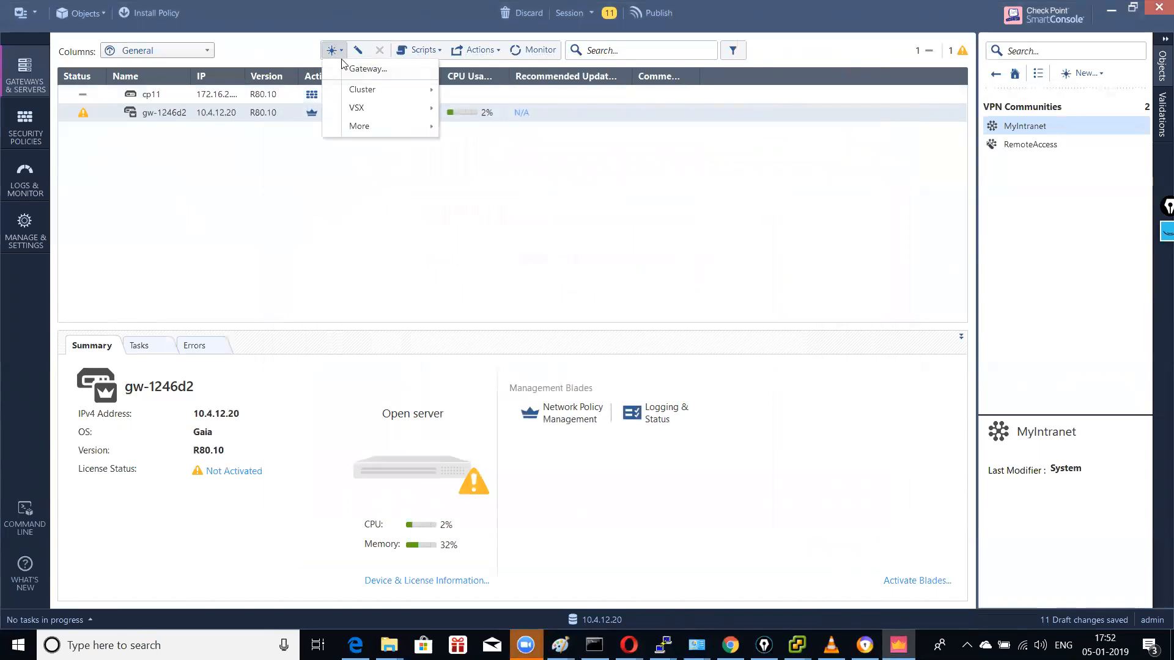
left_click(361, 72)
left_click(547, 295)
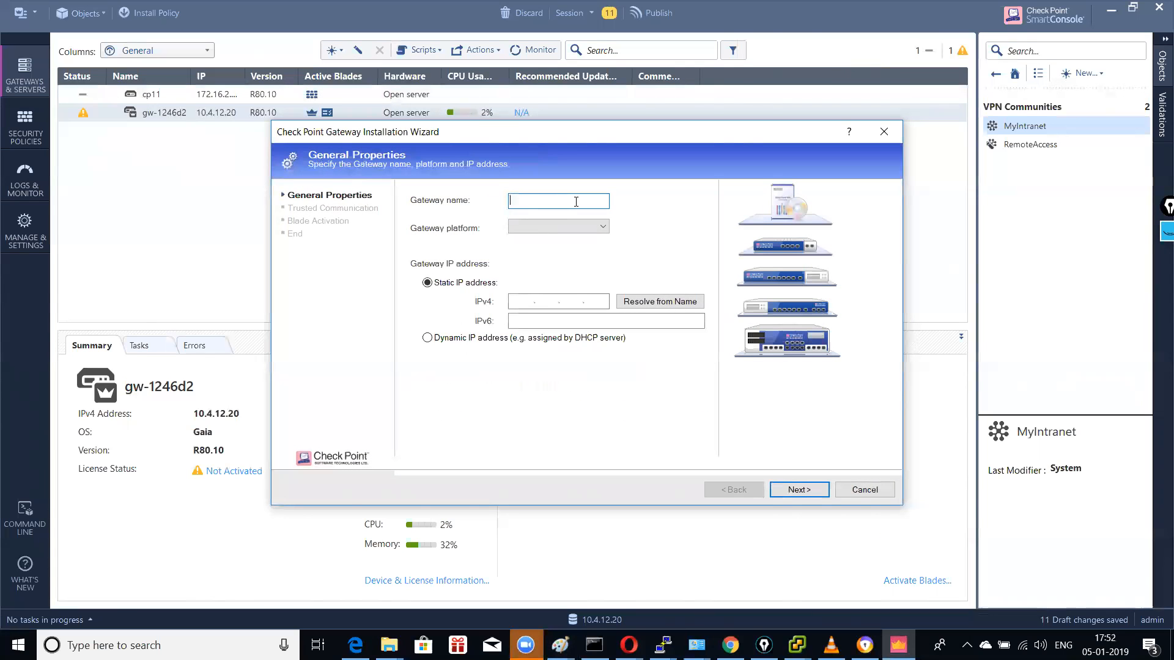
left_click(557, 225)
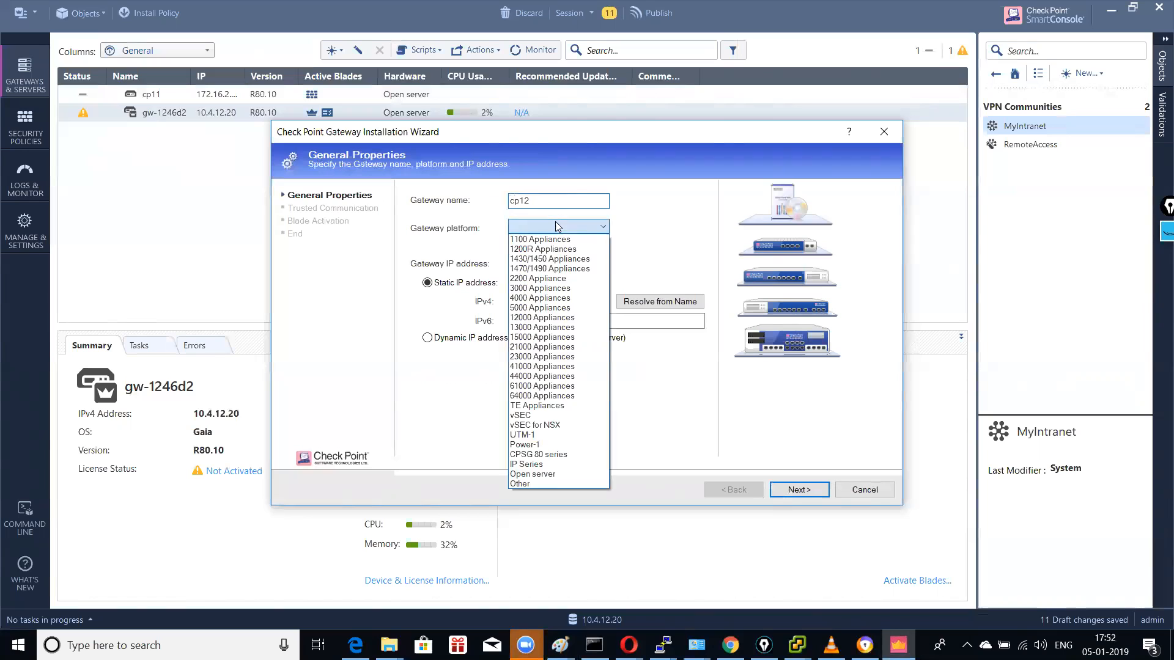
left_click(517, 476)
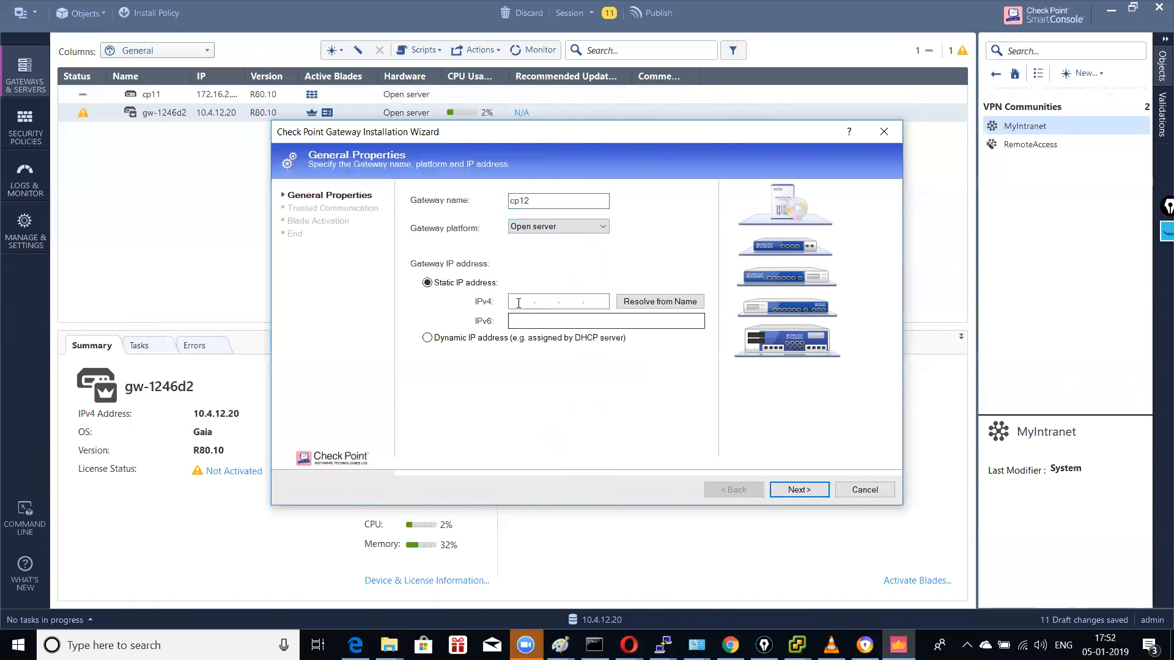
left_click(520, 301)
type("172.16.2.202")
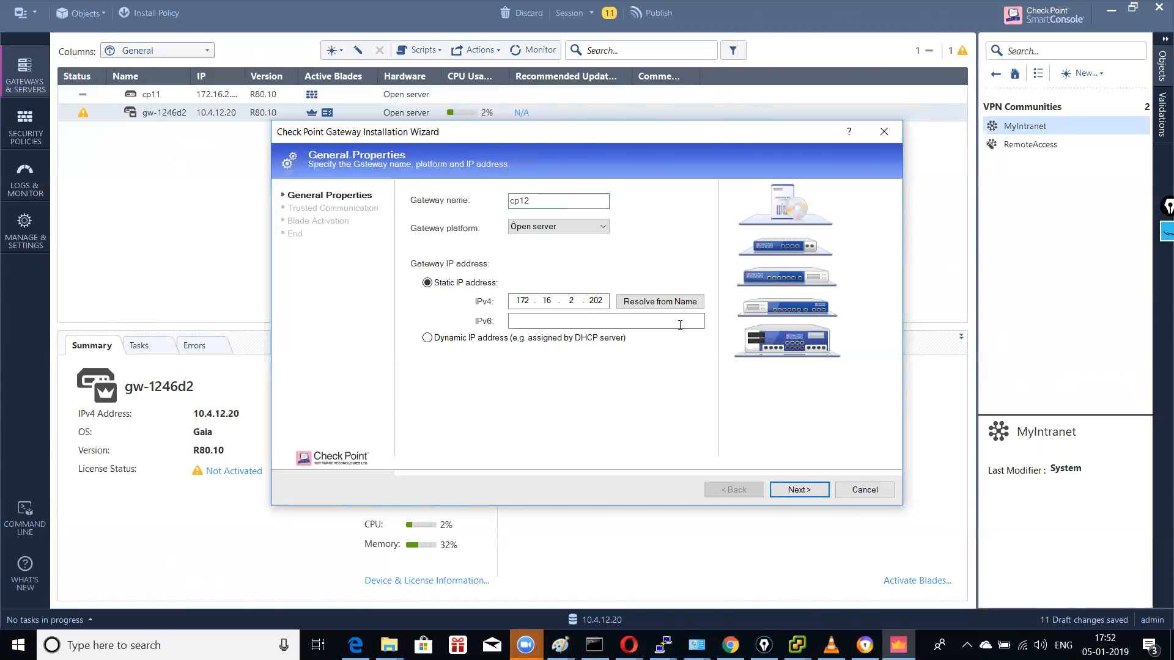
left_click(796, 489)
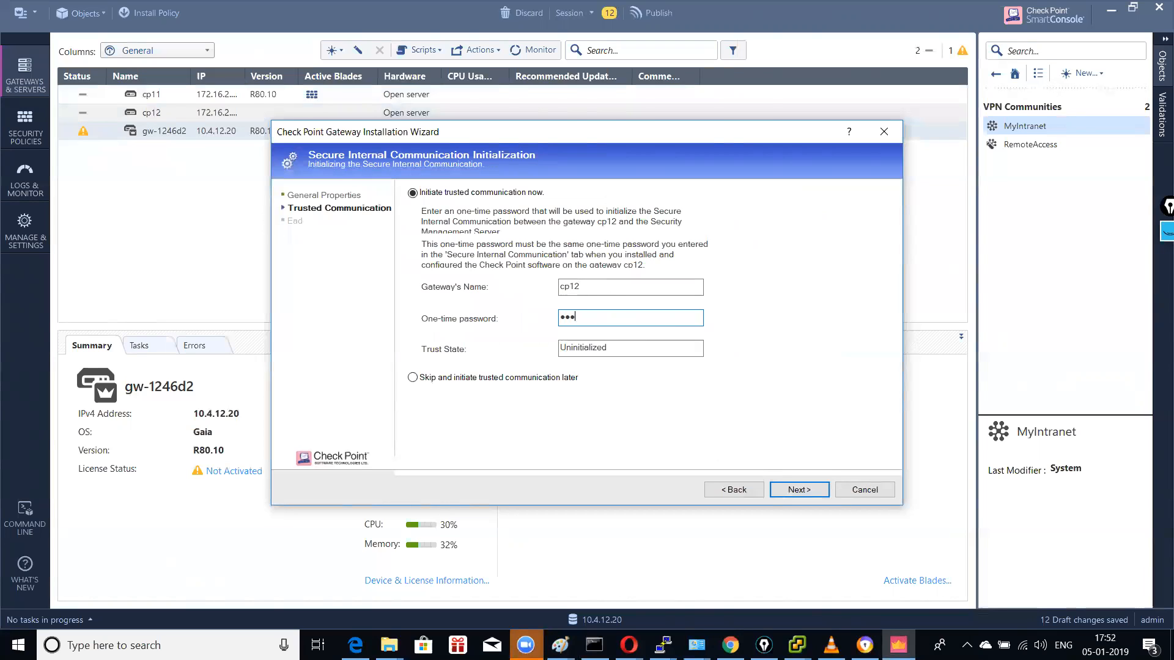
Step: Initialize trust, finish cp12, accept its properties, and widen the IP column
key("Return")
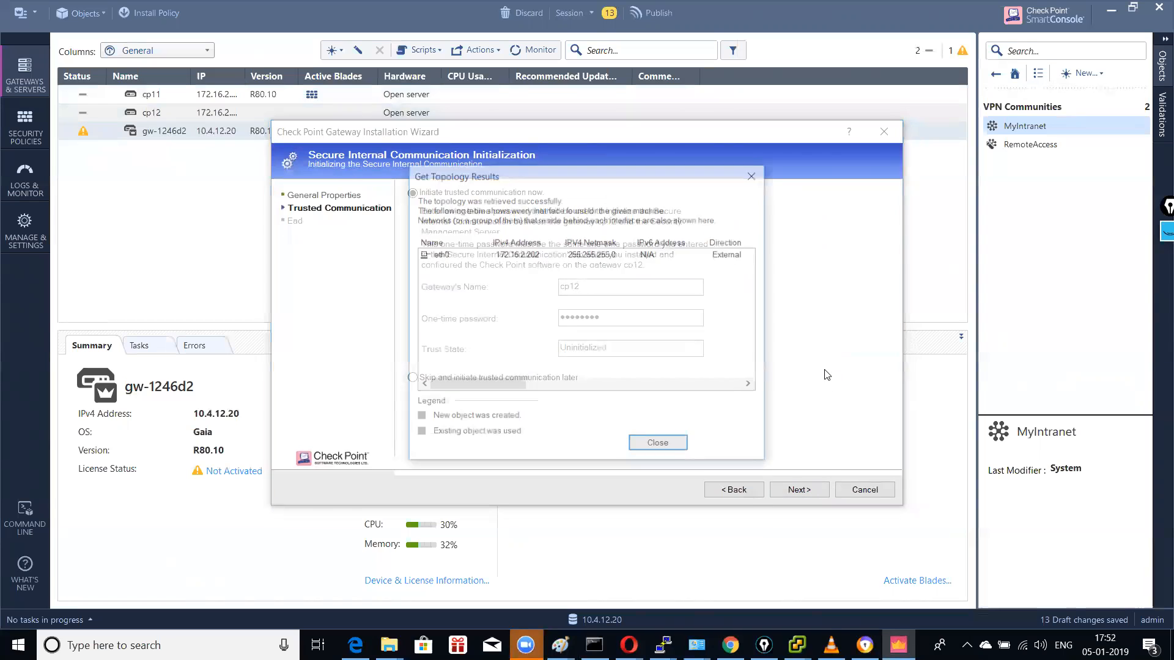
left_click(659, 450)
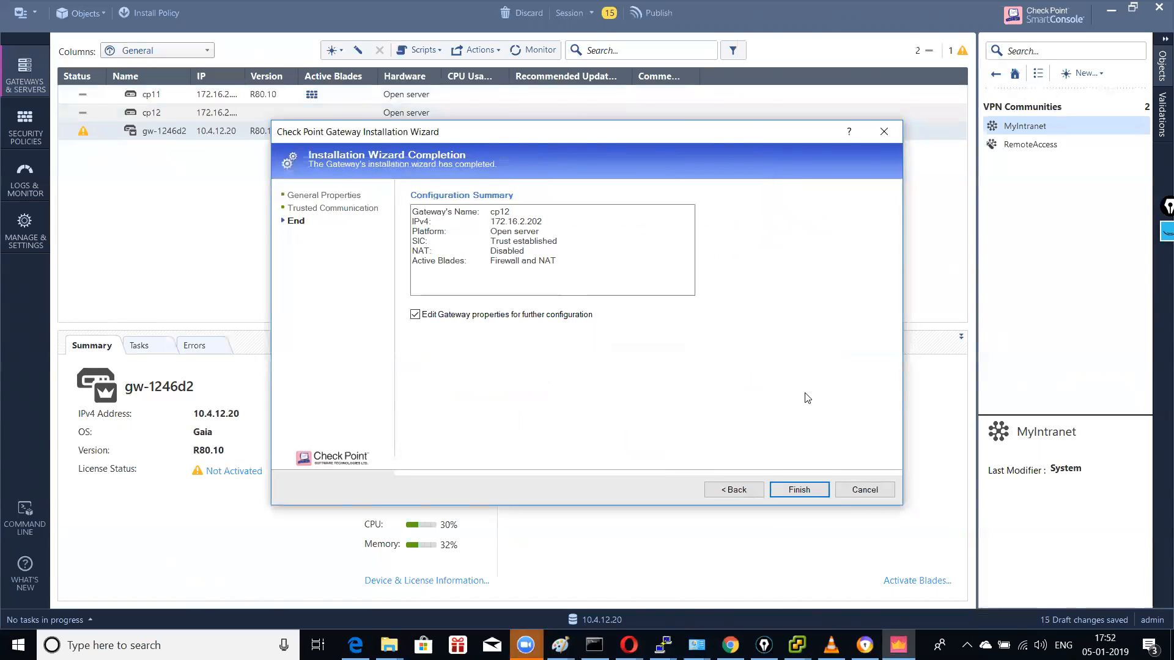
left_click(796, 490)
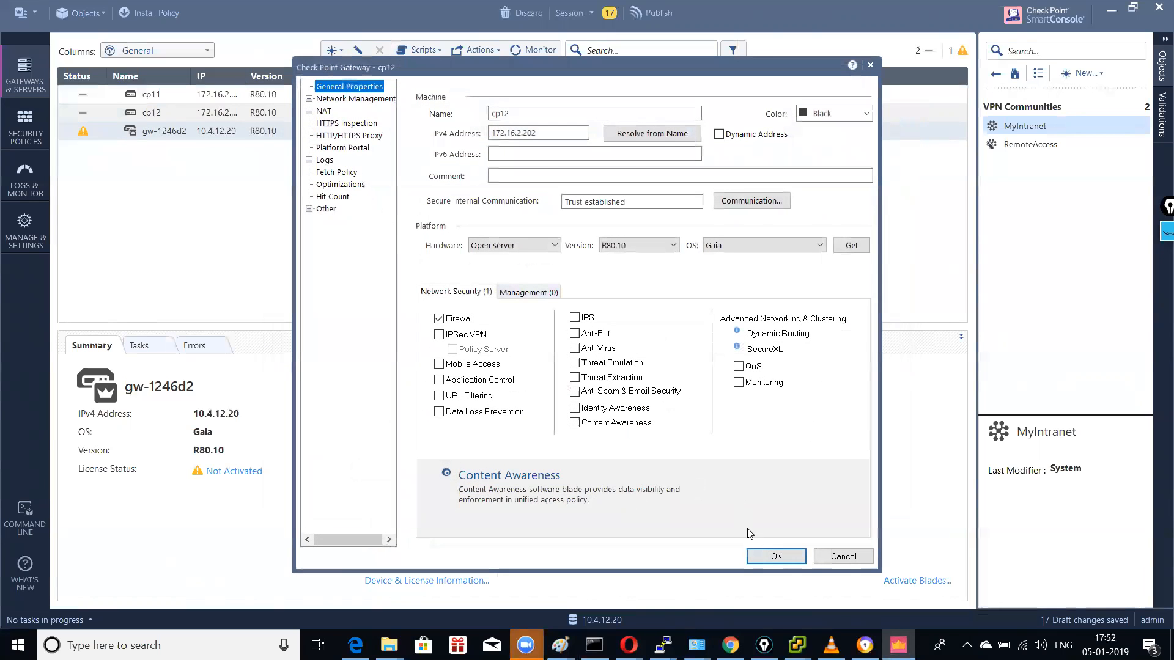
left_click(774, 556)
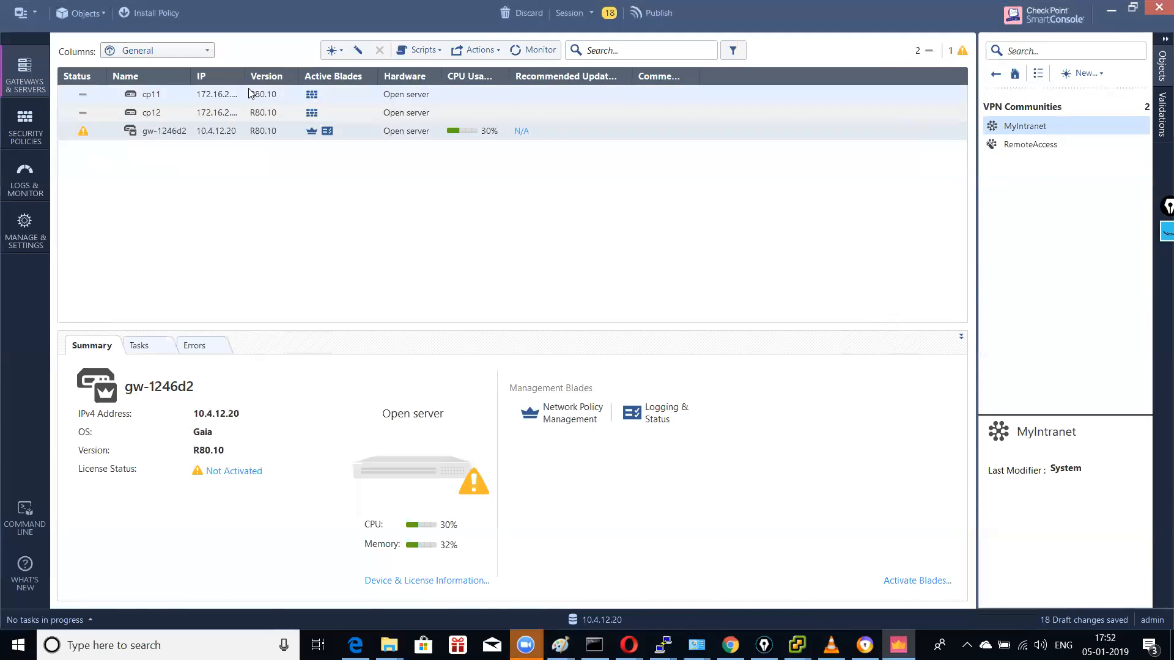
left_click_drag(246, 79, 329, 98)
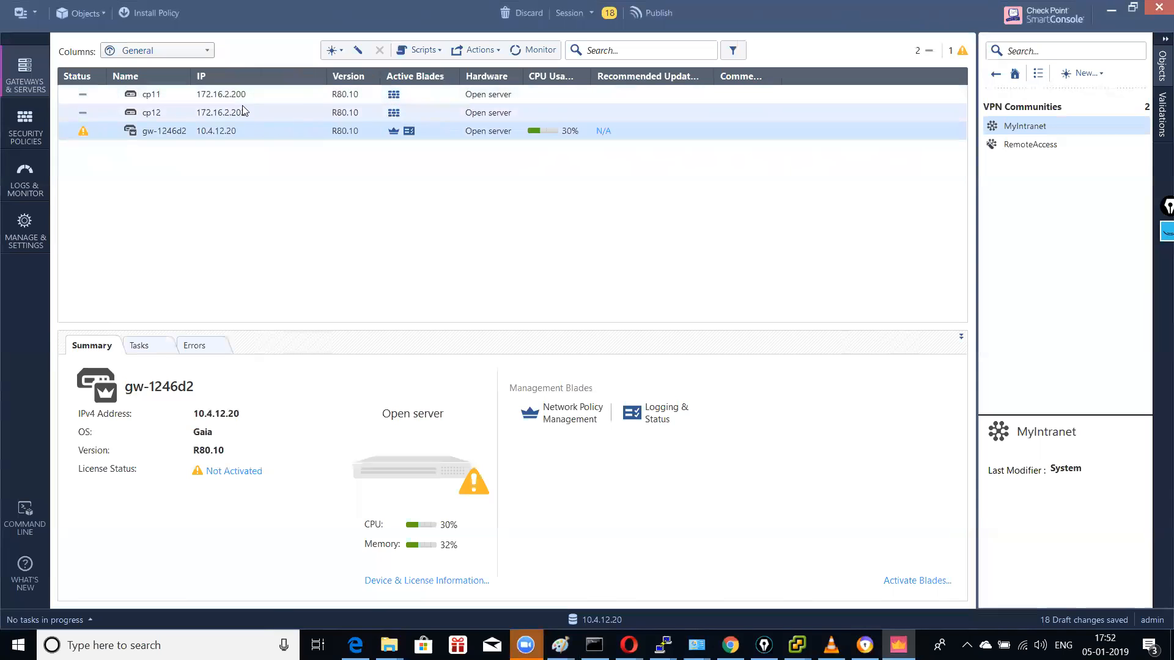
Step: Bring up the network diagram and sketch two strokes beside the delhi–bangalore link
mouse_move(560, 645)
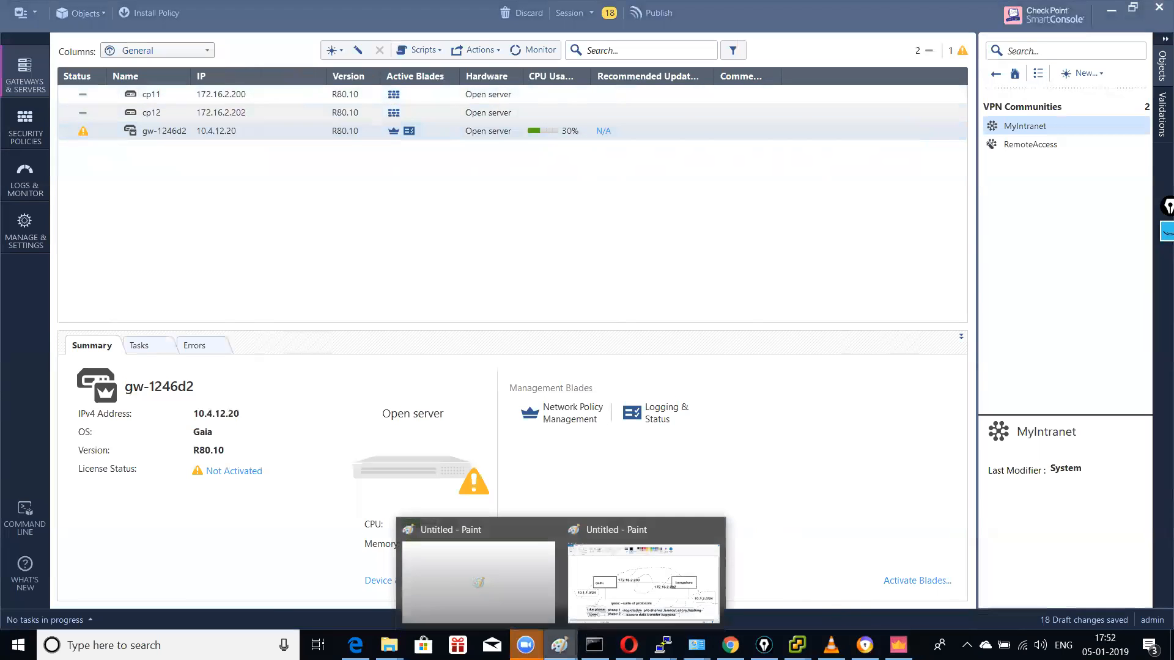
left_click(647, 574)
left_click_drag(476, 260, 542, 204)
left_click_drag(761, 287, 816, 233)
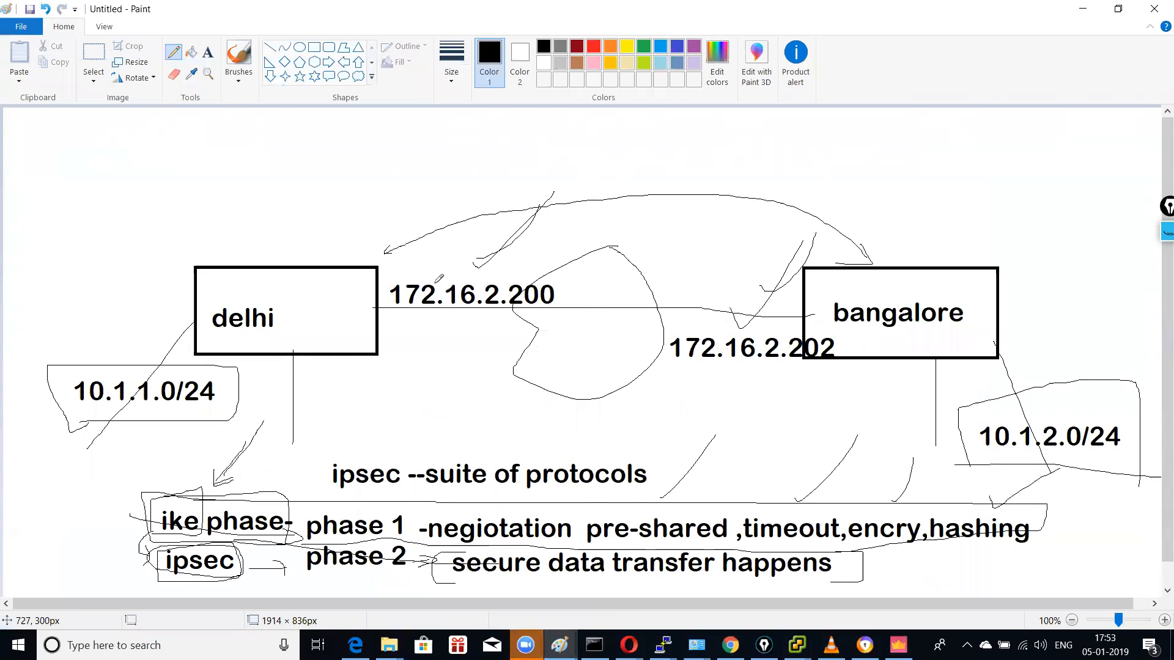
Step: Erase the old 172.16.2.200 and 172.16.2.202 labels
left_click(93, 54)
left_click_drag(380, 259, 580, 308)
key("Delete")
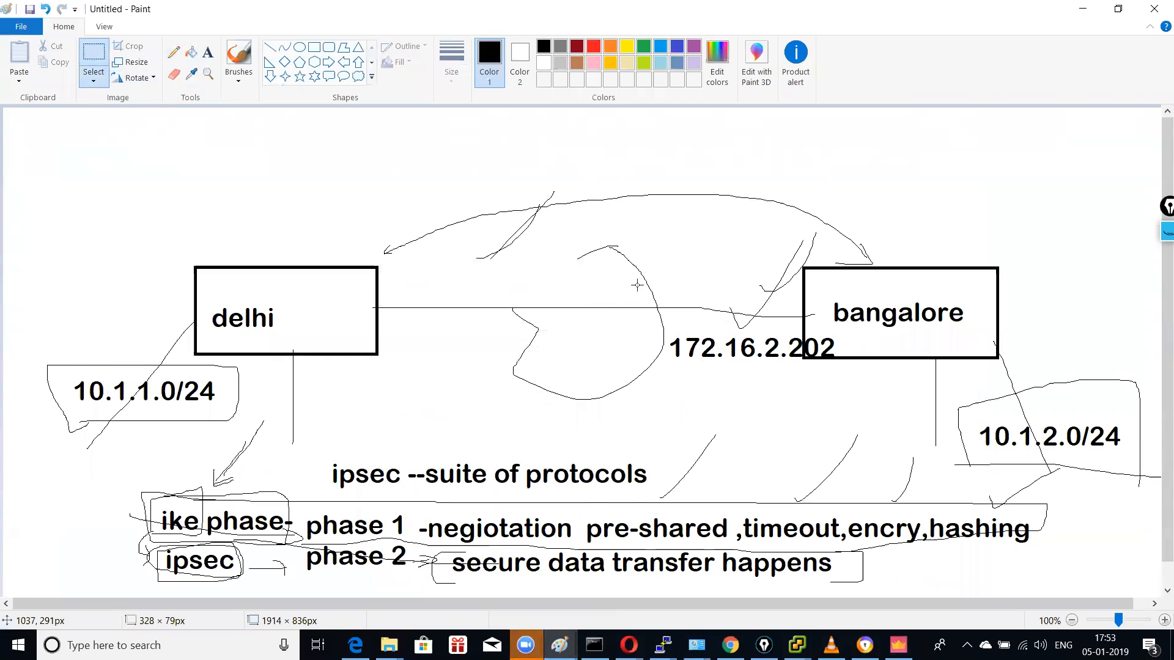
left_click_drag(667, 333, 832, 365)
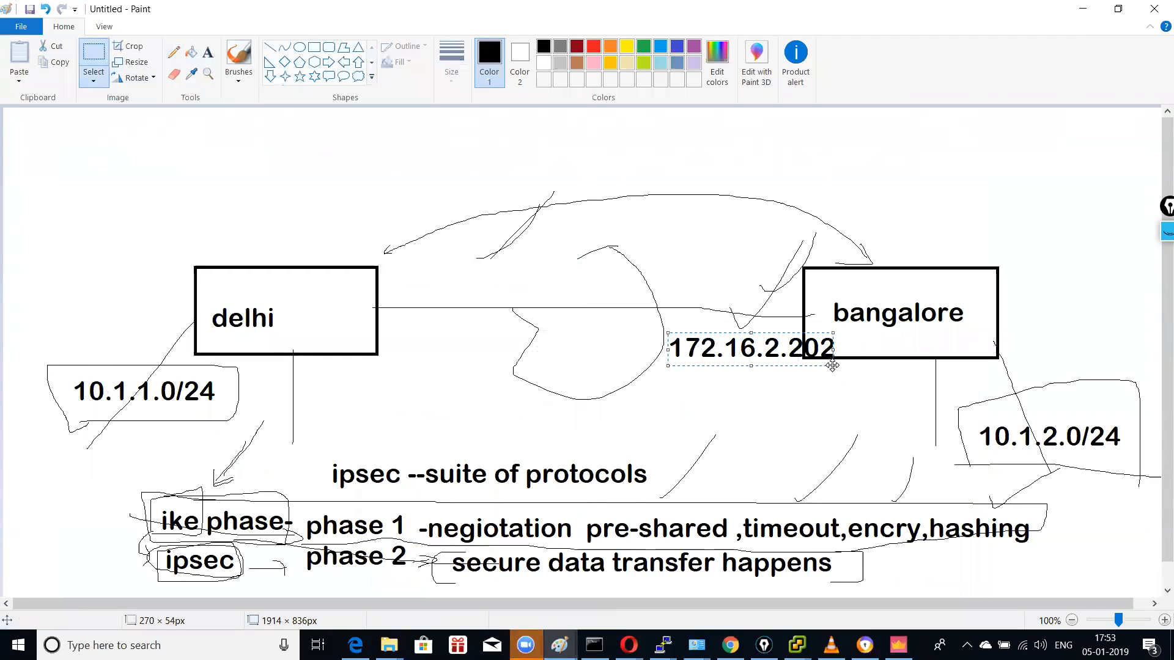
key("Delete")
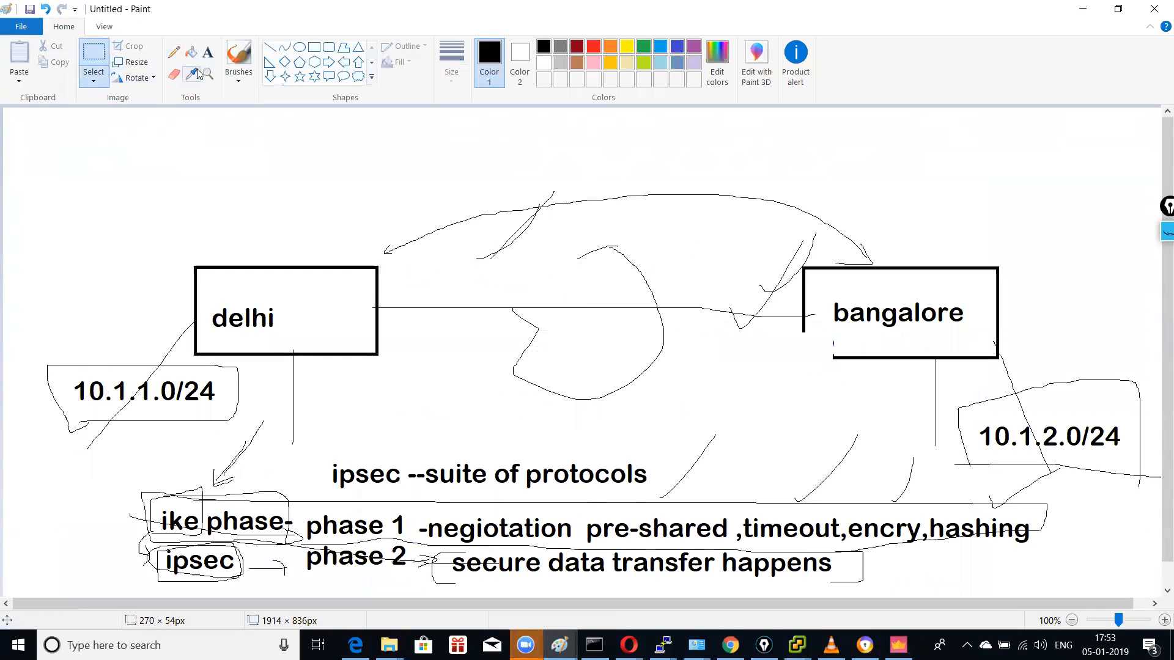
Step: Add labels 10.4.12.200 and 10.4.12.202 at the link ends, then return to SmartConsole
left_click(208, 52)
left_click_drag(389, 276, 648, 308)
type("10.4.12.")
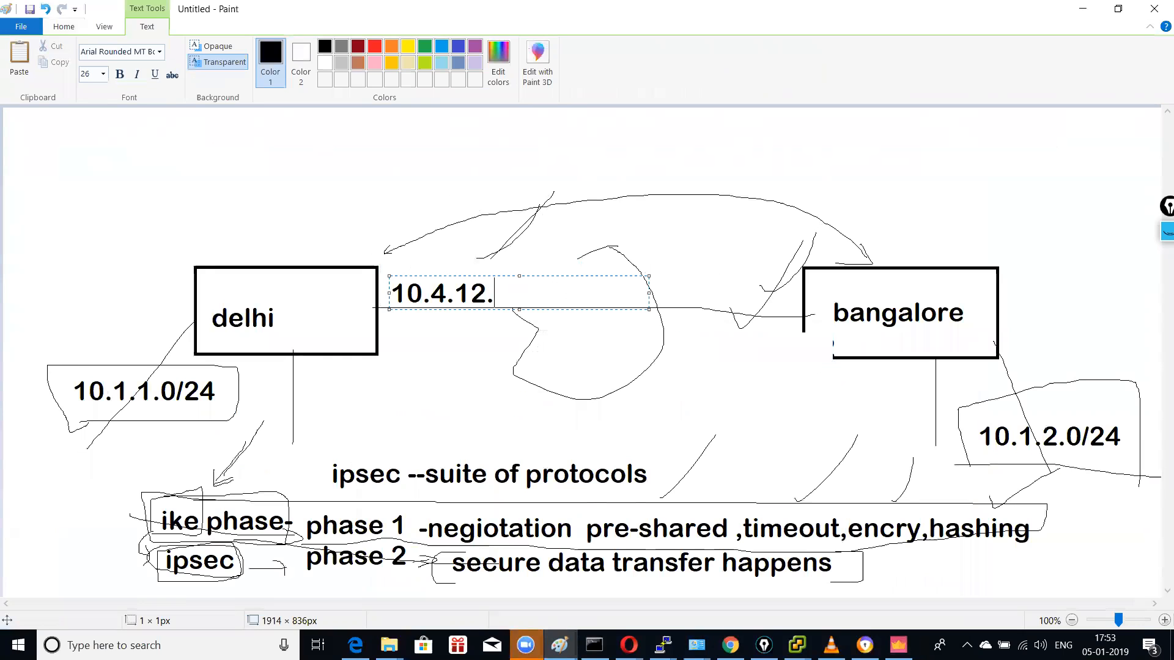
type("200")
left_click(670, 332)
left_click_drag(670, 331, 930, 365)
type("10.4")
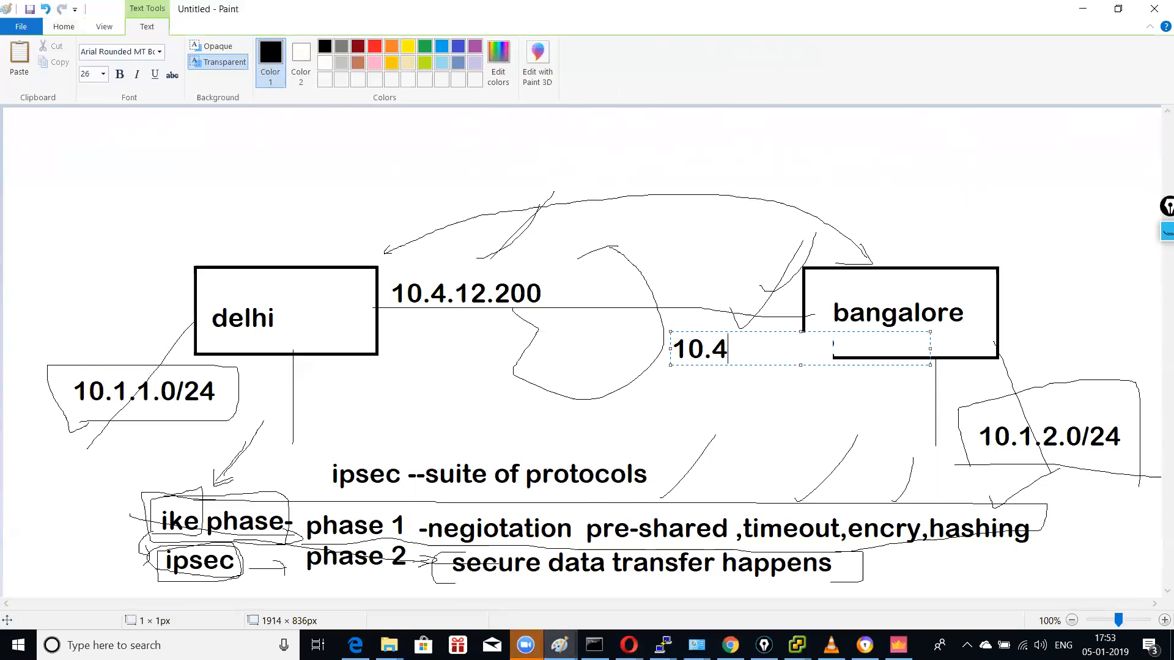
type(".12.202")
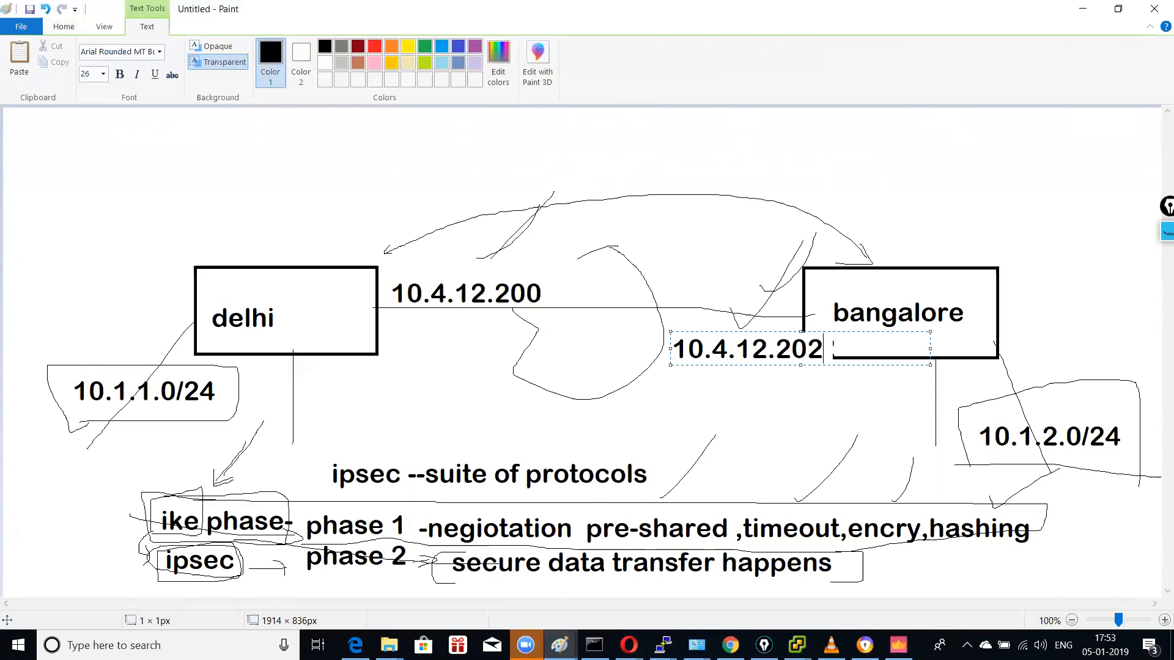
left_click(870, 308)
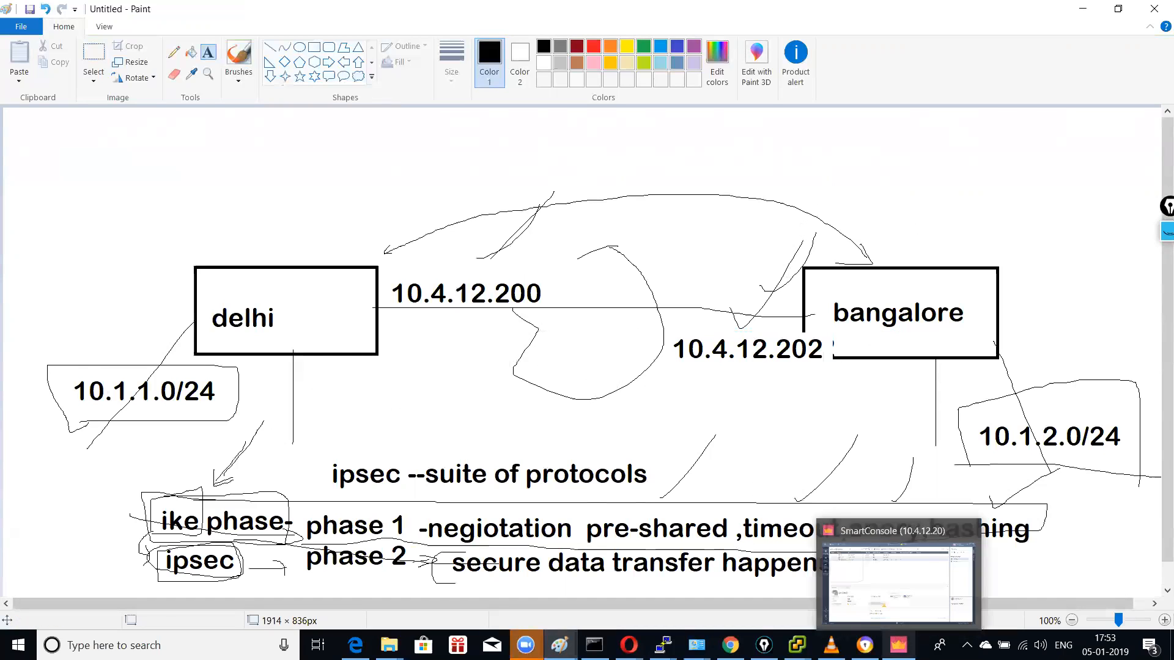
left_click(898, 645)
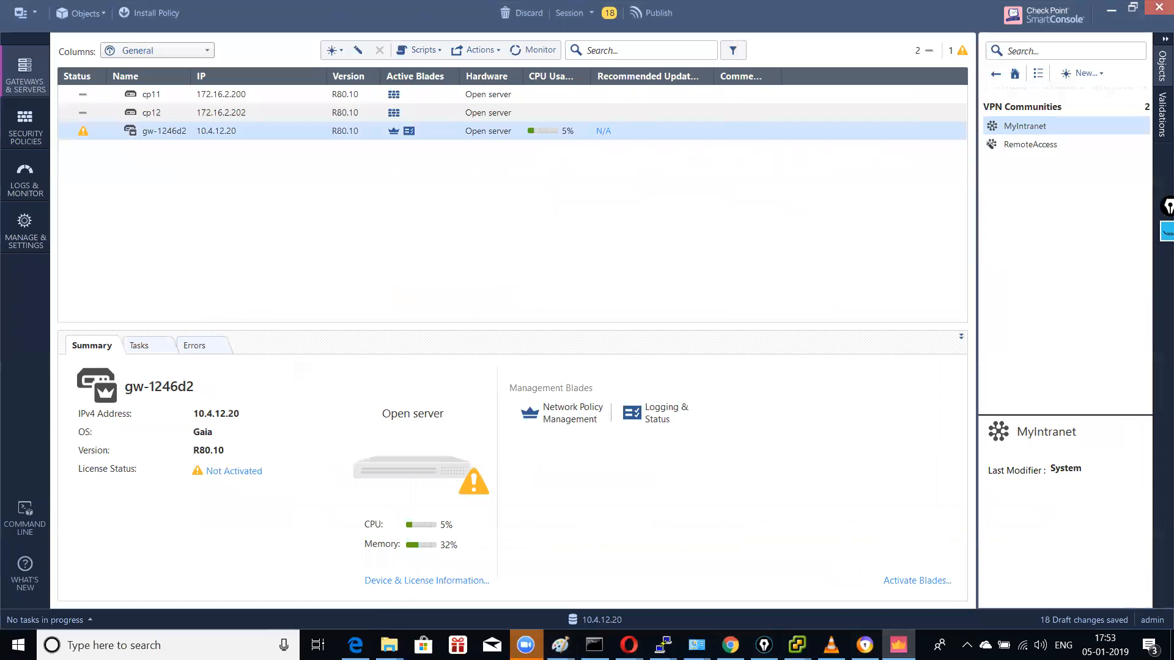
Step: Log in to the Gaia Portal at 172.16.2.200 and open Network Interfaces
left_click(355, 645)
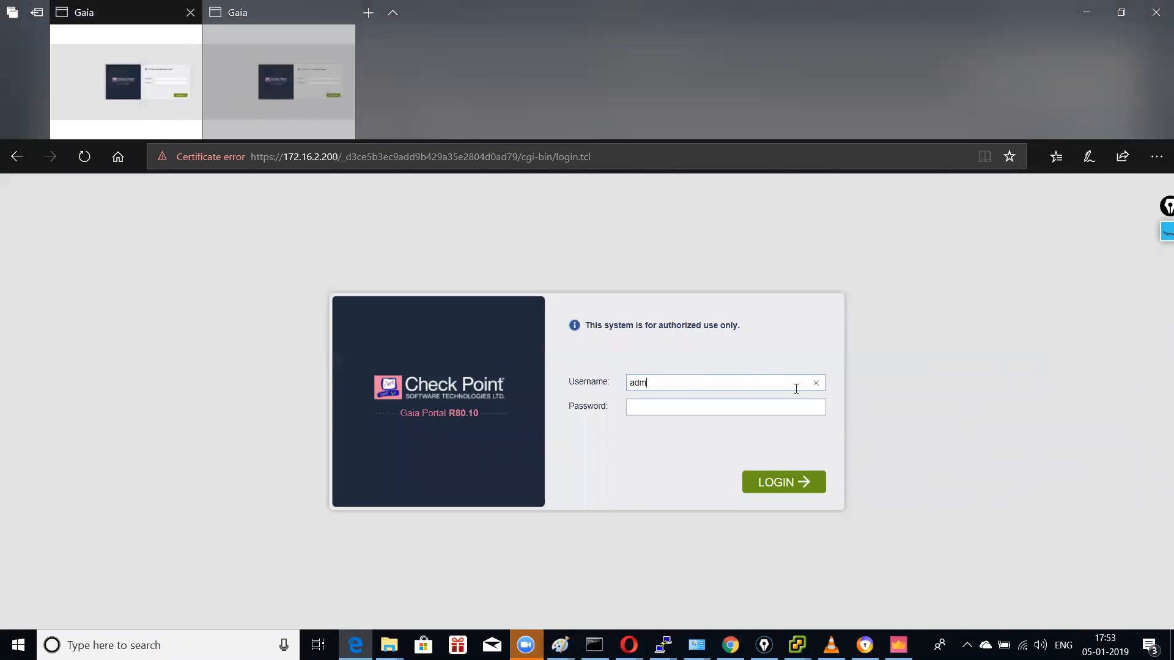
key("Tab")
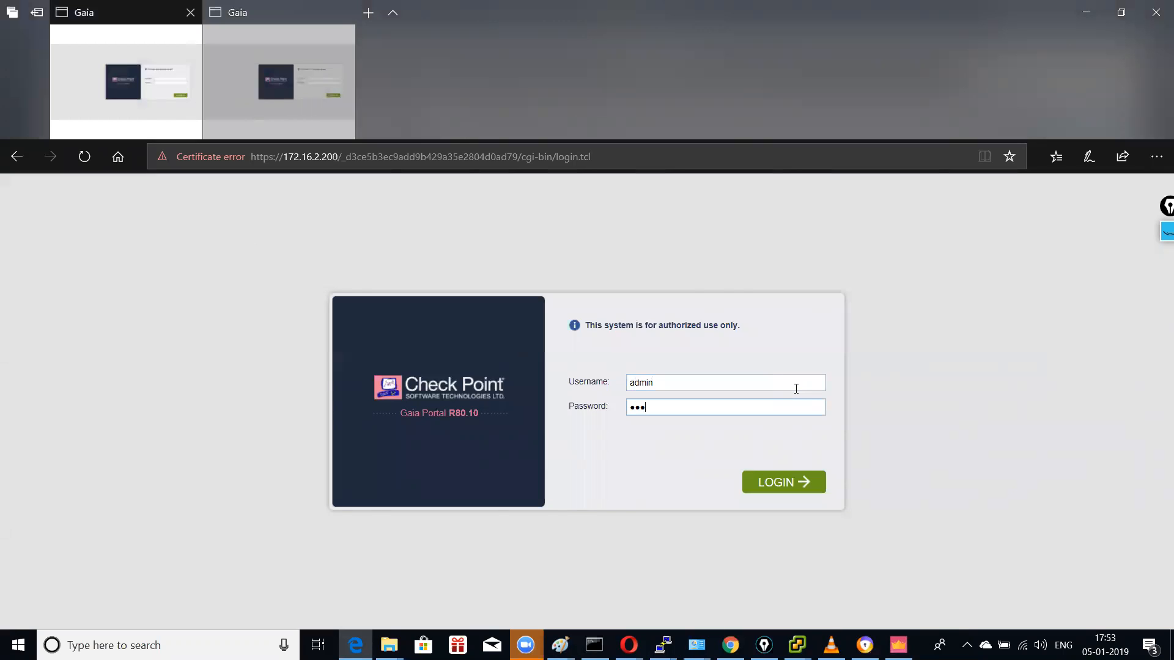
key("Return")
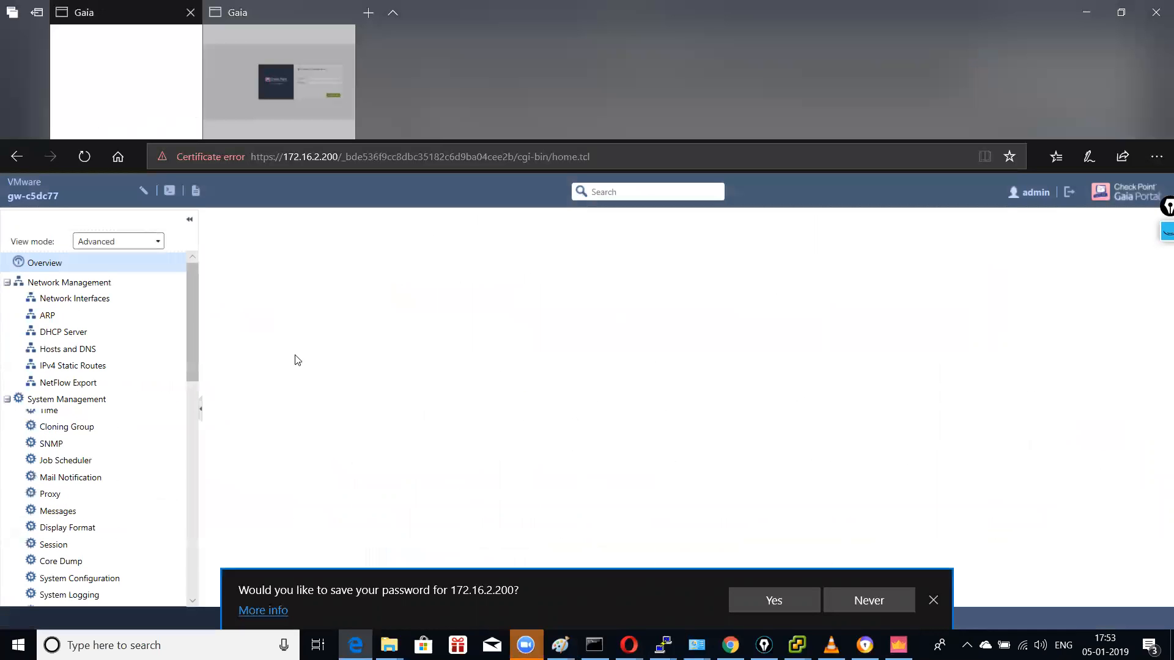
left_click(59, 303)
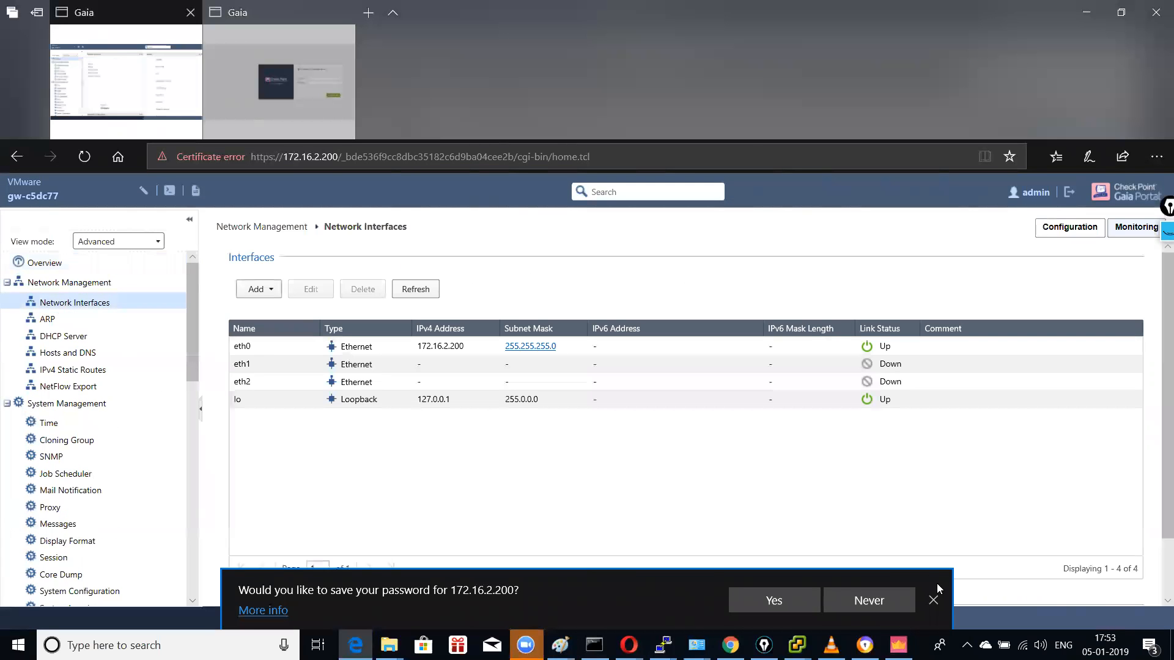
left_click(933, 608)
Step: Enable eth1 with address 10.4.12.200 and comment 'outside'
left_click(361, 367)
left_click(312, 291)
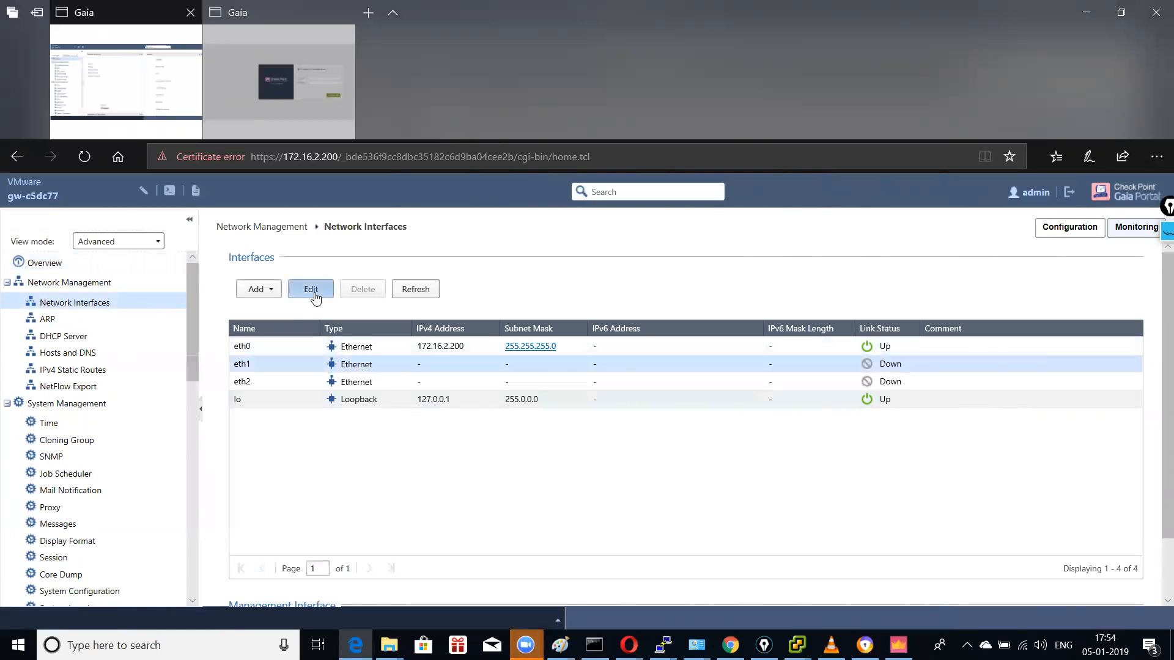
left_click(493, 332)
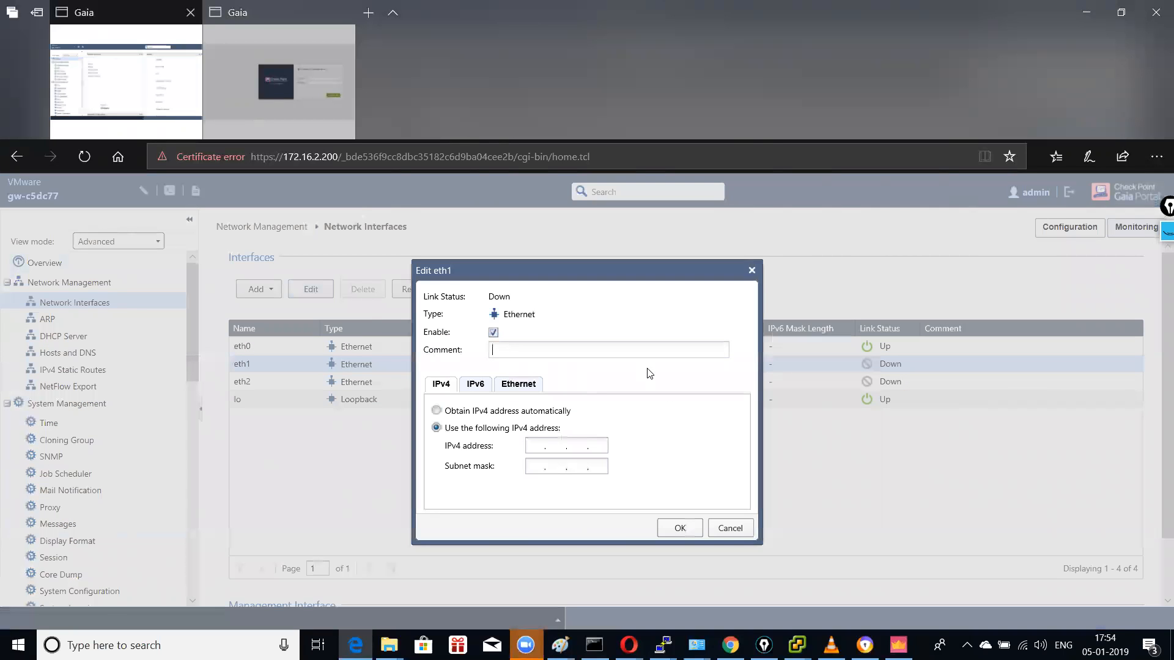
type("outside")
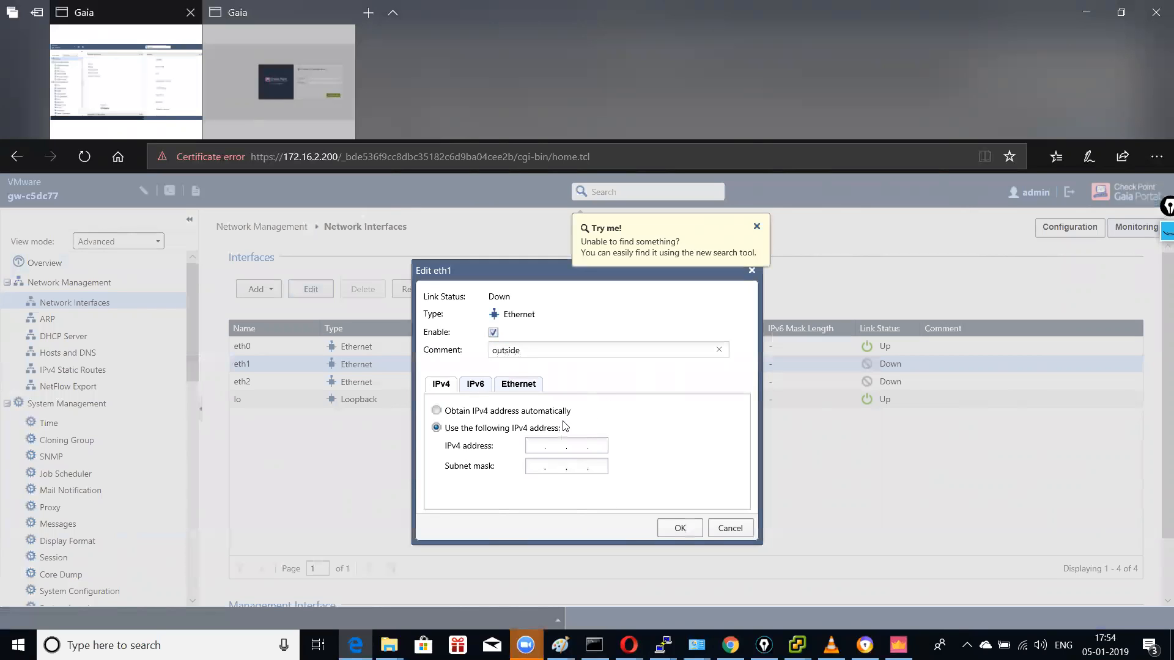
left_click(536, 445)
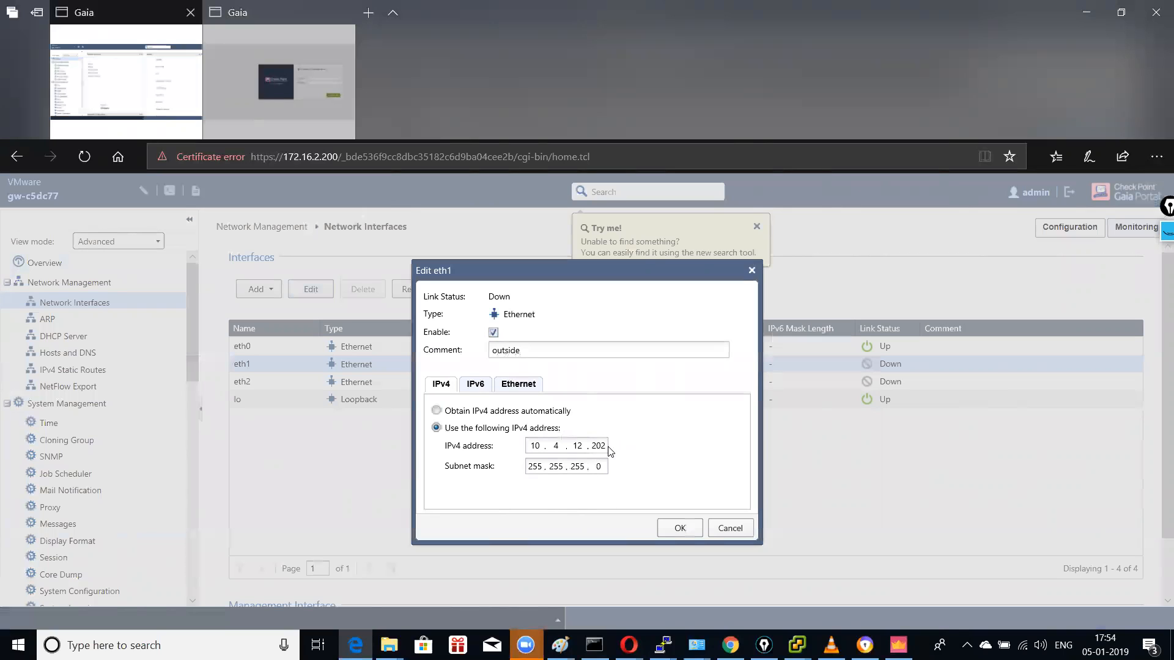
left_click(677, 528)
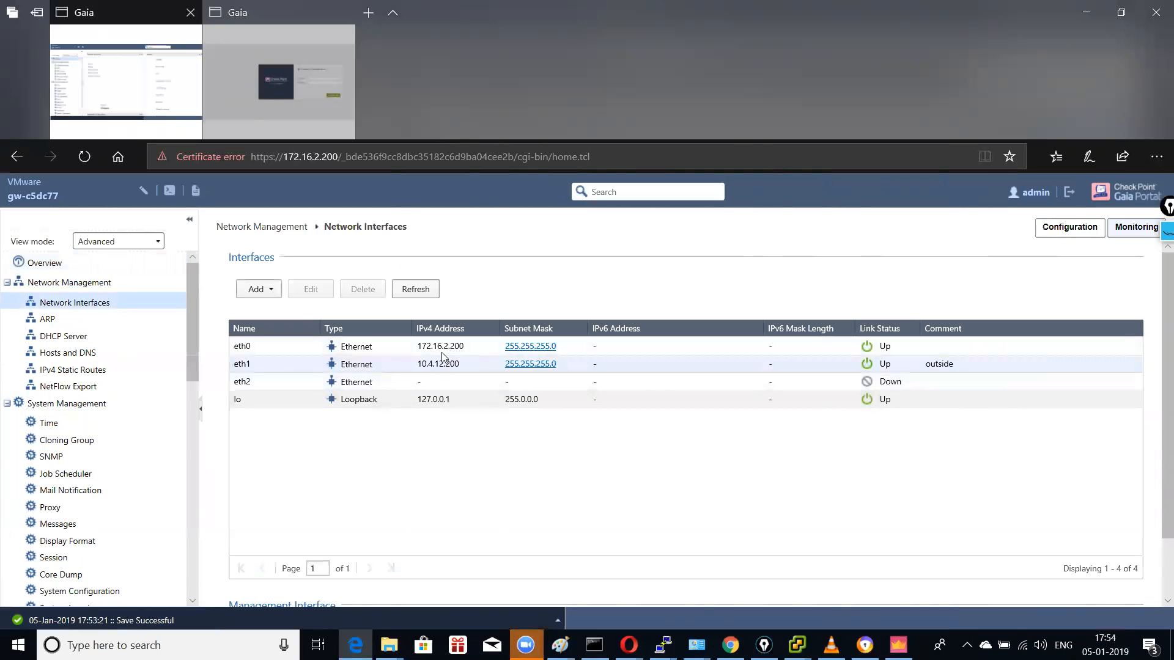
Step: Set eth2 to 10.1.1.200 with comment 'inside', then open the 172.16.2.202 login page
left_click(381, 379)
left_click(310, 293)
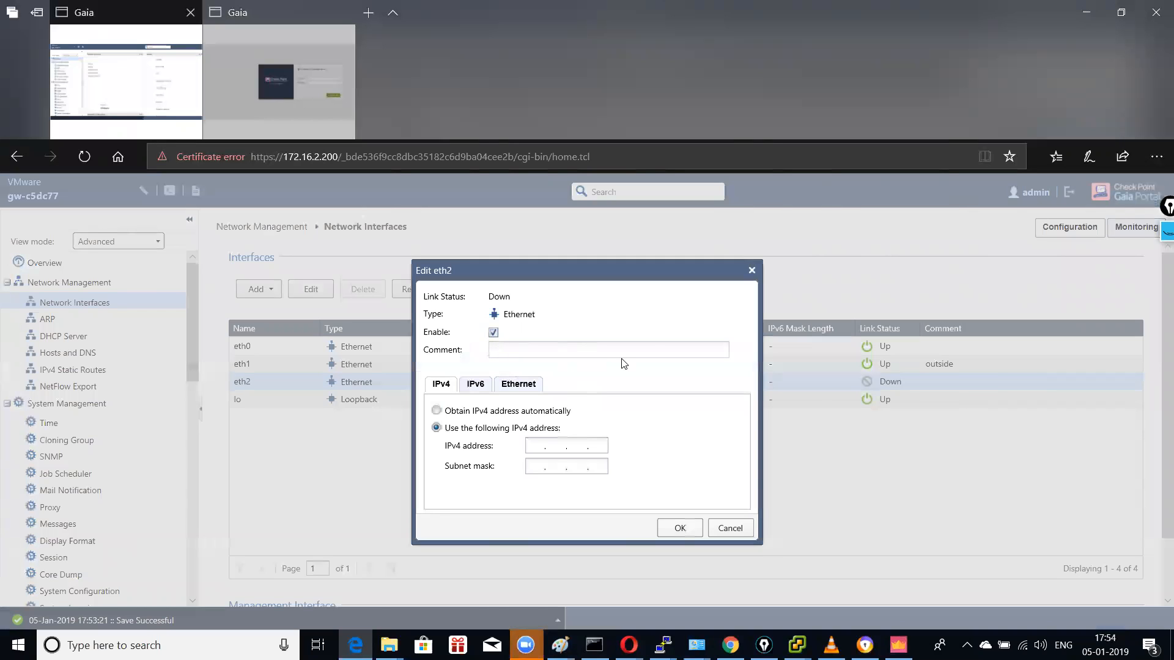
type("inside")
left_click(531, 445)
type("0")
left_click(679, 527)
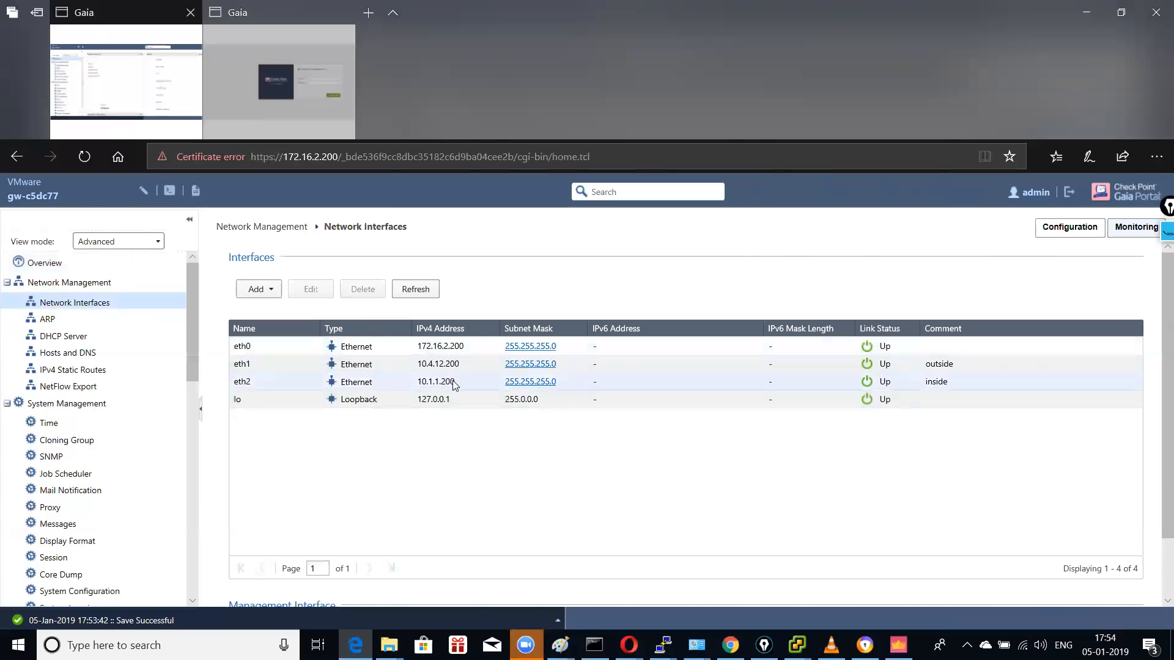
left_click(279, 79)
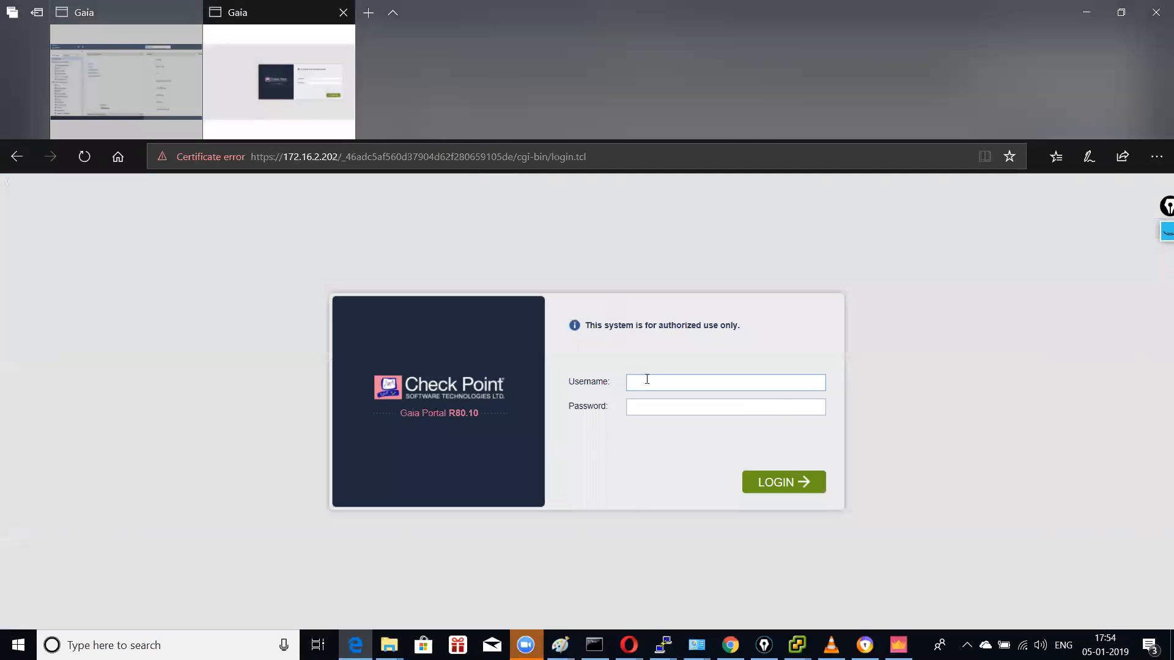
key("Tab")
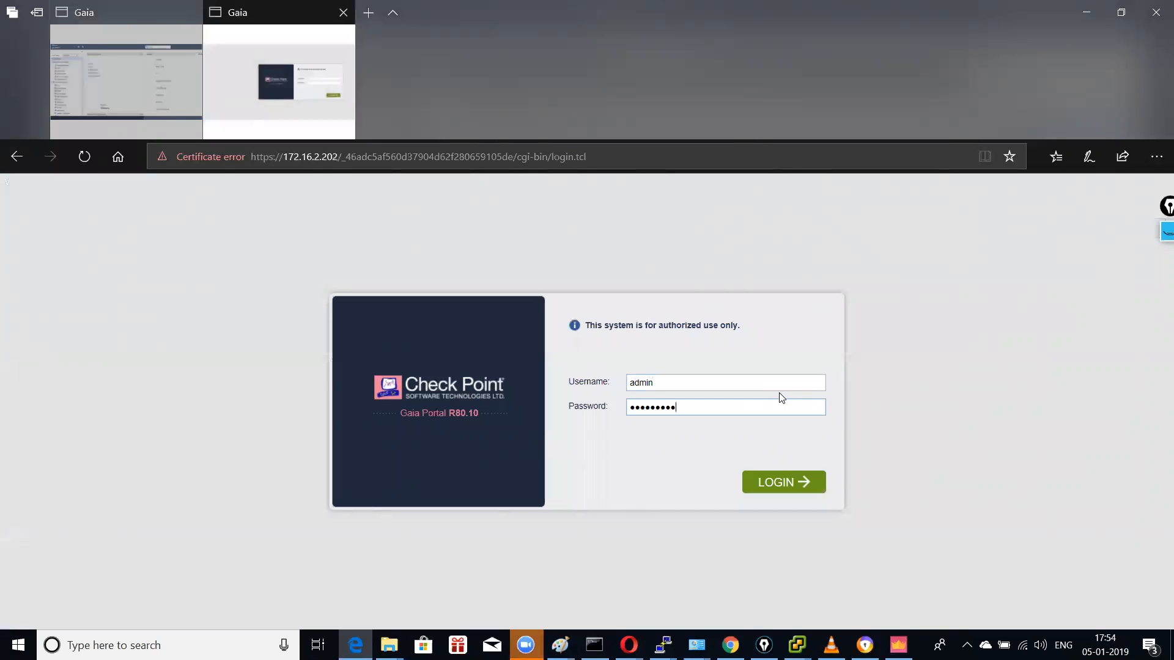
Step: Log in to the second gateway's Gaia Portal and open the network interfaces list
key("Return")
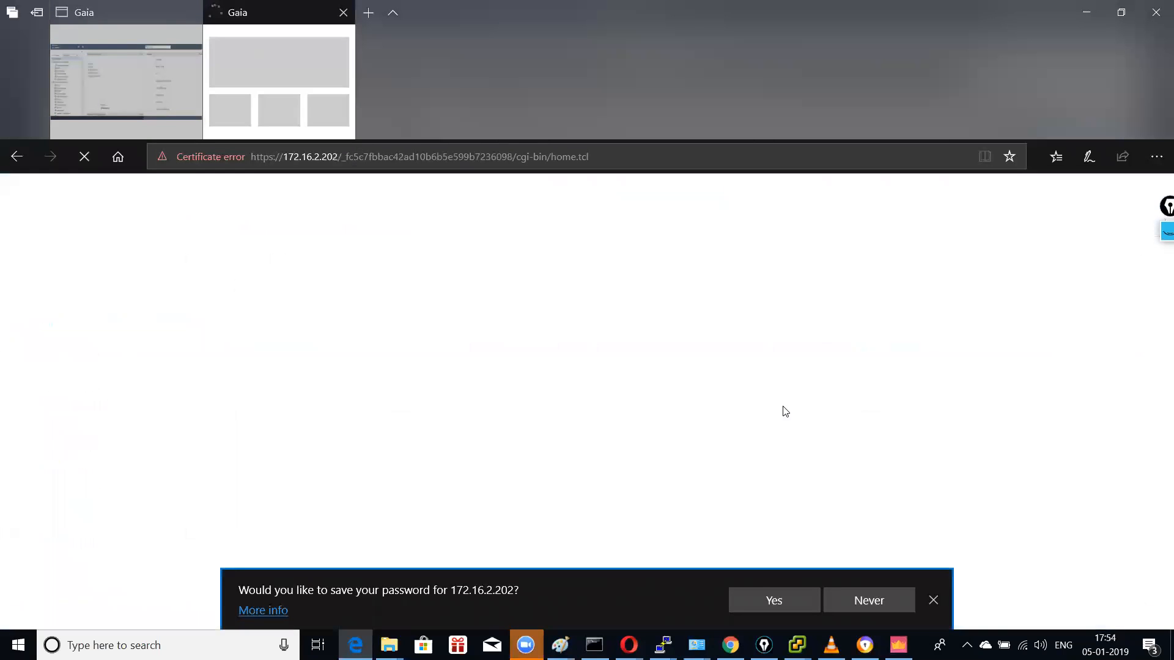
left_click(933, 600)
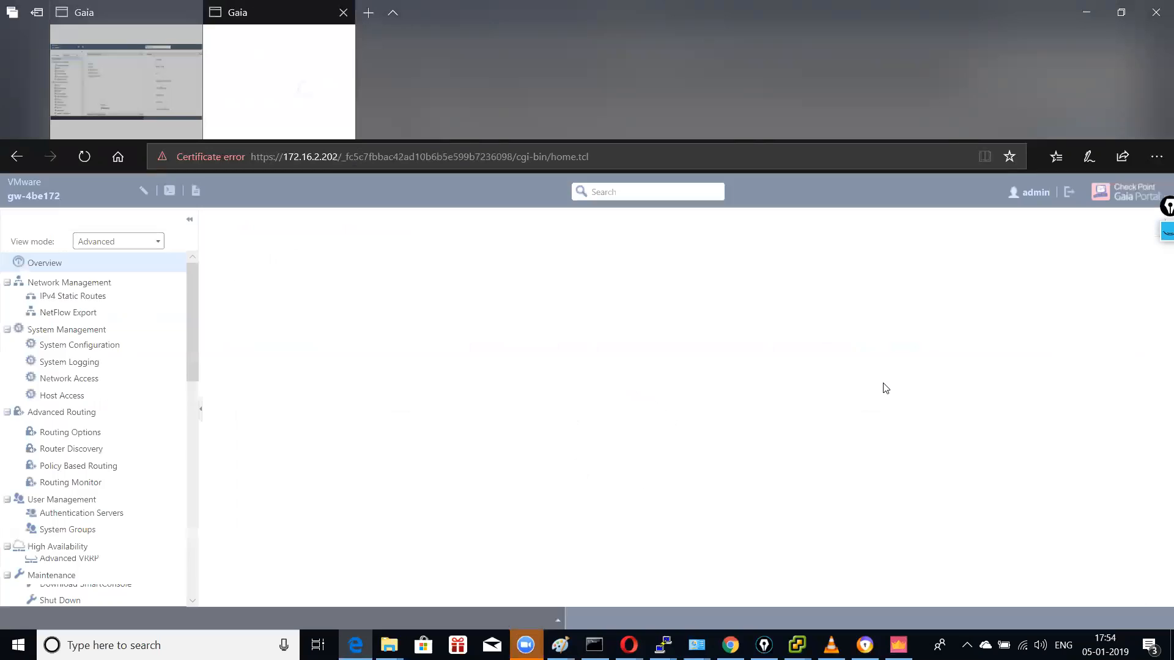
left_click(85, 302)
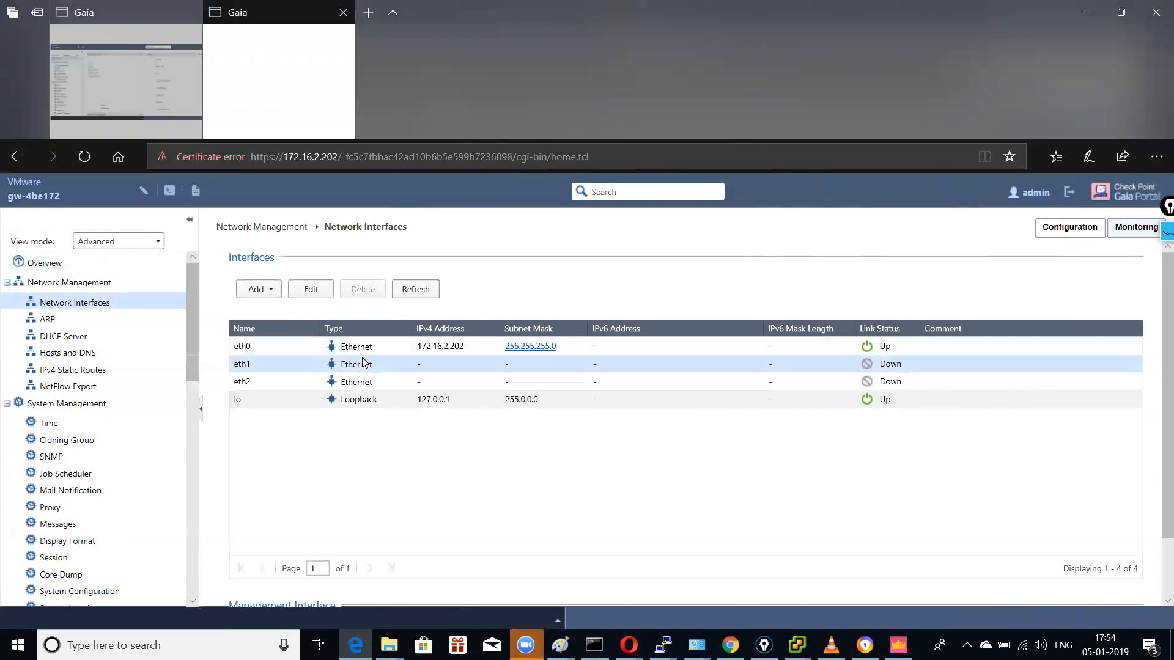
Step: Enable eth1 with address 10.4.12.202 and mask 255.255.255.0
left_click(313, 291)
left_click(494, 333)
left_click(518, 351)
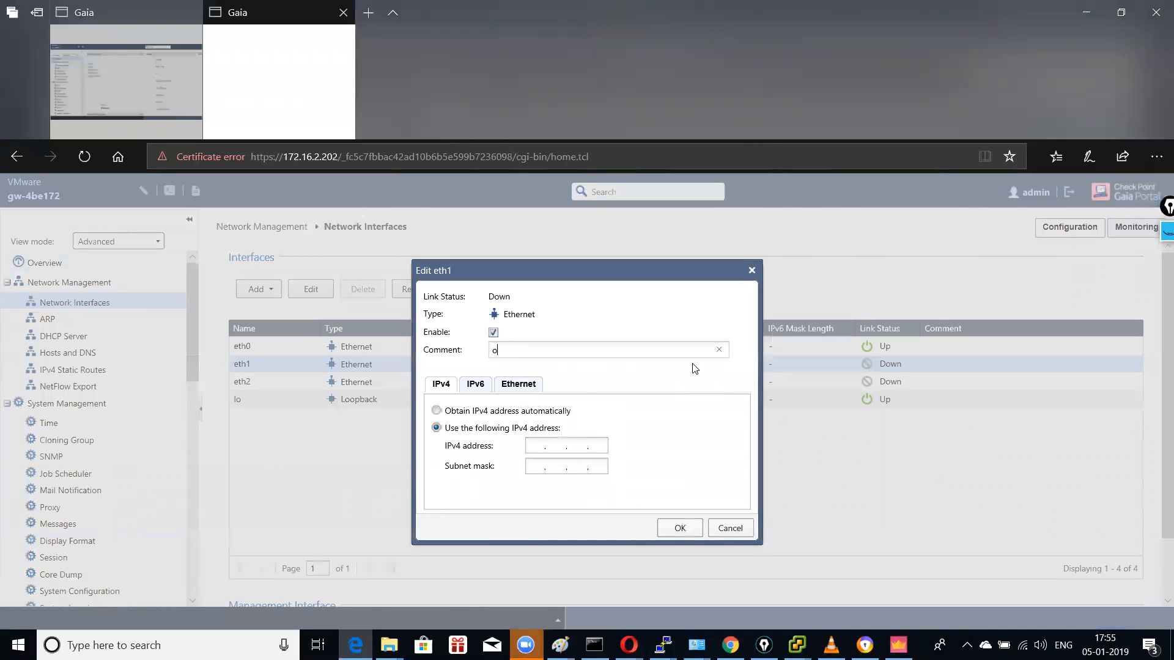
left_click(539, 446)
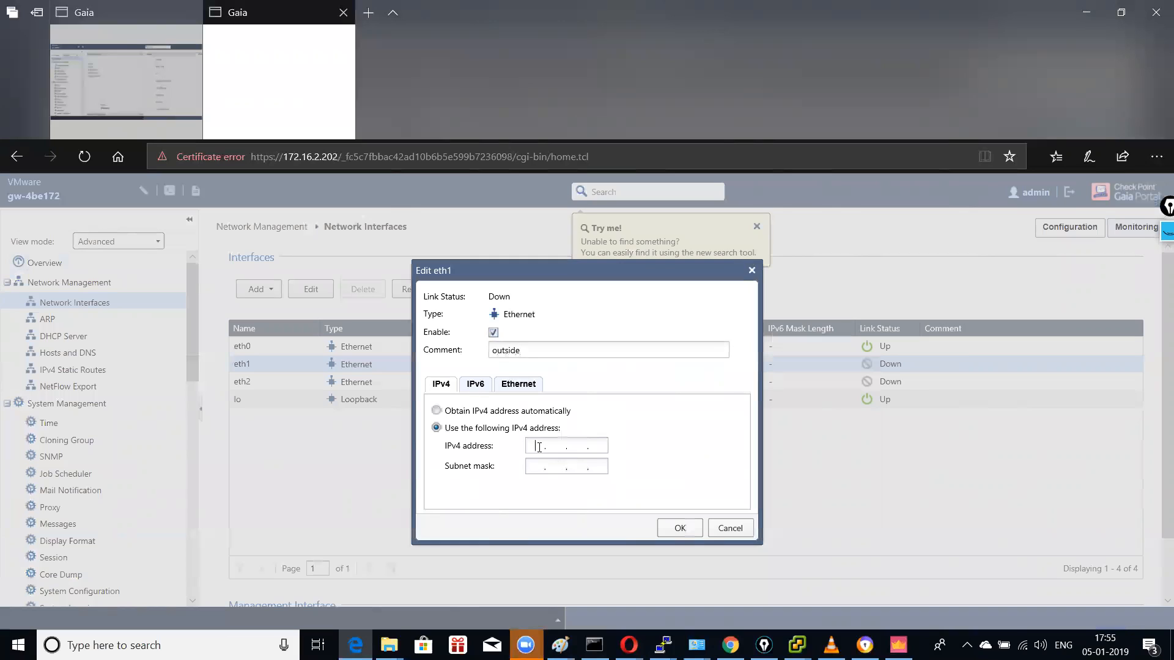
type("10 . 4 . 12")
left_click(546, 470)
type("255 . 255 . 255 . 0")
key("Return")
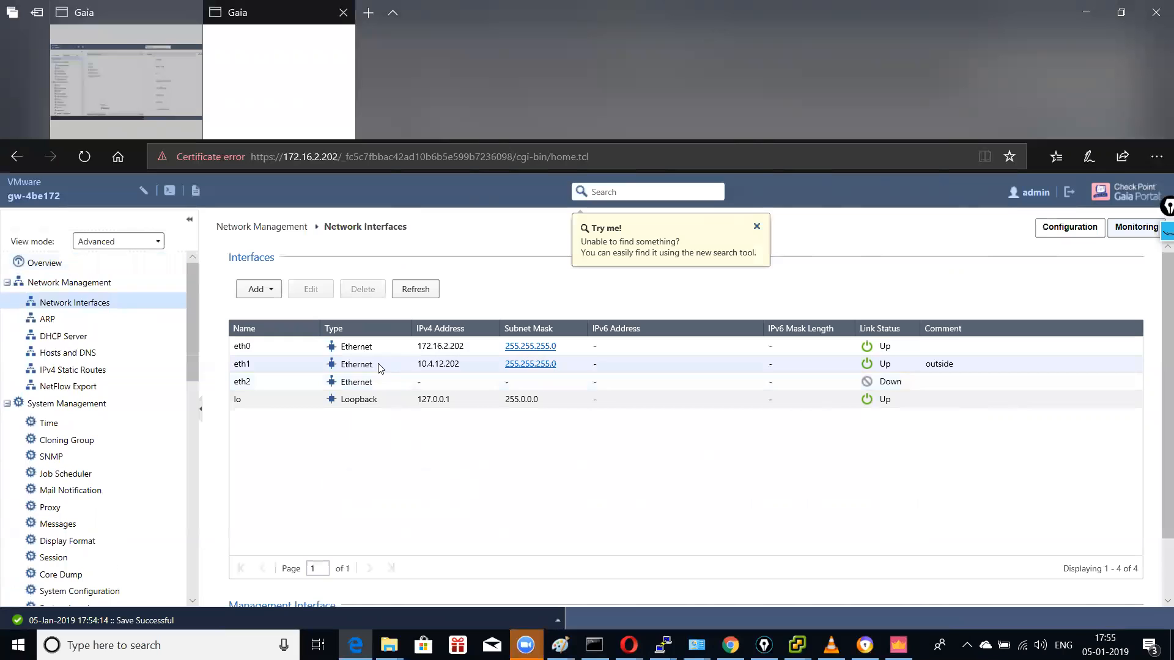
Step: Enable eth2 with comment 'inside', address 10.1.2.202 and mask 255.255.255.0
left_click(308, 296)
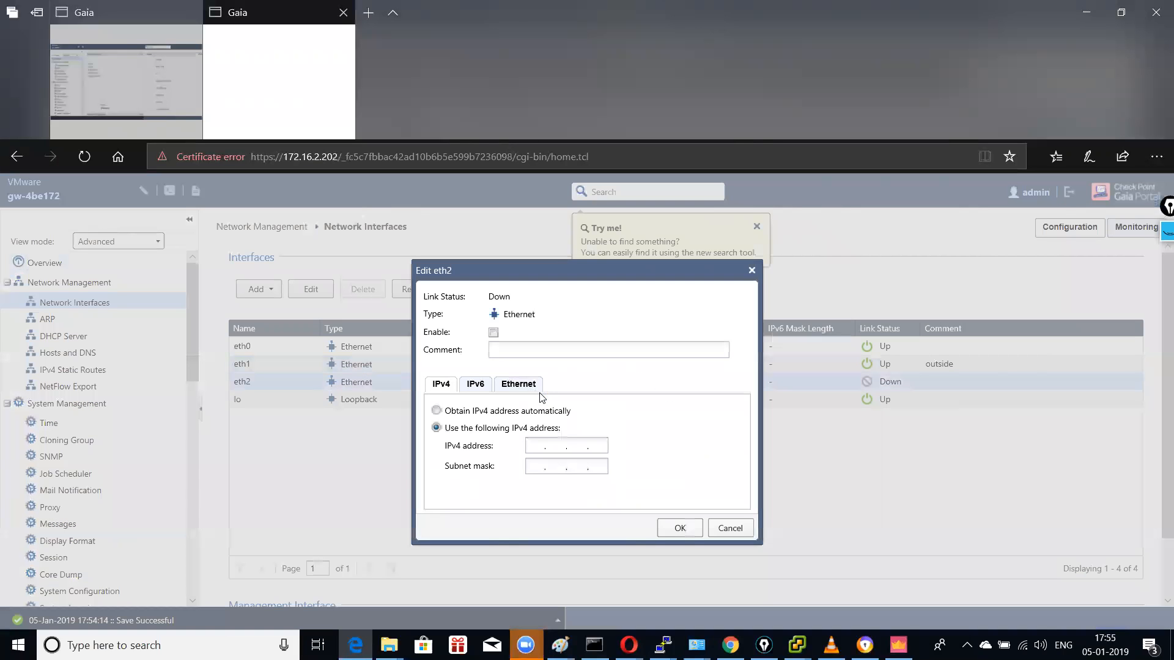
left_click(502, 355)
type("inside")
type("10.1.2.202")
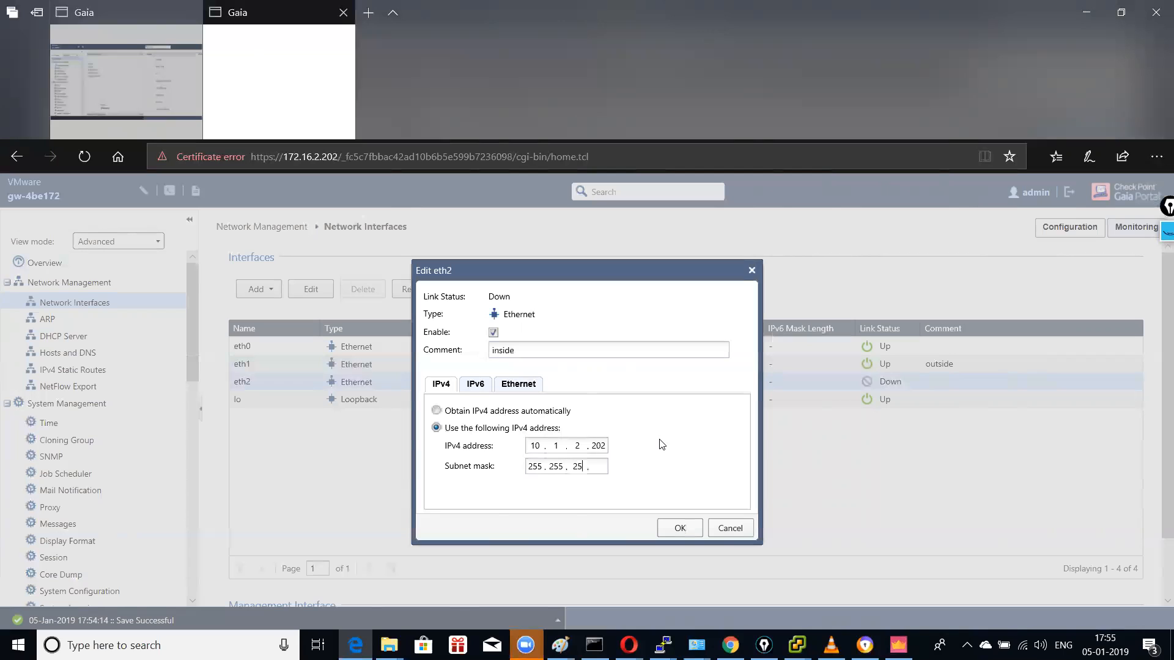
type("0")
left_click(681, 528)
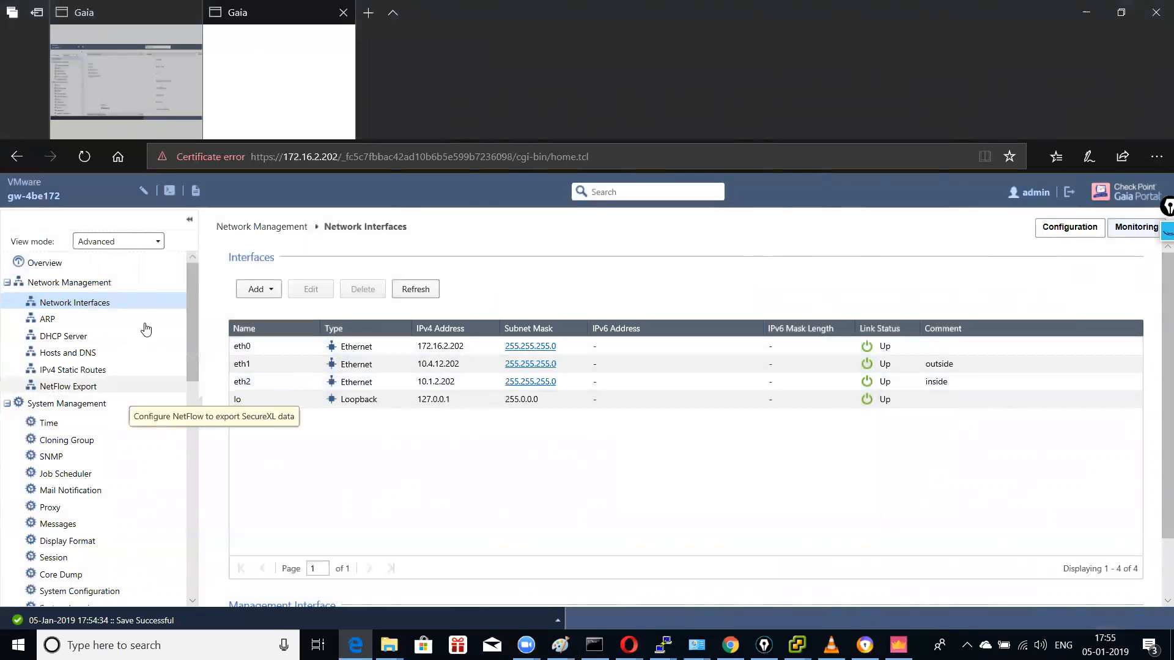
Step: Fetch cp11's interfaces with topology, accept the results, and save the gateway
left_click(899, 645)
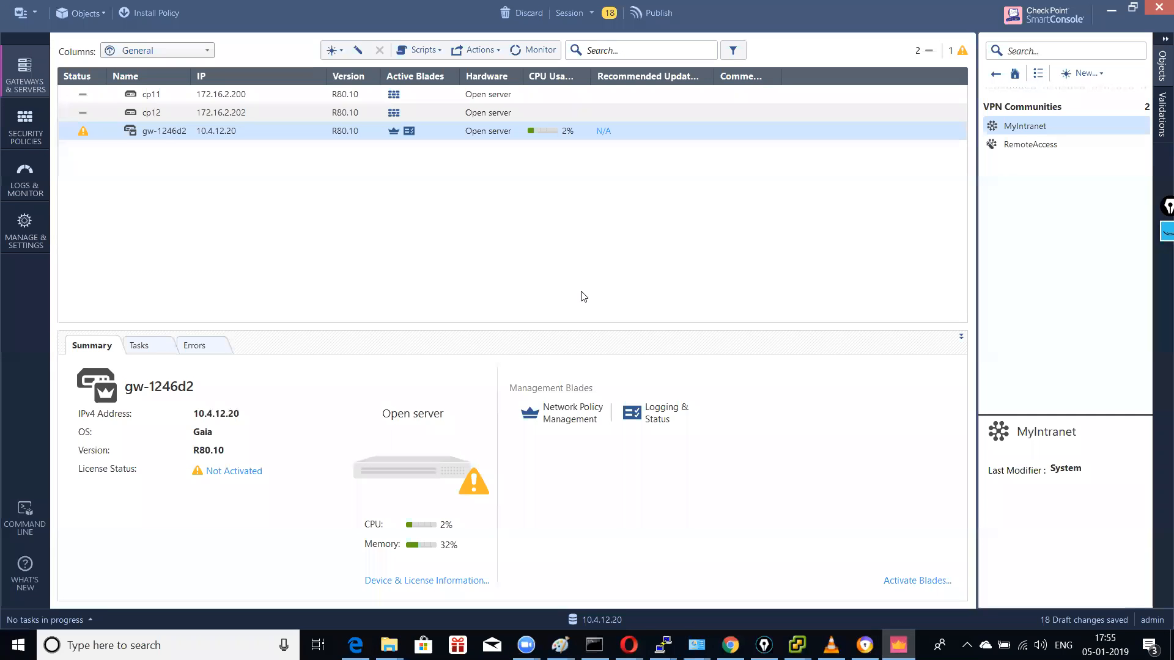
double_click(169, 98)
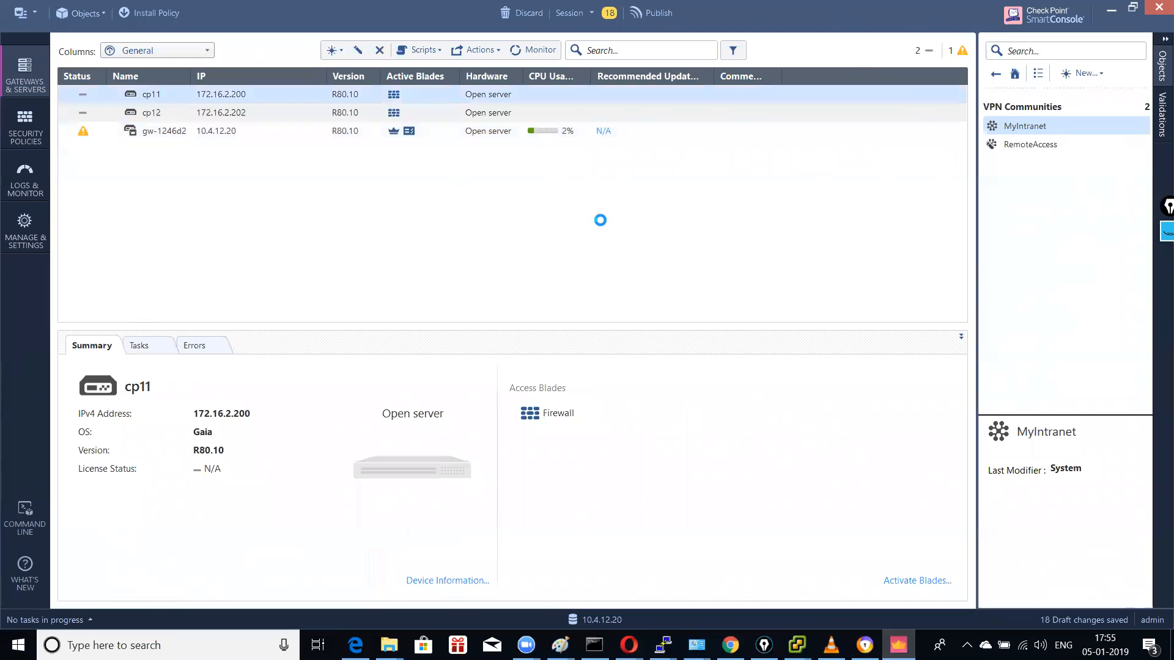
left_click(355, 99)
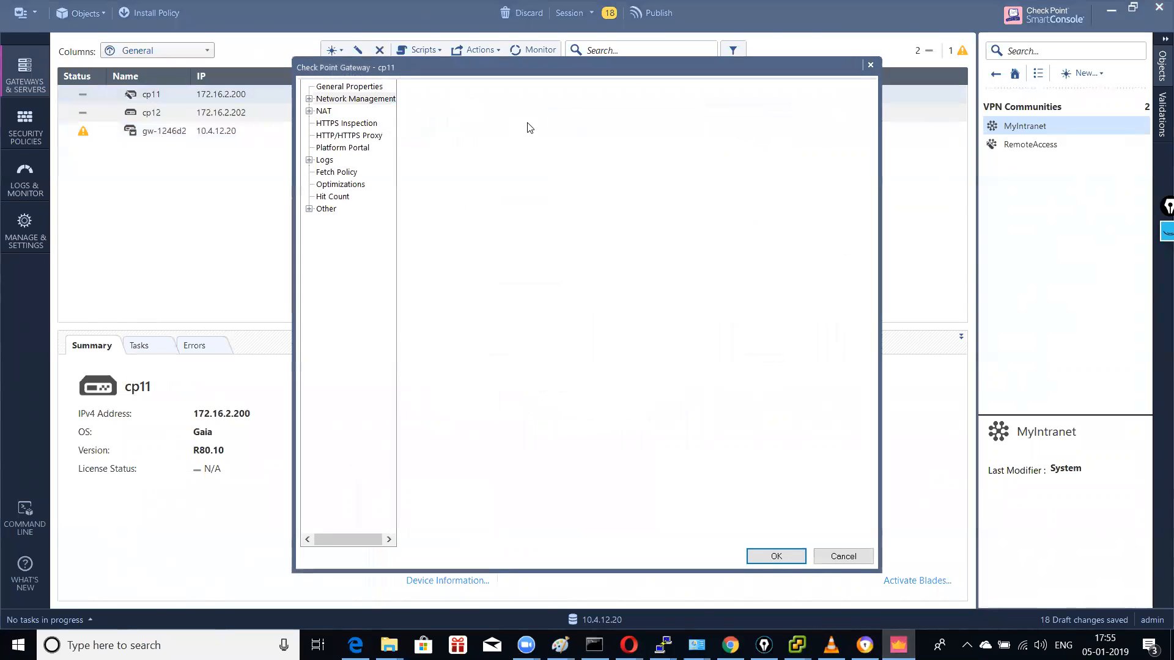
left_click(475, 92)
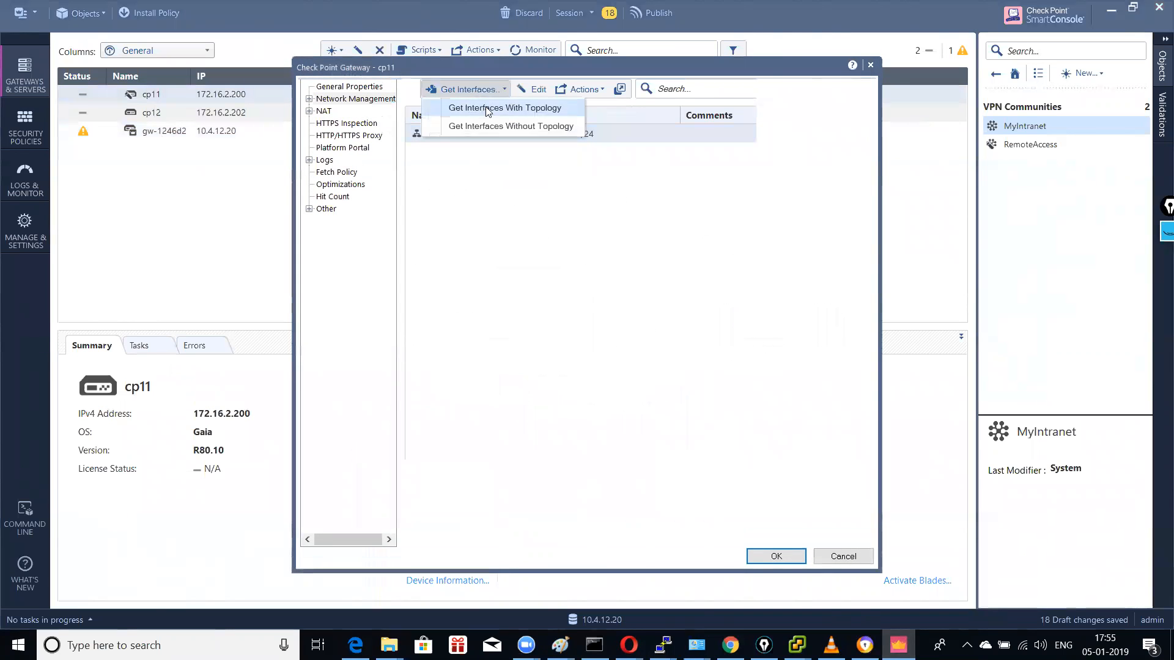
left_click(492, 107)
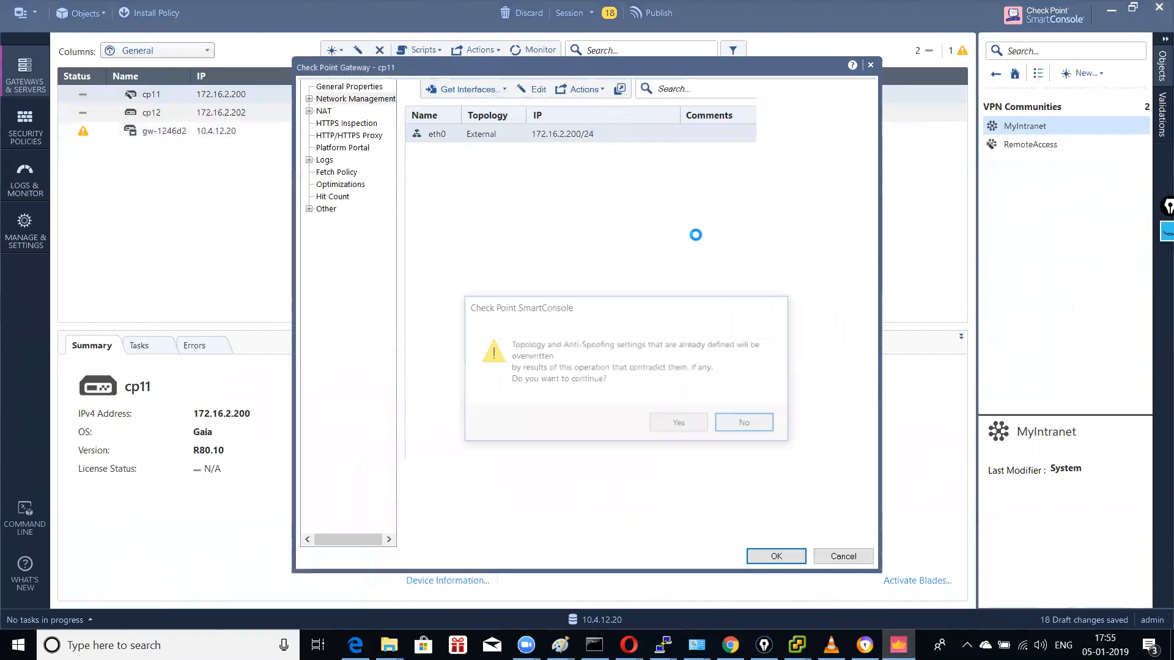
left_click(679, 422)
left_click(596, 445)
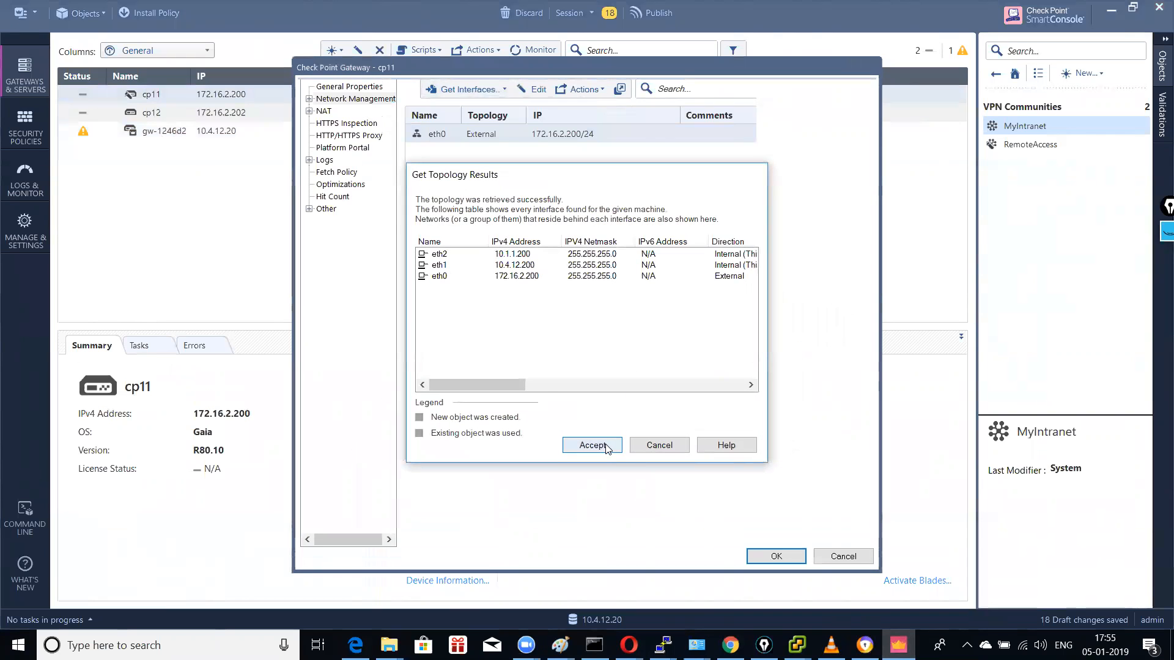
left_click(782, 556)
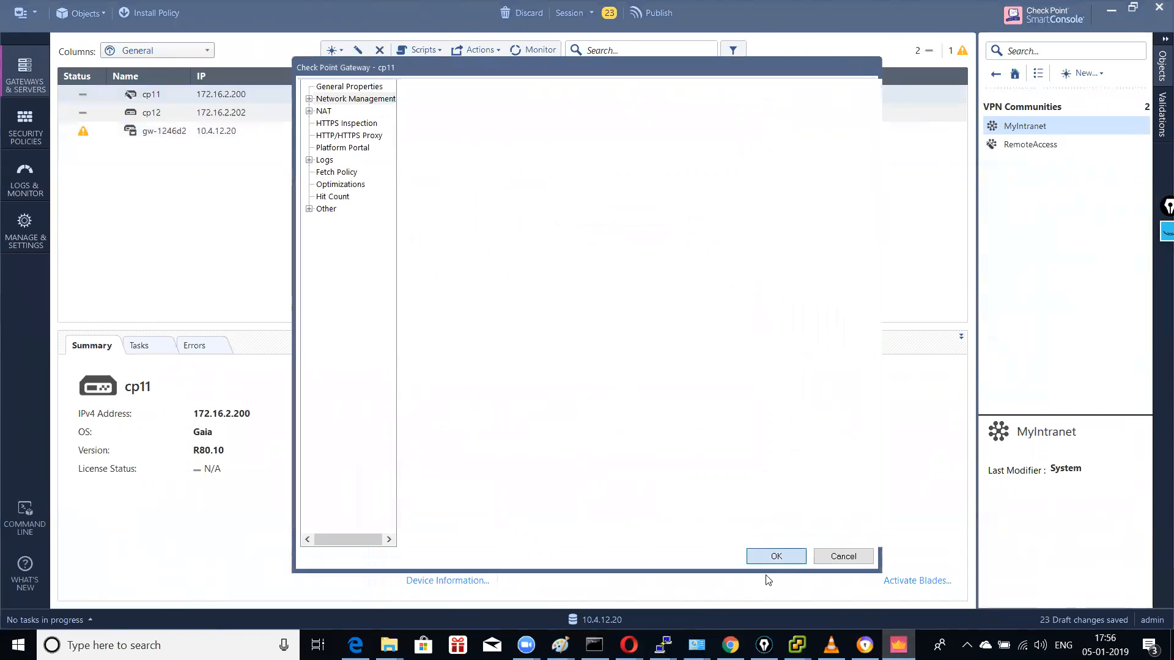
left_click(764, 557)
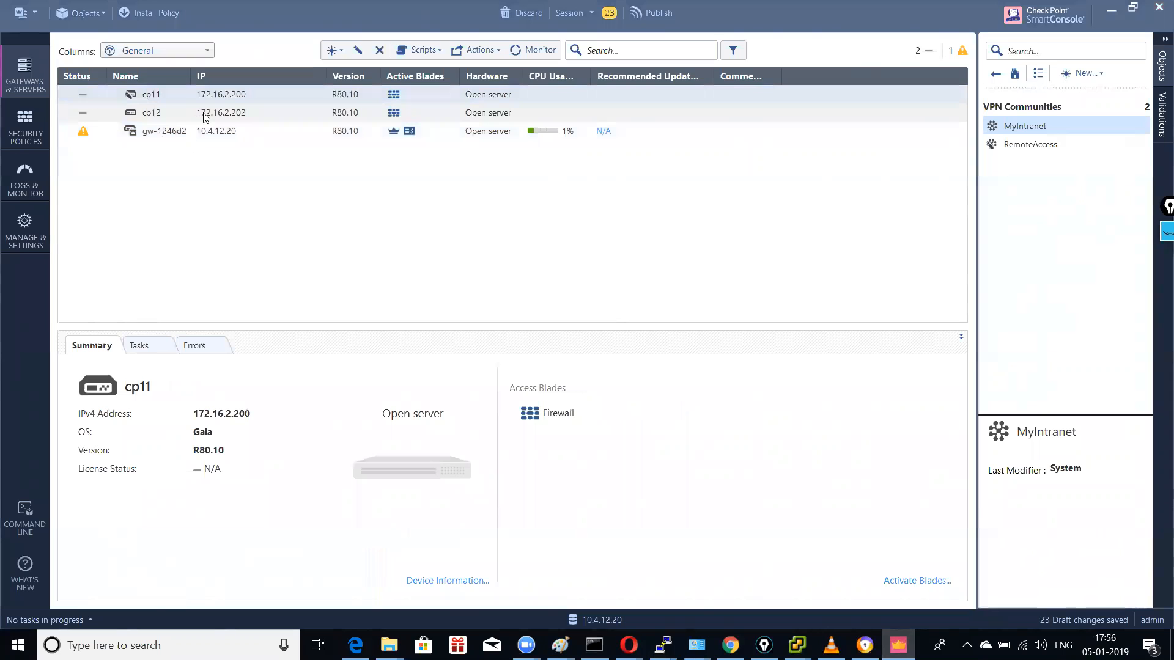
Step: Fetch cp12's interfaces with topology, accept the results, and save the gateway
left_click(152, 113)
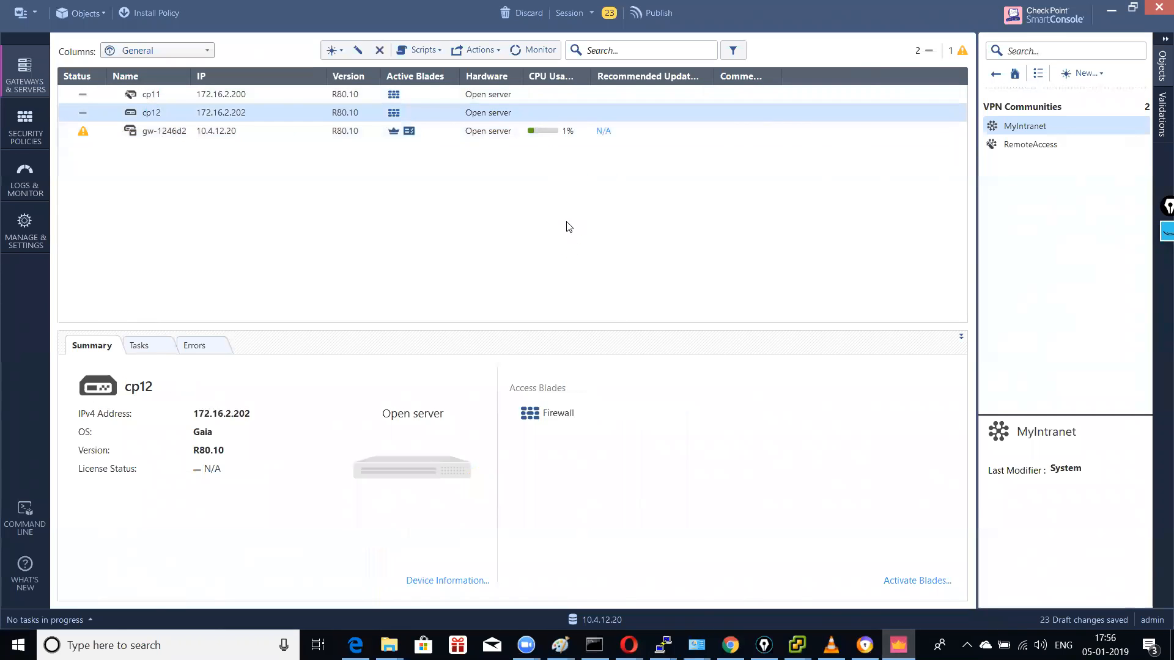
left_click(342, 99)
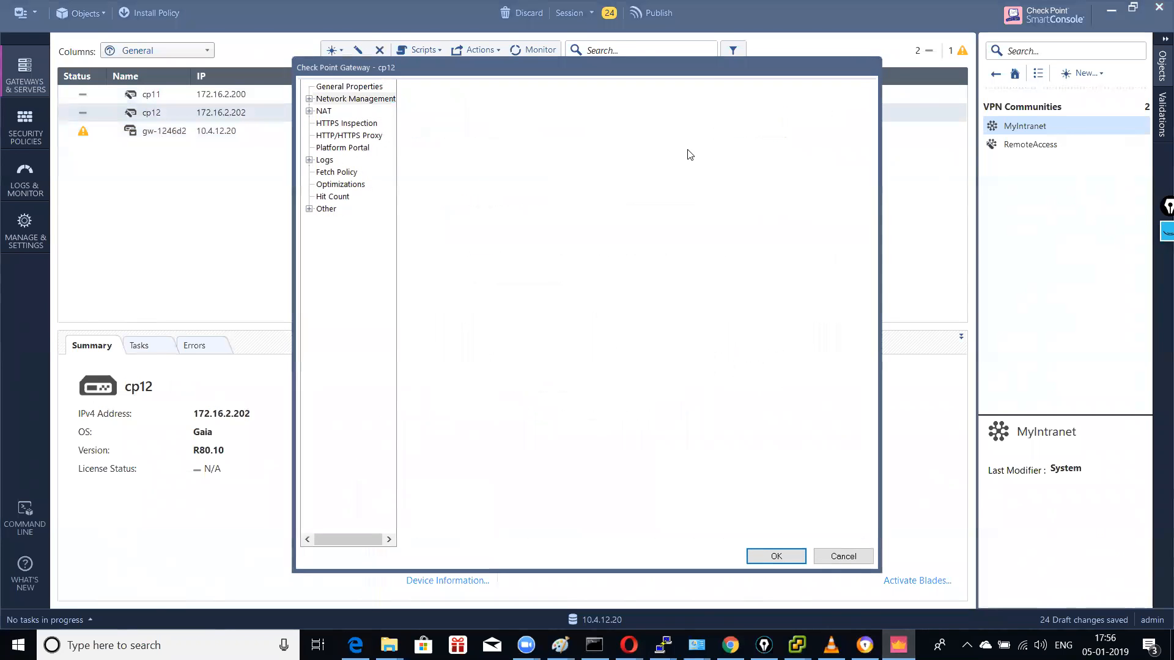
left_click(498, 92)
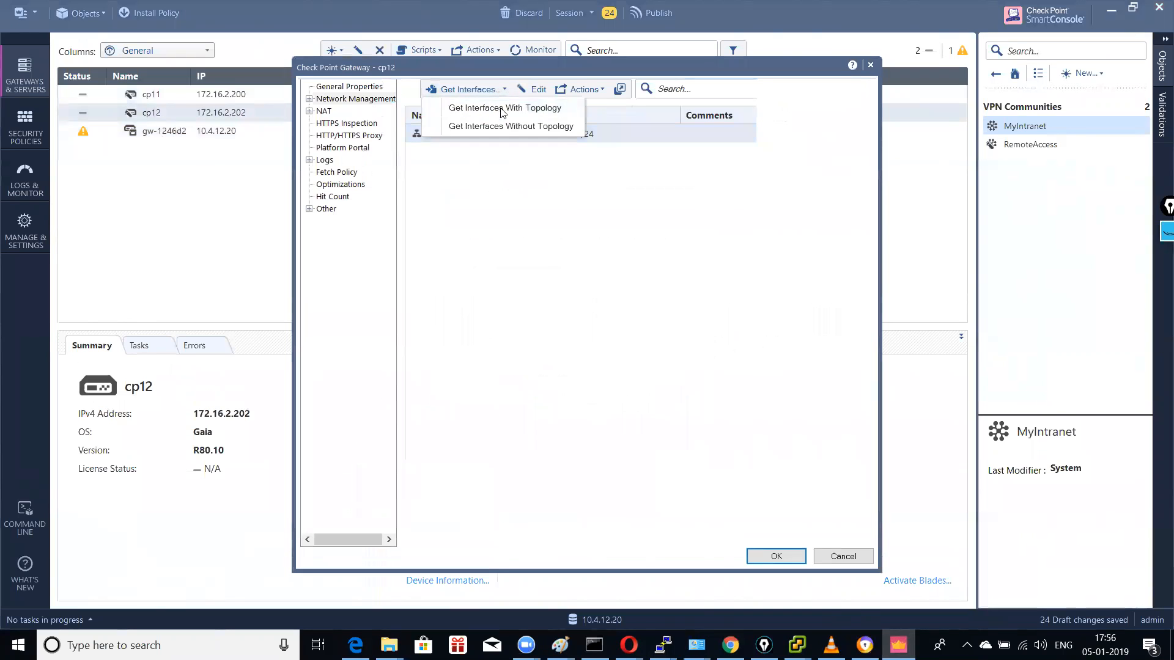
left_click(501, 109)
left_click(686, 427)
key("Return")
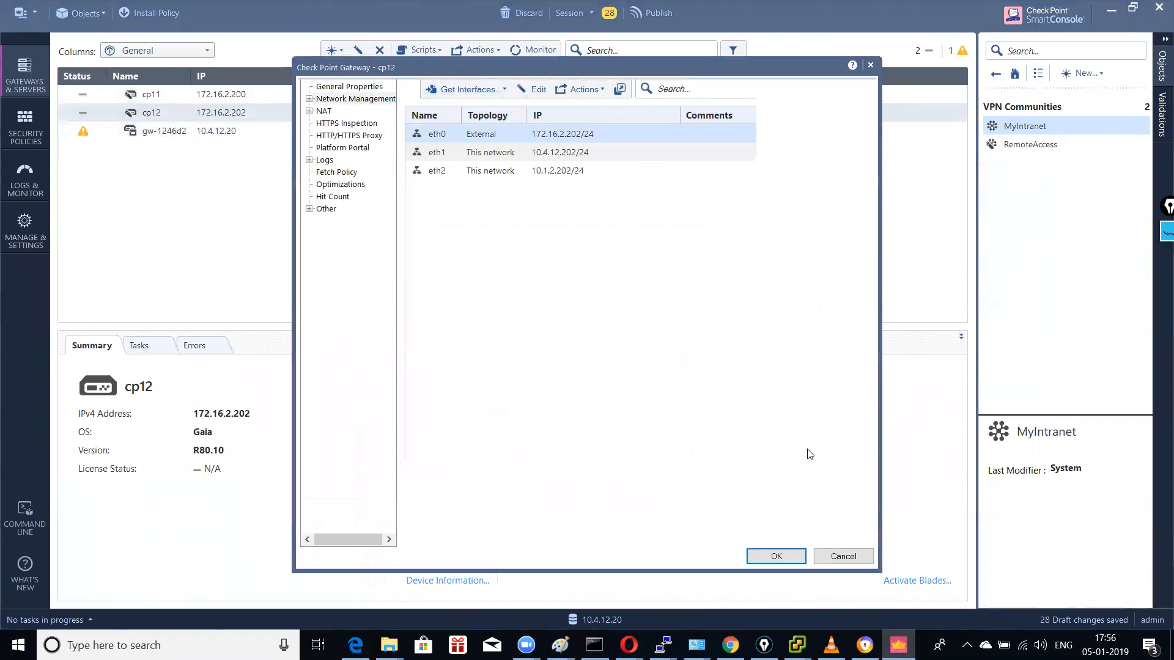
left_click(777, 557)
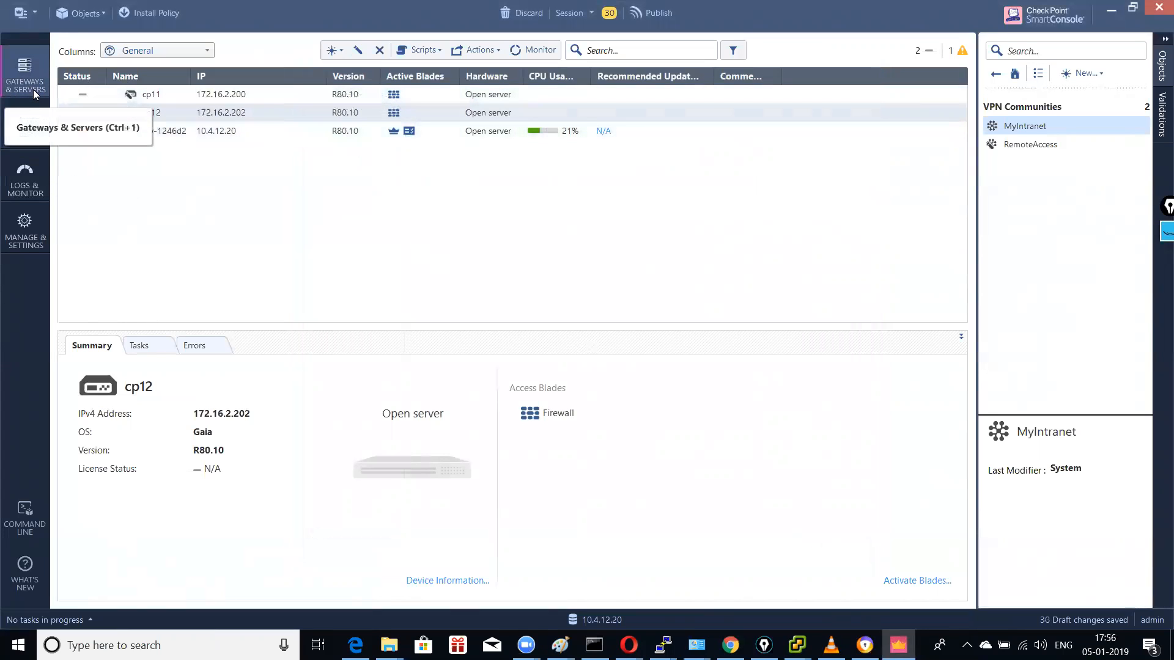
Step: In the policies manager, create a new policy named 'New pol'
left_click(25, 125)
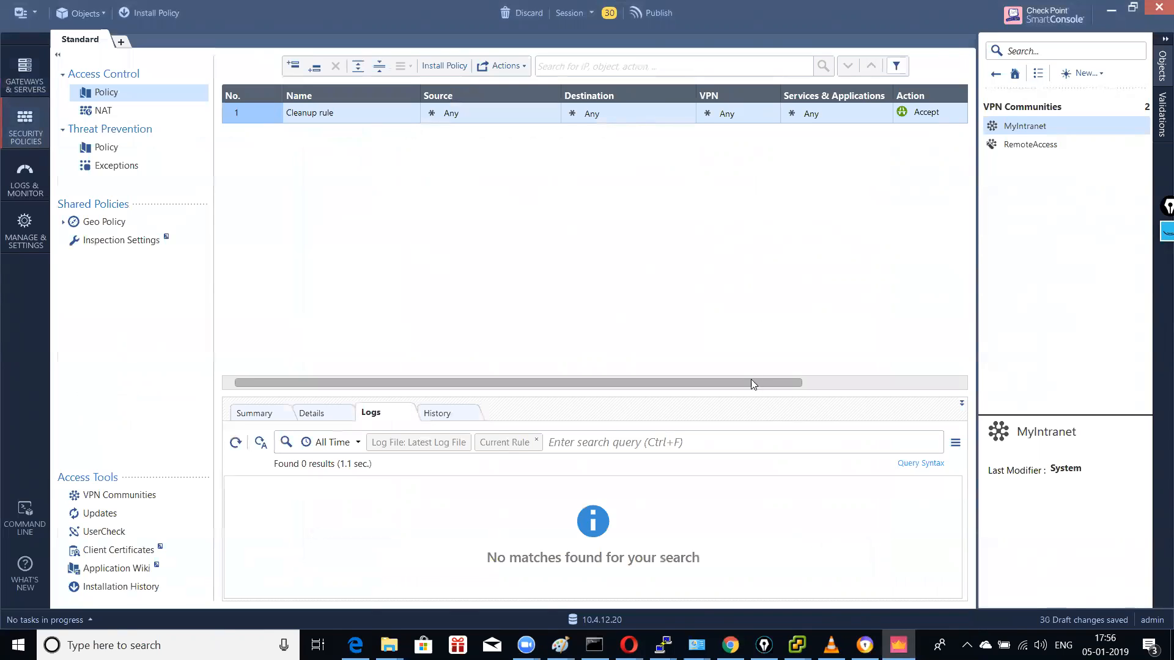
left_click_drag(750, 382, 827, 374)
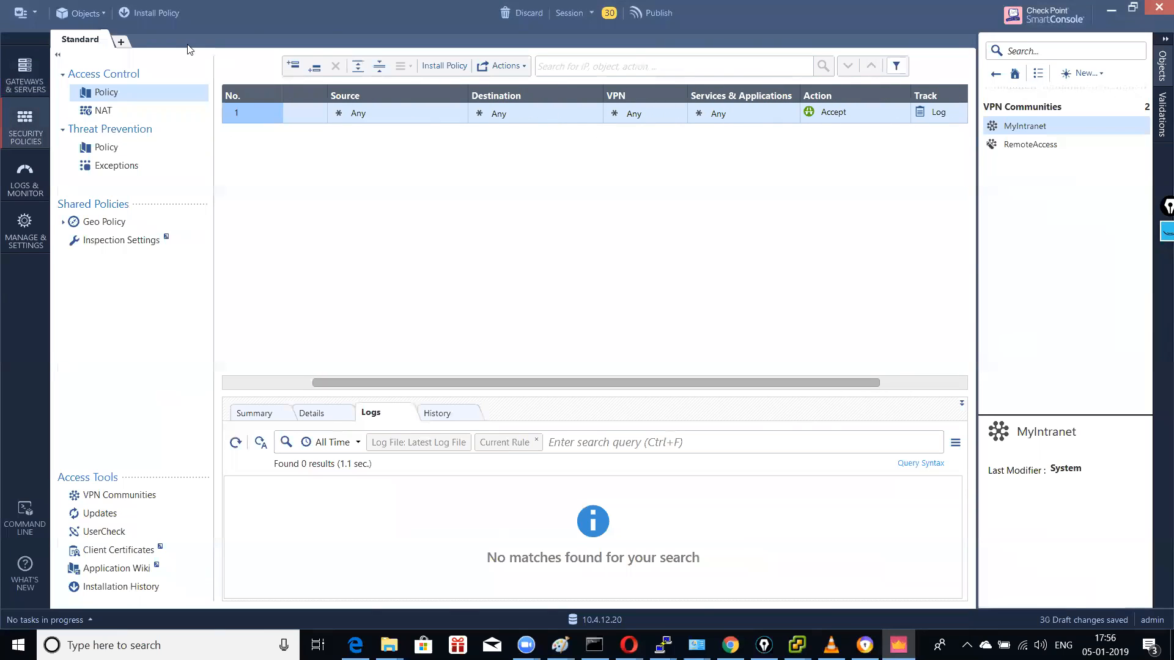
left_click(122, 43)
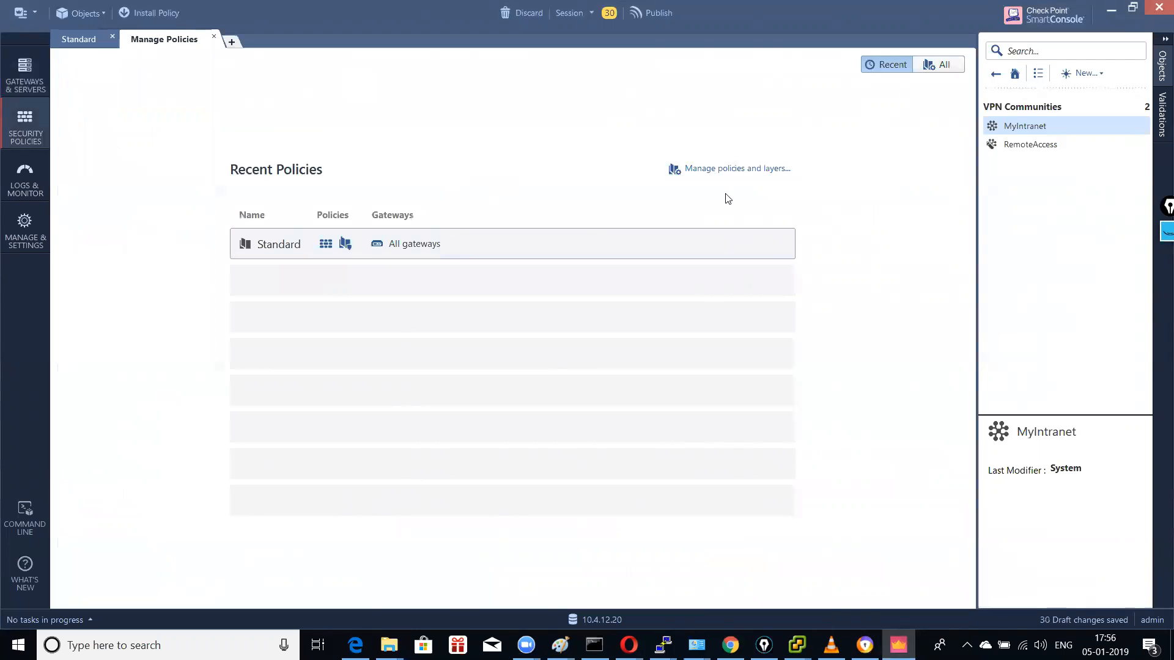
left_click(743, 171)
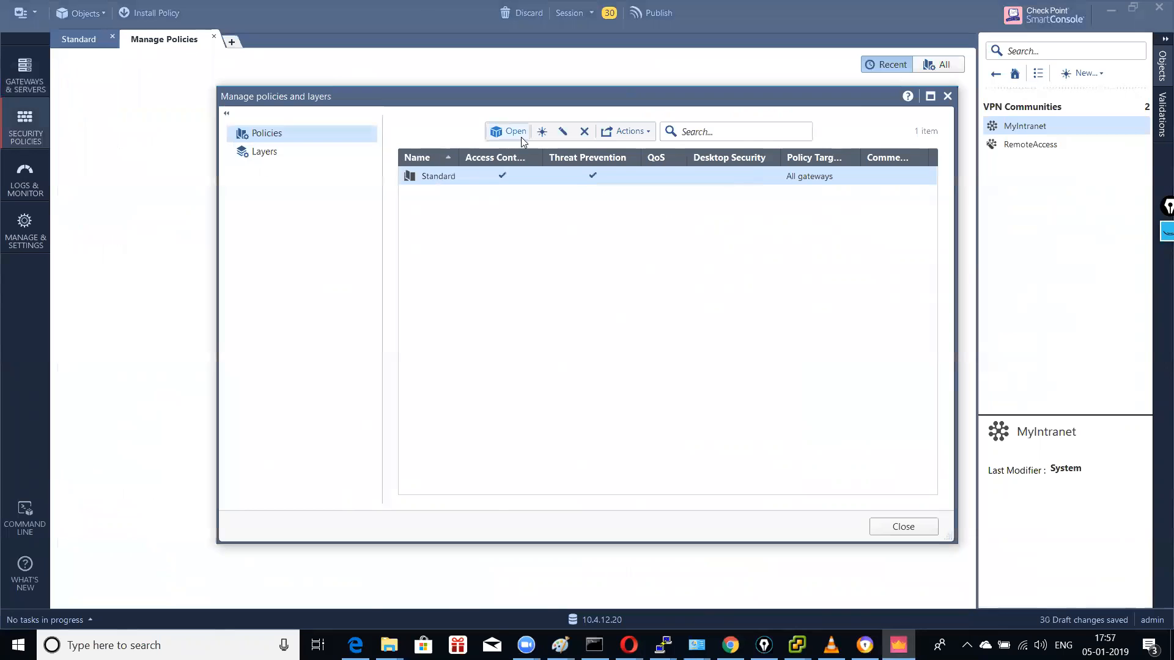
left_click(543, 132)
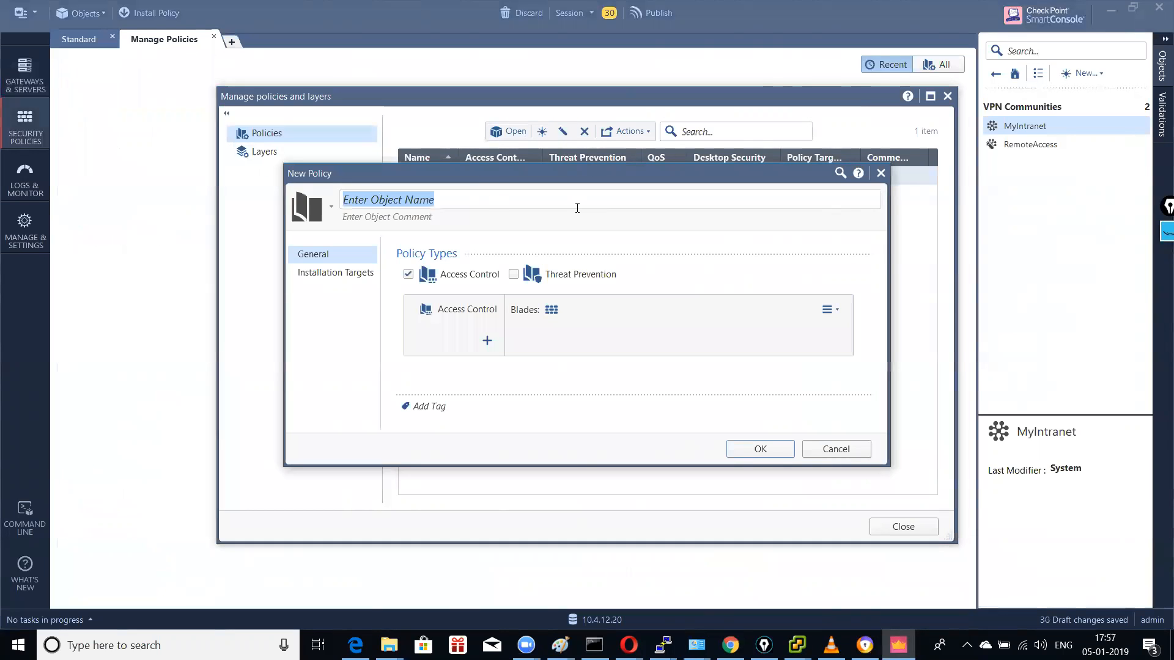
type("New pol")
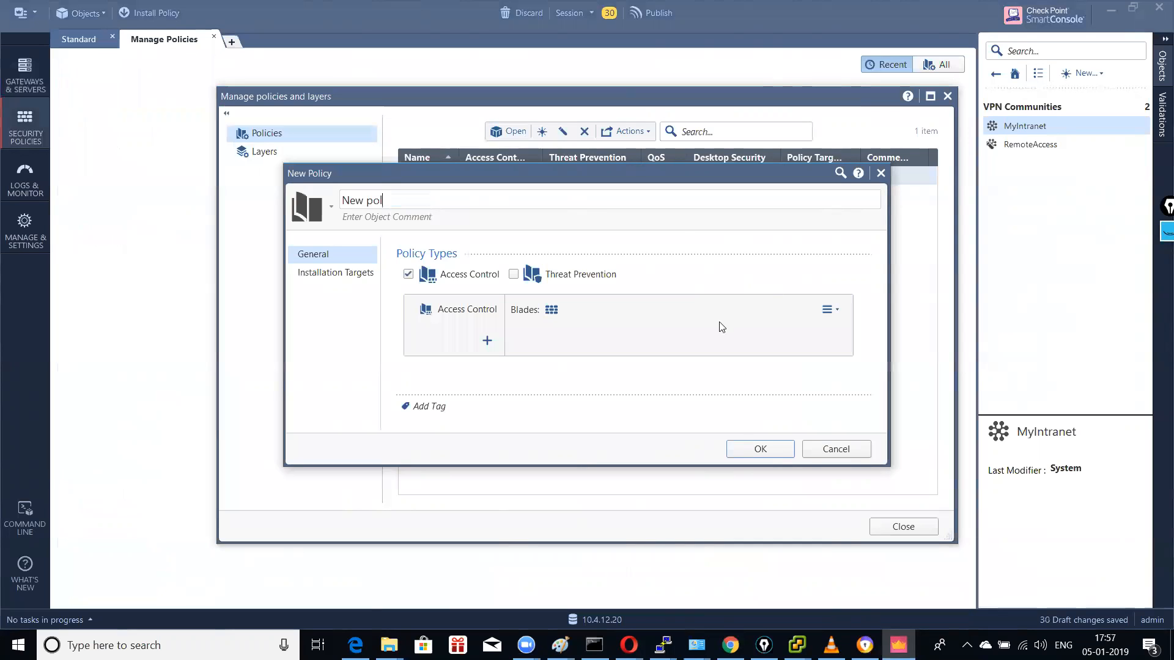
left_click(742, 446)
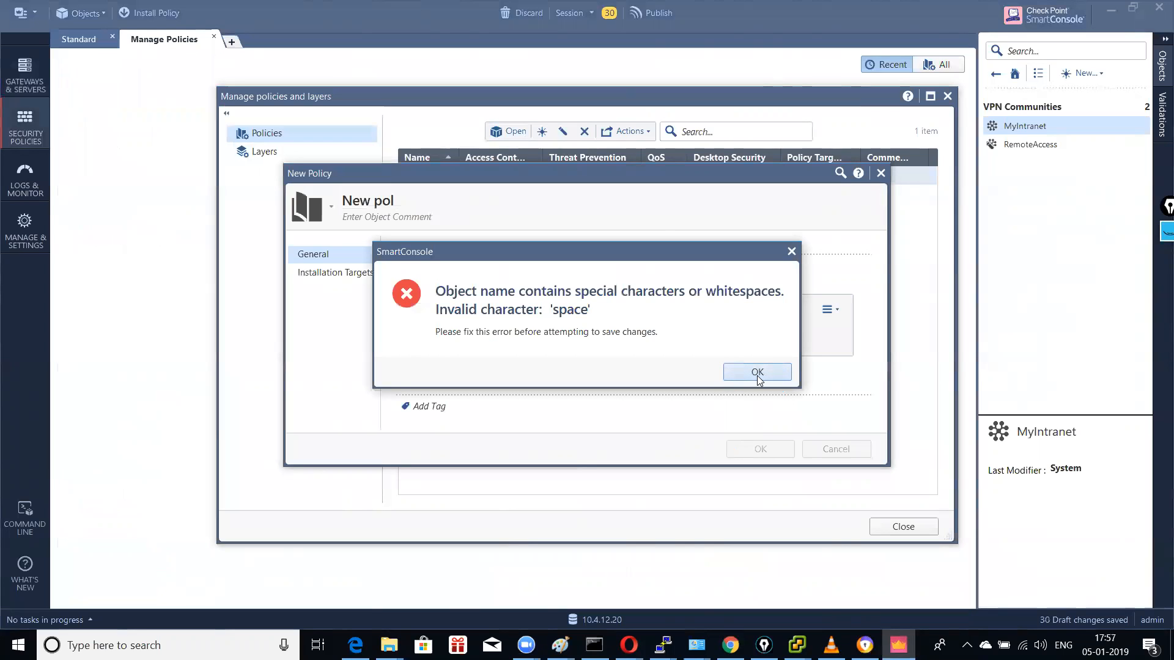
Step: Fix the invalid name by saving the policy as New_pol
left_click(756, 372)
left_click(375, 202)
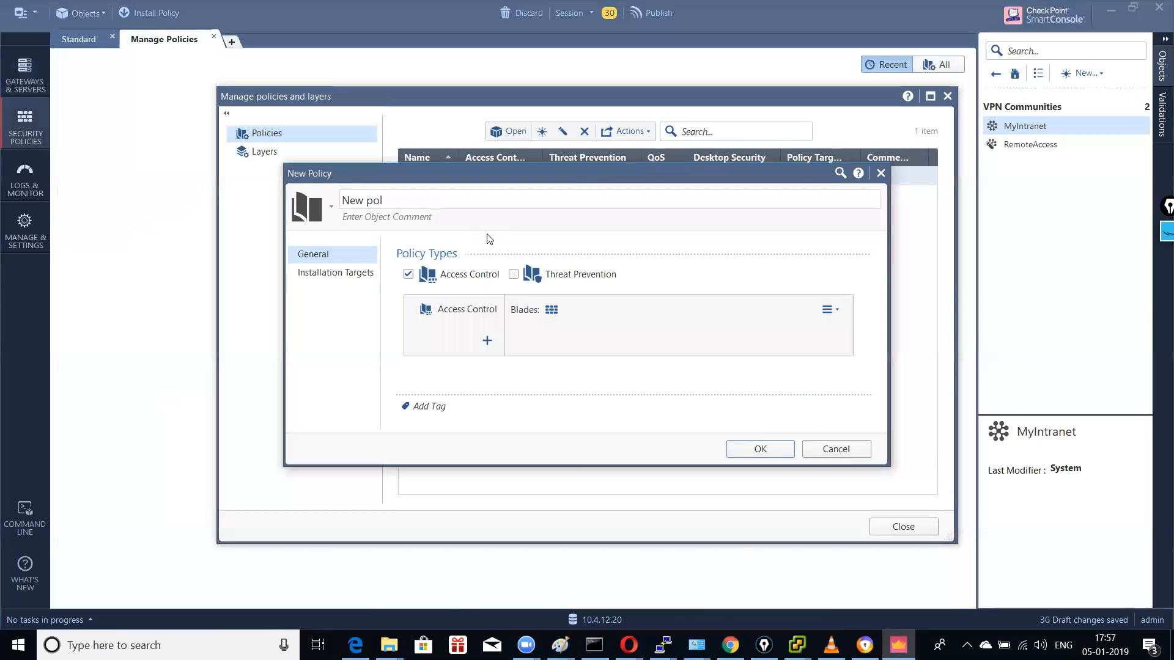
key("BackSpace")
type("_")
left_click(745, 450)
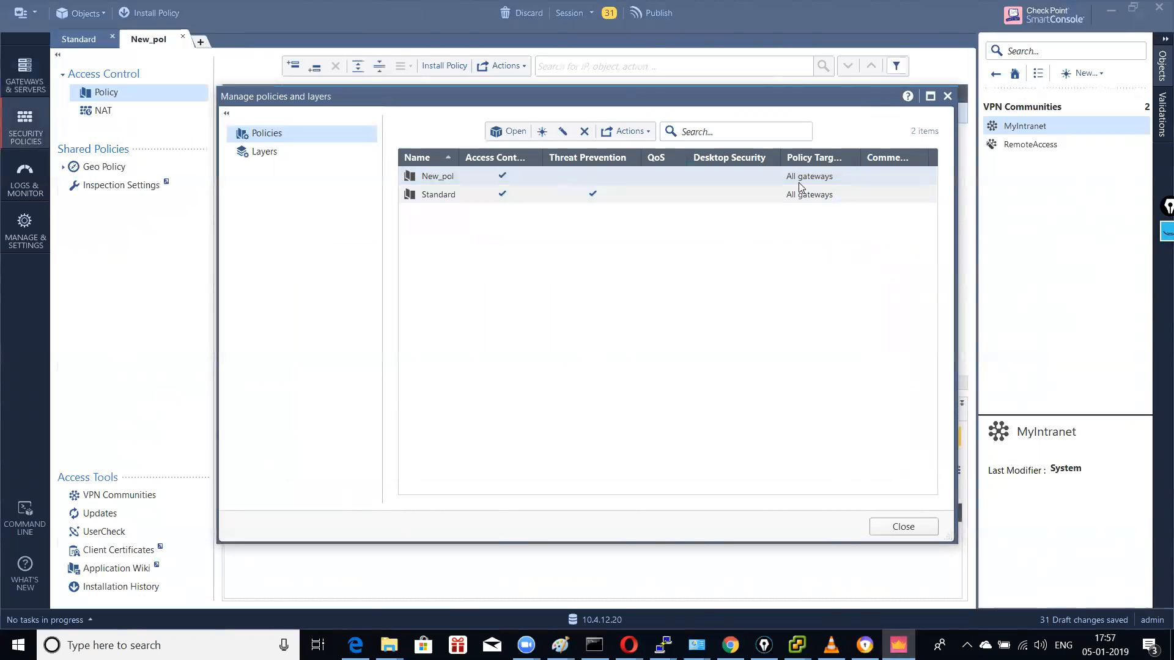
left_click(902, 526)
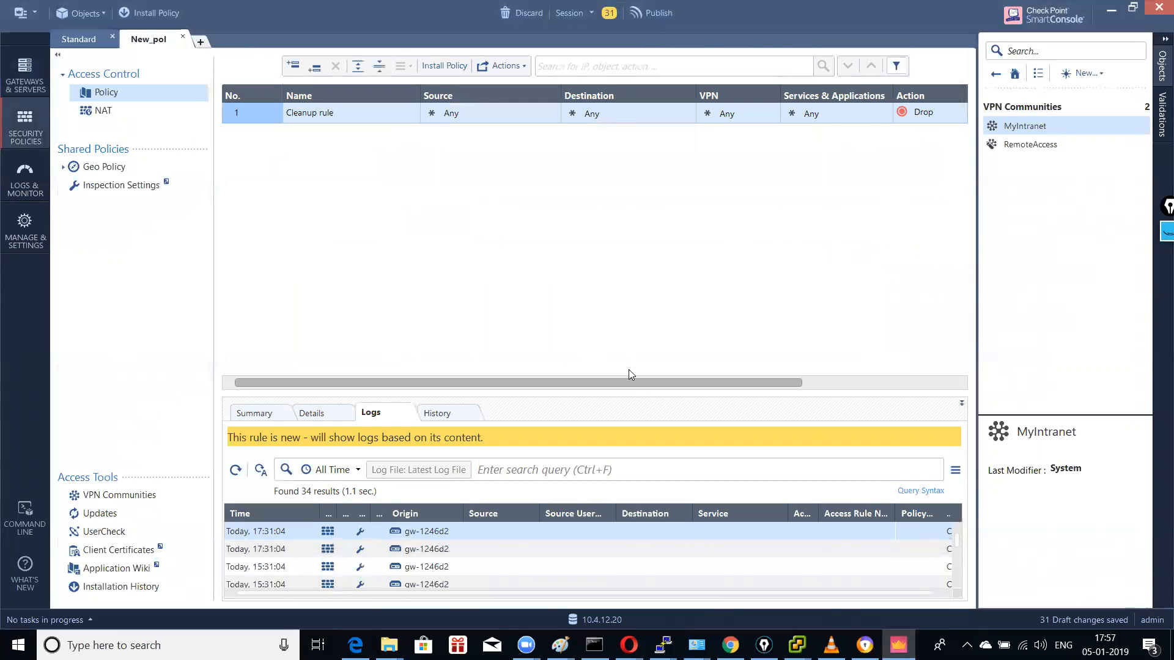
Step: Set New_pol's cleanup rule to Accept with Log tracking, then show the Standard policy
left_click(78, 42)
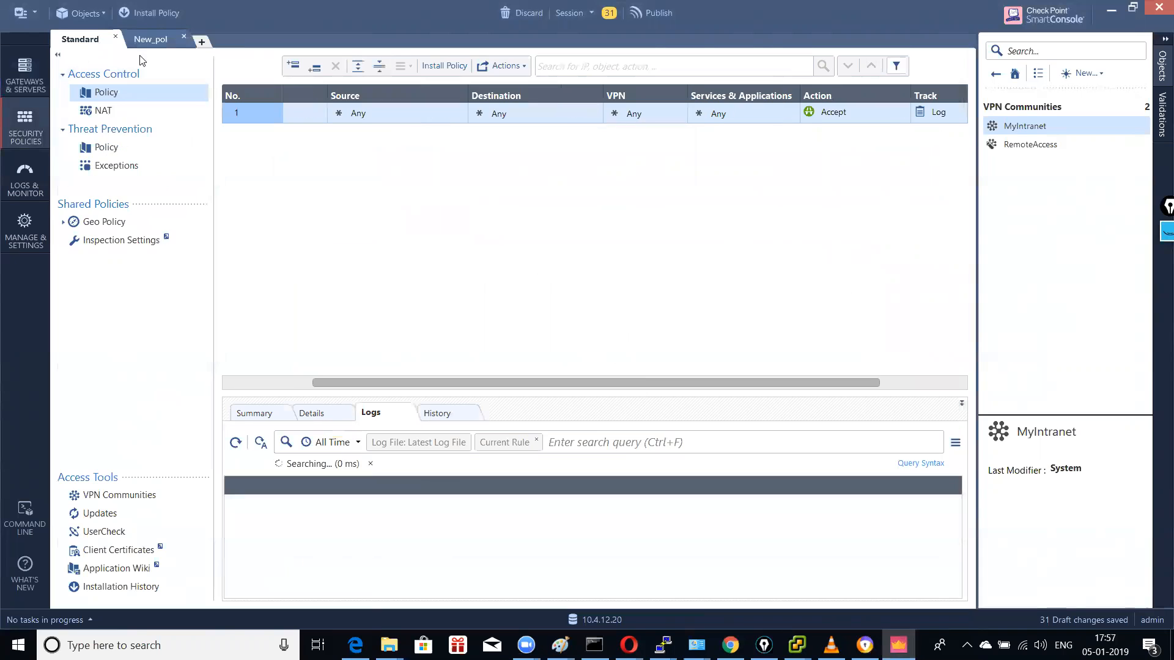
left_click(149, 39)
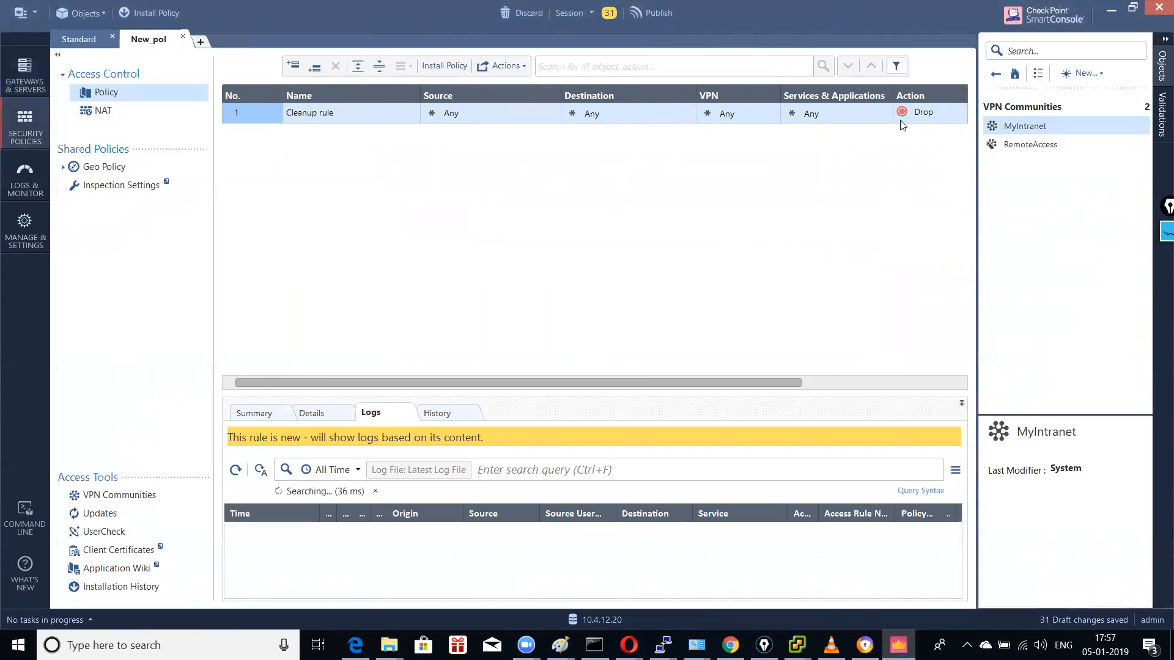
left_click(931, 120)
left_click(956, 127)
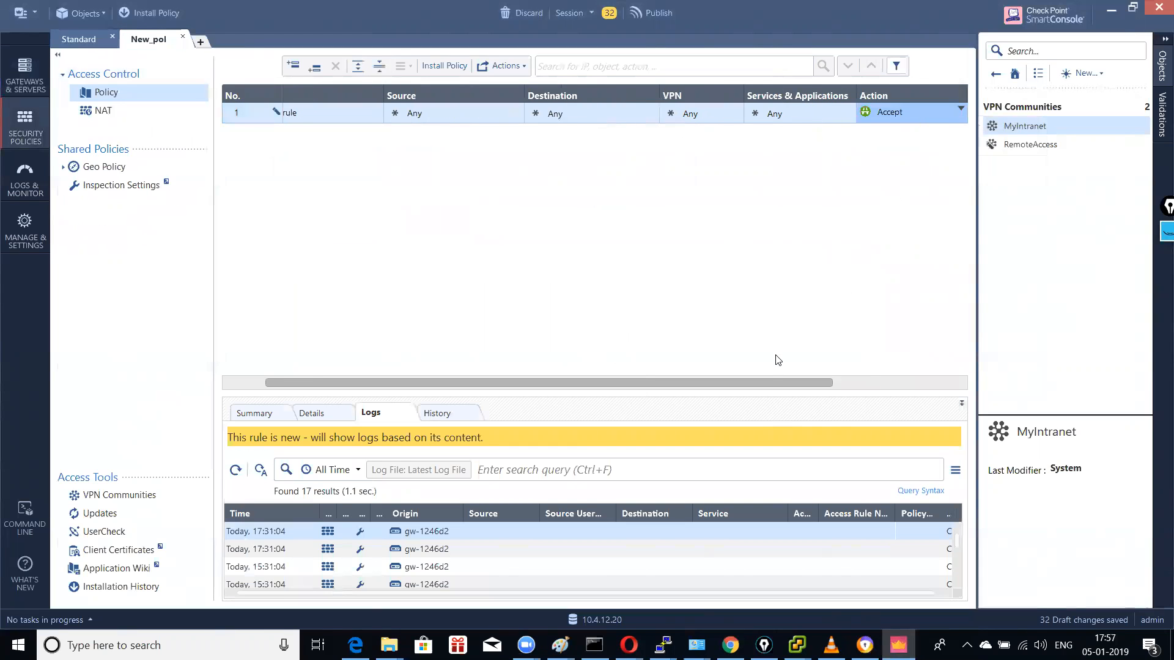
left_click_drag(776, 383, 885, 384)
left_click(880, 116)
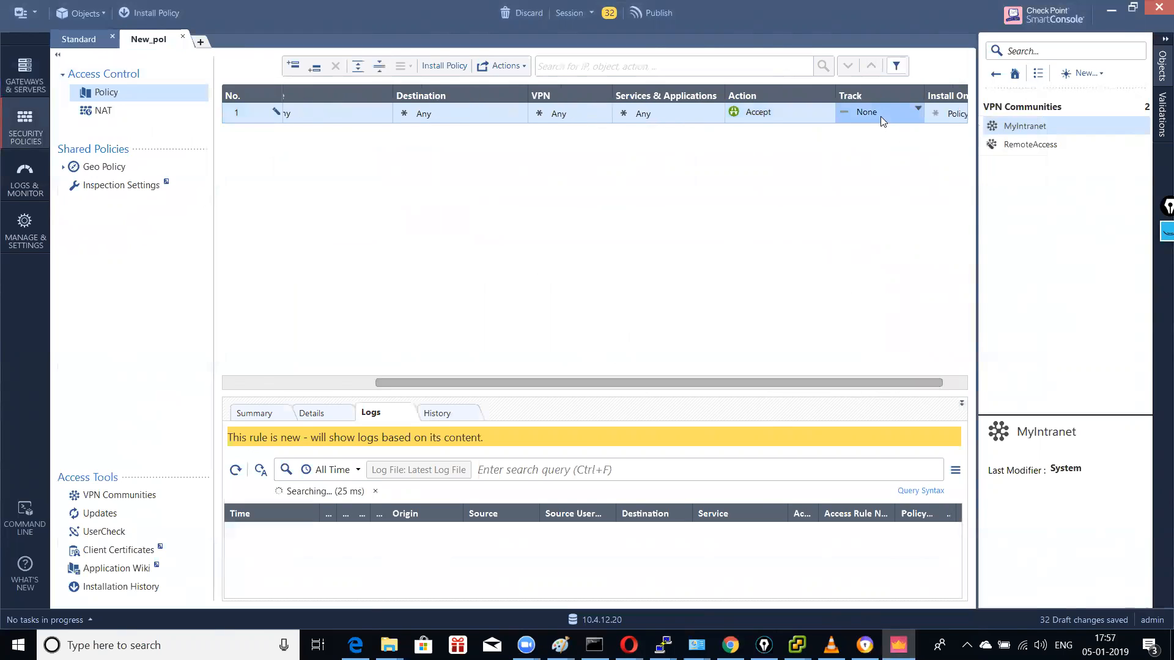
left_click(905, 145)
left_click(80, 38)
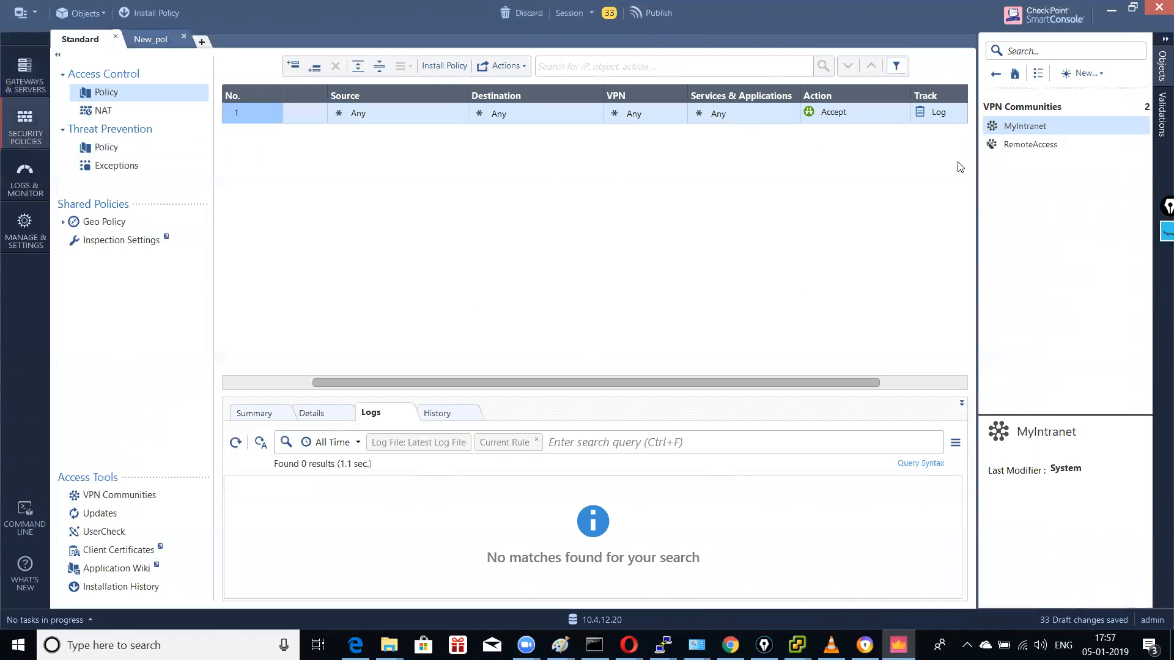
Step: Browse the pages of a new community created from MyIntranet, then cancel it
right_click(1045, 128)
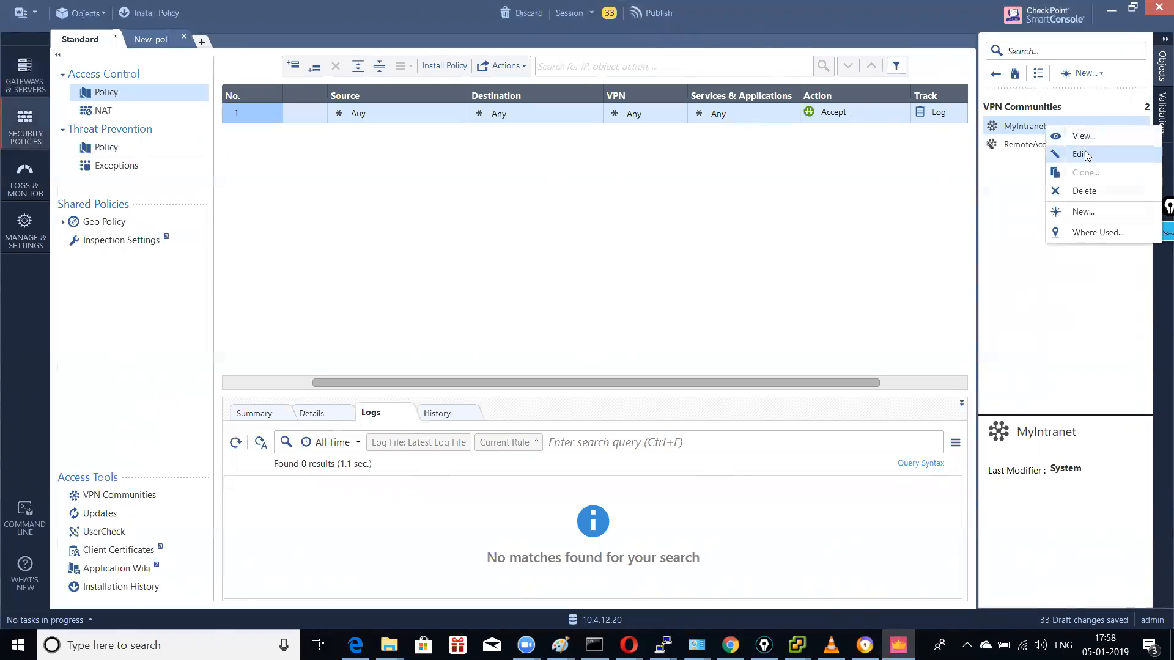
left_click(1099, 214)
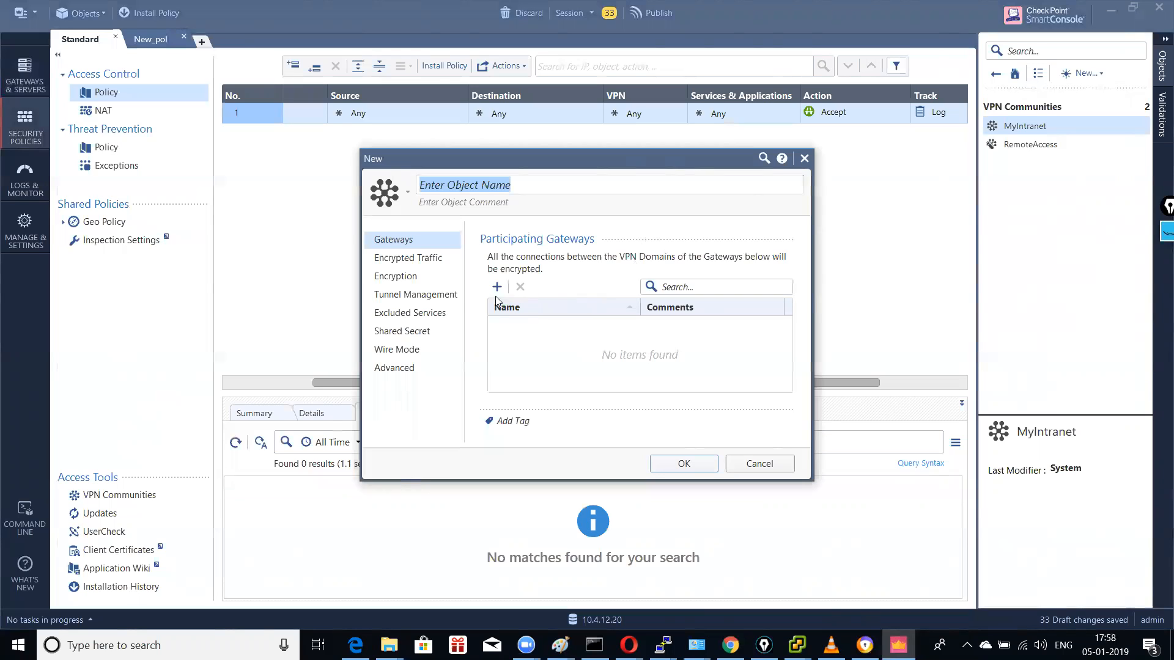
left_click(408, 261)
left_click(393, 239)
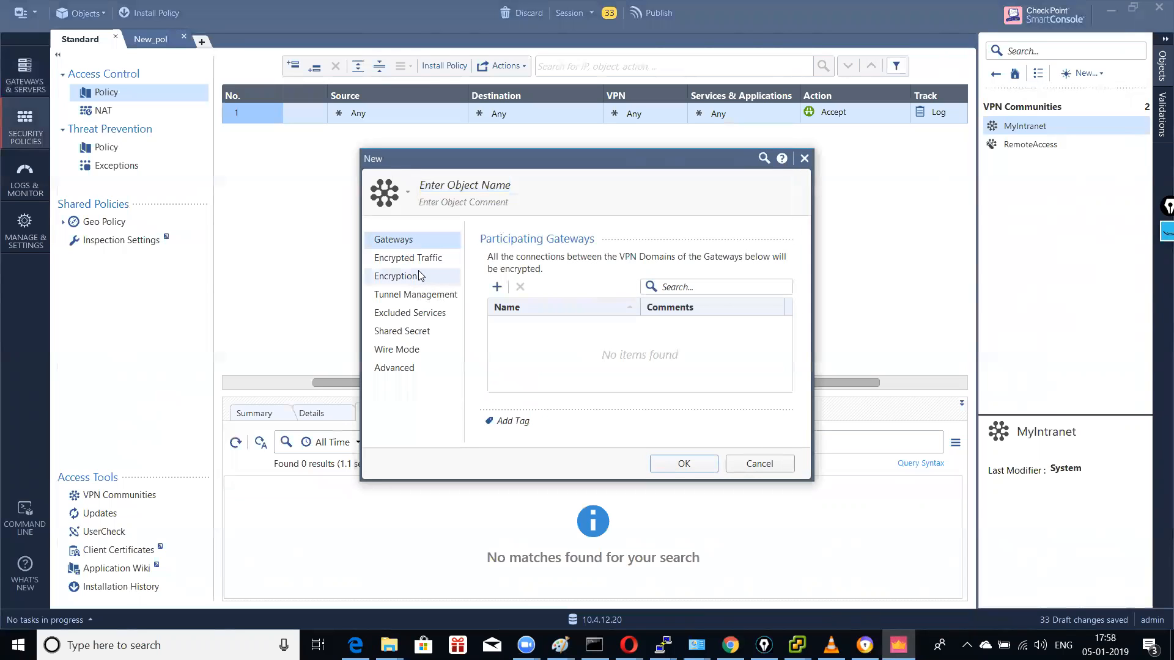
left_click(421, 266)
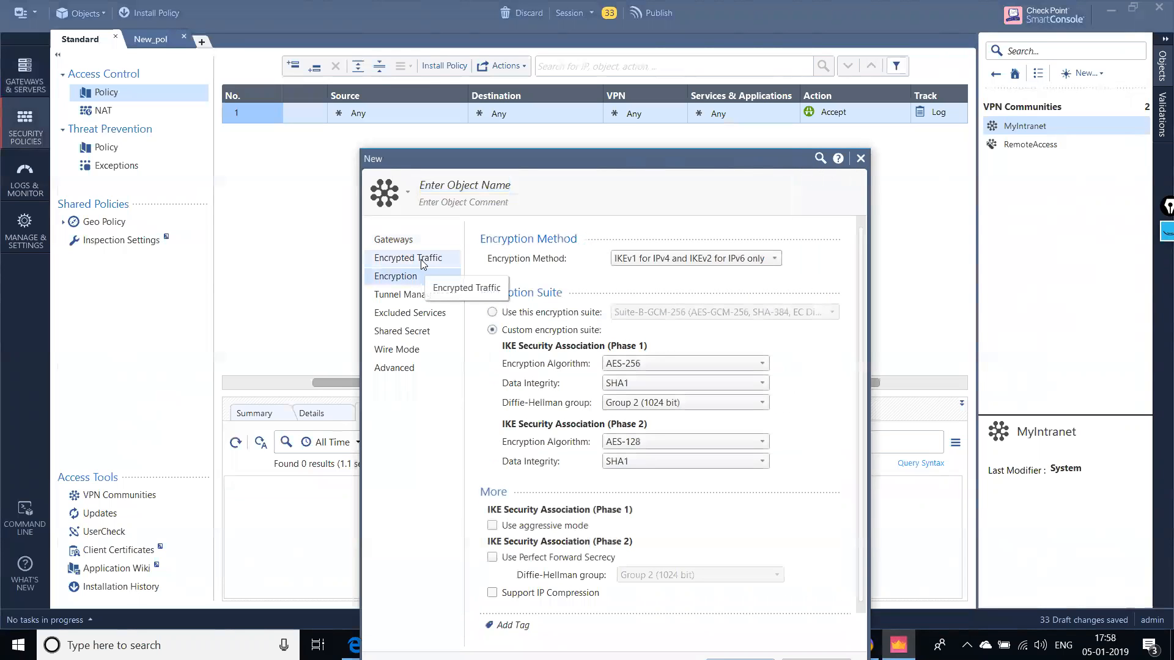
left_click(420, 260)
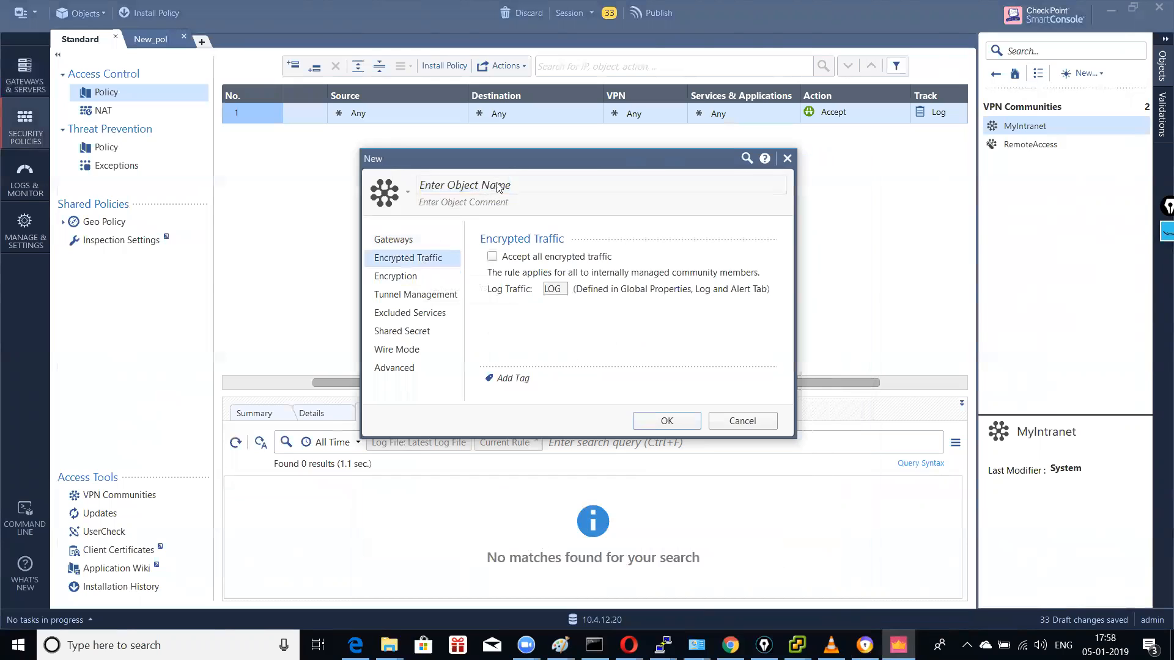
left_click_drag(509, 162, 439, 93)
left_click(661, 353)
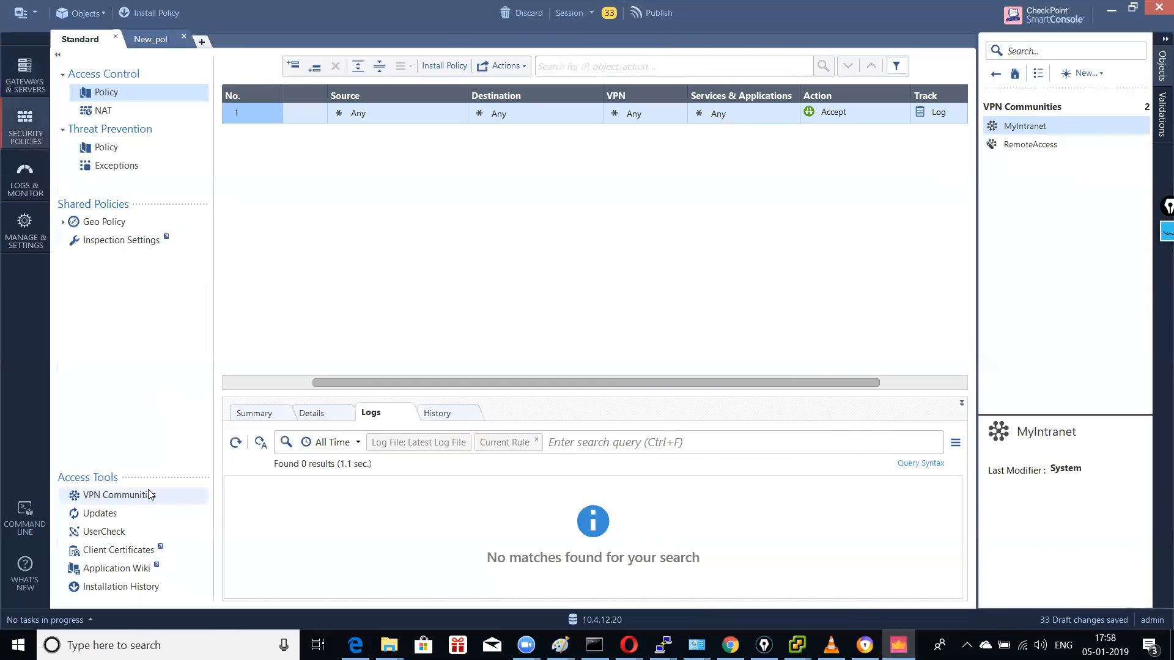
Step: From the VPN Communities list, preview a new meshed community and discard it
left_click(149, 494)
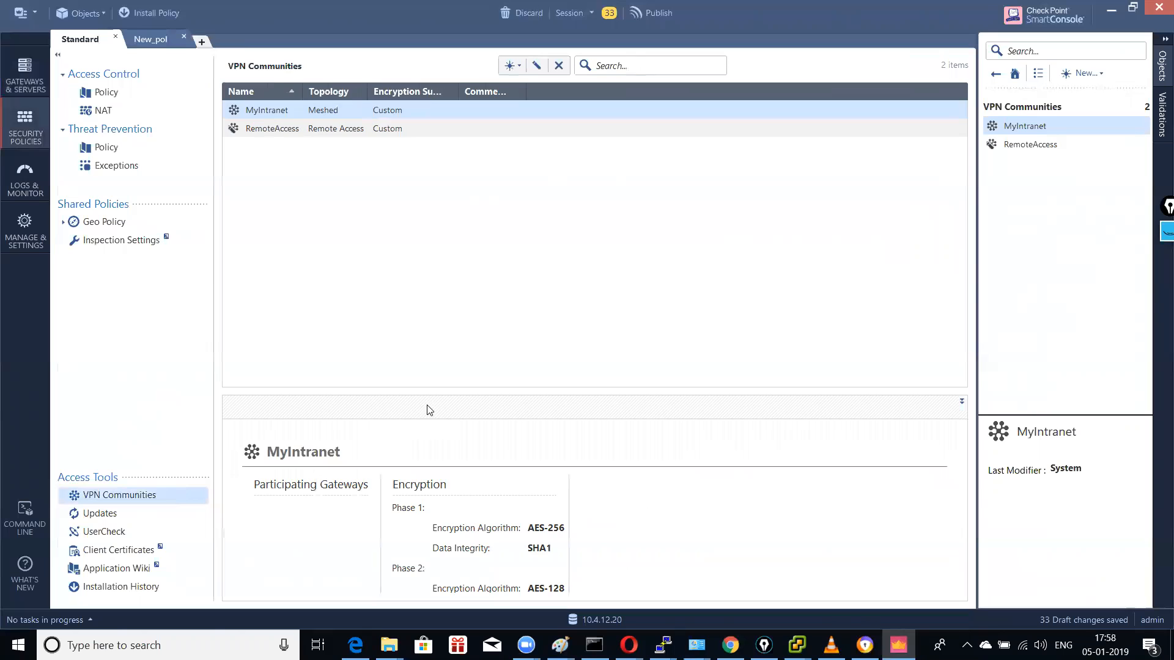
right_click(283, 111)
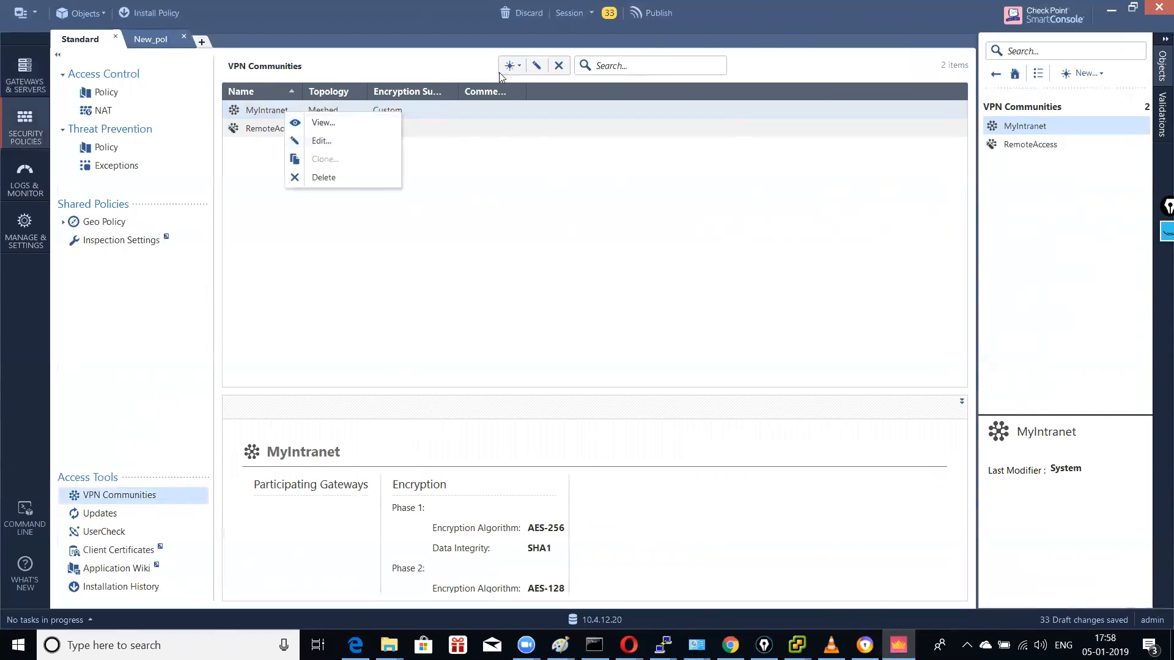
left_click(518, 67)
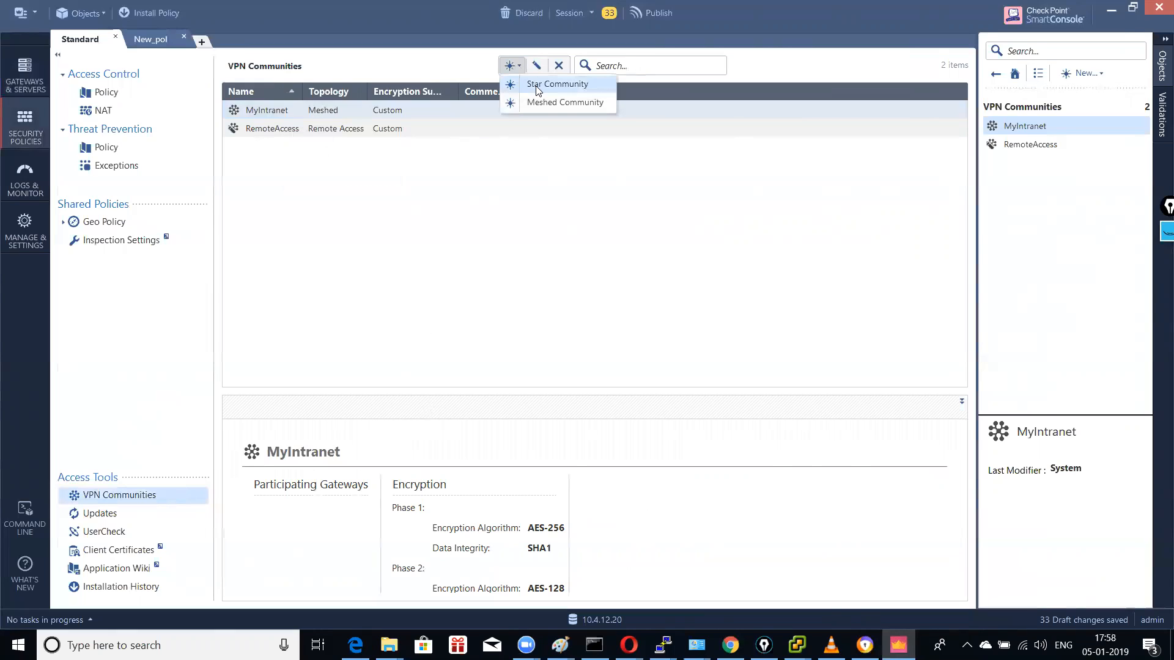
left_click(547, 106)
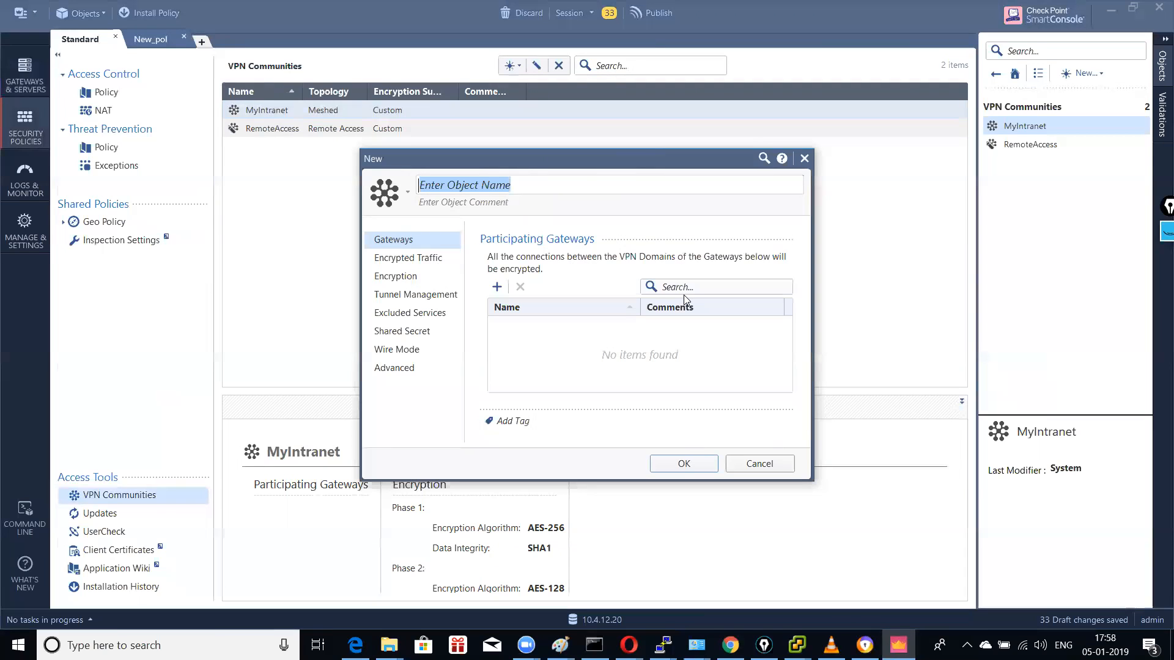
left_click(758, 463)
Step: Preview a new star community's VPN routing options and discard it
left_click(512, 69)
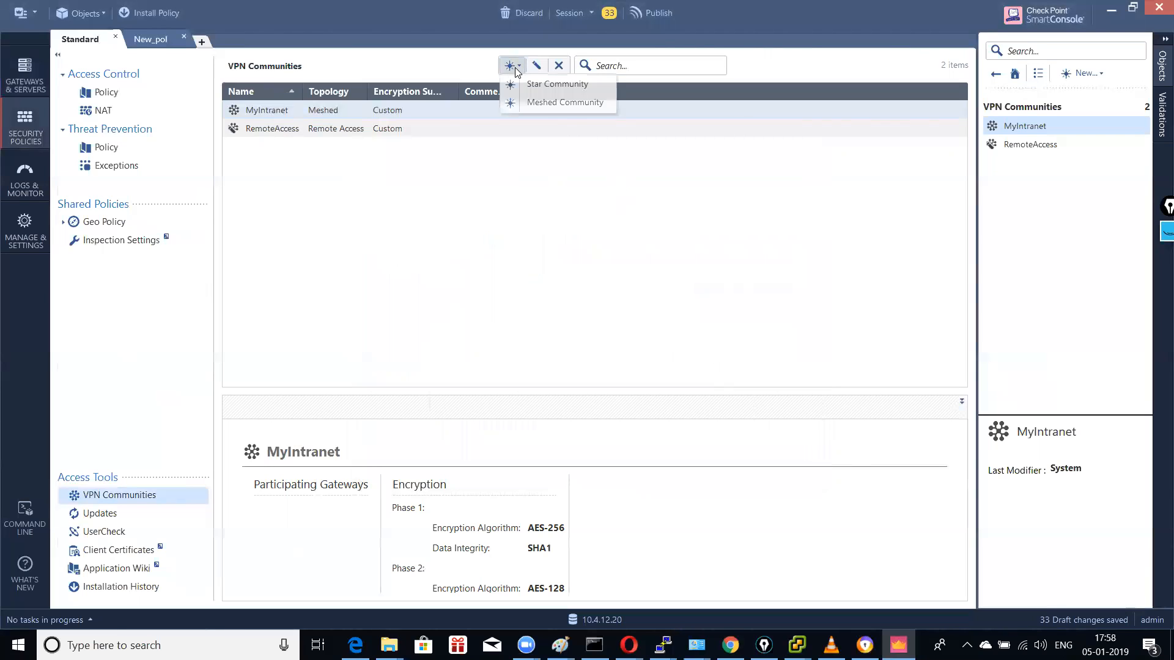
left_click(547, 87)
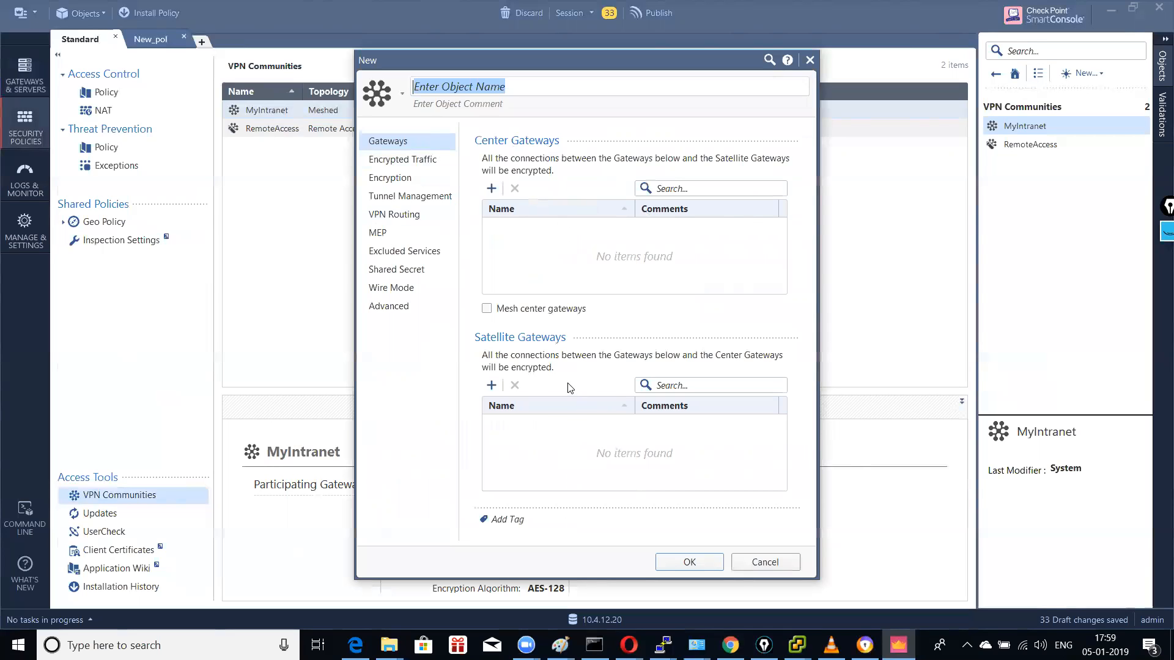
left_click(394, 214)
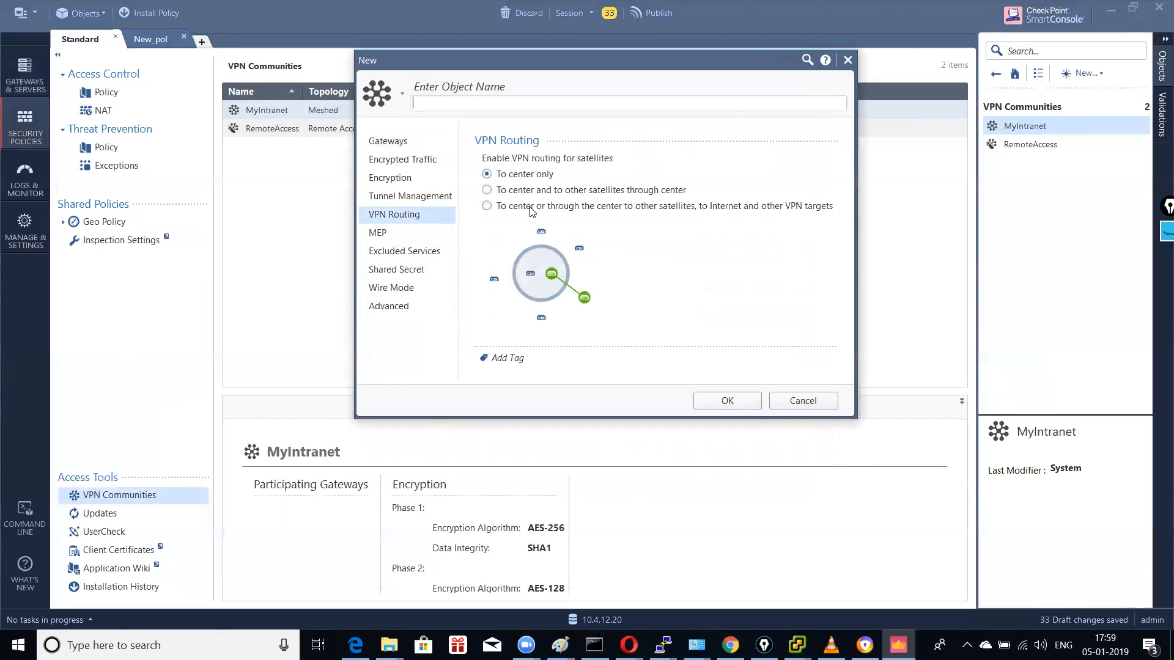
left_click(795, 400)
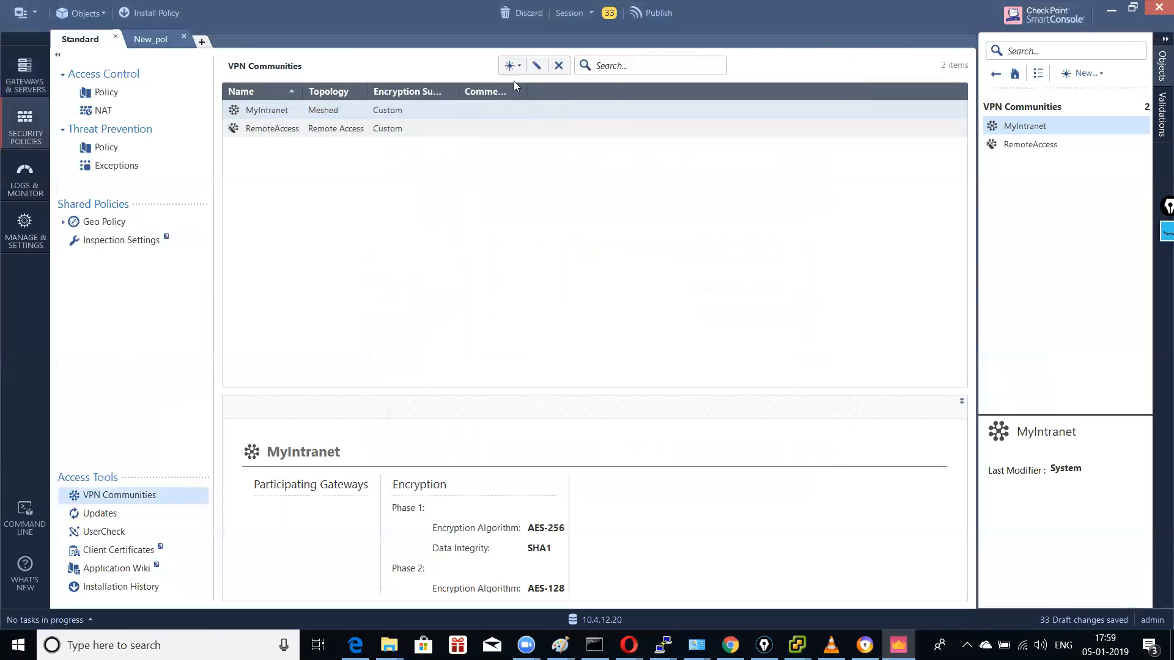
left_click(516, 72)
left_click(538, 103)
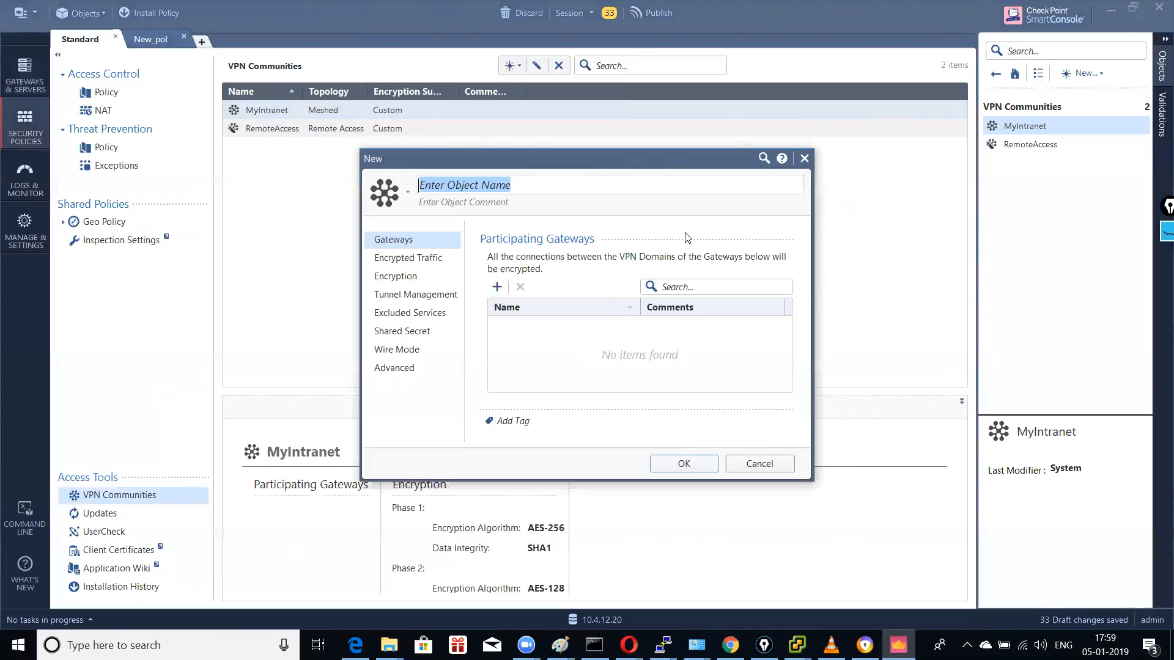
type("vpn")
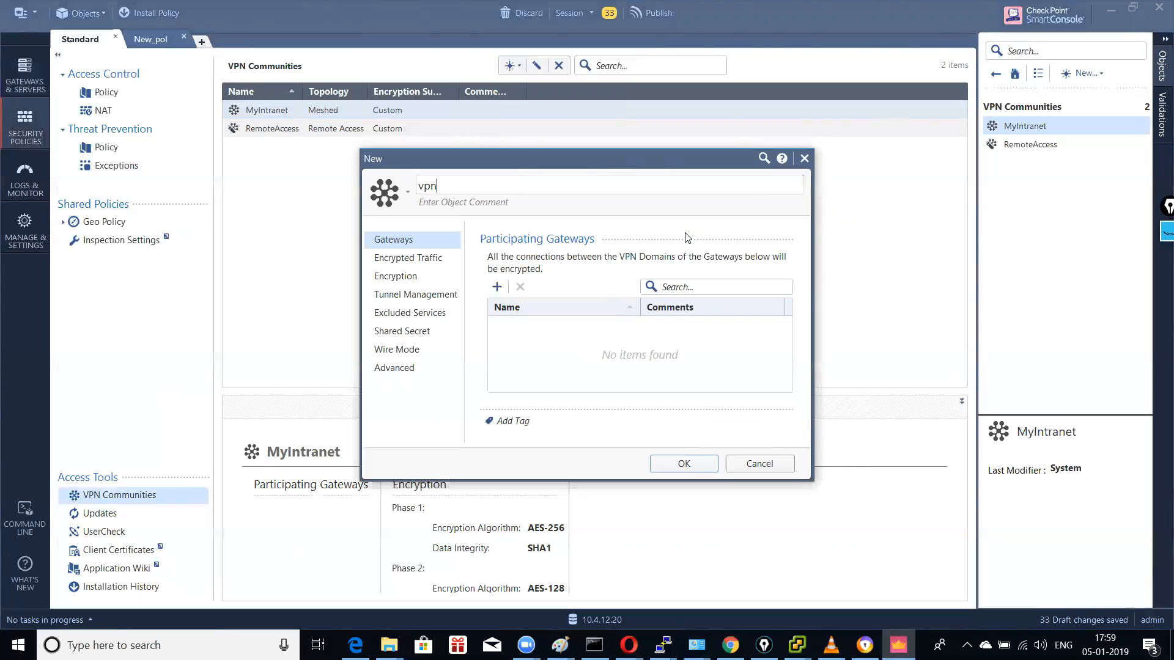
left_click(497, 287)
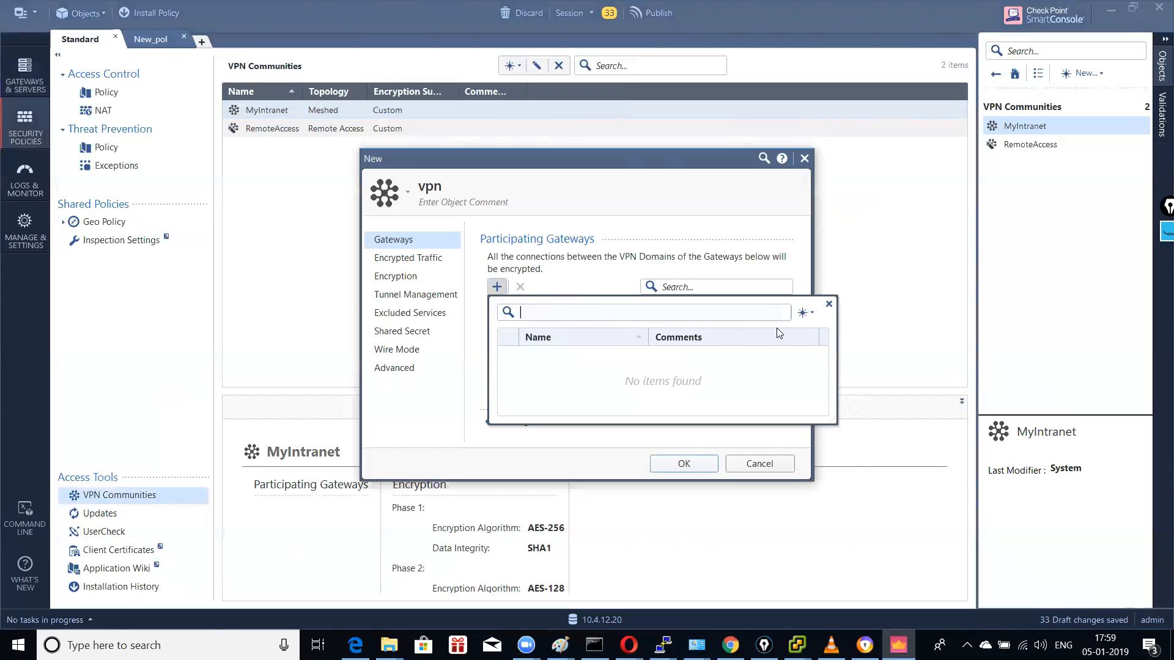
left_click(803, 316)
left_click(837, 331)
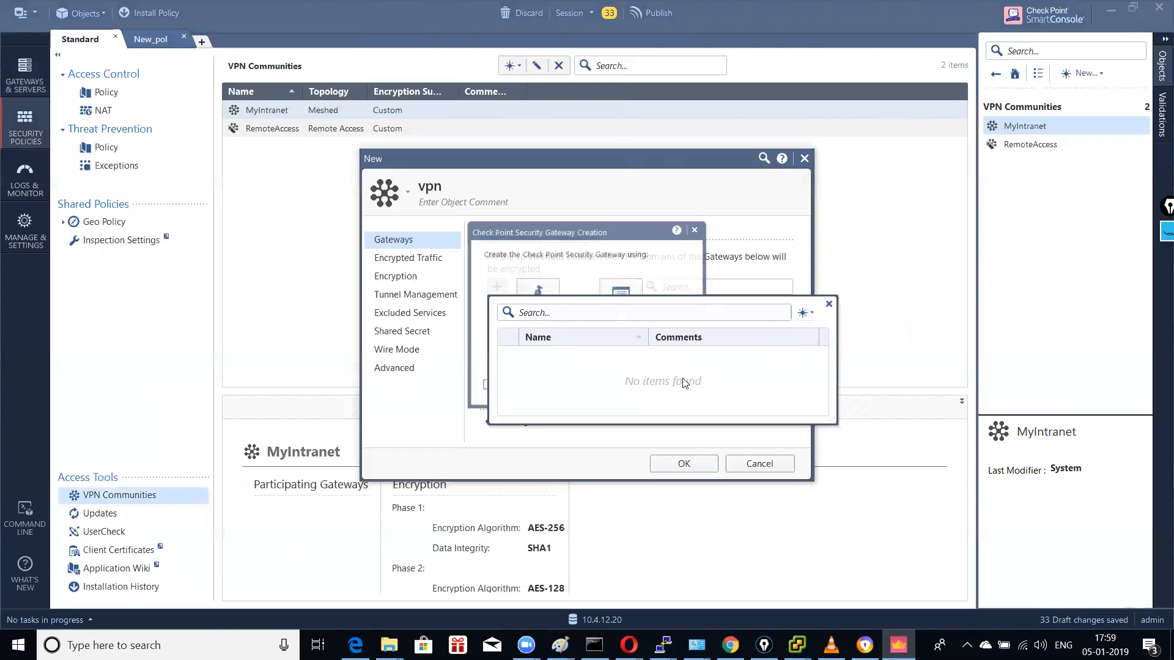
left_click(828, 304)
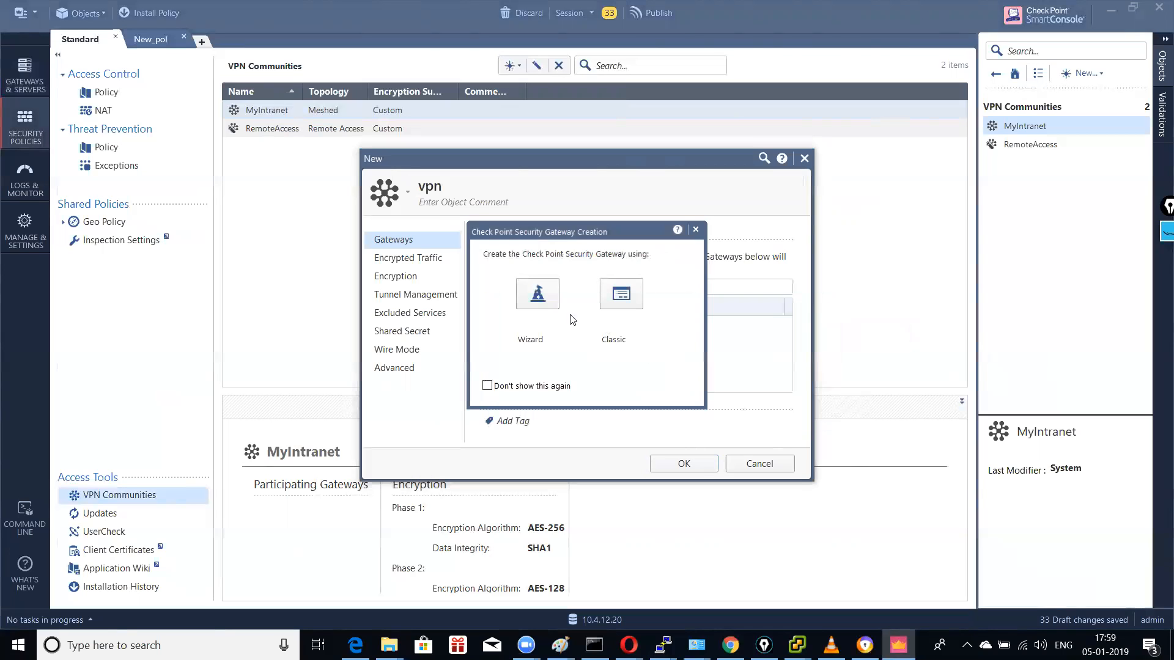
left_click(536, 299)
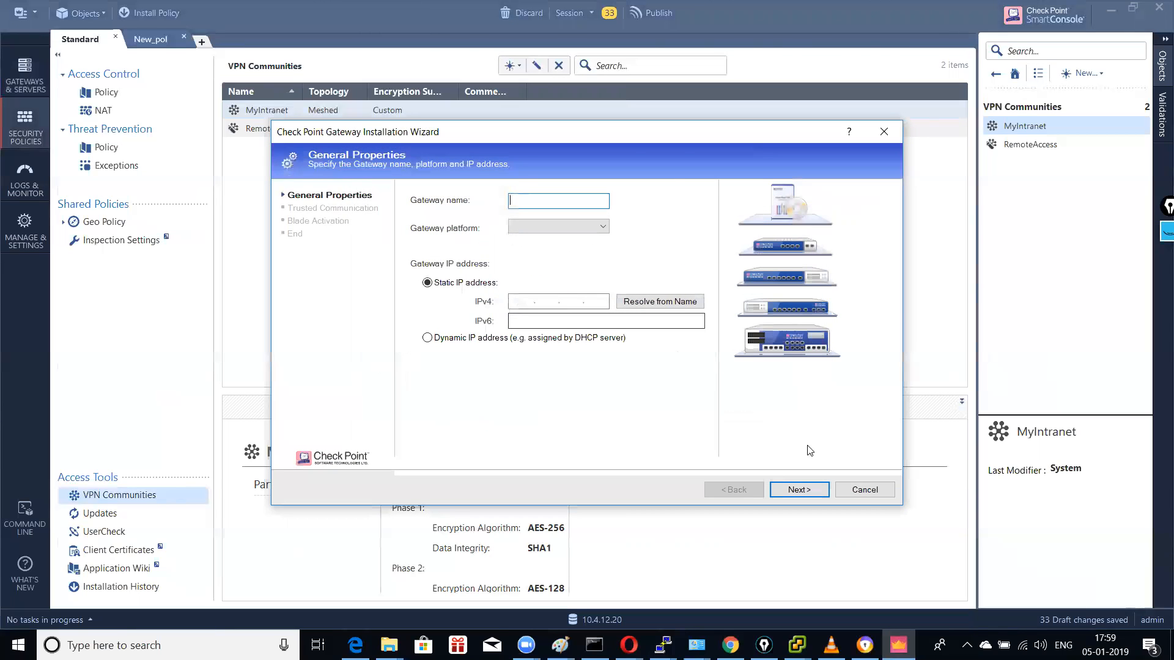
left_click(880, 489)
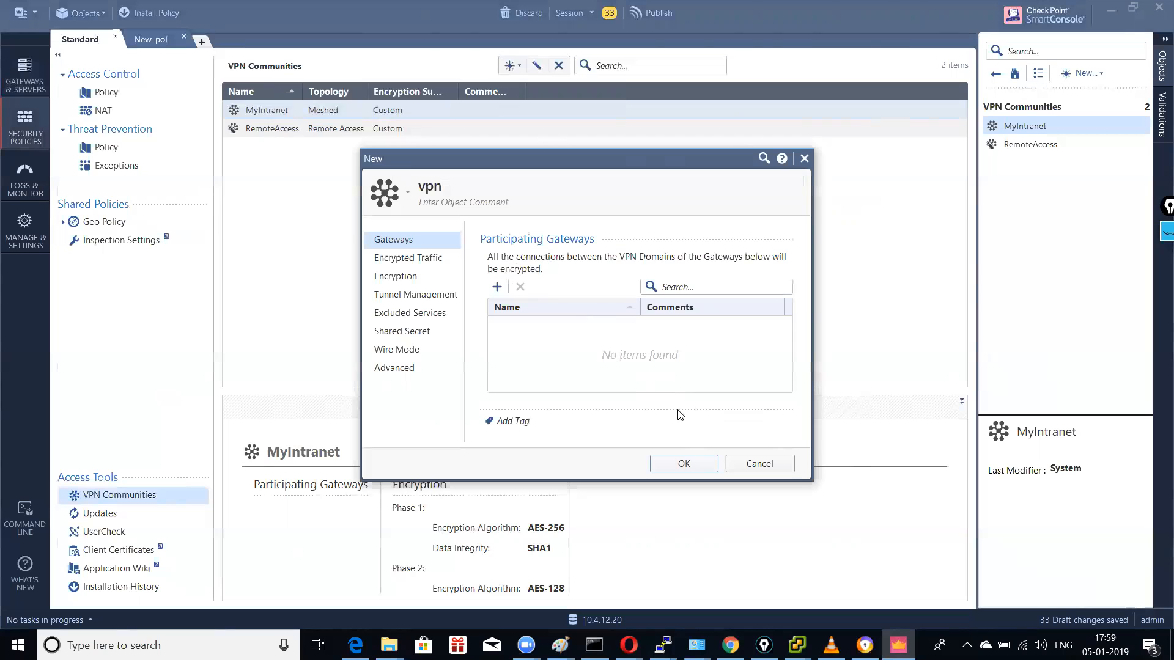
left_click(745, 462)
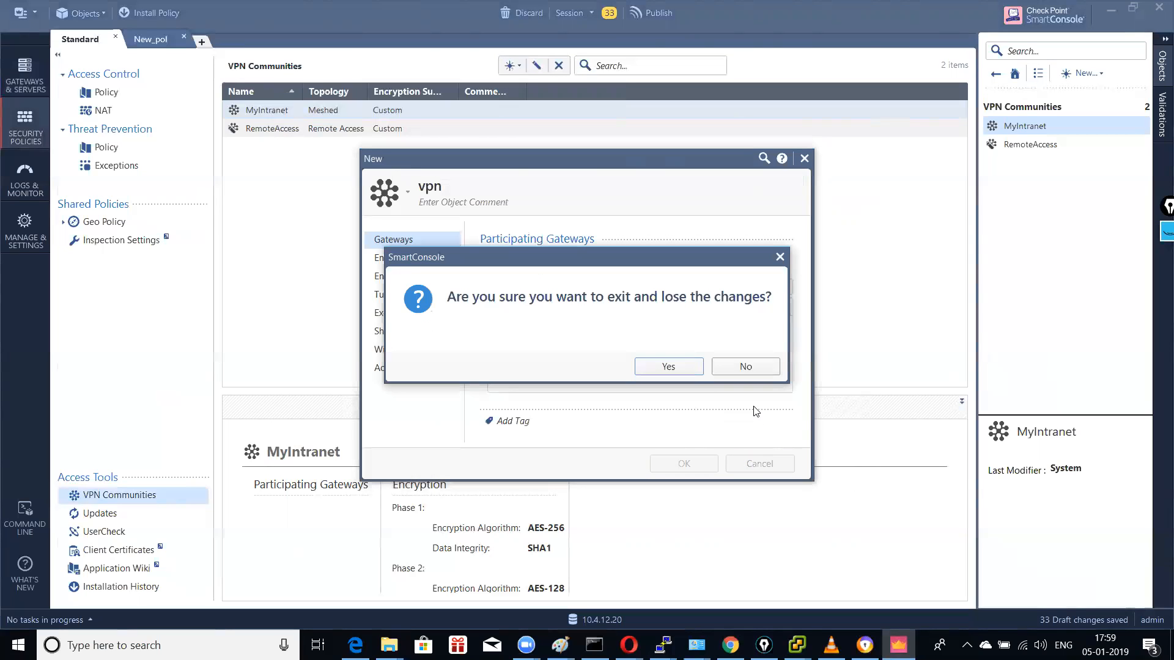
left_click(681, 372)
left_click(155, 11)
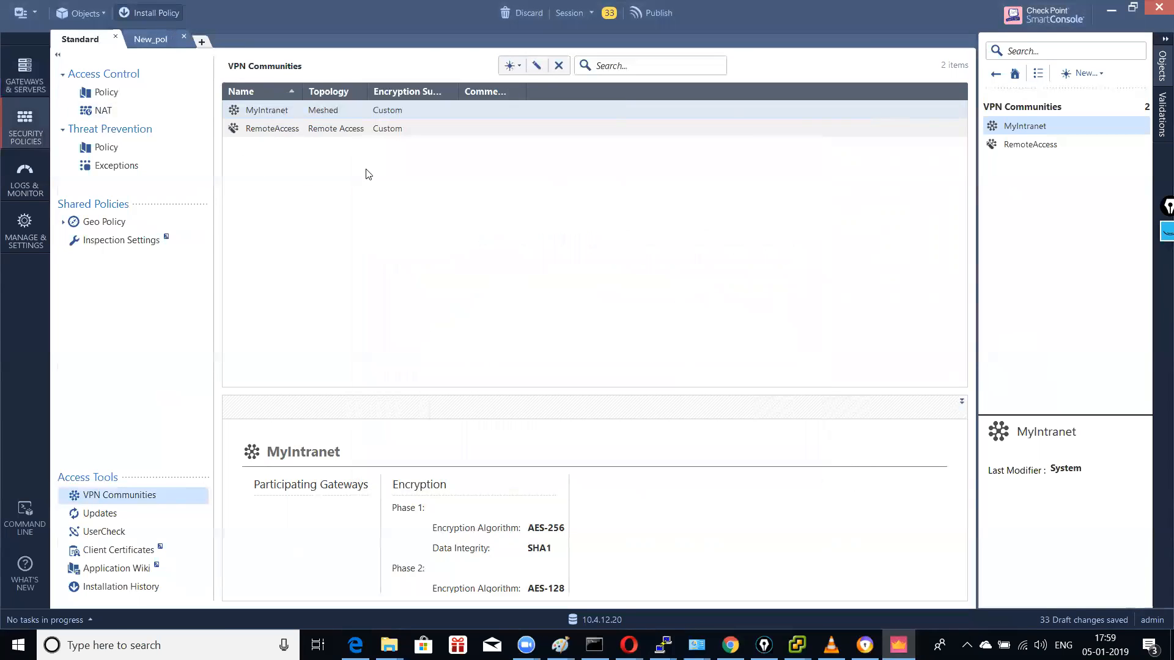
Step: Publish changes and install the Standard policy on cp11, excluding cp12
left_click(657, 406)
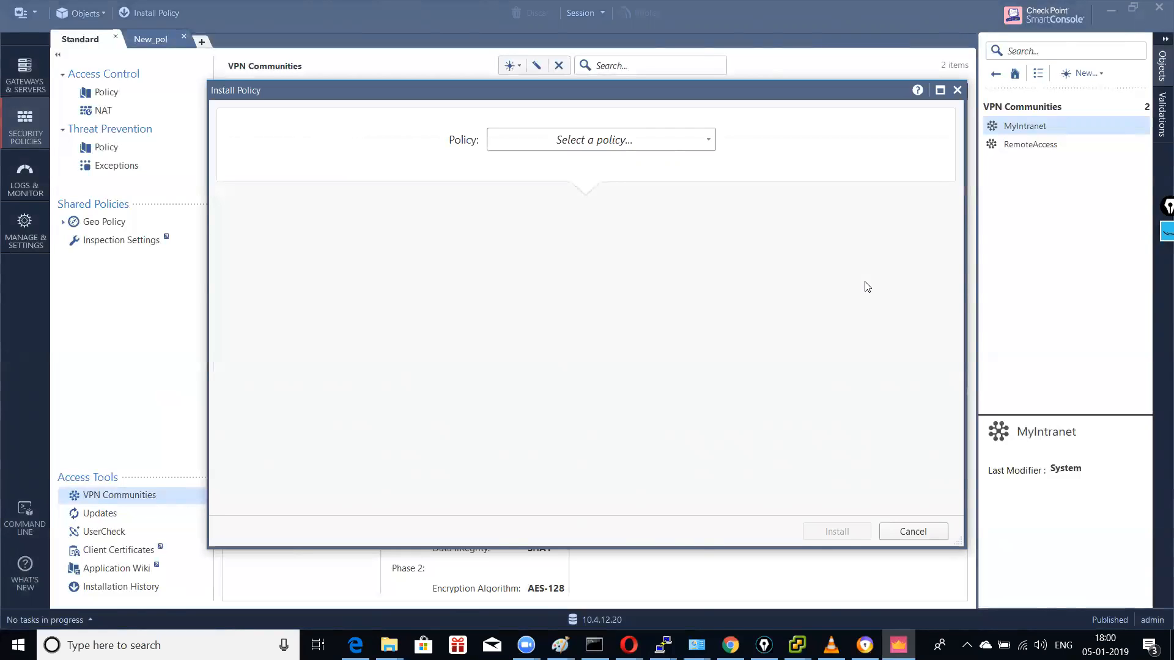
left_click(573, 145)
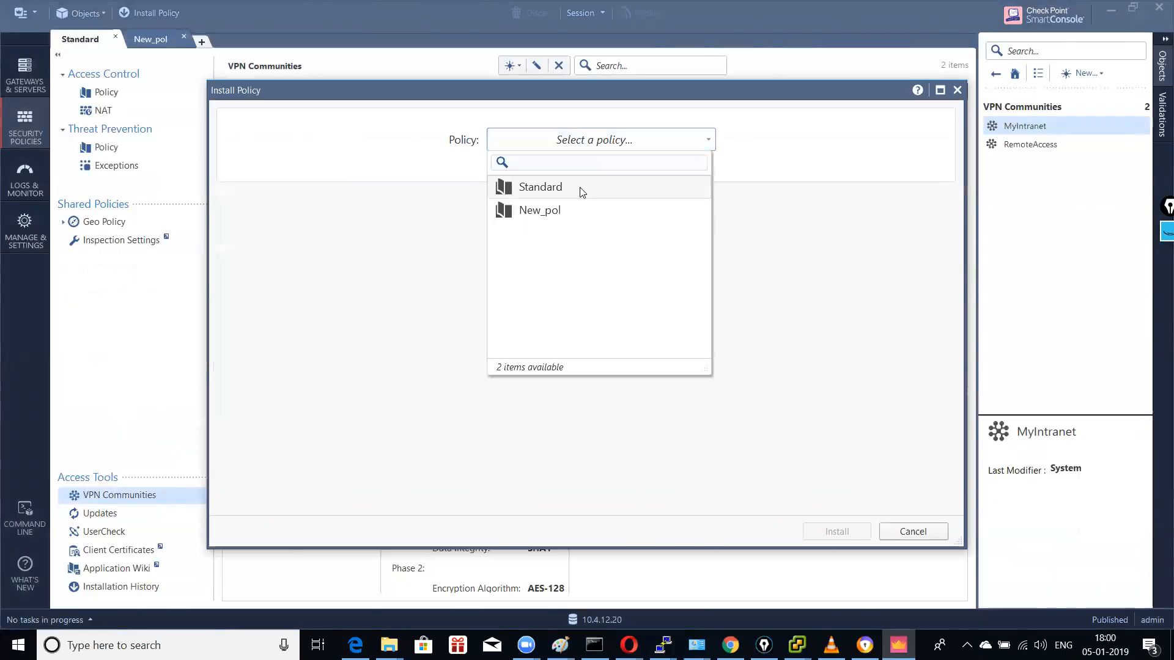
left_click(575, 188)
left_click(236, 324)
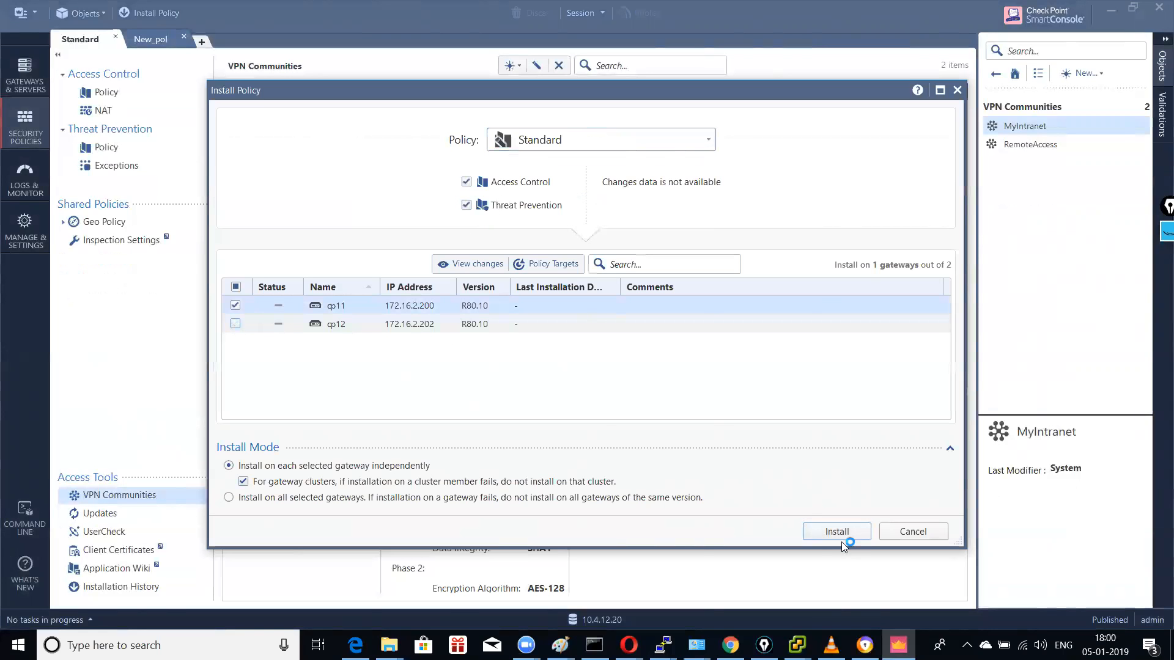
left_click(848, 524)
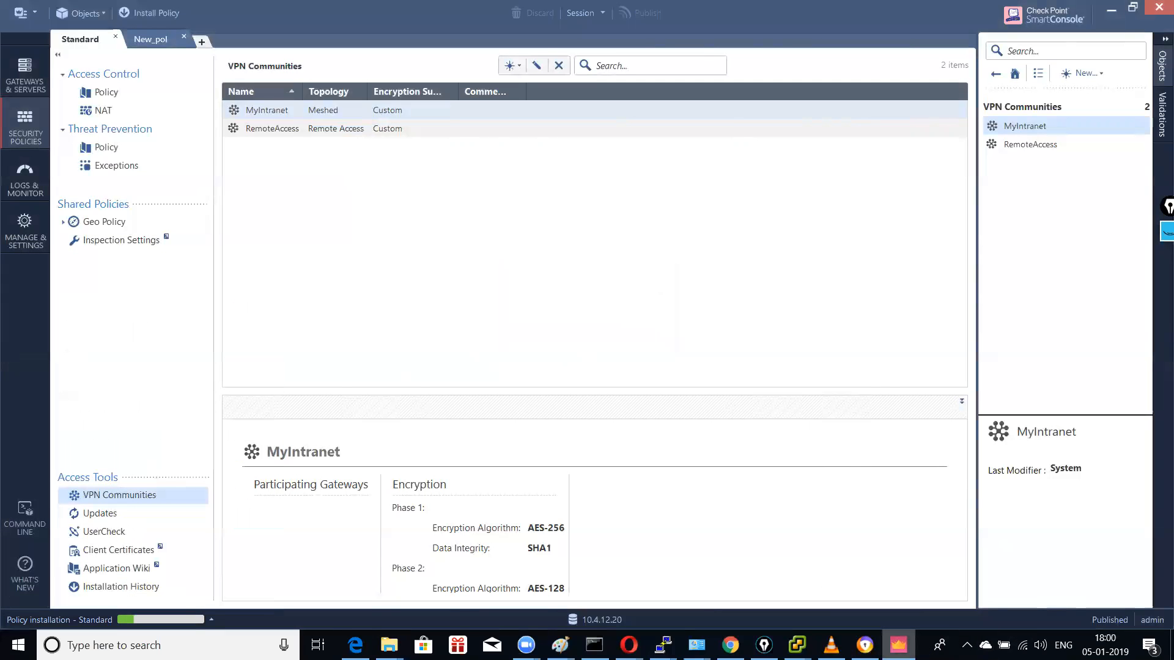
Step: Minimize the browser and Paint windows, close network windows and the vSphere client without reconnecting
left_click(898, 645)
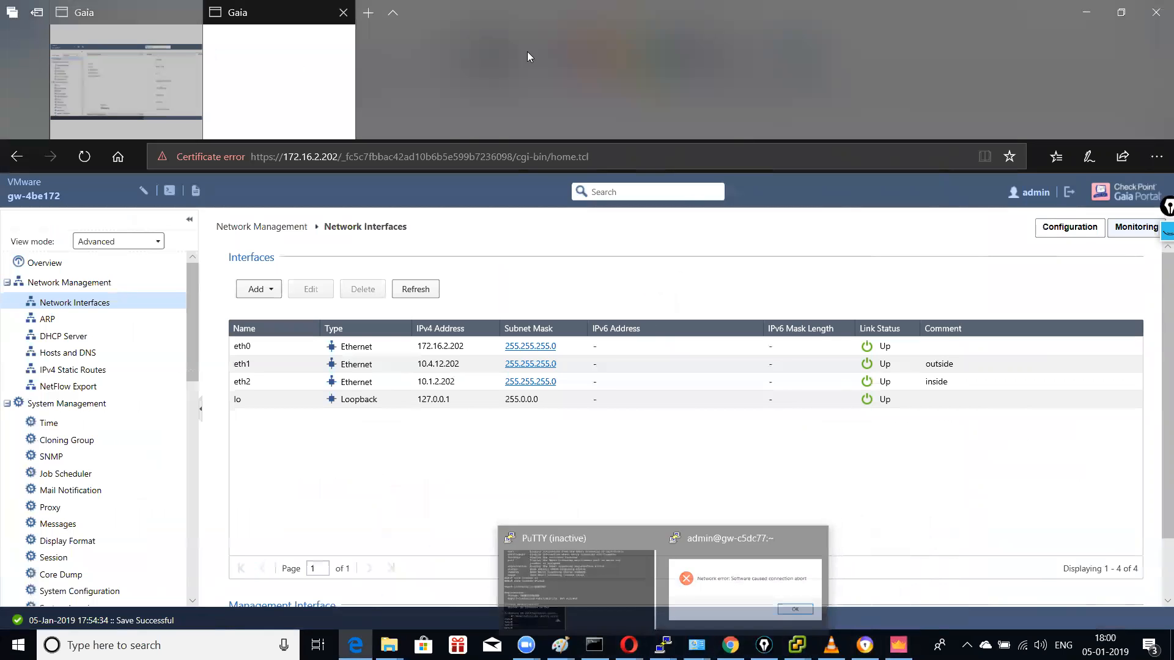
left_click(1086, 15)
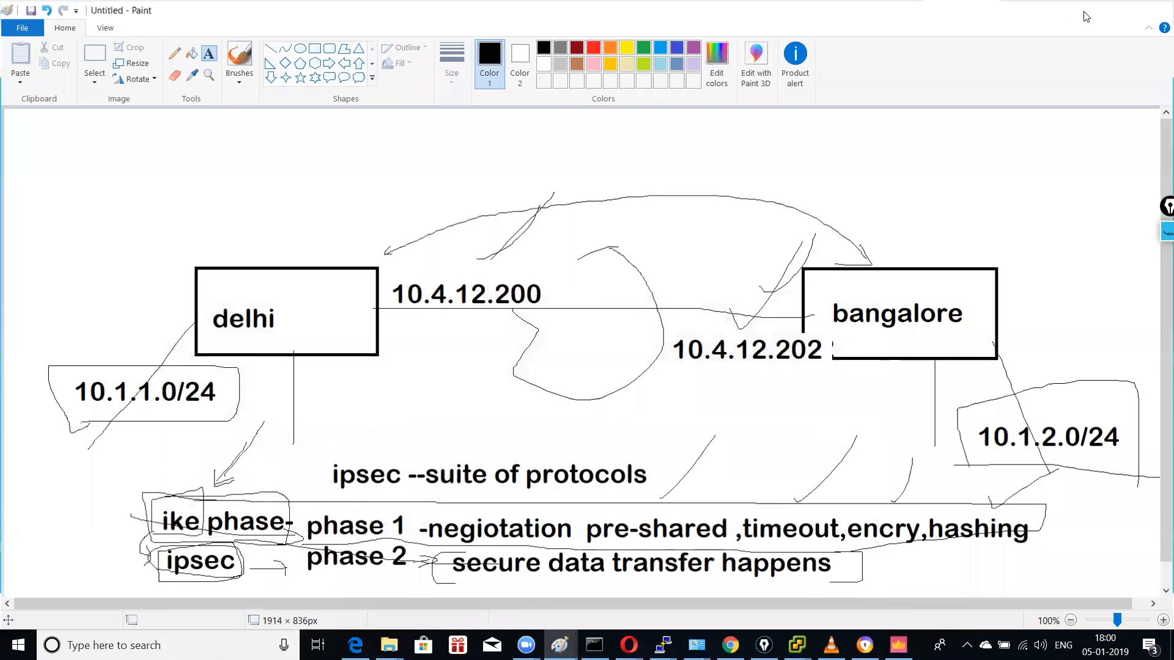
left_click(1085, 15)
left_click(1085, 15)
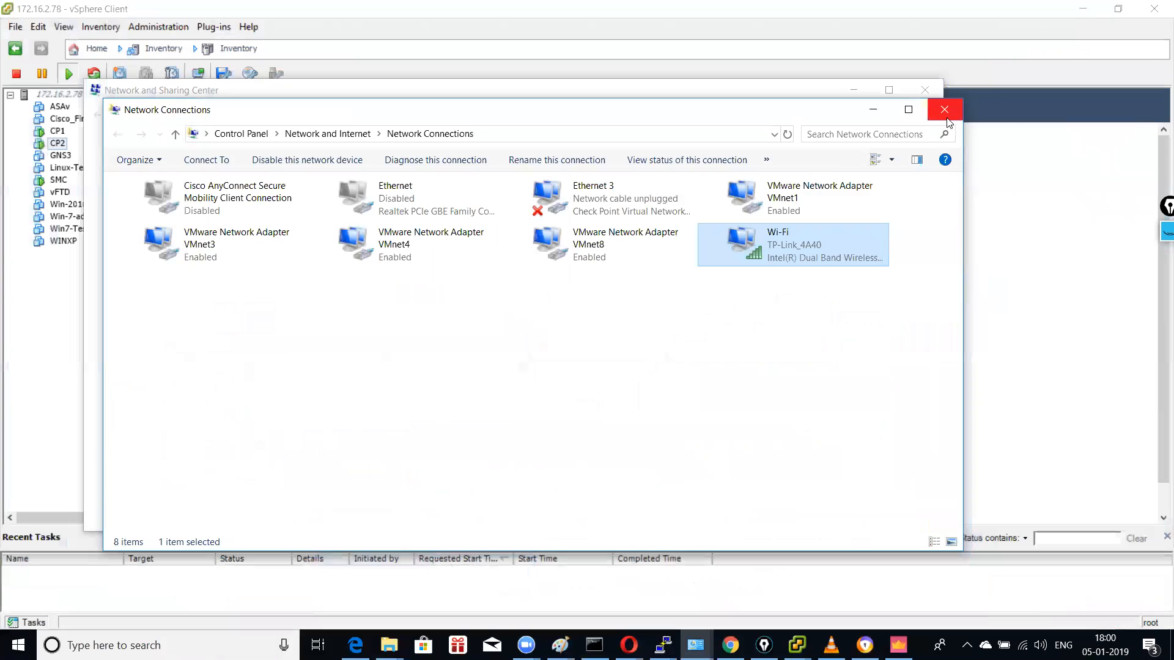
left_click(944, 109)
left_click(925, 90)
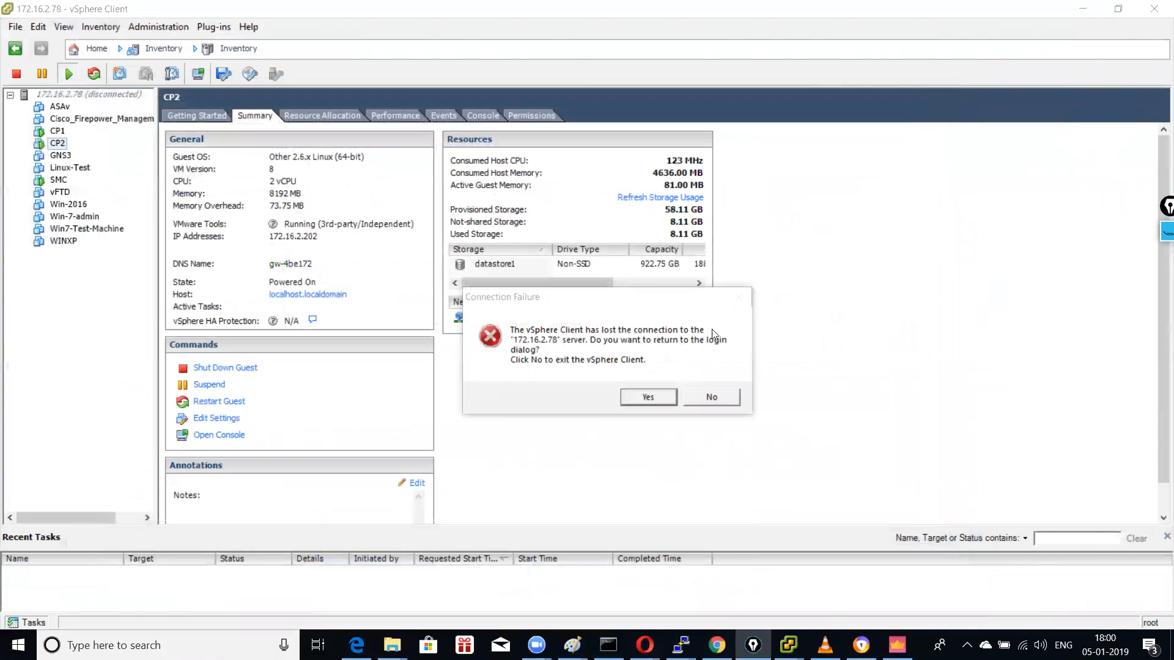
left_click(711, 398)
left_click(789, 645)
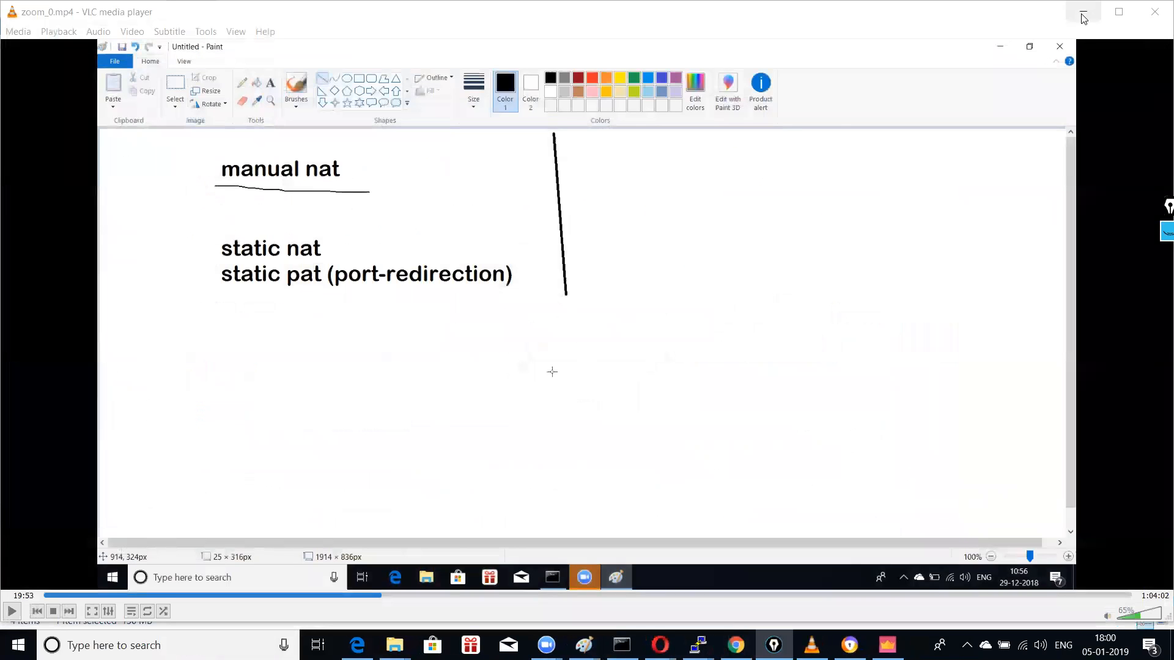
Step: Minimize VLC and PuTTY, close Opera, folders and the PuTTY error, then return to SmartConsole
left_click(1083, 14)
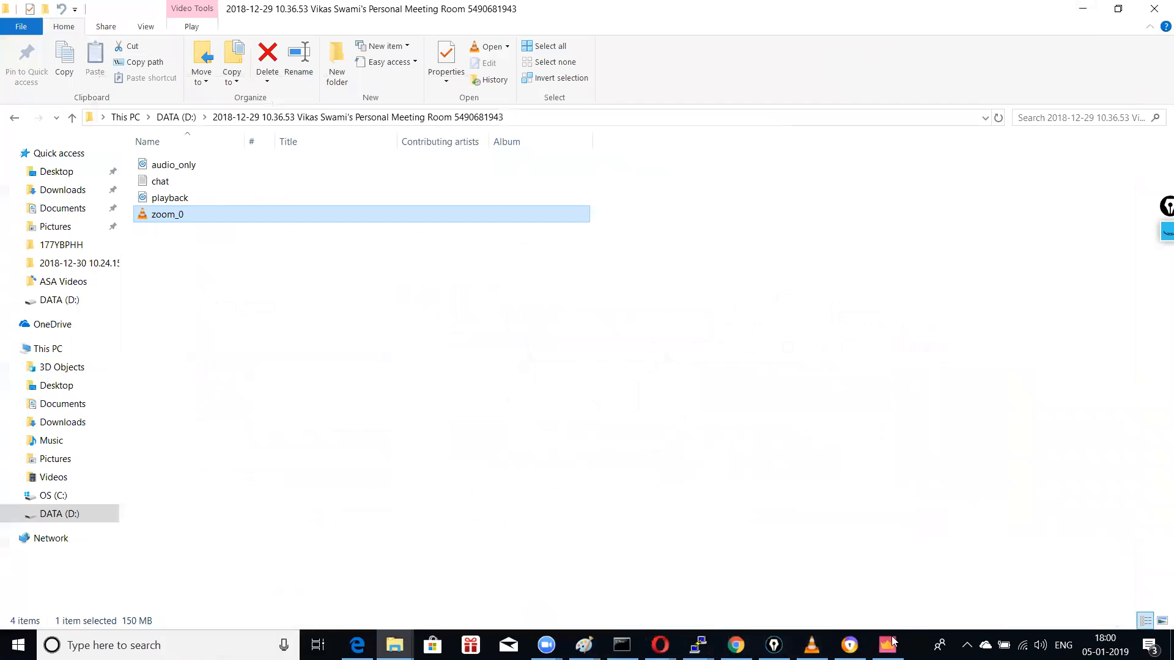
left_click(1153, 9)
left_click(1149, 26)
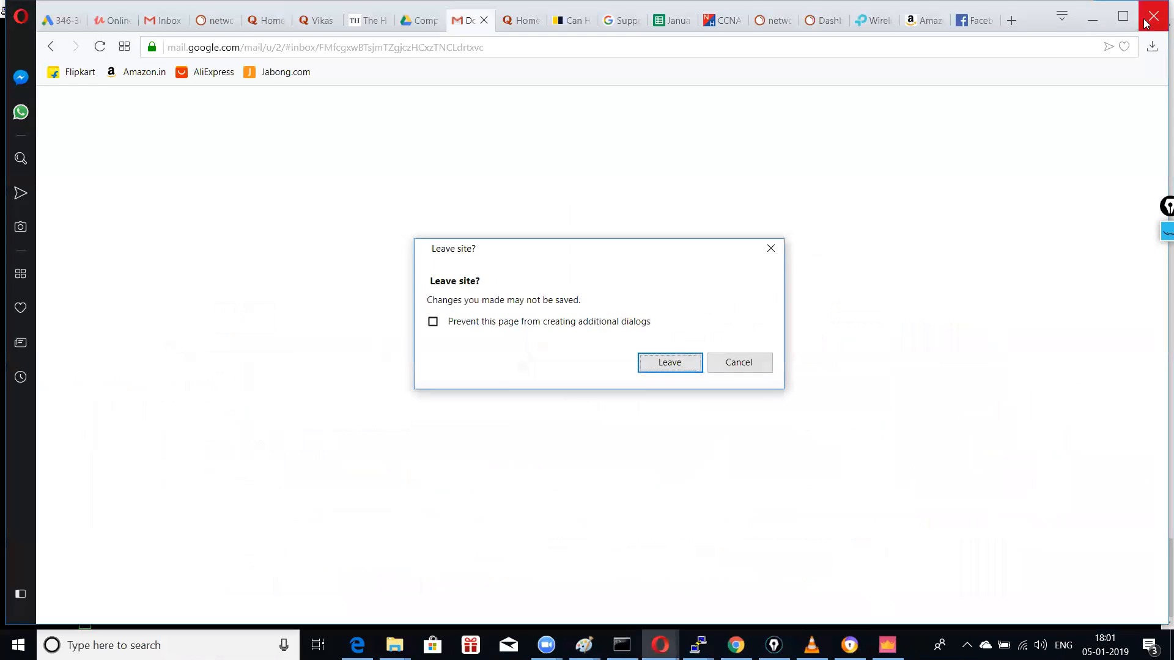
left_click(672, 363)
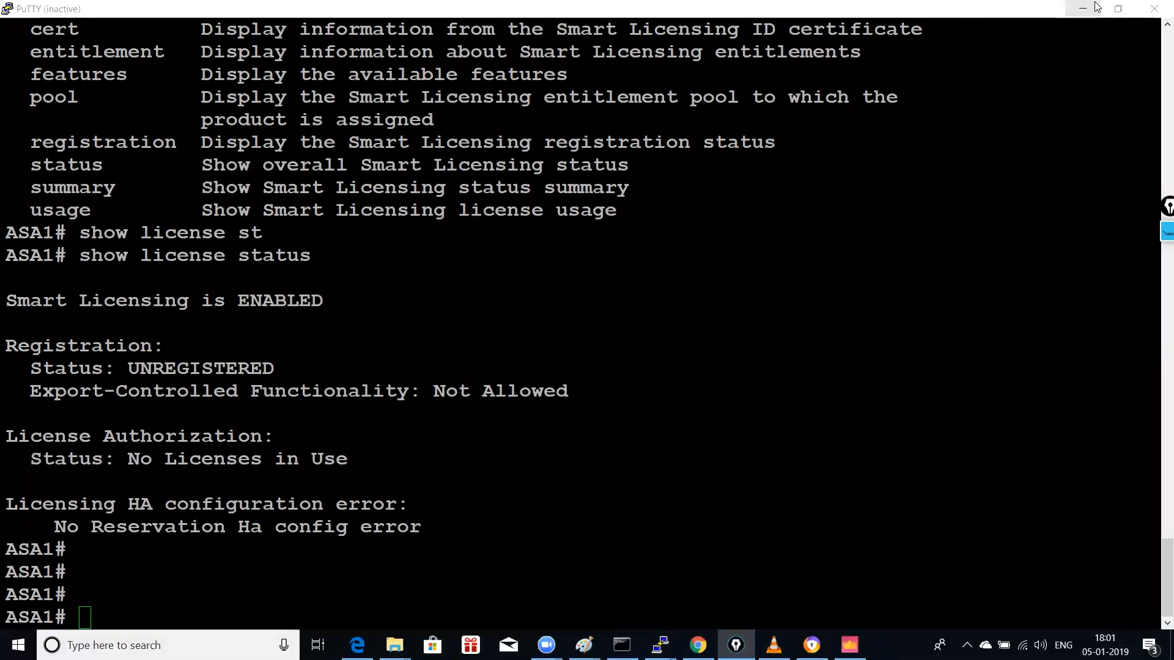
left_click(1083, 8)
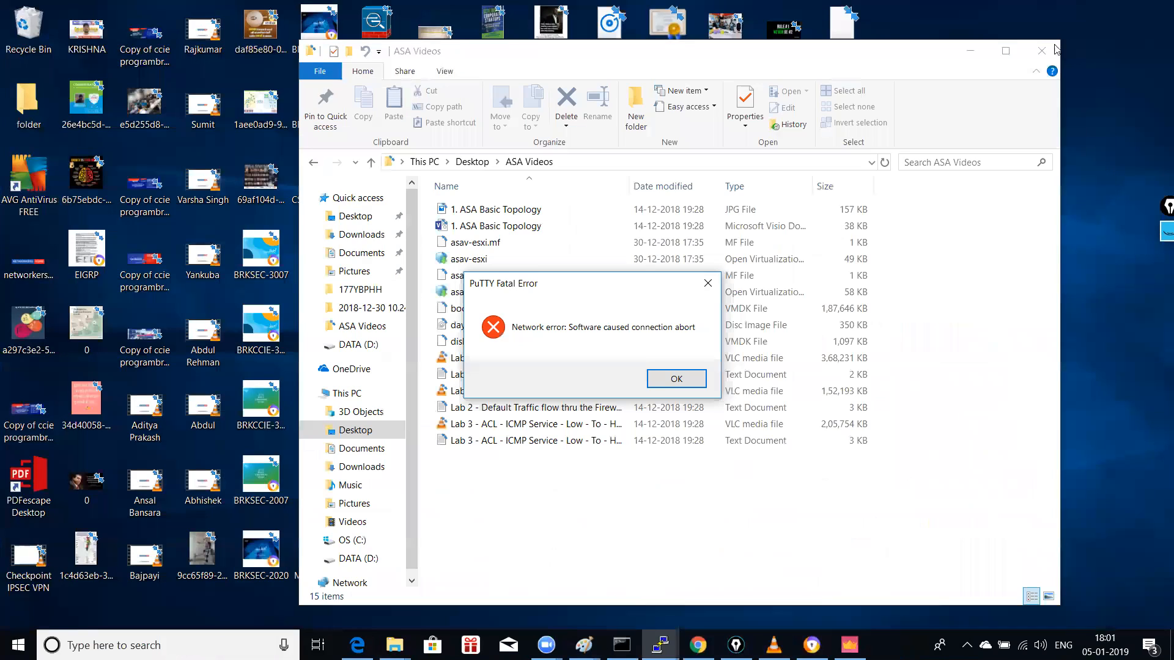
left_click(697, 289)
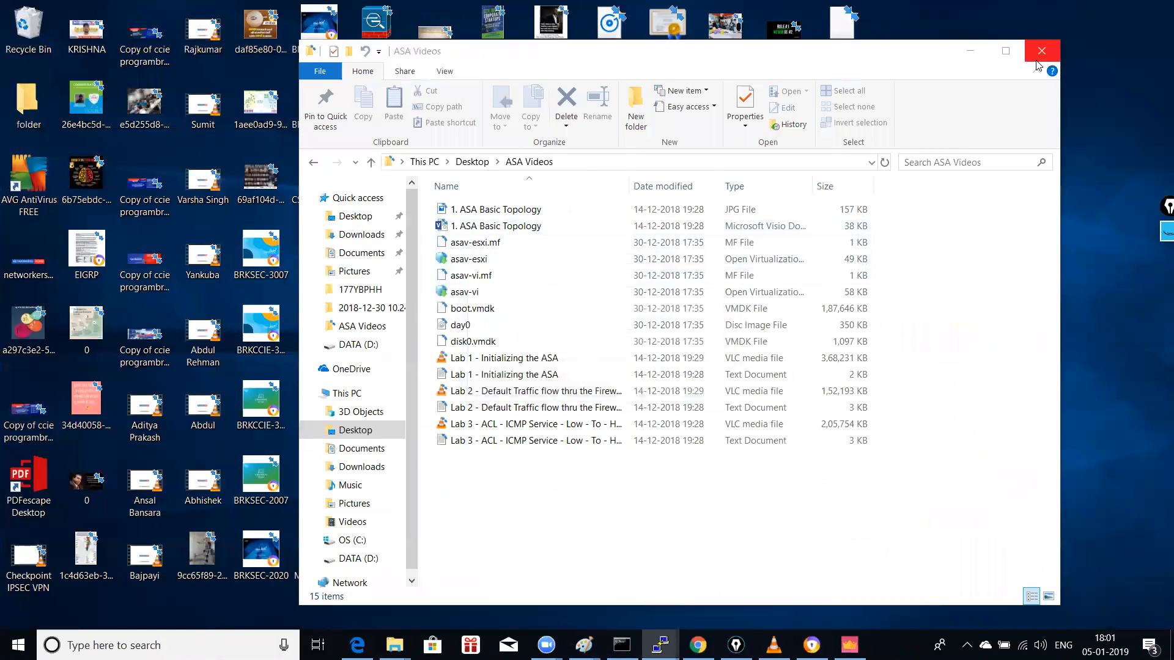
left_click(1041, 51)
mouse_move(850, 645)
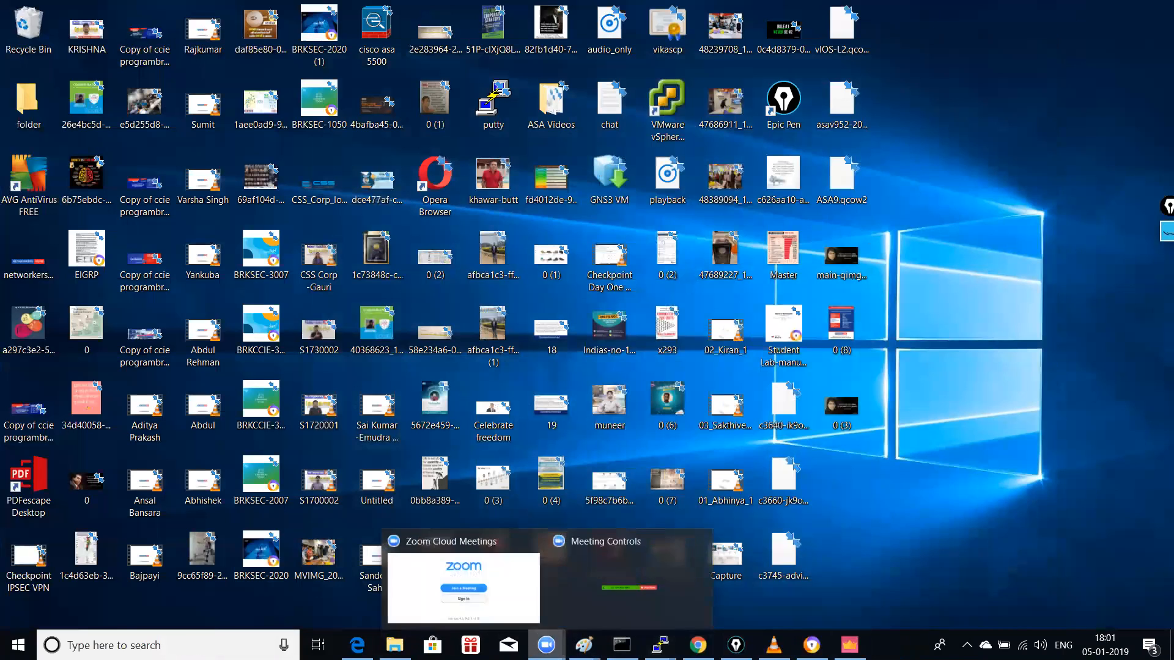
mouse_move(584, 645)
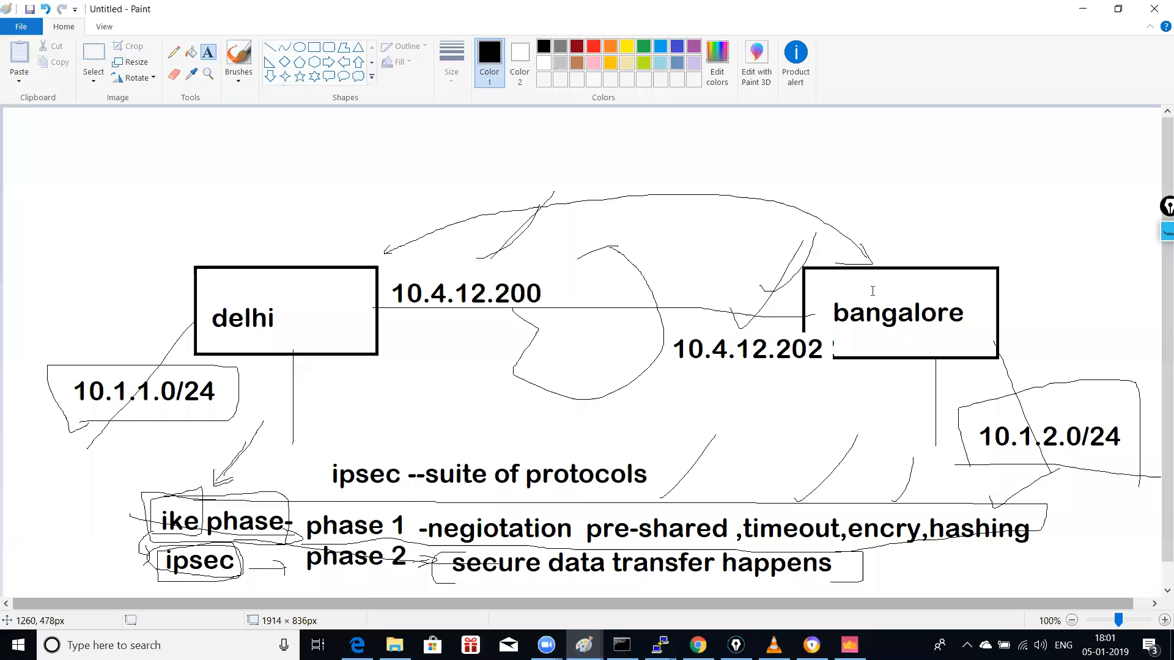
left_click(641, 584)
left_click(850, 643)
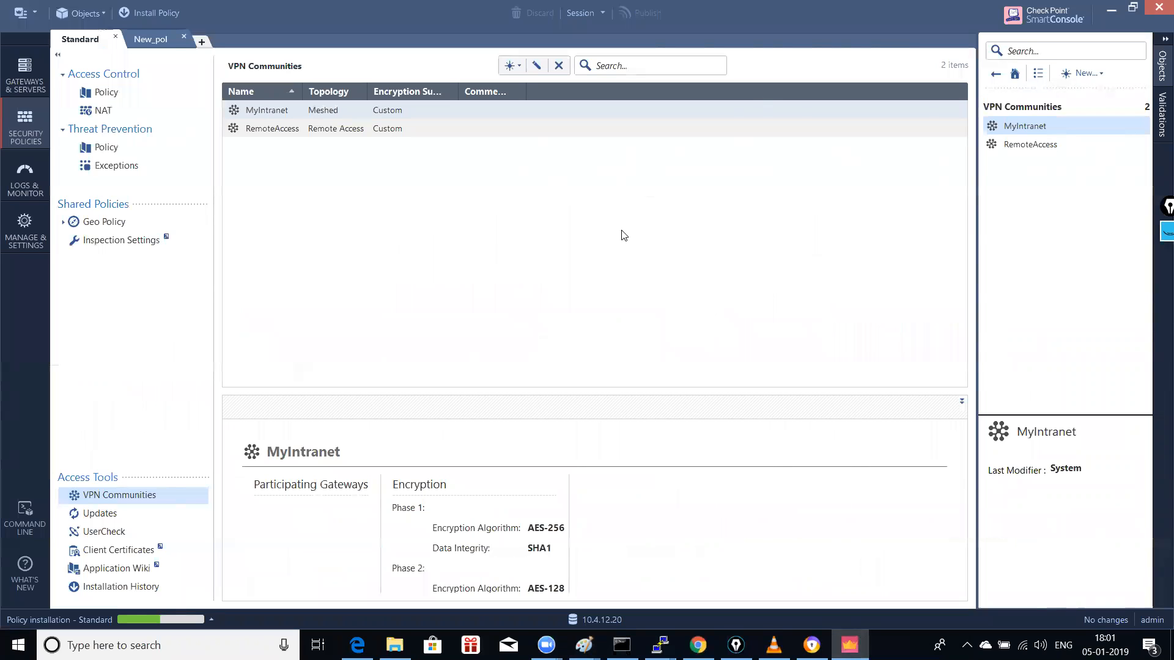
Step: Glance at recent tasks, then raise the speaker volume to 100
left_click(147, 620)
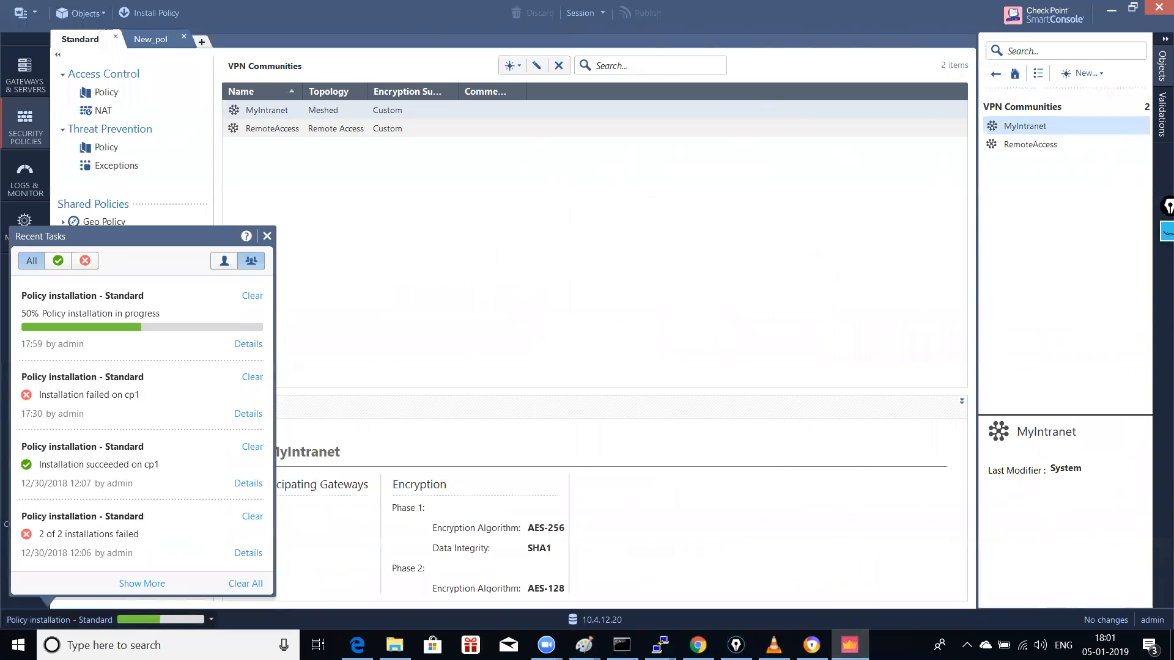
left_click(1039, 645)
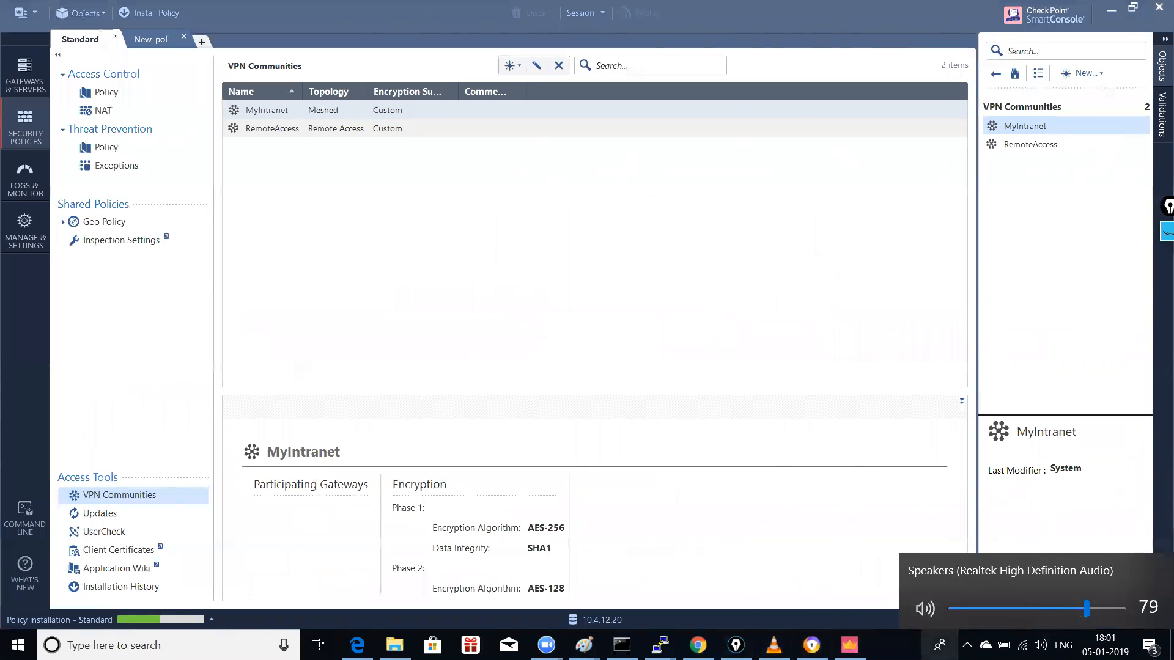
scroll(939, 645, "down", 18)
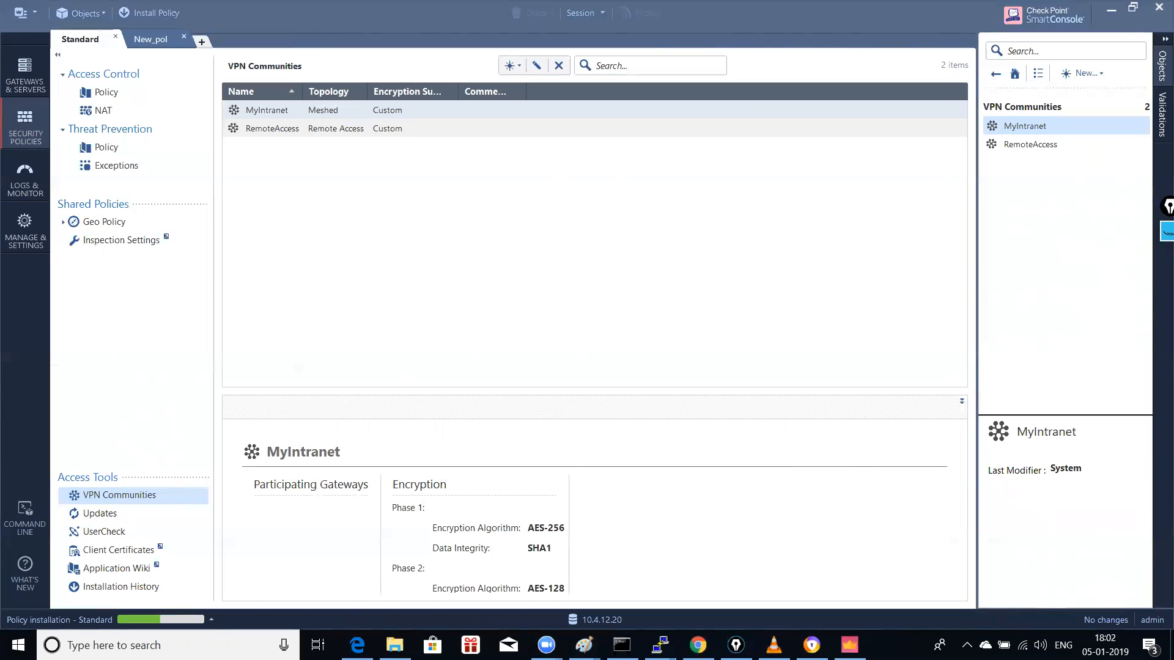
left_click(1041, 646)
left_click_drag(1092, 613, 1124, 610)
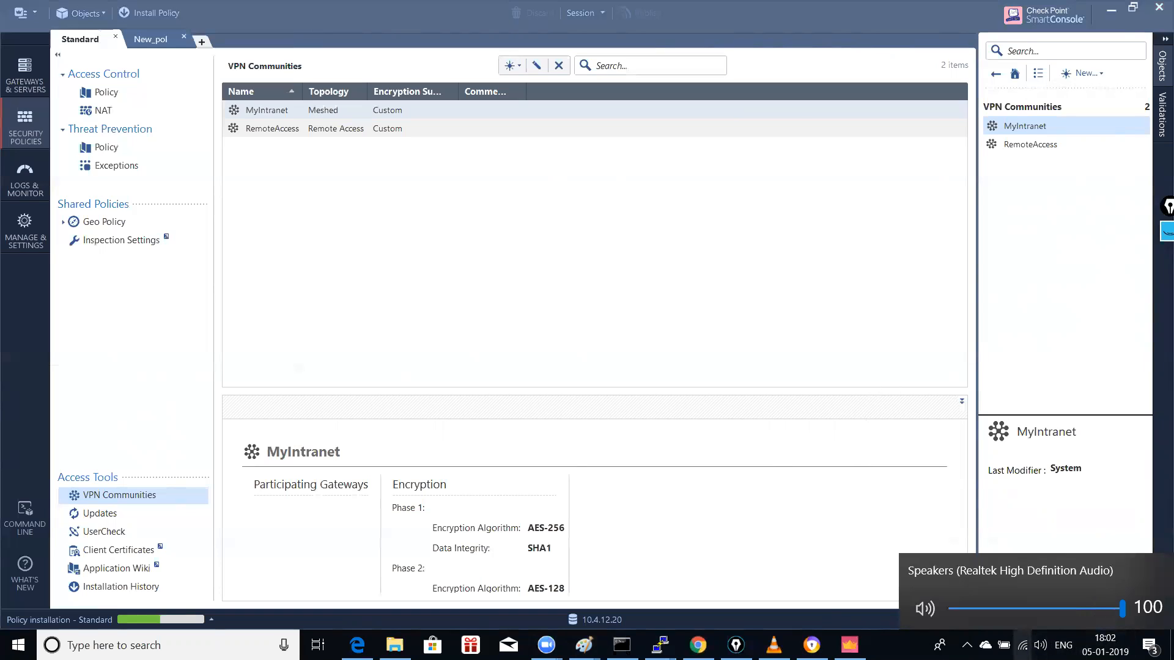
Step: Quit the VPN tray client, close the pen annotation app, and reopen the recent tasks list
left_click(967, 645)
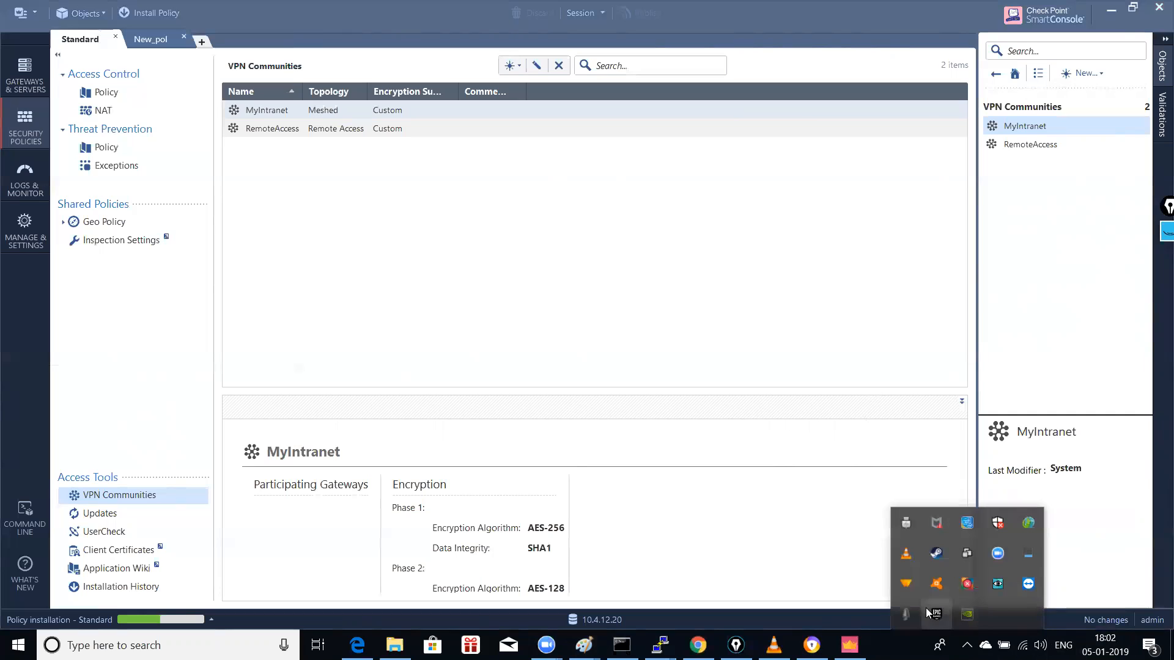
right_click(909, 610)
left_click(936, 603)
left_click(578, 355)
left_click(741, 312)
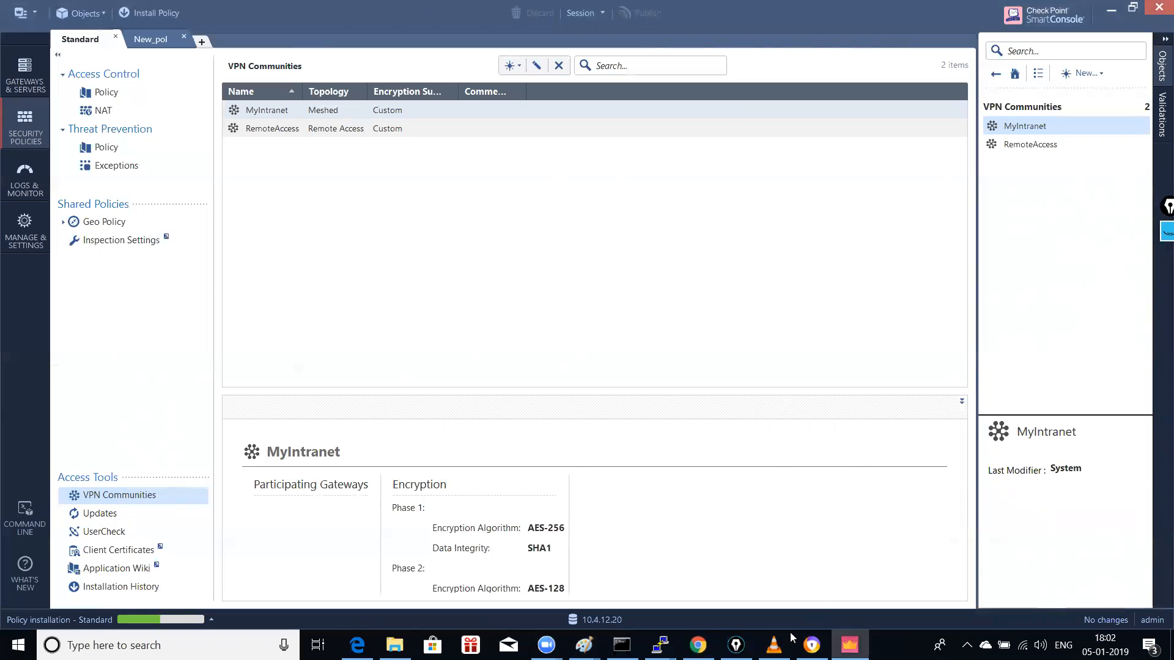
right_click(736, 645)
left_click(725, 615)
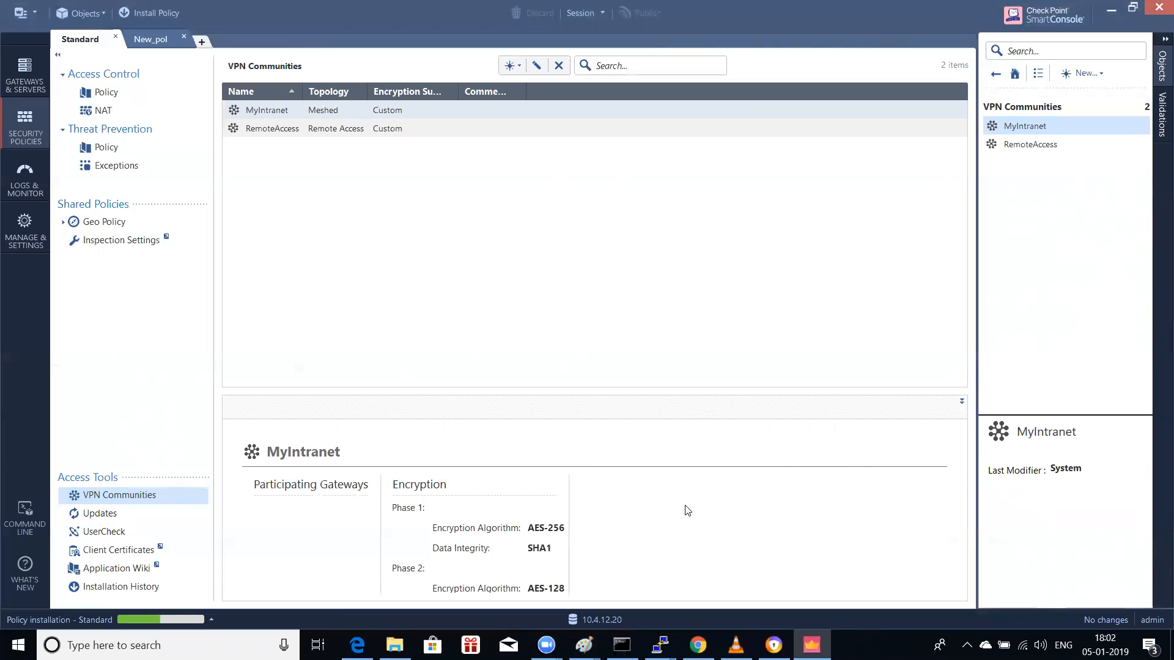
left_click(142, 618)
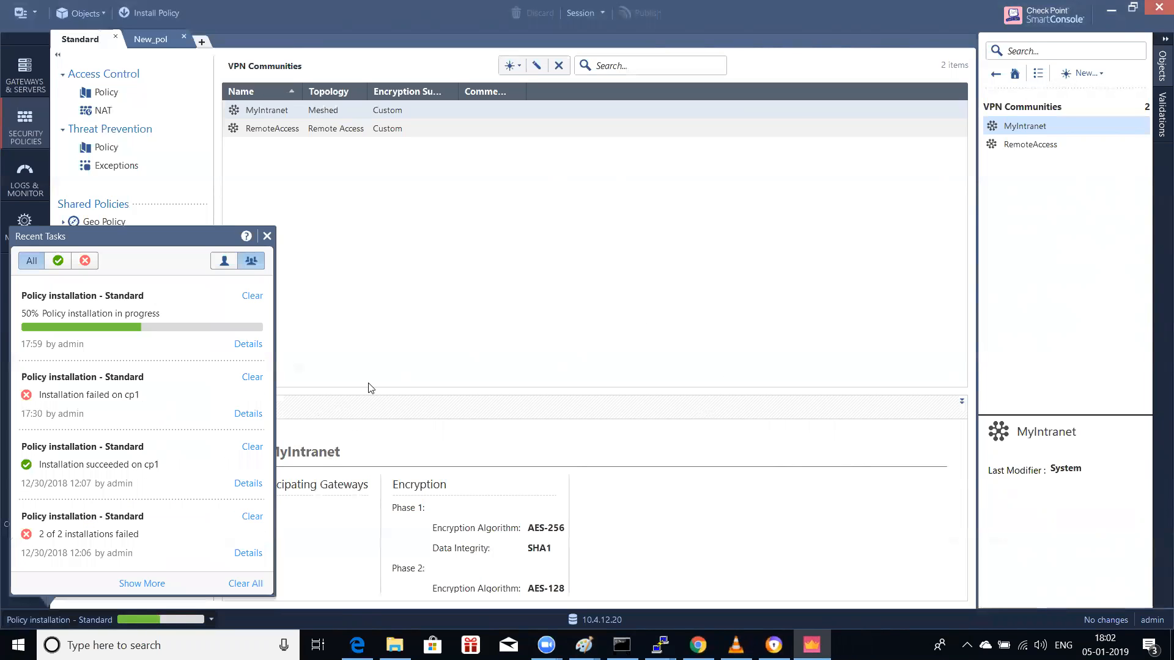
Step: Open the Standard installation details, confirm cp11 reaches Succeeded, and close them
left_click(247, 343)
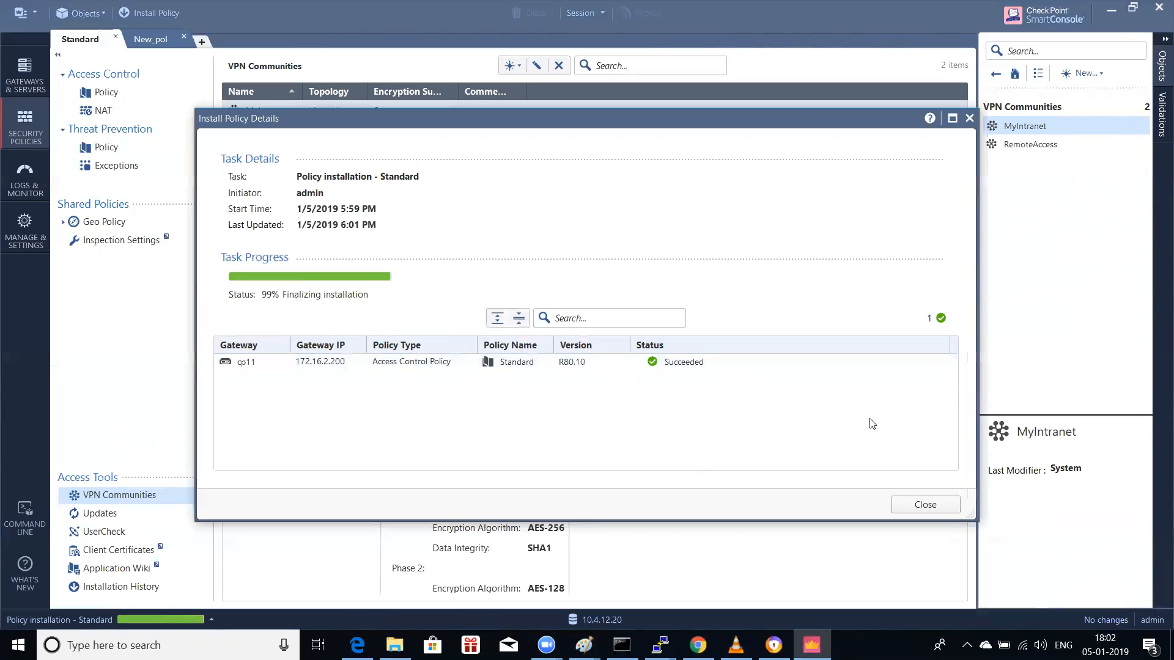
left_click(923, 504)
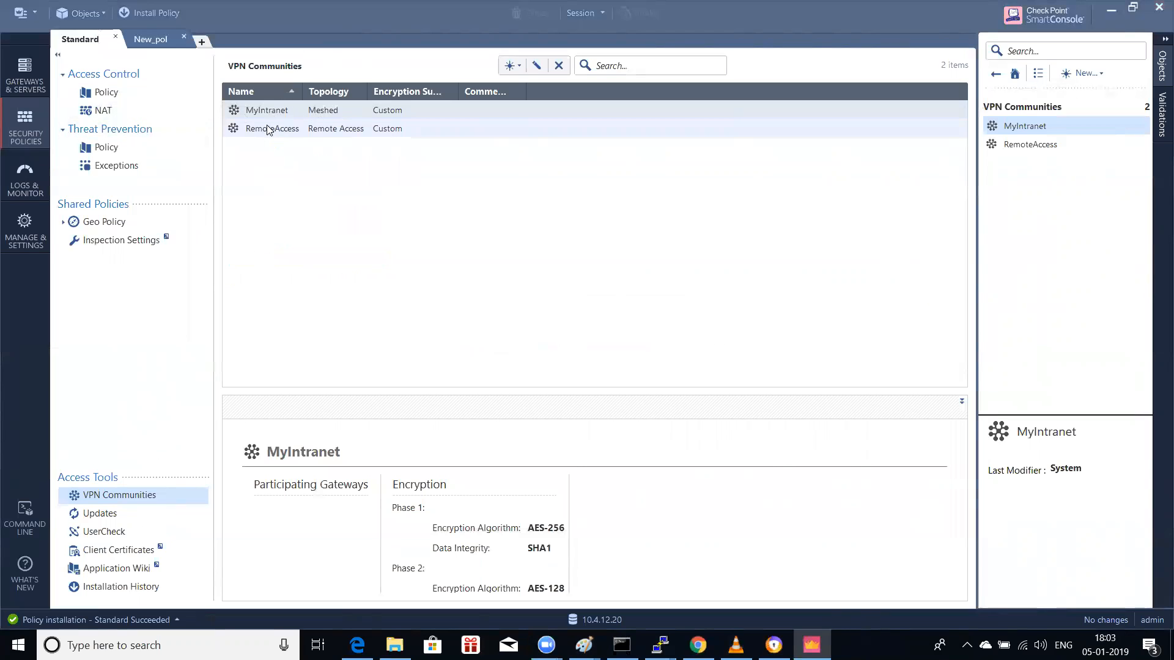
Step: From the New_pol tab, install New_pol on gateway cp12 with cp11 excluded
left_click(144, 37)
left_click(155, 17)
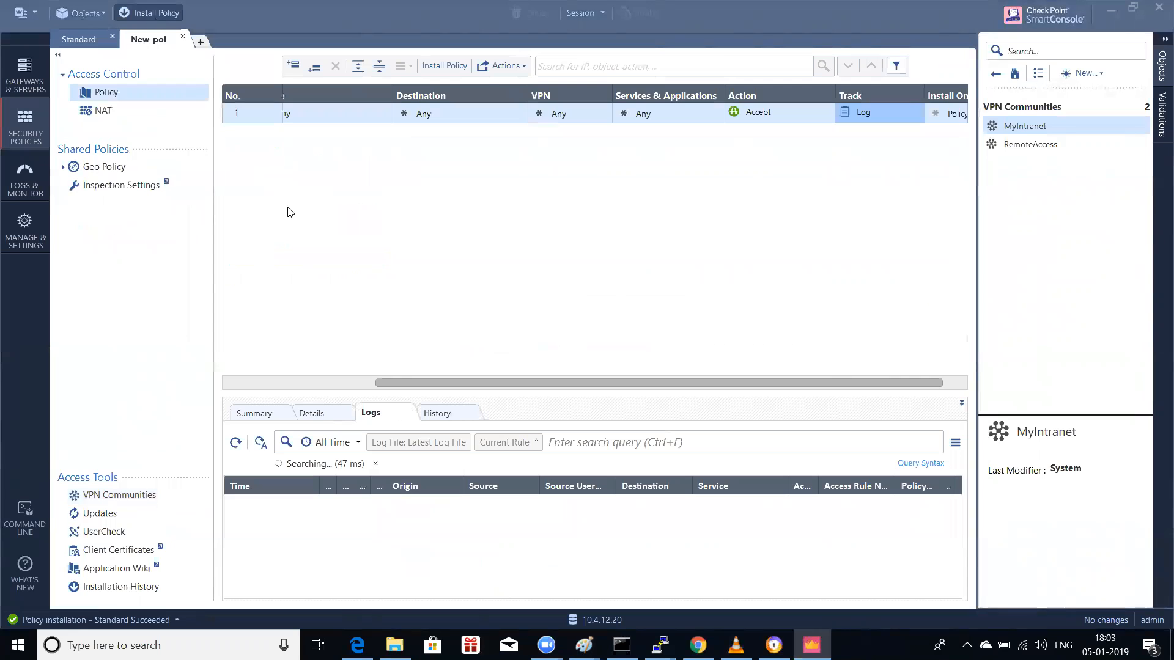
left_click(649, 137)
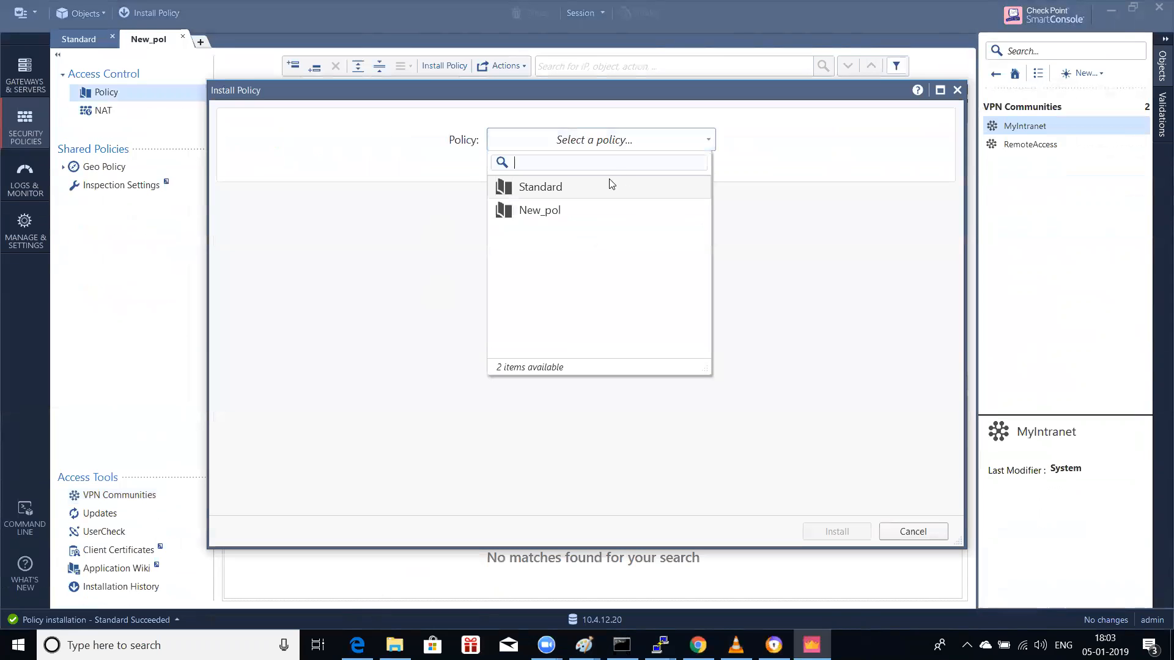
left_click(559, 214)
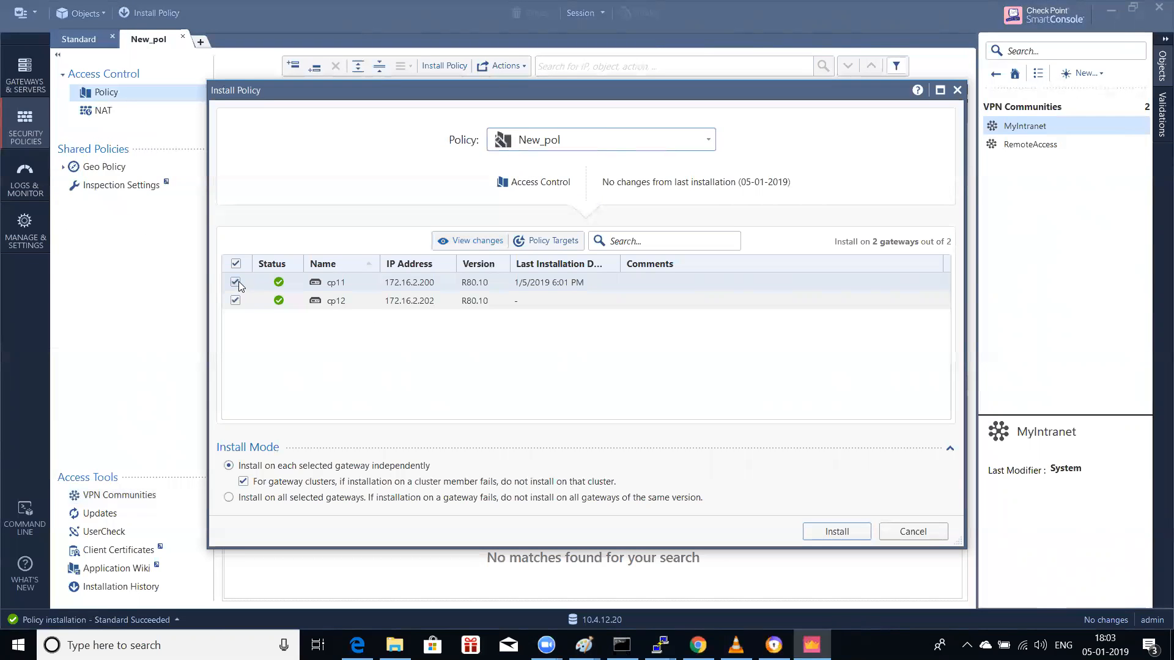
left_click(833, 535)
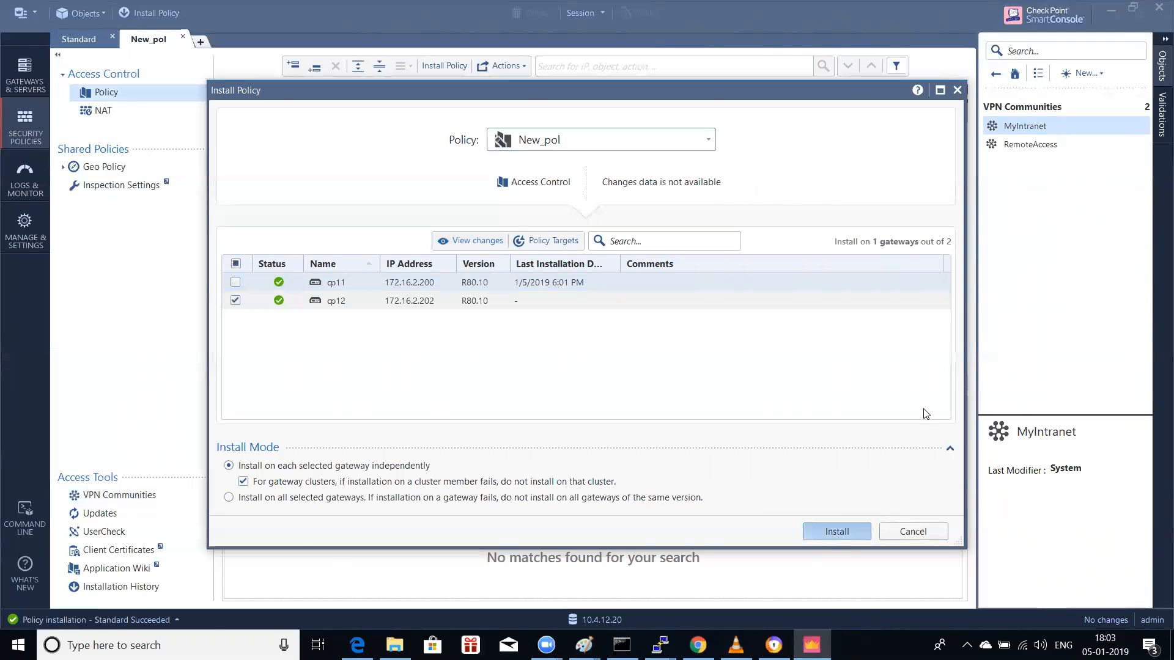
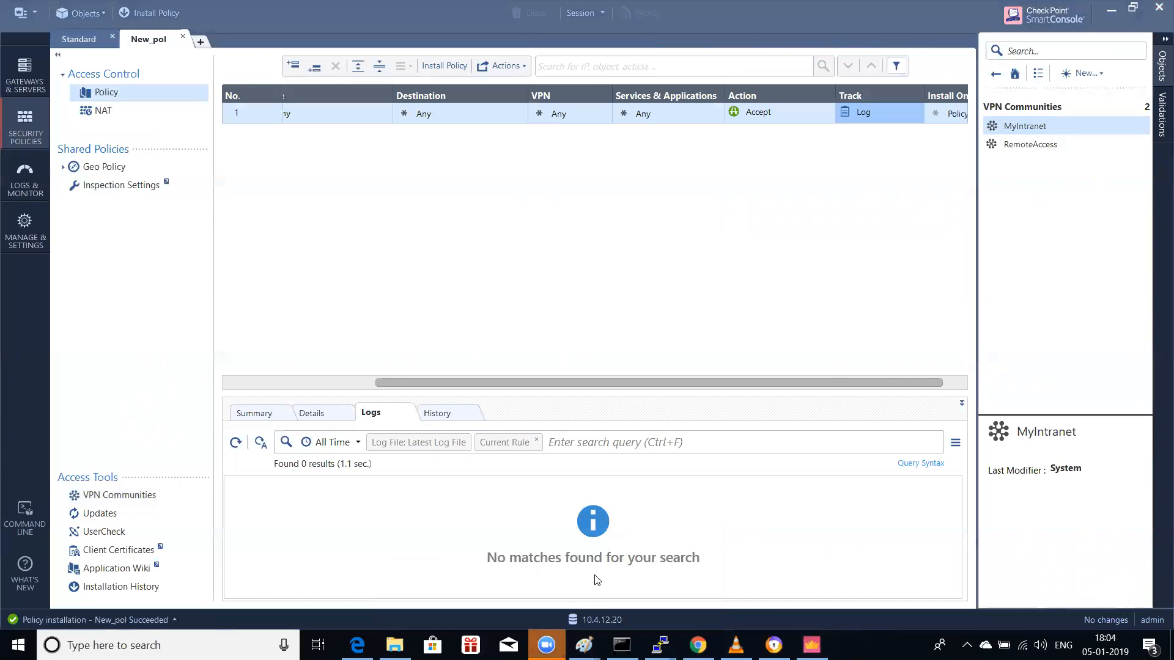
Step: Minimize SmartConsole to reveal the delhi–bangalore network diagram in Paint
left_click(1110, 10)
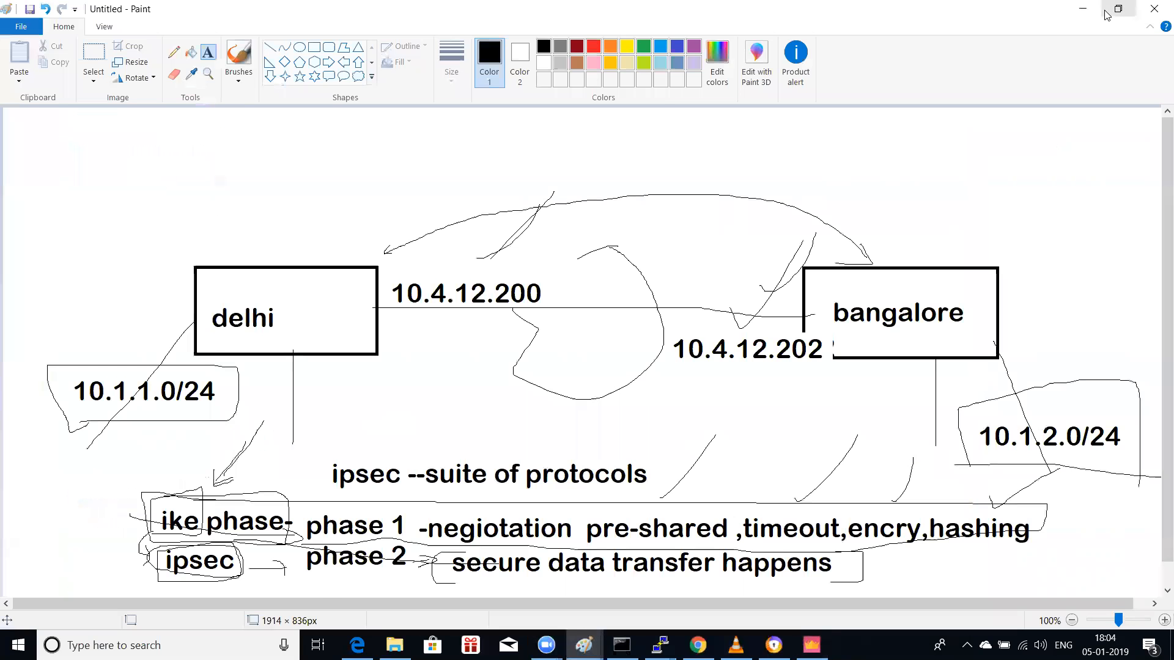
Step: Restore down and minimize the Paint diagram window to show the desktop
left_click(1107, 13)
left_click(960, 72)
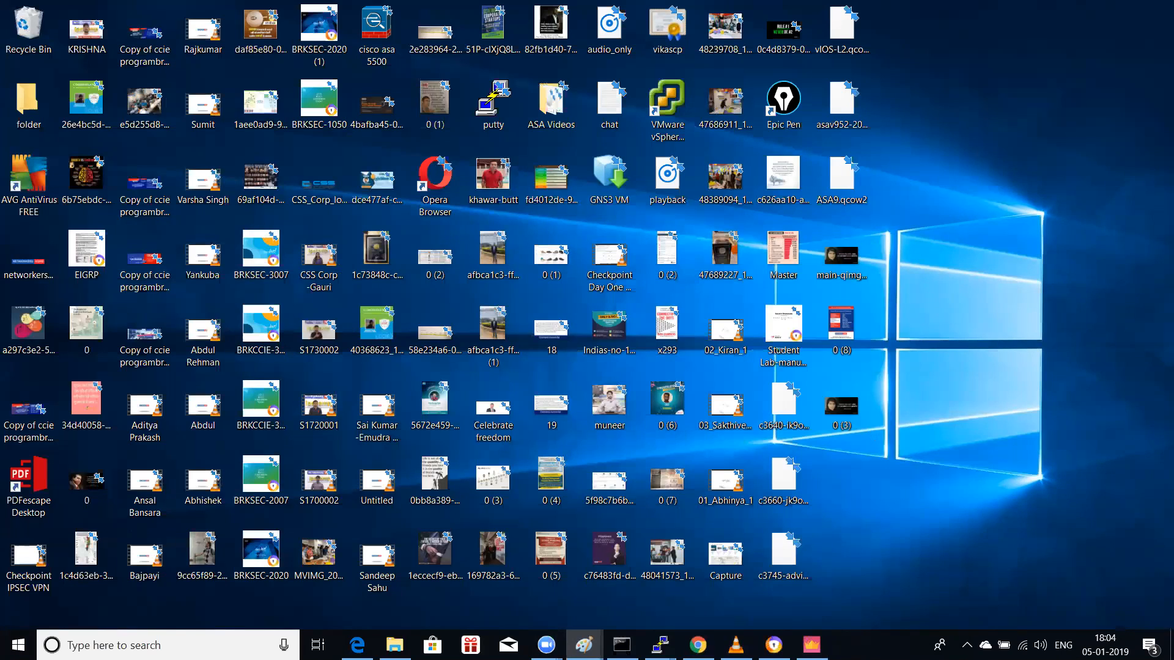
Step: Restore the SmartConsole window from its taskbar icon
left_click(812, 645)
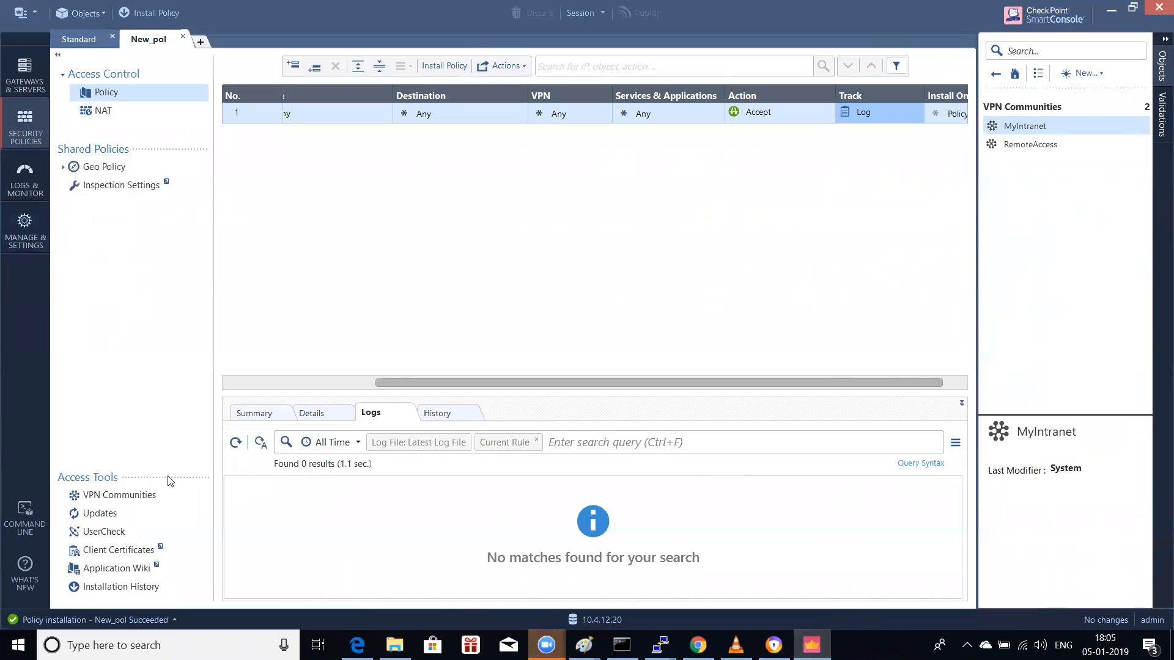
Step: Start a new meshed VPN community named 'site-to-site vpn' and try adding a new gateway
left_click(143, 501)
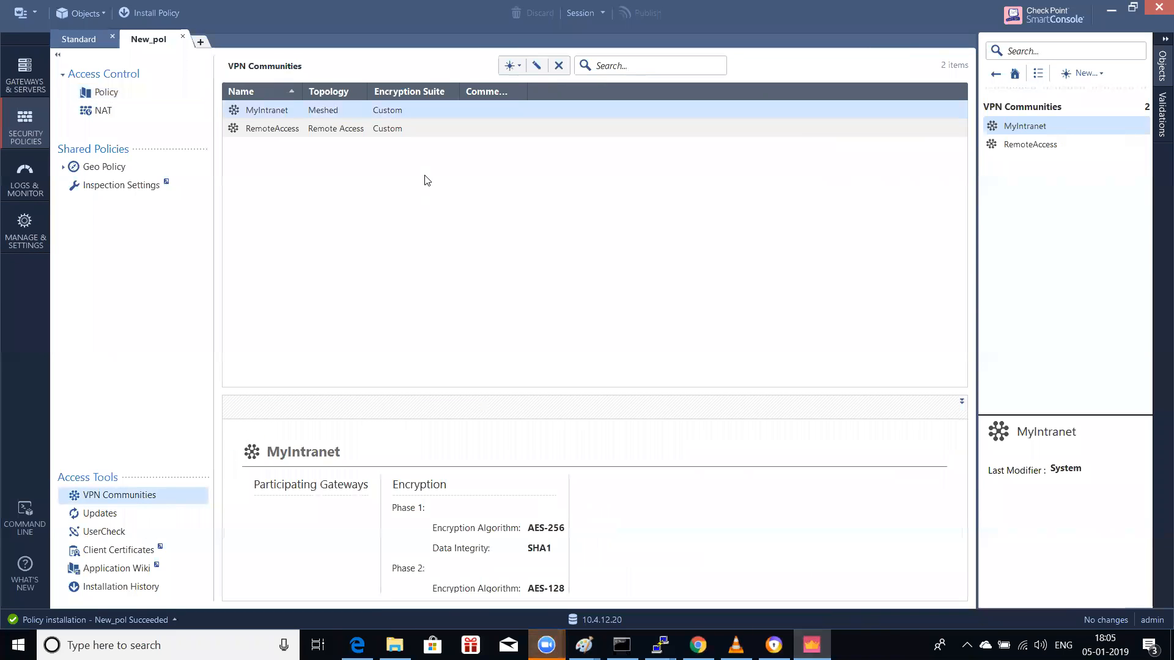
left_click(512, 68)
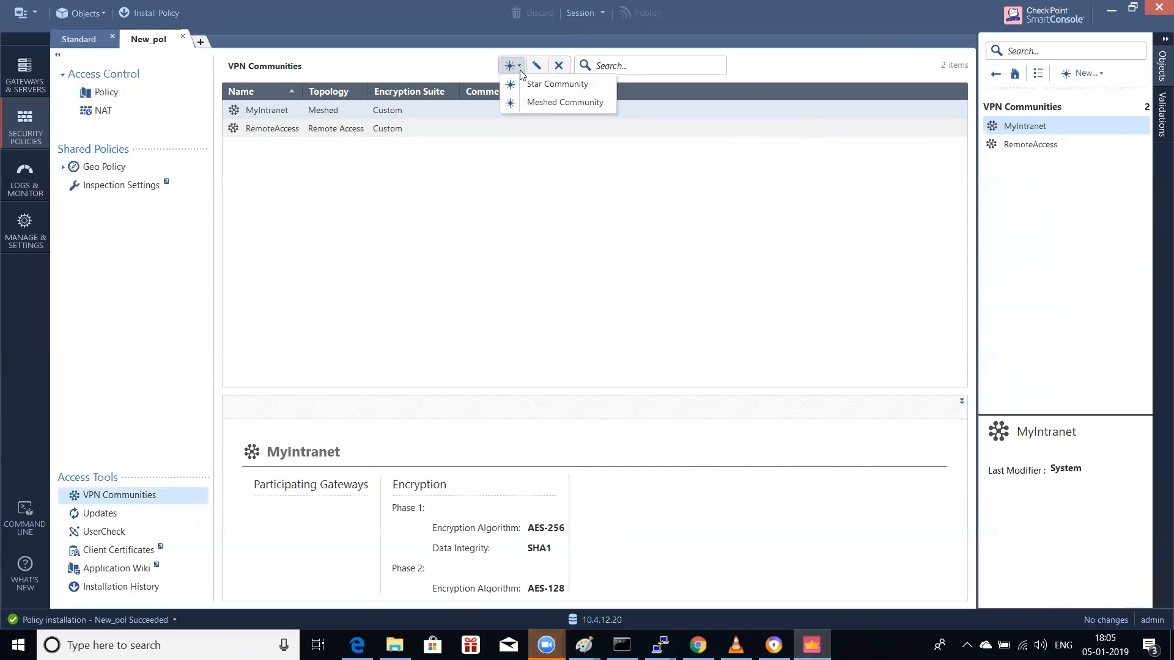
left_click(541, 102)
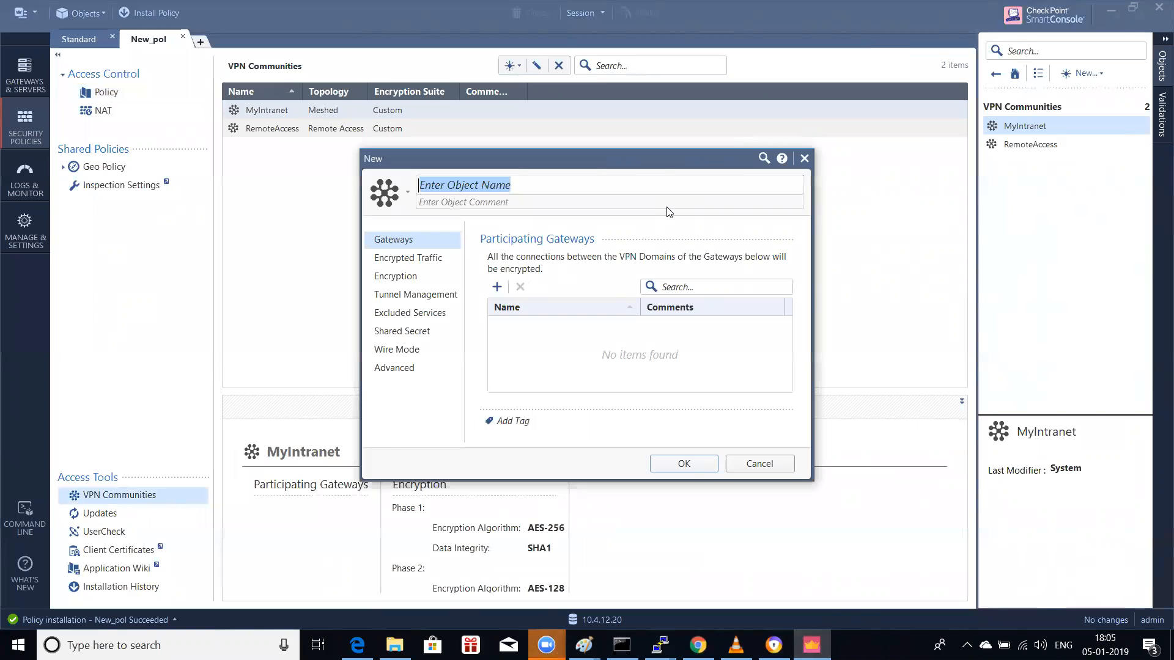
type("site-to-site vpn")
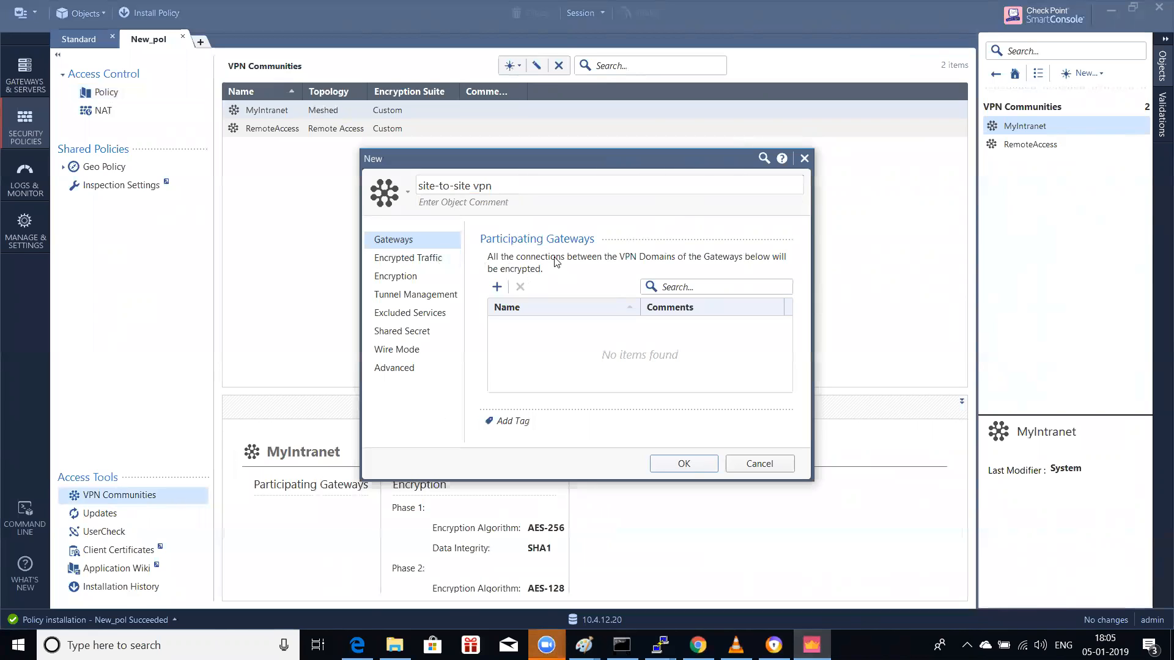
left_click(497, 287)
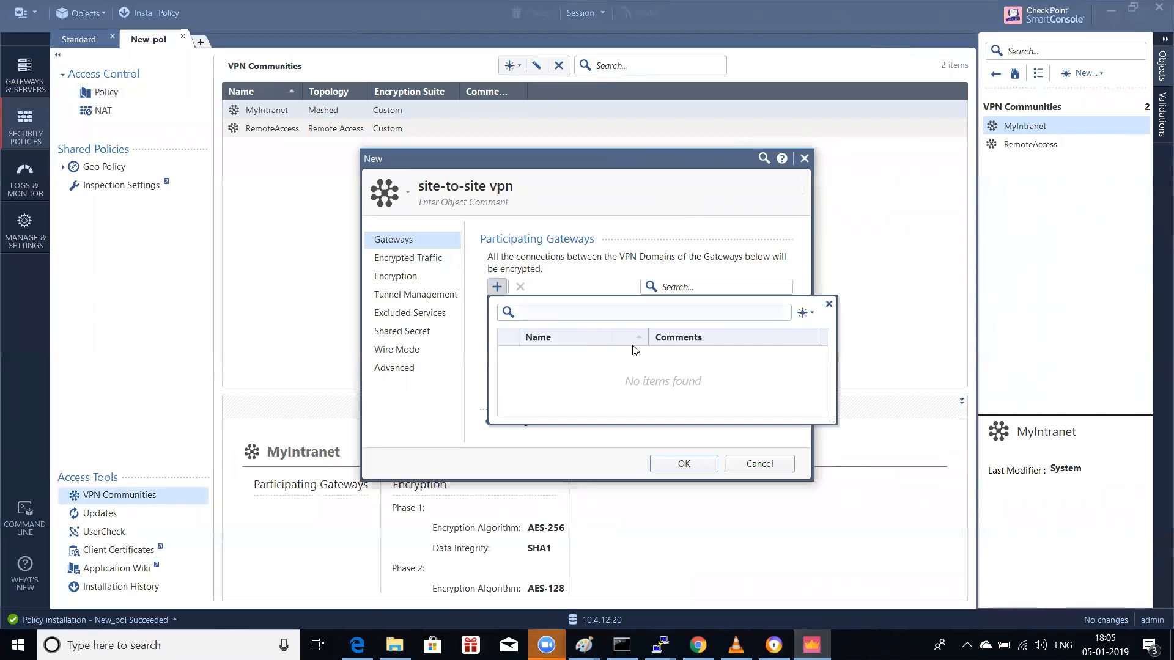
left_click(807, 313)
left_click(825, 331)
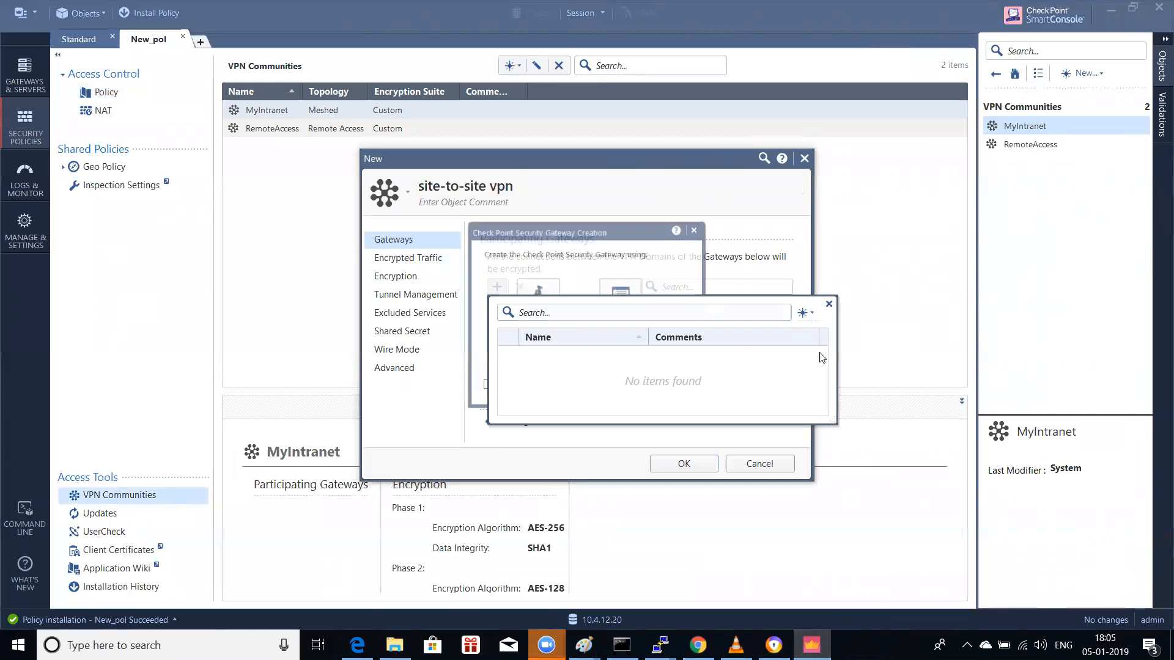
Step: Cancel the gateway wizard, discard the unsaved community, and return to Gateways & Servers
left_click(828, 304)
left_click(538, 302)
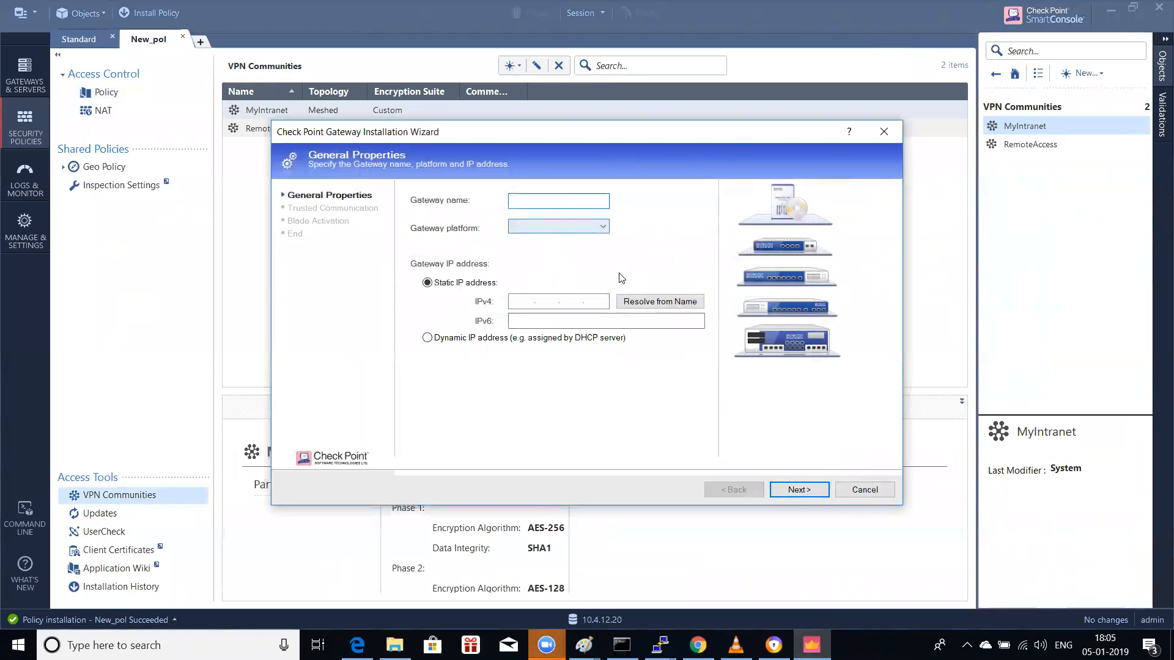
left_click(862, 490)
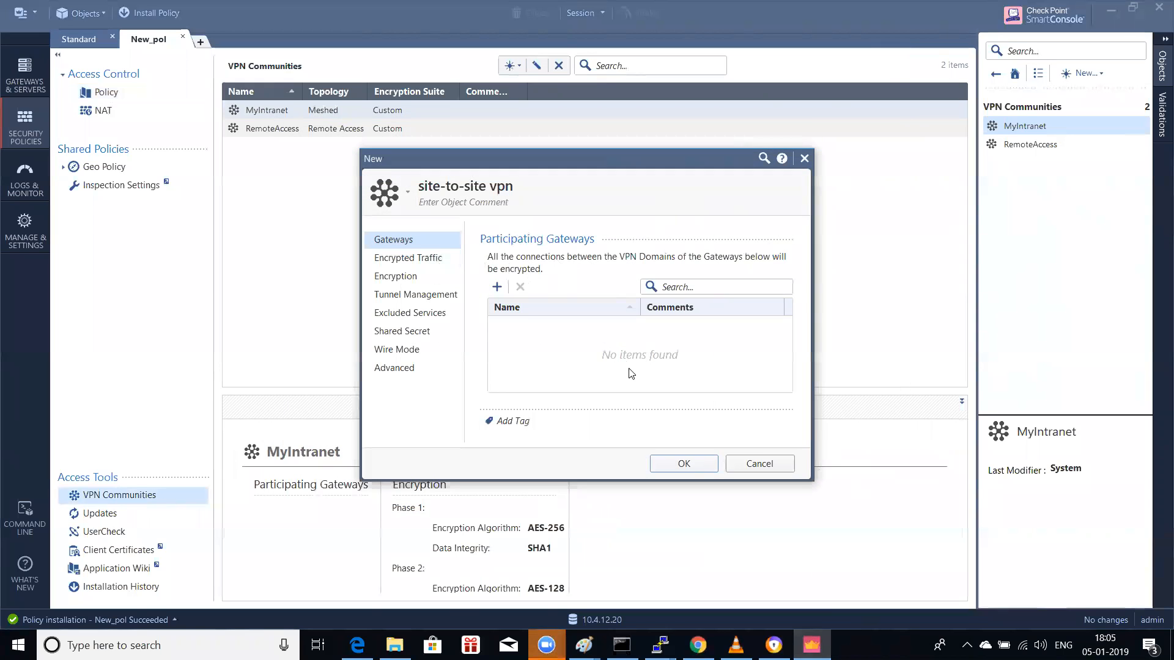
left_click(758, 464)
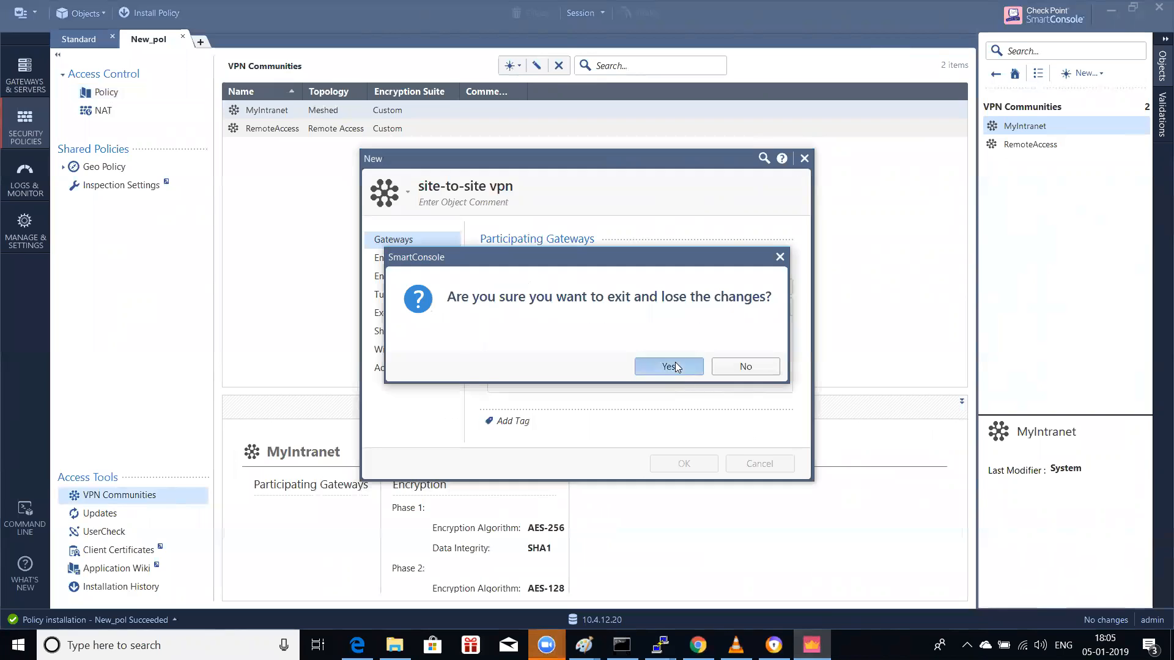
left_click(676, 366)
left_click(24, 73)
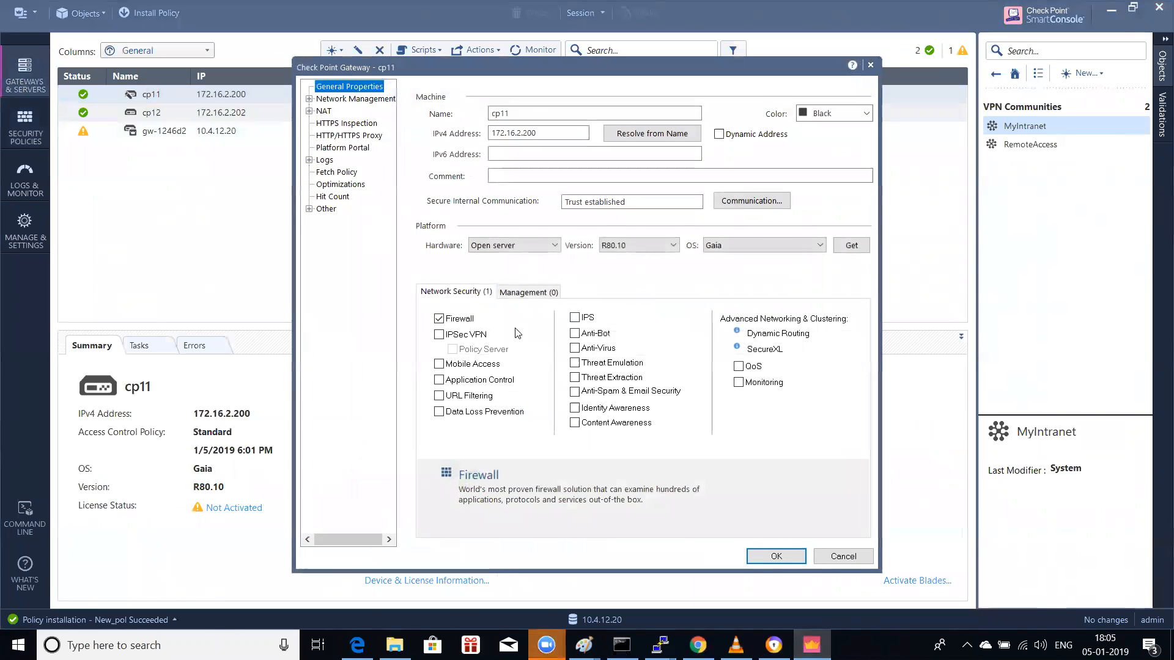
Step: Enable the IPSec VPN blade on cp11 and cp12, then publish both changes
left_click(478, 340)
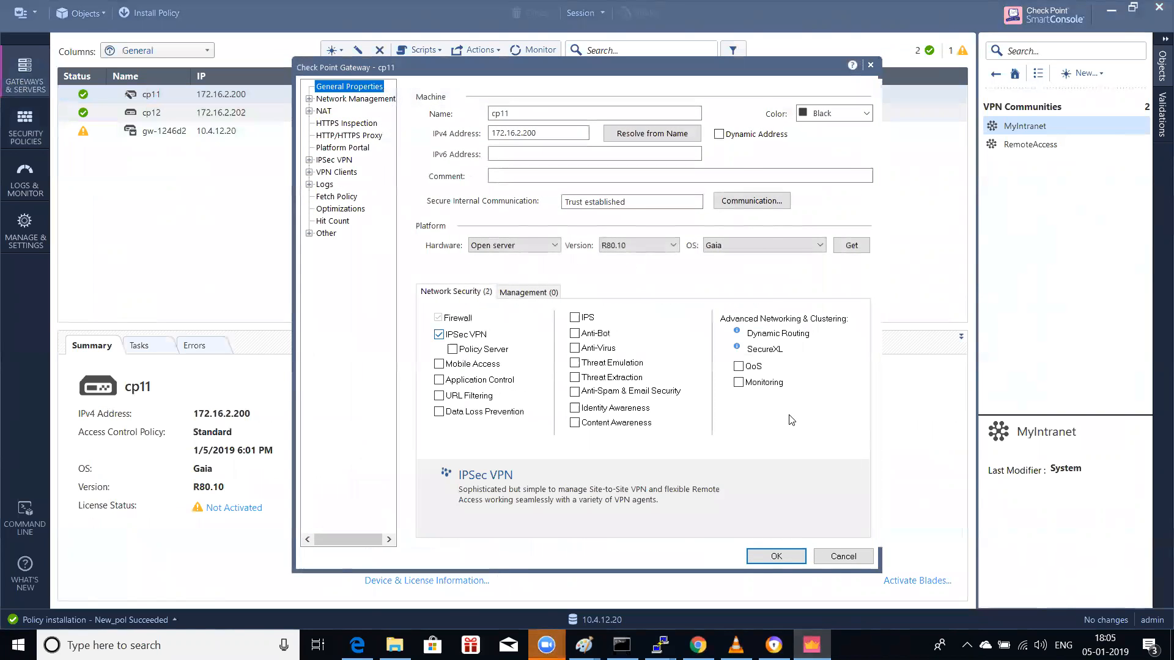
left_click(772, 556)
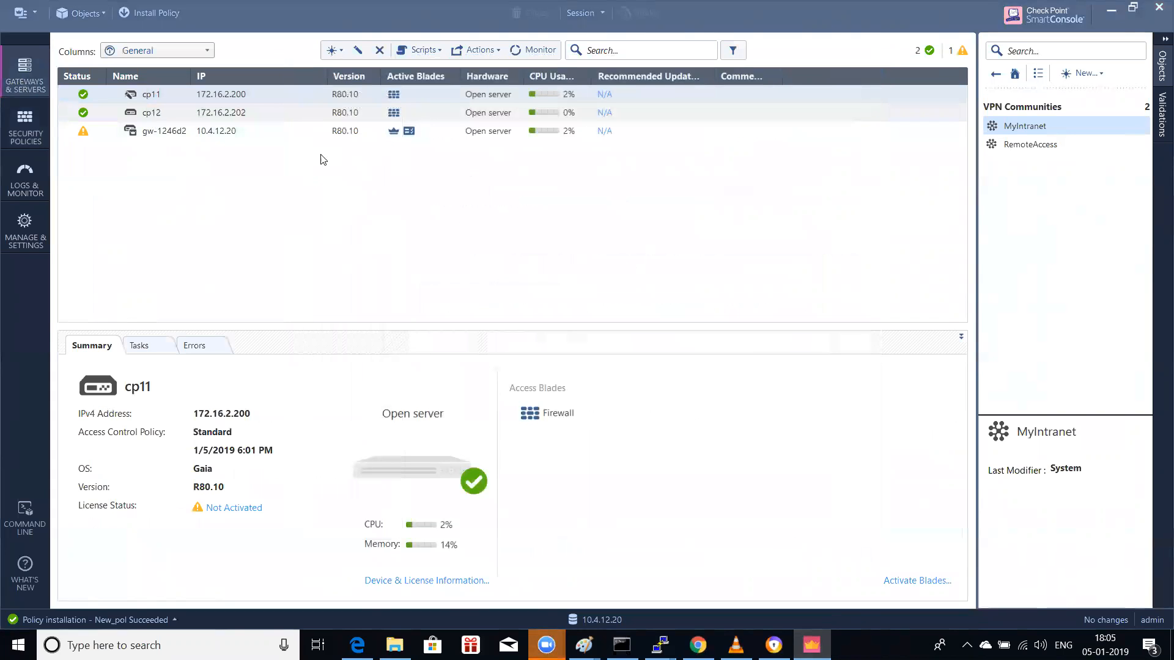
double_click(174, 118)
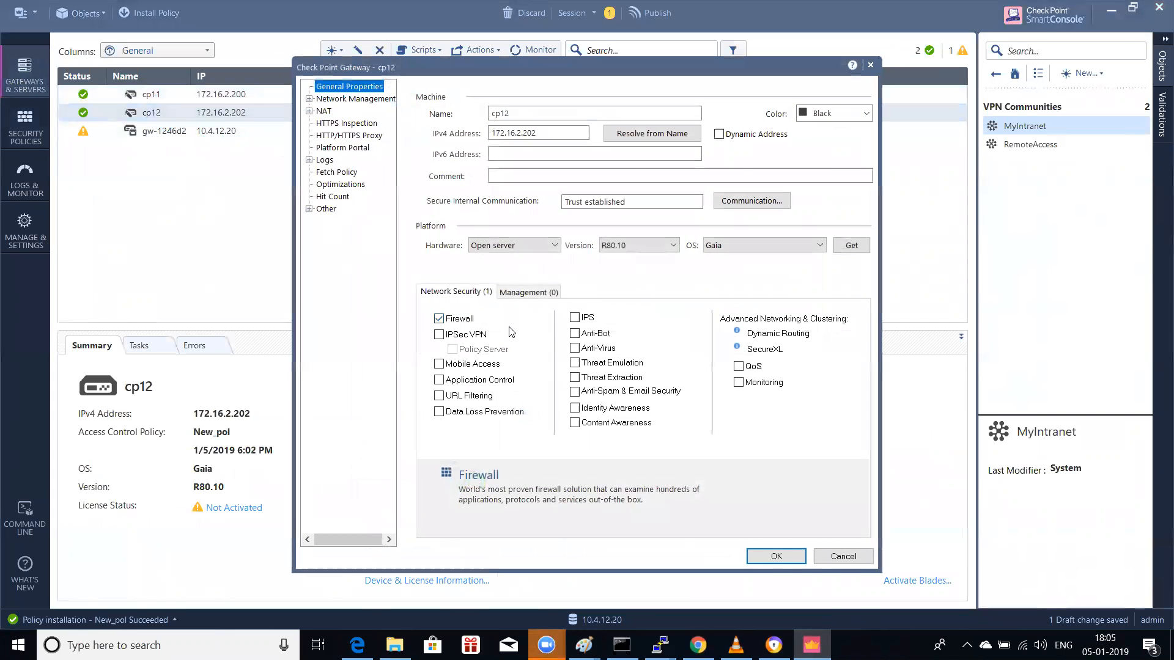
left_click(462, 336)
left_click(777, 558)
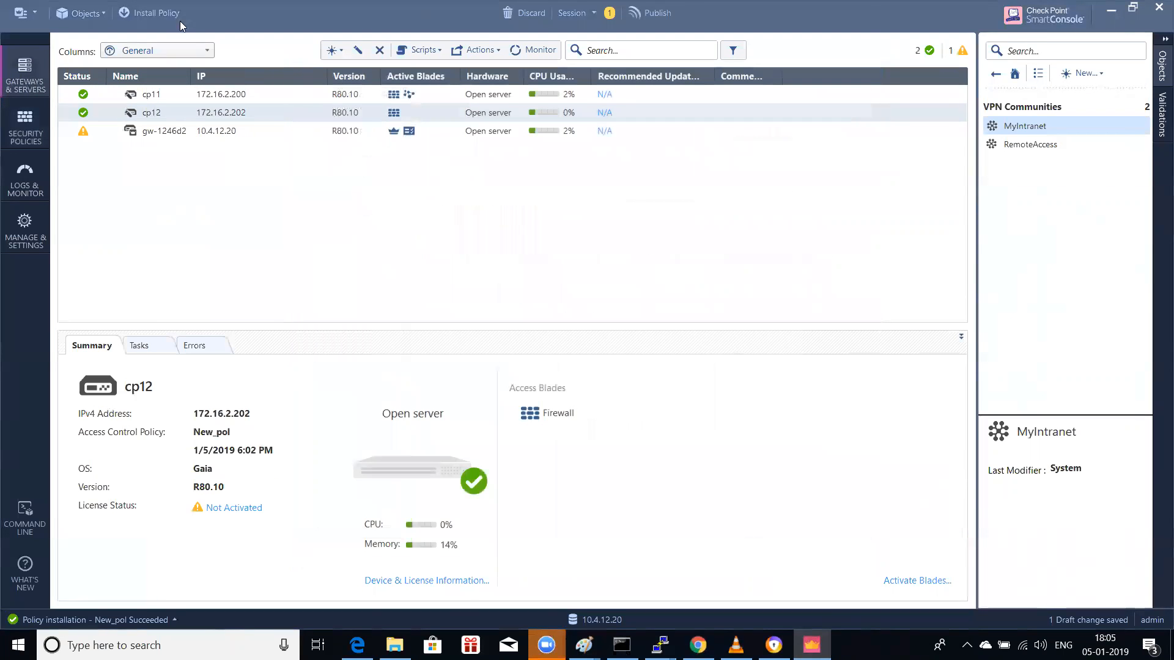
left_click(651, 13)
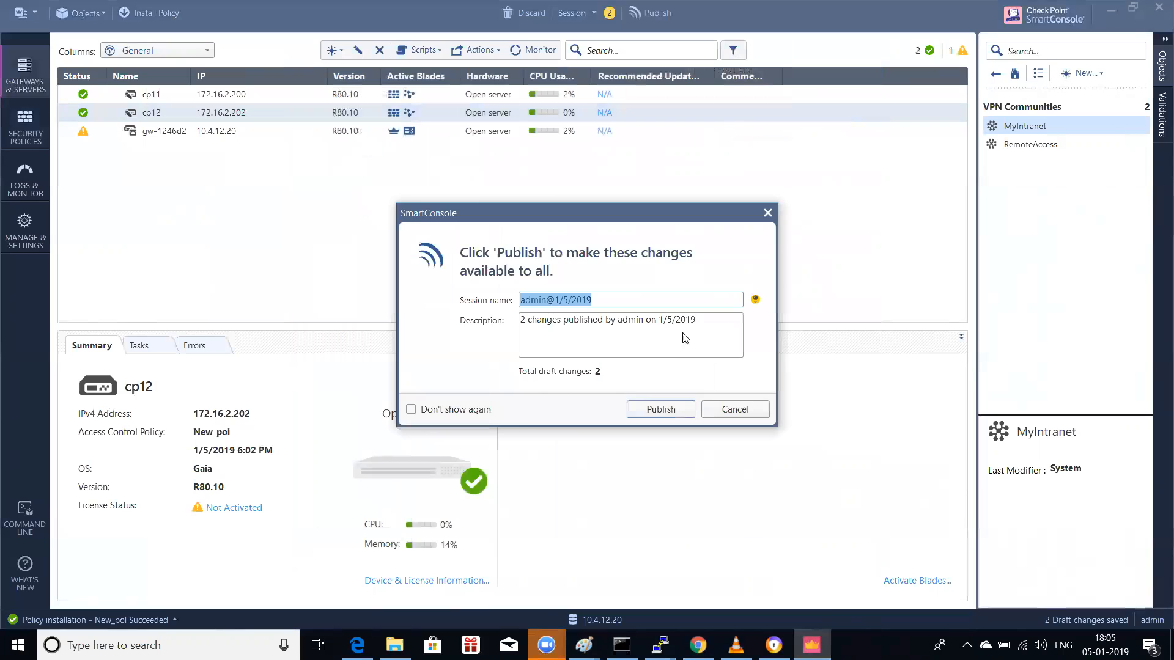
left_click(660, 408)
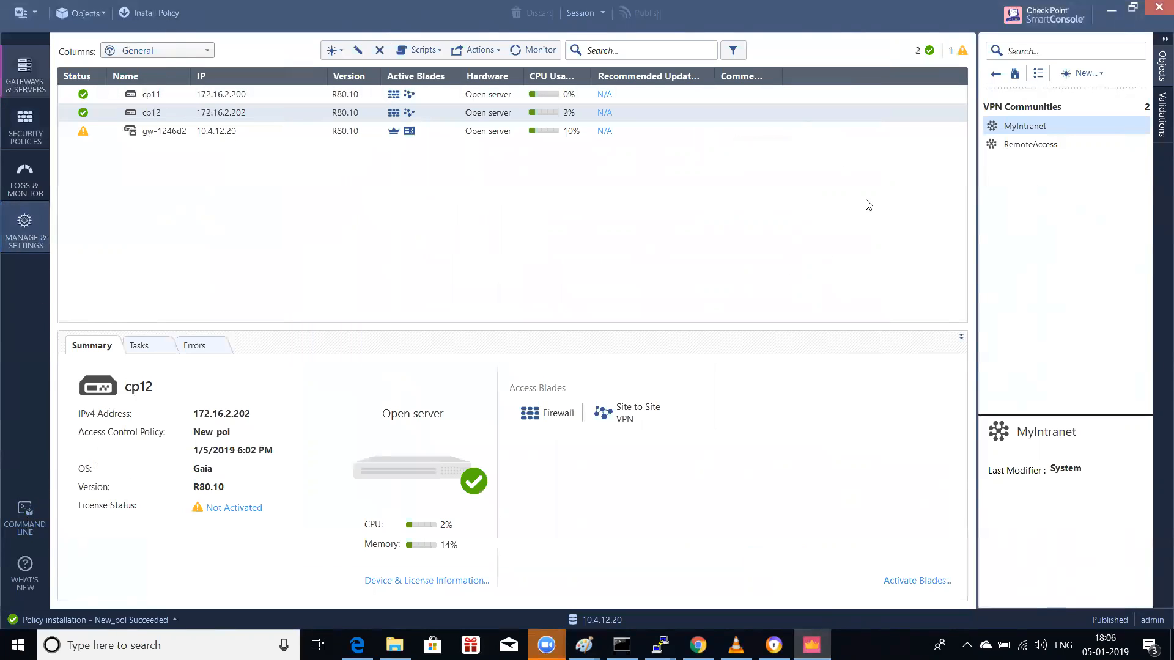
Step: Inspect the MyIntranet community without changes, then move between the management, policy and gateway views
right_click(1039, 130)
left_click(1085, 165)
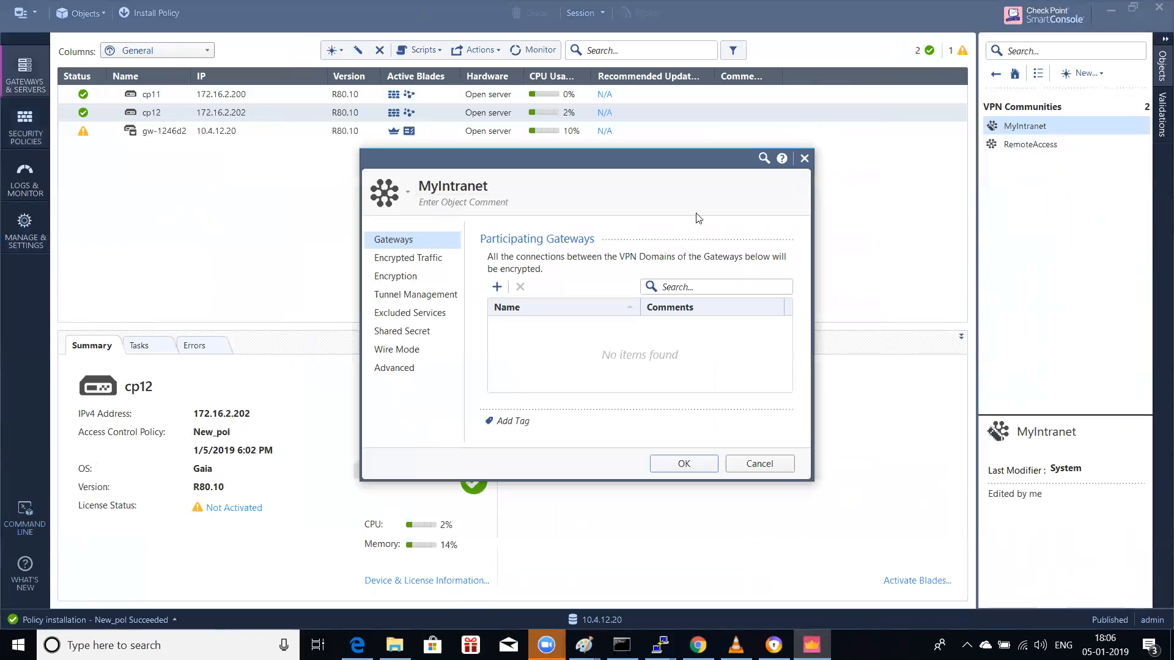
left_click(804, 159)
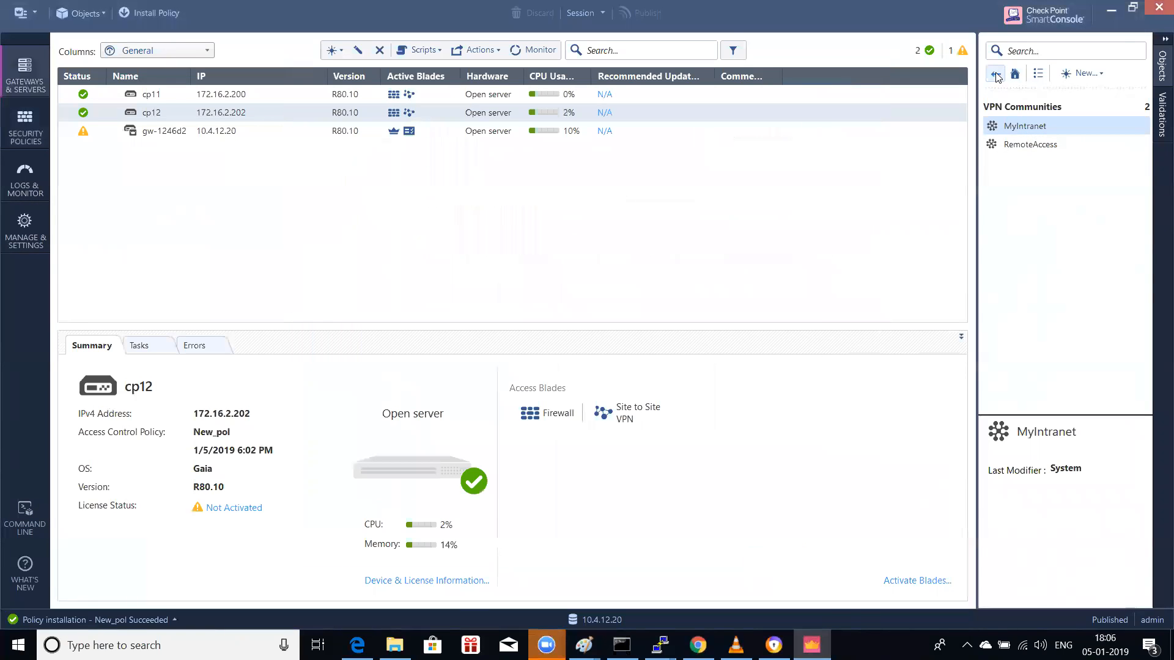
left_click(1015, 73)
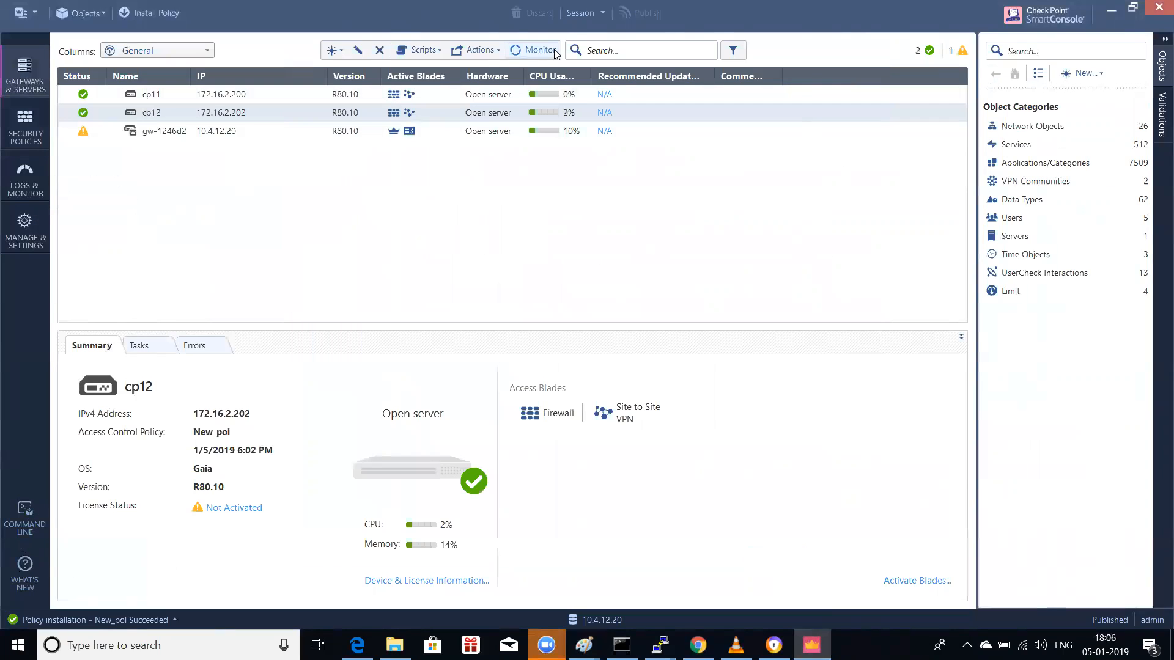
left_click(24, 229)
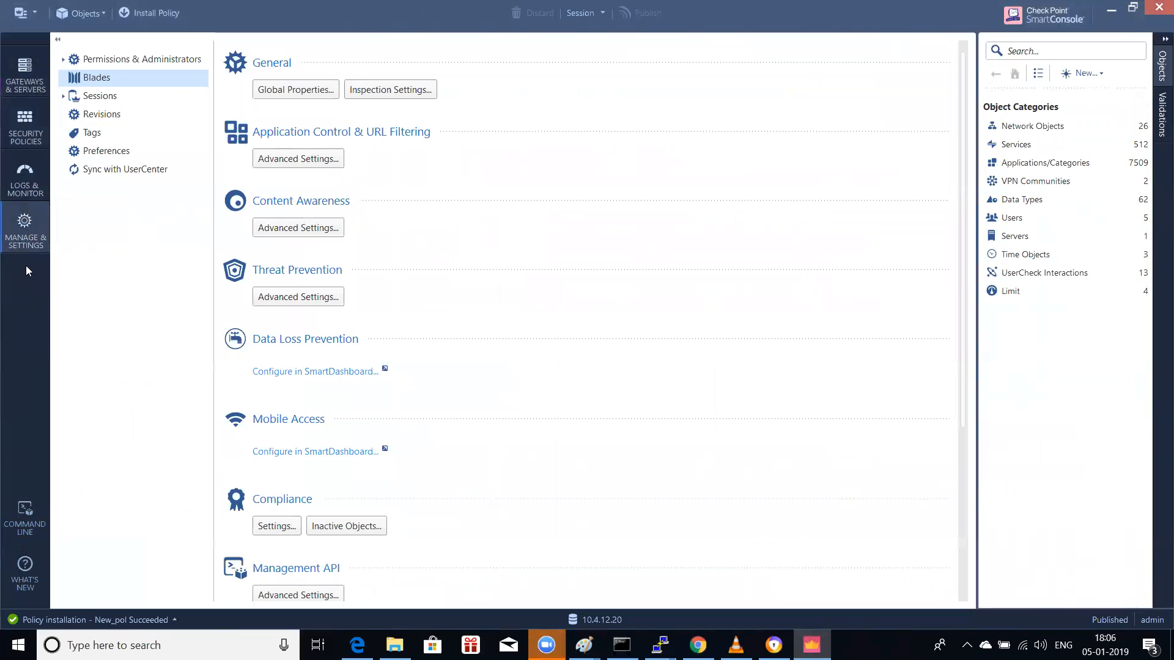
left_click(25, 76)
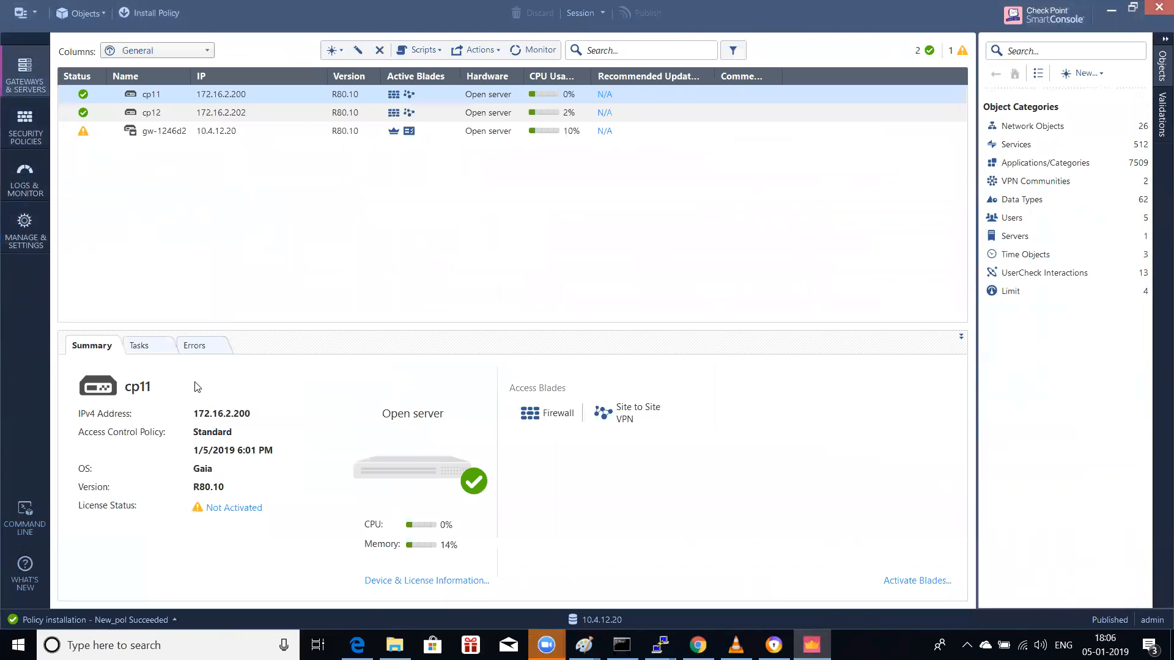
left_click(25, 125)
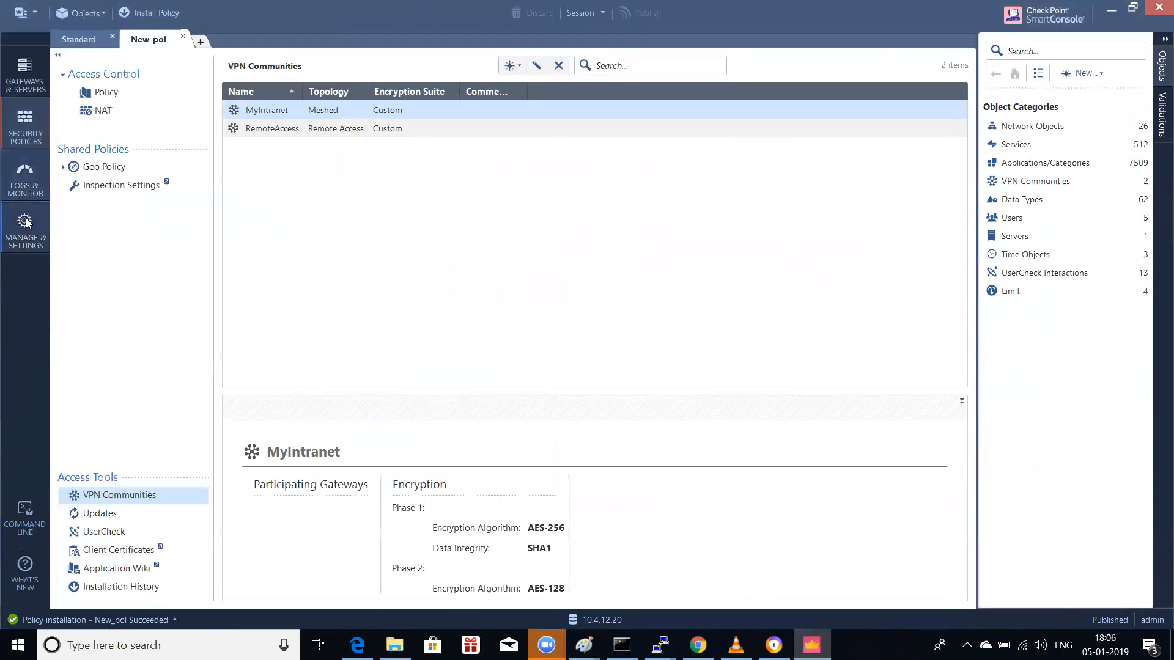
left_click(27, 224)
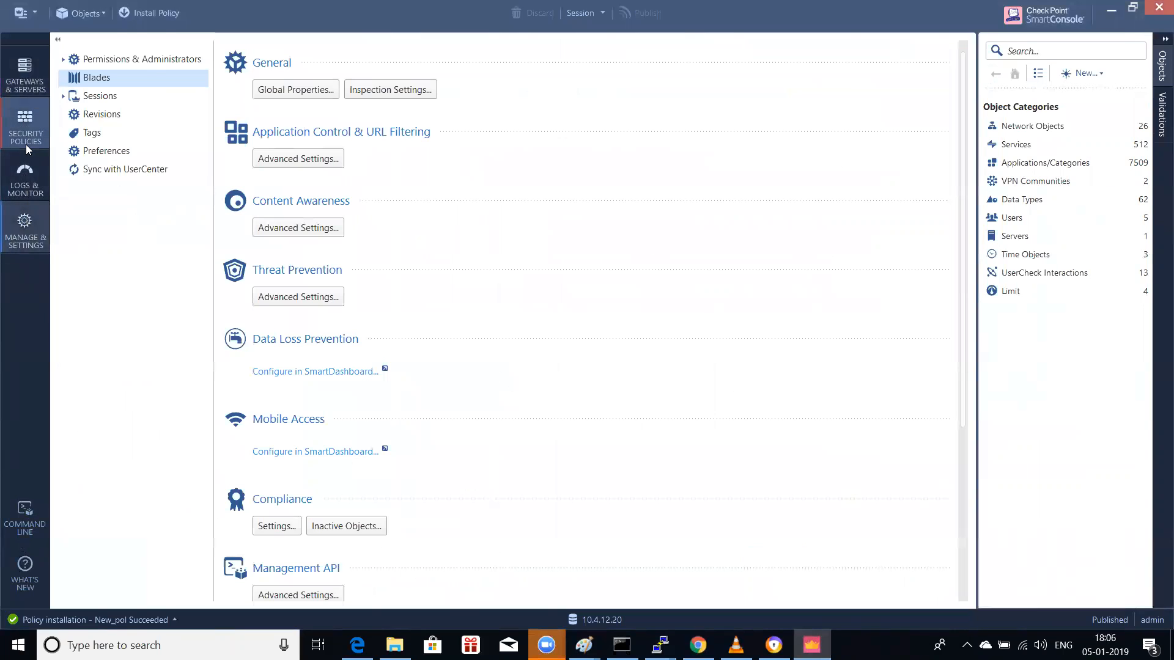
left_click(25, 125)
left_click(21, 85)
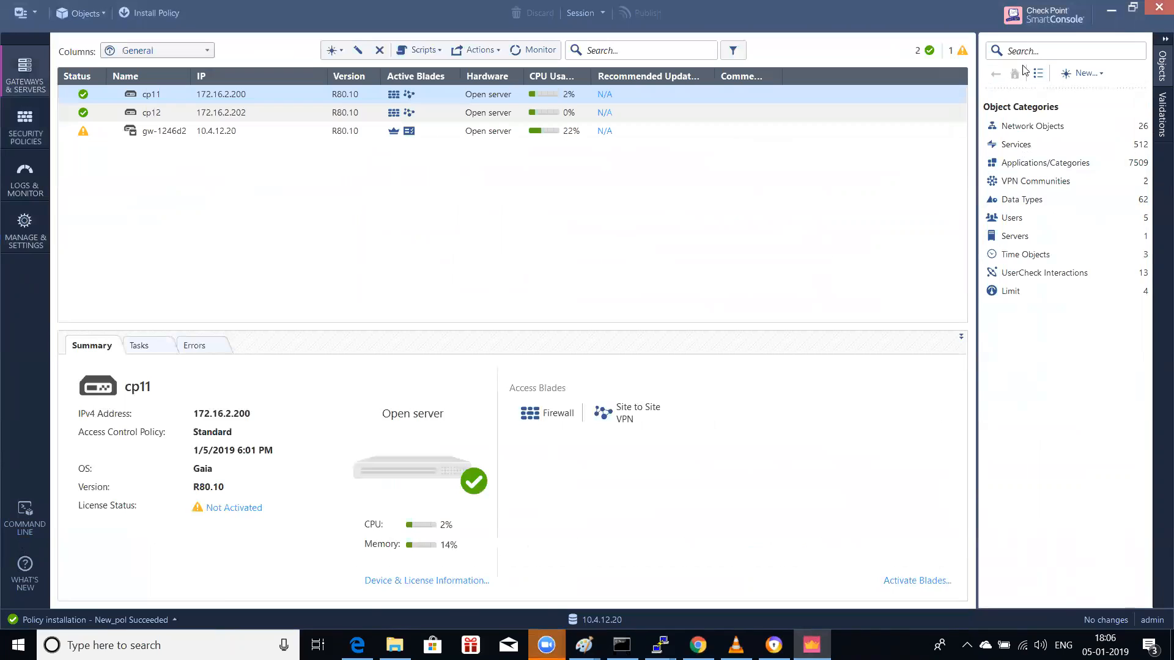
Step: In the VPN Communities category, create a new community from MyIntranet's context menu
left_click(1057, 183)
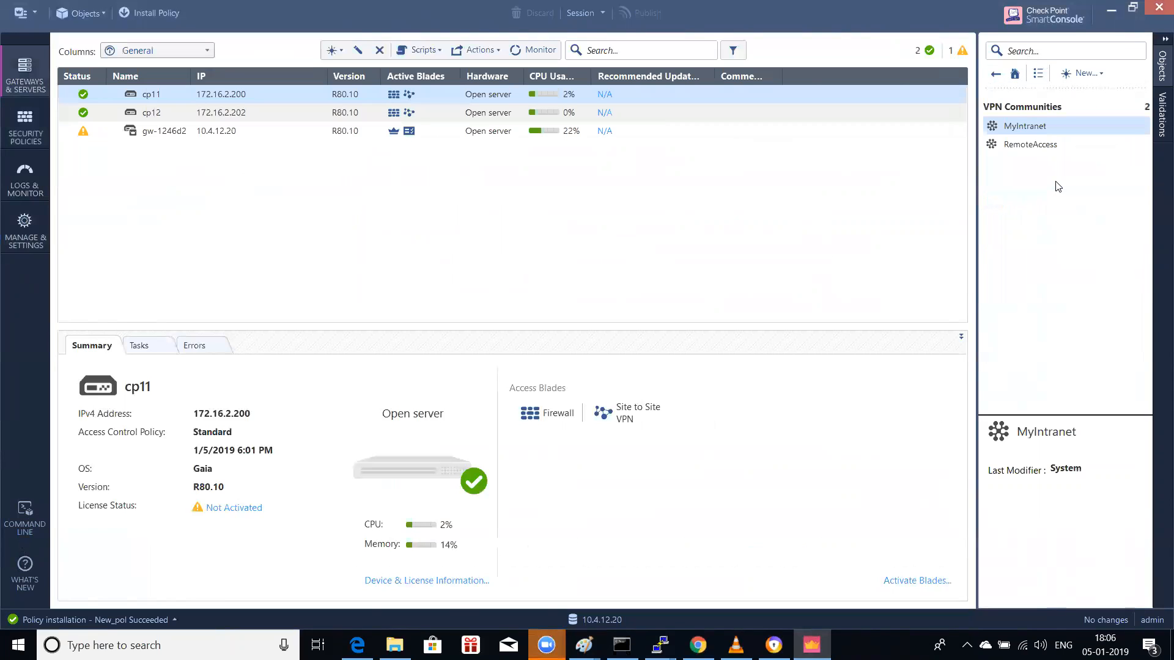
right_click(1044, 127)
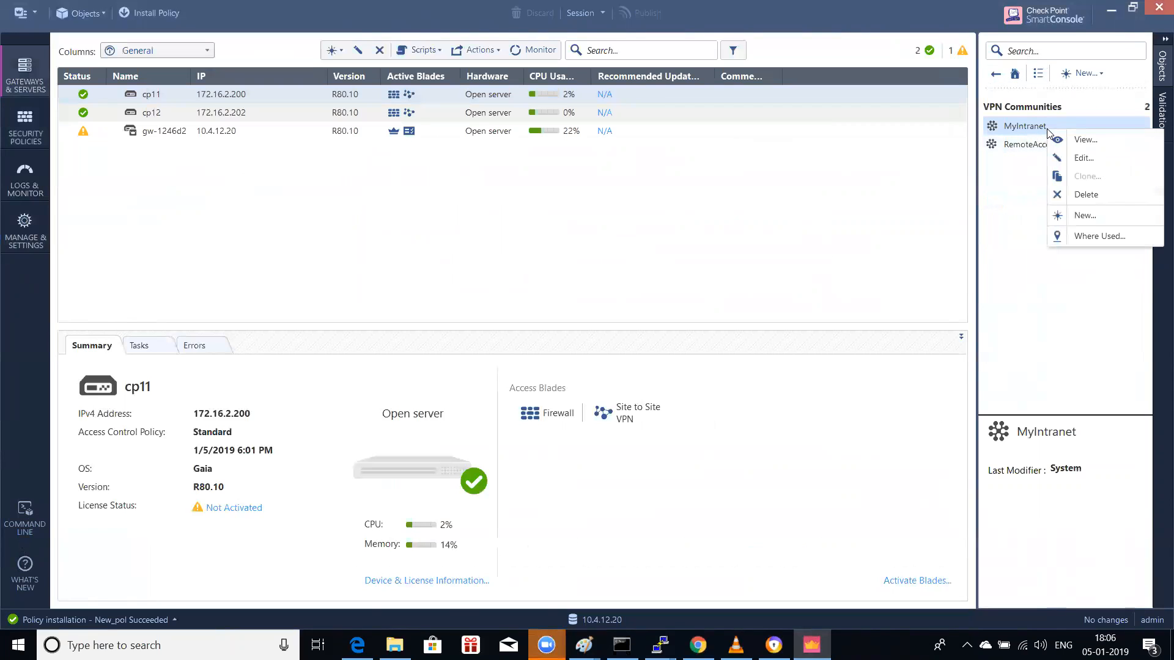
left_click(1085, 73)
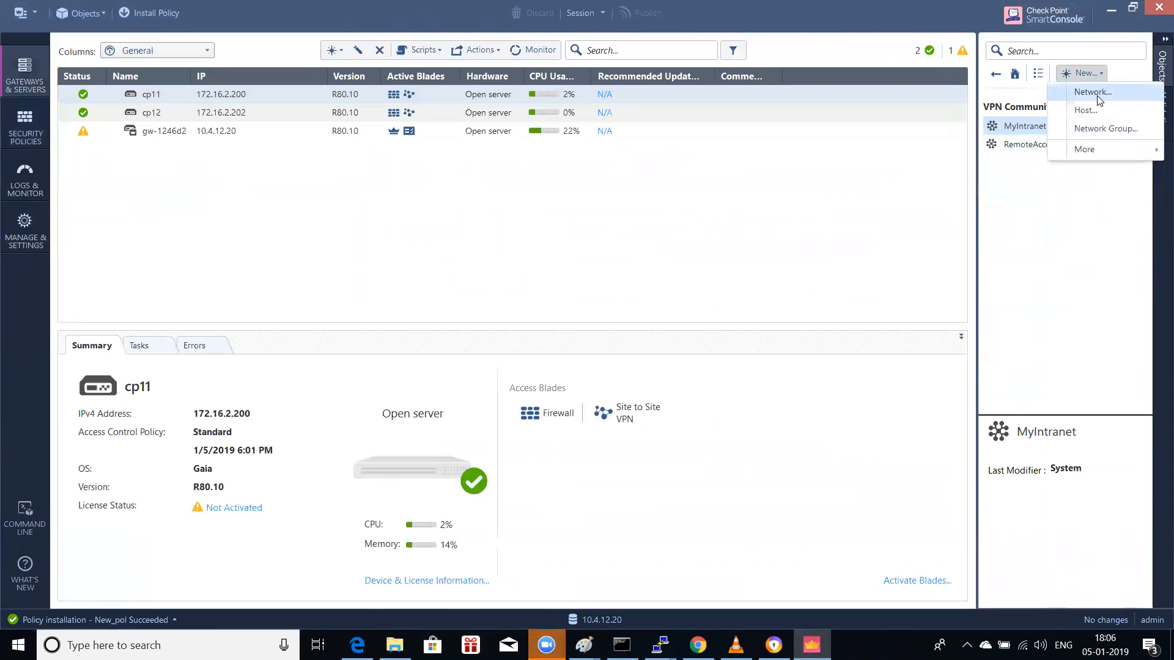
left_click(995, 74)
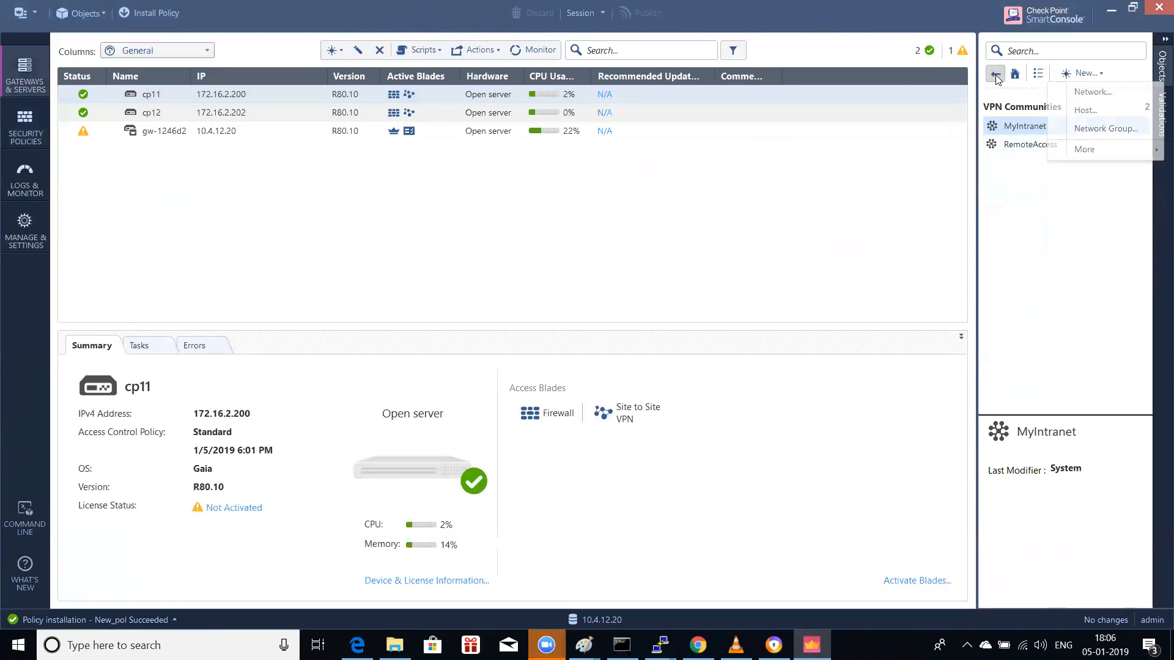
left_click(1042, 179)
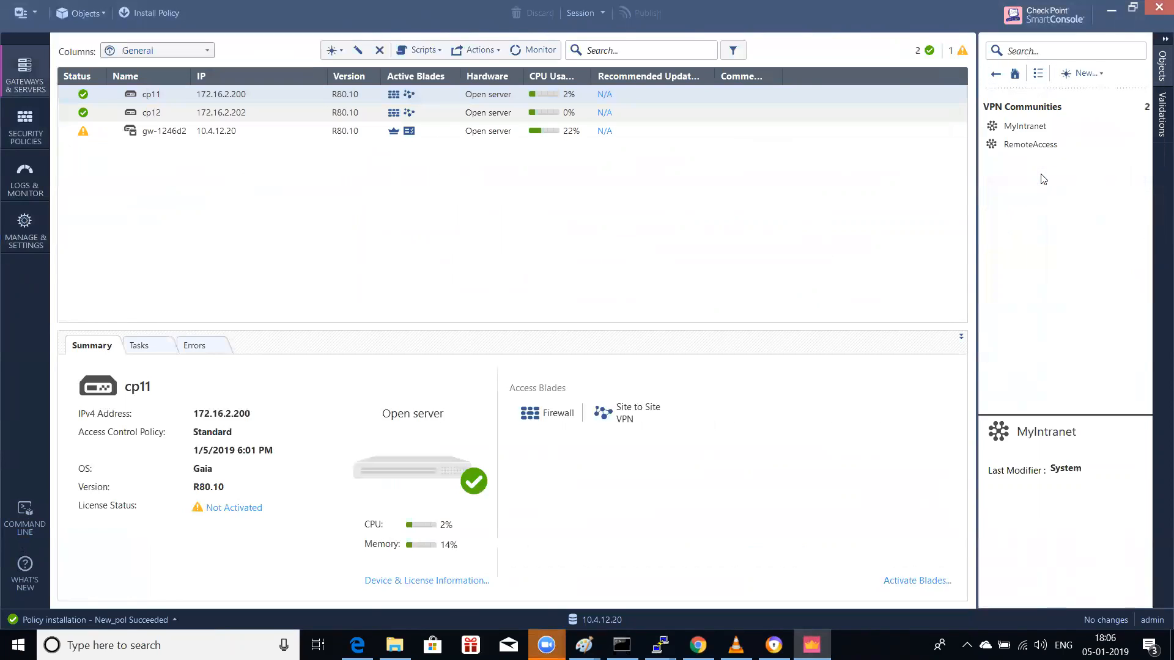
left_click(1039, 128)
right_click(1039, 130)
left_click(1073, 212)
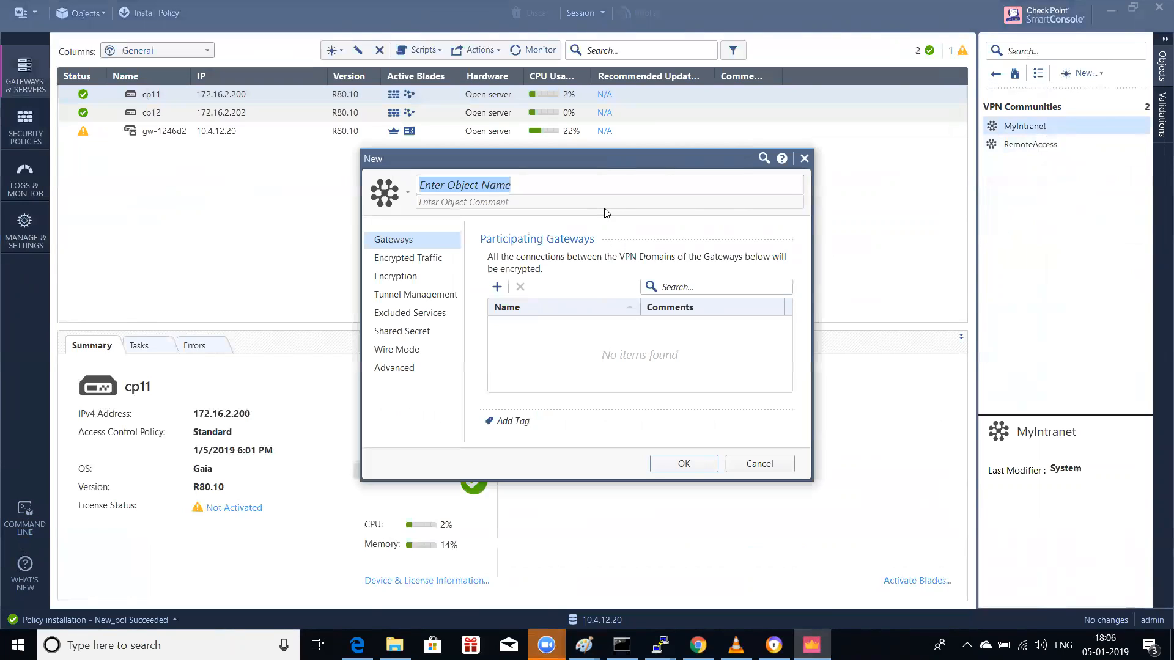
Step: Name the community 'site-to-site' and add gateways cp11 and cp12 as participants
type("site-to-site")
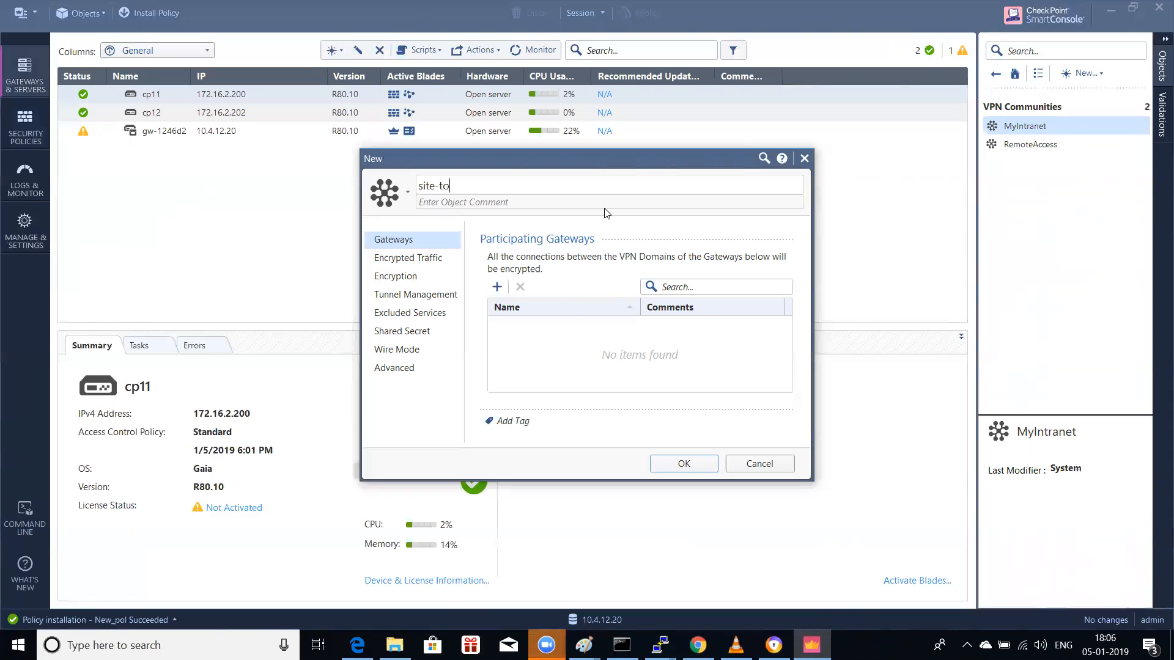
left_click(497, 286)
left_click(568, 360)
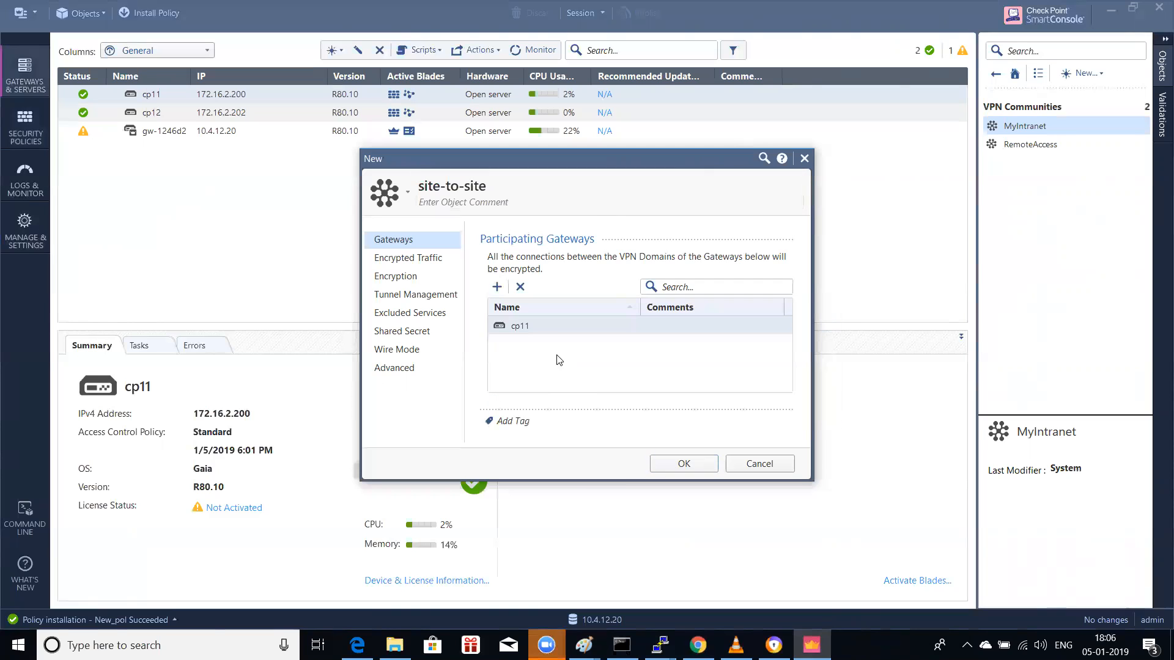
left_click(499, 287)
left_click(545, 376)
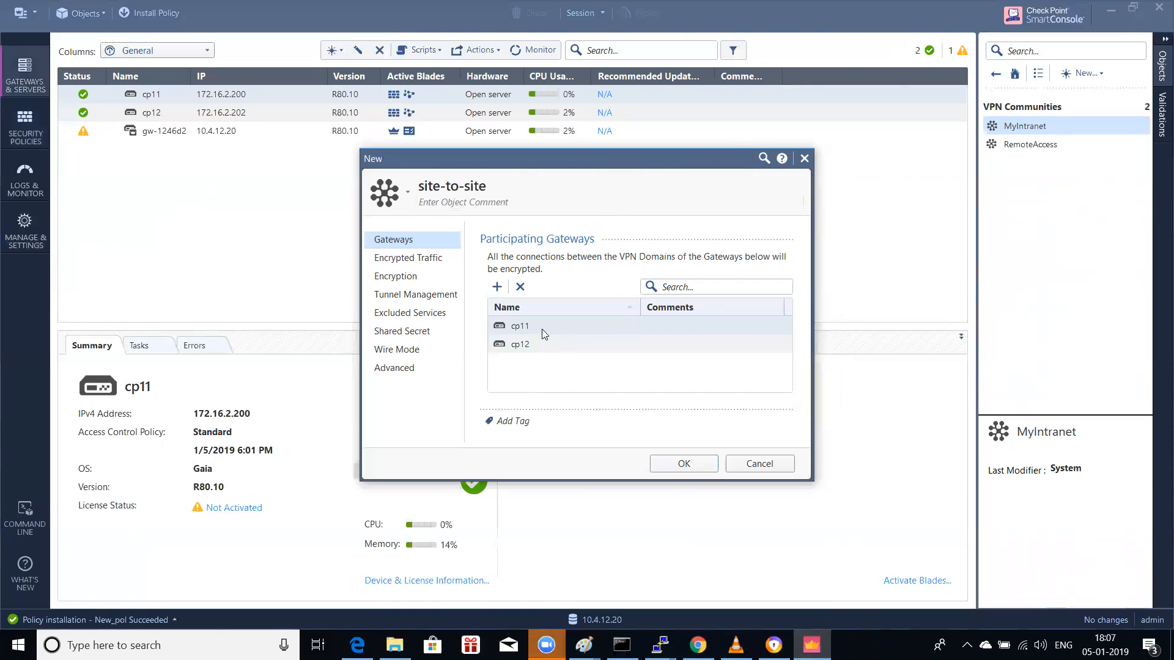
Step: Set the community to accept all encrypted traffic
left_click(451, 262)
left_click(538, 257)
left_click(395, 276)
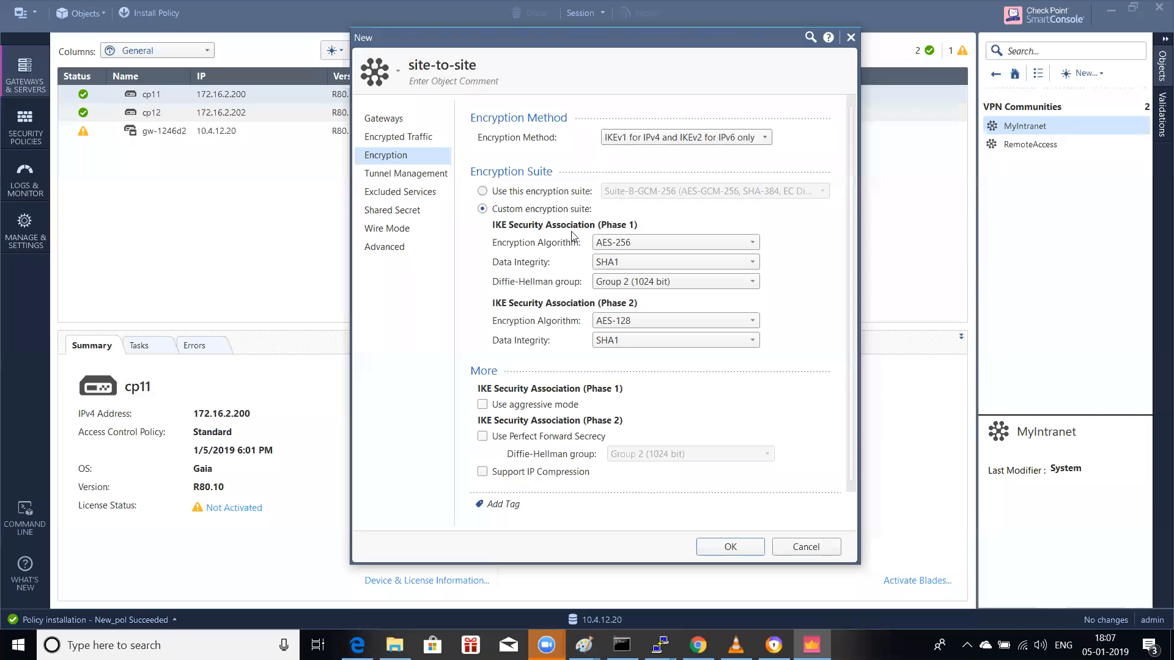
left_click(752, 146)
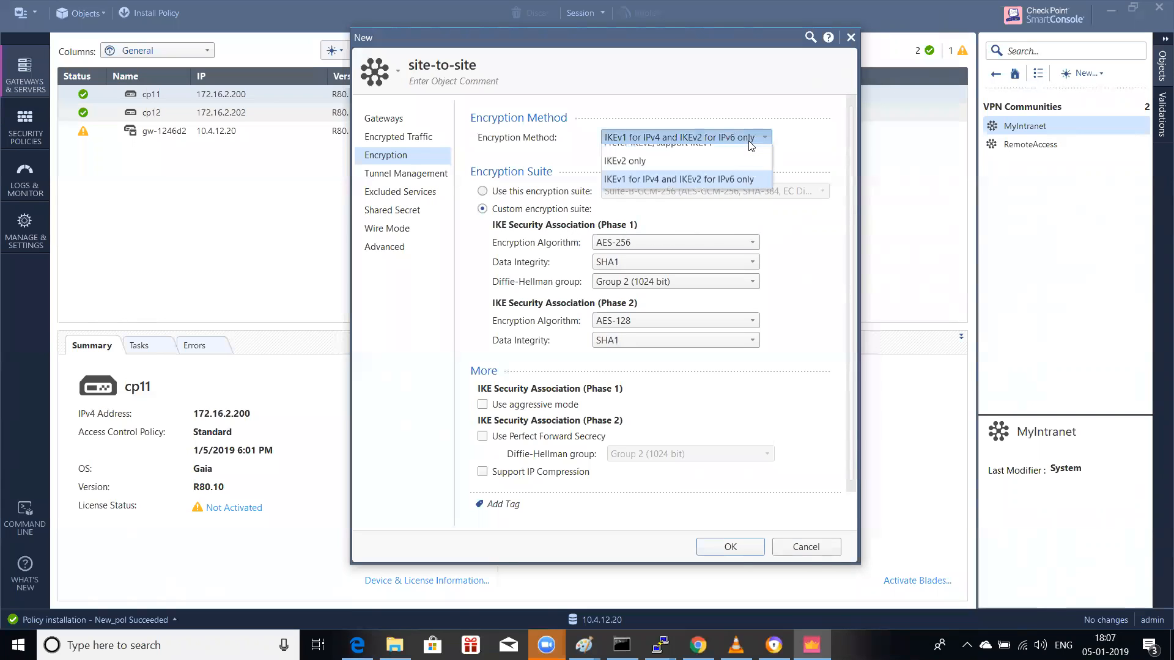
left_click(751, 146)
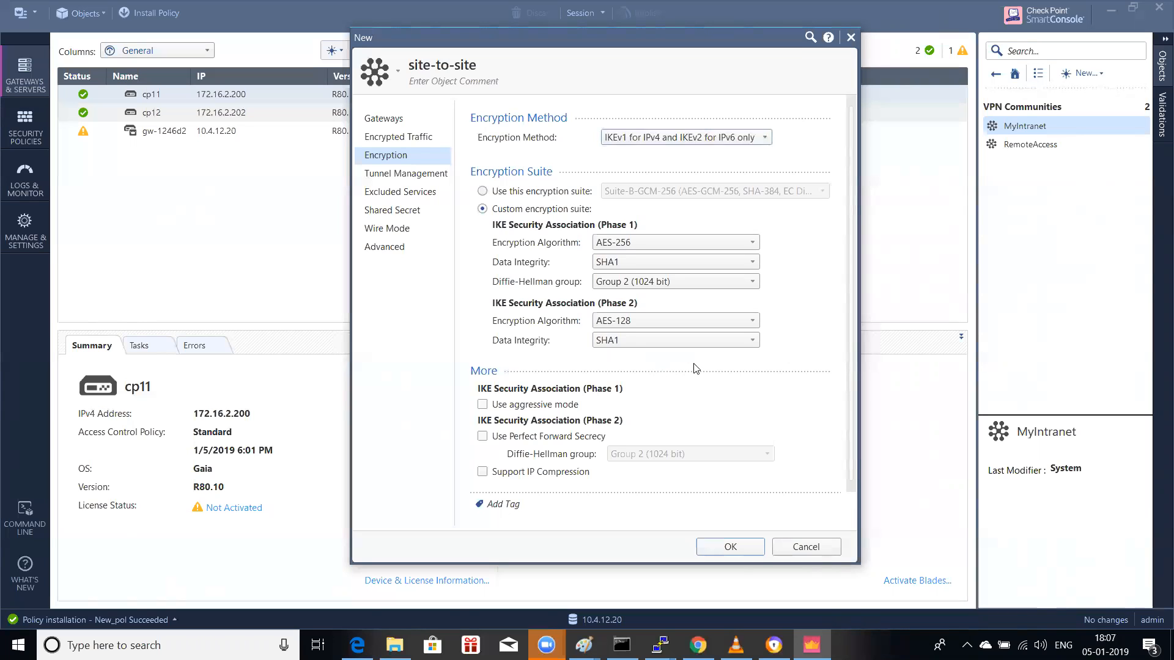
Step: Set permanent tunnels for all tunnels and enable Route Injection Mechanism (RIM)
left_click(403, 174)
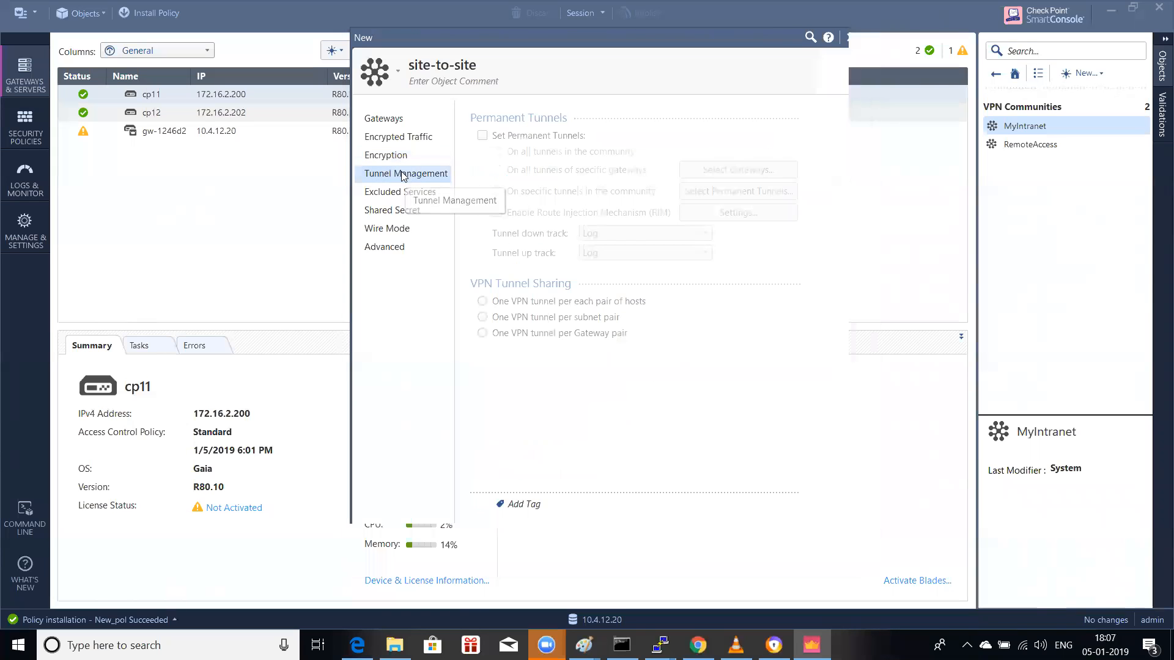
left_click(406, 159)
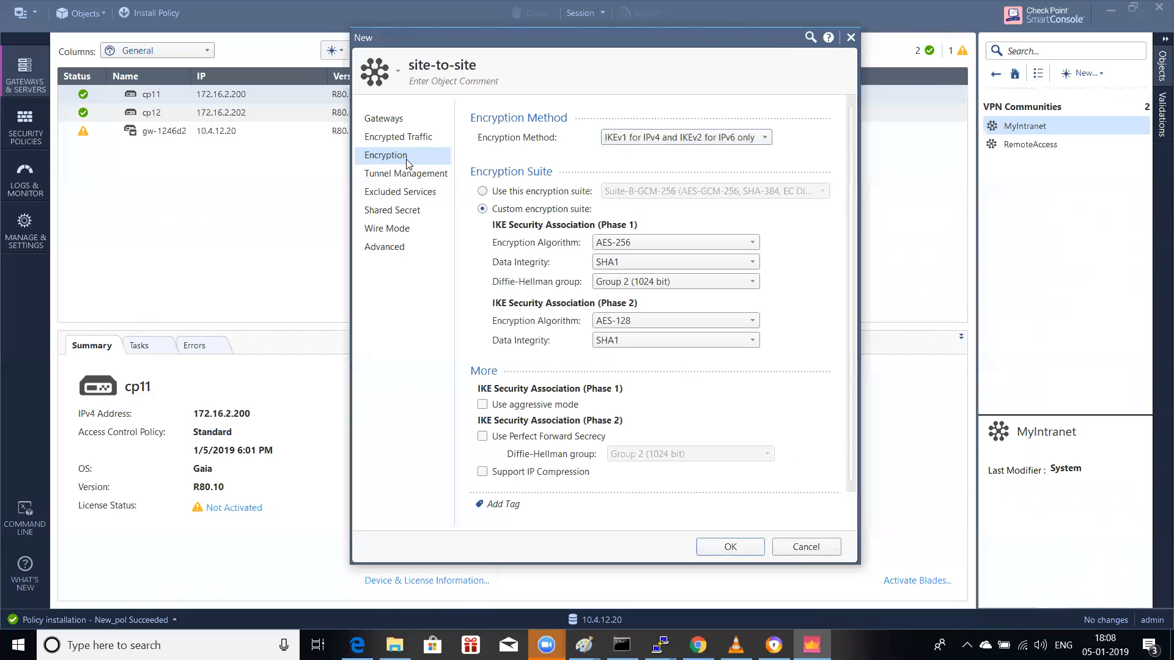
left_click(403, 175)
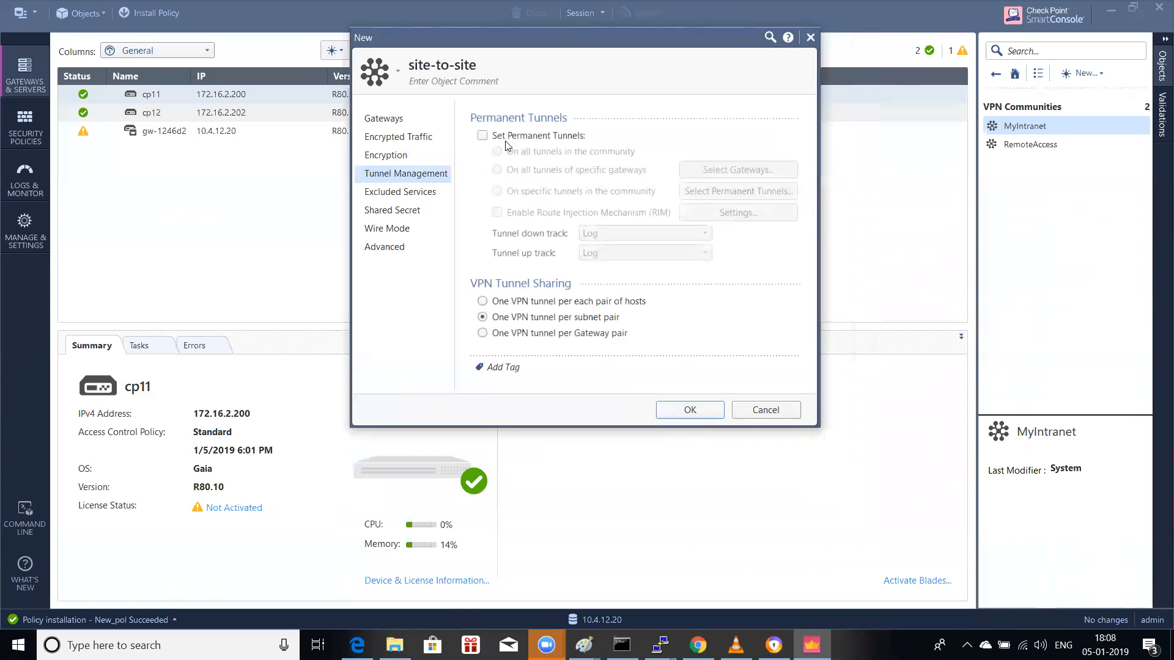
left_click(482, 136)
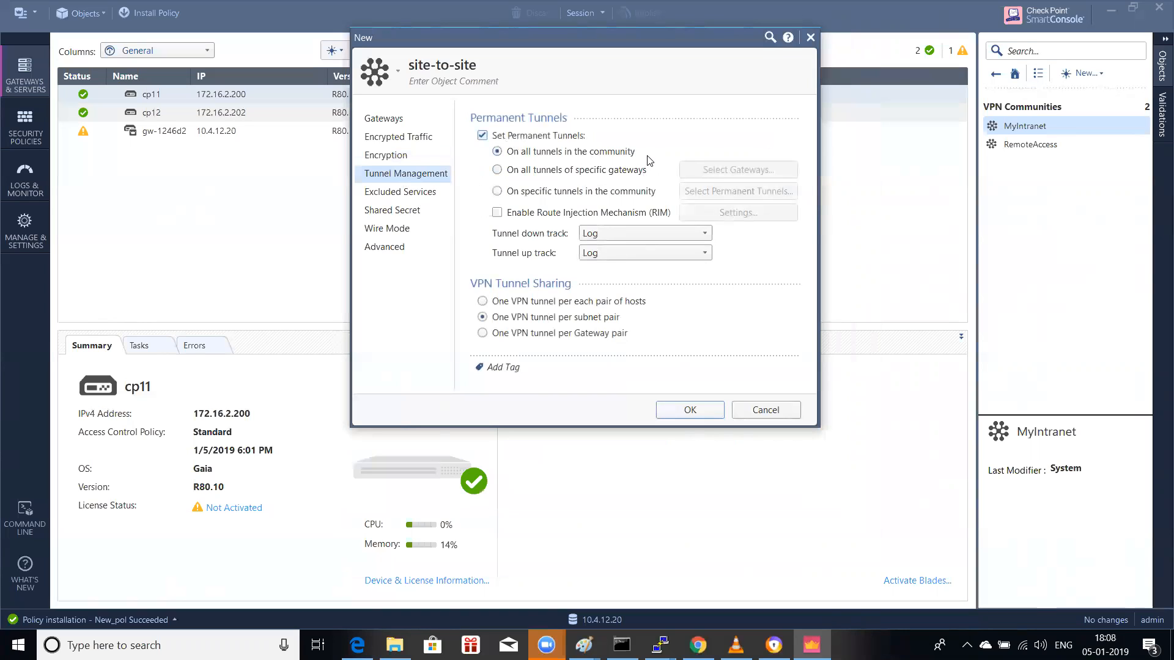
left_click(613, 213)
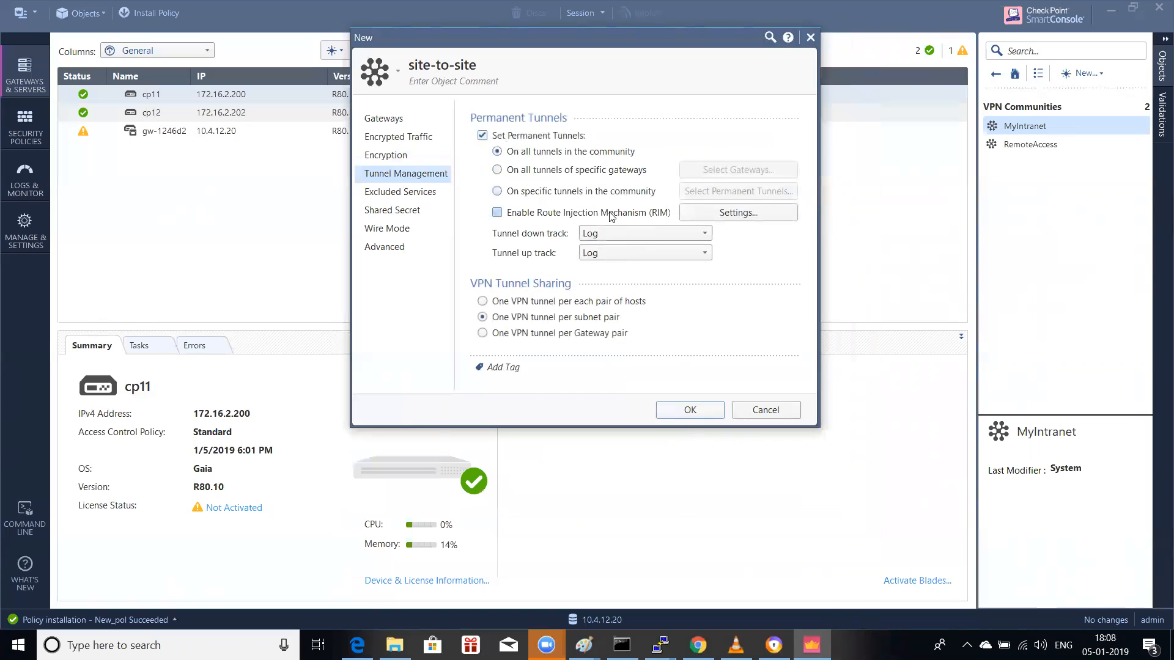
Step: Leave the RIM settings unchanged and bring the Paint network diagram forward
left_click(713, 215)
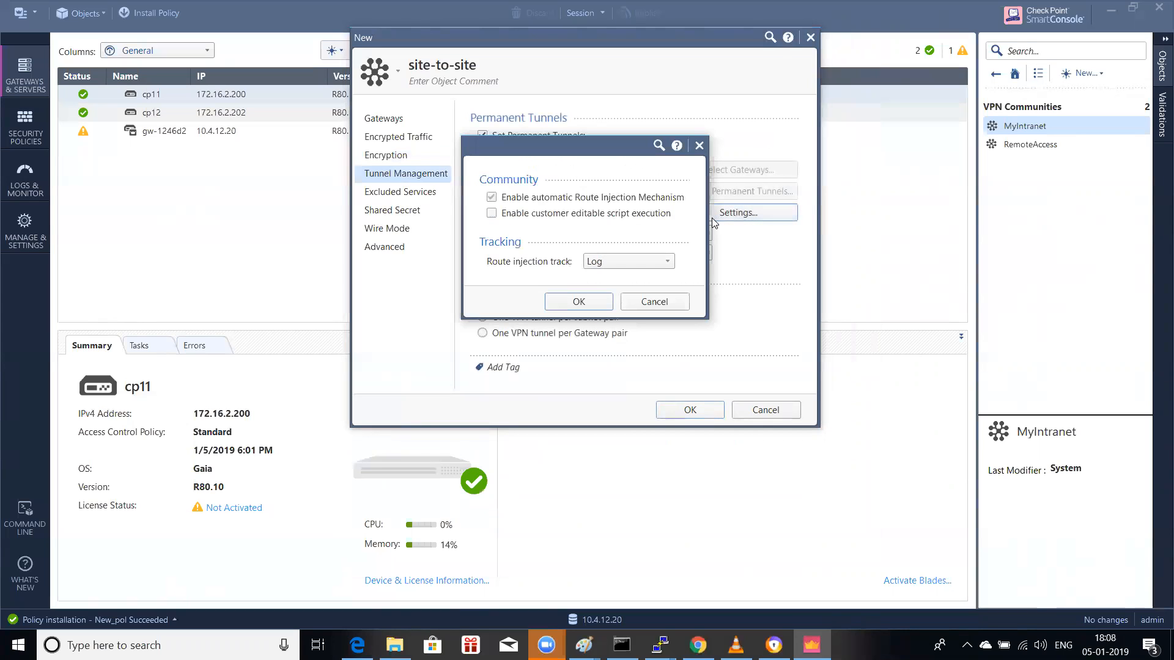
left_click(649, 301)
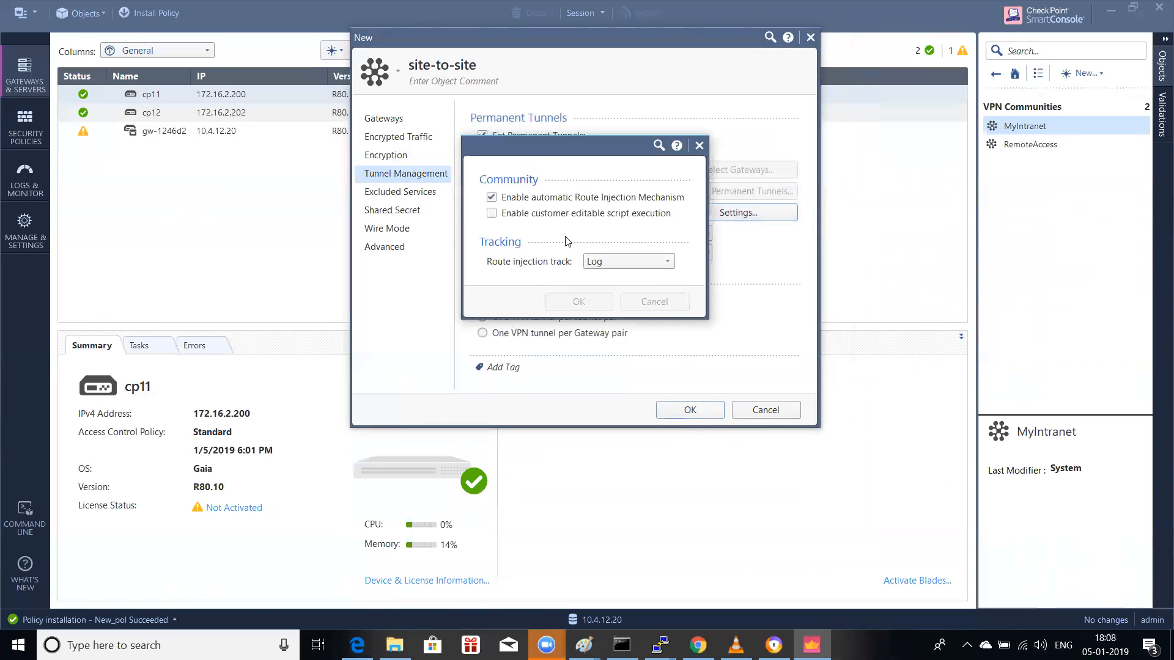
left_click(668, 366)
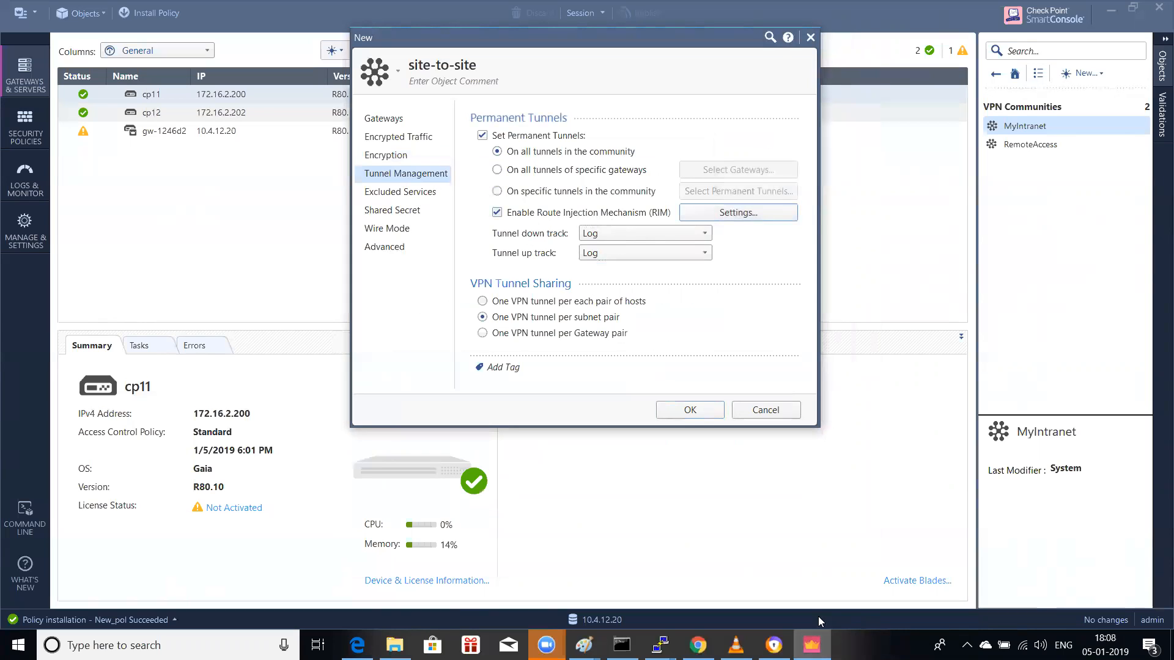
left_click(587, 642)
left_click(678, 612)
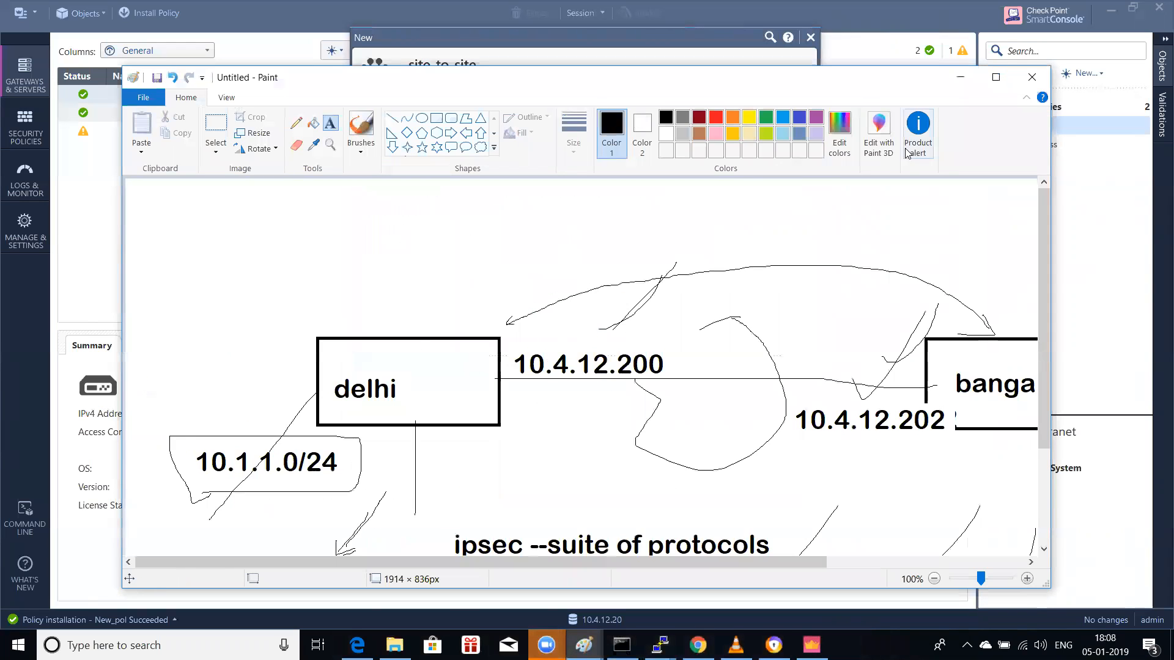
Step: With the Pencil tool, draw an arrow above 10.1.1.0/24 and an arc between bangalore and delhi
left_click(995, 77)
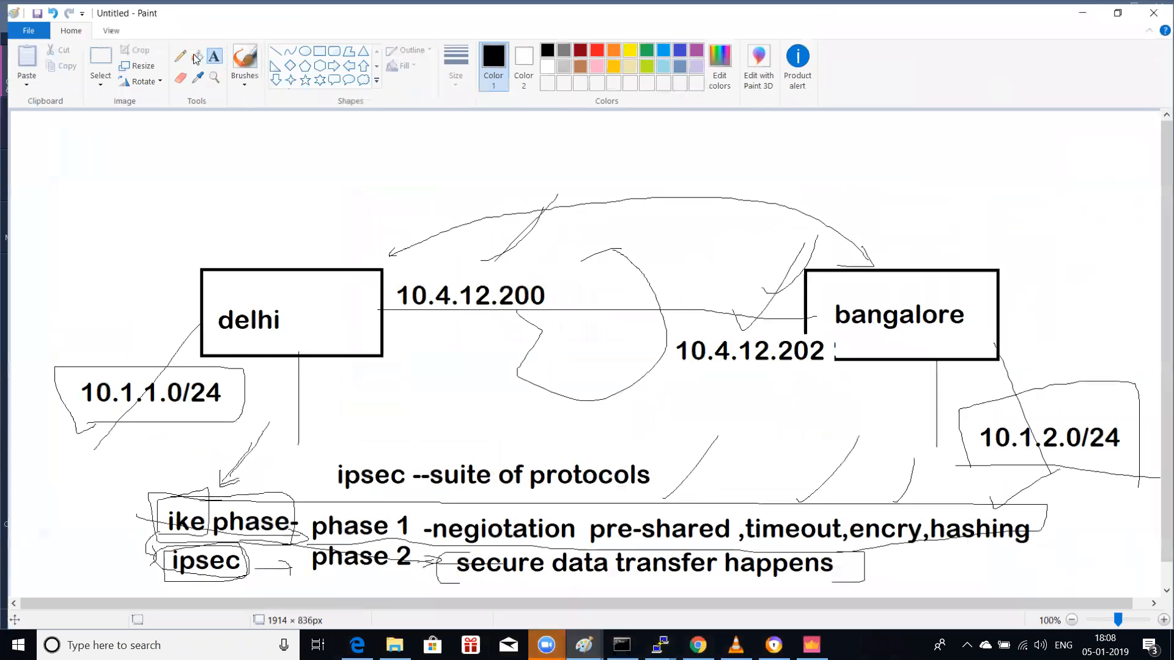
left_click(173, 52)
left_click_drag(136, 361, 151, 317)
mouse_move(912, 267)
left_mouse_down()
mouse_move(910, 249)
mouse_move(527, 164)
mouse_move(171, 325)
mouse_move(182, 335)
left_mouse_up()
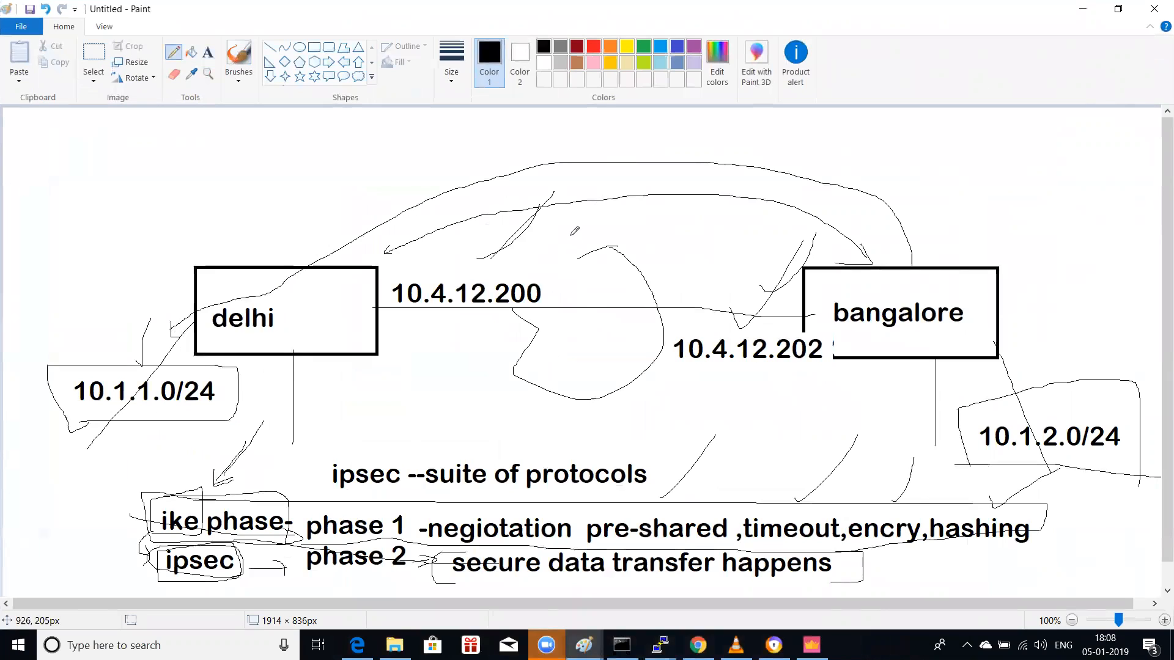
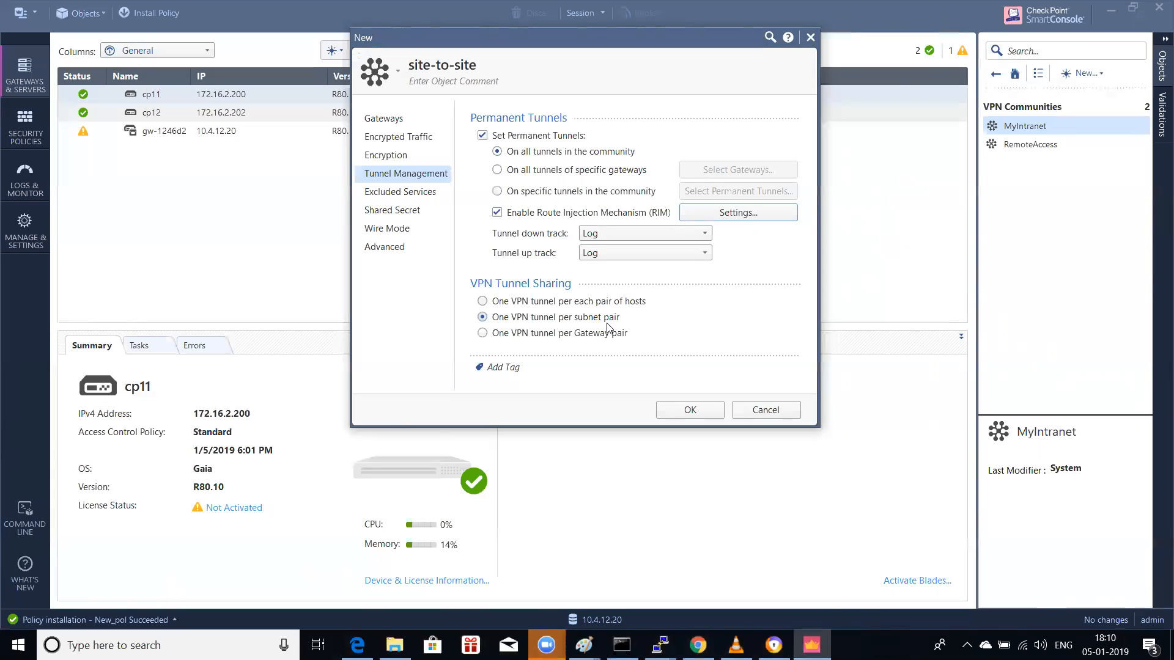
Step: Enable wire mode with uninspected encrypted traffic and wire mode routing, then save the community
left_click(373, 212)
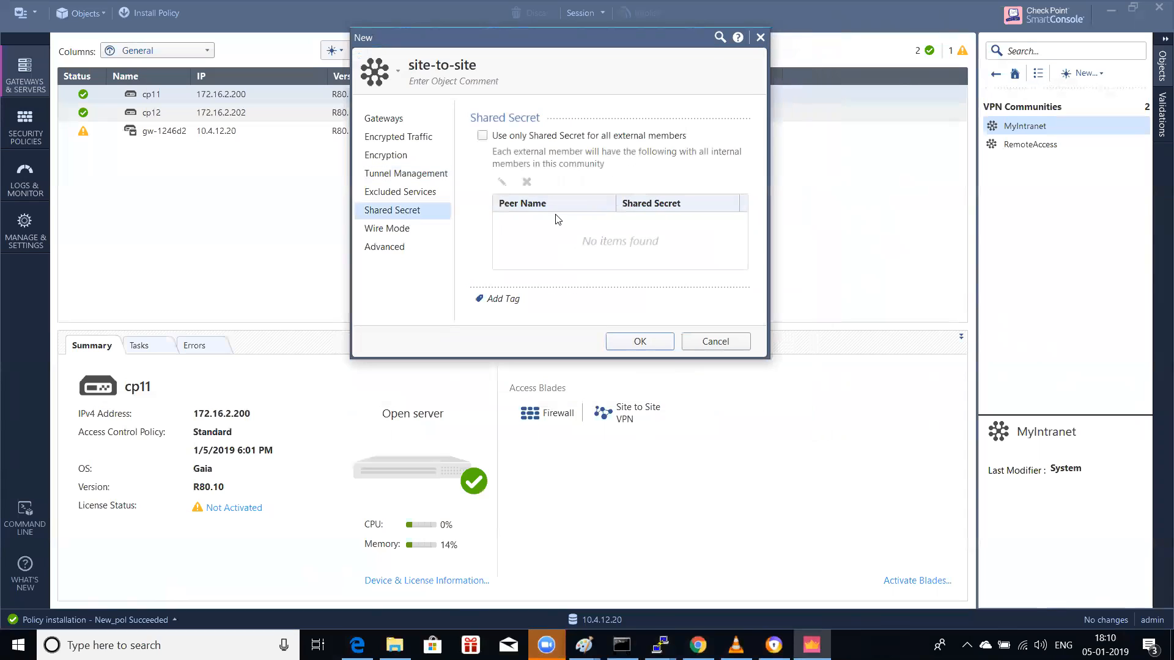
left_click(483, 136)
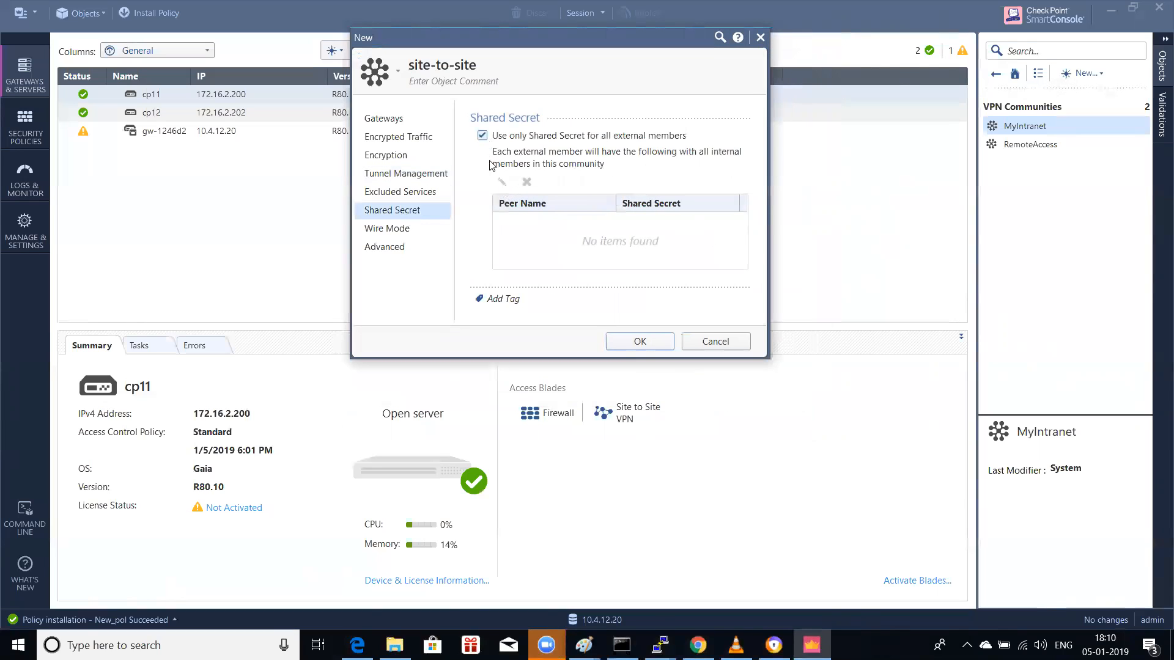
left_click(482, 136)
left_click(407, 231)
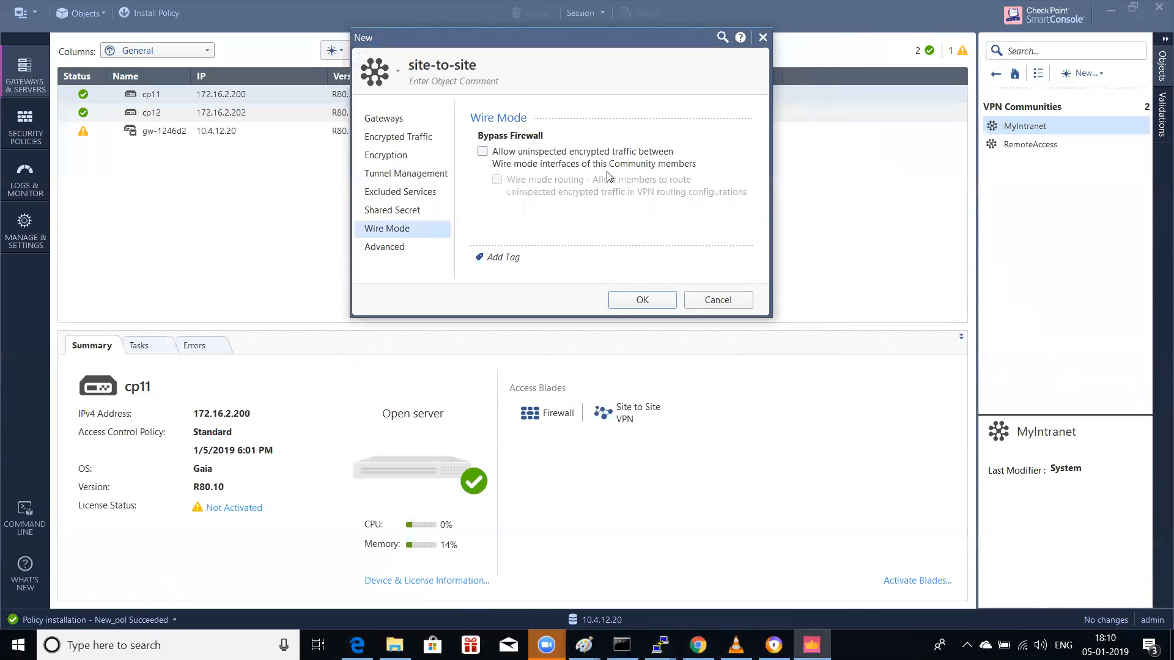
left_click(542, 169)
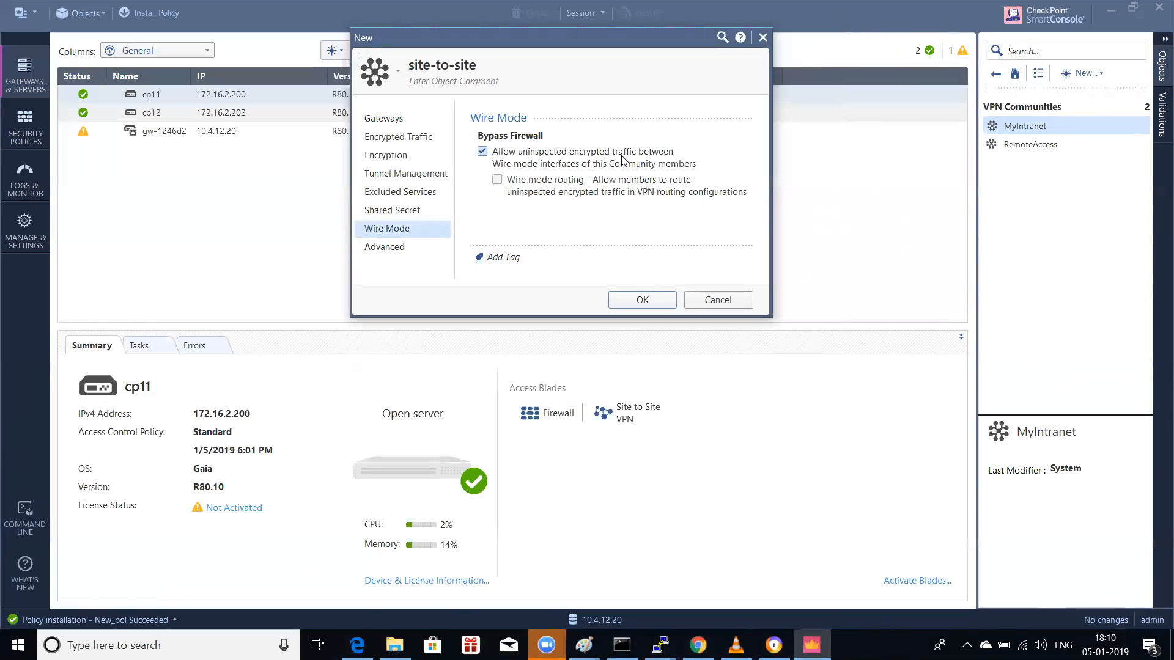
left_click(619, 182)
left_click(411, 249)
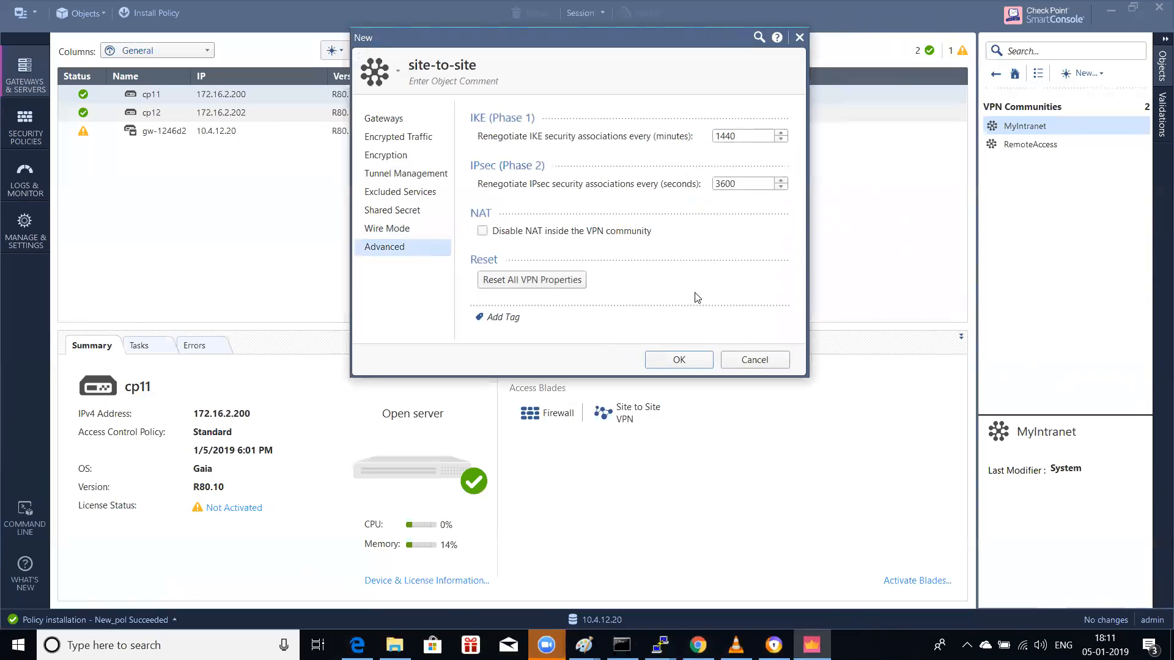
left_click(690, 362)
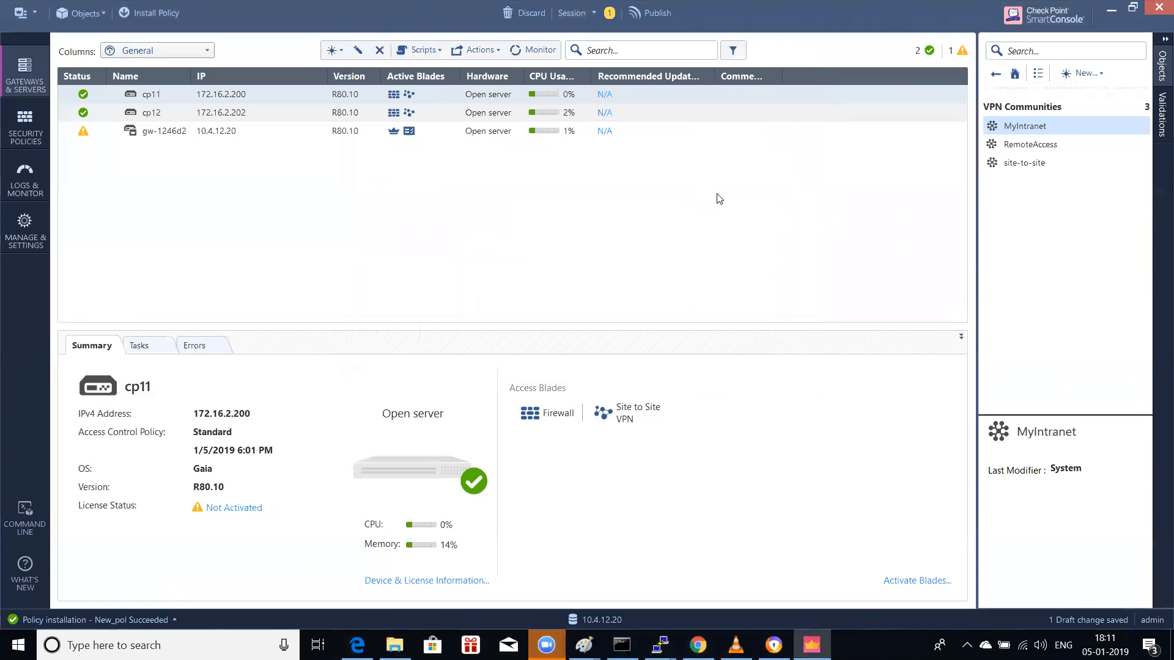
Step: Switch to Security Policies to show the Standard policy's Access Control rulebase
mouse_move(1031, 131)
mouse_move(1074, 134)
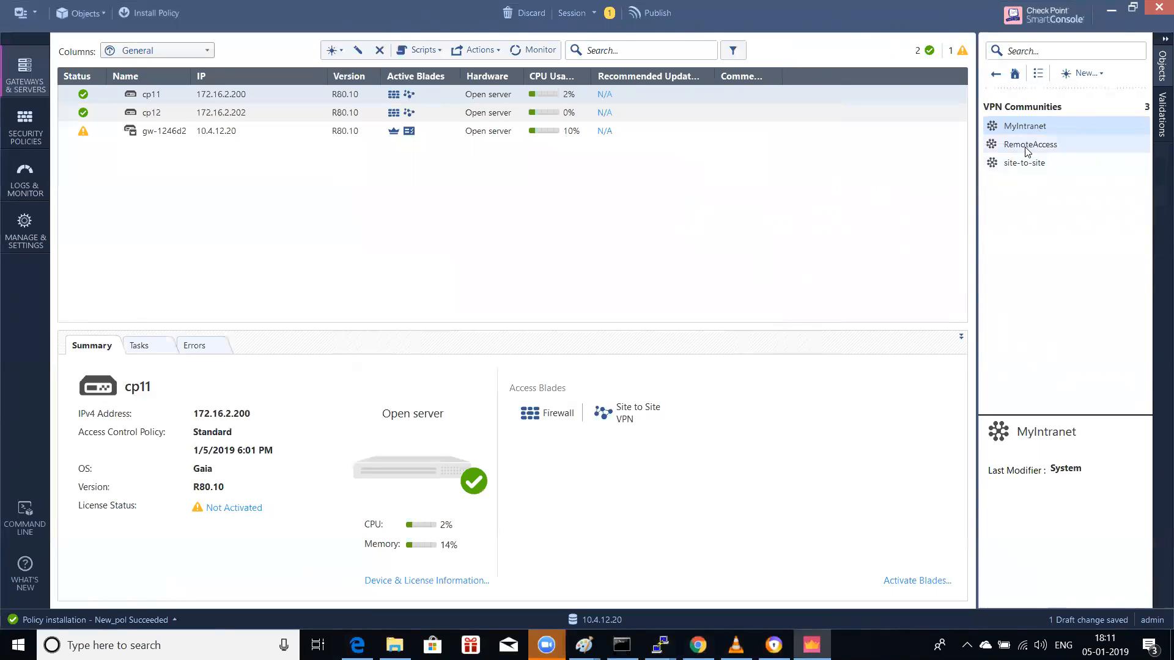
mouse_move(1028, 152)
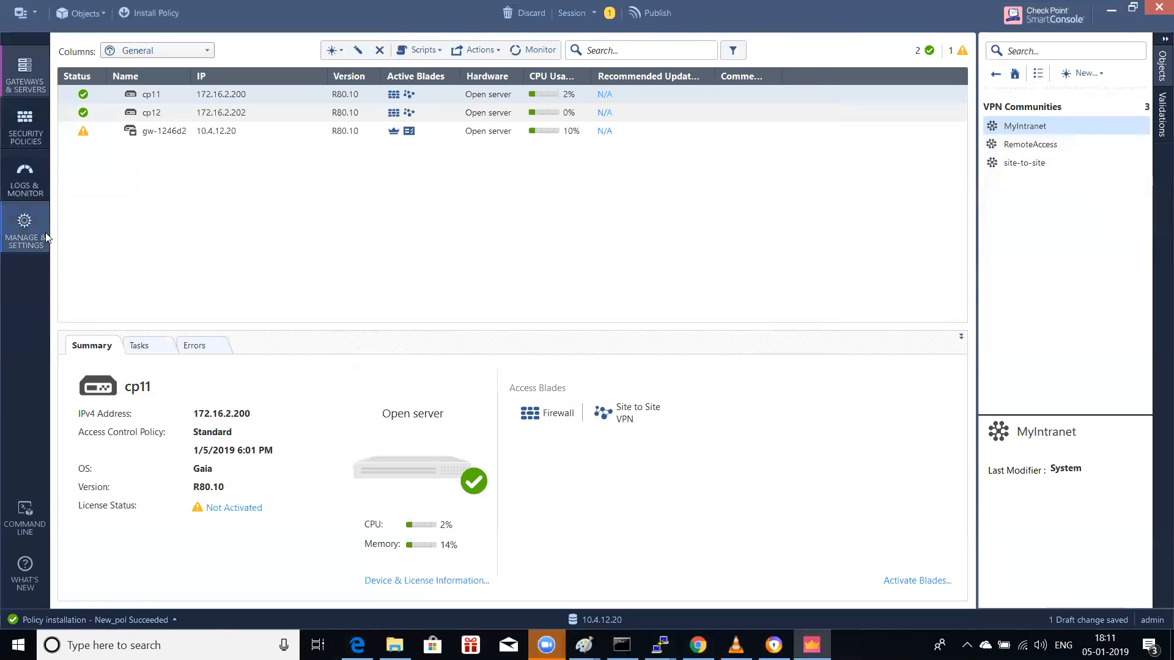
left_click(28, 139)
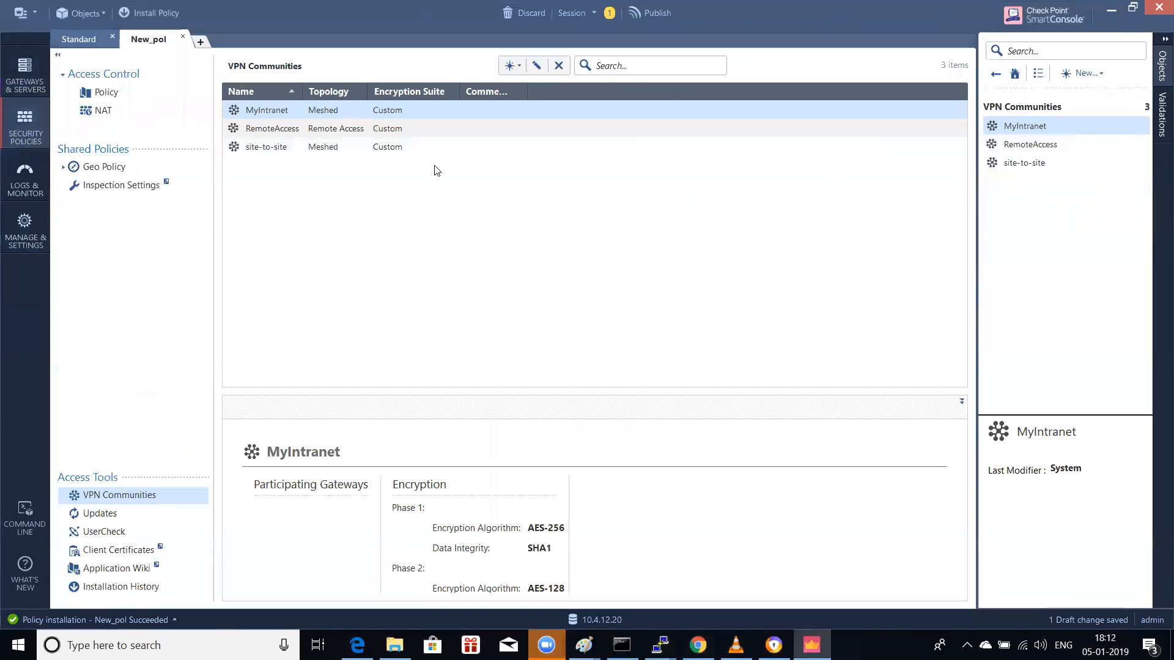
left_click(39, 74)
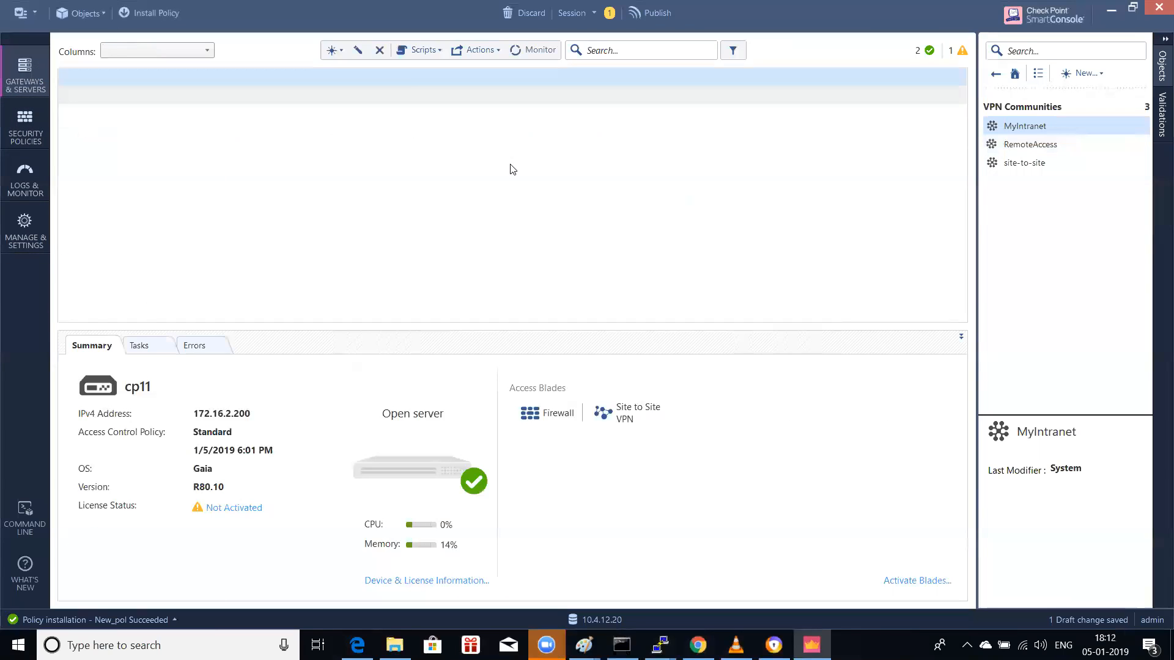
left_click(29, 133)
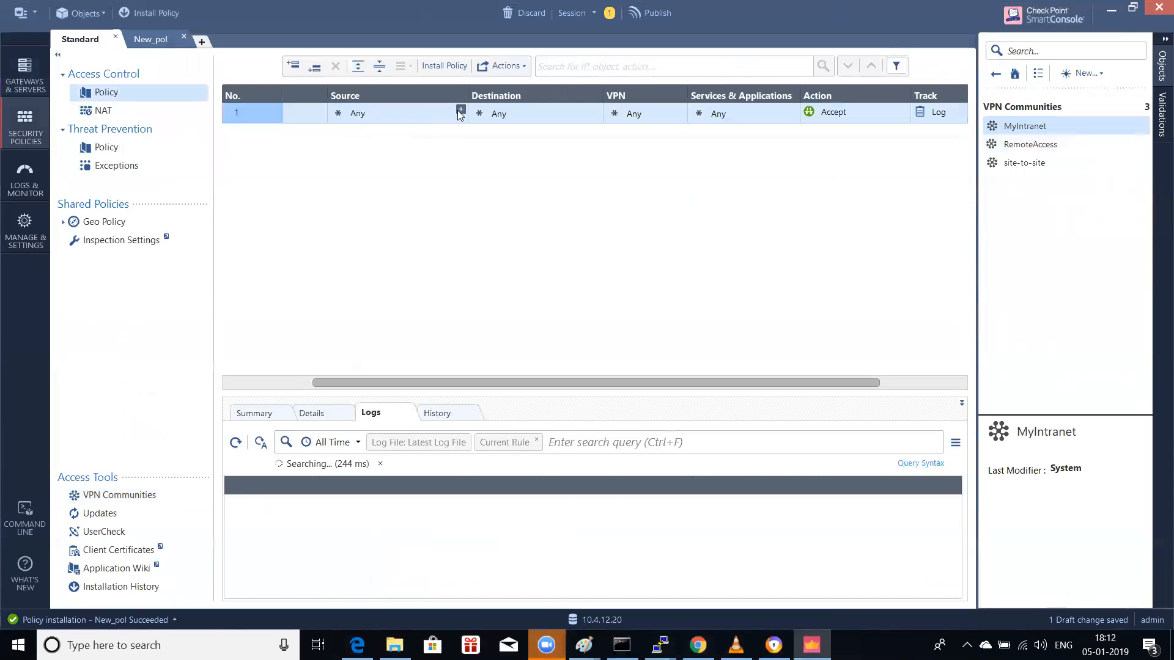
Step: From the rule's Source cell, start a new Network object, abandoning an accidental Host
left_click(459, 110)
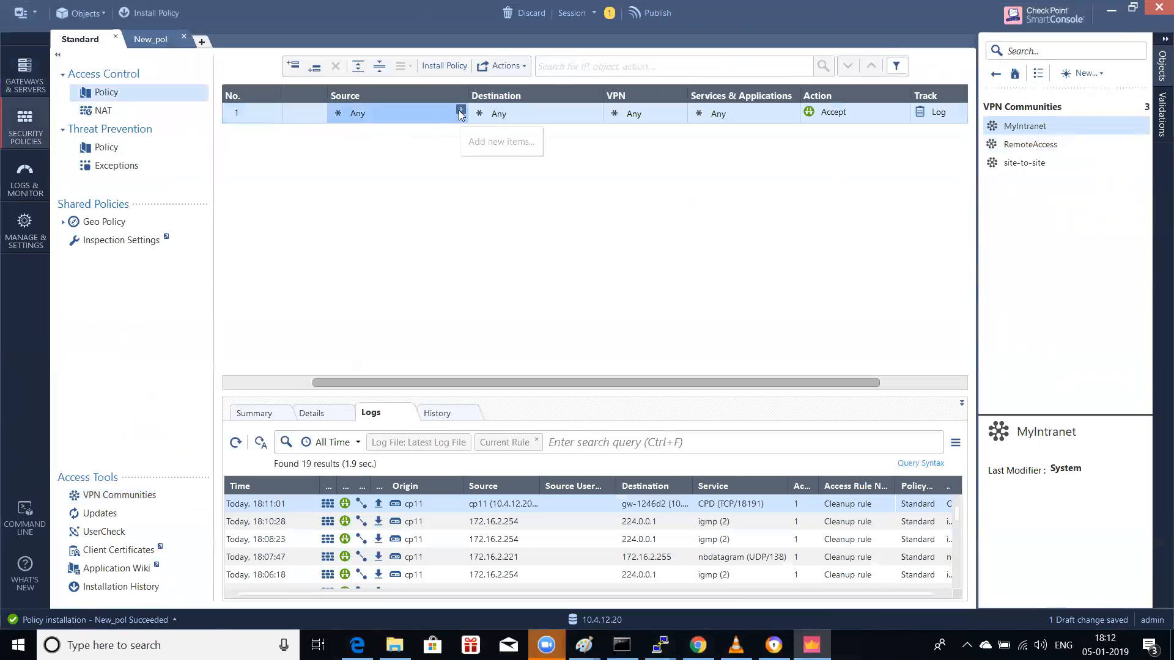
left_click(897, 133)
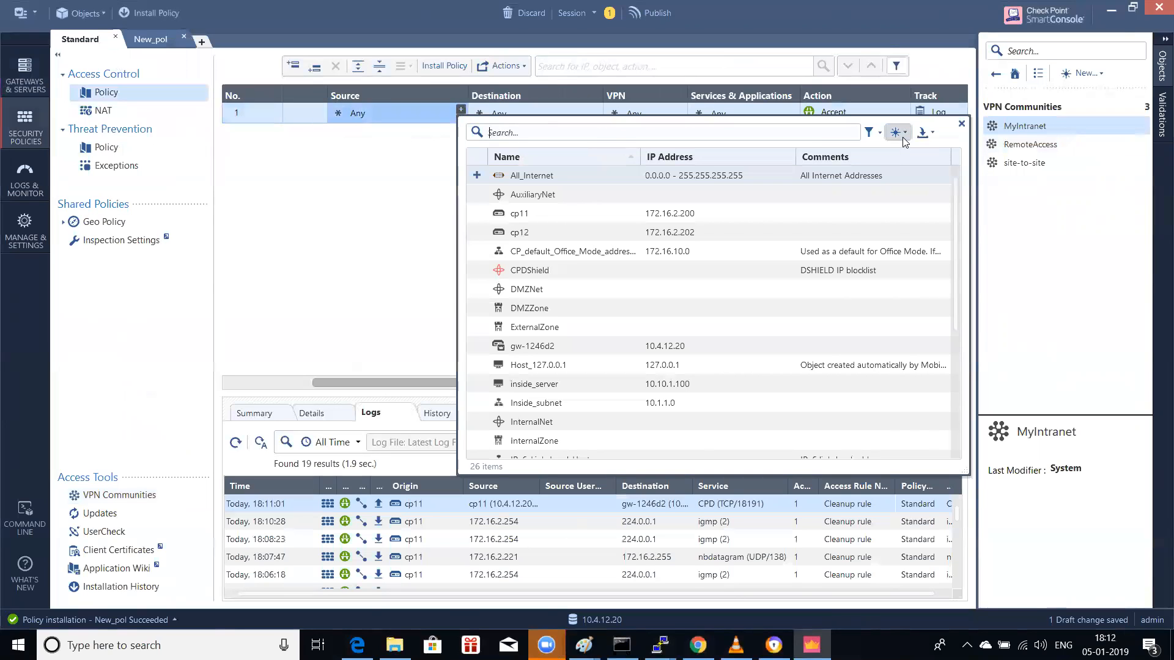
left_click(918, 151)
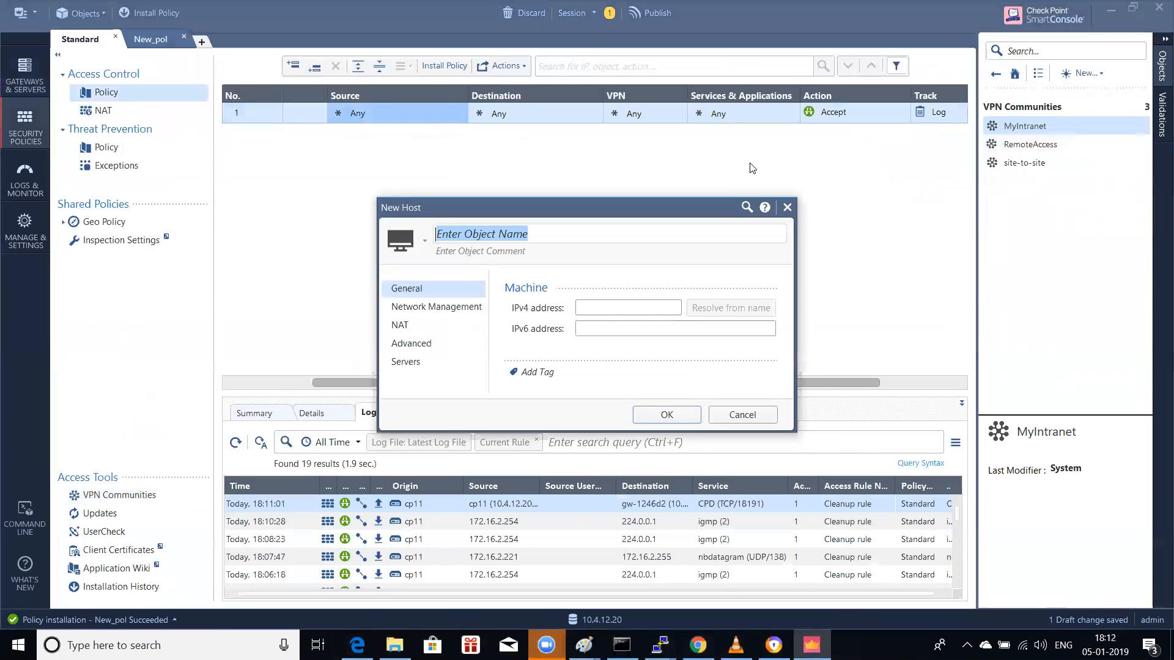
left_click(787, 207)
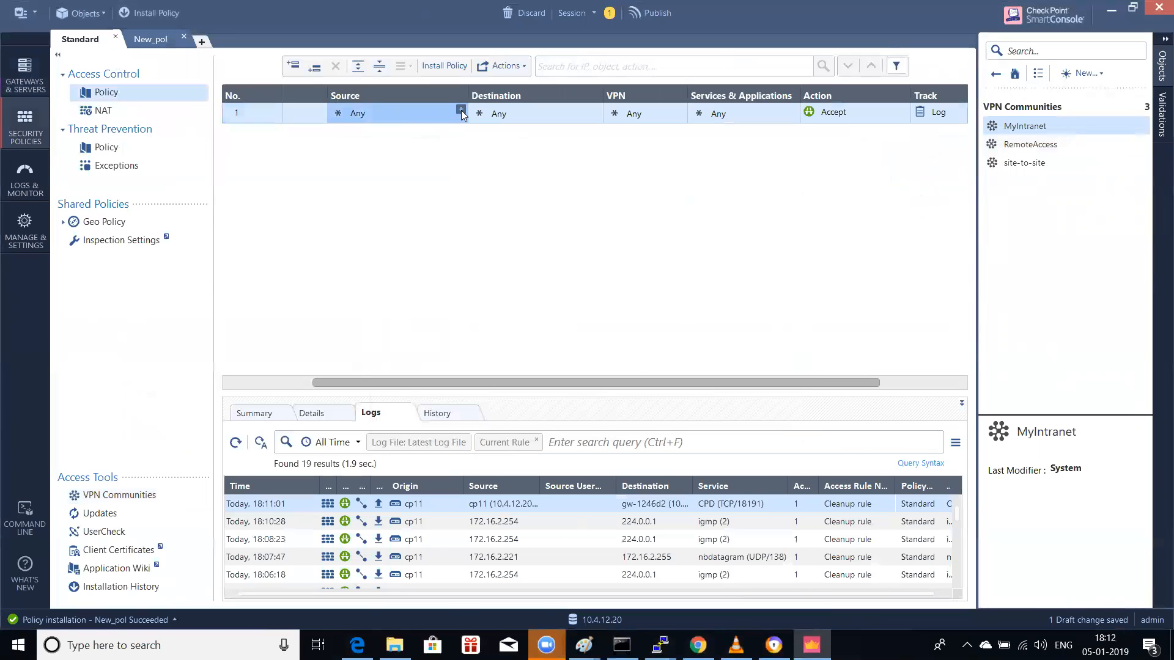
left_click(461, 110)
left_click(897, 132)
left_click(923, 174)
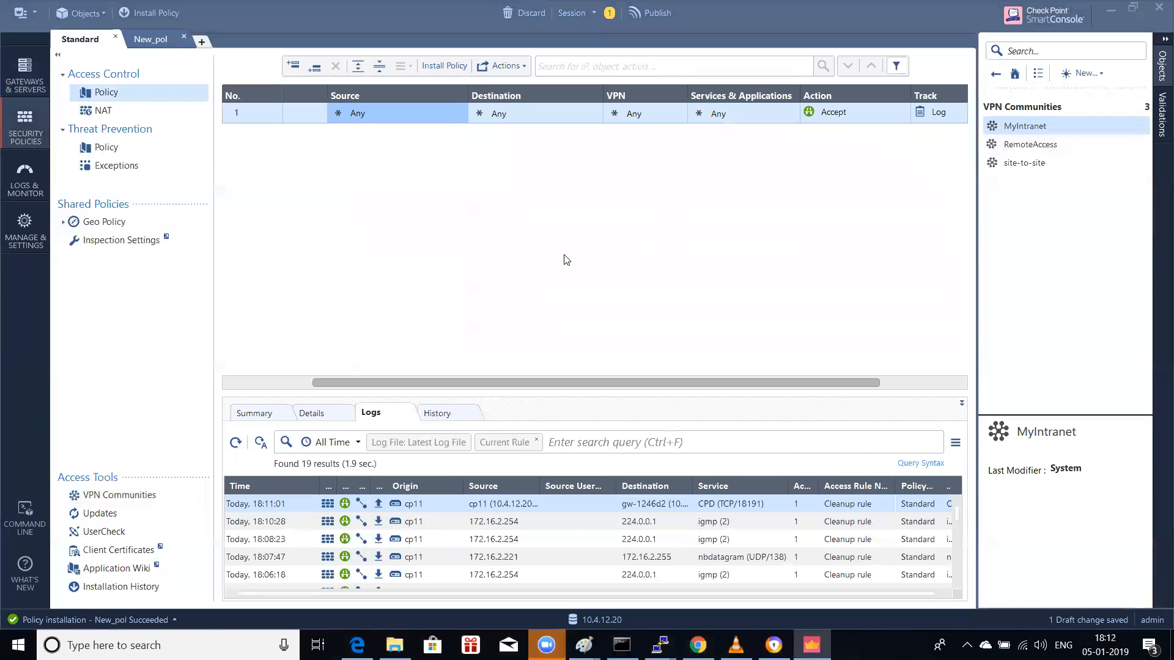
Step: Enter network 10.1.1.0, mask 255.255.255.0, name Site_a_private, and confirm
left_click(620, 251)
type("10.1.1.0")
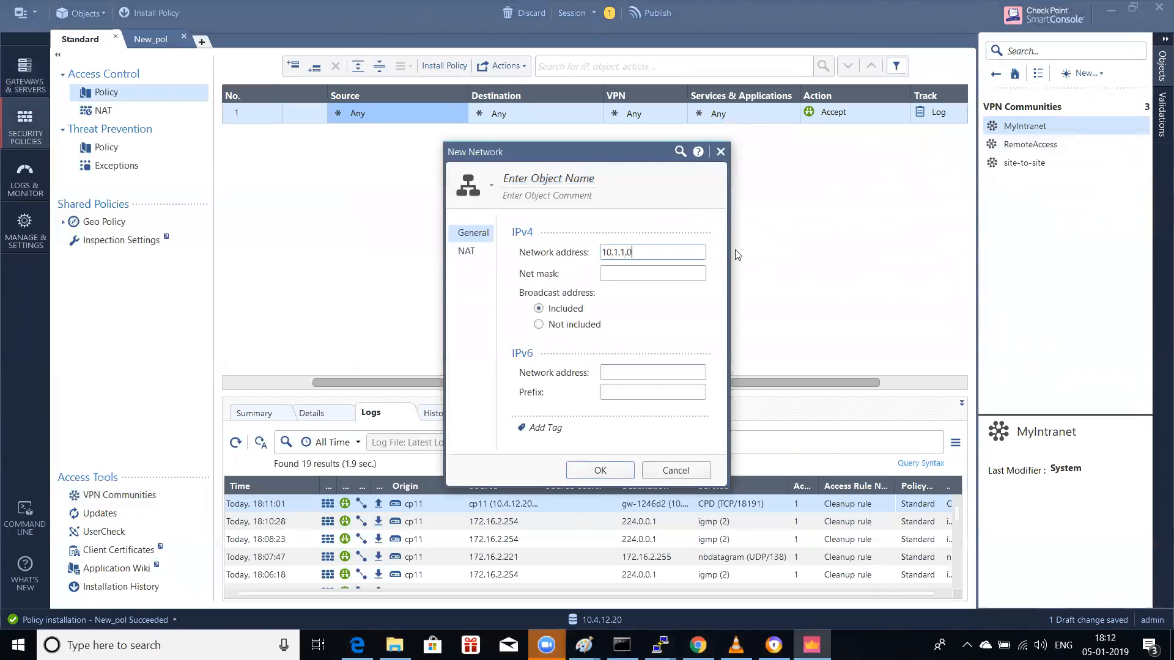
left_click(672, 270)
type("255.255.255.0")
left_click(568, 178)
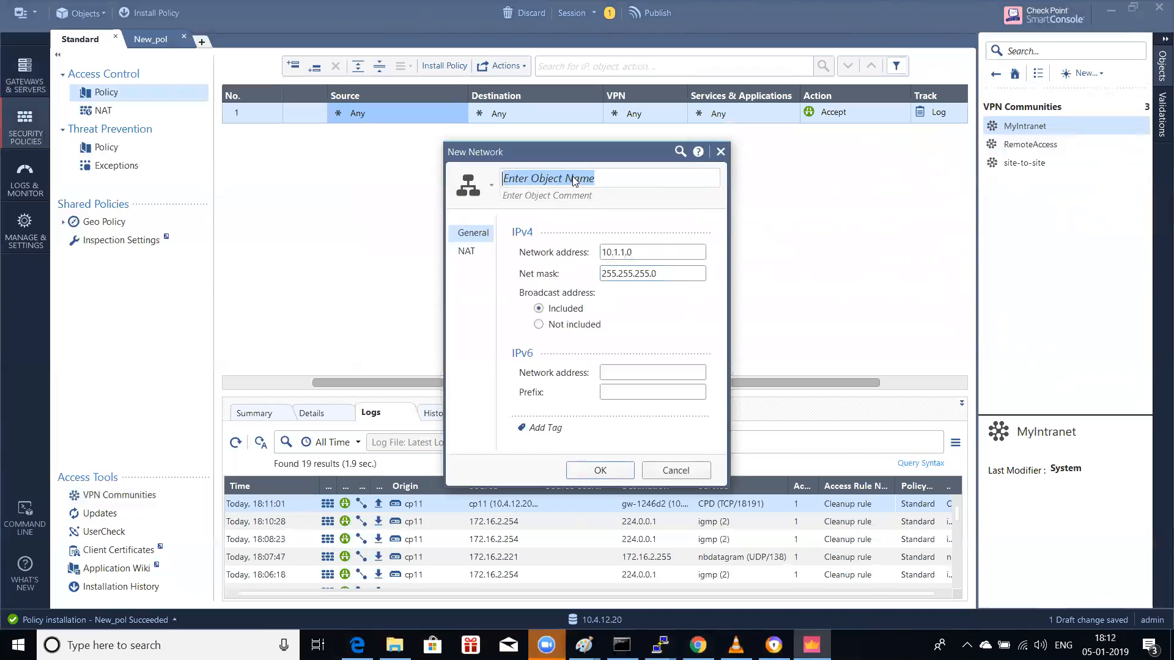
type("Sitea")
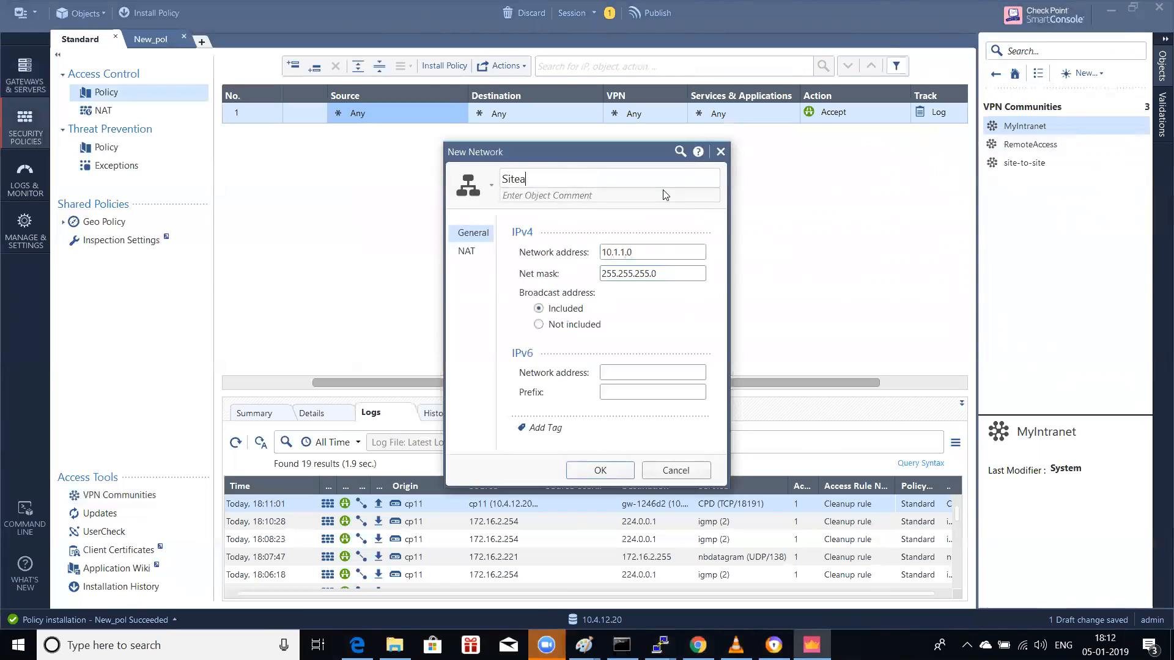
key("BackSpace")
type("_a_private")
left_click(600, 470)
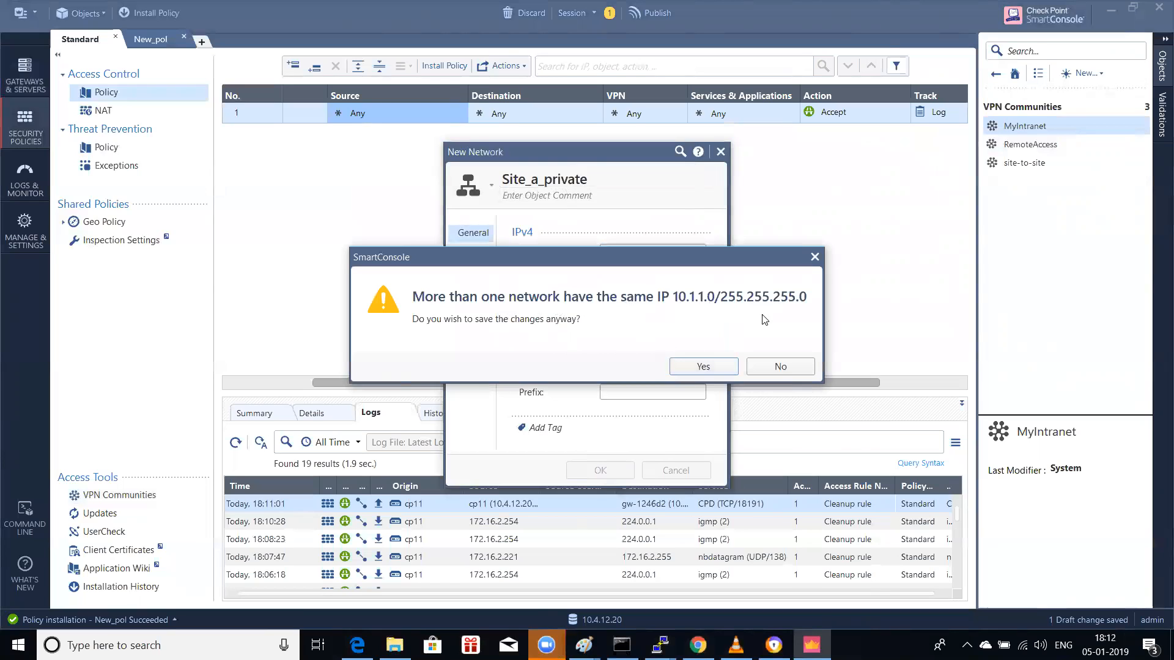
Step: Discard the duplicate network and view Inside_subnet among the existing Network Objects
left_click(780, 366)
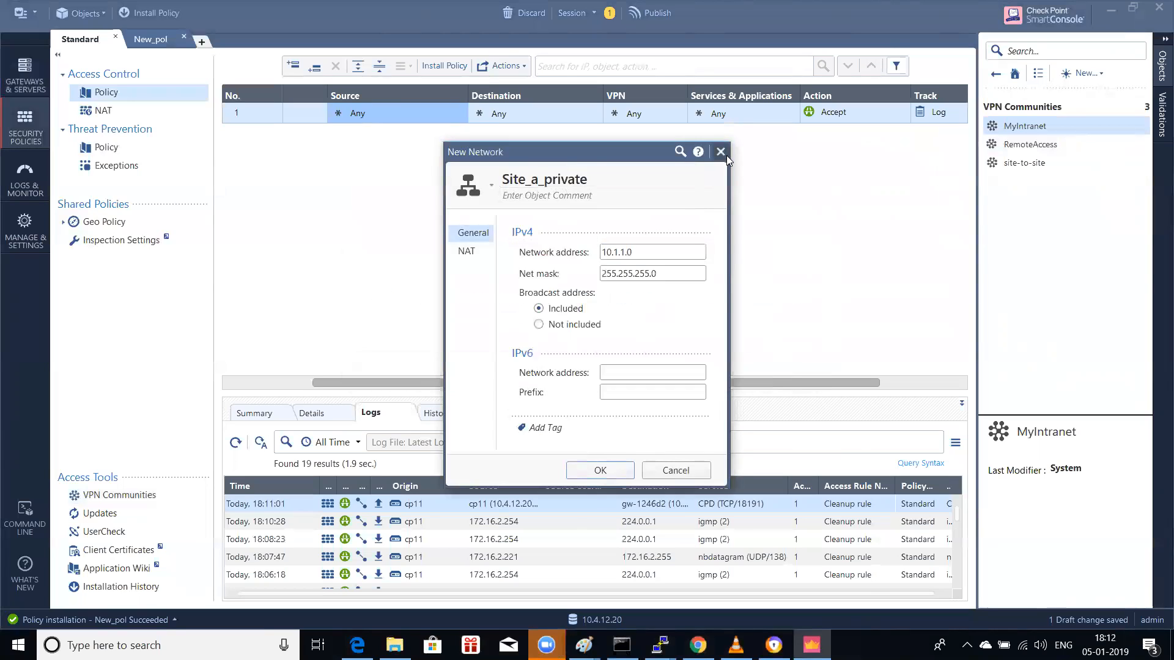
left_click(721, 152)
left_click(683, 369)
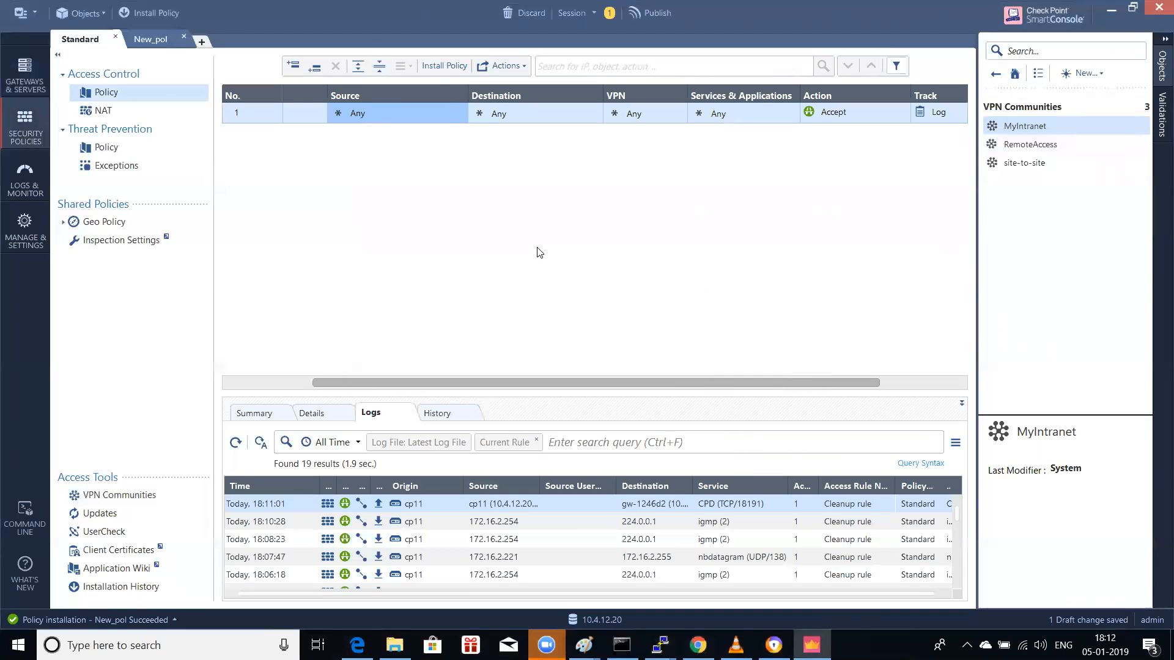
left_click(995, 74)
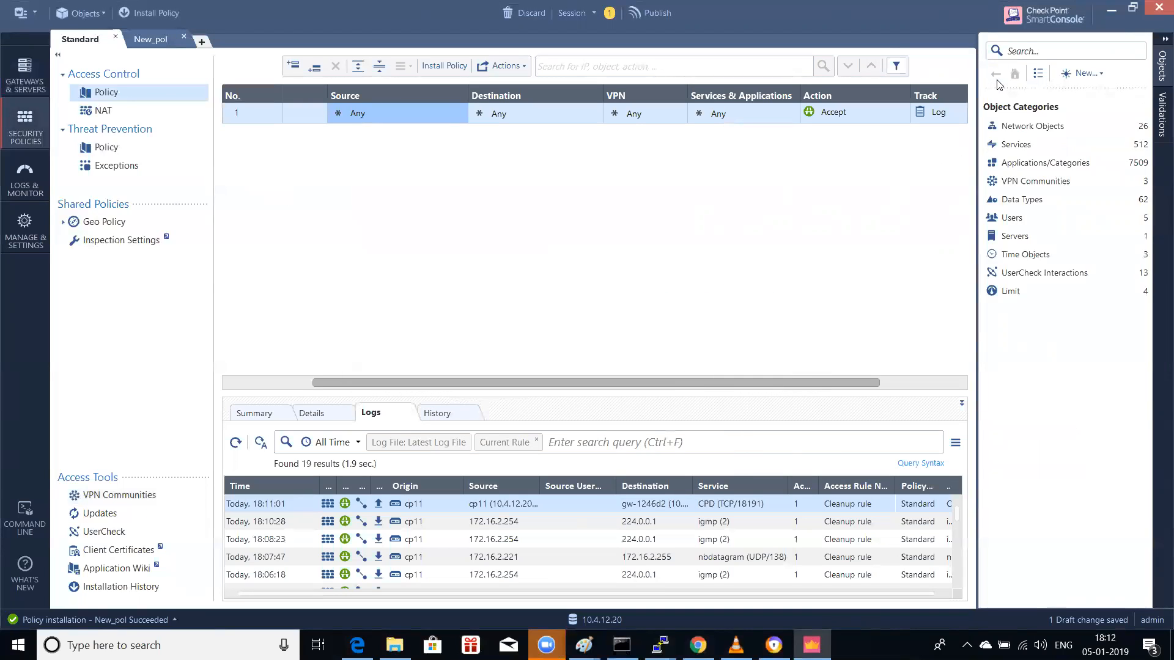
left_click(1053, 131)
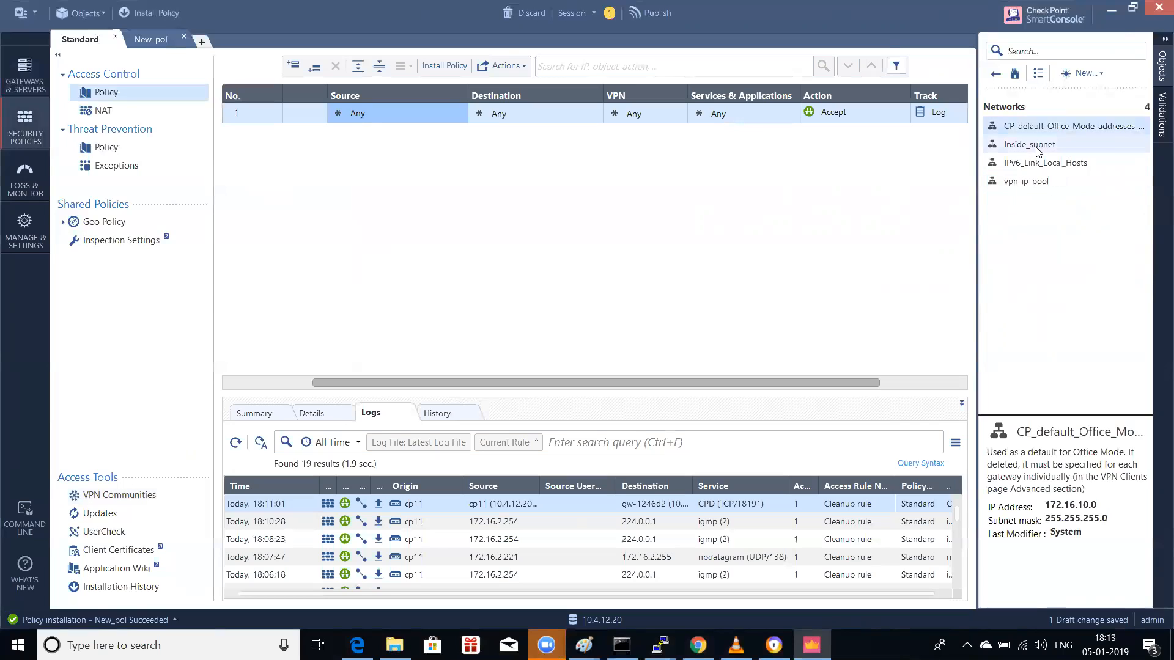
left_click(1042, 150)
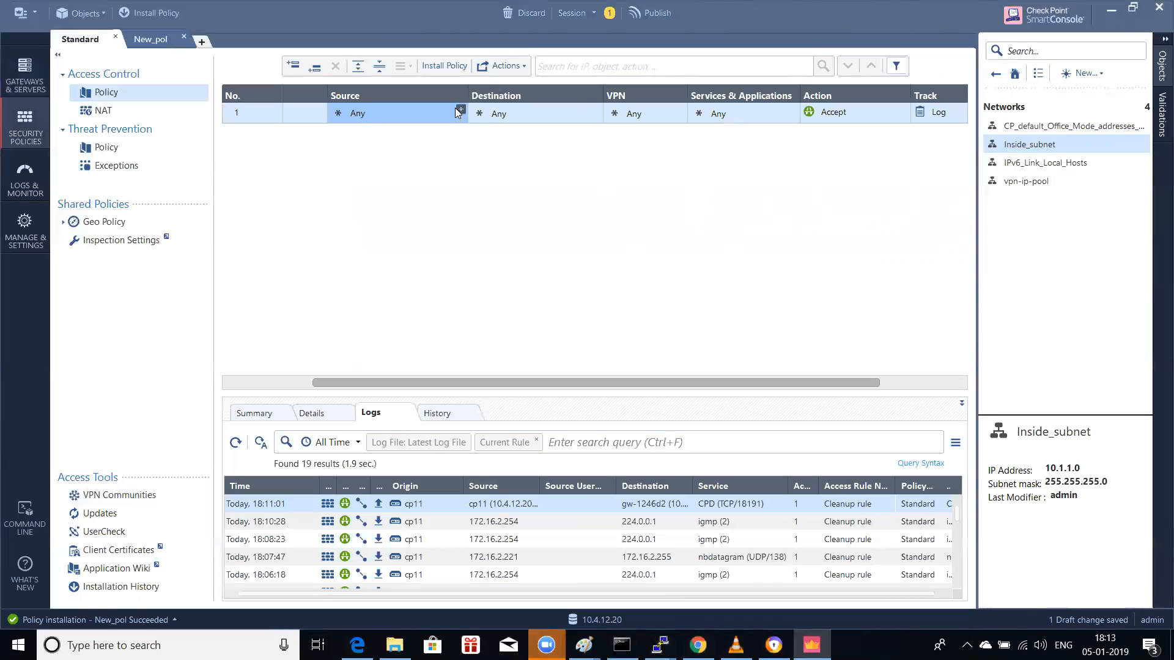
Step: Set the Standard rule's source to Inside_subnet
left_click(460, 109)
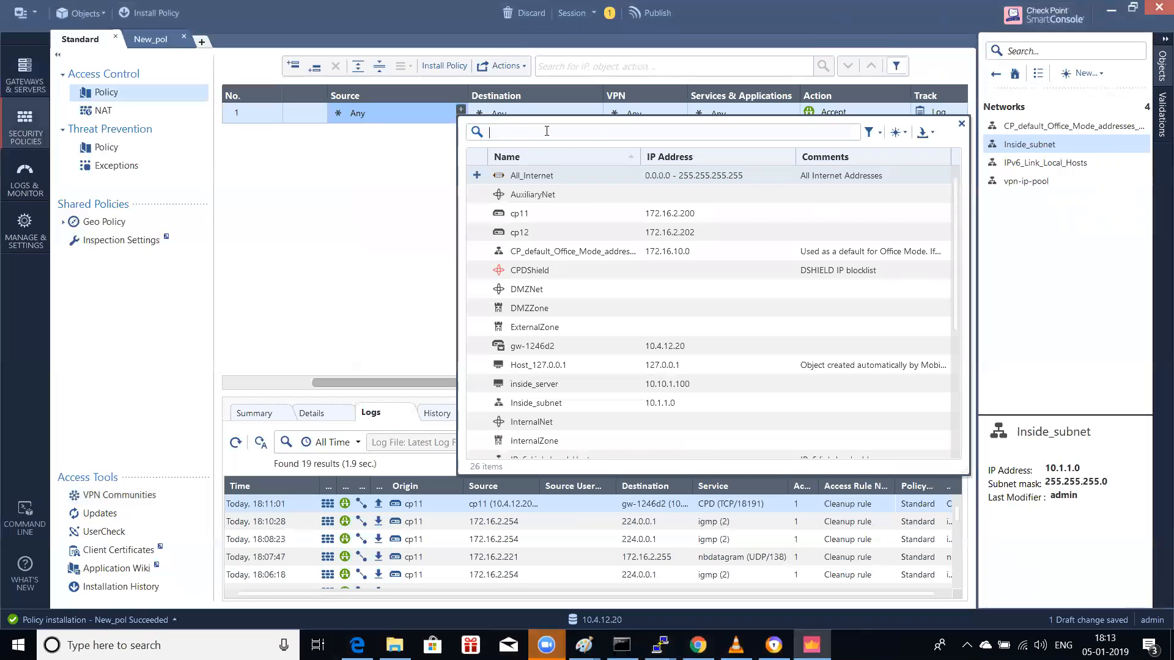
type("inside")
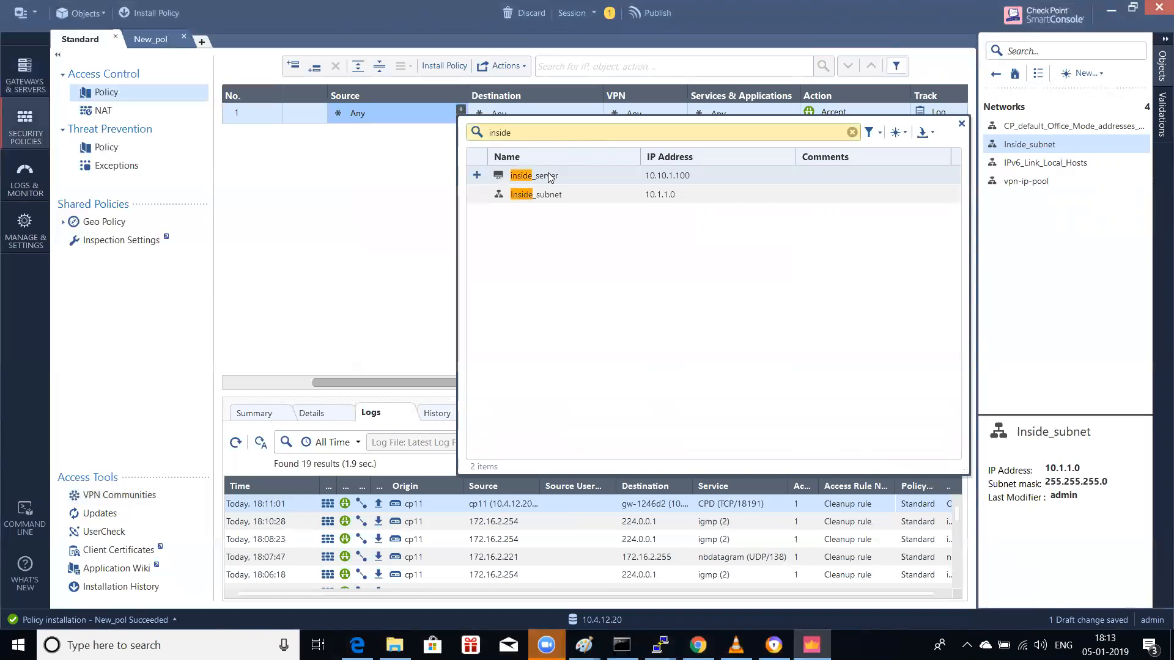
left_click(546, 193)
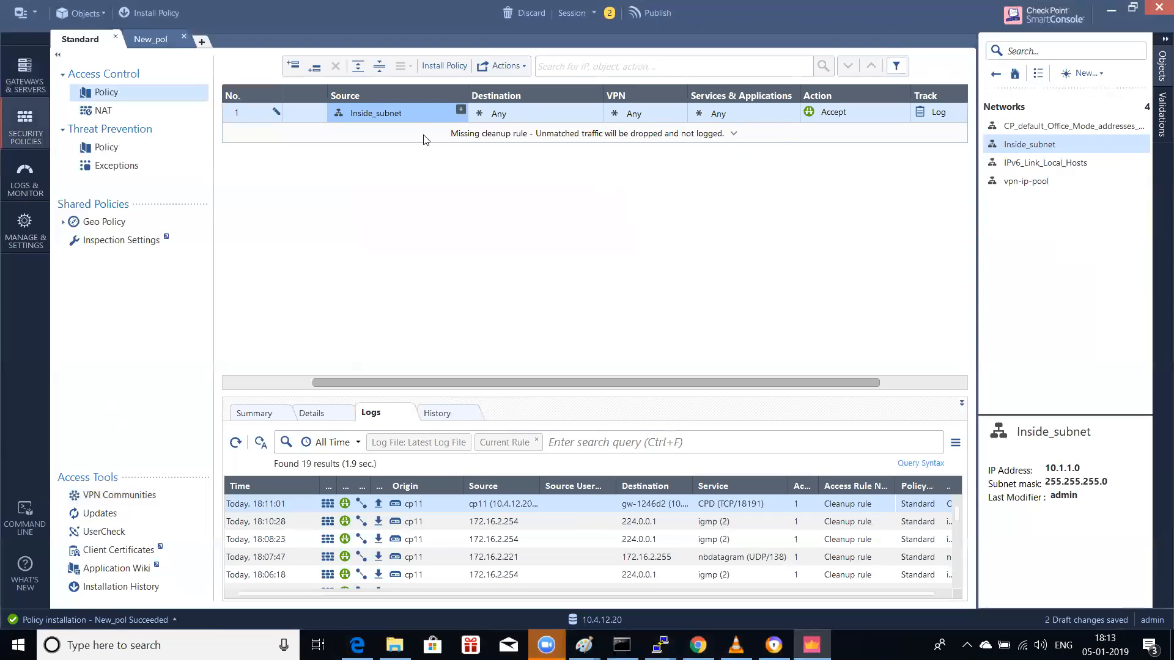
Step: Create network remote_site_b (10.1.2.0/24) and make it the rule's destination
left_click(595, 110)
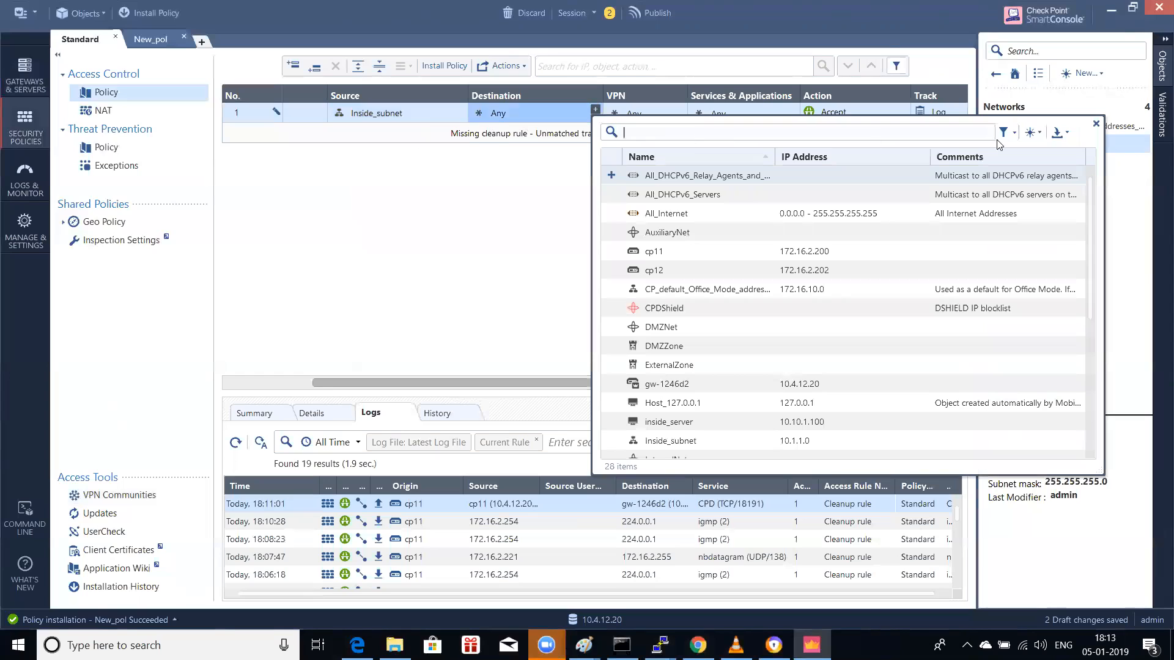
left_click(1043, 136)
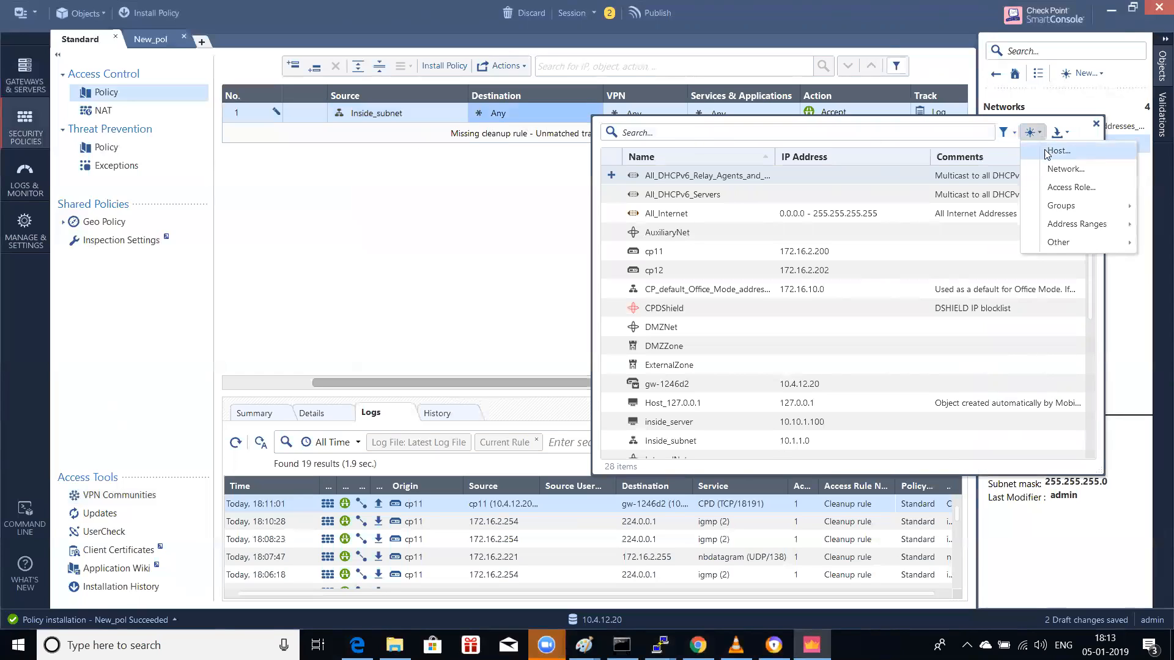
left_click(1063, 168)
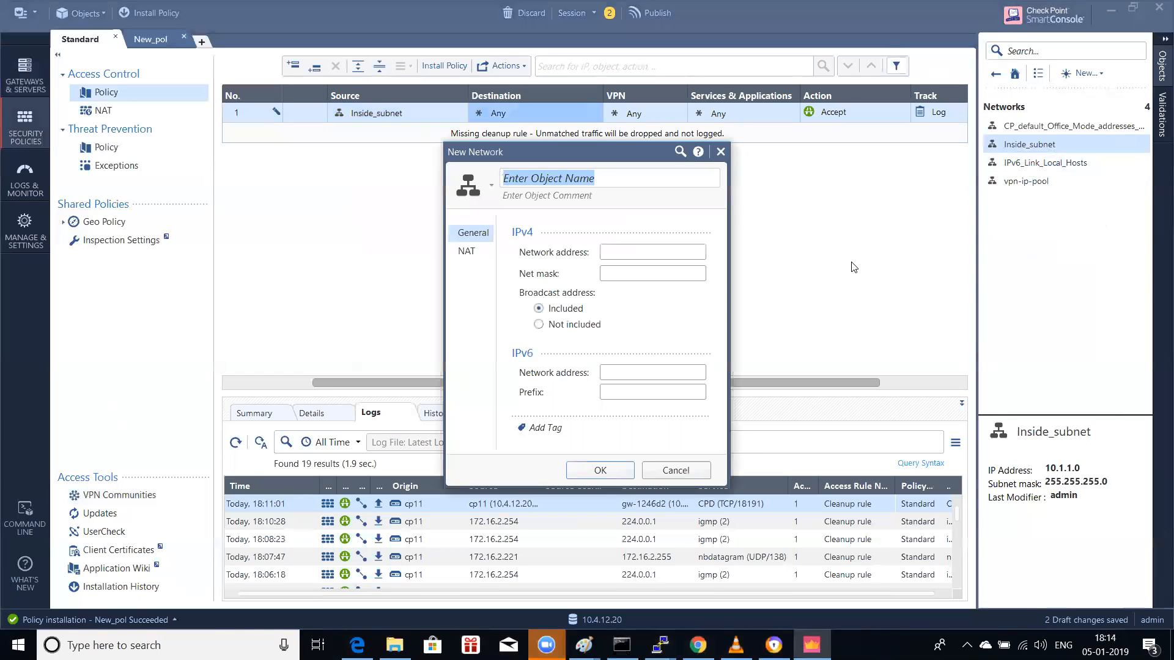
type("remo")
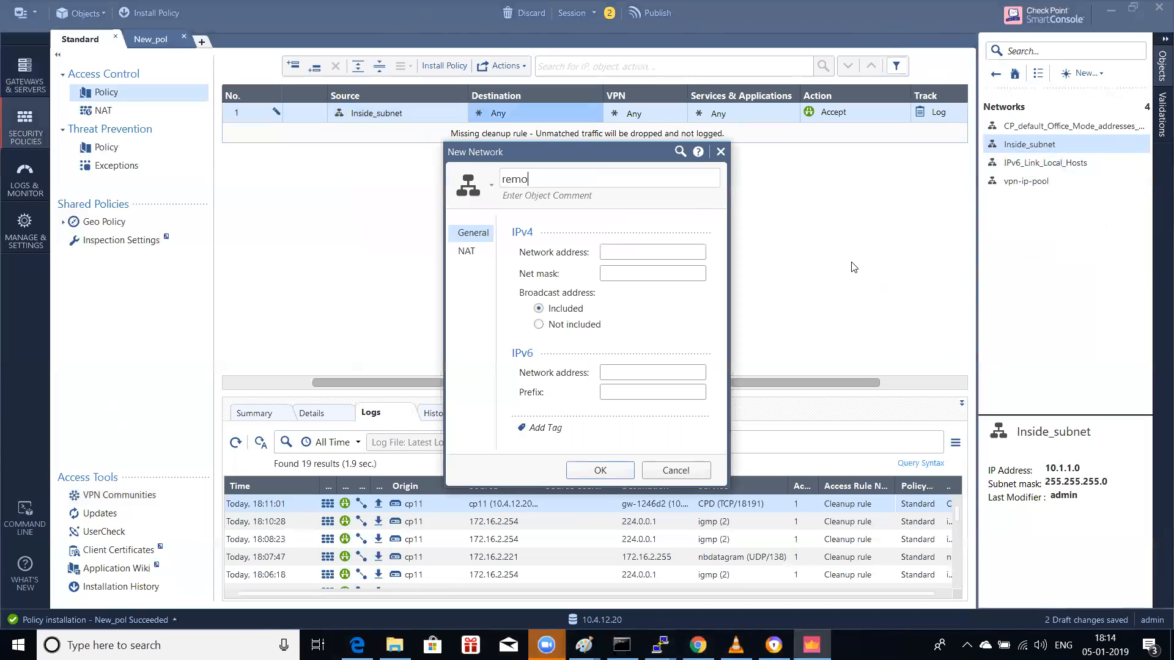
type("te_site_b")
left_click(656, 252)
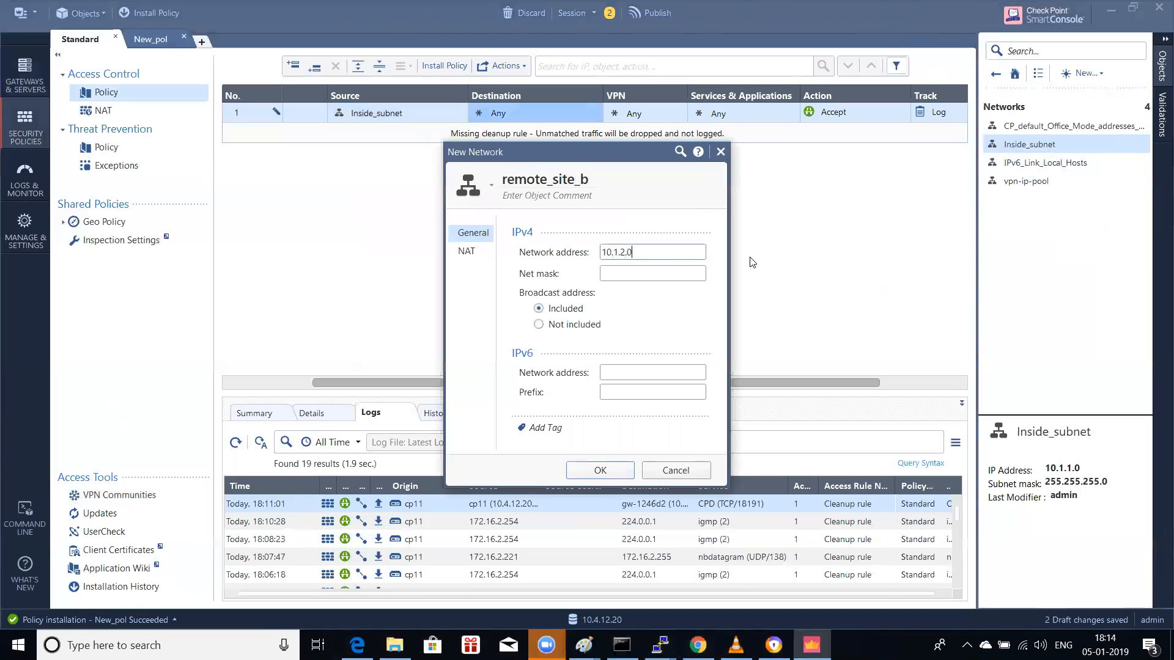
left_click(638, 273)
type("255.255")
key("shift+Tab")
left_click(630, 467)
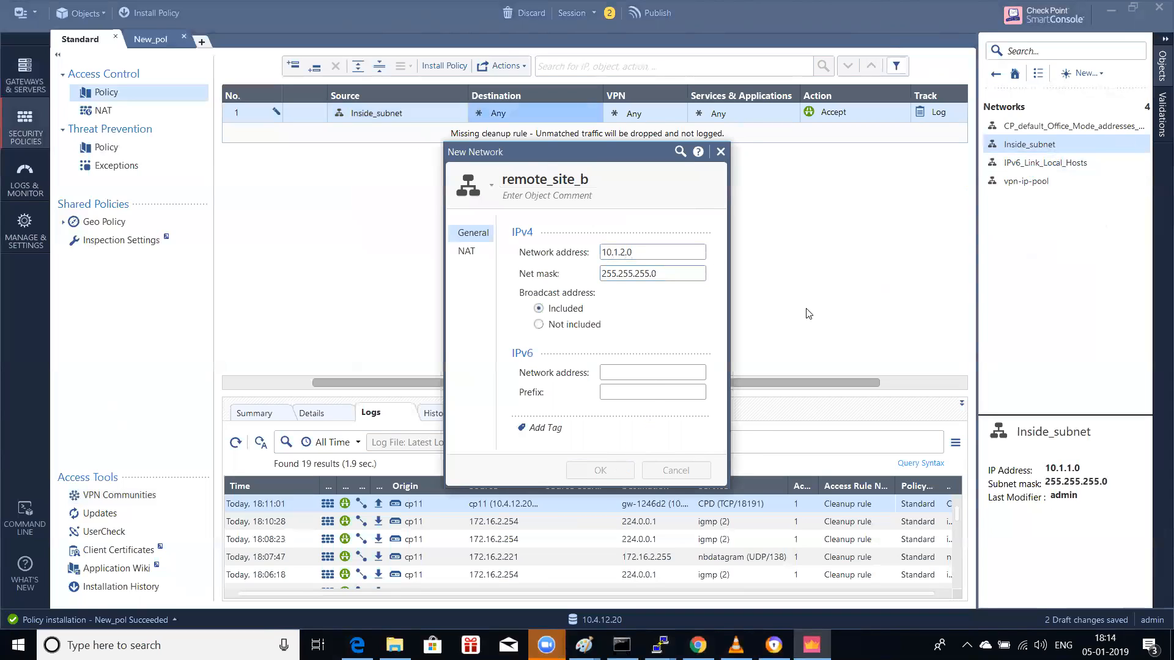
Step: Set the rule's VPN to the specific community site-to-site
left_click(629, 118)
right_click(631, 117)
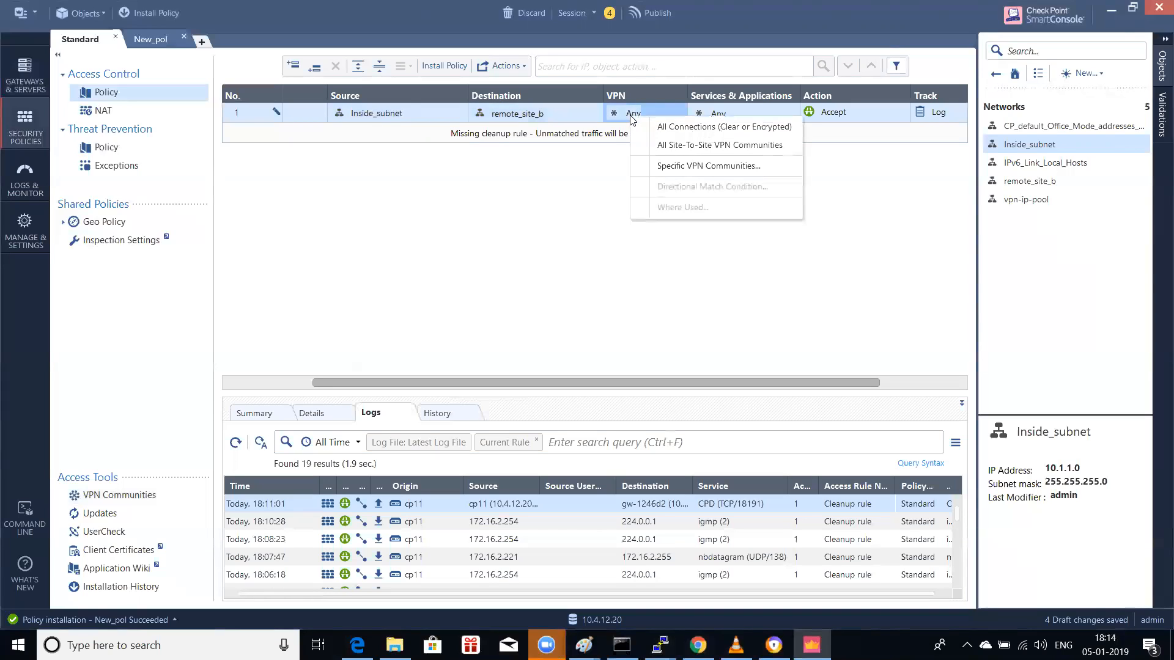
left_click(677, 170)
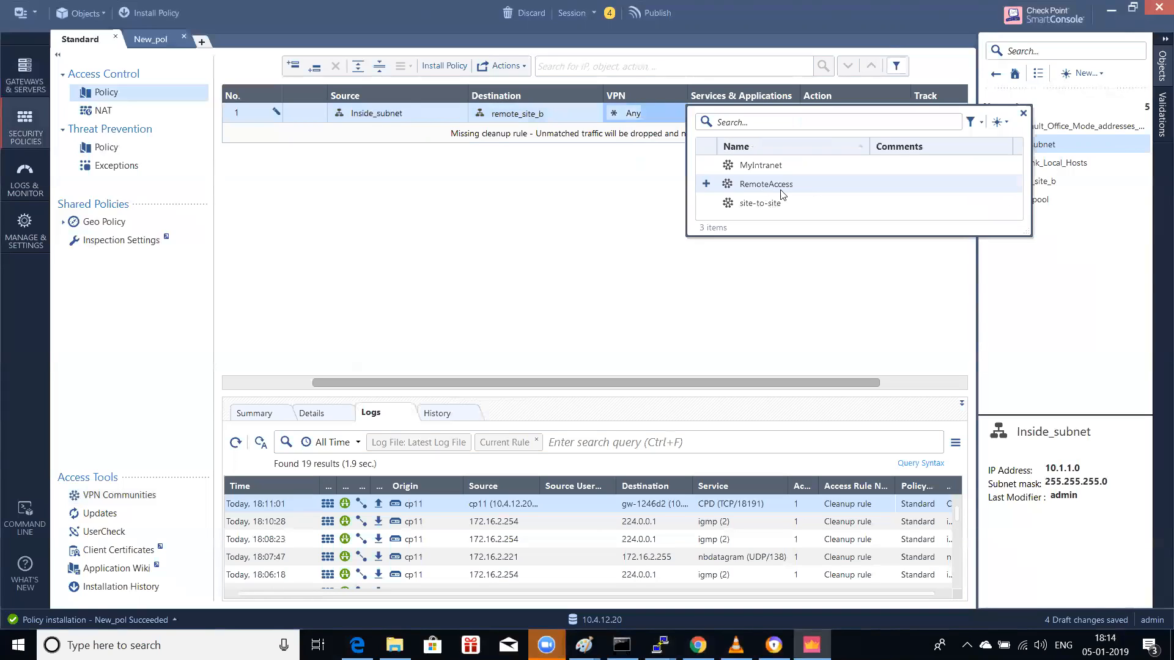
left_click(758, 208)
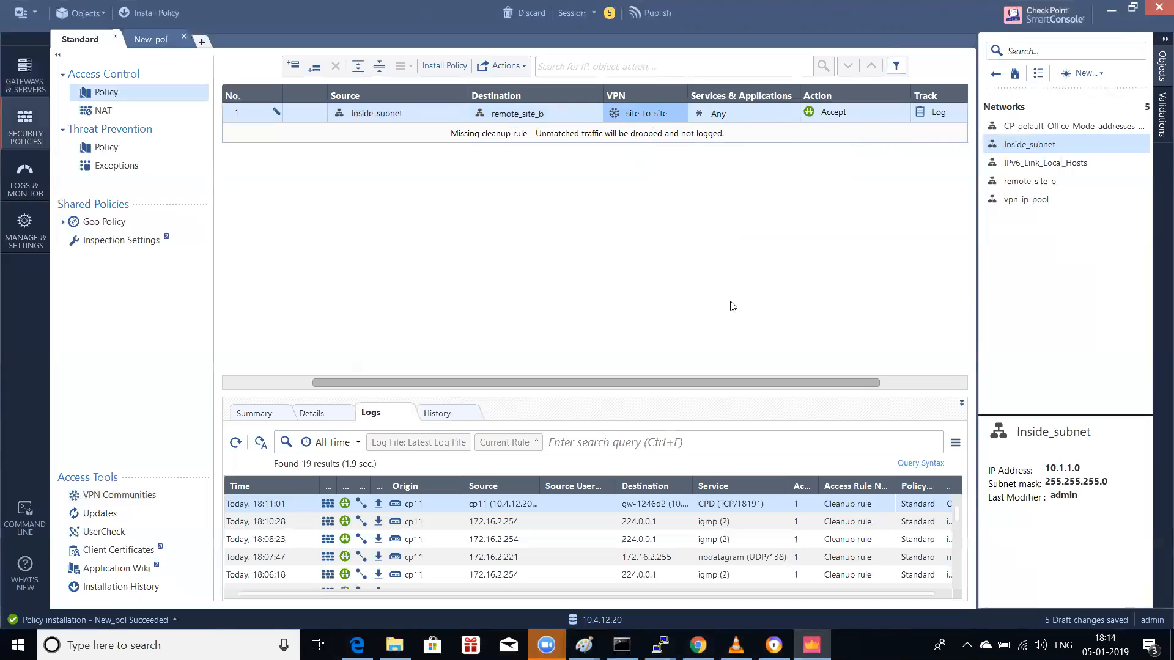
left_click_drag(687, 388, 557, 382)
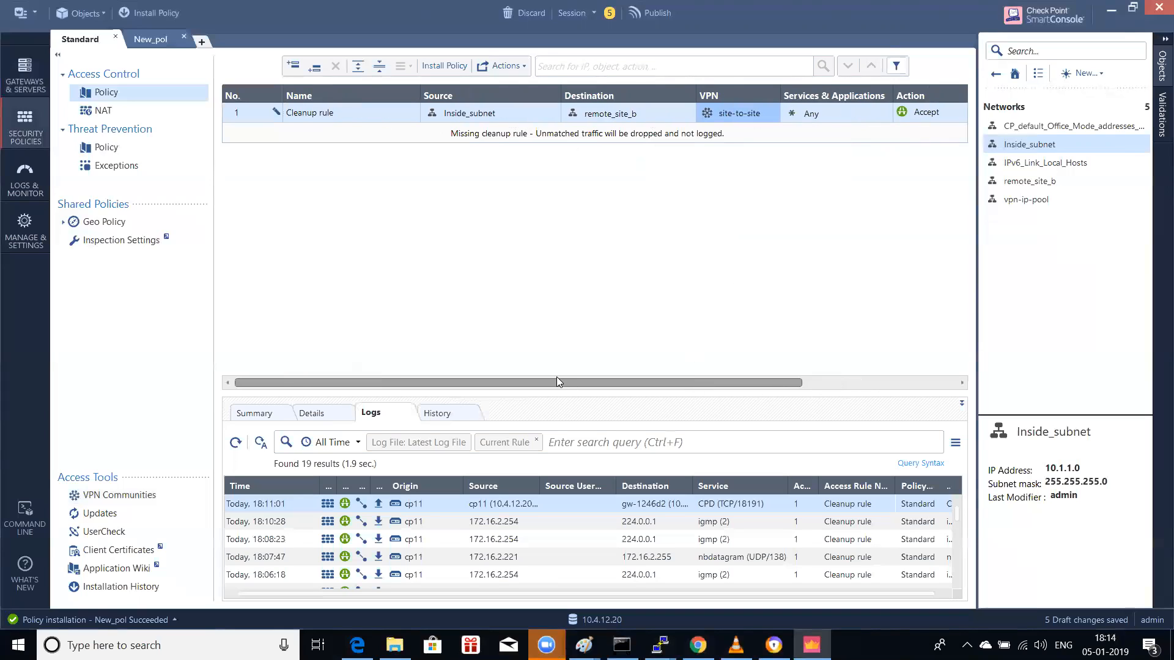
Step: In New_pol, set the Cleanup rule's source to remote_site_b and destination to Inside_subnet
left_click(148, 43)
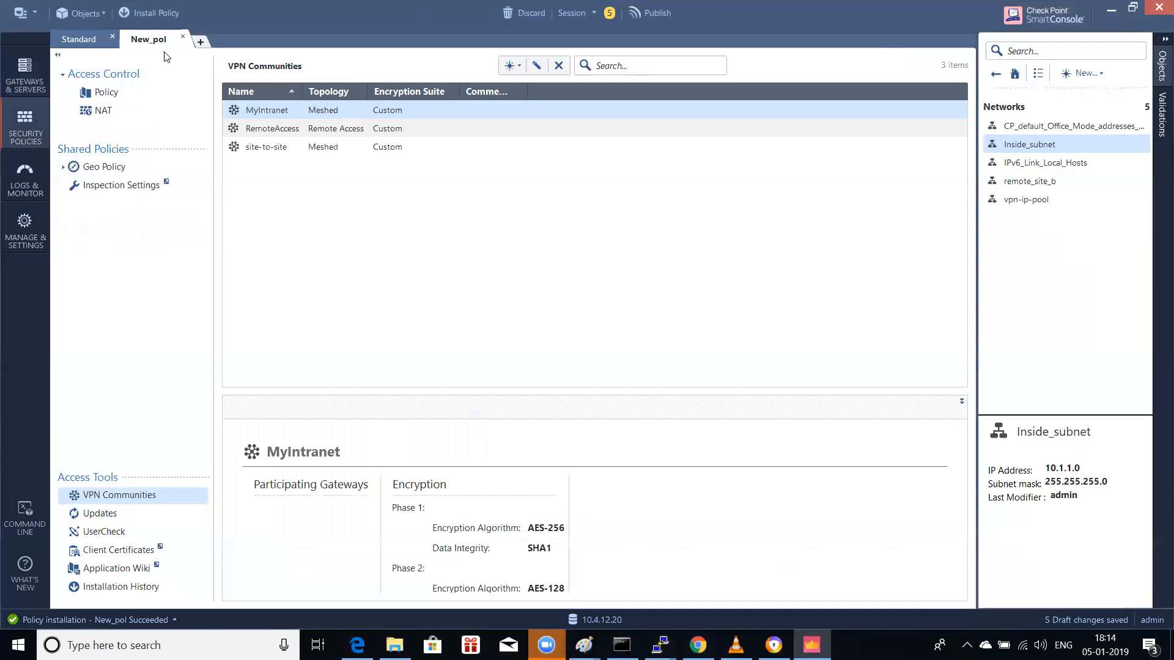
left_click(119, 96)
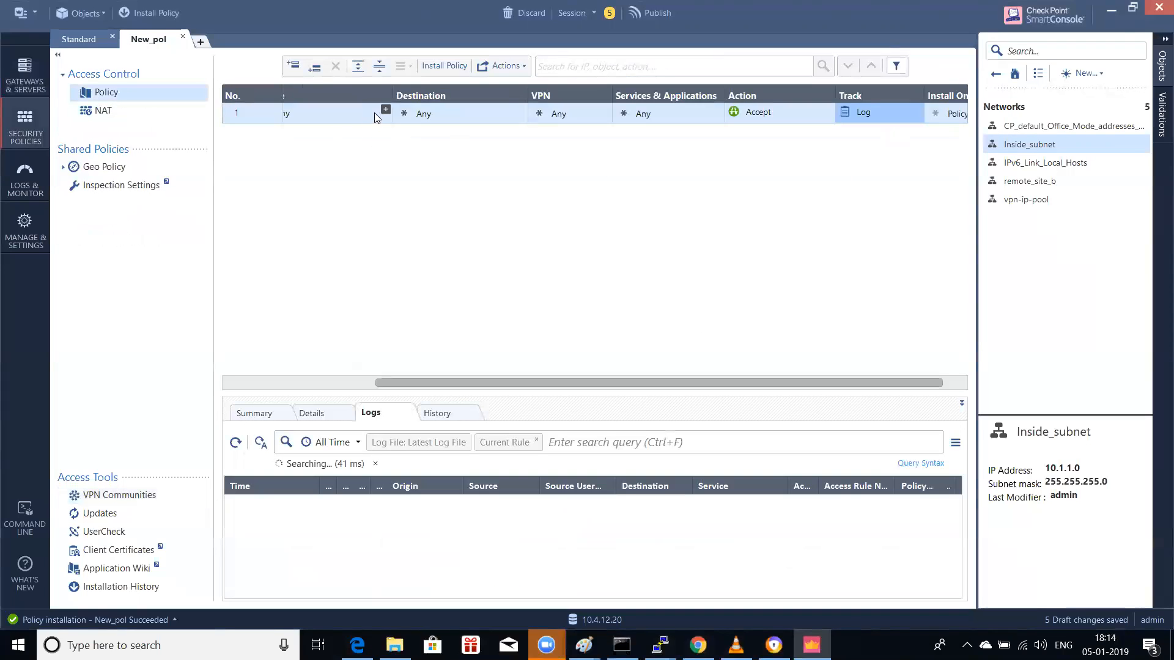
left_click_drag(387, 382, 247, 381)
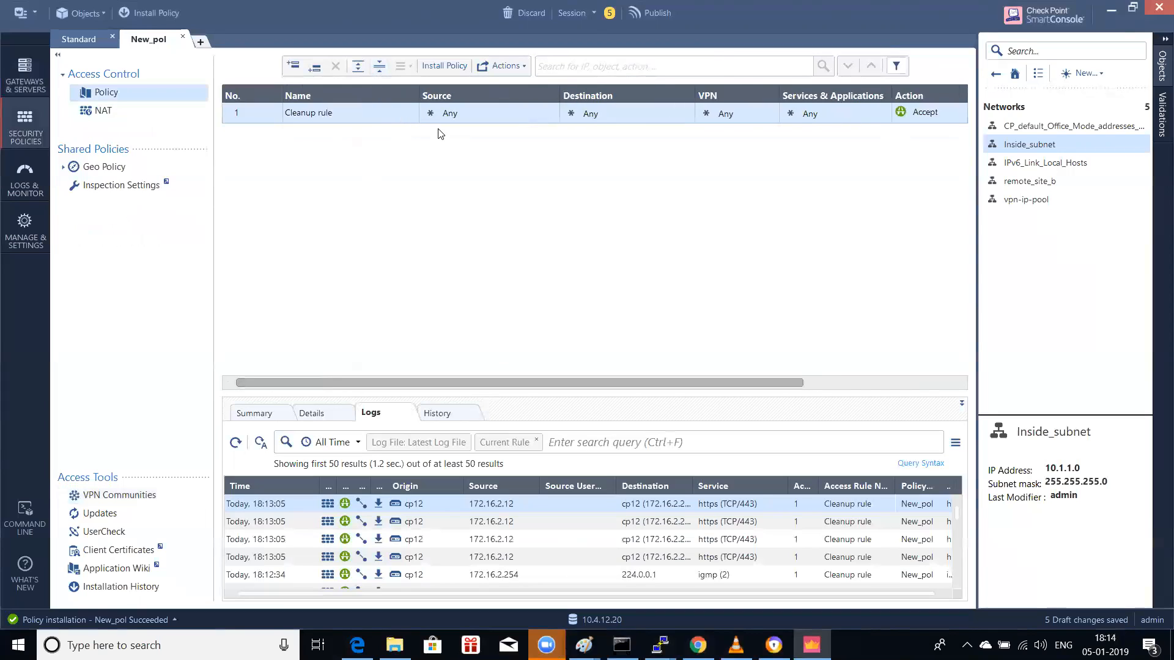
left_click(552, 110)
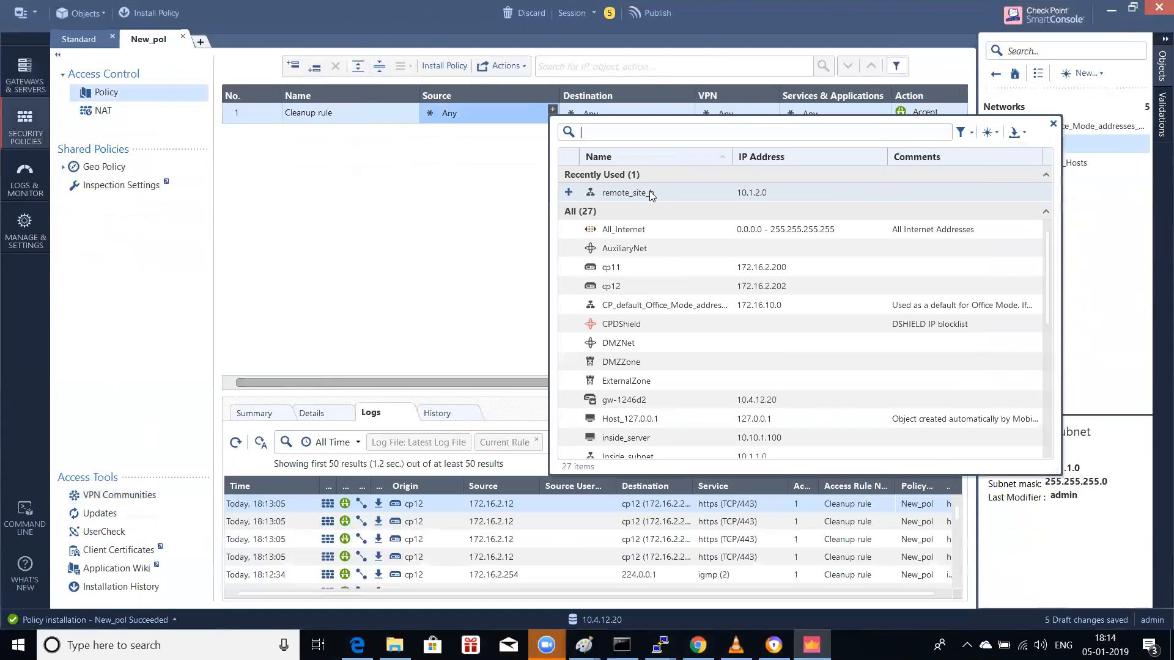
left_click(649, 191)
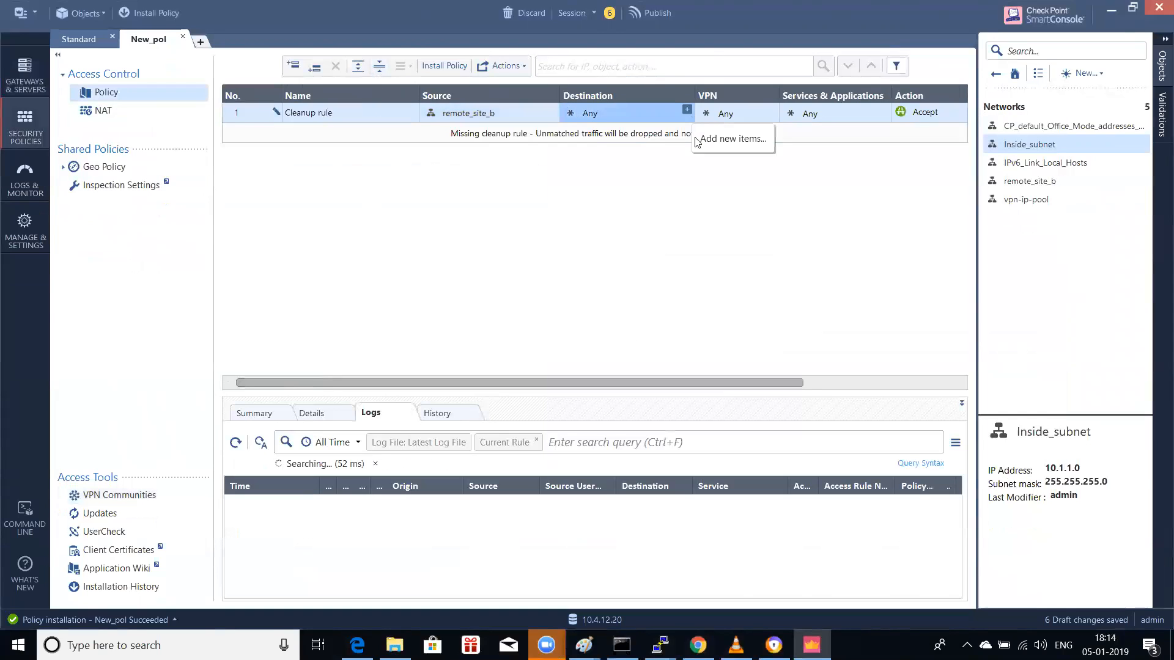
left_click(687, 110)
type("inside")
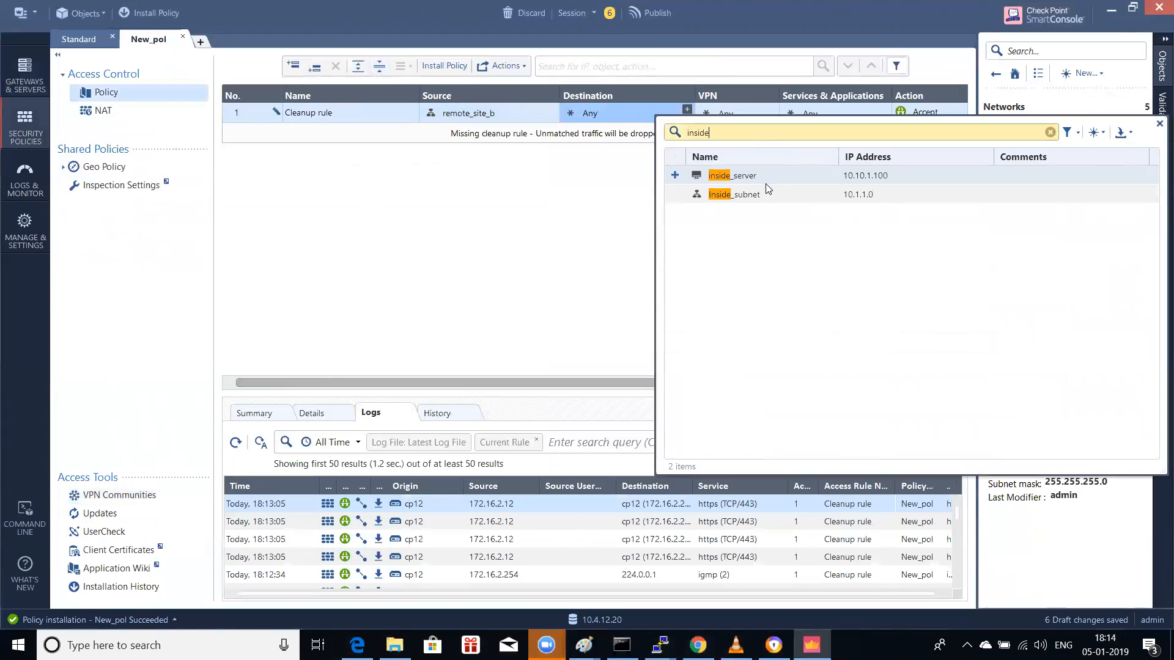
double_click(752, 195)
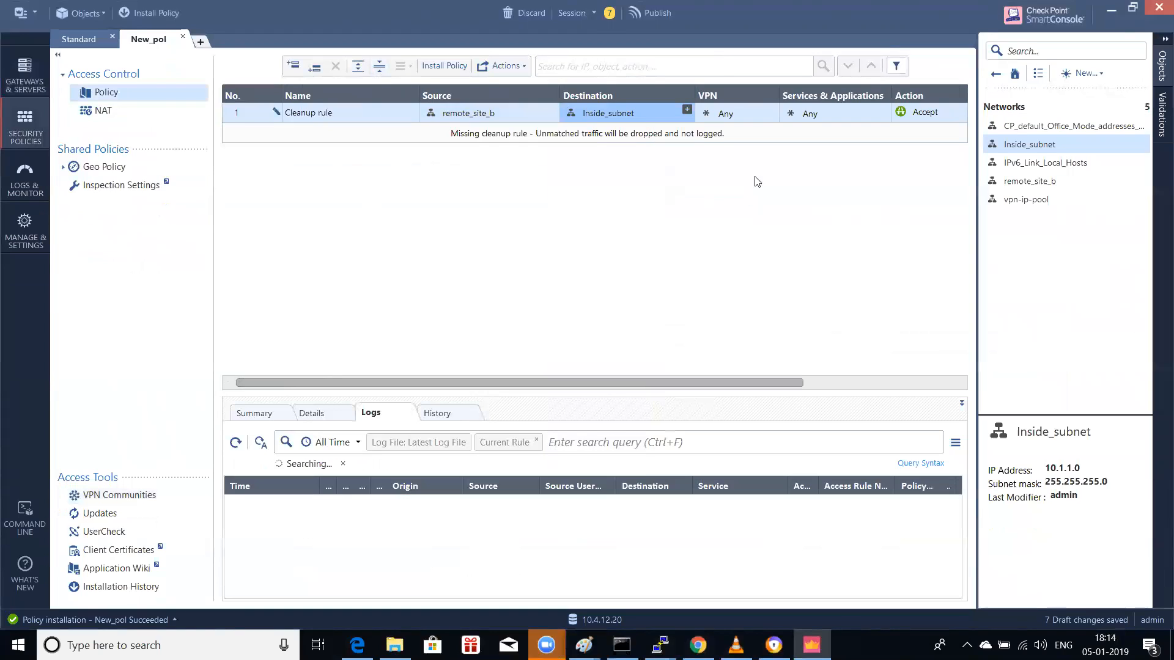
Step: Set the rule's VPN to the specific community site-to-site
left_click(734, 115)
left_click(734, 114)
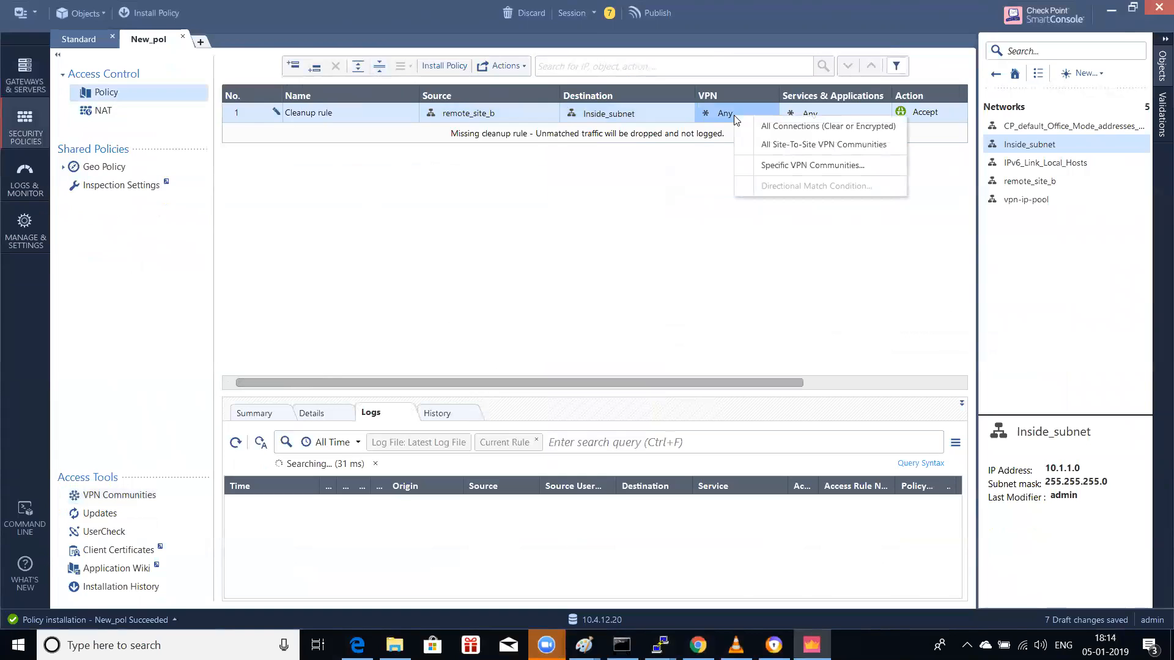
left_click(792, 165)
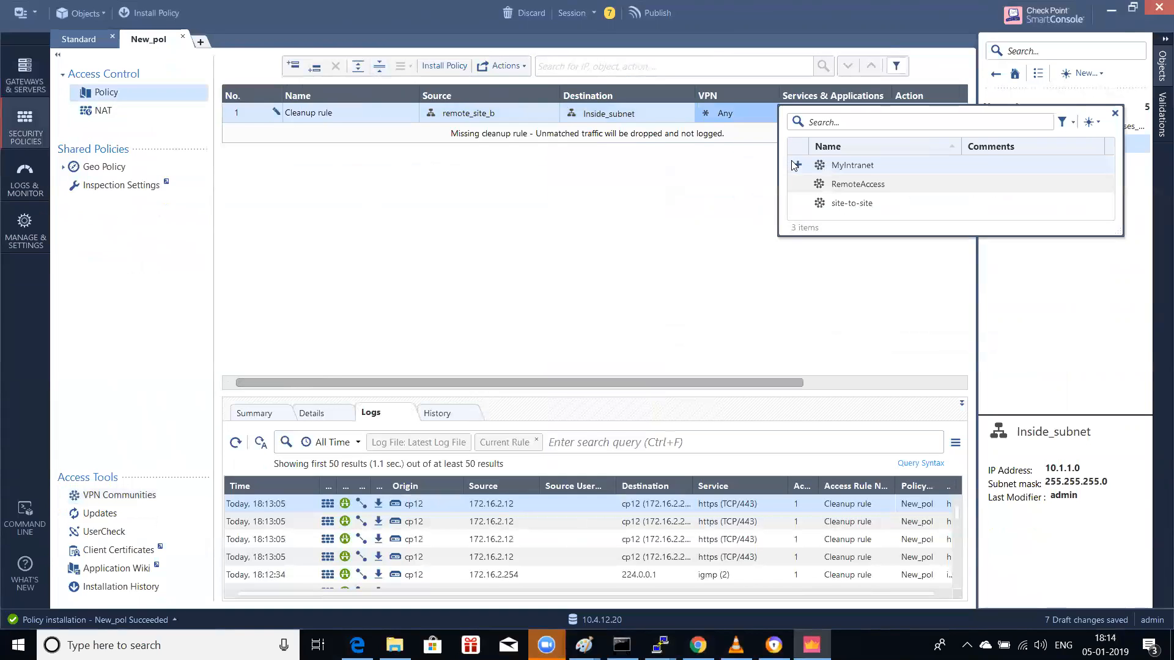
double_click(854, 203)
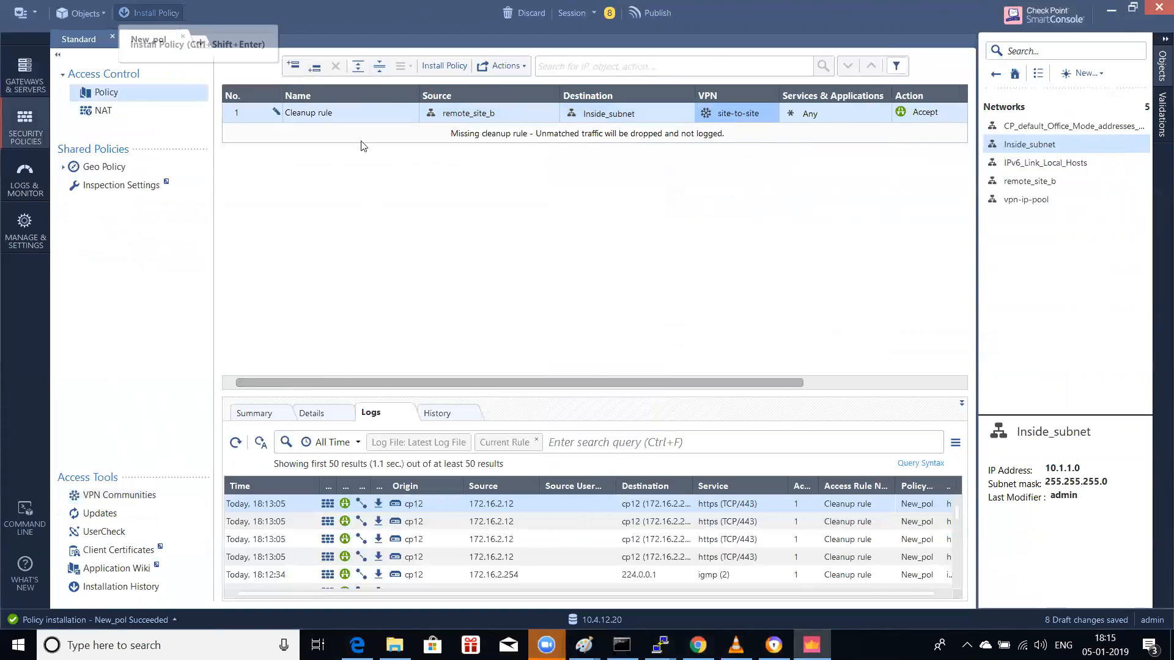
Step: Publish the pending changes, then cancel the Standard policy install after unchecking cp11
left_click(680, 407)
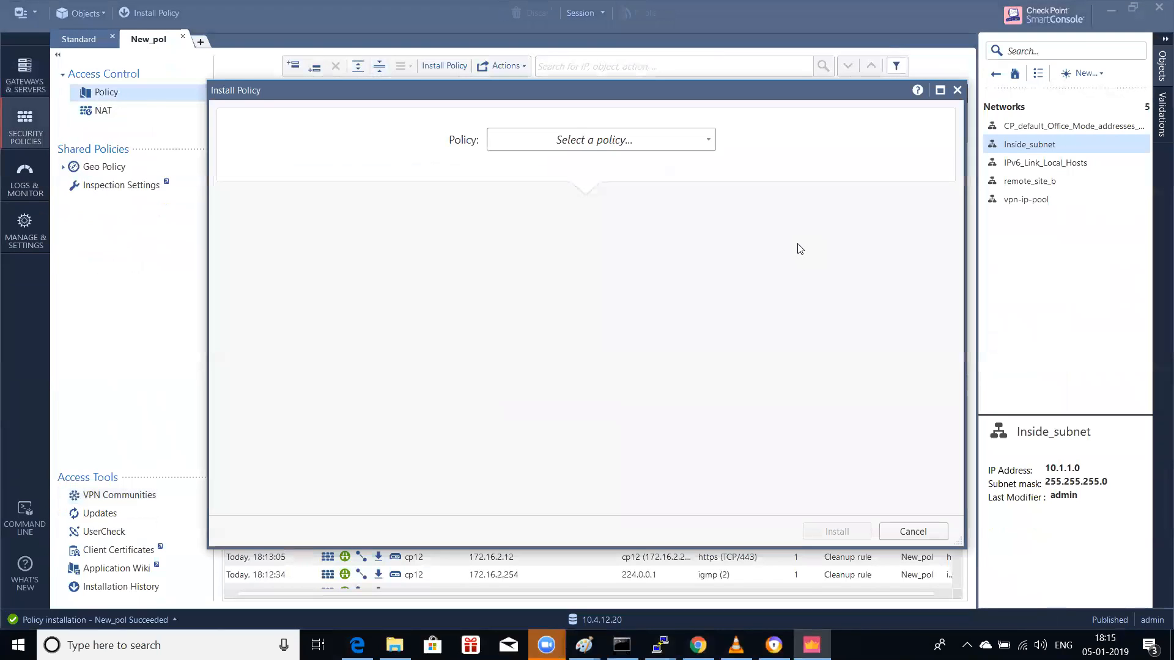
left_click(594, 147)
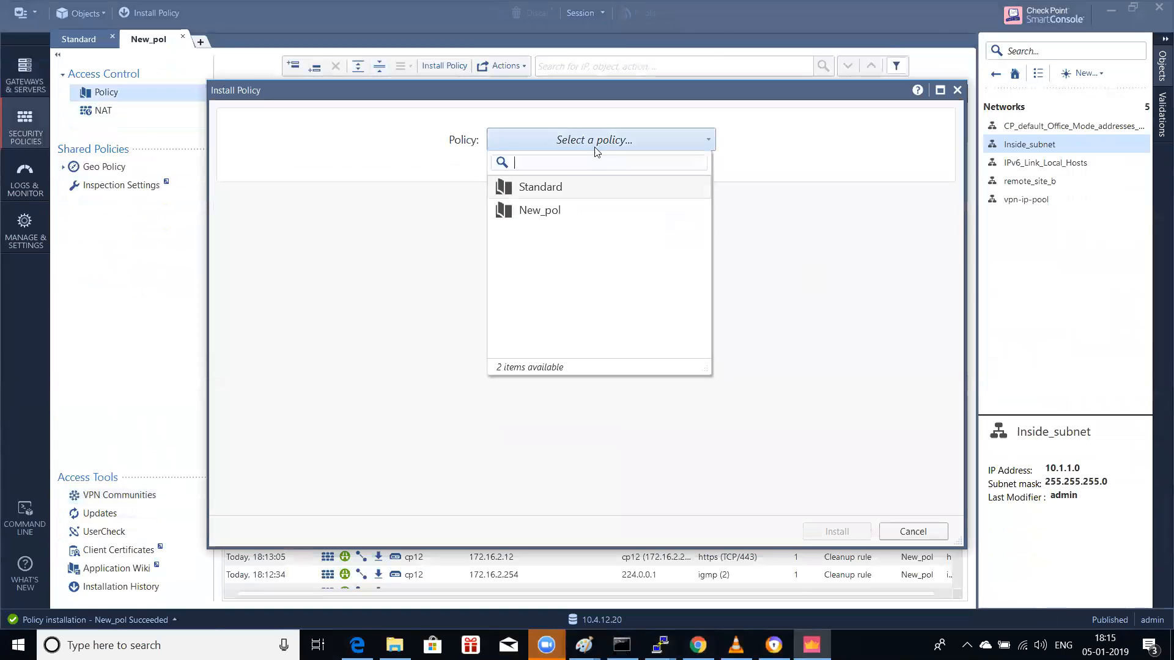
left_click(558, 191)
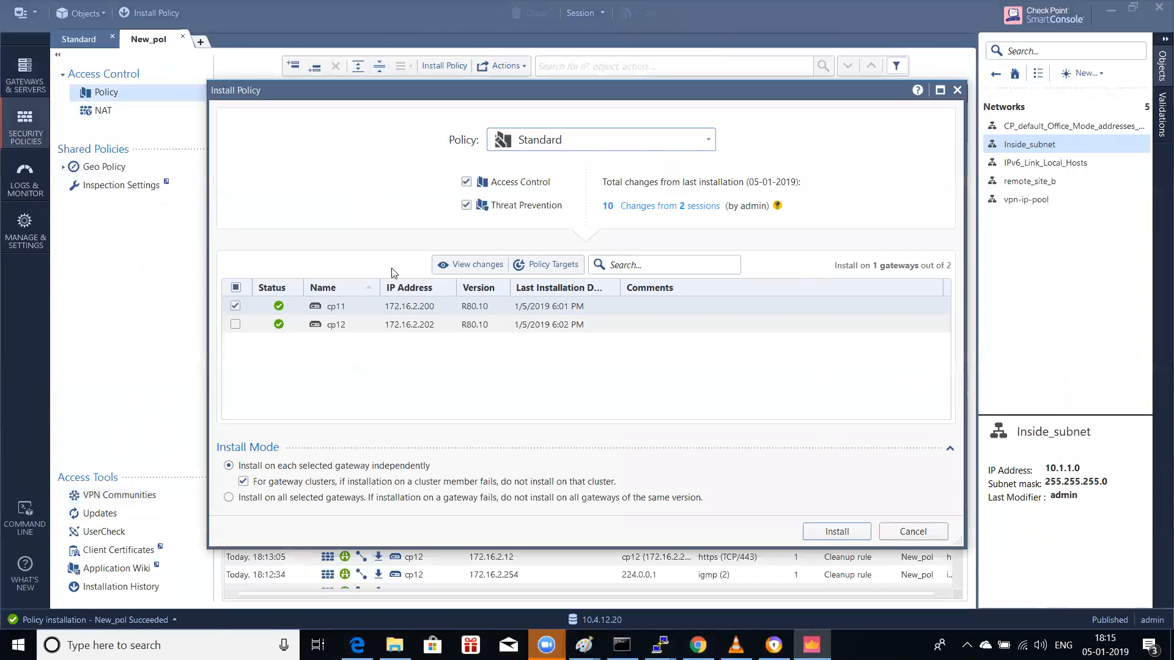
left_click(236, 305)
left_click(912, 530)
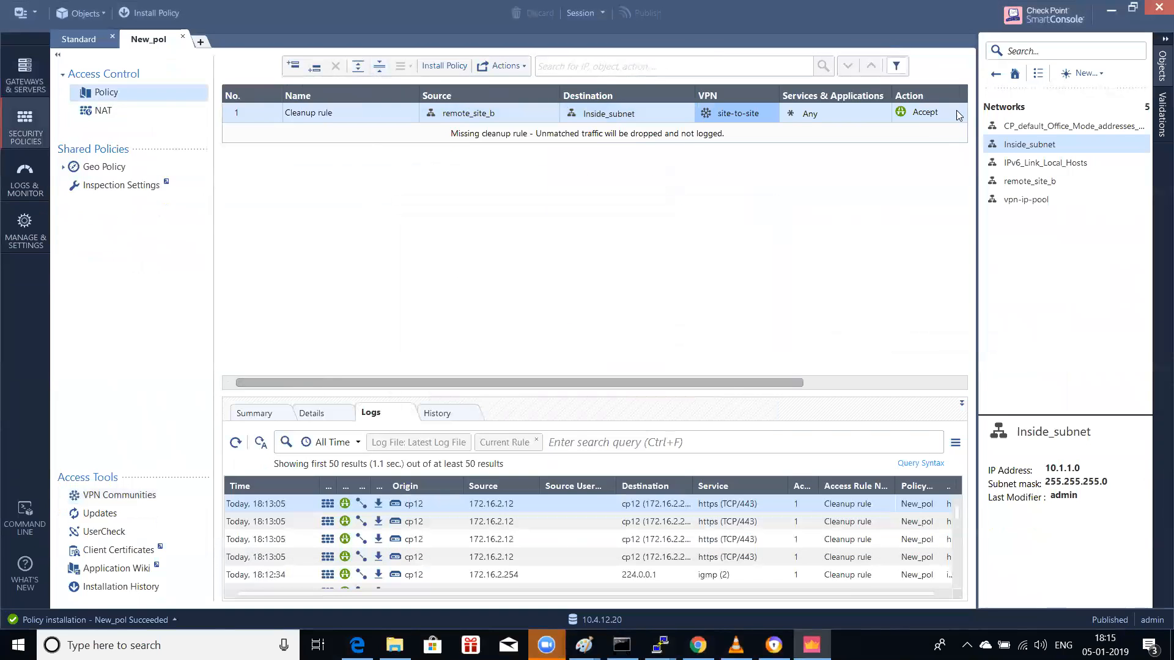
Step: Set the New_pol rule's Install On to gateway cp12
left_click_drag(802, 382, 927, 219)
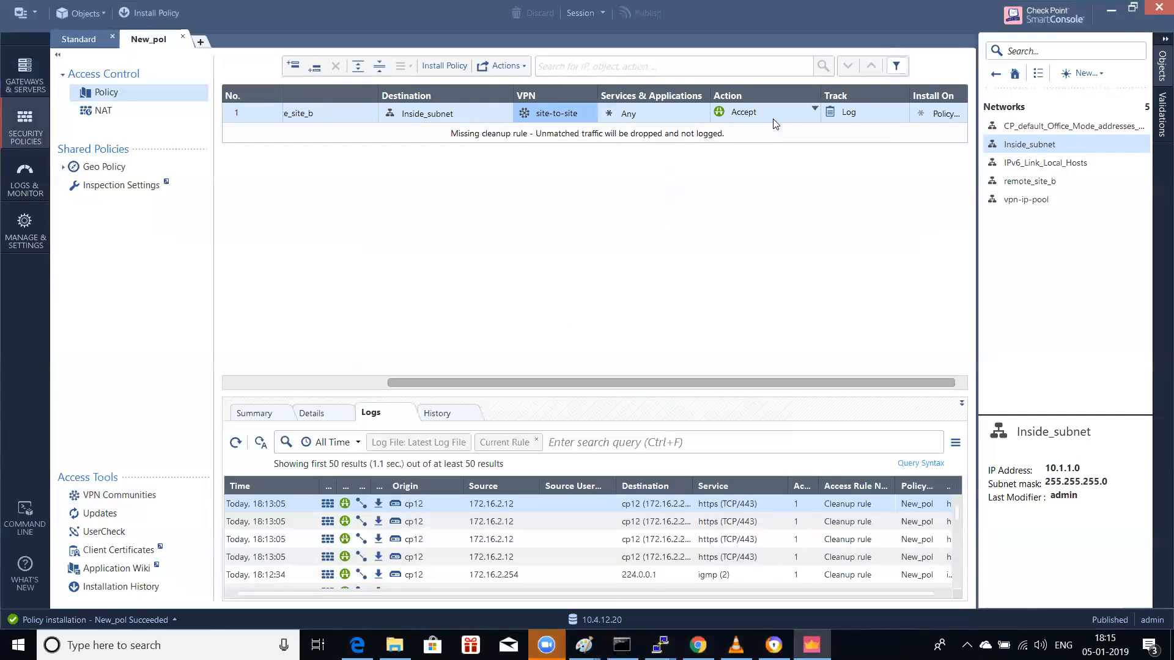
left_click(950, 115)
left_click(960, 110)
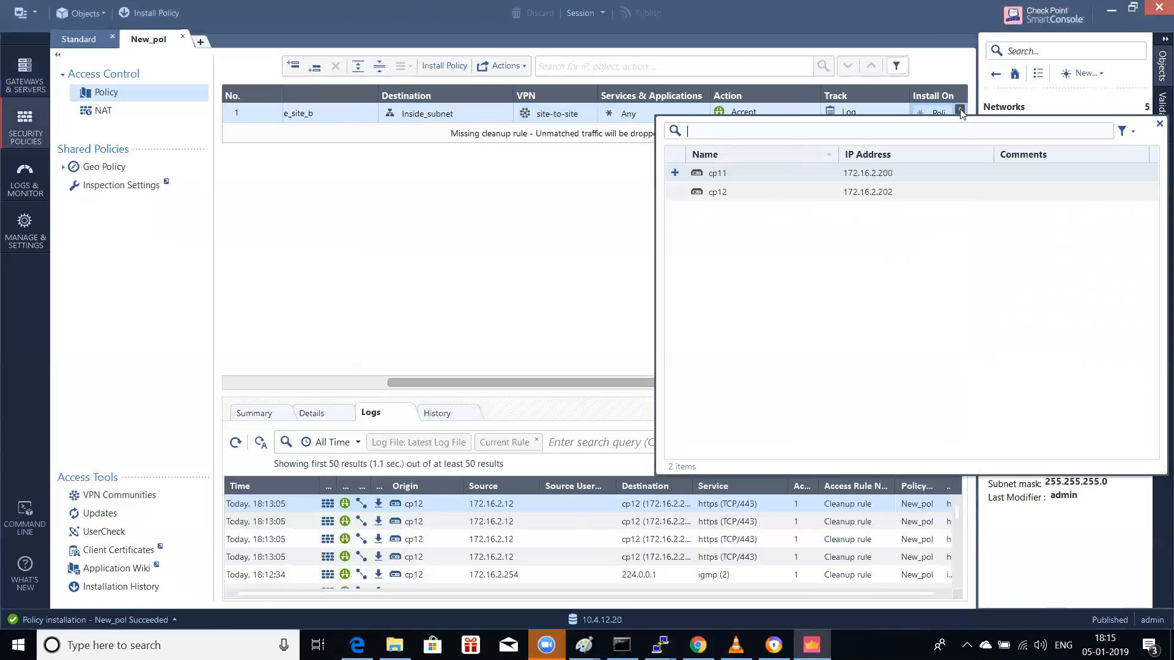
left_click(719, 193)
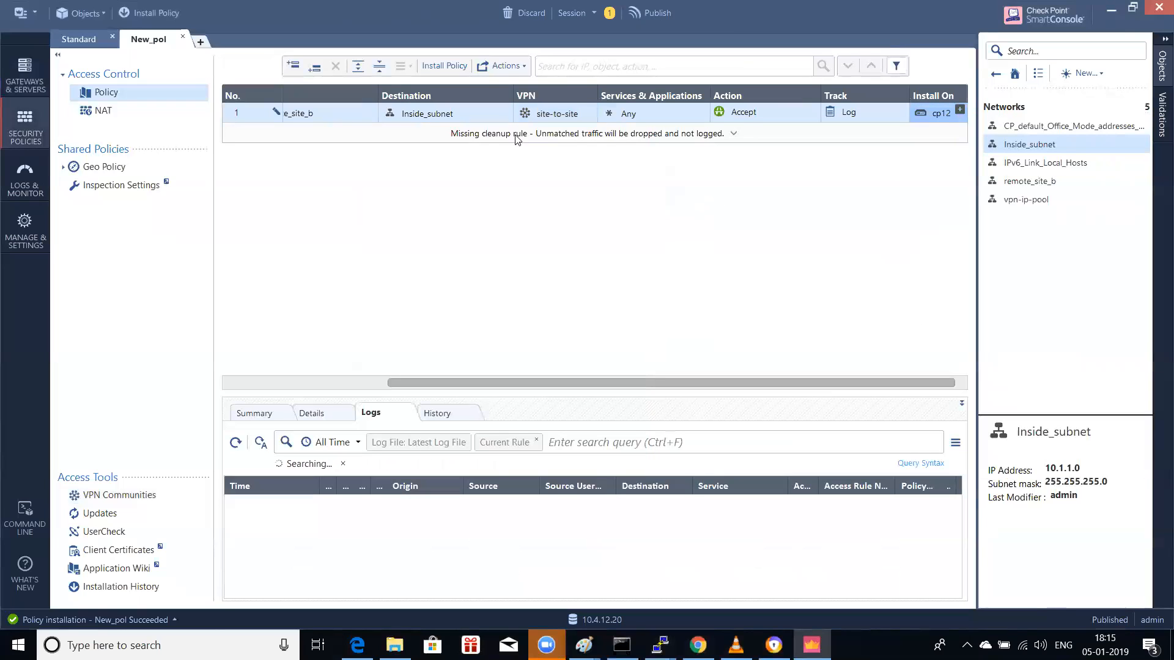
Step: Set the Standard rule's Install On to cp11 and publish the changes
left_click(89, 37)
left_click_drag(678, 381, 832, 383)
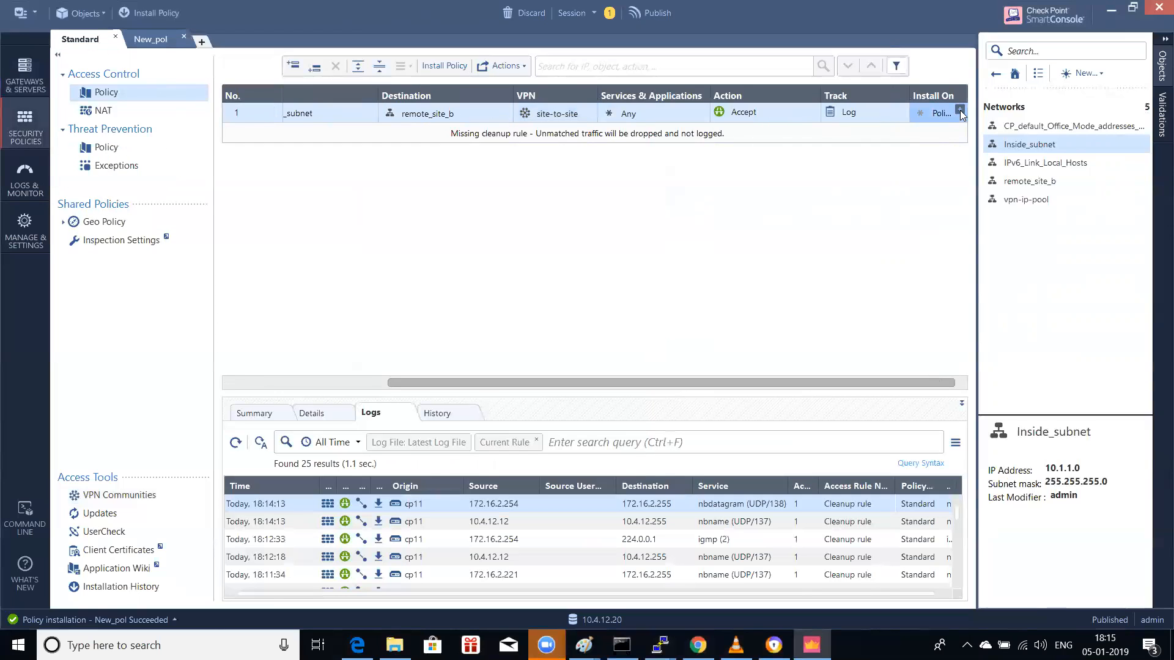
left_click(960, 110)
left_click(711, 178)
left_click(153, 13)
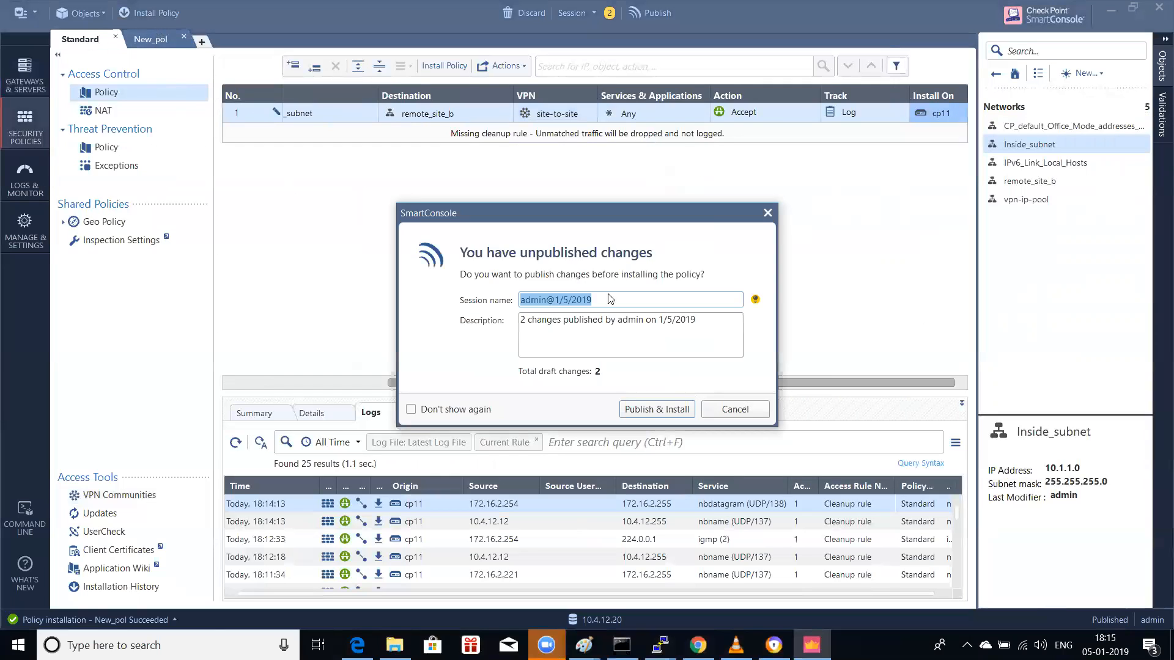
left_click(638, 408)
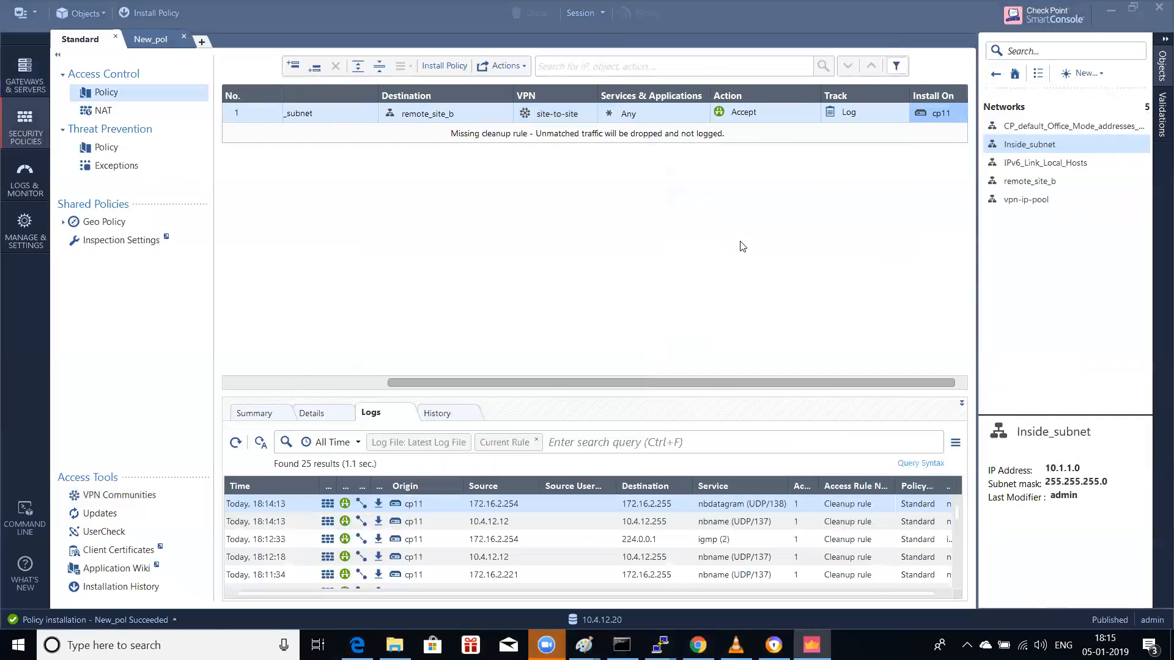
Step: Install the Standard policy on gateway cp11 only
left_click(665, 141)
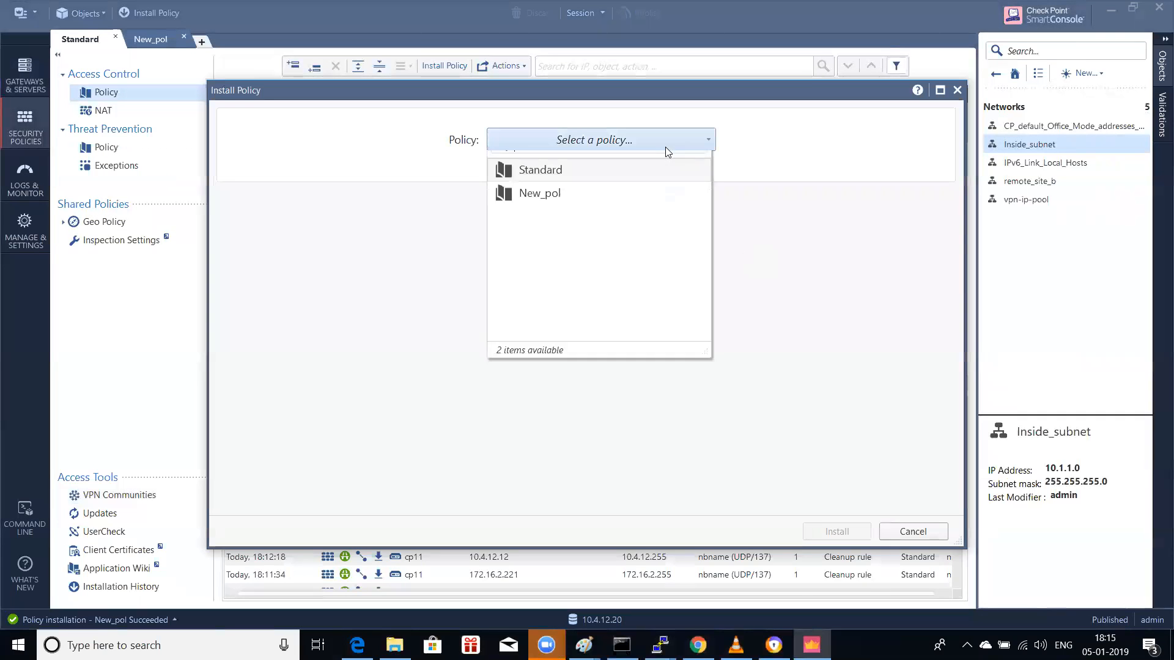
left_click(632, 188)
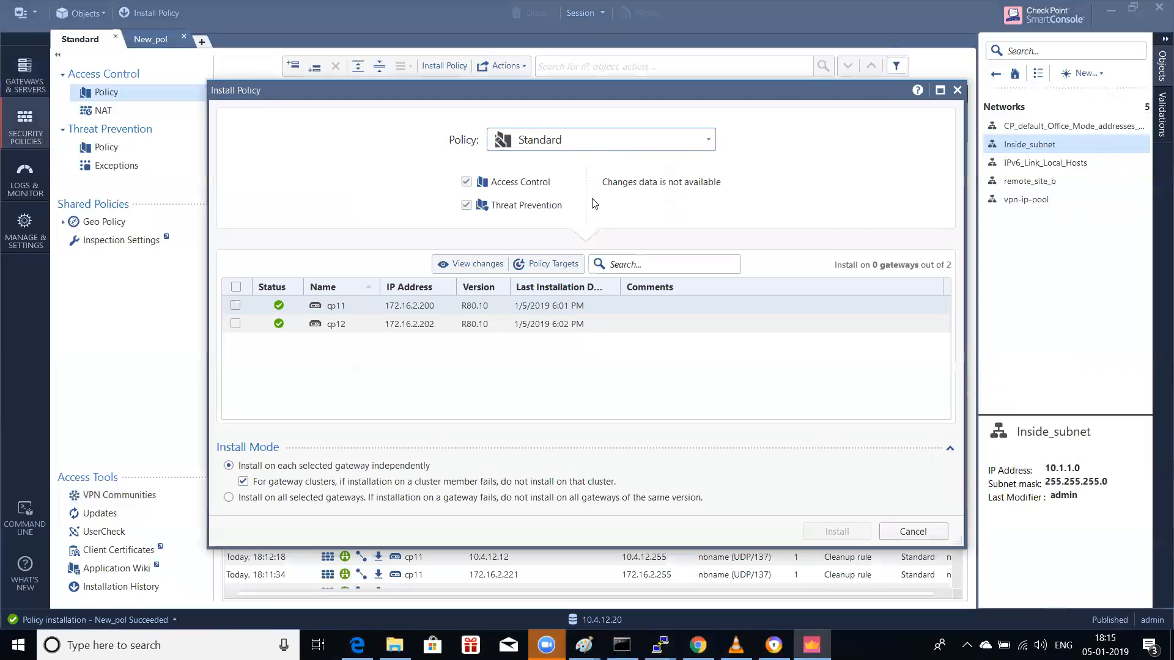
left_click(235, 306)
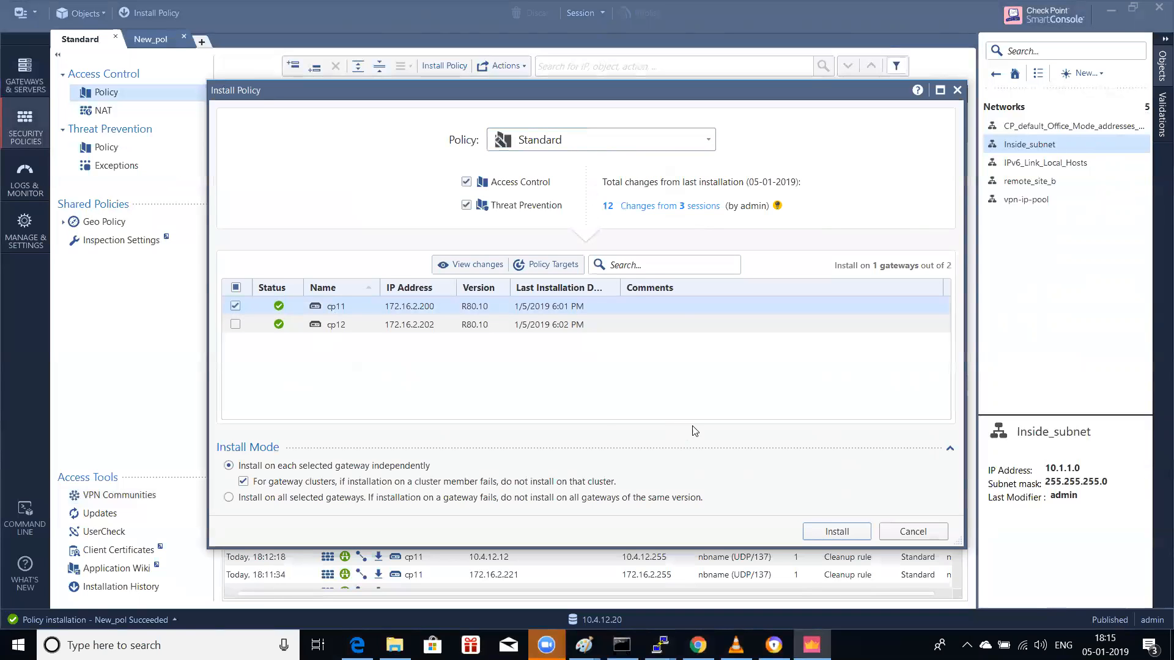
left_click(834, 532)
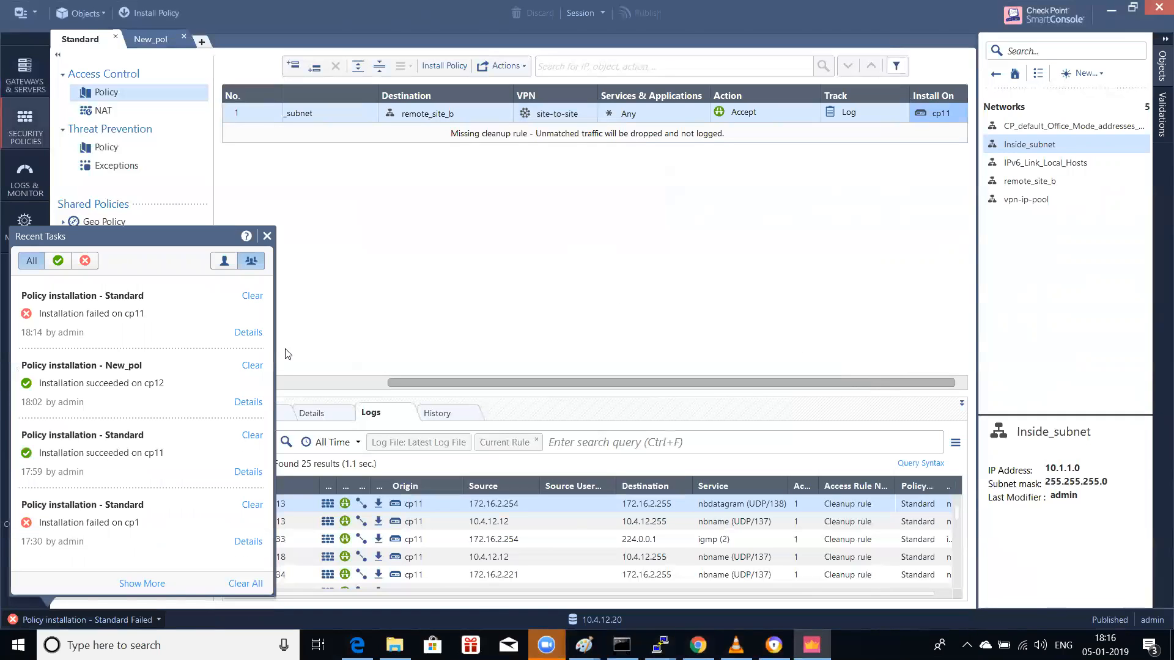
Step: Read the failure details: accept-all-encrypted-traffic conflicts with rule 1's VPN column
left_click(245, 333)
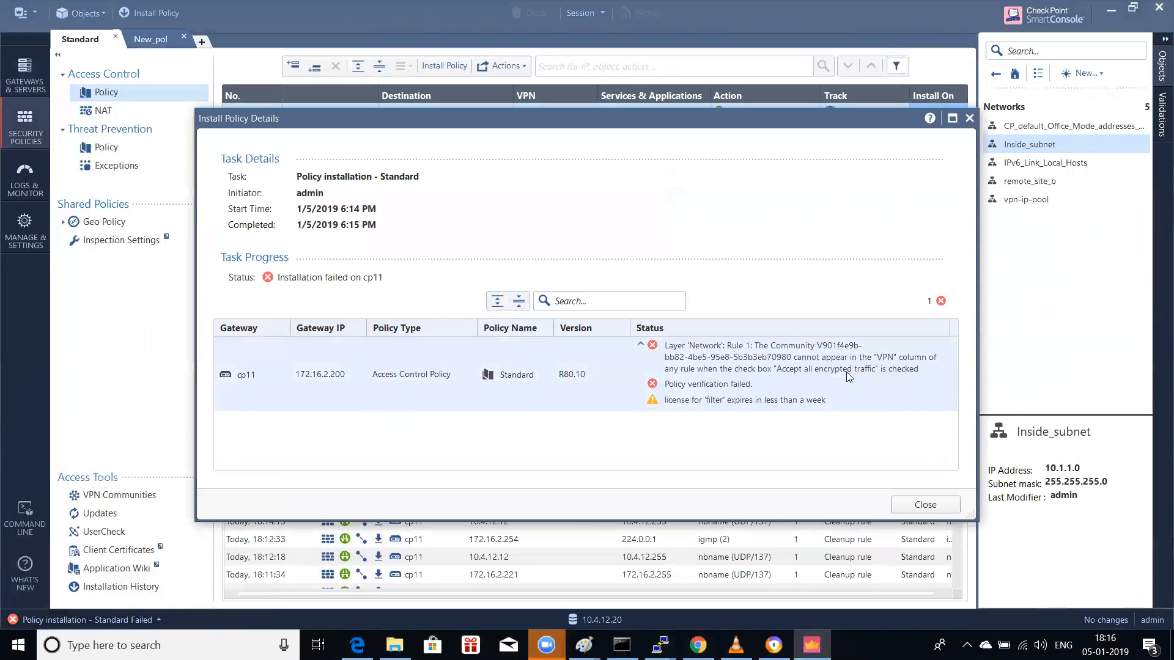
left_click(920, 504)
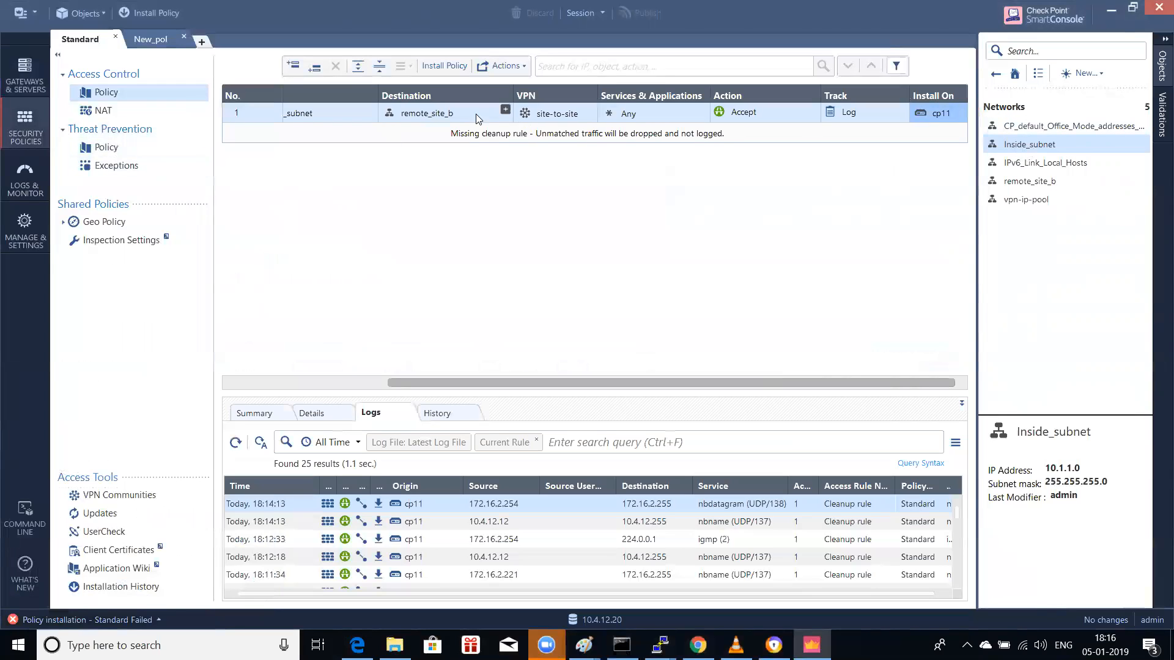
Step: Turn off Accept all encrypted traffic in the site-to-site community's Encrypted Traffic settings
double_click(549, 113)
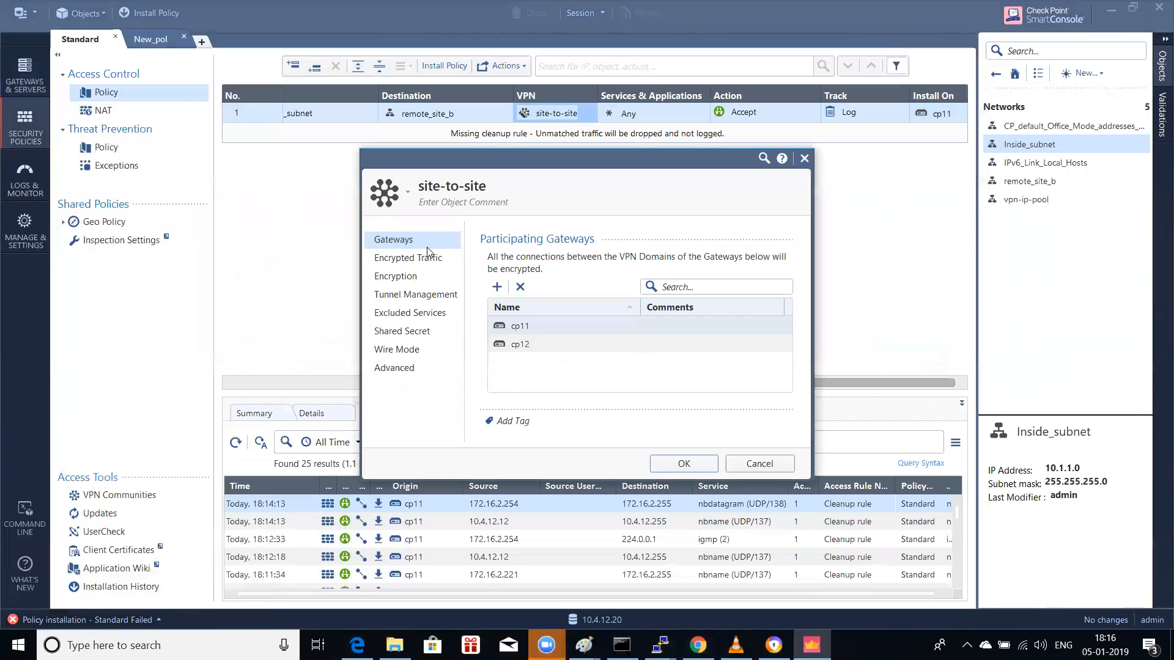
left_click(413, 261)
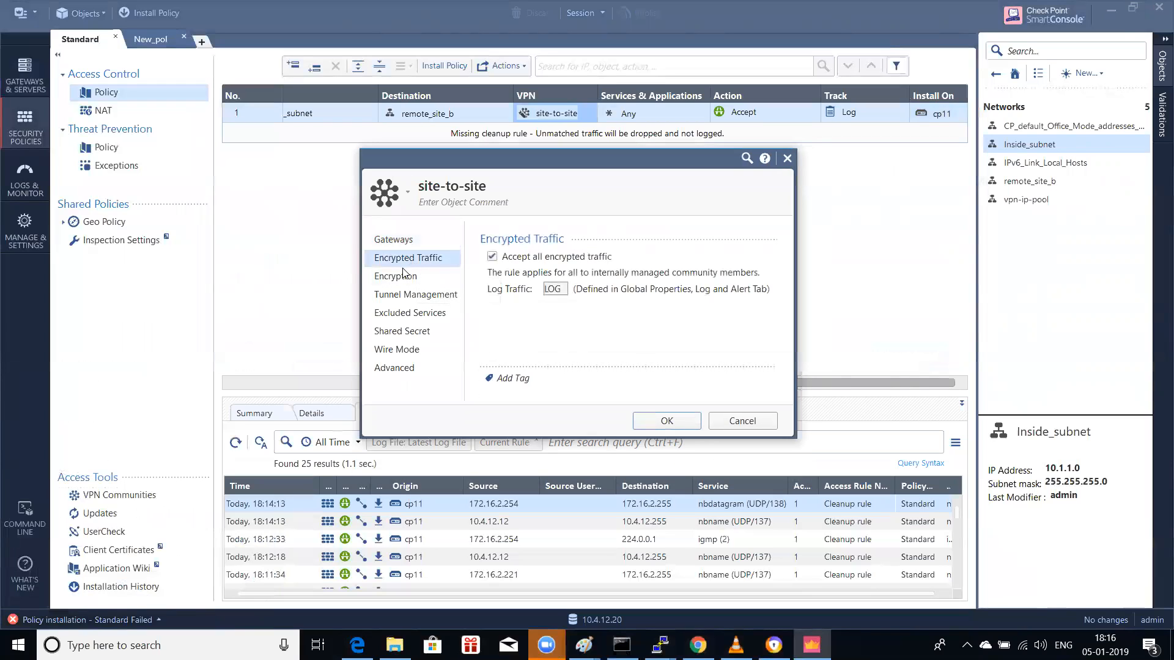
left_click(535, 259)
left_click(667, 419)
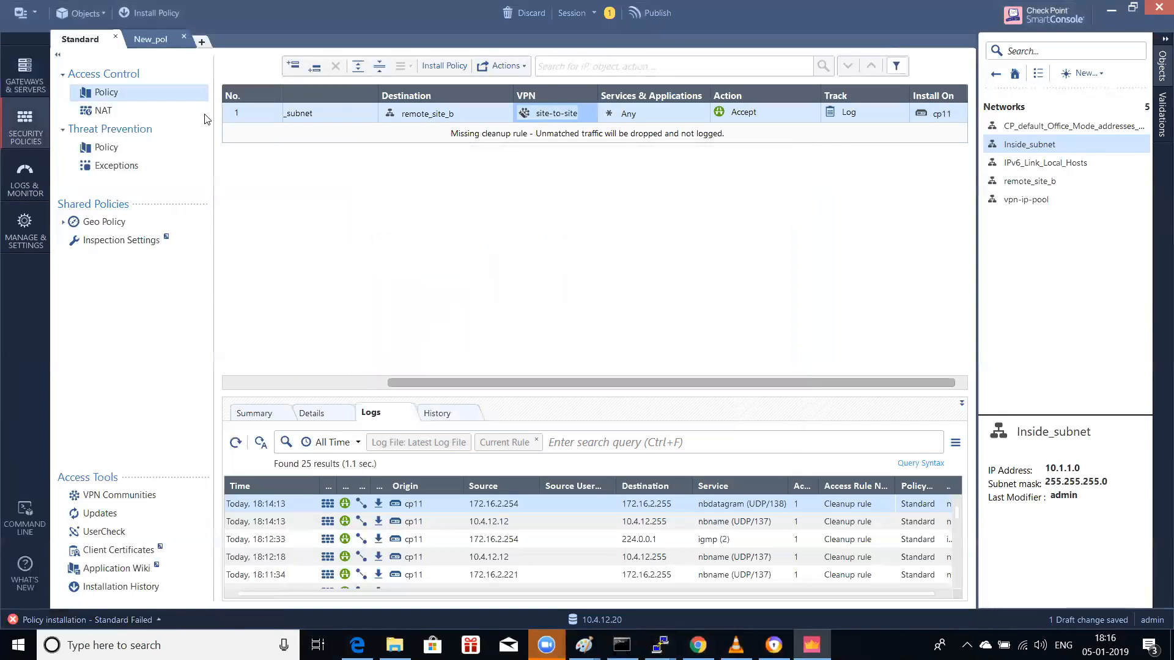
Step: Publish the pending community change and install the Standard policy on gateway cp11
left_click(156, 13)
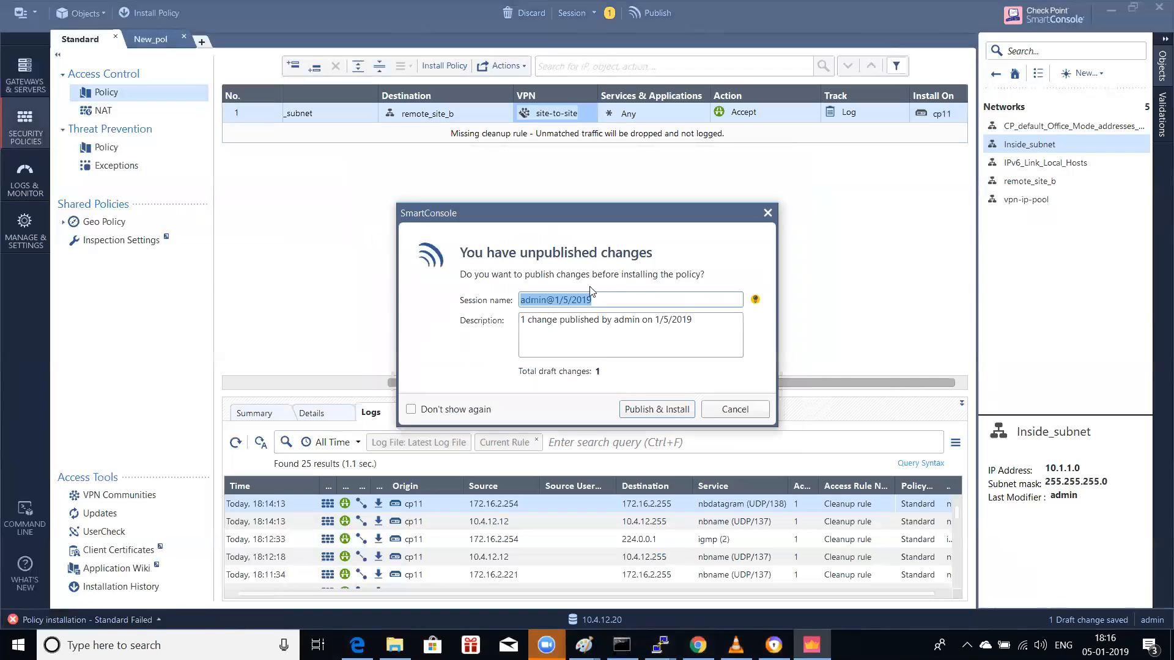
left_click(637, 411)
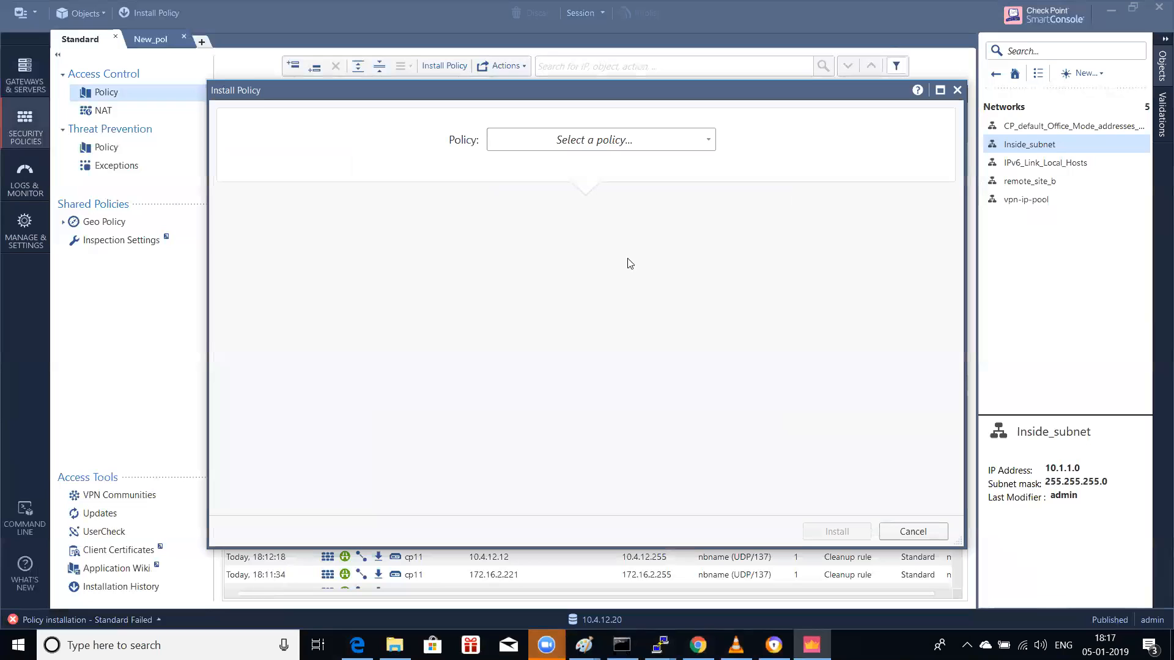
left_click(598, 149)
left_click(537, 186)
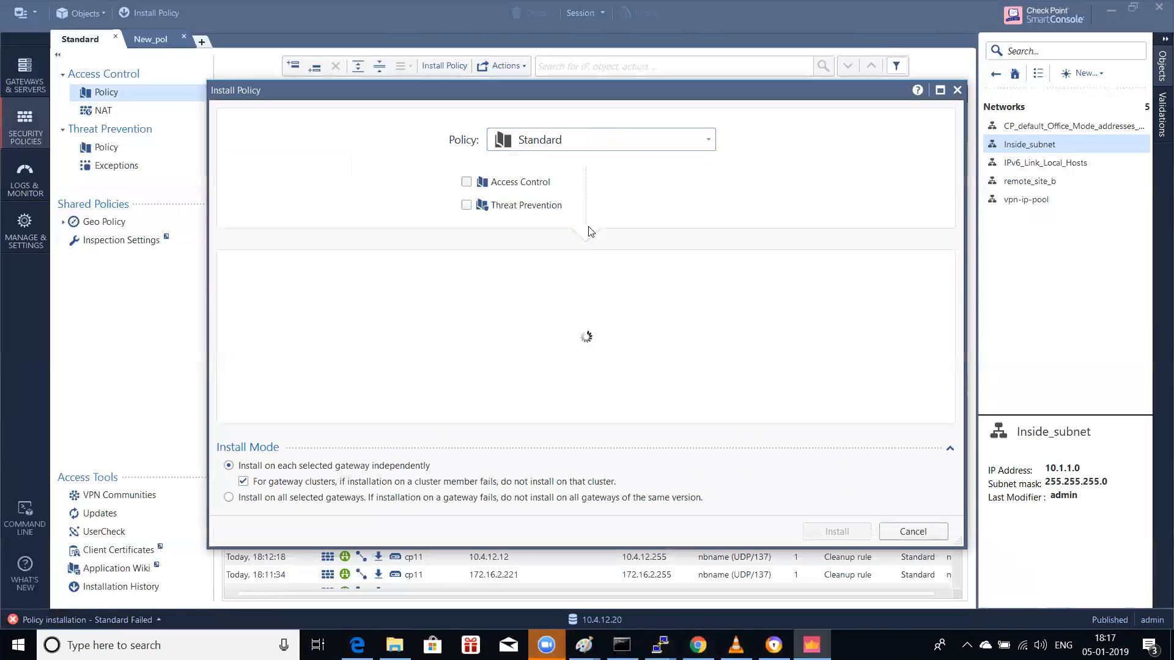
left_click(835, 531)
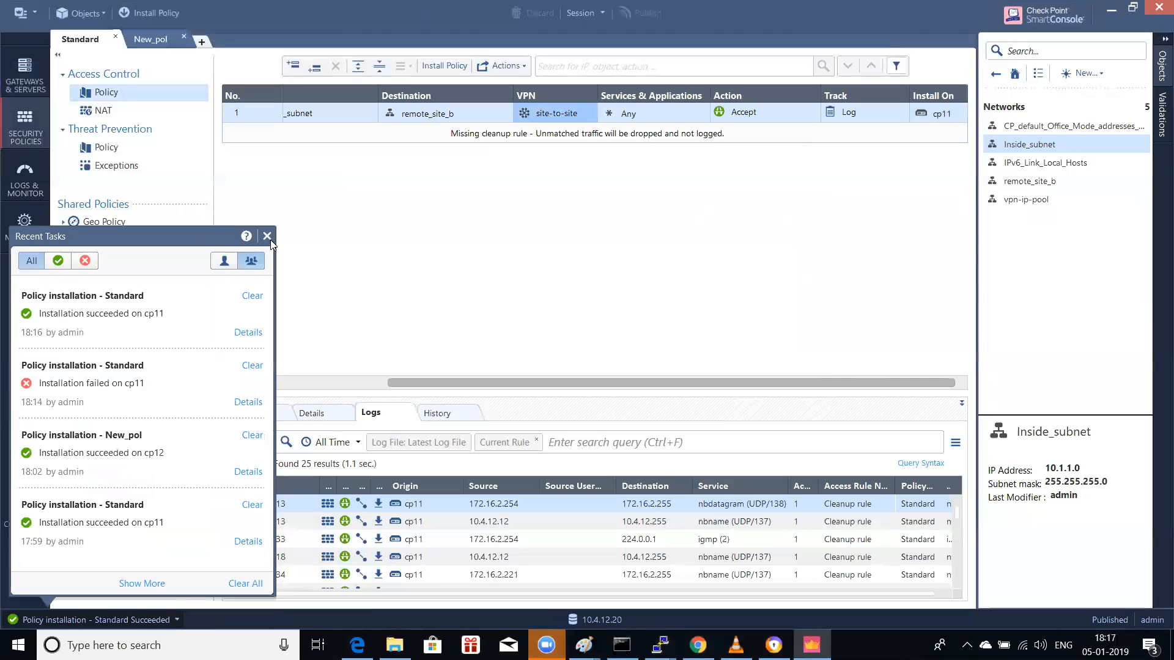
Step: From the New_pol tab, install the New_pol policy on gateway cp12, then close Recent Tasks
left_click(267, 237)
left_click(148, 36)
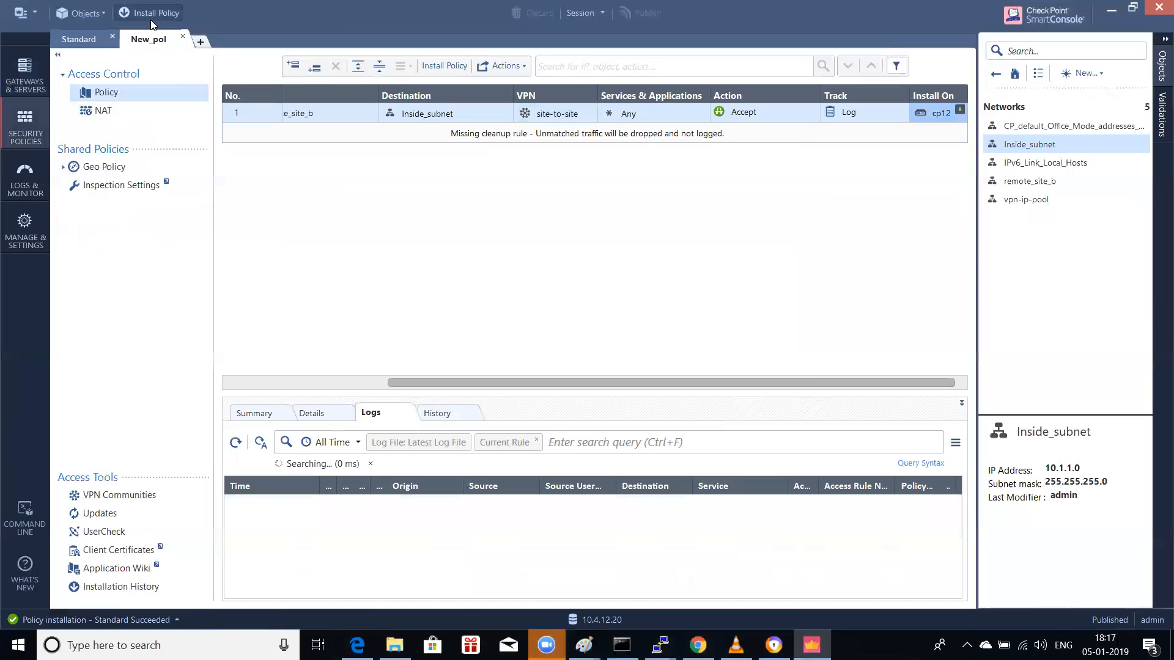
left_click(152, 22)
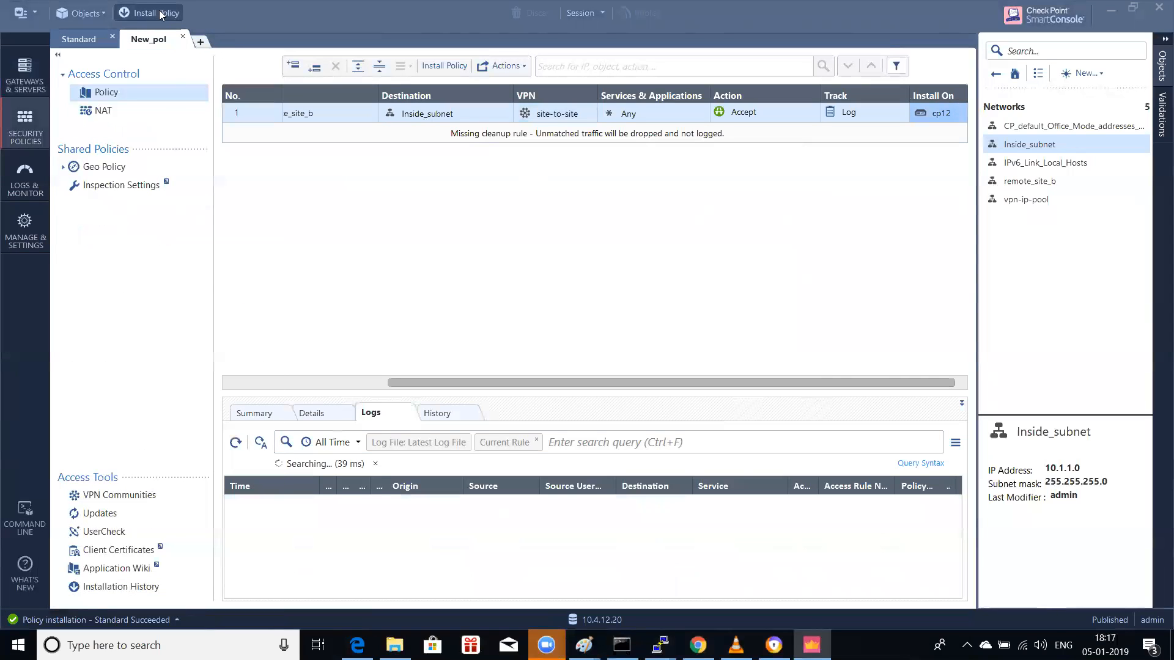
left_click(575, 141)
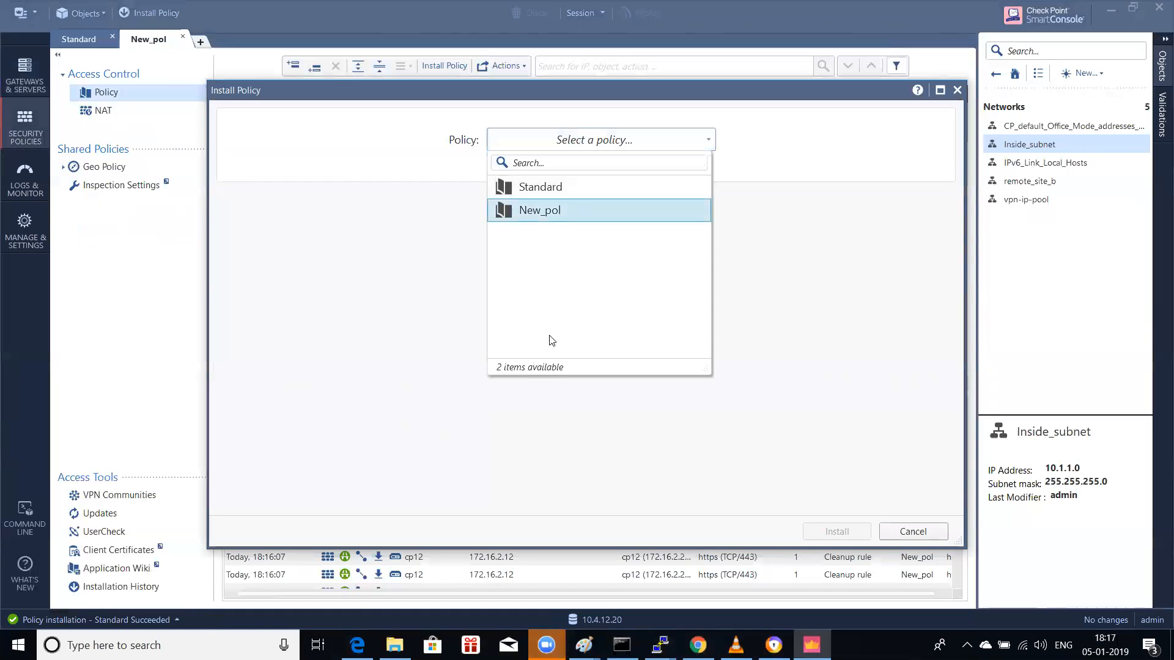
left_click(538, 210)
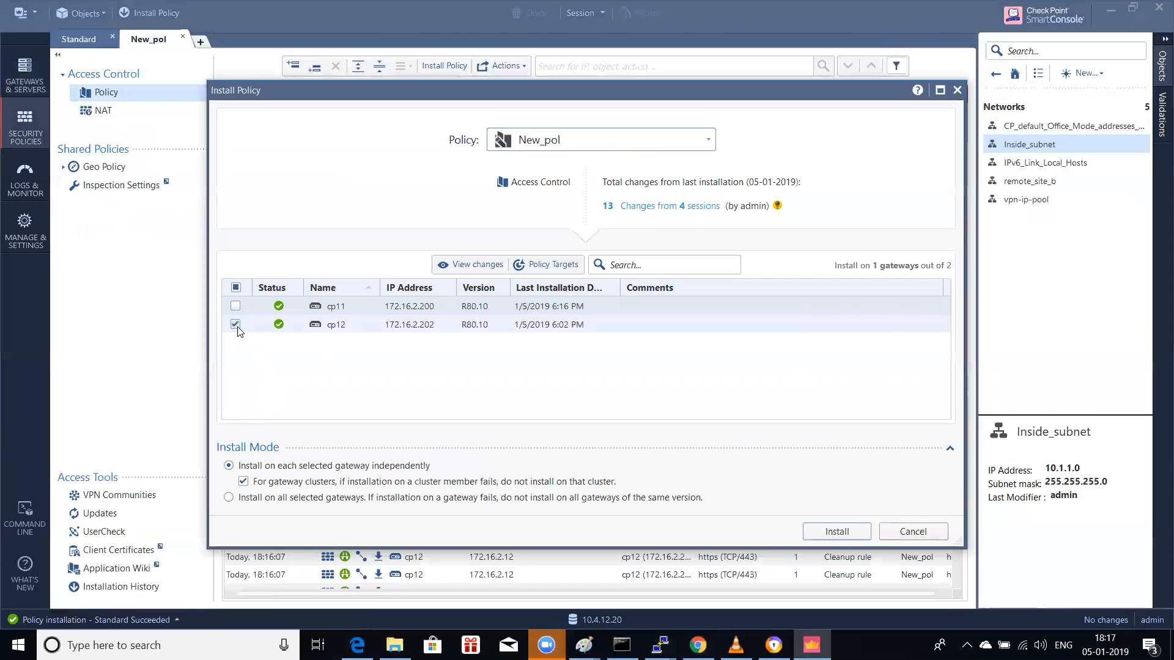
left_click(237, 327)
left_click(236, 301)
left_click(849, 532)
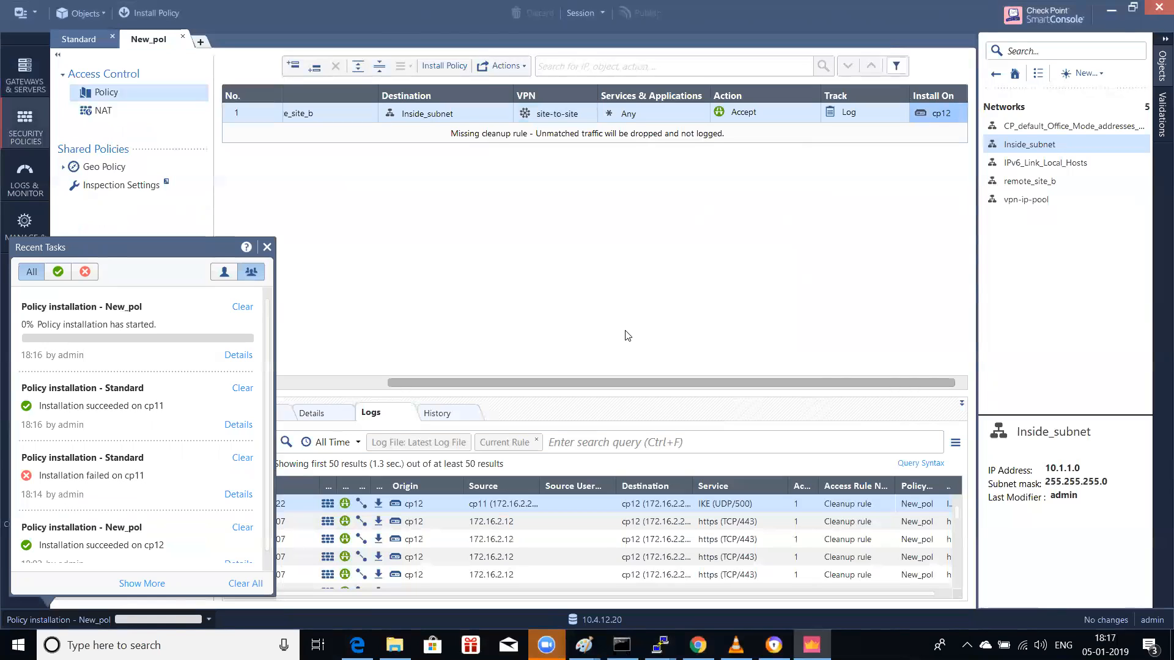
left_click(536, 333)
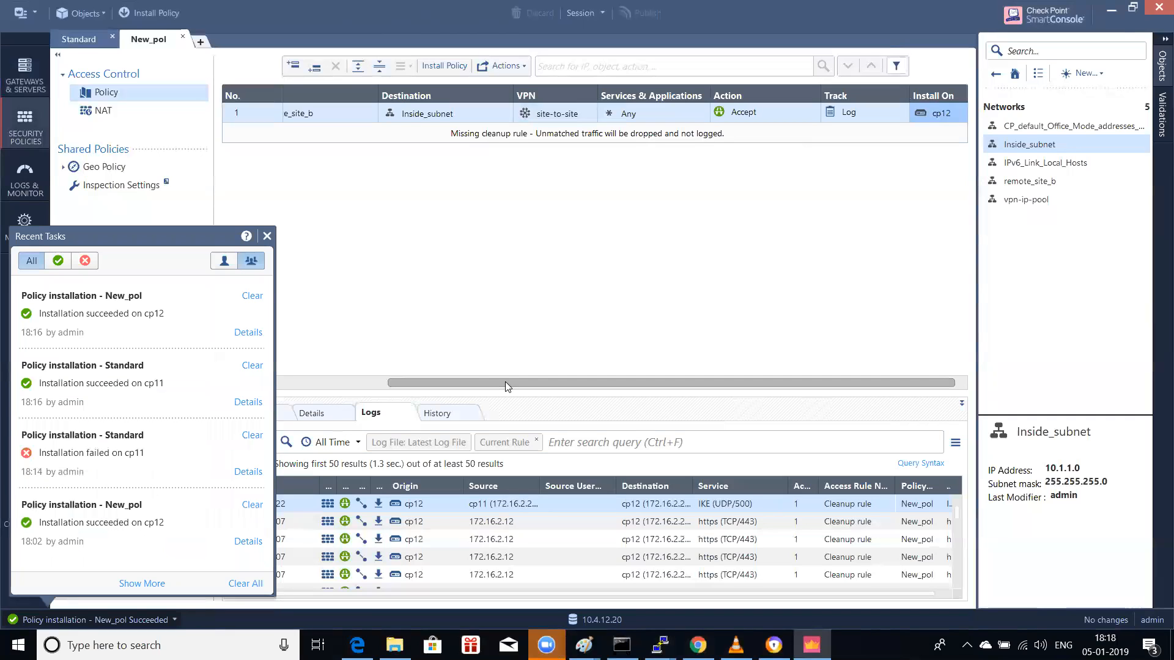
left_click(267, 237)
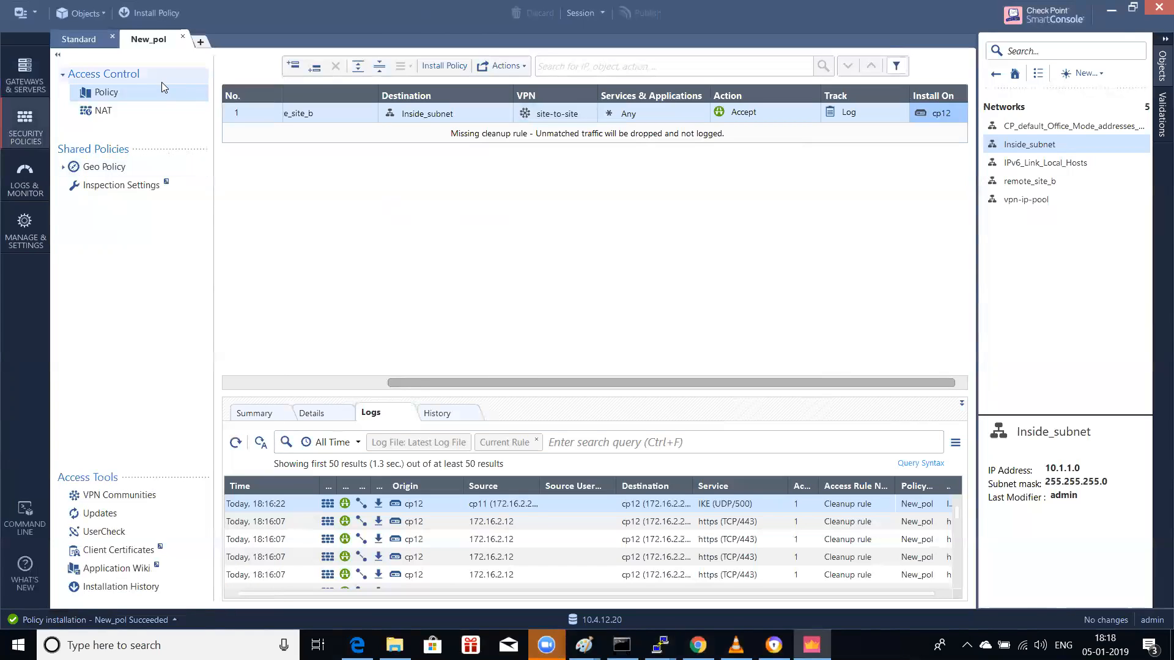
Step: Show the Gateways & Servers overview listing cp11, cp12 and the management gateway
left_click(24, 76)
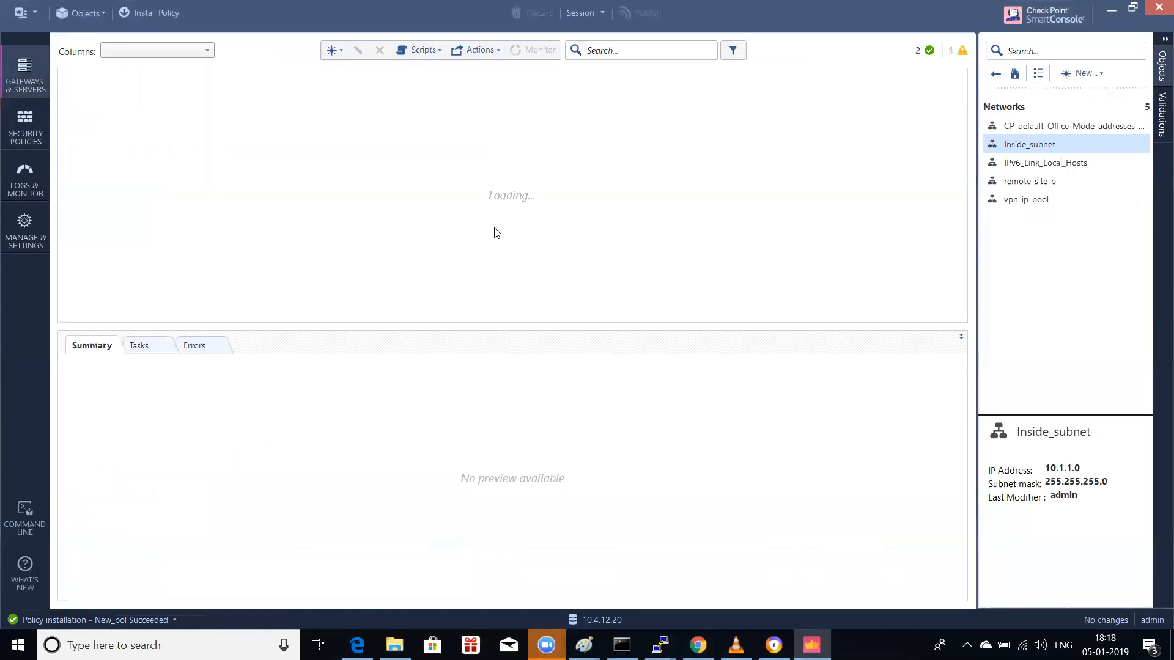
left_click(995, 73)
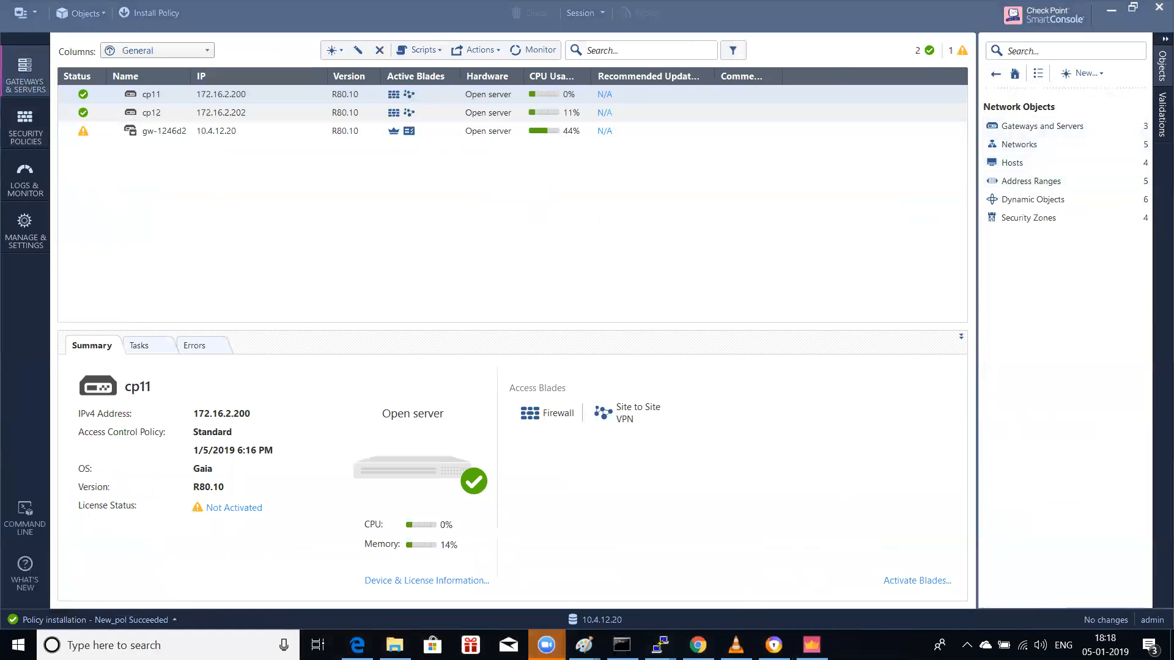
left_click(105, 645)
Step: In a new Notepad note, list '1. vpn community', '2. security policy which has subnets', '3. domain name', then minimize it
type("notepa")
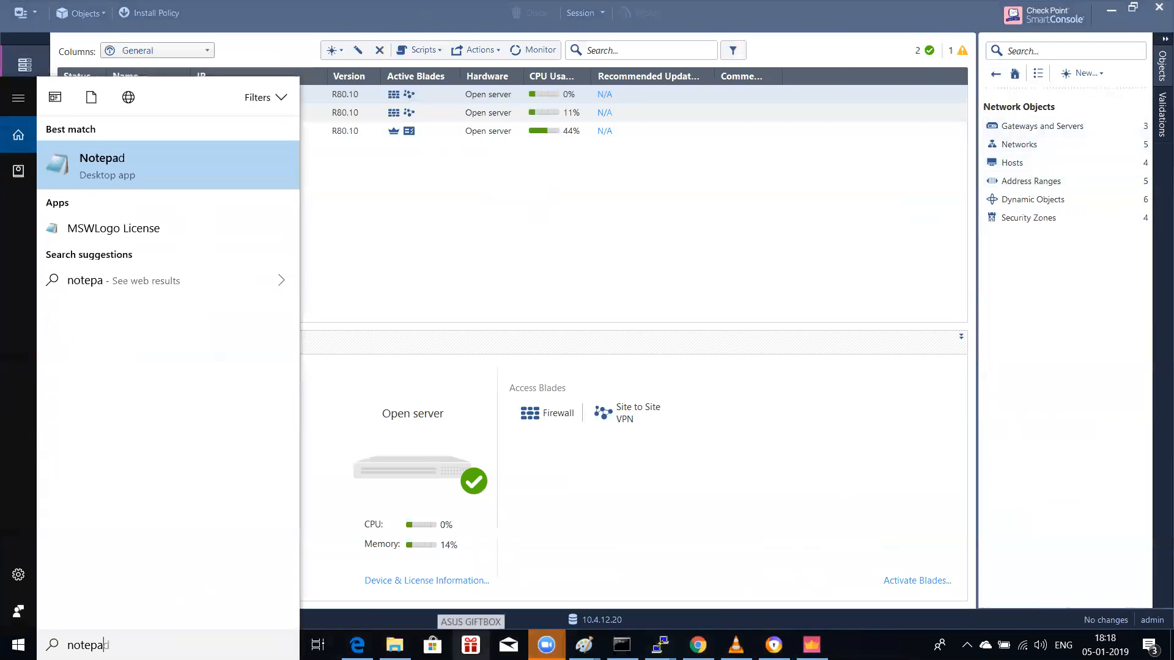
type("d")
key("Return")
type("vpn community")
key("Return")
key("Up")
type("1 ")
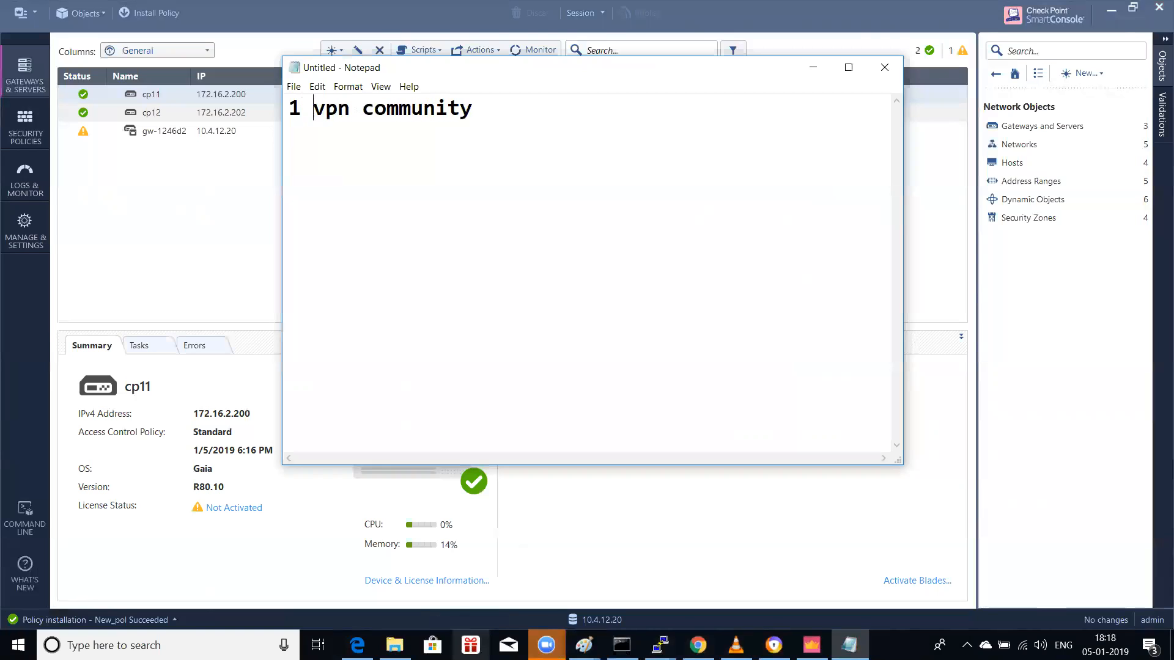
type("2. security policy ")
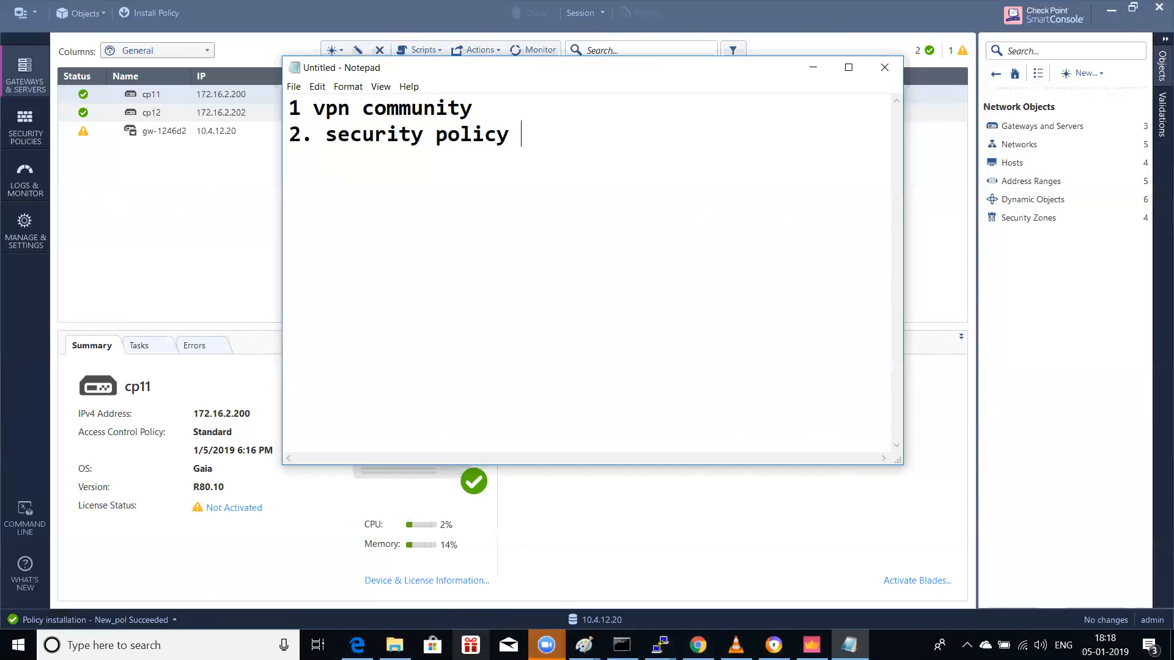
type("which has suvb")
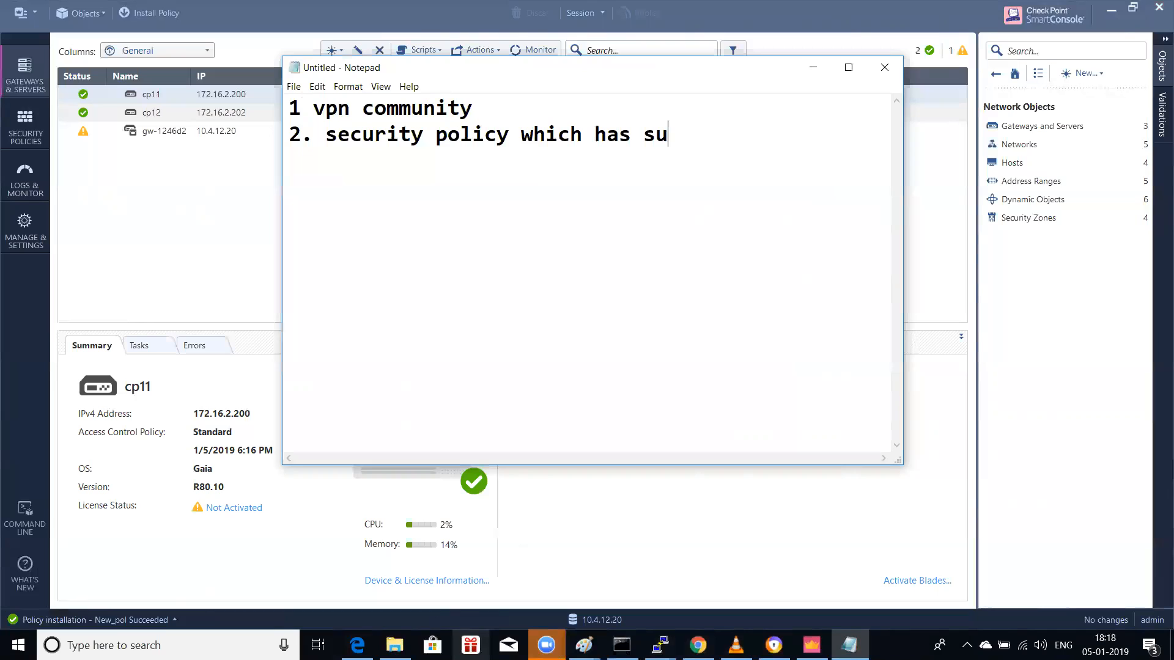
key("BackSpace")
key("BackSpace")
type("bnets")
key("Return")
type("3. d")
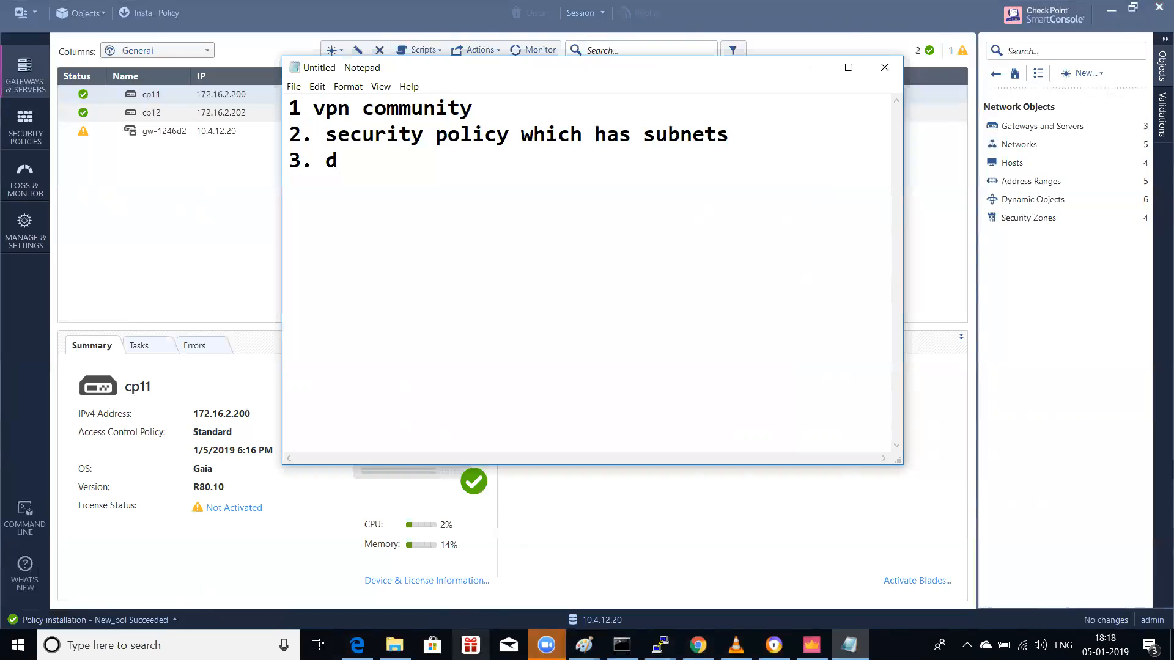
type("omain name")
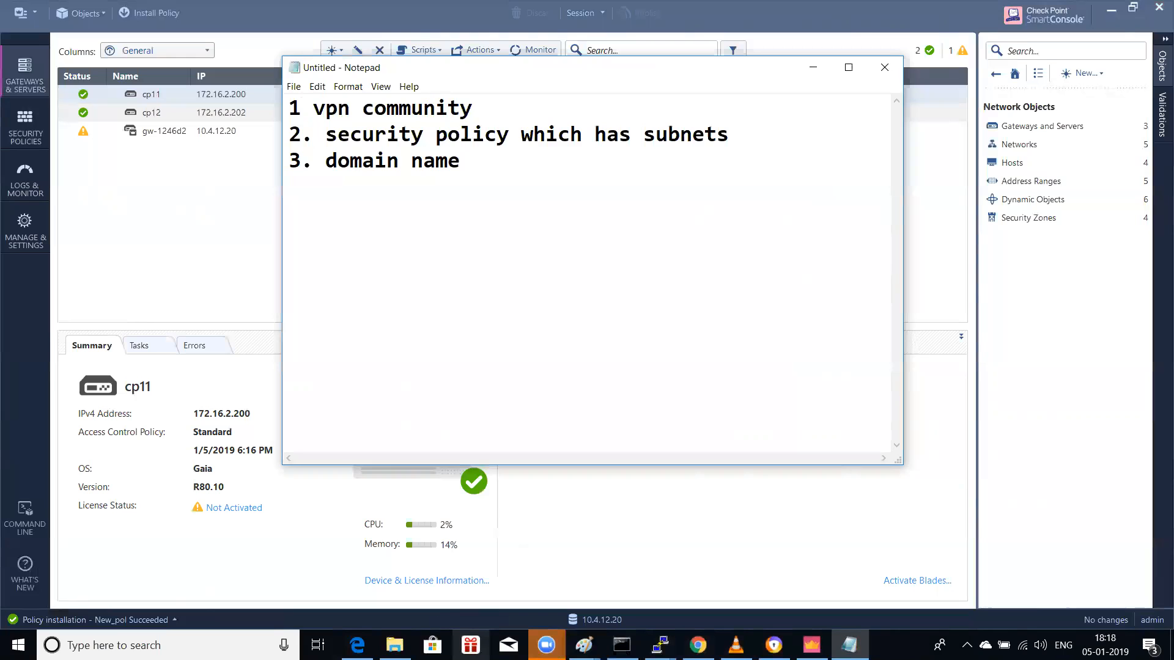
left_click(813, 68)
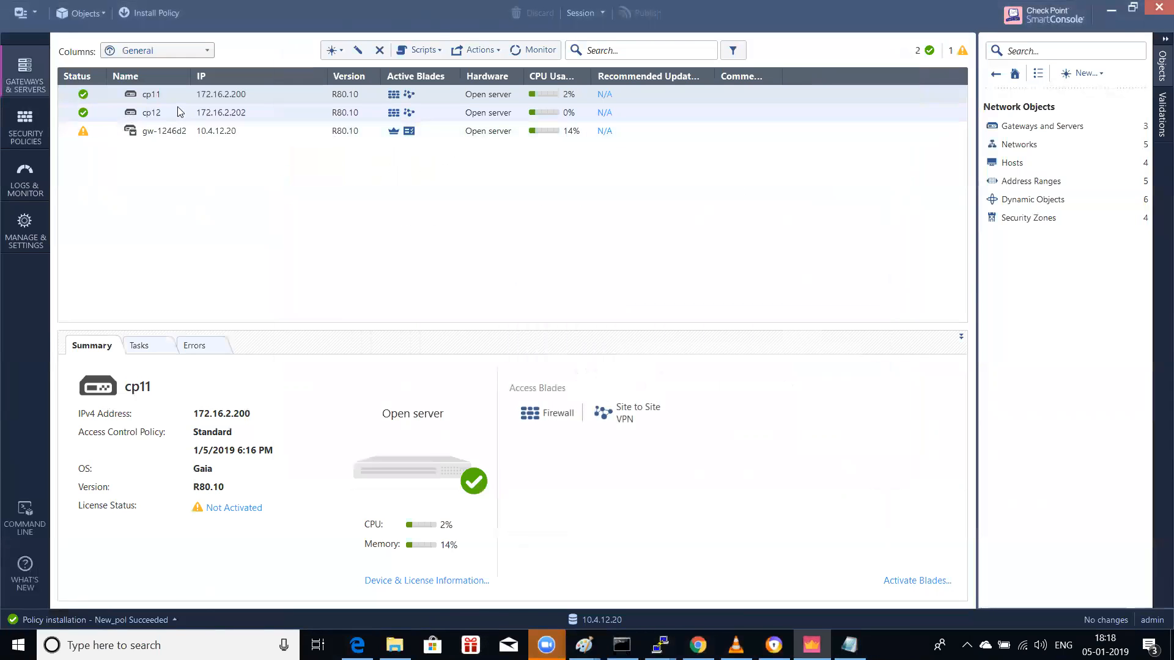
Step: In cp11's Network Management > VPN Domain, manually select Inside_subnet and save the gateway
double_click(157, 96)
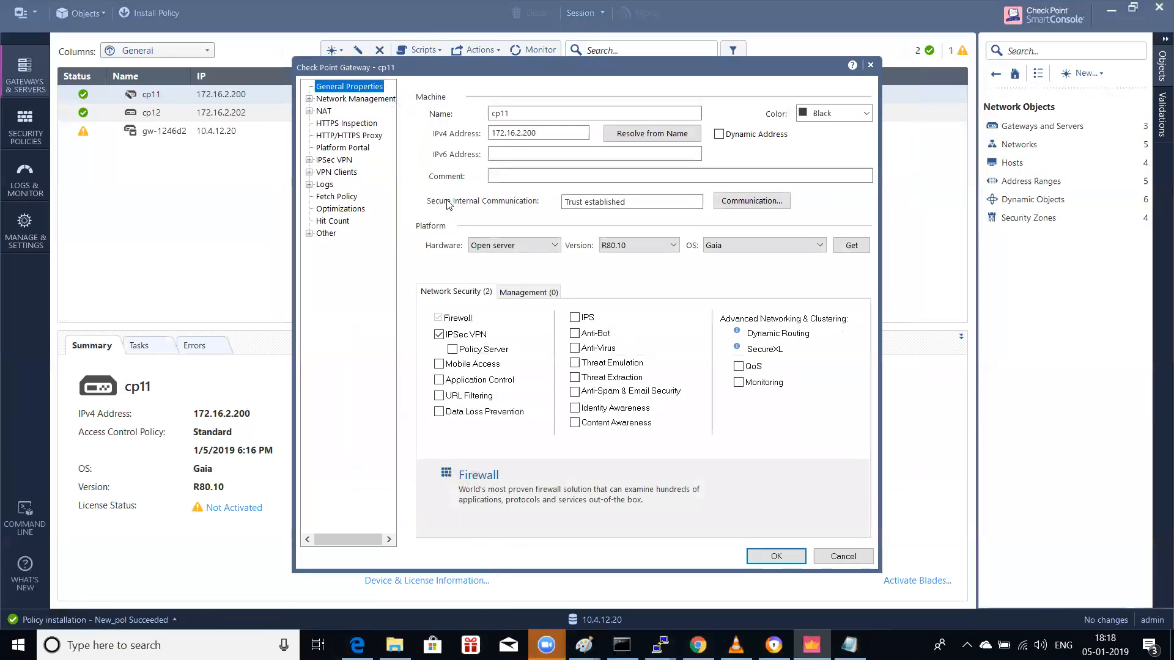
left_click(353, 100)
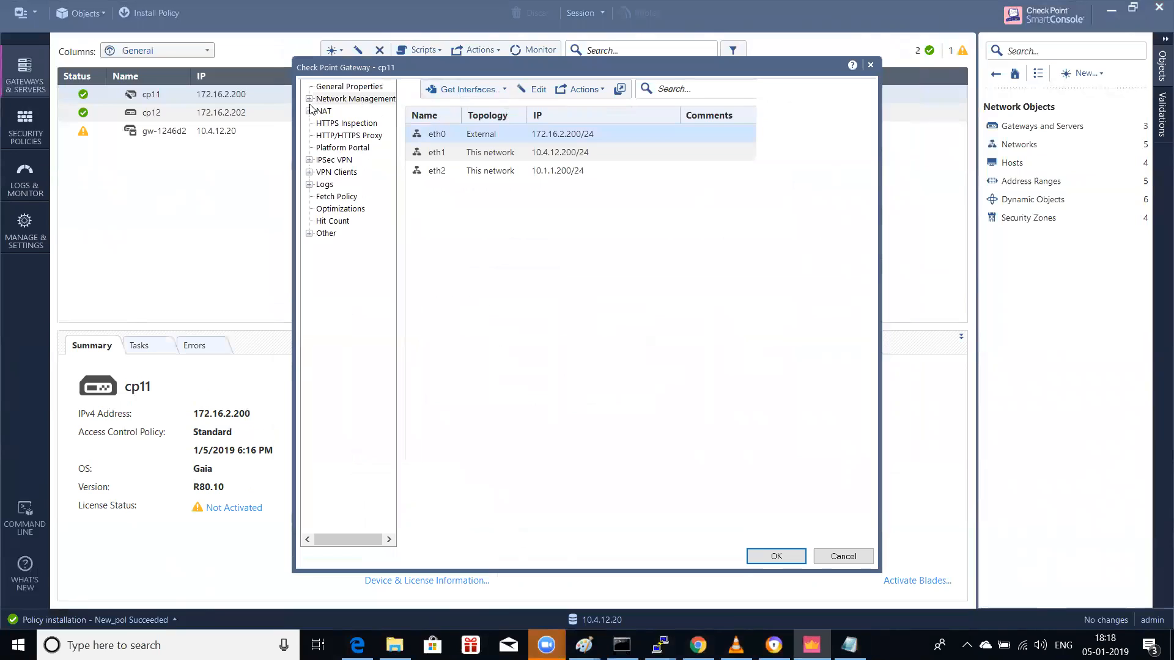
left_click(309, 100)
left_click(350, 123)
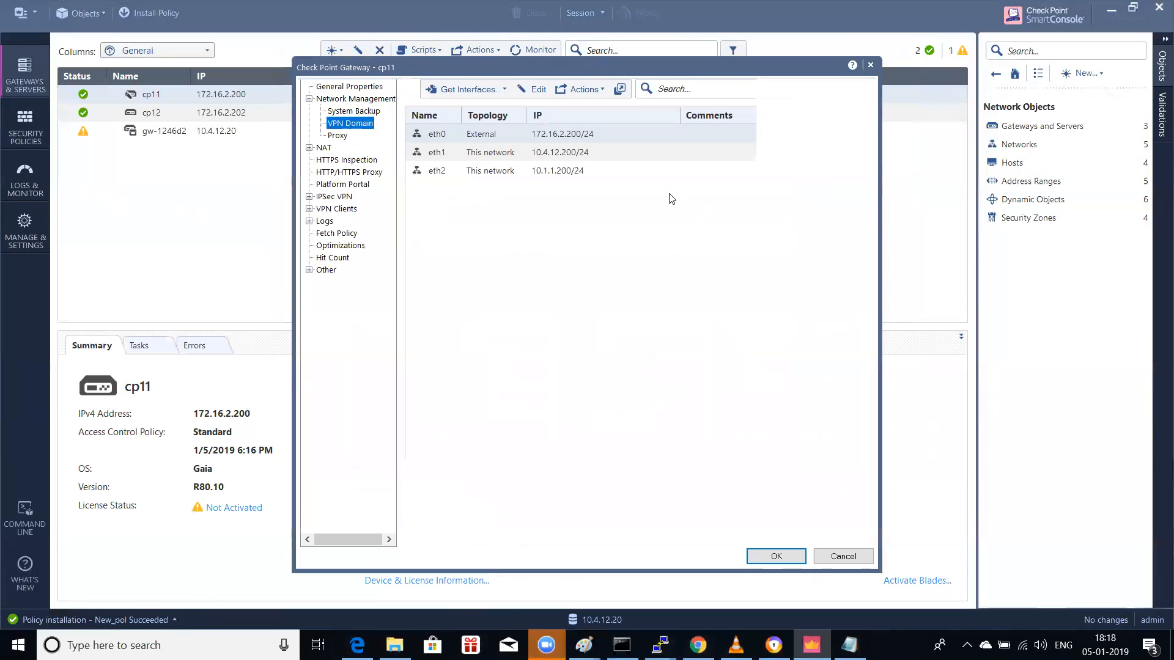
left_click(470, 133)
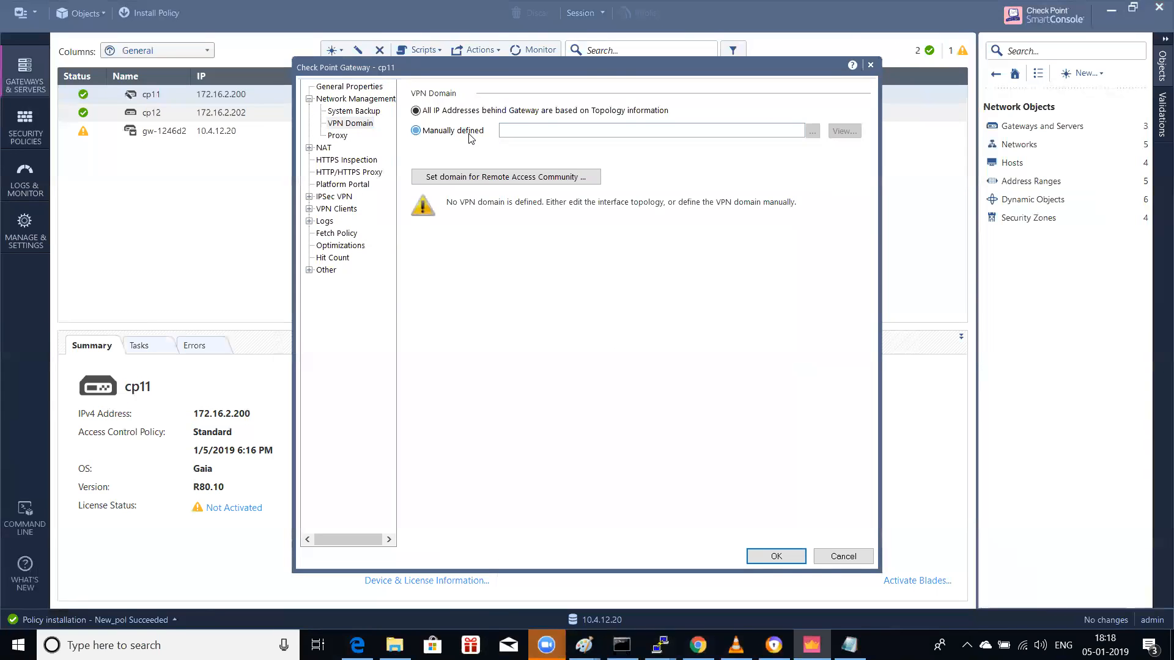
left_click(812, 132)
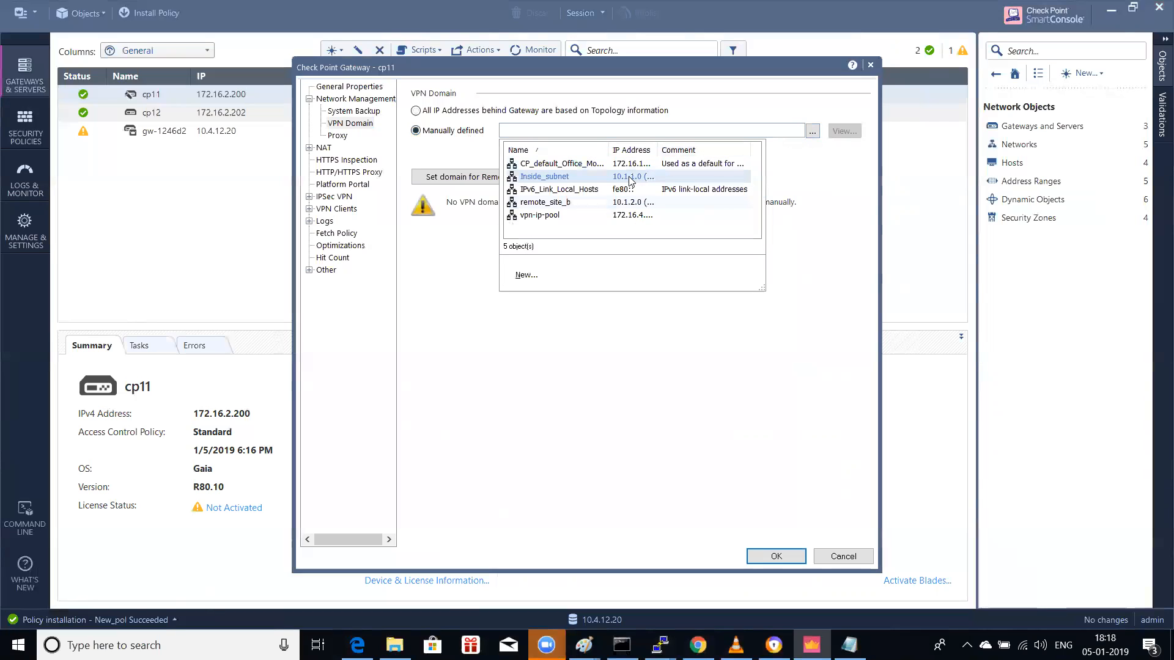
left_click(631, 177)
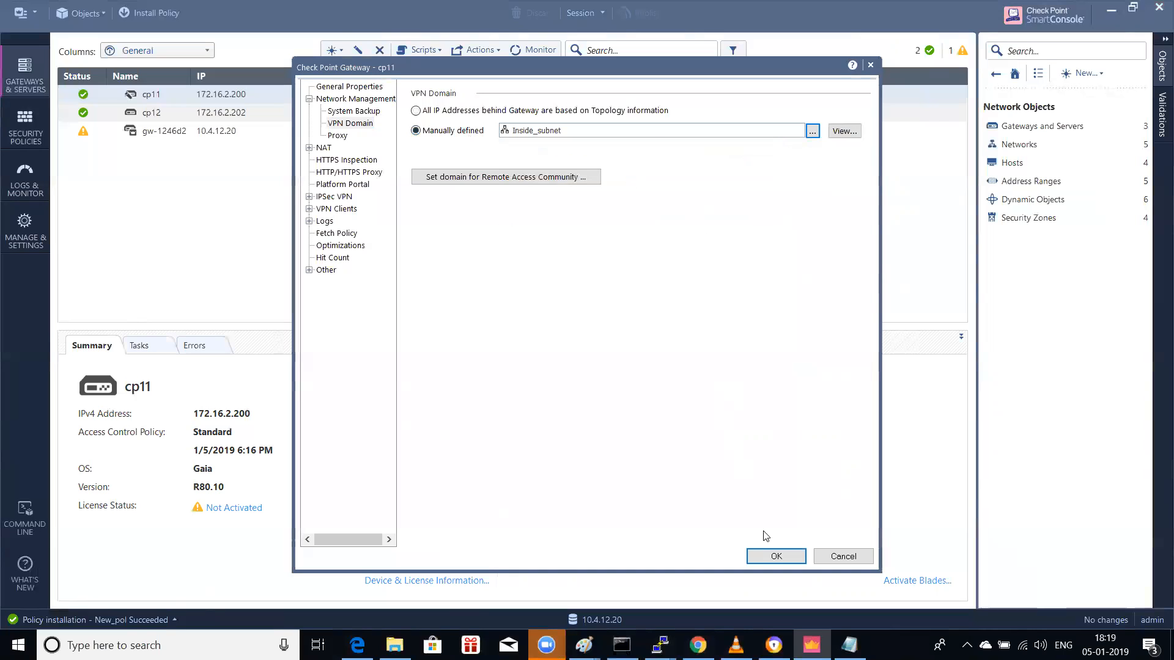
left_click(773, 557)
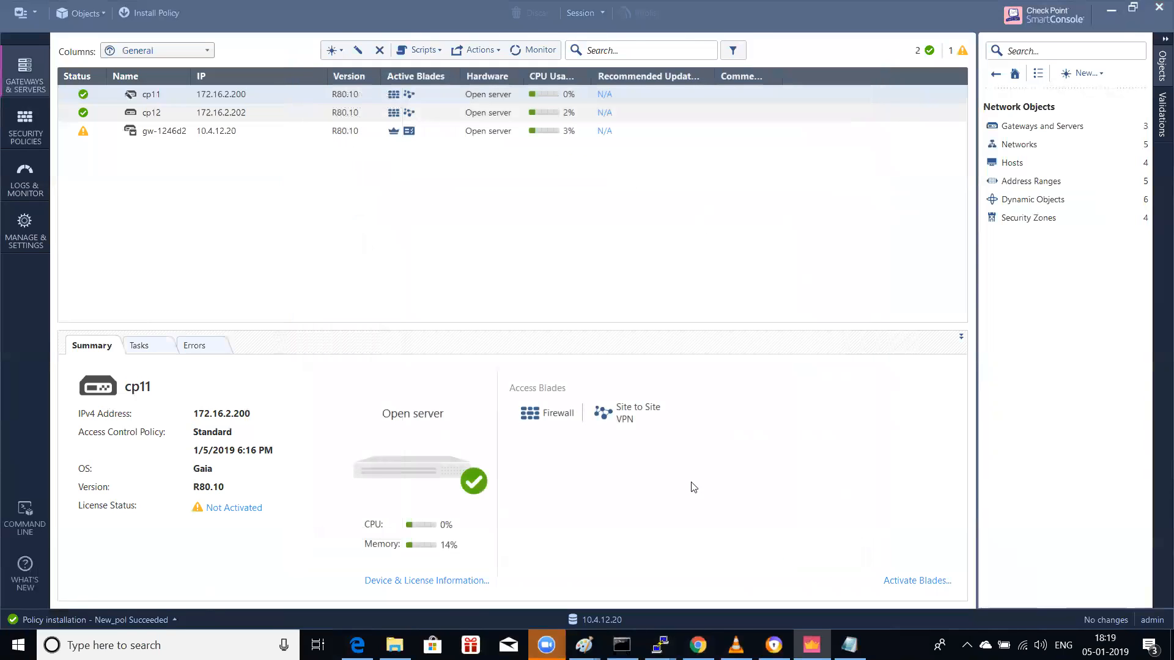
Step: In cp12's Network Management > VPN Domain, manually select remote_site_b and save the gateway
double_click(164, 113)
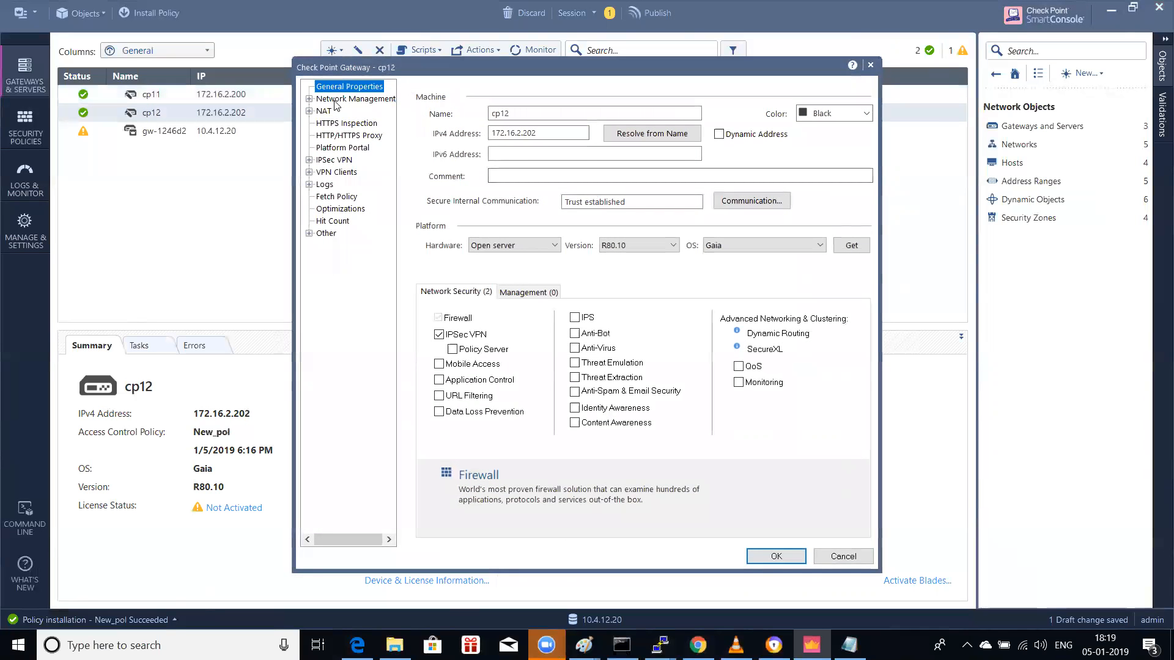
left_click(315, 100)
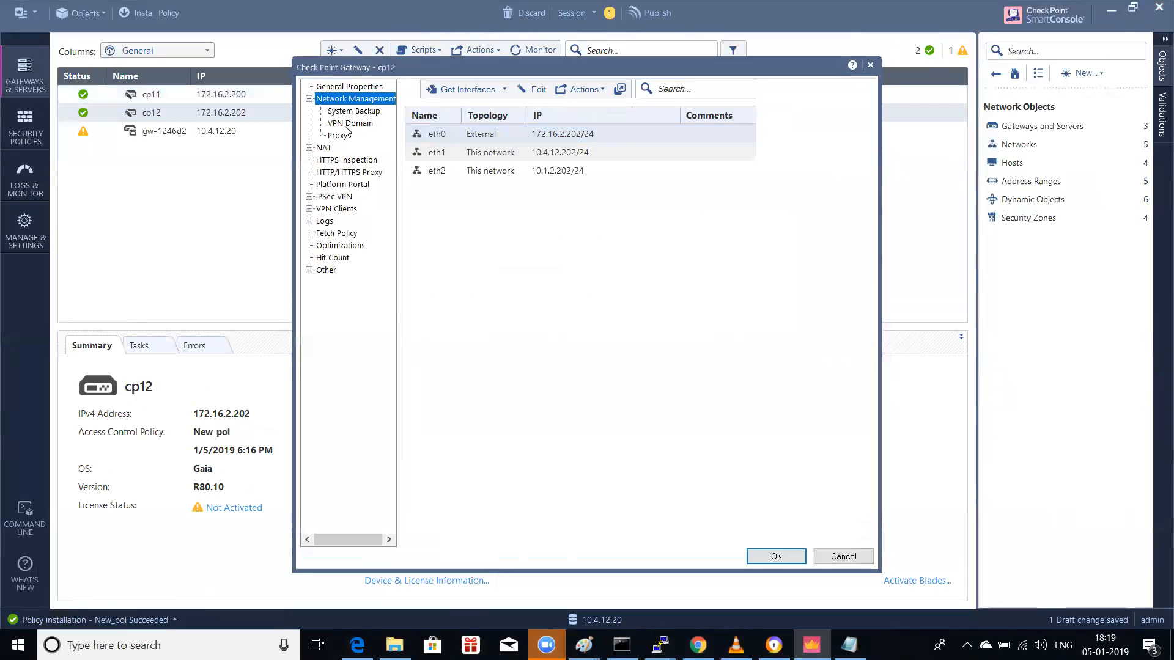
left_click(349, 124)
left_click(463, 132)
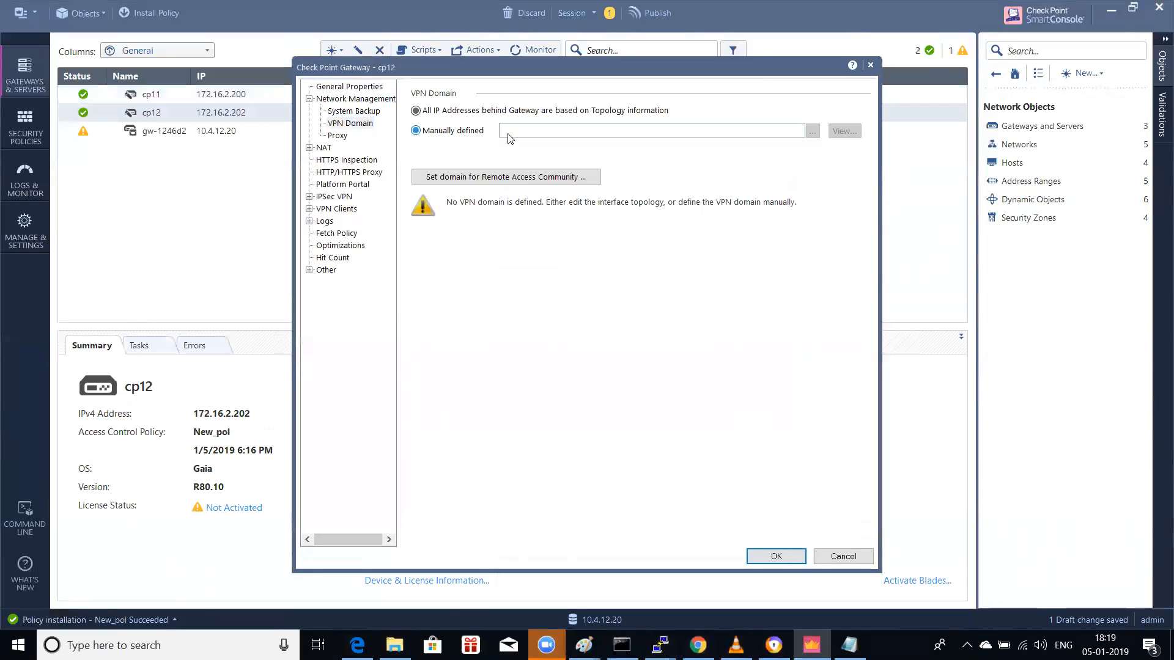
left_click(812, 132)
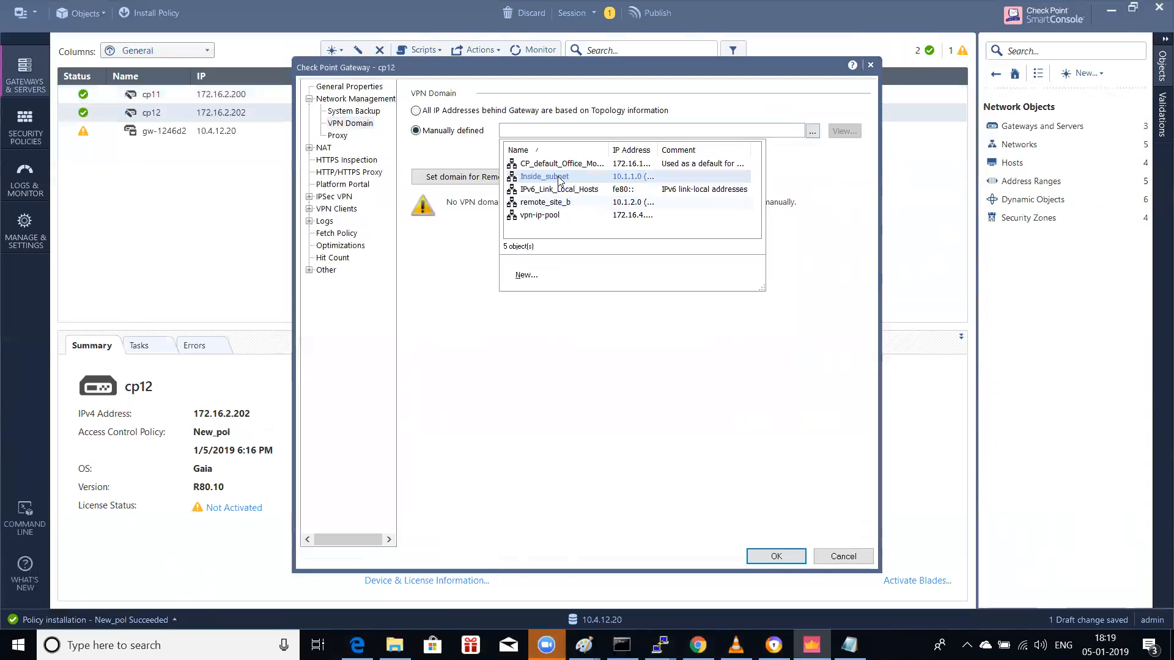
left_click(560, 203)
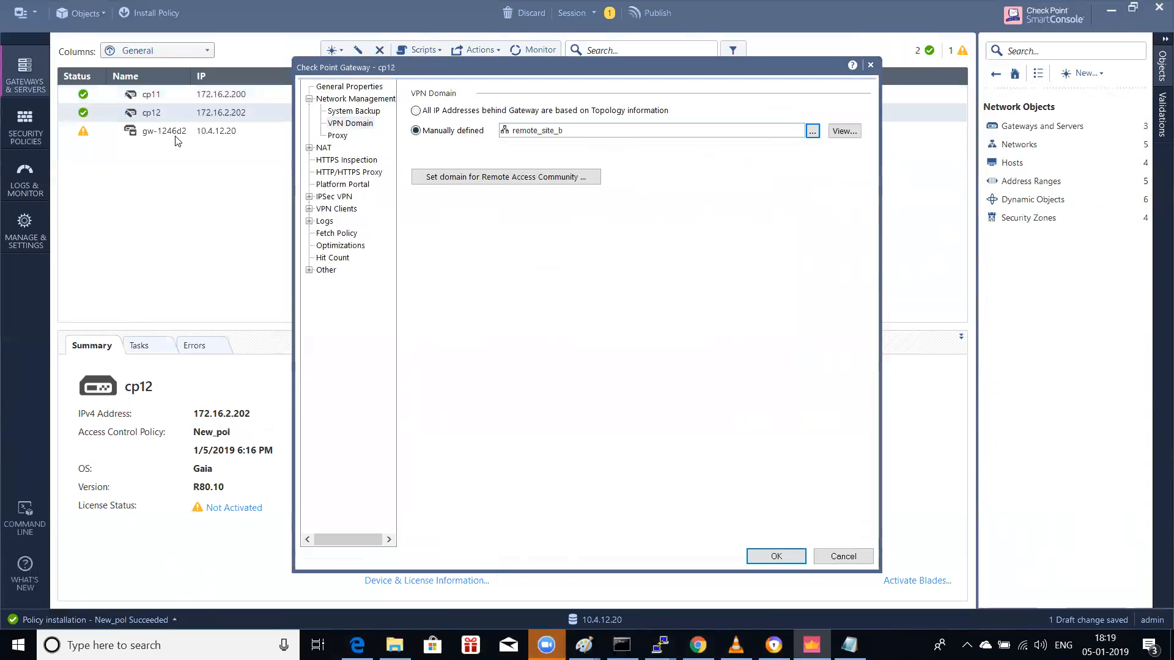
left_click(772, 554)
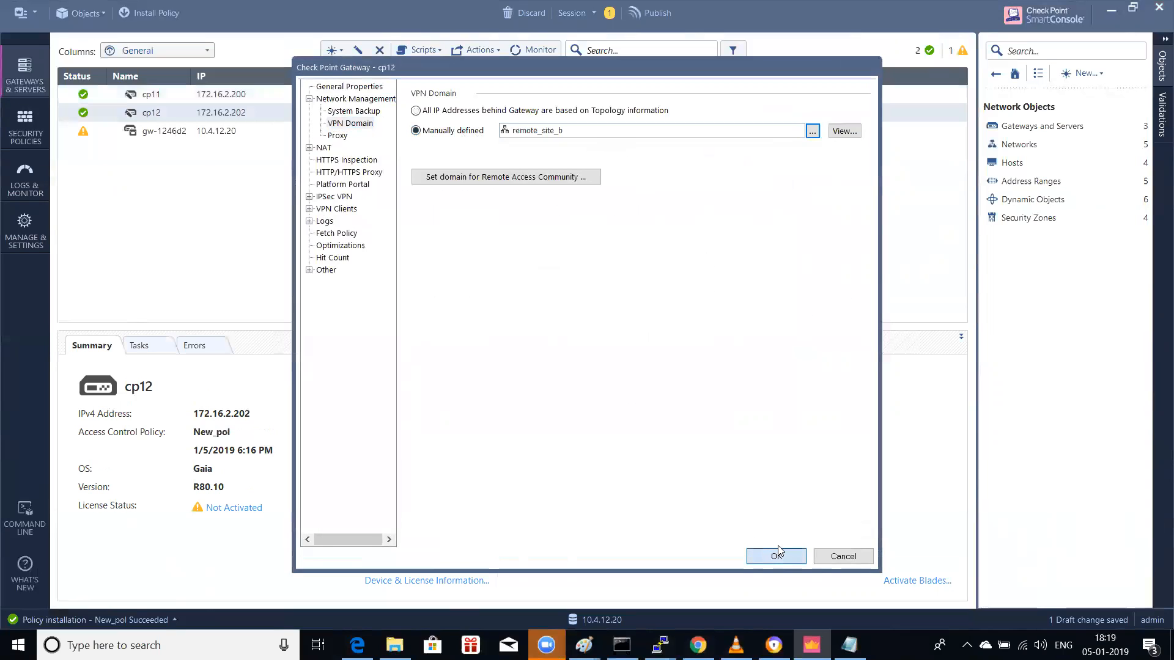
Step: Publish the VPN domain changes, install Standard on cp11, and confirm success in Recent Tasks
left_click(164, 17)
left_click(648, 409)
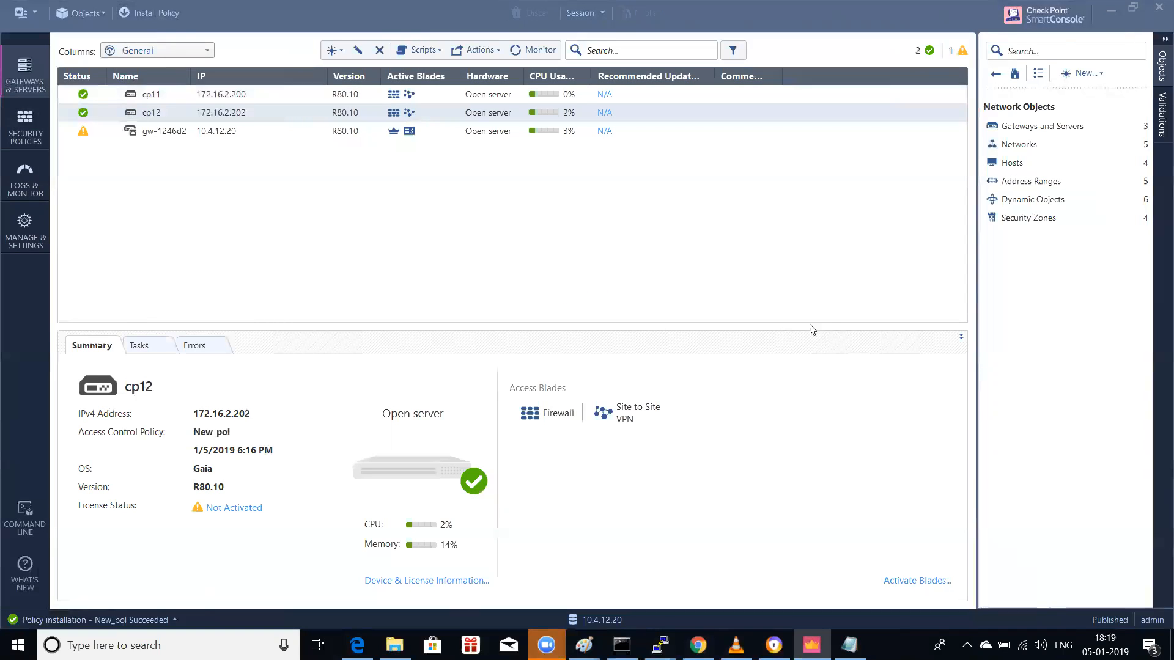
key("ctrl+shift+Return")
left_click(647, 140)
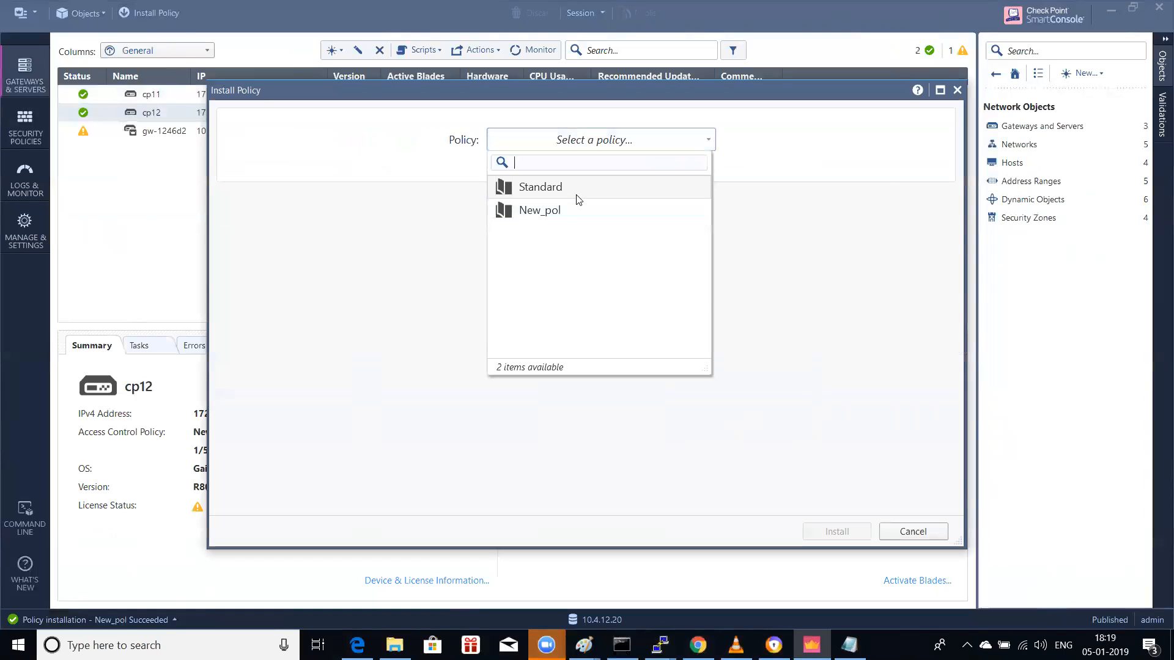
left_click(575, 199)
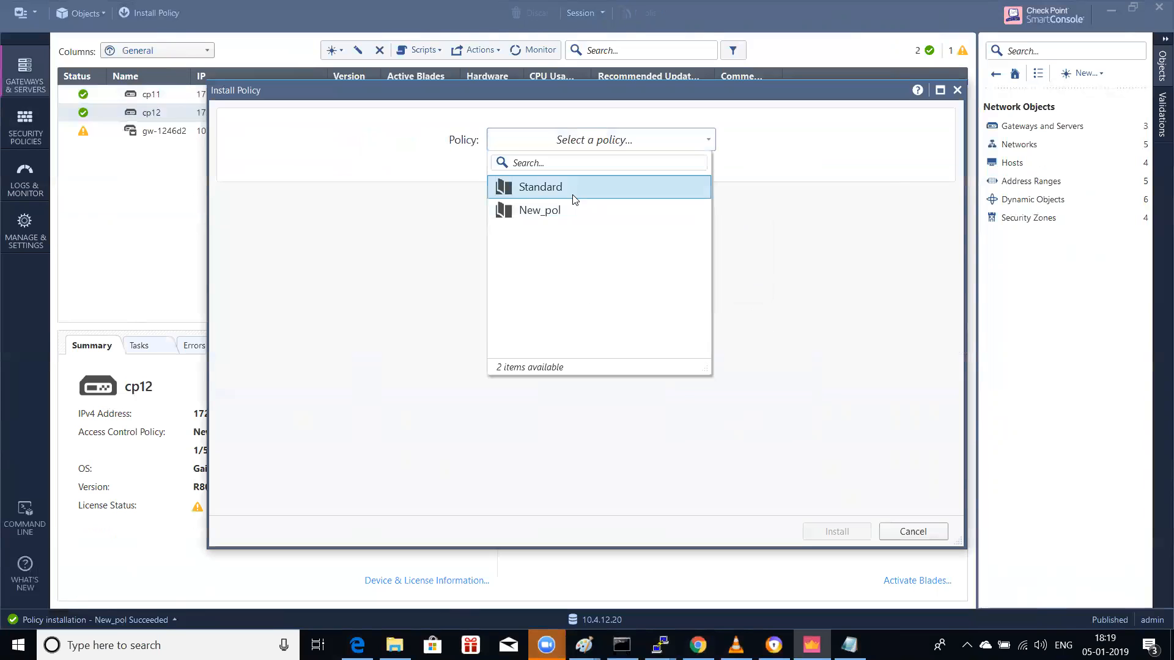
left_click(639, 198)
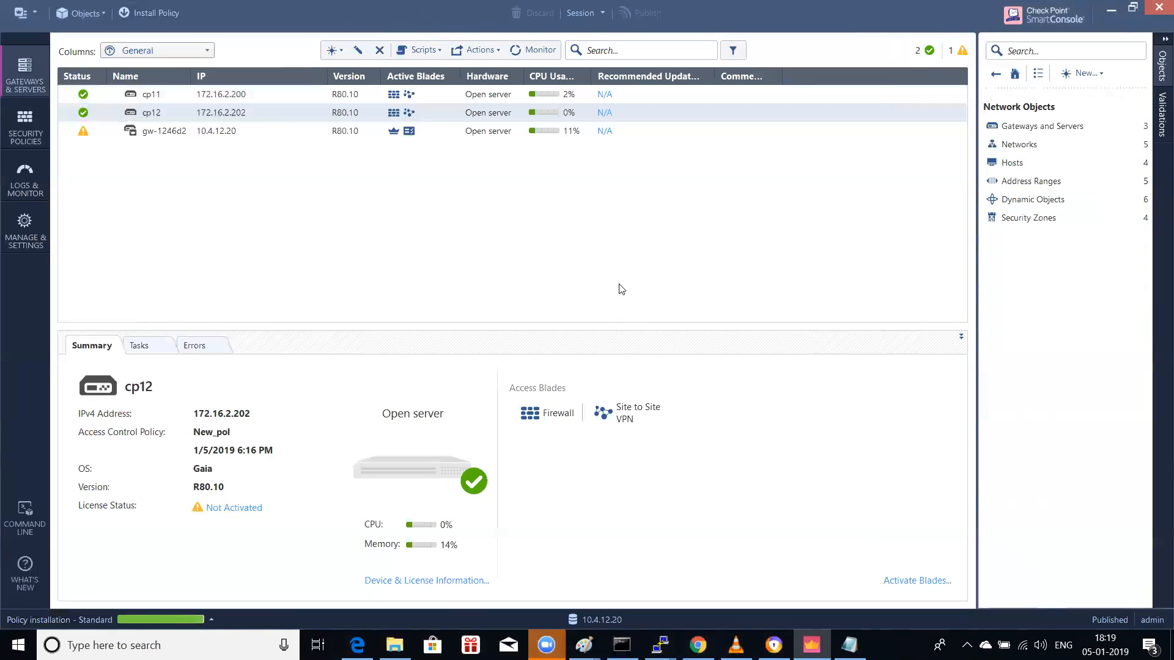
left_click(170, 619)
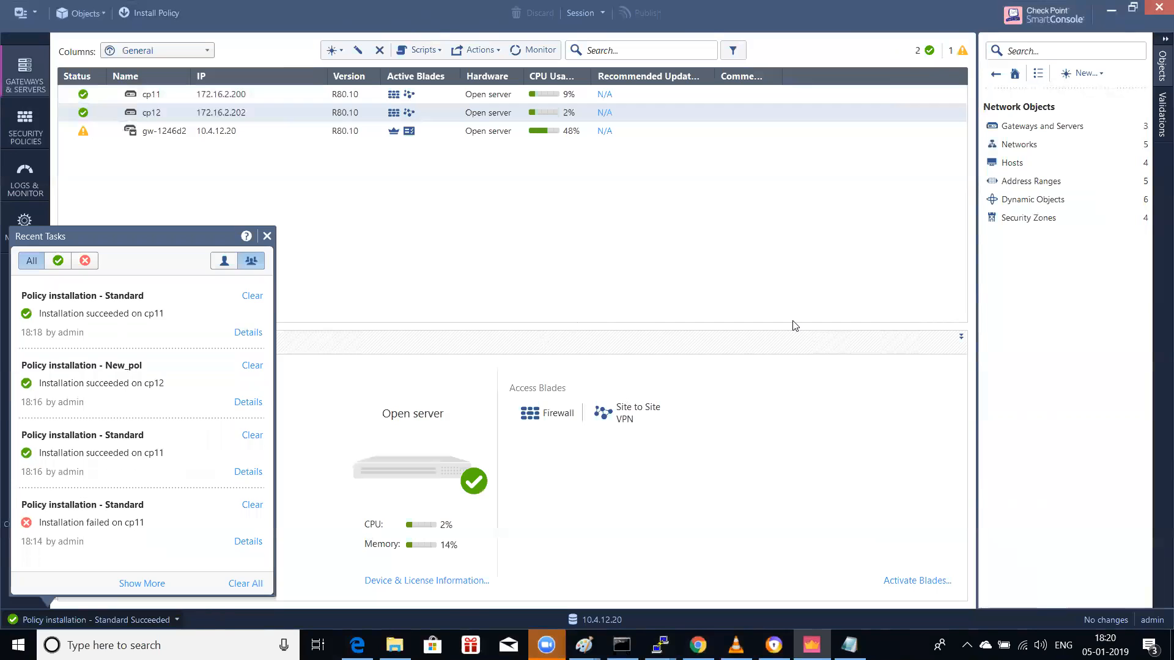
left_click(267, 236)
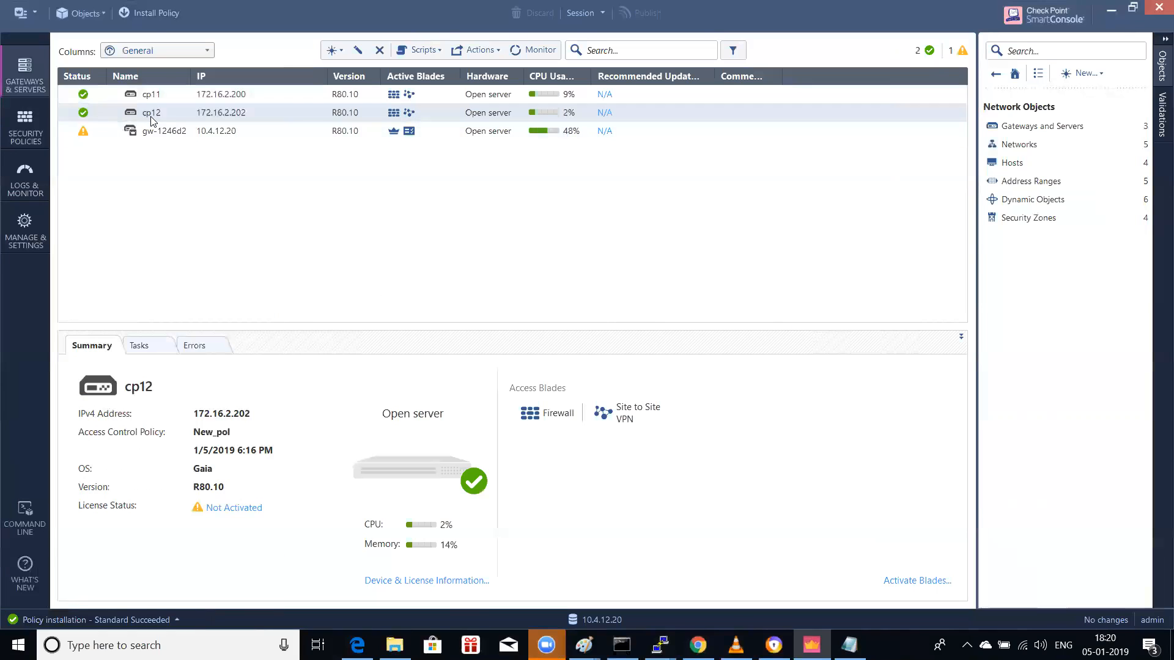
Step: Reinstall New_pol on gateway cp12 and close Recent Tasks once it succeeds
left_click(153, 15)
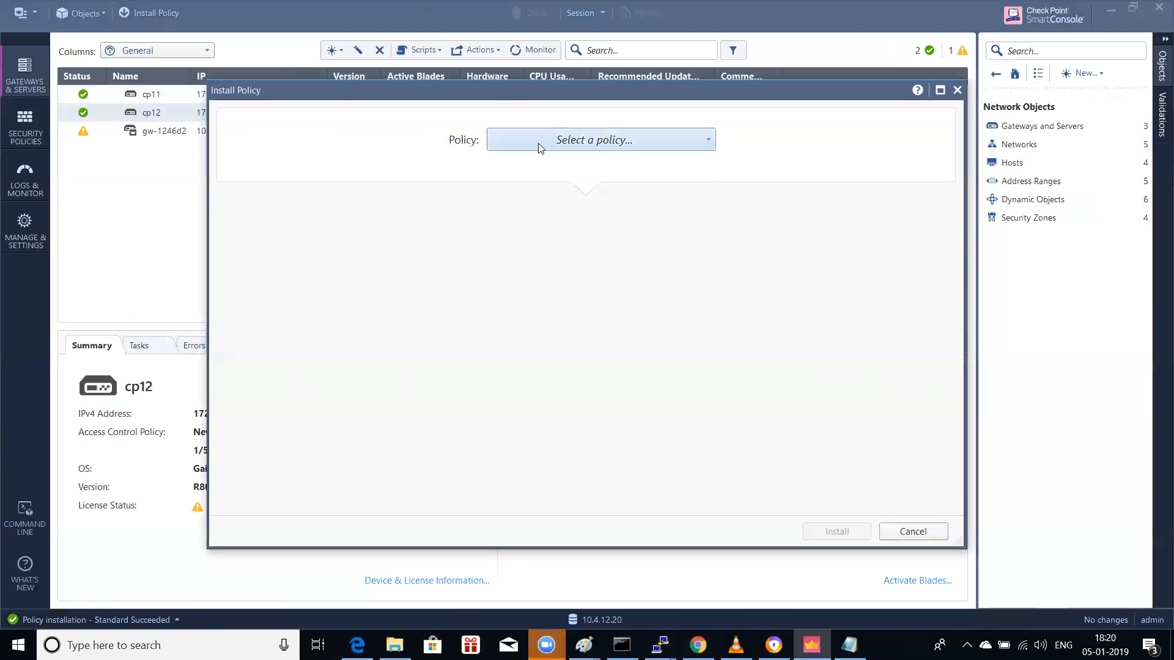
left_click(539, 147)
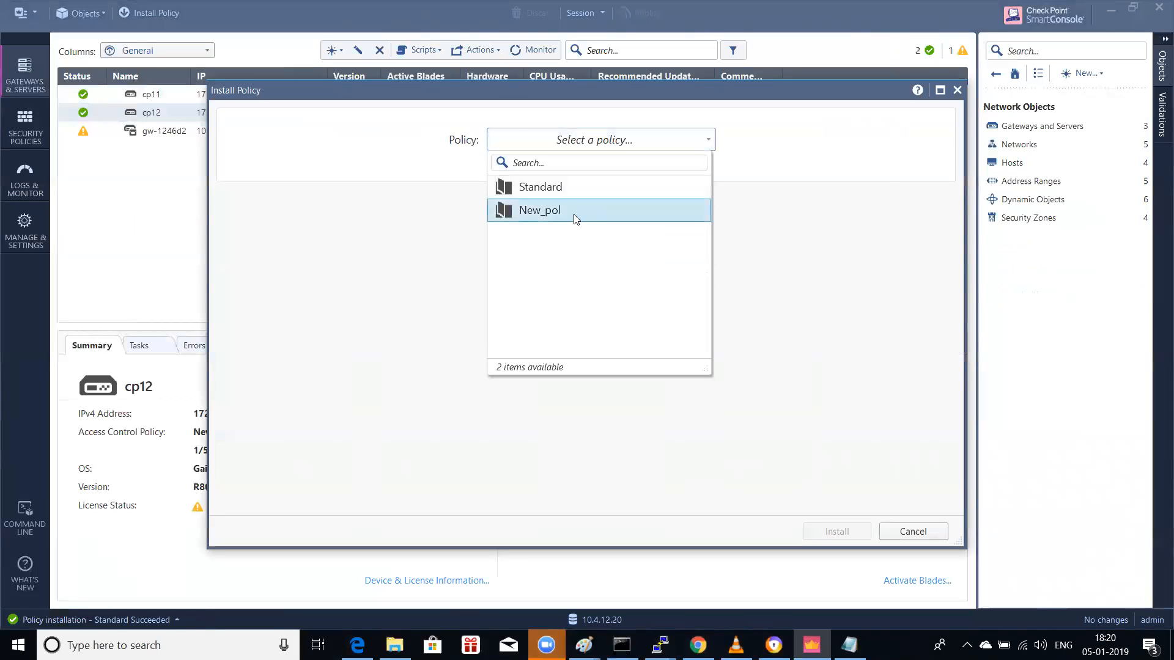
left_click(575, 214)
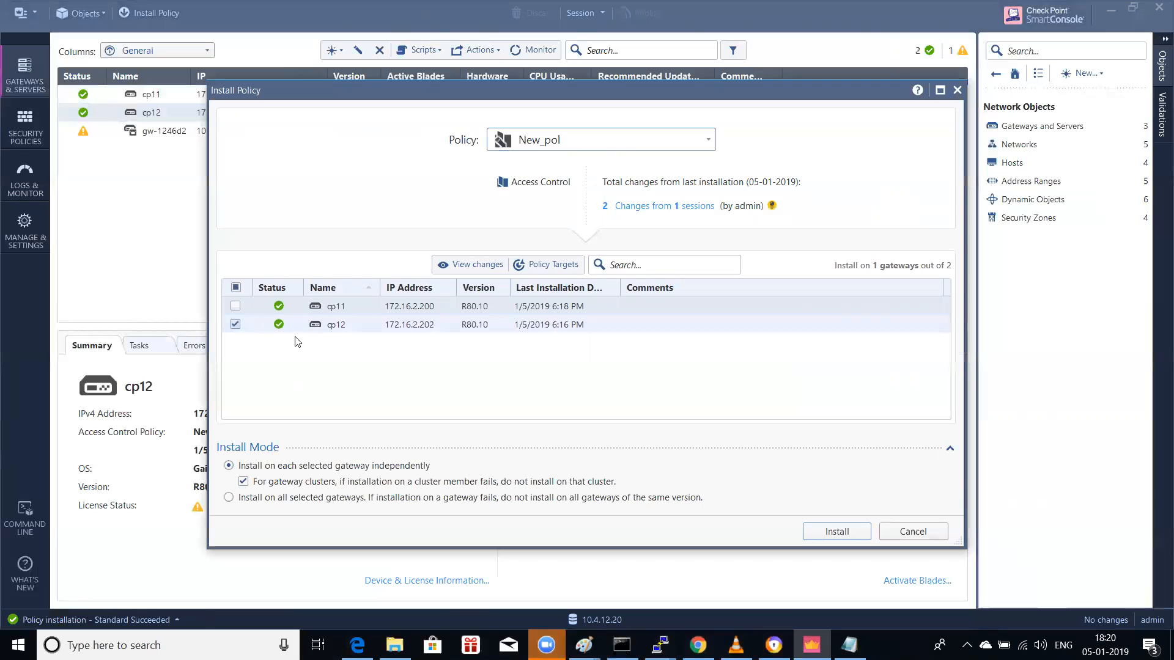
left_click(836, 531)
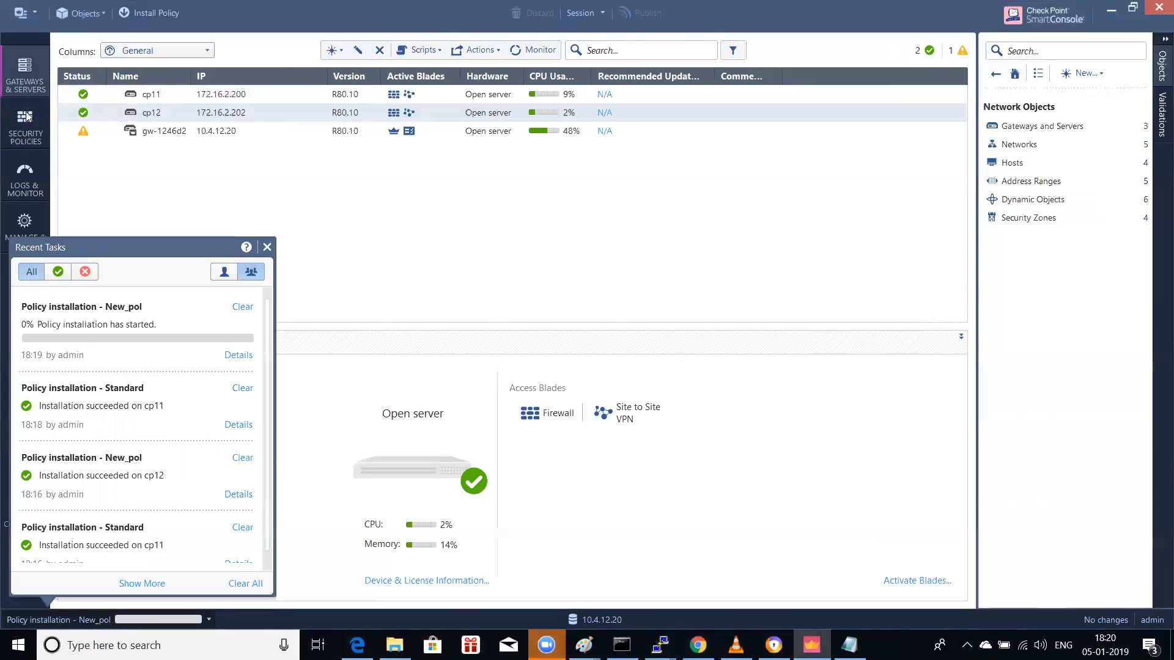
left_click(554, 224)
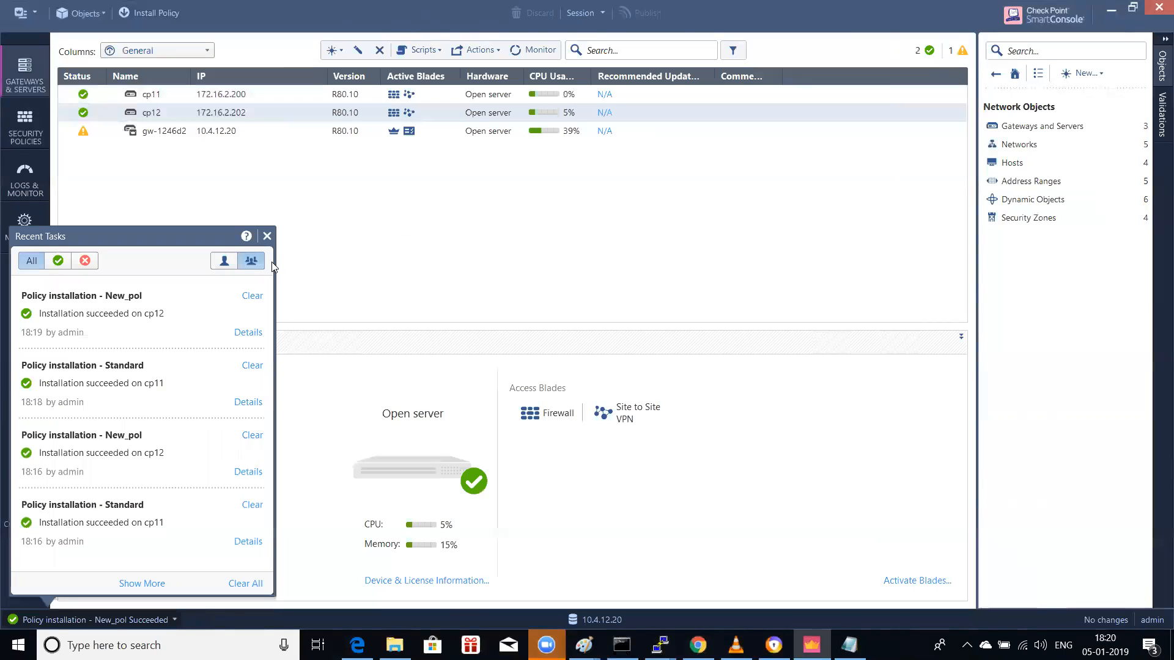
left_click(266, 237)
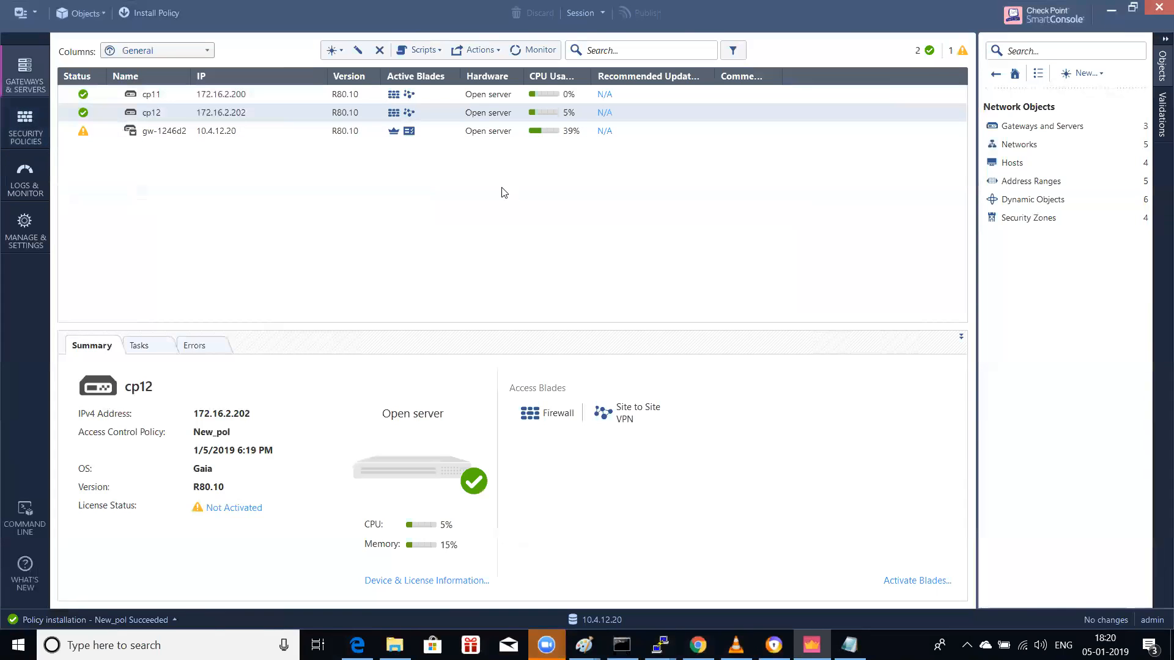
left_click(220, 643)
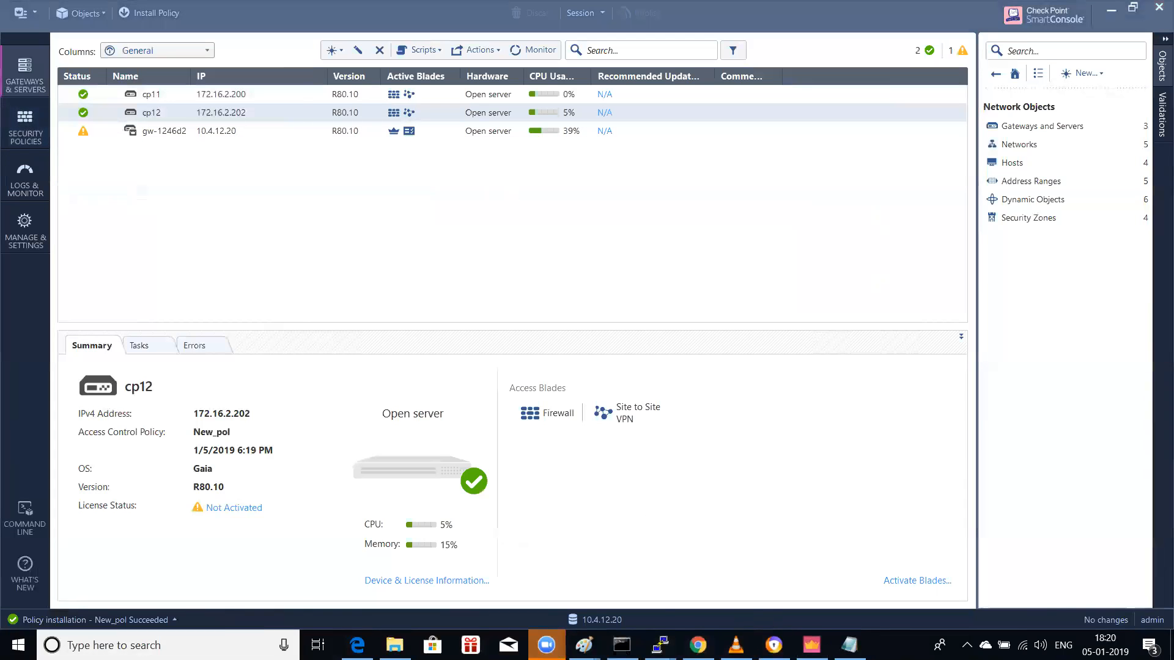
Step: Launch vSphere Client and log in to host 172.16.2.78 with the host credentials, ignoring the certificate warning
type("v")
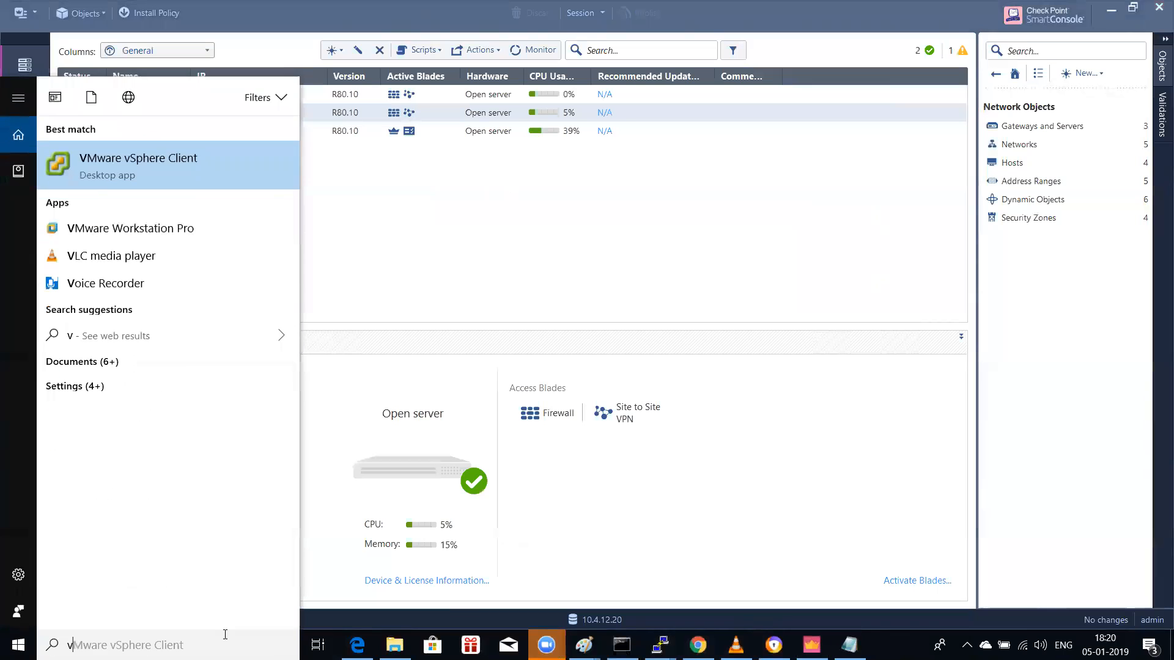
type("sphere")
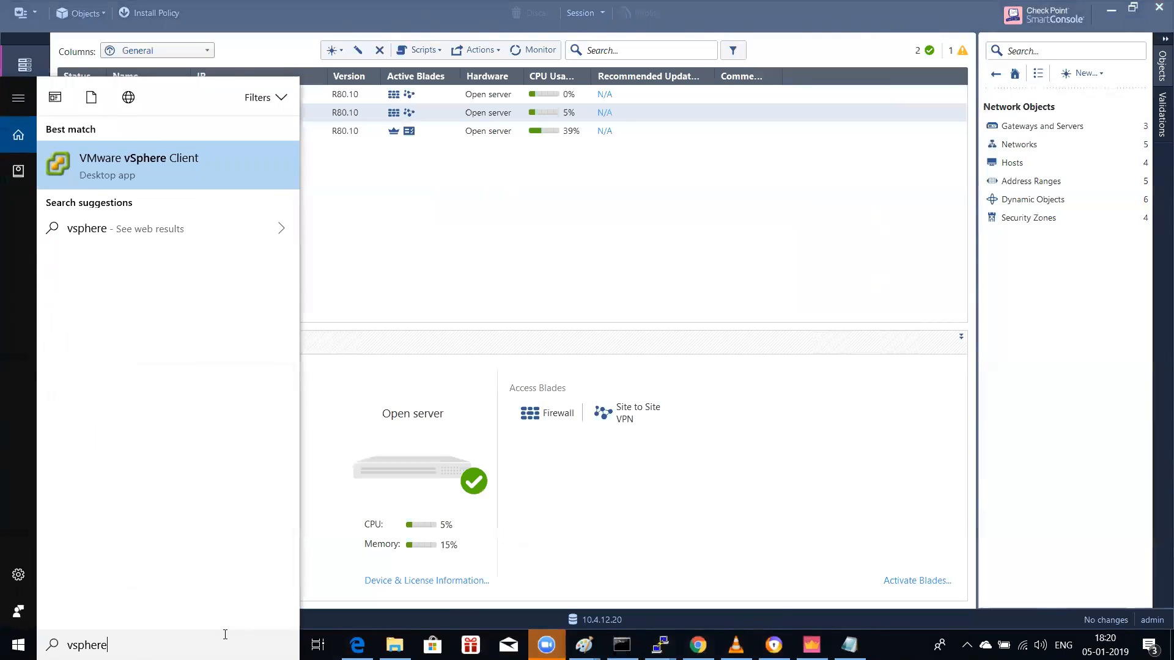
left_click(197, 147)
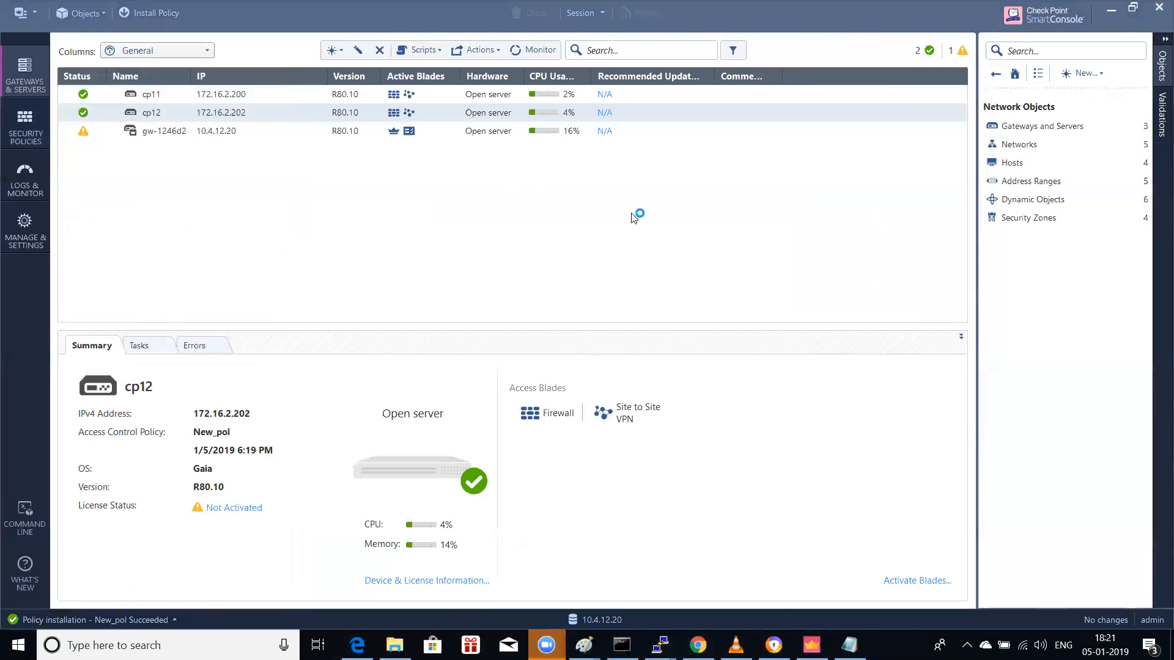
type("r")
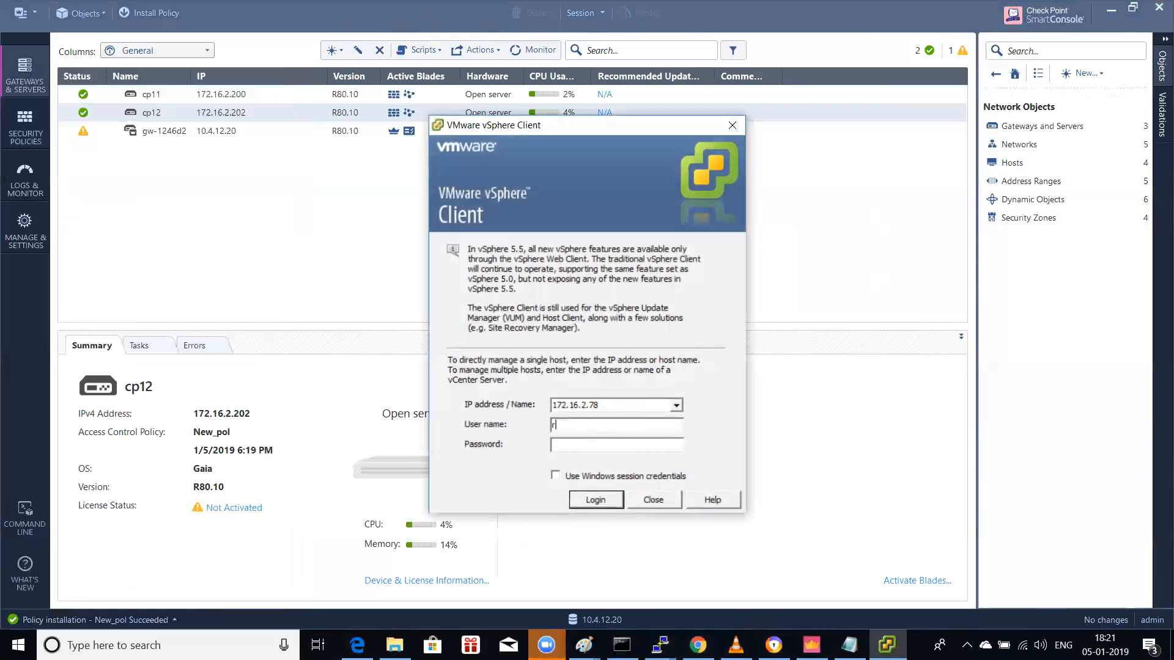
type("oot********")
key("Return")
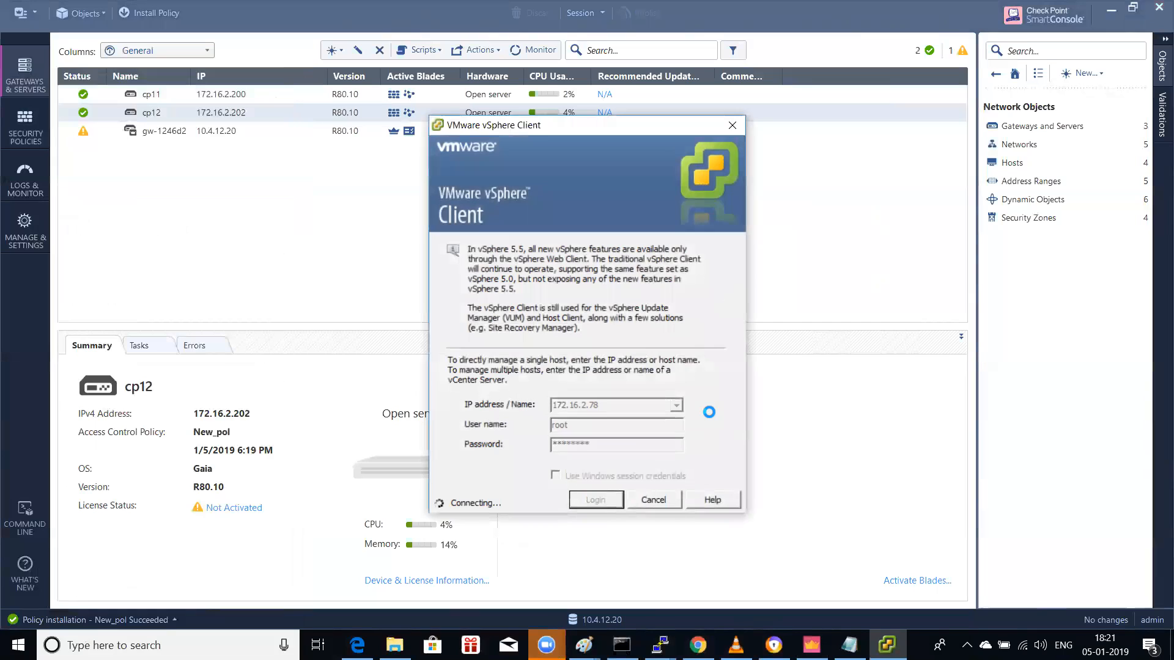
left_click(670, 384)
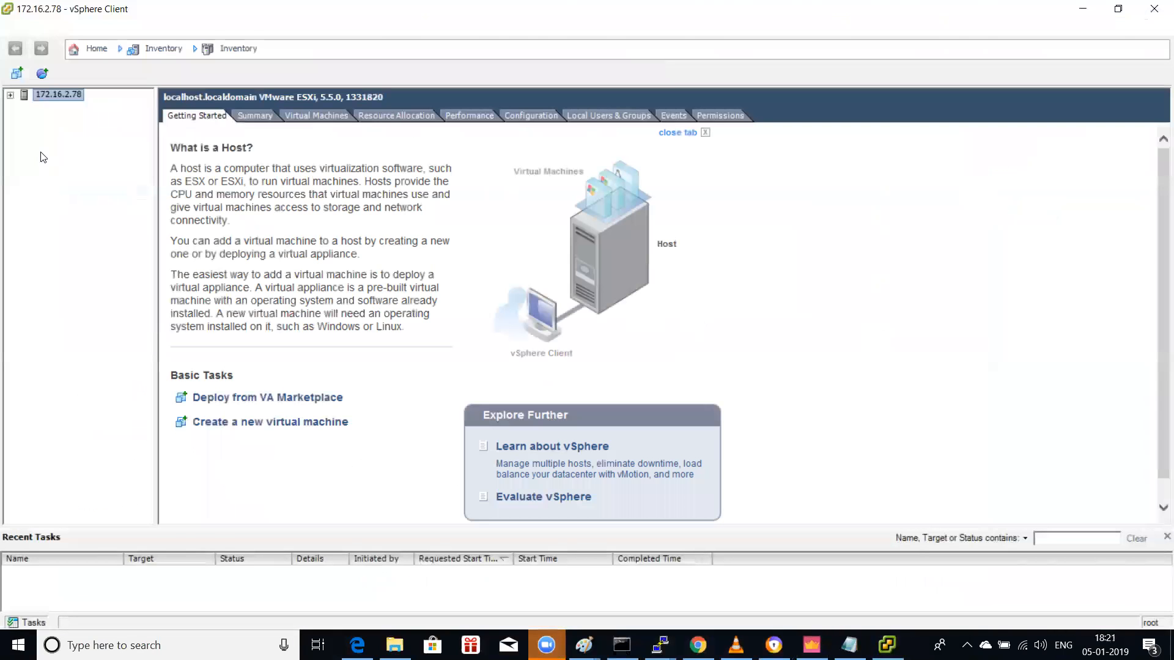
Step: Expand the host's virtual machine list and power on Win-7-admin
left_click(10, 96)
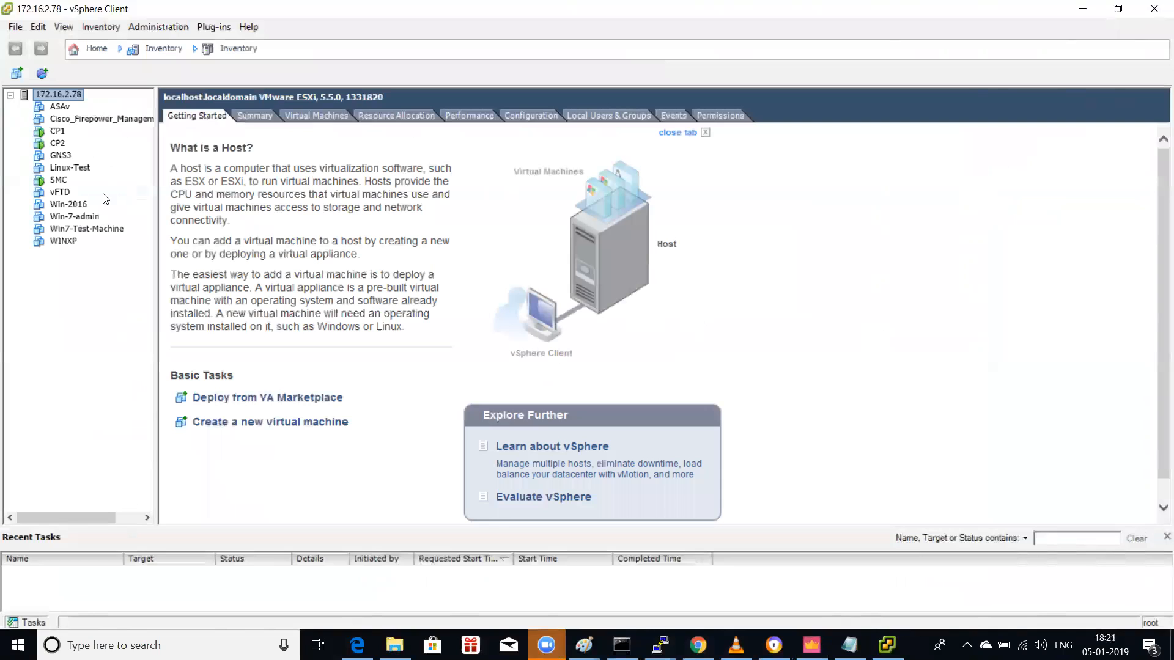
left_click(74, 205)
right_click(74, 207)
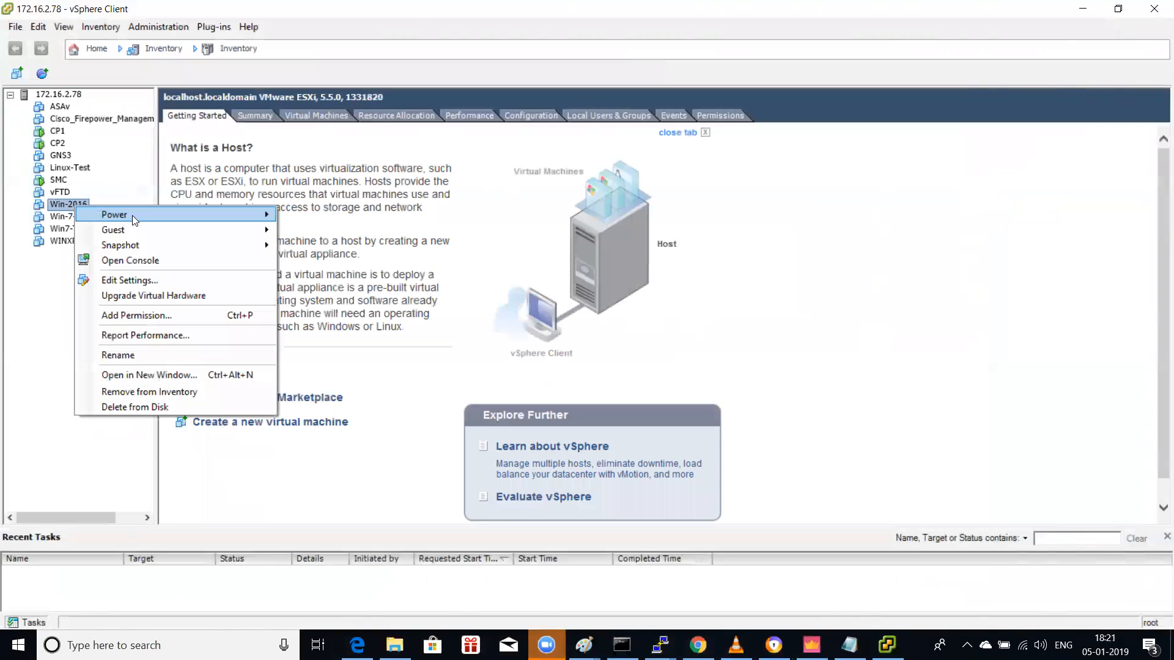
key("Escape")
left_click(64, 220)
right_click(66, 217)
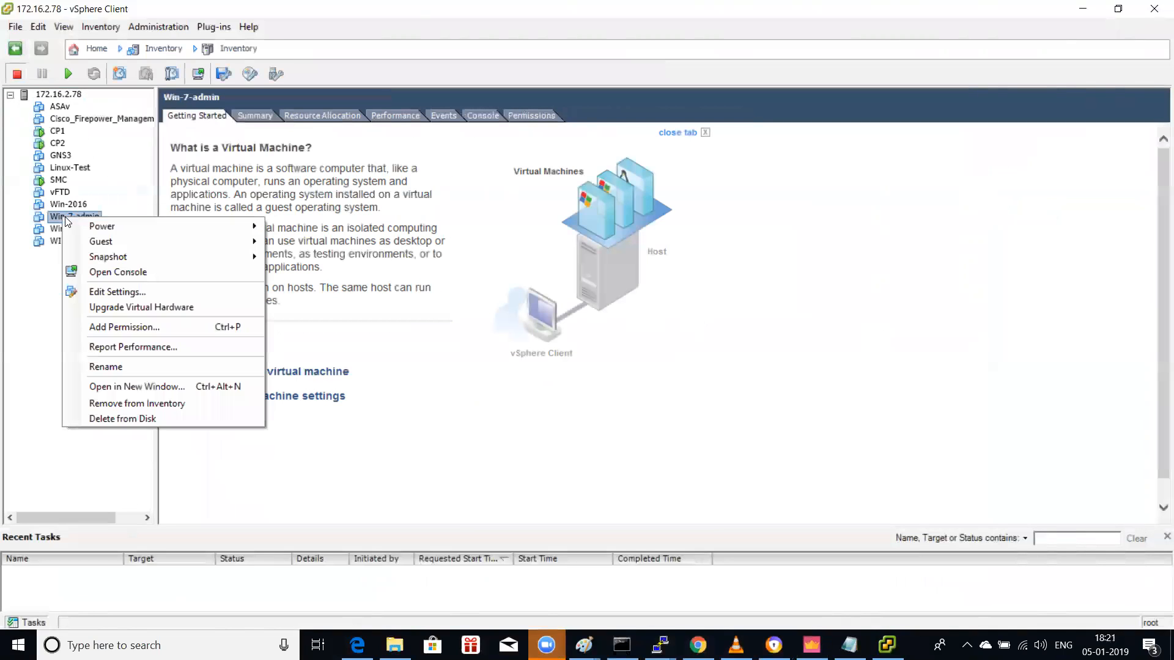
mouse_move(173, 237)
left_click(311, 227)
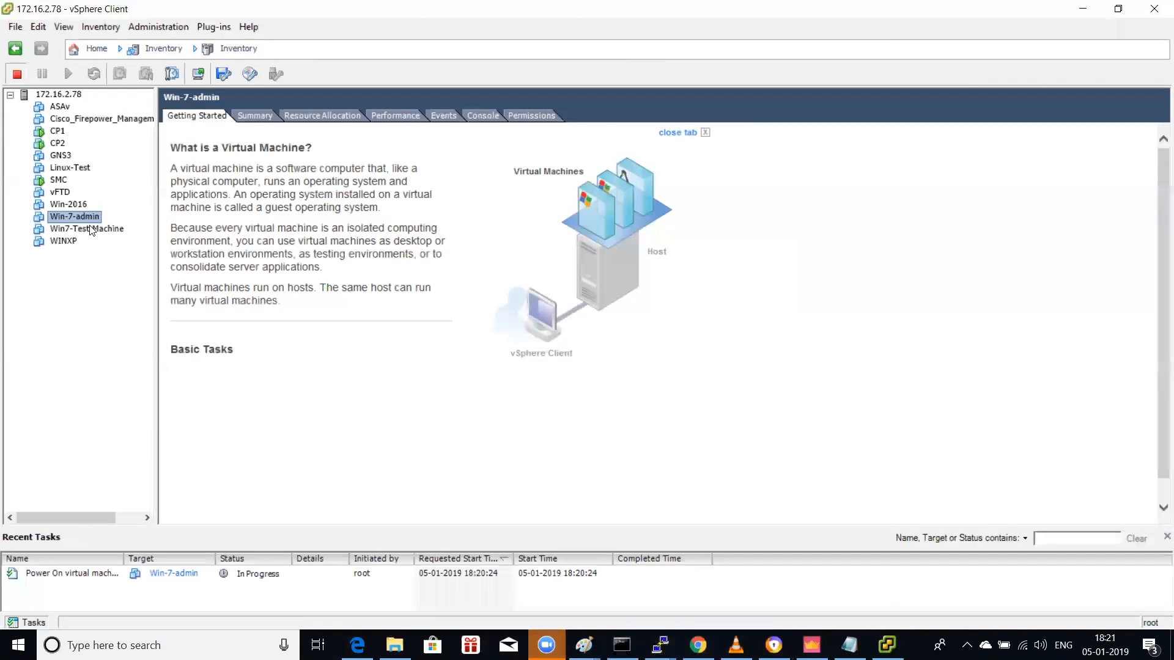
Step: Power on the Win7-Test-Machine virtual machine as well
left_click(91, 229)
right_click(91, 226)
mouse_move(269, 234)
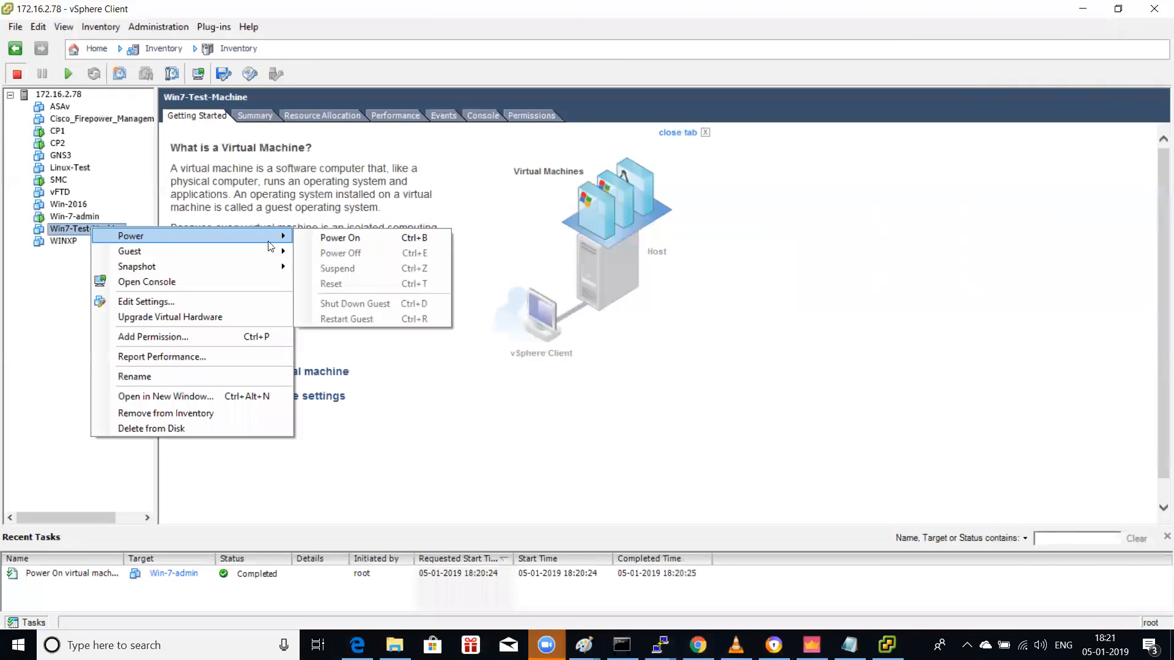
left_click(366, 234)
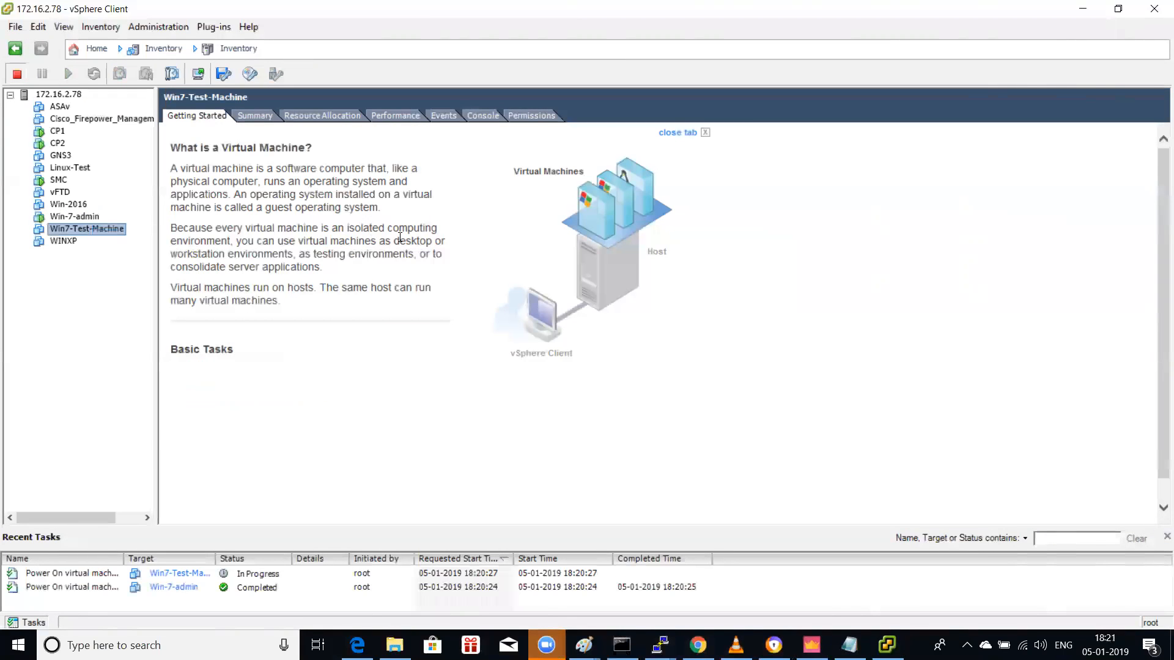
Step: Open Win-7-admin's virtual machine settings and close them without changes
left_click(95, 217)
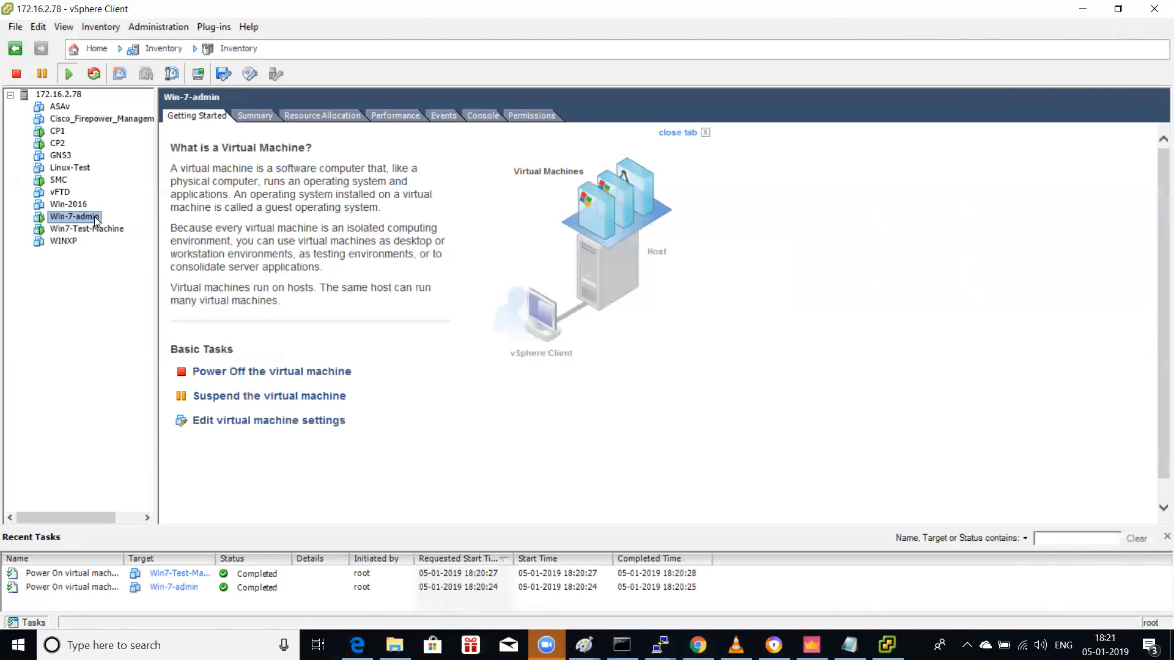
right_click(95, 221)
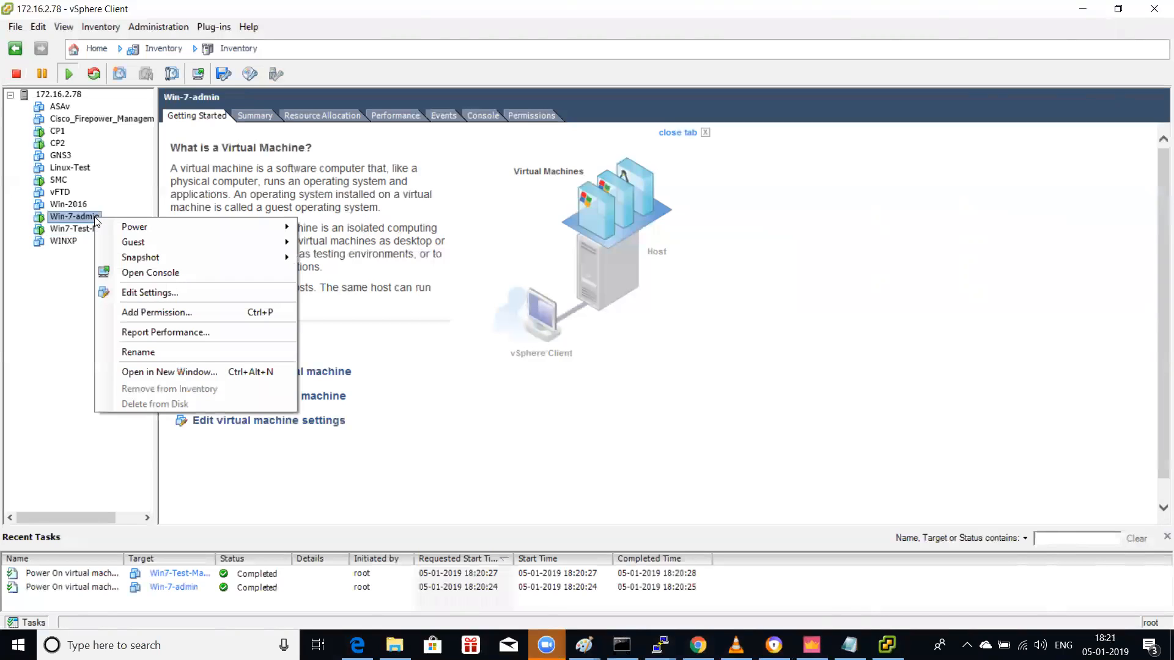
left_click(167, 292)
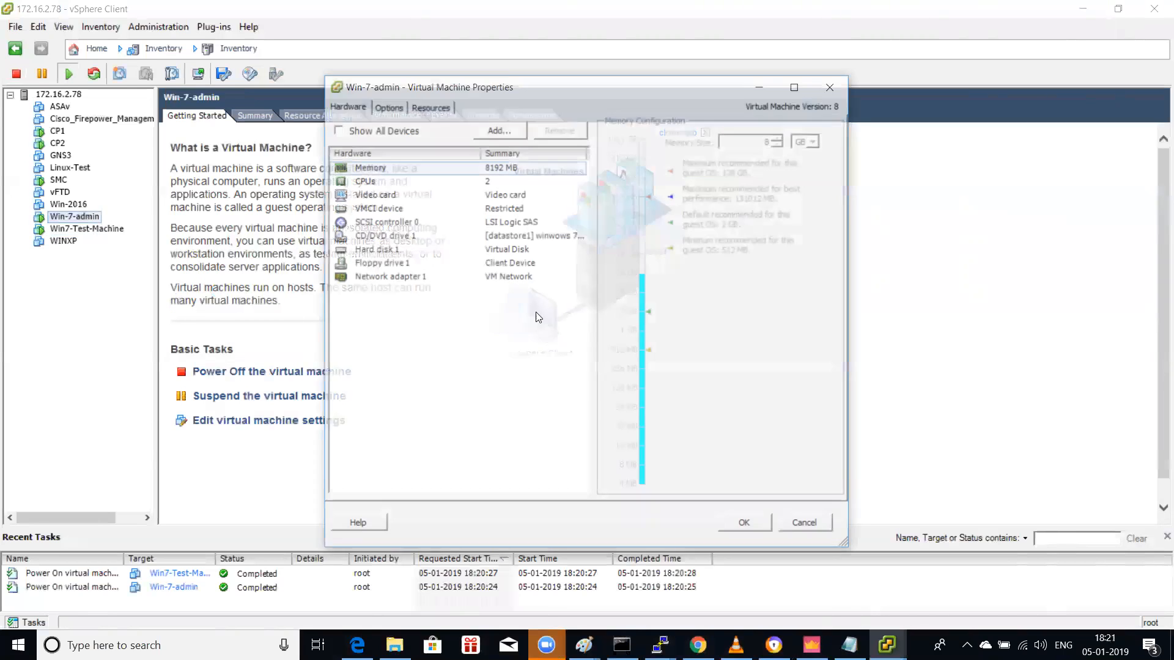
left_click(836, 85)
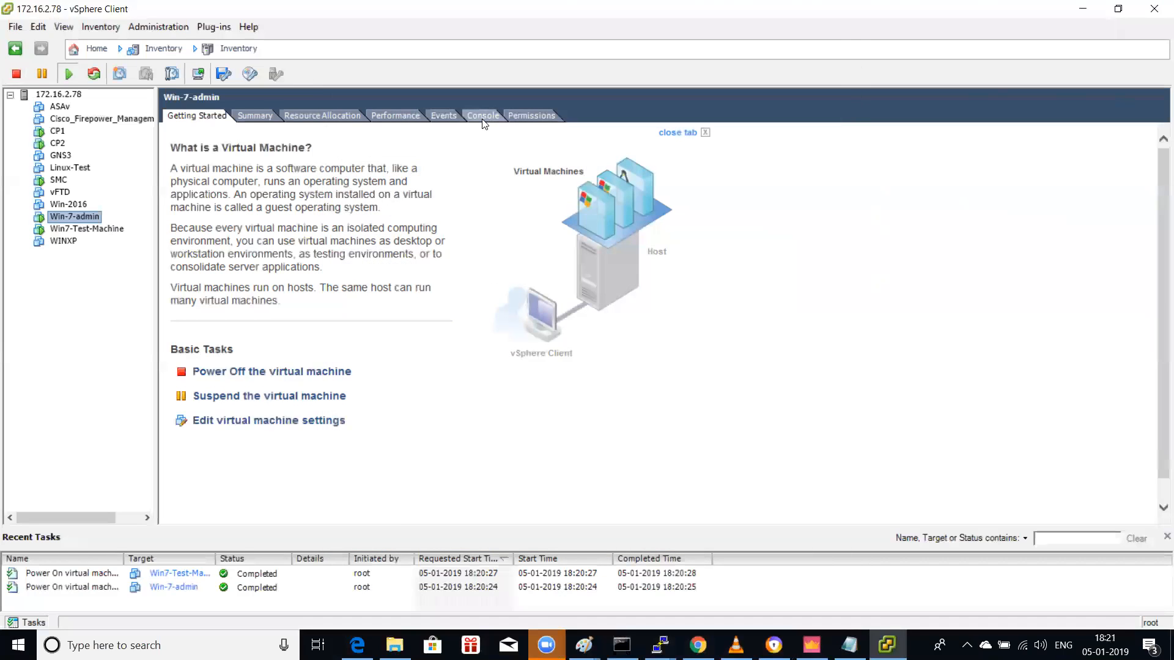
Step: Boot Win-7-admin into Windows normally from its console
left_click(483, 115)
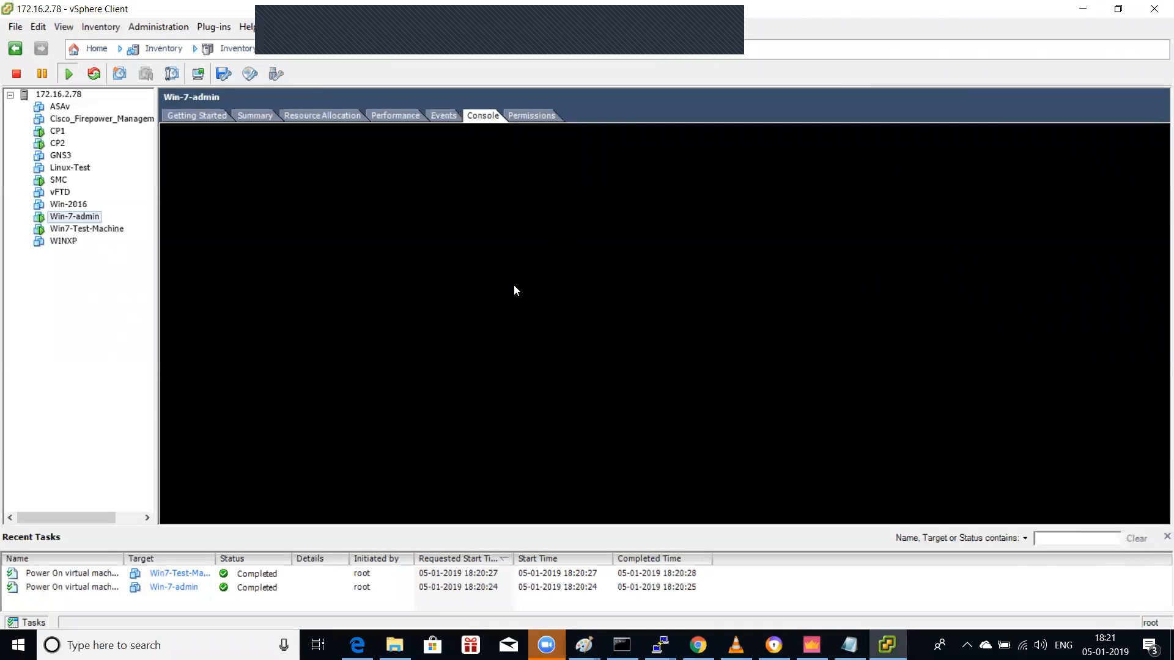
left_click(639, 284)
key("Return")
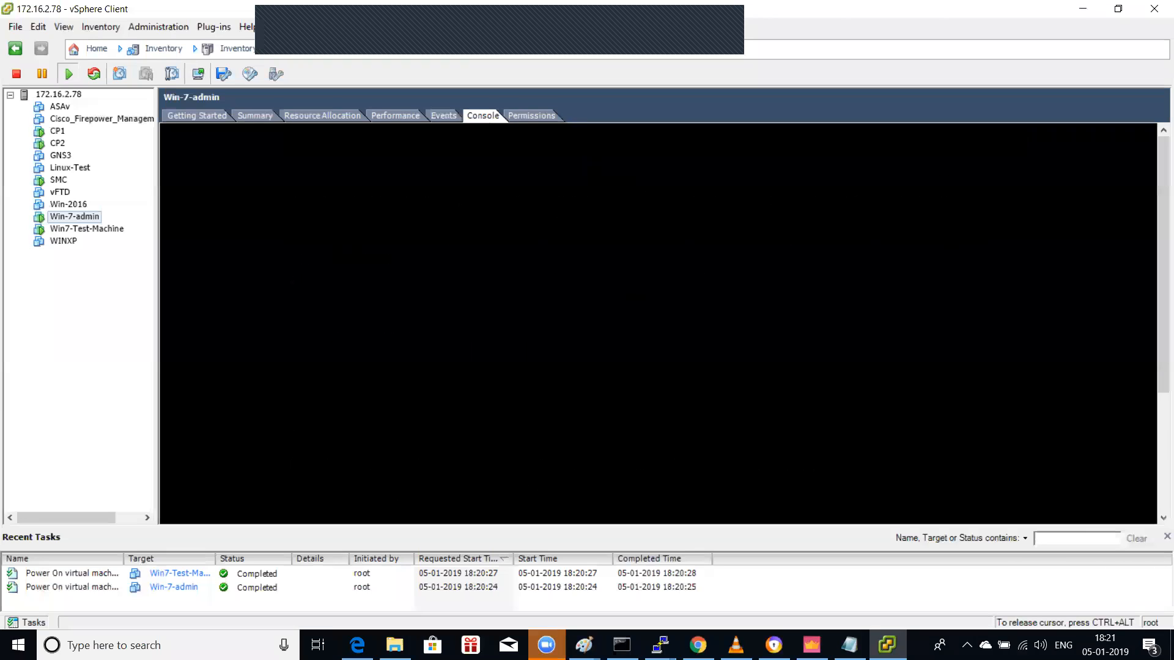
key("ctrl+alt")
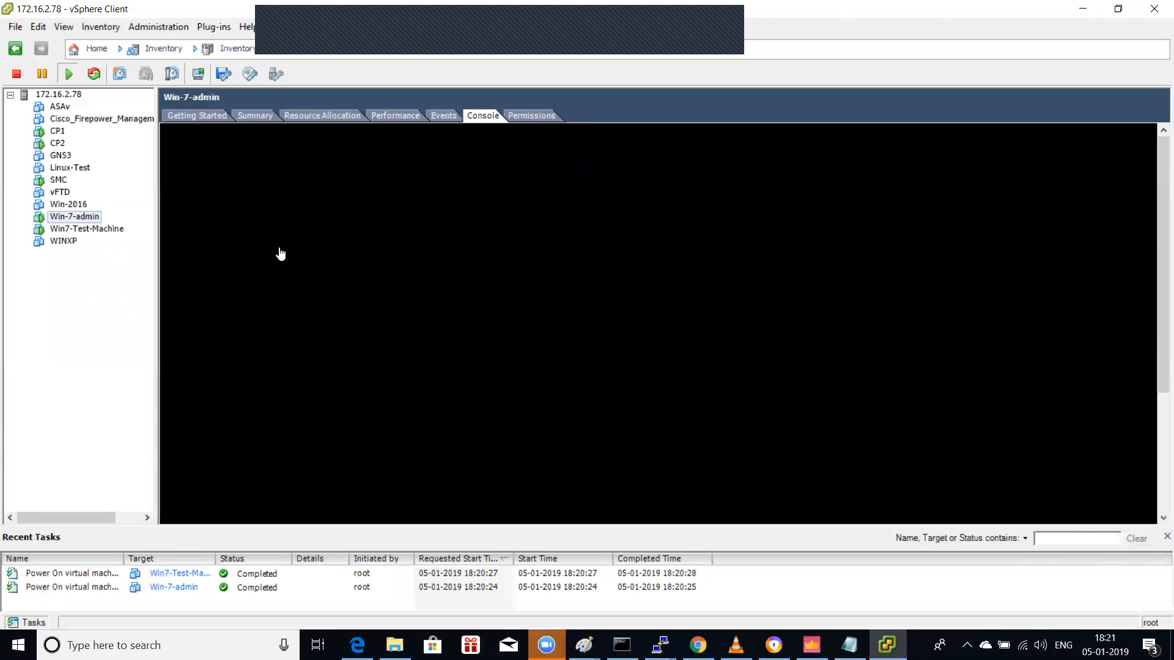
Step: Boot Win7-Test-Machine into Windows normally, then bring up the ASA1 PuTTY terminal
left_click(114, 230)
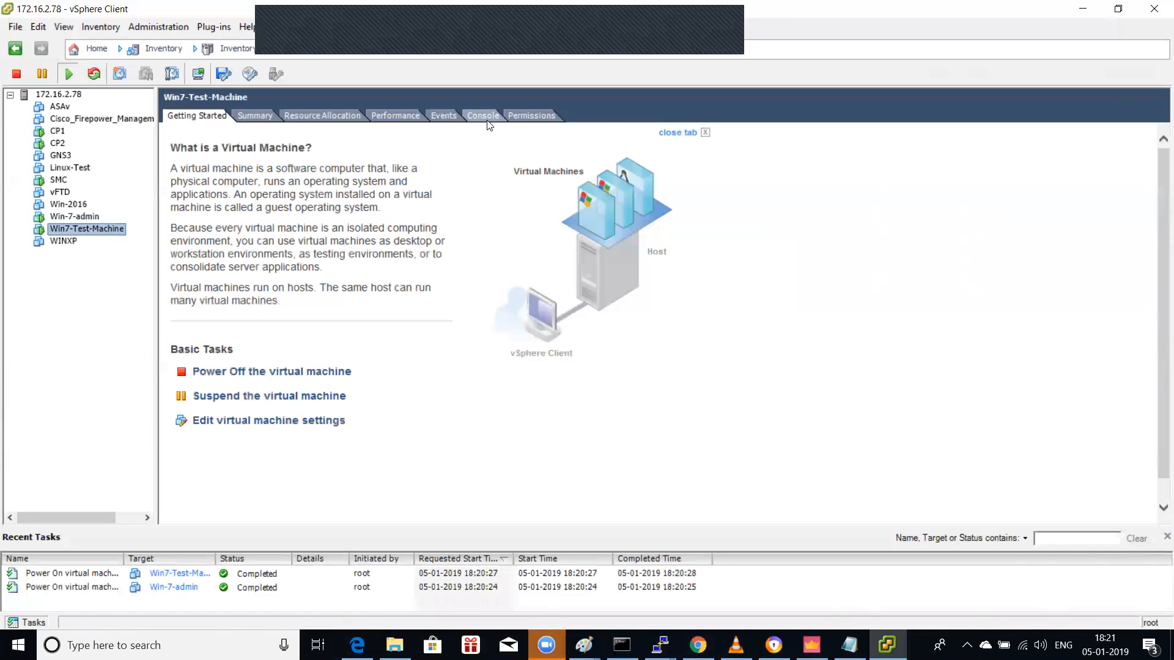
left_click(483, 116)
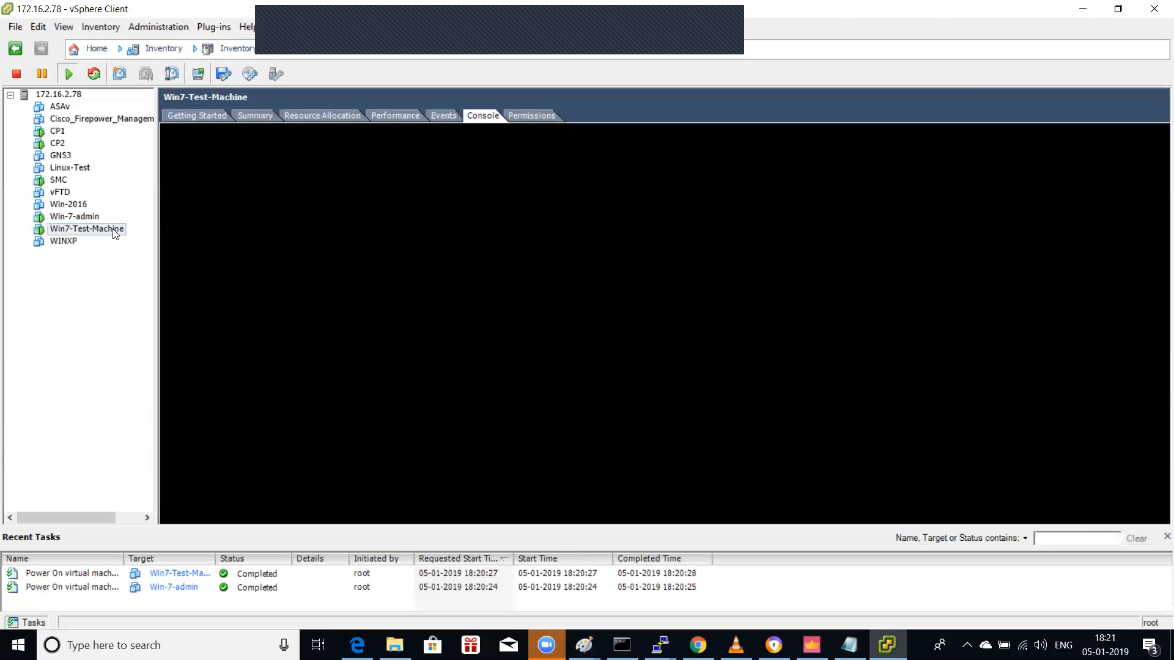
left_click(691, 322)
key("Return")
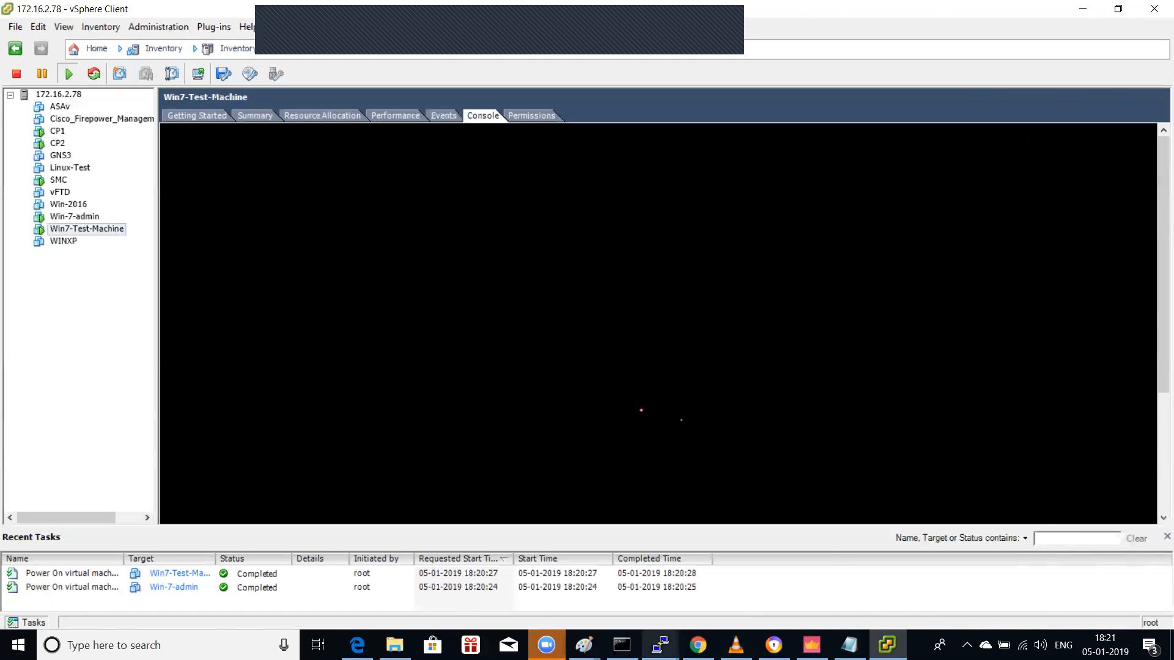
left_click(660, 645)
left_click(618, 584)
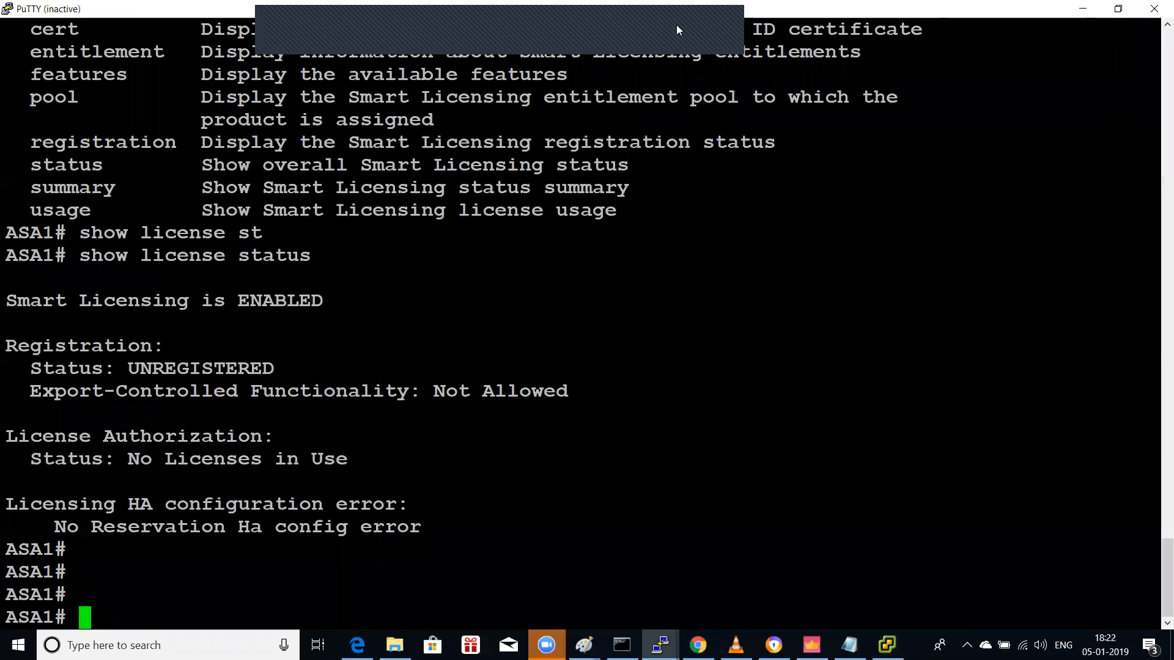
Step: Open a new PuTTY SSH session to 172.16.2.200
right_click(886, 11)
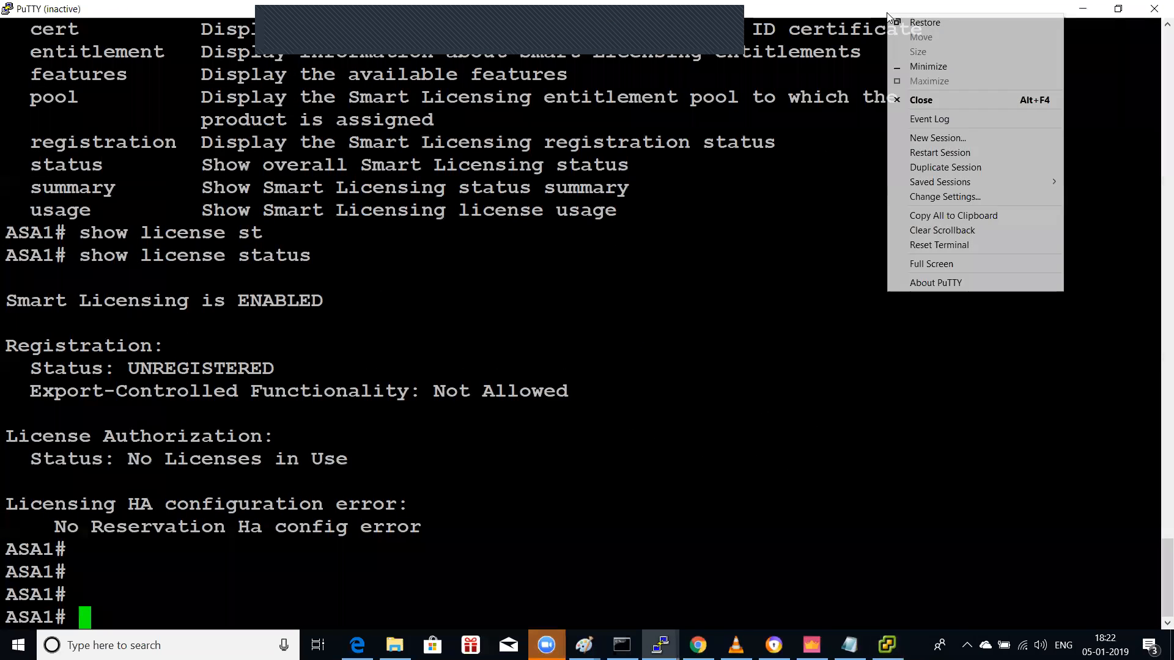
left_click(963, 140)
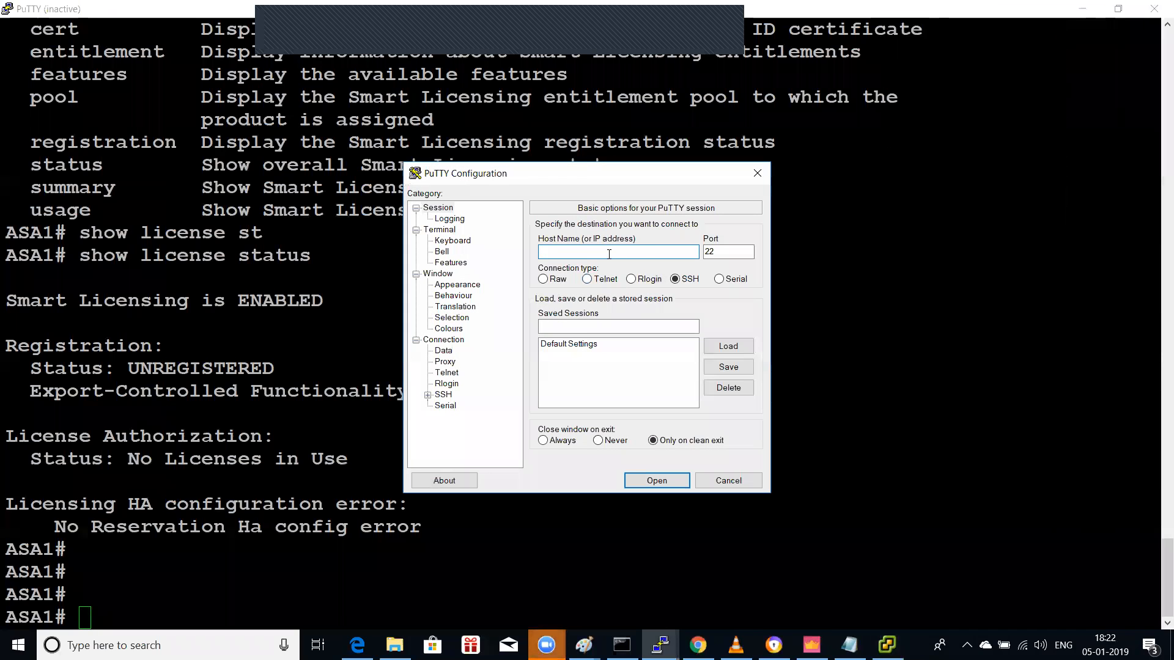
type("172.16.2.200")
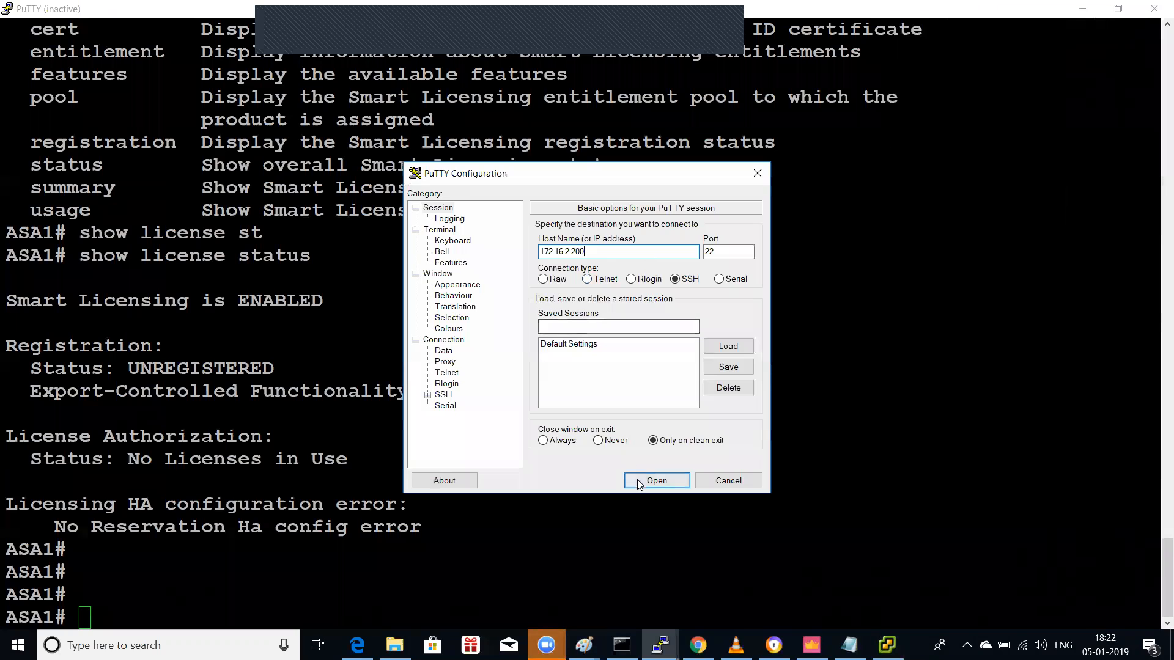
left_click(656, 481)
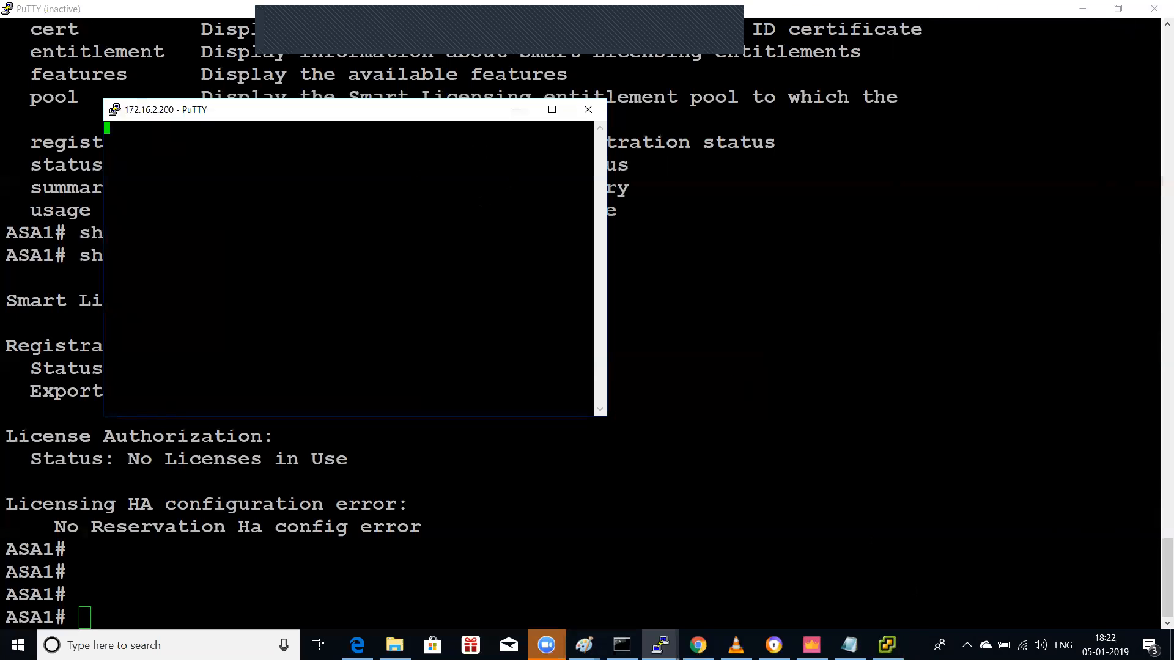
Step: Close the old ASA1 PuTTY terminal, leaving vSphere at the Win7-Test-Machine logon screen
left_click(887, 645)
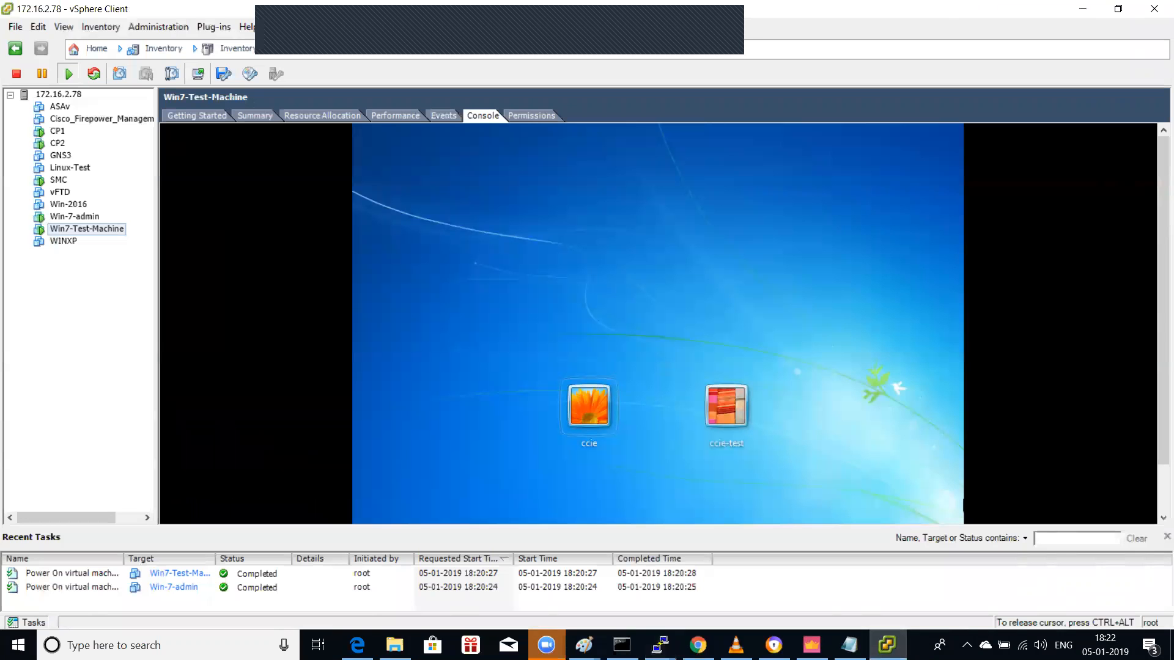
left_click(660, 645)
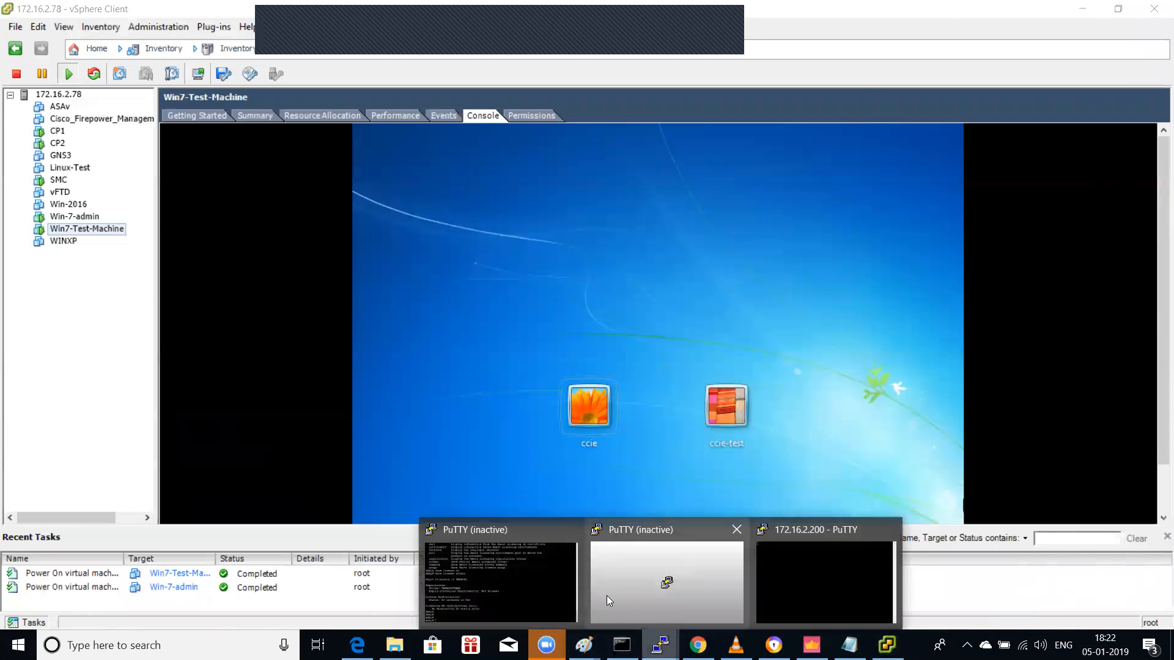
left_click(548, 586)
left_click(1155, 7)
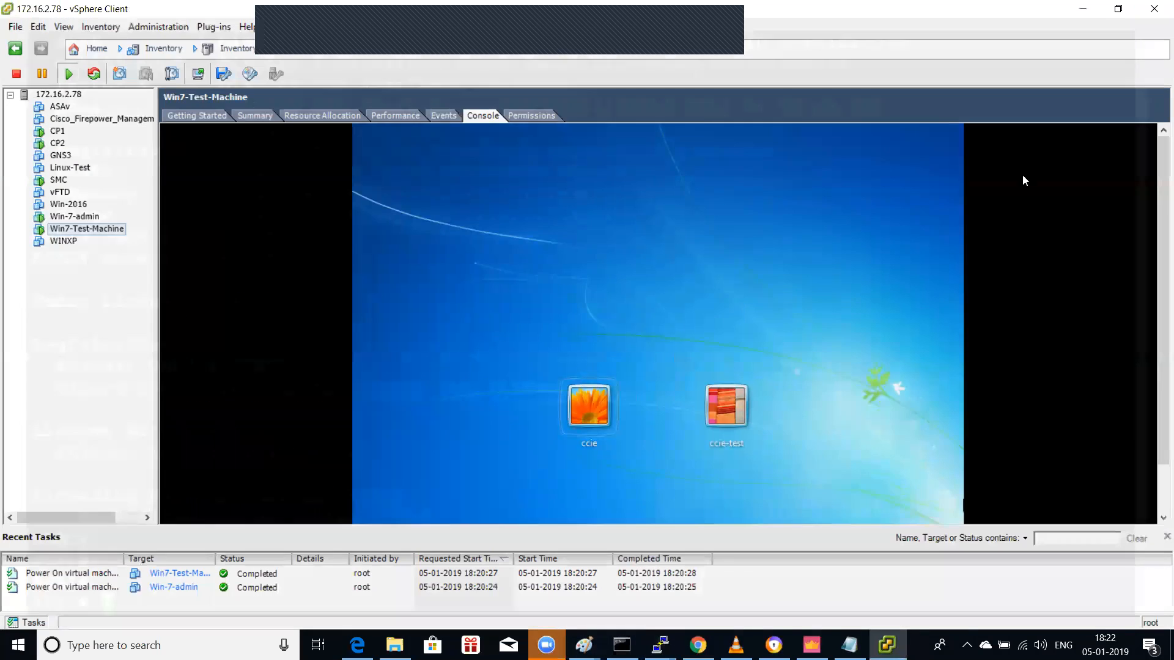
Step: Close the duplicated 172.16.2.200 session and timeout error, then show the TP-Link DHCP Server page
left_click(660, 645)
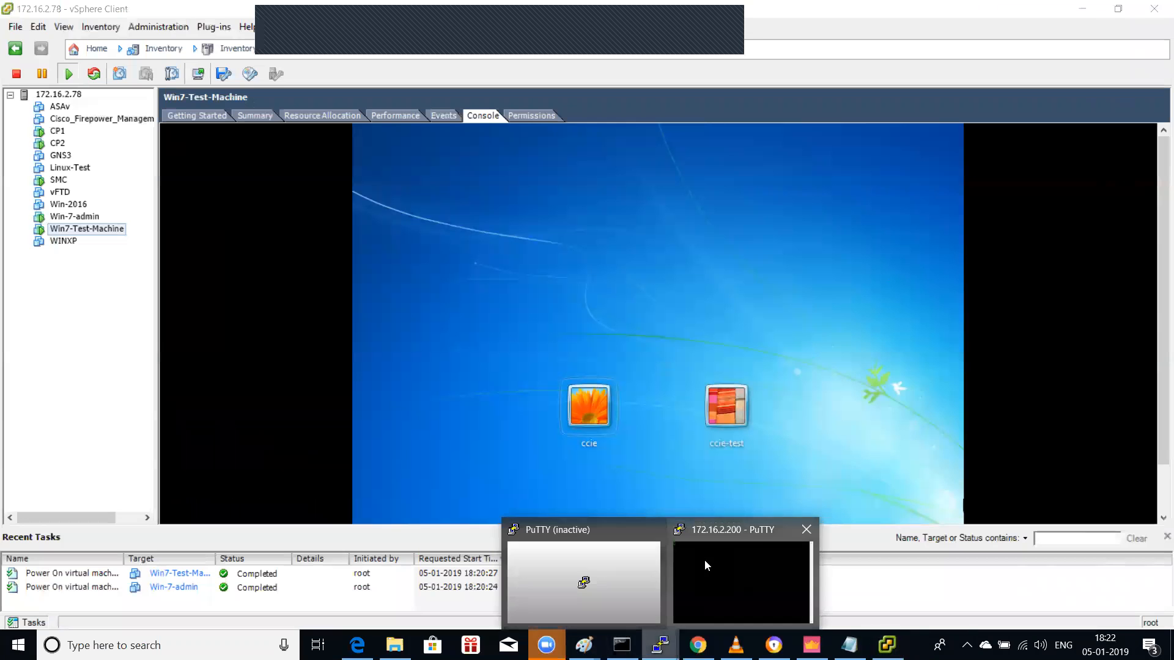
left_click(755, 533)
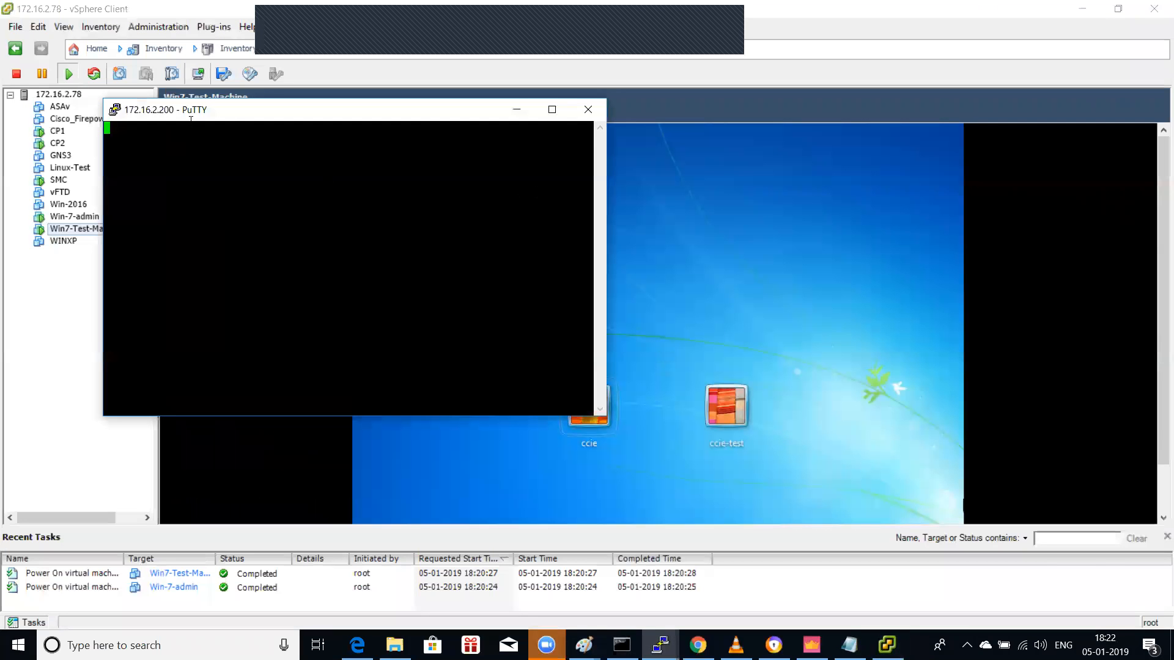
right_click(241, 114)
left_click(329, 251)
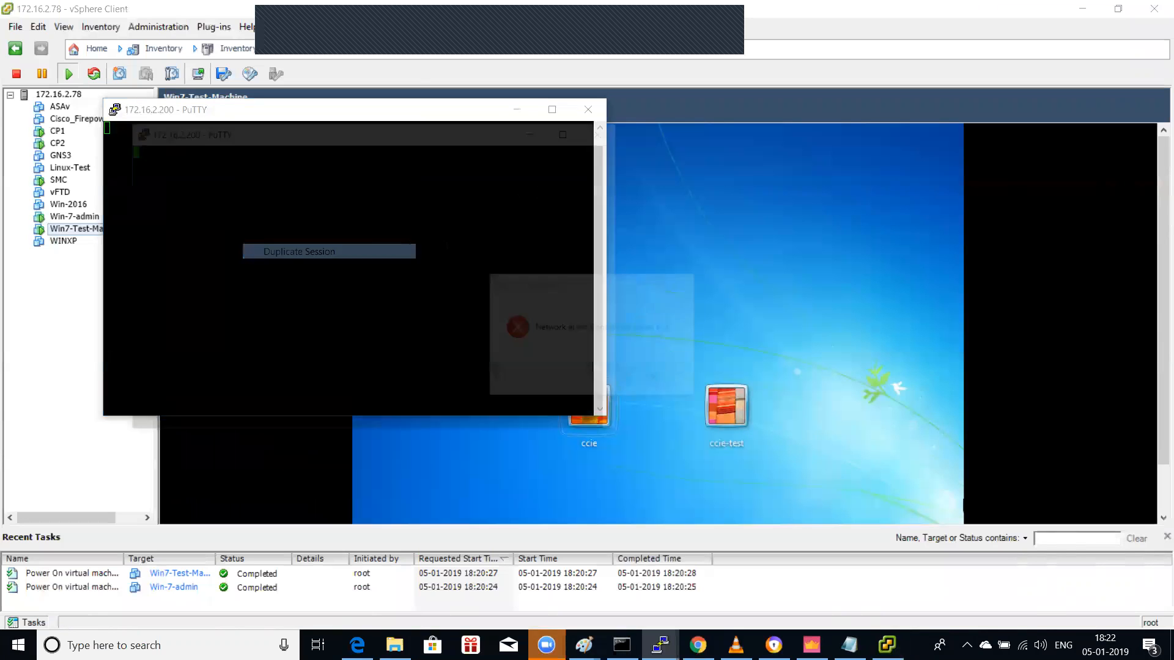
left_click(609, 129)
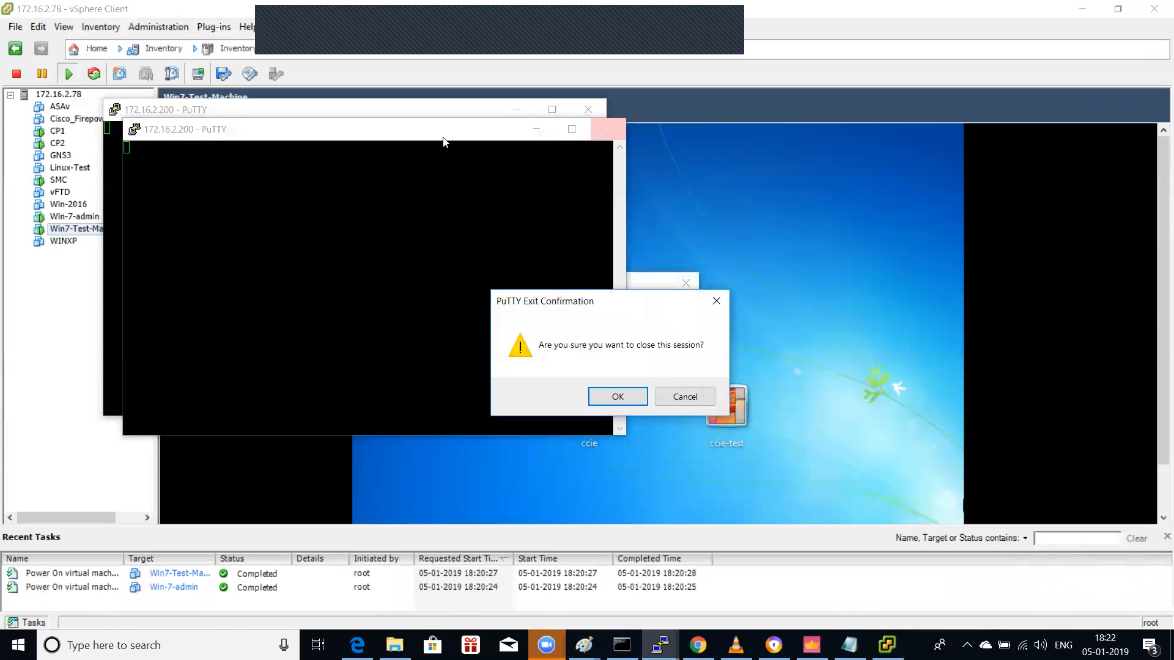
left_click(612, 396)
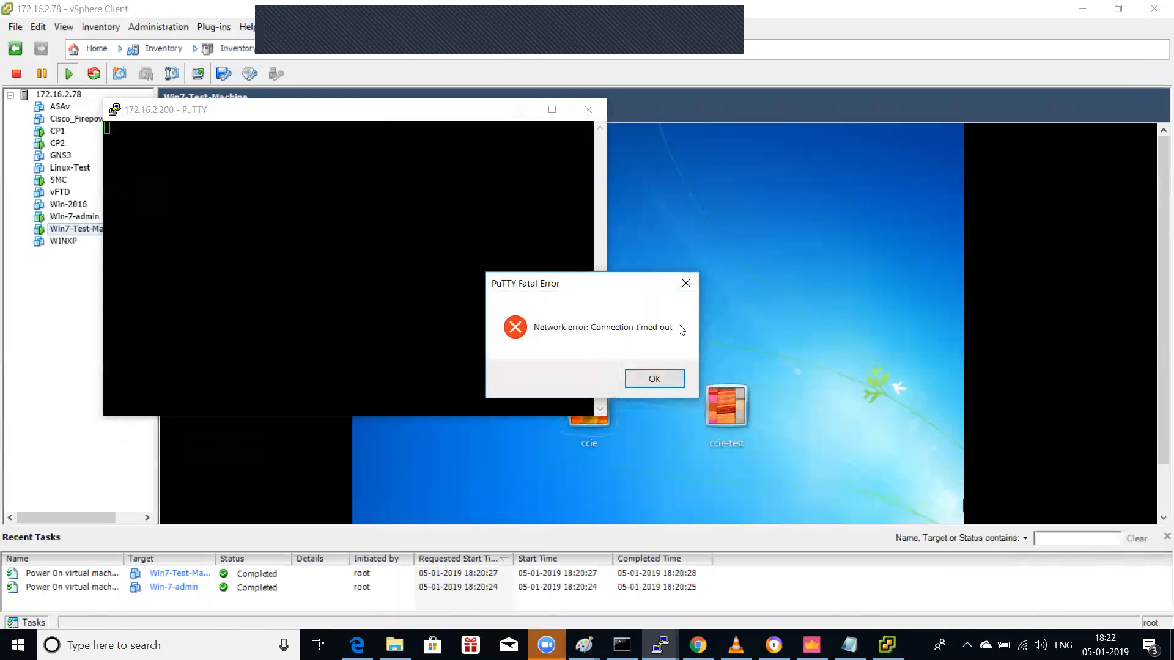
left_click(685, 282)
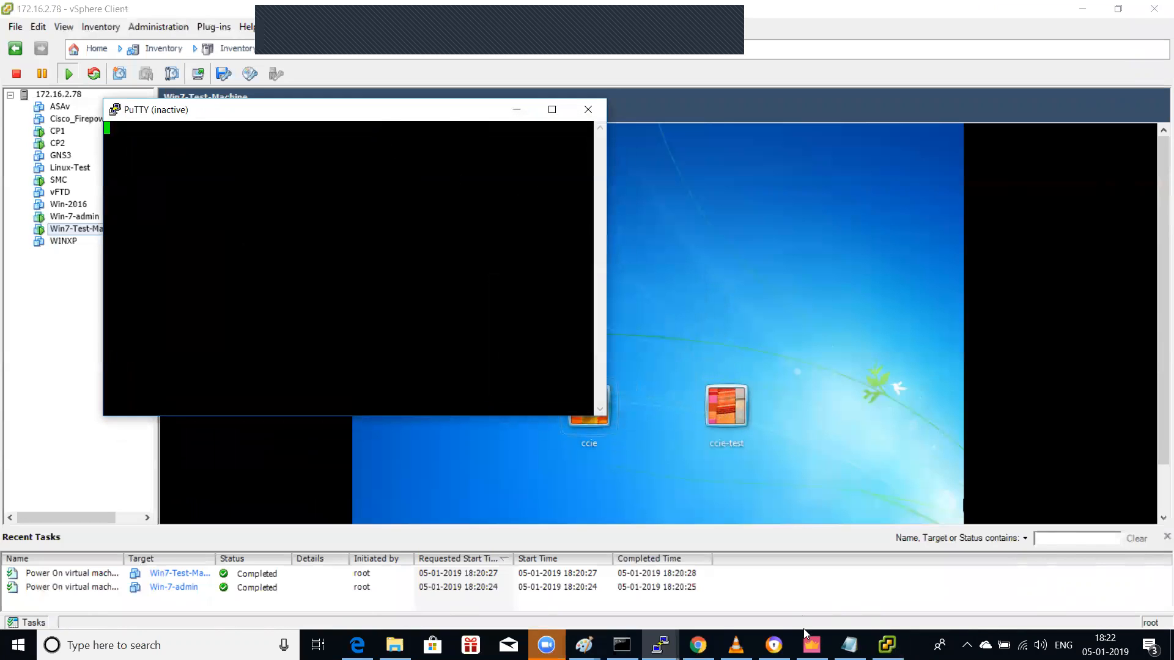
left_click(697, 645)
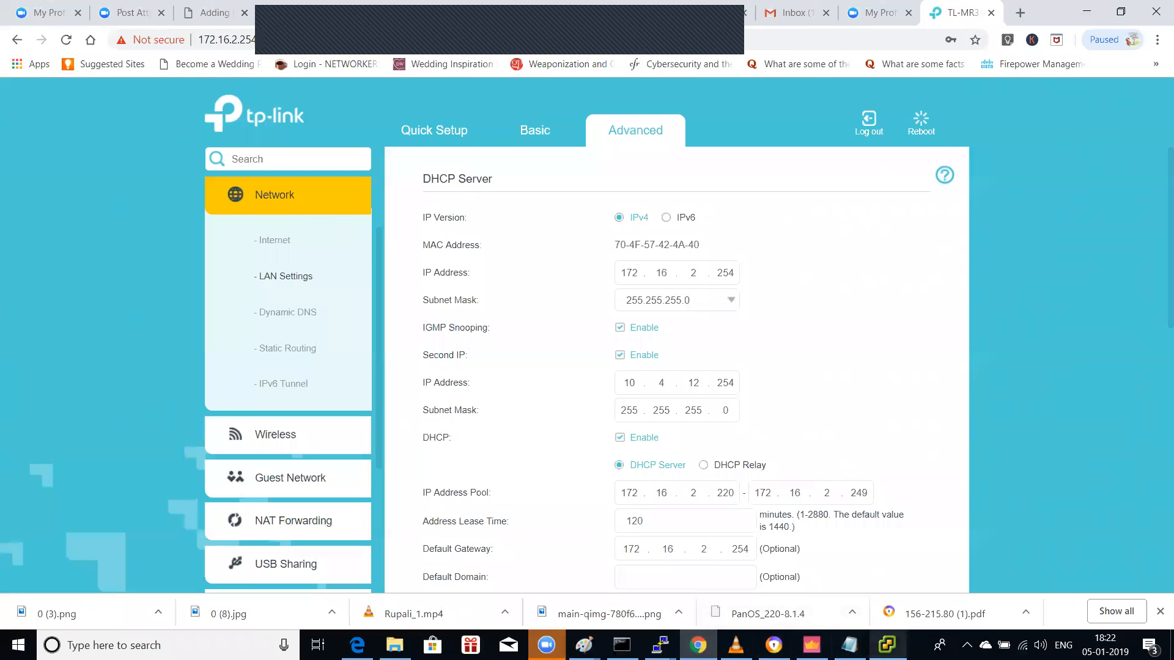
Step: Return to SmartConsole and close gateway cp11's properties without changes
left_click(811, 645)
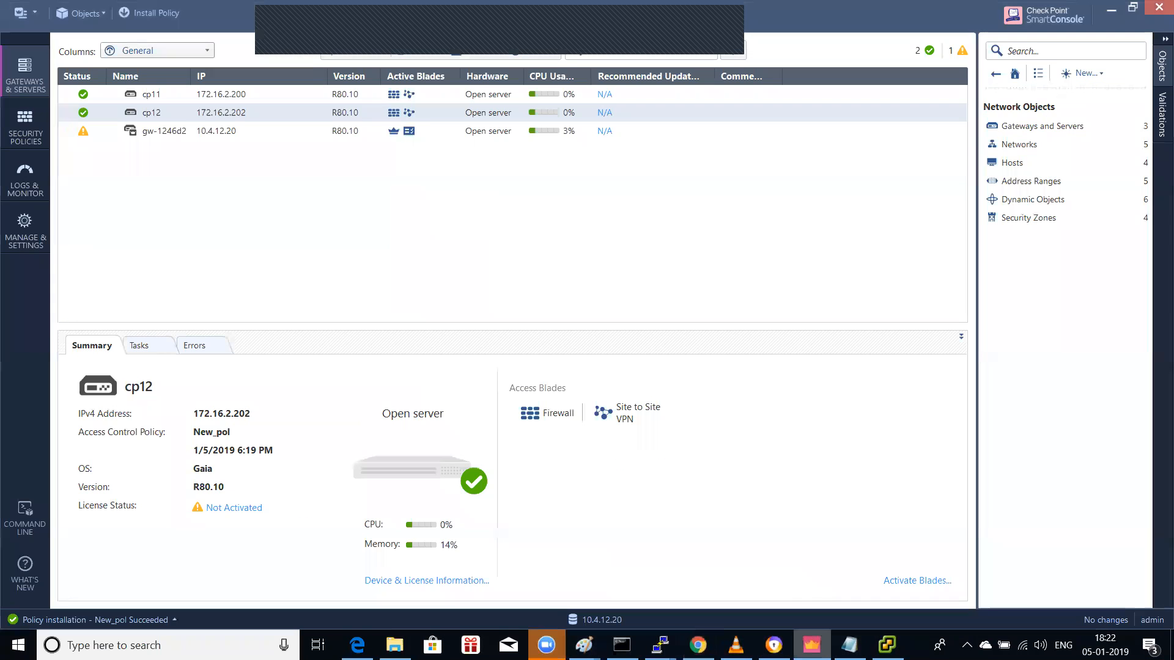
left_click(171, 98)
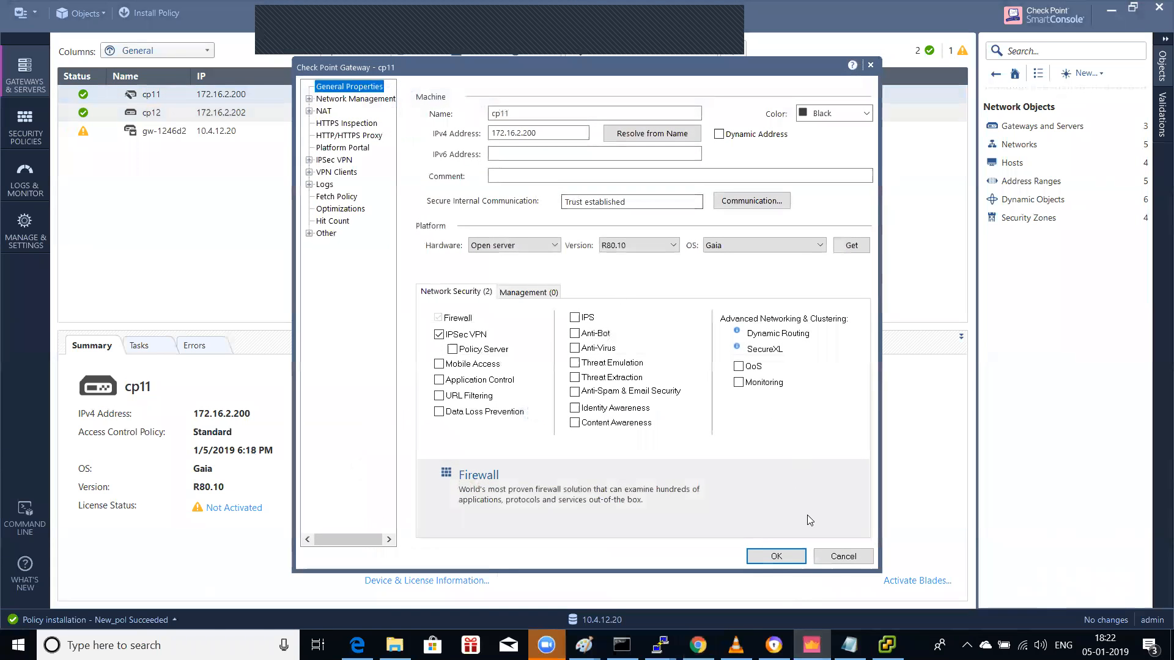
left_click(842, 557)
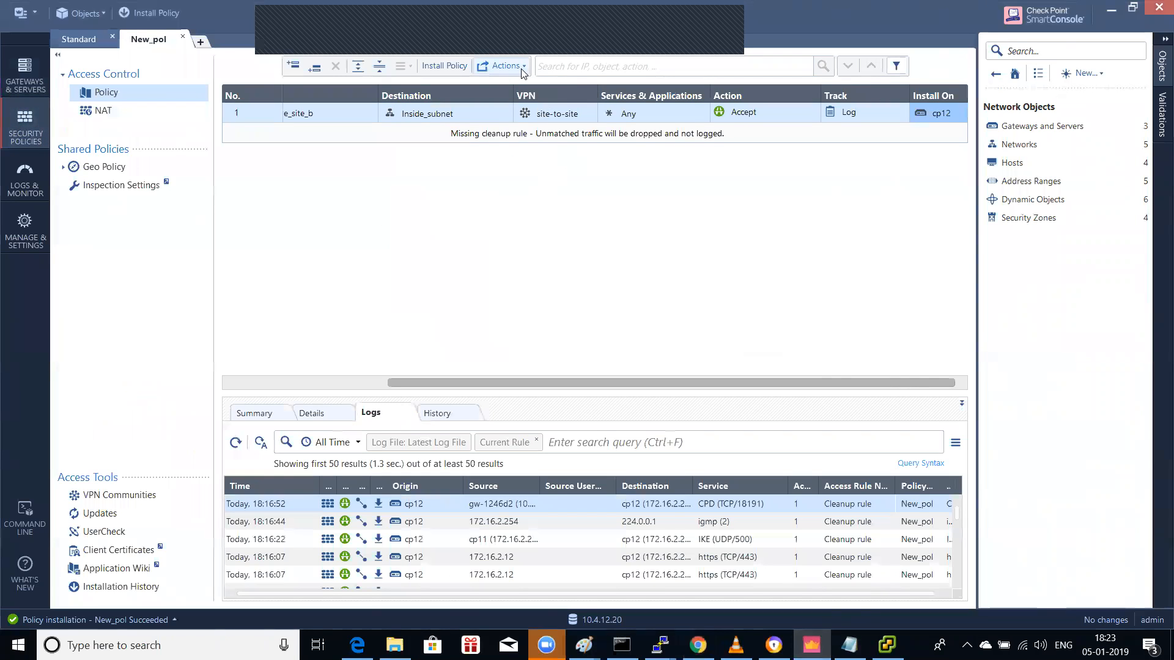
Step: Enable Accept ICMP requests (Before Last) in New_pol's implied rules configuration and save
left_click(523, 67)
left_click(526, 139)
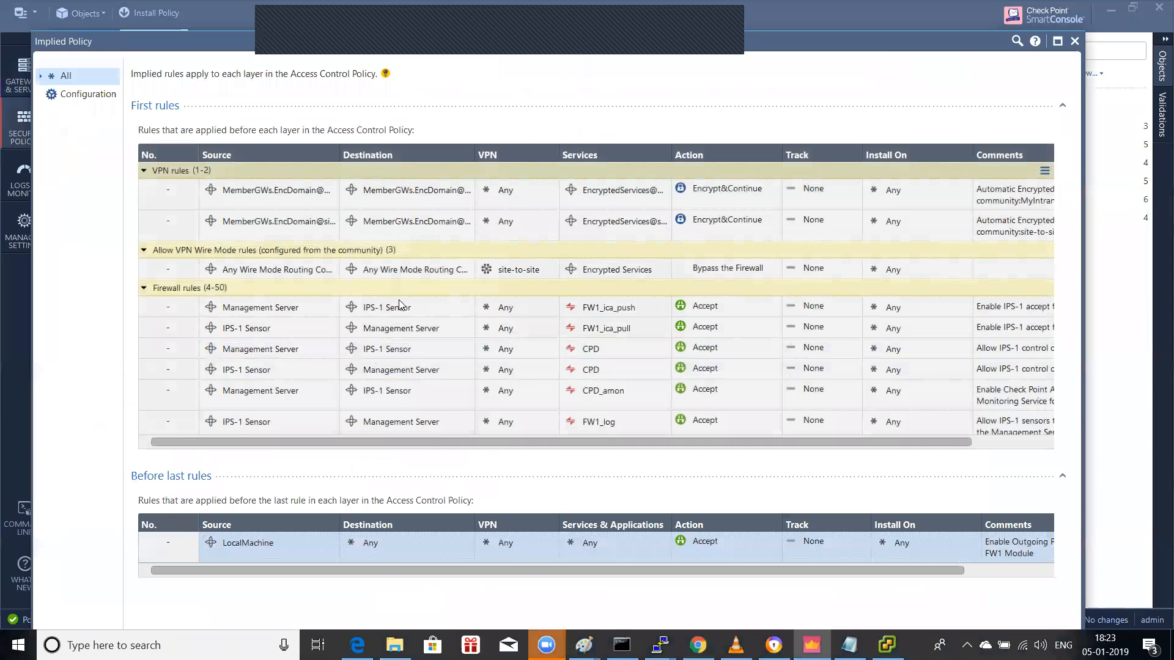
scroll(450, 319, "down", 1)
left_click(101, 95)
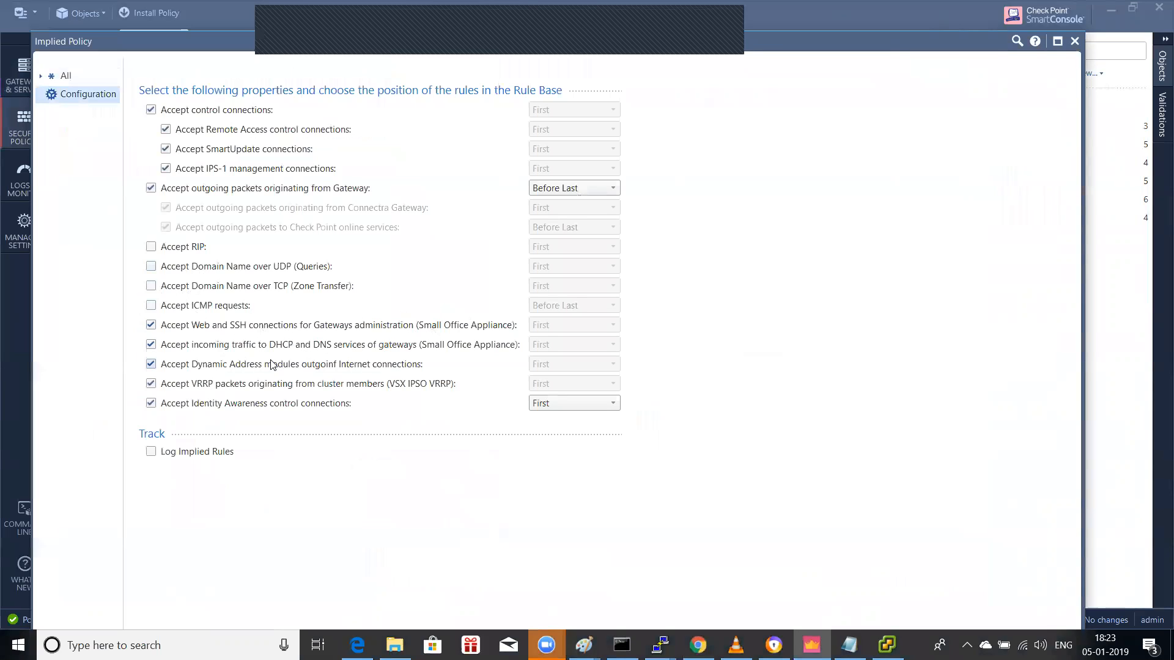
left_click(203, 307)
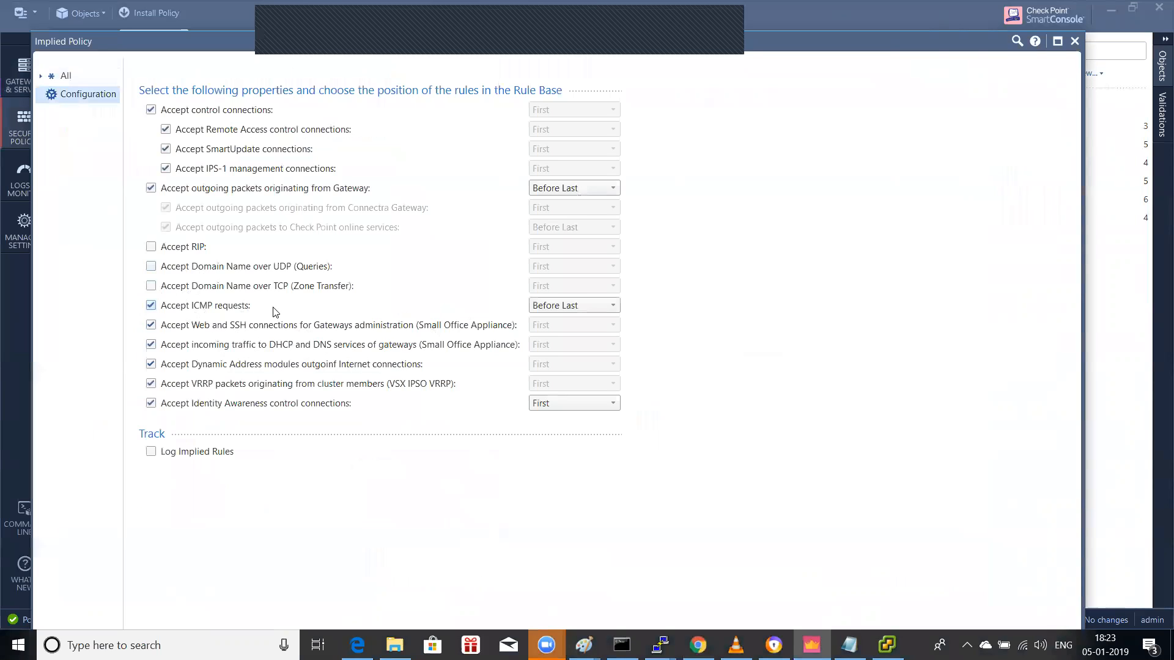
left_click(1057, 41)
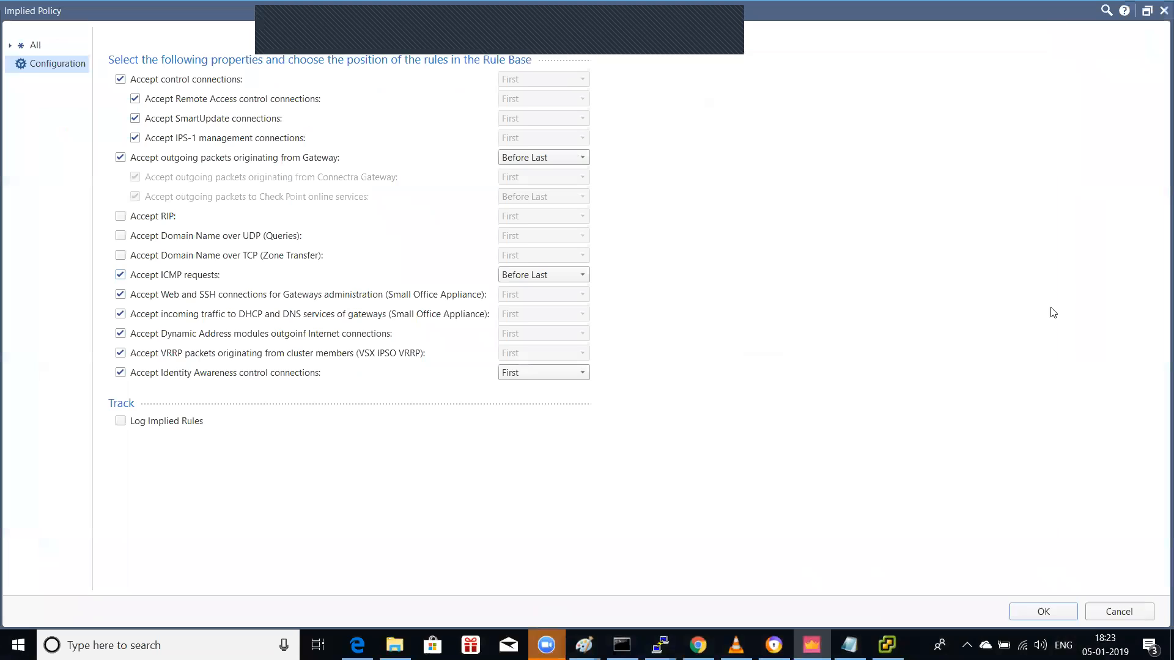
left_click(1042, 609)
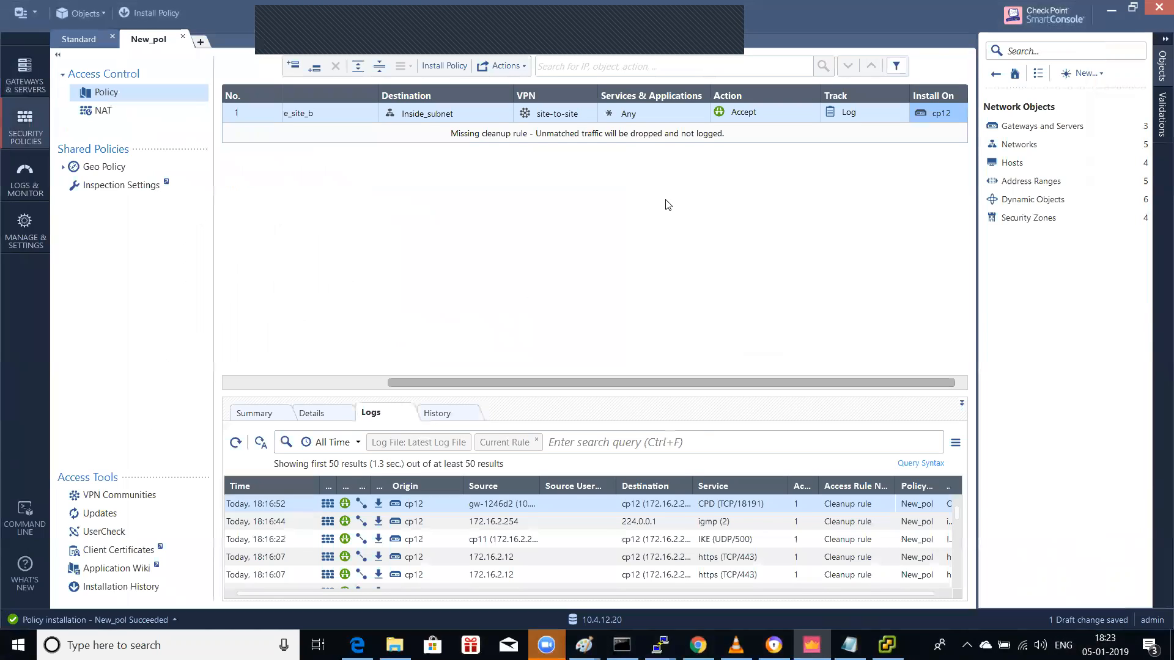
left_click(127, 112)
left_click(134, 96)
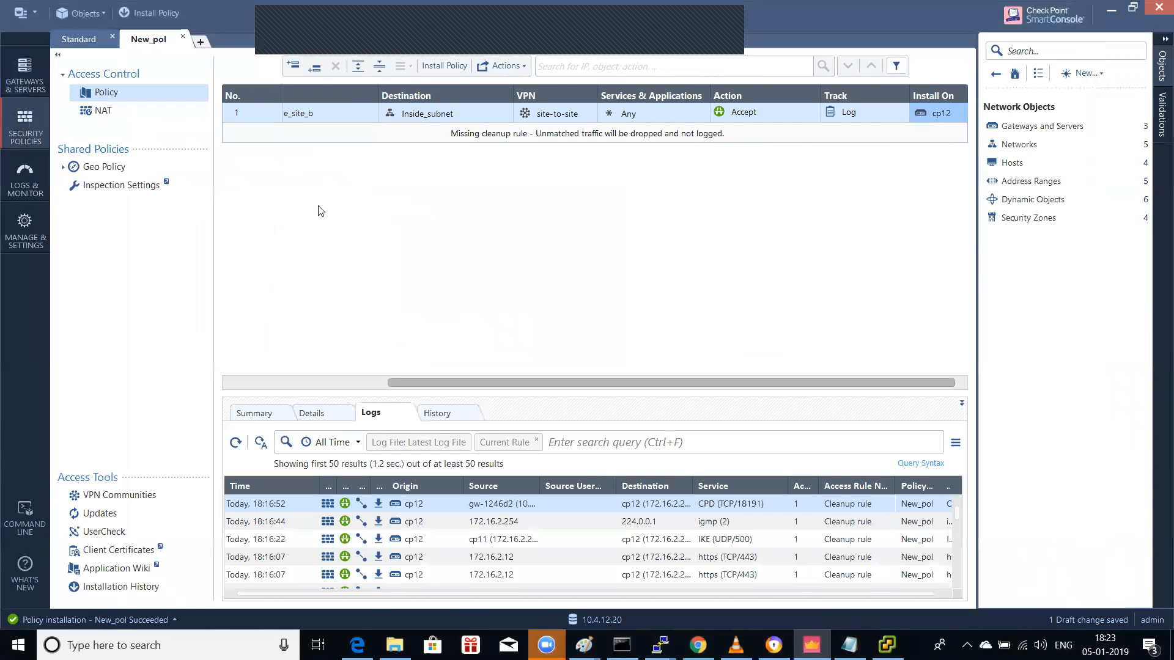
left_click(28, 83)
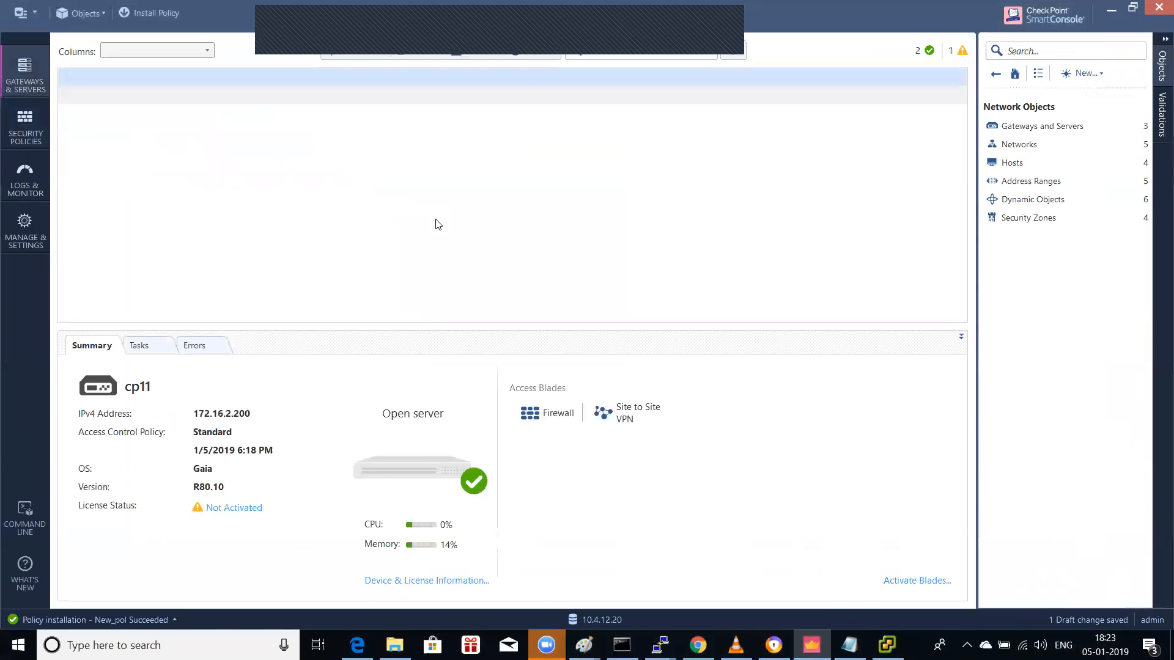
left_click(183, 115)
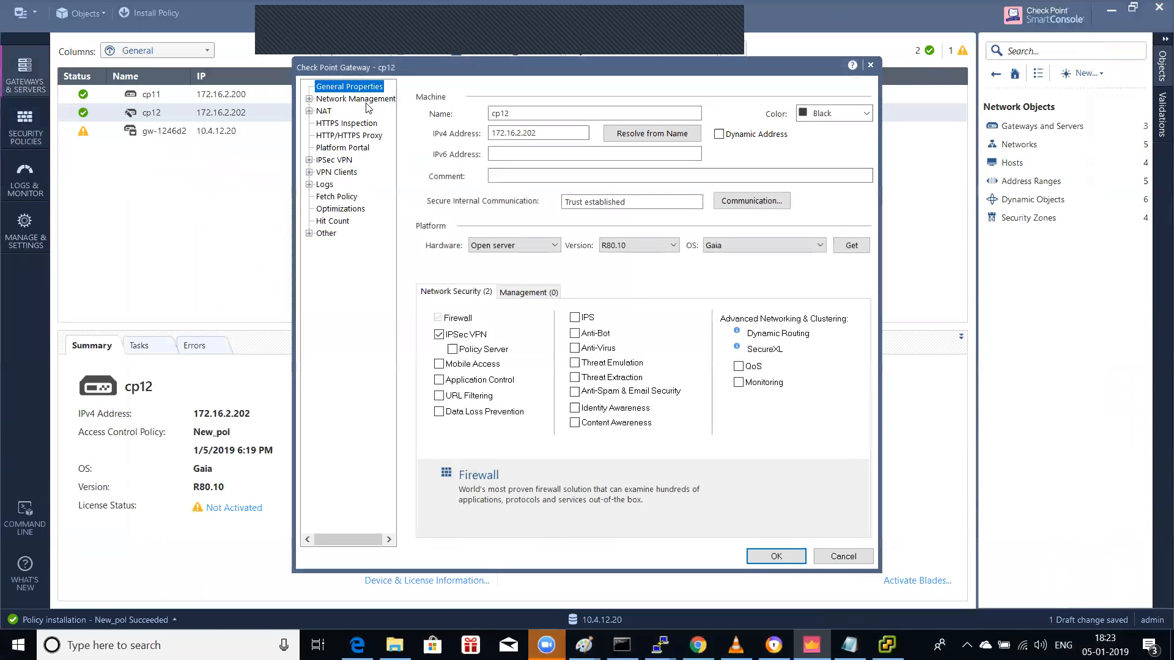
left_click(364, 101)
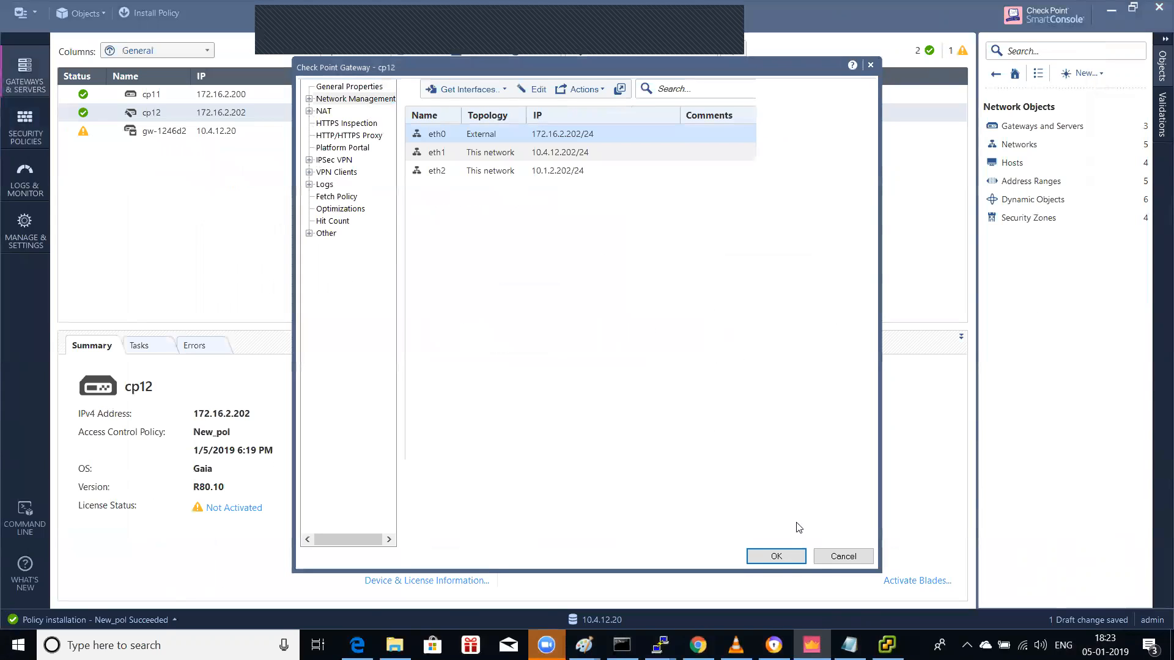
left_click(843, 556)
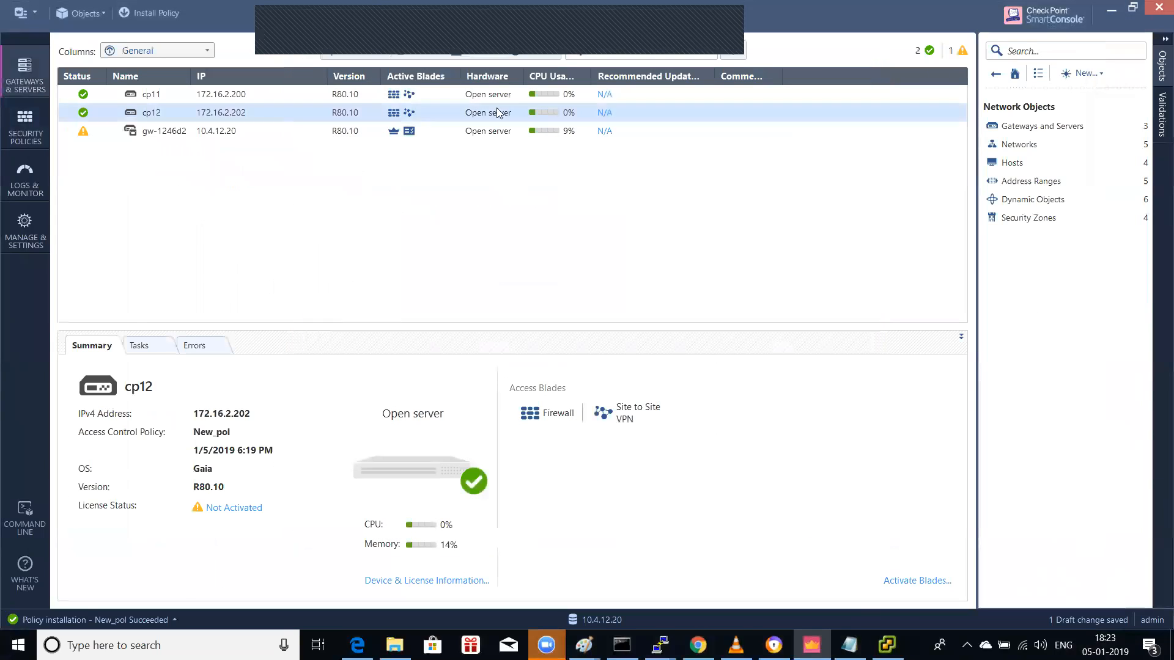
left_click(548, 55)
left_click(25, 138)
left_click(949, 77)
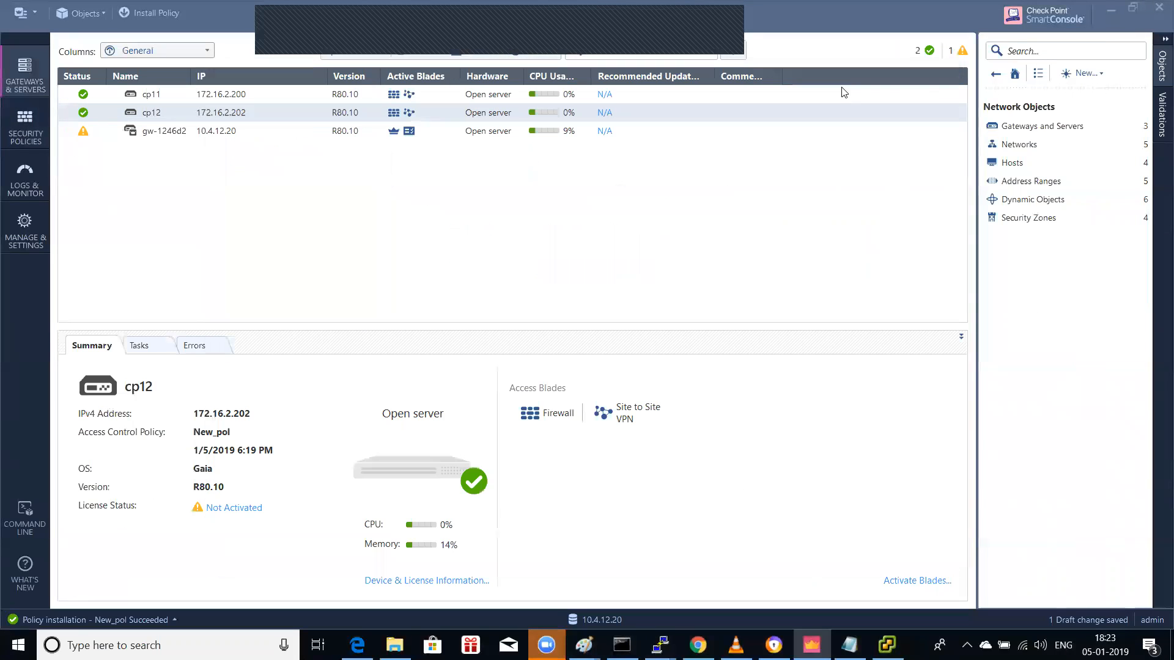
left_click(3, 138)
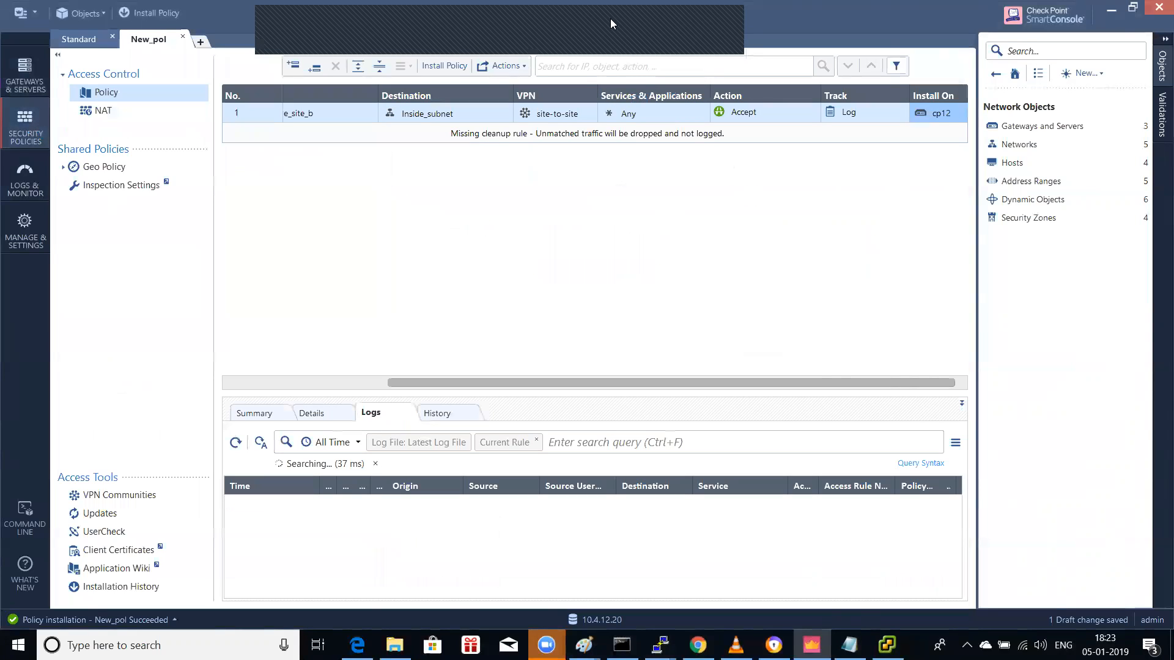
left_click(519, 66)
left_click(517, 140)
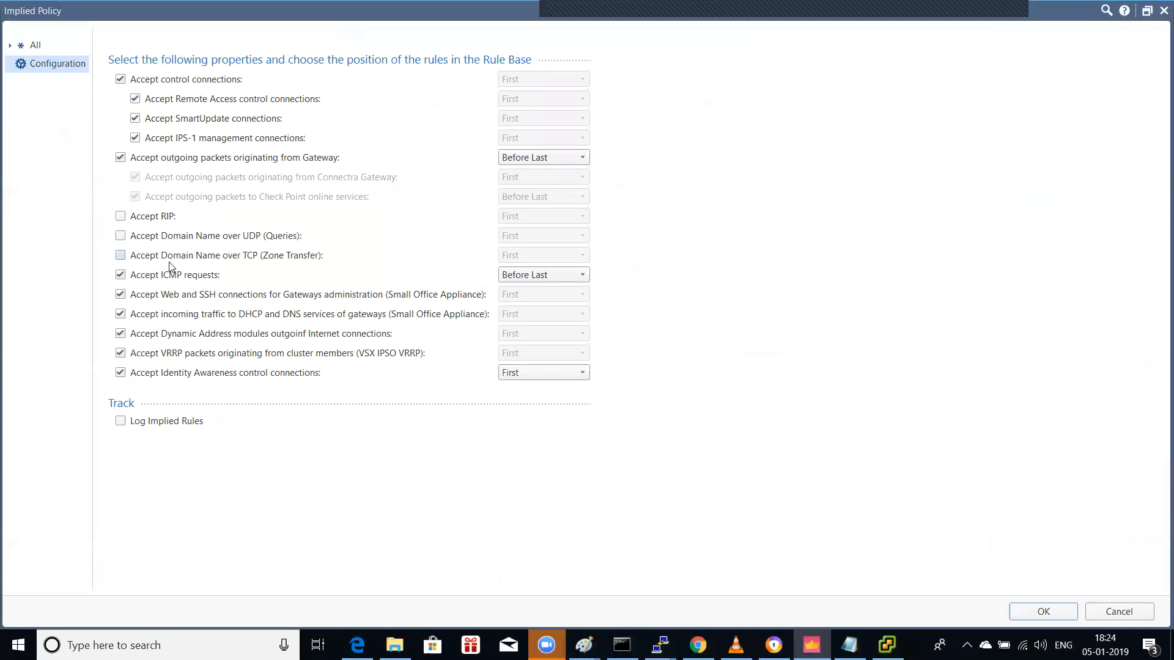
left_click(1163, 11)
left_click(25, 73)
double_click(147, 94)
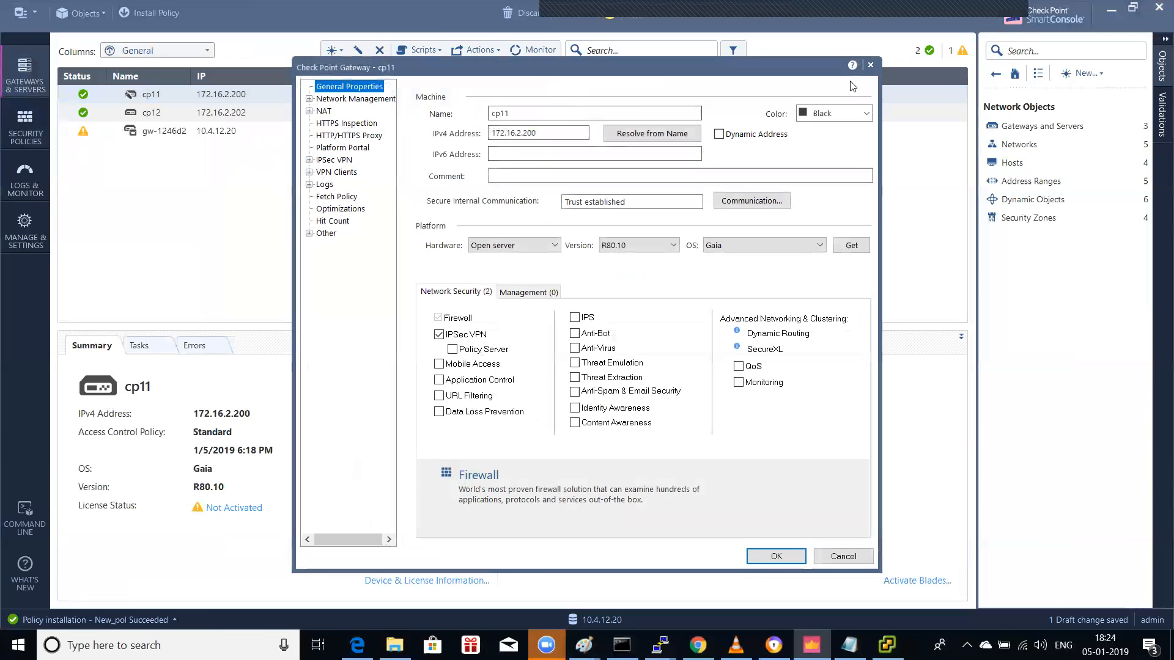
left_click(870, 65)
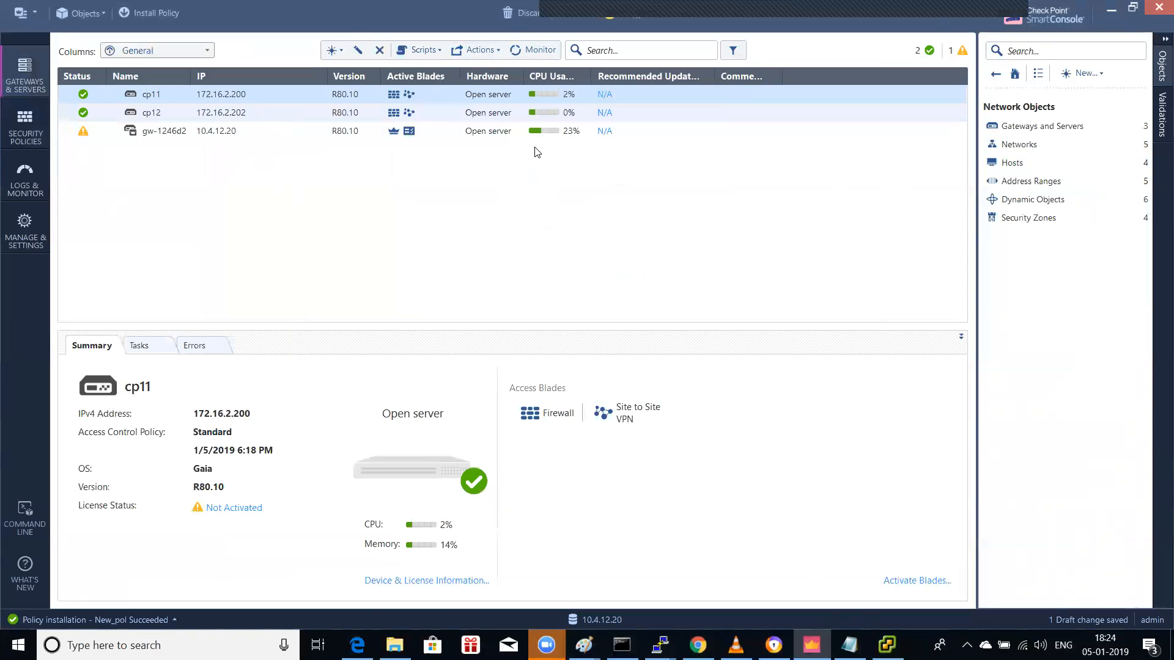
left_click(32, 135)
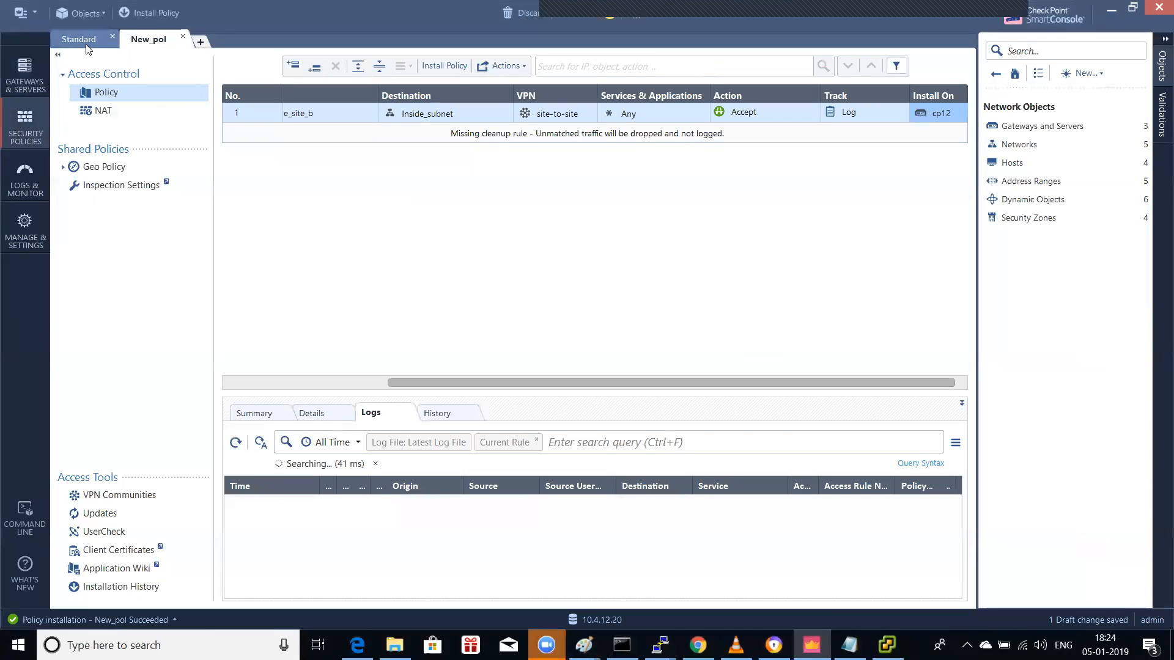
Step: Check the Standard policy's implied rules, confirming ICMP requests are accepted Before Last
left_click(86, 45)
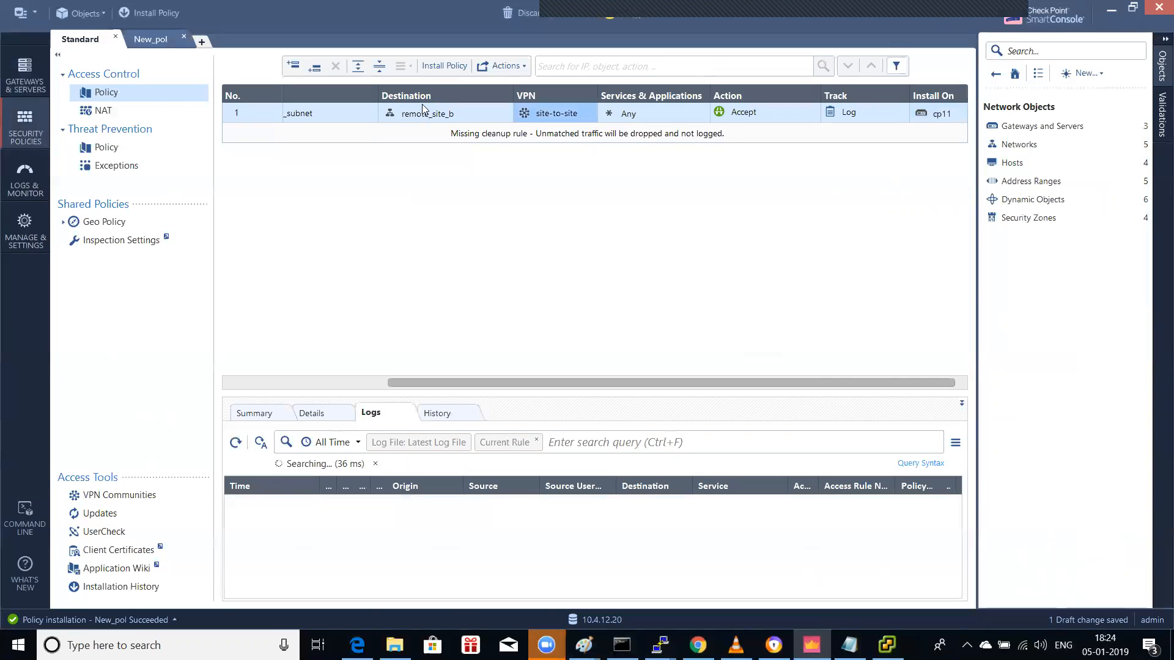
left_click(505, 66)
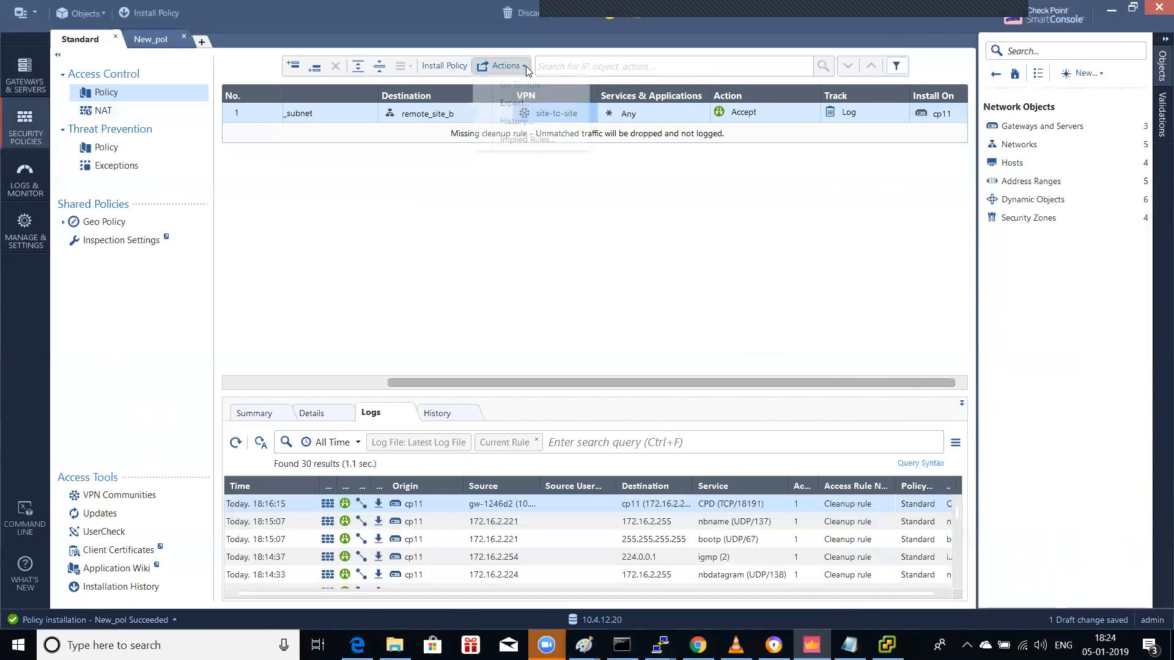
left_click(527, 140)
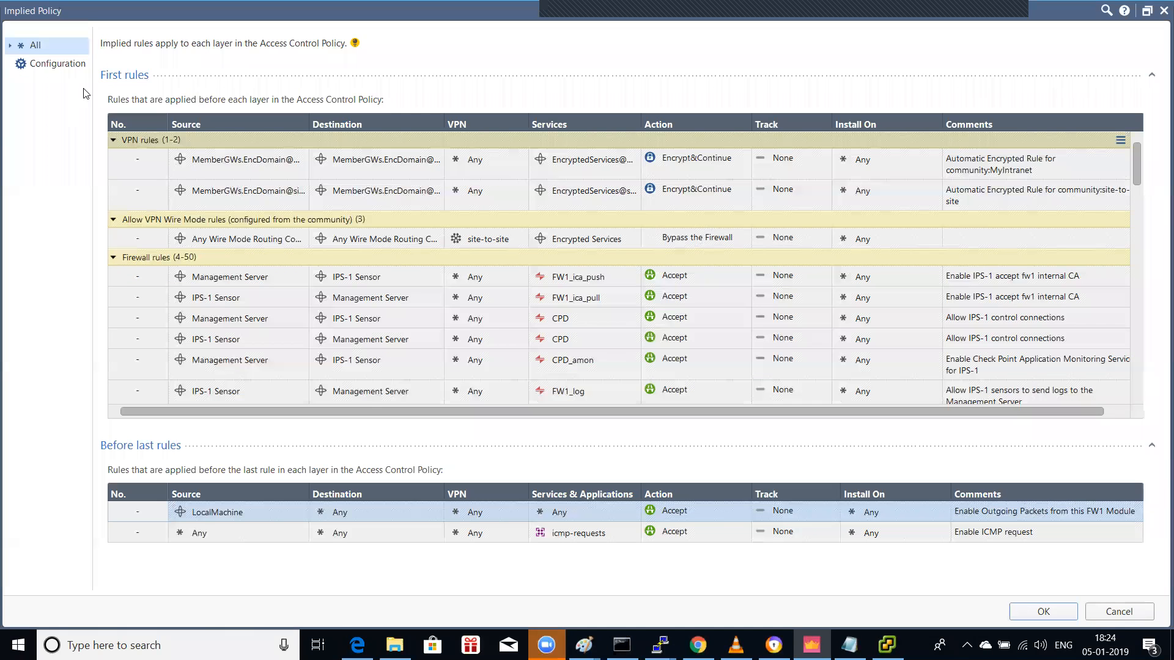
left_click(68, 66)
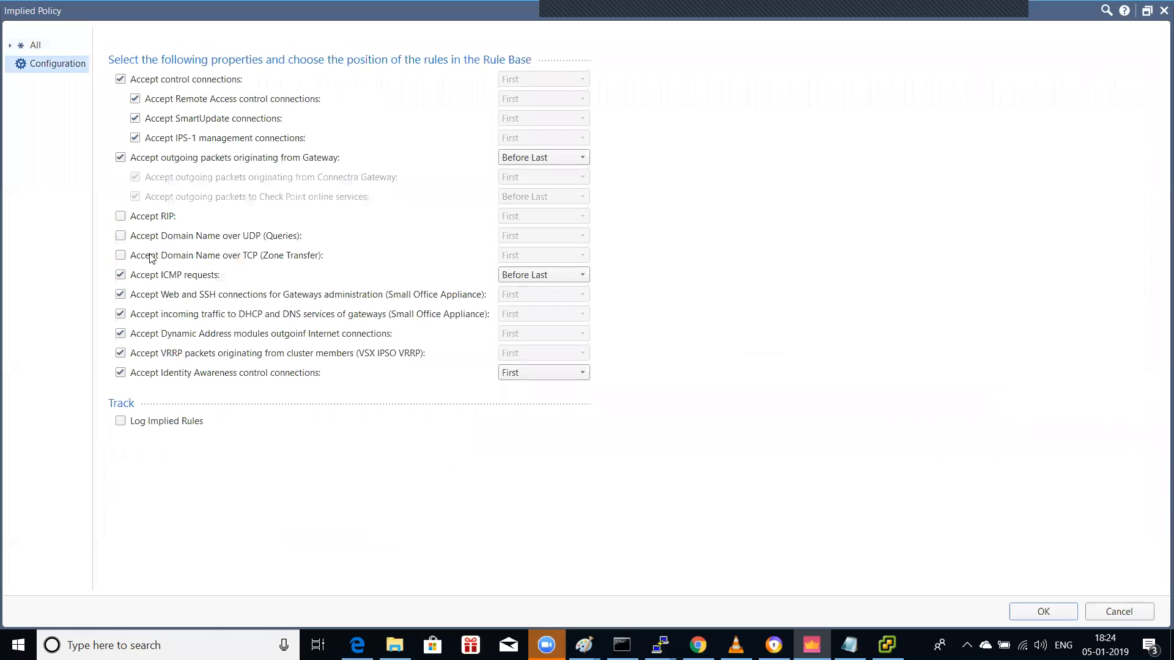
left_click(1164, 10)
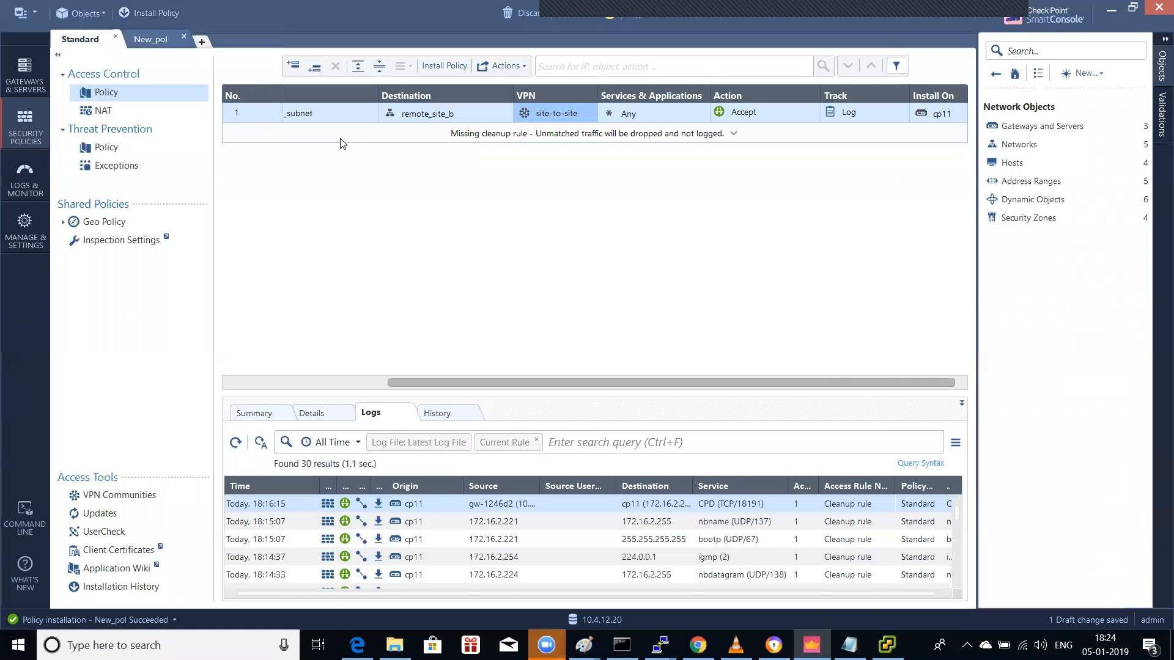
Step: Insert a new Accept rule above rule 1 in the Standard policy
right_click(261, 116)
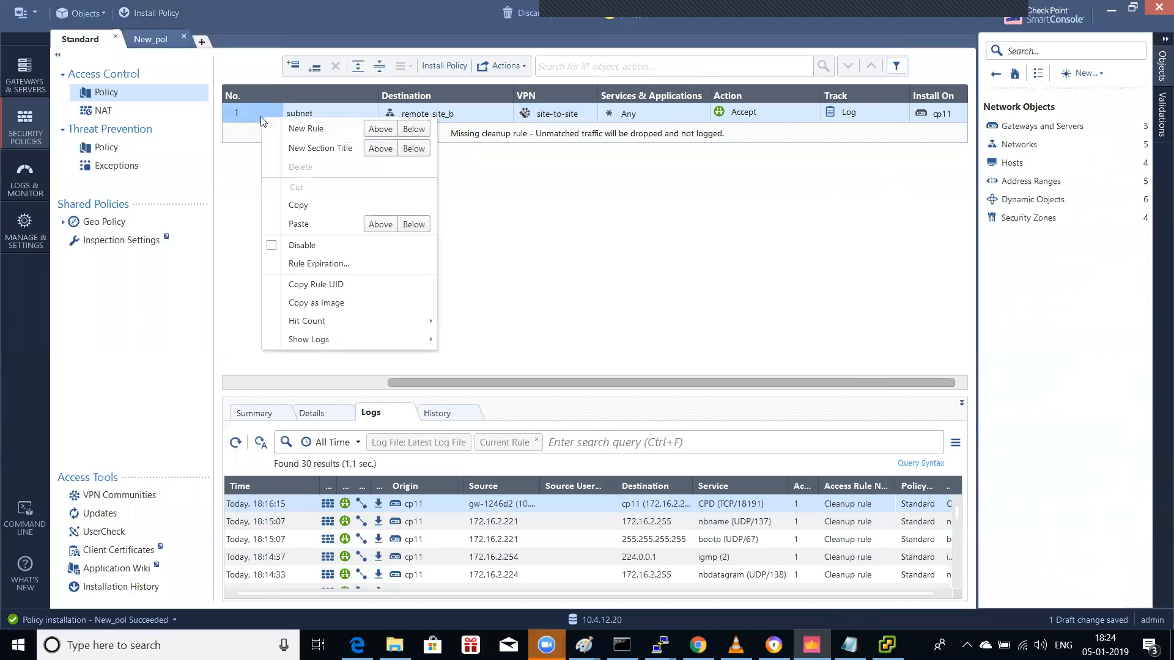
left_click(376, 131)
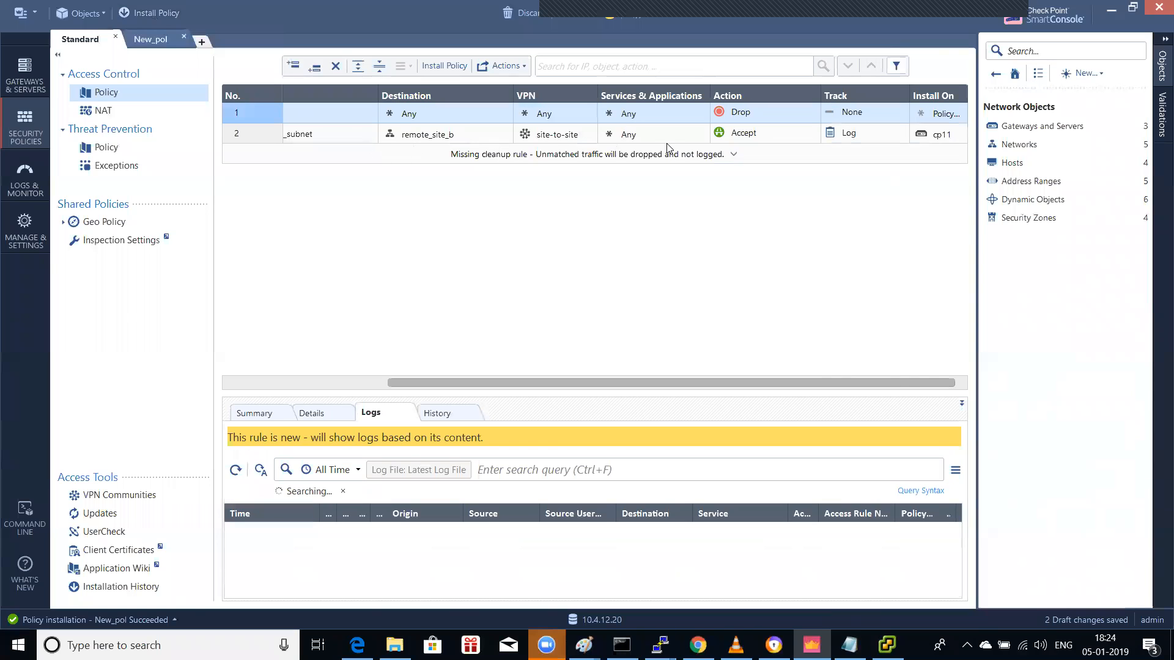
left_click(814, 110)
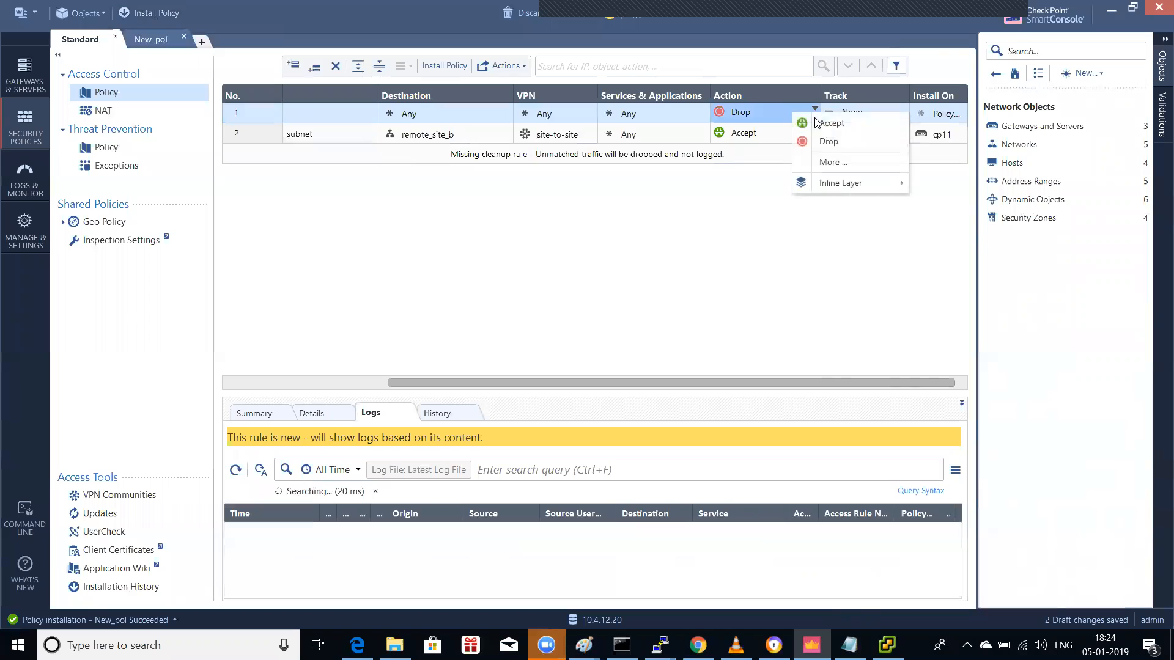
left_click(818, 123)
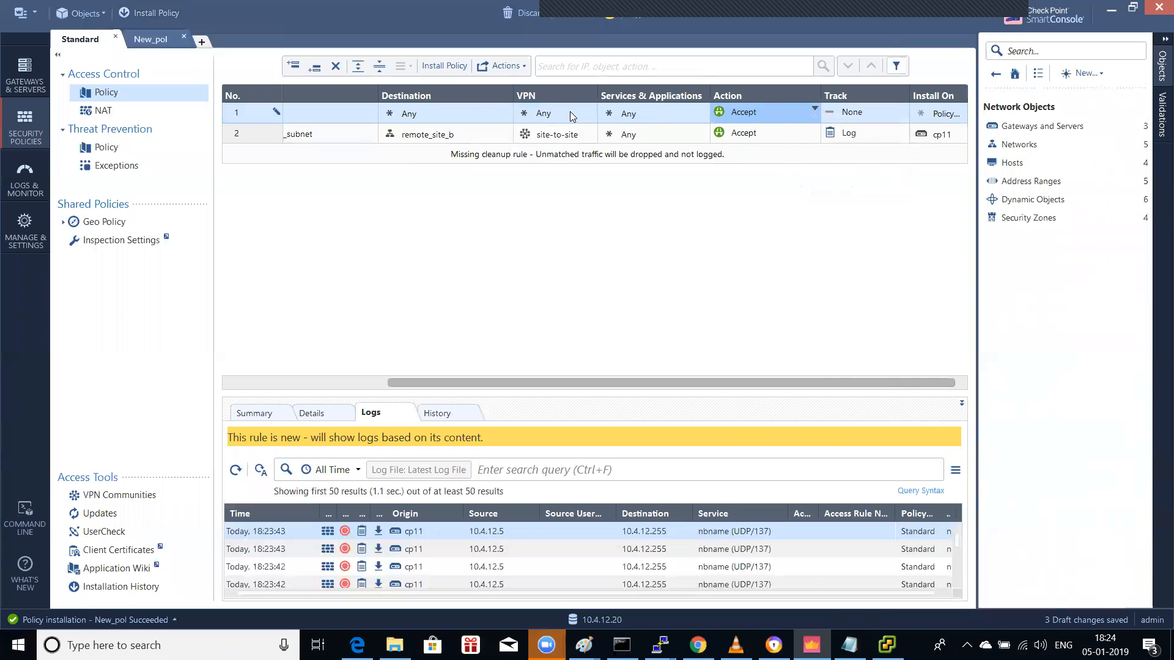
Step: Limit the new Standard rule's service to ssh, then move to the New_pol policy
left_click(702, 110)
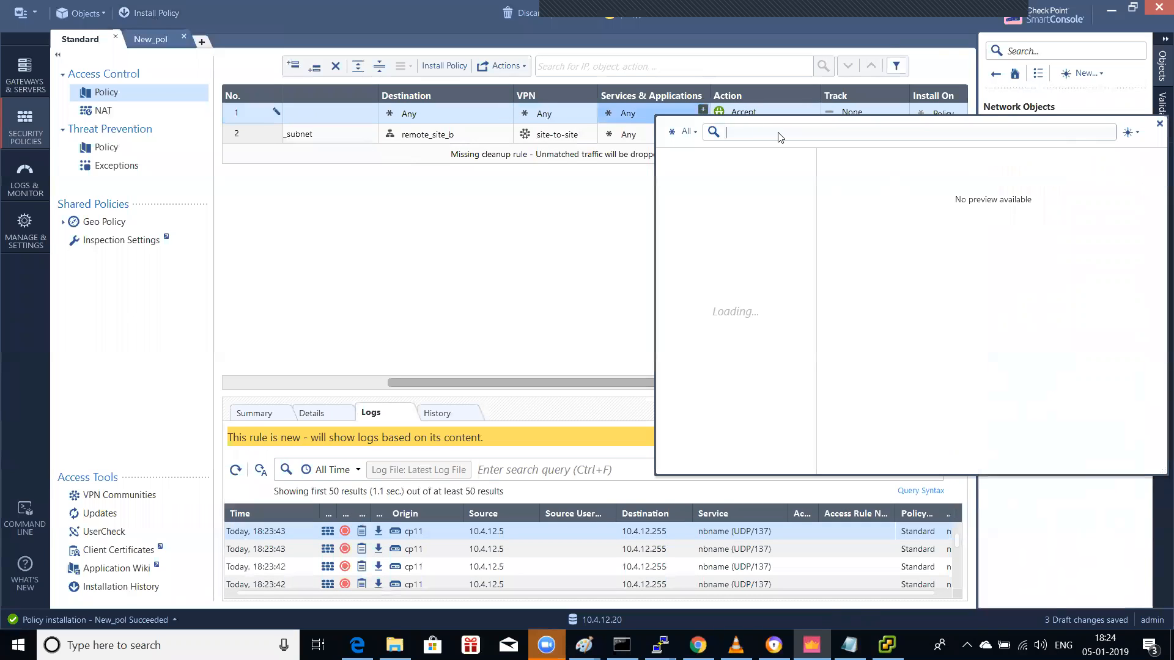
type("ssh")
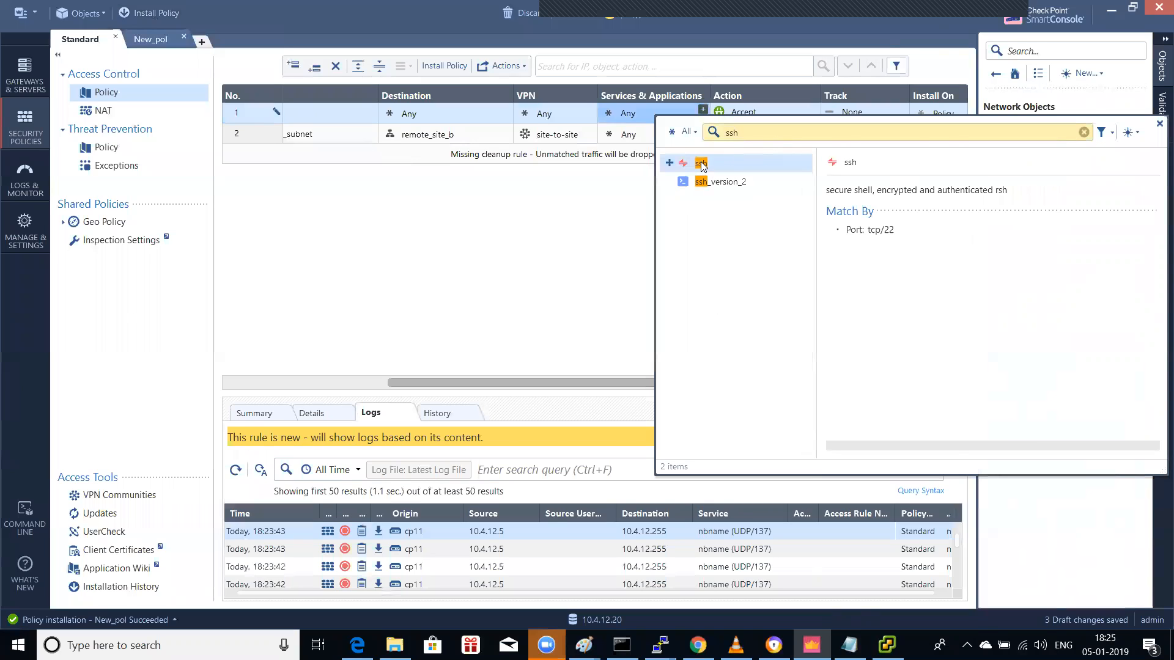
double_click(701, 164)
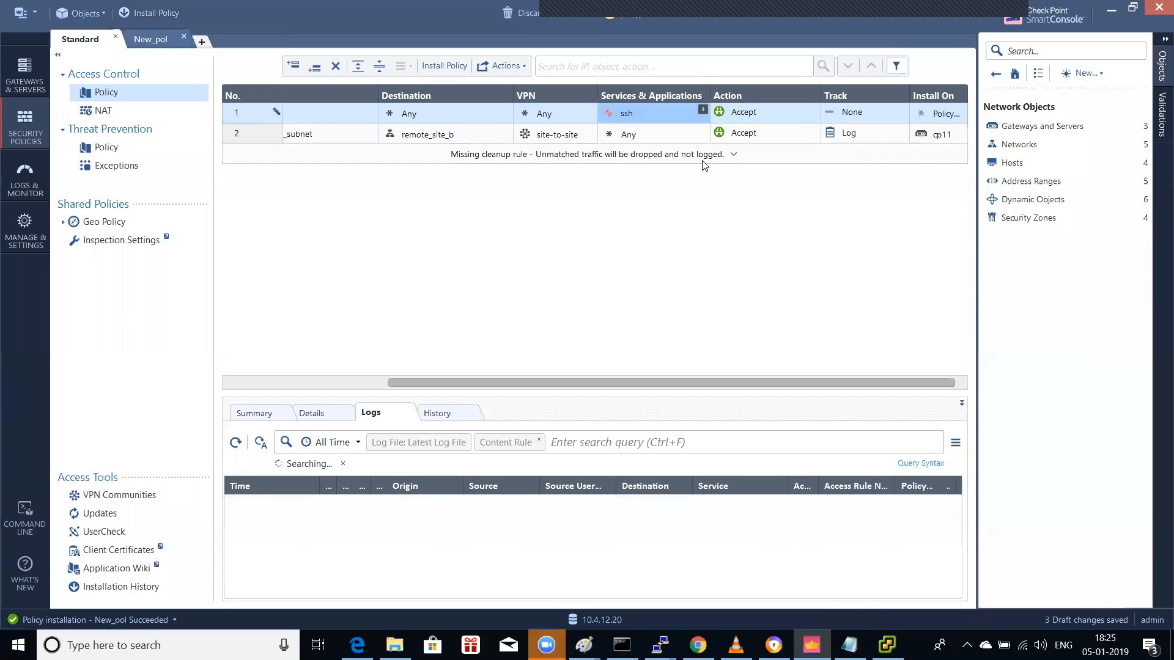
left_click(702, 111)
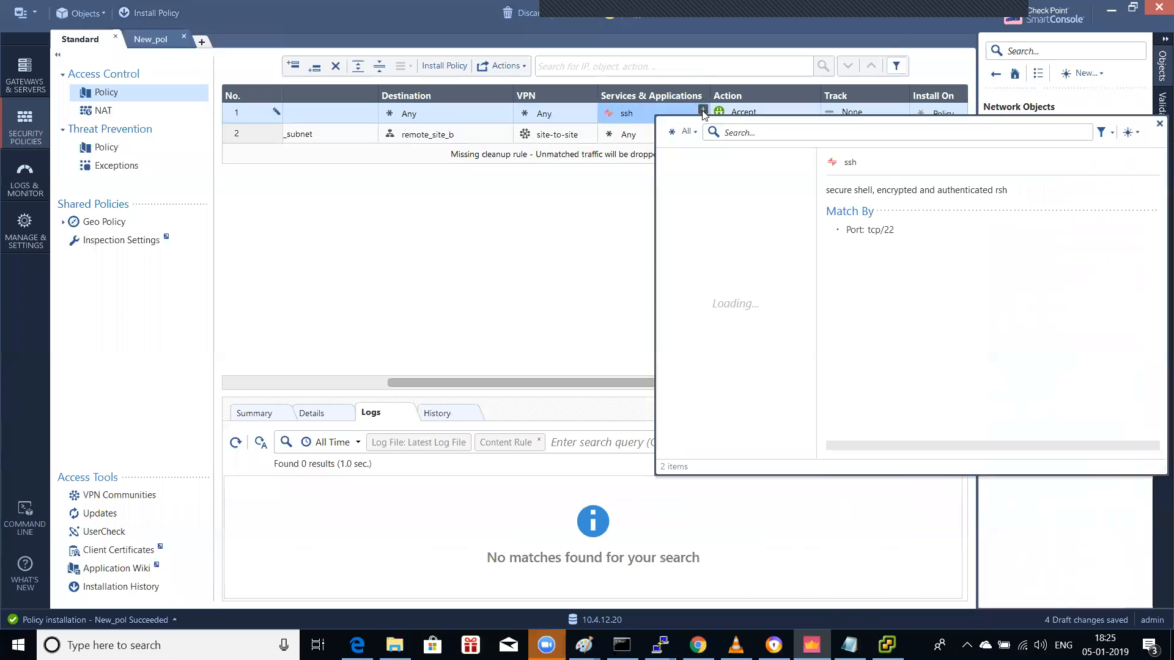
left_click(1159, 124)
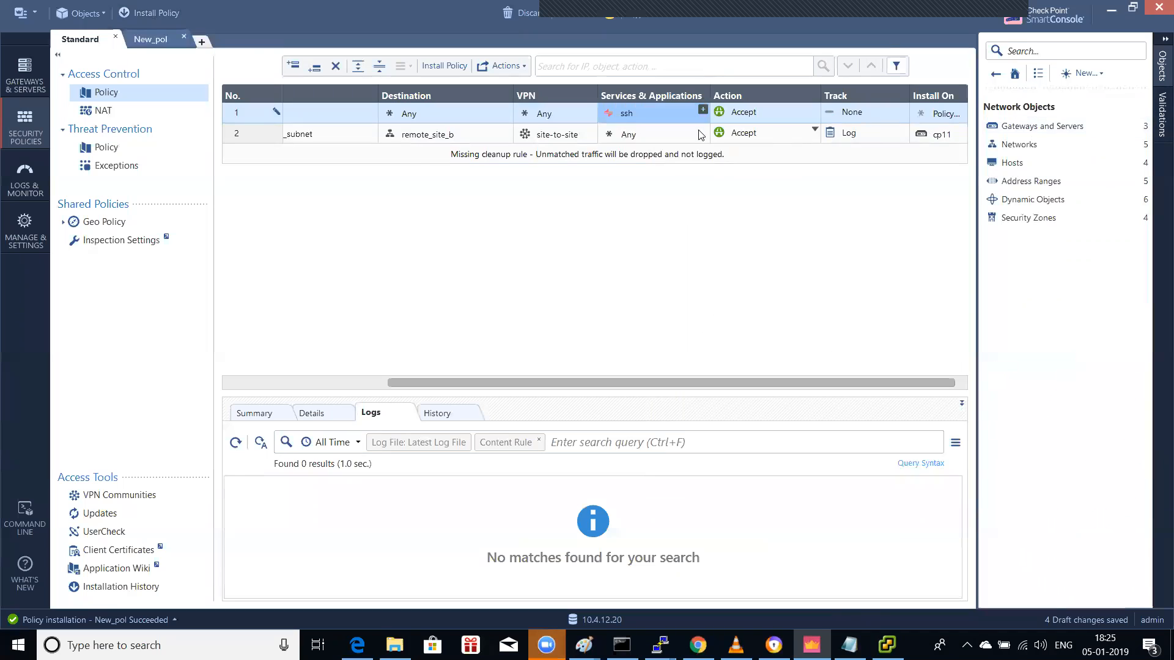
left_click(150, 38)
Step: Insert a new Accept rule above the site-to-site rule in New_pol
right_click(245, 94)
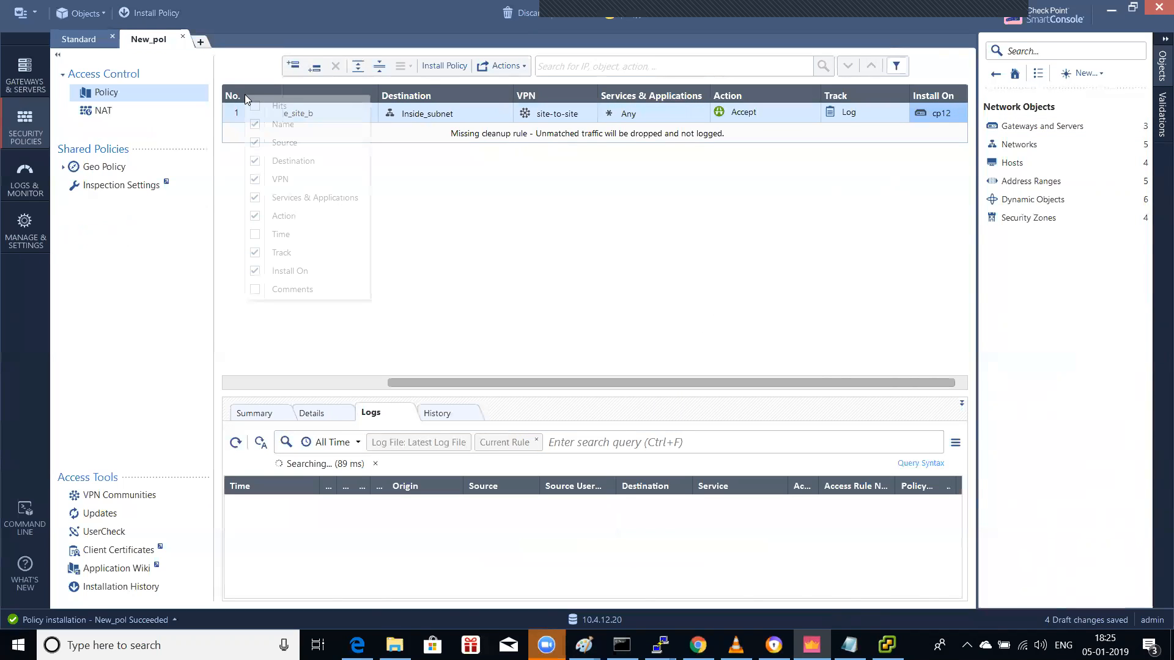
left_click(362, 85)
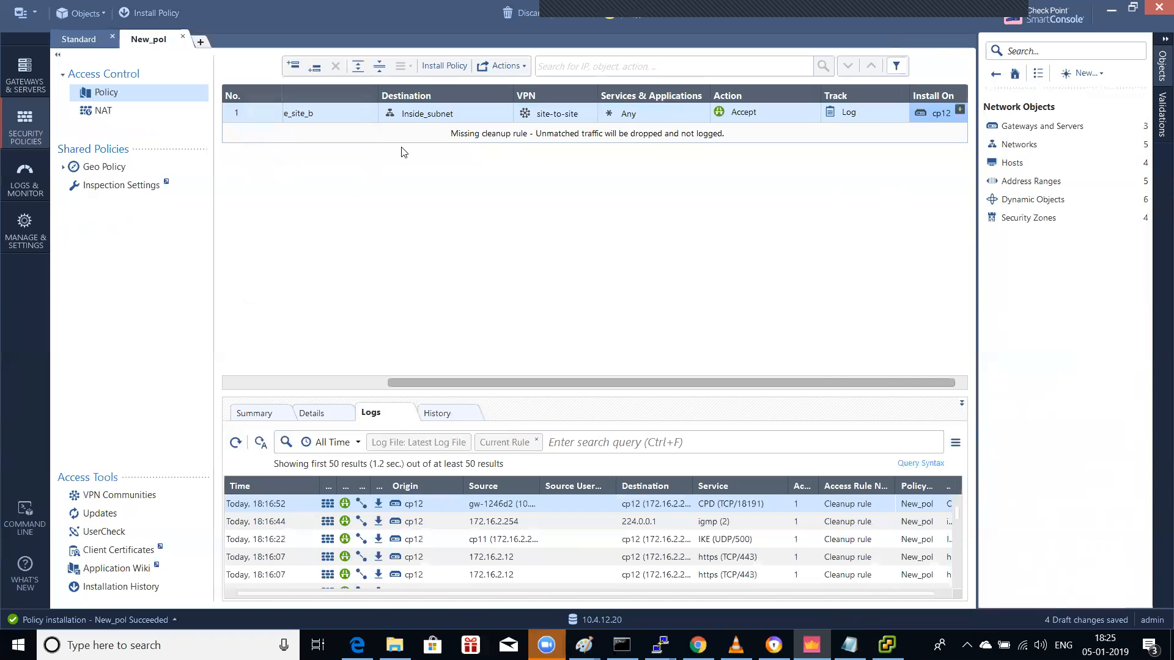
right_click(240, 115)
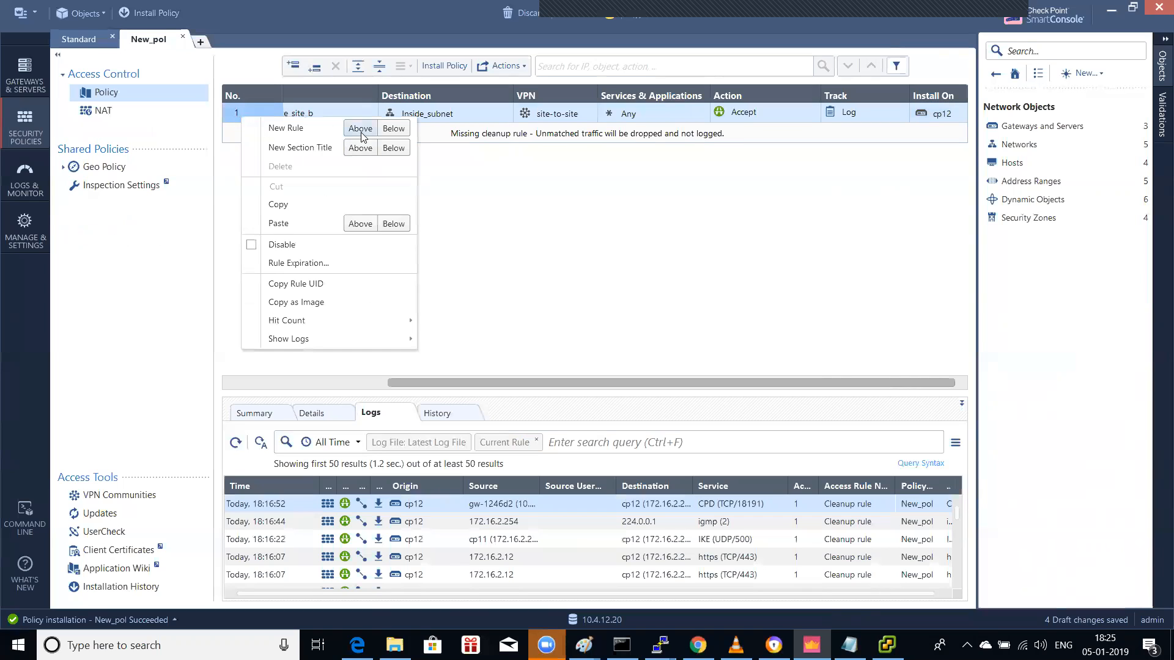
left_click(360, 128)
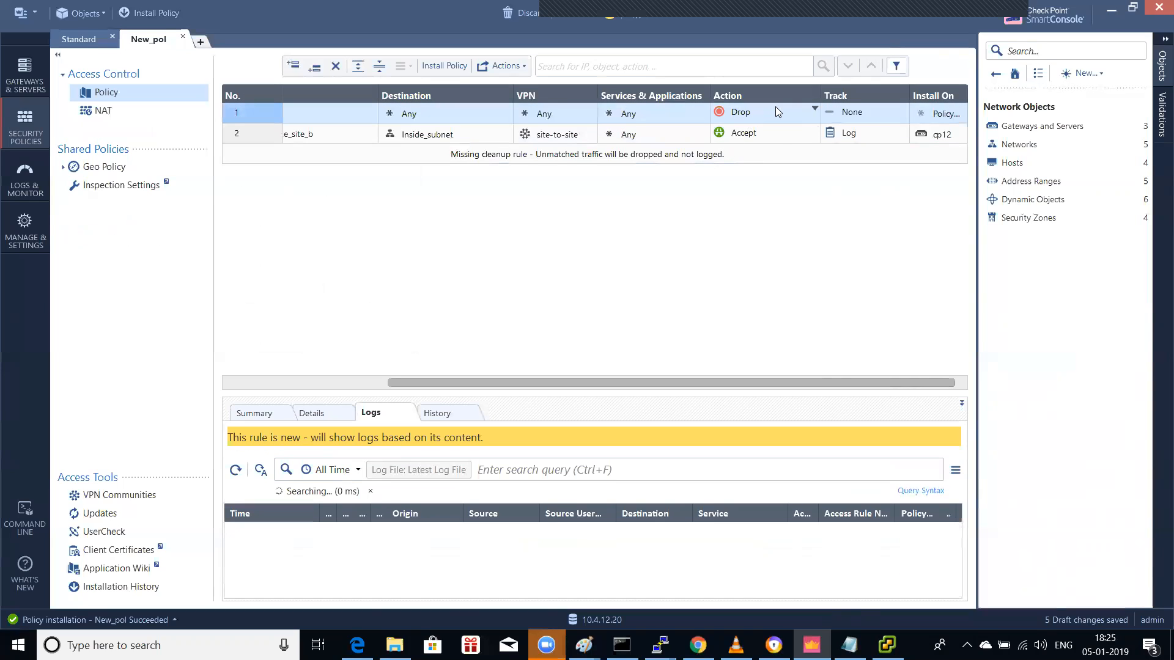
left_click(776, 109)
left_click(812, 116)
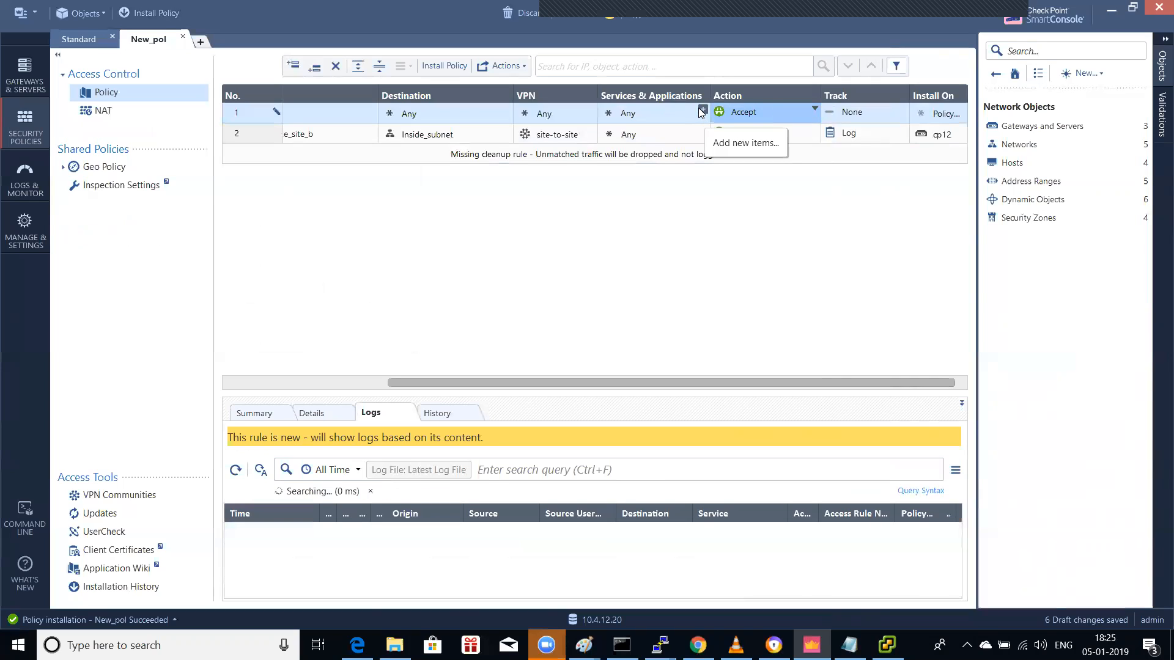
Step: Set the new New_pol rule's service to ssh
left_click(702, 112)
left_click(703, 110)
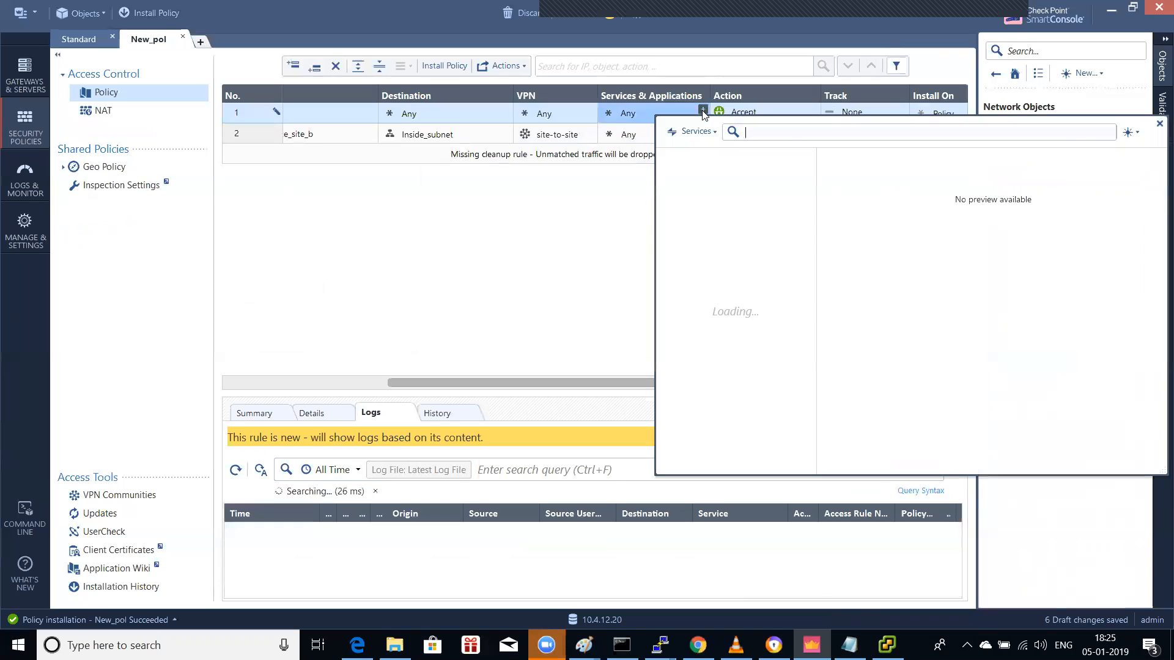
type("ss")
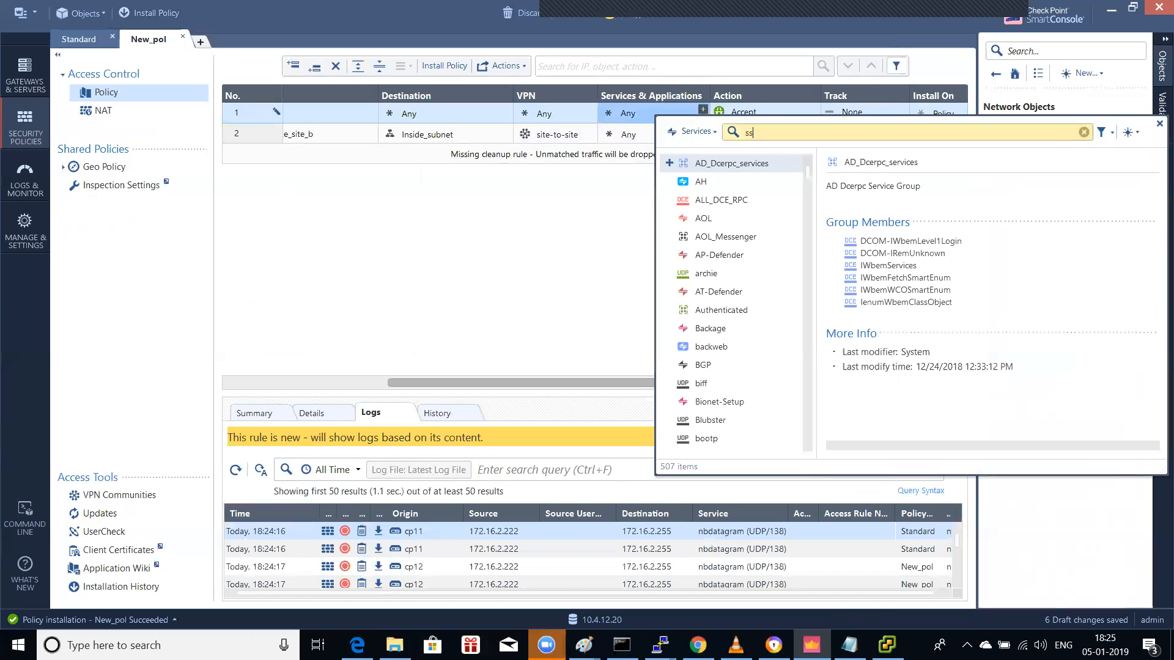
type("h")
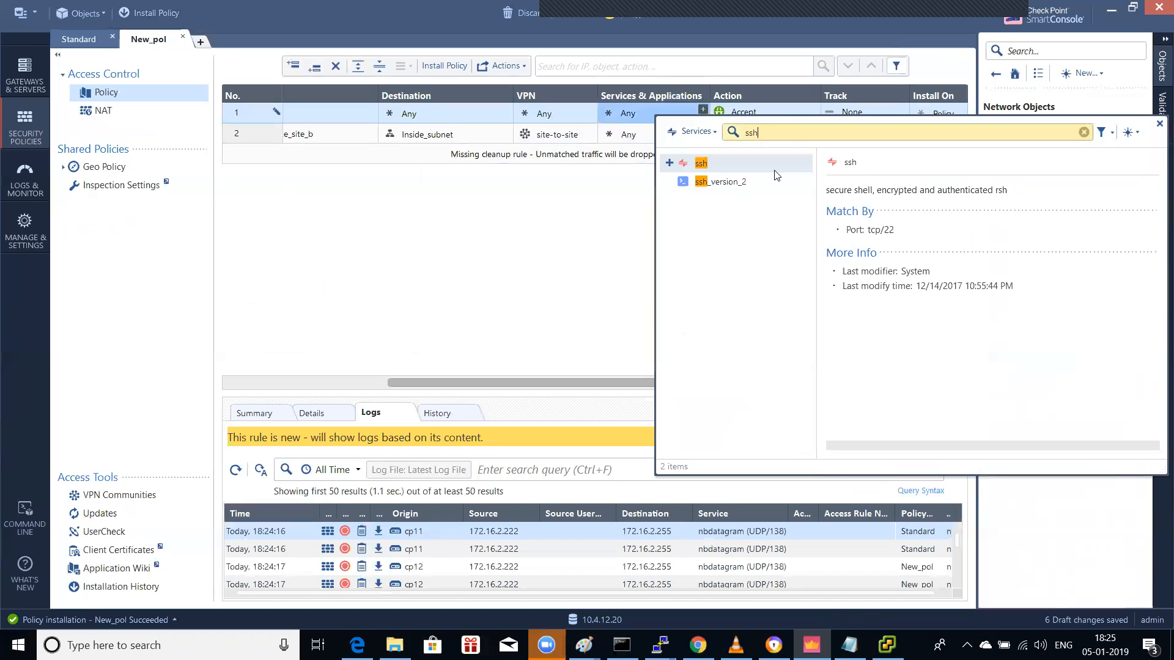
double_click(701, 164)
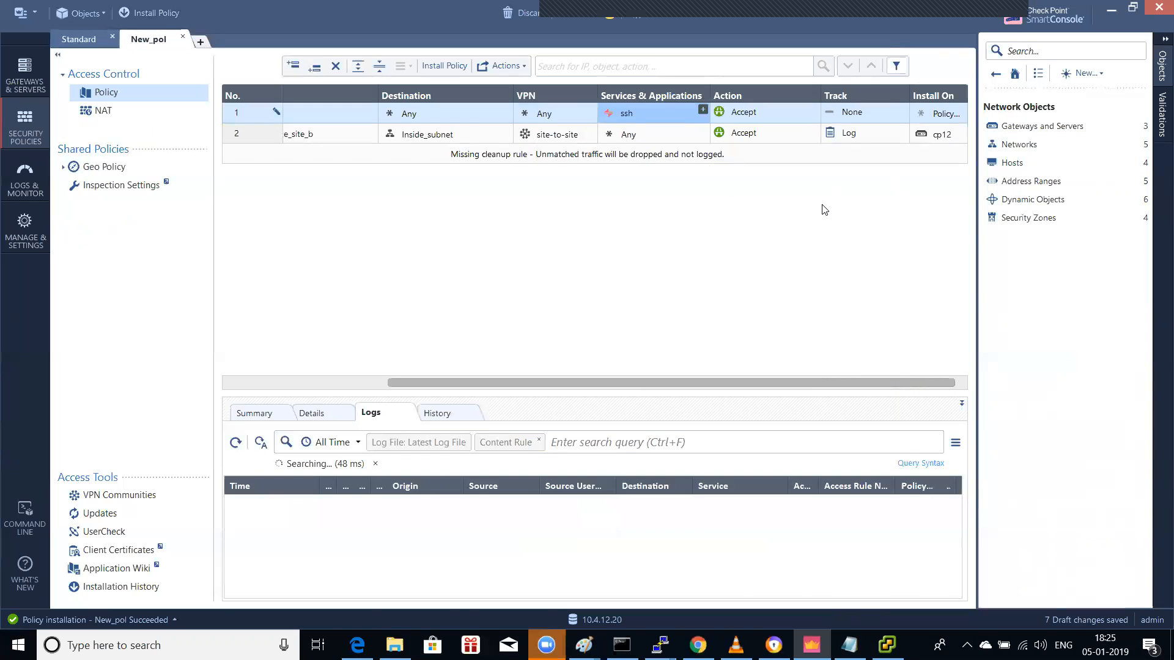
Step: Publish the pending changes and install the Standard policy on cp11
left_click(160, 14)
left_click(644, 408)
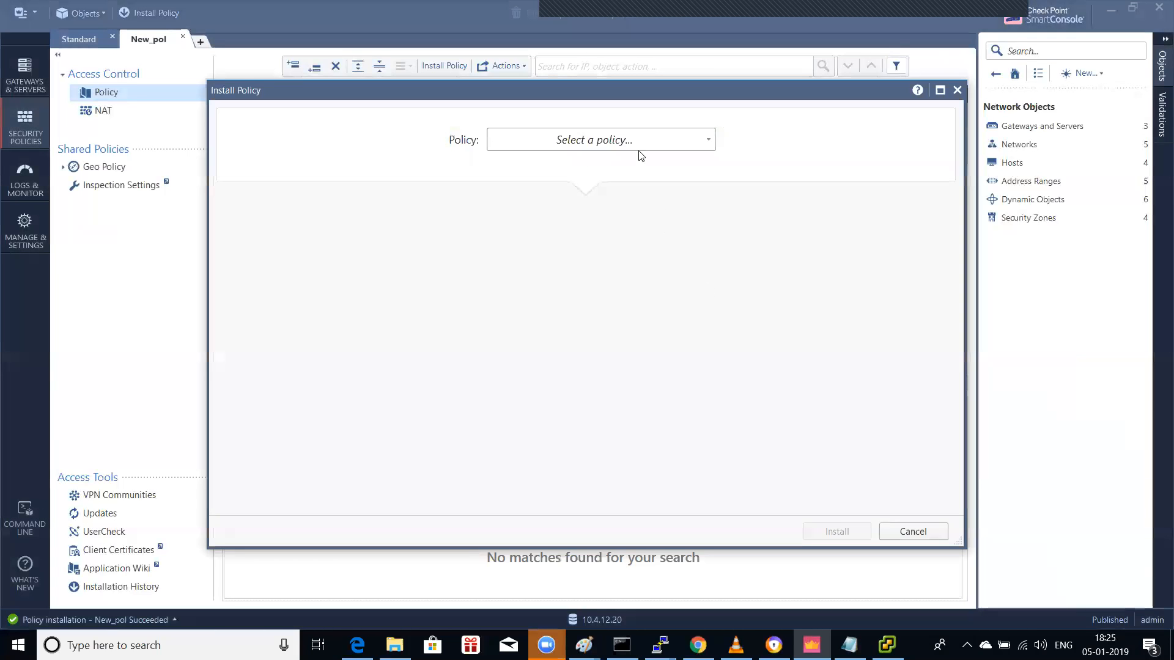
left_click(639, 139)
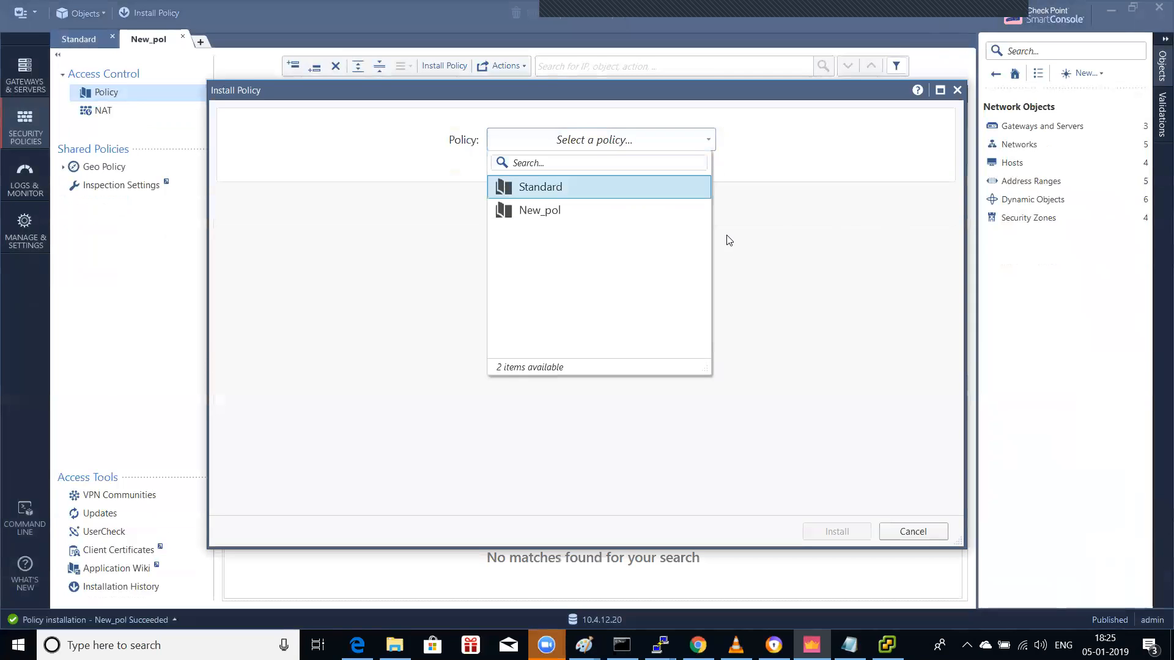
left_click(612, 187)
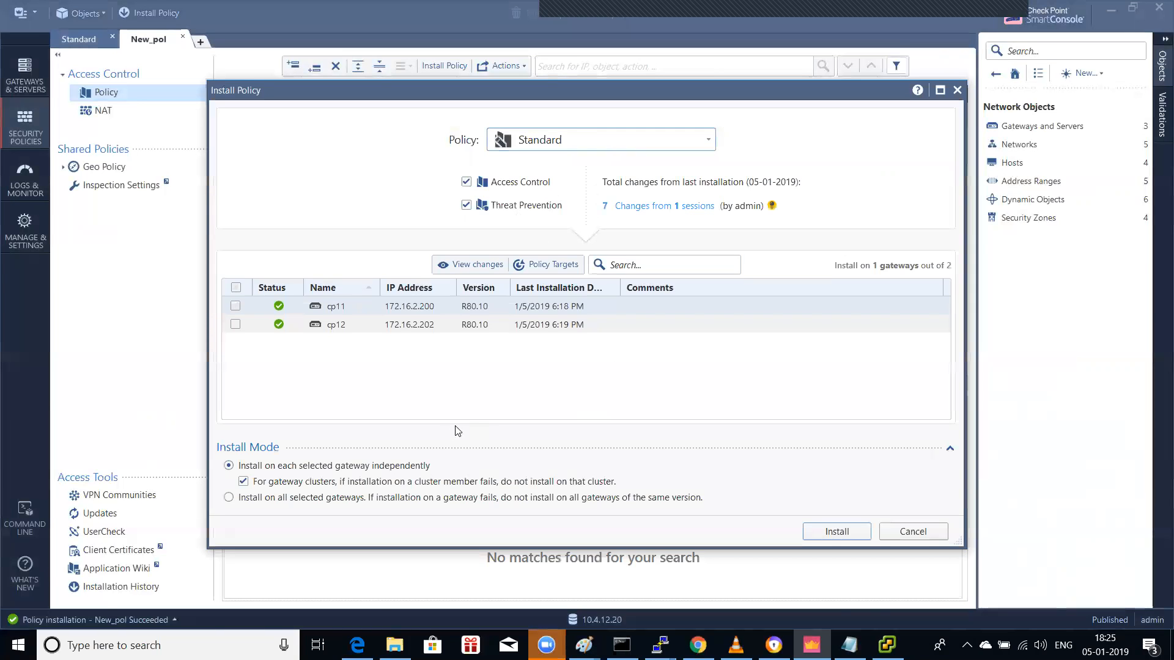
left_click(844, 534)
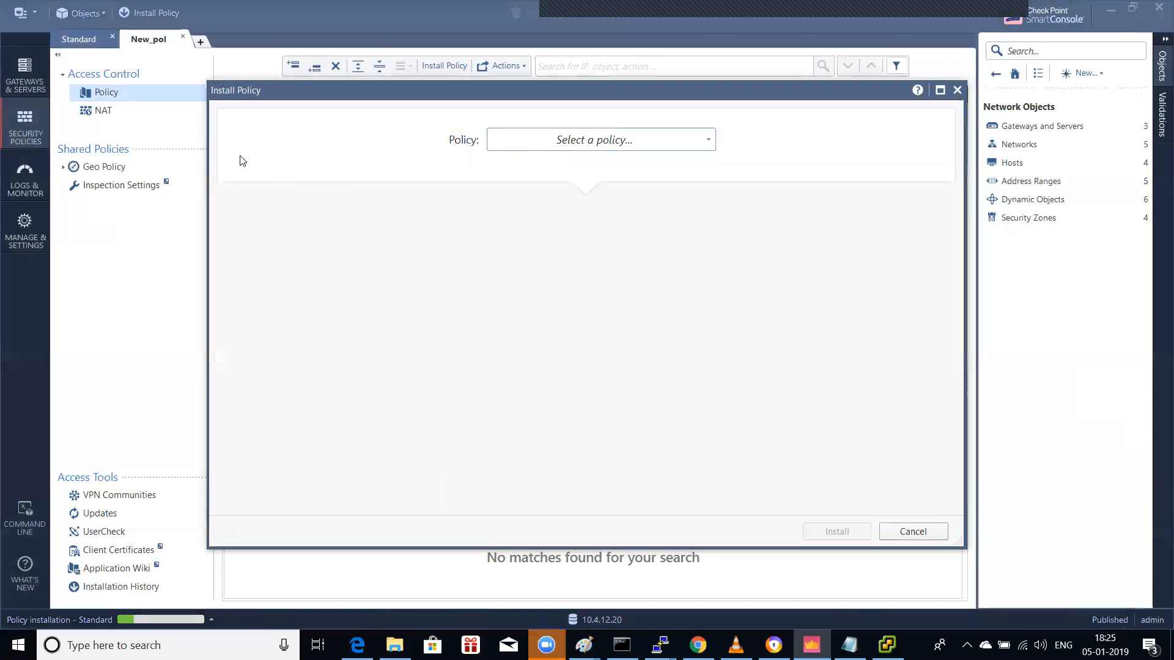
Step: Install the New_pol policy on cp12, dismissing the installation-in-progress error
left_click(577, 140)
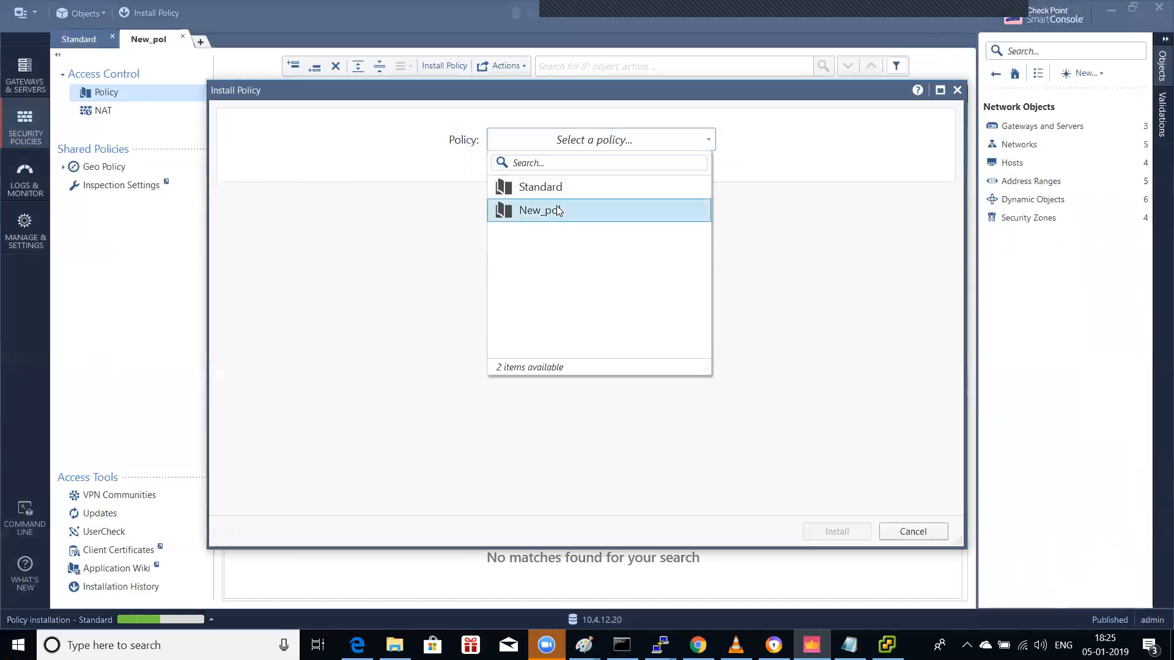
left_click(621, 214)
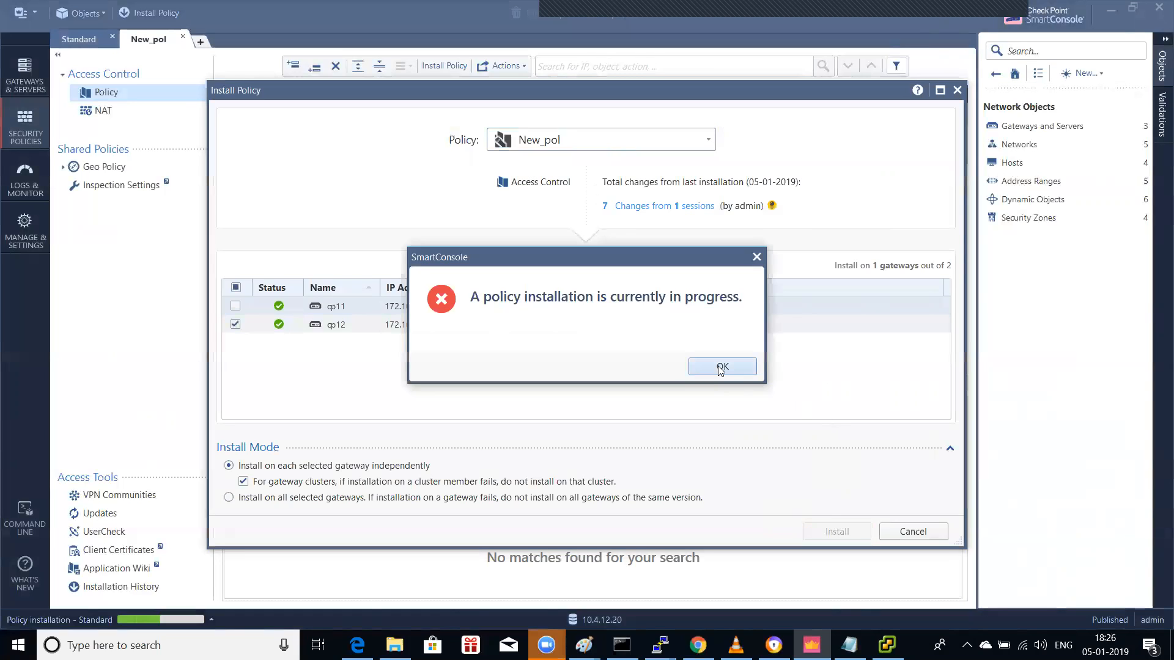
left_click(722, 368)
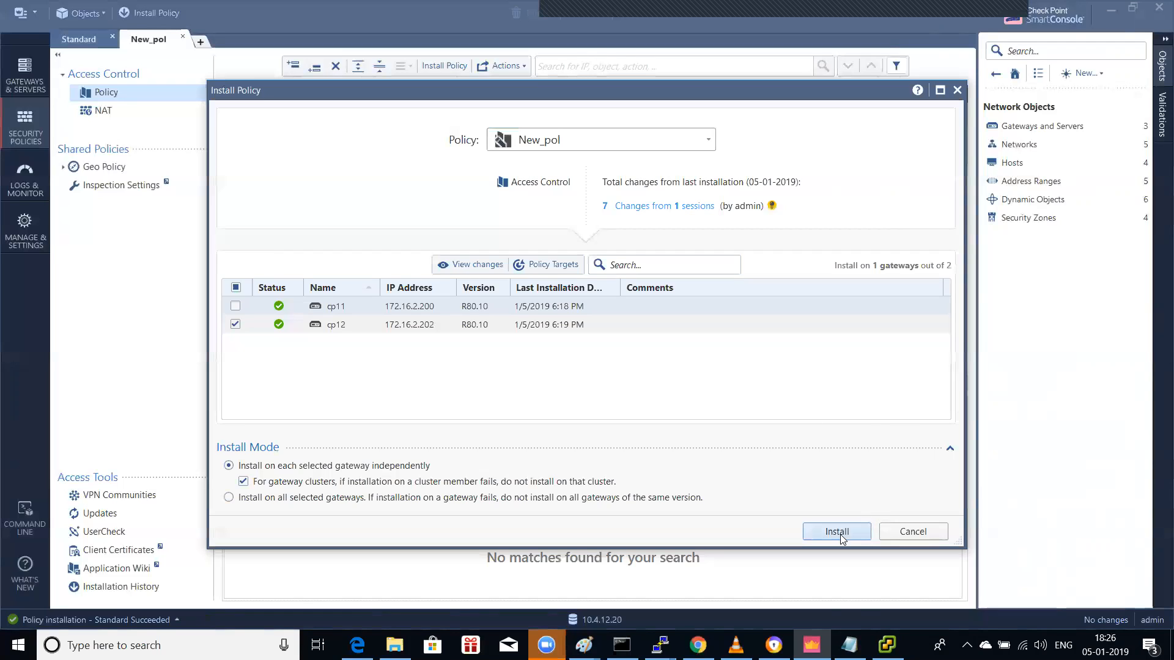
key("Return")
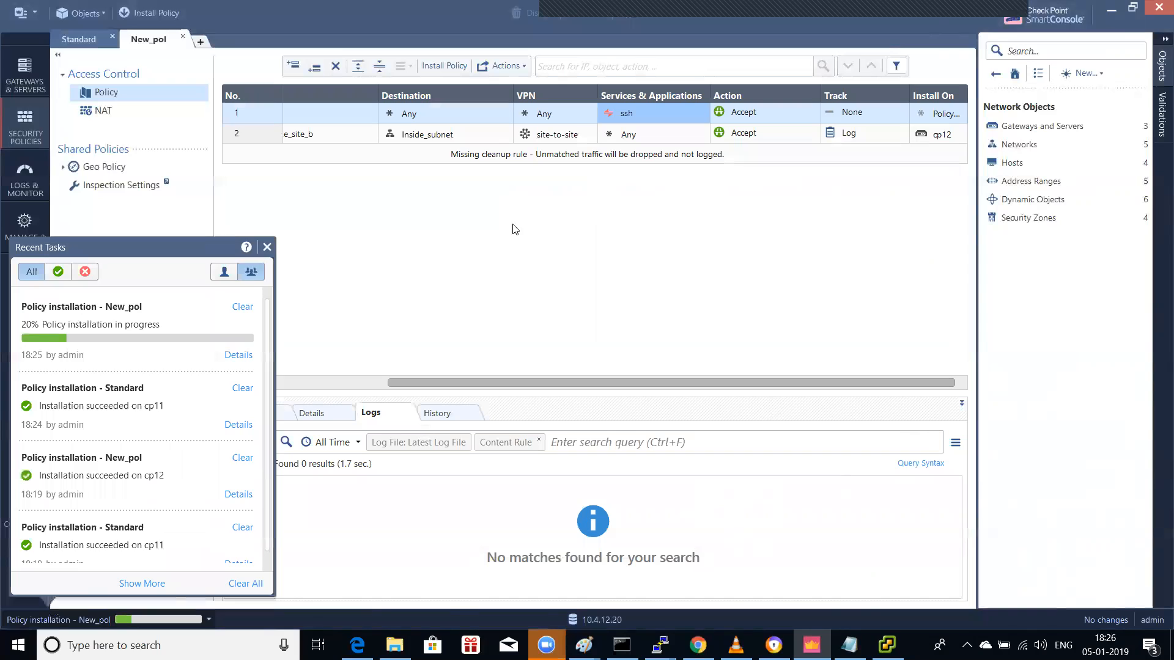
left_click(330, 143)
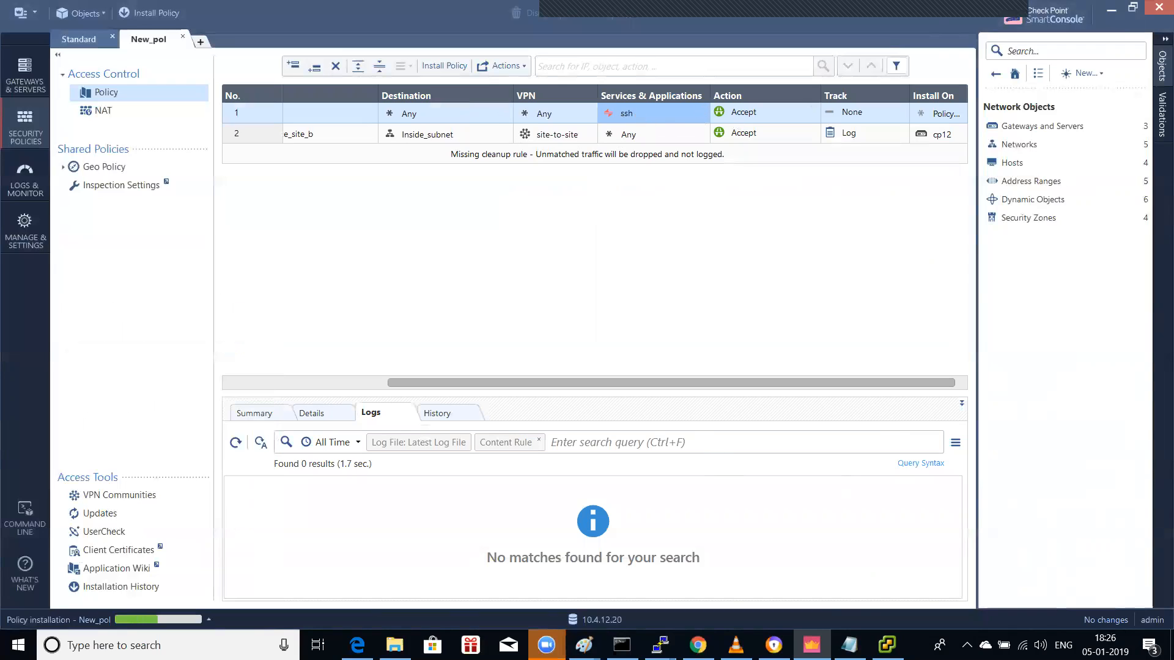
Step: Restart the SSH session to 172.16.2.200, accept the host key, and log in as admin
mouse_move(661, 644)
left_click(678, 567)
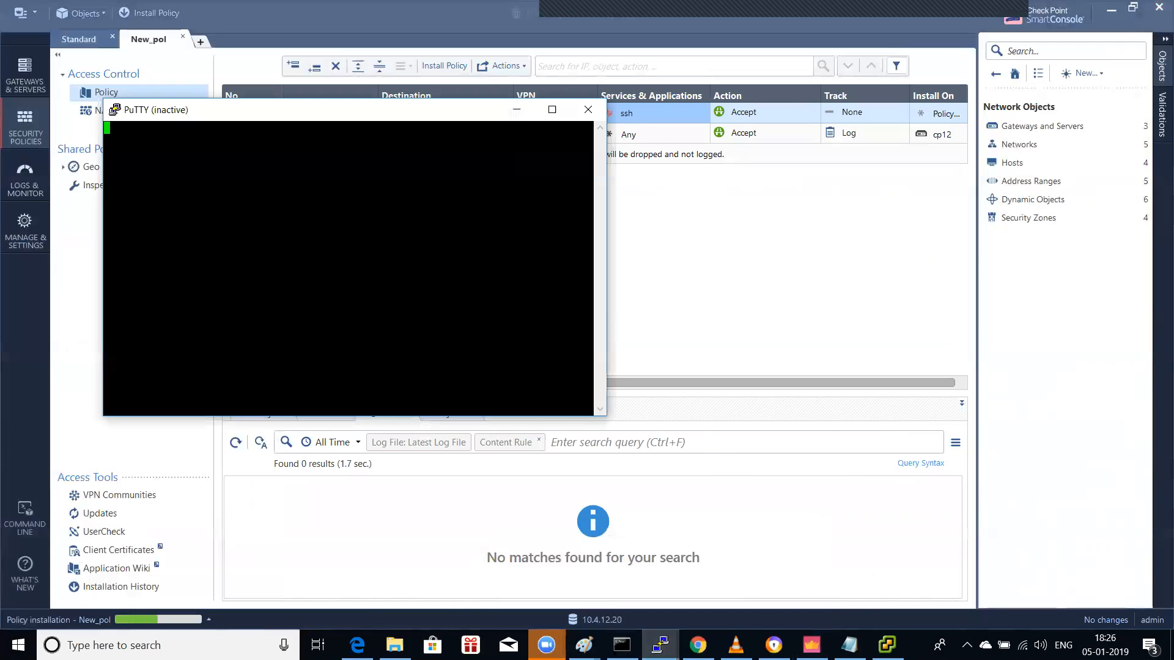
right_click(448, 121)
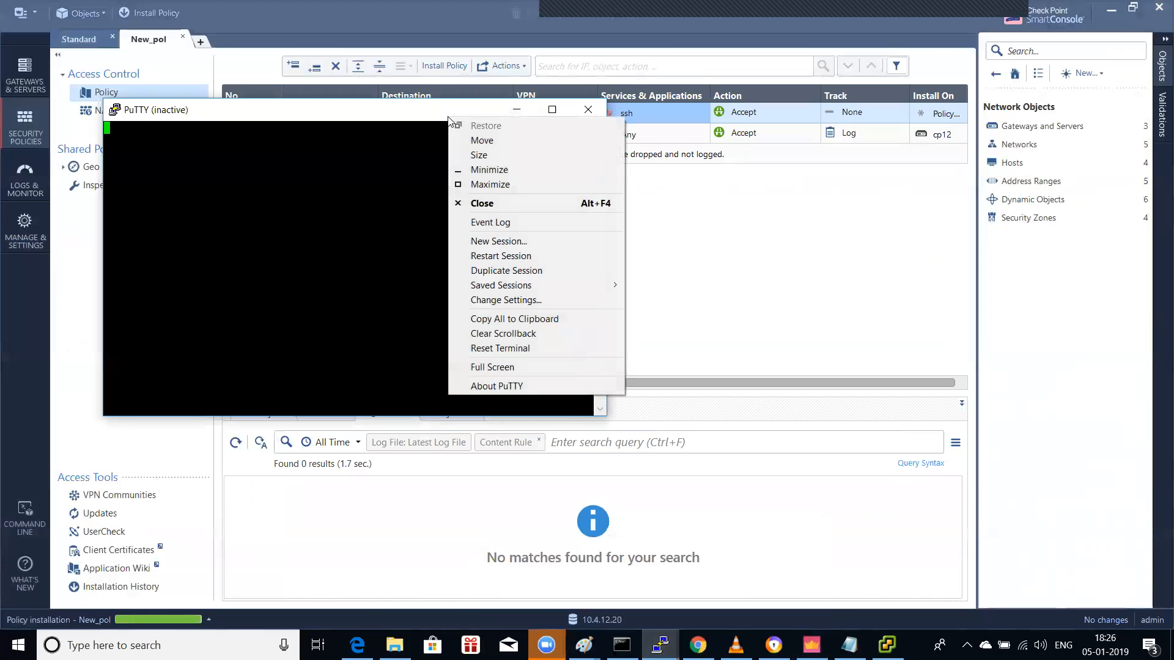
left_click(528, 253)
left_click(562, 431)
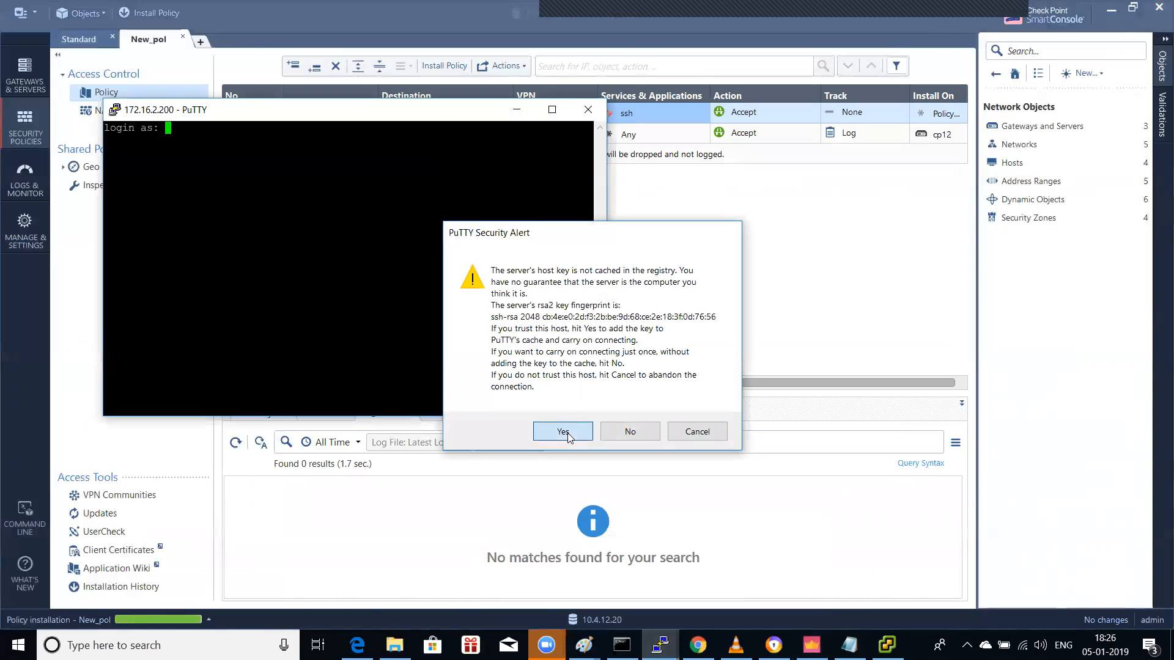
type("admin")
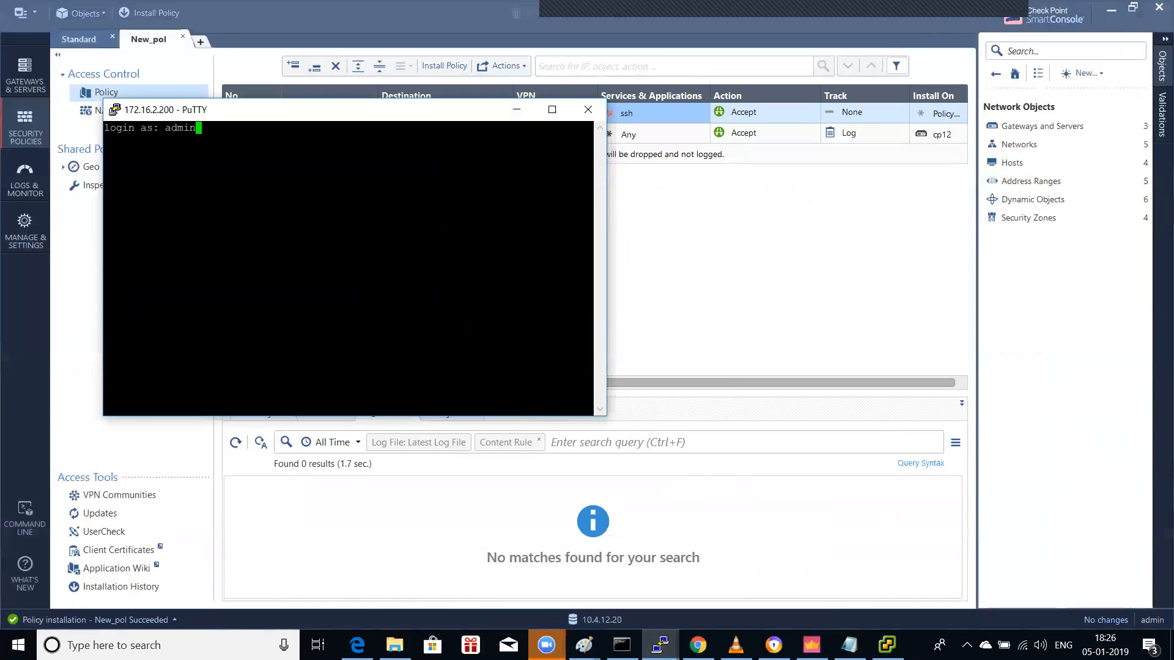
key("Return")
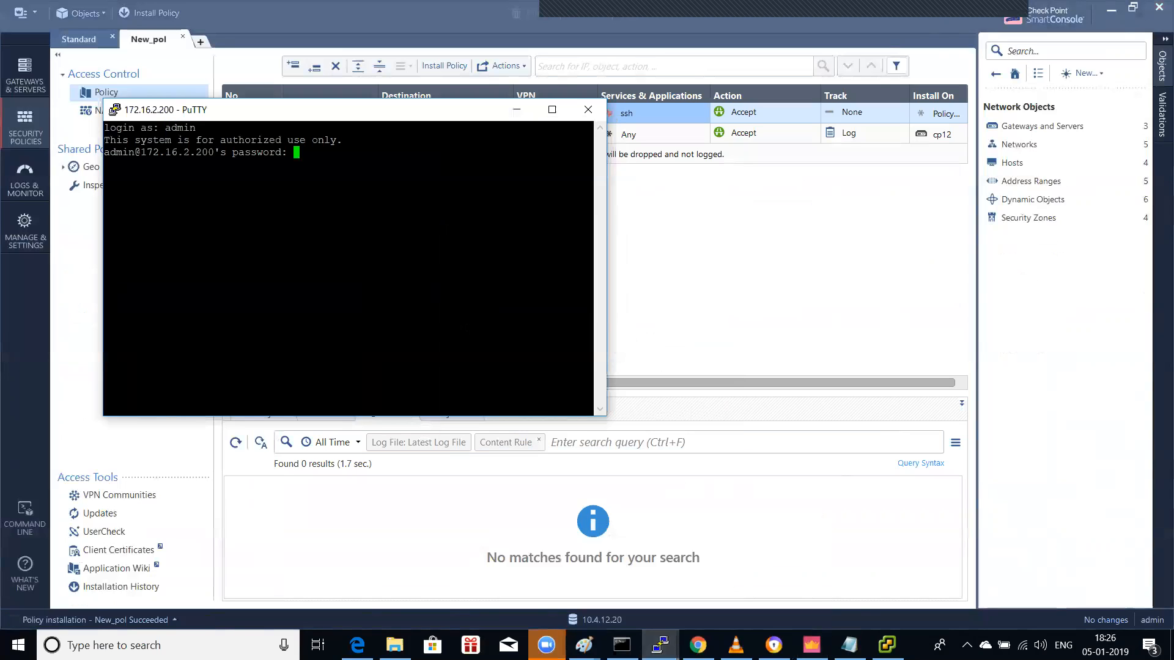
key("Return")
Step: Set an expert password on gw-c5dc77 with set expert-password, entering it twice
type("expert")
key("Return")
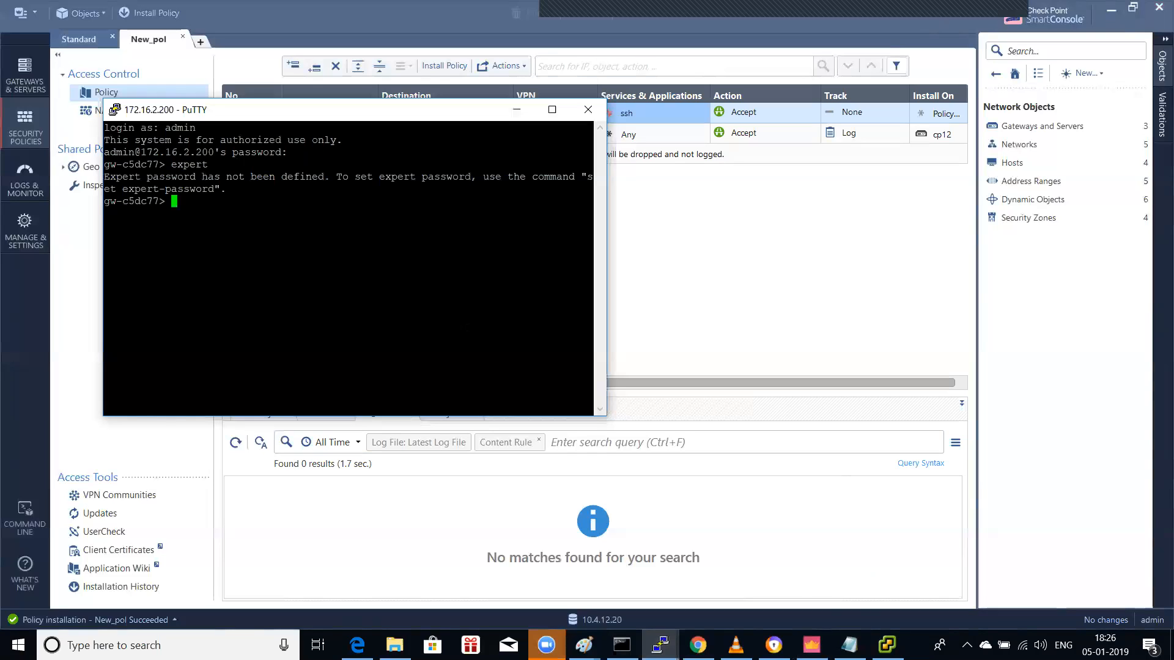
type("set exp")
key("Tab")
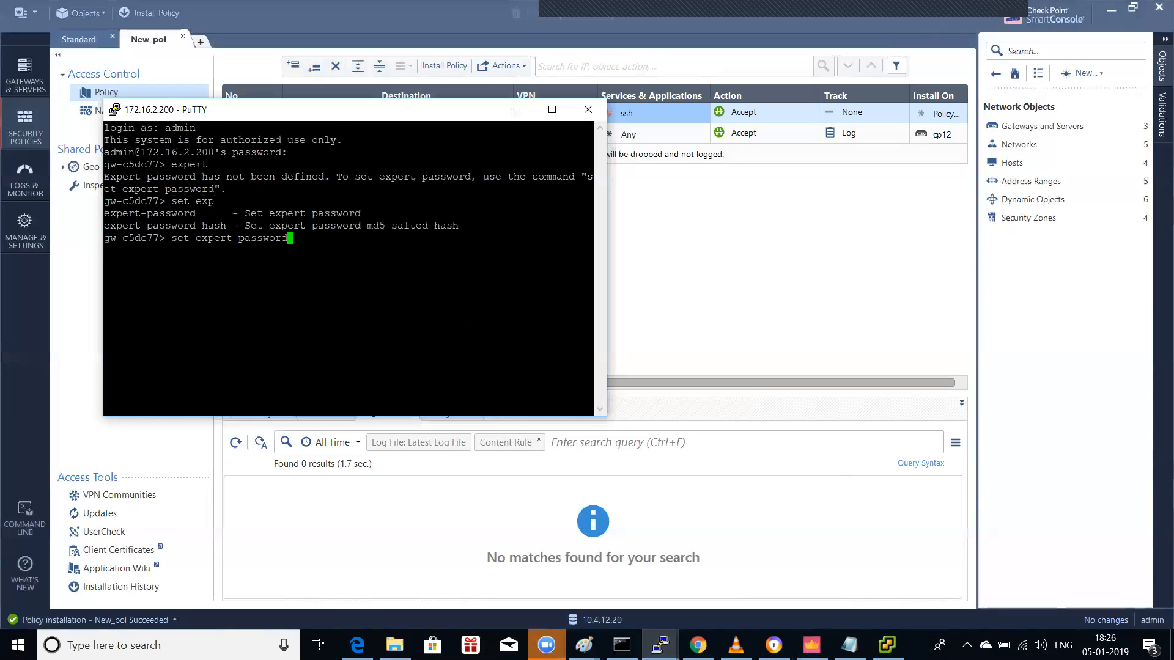
key("Return")
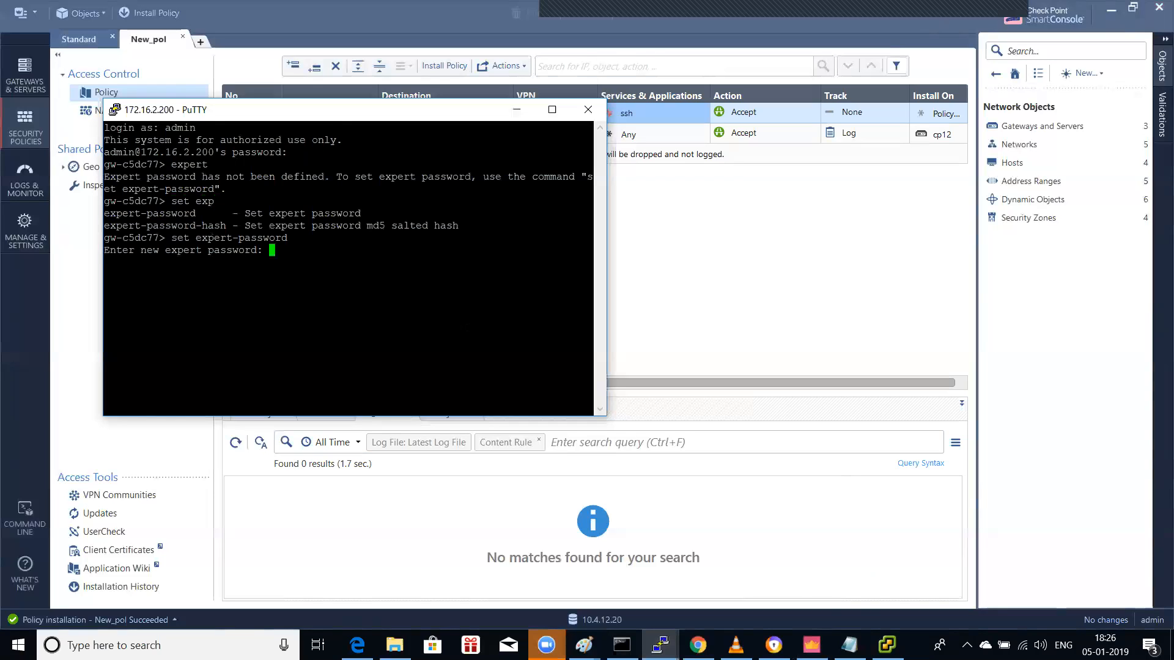
key("Return")
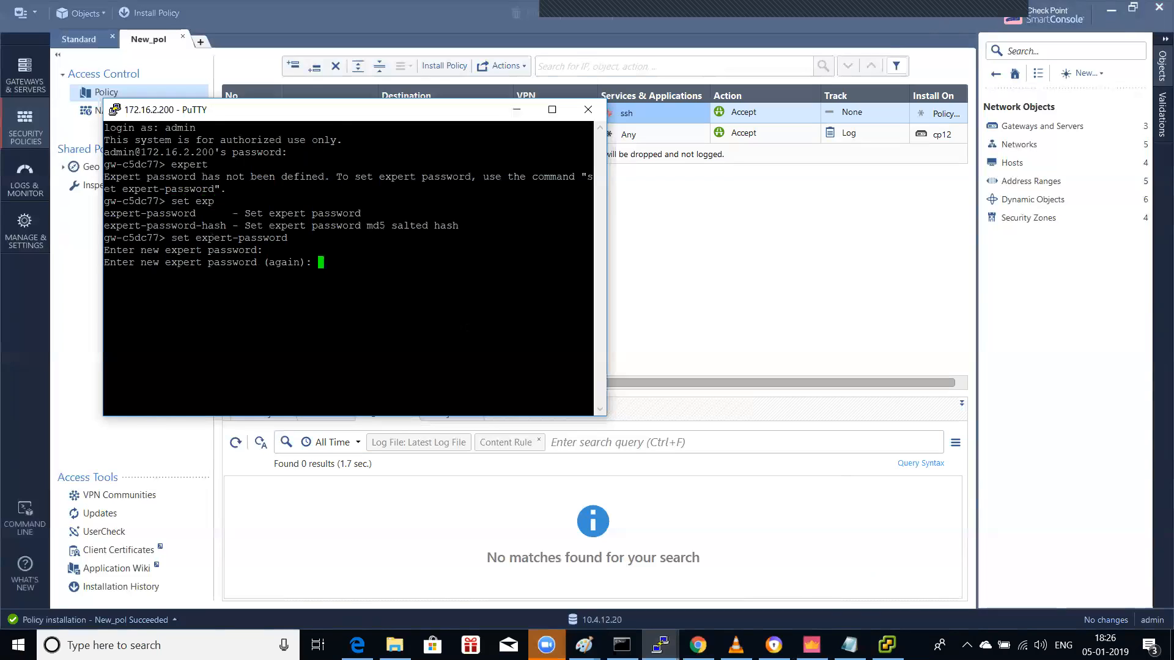
key("Return")
key("Return")
key("Return")
Step: Enter expert mode with the new expert password and start typing a vpn command
type("ex")
key("Tab")
type("p")
key("Tab")
key("Return")
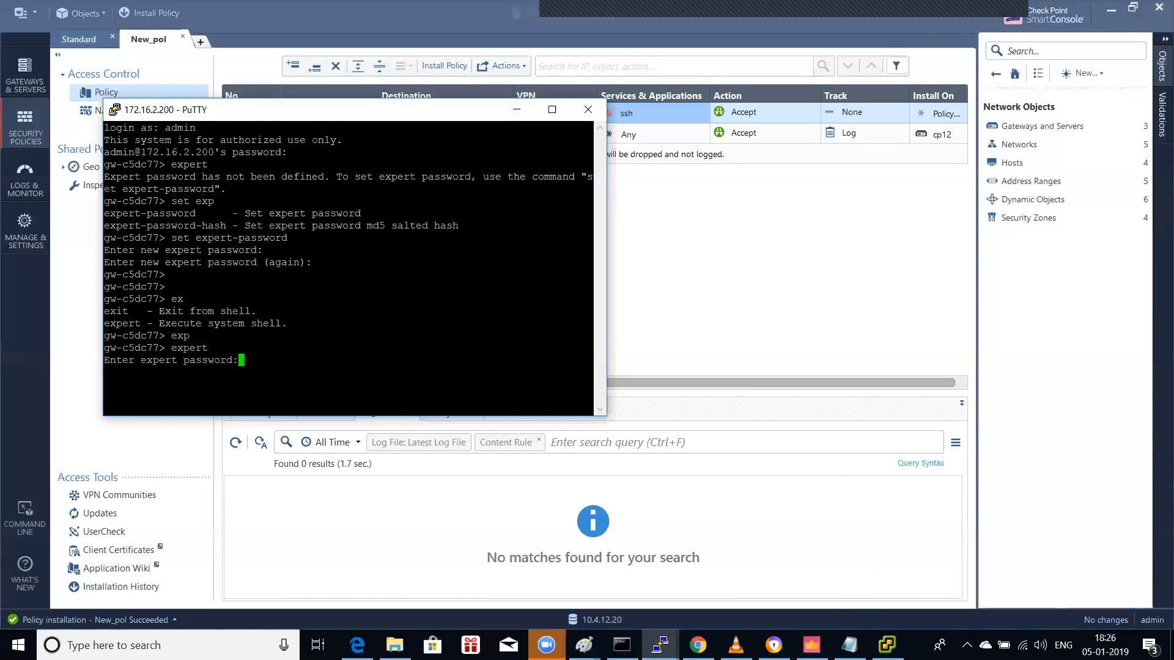
key("Return")
type("vpn ut")
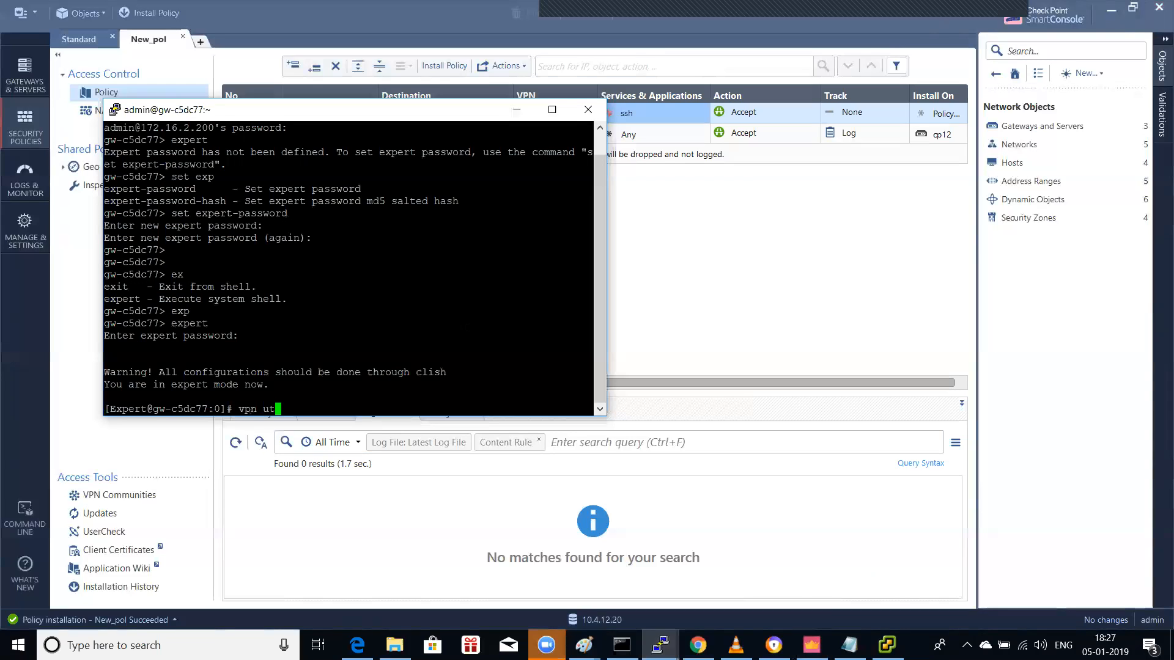
Step: Run vpn to list its subcommands, then launch vpn tunnelutil
key("BackSpace")
key("BackSpace")
key("Return")
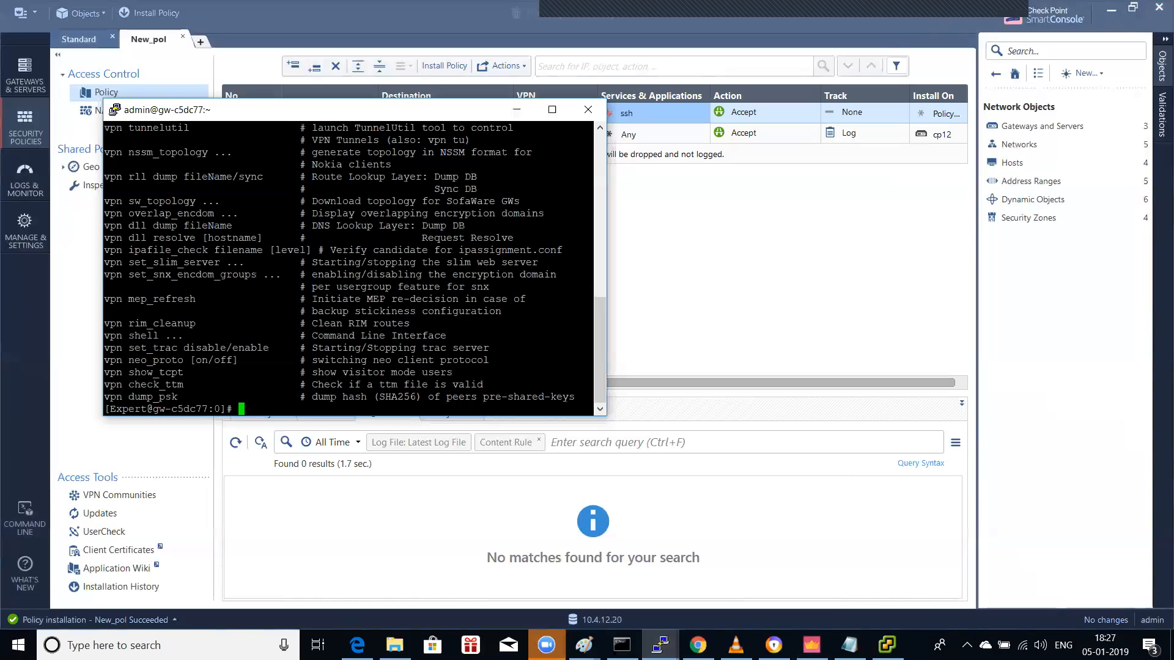
type("vpn tunnelutil")
key("Return")
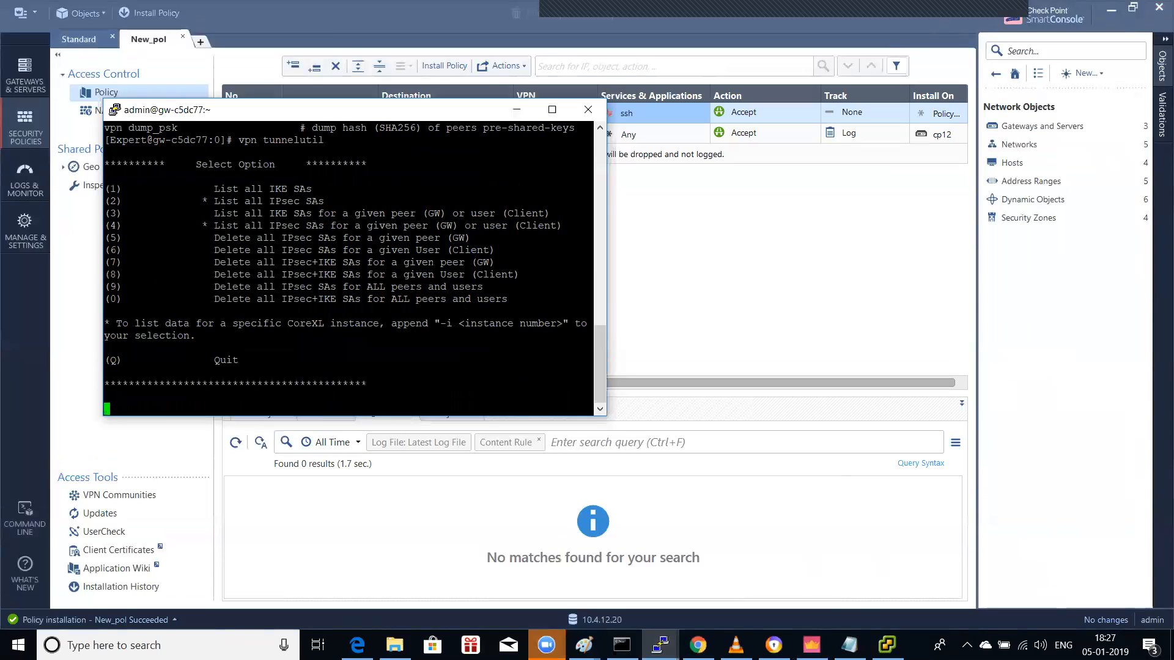
Step: List all IKE SAs, then all IPsec SAs, for peer cp12 (172.16.2.202)
type("1")
key("Return")
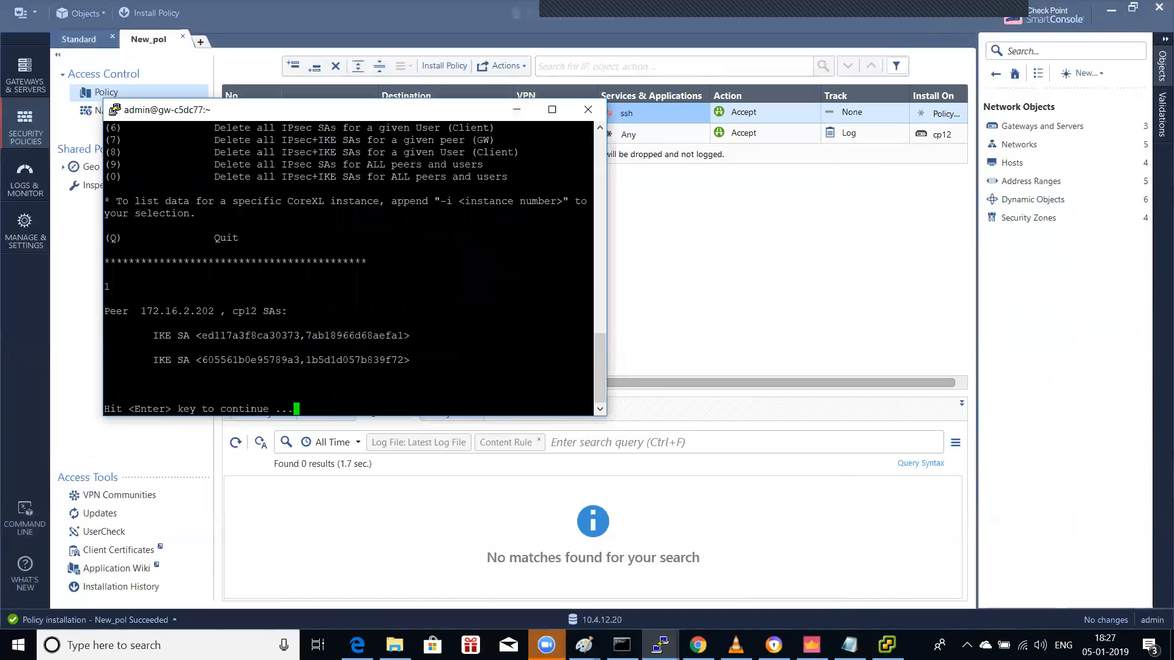
key("Return")
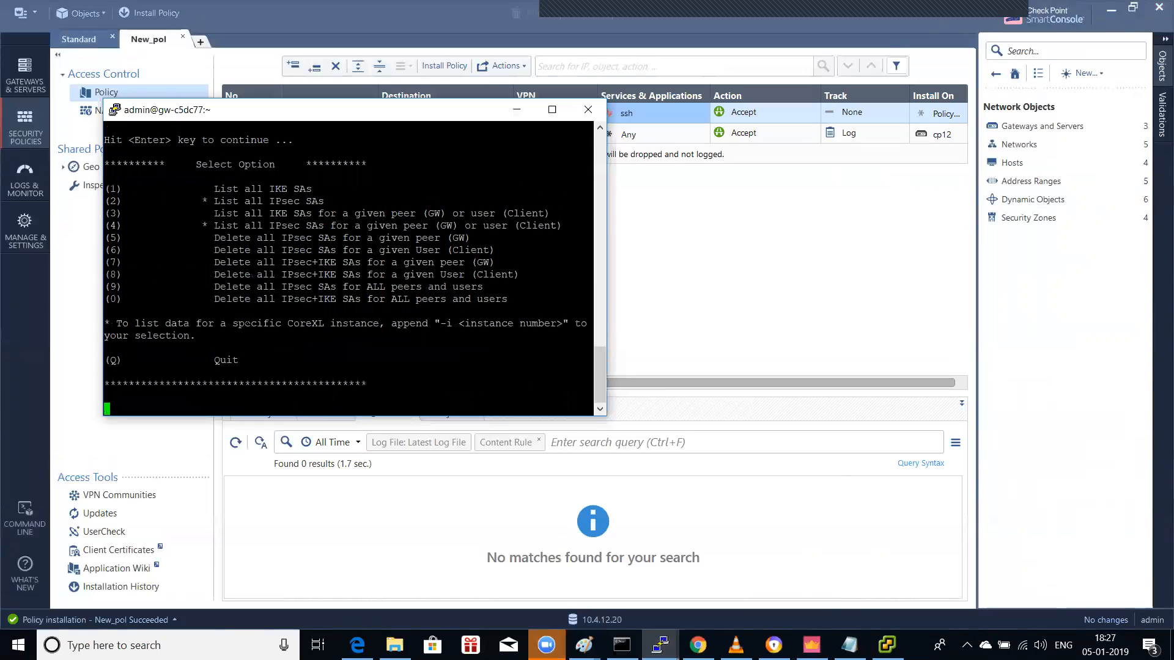
type("2")
key("Return")
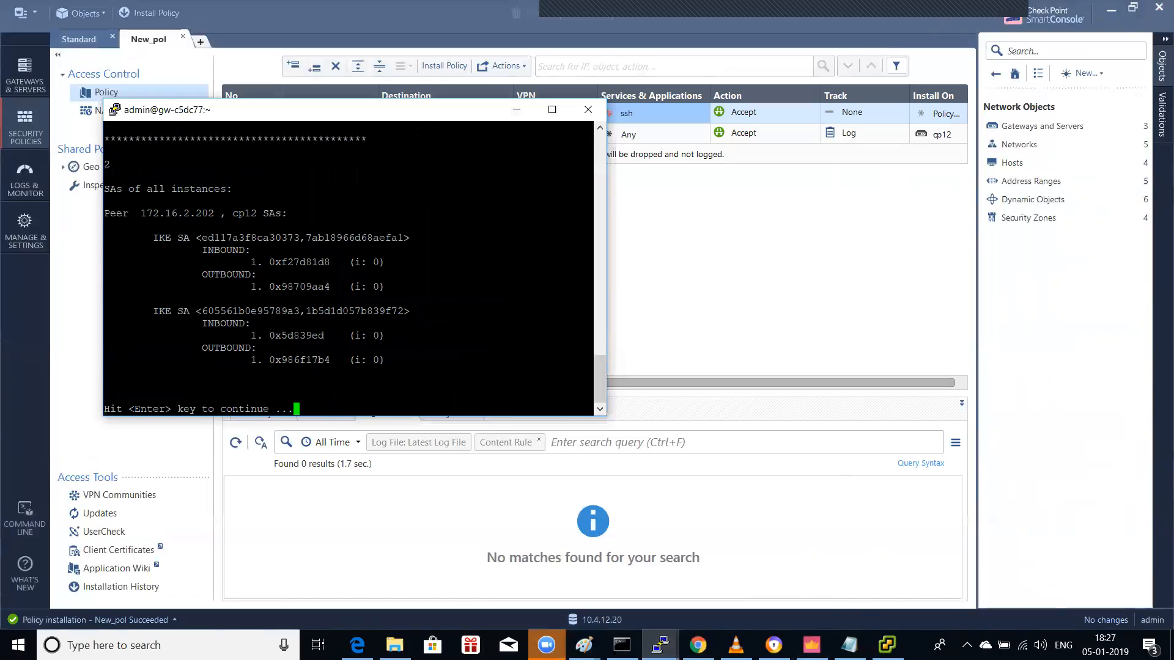
right_click(426, 113)
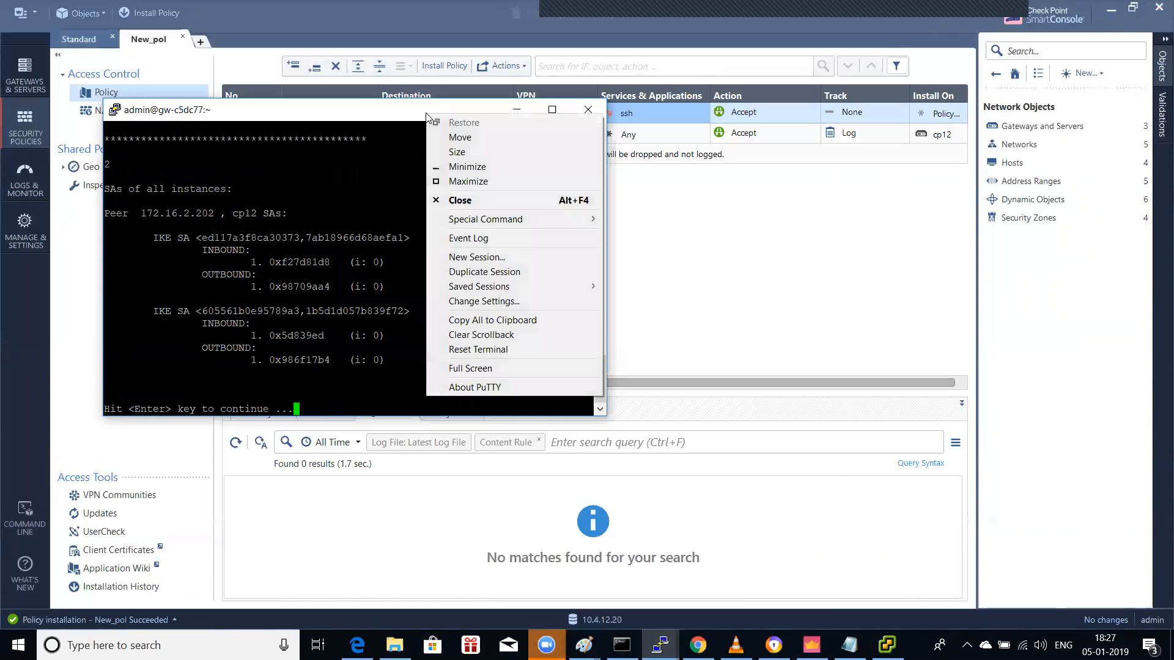
Step: Set PuTTY's terminal font to Courier New Bold 20 point and maximize the session window
left_click(480, 300)
left_click(463, 284)
left_click(726, 314)
left_click(583, 341)
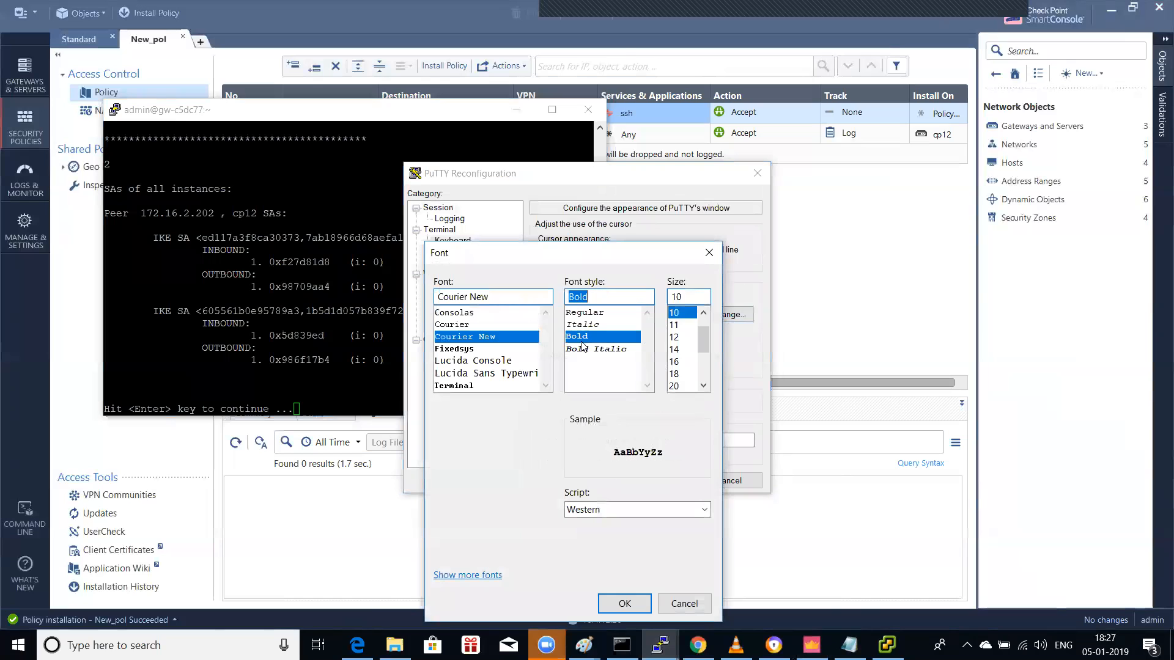
left_click(678, 374)
left_click(679, 386)
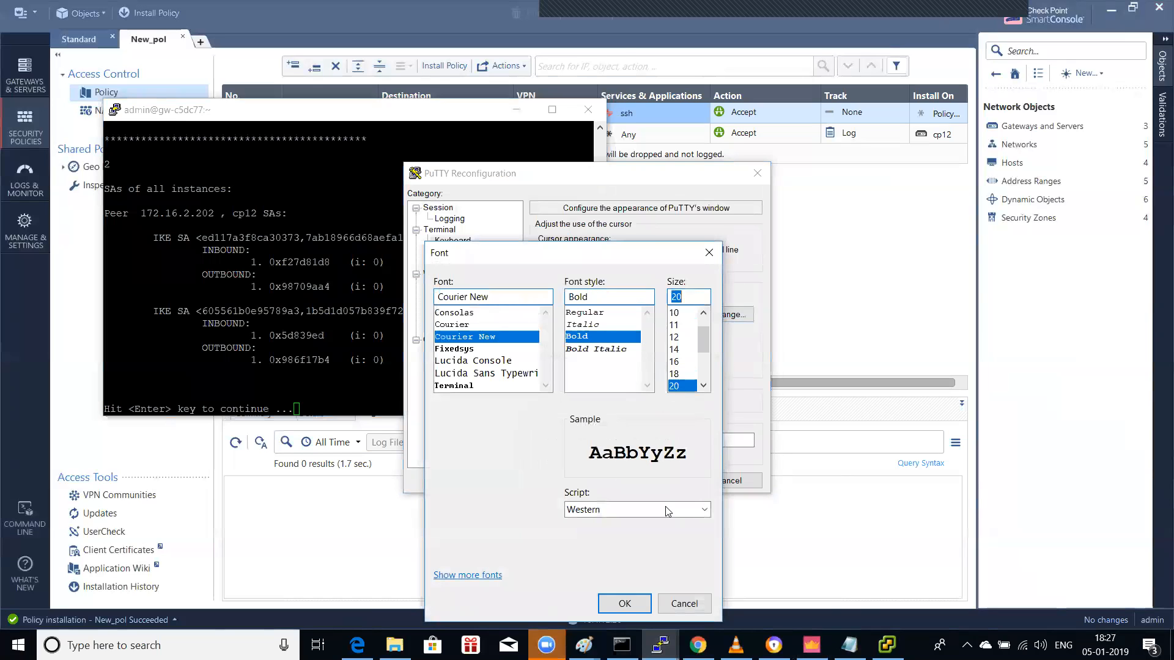
left_click(624, 604)
left_click(657, 484)
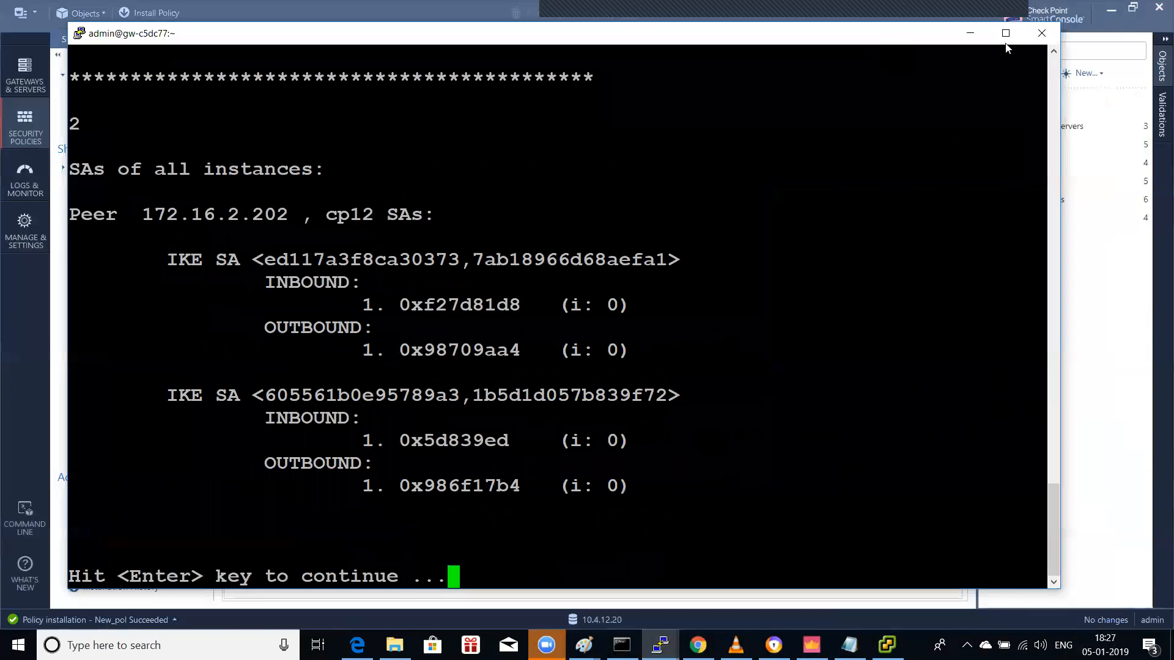
left_click(1006, 34)
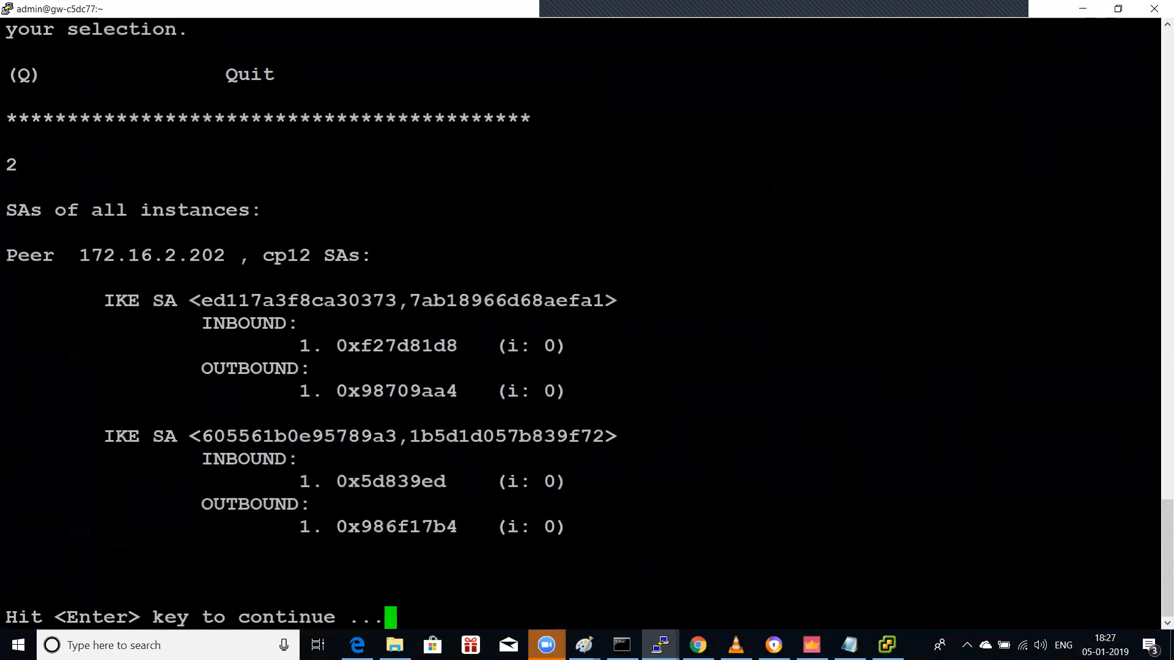
Step: Quit the tunnel utility with q, returning to the expert shell
key("Return")
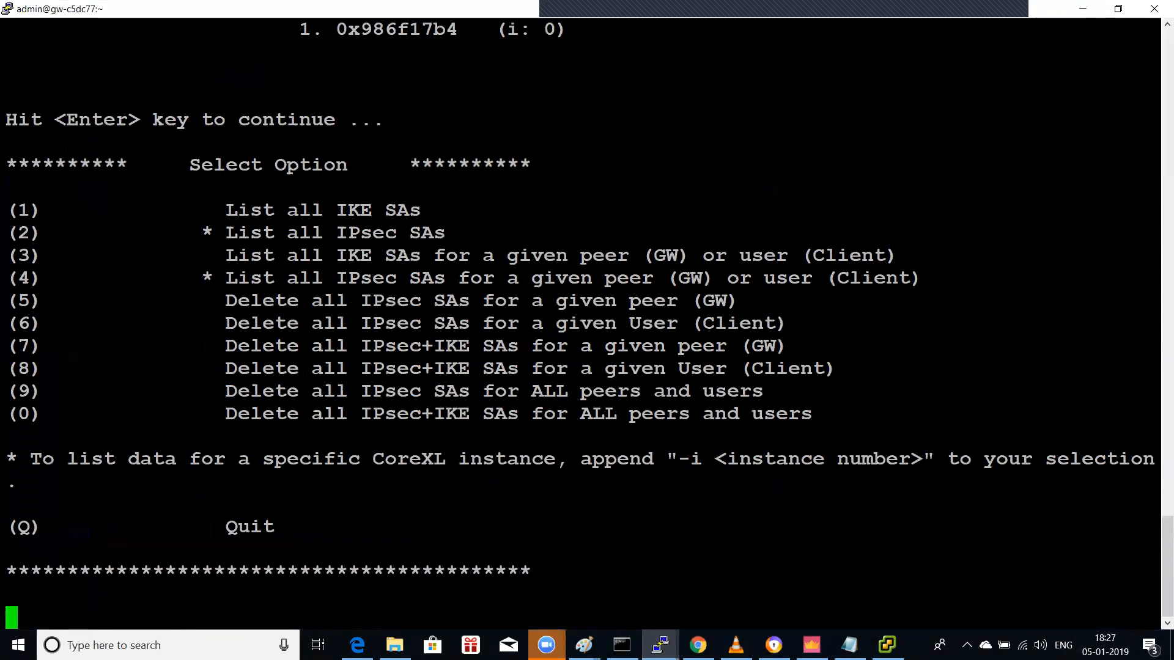
key("Return")
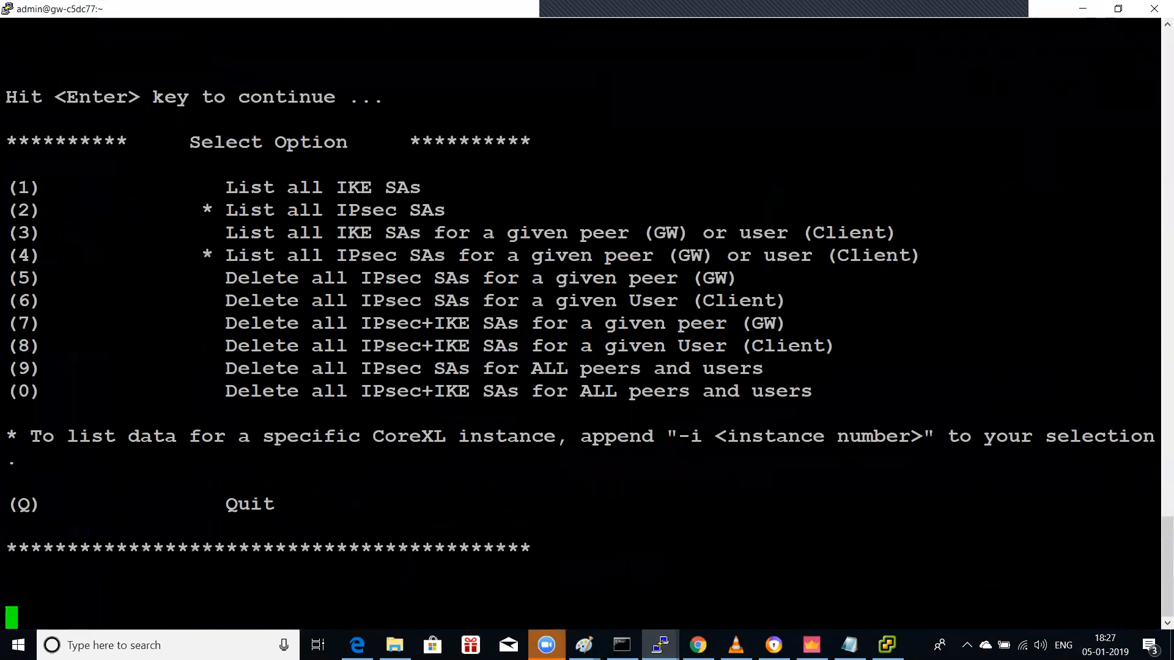
type("q")
key("Return")
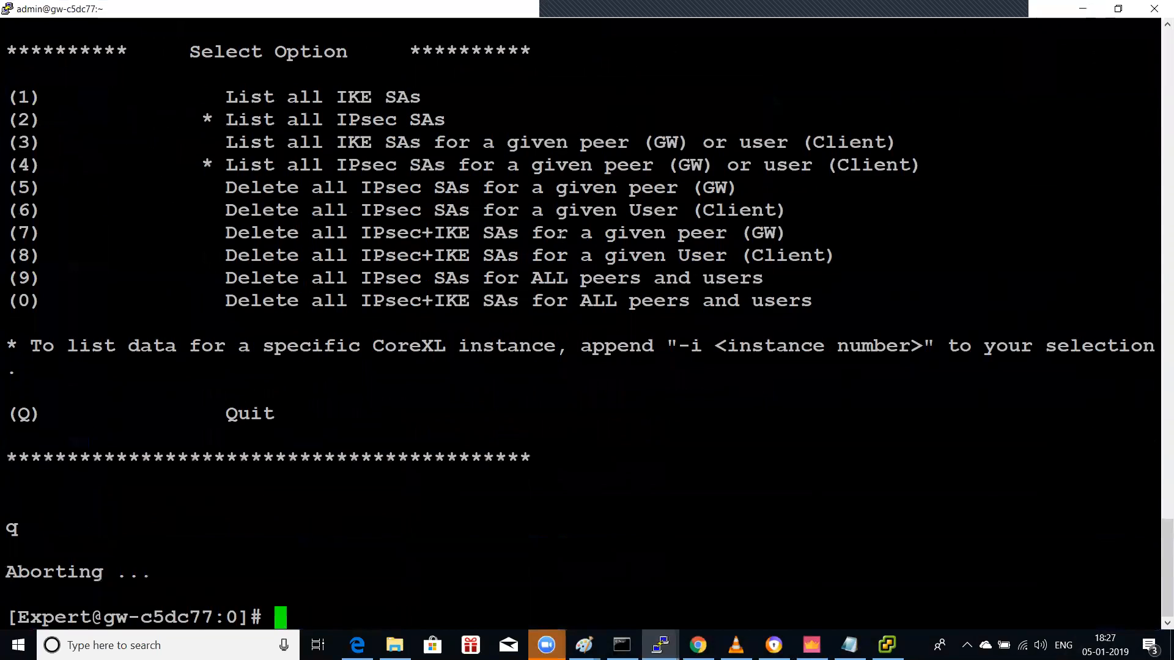
type("1")
key("Return")
Step: Relaunch vpn tunnelutil and list the IKE SAs and IPsec SAs again
key("Up")
key("Up")
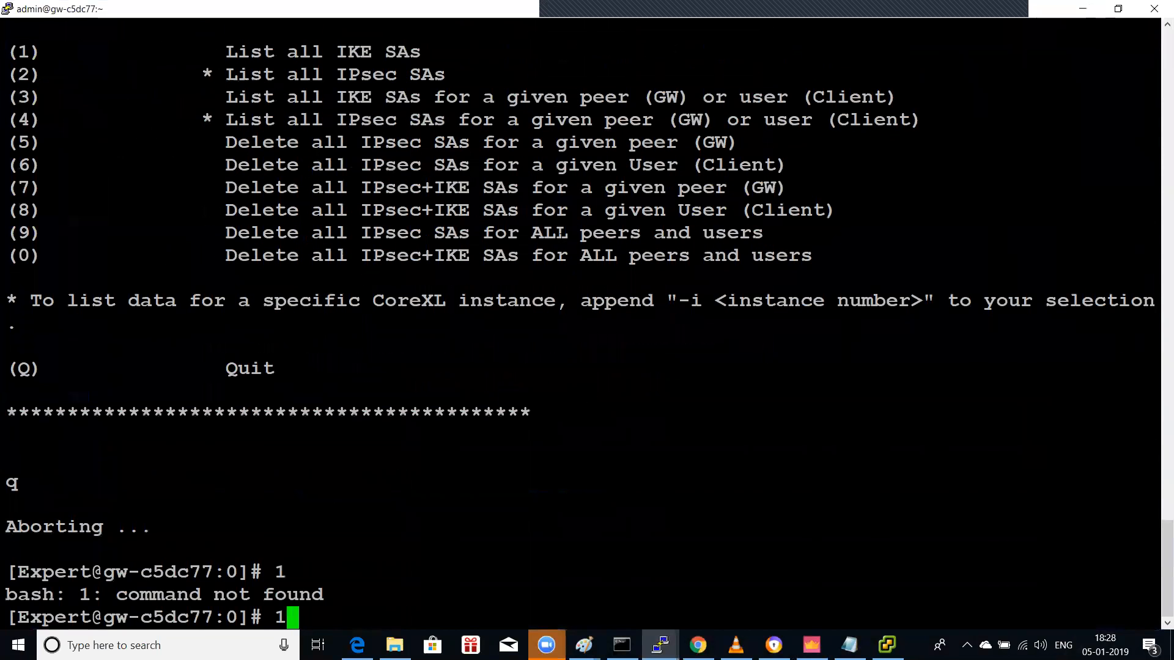
key("Return")
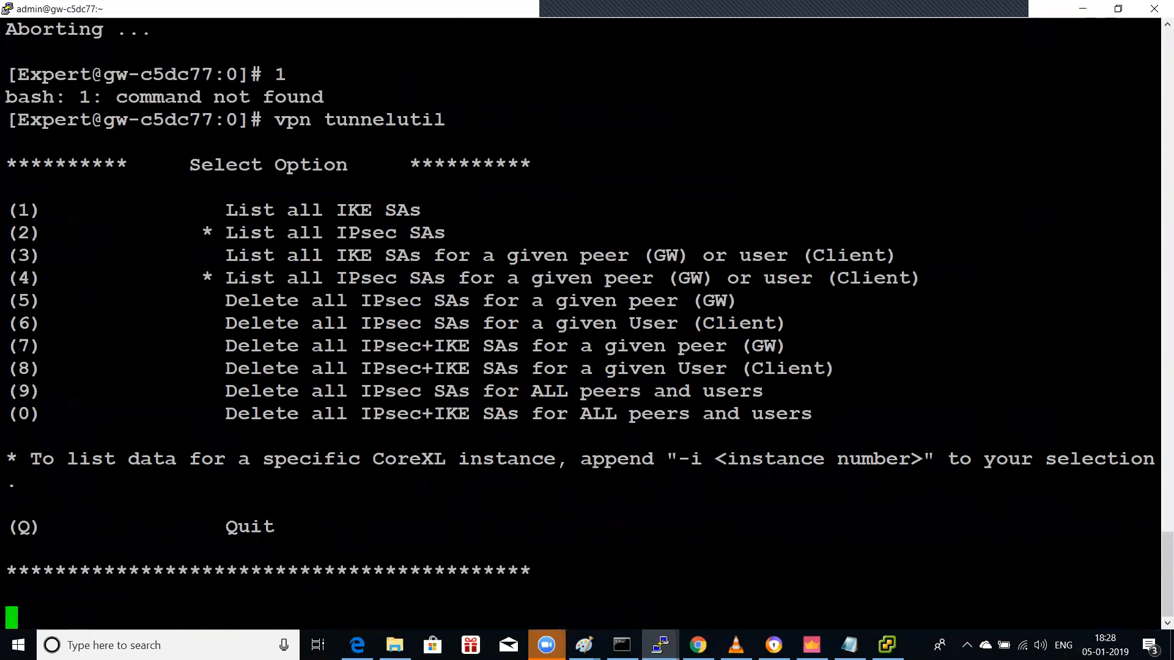
type("1")
key("Return")
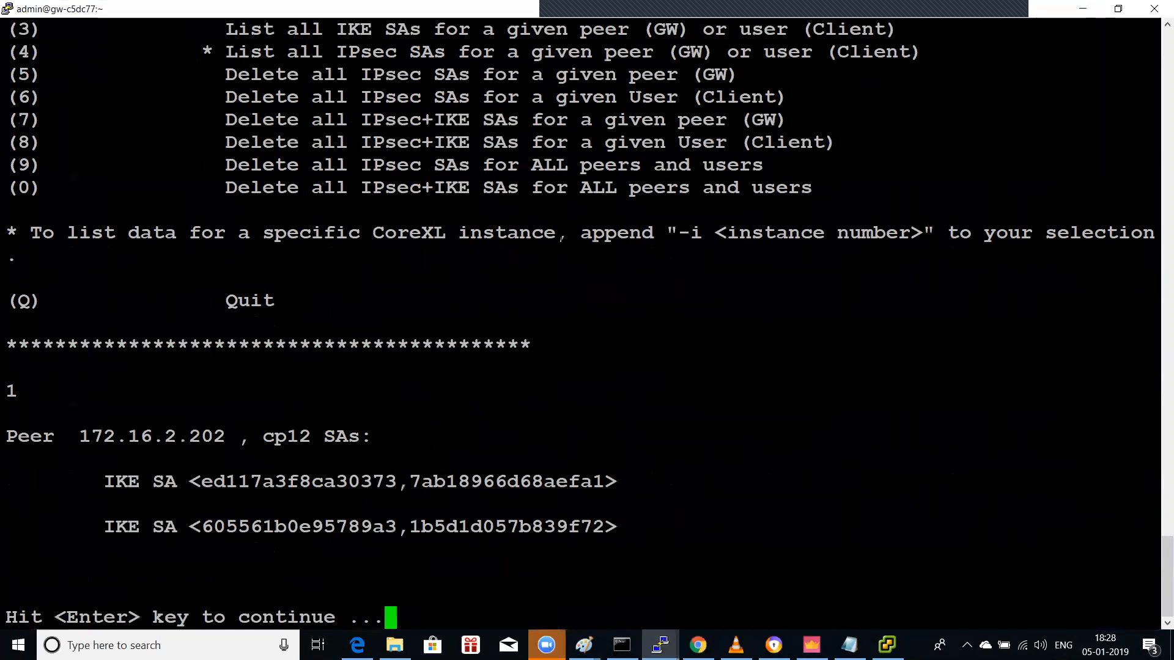
key("Return")
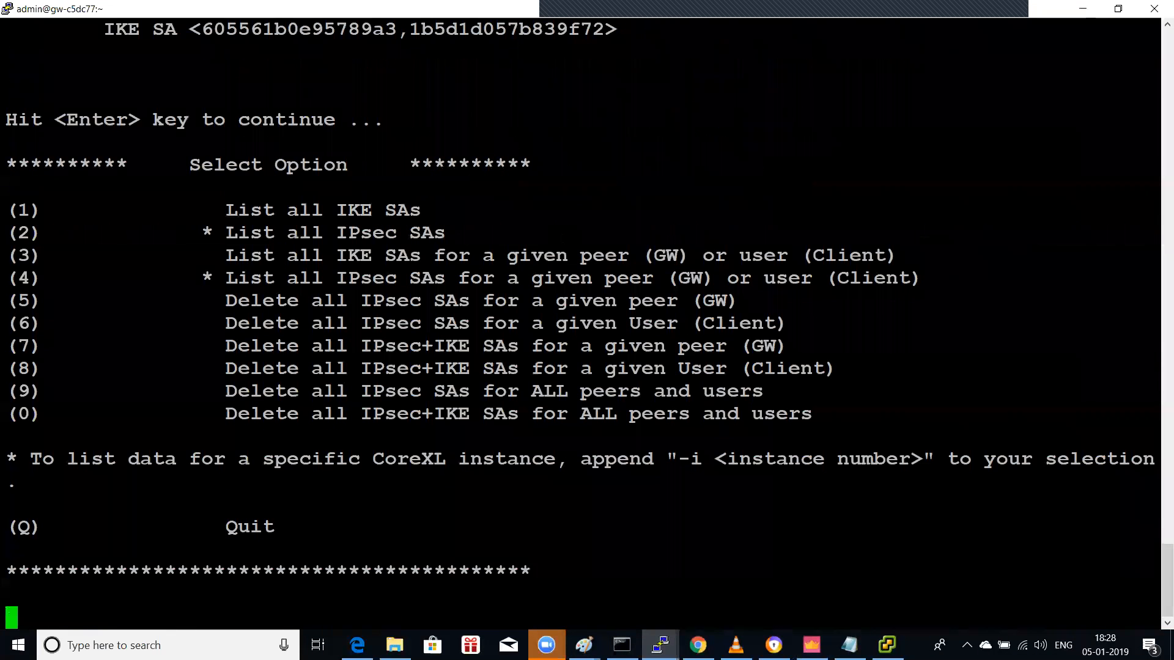
type("2")
key("Return")
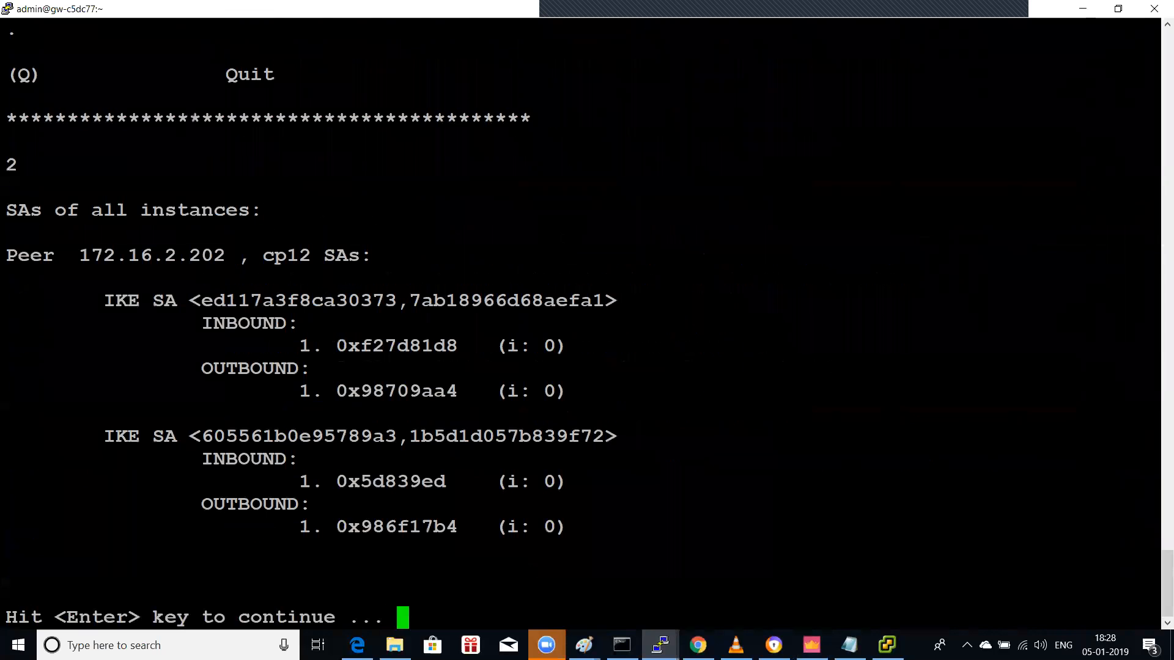
type("jh")
key("BackSpace")
key("BackSpace")
key("Return")
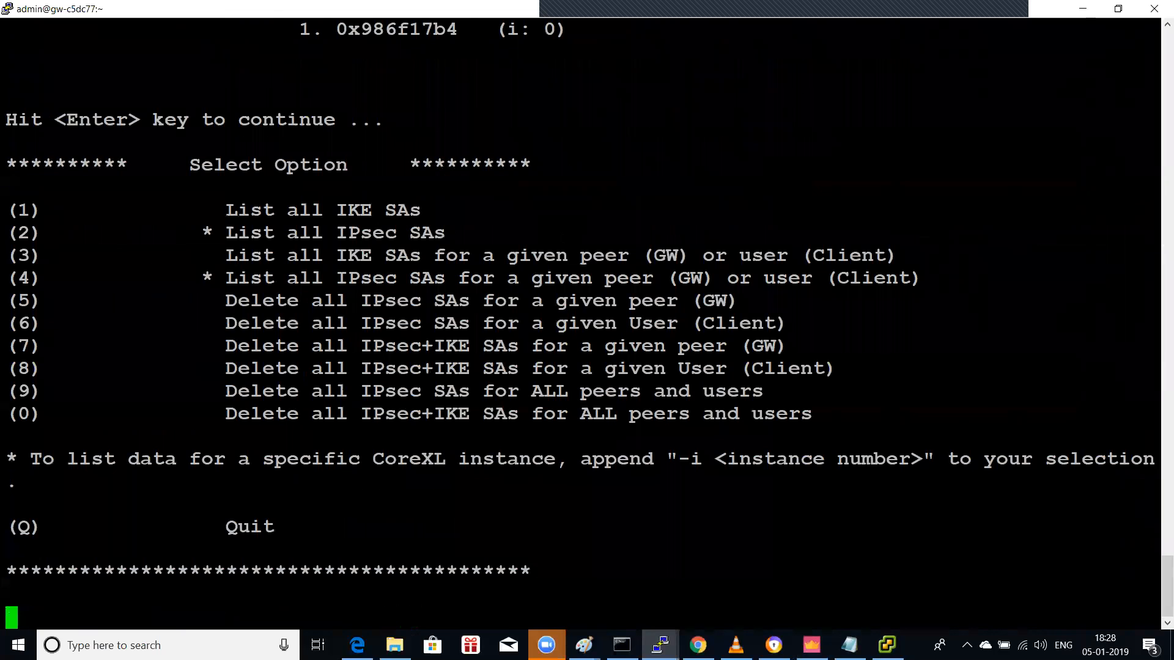
Step: Try option 3's per-peer IKE SA lookup with no peer IP, then quit the utility
type("3")
key("Return")
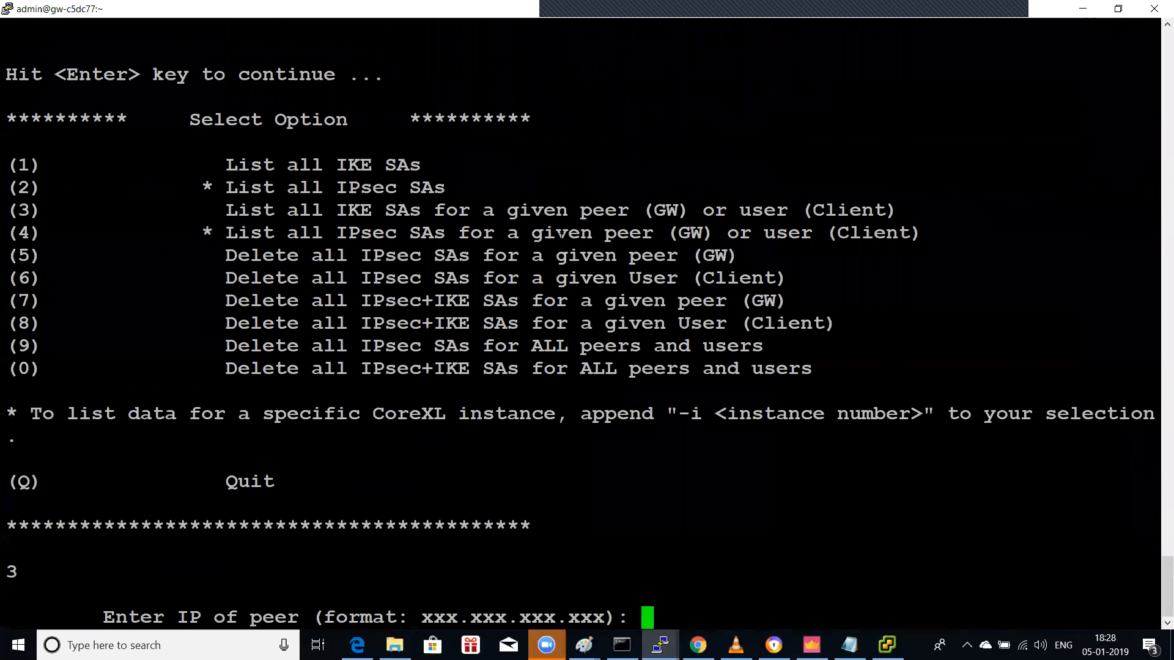
key("Return")
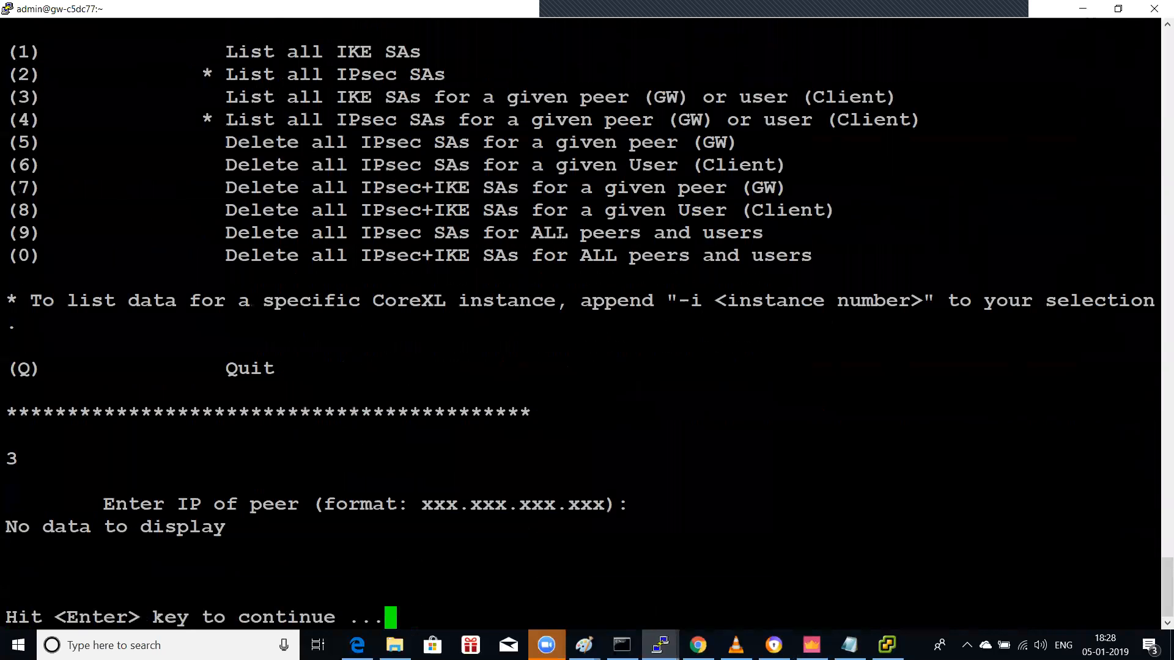
type("2")
key("Return")
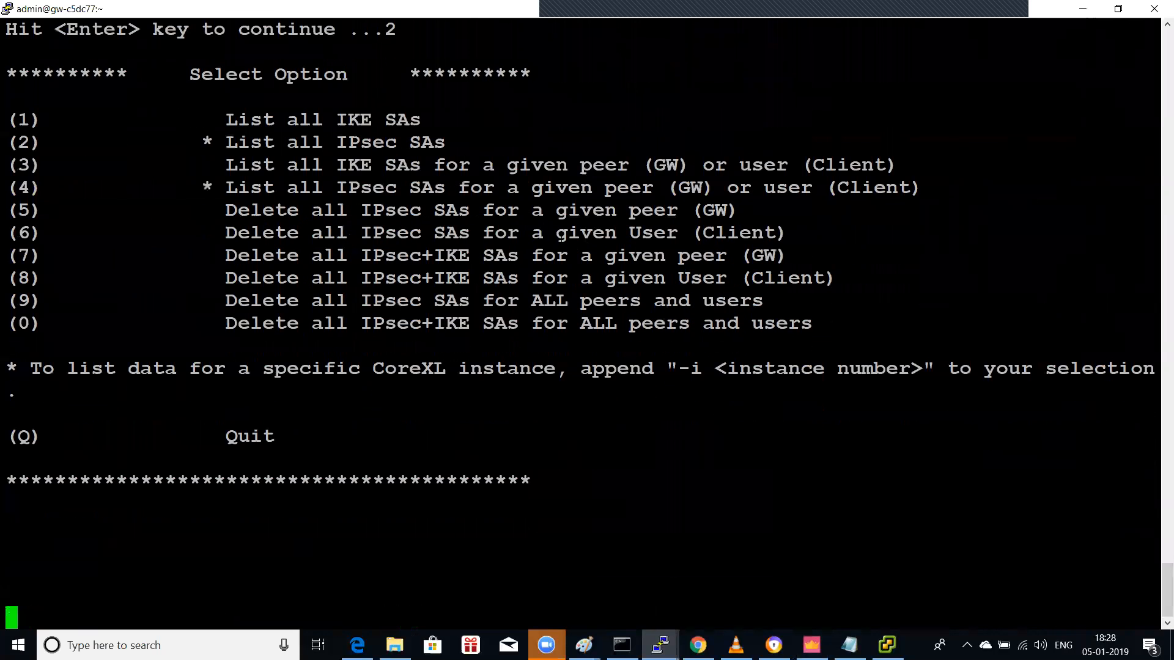
type("q")
key("Return")
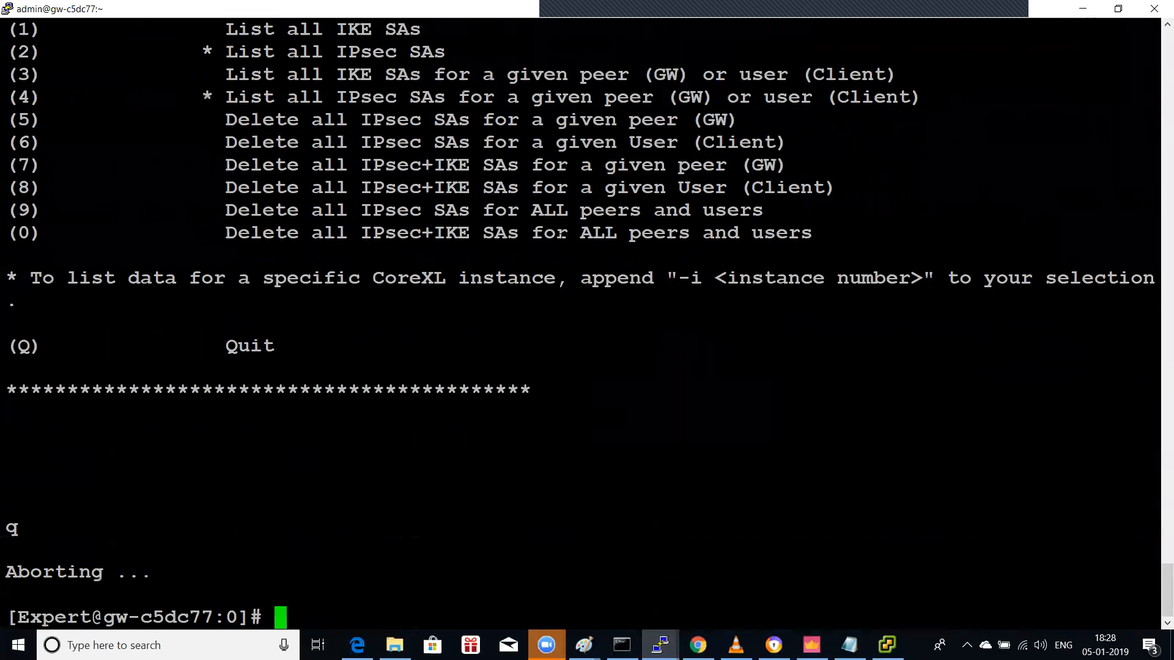
Step: Minimize PuTTY and select rule 2 in New_pol to show its logs
left_click(1083, 9)
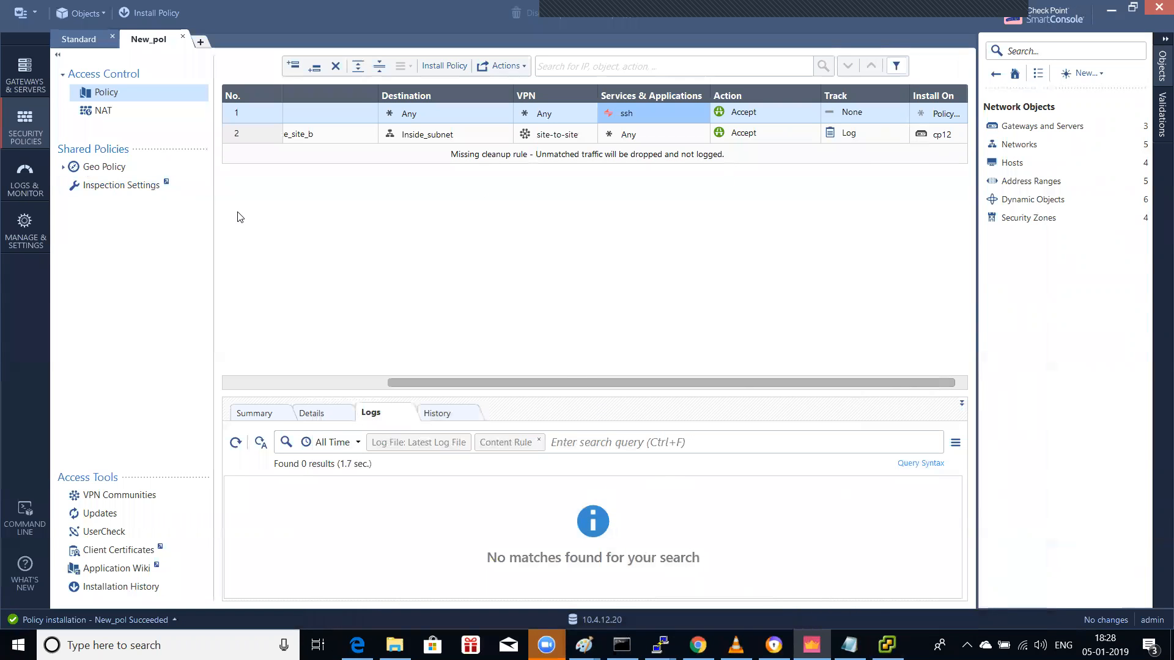
left_click(647, 138)
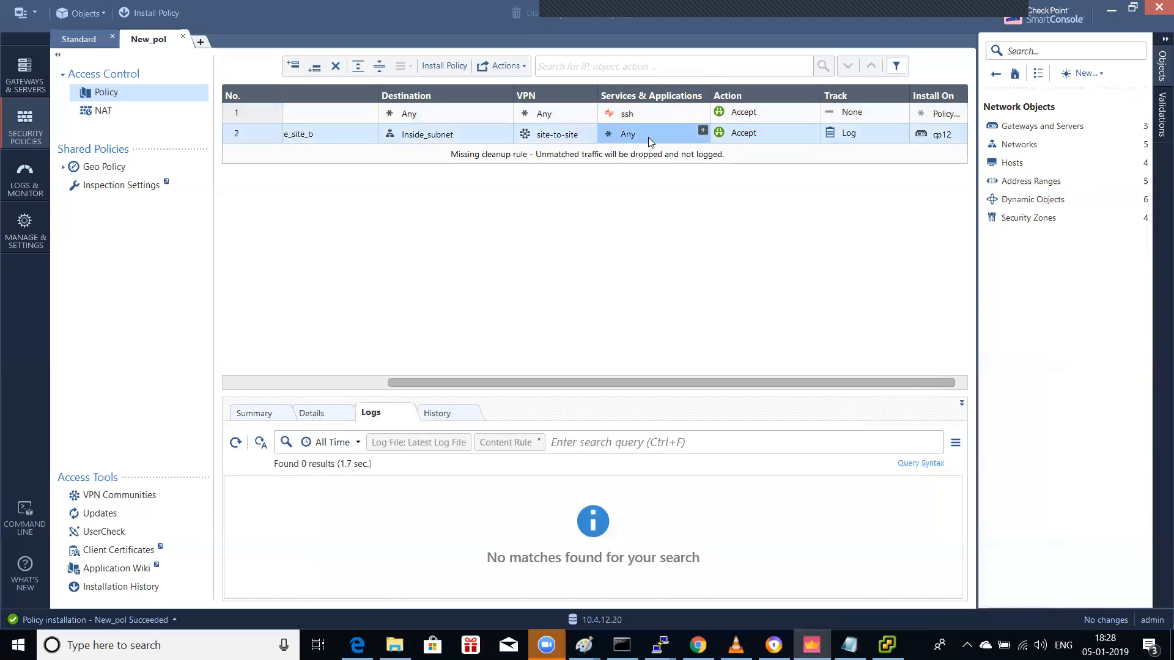
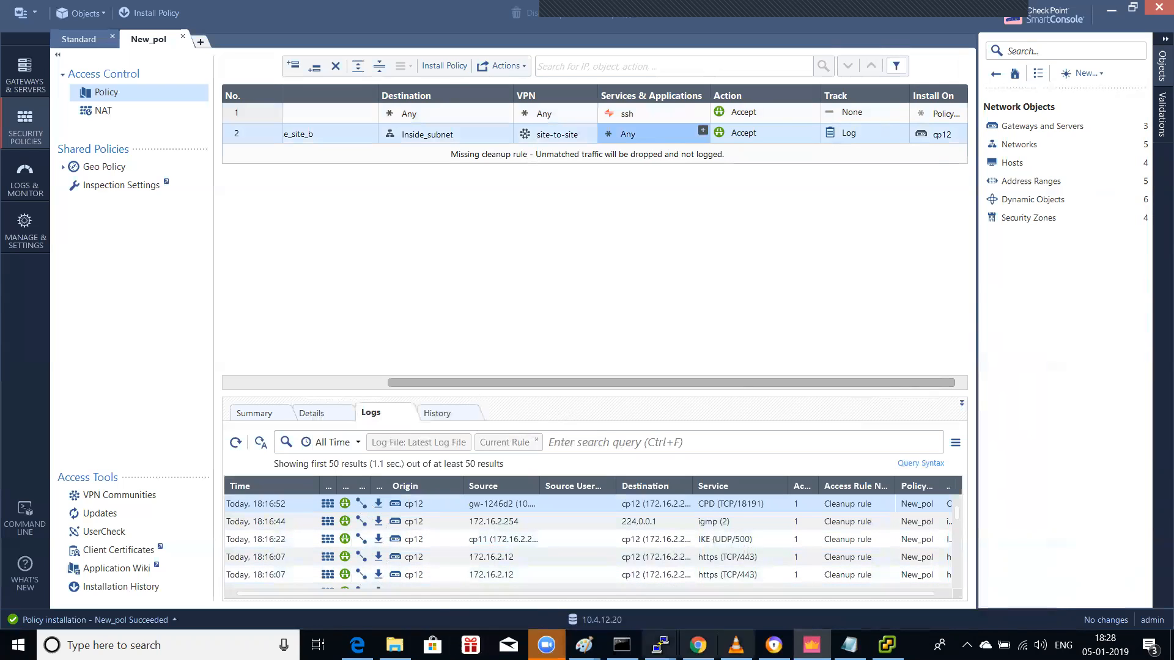
Step: Bring up the Win7-Test-Machine console in vSphere Client and capture input at its logon screen
left_click(886, 645)
left_click(393, 279)
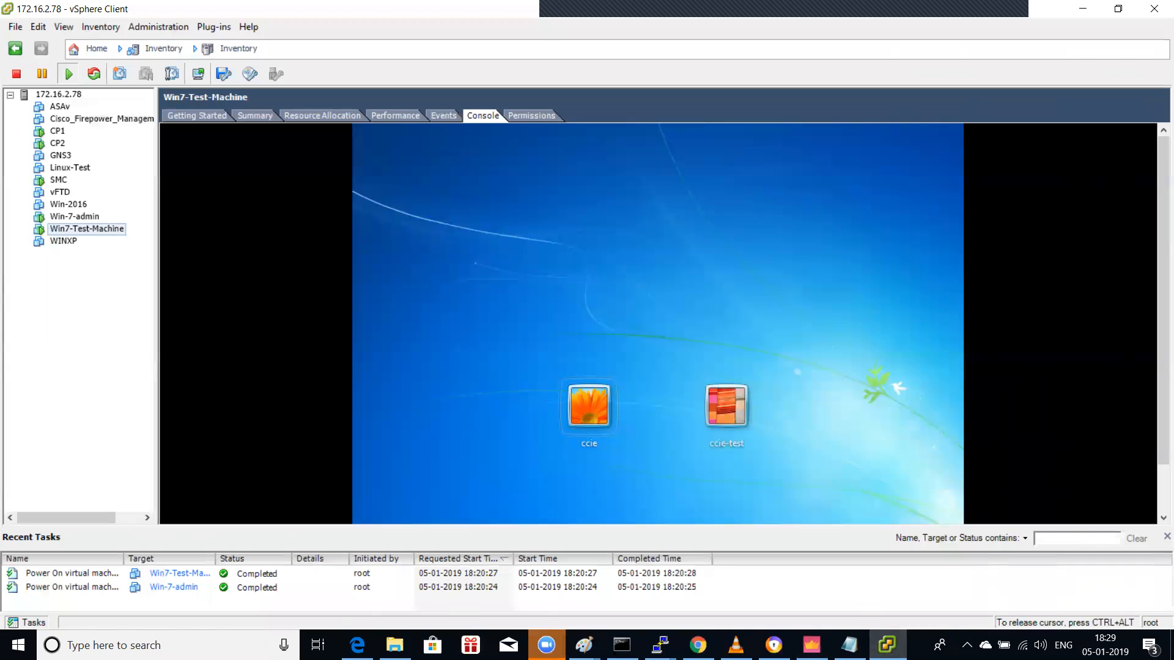
Step: Sign in to Win7-Test-Machine with the user account's password
left_click(589, 406)
key("Caps_Lock")
type("•")
key("Caps_Lock")
type("•••••••")
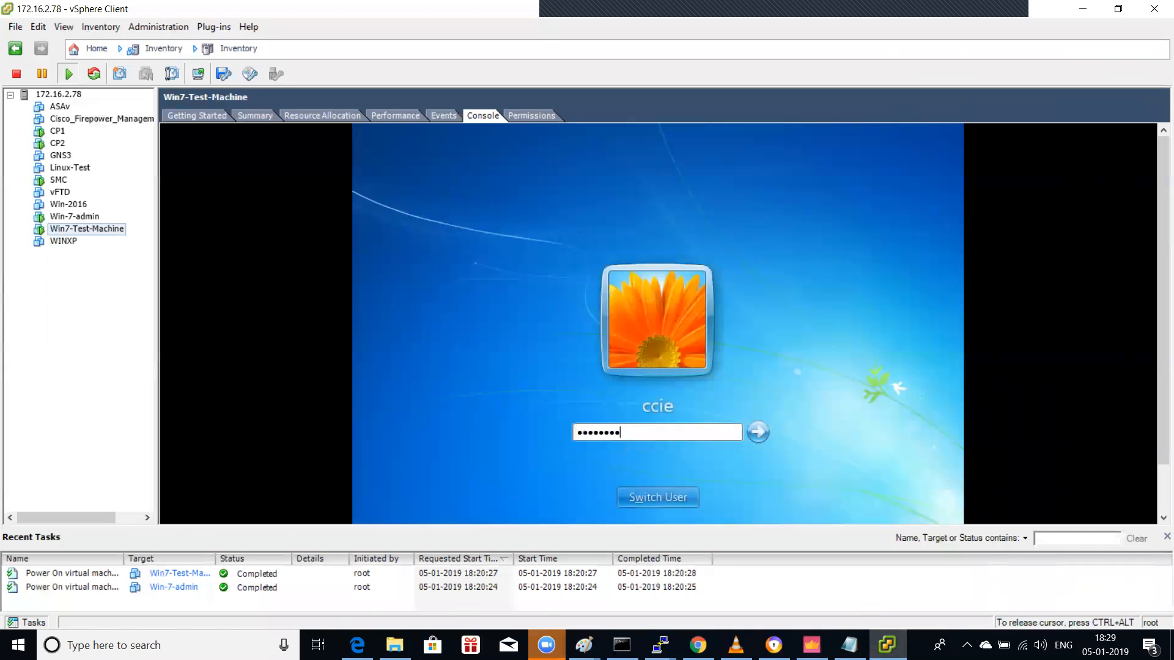
key("Return")
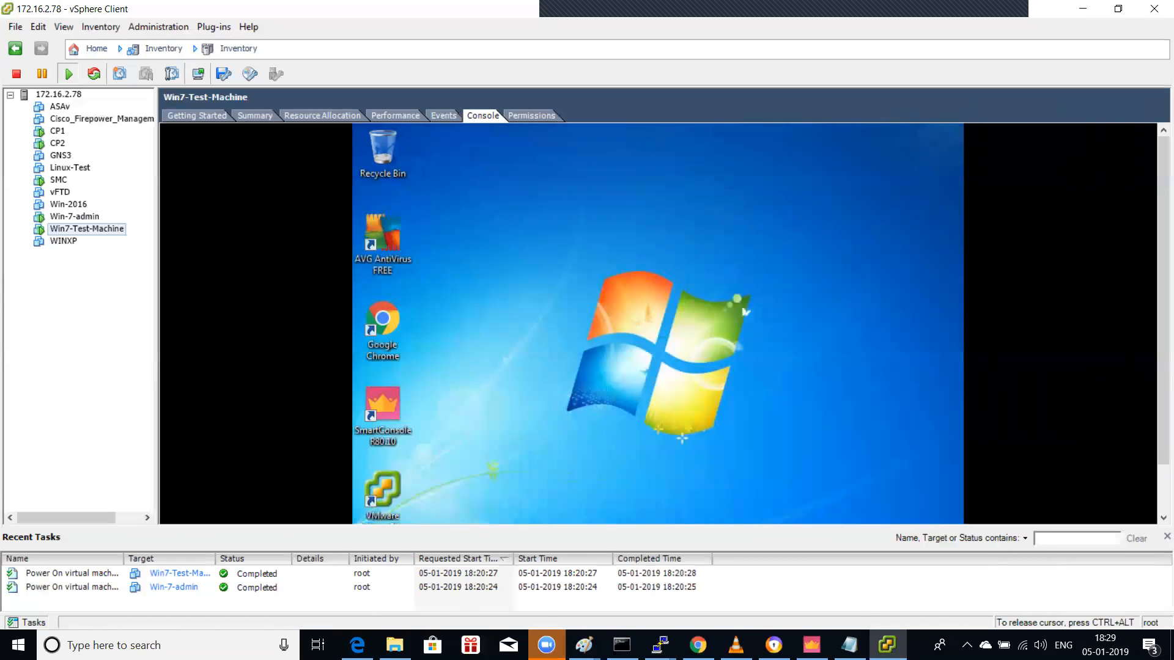
Step: Run ipconfig in a command prompt, showing 10.4.12.5, 10.10.1.100 and gateway 10.10.1.99
key("super")
type("cmd")
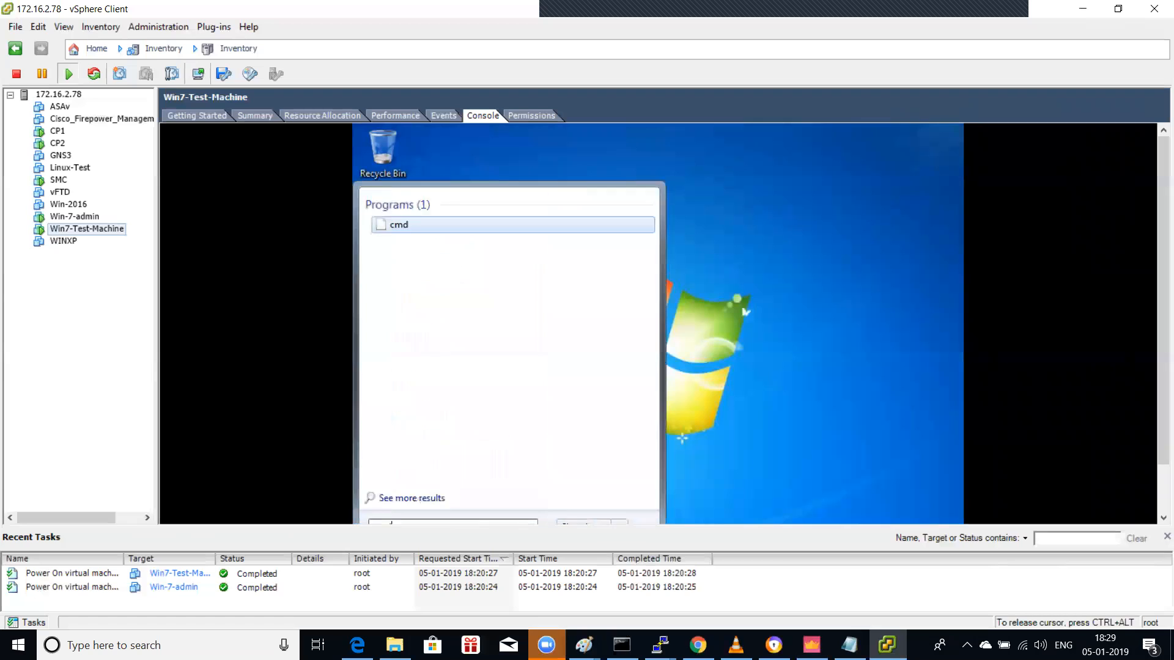
key("Return")
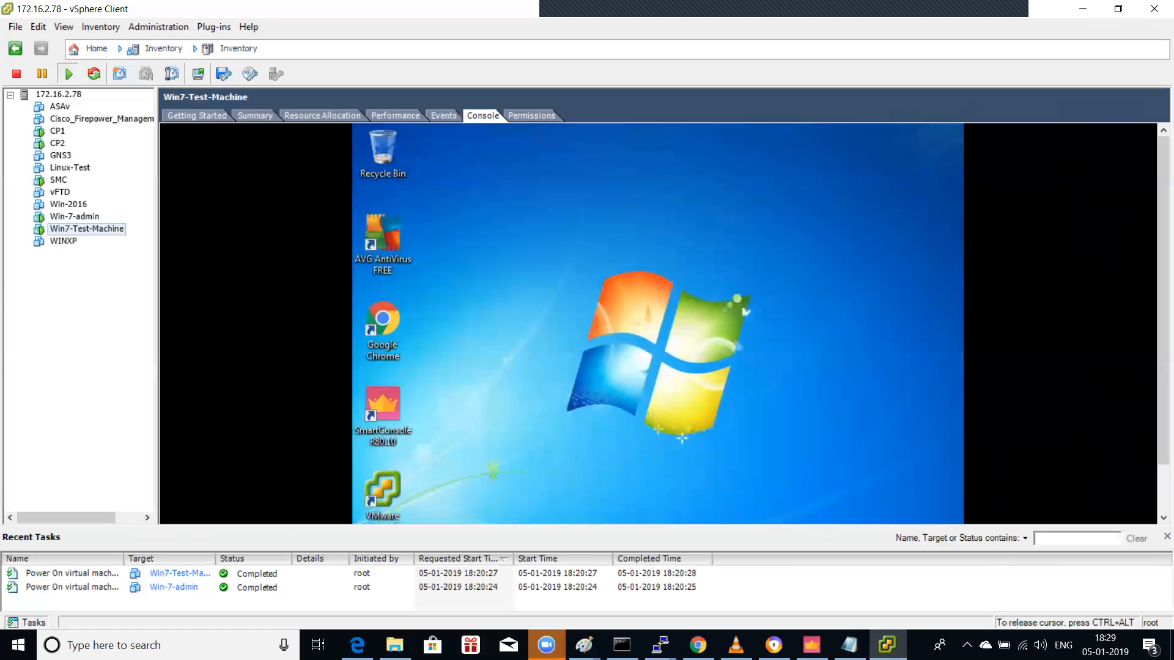
type("ipconfig")
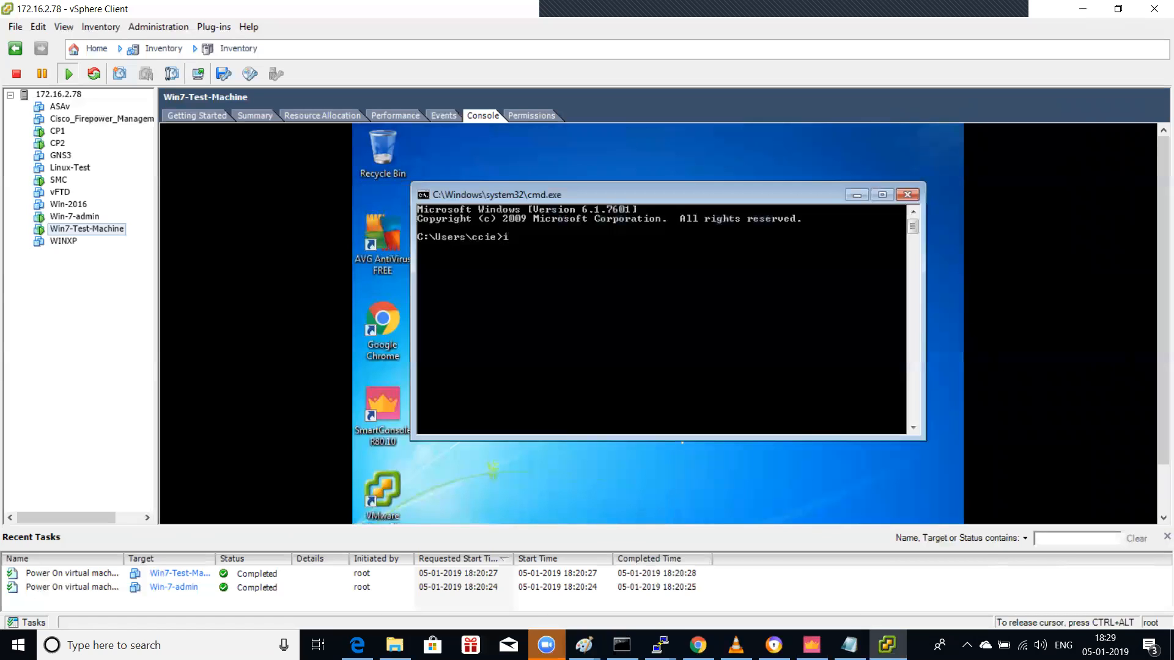
key("Return")
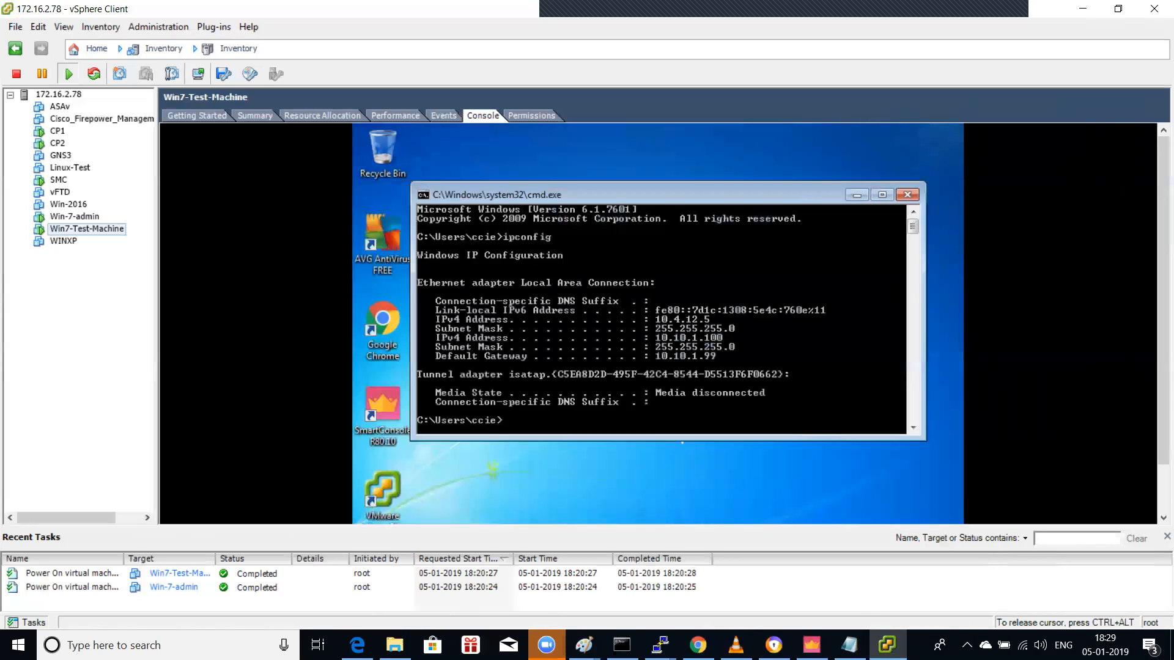
Step: Release the VM console and open the host's search pane
key("ctrl+alt")
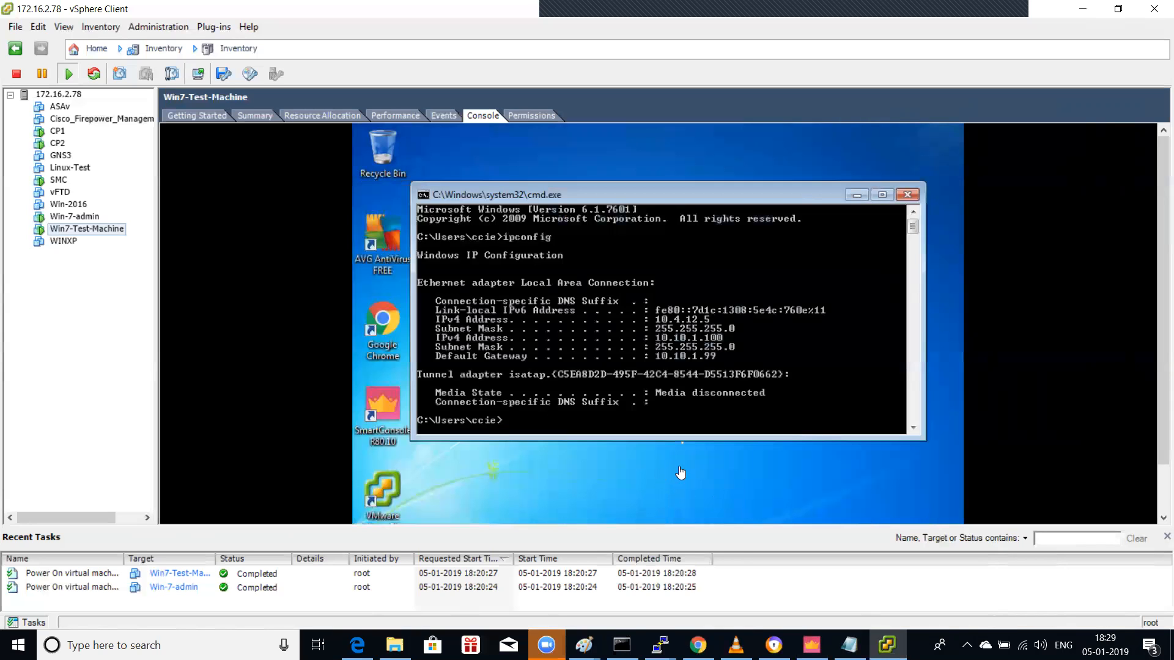
key("super")
left_click(790, 454)
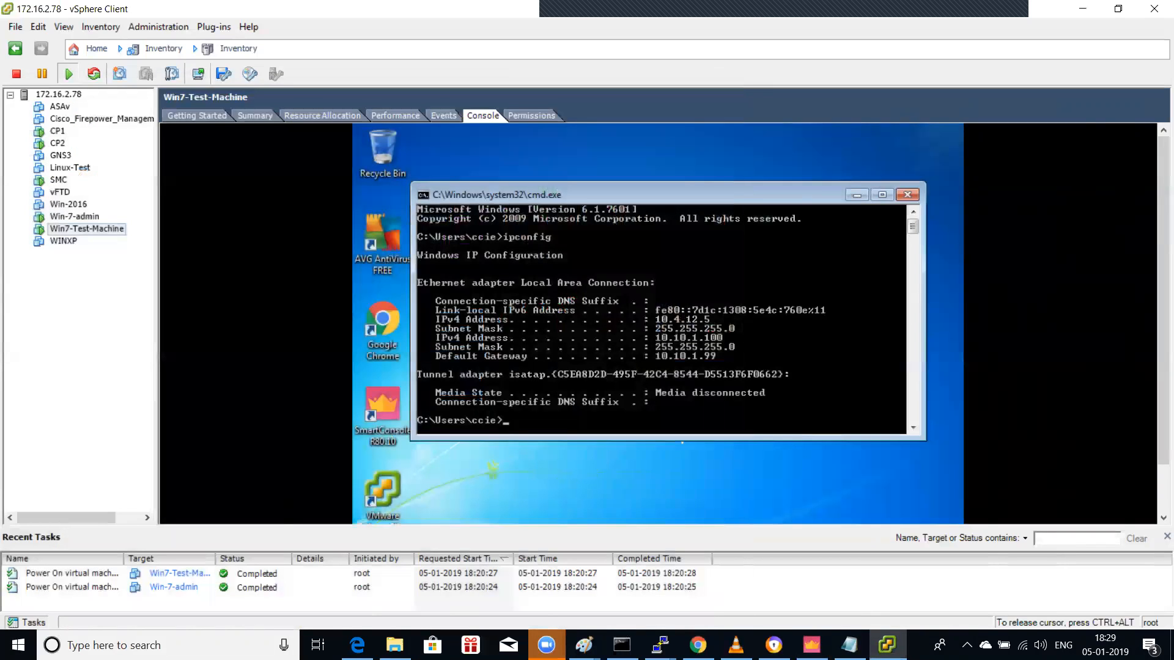
key("ctrl+alt")
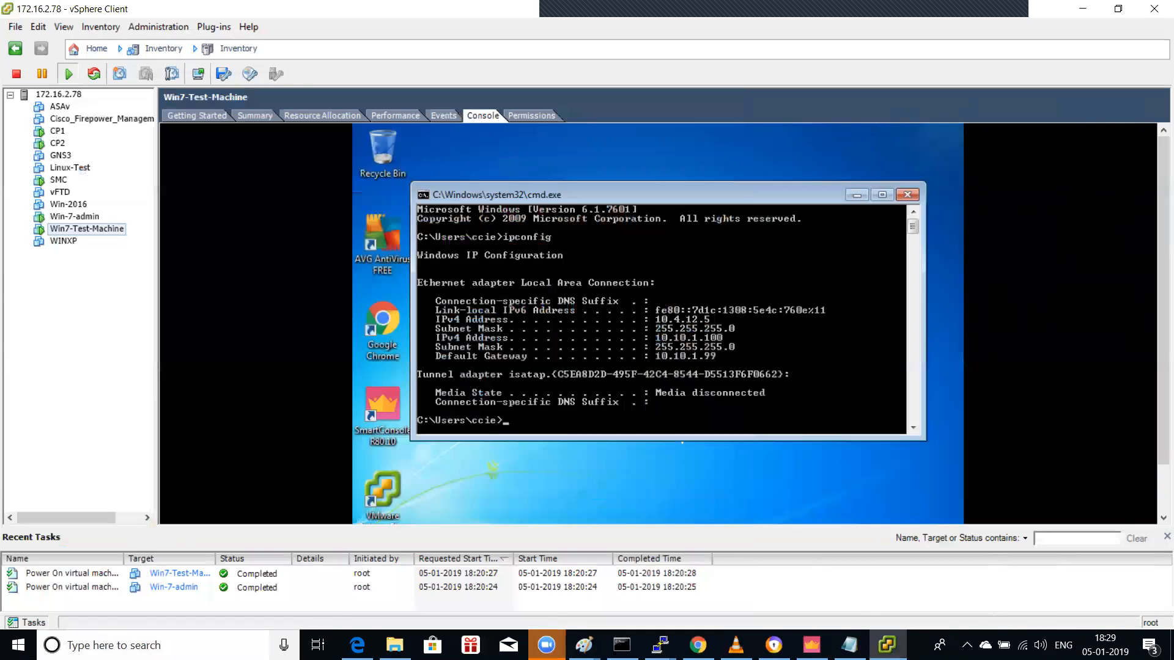
left_click(122, 644)
type("remote")
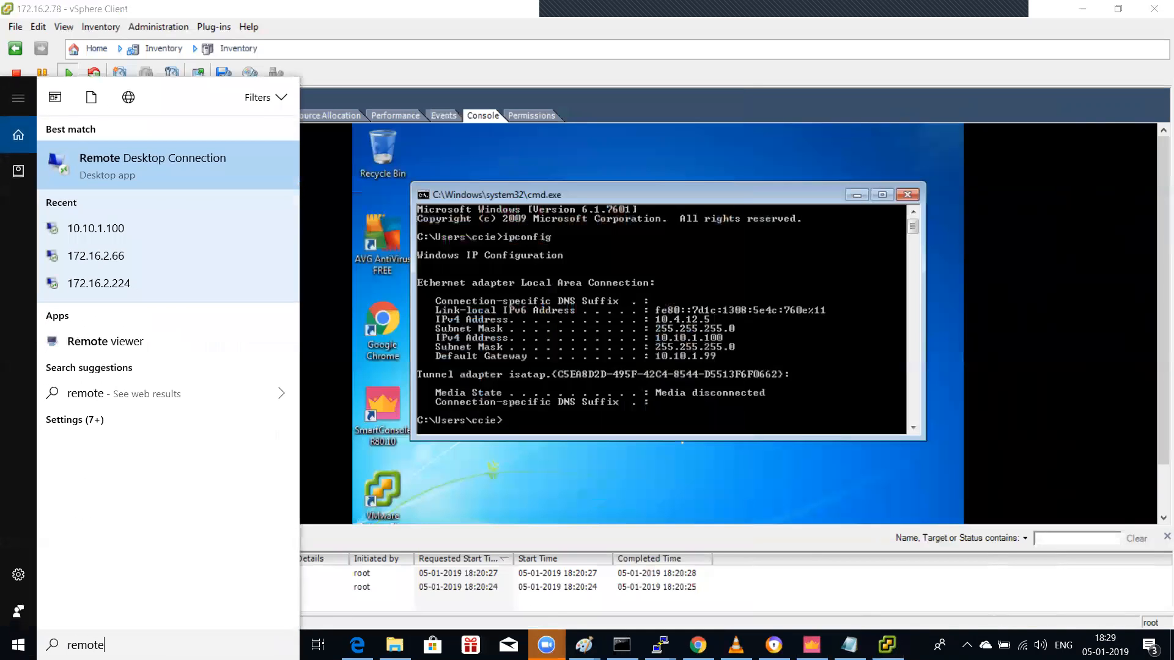
key("Return")
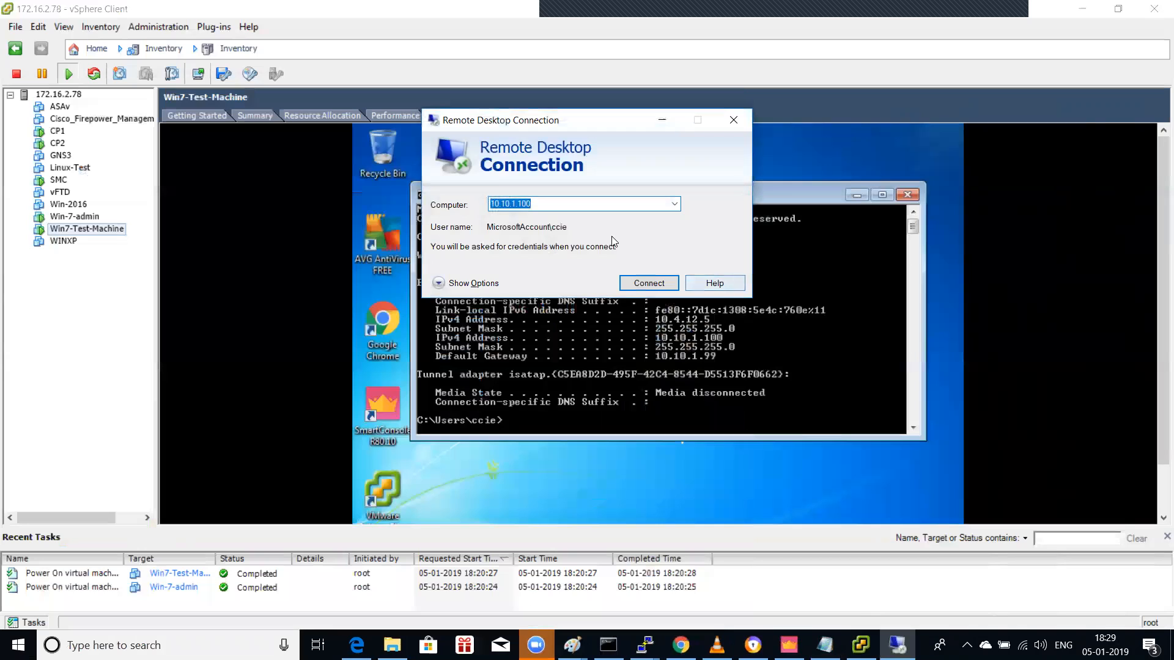
type("10.4.12")
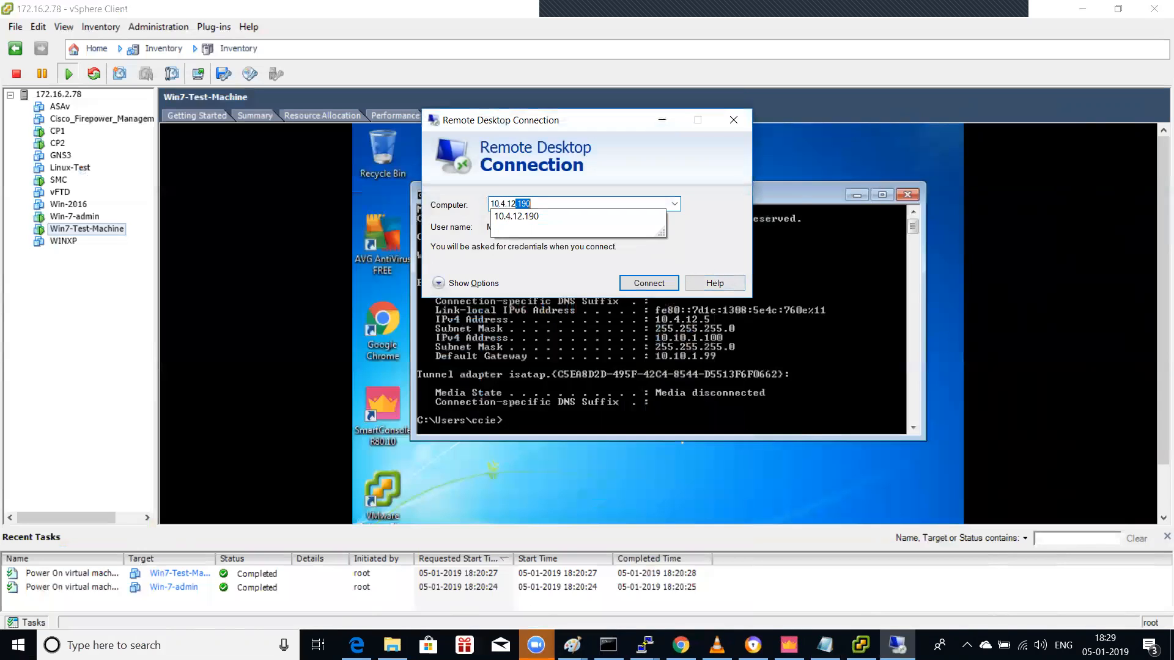
type(".5")
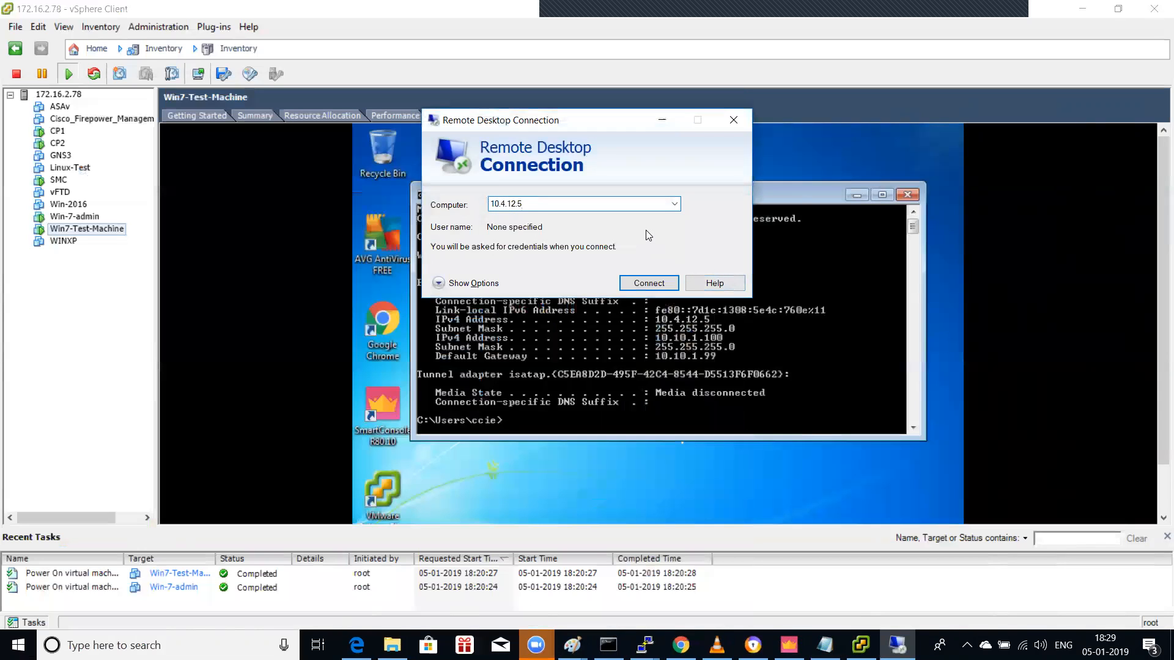
key("Return")
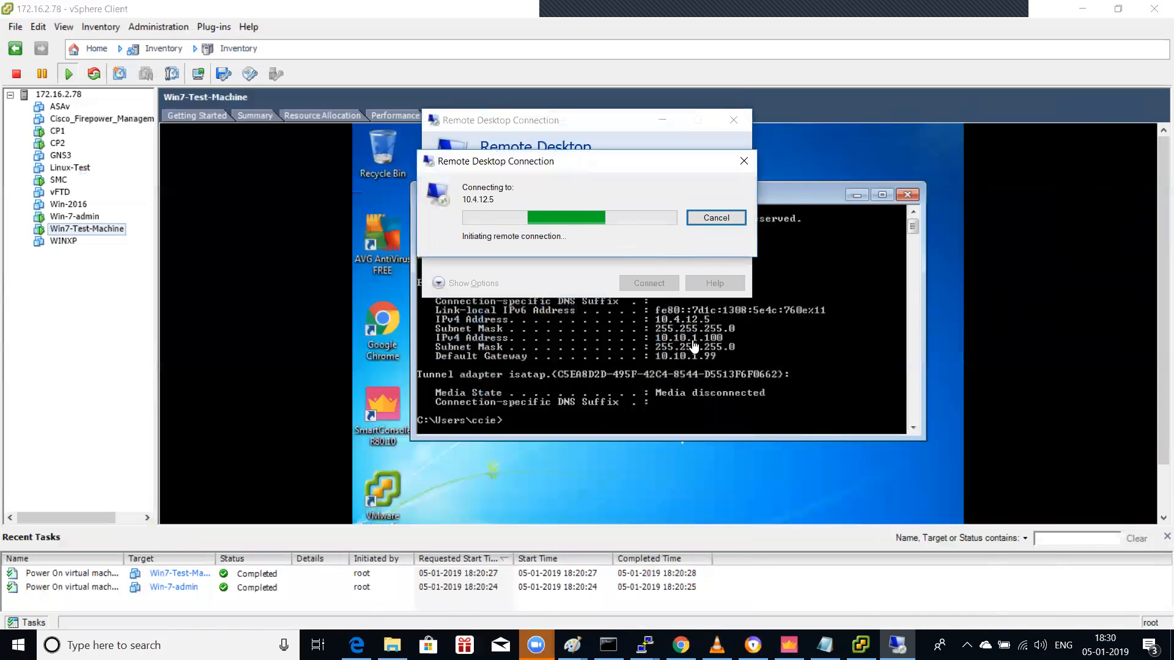
left_click(746, 160)
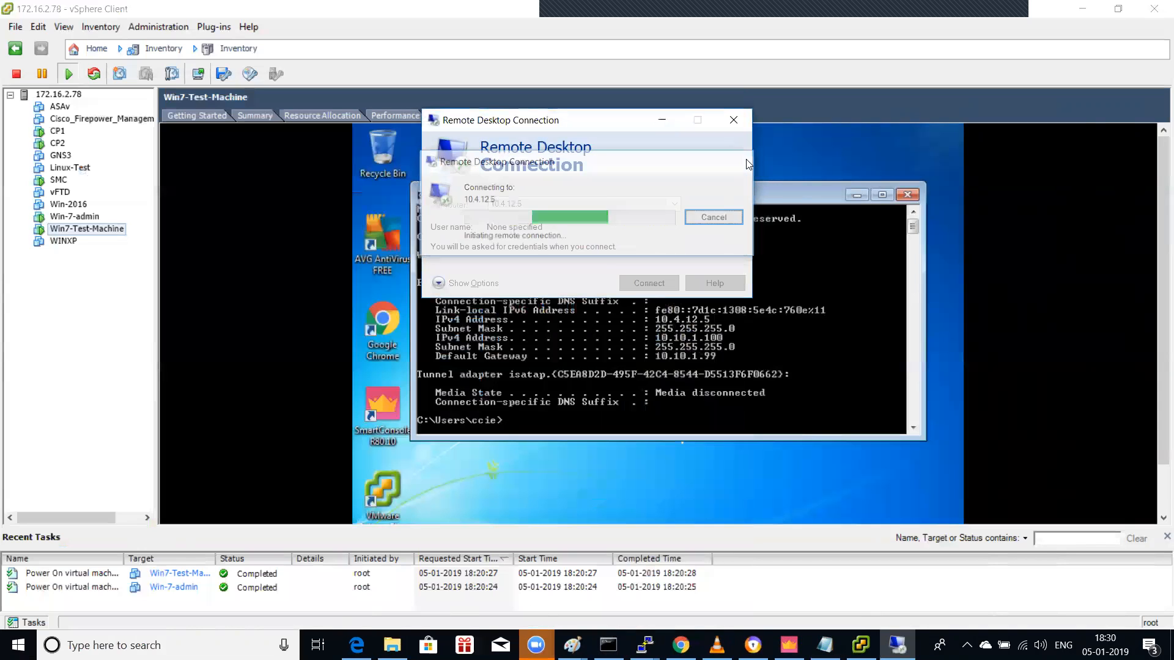
left_click(734, 120)
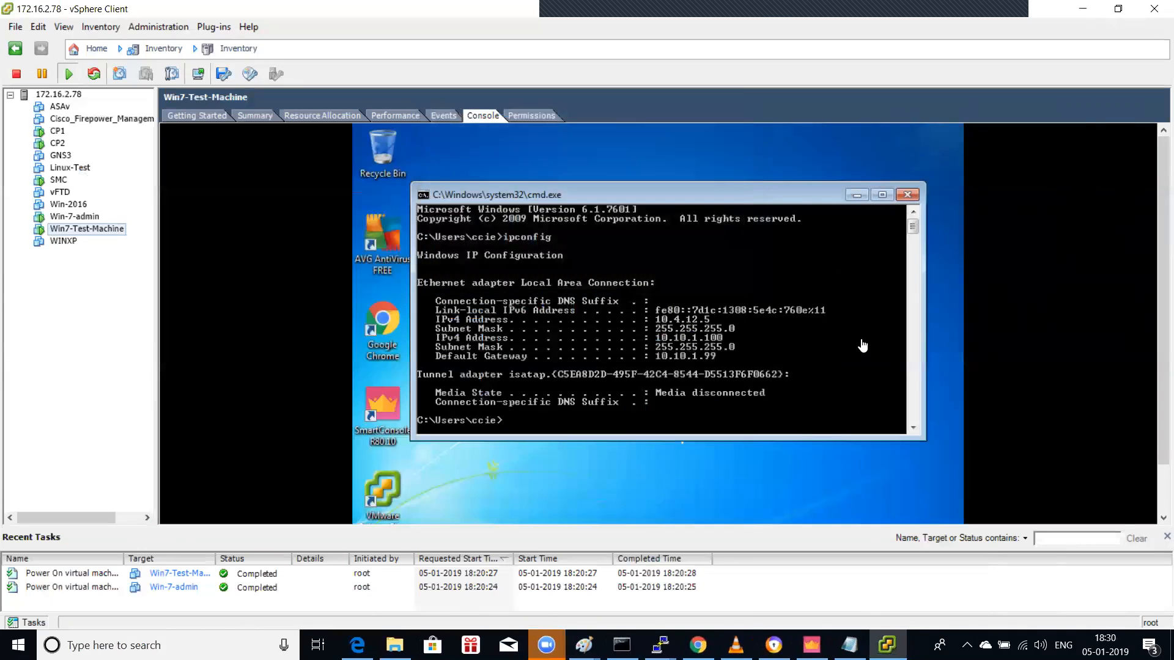
Step: Open the Wi-Fi adapter's IPv4 Advanced TCP/IP settings via Network and Sharing Center
right_click(1022, 644)
left_click(1046, 630)
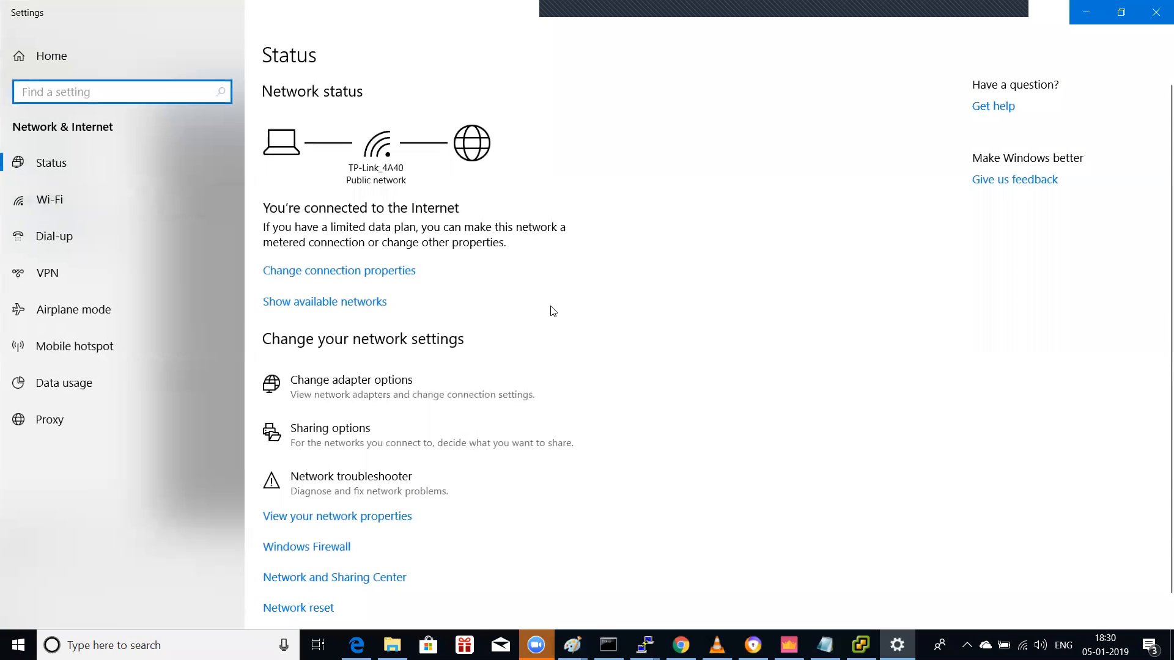
scroll(550, 309, "down", 1)
left_click(364, 550)
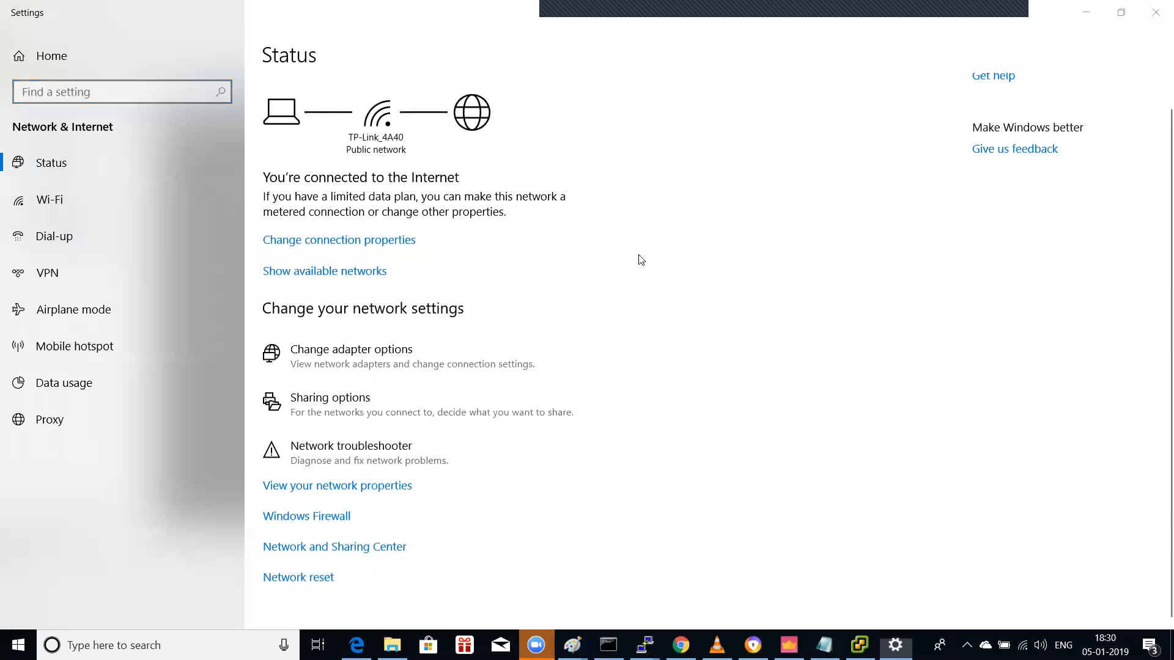
left_click(156, 173)
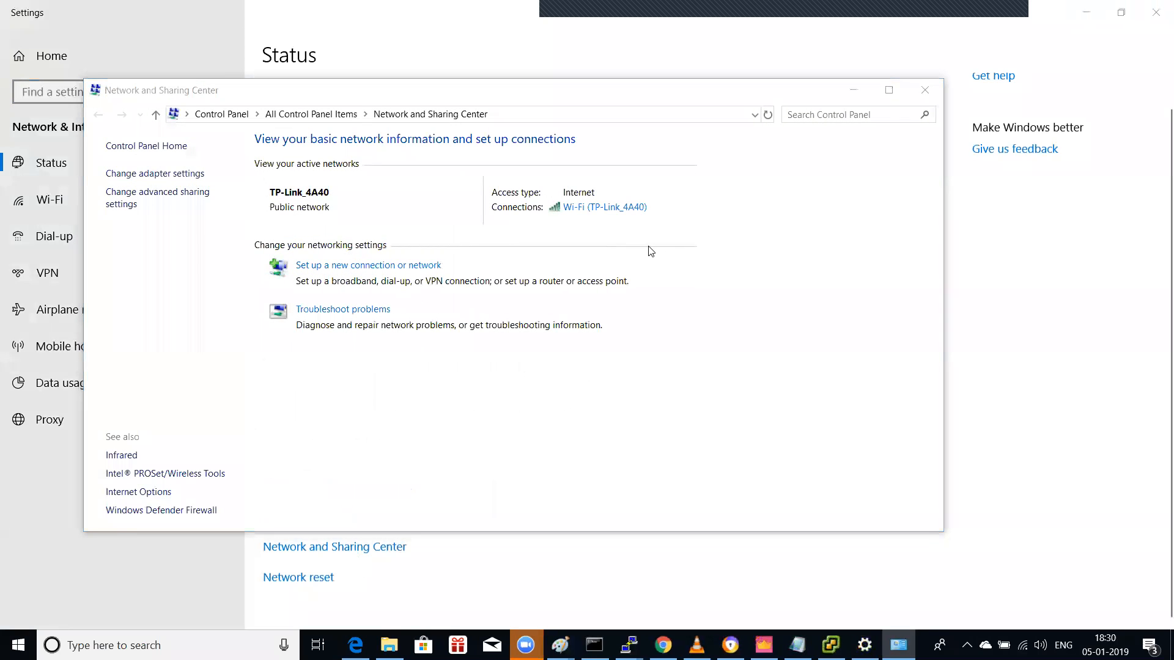
right_click(761, 263)
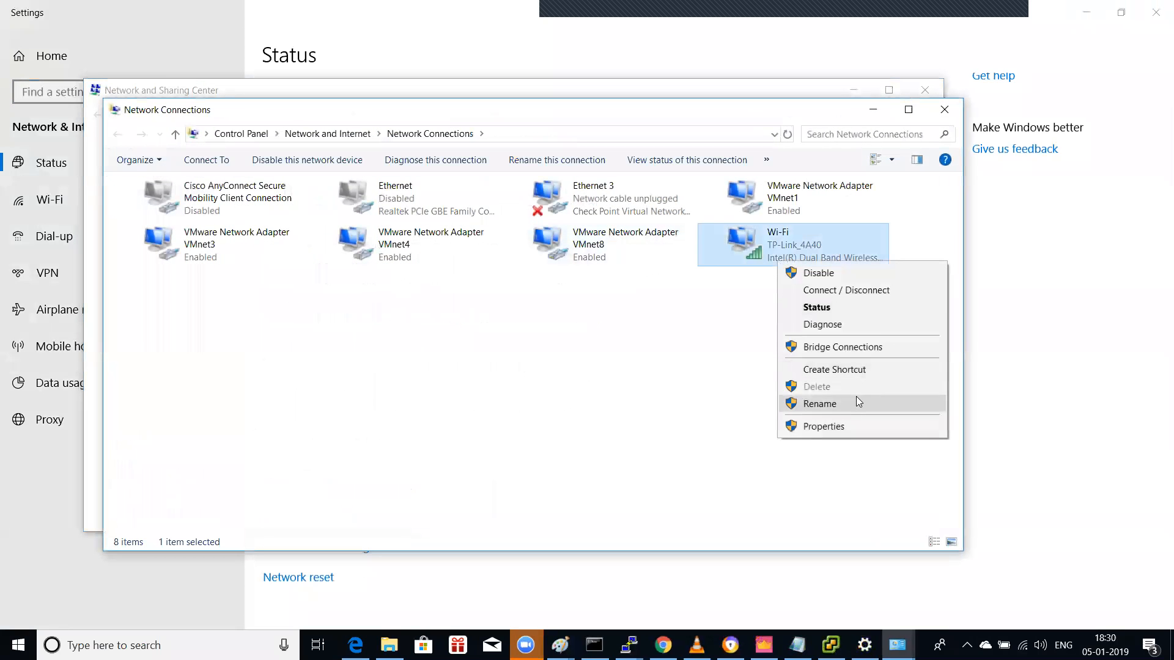
left_click(846, 419)
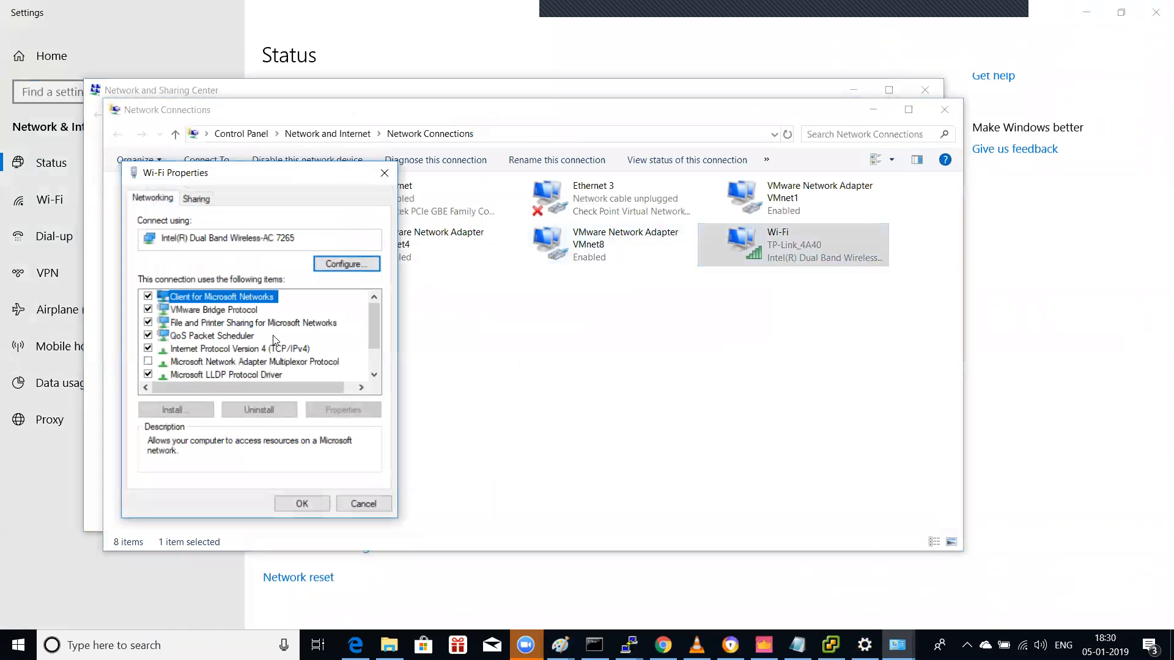
left_click(288, 350)
left_click(342, 408)
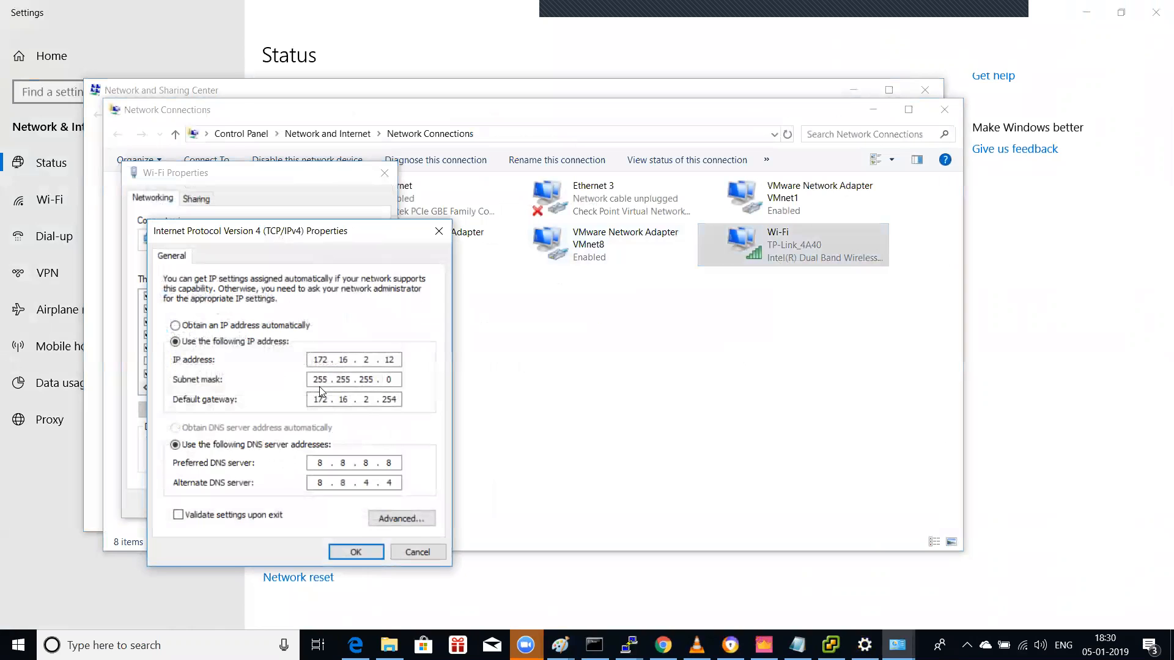
left_click(392, 516)
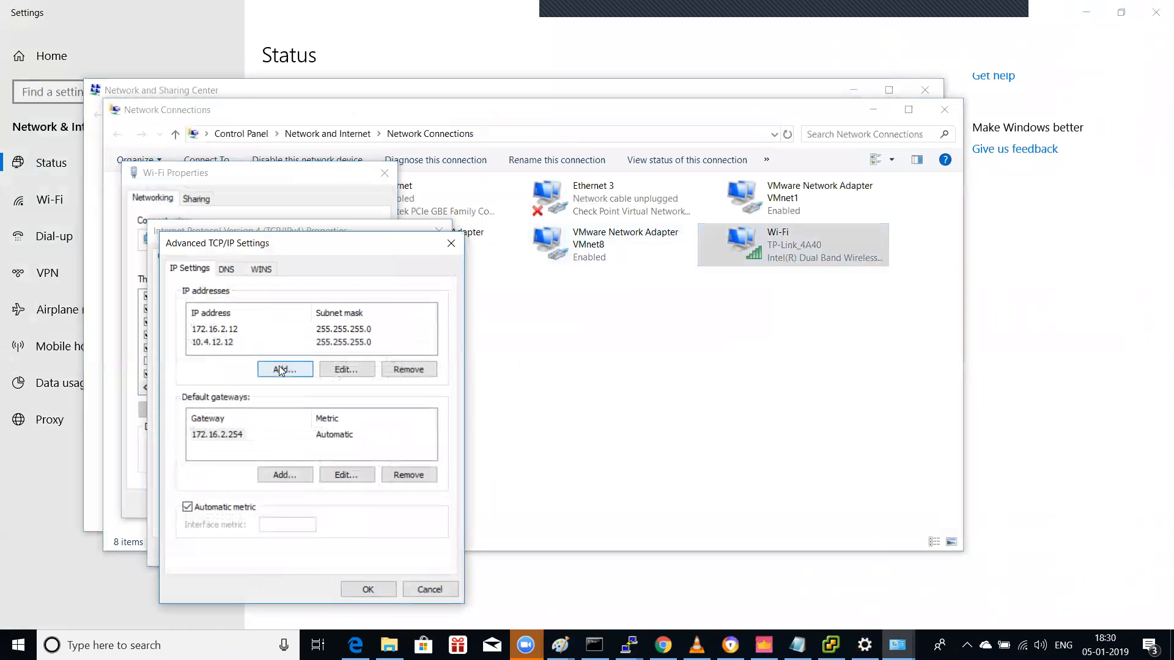
Step: Add extra addresses 10.10.1.100 and 10.1.2.12 with mask 255.255.255.0
left_click(279, 366)
type("10.10")
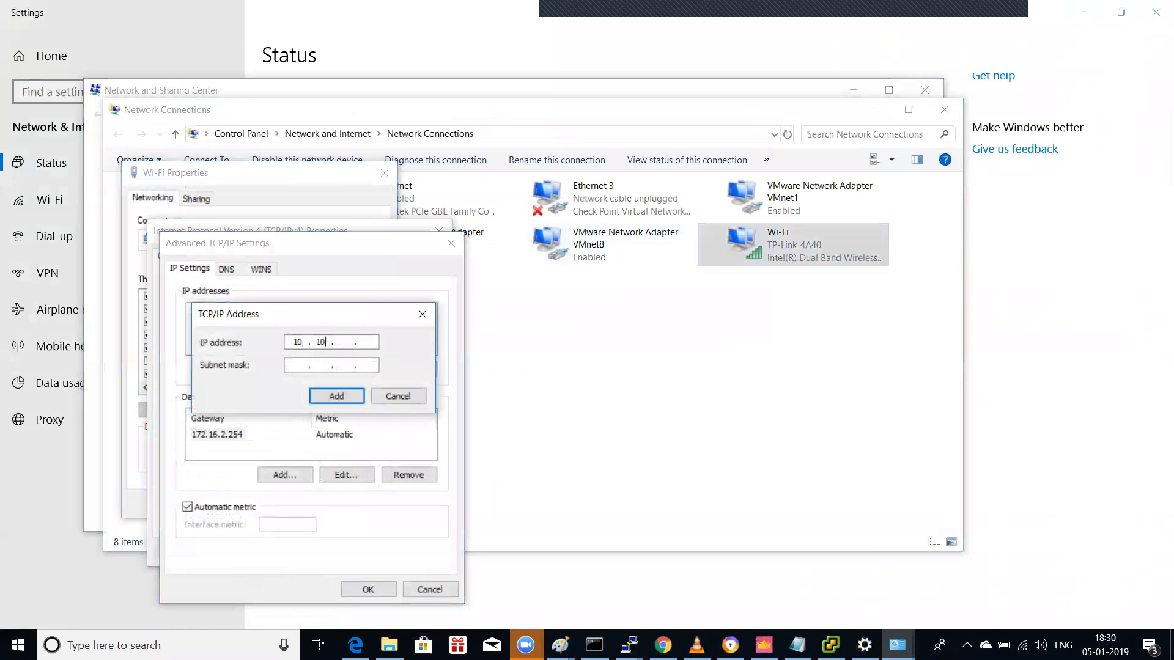
type(".1.100")
left_click(327, 369)
type("255 . 255 . 255 . 0")
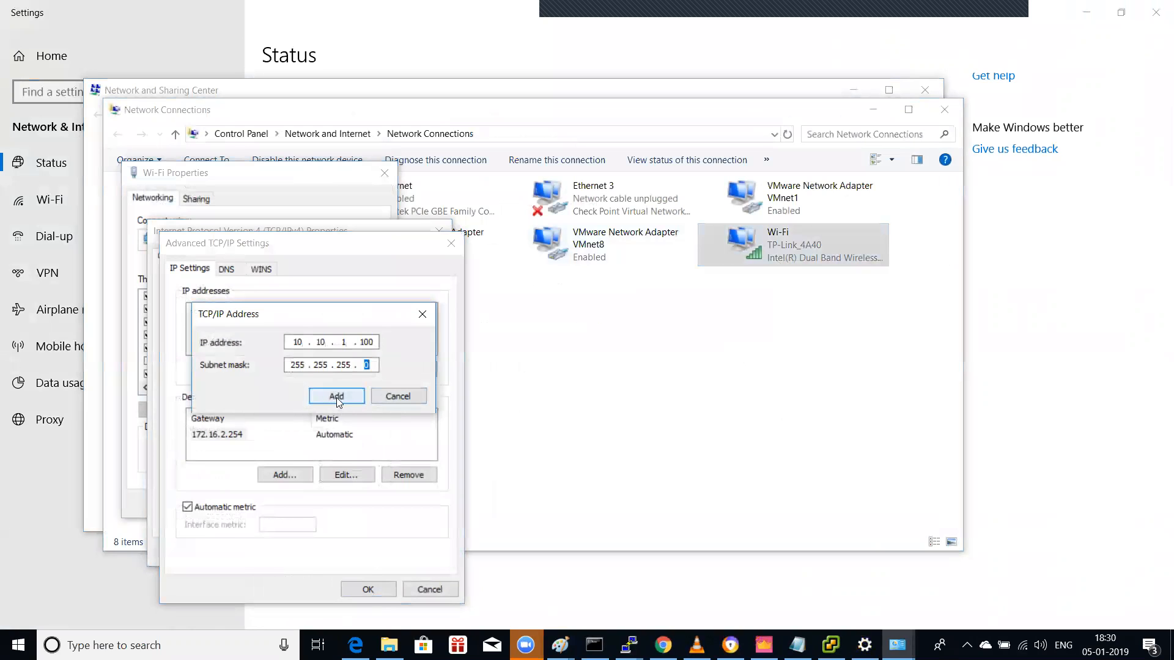
left_click(336, 396)
left_click(285, 370)
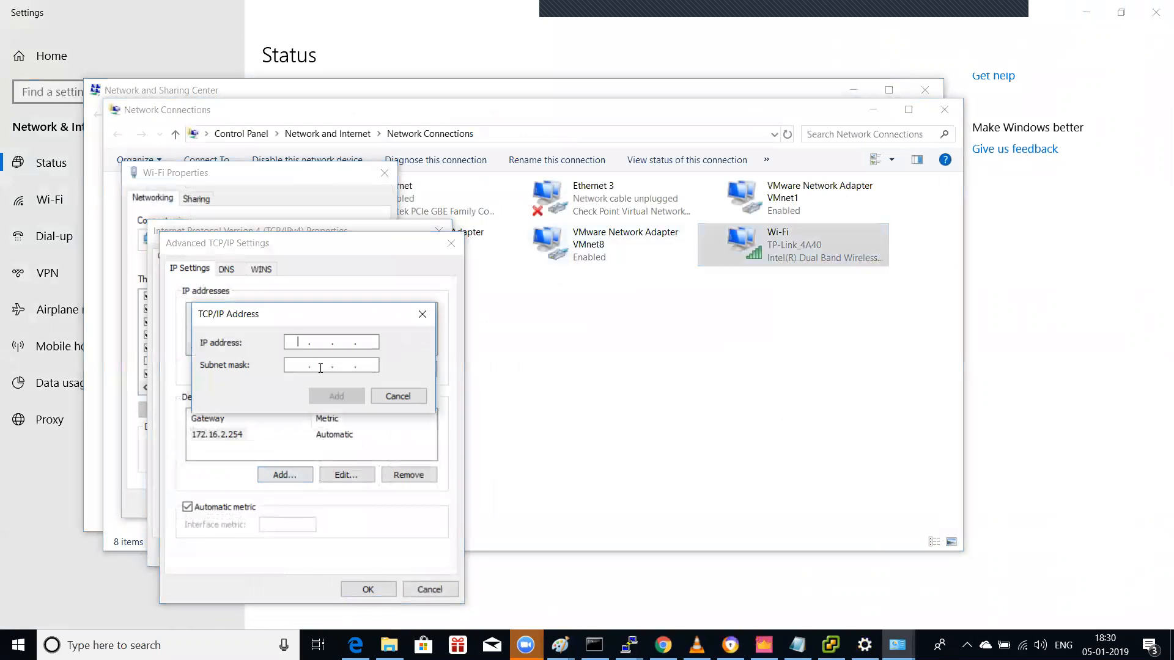
type("10 . 1 . 2 ")
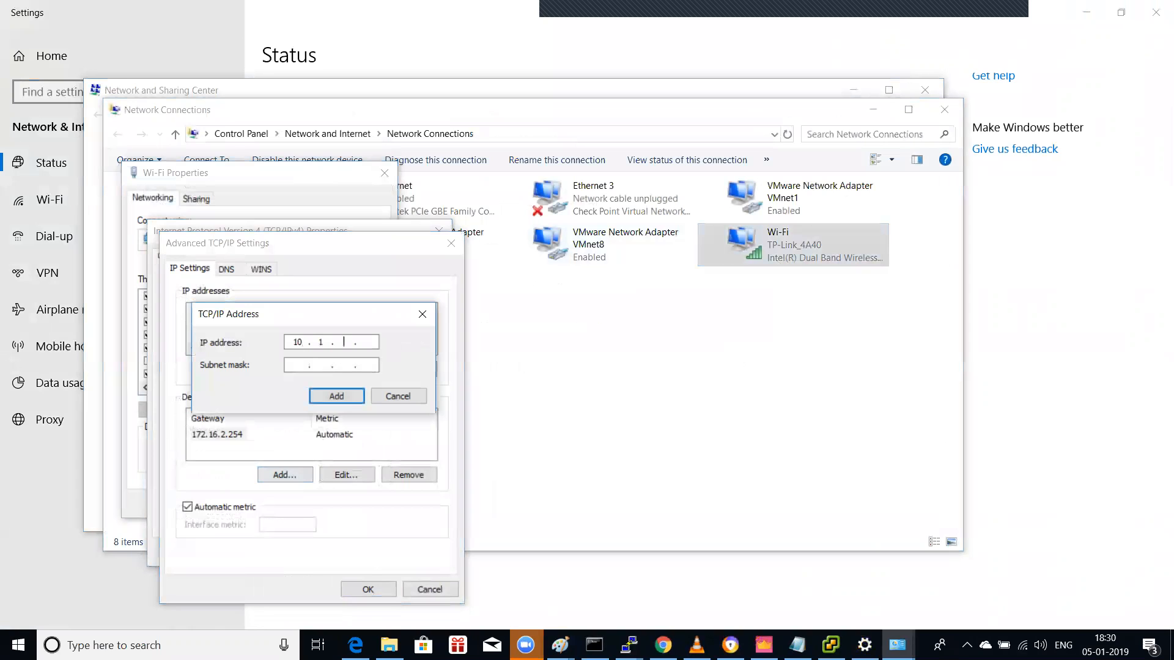
type(". 12")
left_click(332, 367)
type("255 . 255 . 255 . 0")
left_click(338, 397)
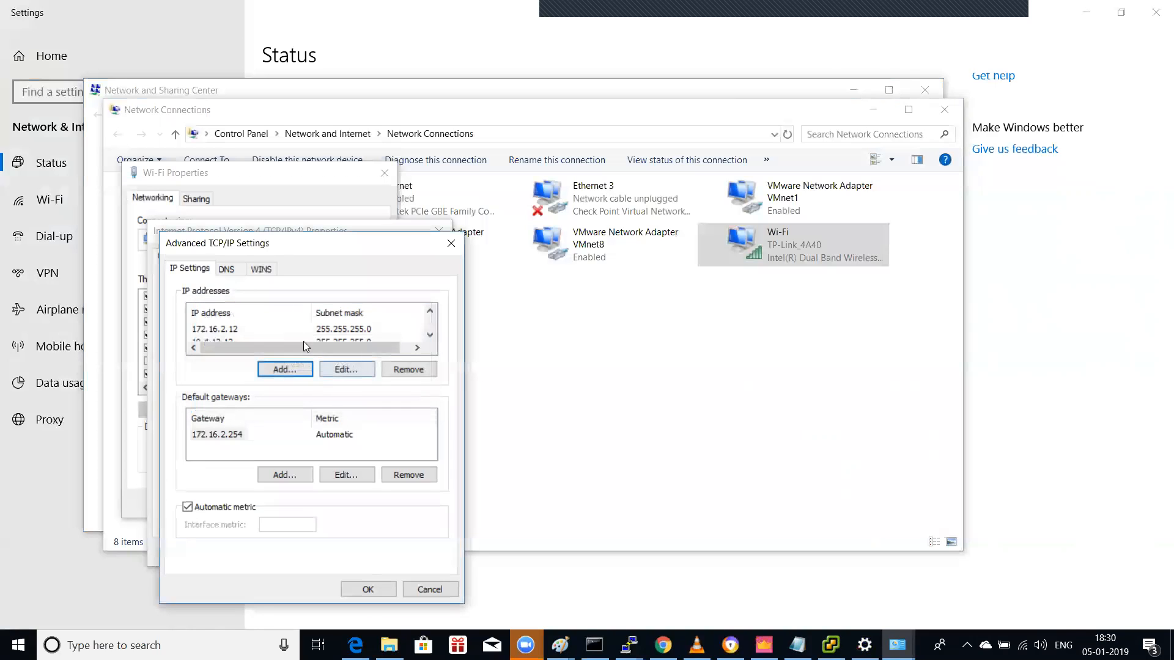
Step: Edit 10.10.1.100 to 10.10.1.12 and confirm all the Wi-Fi adapter dialogs
scroll(316, 333, "up", 2)
left_click(247, 330)
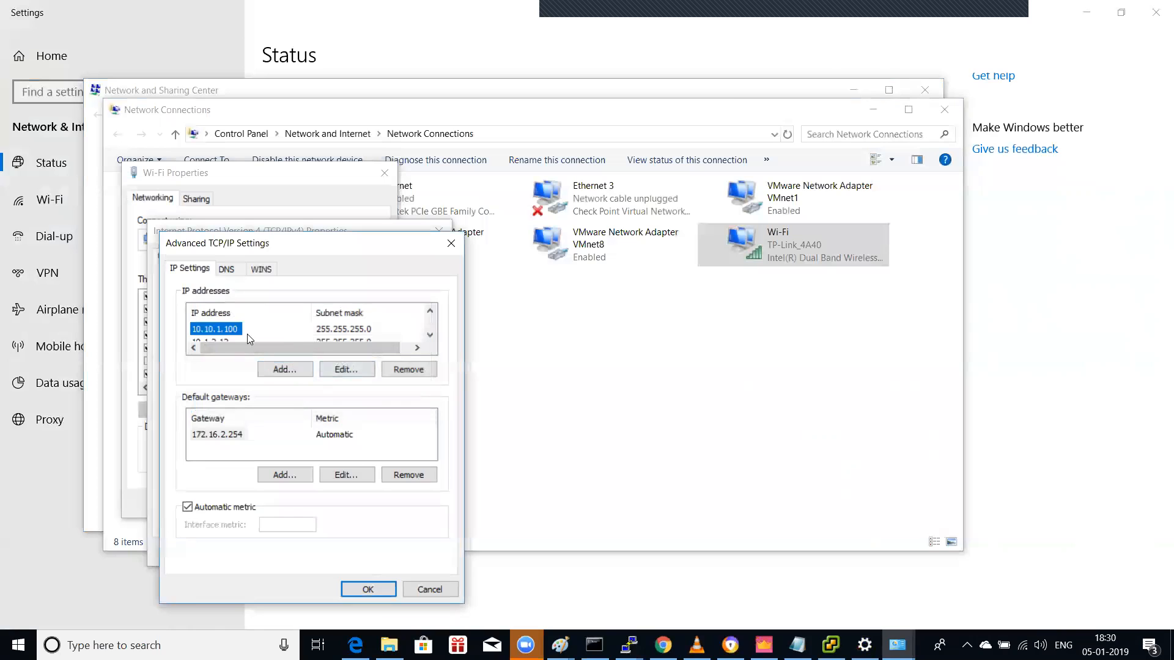
left_click(345, 368)
double_click(364, 343)
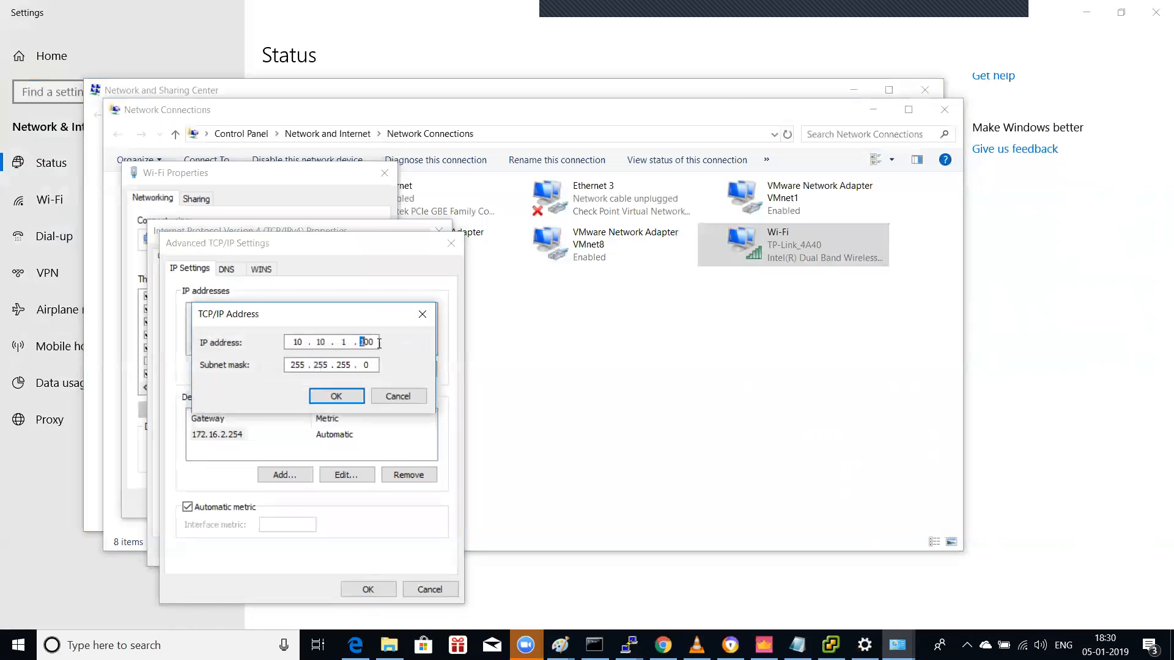
type("12")
left_click(337, 396)
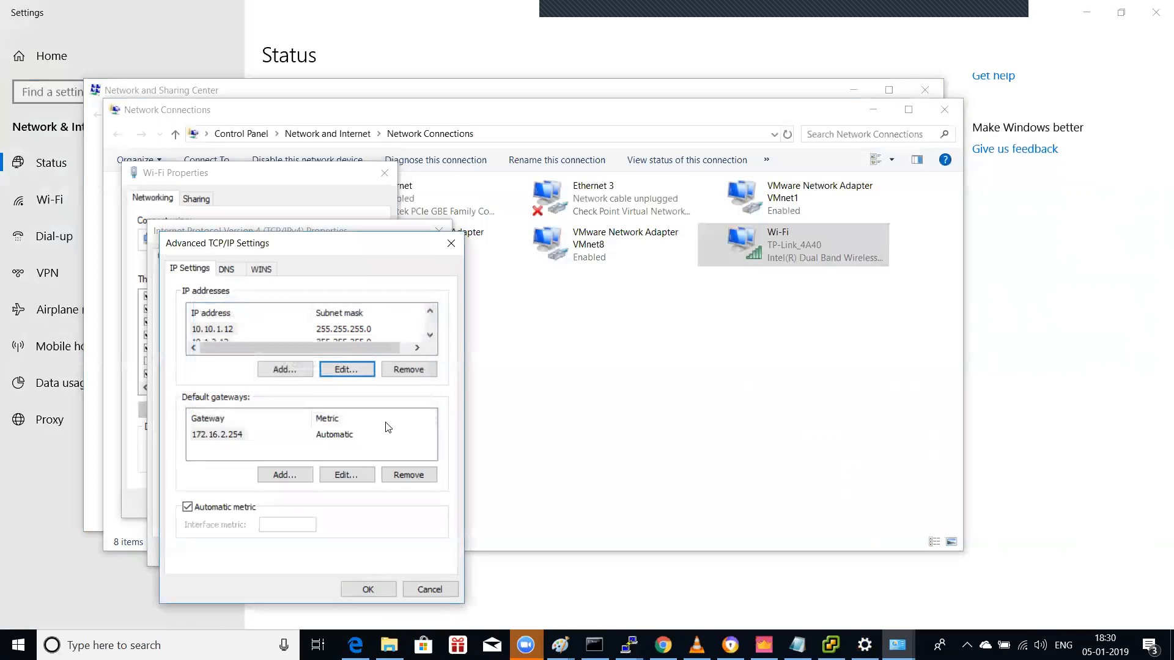
left_click(373, 589)
left_click(359, 548)
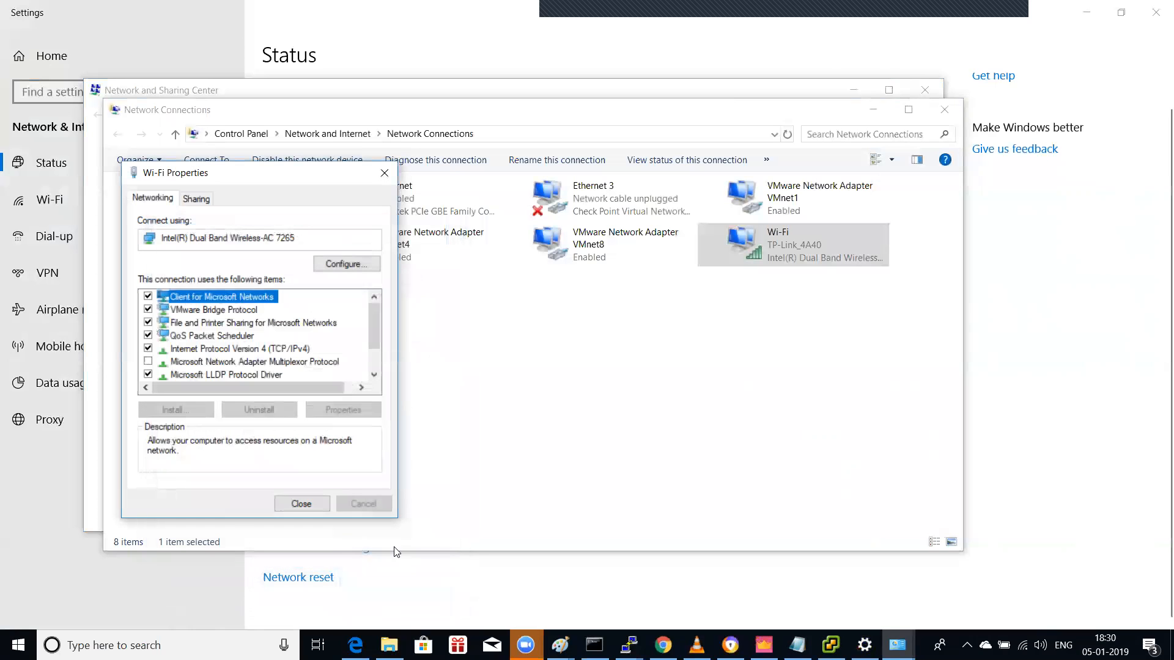
left_click(299, 501)
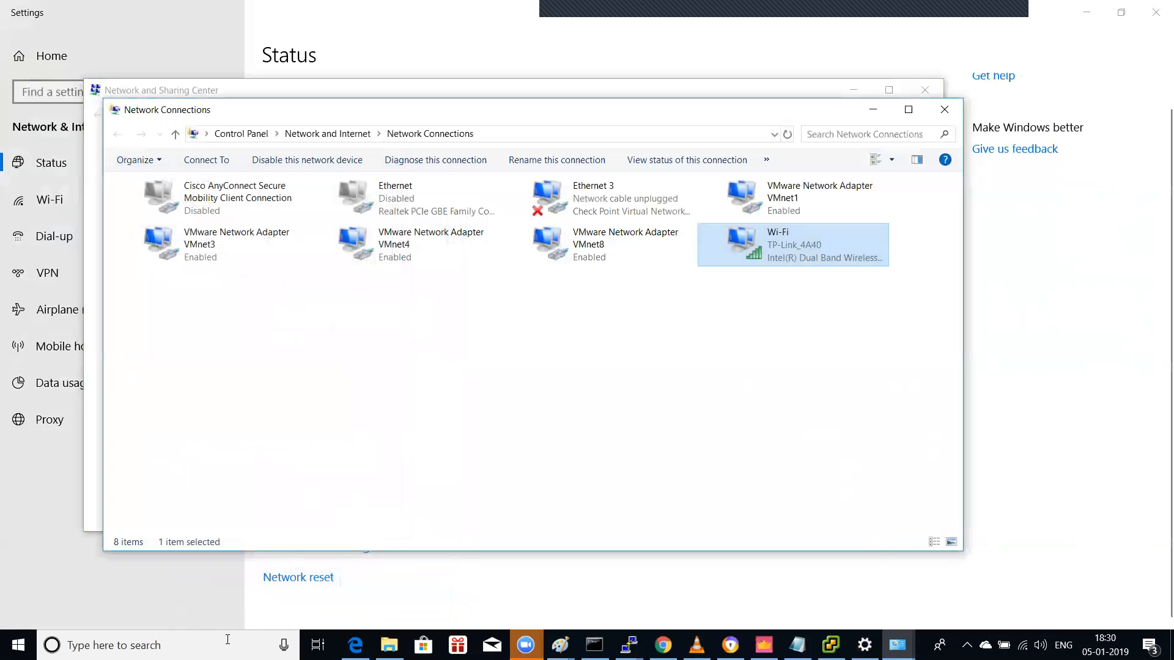
Step: Start a Remote Desktop connection to 10.10.1.100, then return to the vSphere Client console
left_click(280, 636)
type("remote")
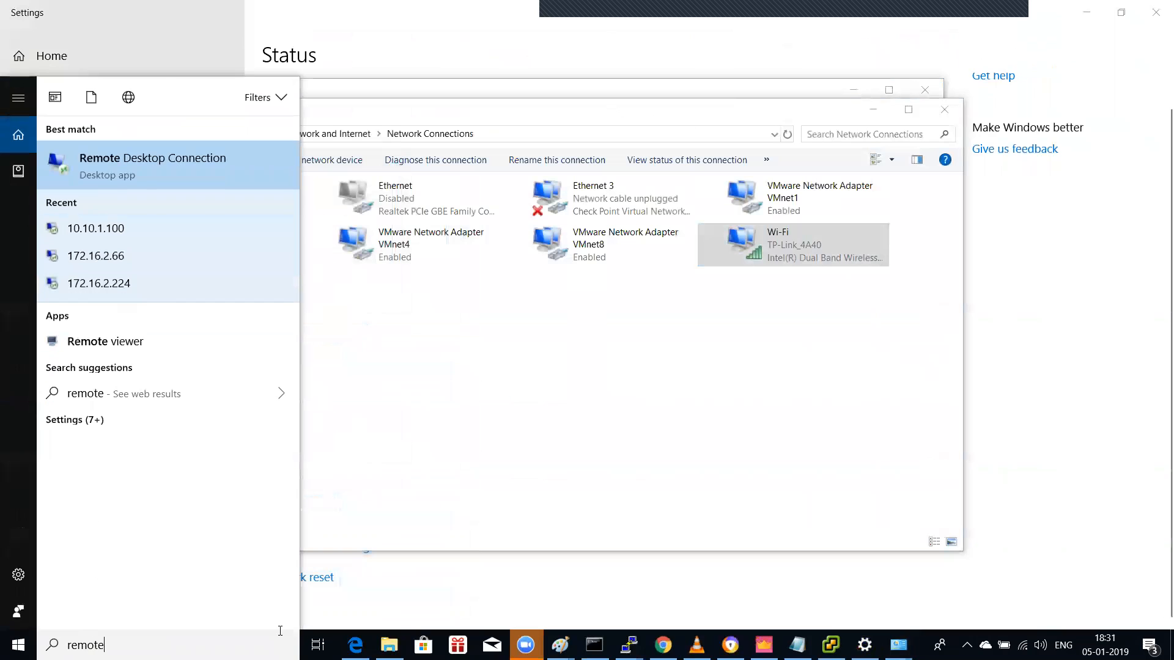
left_click(96, 228)
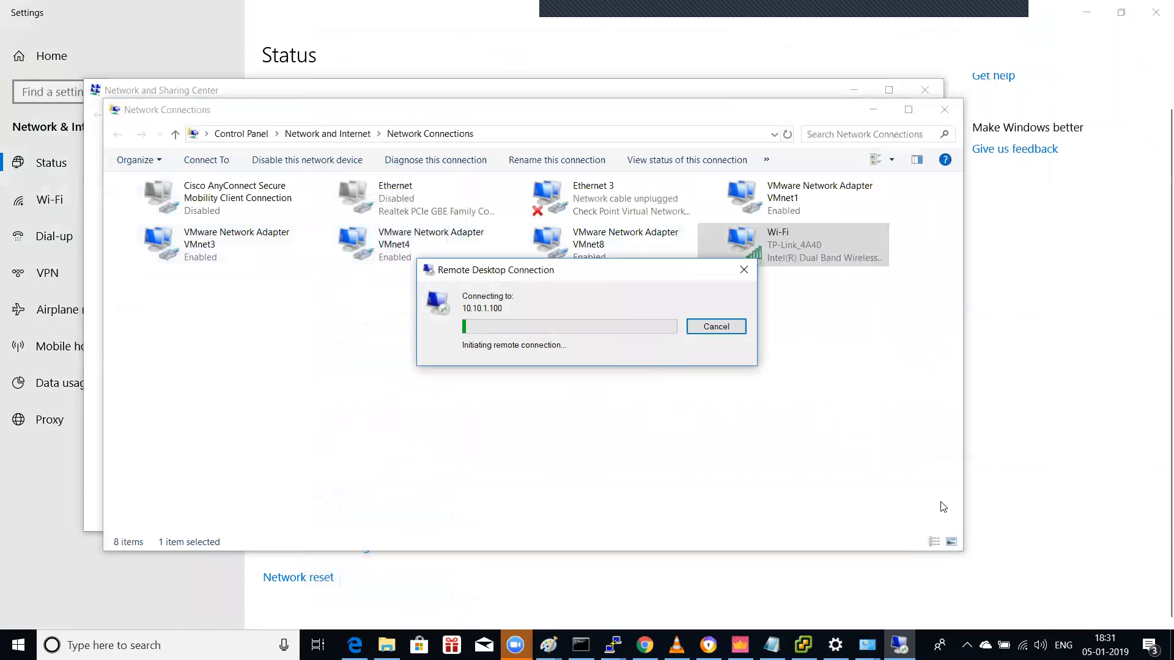
left_click(803, 645)
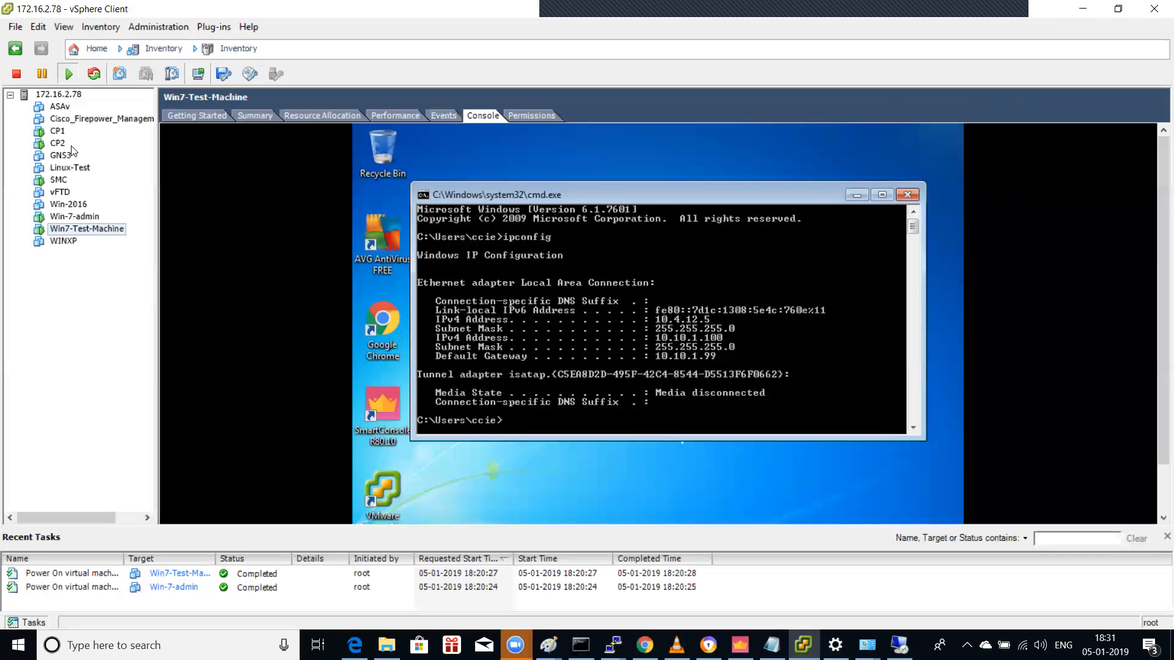
Step: Ping 10.10.1.100 (replies) and 10.10.1.12 (fails) from the VM's command prompt
left_click(588, 312)
type("ping")
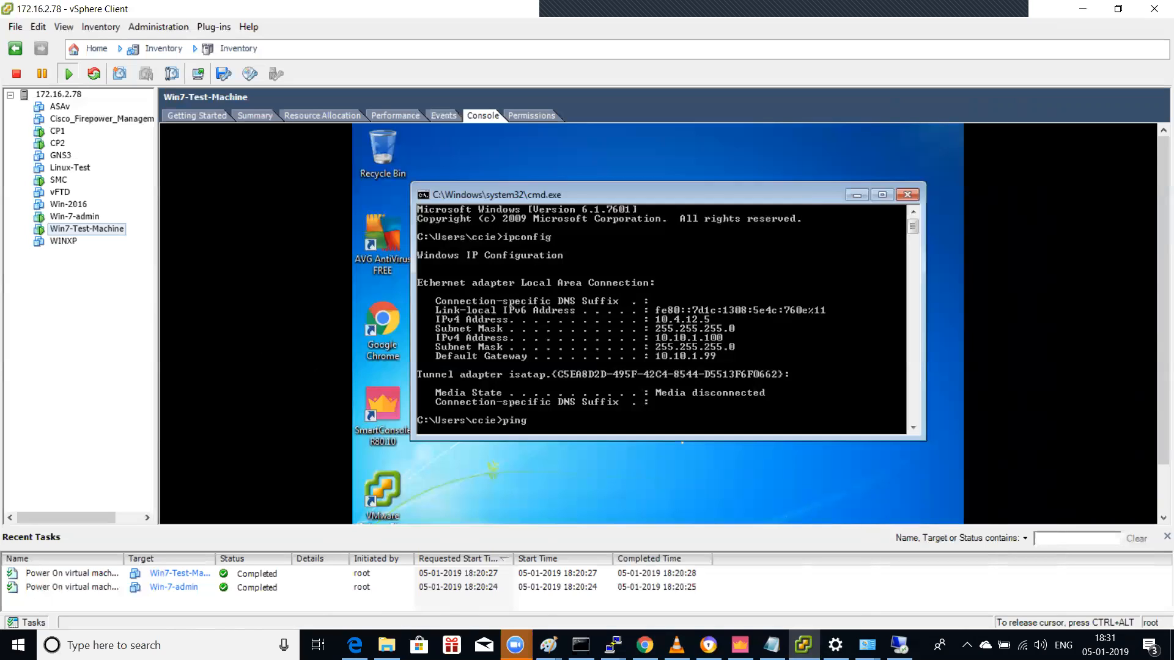
type(" 10.10")
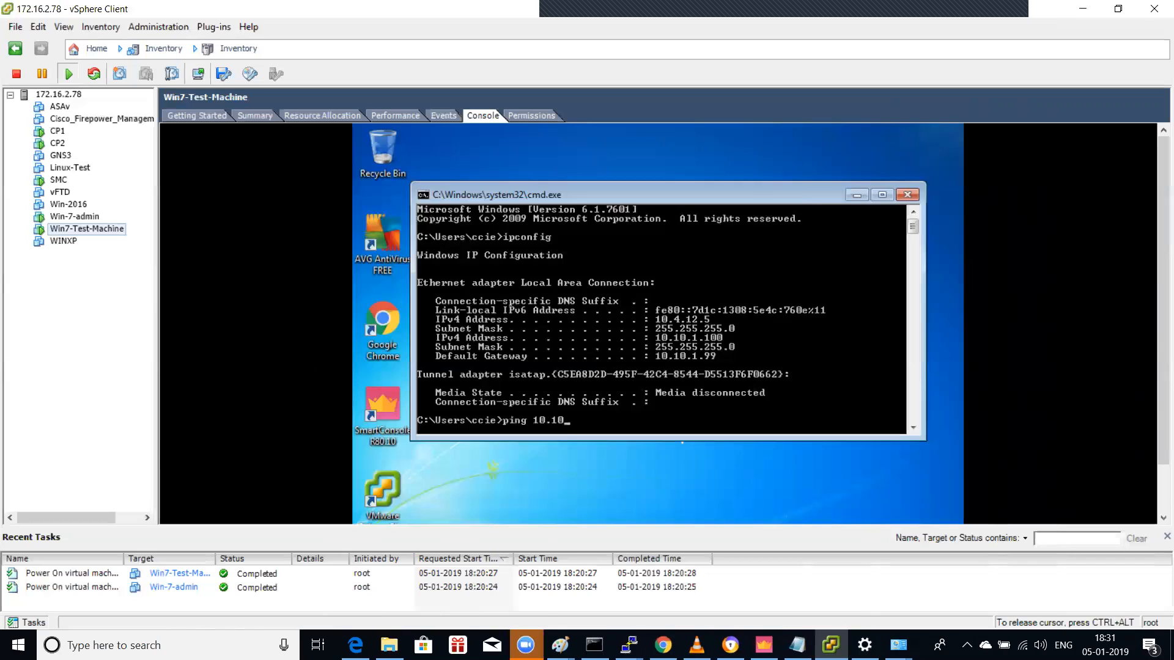
type(".1.100")
key("Return")
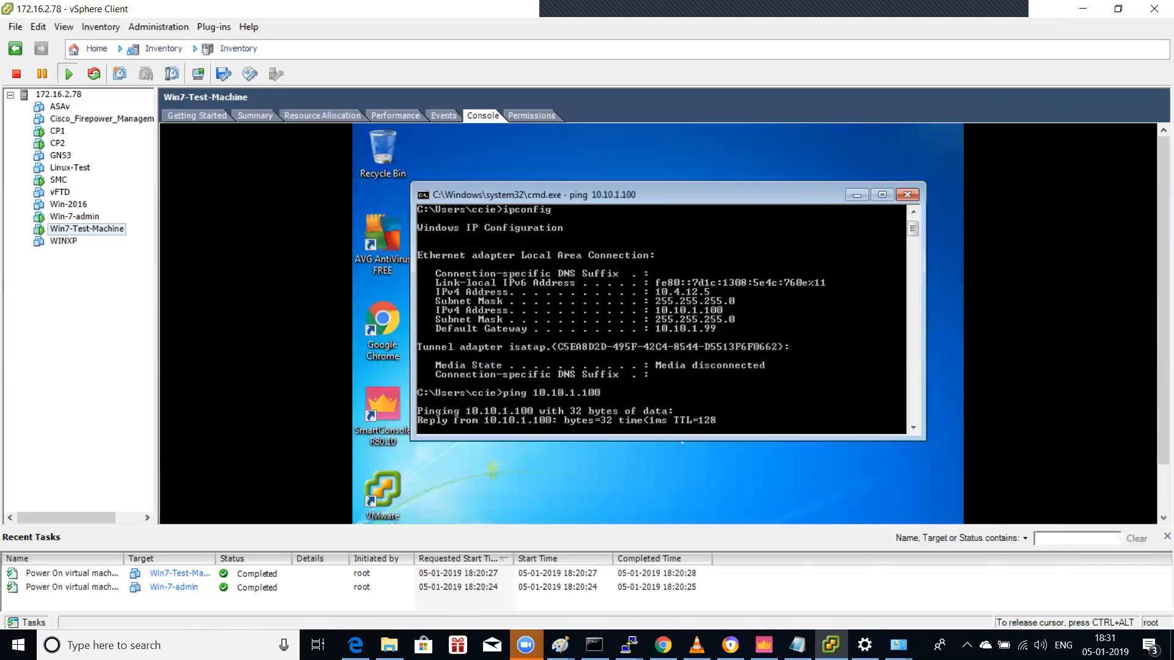
key("ctrl+c")
key("Up")
key("BackSpace")
type("2")
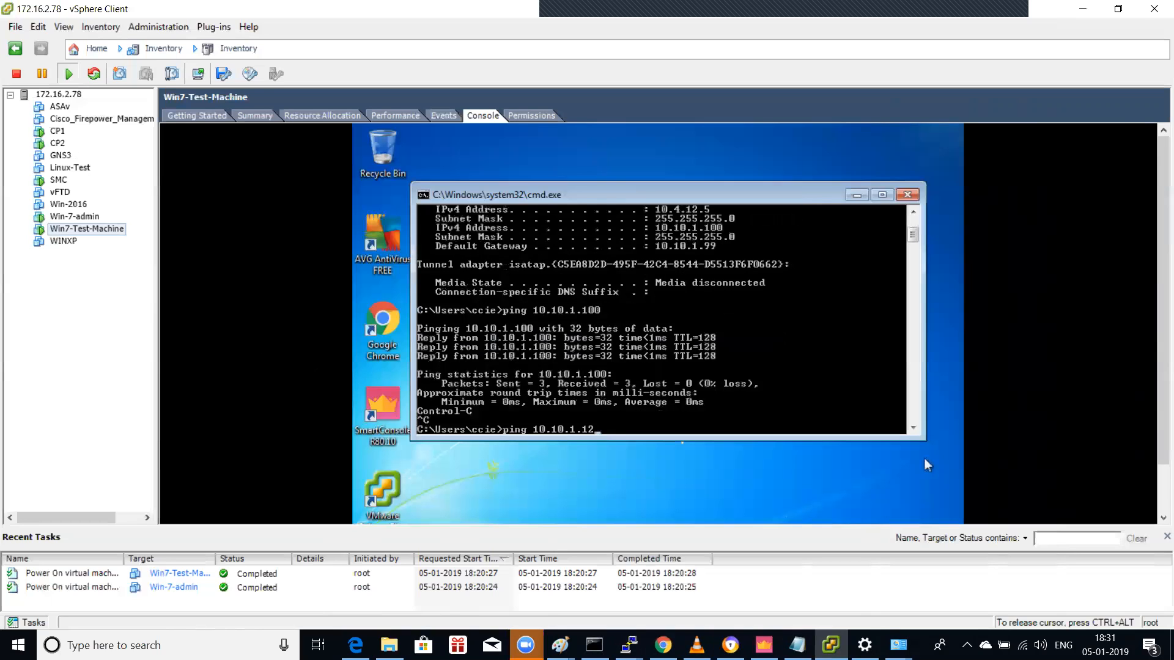
key("Return")
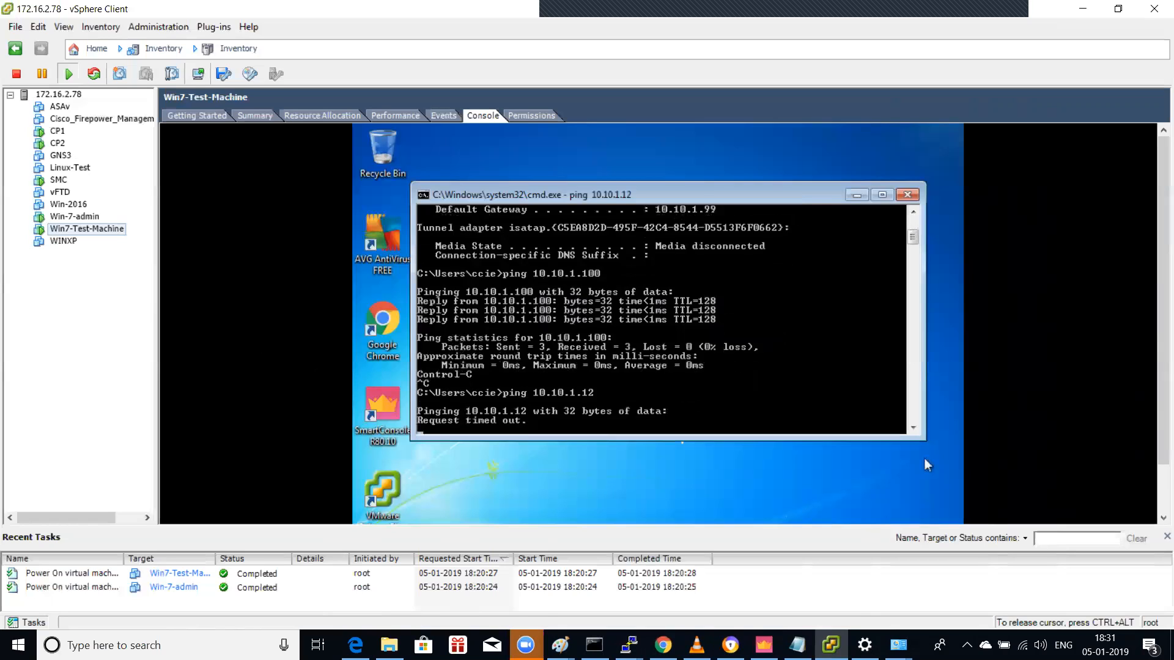
key("ctrl+c")
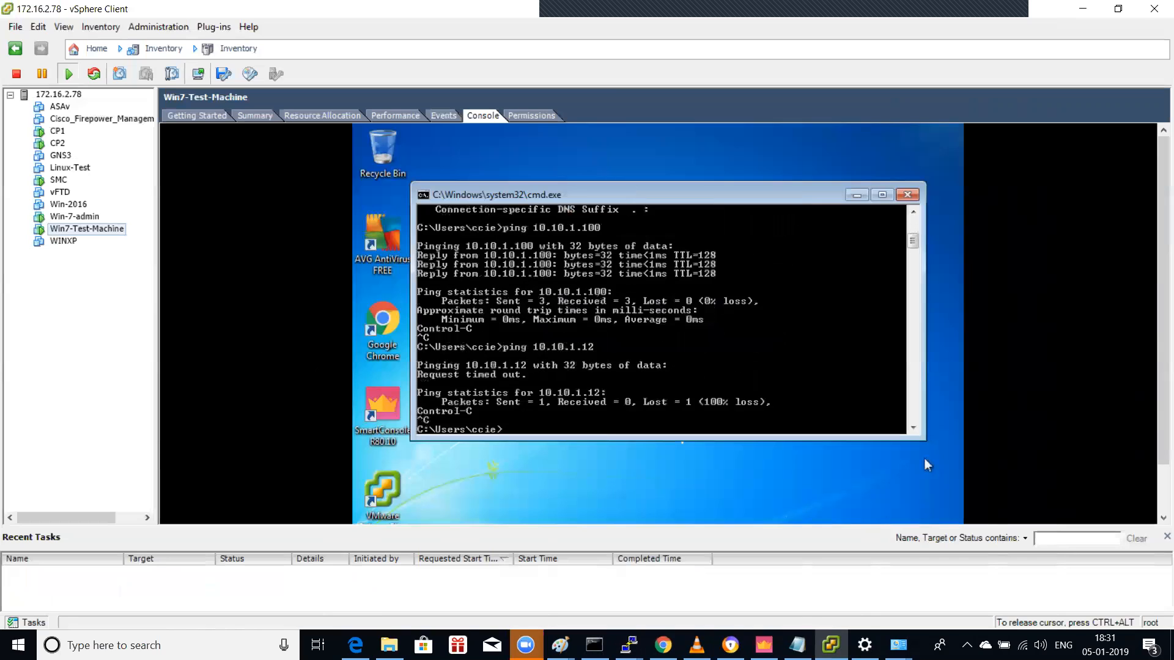
Step: Open the VM's Control Panel from the Start menu using the keyboard
key("super")
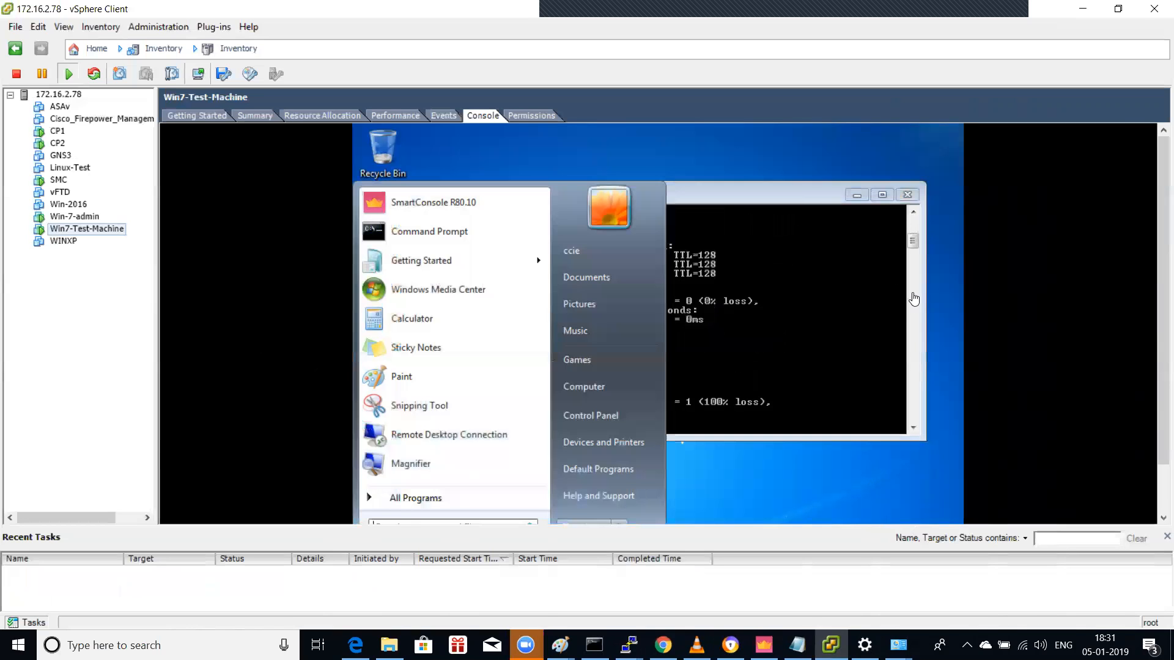
key("alt+Tab")
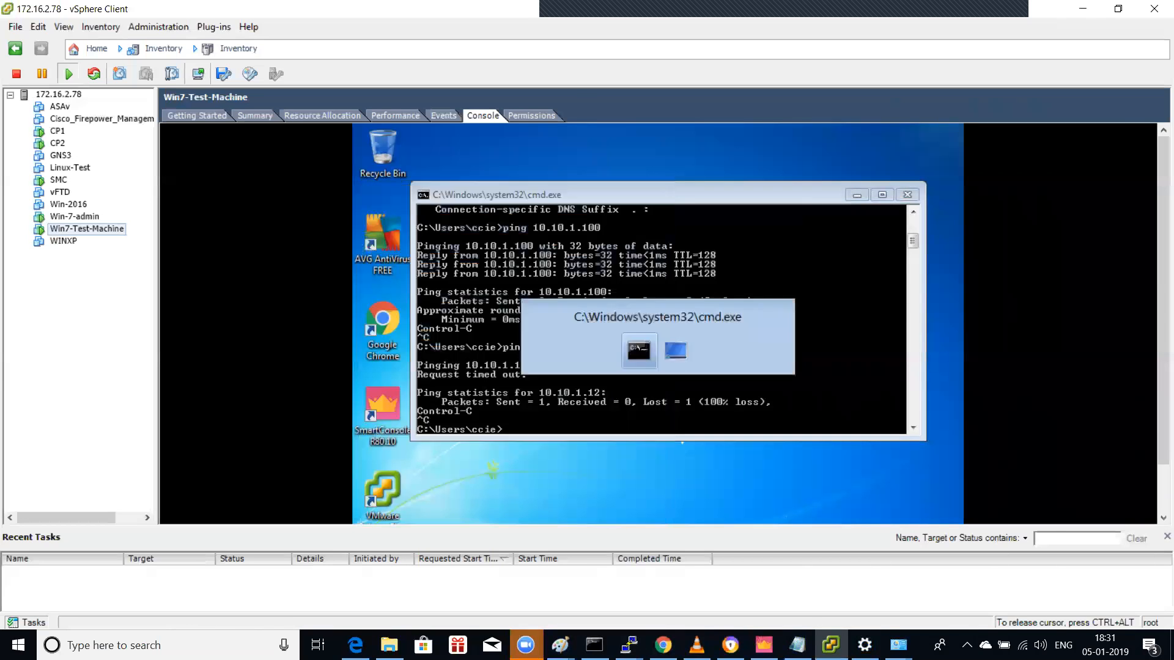
key("super")
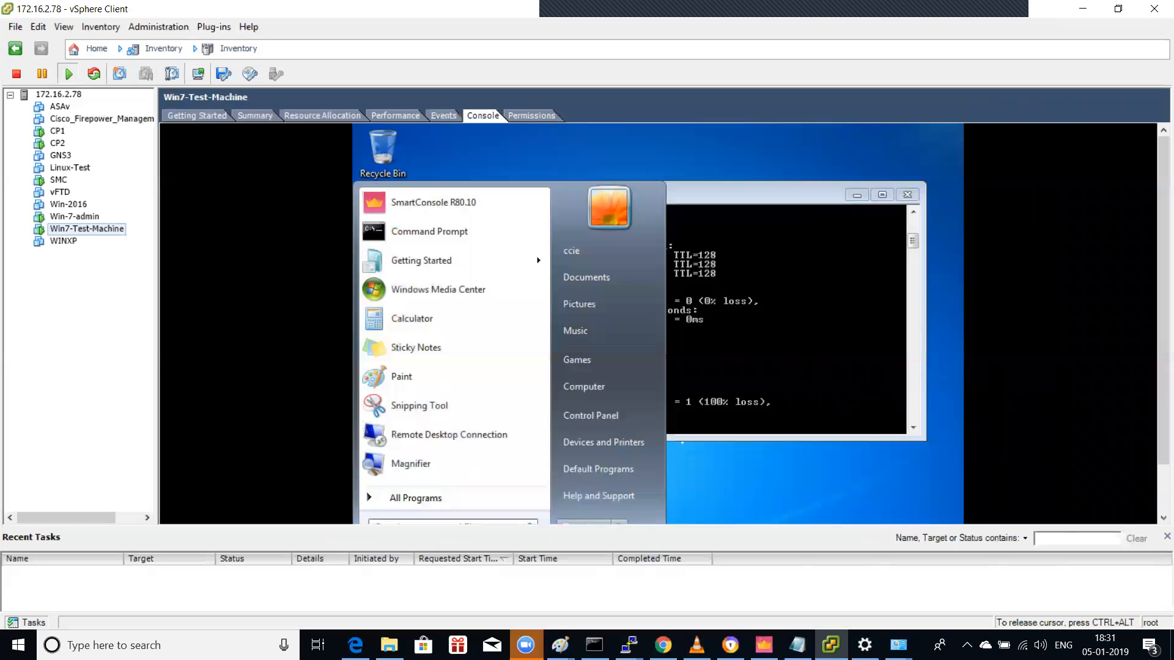
key("Up")
key("Up")
key("Up")
key("Up")
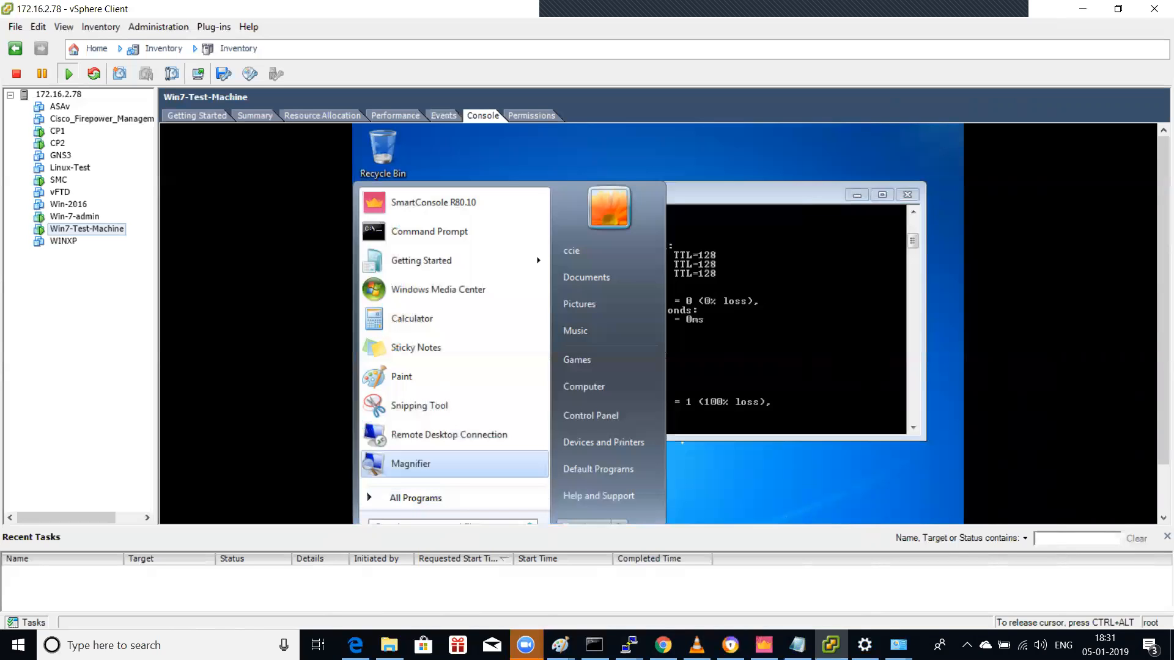
key("Right")
key("Down")
key("Return")
key("Down")
key("Down")
key("Down")
key("Down")
key("Down")
key("Down")
key("Down")
key("Down")
key("Down")
key("Down")
Step: Open Network and Sharing Center and Local Area Connection properties, selecting IPv4
key("Right")
key("Right")
key("Up")
key("Up")
key("Up")
key("Return")
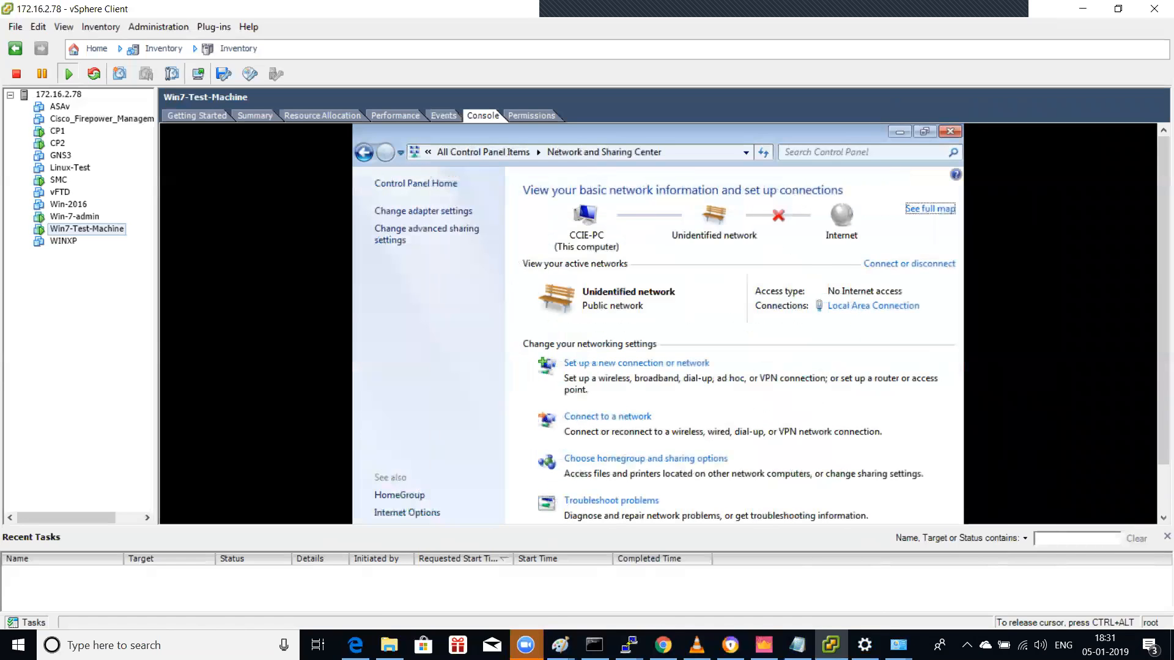
key("Tab")
key("Tab")
key("Tab")
key("Return")
key("Tab")
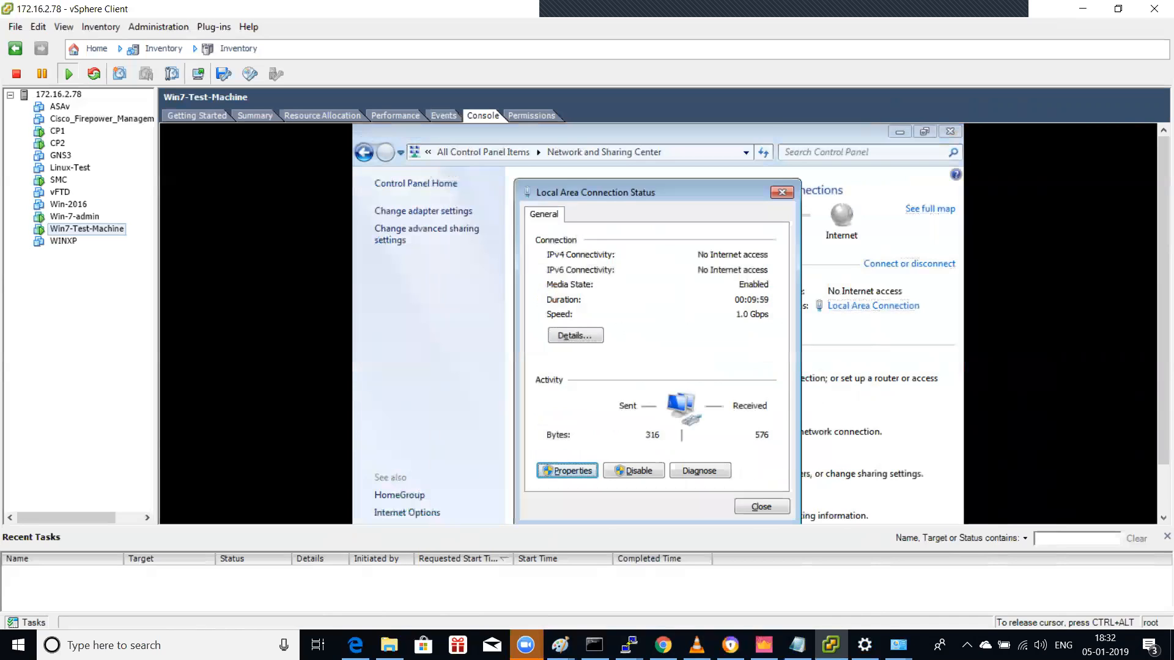
key("Return")
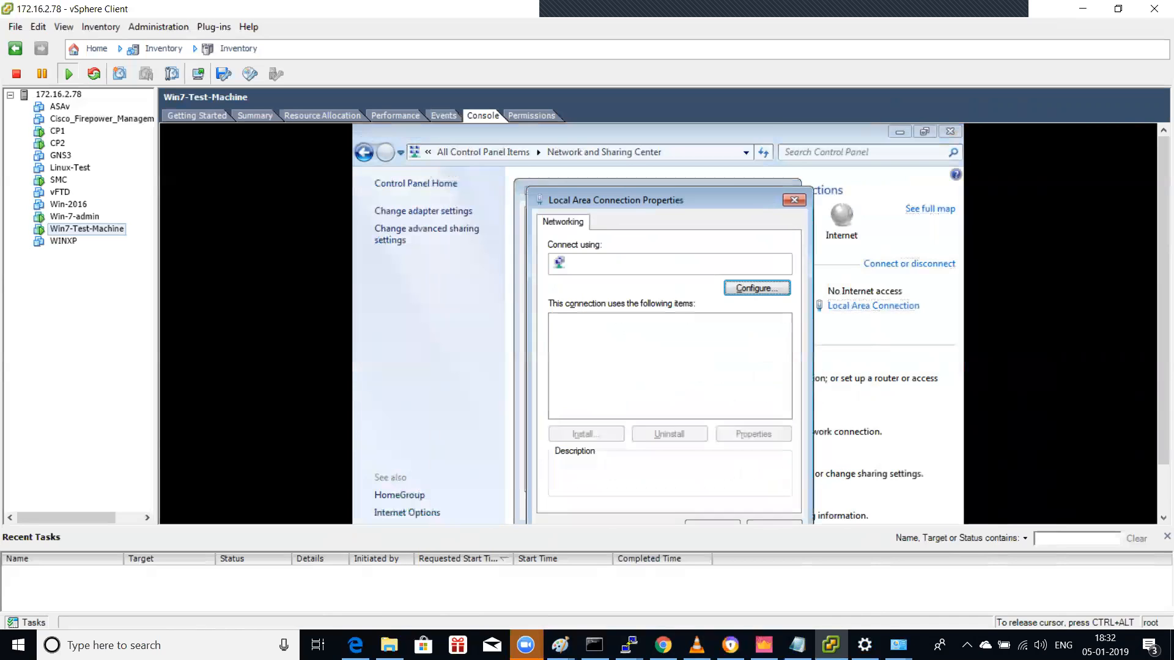
key("Down")
key("Down")
key("Down")
key("Down")
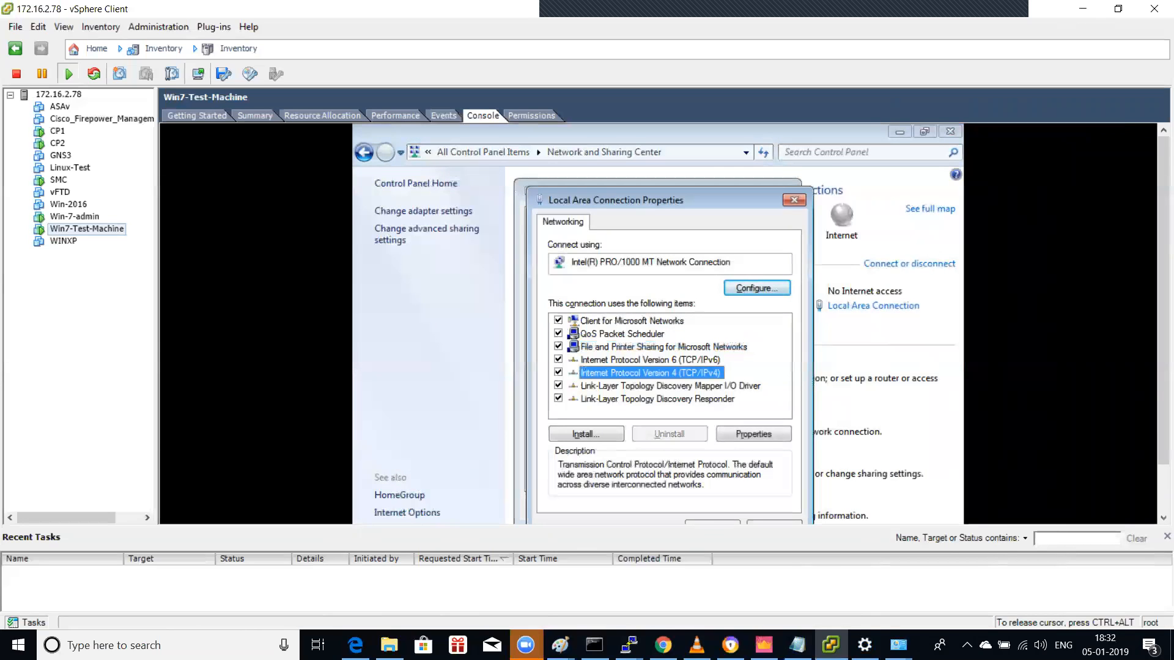
Step: Close the dialogs and reopen Local Area Connection properties with IPv4 selected
key("Escape")
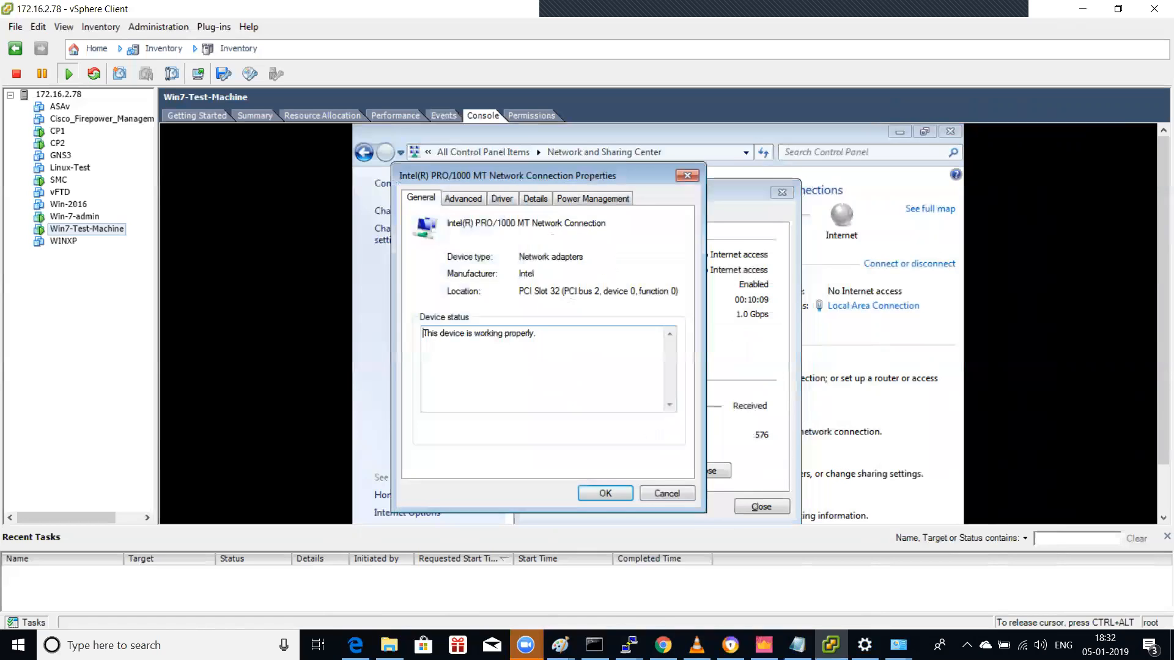
key("Escape")
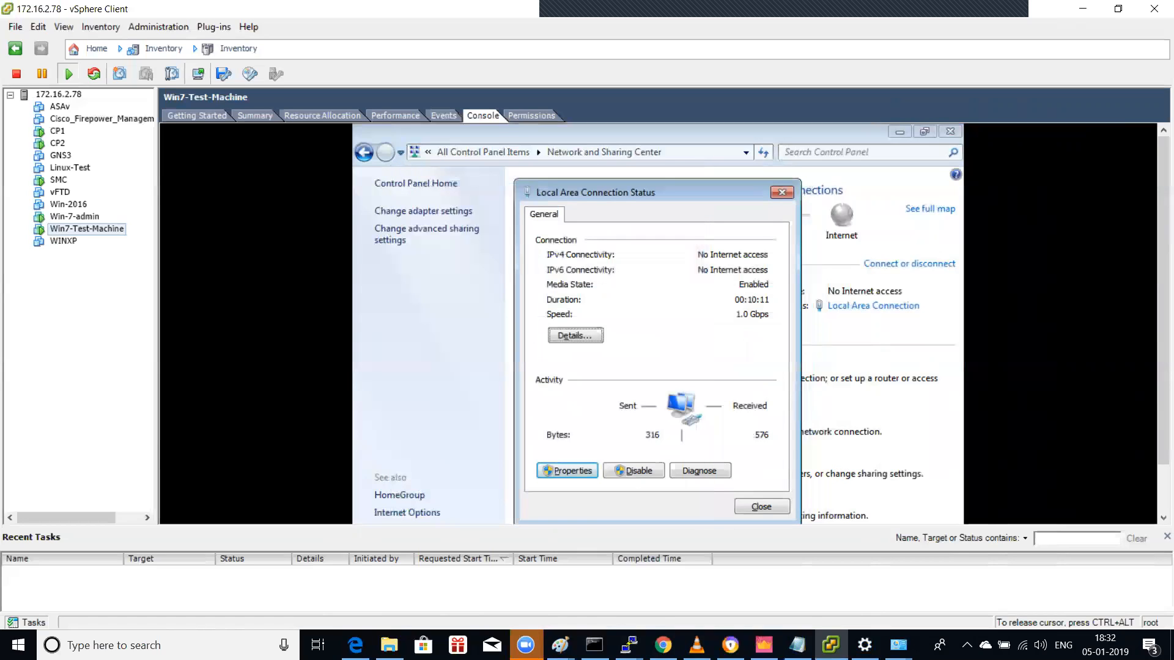
key("Escape")
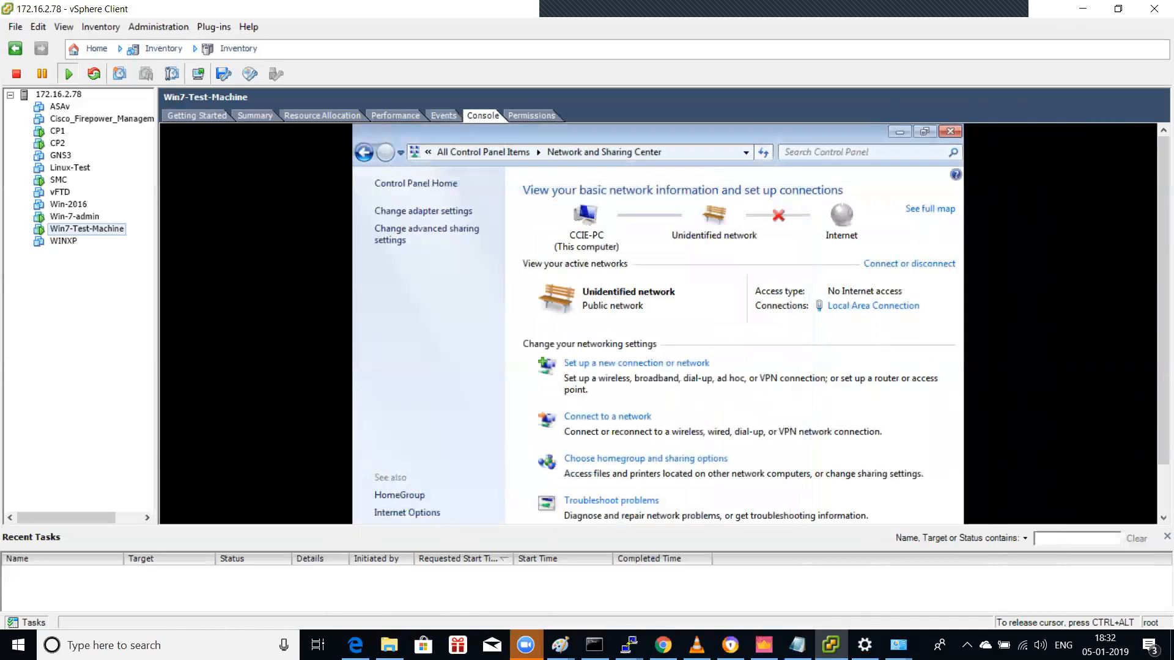
key("Tab")
key("Tab")
key("Tab")
key("Tab")
key("Tab")
key("Tab")
key("Tab")
key("Tab")
key("Tab")
key("Tab")
key("Tab")
key("Tab")
key("Tab")
key("Tab")
key("Tab")
key("Tab")
key("Tab")
key("Tab")
key("Tab")
key("Tab")
key("Return")
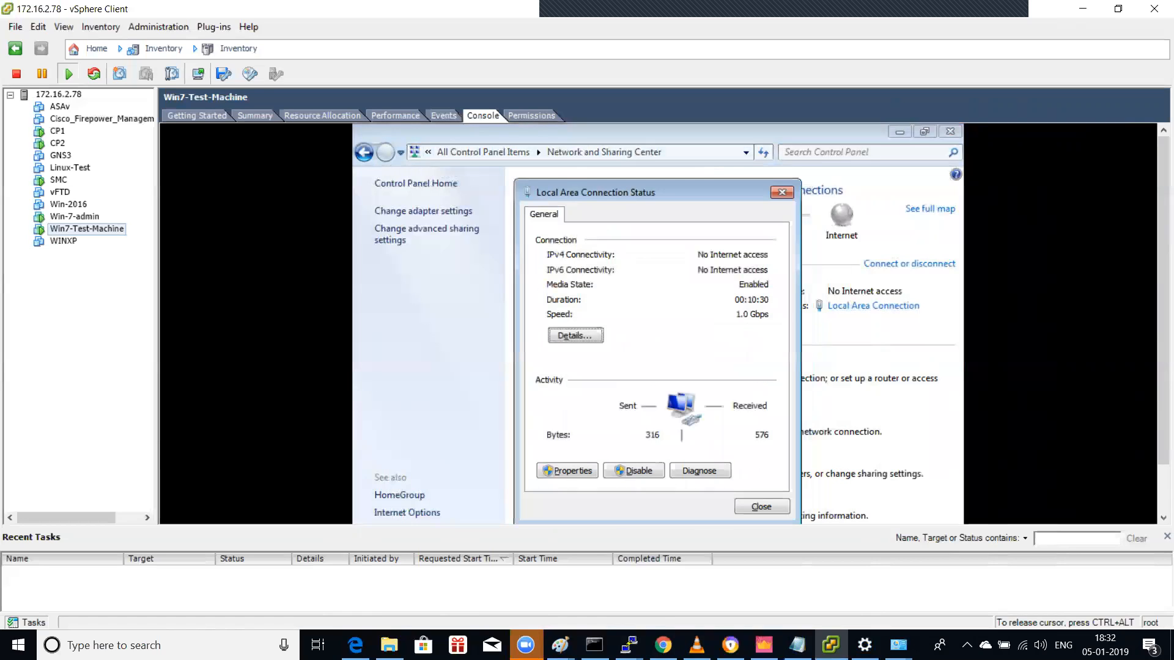
key("Tab")
key("Return")
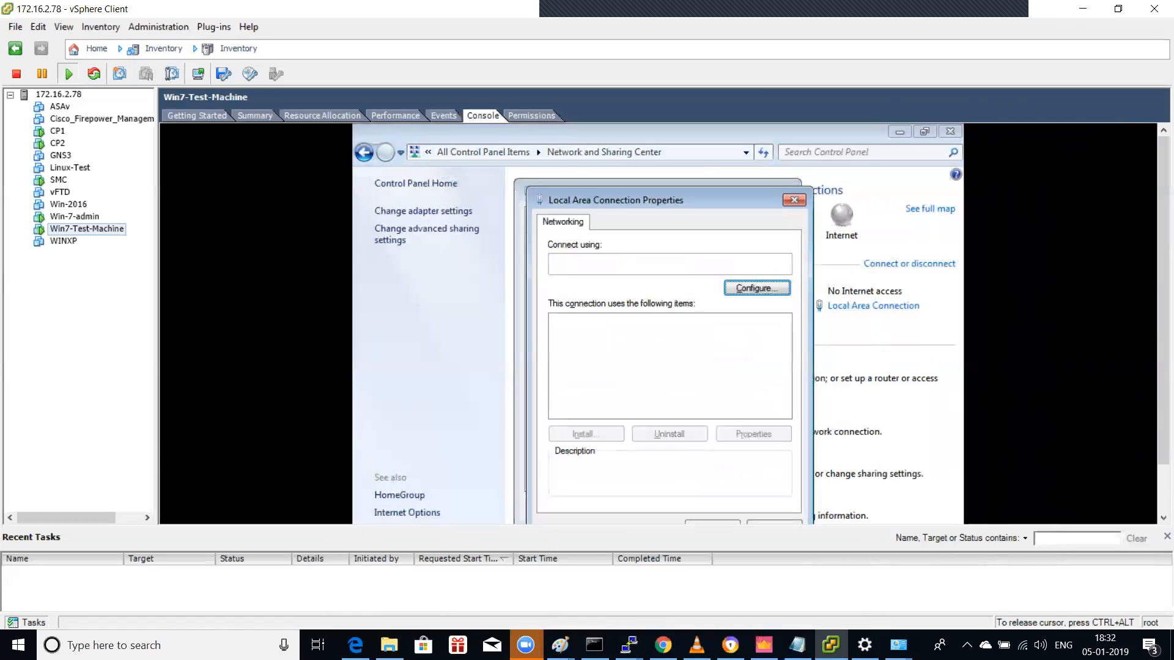
key("Down")
key("Down")
key("Down")
key("Down")
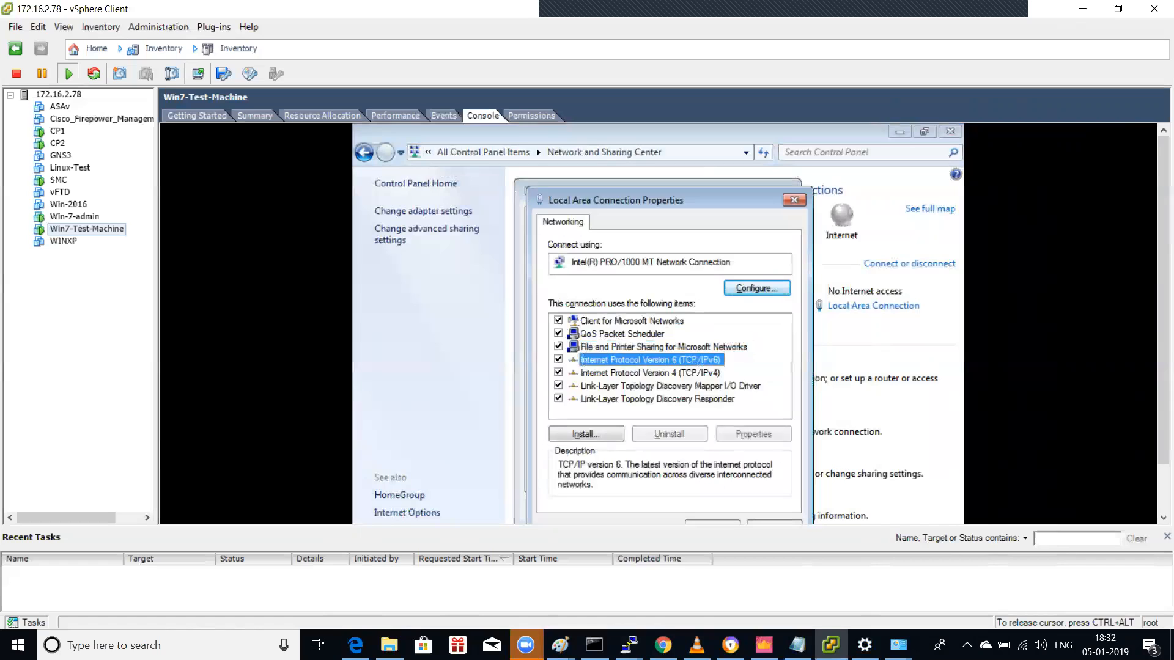
key("Tab")
key("Tab")
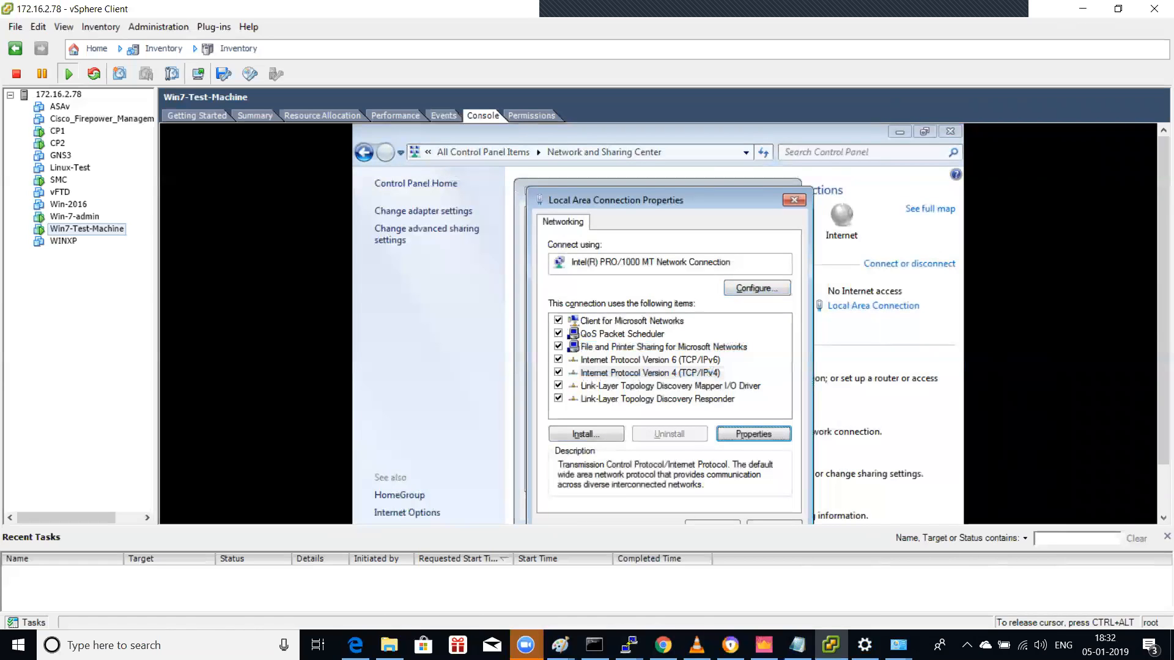
Step: Change the VM's IPv4 address to 10.2.1.13
key("Return")
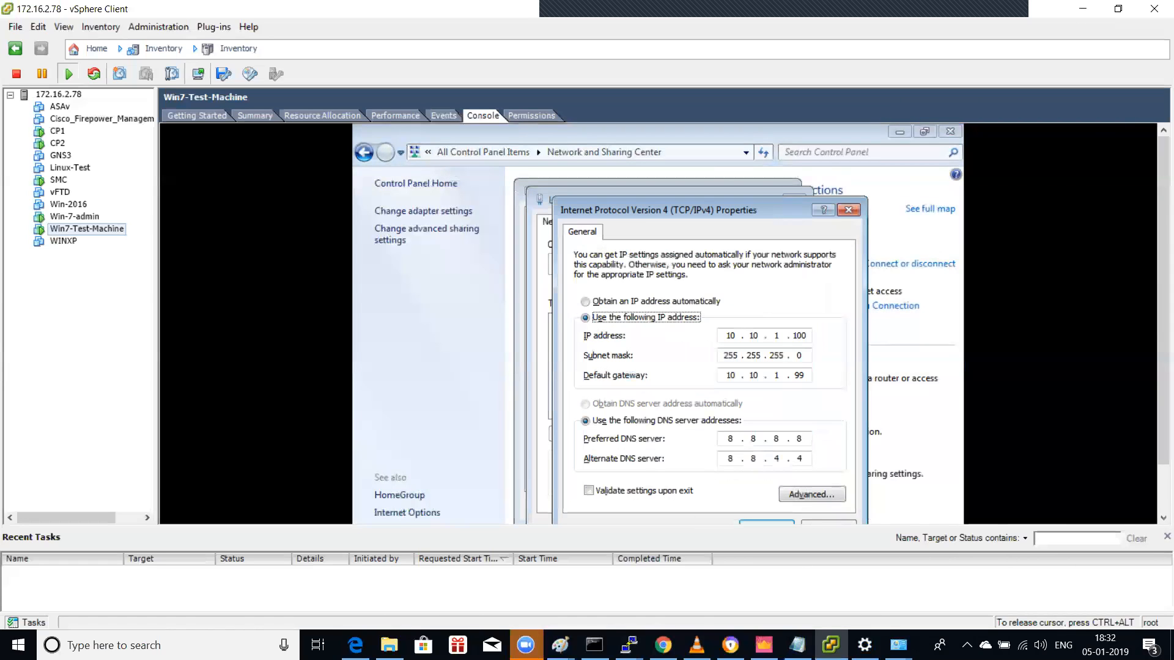
key("Tab")
key("Right")
key("Right")
key("Right")
key("BackSpace")
key("BackSpace")
type("2")
key("BackSpace")
key("BackSpace")
key("BackSpace")
type("1")
Step: Set the default gateway to 10.2.1.202
key("Tab")
key("Tab")
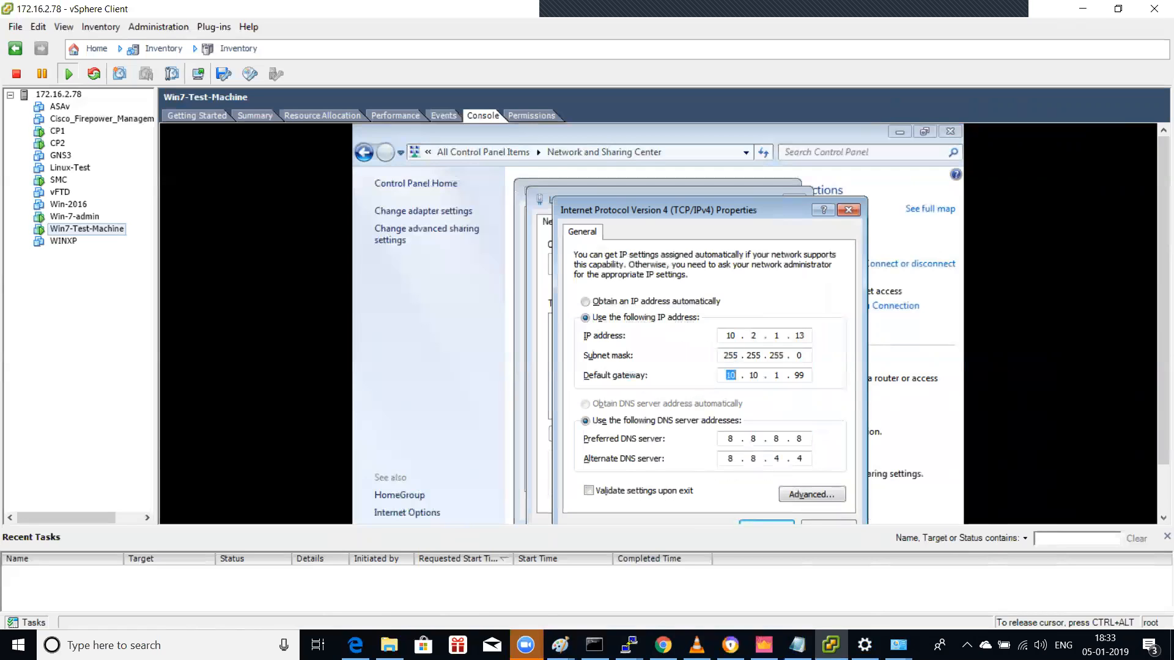
key("Right")
key("Right")
key("Right")
key("BackSpace")
key("BackSpace")
type("2")
key("BackSpace")
key("BackSpace")
key("BackSpace")
key("BackSpace")
type("1.22")
key("BackSpace")
type("02")
key("Tab")
key("Tab")
key("Tab")
key("Tab")
key("Tab")
key("Tab")
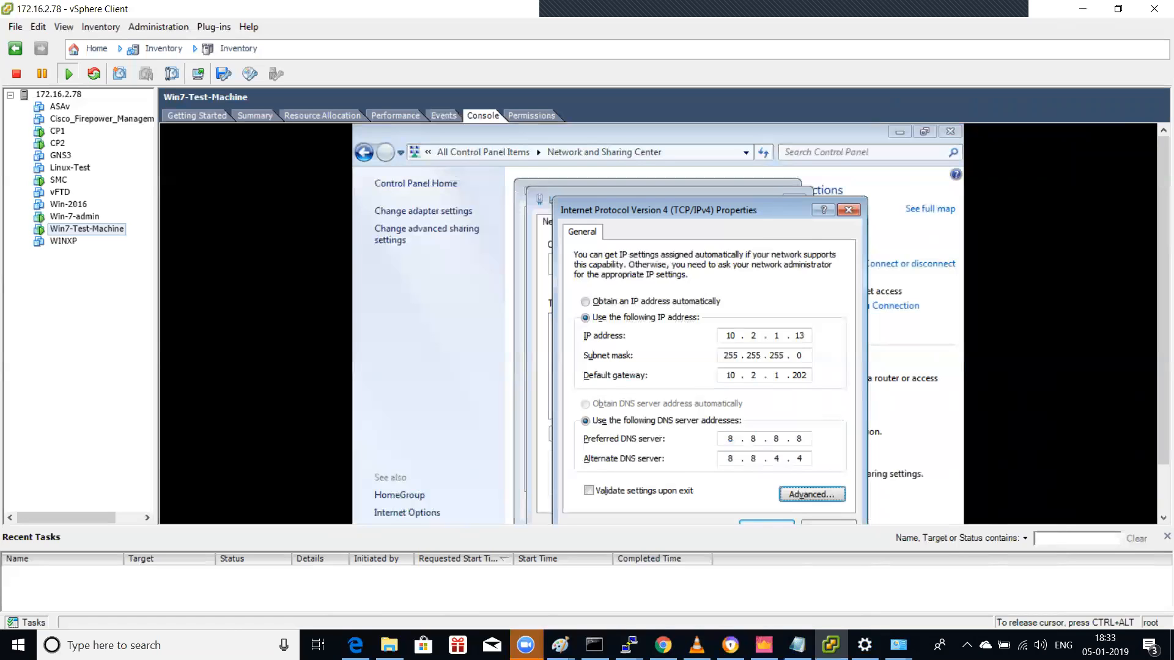
Step: Apply and close the IPv4, connection properties and status dialogs, then release the console
key("Return")
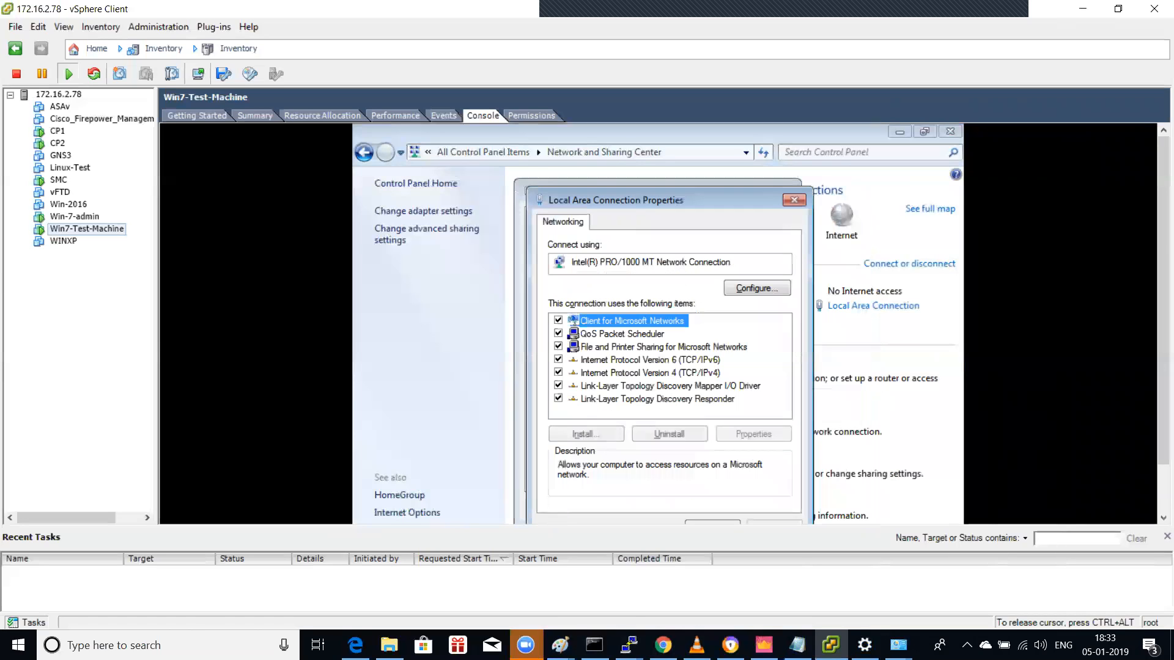
key("Tab")
key("Tab")
key("Tab")
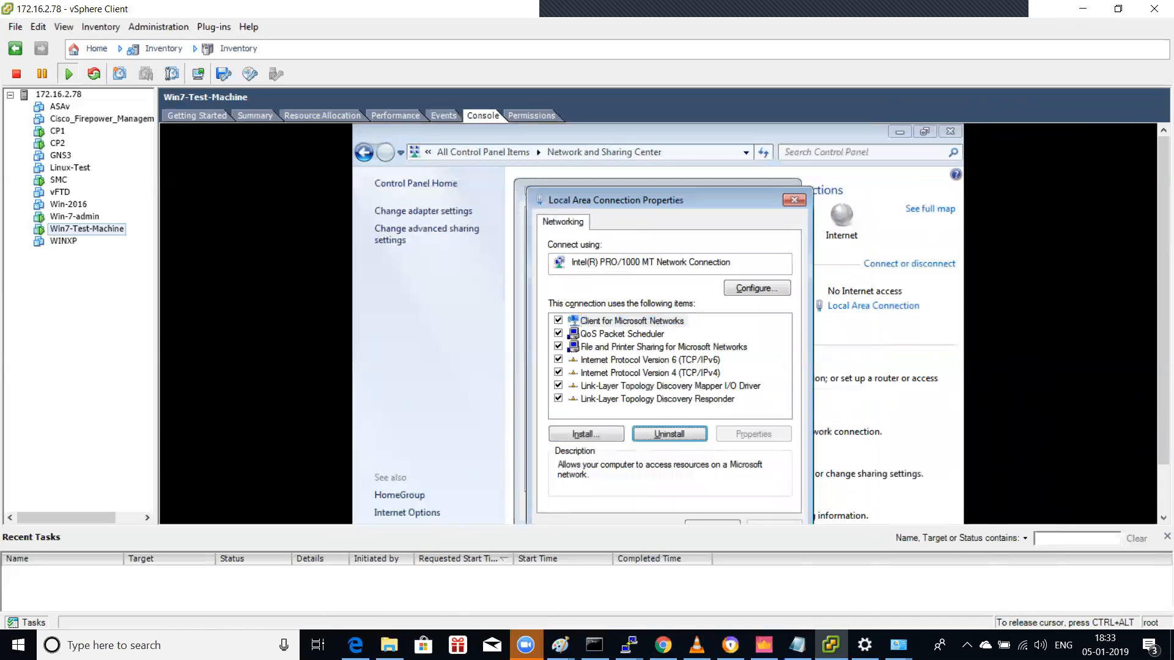
key("Return")
key("shift+Tab")
key("Tab")
key("Tab")
key("Tab")
key("Tab")
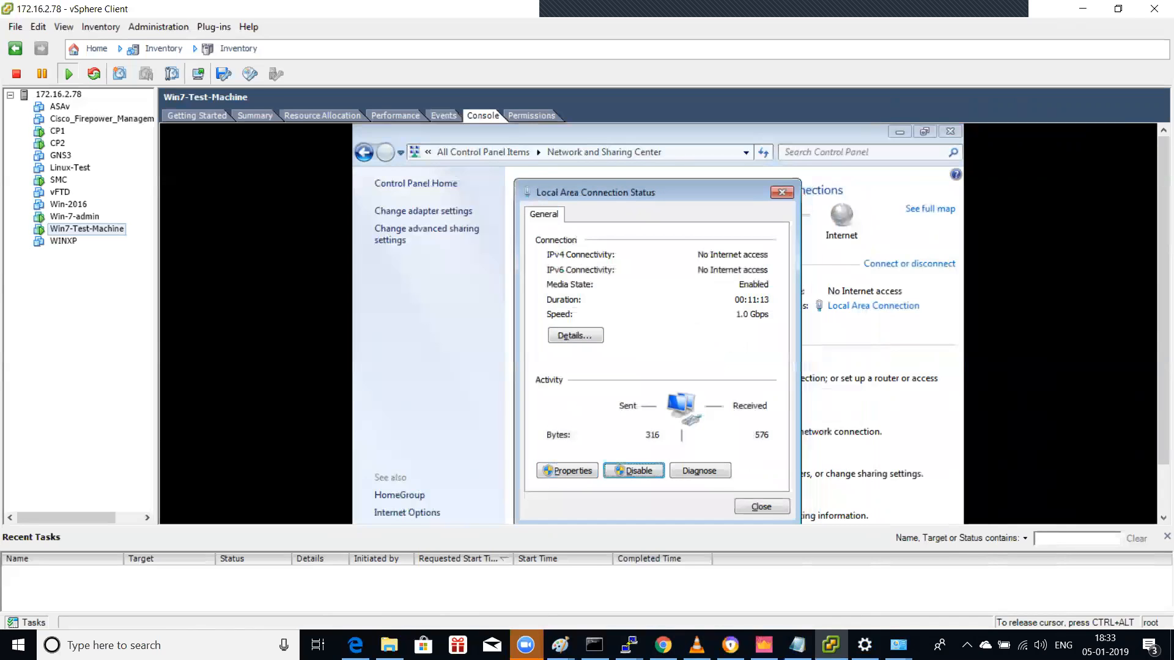
key("Return")
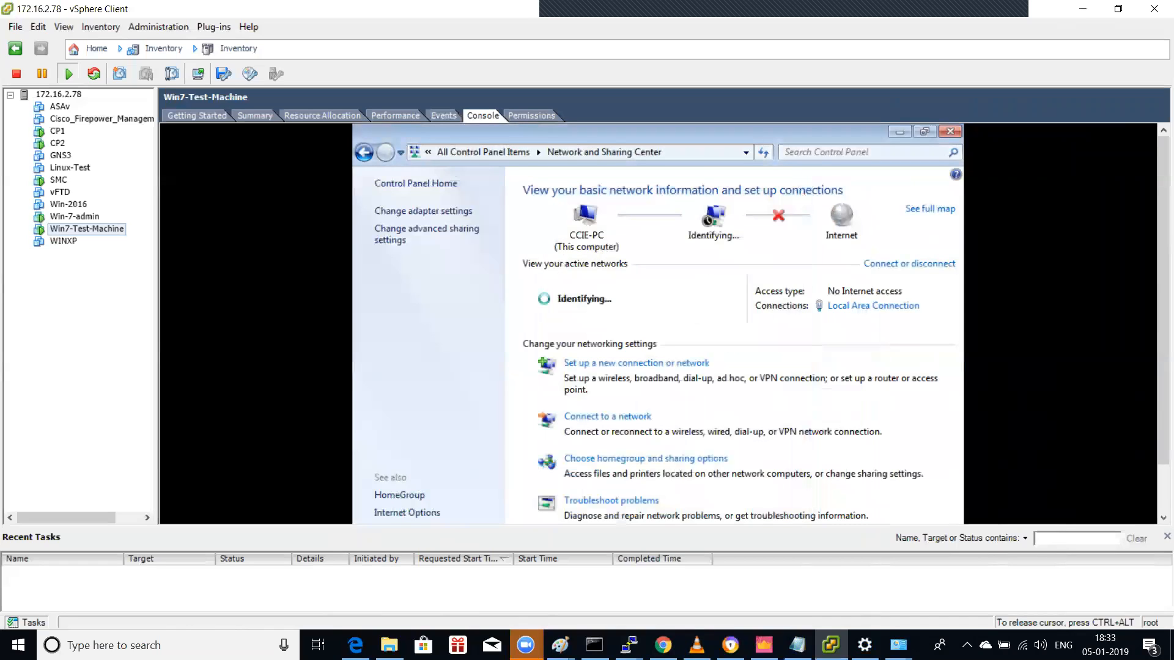
key("ctrl+alt")
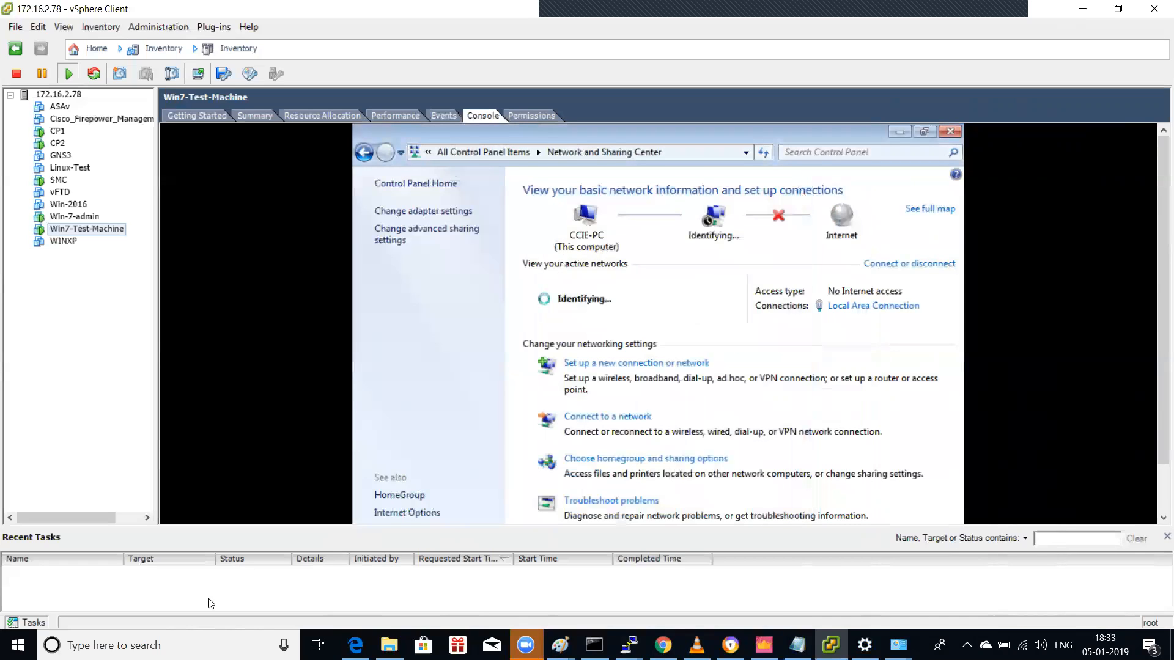
left_click(186, 641)
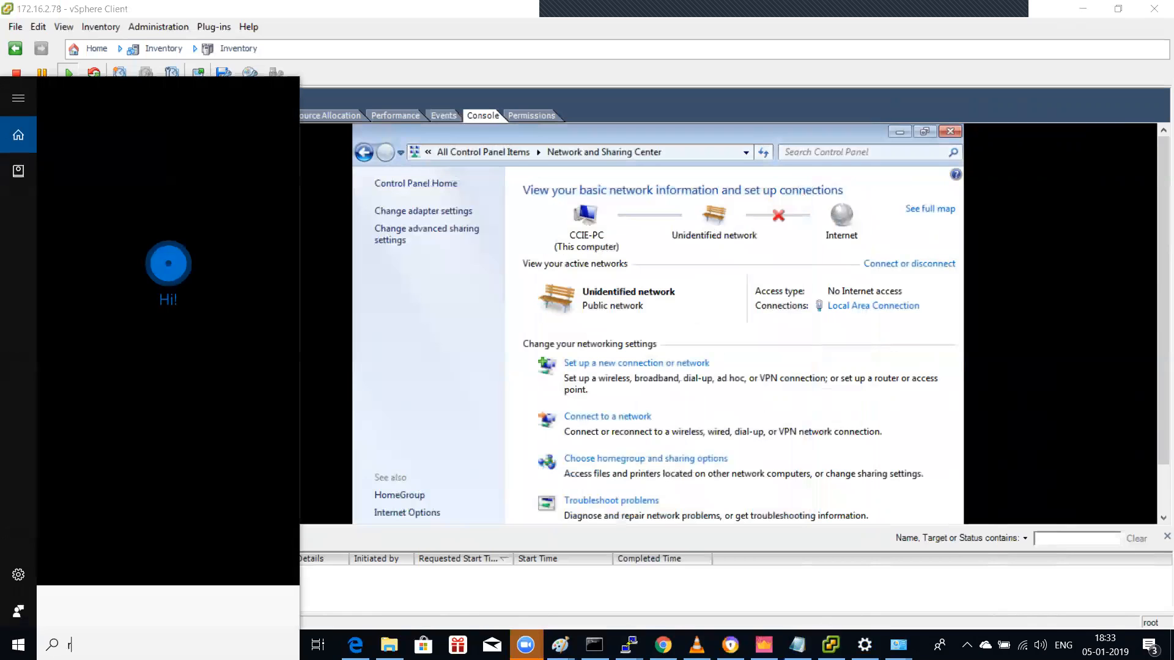
type("remote")
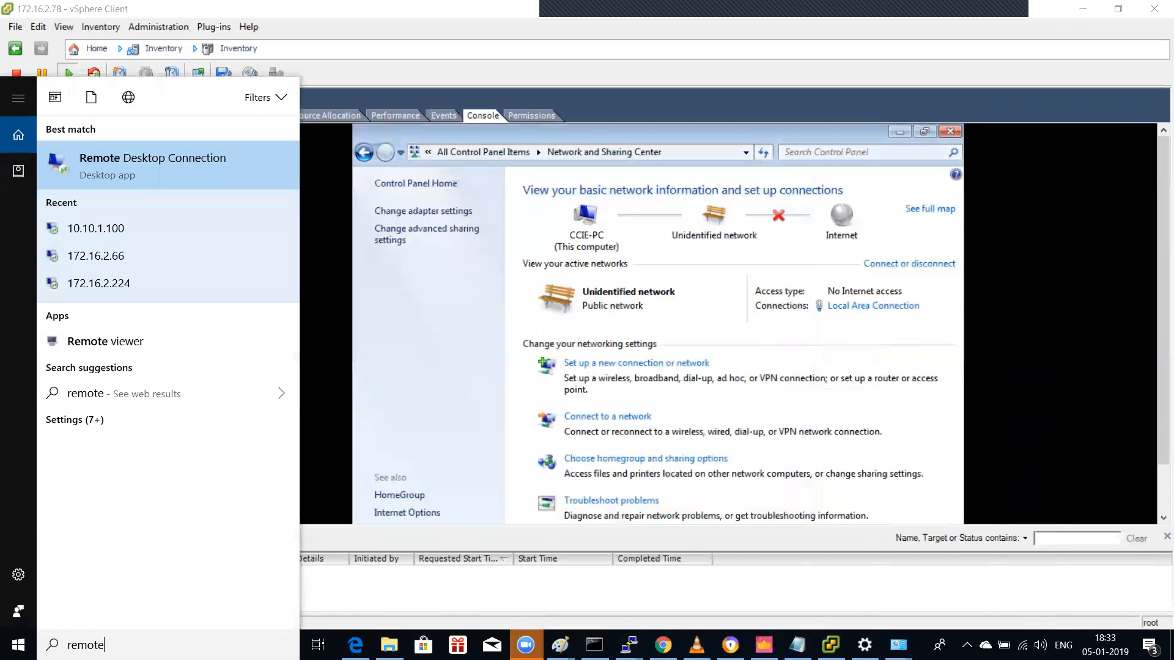
left_click(165, 161)
type("10.4")
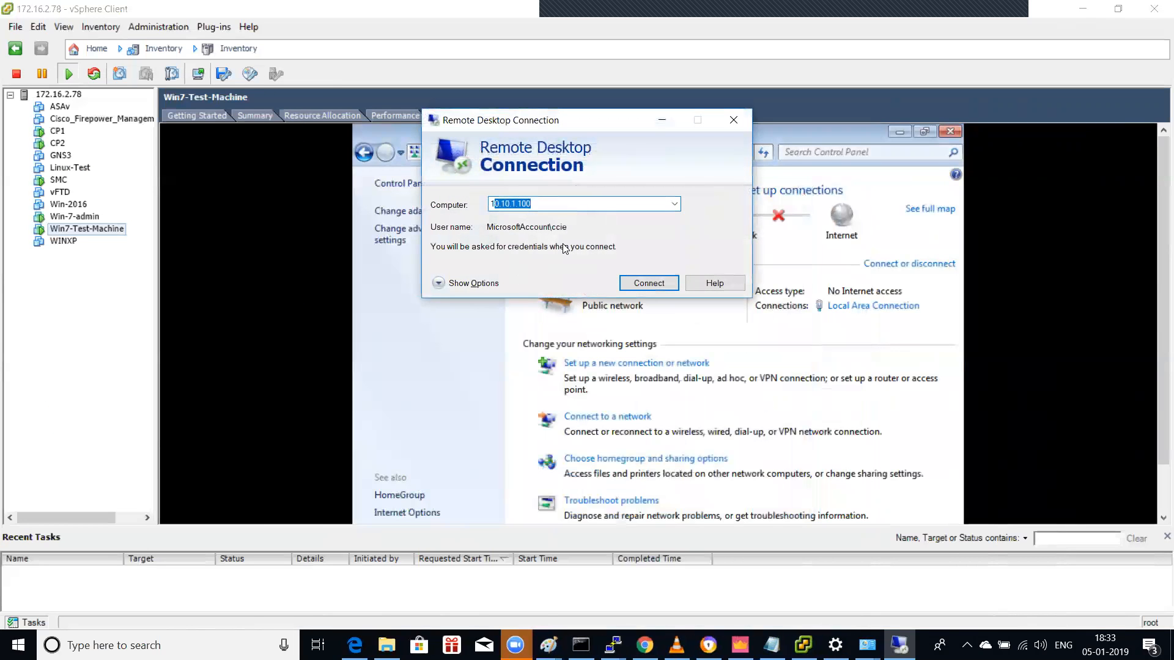
key("BackSpace")
key("BackSpace")
type("2")
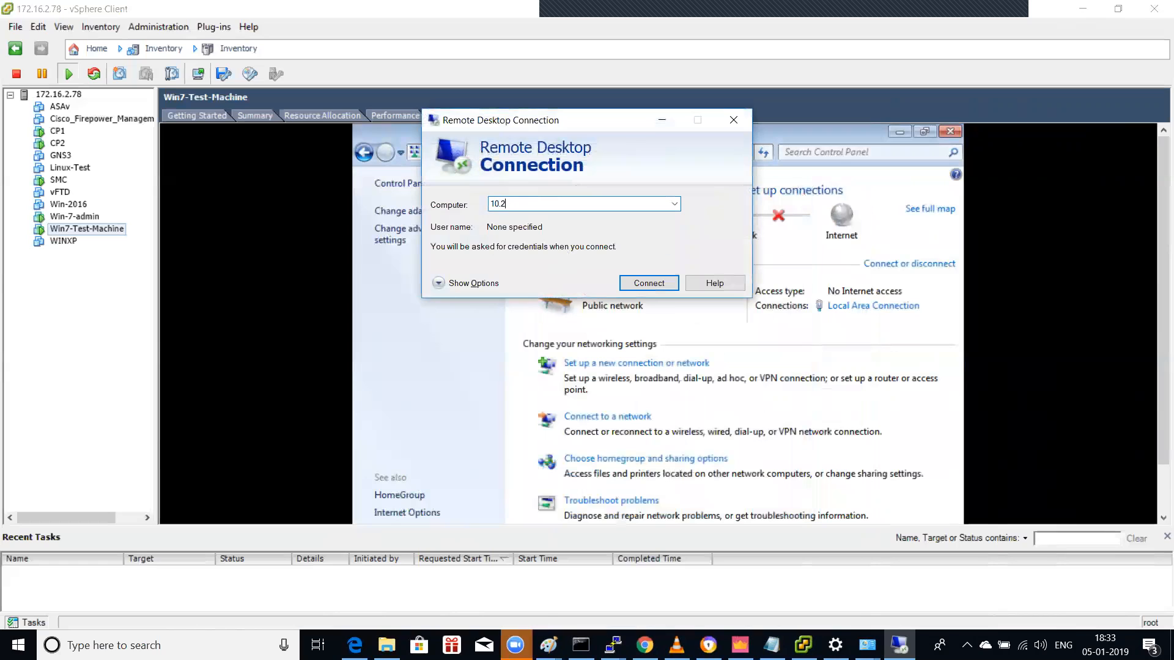
type(".1.13")
key("Return")
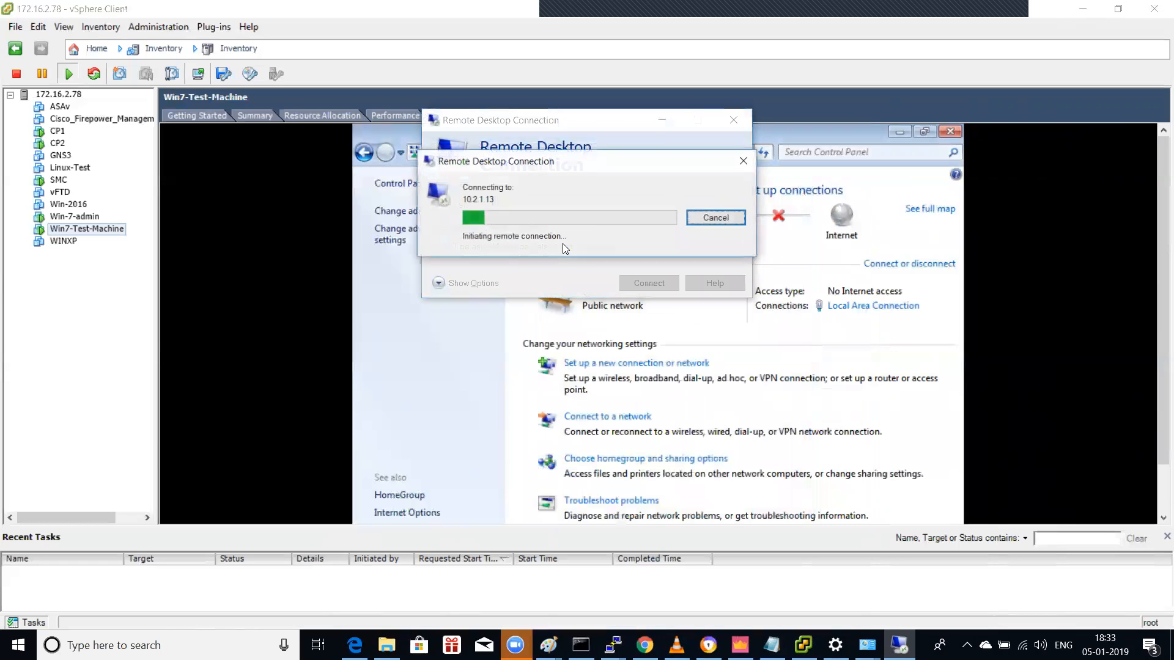
left_click(716, 218)
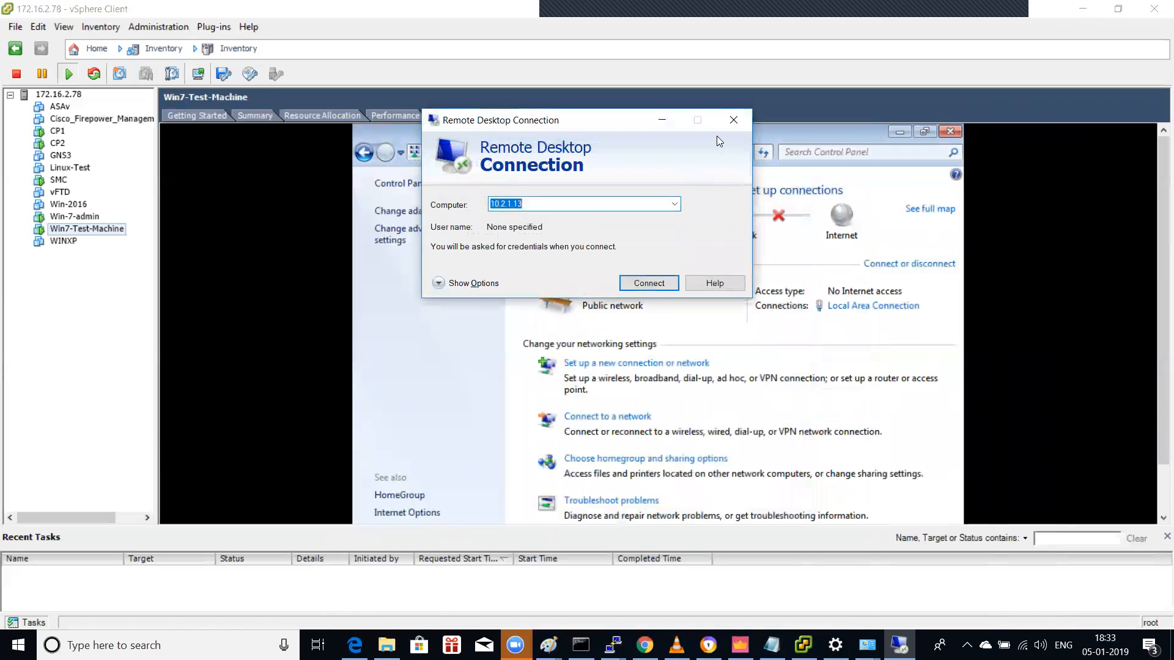
left_click(732, 122)
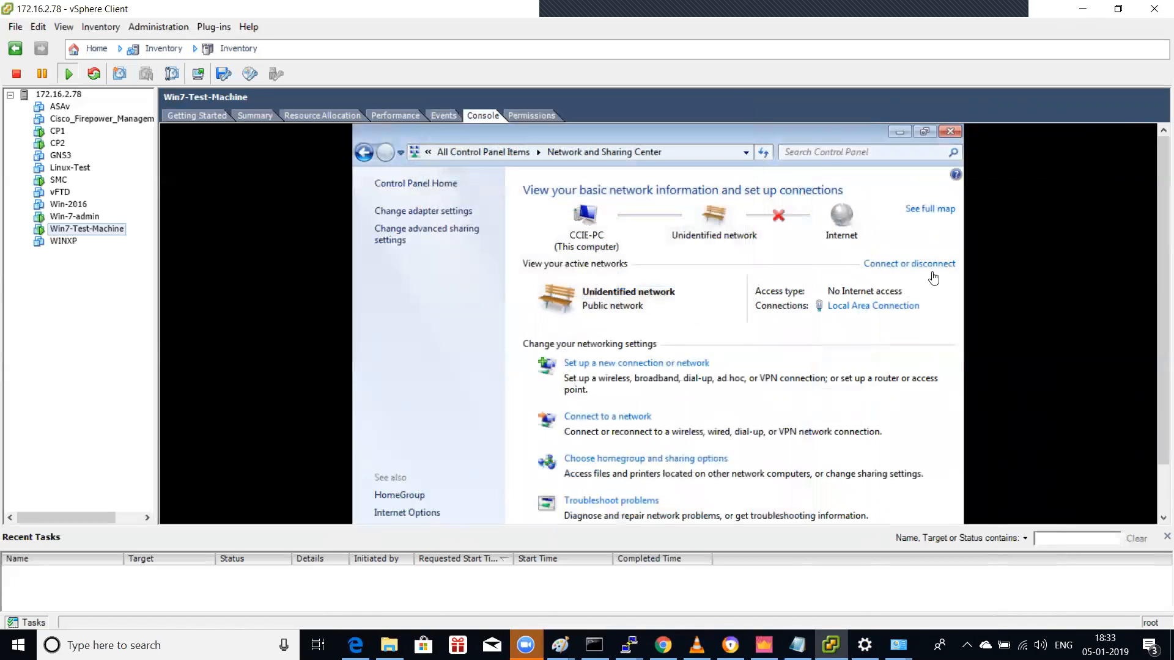
left_click_drag(1162, 275, 1159, 354)
Step: Open a command prompt on the VM and ping 10.2.1.101
left_click(461, 378)
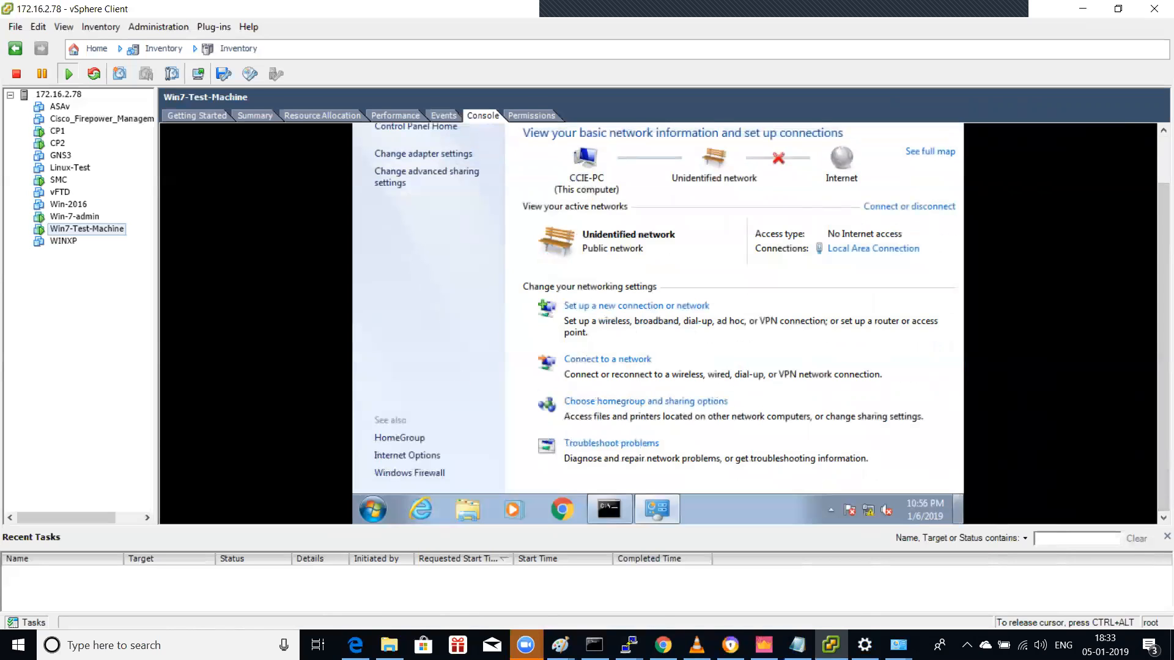
left_click(373, 509)
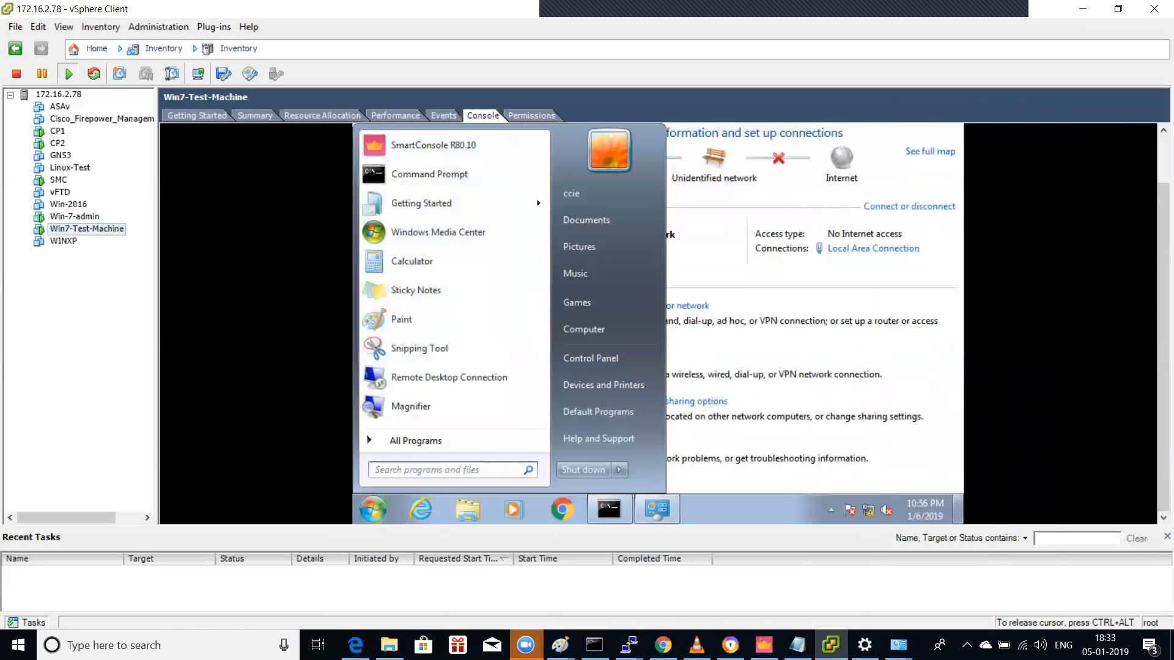
type("CMD")
key("Return")
type("ping")
type(" 10.4.12.")
key("BackSpace")
key("BackSpace")
key("BackSpace")
key("BackSpace")
key("BackSpace")
type("2.1.101")
key("Return")
key("ctrl+c")
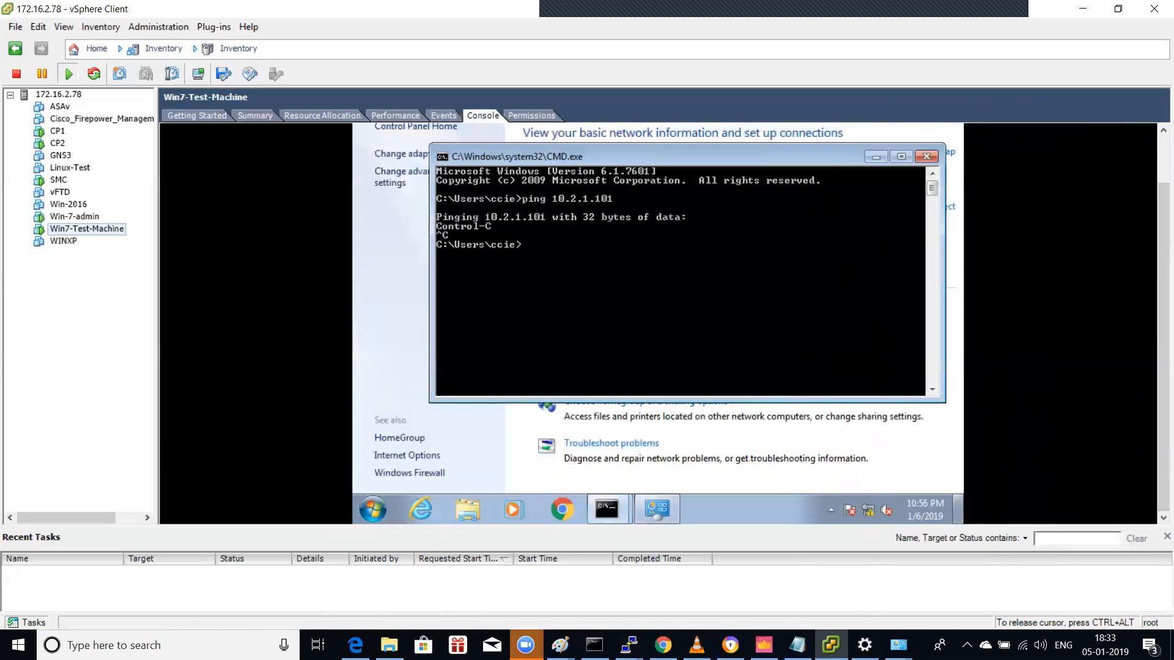
Step: Ping 10.2.1.102 and 10.2.1.12, both returning 'Destination host unreachable', then release the console
key("Up")
key("BackSpace")
type("2.1.10")
key("Return")
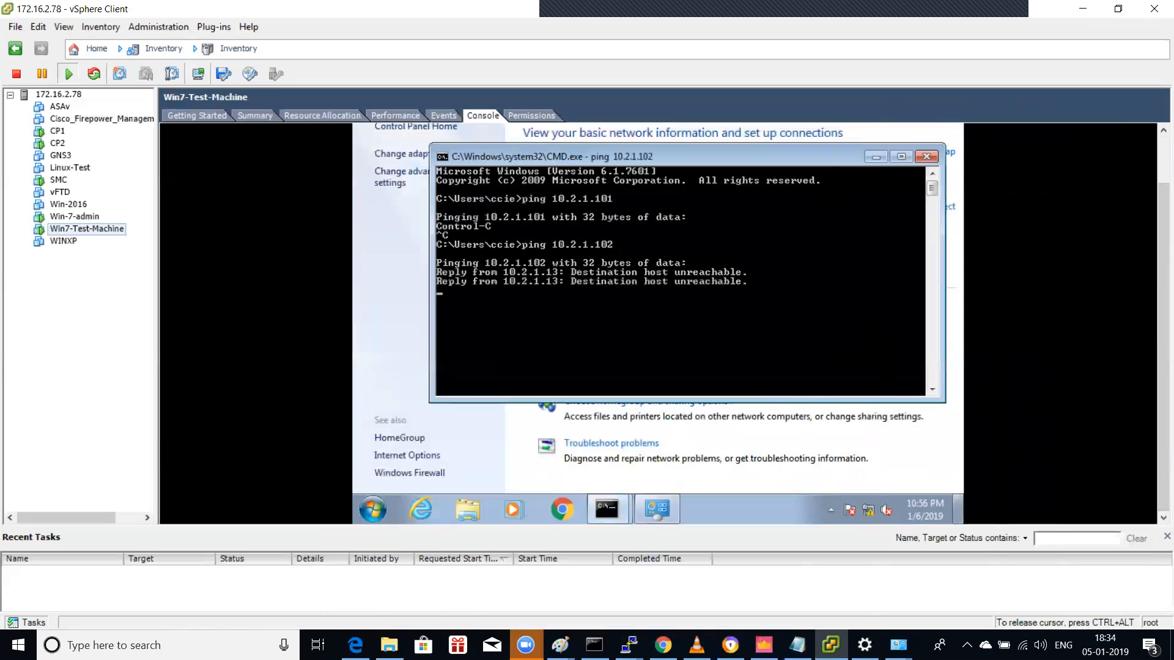
key("ctrl+c")
key("Up")
key("BackSpace")
key("BackSpace")
key("BackSpace")
type("12")
key("Return")
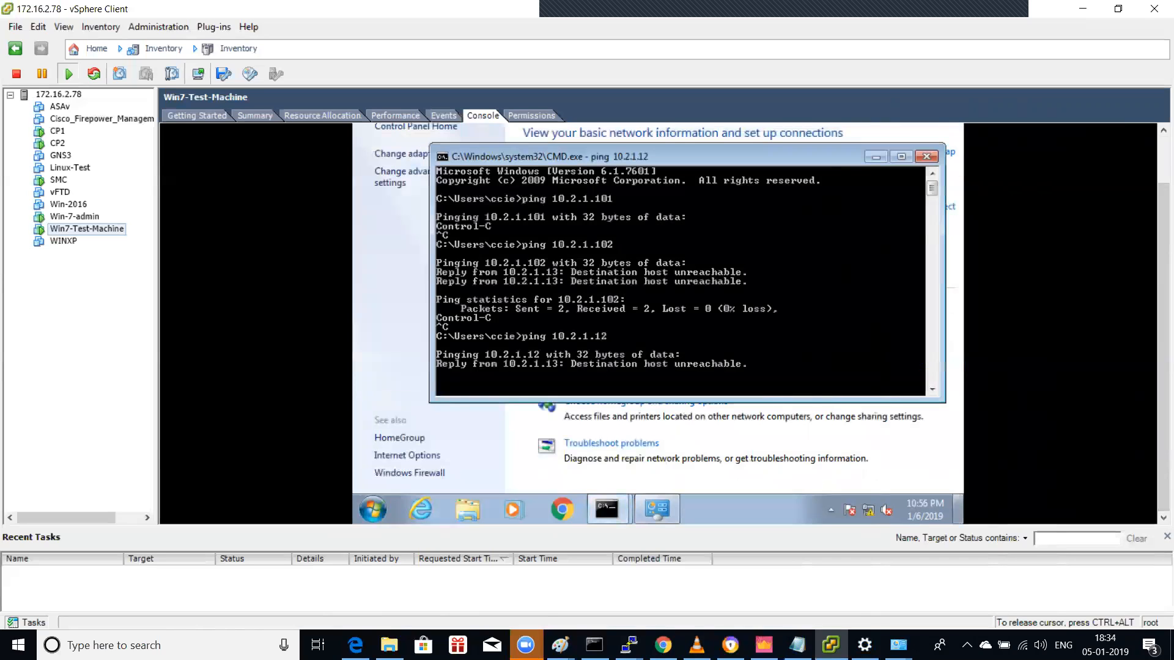
key("ctrl+c")
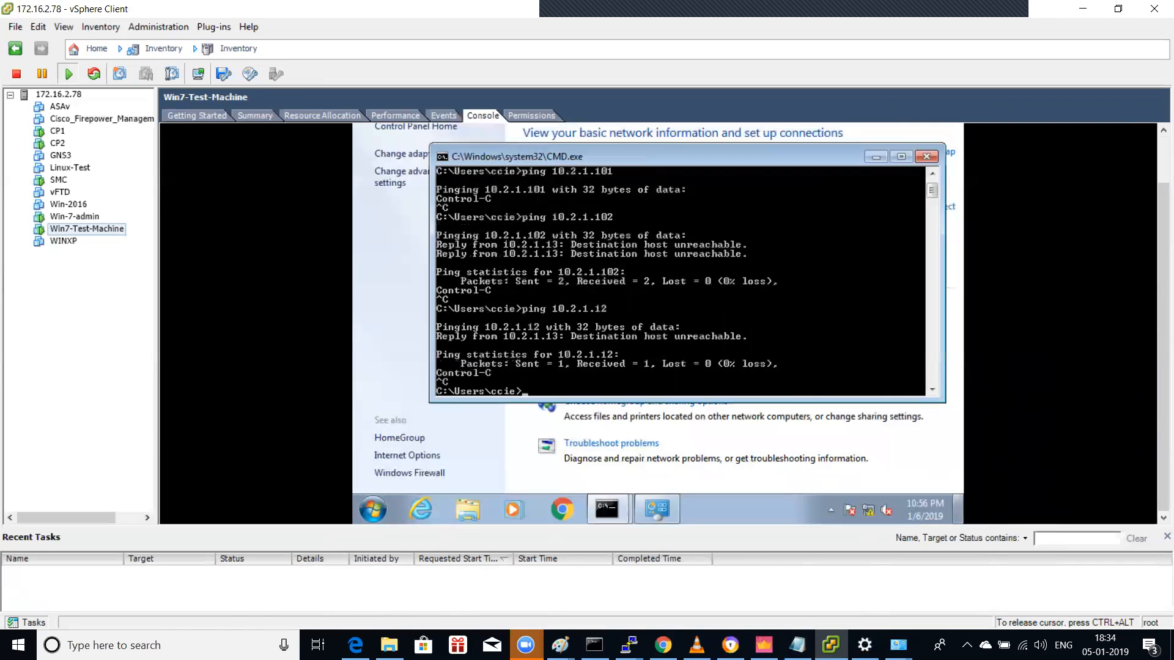
key("ctrl+alt")
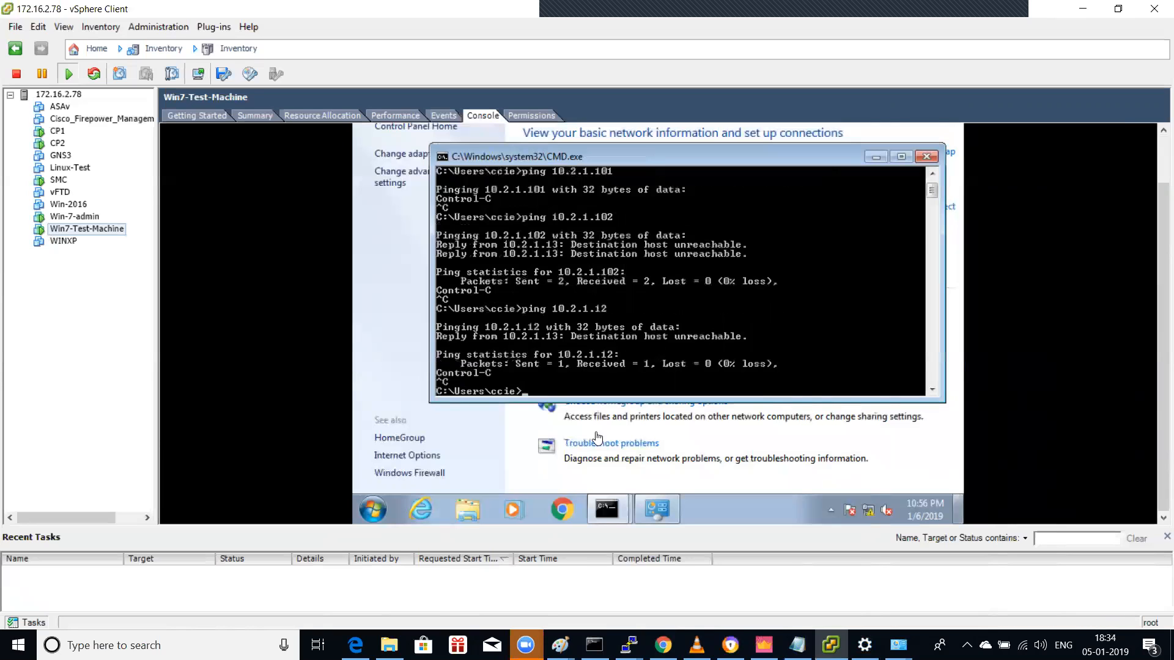
Step: Add the icmp echo-request service to rule 1 of the open policy in SmartConsole
left_click(763, 643)
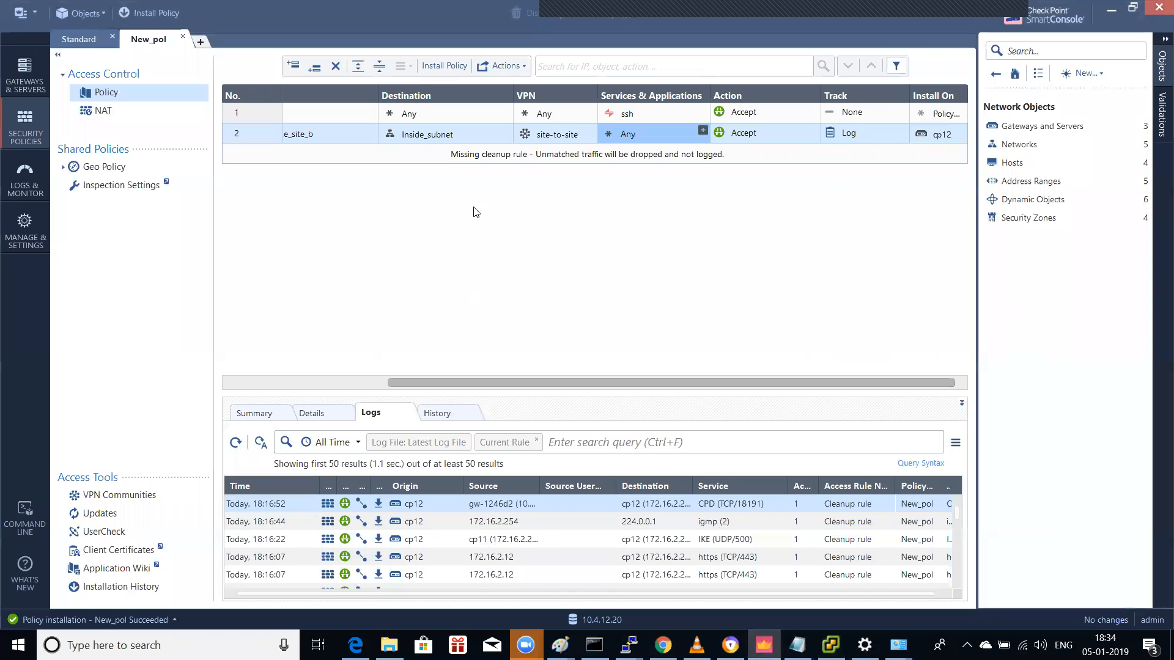
left_click(702, 110)
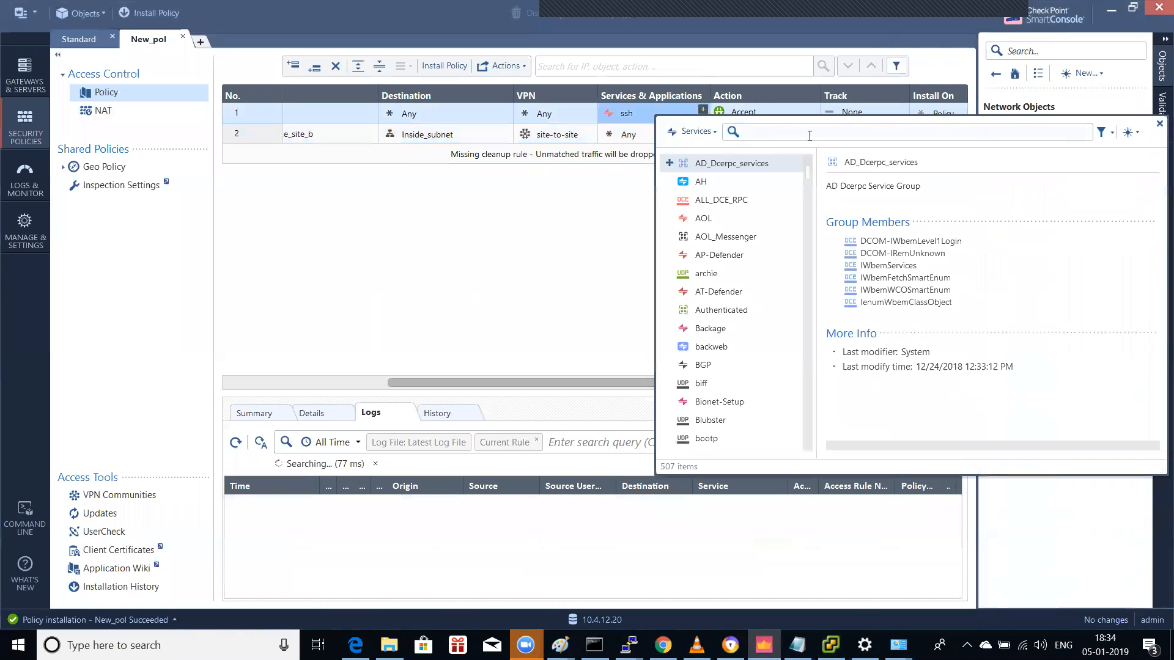
type("icmp")
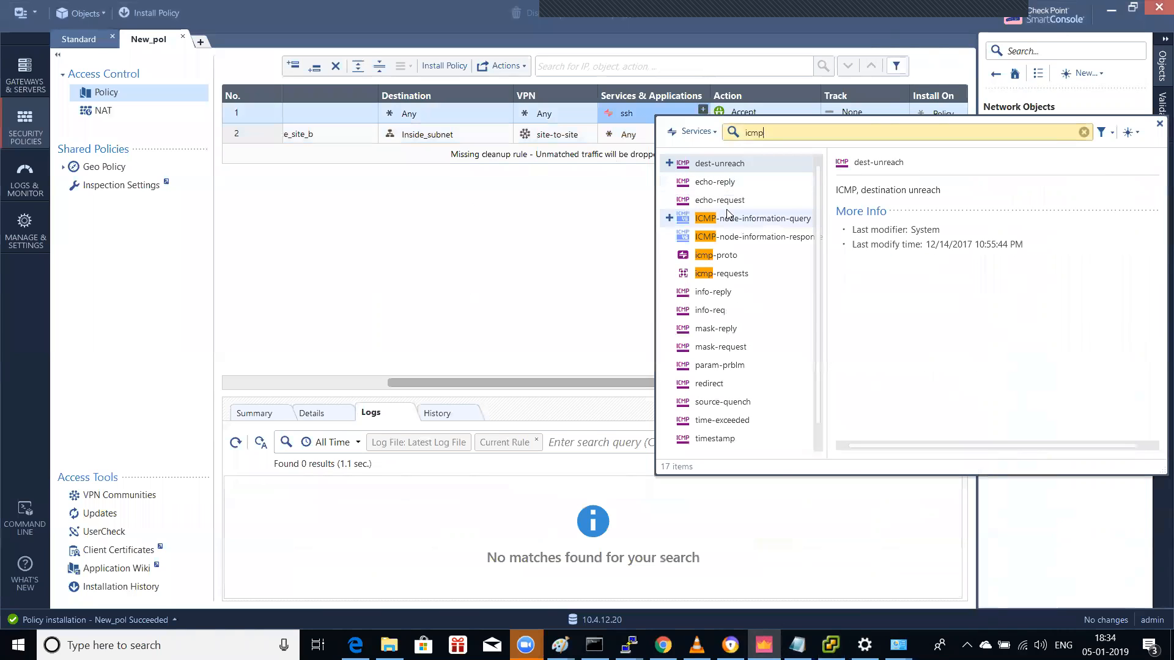
left_click(727, 203)
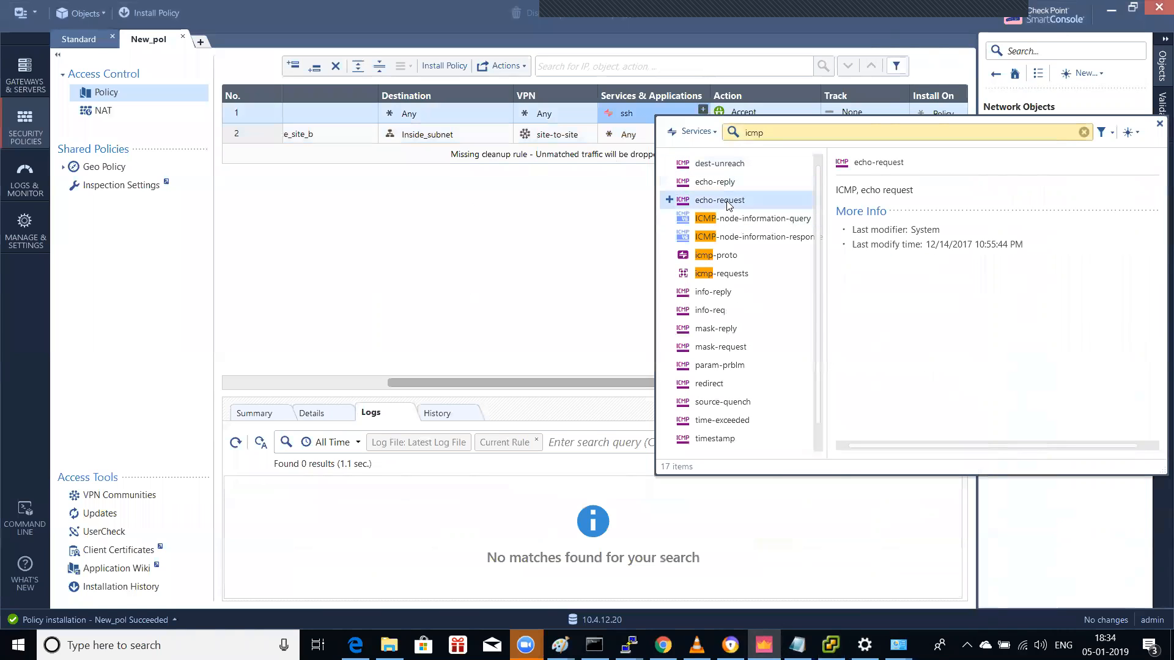
double_click(728, 203)
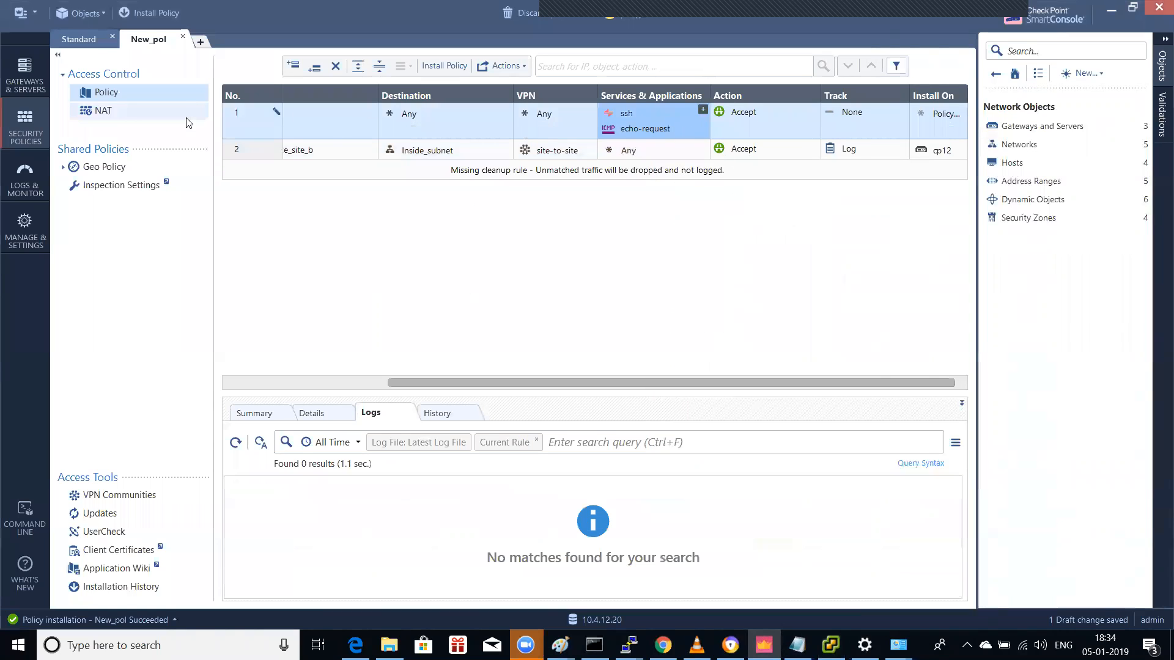
Step: In the Standard policy, add icmp echo-request to rule 1 alongside ssh
left_click(100, 42)
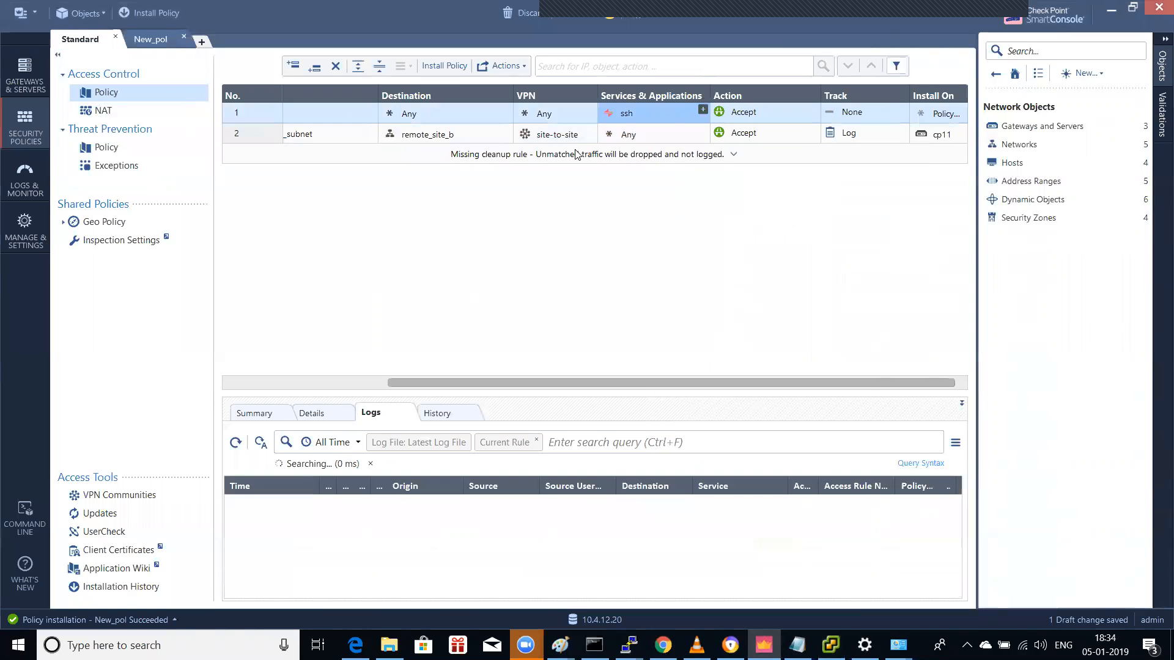
left_click(702, 111)
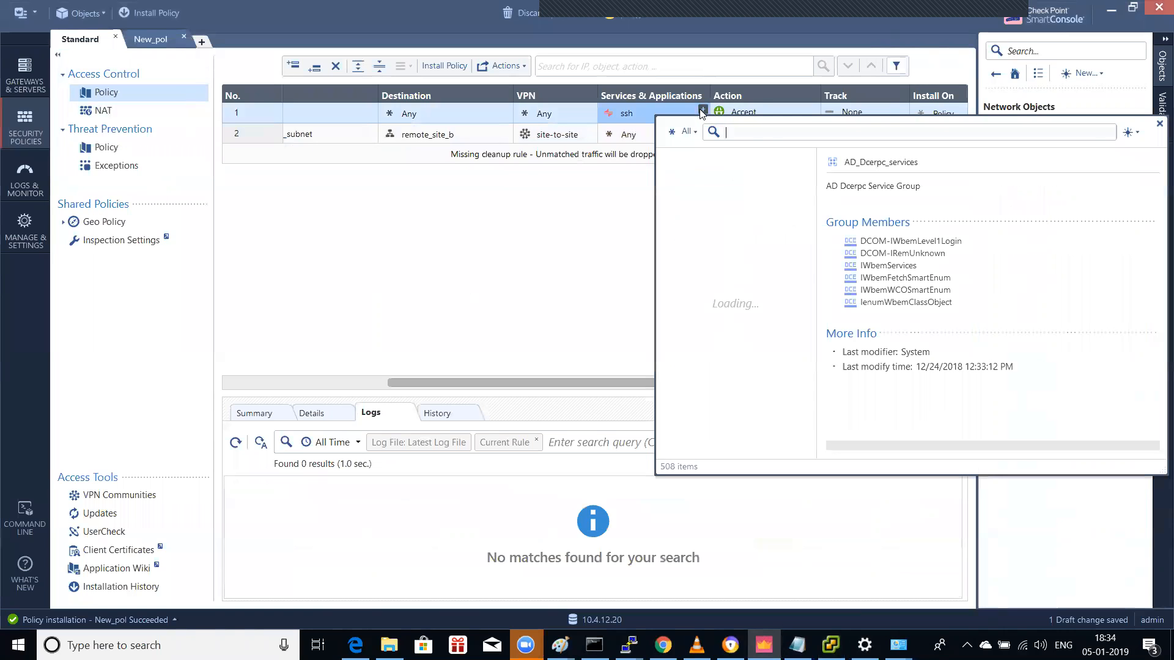
type("icmp")
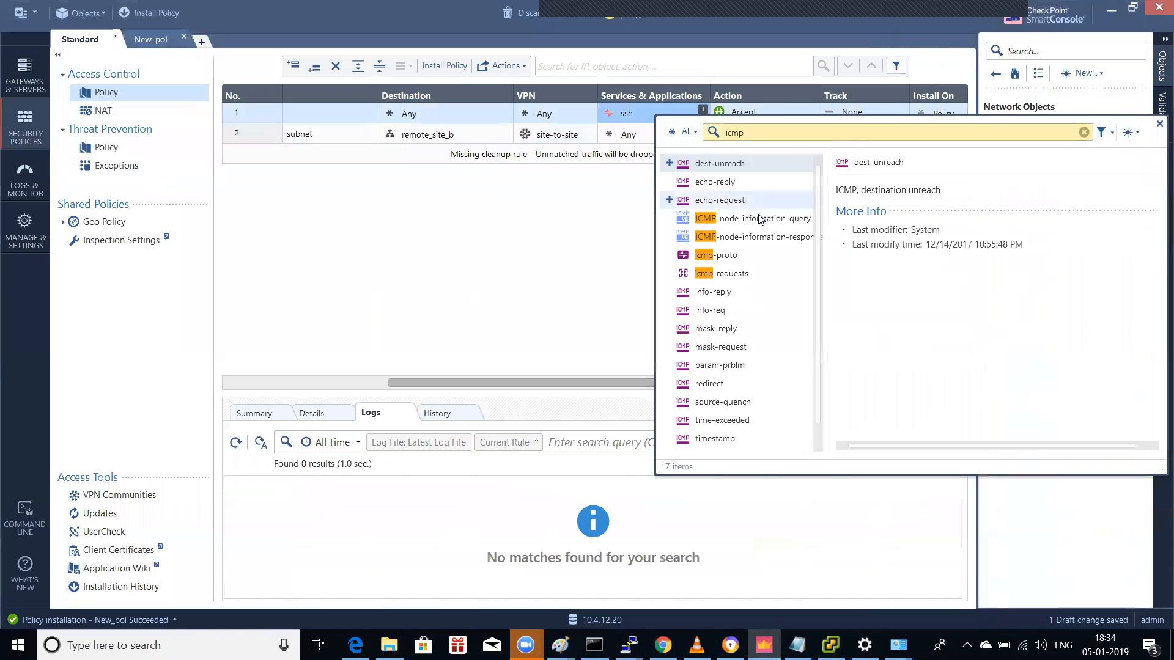
left_click(736, 206)
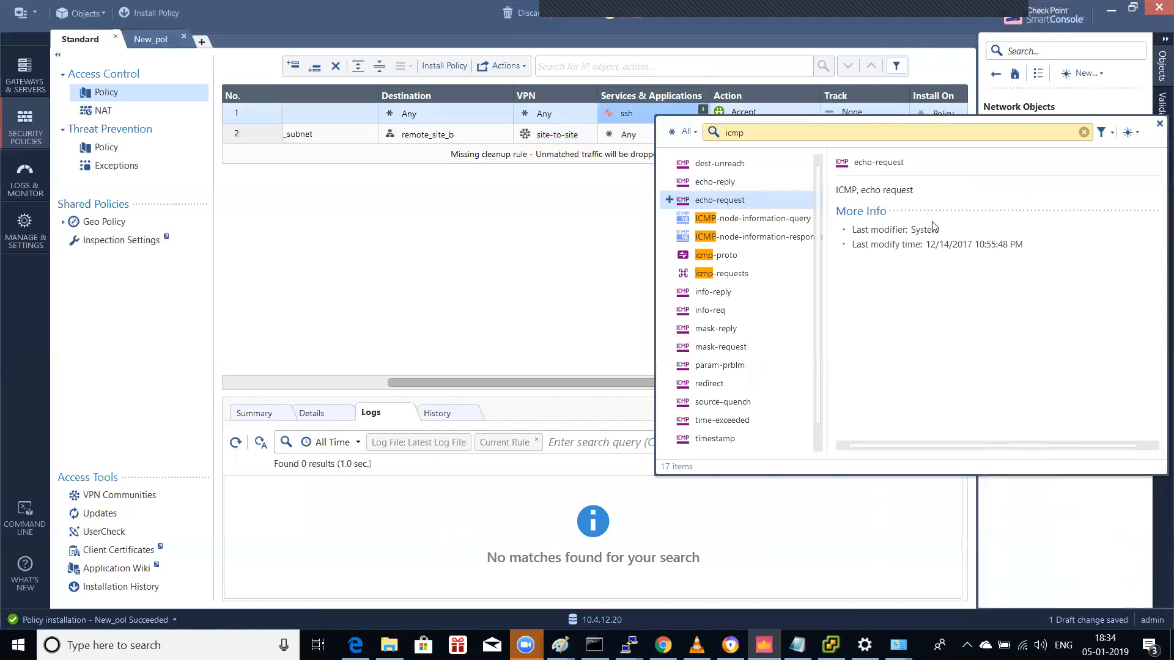
double_click(734, 201)
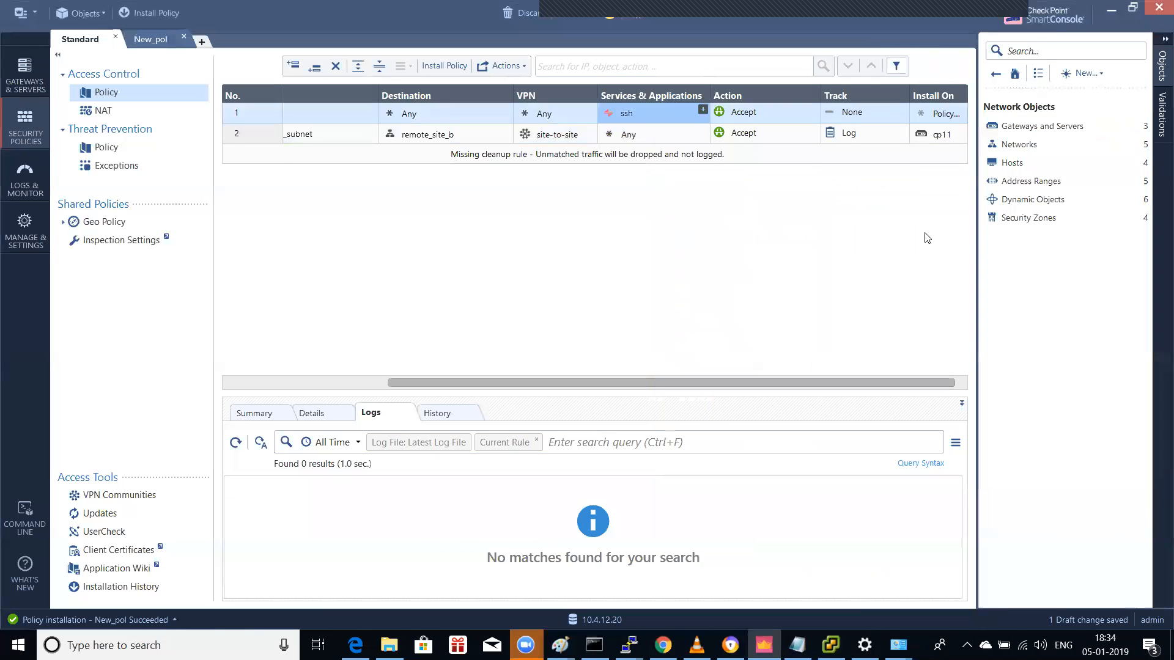
Step: Publish the pending changes and install the Standard policy on gateway cp11
left_click(153, 15)
left_click(636, 407)
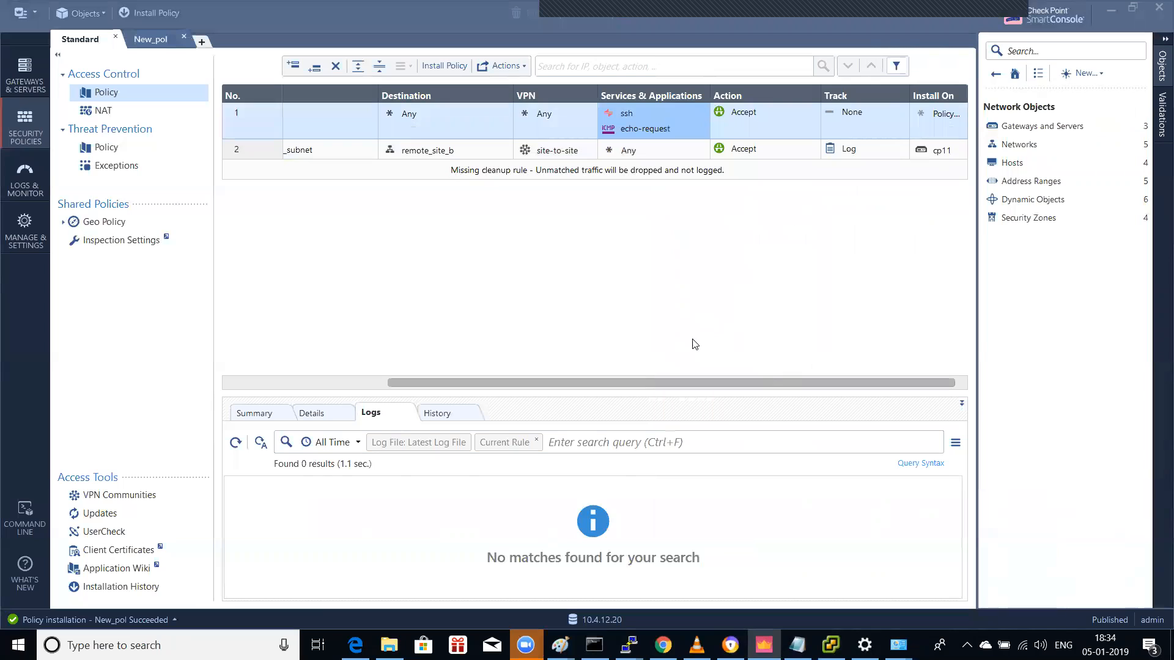
left_click(630, 141)
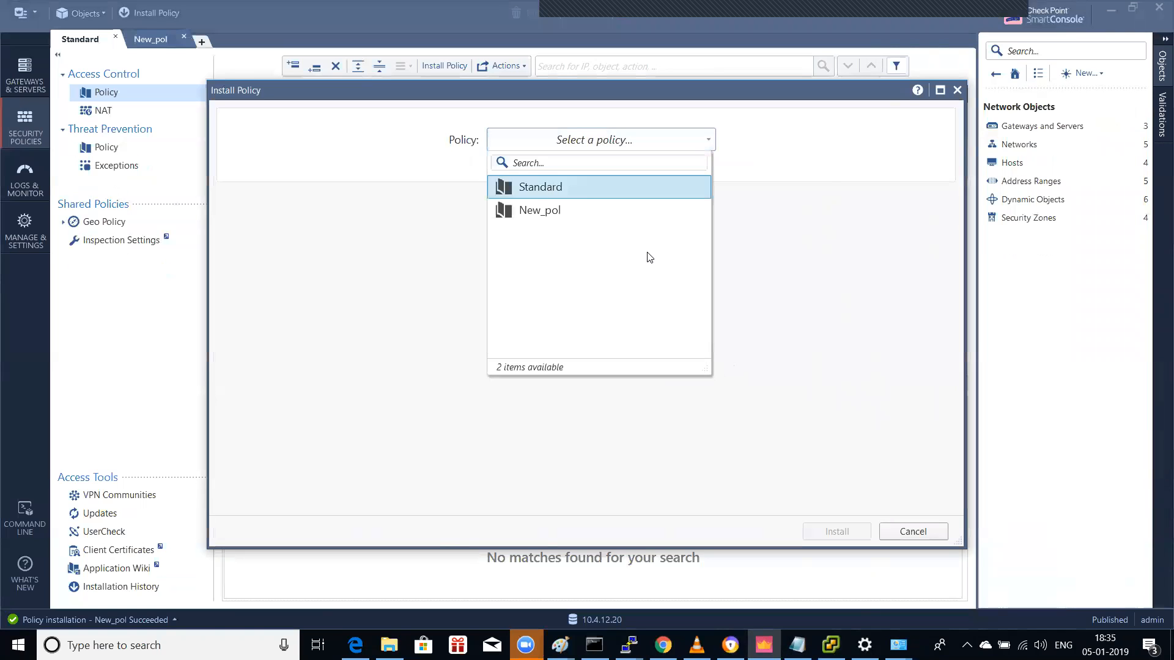
key("Return")
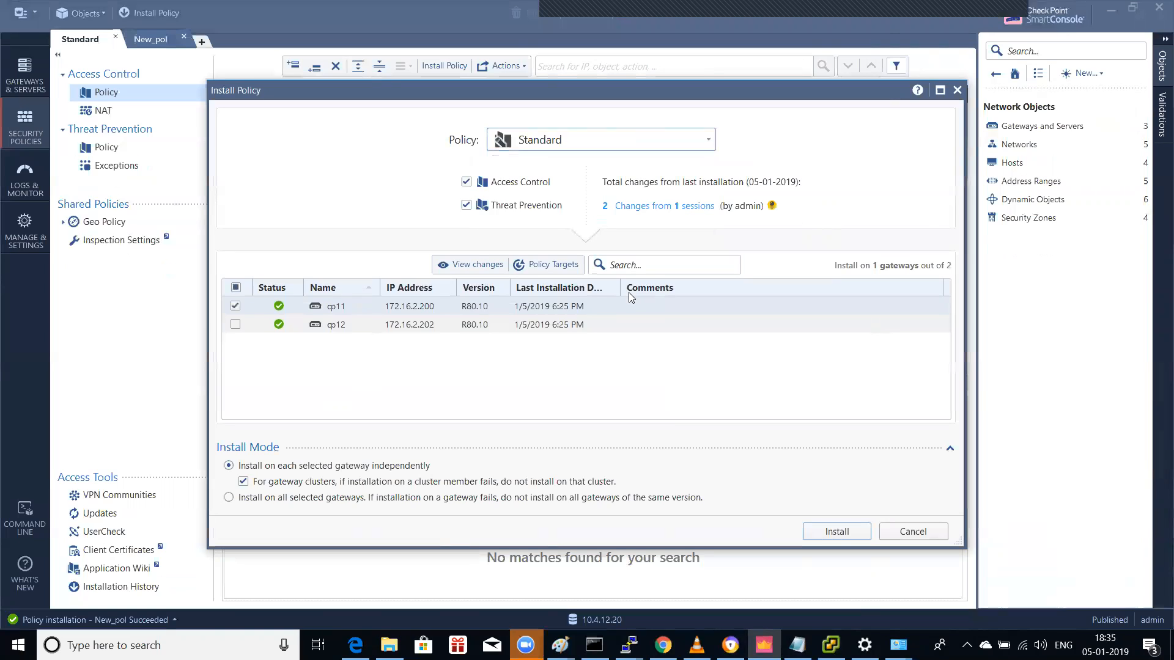
left_click(837, 532)
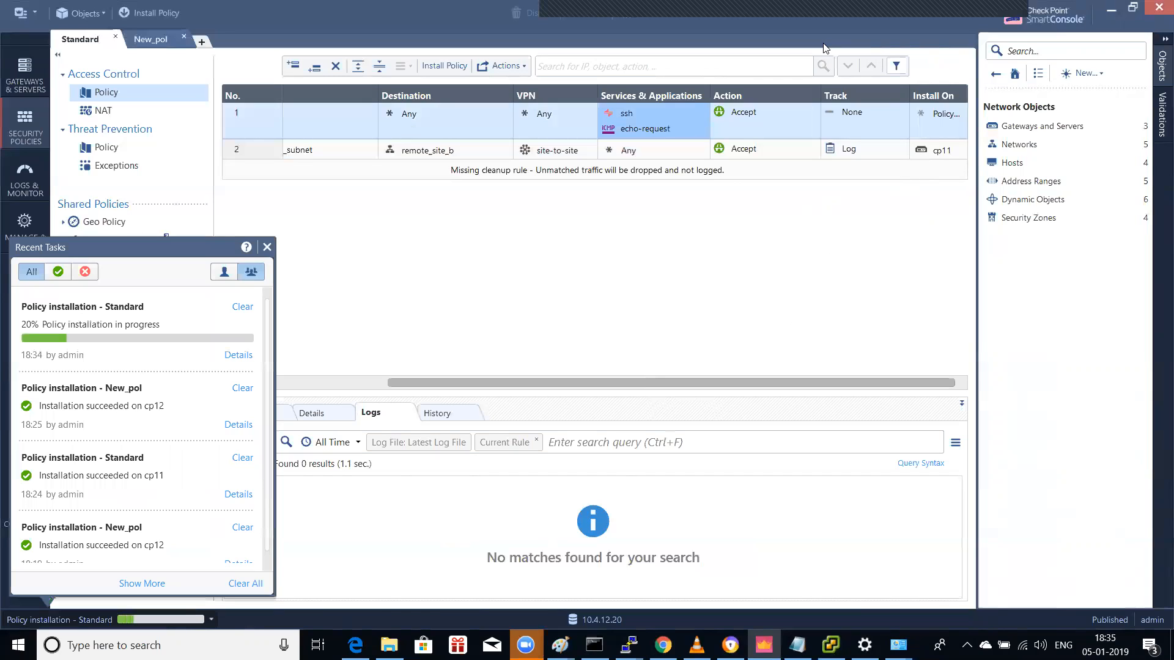
Step: Check the installation status, then bring up the New_pol policy rule base
left_click(1004, 25)
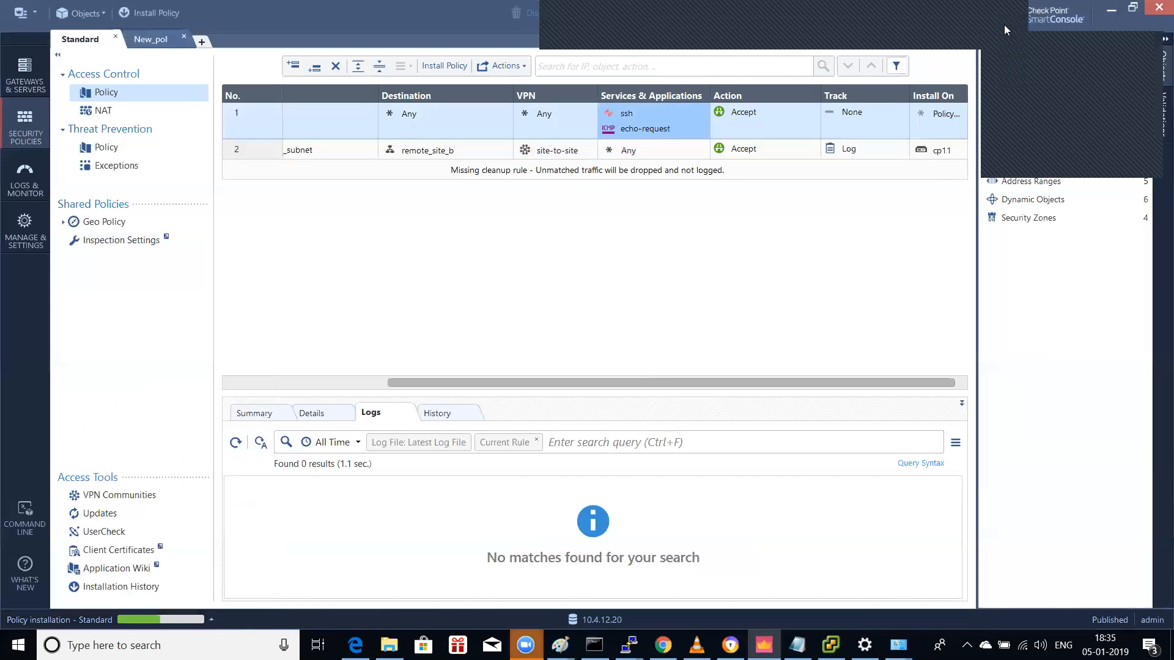
left_click(1029, 132)
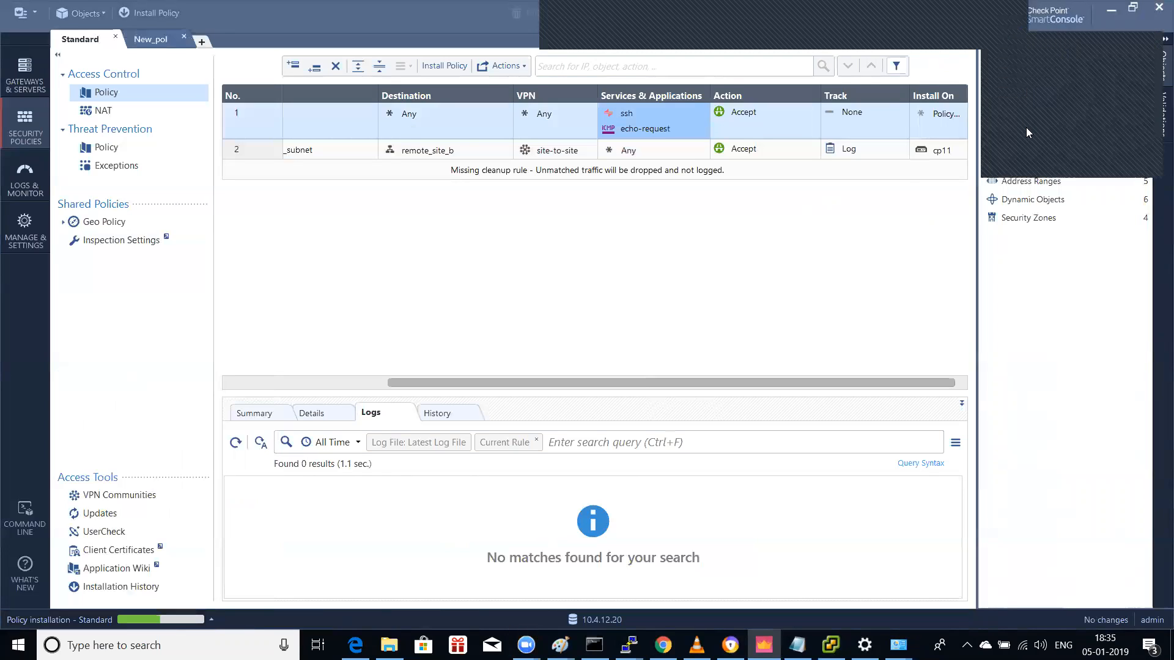
left_click(1025, 127)
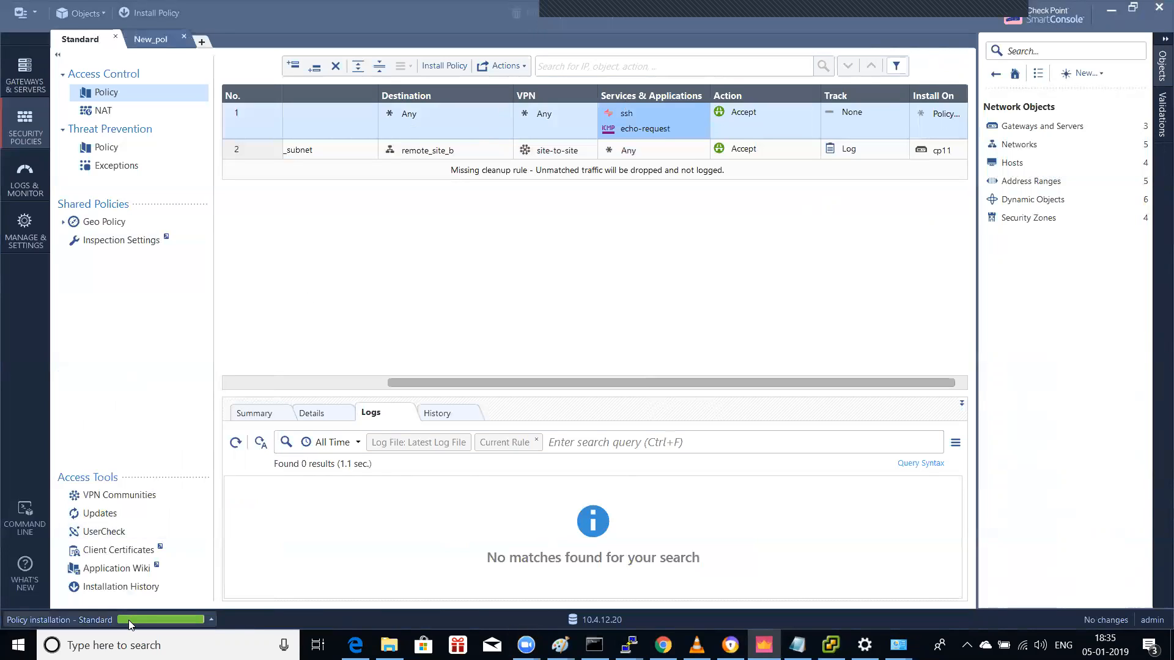
mouse_move(128, 619)
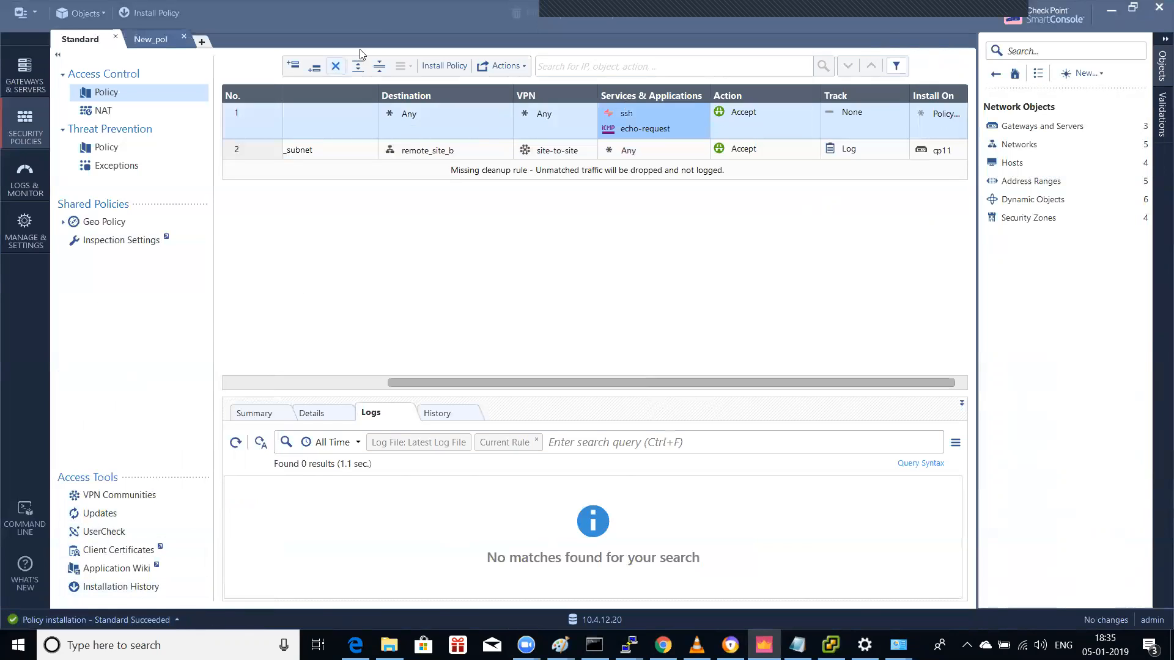
left_click(153, 39)
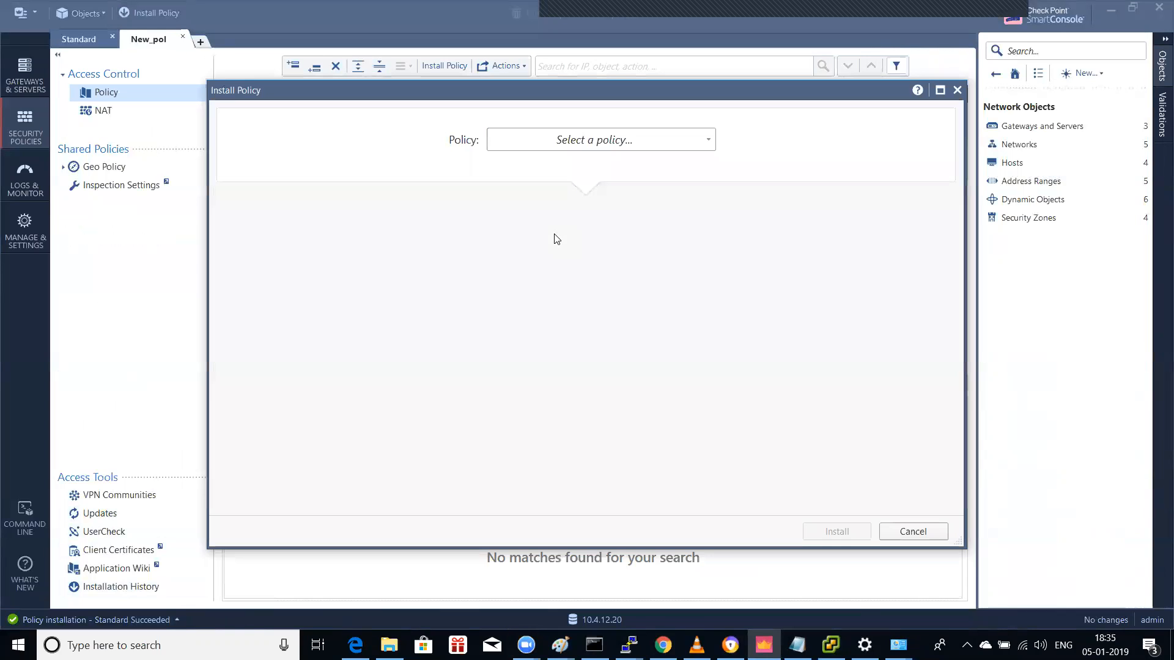
Step: Install the New_pol policy on gateway cp12
left_click(586, 144)
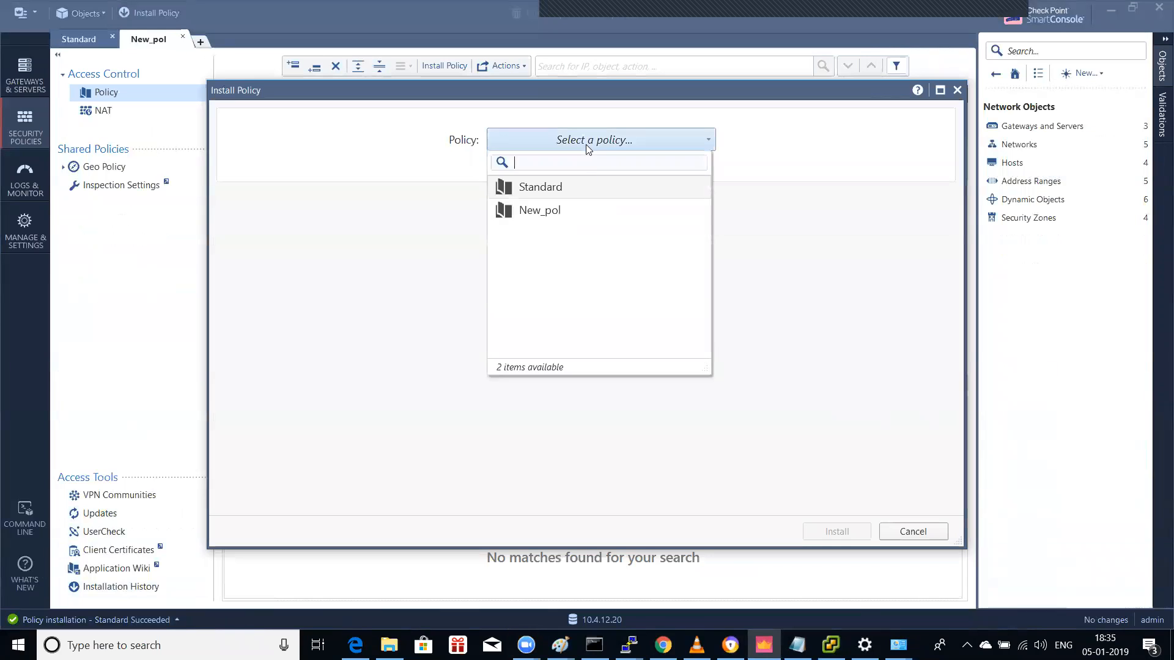
left_click(564, 208)
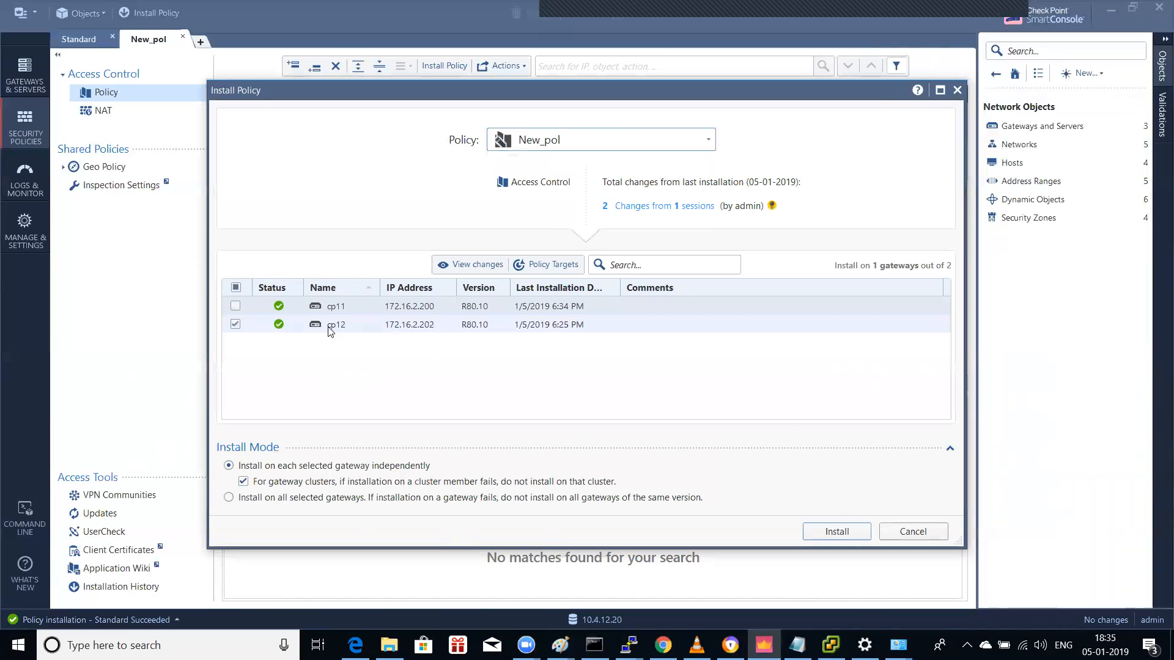
left_click(832, 531)
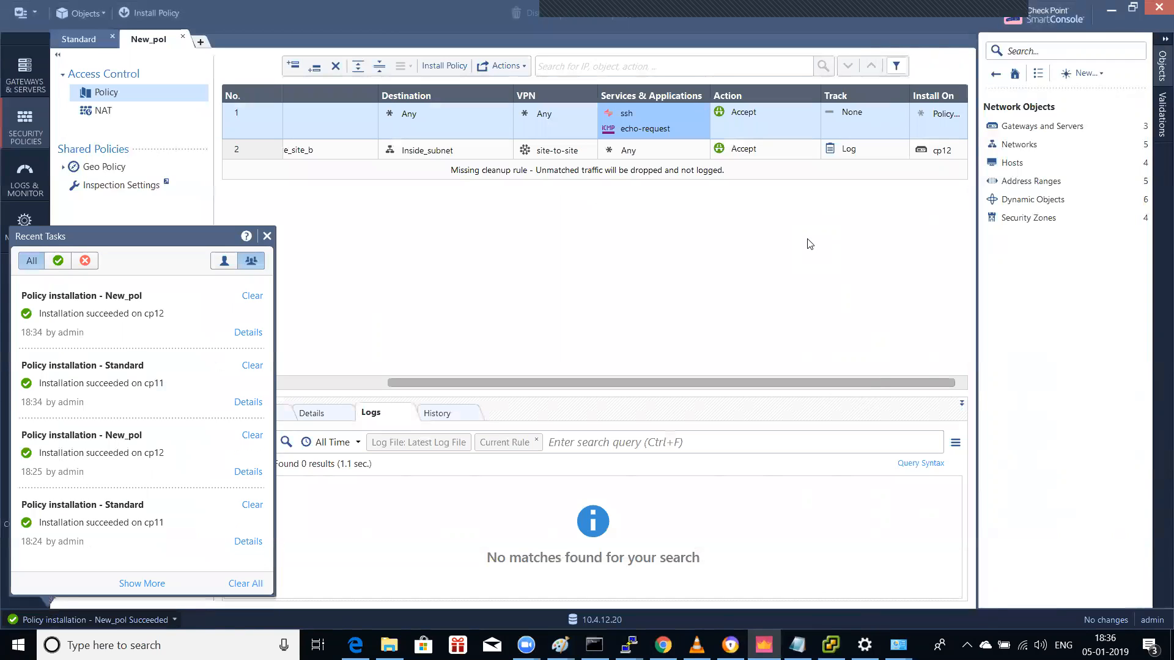
Step: Confirm in Recent Tasks that the New_pol installation succeeded, then switch to vSphere Client
left_click(301, 253)
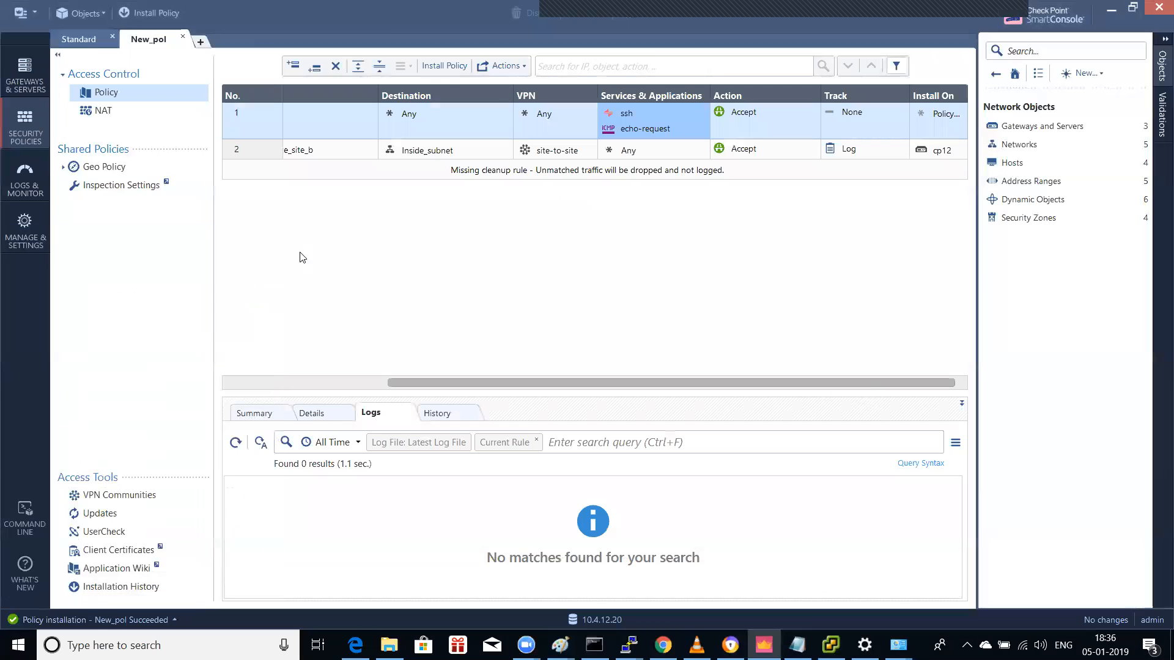
left_click(138, 619)
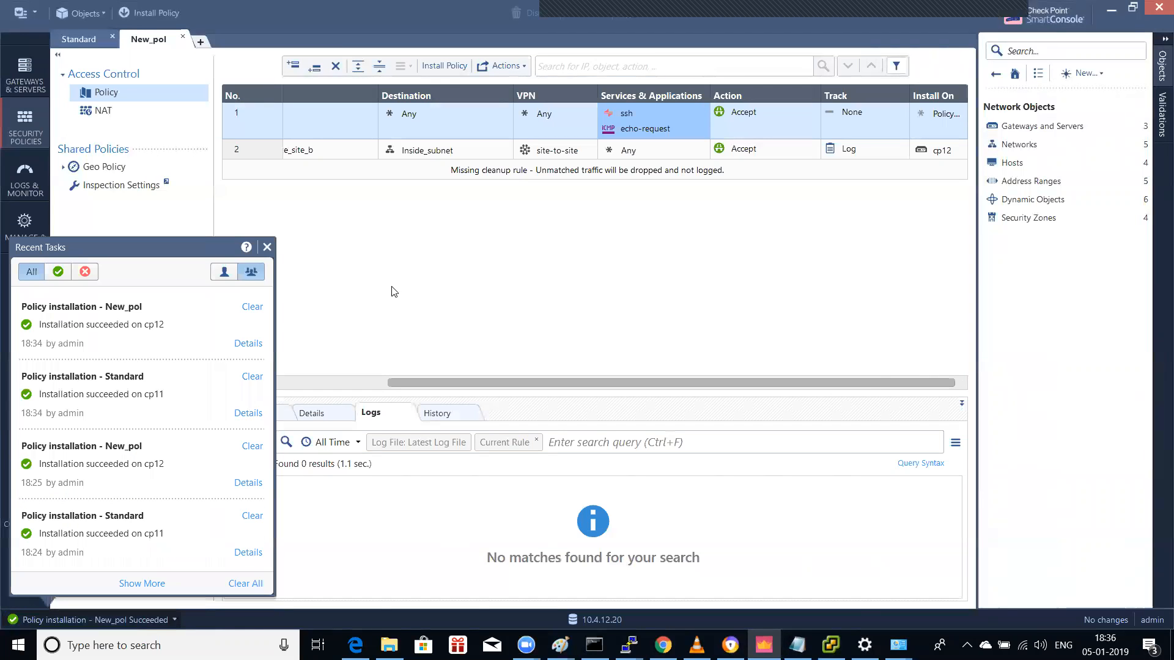
left_click(266, 247)
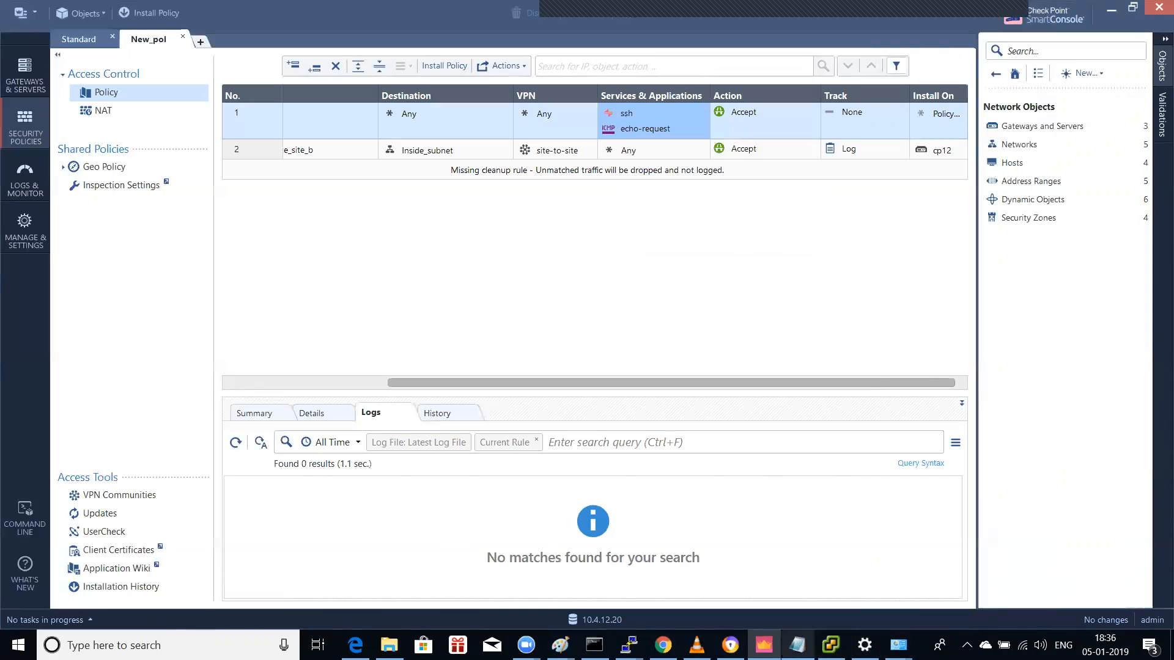
left_click(831, 645)
Step: From the test VM's command prompt, ping 10.2.1.12 and then 10.2.1.102, stopping each
left_click(796, 523)
key("Up")
key("Return")
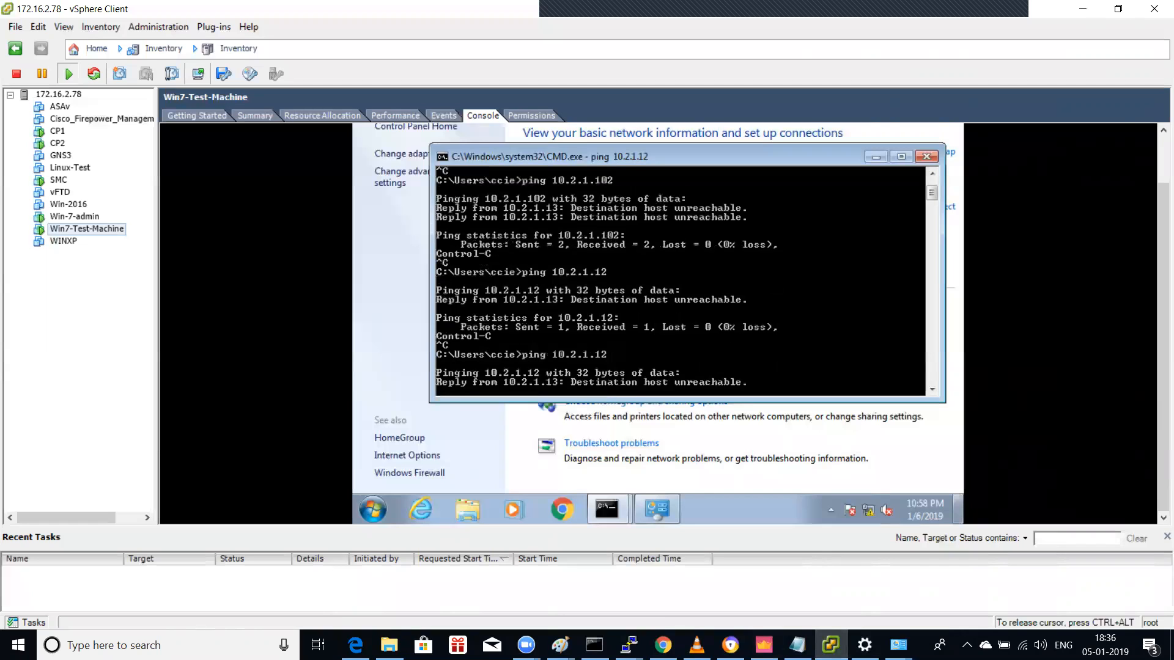
key("ctrl+c")
key("Up")
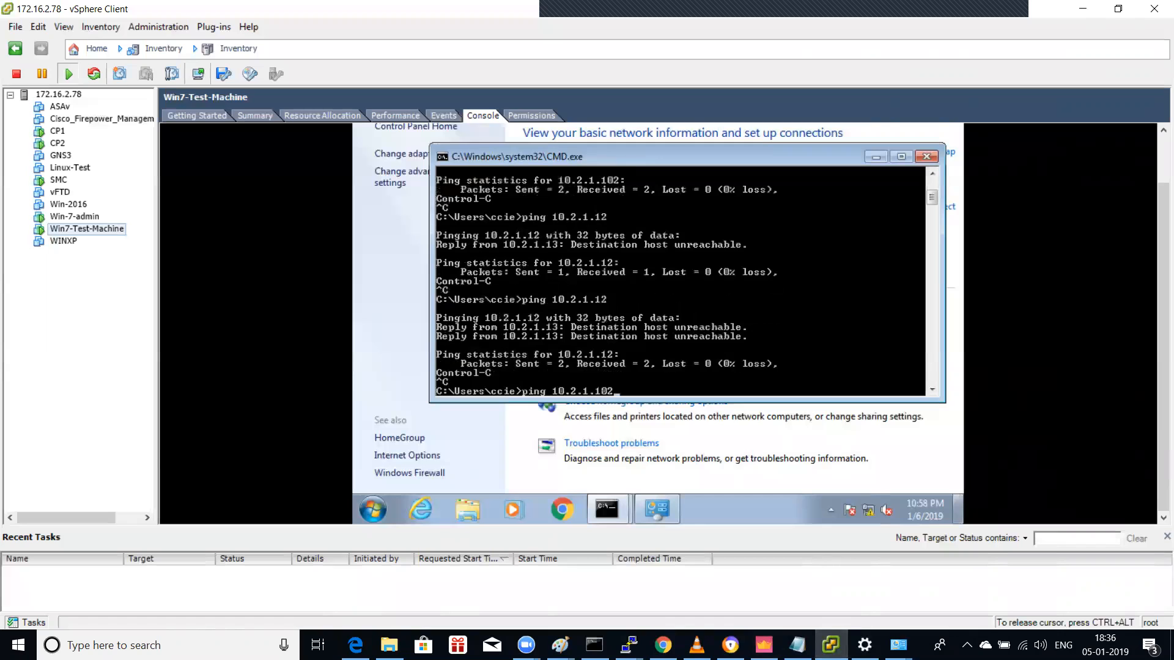
key("Return")
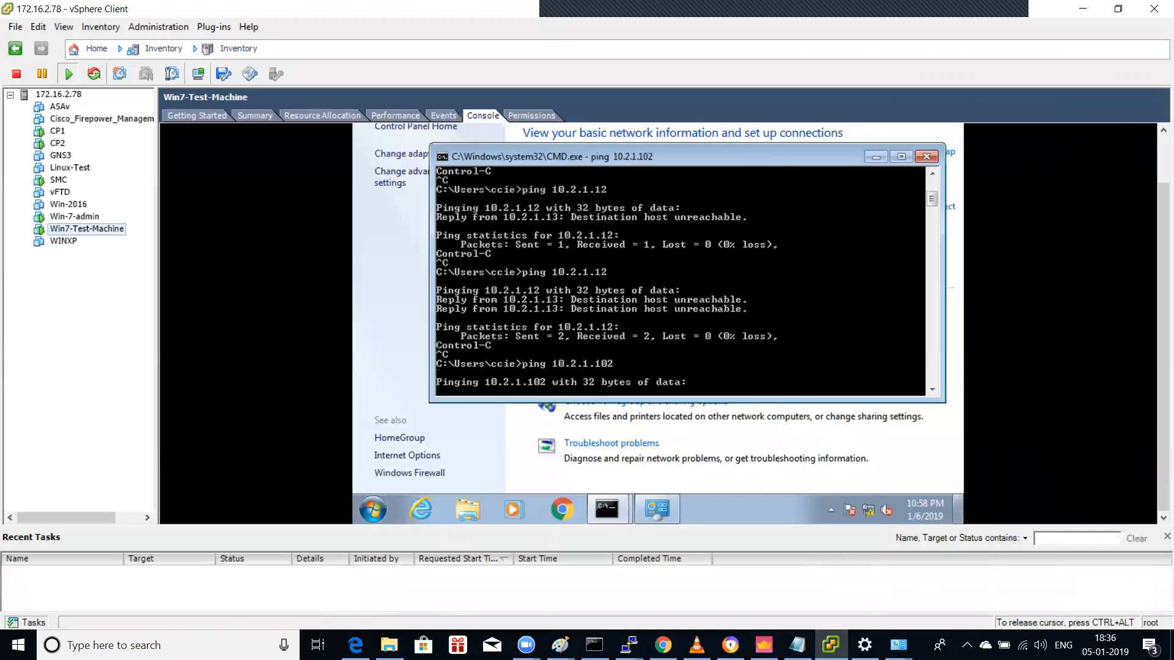
key("ctrl+c")
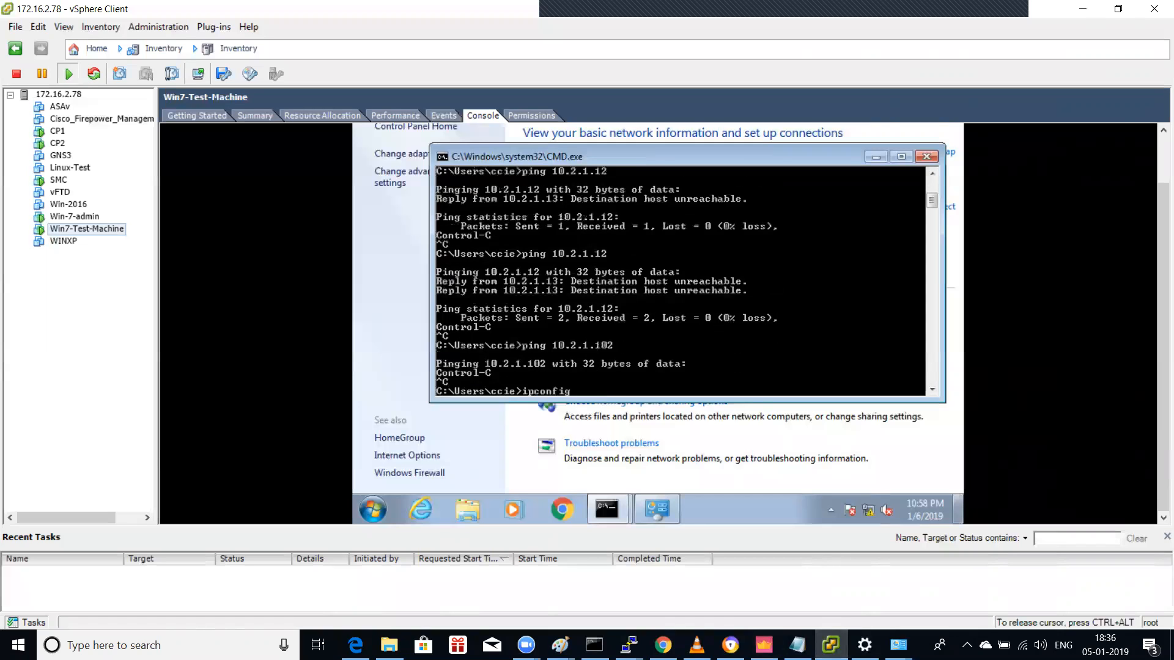
Step: Run ipconfig on the test VM, then release the console and return to SmartConsole
type("ipconfig")
key("Return")
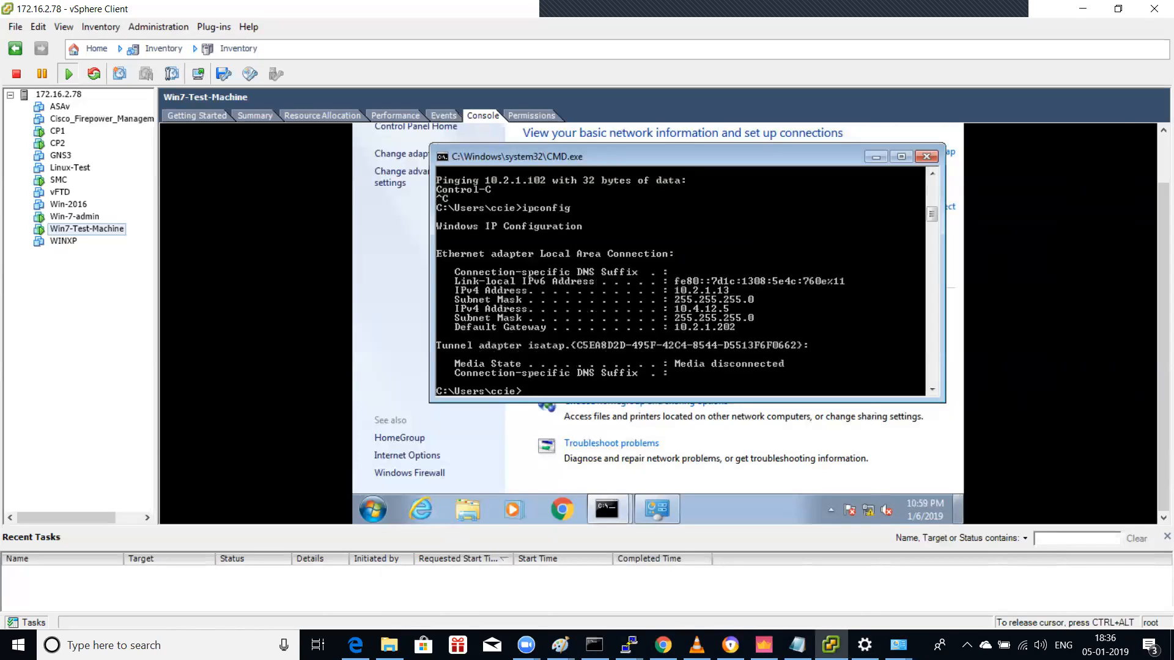
key("ctrl+alt")
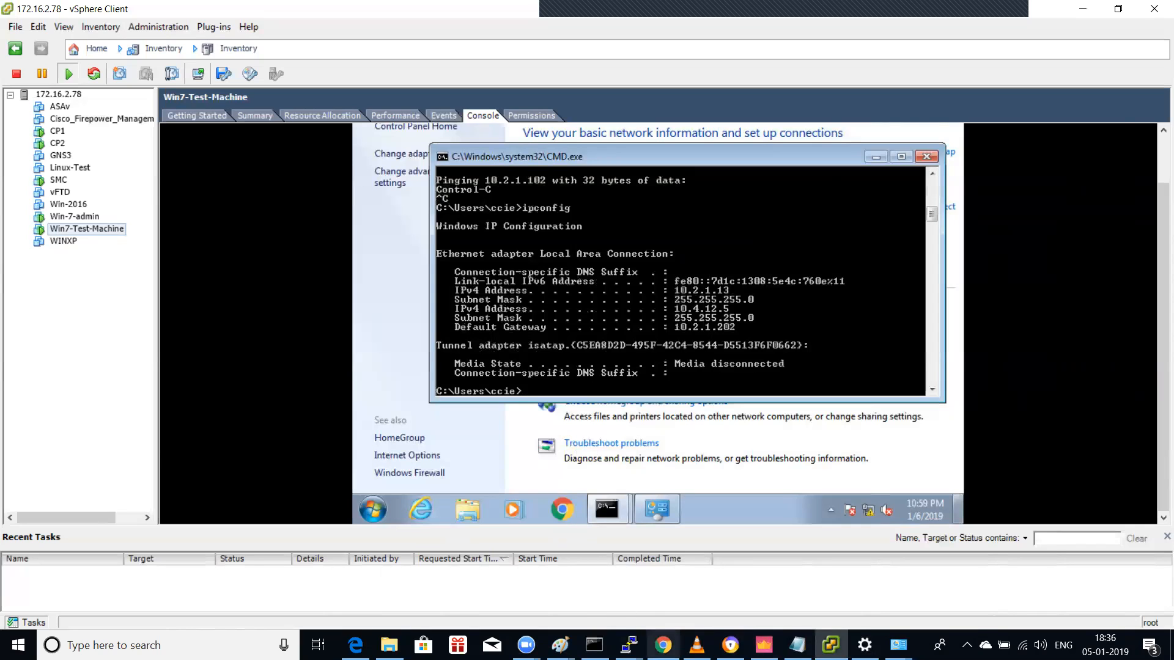
left_click(763, 645)
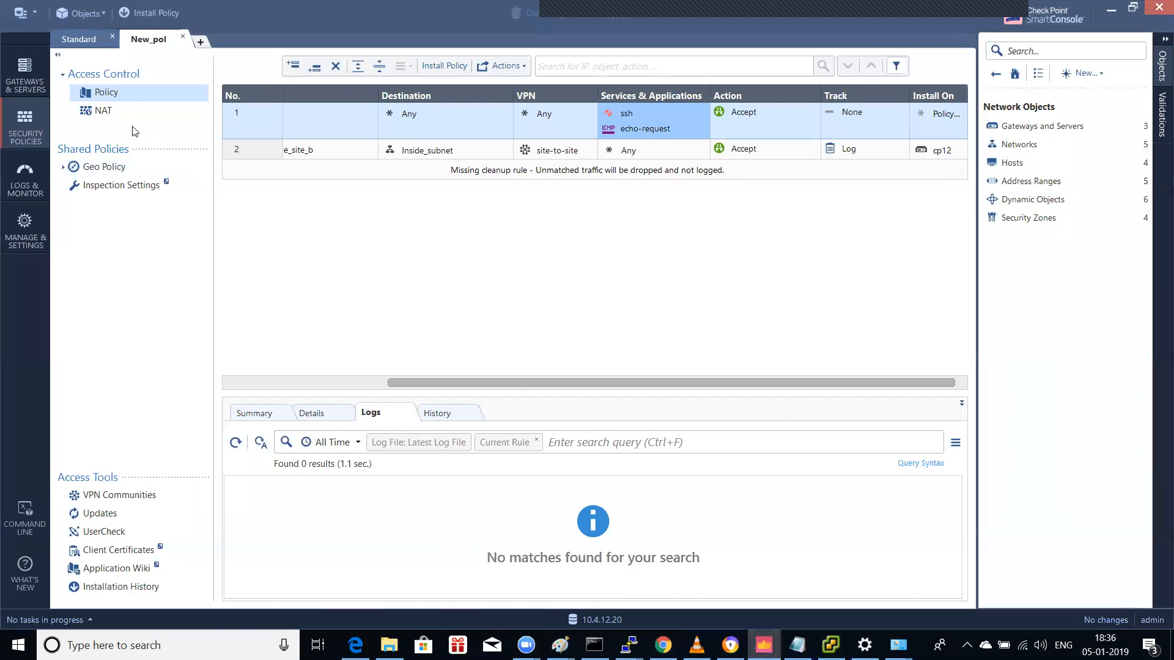
Step: In cp12's properties, override eth1's topology so it leads to the Internet (External)
left_click(25, 76)
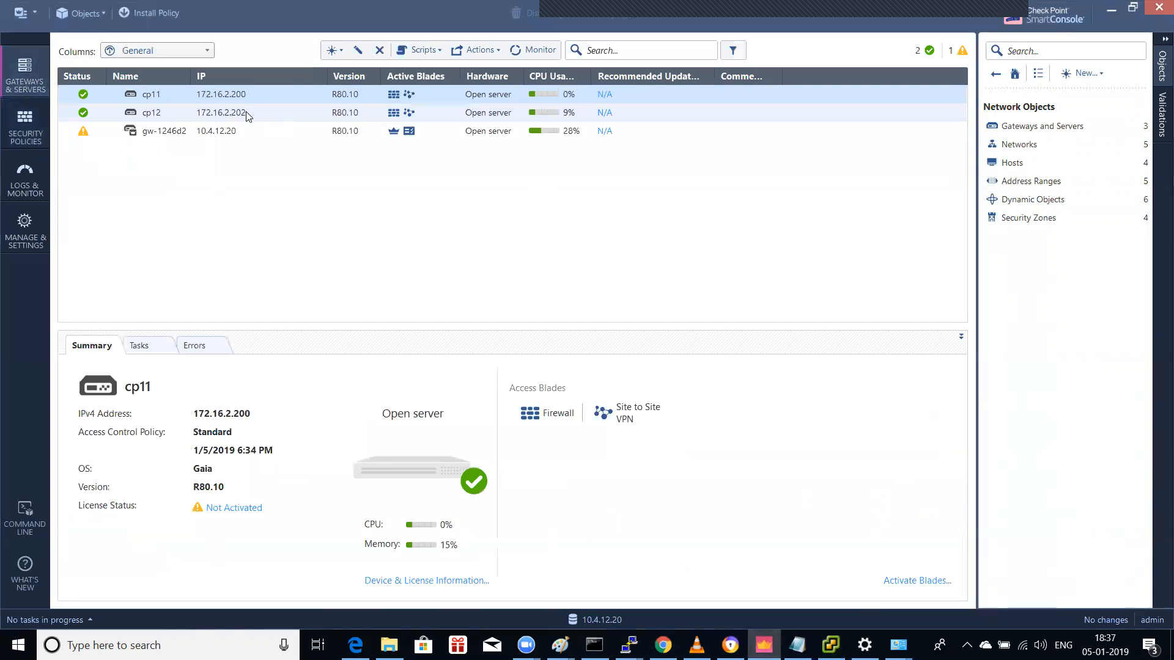
left_click(247, 115)
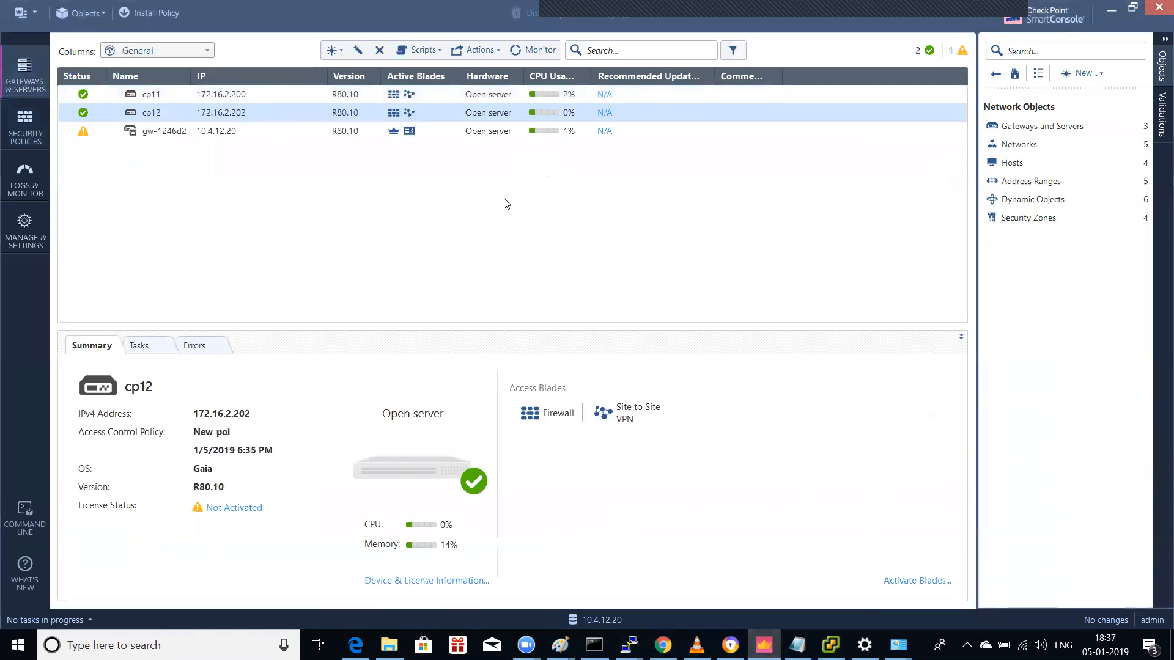
left_click(345, 100)
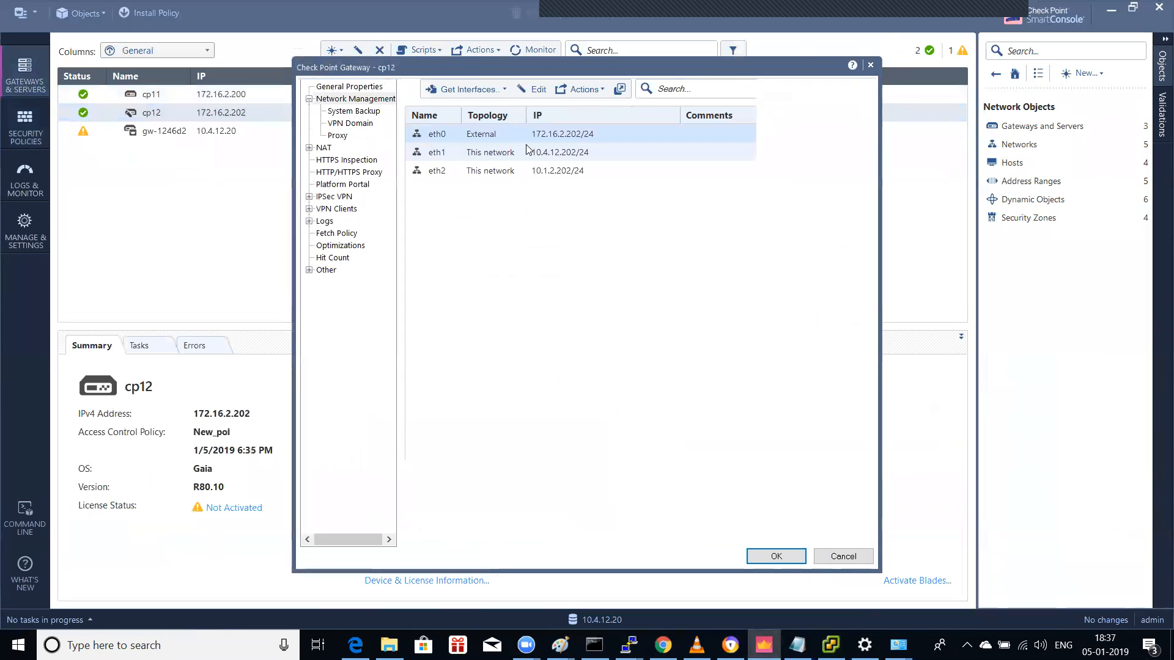
left_click(533, 172)
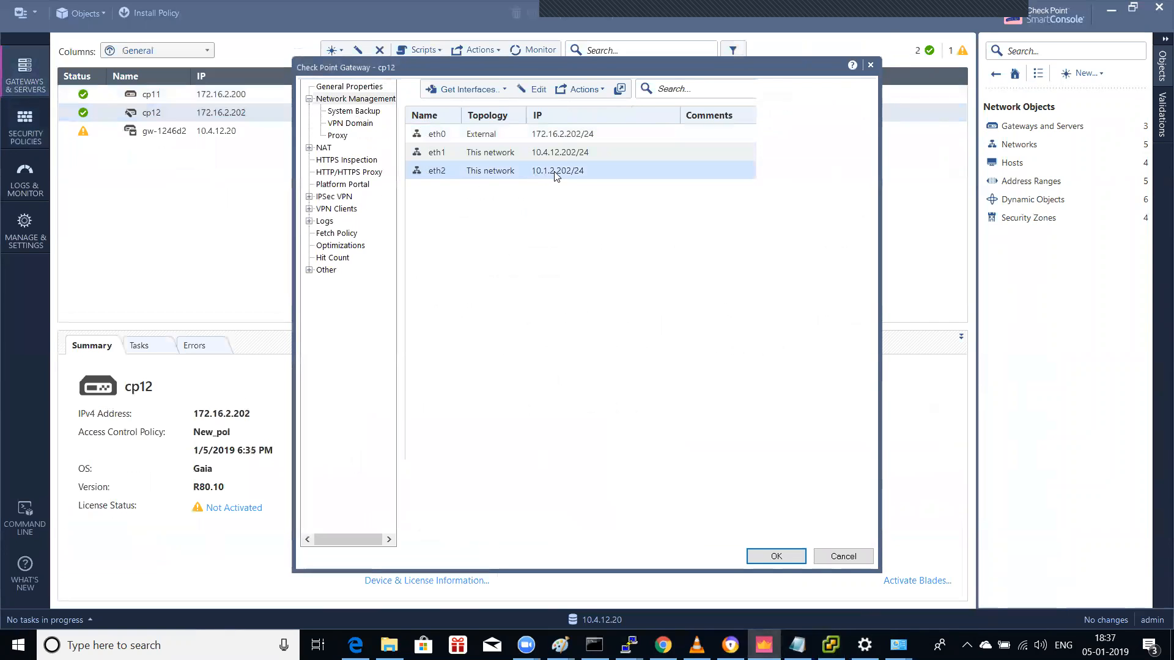
double_click(529, 152)
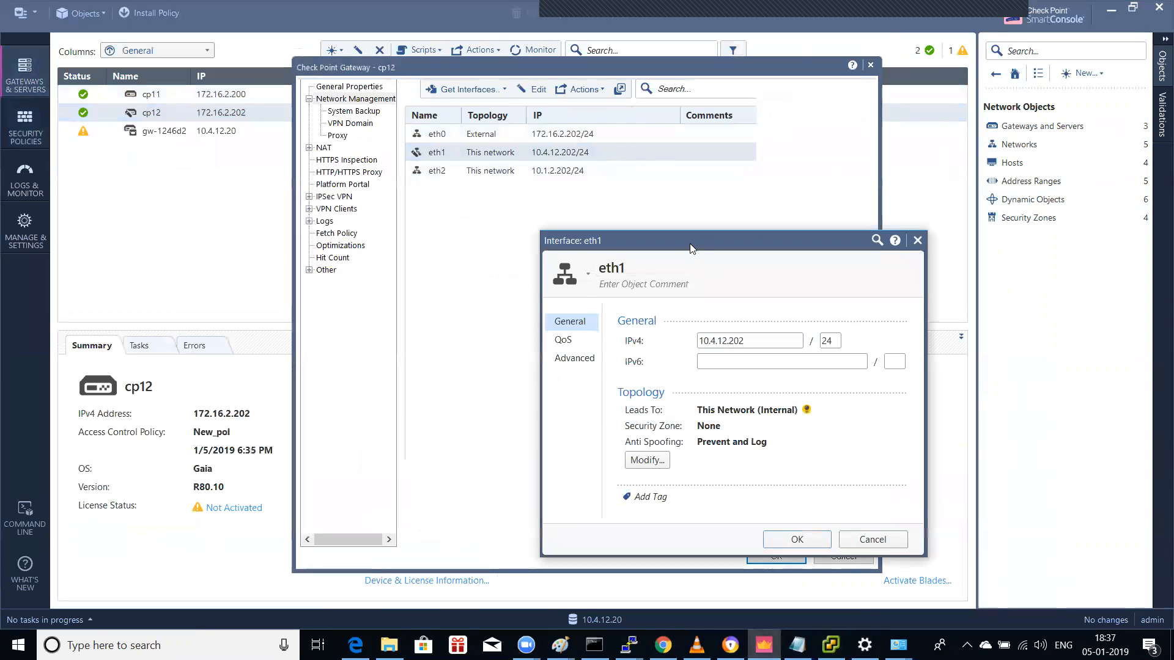
left_click_drag(690, 243, 633, 129)
left_click(590, 346)
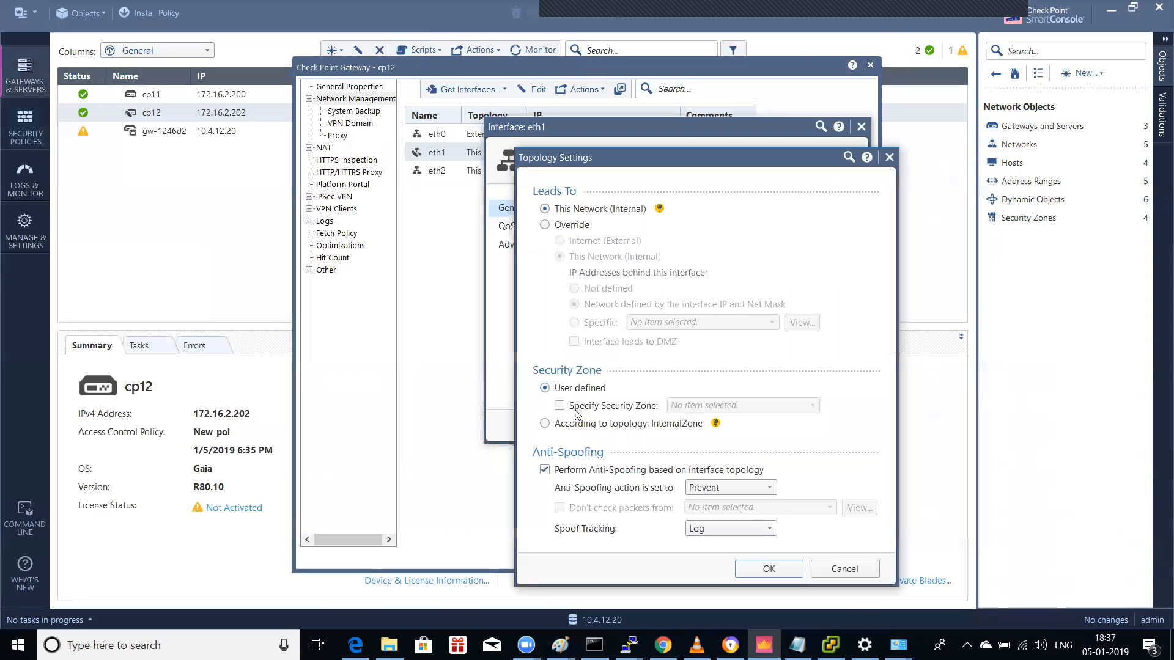
left_click(574, 226)
left_click(578, 241)
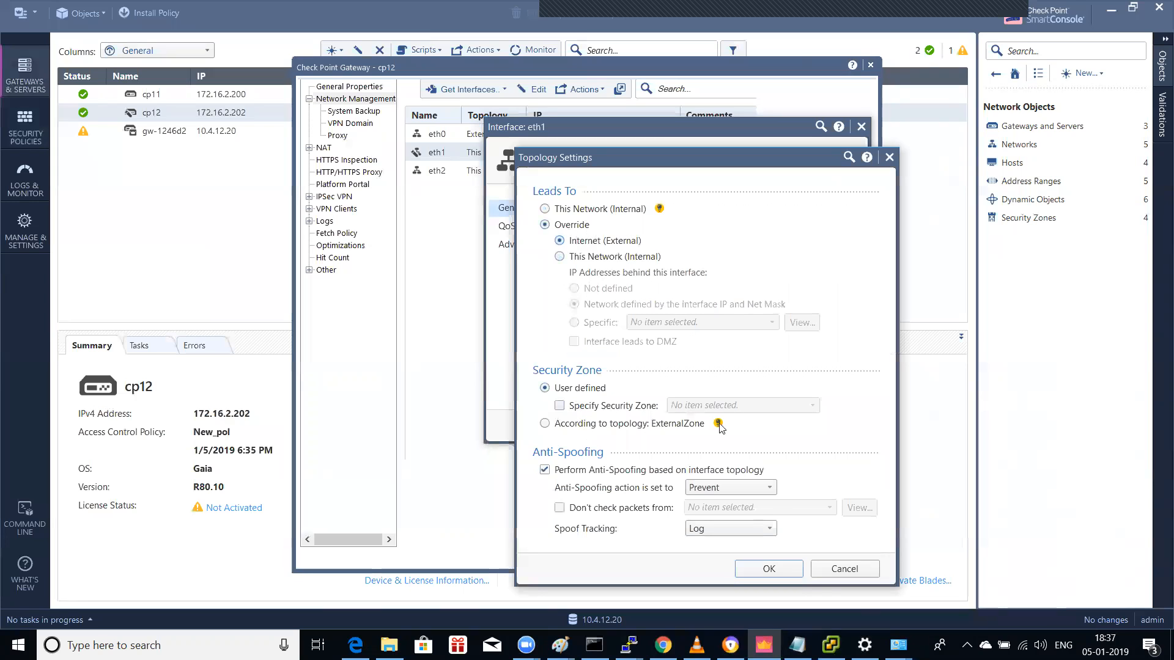
left_click(768, 569)
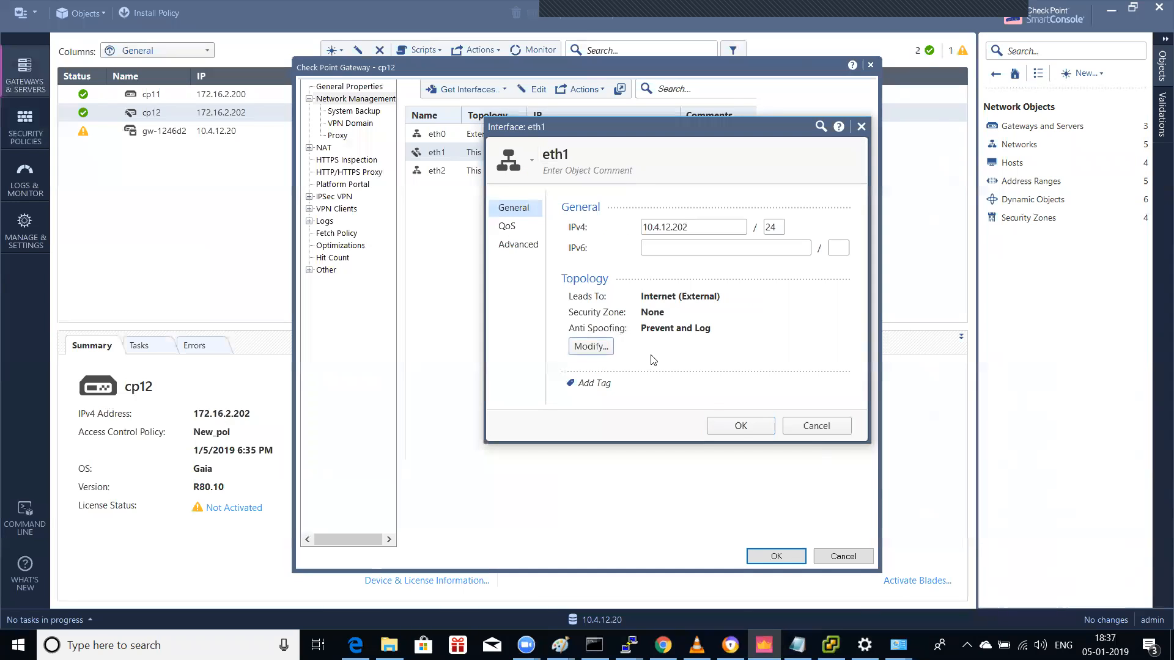
left_click(740, 424)
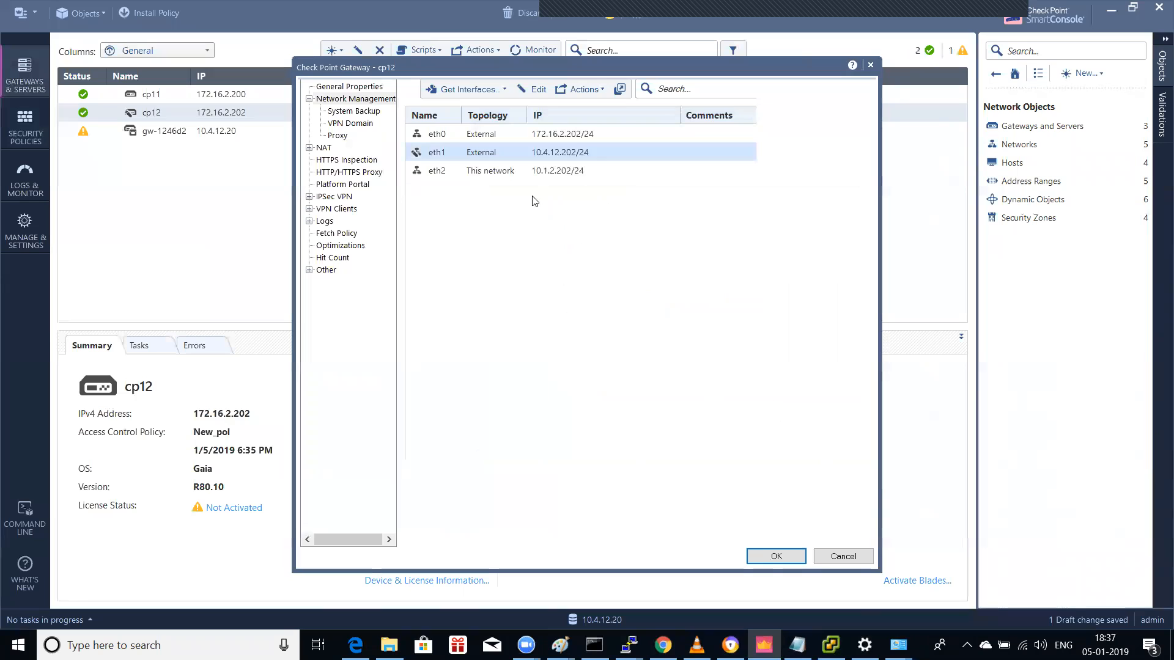
Step: Set cp12's eth0 to lead to This Network (Internal), defined by interface IP and net mask
left_click(483, 134)
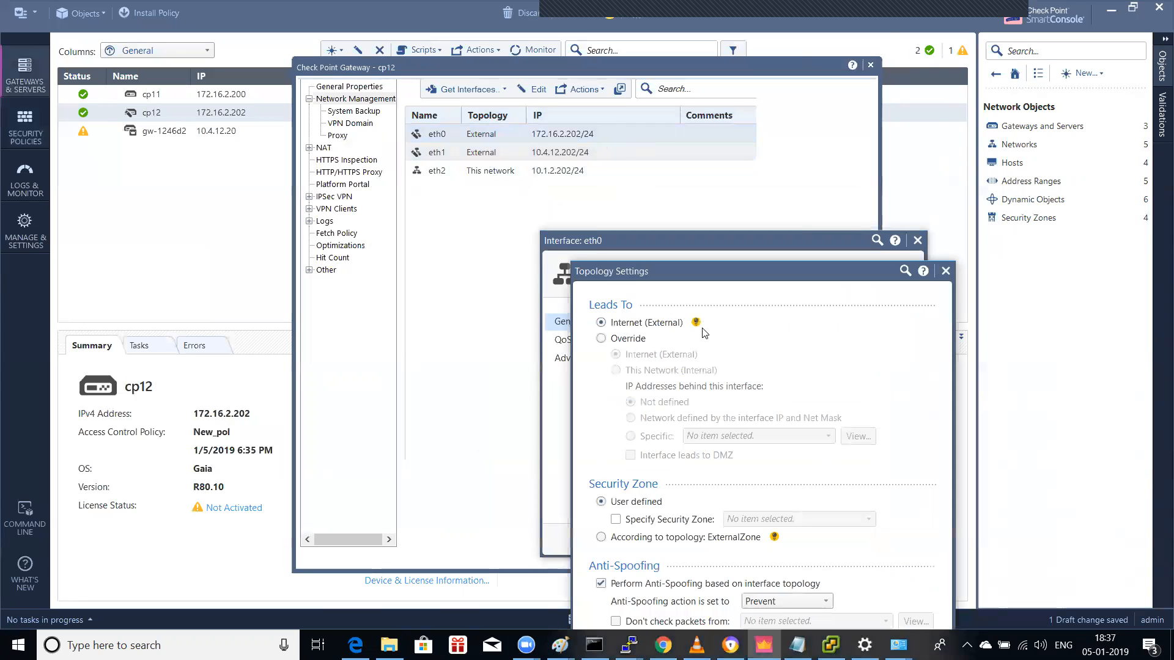
left_click(637, 343)
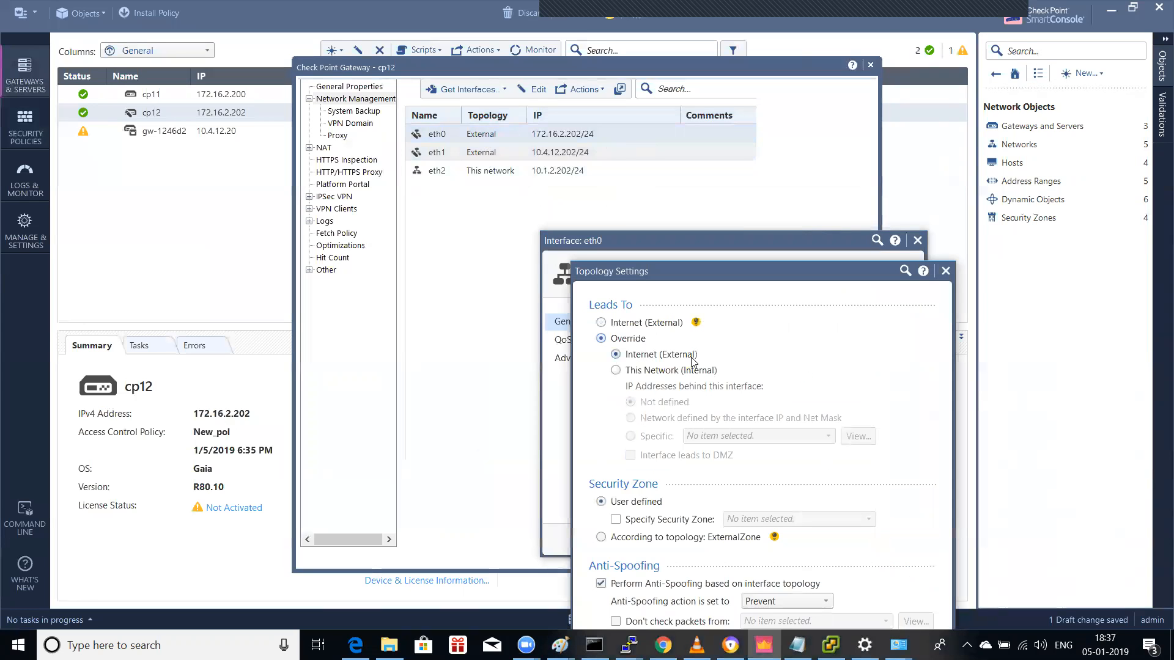
left_click(662, 371)
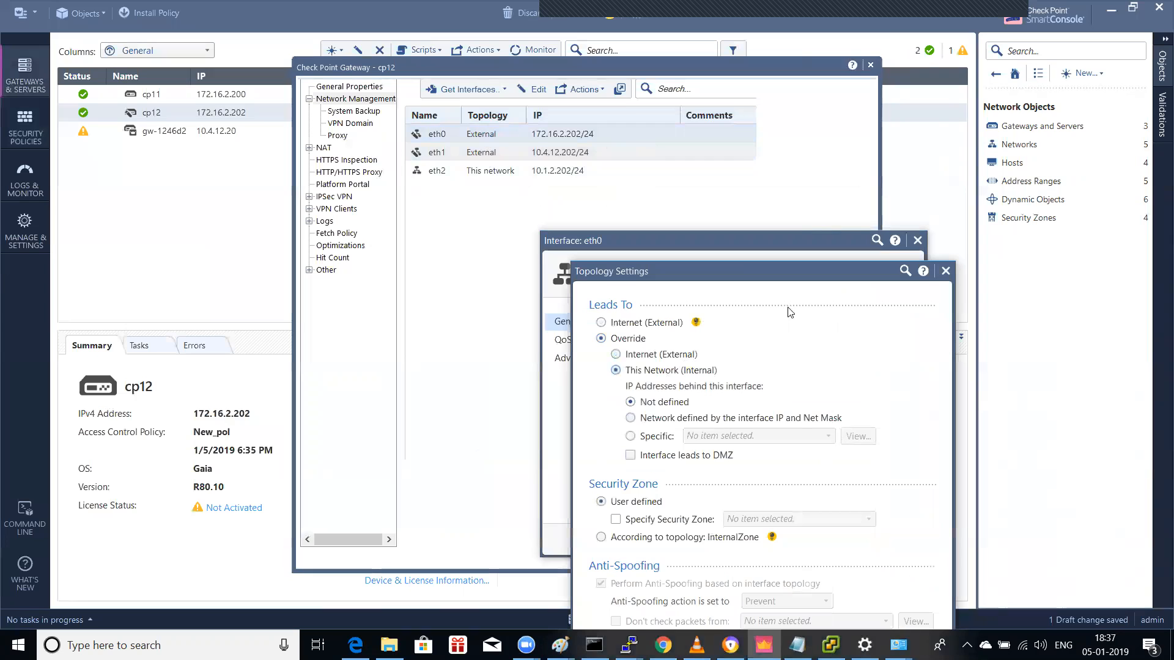
left_click_drag(780, 278, 744, 187)
left_click(683, 326)
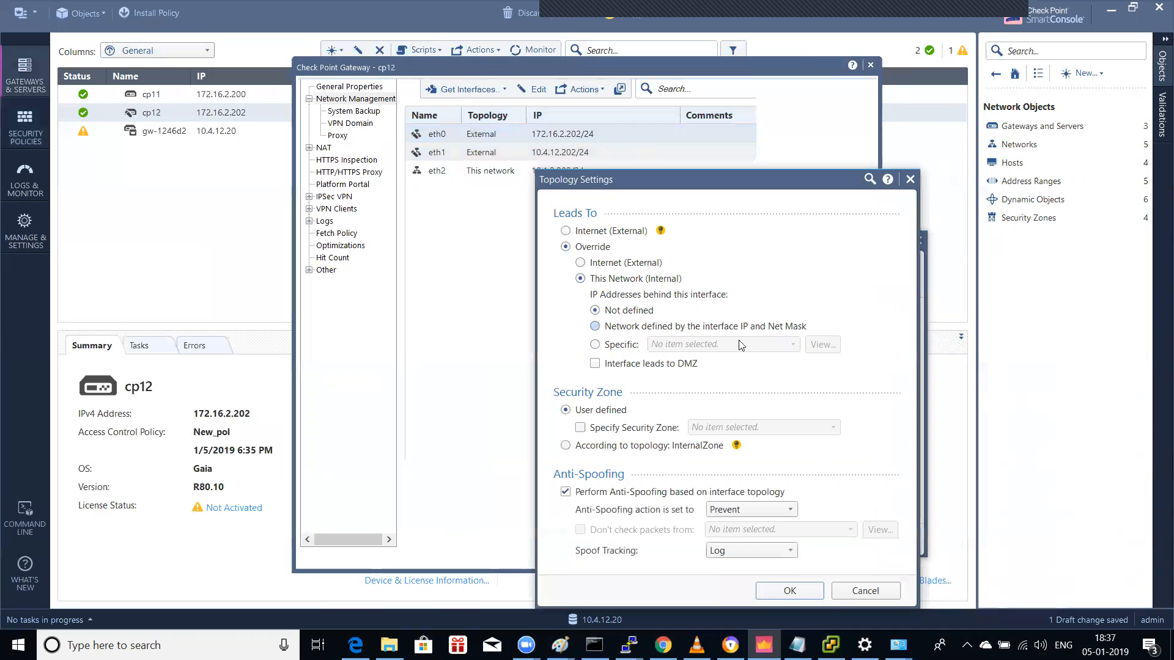
left_click(785, 585)
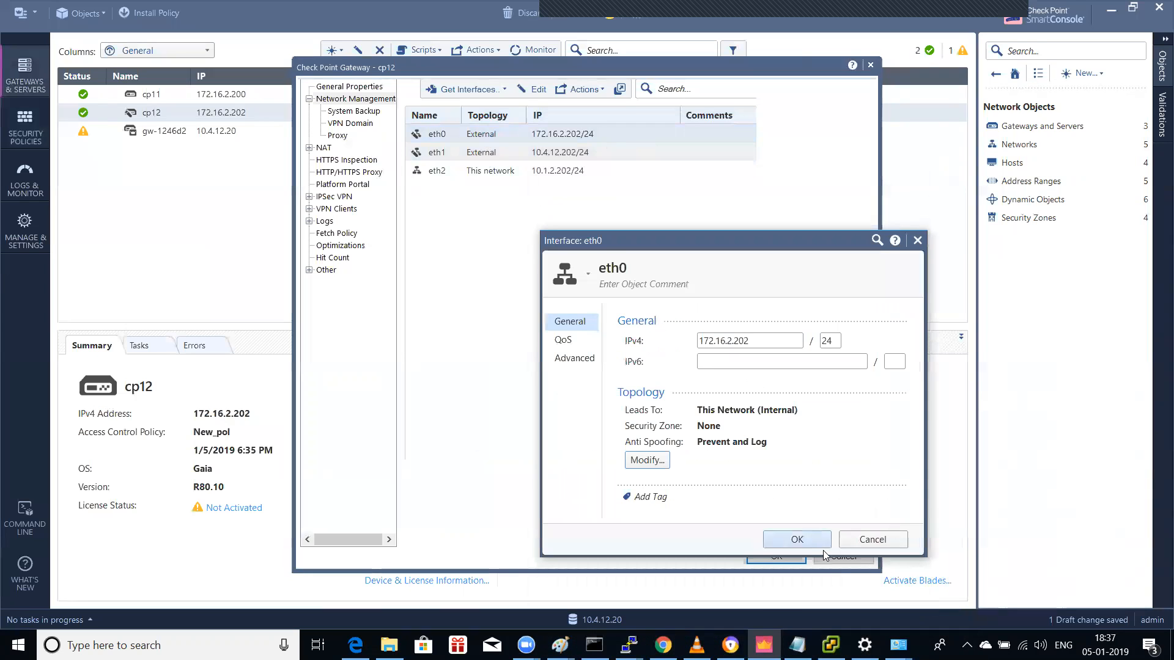
left_click(808, 543)
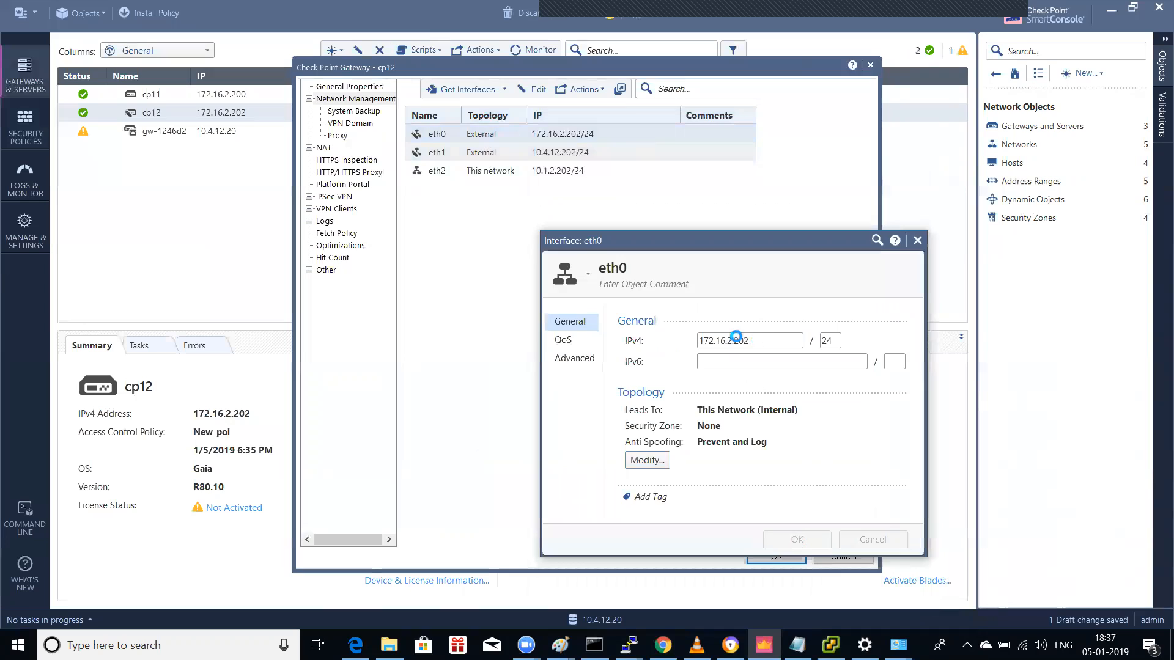
Step: Save cp12's gateway settings and close its properties
left_click(500, 177)
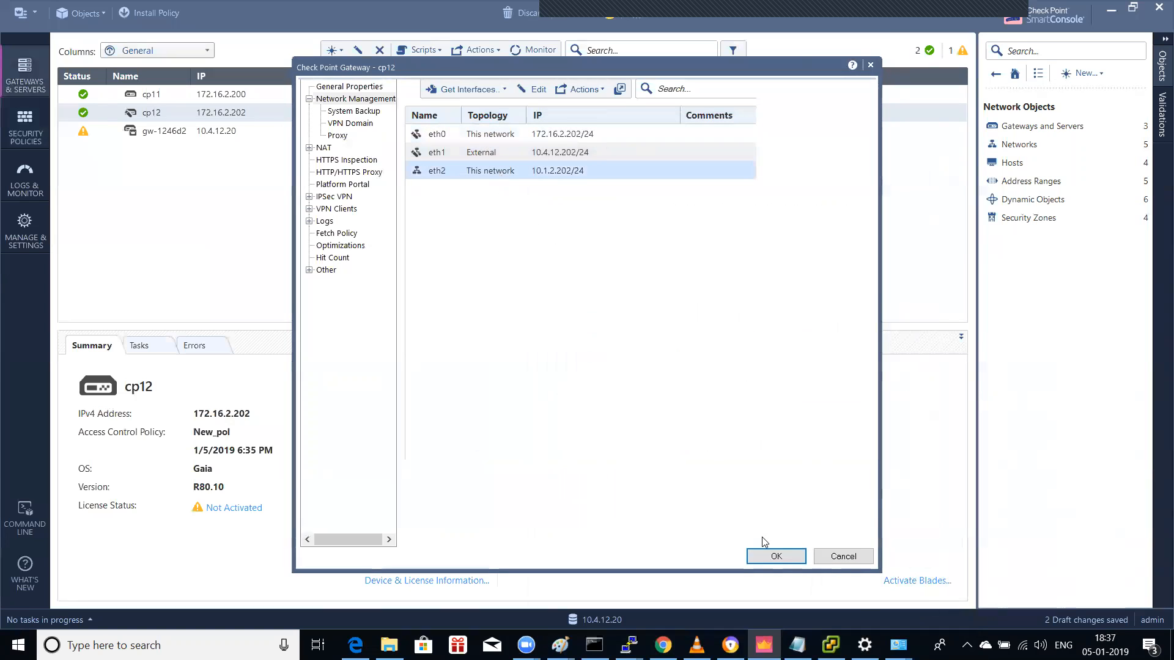
left_click(772, 555)
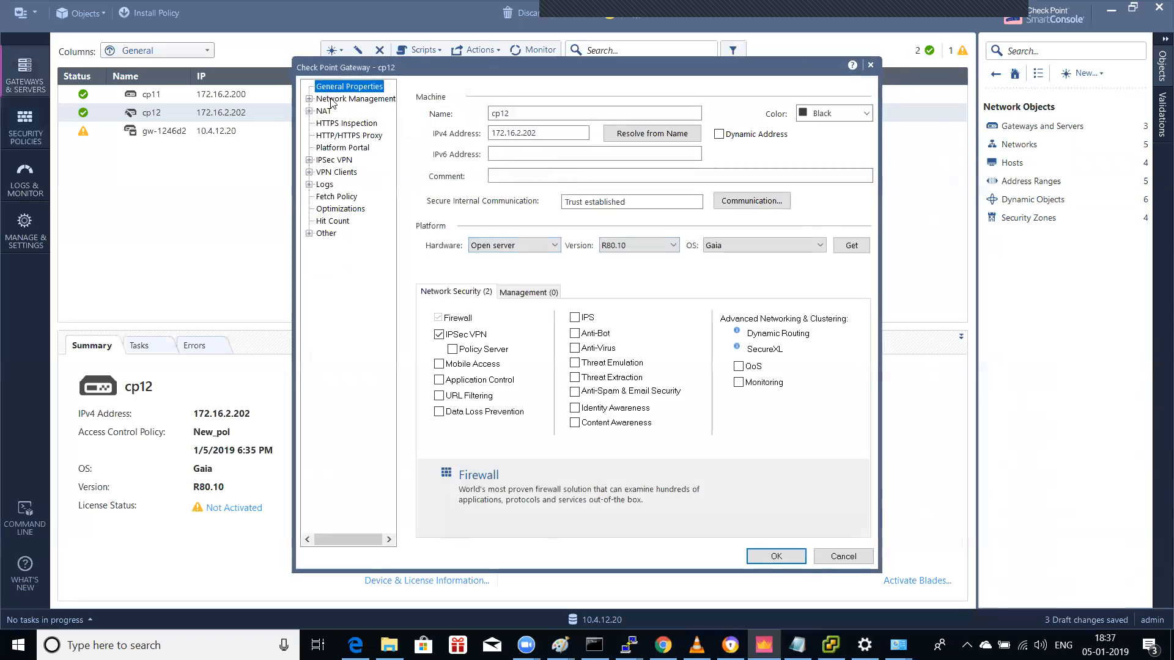
left_click(330, 99)
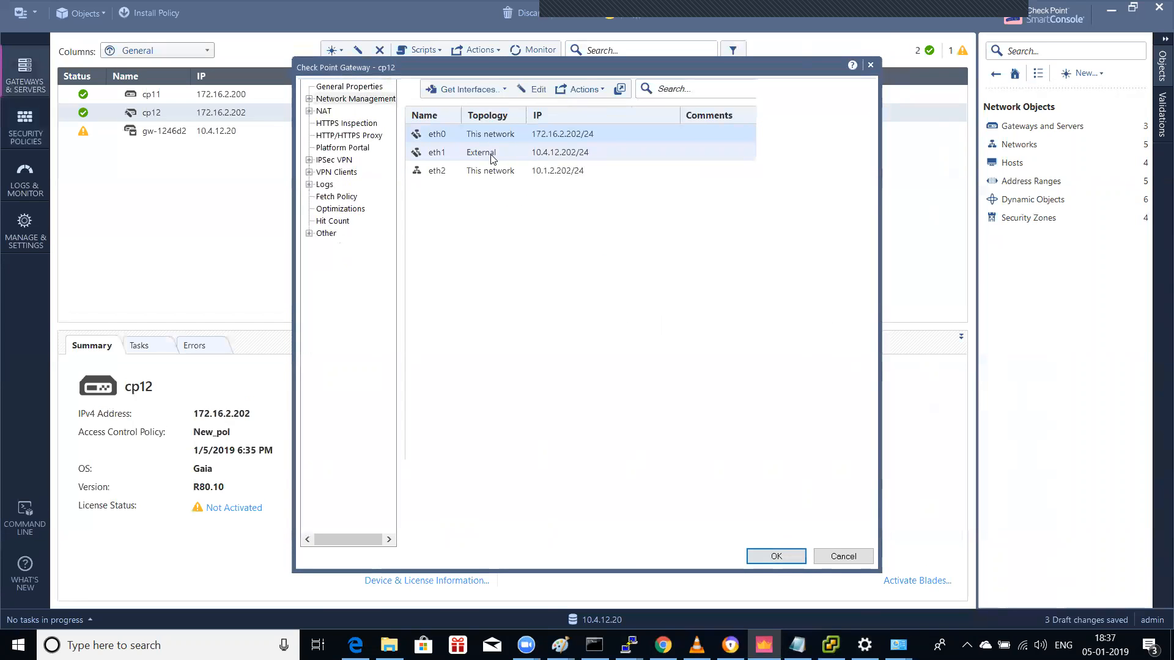
left_click(837, 556)
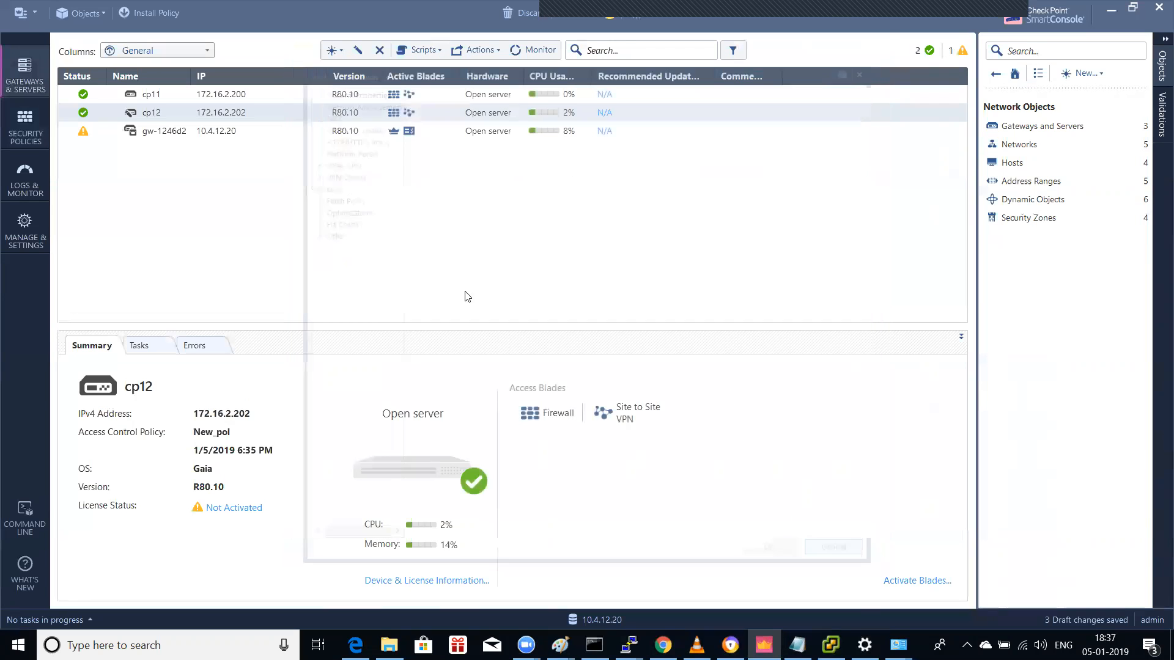
Step: Set cp11's eth0 to lead to This Network (Internal), defined by interface IP and net mask
double_click(161, 96)
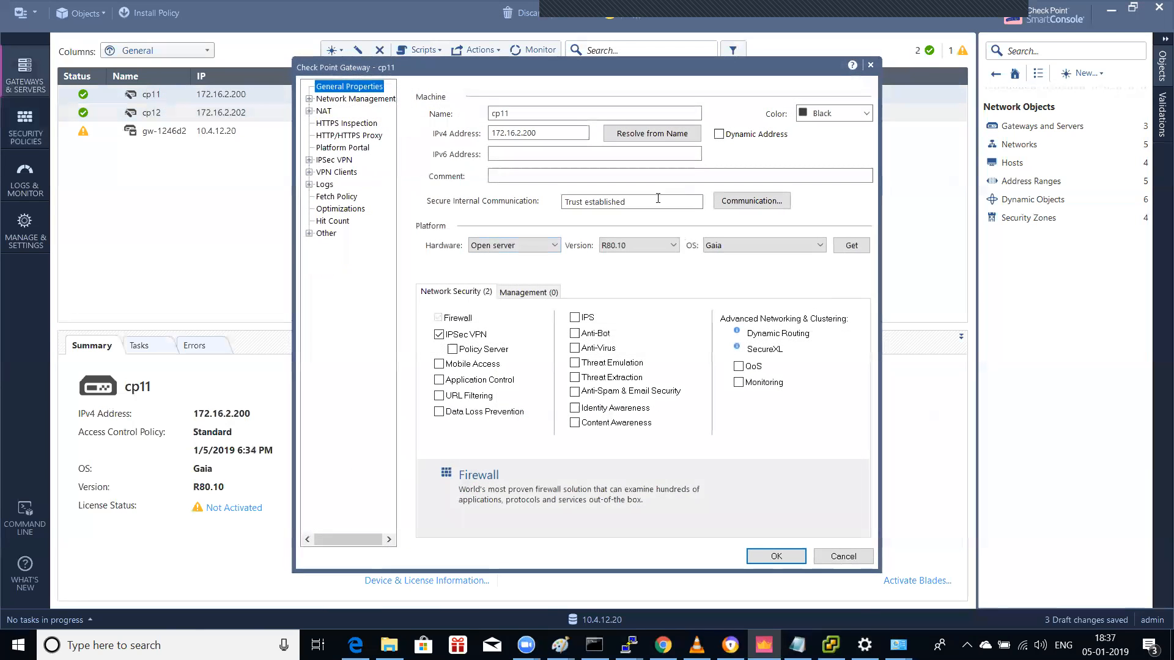
key("Down")
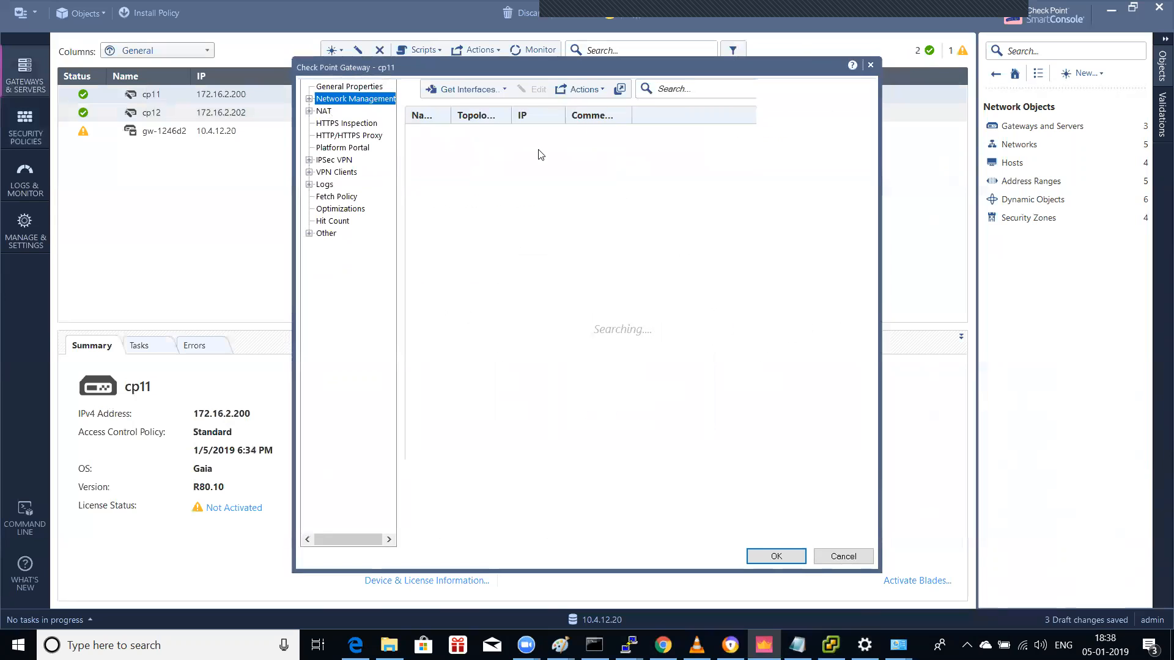
left_click(495, 154)
double_click(498, 137)
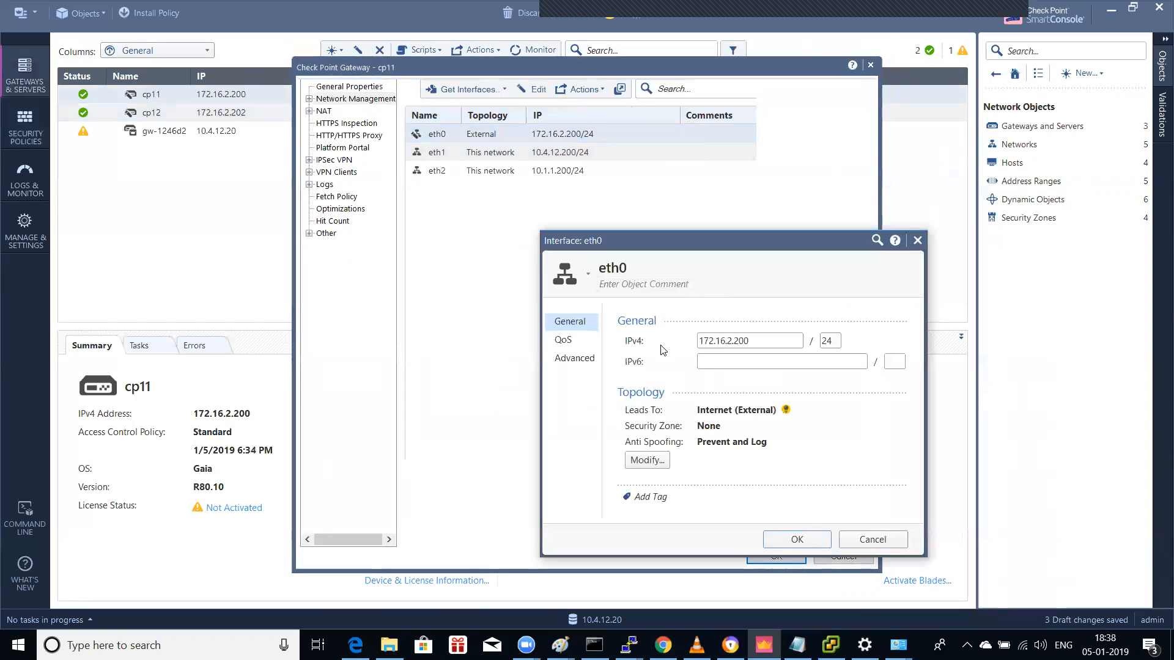
left_click(646, 460)
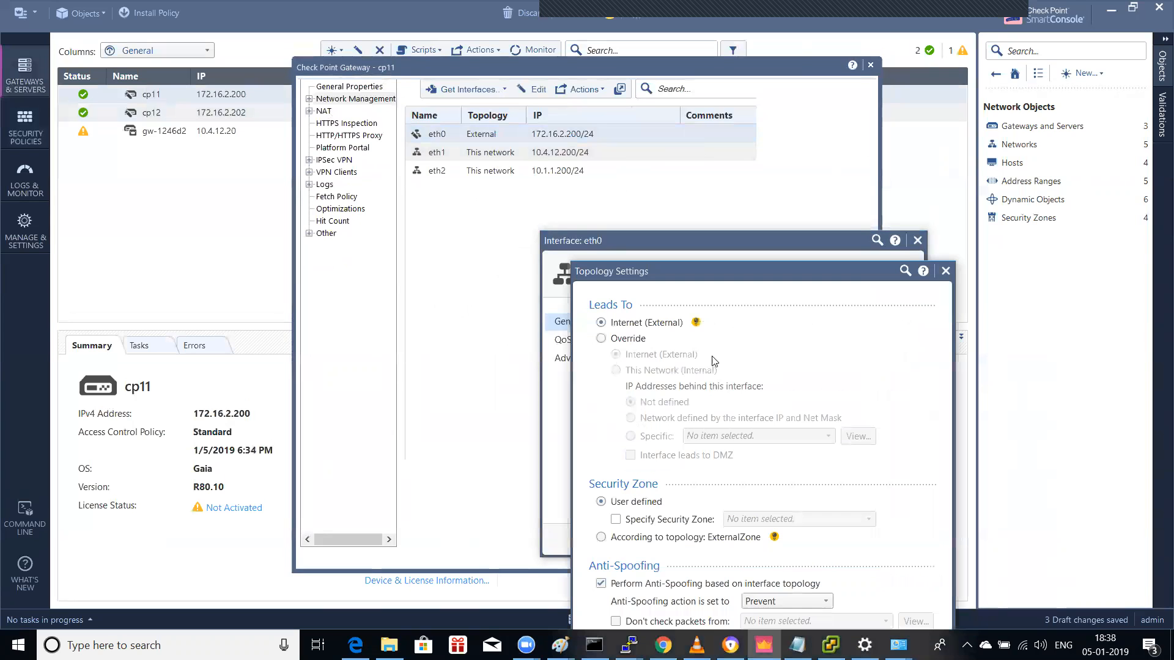
left_click(635, 340)
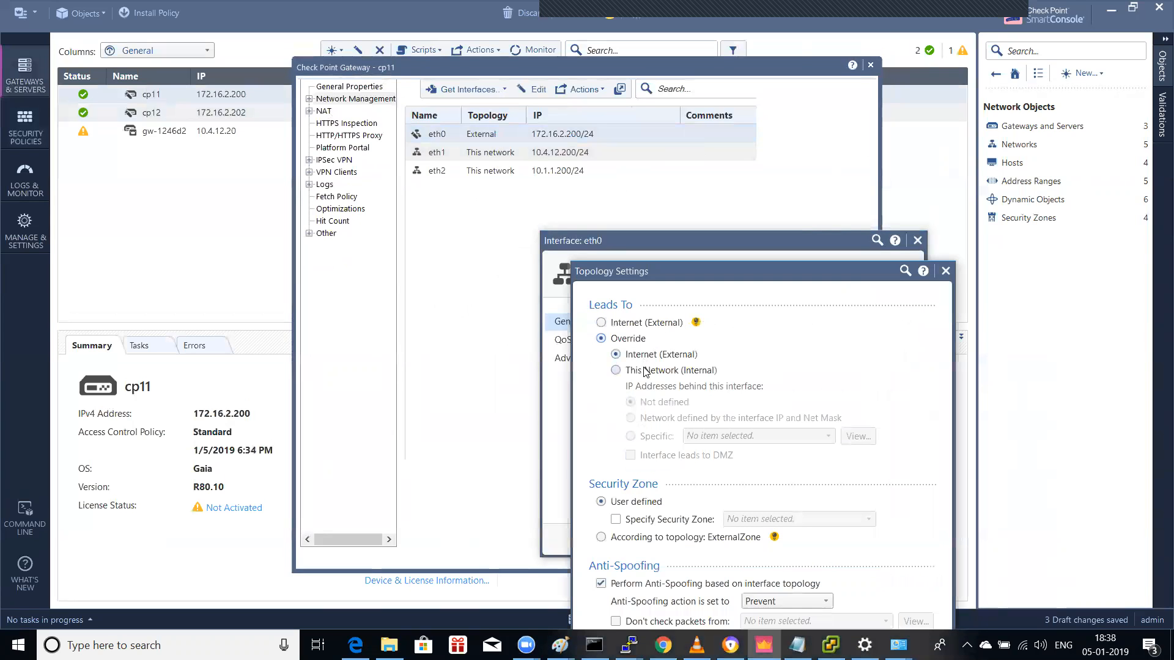
left_click(645, 371)
left_click(670, 420)
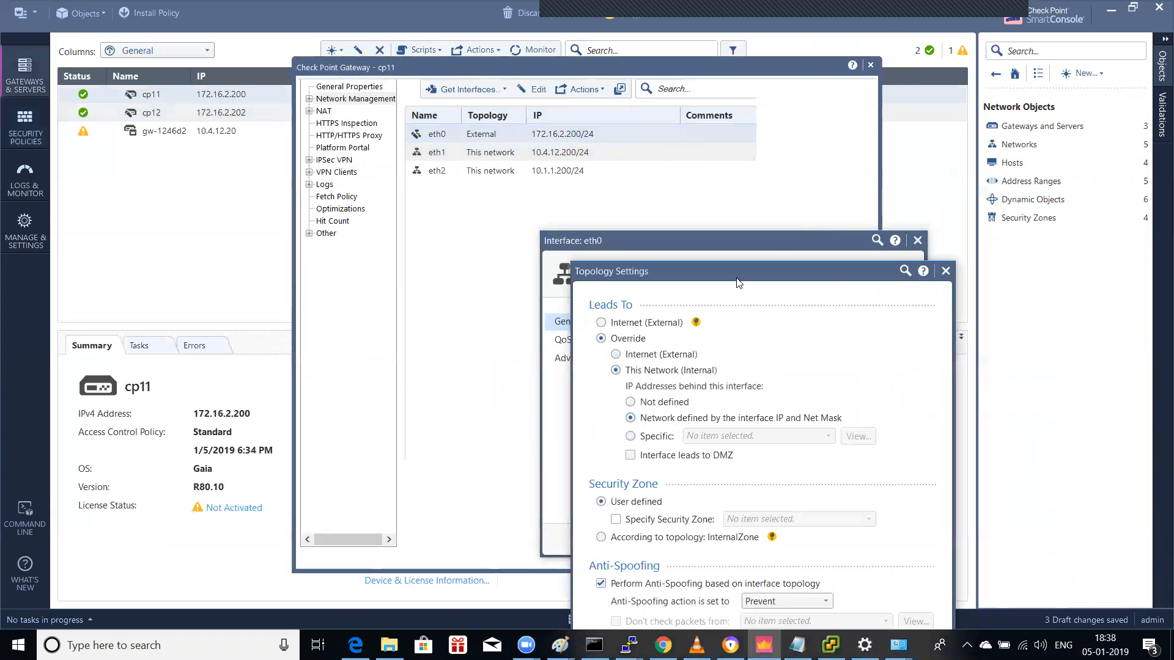
left_click_drag(738, 279, 728, 150)
left_click(807, 559)
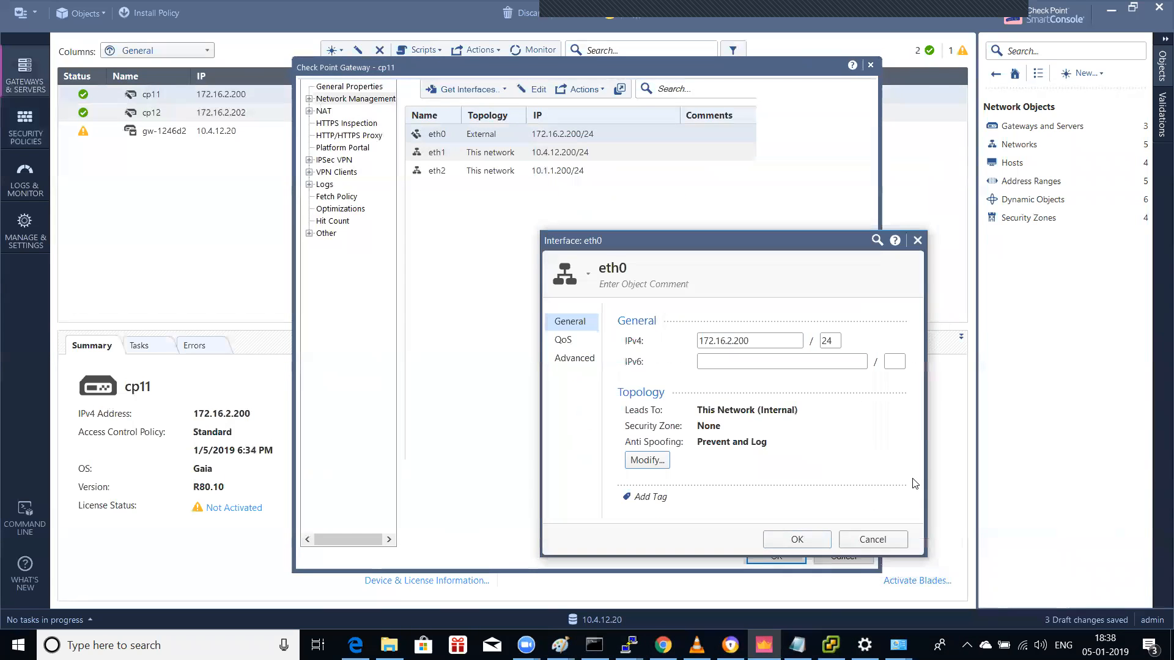
left_click(796, 539)
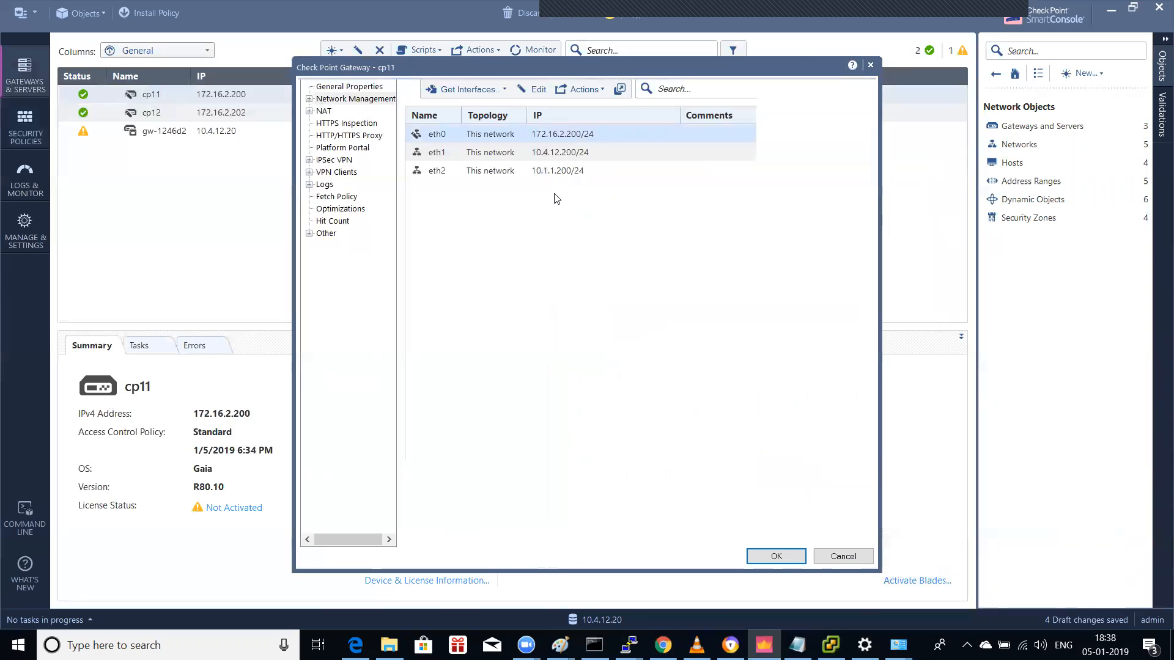
Step: Override cp11's eth1 topology to lead to the Internet (External) and save the gateway
double_click(489, 152)
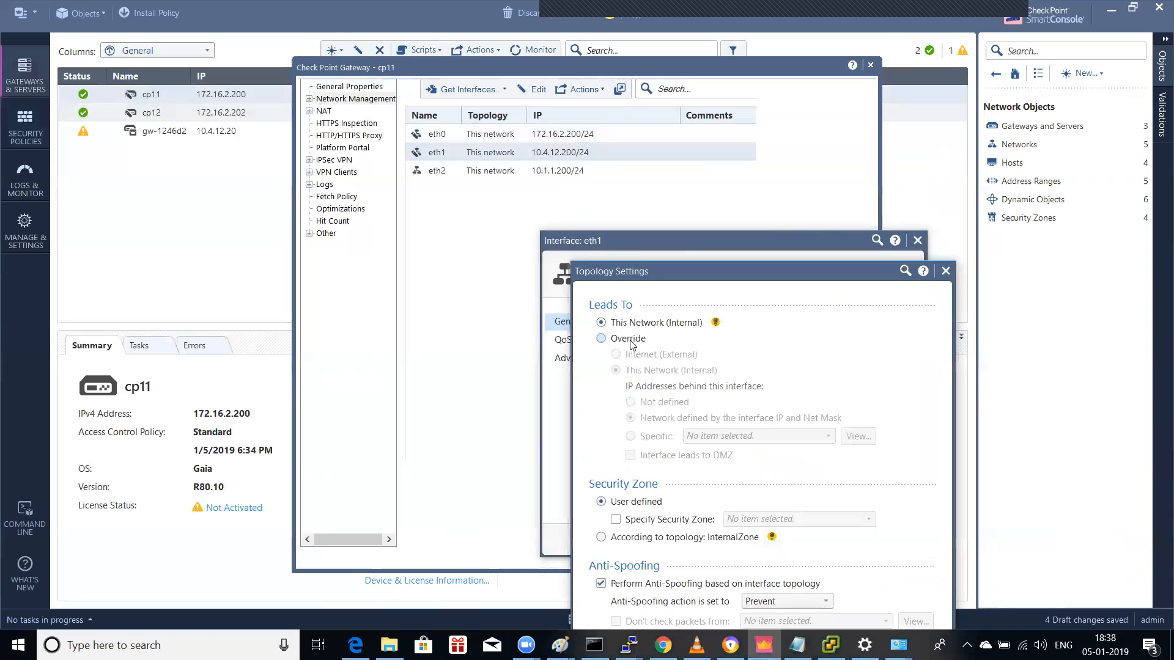
left_click(629, 340)
left_click(642, 354)
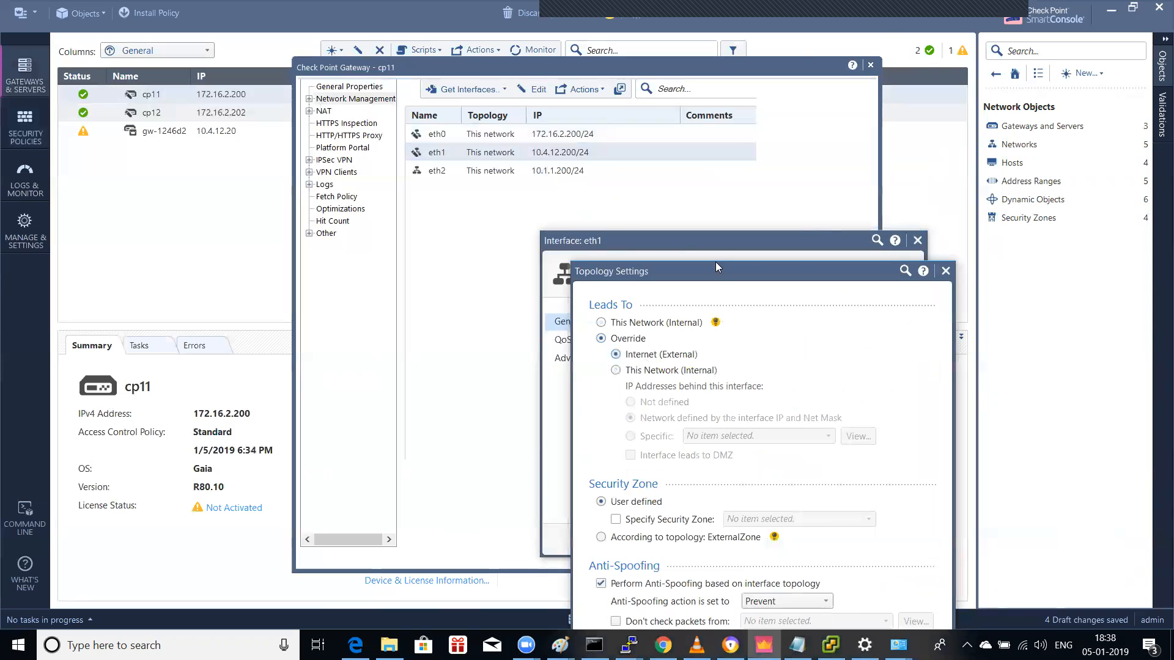
left_click_drag(707, 278, 690, 129)
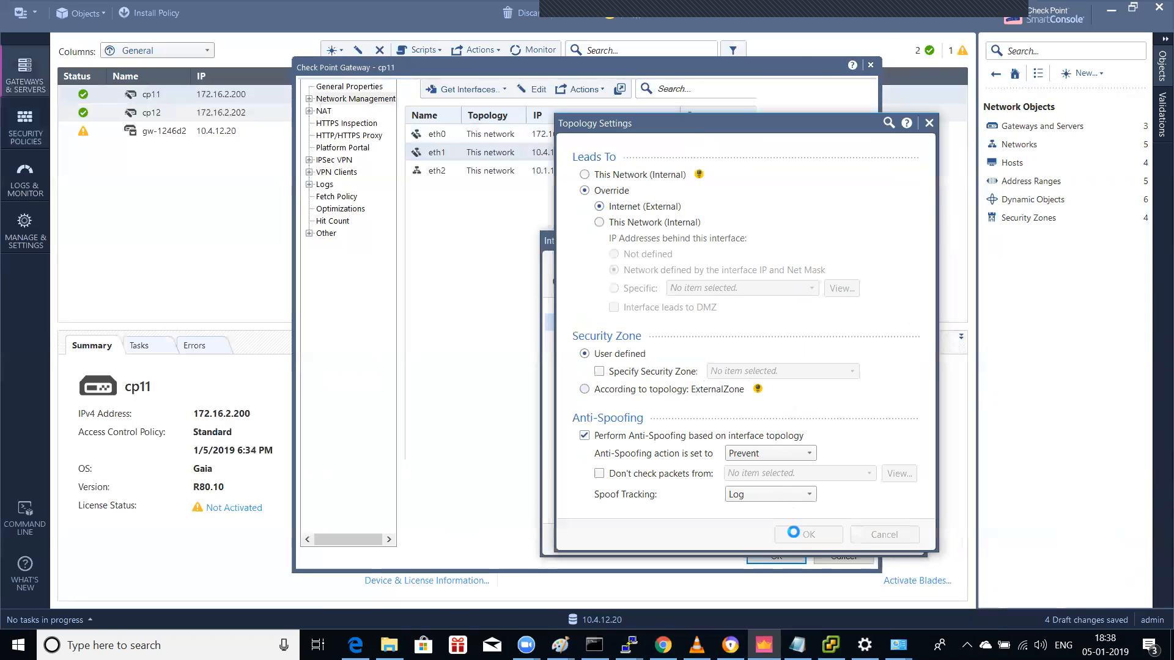
left_click(801, 533)
left_click(796, 539)
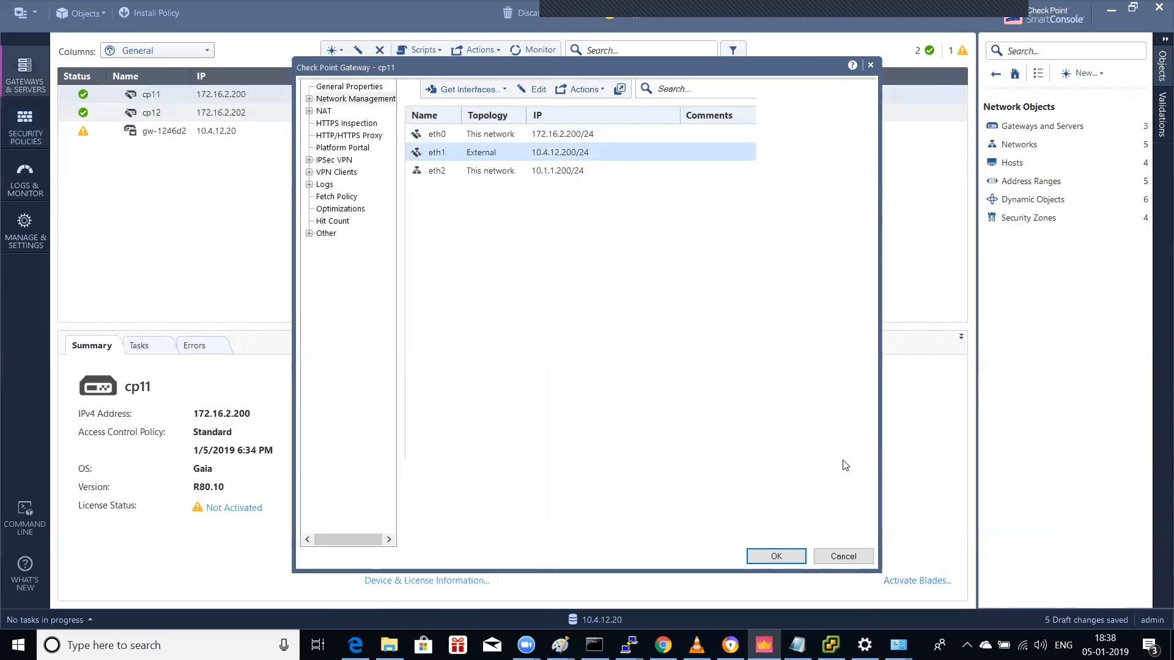
left_click(769, 556)
Step: Close cp11's properties, publish the interface changes, and install the Standard policy on cp11
left_click(782, 555)
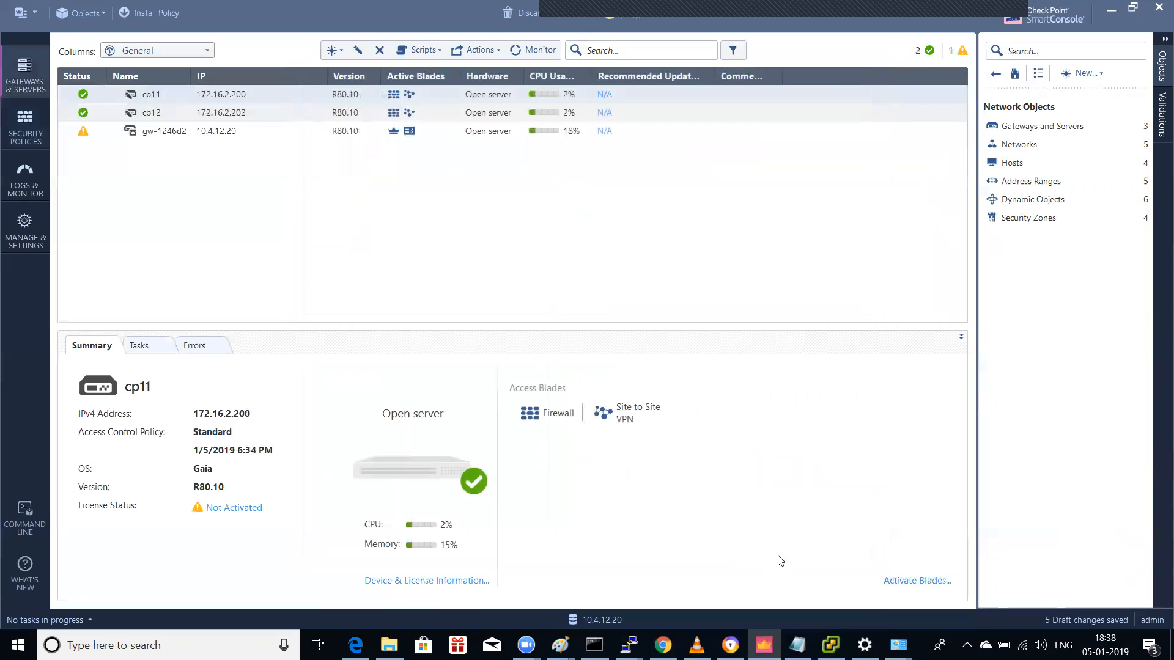
left_click(154, 12)
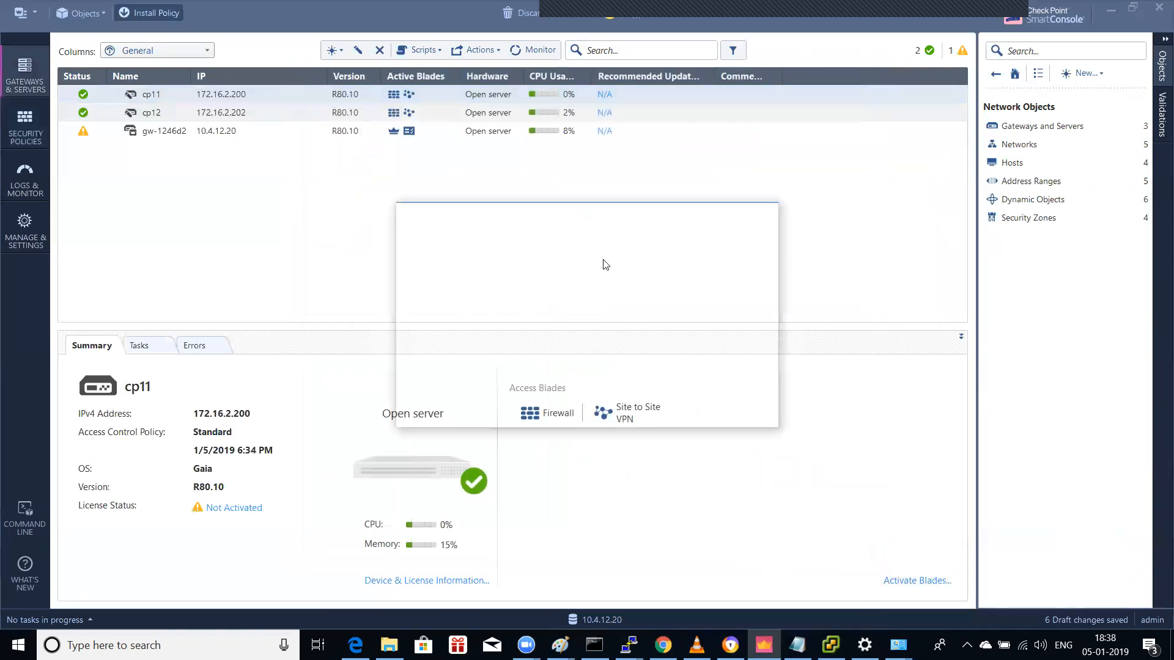
left_click(641, 411)
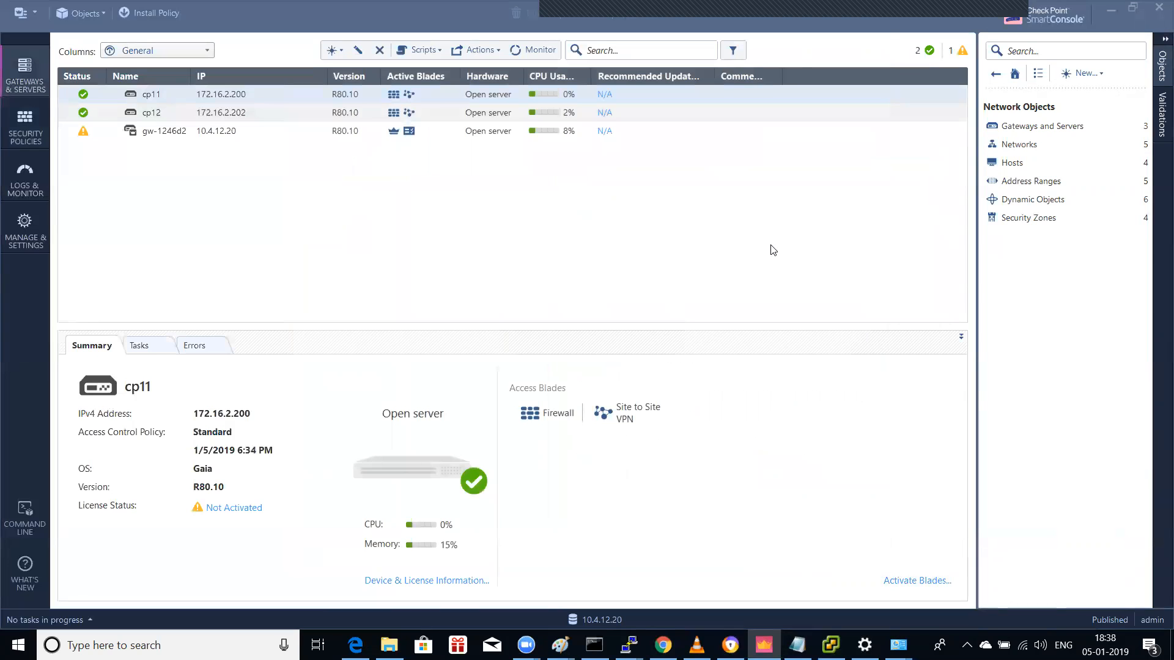
left_click(623, 144)
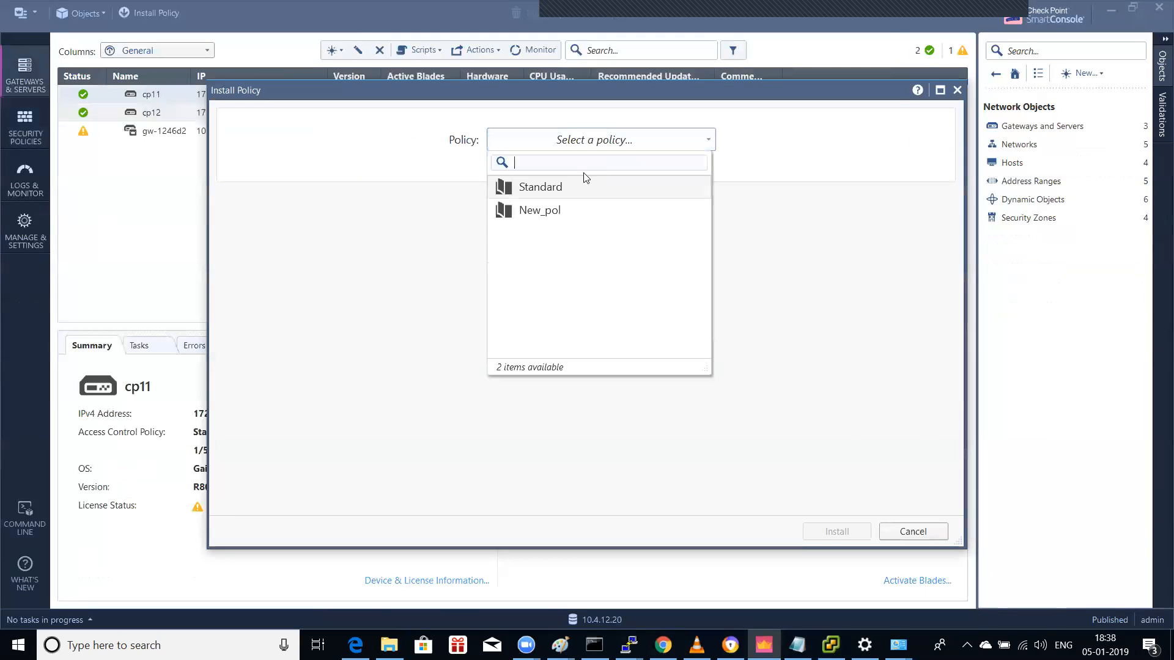
left_click(576, 186)
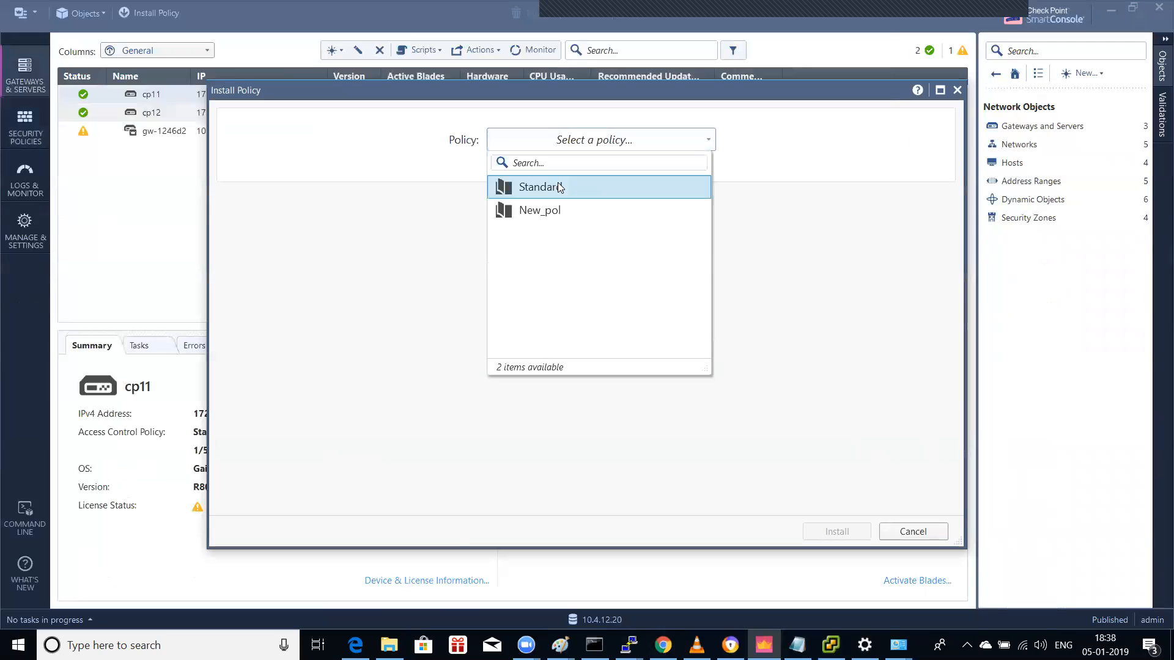
left_click(560, 187)
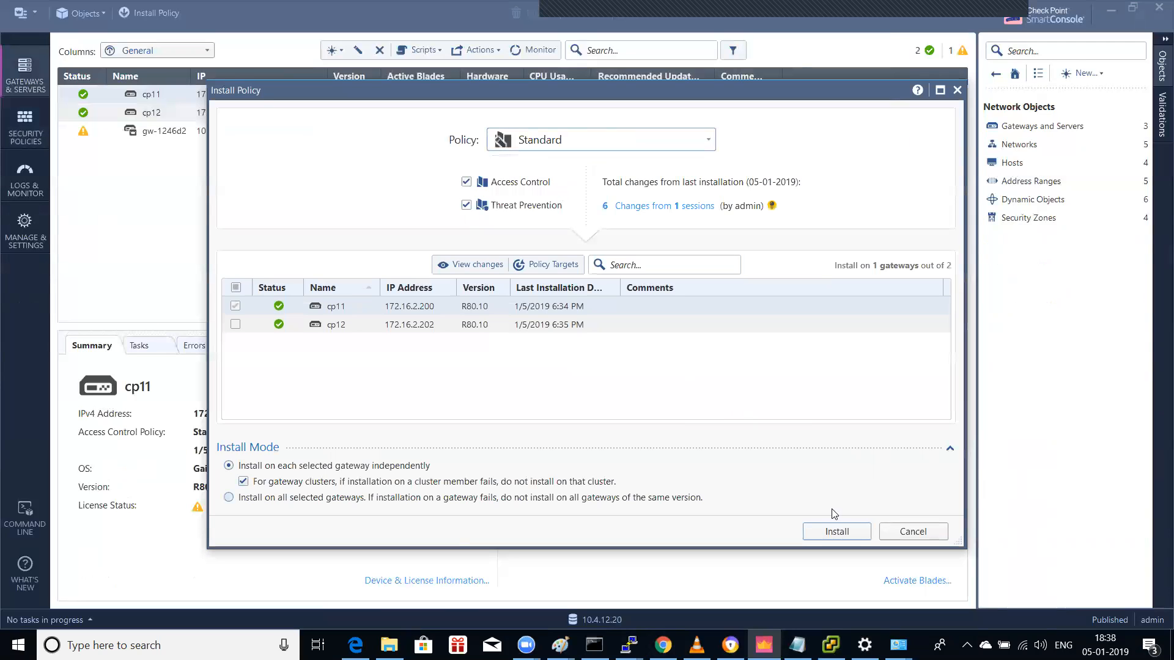
key("Return")
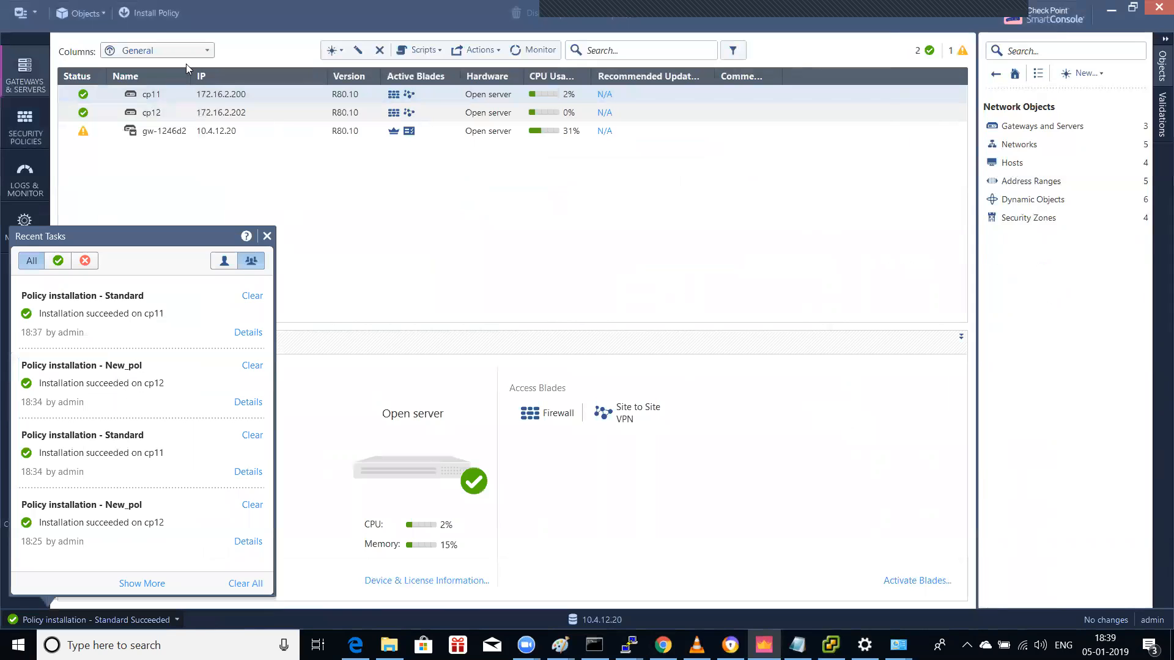
Step: Install the New_pol policy from its rulebase onto gateway cp12, then bring up the test VM console
left_click(27, 122)
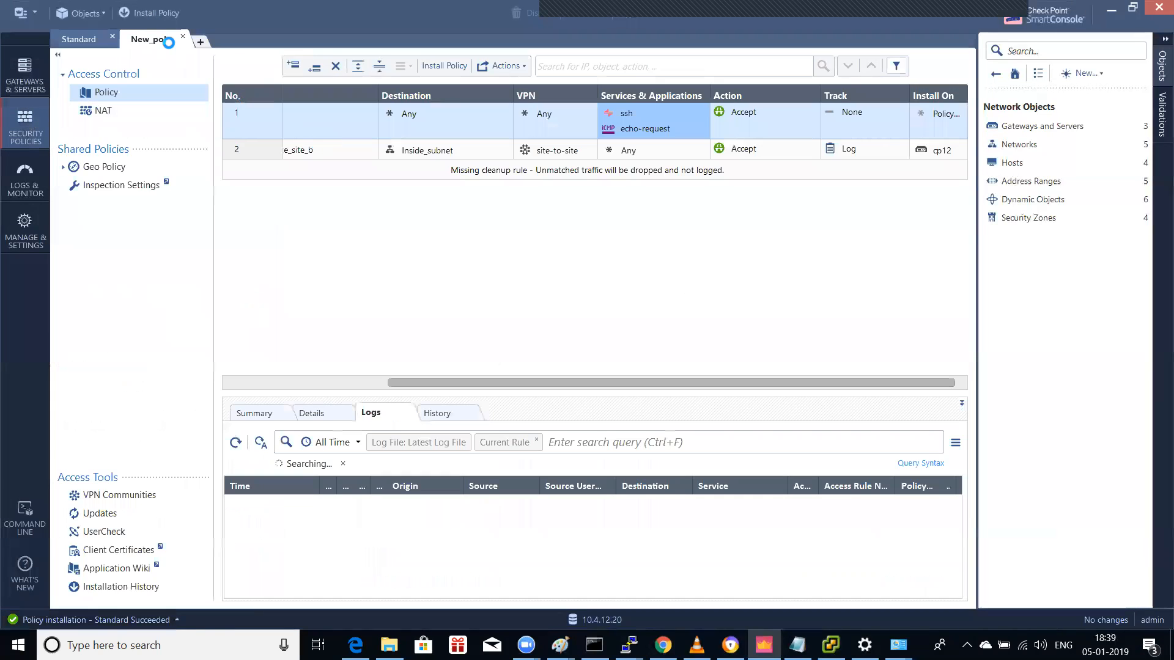
left_click(147, 12)
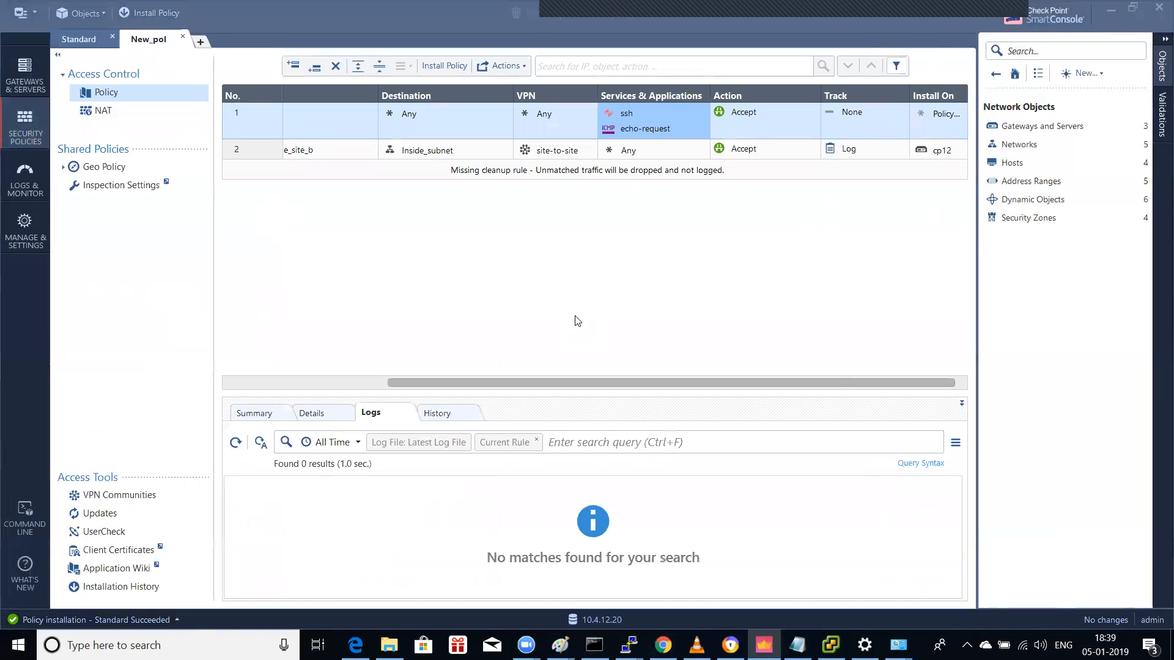
left_click(618, 152)
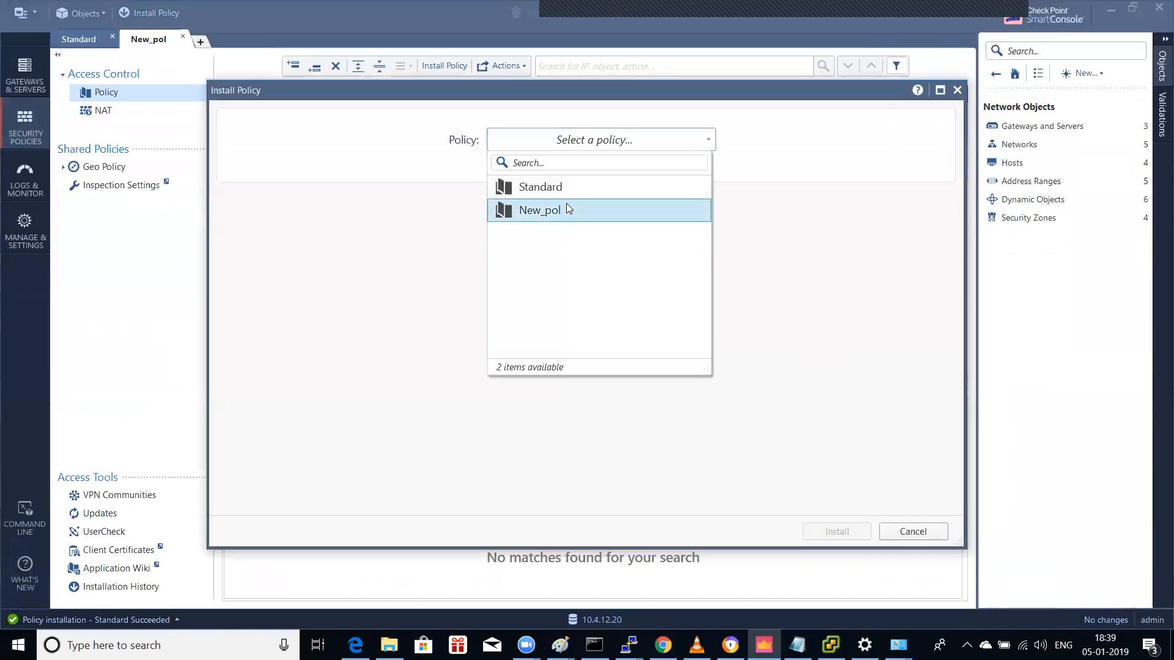
left_click(566, 206)
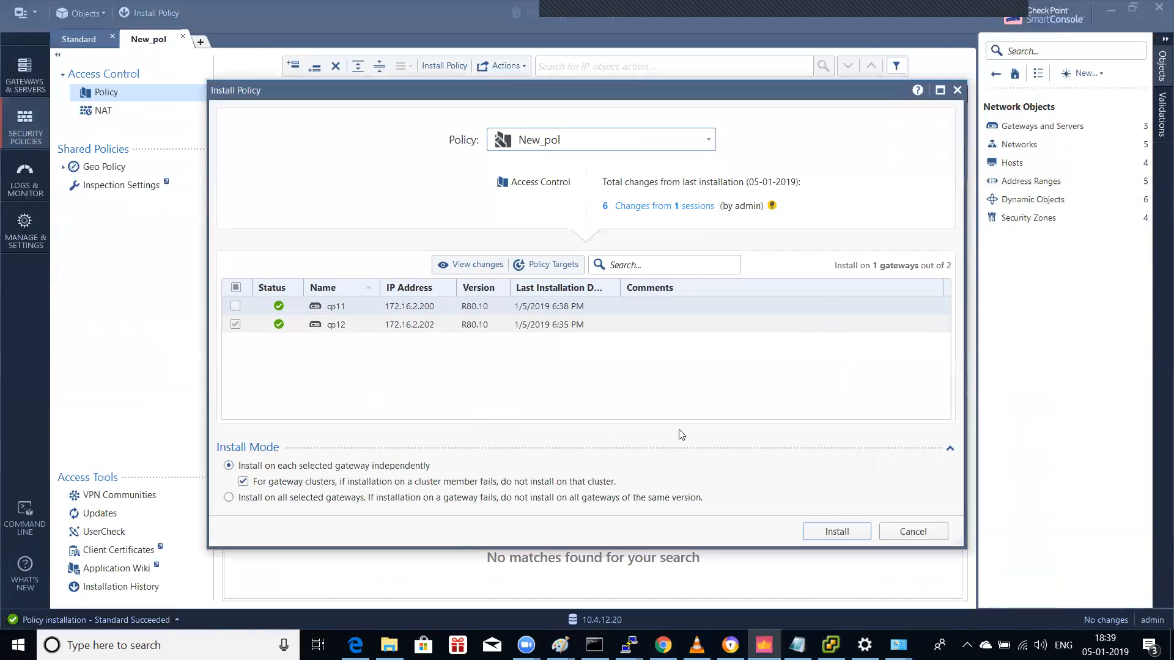
left_click(836, 532)
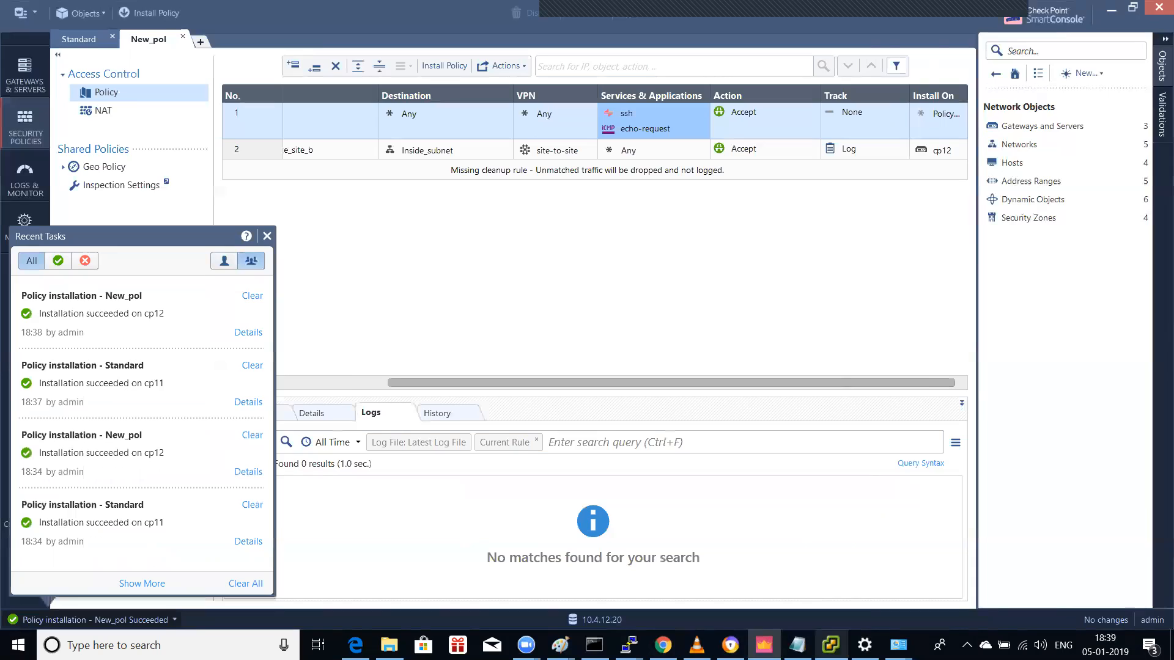
left_click(831, 645)
Step: Rerun ipconfig and ping 10.2.1.102 from the Win7 VM, which reports destination host unreachable
key("Up")
key("Return")
type("ping 10.2.1.102")
key("Return")
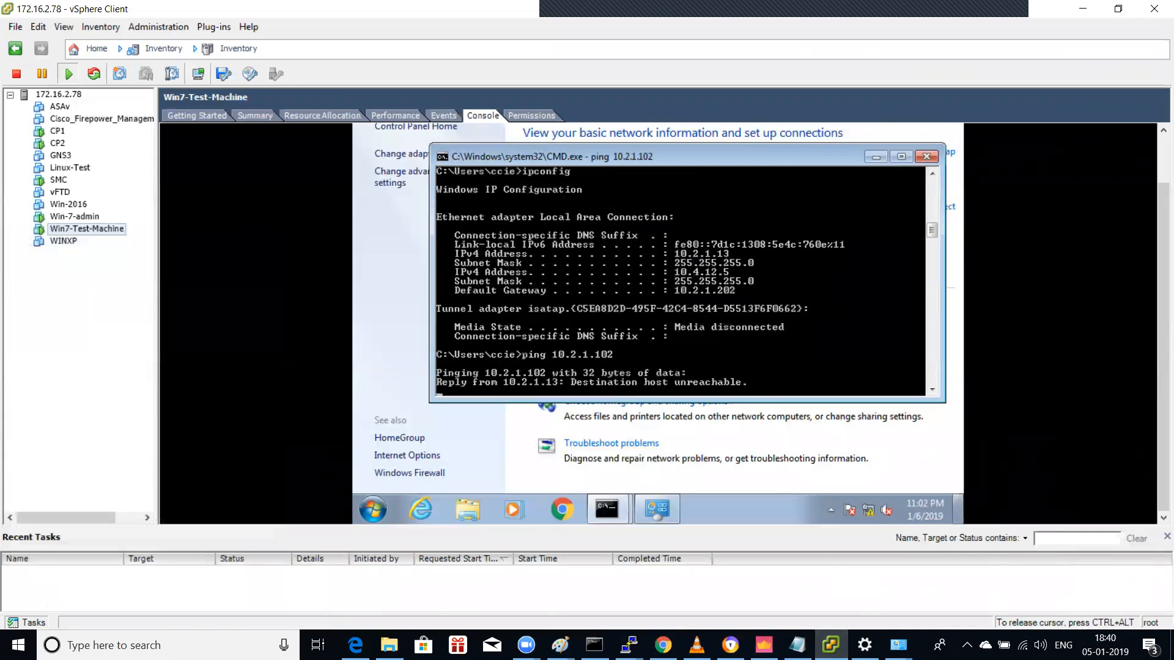
key("ctrl+c")
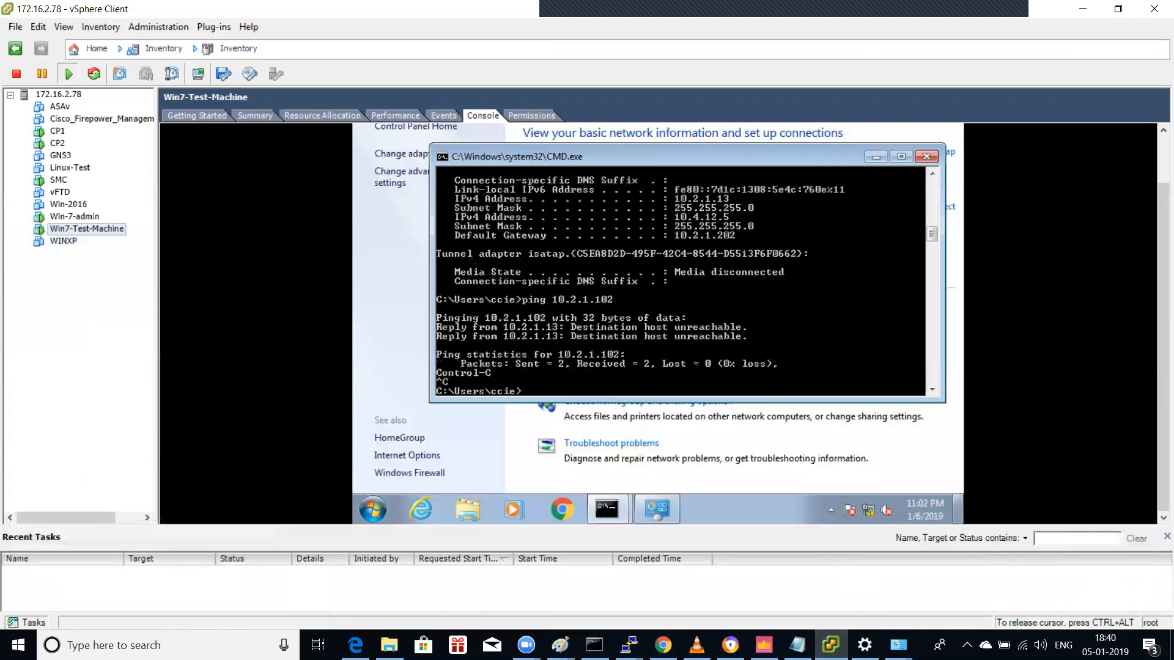
key("ctrl+alt")
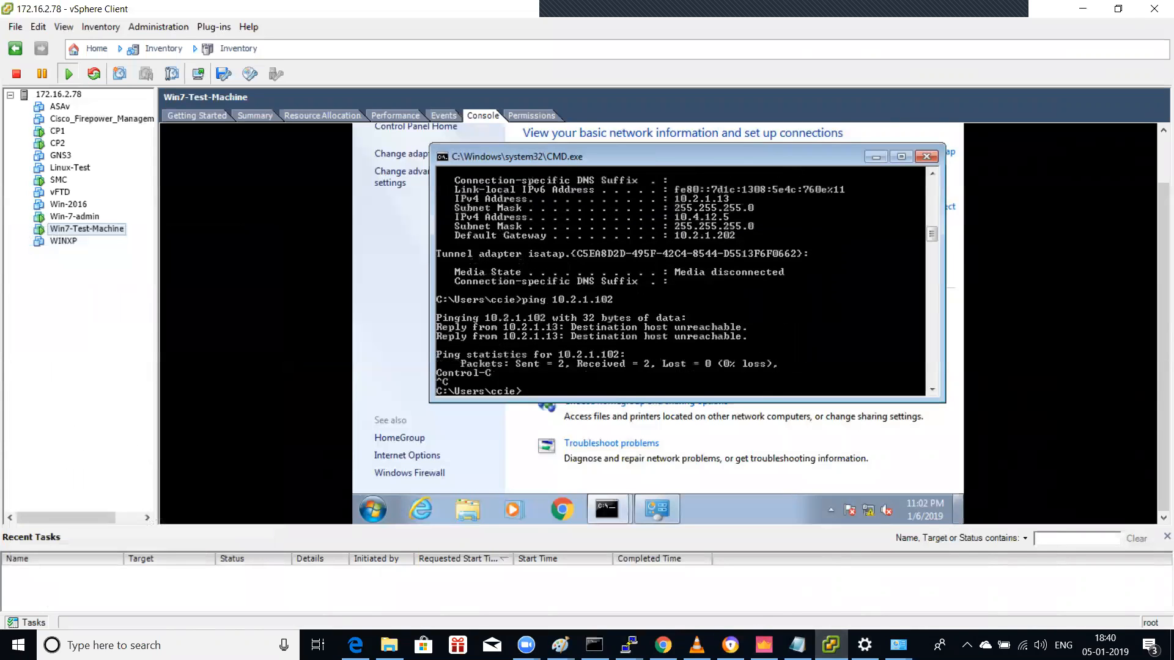
left_click(764, 645)
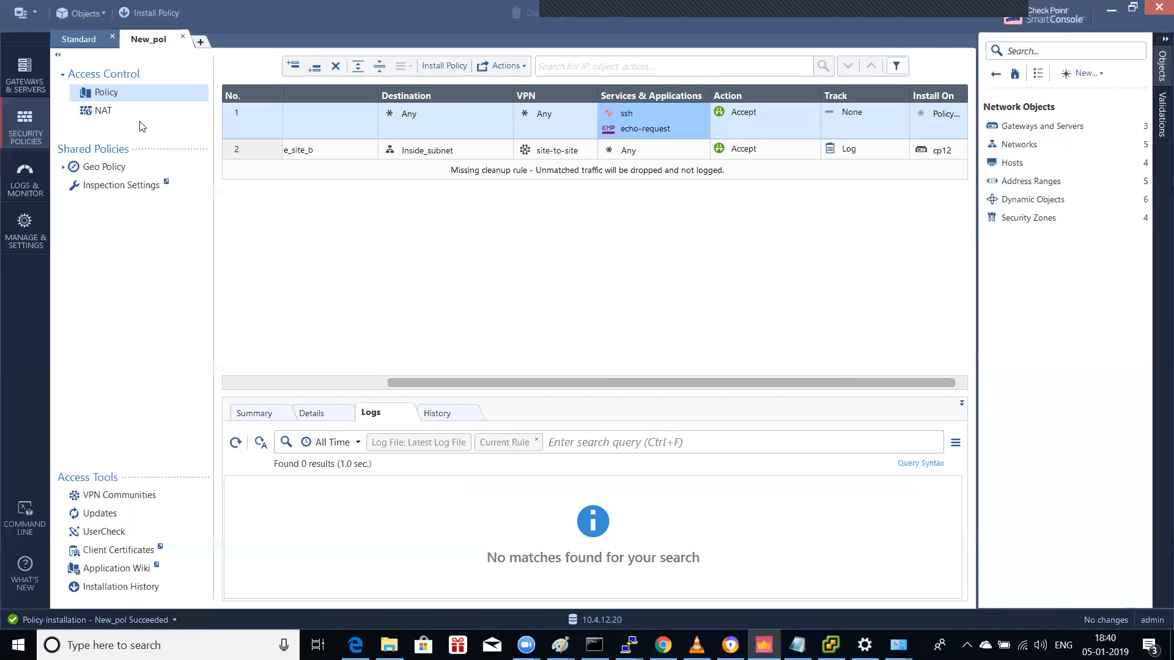
Step: Inspect cp12's eth2 interface (10.1.2.202/24) without changes, then return to the test VM console
left_click(37, 86)
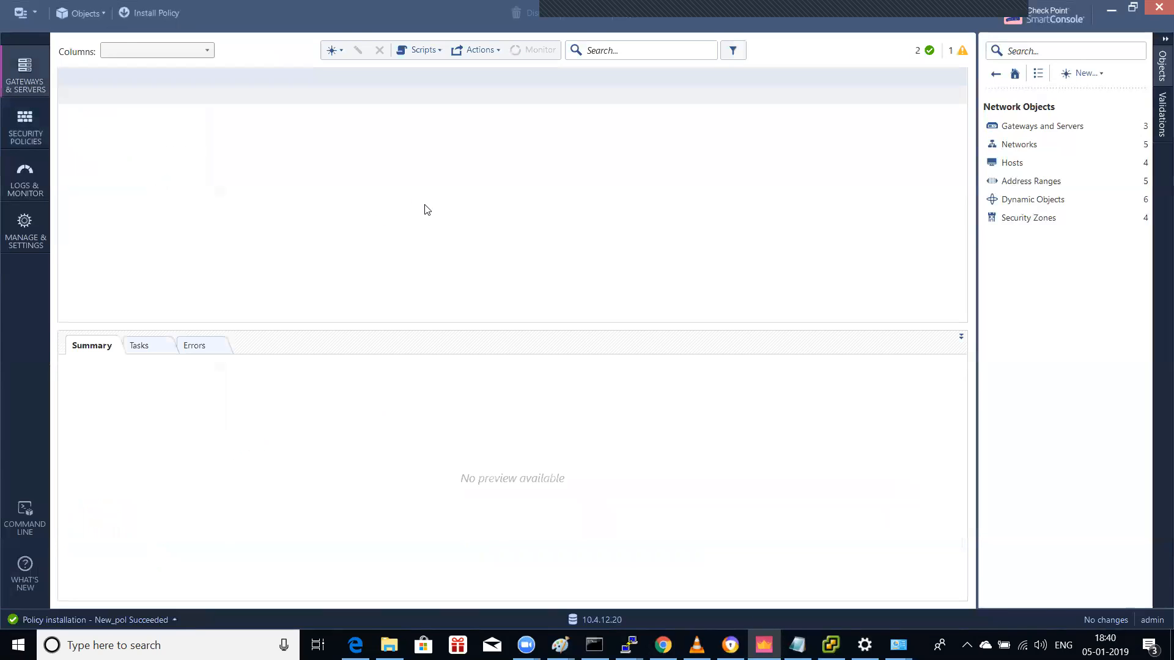
double_click(209, 115)
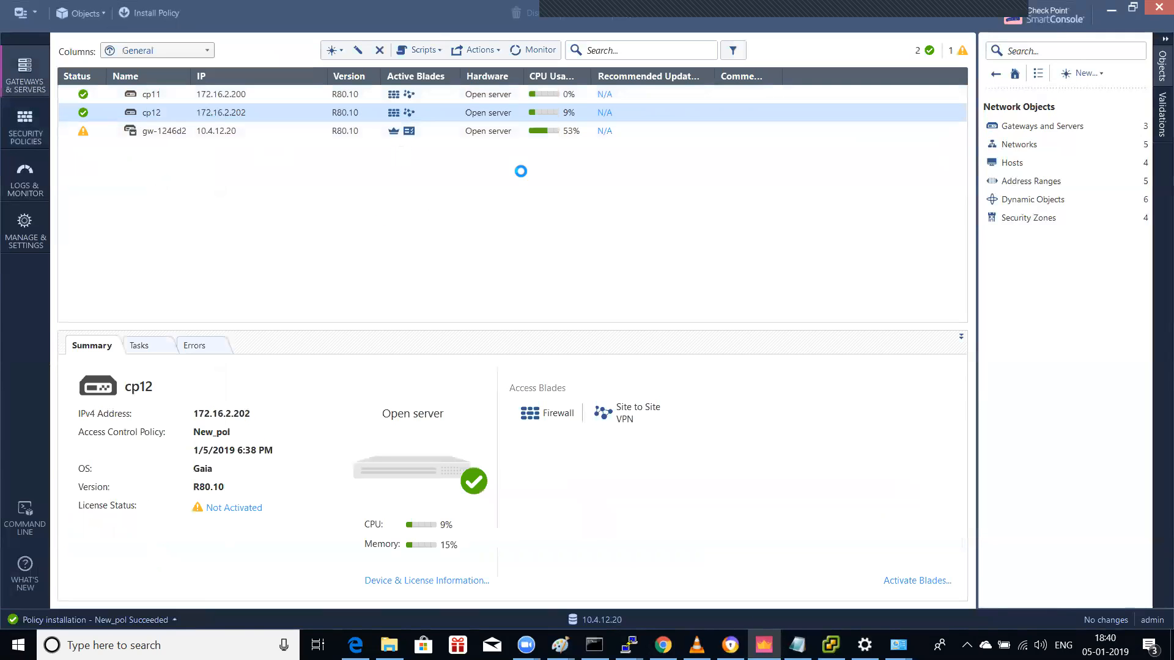
key("Down")
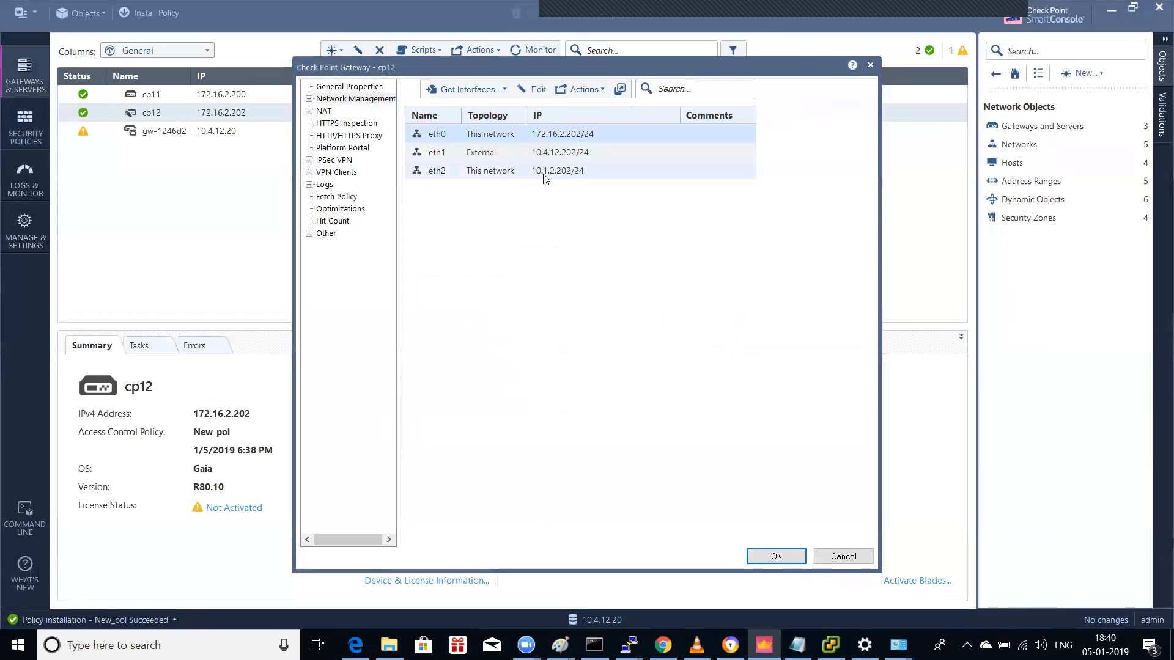
double_click(550, 174)
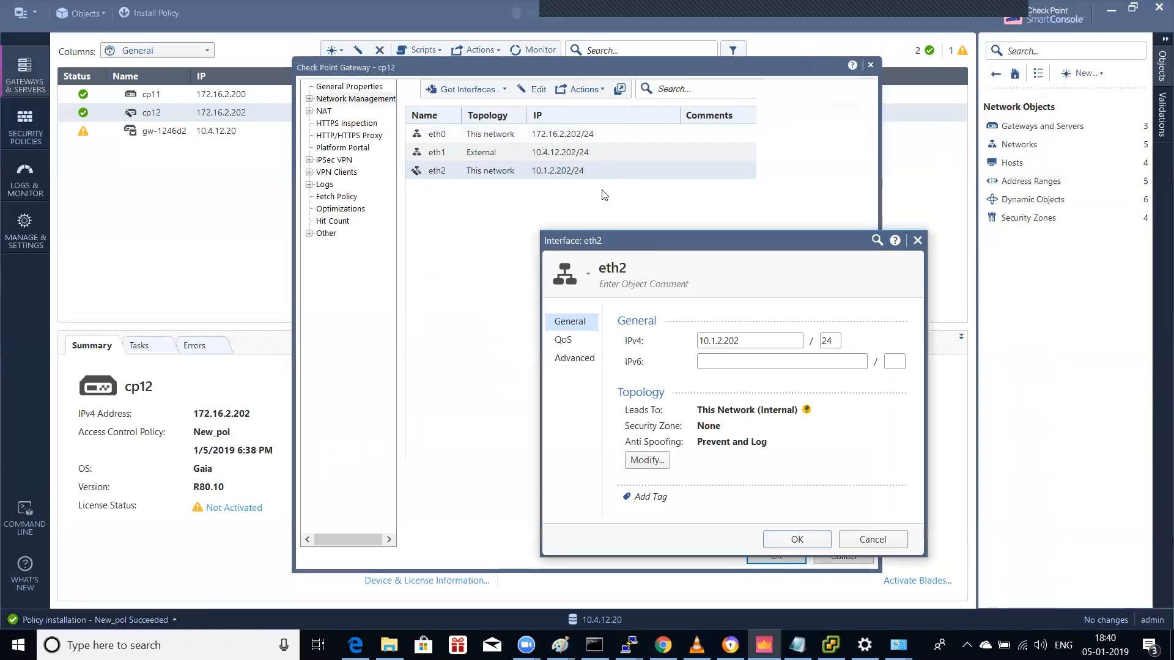
left_click(863, 541)
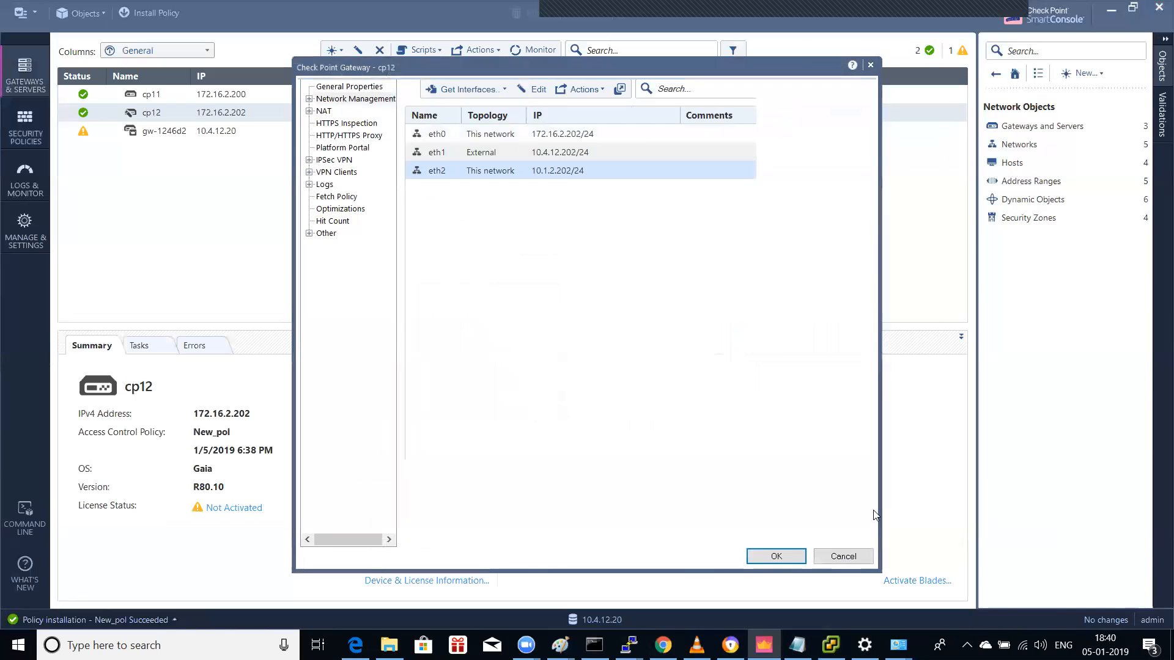
left_click(870, 64)
left_click(831, 645)
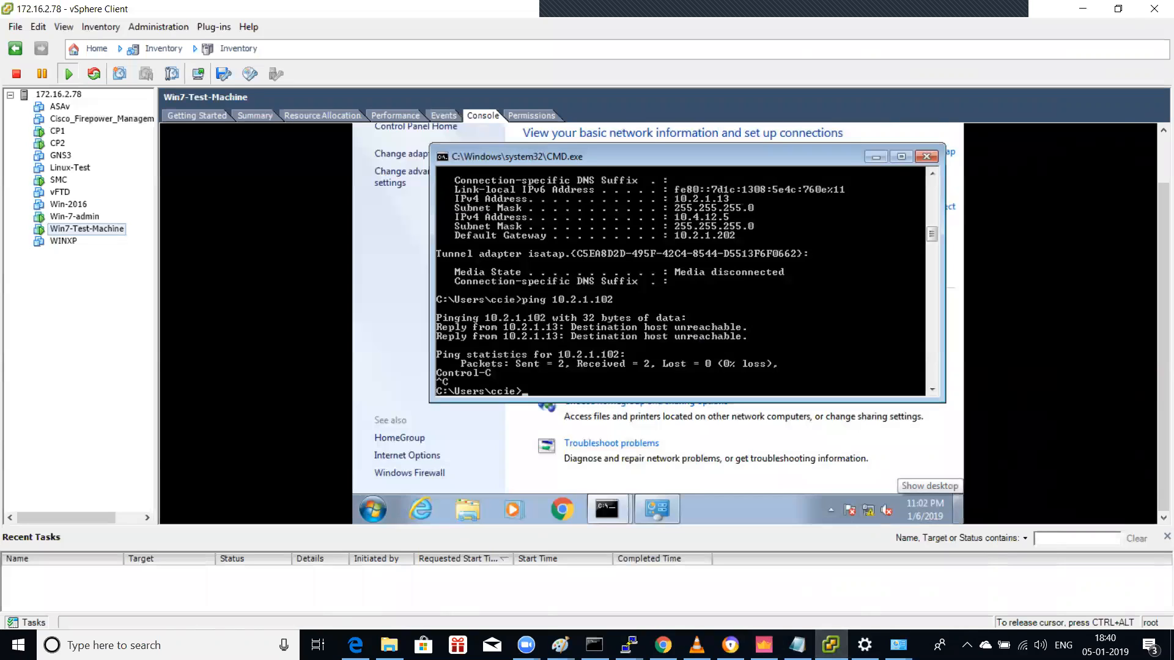
Step: Close the first command prompt with exit and dismiss the guest's Start menu
type("exit")
key("Return")
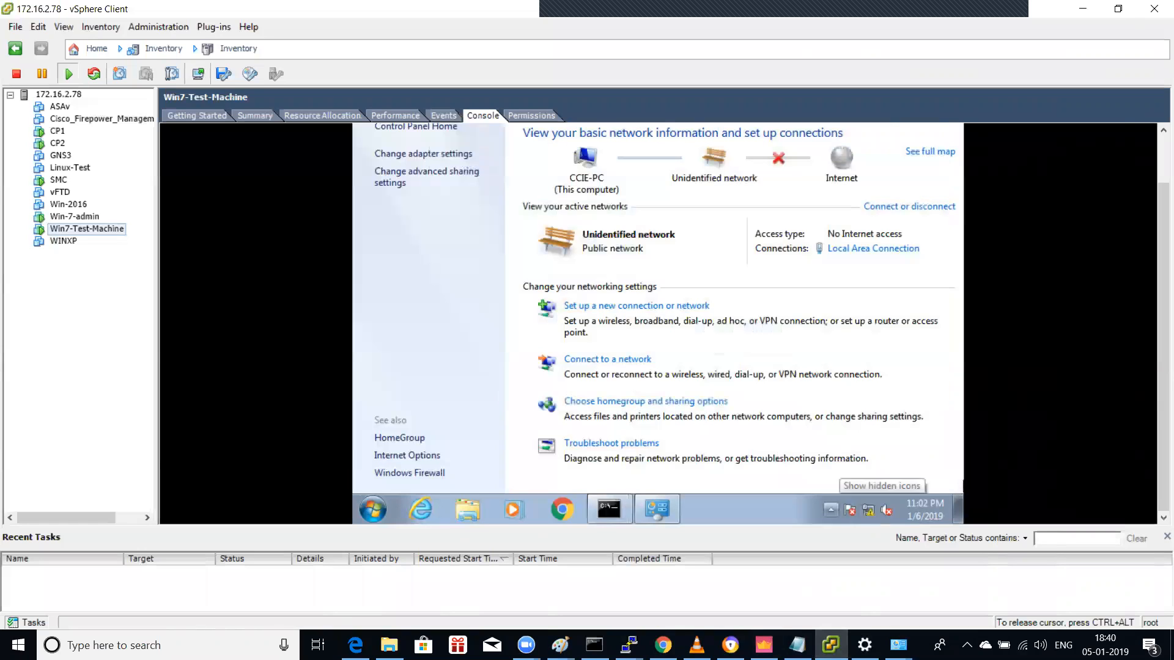
key("super")
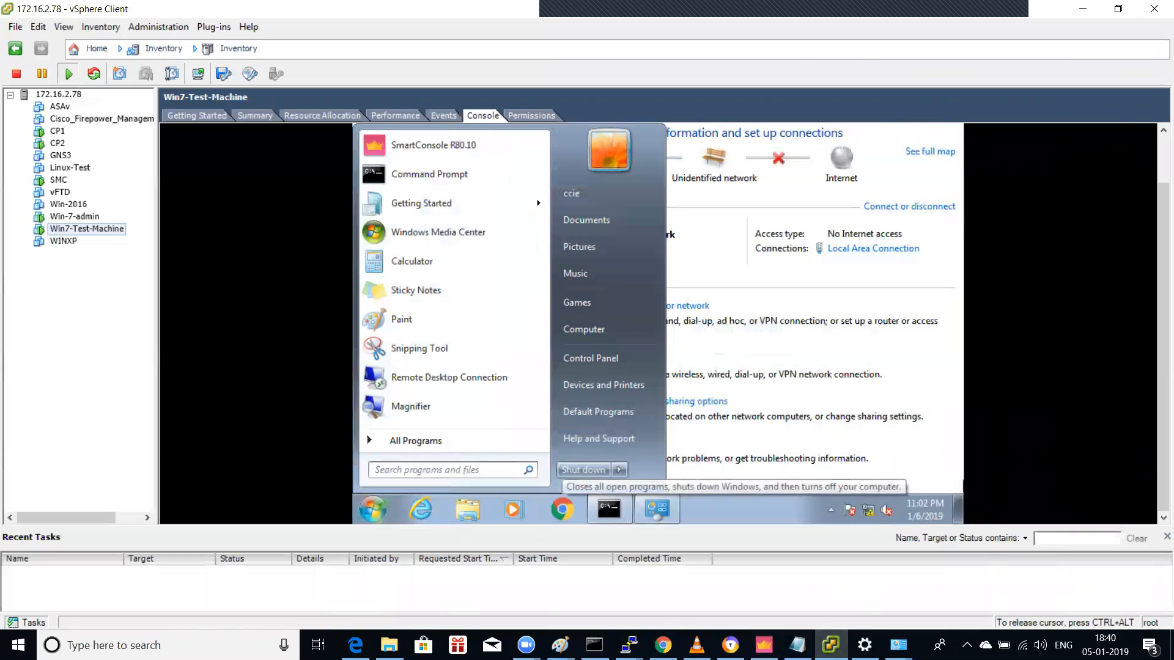
left_click(584, 470)
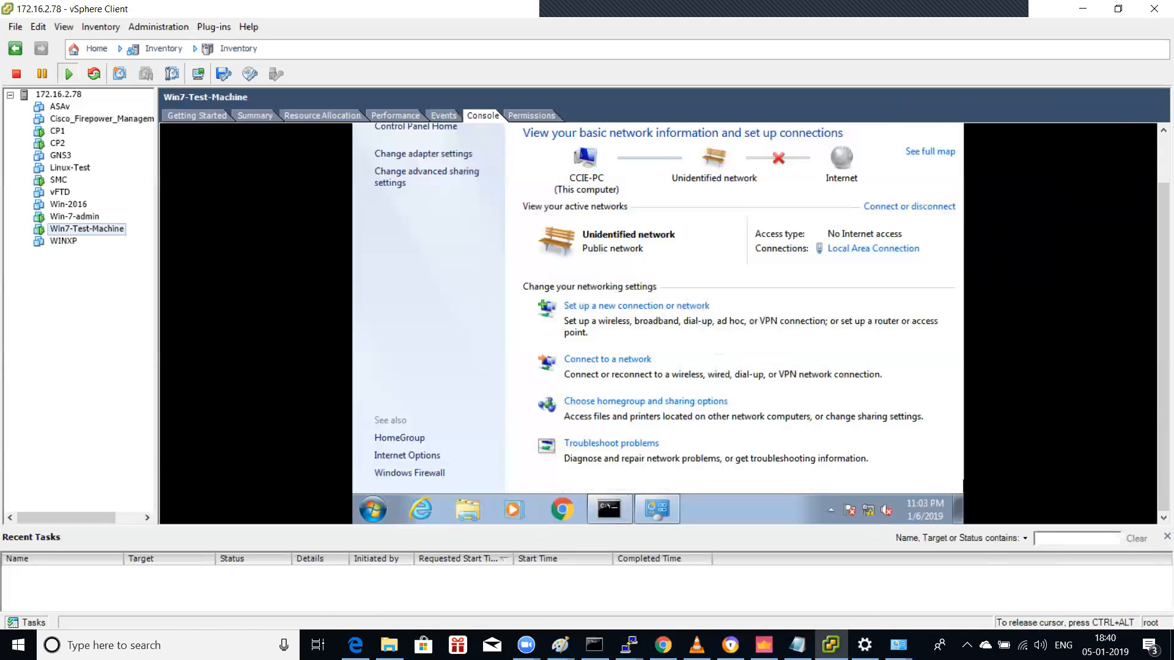
Step: Close the second command prompt and move focus to the Local Area Connection link
left_click(609, 509)
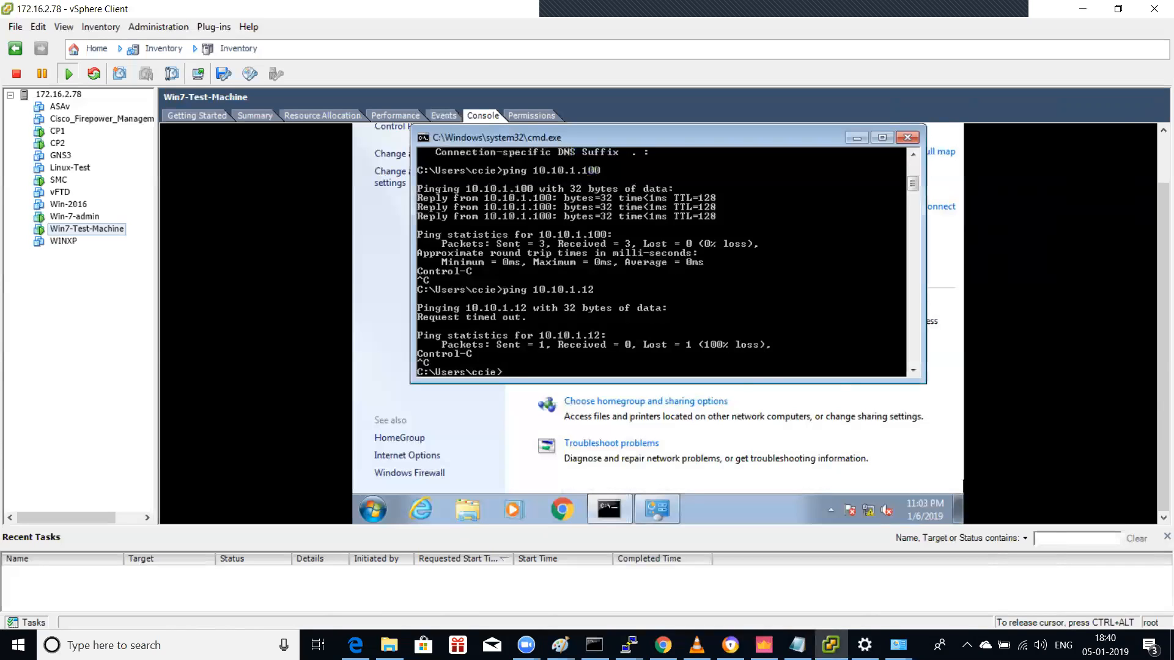
key("ctrl+f")
key("BackSpace")
type("exit")
key("Return")
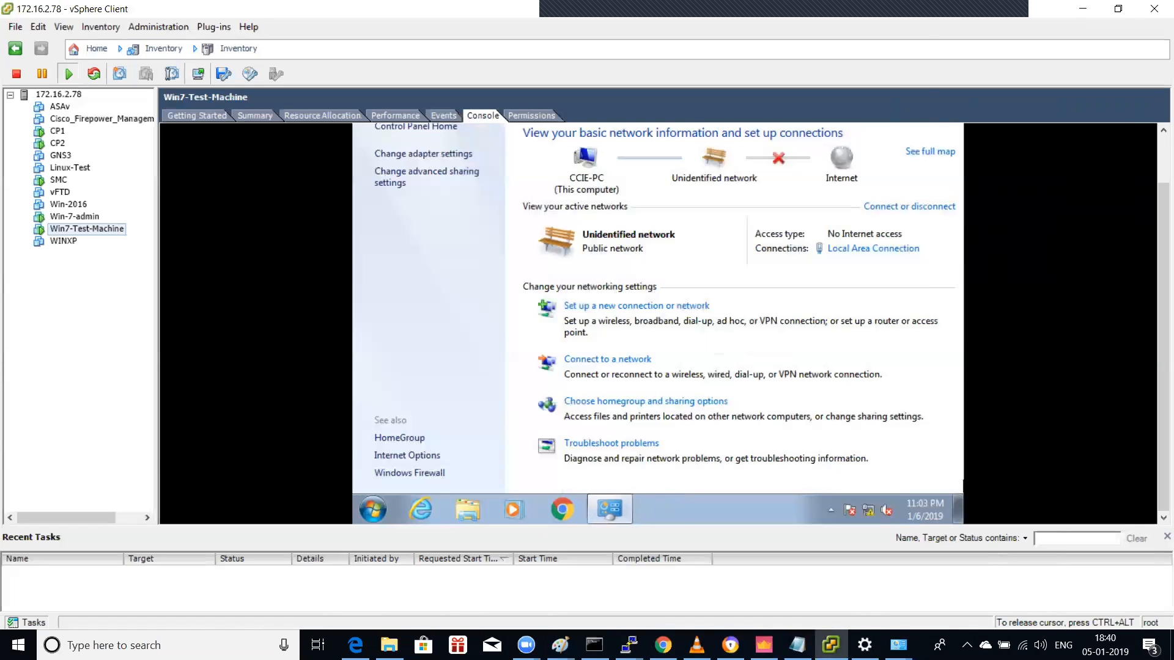
key("Tab")
key("Tab")
key("Tab")
key("Tab")
key("Tab")
key("Tab")
key("Tab")
key("Tab")
key("Tab")
key("Tab")
key("Tab")
key("Tab")
key("Tab")
key("Tab")
Step: Bring up the IPv4 settings of the VM's Local Area Connection
key("Return")
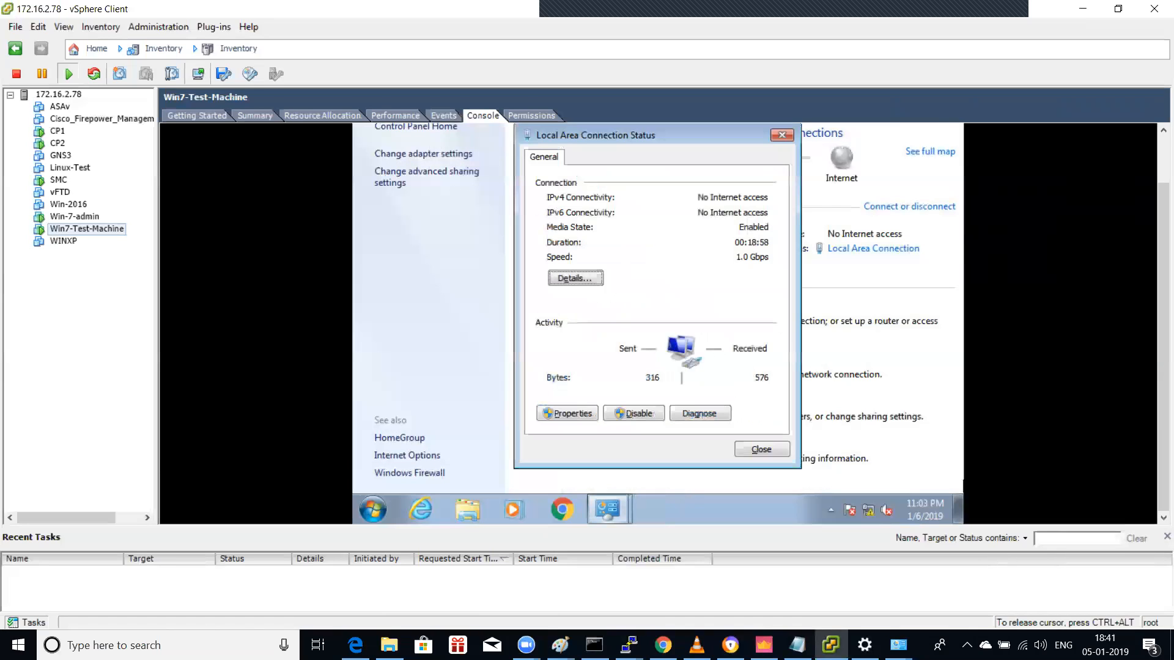
key("Tab")
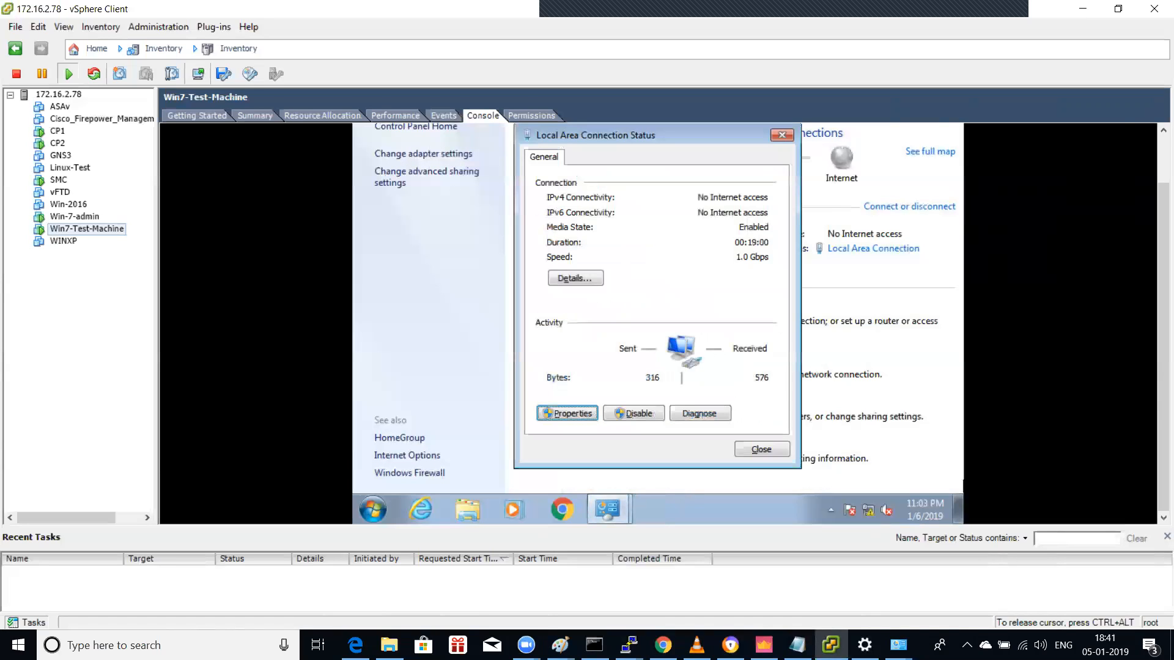
key("Return")
key("Down")
key("Down")
key("Down")
key("Down")
key("Tab")
key("Tab")
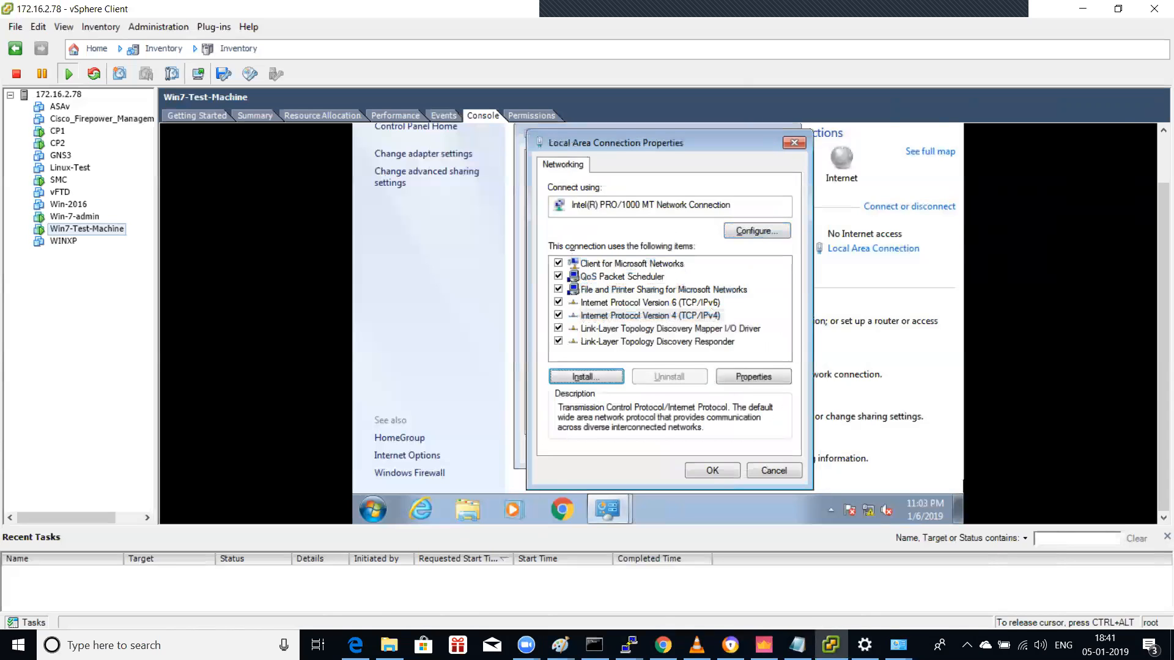
key("Return")
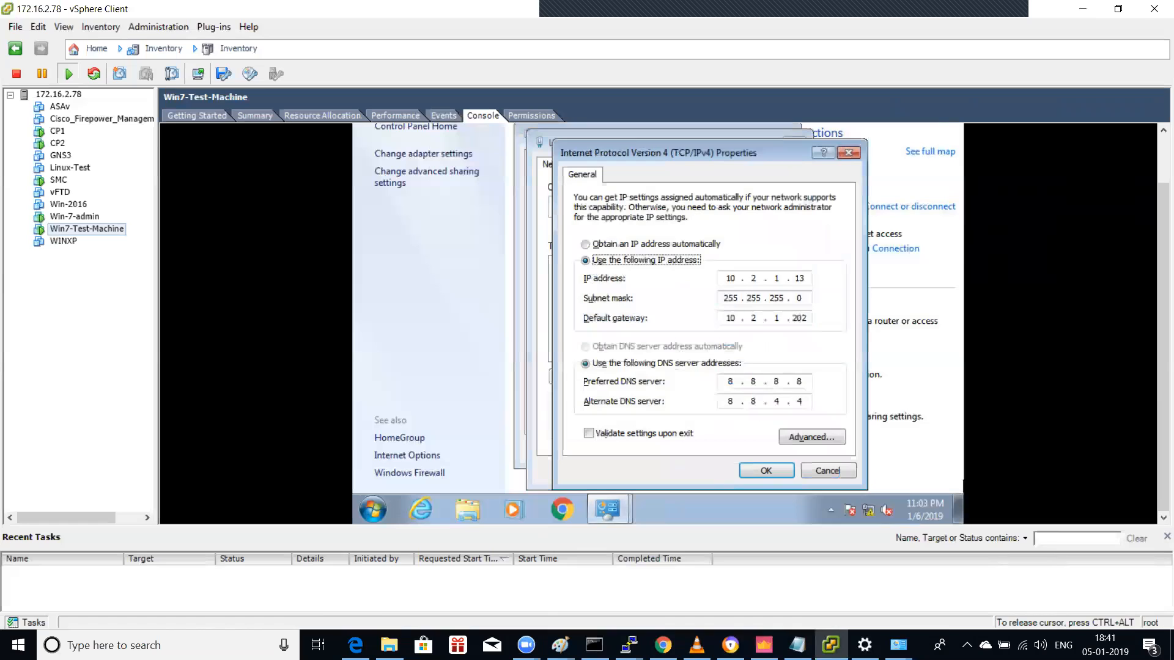
Step: Enter static IP 10.1.2.12, mask 255.255.255.0 and gateway 10.1.2.202
key("Up")
key("Down")
key("Tab")
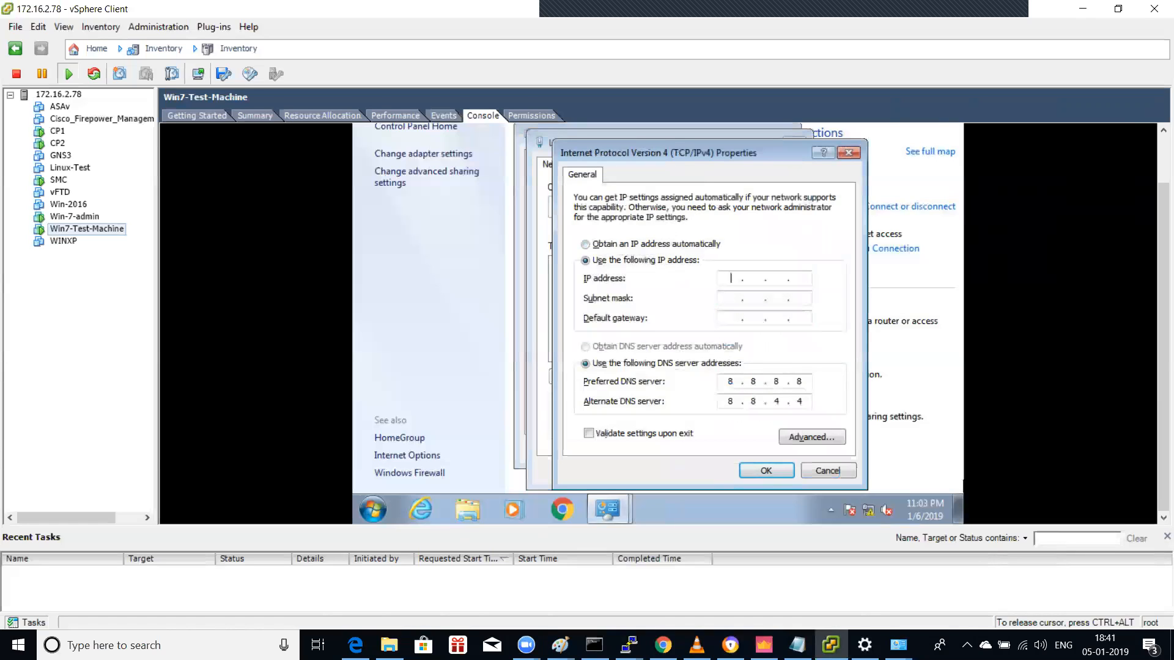
type("10 . 1 . 2 . 12")
key("Tab")
type("255 . 255 . 255 . 0")
key("Tab")
type("10.1.2.")
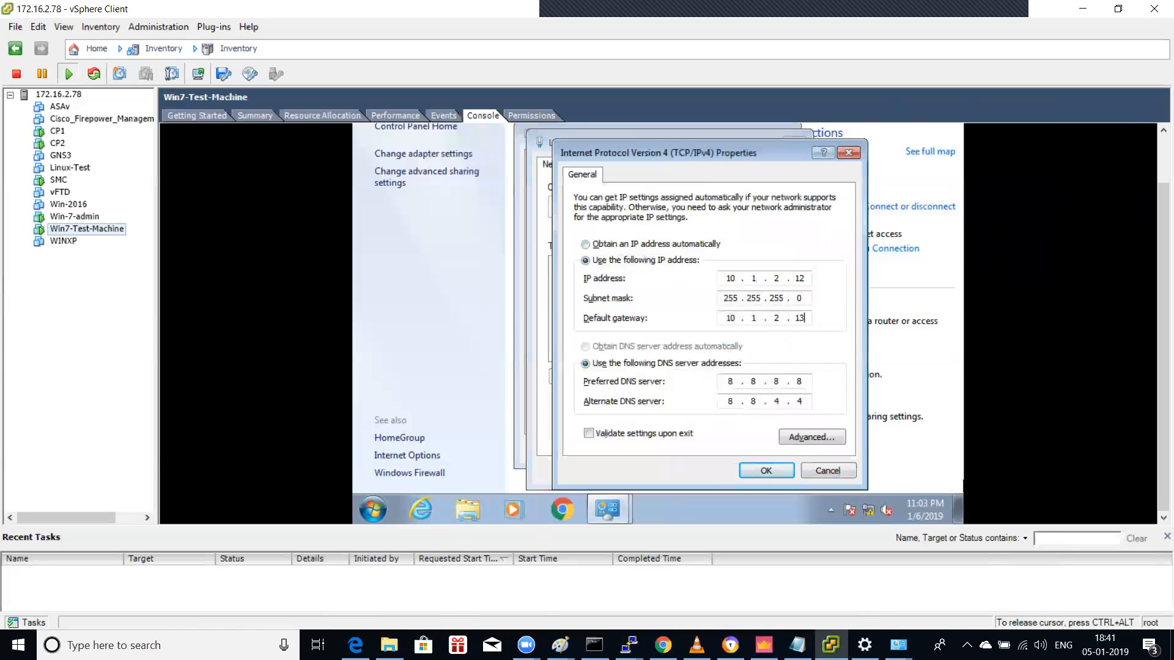
type("254")
key("BackSpace")
key("BackSpace")
key("BackSpace")
type("202")
key("Tab")
key("Tab")
key("Tab")
key("Tab")
key("Tab")
key("Tab")
Step: Correct the IP address to 10.1.2.13 and apply the IPv4 settings
key("Tab")
key("Tab")
key("Tab")
key("Tab")
left_click(752, 278)
key("BackSpace")
type("3")
key("Tab")
key("Tab")
key("Tab")
key("Tab")
key("Tab")
key("Tab")
key("Tab")
key("Tab")
key("Return")
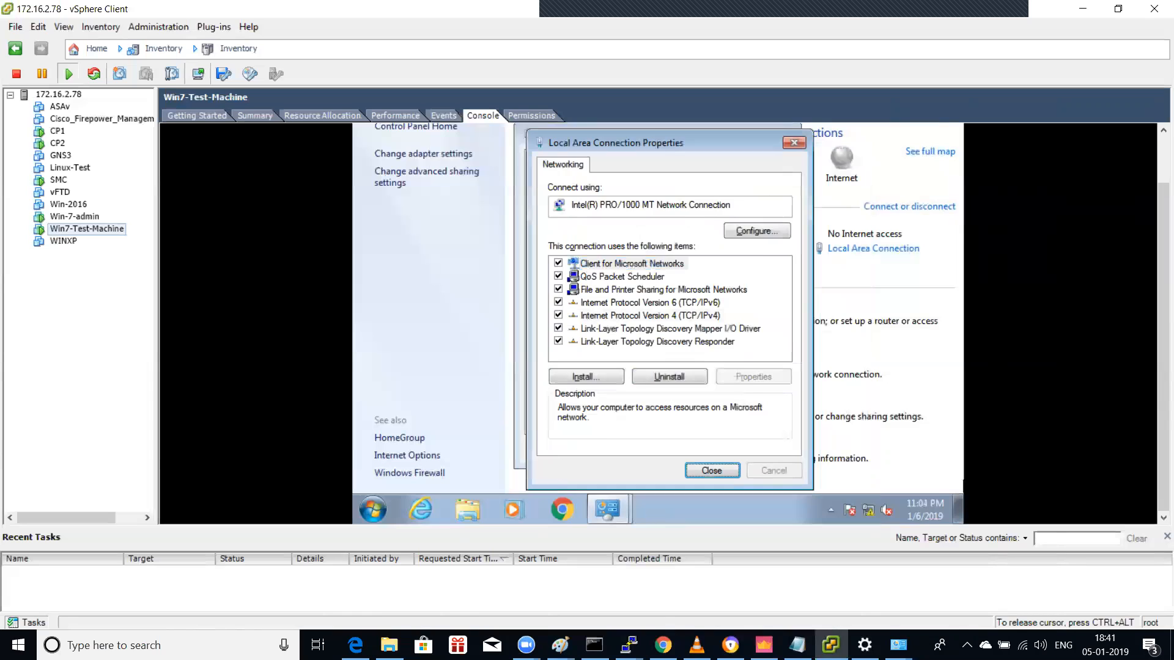
key("Return")
key("Tab")
key("Tab")
key("Tab")
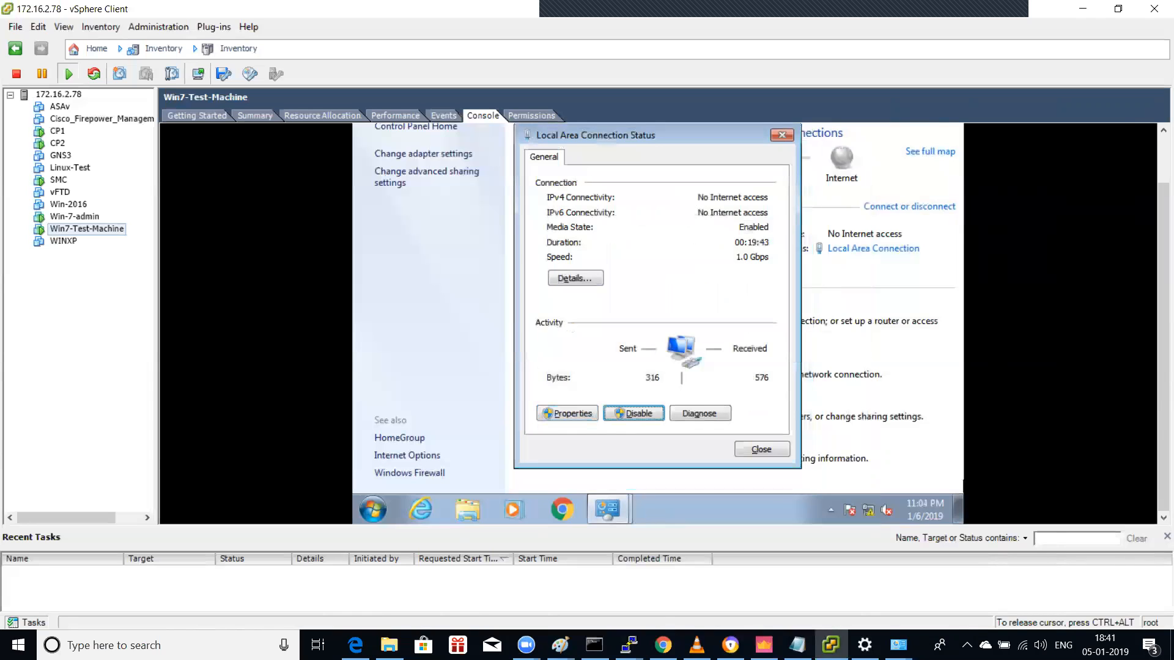
key("Return")
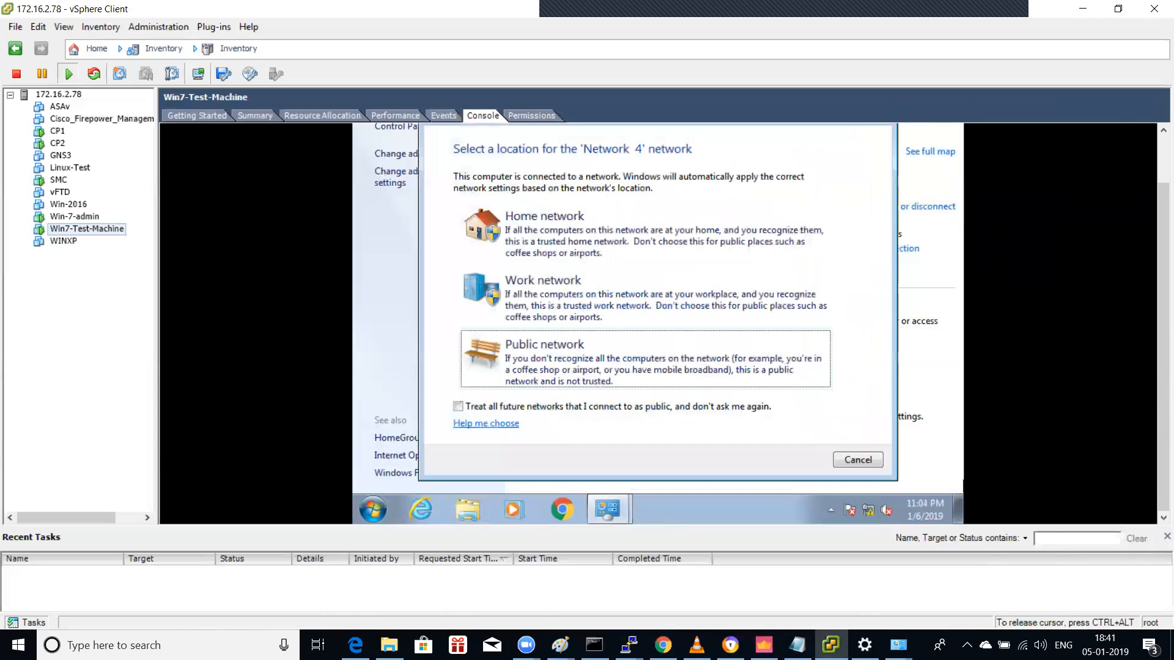
Step: Choose Home network location, ping 10.1.2.202 successfully from cmd, then return to SmartConsole
key("shift+Tab")
key("shift+Tab")
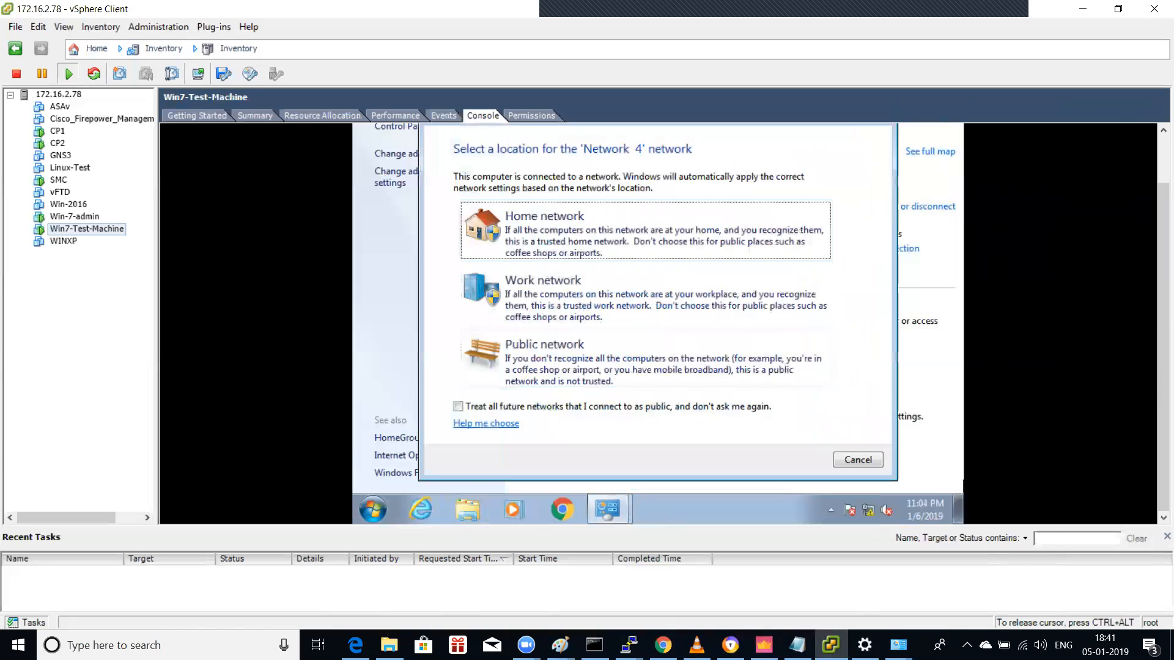
key("Return")
key("Return")
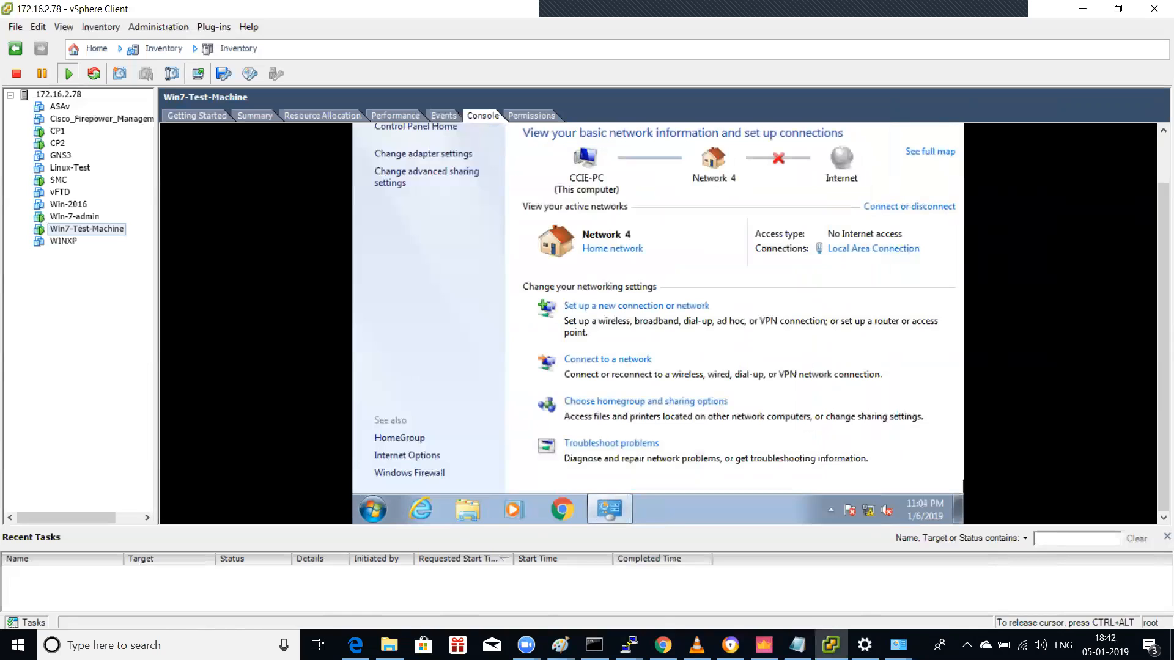
key("super")
type("cmd")
key("Return")
type("ping 10.1.2.202")
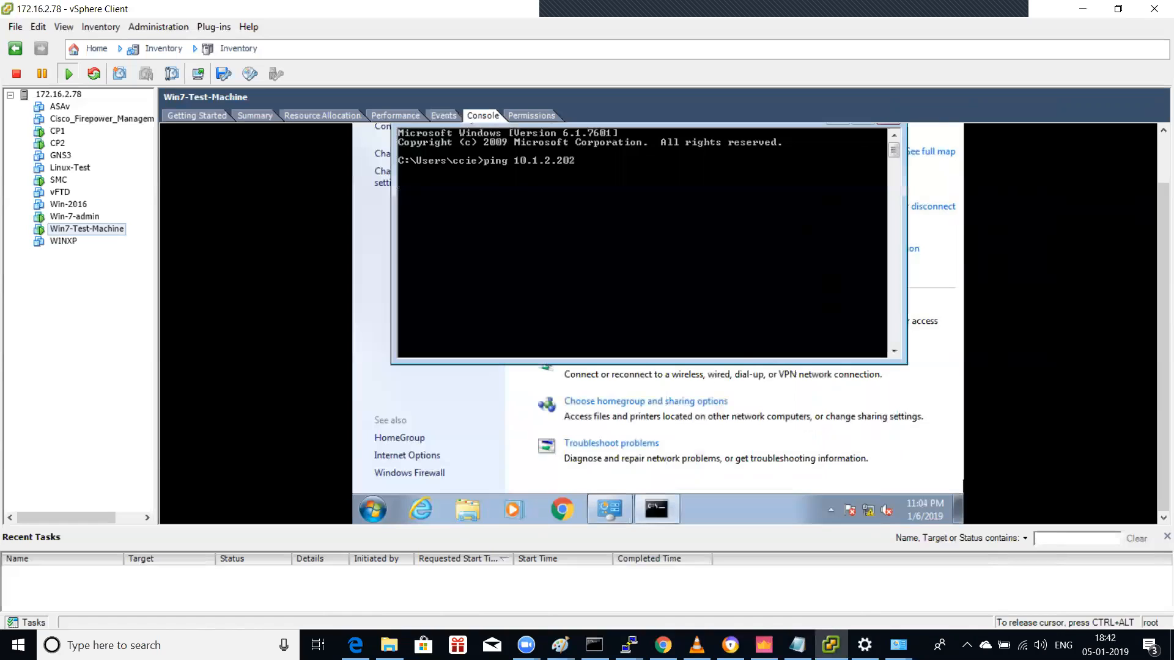
key("Return")
key("ctrl+c")
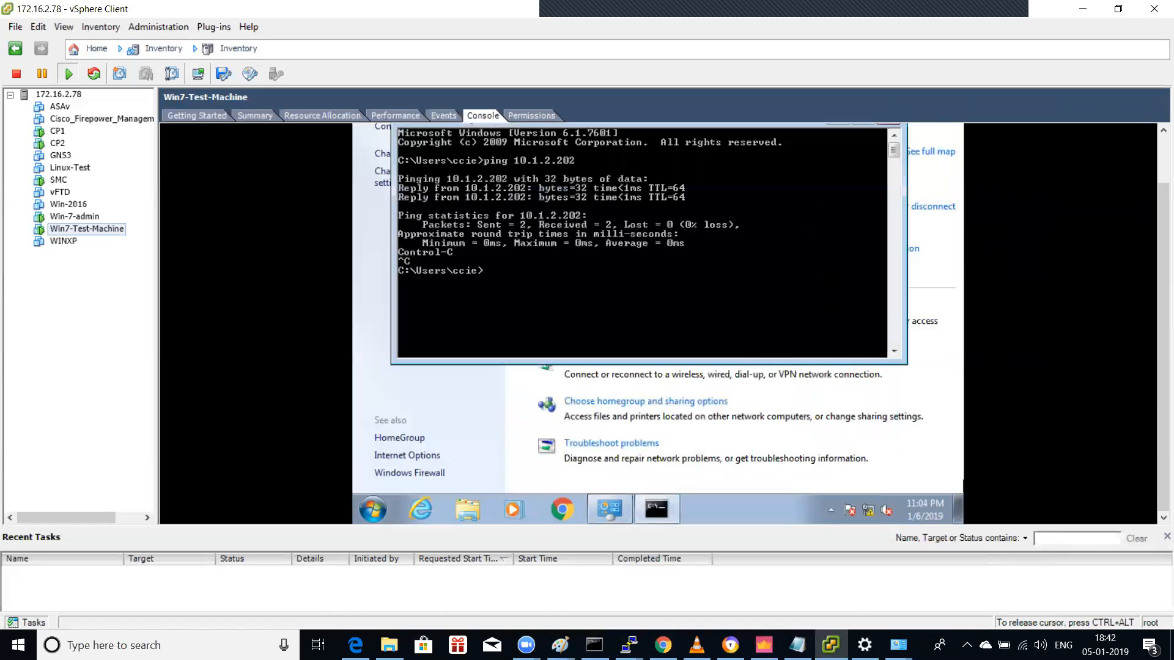
key("ctrl+alt")
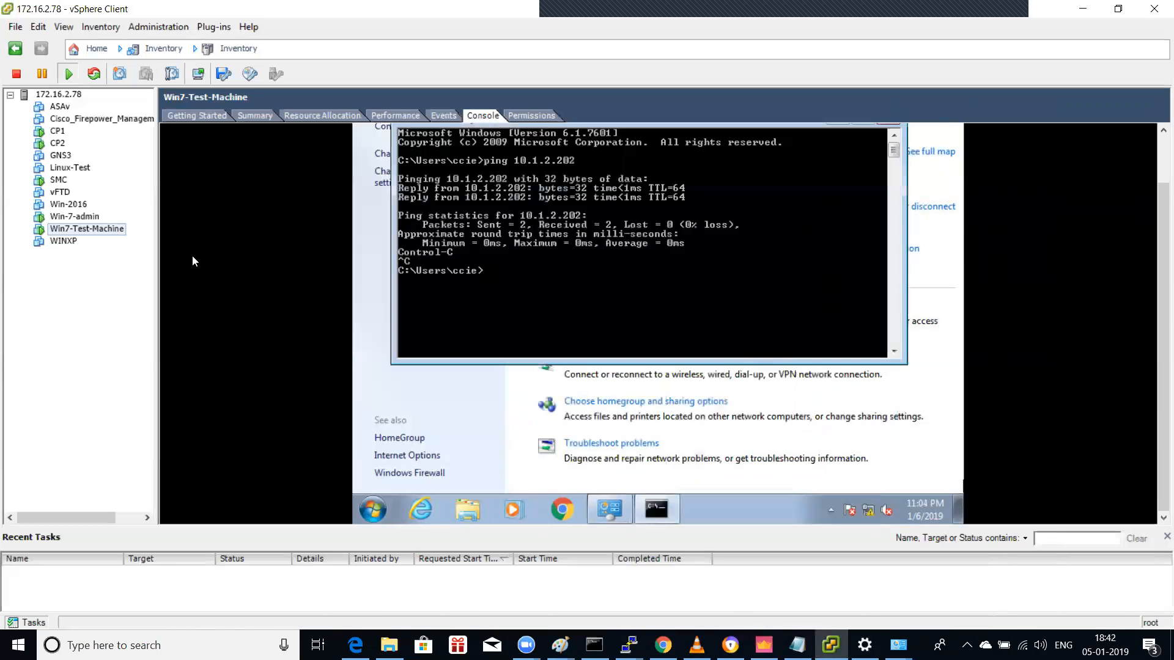
left_click(763, 645)
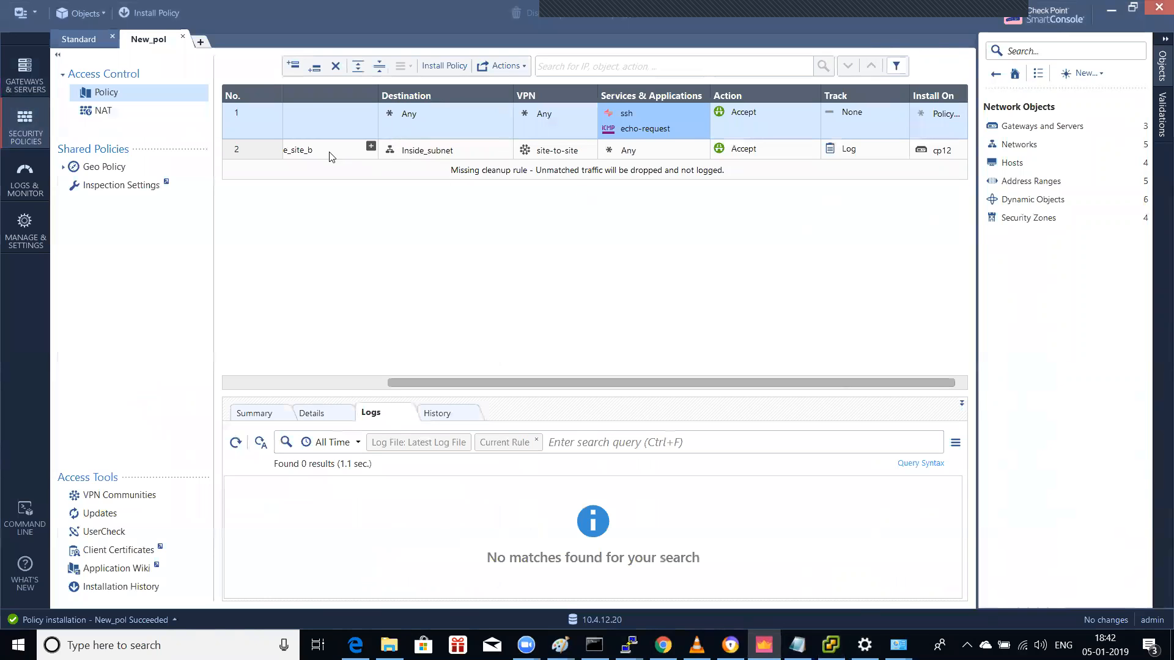
Step: Confirm rule 2 uses remote_site_b 10.1.2.0/24 and Inside_subnet 10.1.1.0/24
left_click(309, 151)
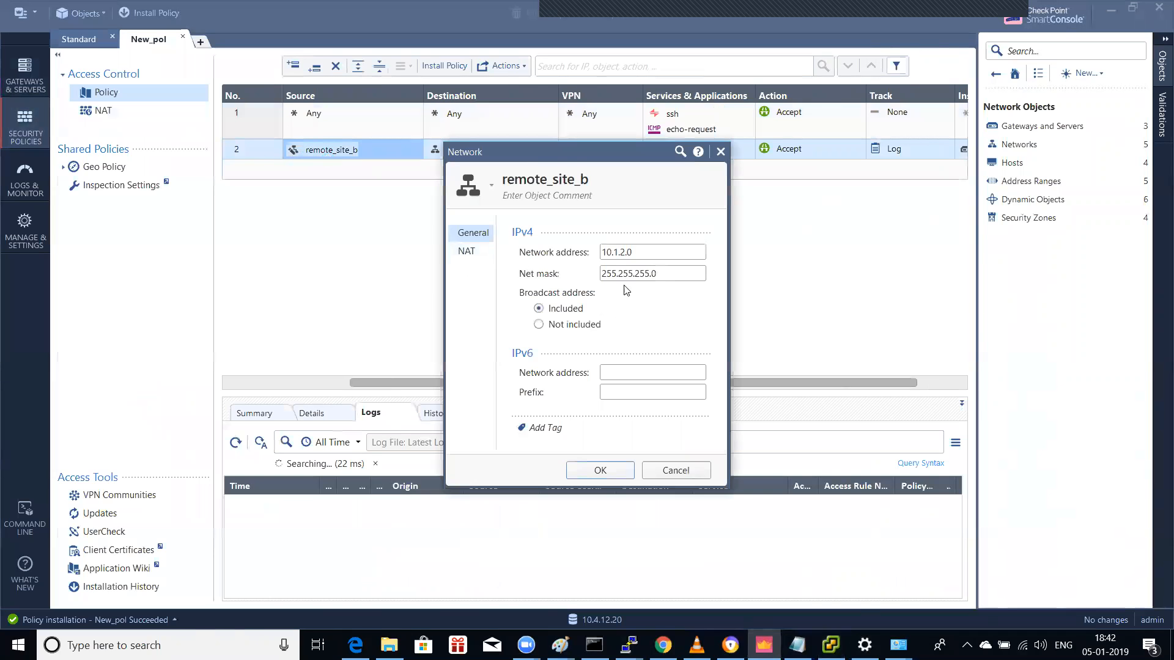
left_click(666, 471)
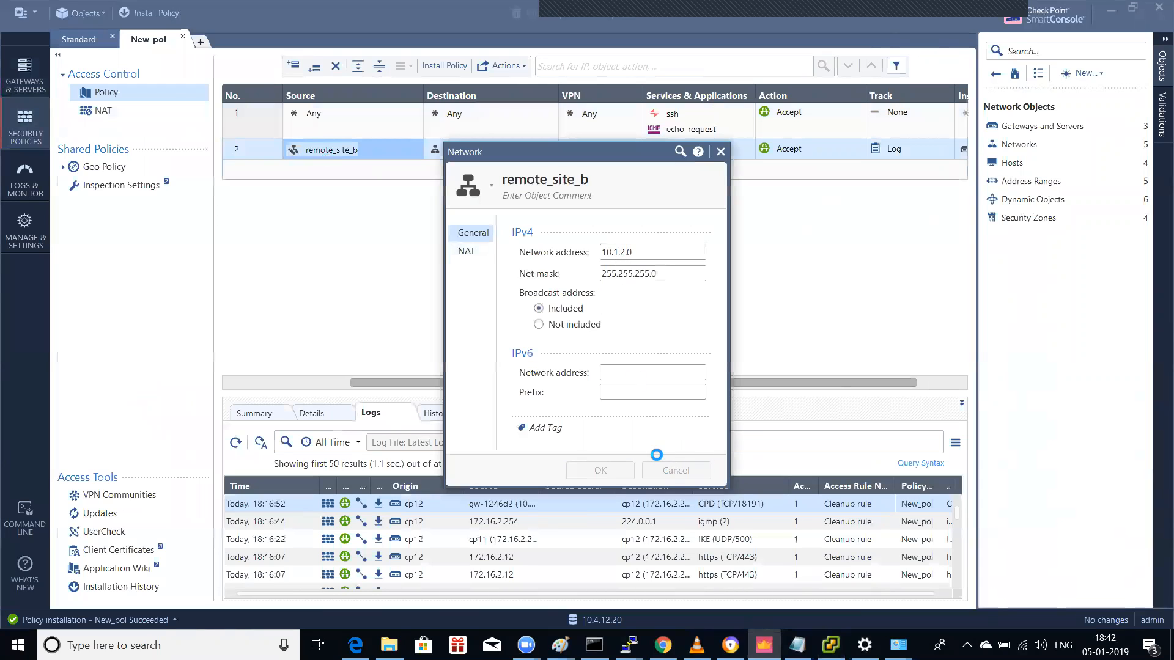
left_click(463, 151)
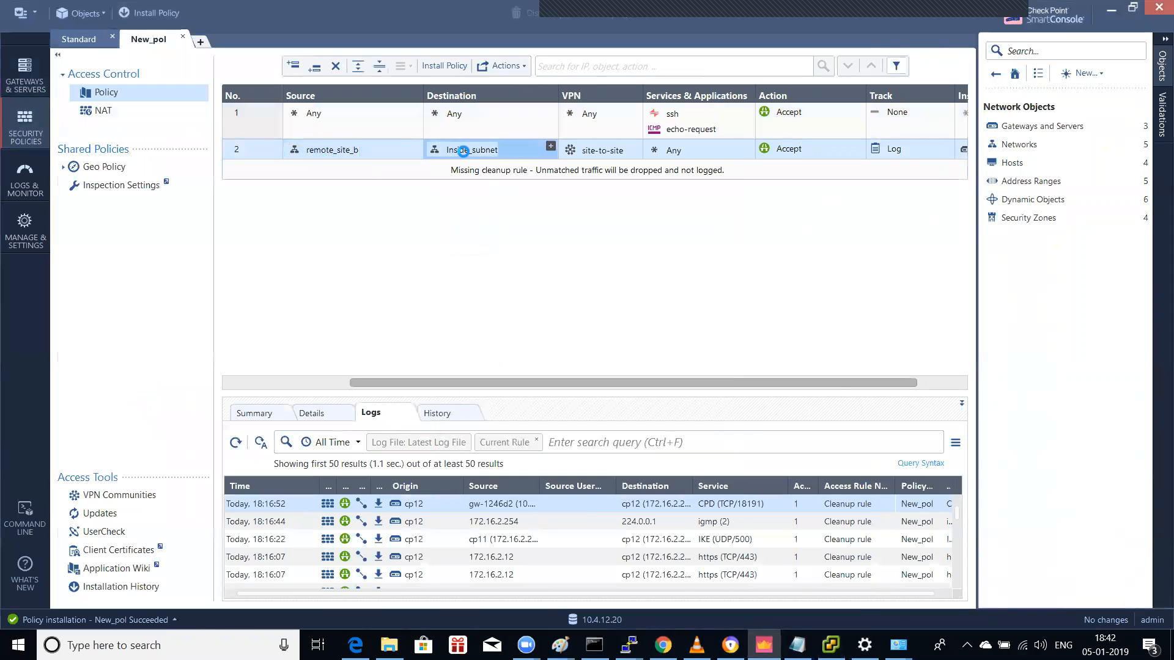
left_click(676, 471)
Step: Launch Remote Desktop Connection and connect to 10.1.2.13
left_click(226, 644)
type("remote")
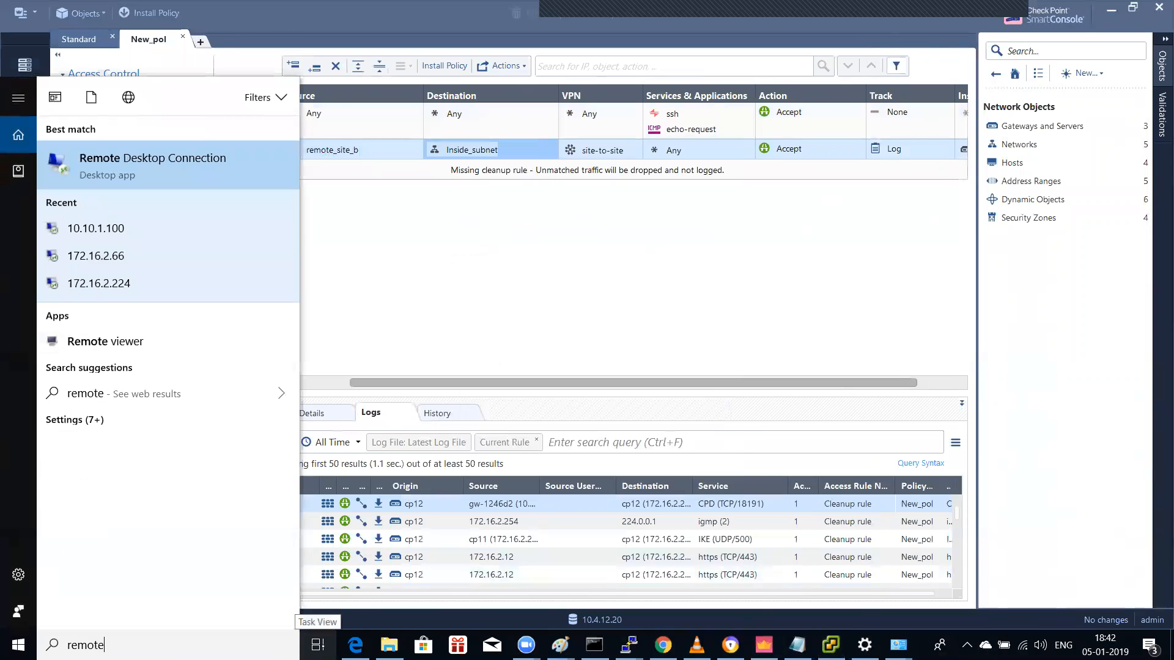
left_click(207, 153)
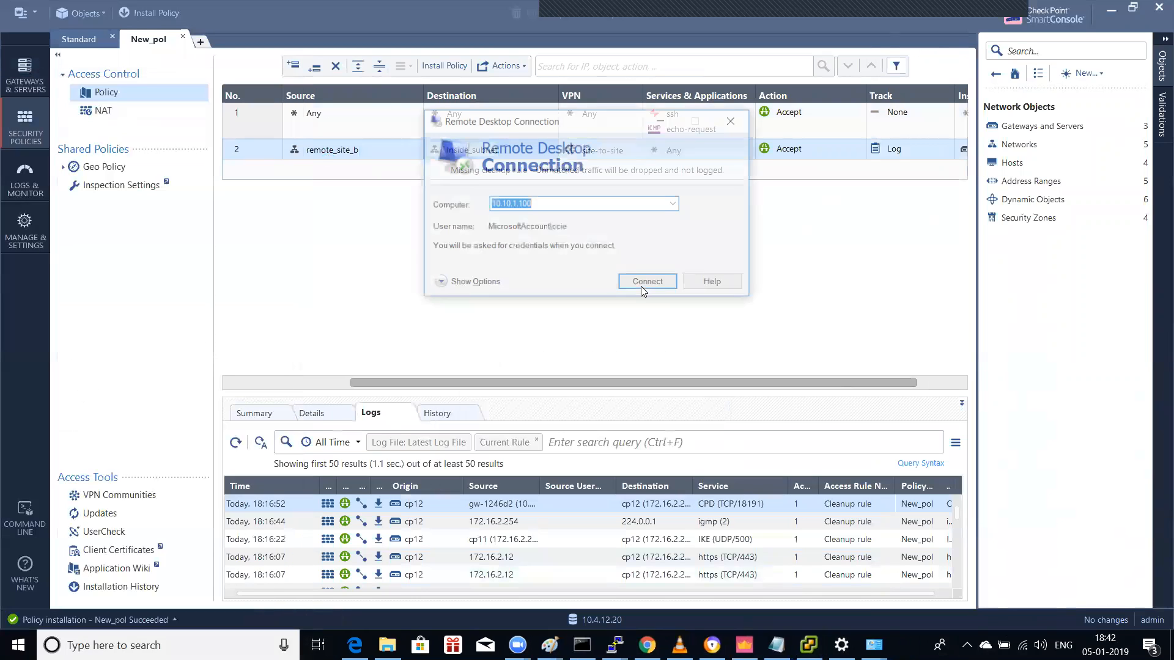
type("10.1.")
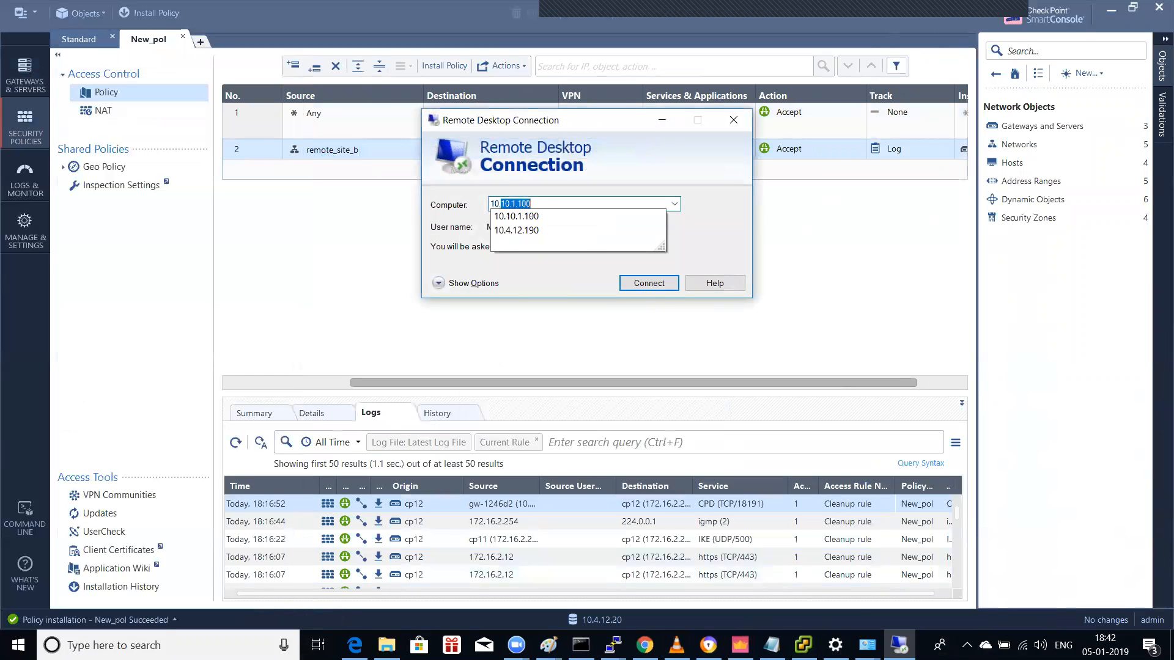
type("2")
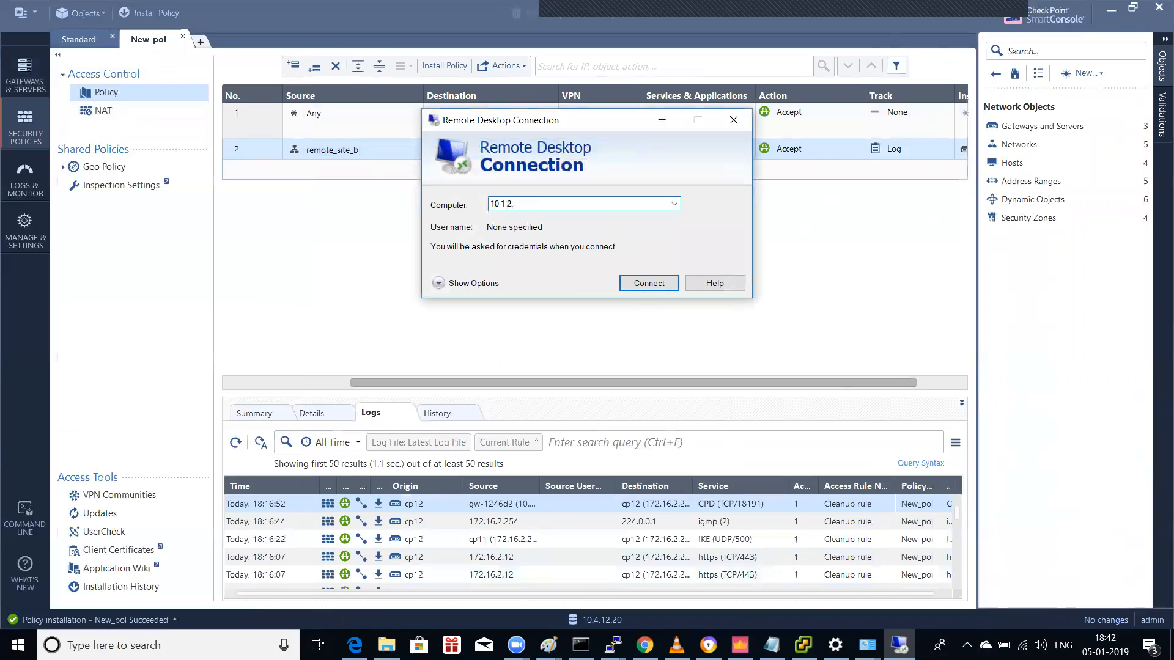
type(".13")
key("Return")
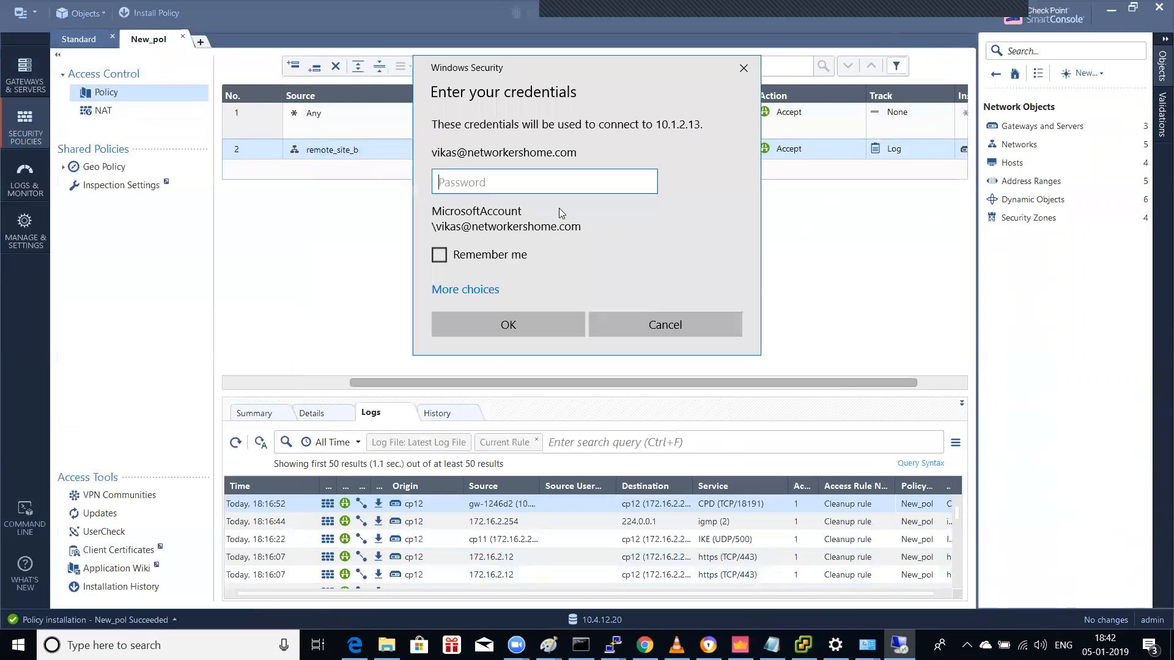
Step: Sign in with a different local account, accept the certificate, then disconnect the session
left_click(497, 292)
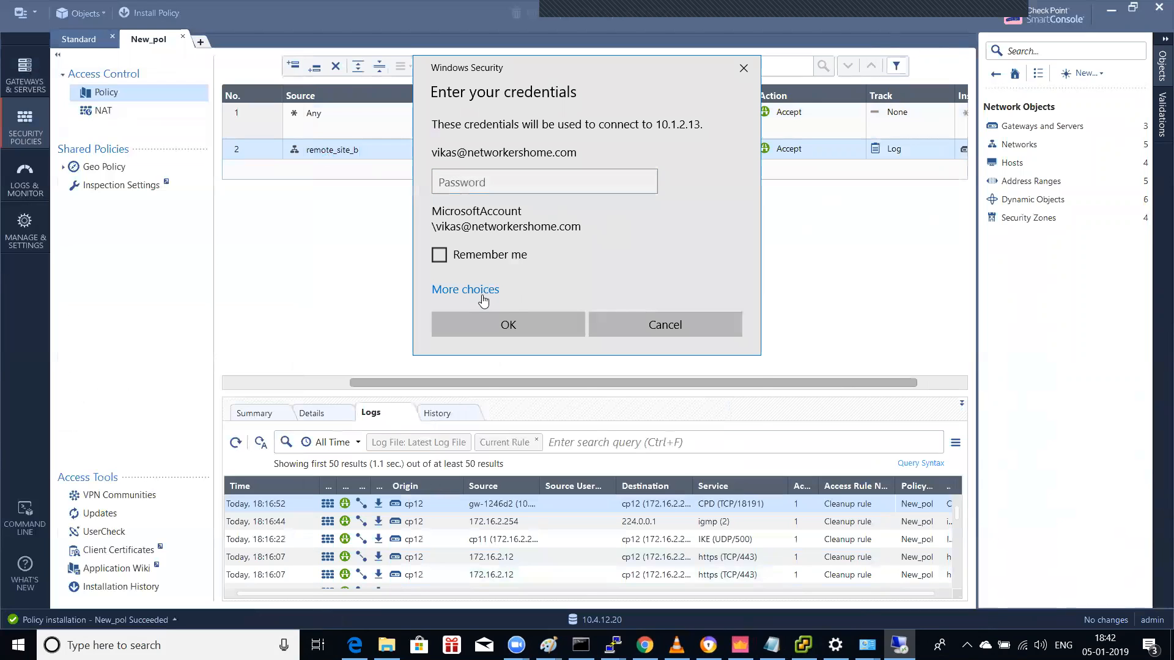
left_click(519, 395)
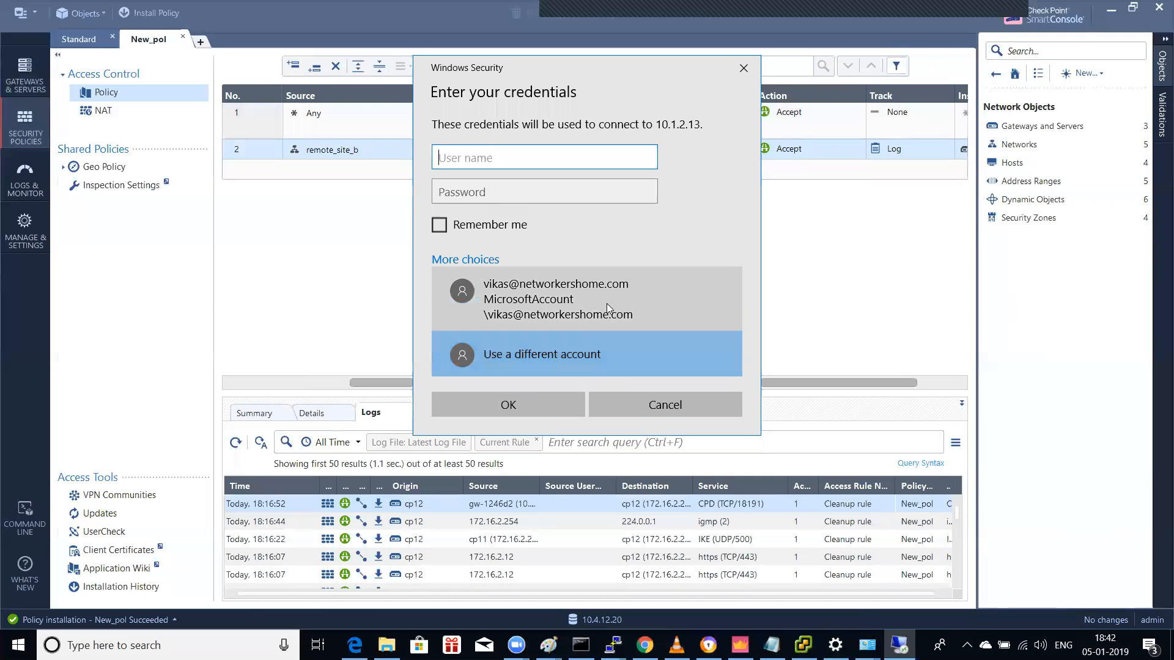
type("ccie")
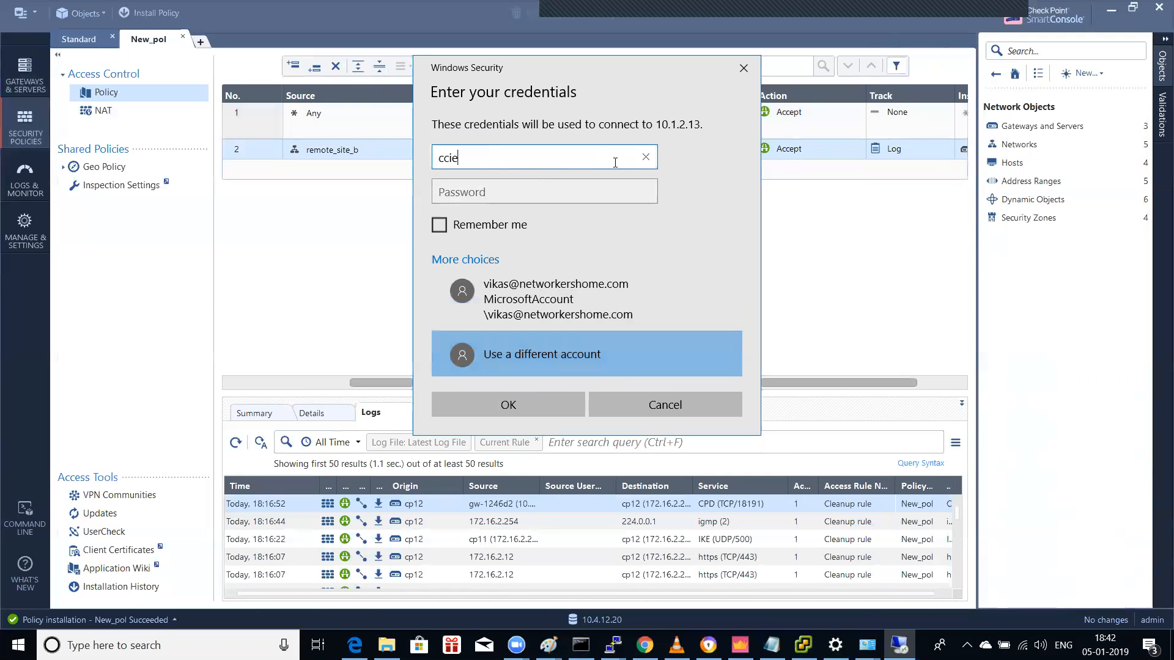
key("Tab")
key("Caps_Lock")
type("C********")
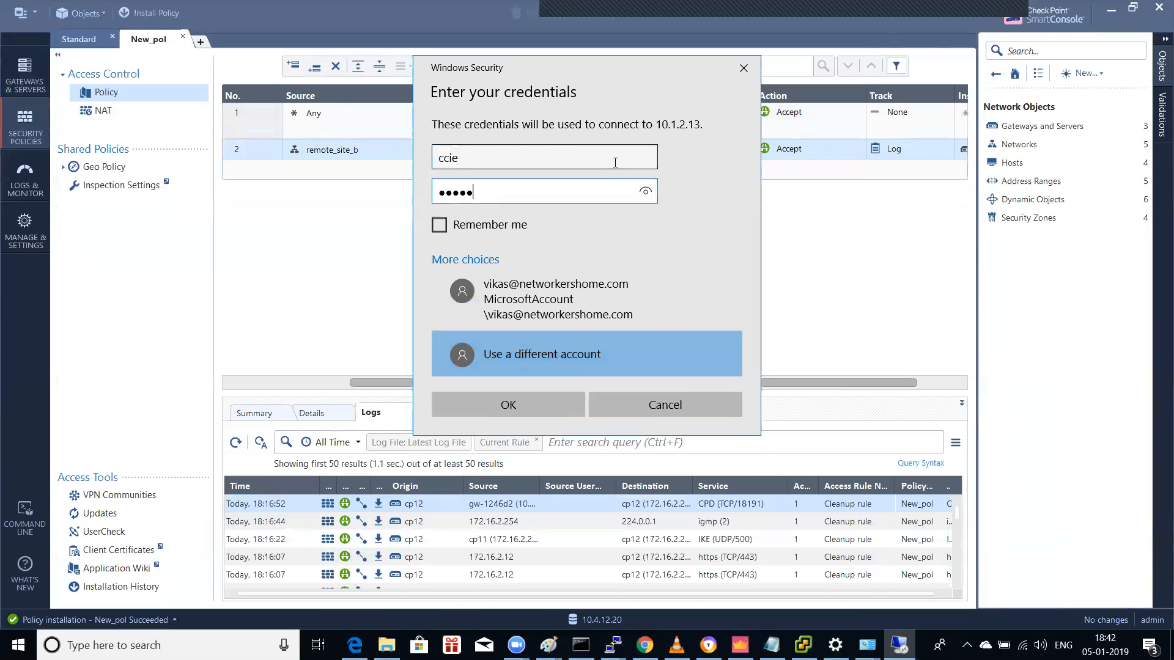
key("Return")
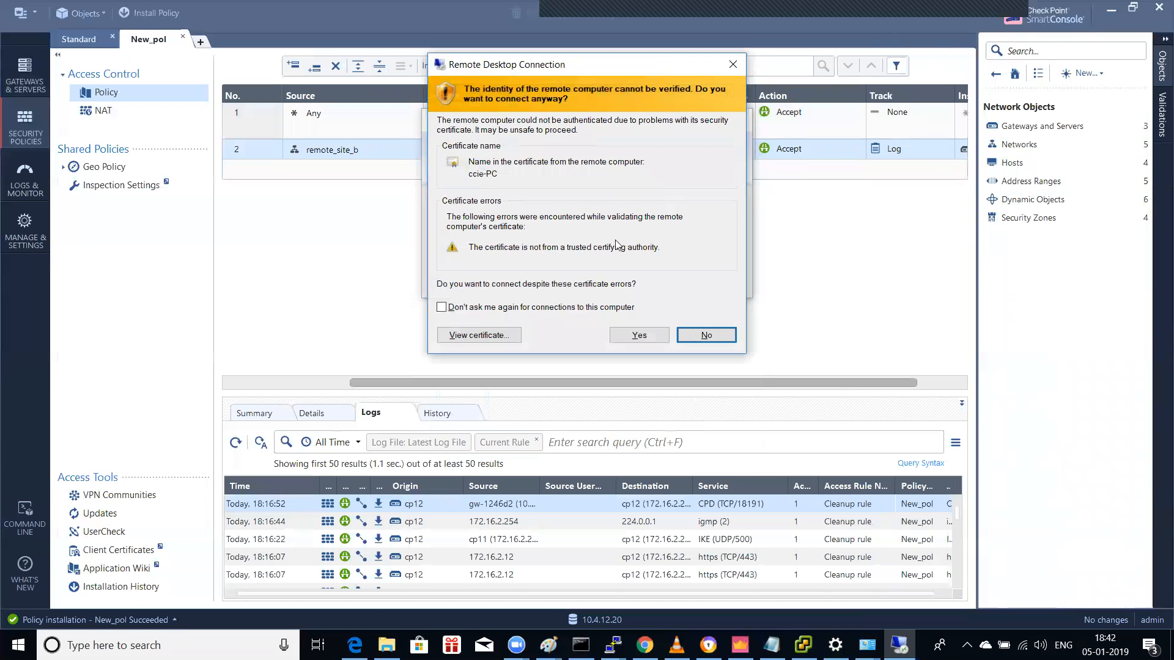
left_click(638, 335)
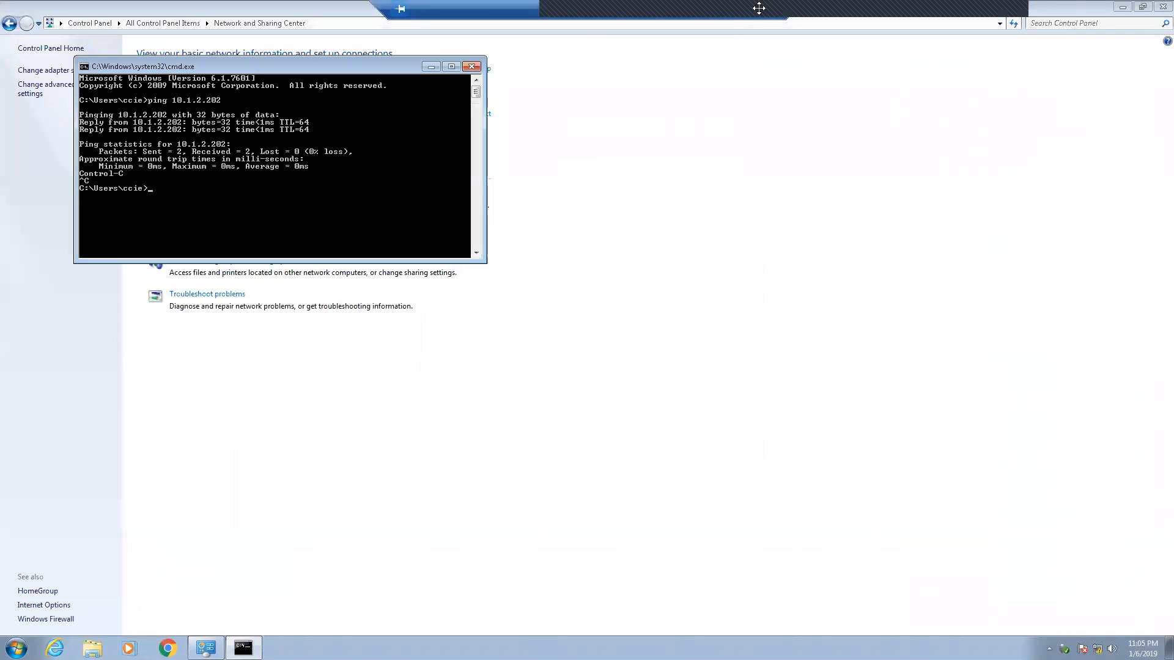
left_click(774, 9)
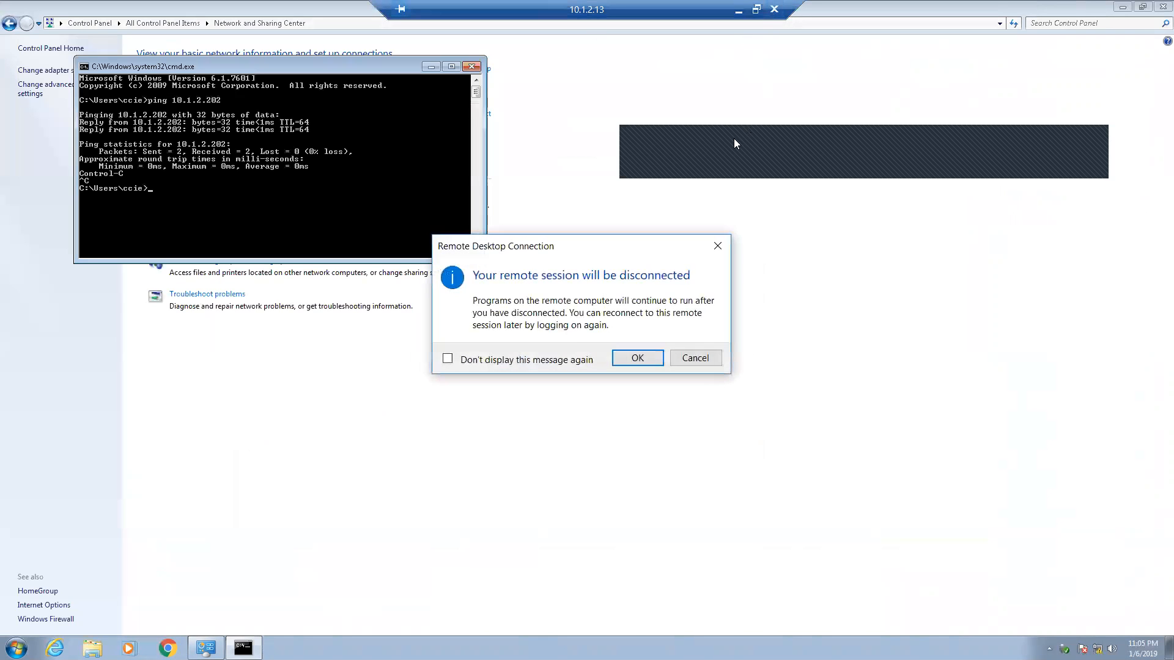
left_click(639, 358)
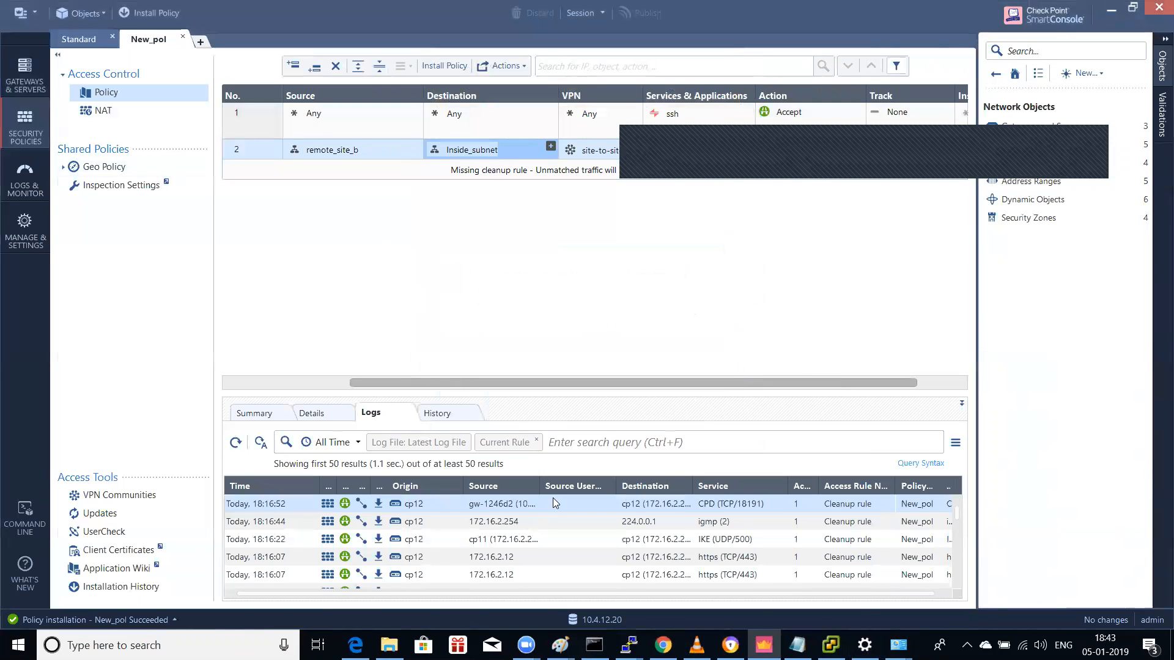
Step: Log in to the Win-7-admin VM console in vSphere Client with its password
left_click(831, 645)
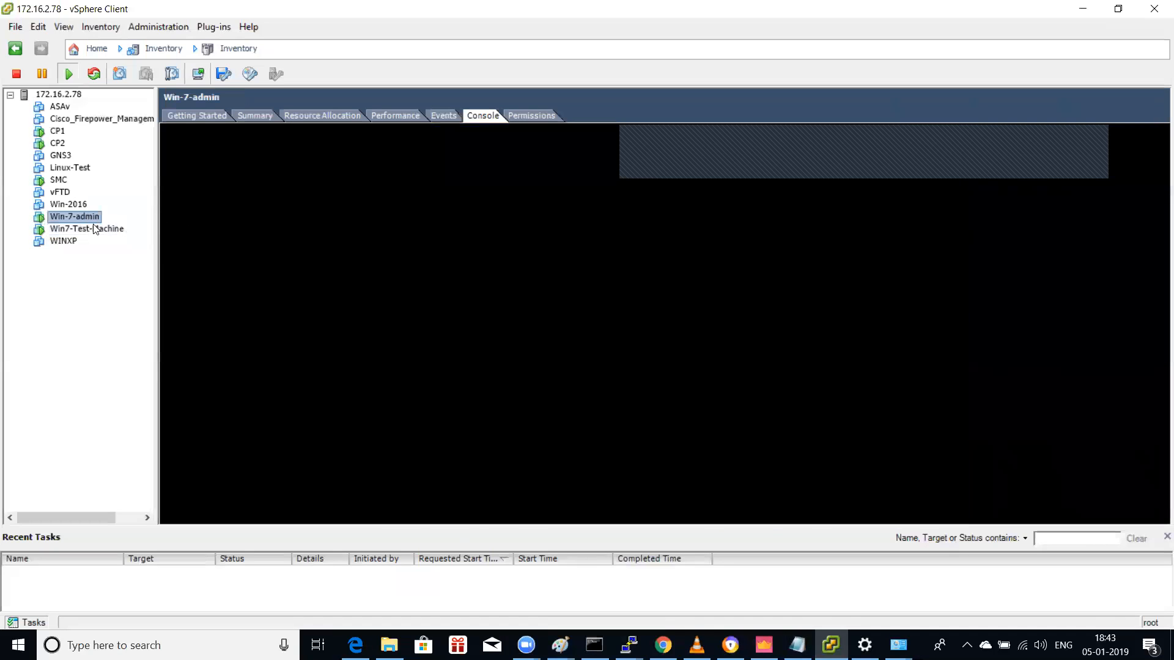
right_click(90, 218)
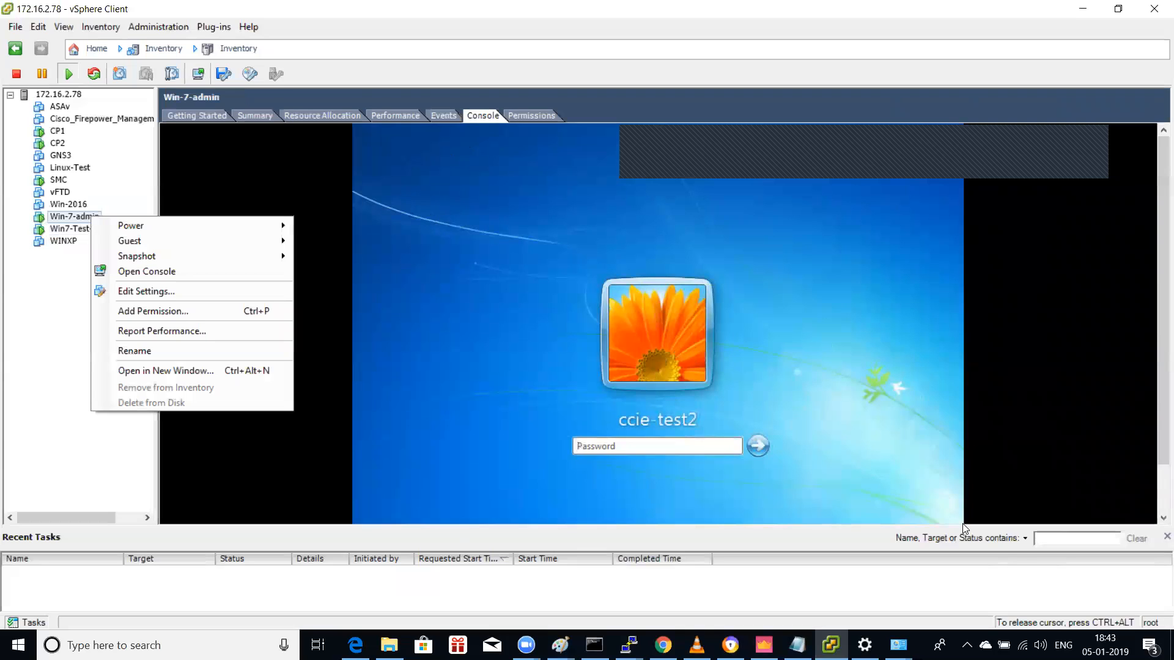
type("••••••••")
key("Return")
key("Return")
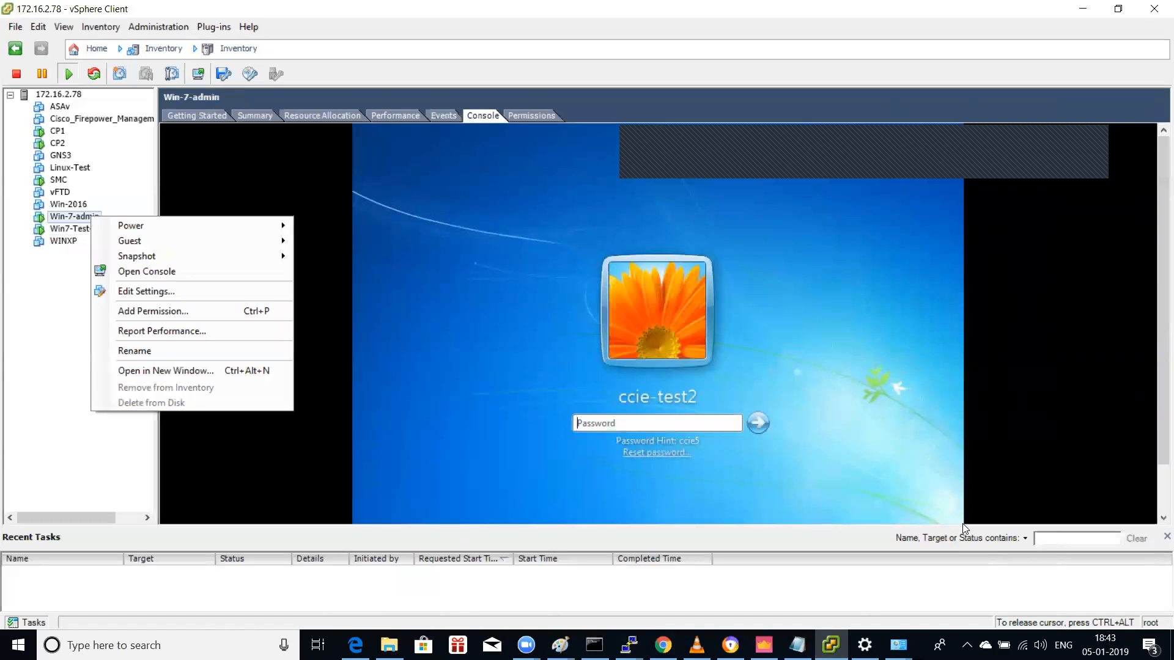
type("••••••••")
key("Return")
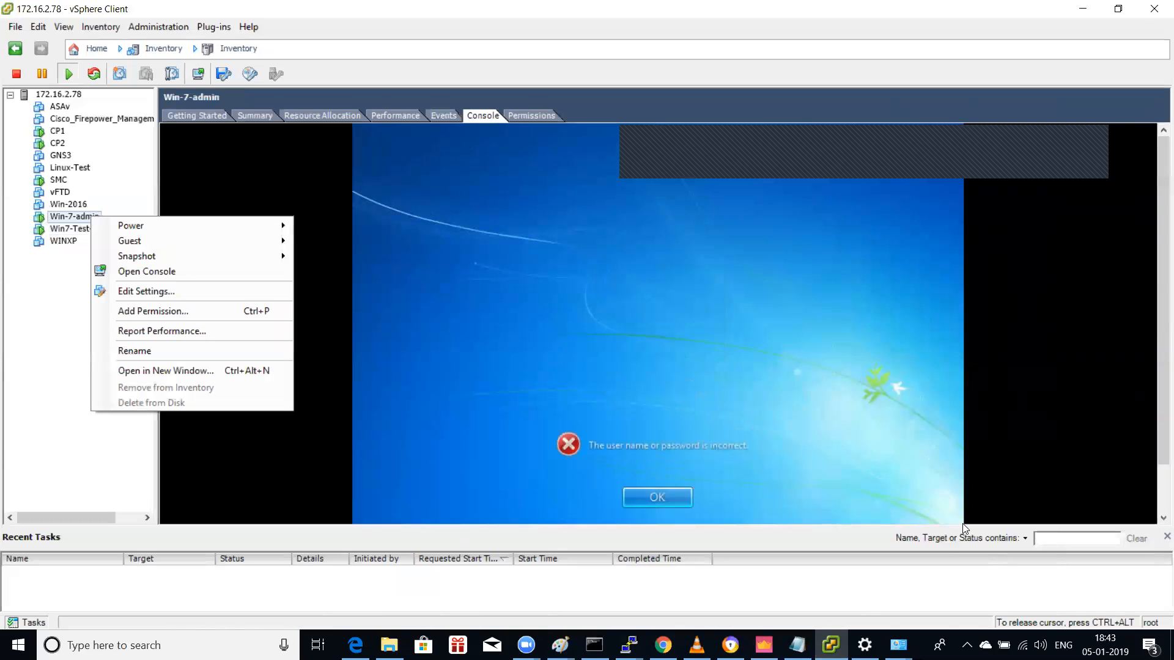
key("Return")
type("••••••••")
key("Return")
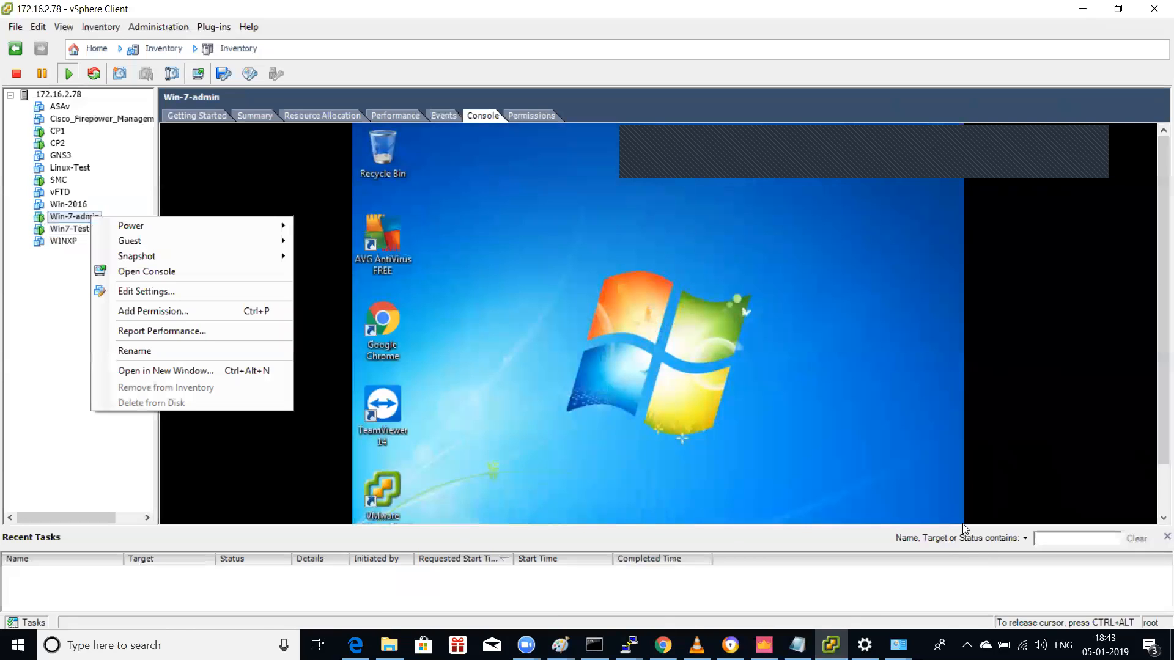
Step: Open a Command Prompt in the VM via the Start menu search for cmd
key("super")
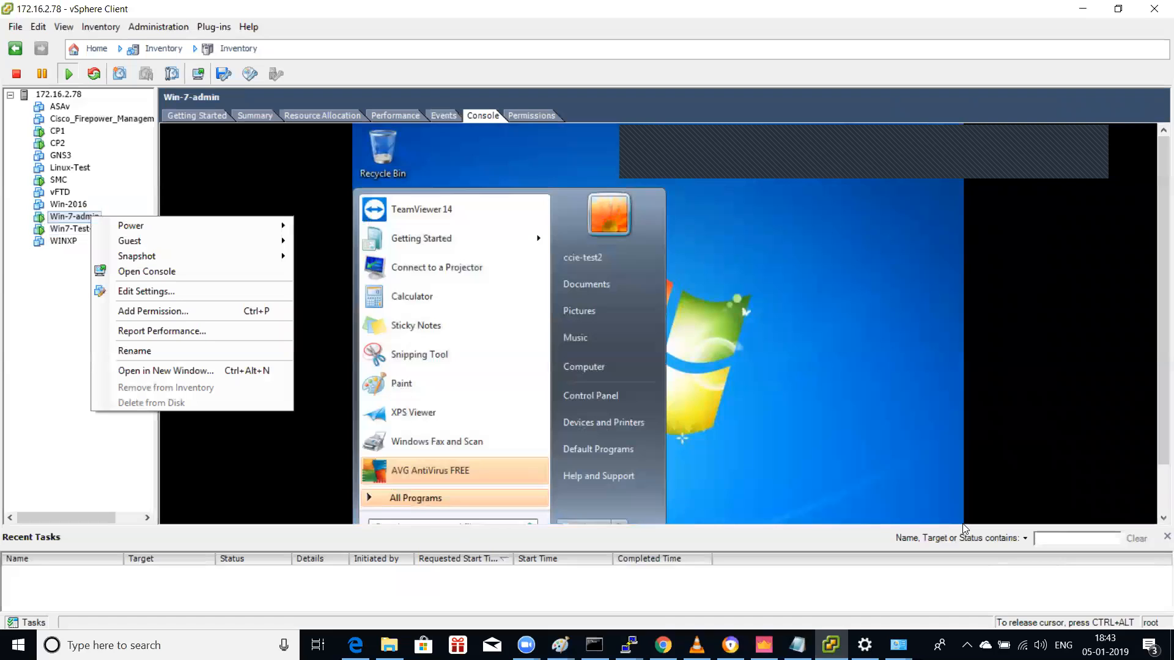
key("Down")
key("Down")
key("Down")
key("Down")
key("Down")
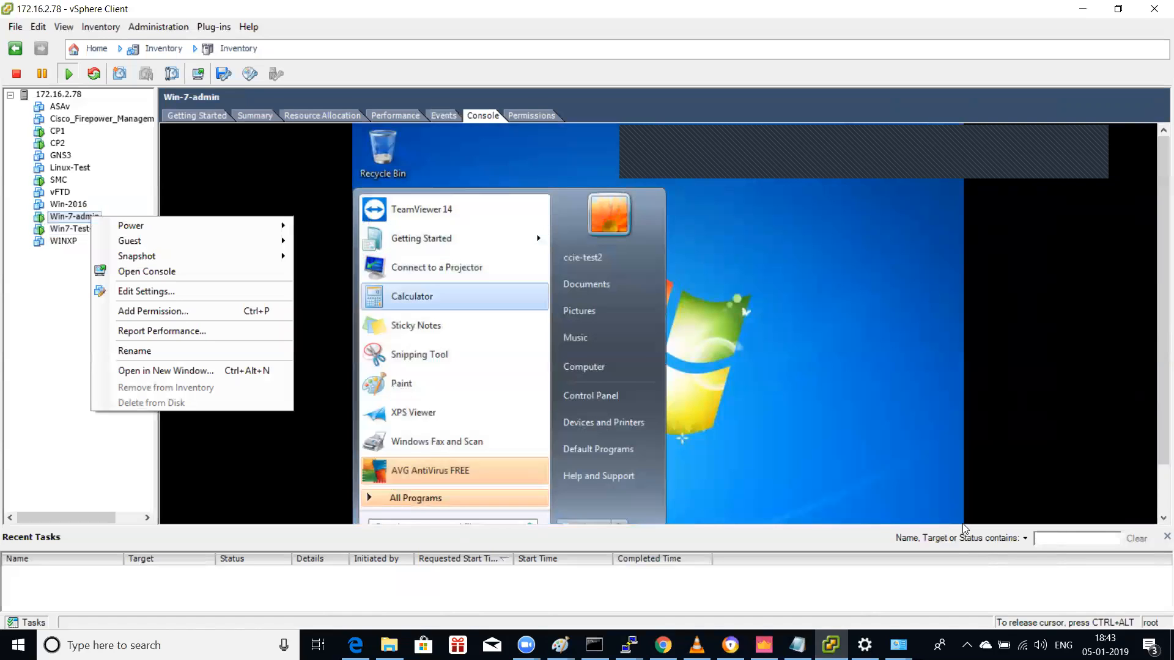
key("Down")
key("Down")
key("Down")
key("Down")
key("Down")
key("Down")
key("Down")
type("cmd")
key("Return")
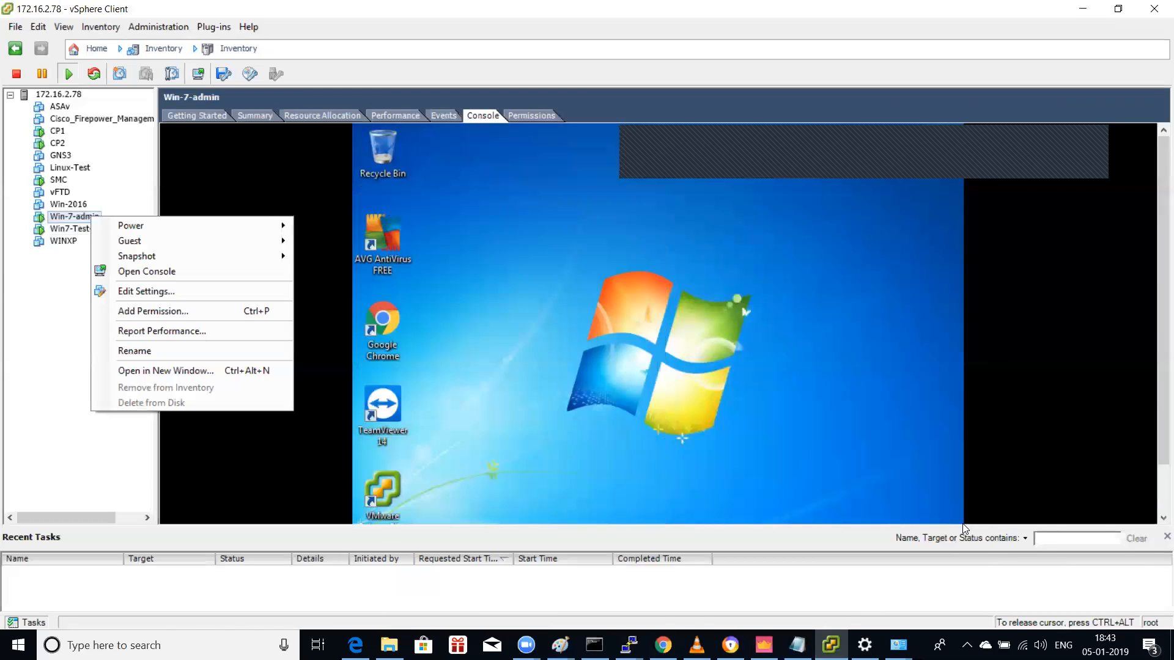
Step: Run ipconfig (172.16.2.222), then open Network and Sharing Center from Control Panel
type("ipconfig")
key("Return")
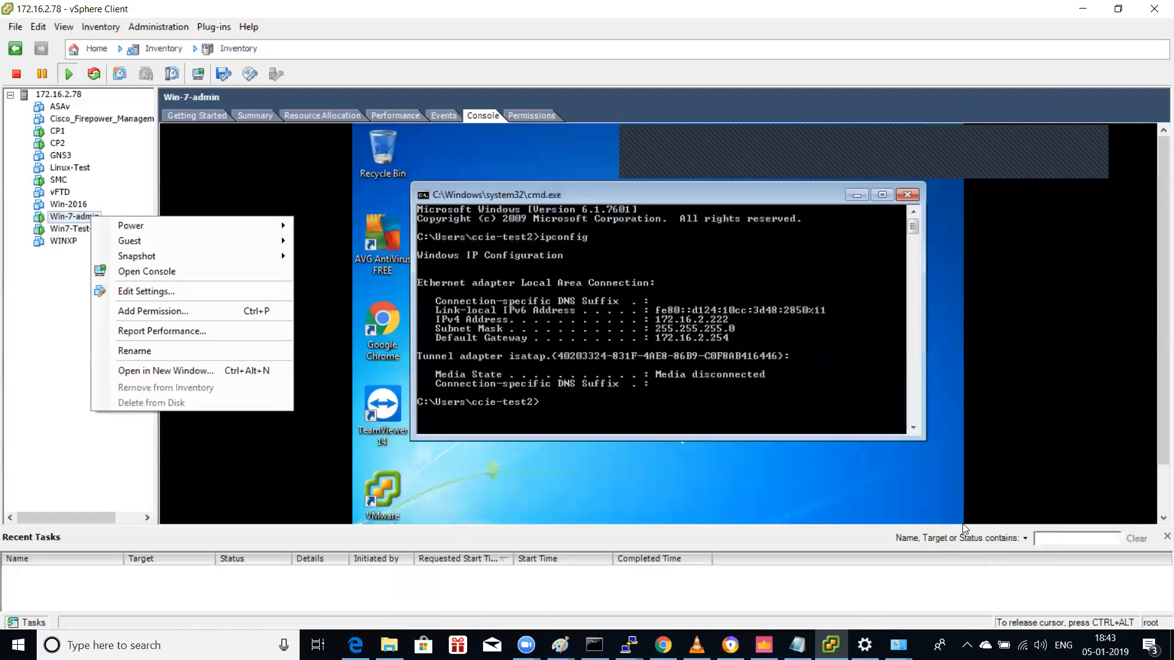
key("super")
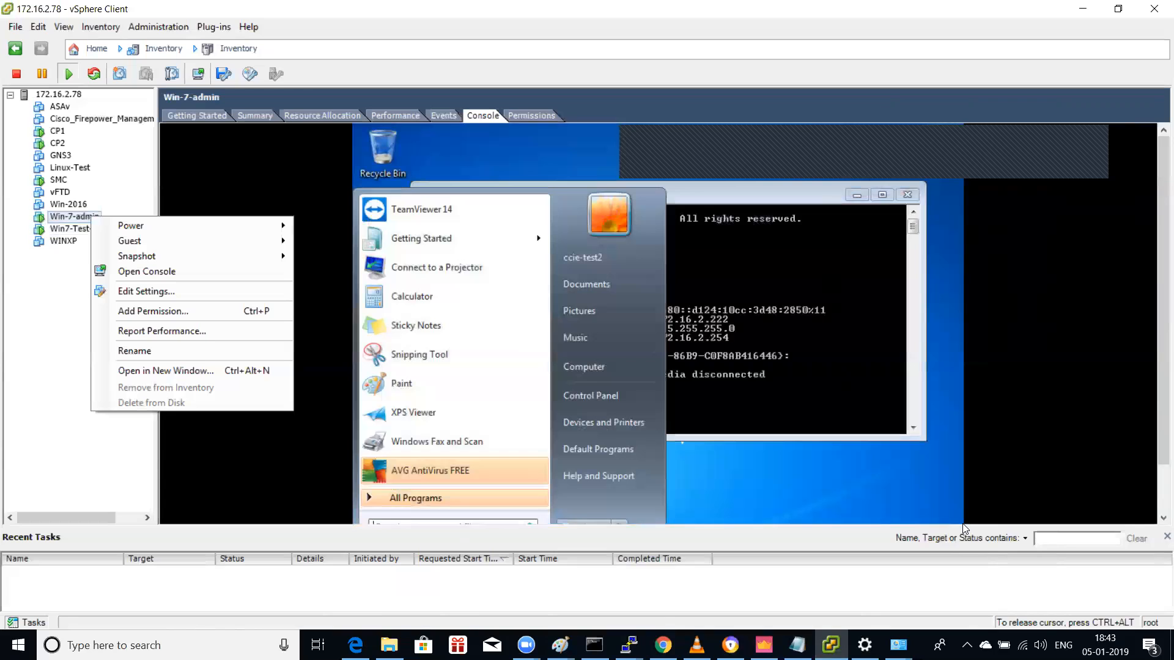
key("Up")
key("Up")
key("Up")
key("Up")
key("Up")
key("Right")
key("Down")
key("Return")
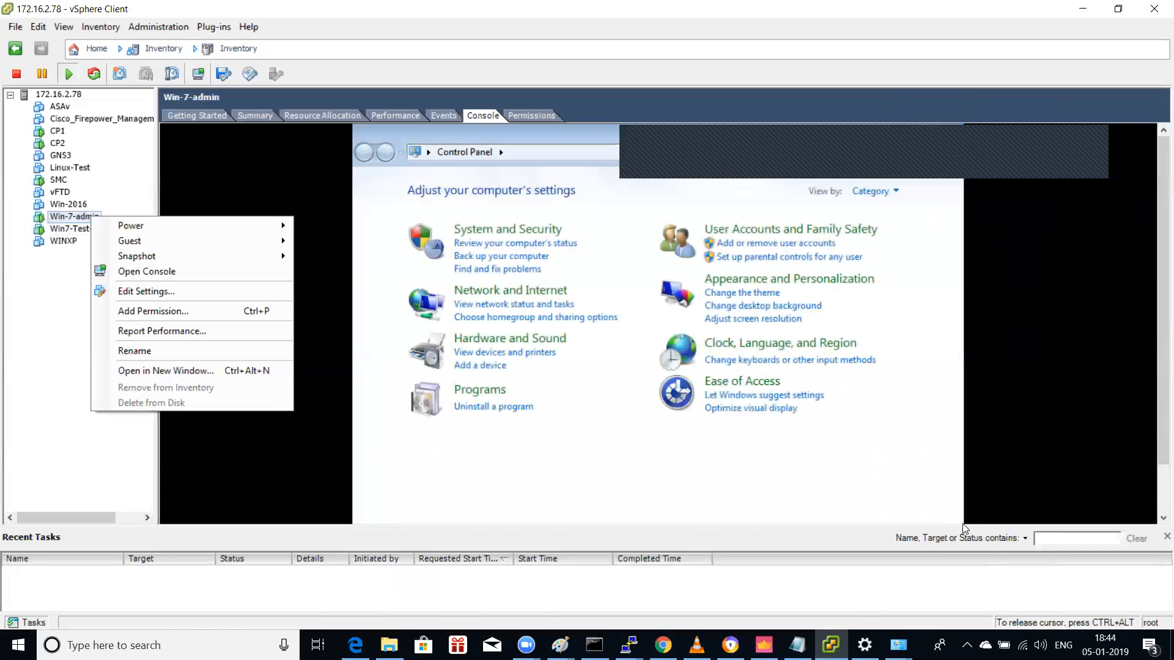
key("Tab")
key("Tab")
key("Tab")
key("Tab")
key("Tab")
key("Tab")
key("Return")
key("Tab")
key("Tab")
key("Tab")
key("Tab")
key("Tab")
key("Tab")
key("Tab")
key("Tab")
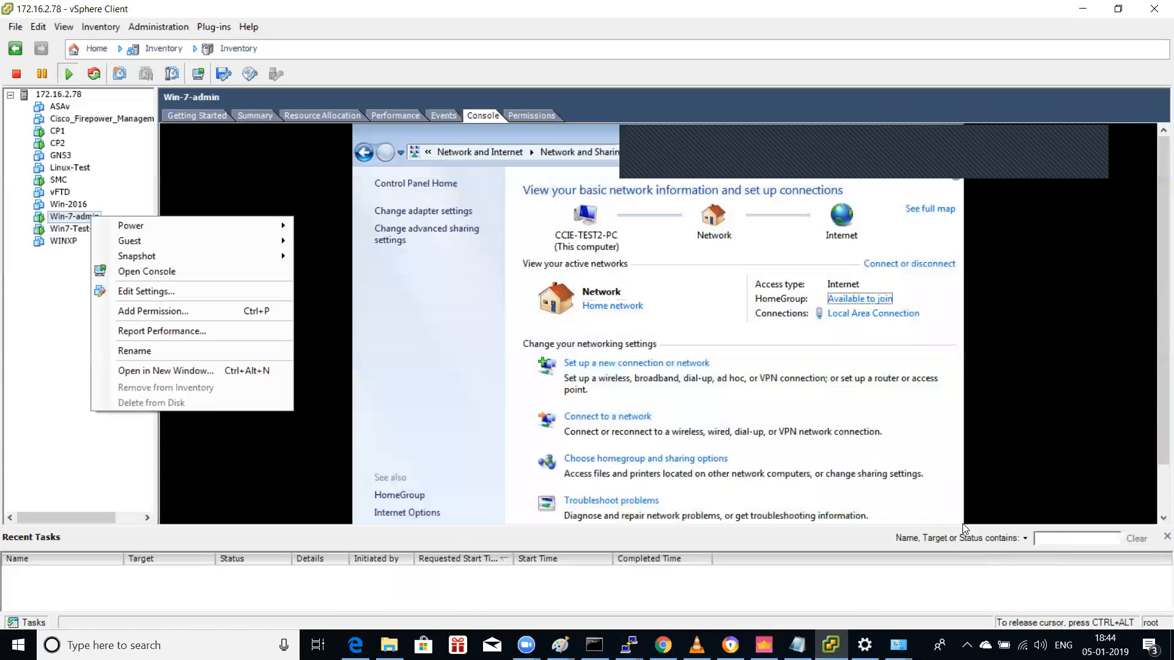
Step: Inspect the Local Area Connection's Intel adapter properties, then close them
key("Return")
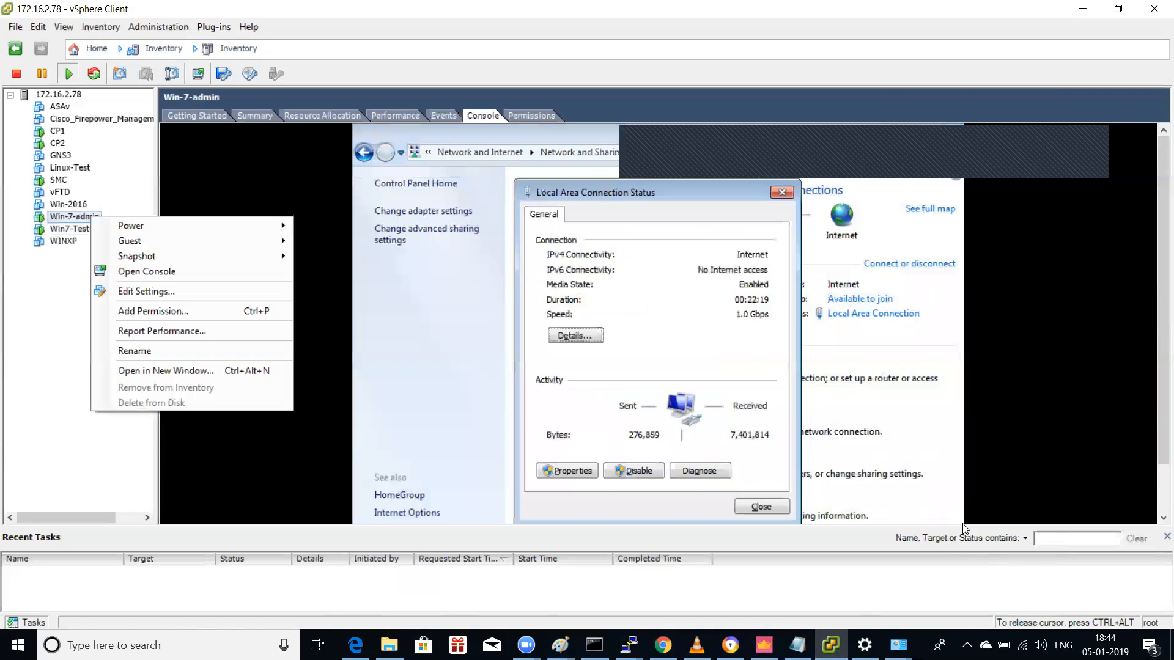
key("Tab")
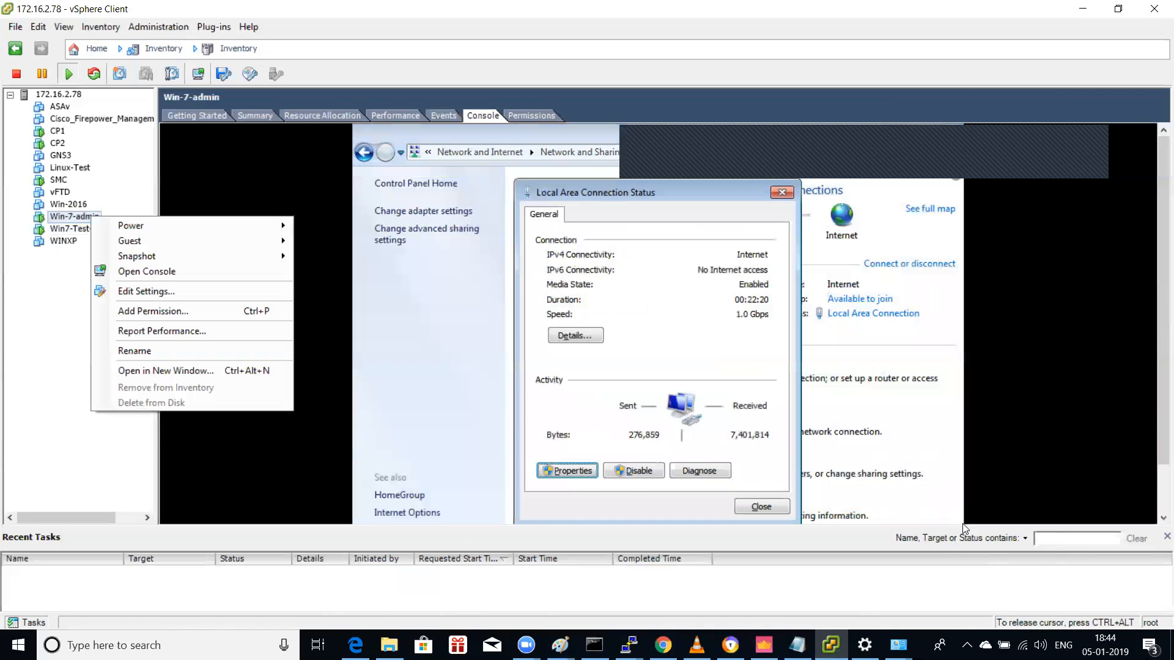
key("Return")
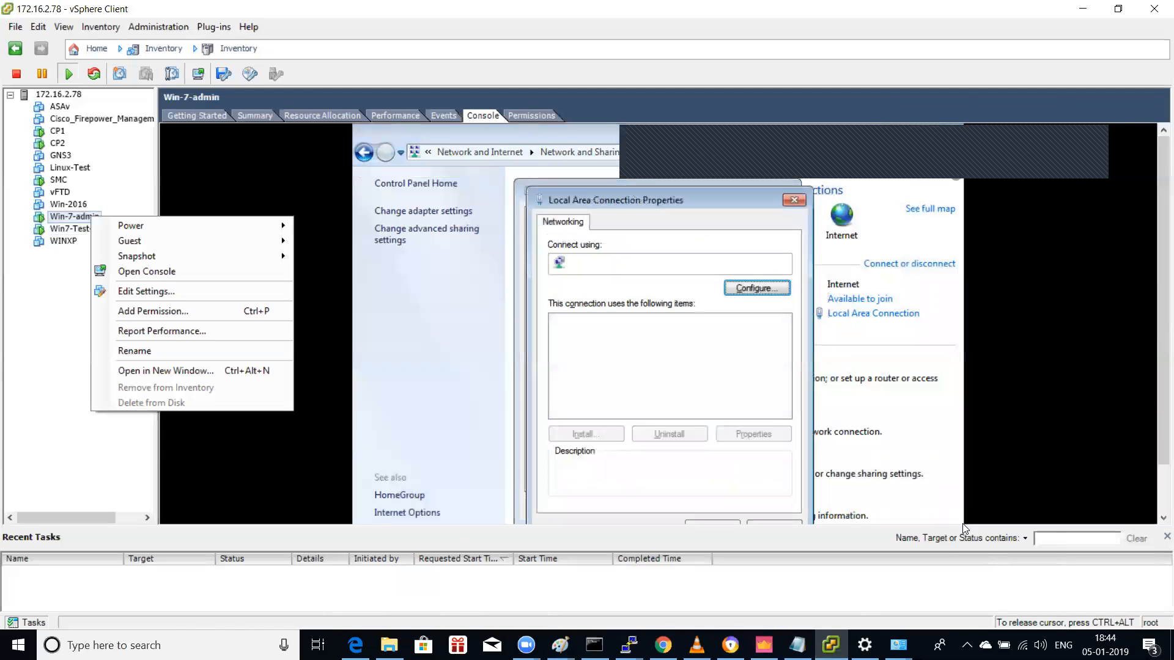
key("Down")
key("Down")
key("Down")
key("Down")
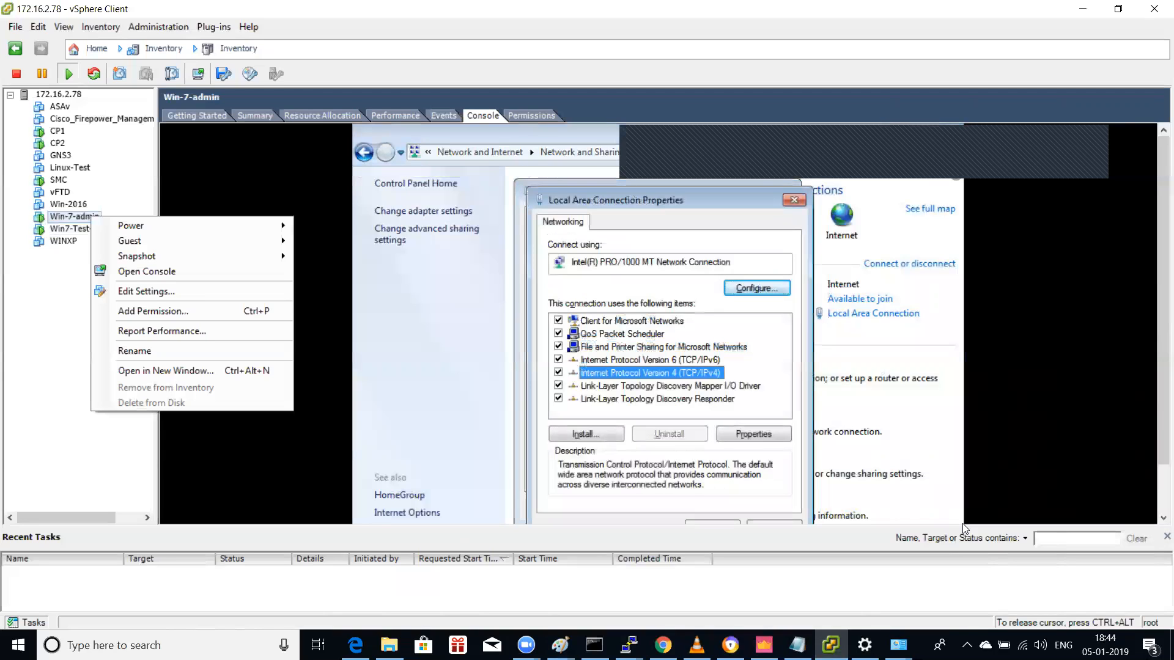
key("Return")
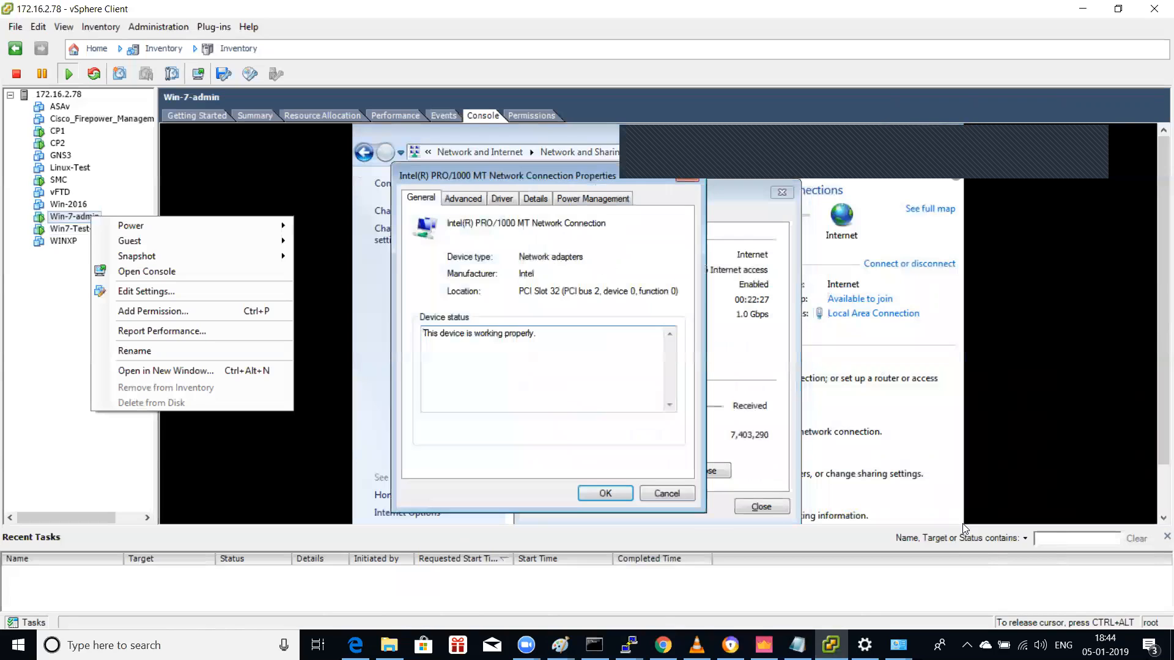
key("Escape")
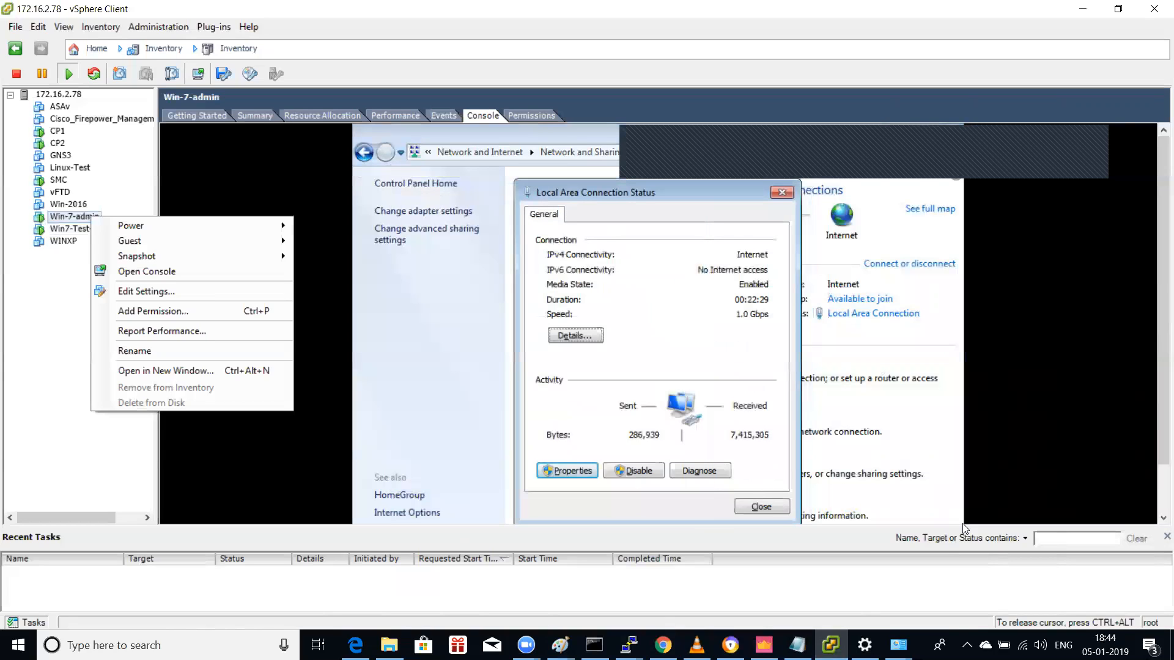
key("Escape")
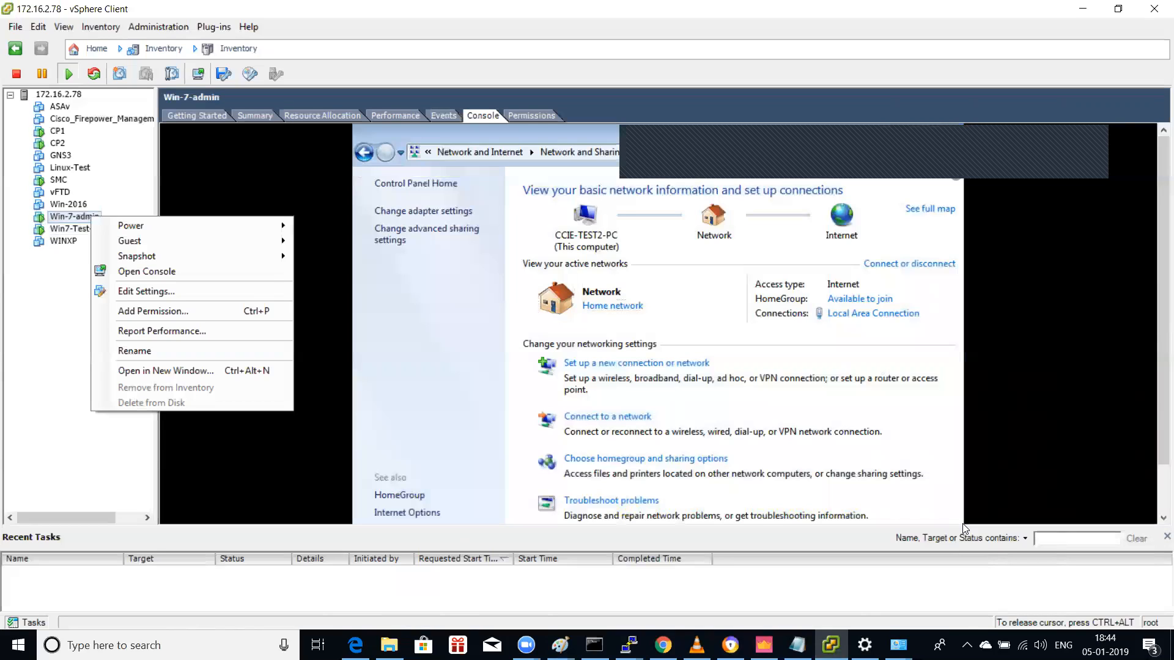
Step: Reopen the Local Area Connection properties and bring up Internet Protocol Version 4 settings
key("Tab")
key("Tab")
key("Tab")
key("Tab")
key("Tab")
key("Tab")
key("Tab")
key("Tab")
key("Tab")
key("Tab")
key("Tab")
key("Tab")
key("Tab")
key("Tab")
key("Tab")
key("Tab")
key("Tab")
key("Tab")
key("Tab")
key("Tab")
key("Tab")
key("Return")
key("Tab")
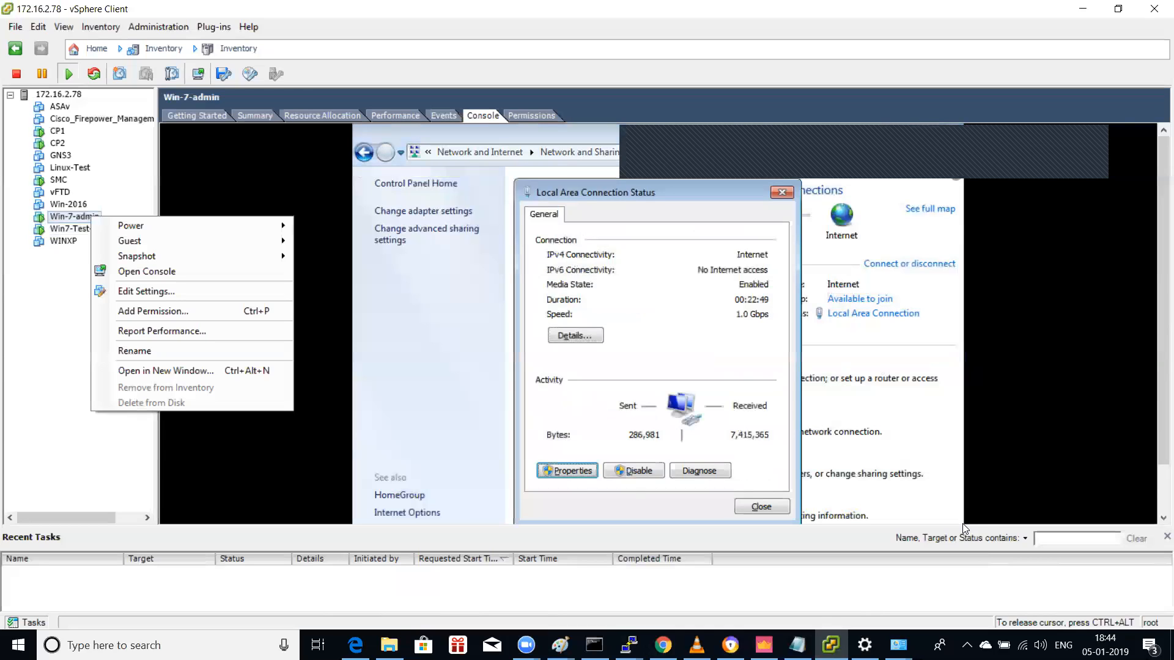
key("Return")
key("Down")
key("Down")
key("Down")
key("Down")
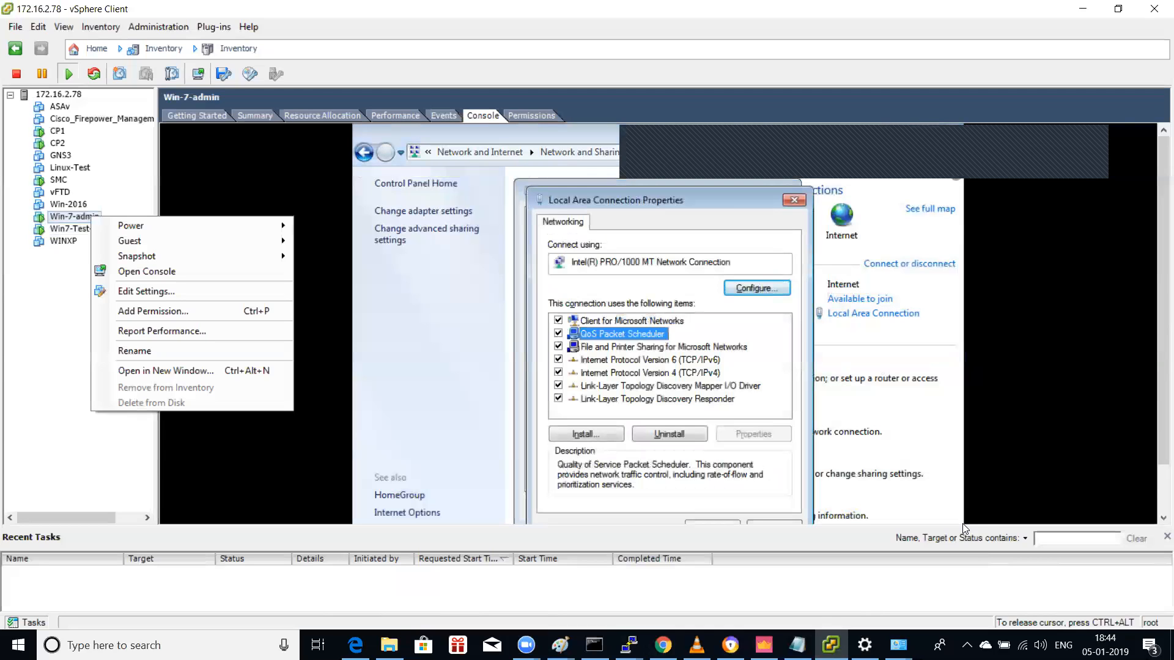
key("Tab")
key("Tab")
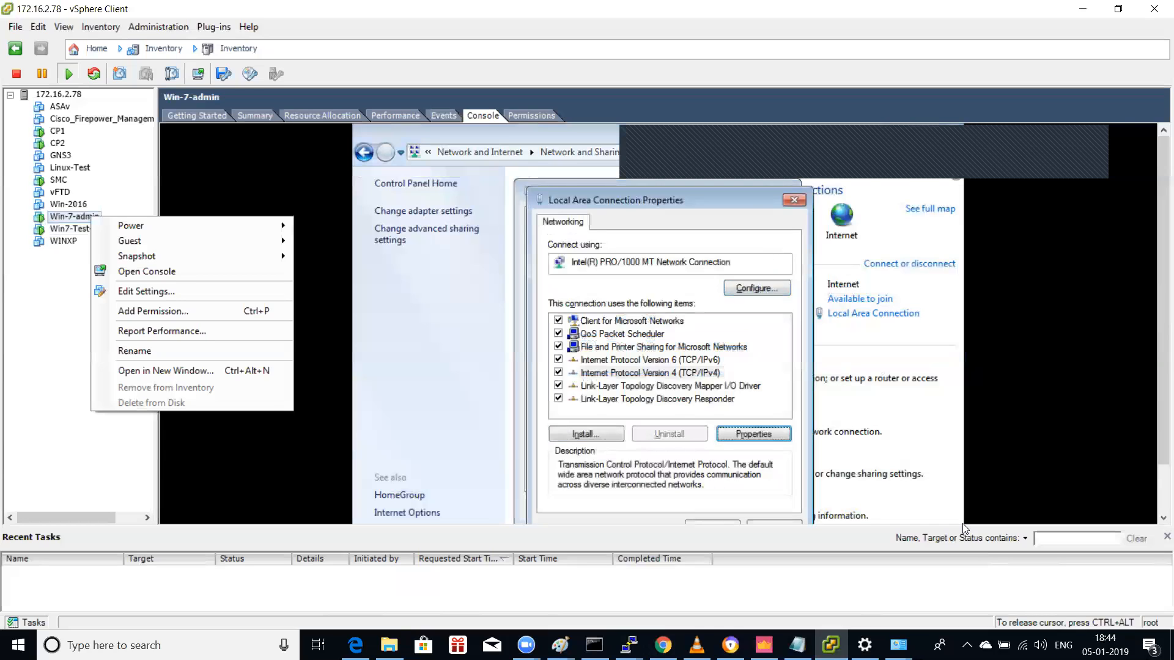
key("Return")
Step: Set static IP 10.1.1.13, mask 255.255.255.0, gateway 10.1.1.200 and apply
key("Down")
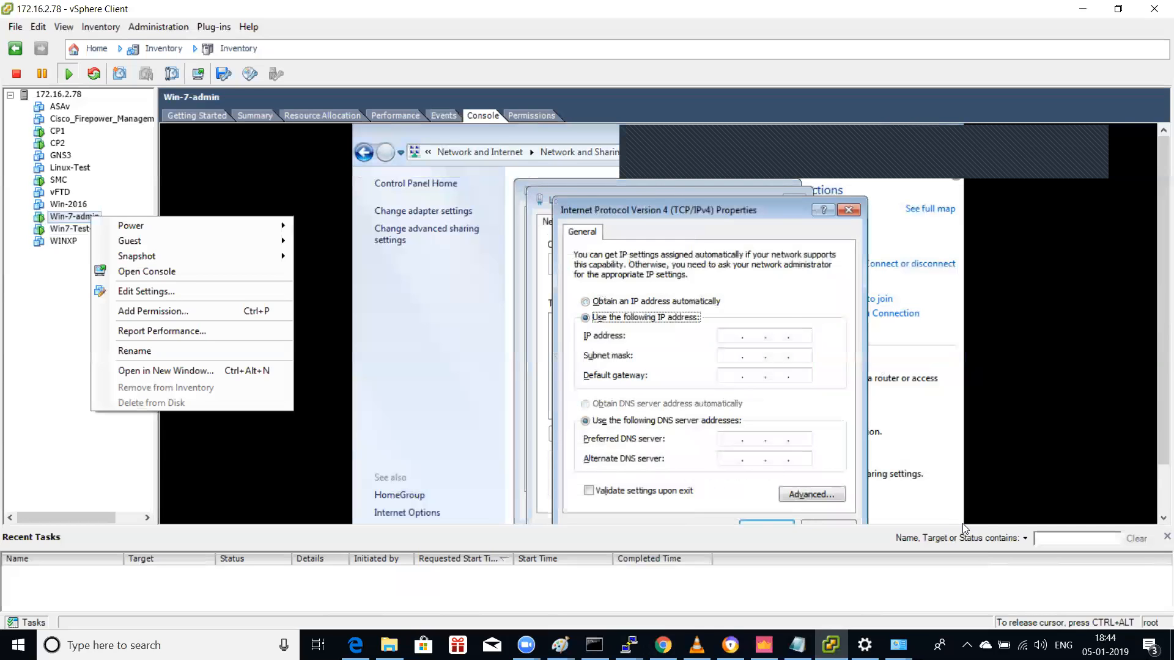
key("Tab")
type("10.1.1.13")
key("Tab")
type("255255255")
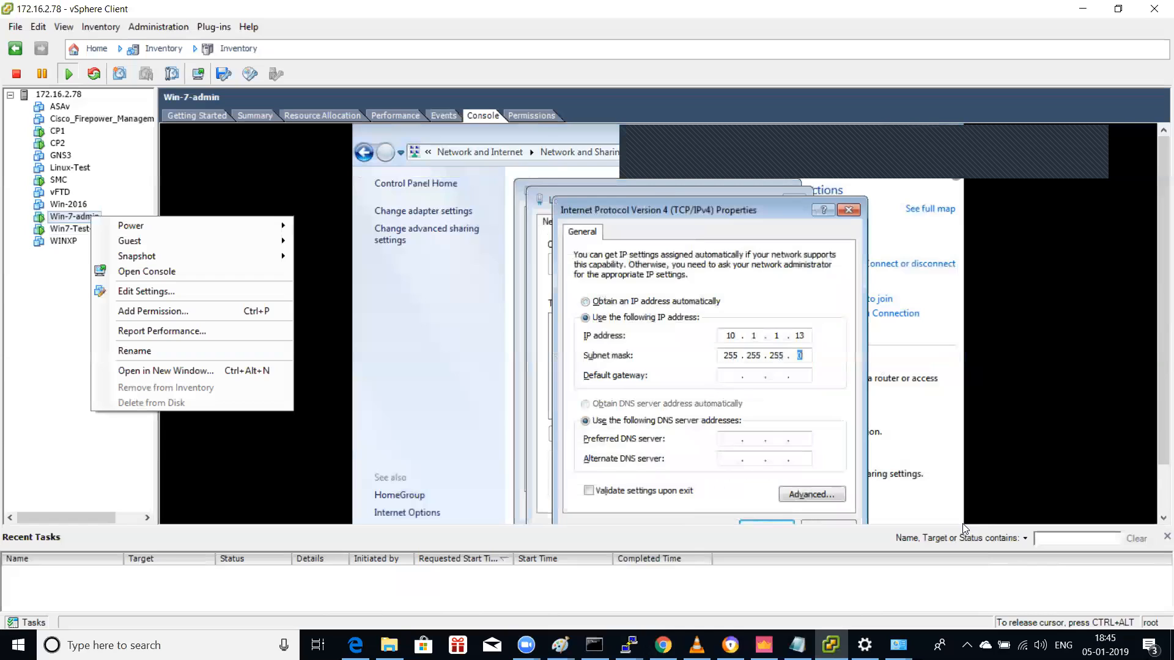
type("010.1.1200")
key("Tab")
key("Tab")
key("Tab")
key("Tab")
key("Tab")
key("Return")
key("Tab")
key("Tab")
key("Tab")
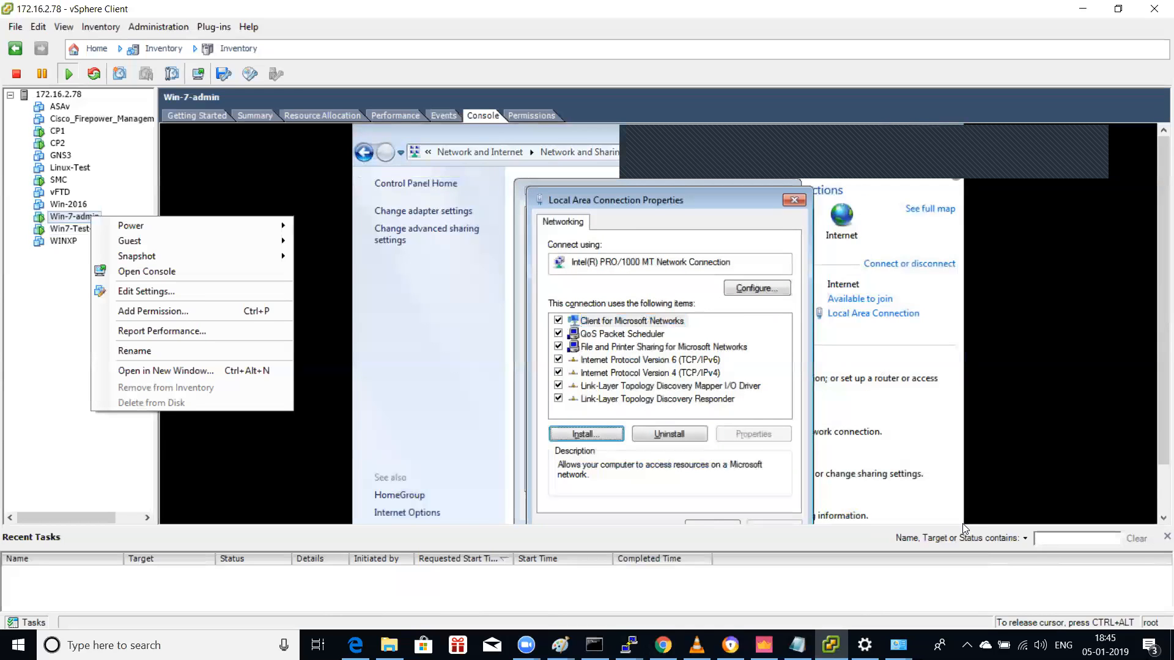
key("Return")
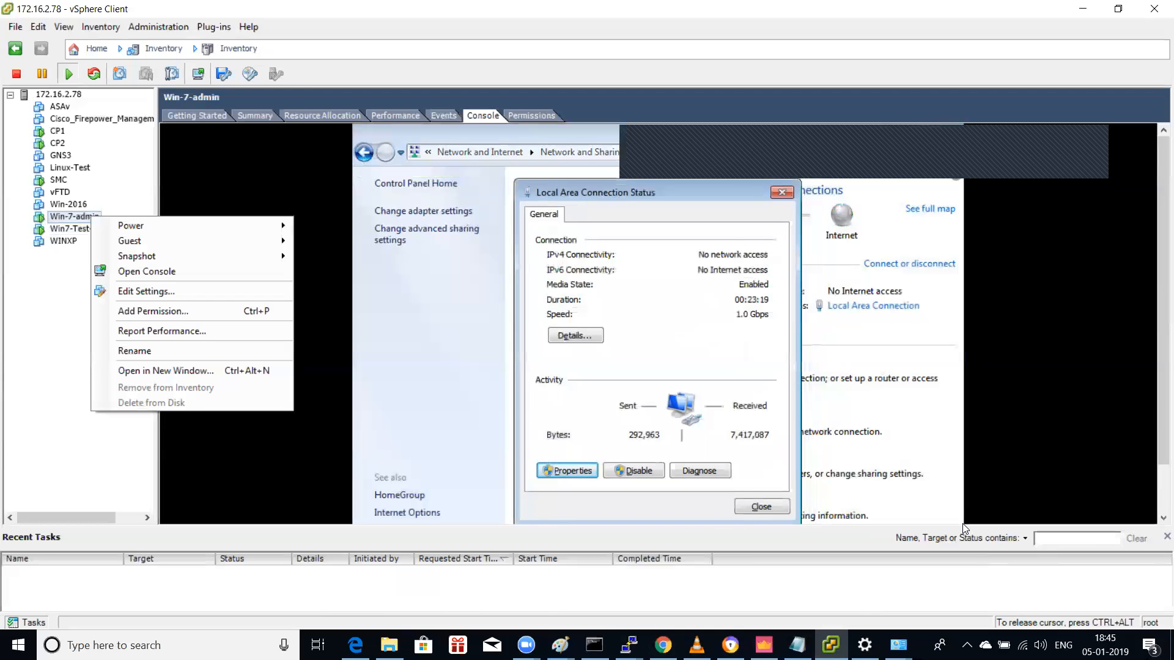
Step: Make the new network a Home network and skip homegroup creation
key("Tab")
key("Tab")
key("Tab")
key("shift+Tab")
key("shift+Tab")
key("Return")
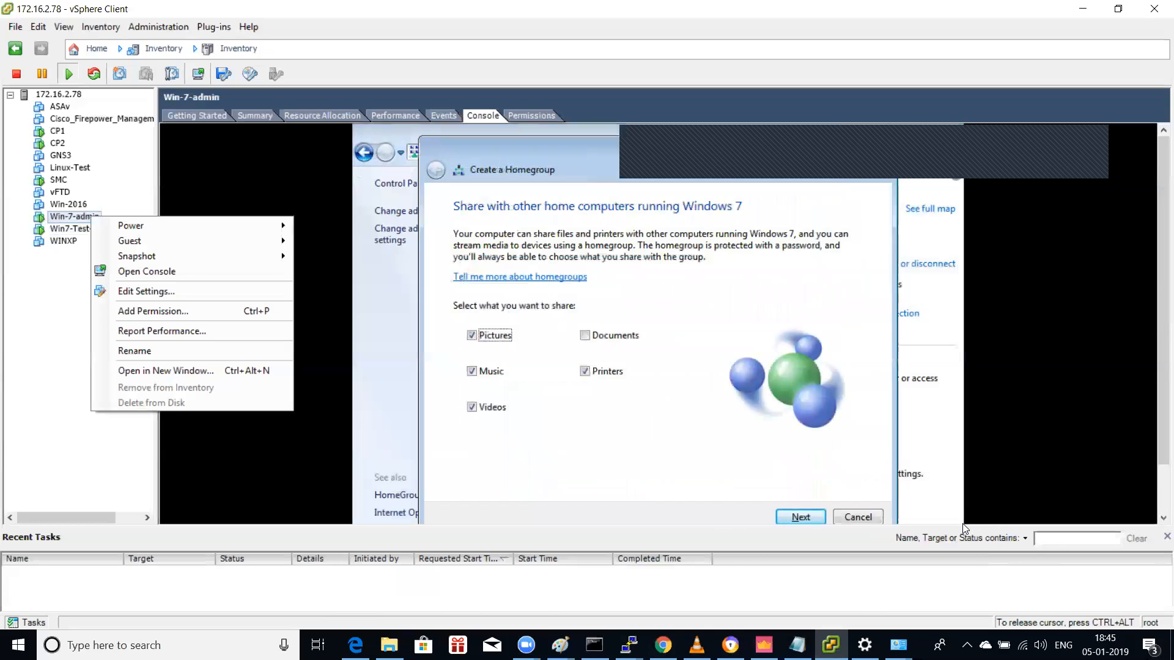
key("Escape")
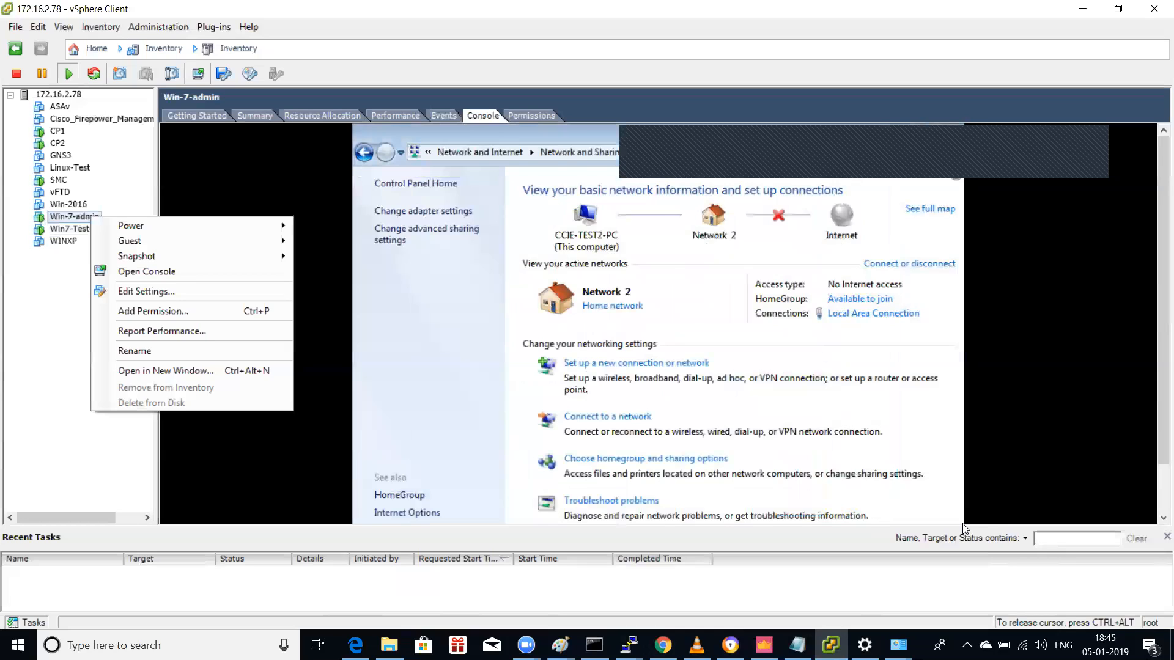
Step: In cmd, ping 10.1.1.200 successfully, then start pinging 10.1.2.13
key("super")
key("Down")
key("Down")
key("Down")
key("Down")
key("Down")
key("Down")
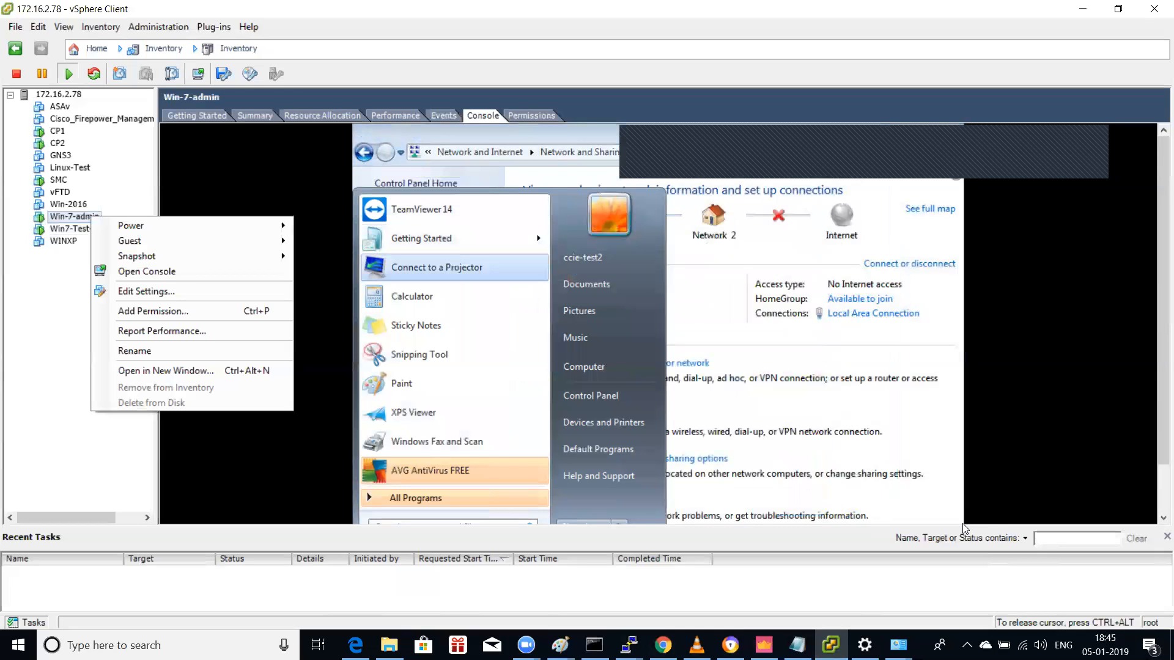
key("Down")
key("Down")
key("Down")
key("Down")
key("Down")
key("Down")
key("Down")
key("Down")
key("Down")
key("Up")
key("Up")
key("Up")
type("cmd")
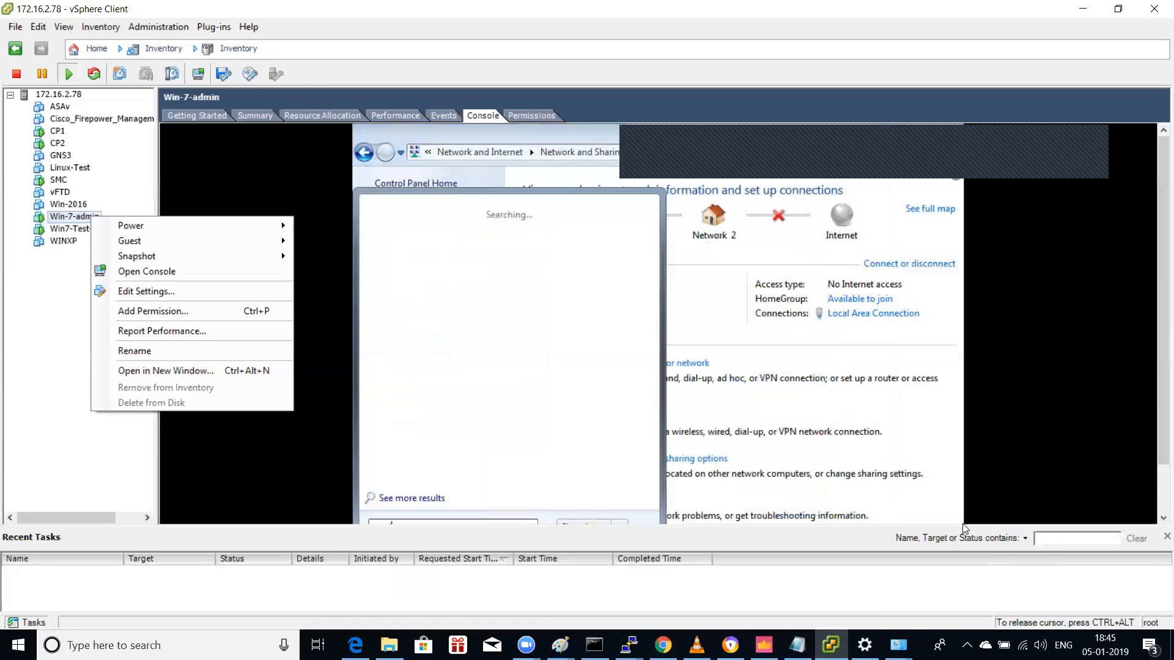
key("Return")
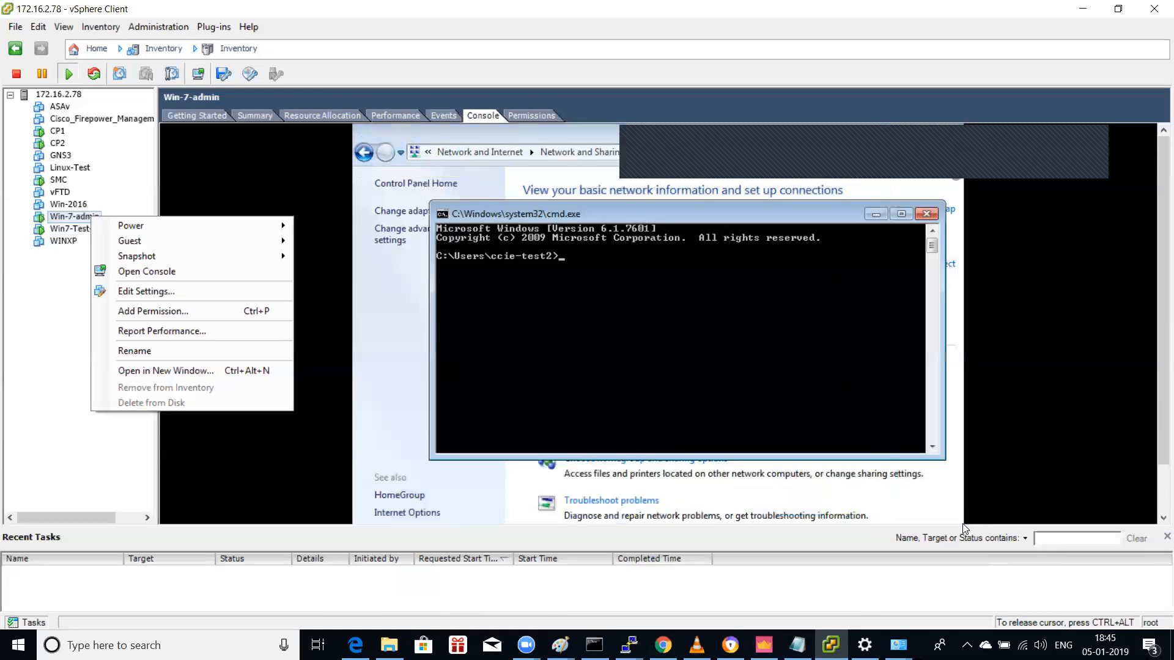
type("ping 10.1.1.200")
key("Return")
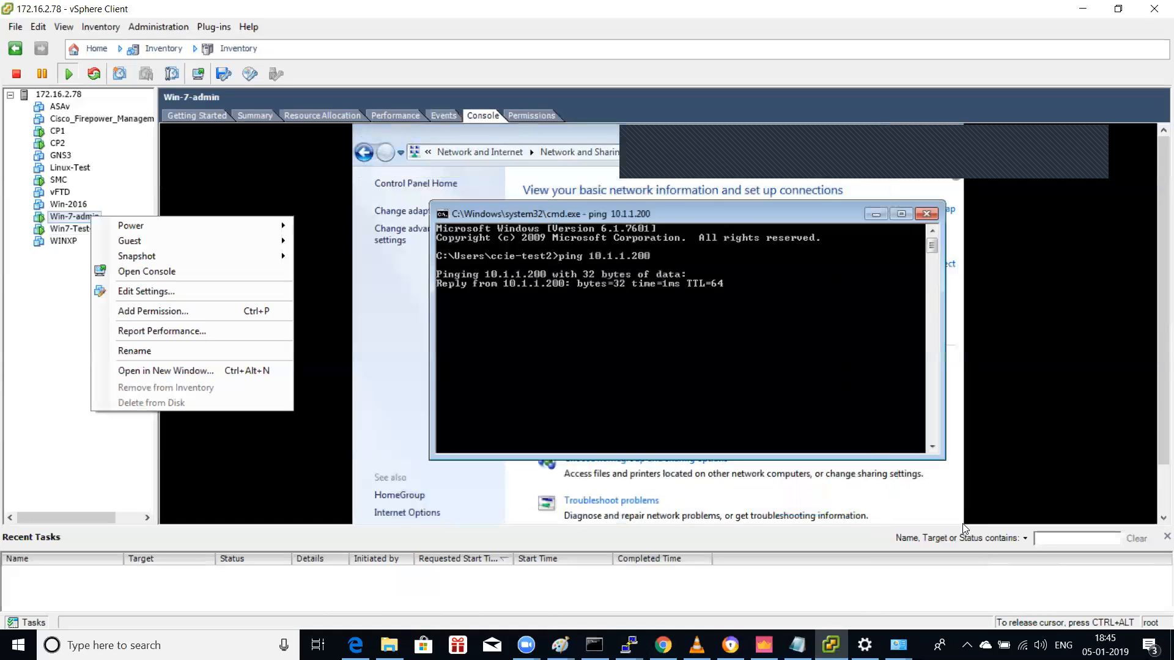
key("ctrl+c")
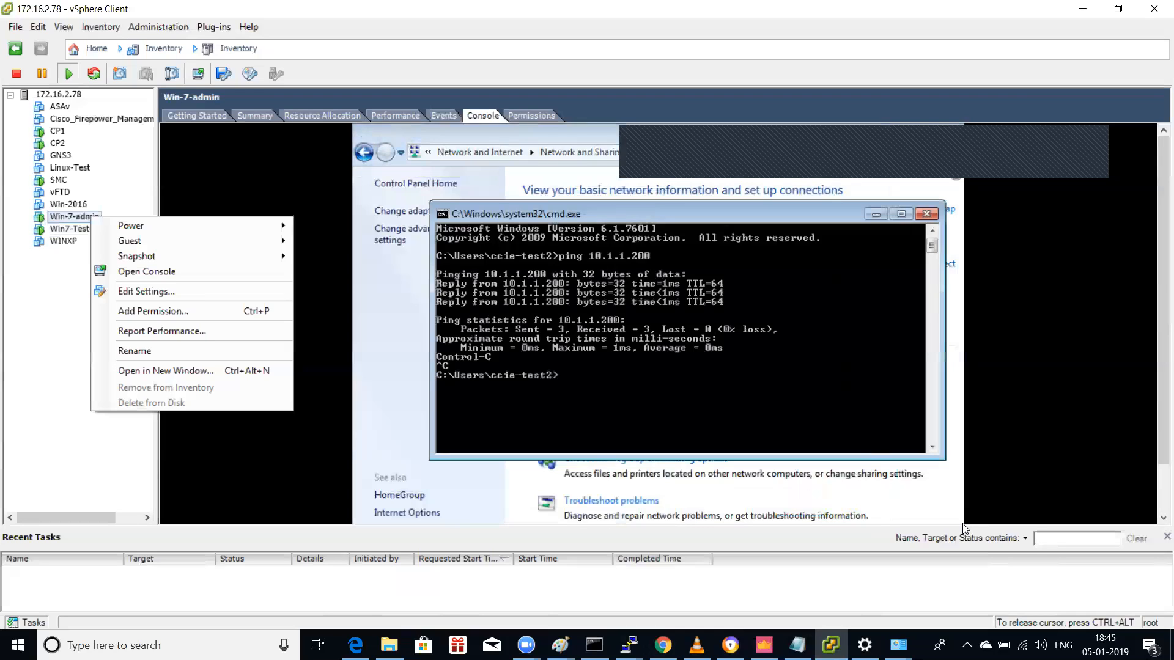
type("ping 10.1.2.13")
key("Return")
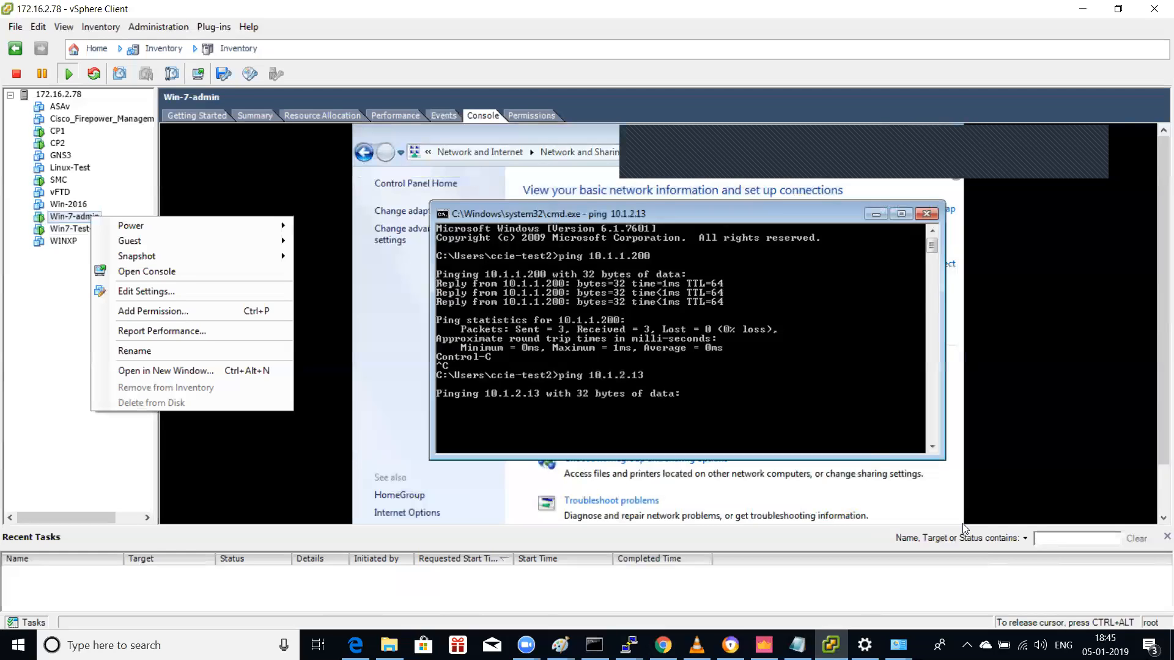
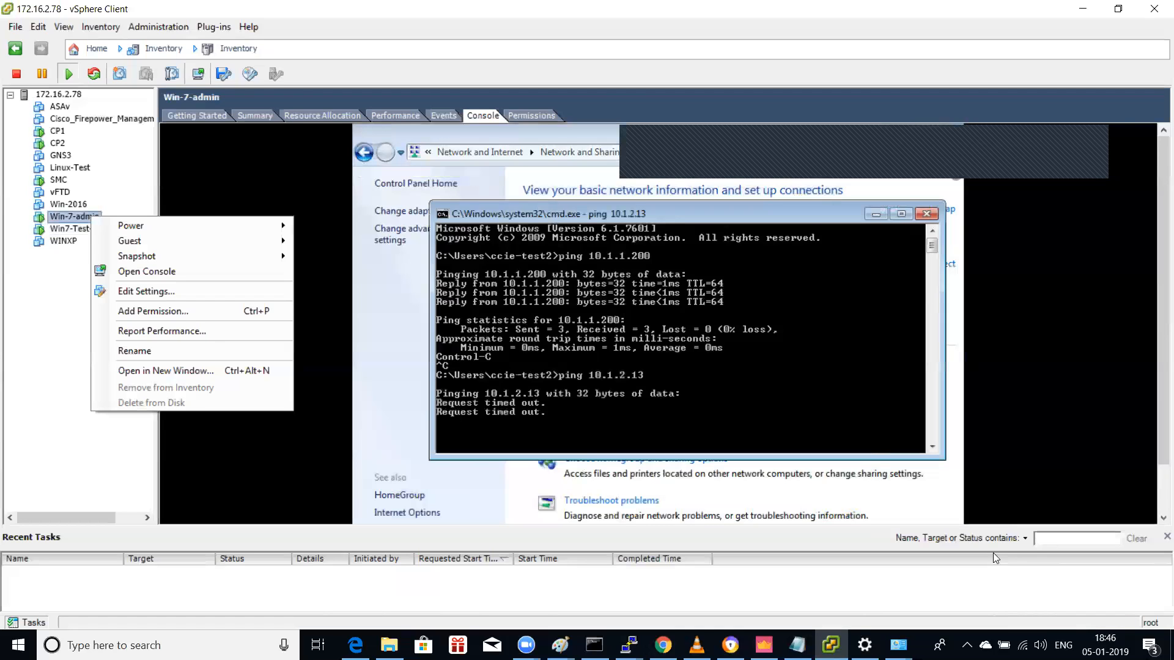
Step: Leave the 10.1.2.13 ping timing out and bring SmartConsole's New_pol policy and logs forward
left_click(764, 645)
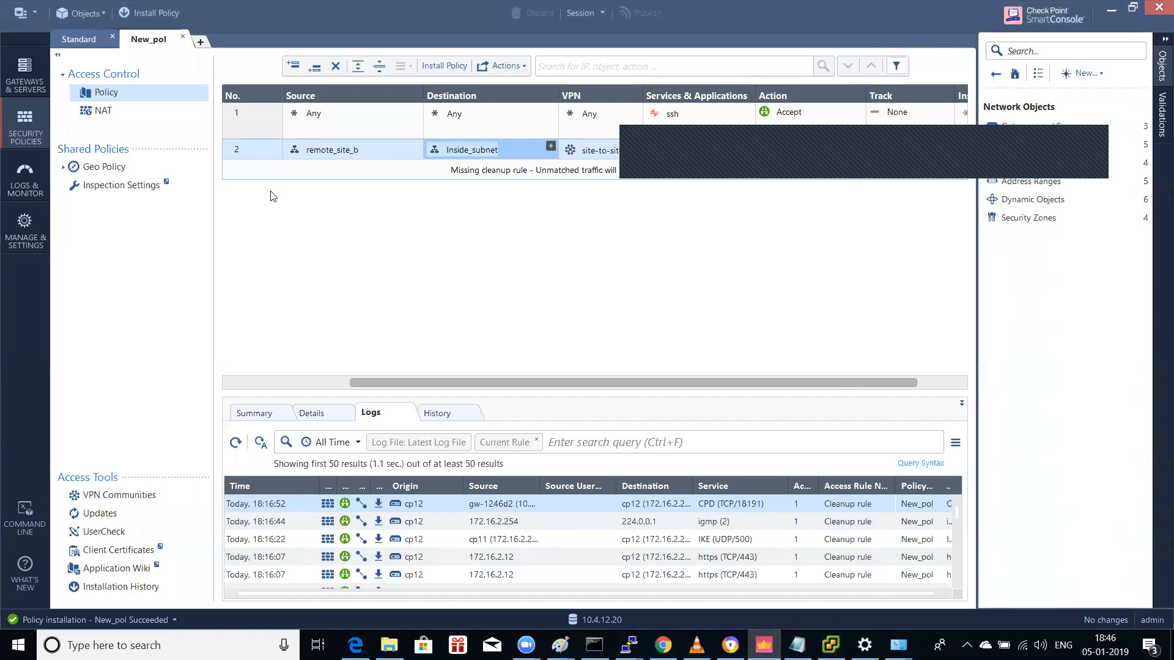
Step: Glance at the NAT rules, then open the Standard policy and view its VPN rule's details
left_click(103, 110)
left_click(122, 95)
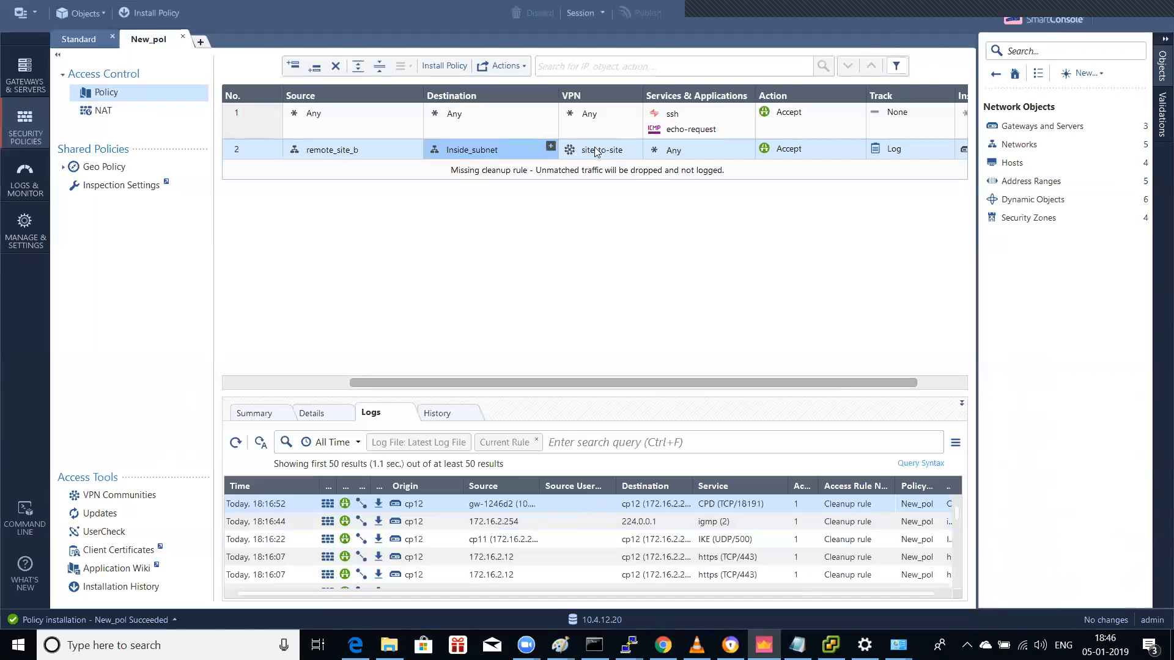
left_click(78, 39)
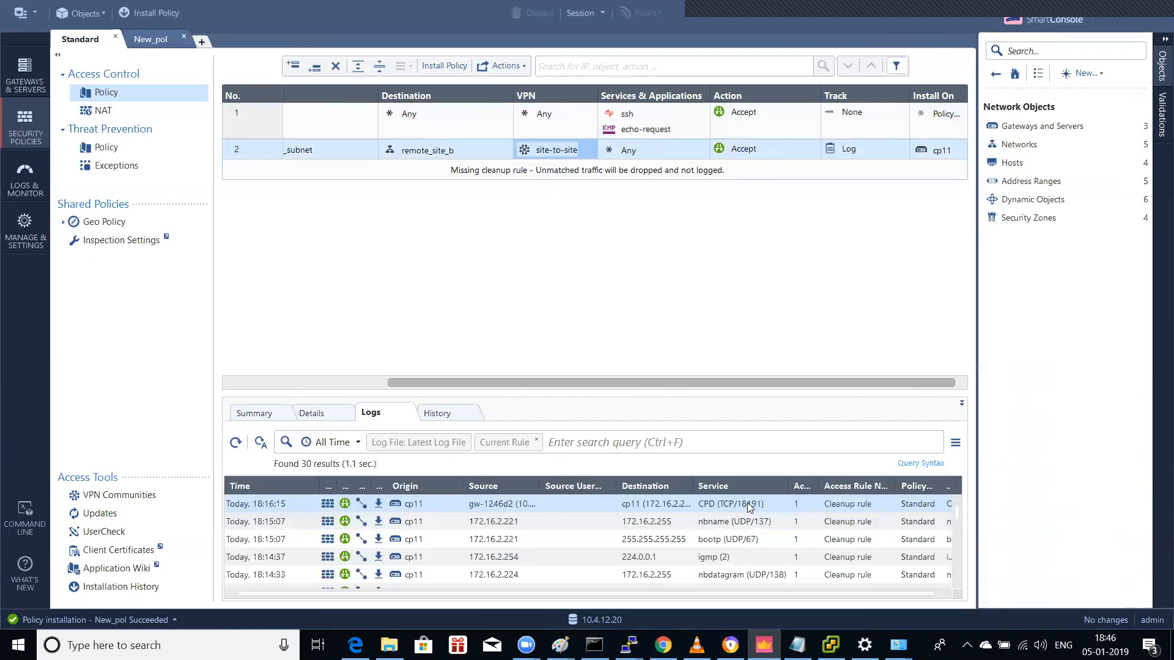
scroll(527, 532, "down", 3)
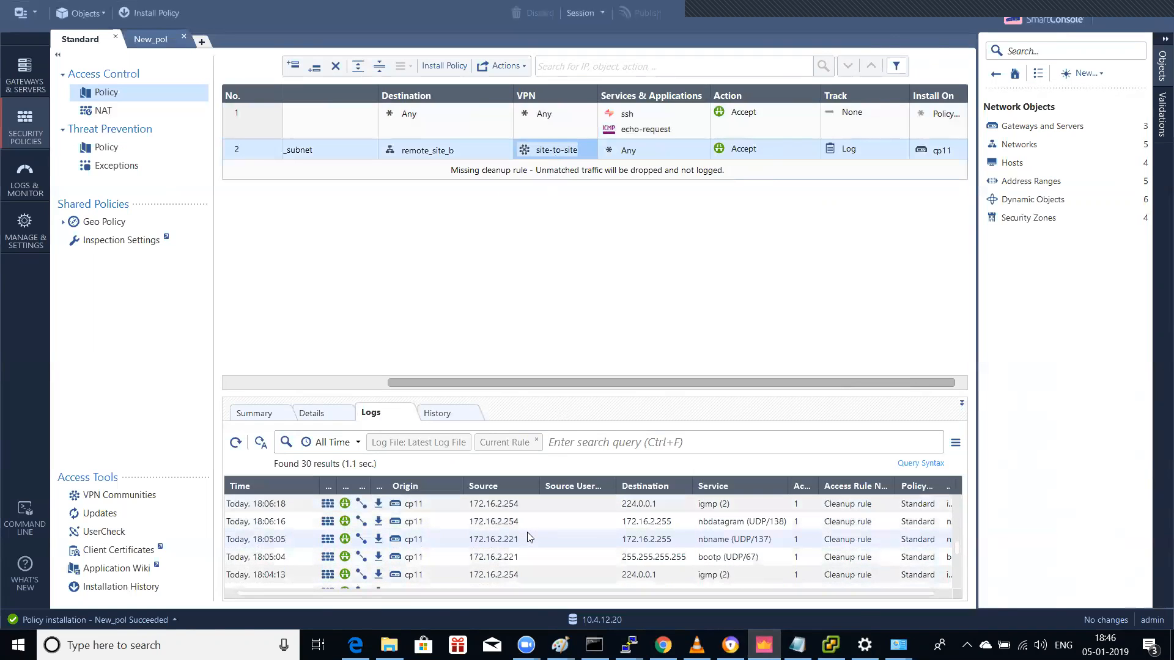
scroll(527, 538, "up", 3)
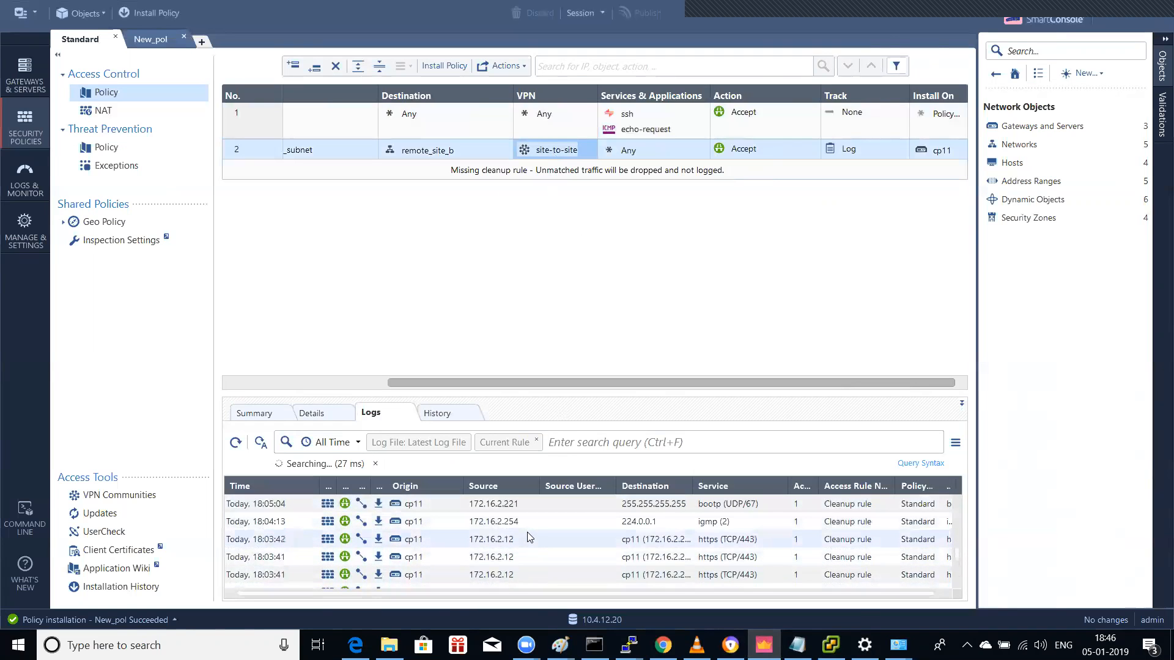
scroll(527, 532, "up", 3)
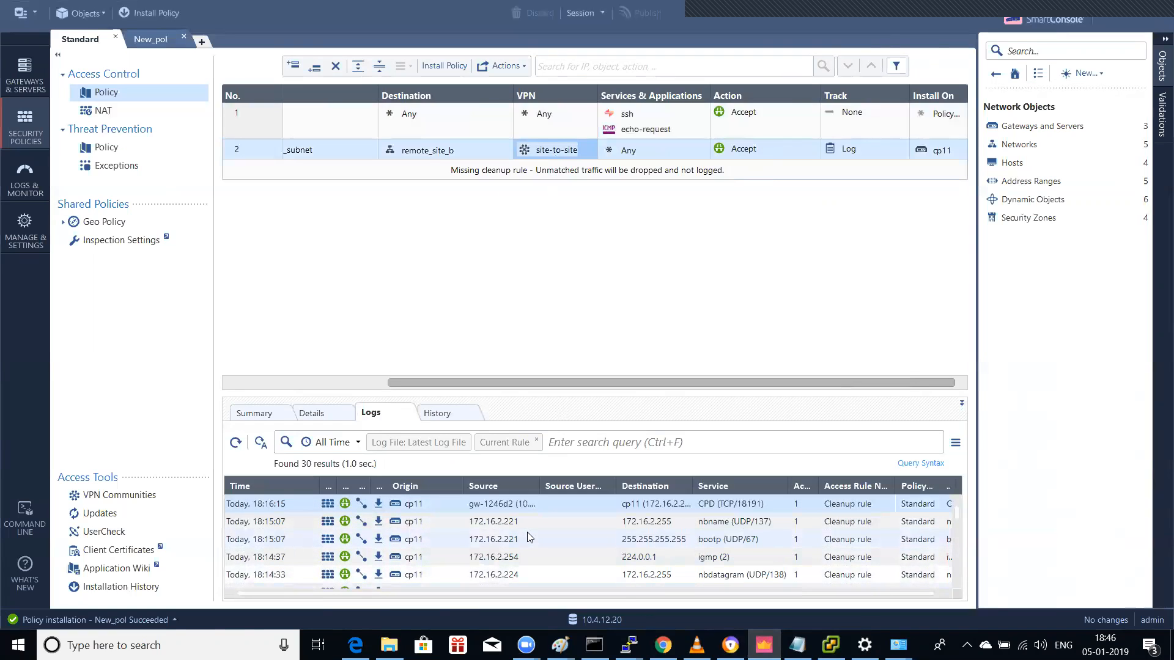
left_click(315, 415)
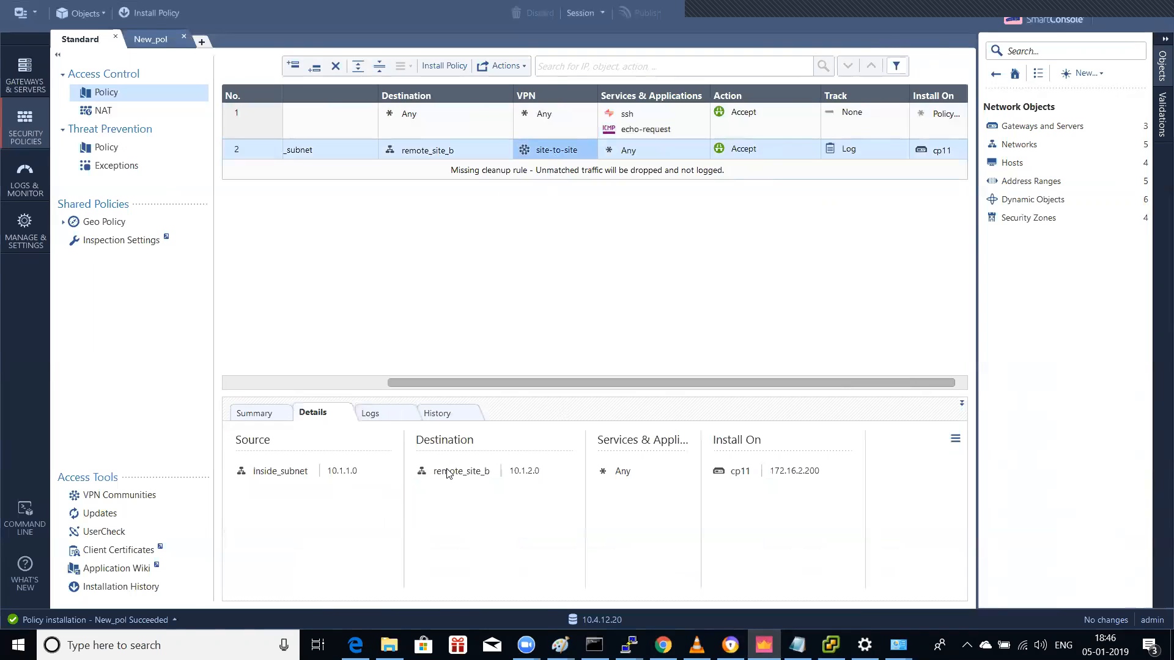
mouse_move(501, 478)
left_click(369, 416)
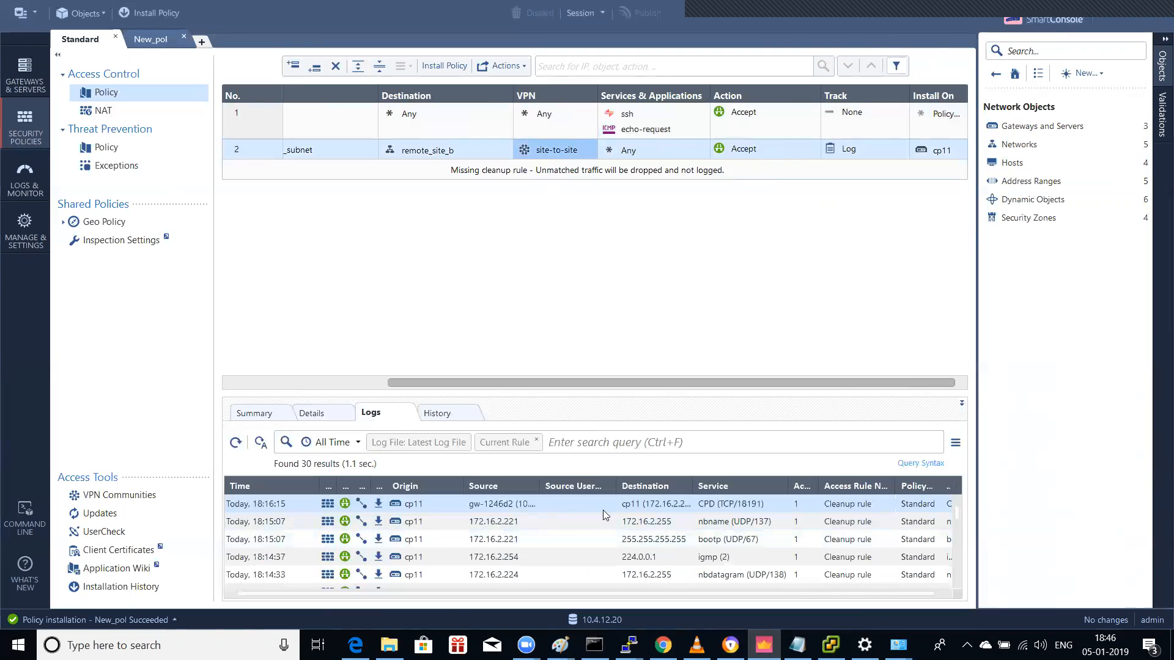
Step: Inspect the VPN rule's newest log entry, then reload gw-4be172's Gaia Portal interfaces page
scroll(617, 513, "down", 10)
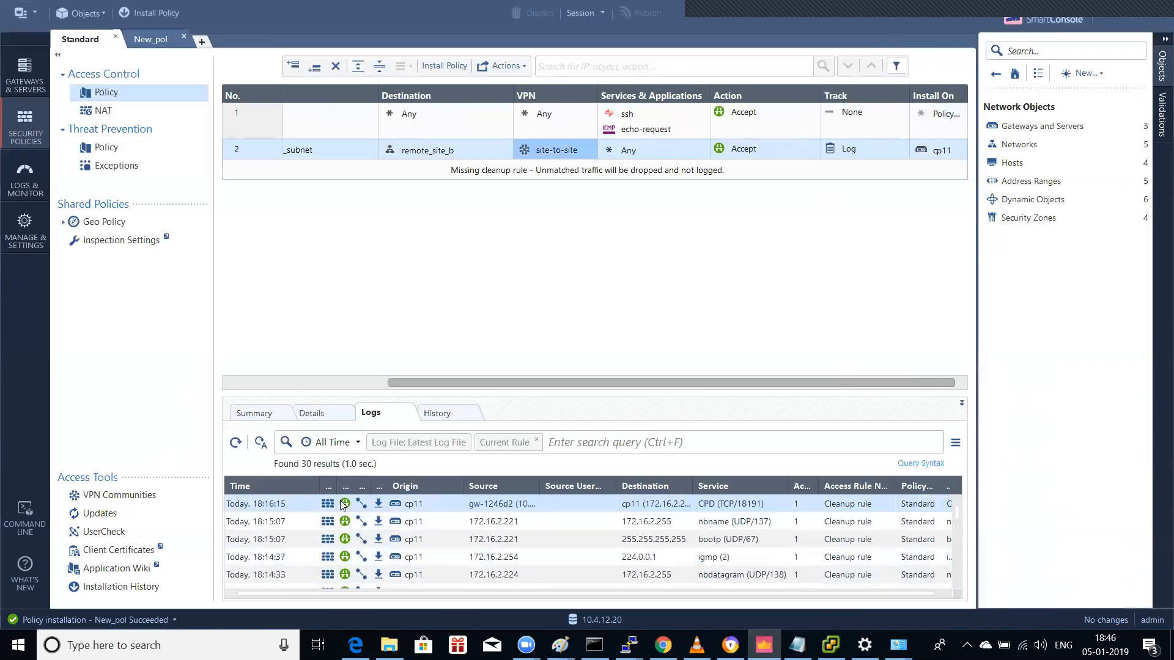
double_click(358, 505)
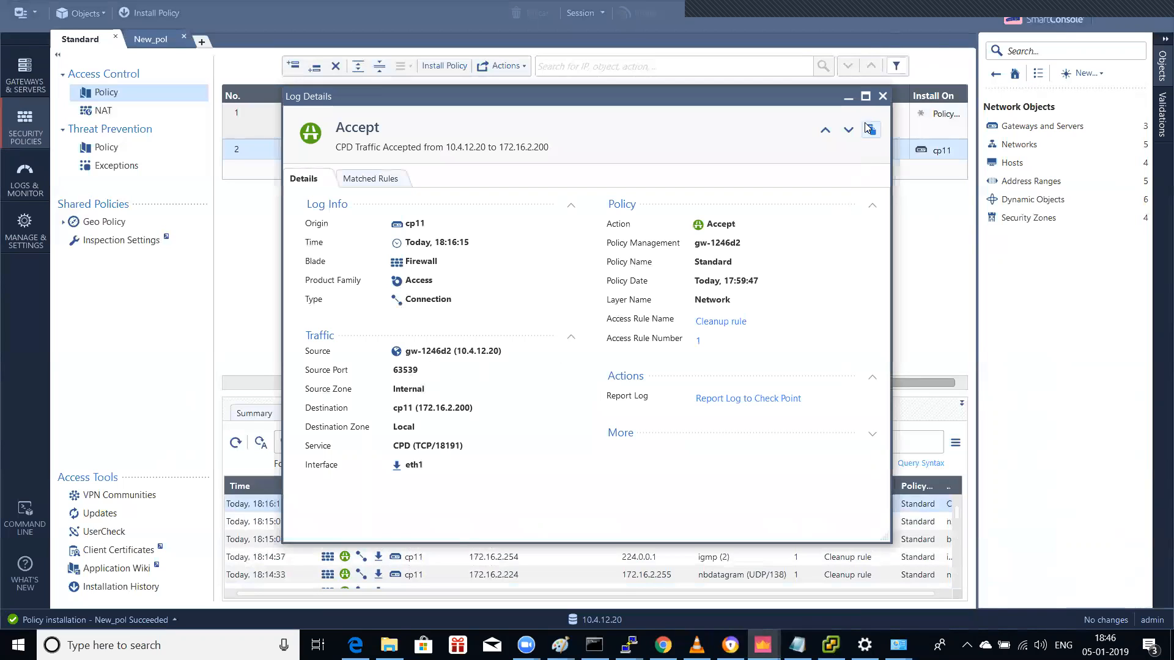
left_click(882, 97)
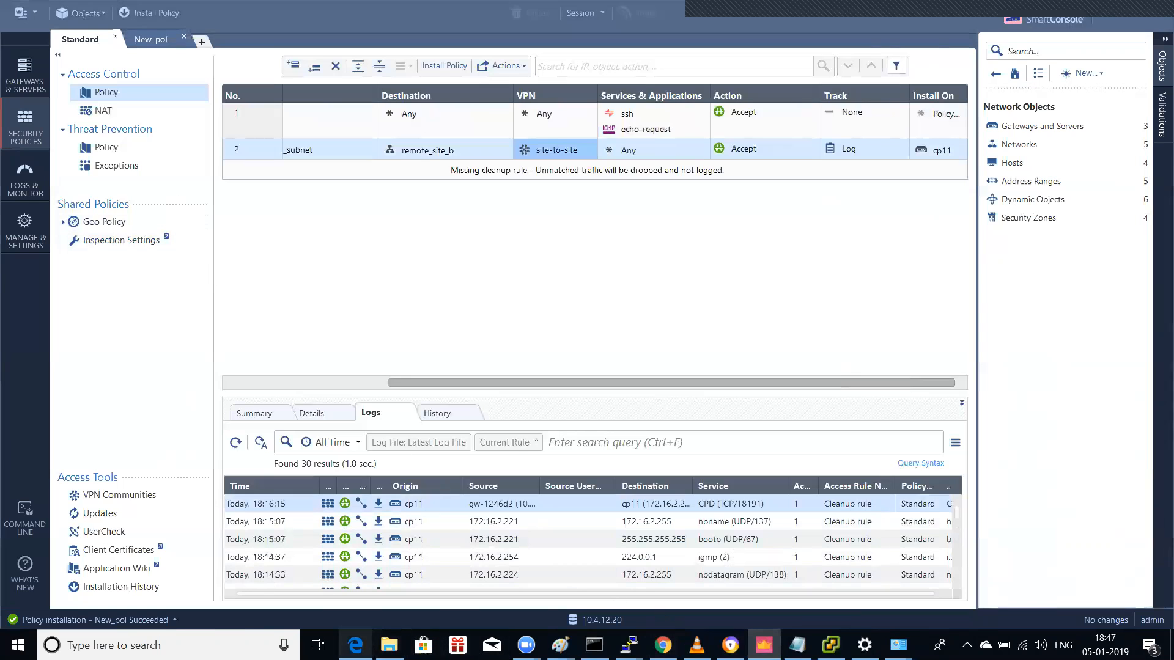
left_click(355, 645)
left_click(604, 431)
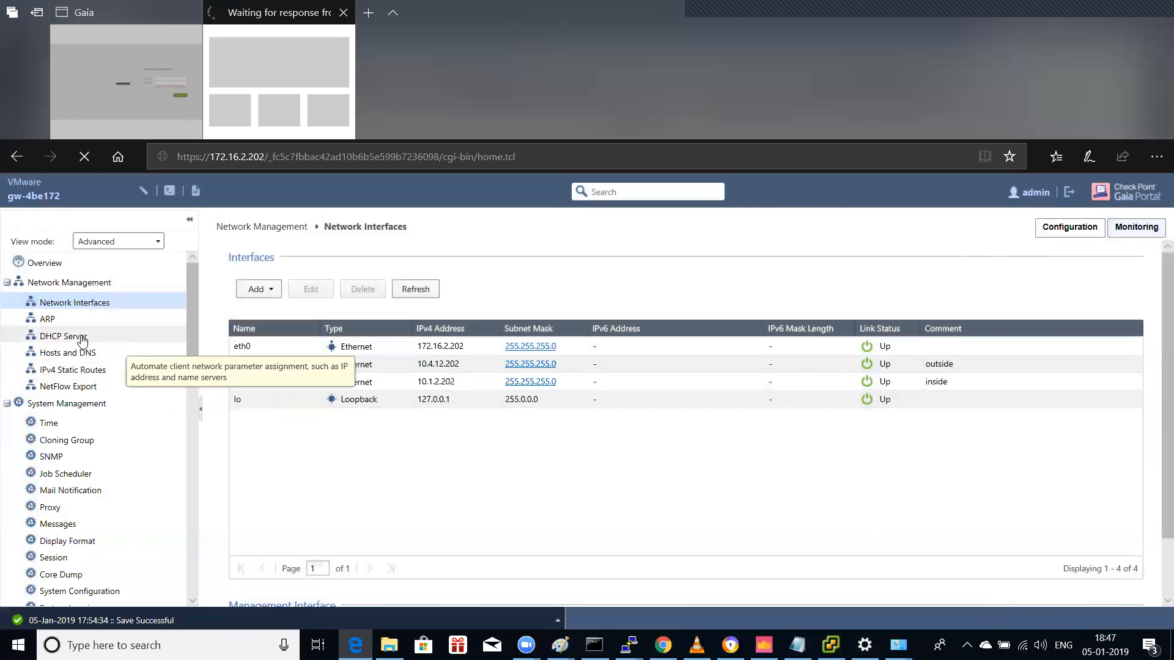
Step: Open IPv4 Static Routes and log in to the Gaia Portal as admin
left_click(84, 370)
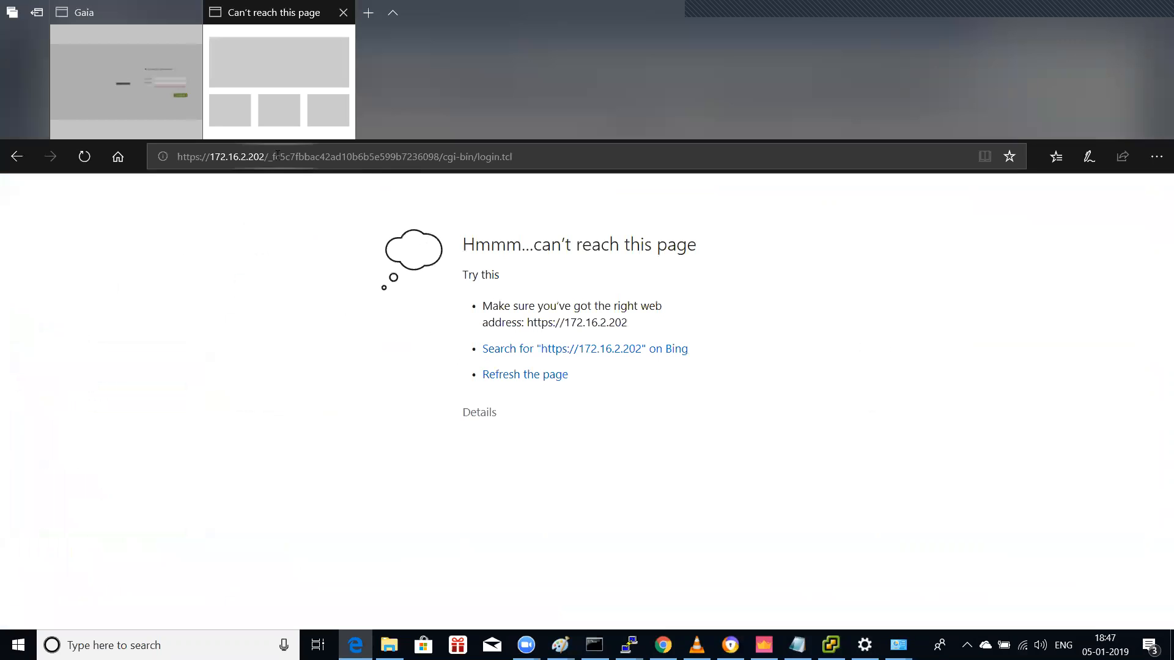
left_click(171, 65)
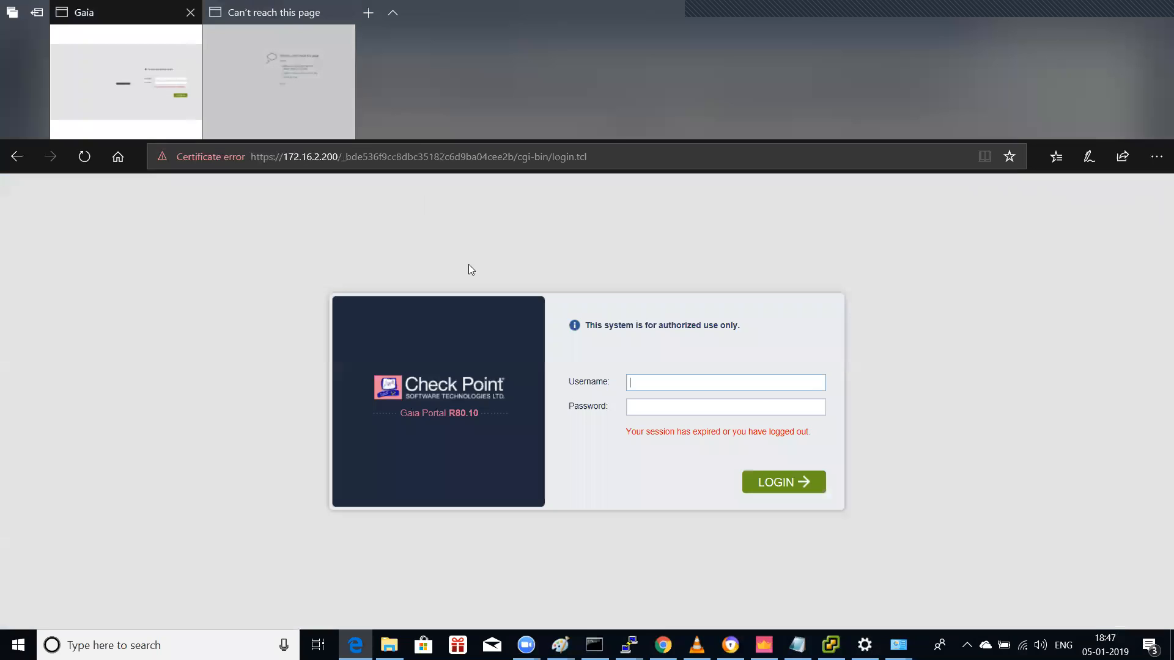
left_click(725, 384)
type("admin")
key("Tab")
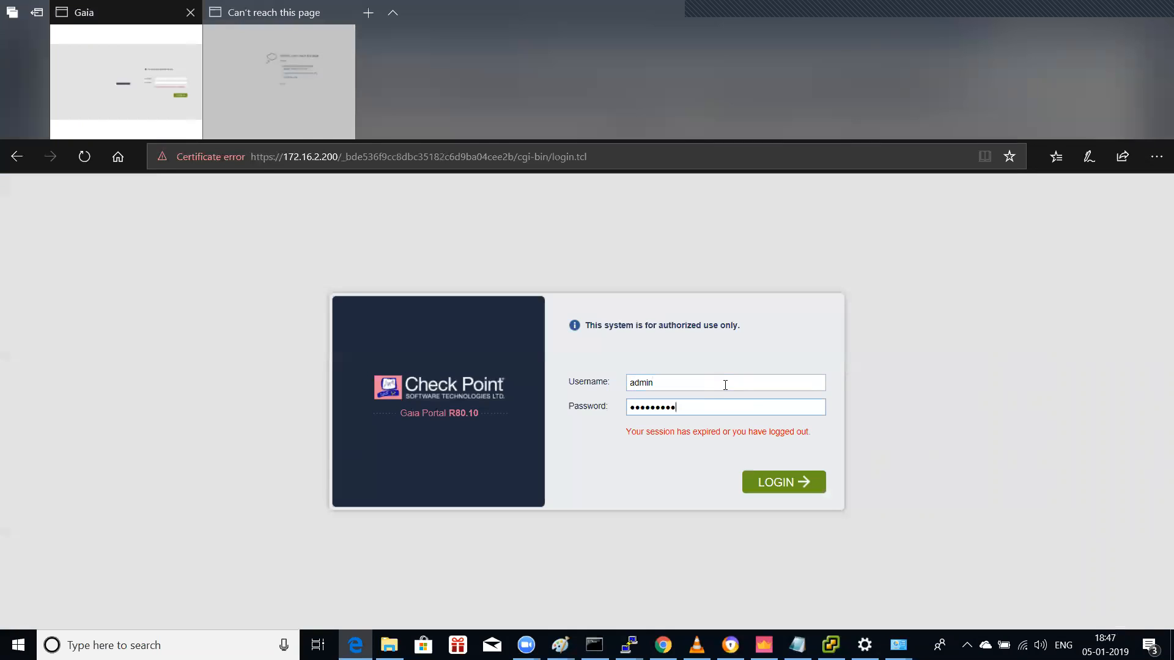
key("Return")
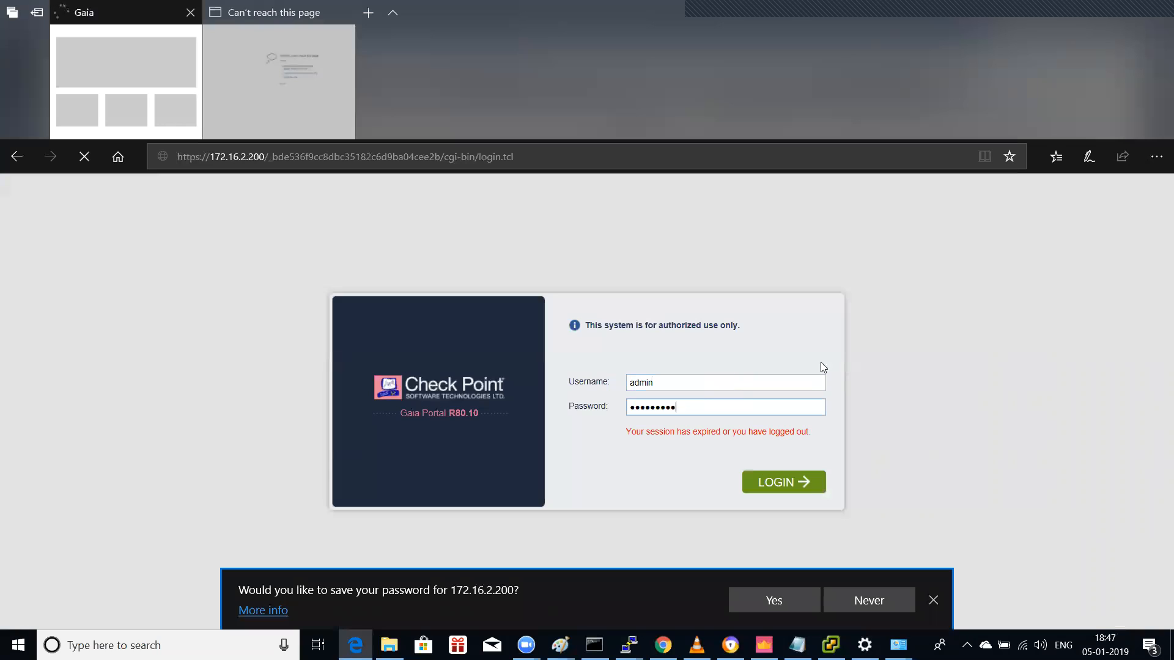
left_click(765, 483)
Step: Trim the unreachable tab's address down to the gateway's base URL and reload it
left_click(279, 79)
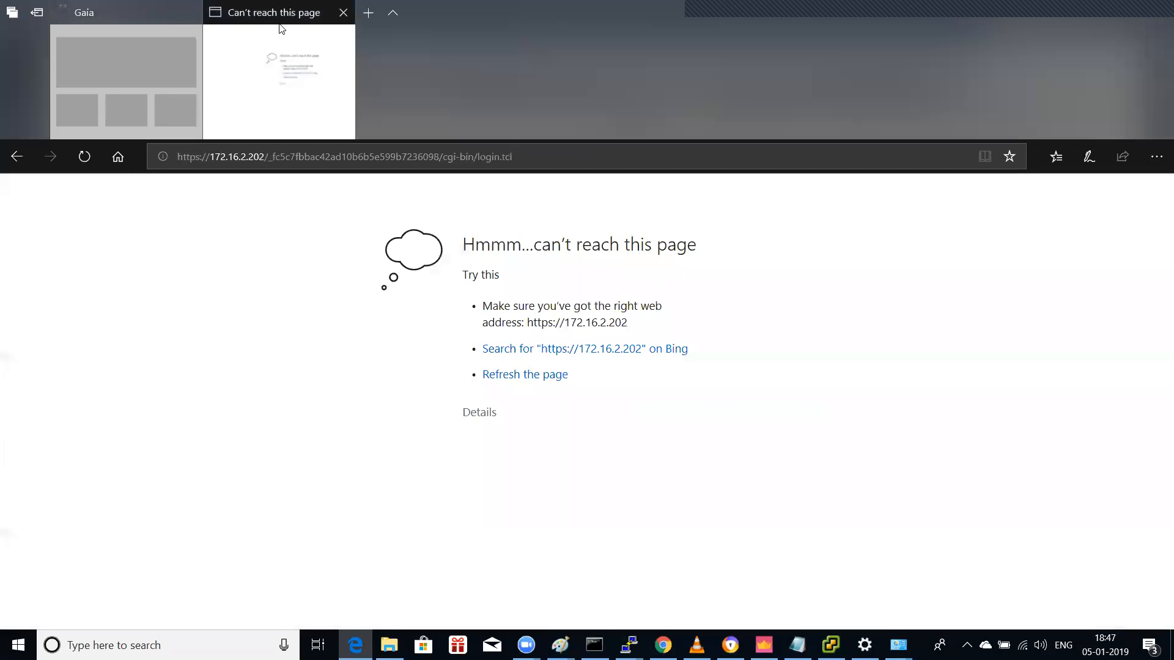
left_click(138, 16)
left_click(240, 18)
left_click_drag(280, 157, 571, 156)
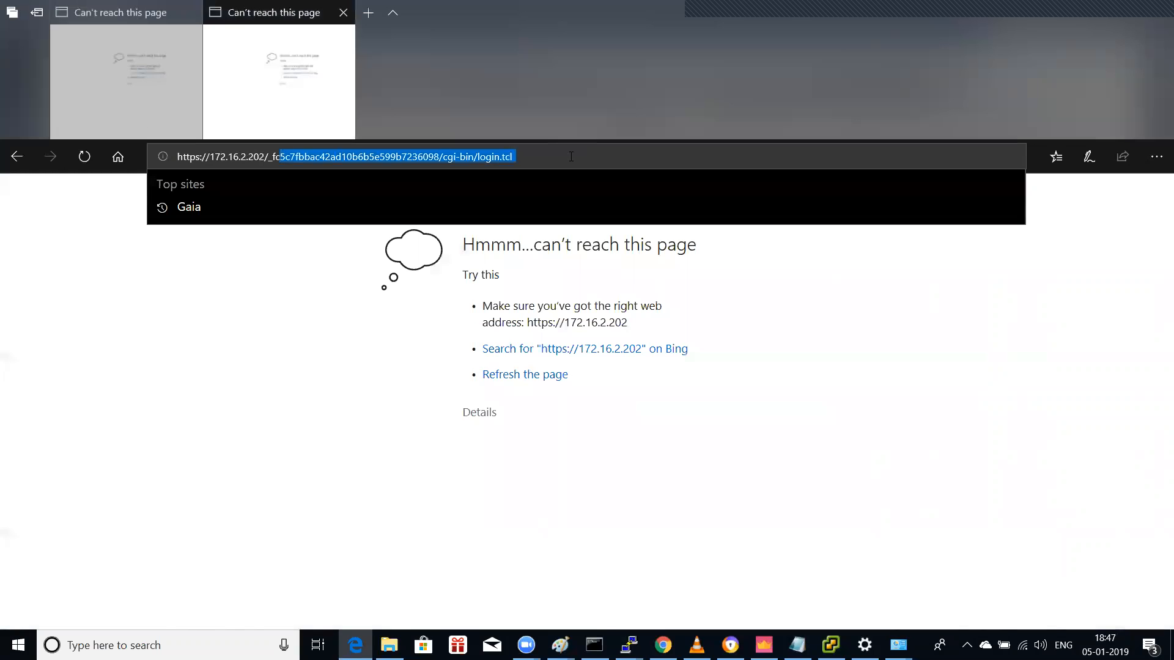
key("BackSpace")
key("BackSpace")
key("BackSpace")
key("BackSpace")
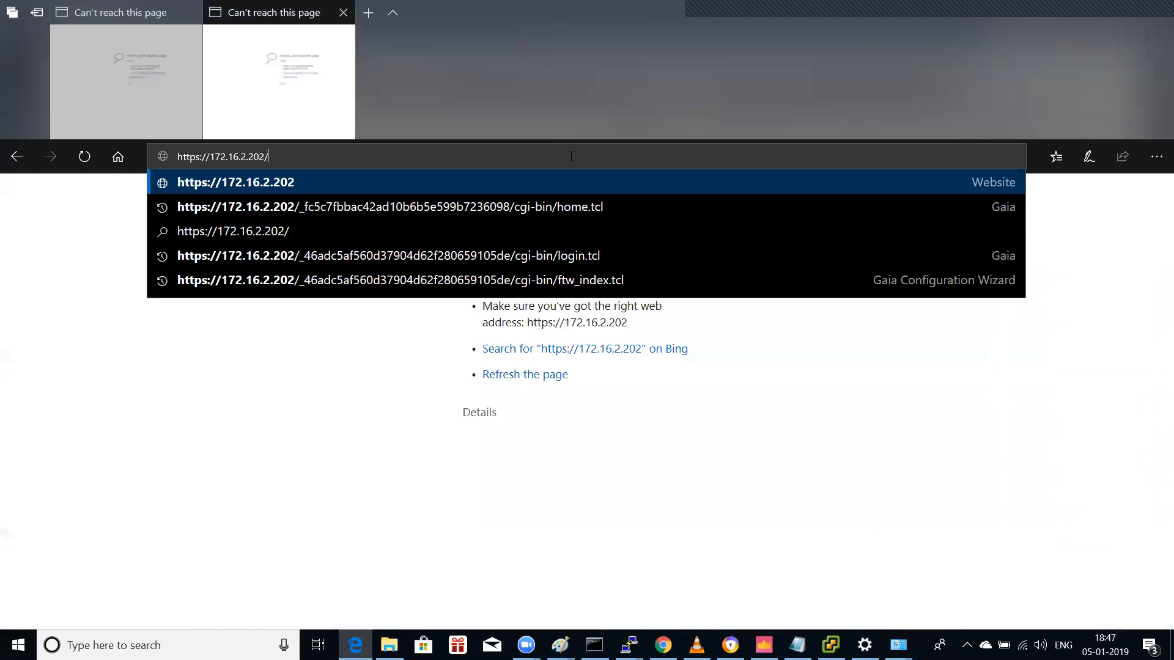
key("Return")
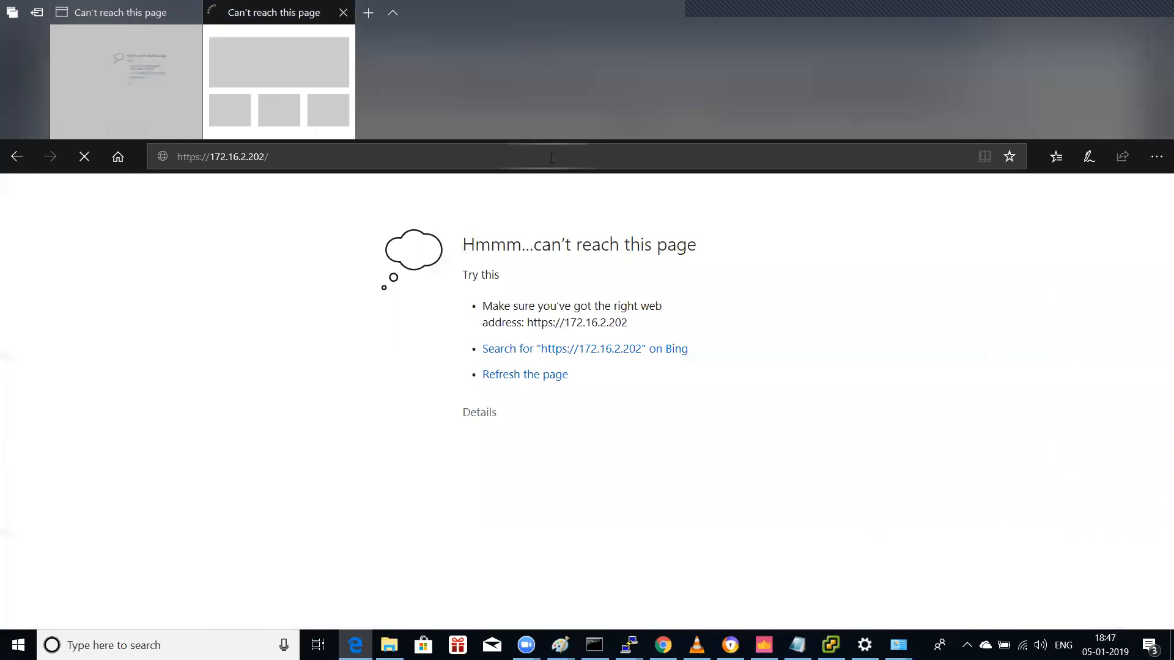
left_click(571, 156)
type("10.")
key("BackSpace")
key("BackSpace")
key("BackSpace")
key("BackSpace")
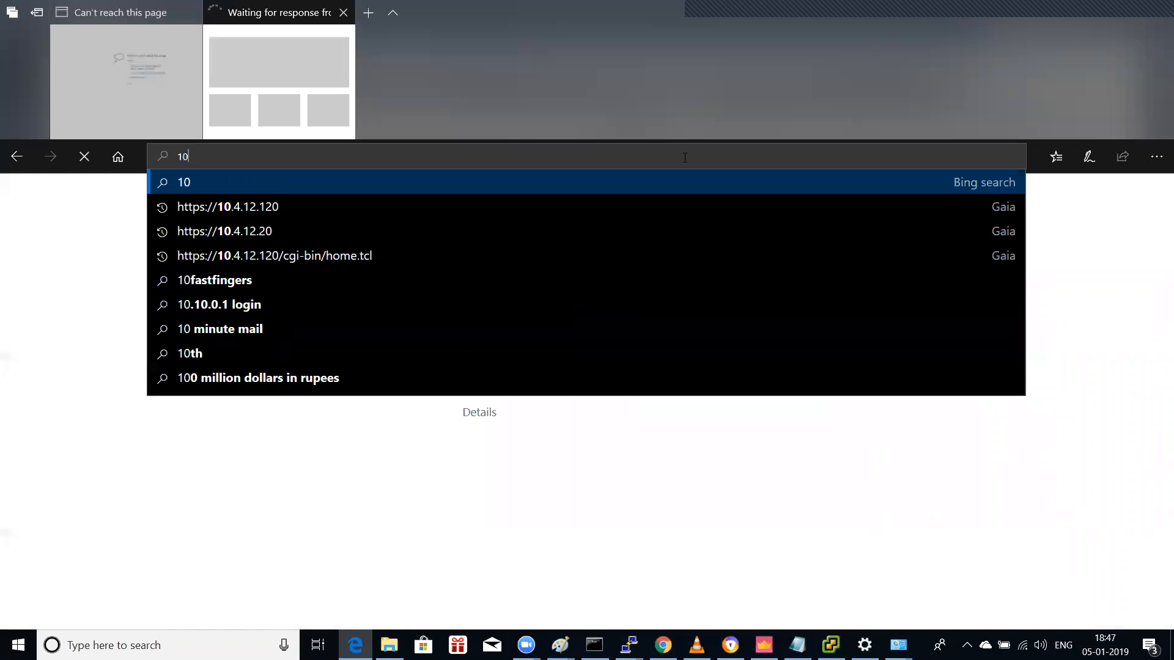
type("https://10.4.")
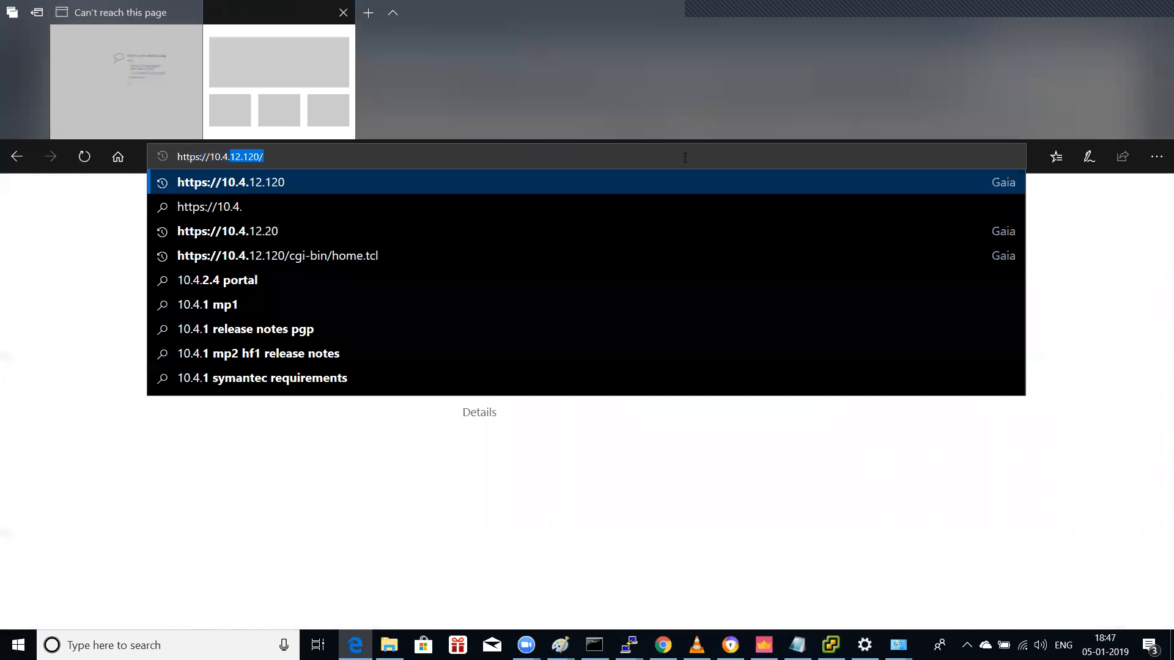
type("12.200")
key("Return")
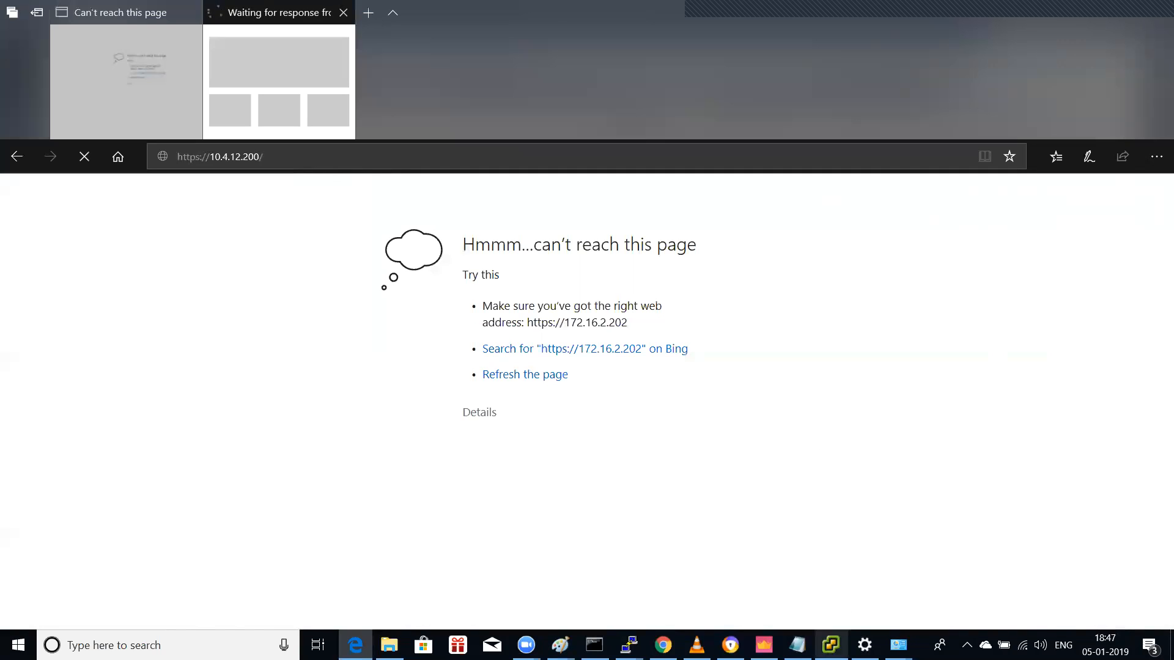
left_click(831, 645)
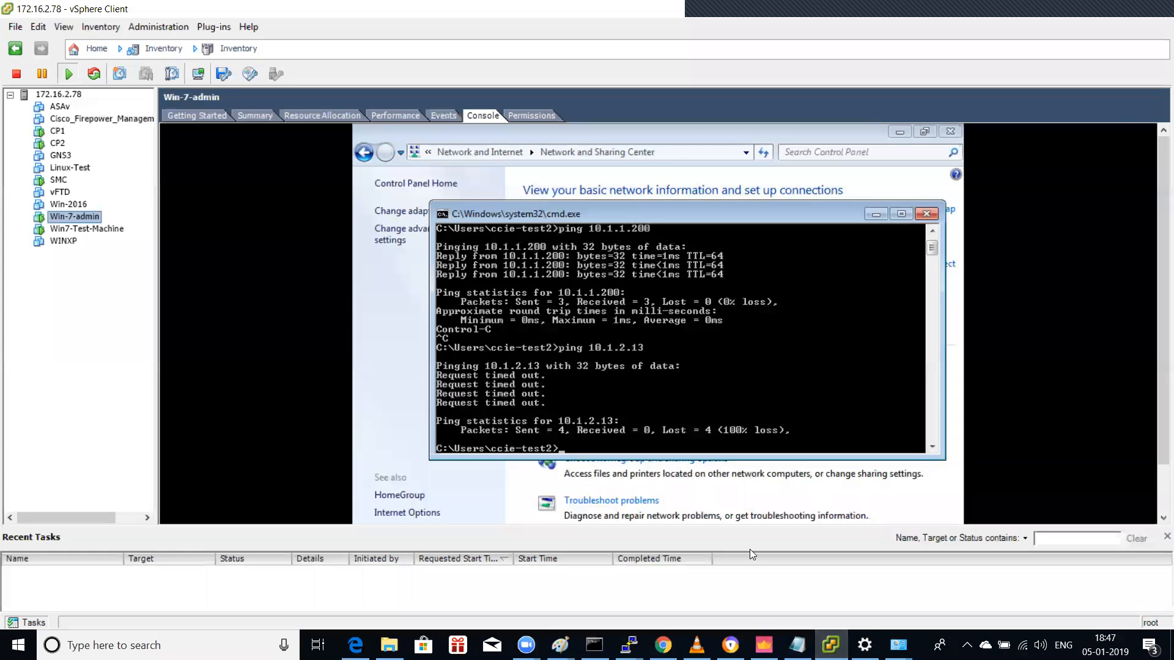
Step: Add the https service to rule 1 of the current policy
left_click(764, 645)
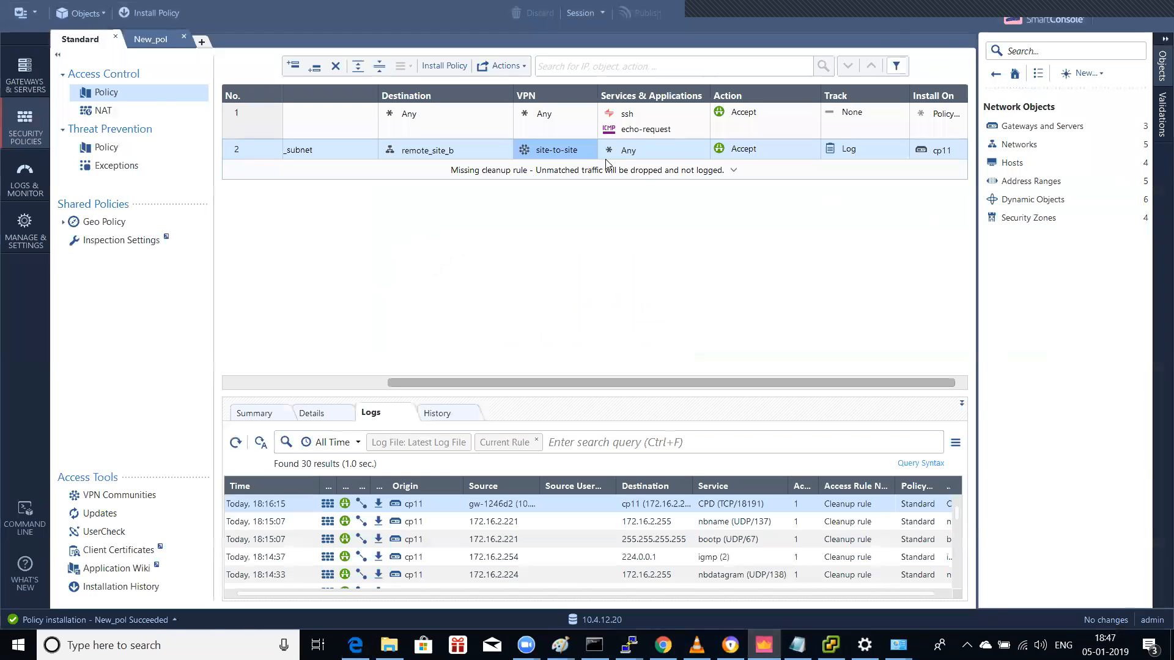
left_click(703, 111)
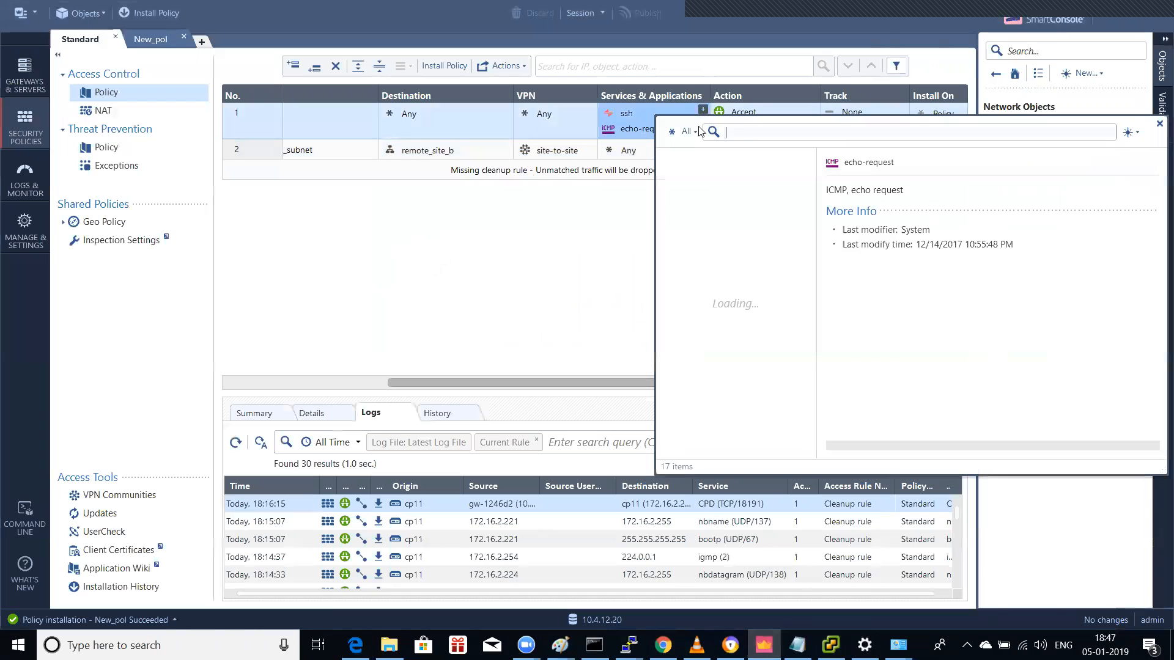
type("https")
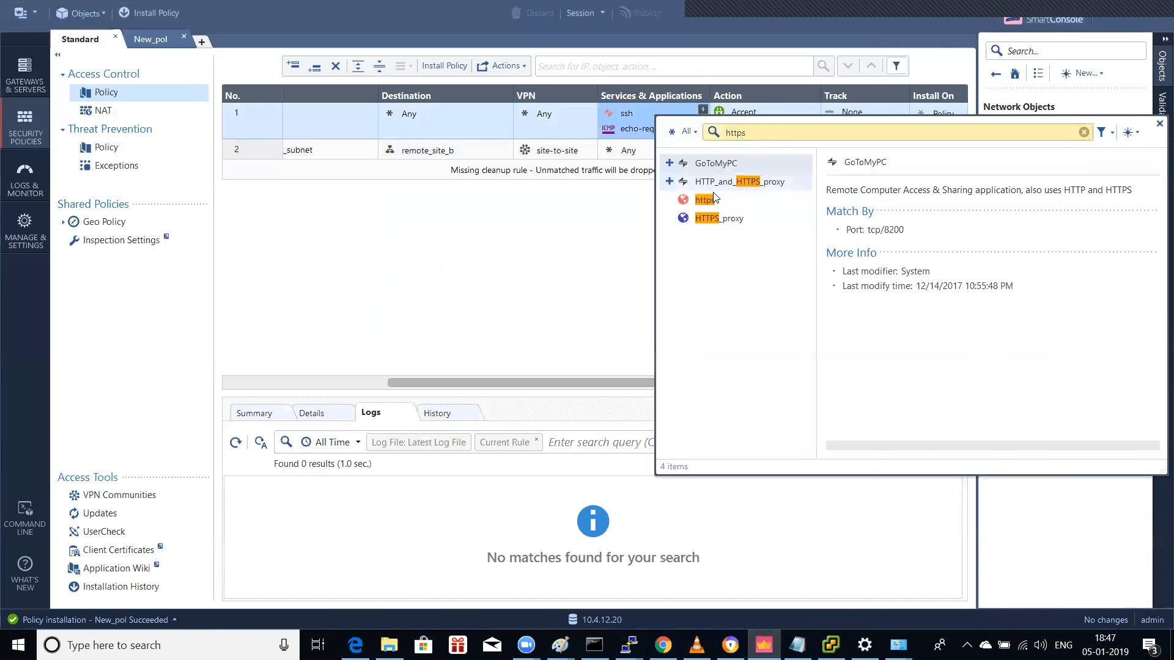
left_click(710, 201)
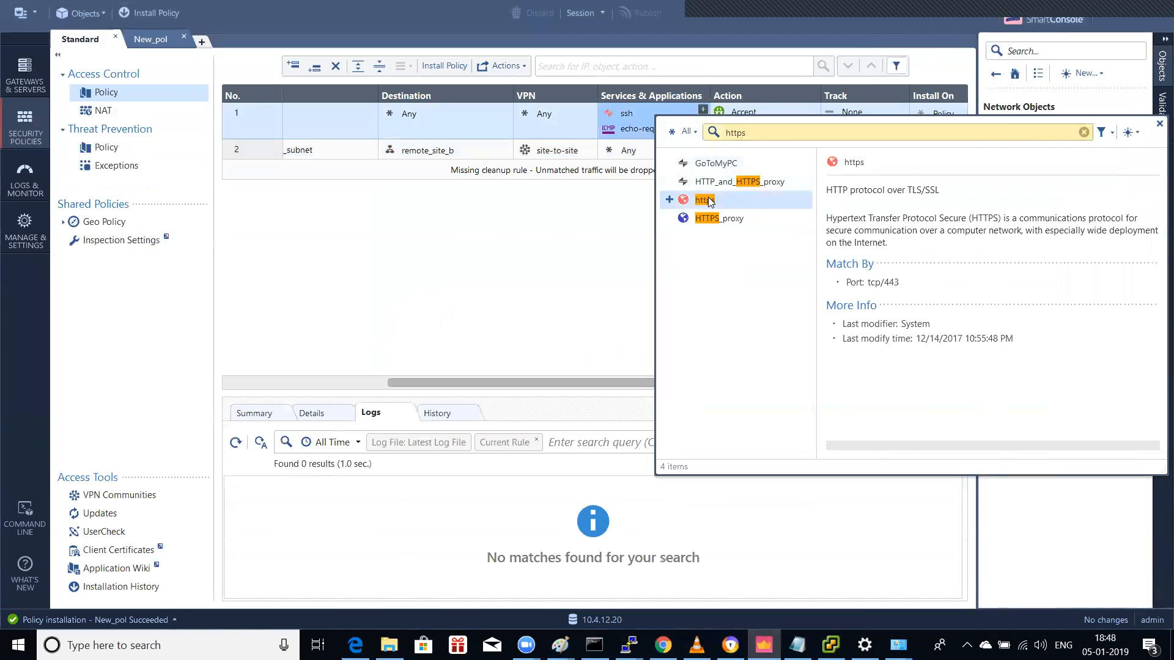
double_click(709, 202)
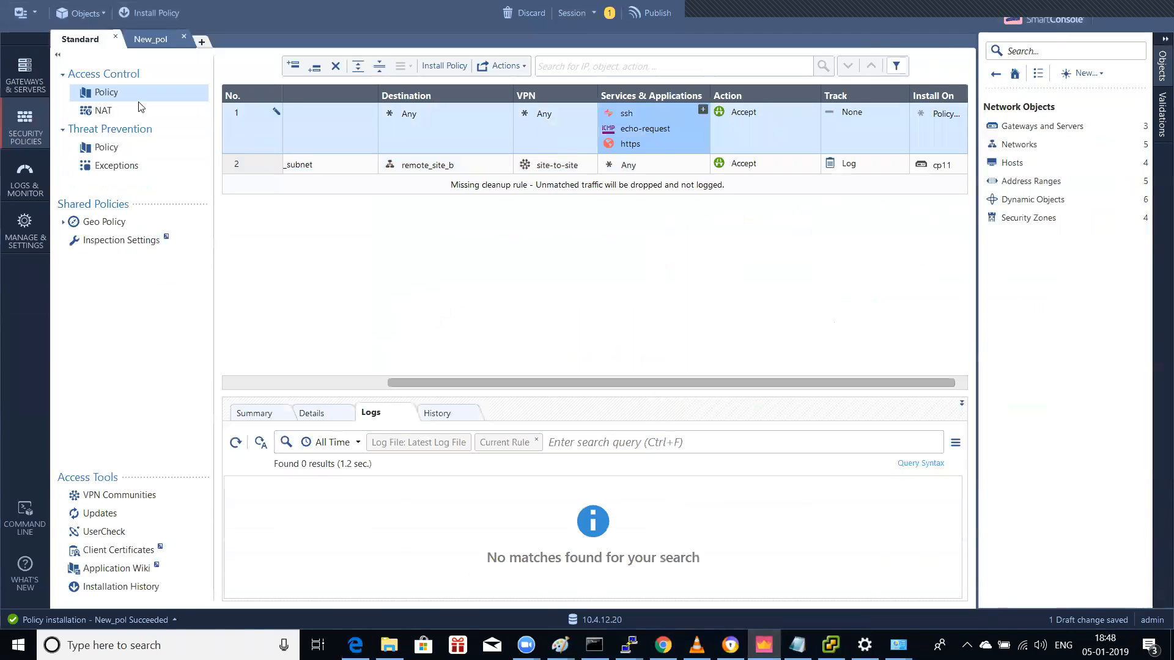
Step: Add https to New_pol rule 1, then publish the changes and start a policy install
left_click(167, 44)
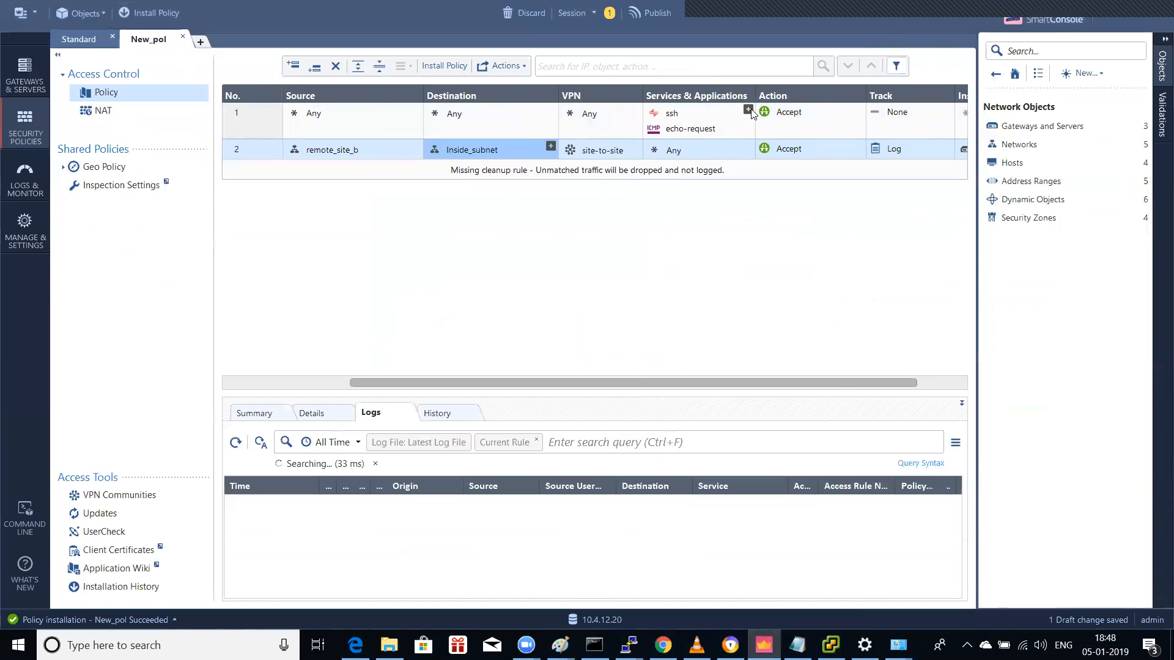
left_click(748, 110)
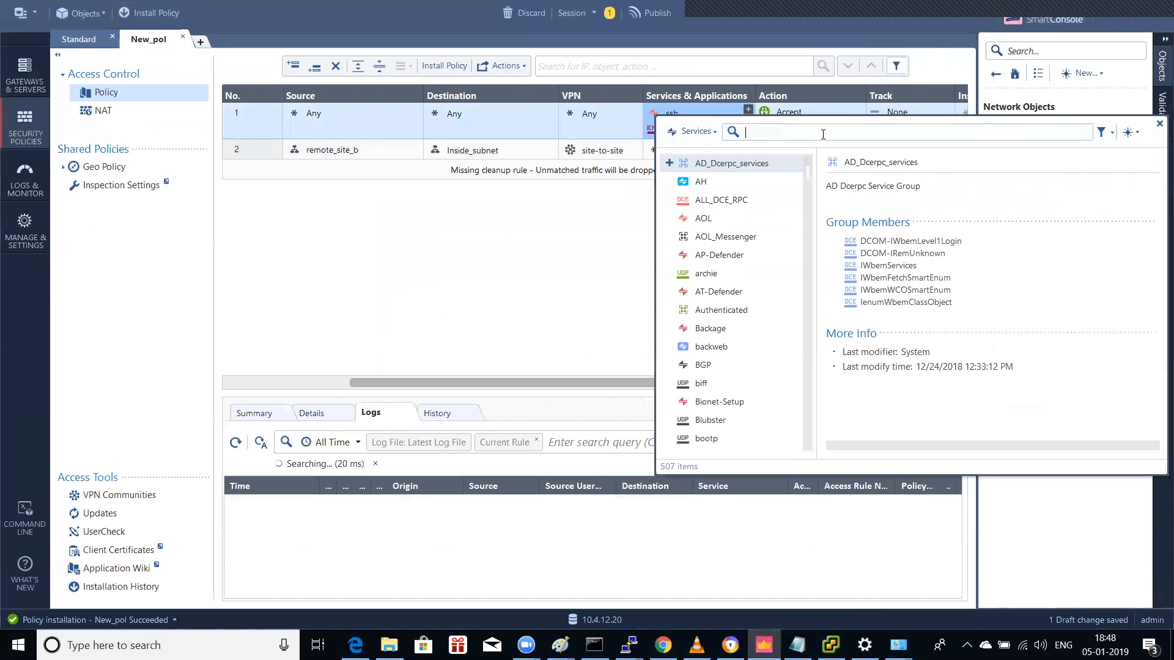
type("https")
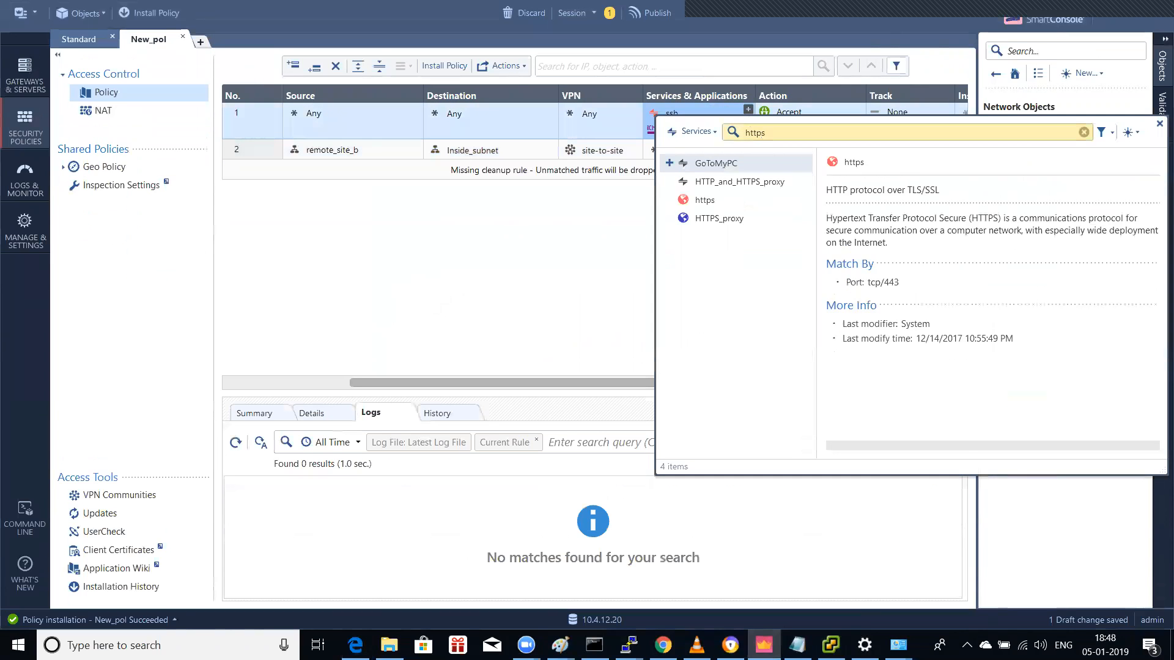
left_click(712, 200)
double_click(713, 199)
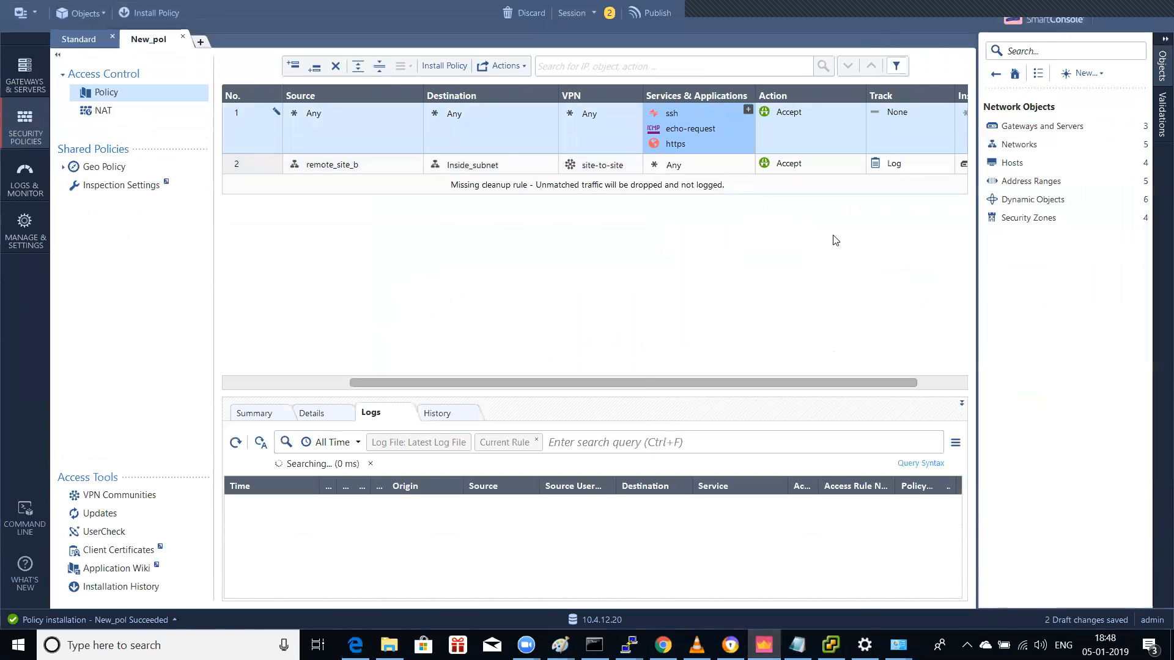
key("ctrl+shift+Return")
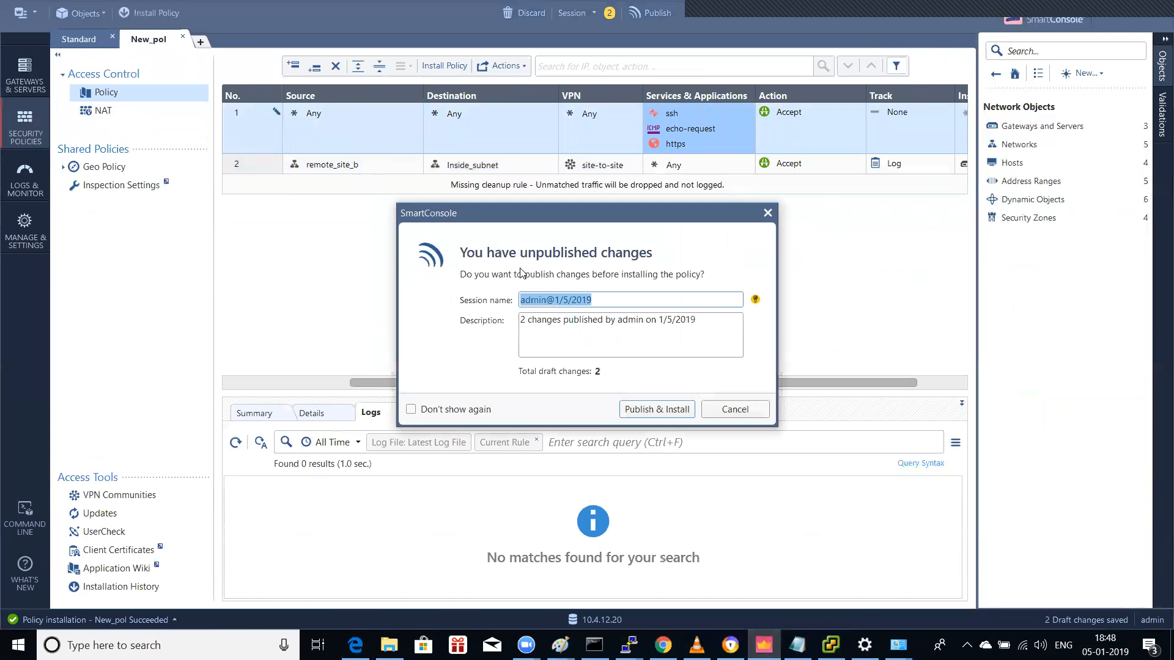
left_click(670, 409)
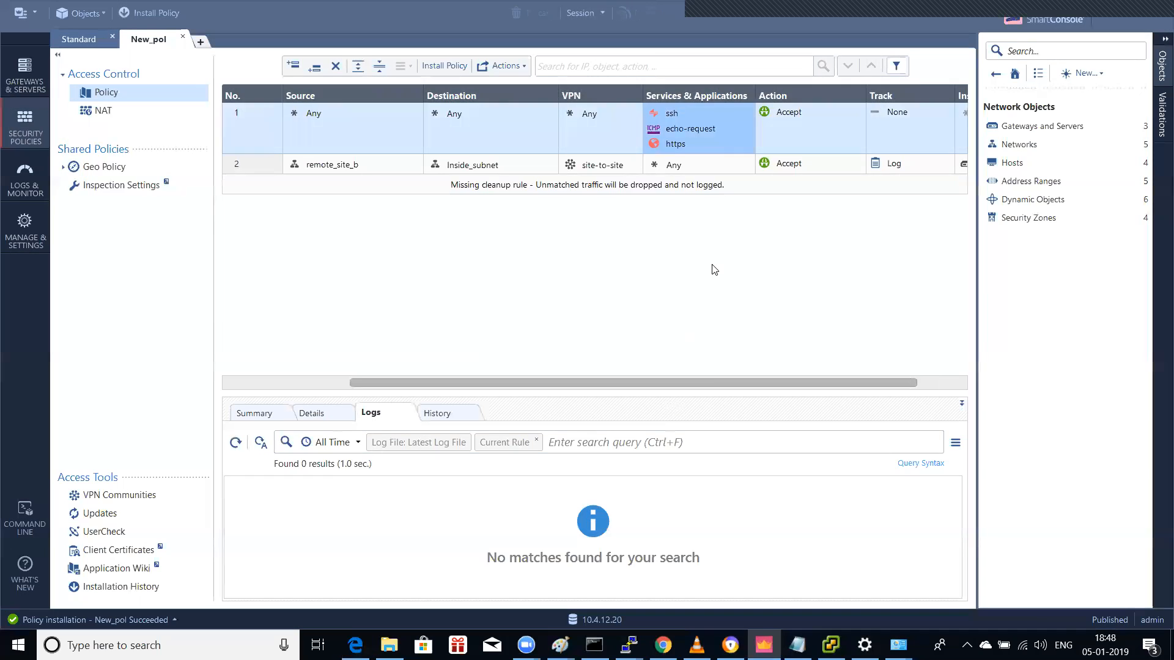
left_click(637, 142)
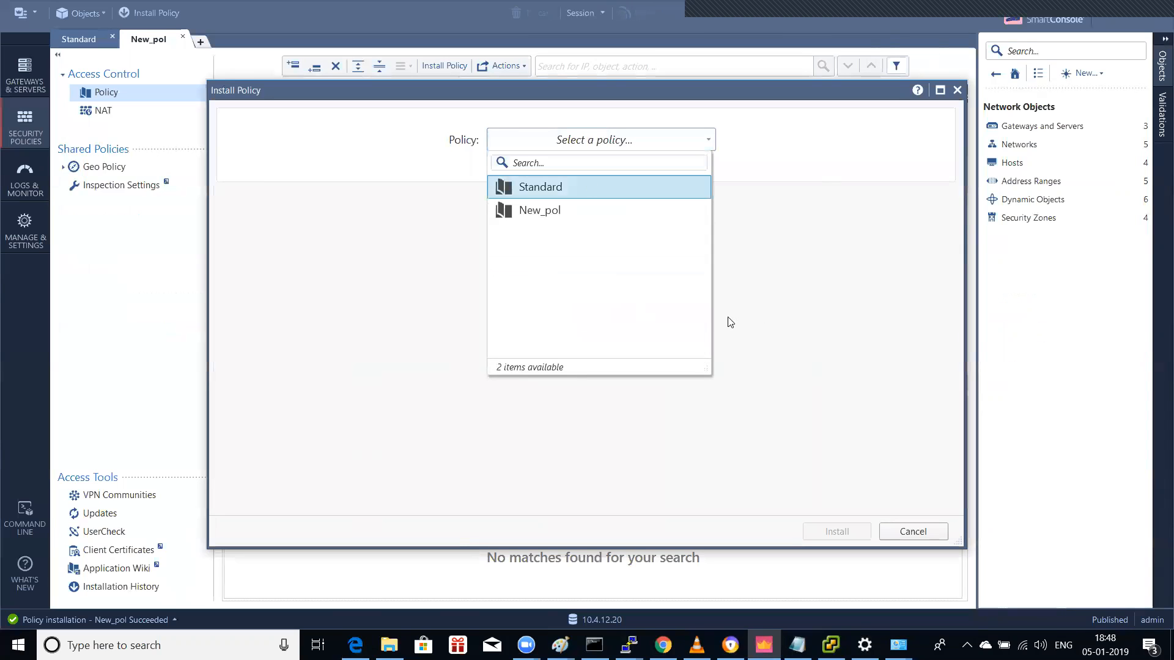
Step: Install the Standard policy on cp11 and check its result in Recent Tasks
left_click(574, 188)
left_click(837, 532)
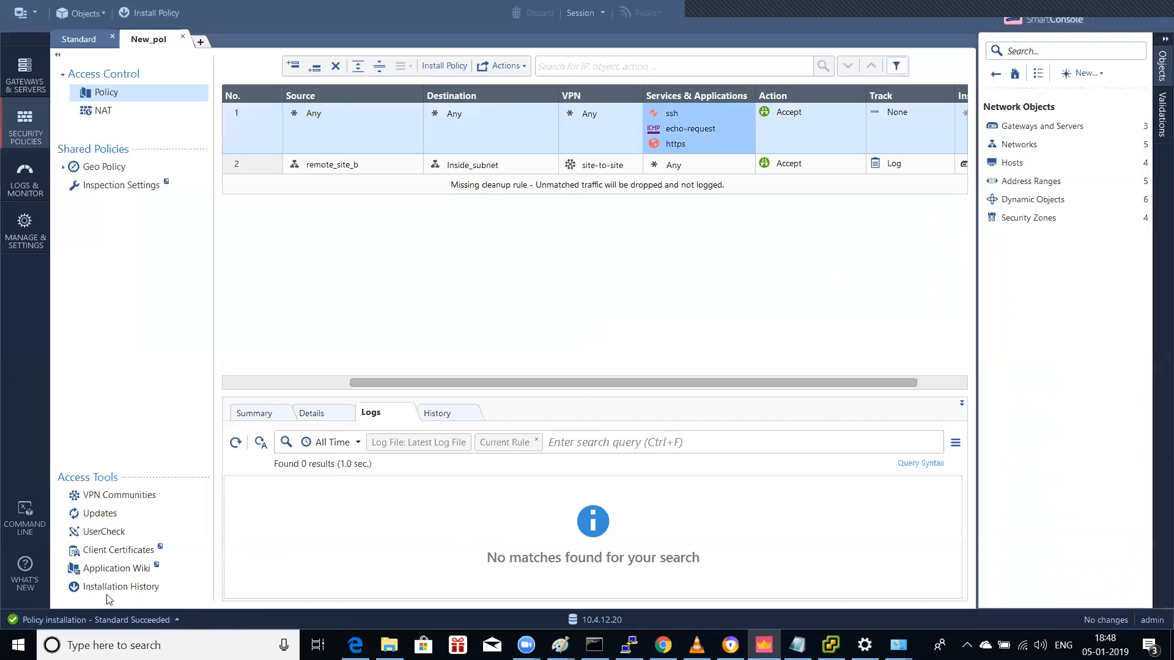
left_click(98, 619)
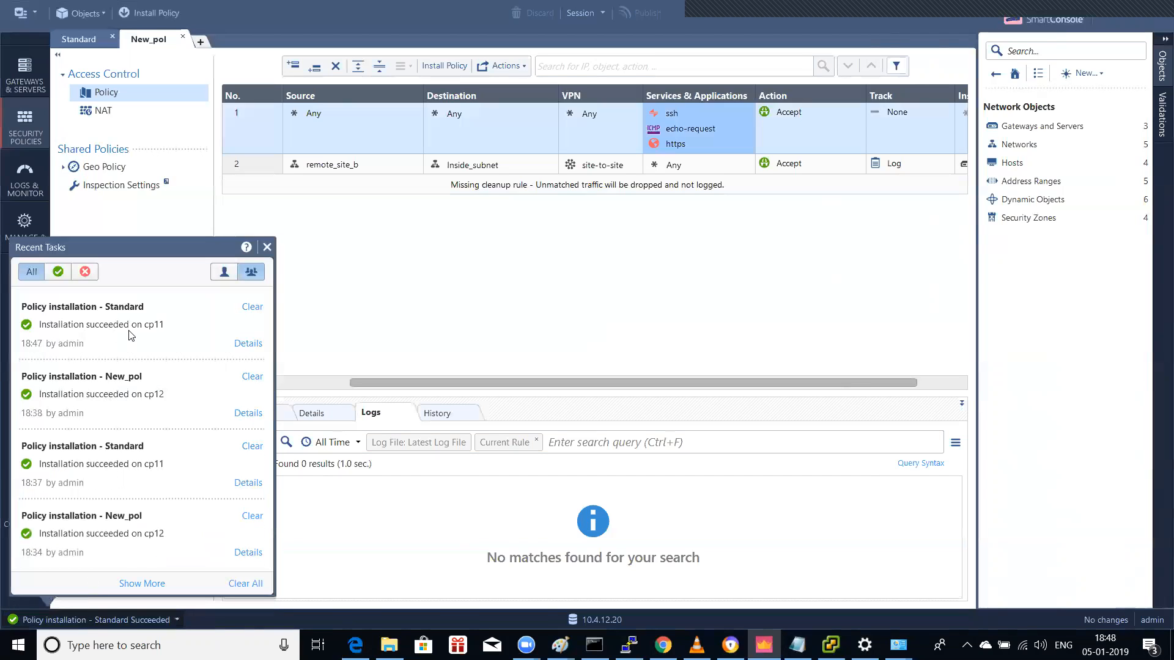
left_click(270, 250)
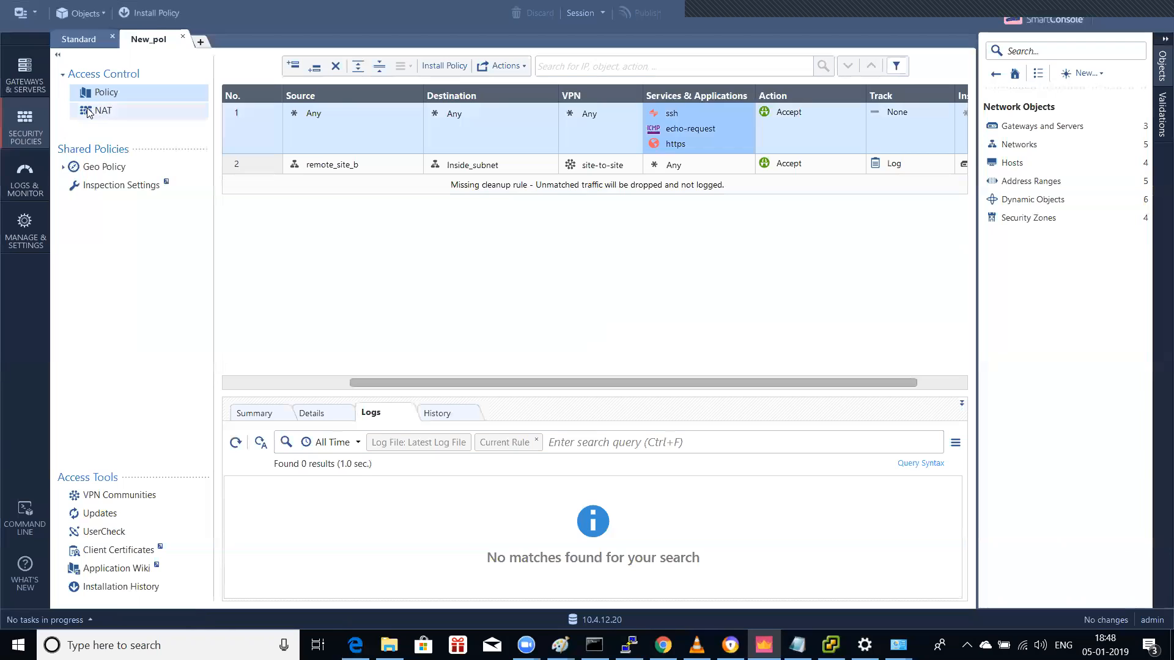
Step: Install New_pol on cp12 and confirm in Recent Tasks that it succeeded
left_click(86, 47)
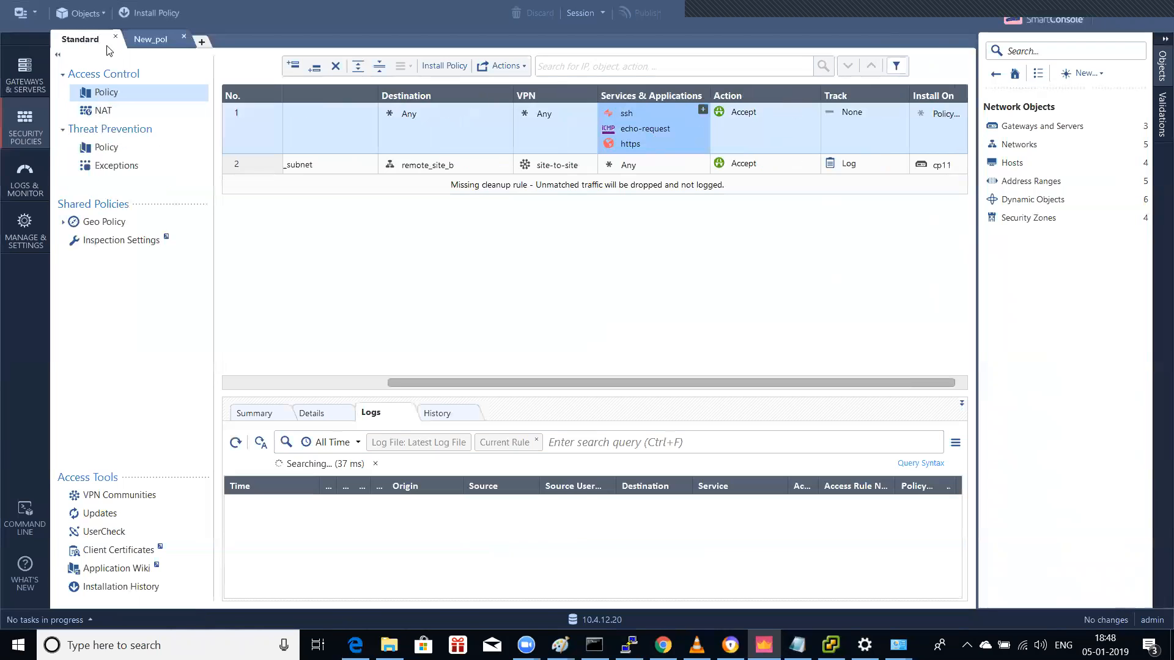
left_click(147, 39)
left_click(166, 17)
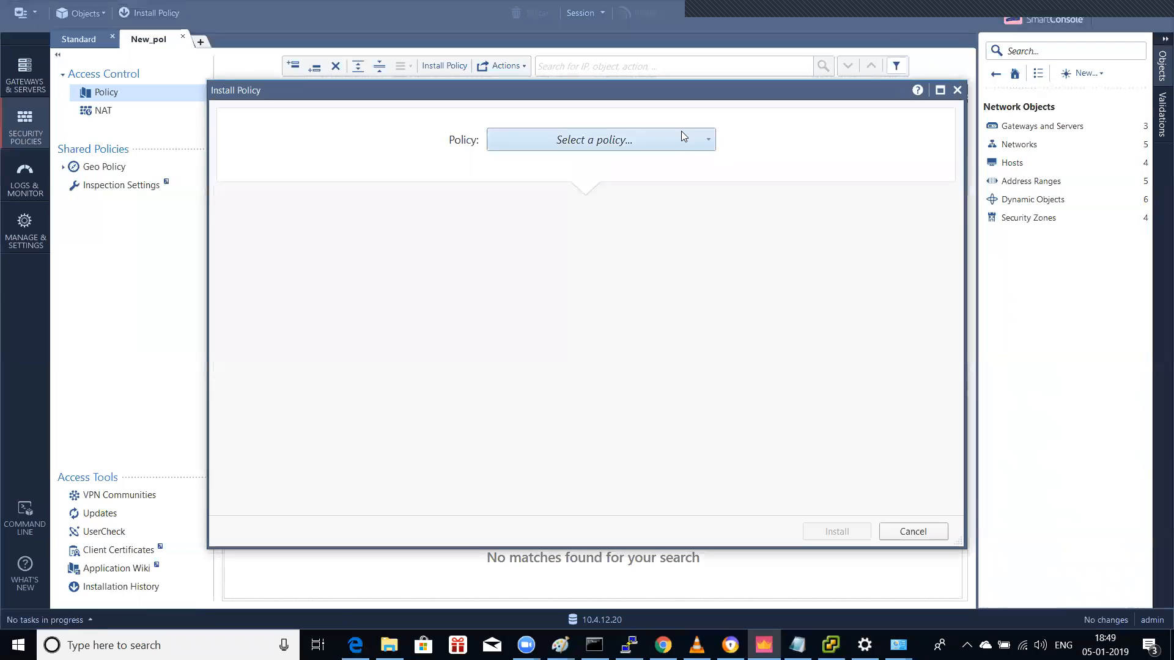
left_click(681, 134)
left_click(573, 210)
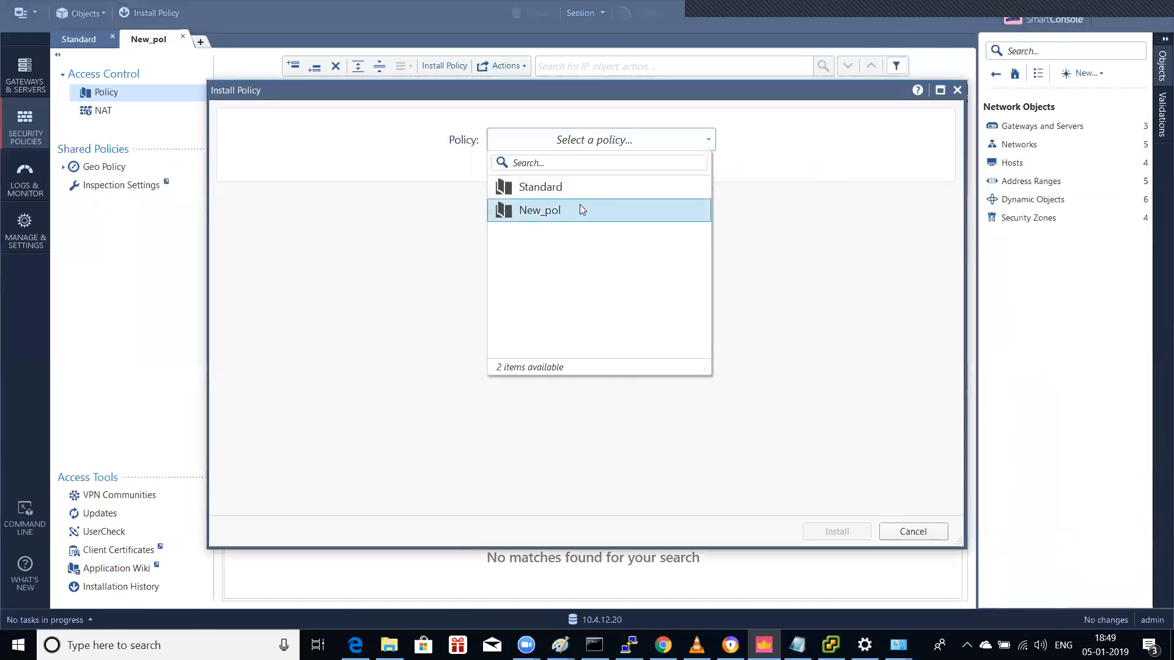
left_click(567, 210)
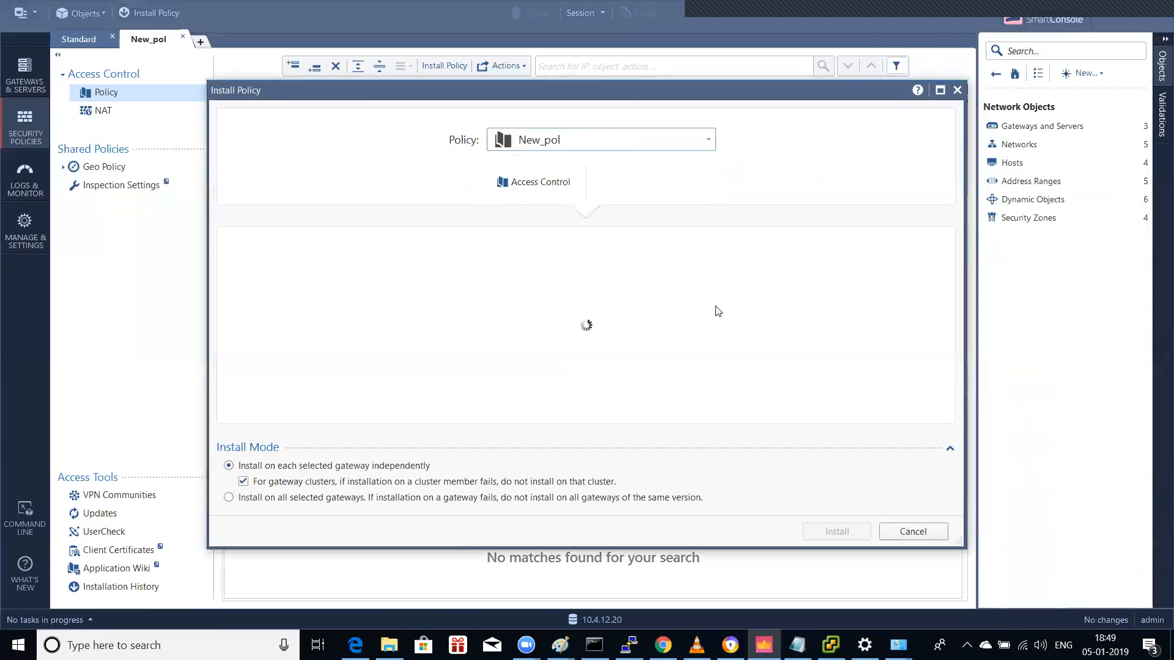
left_click(848, 532)
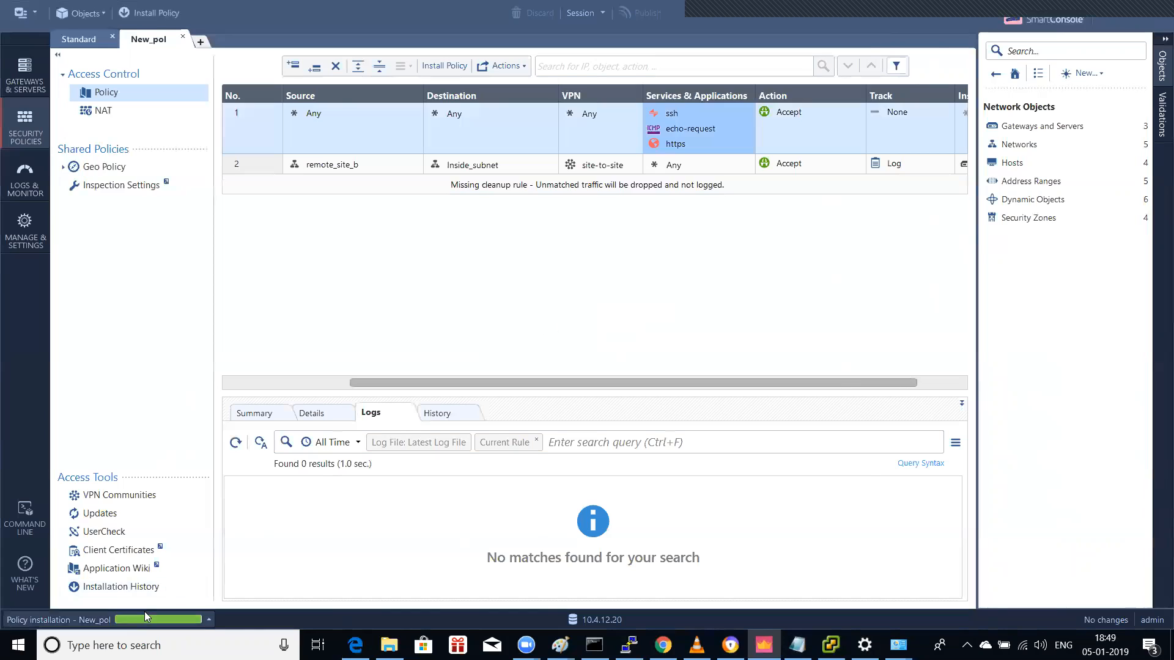
left_click(106, 622)
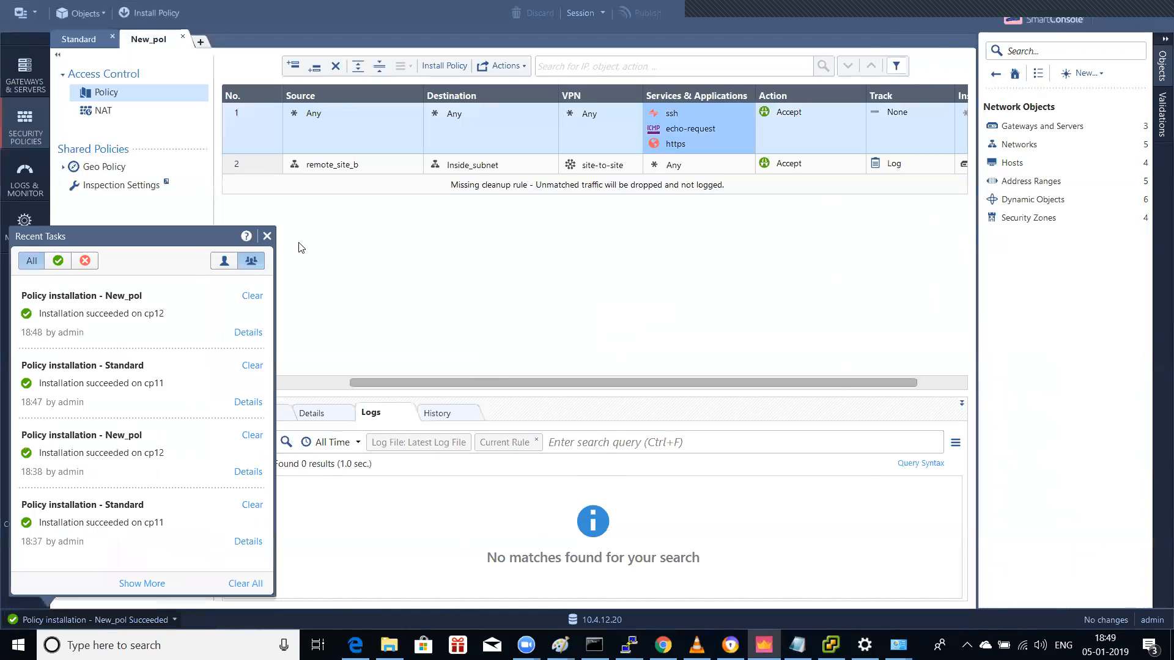
left_click(268, 236)
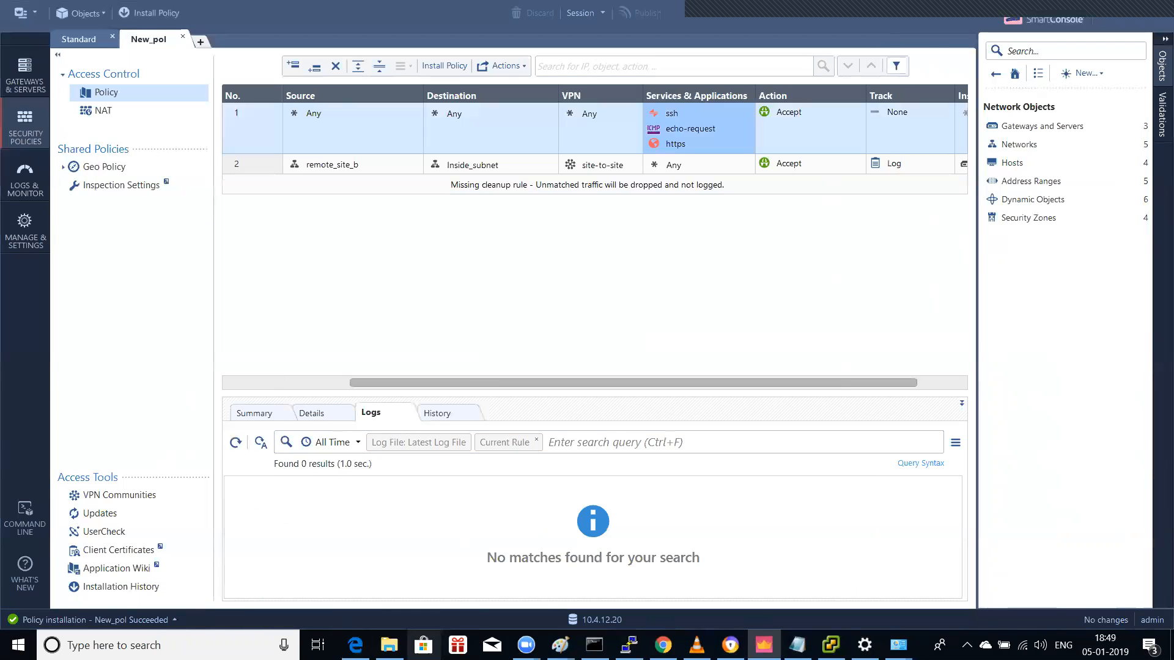
key("alt+Tab")
left_click(490, 167)
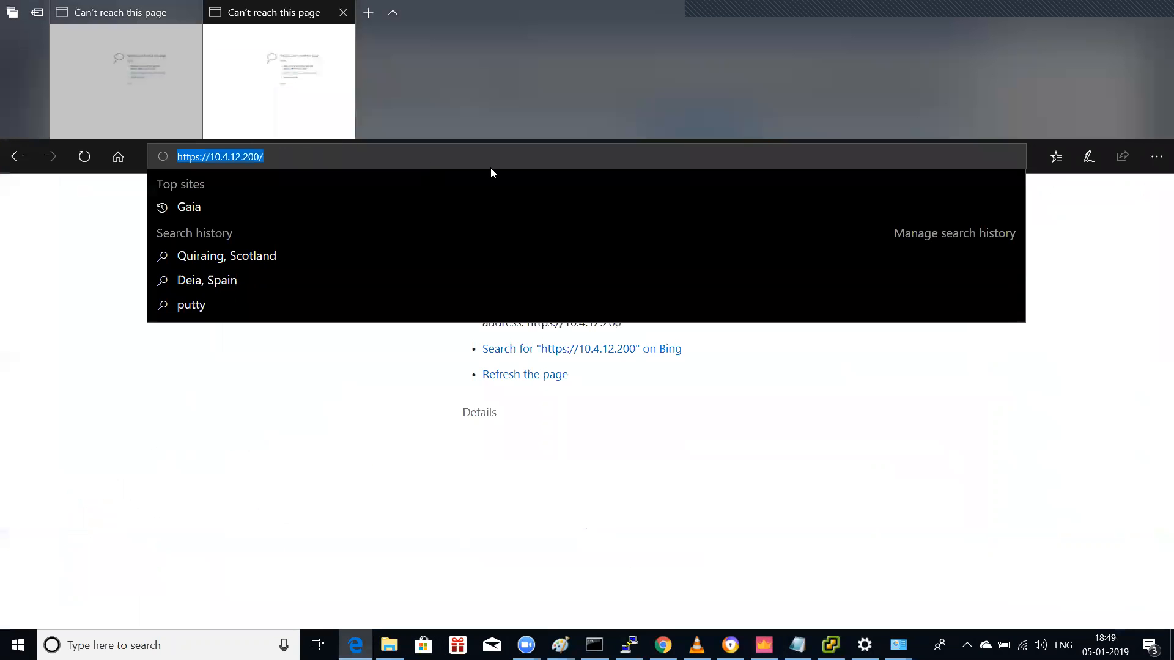
key("Return")
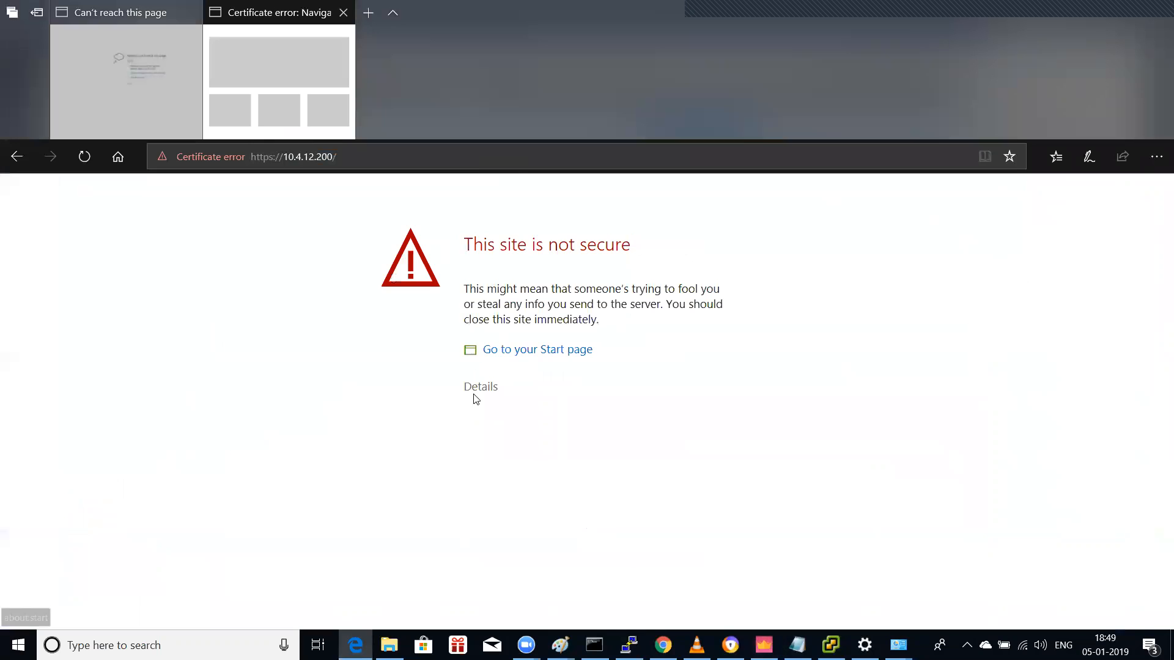
left_click(474, 392)
left_click(538, 531)
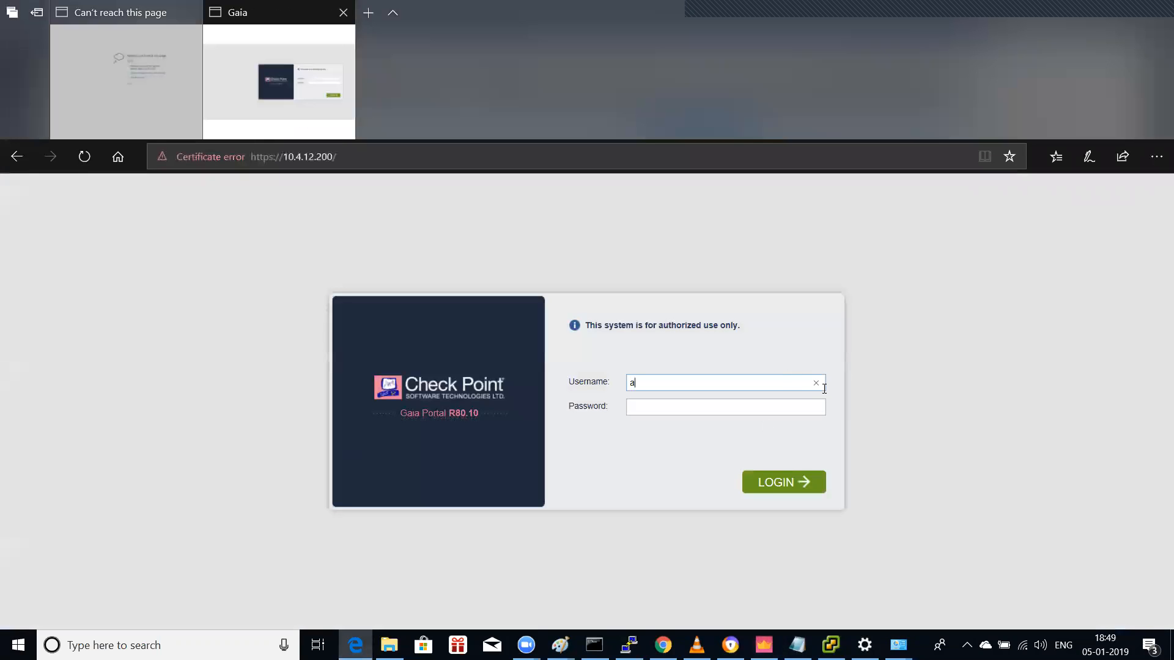
type("n")
key("Tab")
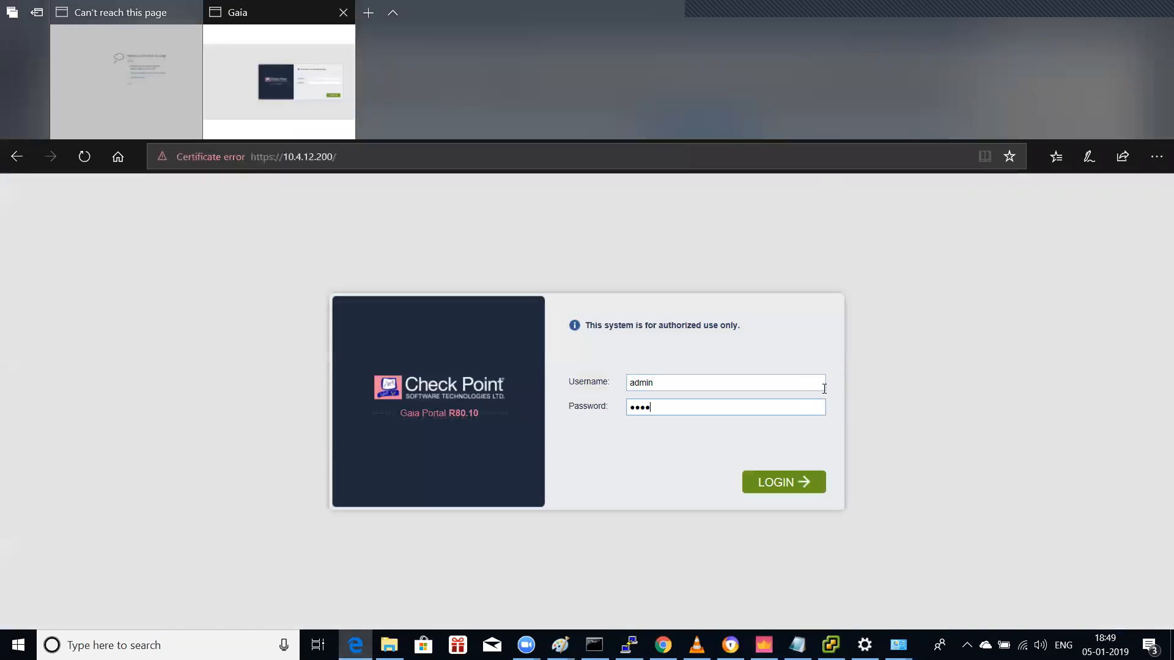
key("Return")
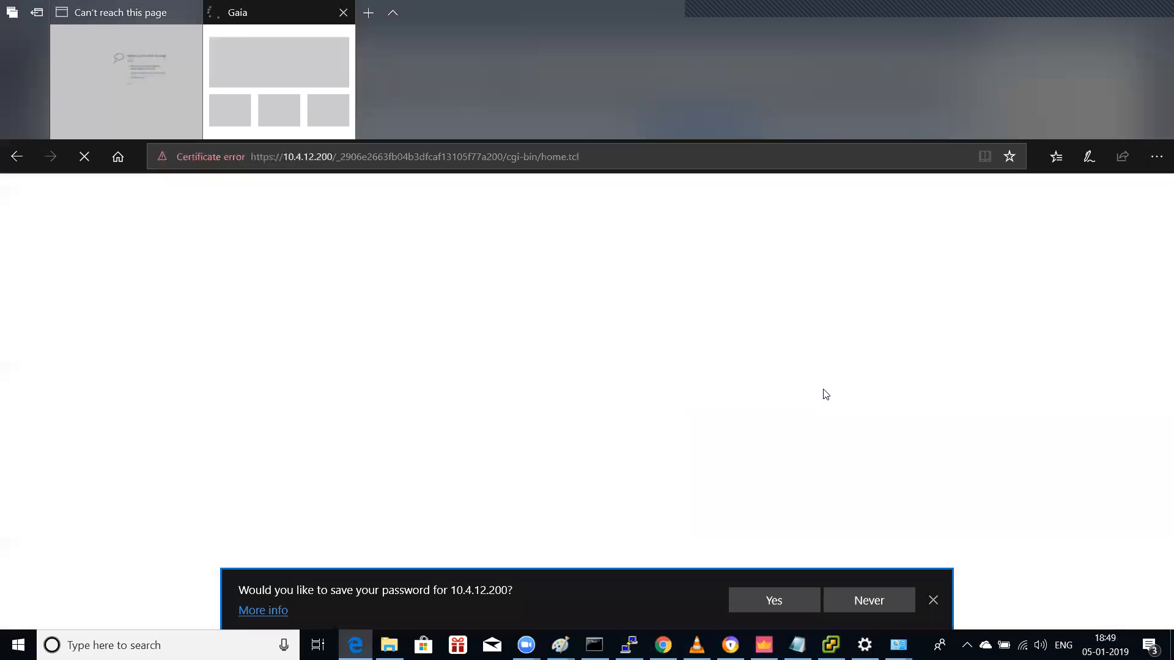
left_click(932, 600)
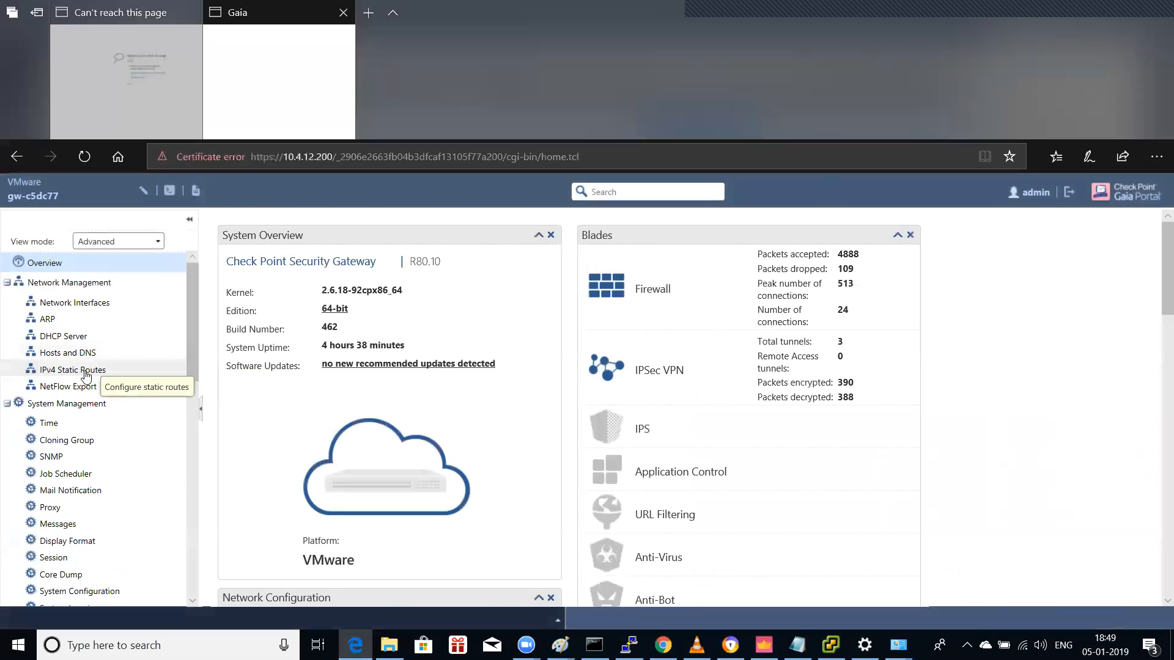
Step: In IPv4 Static Routes, start a new route to 10.1.2.0 mask 255.255.255.0
left_click(85, 369)
scroll(900, 367, "down", 2)
scroll(903, 367, "up", 2)
left_click(1141, 228)
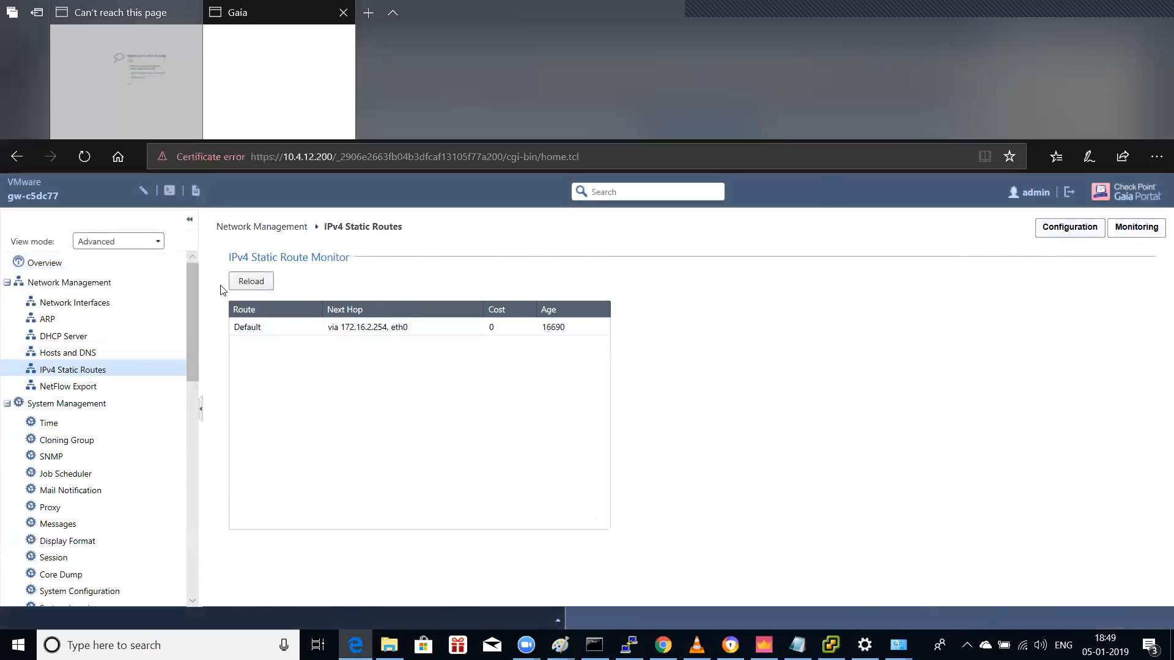
left_click(1069, 227)
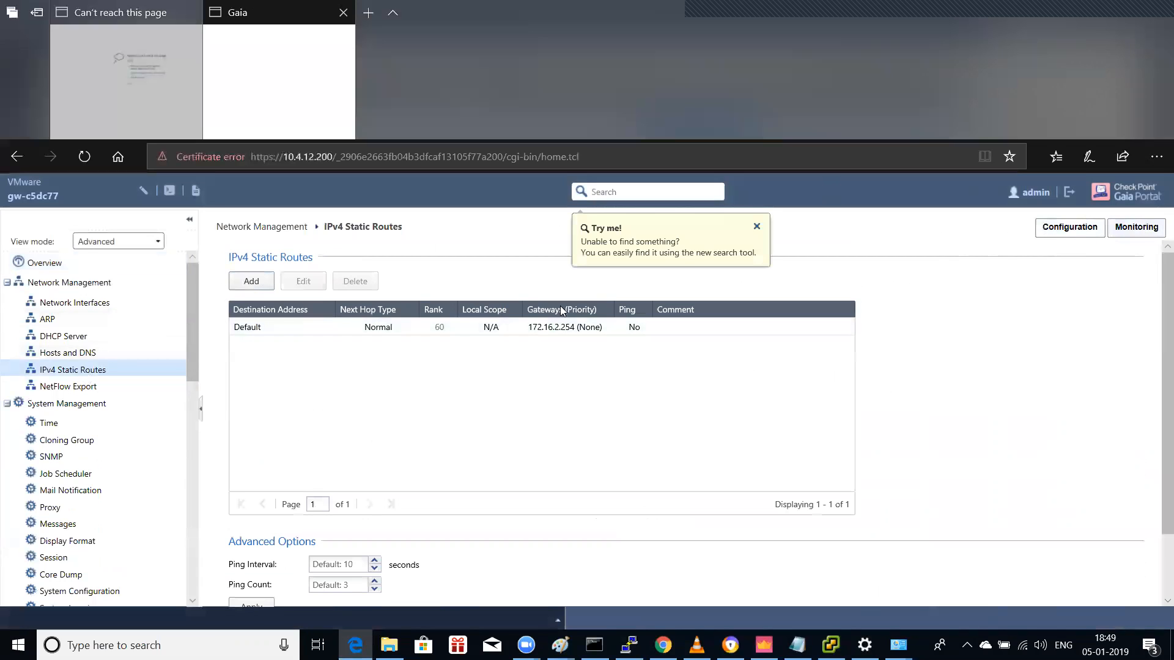
left_click(254, 283)
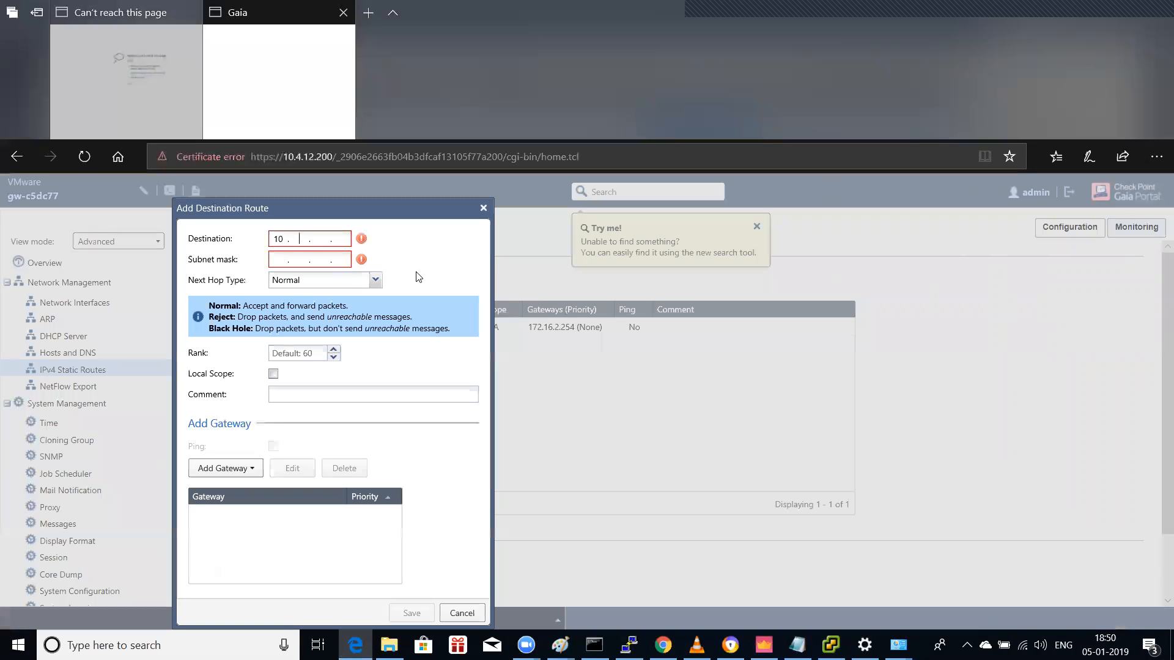
type("10.1.2.0255.255.255.0")
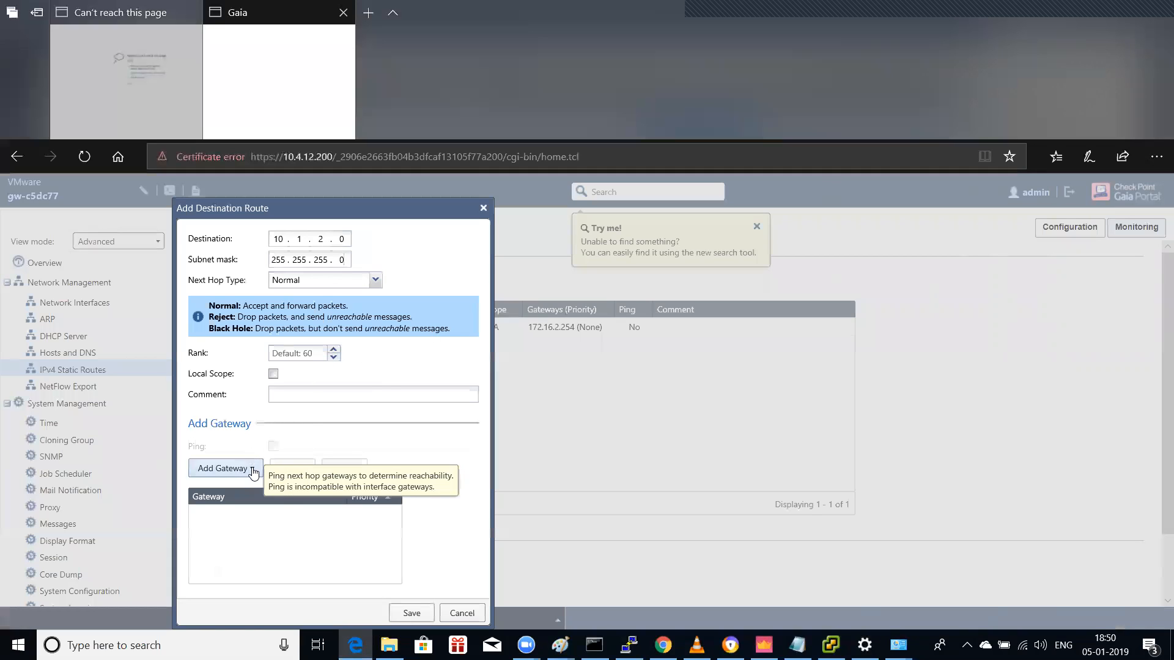
Step: Set eth1 as the next-hop interface and save the 10.1.2.0/24 route
left_click(250, 469)
left_click(260, 514)
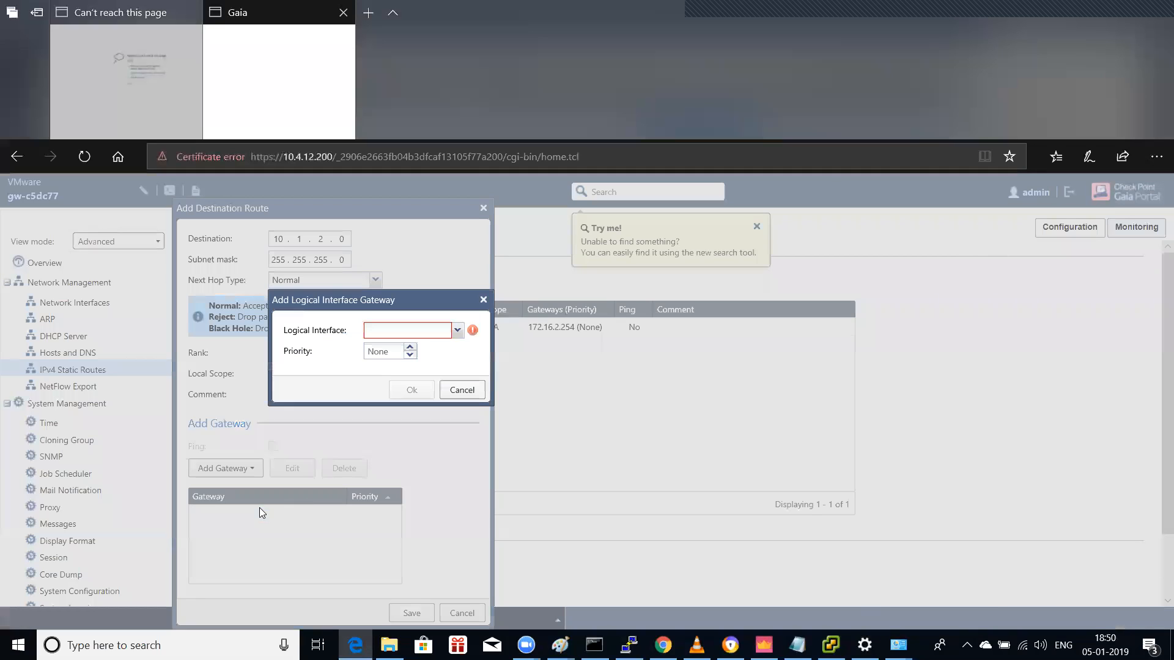
left_click(457, 330)
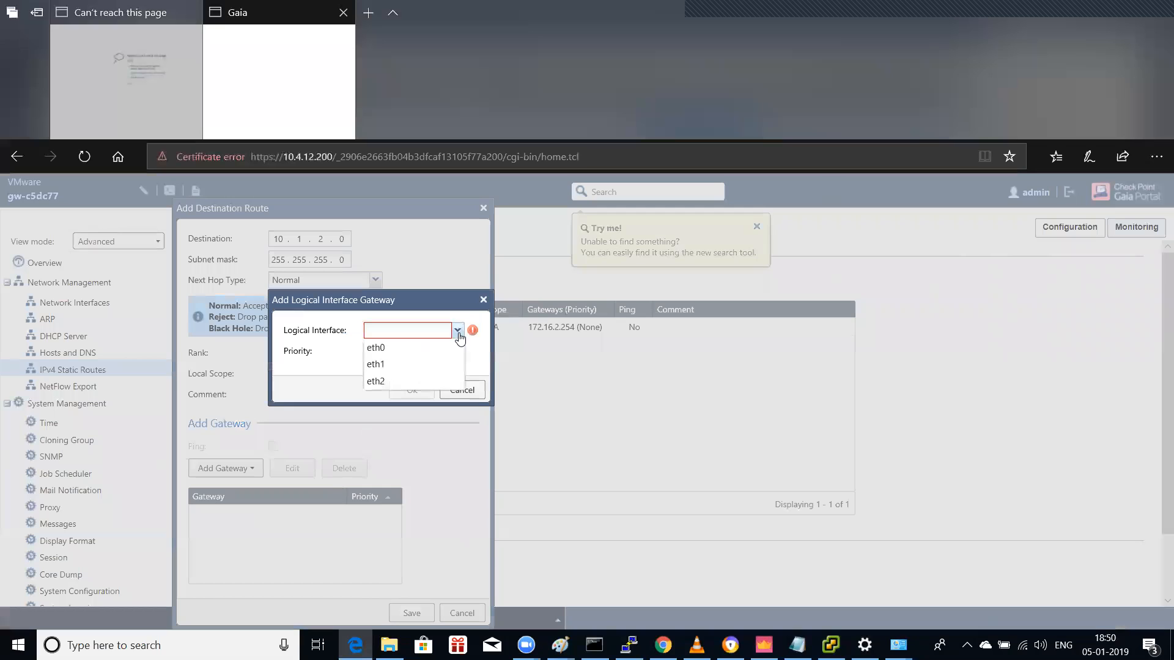
left_click(392, 365)
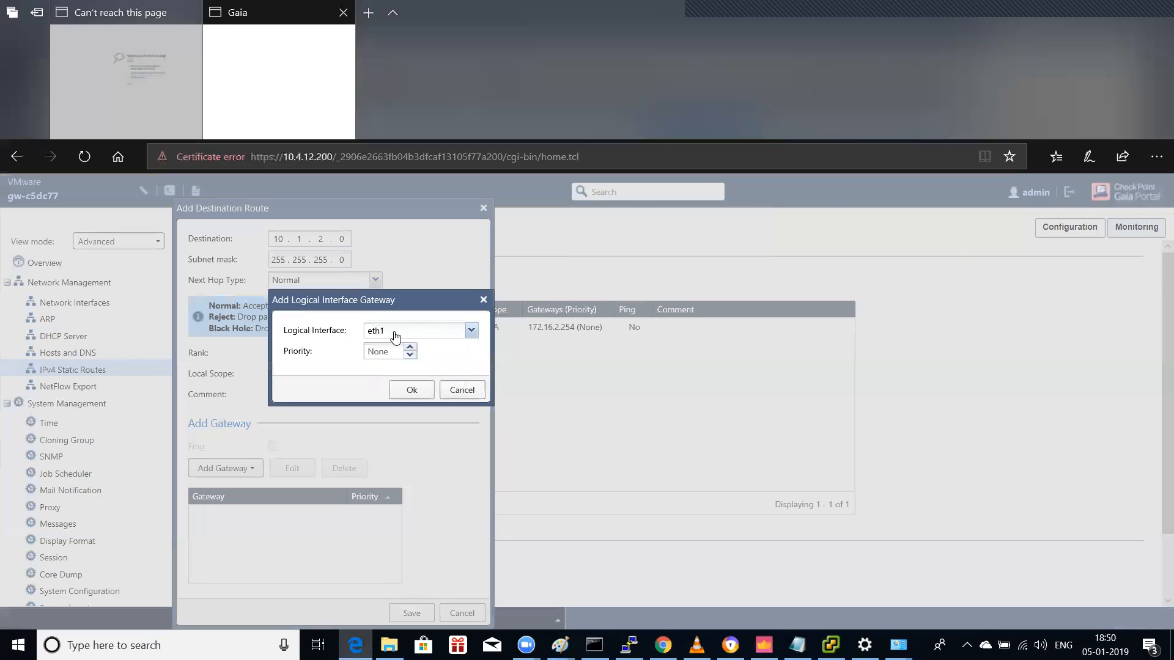
left_click(405, 389)
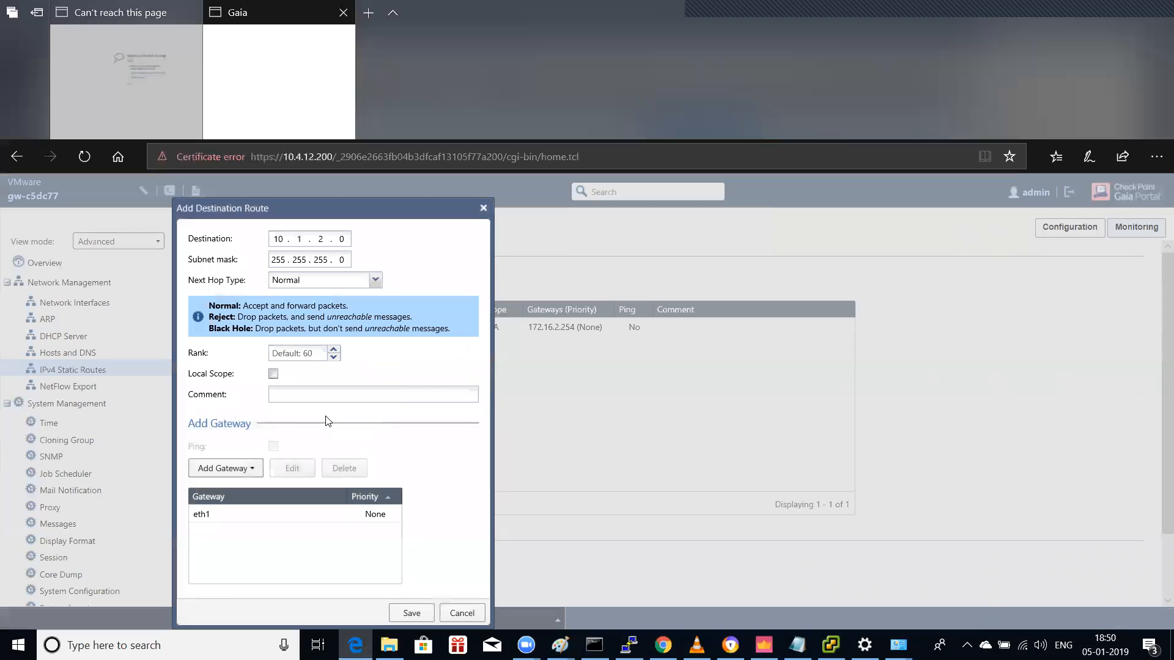
left_click(410, 613)
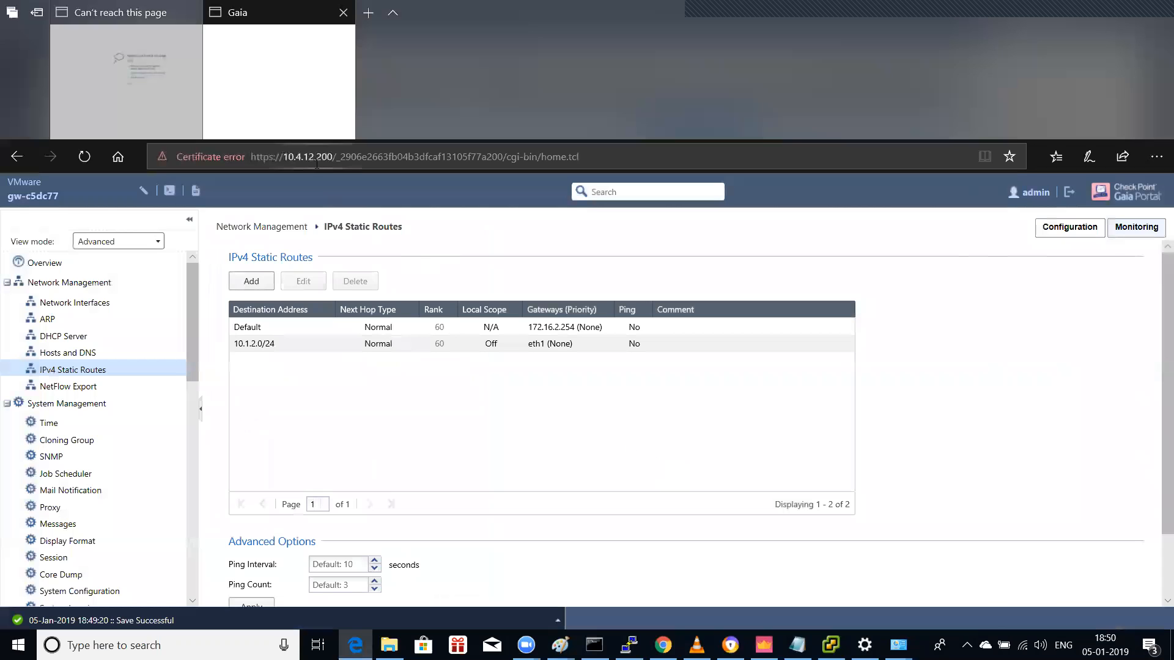
left_click(143, 66)
left_click(232, 71)
left_click(146, 72)
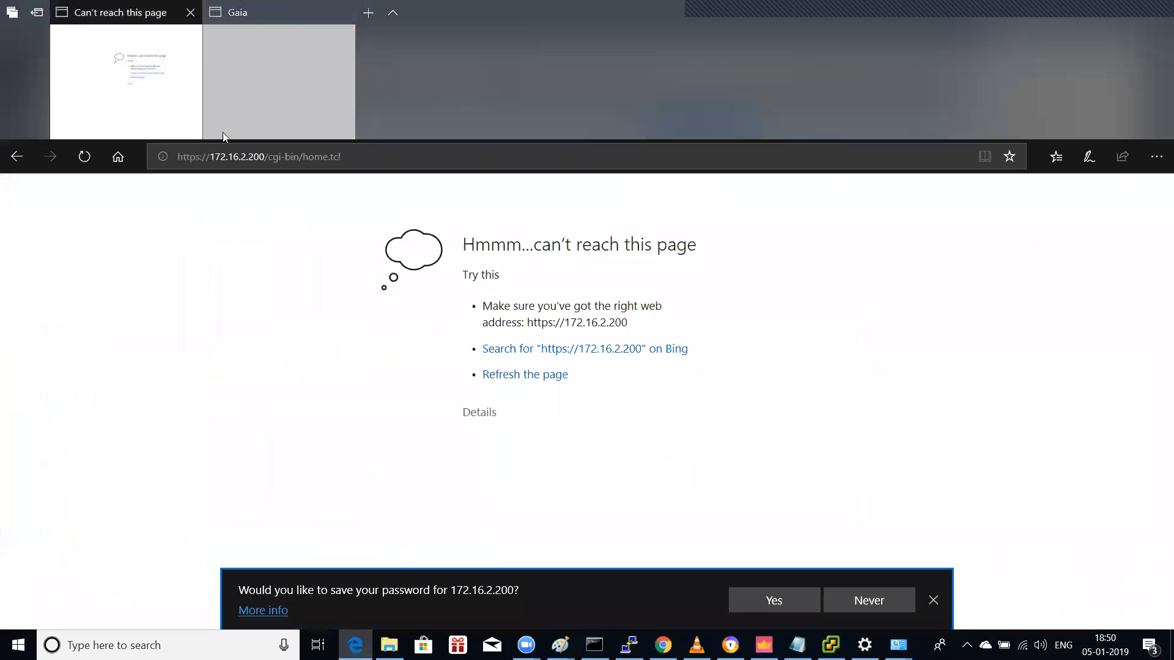
left_click(248, 156)
left_click(249, 156)
left_click_drag(249, 156, 352, 157)
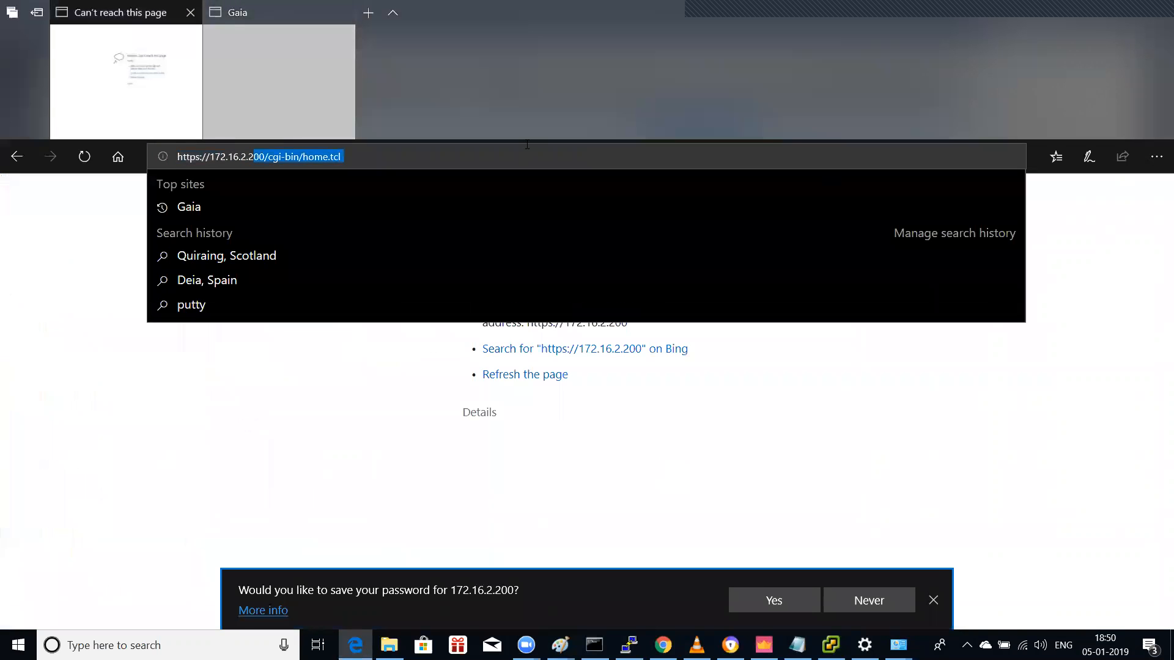
type("202")
key("Return")
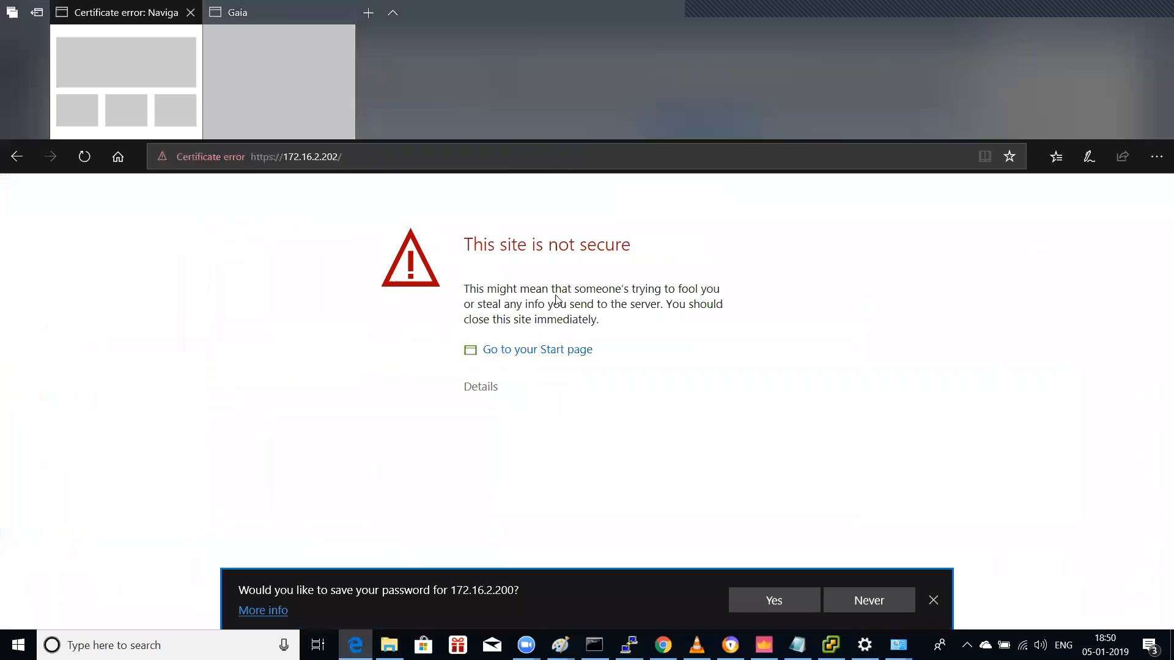
left_click(483, 387)
left_click(521, 485)
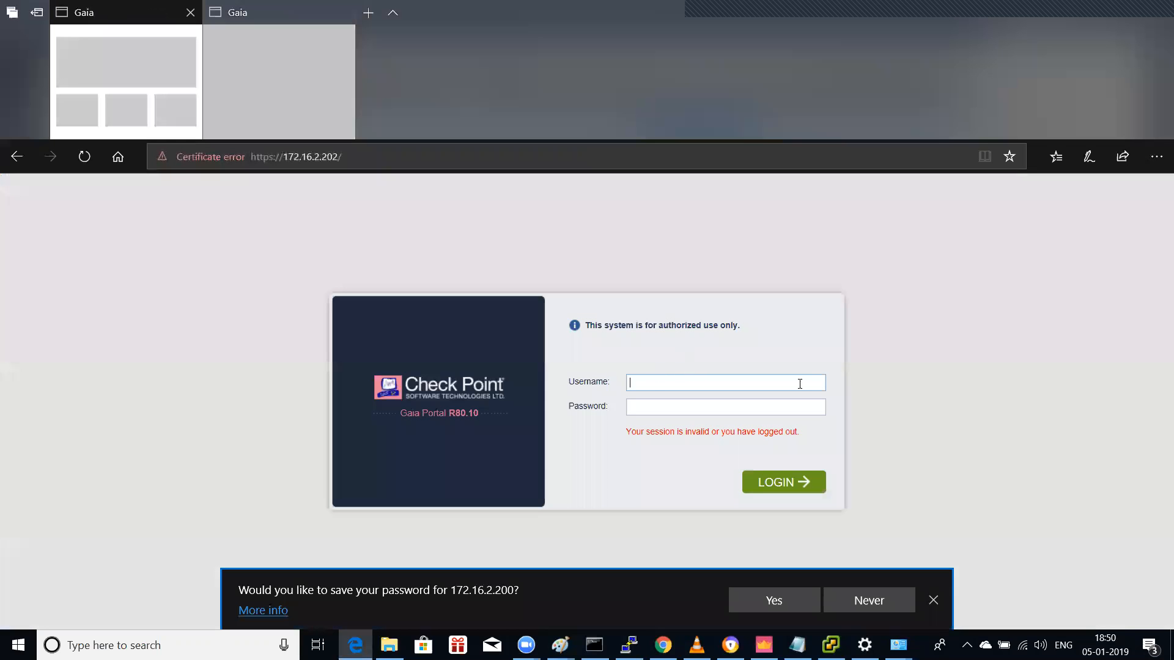
type("admin")
key("Tab")
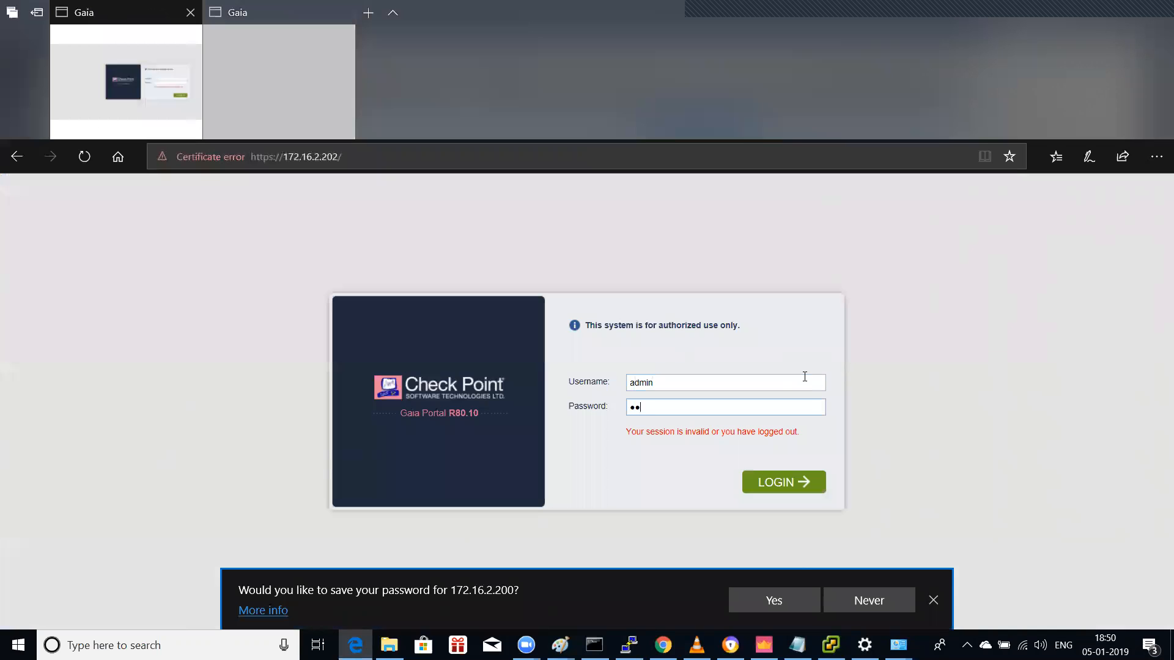
key("Return")
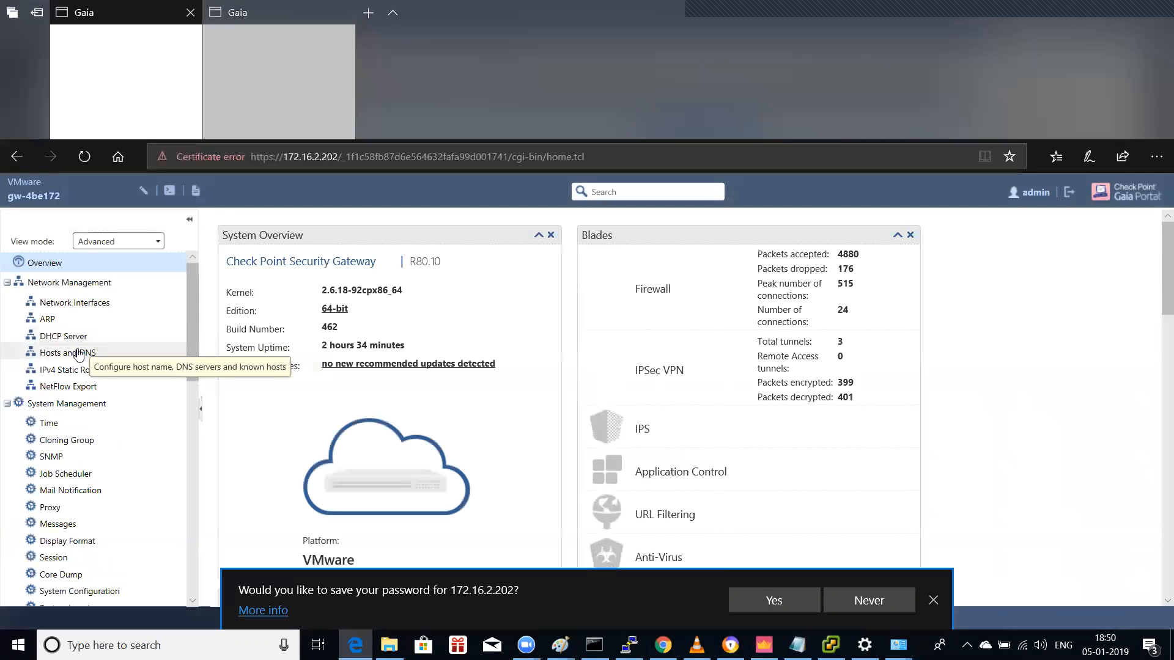
Step: In IPv4 Static Routes, add a route to 10.1.1.0 mask 255.255.255.0
left_click(75, 373)
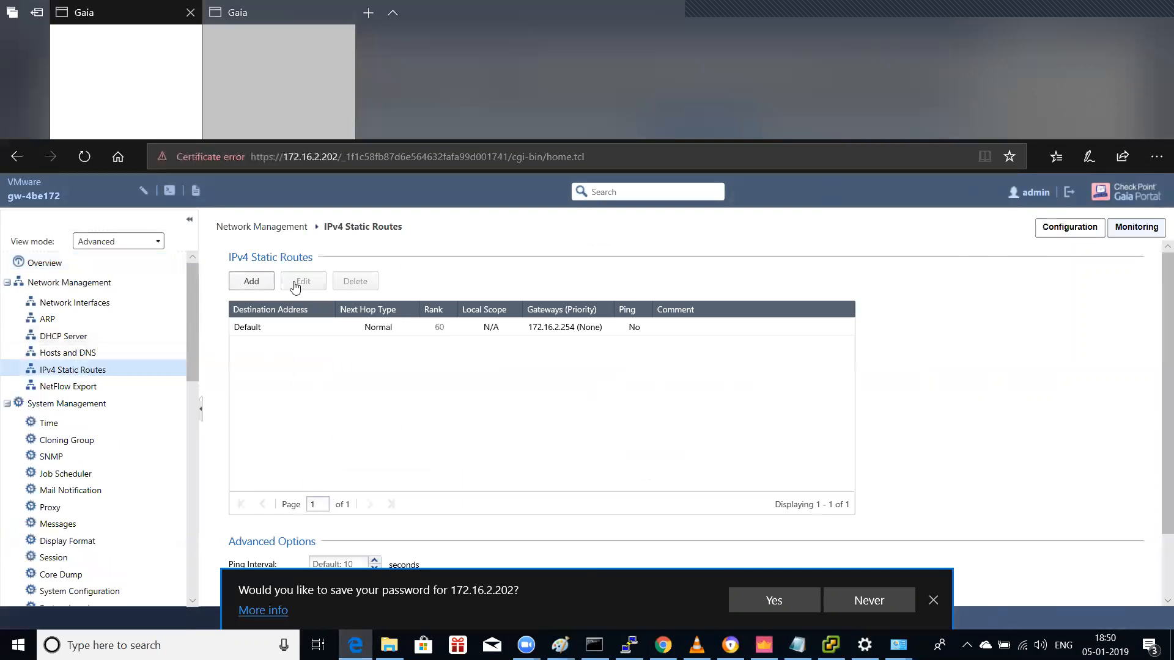
left_click(252, 285)
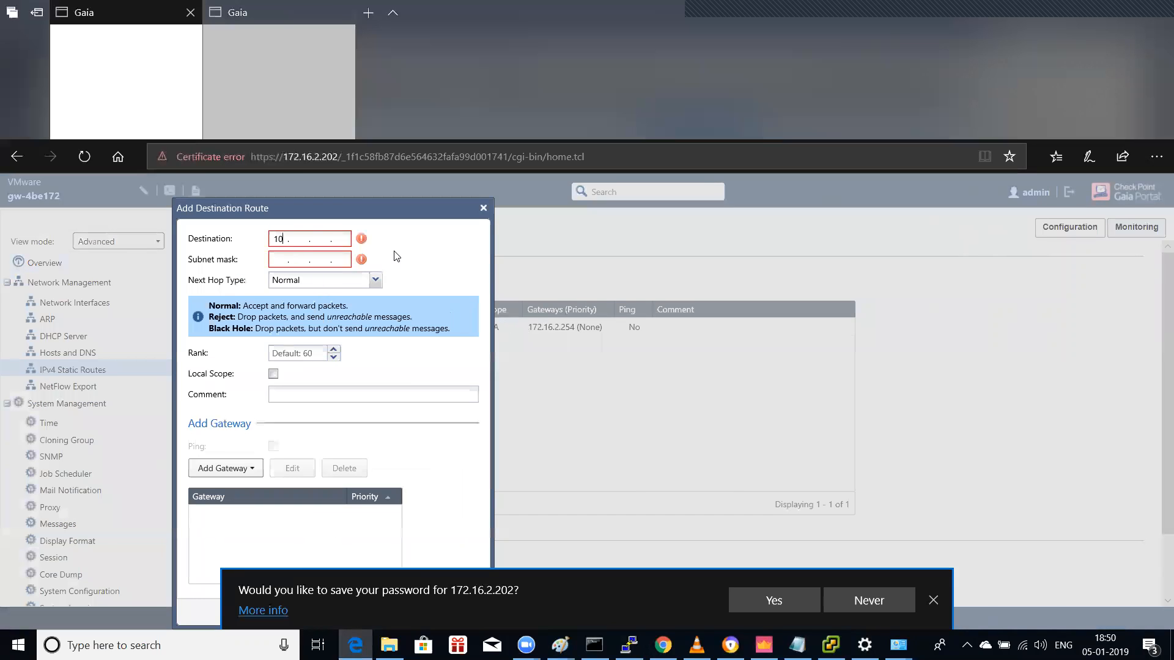
type("10.1.1.0")
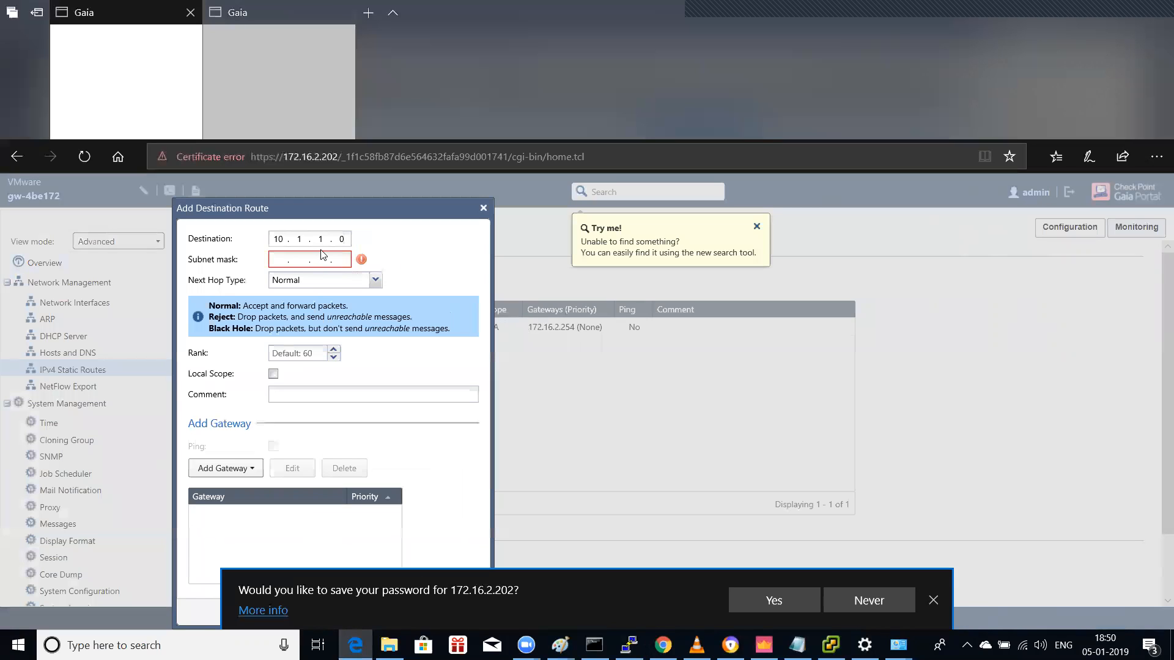
key("Tab")
type("255.255.255.0")
Step: Set eth1 as the route's gateway interface and save the 10.1.1.0/24 route
left_click(246, 469)
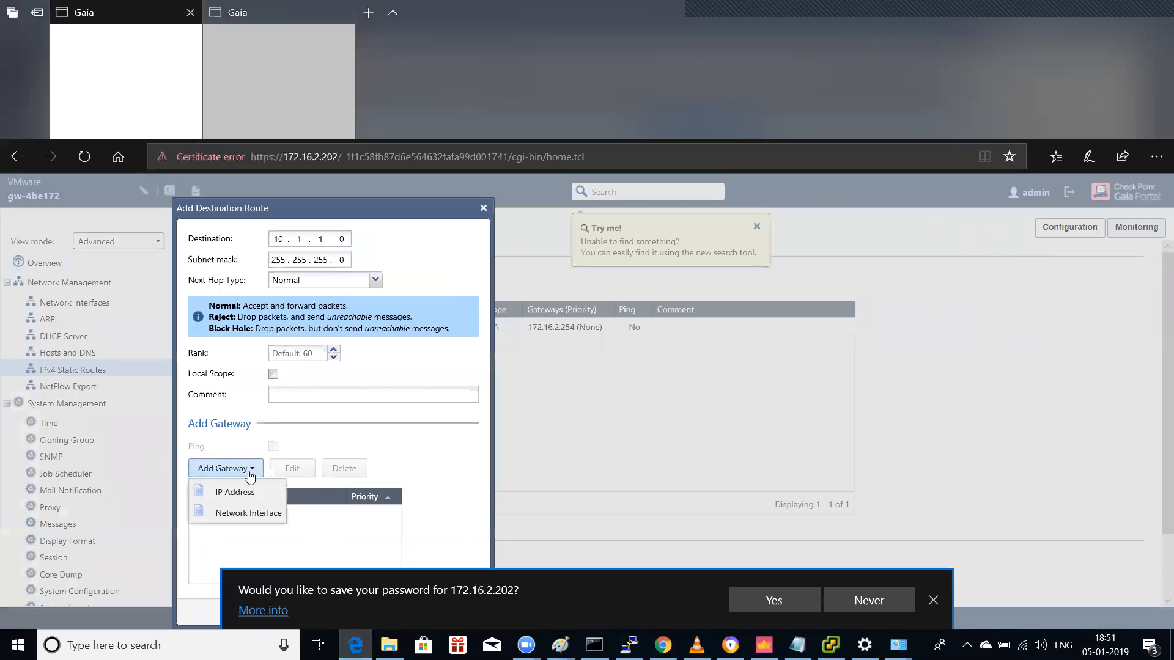
left_click(263, 512)
left_click(454, 331)
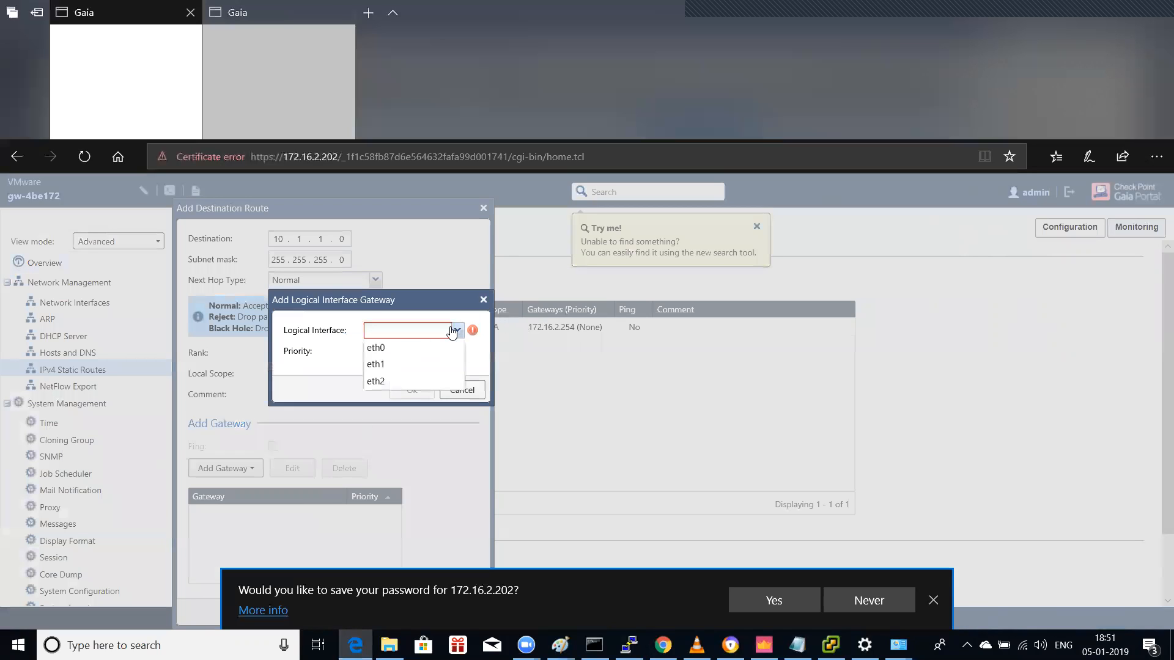
left_click(386, 365)
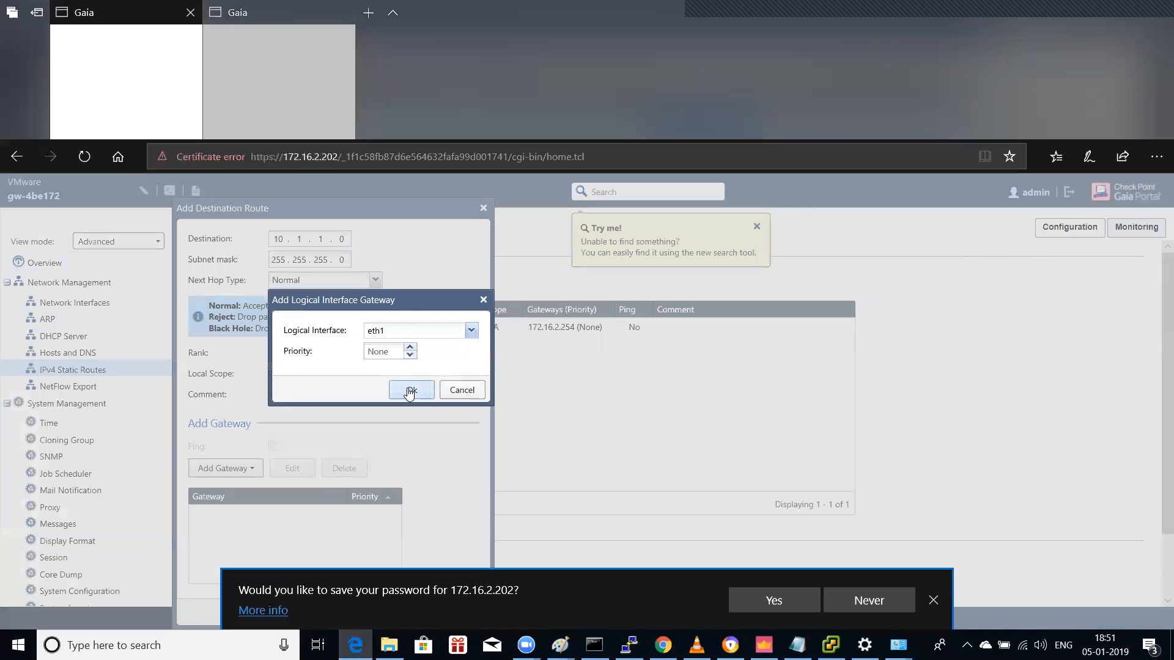
left_click(411, 391)
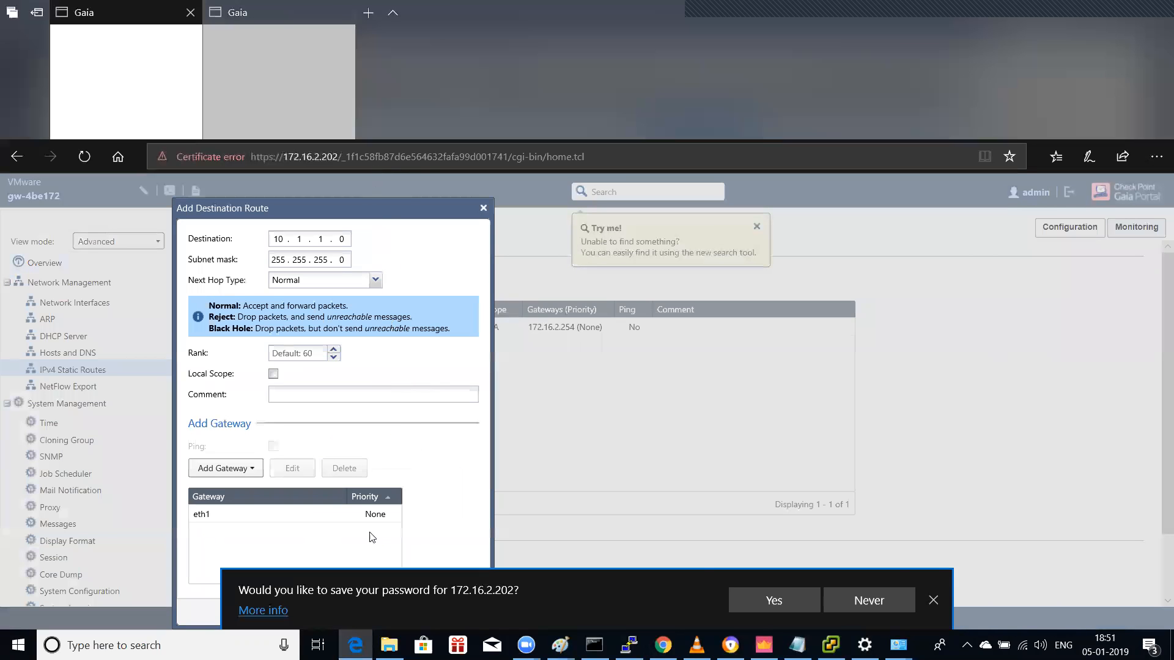
left_click(933, 602)
left_click(408, 613)
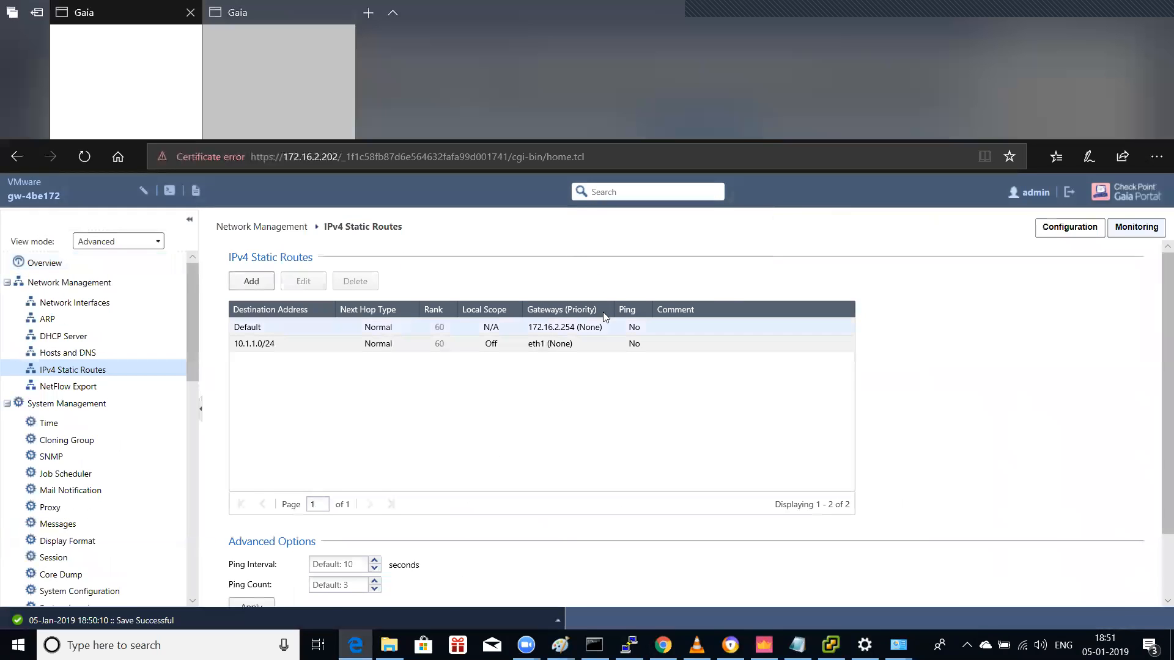
Step: Rerun ping 10.1.2.13 on Win-7-admin's console; the requests still time out
left_click(830, 645)
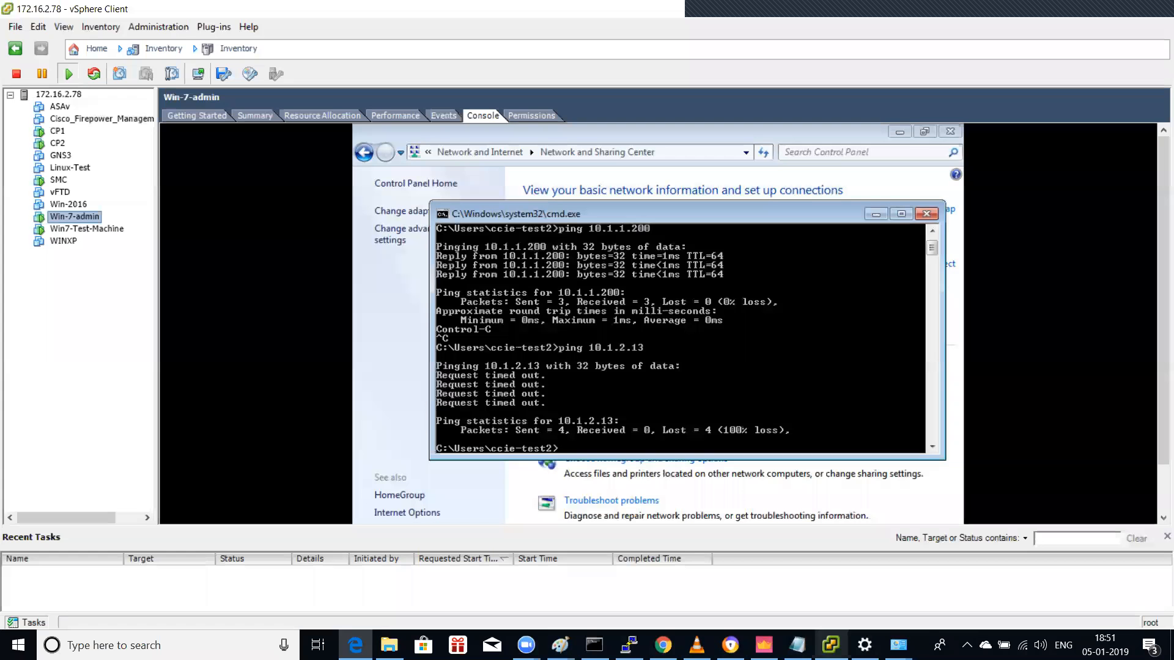
left_click(548, 423)
key("Up")
key("Return")
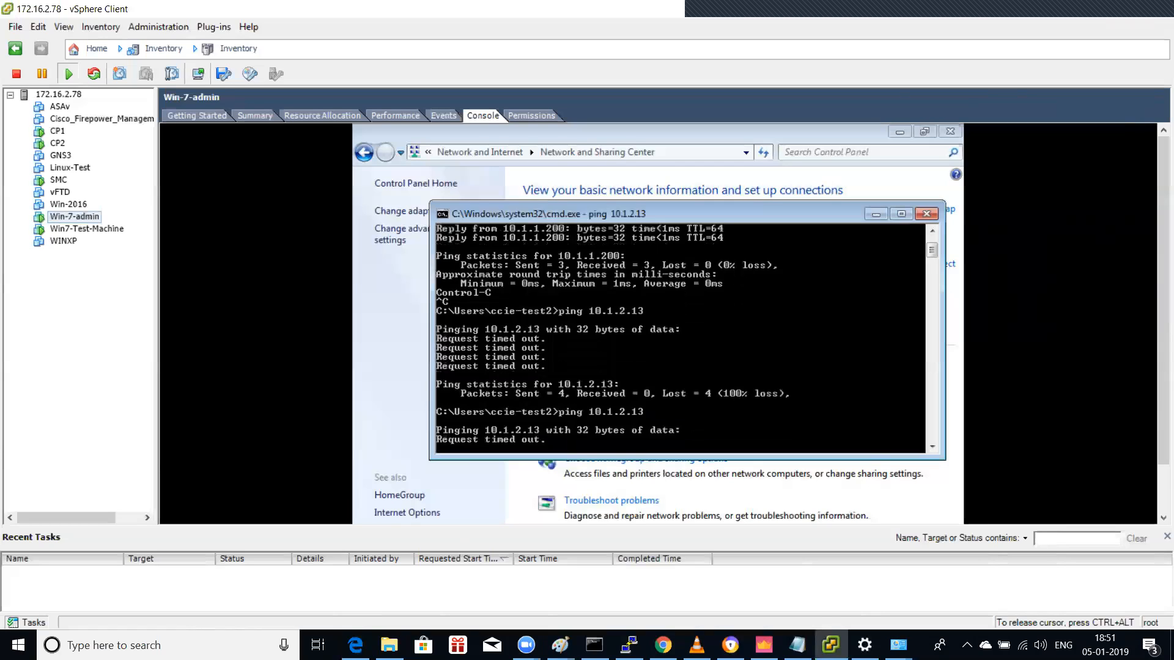
key("ctrl+alt")
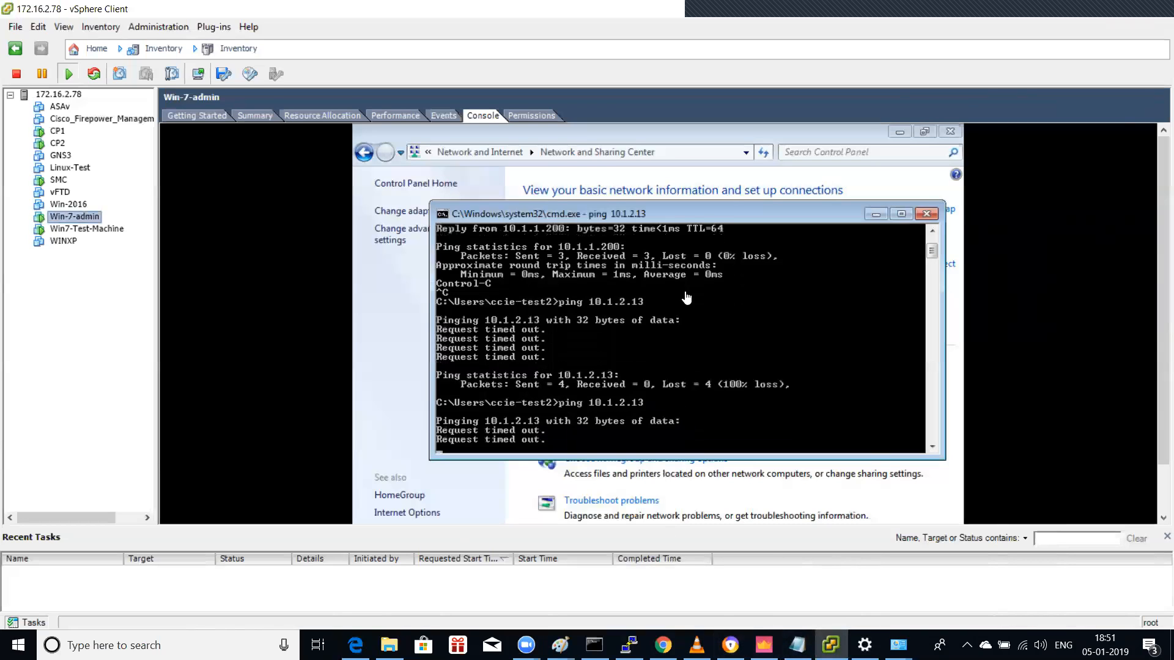
Step: Select New_pol's site-to-site rule 2 and browse its logs
left_click(764, 645)
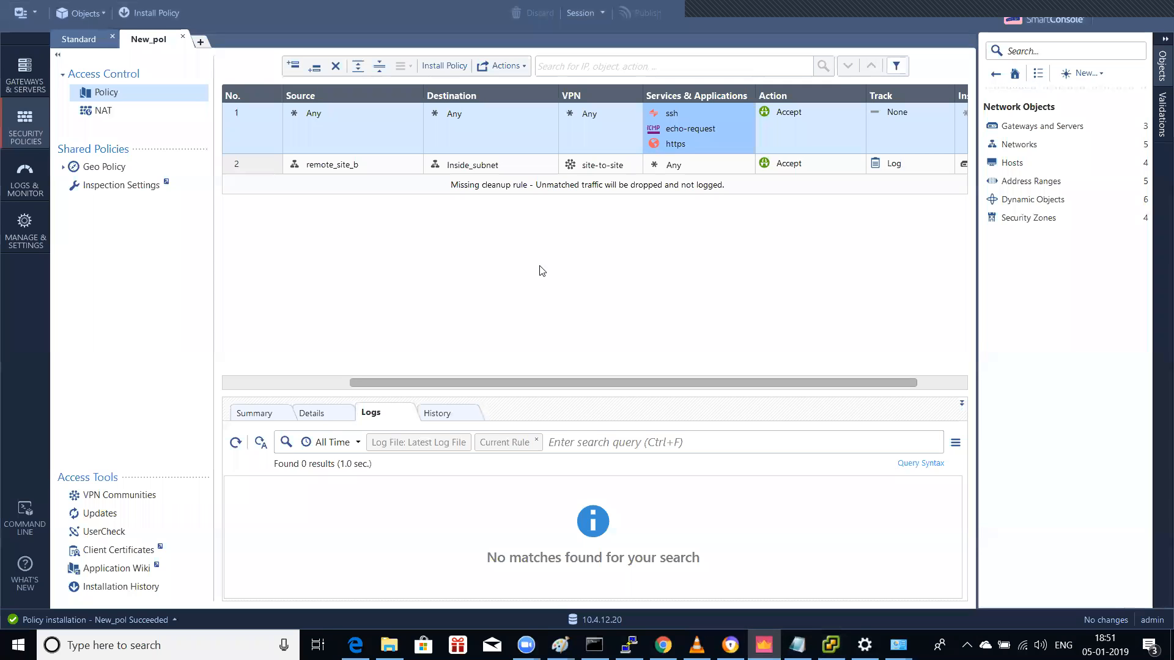
left_click(587, 168)
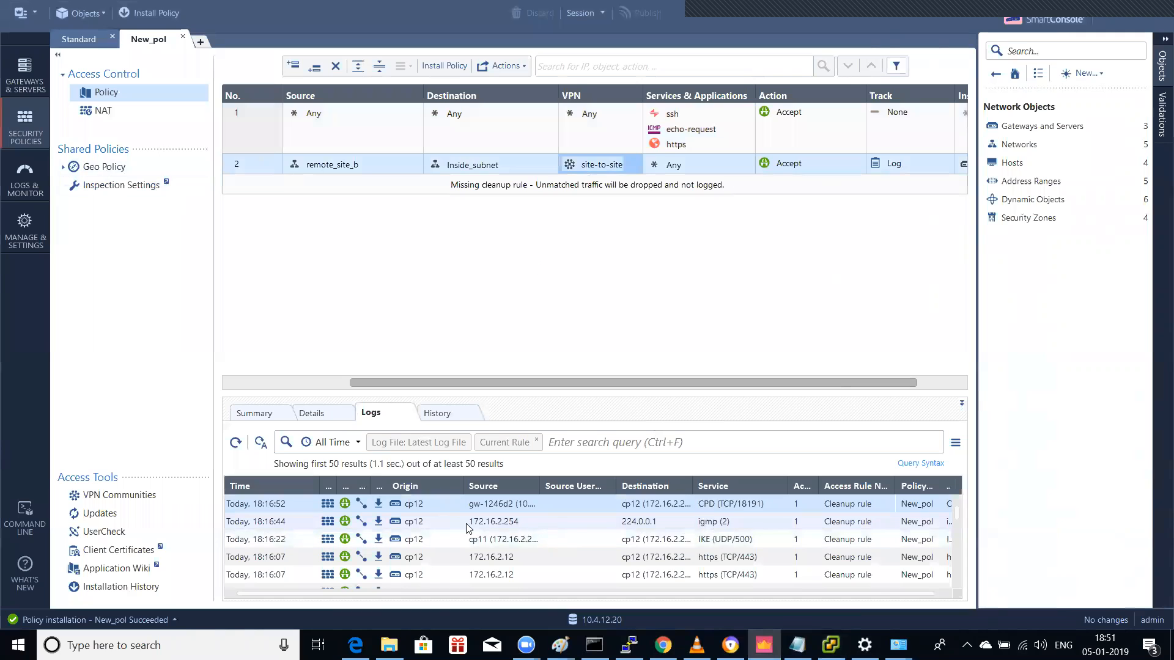
scroll(605, 527, "down", 4)
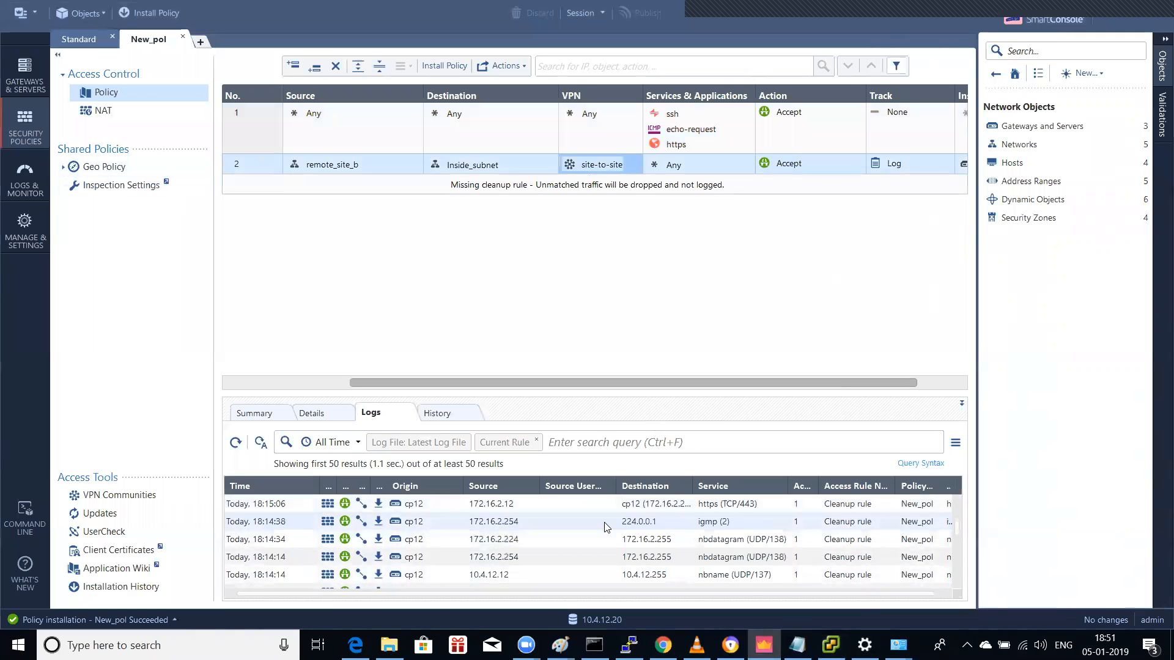
scroll(605, 527, "up", 4)
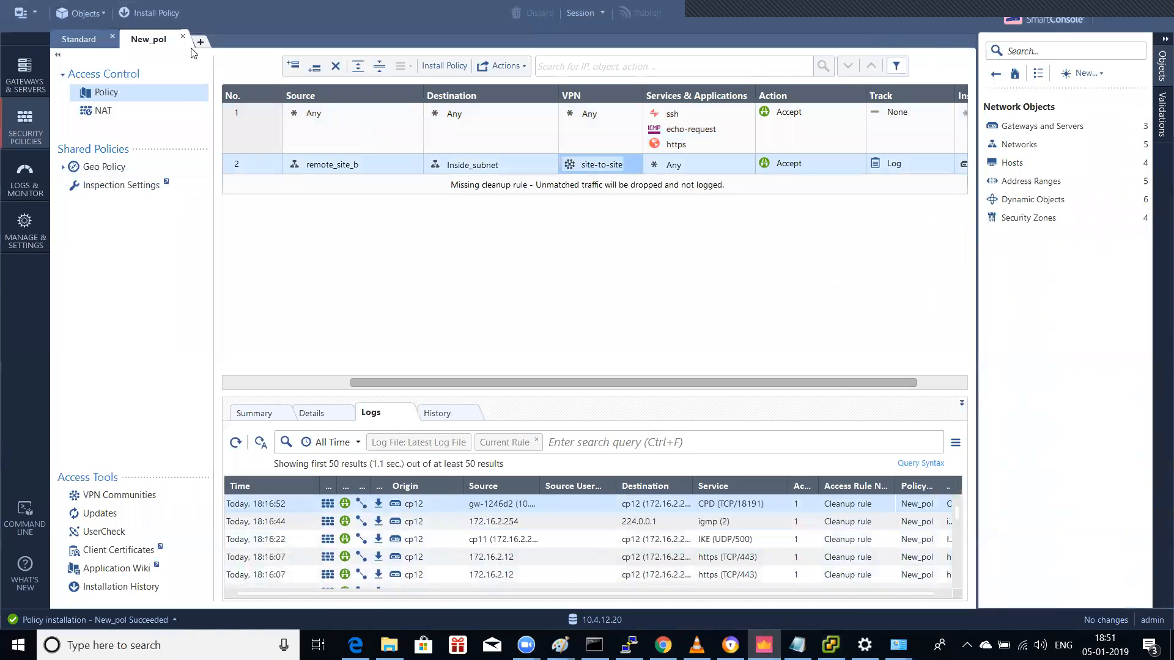
Step: Check rule 2's source, destination and install target, then return to the logs
left_click(313, 413)
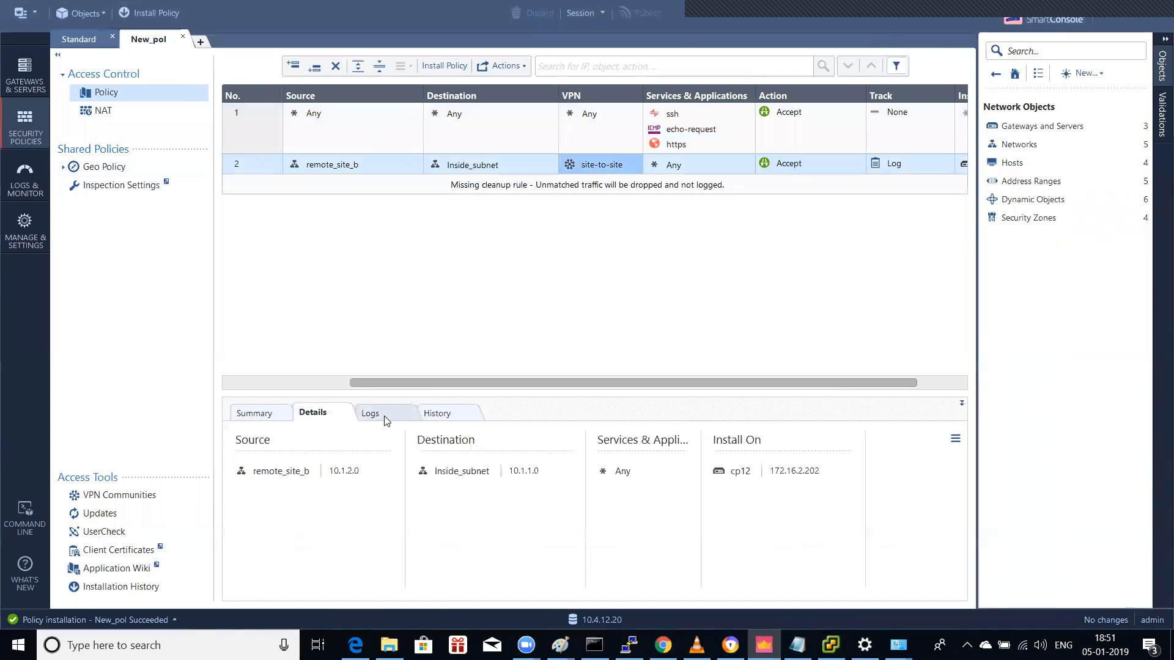
left_click(371, 414)
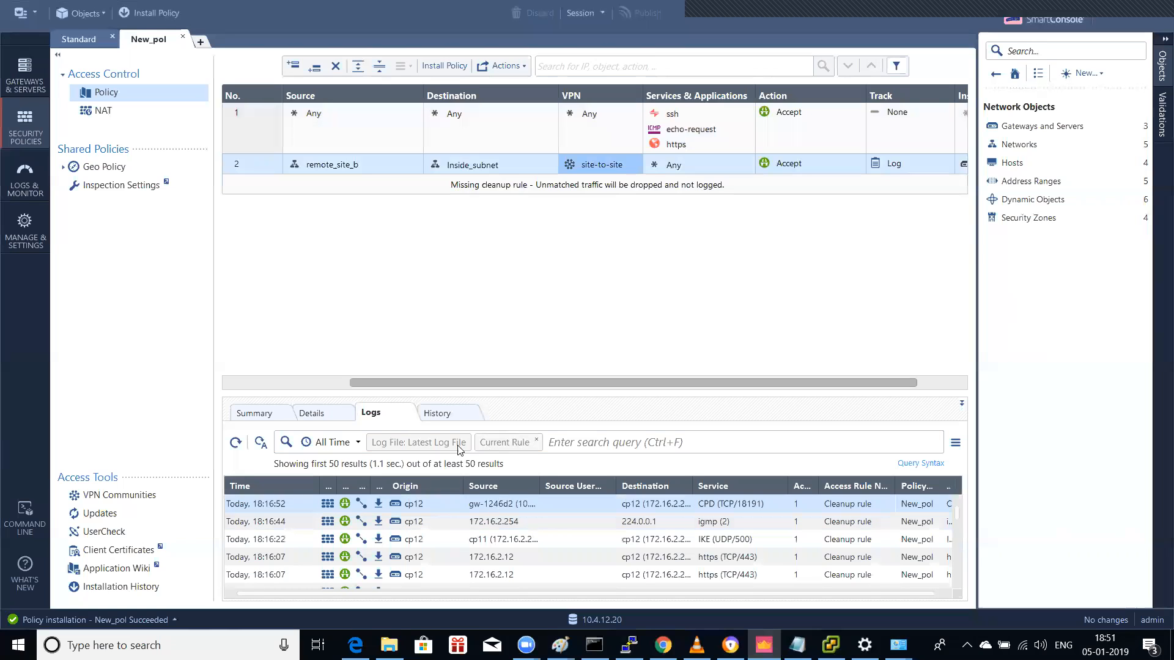
mouse_move(379, 166)
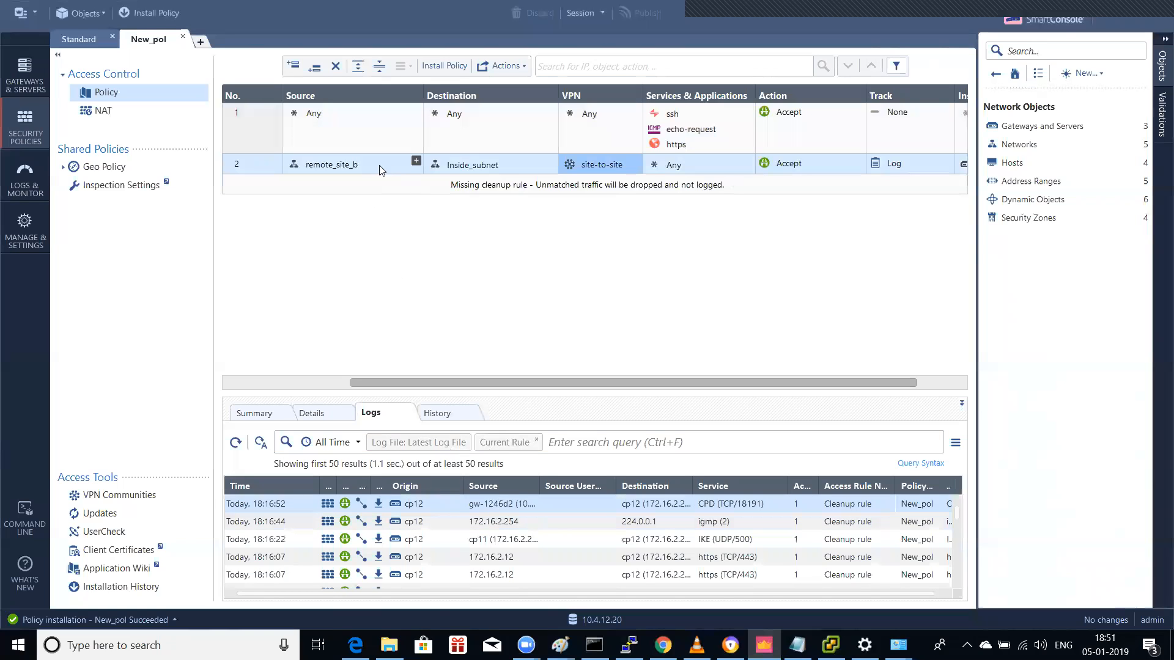
left_click(416, 162)
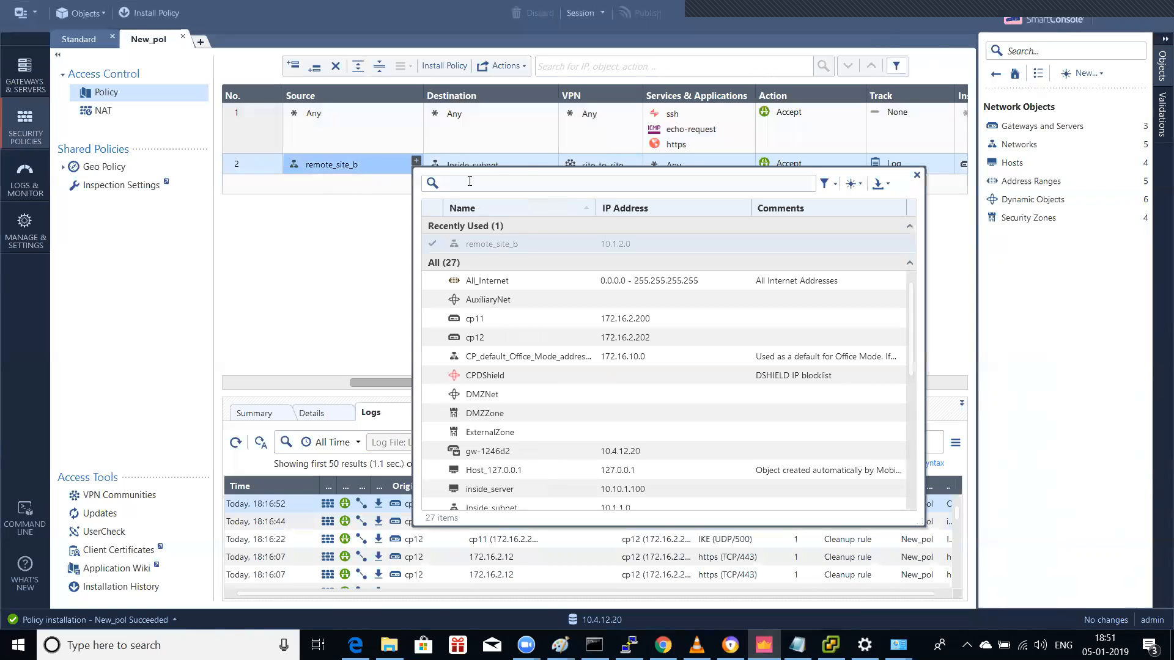
Step: In New_pol rule 2, add Inside_subnet as source and remote_site_b as destination
type("inside")
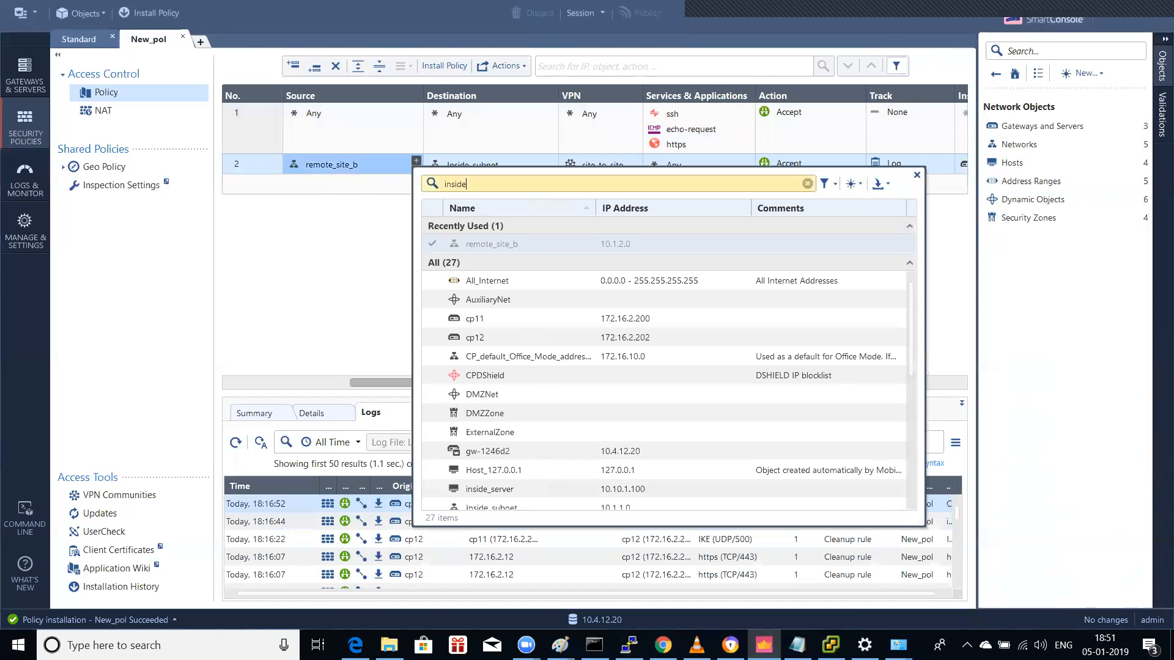
left_click(493, 246)
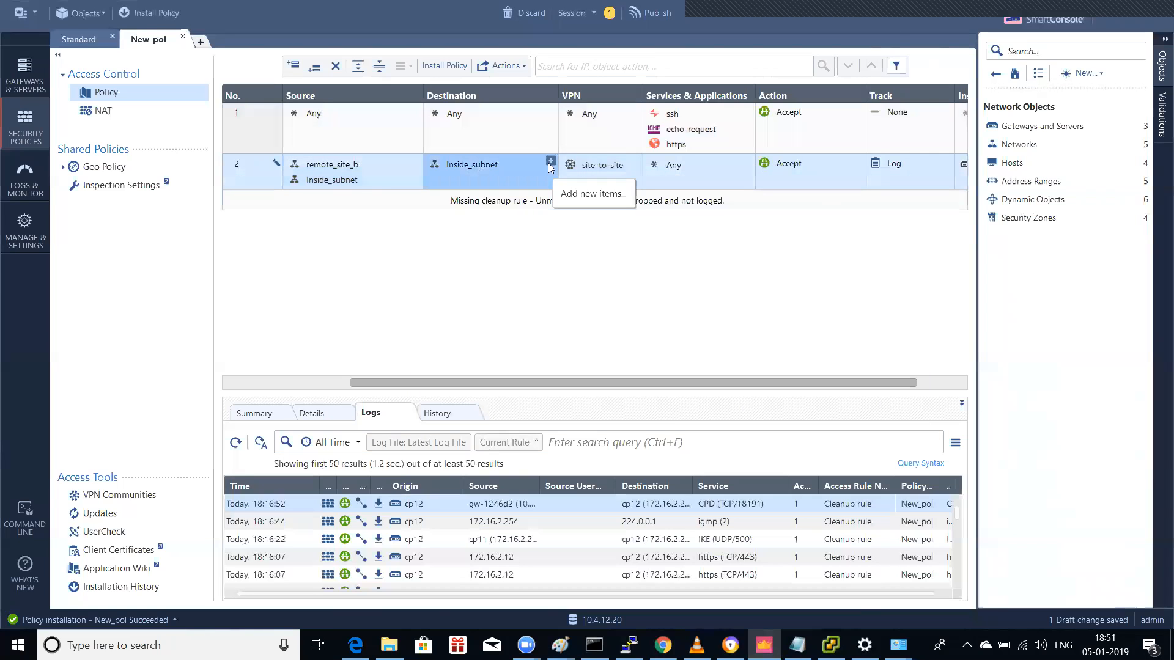
left_click(549, 161)
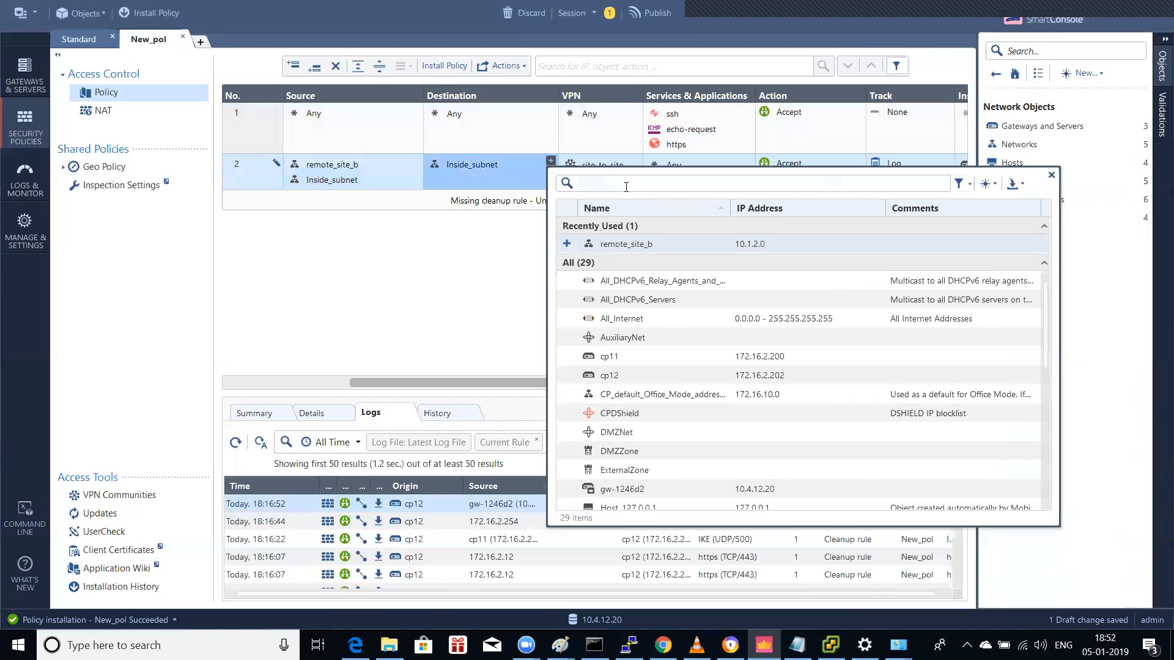
type("remote")
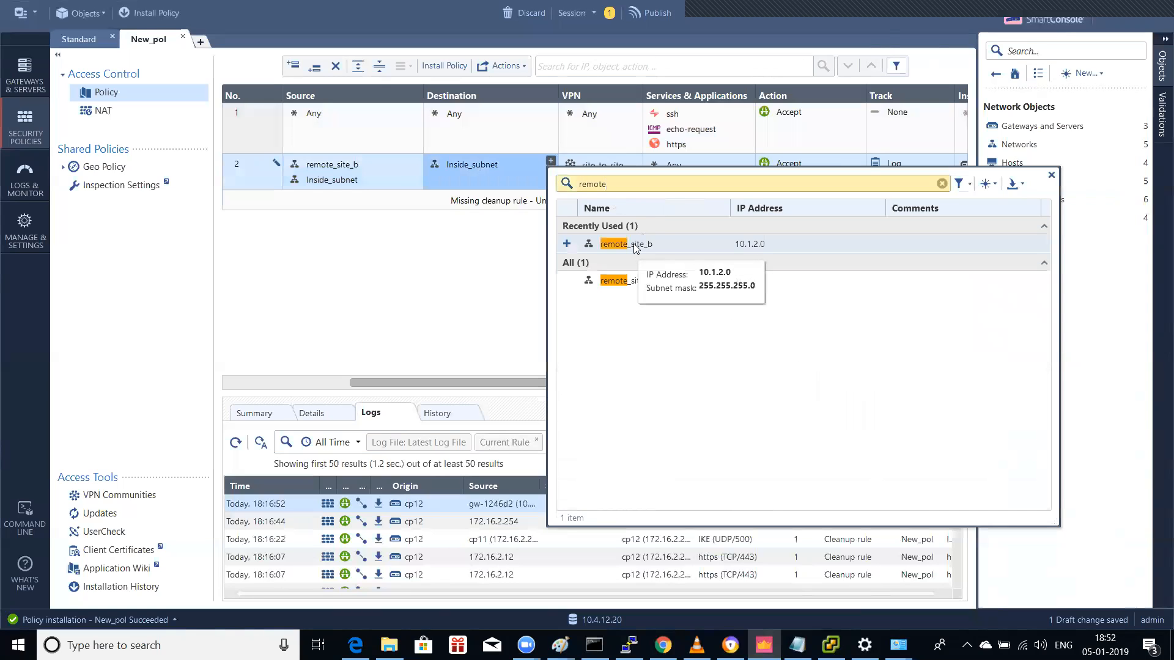
double_click(626, 245)
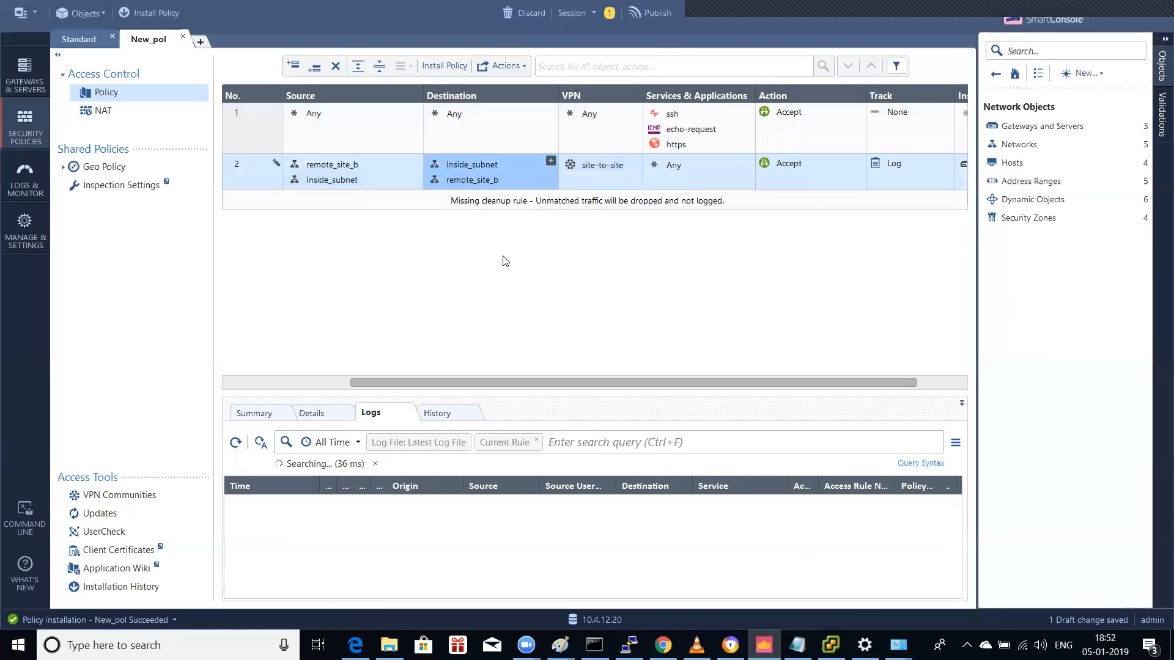
Step: Add remote_site_b to the Standard policy's rule 2 source
left_click(92, 39)
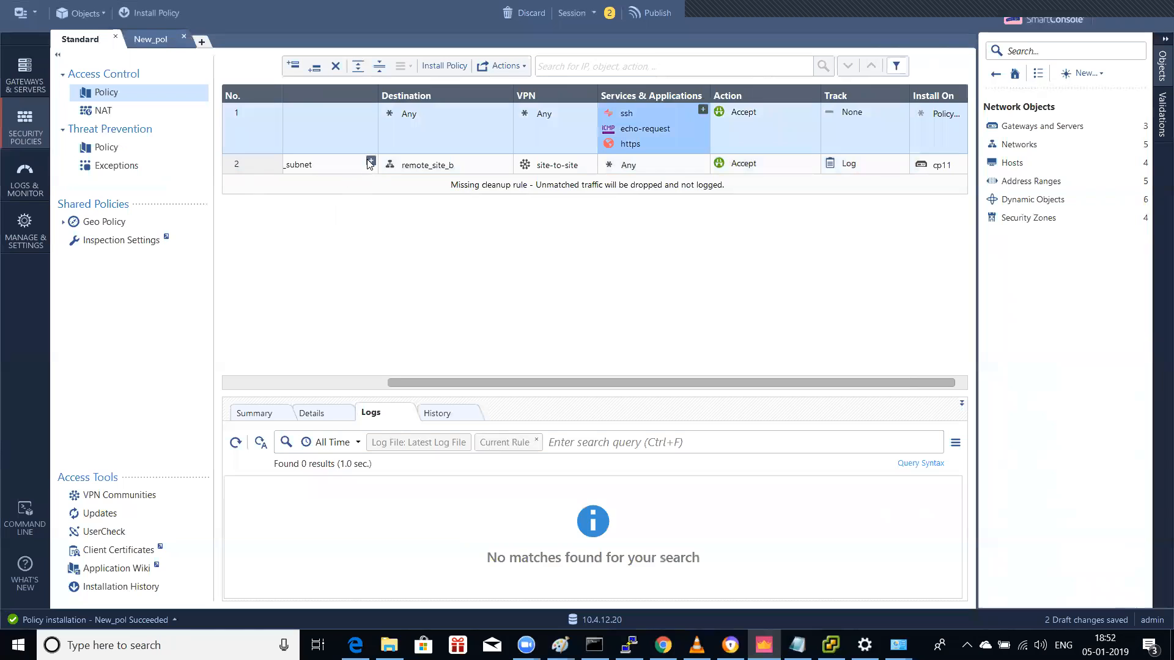
left_click(367, 164)
left_click(368, 163)
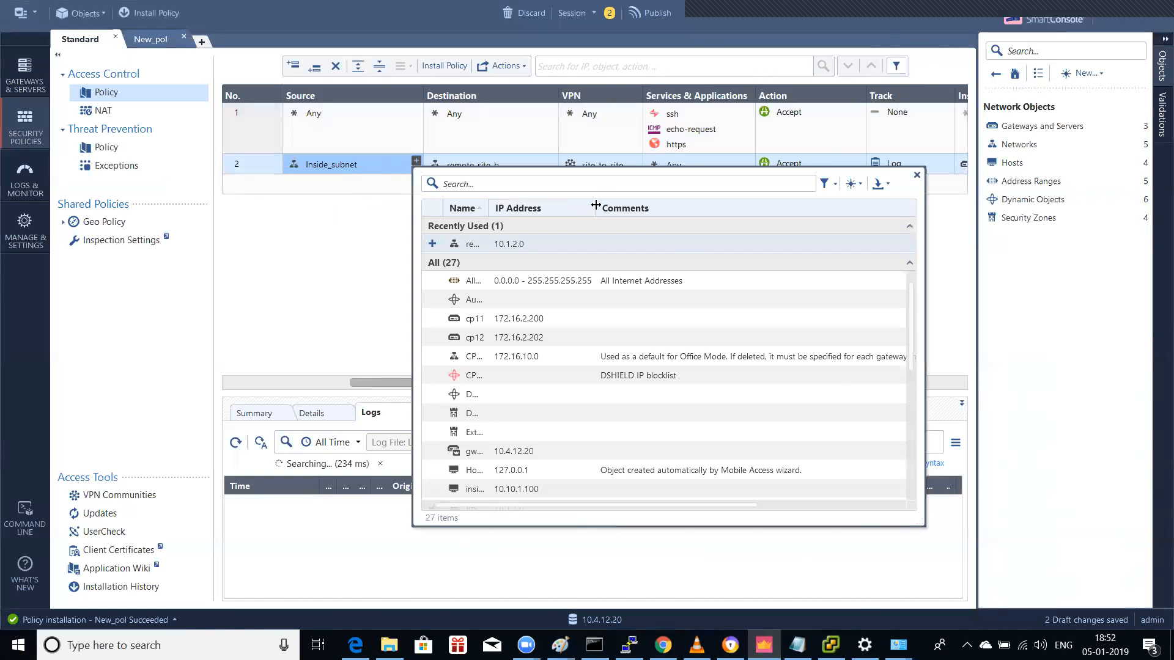
type("remote")
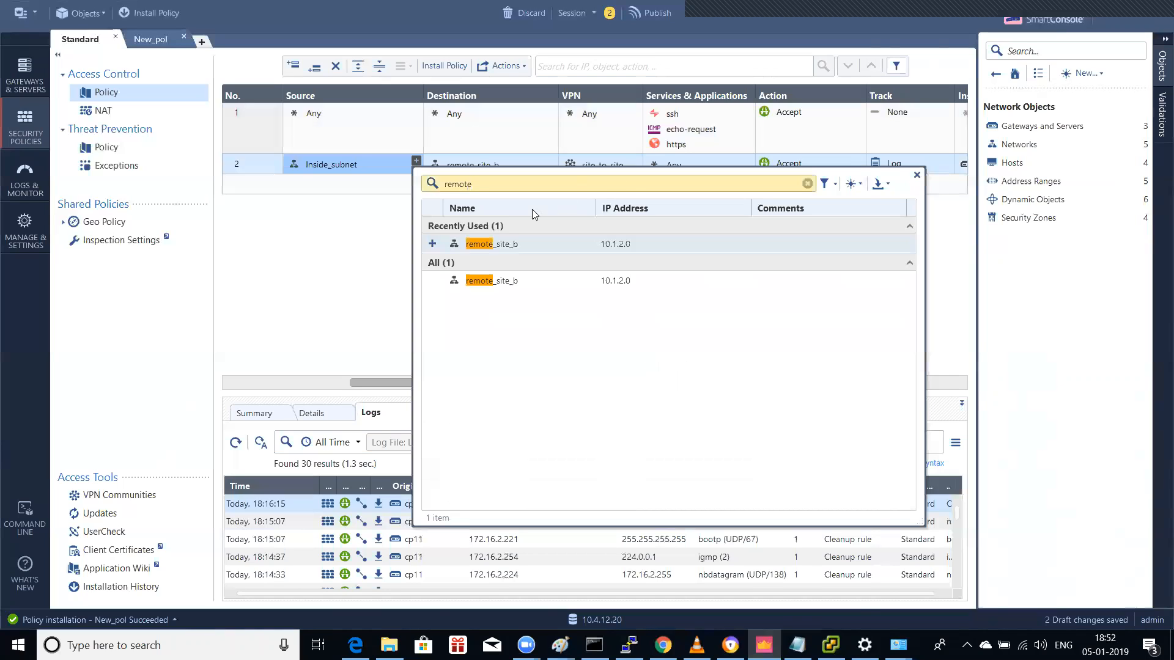
left_click(495, 241)
Step: Add Inside_subnet to the Standard policy's rule 2 destination
left_click(550, 163)
type("our")
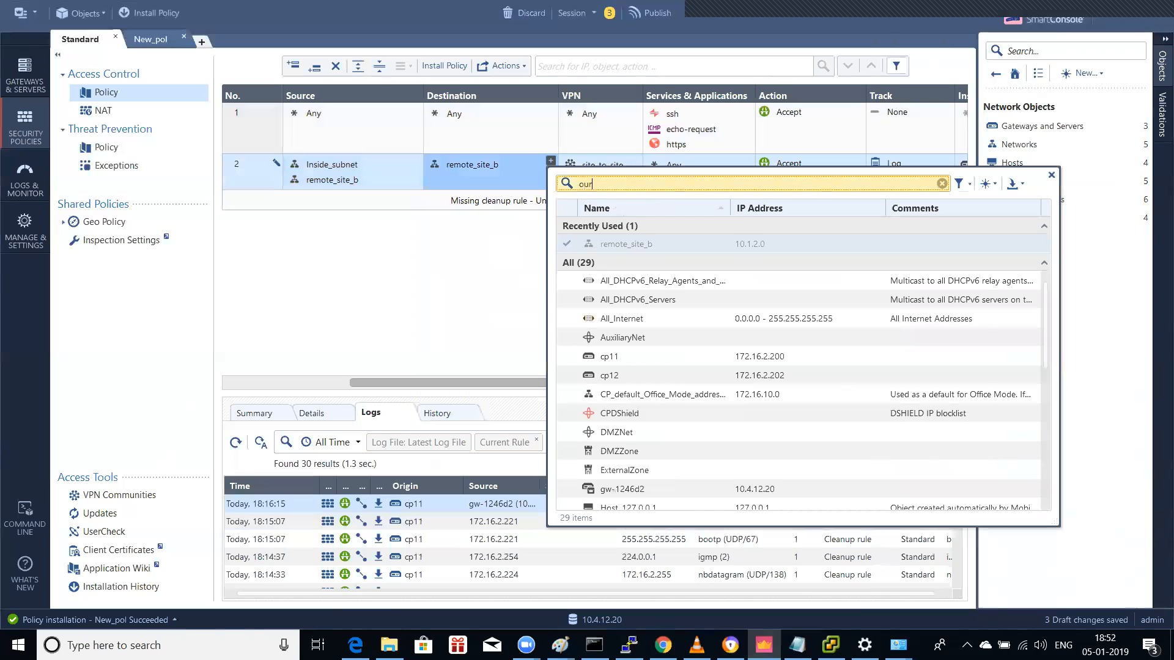
key("BackSpace")
key("BackSpace")
key("BackSpace")
type("sroud")
key("BackSpace")
key("BackSpace")
key("BackSpace")
key("BackSpace")
key("BackSpace")
type("sou")
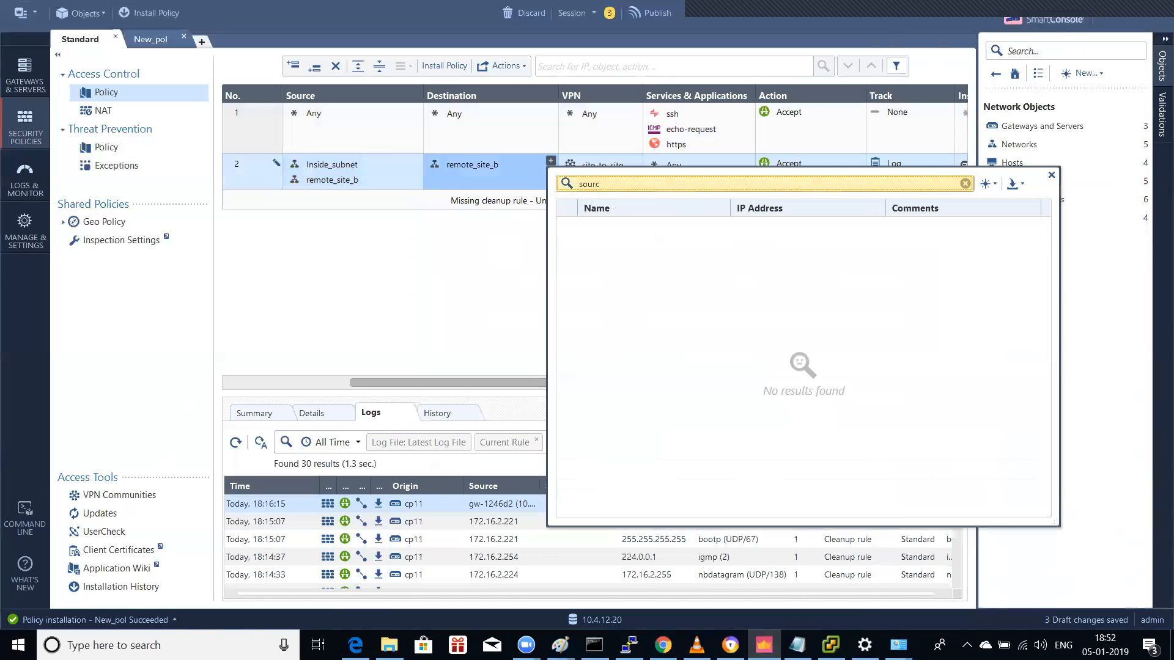
key("BackSpace")
key("BackSpace")
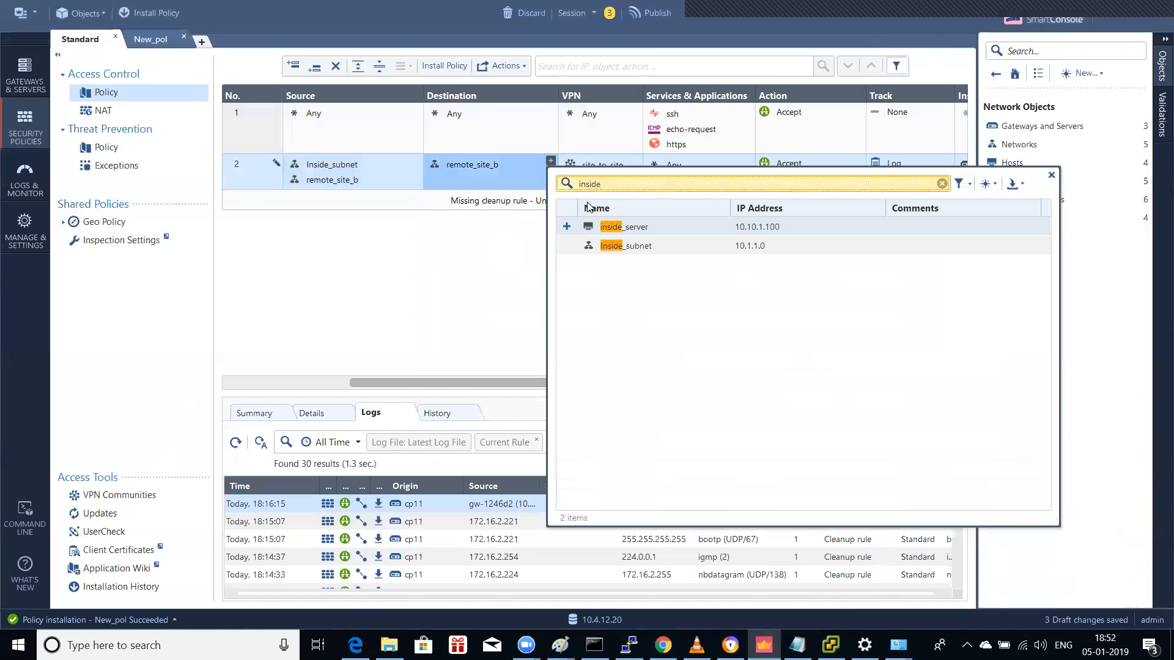
left_click(567, 245)
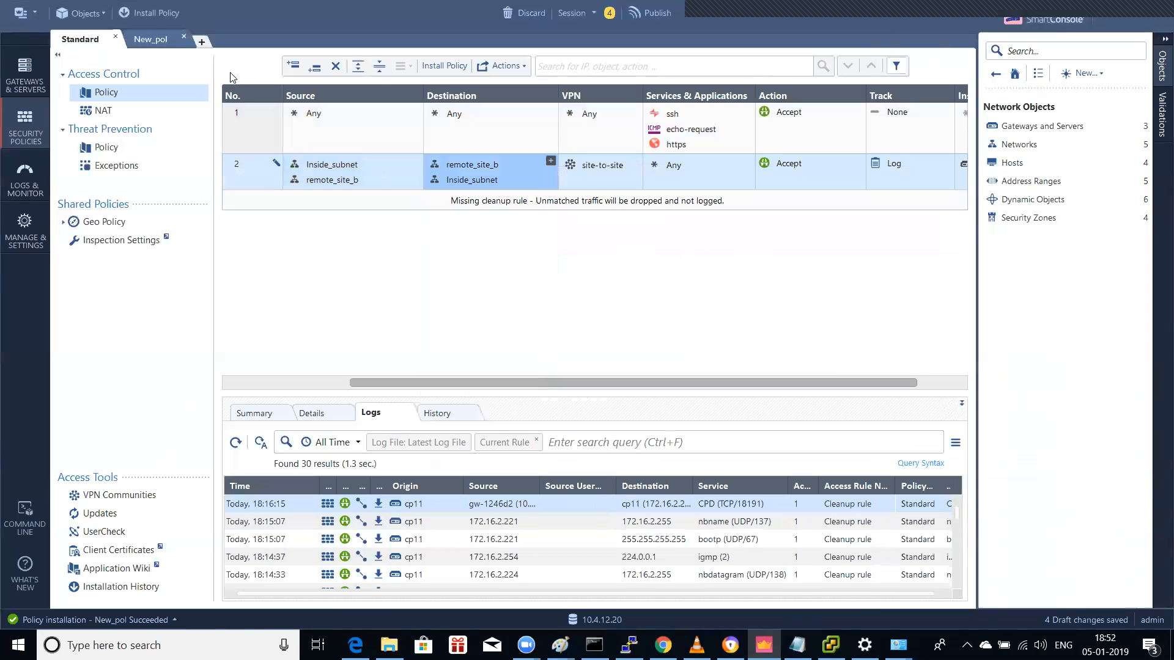
Step: Publish the four draft changes and install the Standard policy
left_click(149, 15)
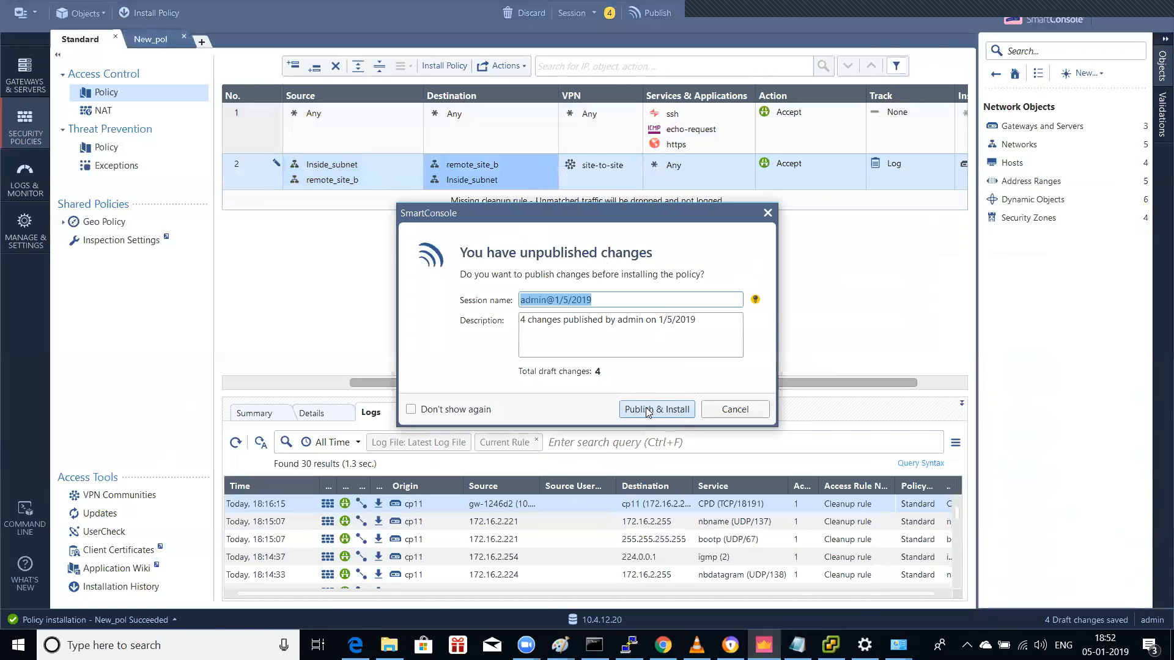
key("Return")
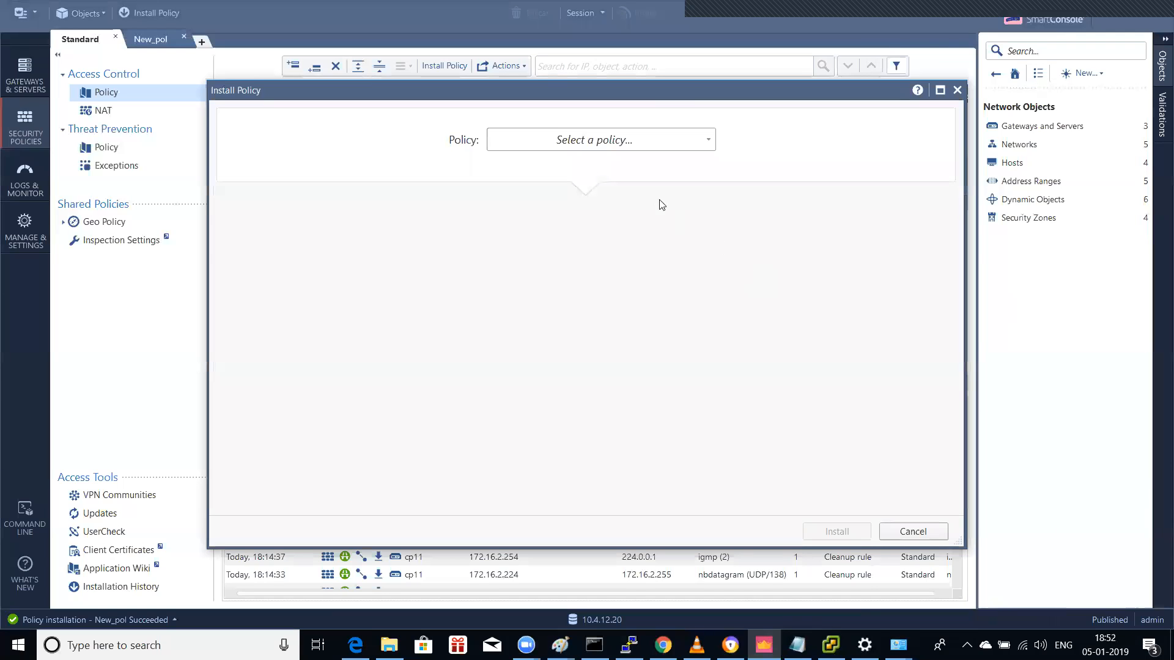
left_click(644, 142)
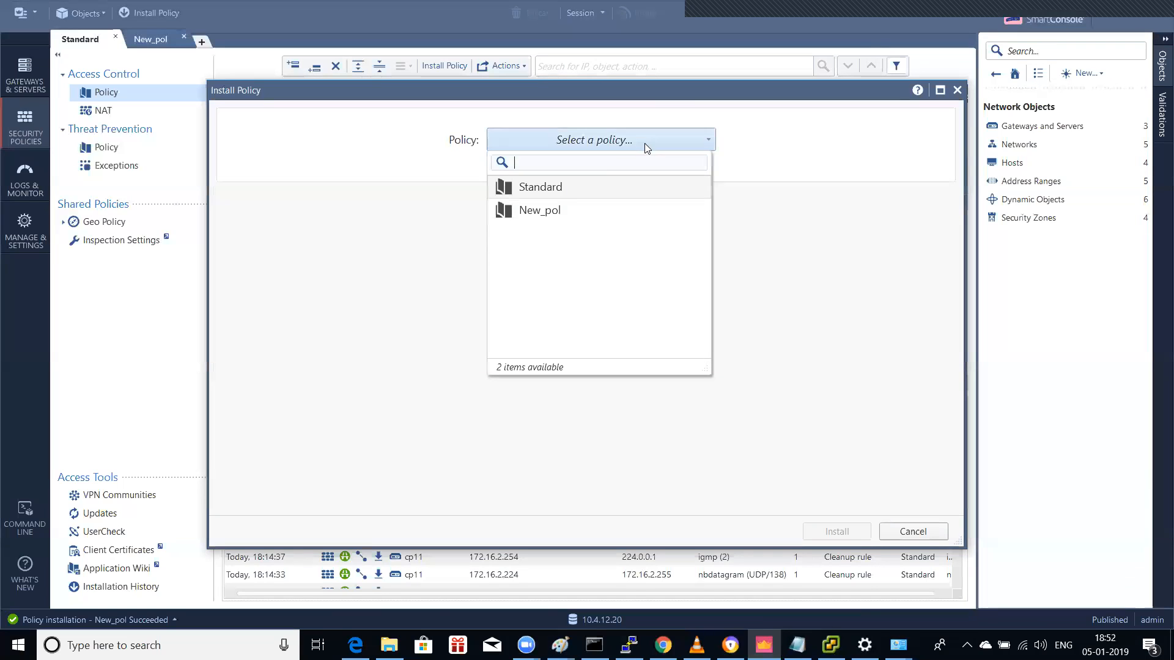
left_click(564, 186)
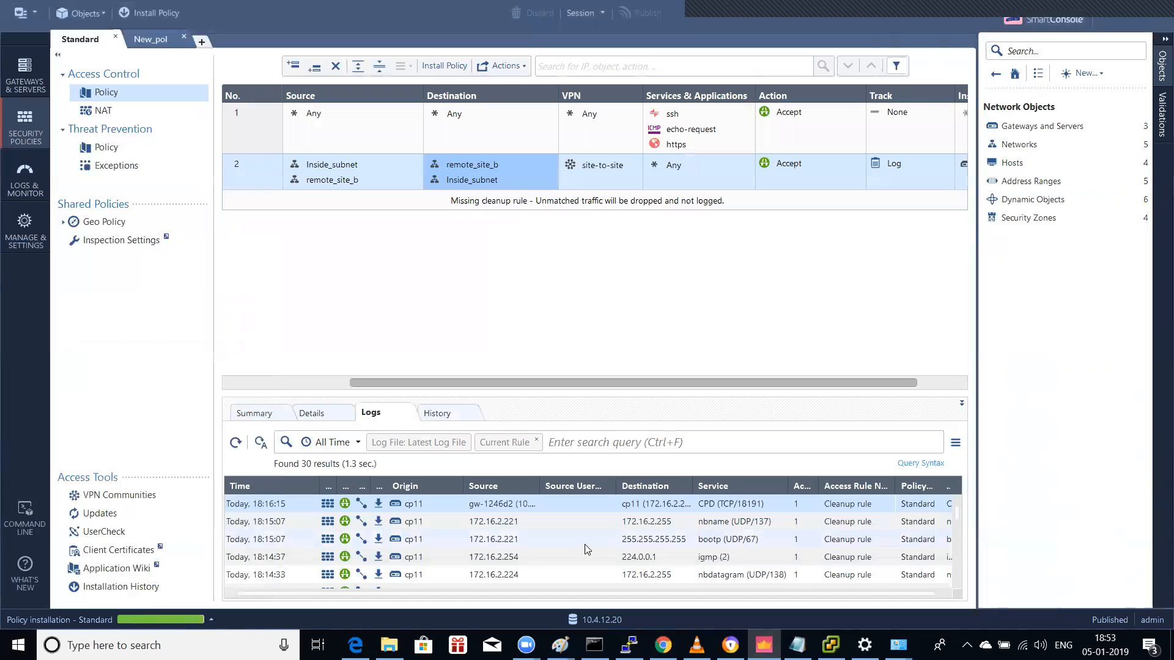
left_click(629, 645)
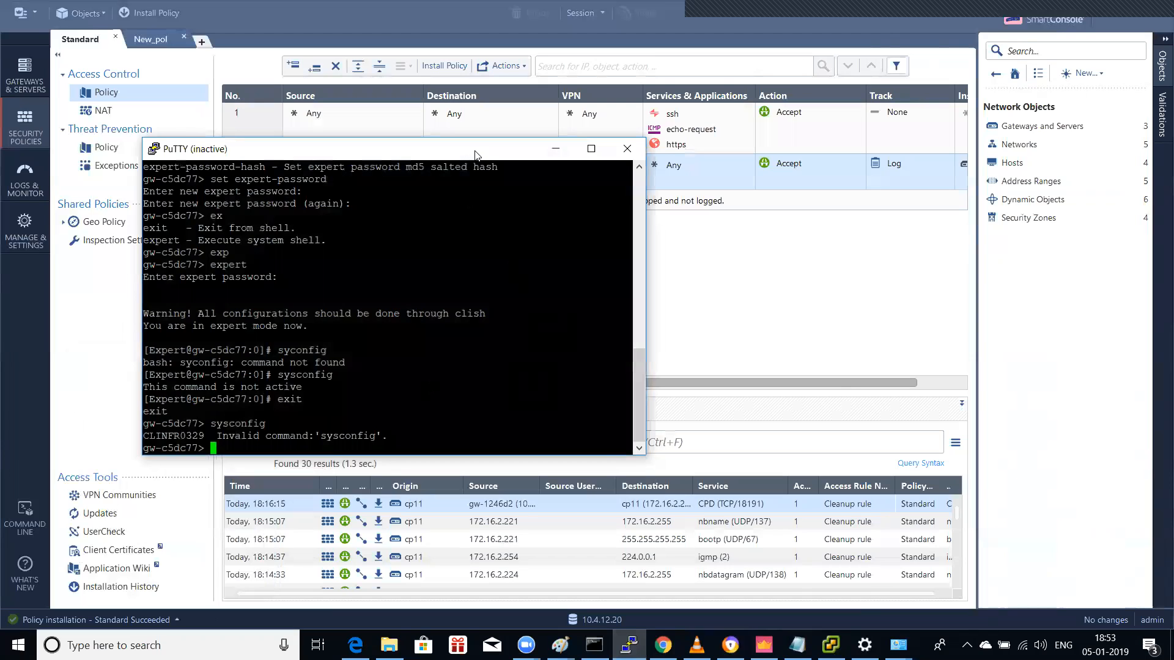
Step: Install the New_pol policy on the cp12 gateway
left_click(158, 39)
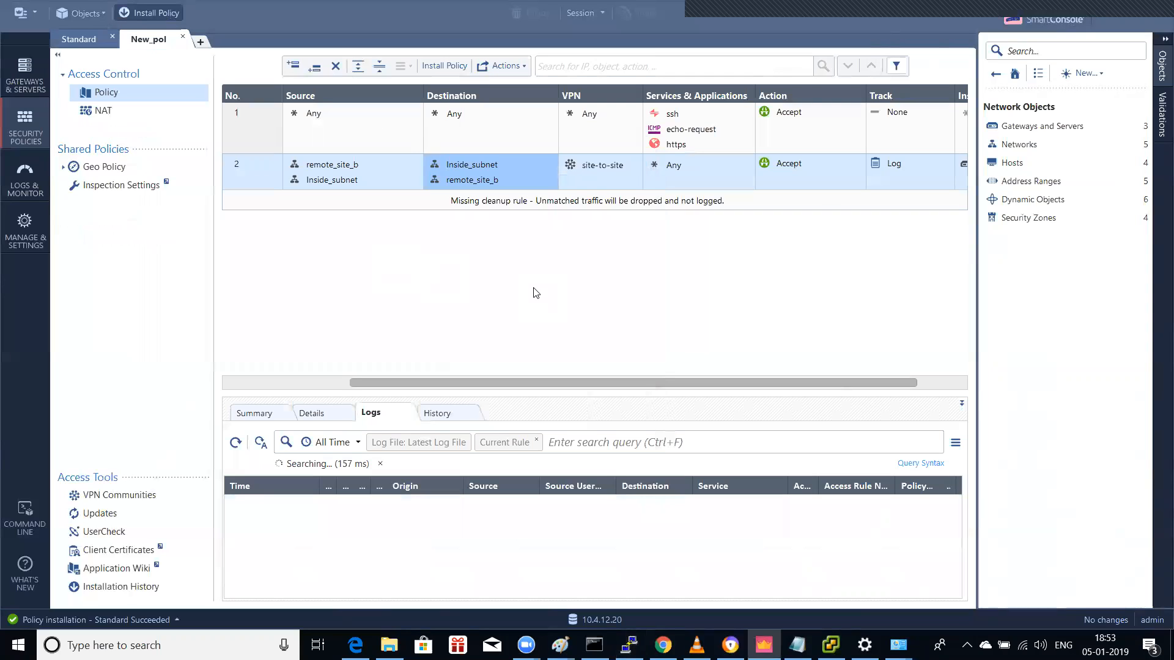
key("ctrl+shift+Return")
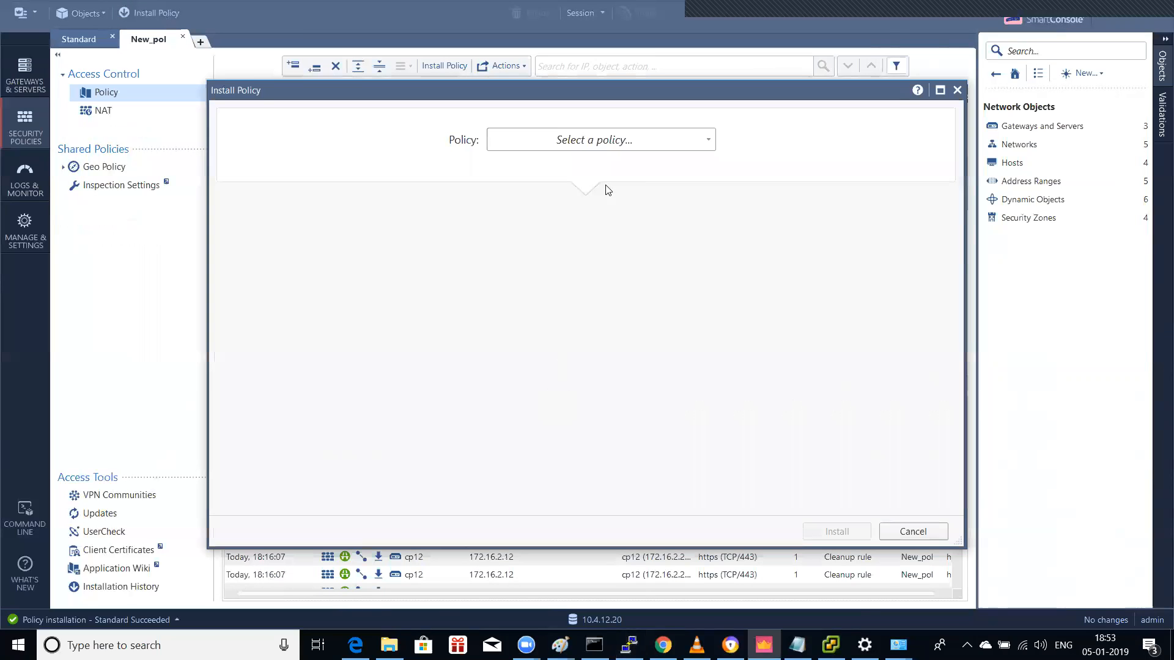
left_click(579, 146)
left_click(557, 210)
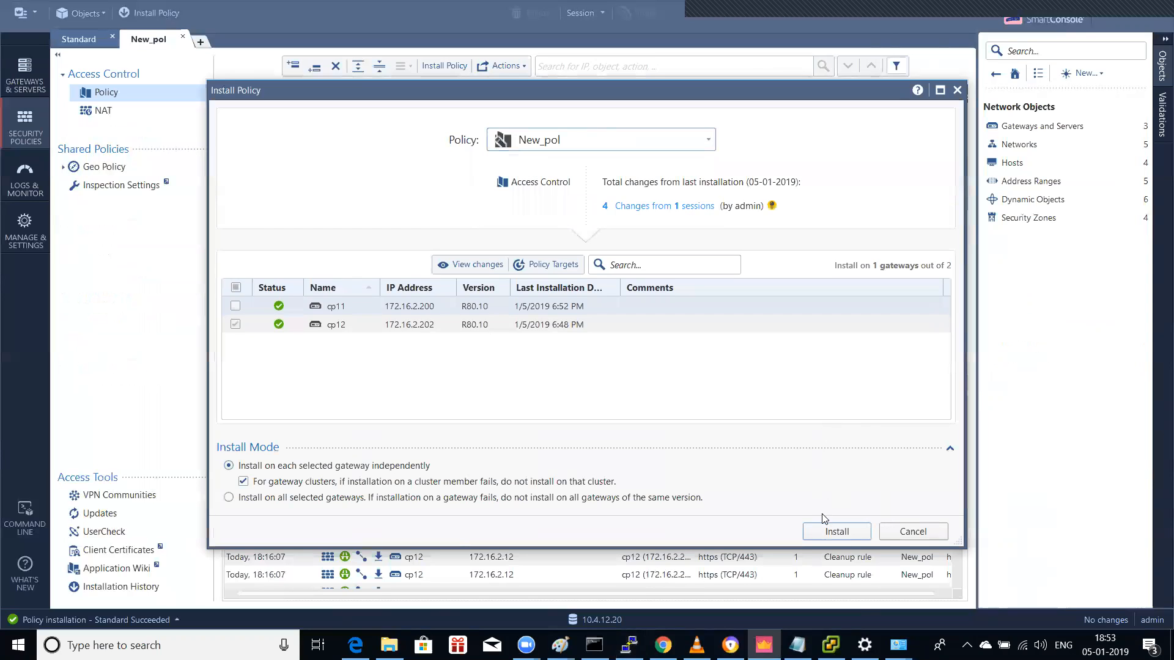
key("Return")
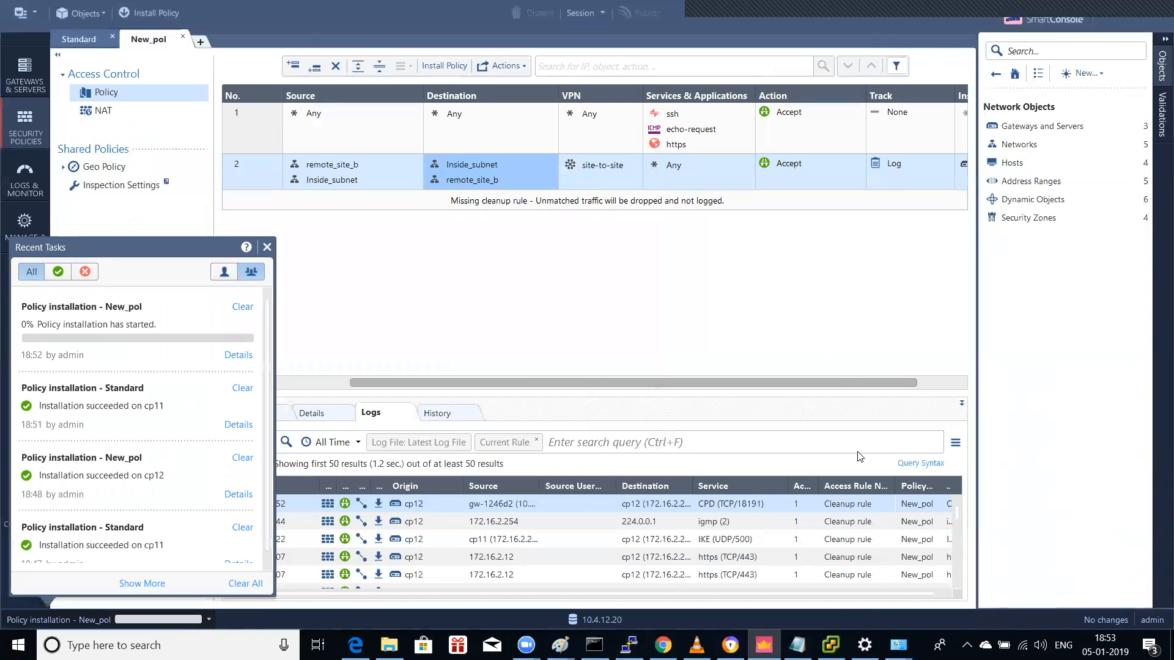
left_click(830, 645)
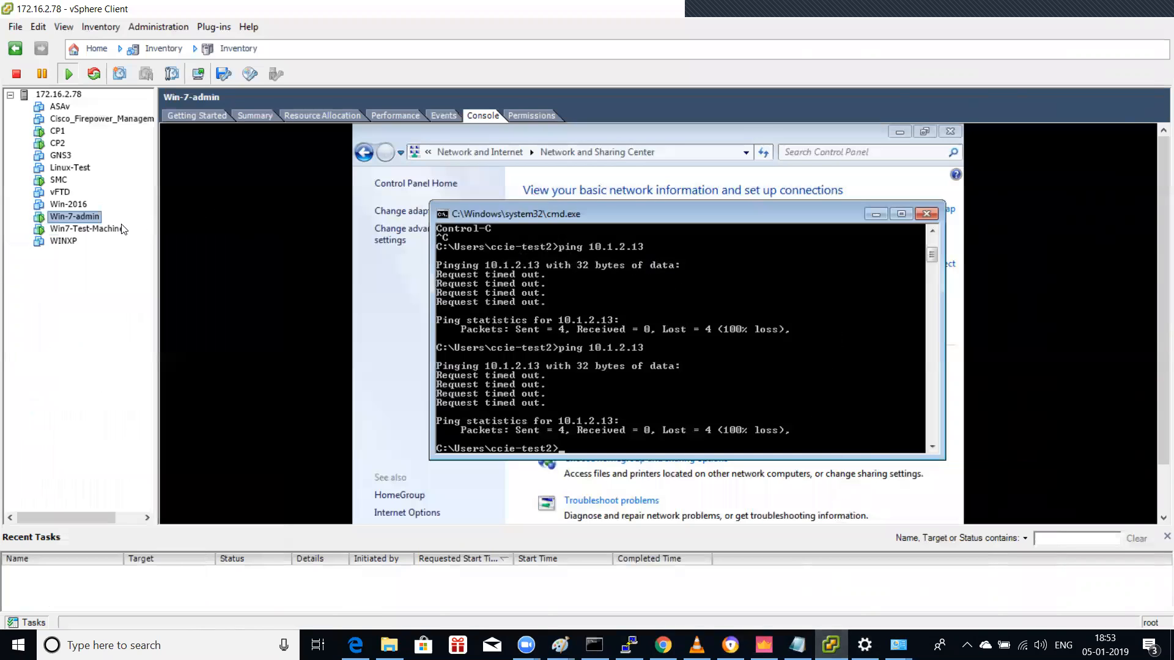
Step: On Win7-Test-Machine, launch Remote Desktop Connection, try 10.1.1.13, then cancel that attempt
left_click(98, 229)
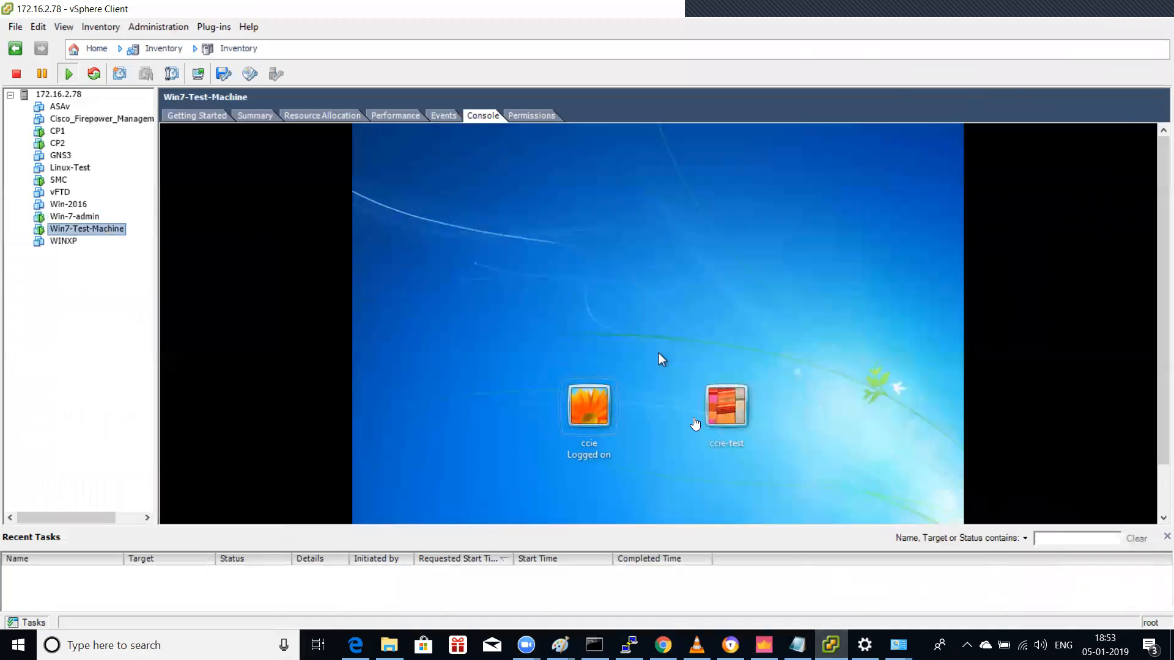
left_click(183, 645)
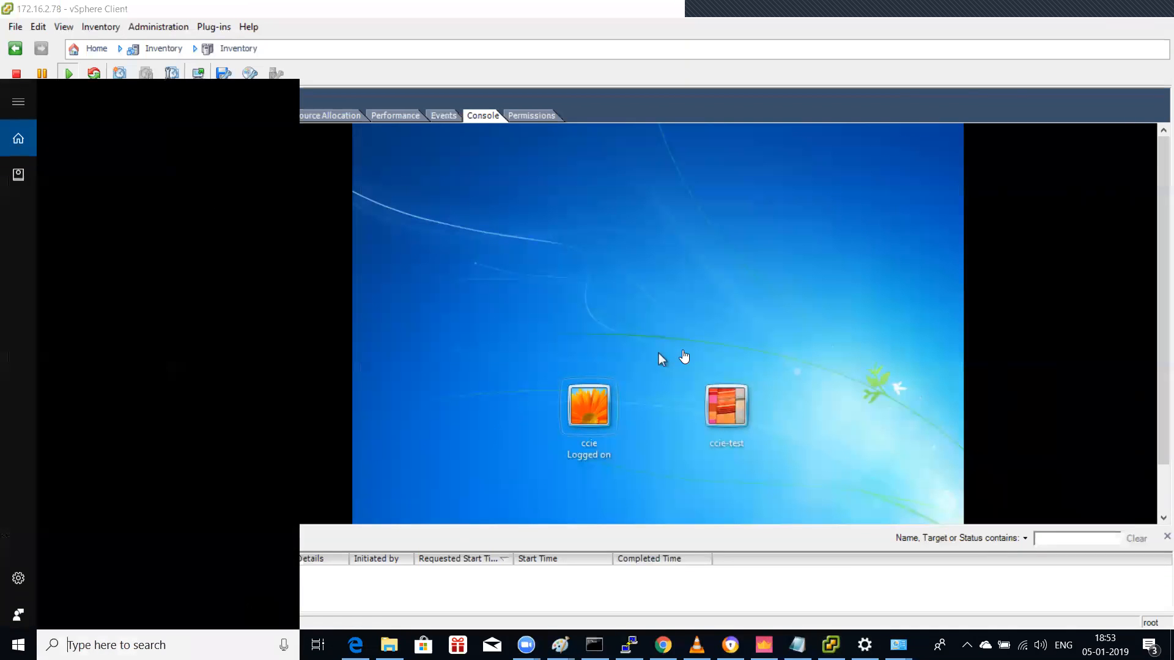
type("remote")
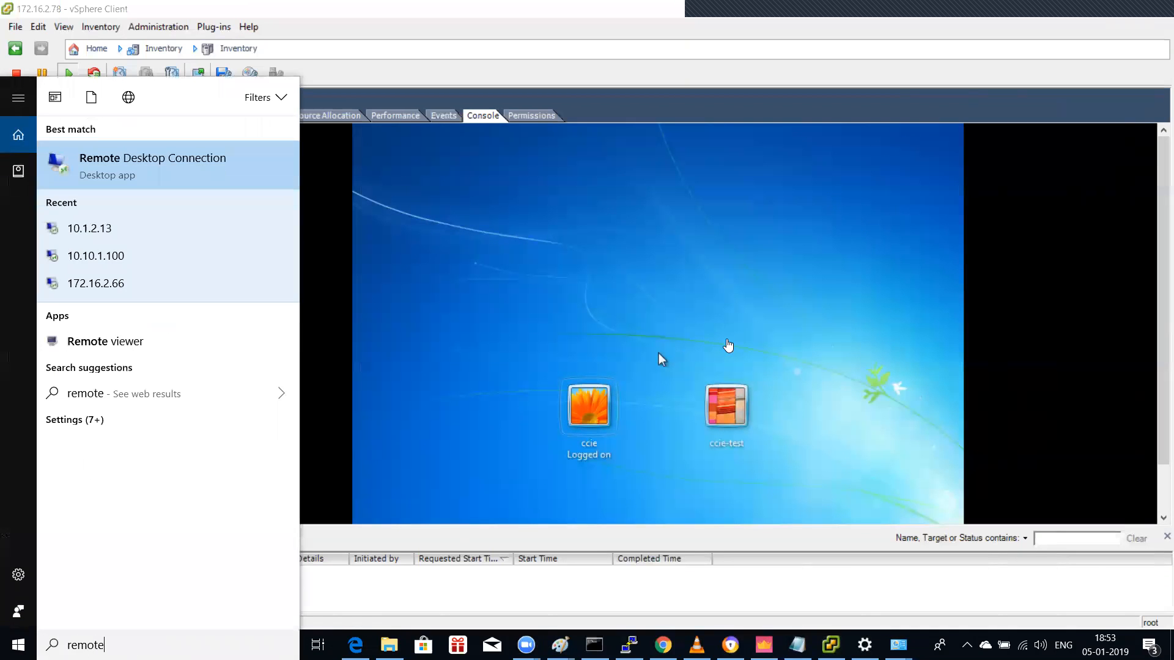
left_click(164, 171)
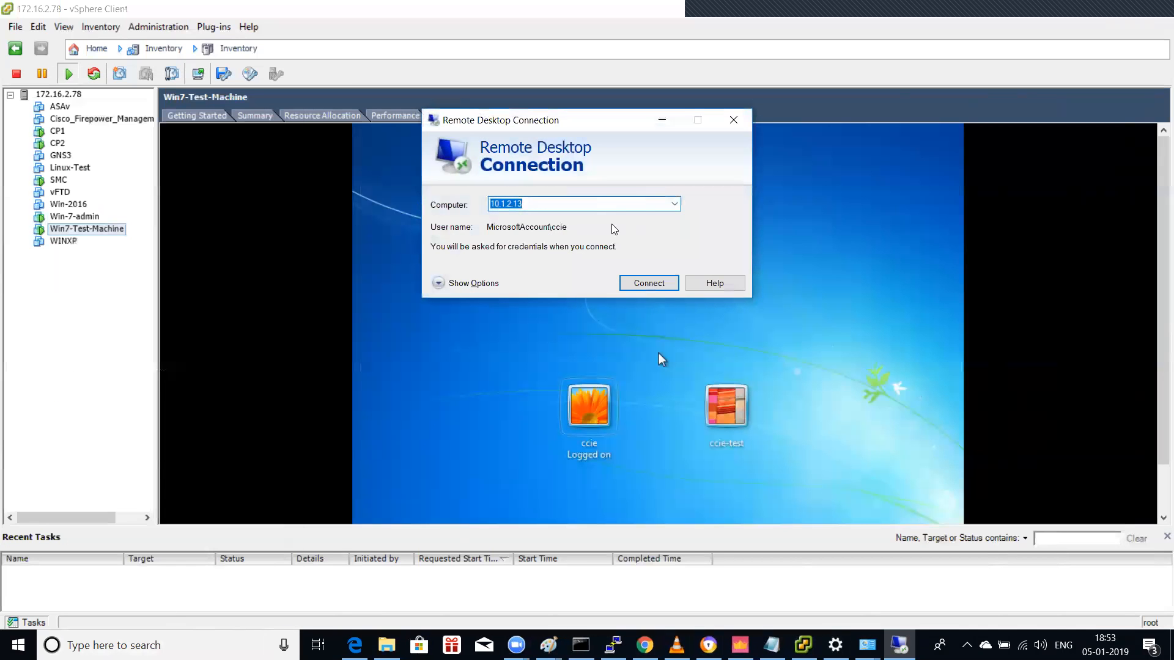
left_click(513, 204)
key("BackSpace")
type("1")
key("Return")
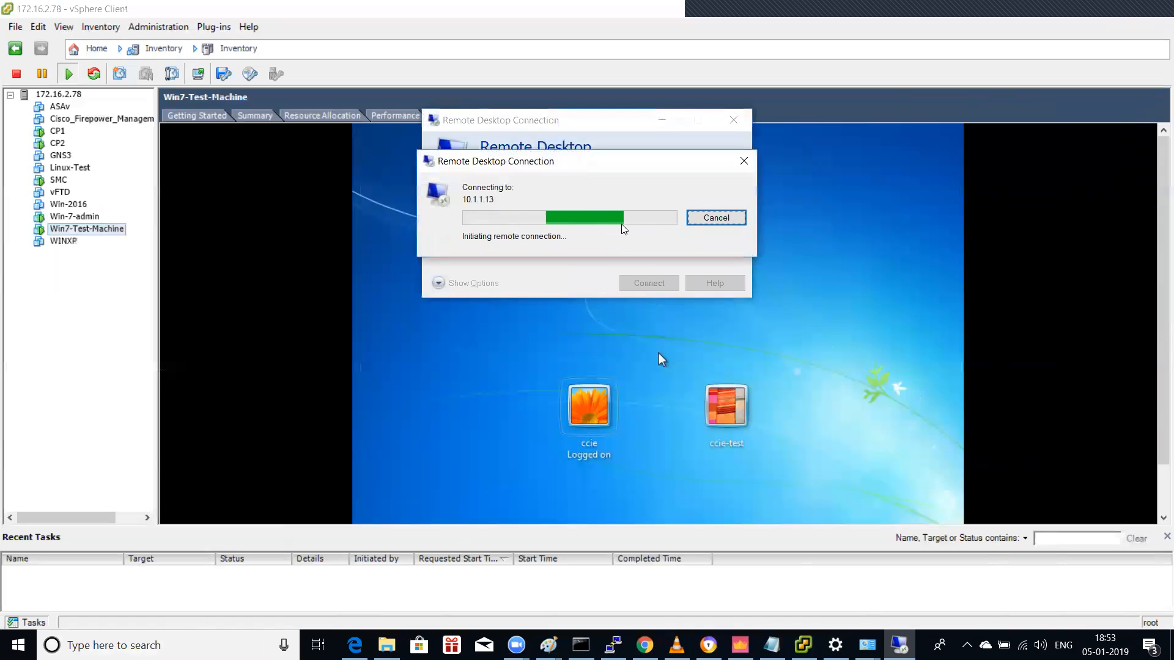
left_click(708, 219)
Step: Connect Remote Desktop to 10.1.2.13 and sign in with the account password
left_click(512, 204)
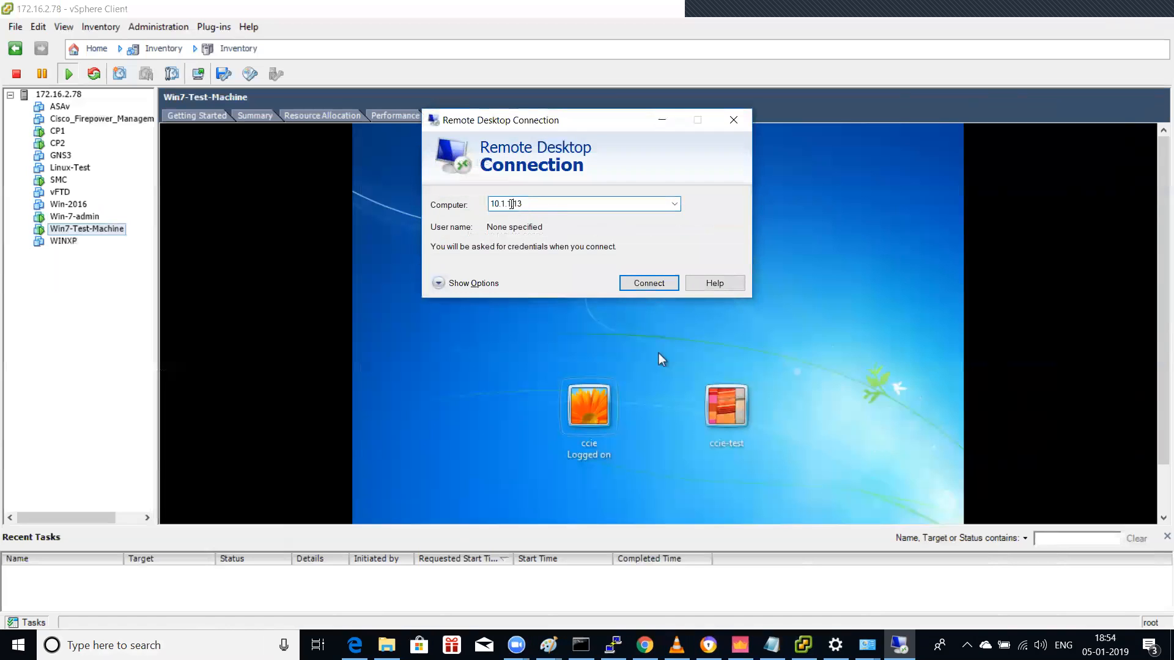
key("BackSpace")
type("2")
key("Return")
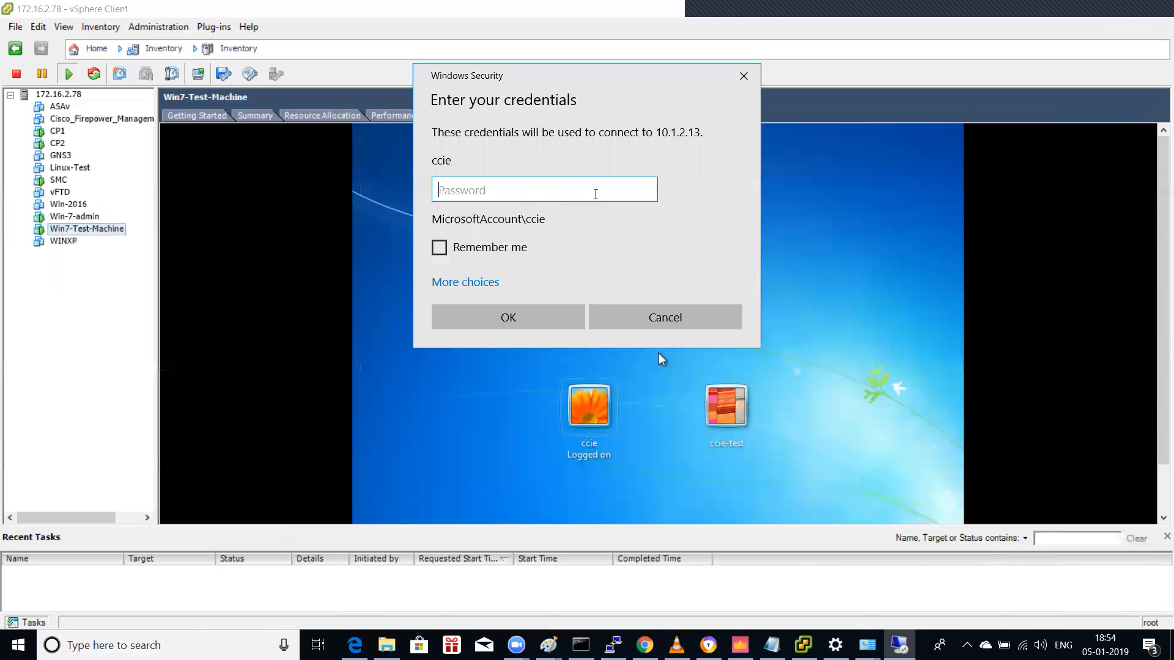
key("Caps_Lock")
key("Caps_Lock")
type("••••••••")
key("Return")
Step: Accept the certificate, then ping 10.1.2.202 (replies) and 10.1.1.13 (times out)
left_click(637, 337)
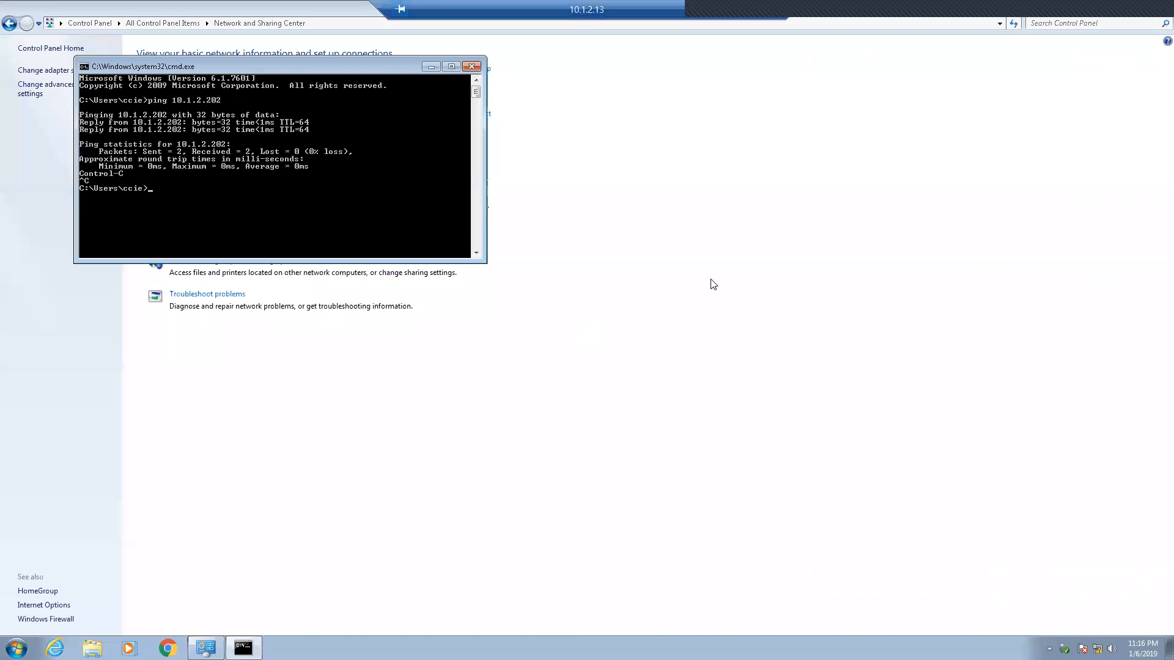
key("Up")
key("Return")
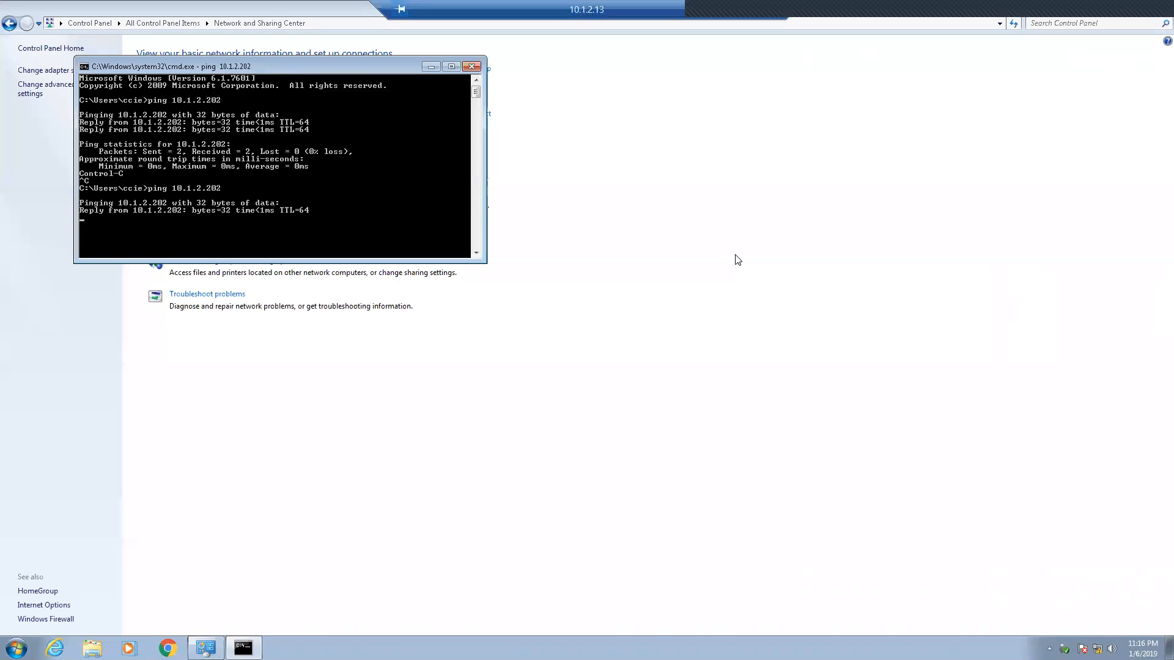
key("ctrl+c")
key("Up")
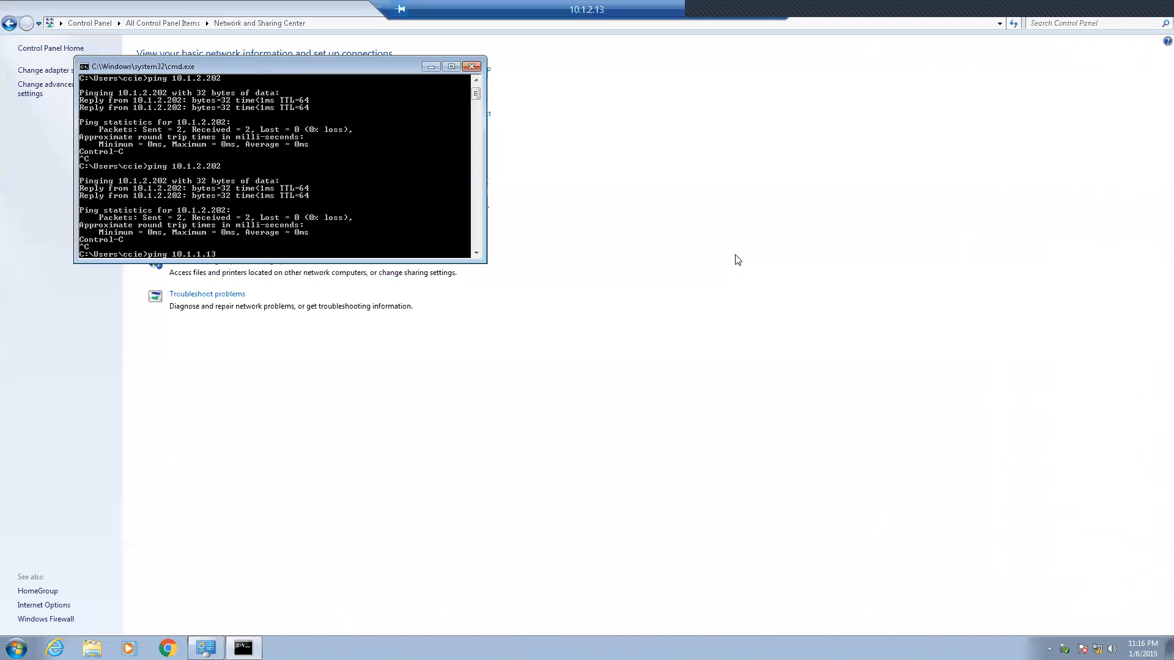
key("Return")
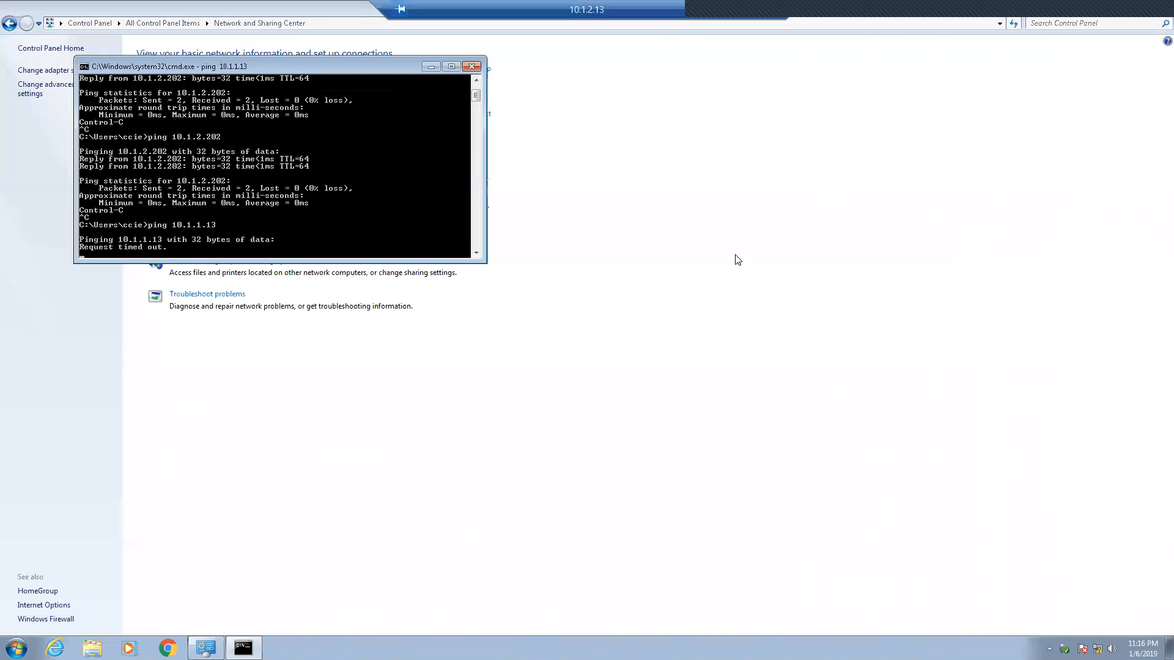
Step: Restore the remote session to a window and return to the vSphere console
left_click(755, 9)
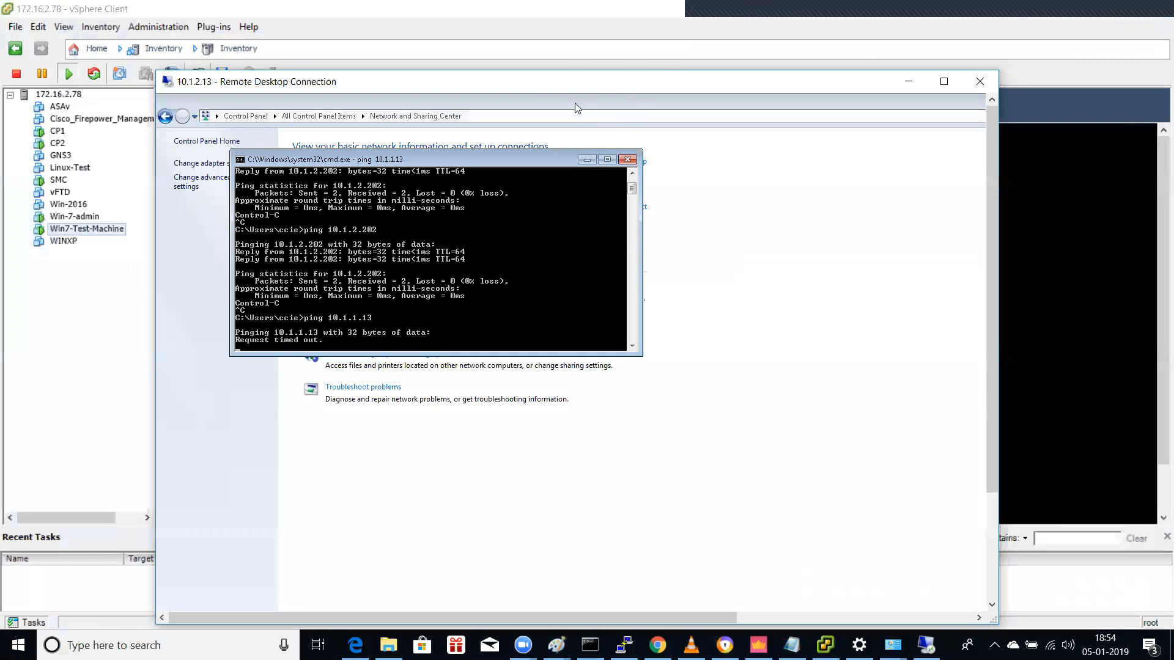
left_click_drag(395, 81, 167, 44)
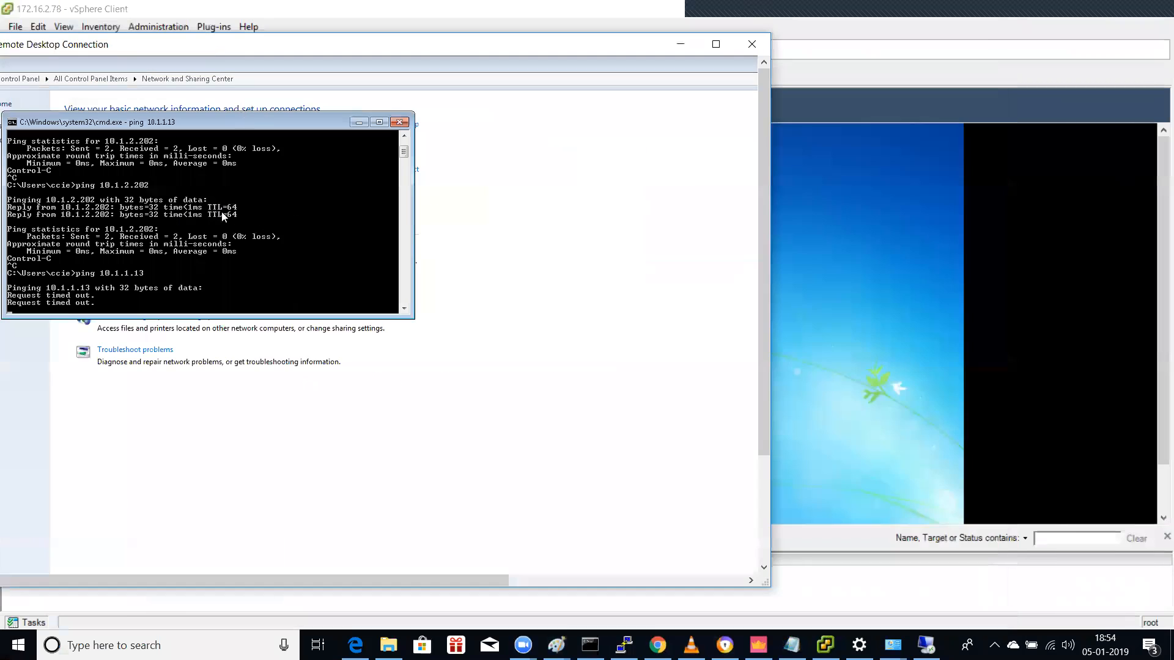
left_click(825, 645)
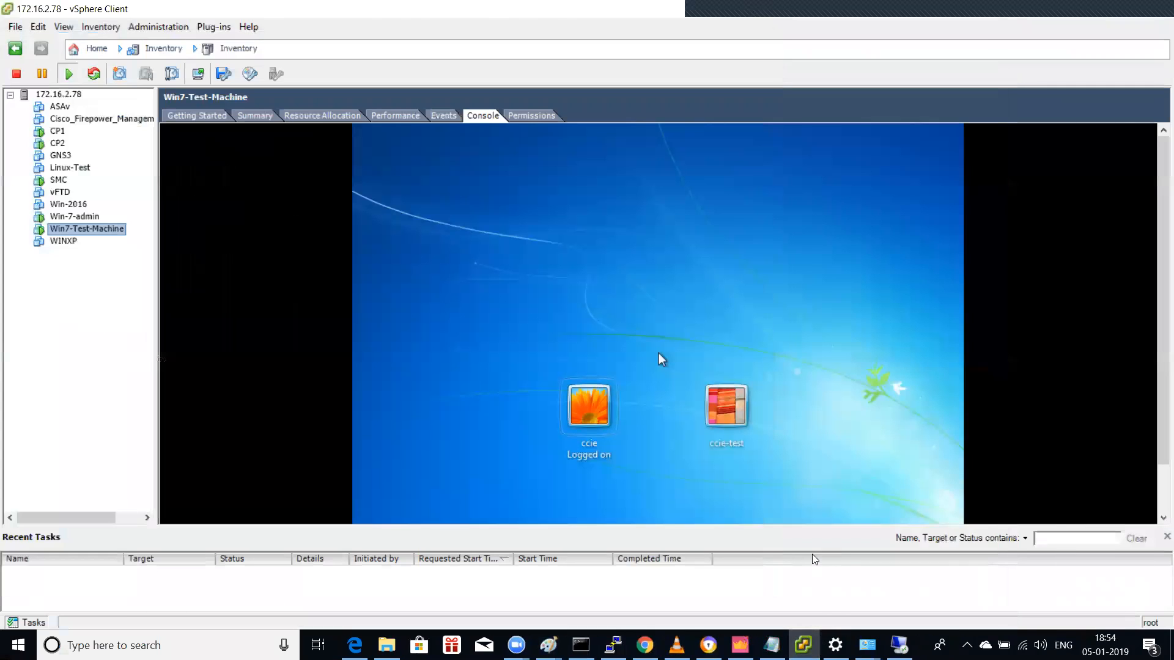
left_click(909, 489)
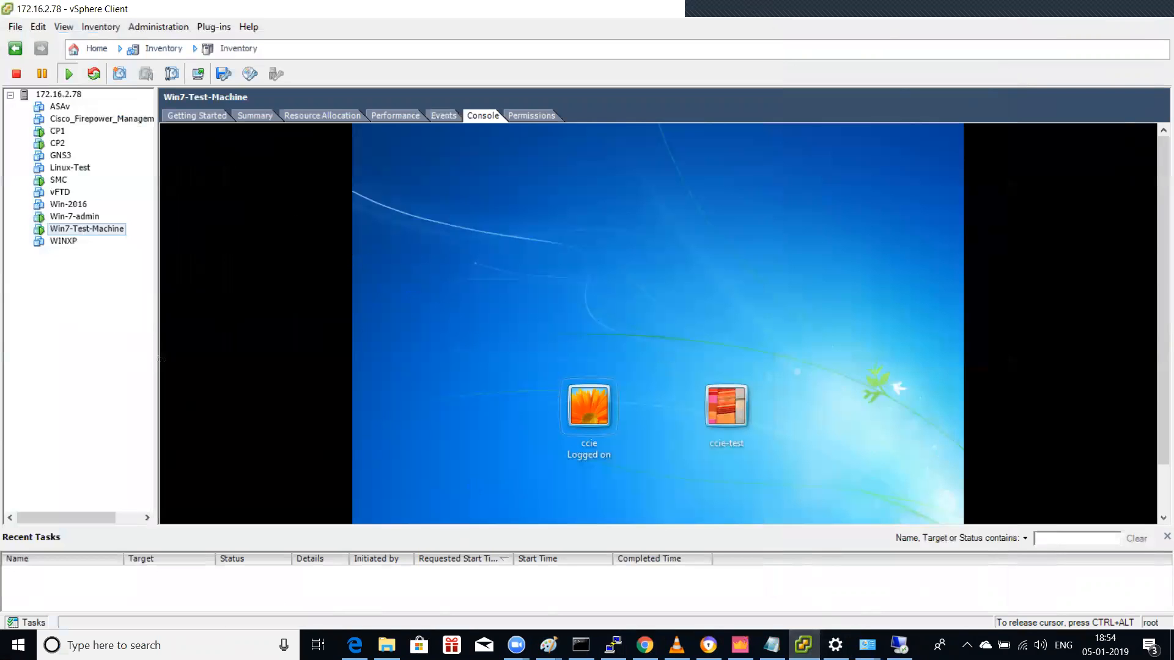
key("ctrl+alt")
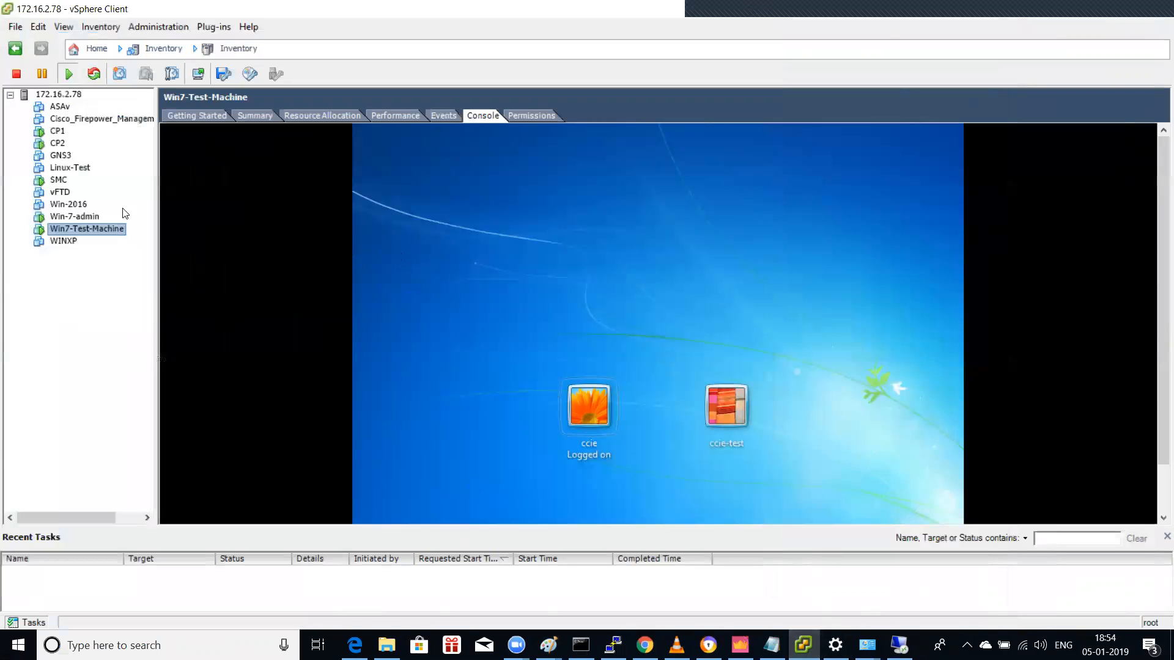
Step: On Win-7-admin, rerun ping 10.1.2.13 twice; it still times out
left_click(82, 216)
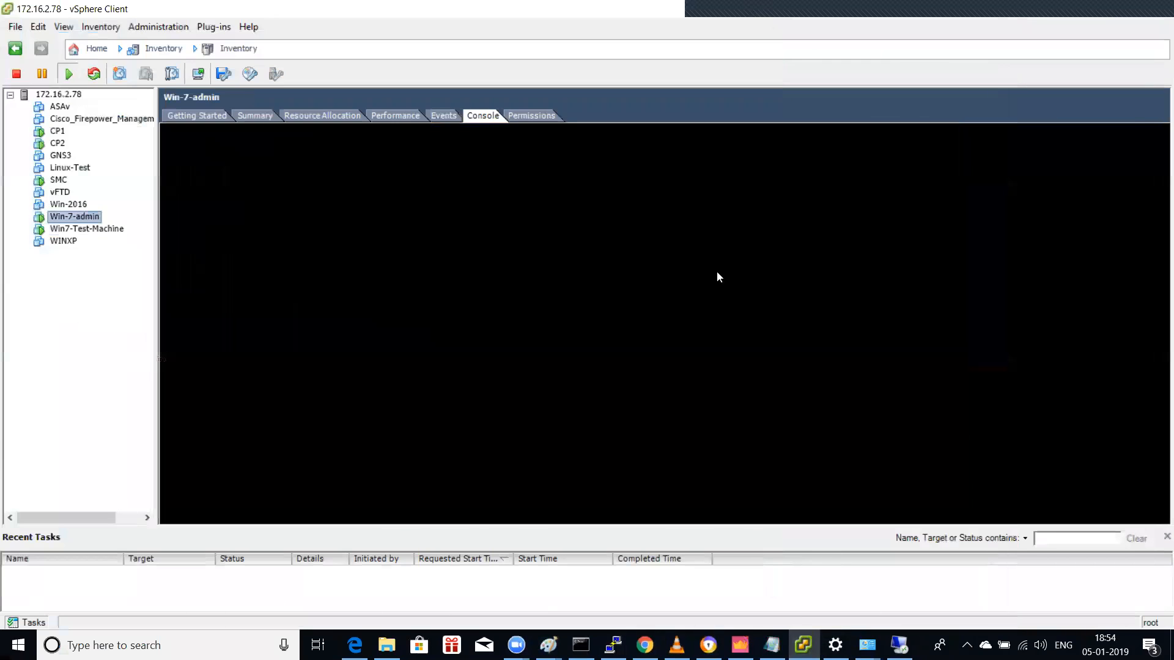
left_click(802, 645)
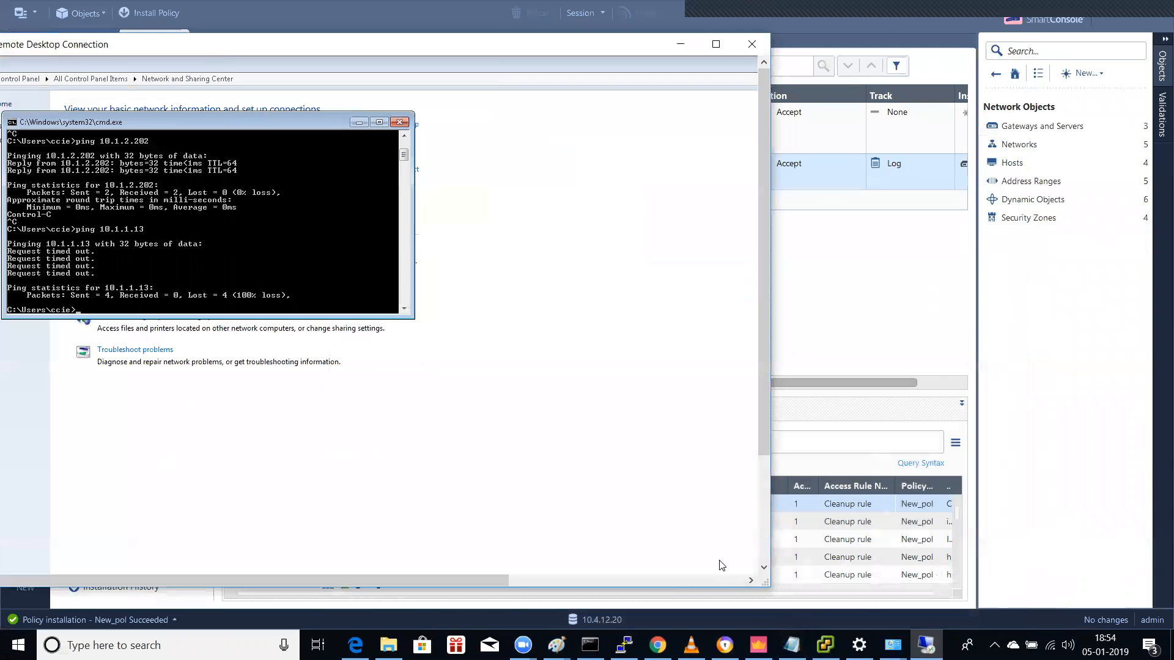
left_click(825, 645)
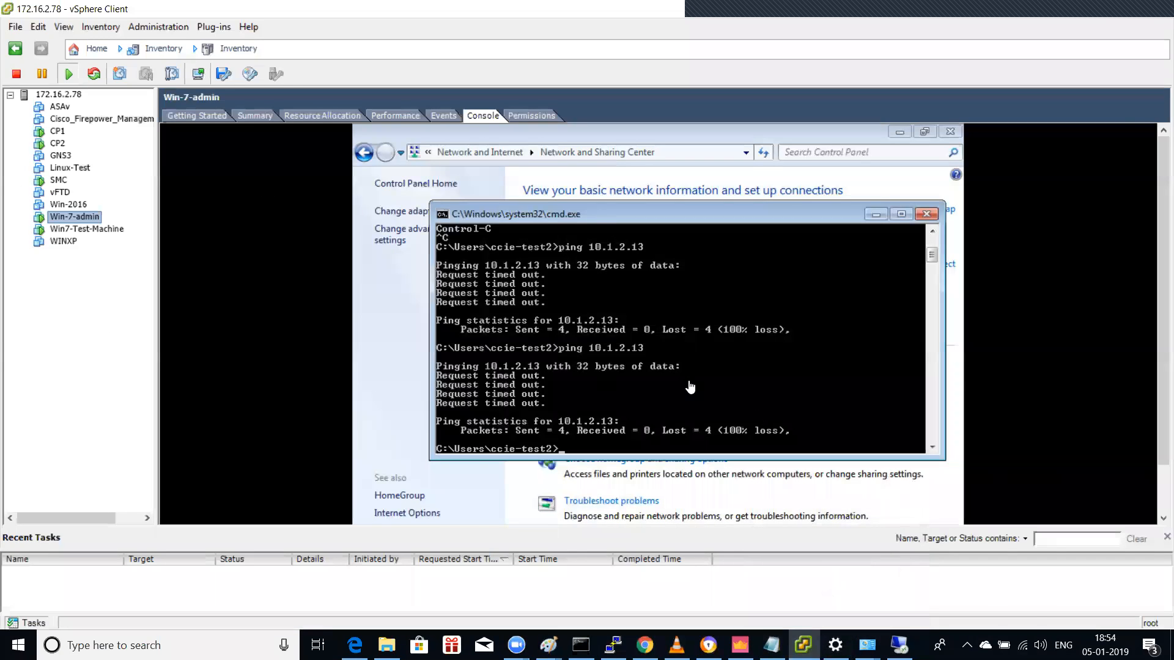
key("Up")
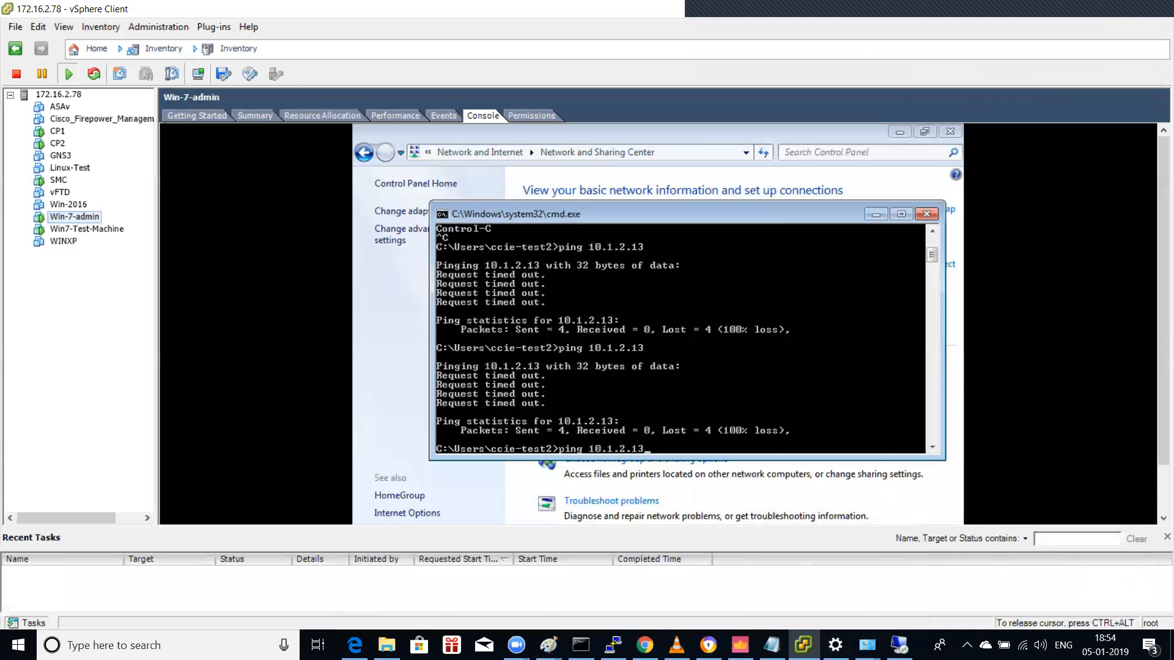
key("Return")
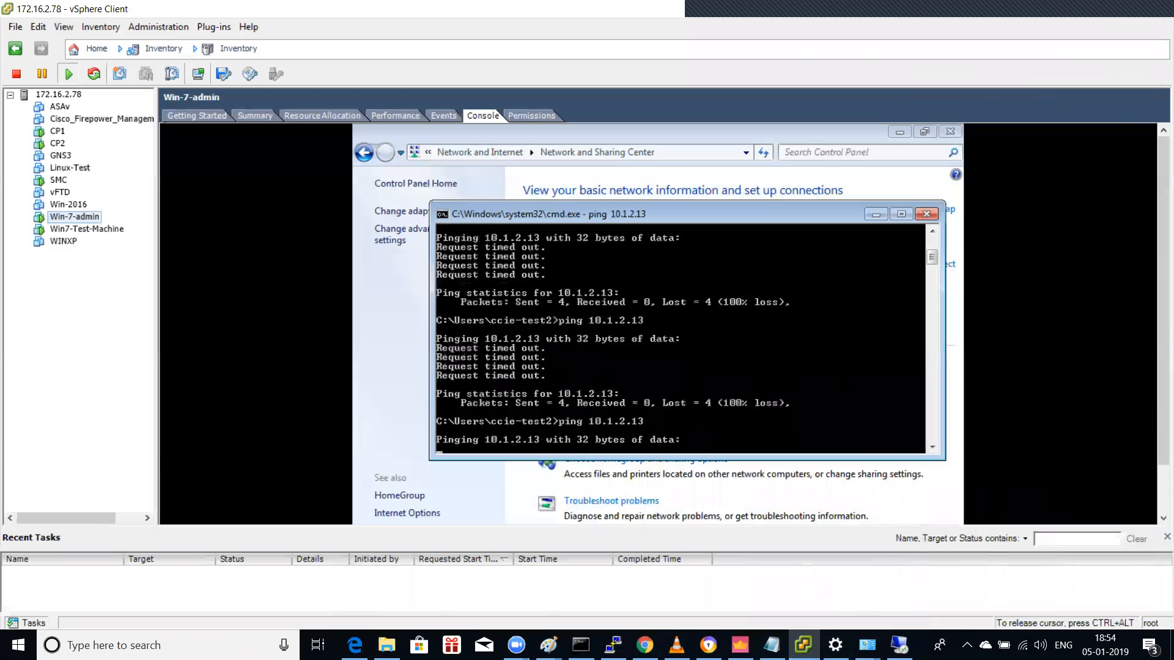
key("ctrl+c")
key("Up")
key("Up")
key("Down")
key("Return")
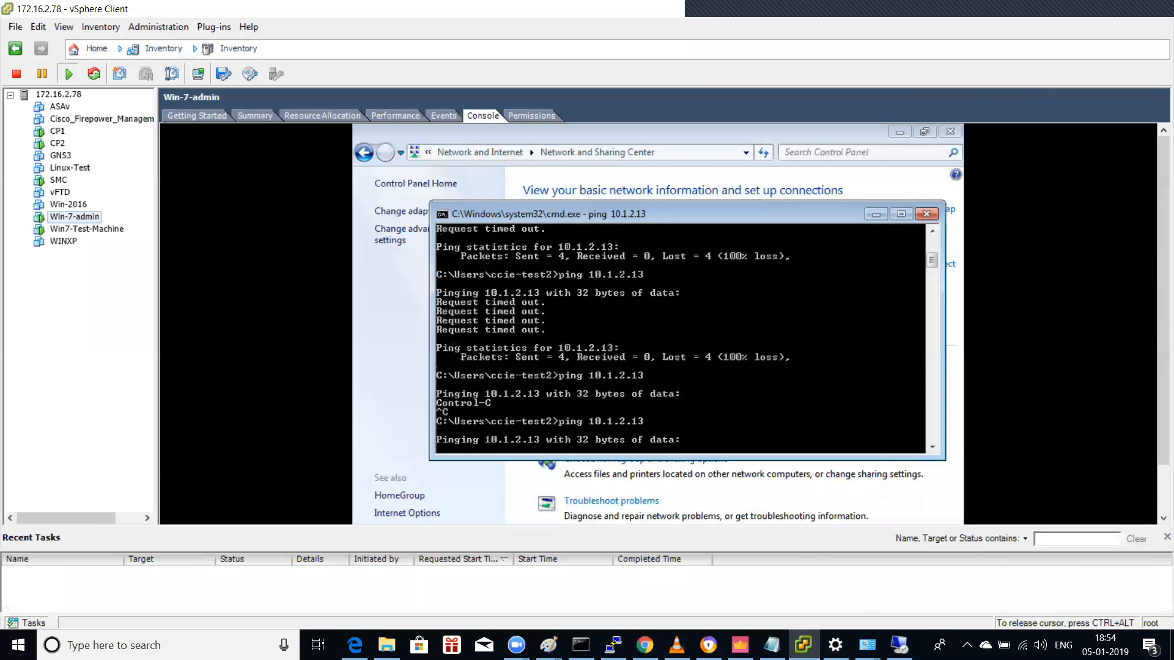
key("ctrl+c")
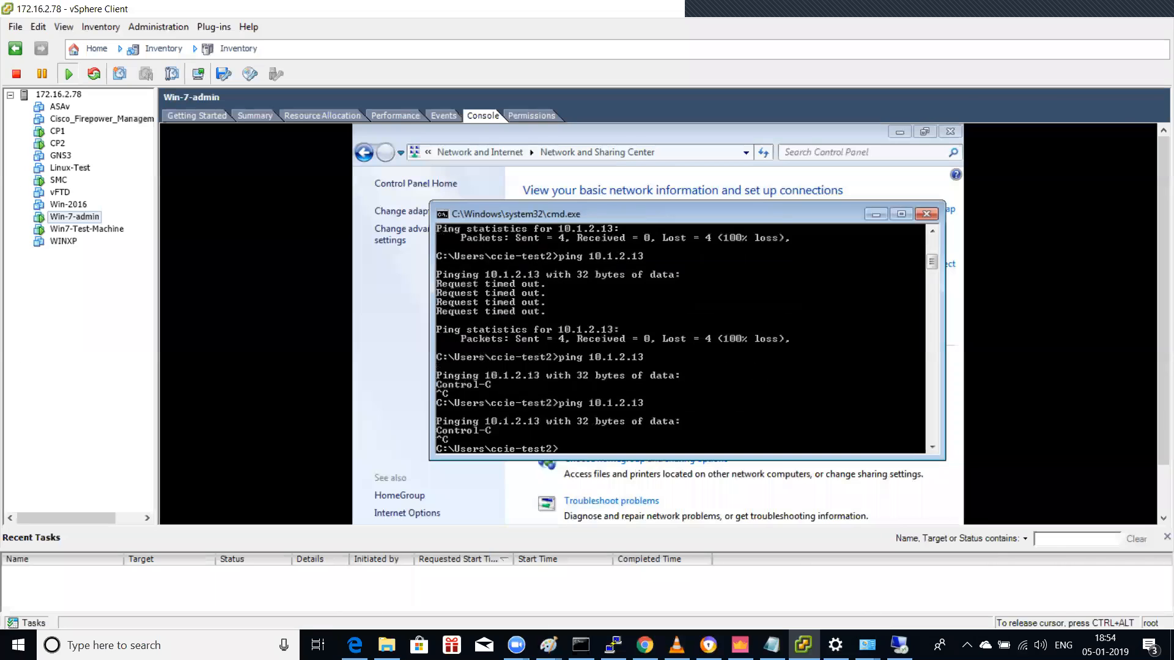
key("ctrl+alt")
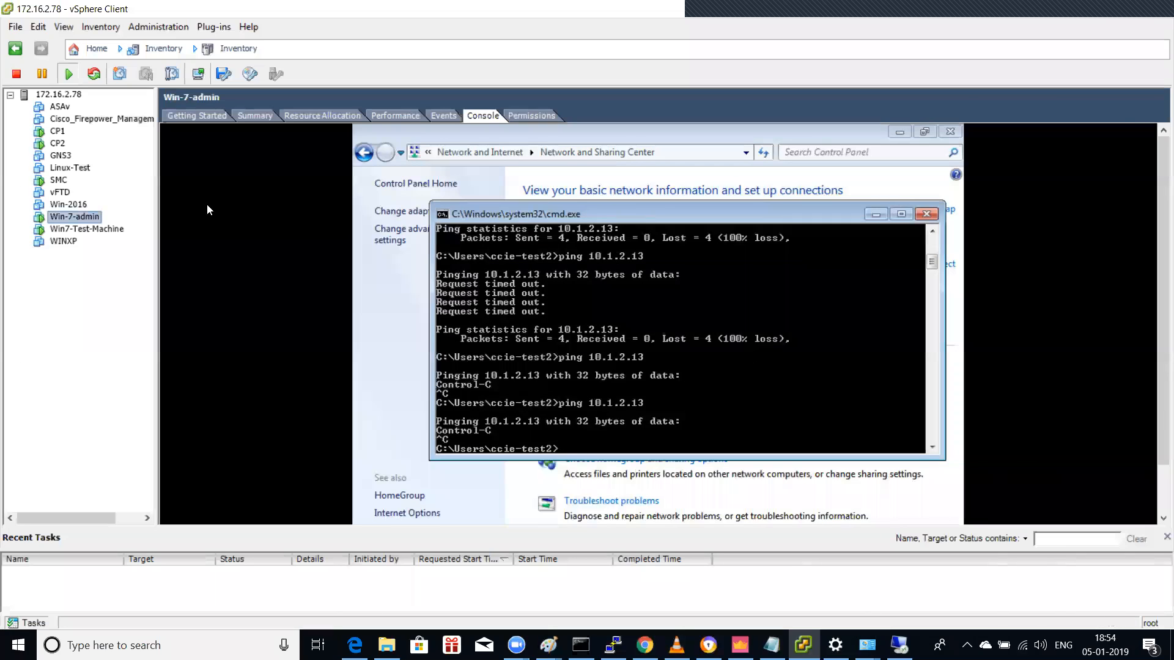
Step: Run ipconfig to list Win-7-admin's IP configuration, then return to SmartConsole
left_click(540, 327)
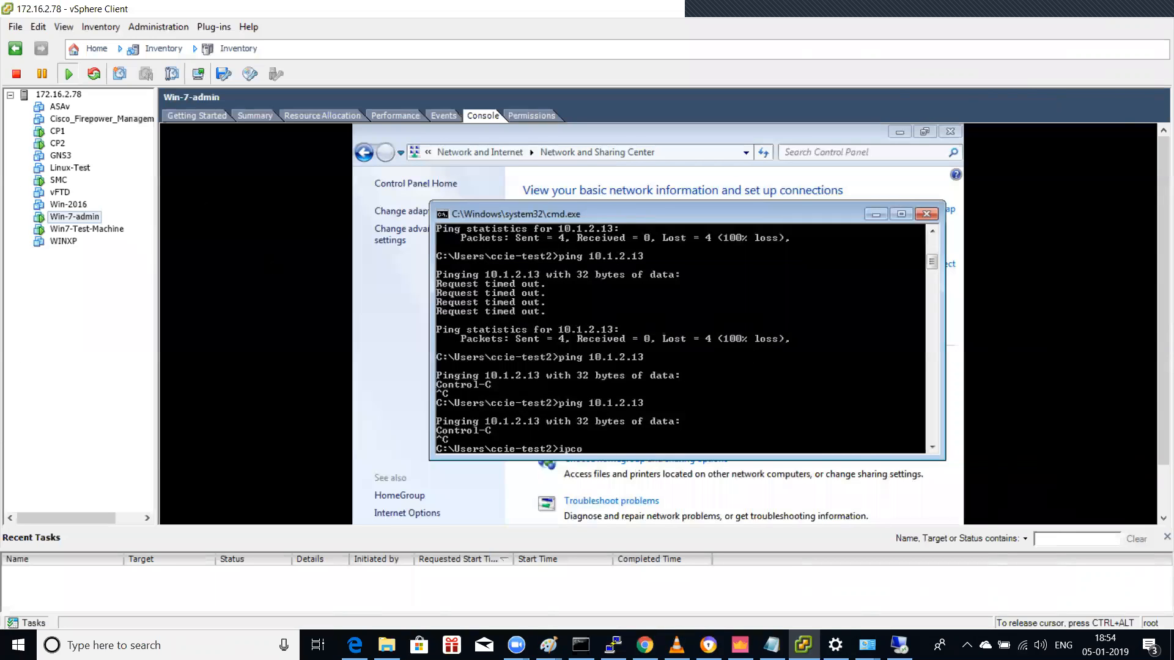
type("ipconfig")
key("Return")
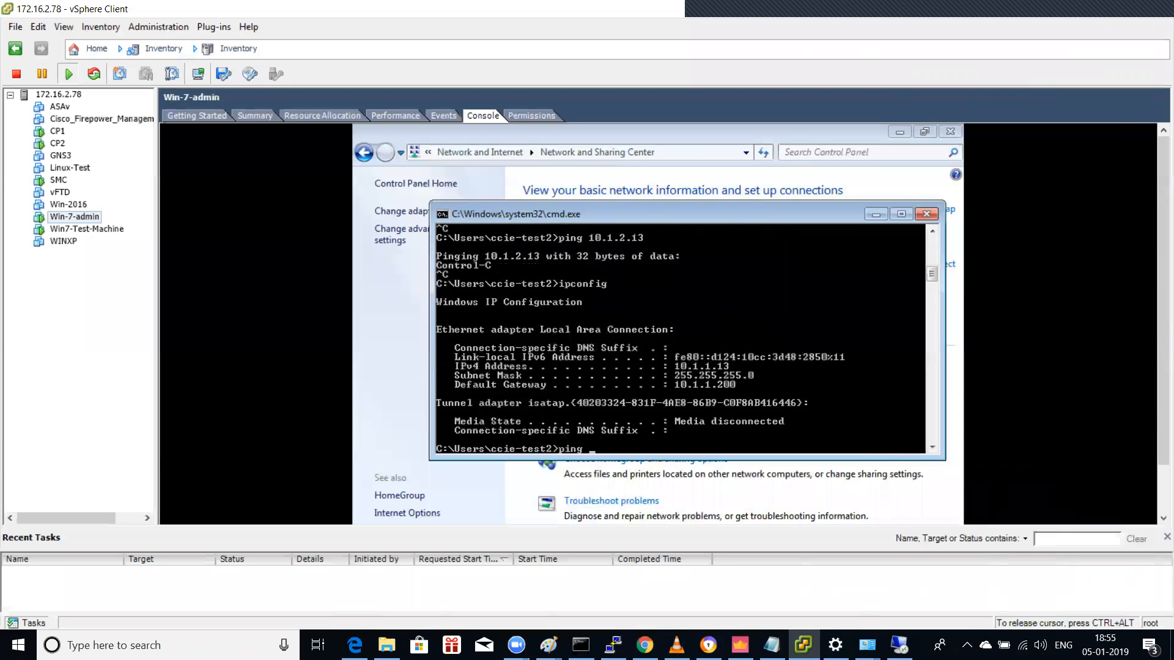
key("BackSpace")
key("BackSpace")
key("BackSpace")
key("BackSpace")
key("BackSpace")
key("BackSpace")
key("BackSpace")
key("ctrl+alt")
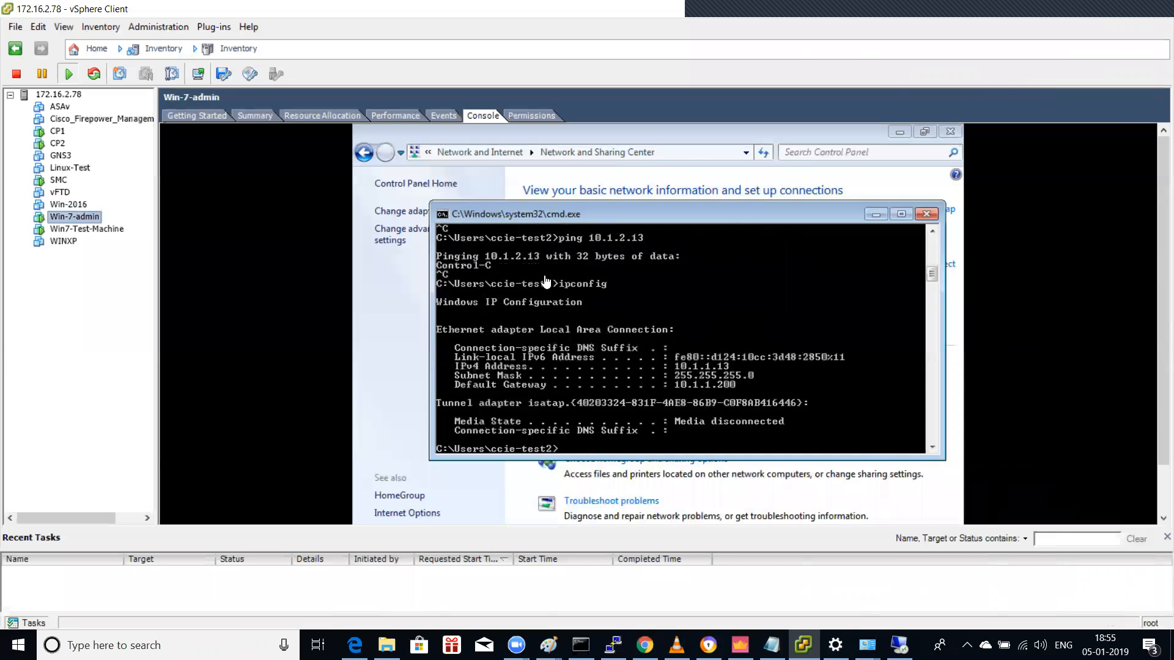
mouse_move(645, 645)
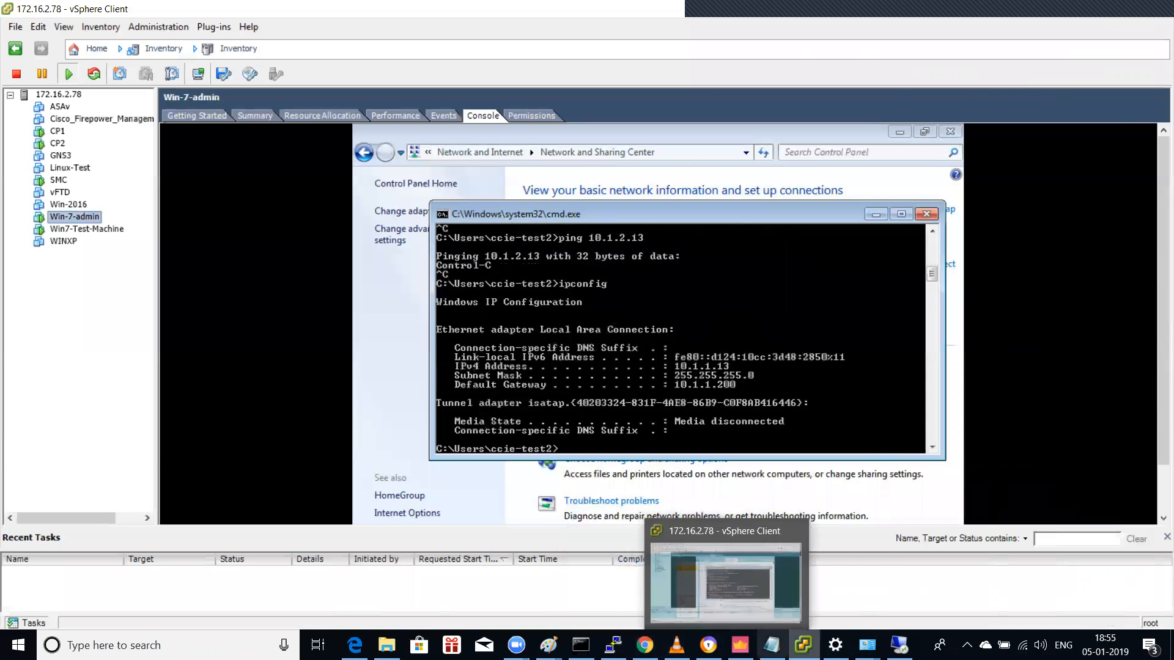
left_click(740, 644)
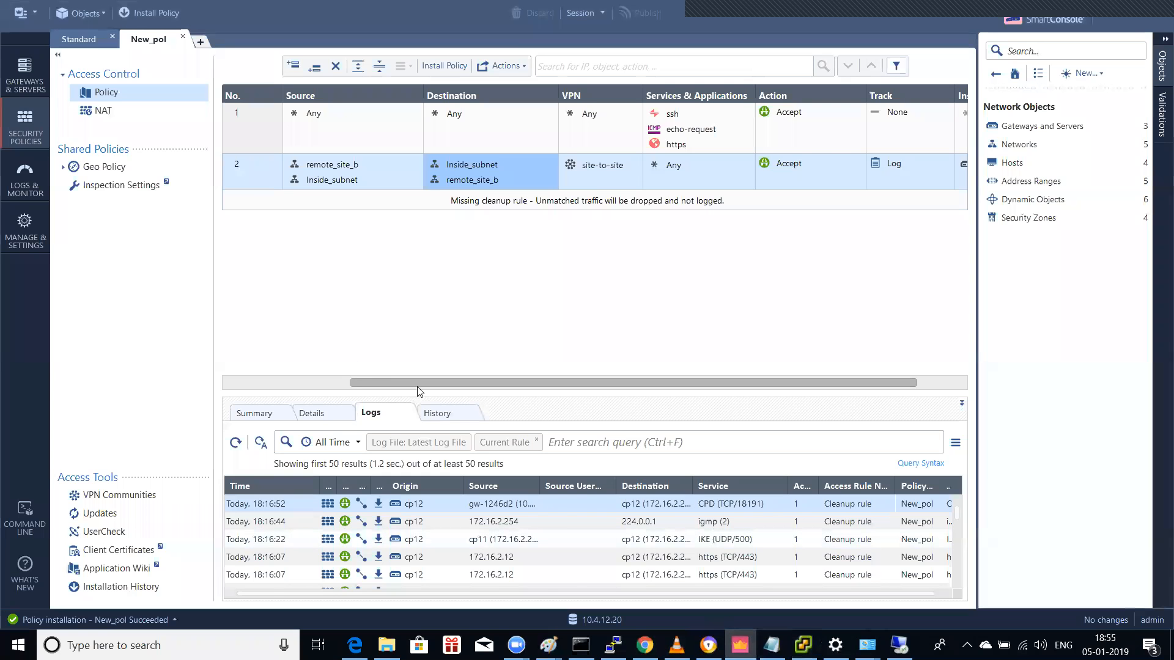
Step: Change gw-4be172's Default route gateway from 172.16.2.254 to 10.4.12.254 and save
left_click(354, 645)
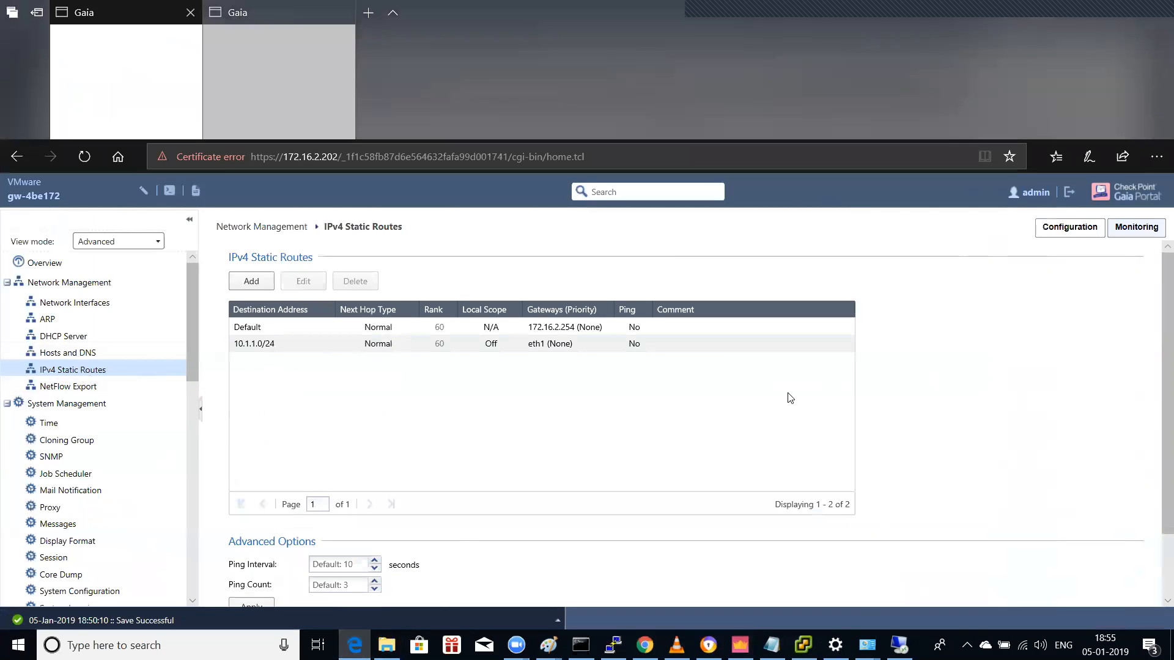
left_click(553, 328)
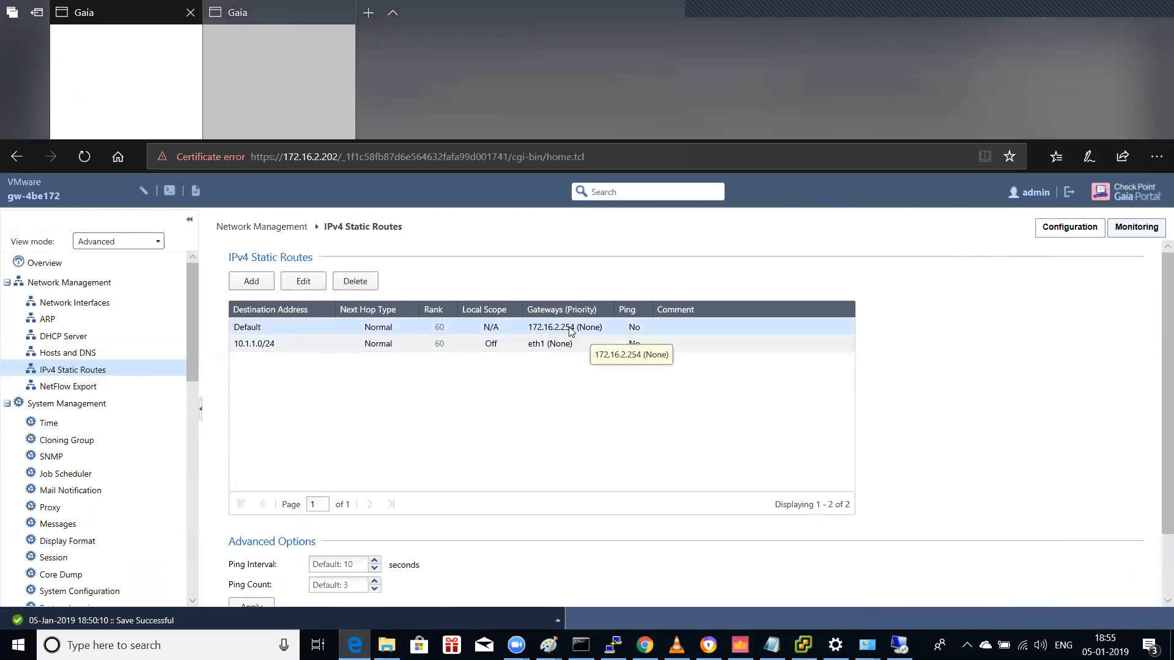
left_click(304, 281)
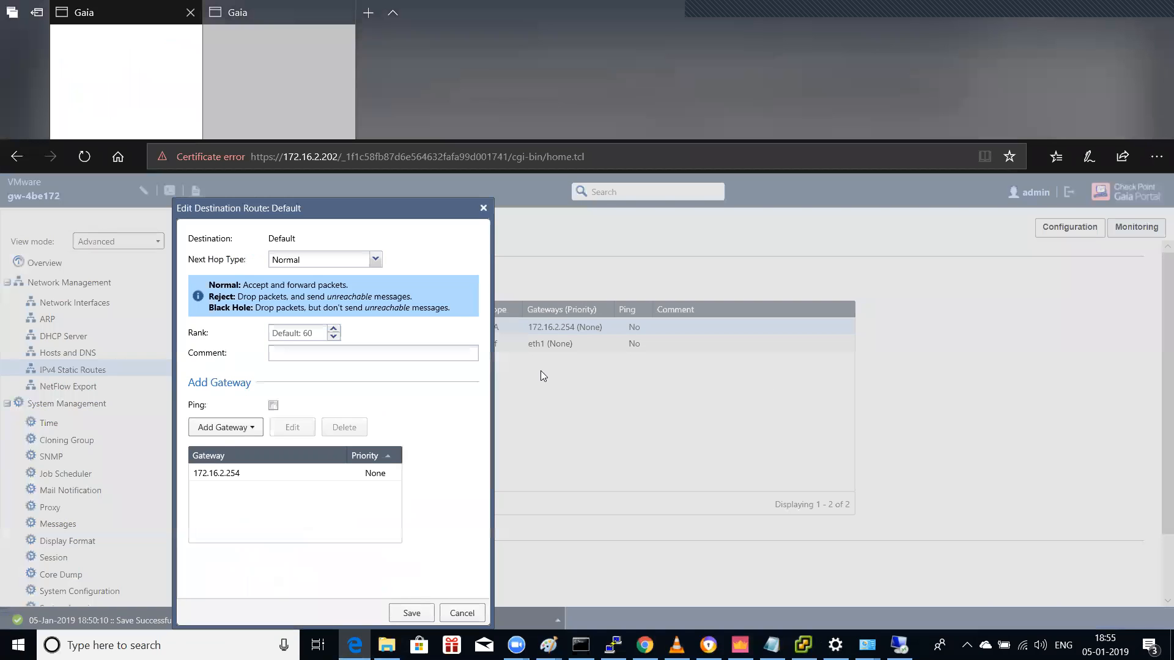
left_click(239, 472)
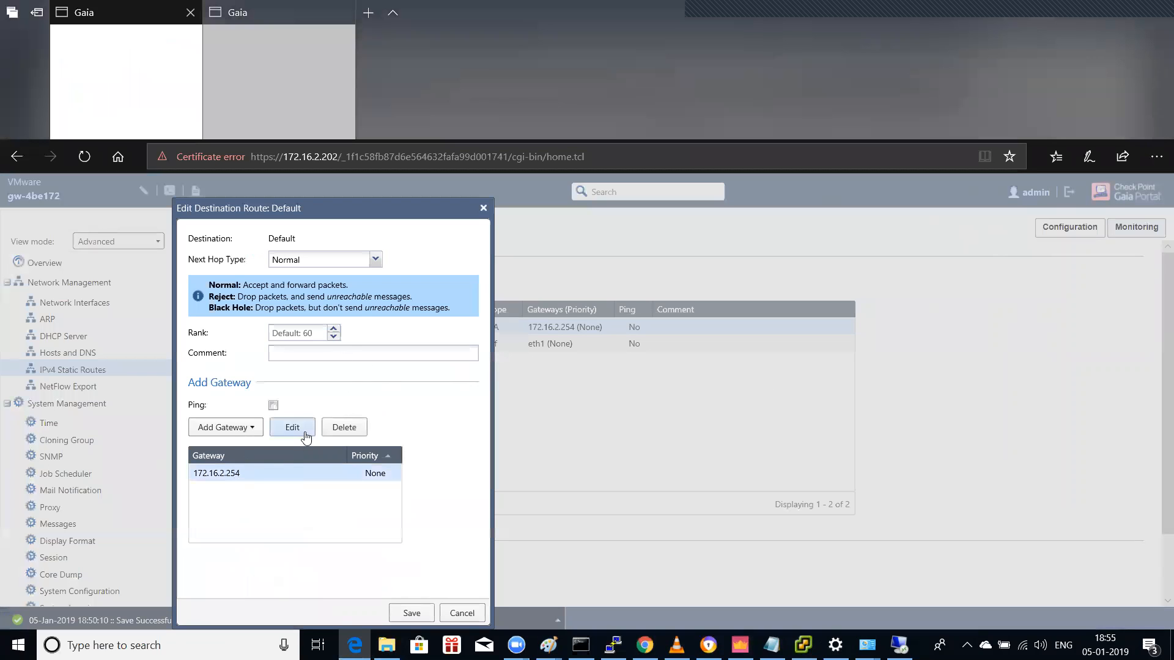
left_click(305, 433)
key("shift+Home")
type("10.")
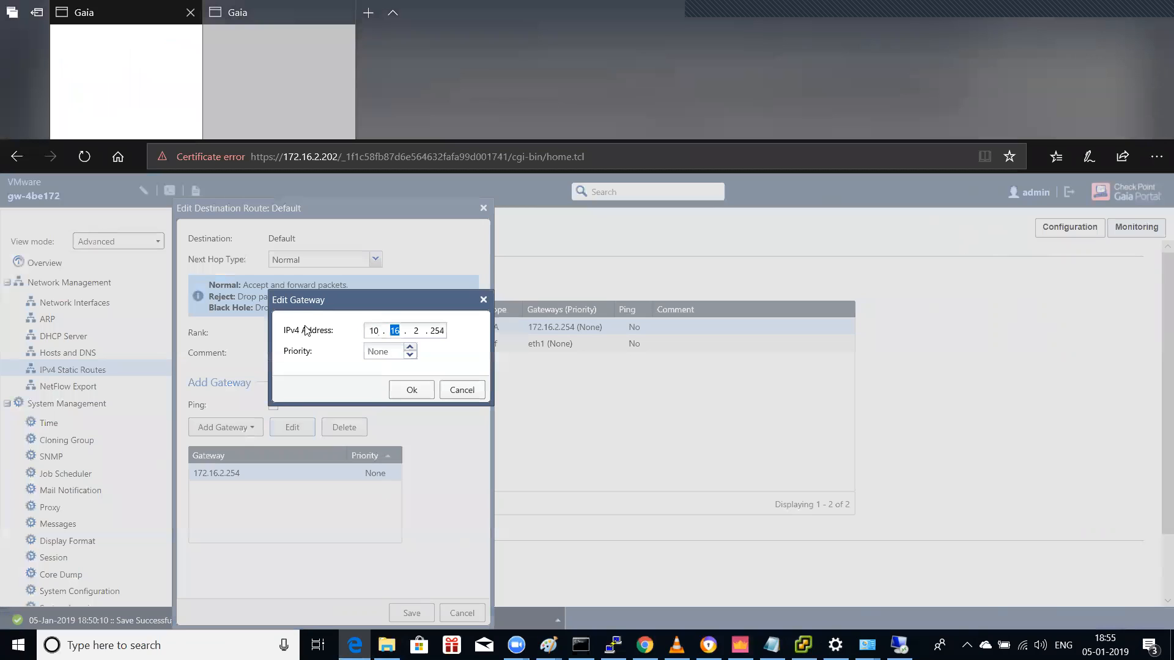
type("4.12.")
left_click(410, 390)
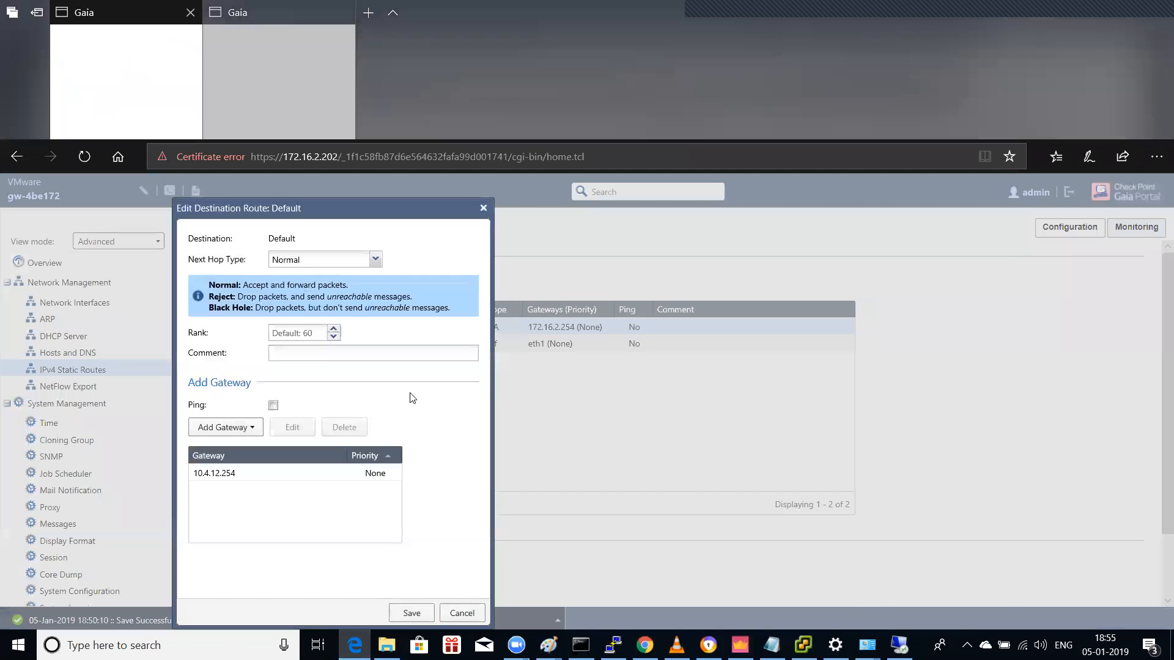
left_click(411, 612)
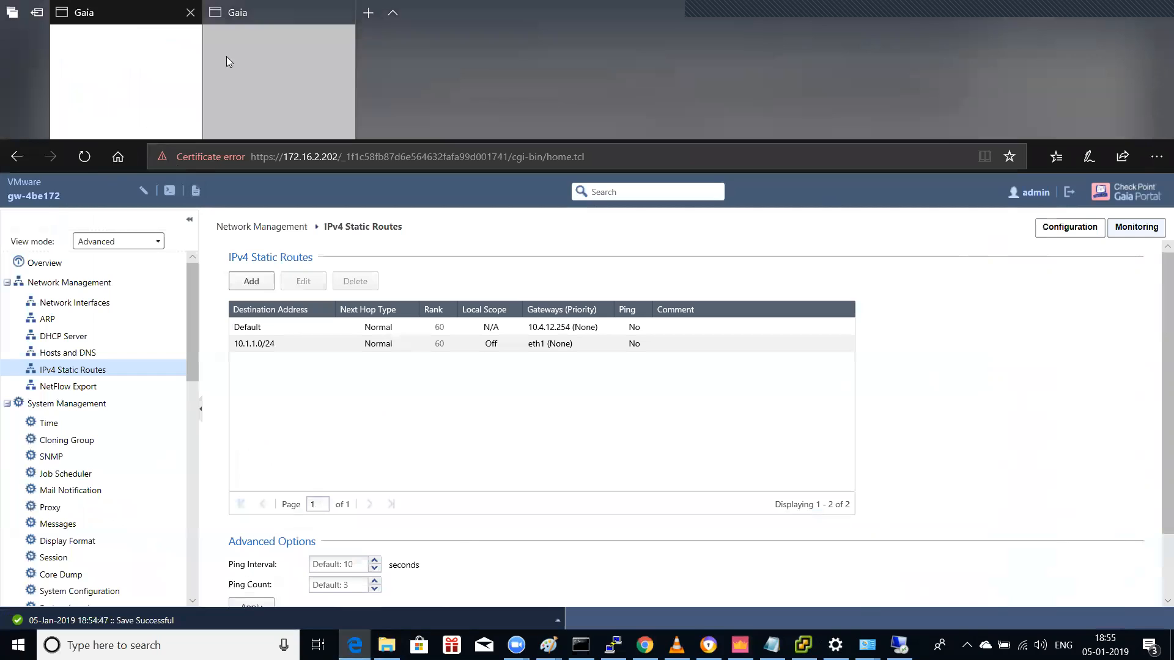
Step: Reload the gw-4be172 Gaia Portal and reopen the IPv4 Static Routes page
left_click(296, 61)
left_click(171, 6)
left_click(468, 160)
key("Return")
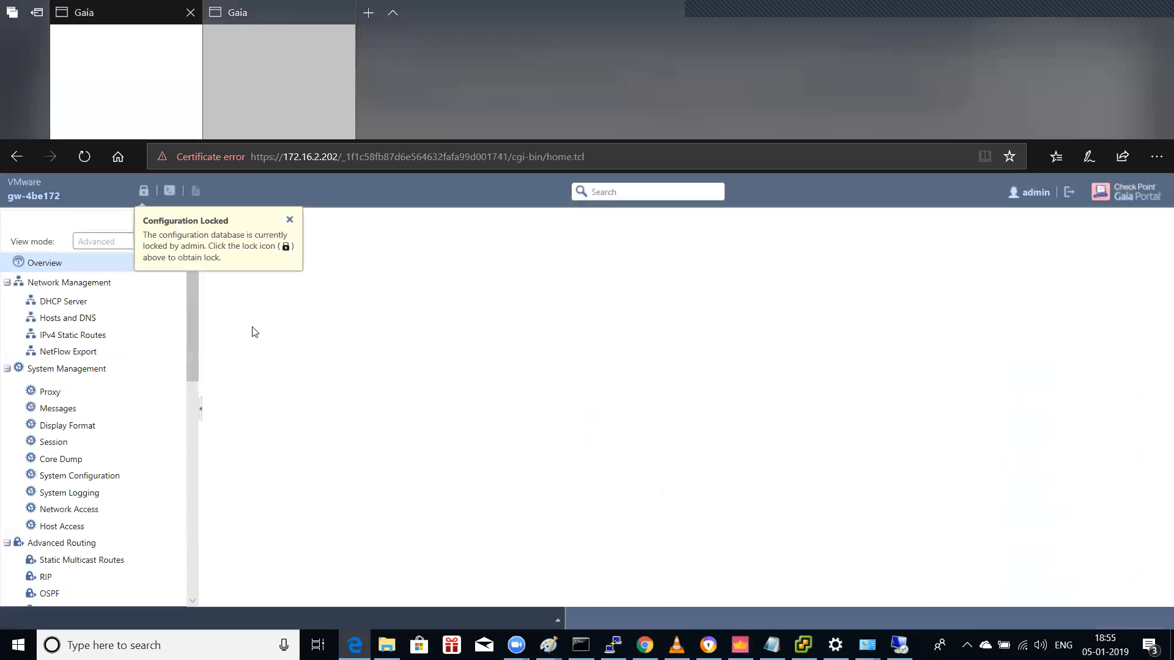
left_click(86, 389)
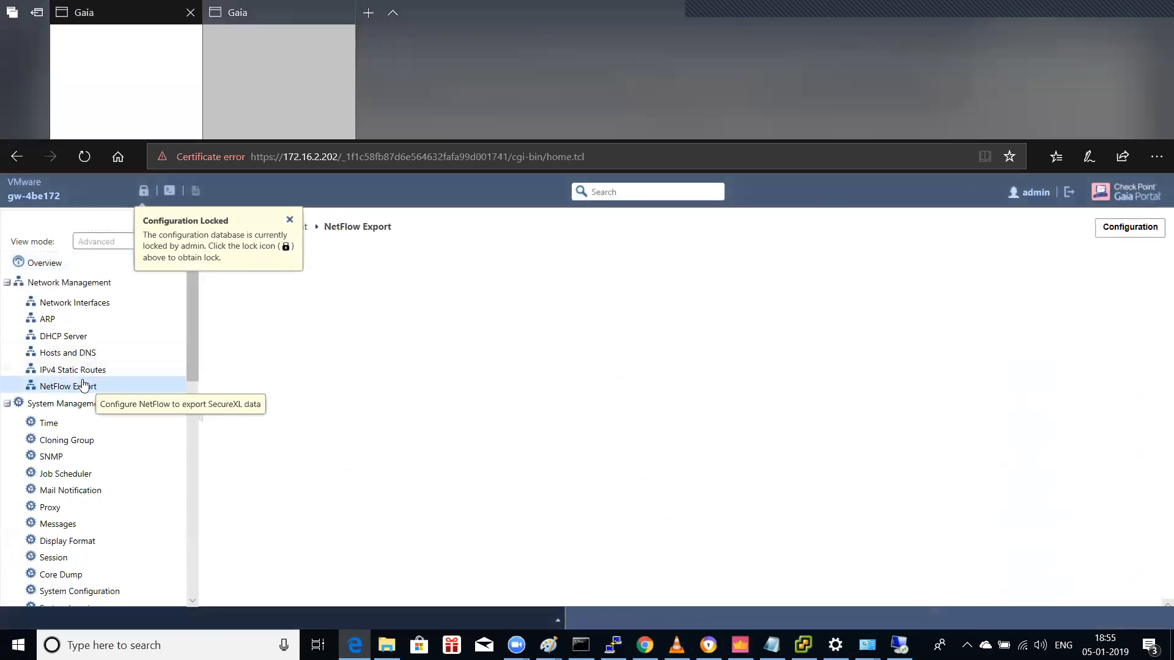
left_click(73, 370)
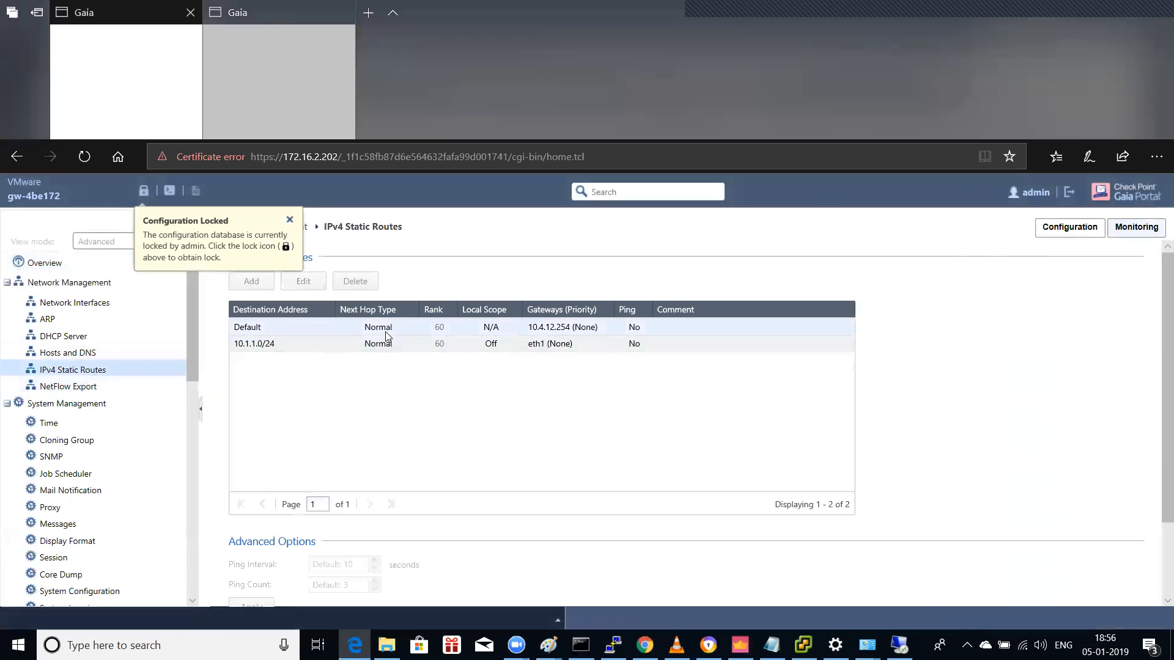
Step: Reload gw-c5dc77's Gaia Portal and override its configuration lock
key("ctrl+Tab")
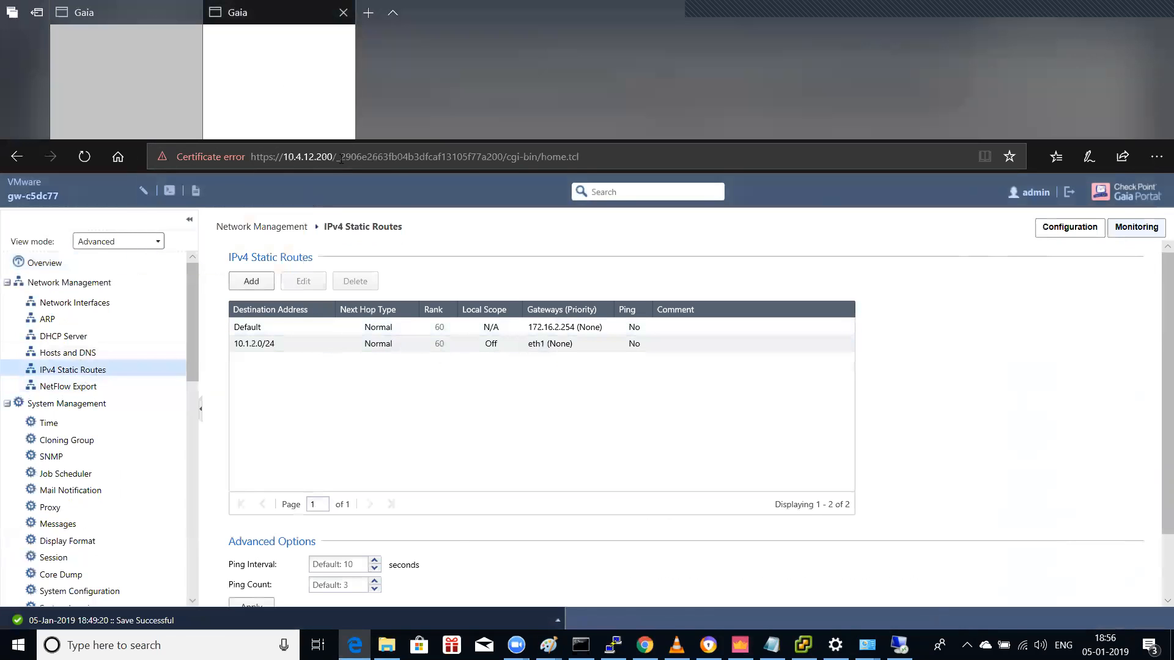
left_click(357, 159)
key("Return")
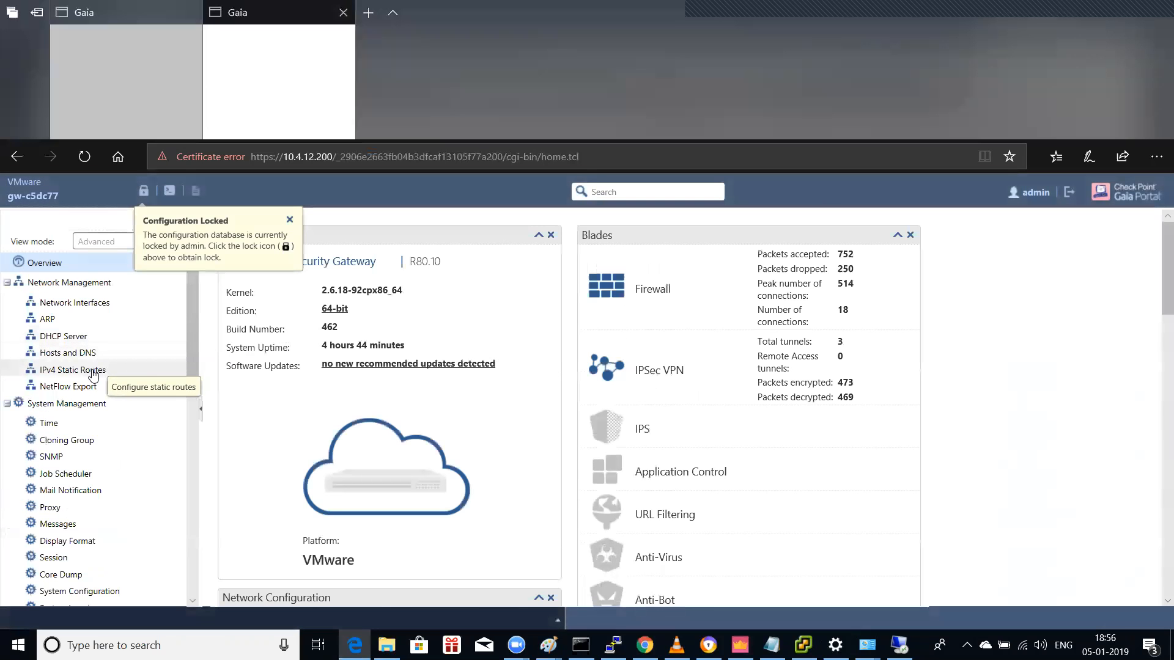
left_click(79, 370)
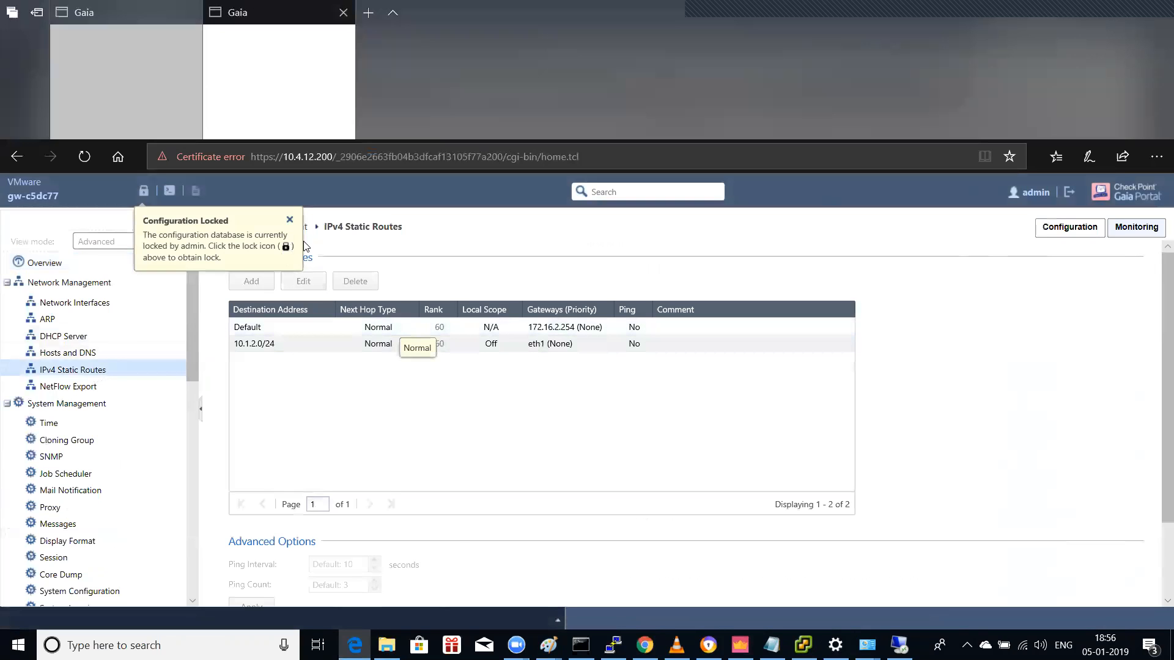
left_click(290, 221)
left_click(143, 191)
left_click(551, 431)
Step: Change gw-c5dc77's Default route gateway to 10.4.12.254 and save
left_click(538, 327)
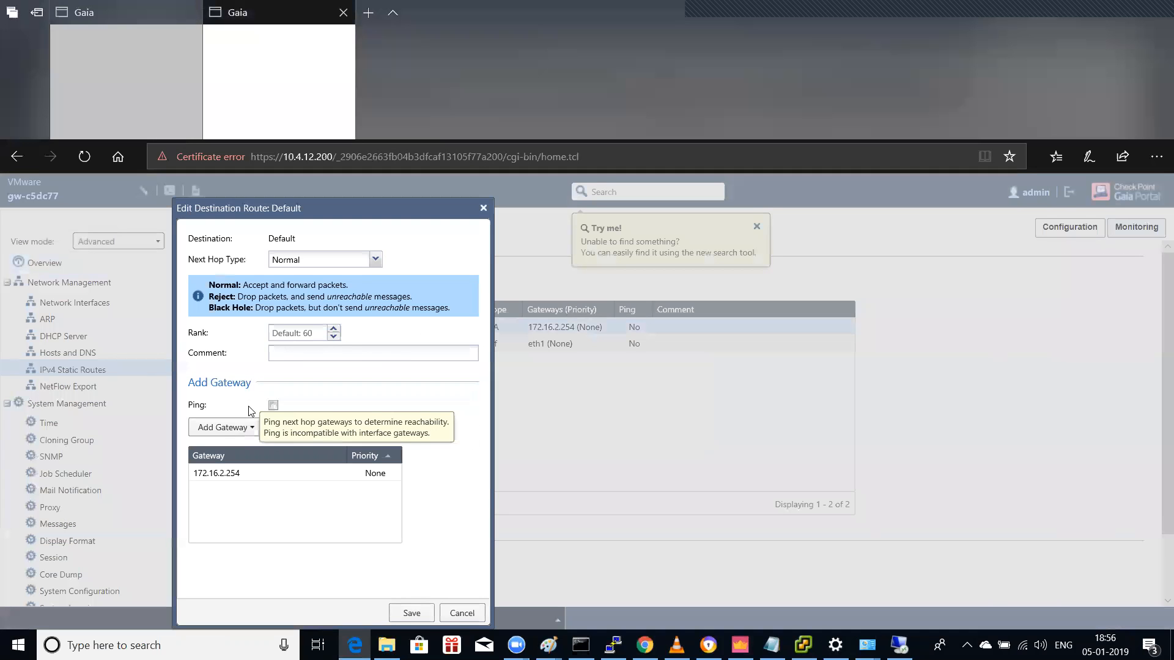
left_click(255, 473)
left_click(292, 428)
double_click(380, 335)
type("10.4.12.")
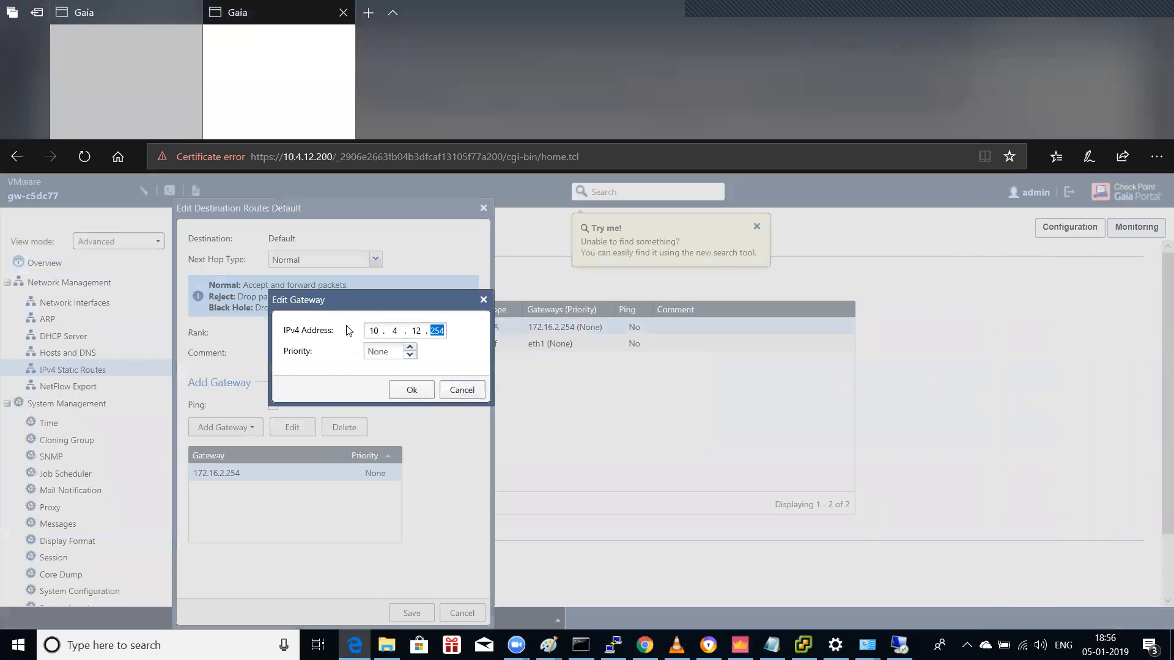
left_click(410, 390)
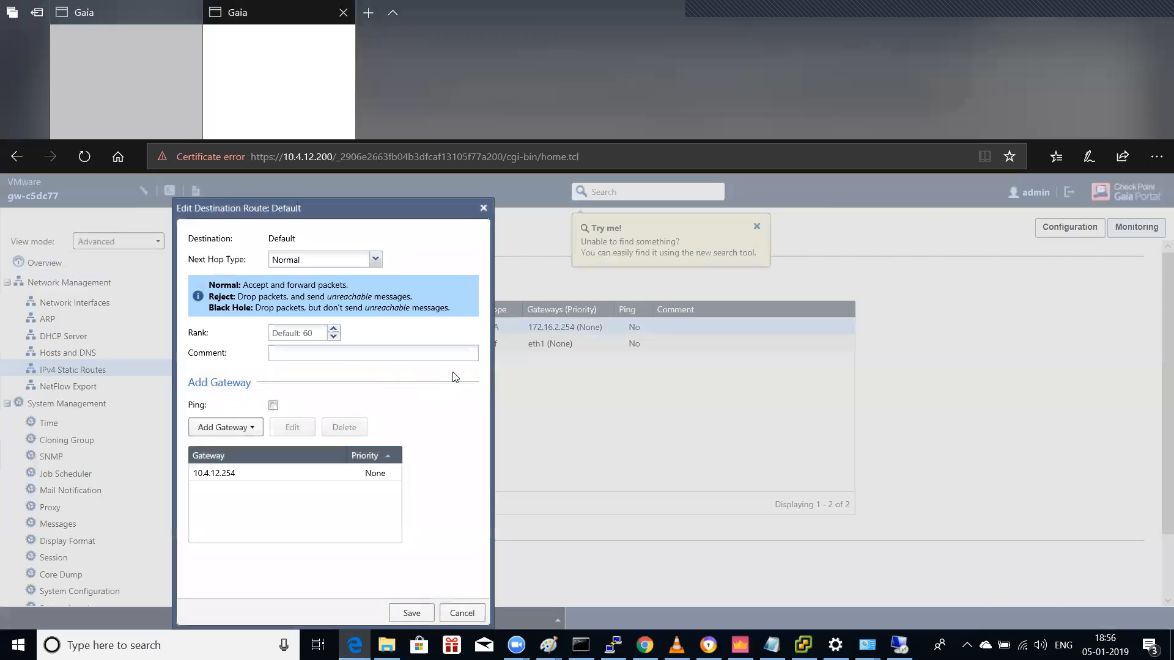
left_click(411, 613)
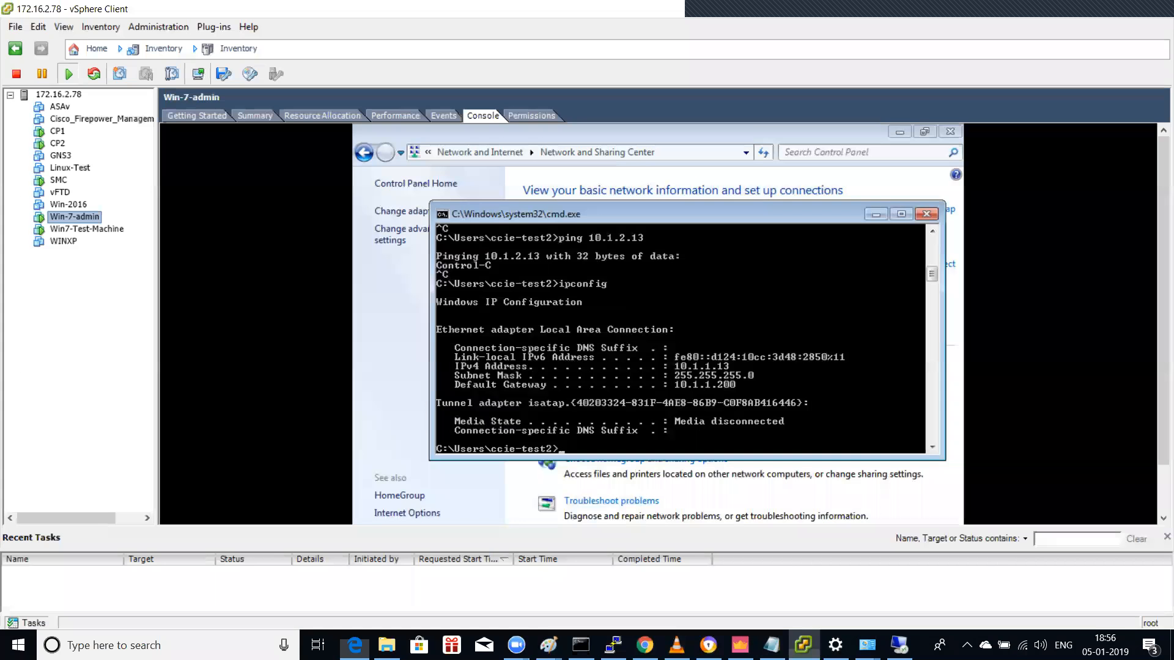
Step: Rerun ping 10.1.2.13 on Win-7-admin; 4 sent, 0 received, 100% loss
left_click(803, 644)
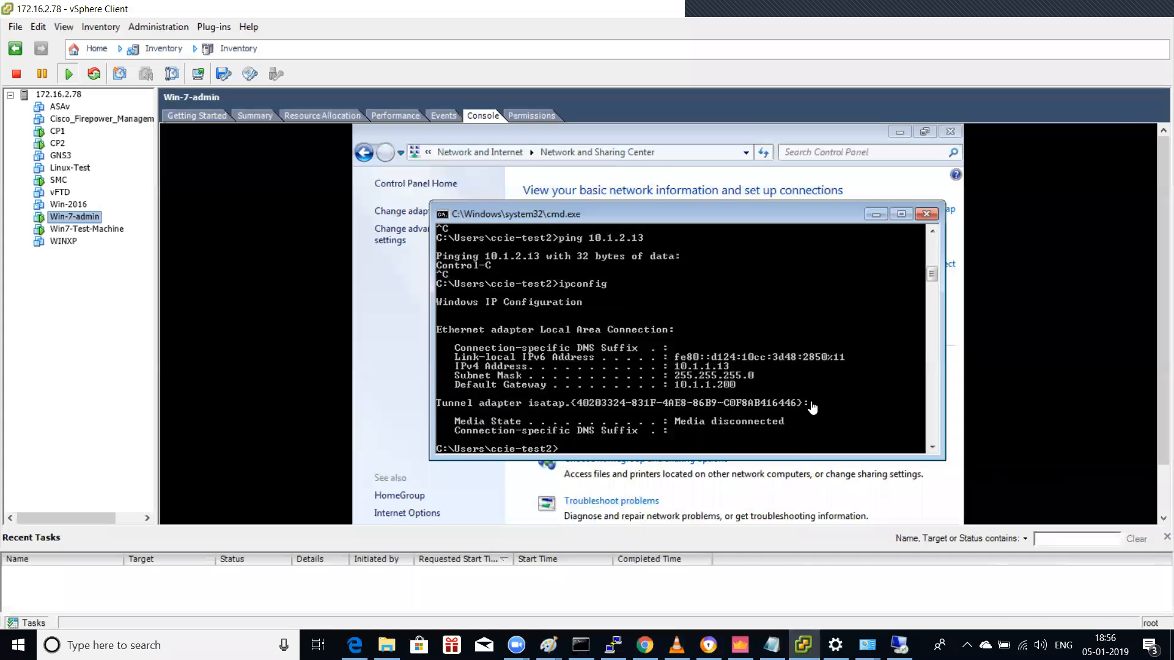
key("Up")
key("Up")
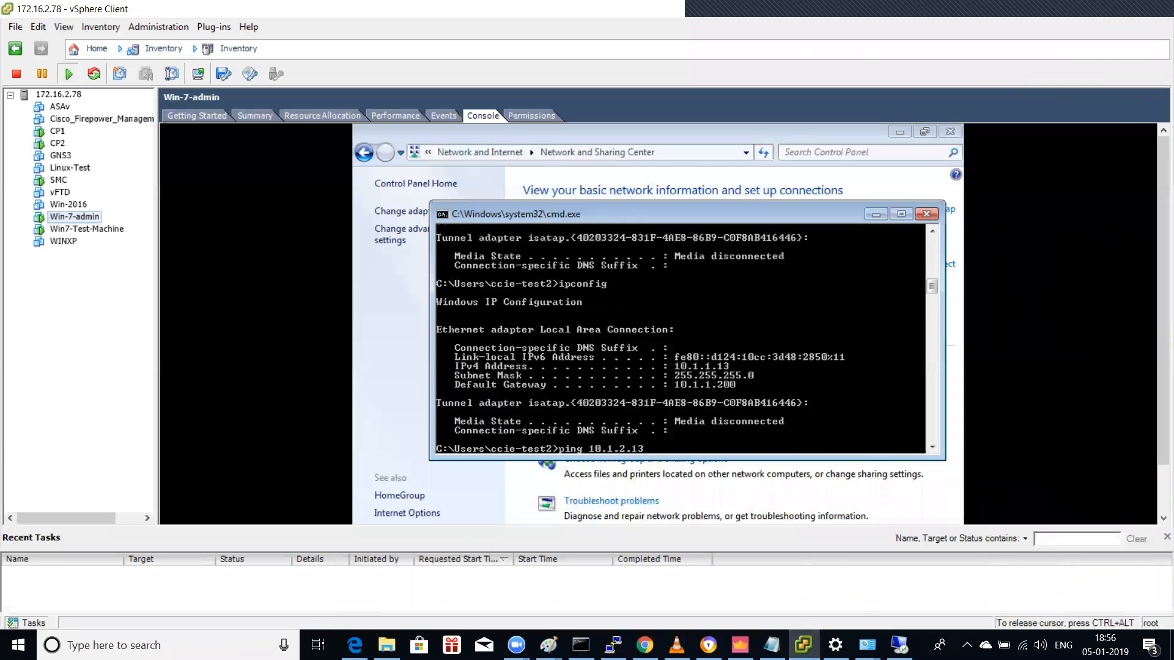
key("Return")
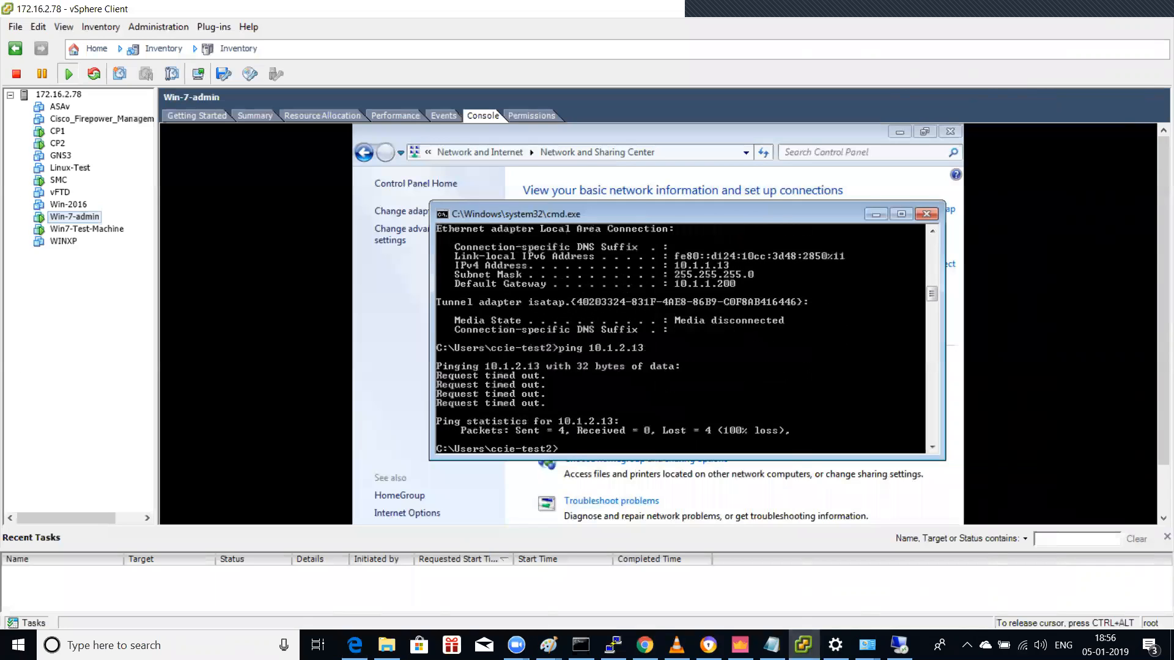
key("Return")
key("ctrl+alt")
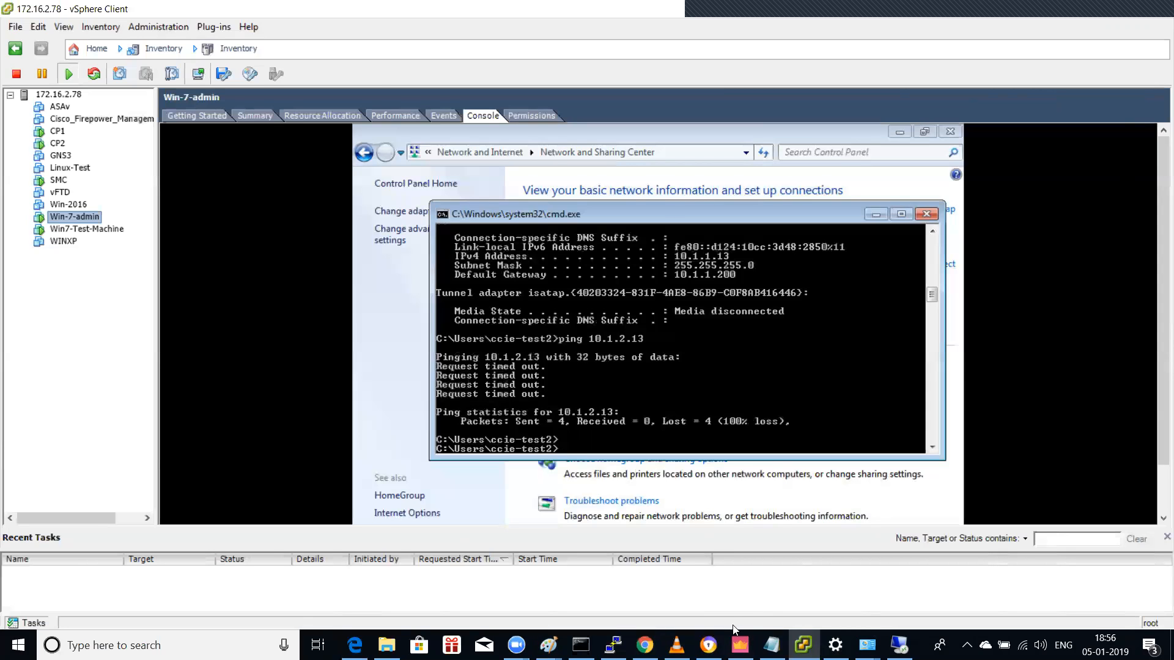
Step: Browse the New_pol site-to-site rule's details and traffic logs, then open Gateways & Servers
left_click(740, 645)
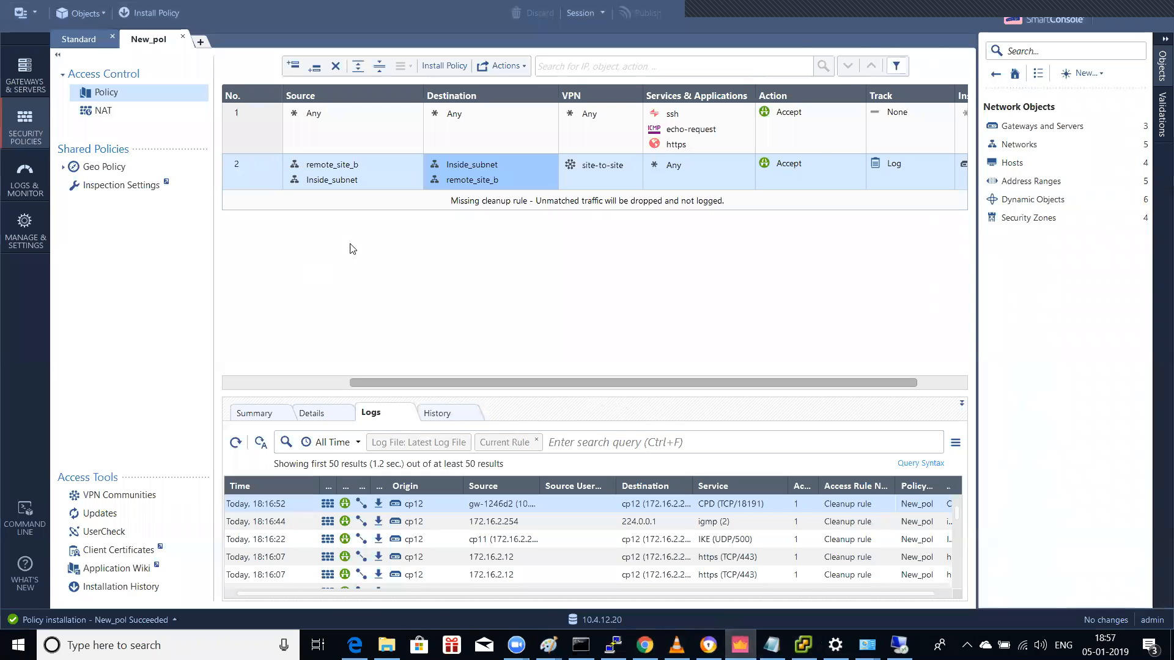
left_click(105, 113)
left_click(121, 95)
left_click(345, 418)
left_click(370, 417)
scroll(475, 521, "down", 5)
scroll(475, 520, "down", 10)
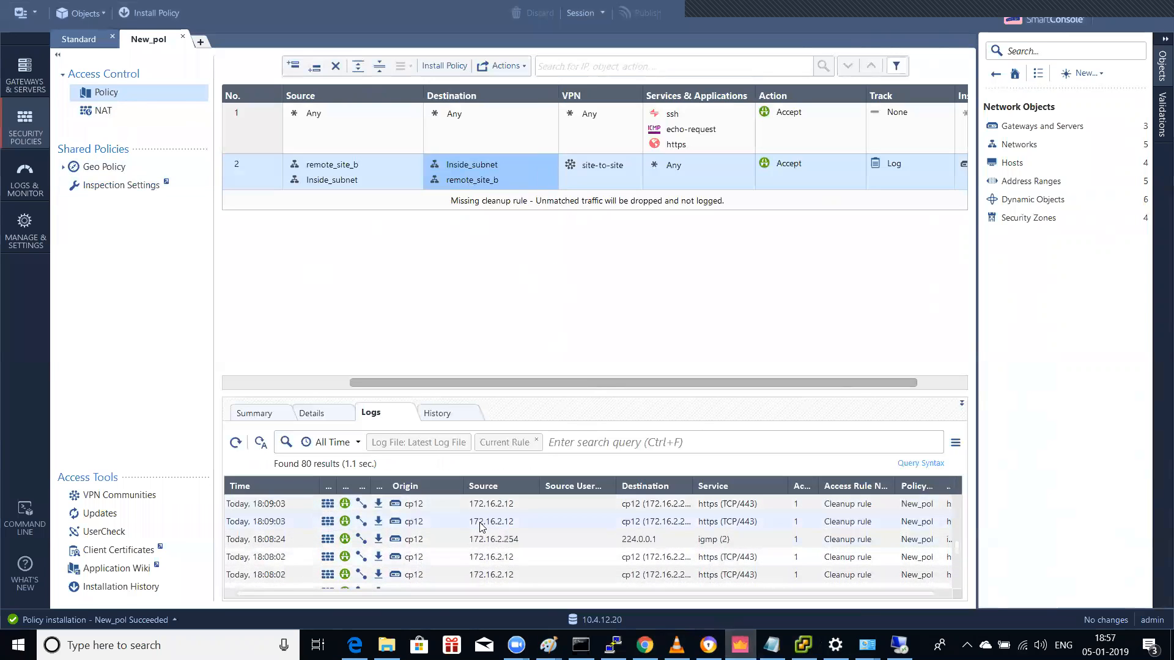
scroll(482, 526, "down", 8)
scroll(482, 526, "down", 5)
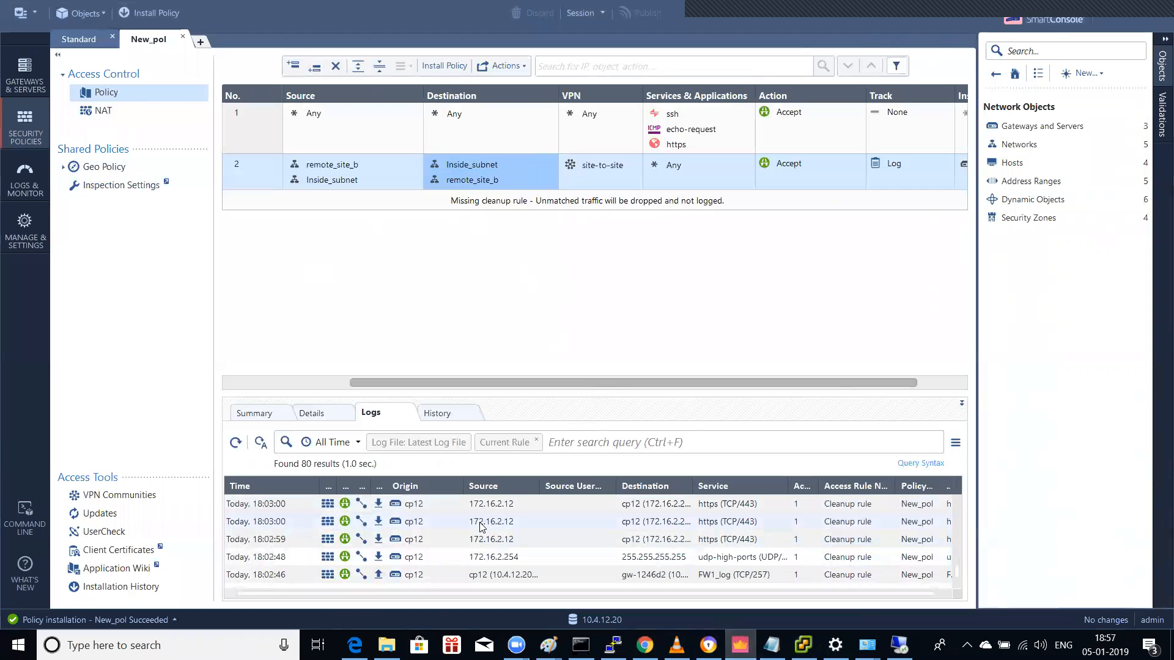
scroll(481, 526, "up", 5)
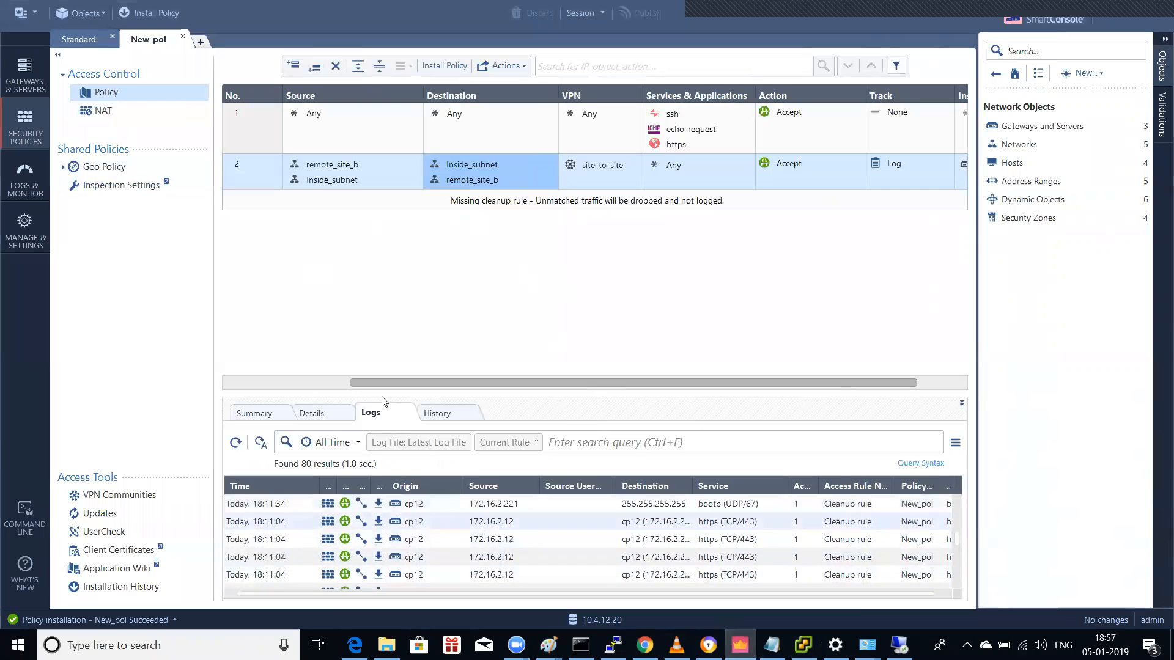
left_click(31, 86)
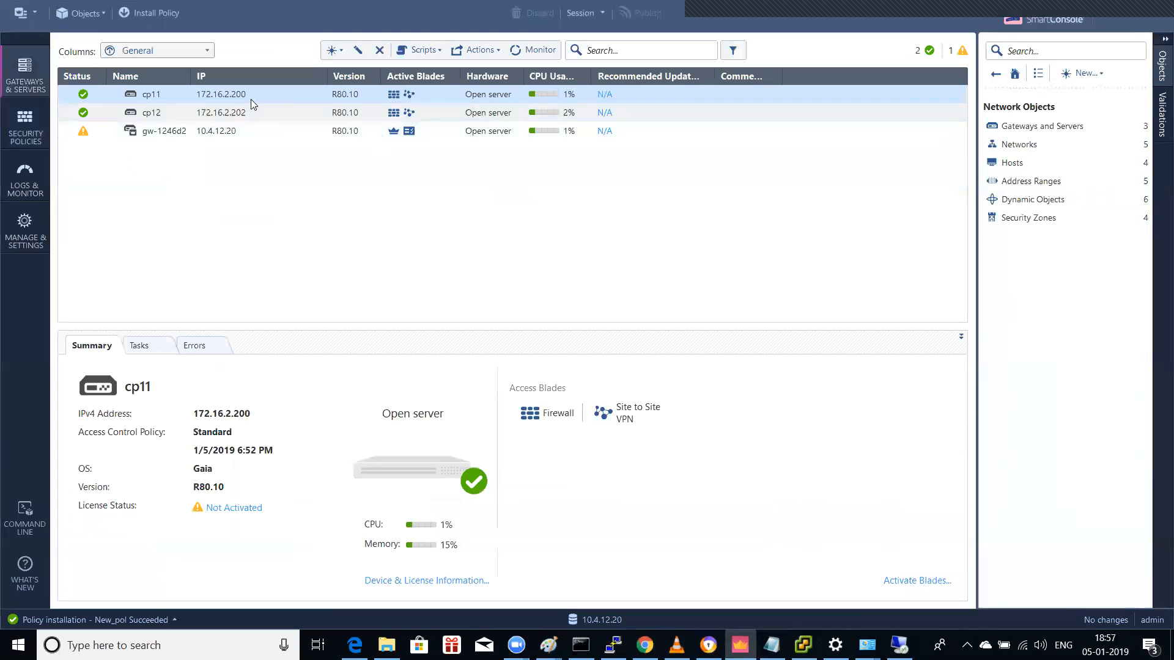
Step: Confirm cp11's VPN domain is Inside_subnet (10.1.1.0/24), closing without saving
double_click(249, 98)
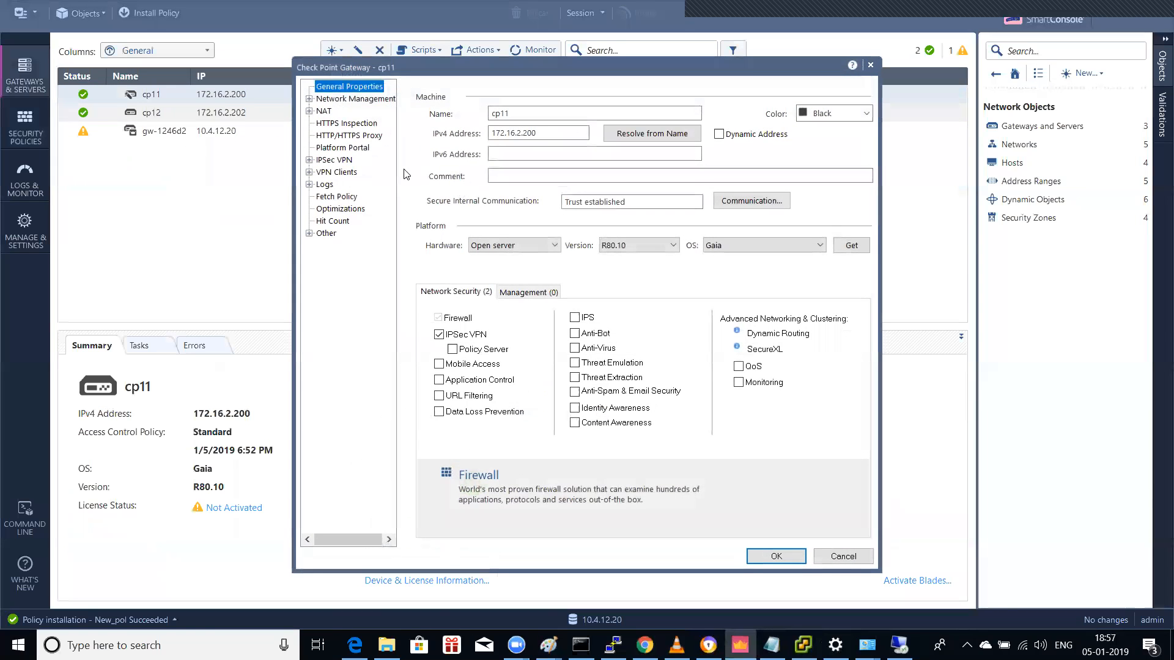
left_click(333, 100)
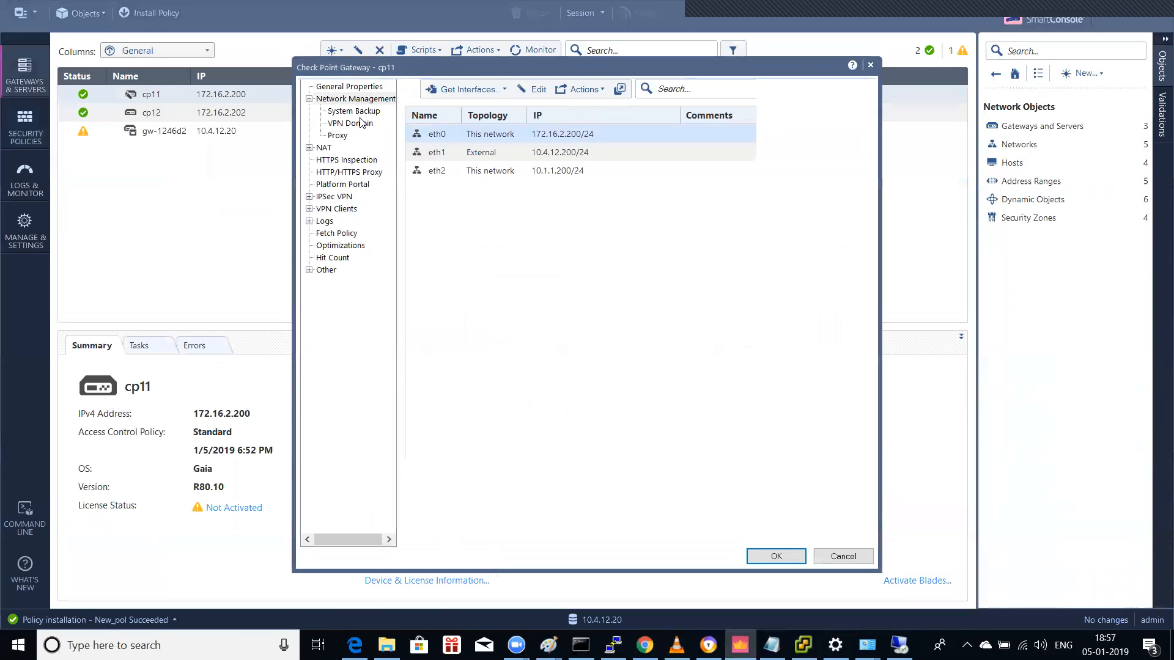
left_click(359, 124)
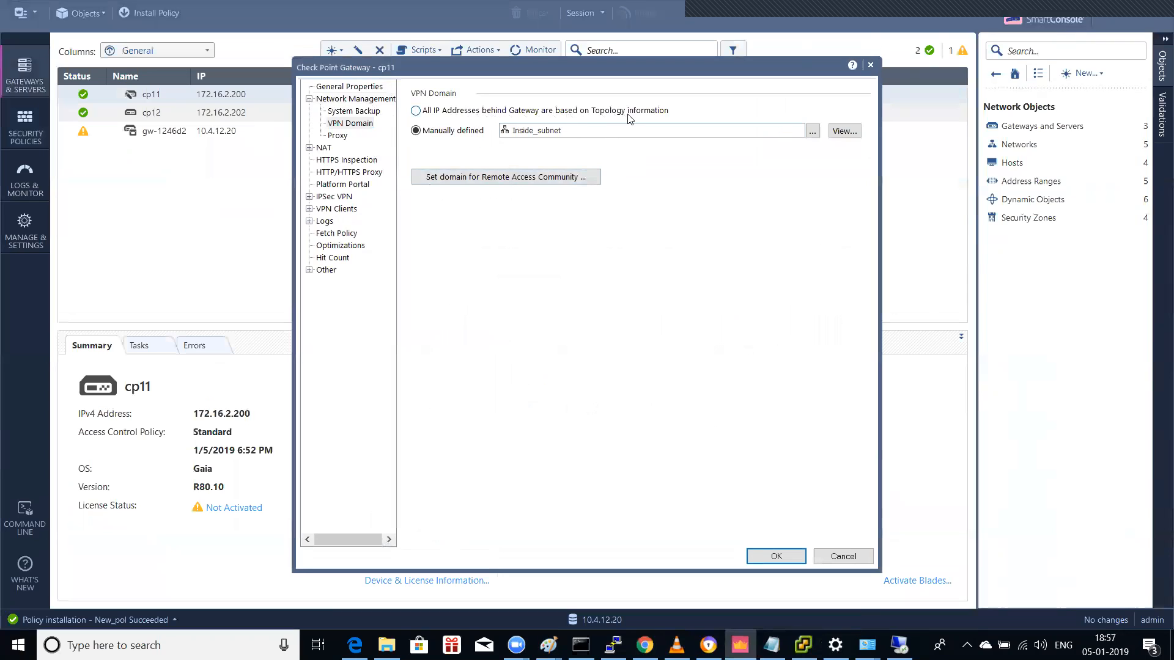
left_click(849, 132)
left_click(868, 148)
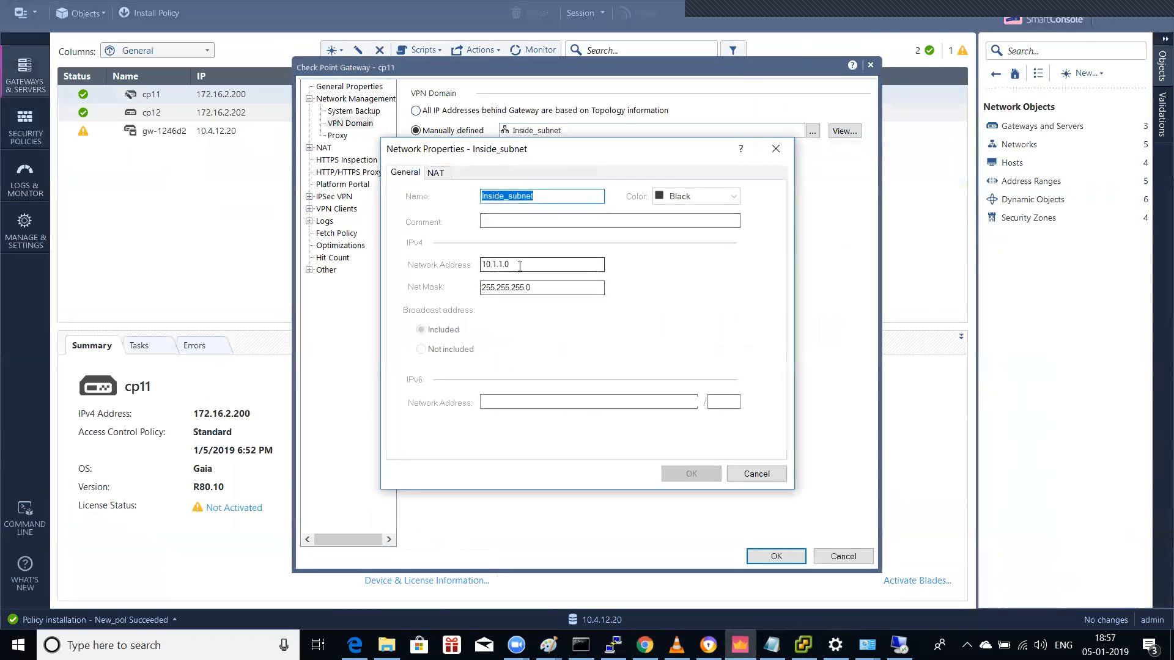
left_click(756, 476)
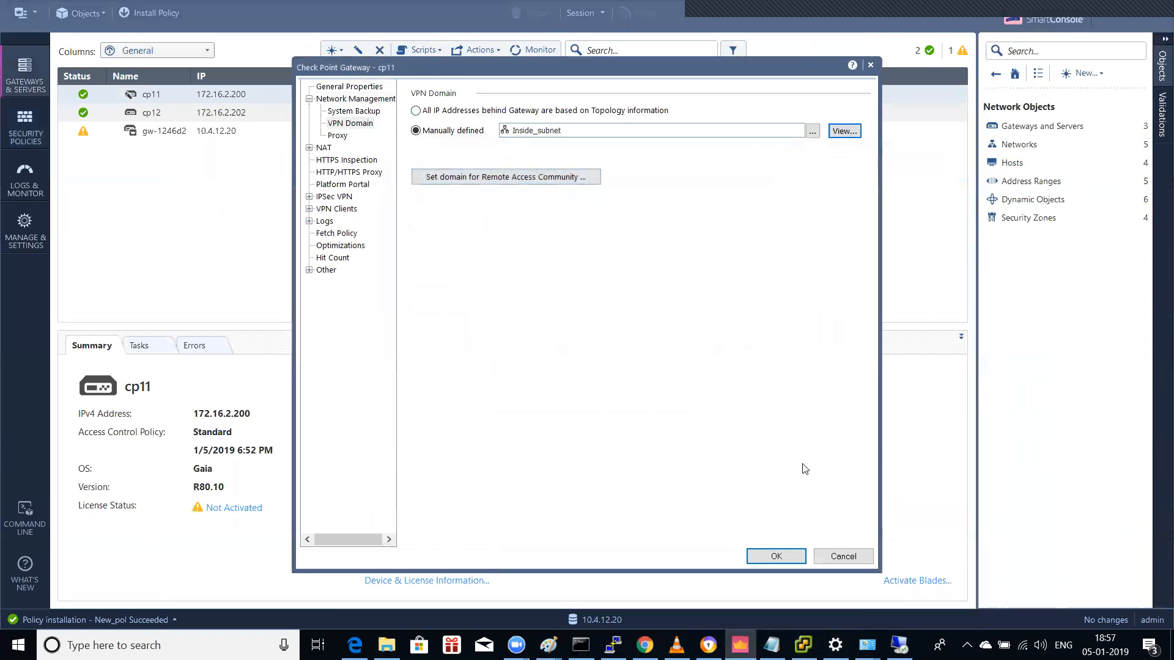
left_click(597, 111)
left_click(474, 131)
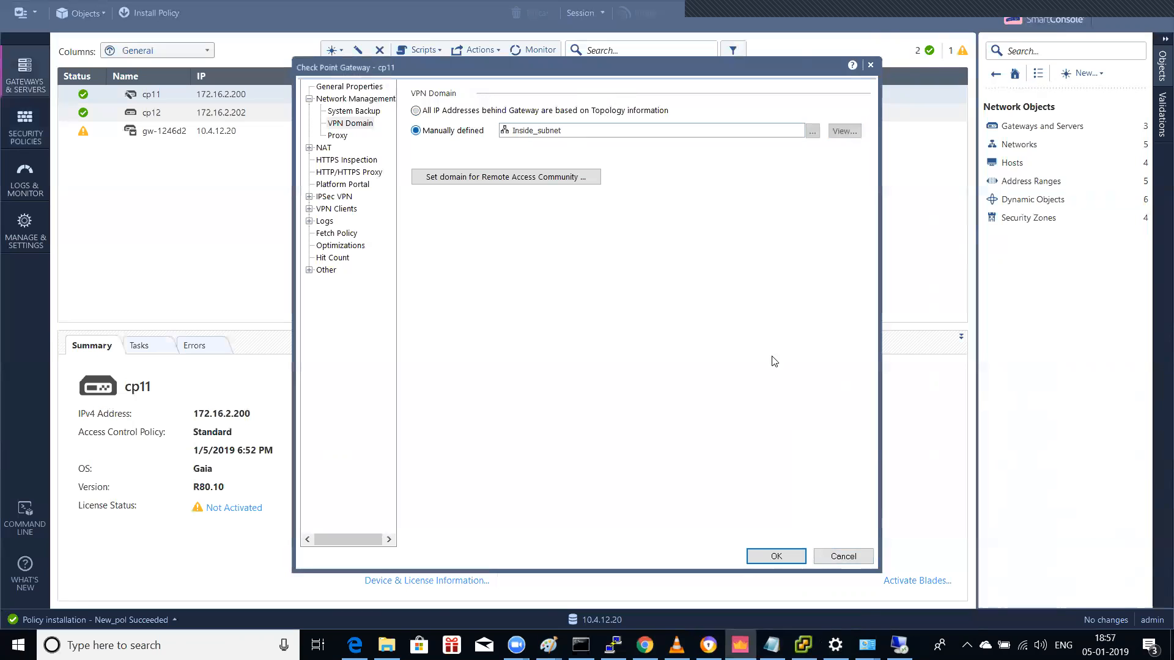
left_click(837, 556)
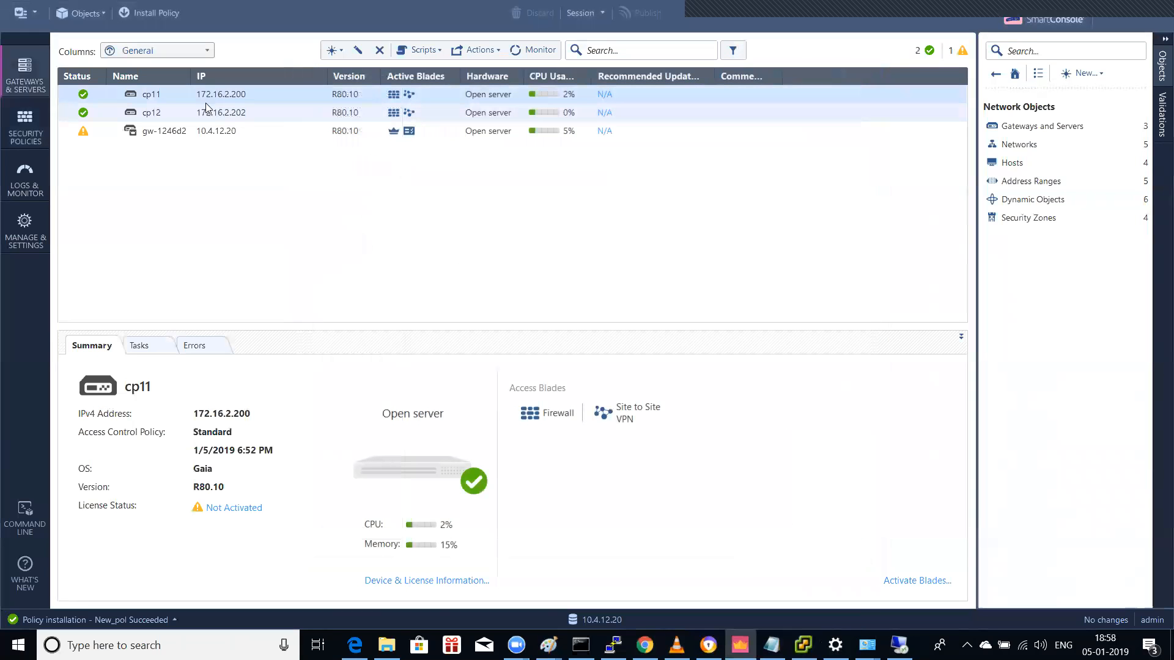
Step: Confirm cp12's VPN domain is remote_site_b (10.1.2.0/24)
left_click(151, 112)
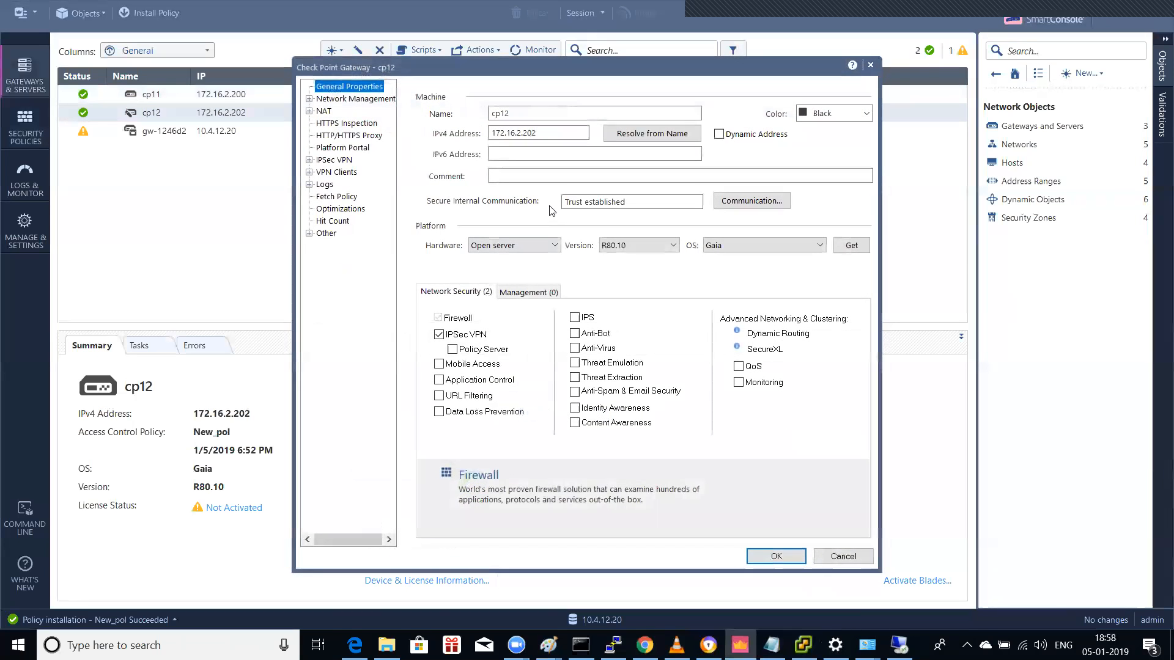
left_click(335, 99)
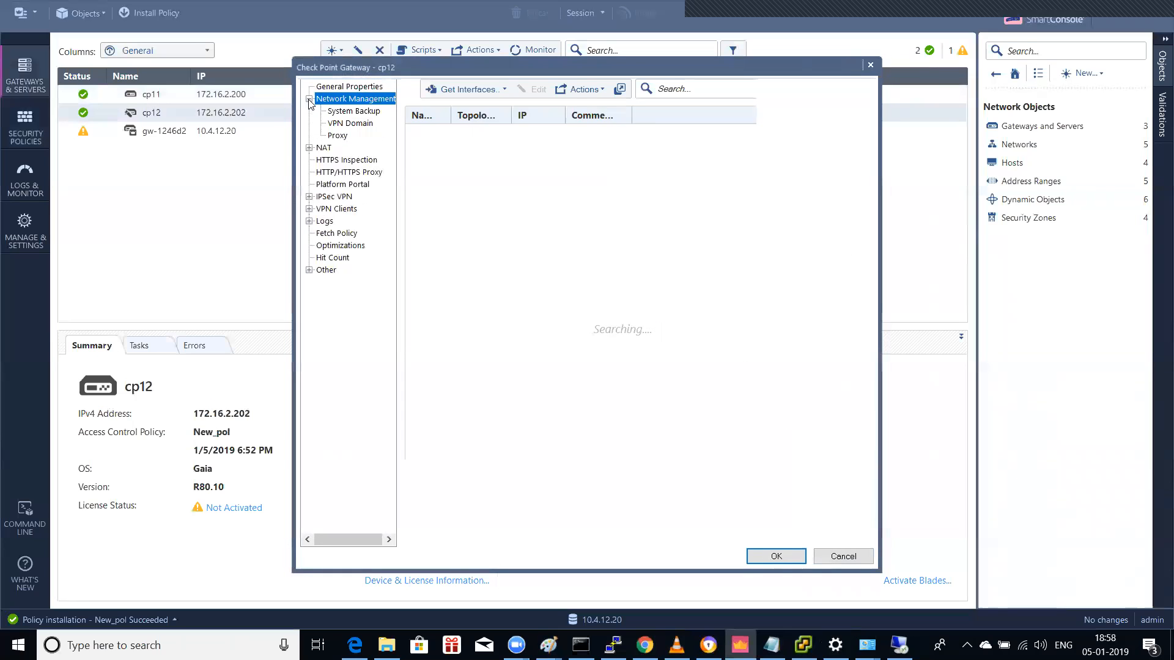
left_click(351, 124)
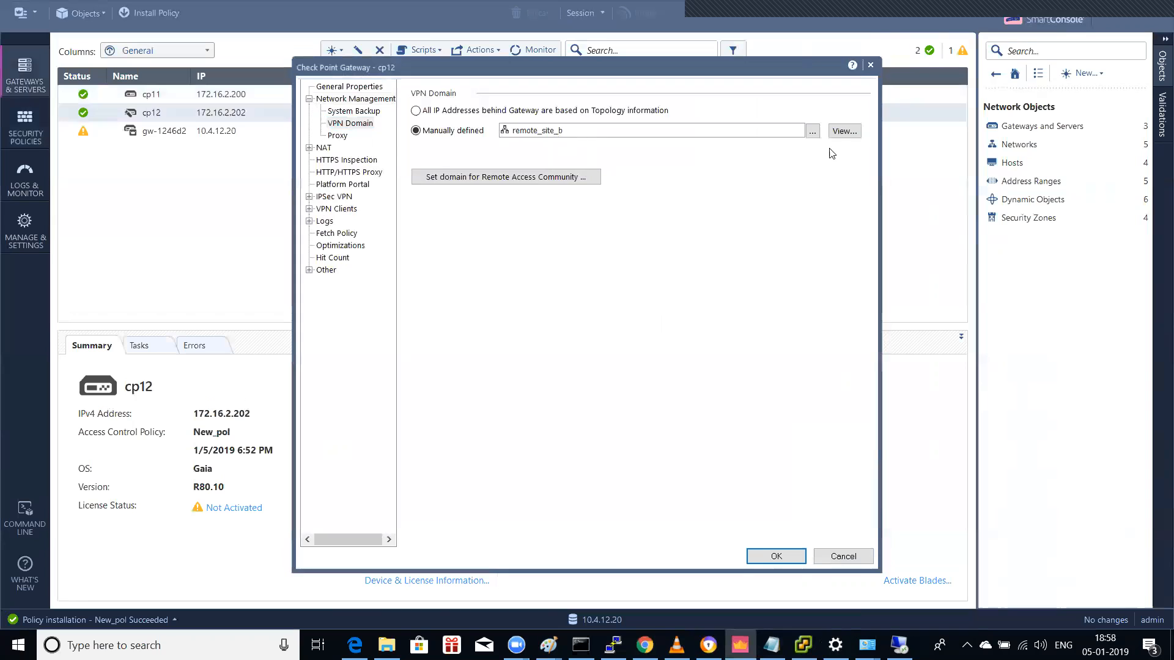
left_click(844, 131)
left_click(868, 148)
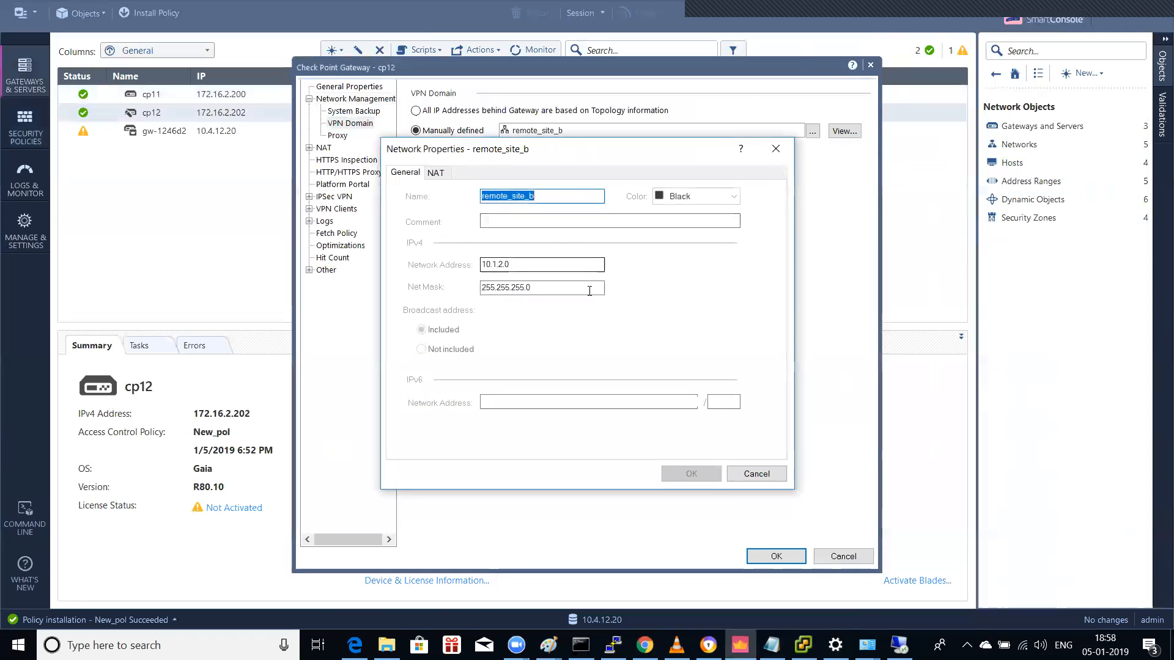
left_click(758, 474)
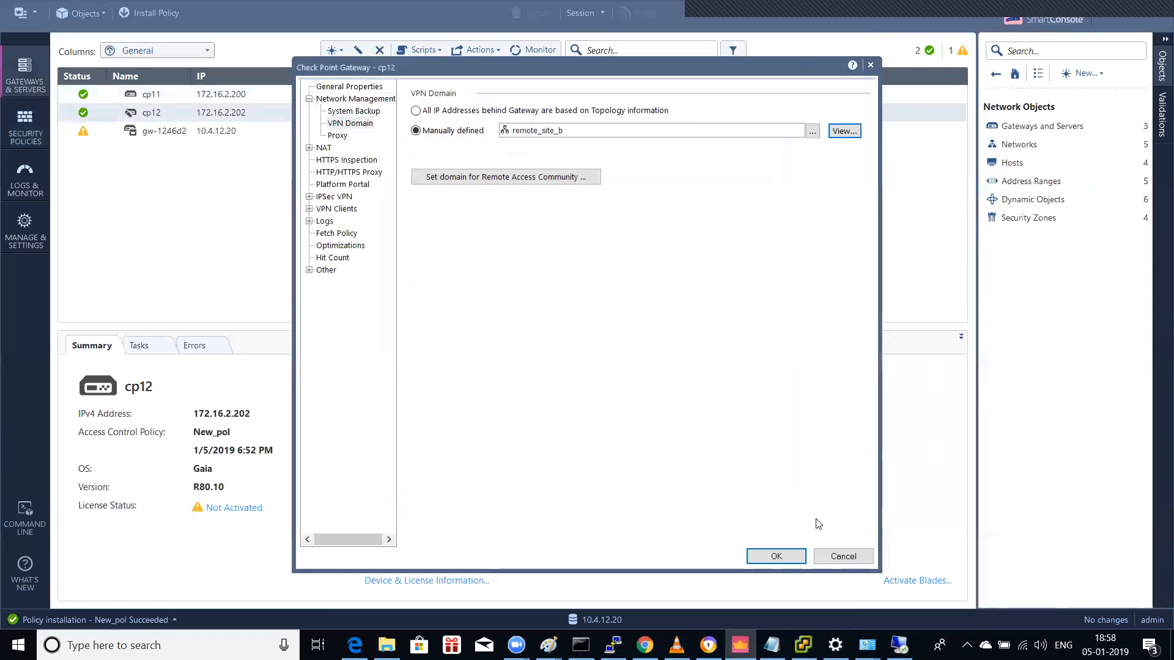
left_click(776, 556)
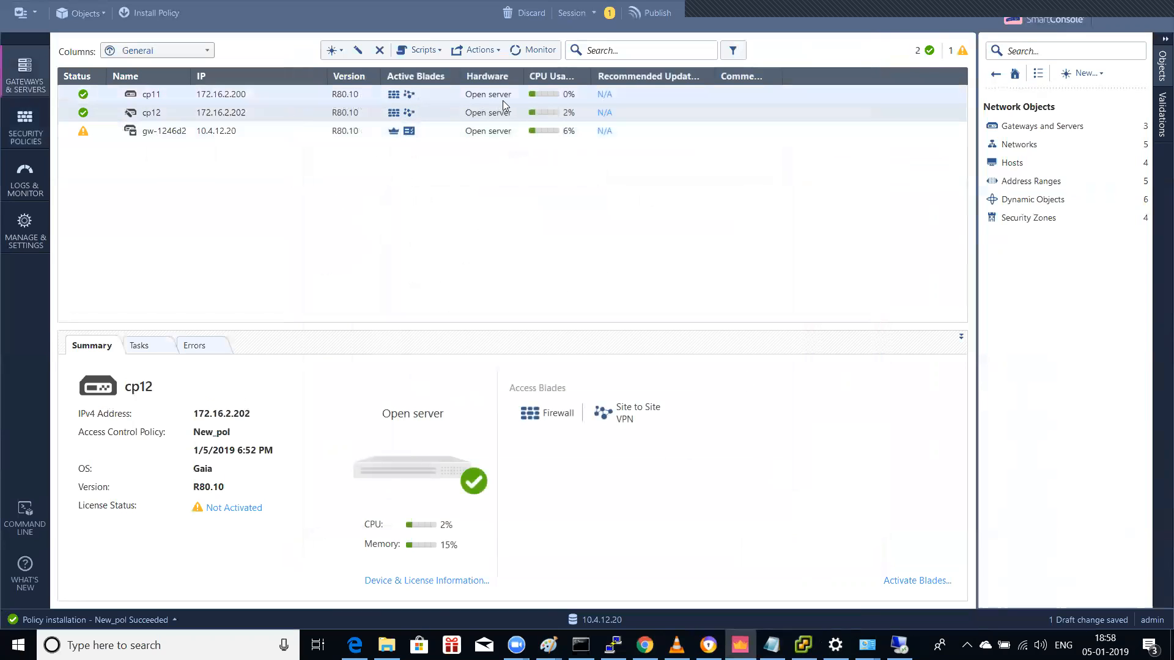
Step: Return to the New_pol access policy and glance through its latest traffic logs
left_click(25, 125)
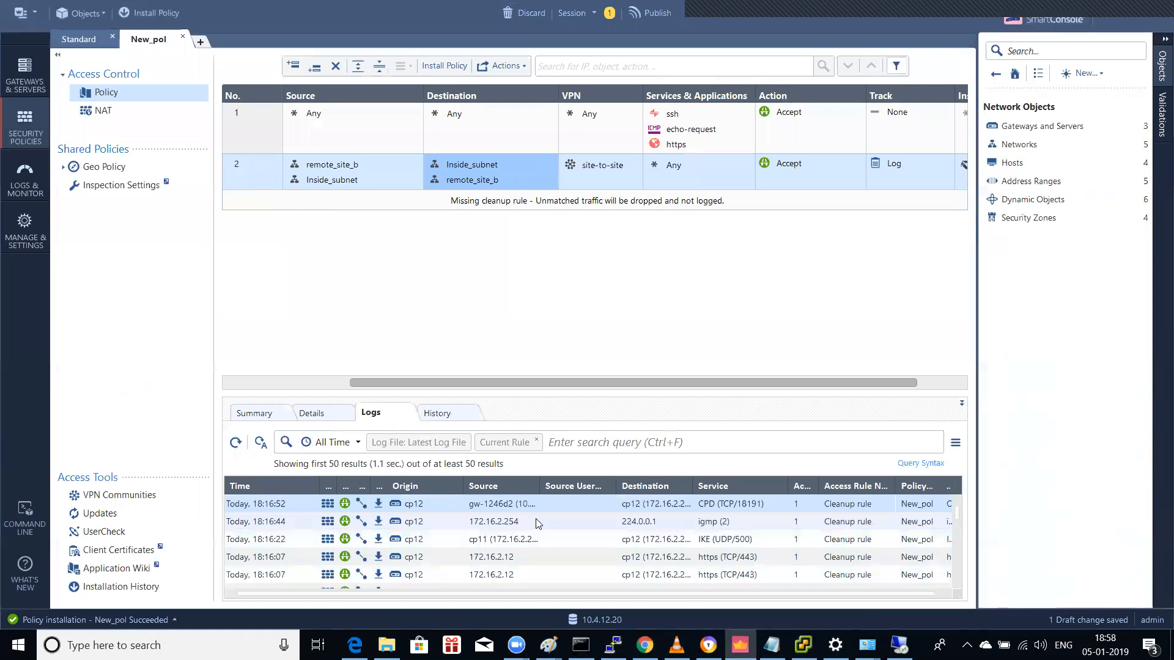
scroll(538, 524, "down", 1)
scroll(528, 517, "up", 1)
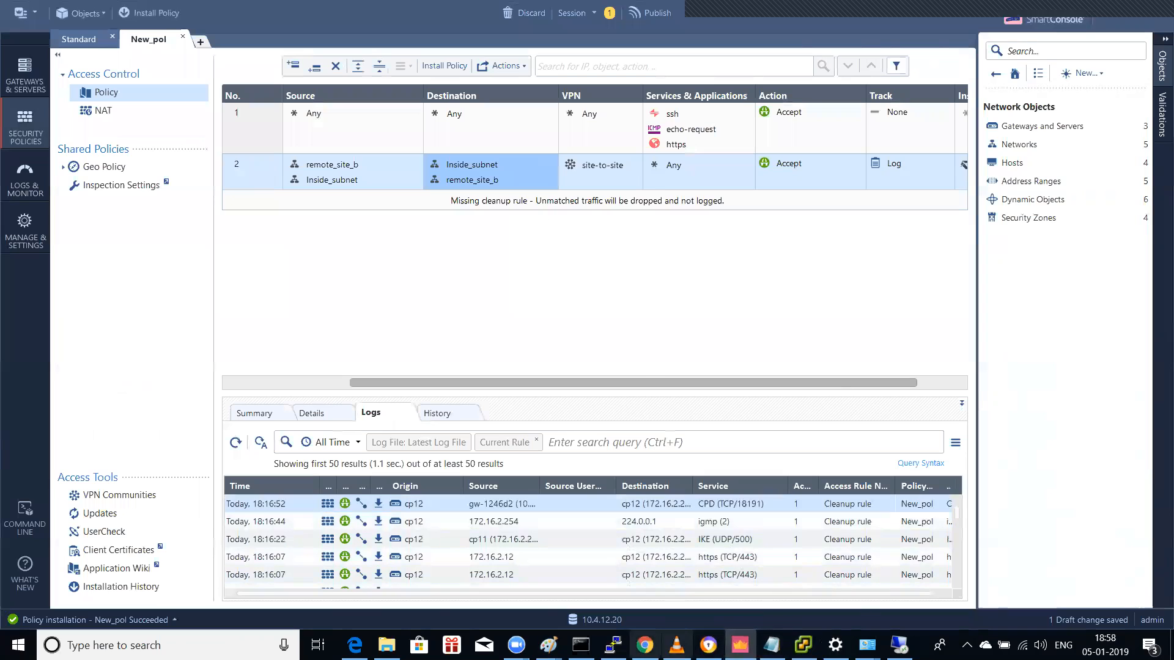
left_click(613, 645)
Step: Restart the PuTTY session and open a Telnet connection to gateway 10.4.12.200
right_click(442, 162)
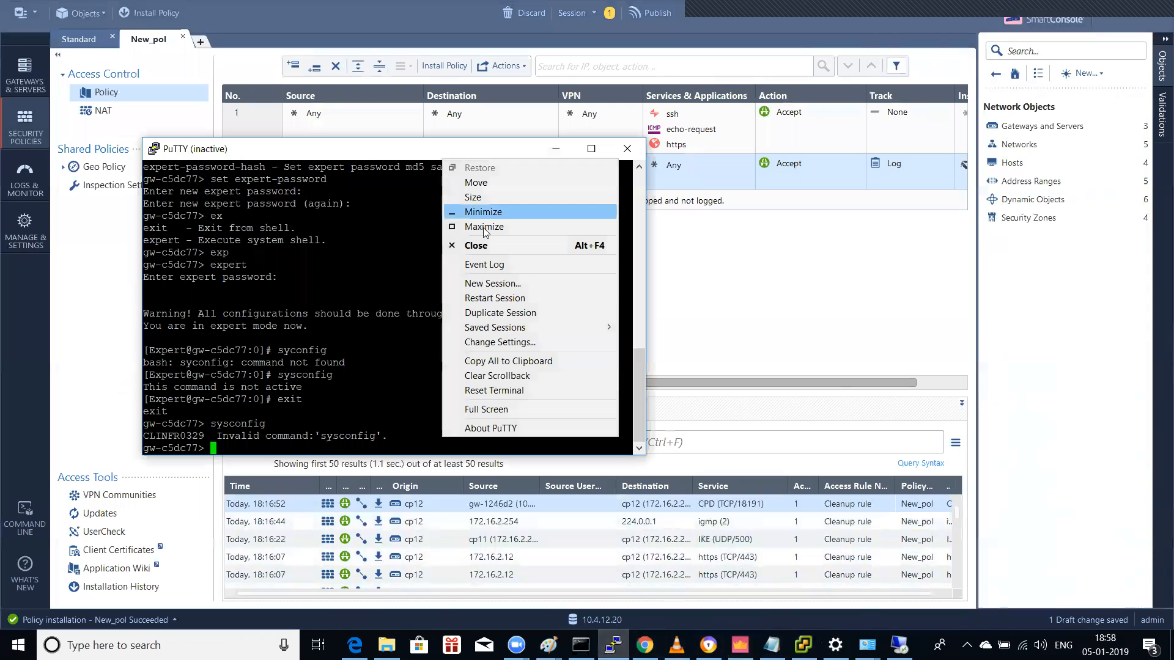
left_click(507, 299)
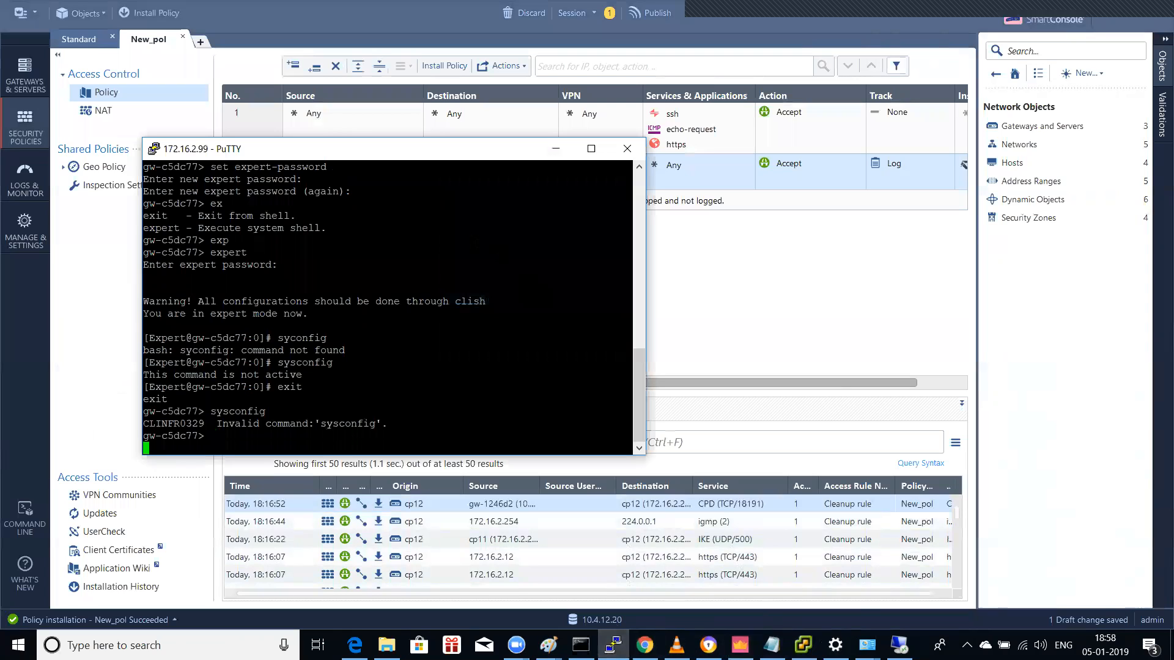
right_click(500, 160)
left_click(660, 282)
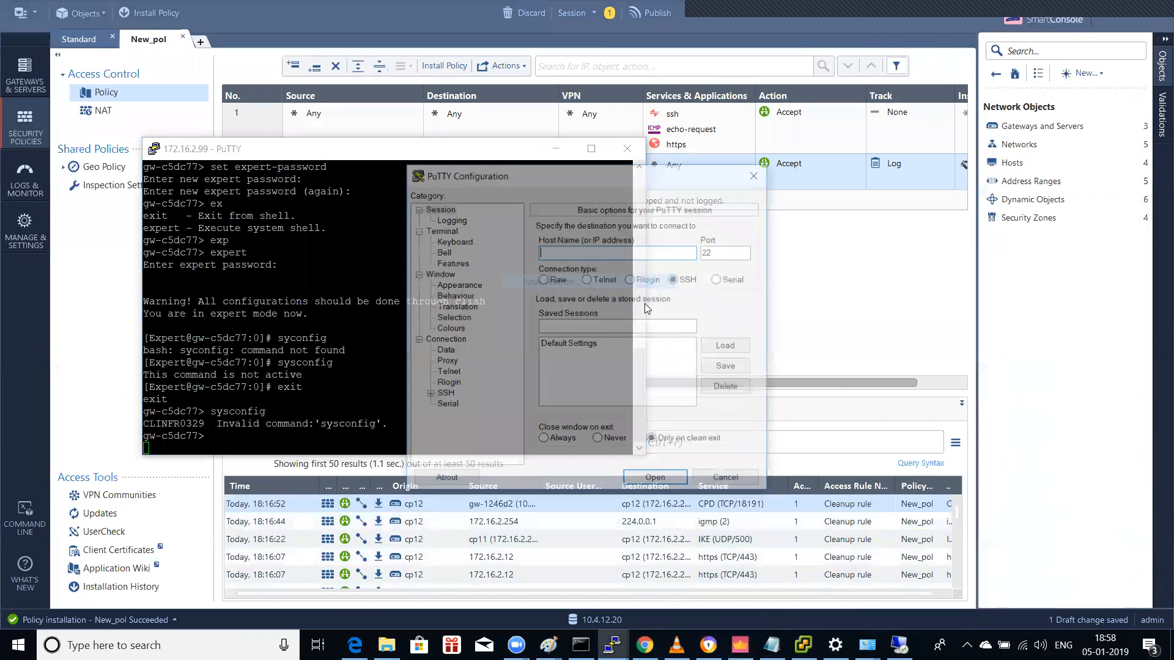
left_click(604, 279)
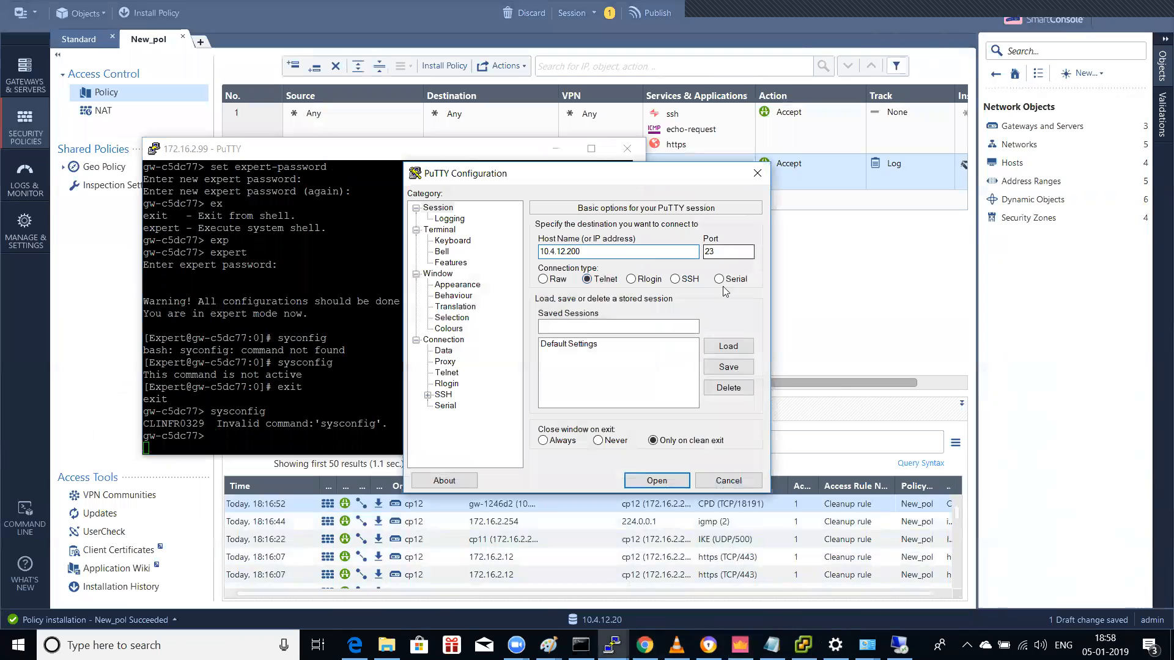
left_click(656, 481)
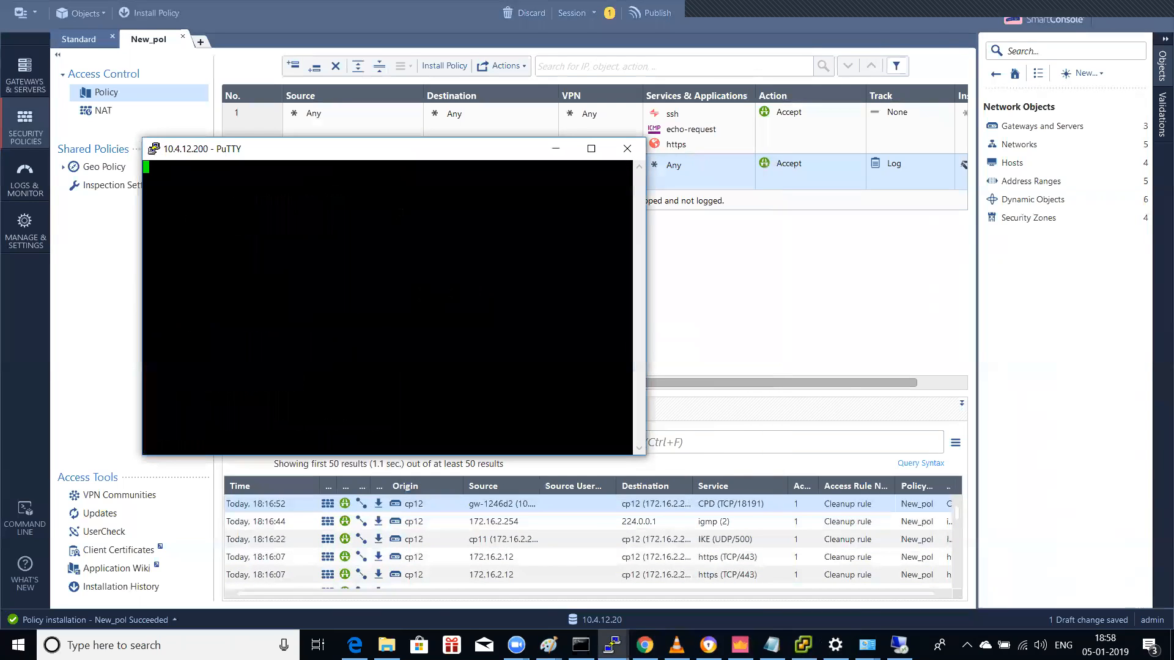
Step: Open a Telnet session to gateway 10.4.12.202, then close it
right_click(417, 156)
left_click(496, 292)
left_click(596, 278)
type("10.4.12.202")
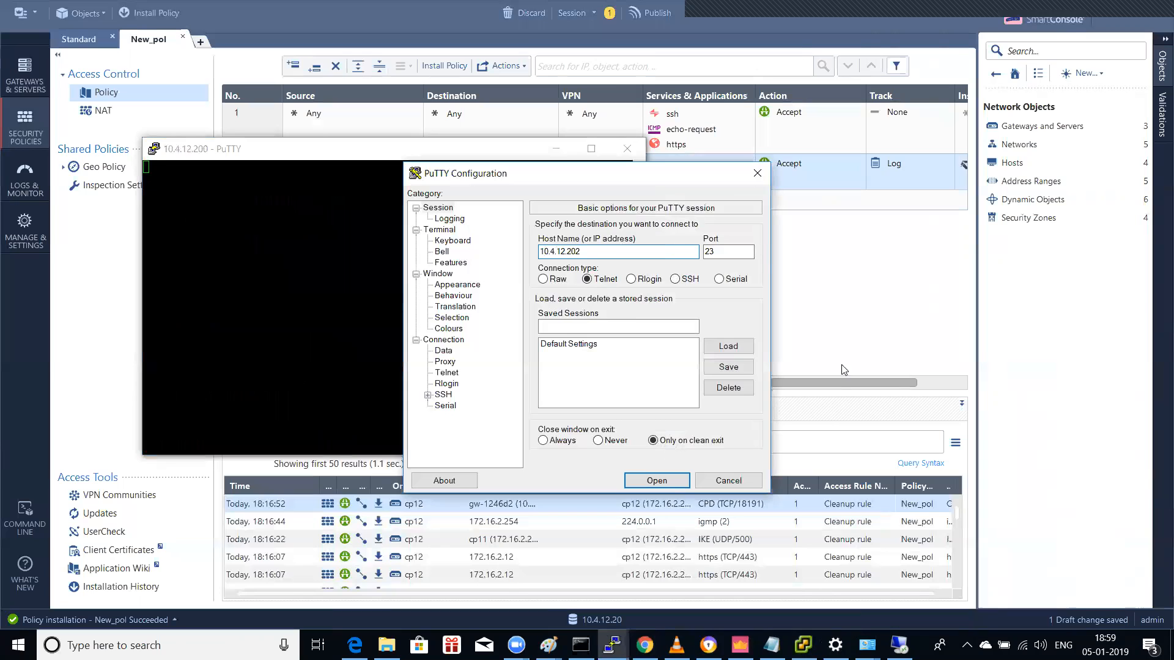
left_click(657, 480)
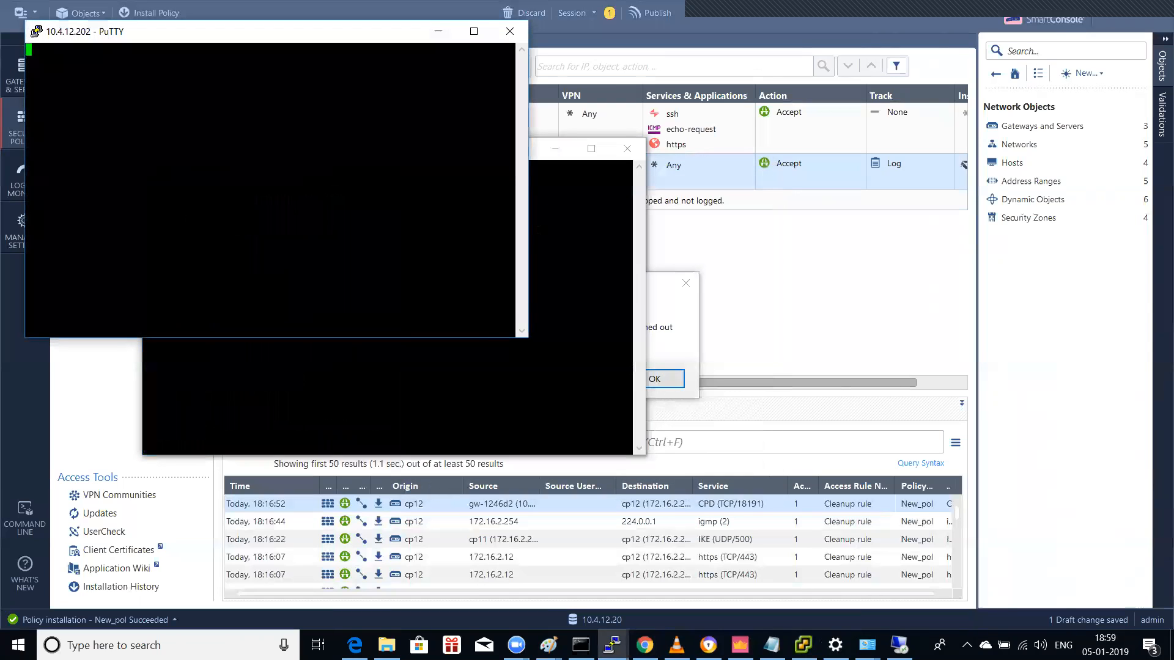
left_click(509, 31)
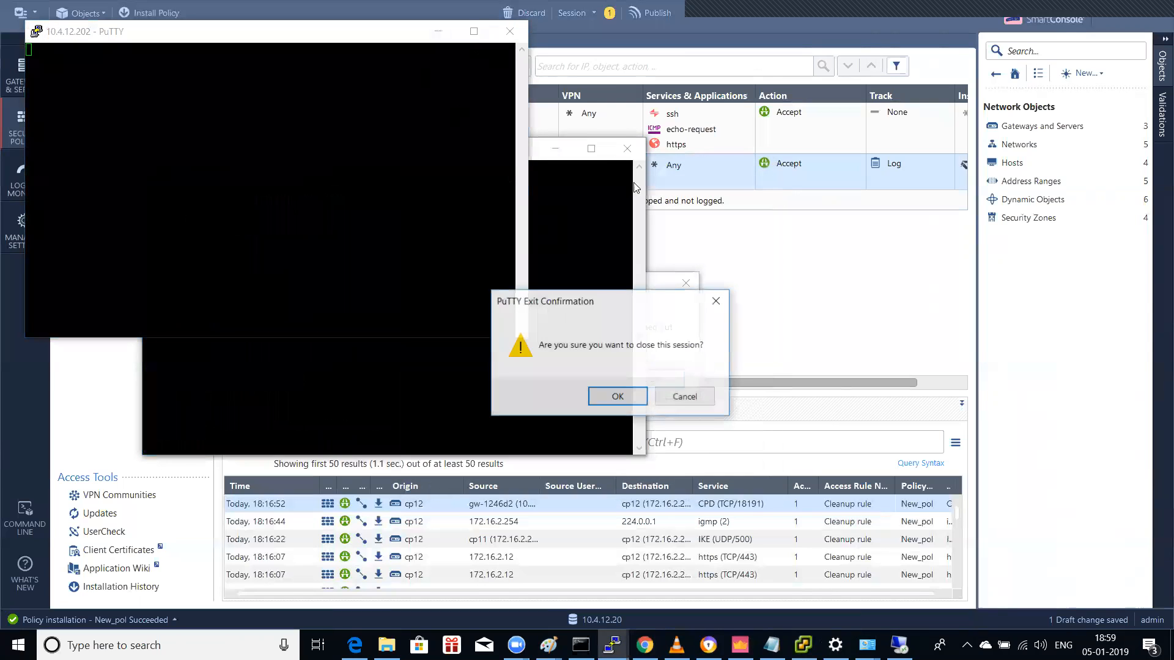
left_click(633, 398)
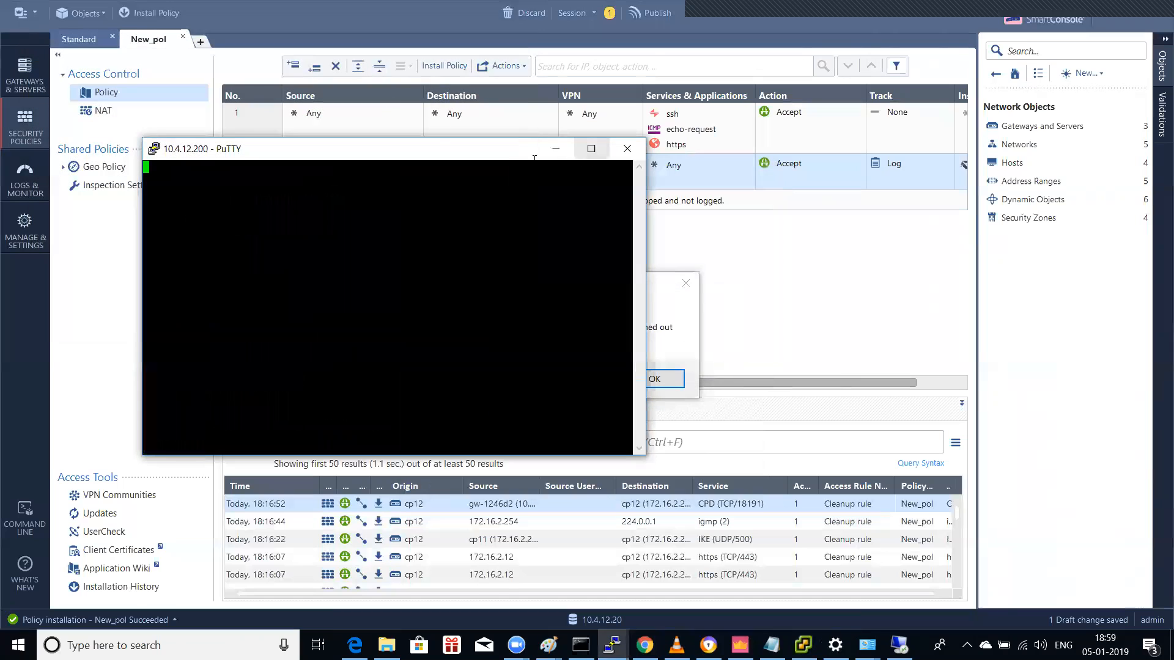
Step: Try a Telnet connection to 172.16.2.200 and dismiss the connection-timed-out errors
right_click(491, 155)
left_click(566, 297)
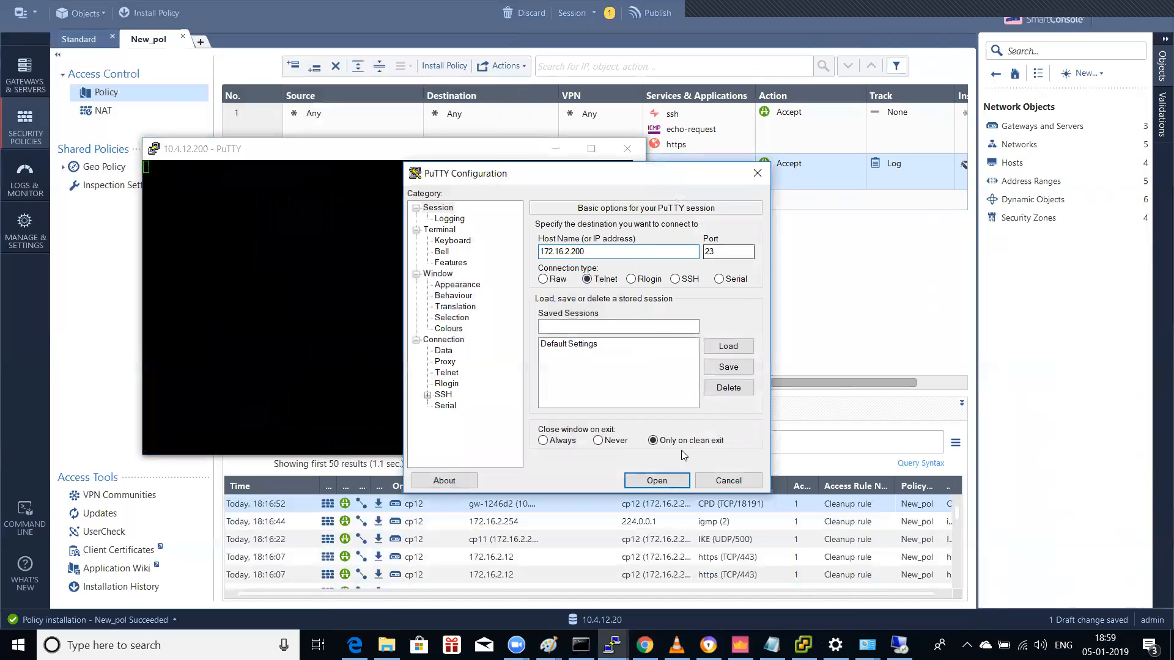
left_click(655, 481)
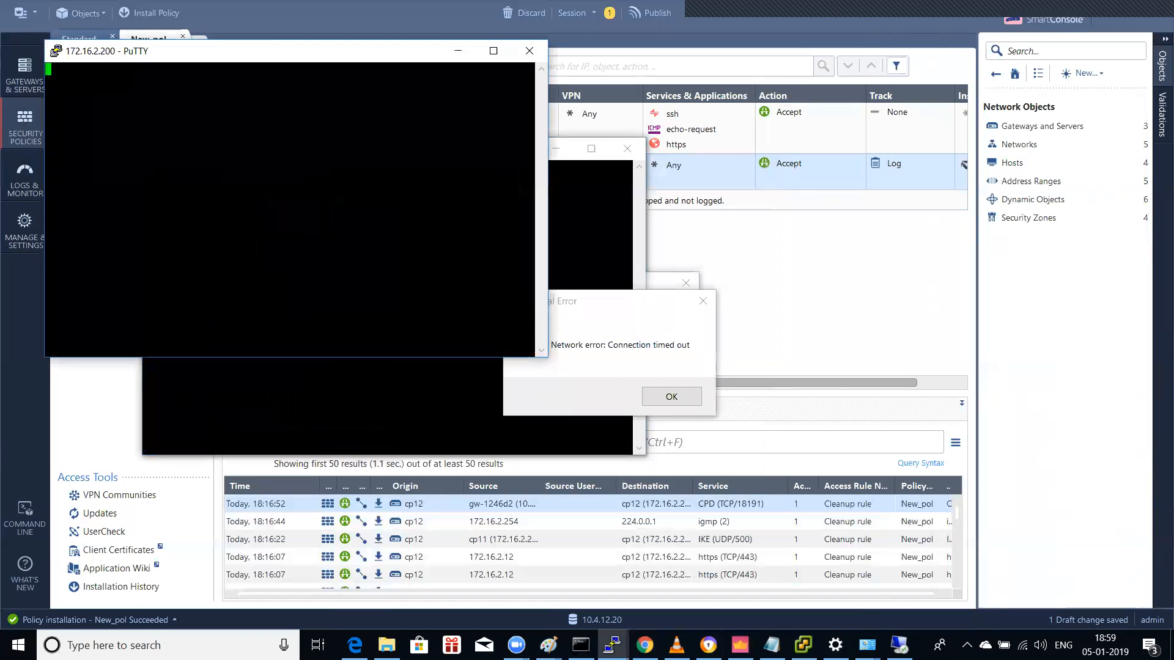
left_click(663, 392)
left_click(529, 50)
left_click(619, 396)
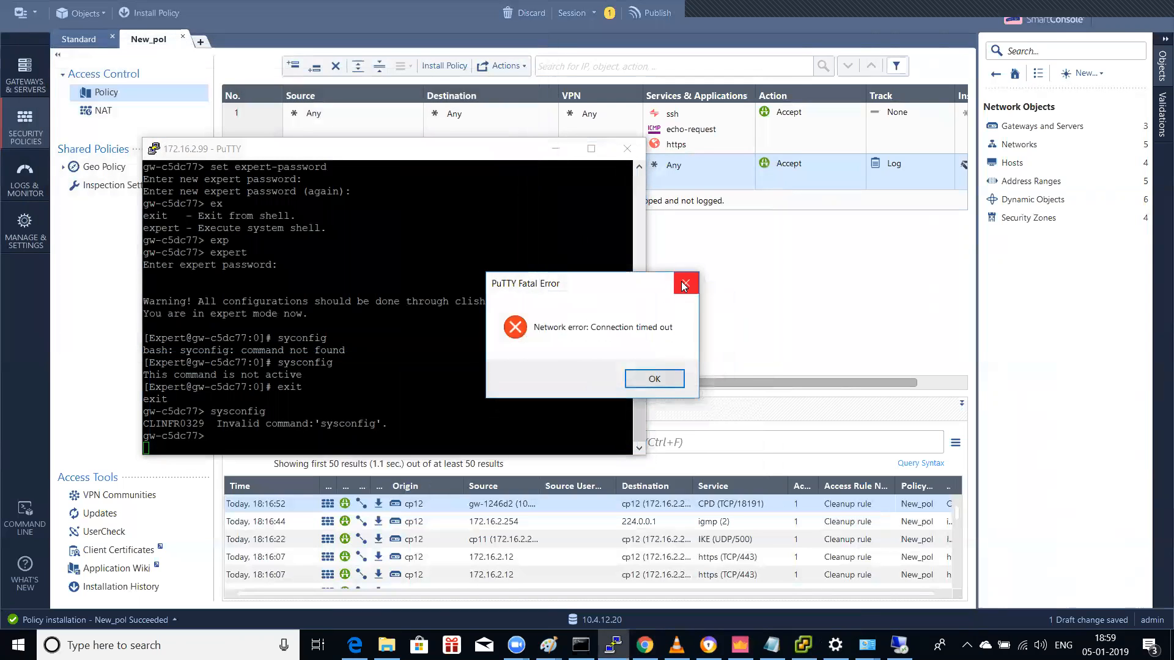
Step: Open an SSH session to 172.16.2.202, trust its host key and log in as admin
right_click(459, 158)
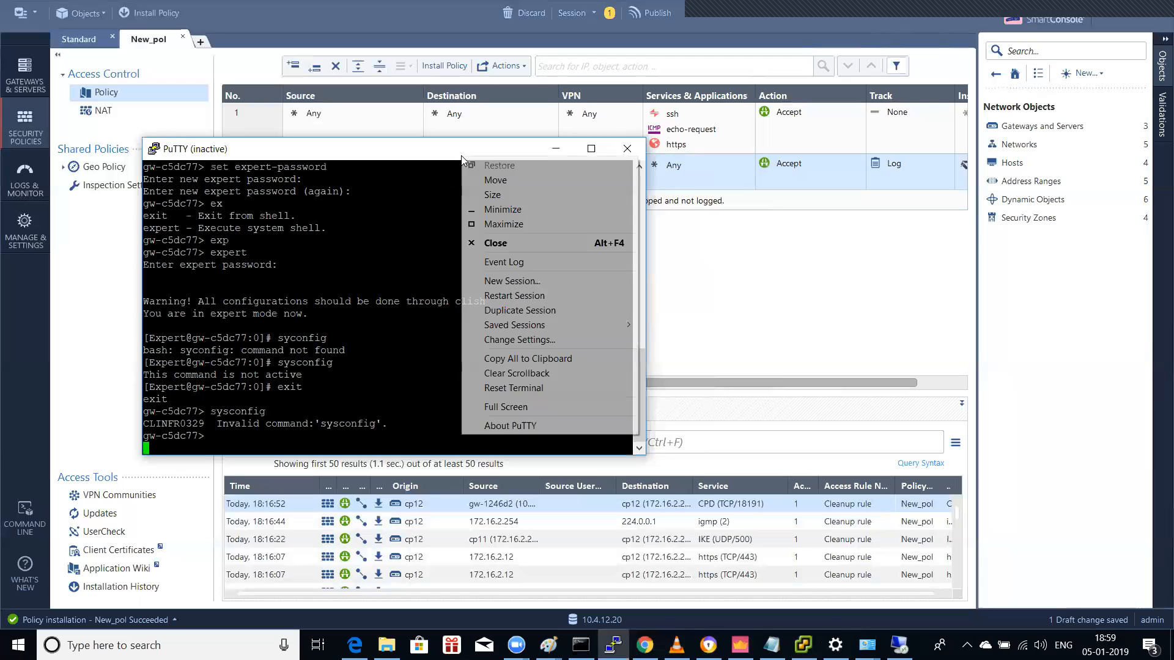
left_click(539, 283)
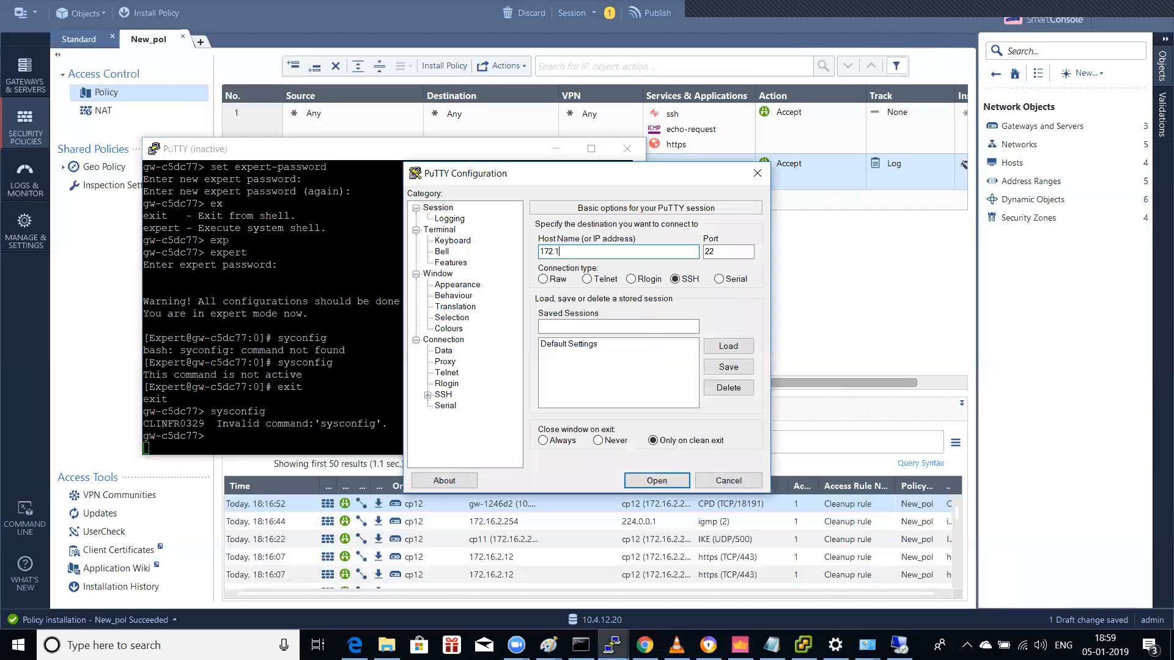
left_click(648, 480)
left_click(564, 432)
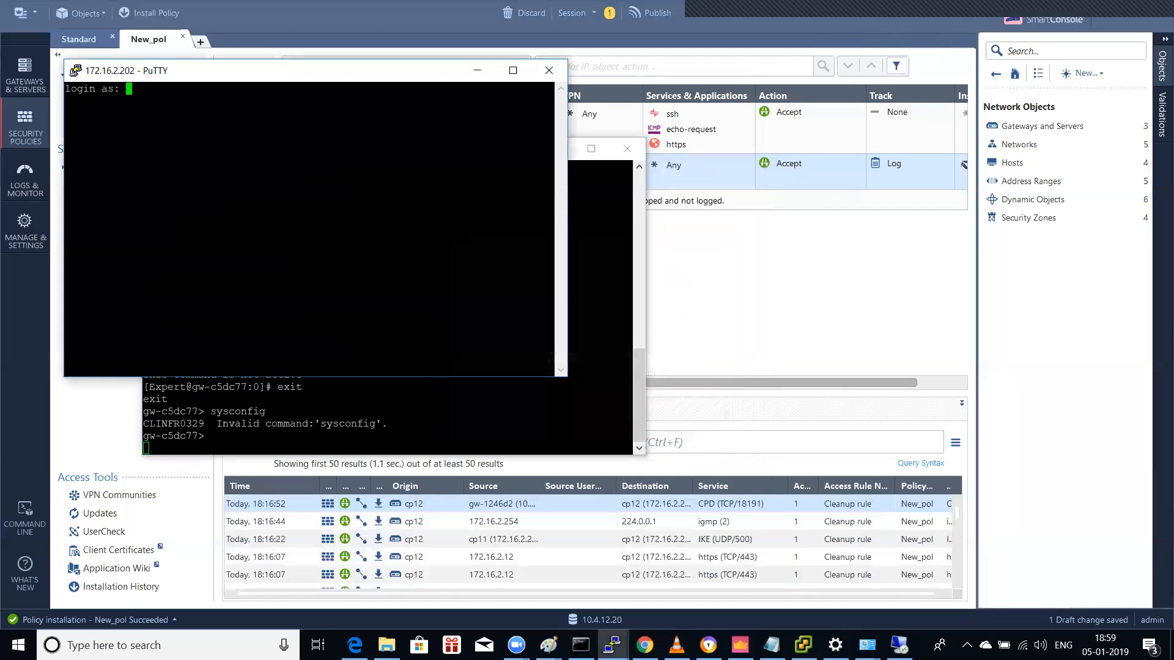
type("admin")
key("Return")
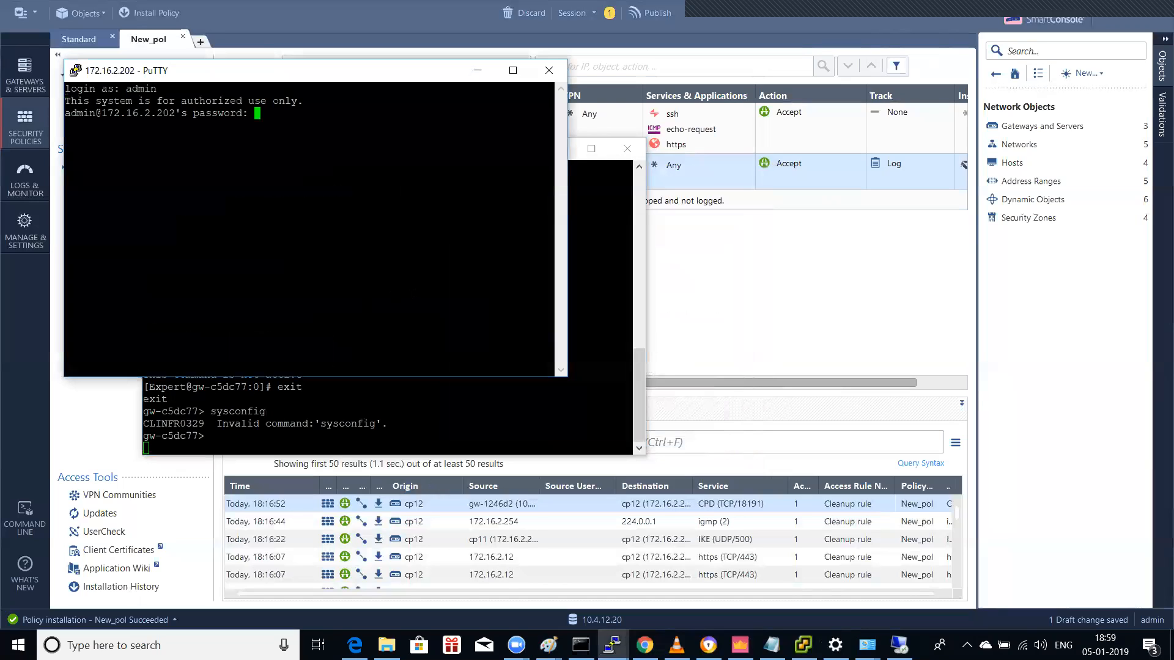
key("Return")
key("Return")
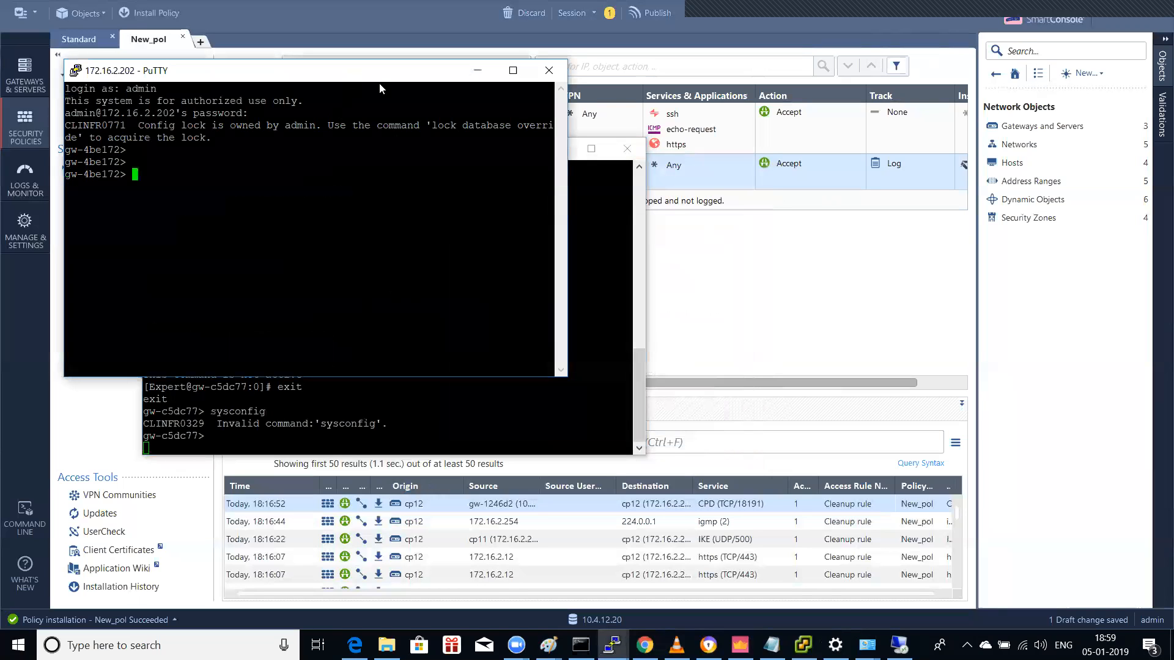
left_click_drag(379, 83, 875, 124)
Step: Start a second SSH session to 172.16.2.200 and enter login name admin
right_click(387, 149)
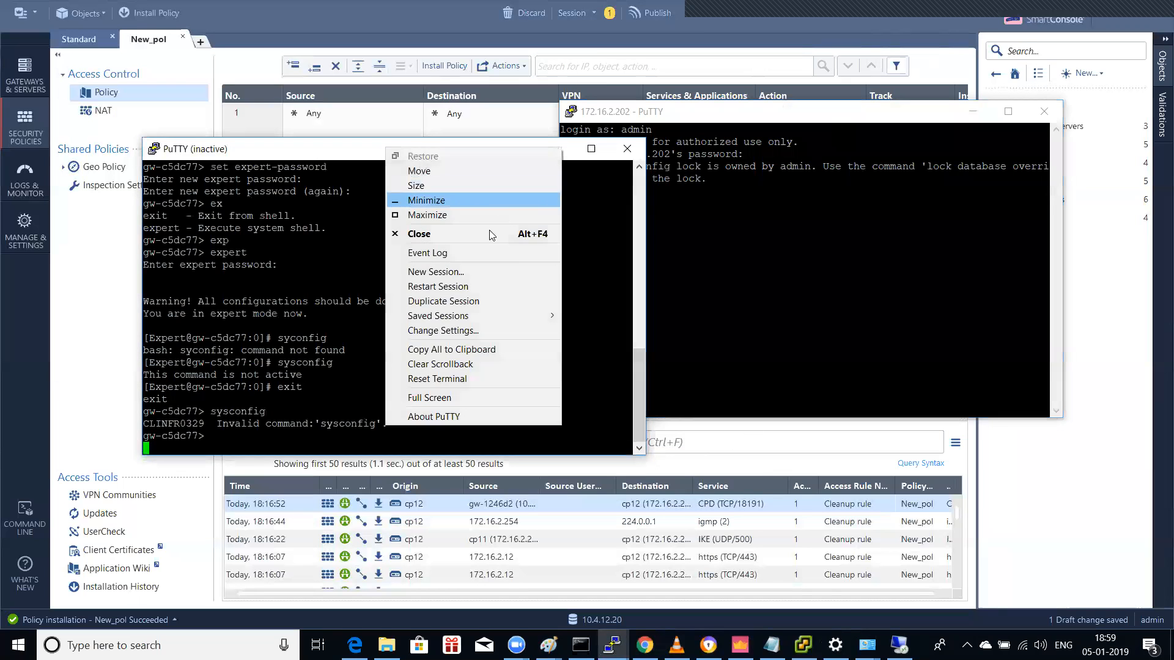
left_click(452, 271)
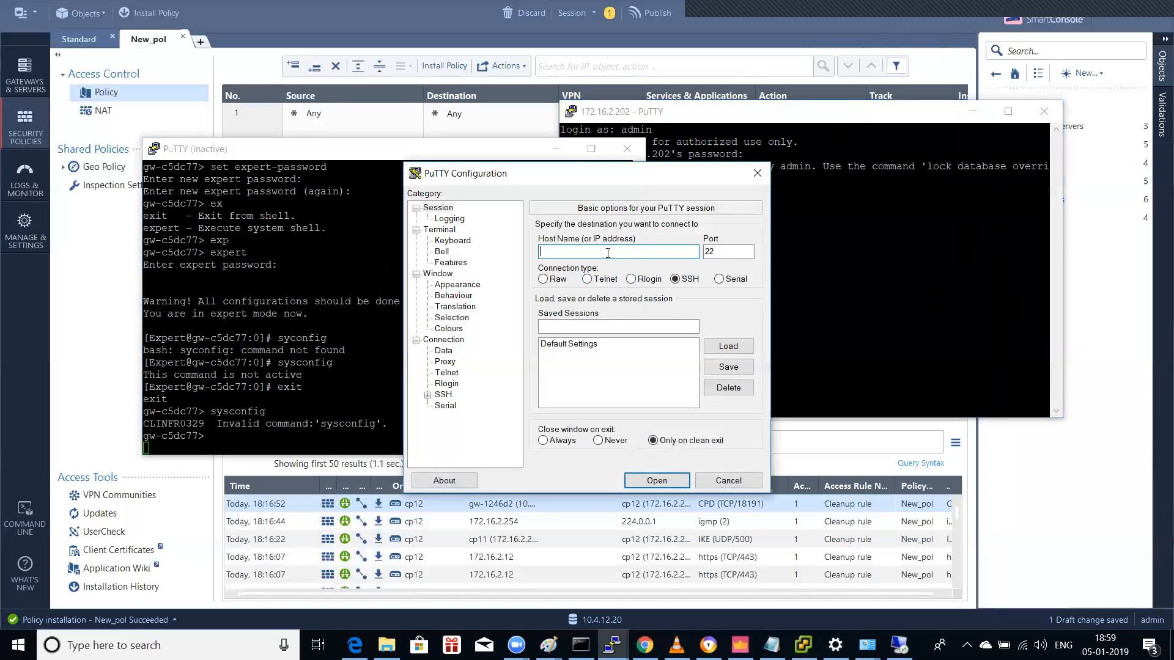
type("172.16.2.200")
key("Return")
type("admin")
key("Return")
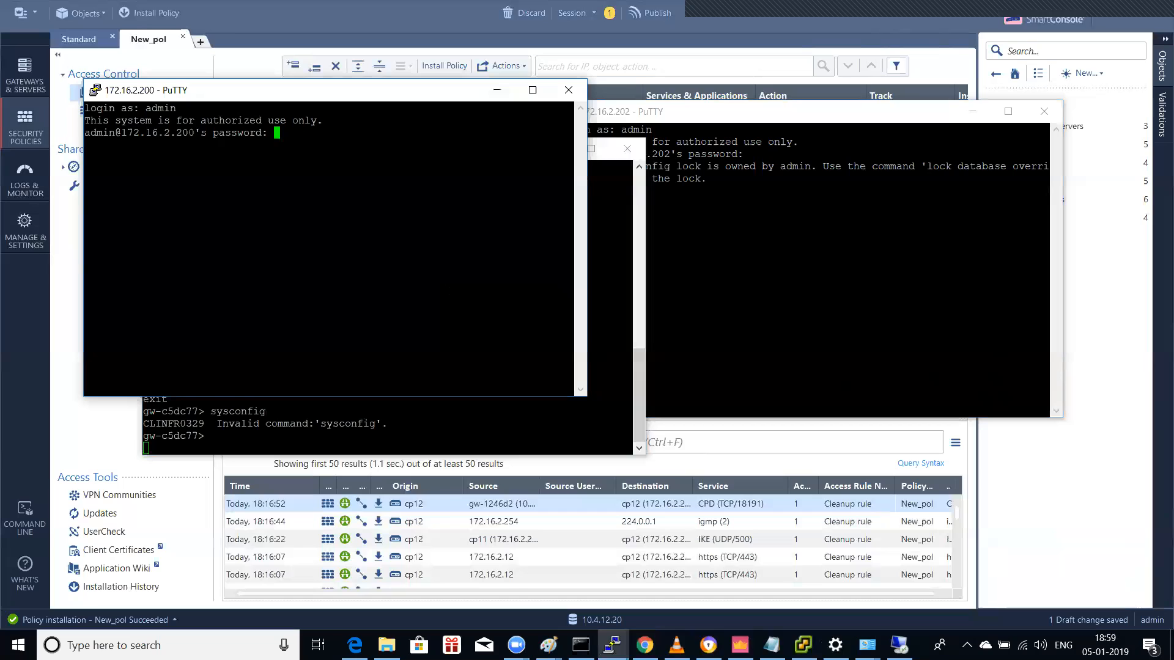
Step: Log in to gw-c5dc77, enter expert mode and list the available vpn commands
key("Return")
type("expert")
key("Return")
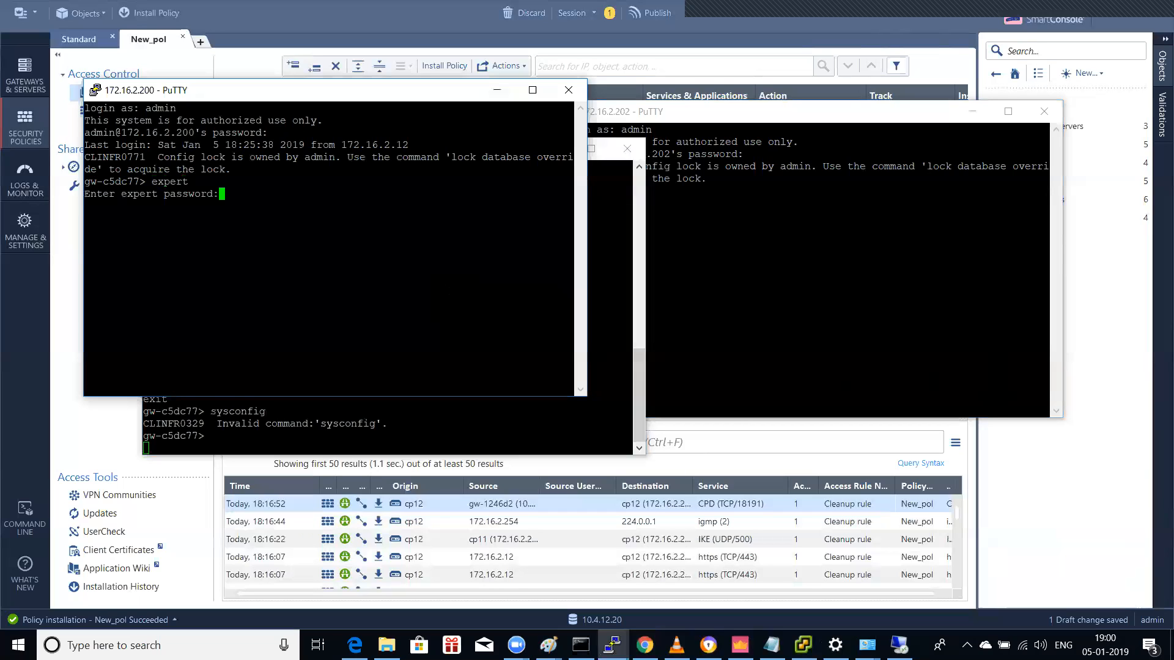
key("Return")
type("vpn ")
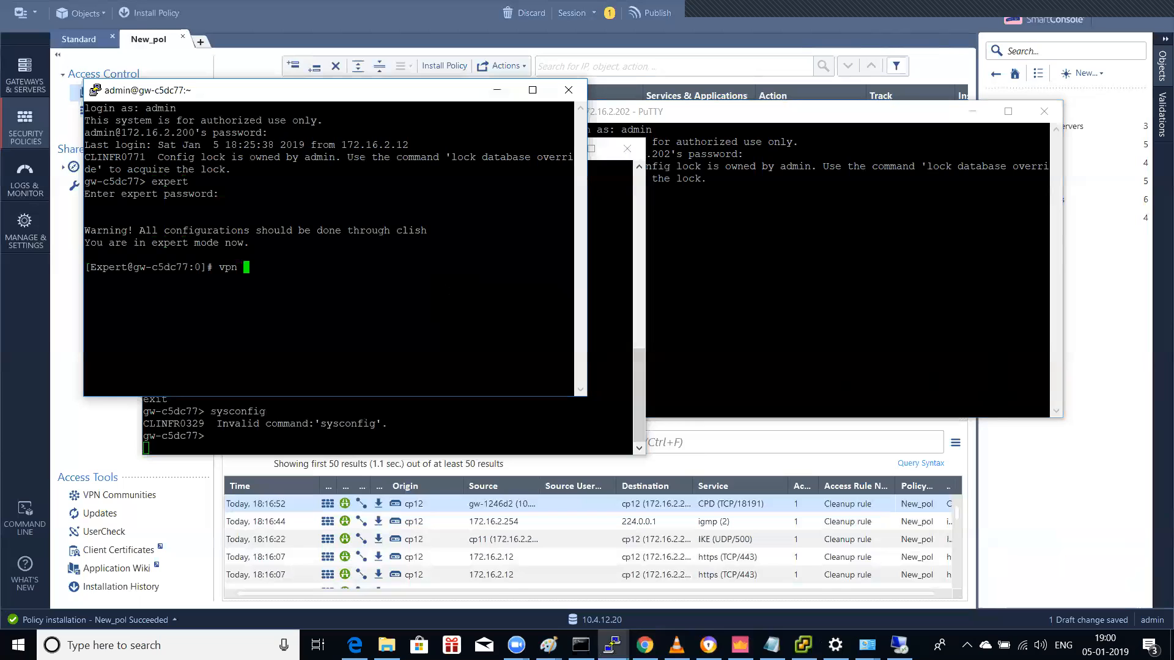
type("?")
key("Return")
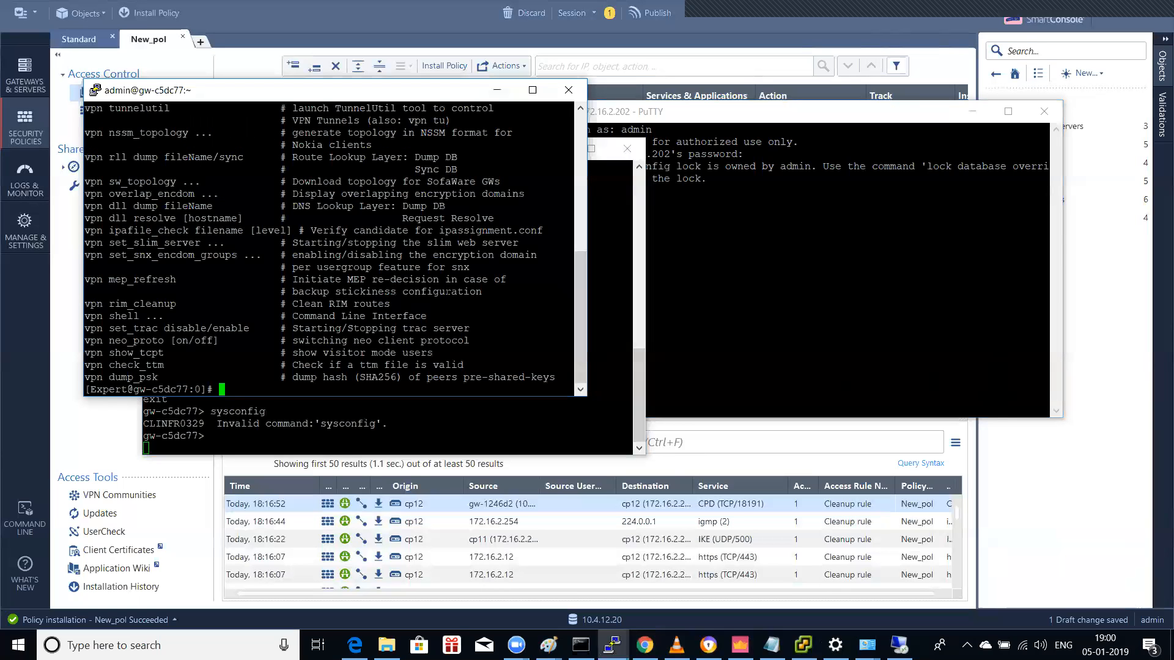
key("Return")
Step: Use vpn tunnelutil to list all IKE SAs (option 1) and IPsec SAs (option 2), then quit
type("vpn ")
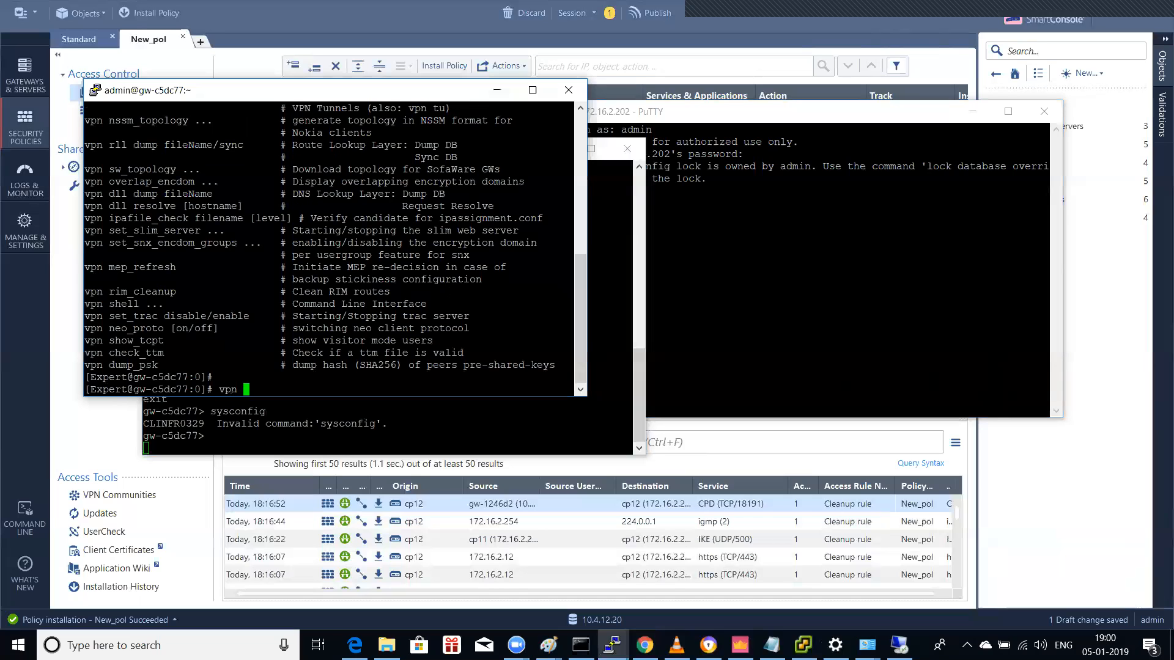
type("tunnelutil")
key("Return")
type("14")
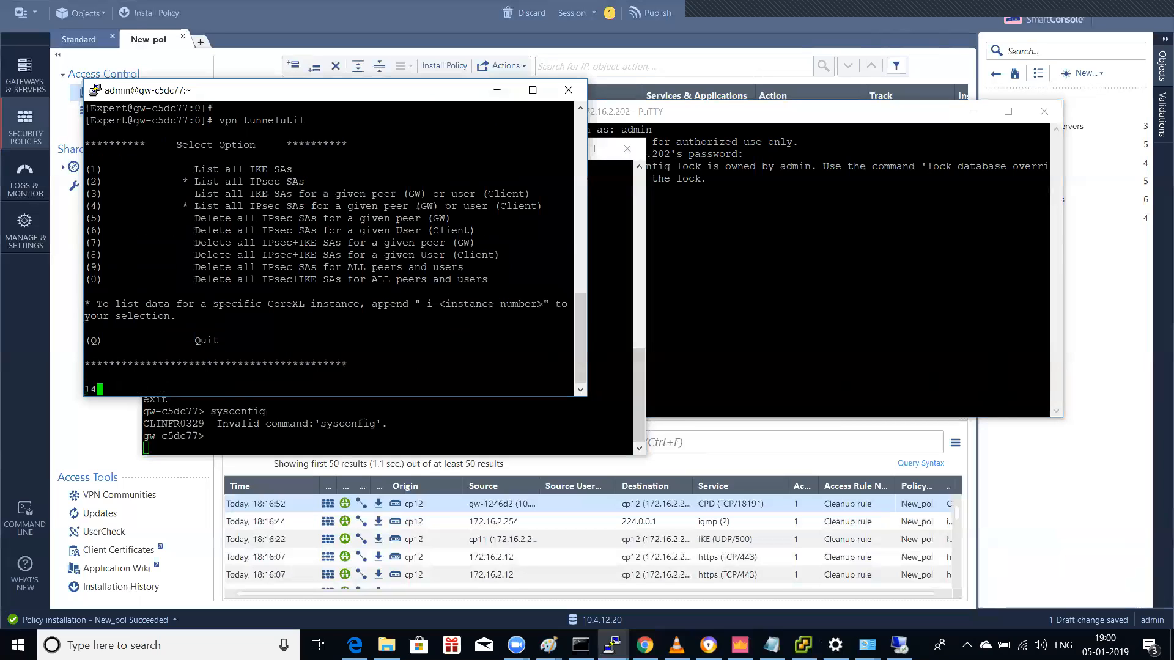
key("BackSpace")
key("Return")
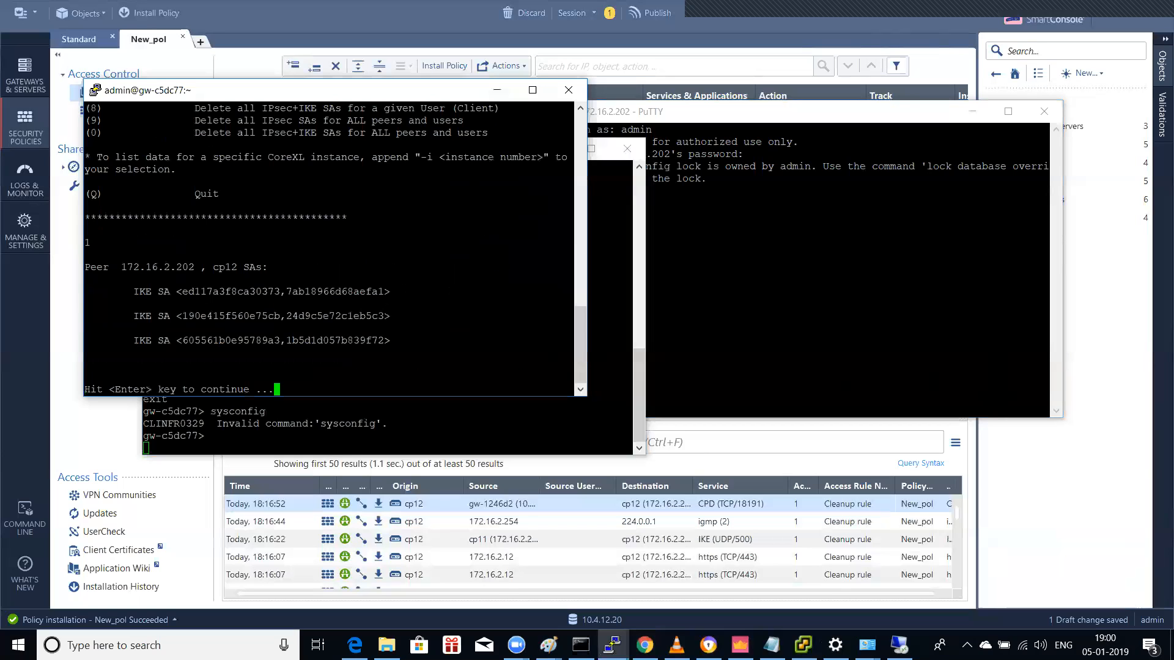
key("Return")
type("2")
key("Return")
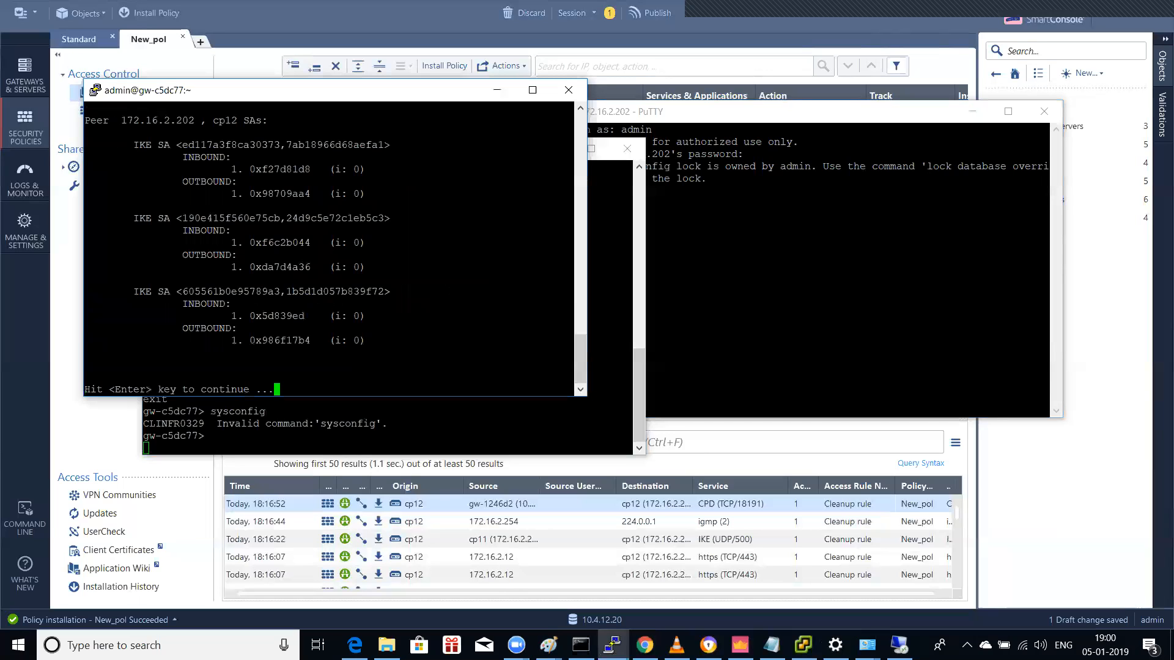
key("Return")
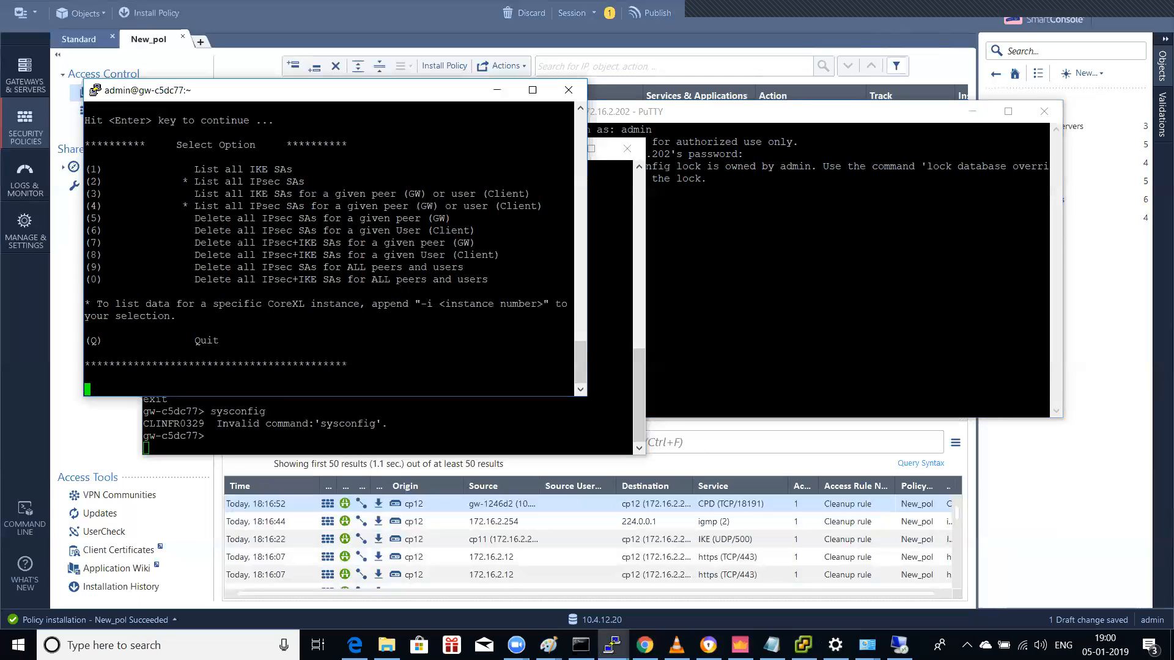
type("q")
key("Return")
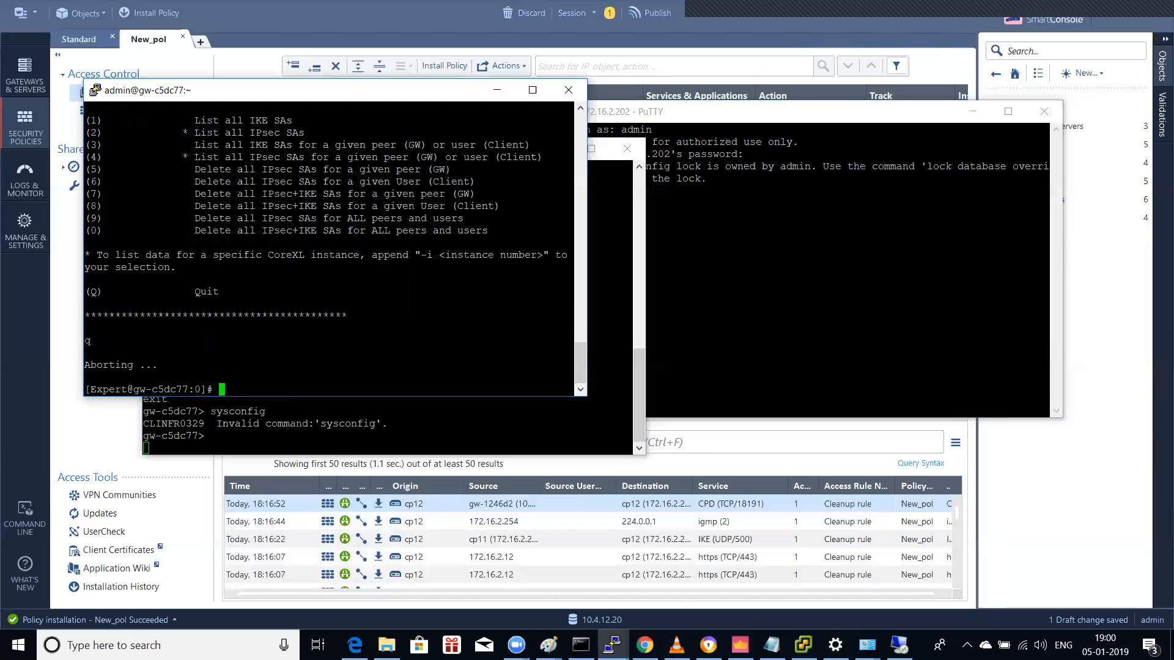
Step: Leave expert mode and ping 10.4.12.202 (no reply) and 10.4.12.200 (replies)
type("exi")
type("t")
key("Return")
type("ping 10.4.")
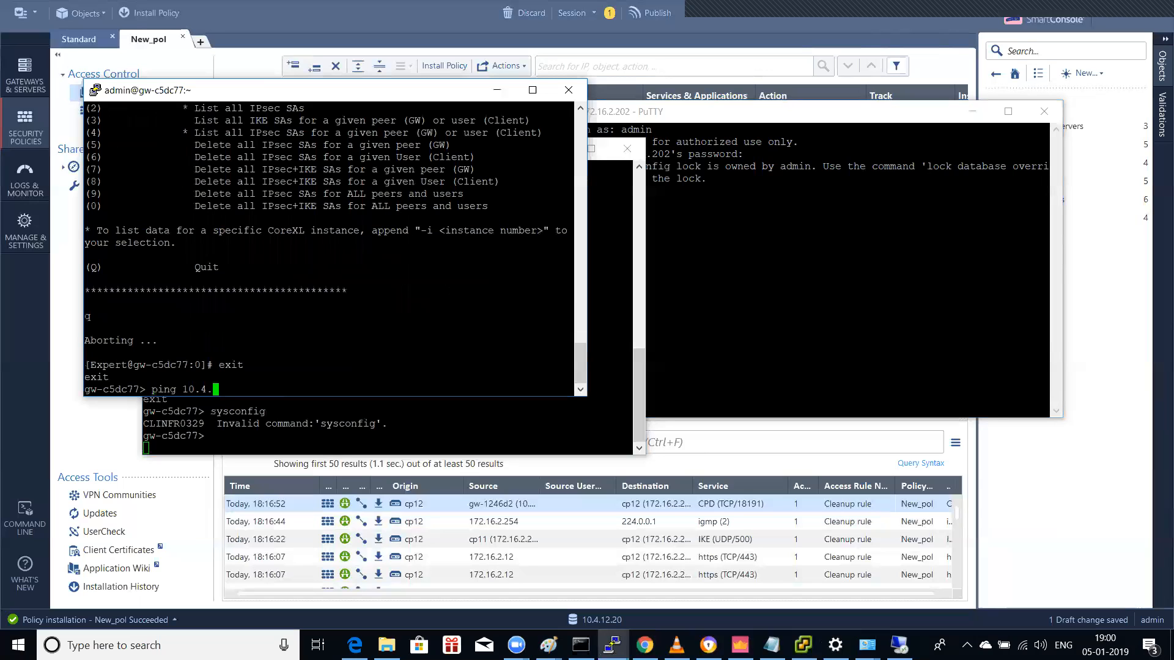
type("12.202")
key("Return")
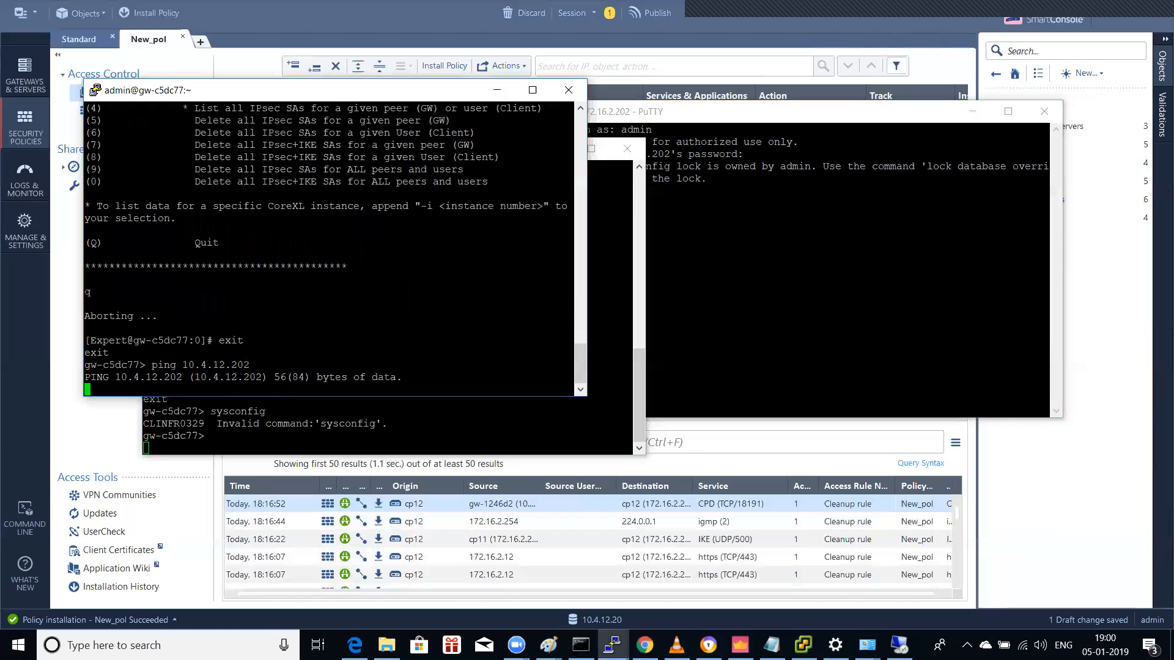
key("Up")
key("BackSpace")
key("BackSpace")
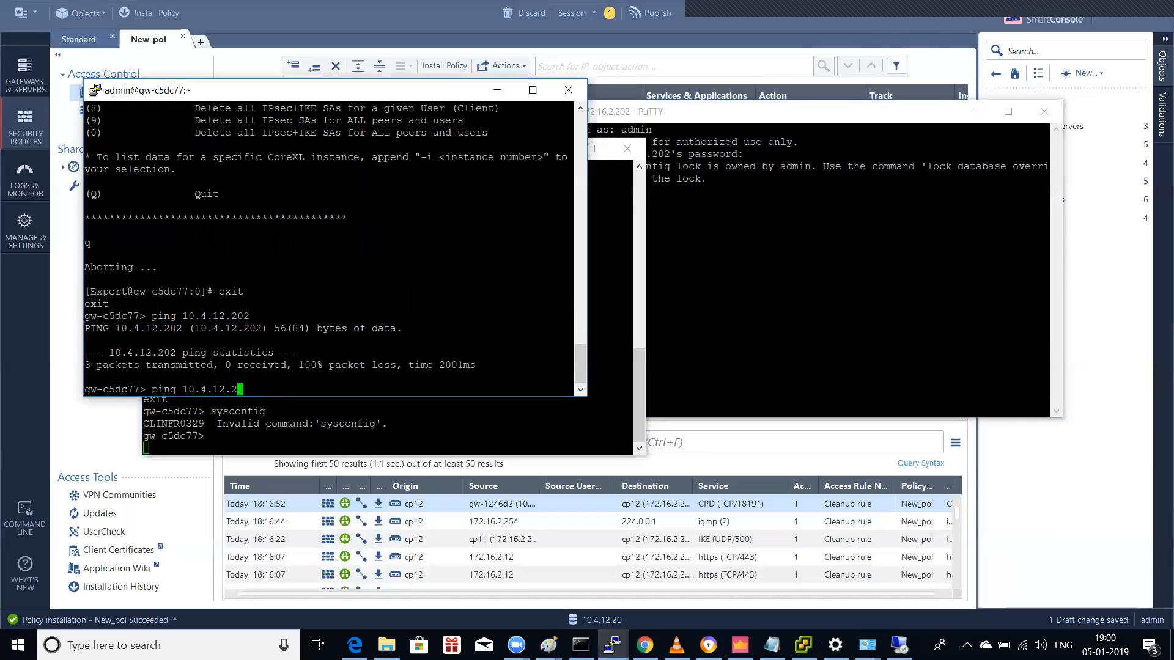
type("00")
key("Return")
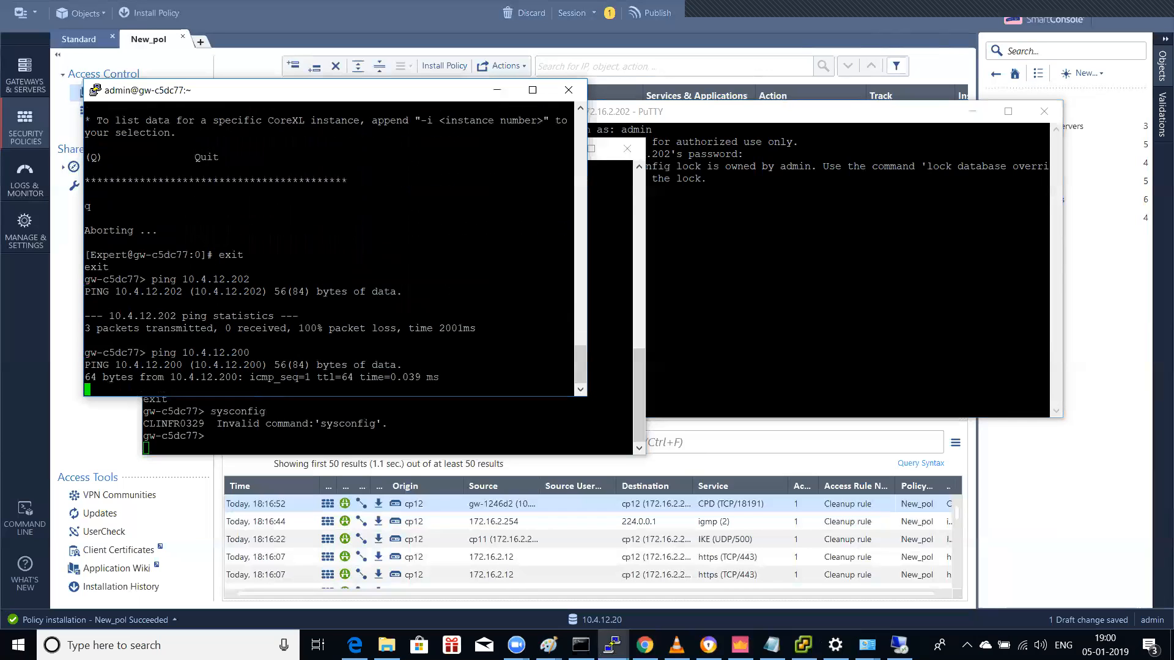
key("ctrl+c")
Step: Ping 10.4.12.254 (replies) and retry 10.4.12.202 from gw-c5dc77
key("Up")
key("BackSpace")
key("BackSpace")
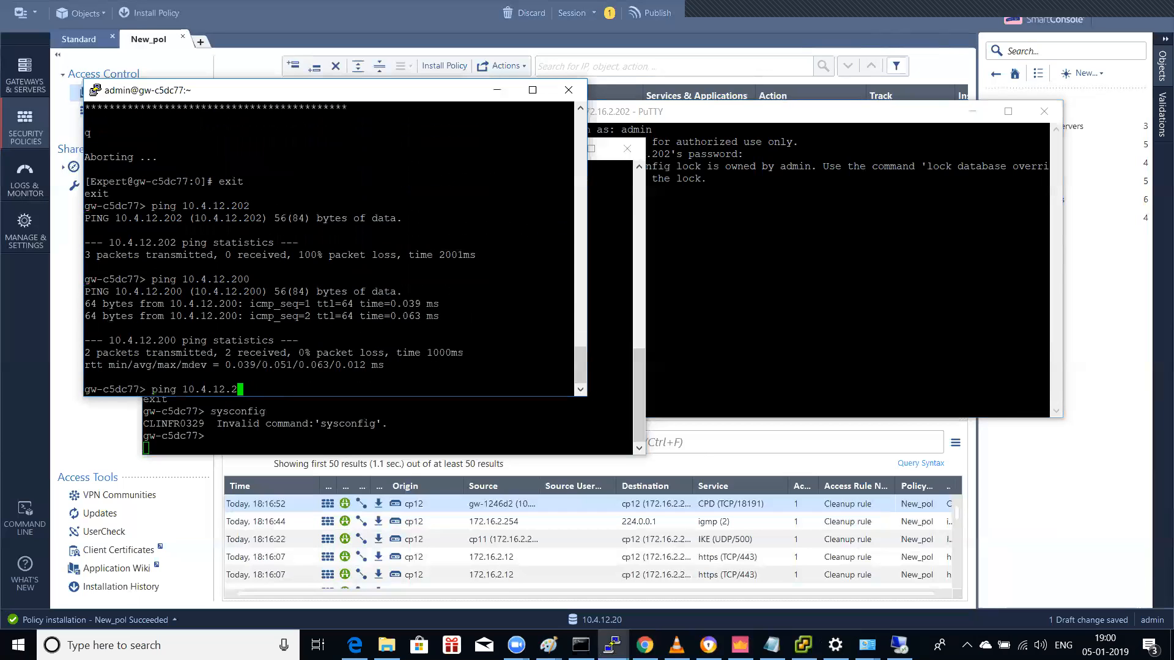
type("54")
key("Return")
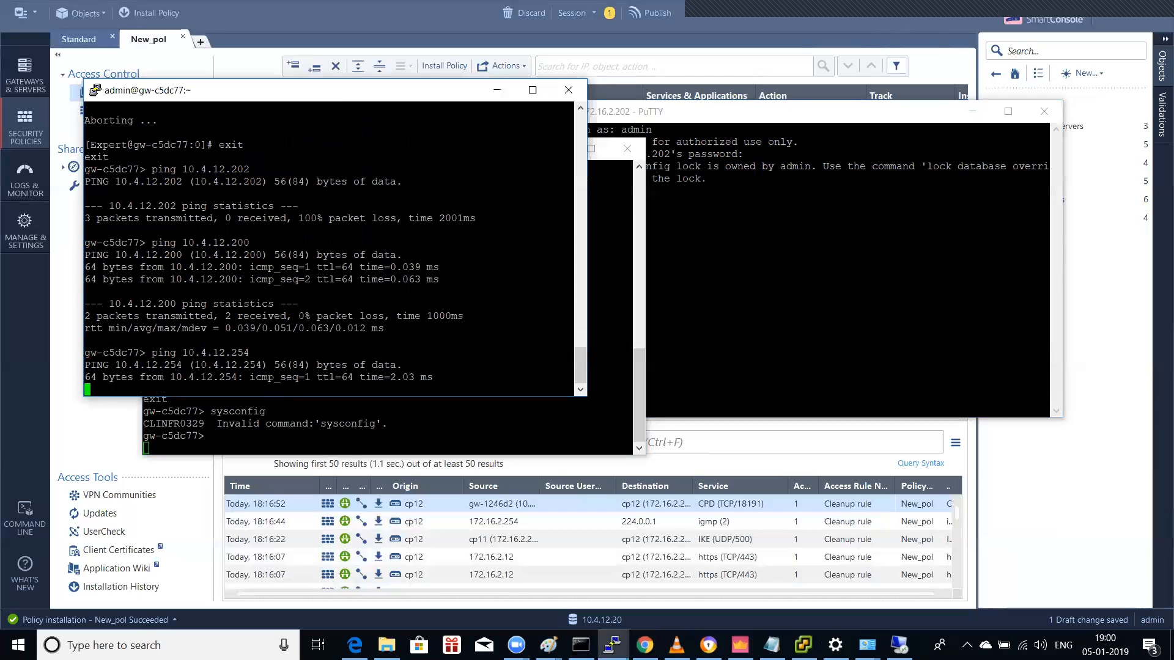
key("ctrl+c")
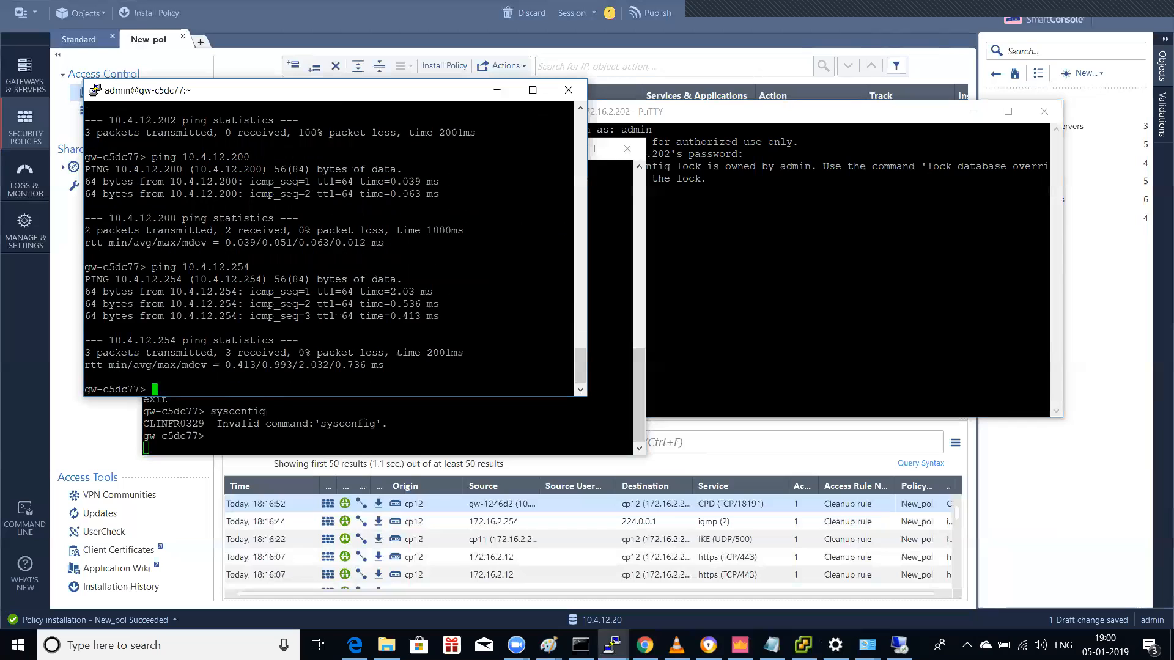
key("Up")
key("BackSpace")
key("BackSpace")
type("00")
key("BackSpace")
type("2")
key("Return")
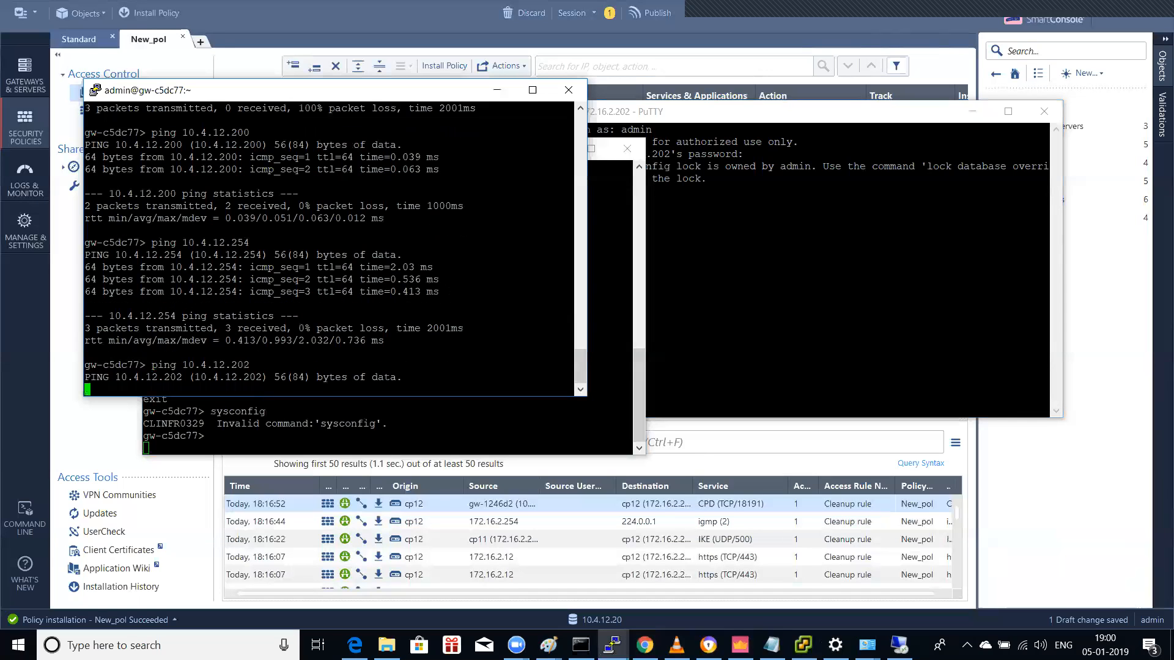
left_click(497, 89)
Step: From gw-4be172, ping 10.4.12.202, 10.4.12.254 and 10.4.12.200
left_click(558, 148)
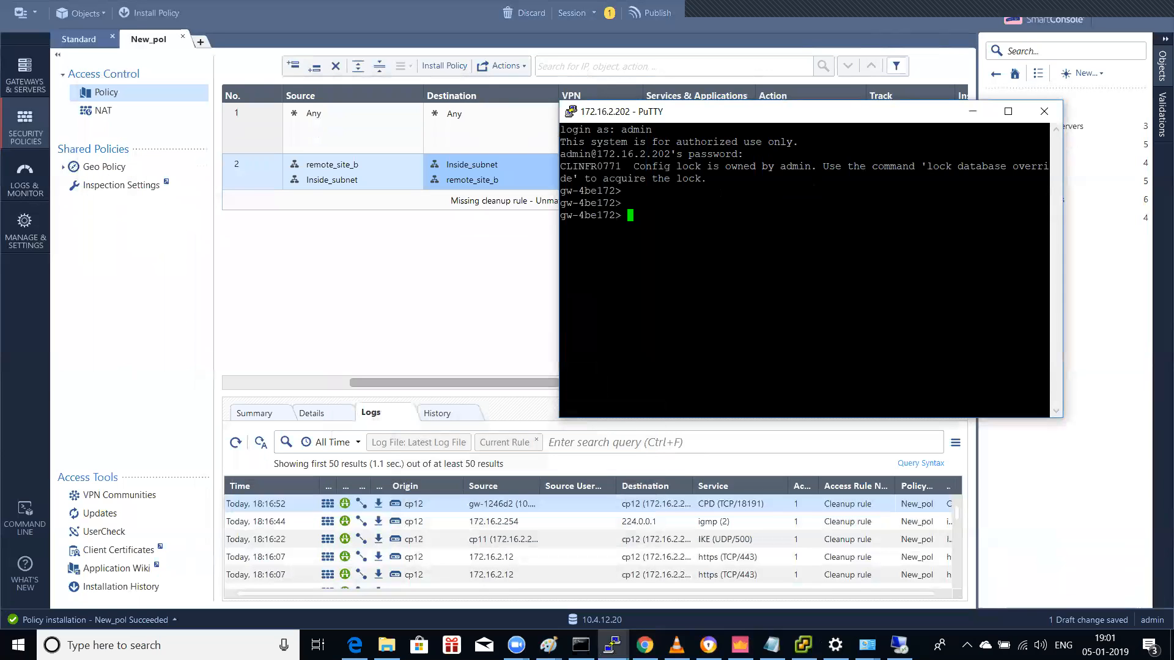
type("ping 10.4.12.202")
key("Return")
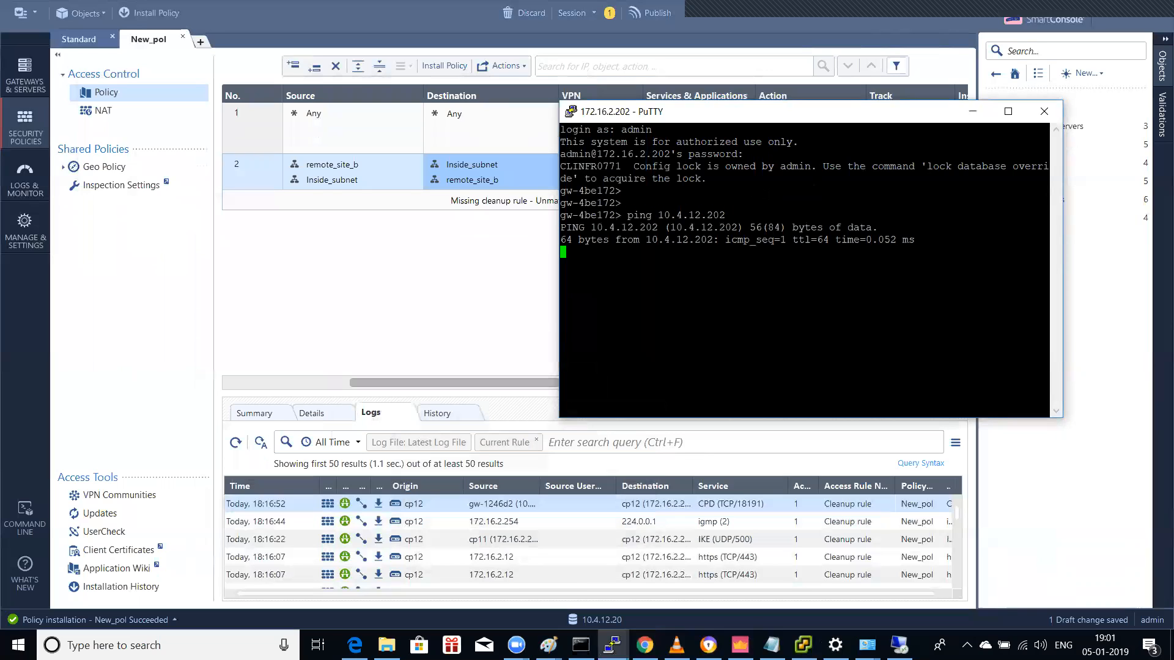
key("Up")
key("BackSpace")
key("BackSpace")
type("54")
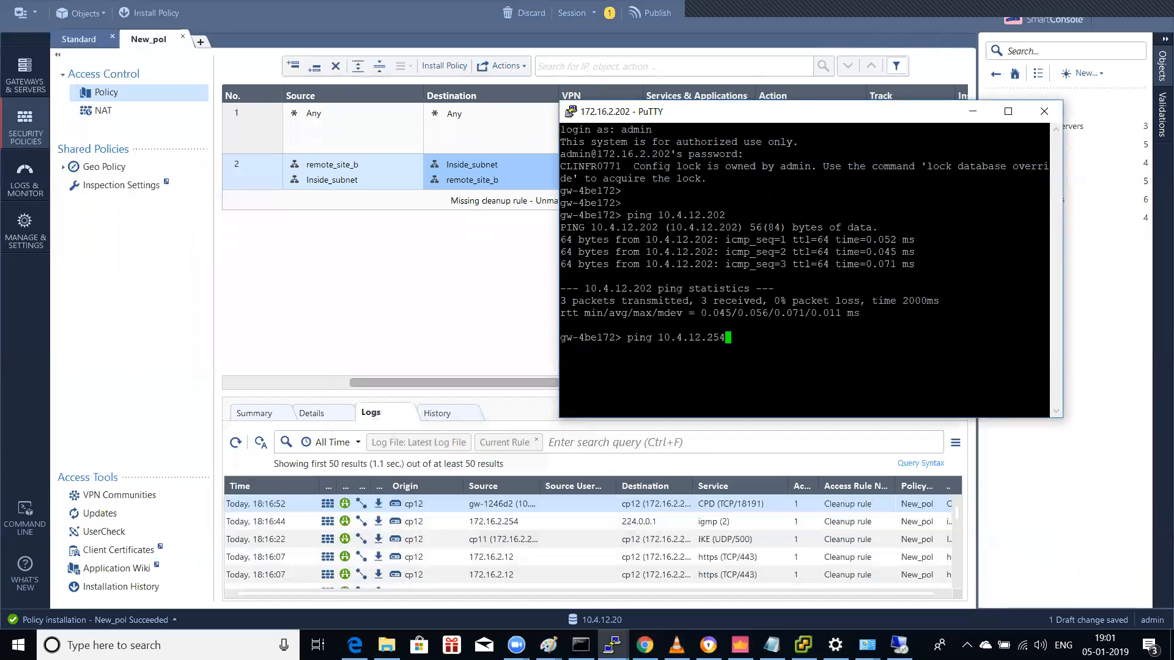
key("Return")
key("ctrl+c")
key("Up")
key("BackSpace")
key("BackSpace")
type("00")
key("Return")
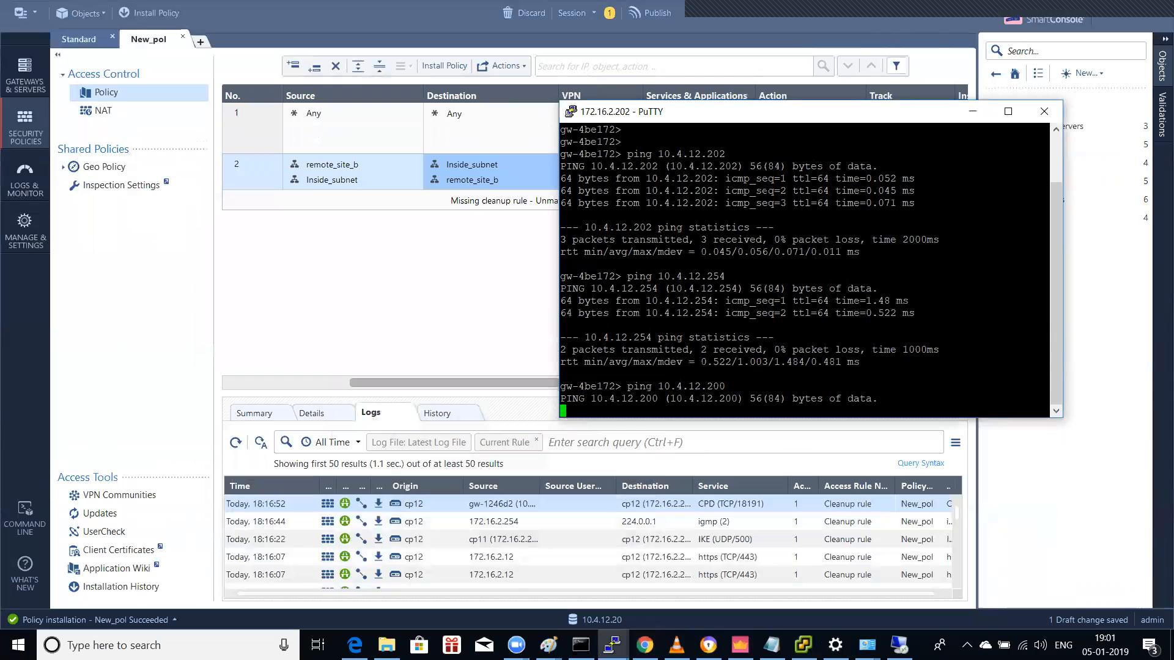
key("ctrl+c")
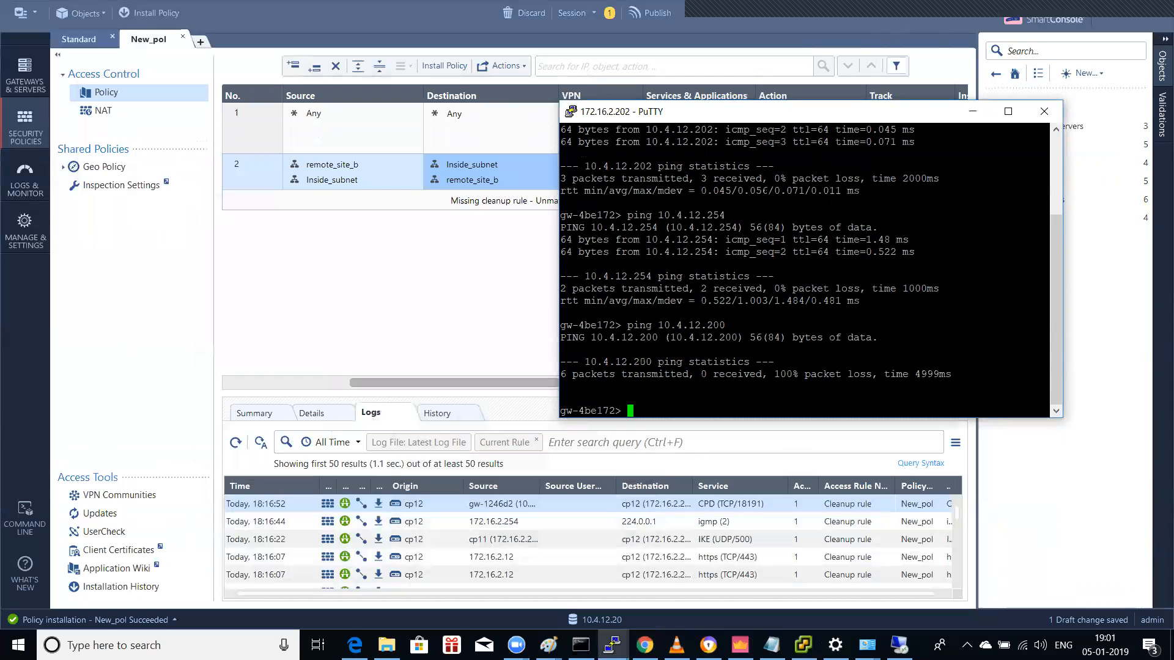
Step: Ping host 10.1.1.200 twice, getting no replies
type("ping 10.1.1.200")
key("Return")
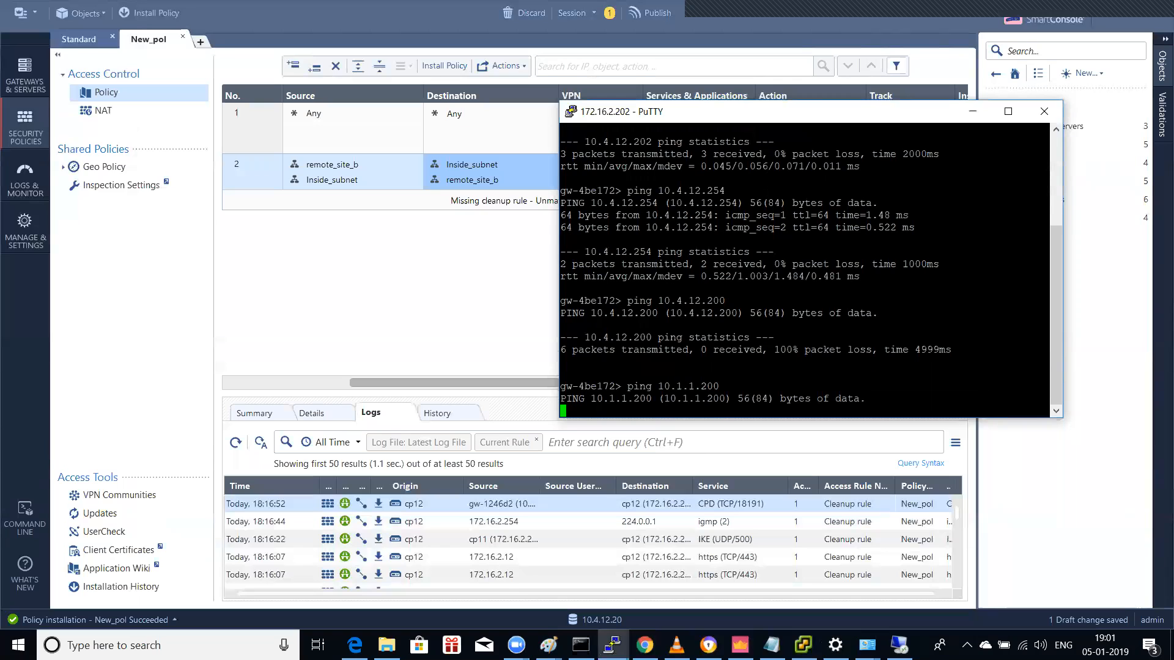
key("ctrl+c")
key("Up")
type("slu")
key("Tab")
key("BackSpace")
key("BackSpace")
key("Tab")
type("ou")
key("Tab")
key("BackSpace")
key("BackSpace")
key("BackSpace")
key("BackSpace")
key("Return")
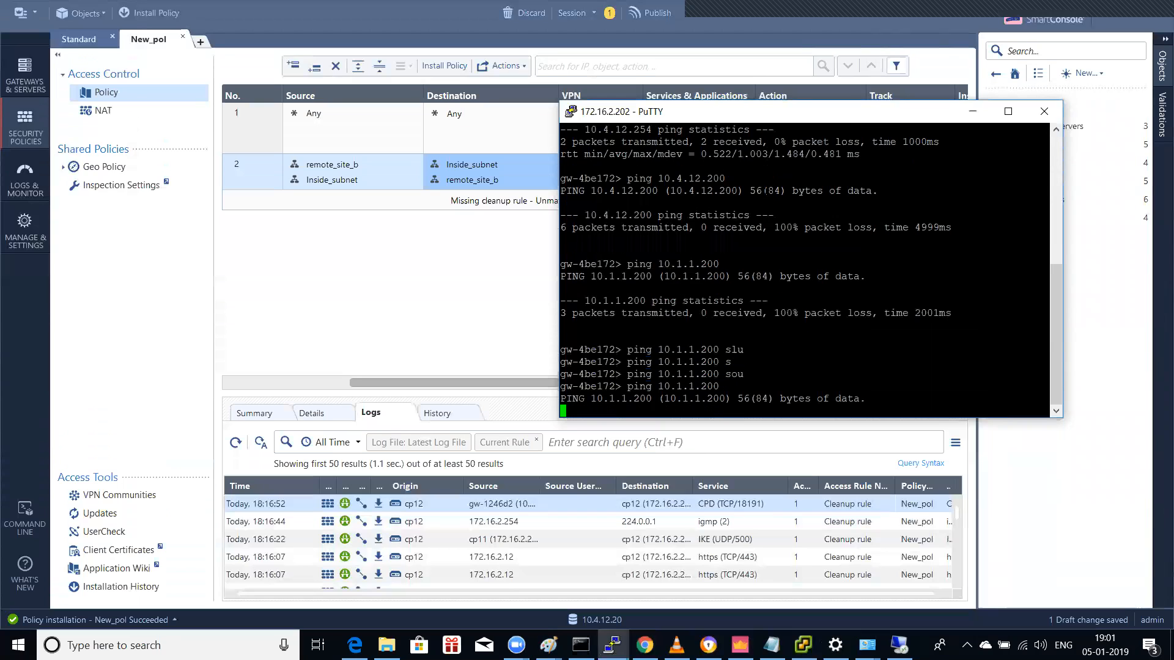
key("ctrl+c")
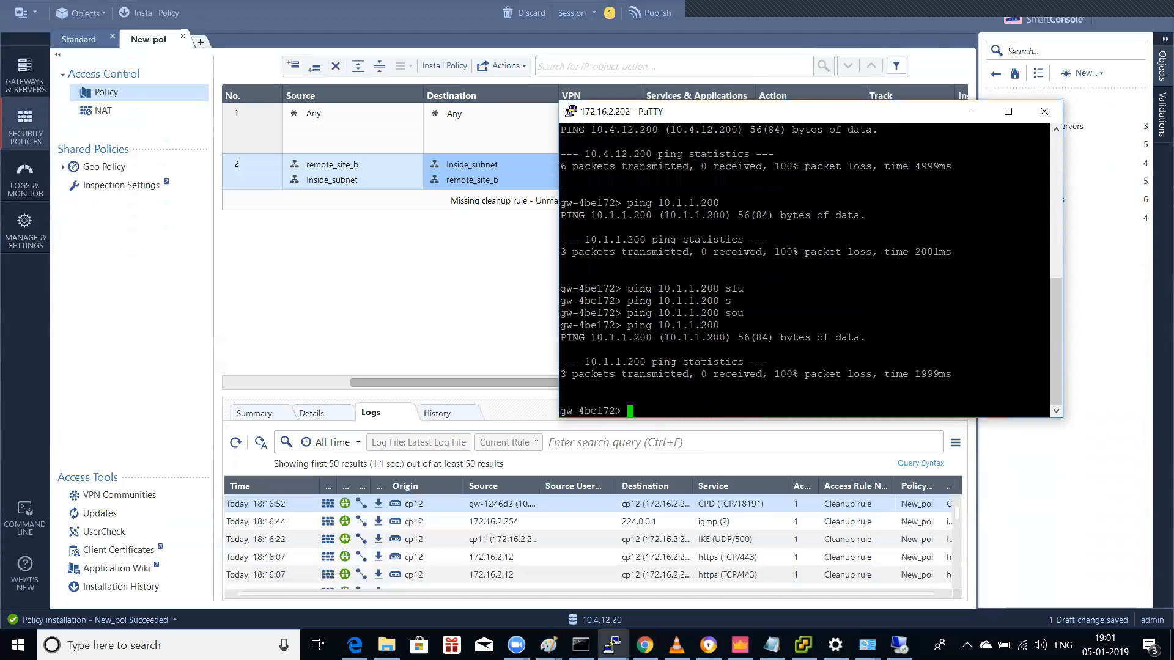
Step: Ping host 10.1.1.202, which gets no replies
type("ping 10.1.1.202")
key("Return")
key("ctrl+c")
Step: Ping host 10.1.2.202, which answers with 0% packet loss
key("Up")
key("Left")
key("Left")
key("Left")
key("Left")
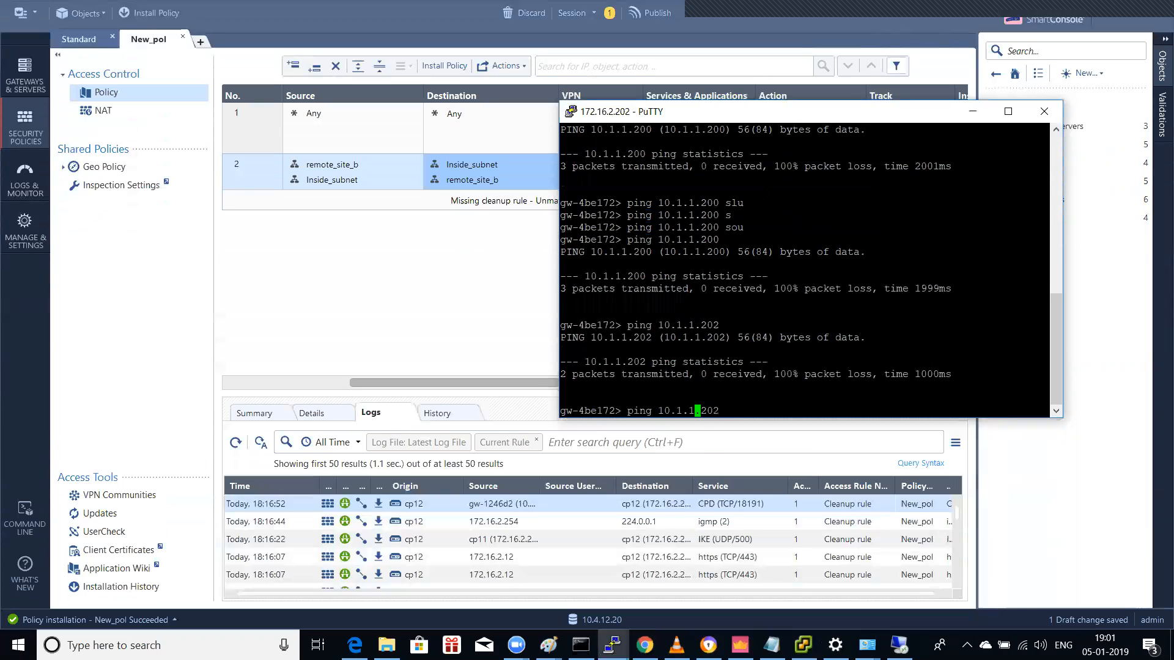
key("BackSpace")
type("2")
key("Return")
key("ctrl+c")
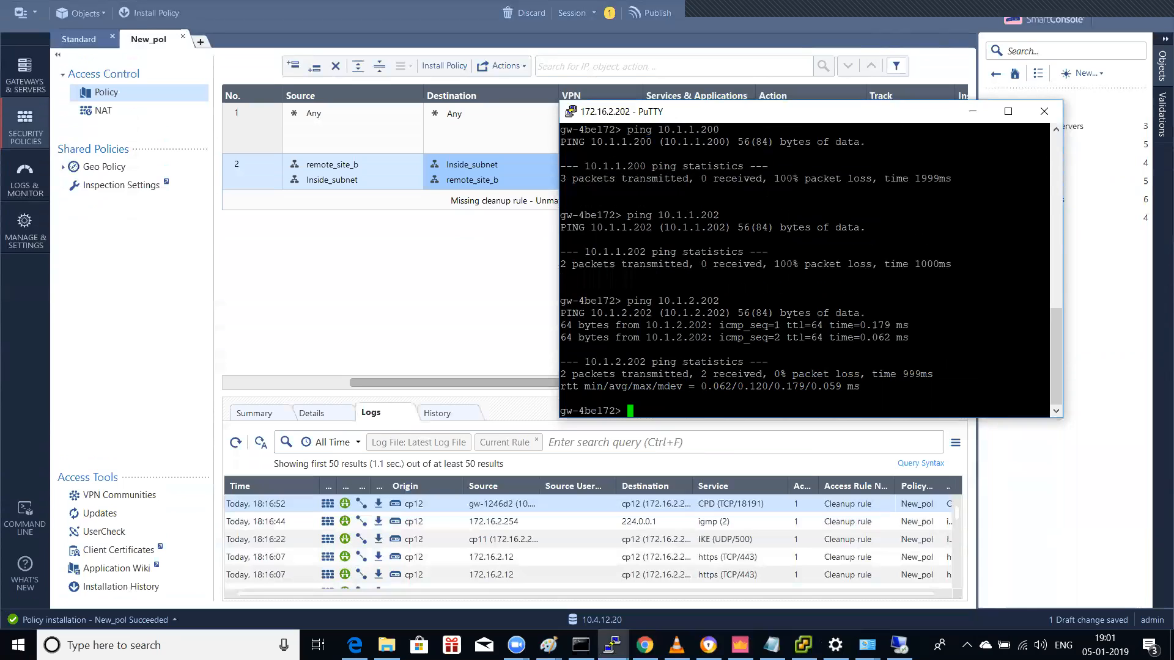
key("Up")
key("BackSpace")
key("BackSpace")
key("BackSpace")
key("BackSpace")
key("BackSpace")
key("BackSpace")
key("BackSpace")
key("BackSpace")
key("BackSpace")
key("BackSpace")
key("BackSpace")
key("BackSpace")
key("BackSpace")
key("BackSpace")
key("BackSpace")
left_click(38, 125)
Step: Open rule 2's VPN community and review its encryption, tunnel management, excluded services and shared secret pages
left_click(350, 177)
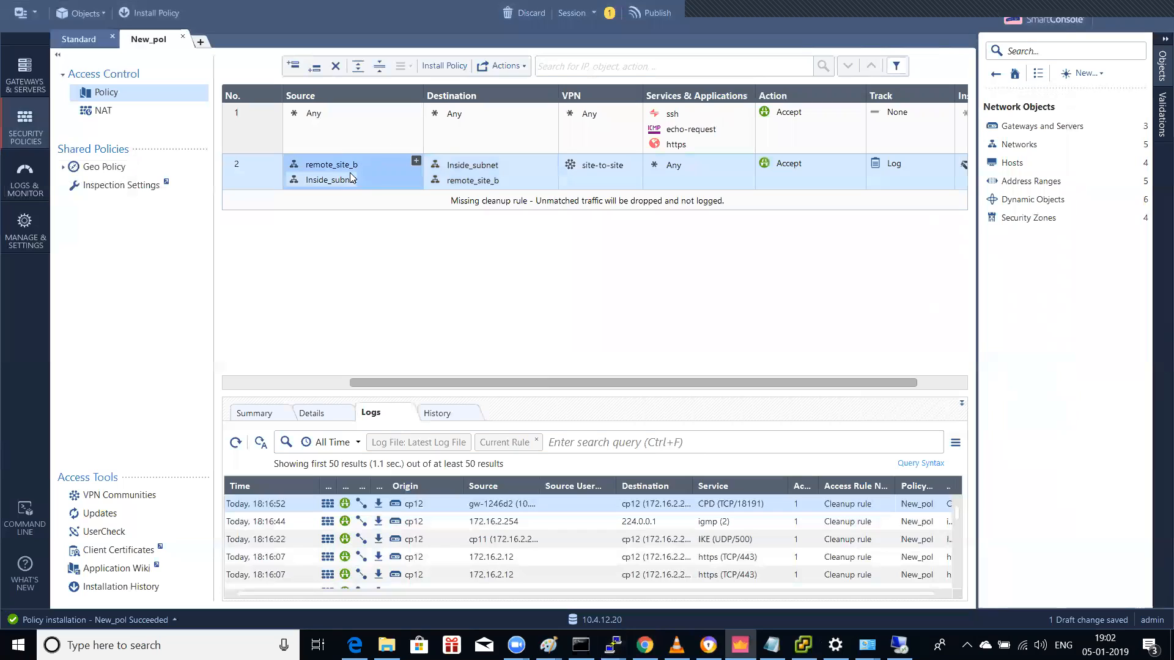
double_click(618, 168)
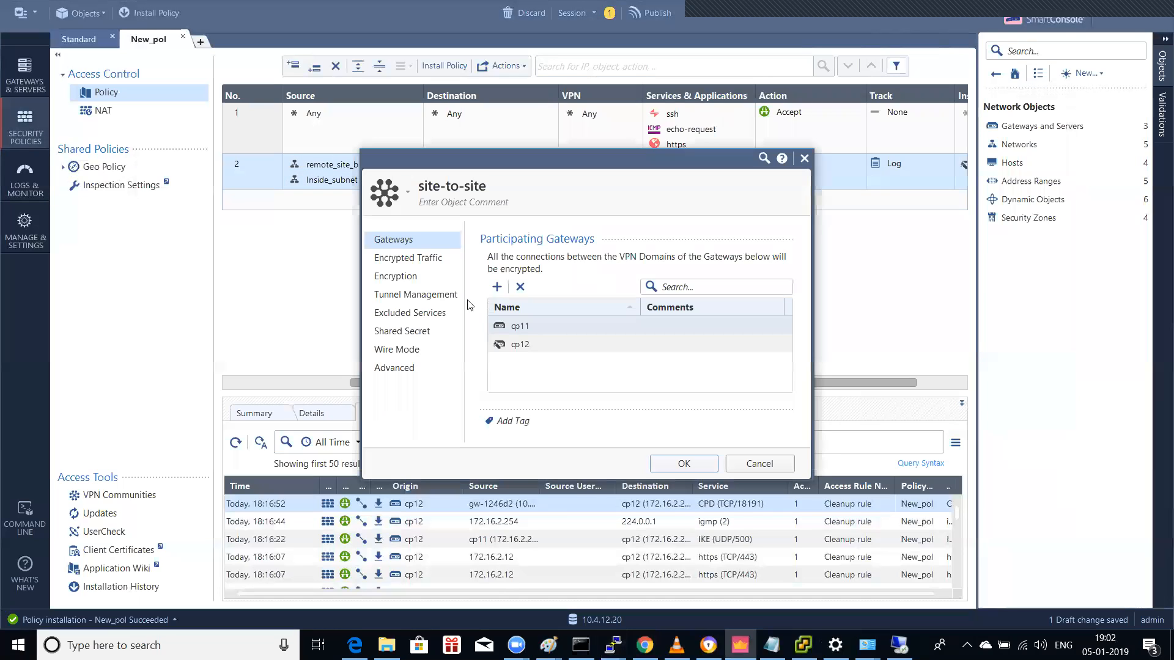
left_click(433, 258)
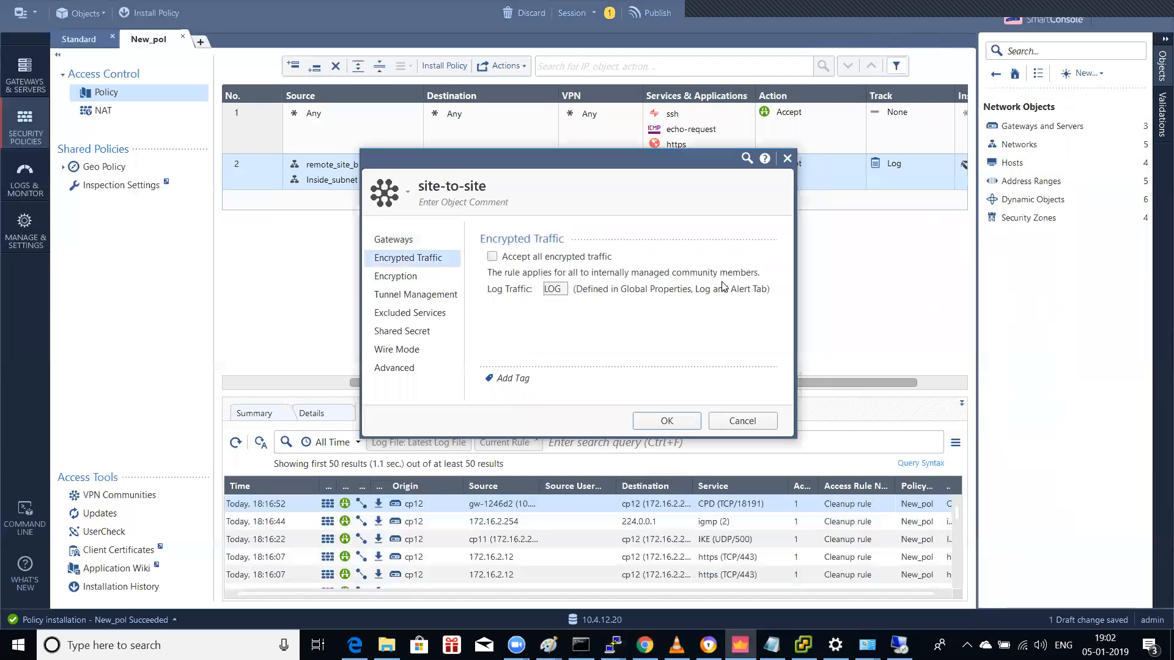
left_click(397, 276)
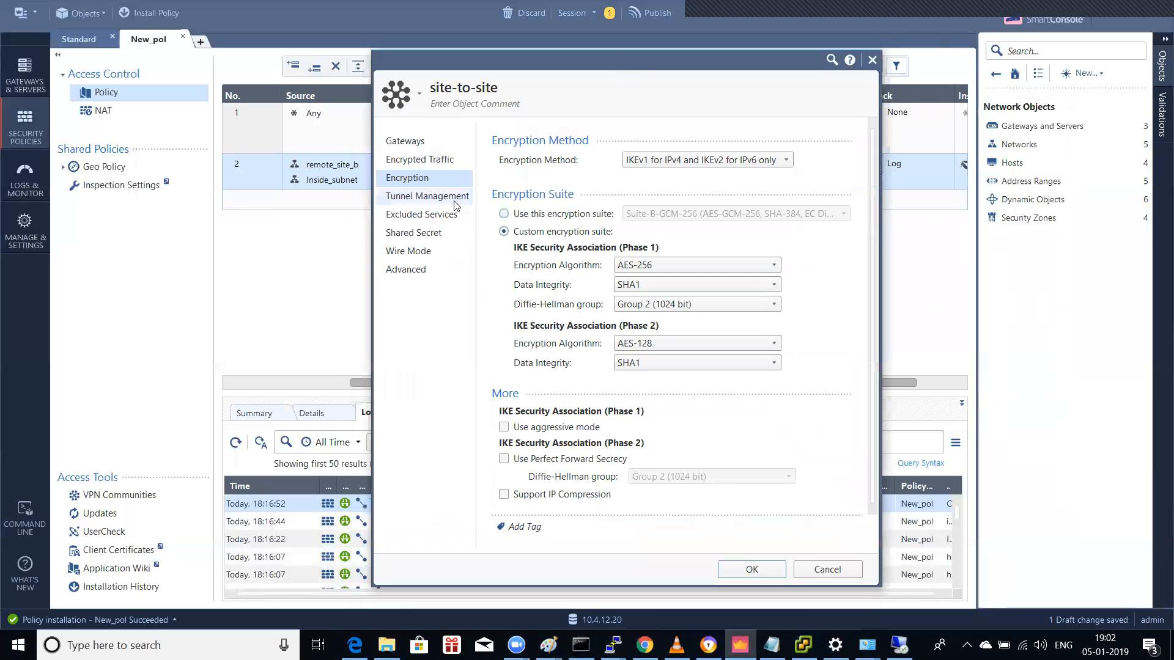
left_click(454, 197)
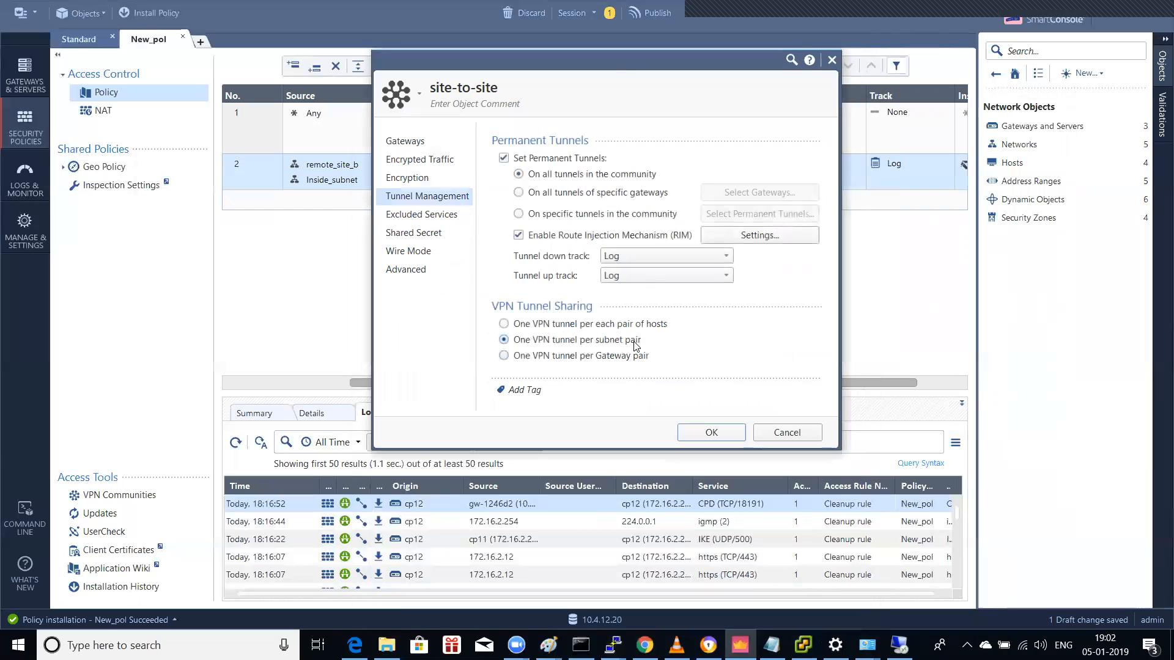
left_click(413, 214)
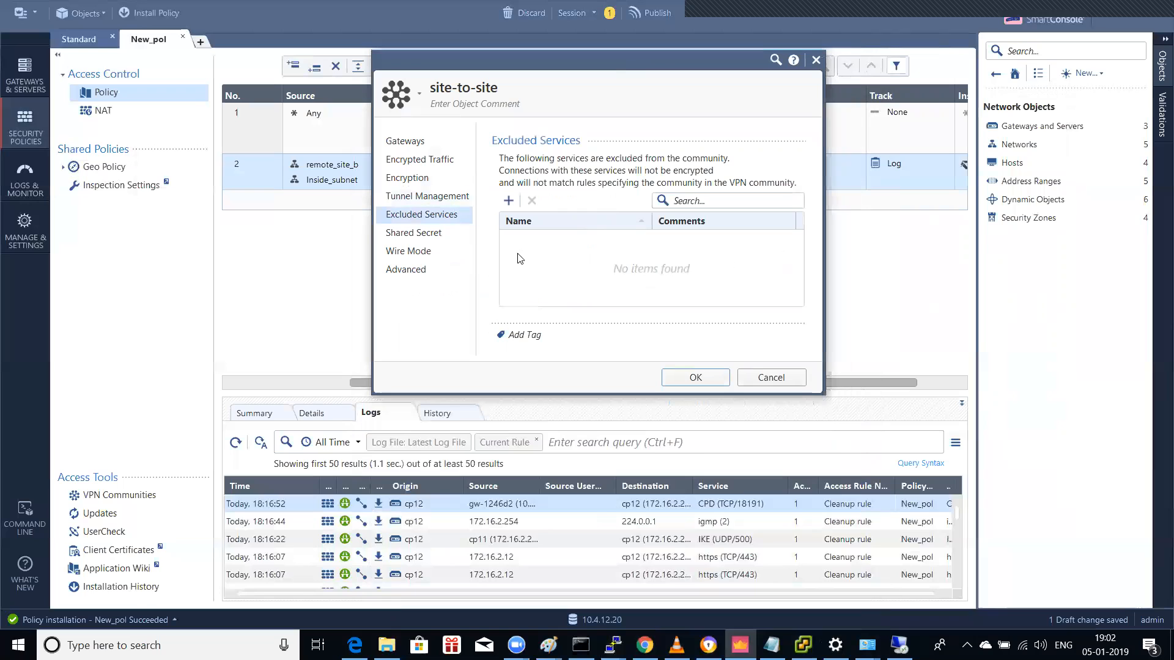
left_click(421, 241)
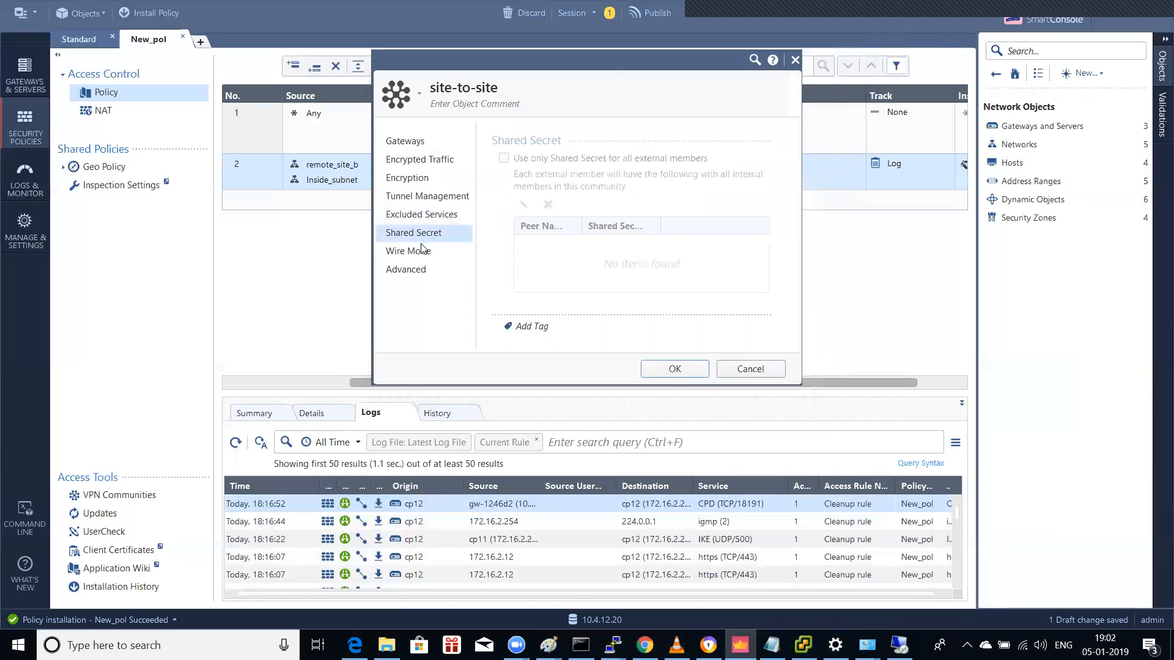
left_click(422, 250)
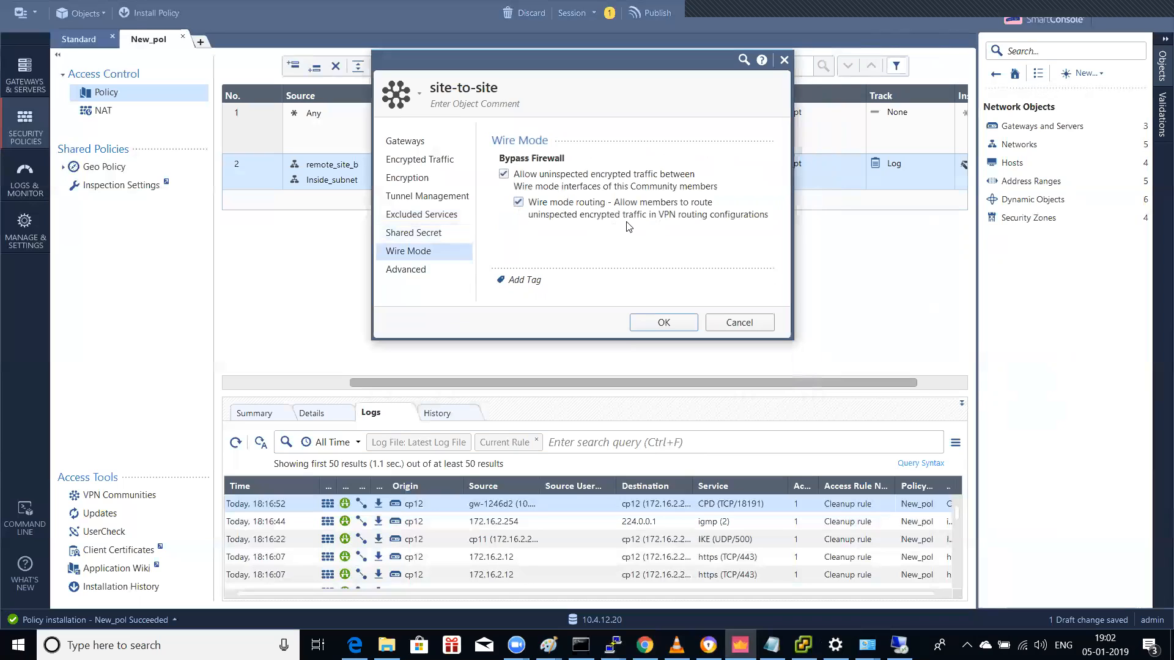
Step: Uncheck Wire mode routing and save the community with OK
left_click(519, 201)
left_click(421, 270)
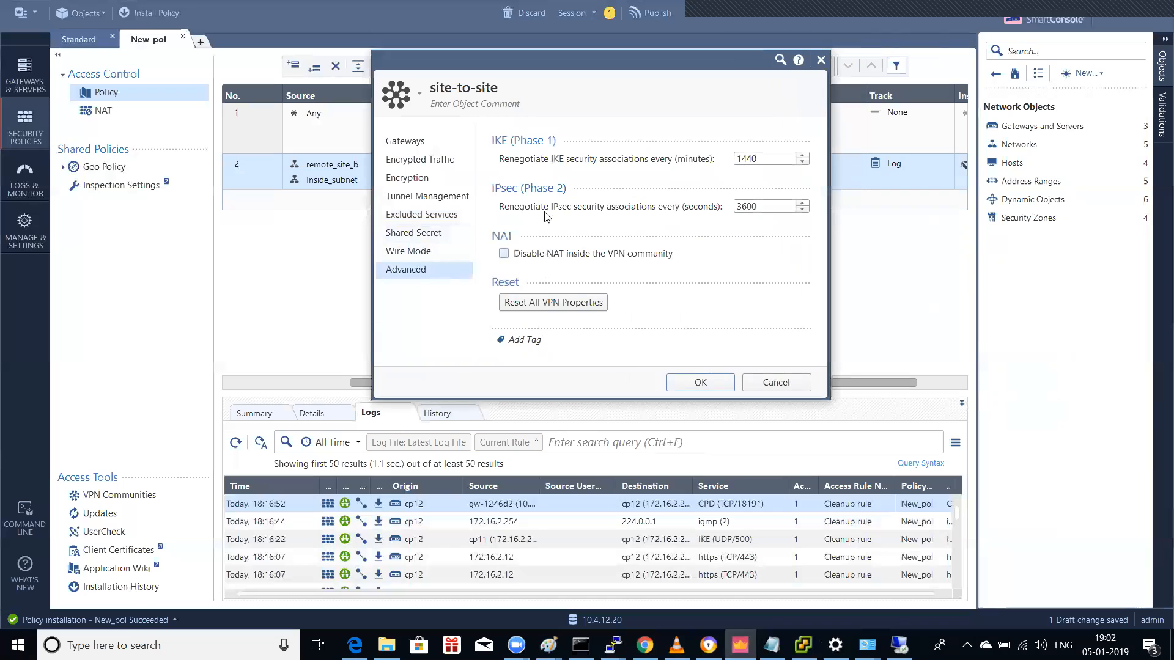
left_click(698, 380)
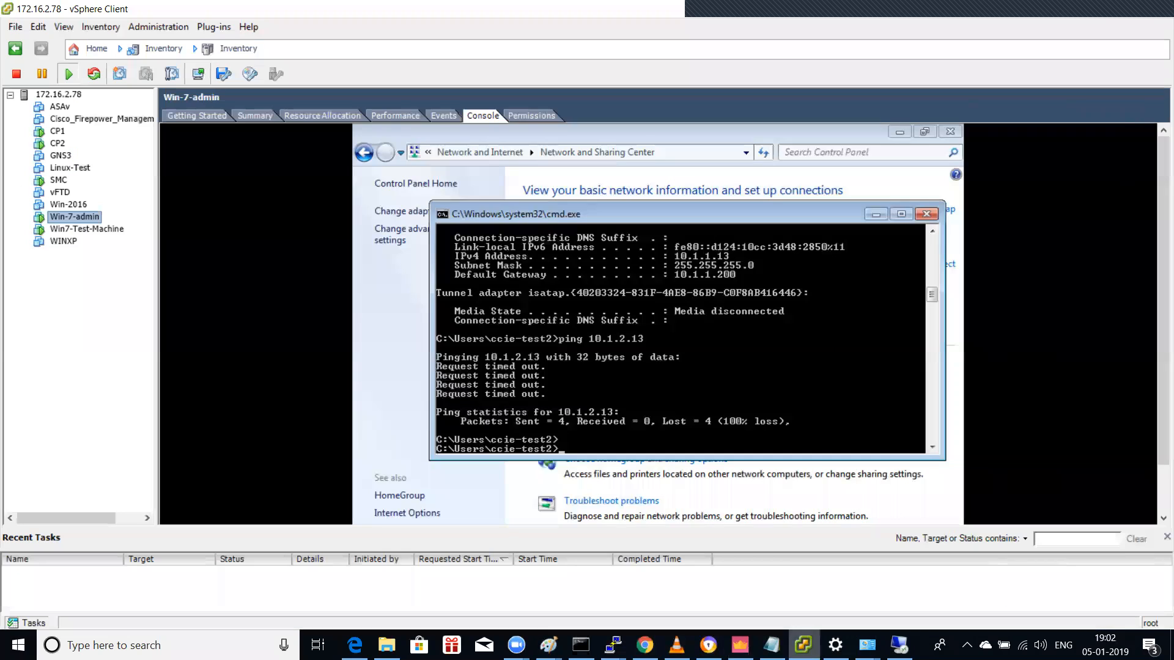
left_click(802, 644)
Step: Bring the remote desktop session to the front, enlarge the command prompt, and make the session full-screen
left_click(899, 645)
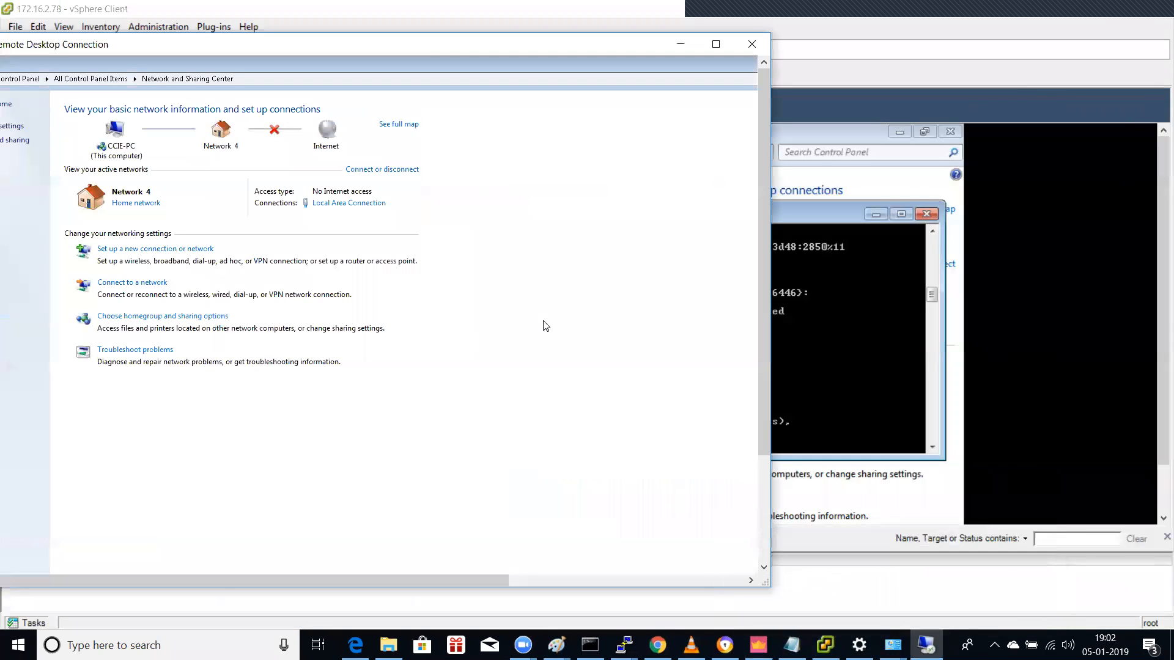
left_click_drag(592, 44, 762, 16)
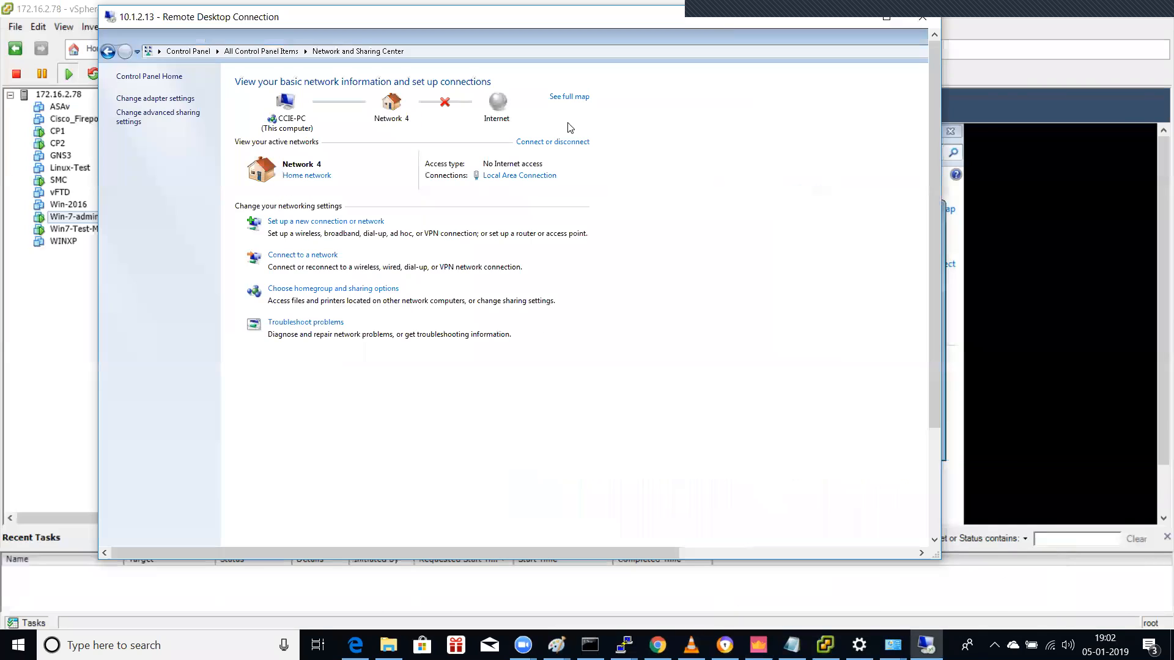
left_click_drag(931, 170, 926, 317)
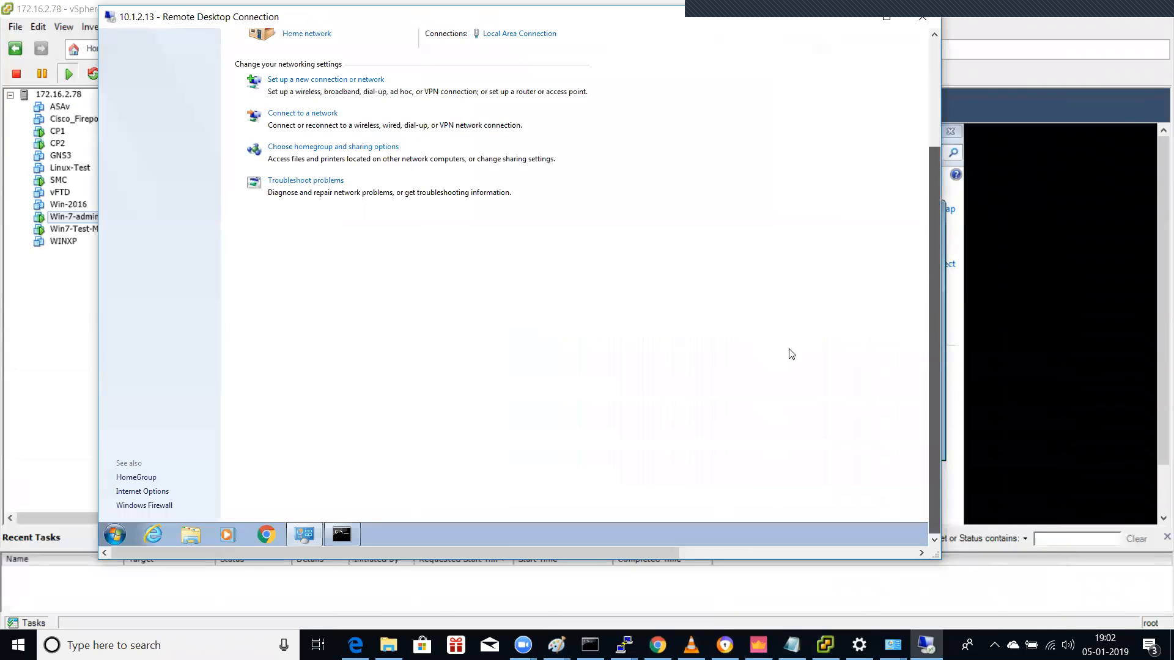
left_click(340, 535)
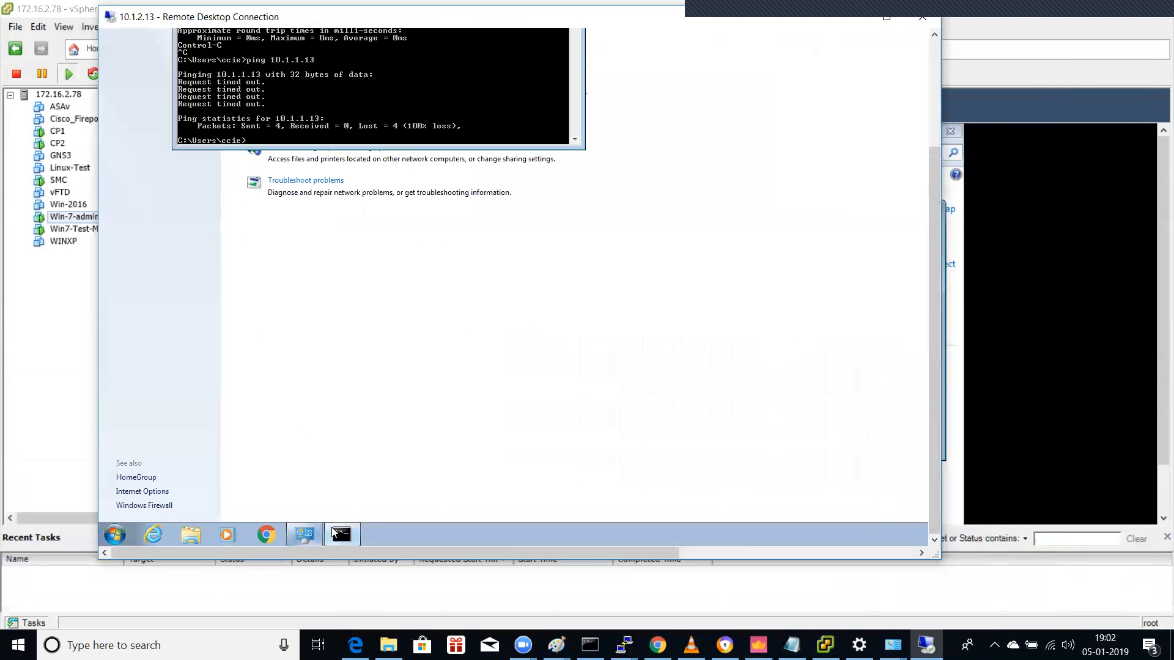
left_click_drag(582, 148, 608, 321)
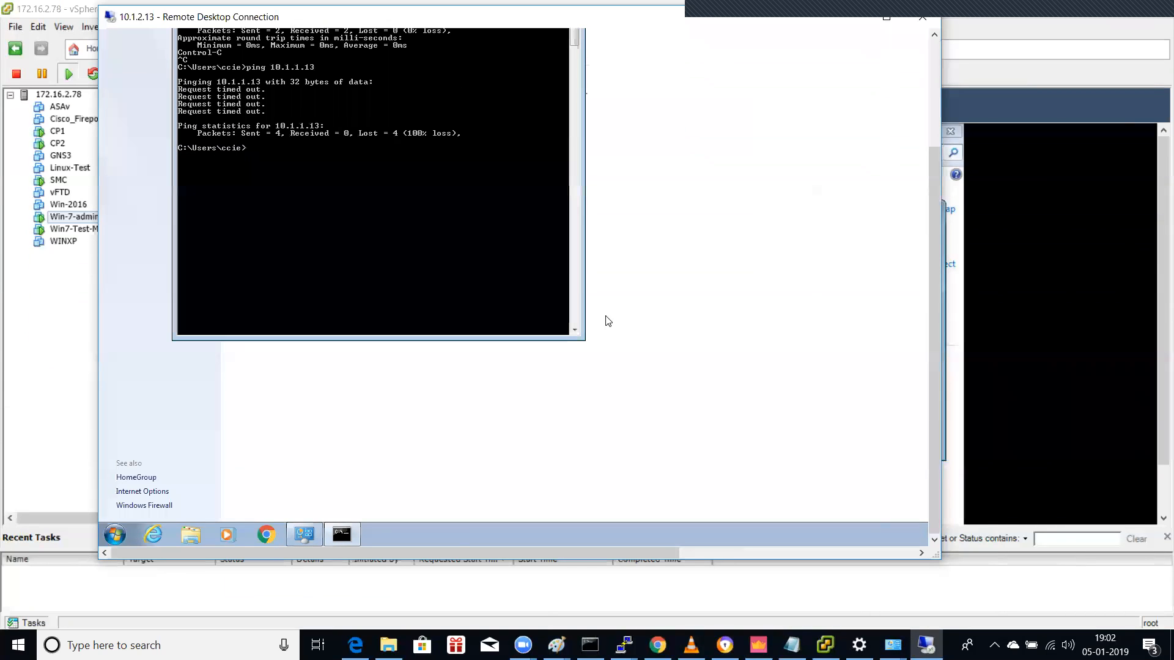
double_click(391, 22)
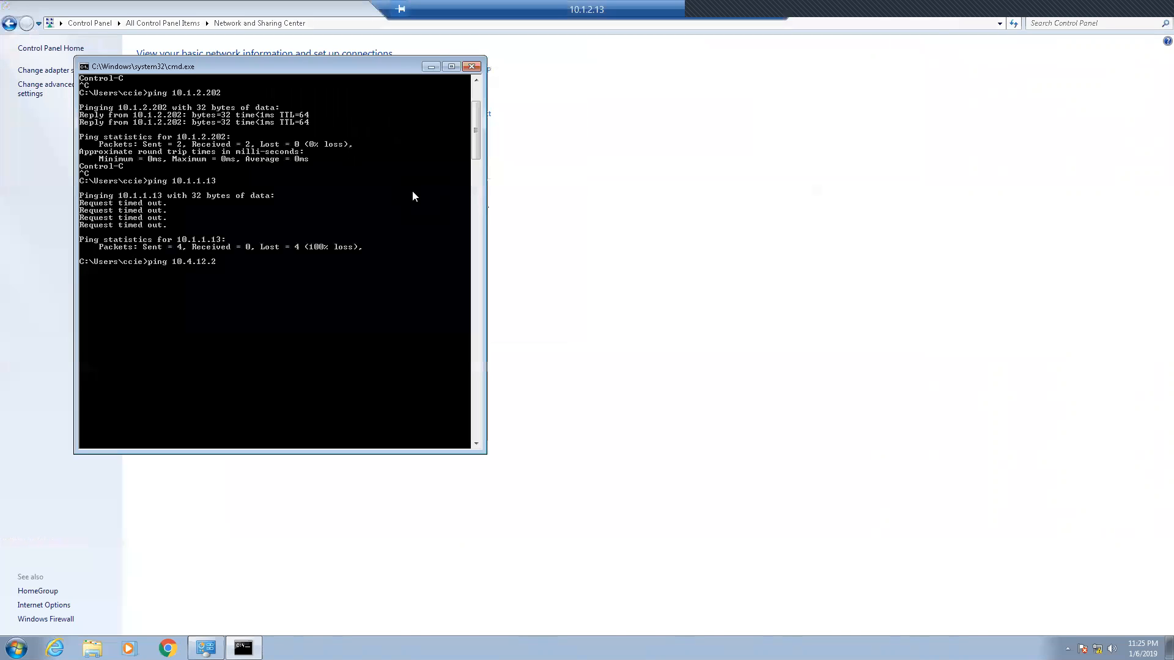
Step: From host 10.1.2.13, ping 10.4.12.202, run ipconfig, then ping 10.1.2.202 successfully
key("Return")
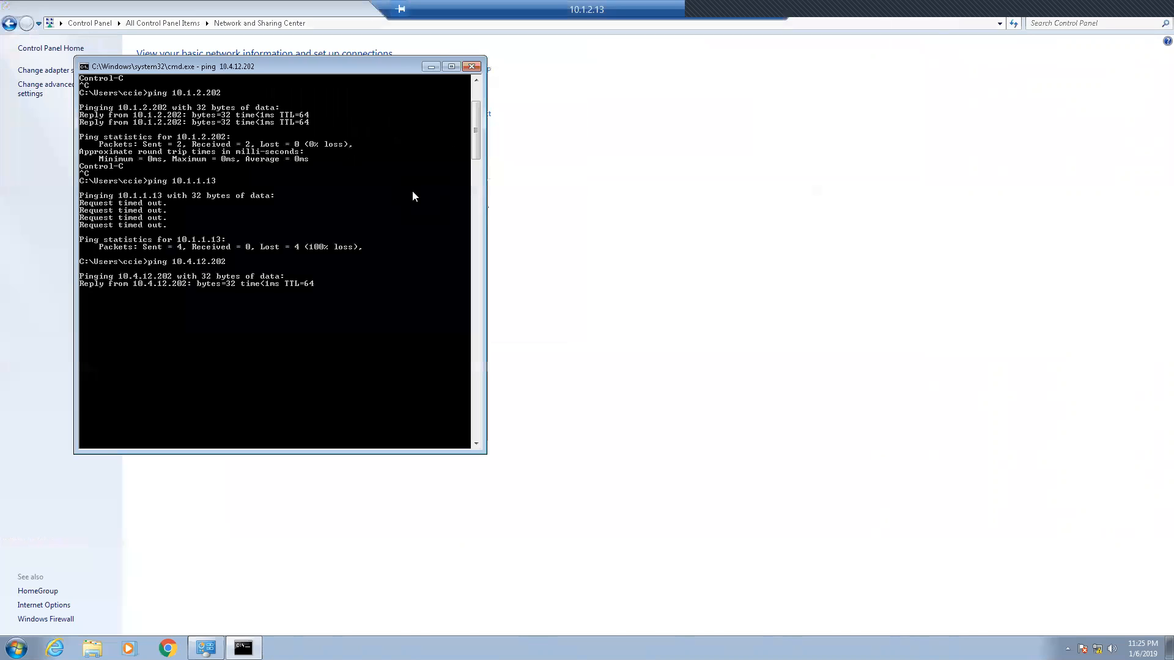
key("ctrl+c")
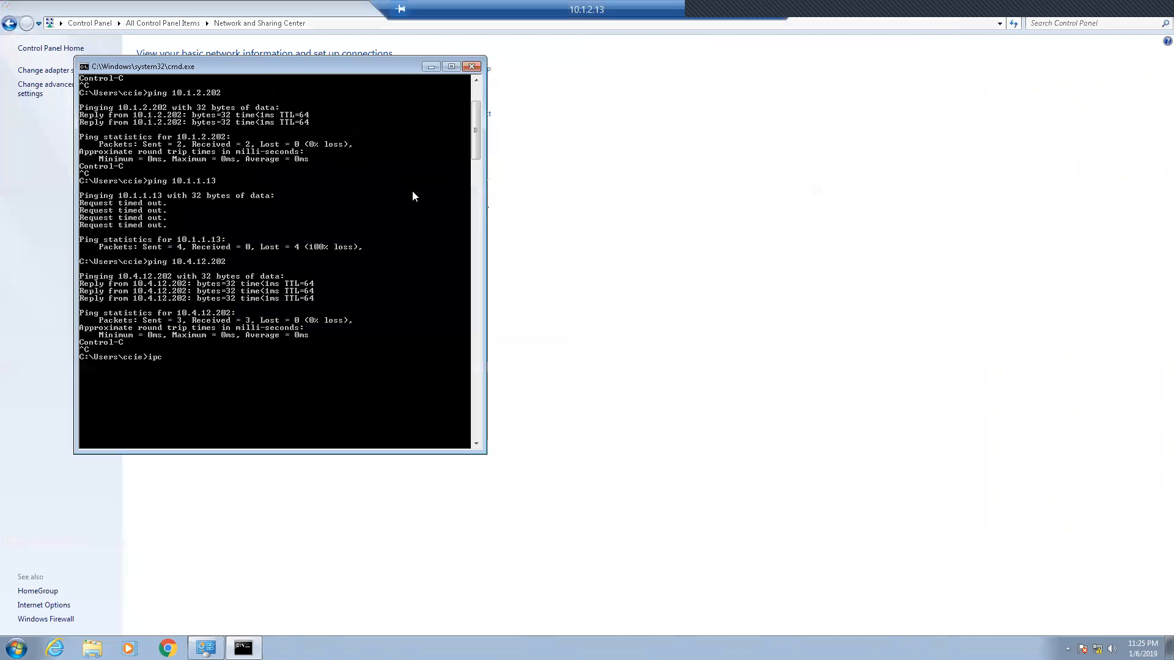
type("ipconfig")
key("Return")
key("Return")
key("Return")
key("Return")
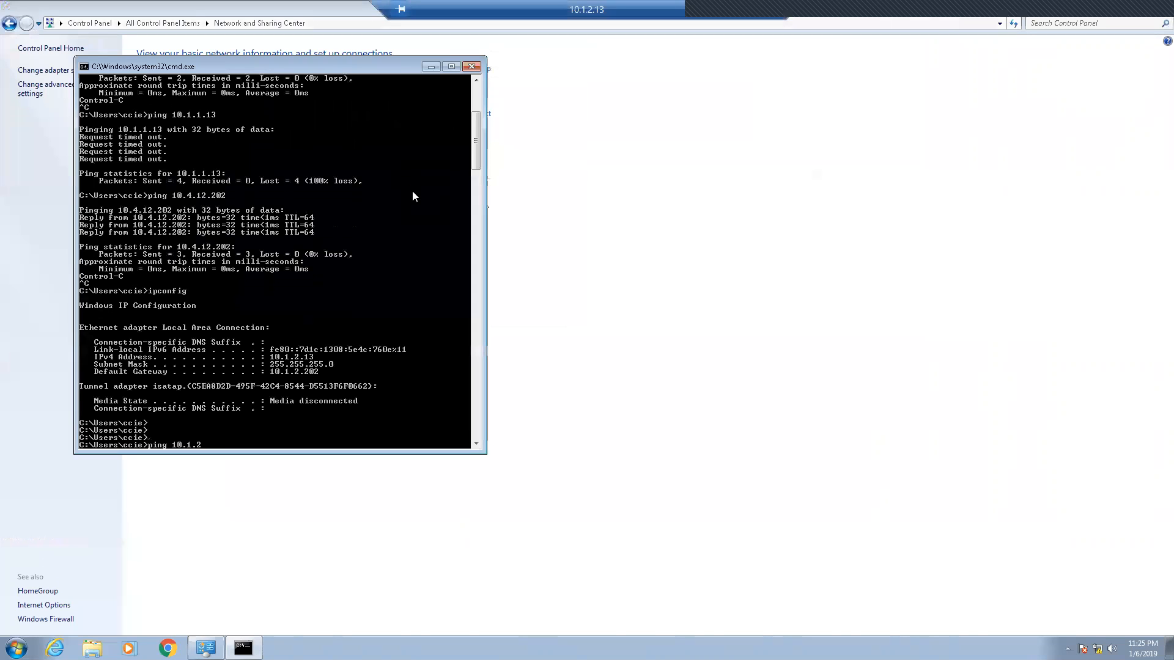
type("2")
key("Return")
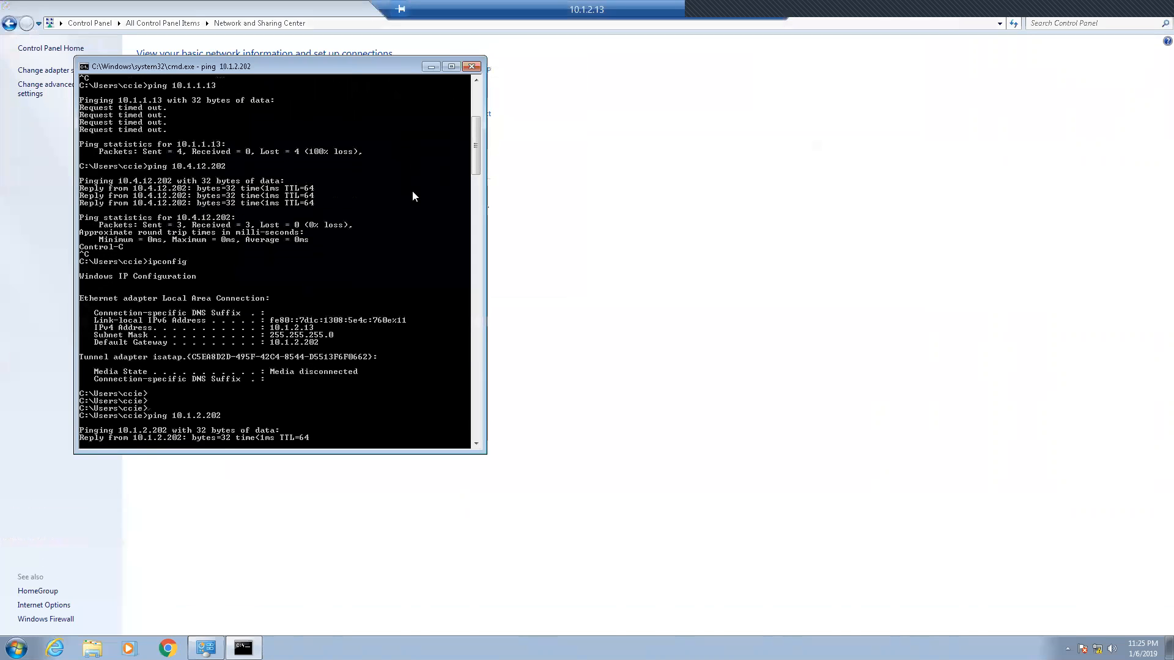
key("ctrl+c")
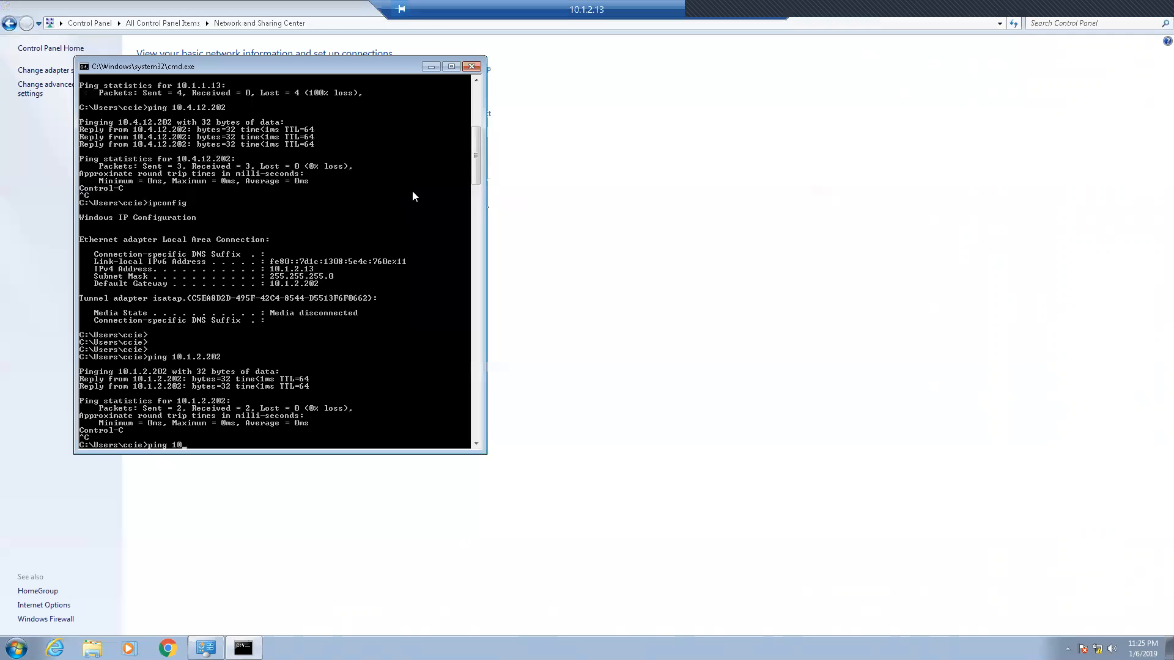
Step: Ping 10.1.1.13 across the tunnel, then restart it as a continuous ping with -t
type("ping 10.1.1.13")
key("Return")
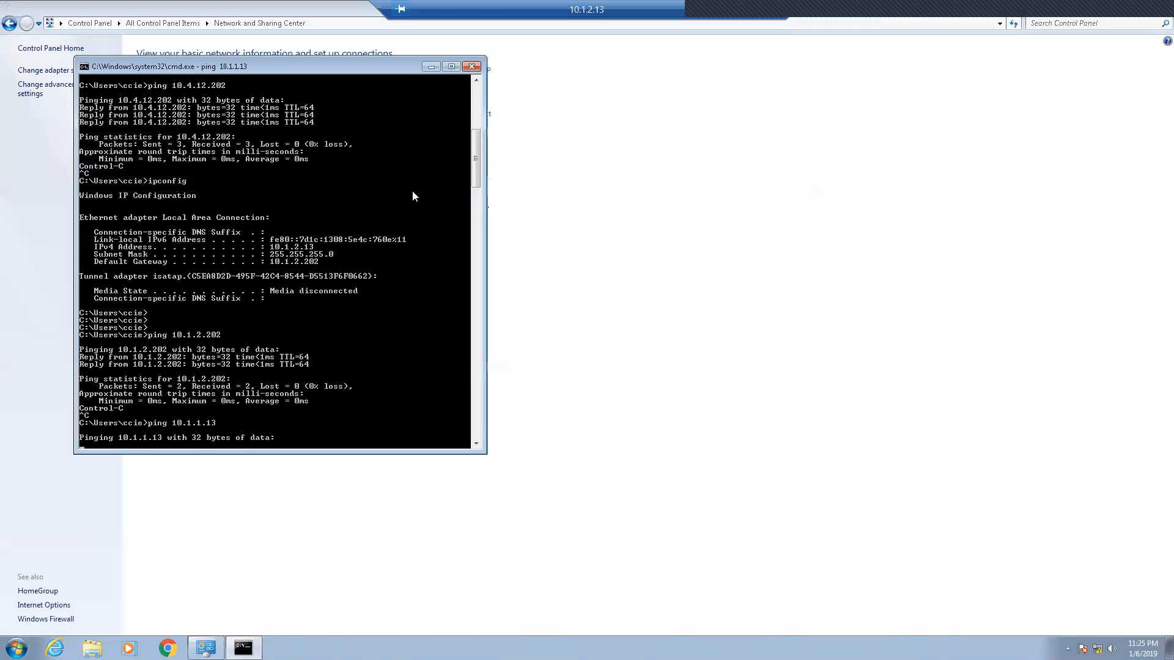
key("ctrl+c")
key("Up")
type("-t")
key("Return")
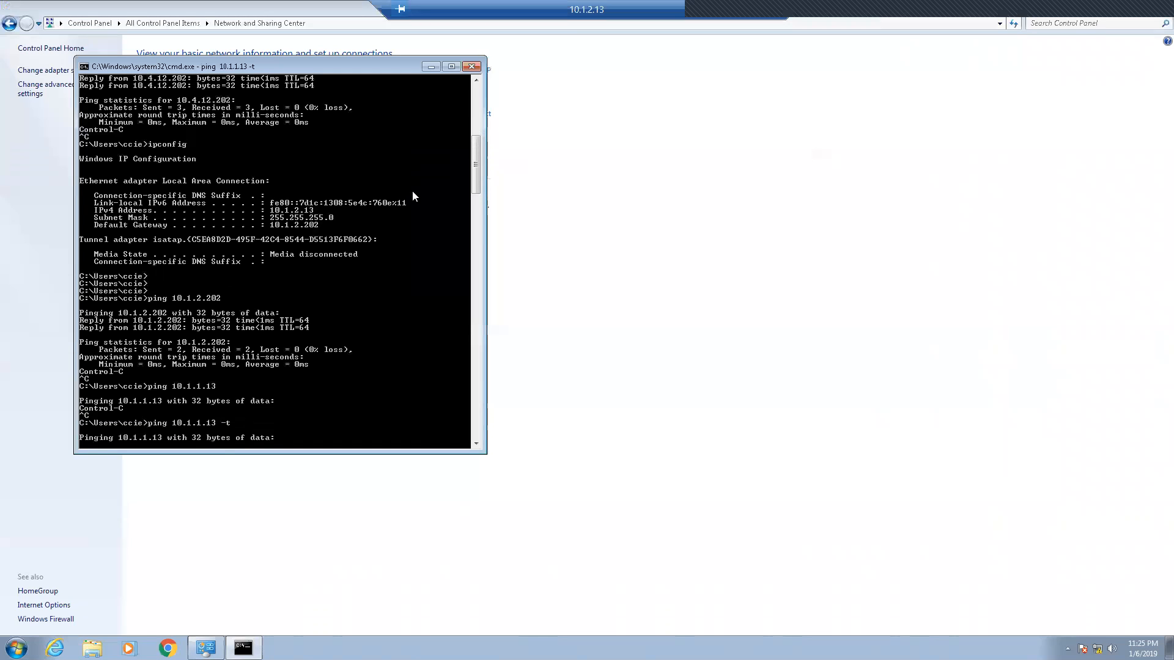
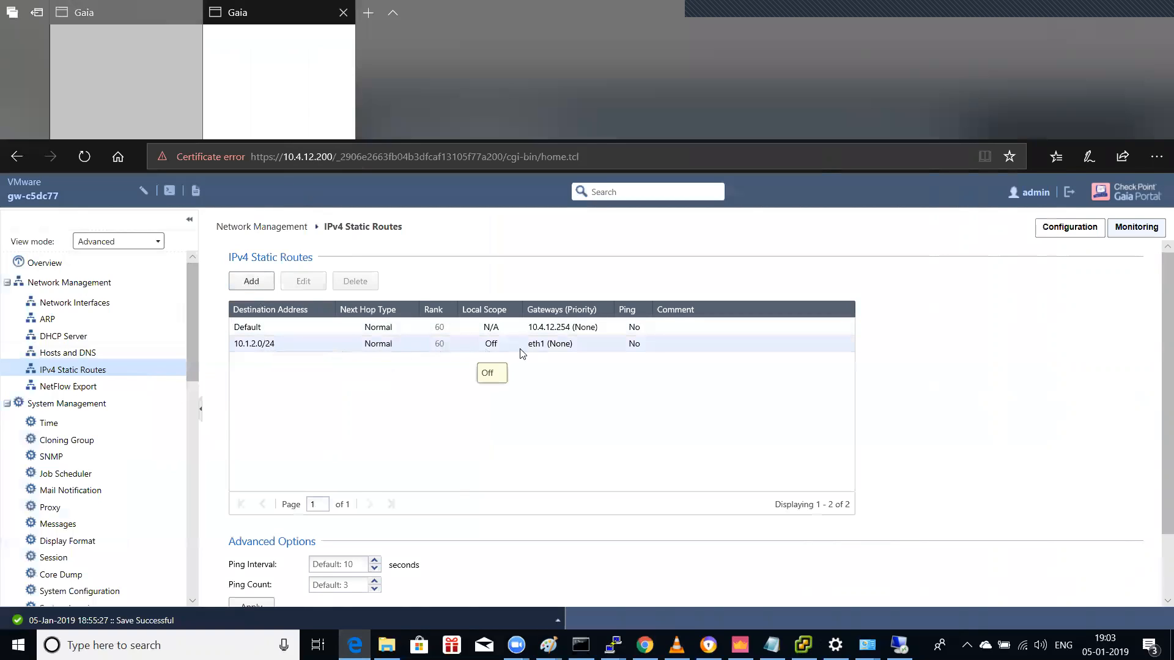
Step: Open the 10.1.2.0/24 static route and inspect its eth1 gateway settings without changing them
left_click(276, 348)
left_click(304, 281)
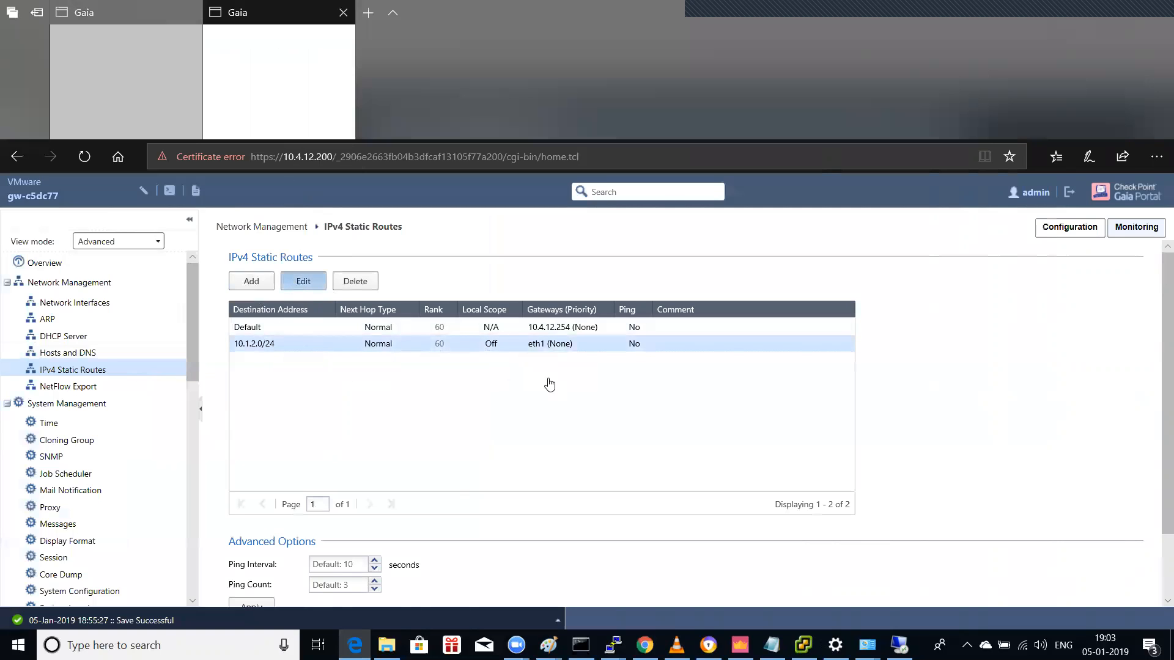
left_click(236, 491)
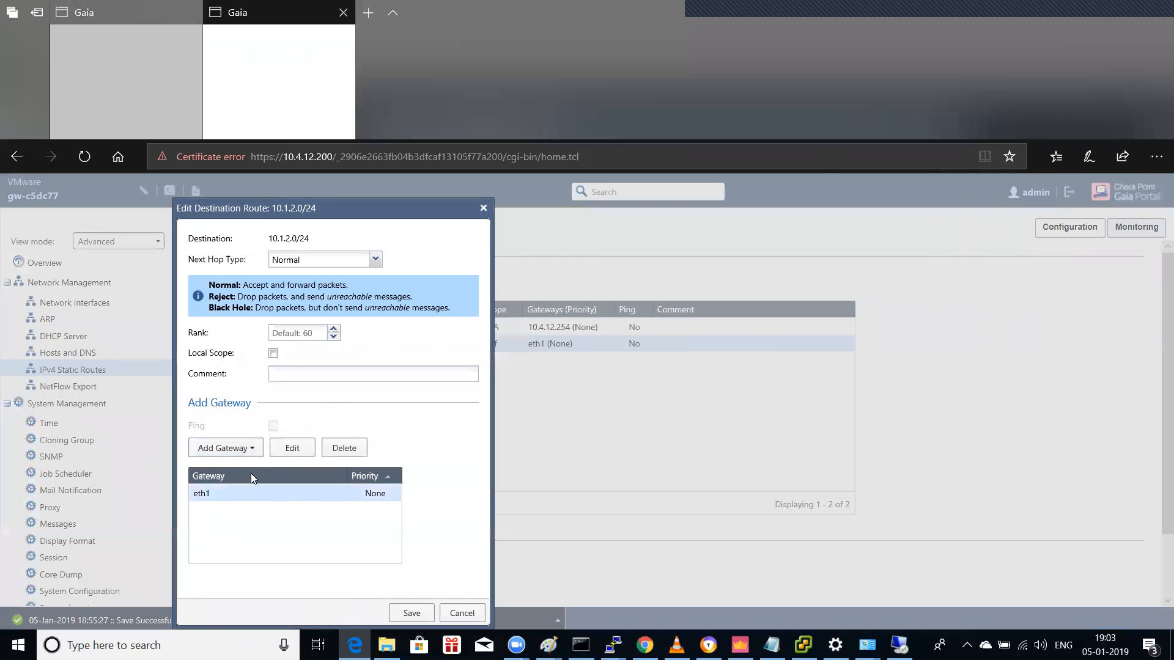
left_click(292, 449)
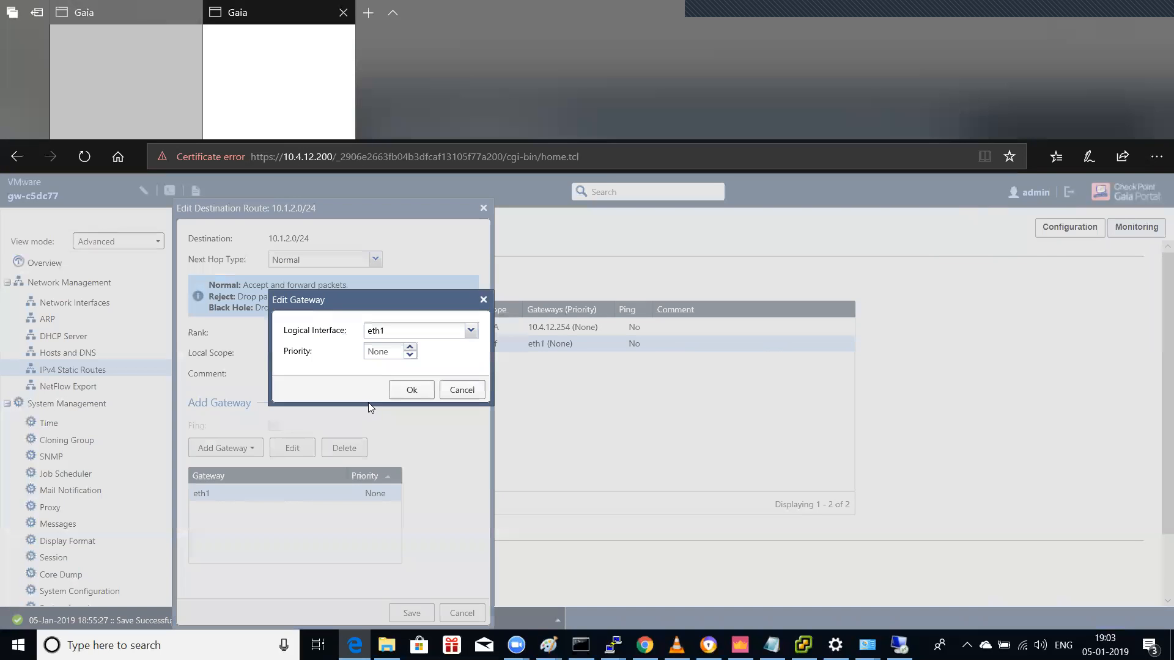
left_click(470, 332)
left_click(472, 333)
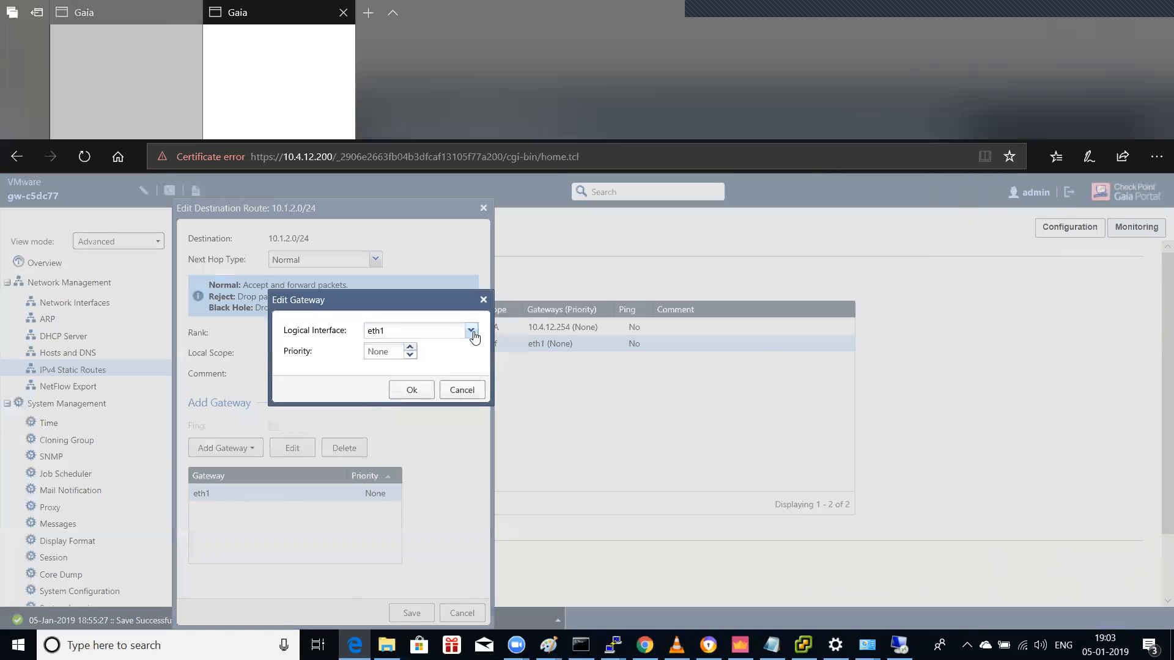
left_click(462, 390)
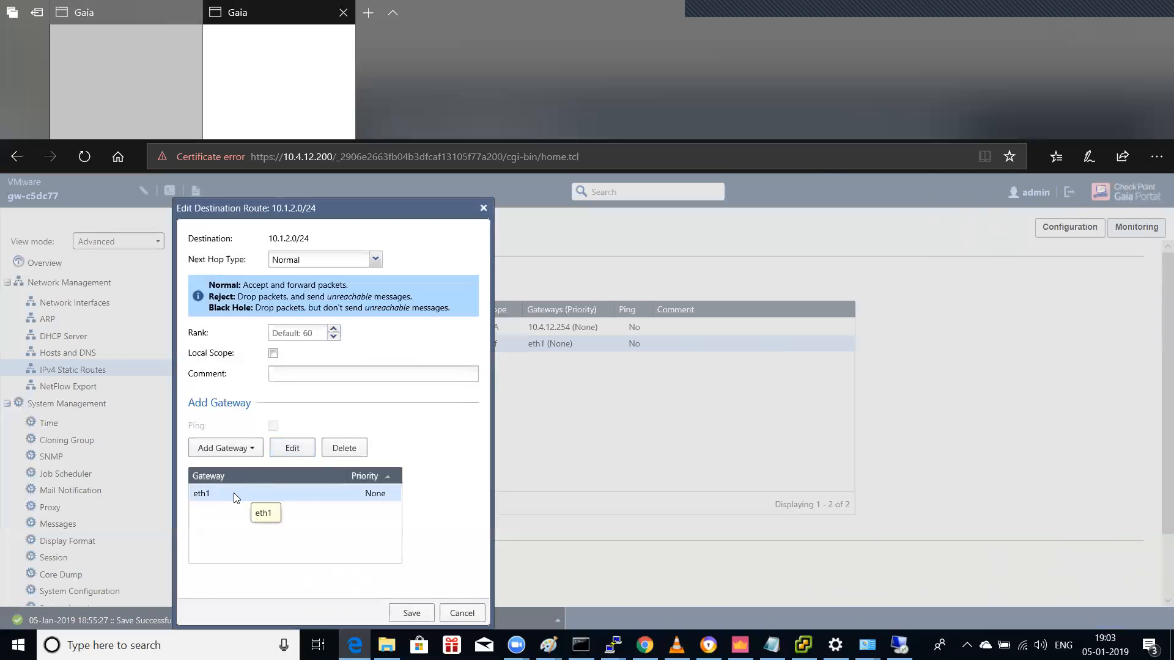
left_click(296, 448)
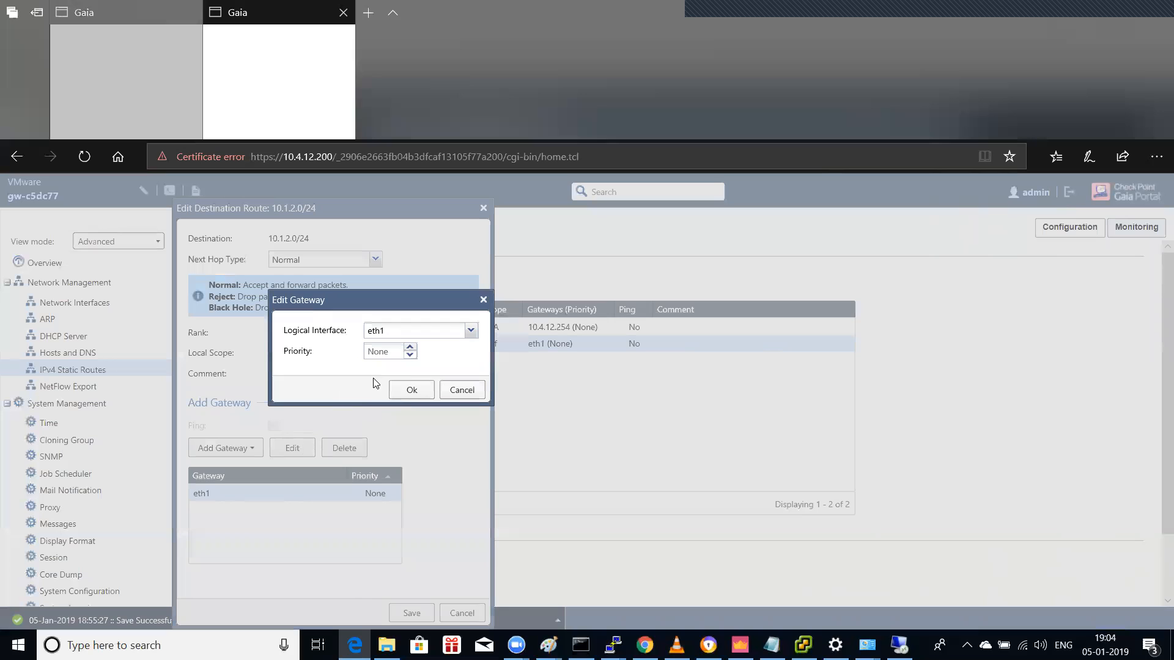
left_click(459, 390)
Step: Replace the eth1 gateway with next-hop IP 10.4.12.202 and save the 10.1.2.0/24 route
left_click(334, 450)
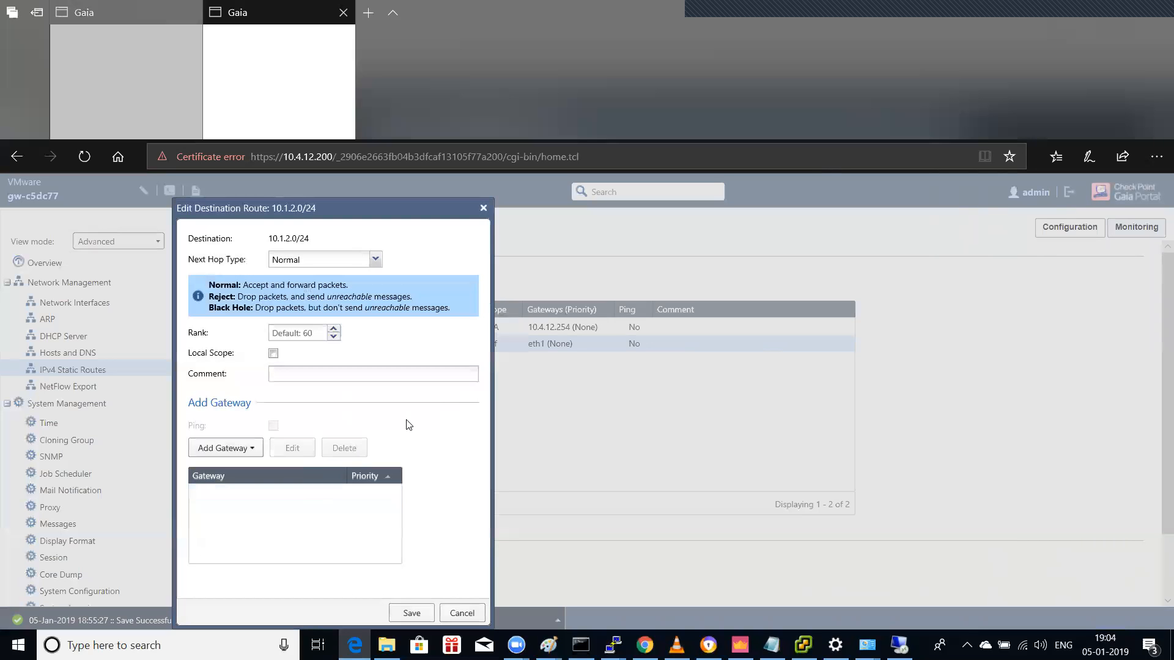
left_click(247, 451)
left_click(248, 475)
left_click(377, 331)
type("10 . ")
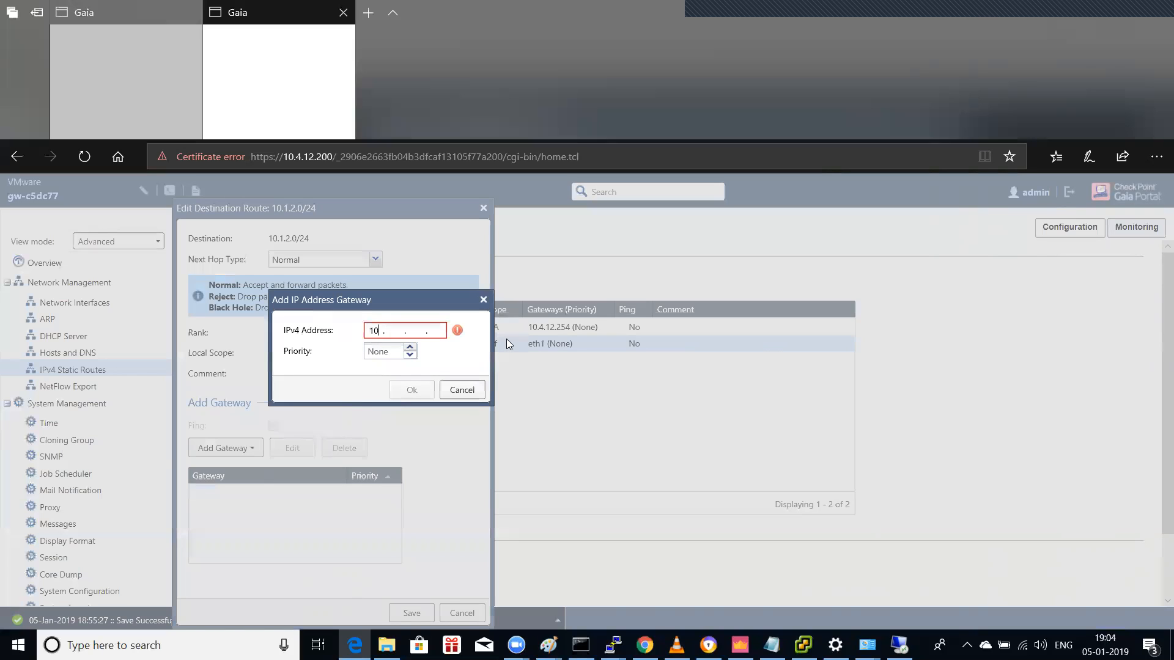
type("4 . 12 . 25")
key("BackSpace")
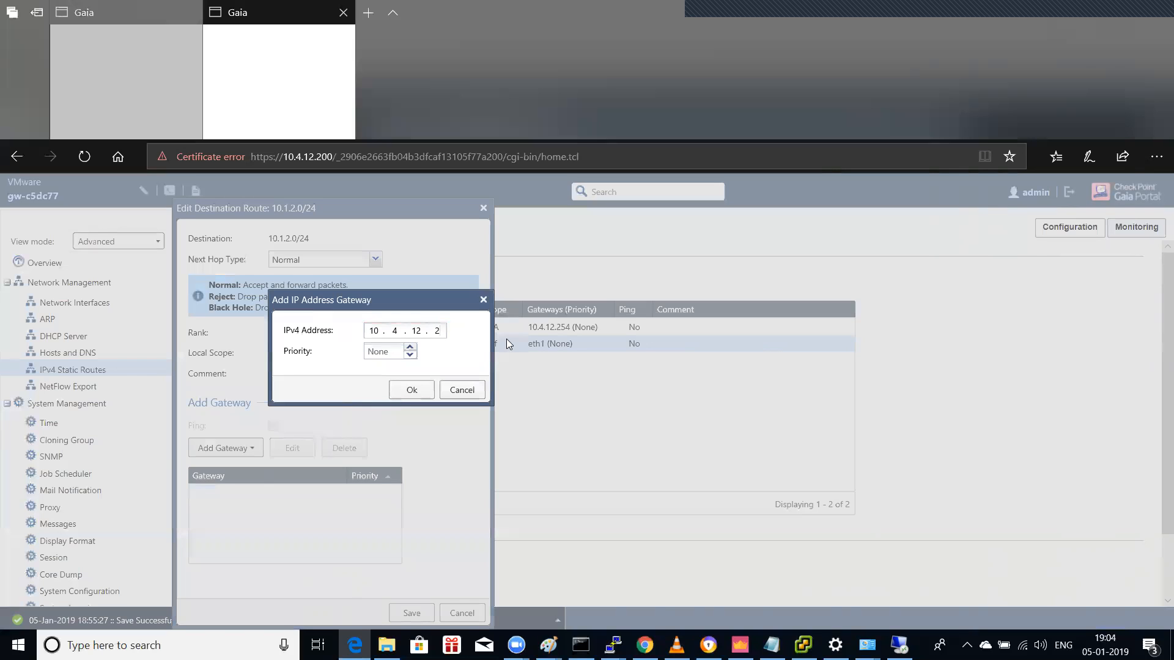
type("02")
left_click(411, 391)
left_click(409, 612)
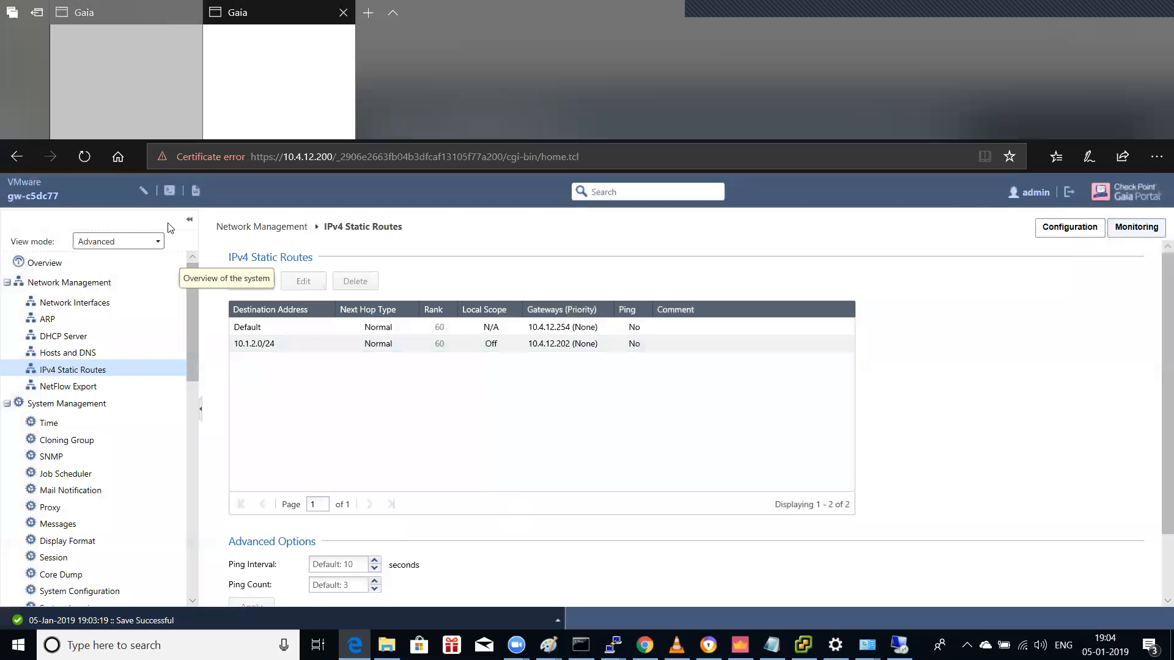
left_click(121, 100)
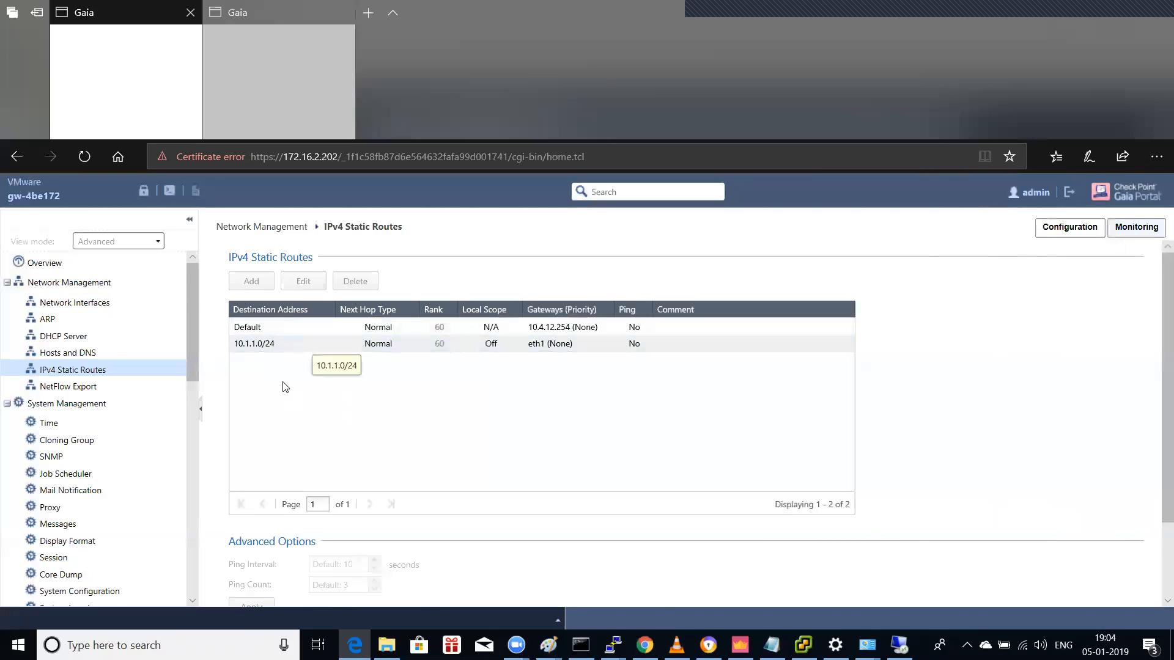
Step: Override the configuration lock on gw-4be172 and open the 10.1.1.0/24 route's eth1 gateway
left_click(143, 191)
left_click(549, 424)
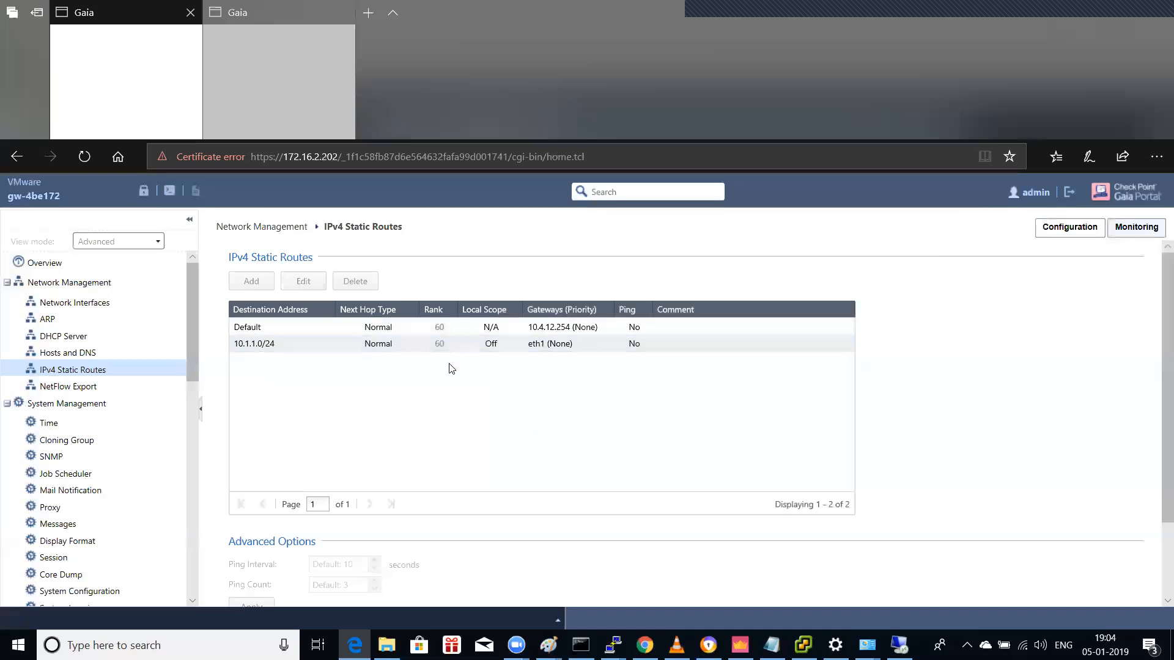
left_click(408, 346)
double_click(381, 352)
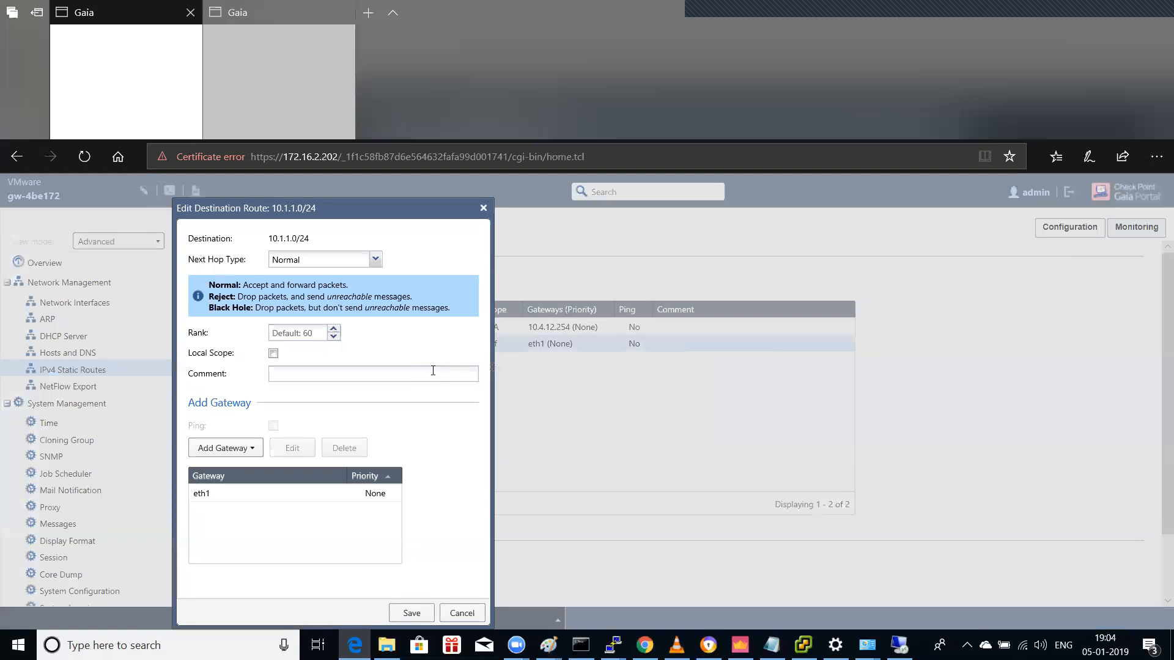
left_click(225, 489)
left_click(309, 450)
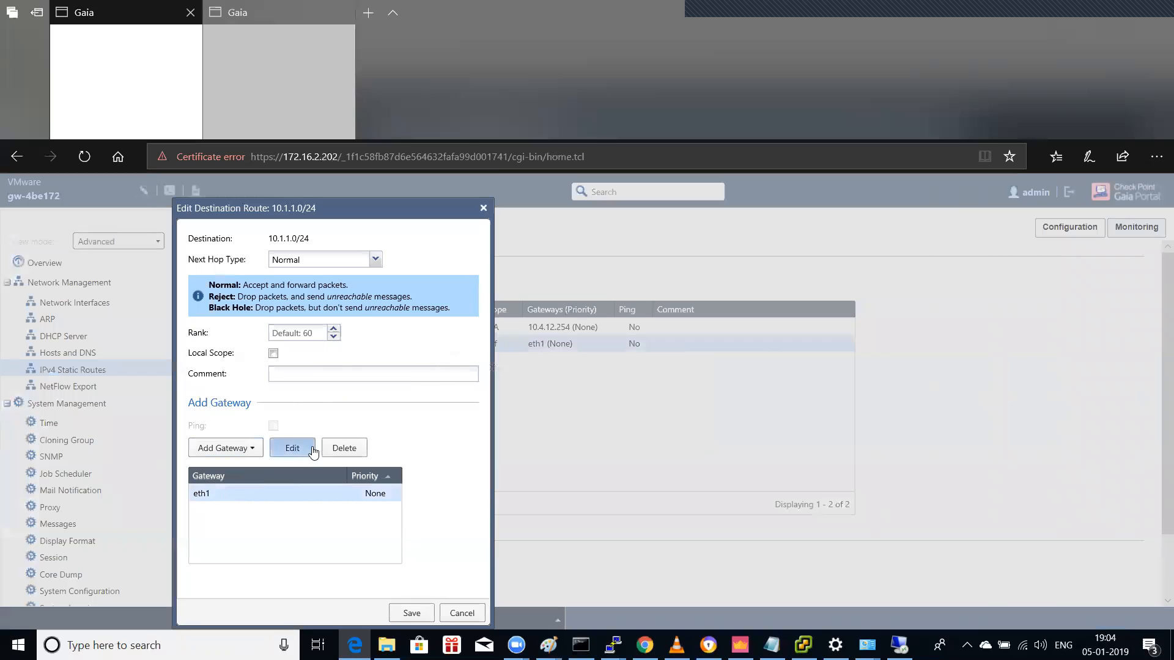
left_click(462, 390)
Step: Replace eth1 with next-hop 10.4.12.200, save the route, then check the remote ping
left_click(345, 448)
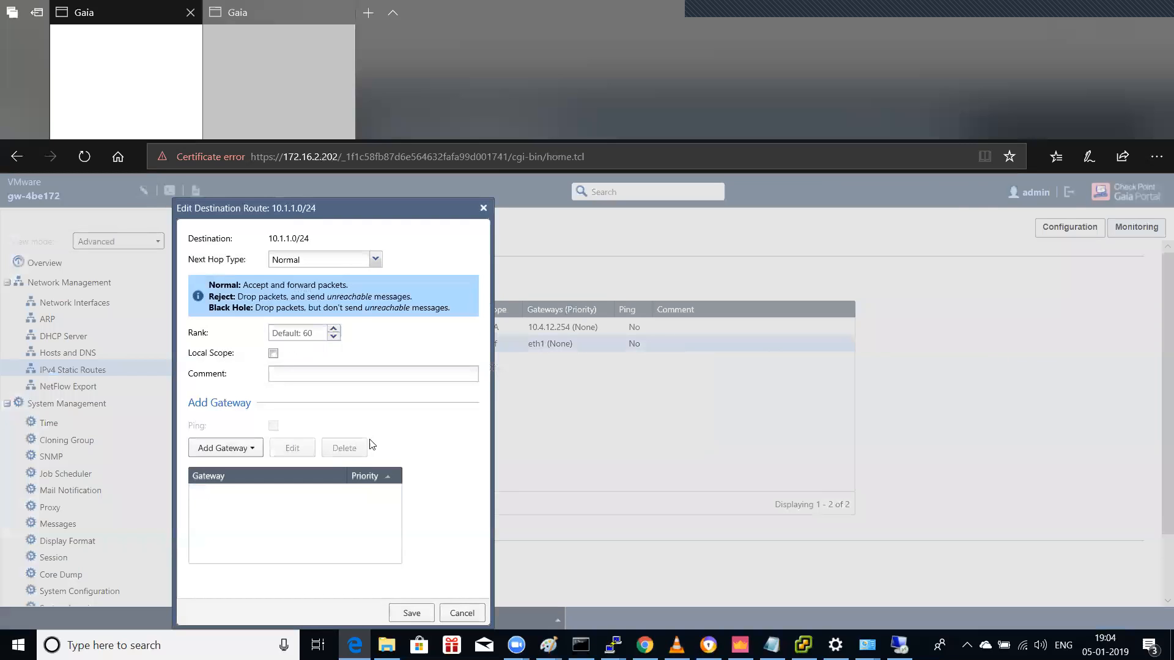
left_click(225, 454)
left_click(237, 473)
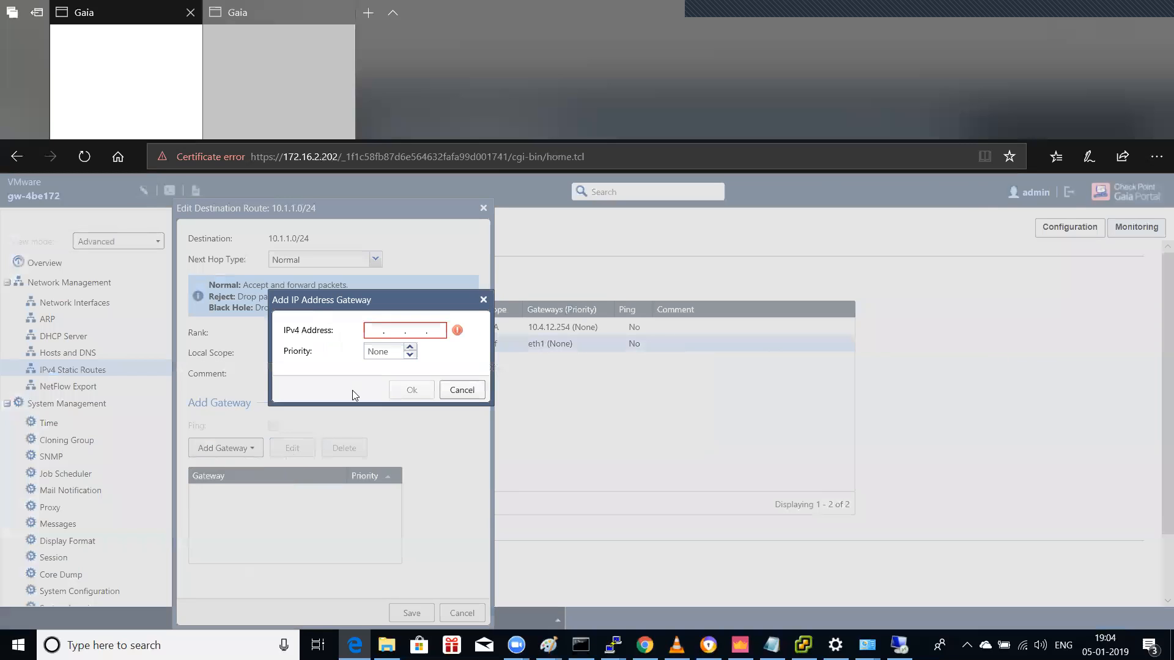
type("10.4.12.200")
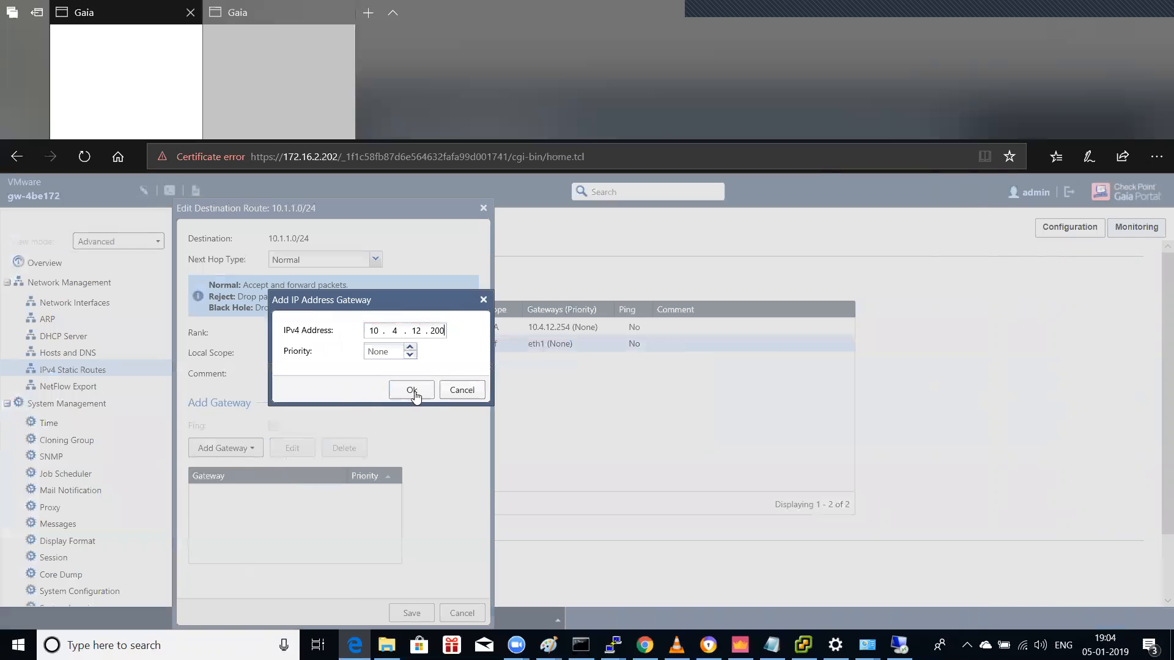
left_click(411, 390)
left_click(411, 612)
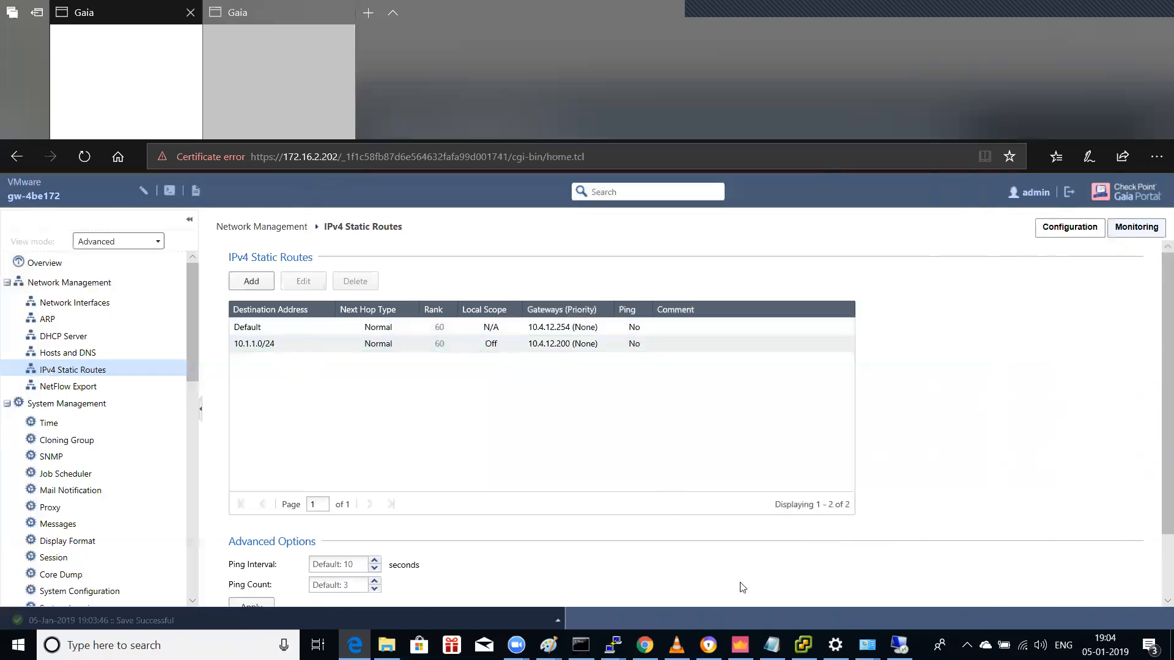
left_click(898, 645)
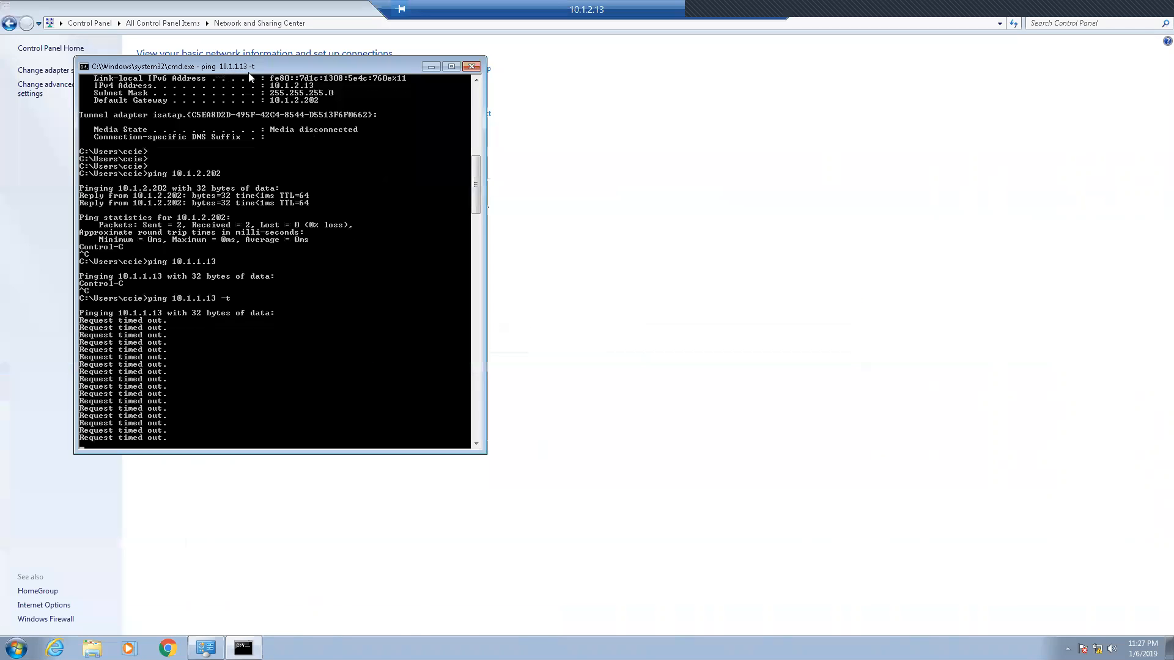
Step: Switch to the New_pol policy and browse the site-to-site rule's Details and Logs entries
left_click(431, 66)
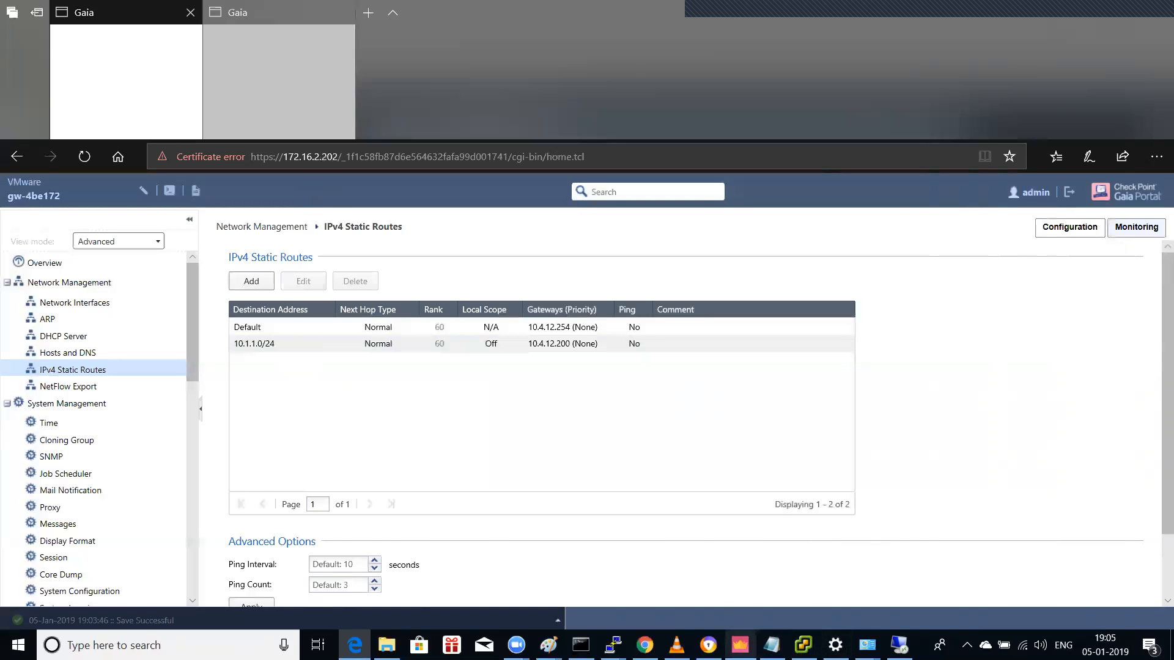
left_click(739, 645)
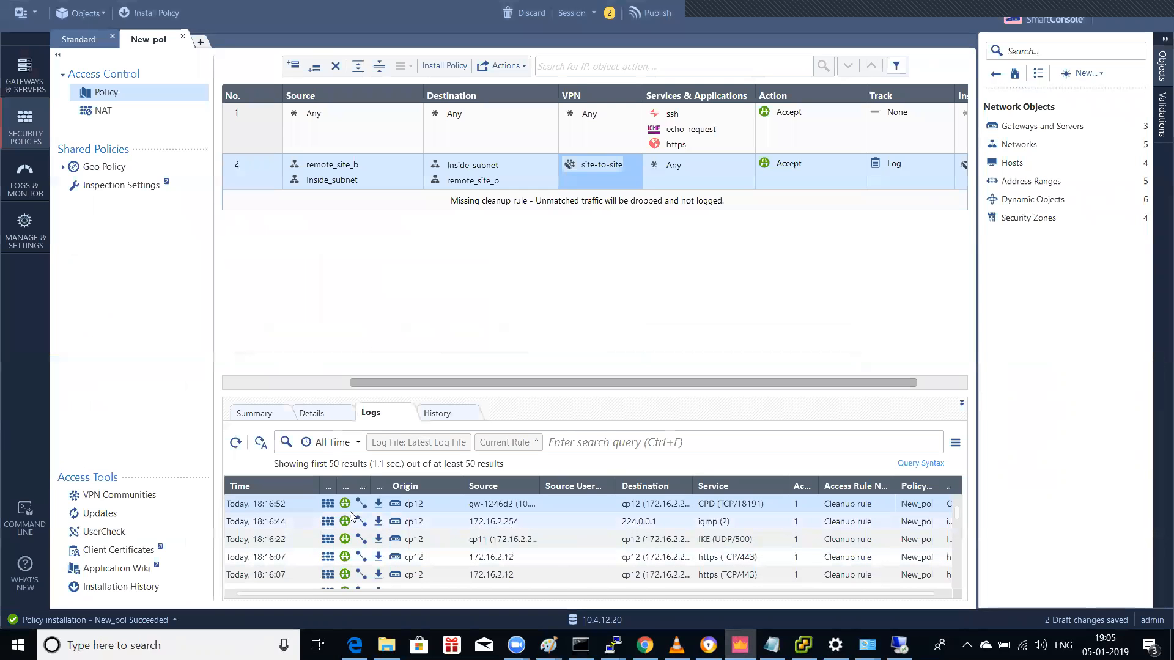
left_click(311, 415)
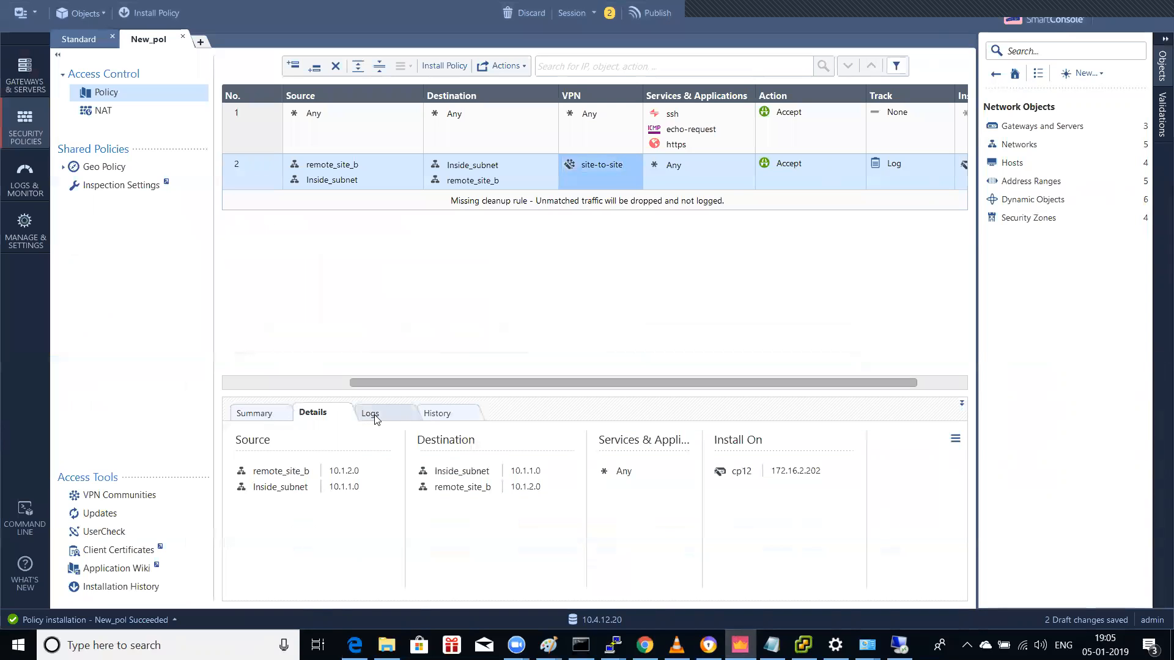
left_click(375, 416)
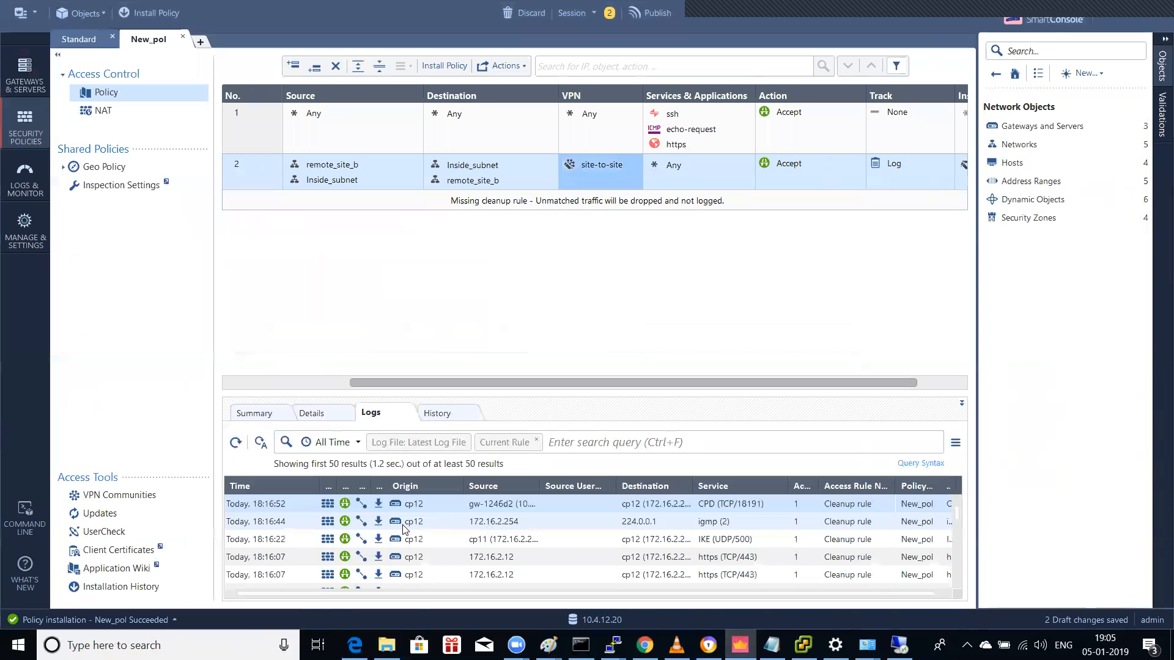
scroll(404, 530, "down", 5)
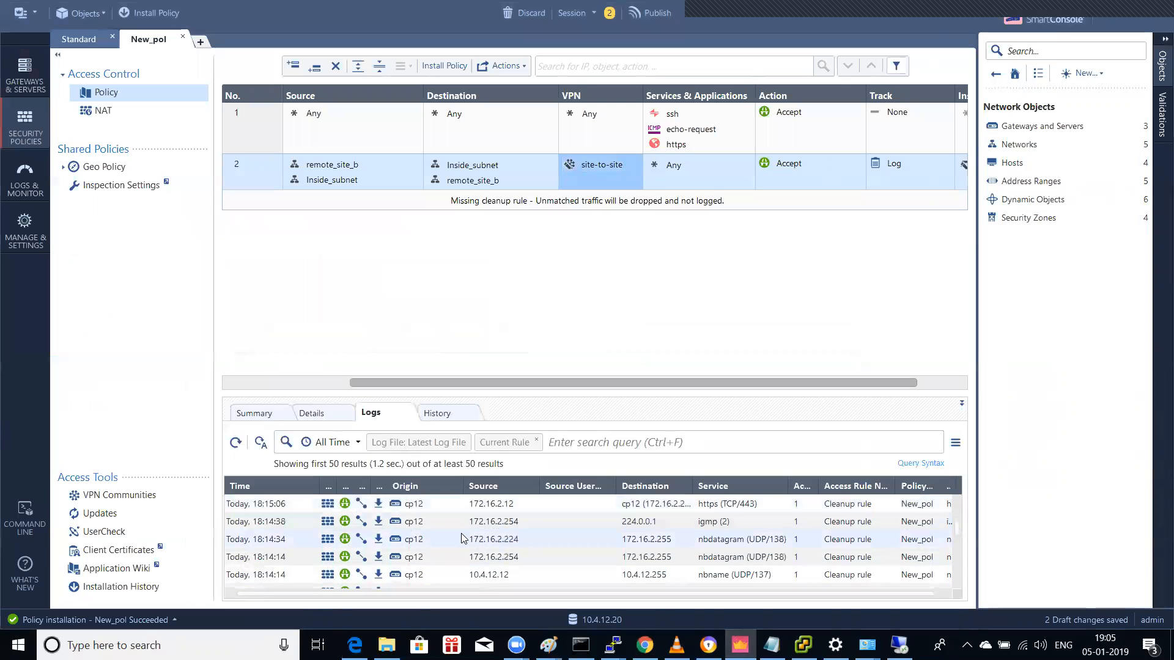
scroll(563, 543, "down", 3)
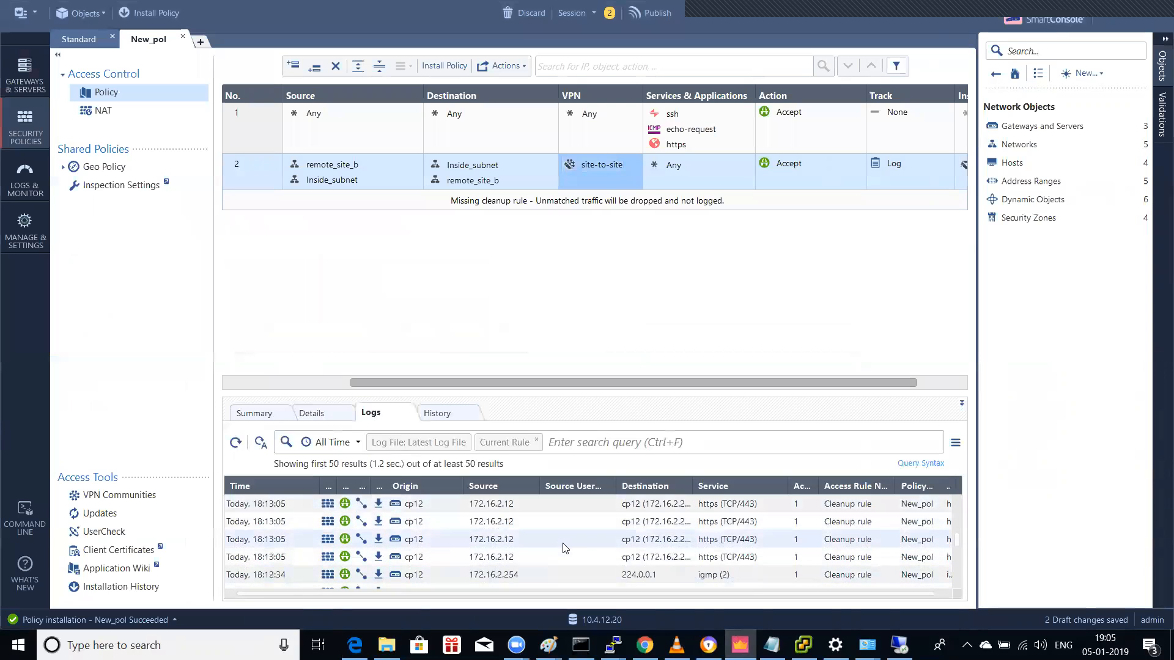
scroll(565, 547, "up", 5)
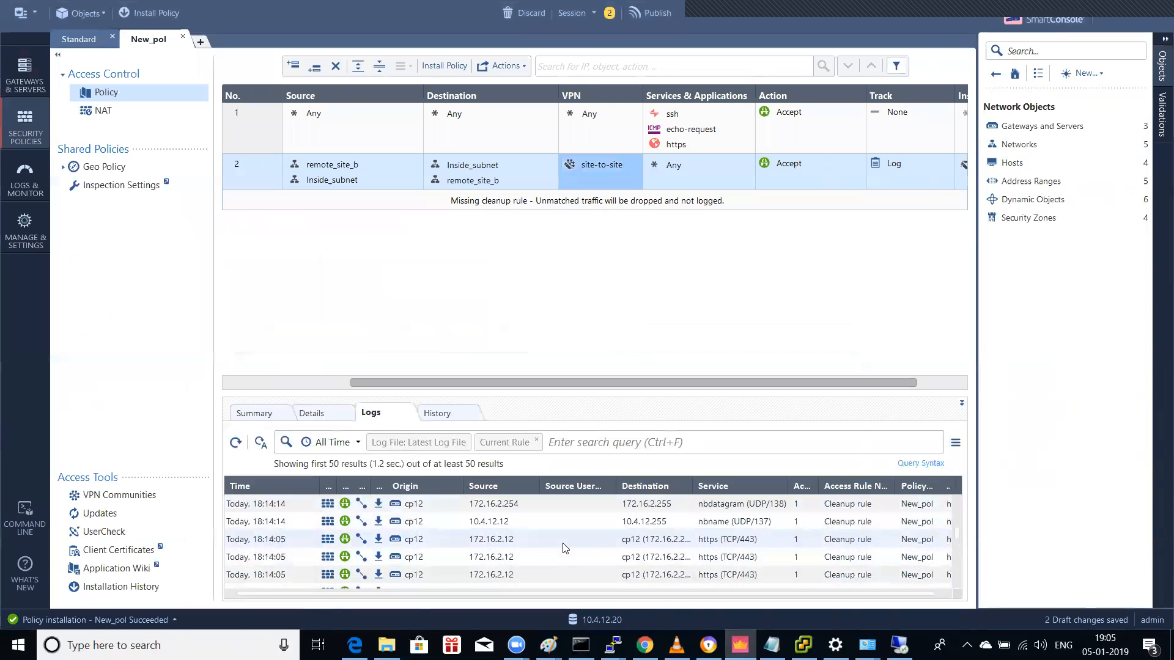
scroll(565, 547, "up", 1)
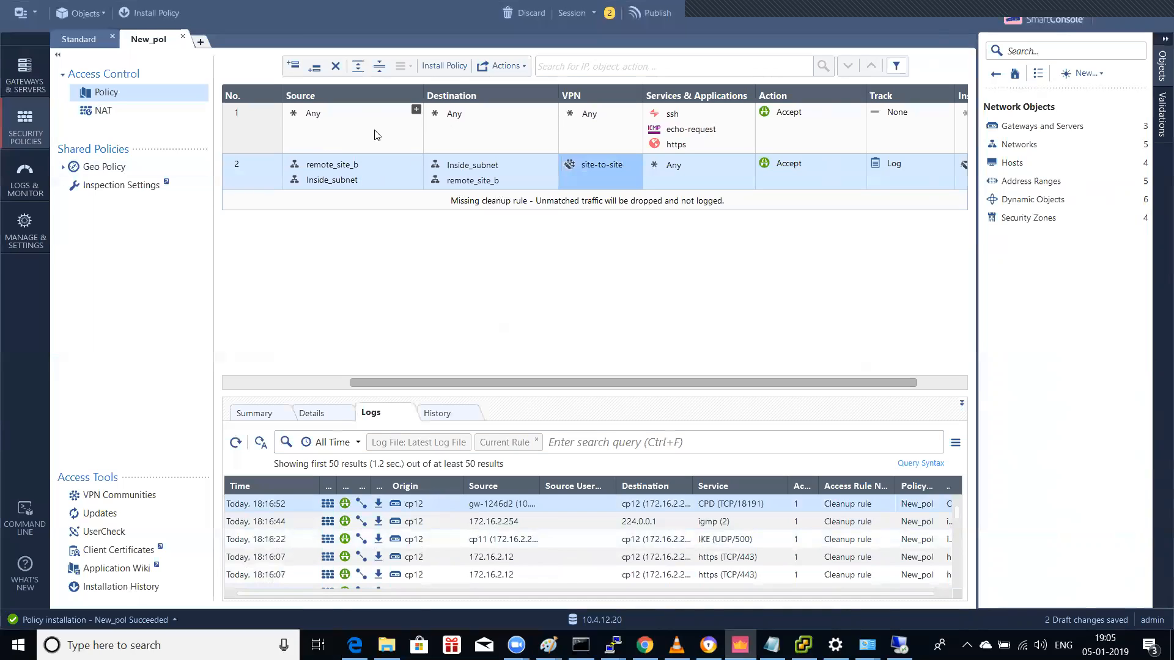
Step: Turn on Log tracking for rule 1
left_click(496, 124)
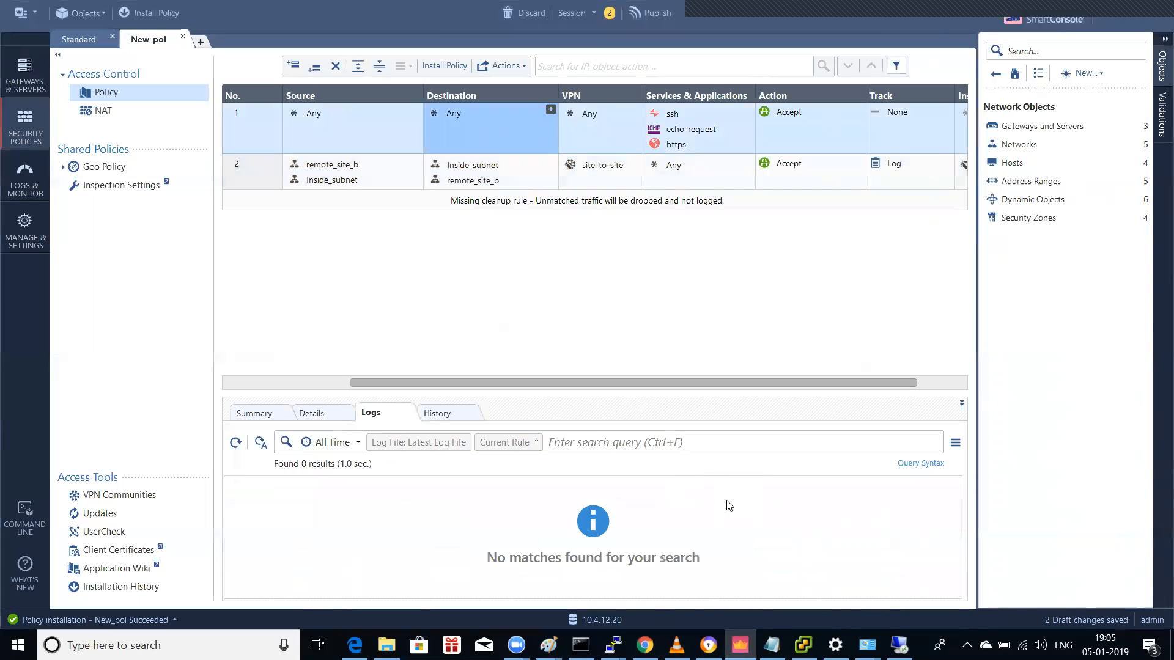
right_click(921, 121)
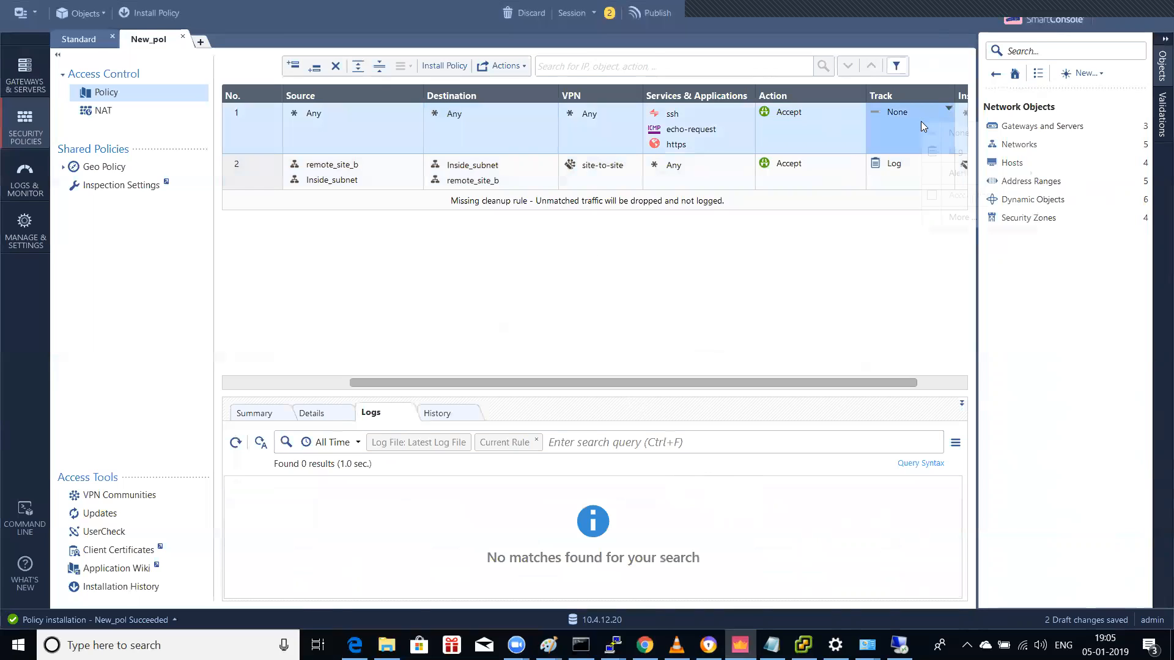
left_click(938, 145)
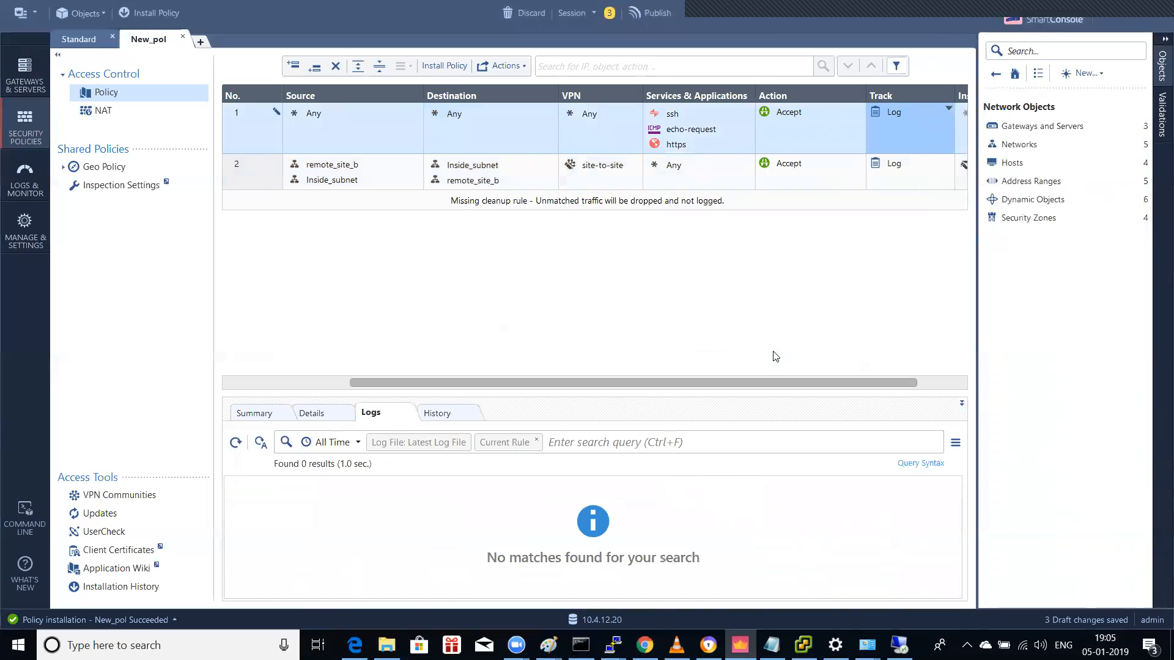
Step: Move the site-to-site rule to the top, then publish the four pending changes for installation
left_click(248, 173)
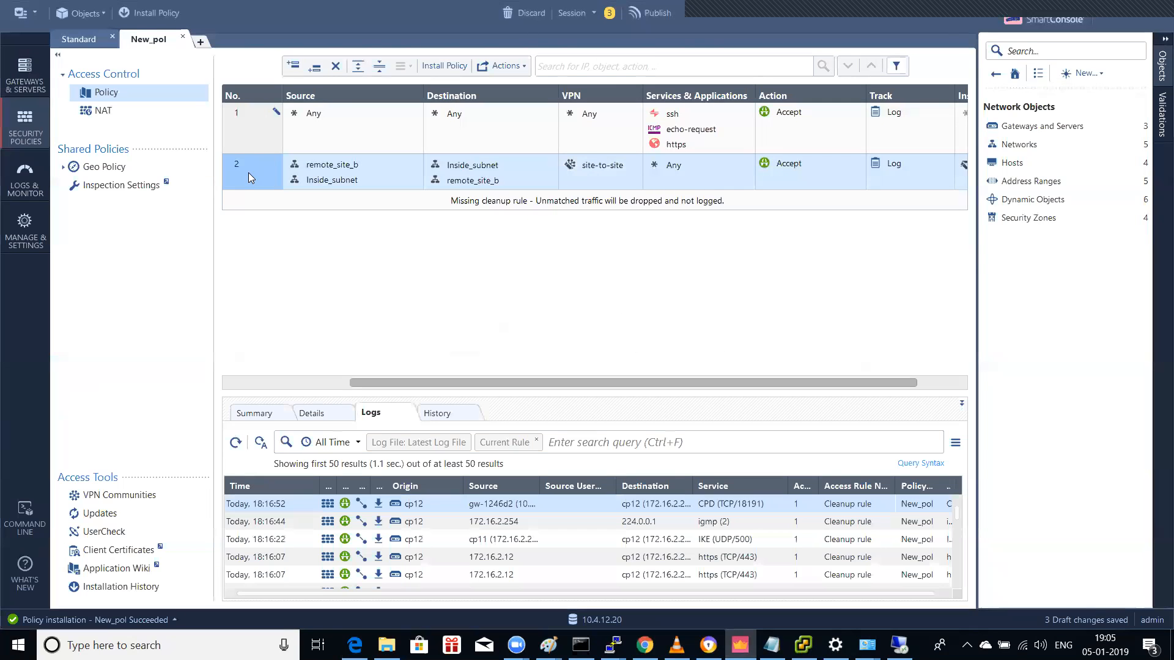
left_click_drag(248, 171, 248, 122)
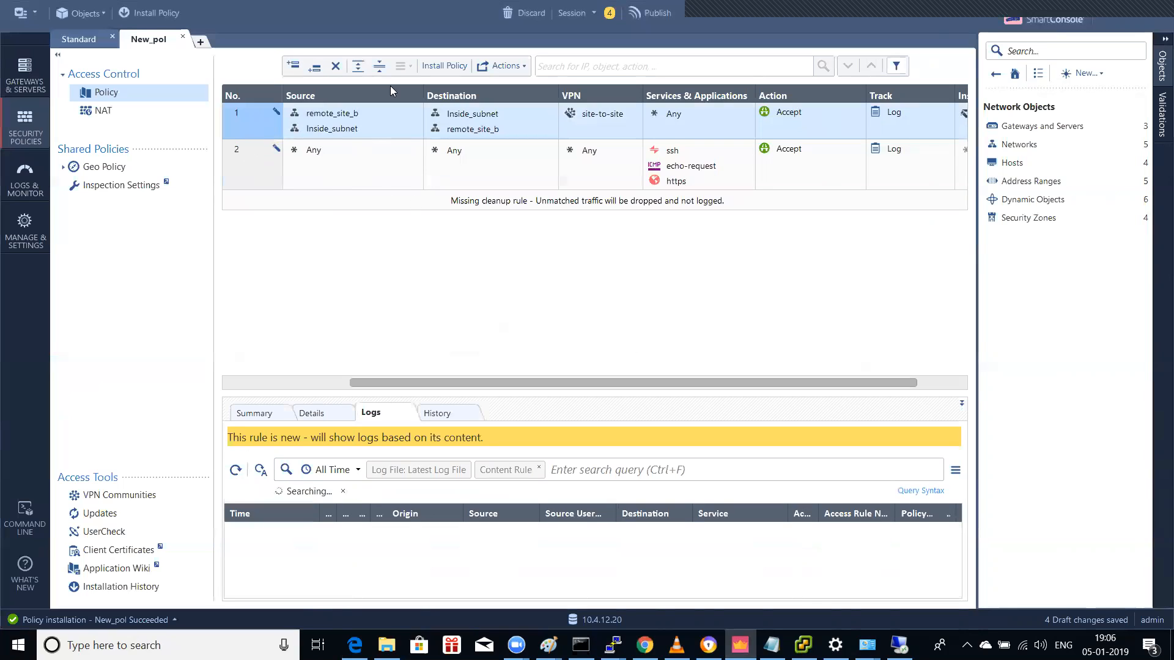
left_click(163, 17)
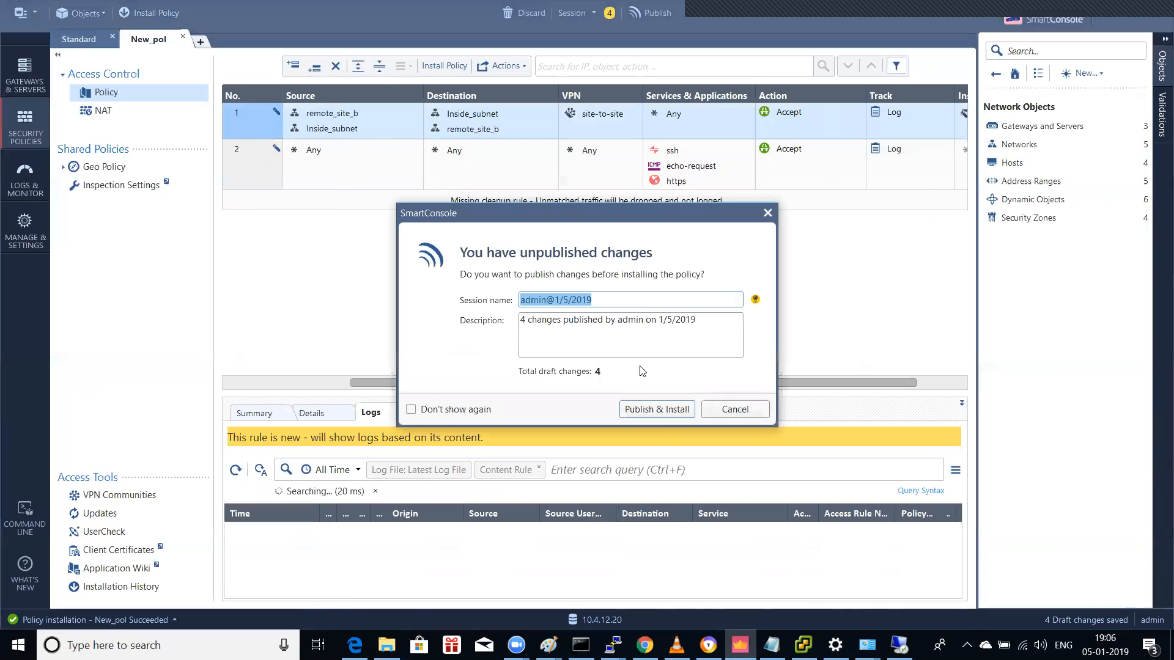
left_click(645, 410)
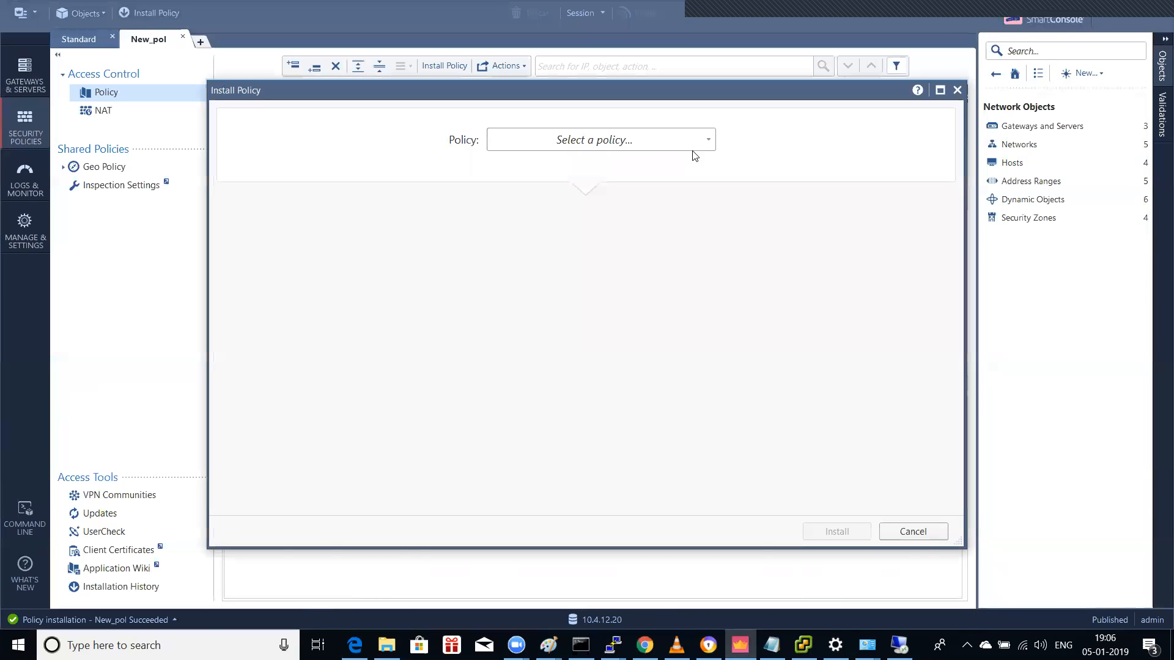
Step: Install the Standard policy on gateway cp11 and dismiss the task summary once it succeeds
left_click(656, 140)
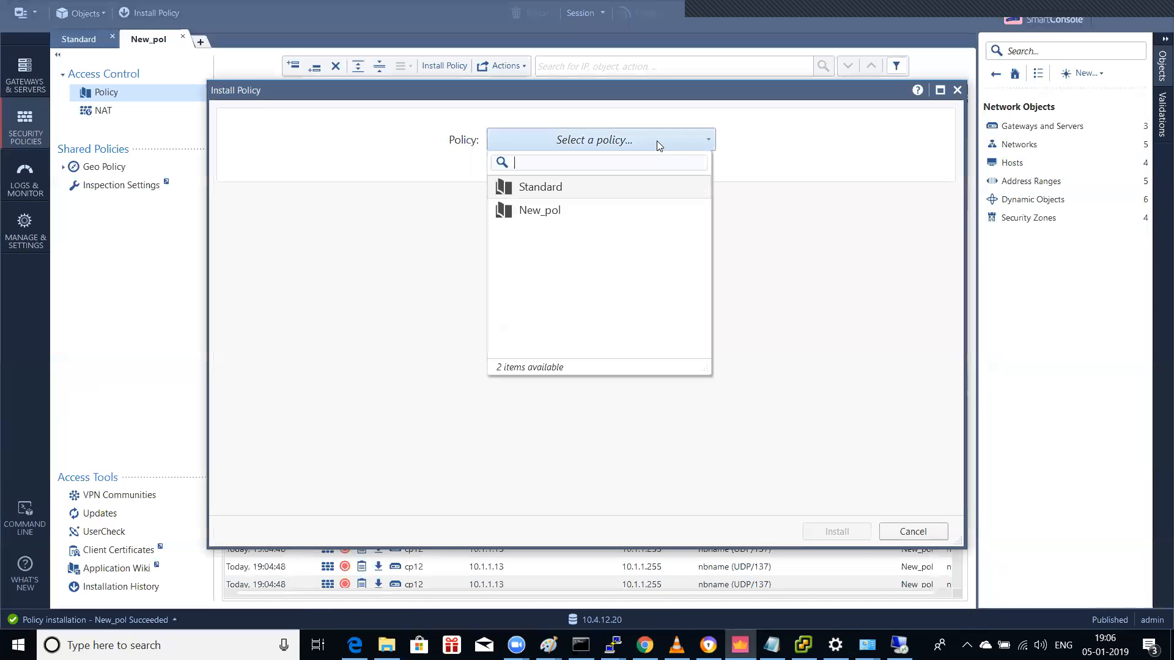
left_click(551, 194)
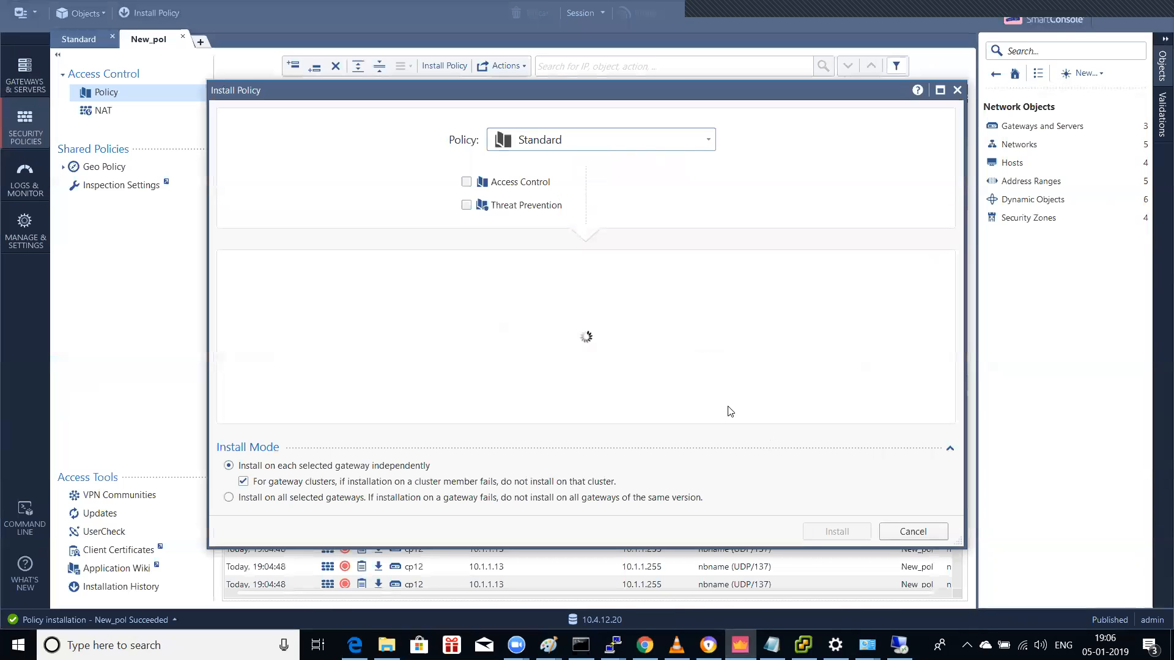
left_click(841, 532)
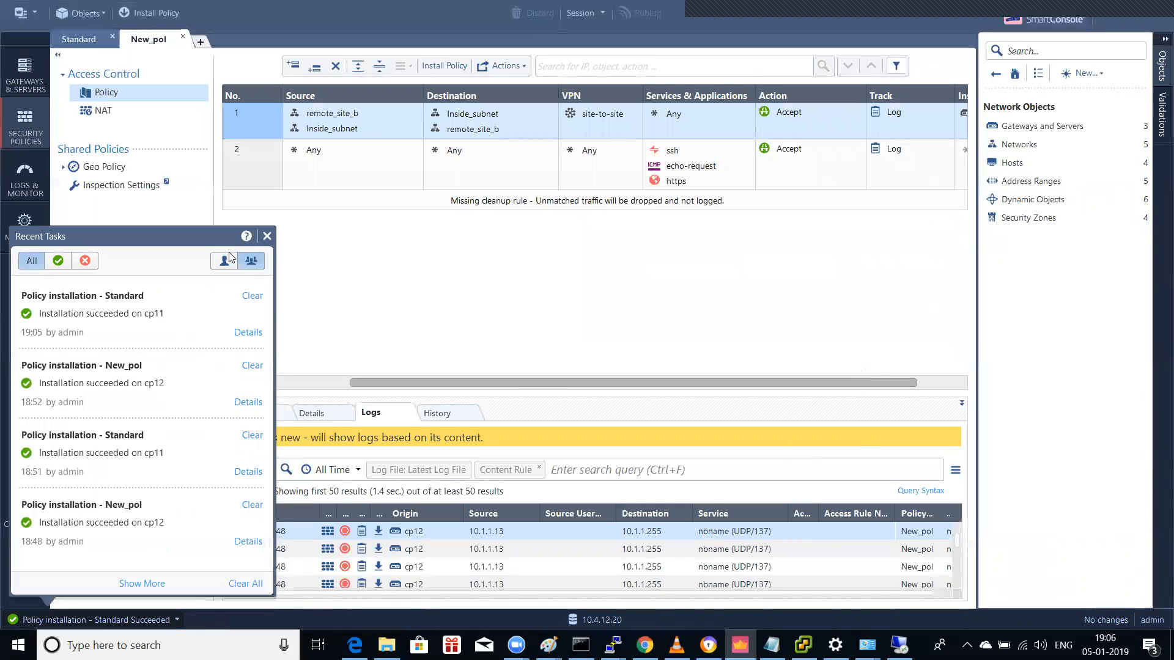
left_click(267, 236)
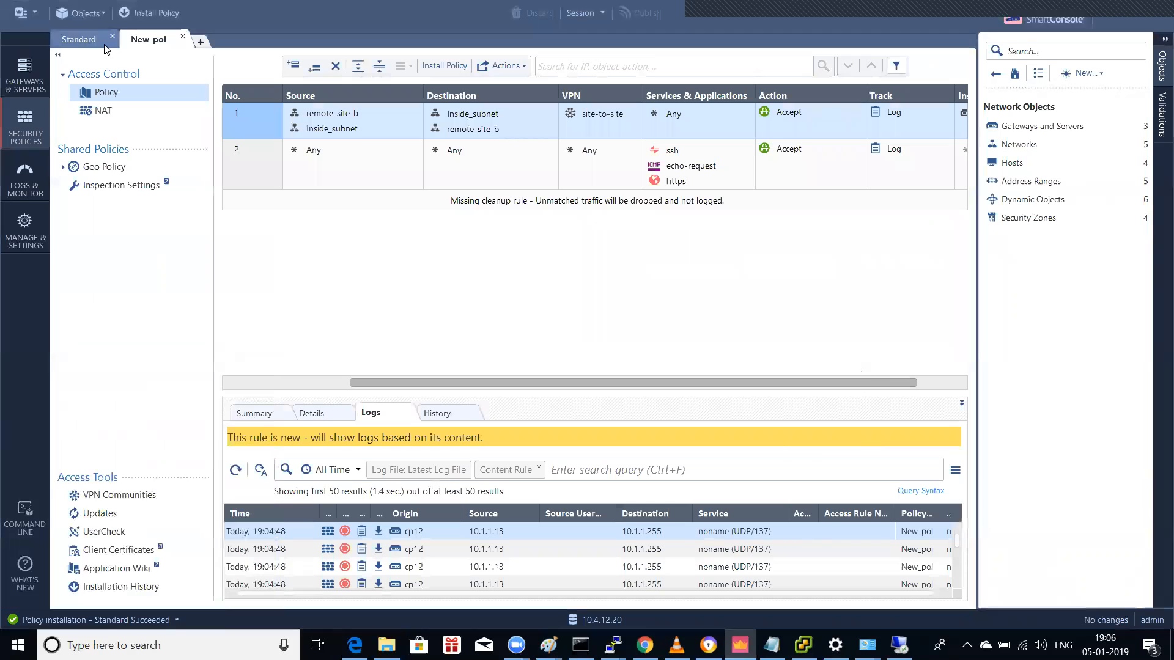
Step: Install the New_pol policy on gateway cp12
left_click(147, 13)
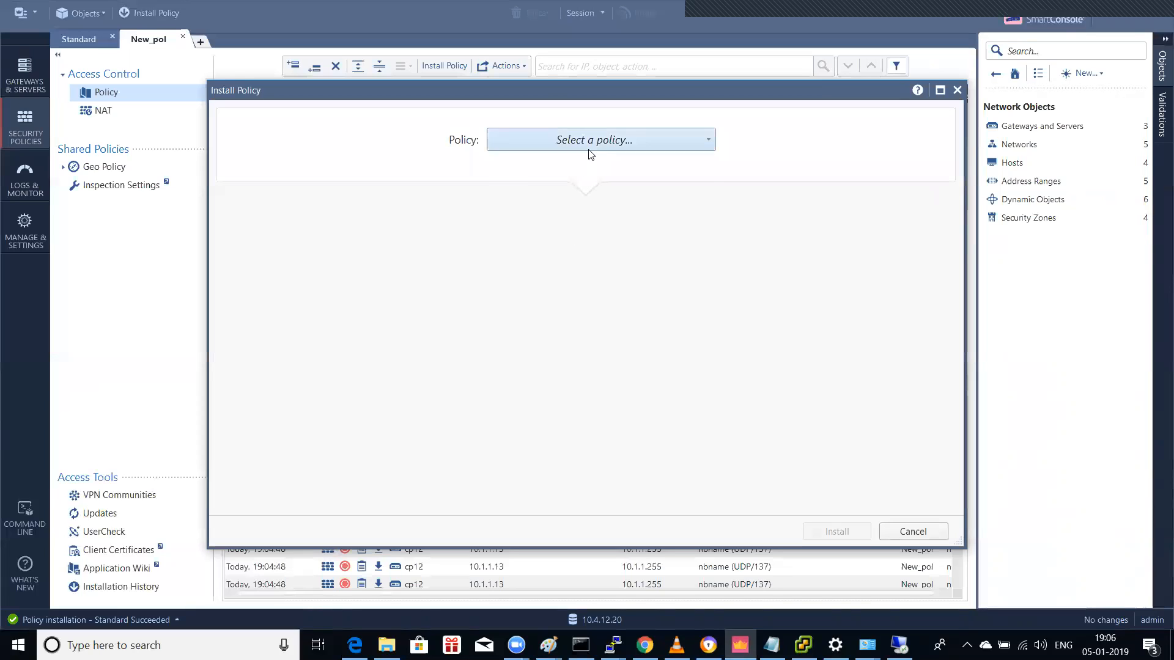
left_click(599, 147)
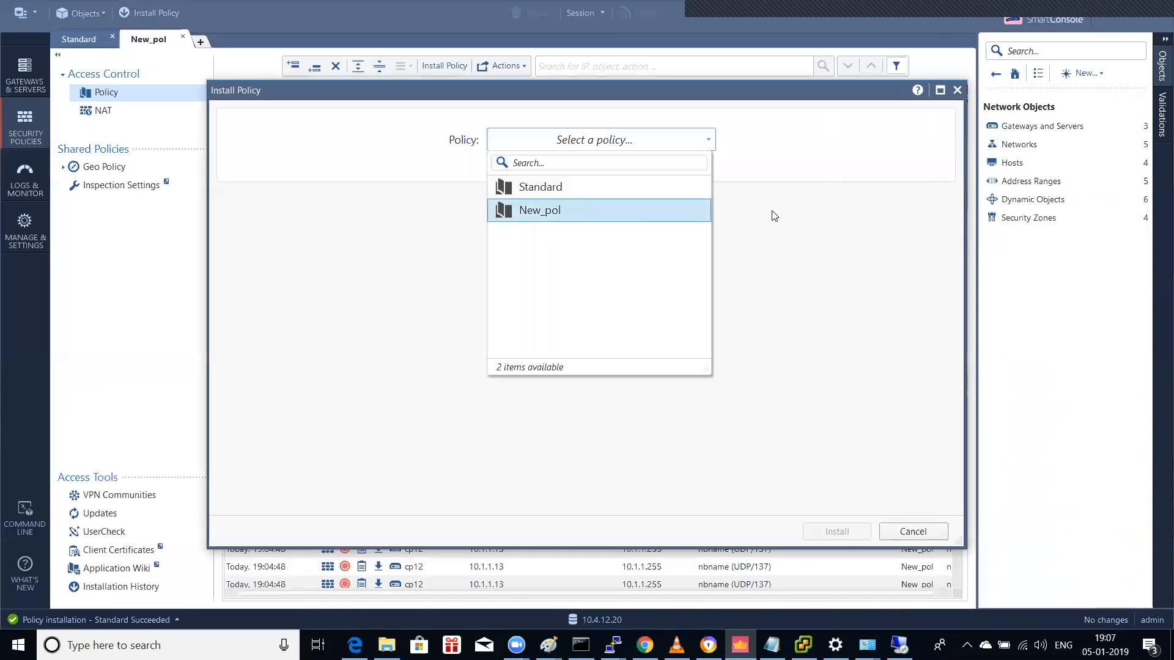
key("Return")
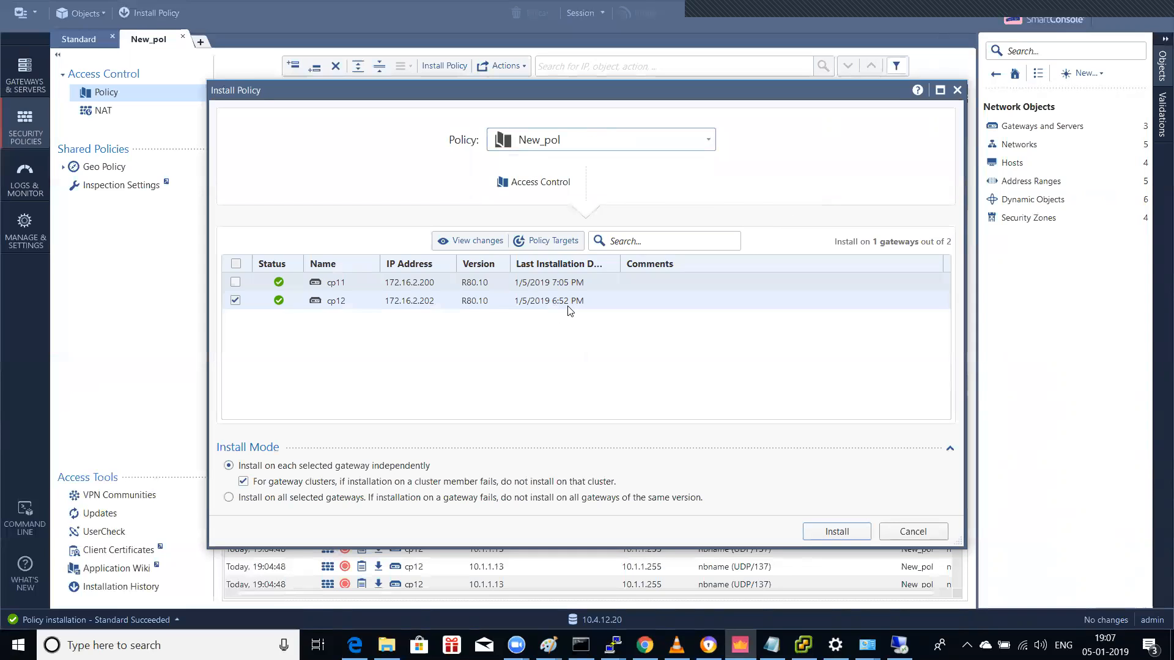
left_click(836, 532)
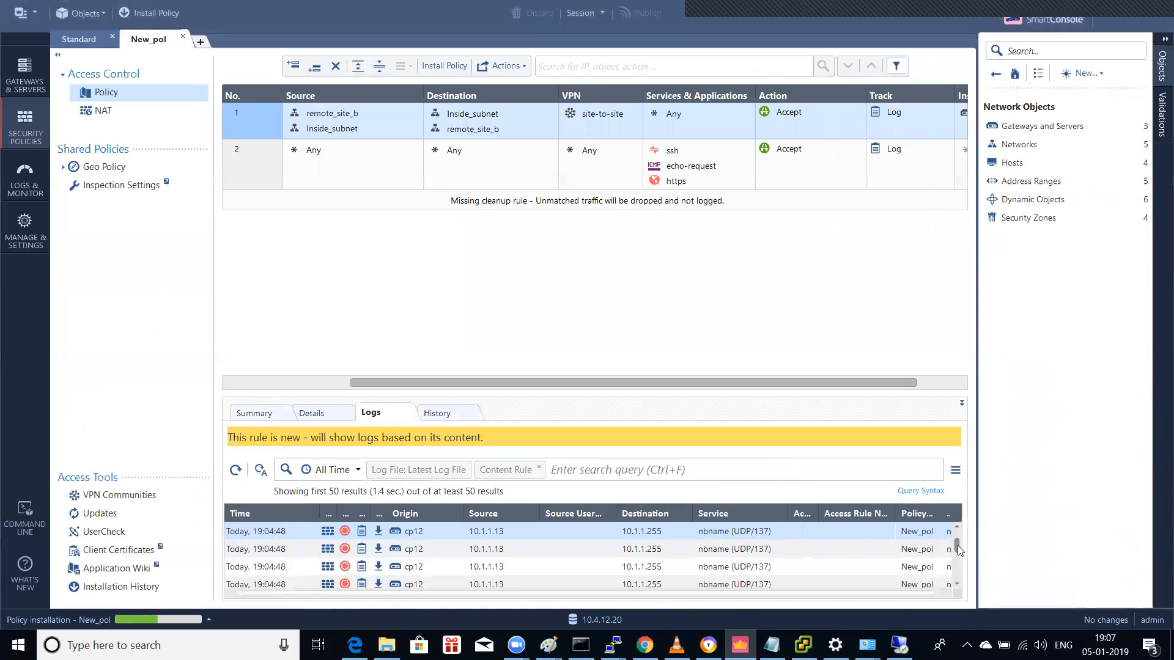
Step: Check rule 1's Details and Logs, then dismiss the successful installation summary
left_click(378, 121)
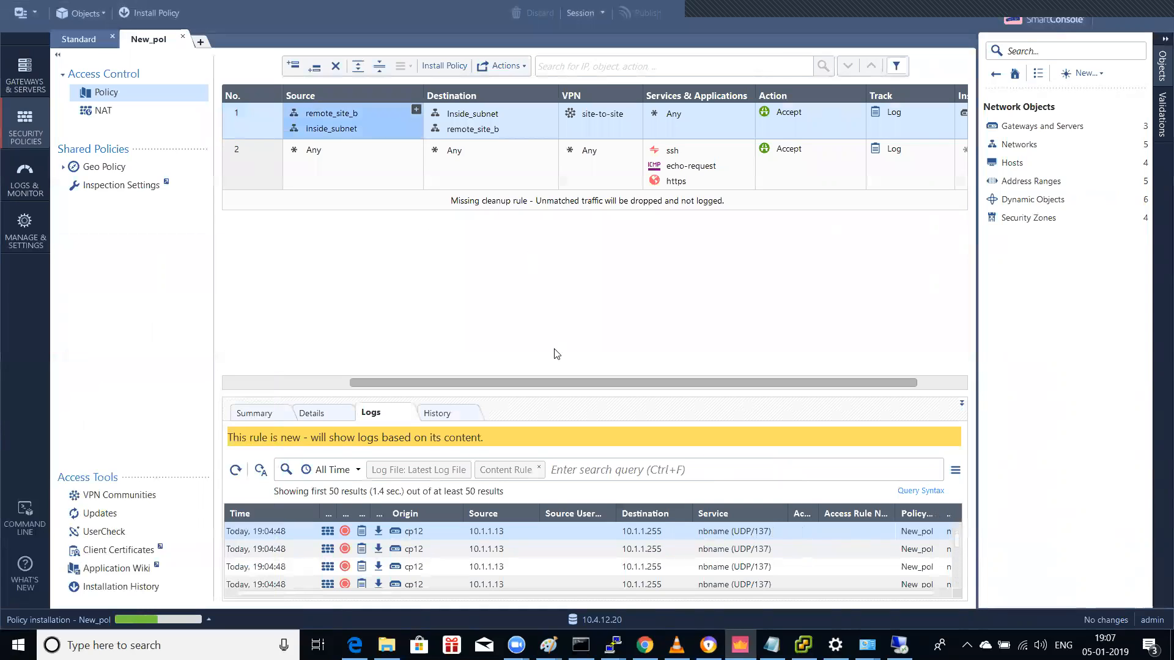
left_click(320, 419)
left_click(367, 421)
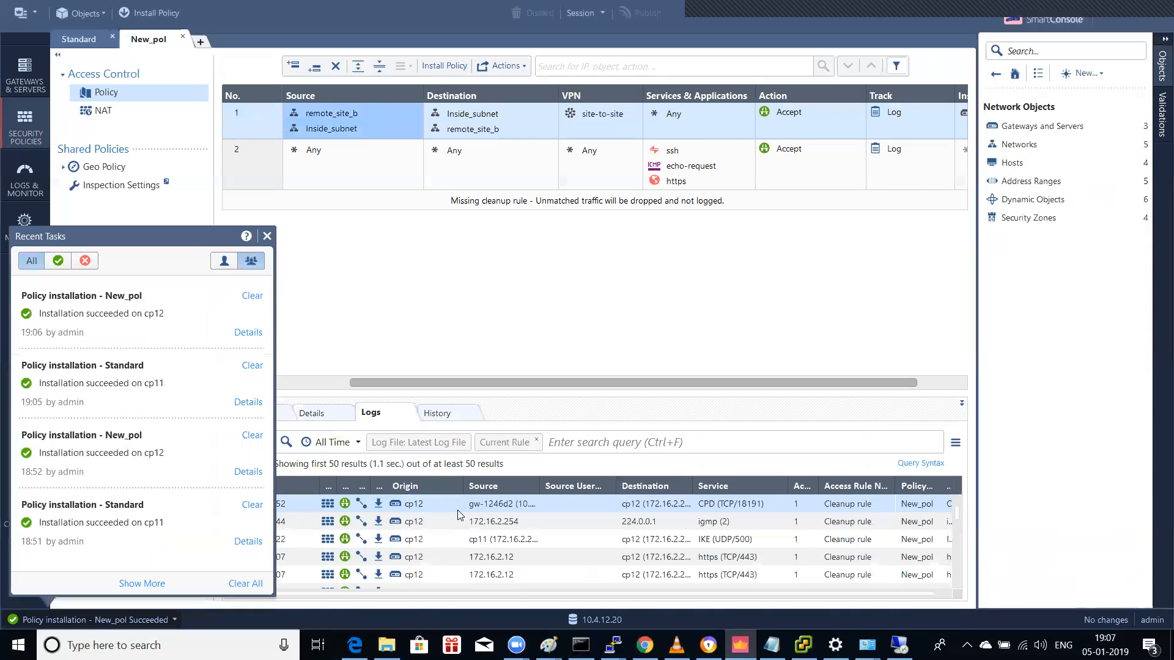
left_click(267, 236)
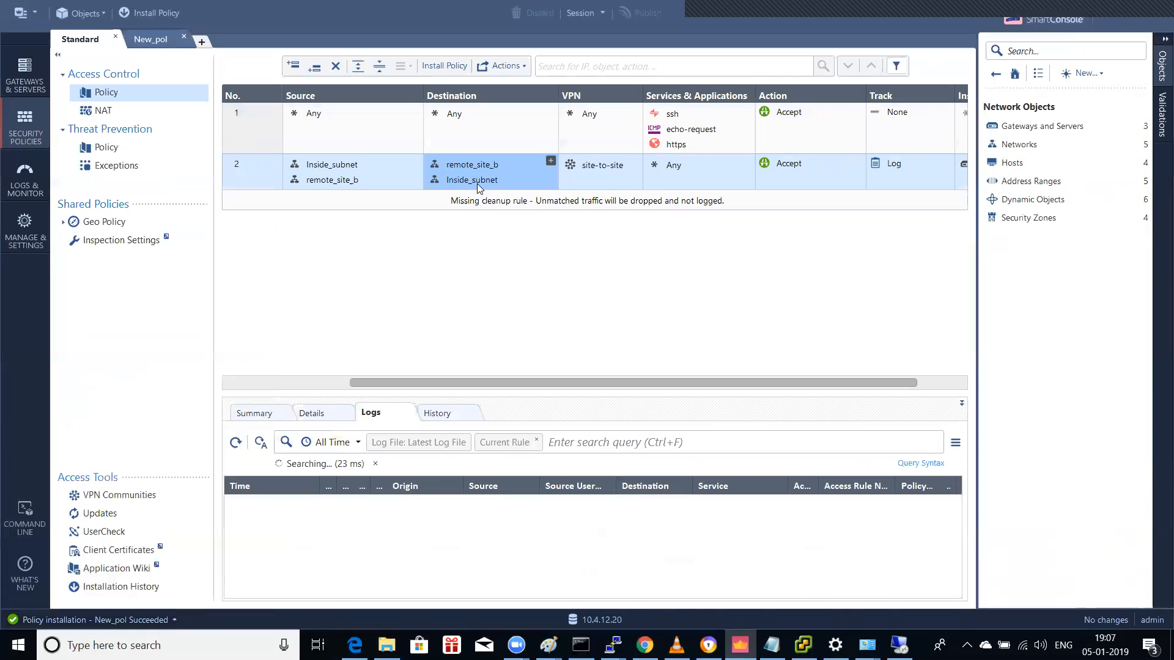
Step: Publish the site-to-site VPN rule change in Standard and start its installation
left_click(274, 175)
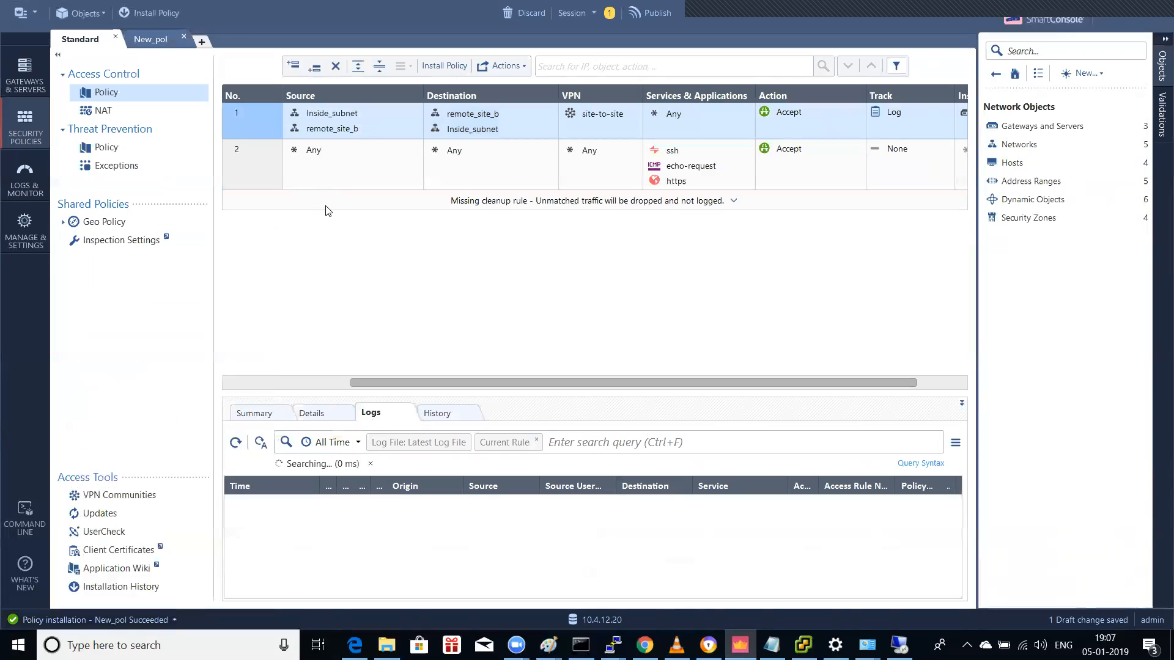
left_click(150, 14)
left_click(648, 410)
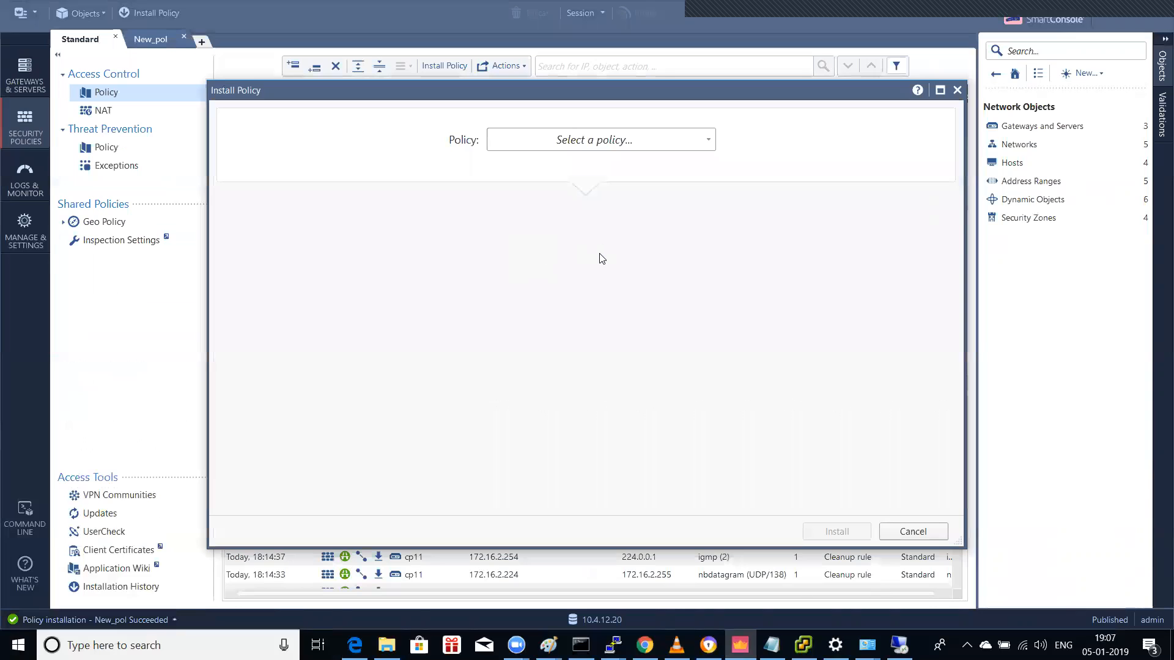
Step: Choose the Standard policy and install it on gateway cp11
left_click(586, 138)
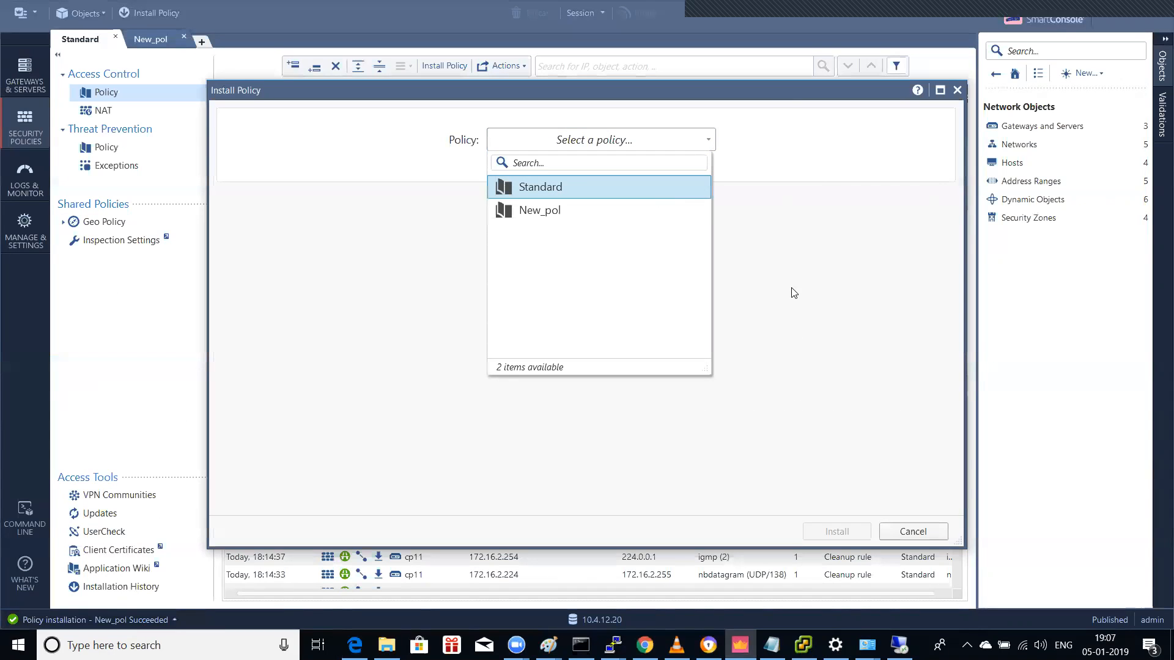
key("Return")
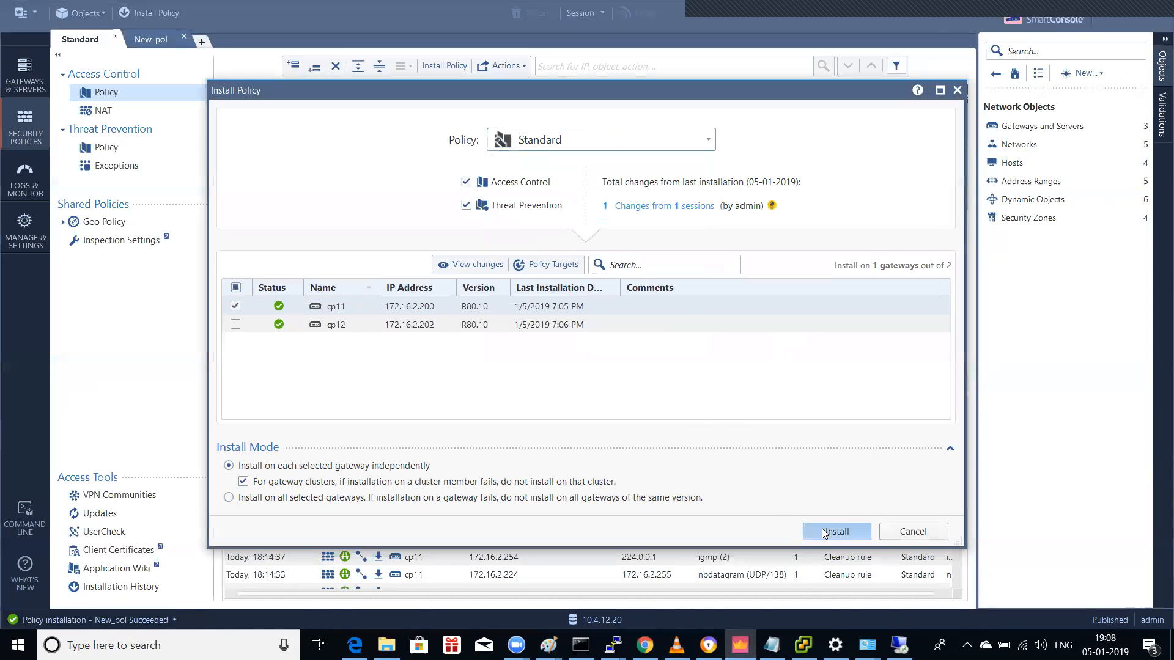
key("Return")
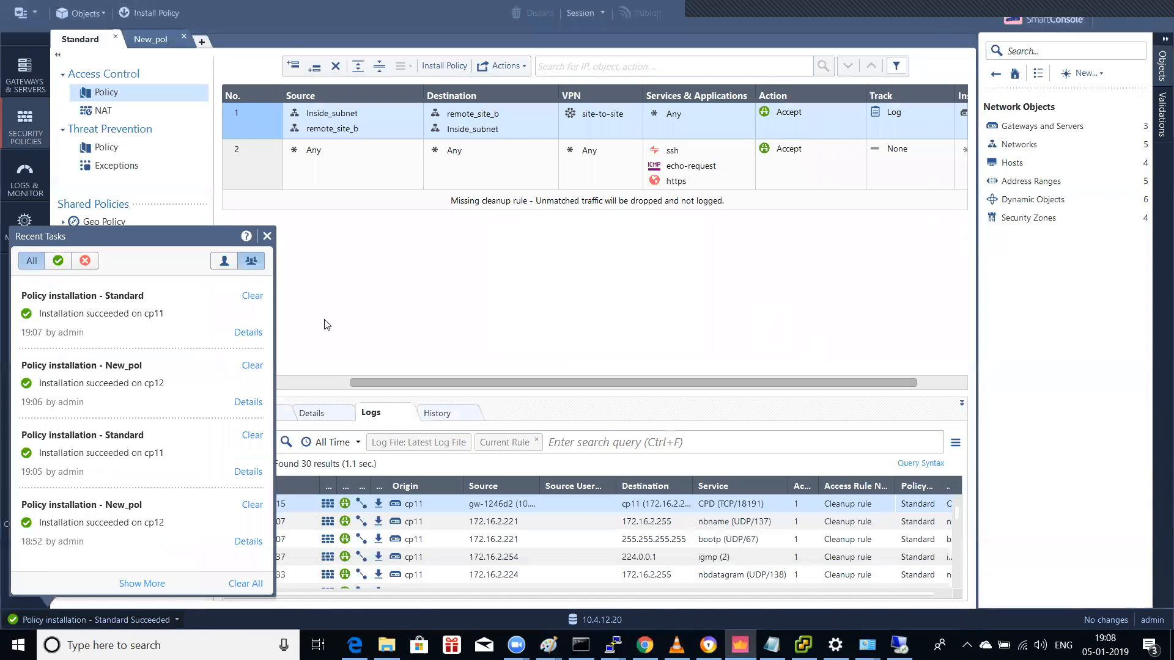
Step: Dismiss the task summary and scroll through rule 1's Details and Logs entries
left_click(268, 237)
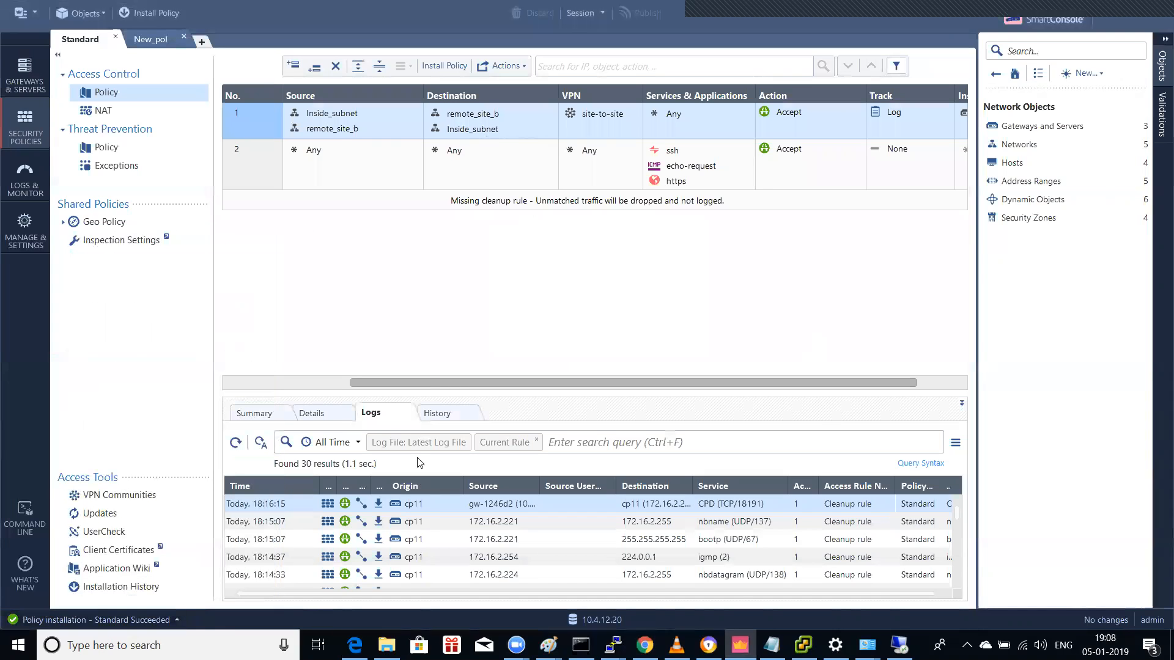
left_click(364, 125)
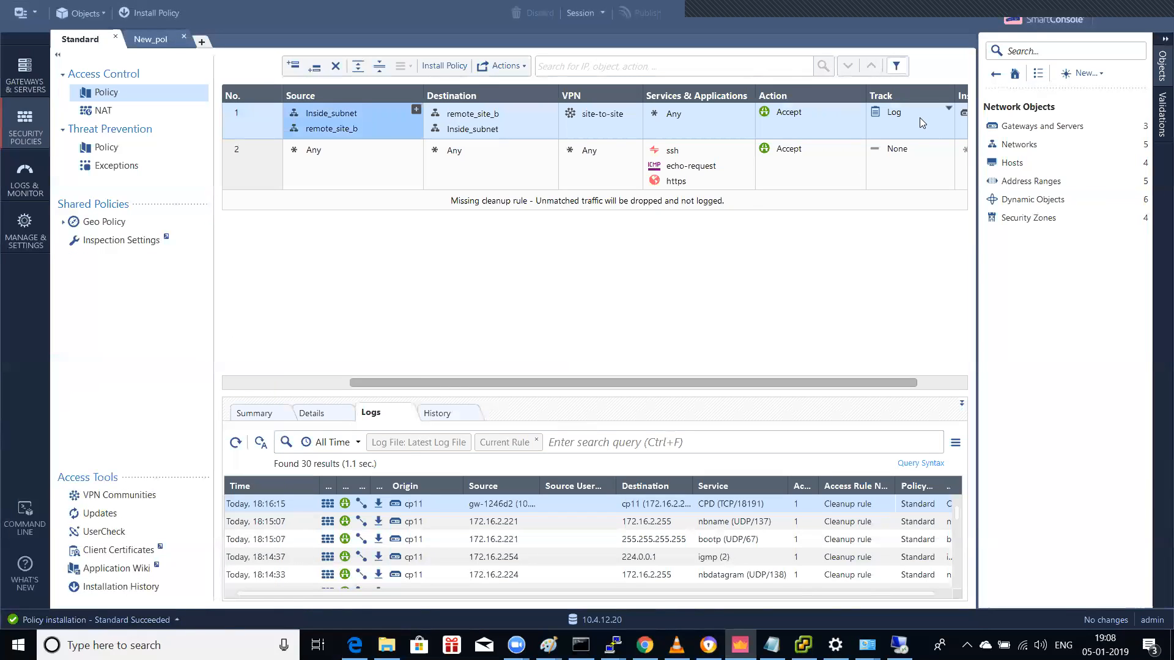
left_click(350, 414)
left_click(371, 414)
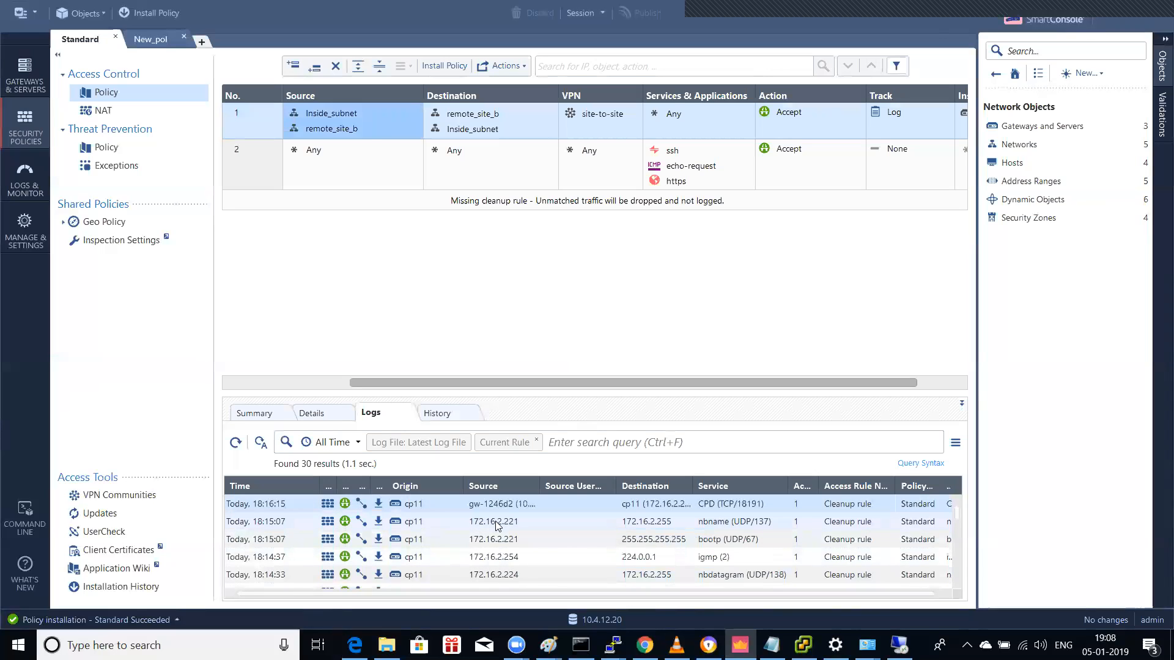
scroll(553, 532, "down", 1)
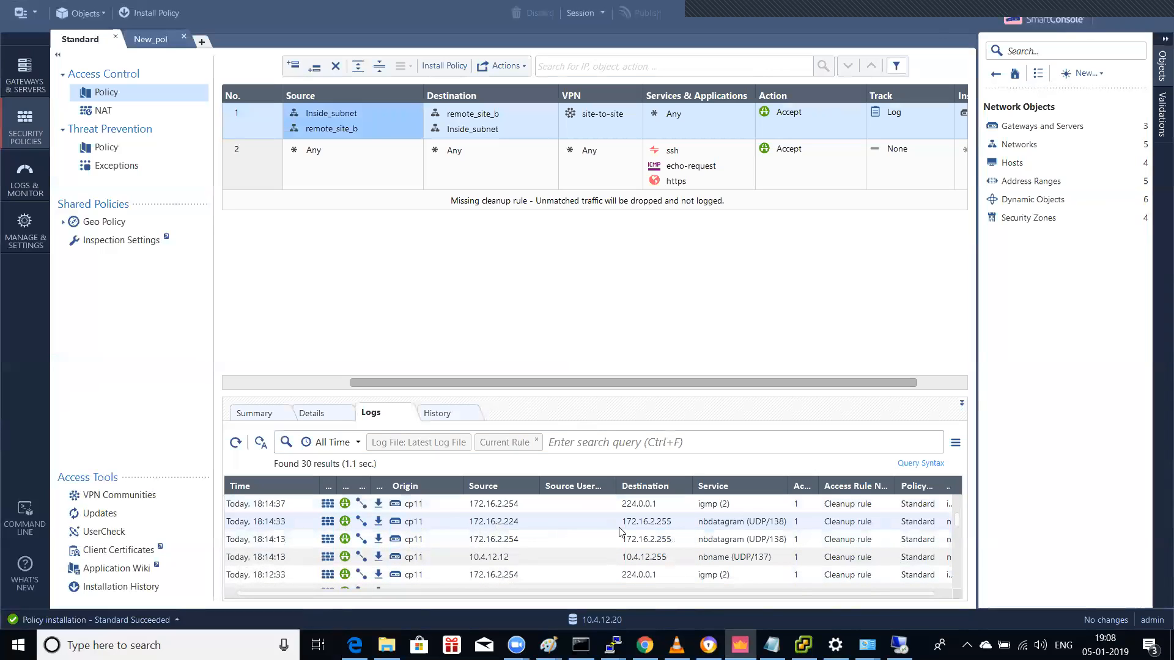
scroll(742, 537, "down", 2)
scroll(741, 538, "down", 4)
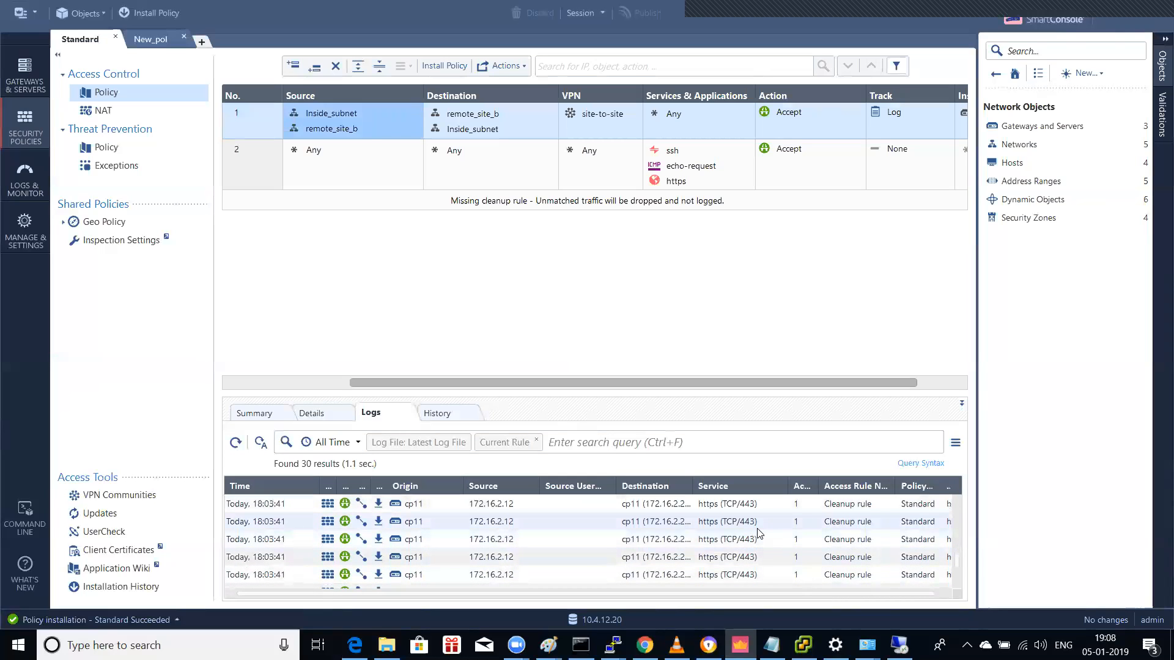
scroll(758, 533, "down", 2)
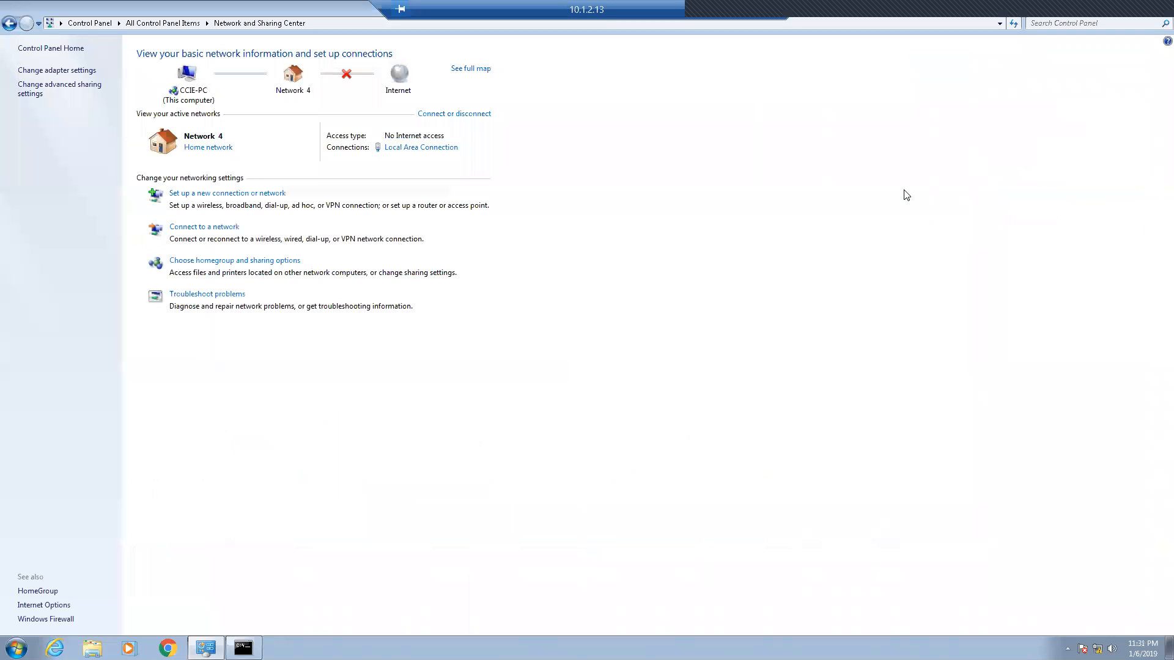
Step: Close the timed-out ping window and run ping 10.1.1.13 from a new command prompt
left_click(243, 648)
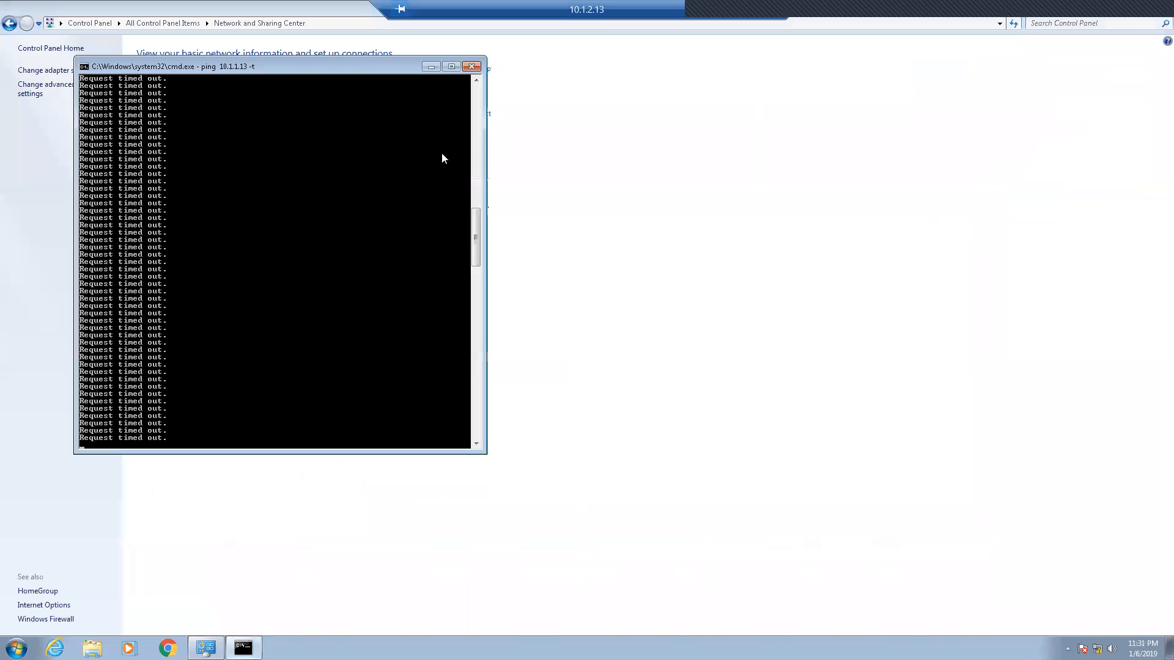
left_click(472, 66)
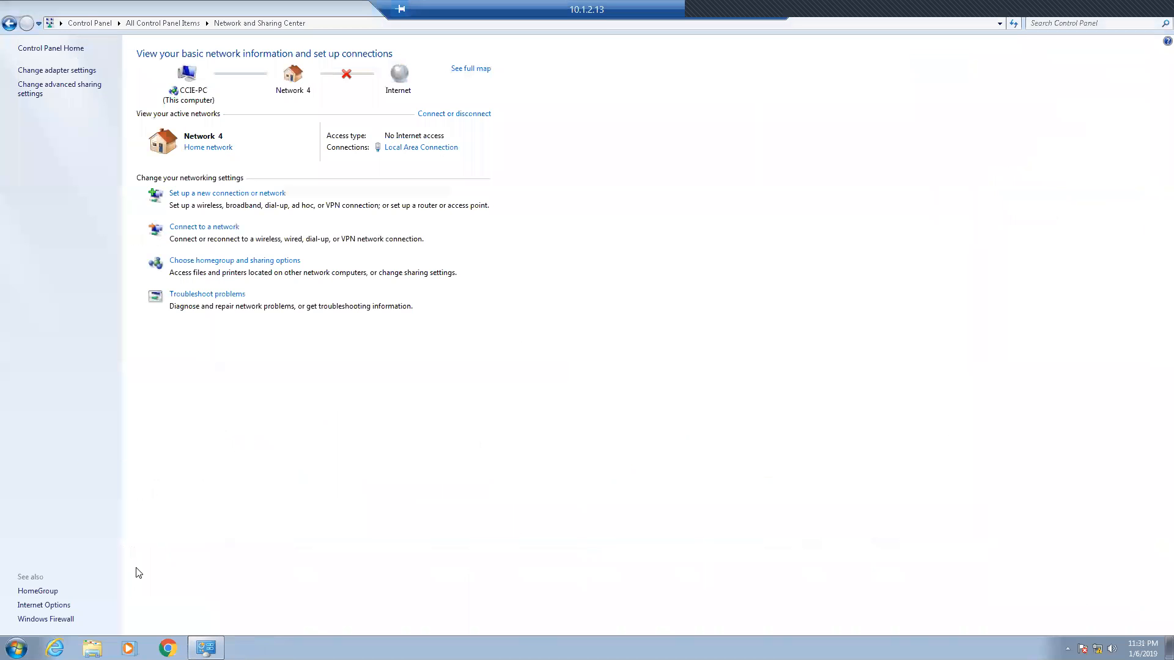
left_click(16, 648)
type("cmd")
key("Return")
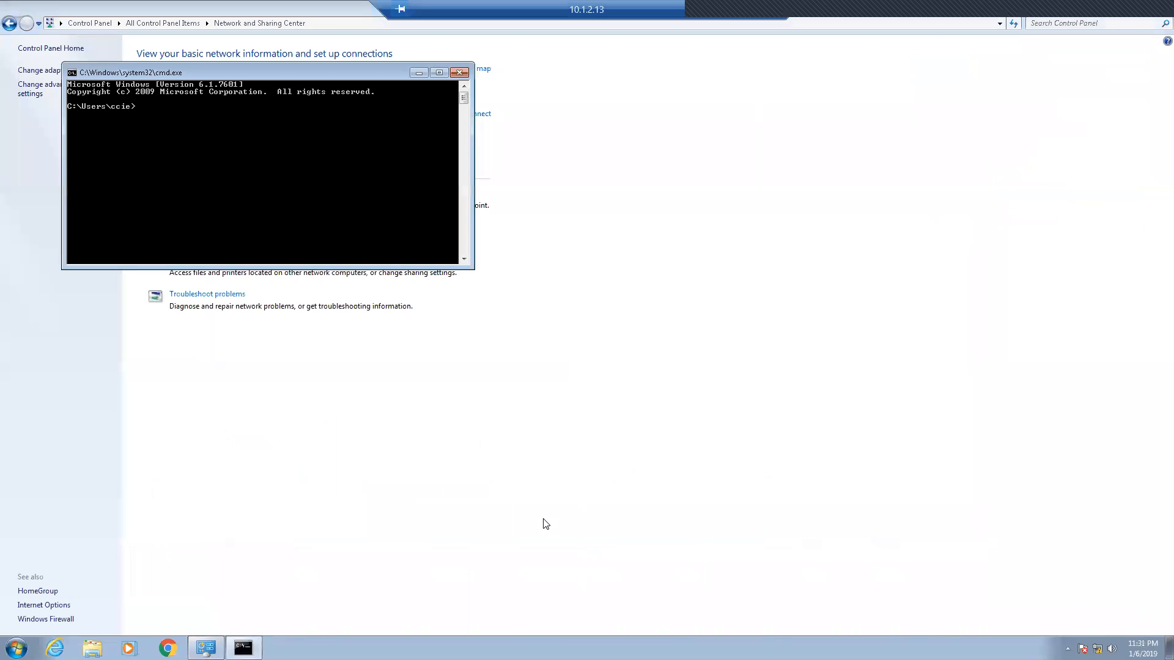
type("ping 10.1.1.13")
key("Return")
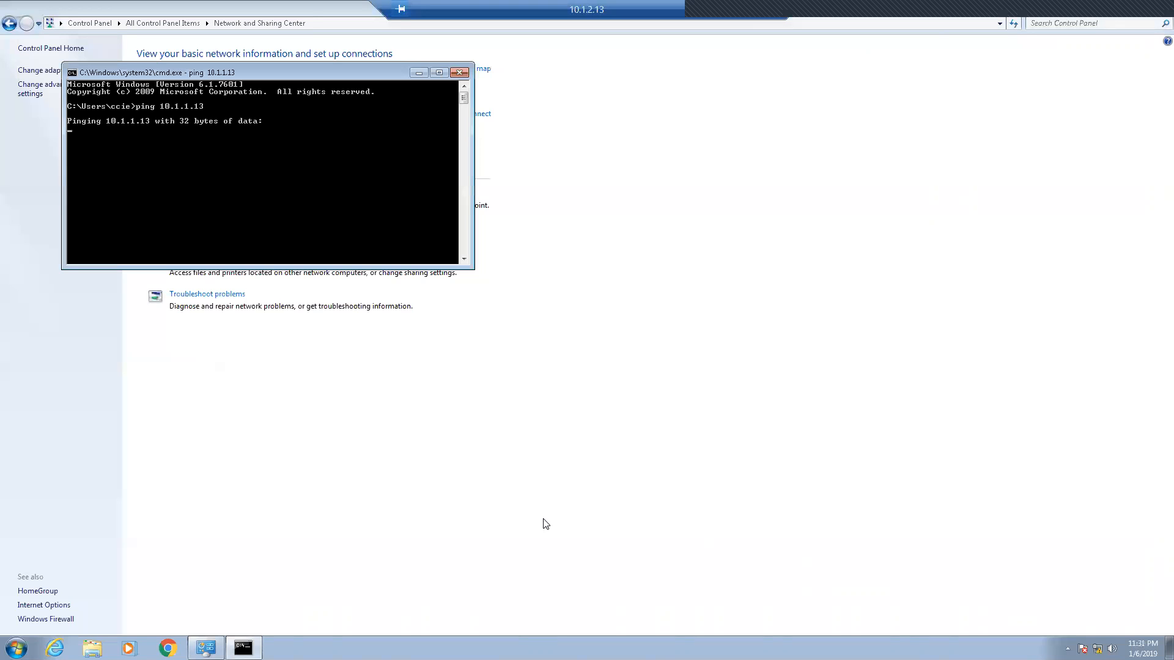
Step: Hide the Remote Desktop session and switch to the Win-7-admin vSphere console
left_click(736, 11)
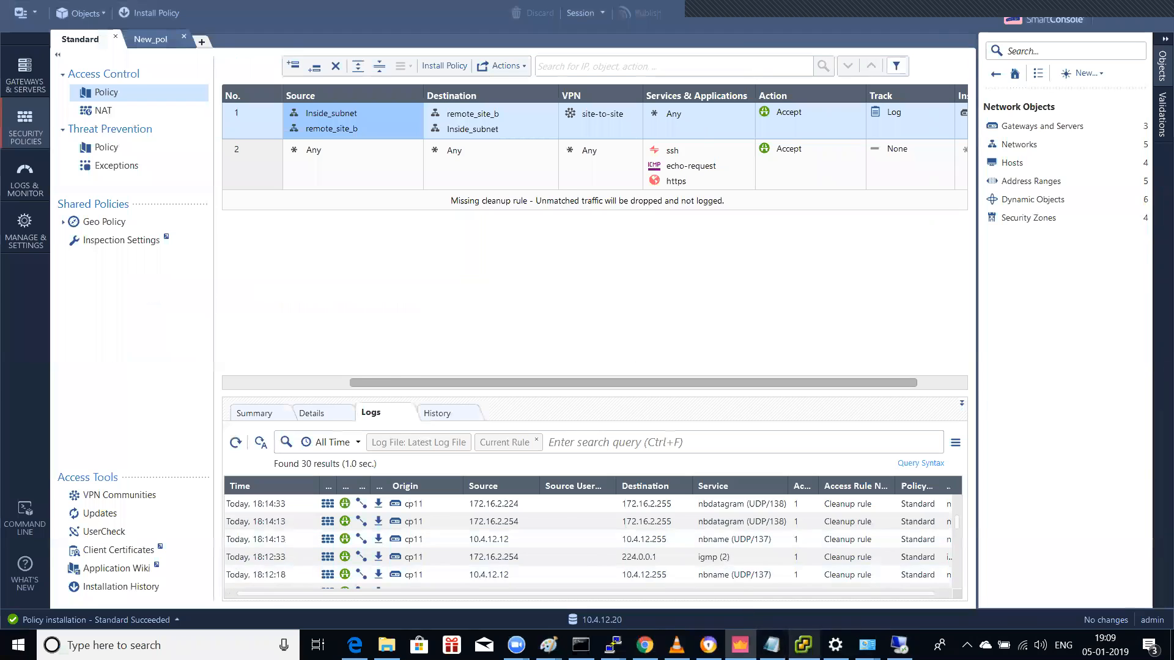
left_click(802, 645)
left_click(578, 452)
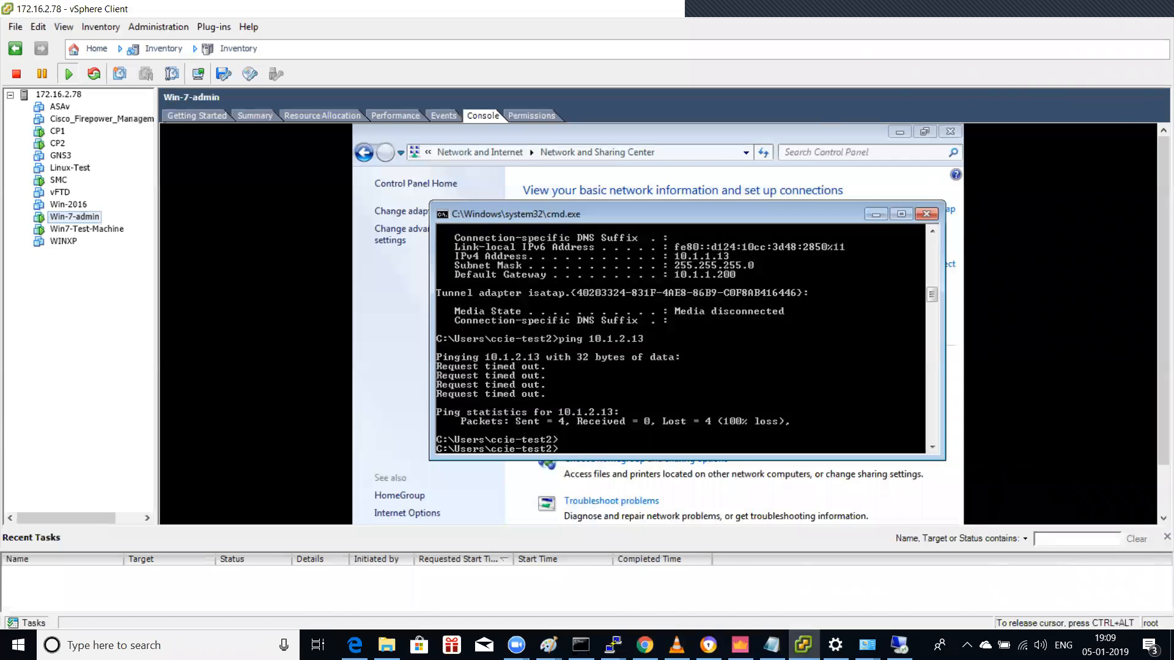
Step: Rerun the ping to 10.1.2.13, stop it, and check the address settings with ipconfig
type("ping 10.1.1.200")
key("Up")
key("Return")
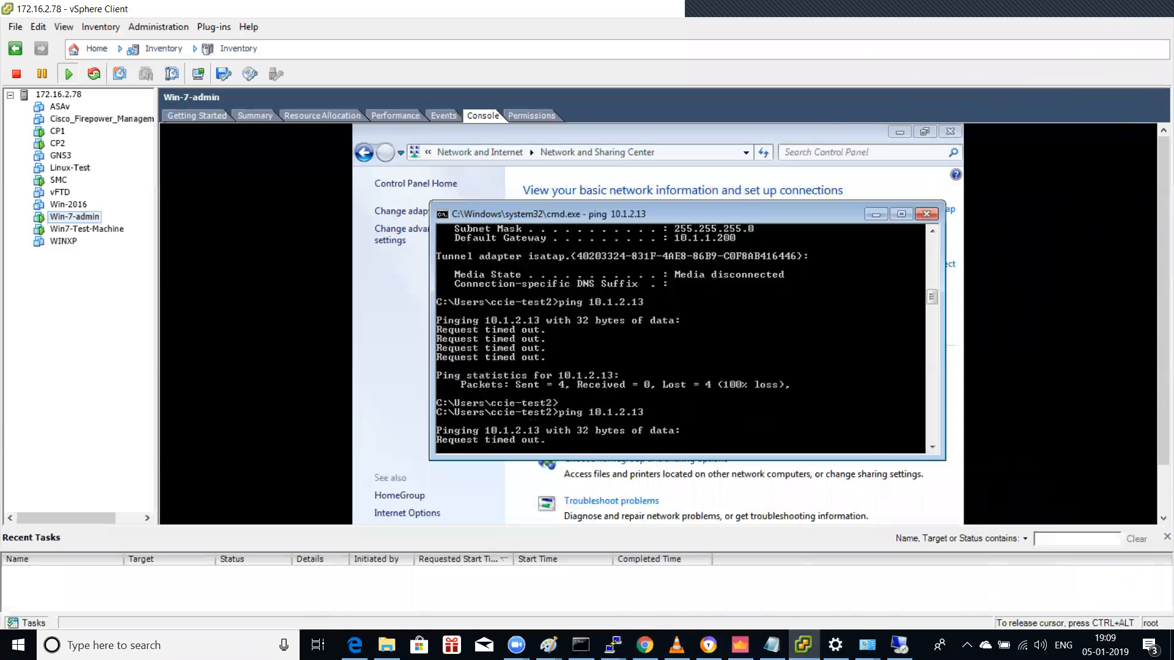
key("ctrl+c")
type("ipconfig")
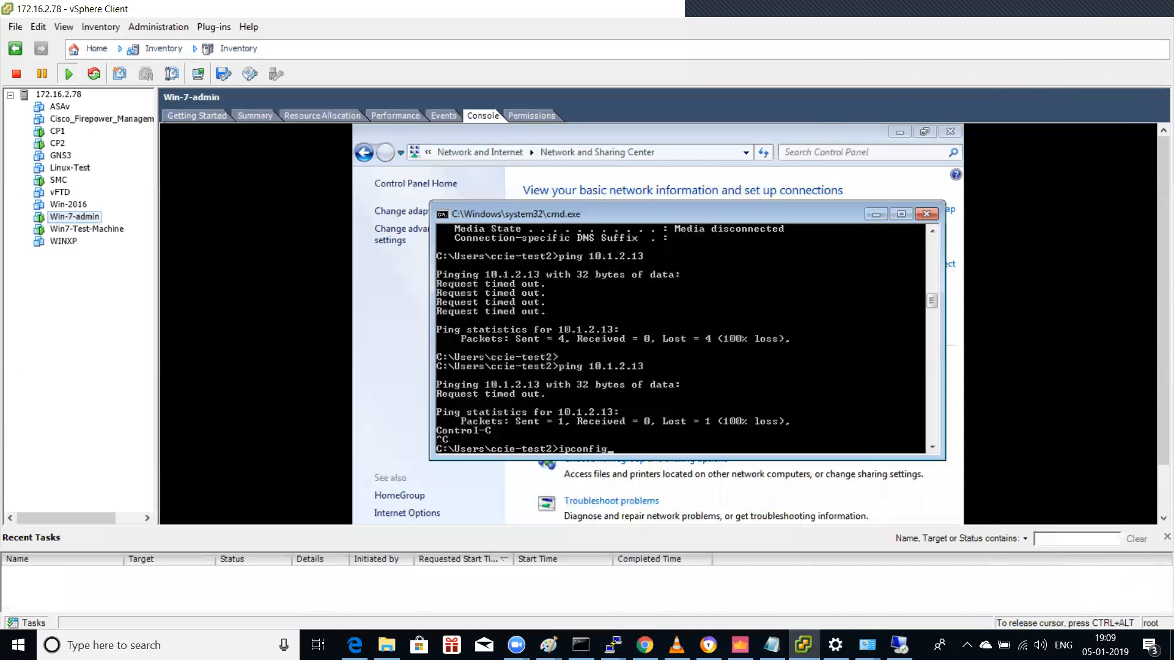
key("Return")
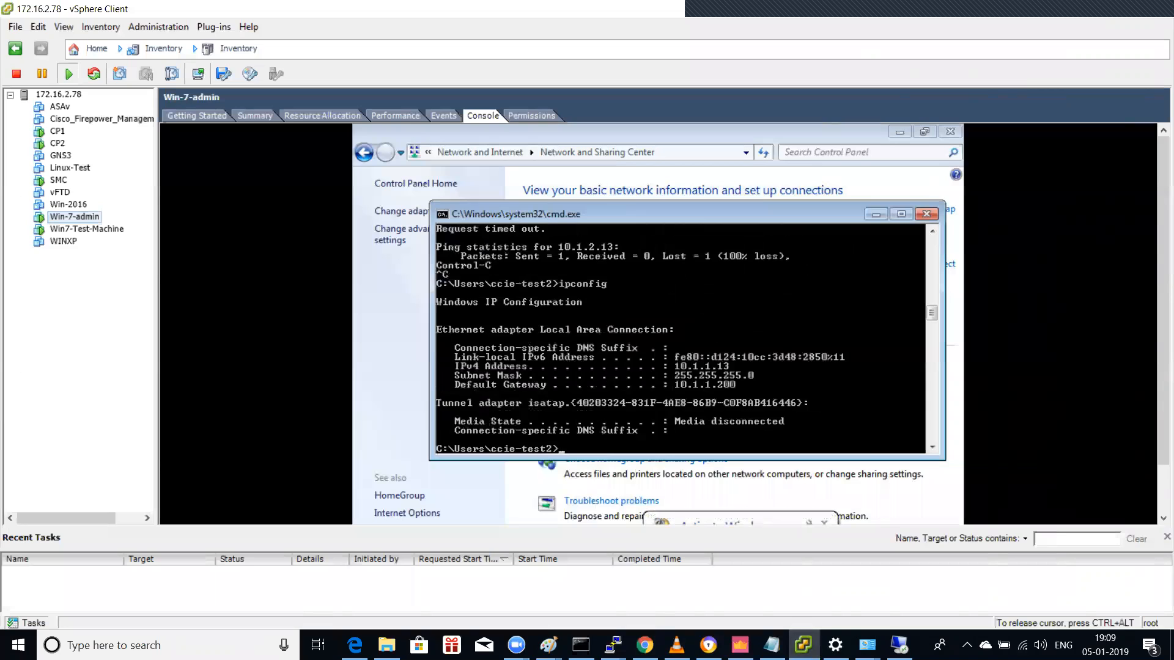
Step: Ping the gateway 10.1.1.200, then ping 10.1.2.13 again, which still times out
key("Up")
key("Up")
key("BackSpace")
key("BackSpace")
key("BackSpace")
key("BackSpace")
type("1.")
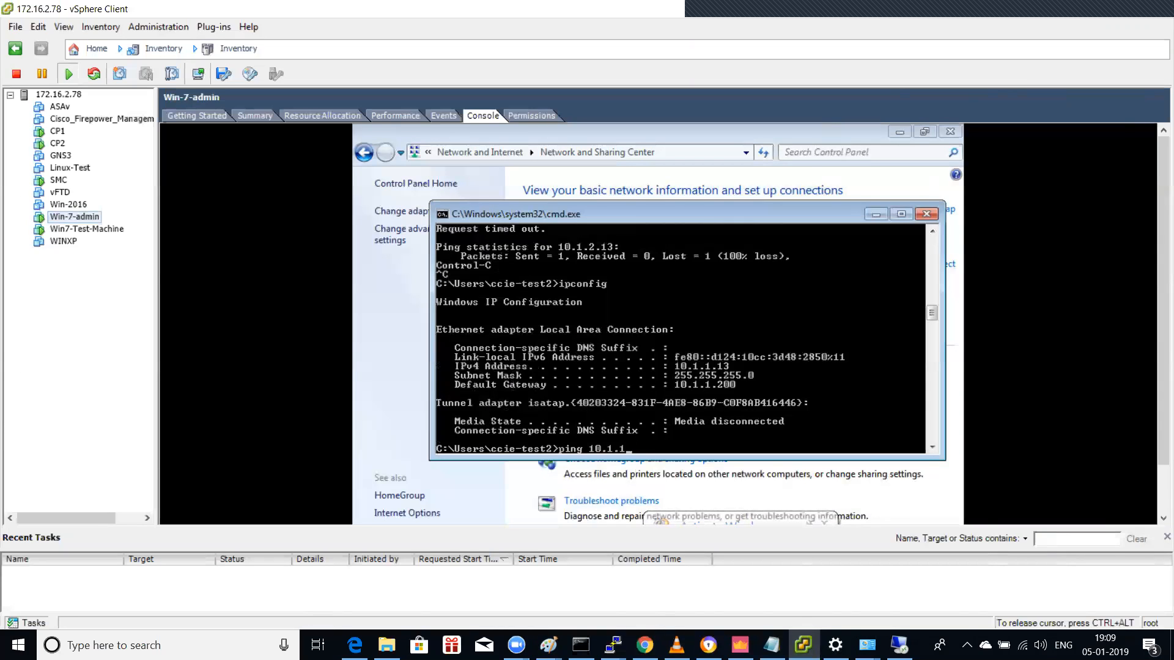
type("200")
key("Return")
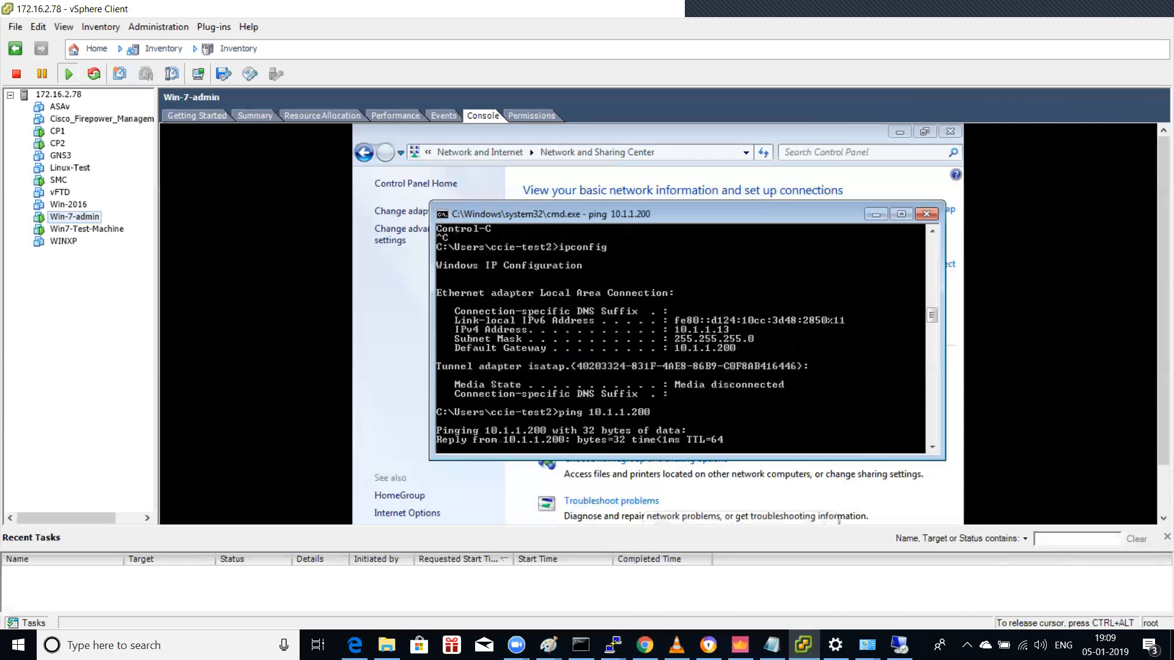
key("ctrl+c")
key("Up")
key("Up")
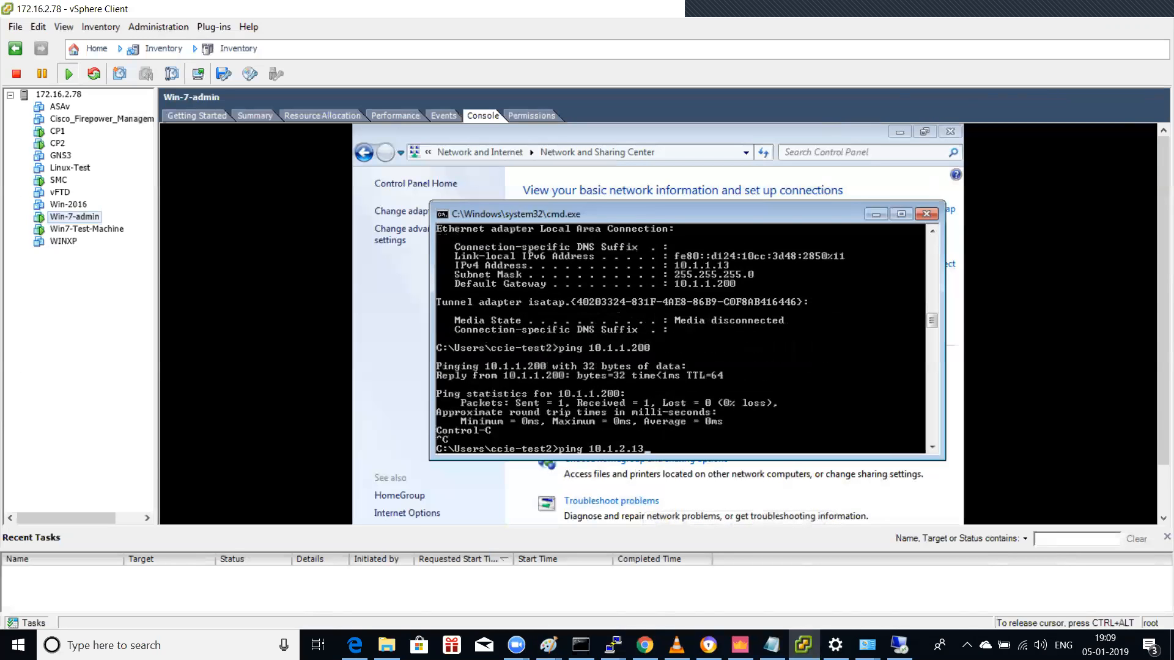
key("Return")
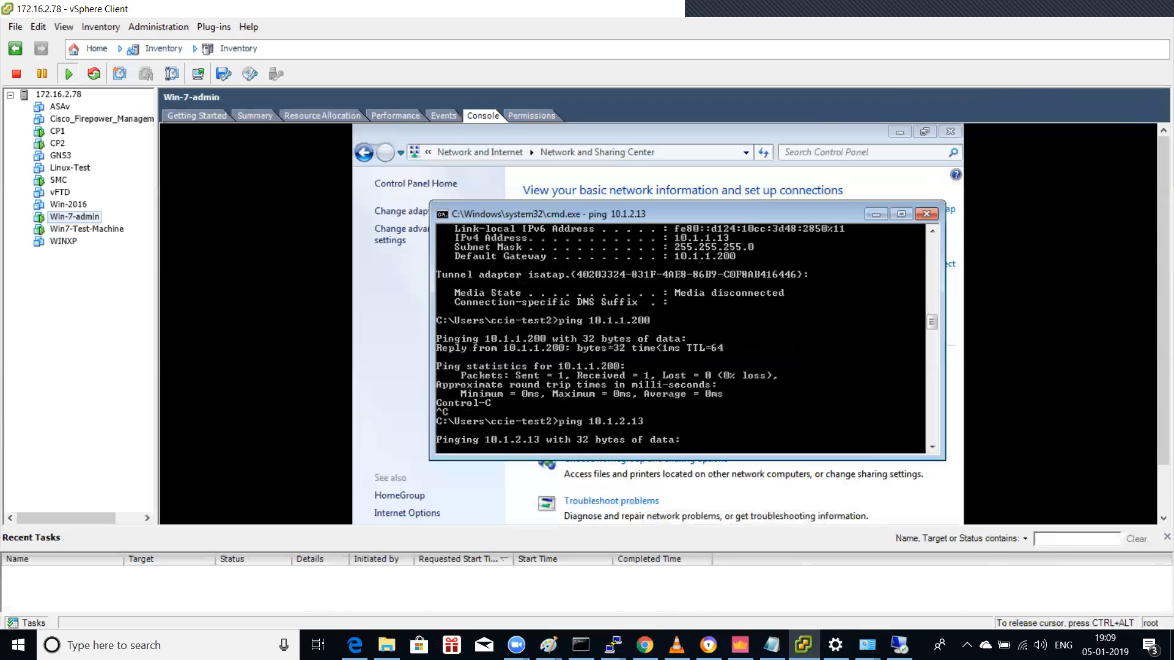
Step: Release the VM console and switch back to SmartConsole
key("ctrl+alt")
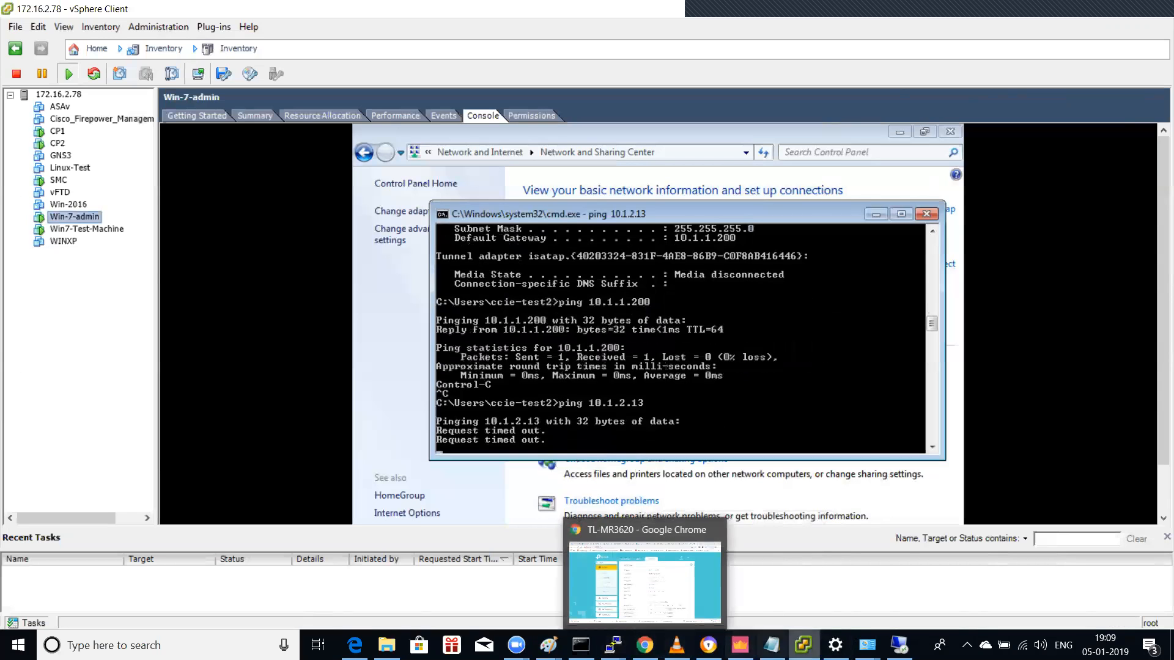
mouse_move(835, 646)
left_click(740, 646)
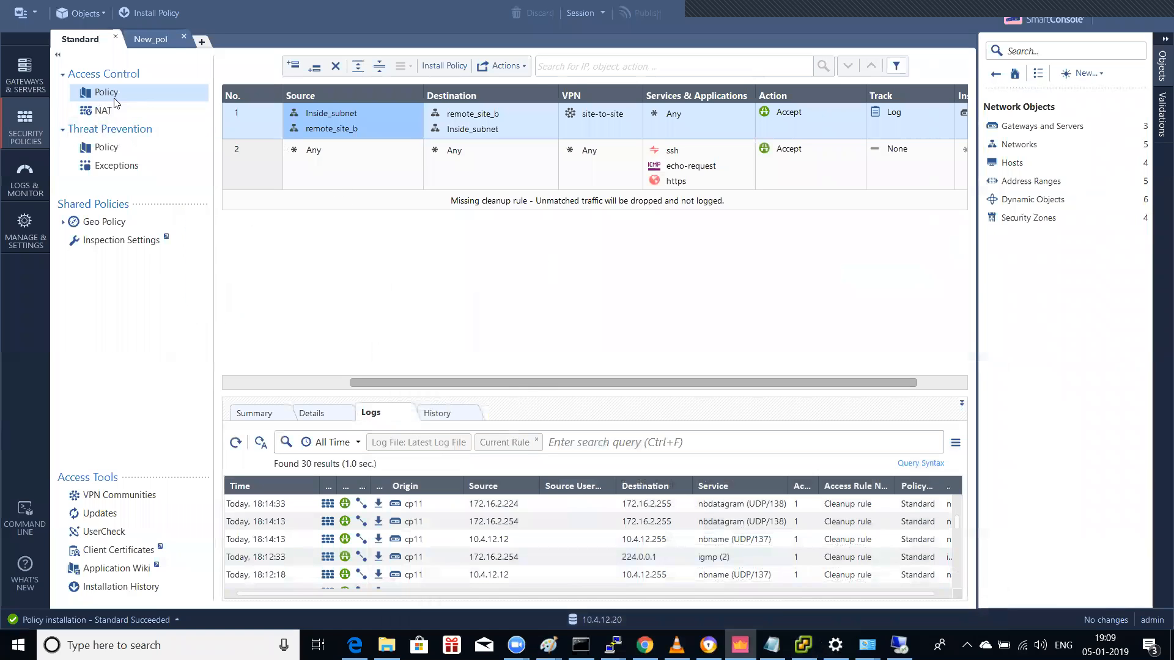
Step: Set cp11's IPSec VPN link selection to 'Calculate IP based on network topology' and save
left_click(38, 91)
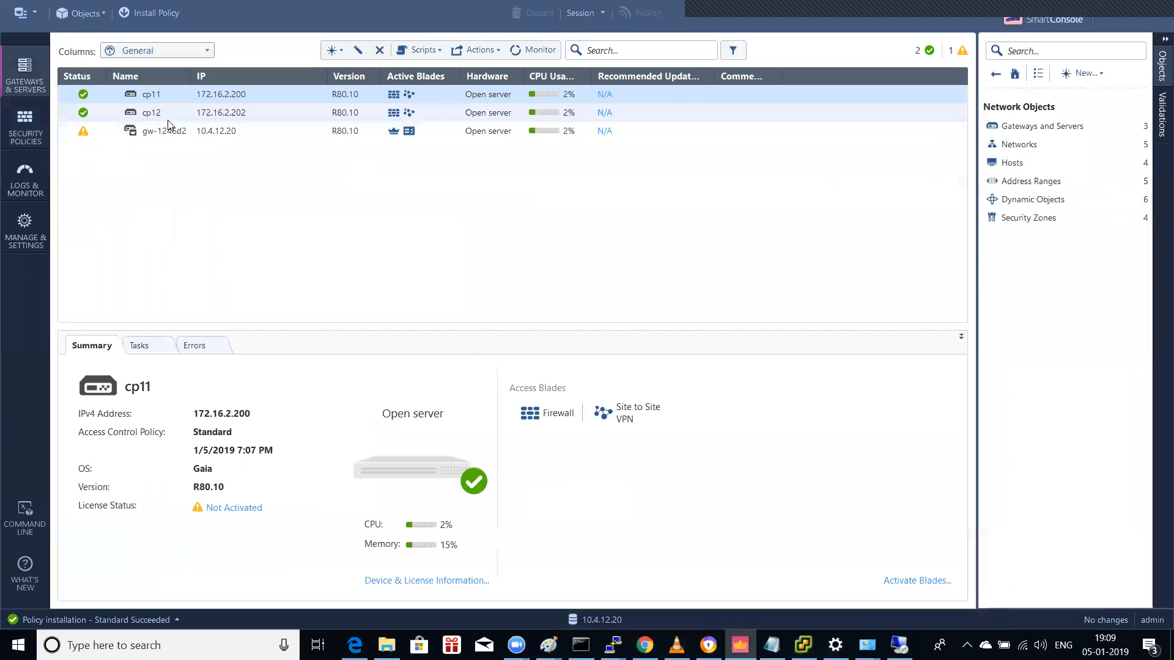
double_click(172, 97)
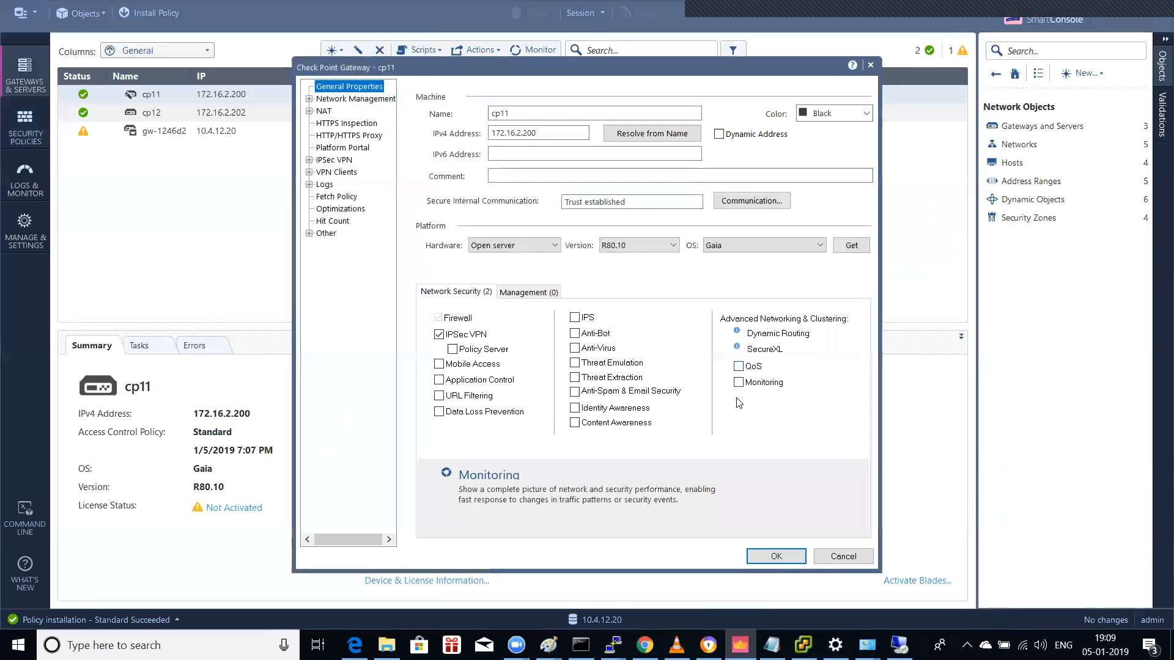
left_click(309, 160)
left_click(354, 173)
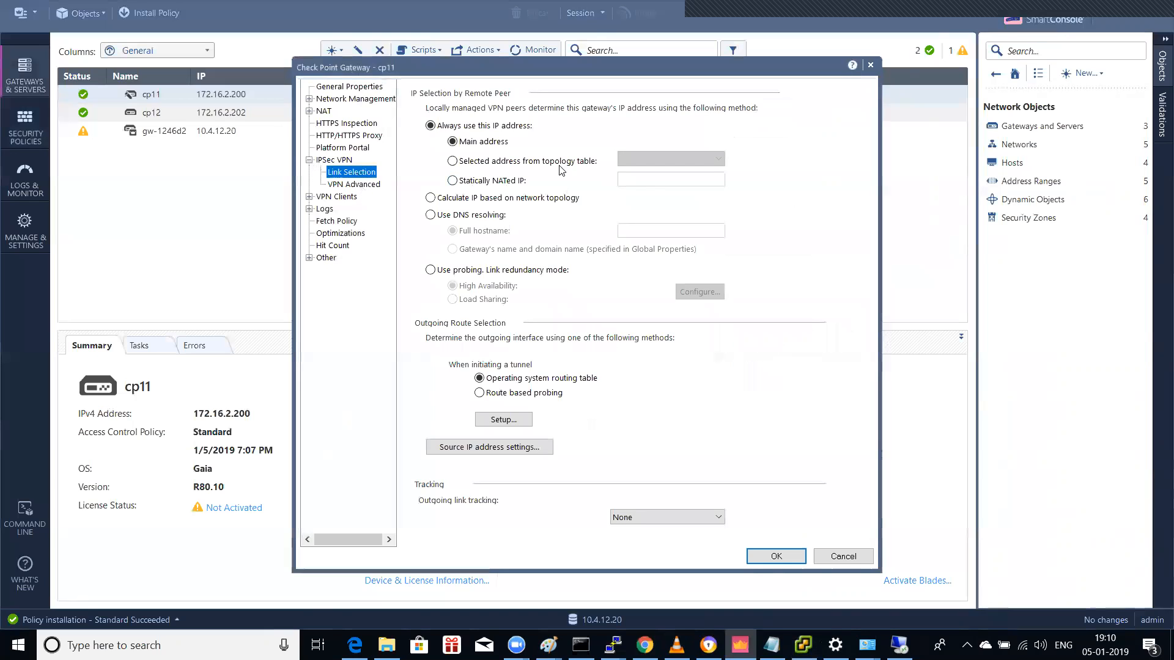
left_click(511, 166)
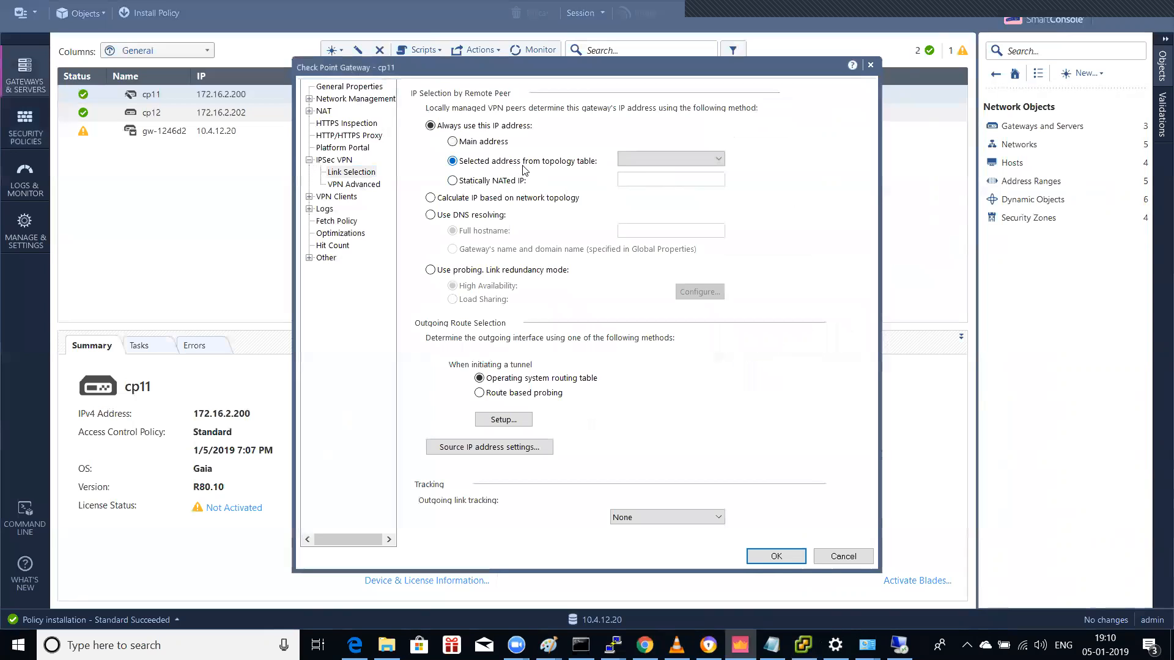
left_click(661, 161)
left_click(661, 162)
left_click(539, 200)
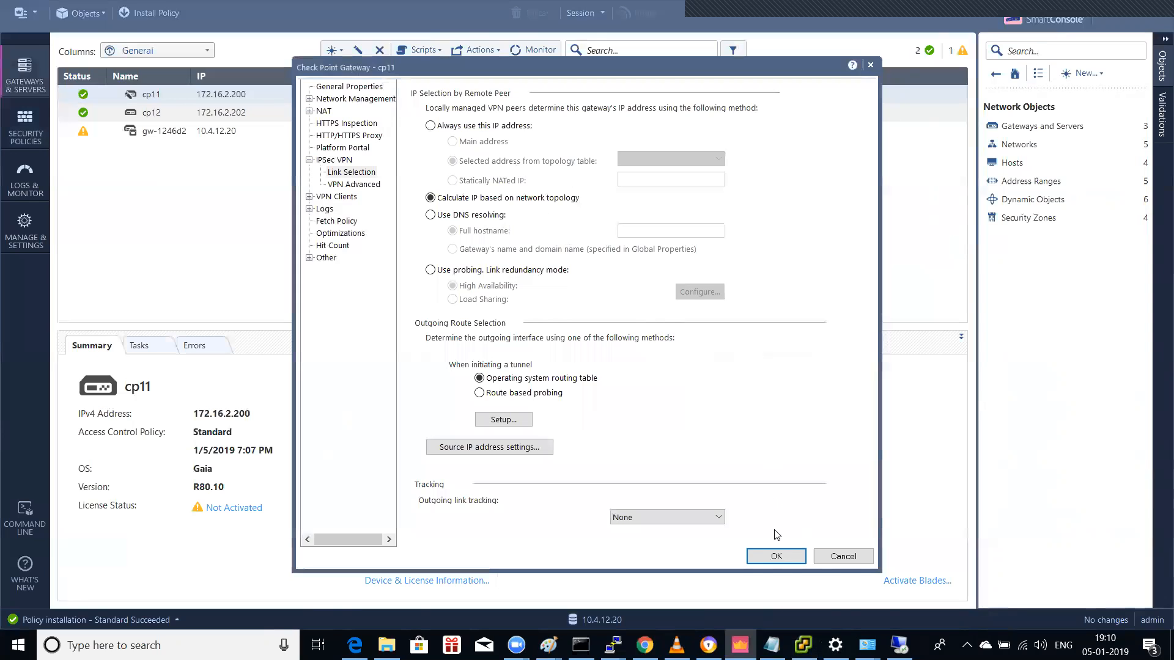
left_click(776, 555)
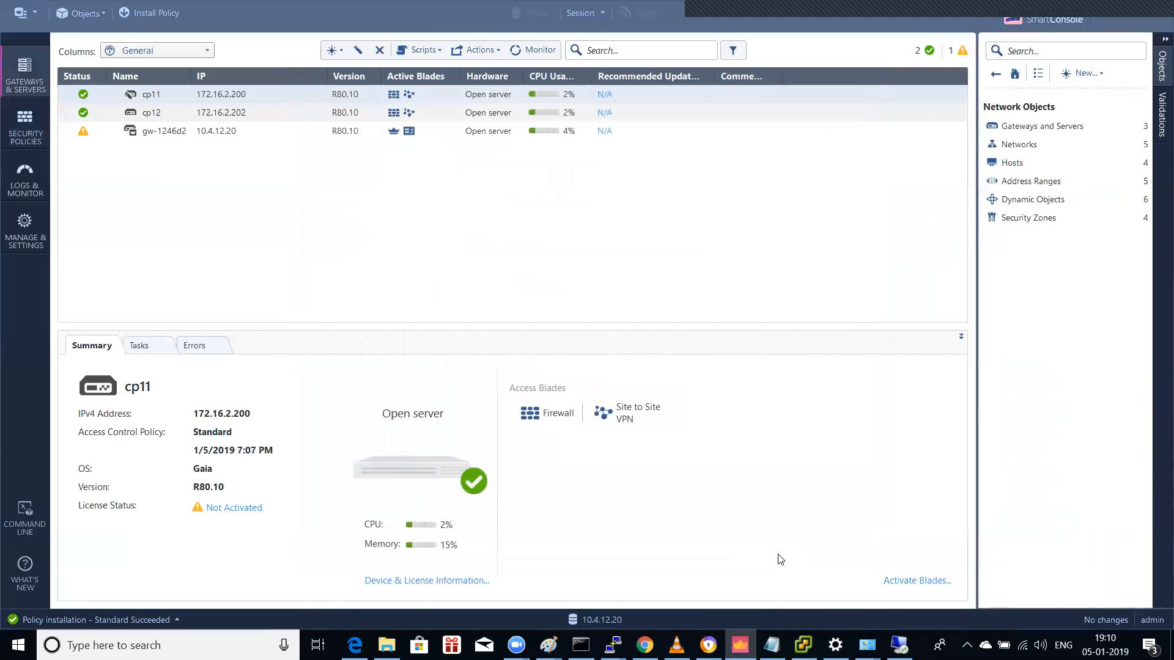
Step: Set cp12's IPSec VPN link selection to 'Calculate IP based on network topology' and save
double_click(173, 114)
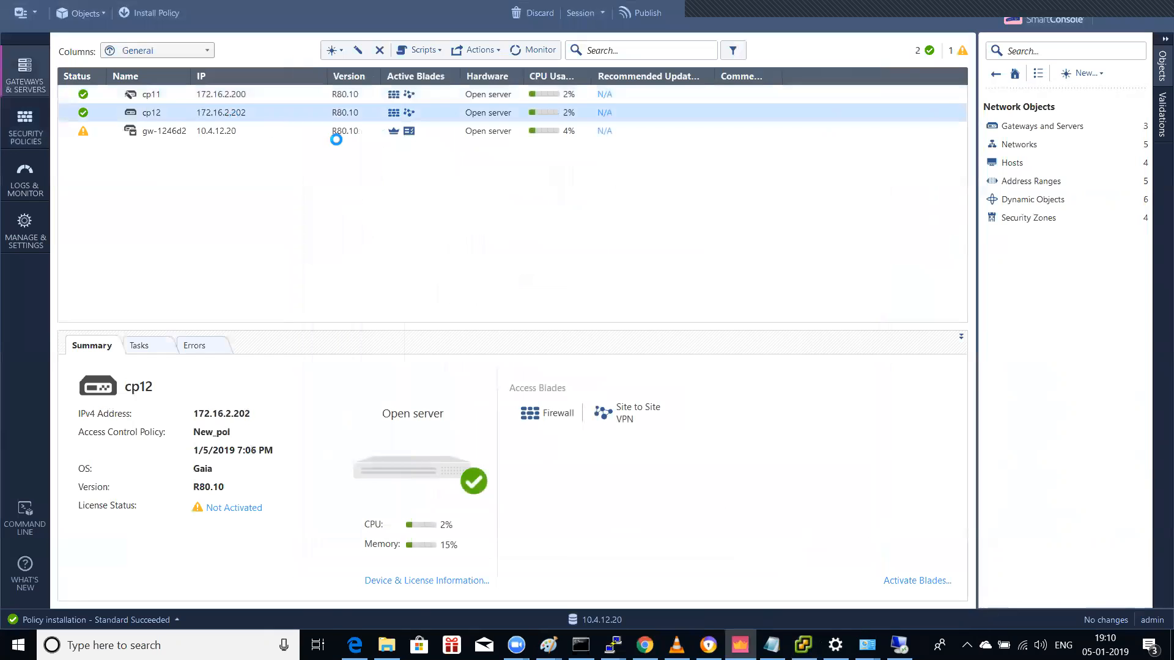
left_click(310, 160)
left_click(349, 185)
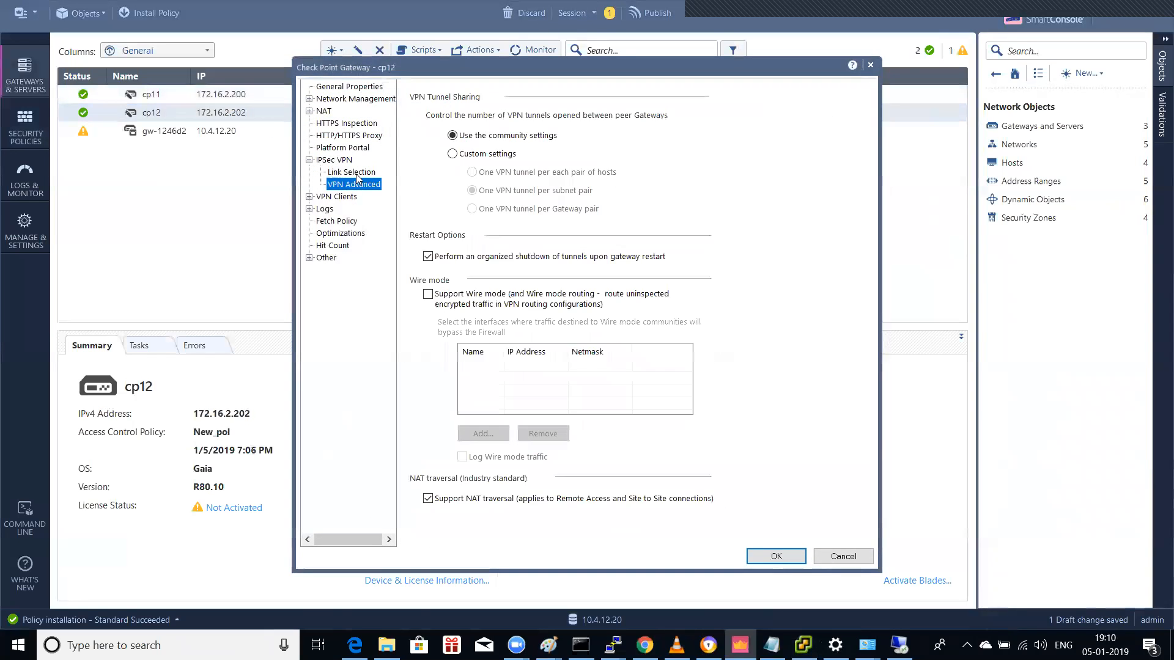
left_click(358, 174)
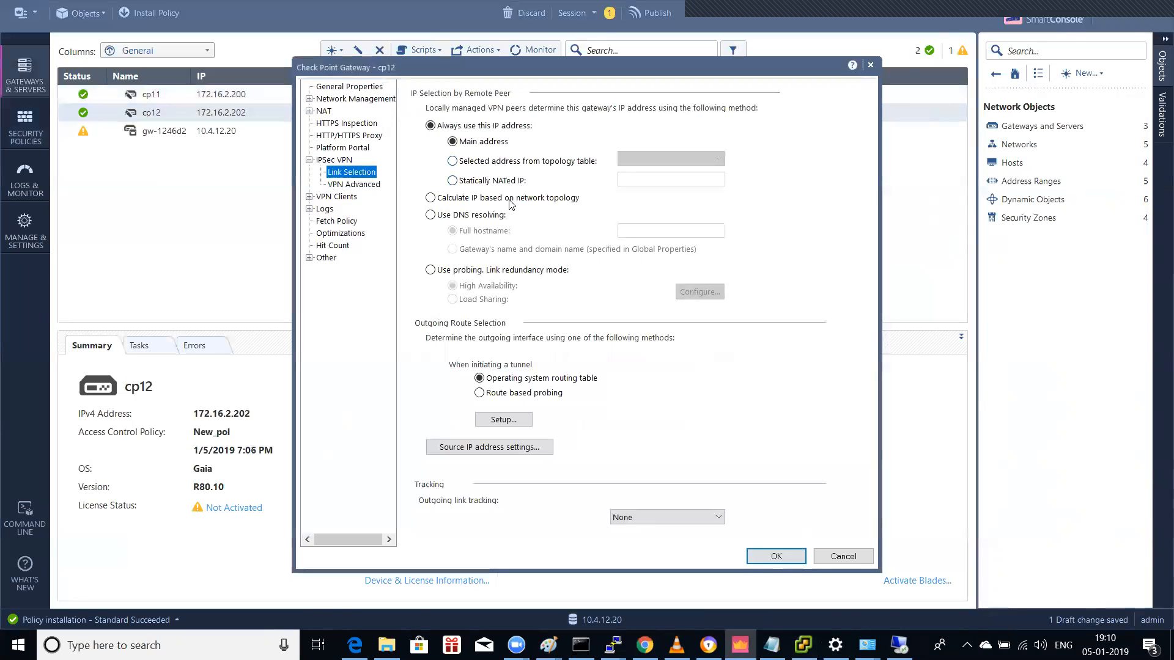
left_click(487, 202)
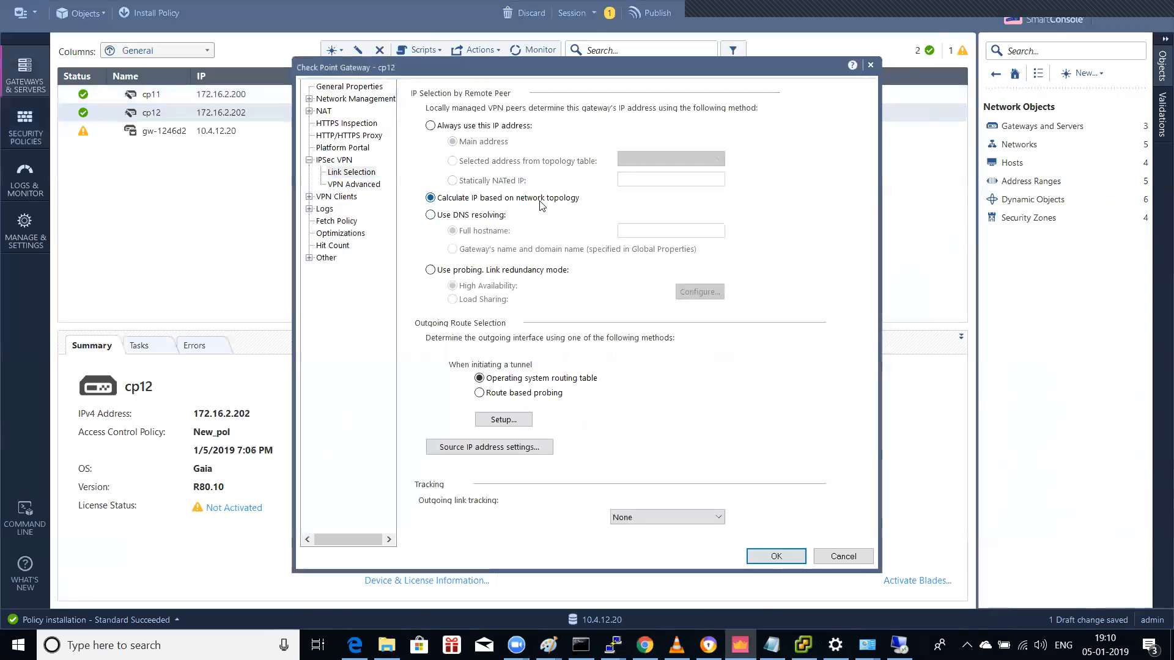
left_click(761, 561)
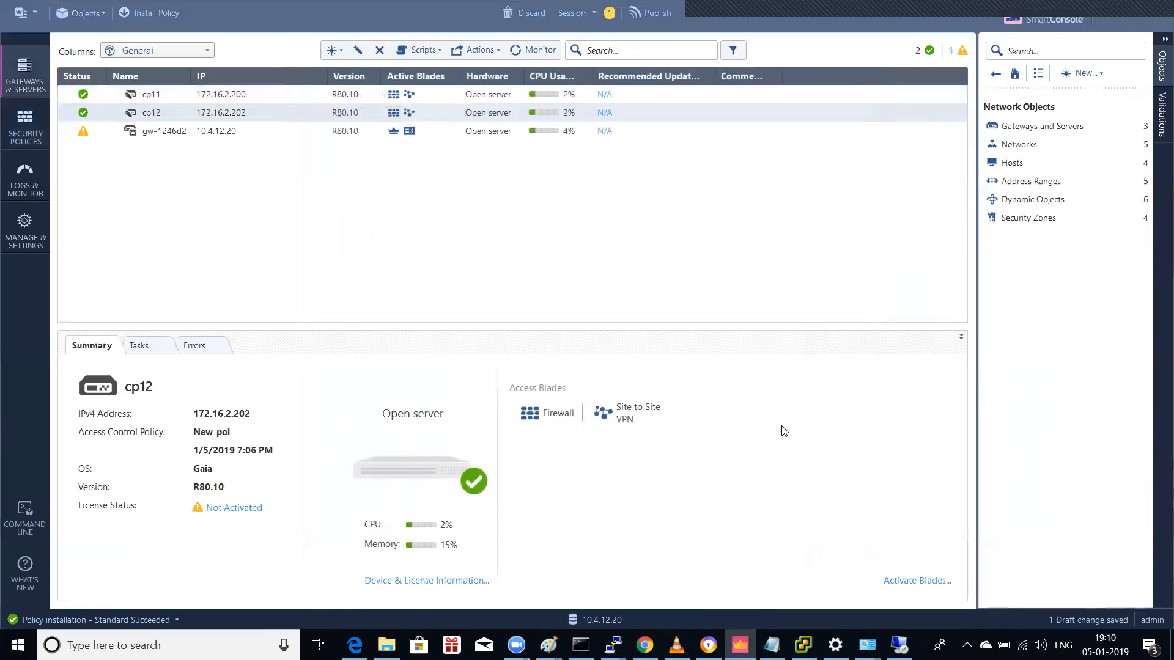
Step: Publish the session changes and start installing policy, rerunning the ping to 10.1.1.13 meanwhile
left_click(168, 12)
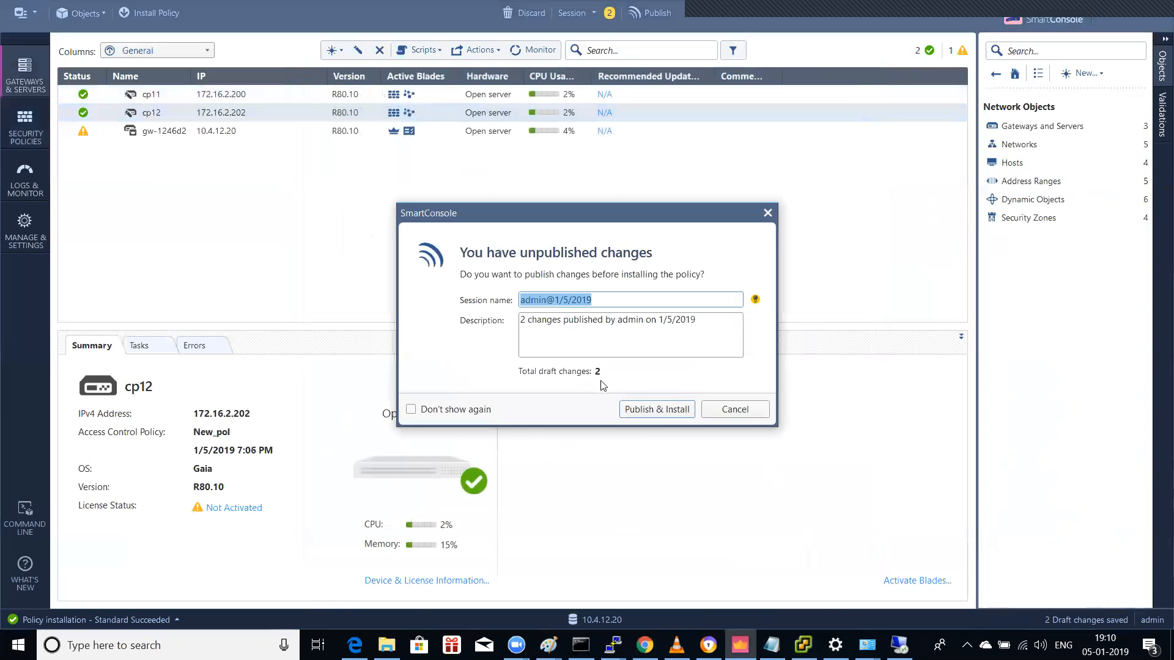
left_click(657, 410)
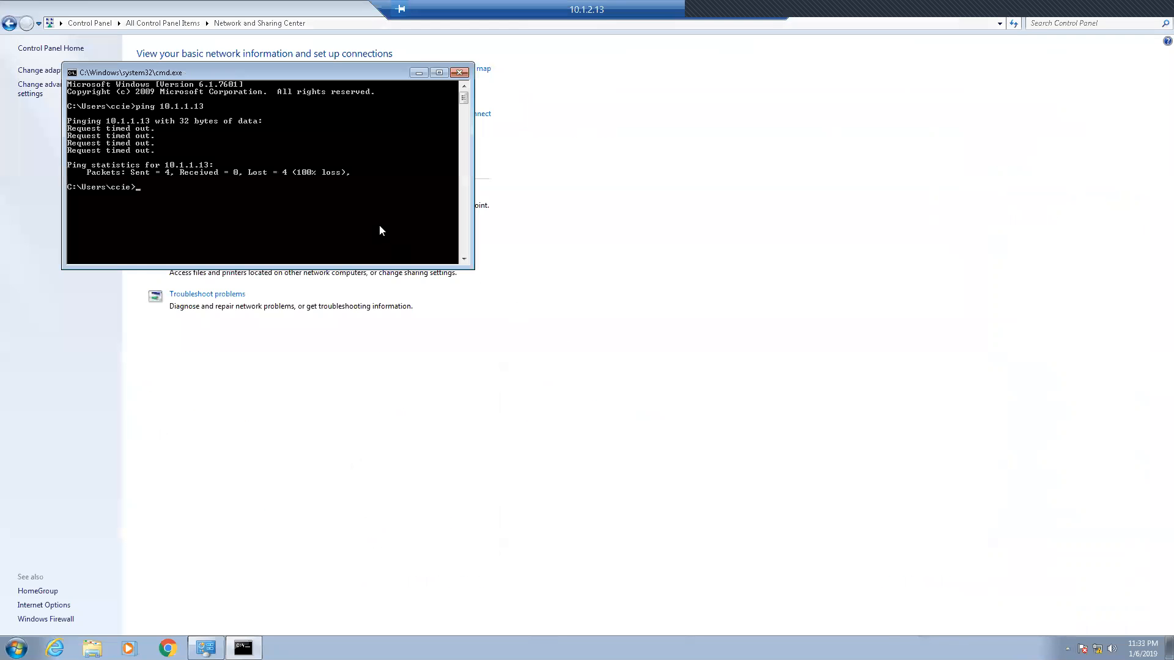
key("Up")
key("Return")
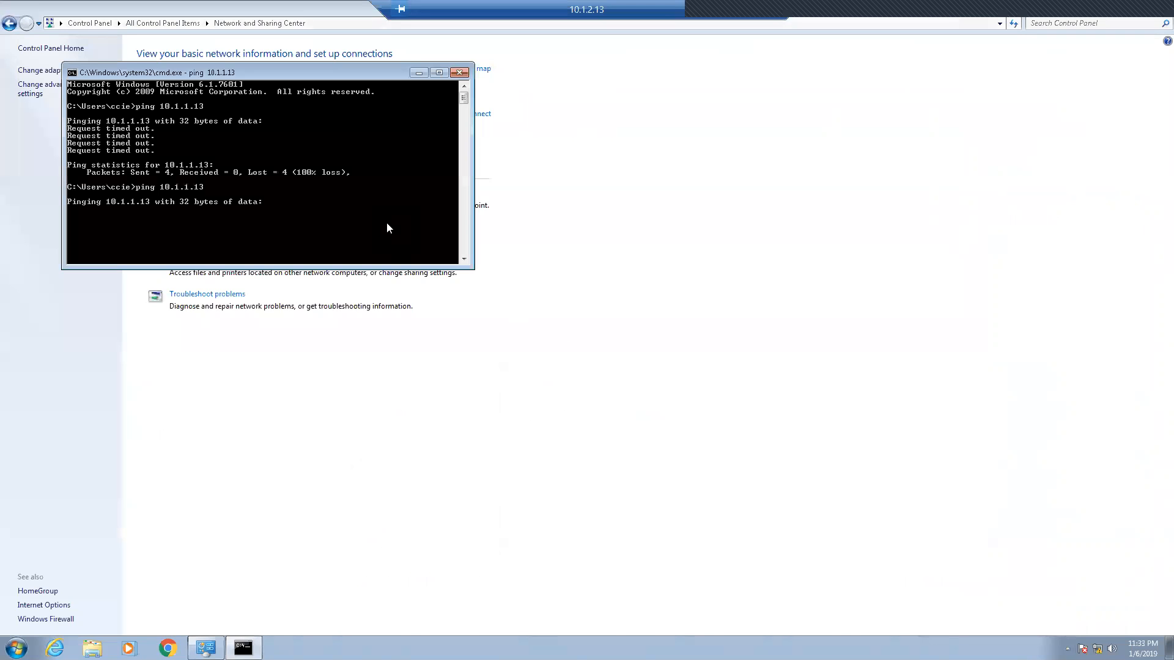
left_click(736, 13)
left_click(599, 146)
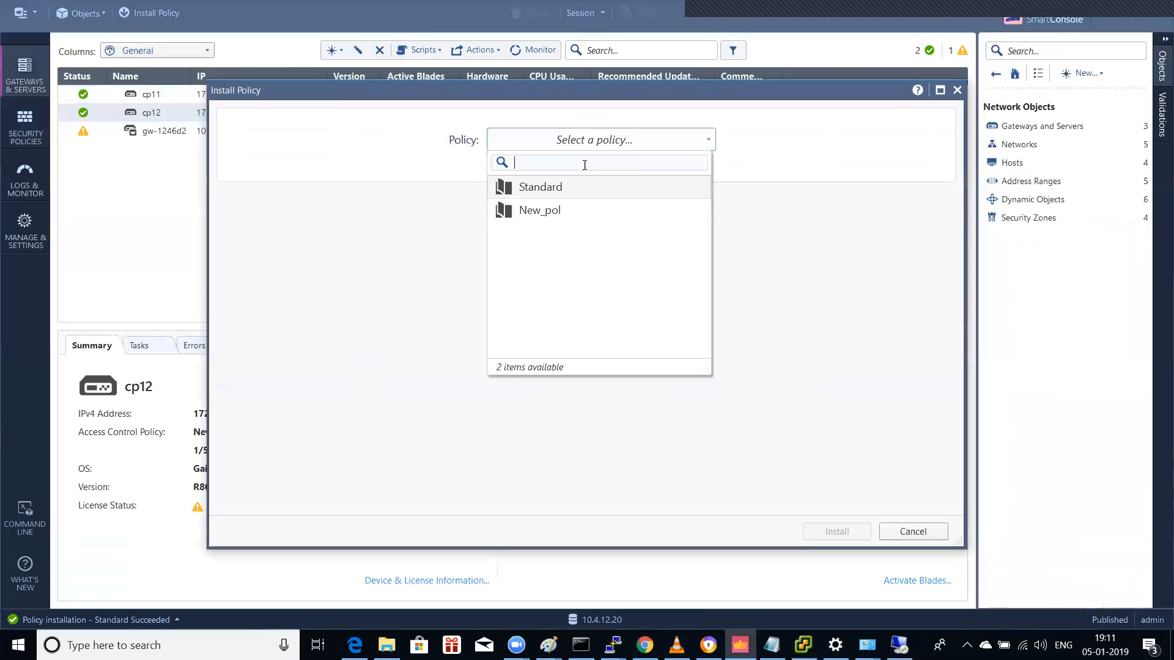
Step: Install the Standard policy and check the recent installation results
left_click(560, 186)
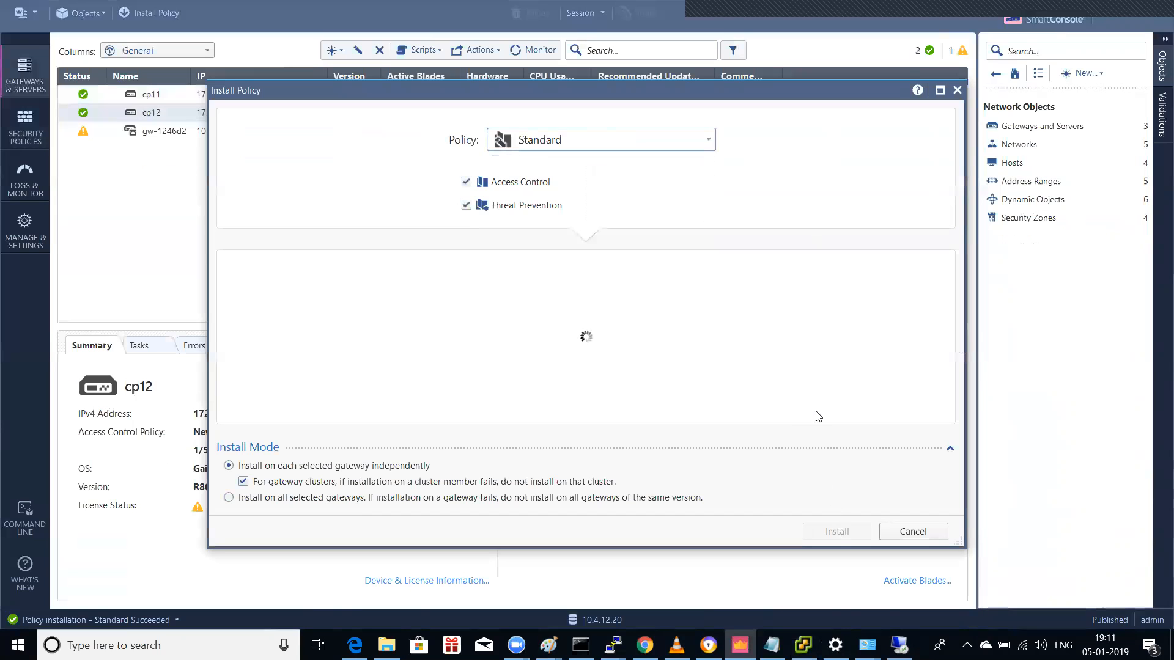
left_click(833, 530)
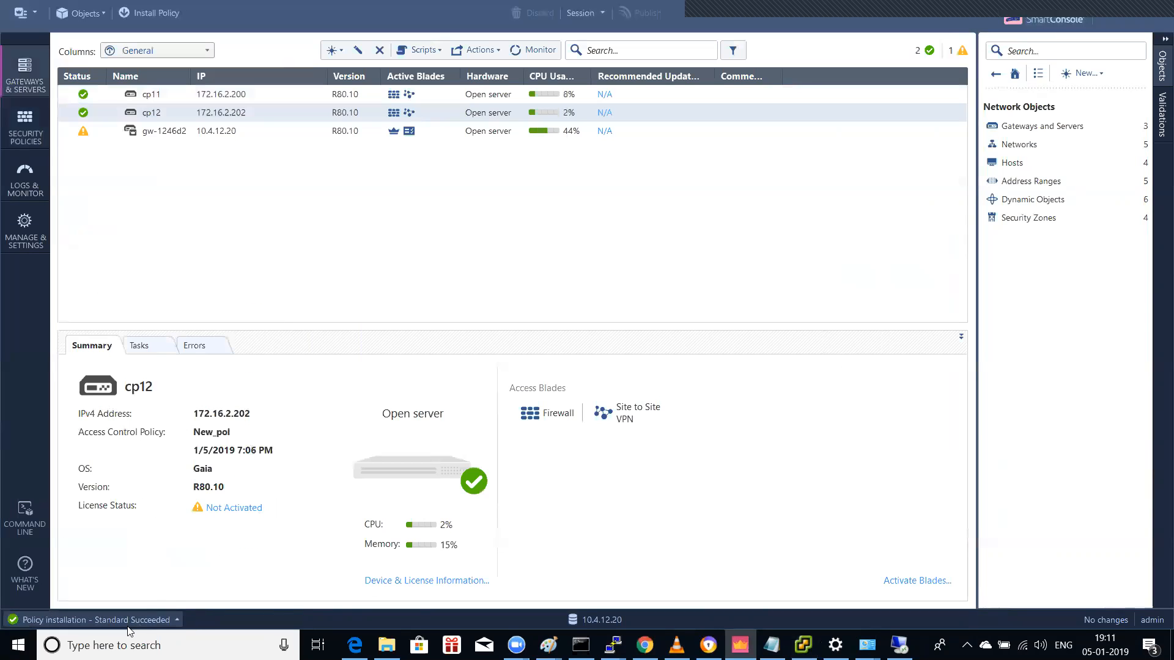
left_click(128, 622)
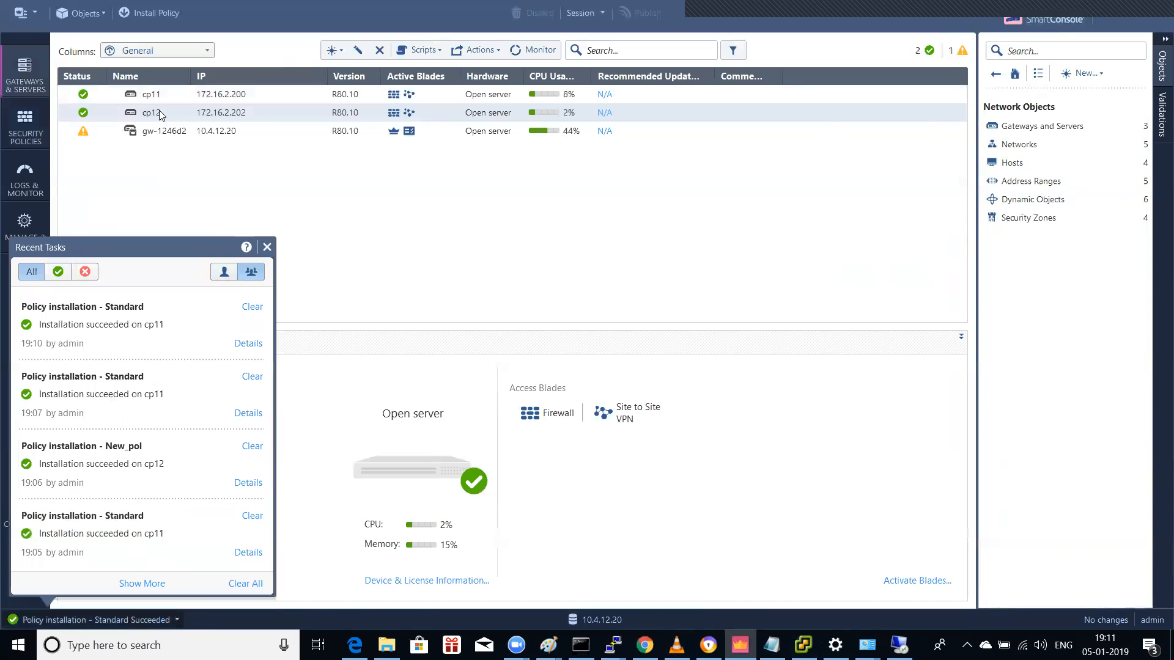
Step: Start another policy installation and select the New_pol policy
left_click(149, 14)
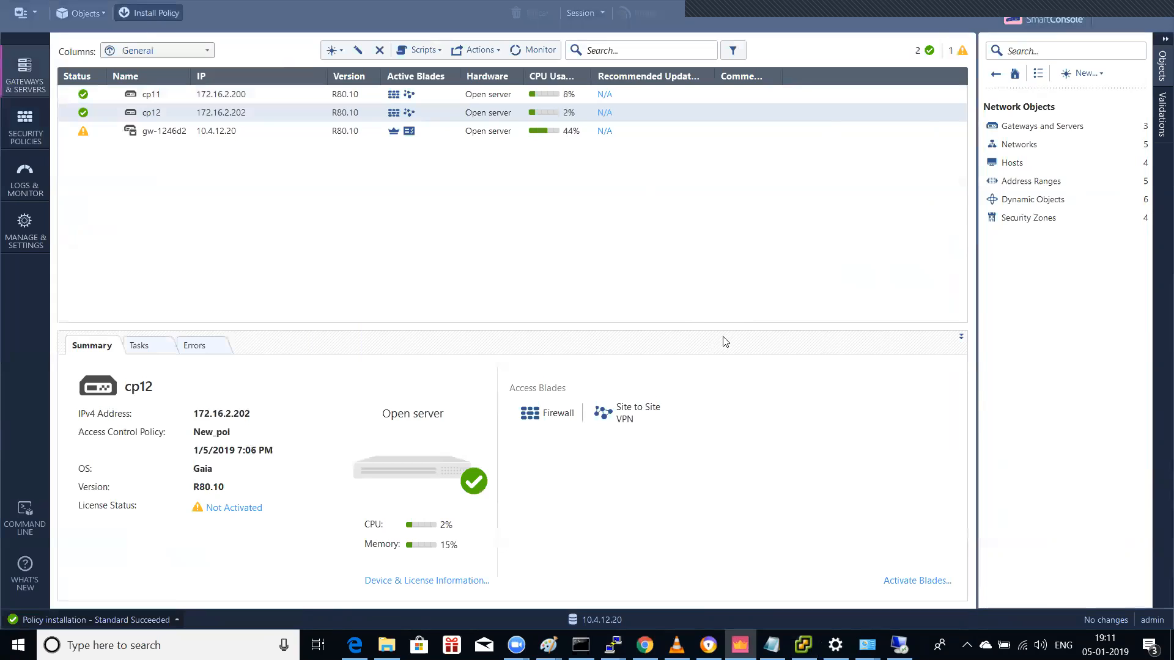
left_click(557, 144)
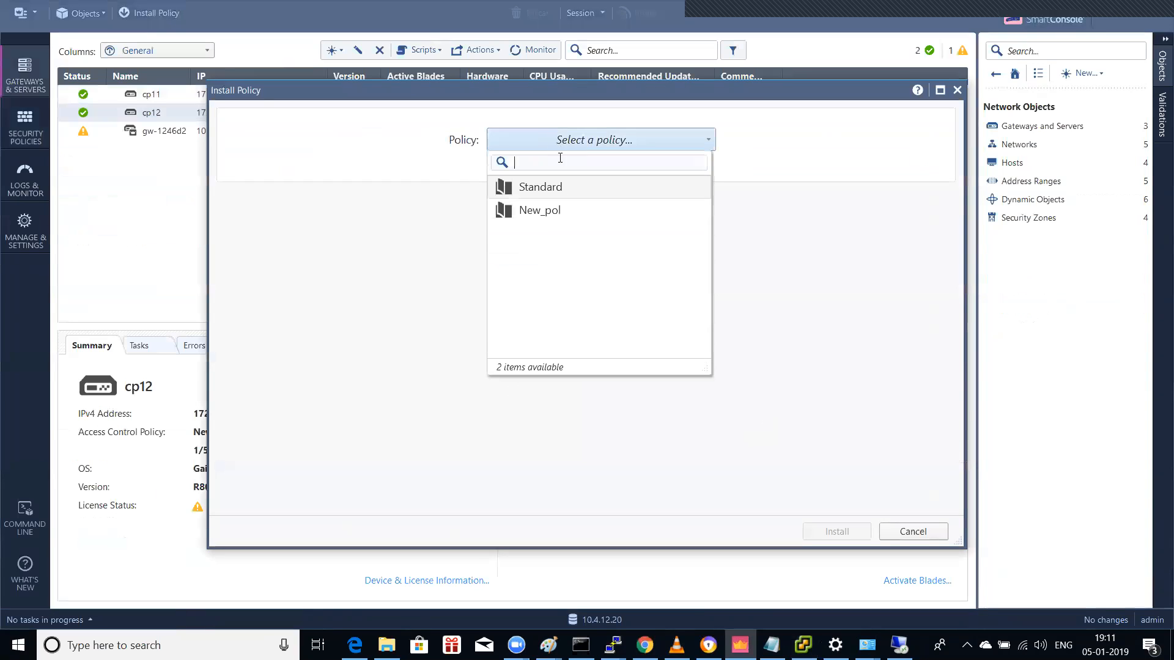
left_click(547, 211)
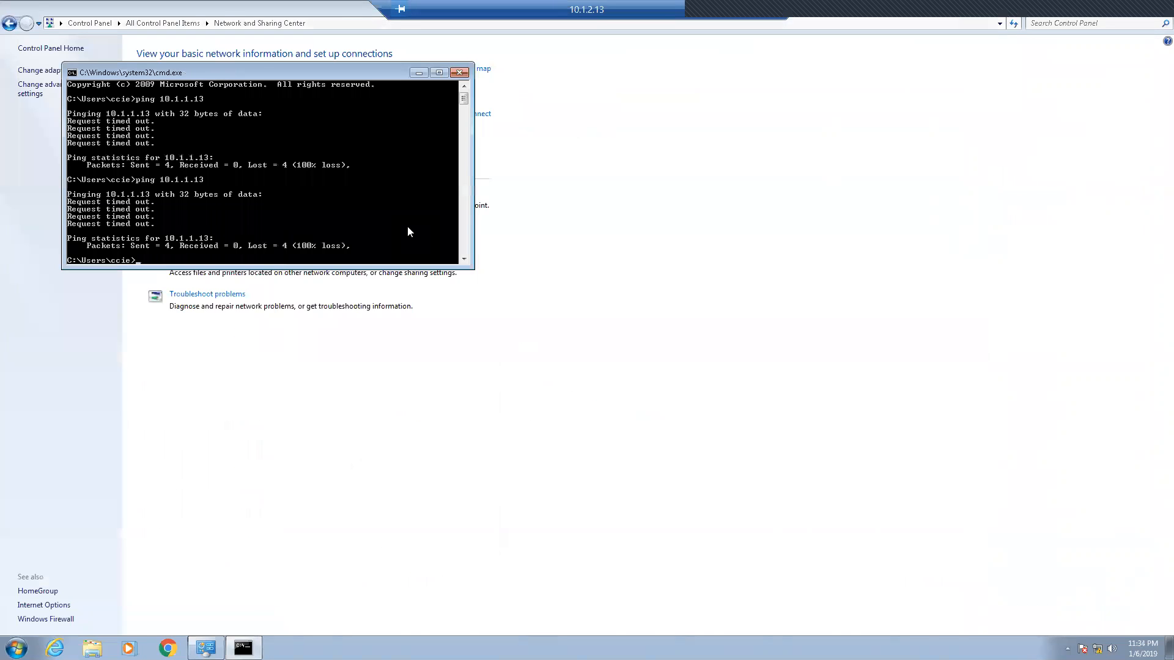
Step: Rerun the ping to 10.1.1.13 on the remote host, then view SmartConsole's firewall logs
key("Up")
key("Return")
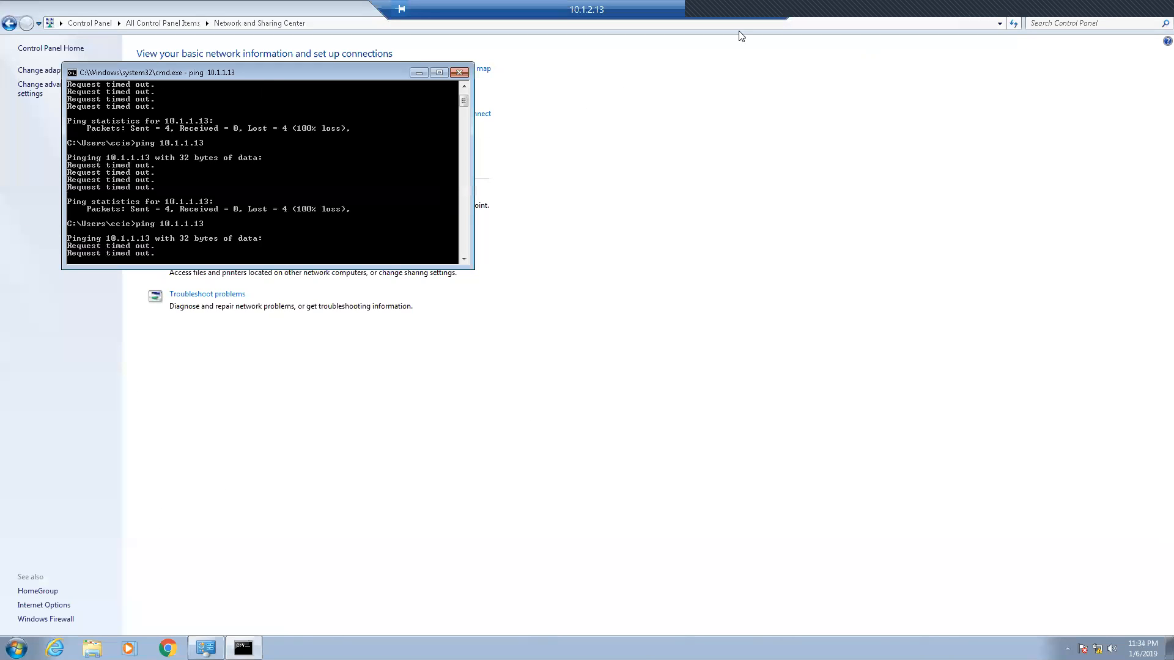
left_click(737, 11)
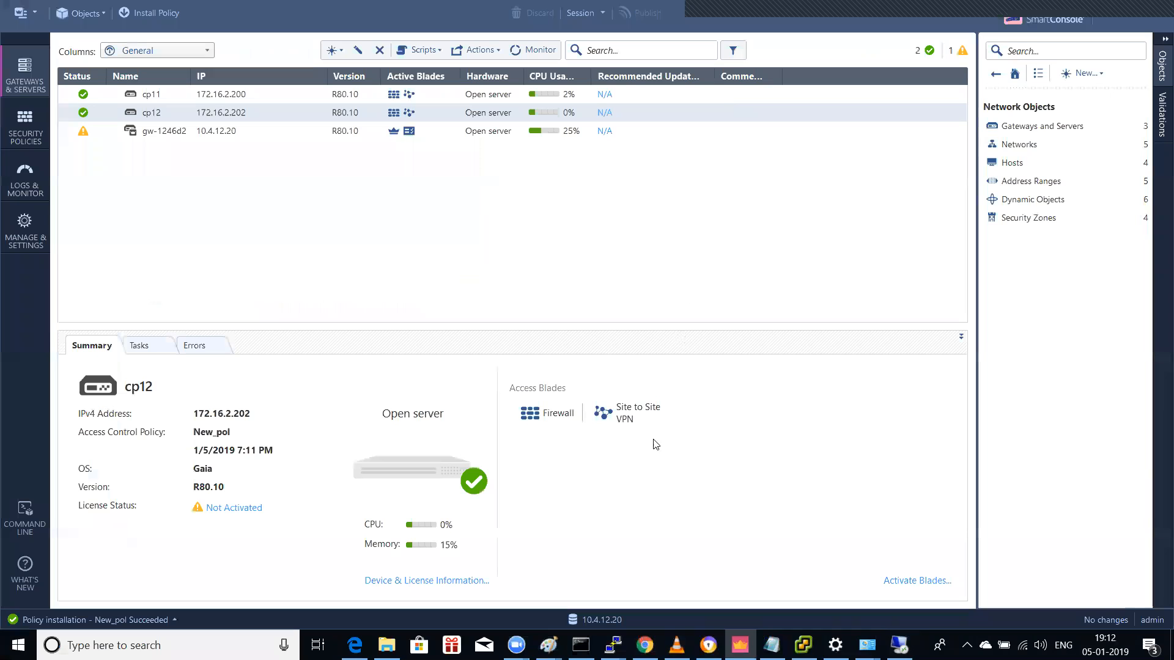
left_click(38, 154)
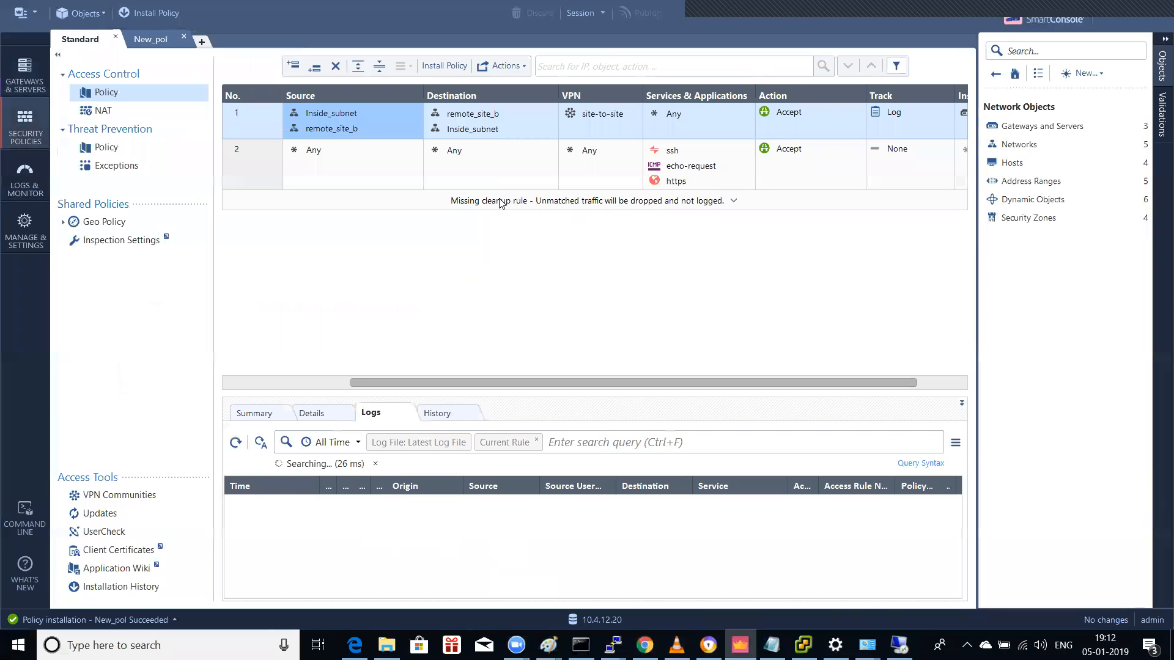
Step: Check the logs for rules 2 and 1, then rerun ping 10.1.1.13 from the 10.1.2.13 remote desktop
left_click(393, 167)
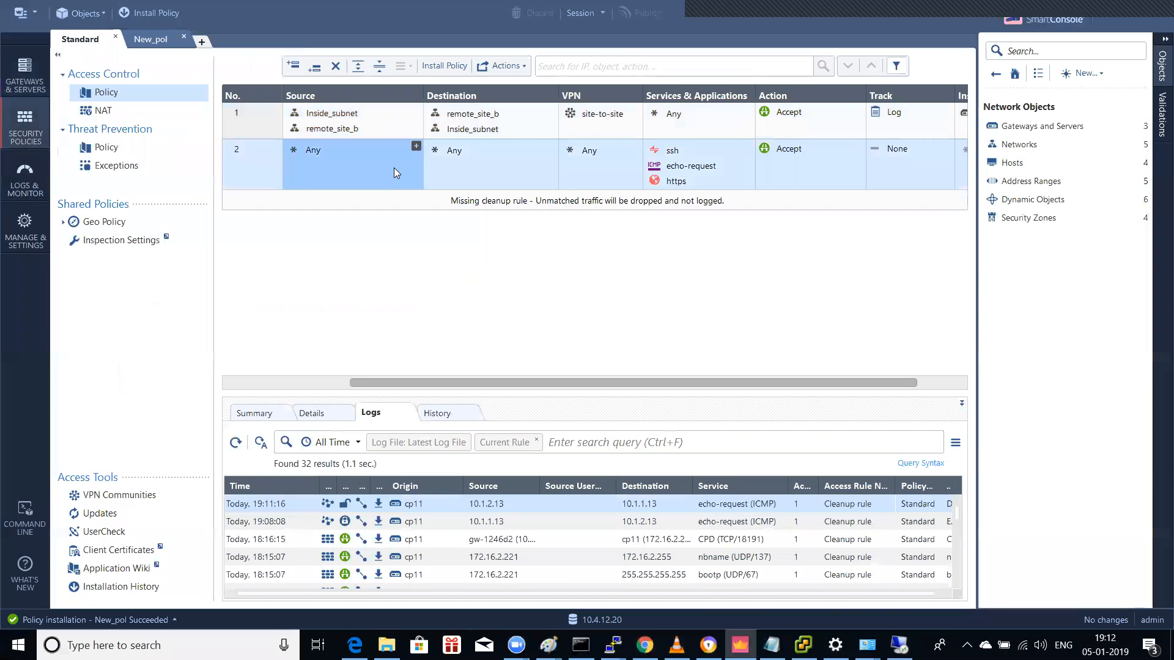
key("Up")
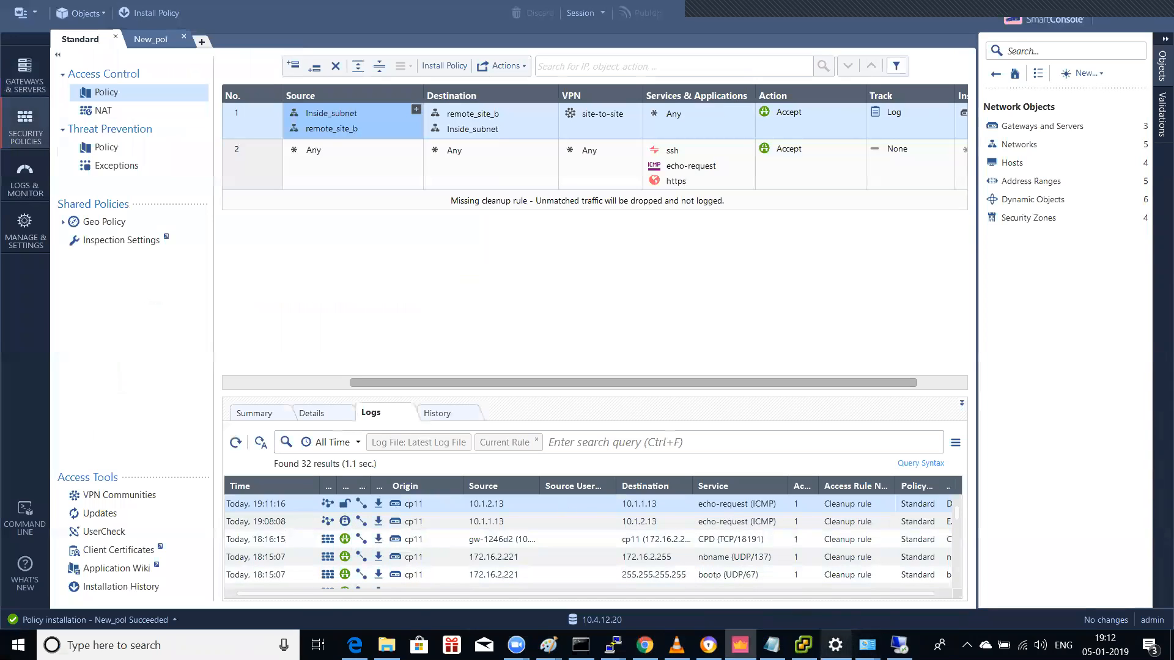
mouse_move(612, 645)
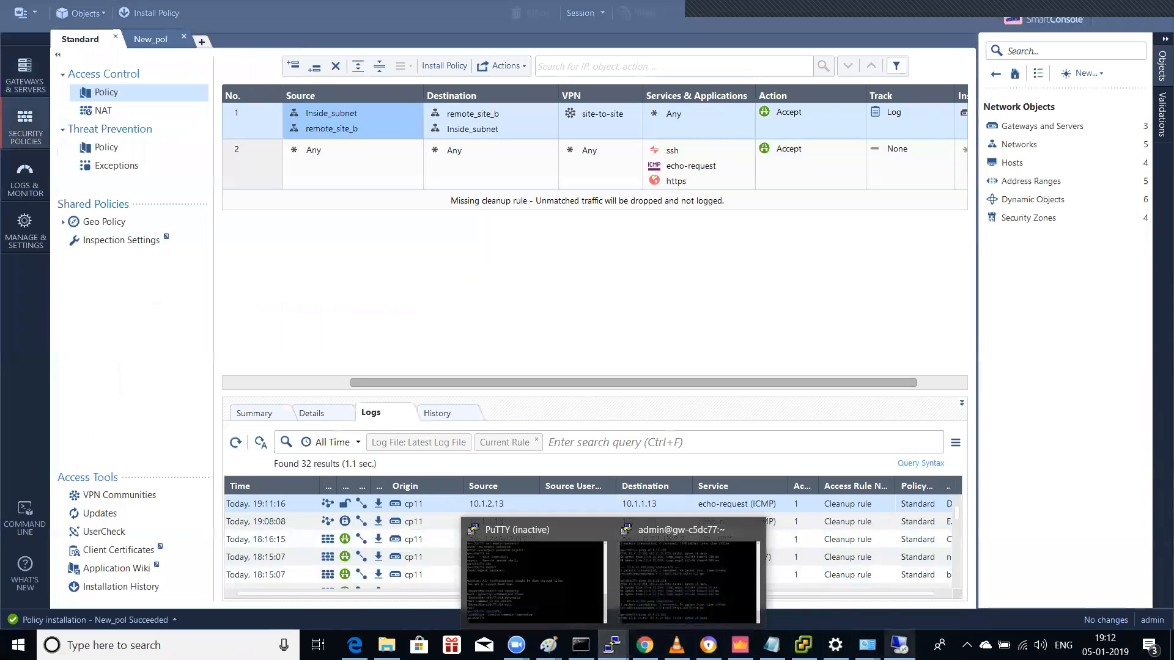
left_click(899, 645)
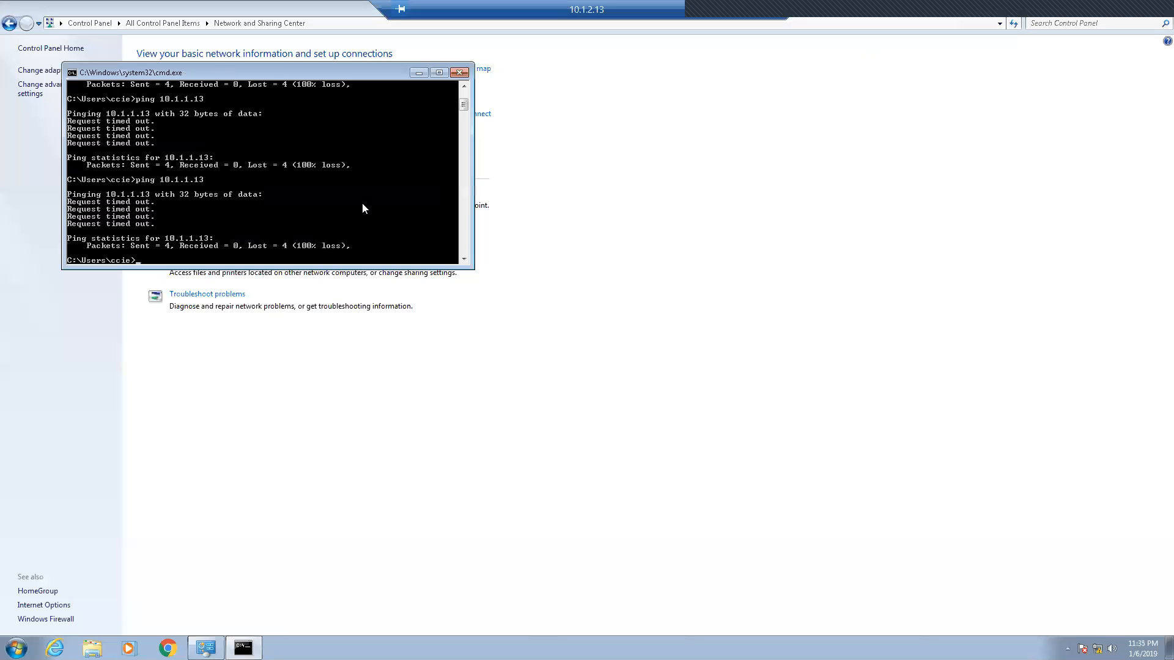
key("Up")
key("Return")
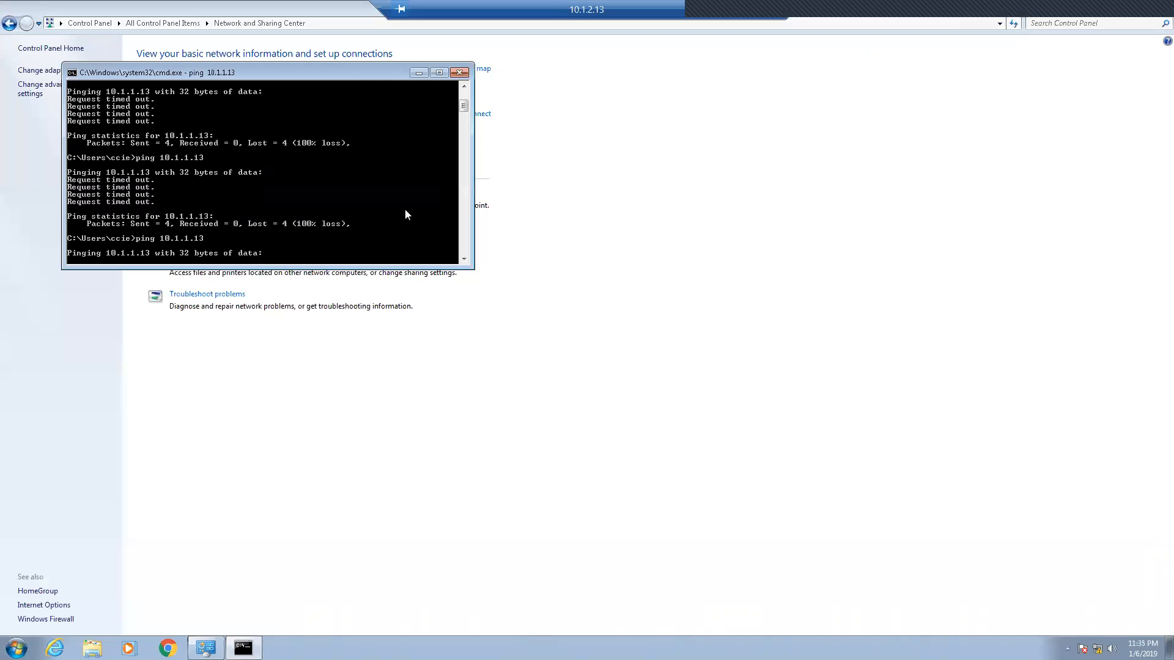
left_click(419, 72)
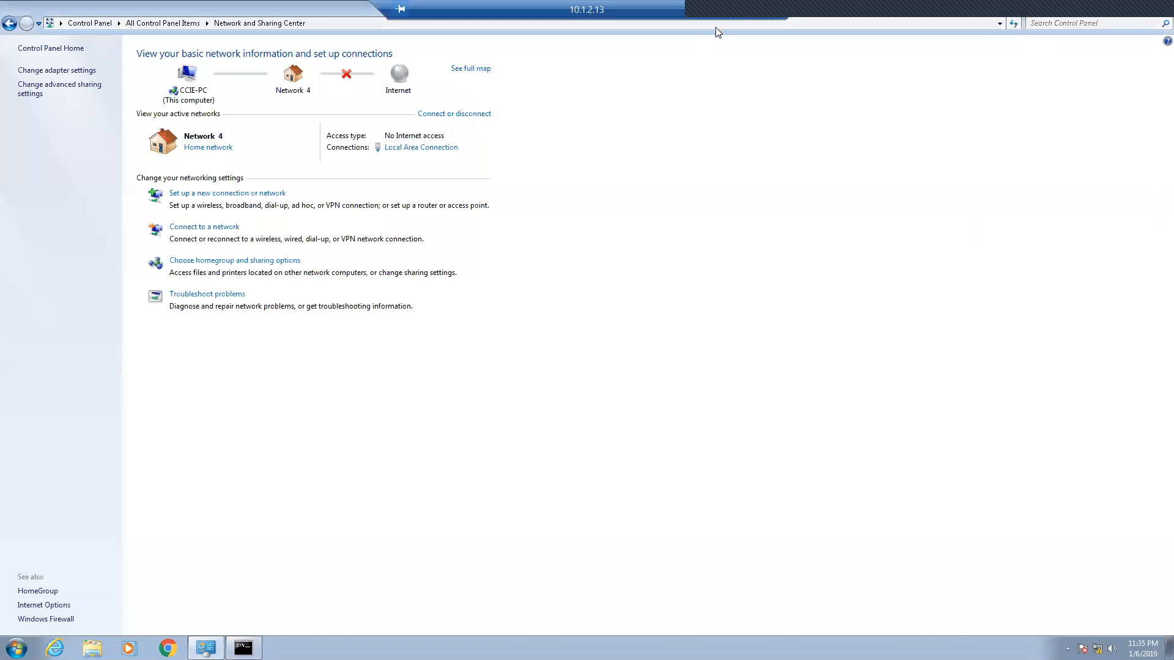
left_click(740, 9)
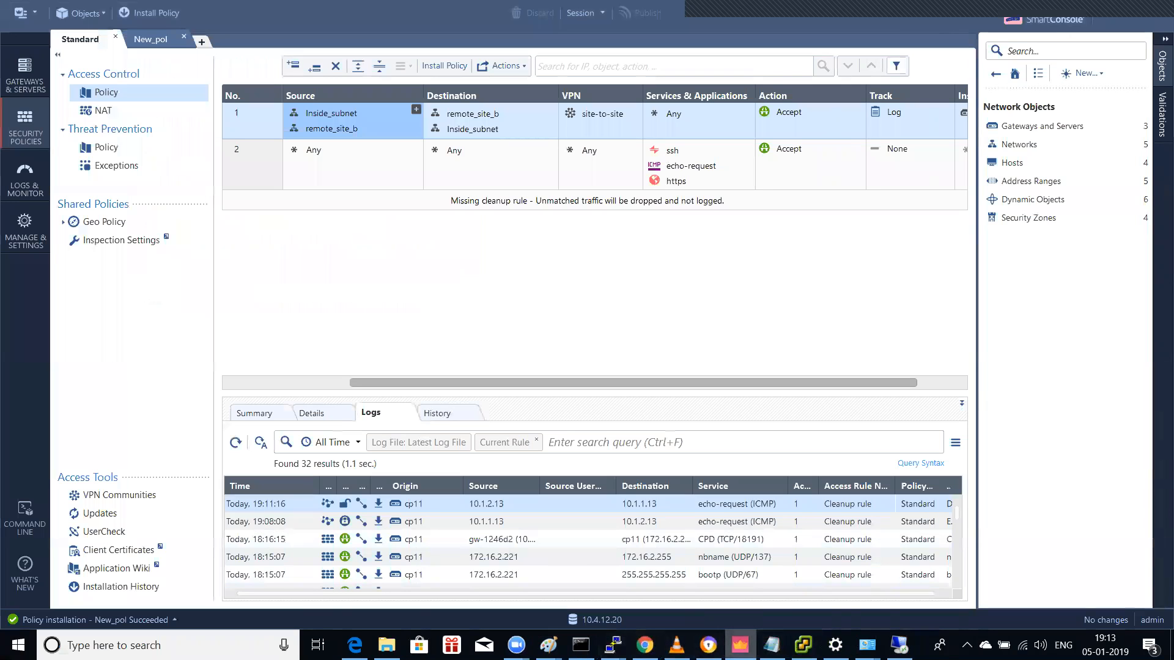
Step: Rerun the ping to 10.1.2.13 in the Win-7-admin vSphere console, then return to SmartConsole
mouse_move(739, 645)
left_click(803, 645)
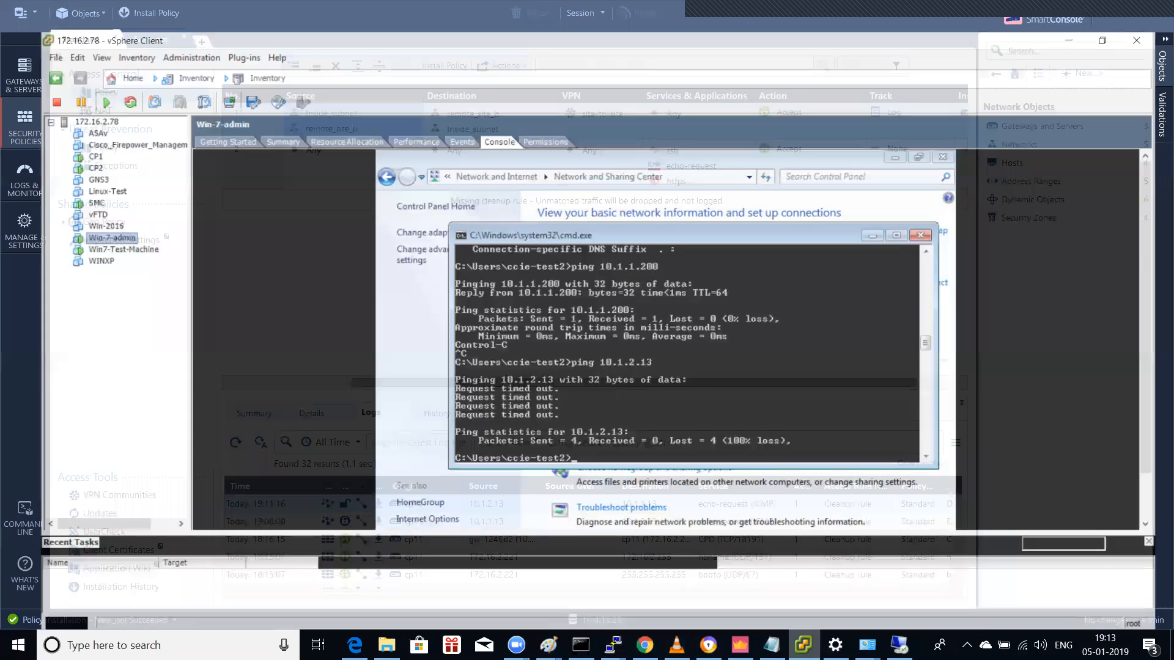
key("Up")
key("Return")
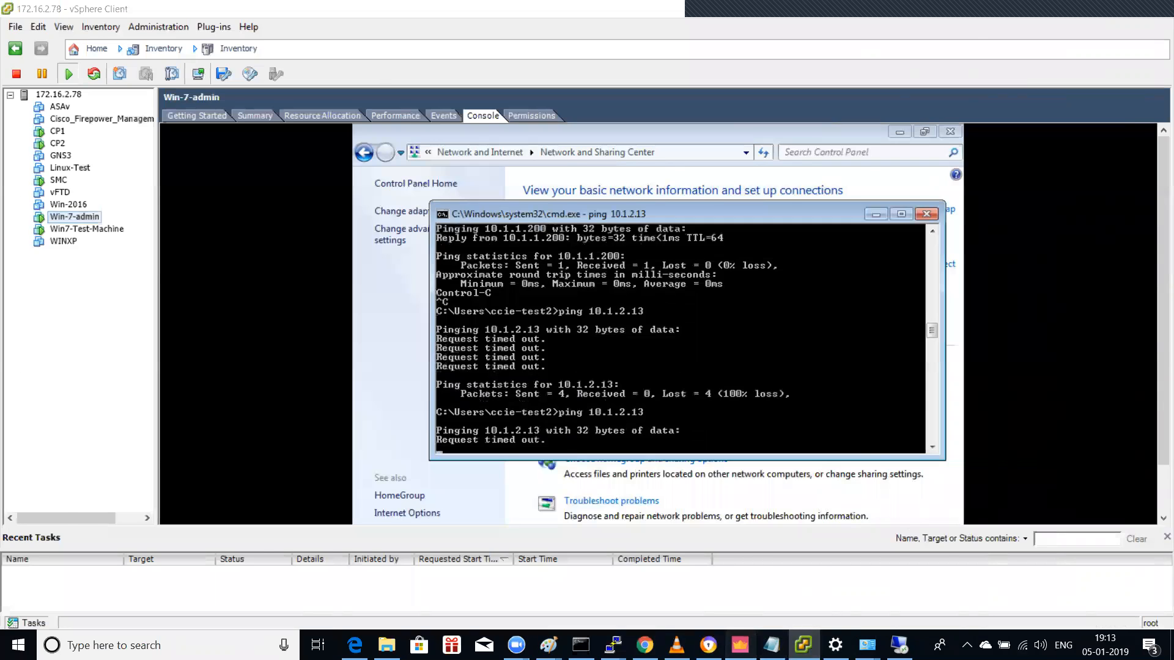
left_click(740, 645)
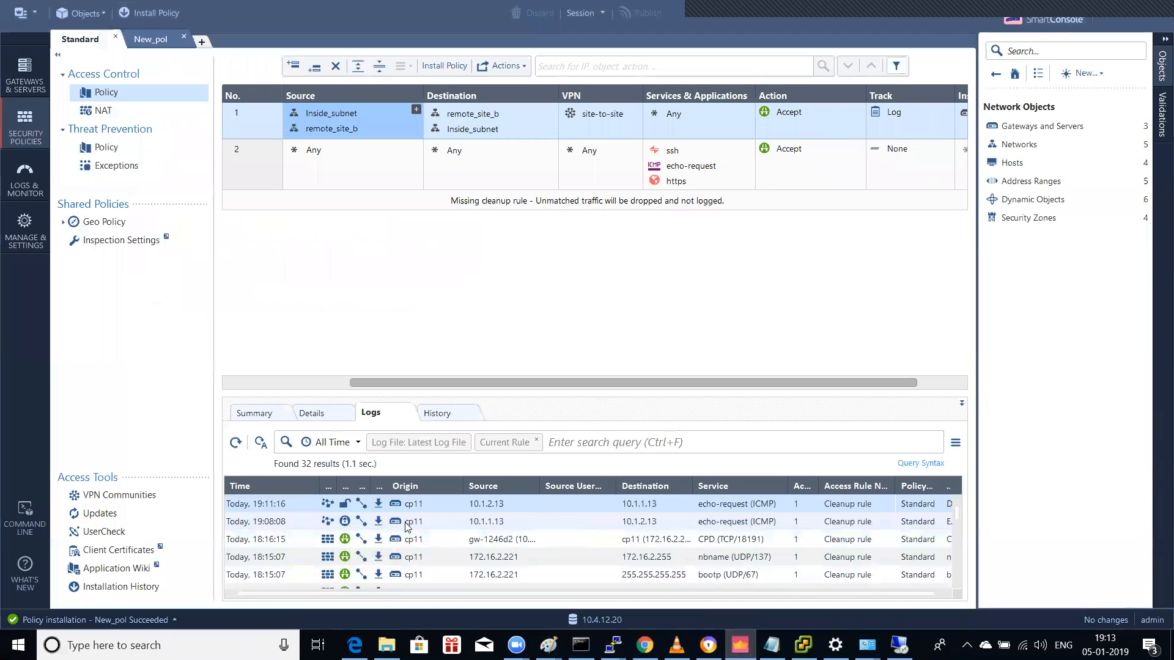
double_click(345, 524)
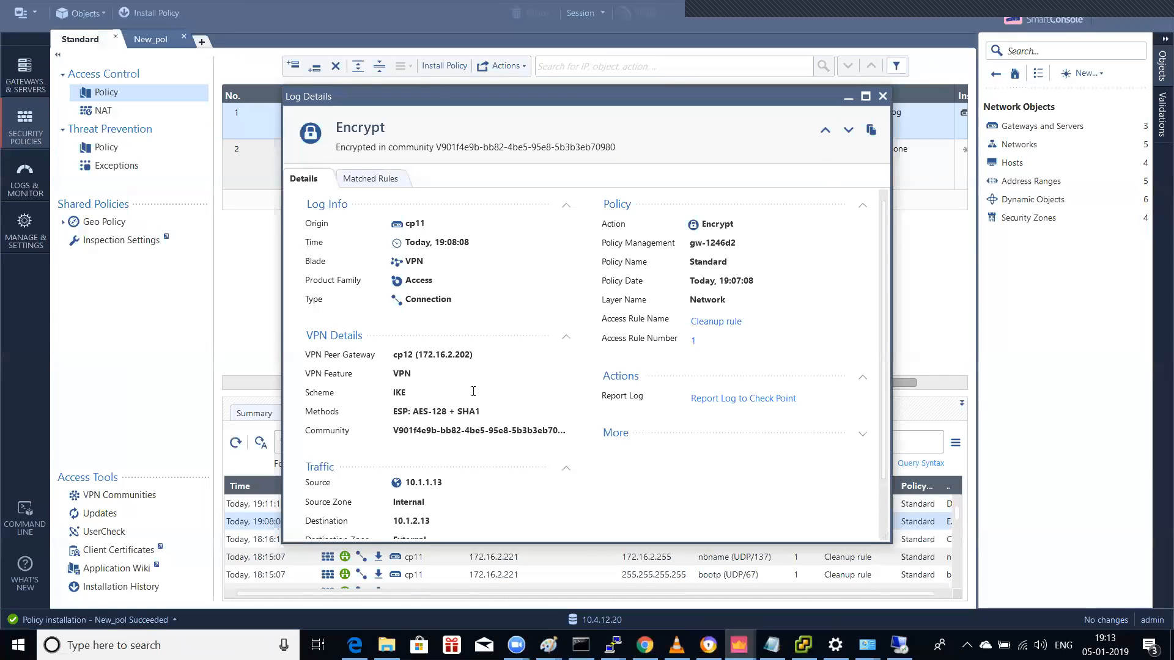
scroll(472, 391, "down", 1)
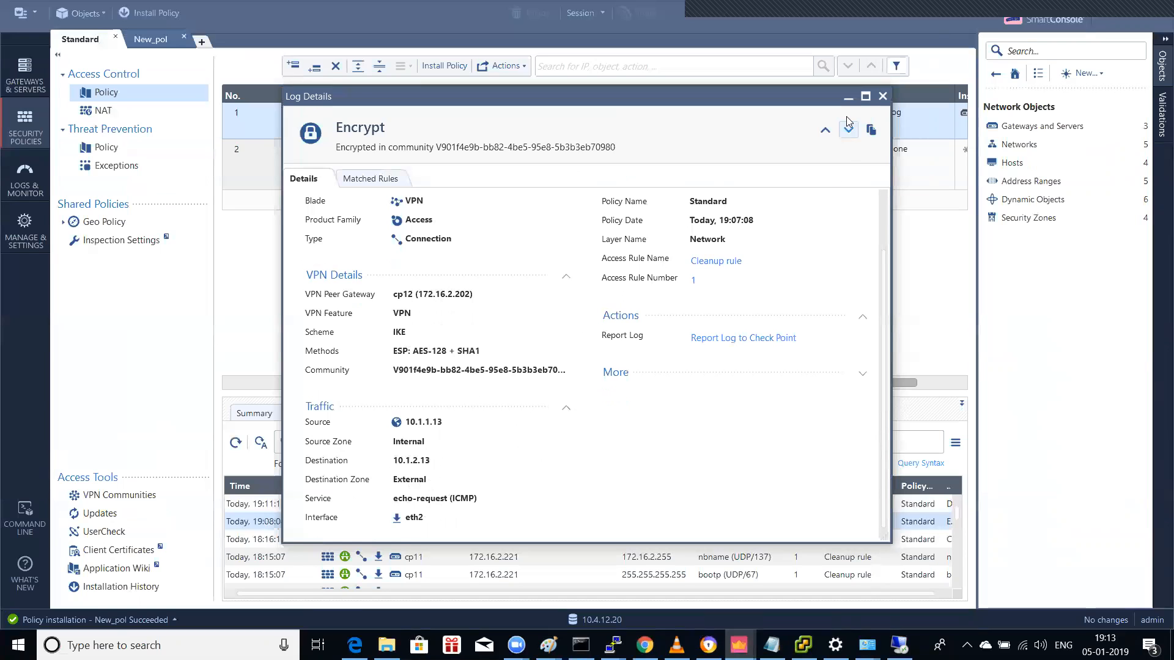
left_click(848, 96)
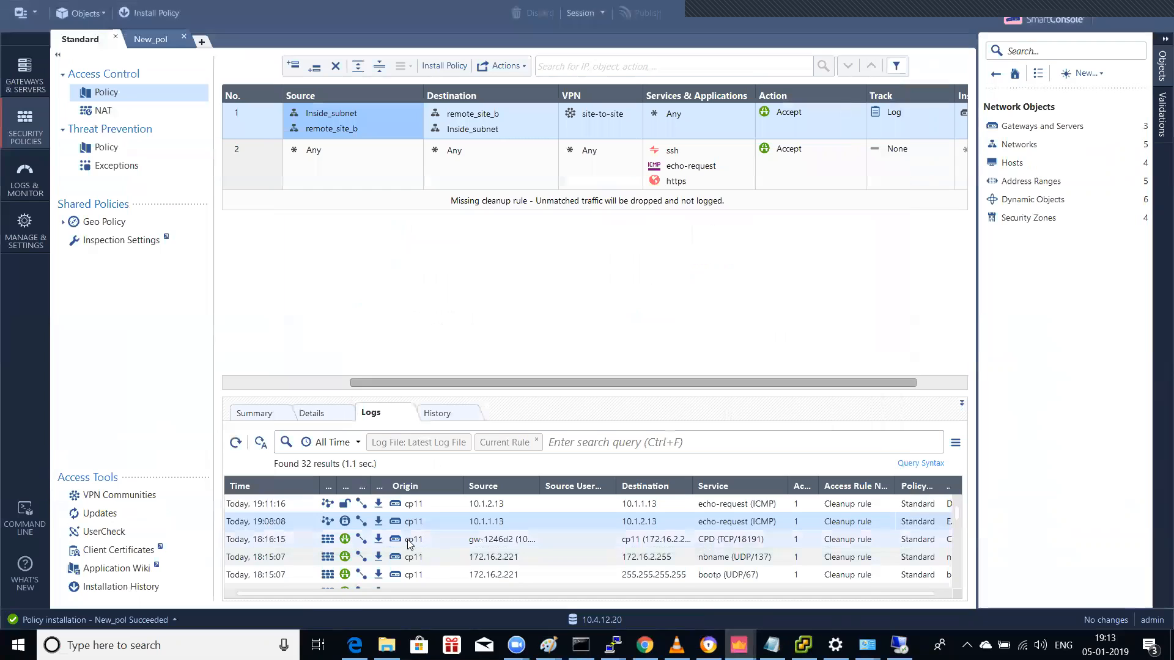
double_click(501, 505)
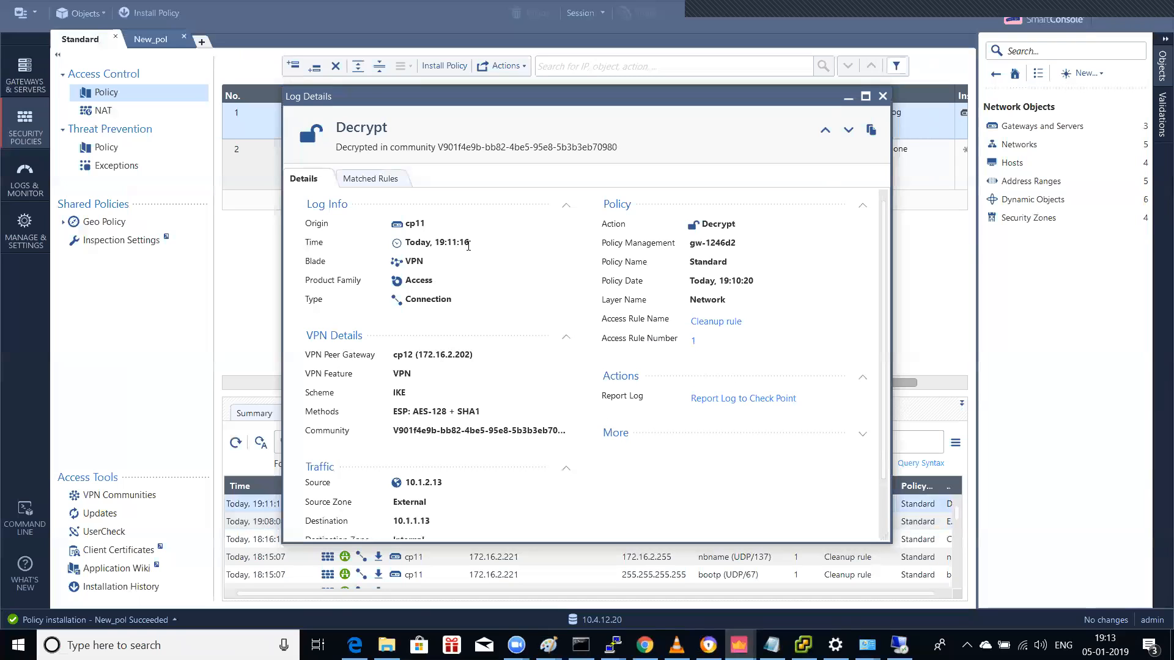
scroll(468, 245, "down", 3)
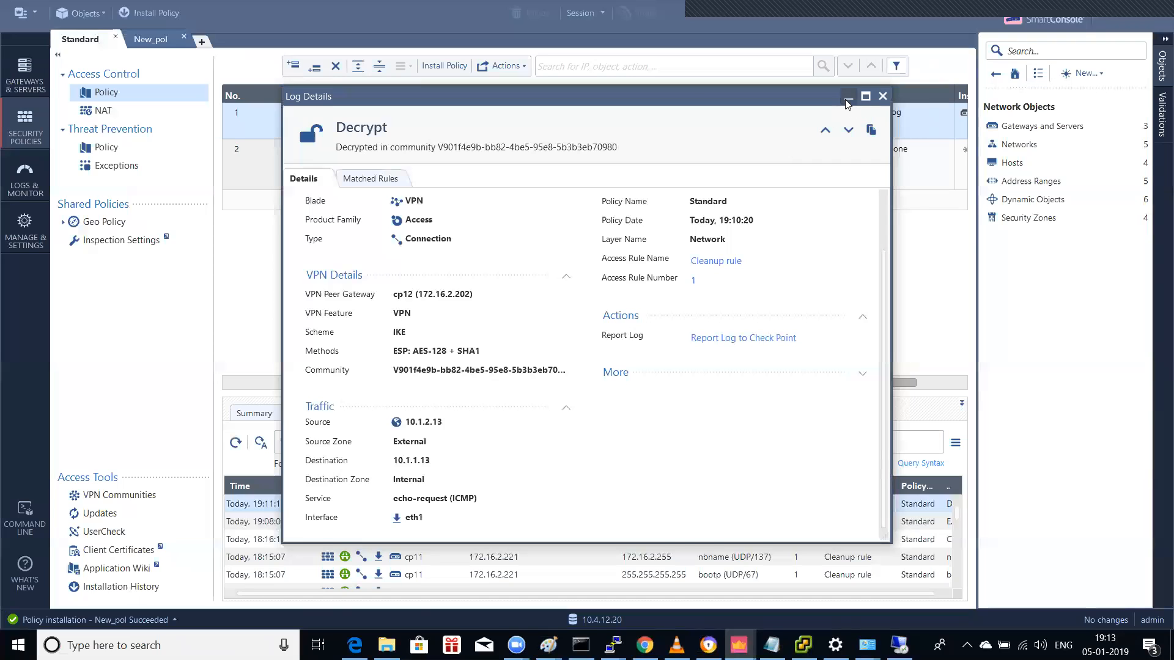
left_click(883, 96)
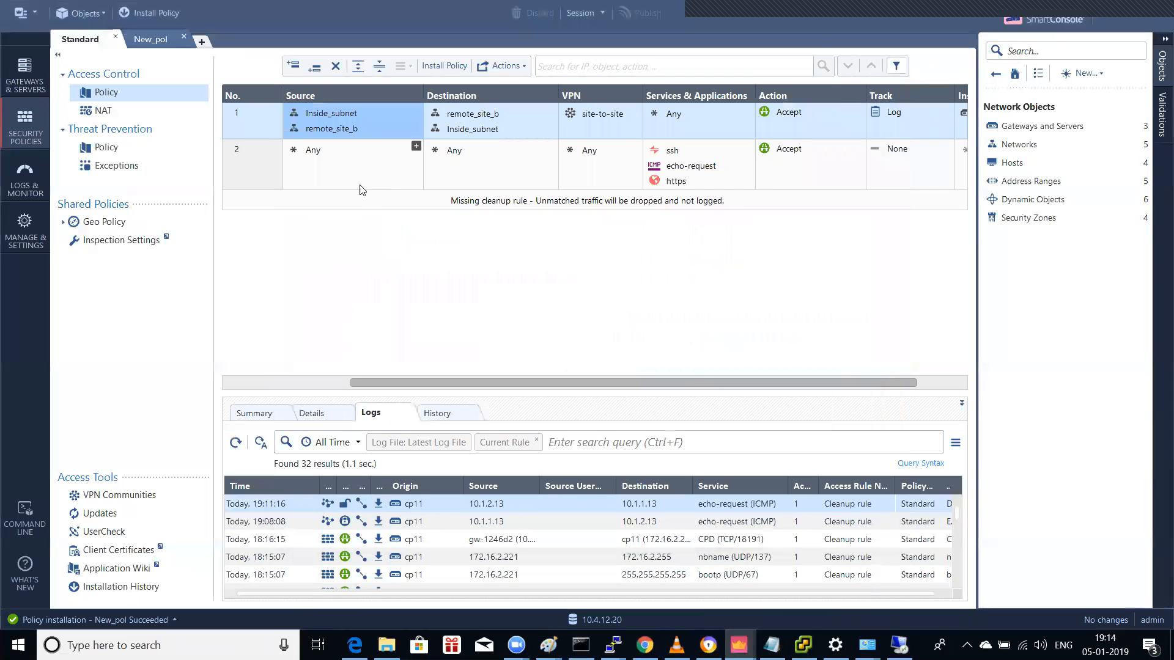
Step: Review rule 2's details and logs, then select site-to-site rule 1 to reload its logs
left_click(329, 171)
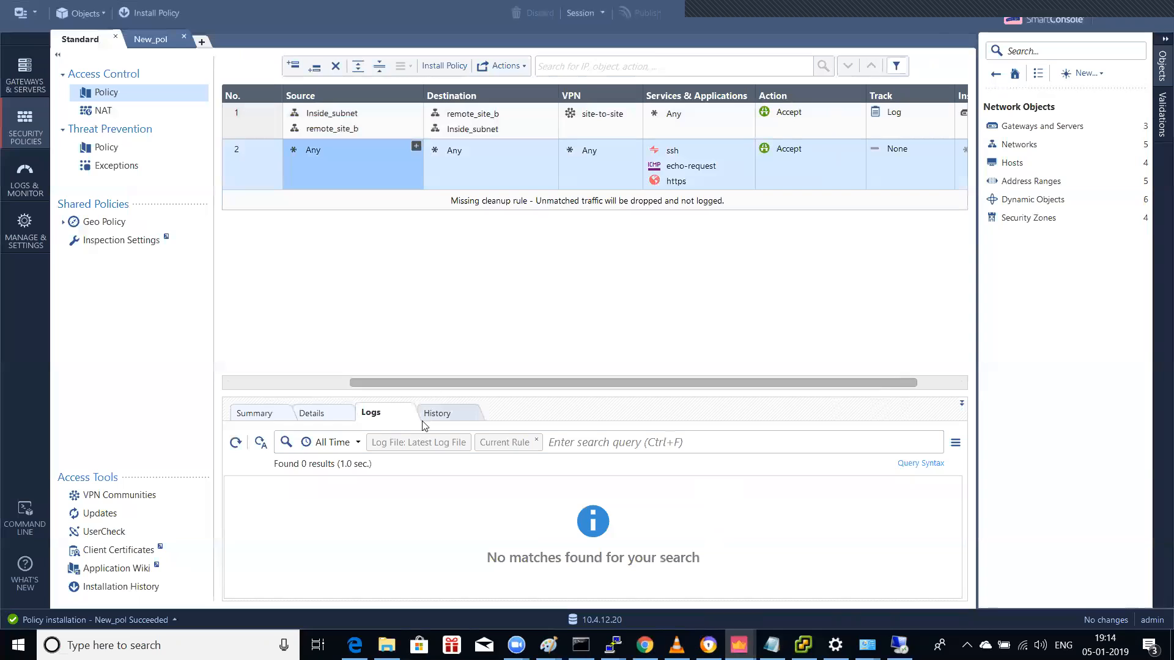
left_click(334, 421)
left_click(372, 413)
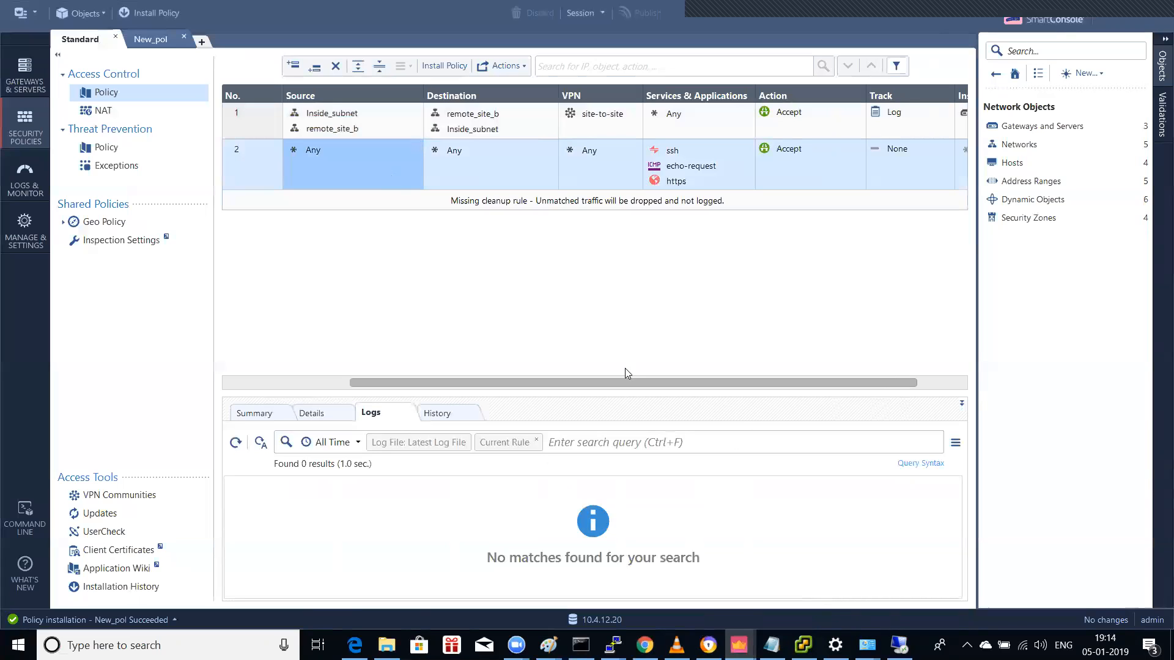
left_click(245, 121)
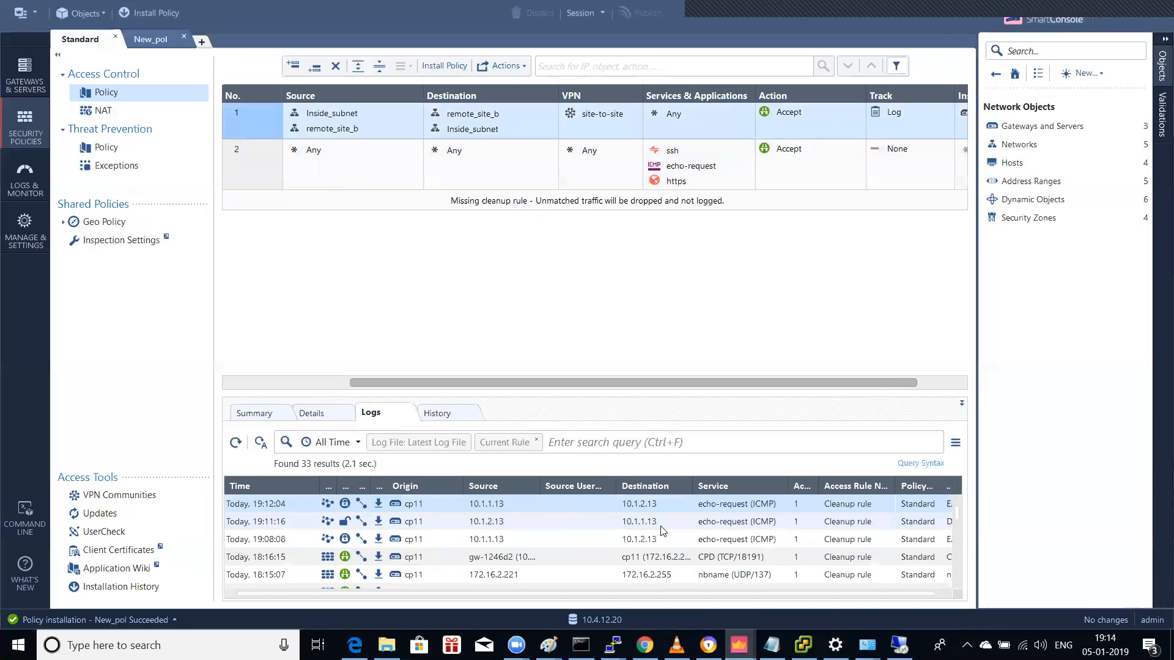
Step: Inspect the details of the 19:11:16 Decrypt log entry, then close them
left_click(745, 526)
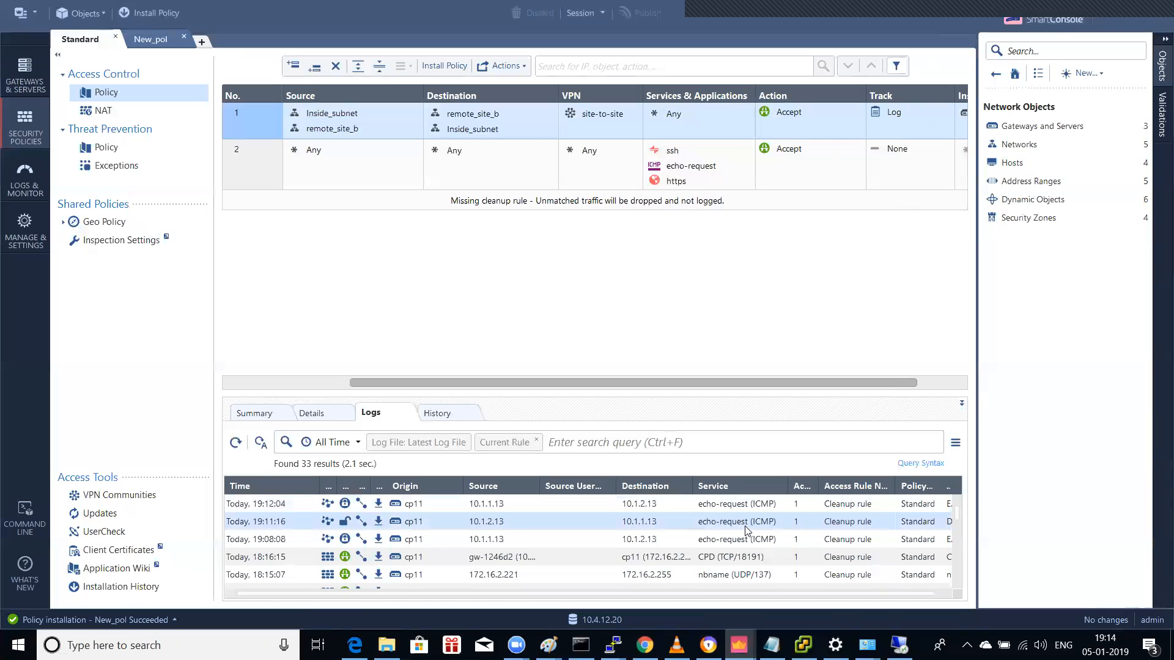
double_click(746, 531)
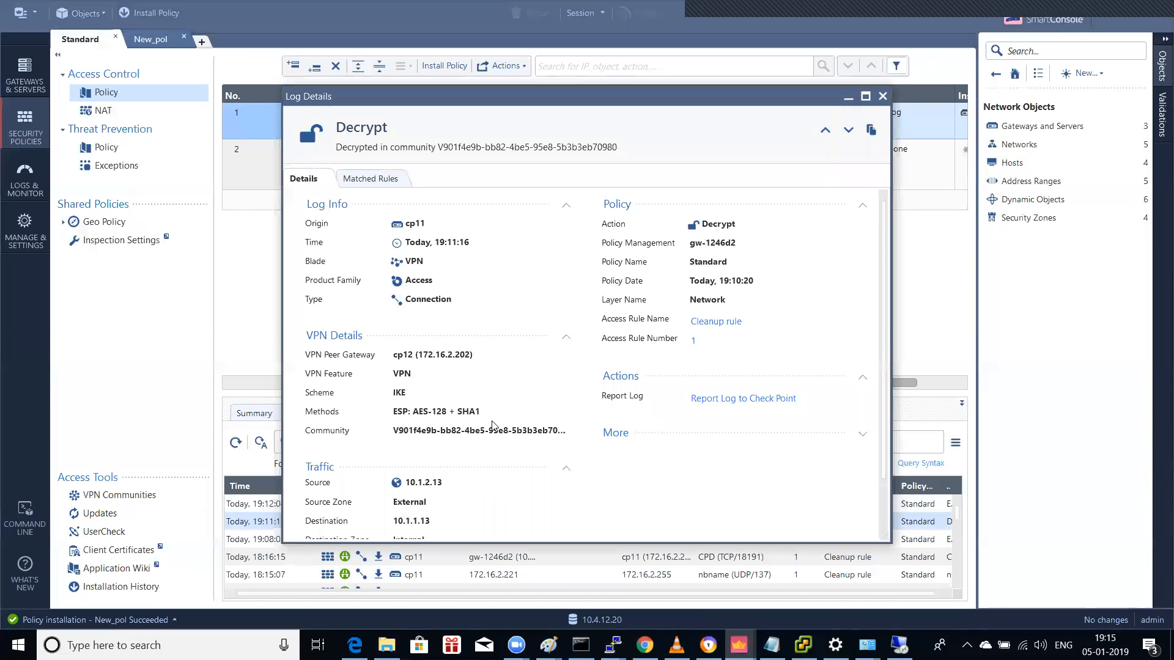
scroll(492, 423, "down", 1)
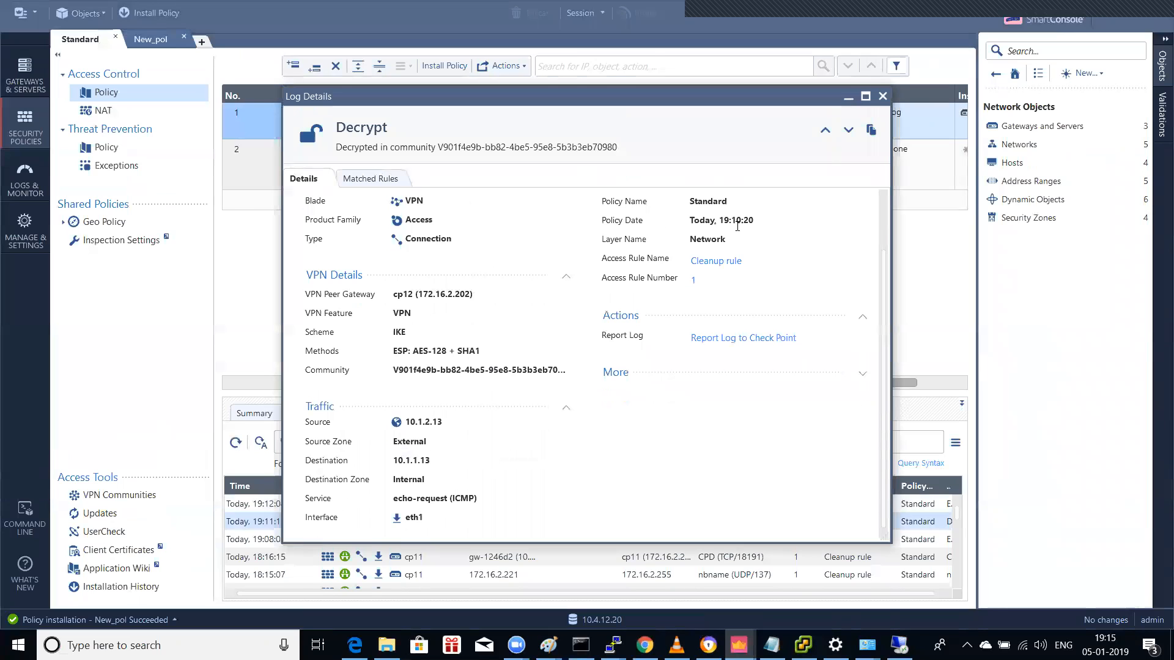
left_click(882, 96)
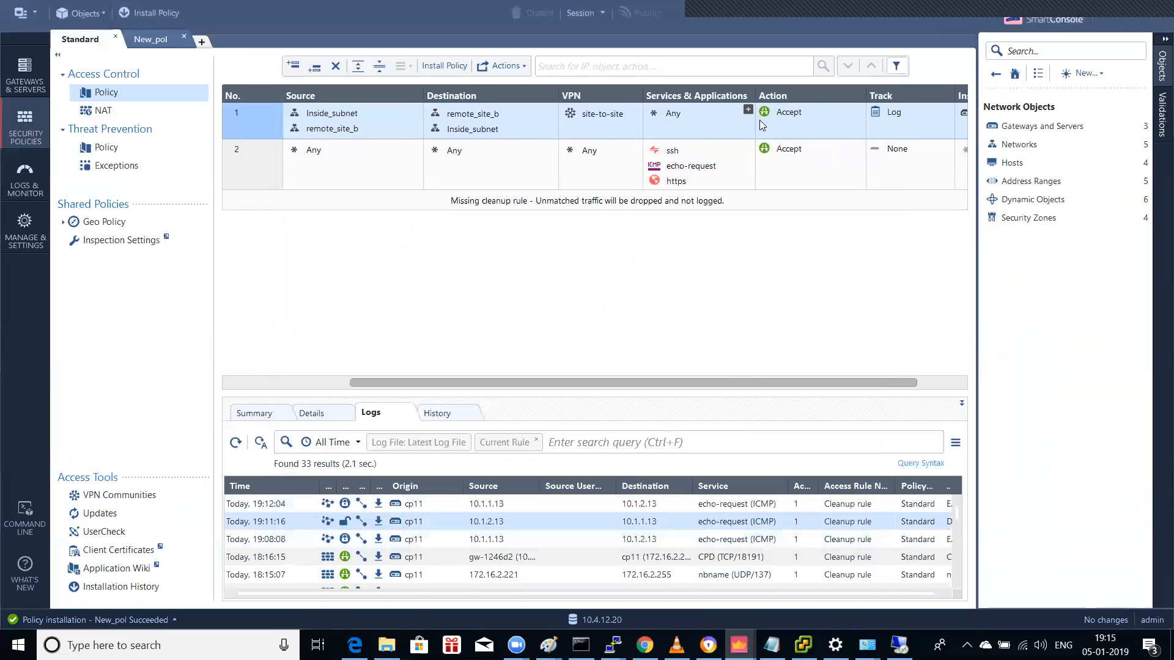
left_click_drag(843, 379, 718, 402)
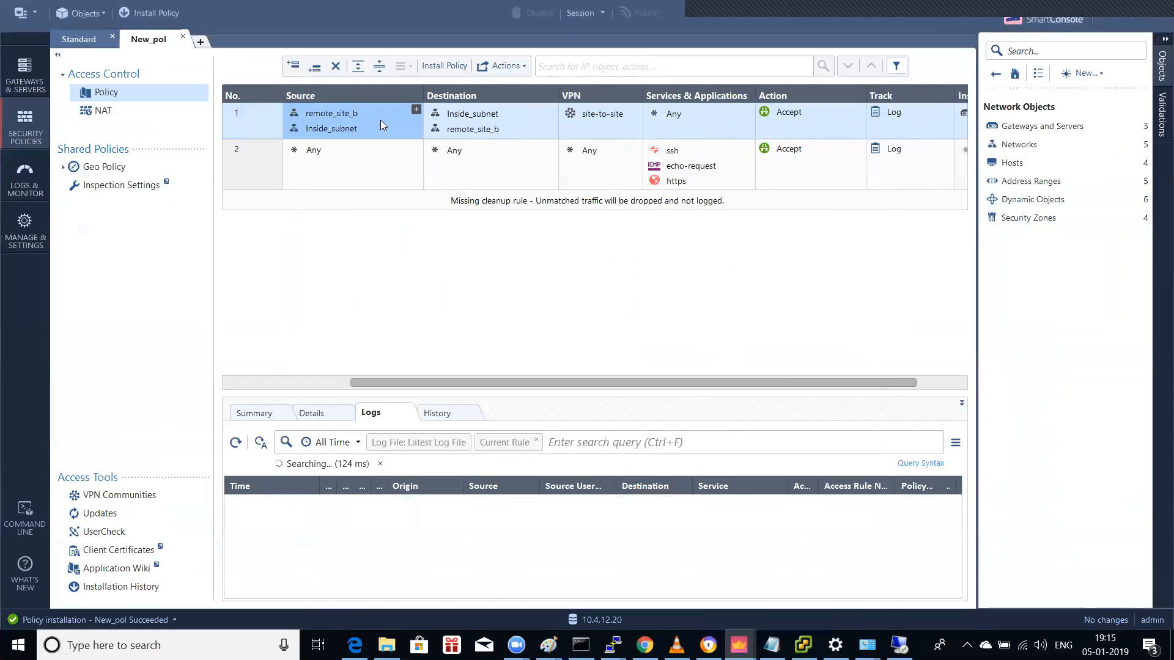
Step: Adjust the New_pol view and review rule 1's source, destination and install-on details
left_click_drag(706, 381, 808, 400)
left_click_drag(703, 385, 593, 388)
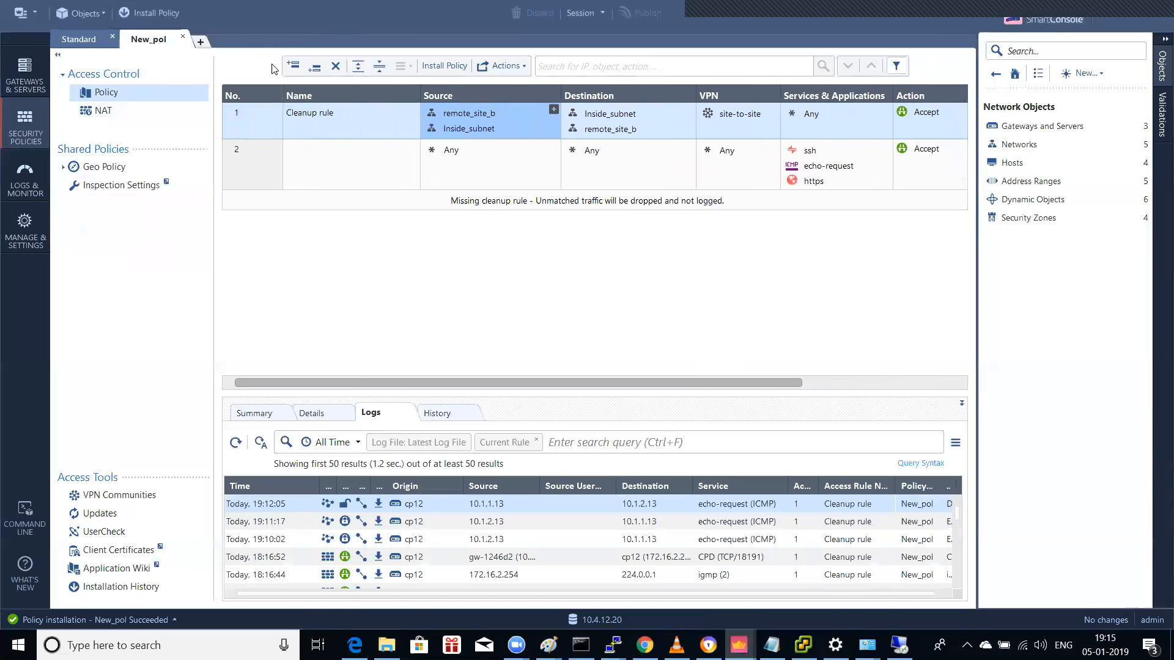
left_click(352, 420)
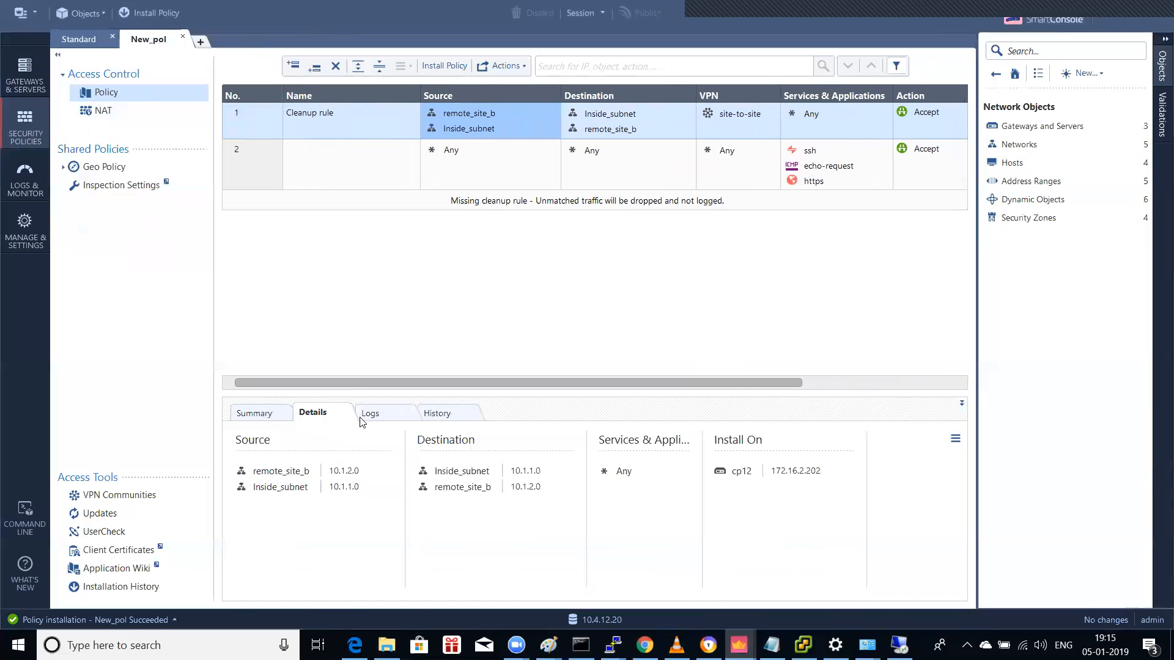
left_click(371, 414)
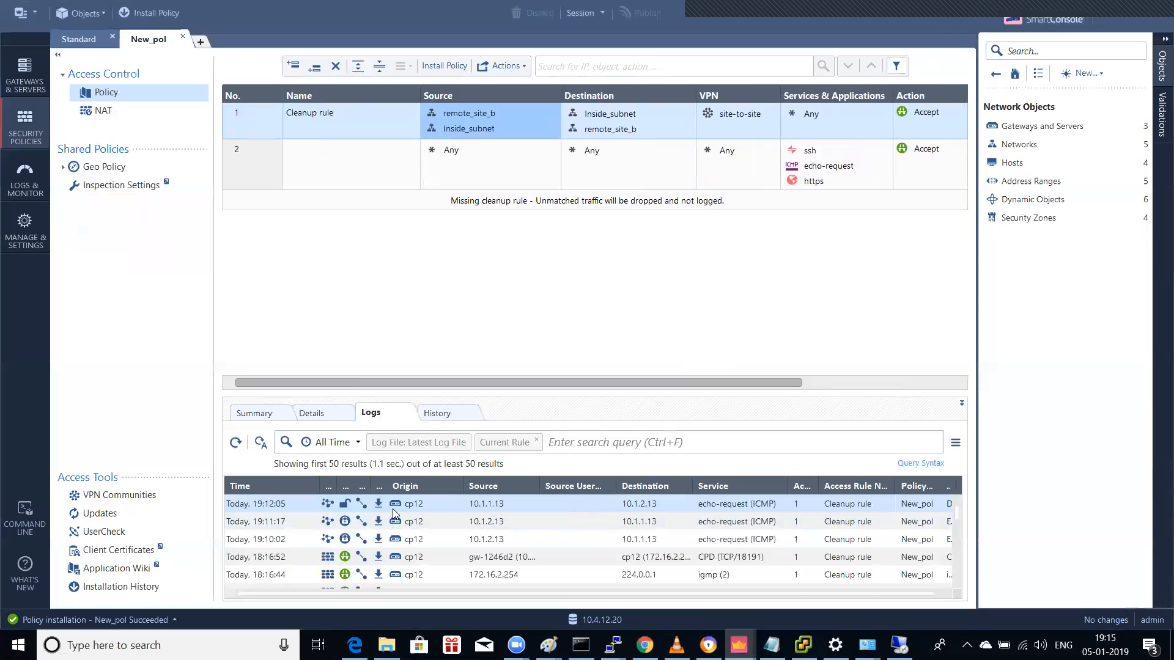
Step: Inspect the 19:12:05 log entry's details, then return to the 10.1.2.13 remote desktop
double_click(506, 503)
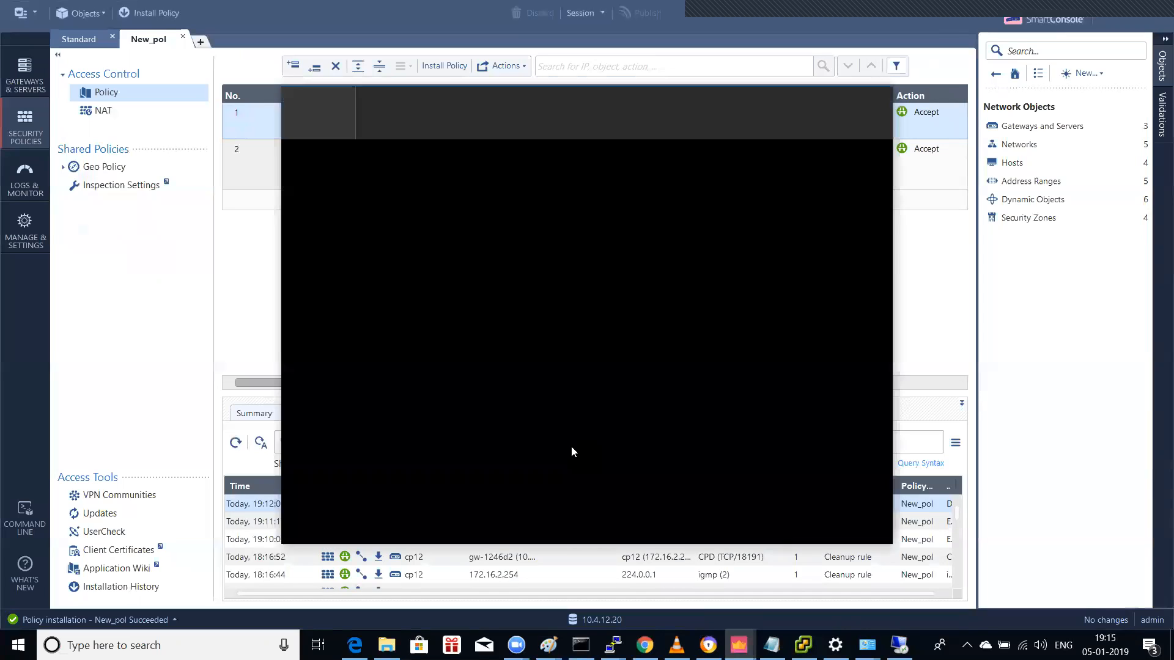
scroll(581, 351, "down", 1)
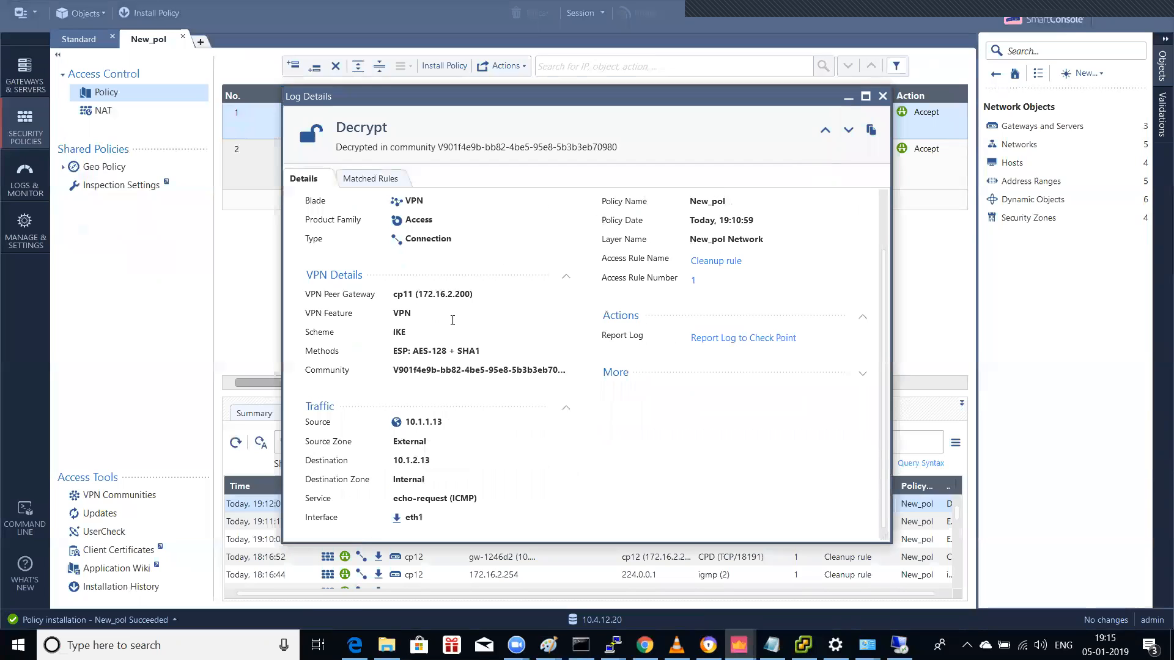
left_click(847, 96)
left_click(899, 645)
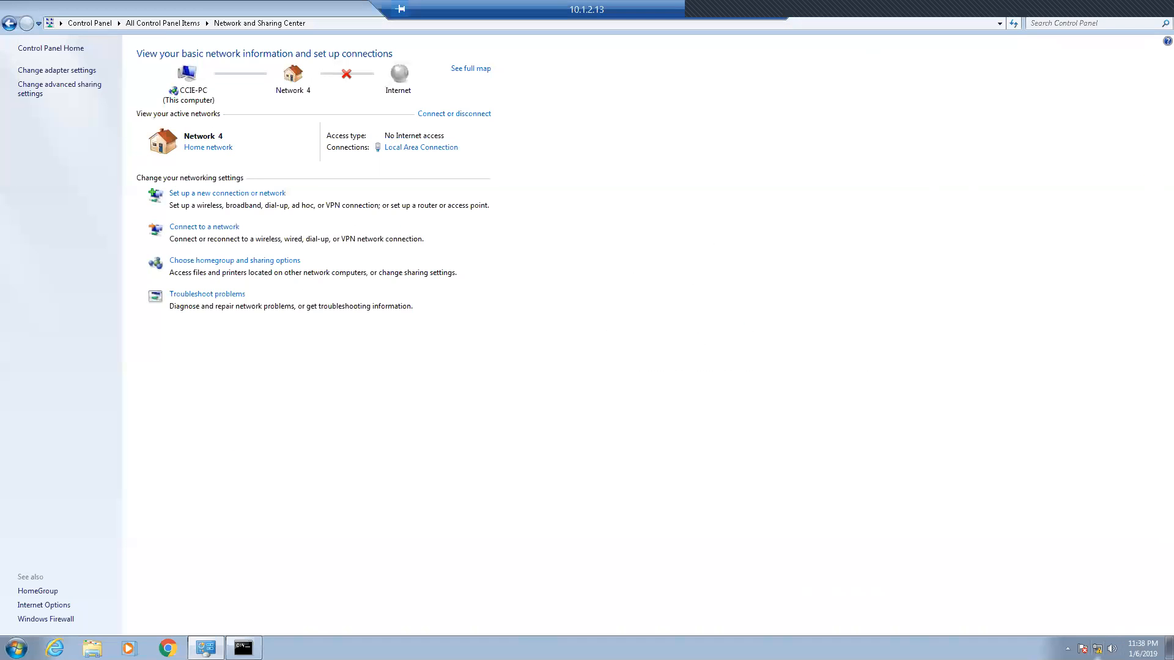
Step: Turn off all AVG protection shields on the 10.1.2.13 host and confirm with Yes
left_click(1067, 648)
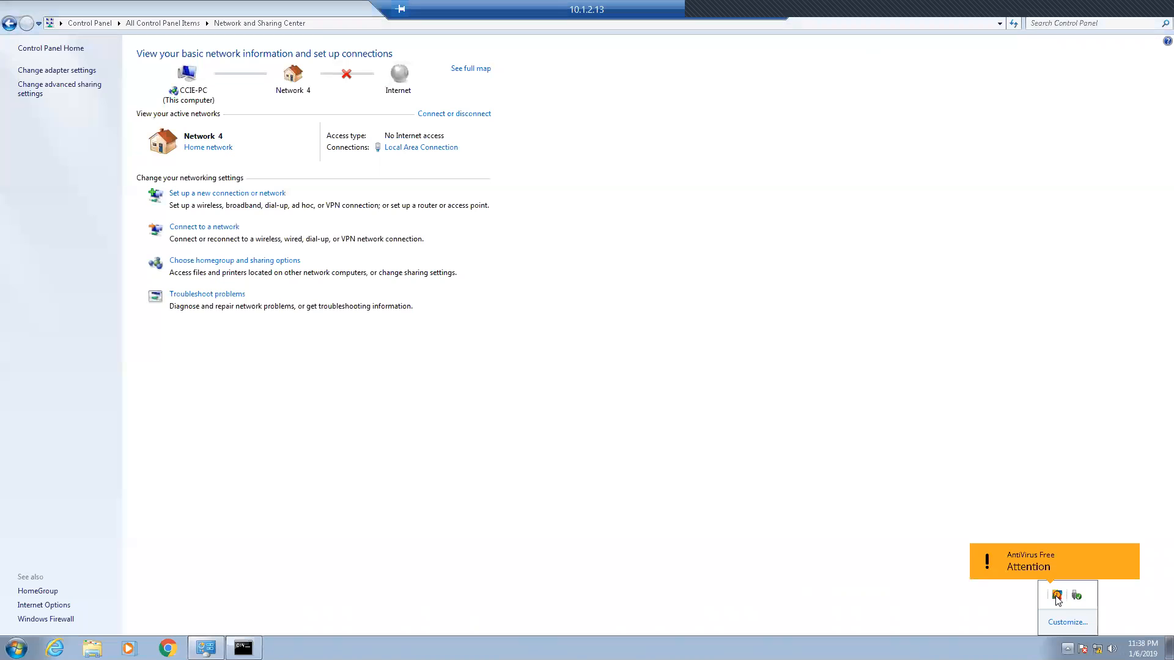
left_click(244, 646)
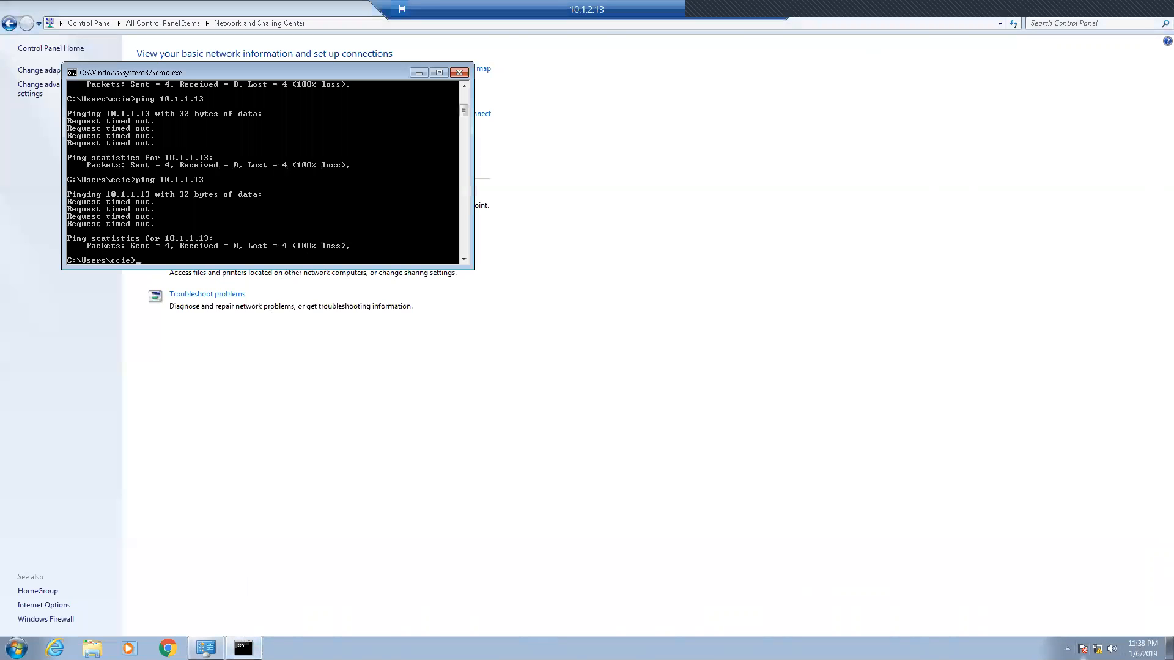
left_click(1067, 648)
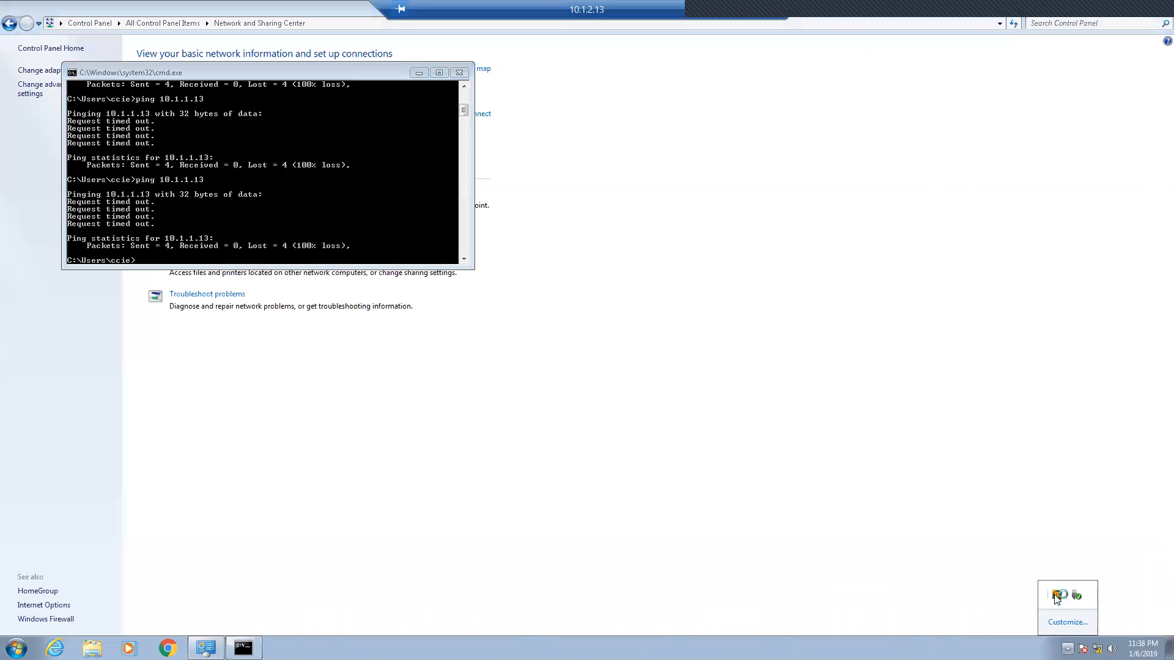
left_click(1057, 596)
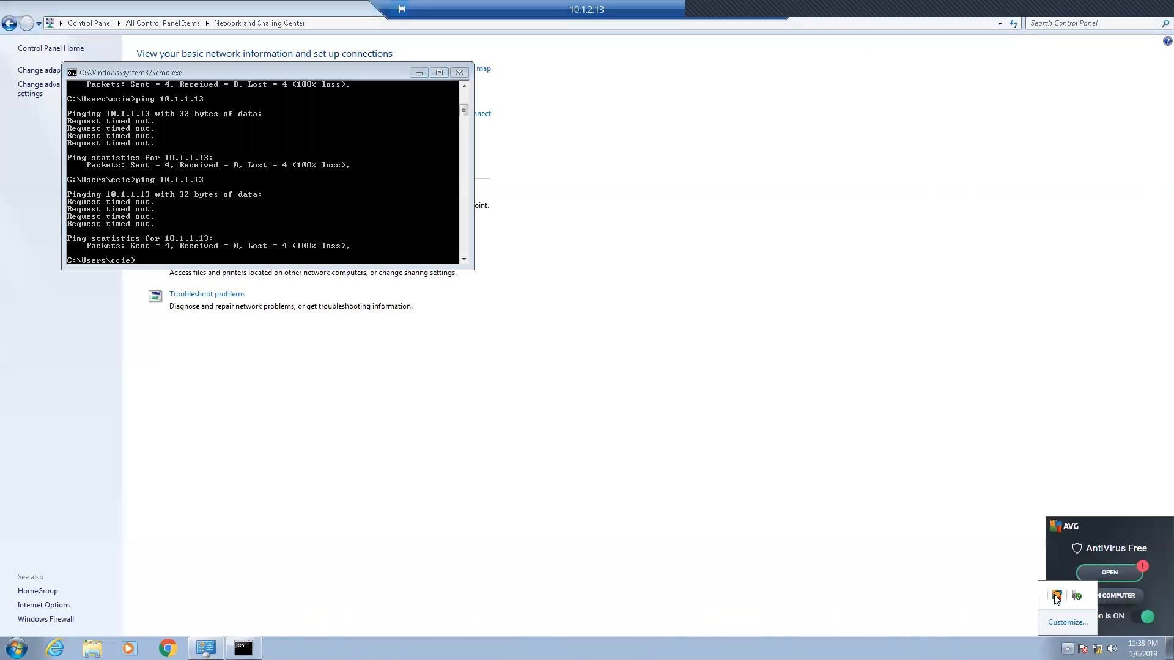
left_click(1136, 619)
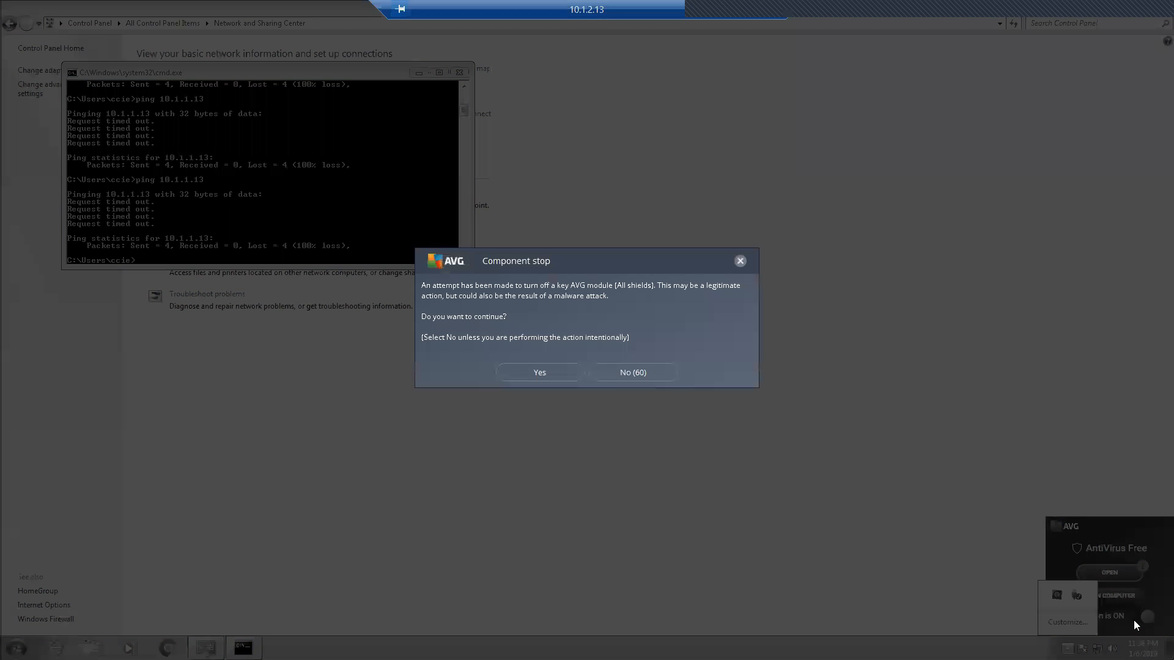
left_click(538, 372)
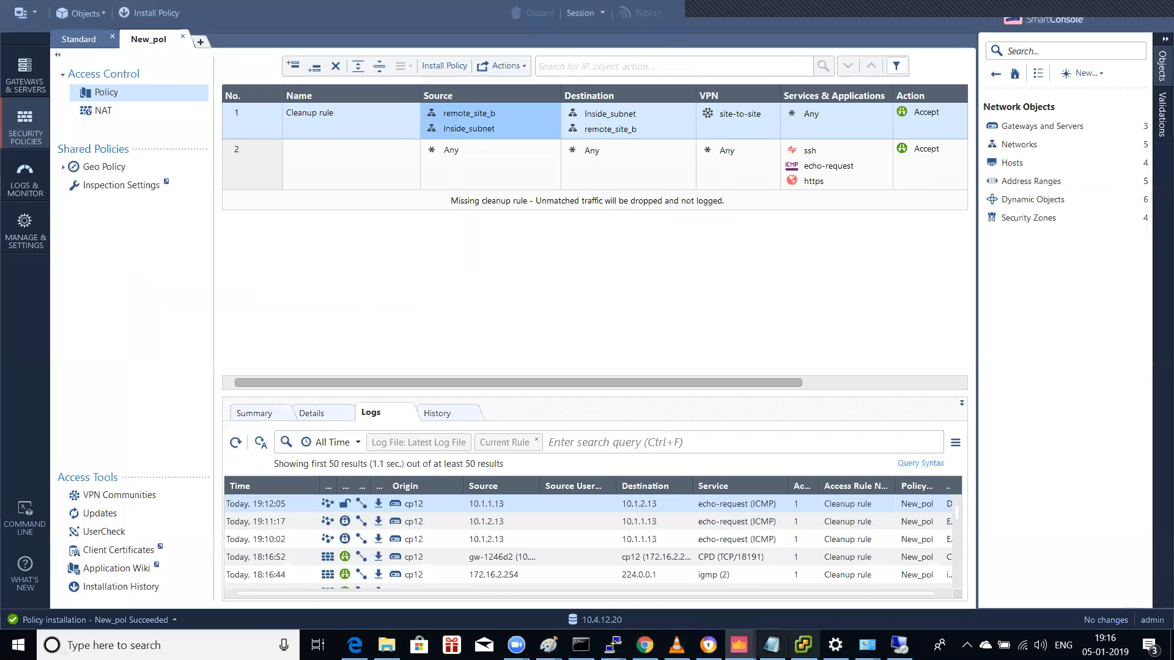
Step: Rerun the previous ping to 10.1.2.13 in the Win-7-admin virtual machine console
left_click(803, 645)
left_click(665, 423)
key("Up")
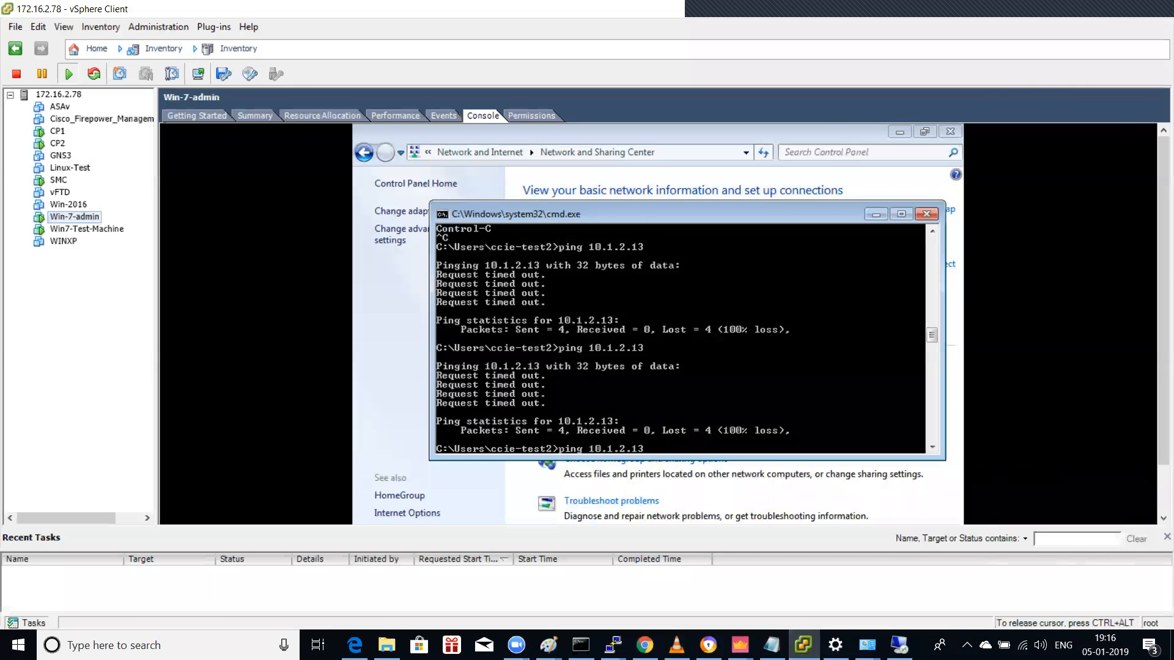
key("Return")
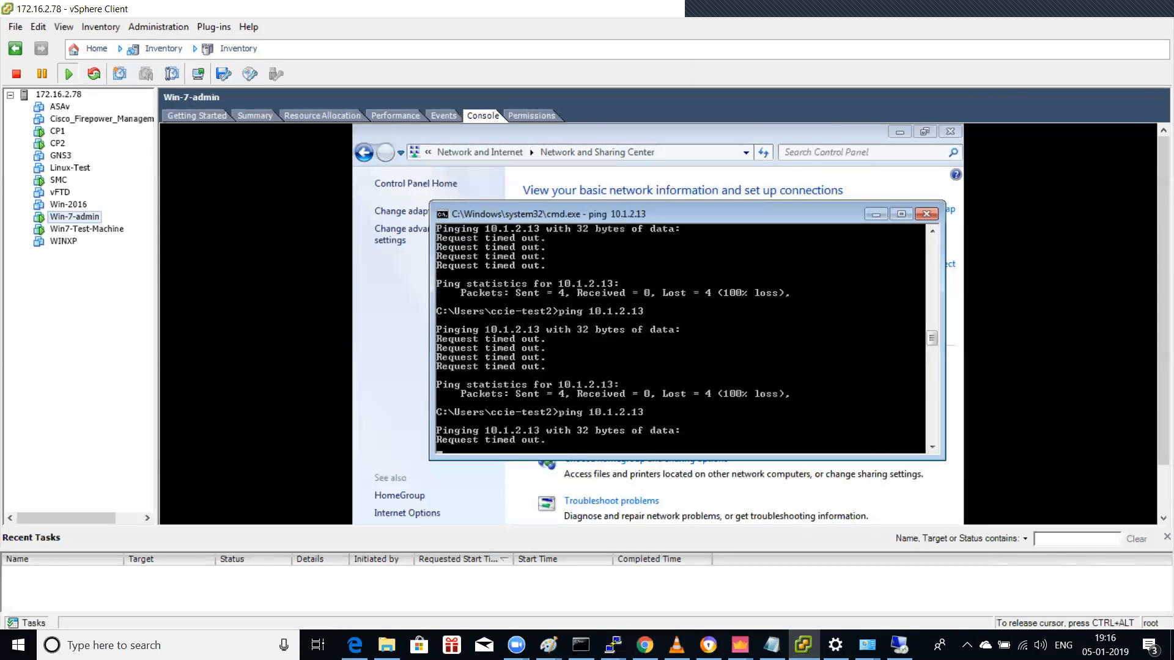
Step: Stop the ping and start a continuous 'ping 10.1.2.13 -t' on Win-7-admin
key("ctrl+c")
type("ping 10.1.2.13")
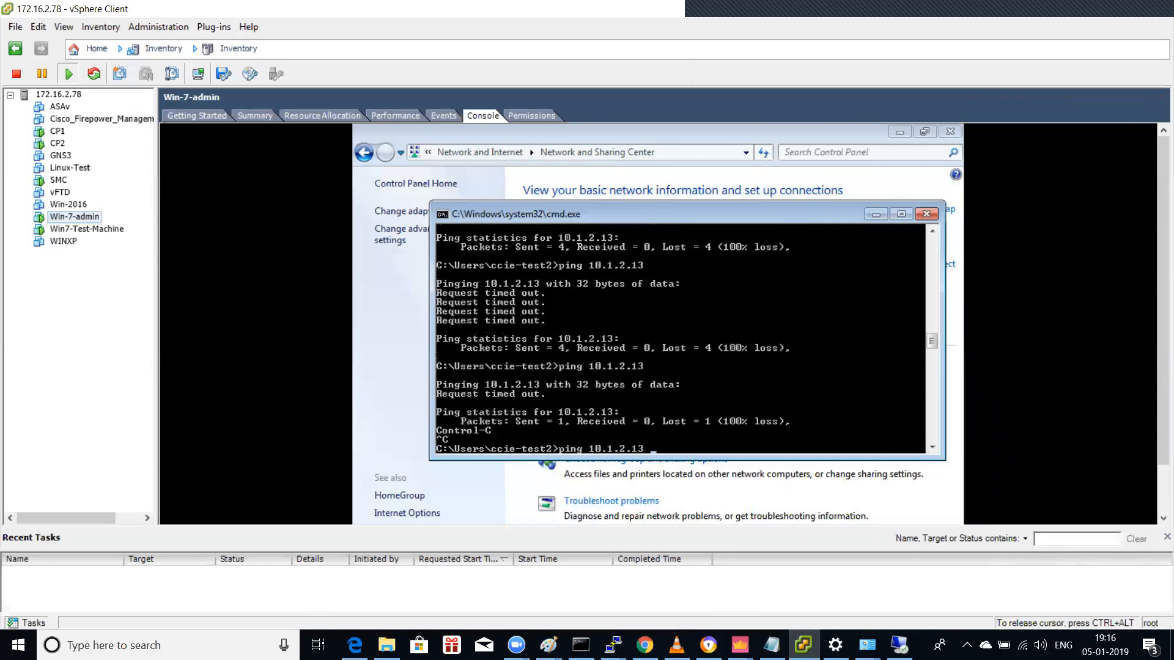
key("Return")
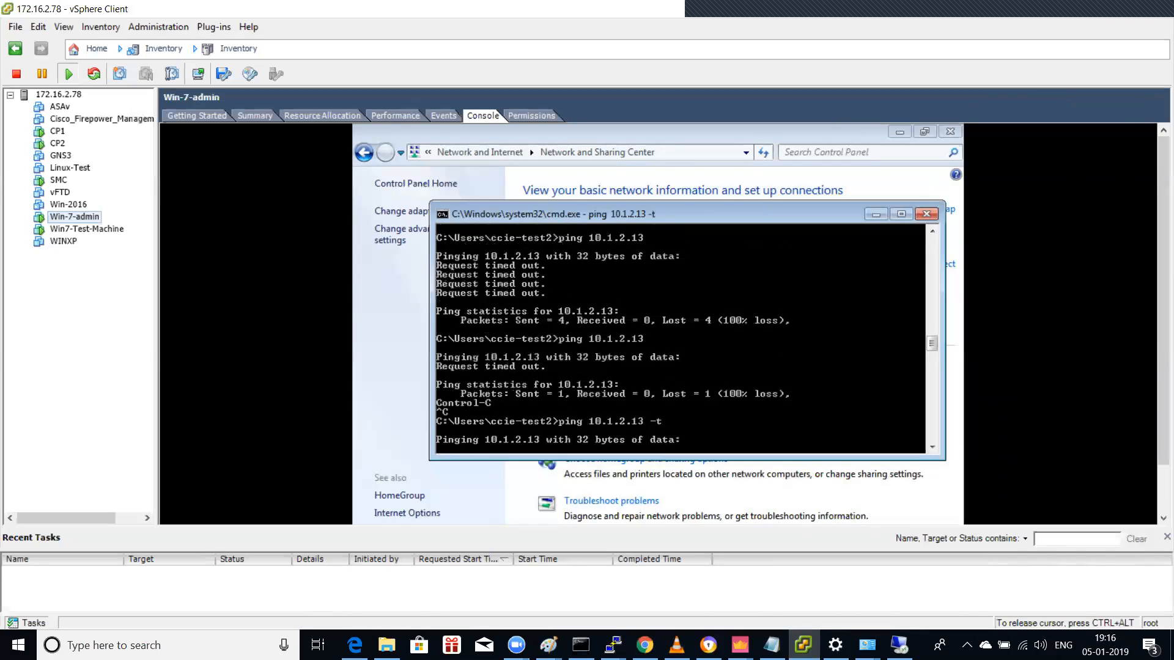
key("ctrl+alt")
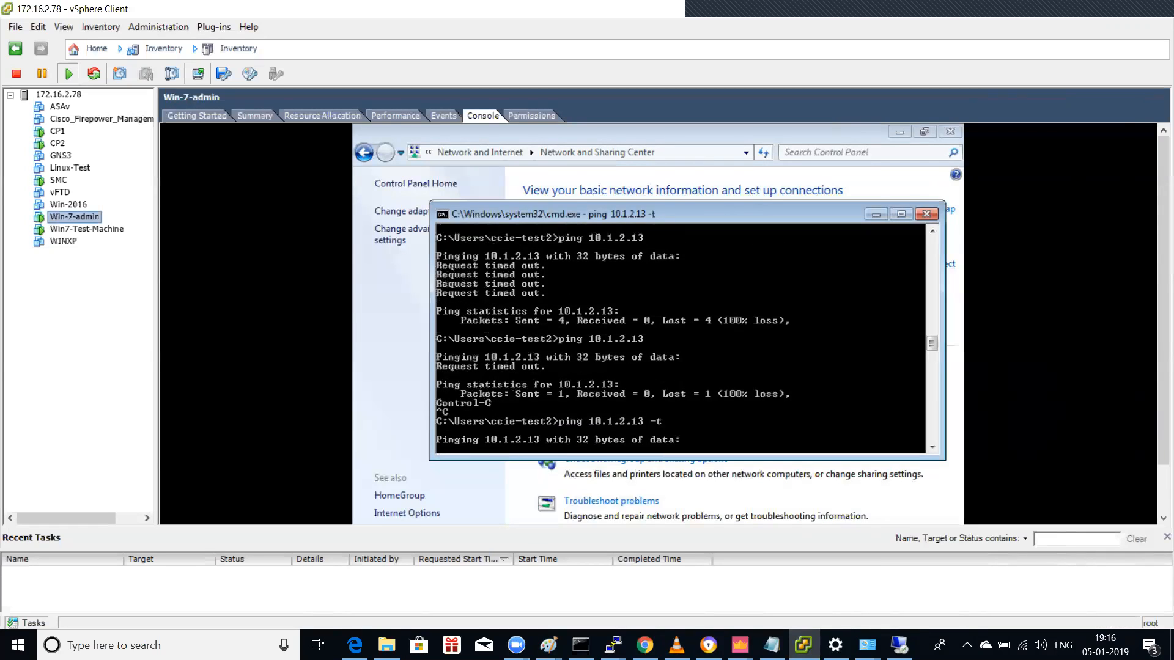
Step: Refresh the Cleanup rule's logs in SmartConsole to show the new 10.1.1.13 to 10.1.2.13 echo-request
mouse_move(739, 645)
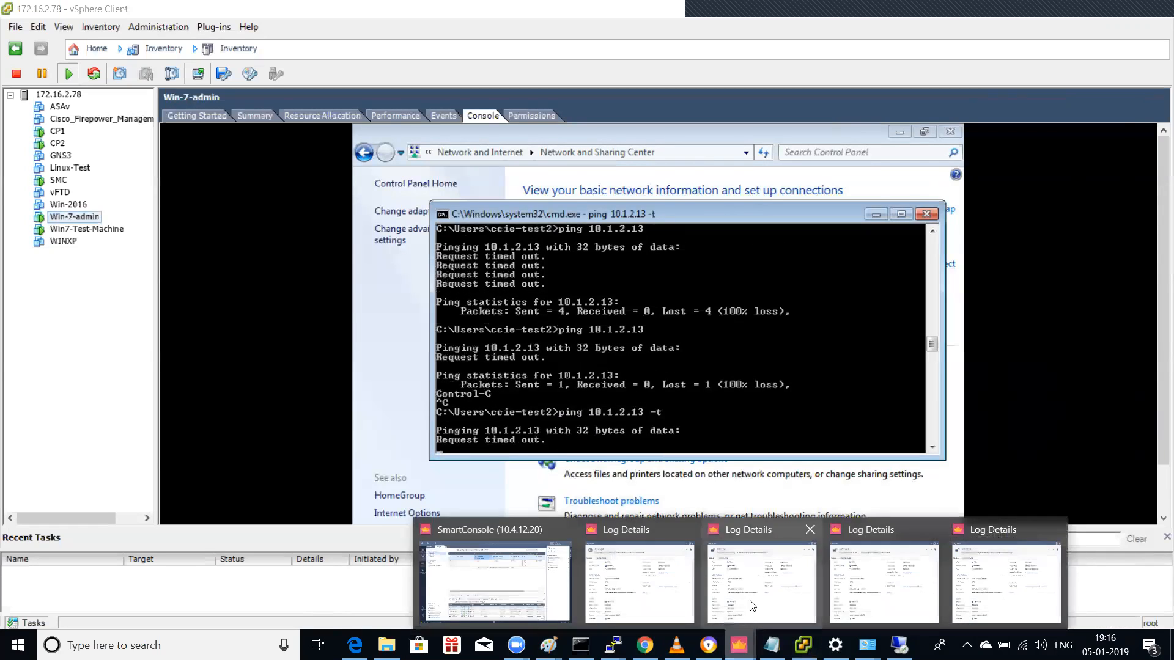
left_click(526, 596)
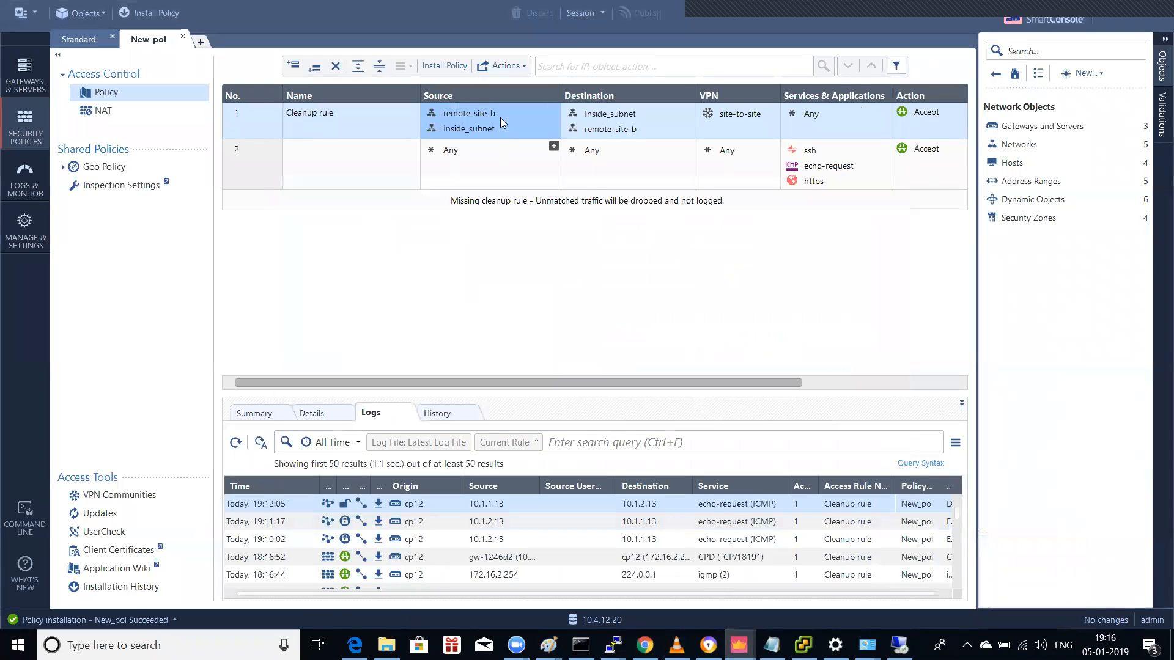
left_click(313, 413)
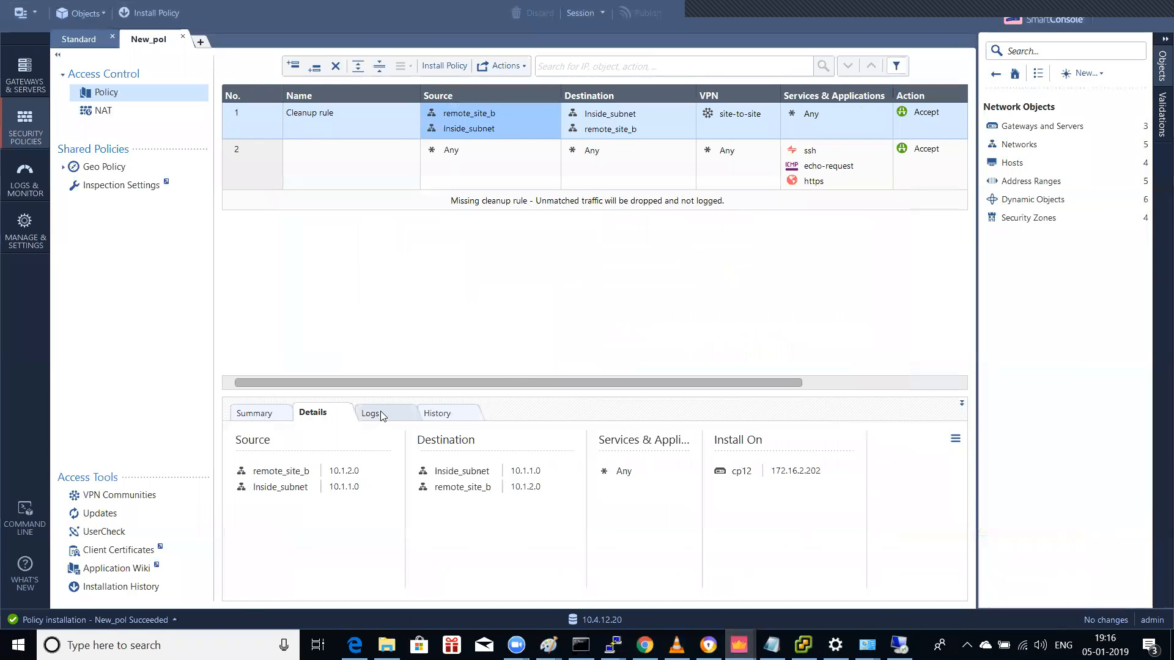
left_click(380, 414)
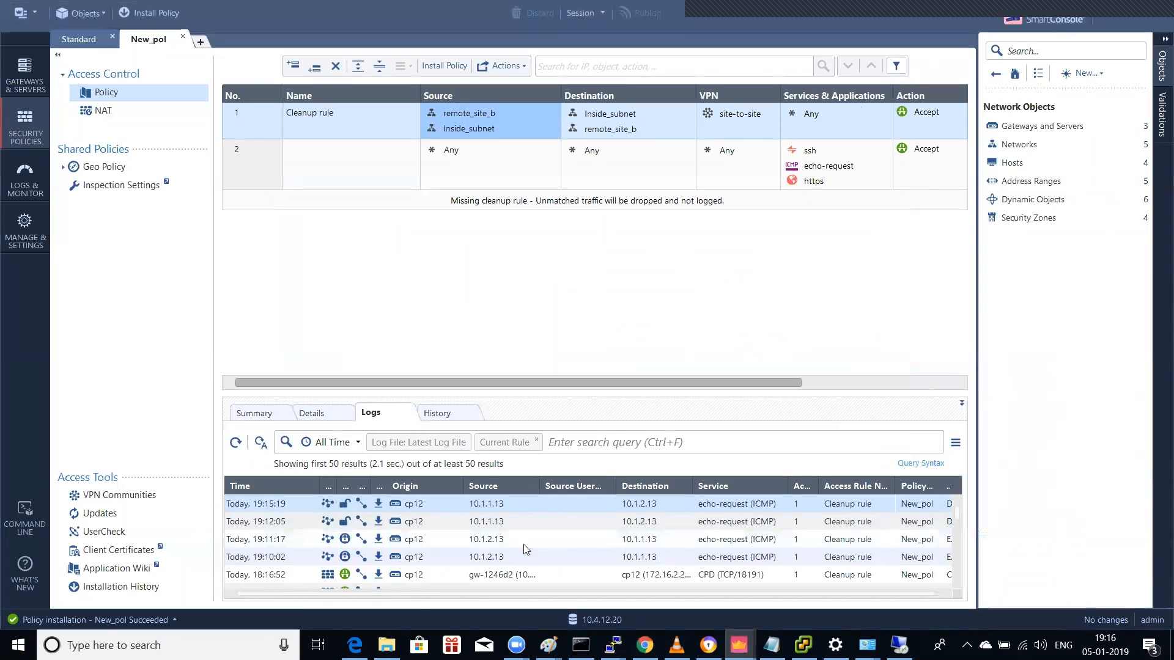
left_click(316, 419)
left_click(380, 421)
left_click(725, 562)
double_click(725, 561)
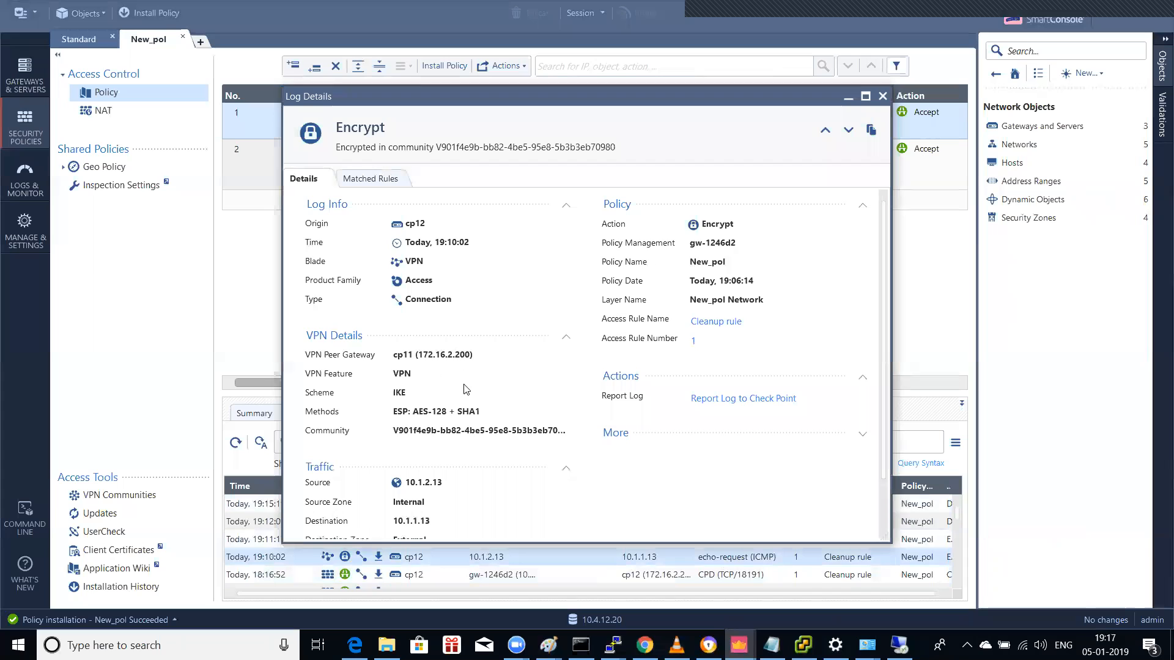
scroll(502, 389, "down", 1)
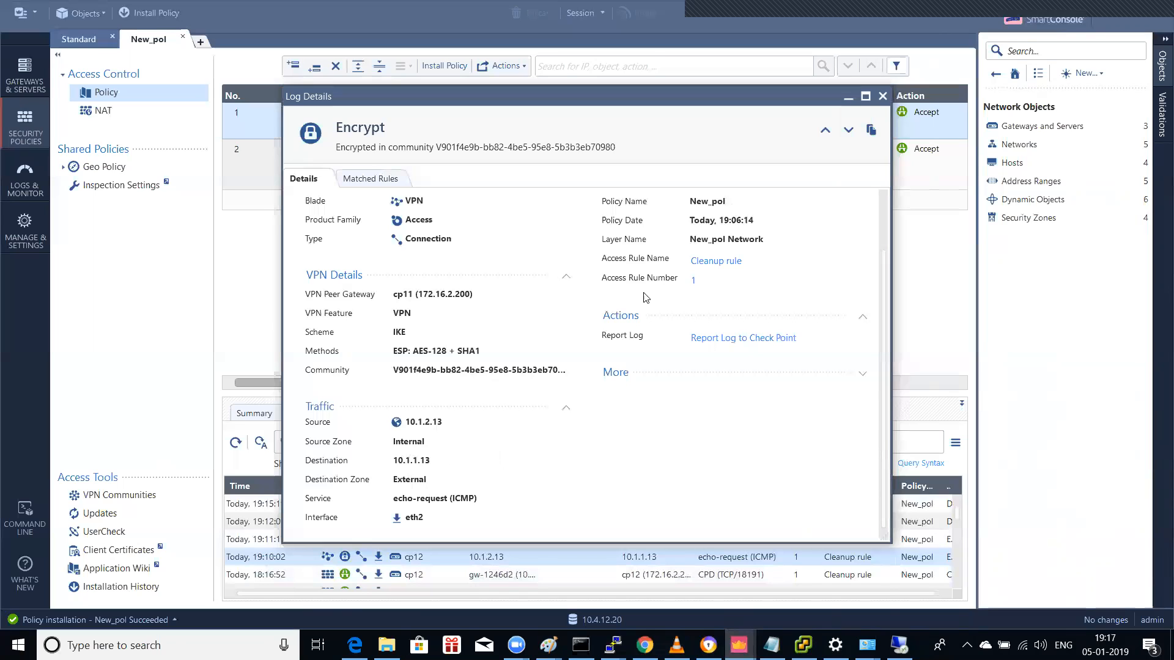
left_click(721, 264)
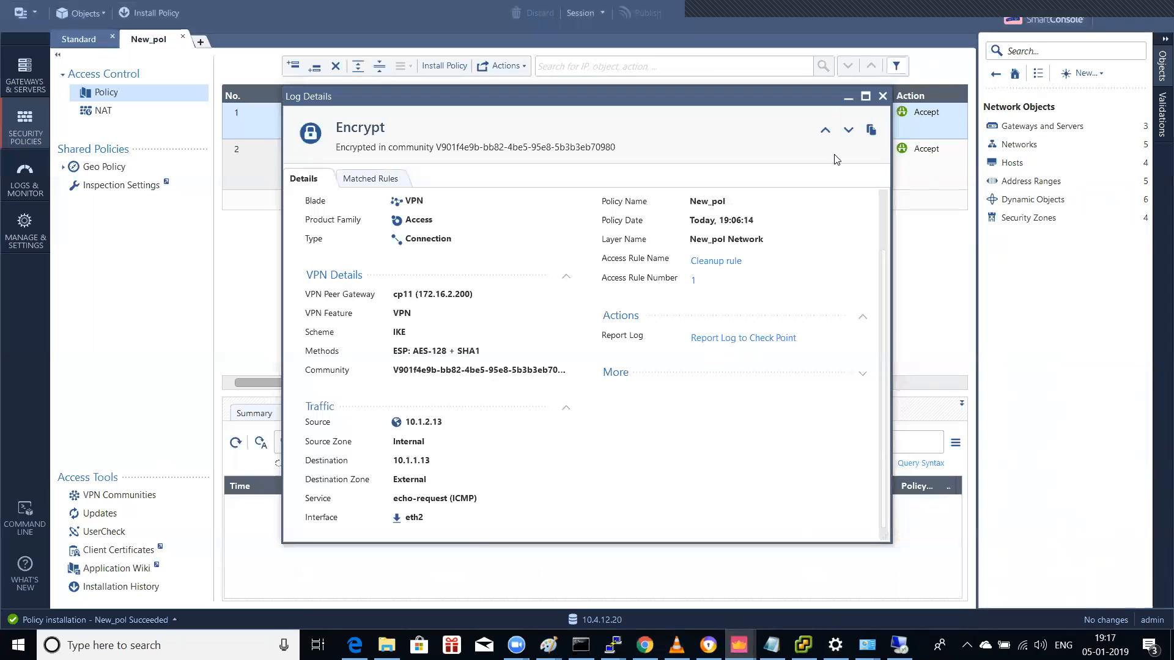
left_click(882, 96)
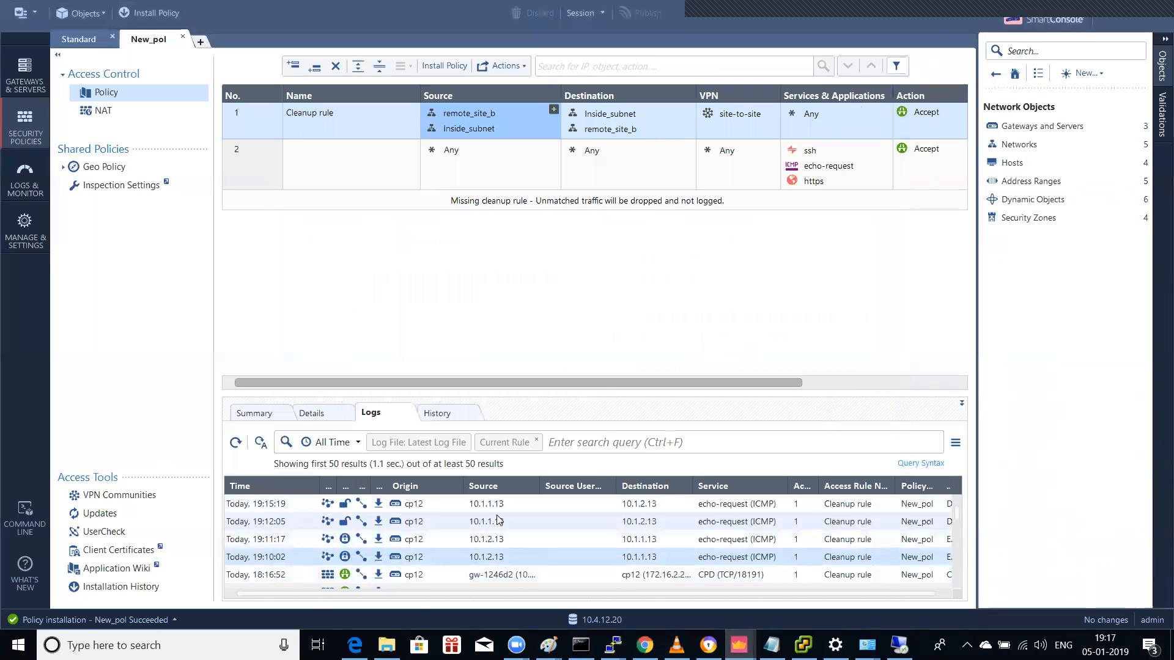
double_click(725, 527)
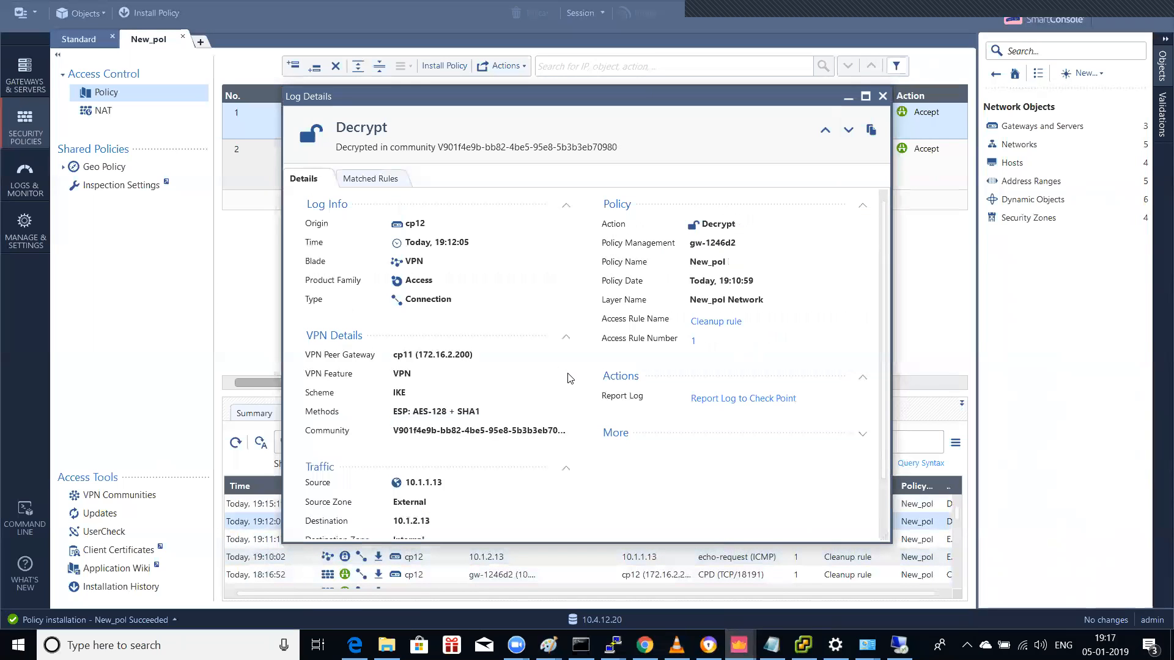
scroll(568, 376, "down", 2)
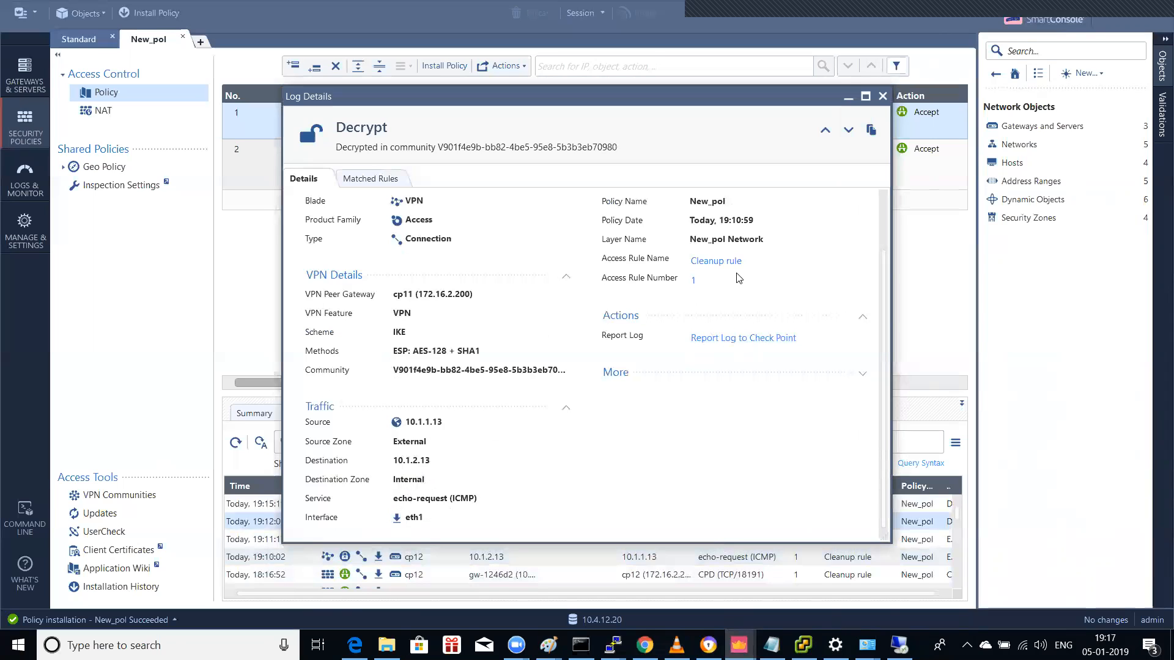
left_click(847, 104)
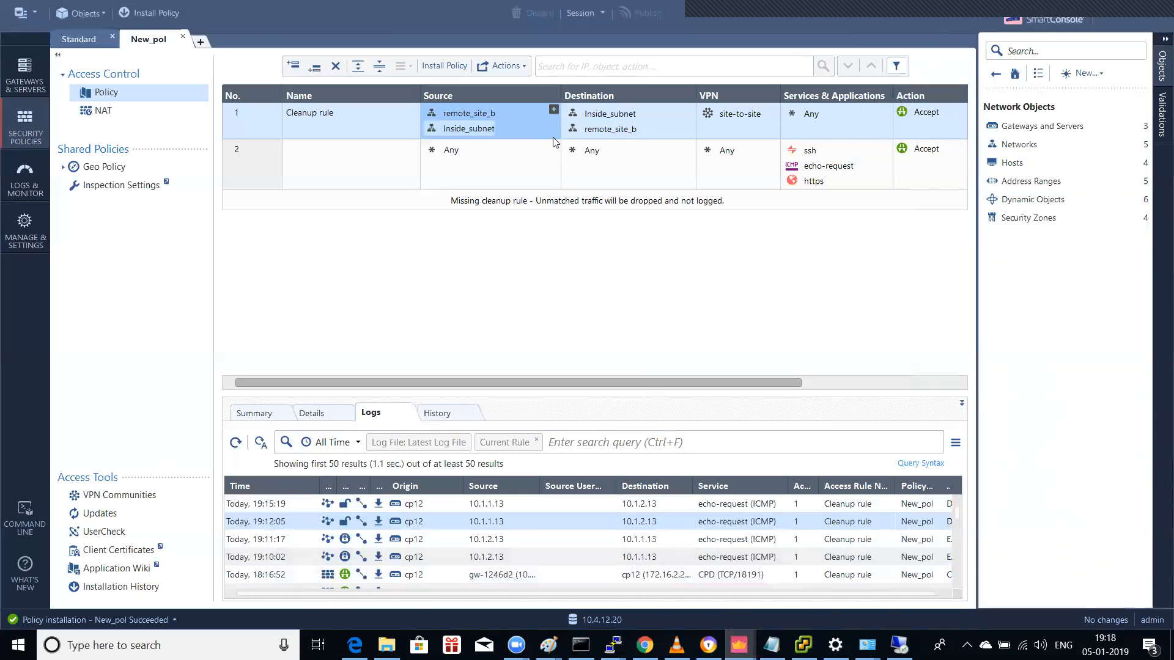
Step: Remove Inside_subnet from rule 1's Source and make its Destination Inside_subnet instead of remote_site_b
key("Delete")
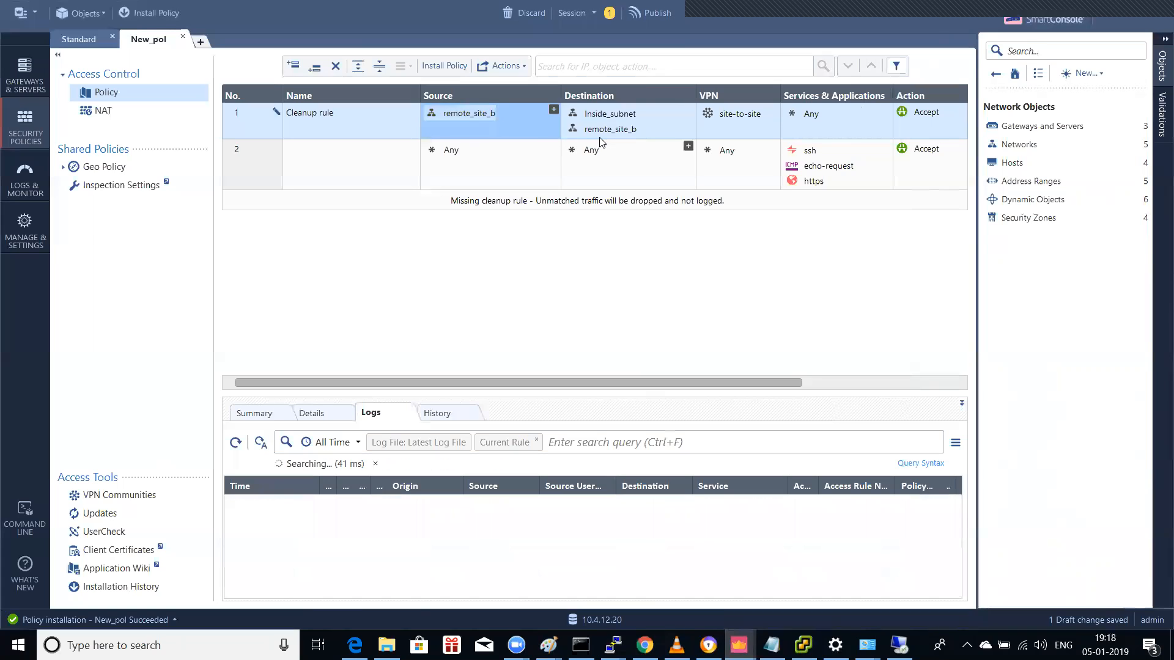
mouse_move(609, 135)
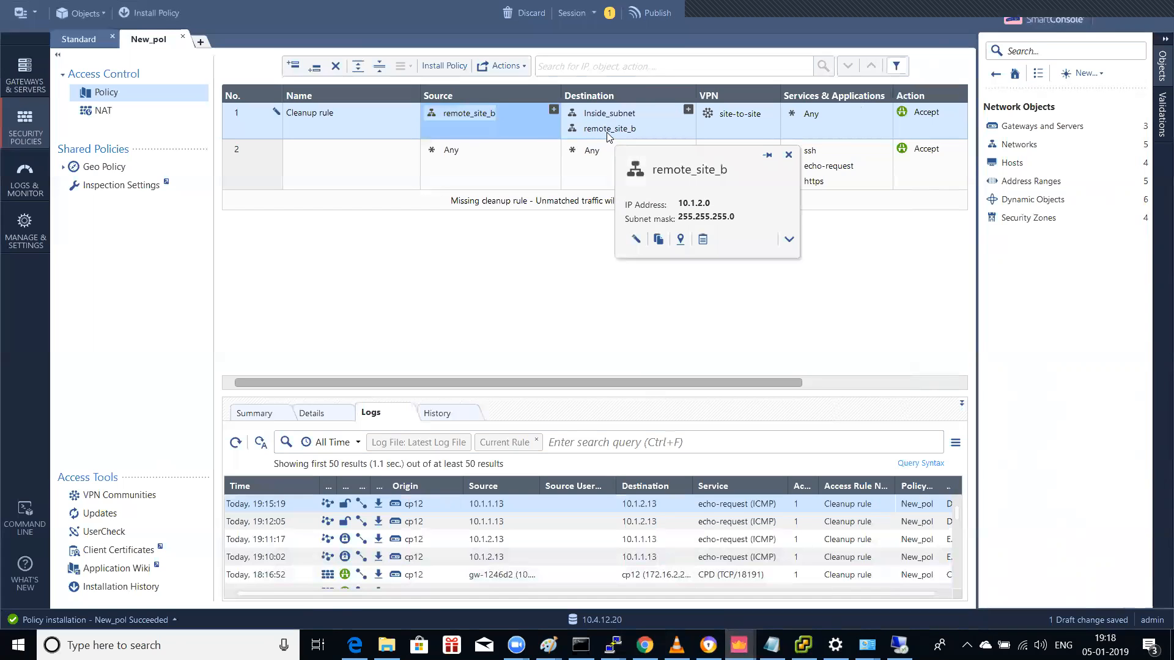
left_click(611, 123)
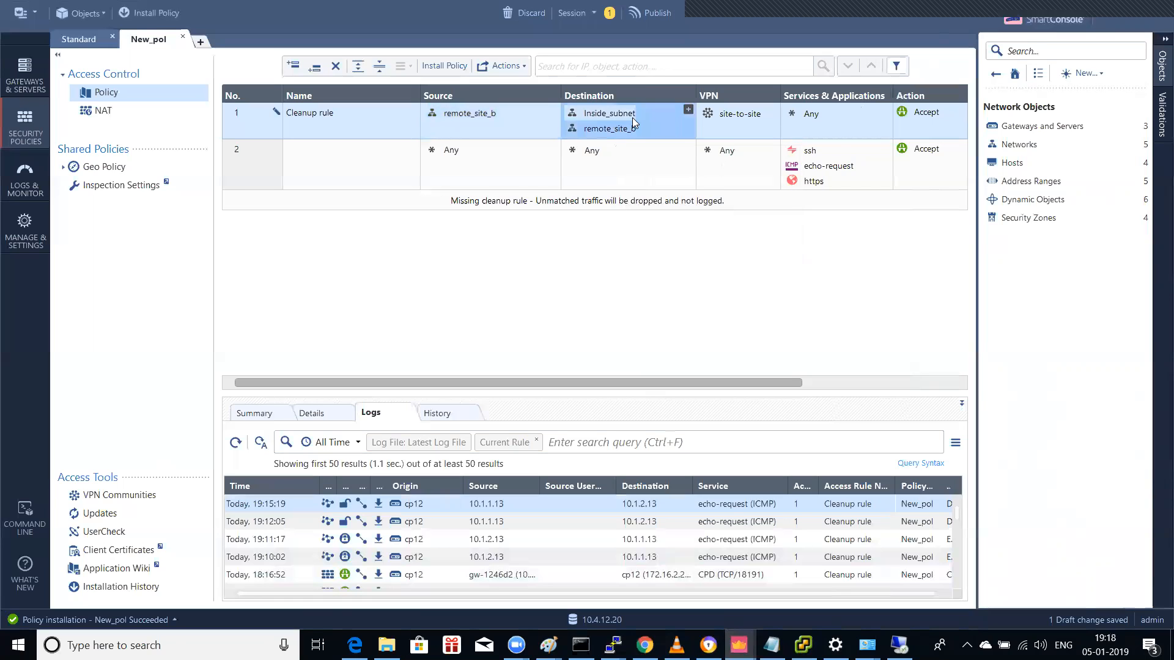
key("Delete")
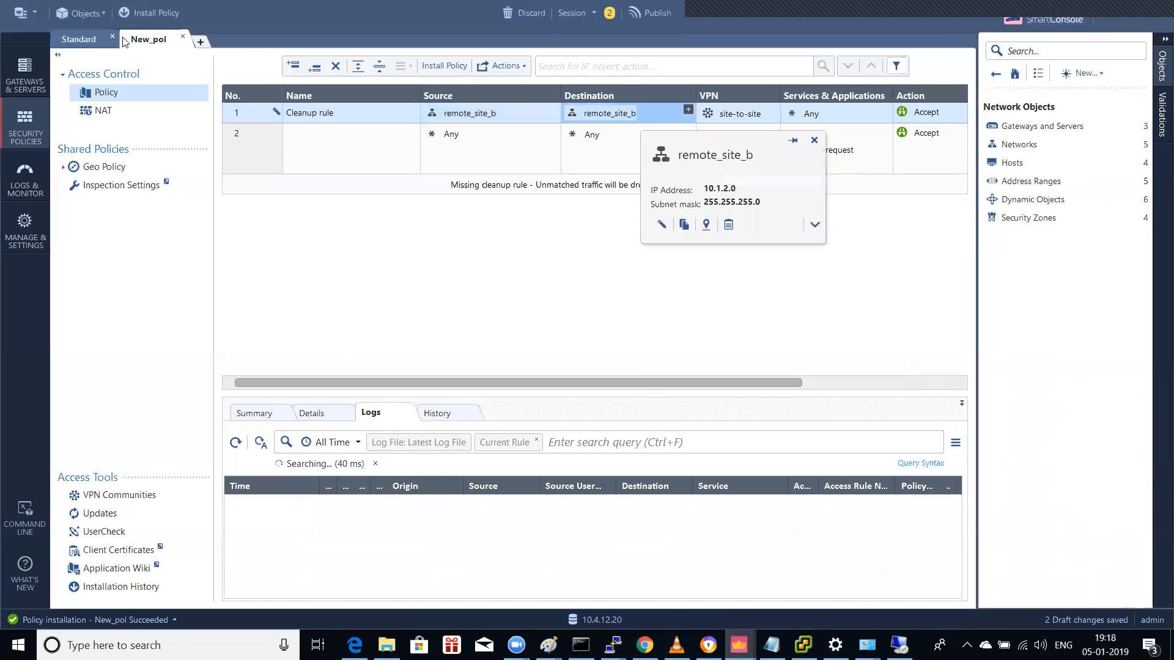
left_click(689, 110)
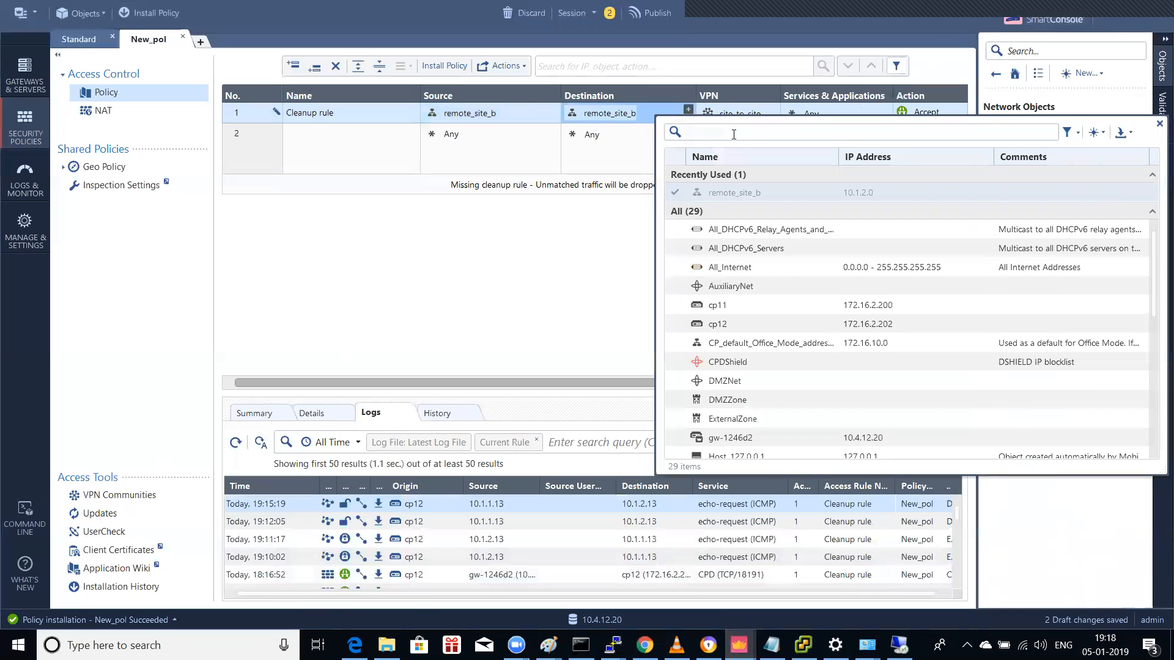
type("inside")
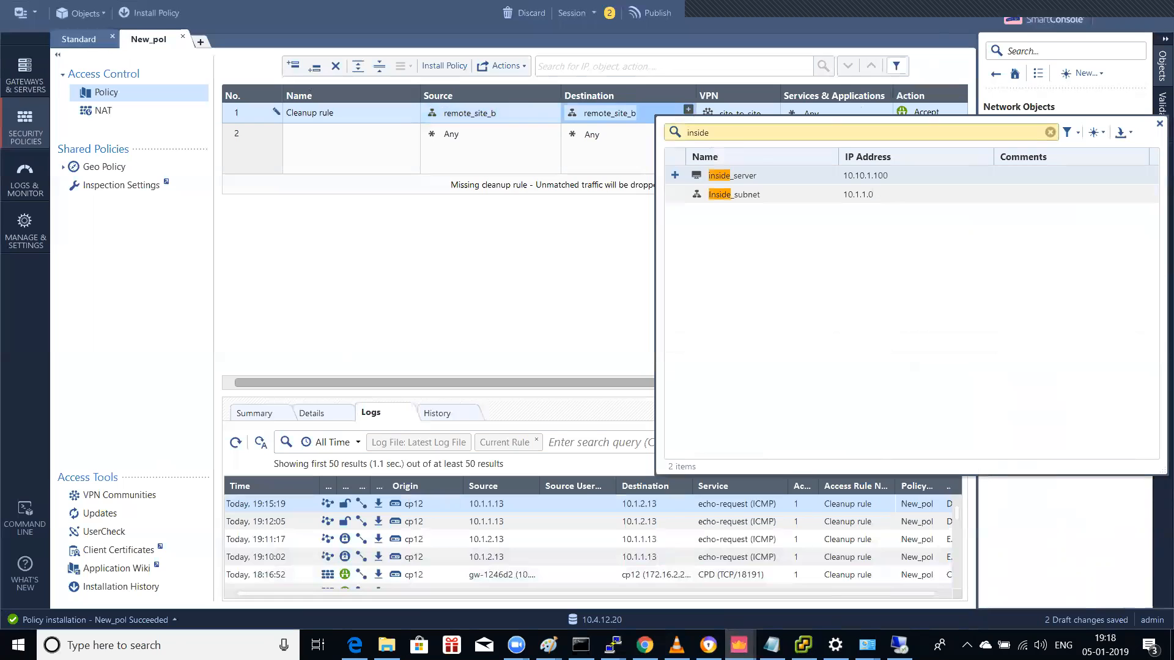
left_click(674, 194)
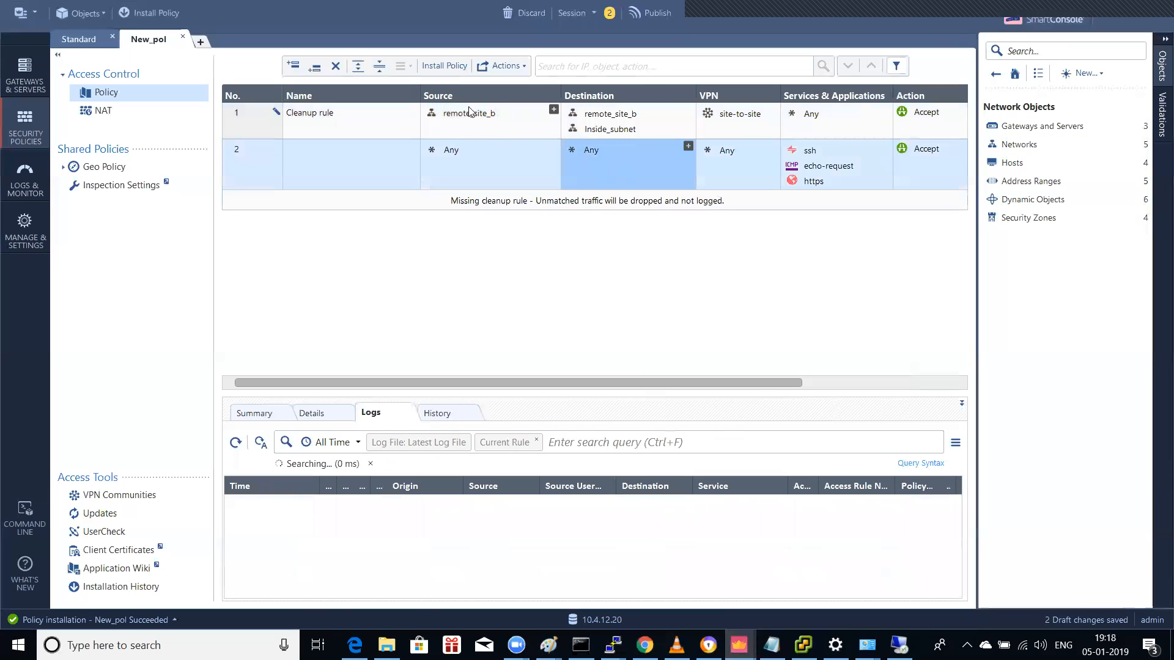
left_click(624, 120)
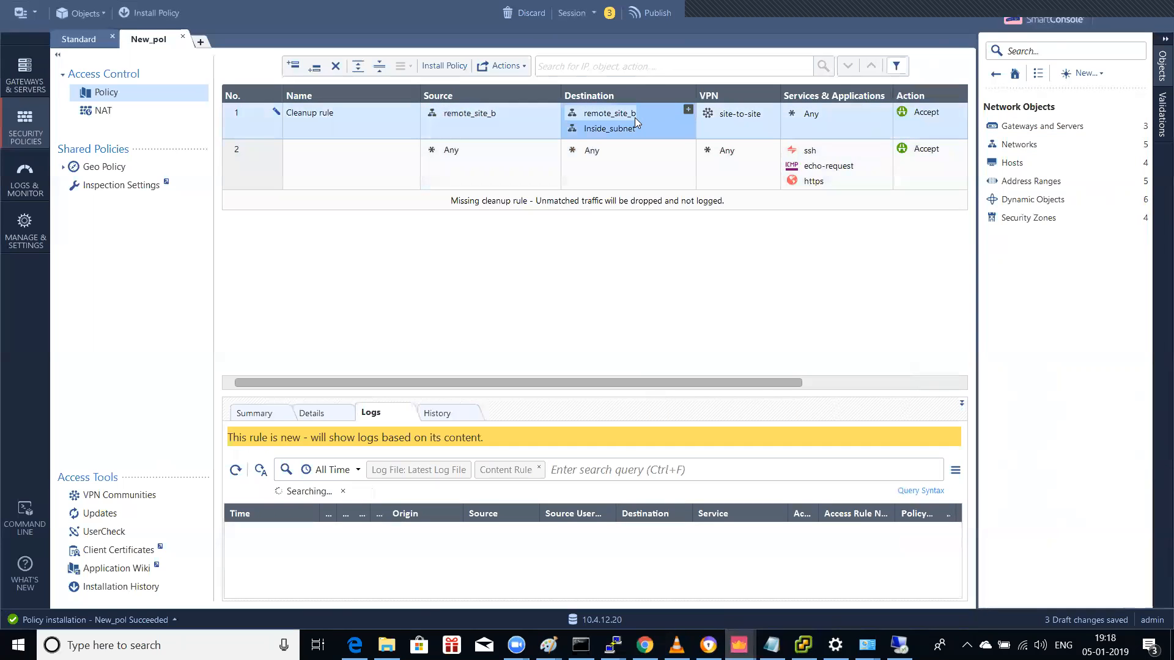
key("Delete")
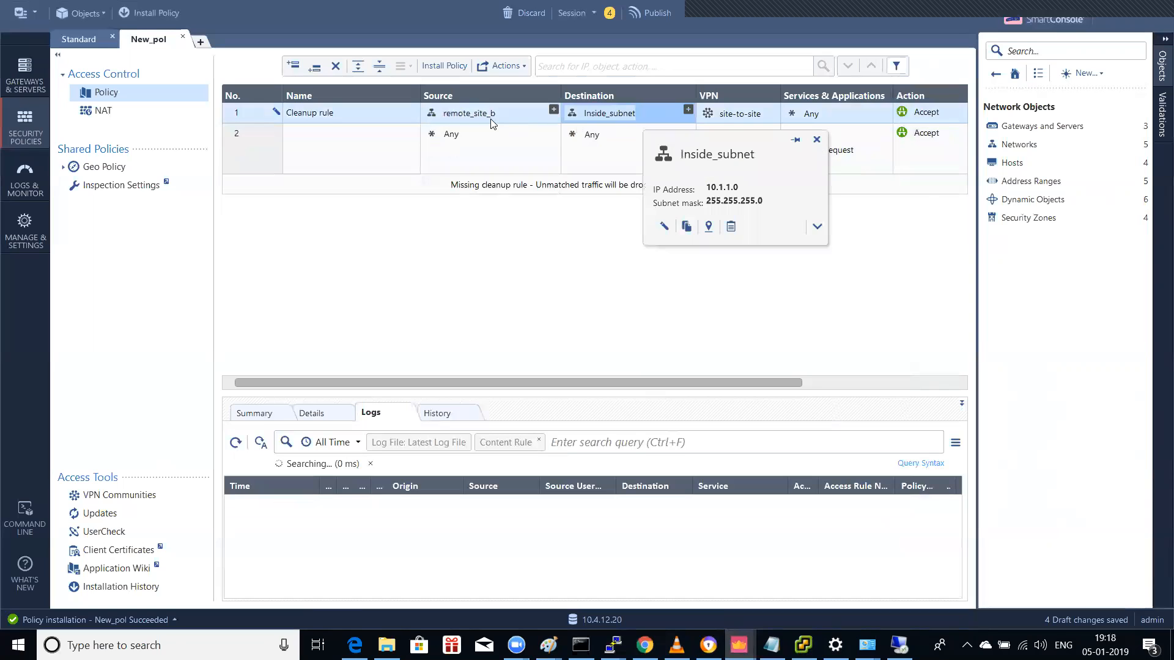
mouse_move(609, 120)
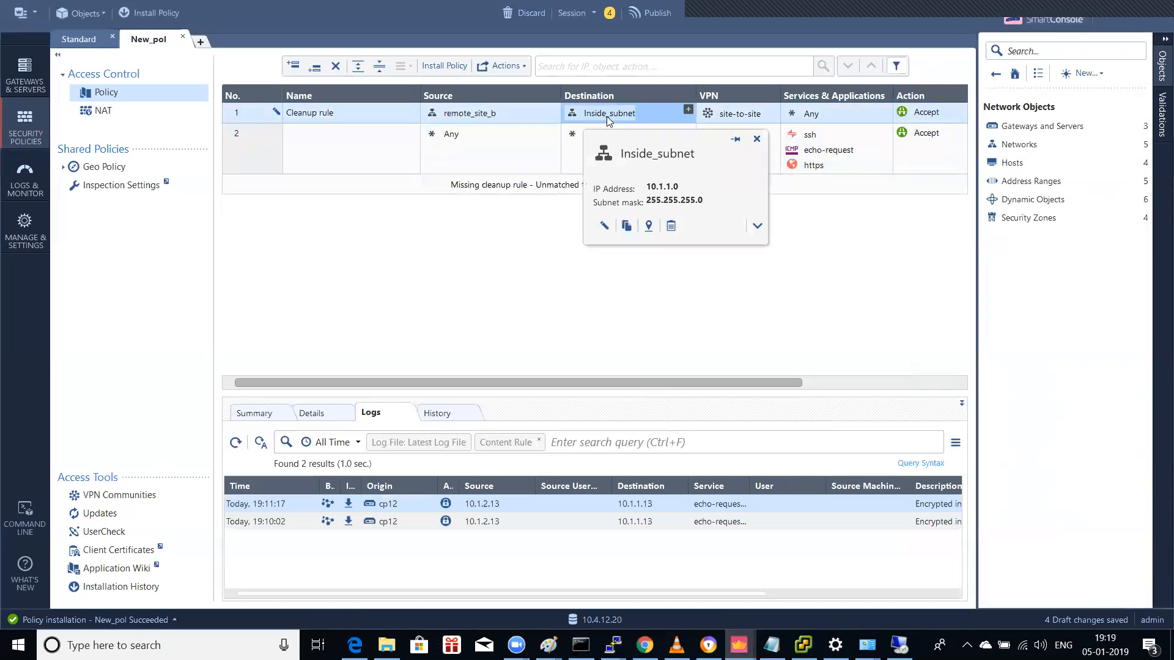
Step: Inspect the first matching log entry's details, close them, and scroll across the Logs grid
double_click(495, 506)
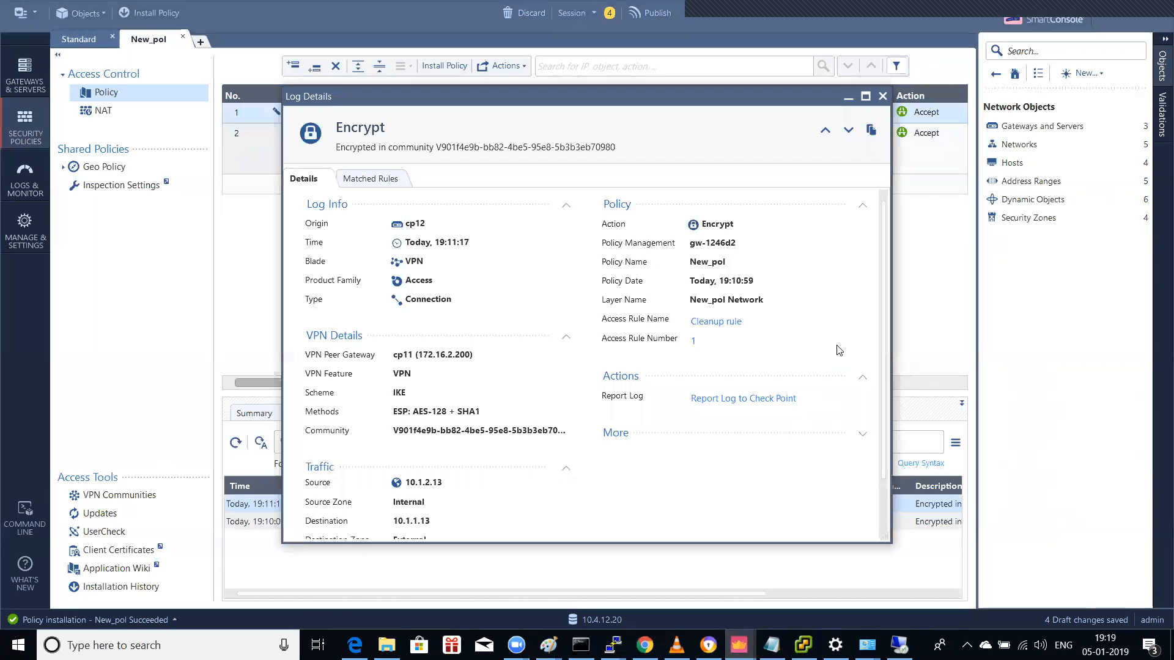
left_click_drag(549, 105, 357, 102)
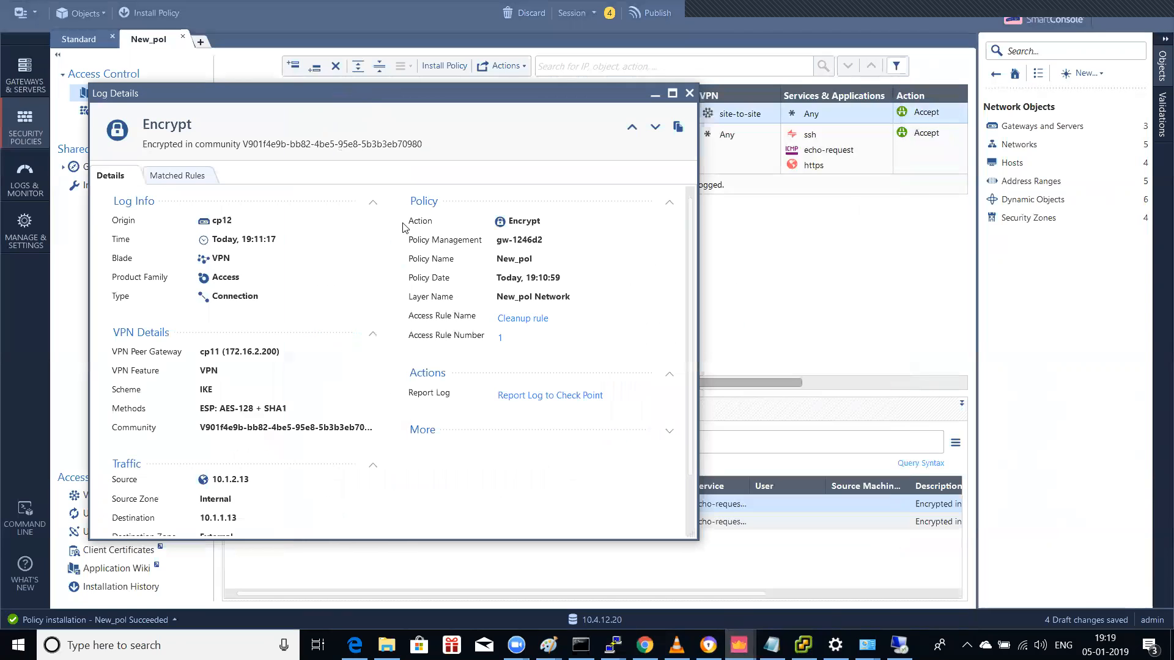
scroll(641, 324, "down", 2)
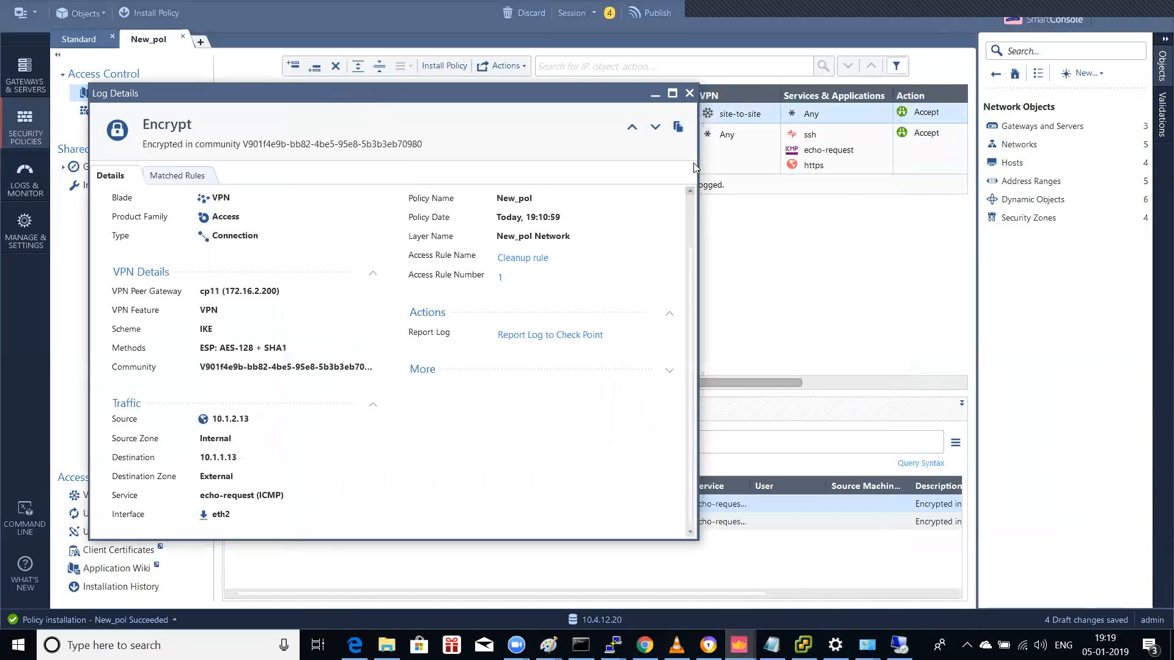
left_click(689, 93)
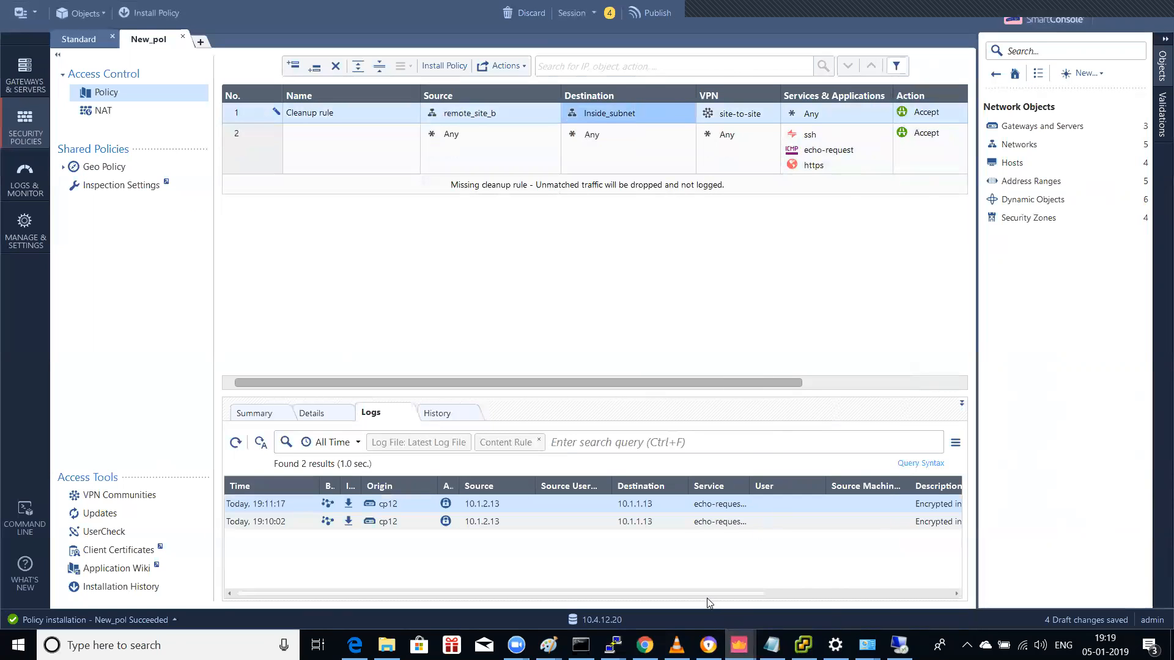
left_click_drag(708, 592, 865, 593)
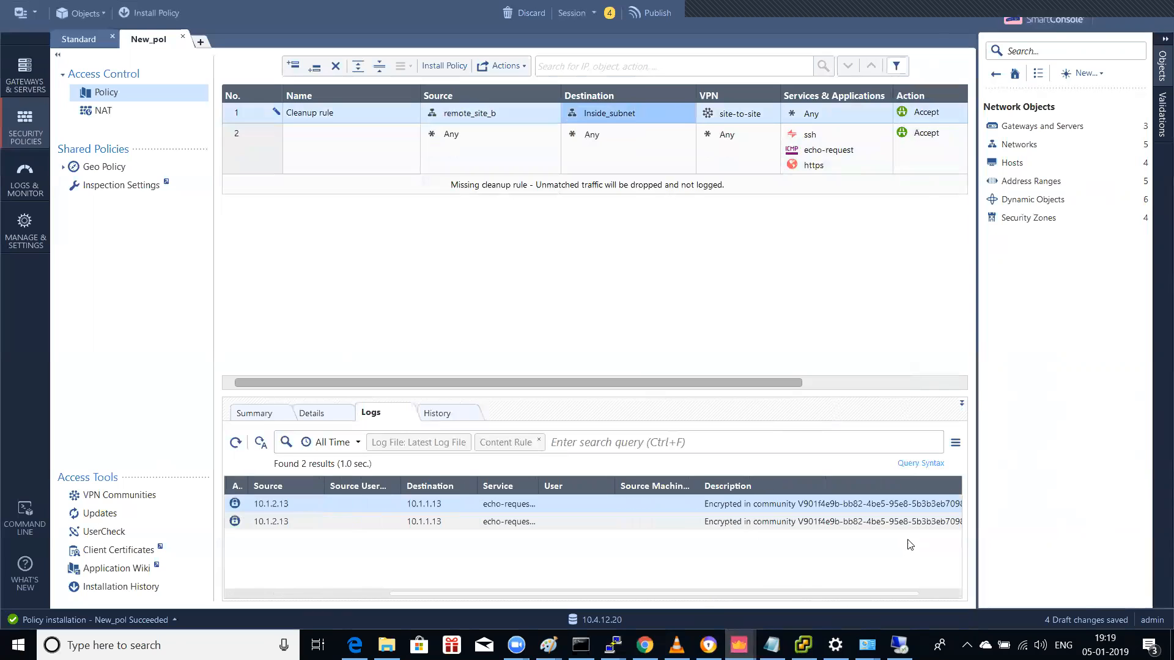
left_click_drag(764, 592, 612, 591)
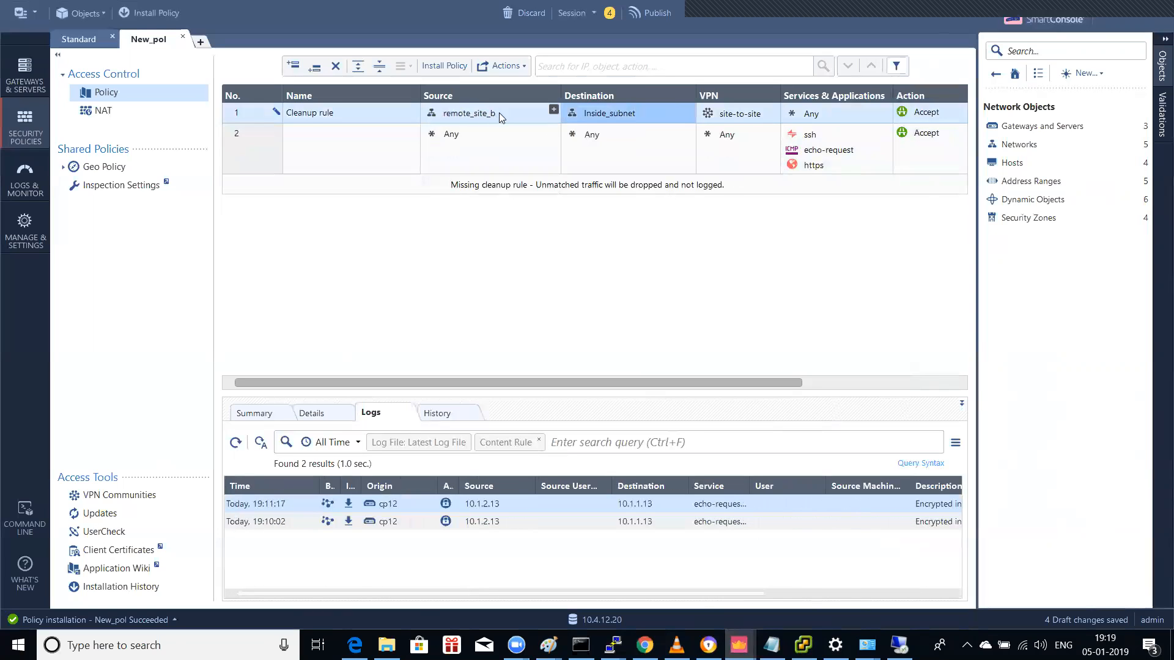
Step: Add Inside_subnet to rule 1's Source
left_click(554, 110)
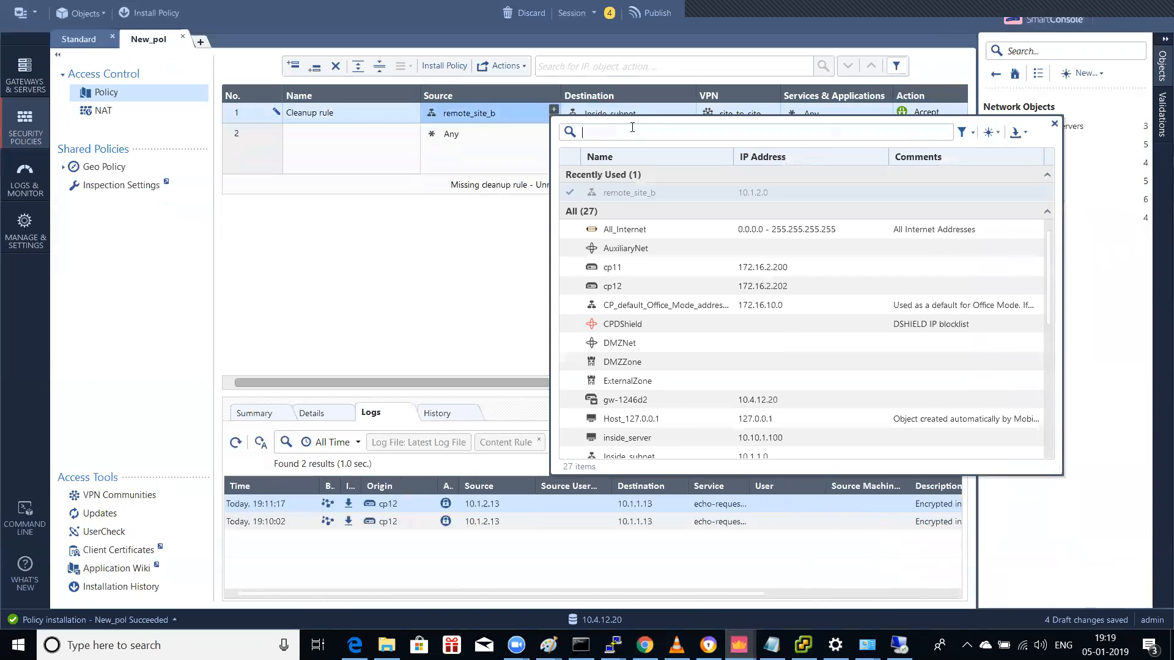
type("inside")
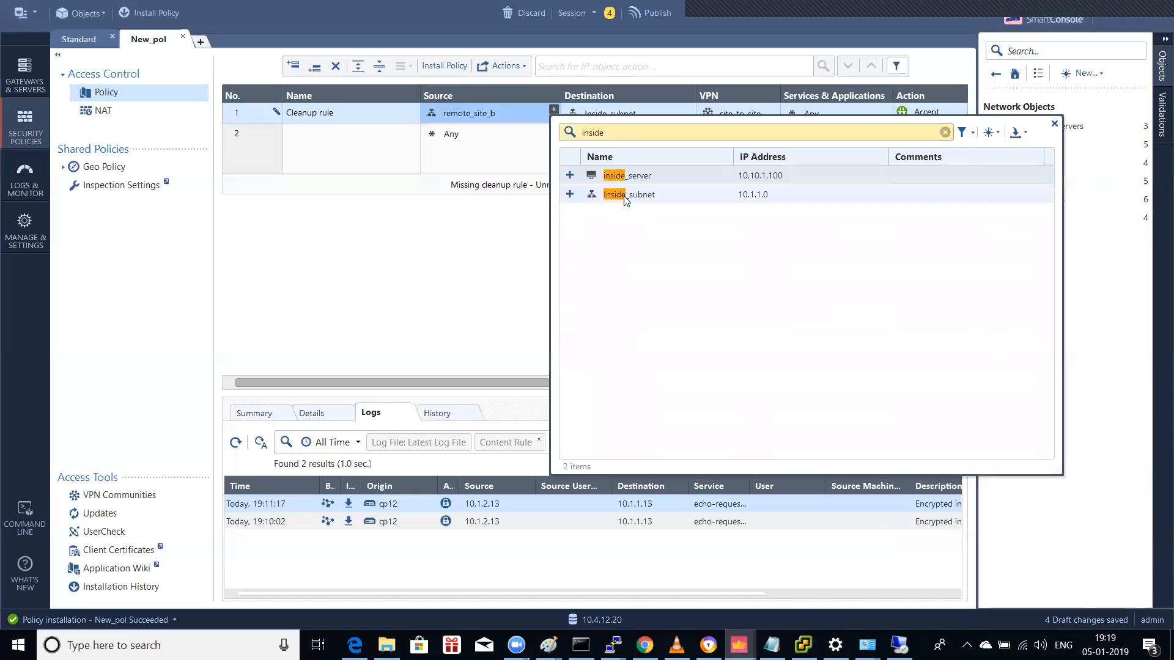
left_click(625, 192)
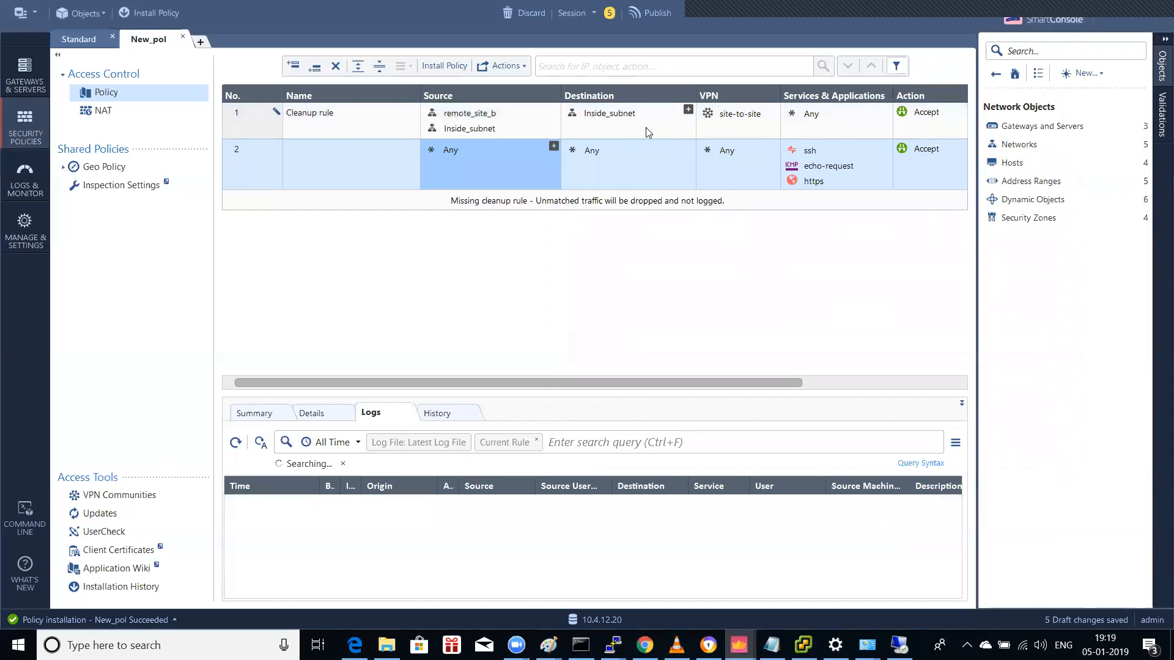
Step: Add remote_site_b to rule 1's Destination and refresh the rule's logs
left_click(688, 110)
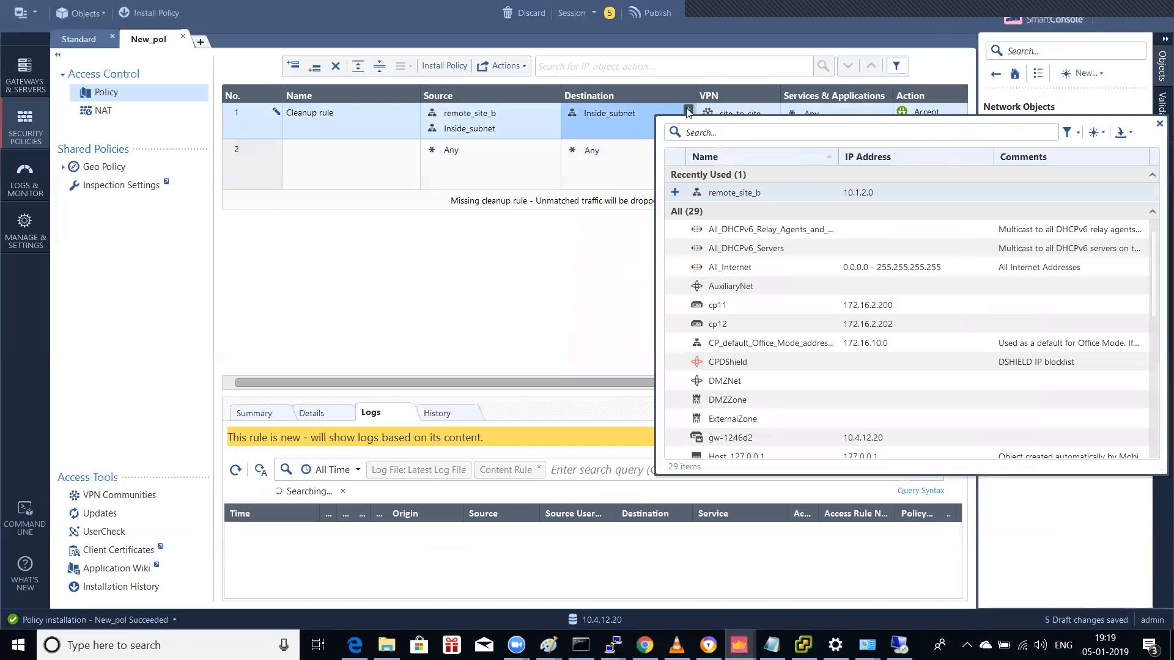
left_click(689, 132)
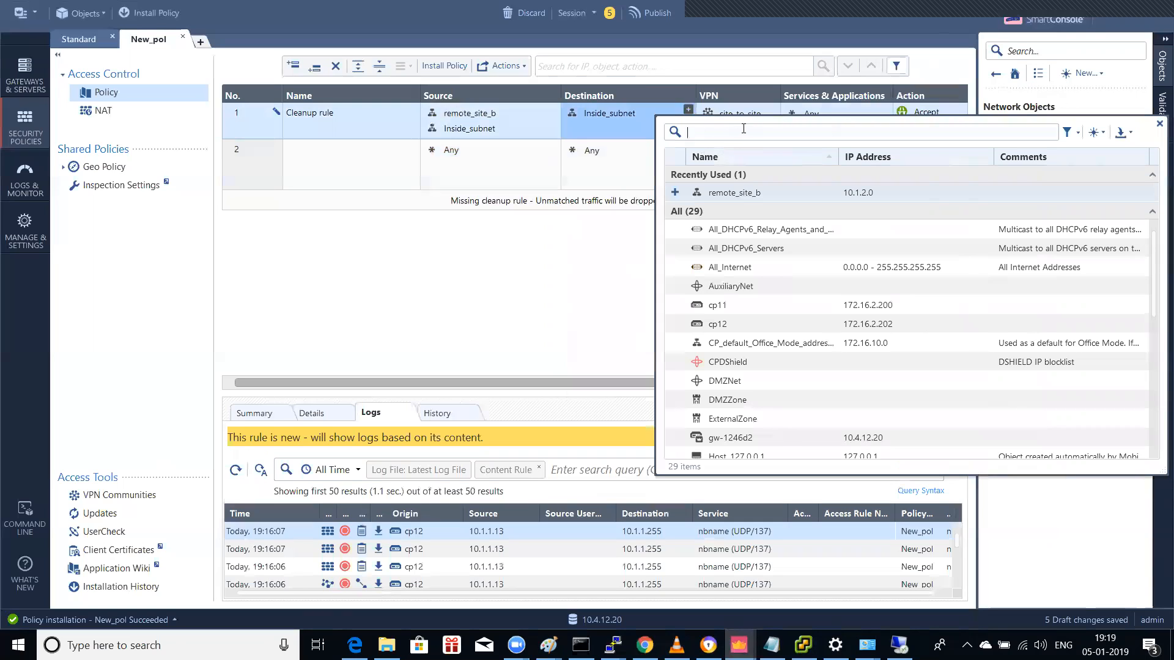
type("remote")
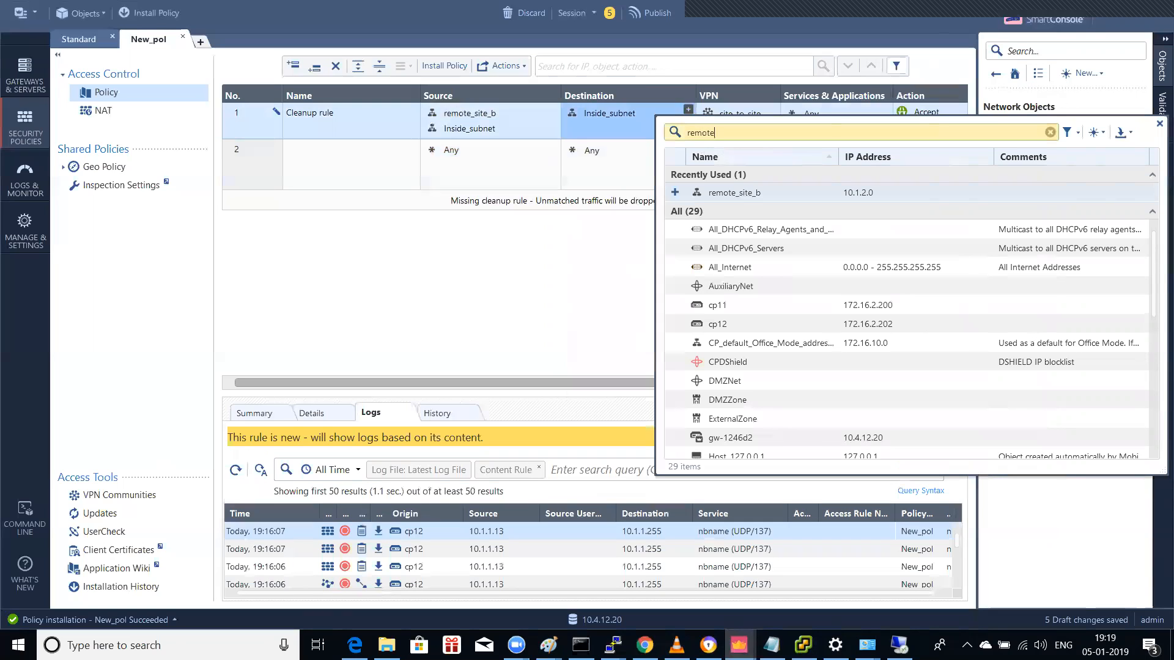
double_click(740, 194)
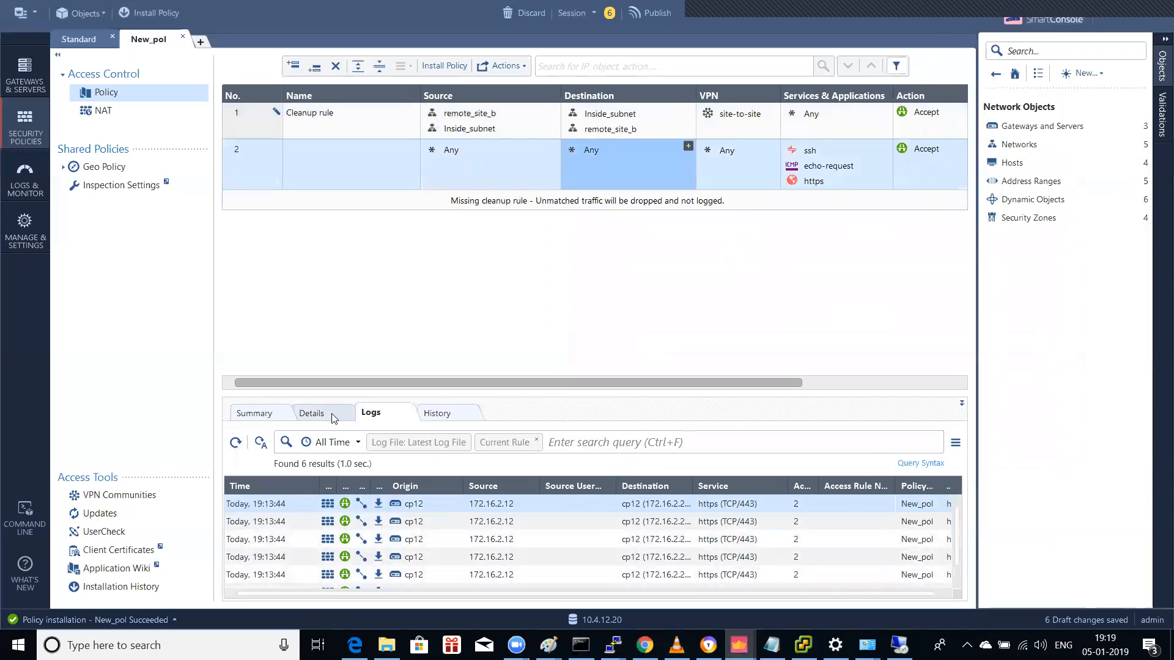
left_click(313, 414)
left_click(374, 414)
Step: On the 10.1.2.13 remote desktop, run a continuous ping -t to 10.1.1.13, then minimize the session
mouse_move(898, 645)
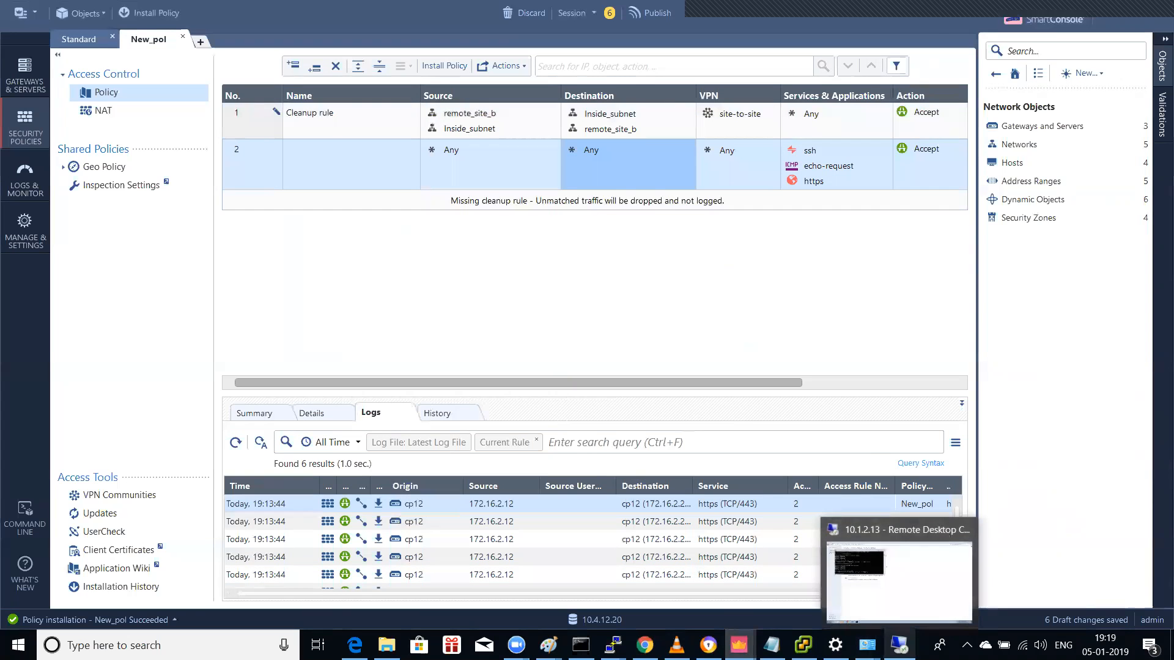
left_click(895, 575)
left_click(374, 230)
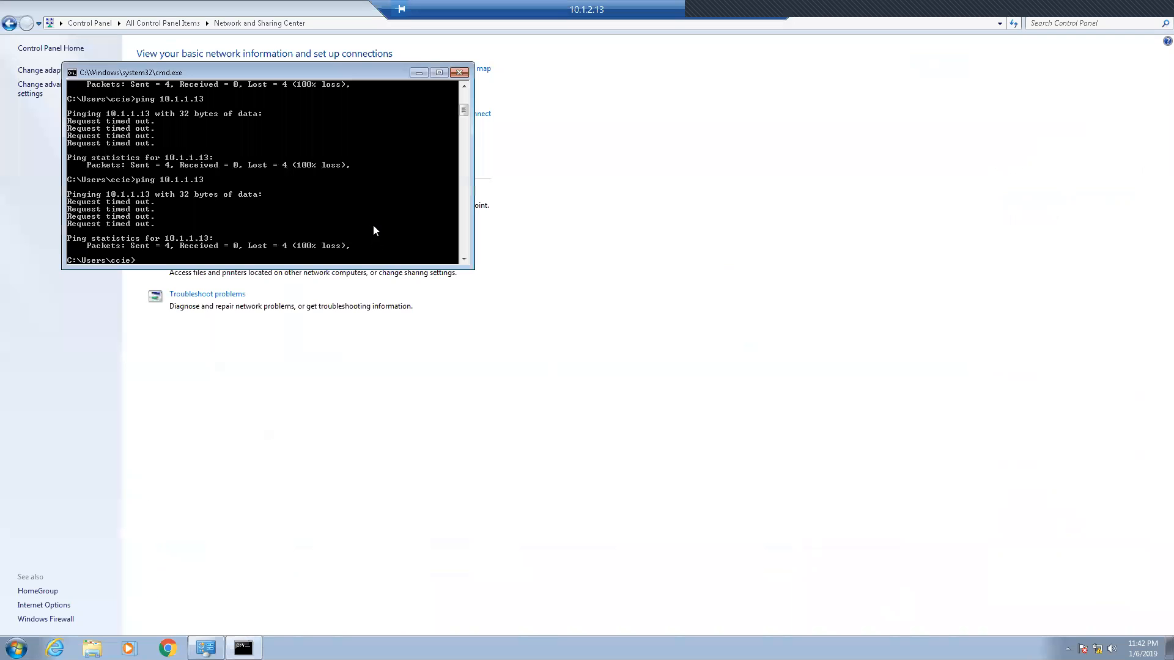
key("Up")
type("-t")
key("Return")
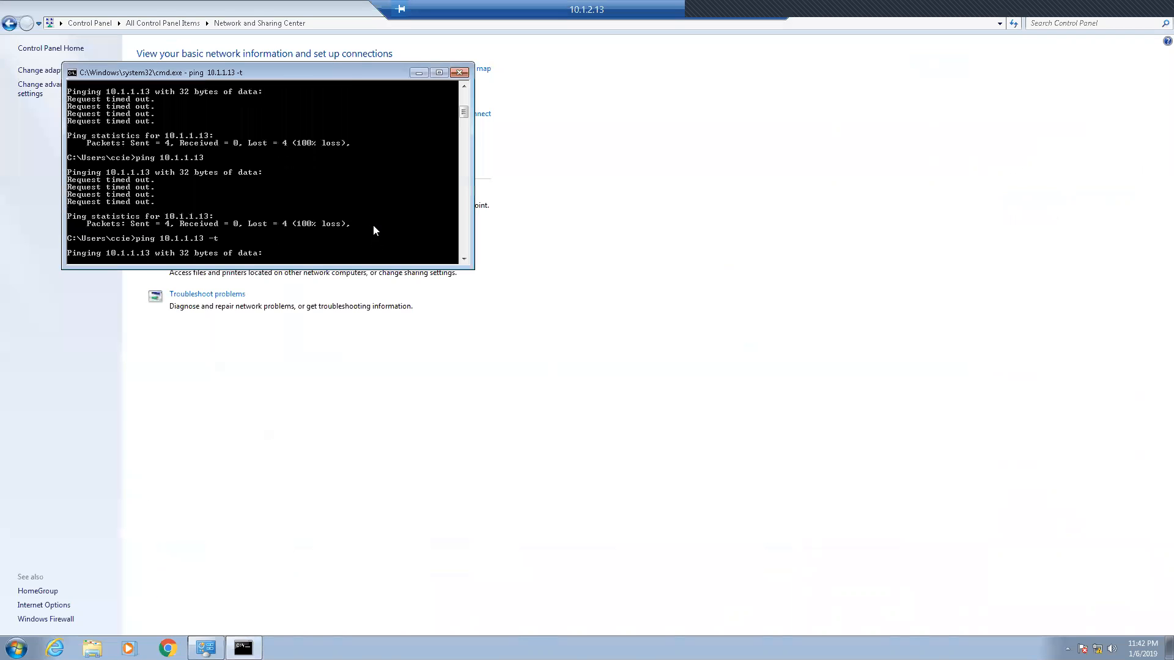
left_click(738, 12)
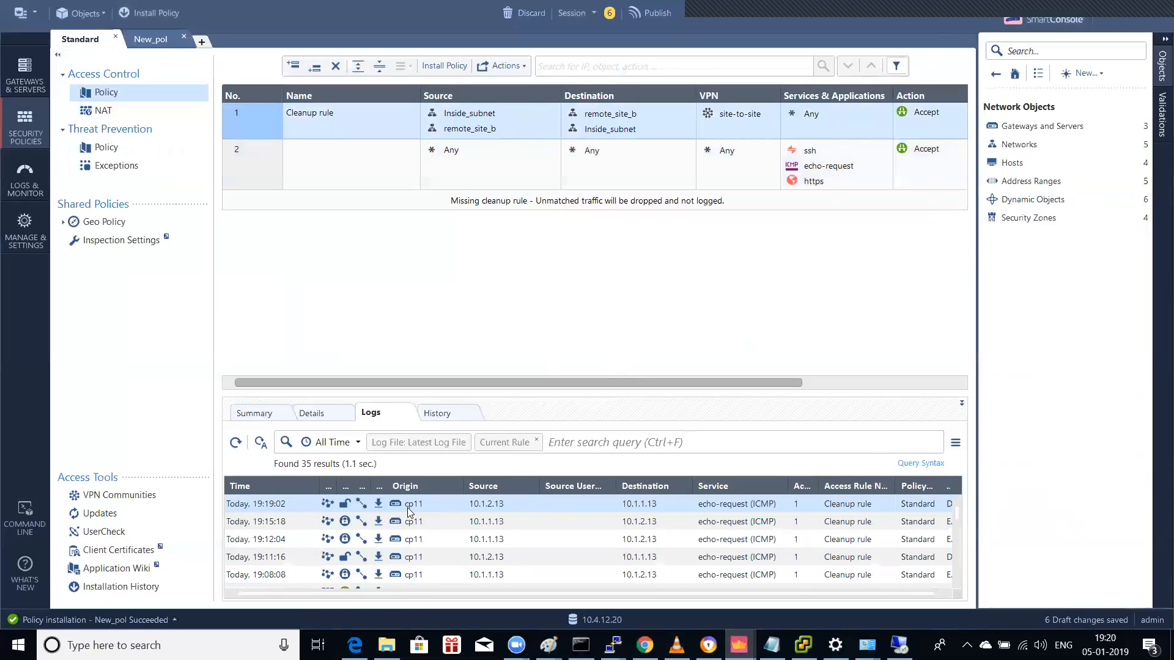
double_click(516, 503)
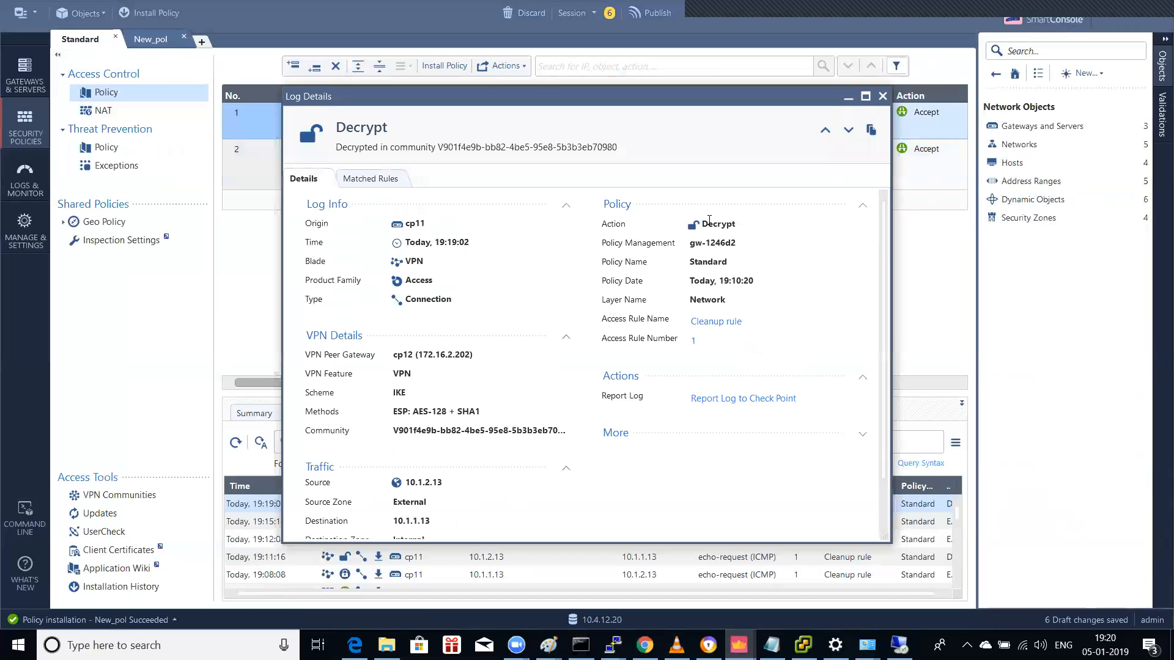
scroll(727, 262, "down", 2)
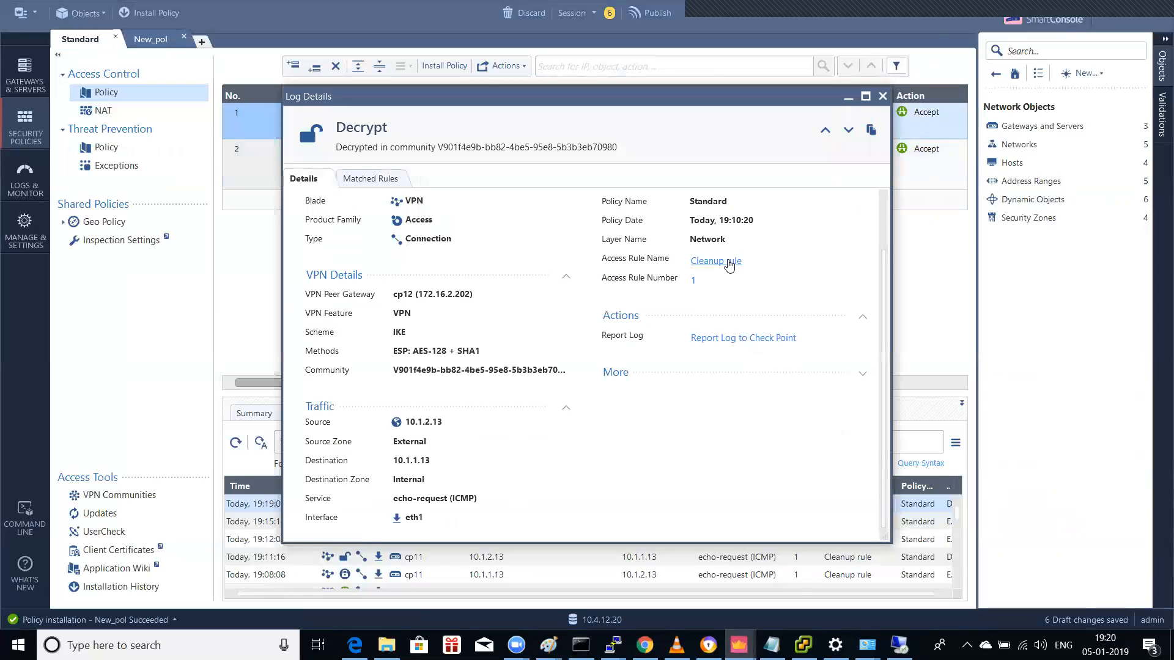
scroll(727, 262, "up", 2)
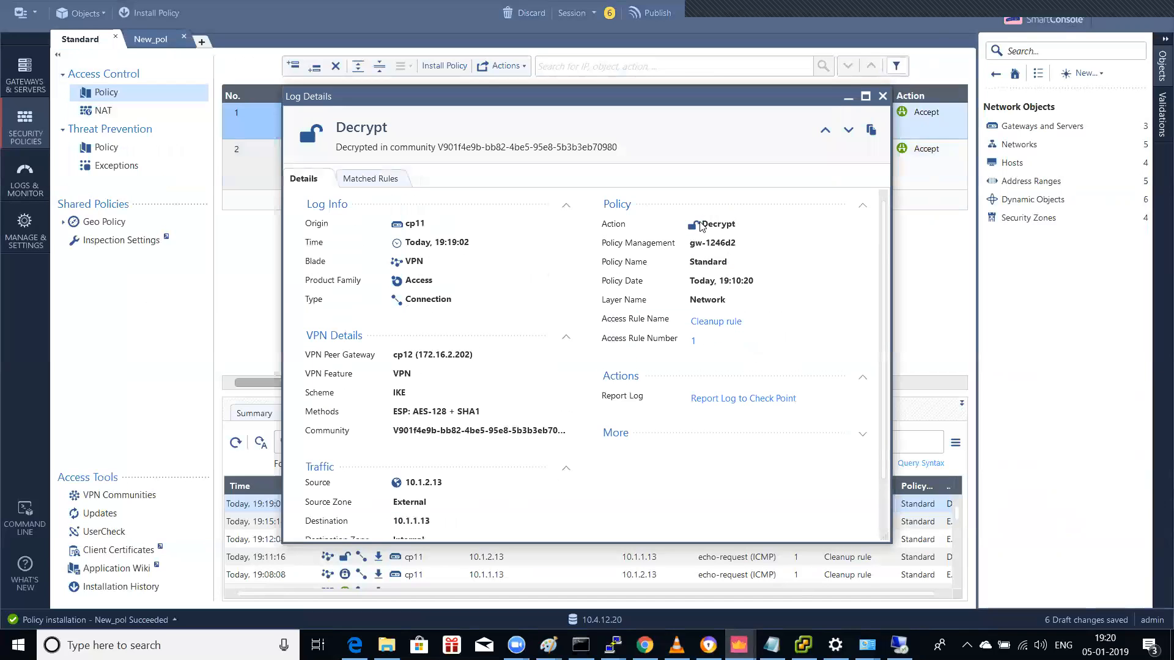
left_click(849, 98)
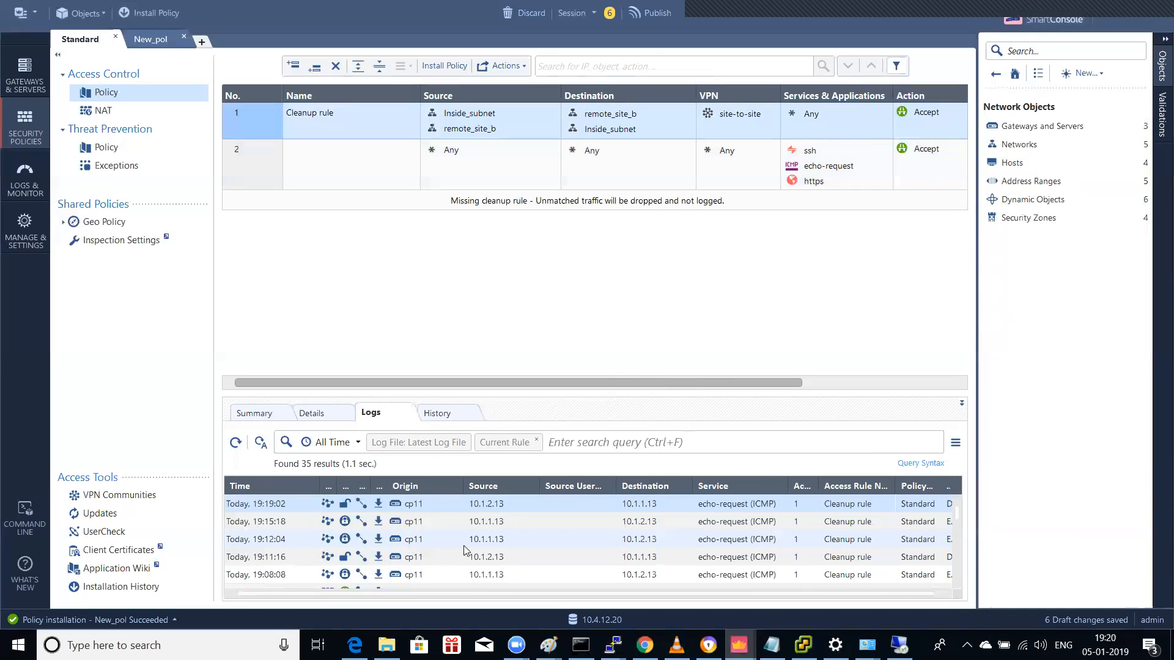
double_click(486, 505)
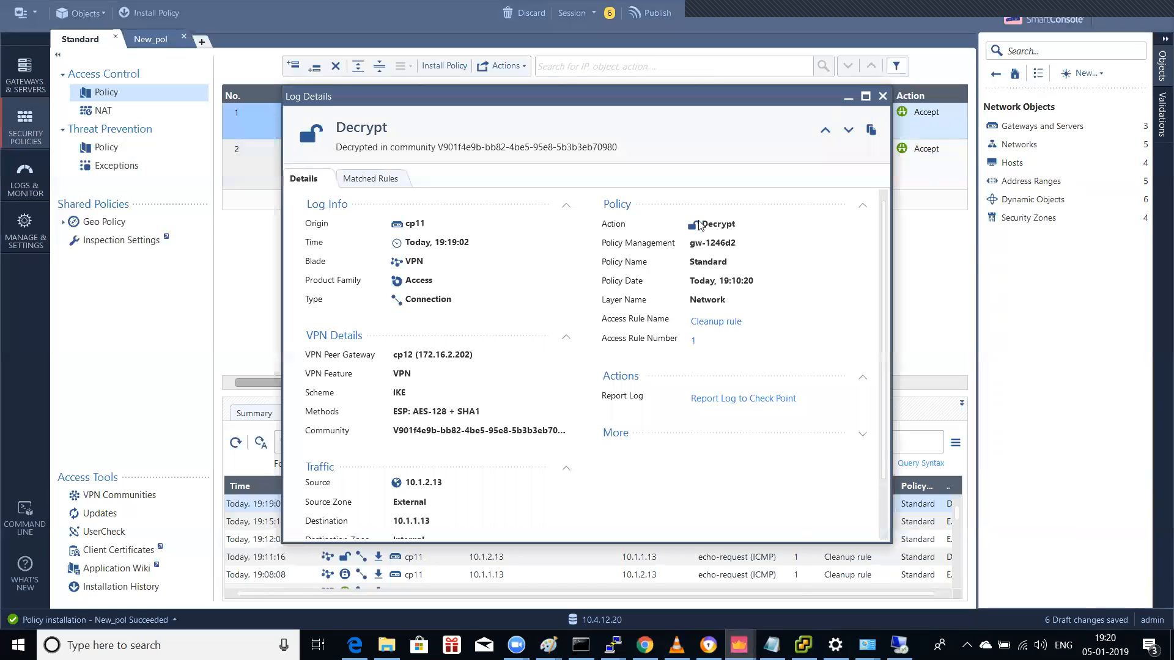
scroll(693, 249, "down", 2)
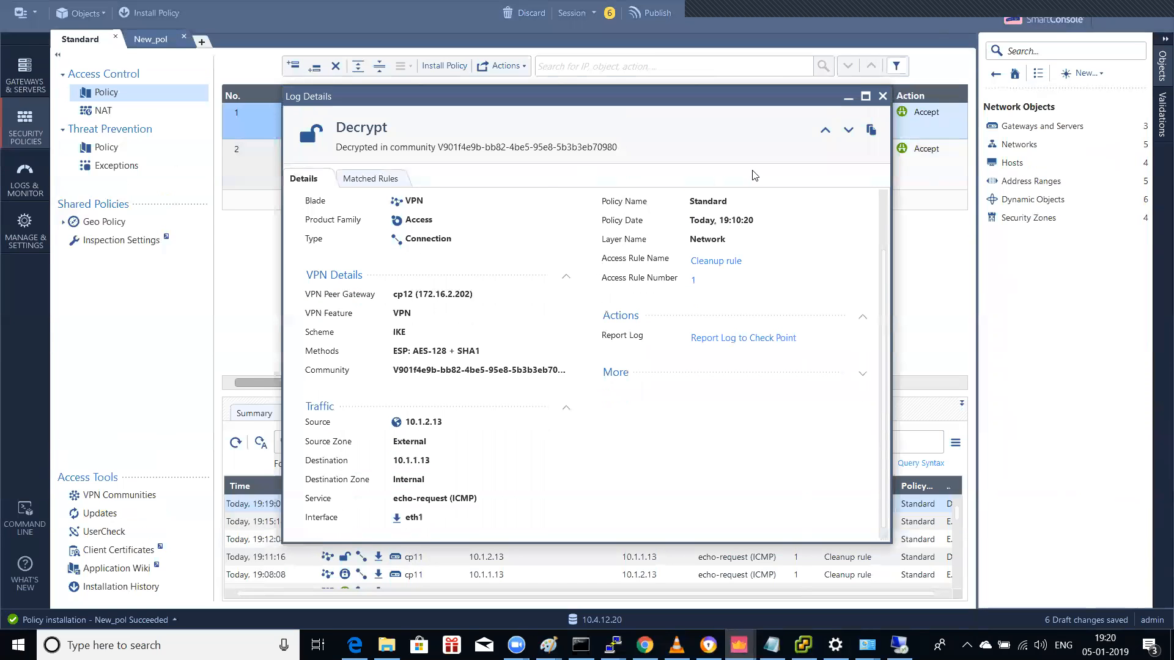
left_click(882, 96)
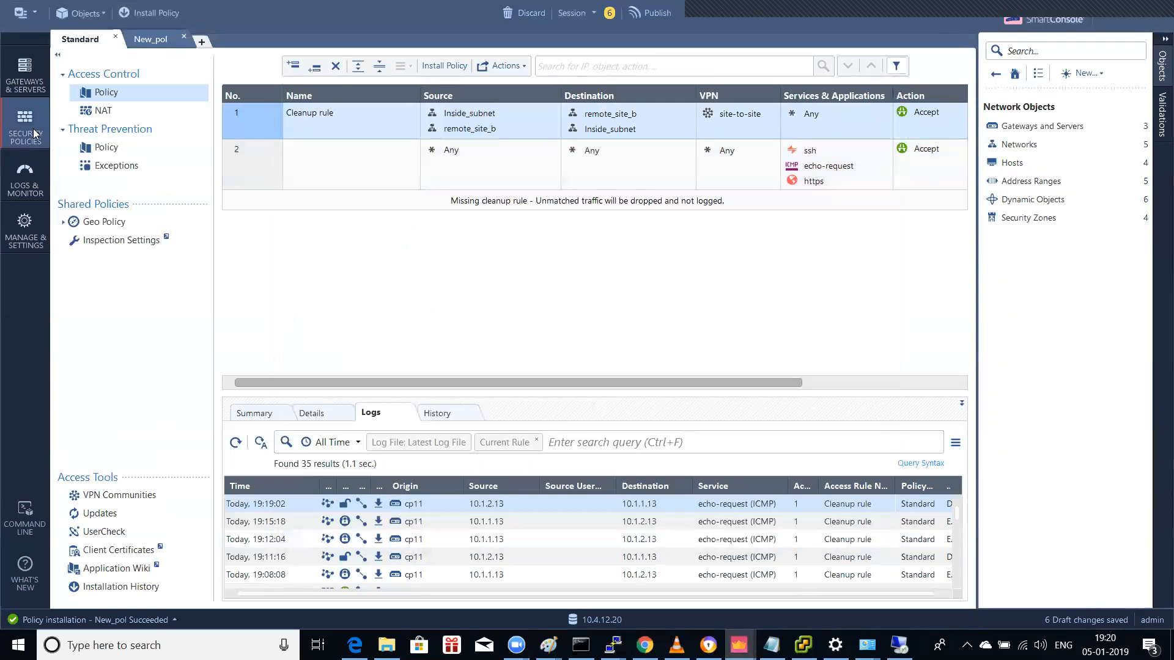
Step: Set cp11's VPN domain to All IP Addresses behind Gateway based on topology and confirm
left_click(28, 77)
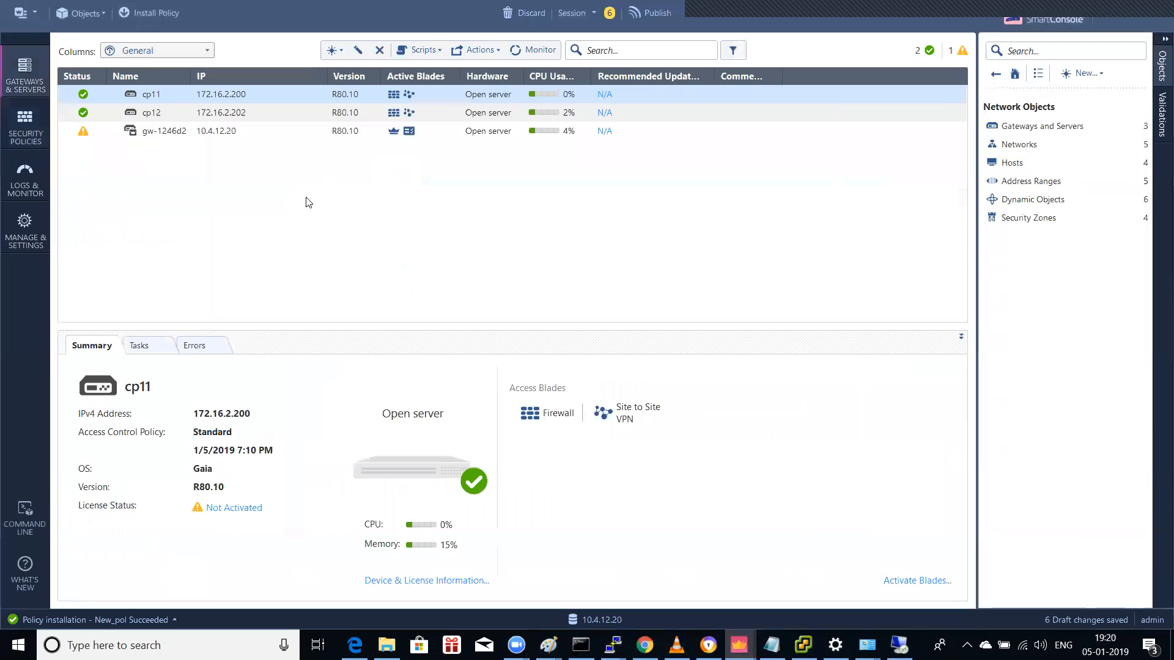
double_click(170, 91)
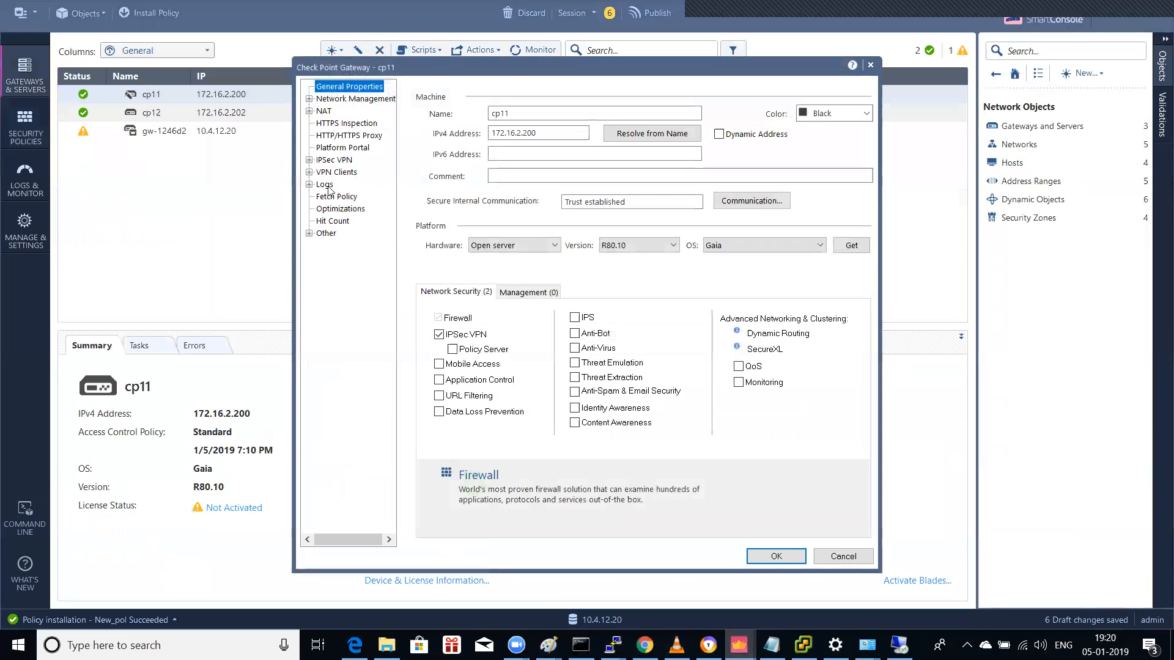
left_click(310, 99)
left_click(350, 123)
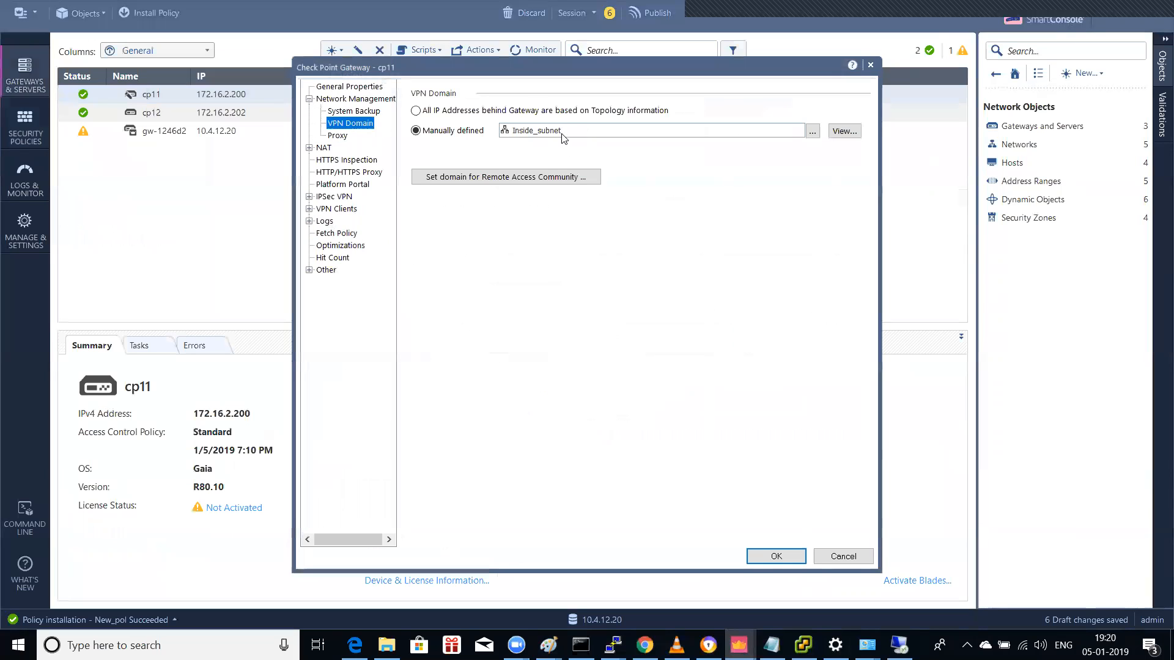
left_click(561, 112)
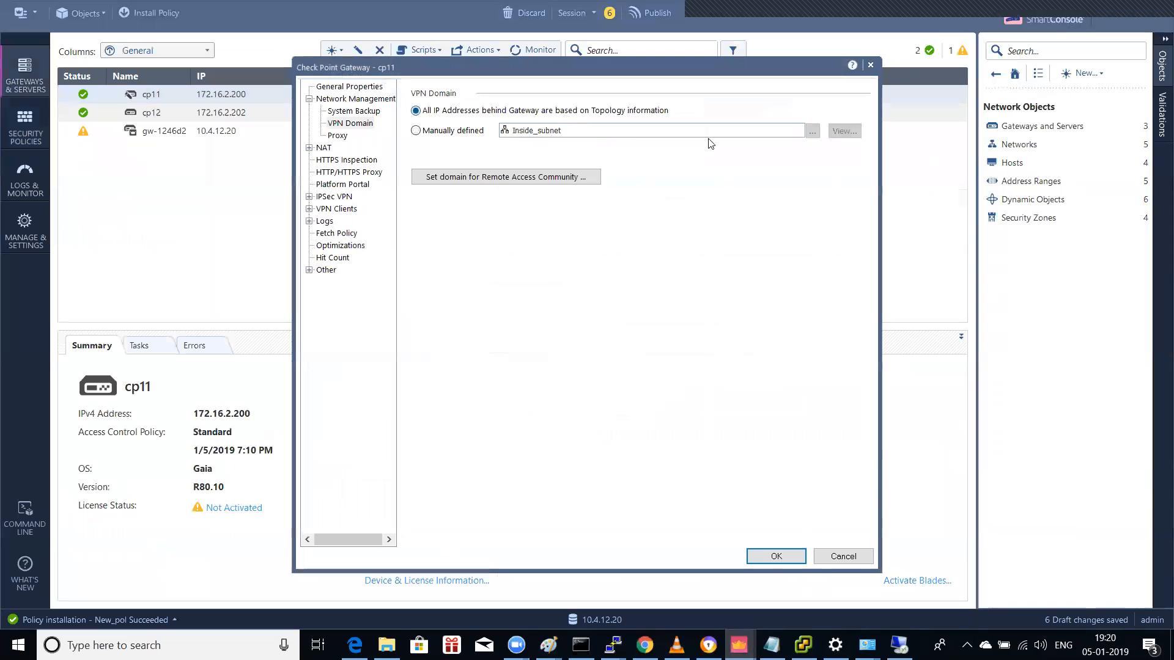
key("Return")
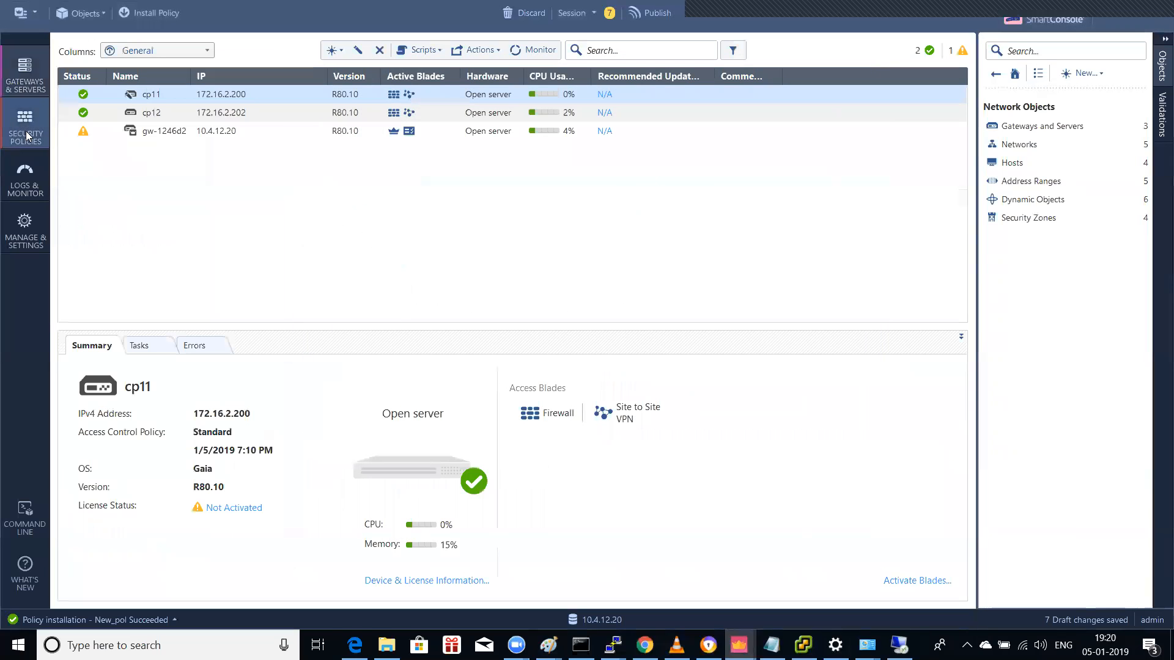
Step: Set cp12's VPN domain to be based on topology information
left_click(147, 119)
double_click(147, 119)
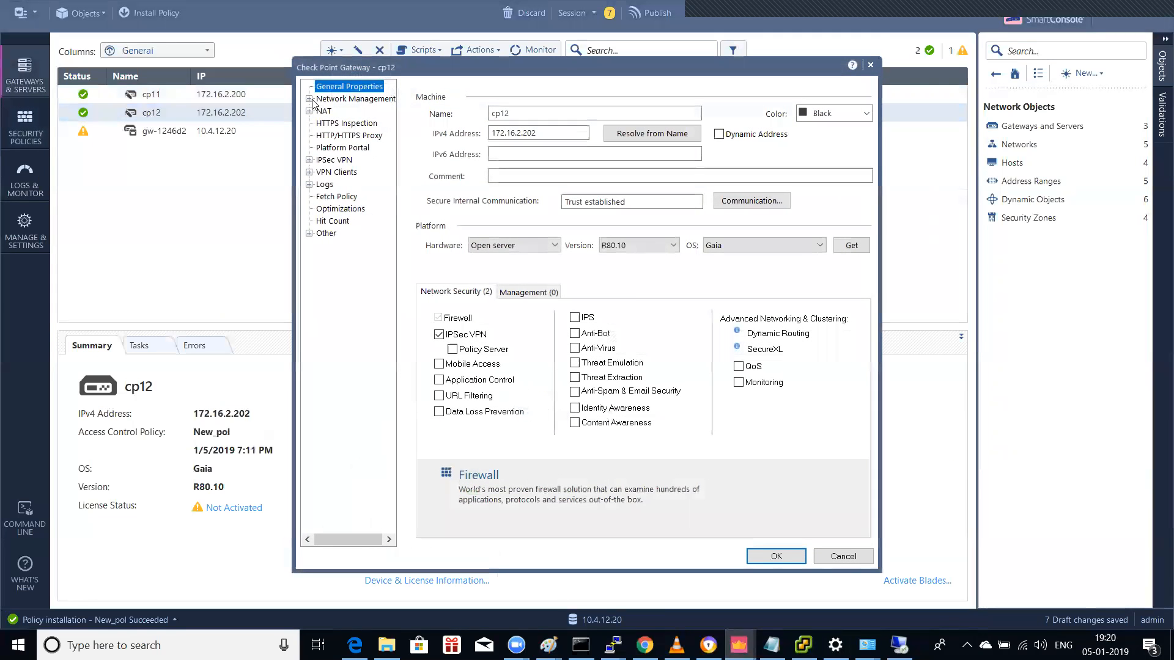
left_click(309, 98)
left_click(350, 123)
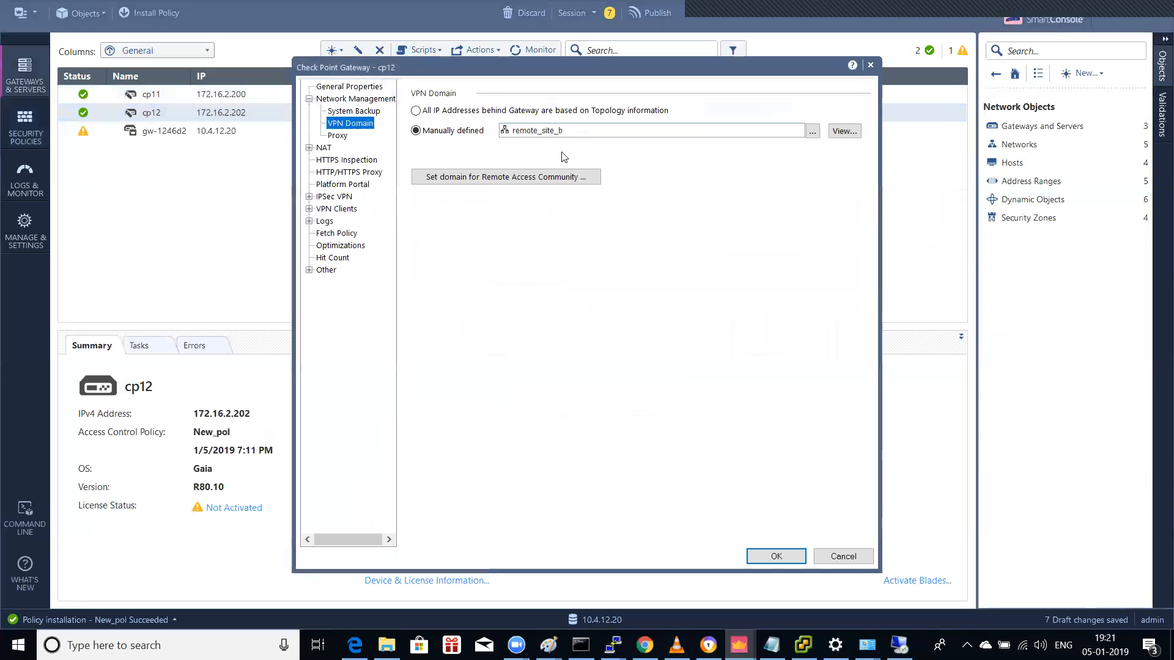
left_click(492, 111)
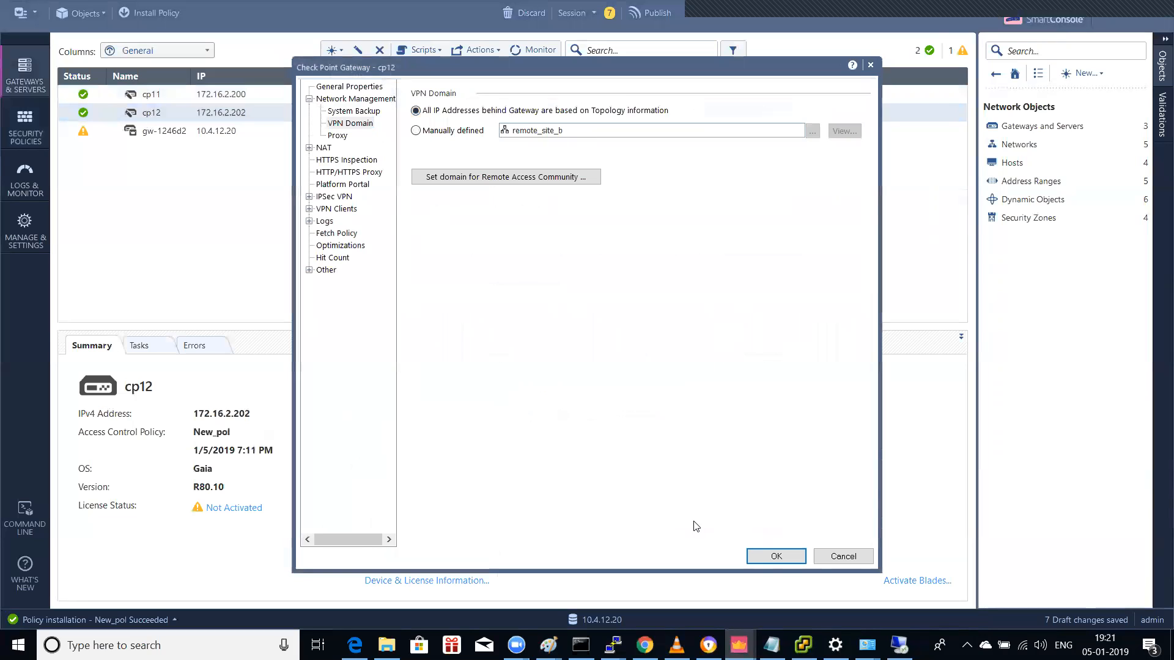
Step: Disable NAT traversal in cp12's VPN Advanced settings and close its properties with OK
left_click(331, 197)
left_click(310, 197)
left_click(362, 209)
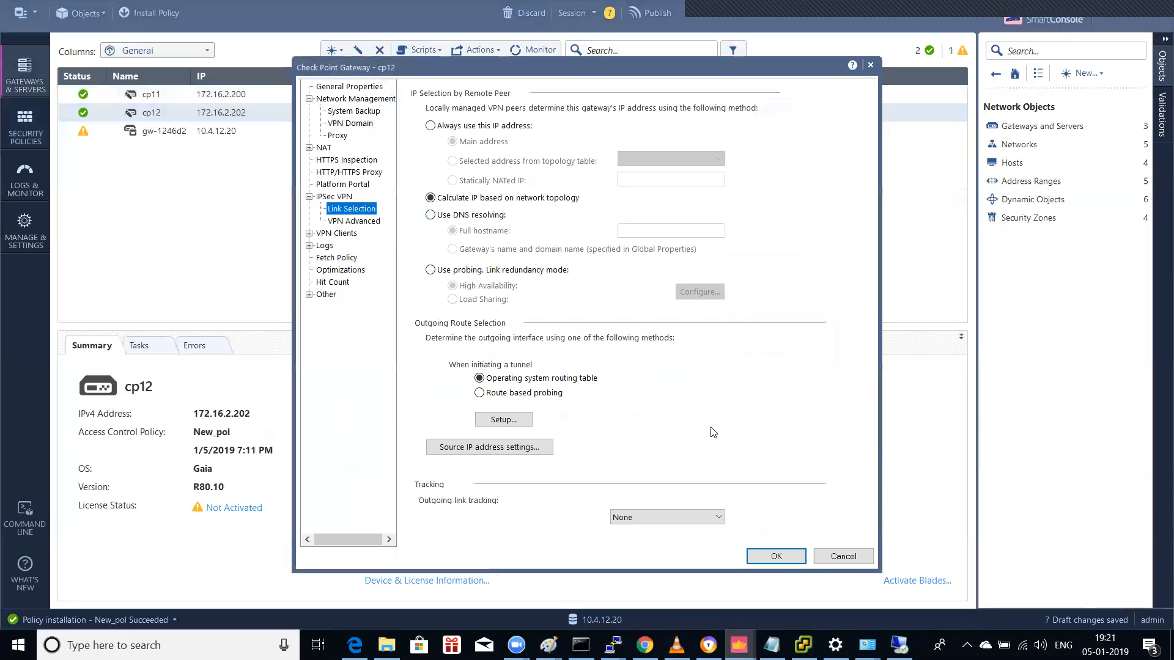
left_click(368, 222)
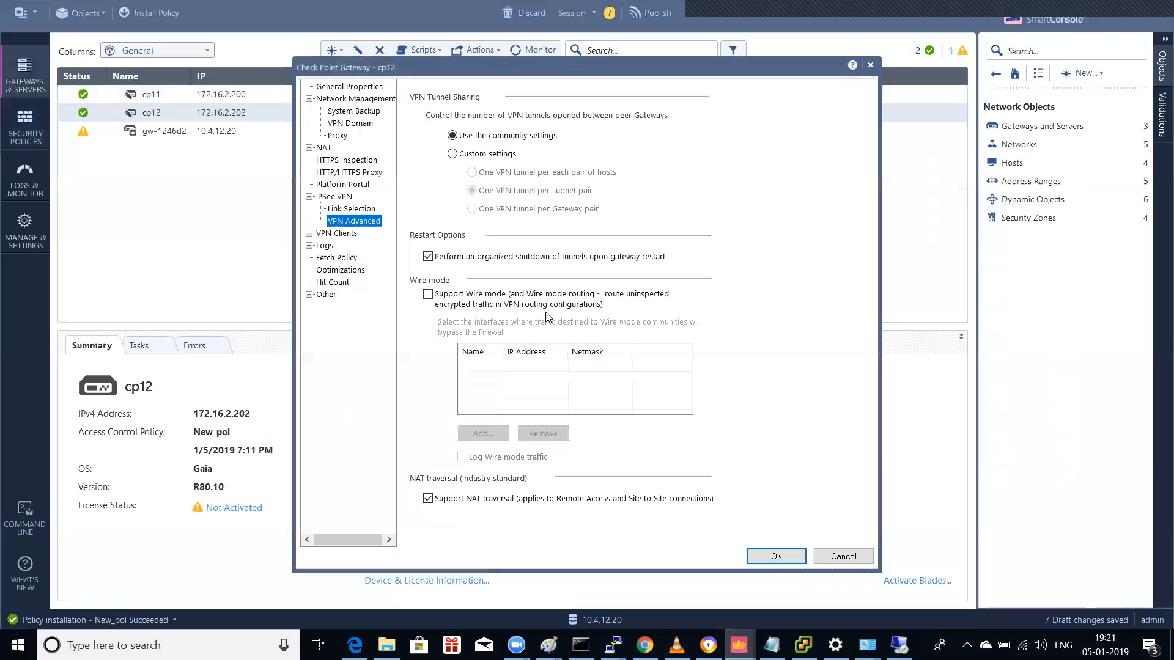
left_click(547, 503)
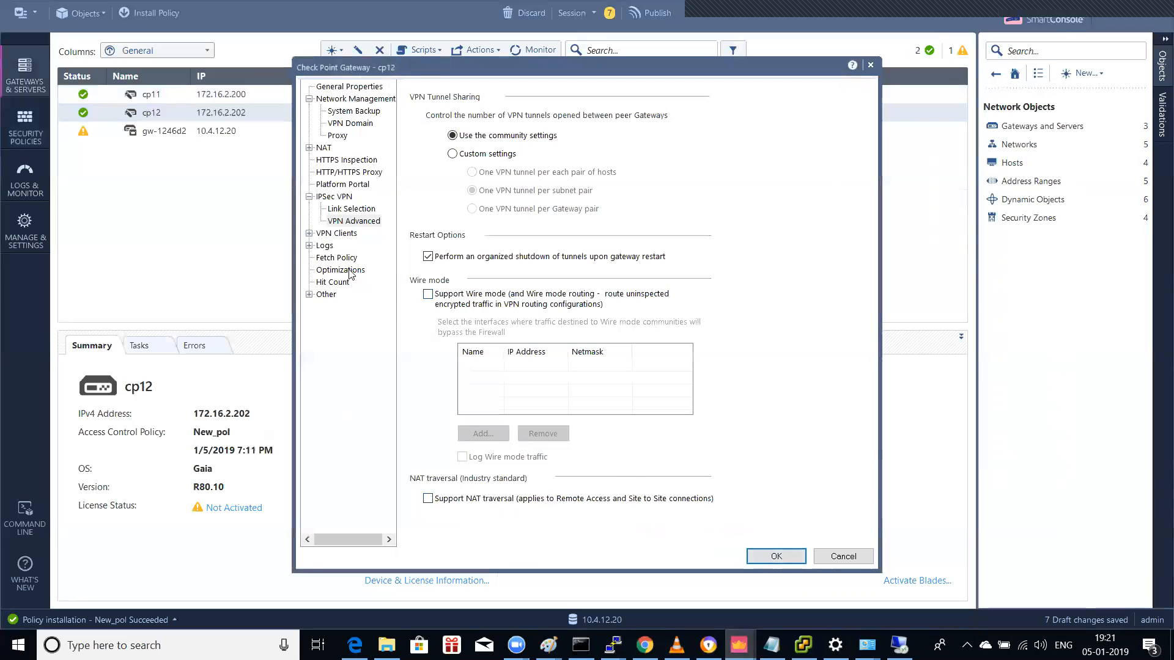
left_click(782, 555)
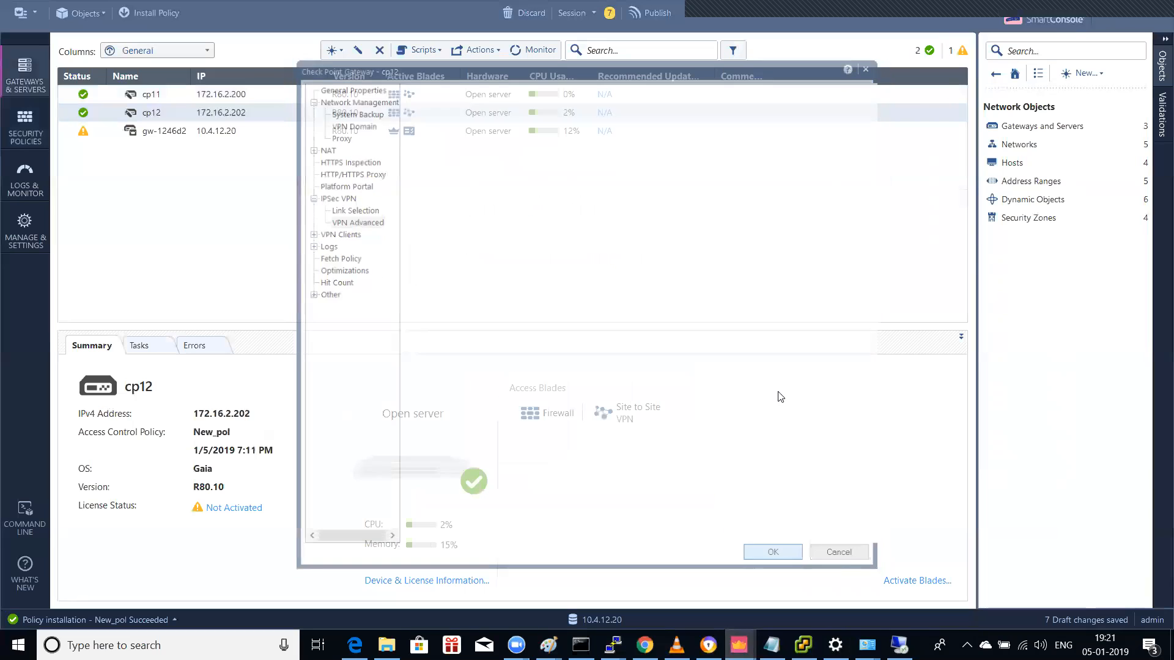
Step: Review cp11's VPN domain, IPSec VPN and NAT traversal settings, then save them with OK
double_click(158, 99)
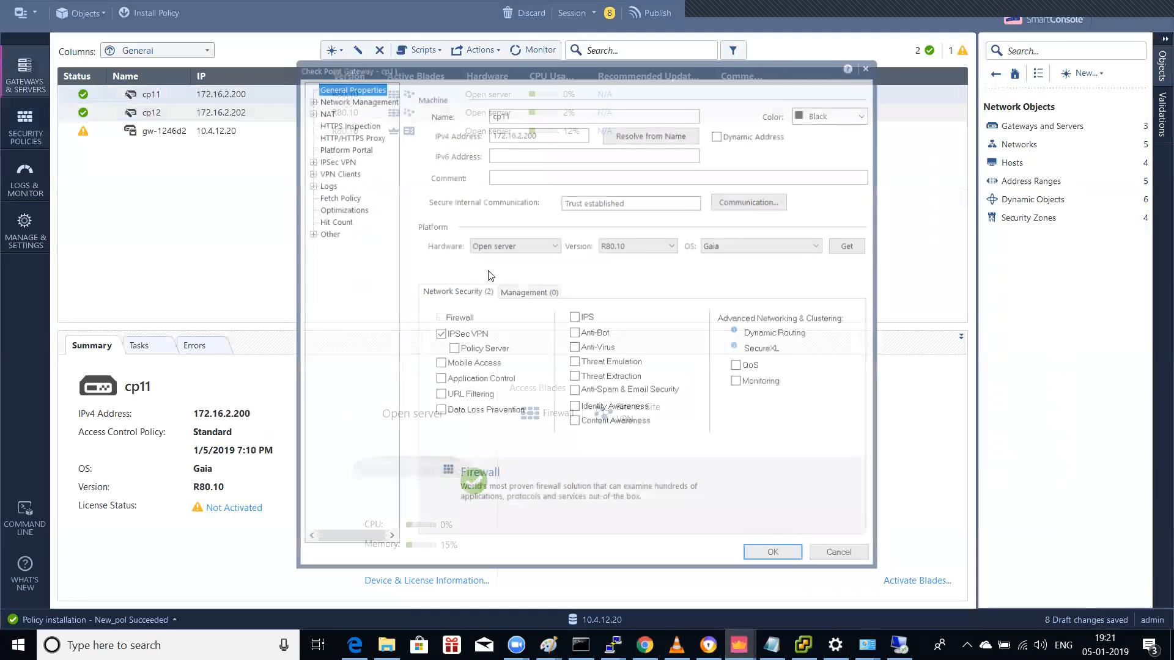
left_click(310, 99)
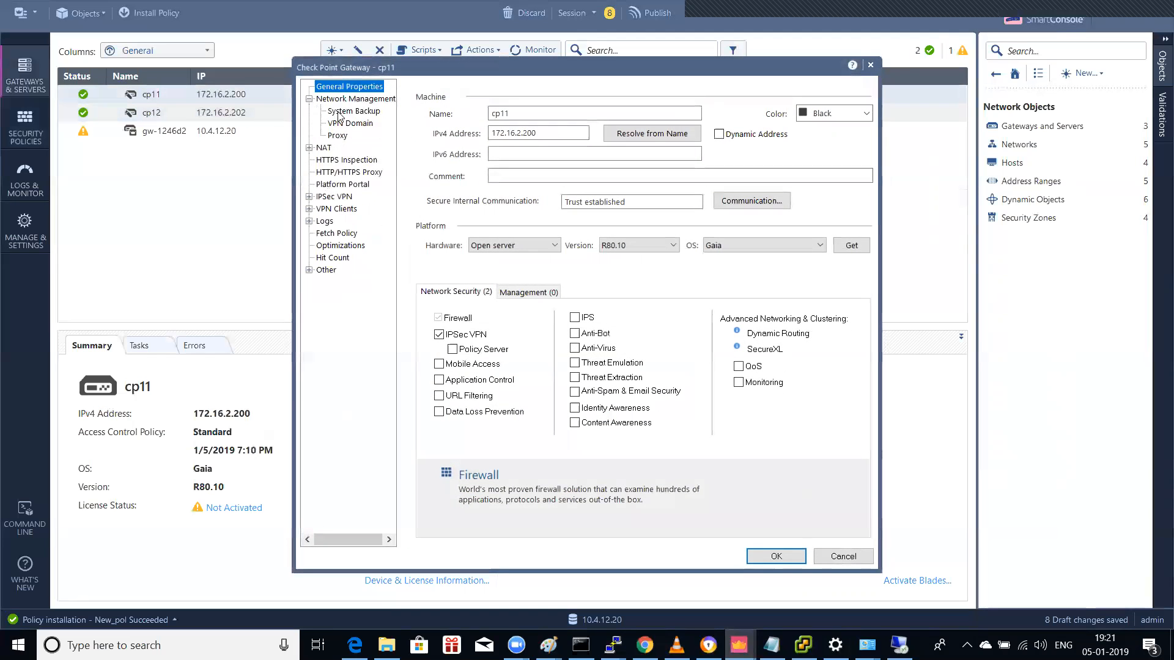
left_click(347, 124)
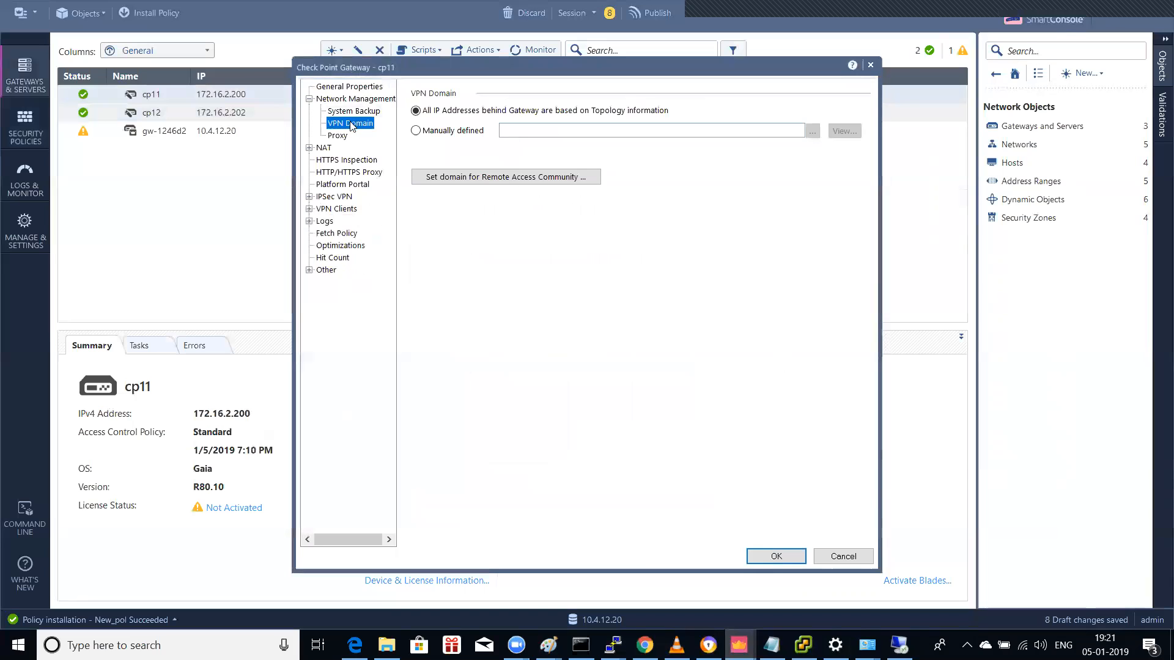
left_click(327, 199)
left_click(309, 197)
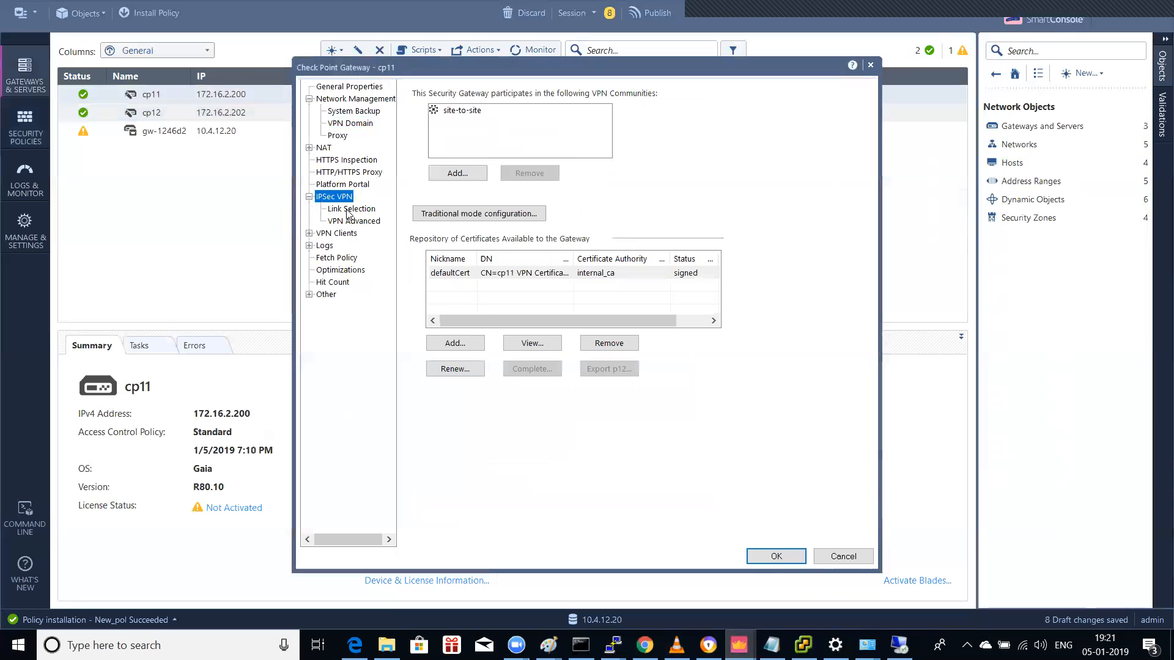
left_click(350, 210)
left_click(352, 221)
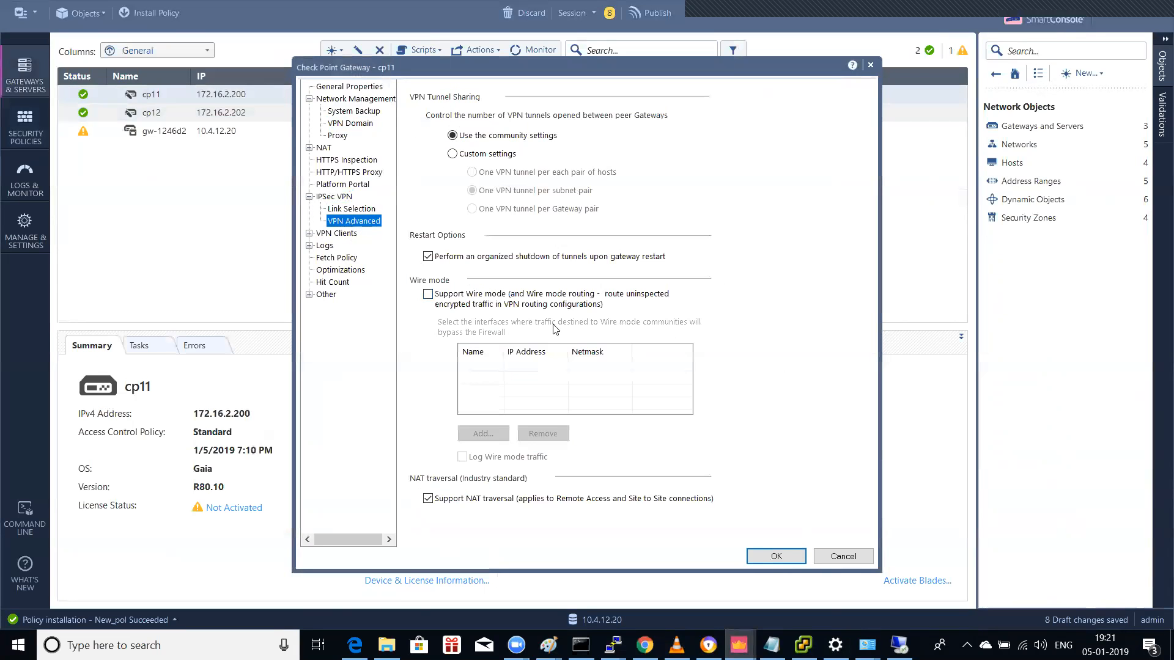
left_click(769, 559)
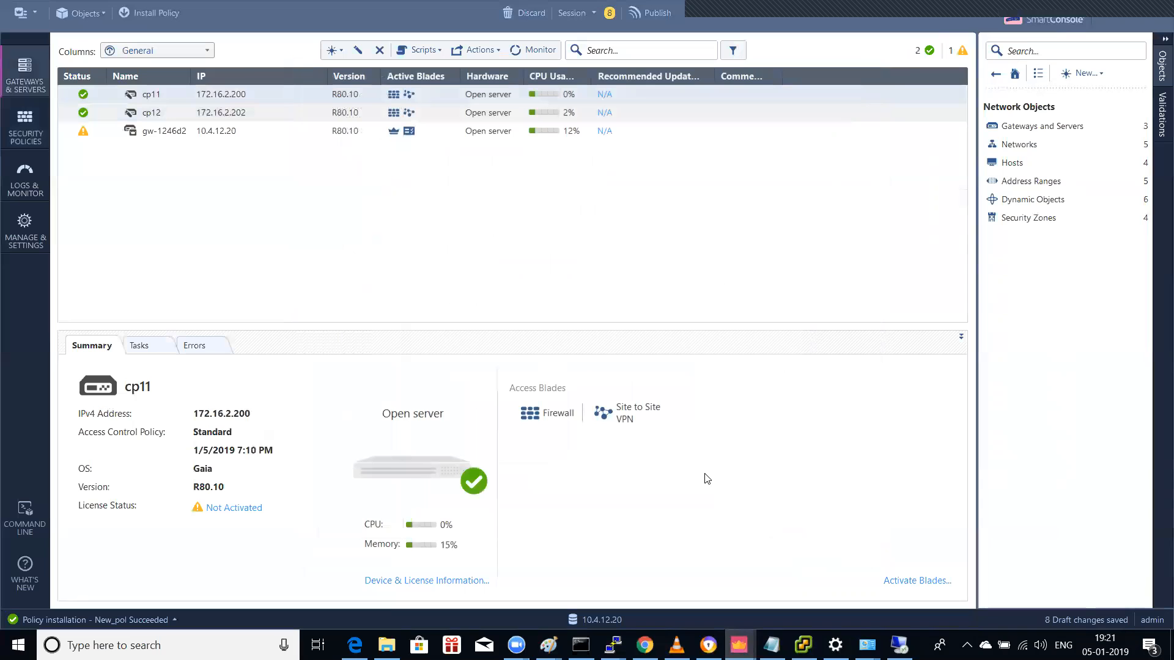
Step: Publish the pending changes and install the Standard policy
key("ctrl+shift+Return")
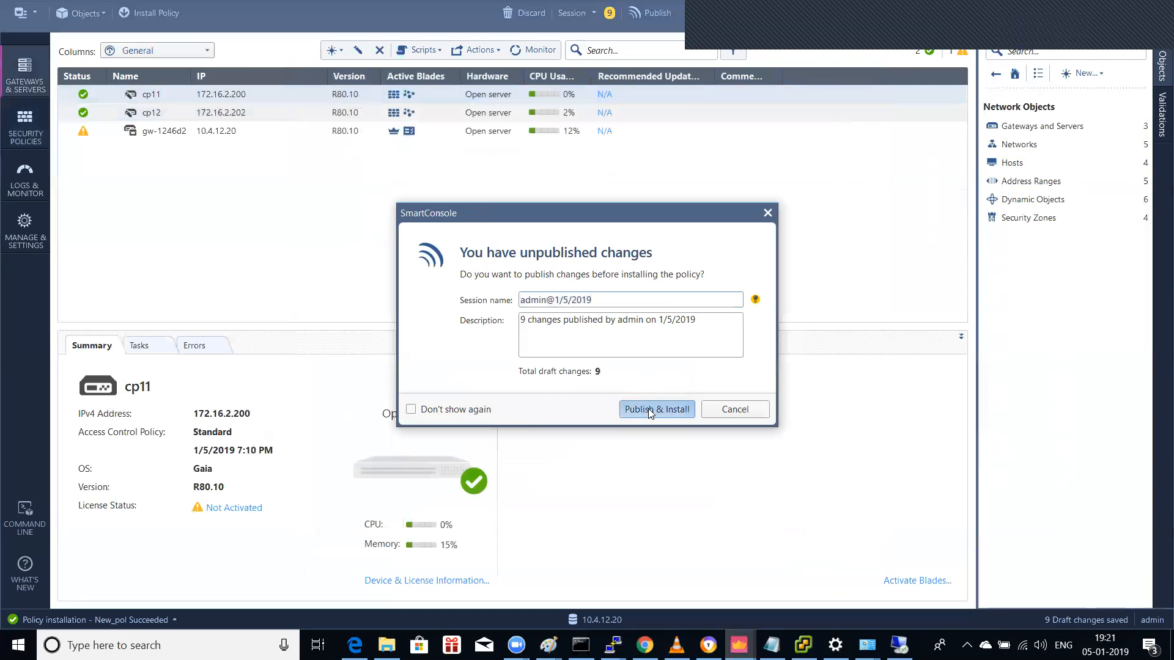
left_click(652, 409)
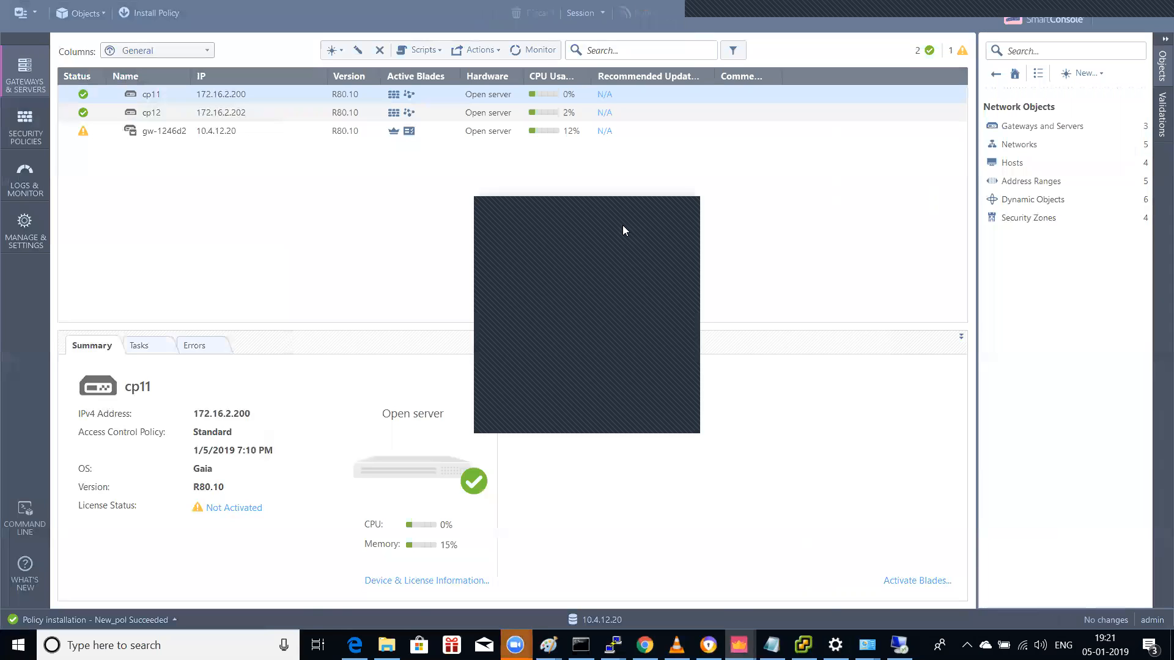
left_click(154, 12)
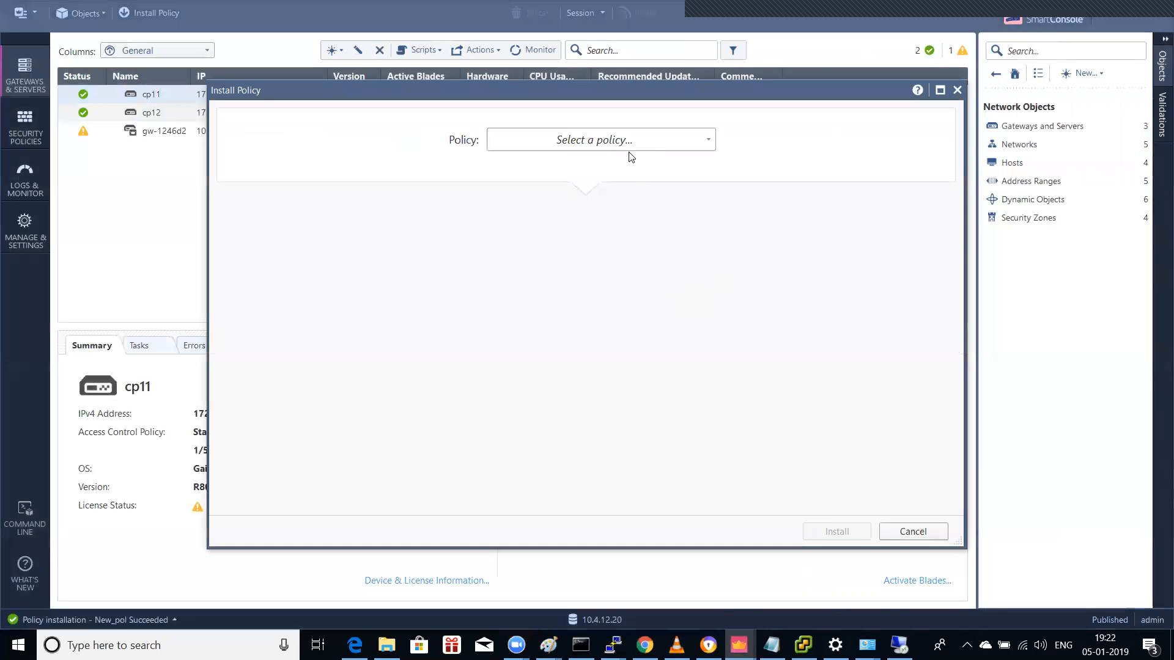
left_click(643, 146)
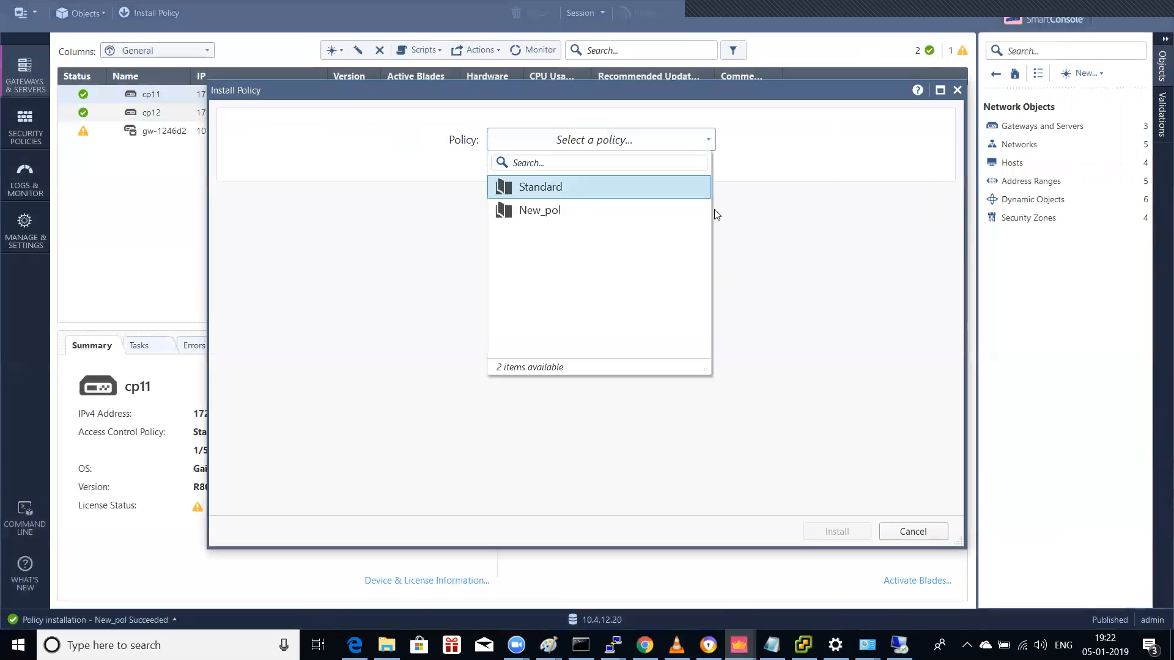
left_click(621, 190)
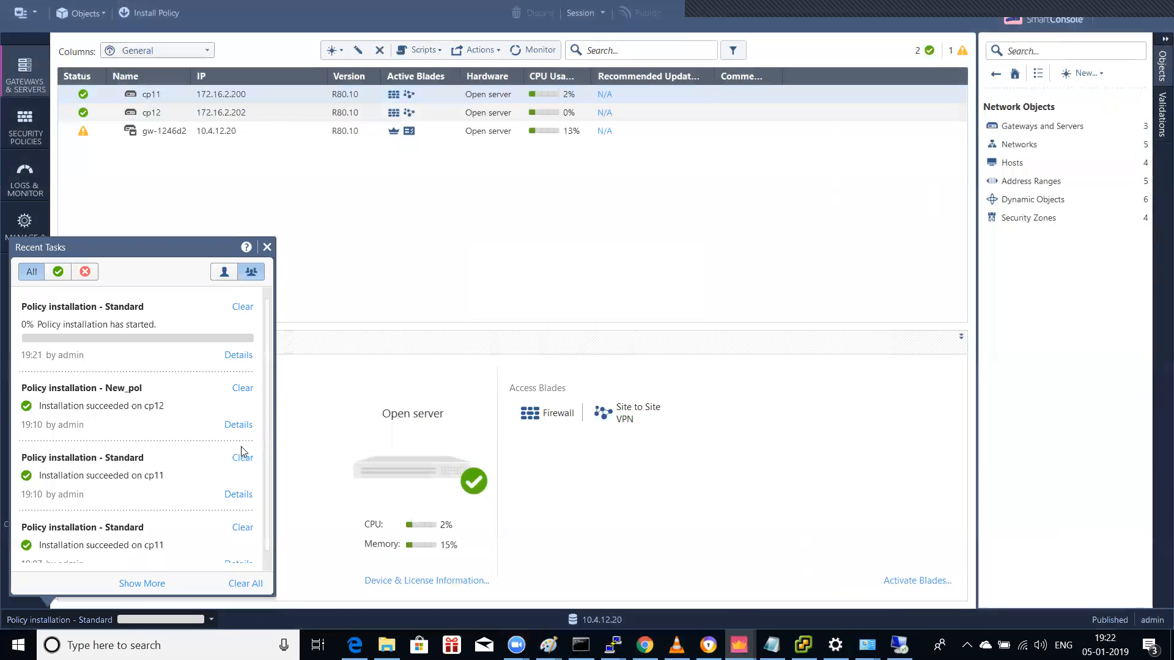
left_click(123, 640)
Step: Ping 10.1.2.13 from Command Prompt, confirming four replies with 0% loss, then minimize it
type("cmd")
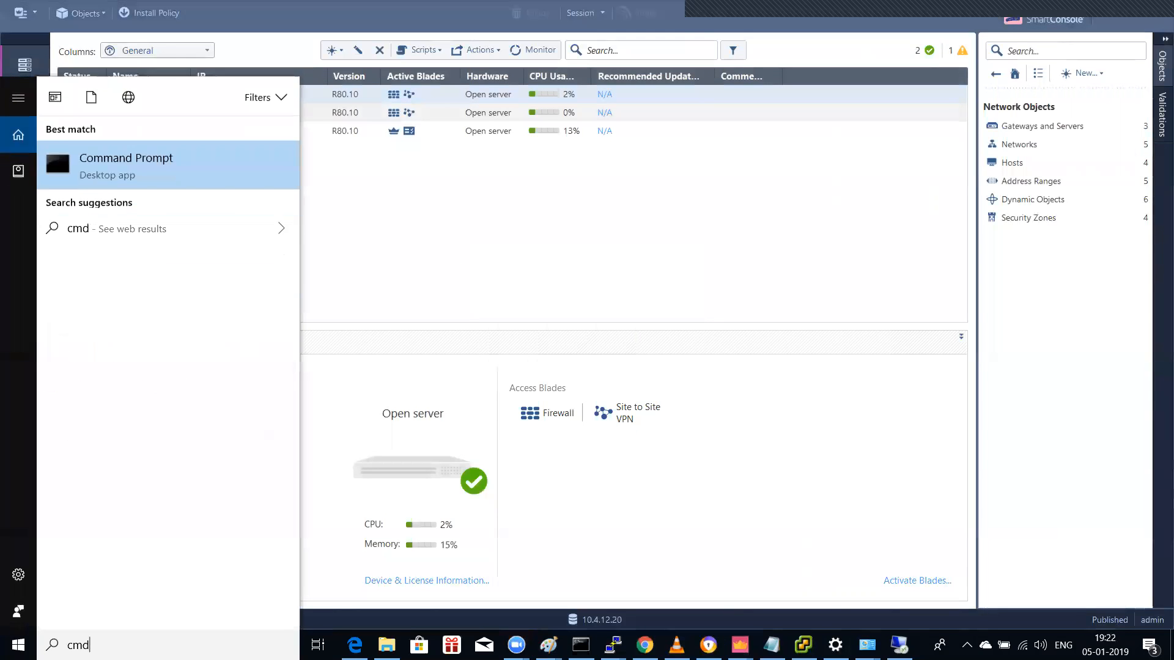
key("Return")
type("ping")
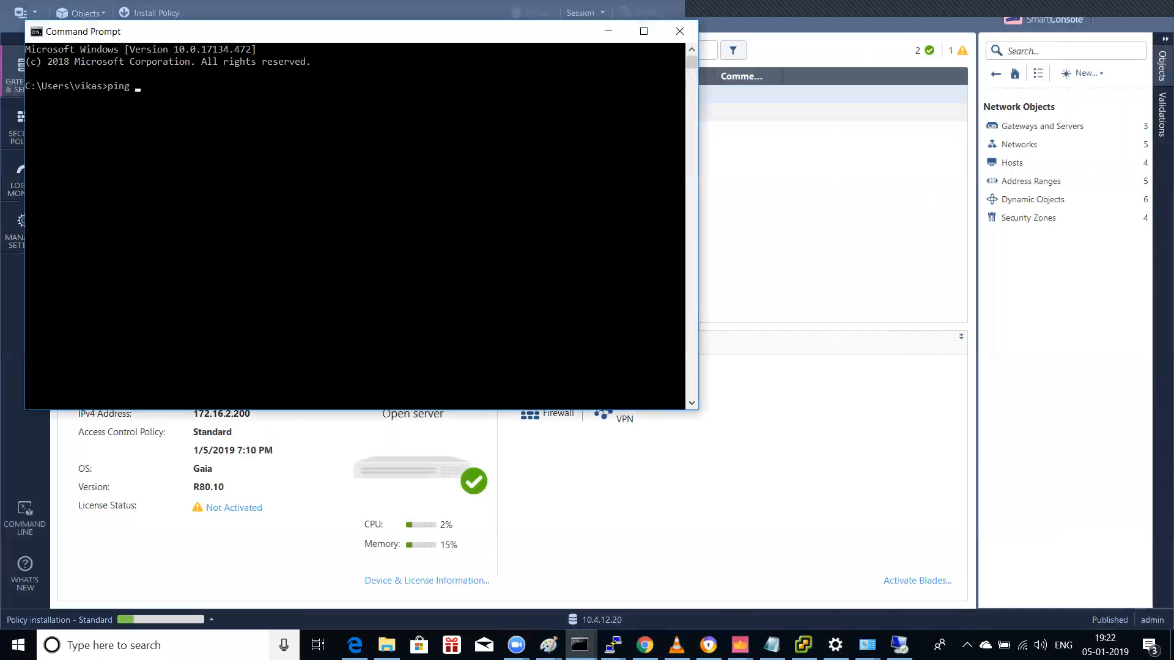
type(" 10.1.2.13")
key("Return")
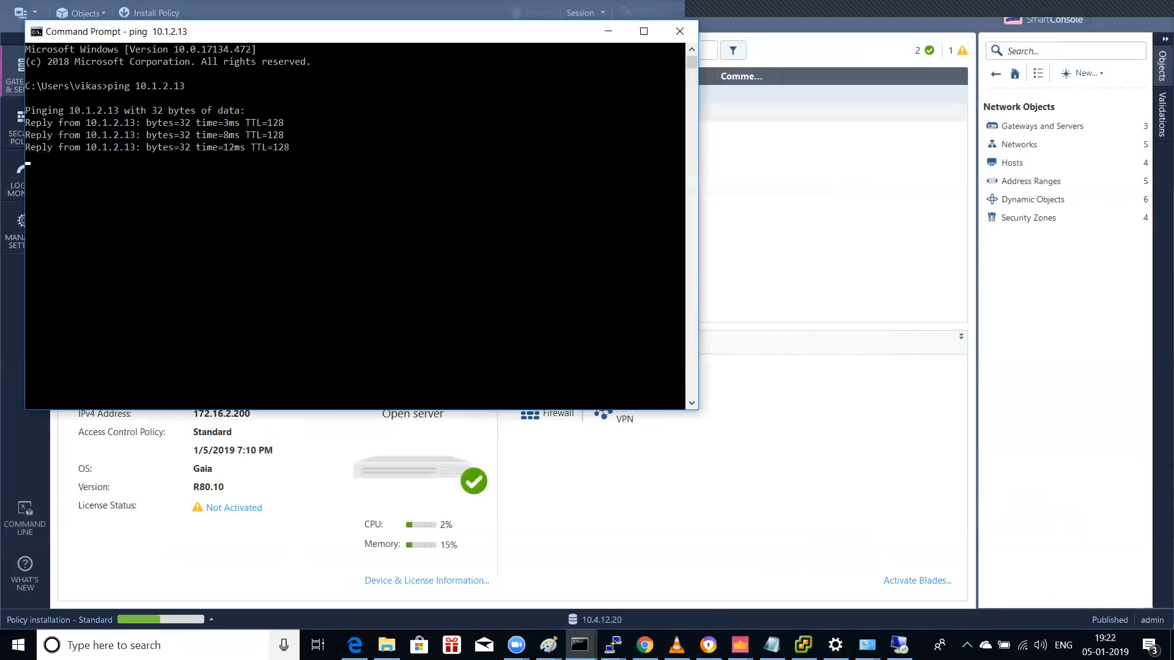
key("Return")
key("Up")
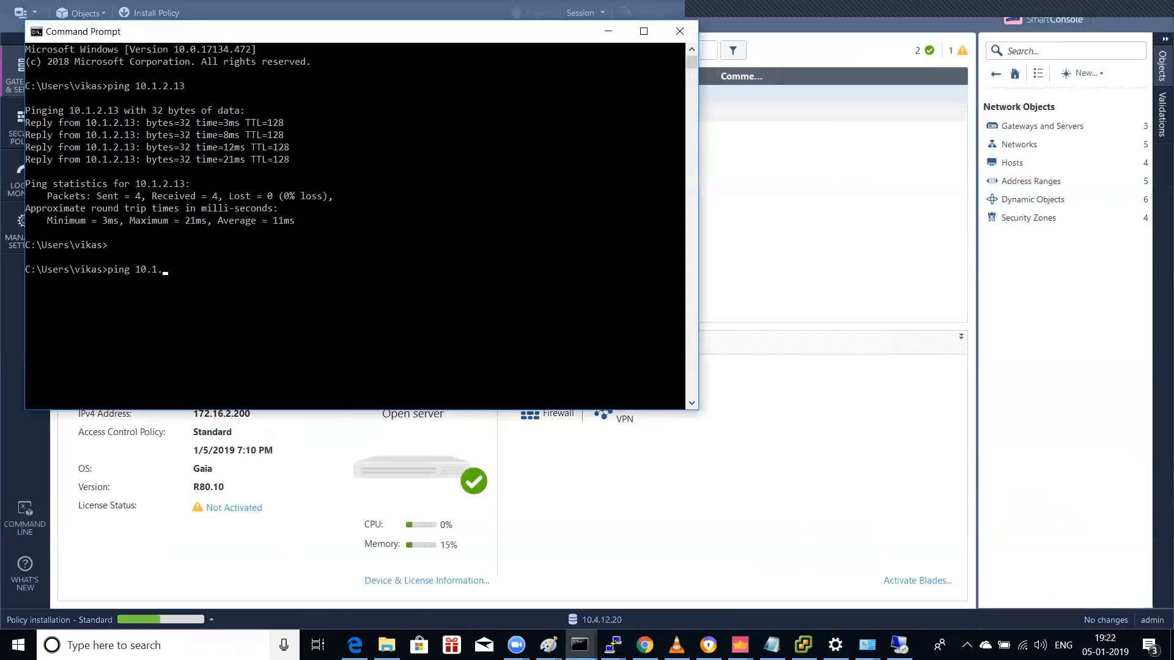
key("BackSpace")
key("BackSpace")
key("BackSpace")
key("BackSpace")
key("BackSpace")
key("BackSpace")
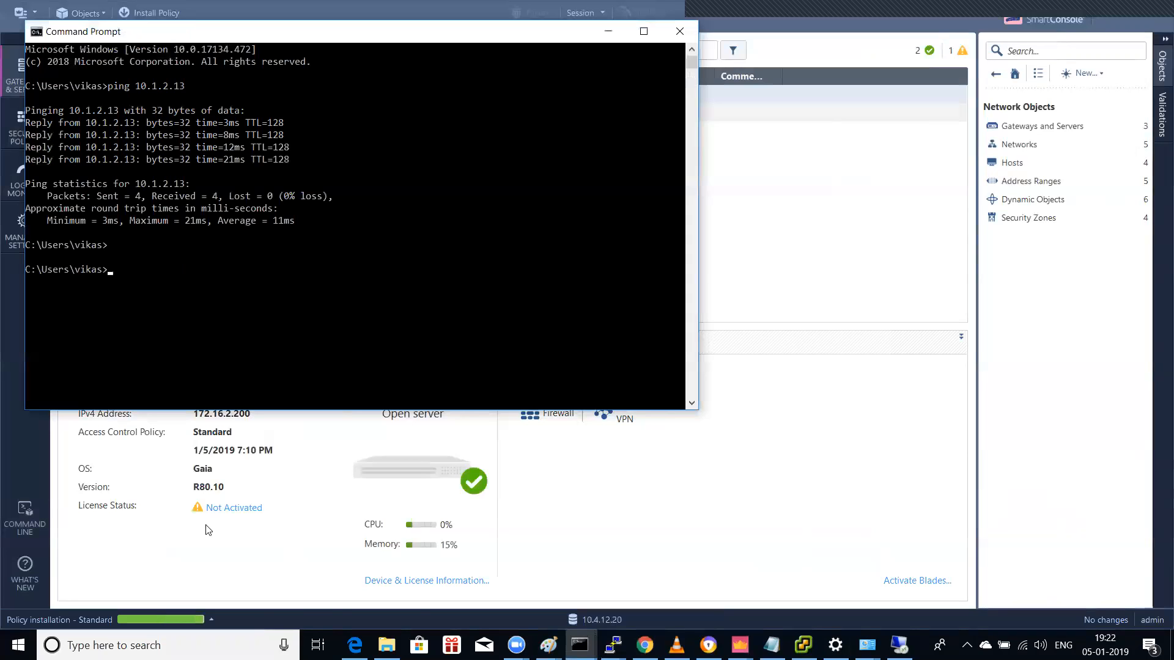
left_click(602, 33)
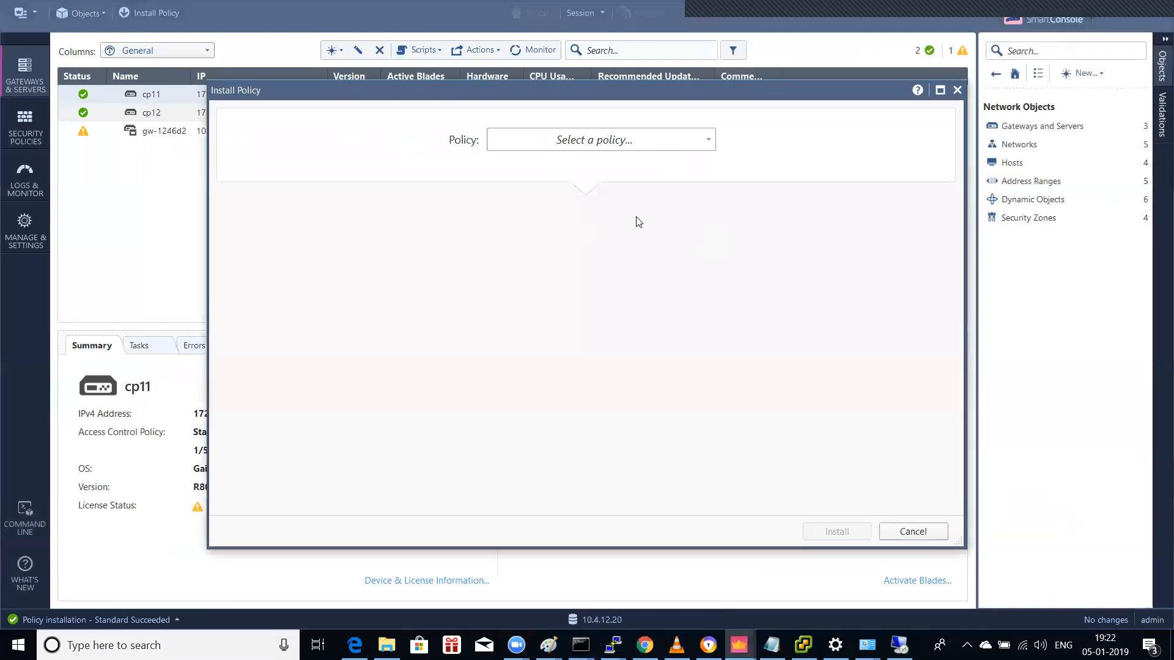
Step: Install the New_pol policy on its gateway, then switch to the 10.1.2.13 remote session
left_click(649, 140)
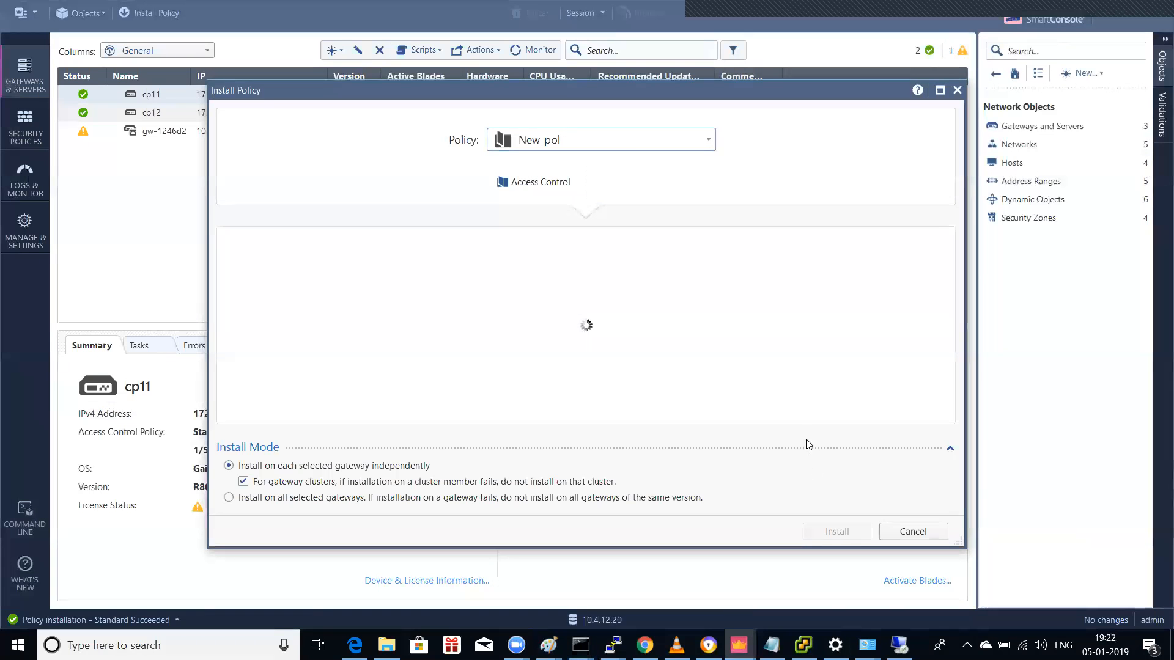
left_click(836, 531)
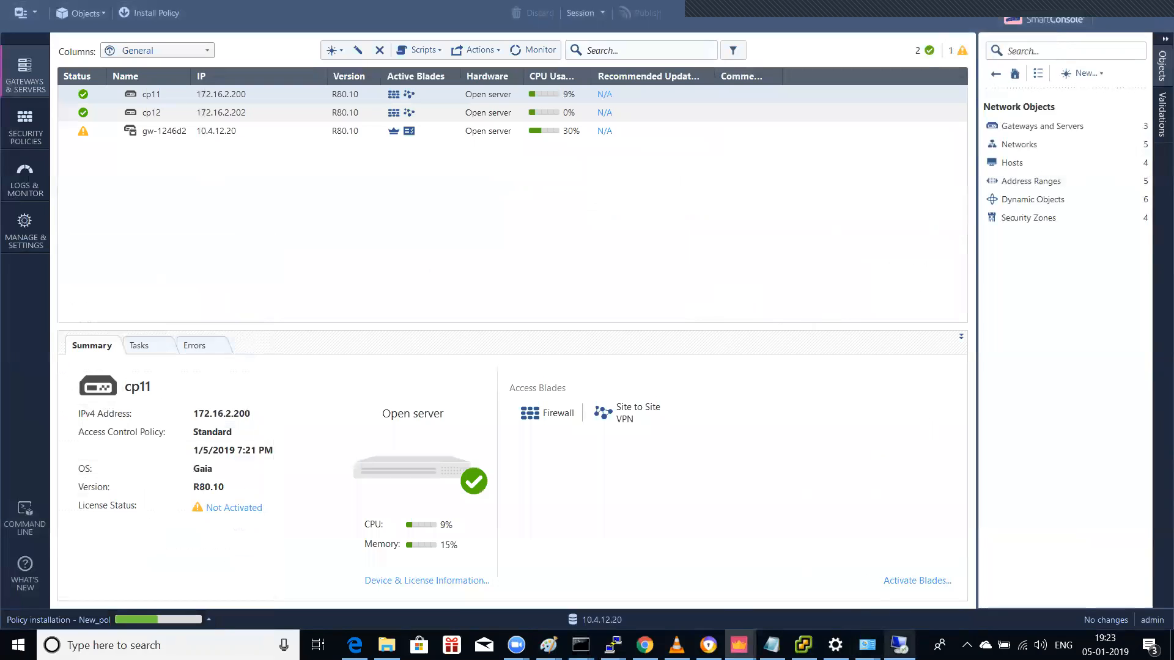
left_click(899, 645)
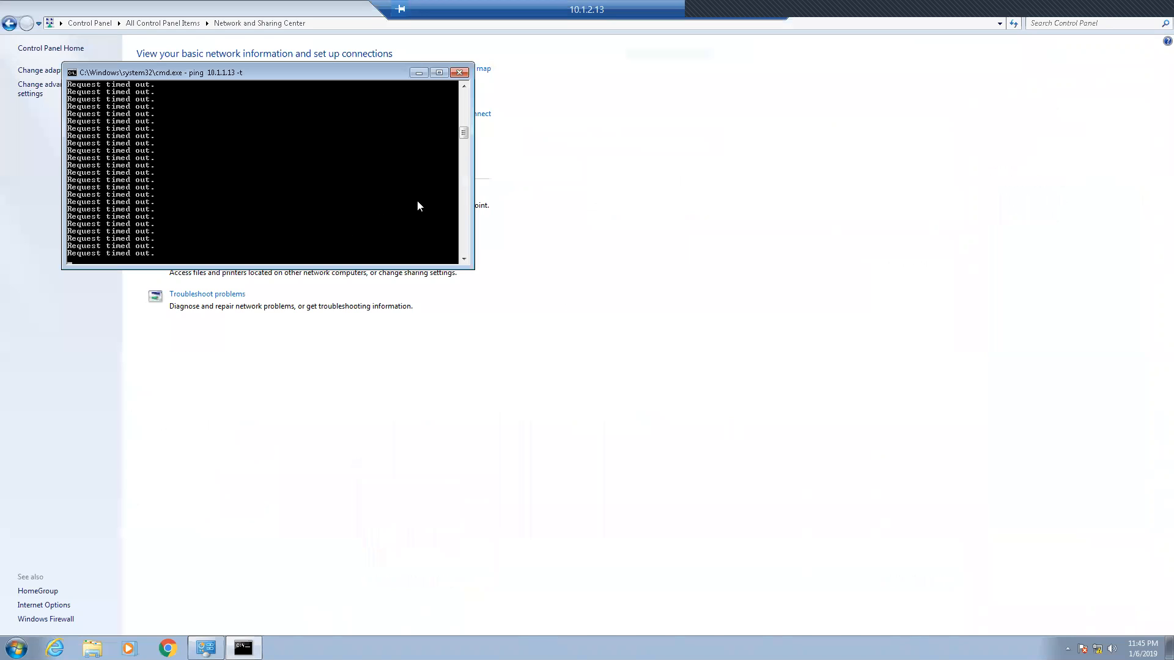
Step: Stop and rerun the continuous ping 10.1.1.13 -t, then return to SmartConsole
key("ctrl+c")
key("Up")
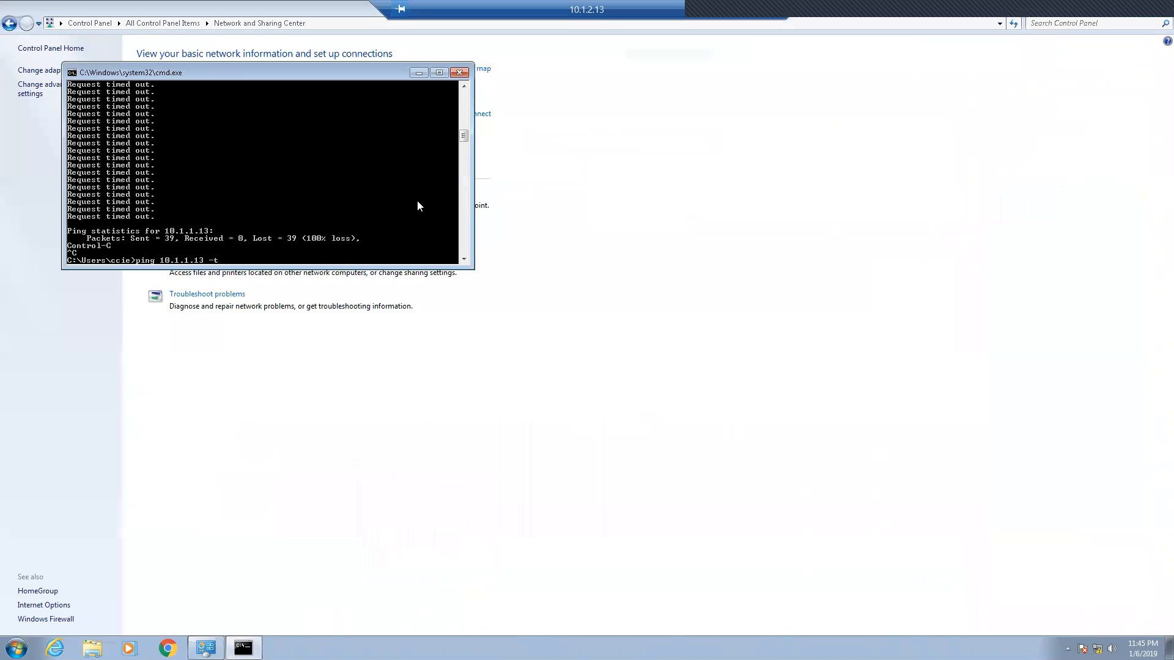
key("Return")
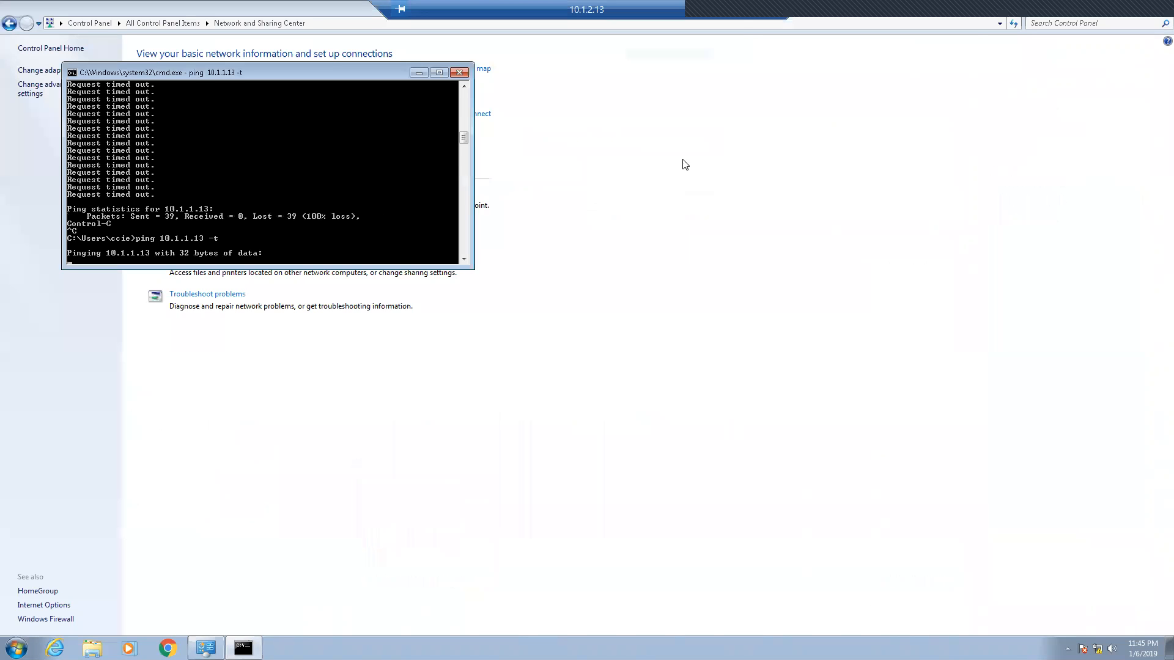
left_click(737, 13)
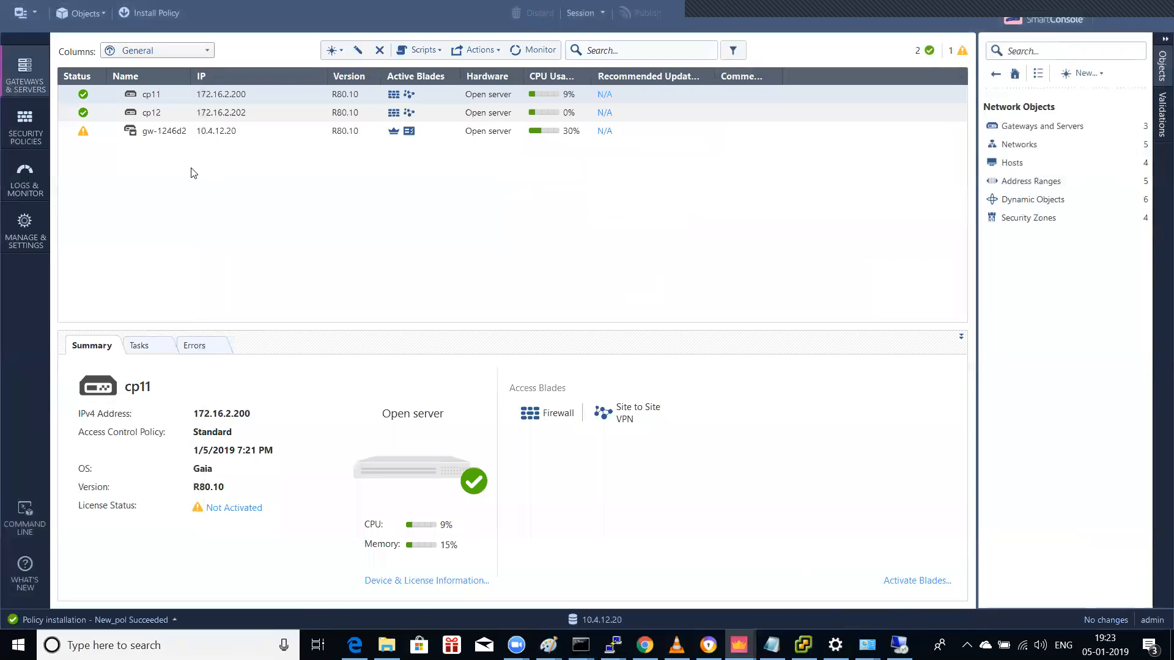
Step: Check the Standard Cleanup rule logs showing 35 echo-requests between 10.1.2.13 and 10.1.1.13
left_click(25, 125)
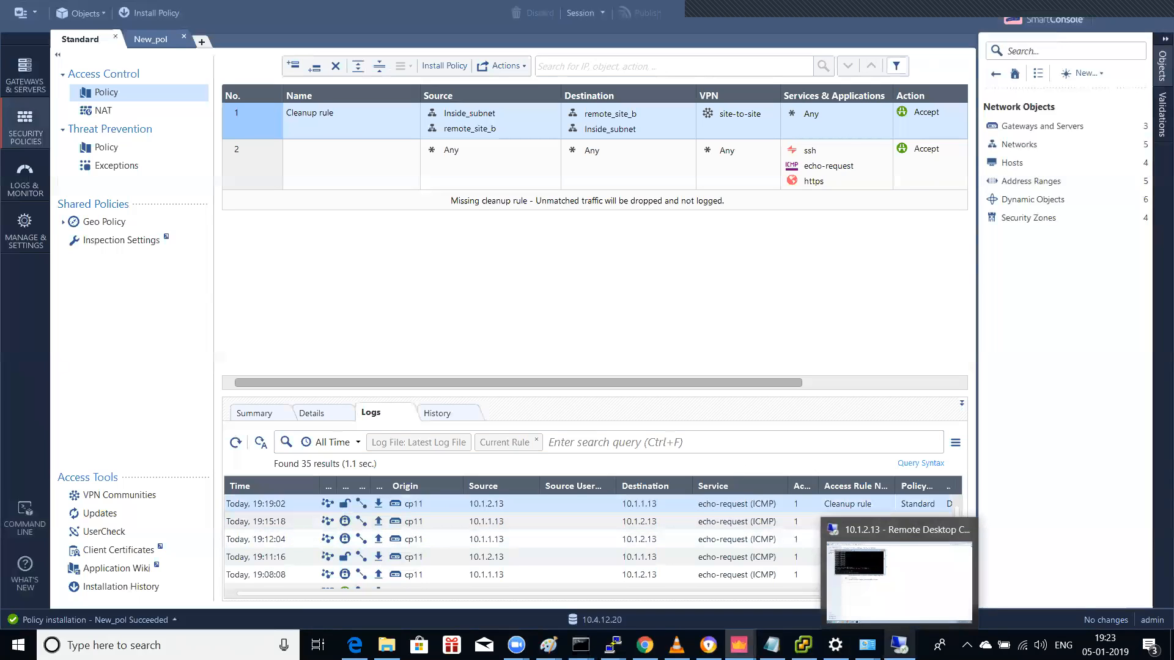
left_click(899, 645)
Step: Launch Remote Desktop Connection on 10.1.2.13 and connect to 10.1.1.13
left_click(16, 646)
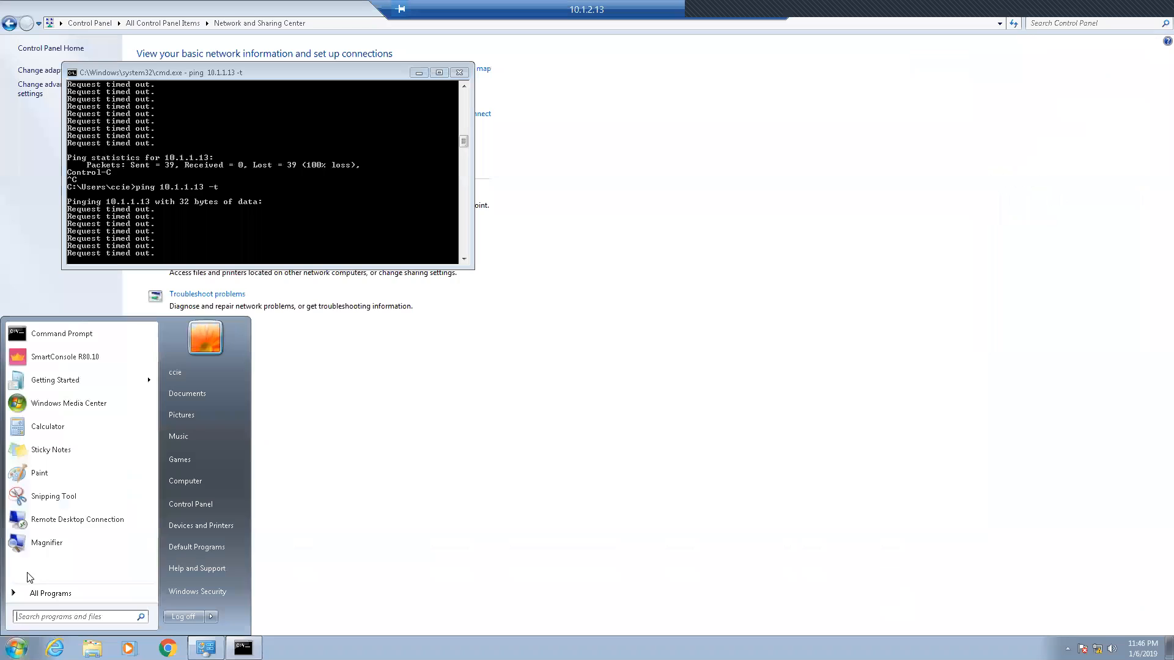
left_click(73, 519)
left_click(631, 197)
type("10.1")
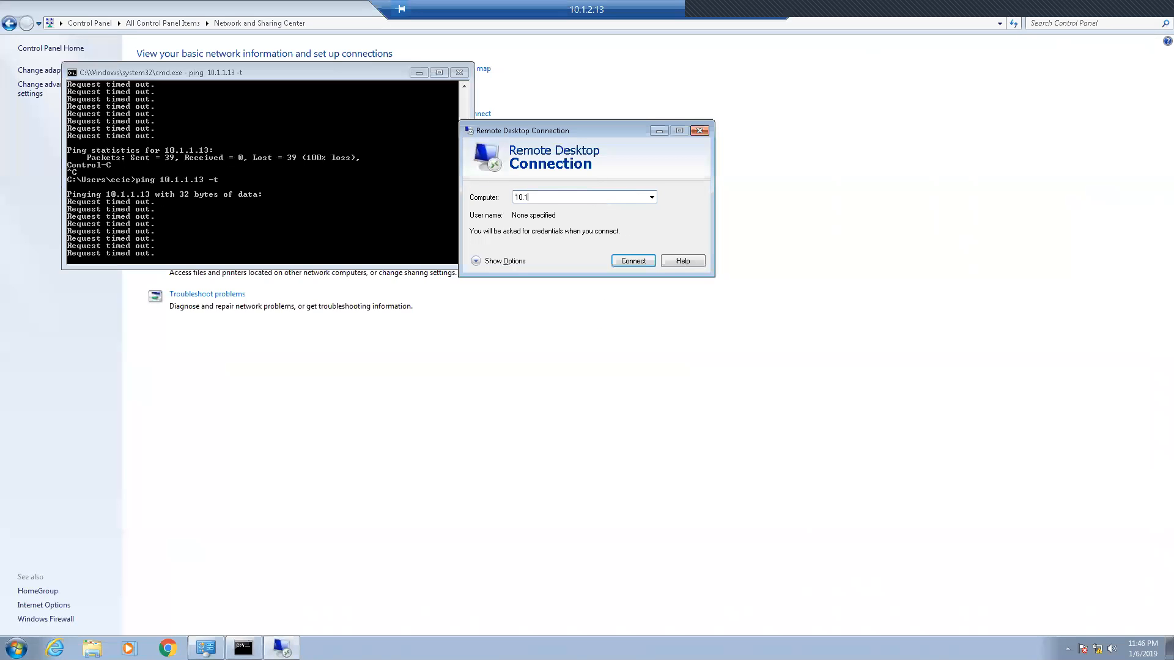
type(".1.13")
key("Return")
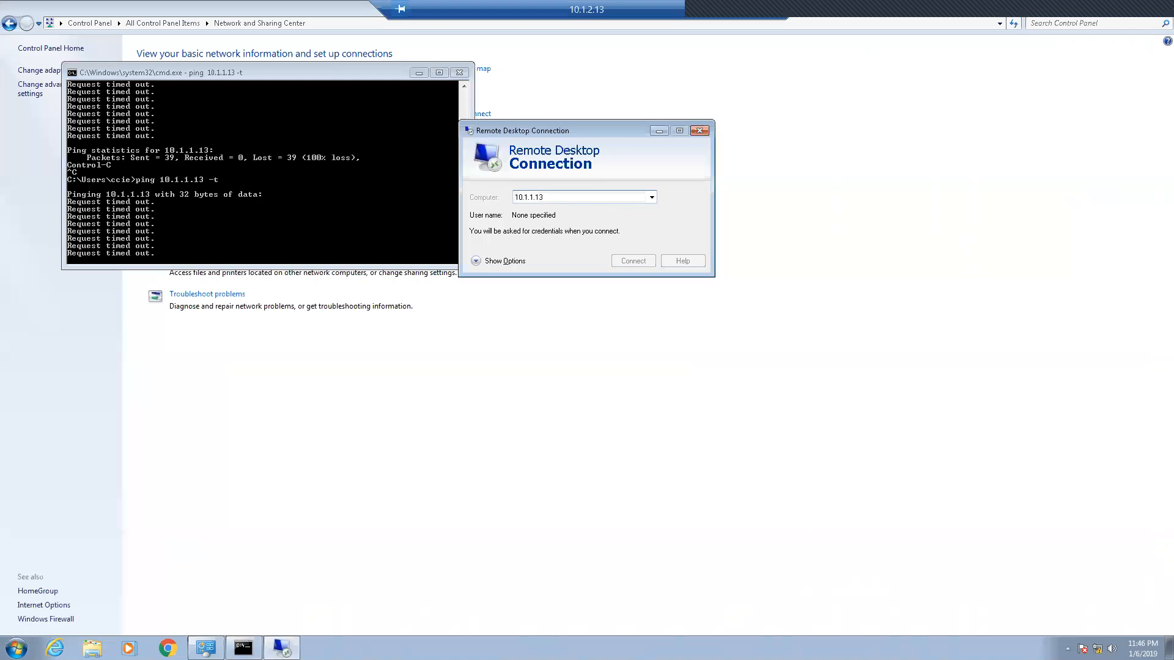
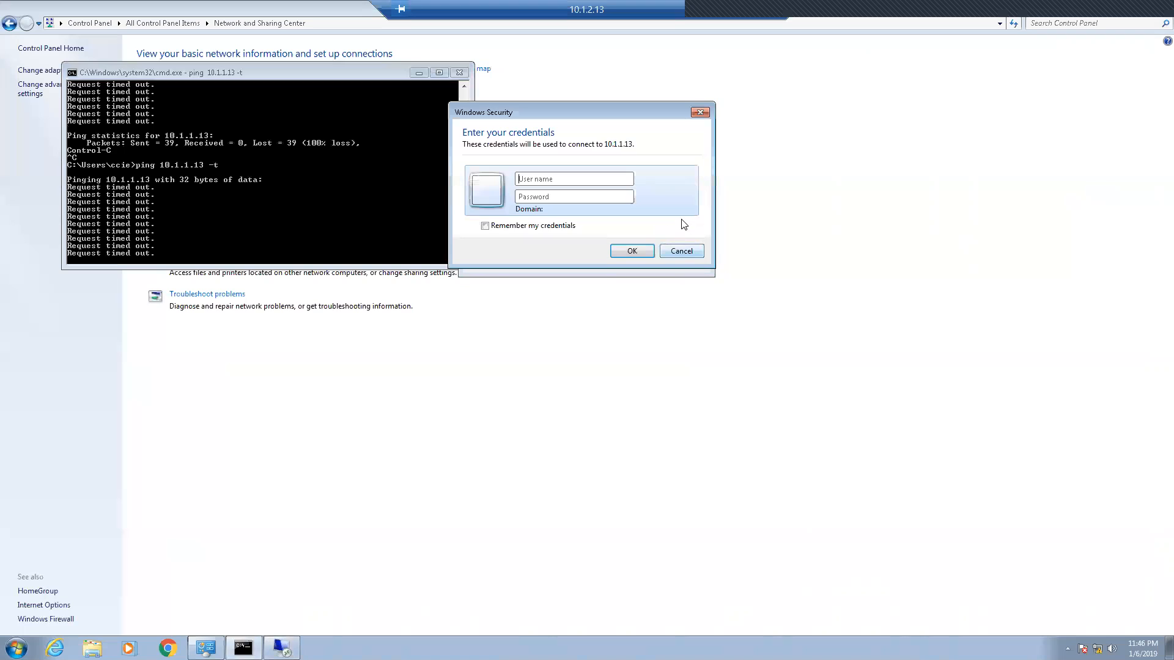
Step: Cancel the 10.1.1.13 credentials prompt, minimize the Remote Desktop dialog and stop the continuous ping
left_click(684, 251)
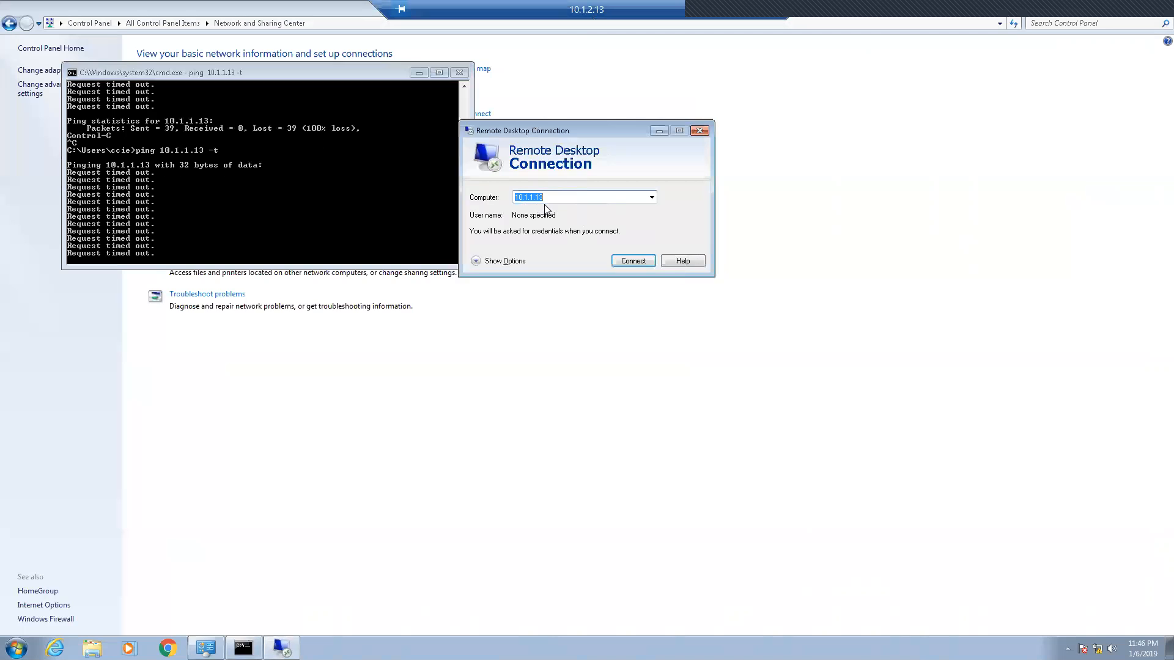
left_click(632, 260)
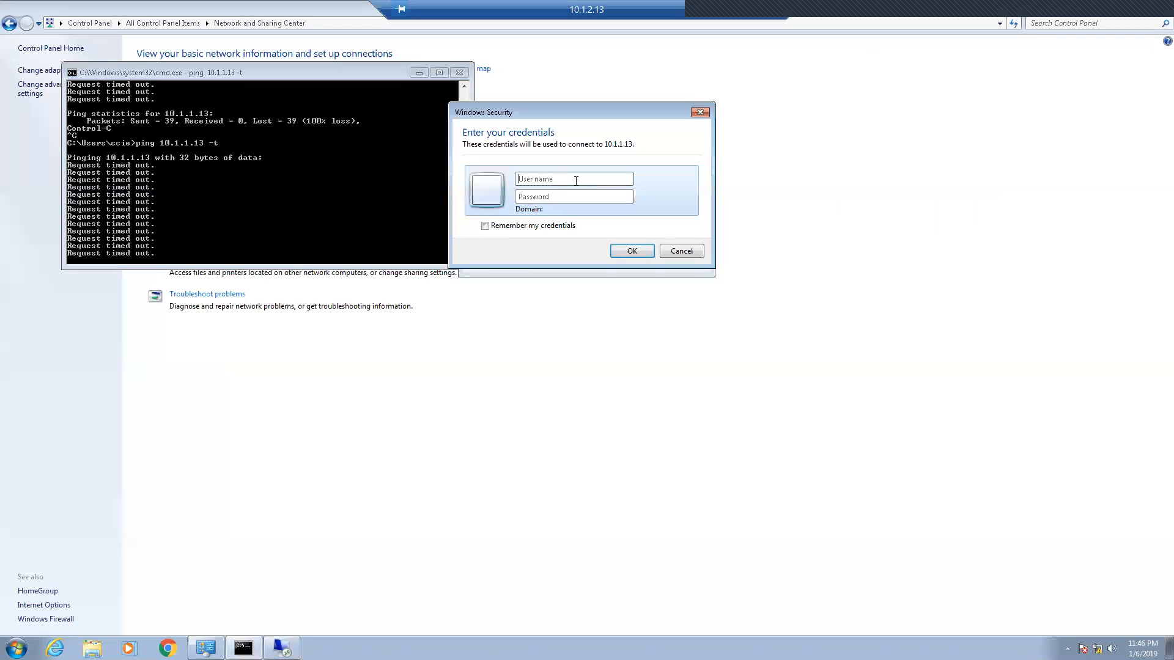
left_click(682, 253)
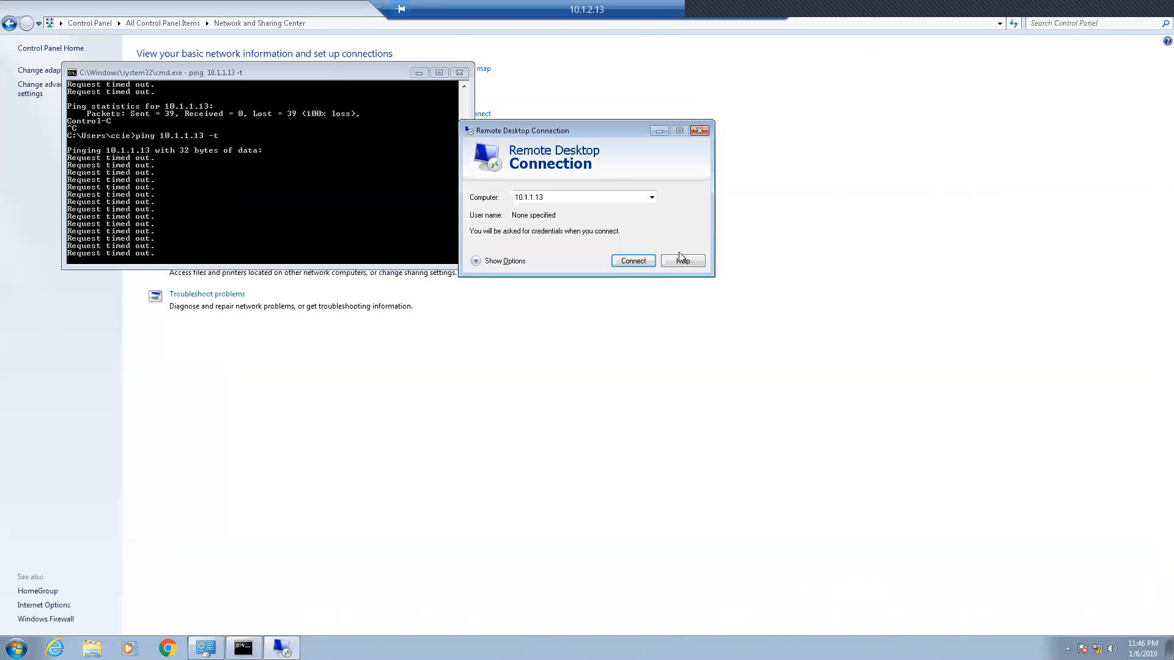
left_click(684, 262)
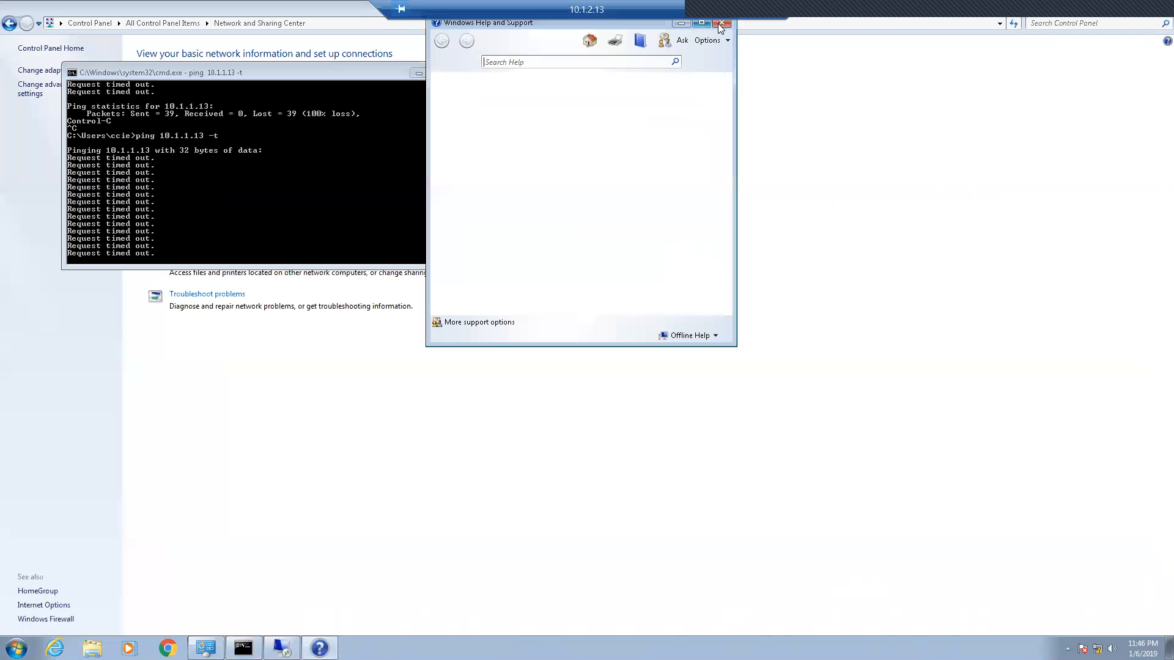
left_click(721, 22)
left_click(653, 131)
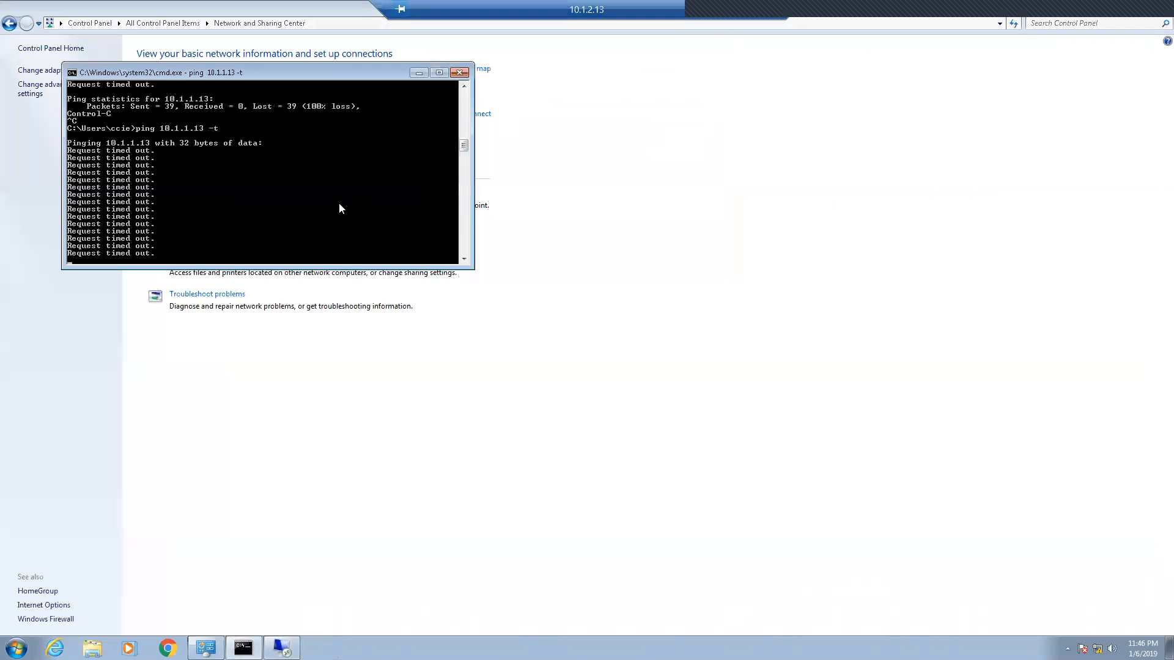
key("ctrl+c")
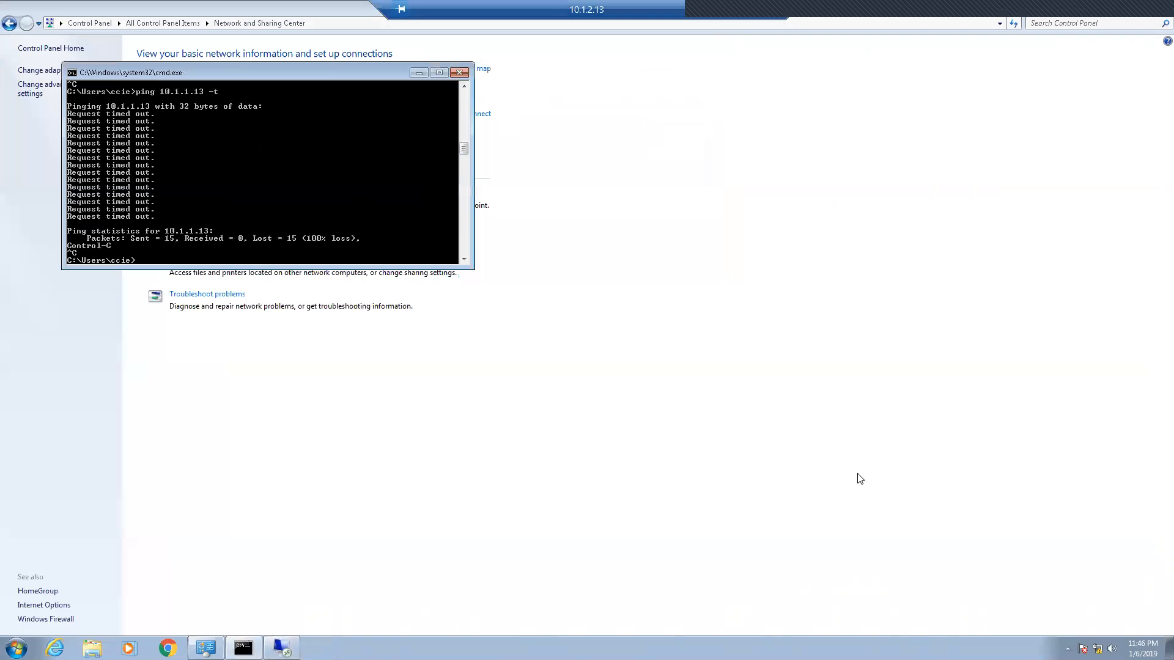
Step: Leave the 10.1.2.13 session and open the Start menu in the Win-7-admin vSphere console
left_click(746, 9)
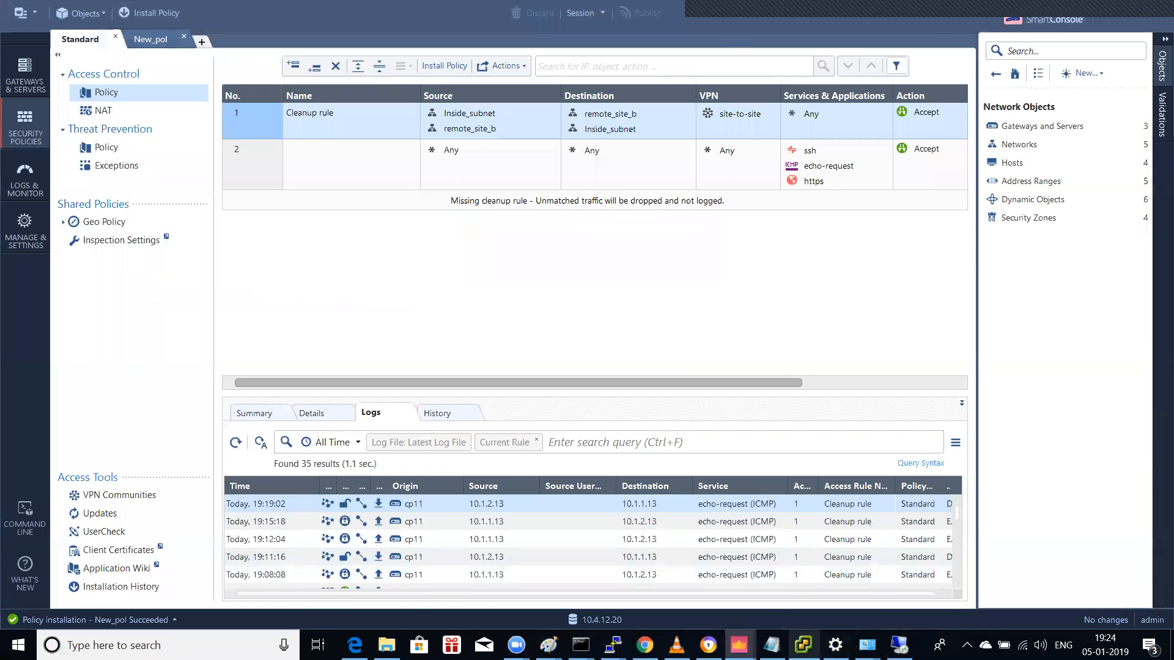
mouse_move(803, 645)
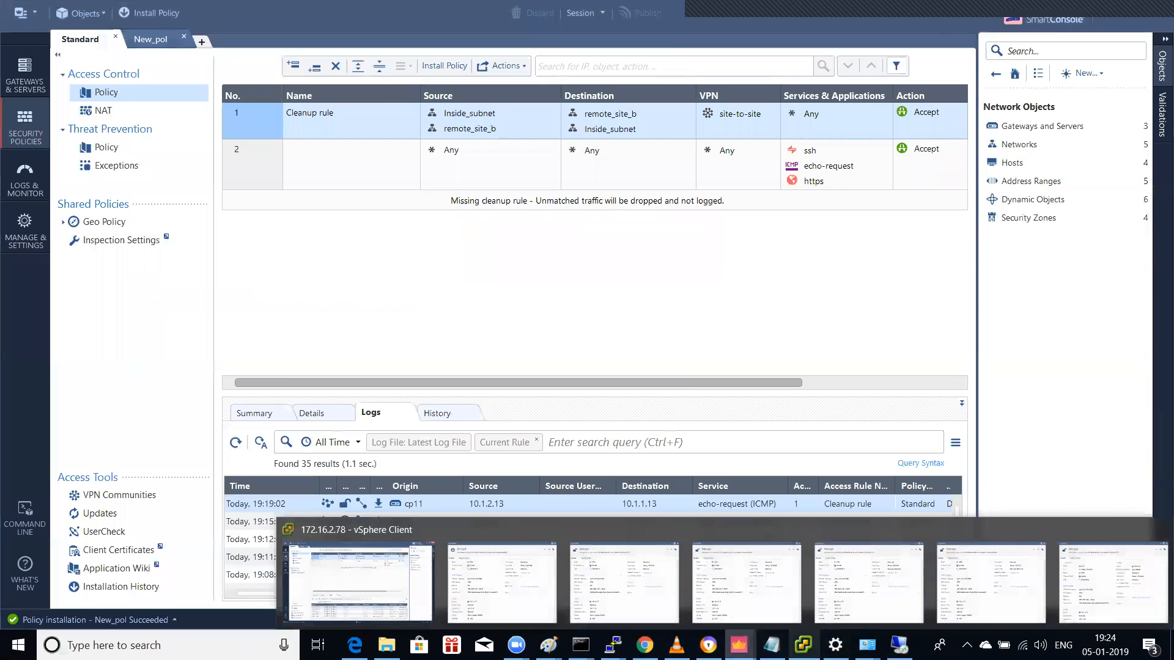
left_click(804, 645)
left_click(666, 382)
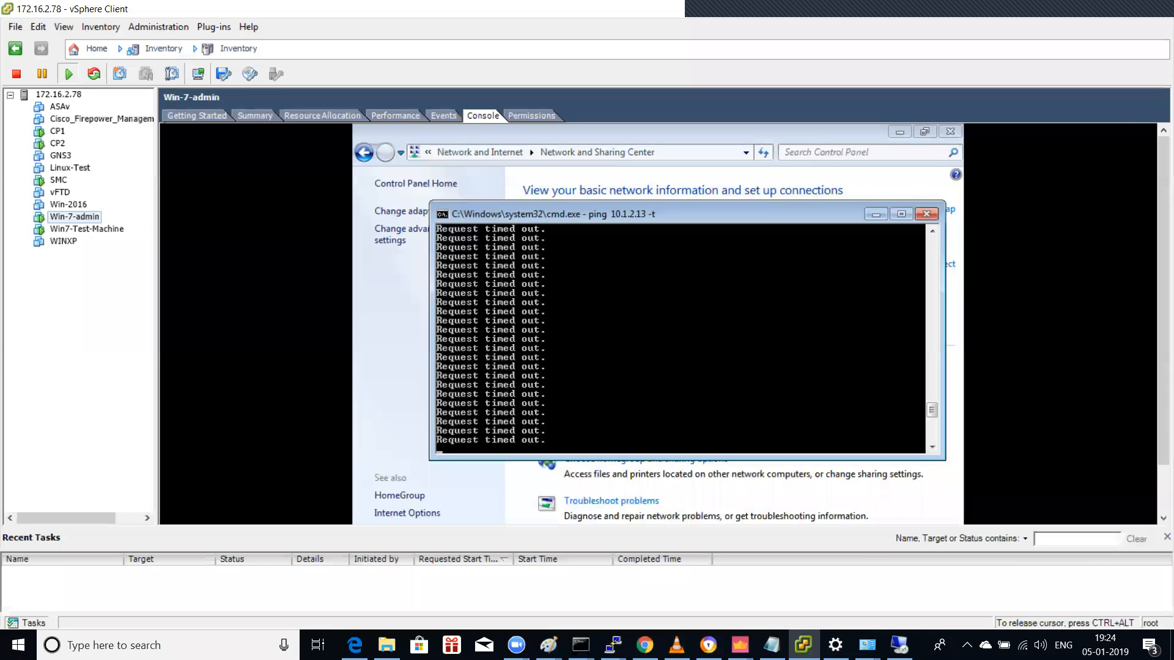
key("super")
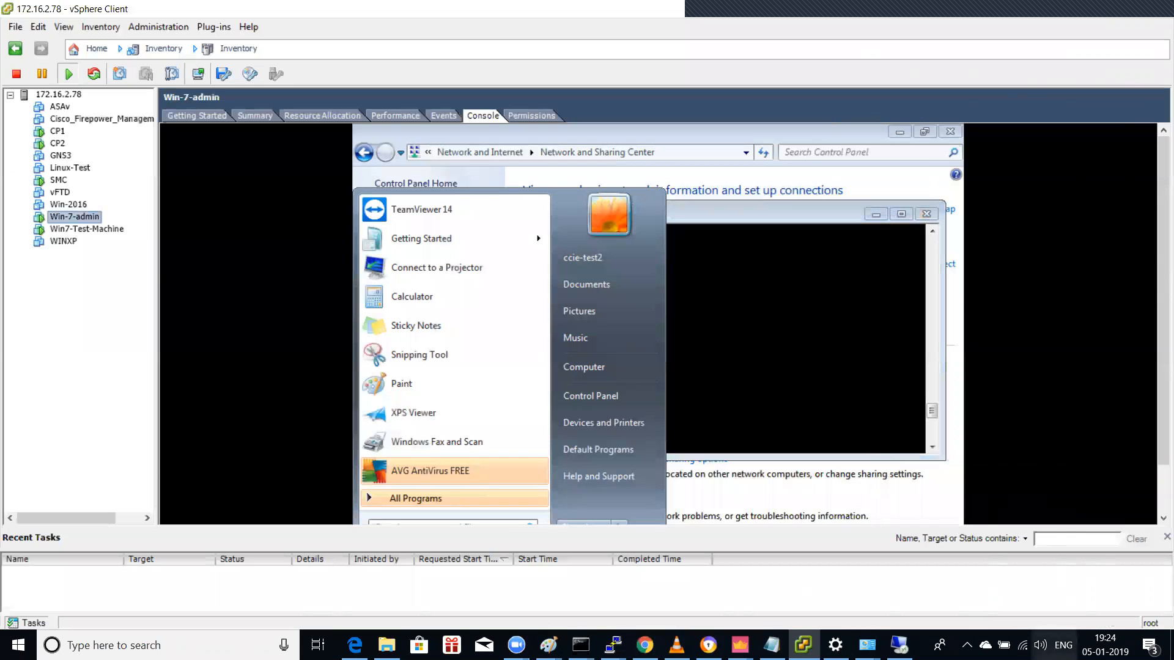
right_click(1022, 645)
Step: Reach the Wi-Fi adapter's advanced IPv4 TCP/IP settings via Network and Sharing Center
left_click(1033, 631)
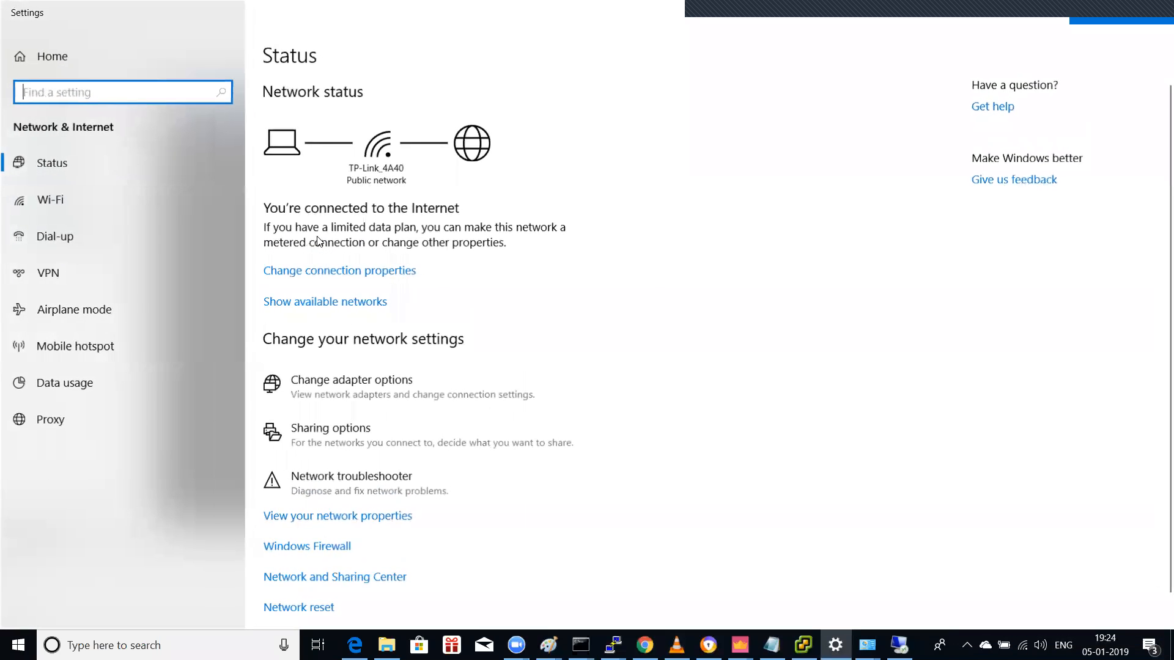
scroll(485, 479, "down", 1)
left_click(369, 546)
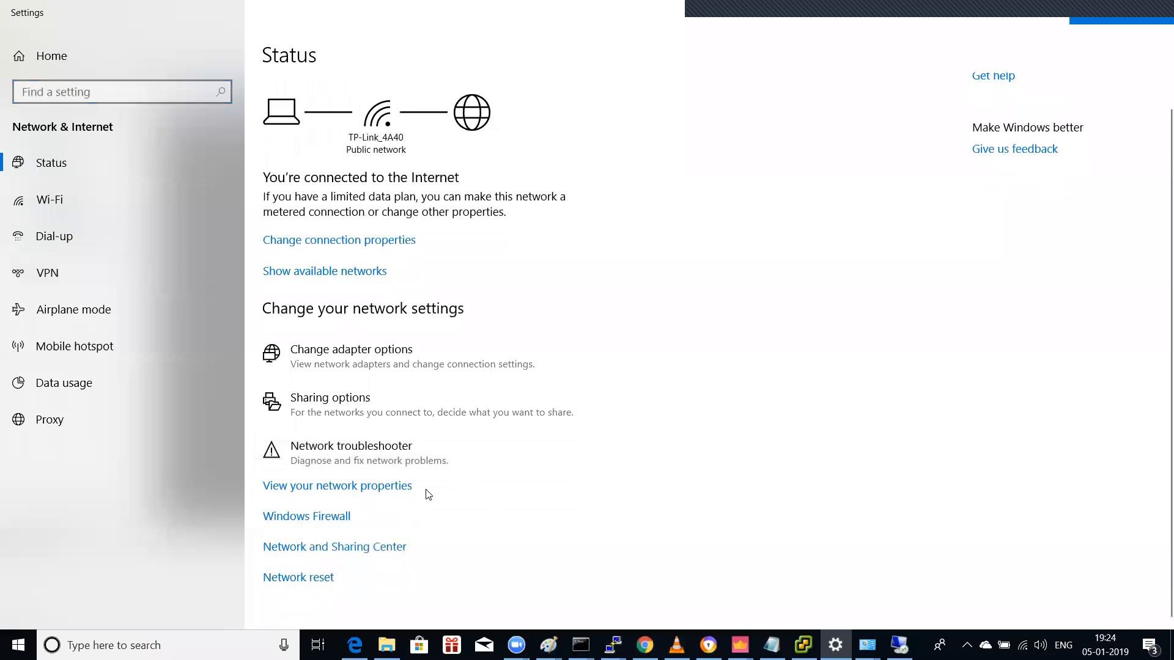
left_click(154, 174)
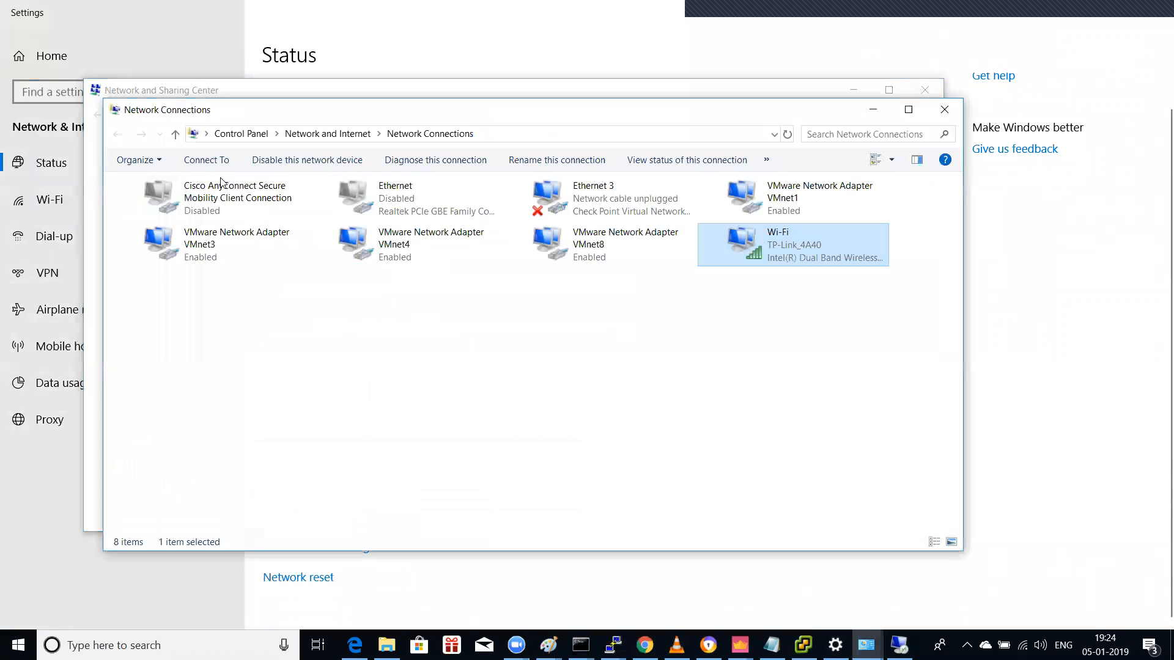
right_click(750, 253)
left_click(802, 411)
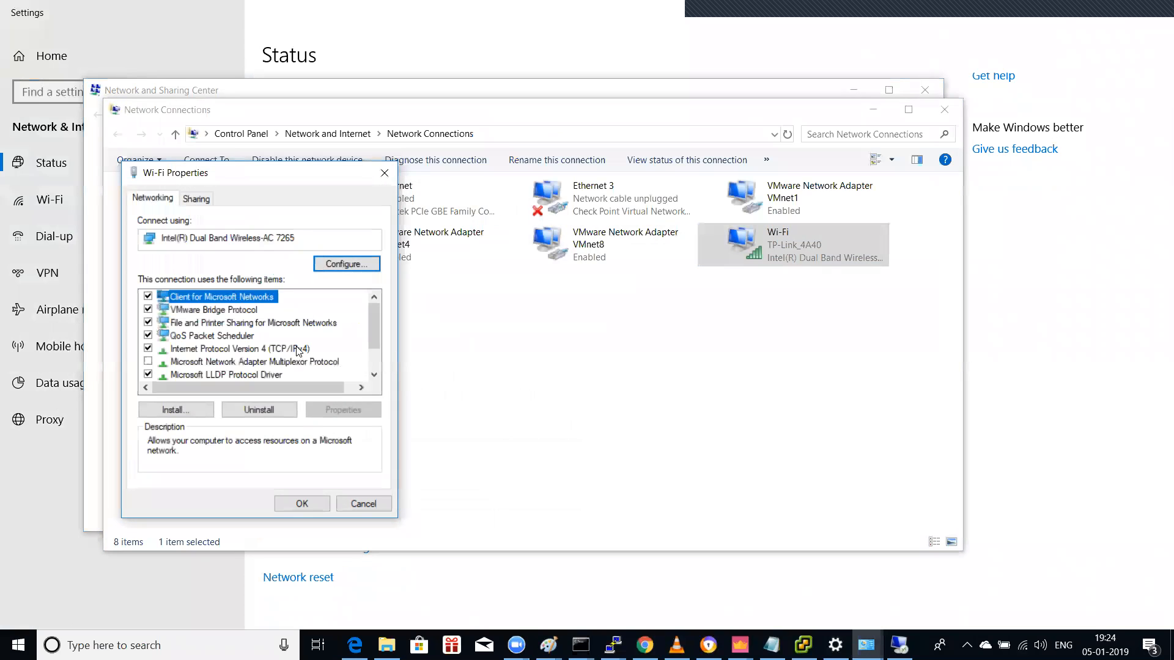
left_click(299, 349)
left_click(345, 410)
left_click(404, 517)
scroll(391, 329, "down", 1)
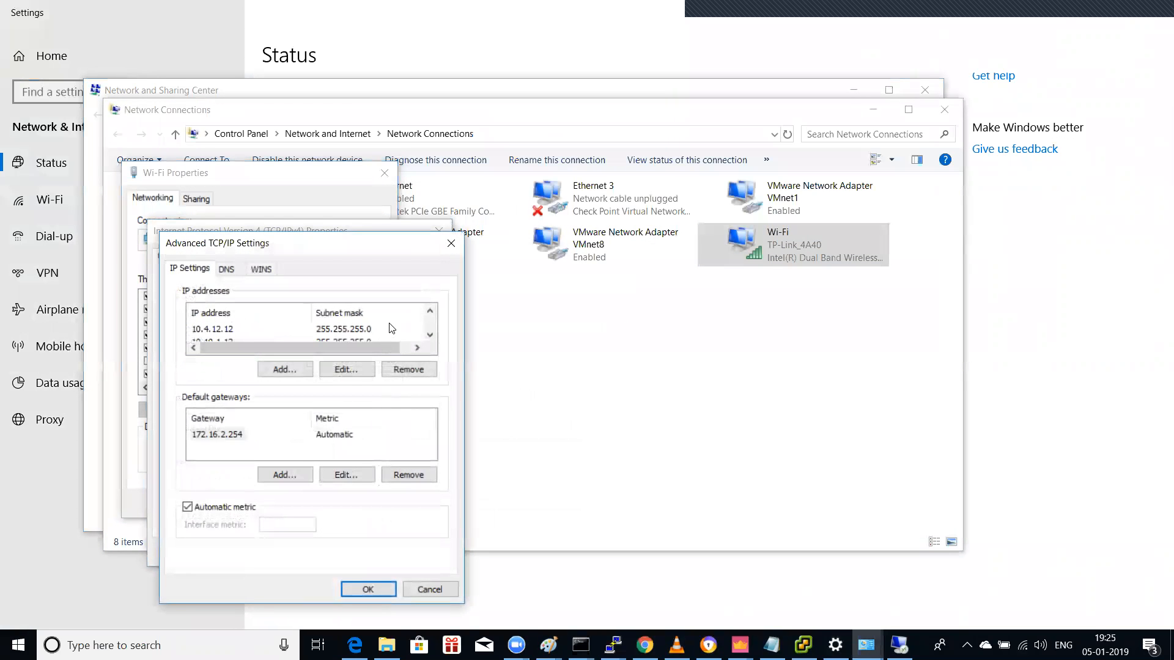
Step: Add the extra address 10.1.1.12 with mask 255.255.255.0 and confirm all the adapter dialogs
left_click(289, 367)
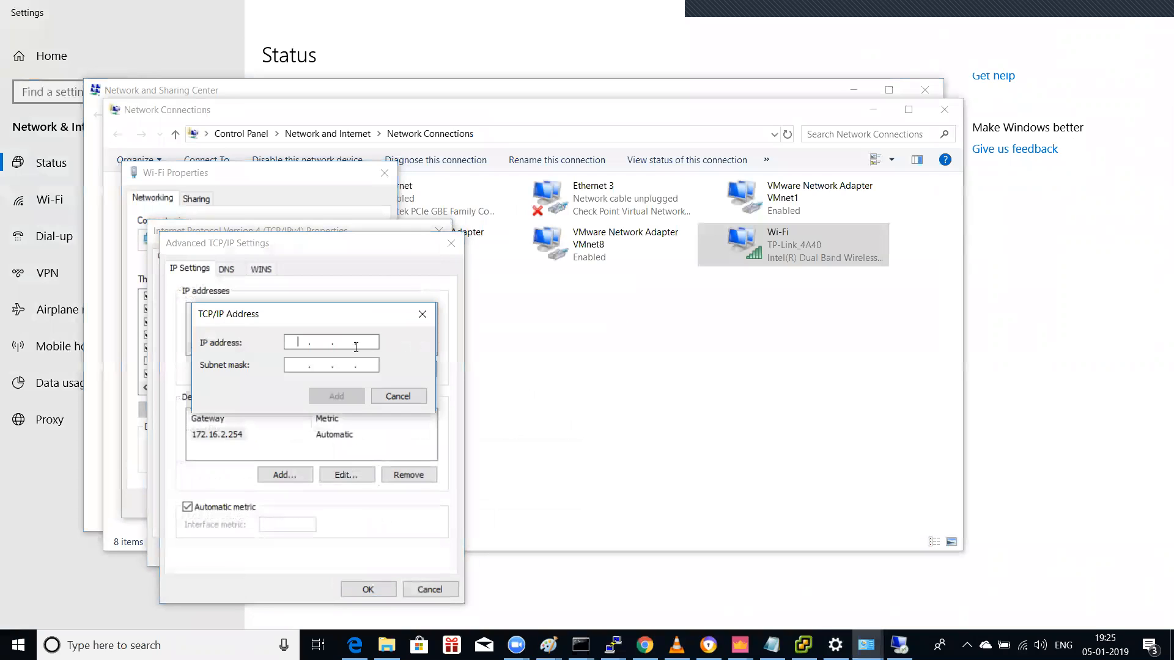
type("10.1.1.12")
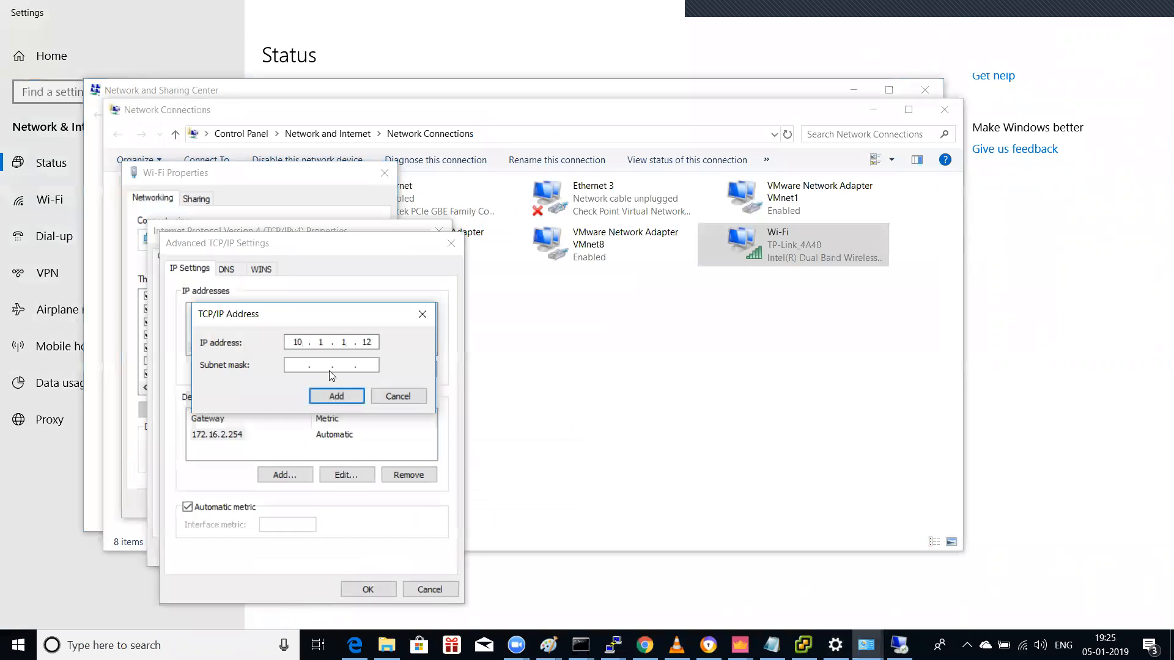
left_click(298, 365)
double_click(321, 365)
type("255255")
left_click(333, 396)
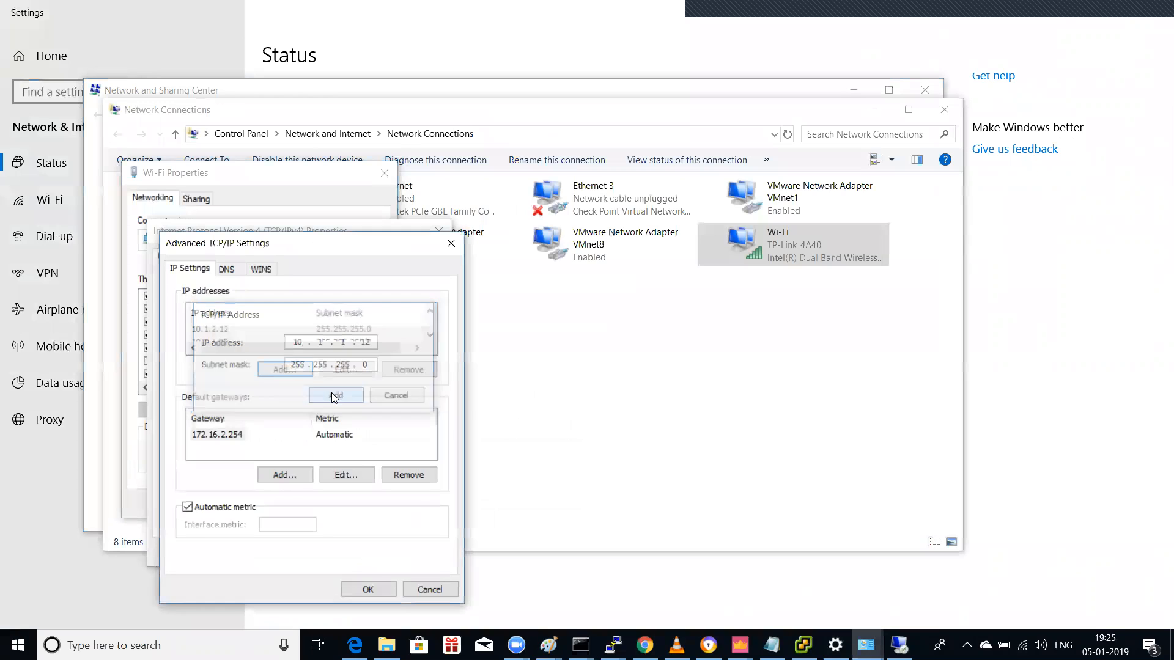
left_click(369, 588)
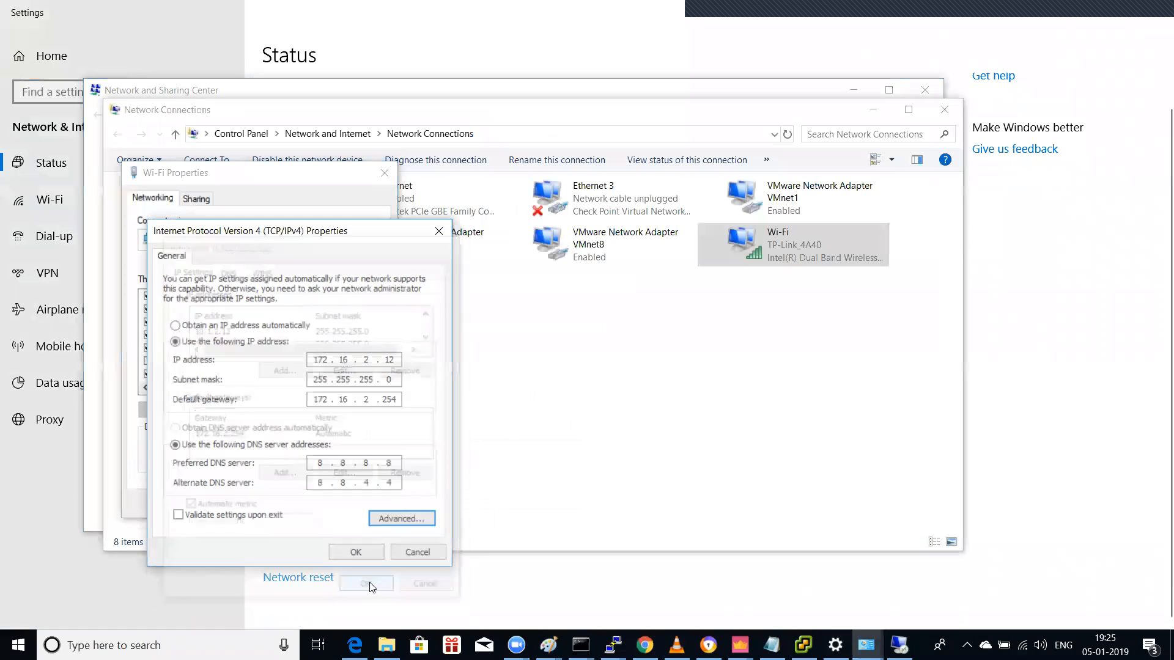
left_click(357, 554)
left_click(303, 501)
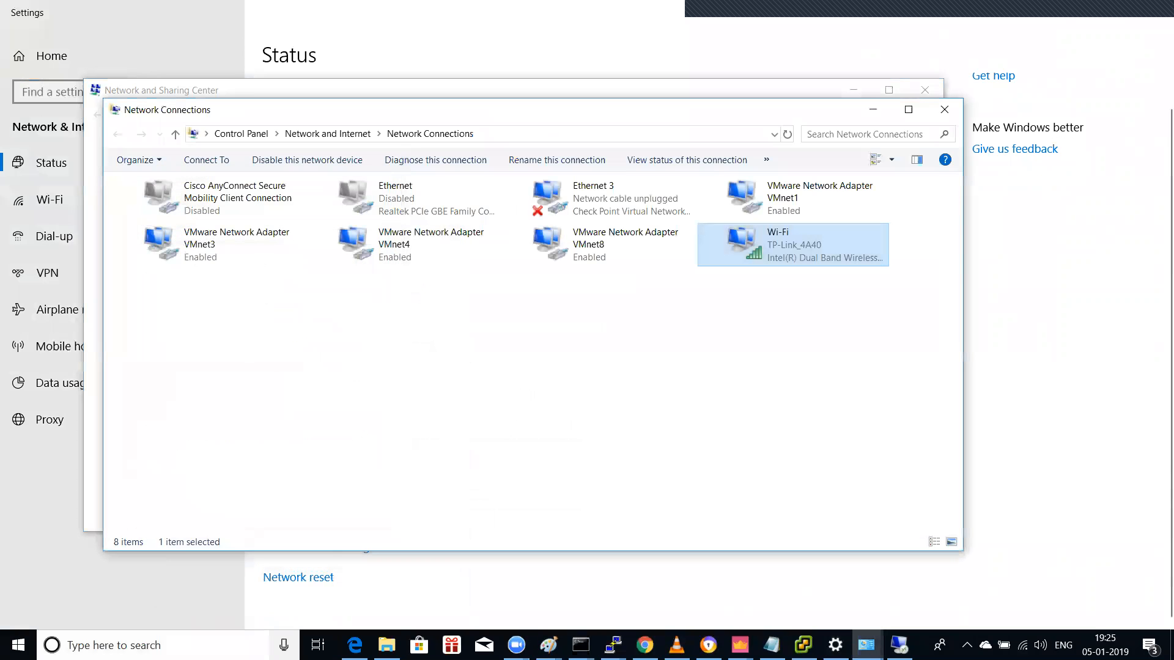
left_click(253, 632)
Step: Launch Remote Desktop Connection and connect to 10.1.1.13
type("remote")
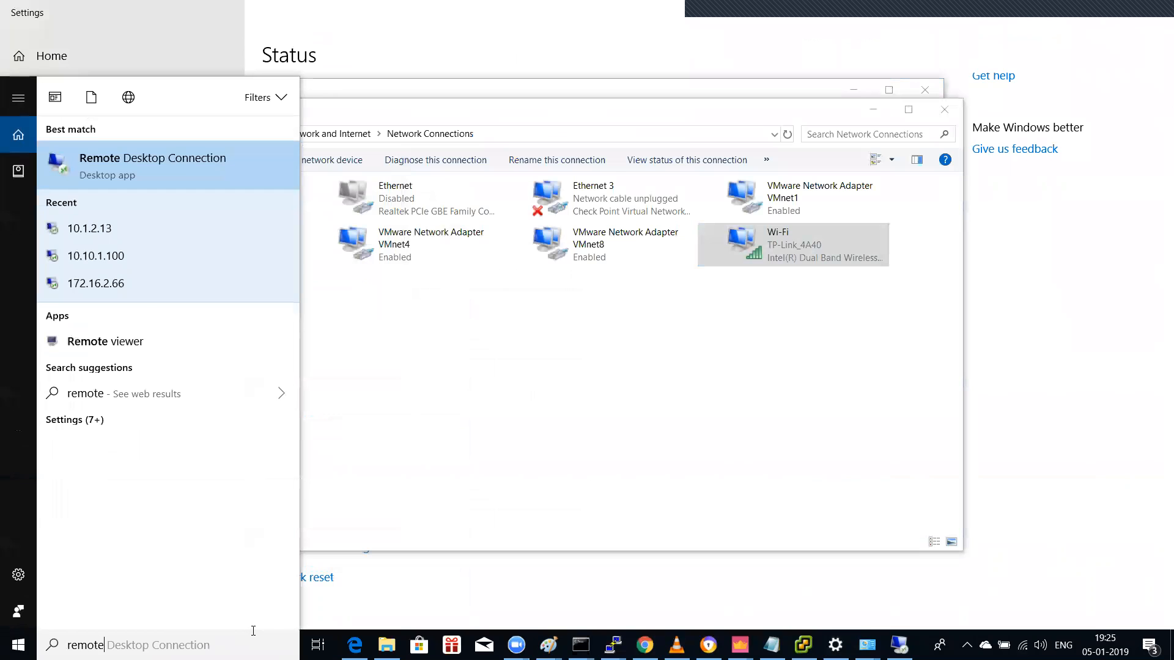
left_click(116, 157)
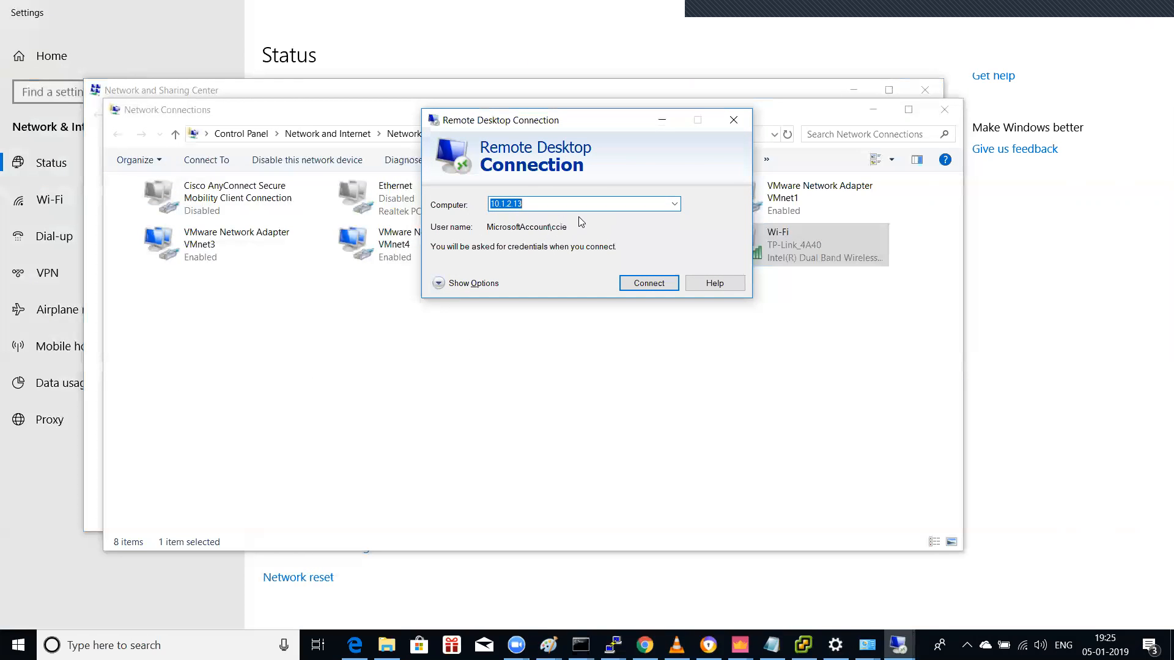
left_click(519, 203)
left_click_drag(505, 203, 608, 219)
key("BackSpace")
type(".1")
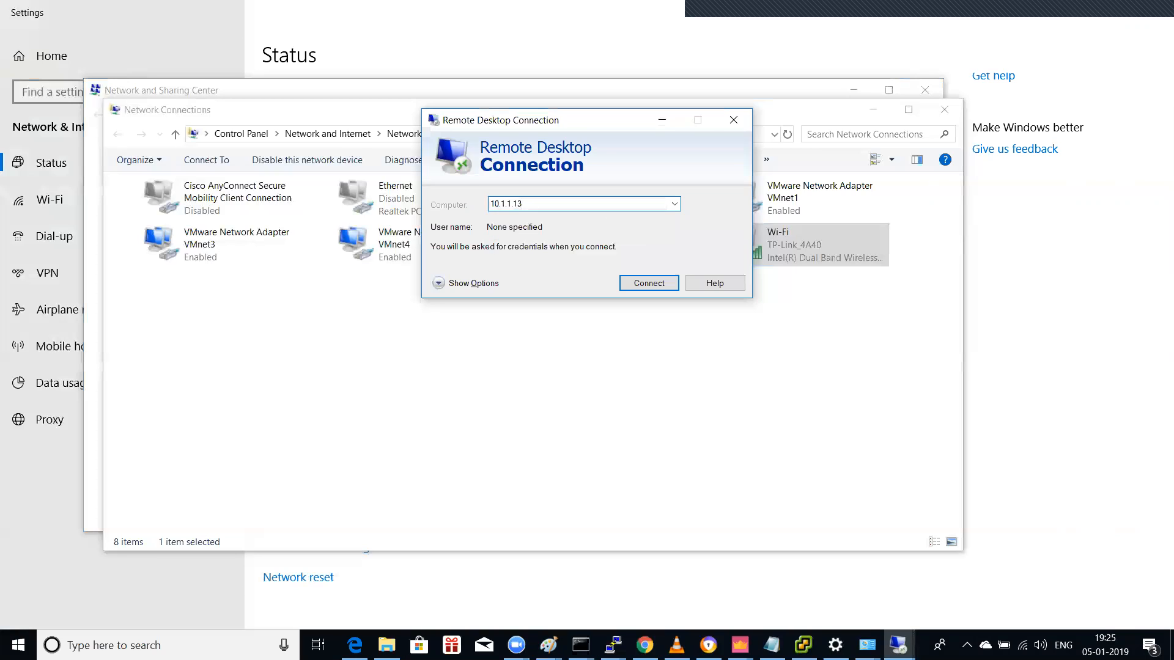
key("Return")
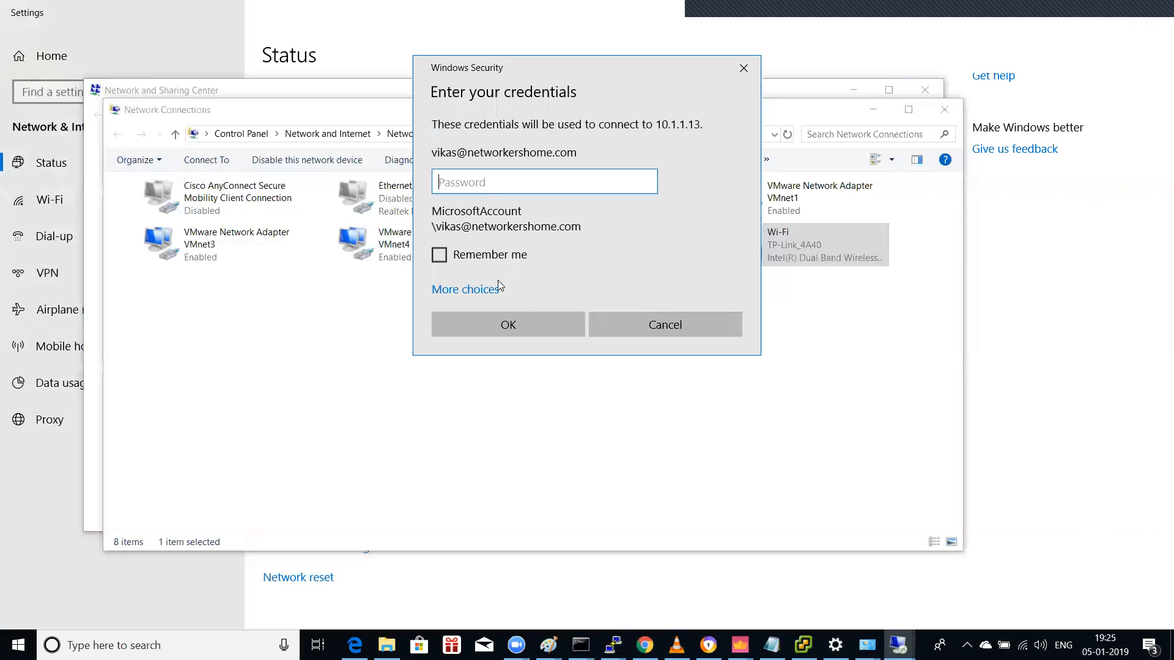
Step: Sign in to 10.1.1.13 using a different account's user name and password
left_click(495, 287)
left_click(534, 385)
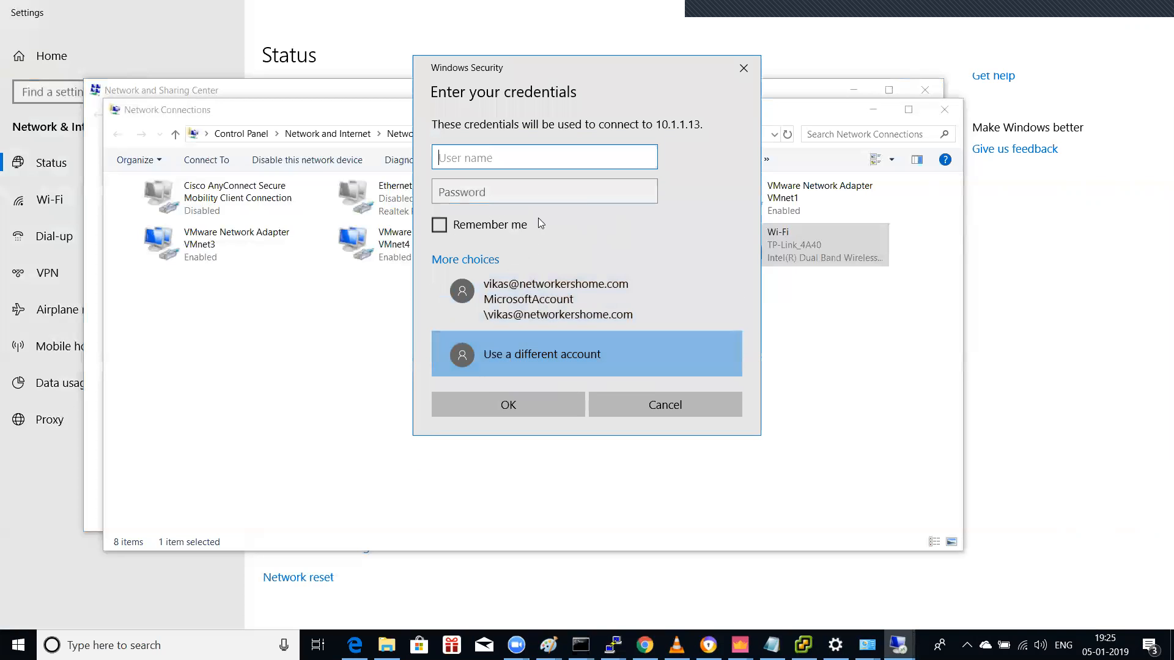
type("ccie")
key("Tab")
key("Caps_Lock")
type("●")
key("Caps_Lock")
type("●●●●●●●")
key("Return")
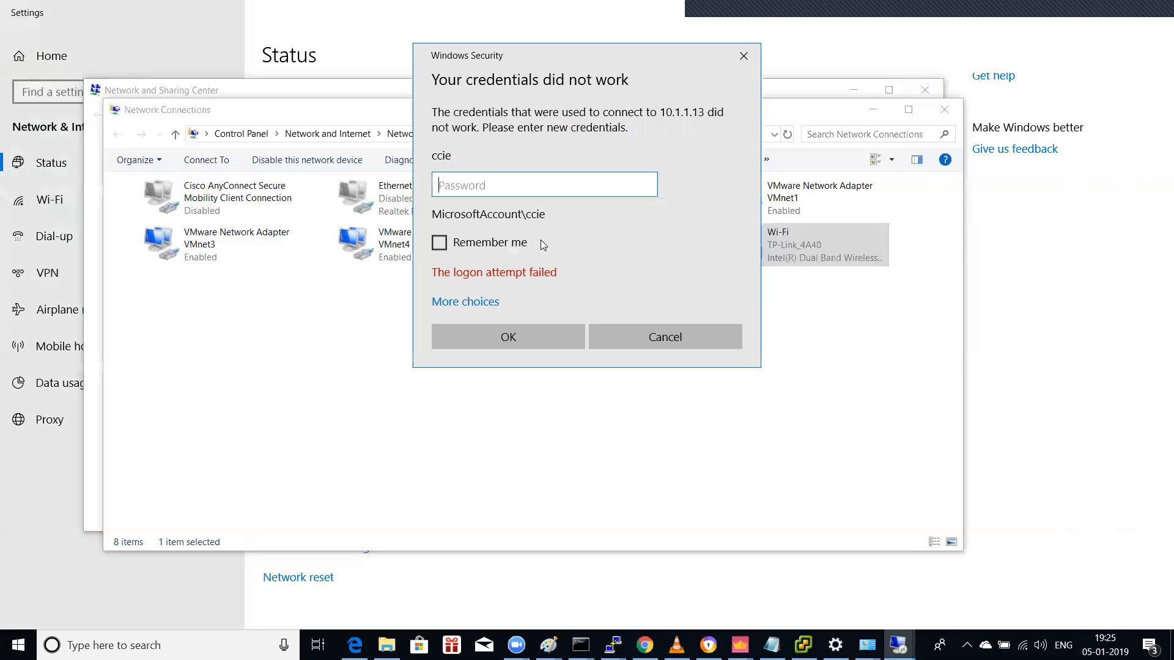
Step: Retry the different-account logon twice with the same user name and a password
left_click(492, 304)
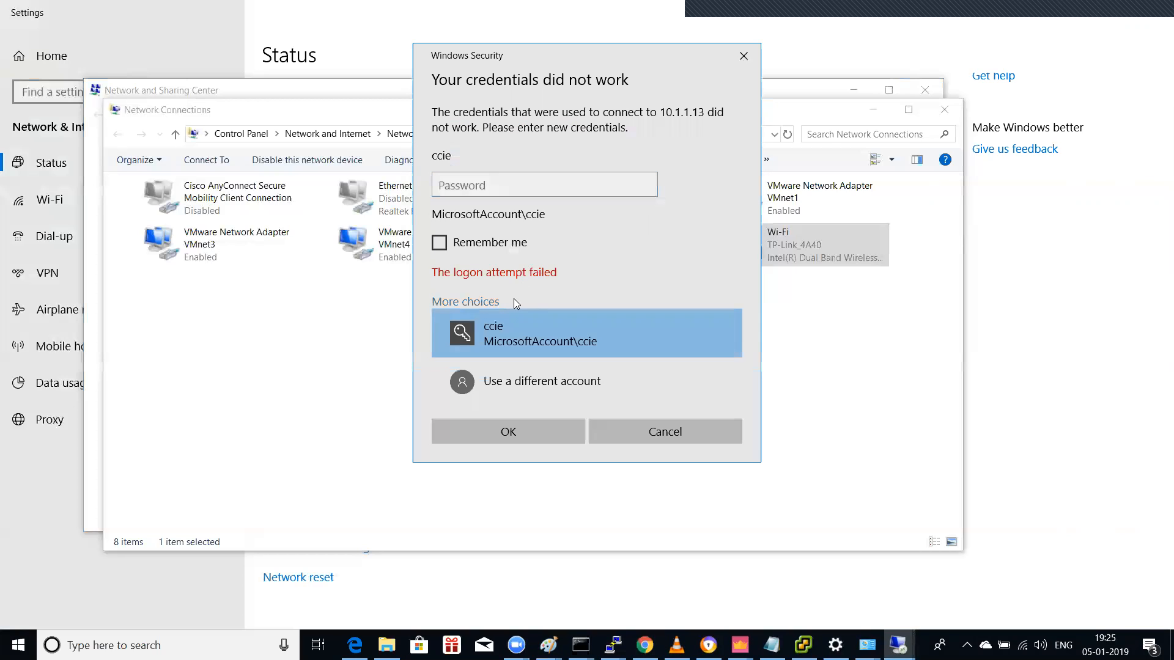
left_click(532, 368)
type("ccie")
key("Tab")
type("*******")
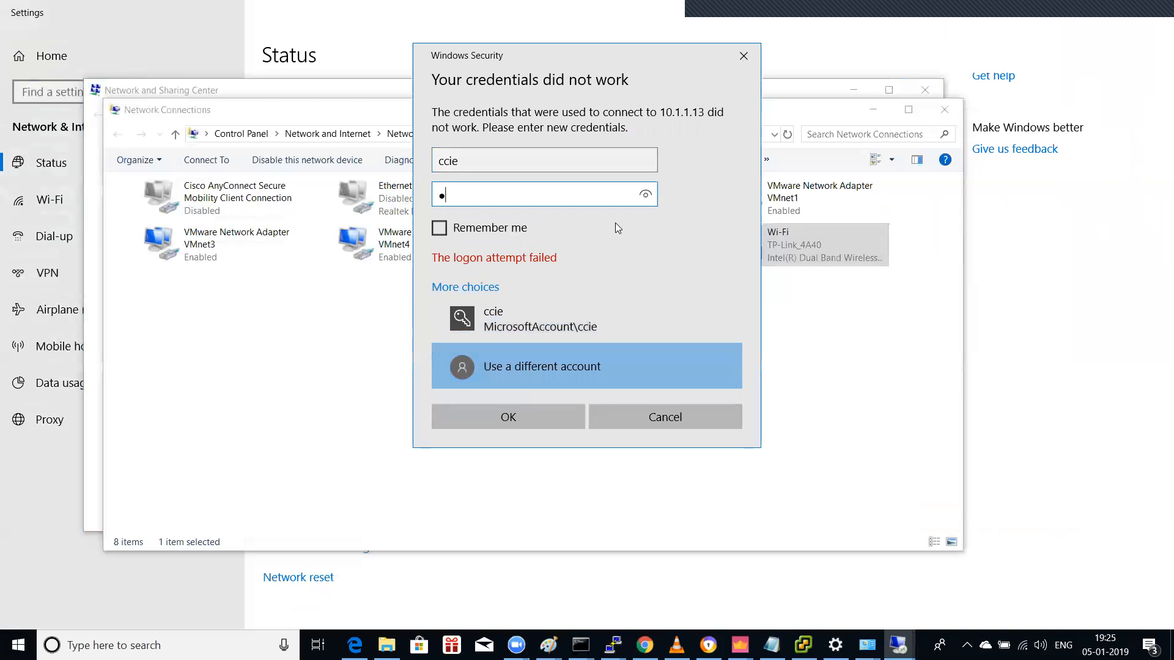
key("Return")
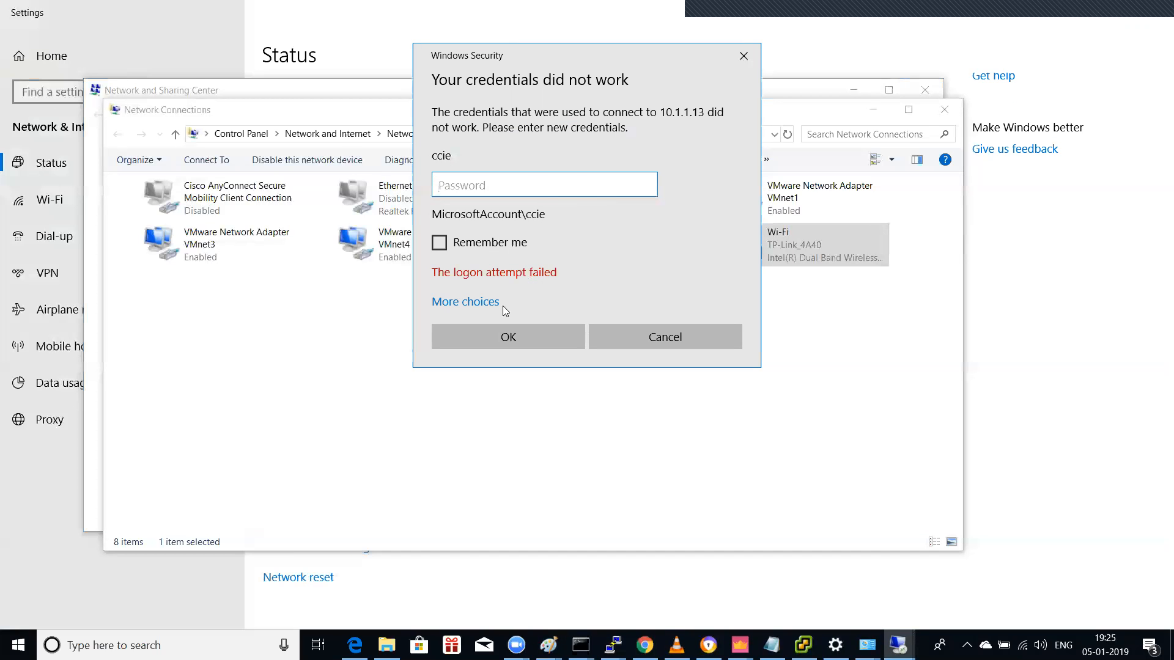
left_click(480, 302)
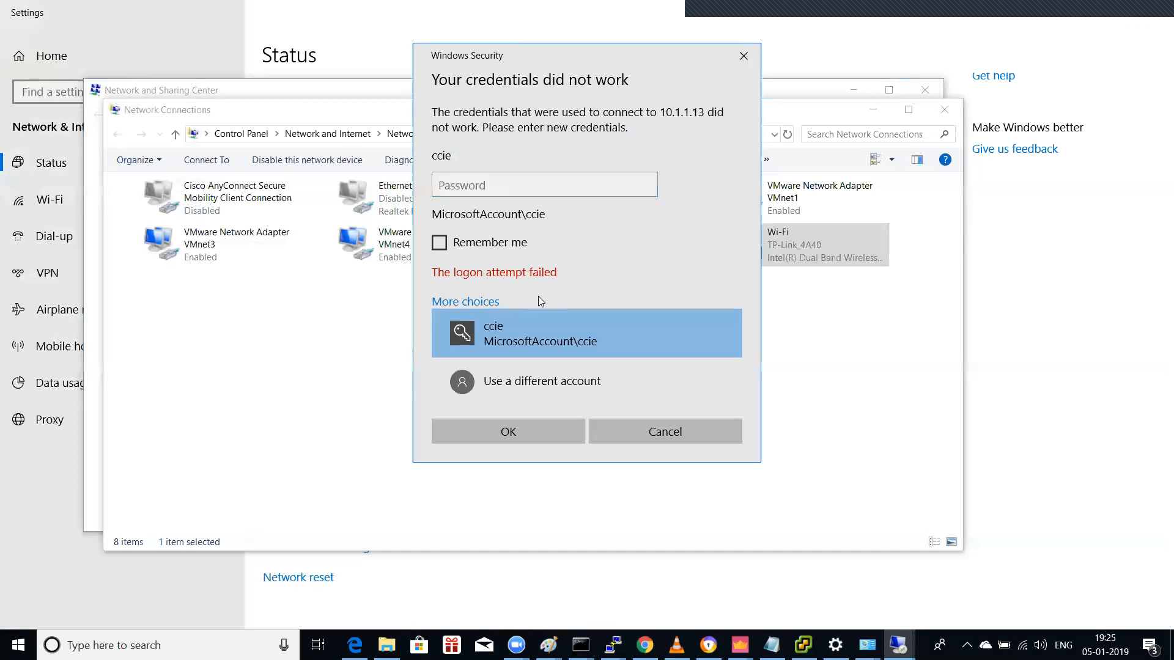
left_click(536, 389)
type("ccie")
key("Tab")
type("c")
key("Caps_Lock")
type("ci")
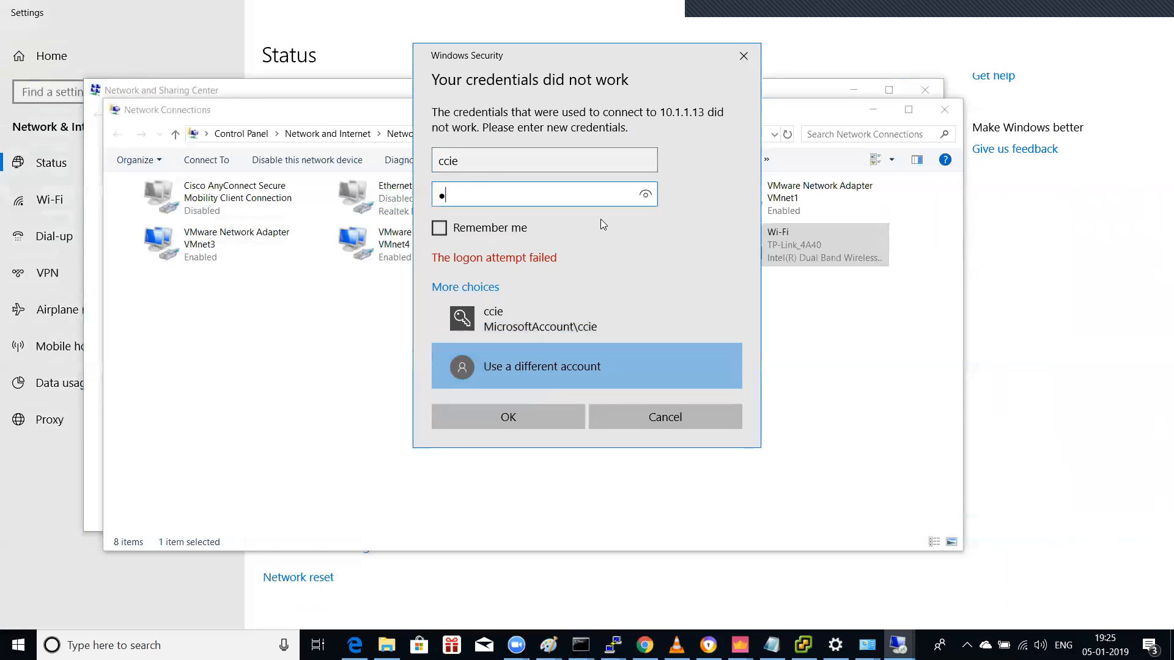
type("•••••")
key("Return")
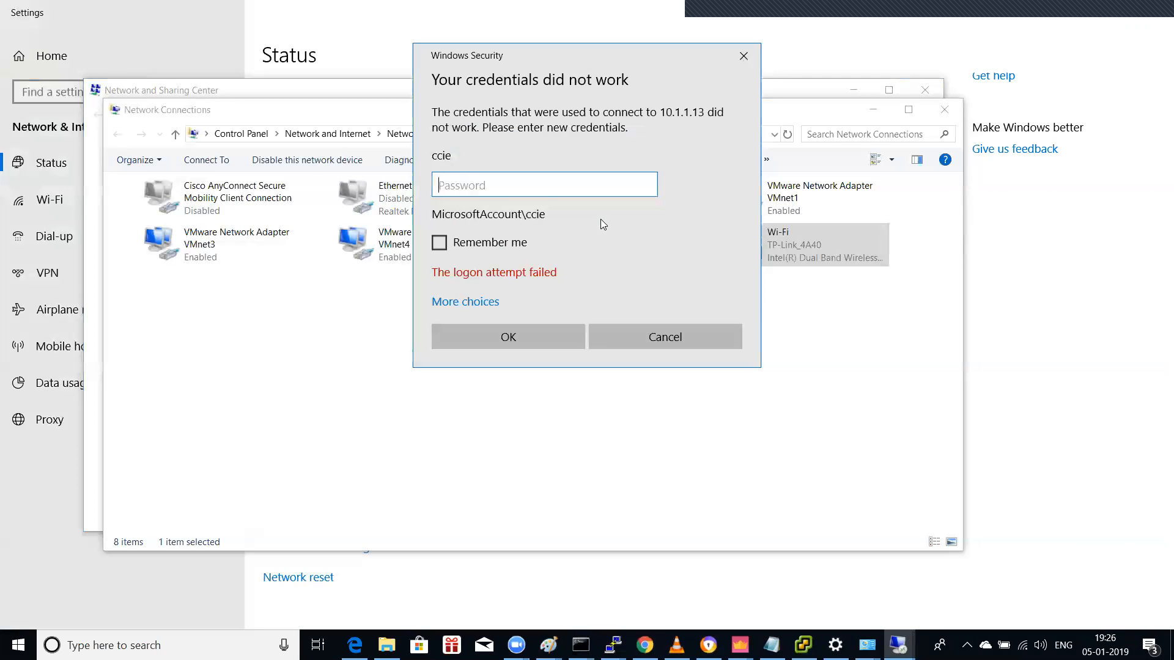
Step: Re-enter the password with a capital first letter to retry the 10.1.1.13 connection
key("Caps_Lock")
type("C")
key("Caps_Lock")
type("•••••••")
key("Return")
key("Caps_Lock")
type("C")
key("Caps_Lock")
type("•••••••")
key("Return")
type("•••••")
key("BackSpace")
key("BackSpace")
key("BackSpace")
key("BackSpace")
key("BackSpace")
Step: Submit a test account's credentials instead, then bring the vSphere Client window forward
left_click(460, 302)
left_click(519, 384)
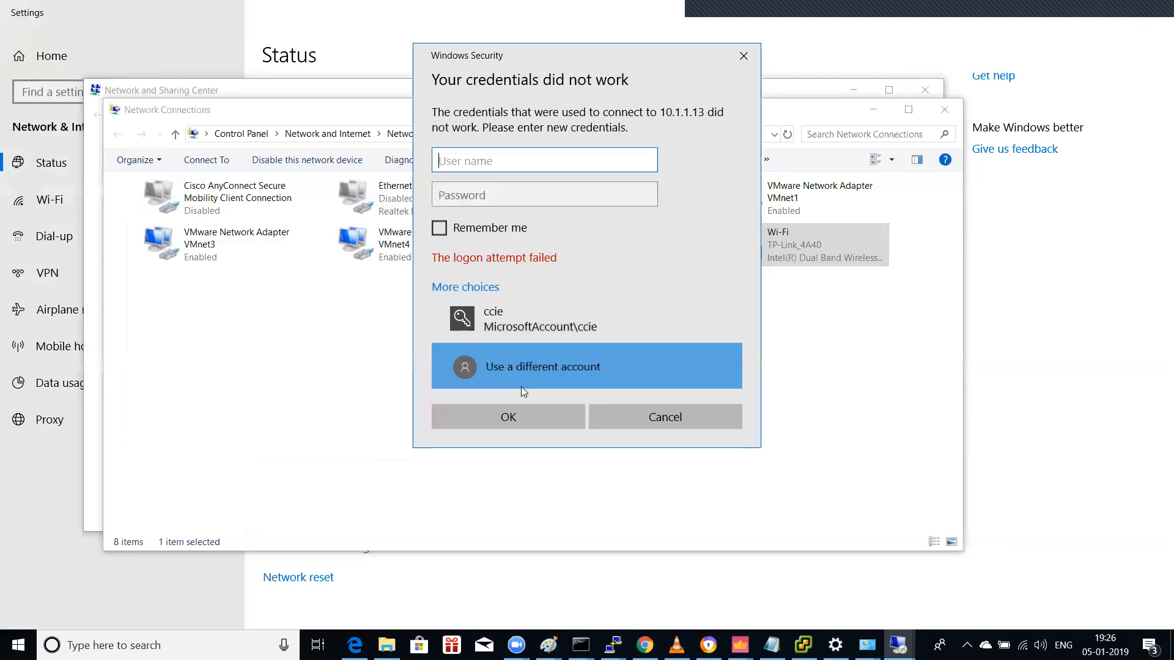
left_click(524, 163)
type("ccie0t")
key("BackSpace")
key("BackSpace")
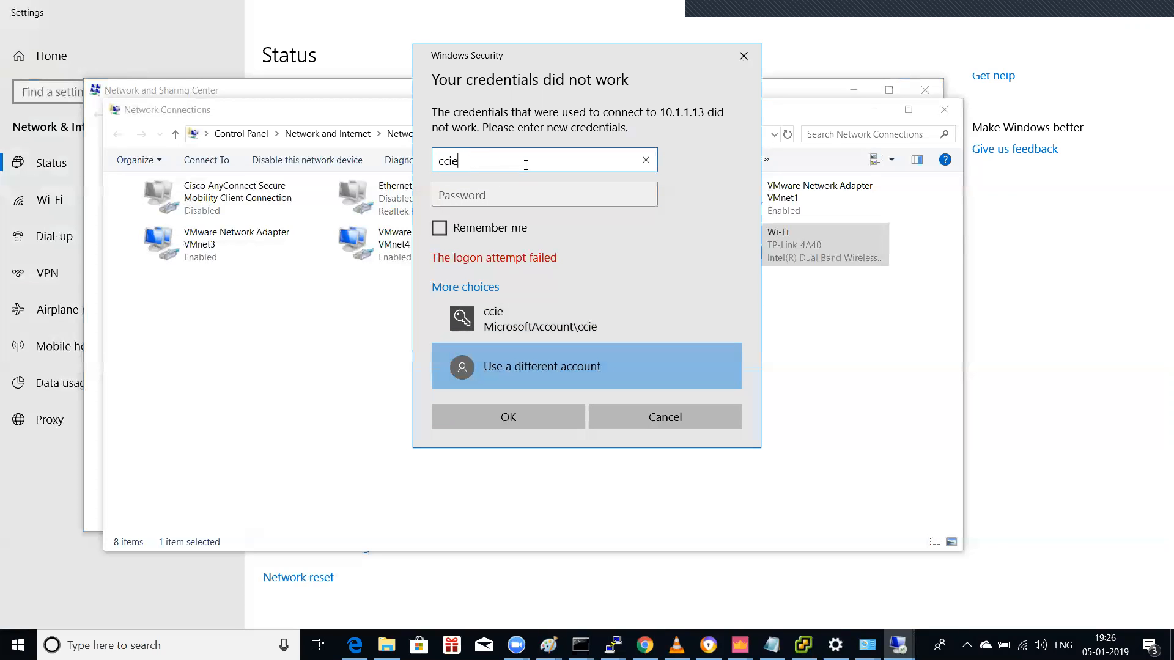
type("-test2")
key("Tab")
type("*")
key("Caps_Lock")
type("*******")
key("Return")
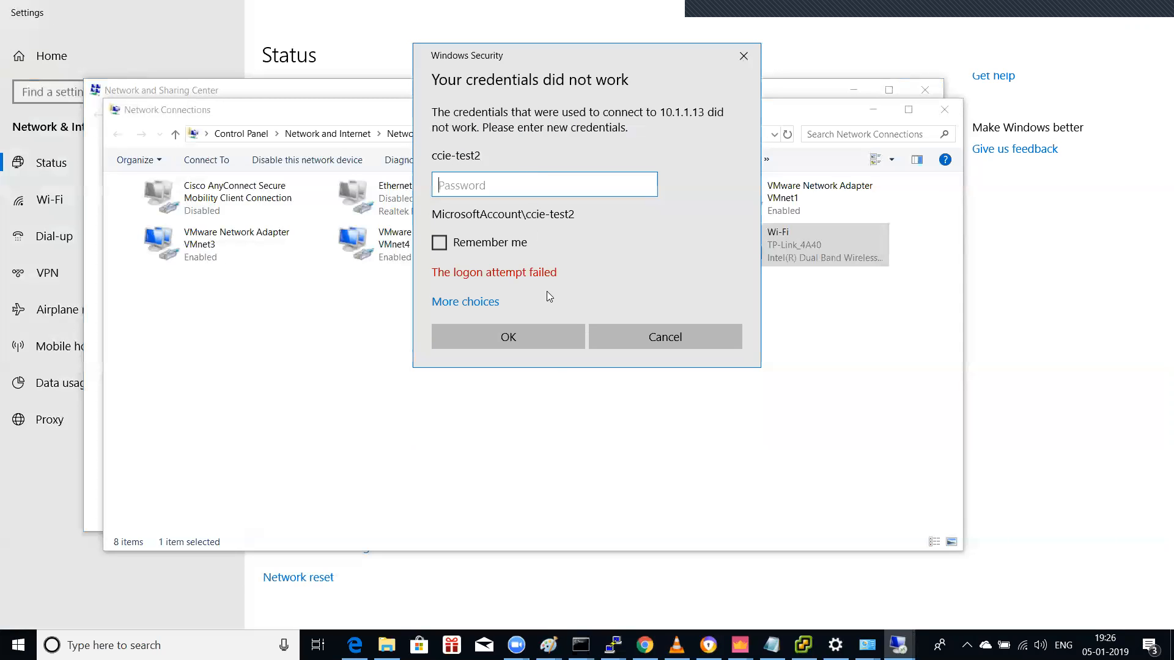
left_click(803, 644)
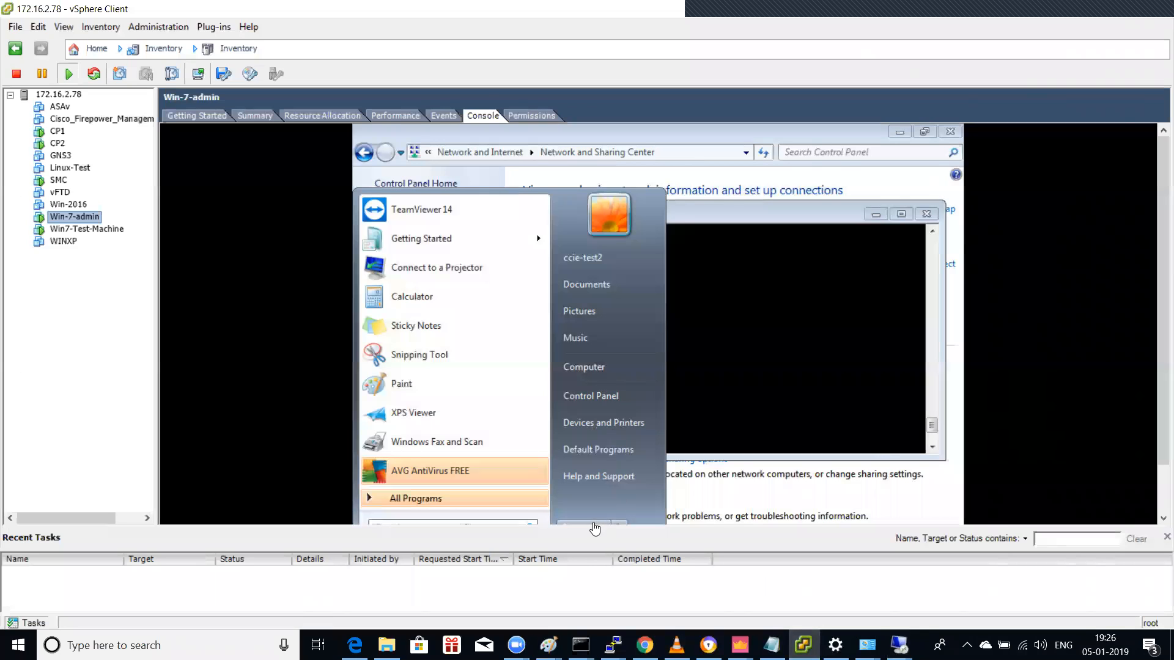
left_click(616, 522)
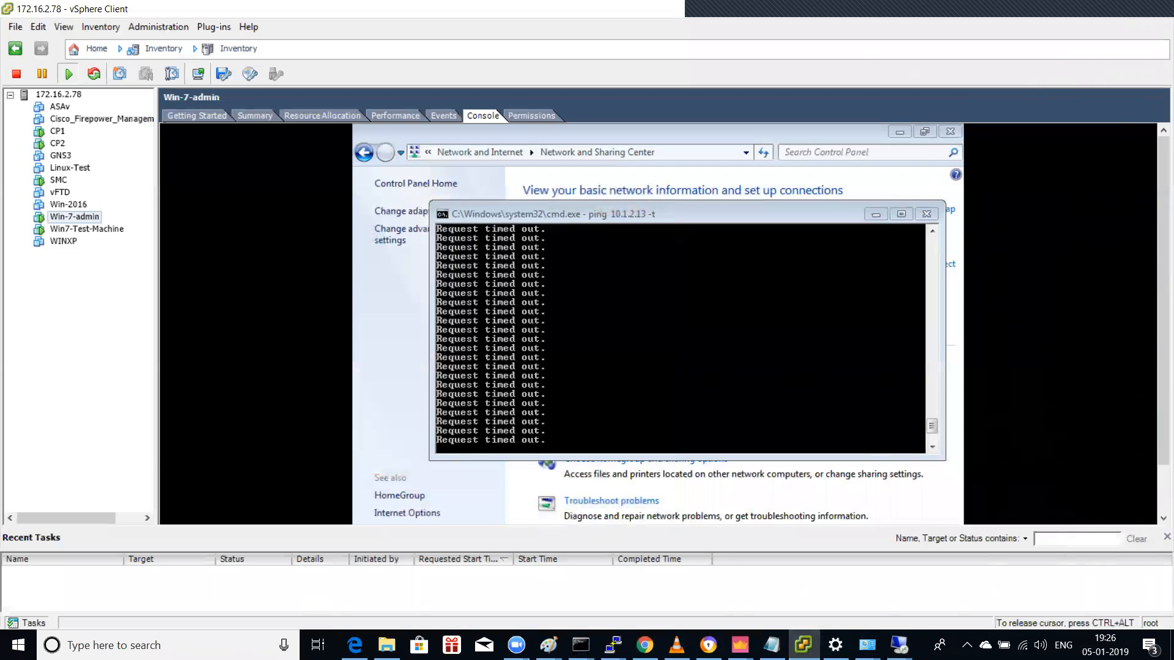
key("super")
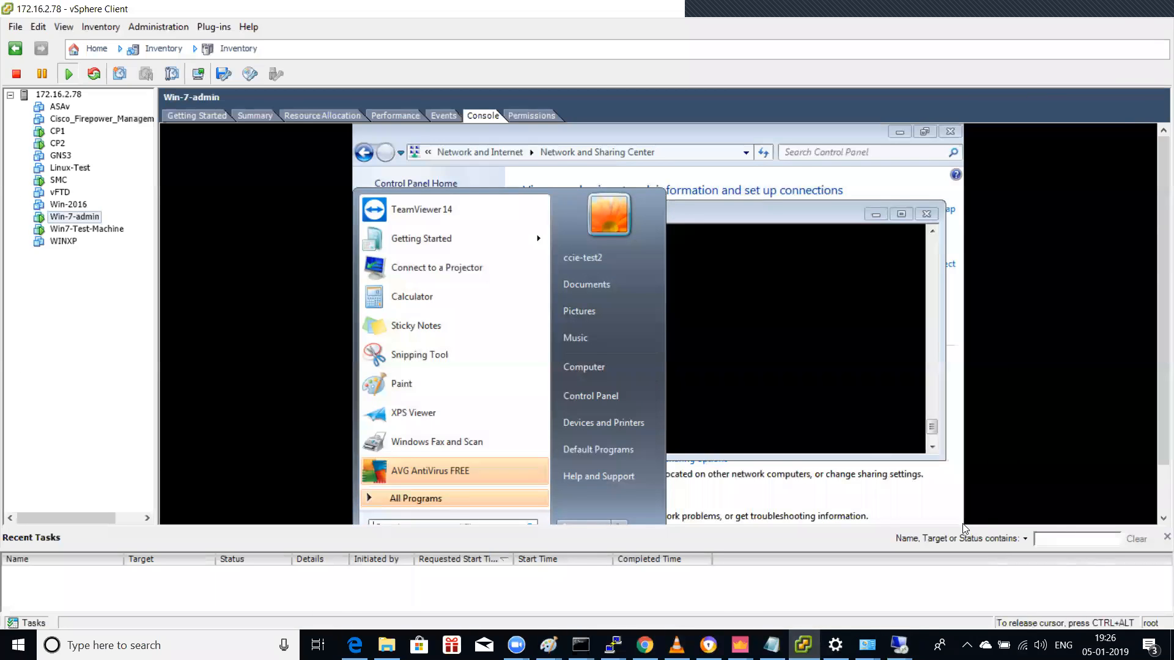
key("Down")
key("Down")
key("Down")
key("Down")
key("Down")
key("Down")
key("Down")
key("Down")
key("Down")
key("Down")
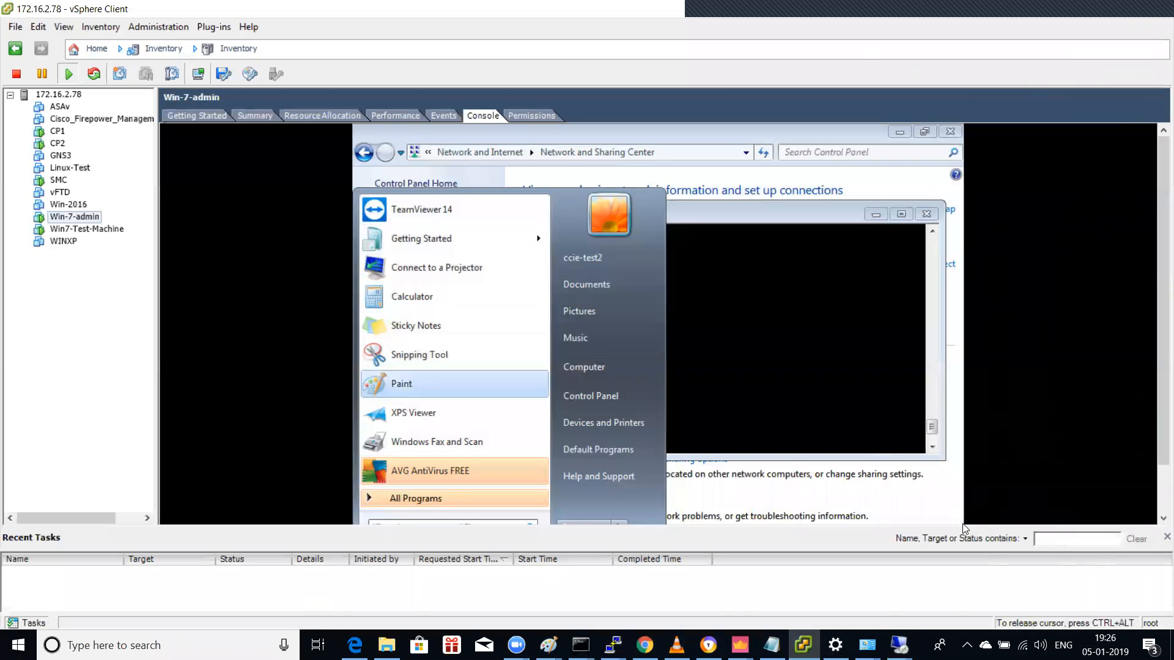
key("Down")
type("cmd")
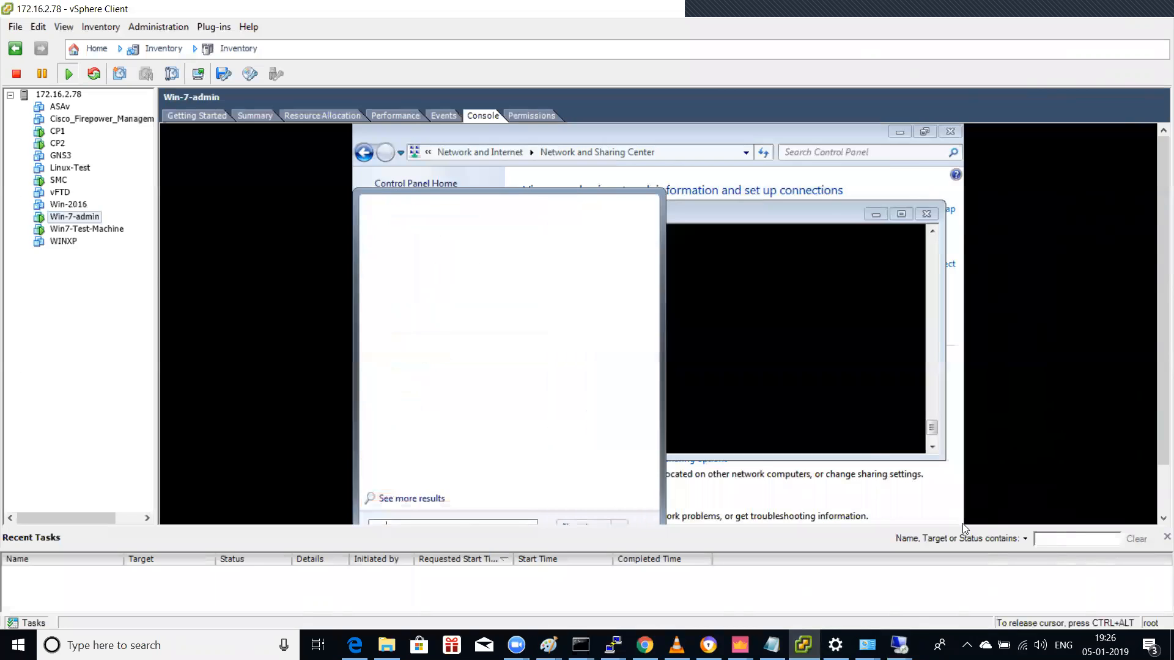
key("Return")
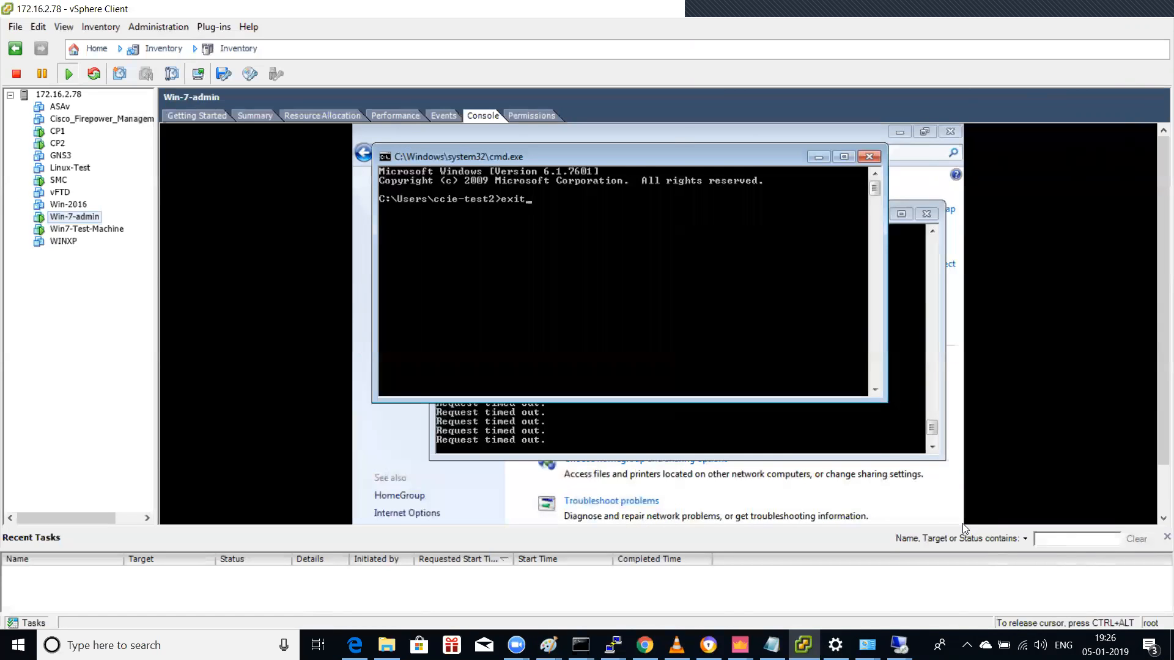
key("Return")
key("ctrl+alt")
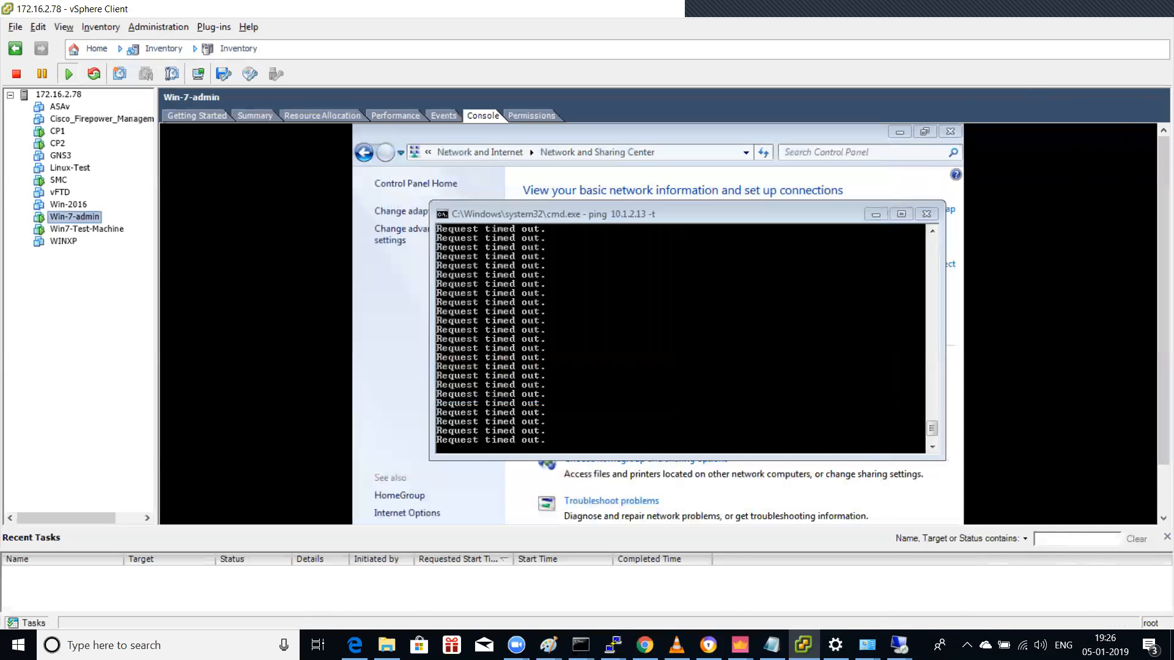
Step: Re-enter the 10.1.1.13 password and accept the untrusted certificate to open the session
mouse_move(899, 645)
left_click(974, 571)
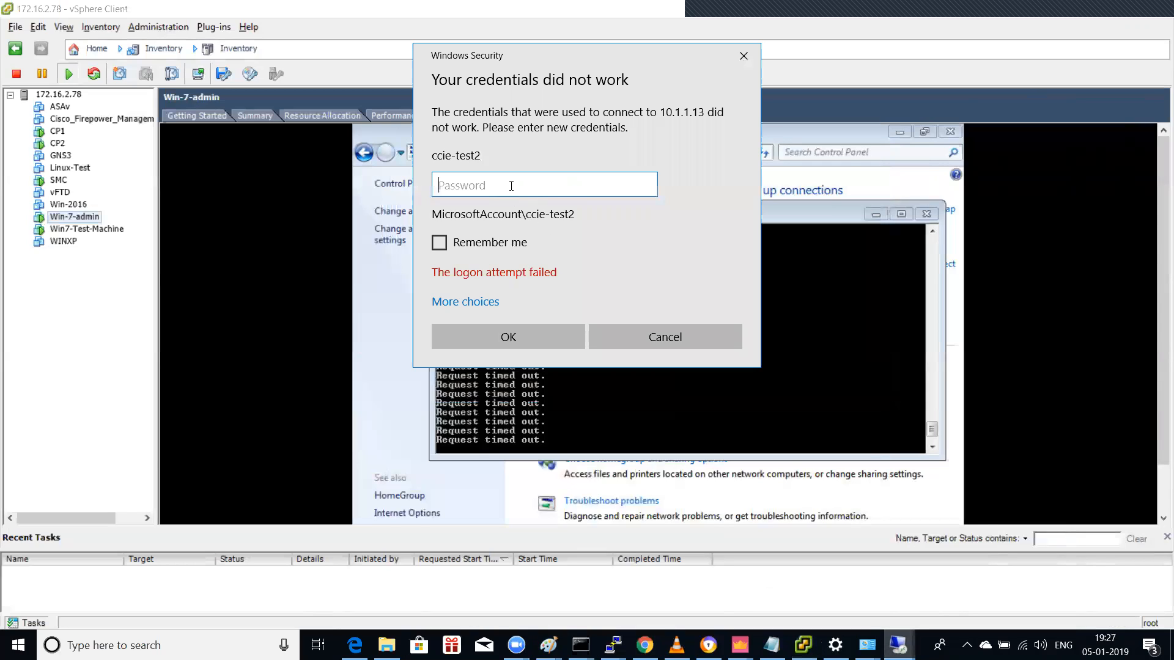
key("Caps_Lock")
type("●")
key("Caps_Lock")
type("●")
key("Return")
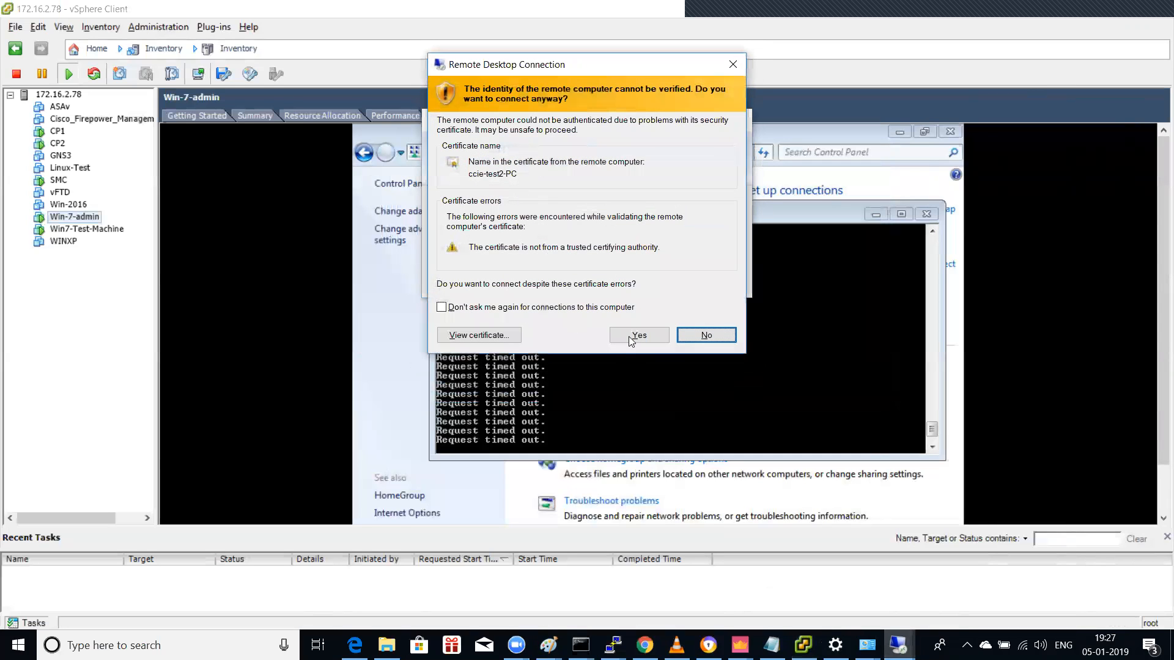
left_click(629, 337)
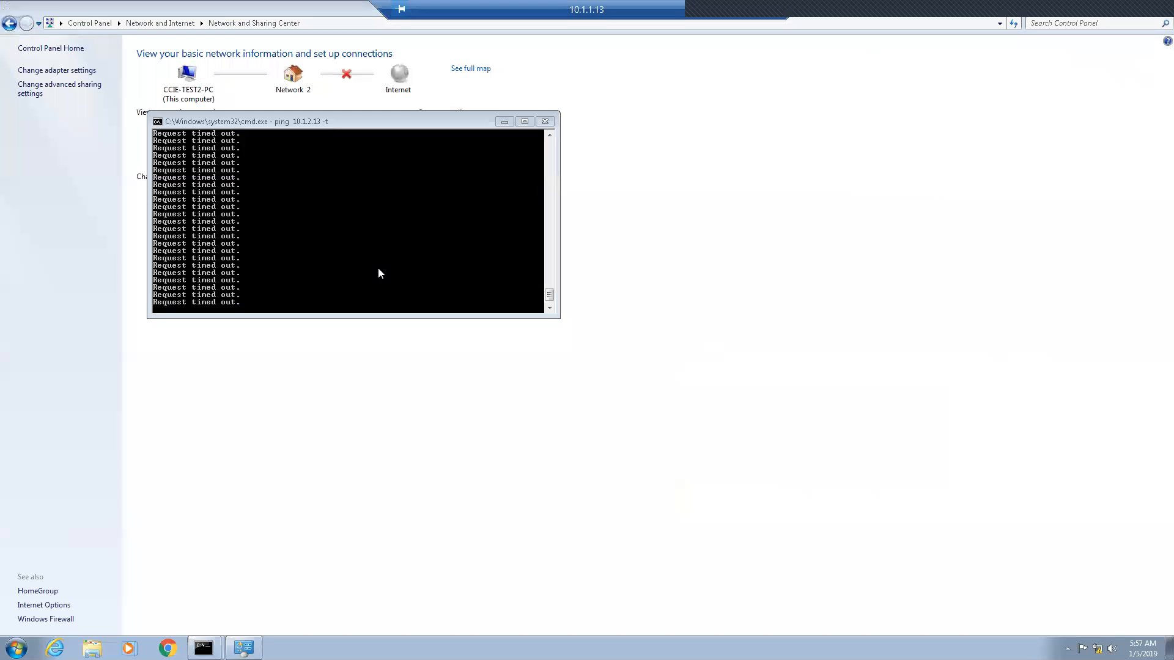
Step: Close the ping window and switch off AVG protection on 10.1.1.13
left_click(545, 121)
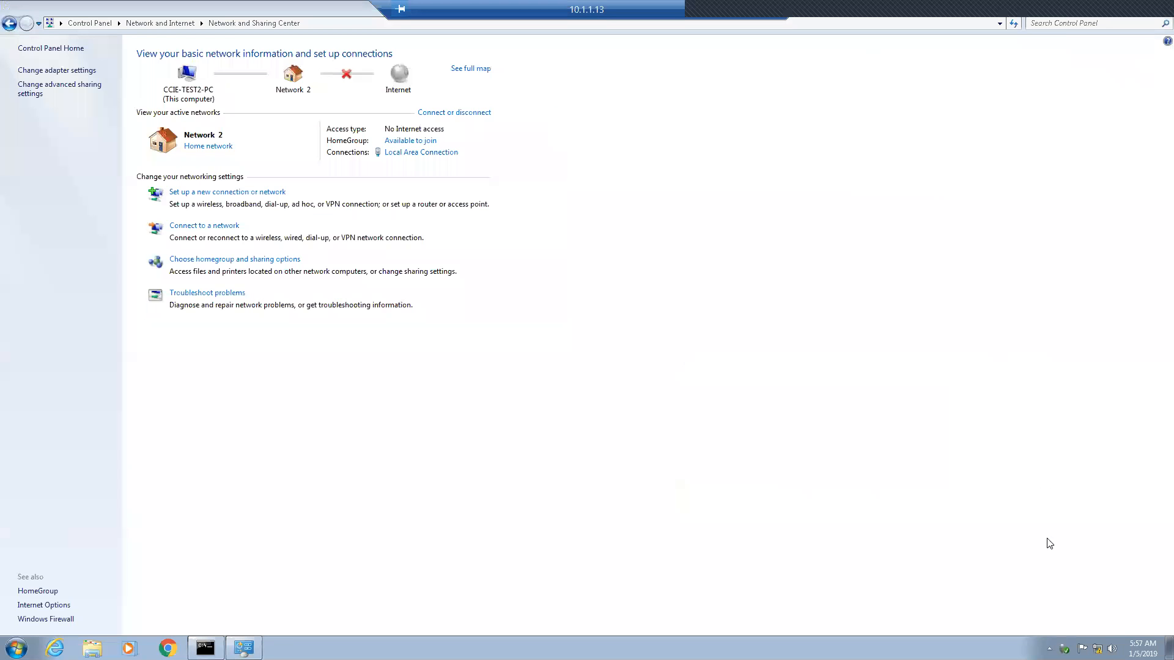
left_click(1049, 648)
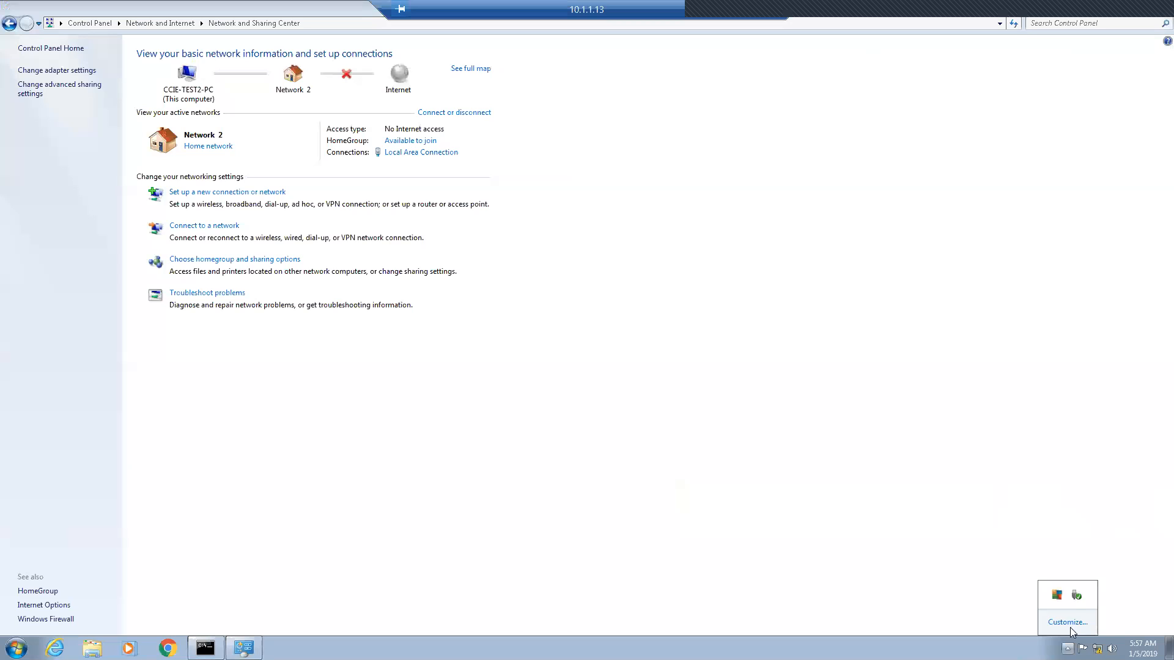
left_click(1056, 595)
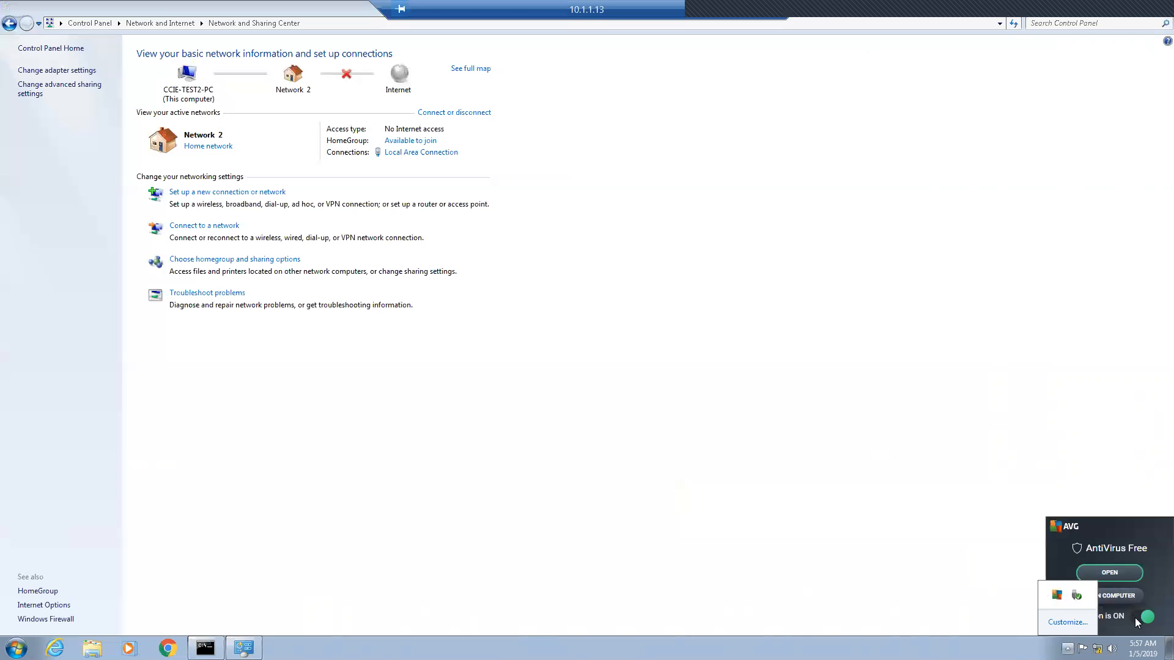
left_click(1147, 617)
left_click(540, 373)
Step: Run ipconfig, then ping 10.1.2.13 and stop it
left_click(206, 648)
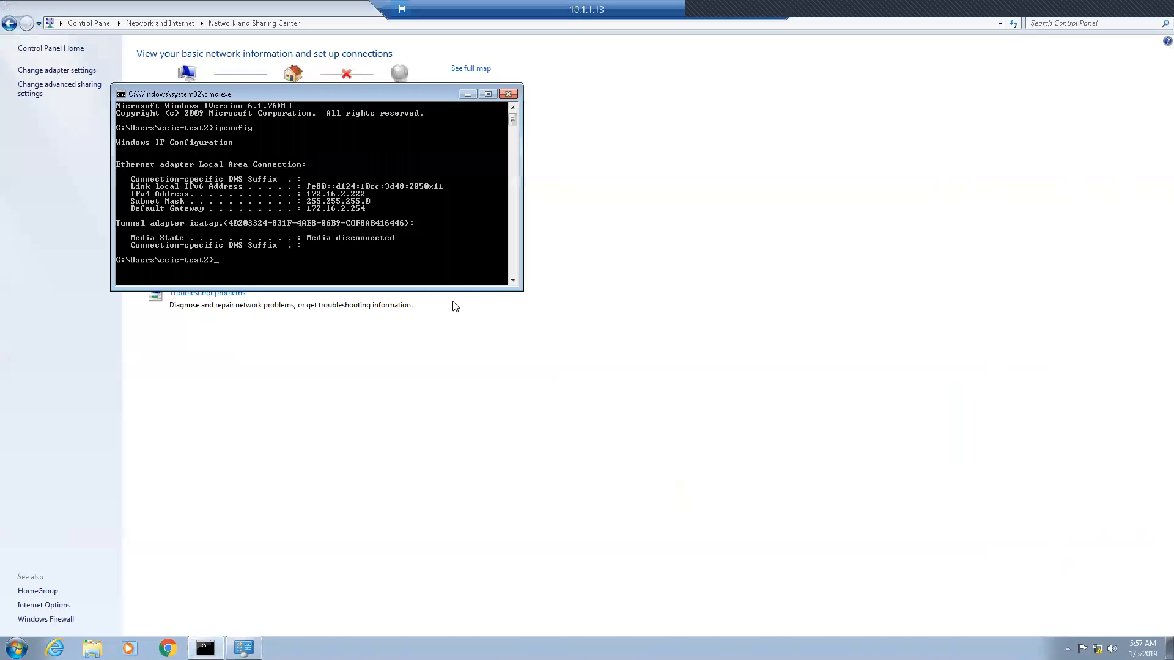
key("Up")
key("Return")
key("Up")
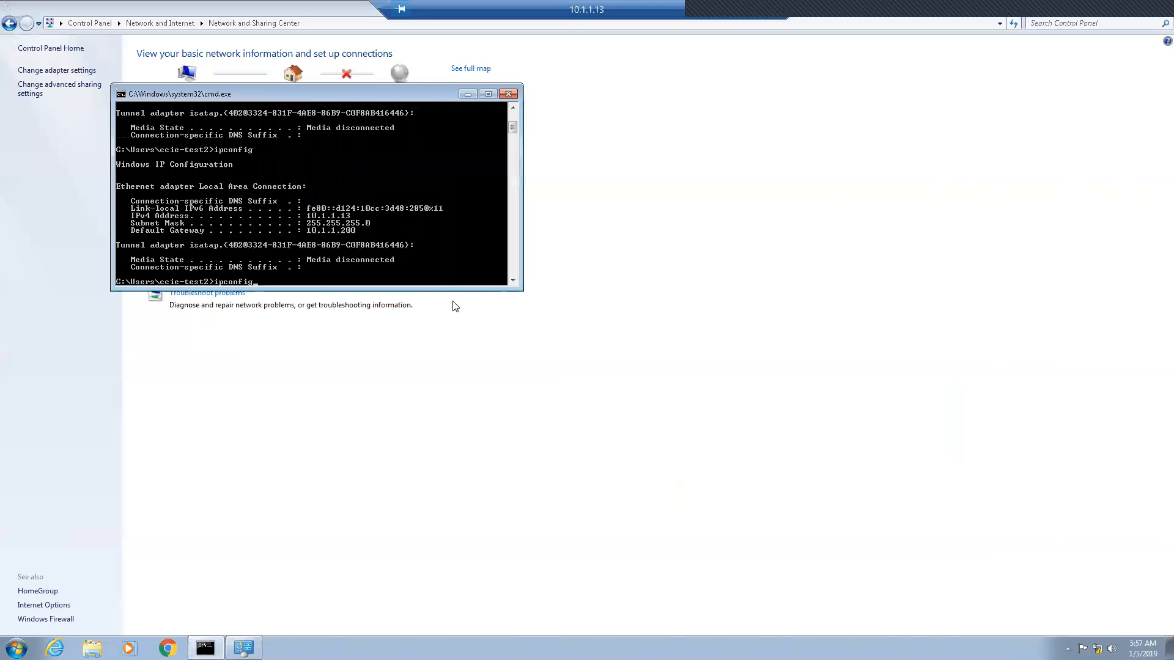
key("BackSpace")
key("BackSpace")
key("BackSpace")
key("BackSpace")
key("BackSpace")
key("BackSpace")
type("ping 10.1.2.13")
key("Return")
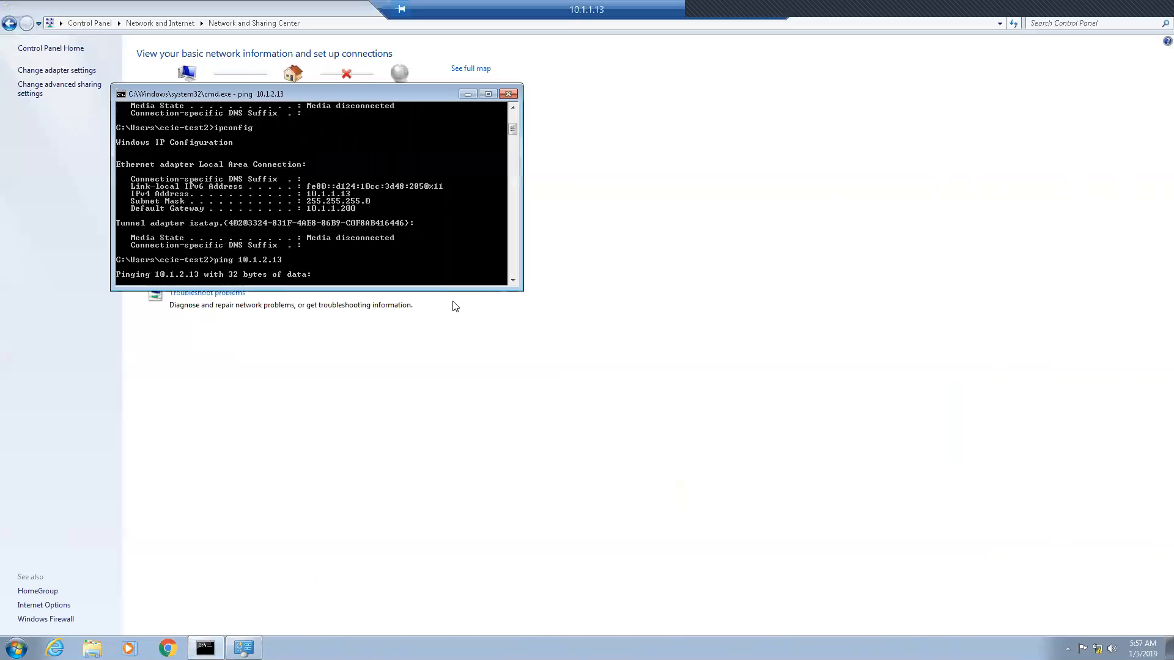
key("ctrl+c")
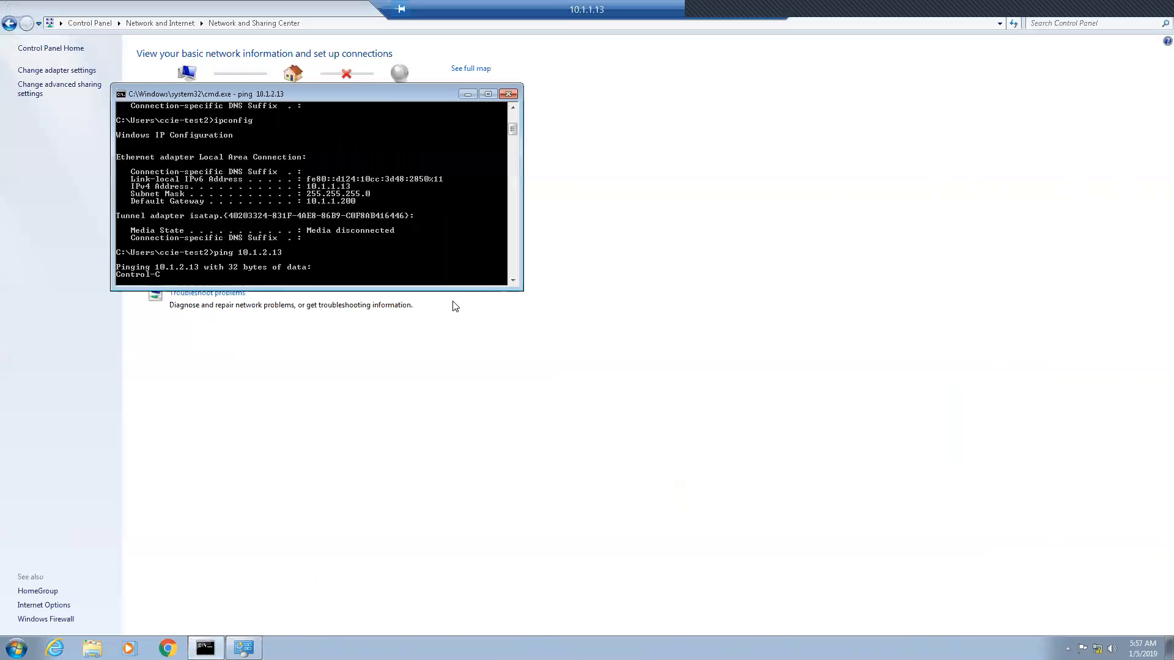
Step: Attempt a Remote Desktop connection to 10.1.2.13, cancel it at credentials, and minimize the session
left_click(17, 647)
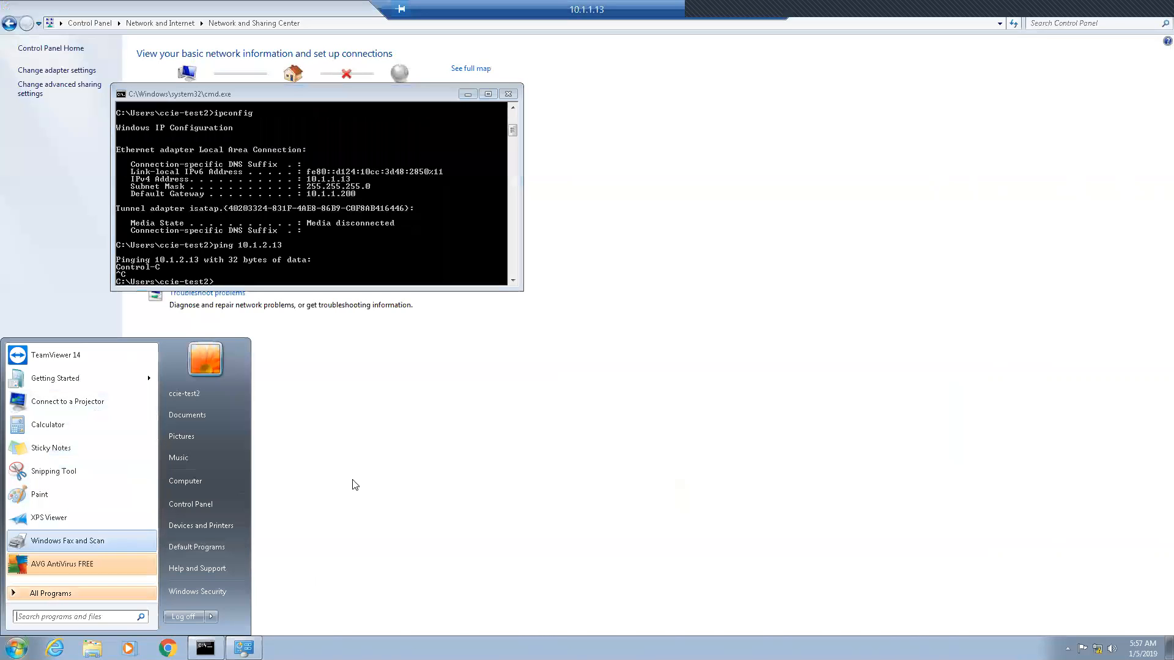
type("remote")
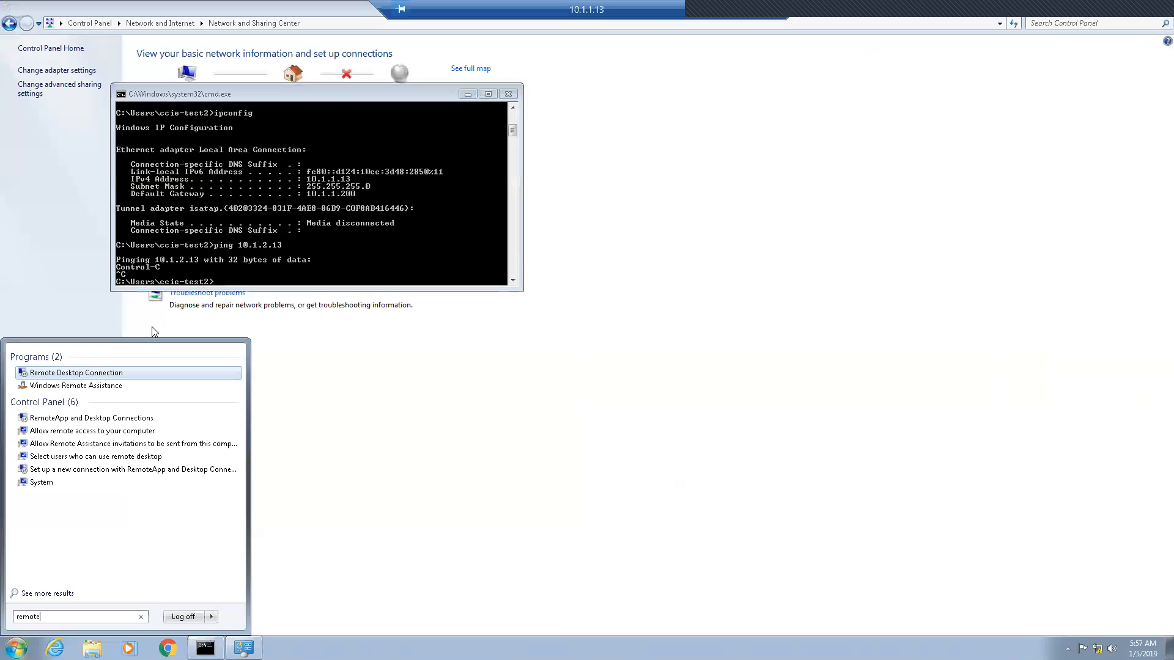
left_click(122, 372)
left_click(616, 197)
type("10.1.2.13")
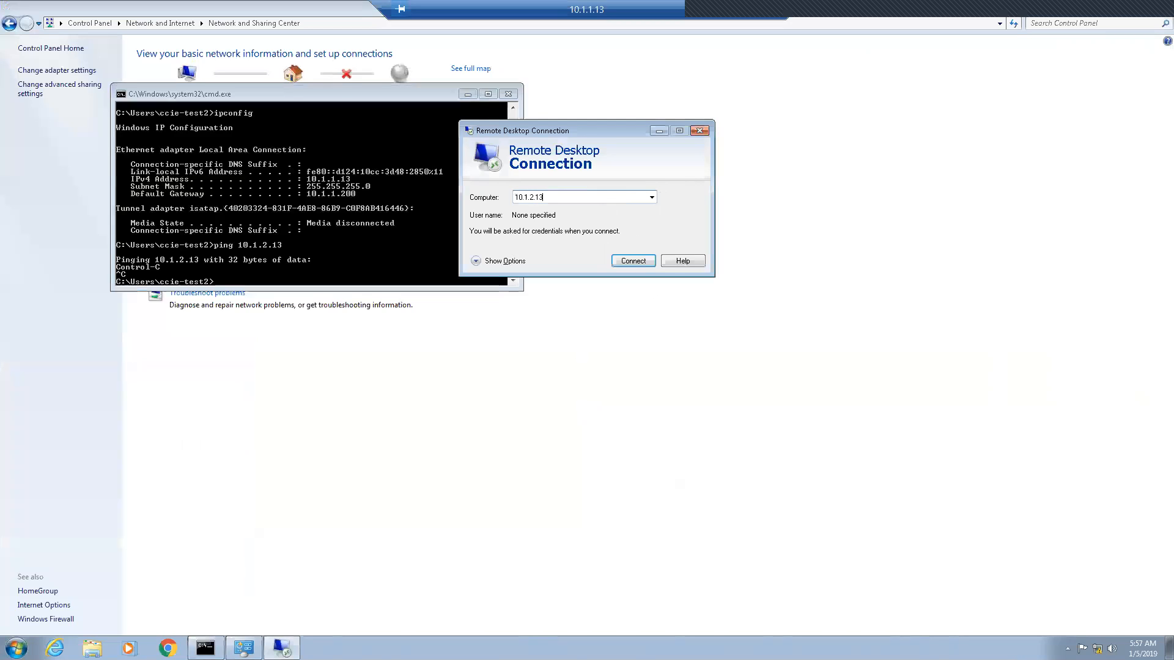
key("Return")
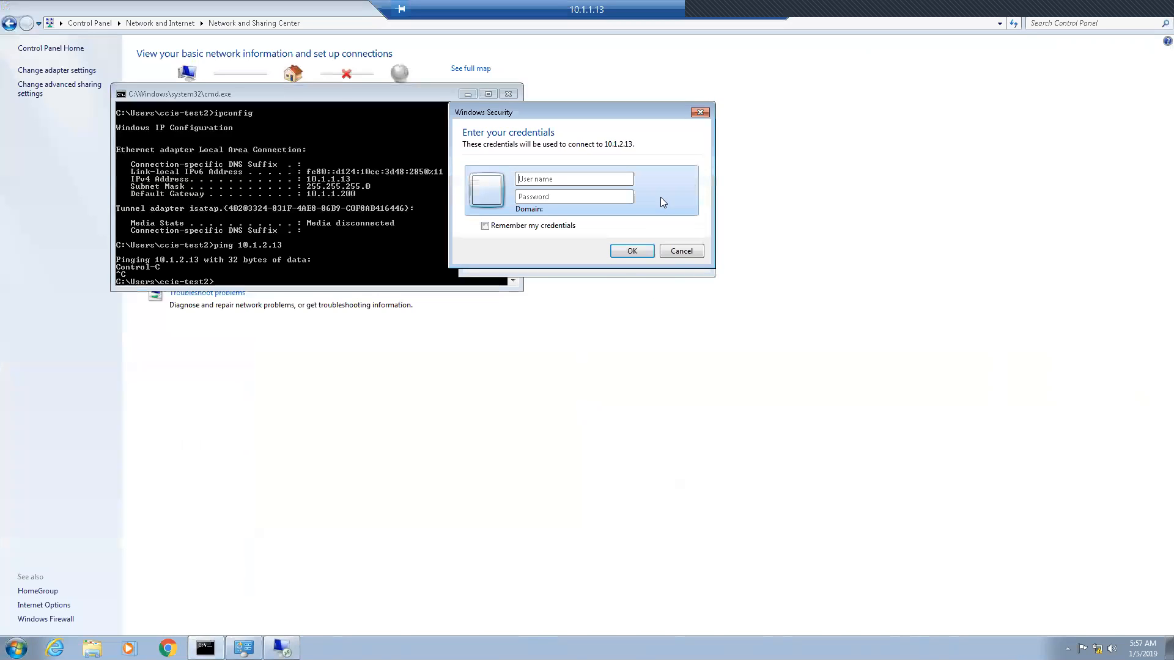
left_click(700, 112)
left_click(700, 131)
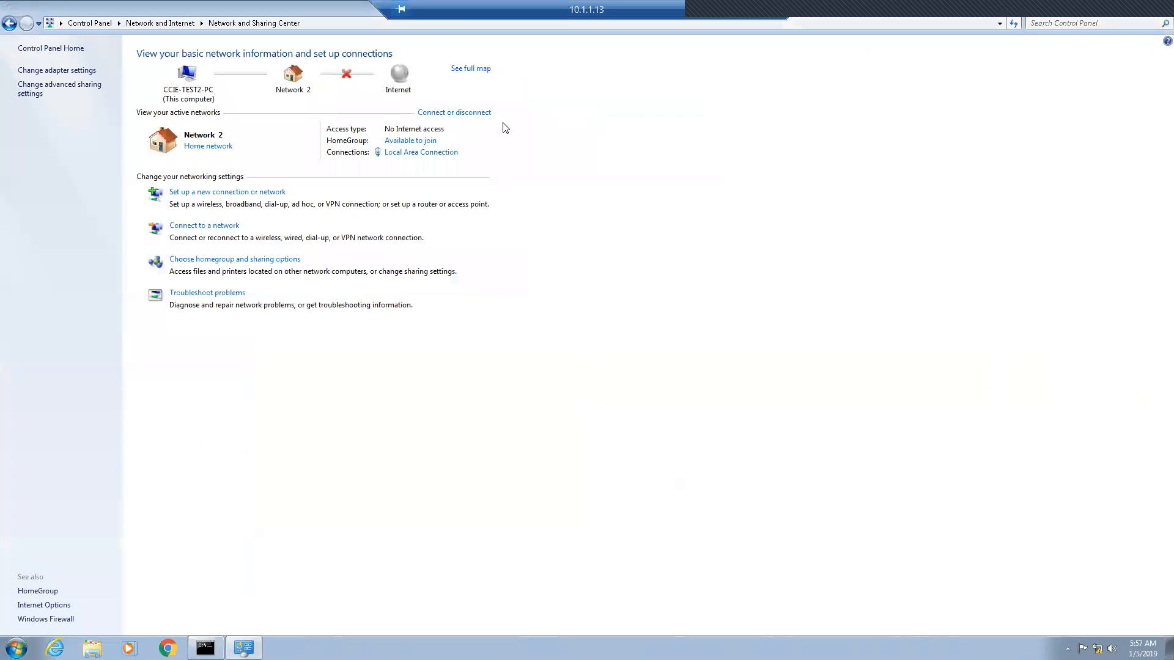
left_click(731, 8)
left_click(18, 645)
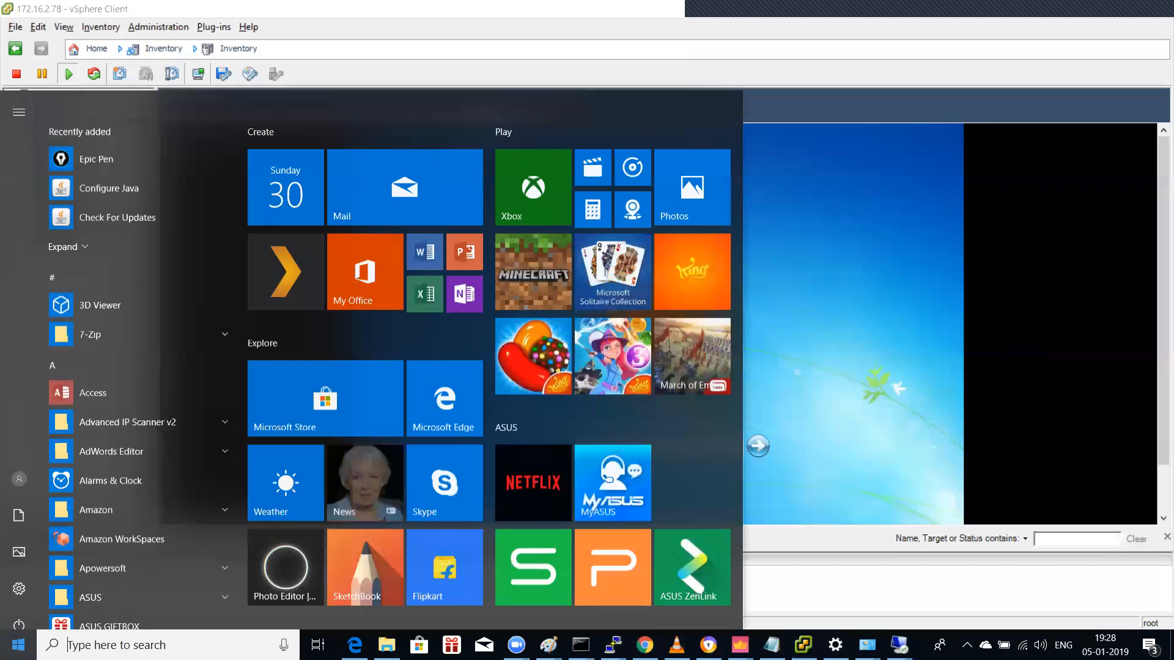
Step: Ping 10.1.1.13 from a local Command Prompt, then switch to the 10.1.2.13 remote session
left_click(220, 641)
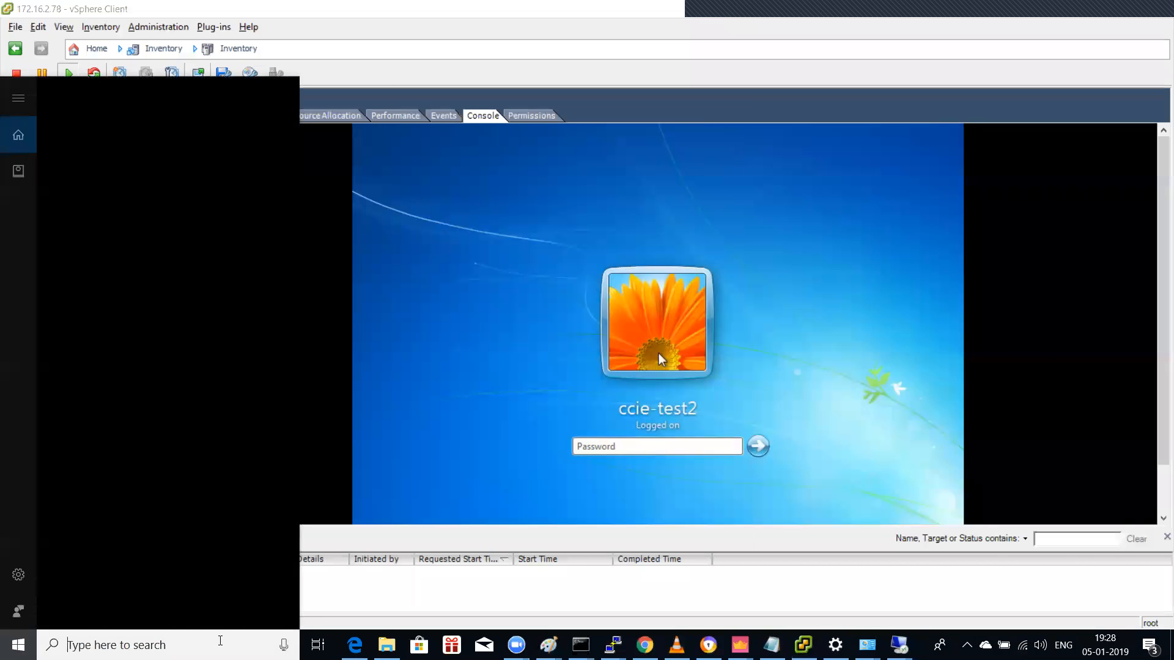
type("cmd")
key("Return")
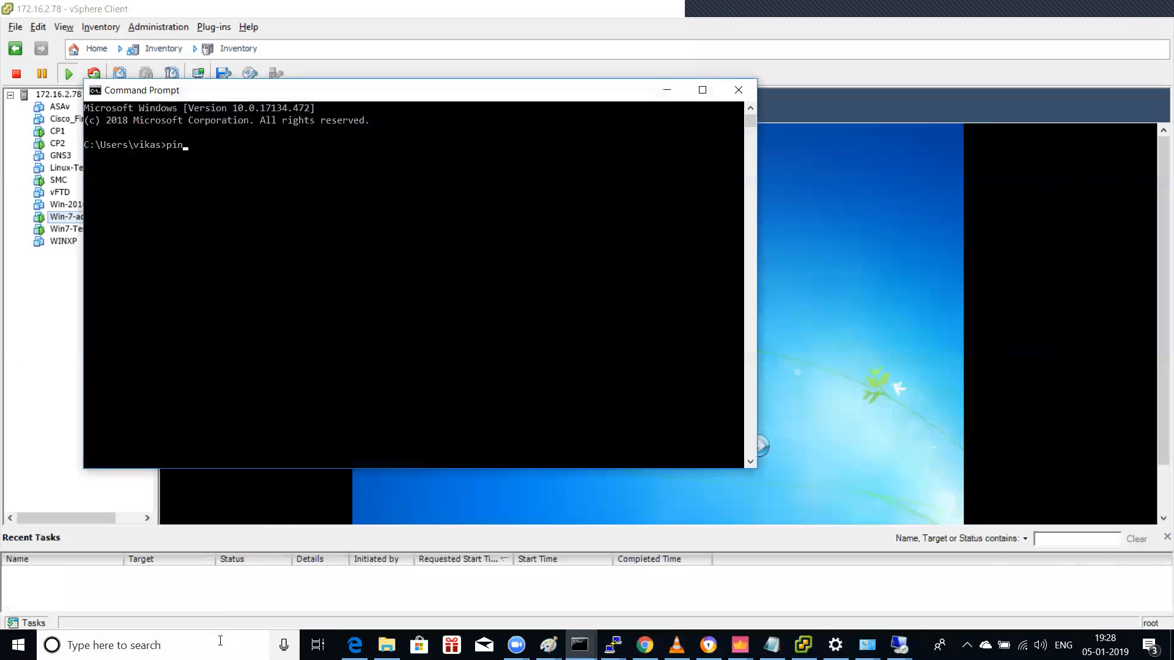
type("ping 10.1.1.13")
key("Return")
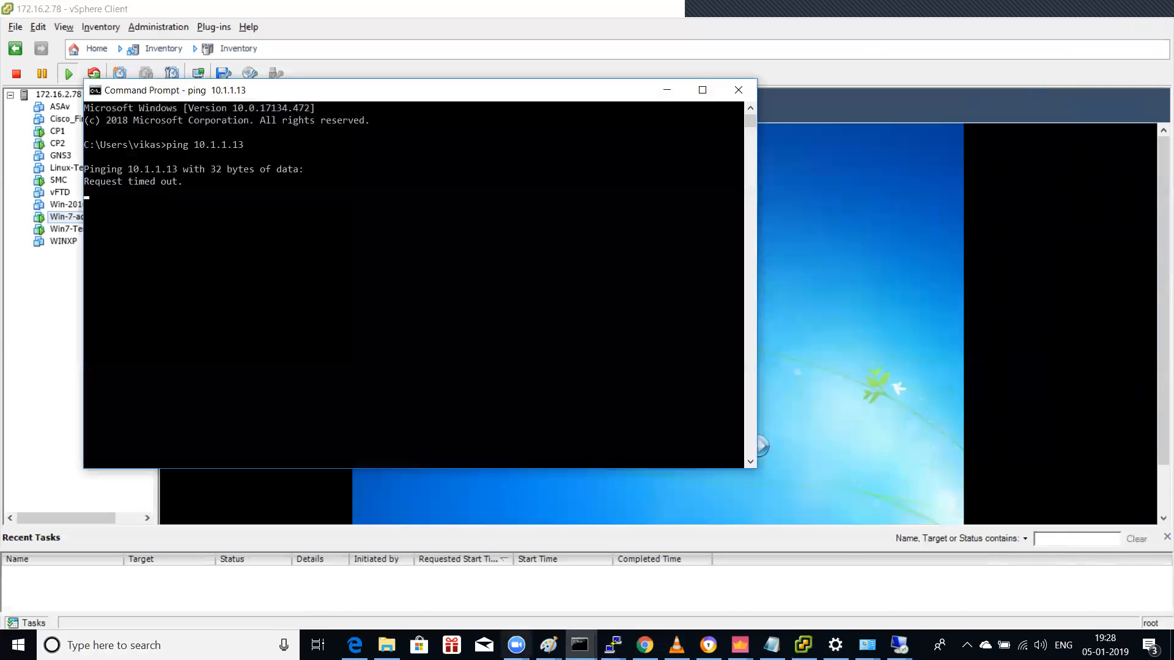
left_click(899, 645)
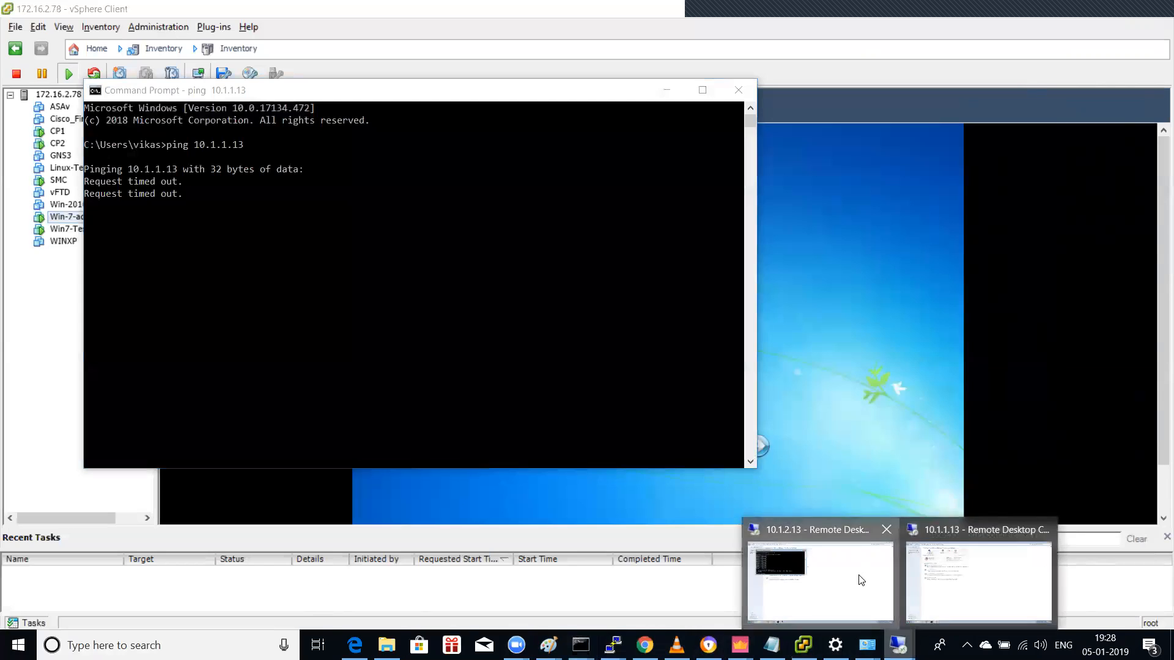
left_click(880, 602)
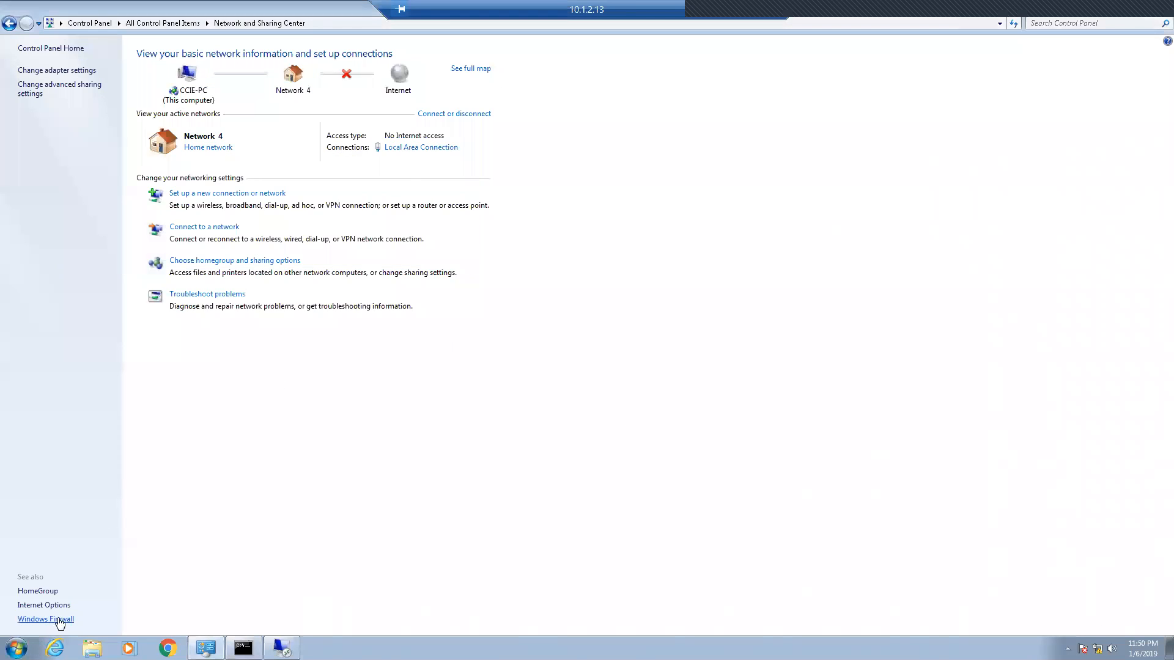
Step: Turn off Windows Firewall for home and public networks, then rerun ping 10.1.1.13 -t
left_click(47, 620)
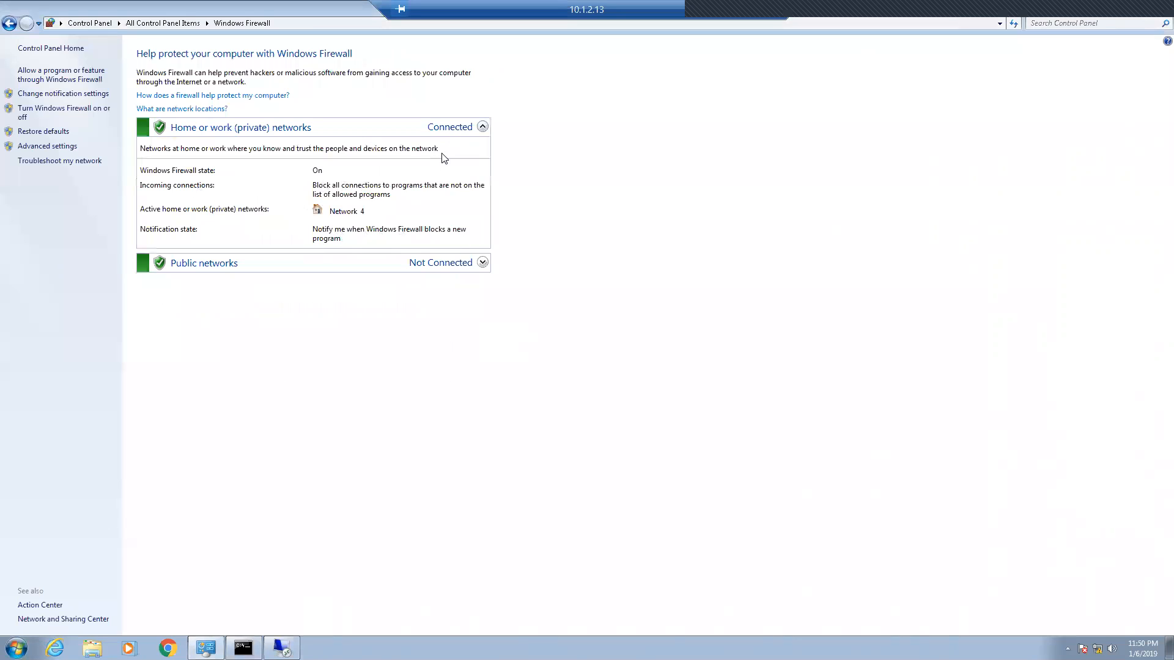
left_click(464, 135)
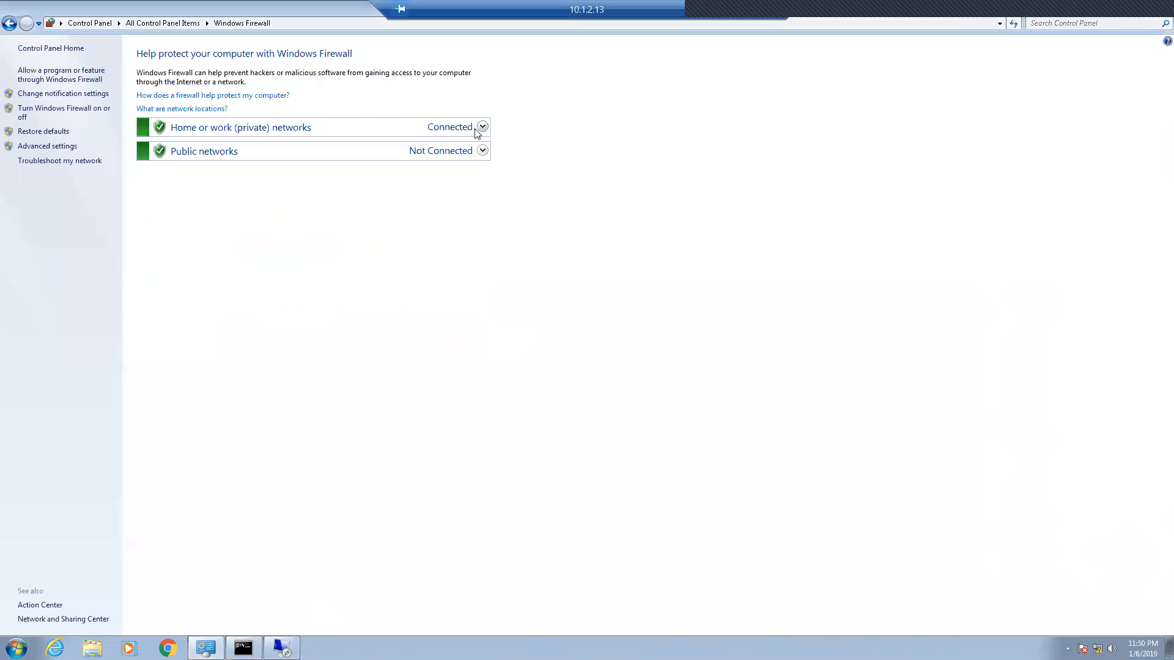
left_click(482, 128)
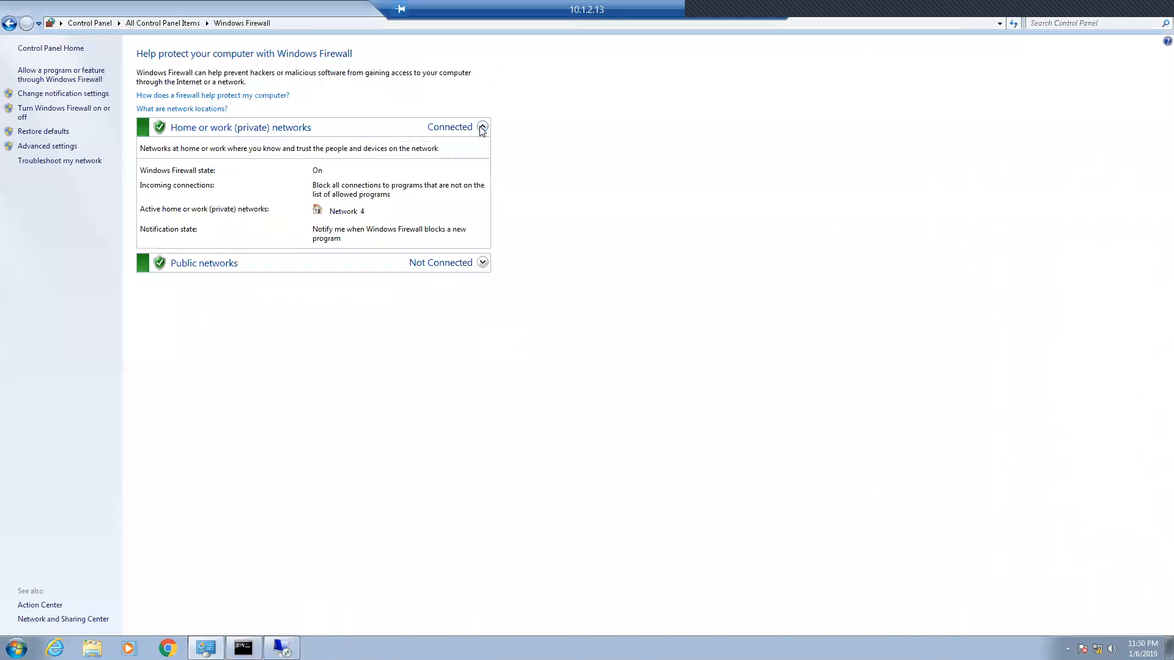
left_click(67, 111)
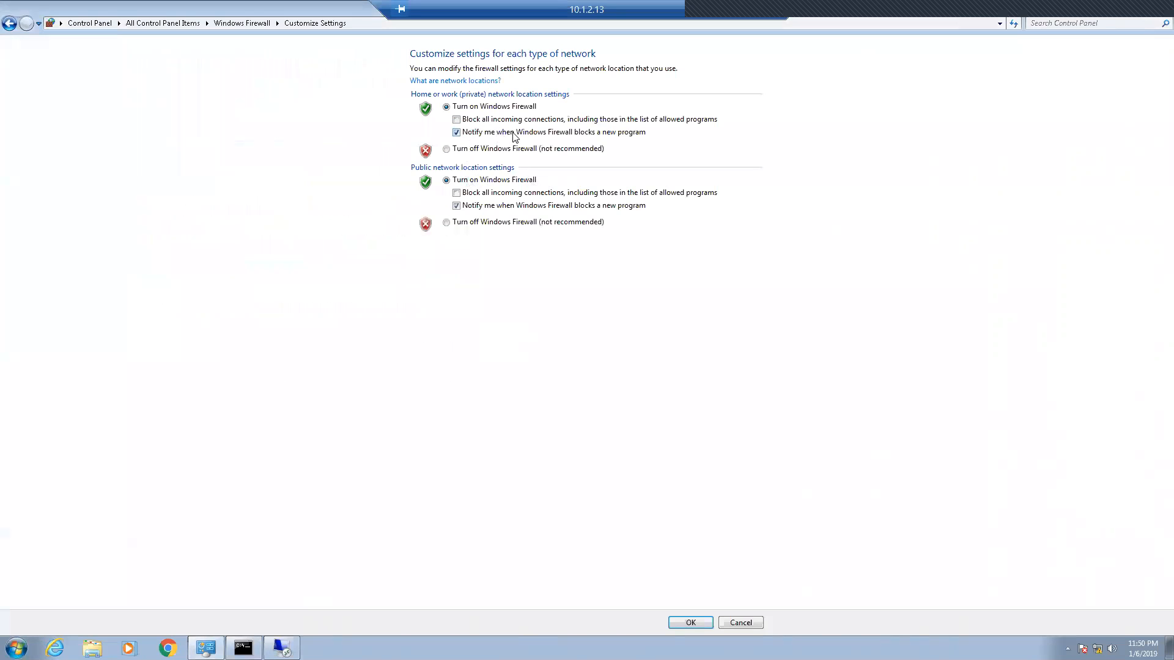
left_click(466, 149)
left_click(486, 222)
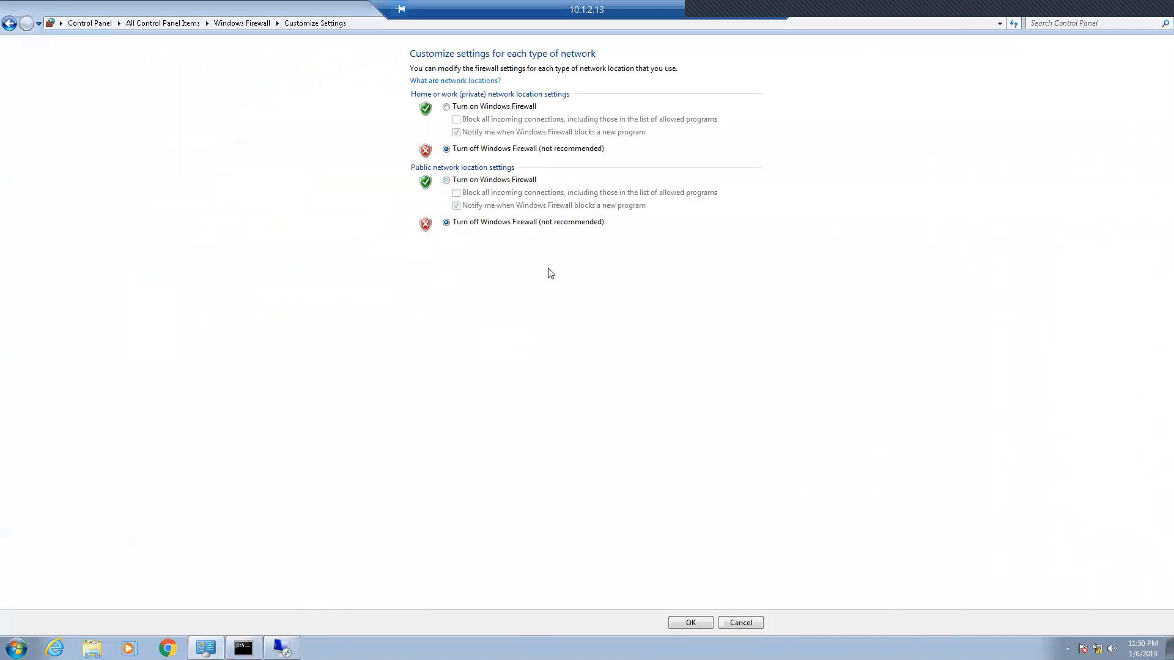
left_click(685, 623)
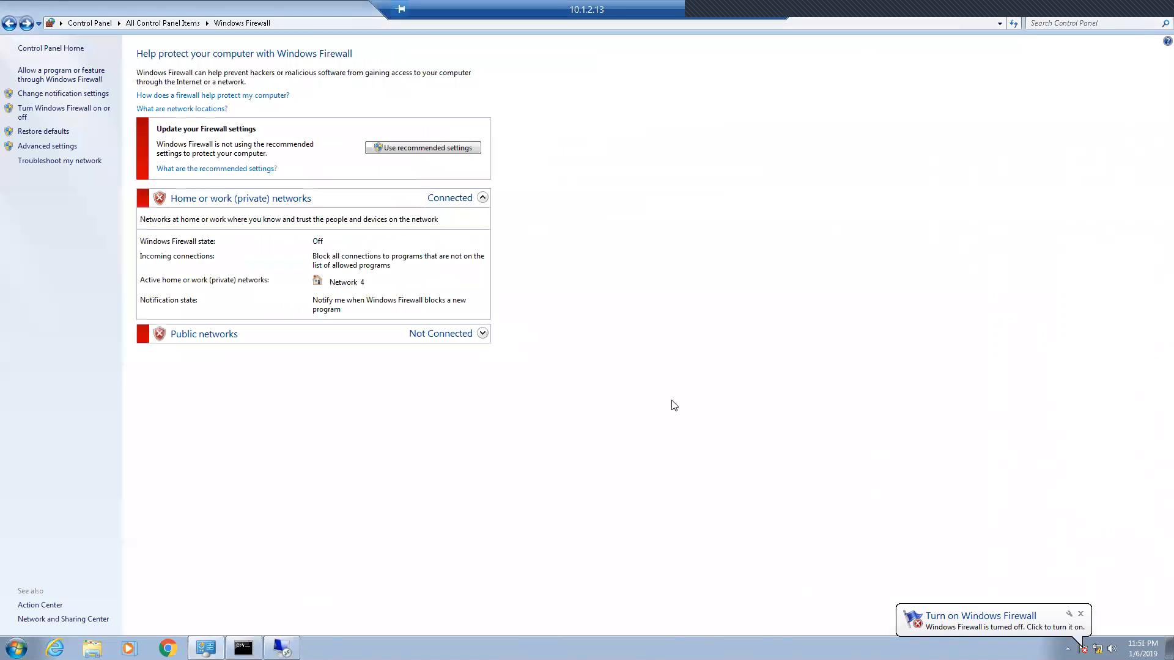
left_click(1155, 16)
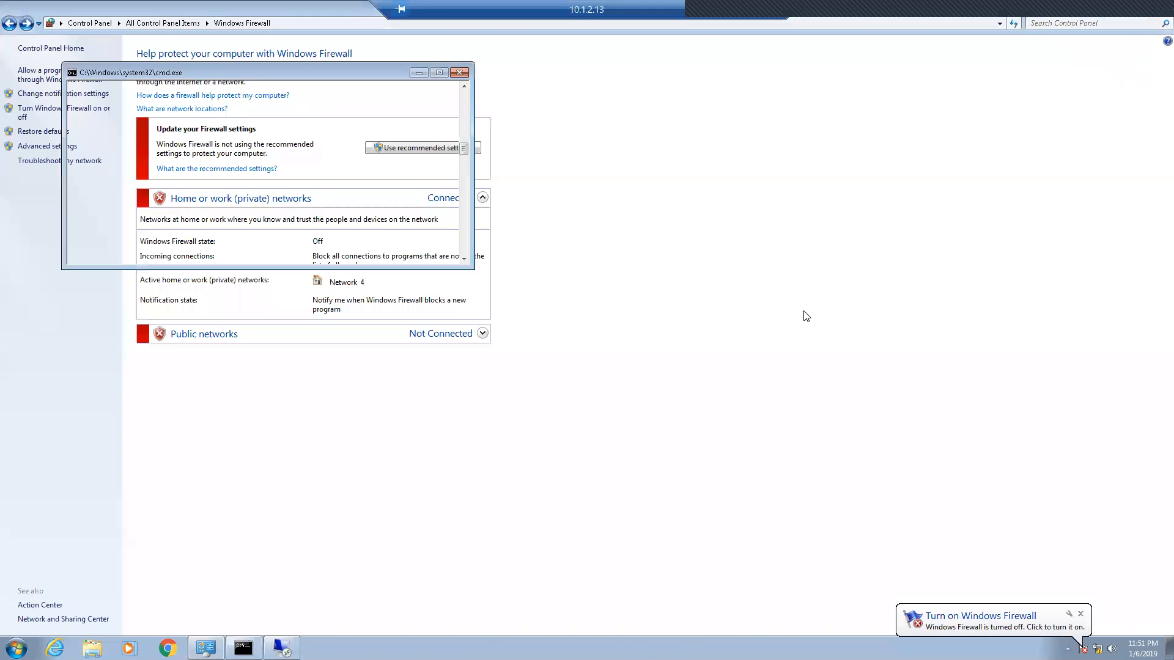
key("Up")
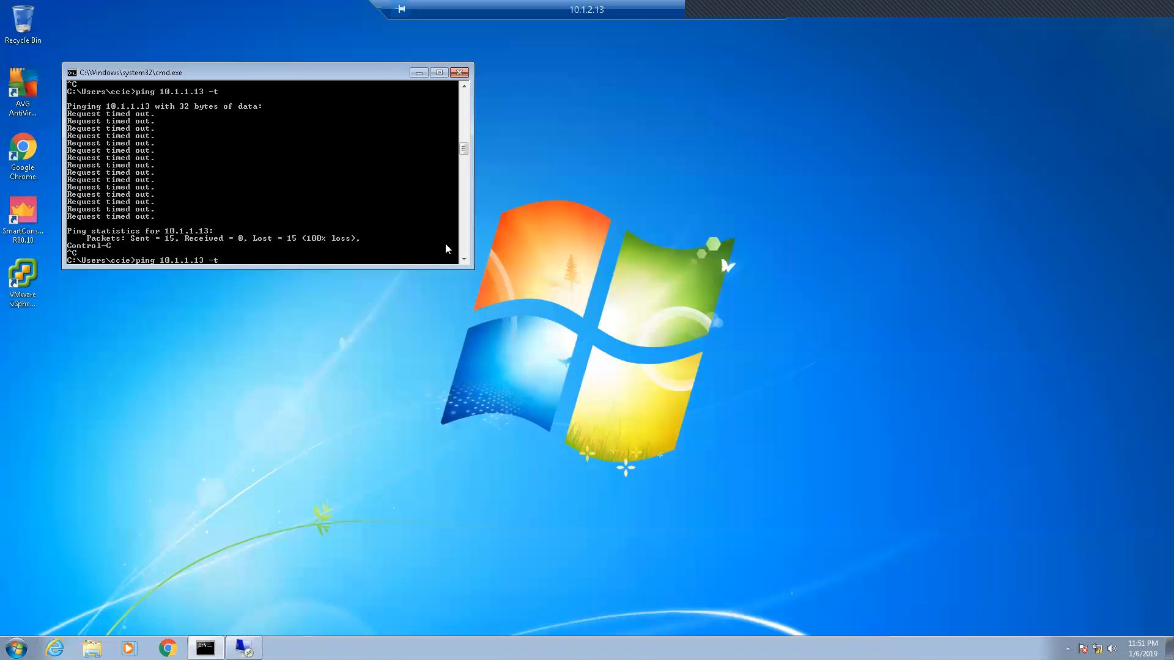
key("Return")
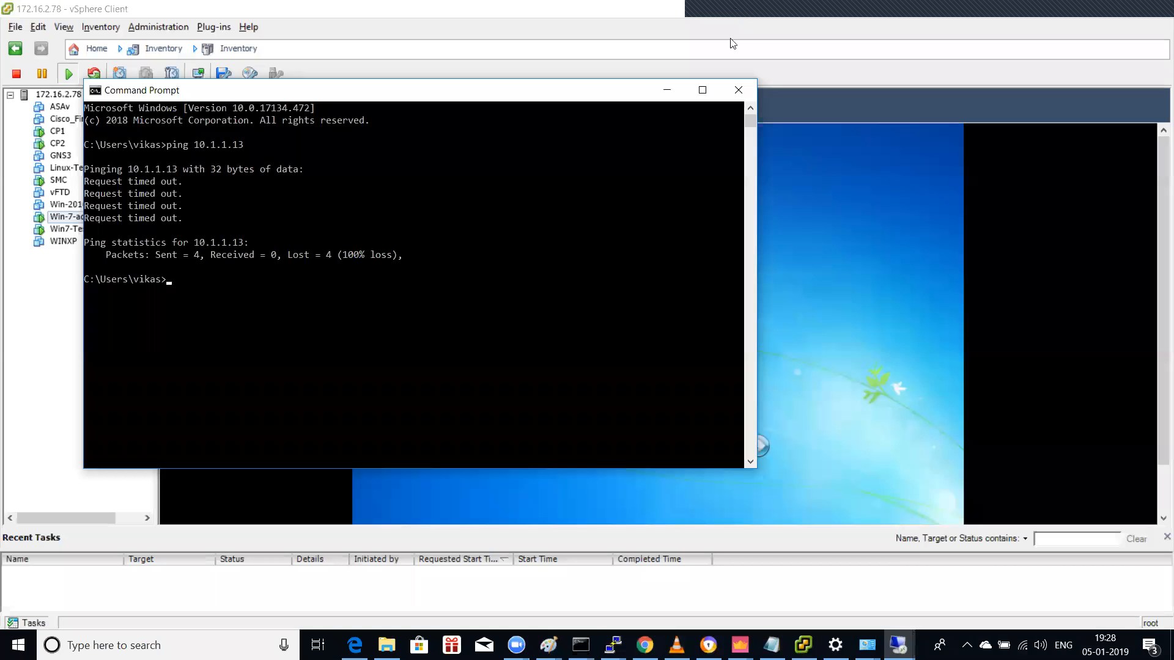
Step: Ping 10.1.1.13, then ping 10.1.1.12, stopping each run with Ctrl+C
key("Up")
key("Return")
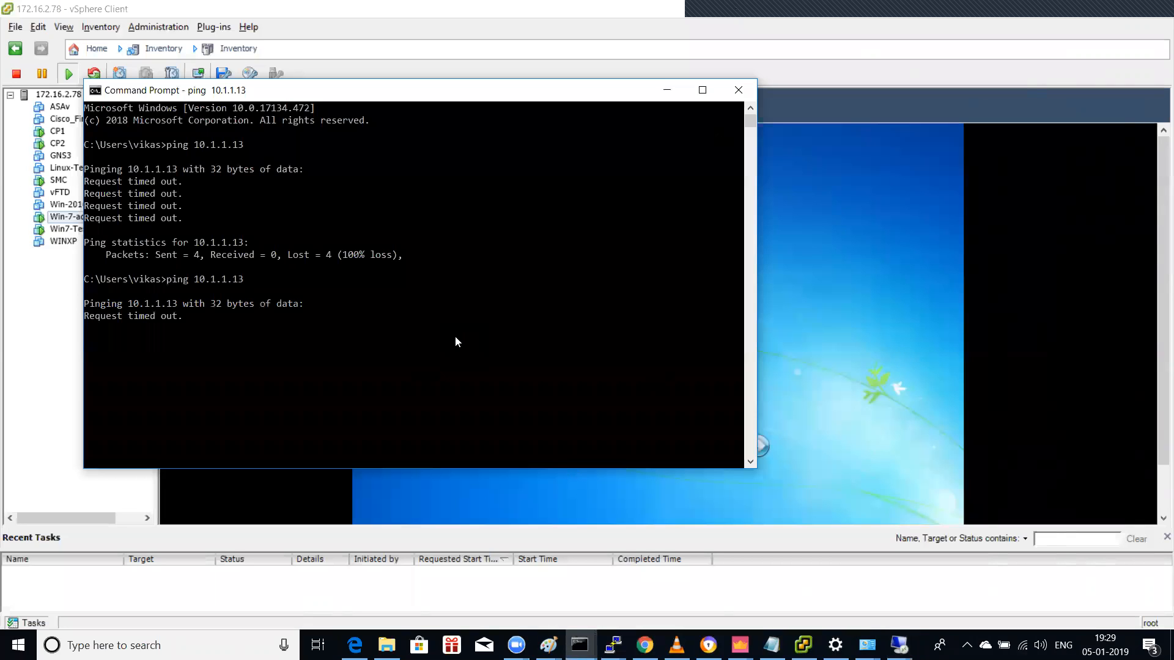
key("ctrl+c")
key("Up")
type("2")
key("Return")
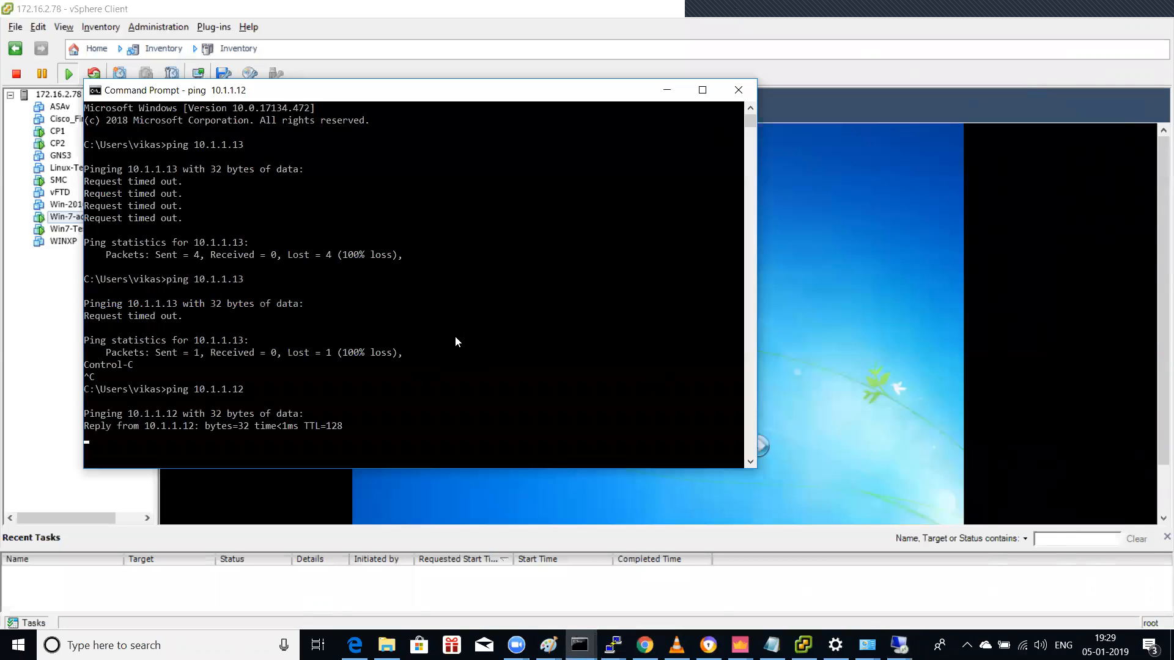
key("ctrl+c")
Step: Ping 10.1.1.13 again to confirm it still times out, then minimize Command Prompt
key("Up")
key("BackSpace")
type("3")
key("Return")
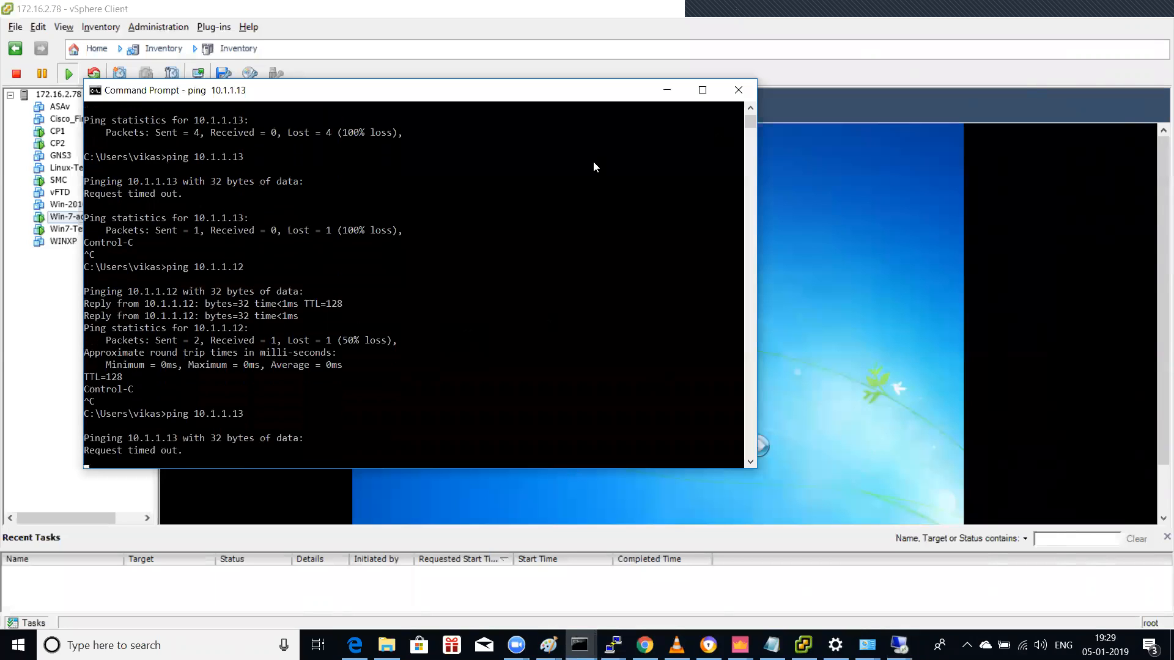
key("ctrl+c")
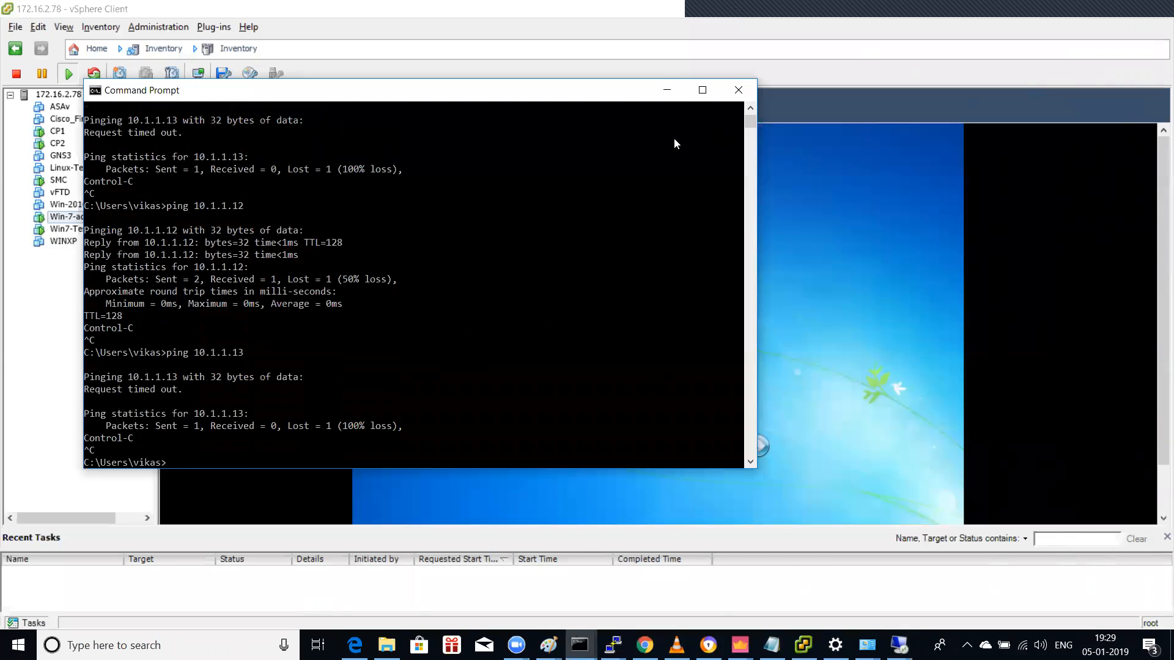
left_click(666, 90)
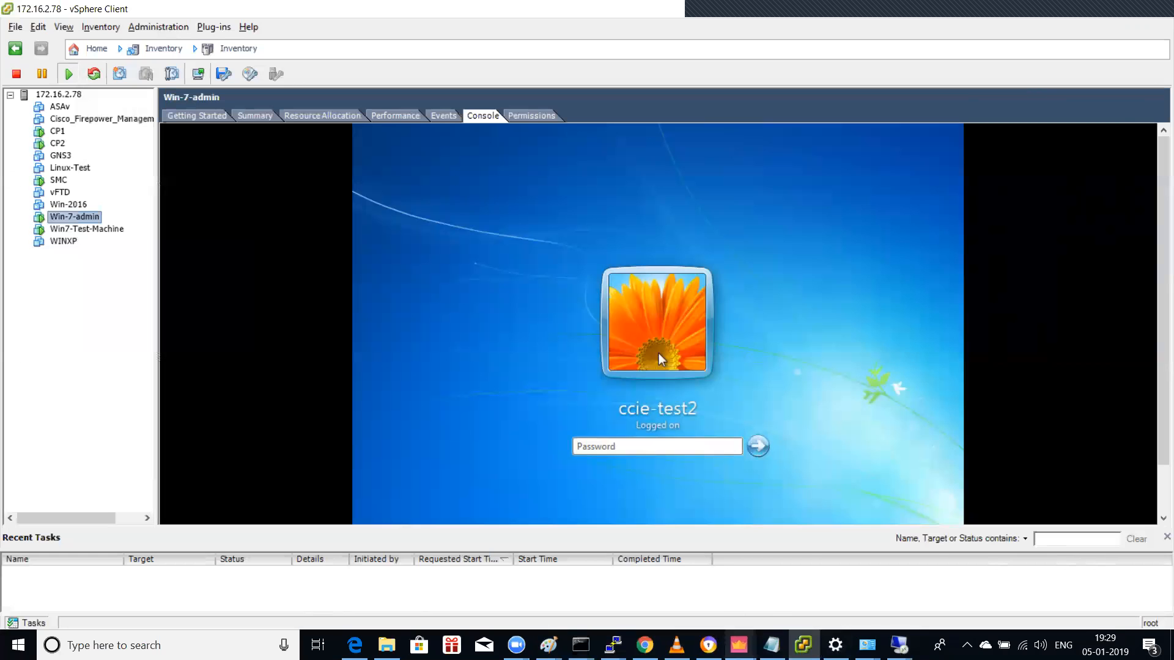
Step: In SmartConsole, view the Standard policy's implied rules configuration and cancel without changes
mouse_move(740, 645)
left_click(381, 592)
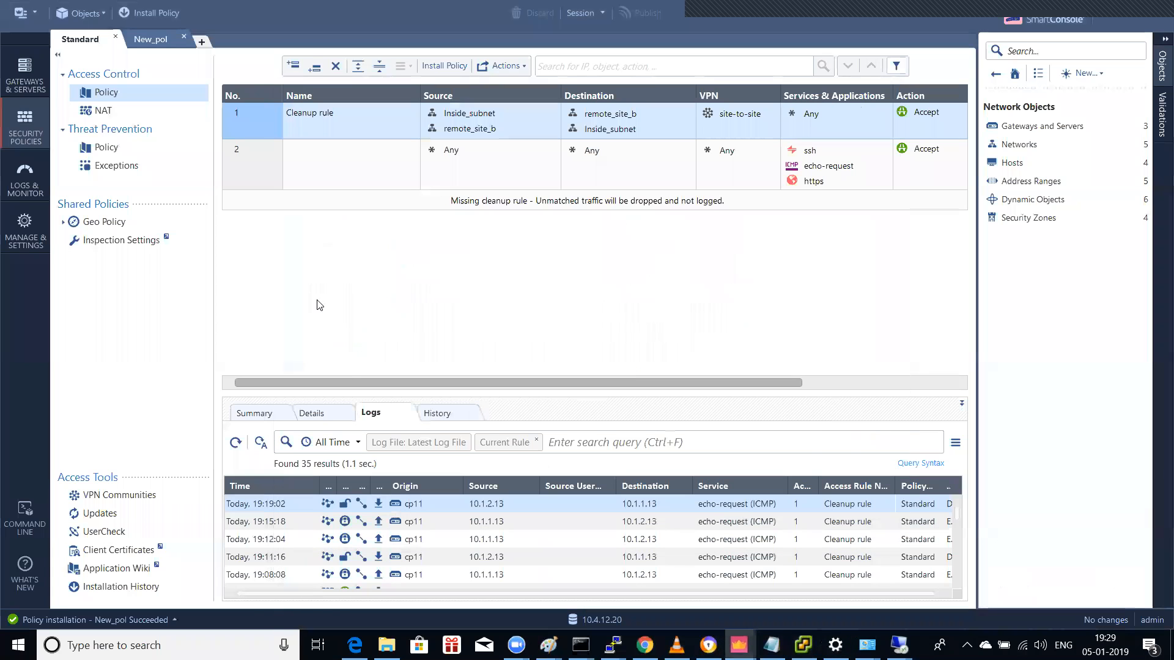
left_click(513, 66)
left_click(523, 137)
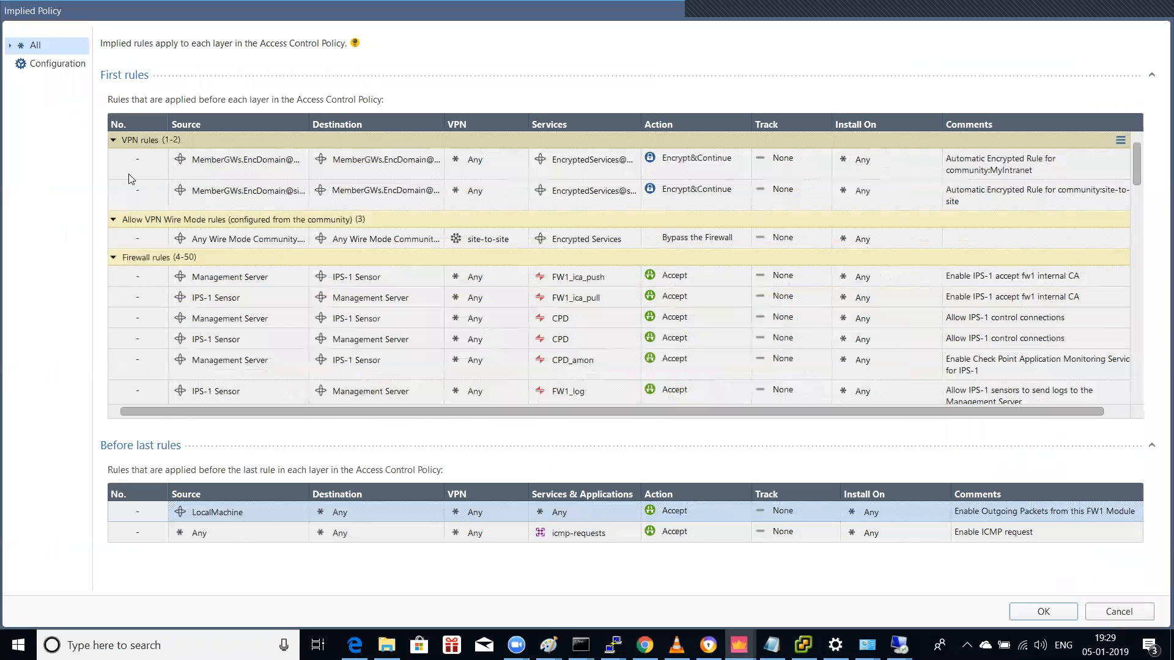
left_click(73, 65)
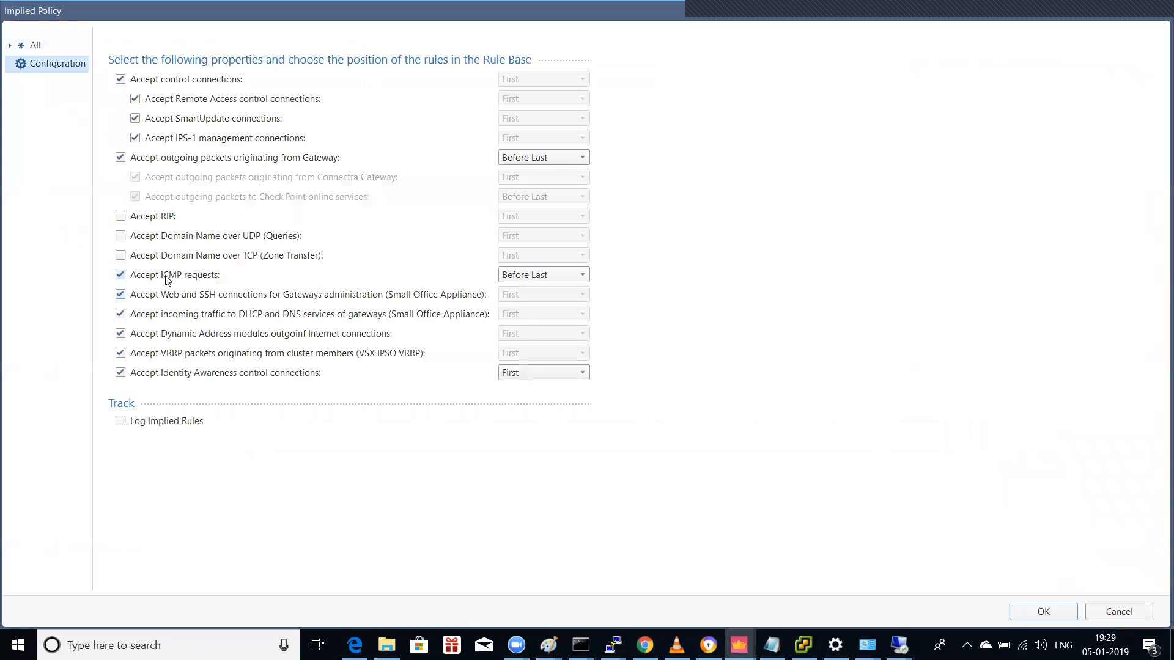
left_click(1098, 608)
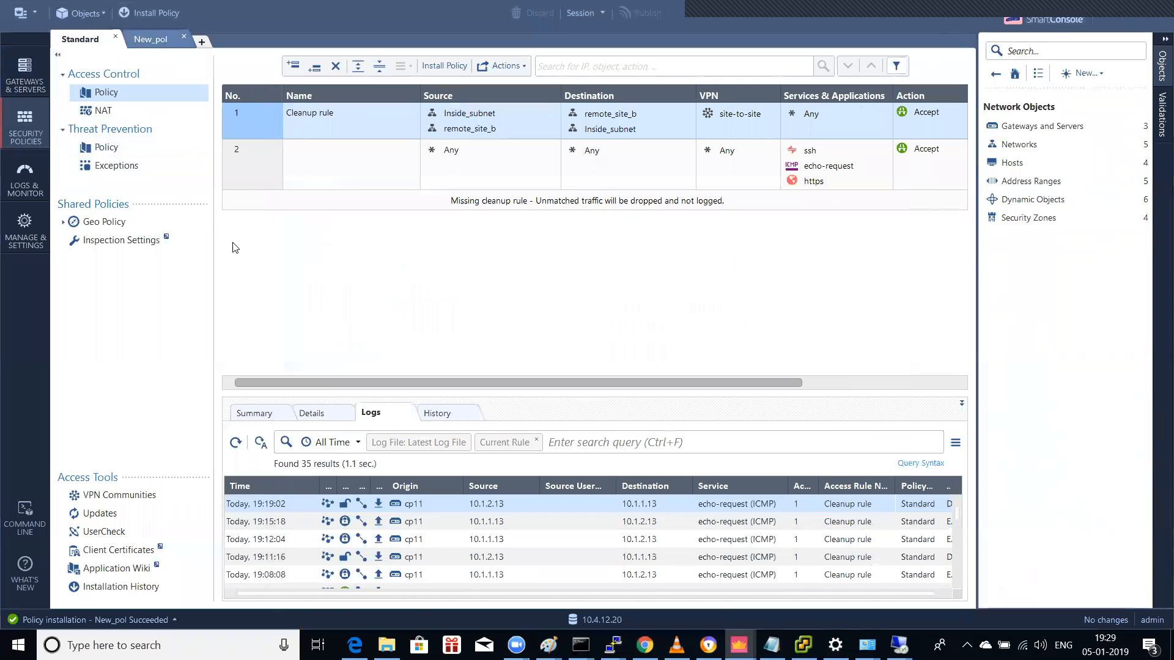
Step: Switch to New_pol, view its implied rules configuration, and cancel without changes
left_click(162, 39)
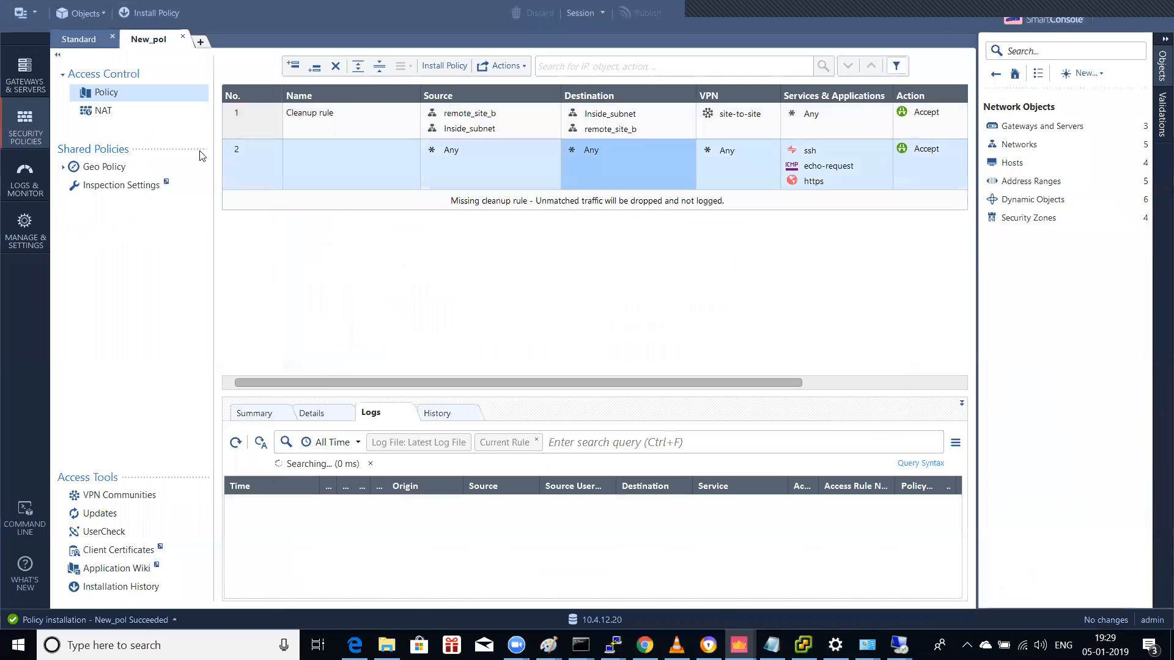
left_click(524, 66)
left_click(518, 138)
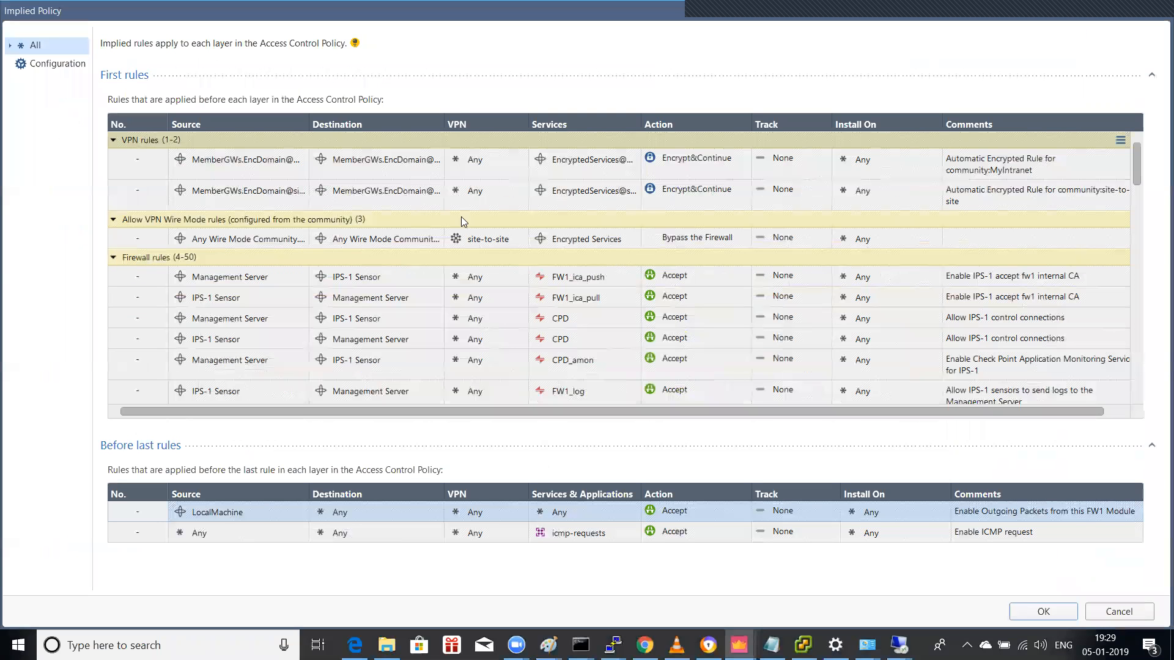
left_click(57, 64)
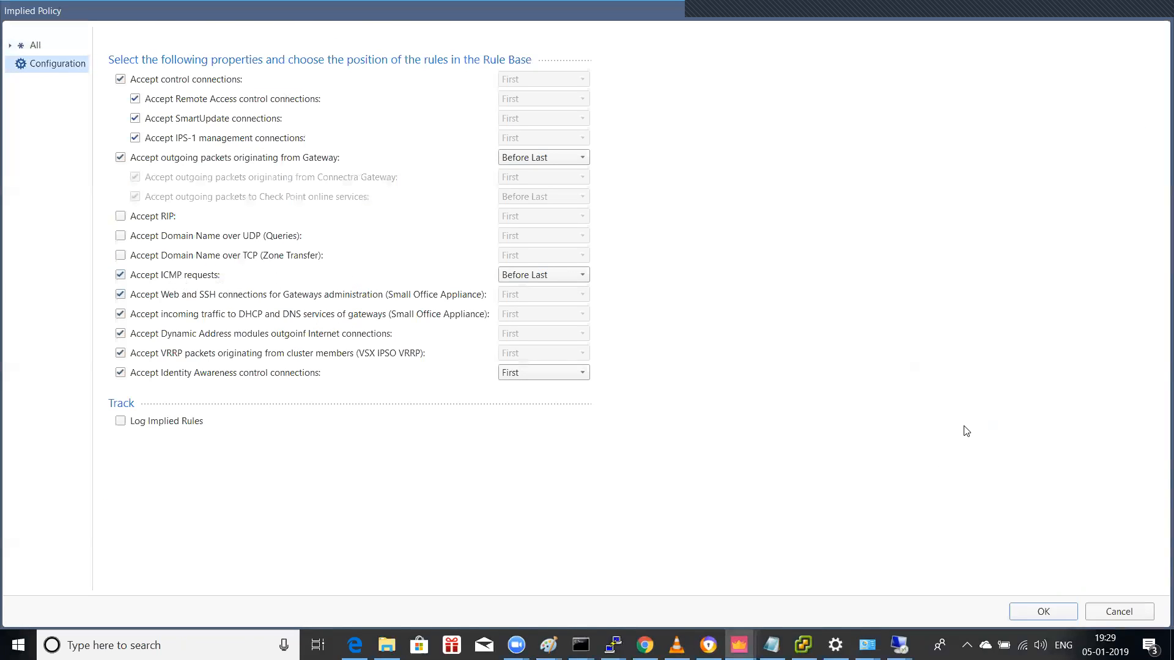
left_click(1124, 612)
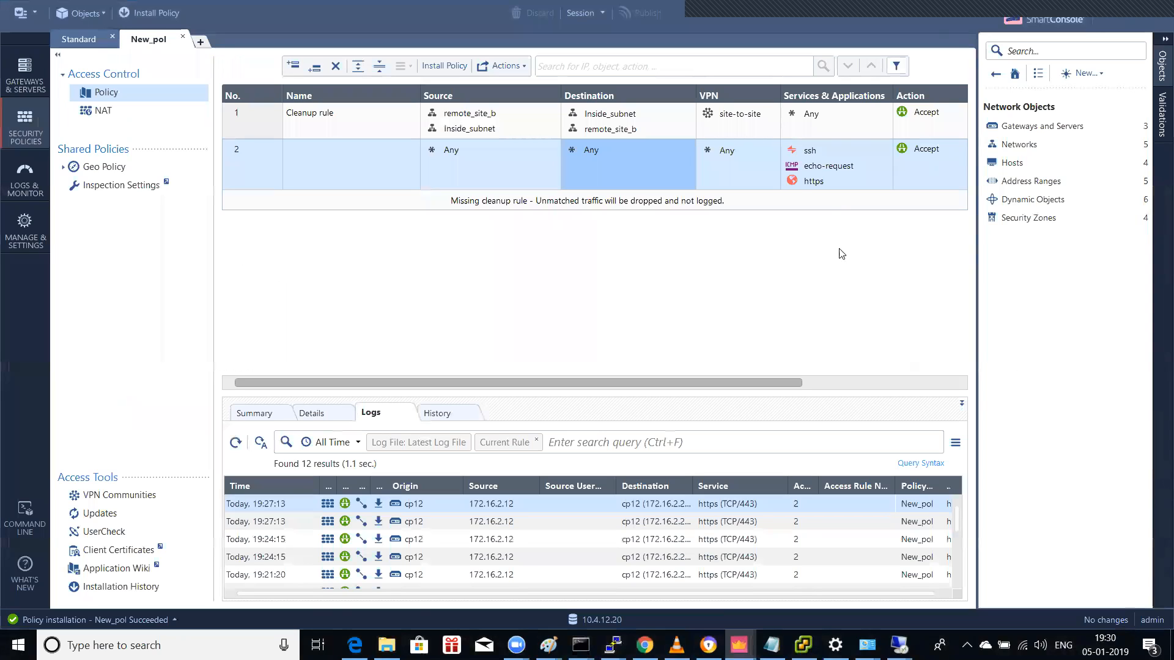
Step: Add the ICMP services icmp-requests, info-reply and echo-reply to New_pol rule 1
left_click(885, 109)
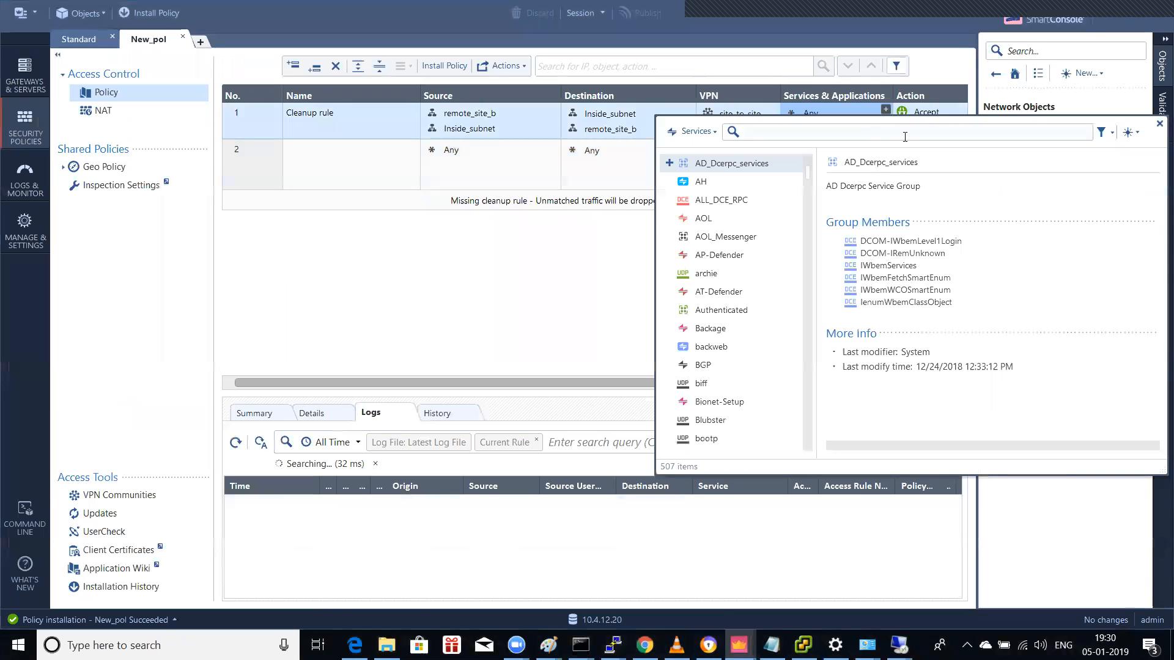
type("icmp")
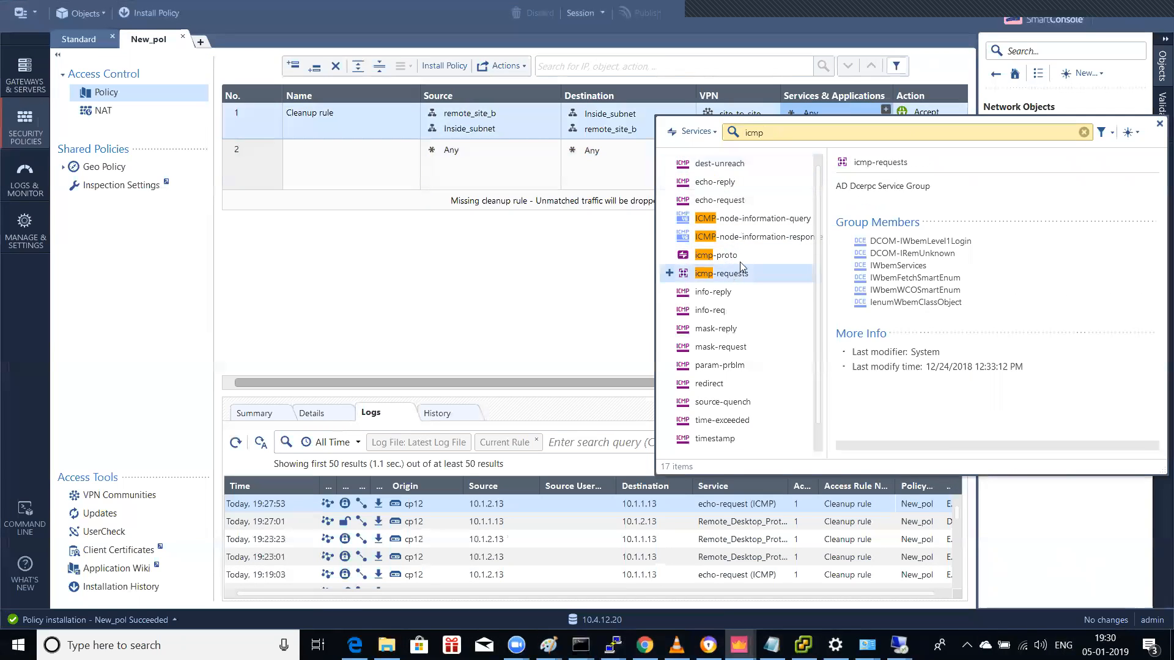
double_click(728, 277)
left_click(885, 109)
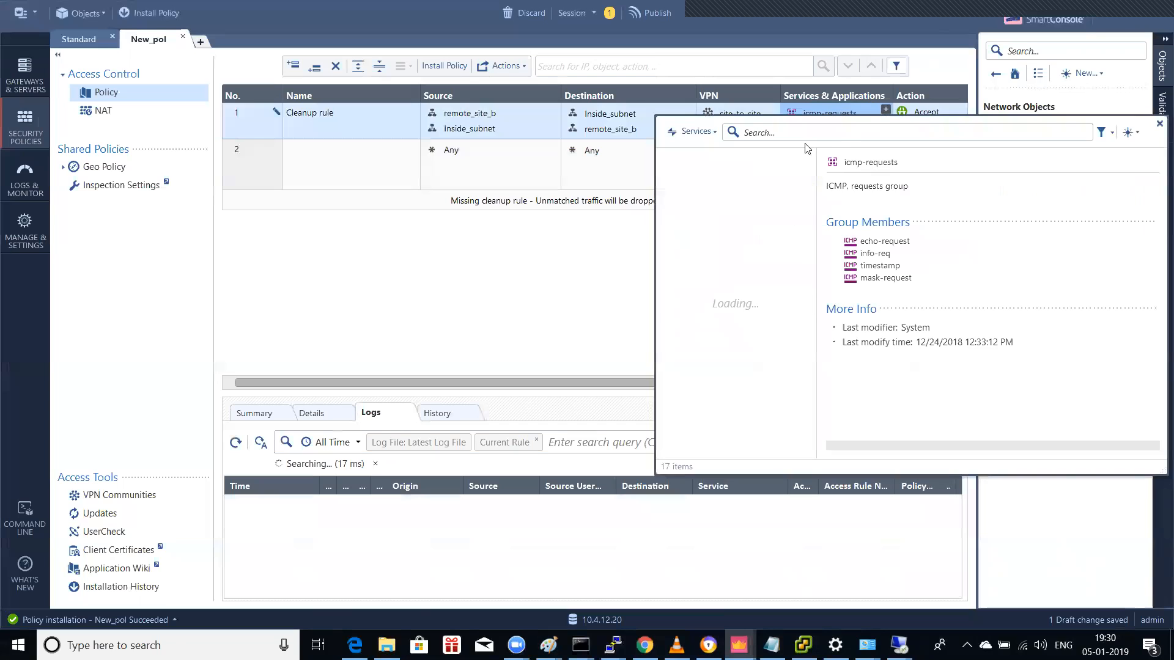
type("icmp")
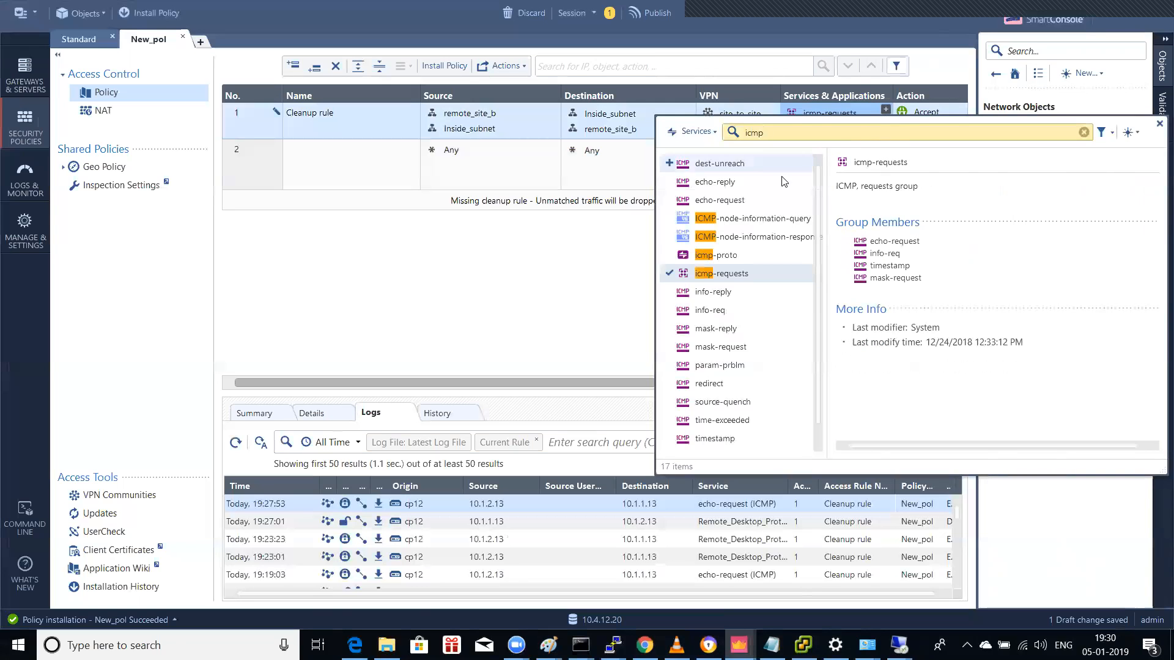
left_click(729, 294)
left_click(884, 115)
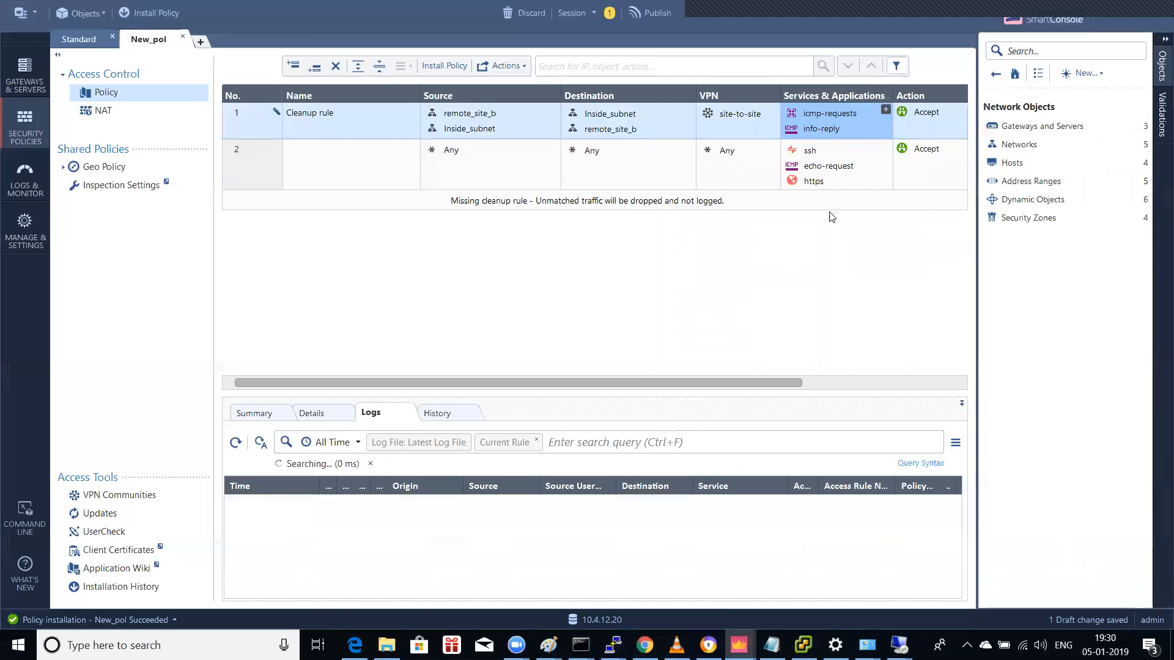
left_click(884, 113)
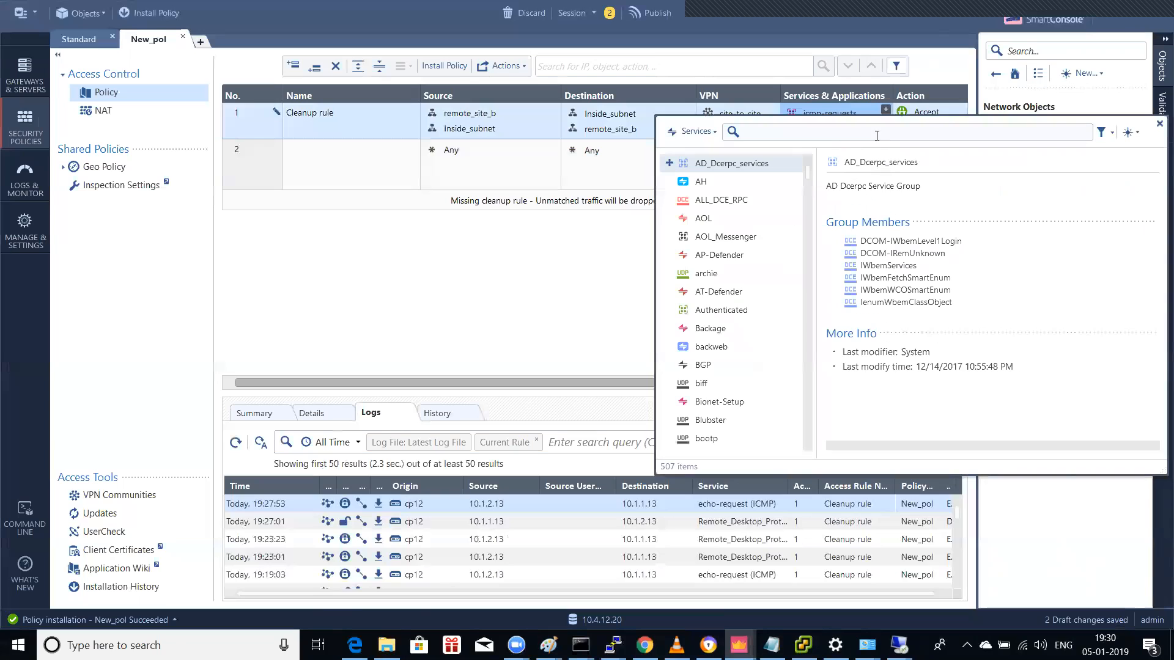
type("icmp")
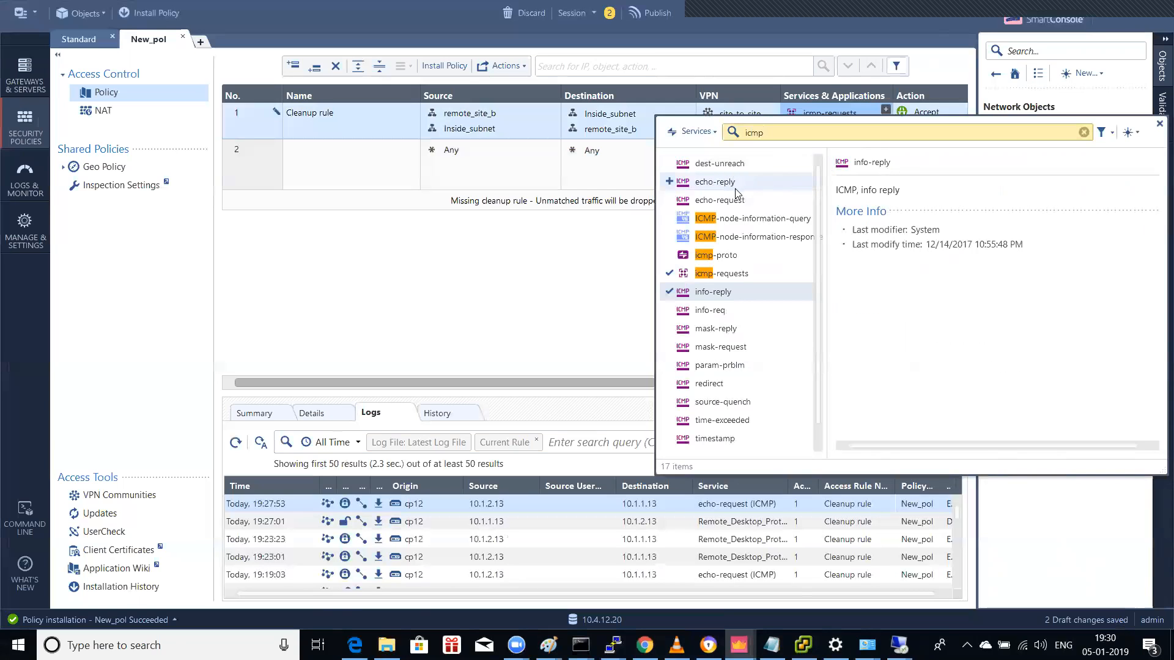
left_click(715, 182)
left_click(885, 111)
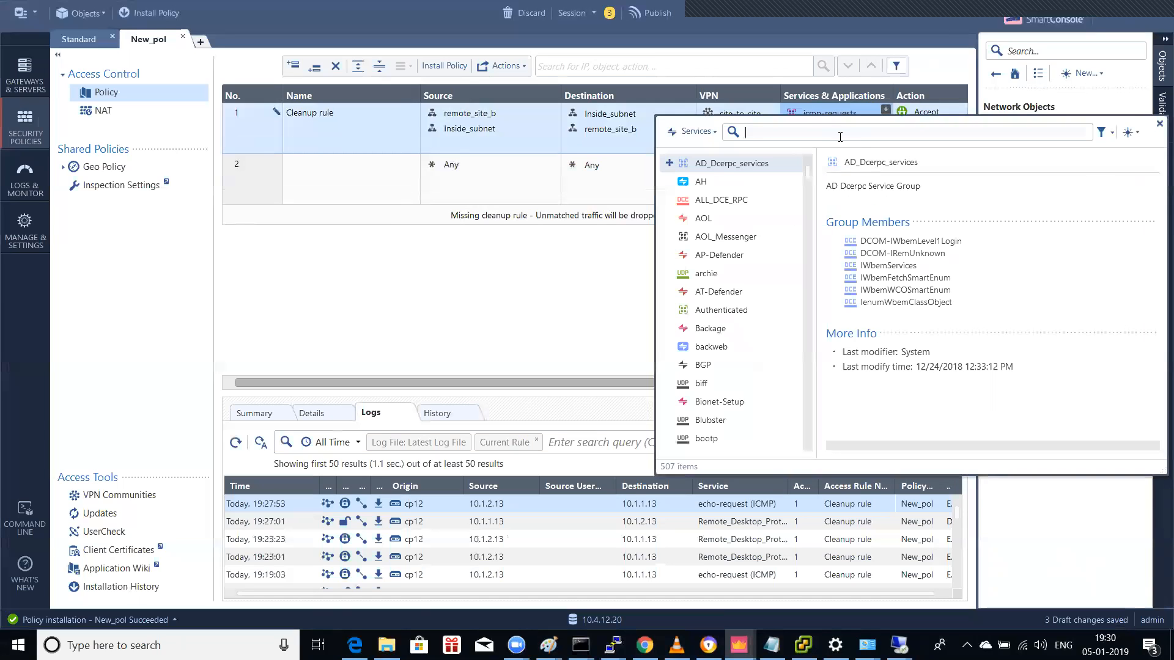
Step: Add the RDP and Remote Desktop services to New_pol rule 1
type("r")
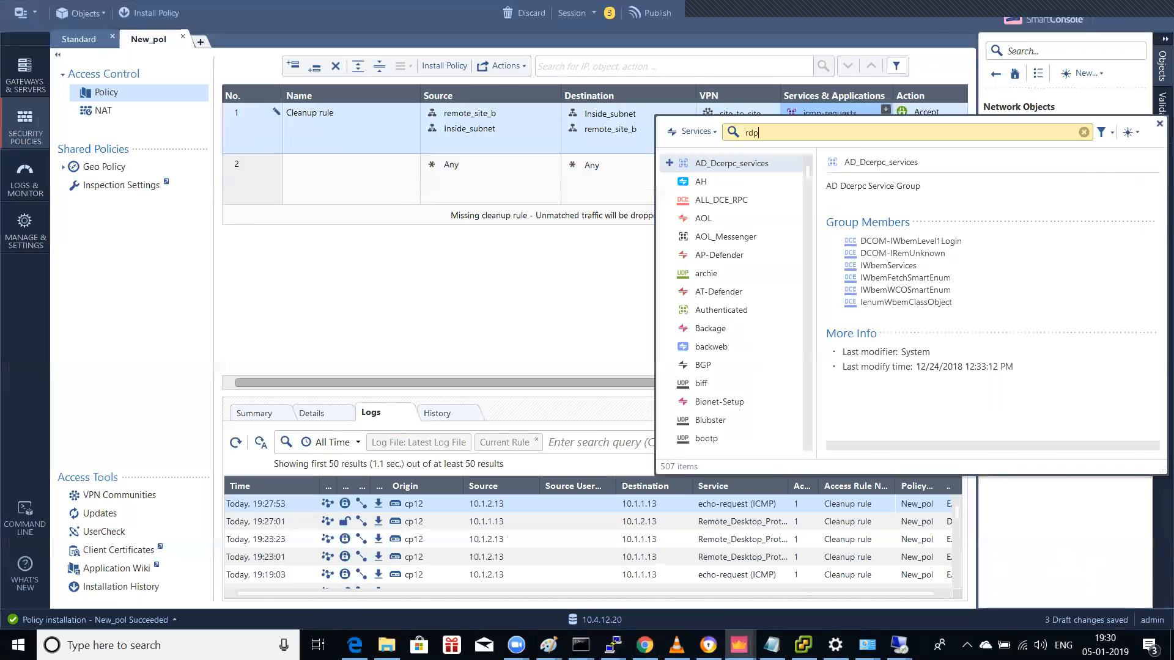
type("dp")
left_click(707, 183)
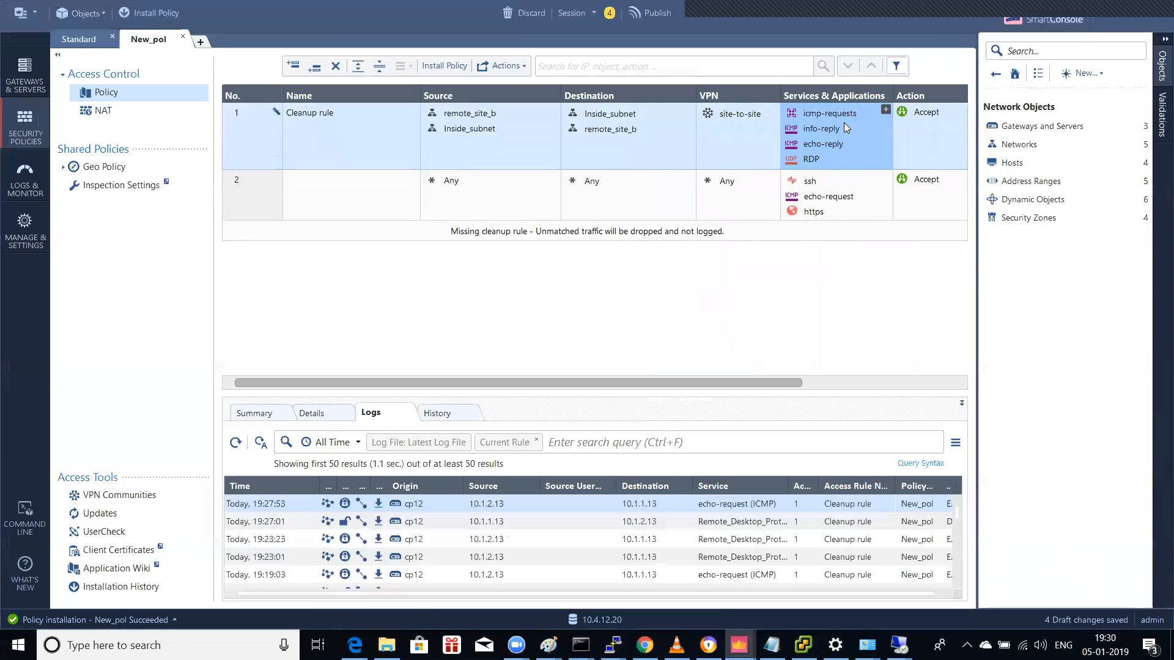
left_click(884, 110)
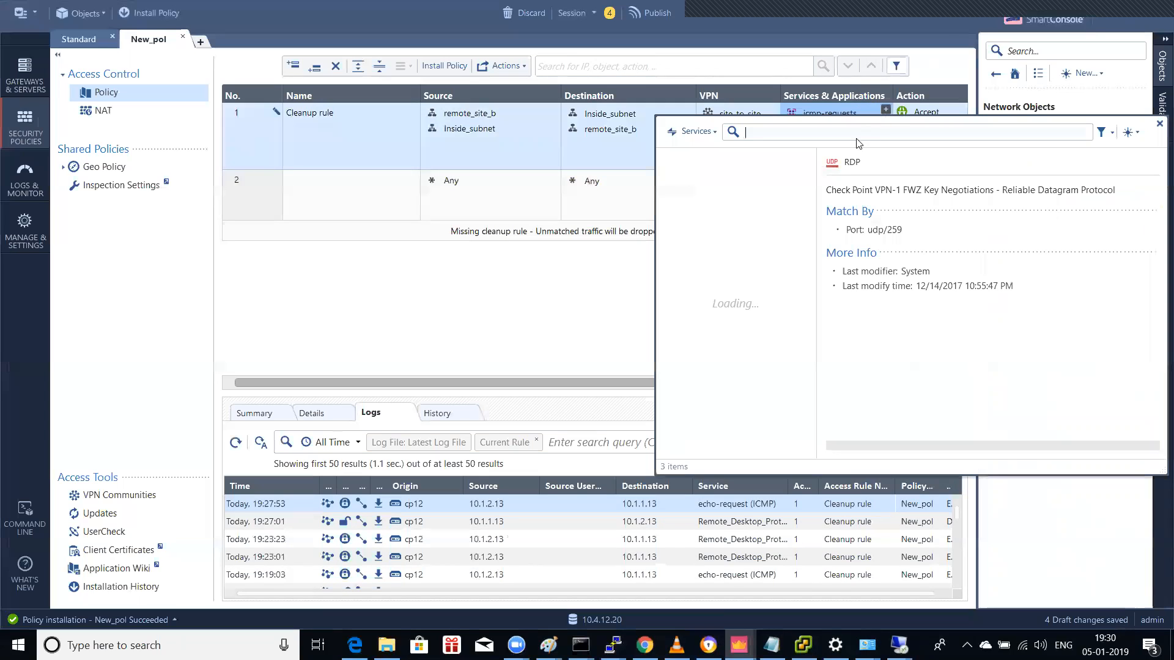
type("r")
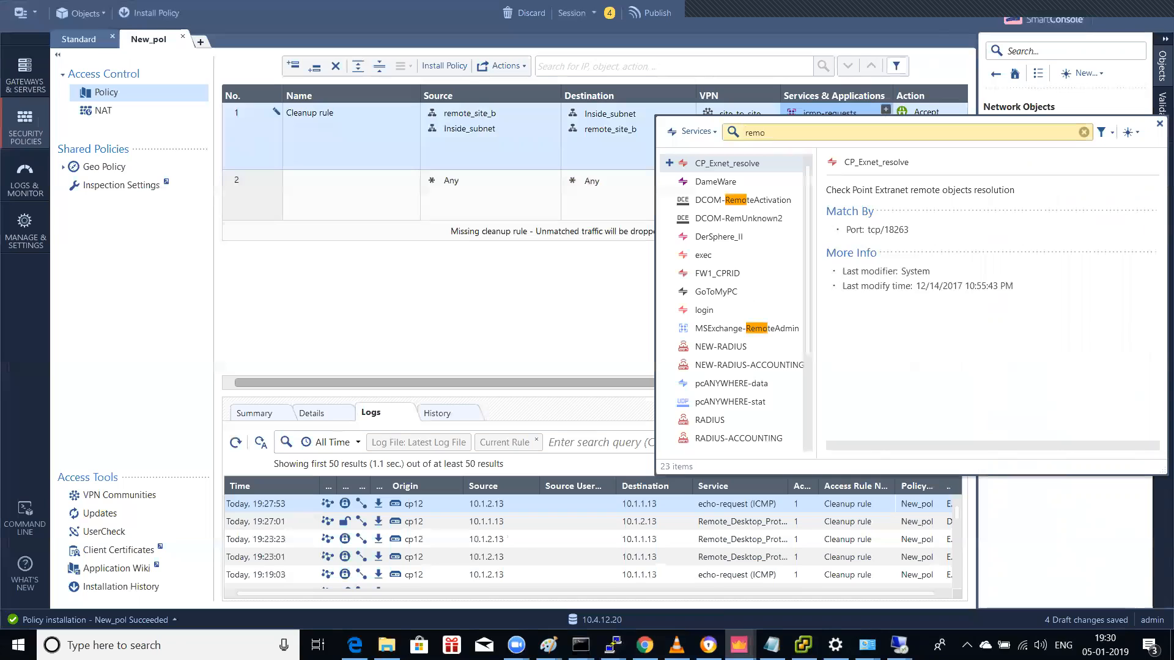
type("dp")
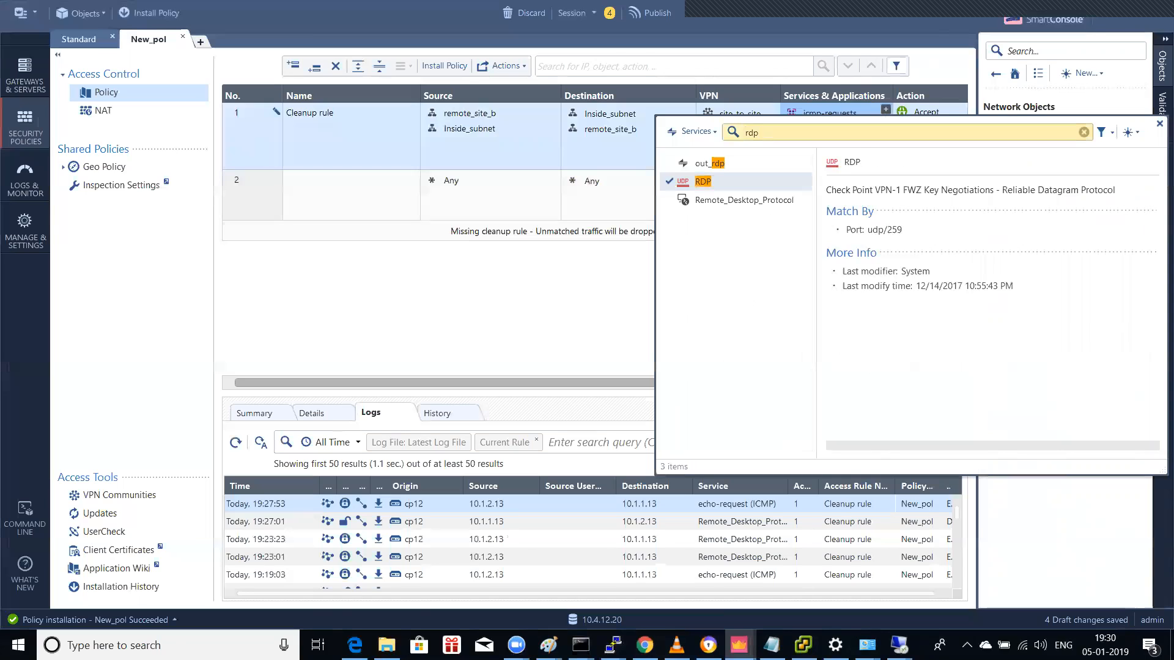
left_click(769, 199)
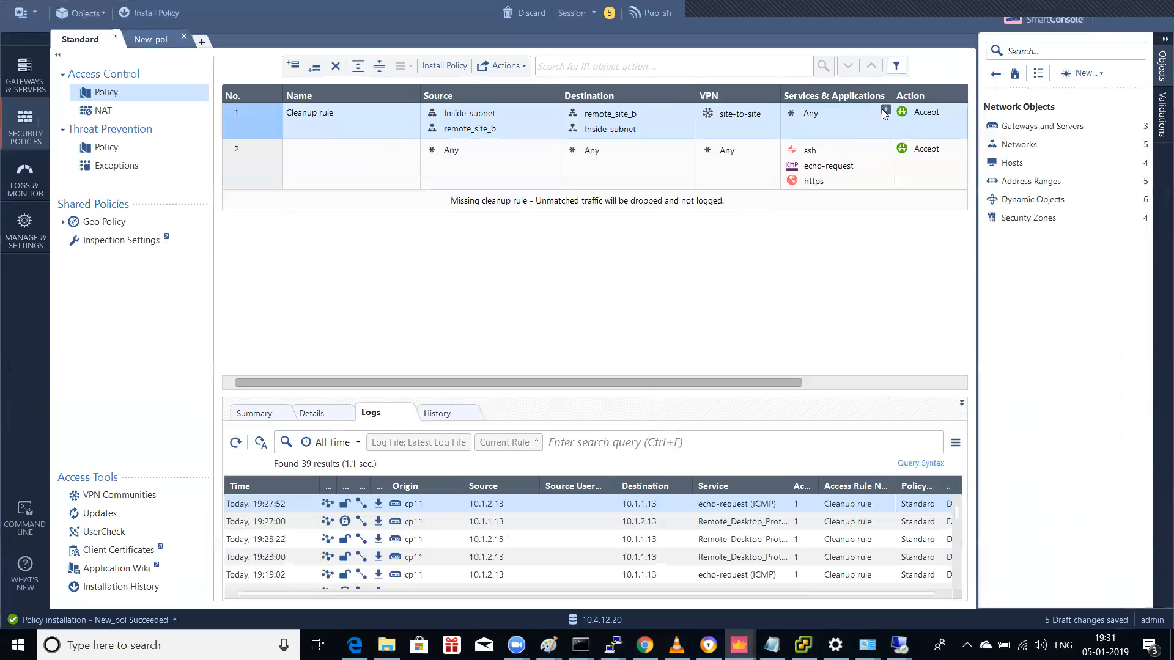
Step: Add echo-request and echo-reply to the services of Standard's rule 1
left_click(884, 110)
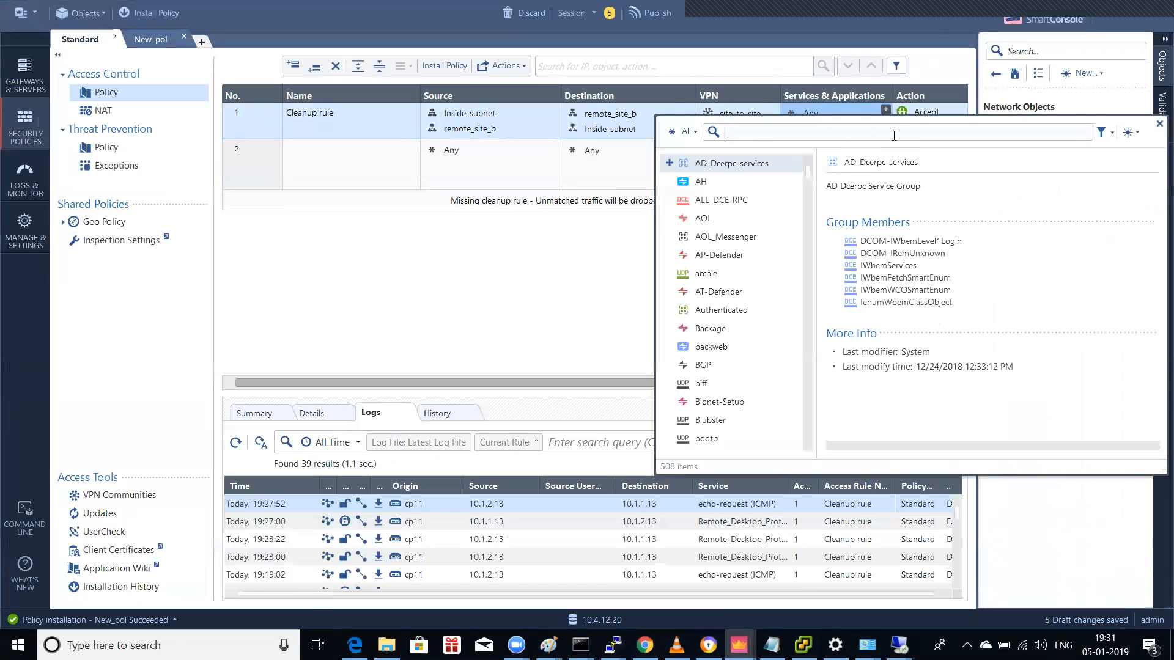
type("icmp")
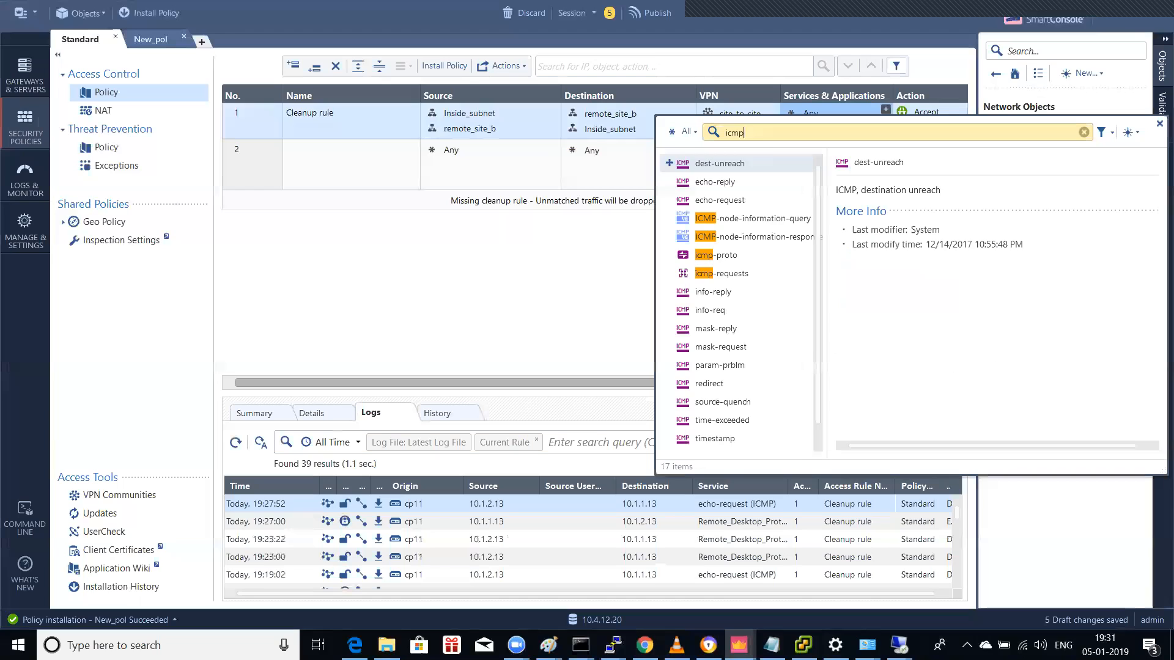
double_click(758, 200)
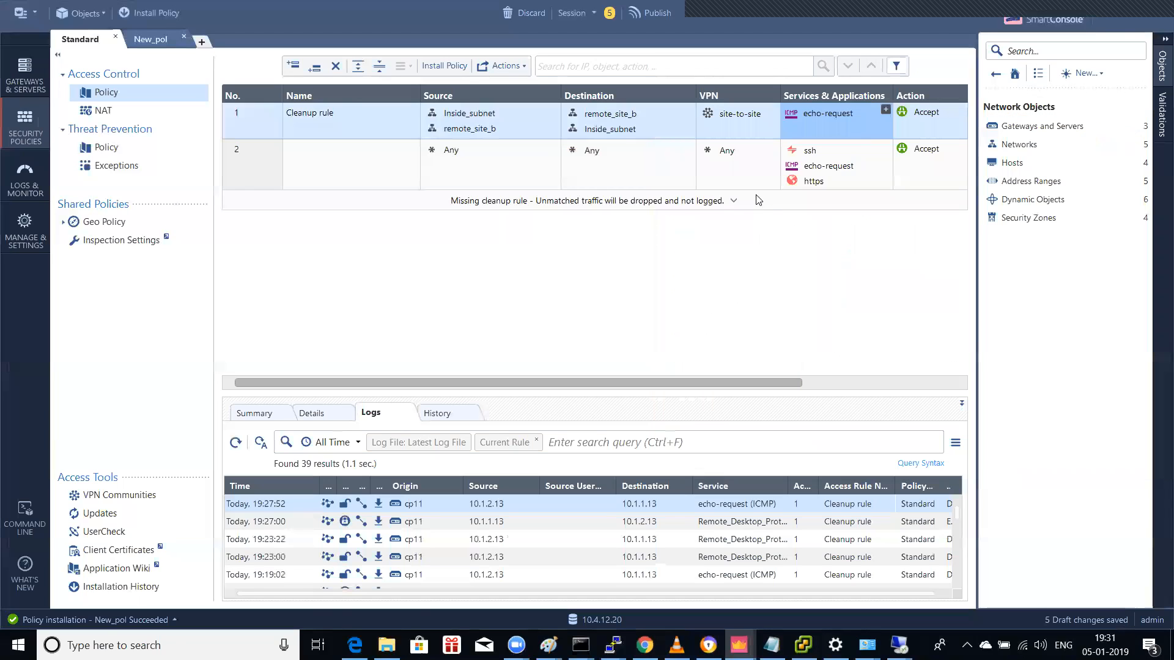
left_click(885, 110)
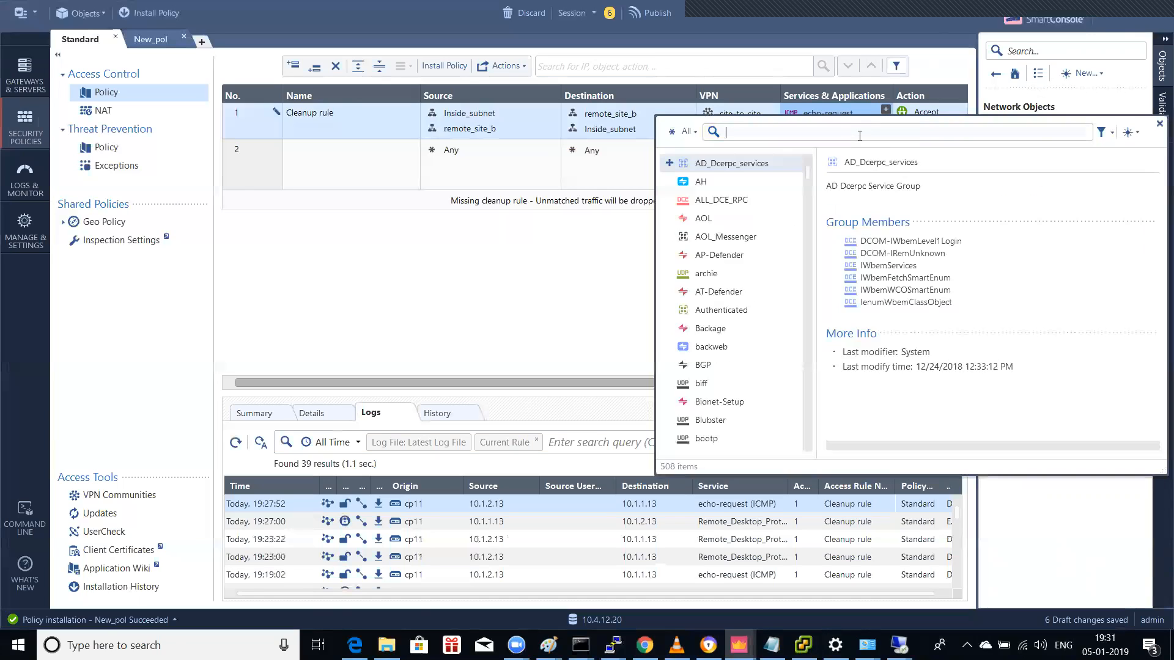
type("icm")
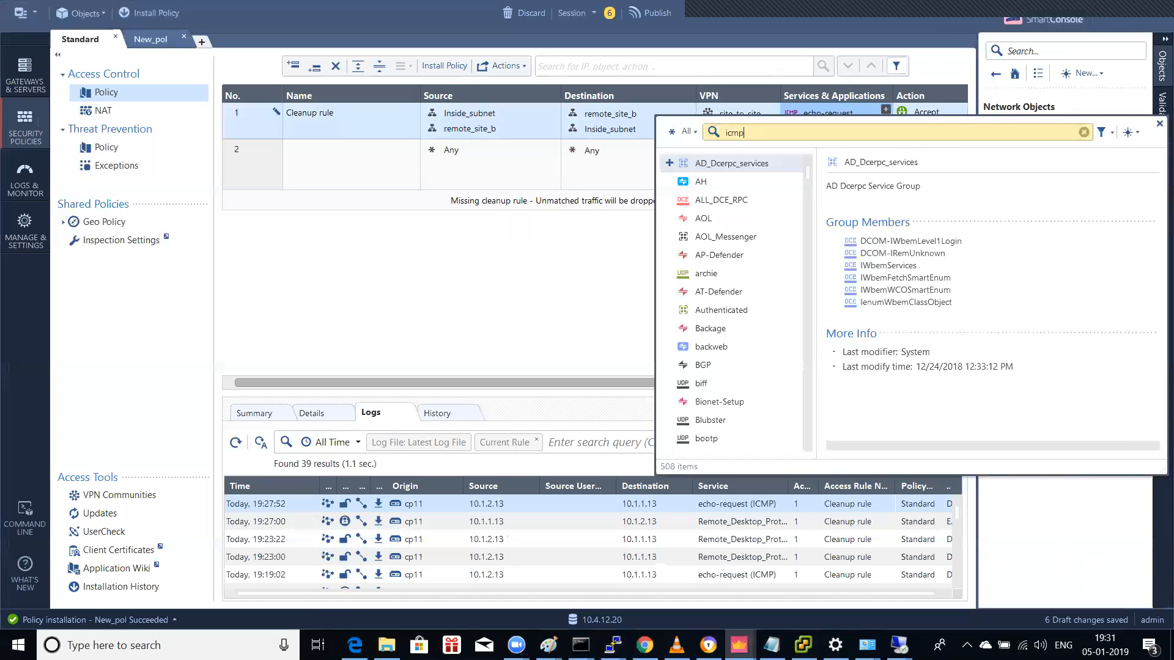
type("p")
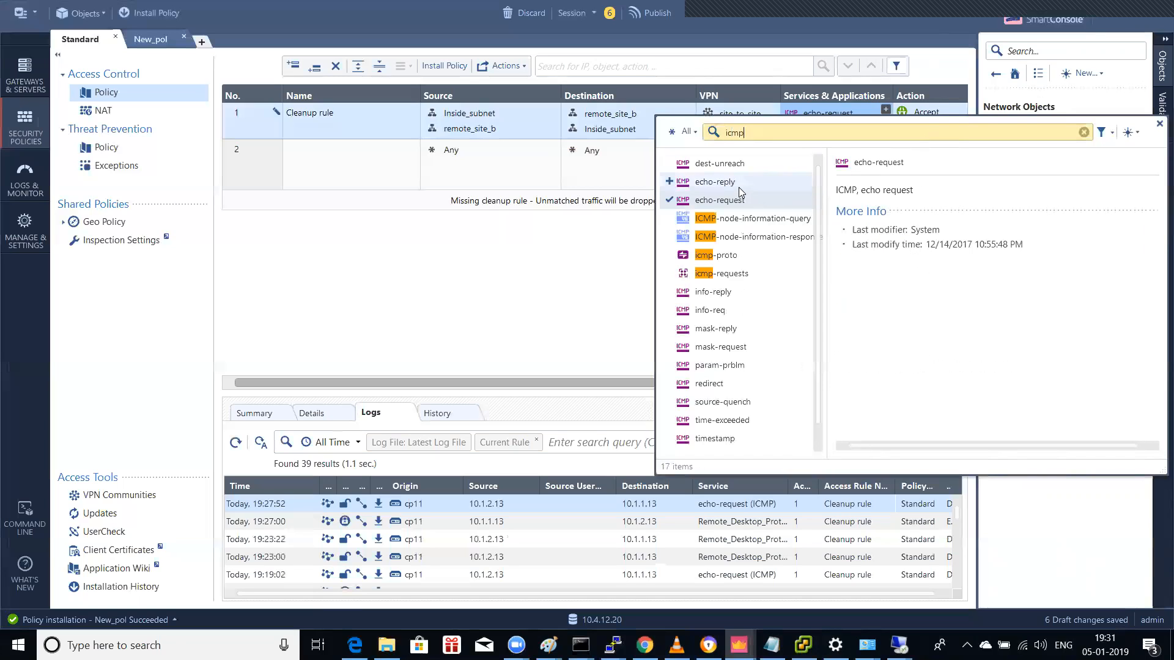
left_click(738, 187)
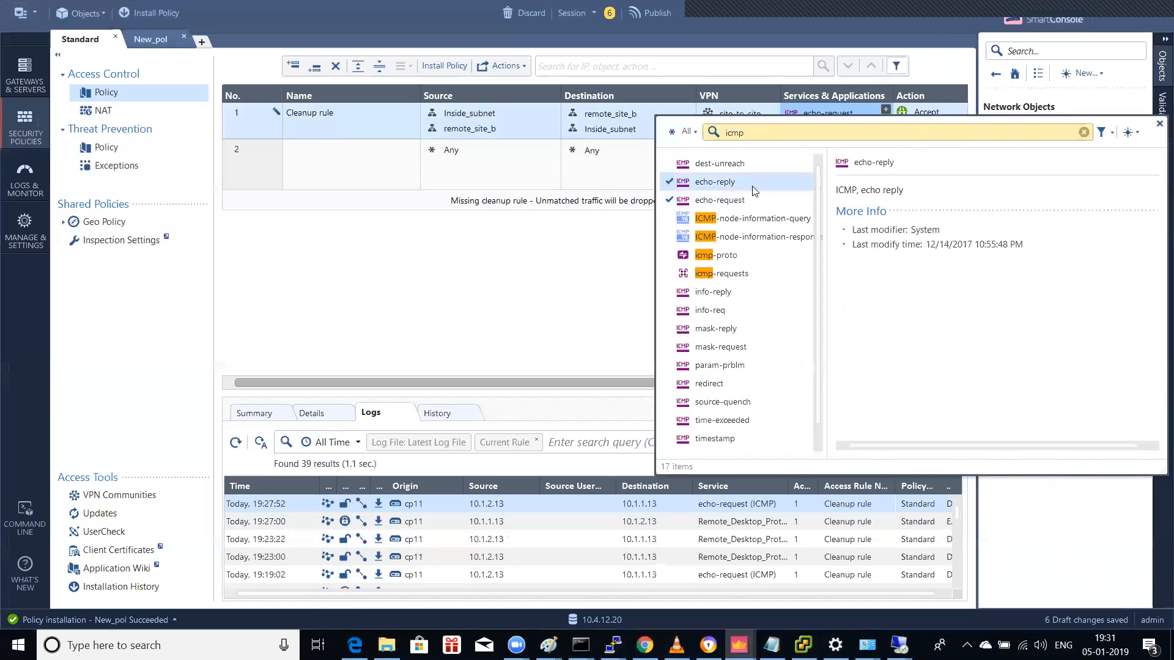
Step: Add RDP and Remote_Desktop_Protocol to rule 1's services, then begin installing the policy
left_click(885, 109)
type("remot")
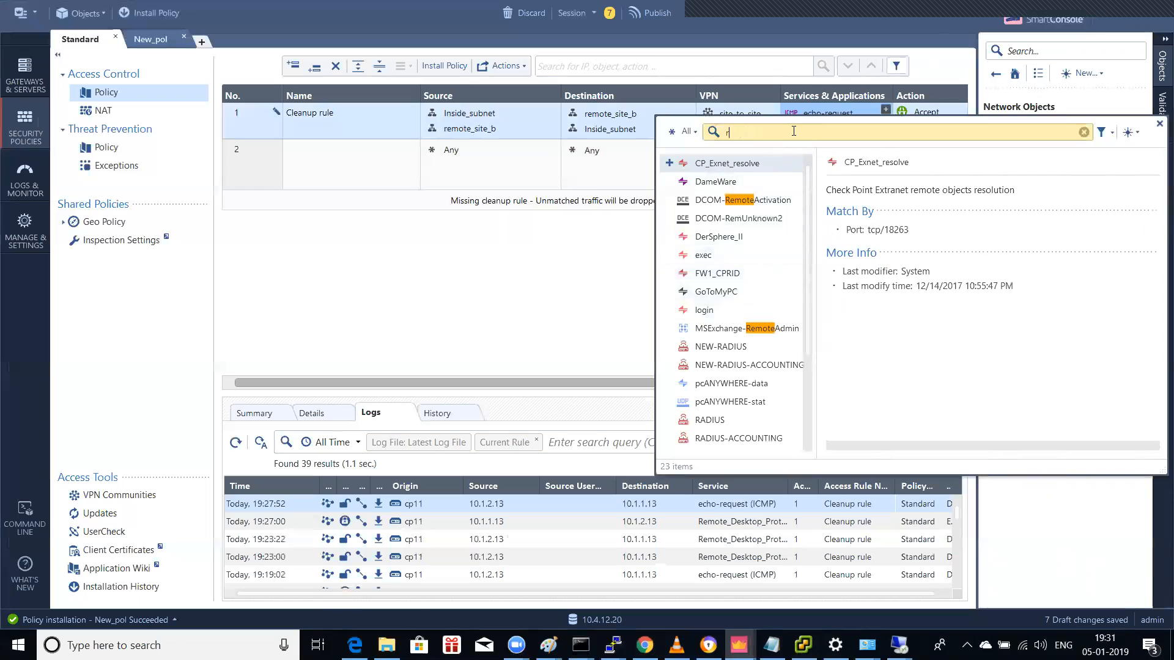
key("BackSpace")
key("BackSpace")
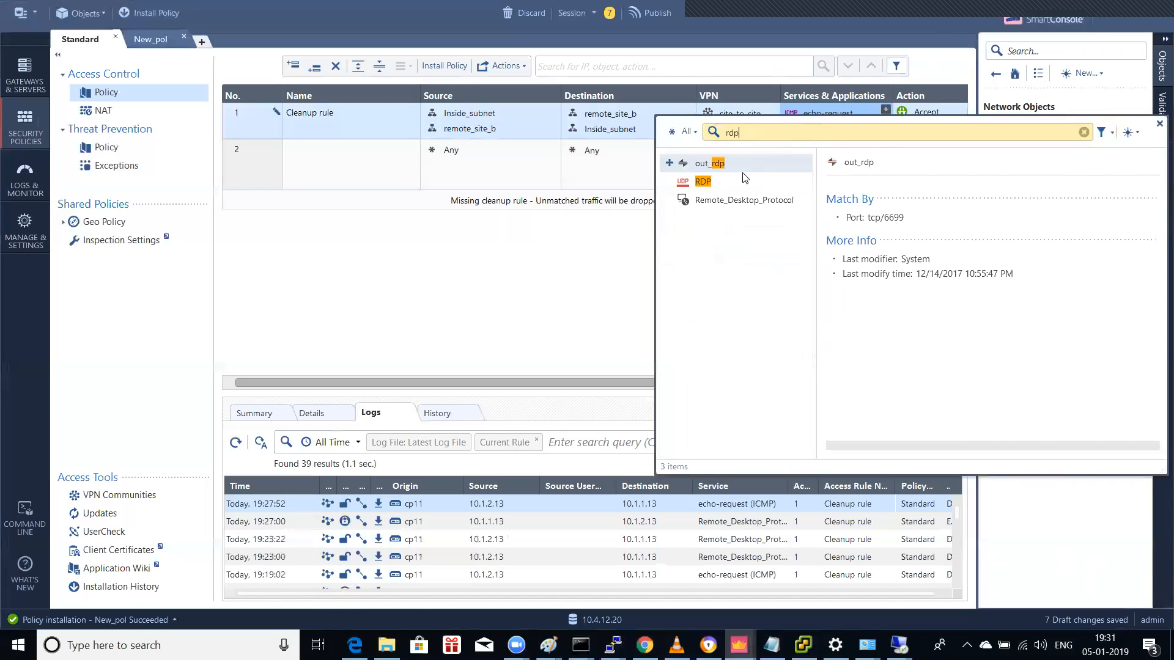
left_click(706, 181)
double_click(706, 181)
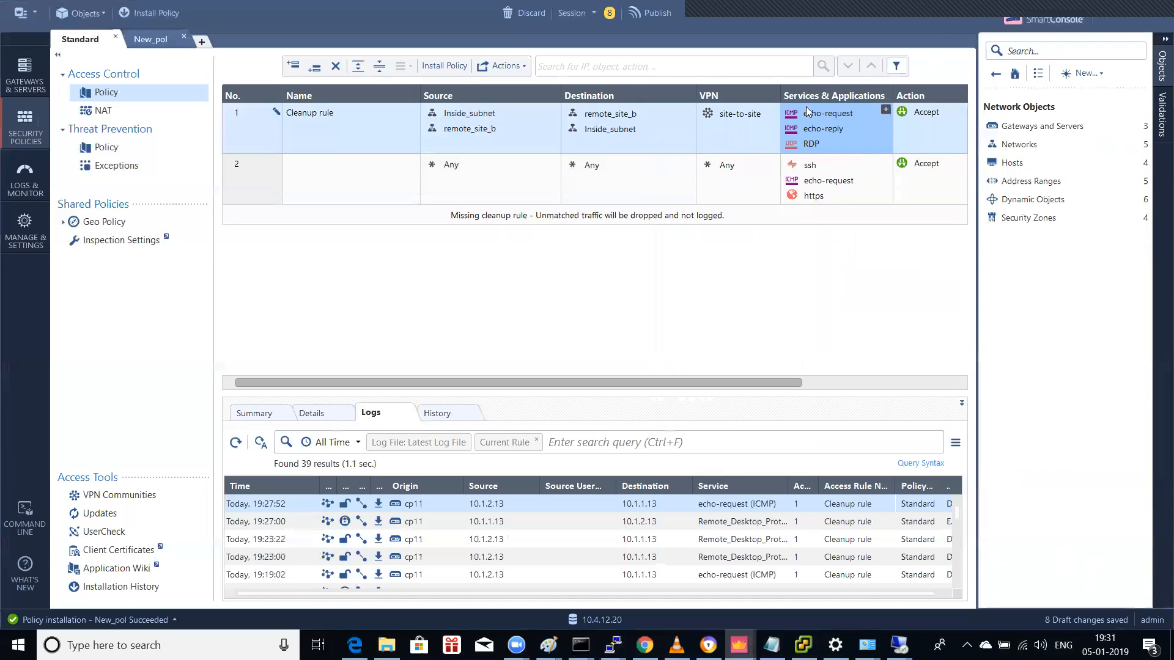
left_click(886, 109)
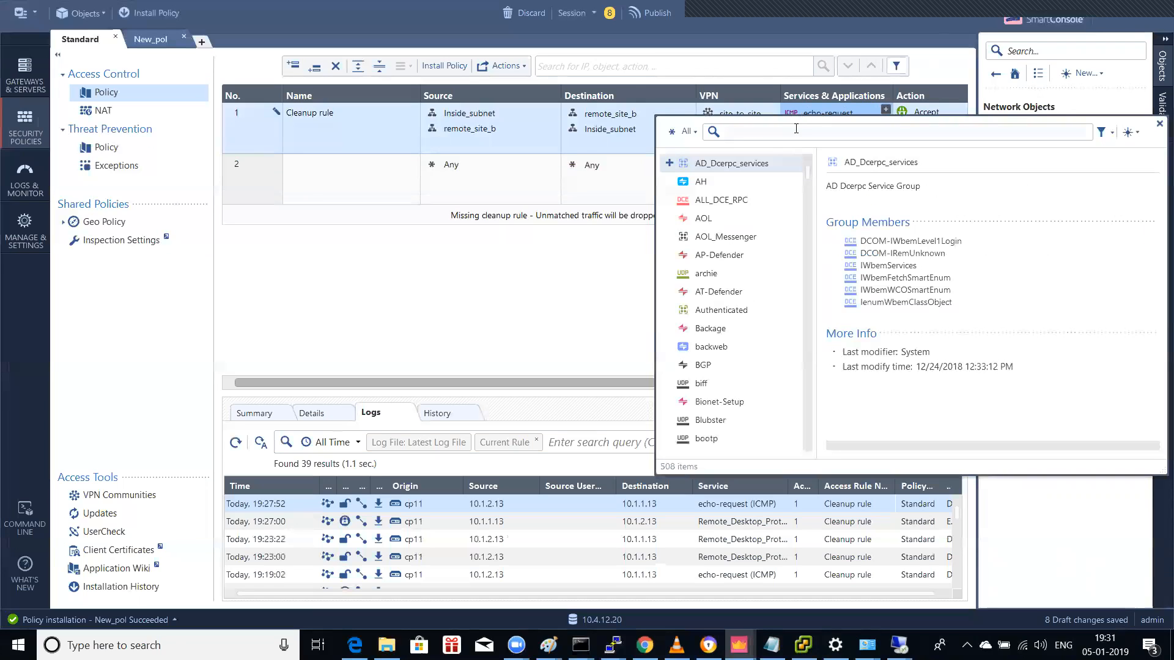
left_click(764, 199)
double_click(764, 200)
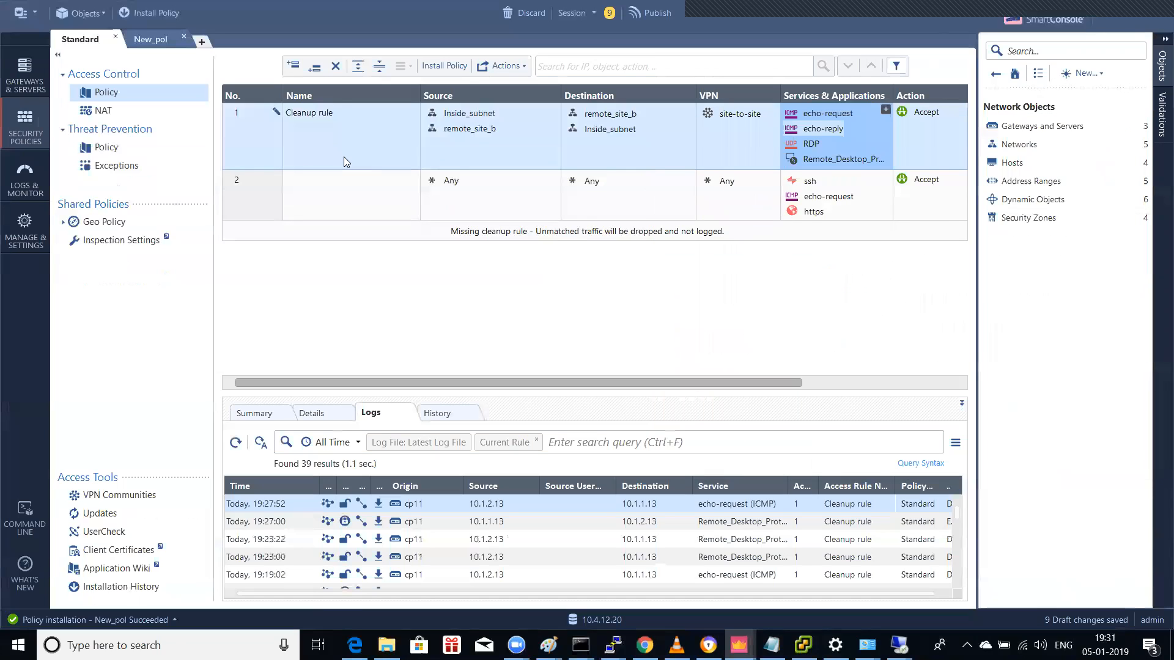
left_click(146, 13)
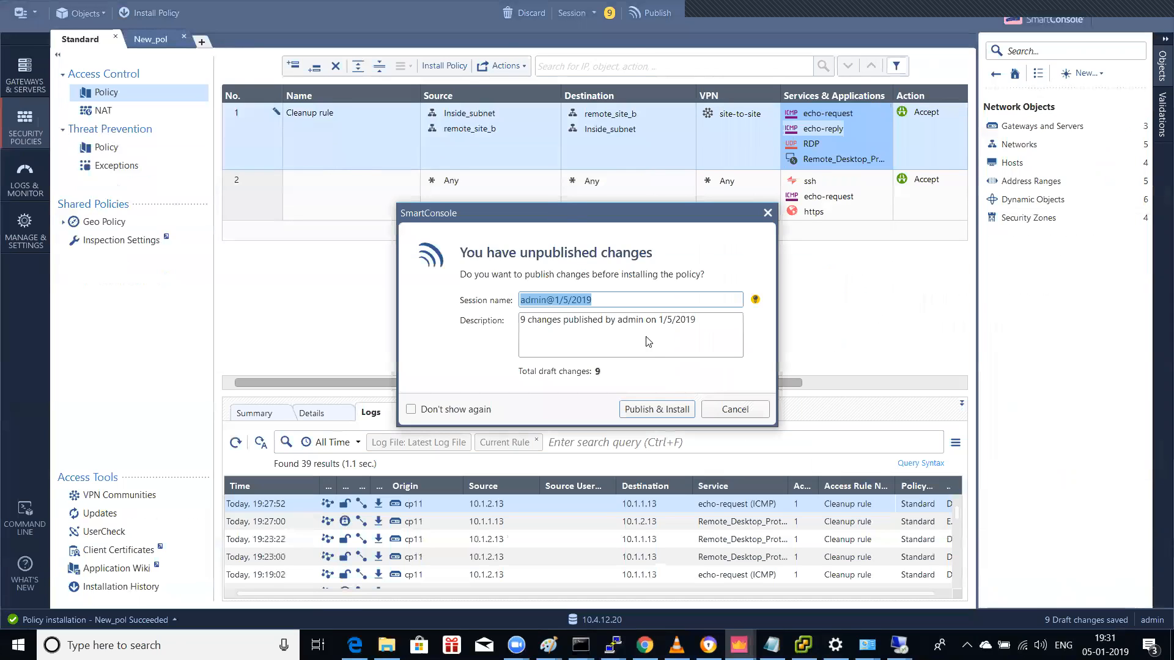
Step: Publish the nine draft changes and install the Standard policy on gateway cp11
left_click(655, 404)
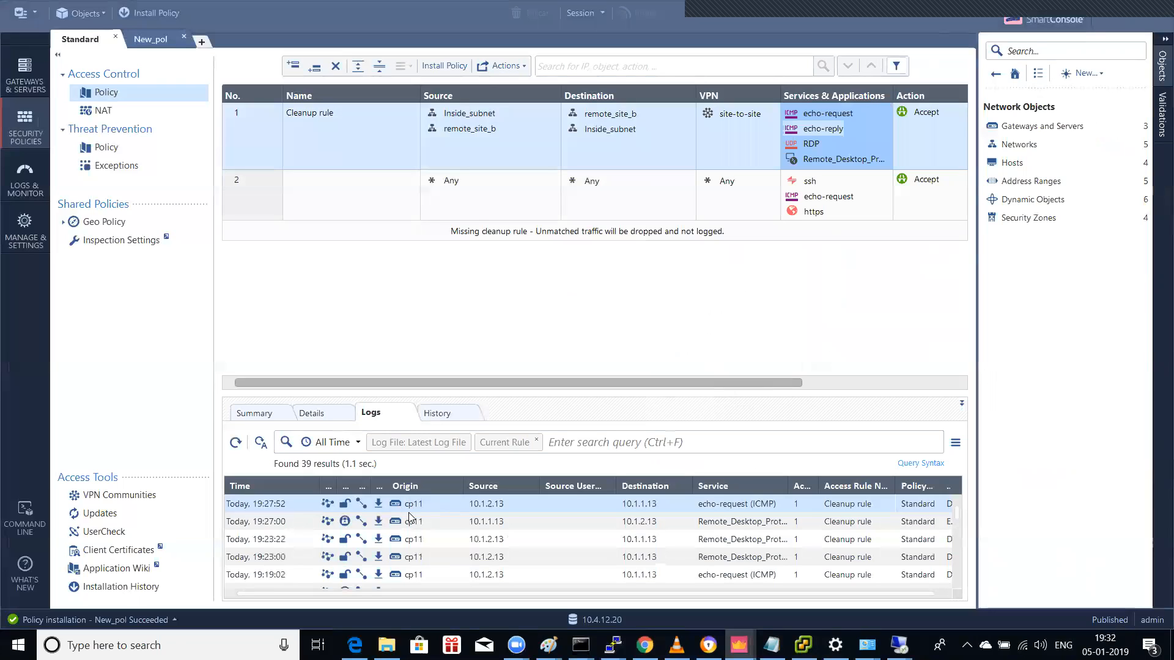
key("ctrl+shift+Return")
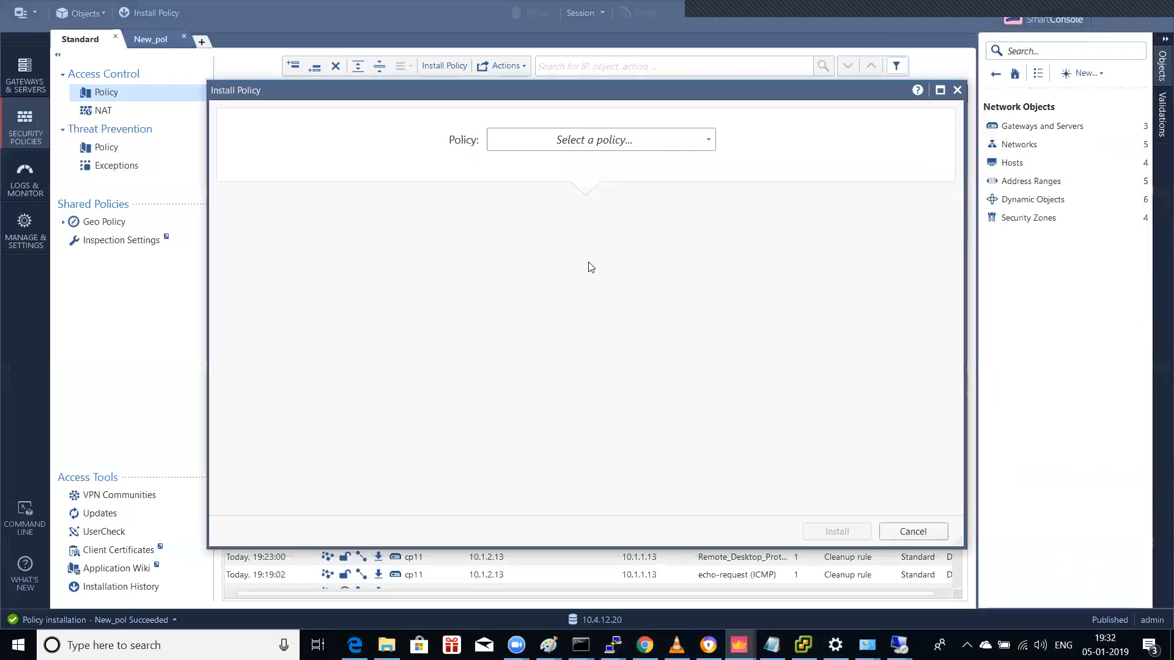
left_click(605, 141)
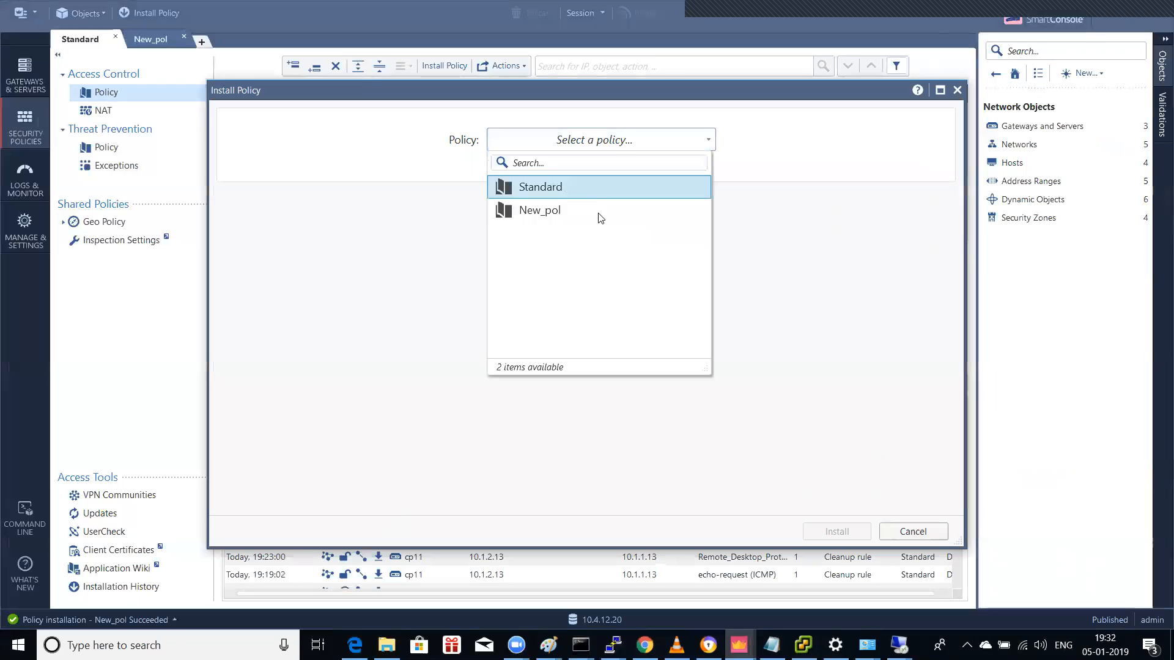
left_click(563, 194)
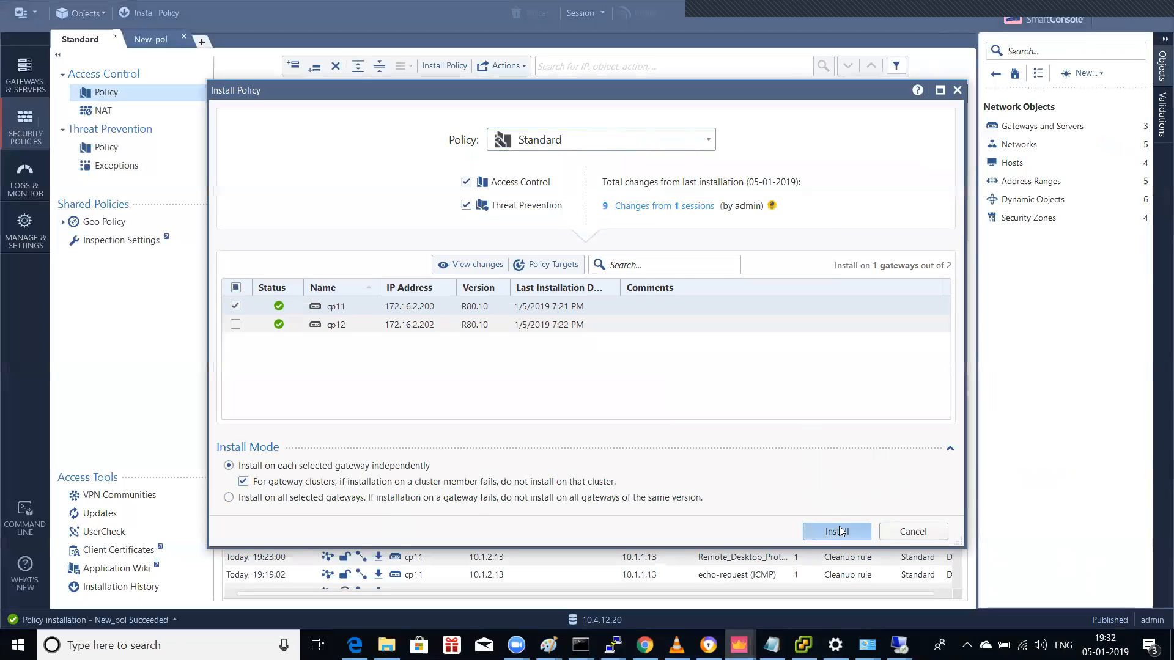
left_click(838, 531)
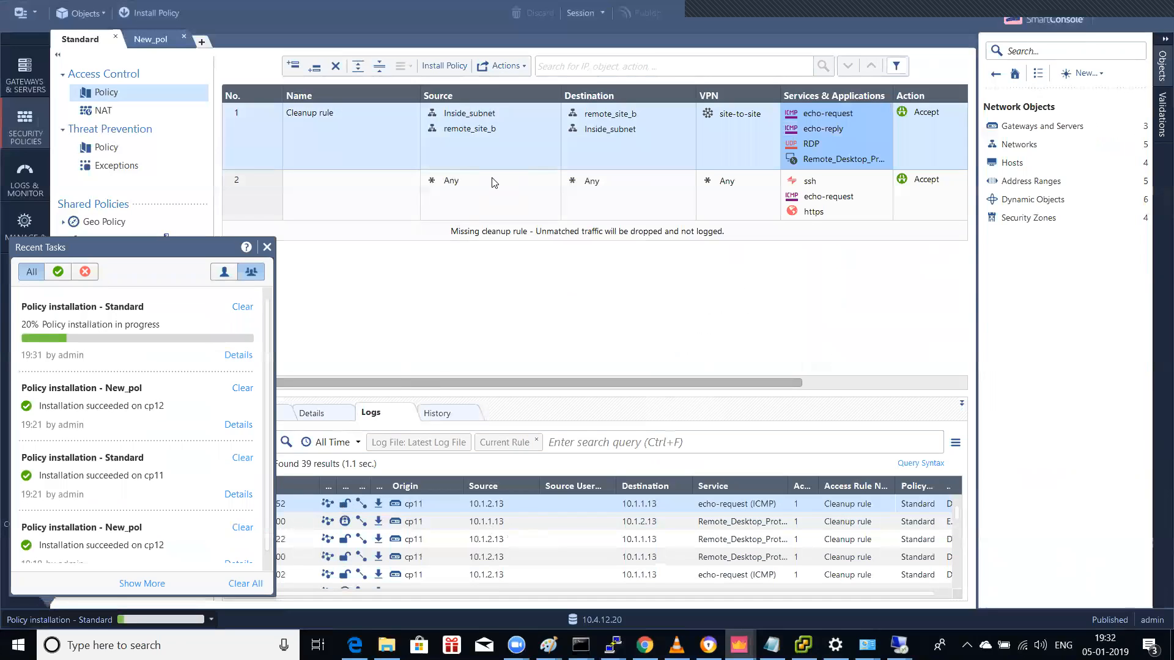
left_click(601, 129)
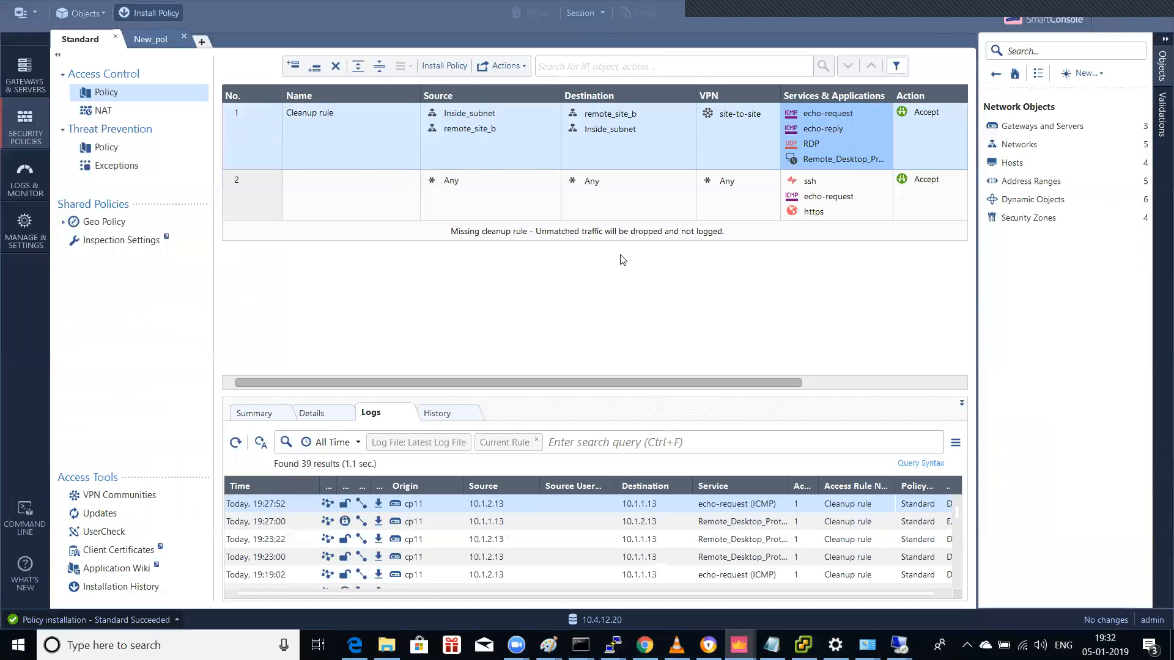
Step: Start another installation, choose New_pol as the policy, and install it
left_click(153, 13)
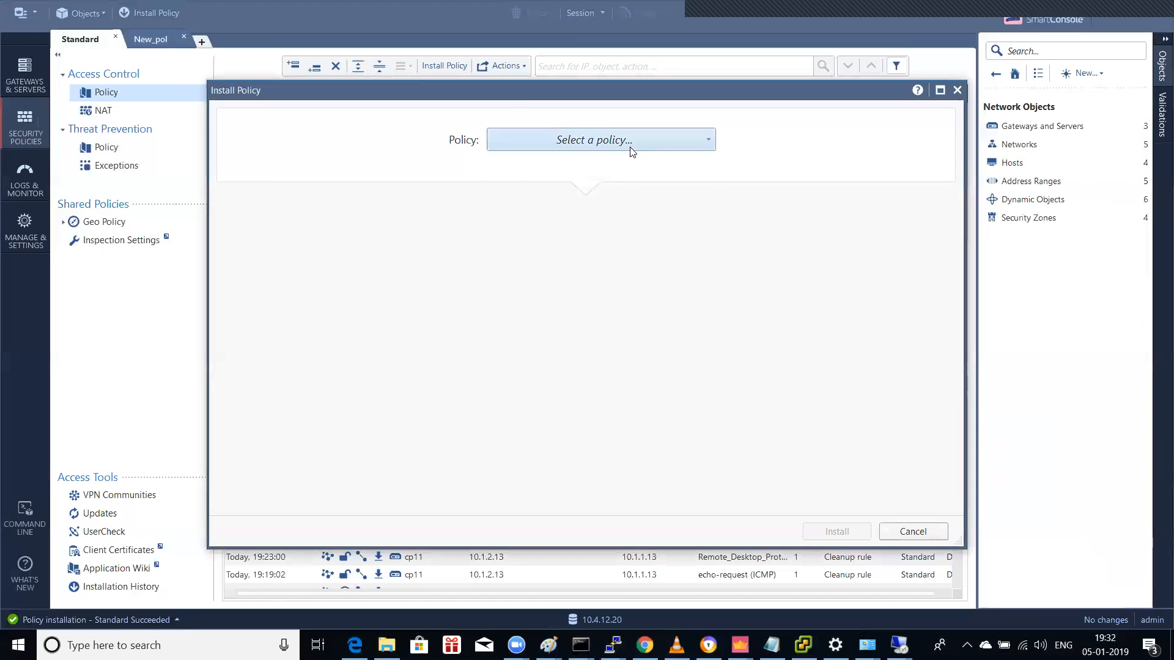
left_click(629, 147)
left_click(543, 210)
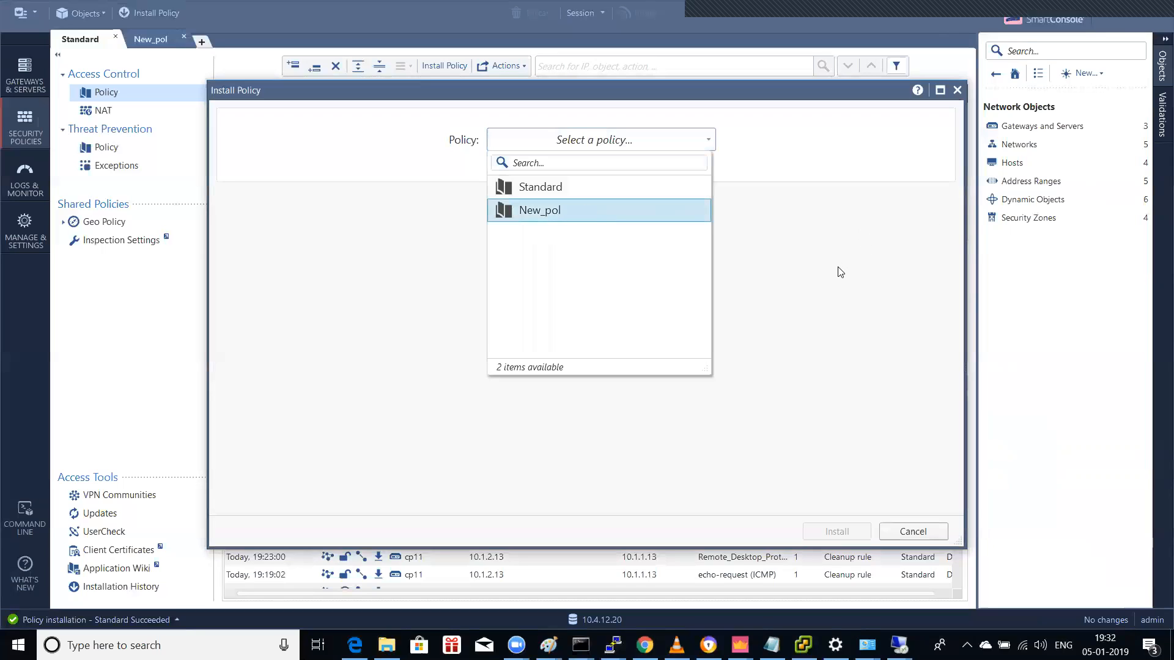
left_click(819, 355)
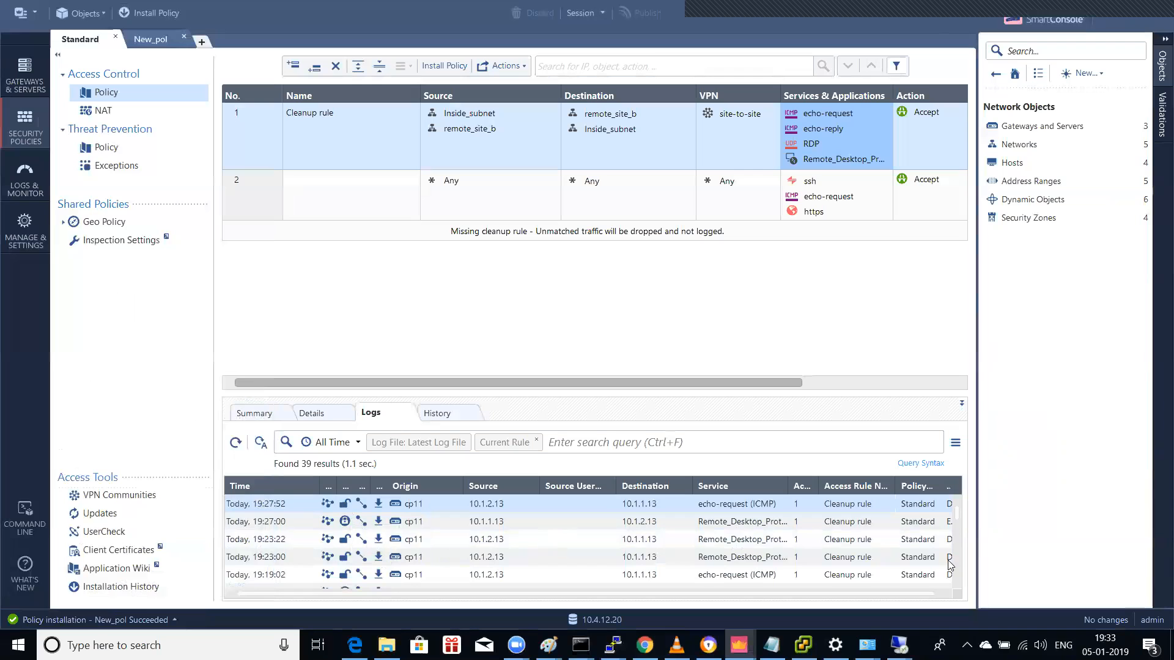
Step: On the 10.1.1.13 session, close Network and Sharing Center and ping 10.1.2.13 twice
left_click(898, 645)
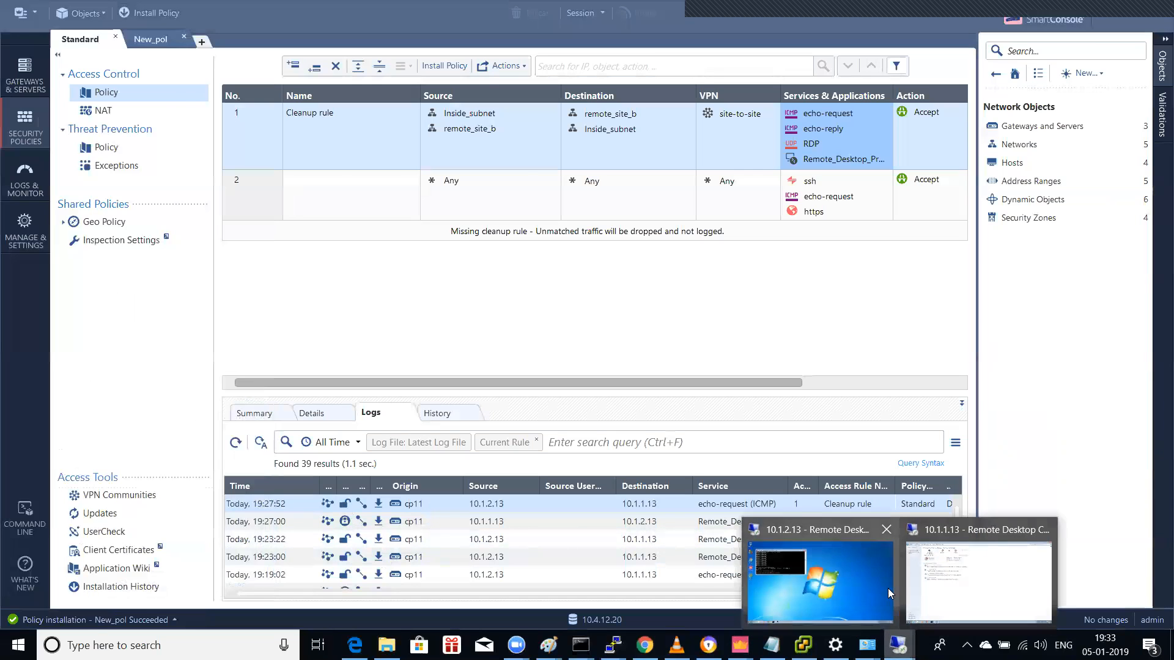
left_click(964, 593)
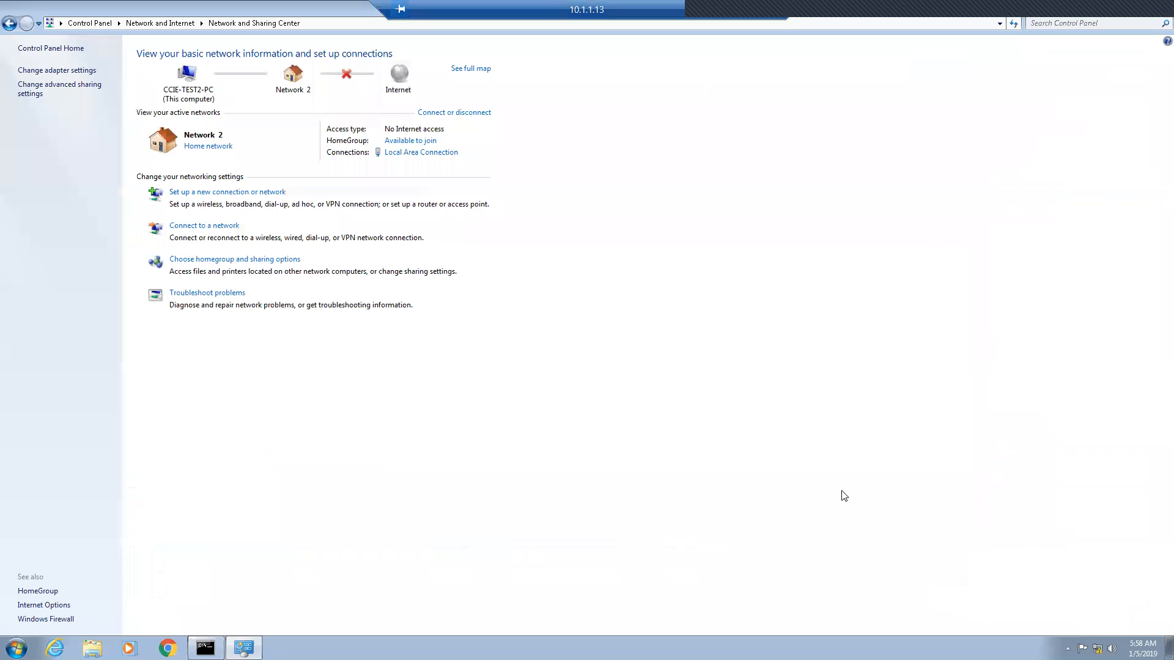
left_click(1156, 10)
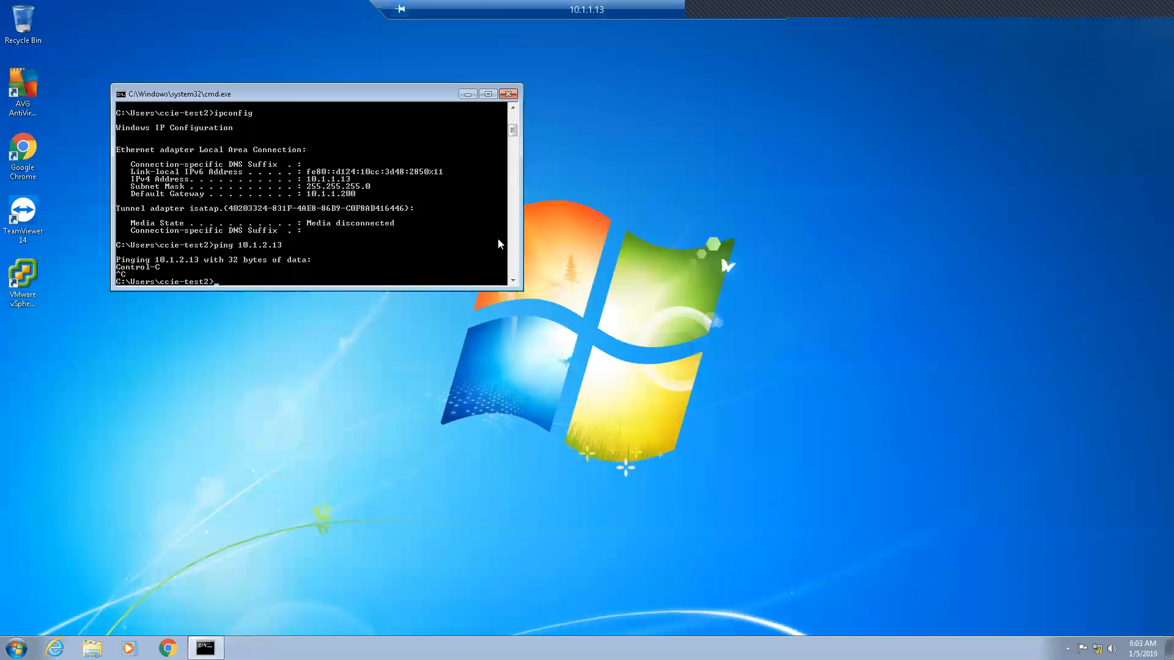
key("Up")
key("Return")
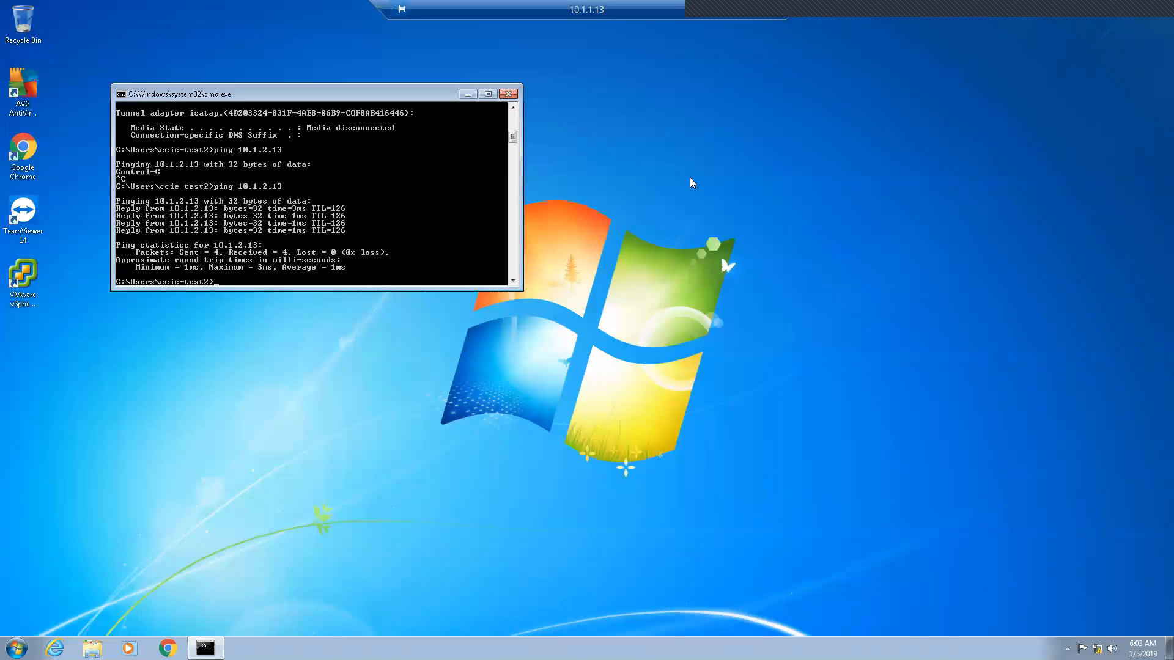
key("Up")
key("Return")
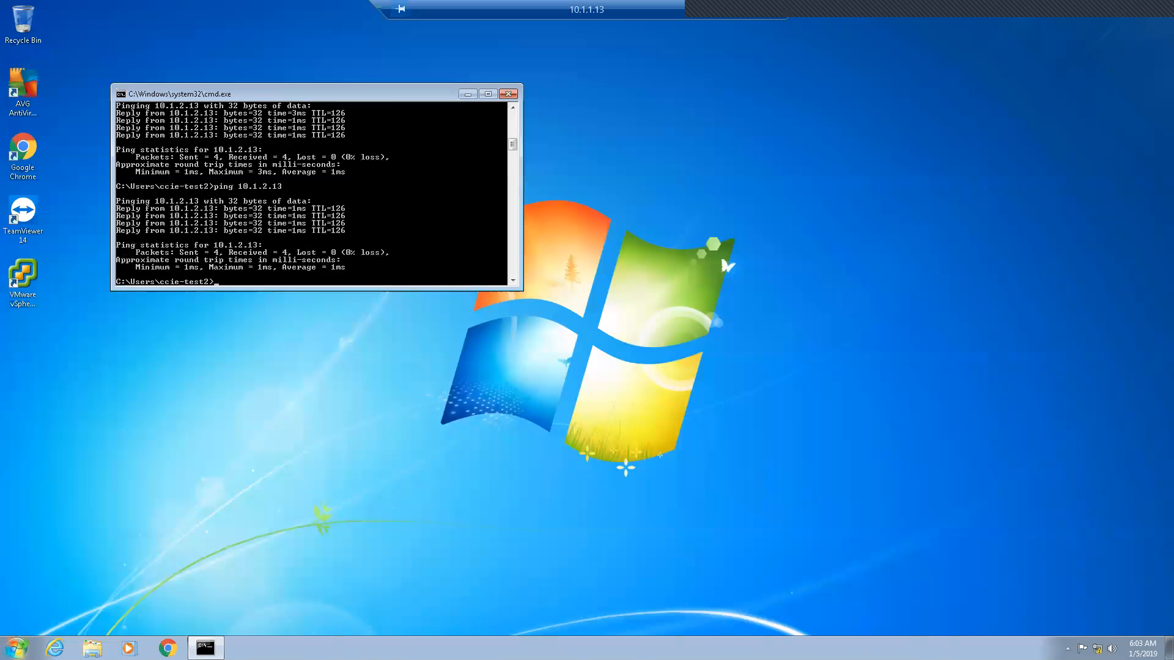
Step: Start a Remote Desktop connection to 10.1.2.13, cancel at credentials, and minimize the session
left_click(6, 642)
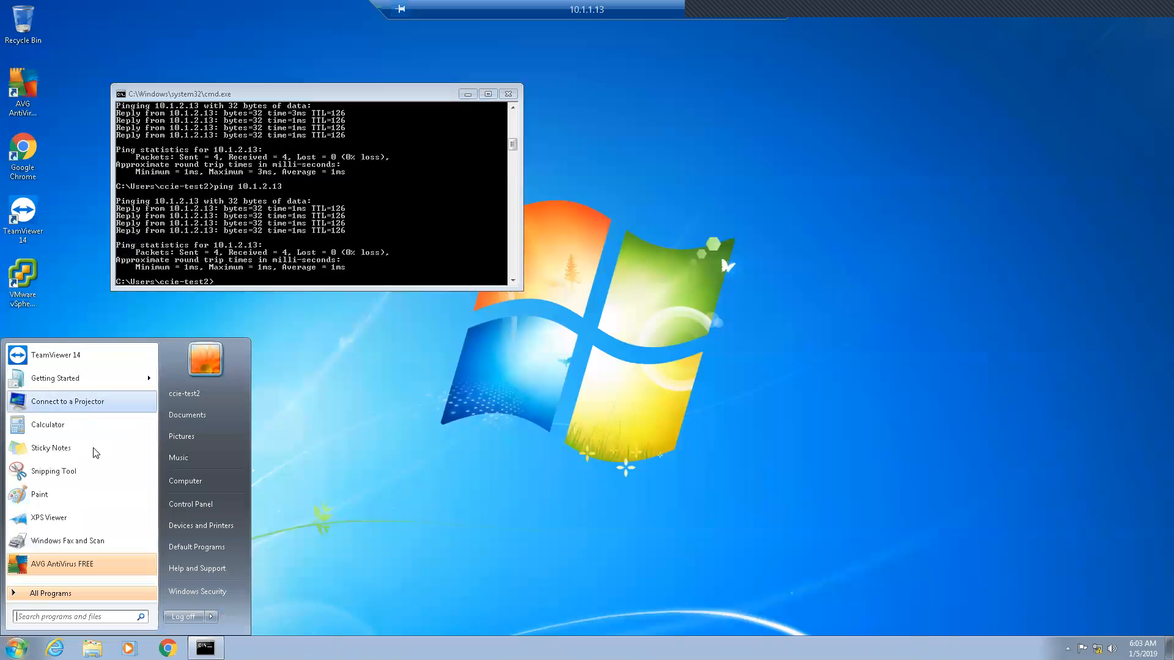
left_click(72, 618)
type("remote")
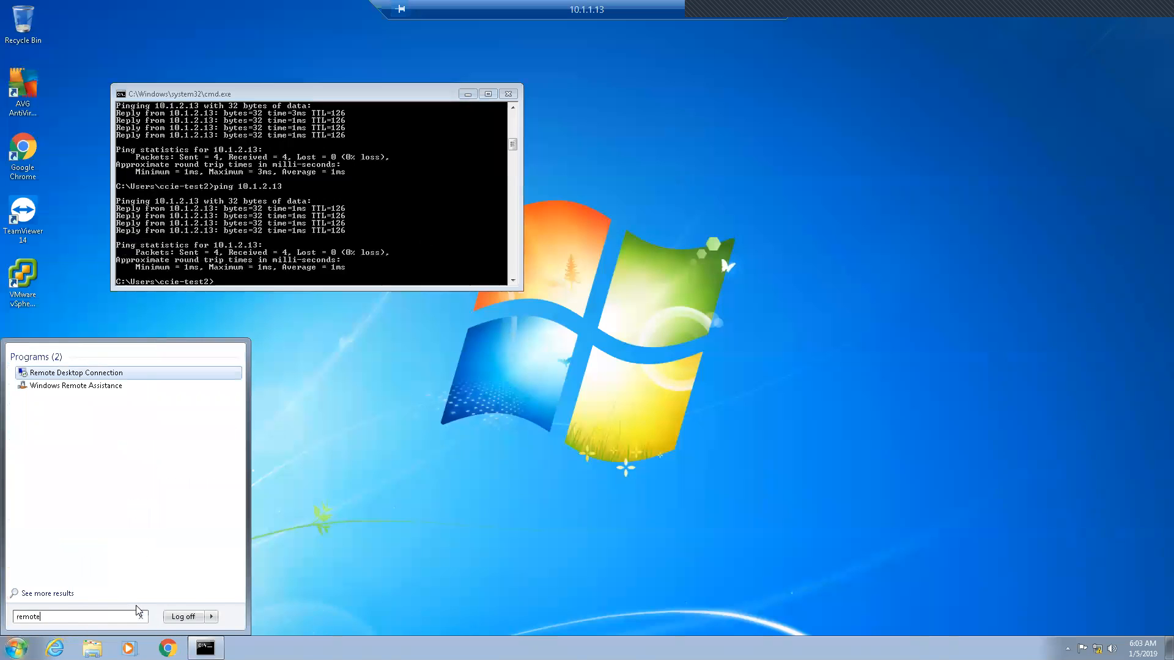
left_click(119, 373)
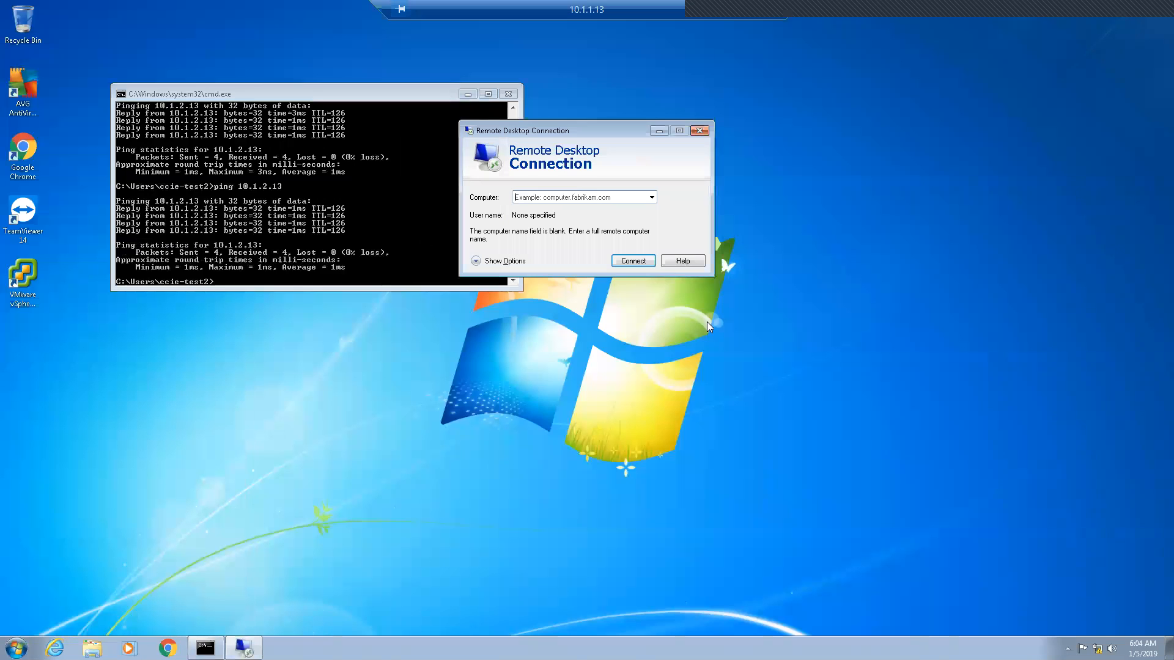
type("10.1.2.13")
key("Return")
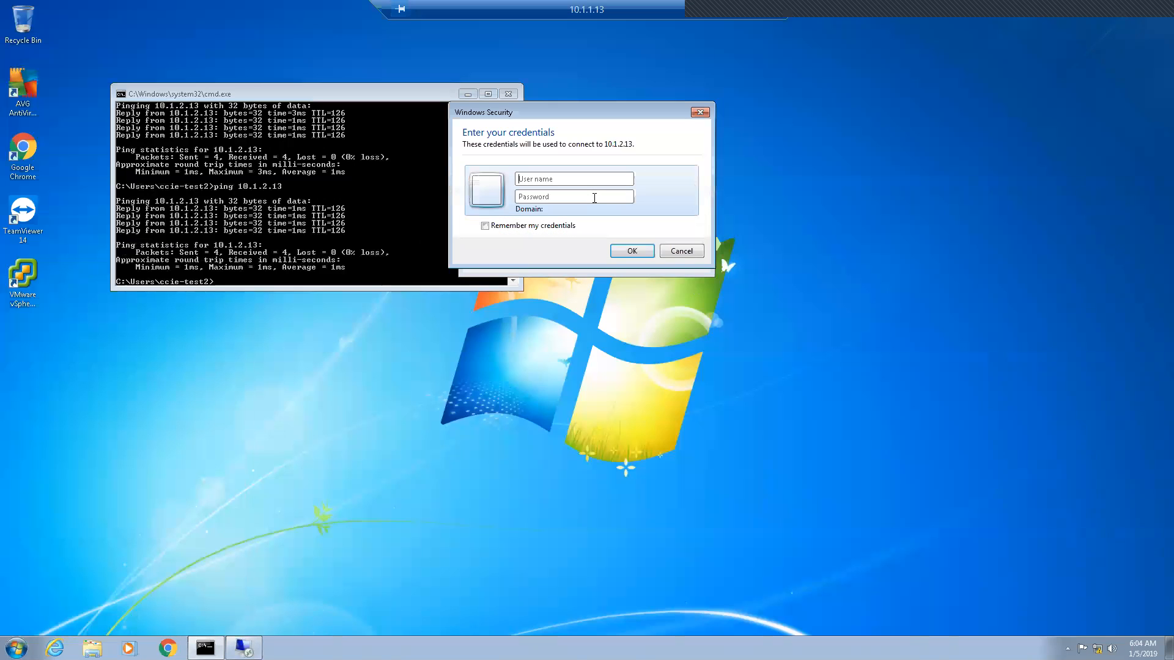
left_click(681, 250)
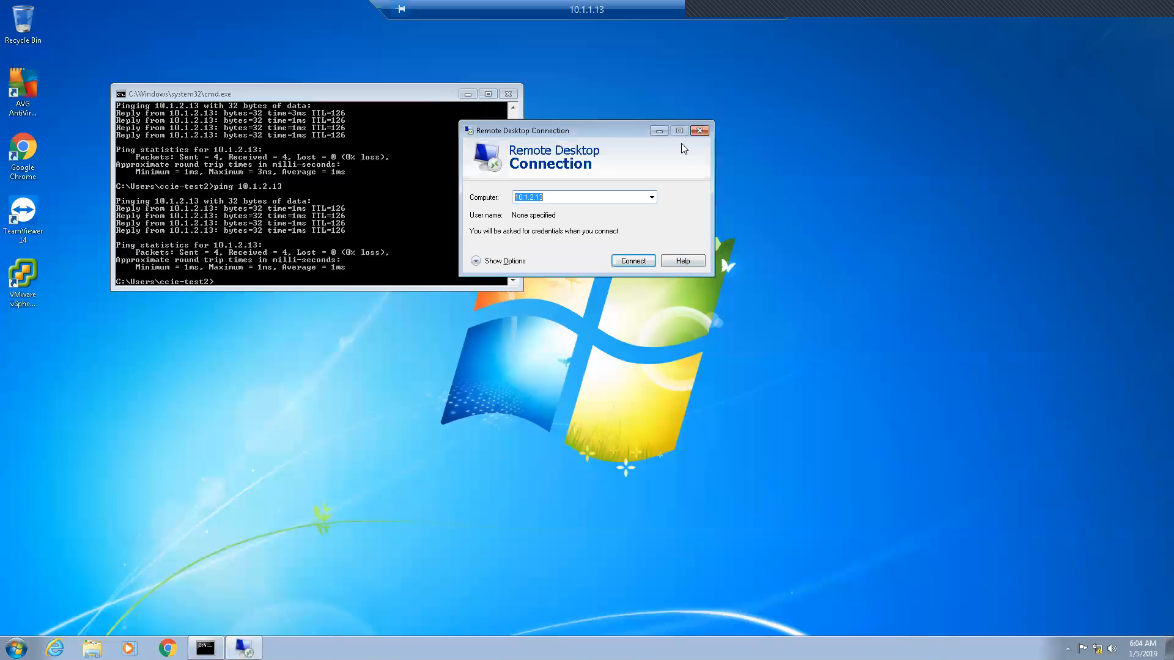
left_click(699, 131)
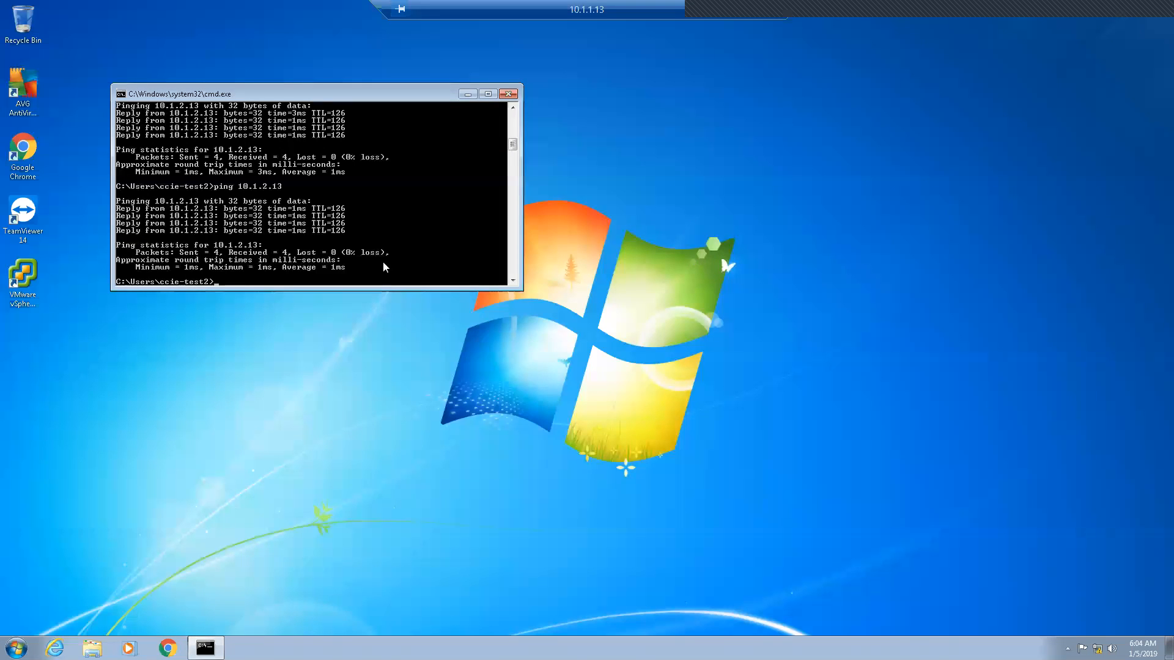
left_click(736, 12)
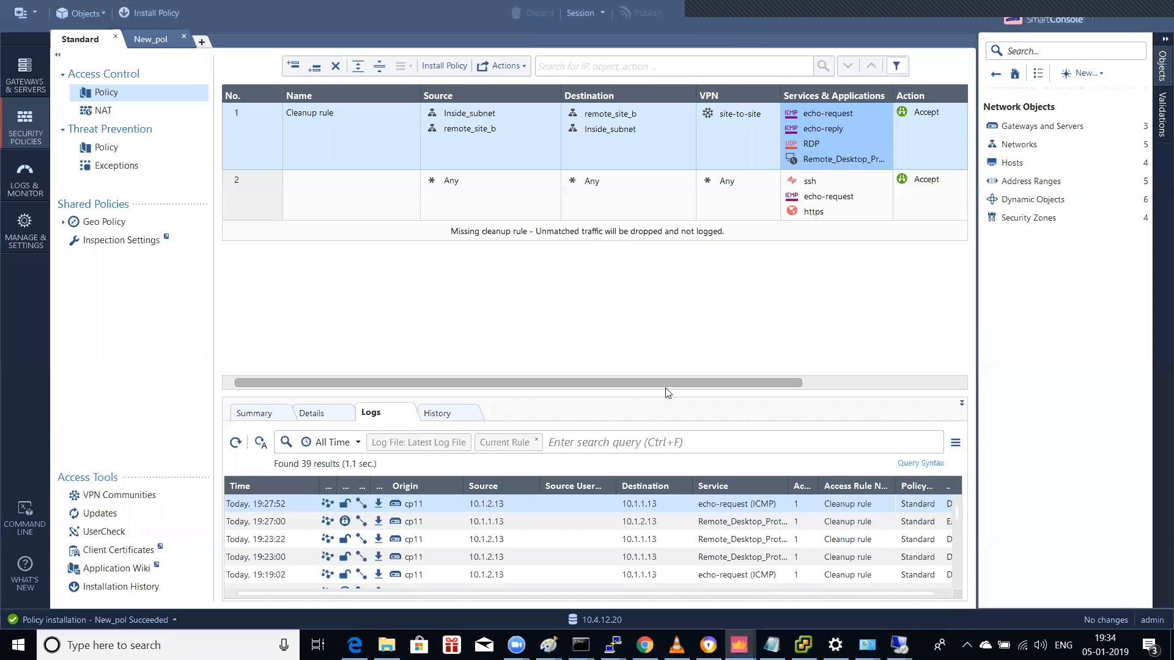
Step: On 10.1.2.13, rerun the continuous ping to 10.1.1.13, then switch to the 10.1.1.13 session
left_click(803, 645)
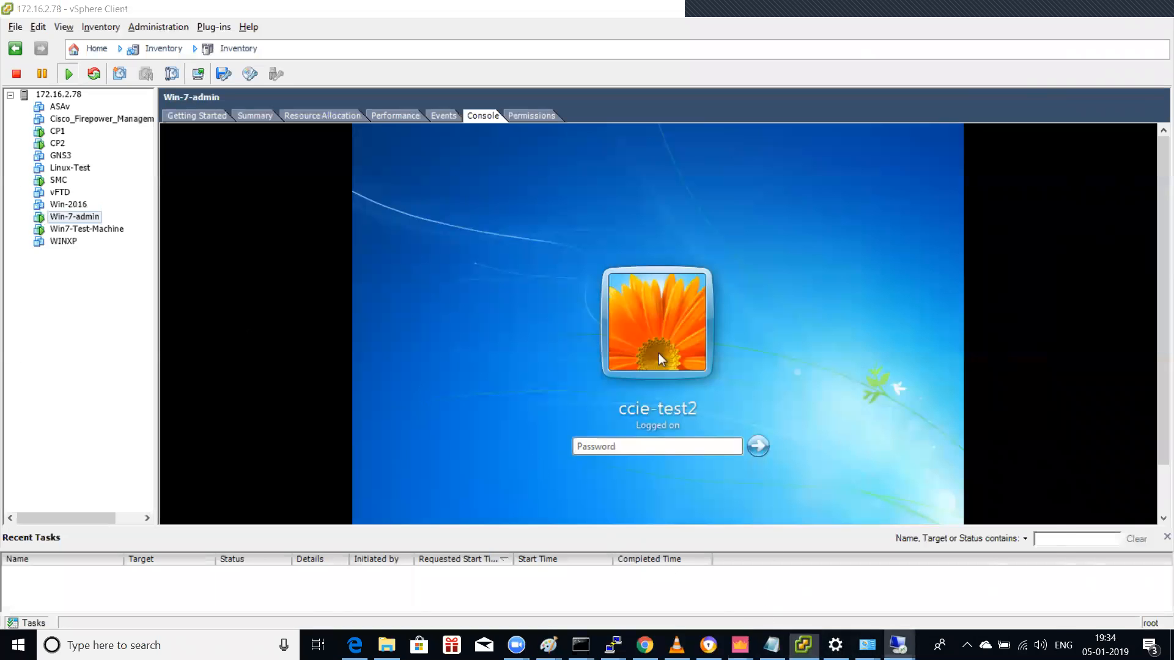
mouse_move(899, 645)
left_click(816, 578)
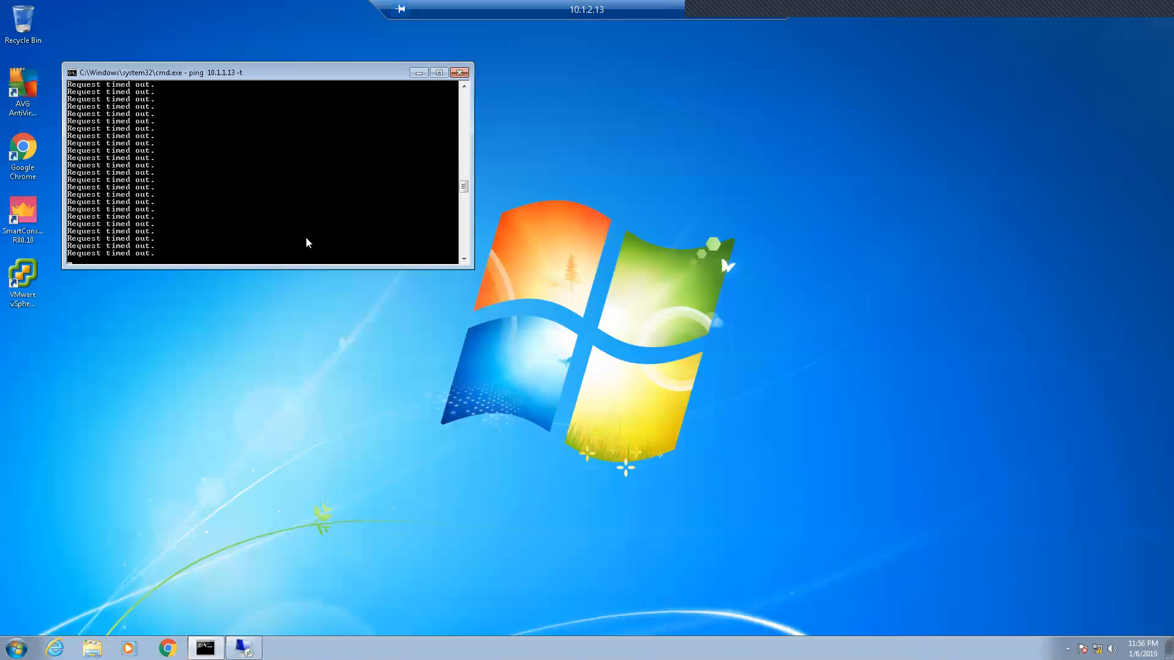
key("ctrl+c")
key("Up")
key("Return")
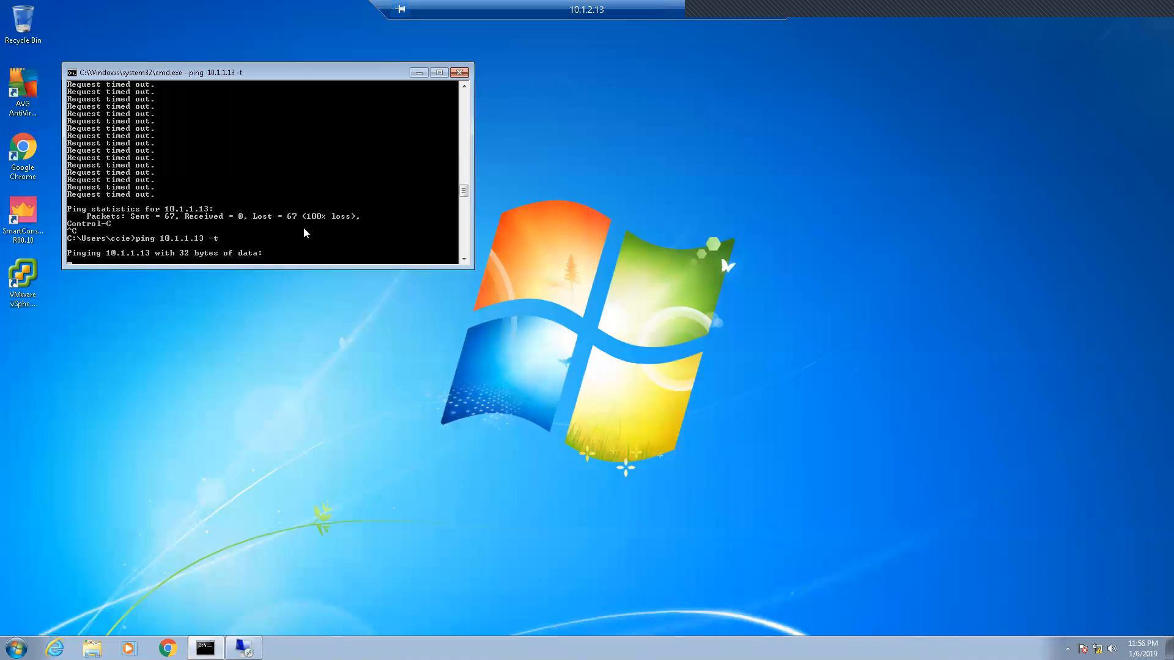
key("ctrl+c")
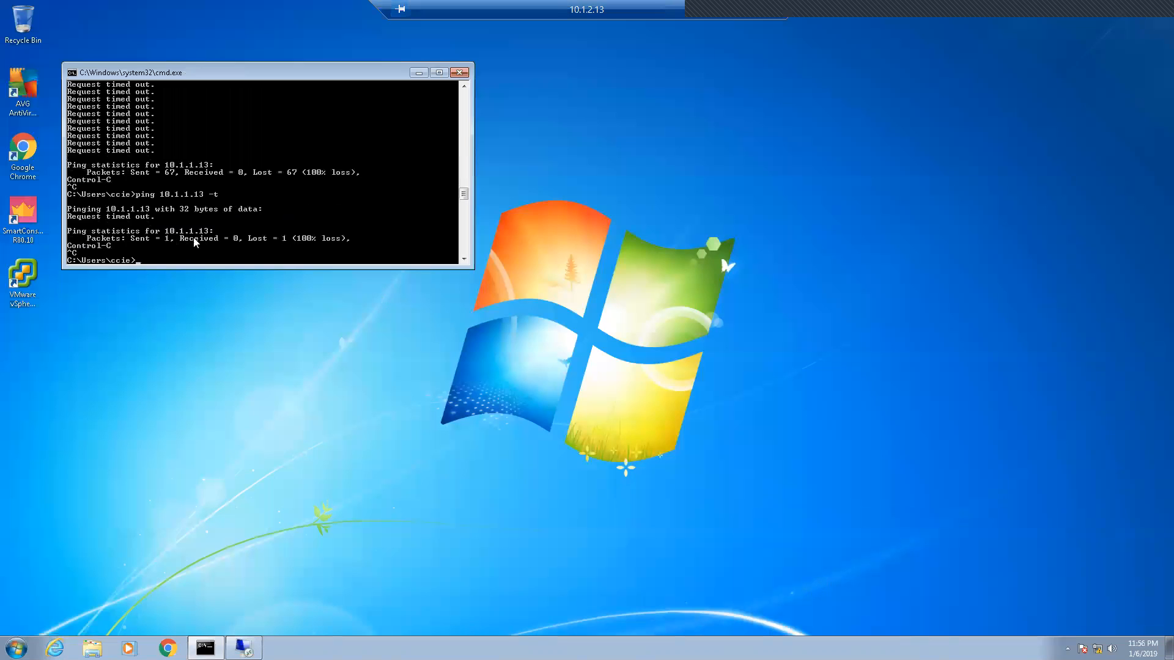
left_click(736, 11)
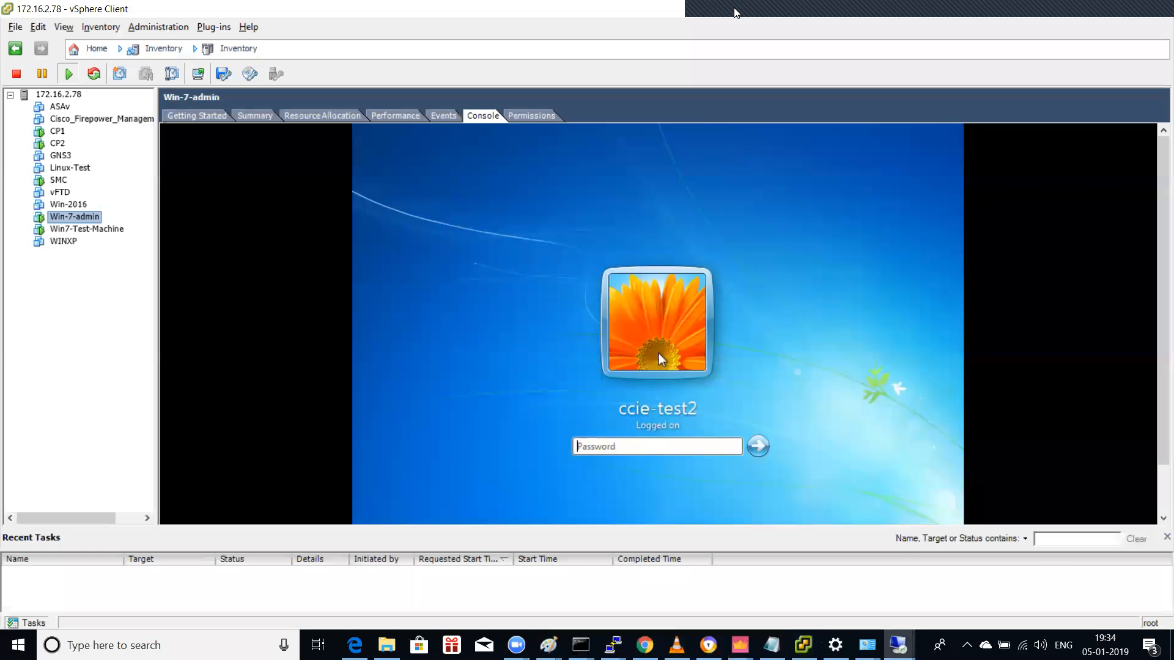
left_click(900, 646)
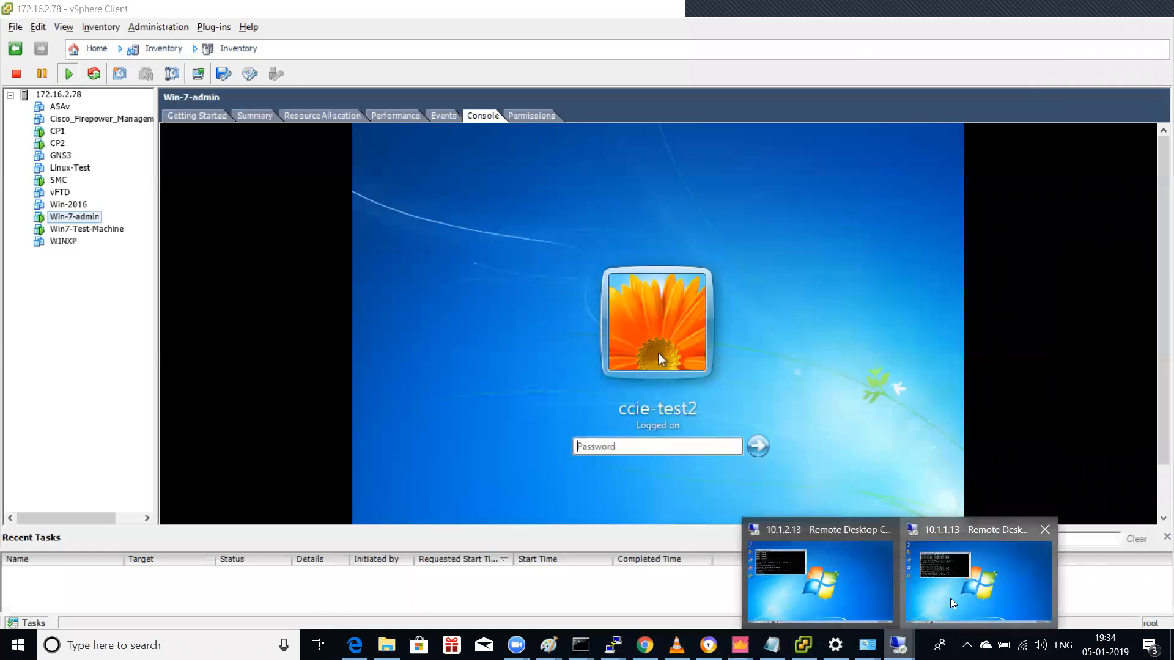
left_click(942, 602)
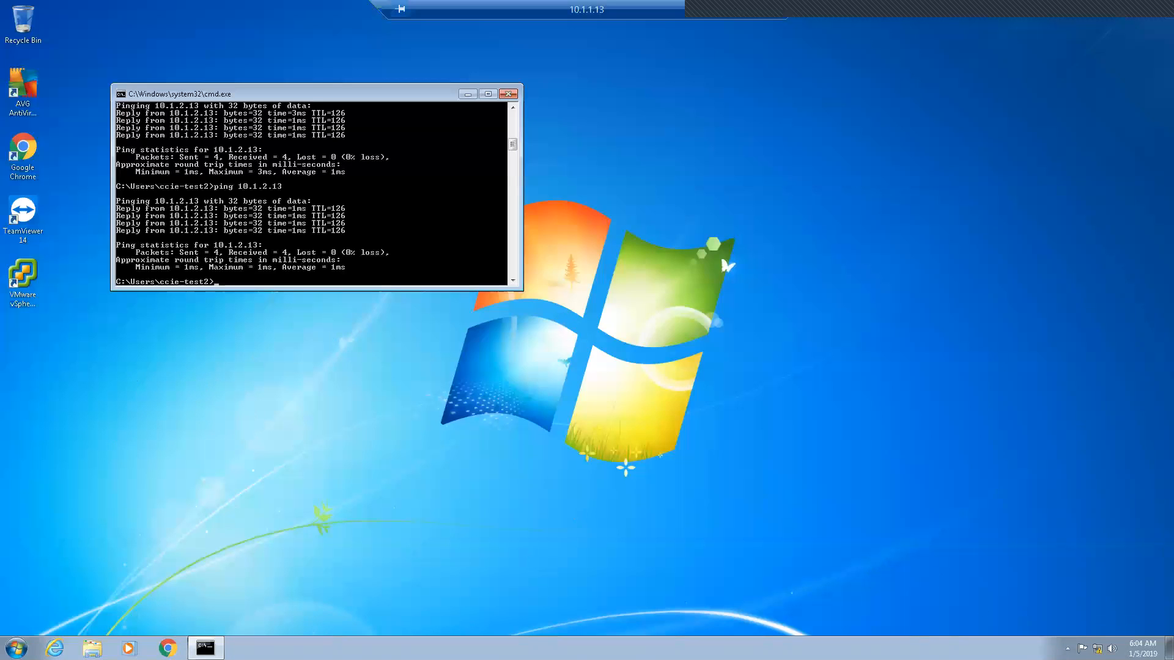
Step: Turn off Windows Firewall for home and public networks on 10.1.1.13
key("super")
type("windo")
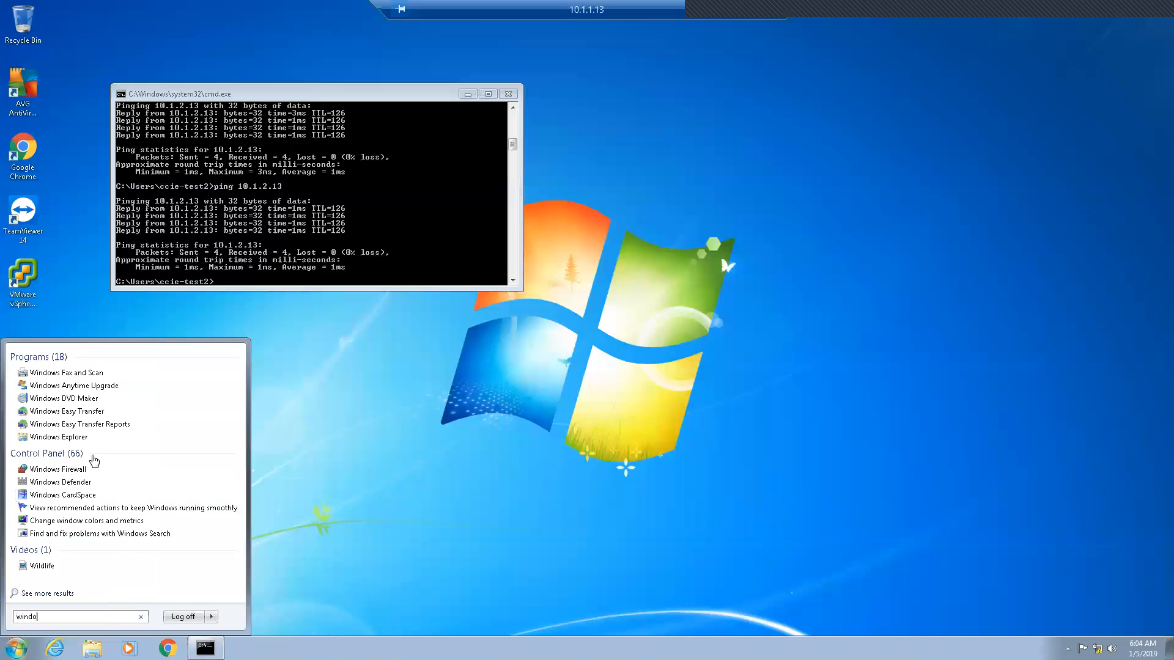
left_click(74, 470)
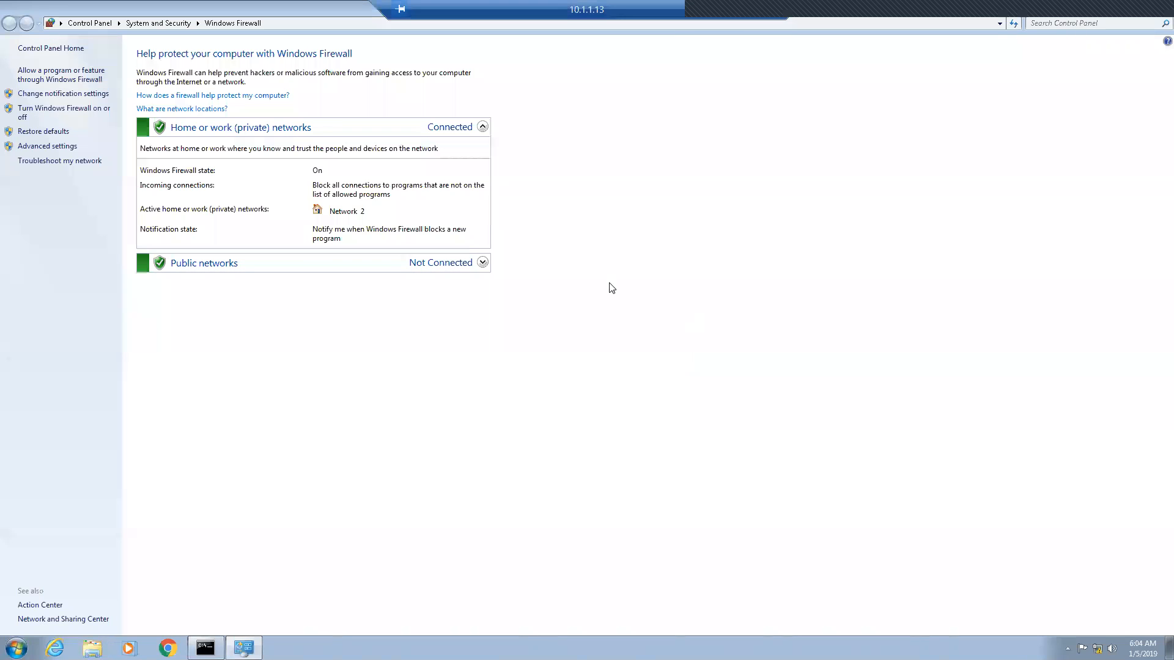
left_click(67, 108)
left_click(482, 149)
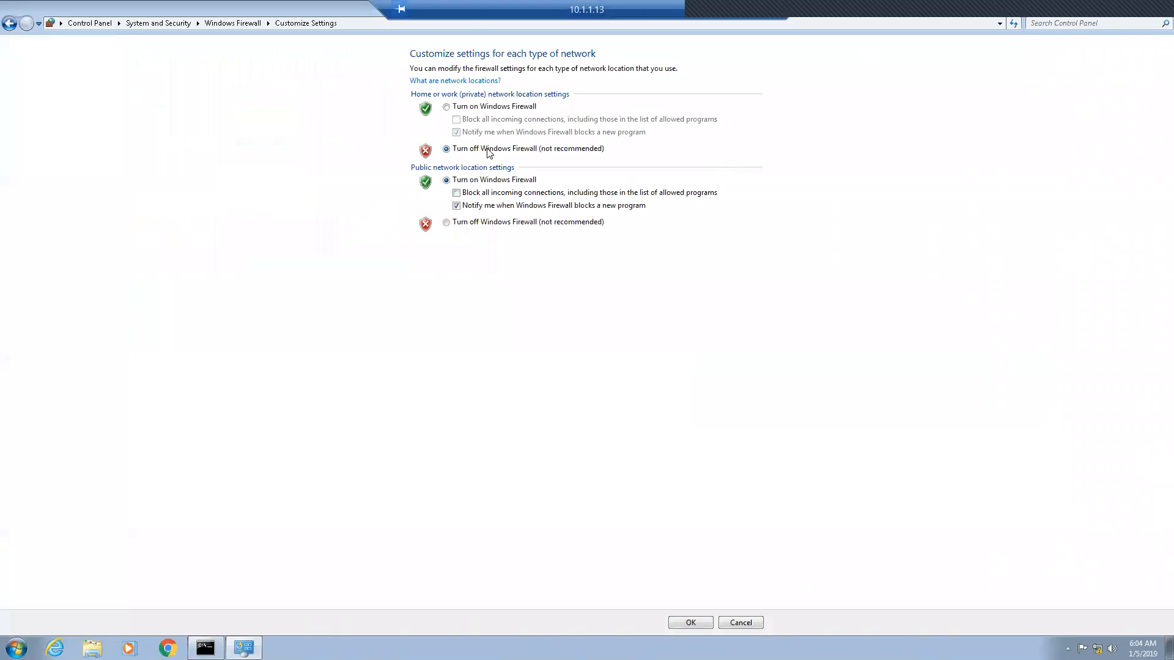
left_click(482, 222)
left_click(689, 622)
Step: Rerun the continuous ping to 10.1.1.13 from the 10.1.2.13 session
left_click(732, 11)
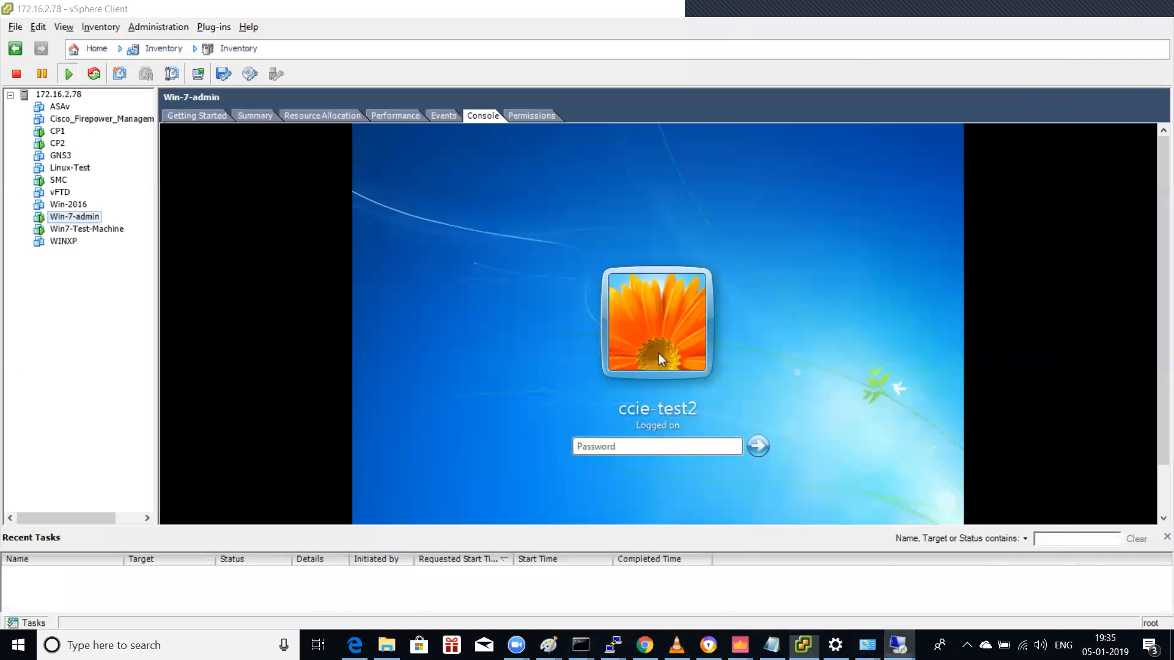
mouse_move(898, 645)
left_click(820, 578)
key("Up")
key("Return")
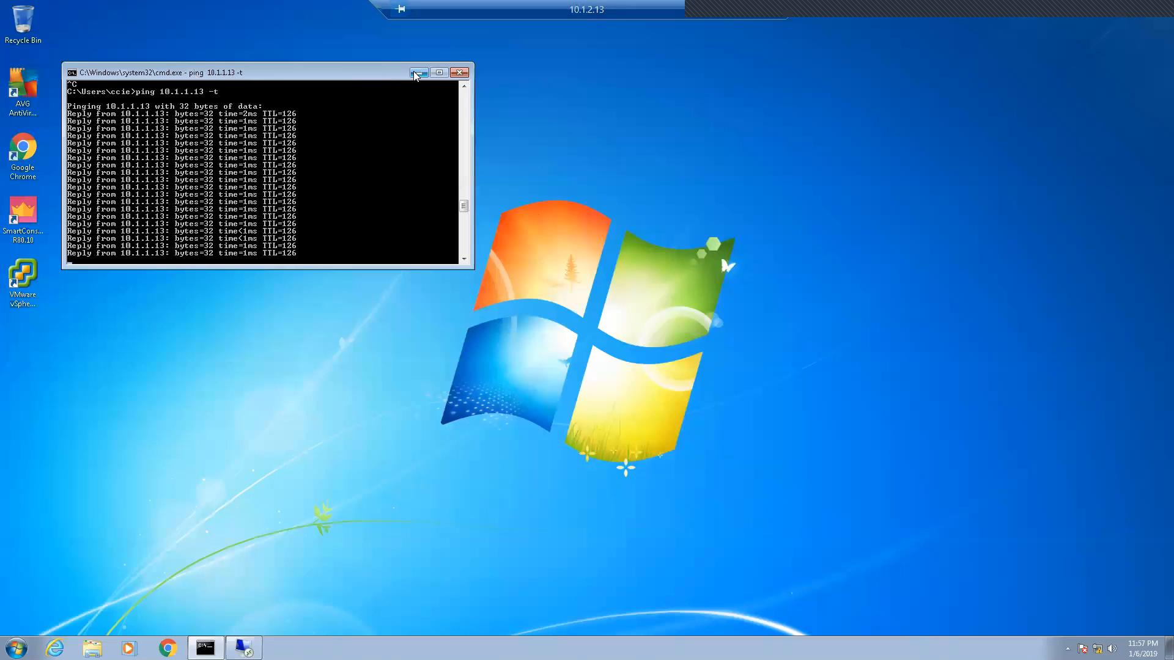
Step: Minimize the 10.1.2.13 remote session and bring SmartConsole back to the front
left_click(731, 11)
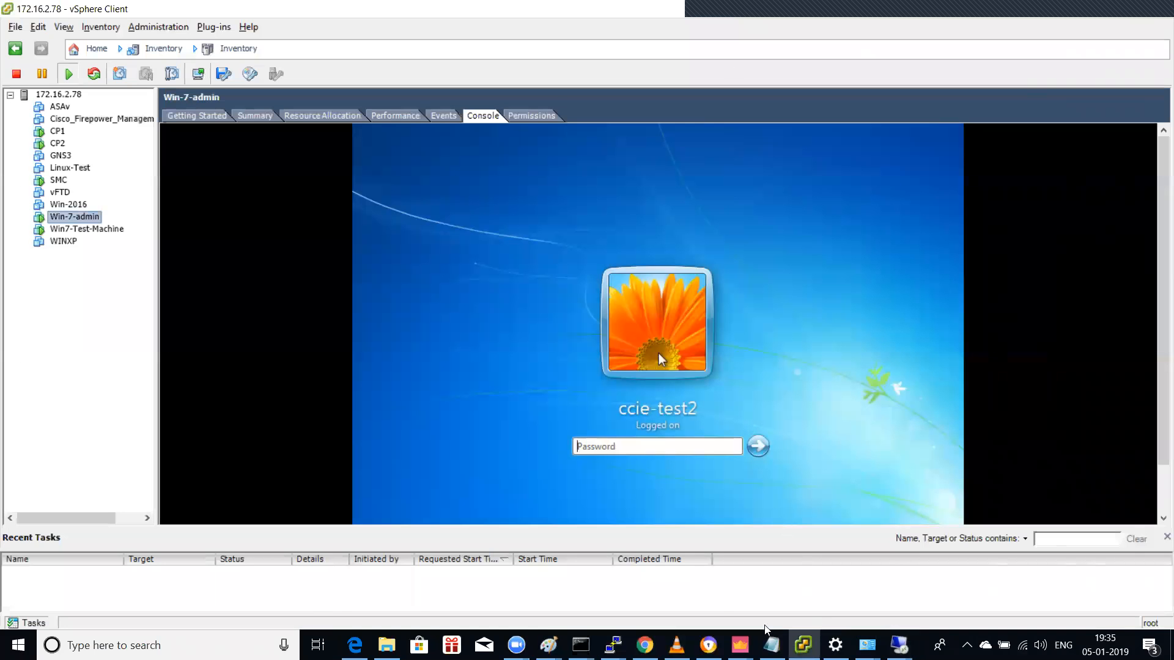
left_click(739, 643)
left_click(410, 584)
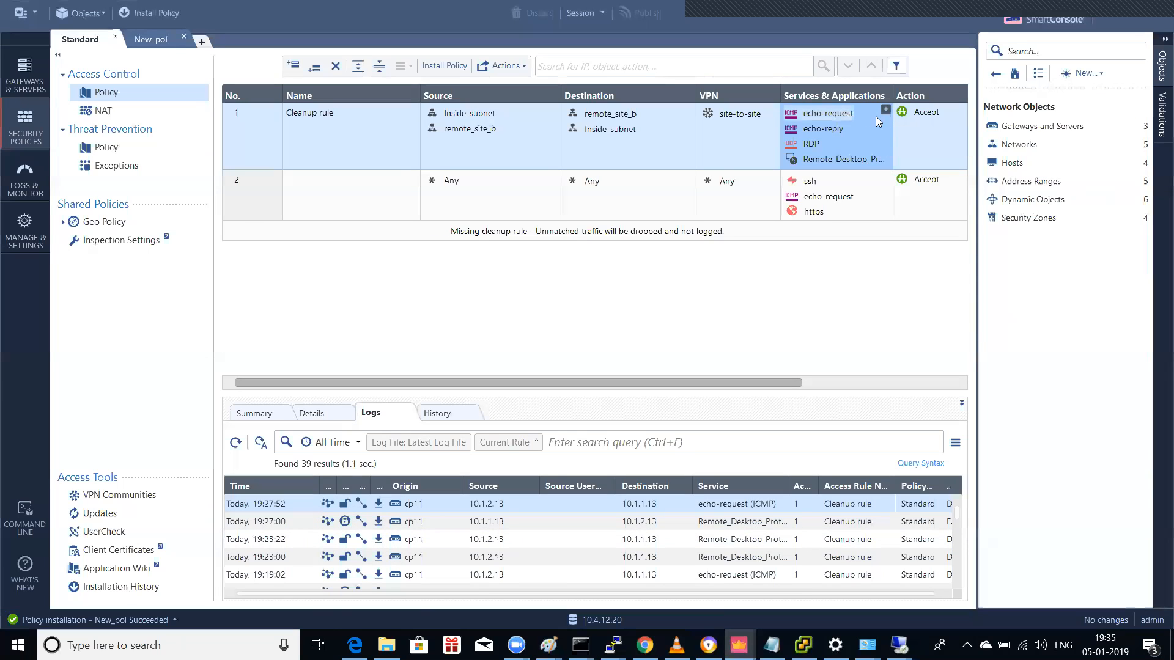
Step: Clear rule 1's services to Any in the Standard and New_pol policies, then publish and install
key("Delete")
key("Delete")
key("Delete")
key("Delete")
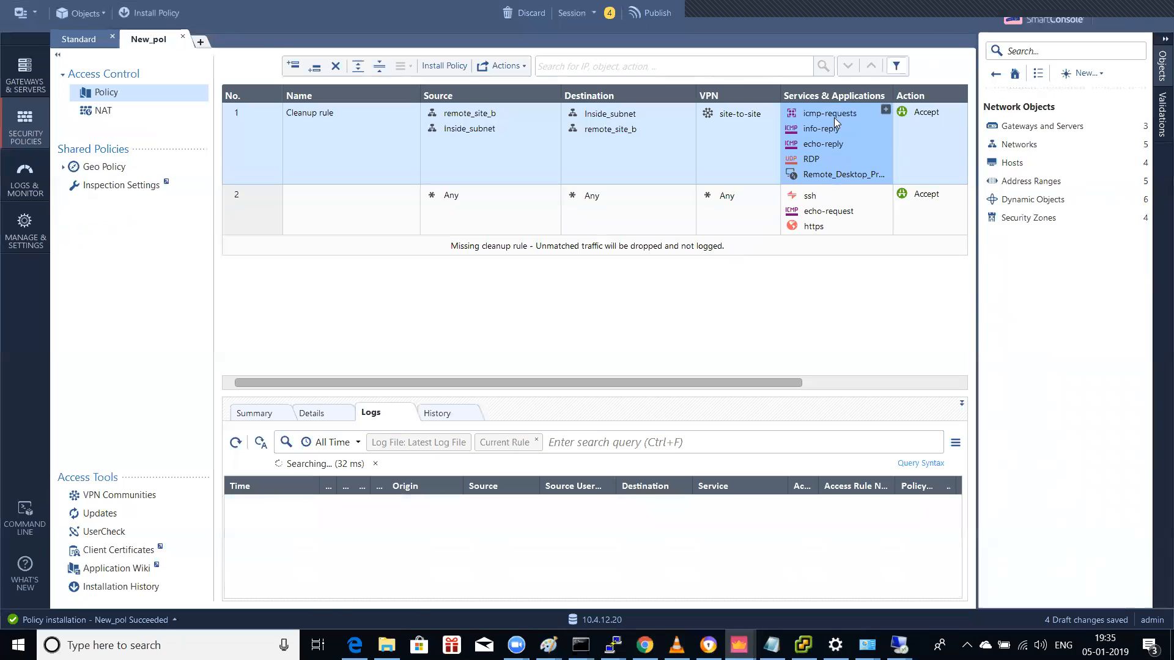
key("Delete")
key("Delete")
key("Delete")
key("Delete")
key("Delete")
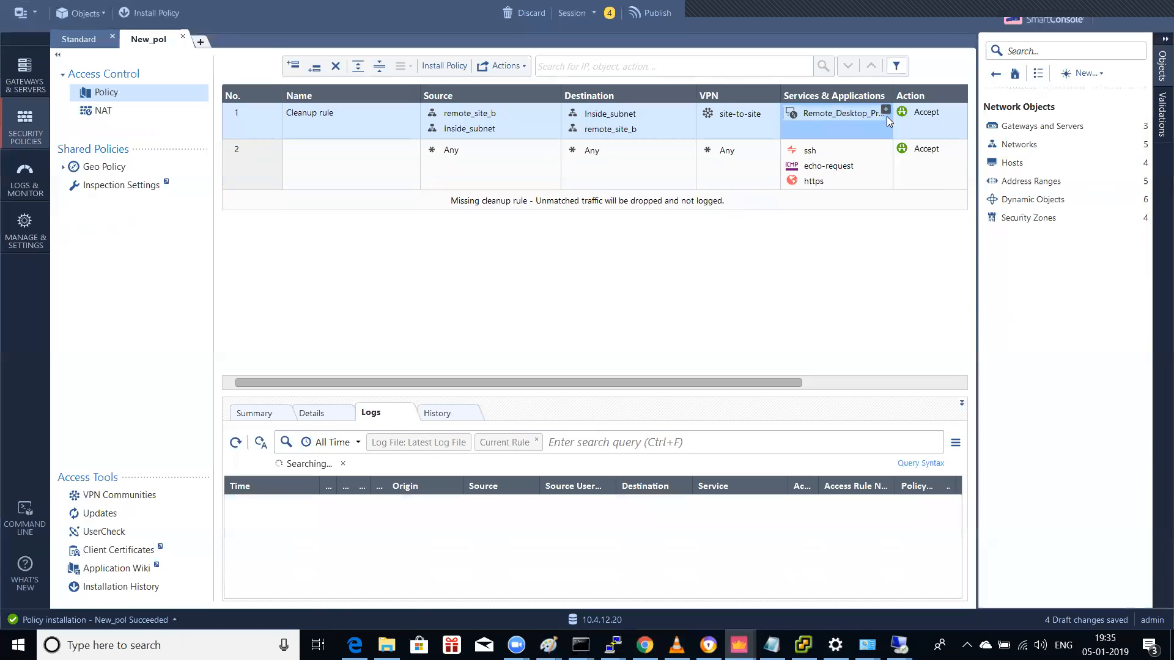
left_click(150, 12)
left_click(656, 409)
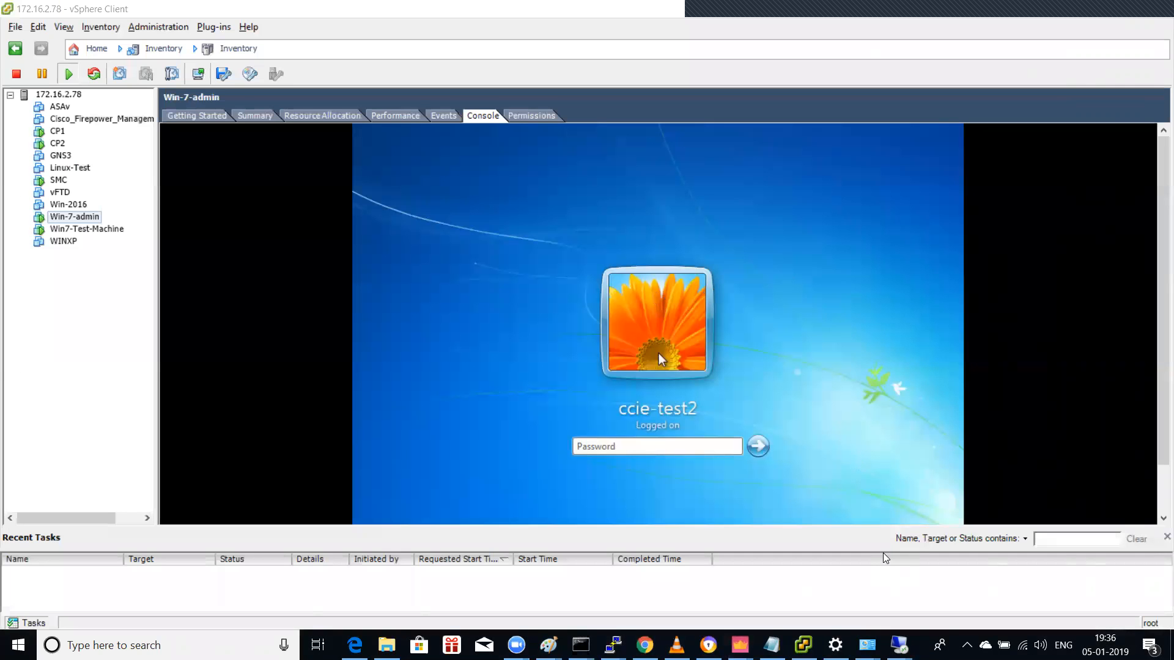
Step: Install the Standard policy on gateway cp11
mouse_move(739, 643)
left_click(300, 550)
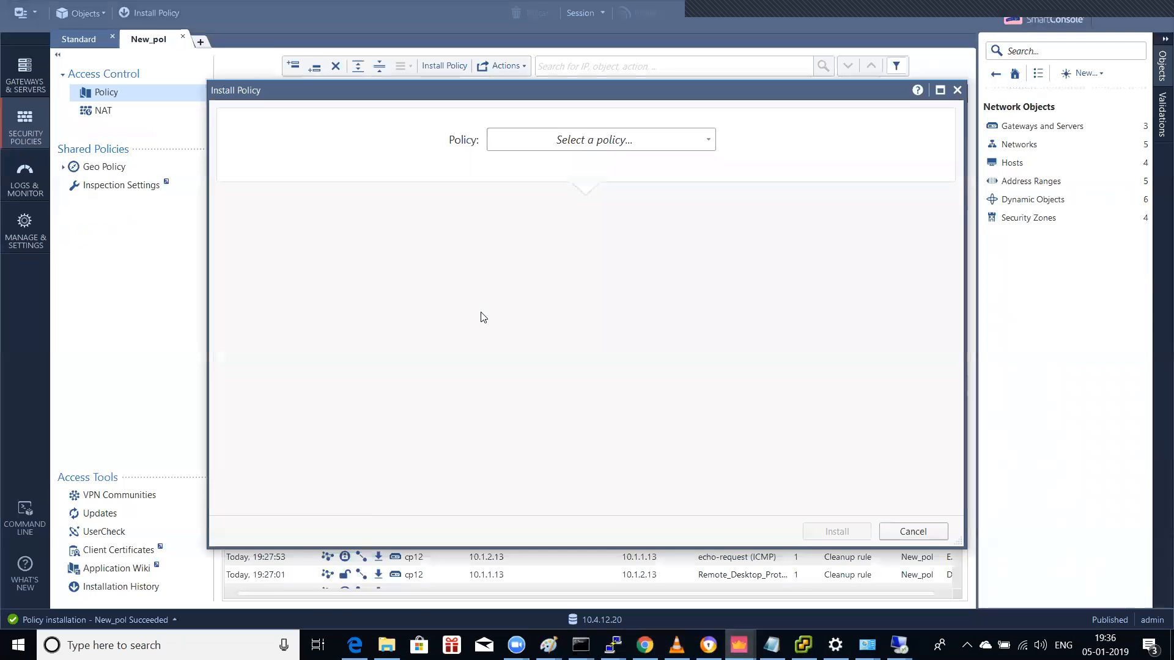
left_click(579, 150)
left_click(549, 184)
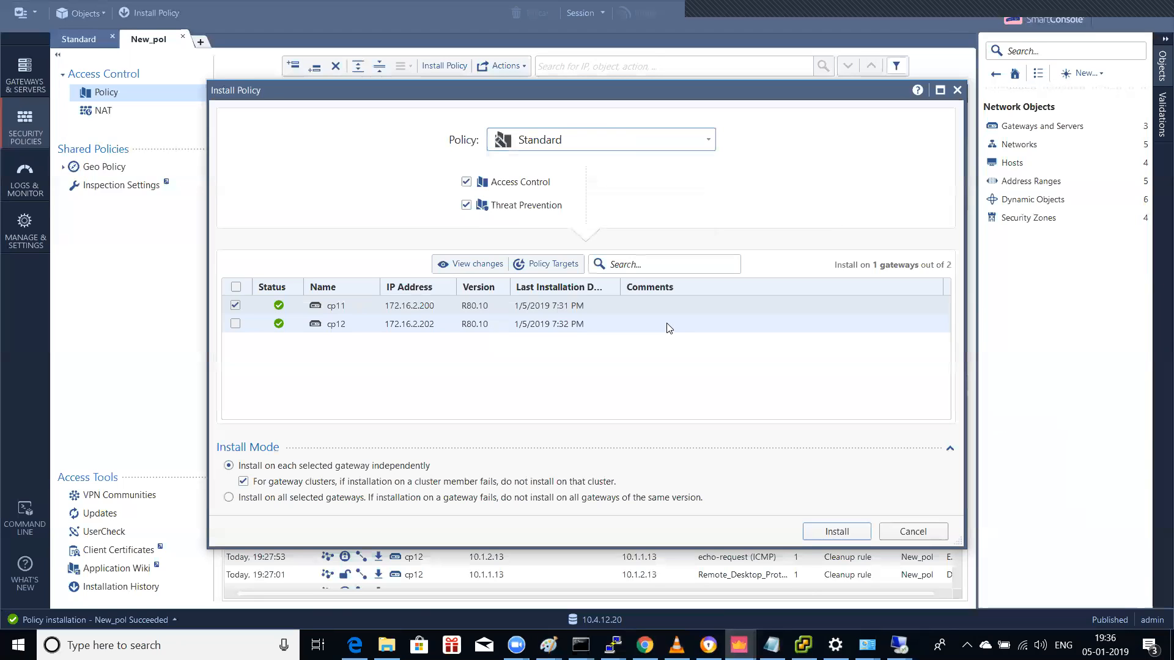
left_click(839, 530)
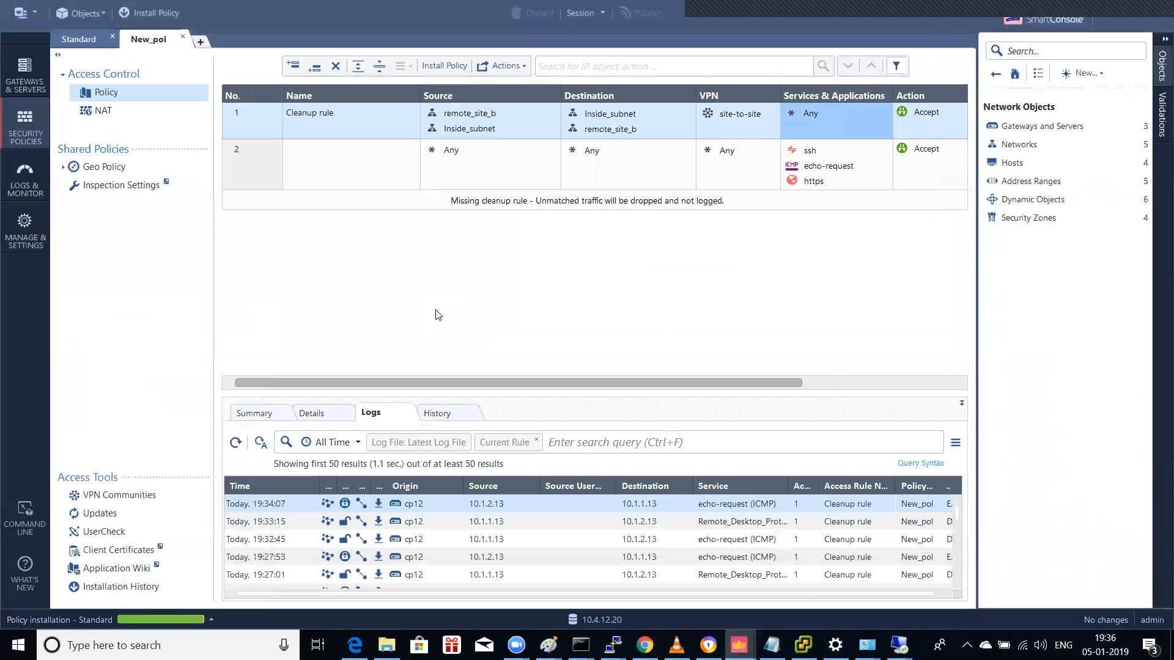
Step: Verify the cp11 installation succeeded in Recent Tasks and Gateways & Servers, then reopen Install Policy
left_click(151, 619)
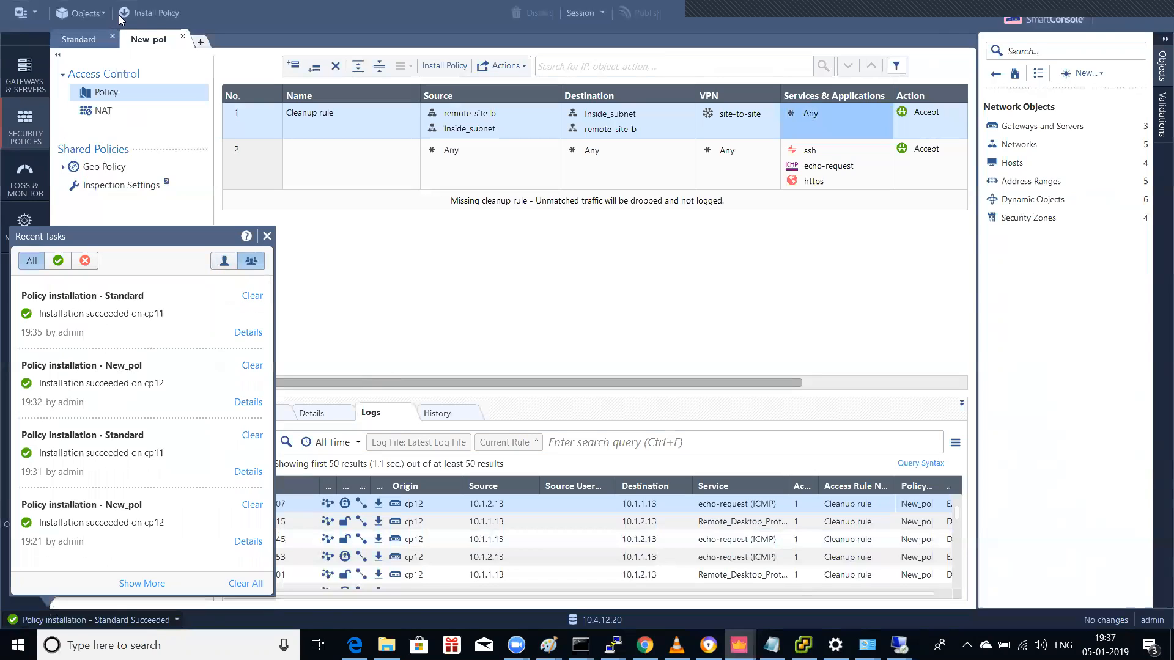
left_click(27, 91)
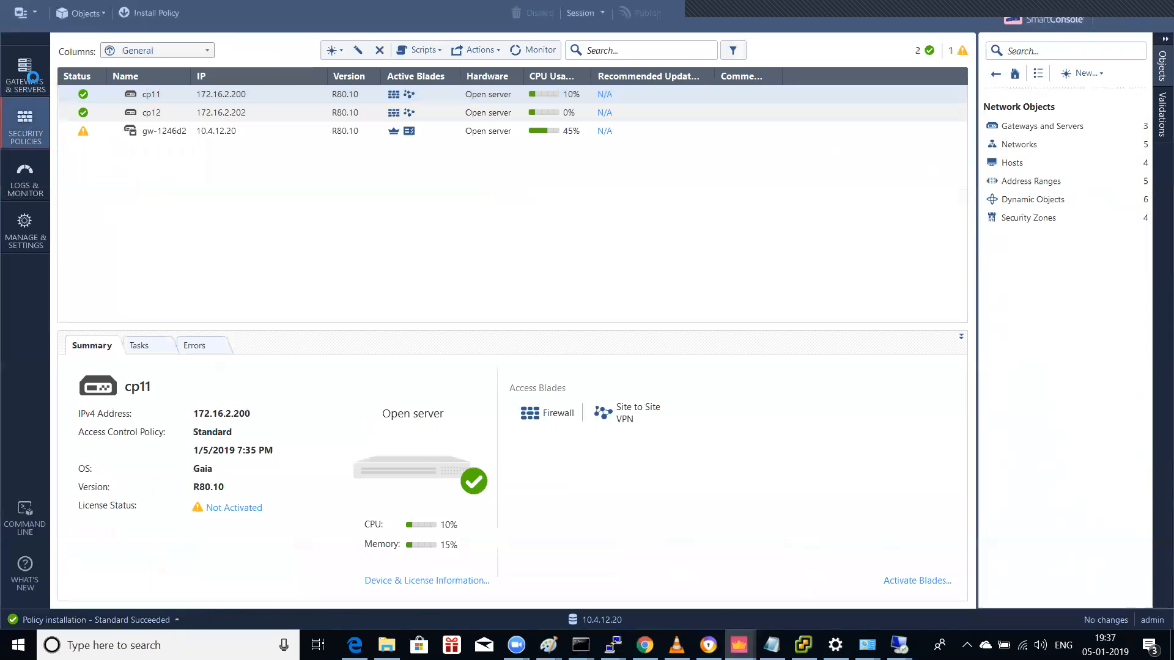
left_click(26, 122)
left_click(98, 620)
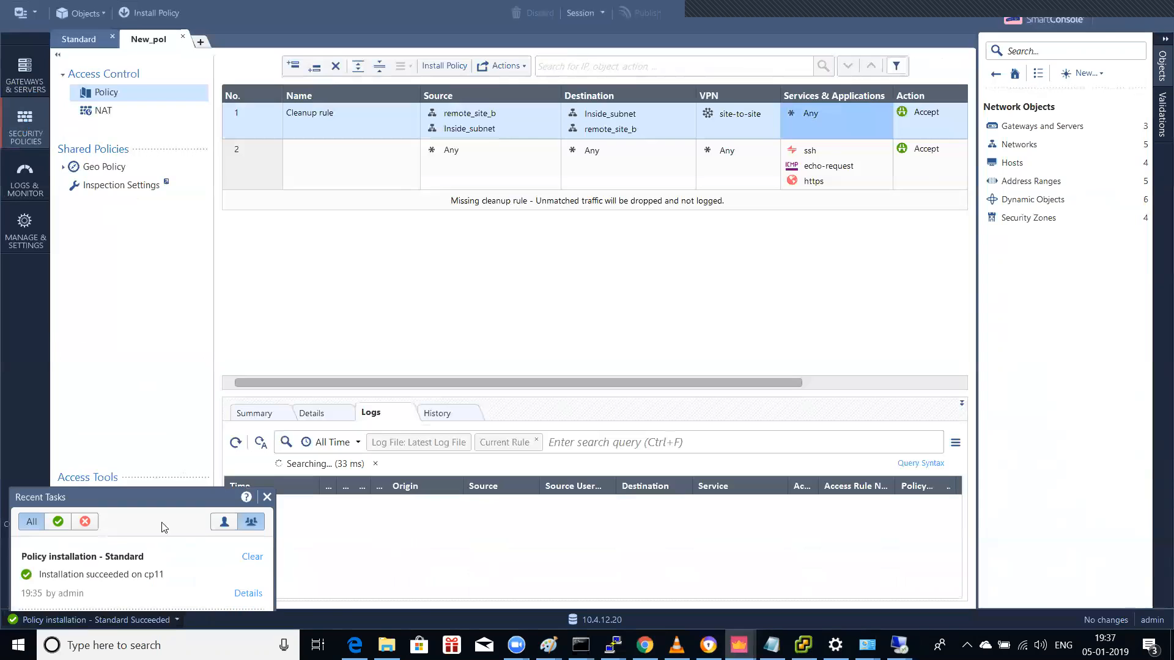
left_click(145, 11)
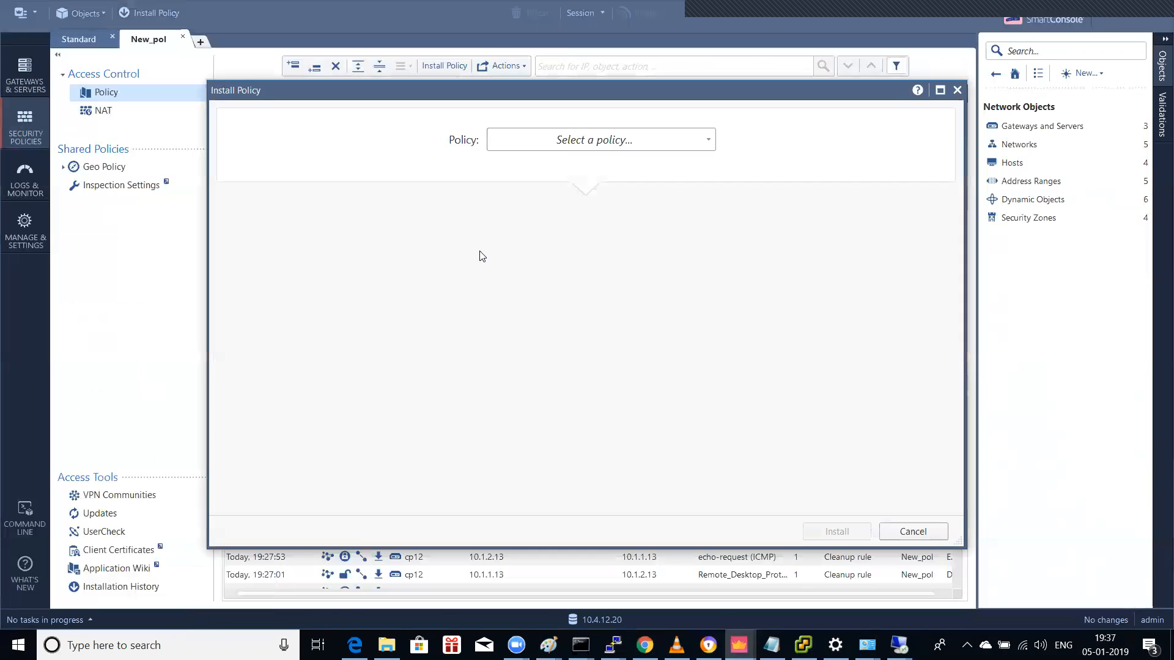
Step: Choose New_pol in the Install Policy dialog and install it on cp12
left_click(567, 141)
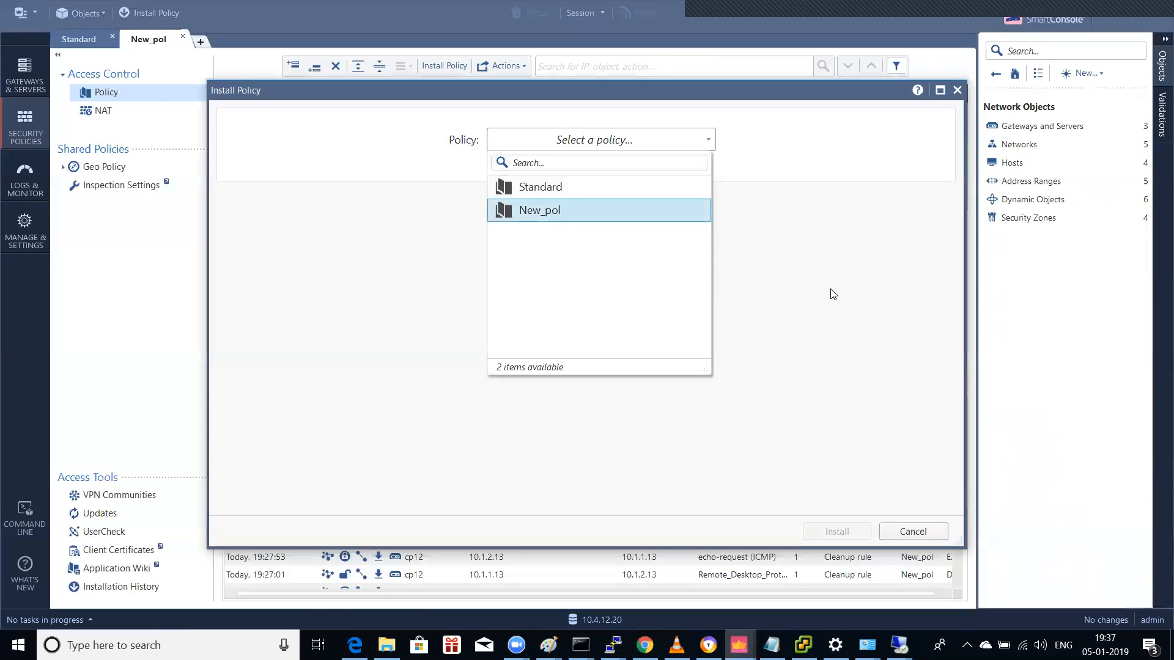
key("Return")
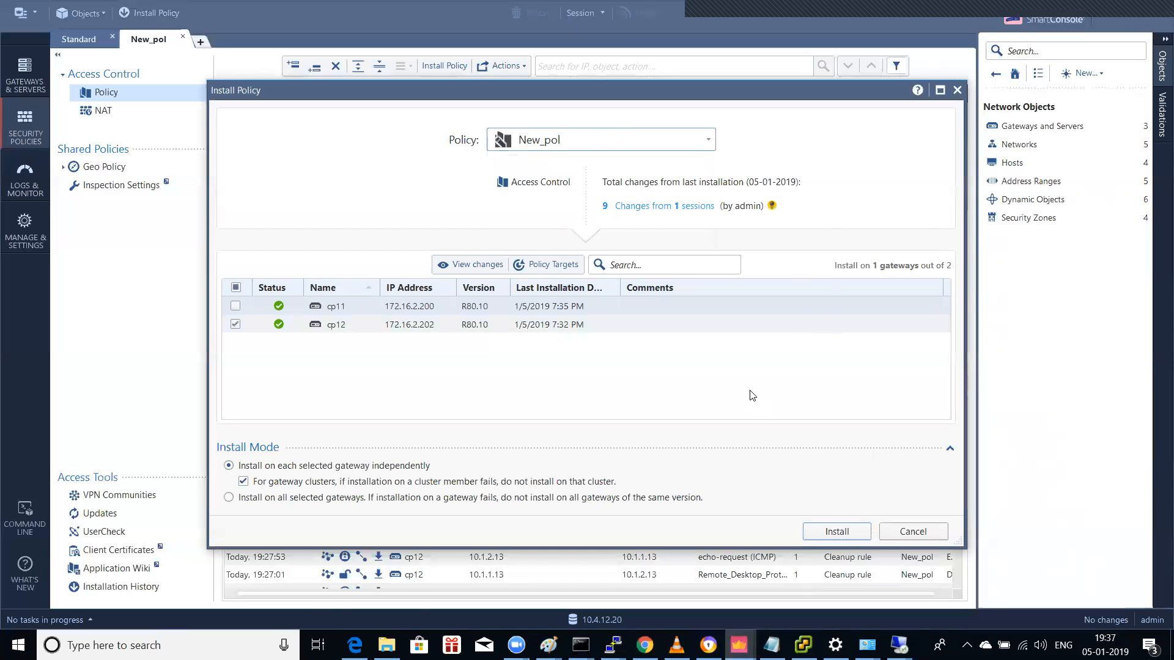
left_click(826, 532)
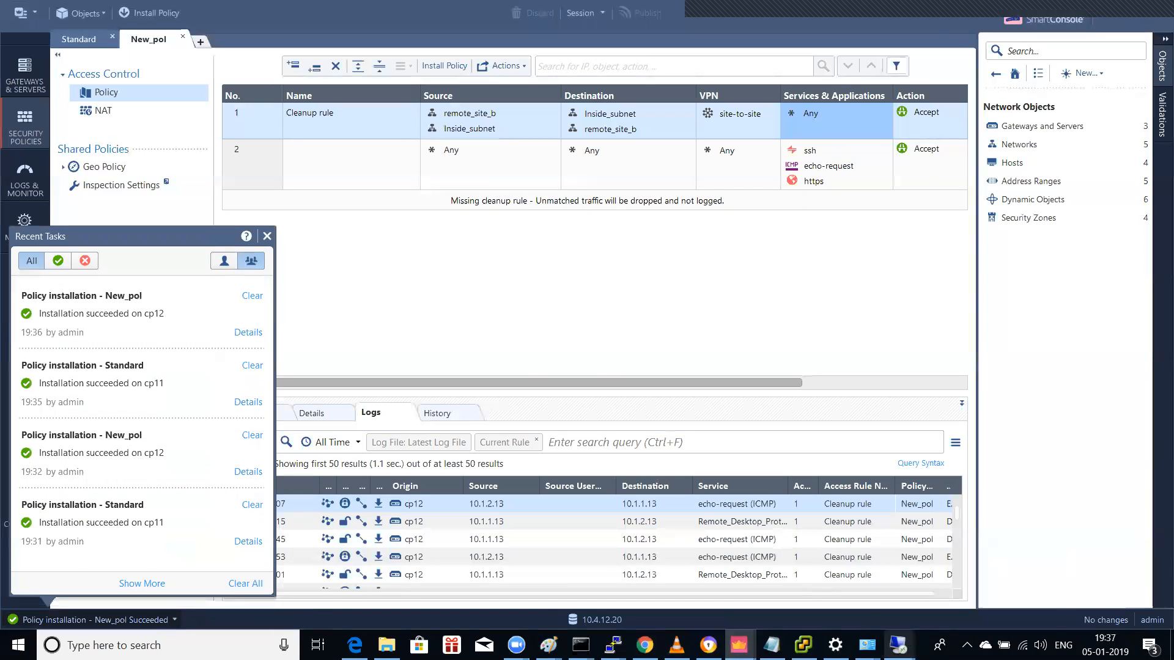
Step: In the 10.1.2.13 session, restart the continuous ping to 10.1.1.13 and stop it after replies
left_click(898, 645)
left_click(793, 592)
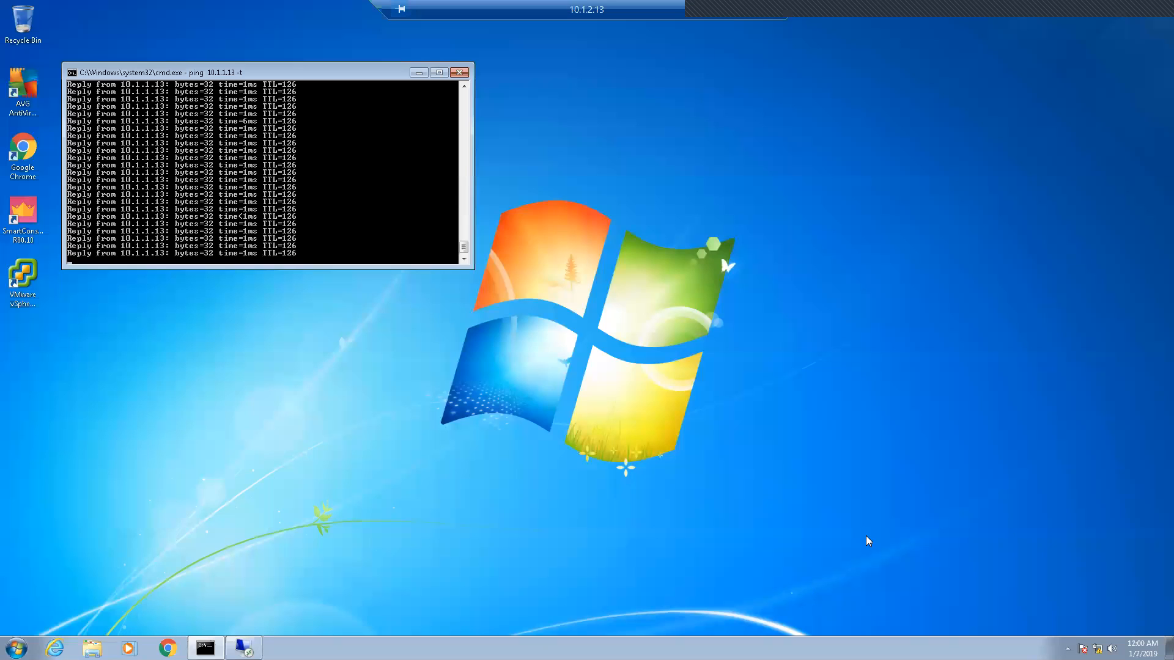
key("ctrl+c")
key("Up")
key("Return")
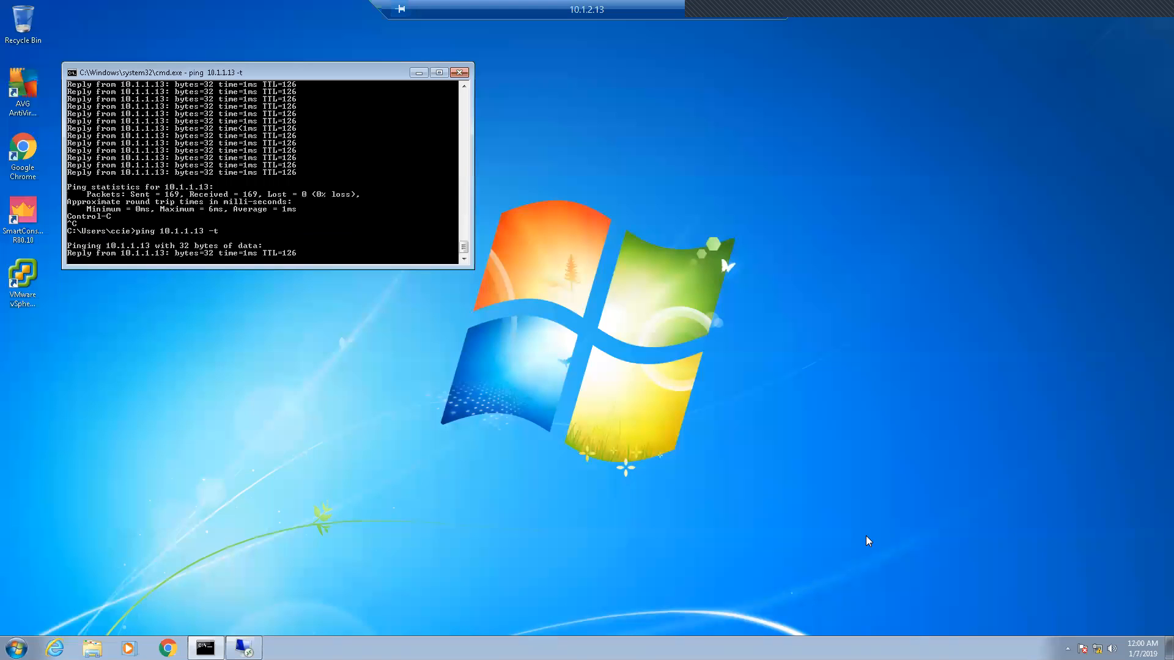
key("ctrl+c")
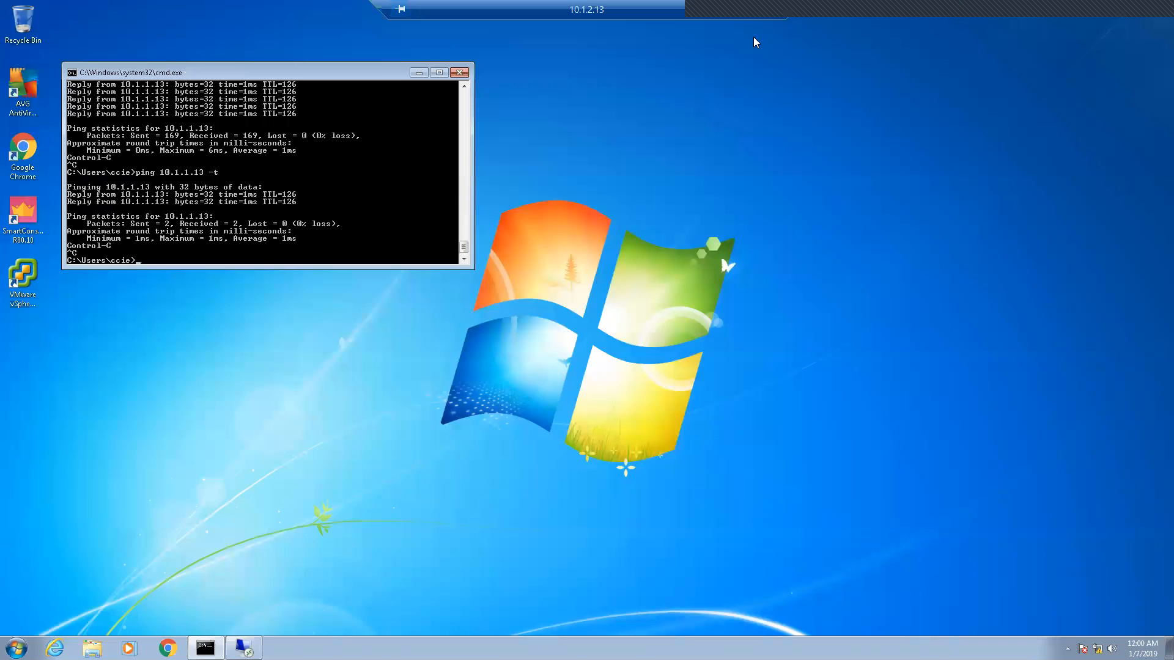
left_click(738, 9)
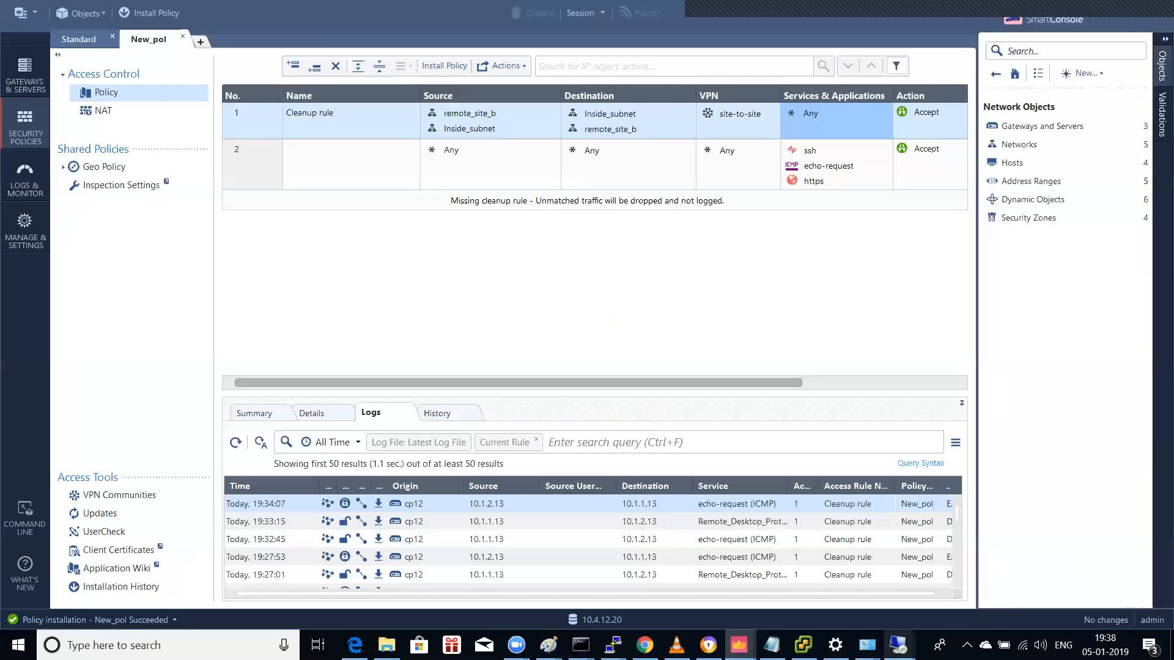
Step: In the 10.1.1.13 session, rerun the ping to 10.1.2.13, then return to the 10.1.2.13 session
left_click(899, 644)
left_click(953, 574)
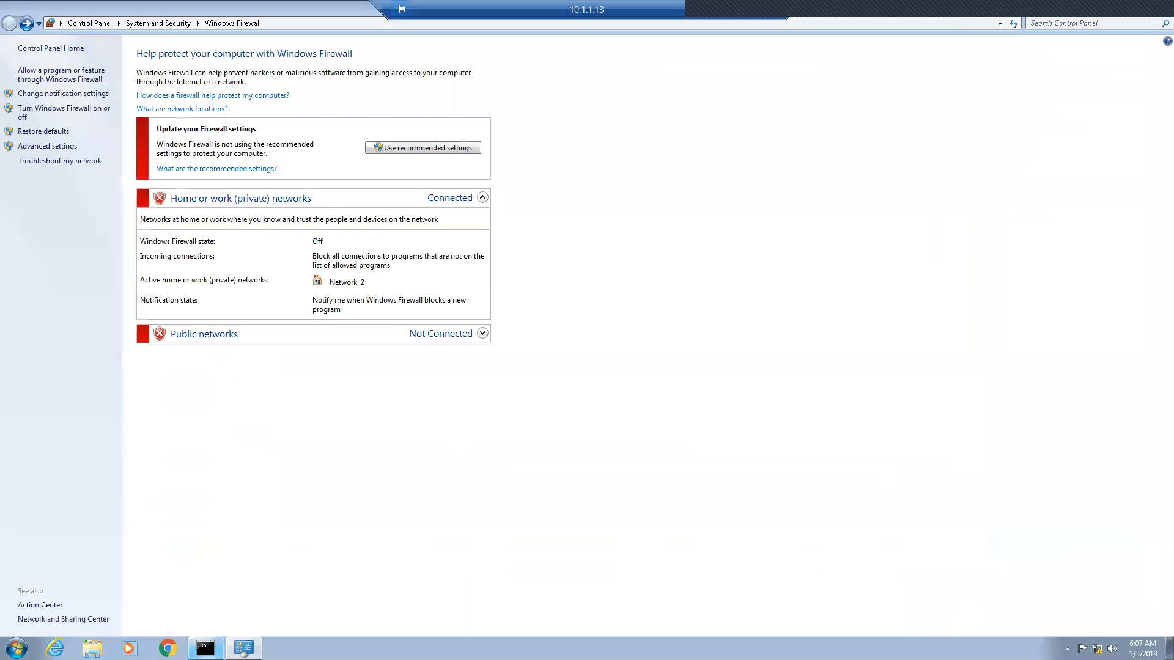
left_click(208, 648)
key("Up")
key("Return")
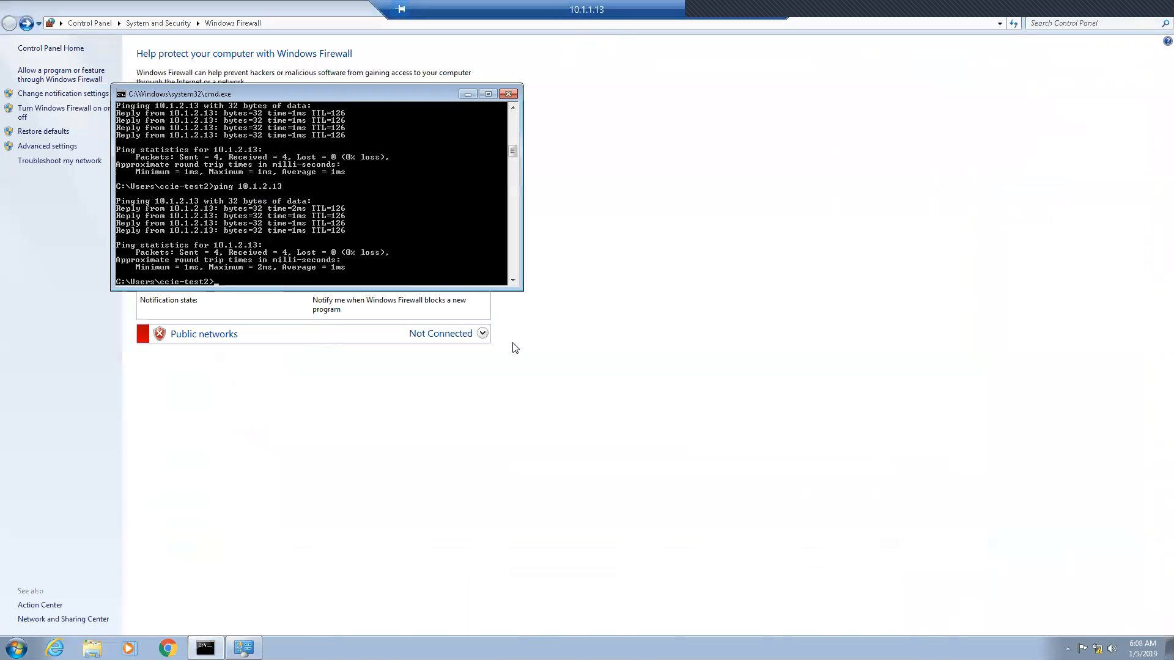
left_click(736, 11)
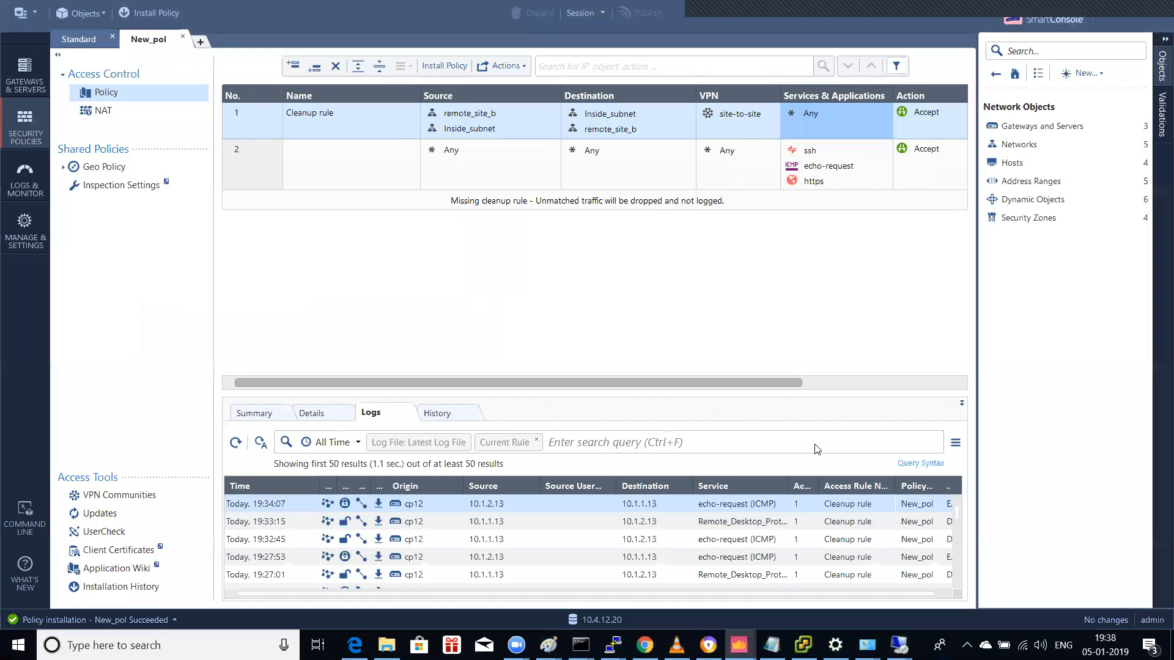
left_click(785, 587)
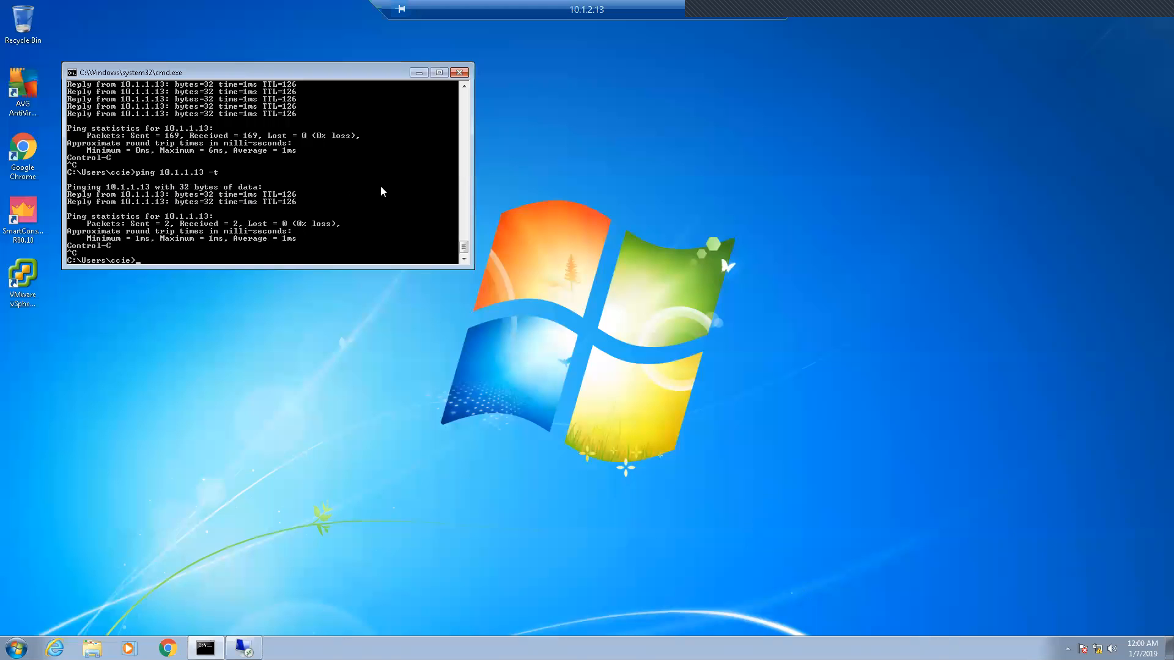
Step: Restart the continuous ping to 10.1.1.13, then close the command prompt window
key("Up")
key("Return")
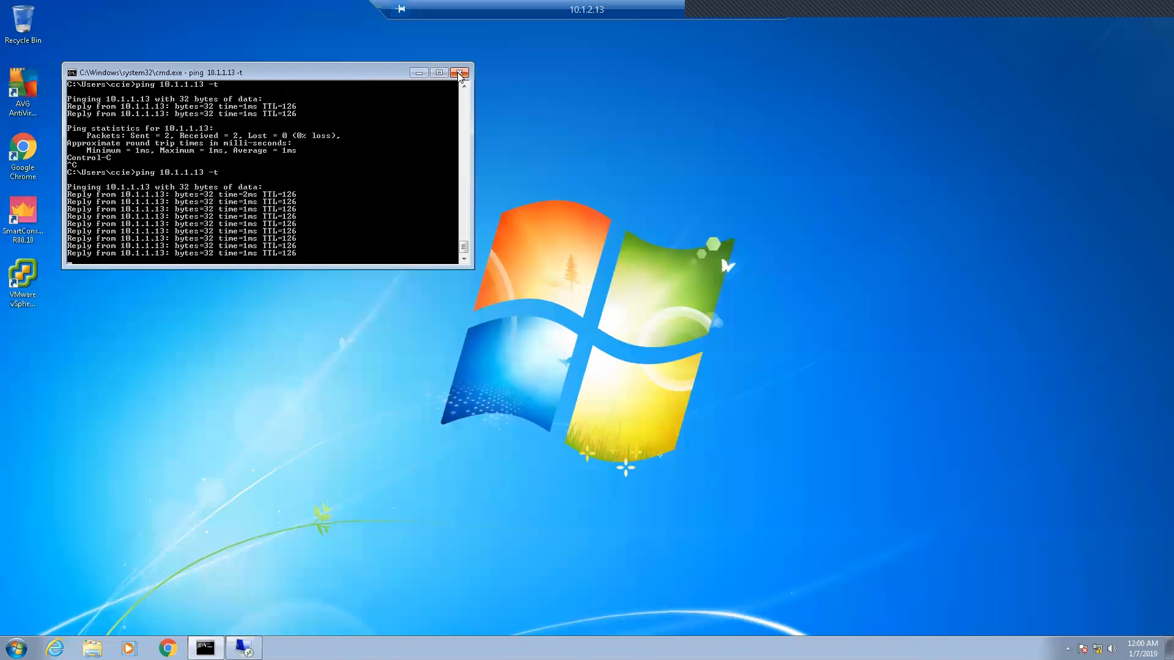
left_click(459, 74)
Step: Disconnect both the 10.1.2.13 and 10.1.1.13 remote sessions, confirming each
left_click(775, 9)
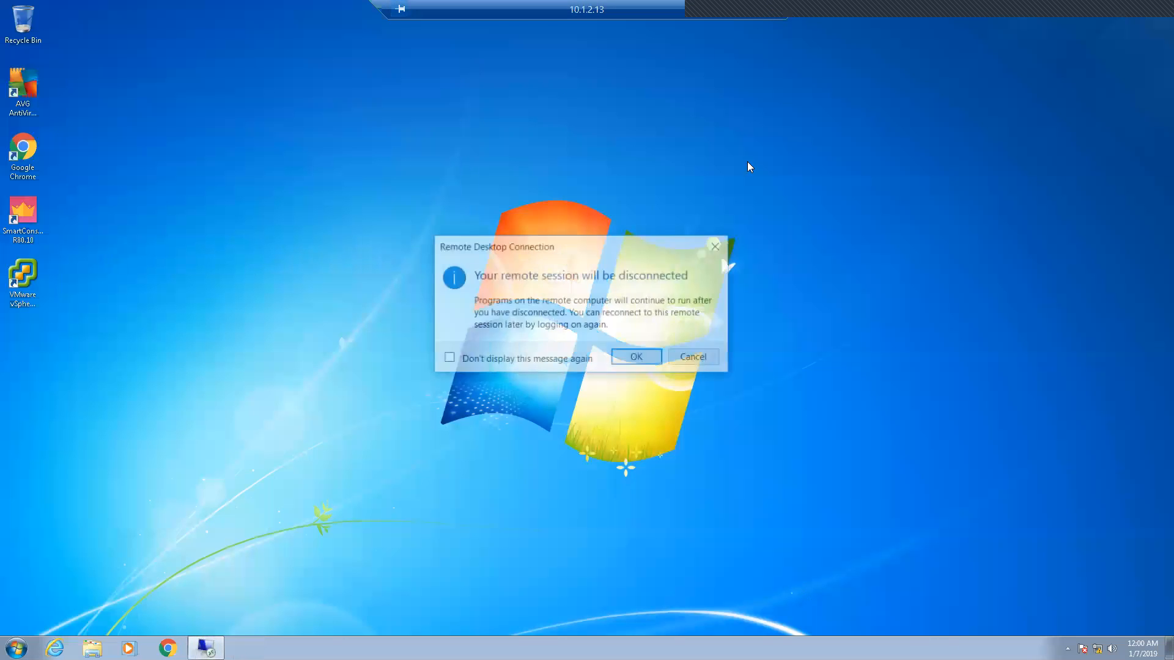
left_click(637, 357)
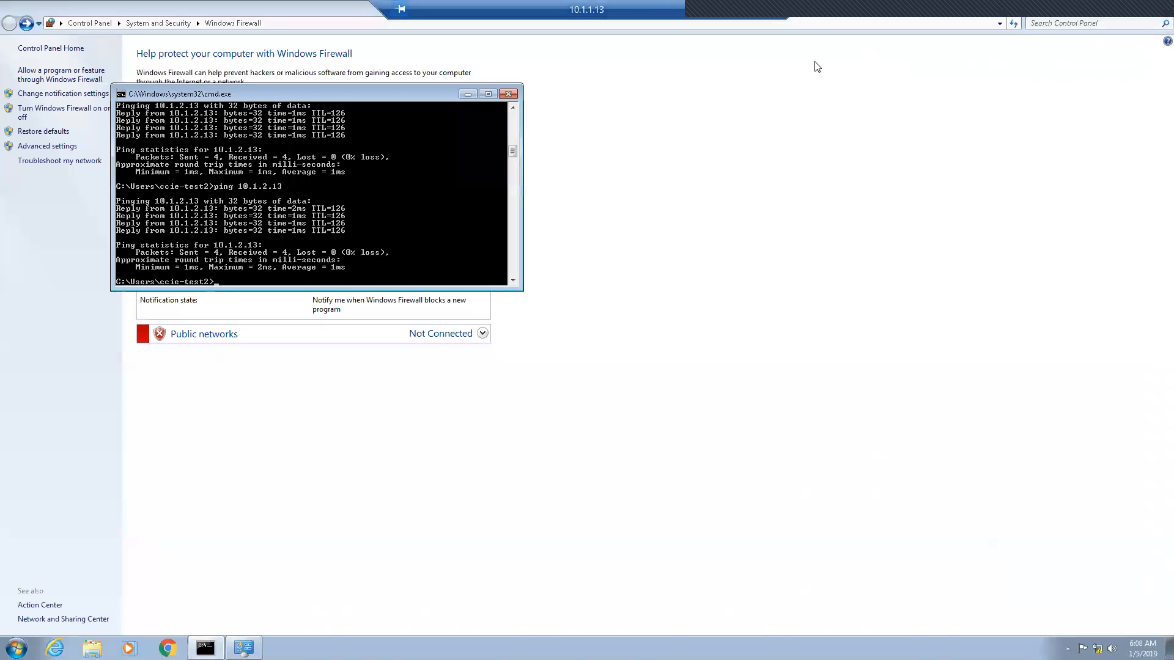
left_click(776, 9)
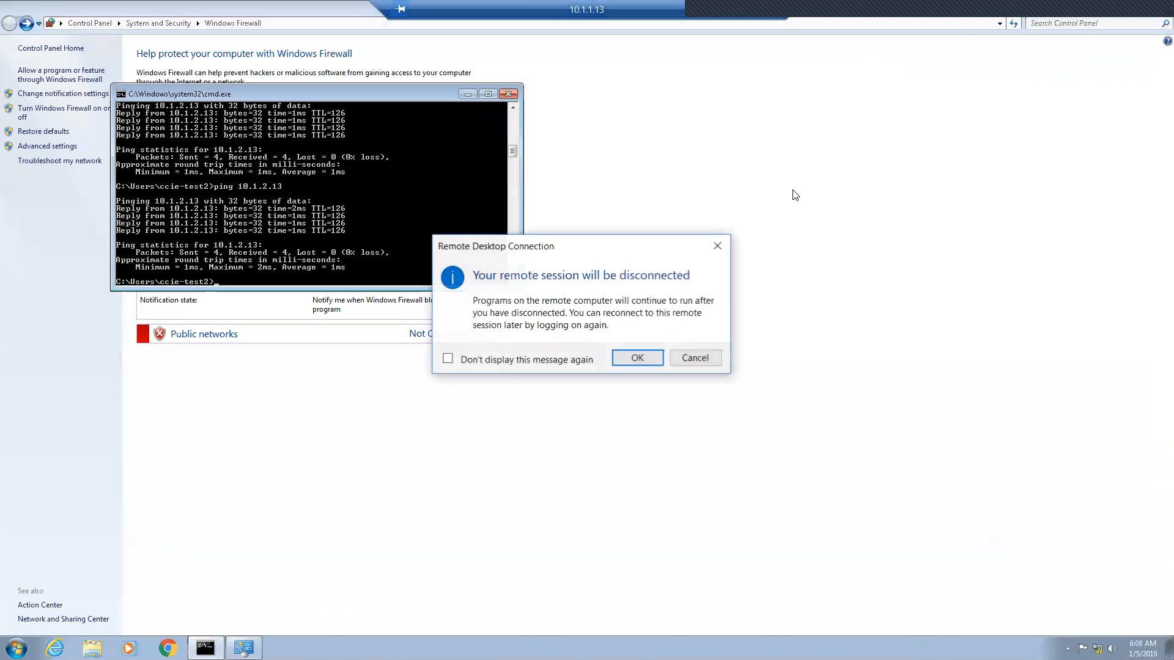
left_click(637, 356)
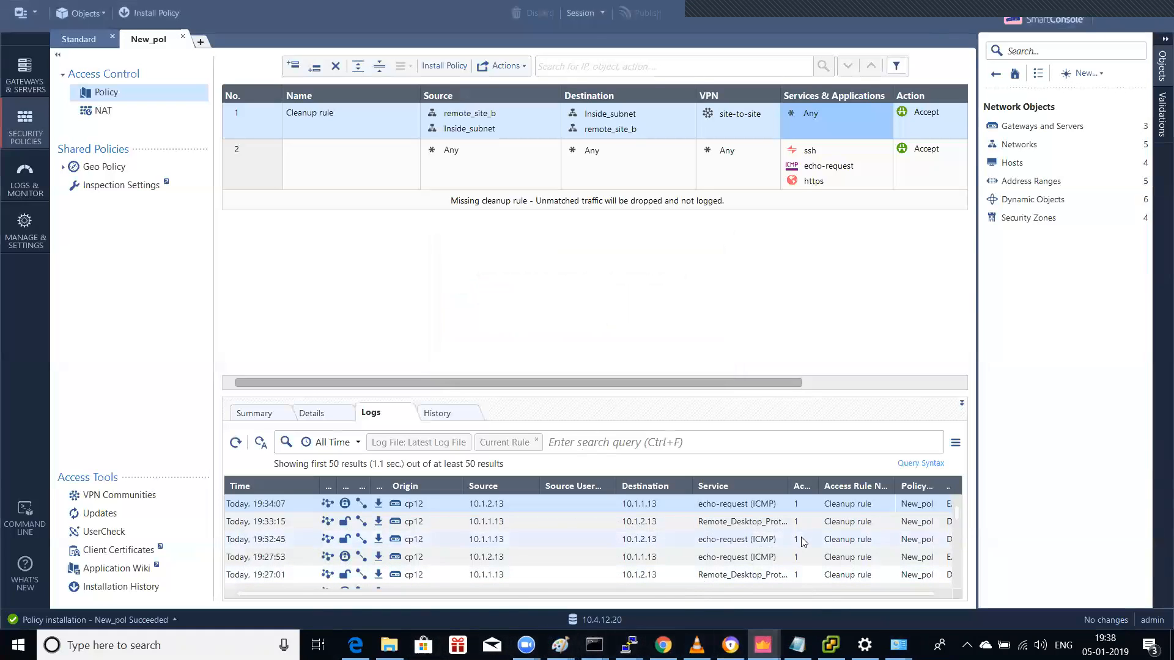
Step: Bring the Notepad VPN checklist to the front over SmartConsole
left_click(796, 645)
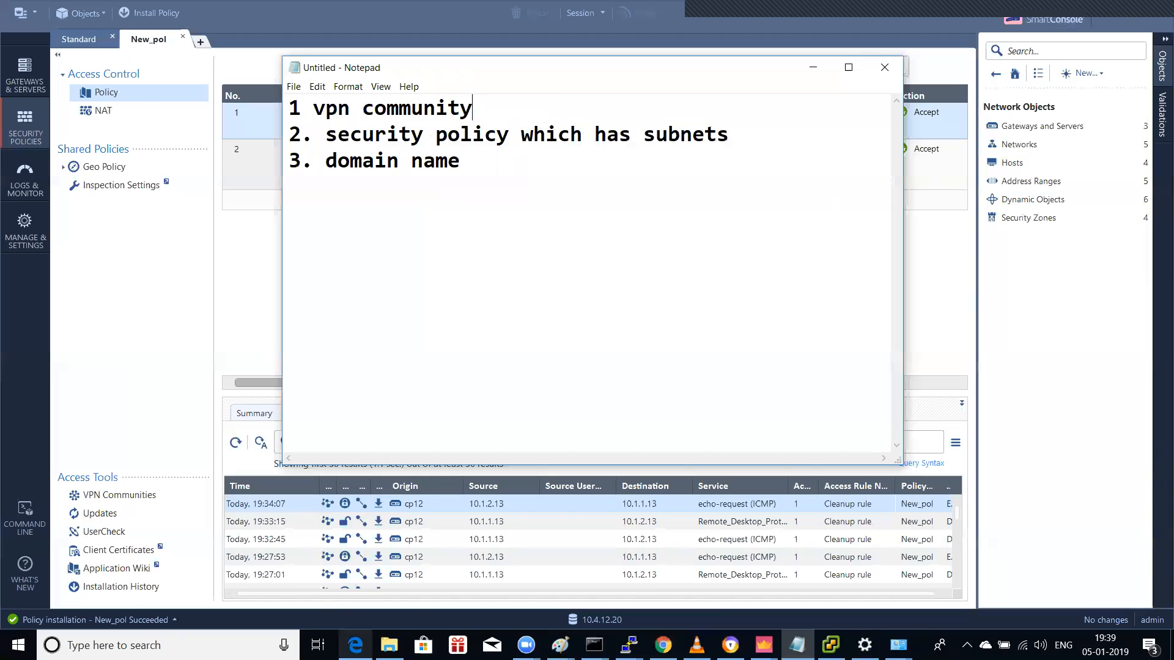
Step: Log in to the Gaia portal as admin with the account password and dismiss the save-password prompt
left_click(355, 645)
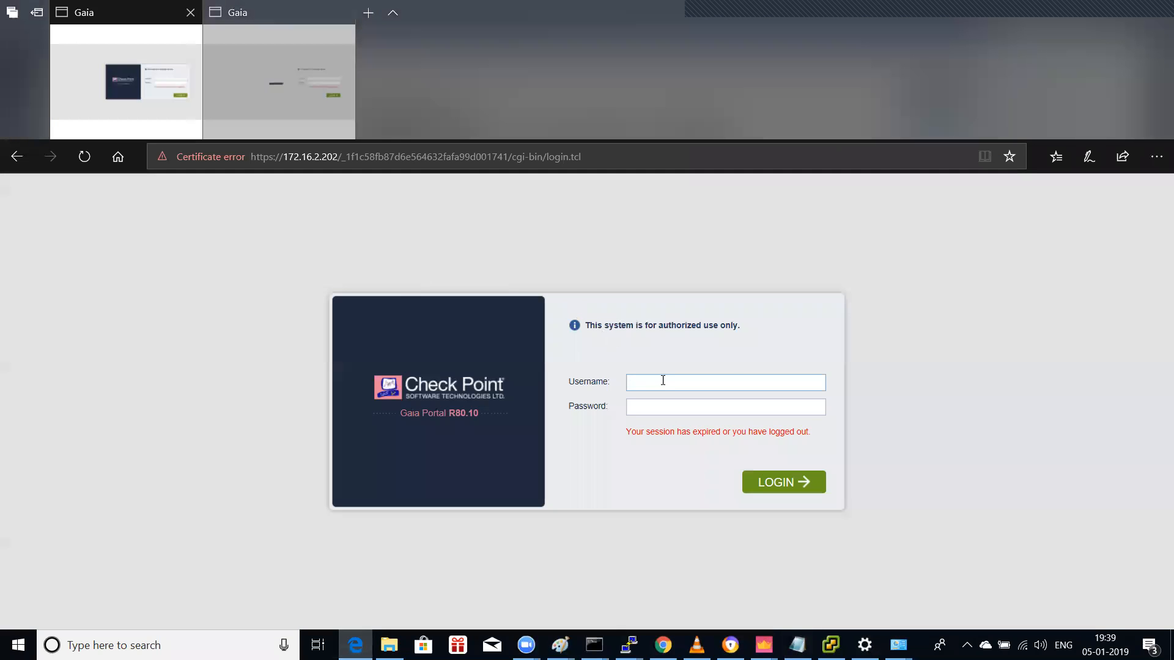
type("admin")
key("Tab")
type("admin123")
key("Return")
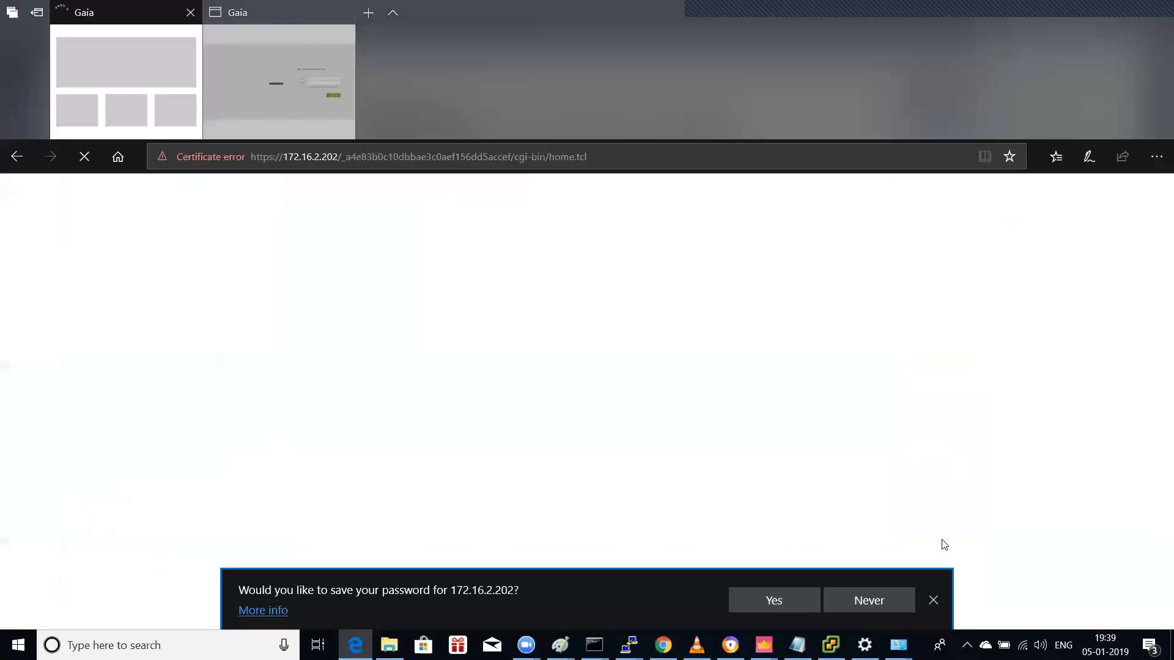
left_click(932, 600)
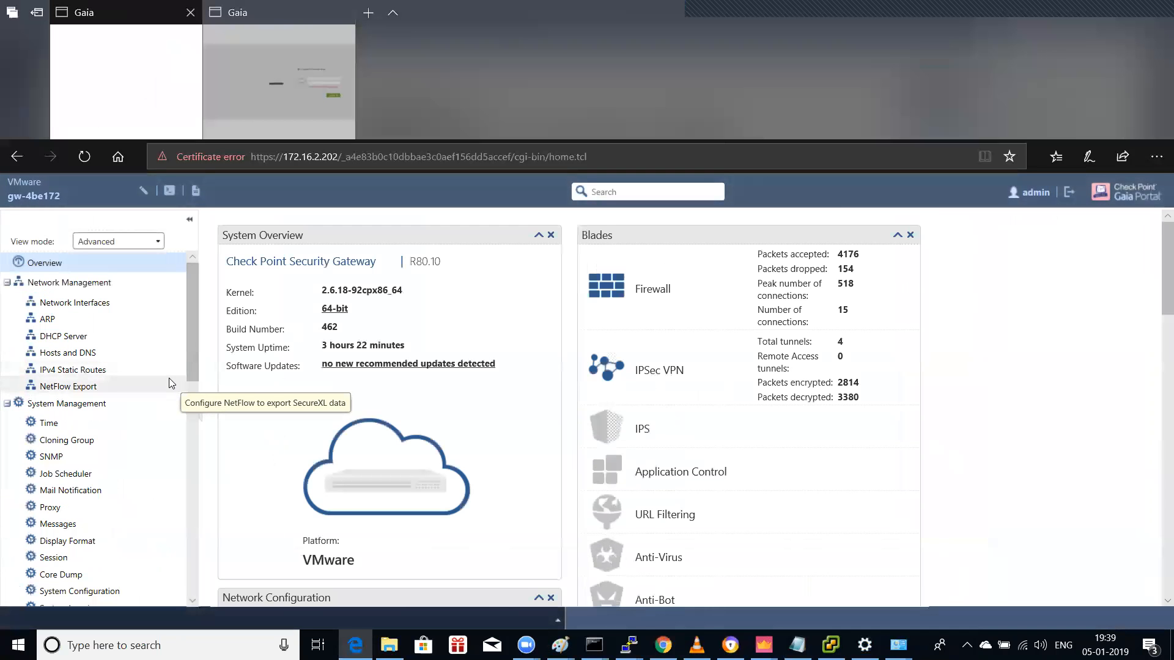
Step: Open Network Interfaces, start adding a VPN Tunnel interface, then cancel it
left_click(87, 303)
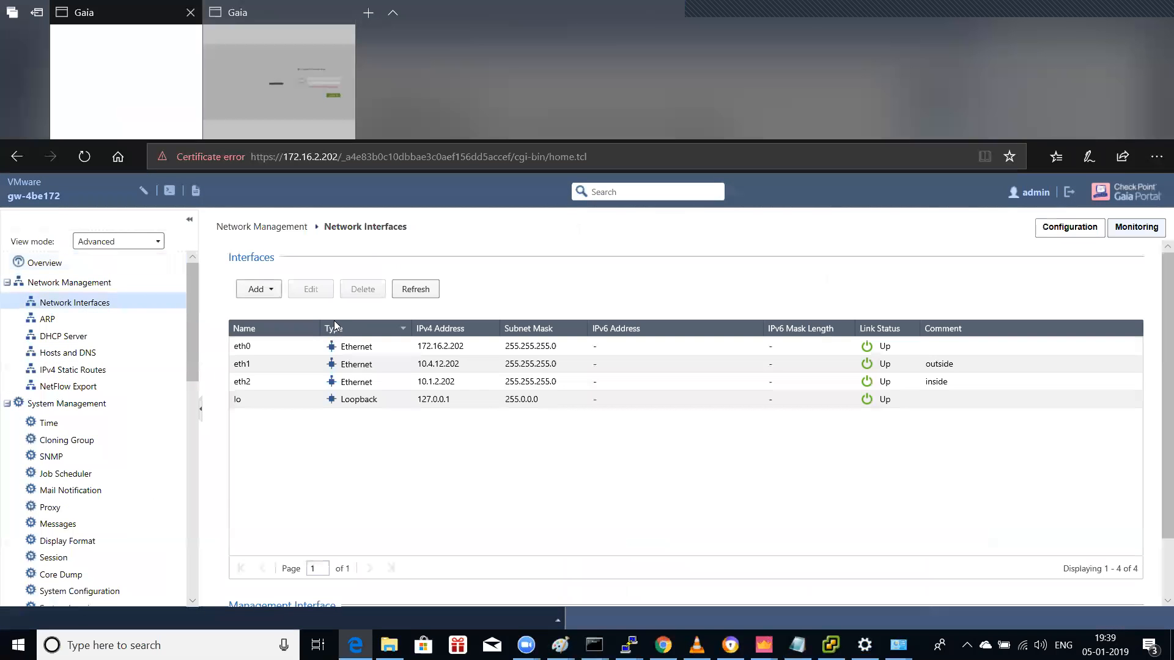
left_click(275, 290)
left_click(297, 422)
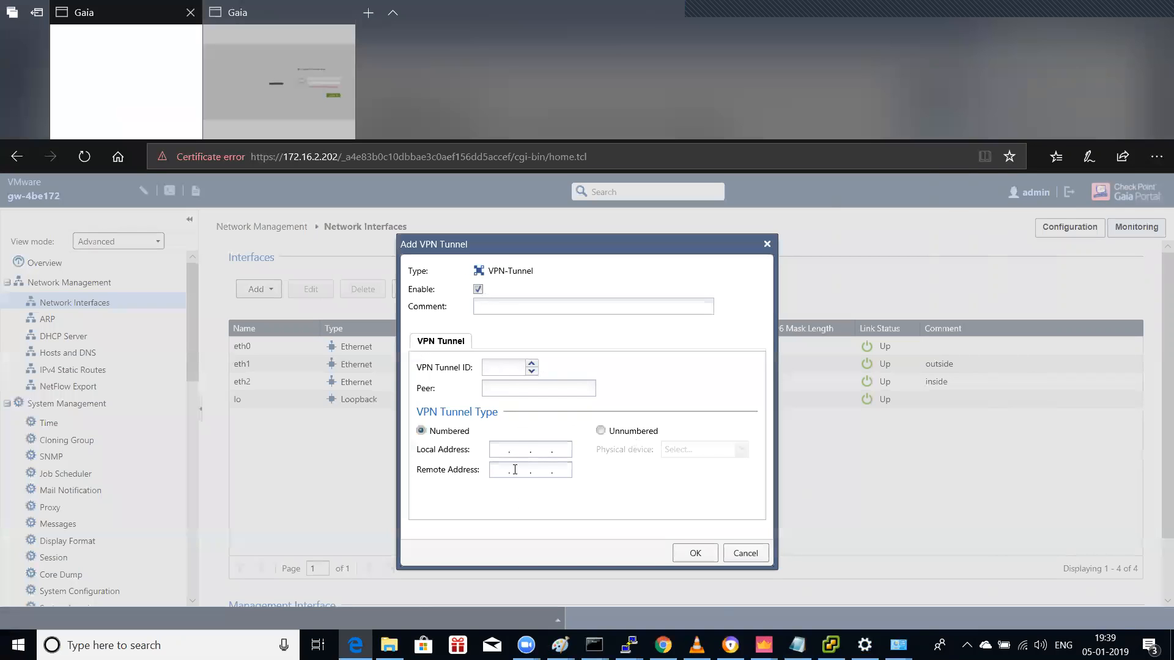
left_click(746, 553)
Step: Append '(set of subnets to encrypt)' to checklist item 3 and start a line '4.'
mouse_move(831, 645)
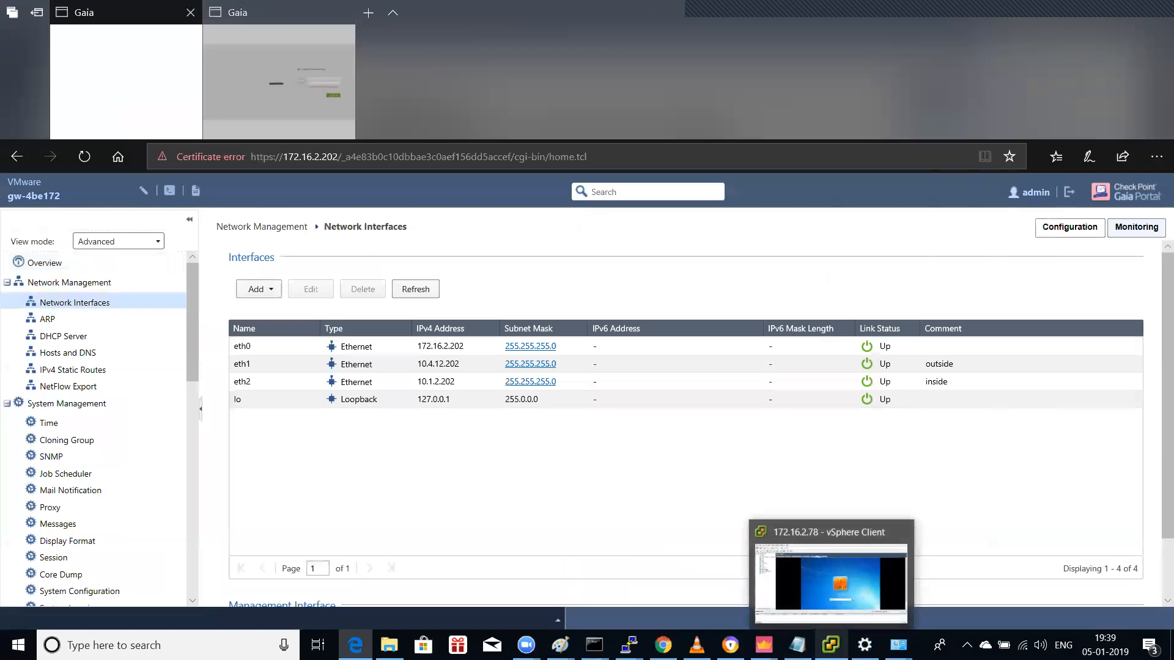
left_click(843, 607)
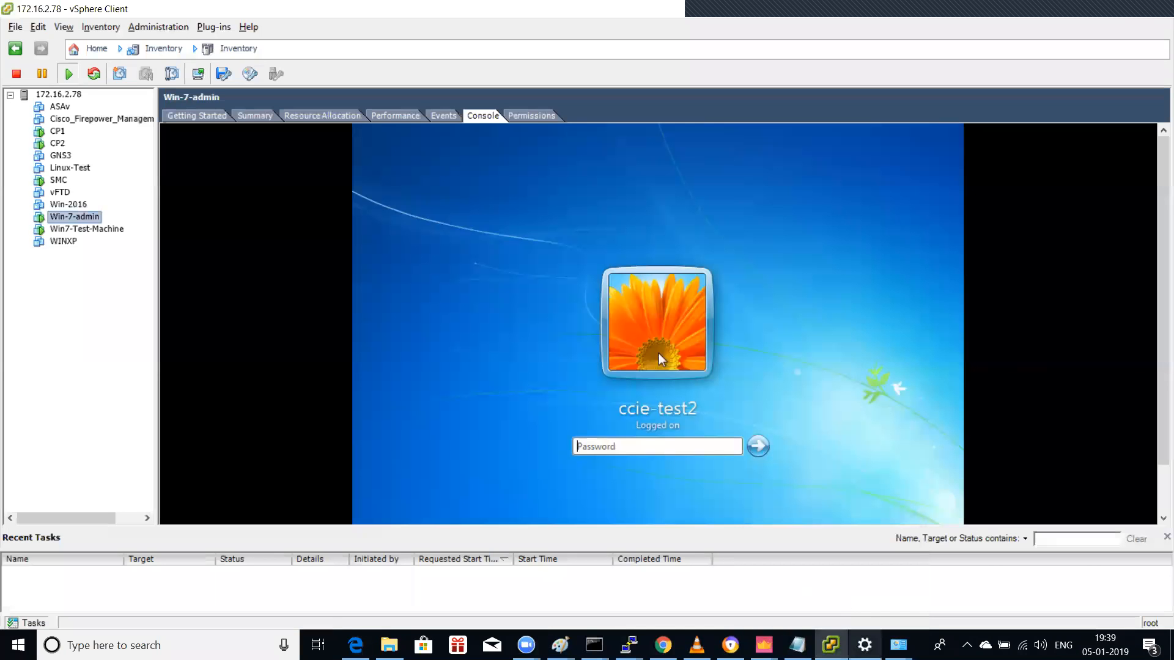
mouse_move(763, 645)
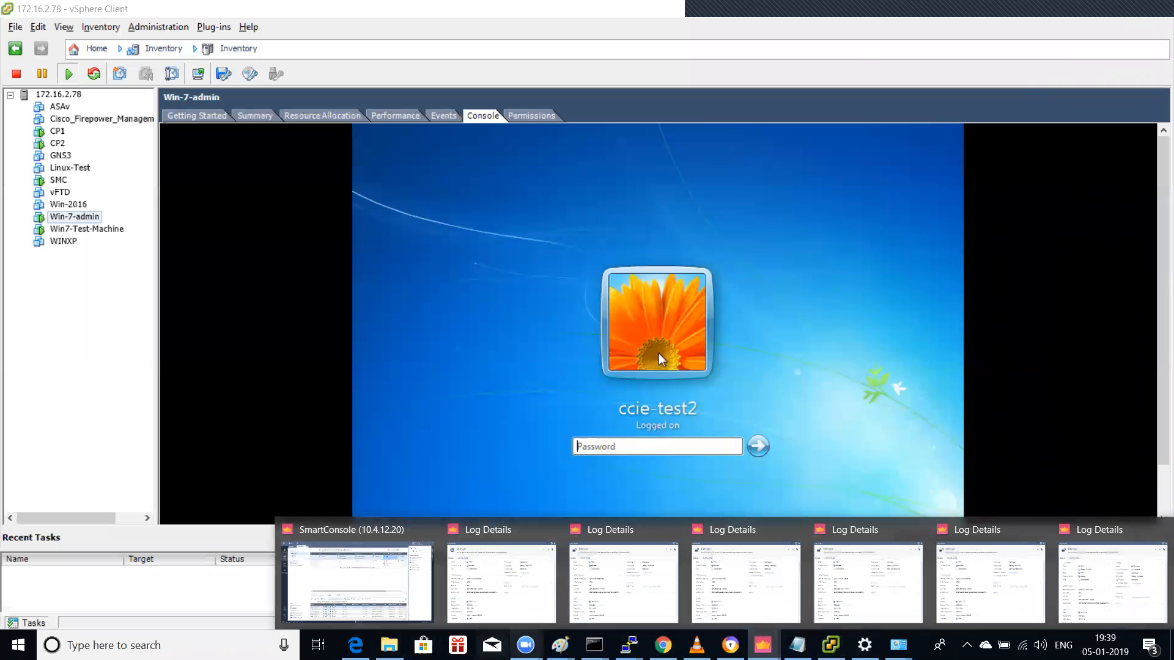
left_click(797, 645)
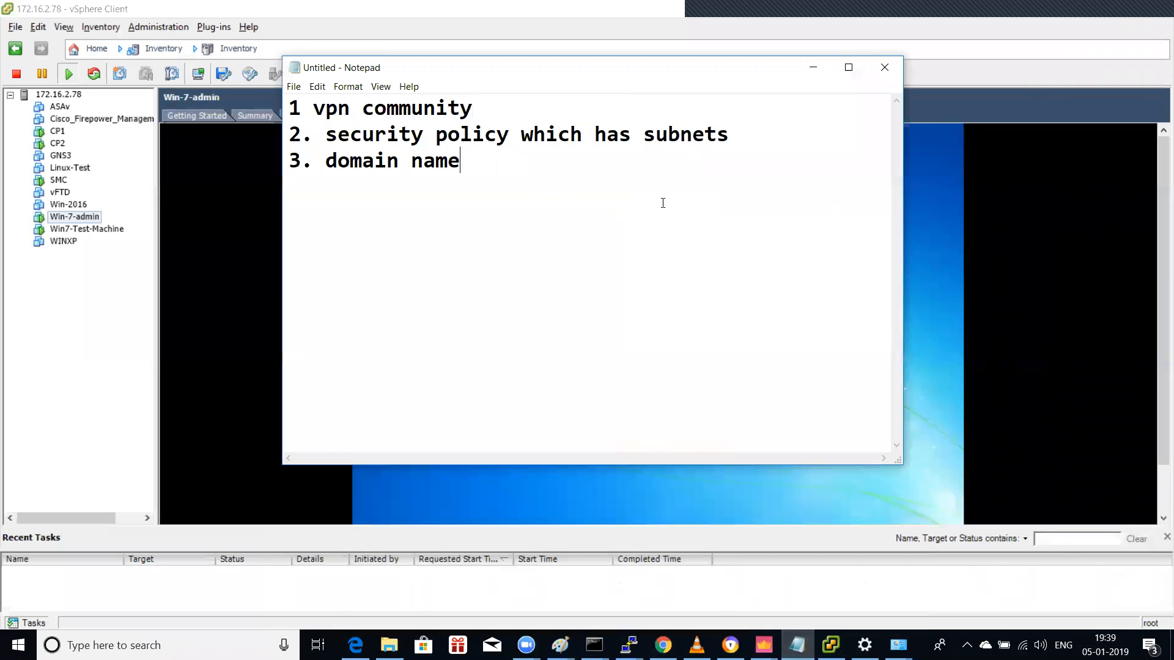
type("(set of subnets to encru")
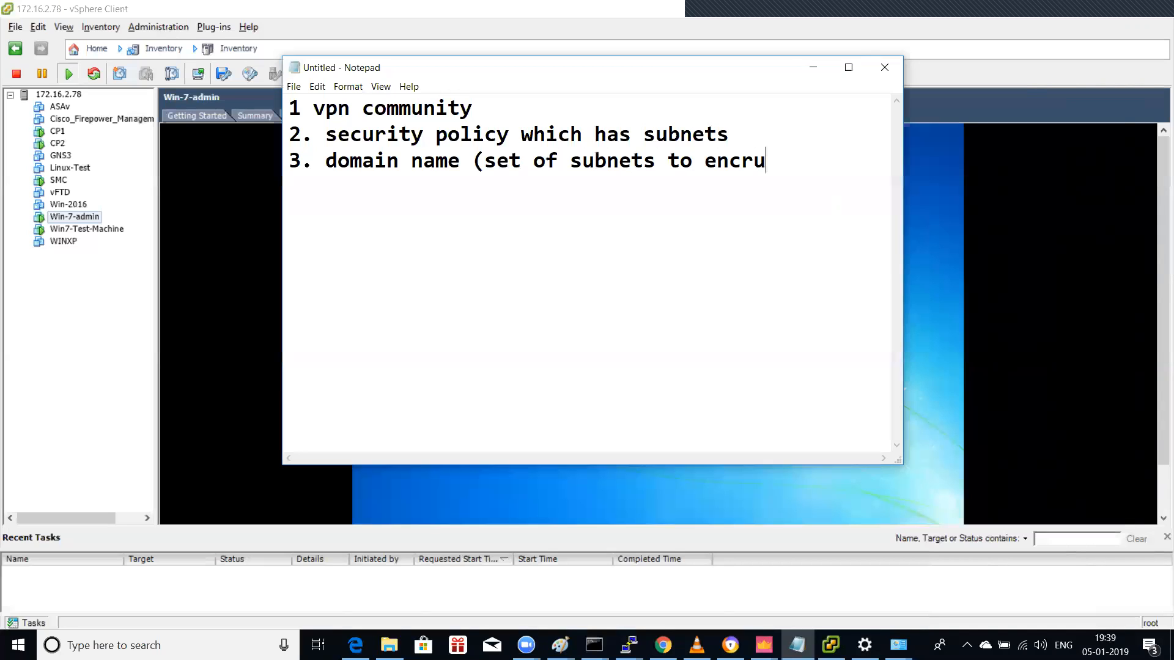
key("BackSpace")
type("ypt(")
key("BackSpace")
type(")")
key("Return")
type("4")
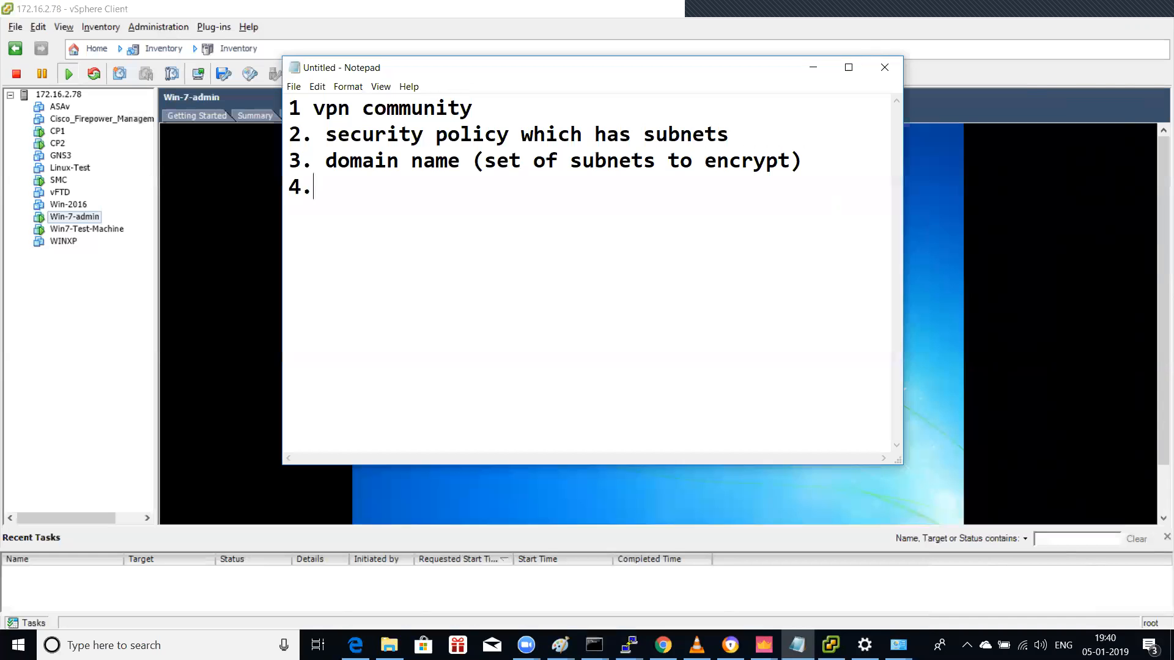
type(".")
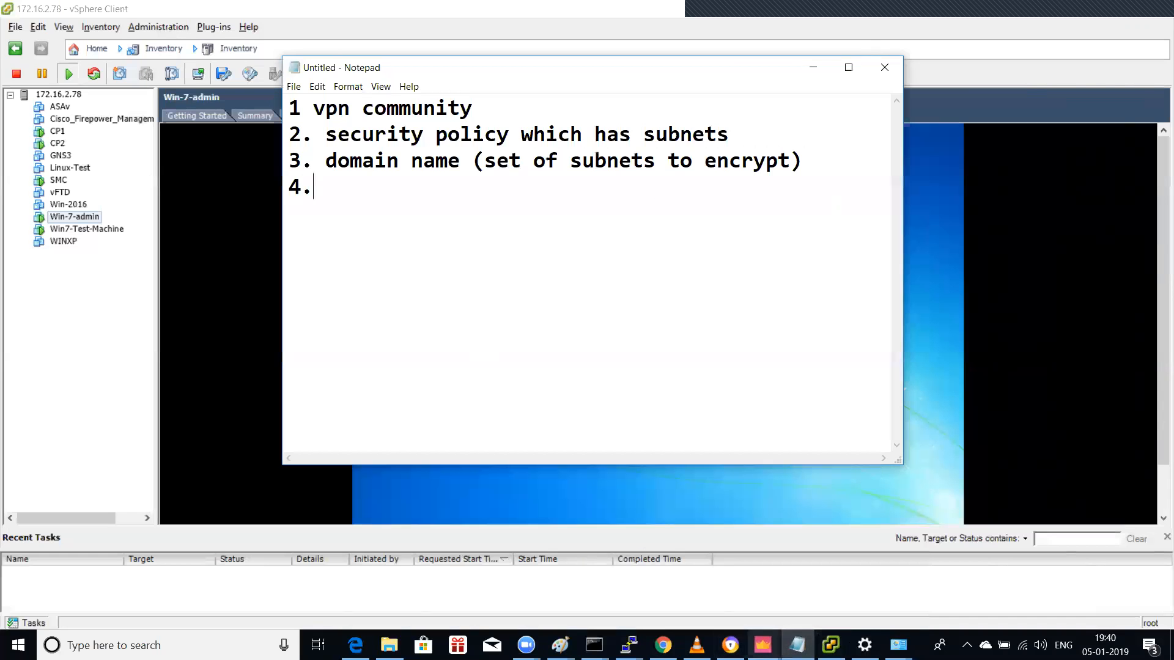
left_click(763, 645)
Step: Confirm gateway cp11's manually defined VPN domain is Inside_subnet and close its properties with OK
left_click(391, 608)
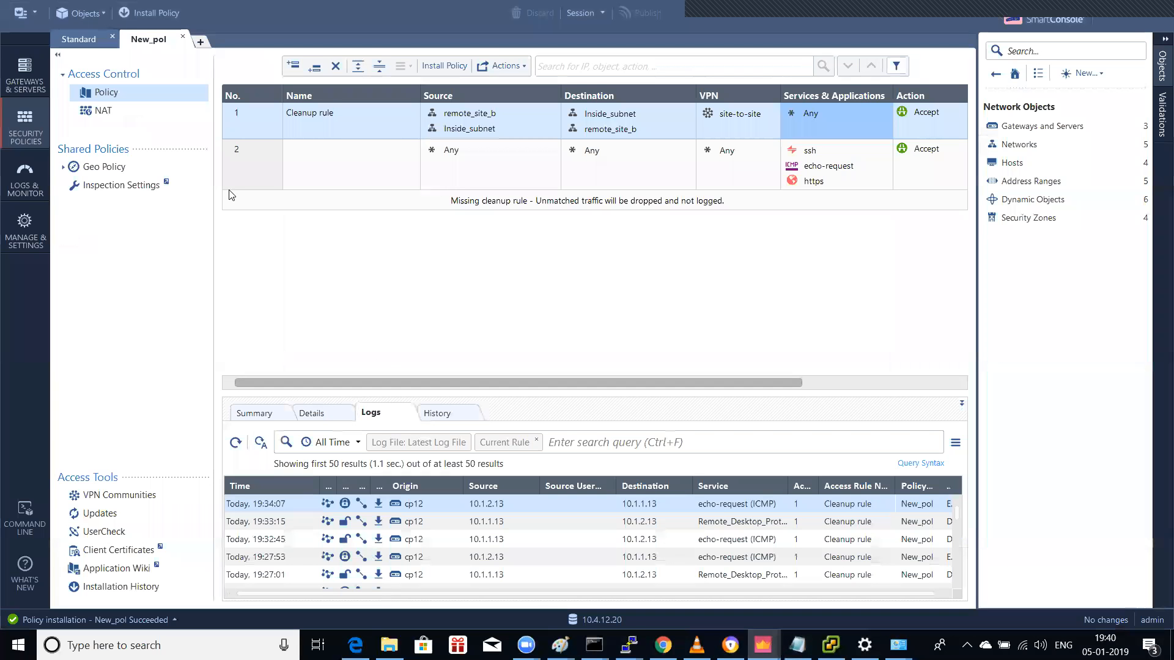
left_click(22, 91)
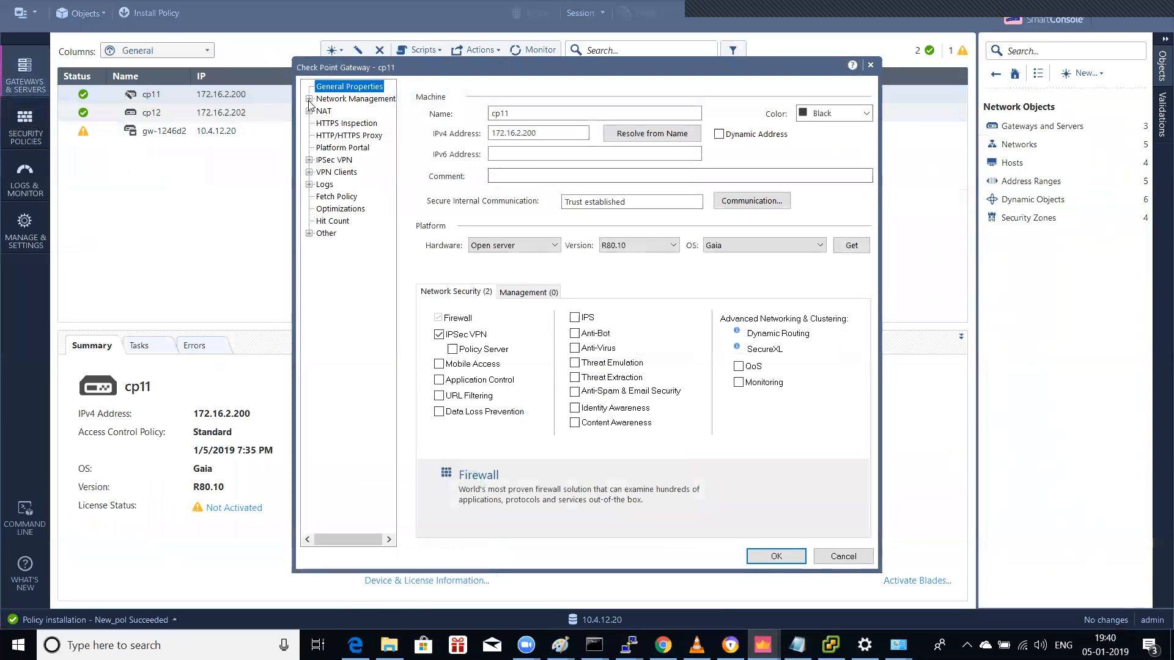
left_click(309, 100)
left_click(344, 124)
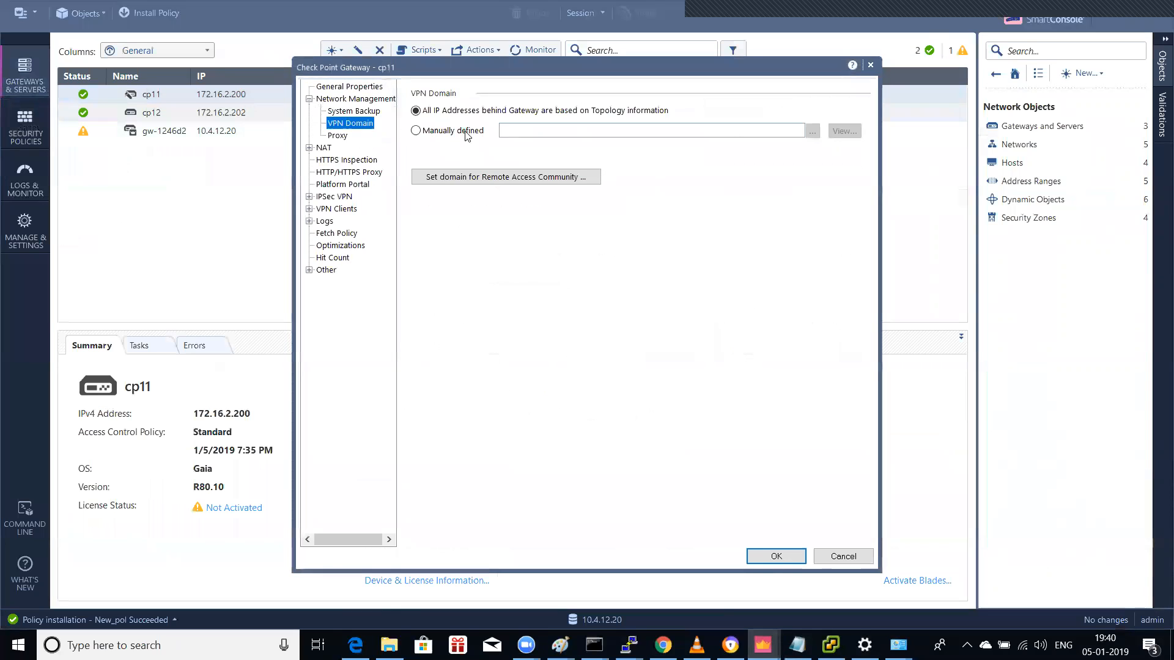
left_click(467, 132)
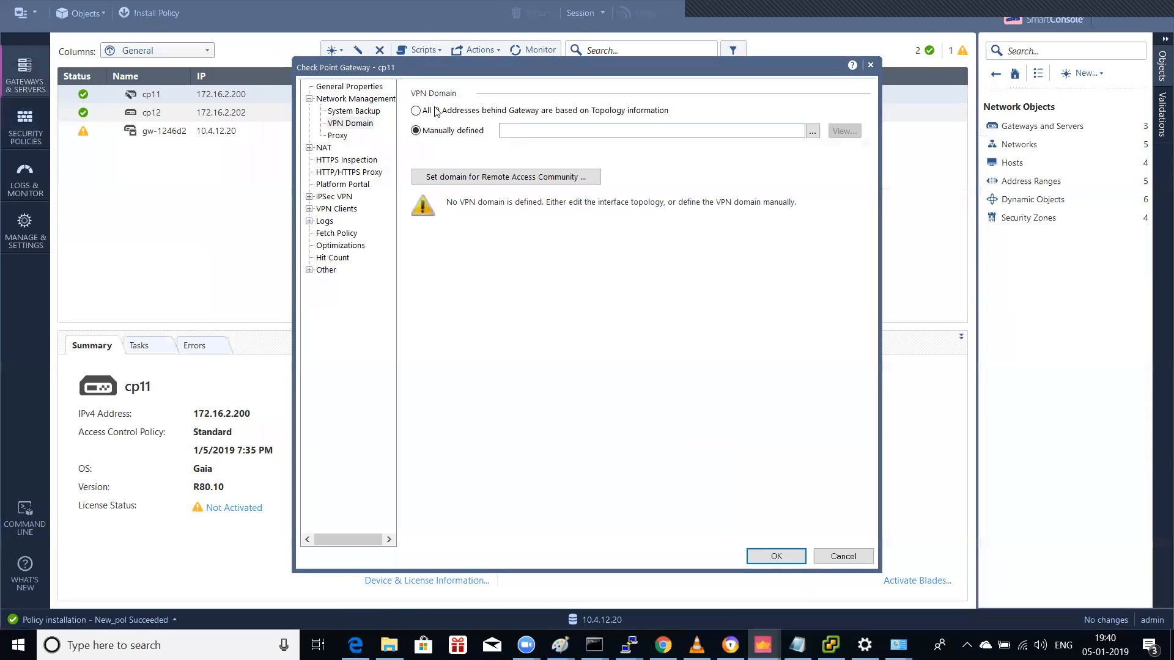
left_click(812, 131)
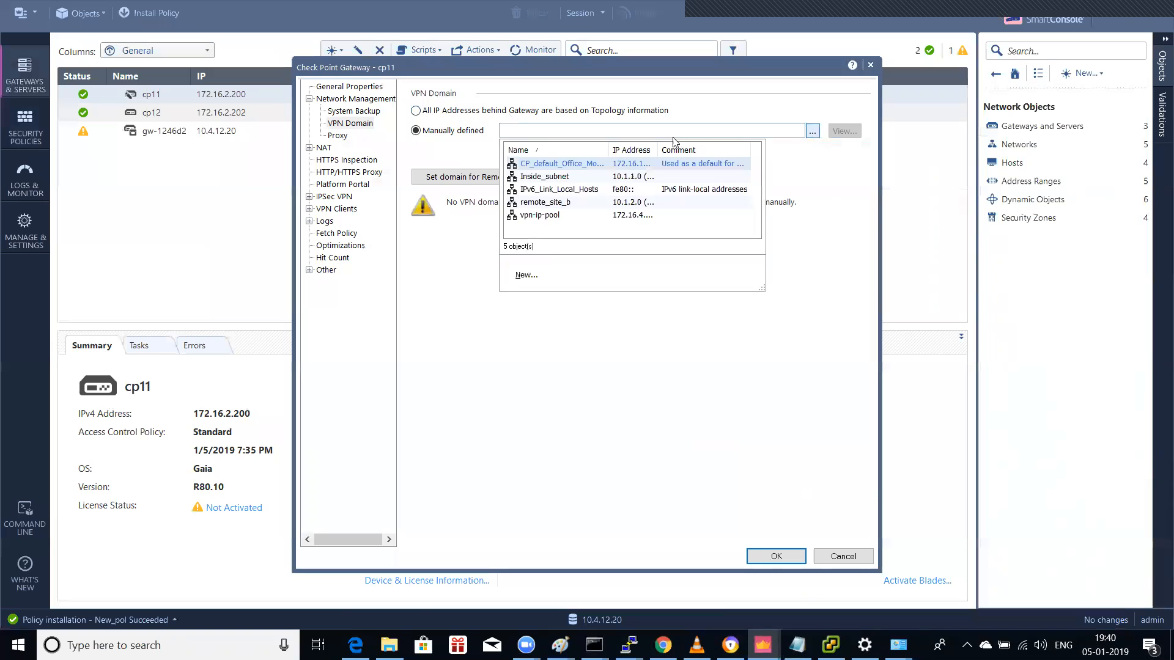
left_click(544, 177)
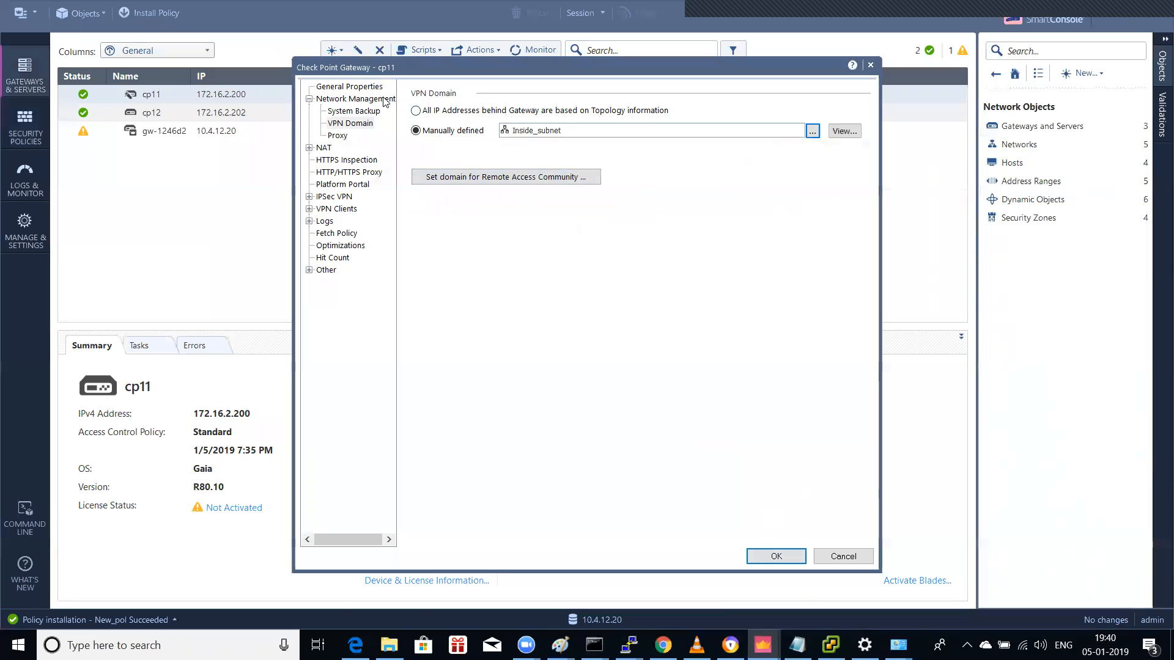
left_click(390, 100)
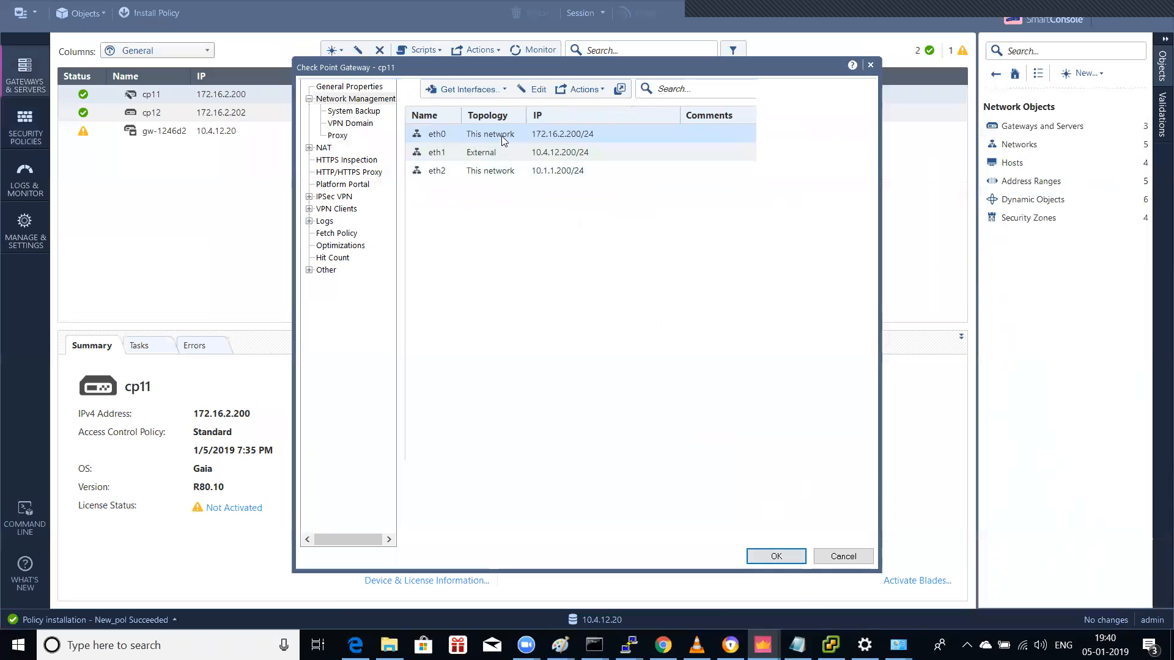
left_click(342, 124)
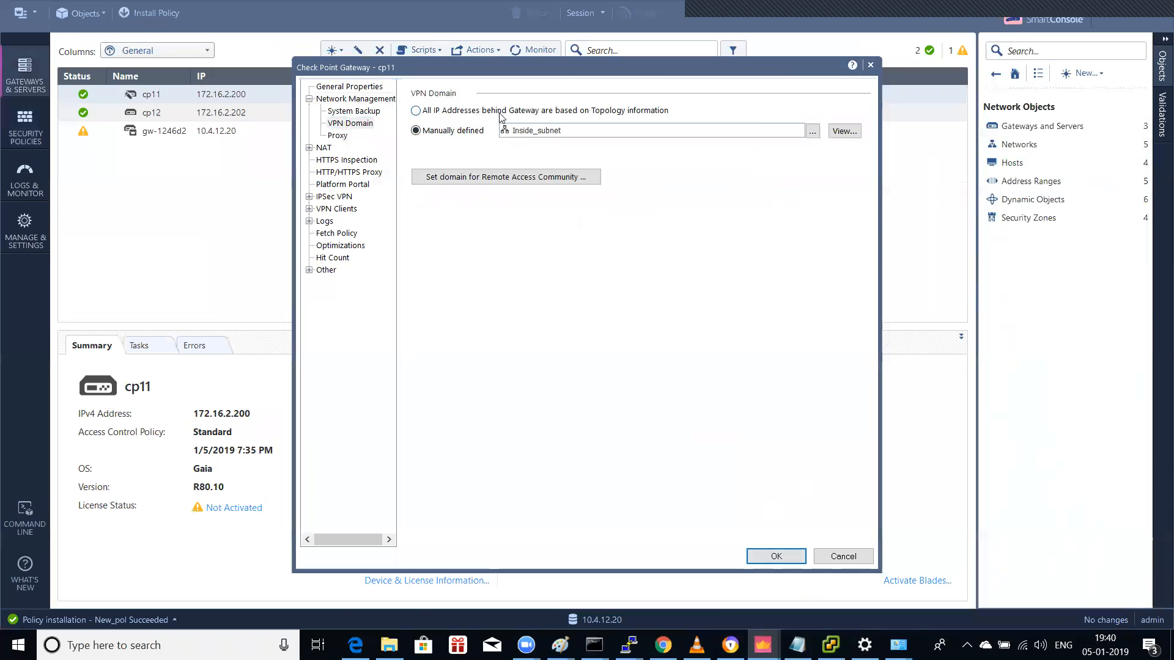
left_click(775, 554)
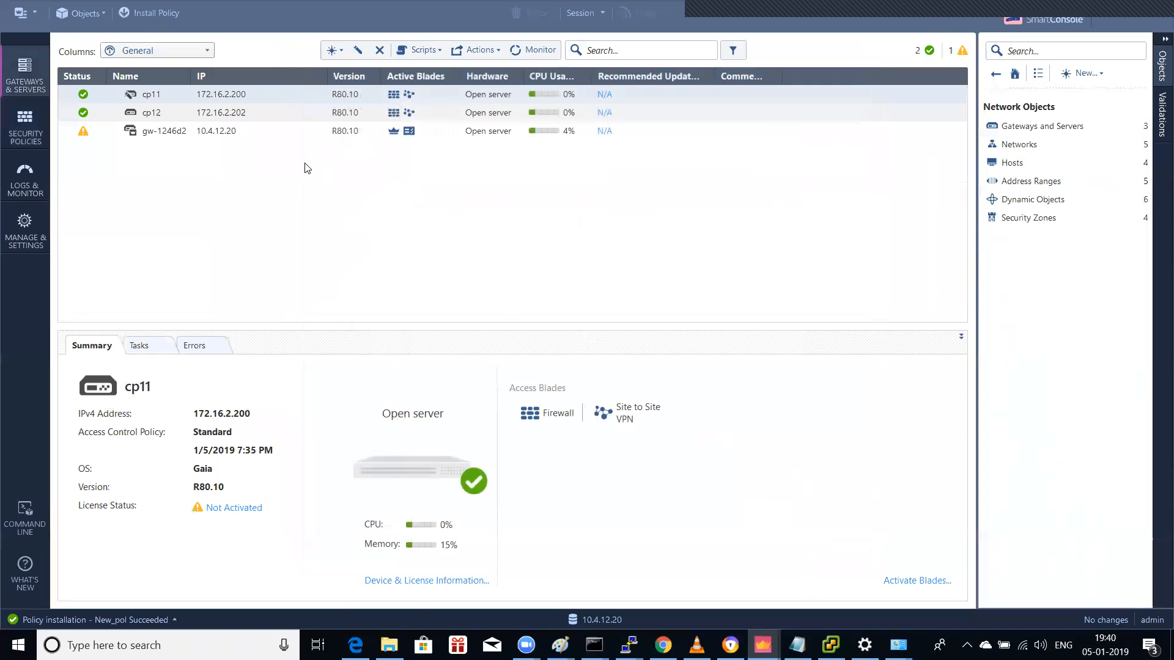
Step: Set gateway cp12's VPN domain to remote_site_b and save with OK
double_click(173, 114)
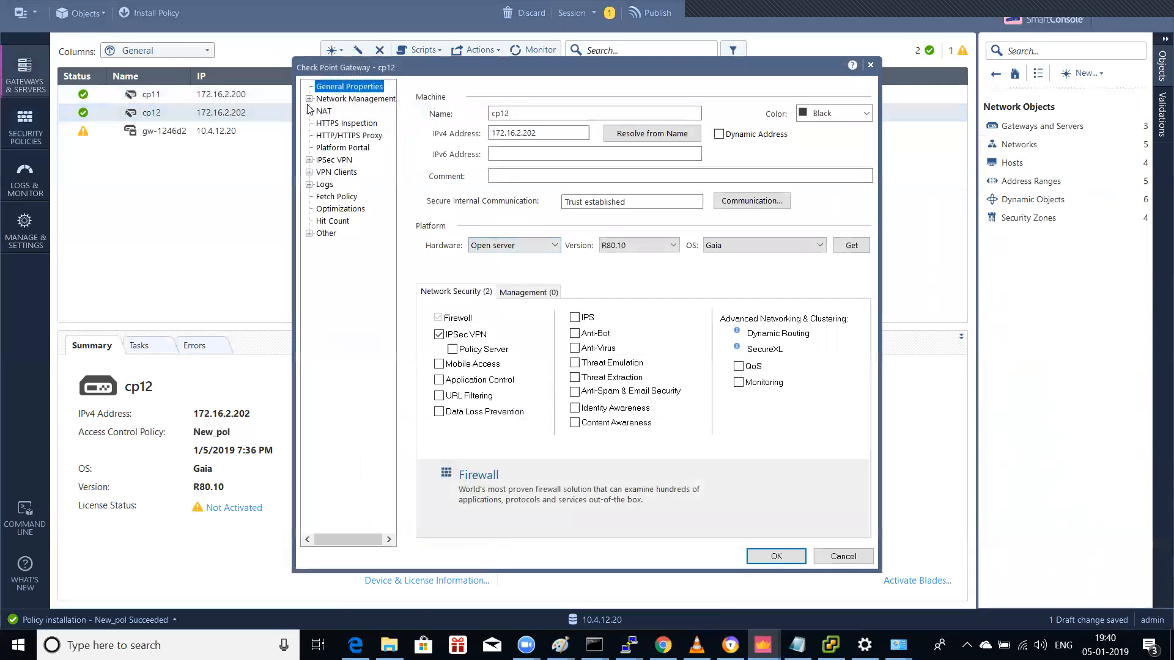
left_click(309, 98)
left_click(350, 115)
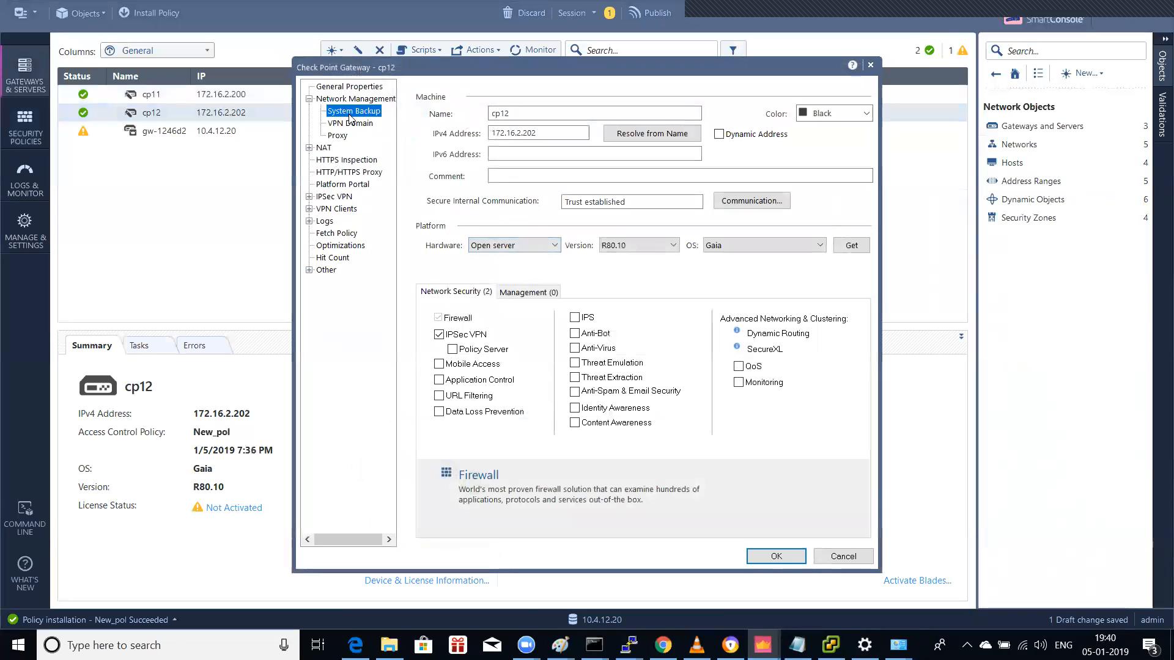
left_click(350, 123)
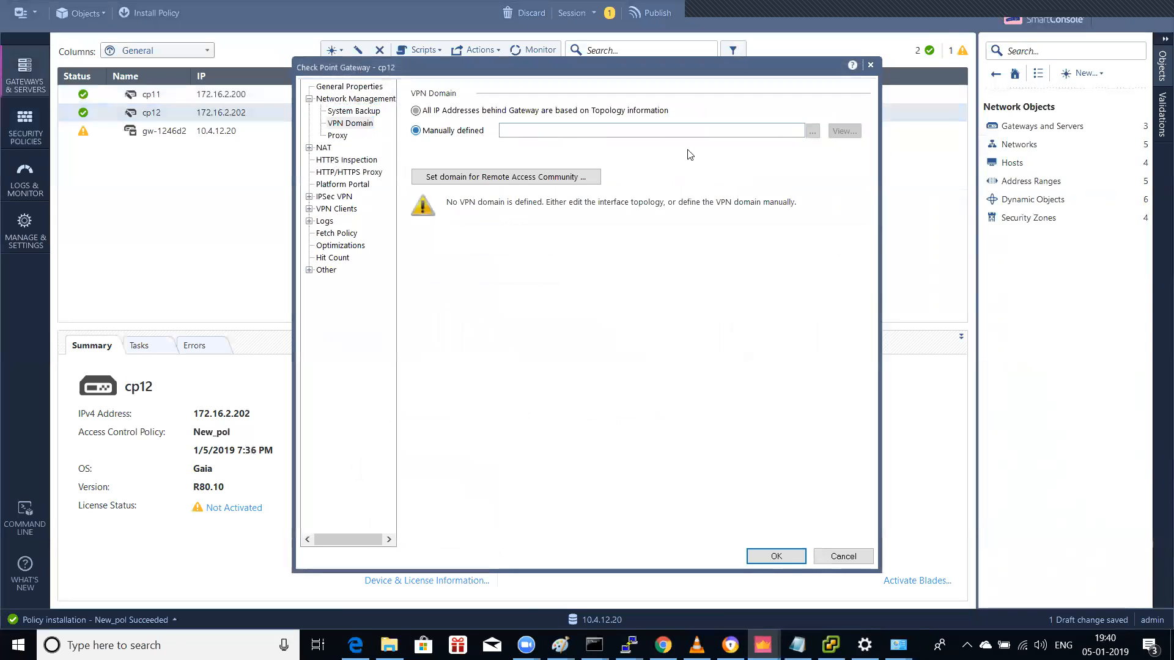
left_click(812, 131)
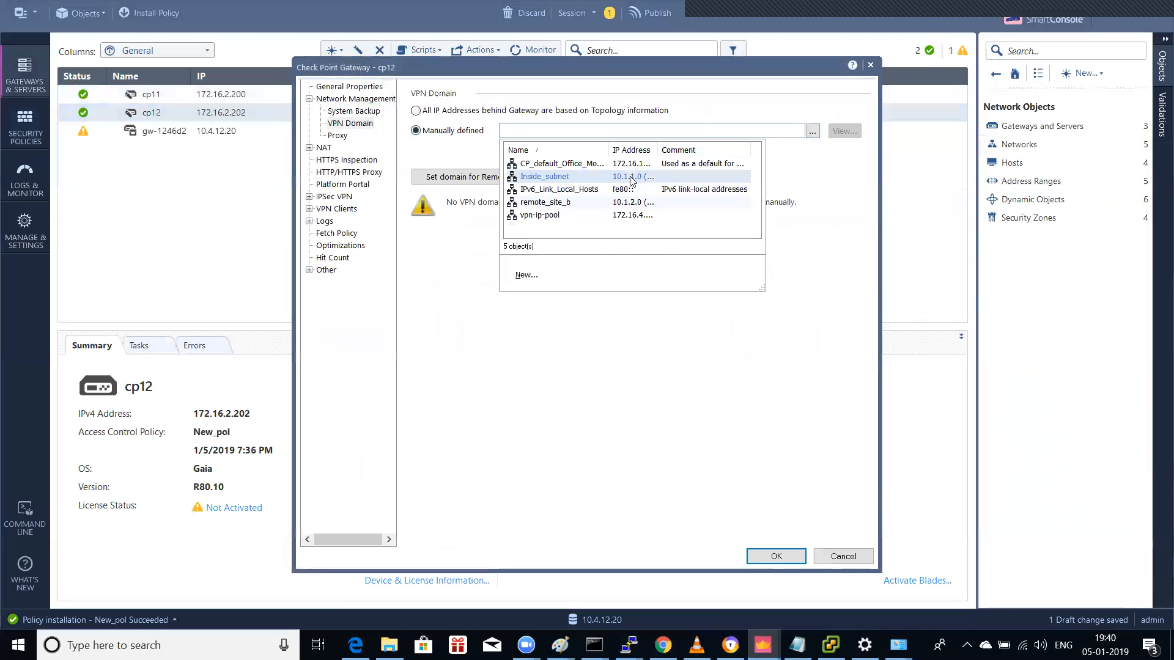
left_click(559, 203)
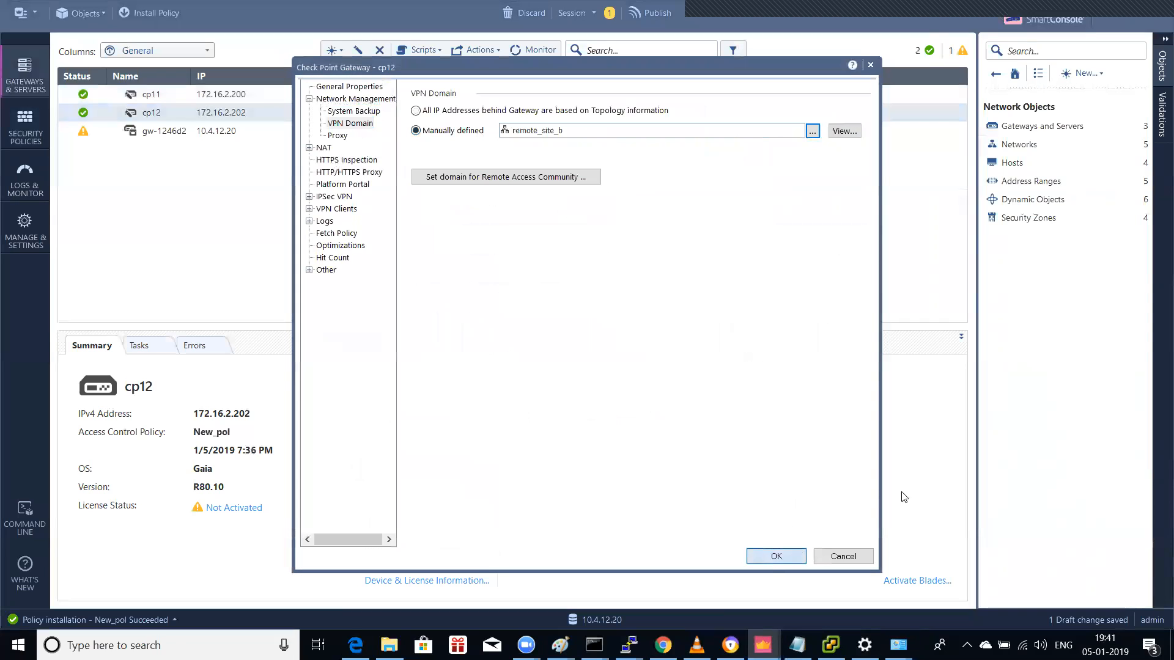
left_click(795, 555)
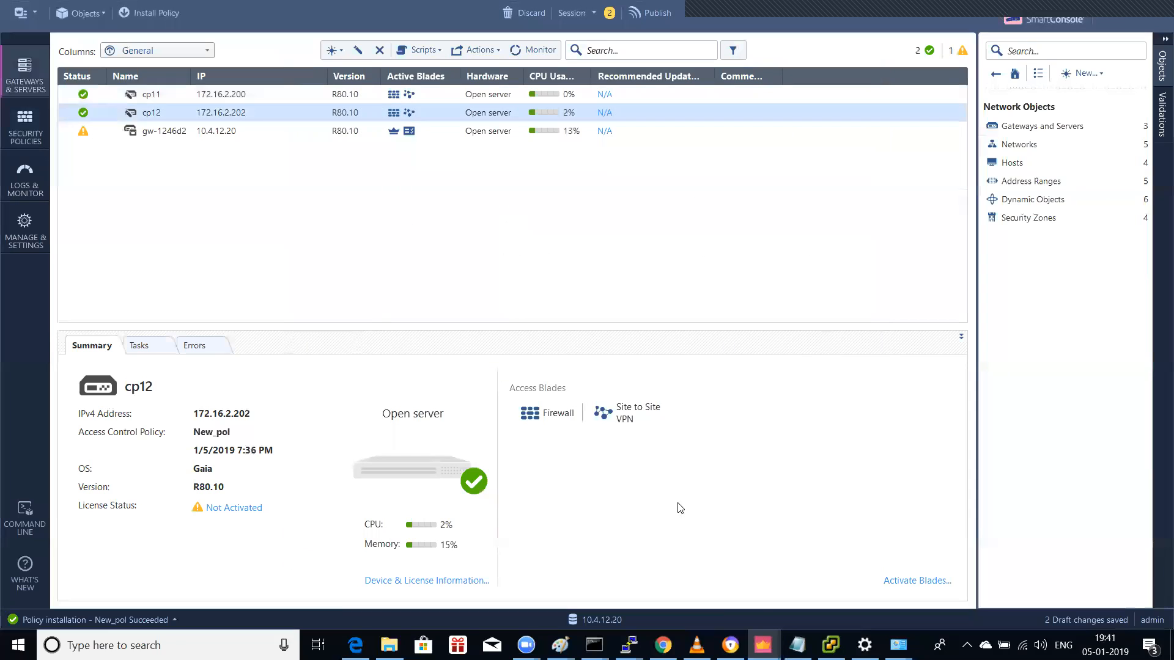
Step: Delete the word 'name' and its extra space from checklist item 3
left_click(797, 645)
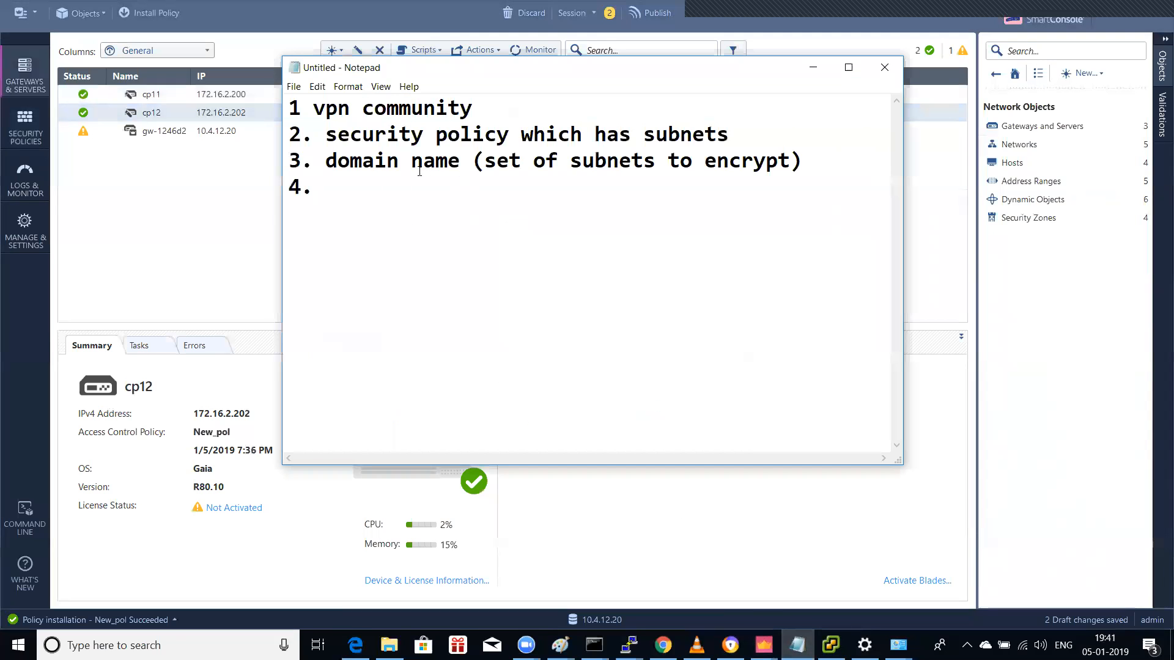
left_click_drag(418, 160, 461, 166)
key("BackSpace")
key("BackSpace")
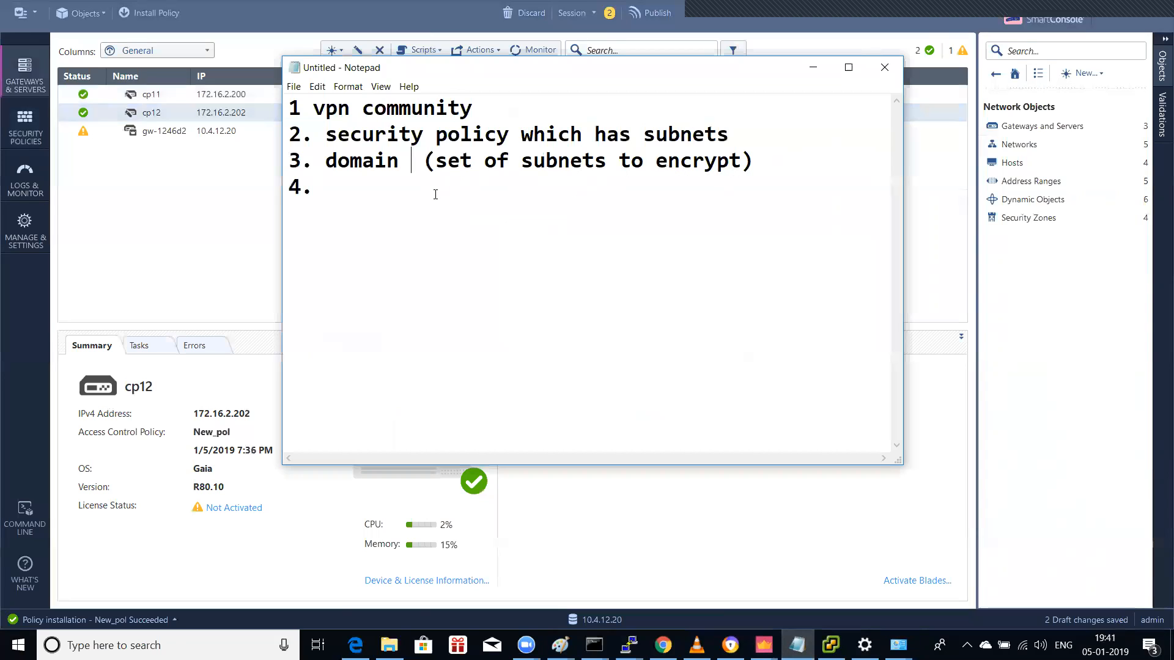
key("Delete")
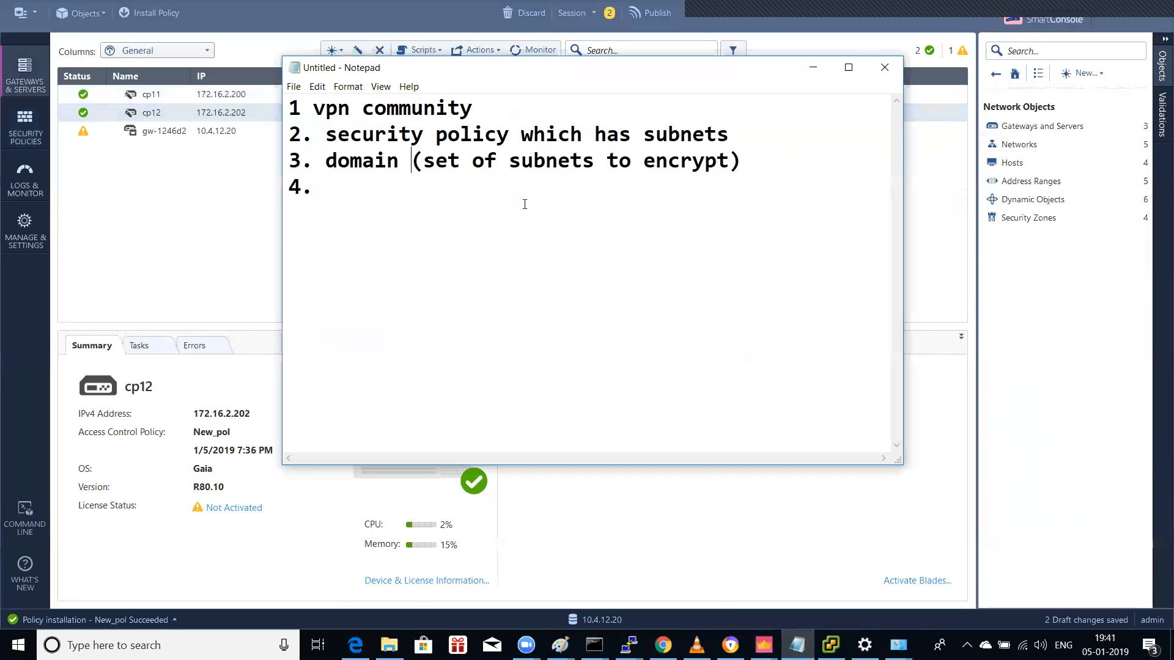
Step: Annotate the domain item with '(crypto acls)' in the maximized notes
left_click(847, 61)
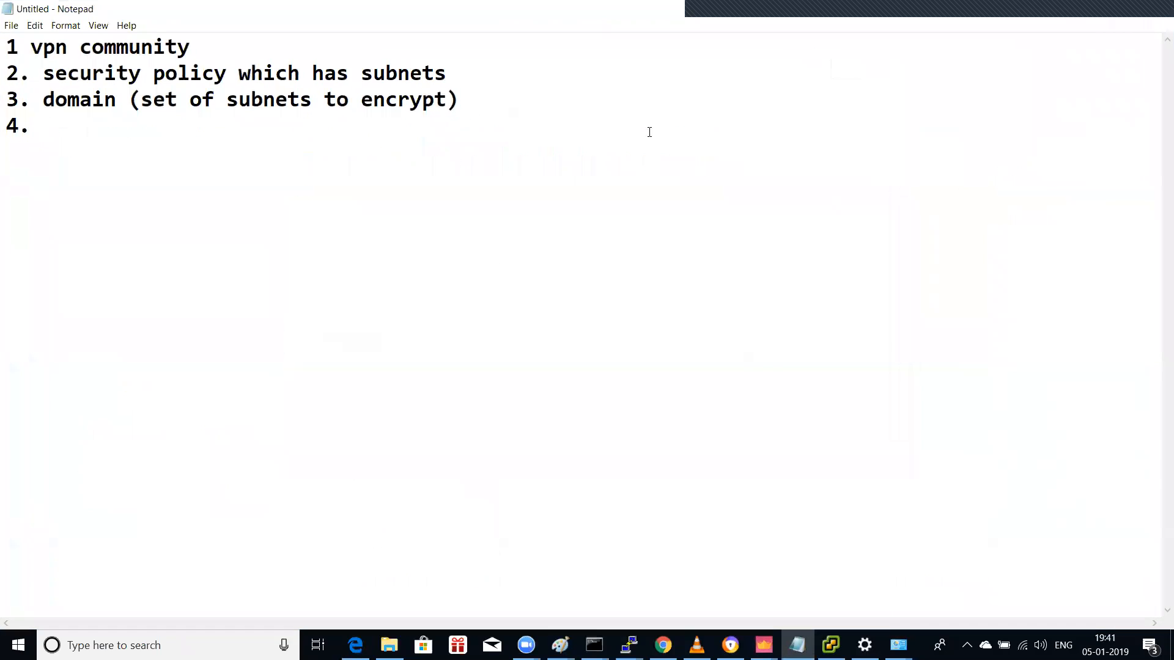
type("(crypto acls")
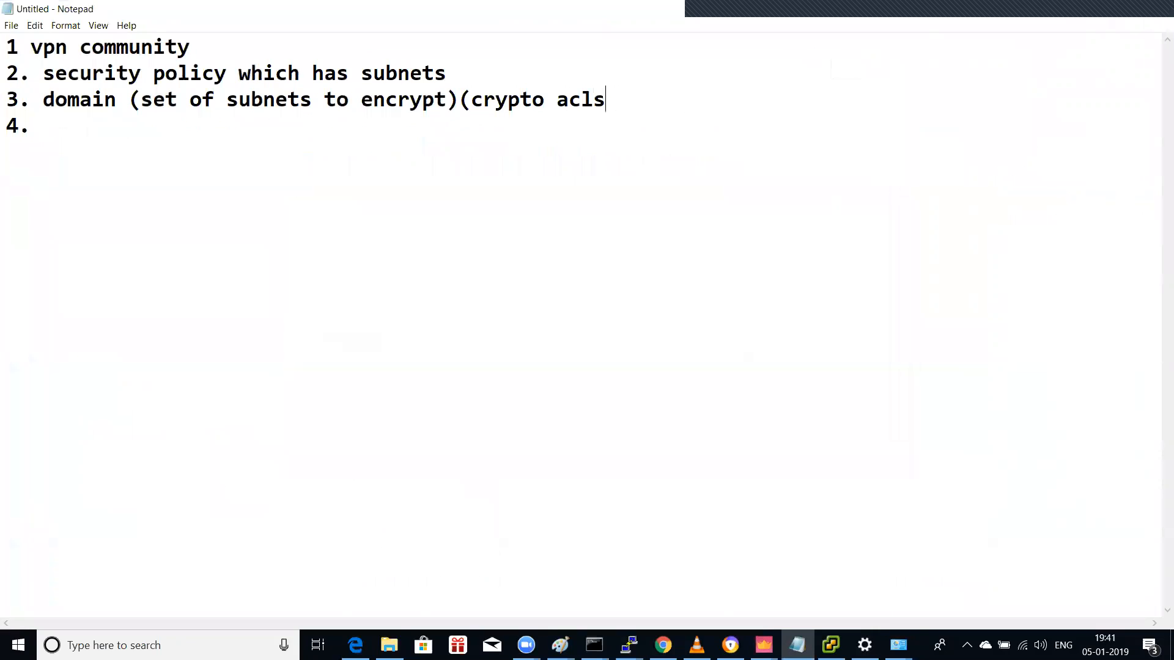
type(")")
Step: Append the '(ipsec phase 1 and phase 2 policies)' and '(ACL)' notes
type("(")
type("ipsec")
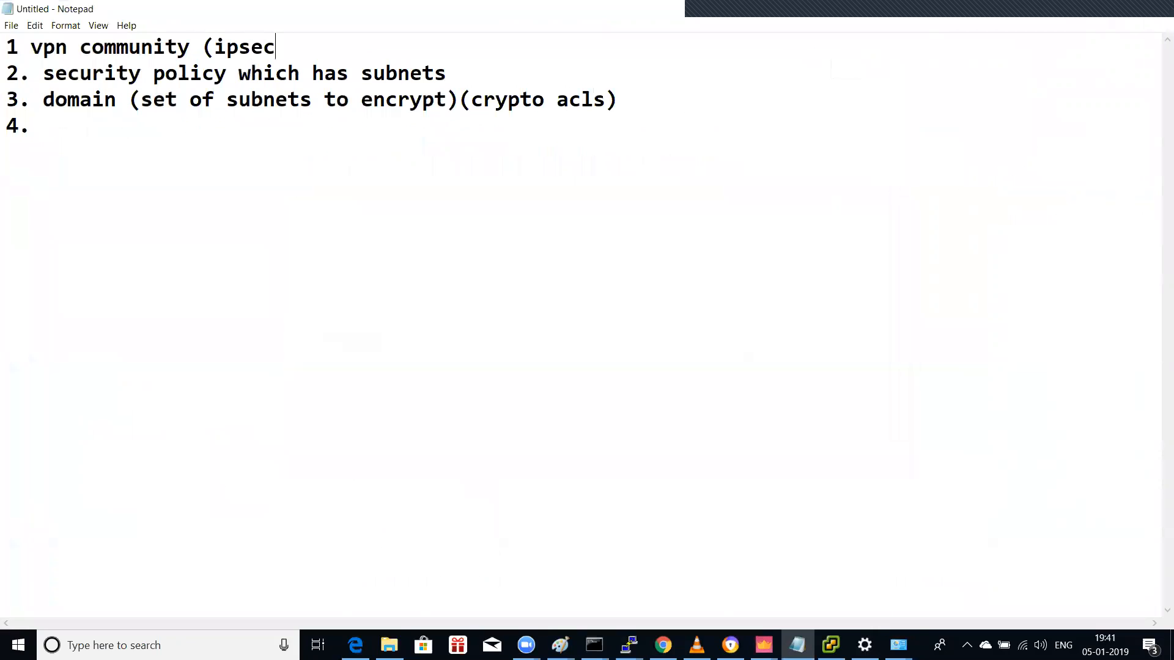
type(" phase  1 and")
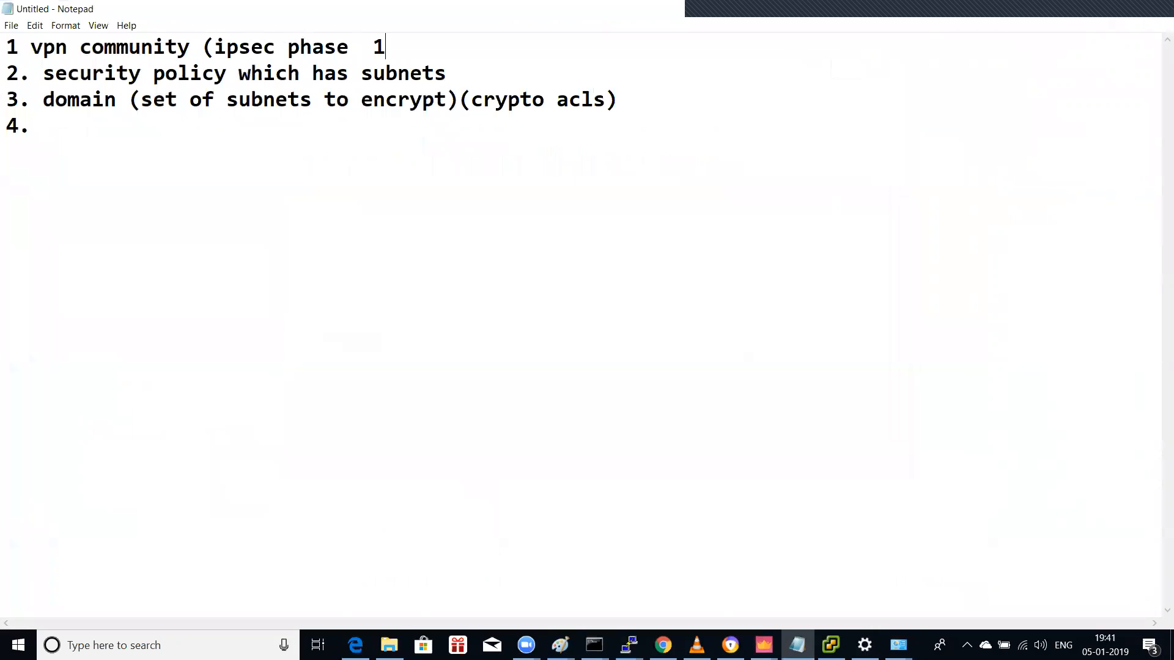
key("BackSpace")
type("nd phase 2 policti")
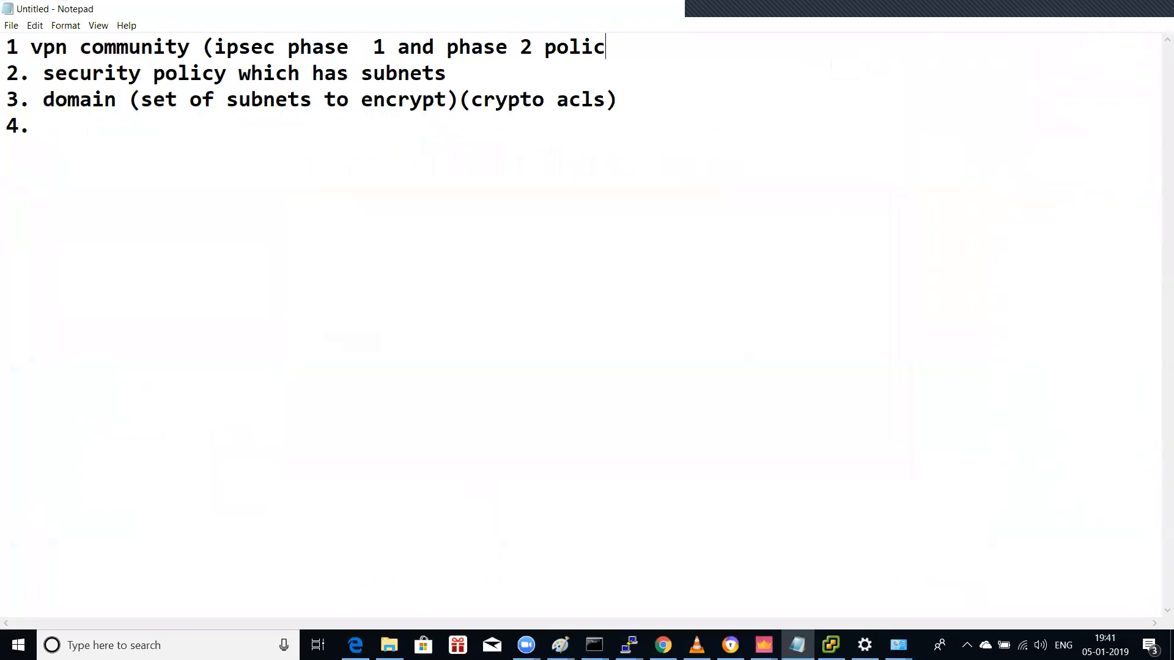
key("BackSpace")
key("BackSpace")
type("ies(")
key("BackSpace")
type(")")
type("(ACL")
type(")")
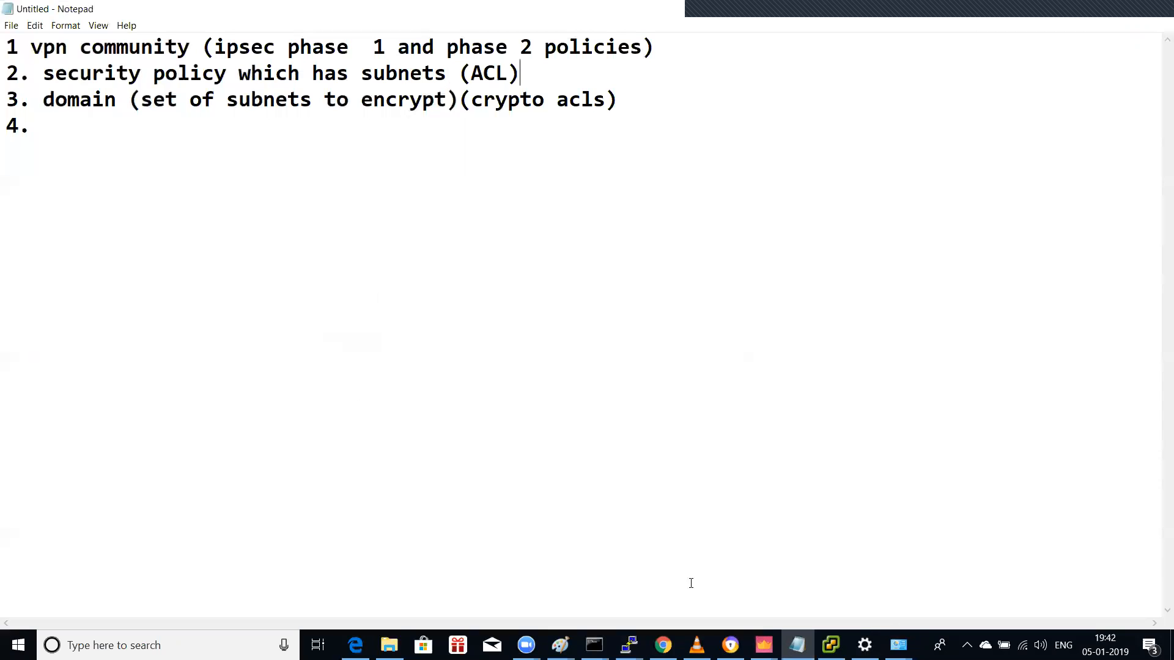
left_click(763, 645)
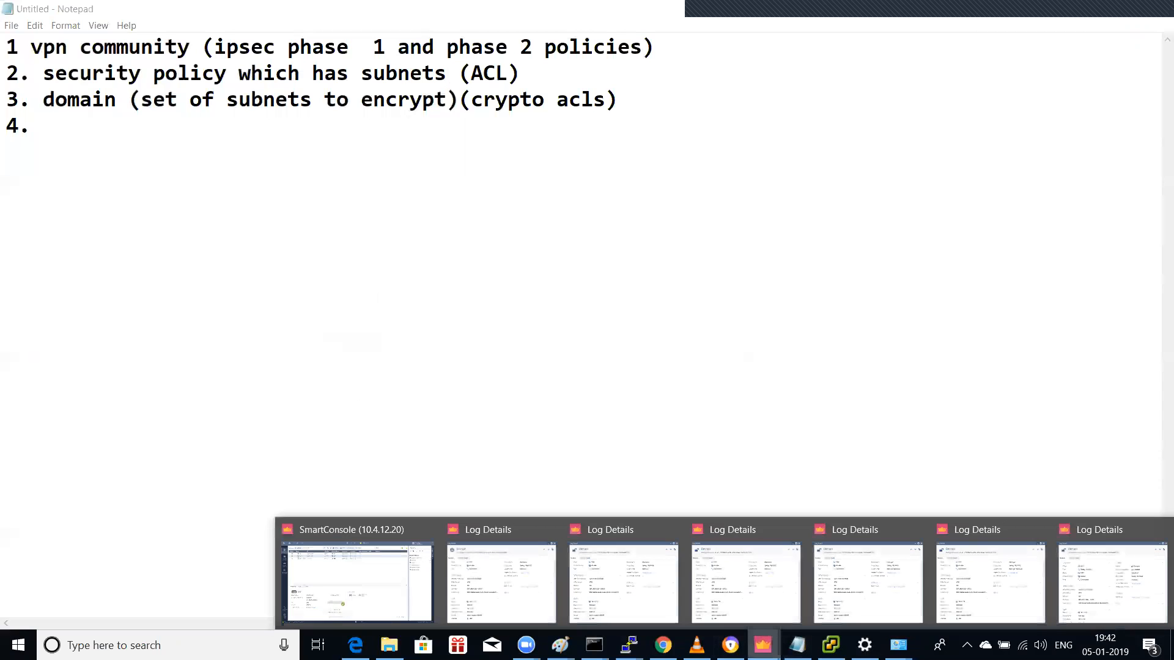
Step: Open gateway cp11's properties and close them without changes
left_click(325, 594)
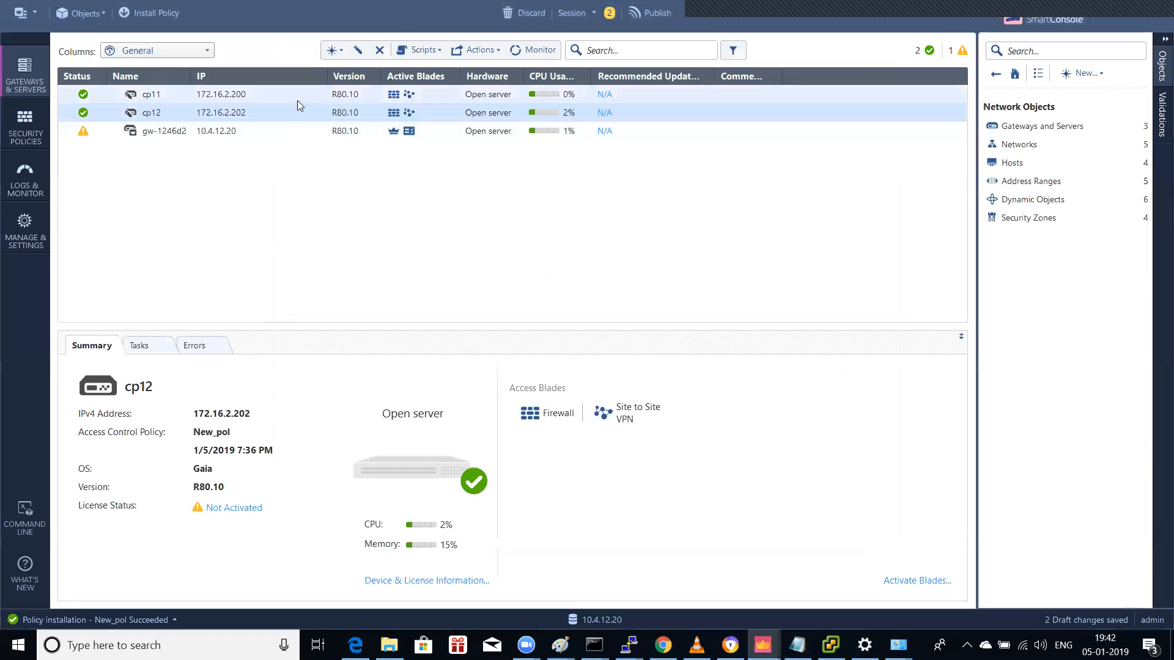
double_click(223, 97)
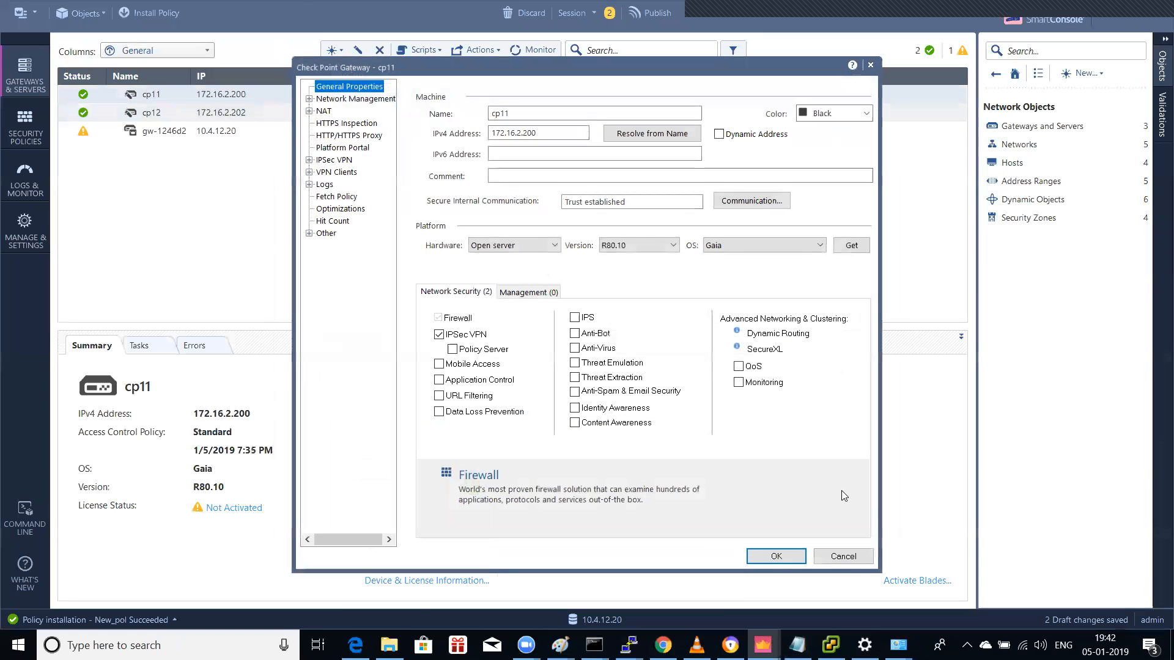
left_click(843, 556)
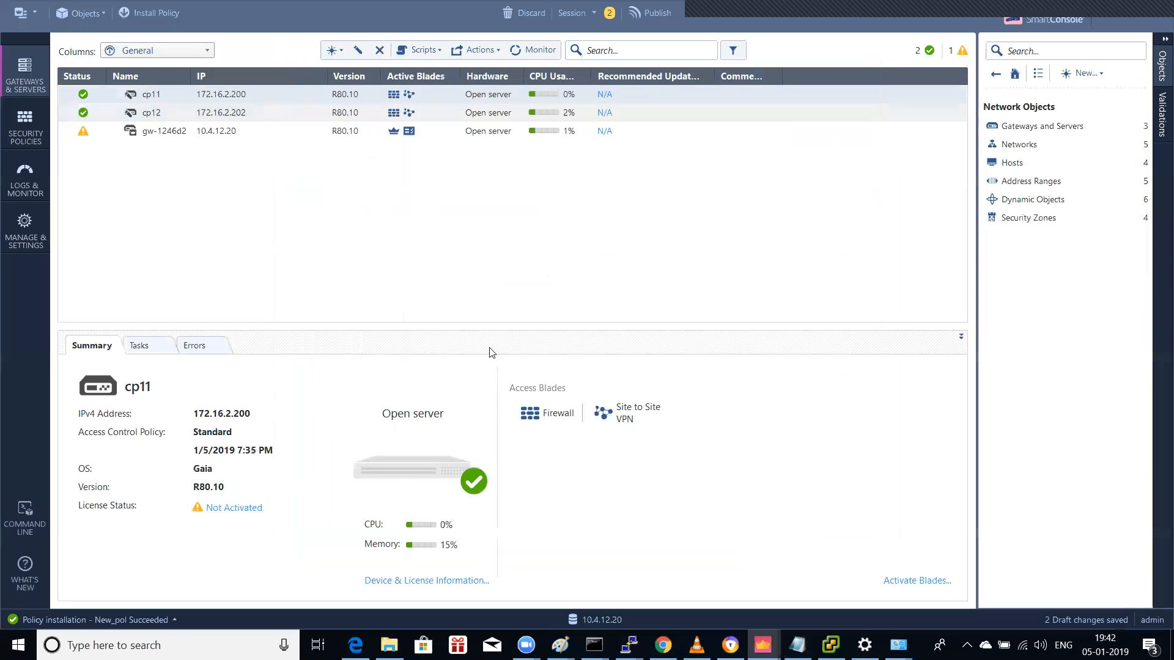
Step: Inspect cp12's network management settings unchanged, glance at Security Policies, and return to Gateways
left_click(236, 114)
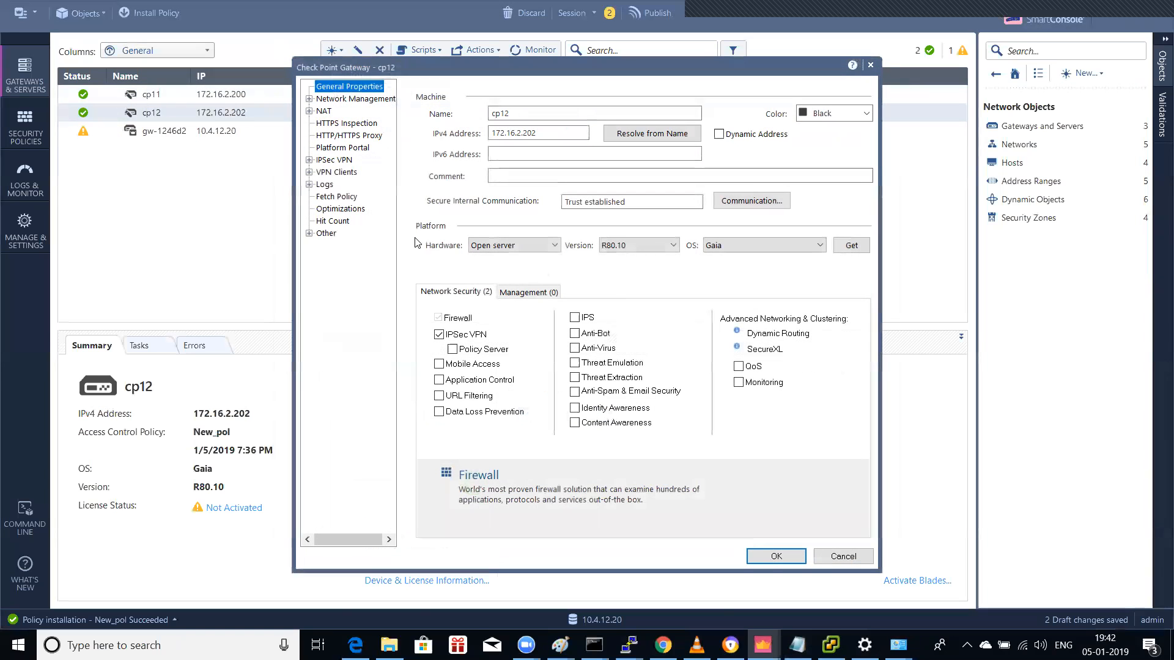
left_click(309, 98)
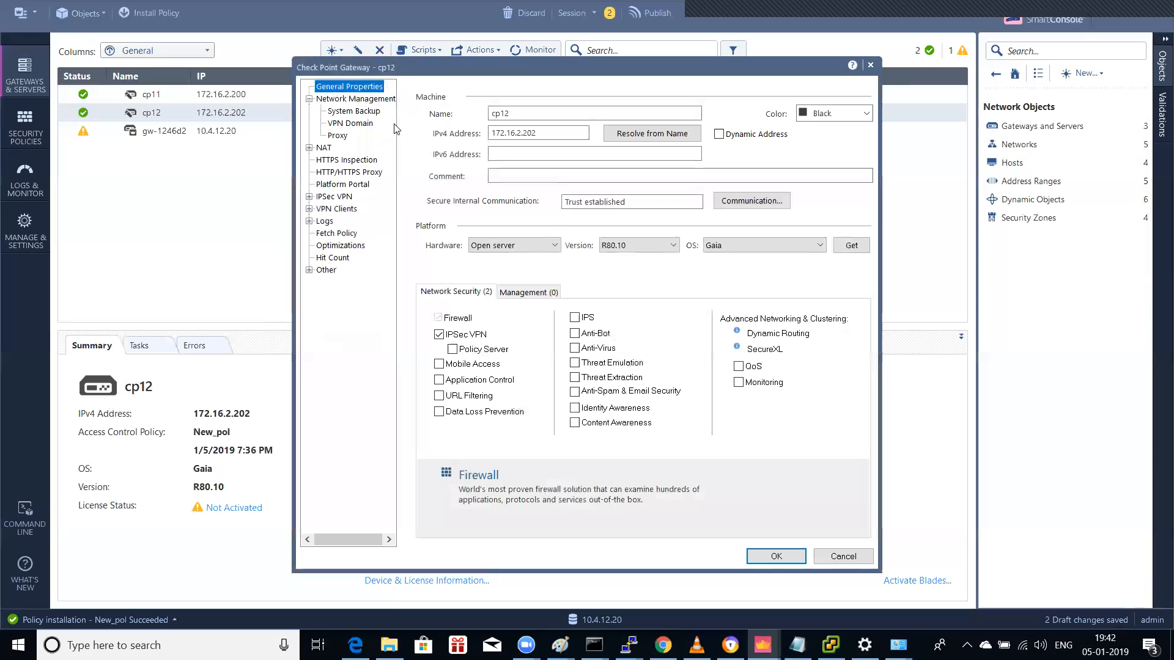
left_click(843, 557)
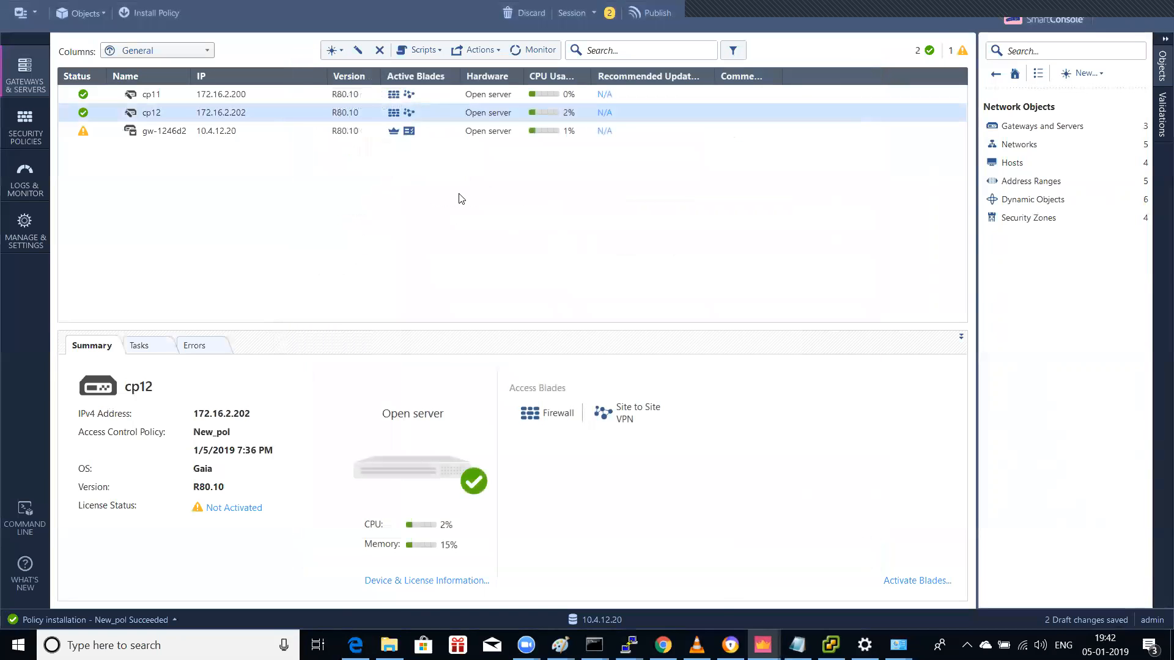
left_click(37, 130)
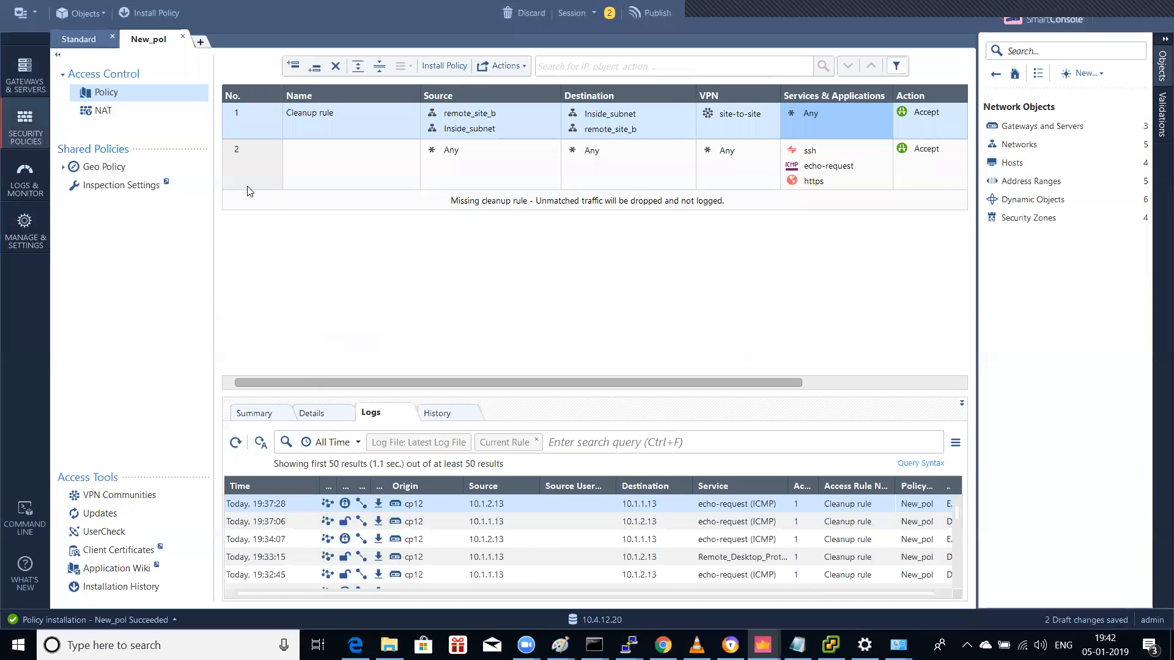
left_click(38, 80)
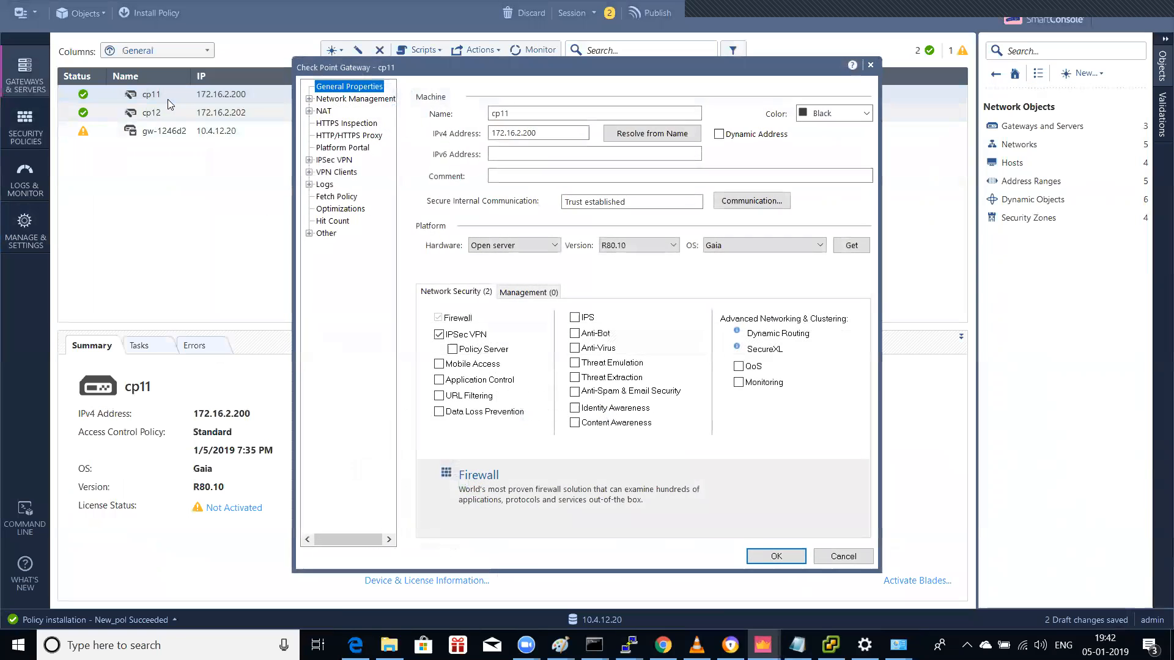
Step: Try cp11's link selection with fixed IP 10.4.12.200, revert to topology calculation, and cancel
left_click(309, 160)
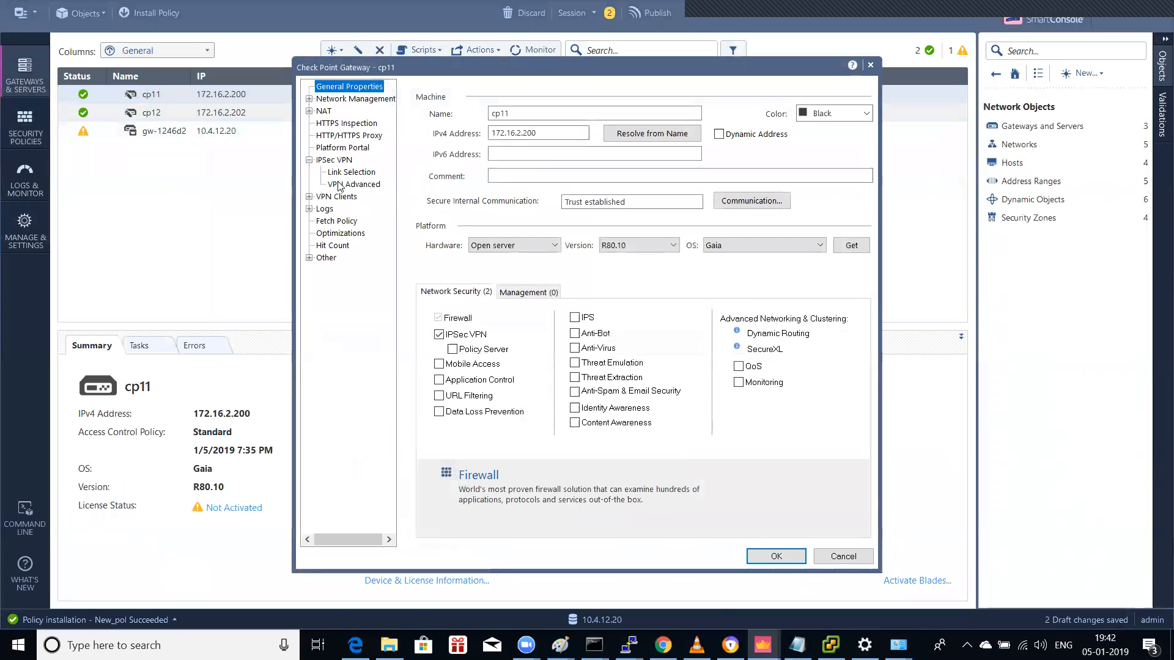
left_click(352, 174)
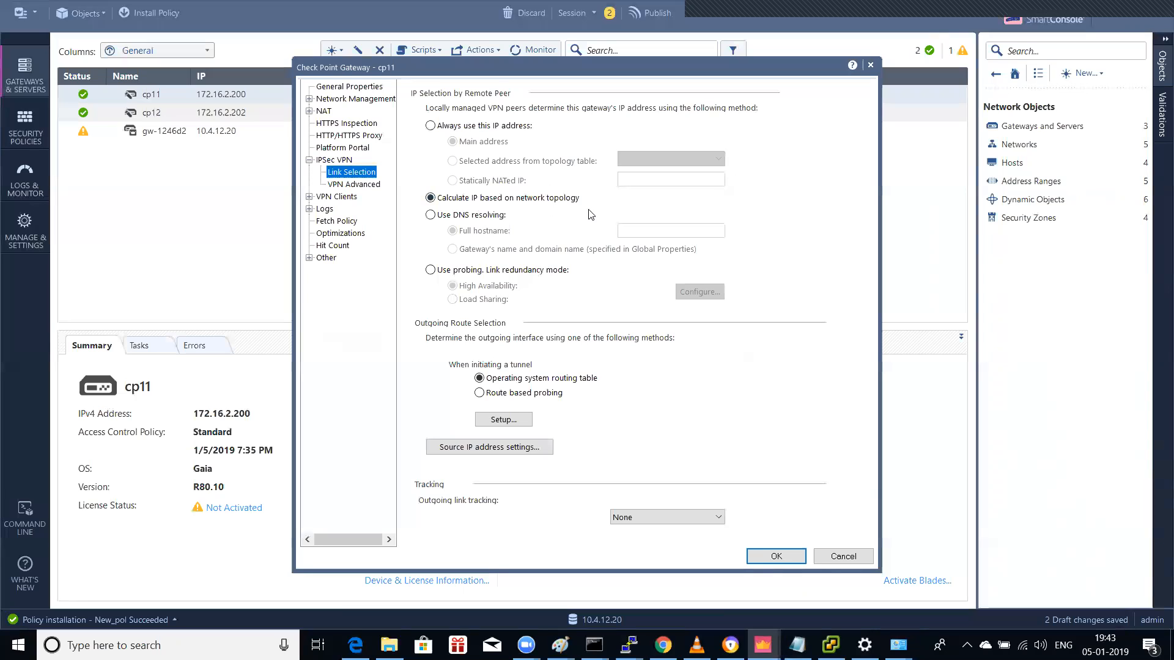
left_click(512, 131)
left_click(527, 163)
left_click(670, 159)
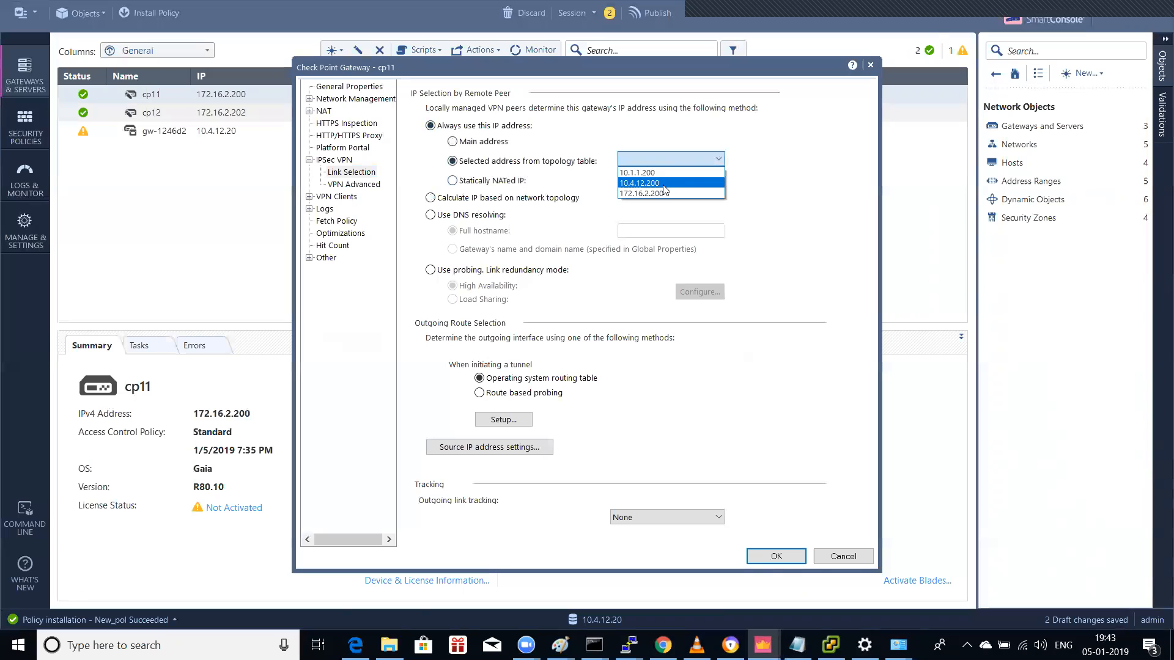
left_click(664, 184)
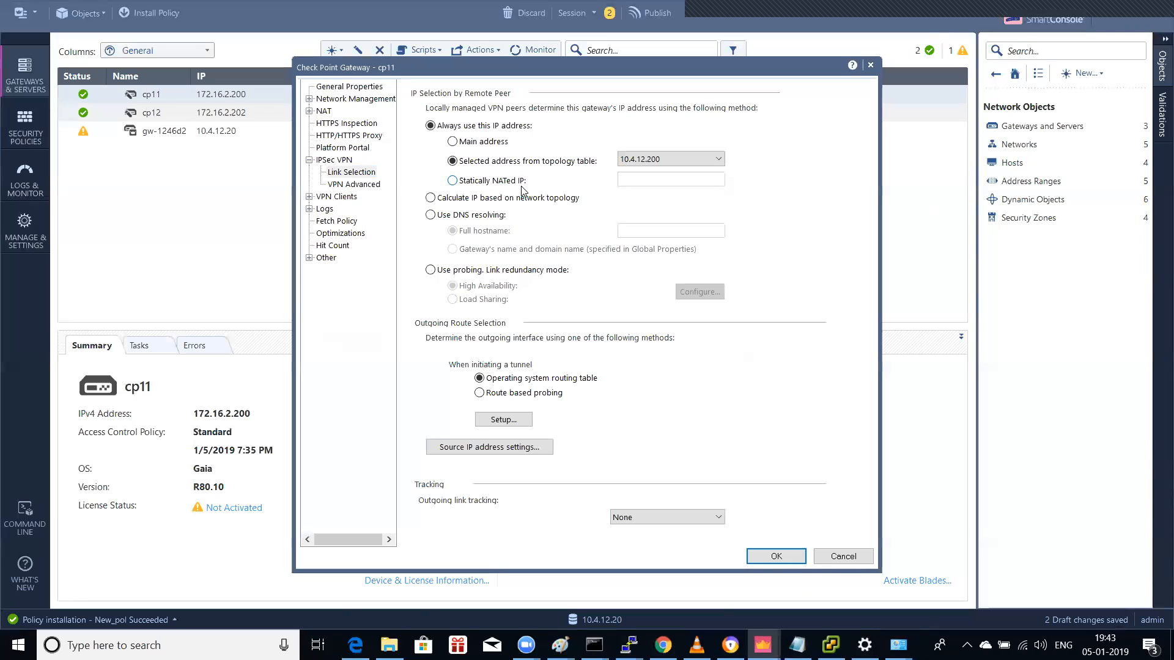
left_click(506, 199)
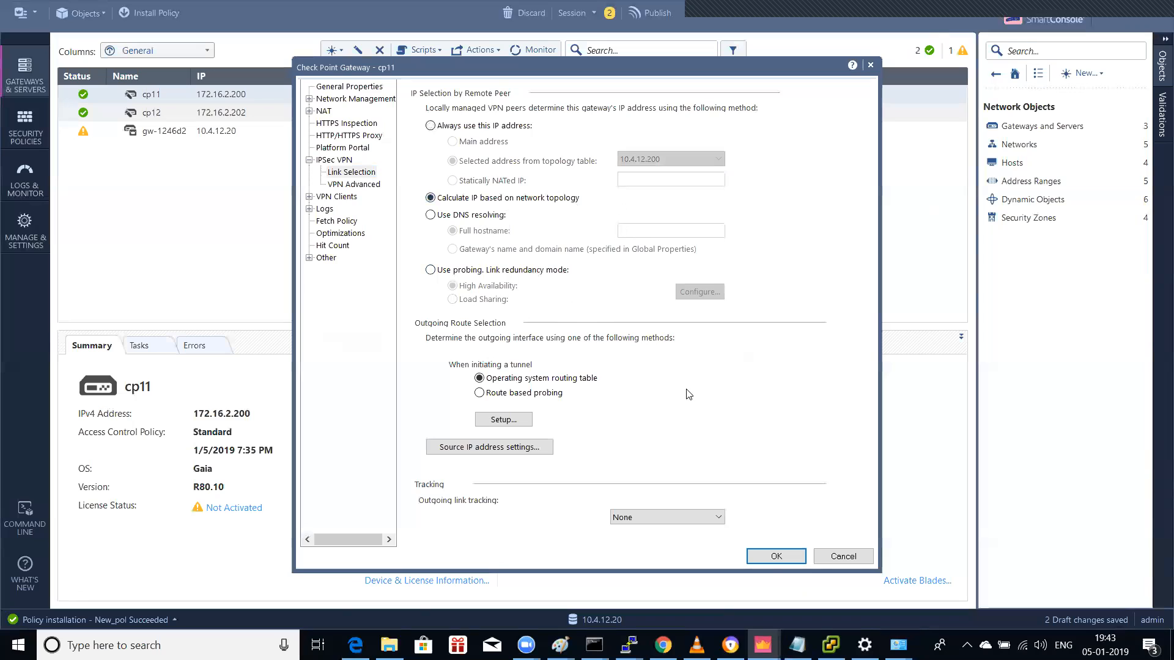
left_click(844, 557)
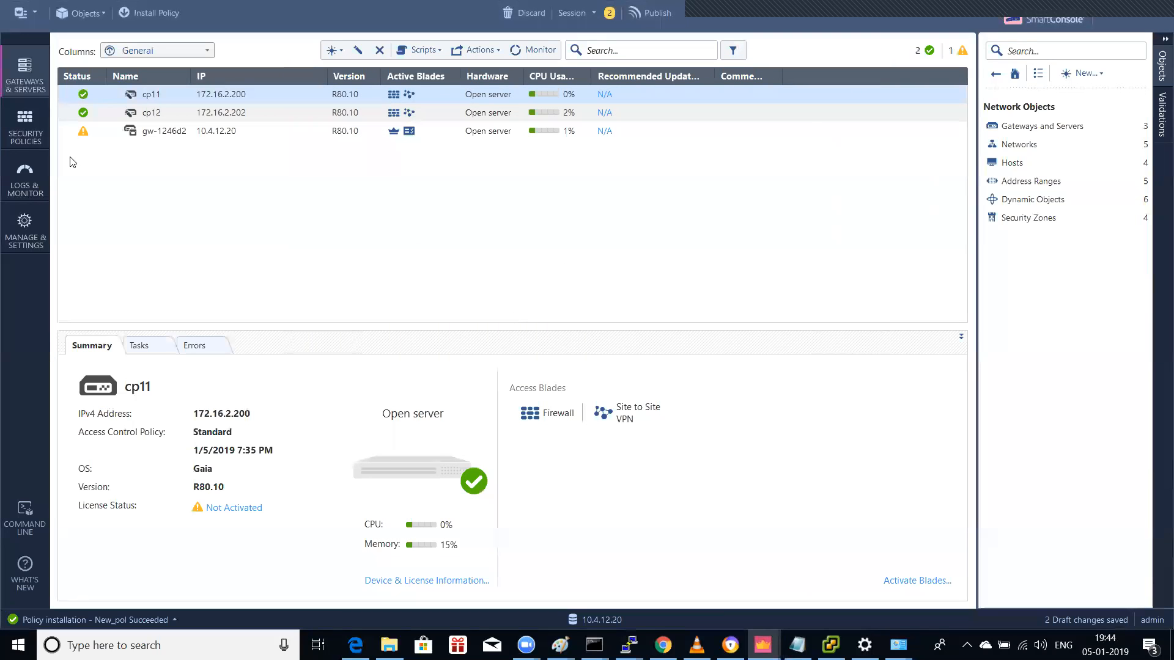
Step: Add a new rule at the top of New_pol's NAT table
left_click(9, 133)
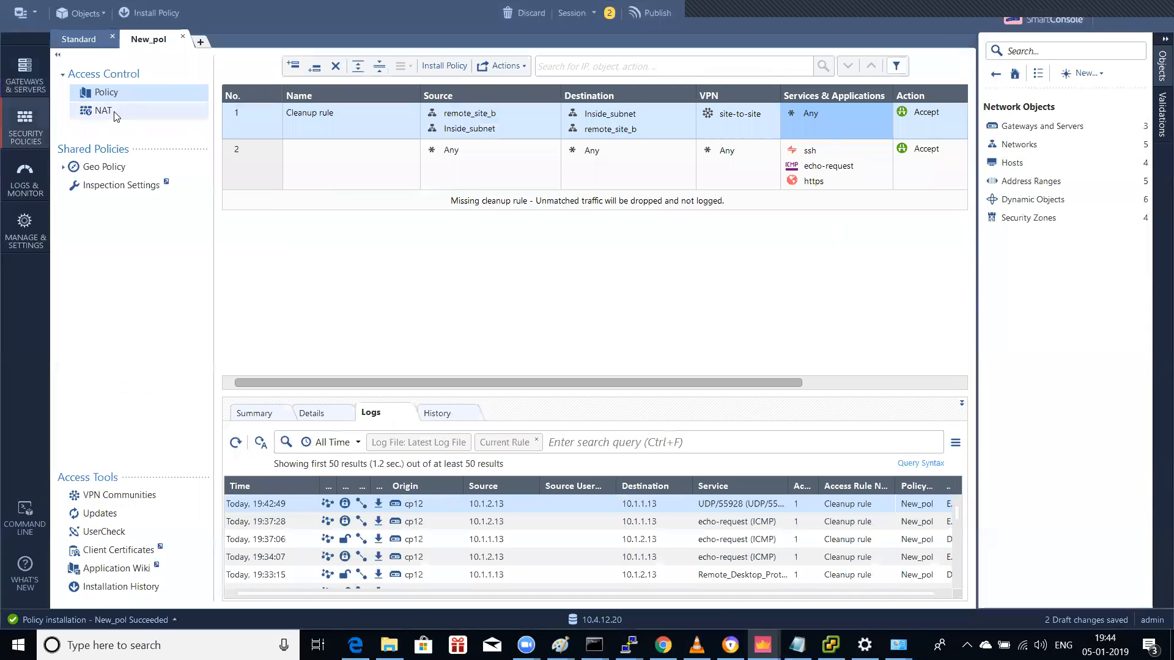
left_click(104, 111)
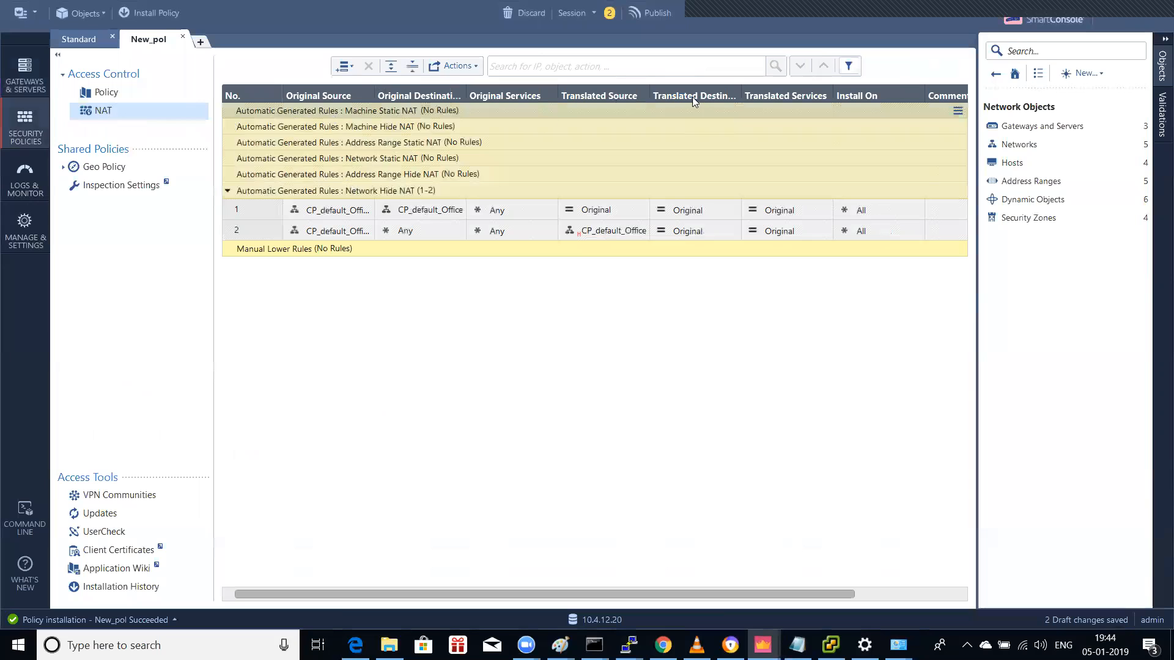
left_click(344, 66)
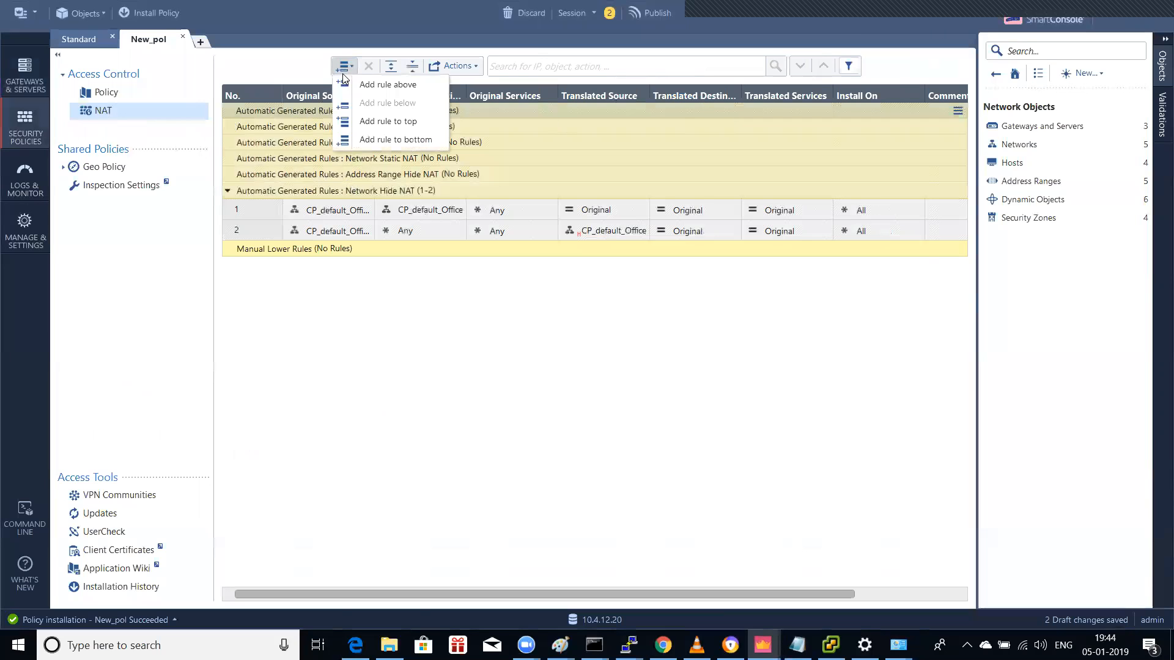
left_click(367, 92)
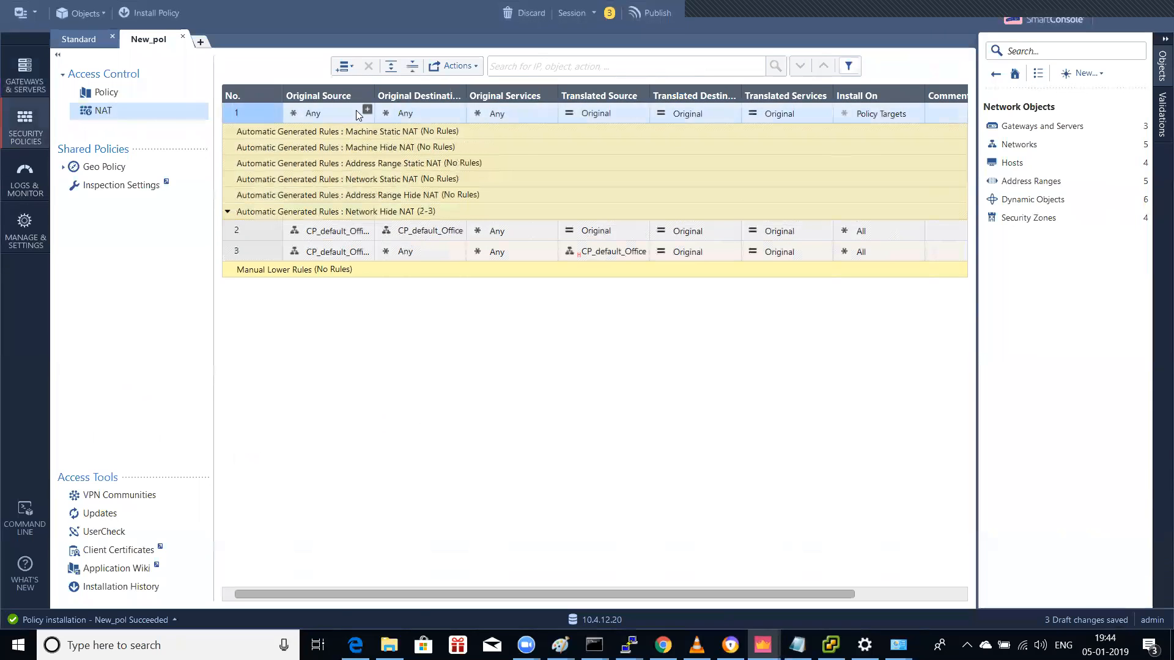
Step: Set rule 1's original source to Inside_subnet and original destination to remote_site_b
left_click(367, 110)
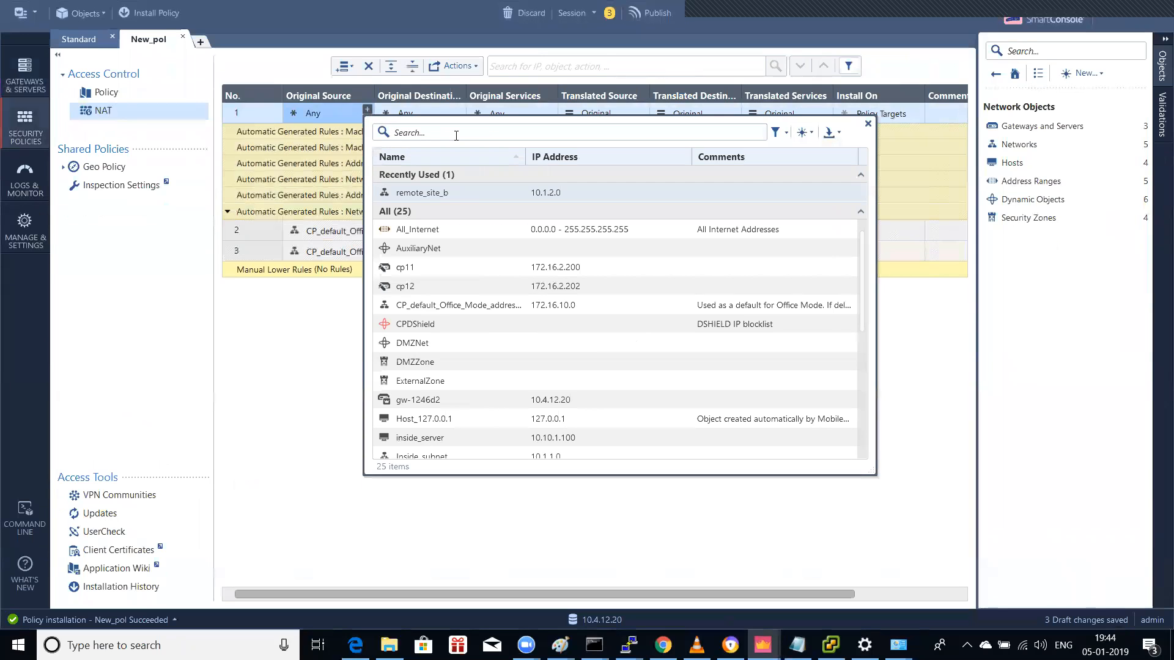
type("INSIDE")
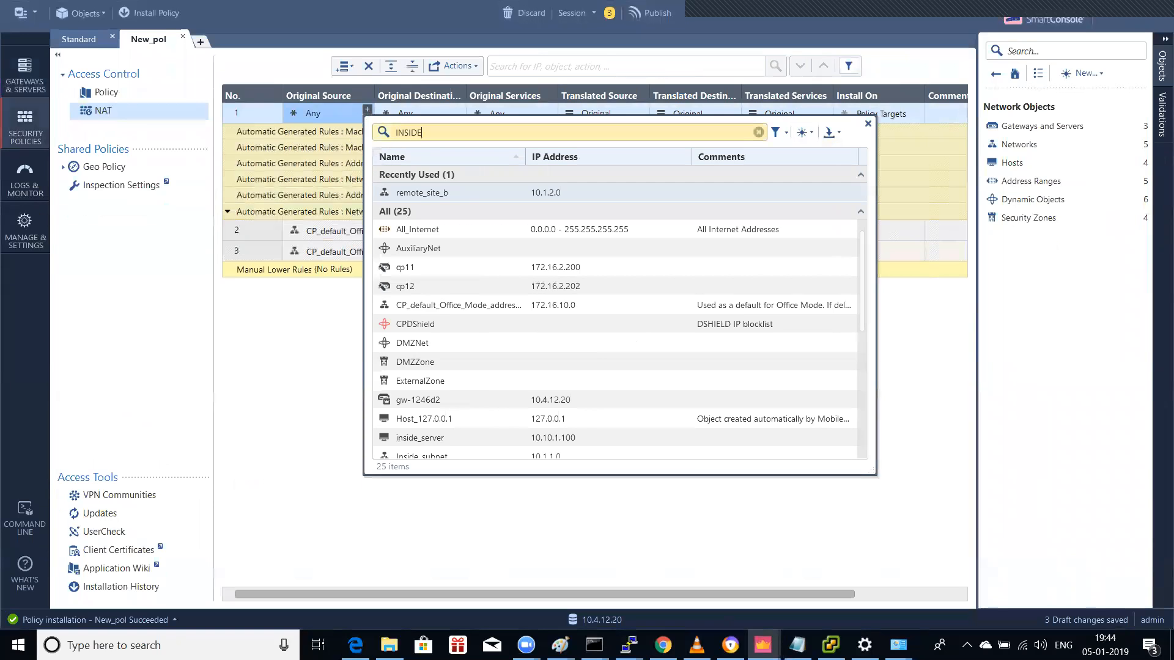
left_click(430, 194)
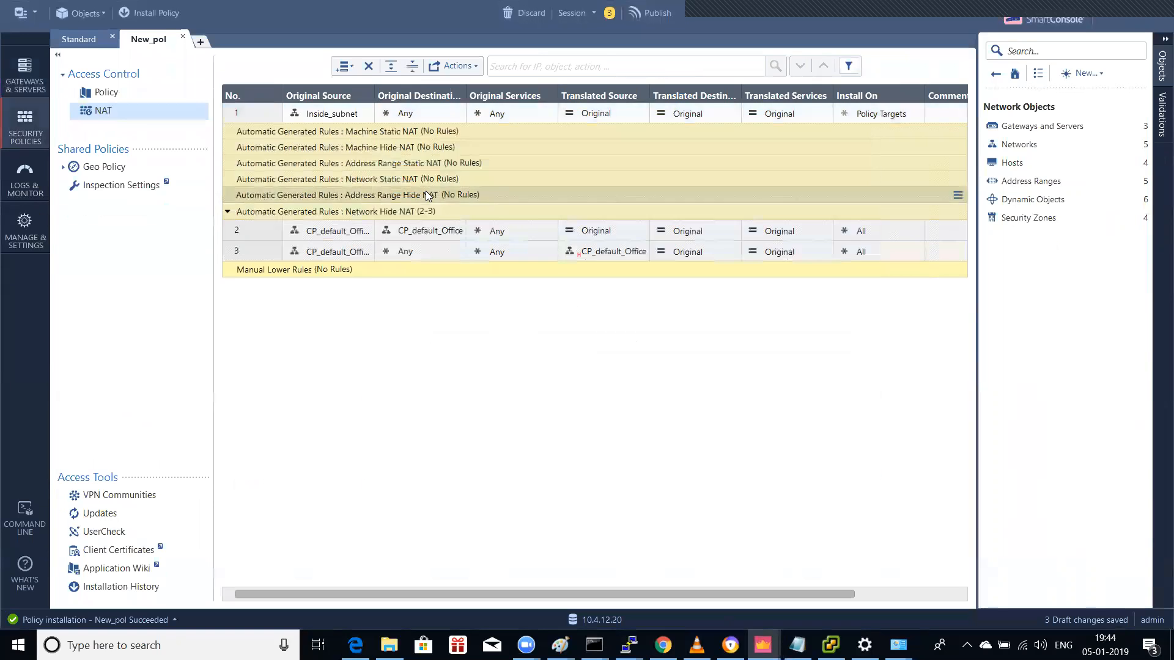
left_click(459, 110)
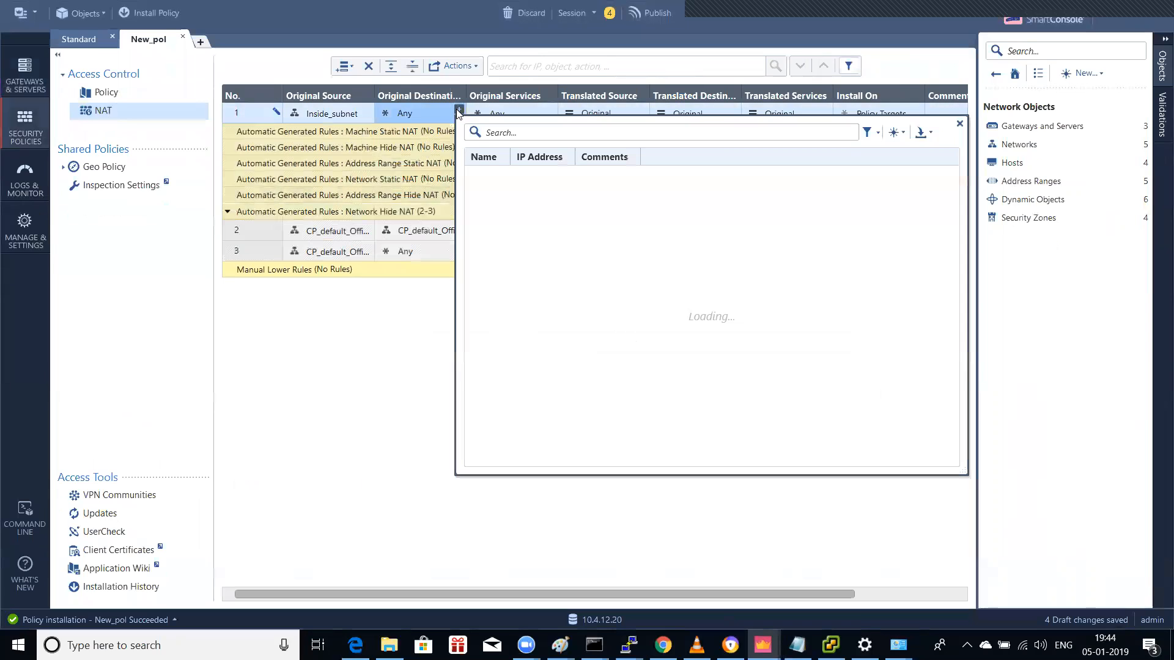
left_click(535, 193)
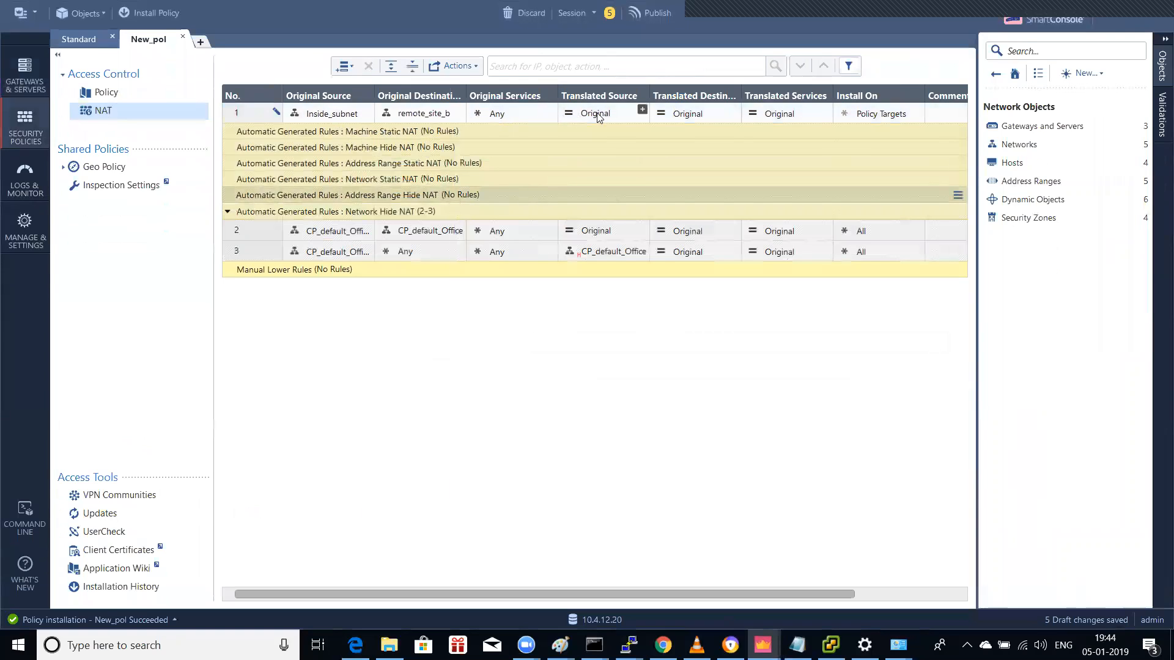
Step: Set rule 1's translated source to Inside_subnet and translated destination to remote_site_b
left_click(642, 111)
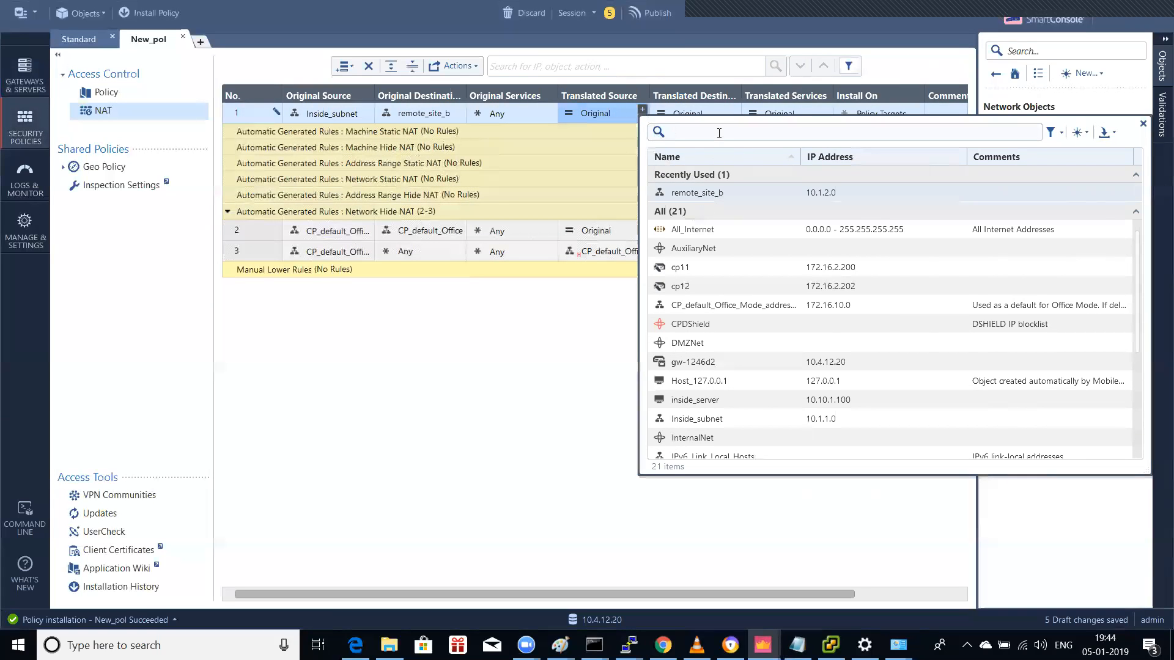
type("INSIDE")
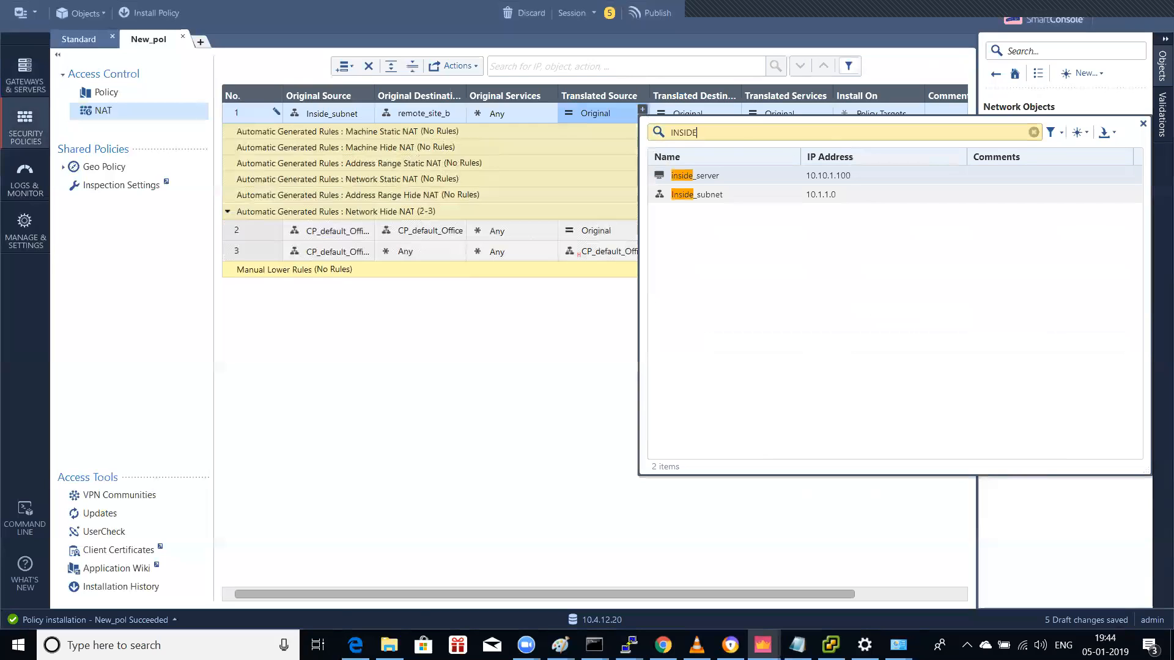
left_click(698, 194)
left_click(733, 110)
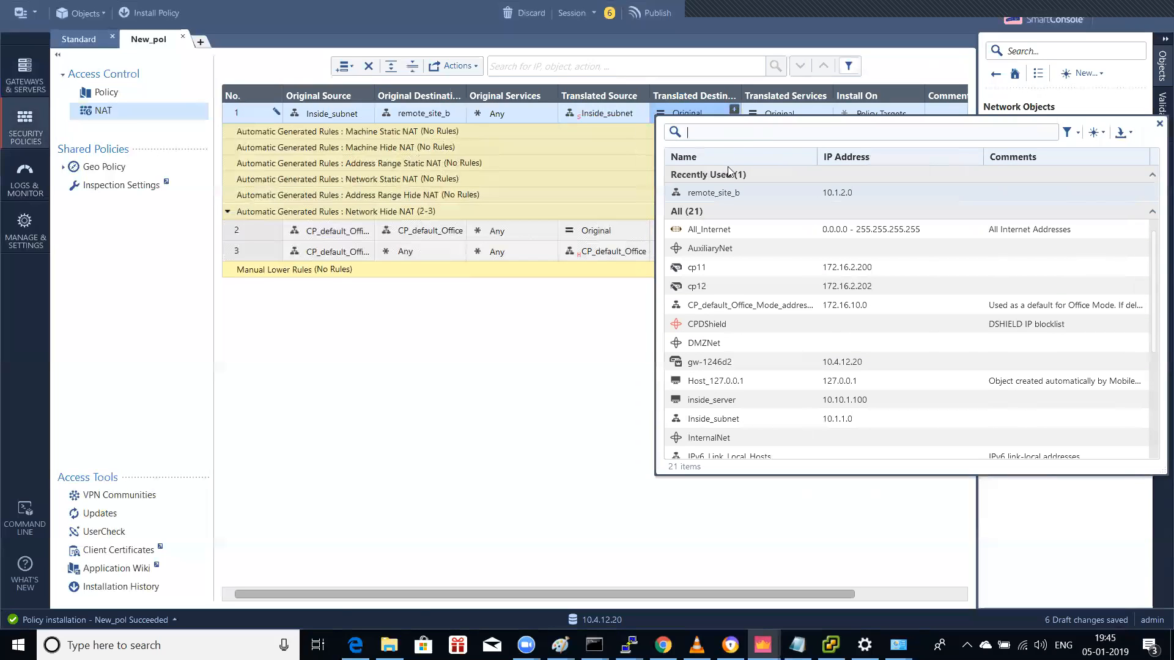
left_click(734, 193)
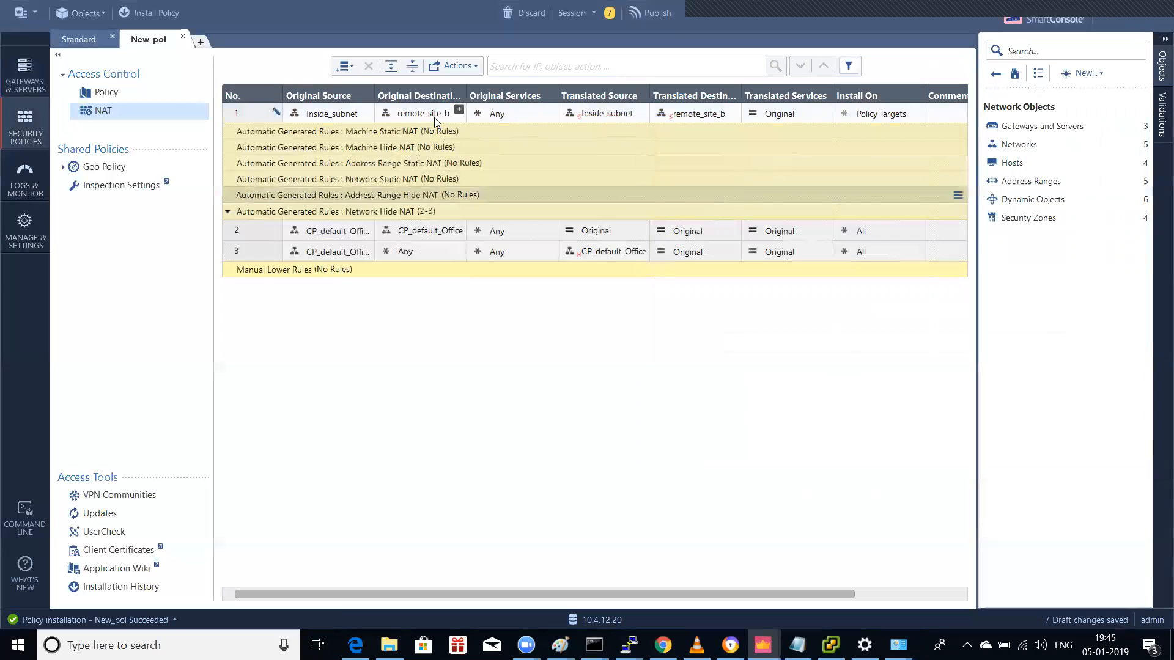
mouse_move(436, 121)
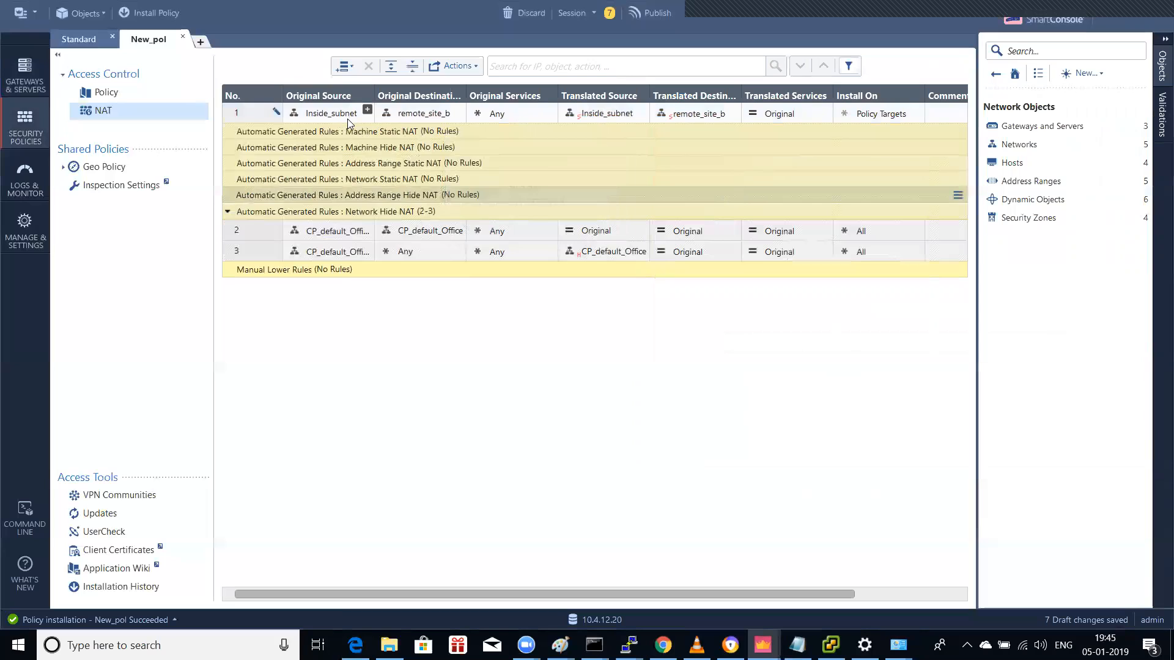
mouse_move(344, 121)
Step: Compare the Standard policy with New_pol's NAT rules, then bring up the Notepad notes
left_click(89, 43)
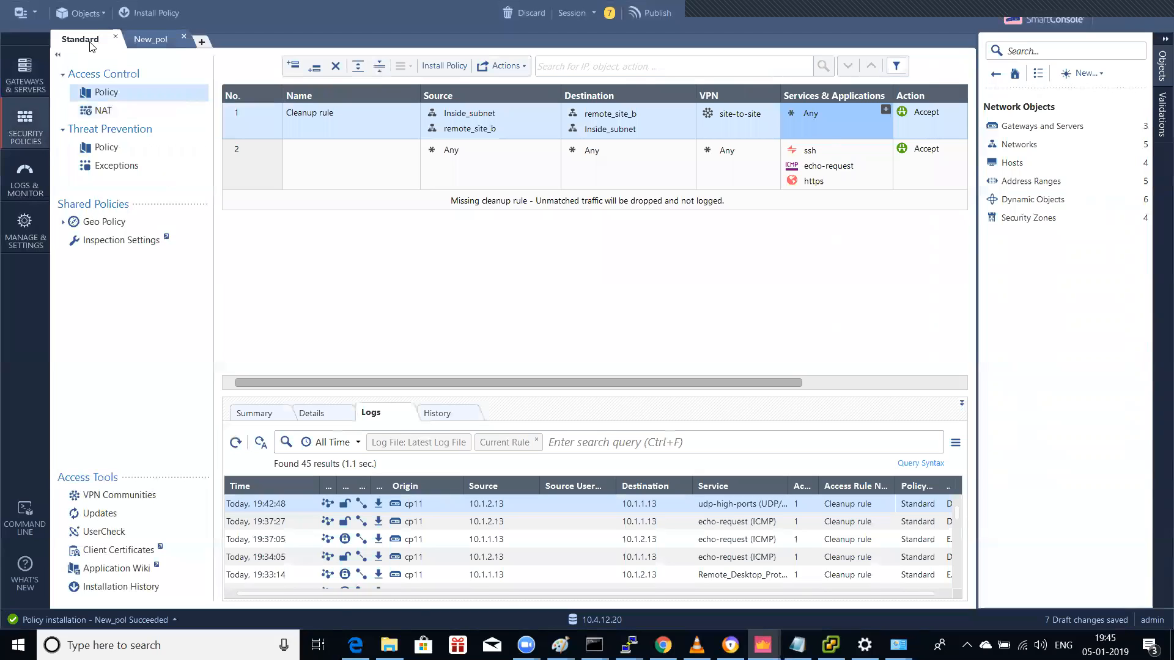
left_click(151, 41)
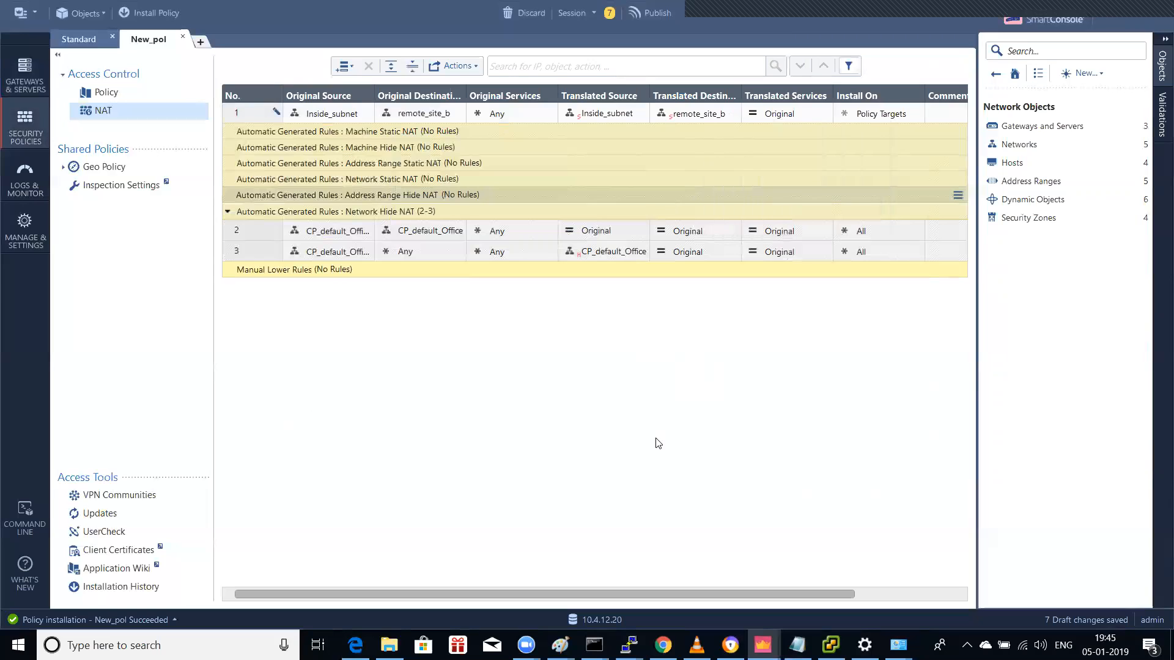
left_click(797, 645)
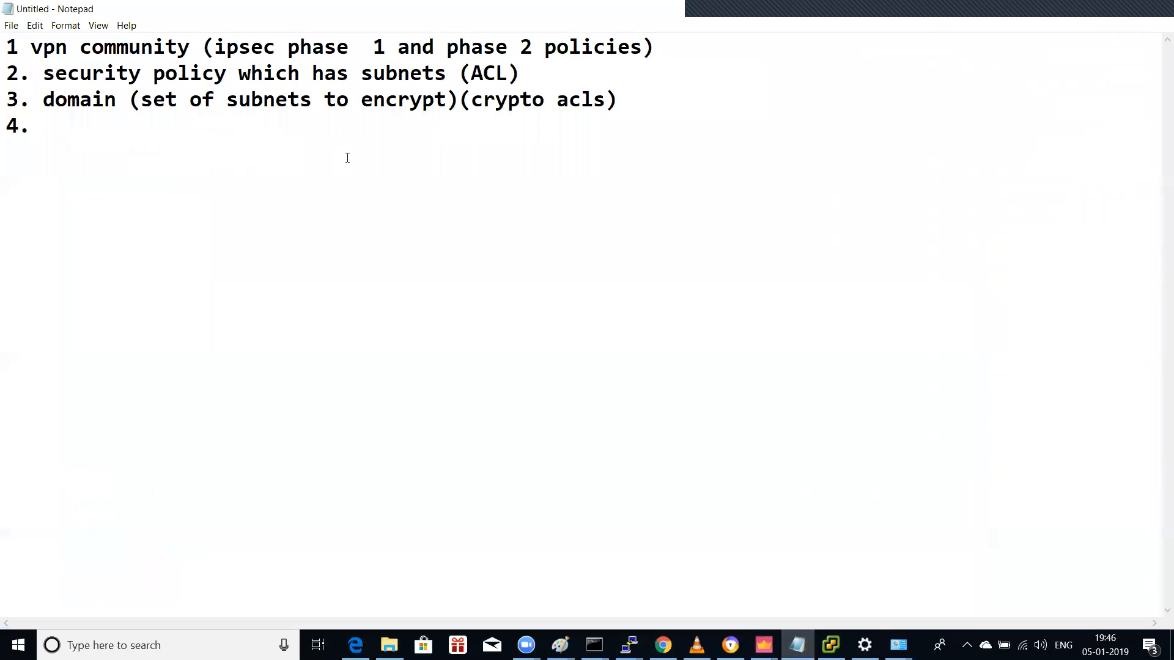
Step: Write item 4 'VPN setting for topology' and item 5 'vpn setting for declaring tunnel ip'
type("VPN setting for topology")
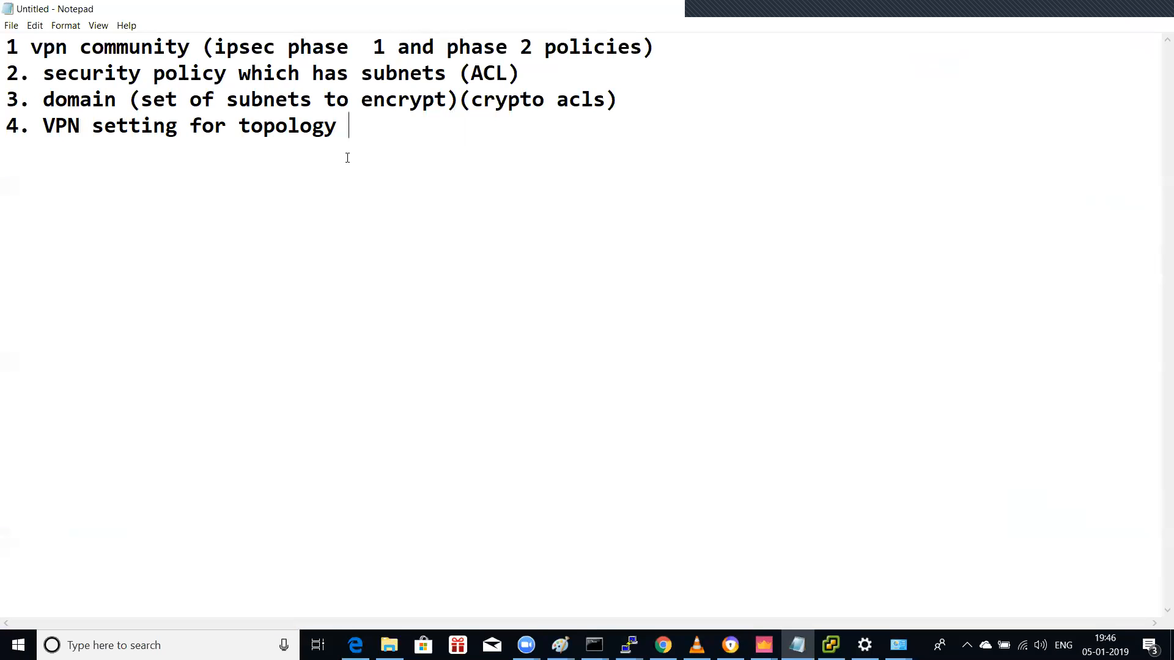
key("Return")
type("5. vpn setting for decl")
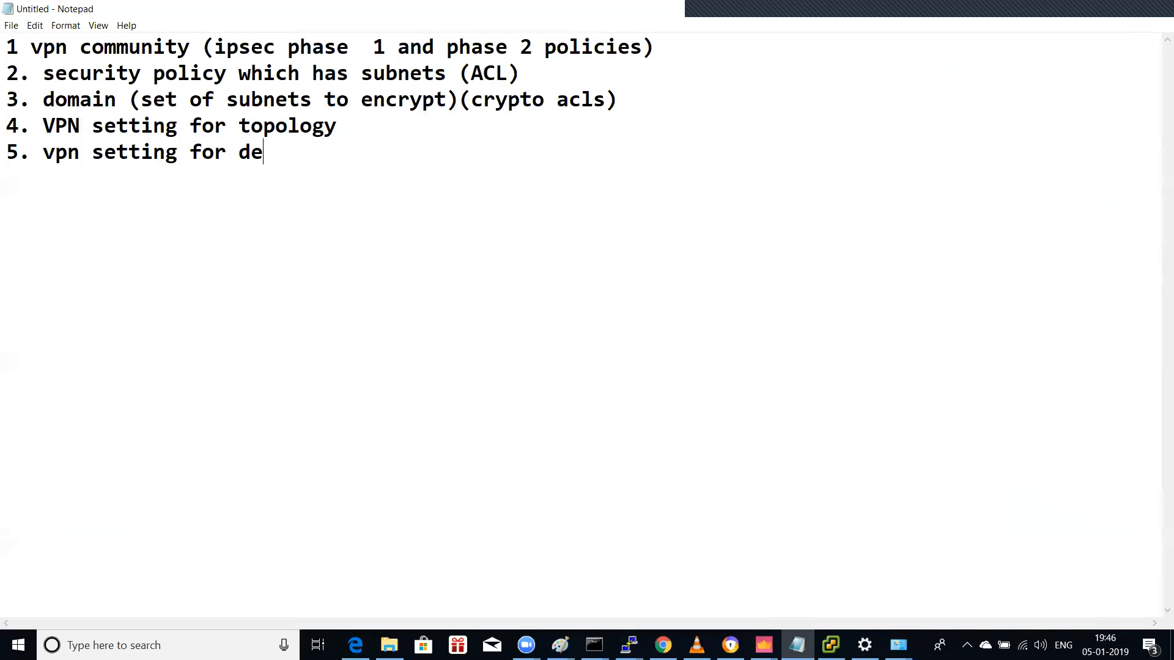
key("BackSpace")
type("claring ou")
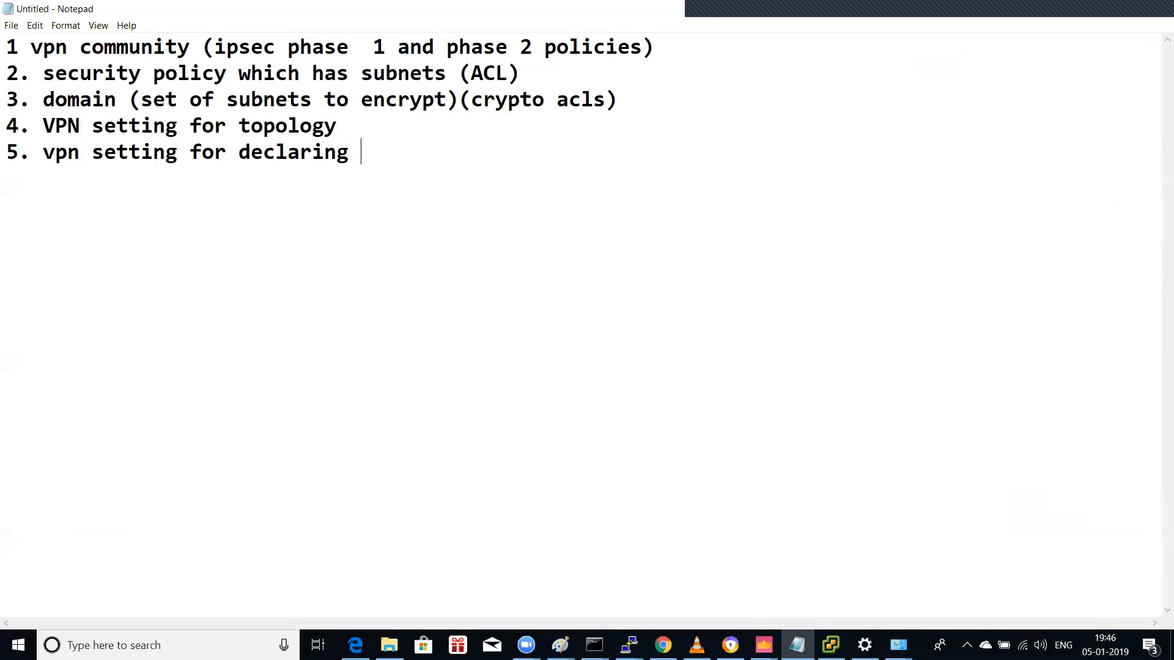
key("BackSpace")
type("outside")
key("BackSpace")
key("BackSpace")
key("BackSpace")
key("BackSpace")
key("BackSpace")
key("BackSpace")
key("BackSpace")
type("tunnel ip")
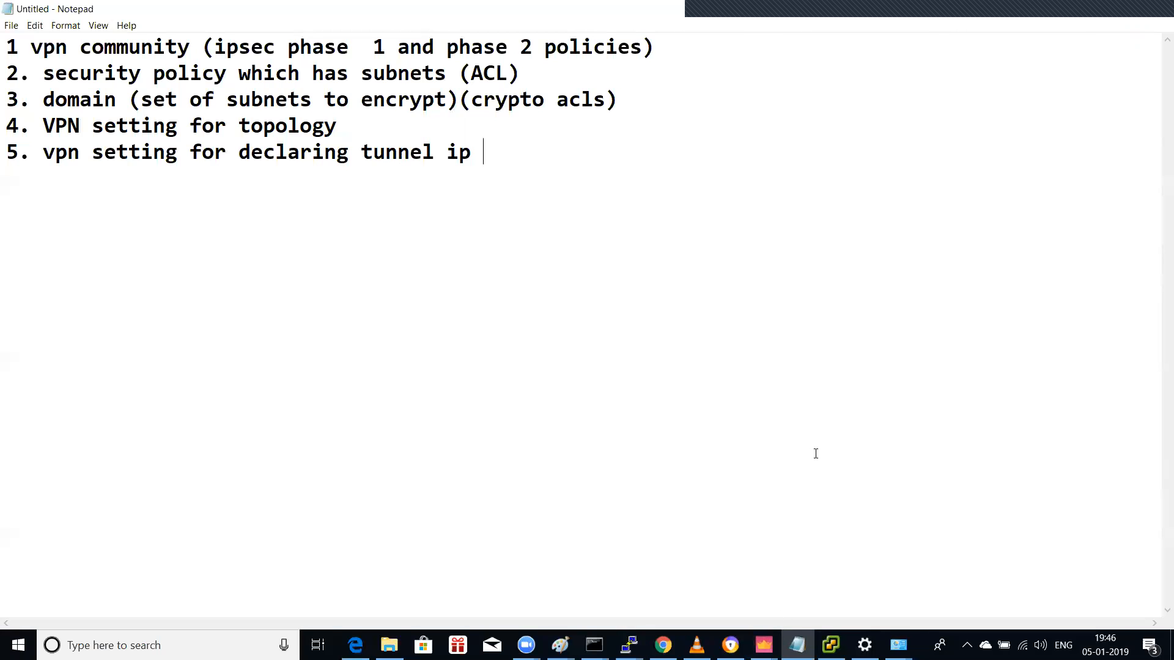
left_click(763, 645)
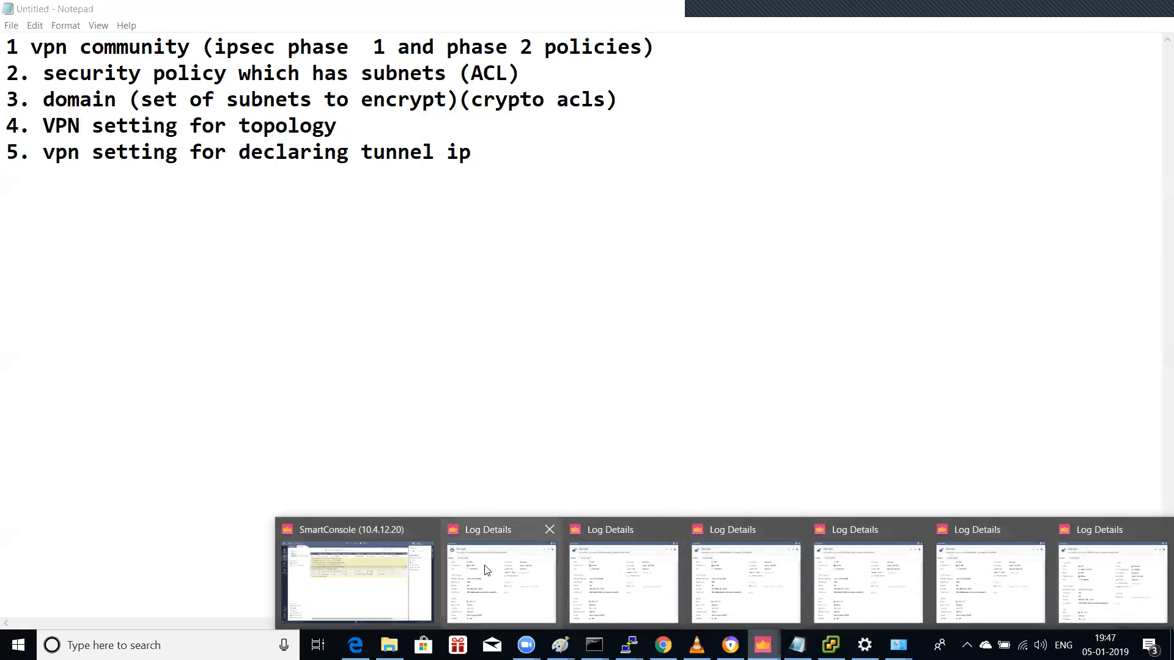
Step: Return to the main SmartConsole window and show New_pol's access control rules
left_click(358, 581)
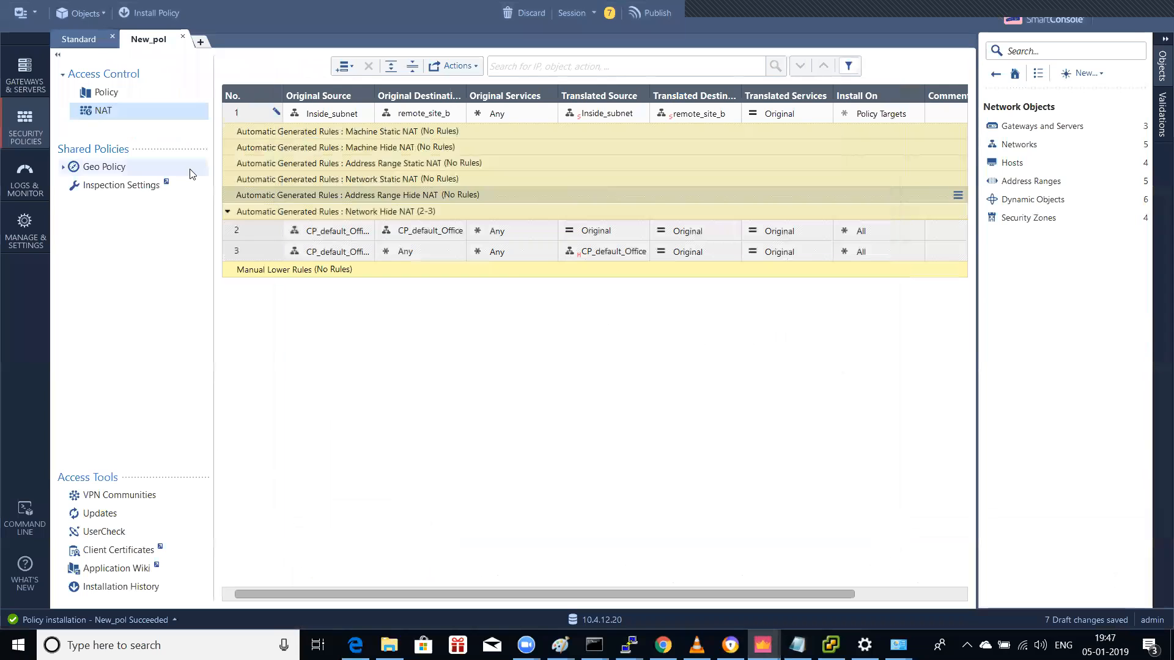
left_click(106, 92)
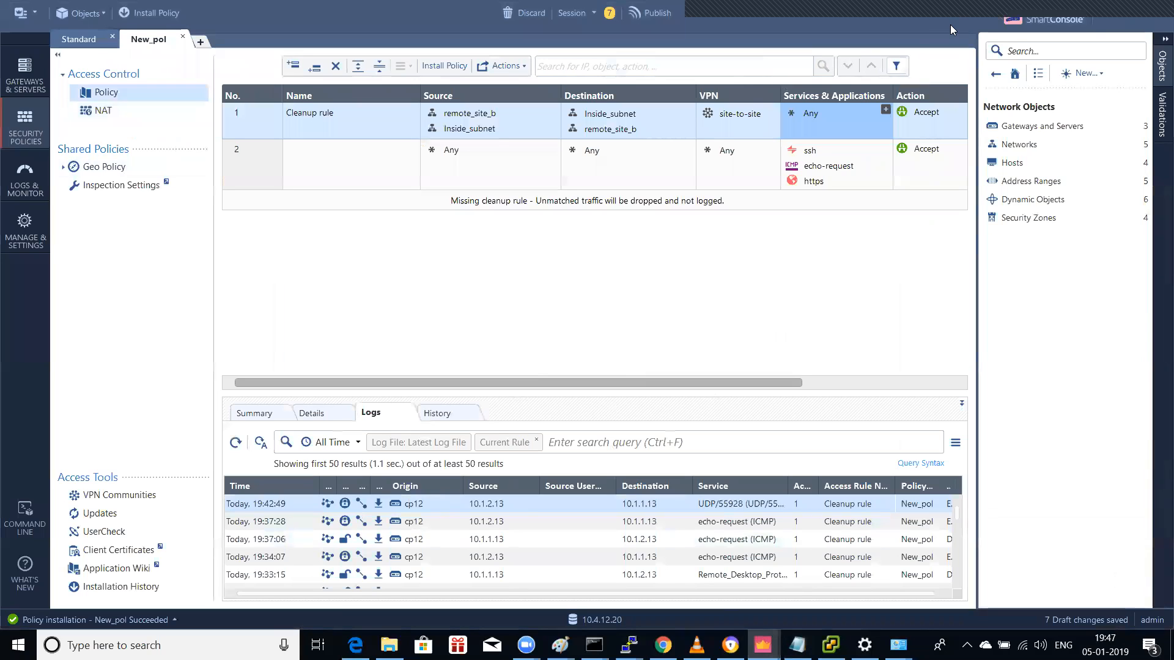
mouse_move(1154, 27)
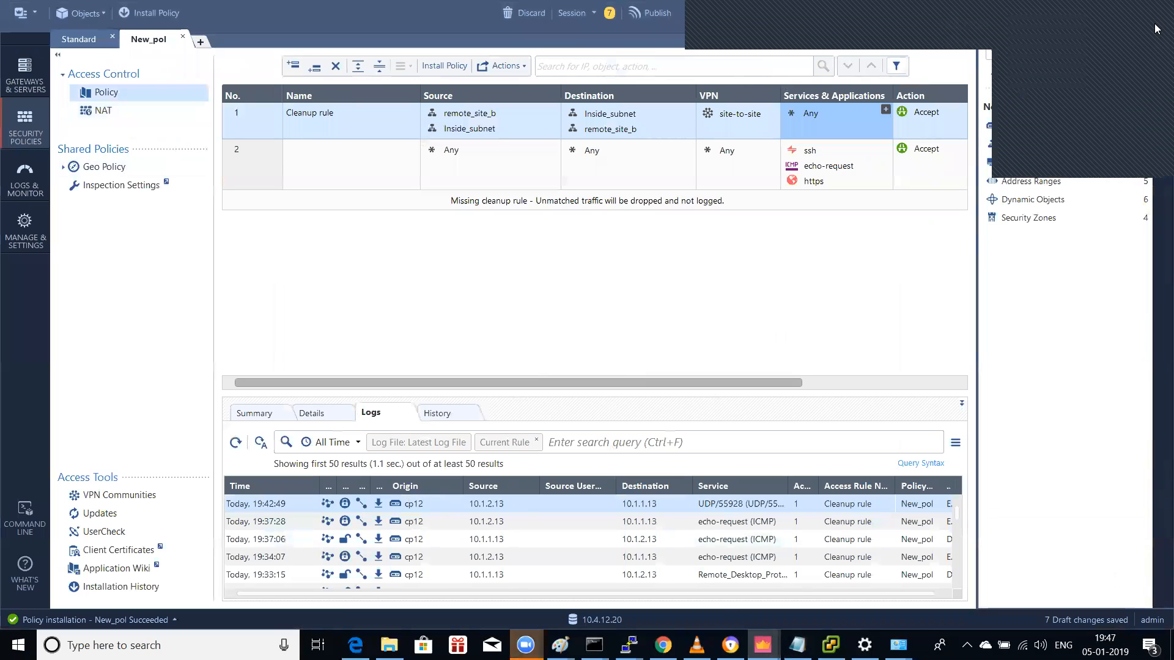